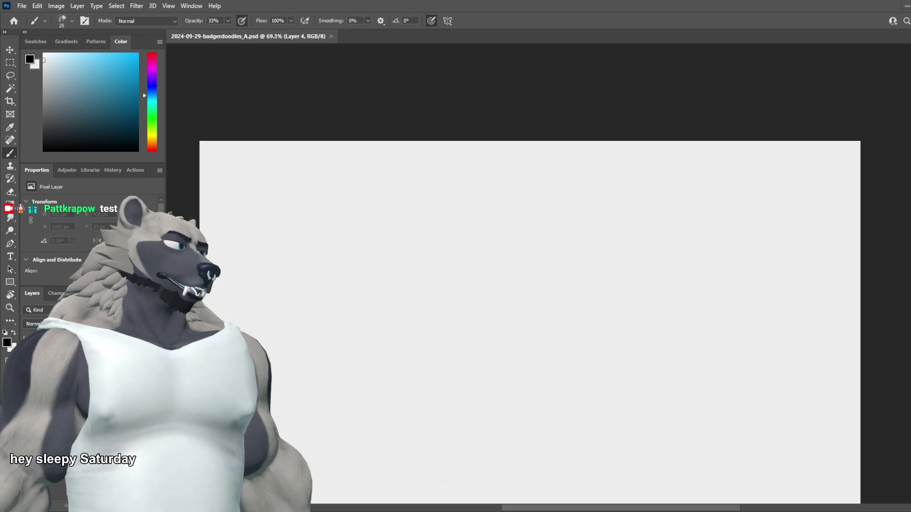
scroll(454, 252, "down", 2)
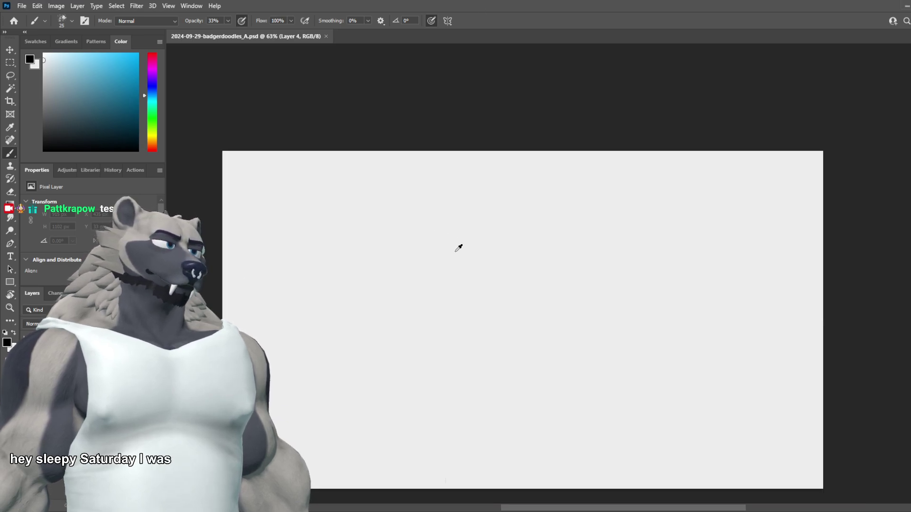
scroll(369, 344, "up", 3)
scroll(417, 332, "up", 2)
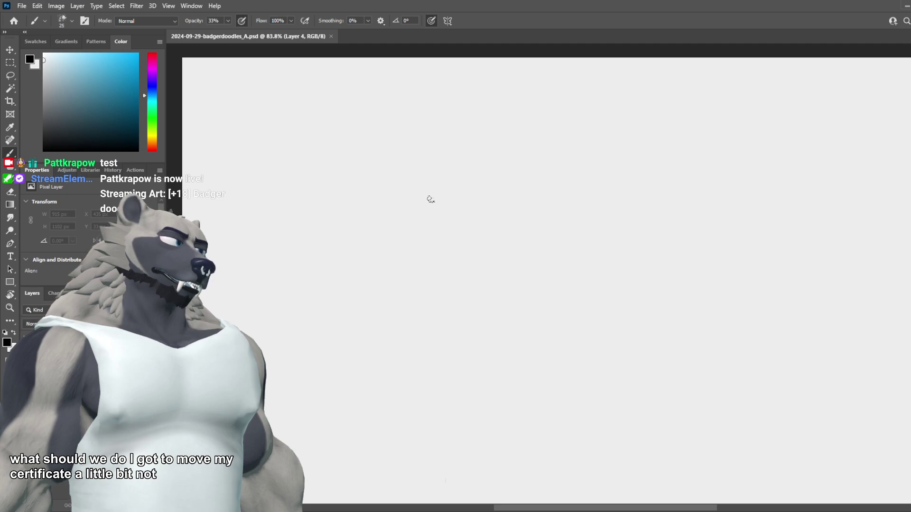
left_click_drag(398, 223, 533, 244)
key("ctrl+z")
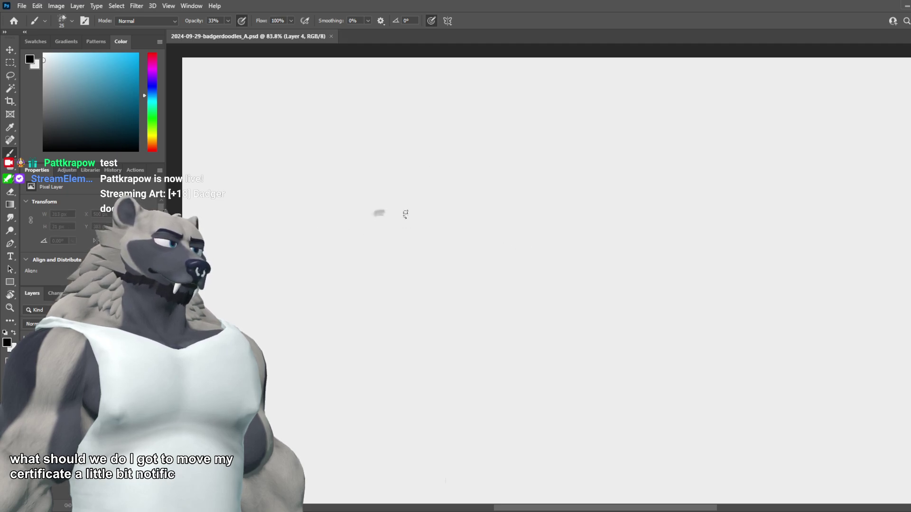
left_click_drag(406, 214, 522, 245)
key("ctrl+z")
Step: Set the brush opacity to 100% and try it out with a curved stroke on the blank canvas
key("0")
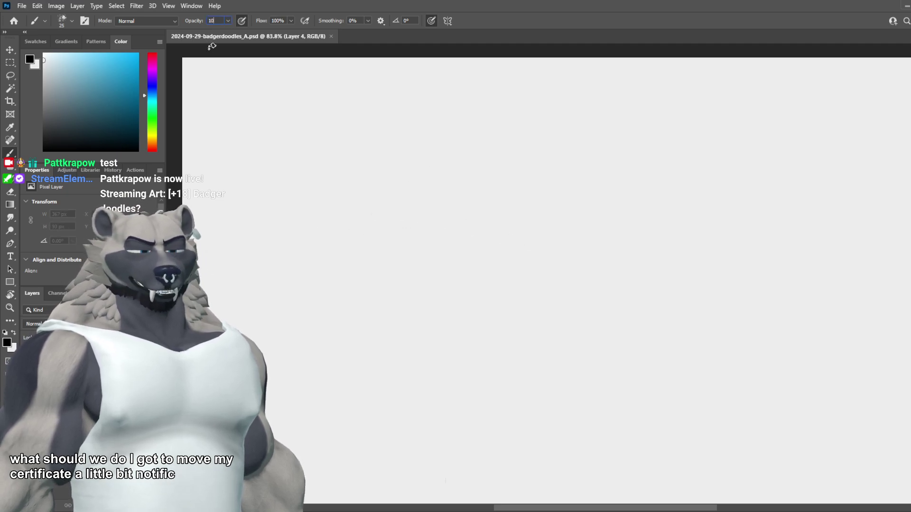
left_click_drag(413, 214, 599, 280)
key("ctrl+z")
left_click_drag(381, 218, 558, 256)
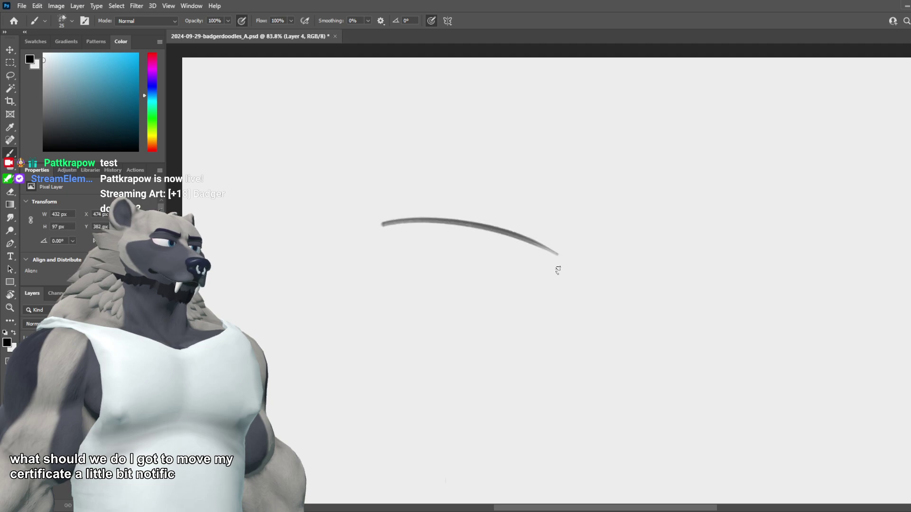
key("ctrl+z")
Step: Sketch the top, back and front arcs of the round head shape with doubled curved strokes
mouse_move(580, 198)
left_mouse_down()
mouse_move(458, 171)
mouse_move(486, 154)
left_mouse_up()
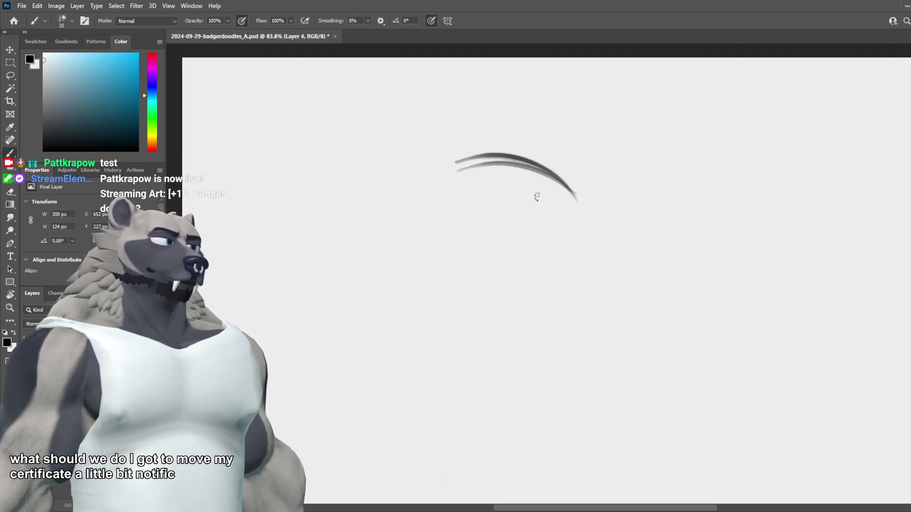
key("ctrl+z")
left_click_drag(462, 177, 445, 235)
left_click_drag(467, 167, 455, 309)
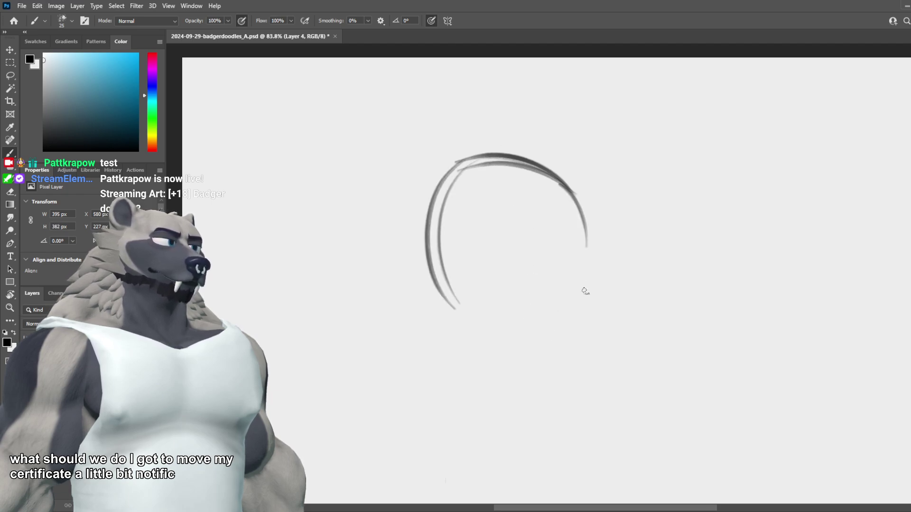
left_click_drag(549, 226, 644, 259)
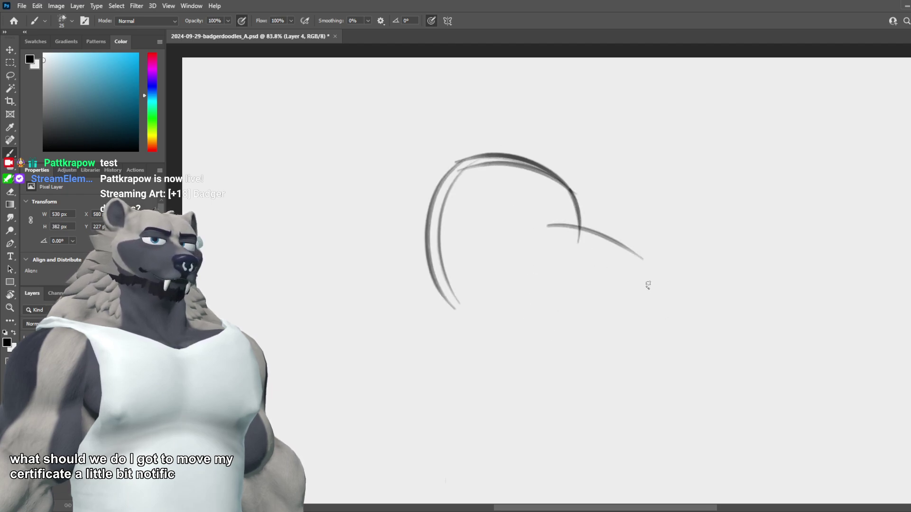
key("ctrl+z")
left_click_drag(579, 246, 695, 251)
mouse_move(563, 248)
left_mouse_down()
mouse_move(664, 248)
mouse_move(488, 323)
left_mouse_up()
key("ctrl+z")
key("ctrl+z")
key("ctrl+z")
Step: Add a shallow curved stroke along the underside of the head circle
left_click_drag(430, 265, 573, 302)
key("ctrl+z")
mouse_move(440, 284)
left_mouse_down()
mouse_move(476, 308)
mouse_move(565, 295)
left_mouse_up()
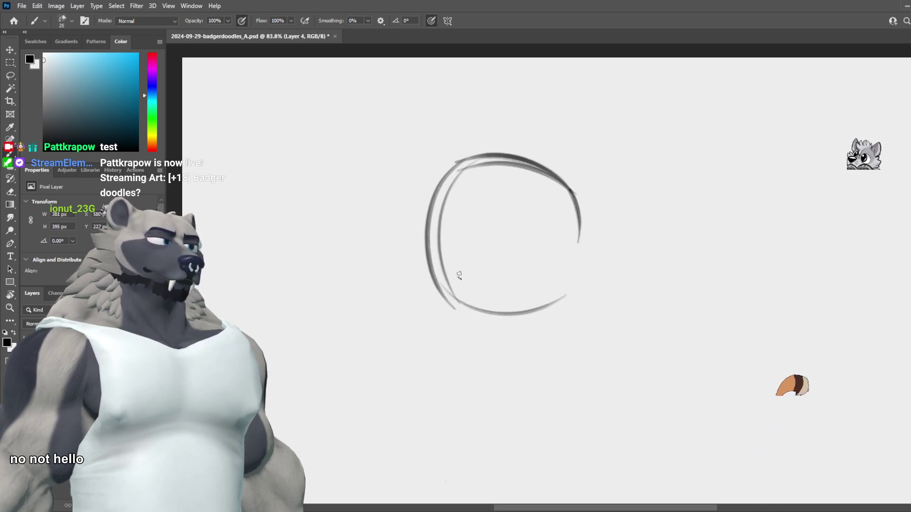
left_click_drag(432, 297, 623, 300)
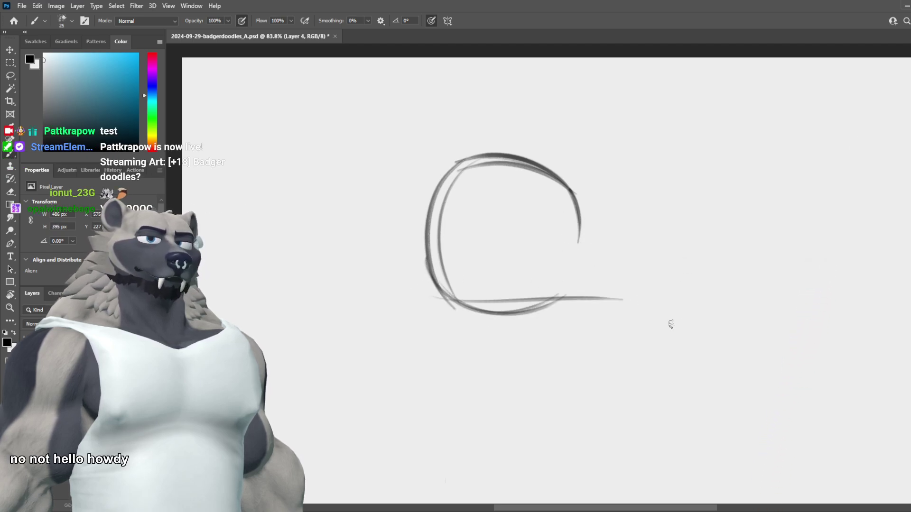
key("ctrl+z")
left_click_drag(518, 305, 649, 222)
key("ctrl+z")
left_click_drag(583, 218, 664, 256)
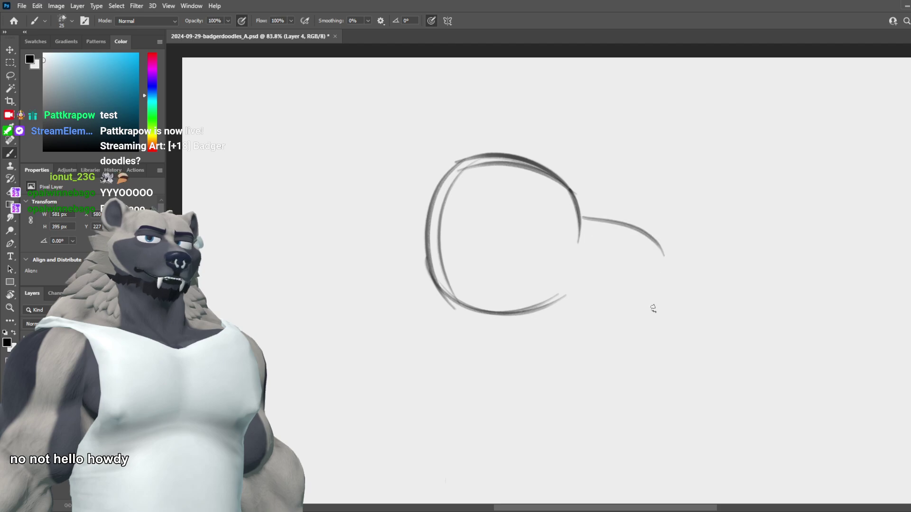
key("ctrl+z")
Step: Sketch a doubled, slightly arched eye guideline across the middle of the head circle
left_click_drag(396, 216, 575, 236)
key("ctrl+z")
mouse_move(415, 232)
left_mouse_down()
mouse_move(593, 245)
mouse_move(447, 215)
left_mouse_up()
Step: Draw the eye above the guideline with arched upper and lower lids, a dark oval pupil and a thick eyebrow
left_click_drag(537, 189, 530, 231)
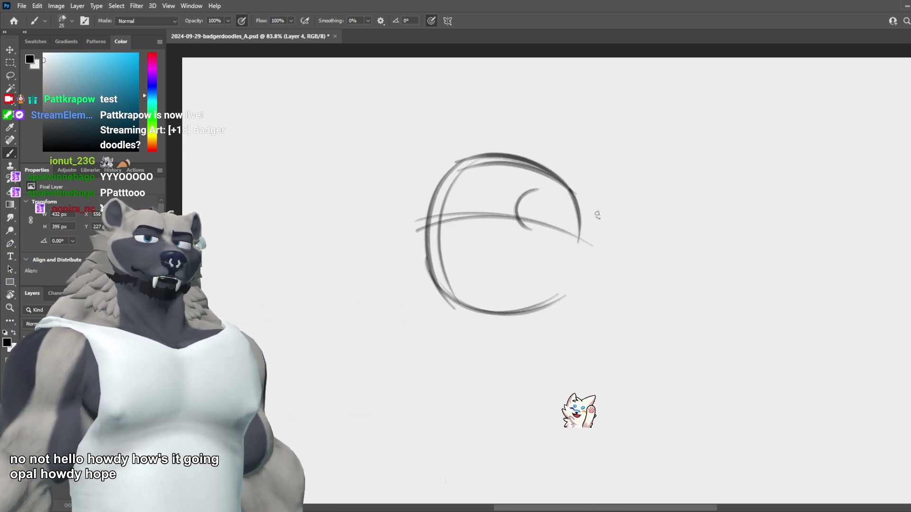
key("ctrl+z")
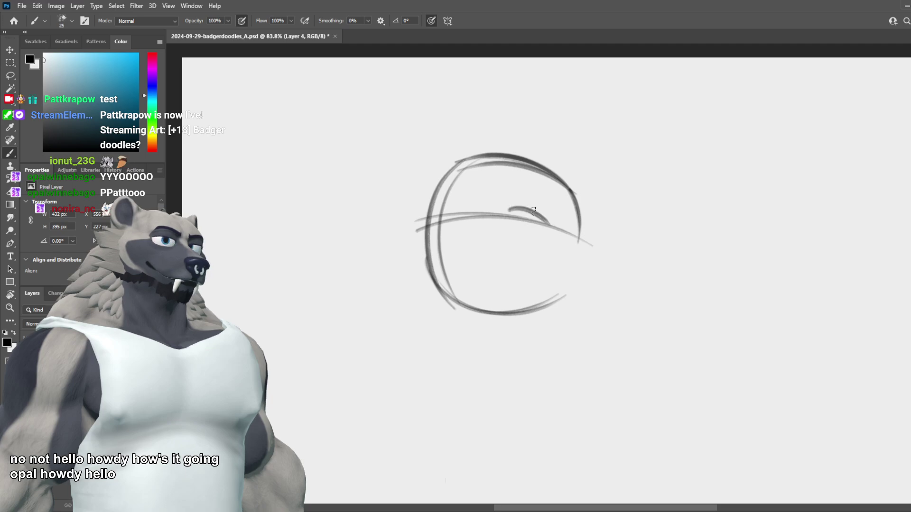
key("ctrl+z")
mouse_move(556, 203)
left_mouse_down()
mouse_move(548, 225)
mouse_move(556, 207)
mouse_move(505, 201)
mouse_move(558, 201)
mouse_move(503, 210)
mouse_move(499, 198)
left_mouse_up()
key("ctrl+z")
key("ctrl+z")
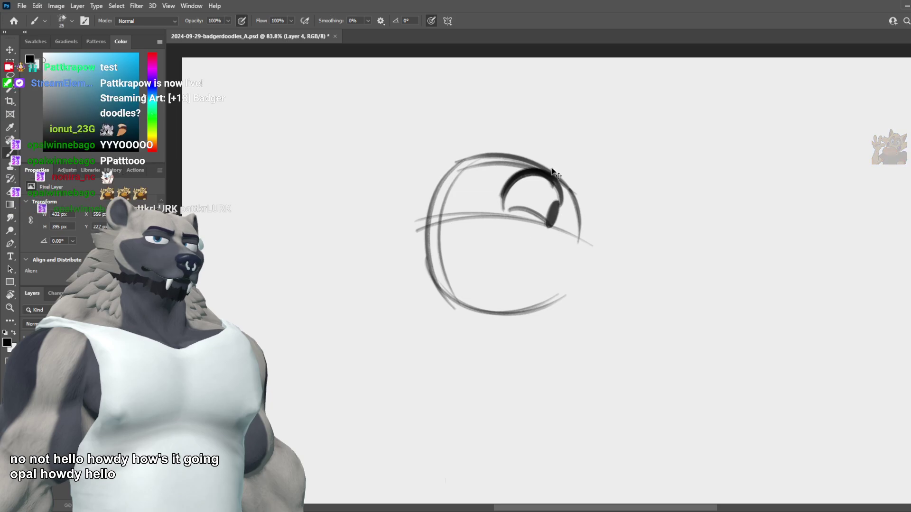
key("ctrl+z")
mouse_move(557, 167)
left_mouse_down()
mouse_move(498, 194)
mouse_move(546, 155)
left_mouse_up()
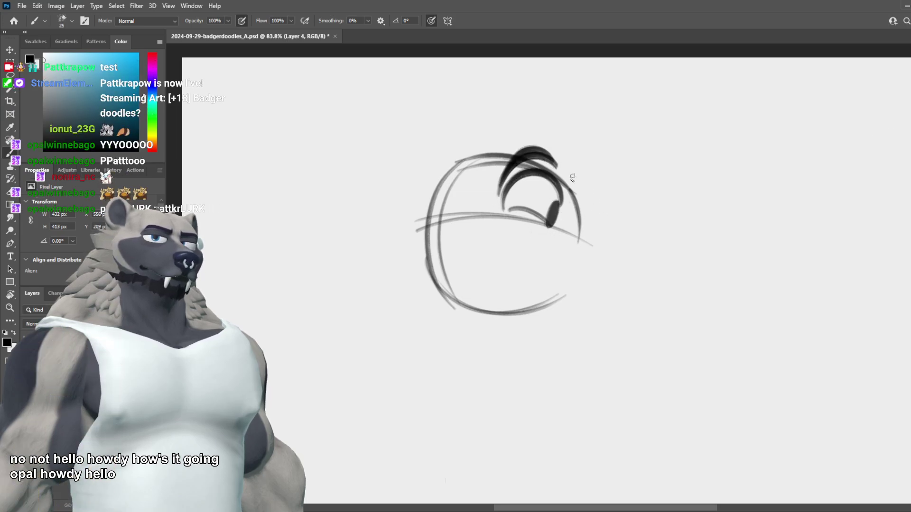
Step: Draw the forehead line sweeping into the eyebrow and the brow ridge curving down in front of the eye
mouse_move(495, 129)
left_mouse_down()
mouse_move(578, 167)
mouse_move(572, 159)
left_mouse_up()
key("ctrl+z")
key("ctrl+z")
mouse_move(467, 127)
left_mouse_down()
mouse_move(569, 159)
mouse_move(579, 238)
left_mouse_up()
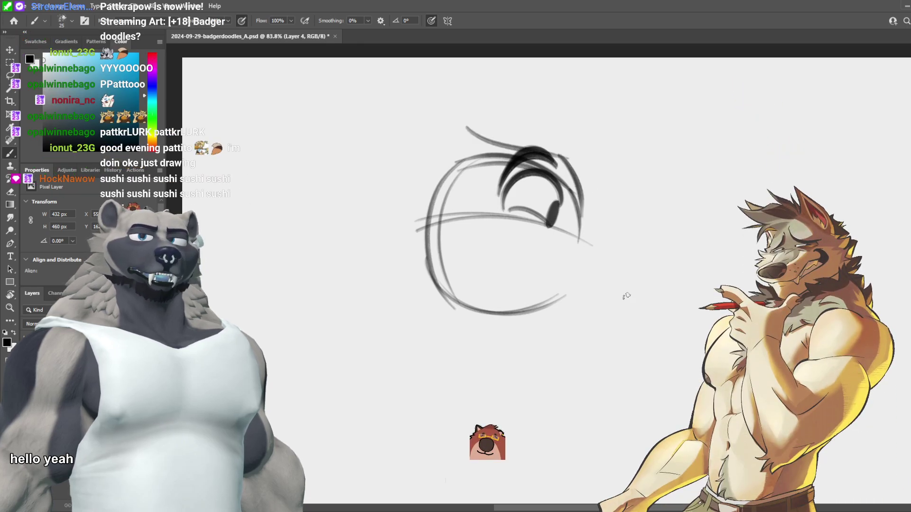
Step: Draw the snout bridge extending forward from the brow, with a thick slanted stroke for the back edge of the nose
left_click_drag(582, 199, 647, 215)
key("ctrl+z")
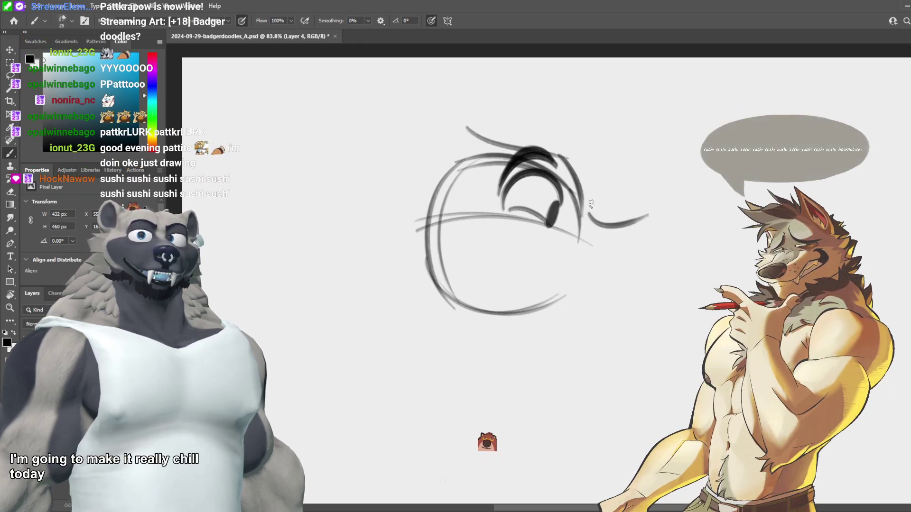
key("ctrl+z")
left_click_drag(588, 203, 662, 209)
key("ctrl+z")
mouse_move(589, 205)
left_mouse_down()
mouse_move(671, 230)
mouse_move(670, 256)
left_mouse_up()
key("ctrl+z")
Step: Outline the rounded top and front of the nose at the end of the snout
mouse_move(635, 215)
left_mouse_down()
mouse_move(669, 252)
mouse_move(693, 214)
left_mouse_up()
key("ctrl+z")
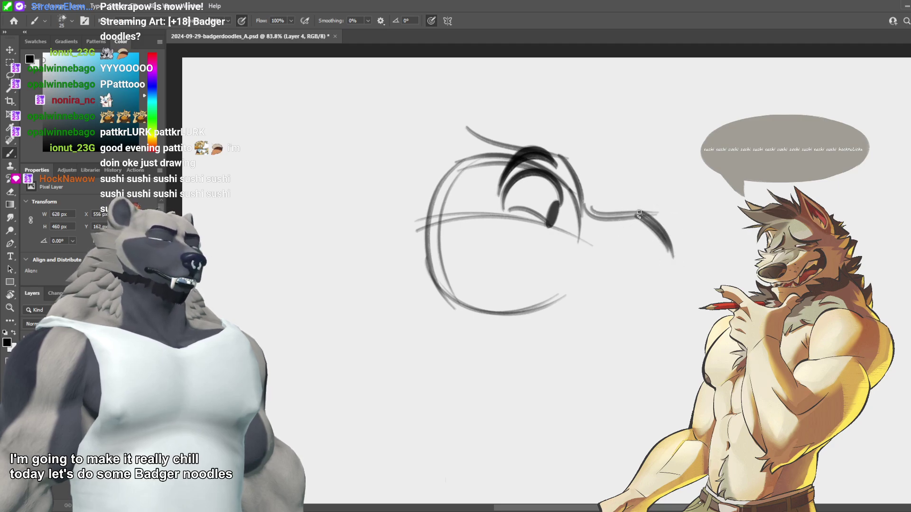
mouse_move(637, 212)
left_mouse_down()
mouse_move(702, 243)
mouse_move(680, 256)
left_mouse_up()
key("ctrl+z")
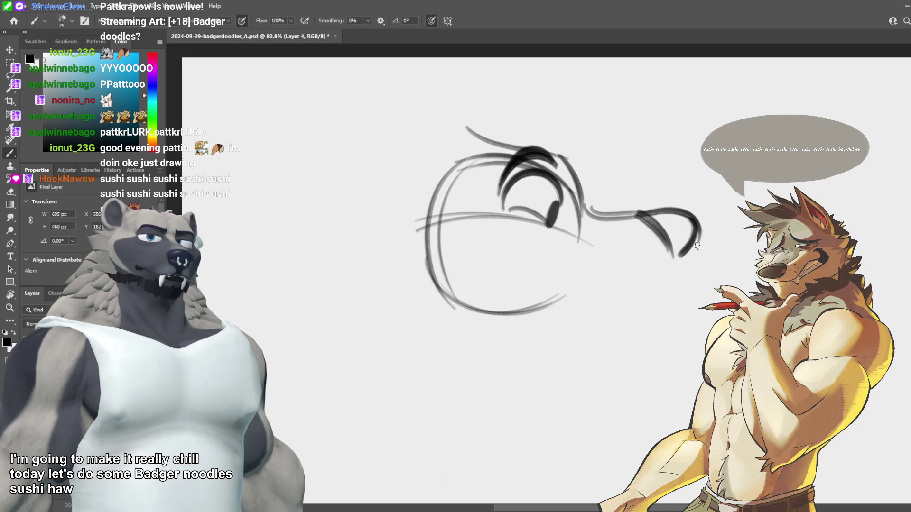
Step: Draw the front of the muzzle slanting down and back from the nose tip
left_click_drag(667, 310, 594, 317)
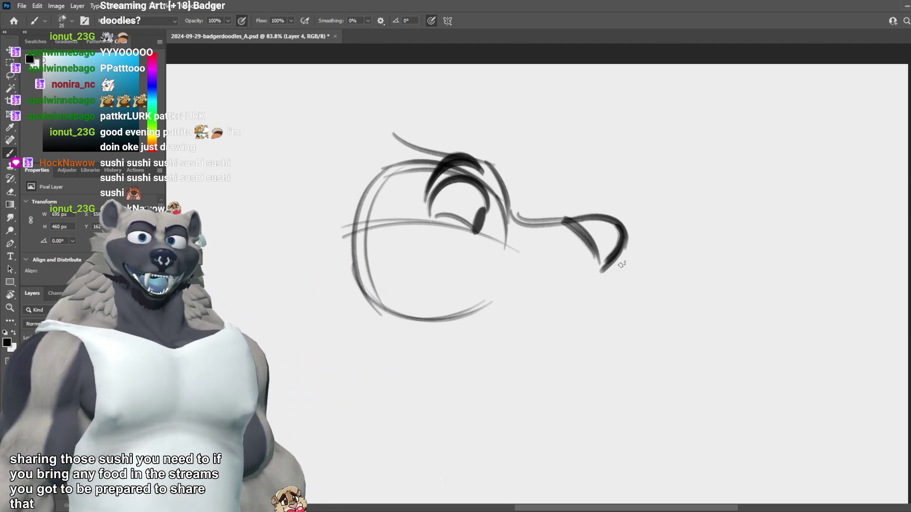
scroll(583, 293, "up", 1)
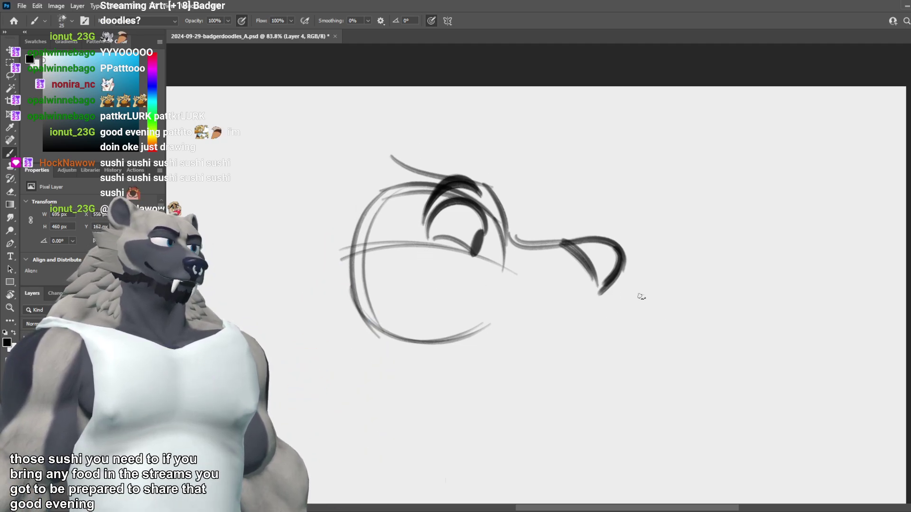
key("ctrl+z")
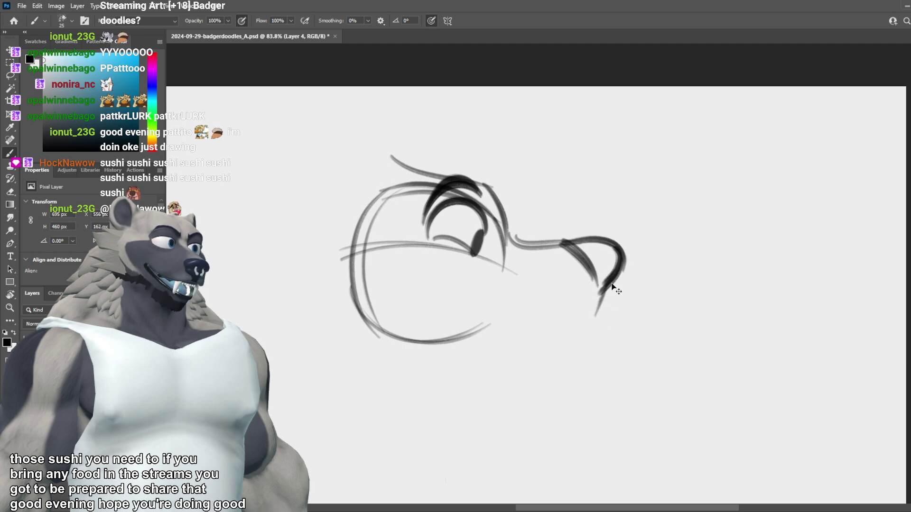
left_click_drag(613, 273, 589, 318)
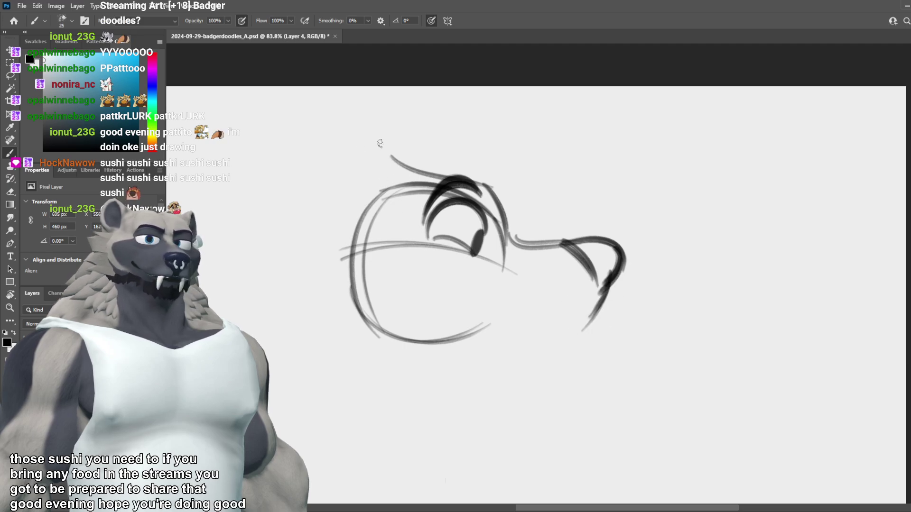
Step: Draw a long curved line behind the head circle and a wide jaw curve sweeping beneath it to the muzzle
left_click_drag(349, 158, 335, 316)
mouse_move(350, 159)
left_mouse_down()
mouse_move(332, 313)
mouse_move(520, 361)
left_mouse_up()
key("ctrl+z")
left_click_drag(335, 329, 512, 345)
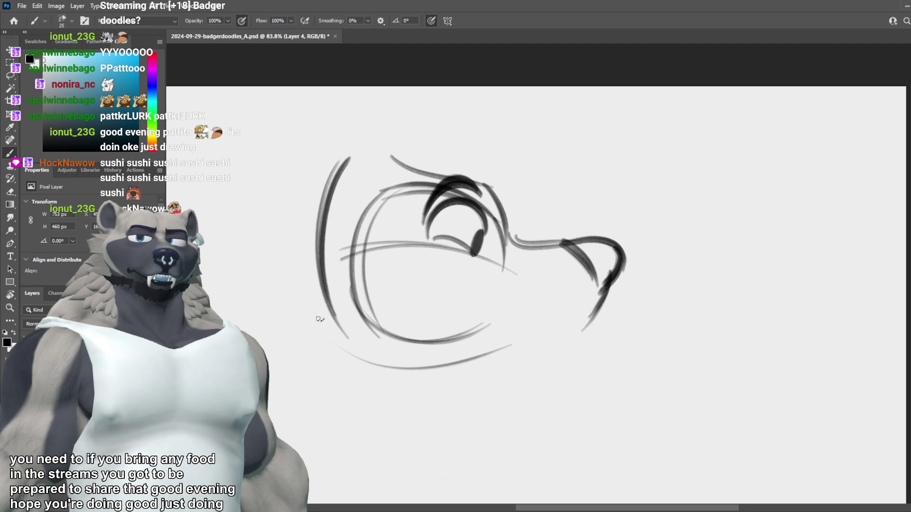
key("ctrl+z")
mouse_move(316, 323)
left_mouse_down()
mouse_move(574, 340)
mouse_move(603, 292)
left_mouse_up()
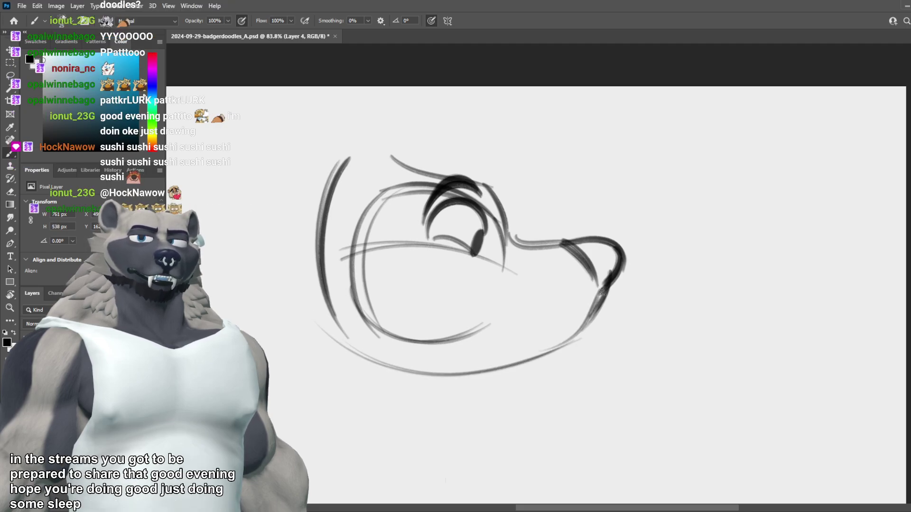
Step: Draw the lower muzzle curve and a short thick mouth-corner crease beneath the eye
mouse_move(477, 287)
left_mouse_down()
mouse_move(578, 327)
mouse_move(473, 294)
mouse_move(431, 257)
mouse_move(409, 268)
left_mouse_up()
key("ctrl+z")
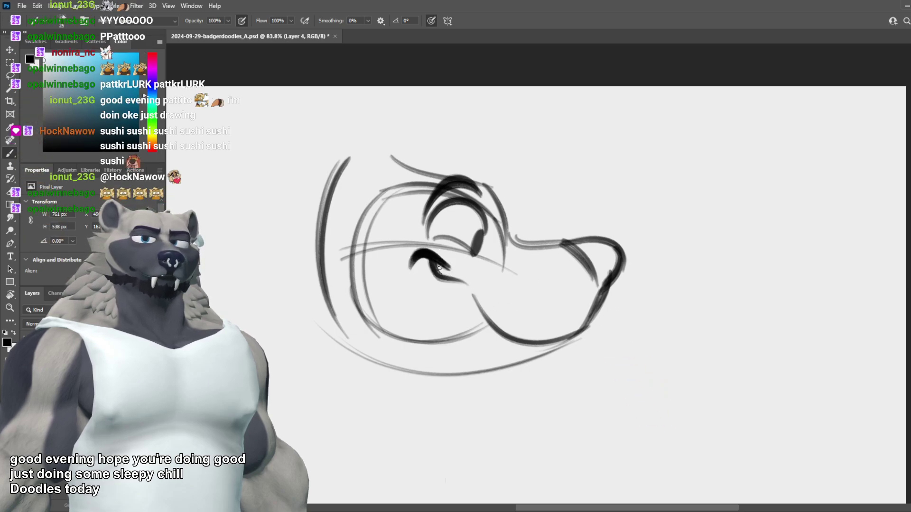
key("ctrl+z")
key("ctrl+z")
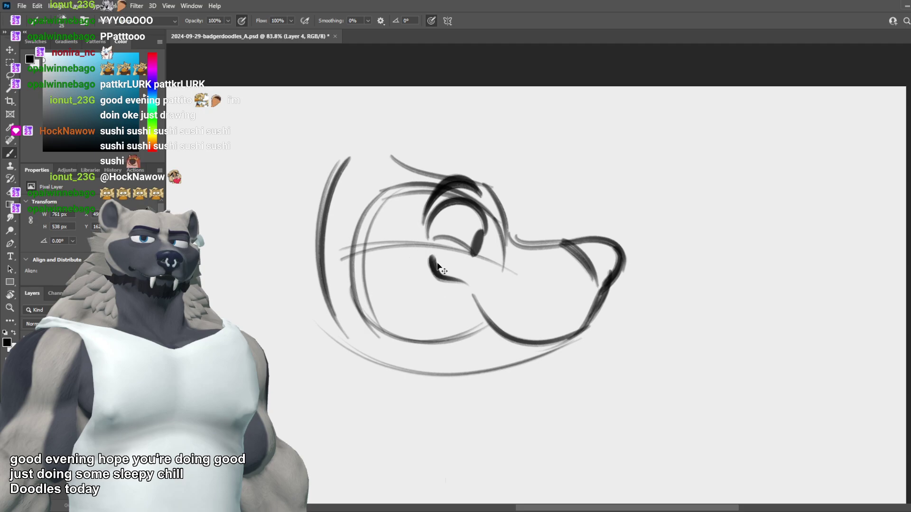
key("ctrl+z")
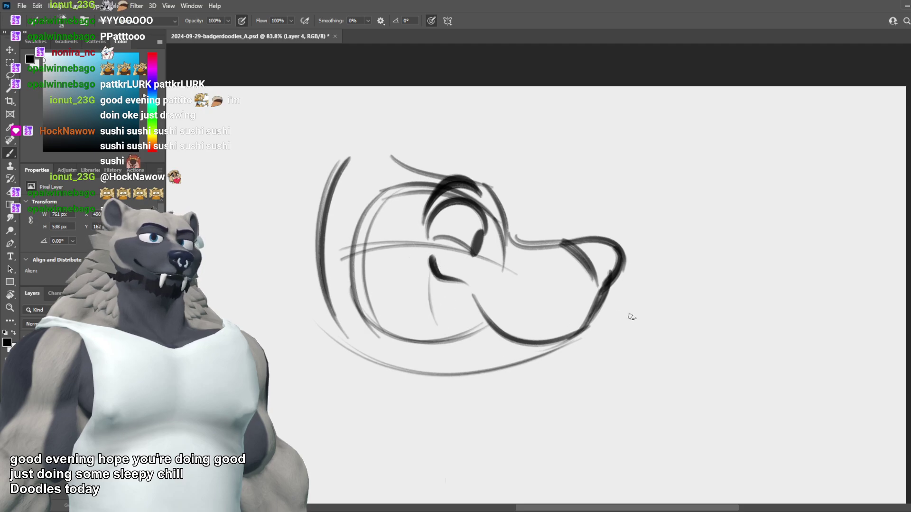
Step: Draw a thick smiling mouth line from the cheek crease forward along the muzzle to the nose
mouse_move(463, 293)
left_mouse_down()
mouse_move(610, 303)
mouse_move(584, 314)
mouse_move(610, 278)
left_mouse_up()
key("ctrl+z")
key("ctrl+z")
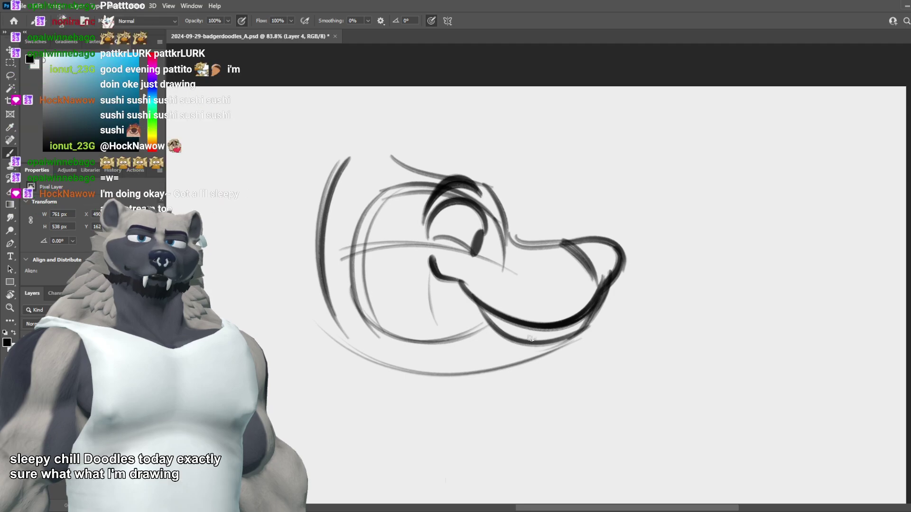
mouse_move(543, 330)
left_mouse_down()
mouse_move(531, 351)
mouse_move(562, 319)
left_mouse_up()
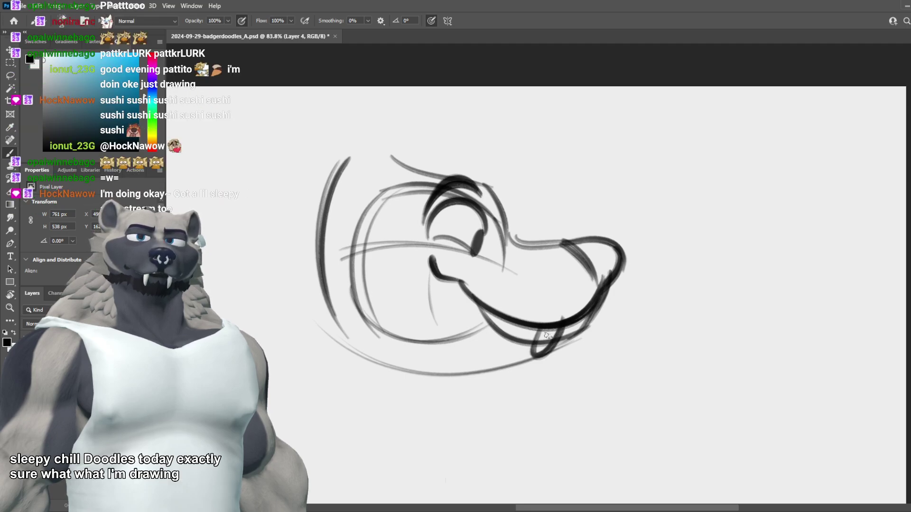
key("ctrl+z")
key("ctrl+z")
key("ctrl+shift+z")
Step: Erase the extra muzzle curve below the thick mouth line, then return to the brush
key("e")
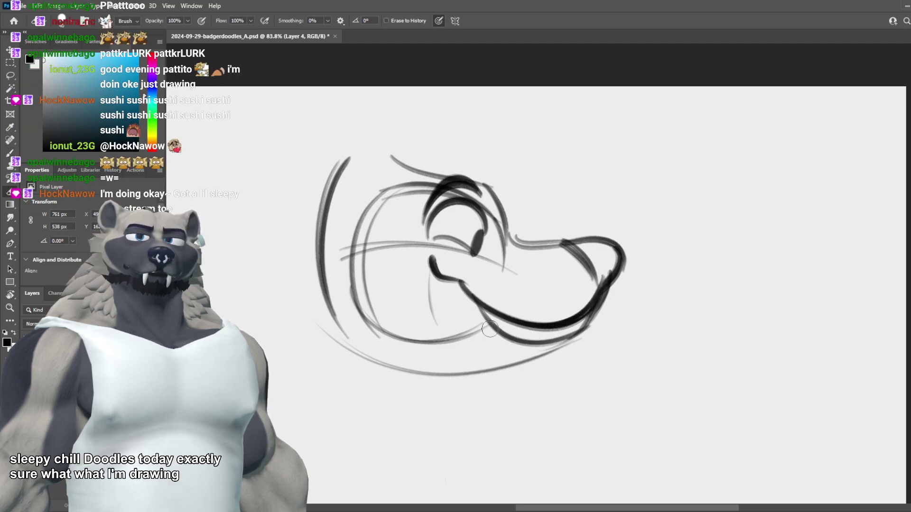
left_click_drag(490, 329, 593, 330)
key("b")
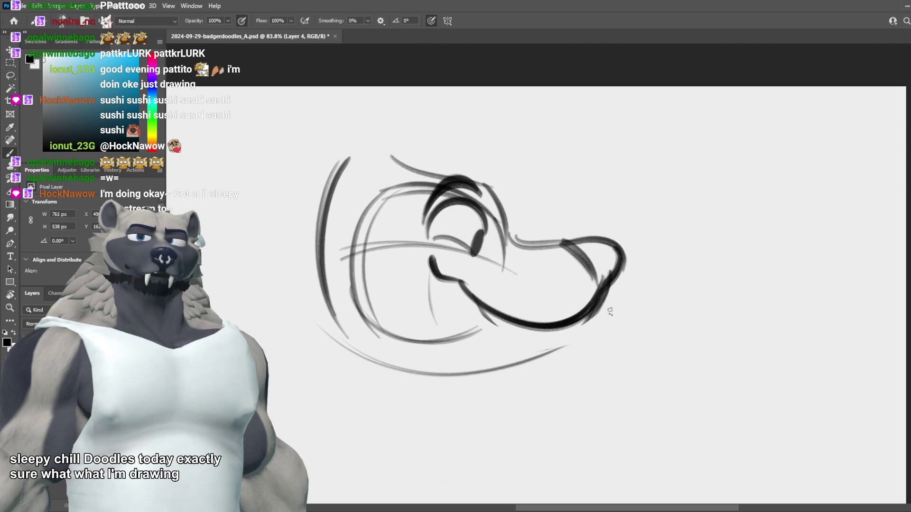
Step: Sketch the back of the neck as long curved strokes sweeping down and backward from the top of the head
left_click_drag(546, 299, 617, 304)
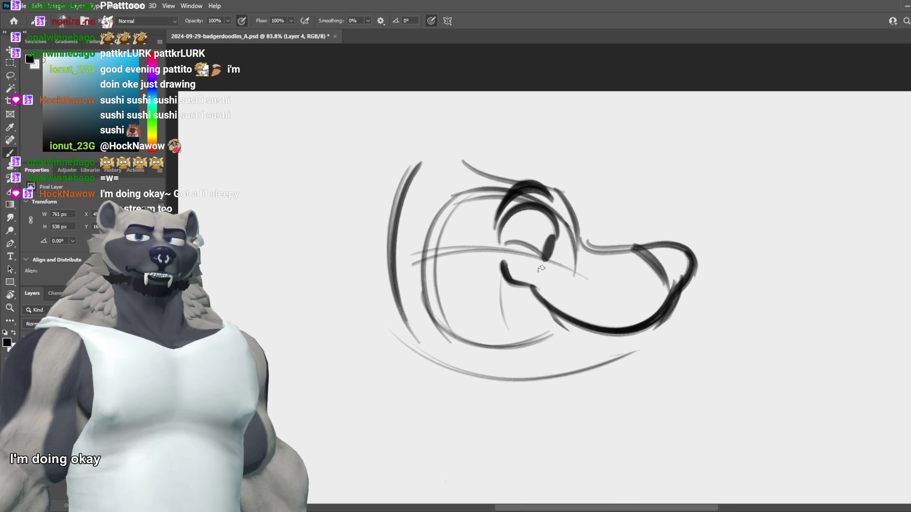
left_click_drag(424, 162, 261, 233)
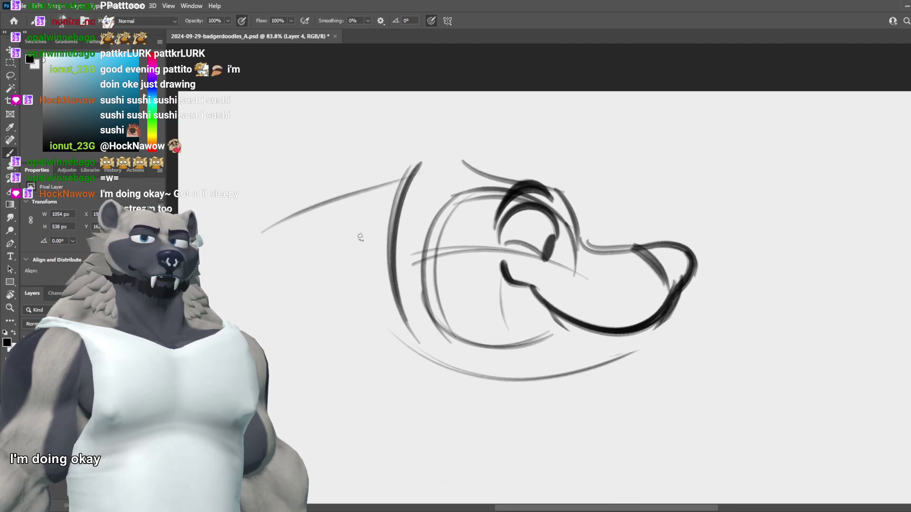
key("ctrl+z")
key("ctrl+z")
left_click_drag(439, 157, 261, 313)
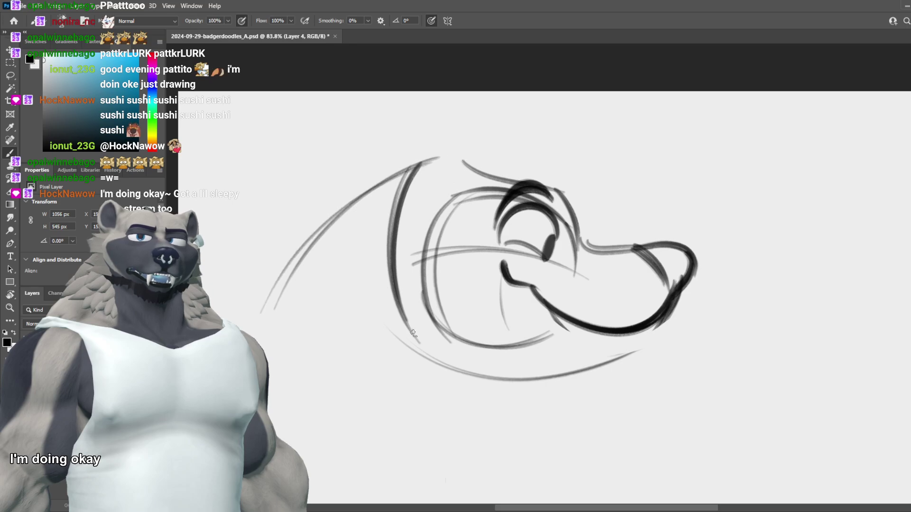
Step: Try neck lines running down from the jaw, and undo them together with the earlier back-of-neck strokes
left_click_drag(490, 365, 483, 439)
key("ctrl+z")
left_click_drag(519, 349, 497, 460)
key("ctrl+z")
key("ctrl+z")
key("ctrl+z")
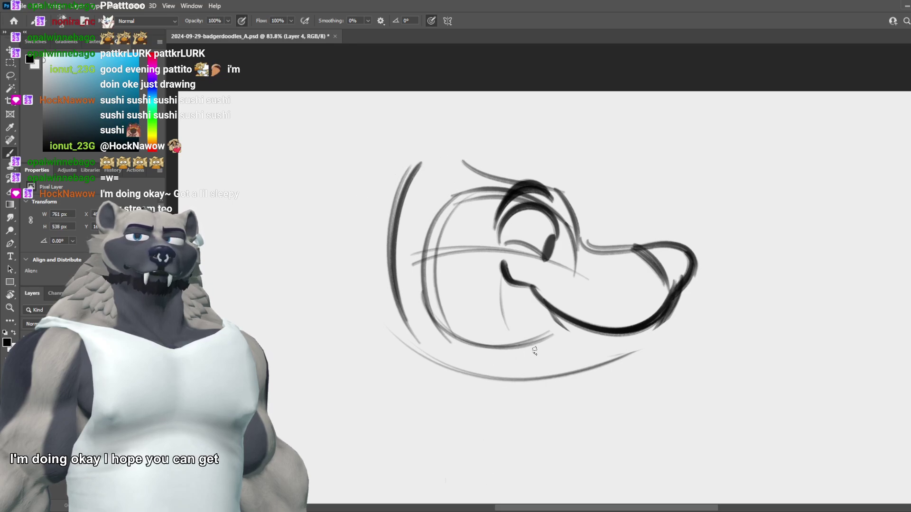
left_click_drag(563, 342, 571, 466)
key("ctrl+z")
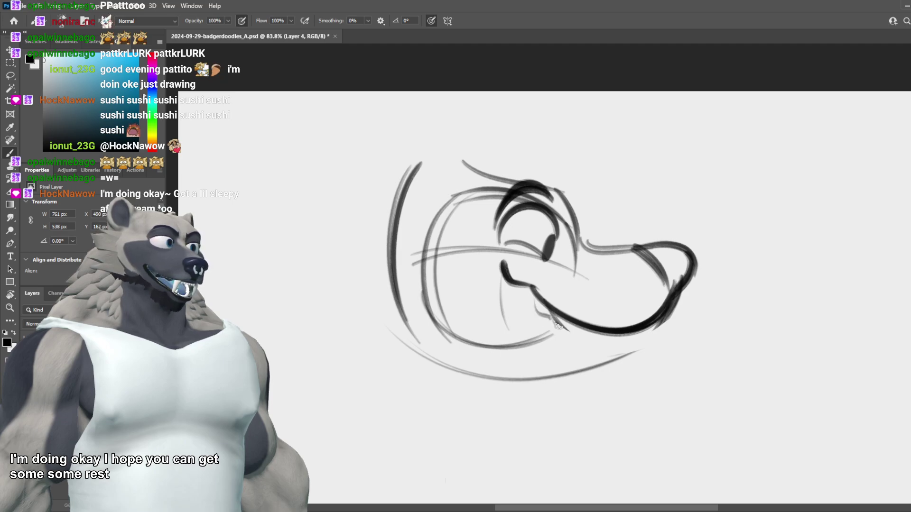
Step: Sketch a small lip bump under the mouth corner and a thick pointed fang below the front of the mouth line
mouse_move(583, 331)
left_mouse_down()
mouse_move(638, 324)
mouse_move(597, 350)
mouse_move(635, 333)
left_mouse_up()
key("ctrl+z")
key("ctrl+z")
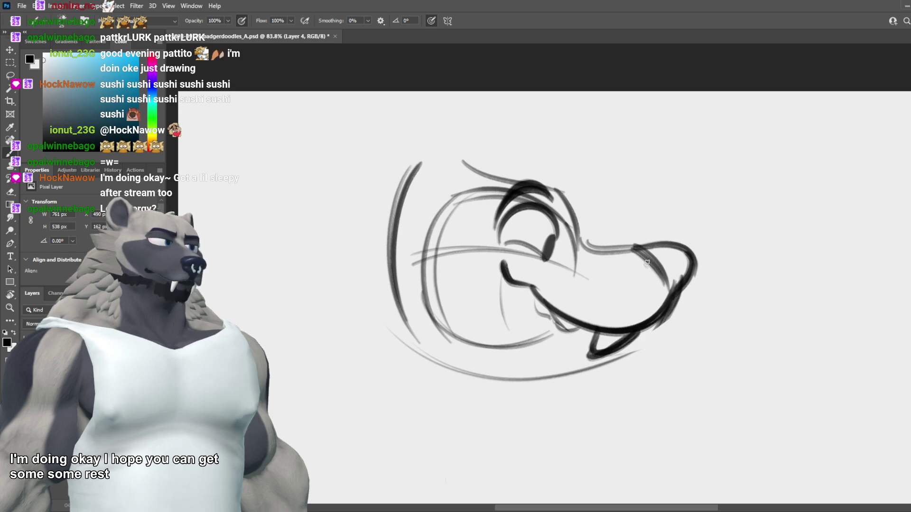
Step: Try a thick muzzle line sloping from the inner eye down to the nose, with a filled wedge at its tip
left_click_drag(581, 240, 659, 280)
key("ctrl+z")
left_click_drag(577, 242, 678, 280)
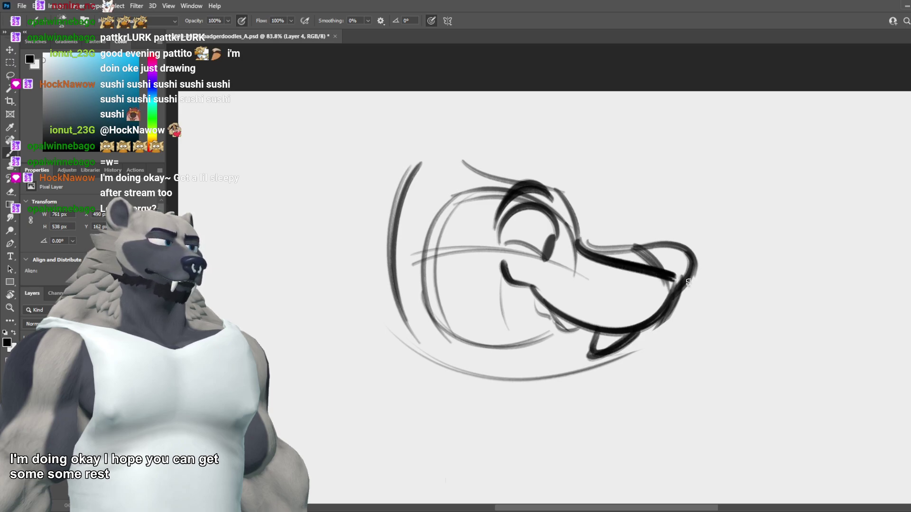
mouse_move(626, 268)
left_mouse_down()
mouse_move(673, 278)
mouse_move(627, 269)
left_mouse_up()
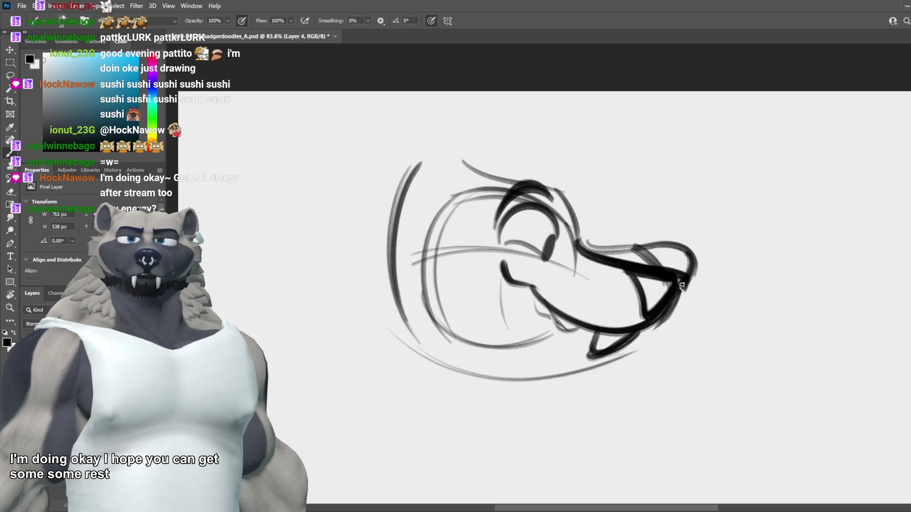
key("ctrl+z")
key("ctrl+z")
Step: Try several darker strokes for the muzzle bridge from the inner brow forward to the top of the nose
left_click_drag(582, 238, 679, 268)
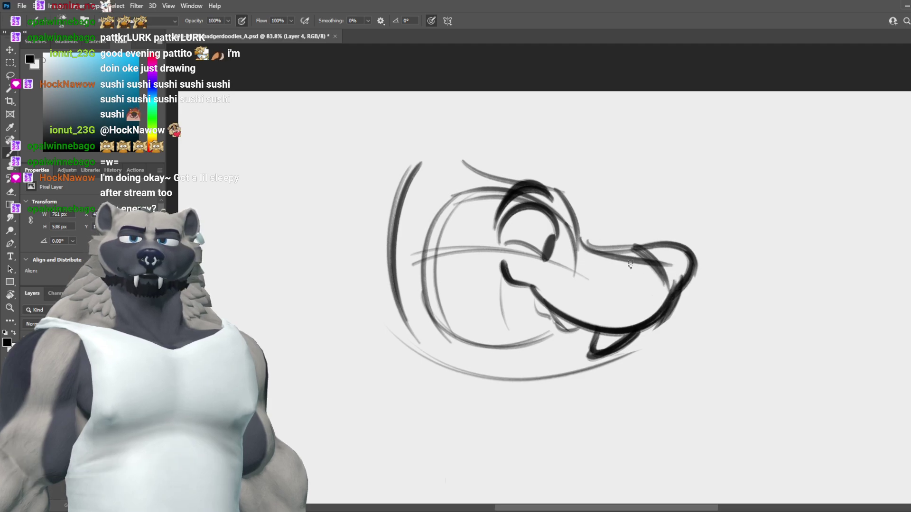
key("ctrl+z")
left_click_drag(580, 240, 642, 258)
key("ctrl+z")
key("ctrl+z")
left_click_drag(581, 240, 649, 257)
key("ctrl+z")
key("ctrl+z")
mouse_move(581, 235)
left_mouse_down()
mouse_move(640, 256)
mouse_move(634, 249)
left_mouse_up()
key("ctrl+z")
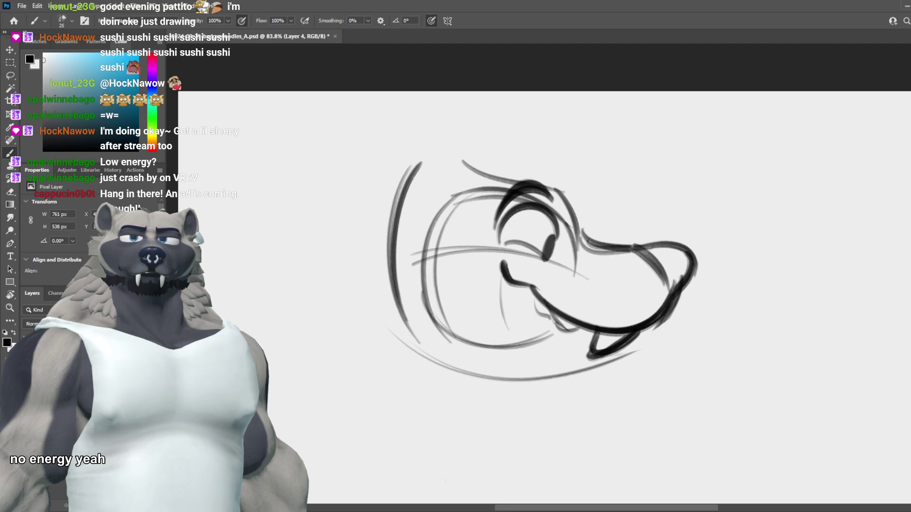
key("ctrl+z")
left_click_drag(578, 239, 649, 246)
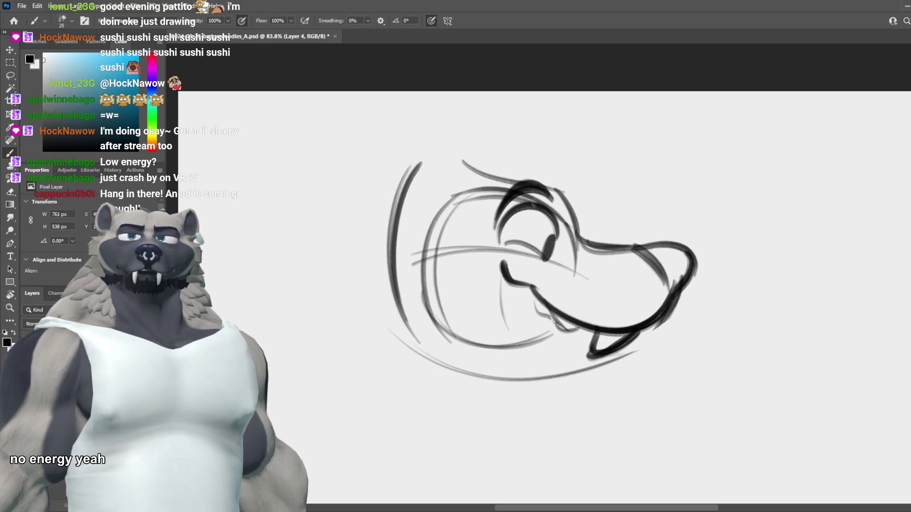
Step: Try curves joining the forehead to the back of the skull, and undo them with the muzzle bridge and fang strokes
left_click_drag(402, 195, 511, 183)
key("ctrl+z")
left_click_drag(427, 231, 478, 169)
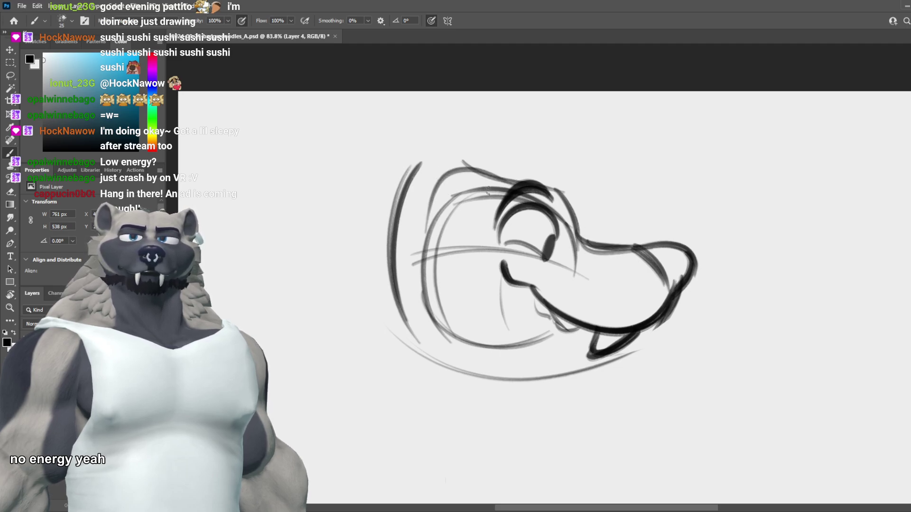
key("ctrl+z")
left_click_drag(423, 185, 477, 167)
key("ctrl+z")
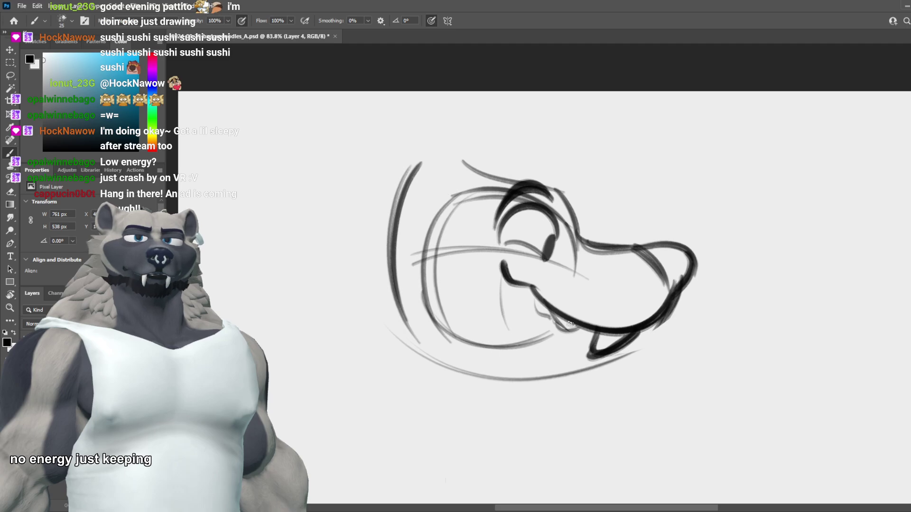
key("ctrl+z")
key("ctrl+z")
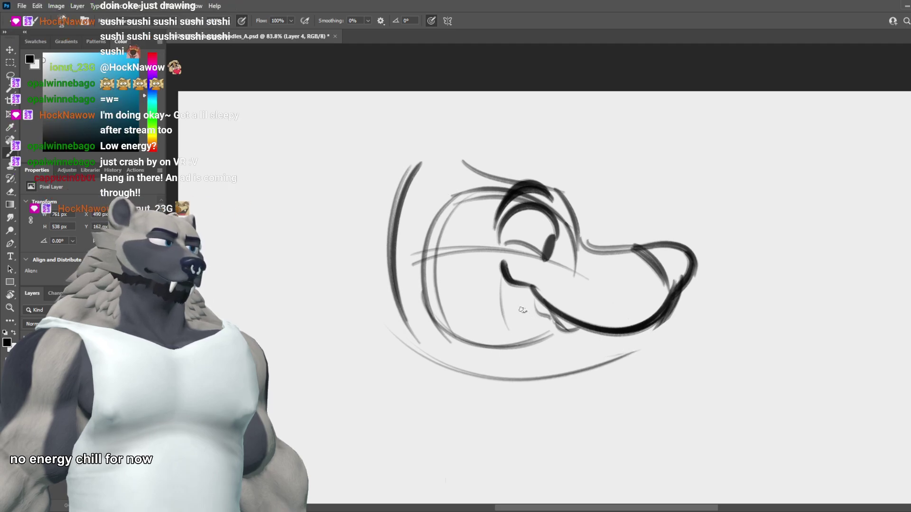
Step: Draw a long curved jaw line from the mouth corner down and forward to the lower chin curve
left_click_drag(498, 271, 563, 374)
key("ctrl+z")
left_click_drag(499, 273, 579, 378)
key("ctrl+z")
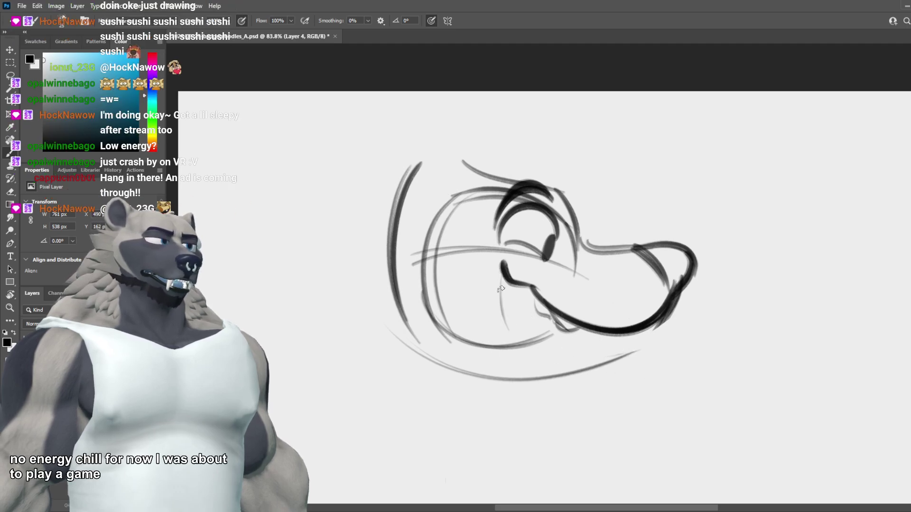
left_click_drag(501, 275, 573, 378)
Step: Draw a second arched stroke beside the jaw line, closing a leaf-shaped form that ends at the chin curve
left_click_drag(622, 334, 602, 372)
key("ctrl+z")
left_click_drag(521, 324, 582, 367)
key("ctrl+z")
mouse_move(506, 313)
left_mouse_down()
mouse_move(562, 372)
mouse_move(565, 360)
left_mouse_up()
key("ctrl+z")
key("ctrl+z")
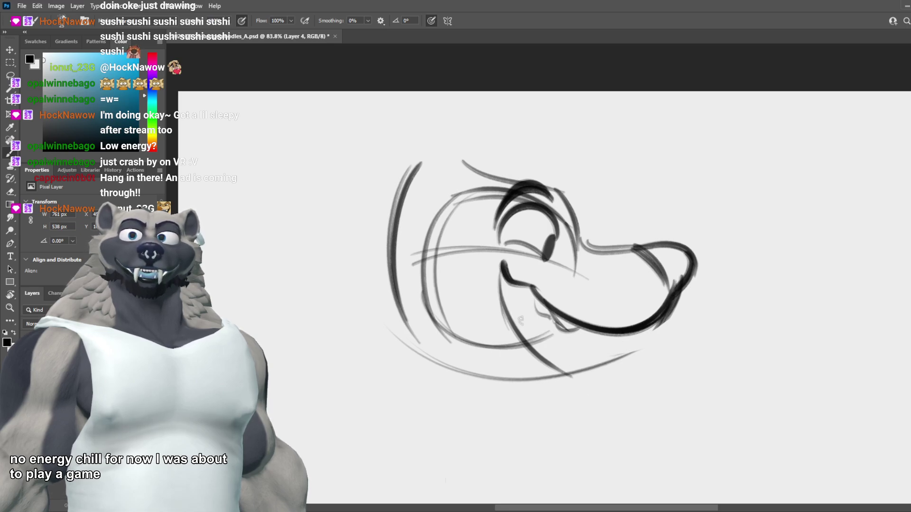
left_click_drag(511, 315, 568, 374)
key("ctrl+z")
key("ctrl+z")
left_click_drag(525, 323, 568, 373)
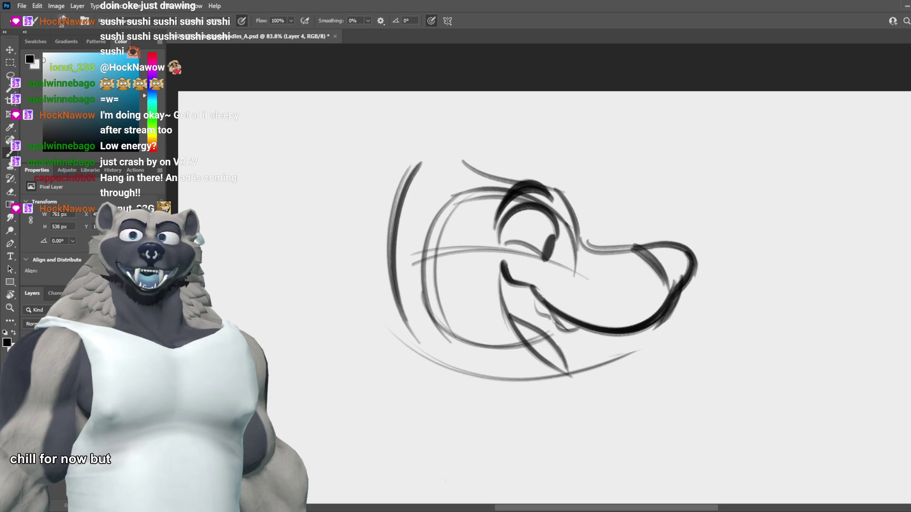
Step: Erase the rough lip marks under the mouth corner and redraw the lip as a clean dark line
key("e")
left_click_drag(559, 321, 529, 306)
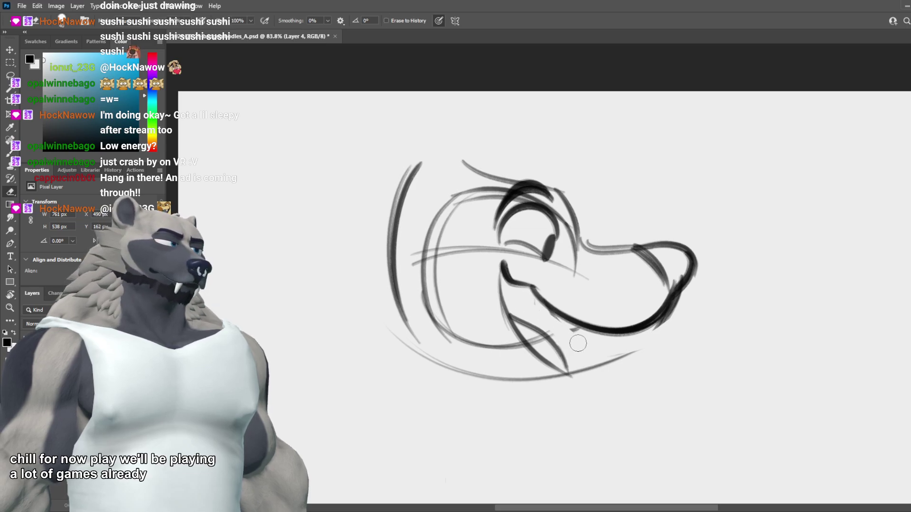
key("b")
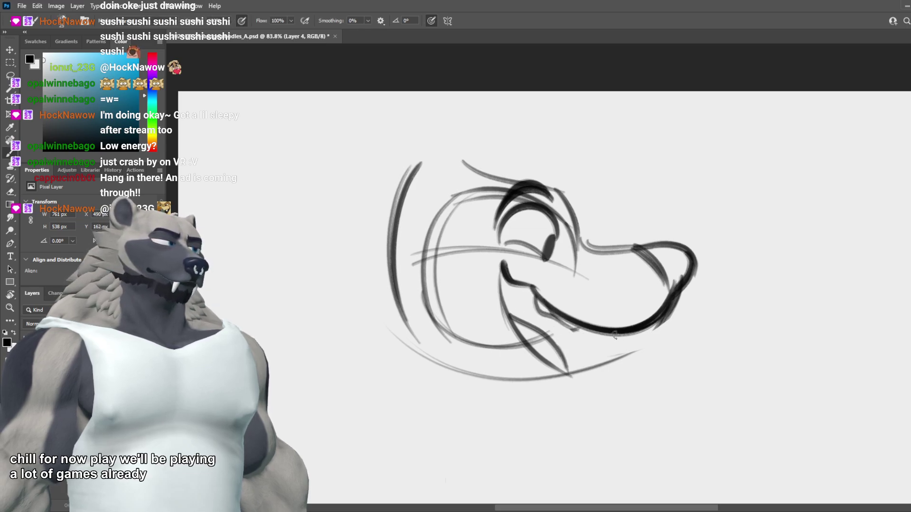
Step: Draw a tall rounded ear outline rising from the forehead and curving down behind the head
left_click_drag(464, 165, 403, 177)
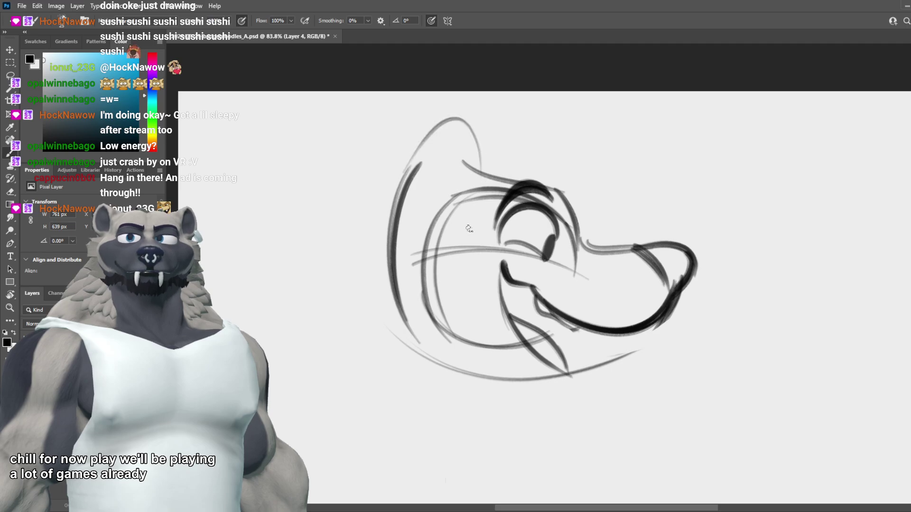
key("ctrl+z")
left_click_drag(469, 172, 373, 191)
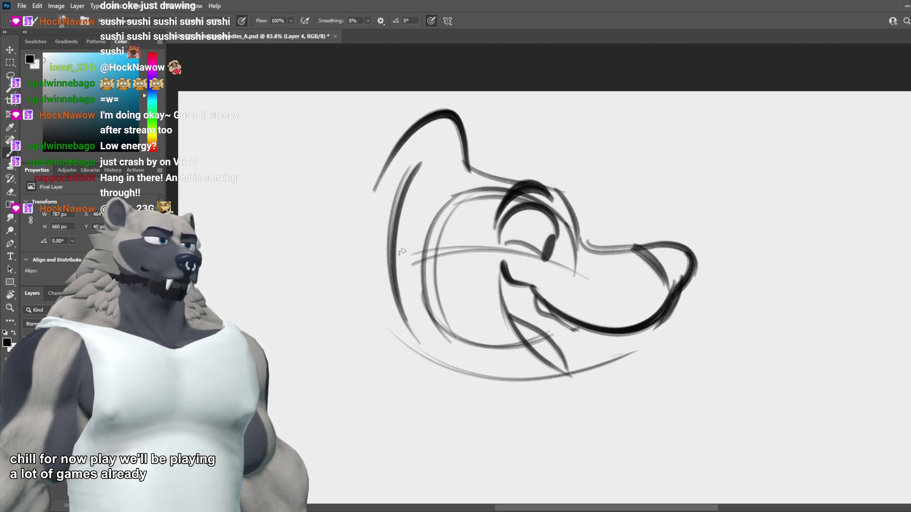
left_click_drag(425, 114, 371, 205)
left_click_drag(401, 130, 383, 249)
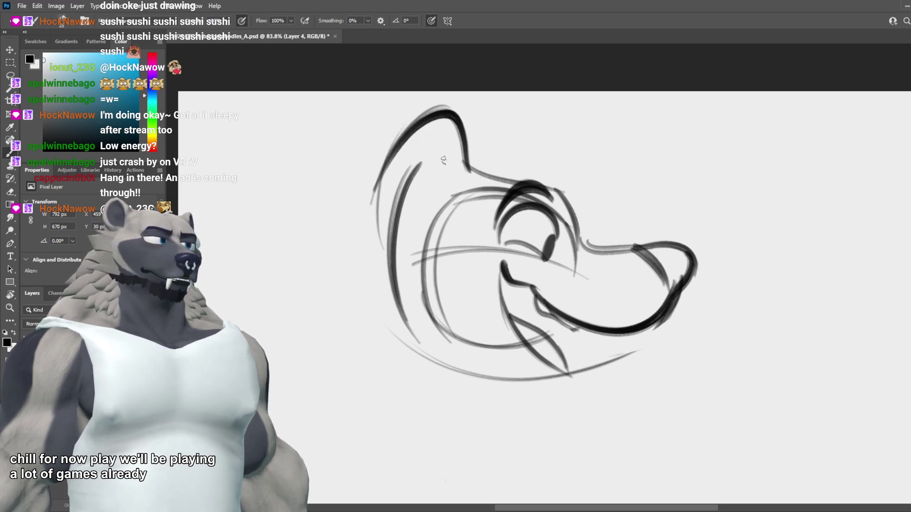
Step: Try several light inner-ear contours inside the ear outline, undoing the extra strokes along the ear's back edge
left_click_drag(443, 166, 397, 205)
key("ctrl+z")
key("ctrl+z")
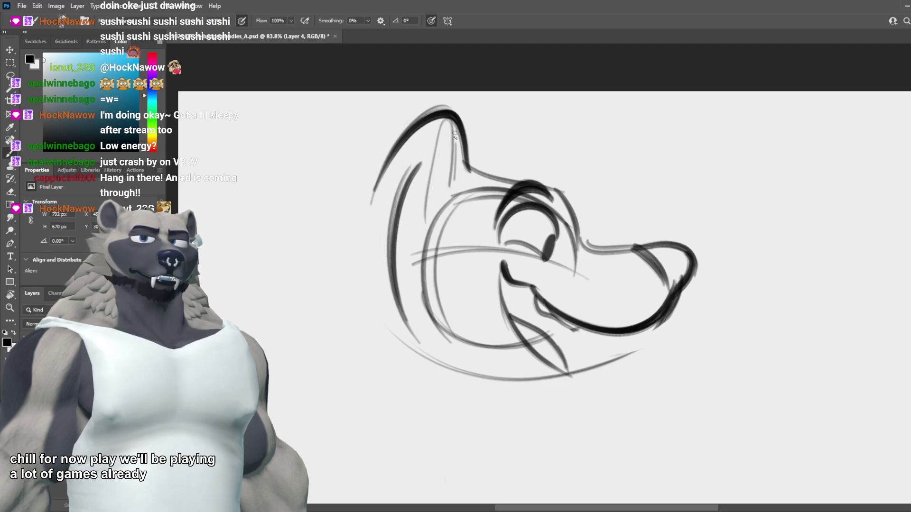
key("ctrl+z")
key("ctrl+z")
left_click_drag(455, 134, 422, 209)
key("ctrl+z")
left_click_drag(447, 132, 422, 218)
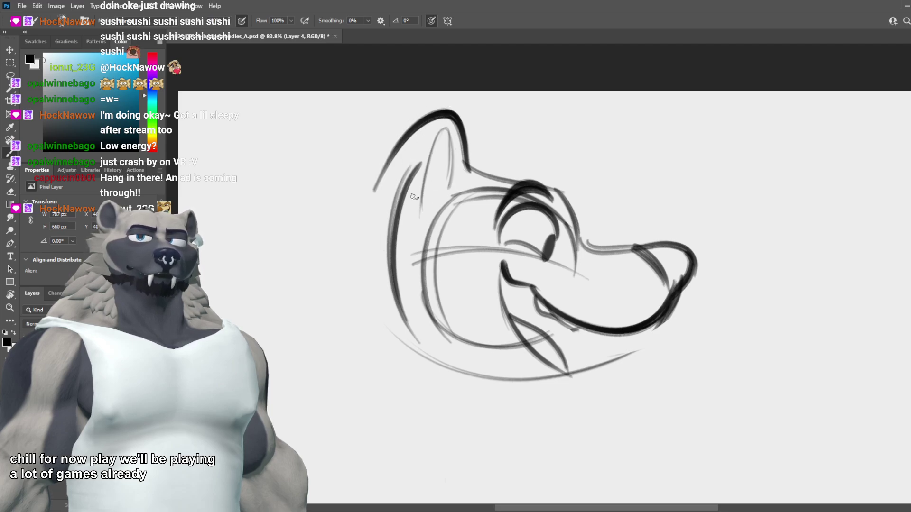
key("ctrl+z")
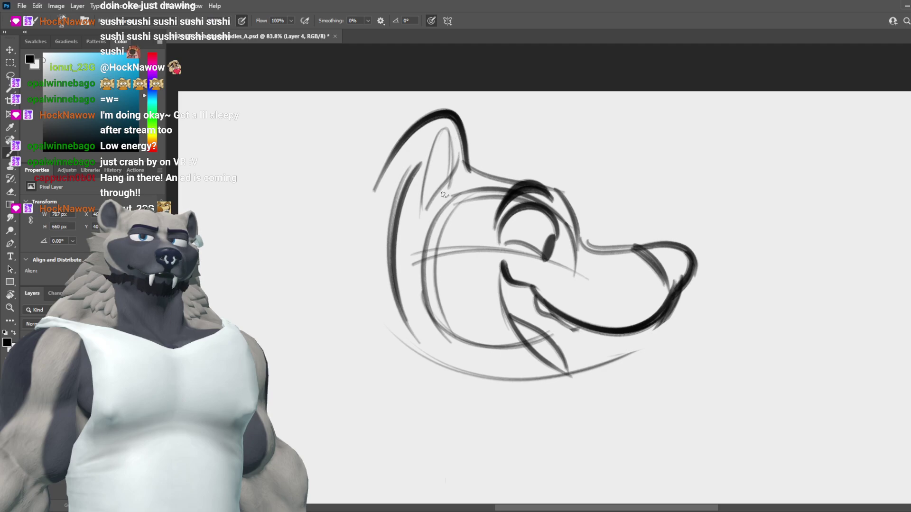
key("ctrl+z")
left_click_drag(422, 209, 453, 132)
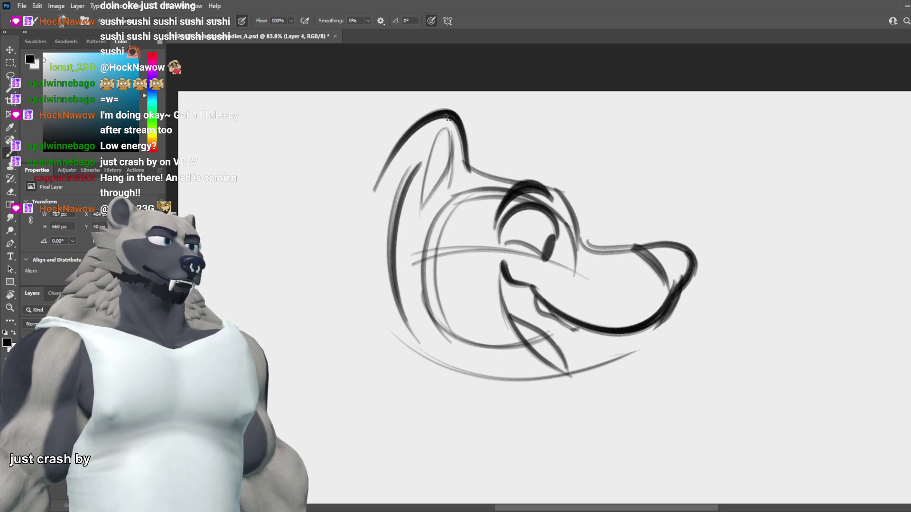
key("ctrl+z")
mouse_move(421, 218)
left_mouse_down()
mouse_move(445, 104)
mouse_move(431, 209)
mouse_move(450, 143)
mouse_move(421, 211)
left_mouse_up()
key("ctrl+z")
key("ctrl+z")
key("ctrl+z")
Step: Draw the inner ear as a narrow pointed leaf shape inside the ear outline
left_click_drag(444, 128, 422, 217)
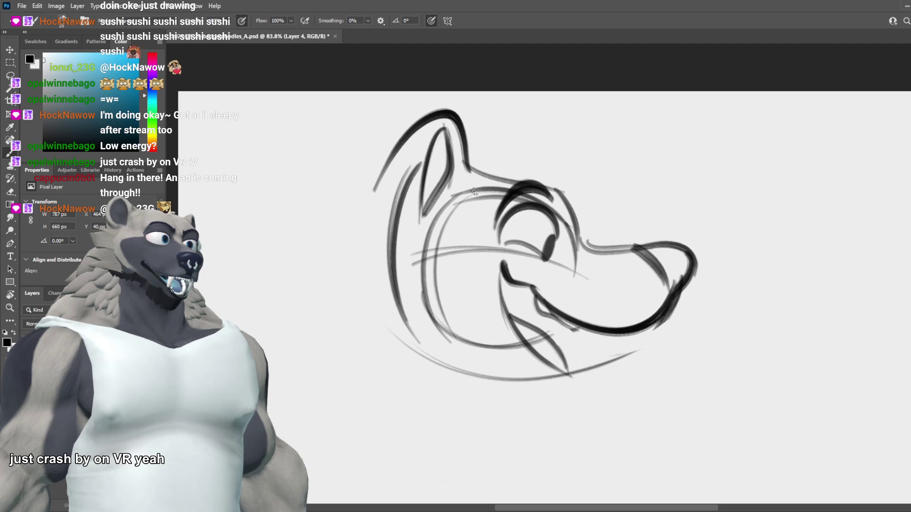
key("ctrl+z")
key("ctrl+z")
left_click_drag(445, 124, 422, 217)
key("ctrl+z")
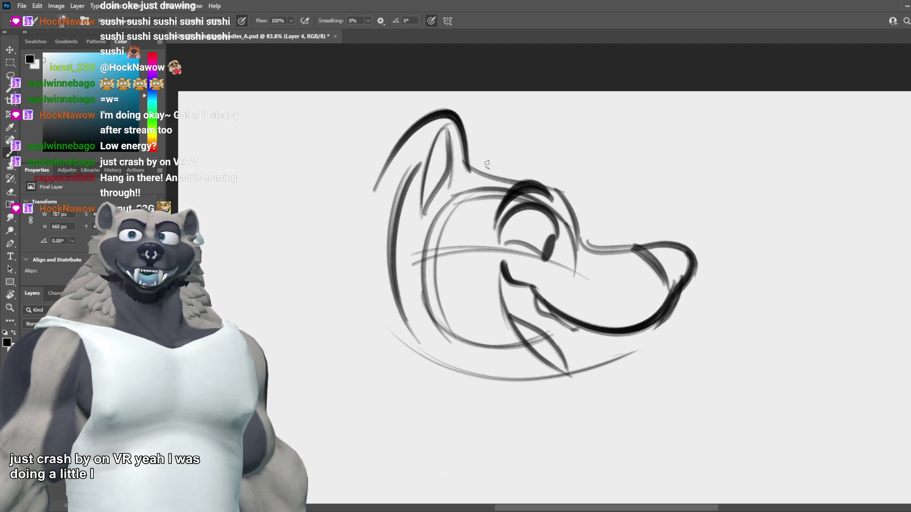
Step: Add a short stroke along the front edge of the ear to suggest the far ear
left_click_drag(471, 138, 479, 179)
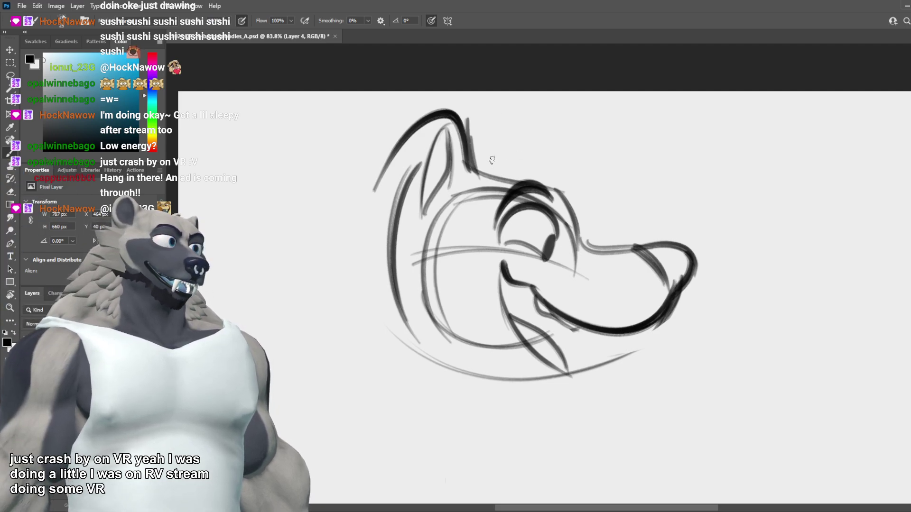
key("ctrl+z")
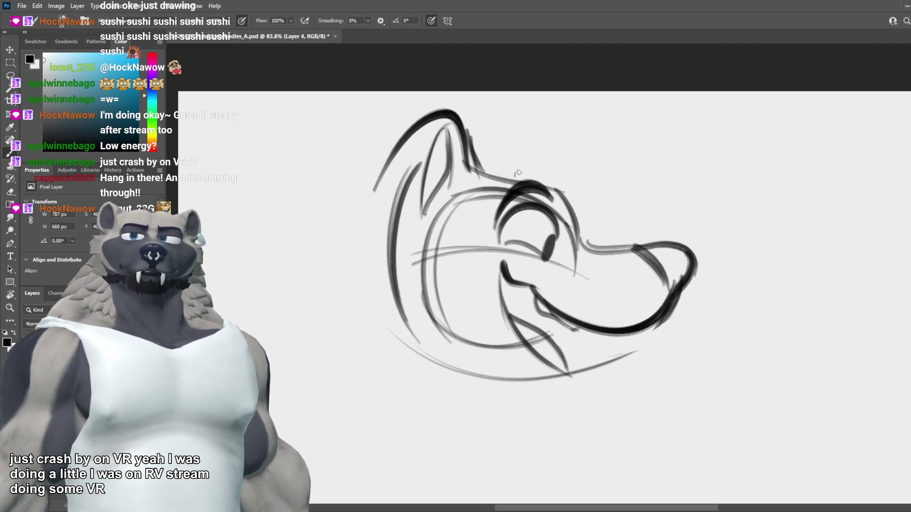
key("ctrl+z")
Step: Sketch pointed fur tufts sweeping backward from behind the ear down to the cheek and neck
mouse_move(404, 187)
left_mouse_down()
mouse_move(335, 183)
mouse_move(370, 214)
mouse_move(297, 236)
mouse_move(284, 252)
mouse_move(379, 338)
left_mouse_up()
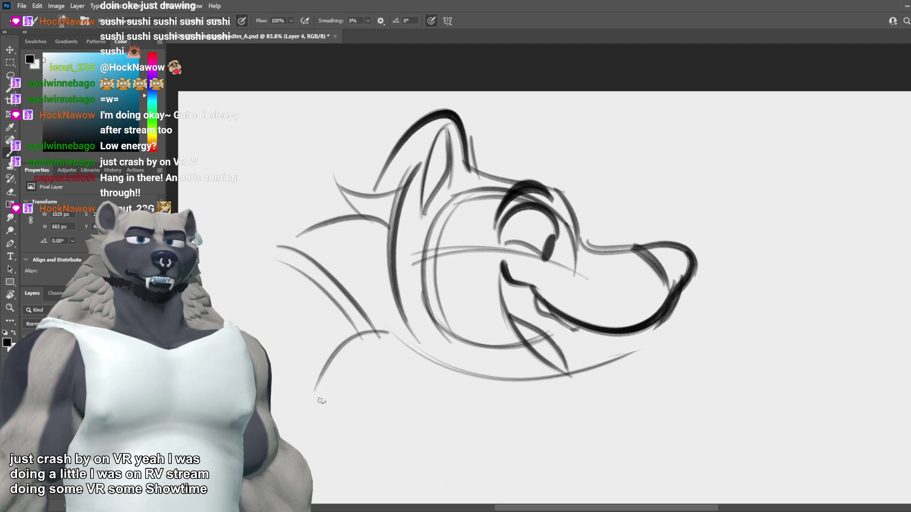
key("ctrl+z")
left_click_drag(335, 369, 351, 349)
left_click_drag(330, 364, 412, 369)
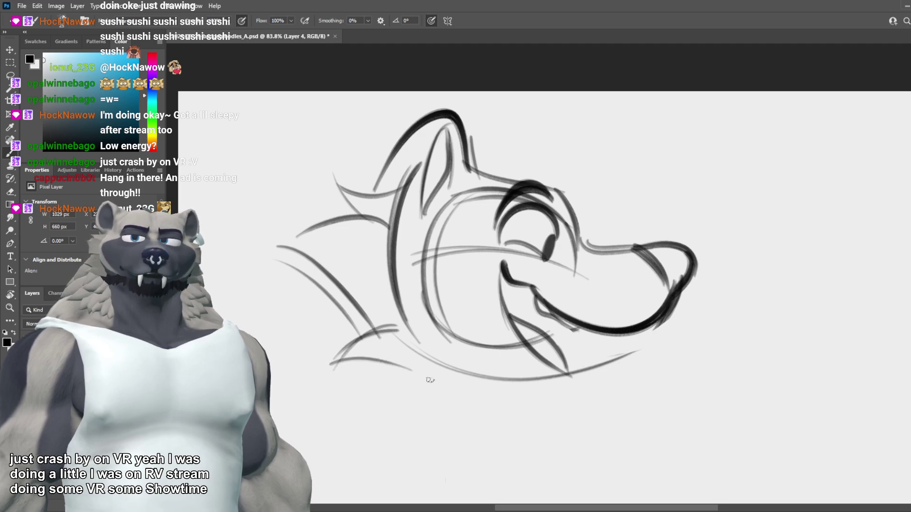
Step: Darken the lowest fur tuft and draw long strokes from it forward along the underside of the jaw
left_click_drag(313, 373, 412, 370)
key("ctrl+z")
key("ctrl+z")
mouse_move(338, 364)
left_mouse_down()
mouse_move(426, 358)
mouse_move(493, 383)
left_mouse_up()
key("ctrl+z")
key("ctrl+z")
mouse_move(443, 357)
left_mouse_down()
mouse_move(582, 398)
mouse_move(580, 386)
mouse_move(593, 403)
left_mouse_up()
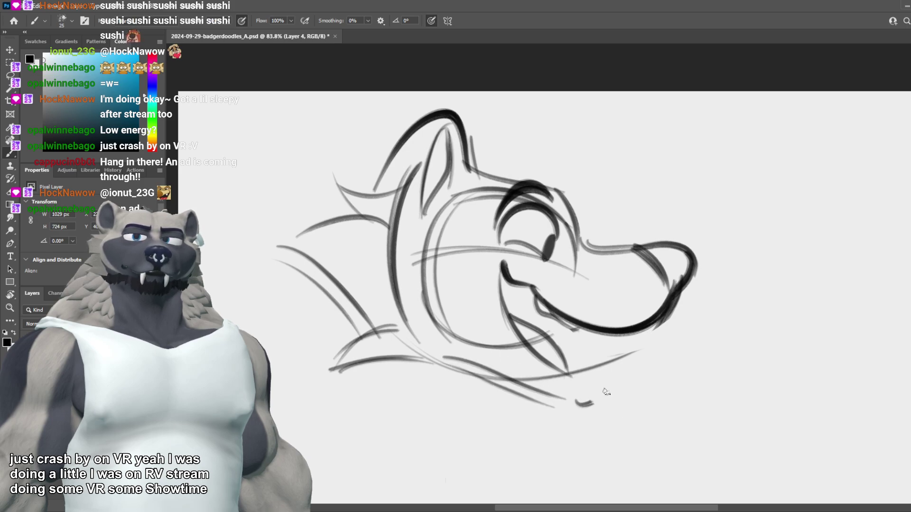
Step: Draw a thick curved chin stroke at the front of the lower jaw and a small fang beneath the mouth line
left_click_drag(560, 364, 609, 381)
key("ctrl+z")
mouse_move(529, 355)
left_mouse_down()
mouse_move(604, 378)
mouse_move(587, 381)
left_mouse_up()
key("ctrl+z")
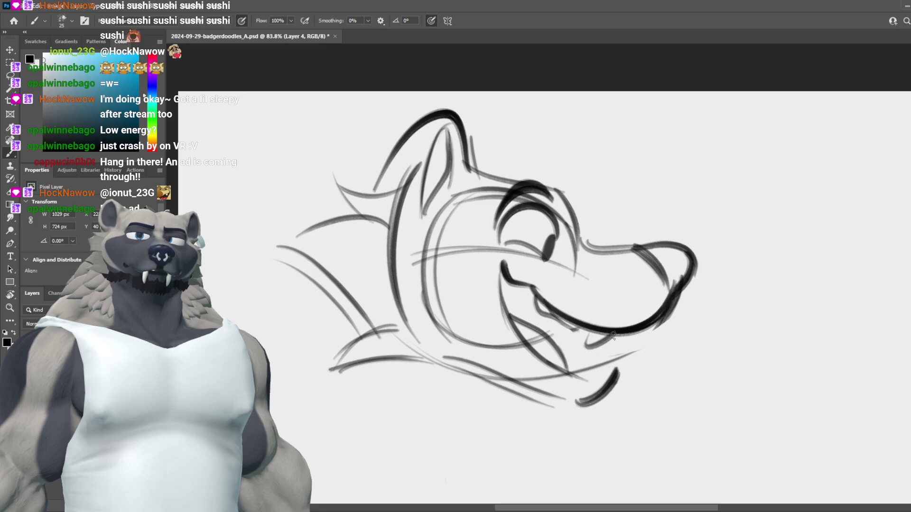
Step: Add a new layer and hide the finished badger head sketch to get a blank canvas
scroll(646, 325, "down", 2)
scroll(610, 313, "down", 2)
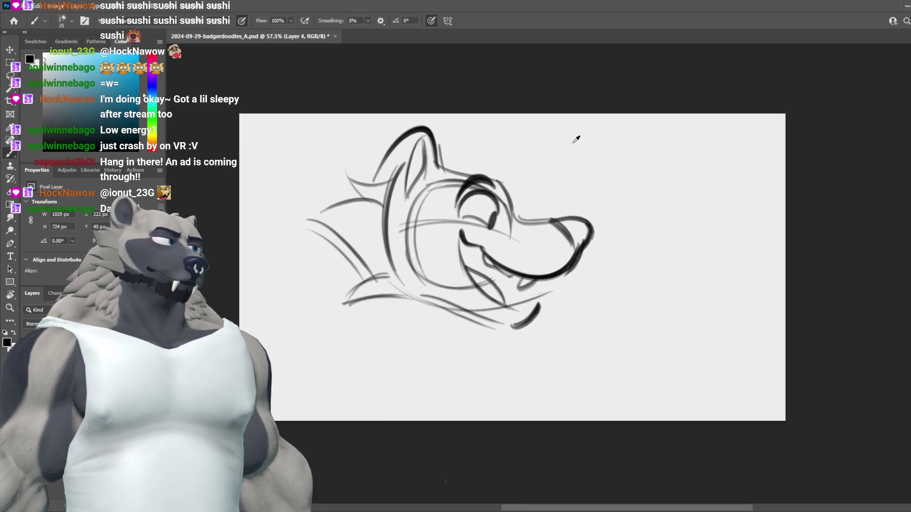
scroll(518, 203, "up", 3)
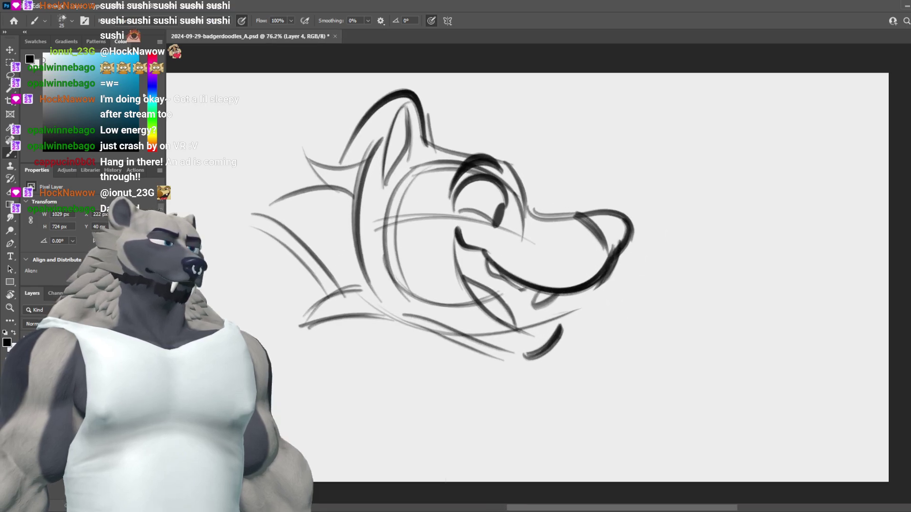
key("ctrl+")
scroll(542, 210, "up", 1)
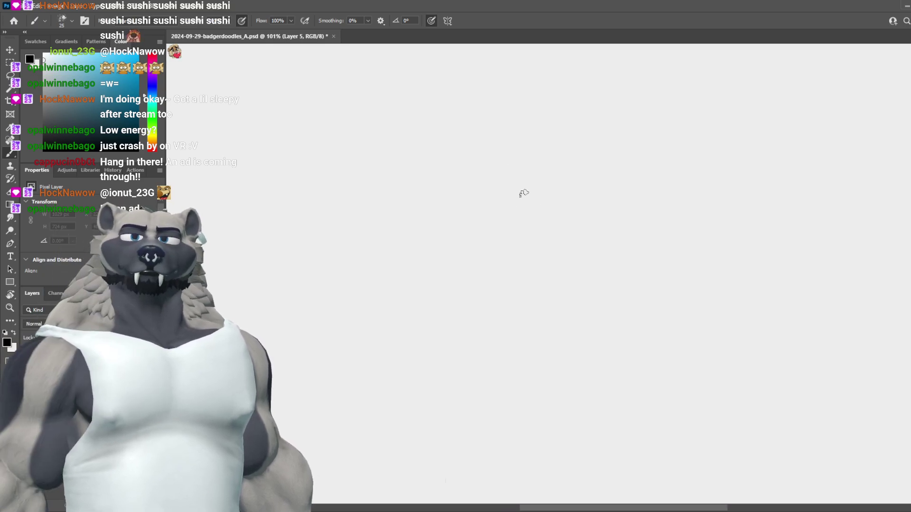
mouse_move(636, 145)
left_mouse_down()
mouse_move(463, 194)
mouse_move(464, 180)
mouse_move(585, 343)
left_mouse_up()
key("ctrl+z")
left_click_drag(451, 219, 565, 340)
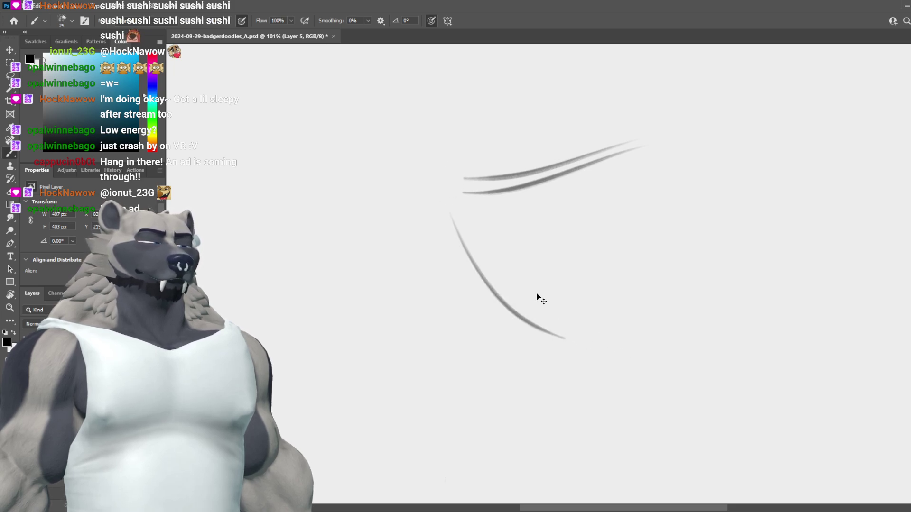
key("ctrl+z")
left_click_drag(452, 192, 590, 319)
key("ctrl+z")
mouse_move(458, 195)
left_mouse_down()
mouse_move(484, 261)
mouse_move(602, 342)
left_mouse_up()
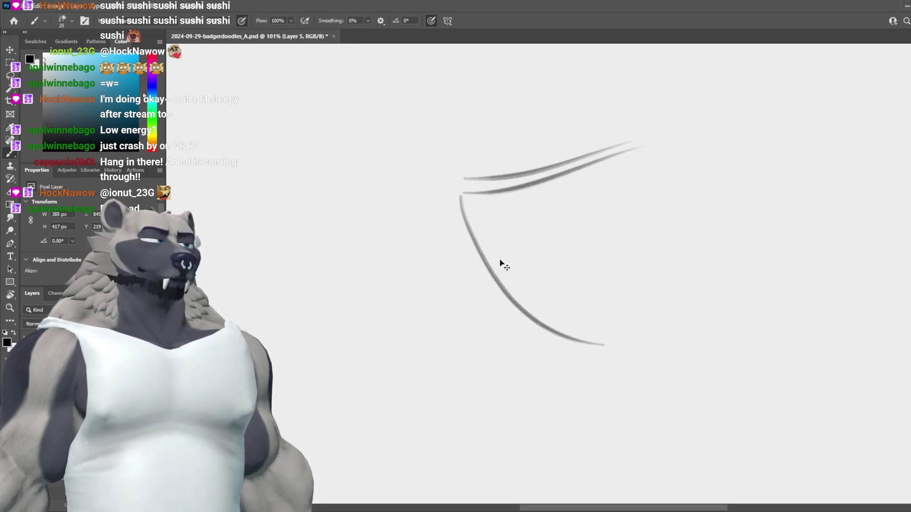
key("ctrl+z")
left_click_drag(464, 225, 524, 300)
left_click_drag(451, 189, 552, 317)
key("ctrl+z")
key("ctrl+z")
mouse_move(452, 181)
left_mouse_down()
mouse_move(534, 334)
mouse_move(553, 339)
left_mouse_up()
key("ctrl+z")
mouse_move(459, 241)
left_mouse_down()
mouse_move(464, 307)
mouse_move(538, 357)
left_mouse_up()
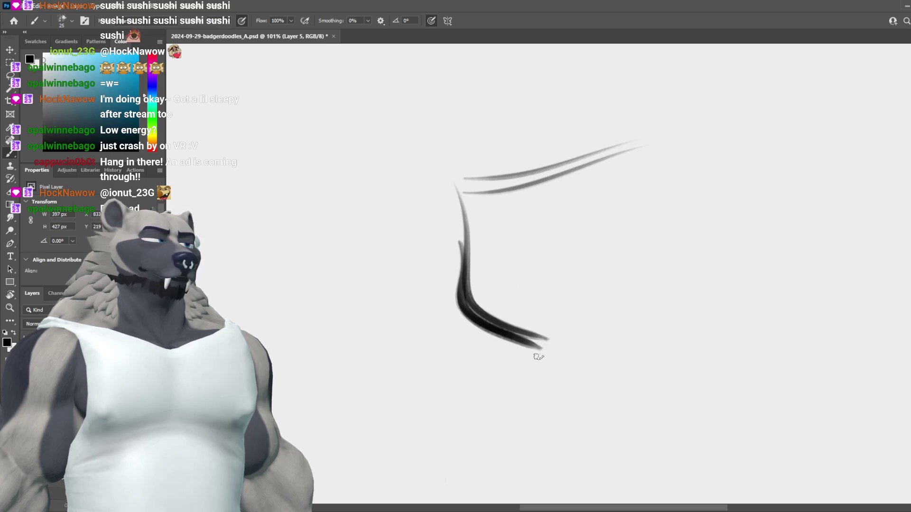
key("ctrl+z")
mouse_move(461, 253)
left_mouse_down()
mouse_move(465, 276)
mouse_move(547, 351)
left_mouse_up()
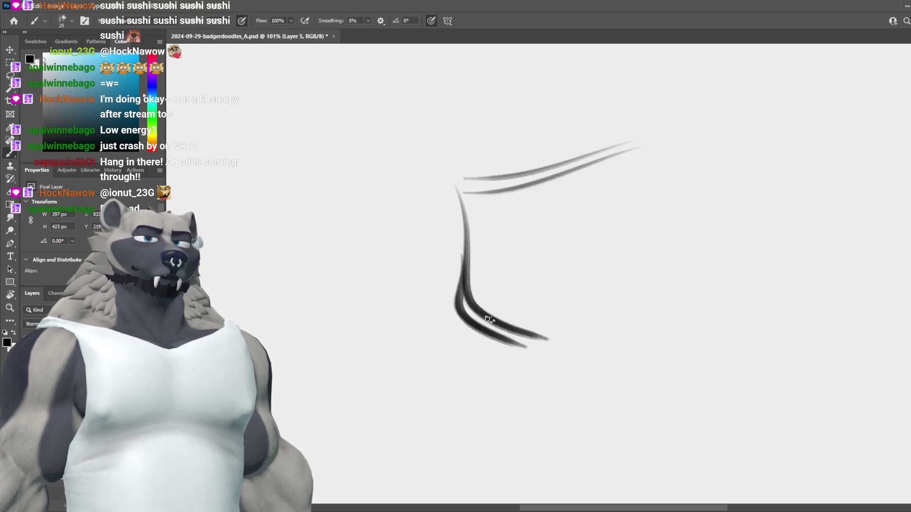
left_click_drag(495, 326, 497, 358)
key("ctrl+z")
key("ctrl+z")
left_click_drag(459, 259, 548, 325)
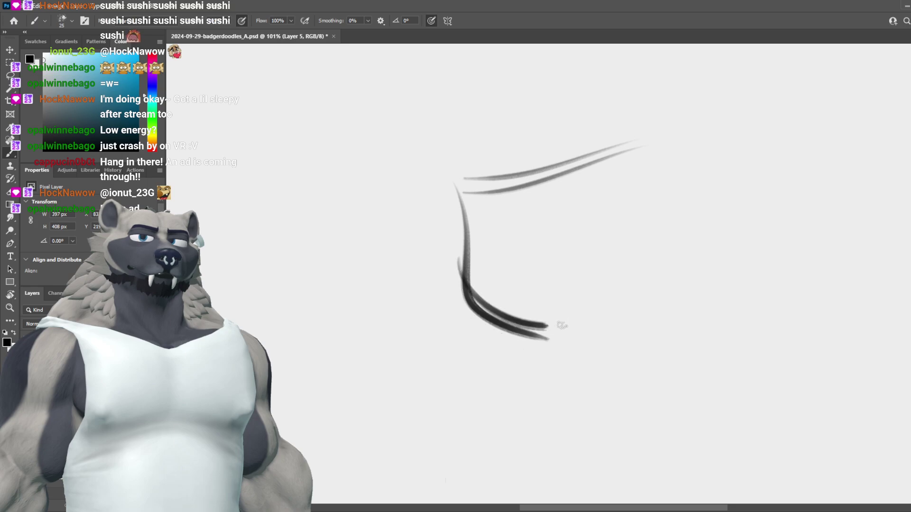
key("ctrl+z")
left_click_drag(459, 259, 638, 259)
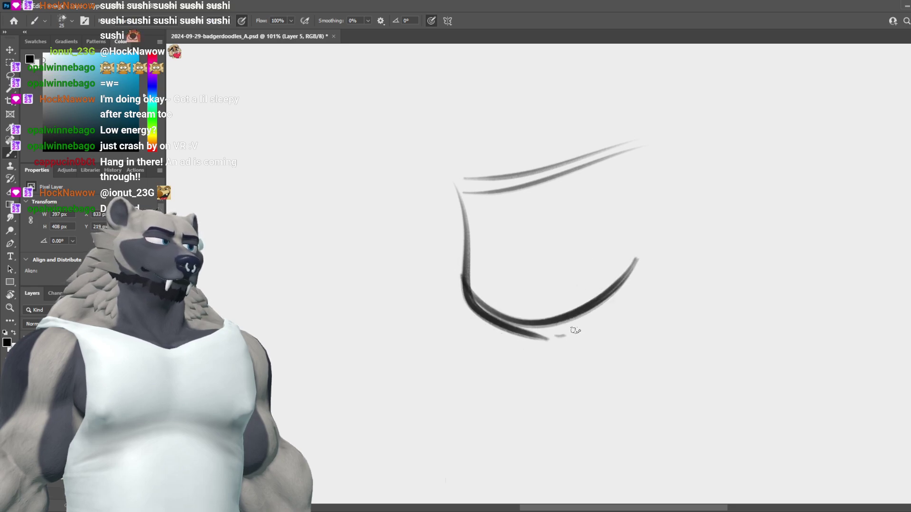
left_click_drag(575, 331, 636, 276)
left_click_drag(673, 201, 621, 317)
key("ctrl+z")
mouse_move(659, 131)
left_mouse_down()
mouse_move(650, 258)
mouse_move(669, 265)
left_mouse_up()
key("ctrl+z")
key("ctrl+z")
key("ctrl+z")
key("ctrl+z")
key("ctrl+z")
key("ctrl+z")
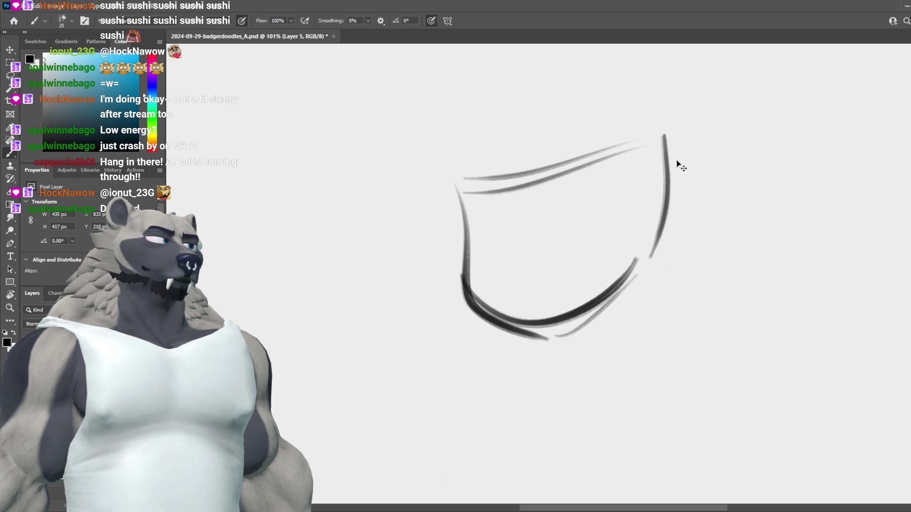
key("ctrl+z")
key("ctrl+z")
Step: Sketch a double arched curve for the upper body, extending its left end into a shoulder and down the outer arm
left_click_drag(674, 143, 445, 205)
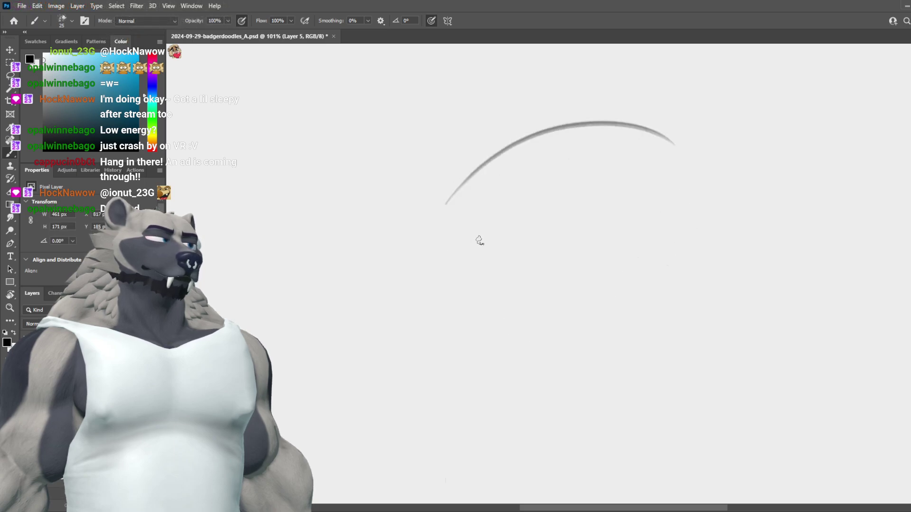
mouse_move(689, 166)
left_mouse_down()
mouse_move(515, 155)
mouse_move(453, 220)
left_mouse_up()
left_click_drag(460, 189, 455, 359)
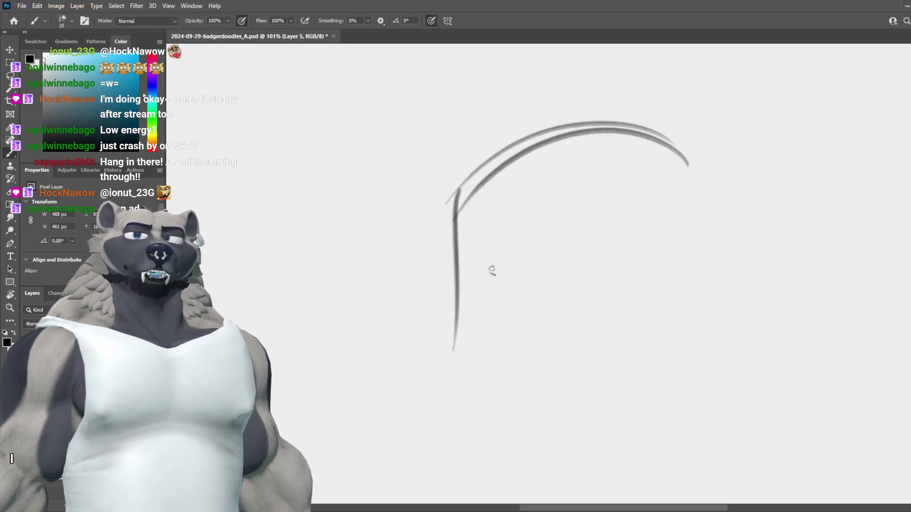
key("ctrl+z")
left_click_drag(472, 176, 397, 240)
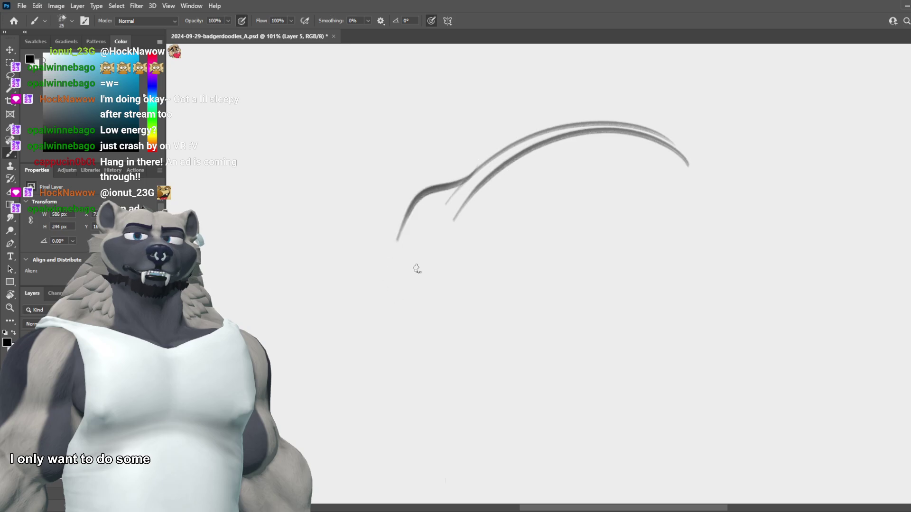
left_click_drag(400, 206, 384, 335)
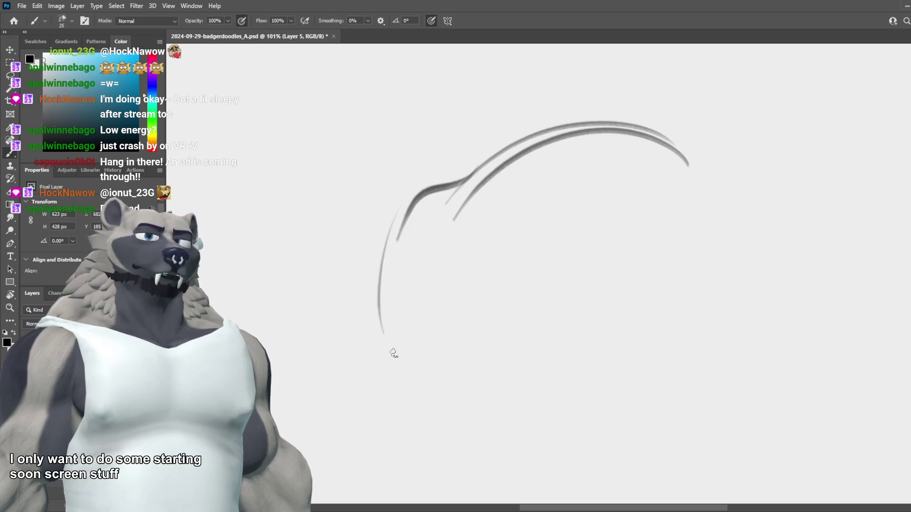
Step: Extend the arch's right end into a rising shoulder line and draw a rounded curve down from the opposite shoulder
left_click_drag(662, 128, 746, 98)
key("ctrl+z")
left_click_drag(628, 122, 732, 99)
left_click_drag(744, 94, 779, 182)
key("ctrl+z")
left_click_drag(748, 99, 801, 185)
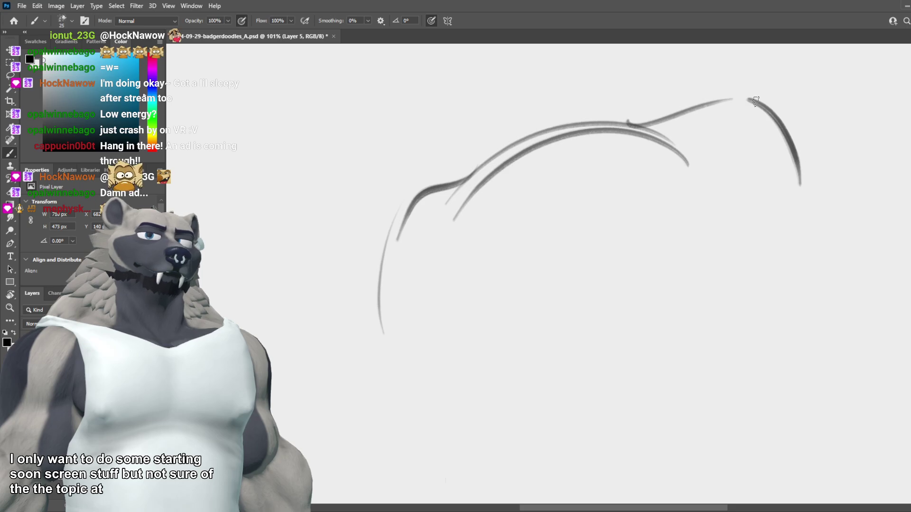
key("ctrl+z")
left_click_drag(751, 96, 797, 203)
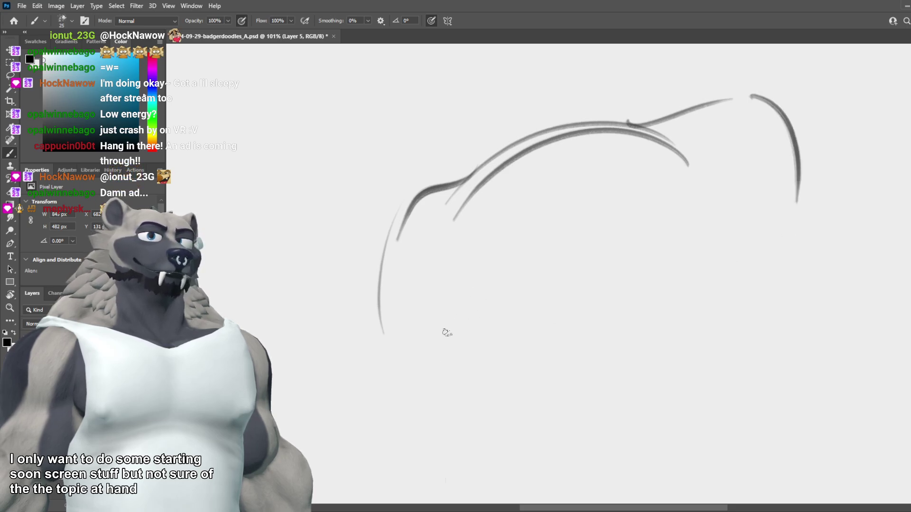
Step: Sketch two short angled strokes below the arch for the top edge of the left fist
mouse_move(457, 297)
left_mouse_down()
mouse_move(513, 276)
mouse_move(554, 295)
mouse_move(482, 317)
mouse_move(454, 385)
left_mouse_up()
key("ctrl+z")
key("ctrl+z")
key("ctrl+z")
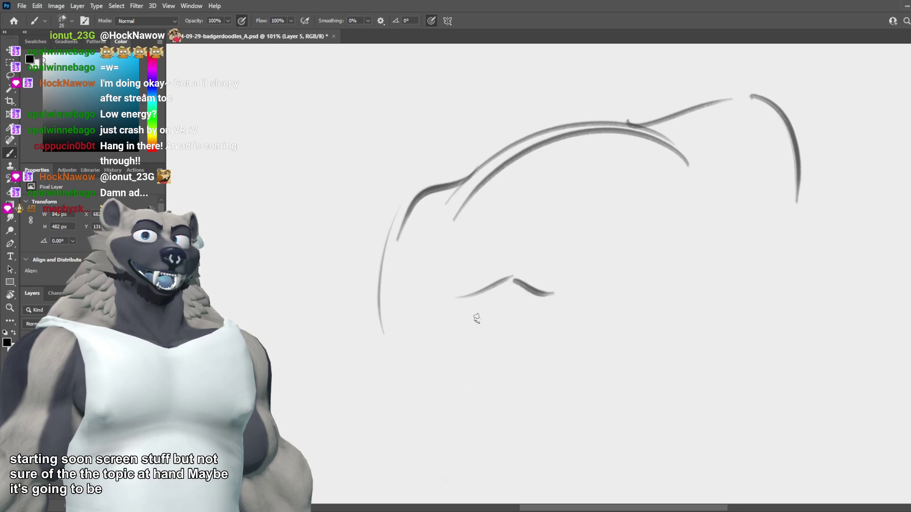
Step: Draw the outer side of the left fist as a near-vertical stroke down from its top edge
key("ctrl+z")
mouse_move(459, 303)
left_mouse_down()
mouse_move(448, 376)
mouse_move(461, 374)
left_mouse_up()
key("ctrl+z")
left_click_drag(454, 296, 456, 374)
key("ctrl+z")
key("ctrl+z")
key("ctrl+z")
key("ctrl+z")
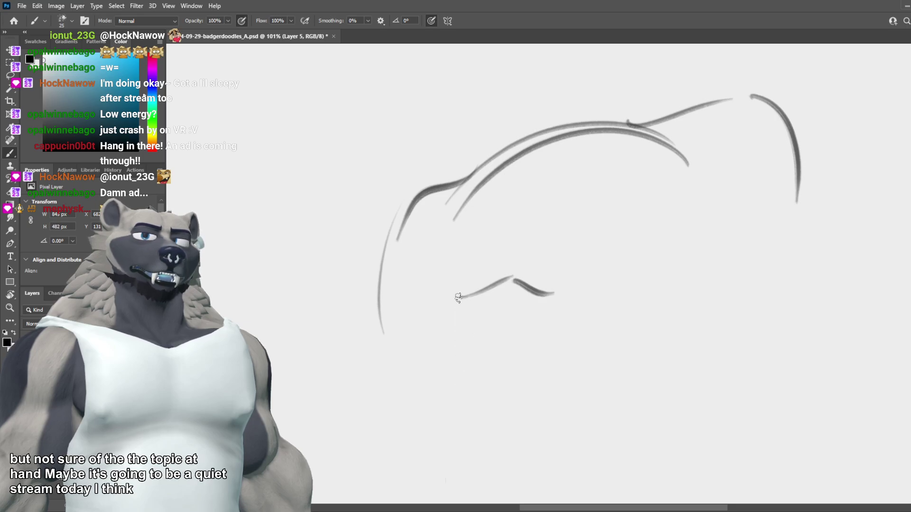
left_click_drag(456, 298, 459, 385)
key("ctrl+z")
Step: Sketch the curled finger contour and rounded underside of the left fist
mouse_move(502, 307)
left_mouse_down()
mouse_move(562, 321)
mouse_move(561, 361)
mouse_move(527, 392)
mouse_move(540, 380)
left_mouse_up()
key("ctrl+z")
left_click_drag(483, 399, 546, 393)
key("ctrl+z")
left_click_drag(464, 378, 530, 398)
left_click_drag(465, 397, 526, 406)
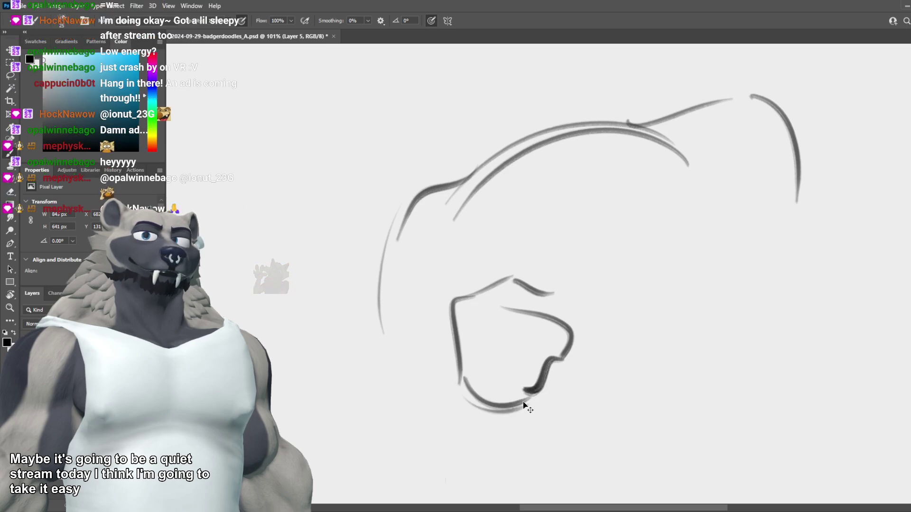
key("ctrl+z")
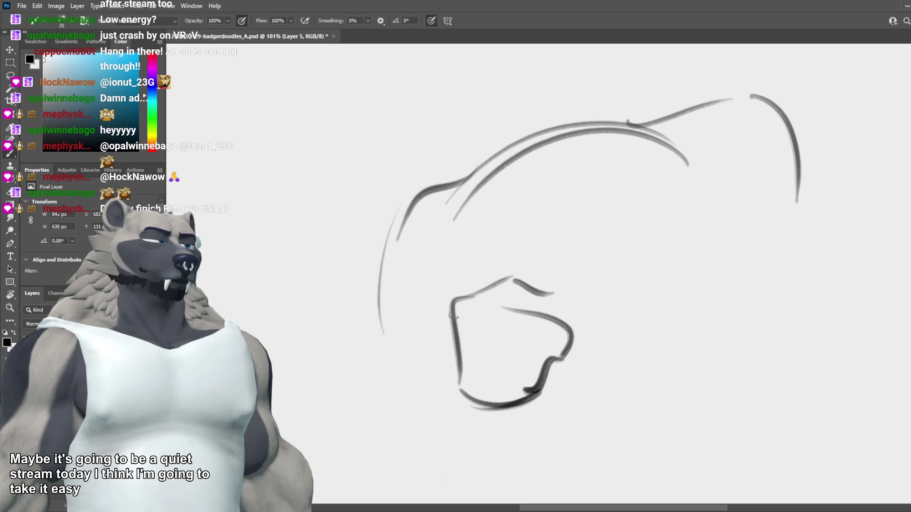
Step: Sketch a large rounded forearm behind the left fist, thickening its lower curve with repeated strokes
mouse_move(453, 319)
left_mouse_down()
mouse_move(418, 327)
mouse_move(444, 472)
left_mouse_up()
left_click_drag(347, 422, 500, 372)
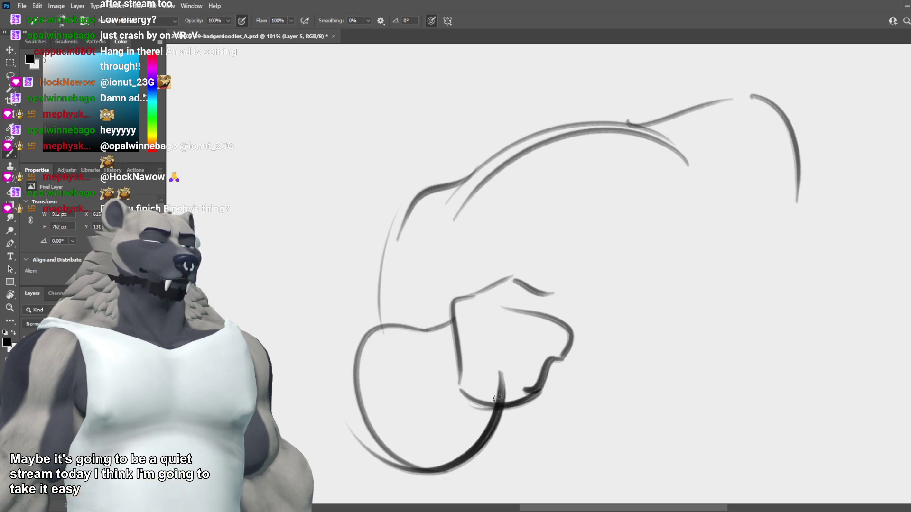
left_click_drag(345, 407, 508, 407)
mouse_move(375, 435)
left_mouse_down()
mouse_move(422, 472)
mouse_move(512, 392)
left_mouse_up()
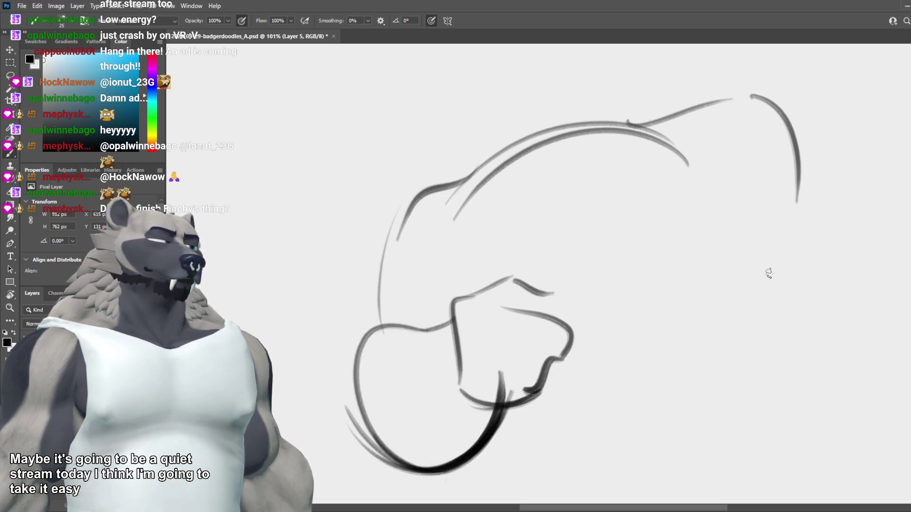
Step: Sketch the right fist mirroring the left one, with a curved forearm line sweeping outward from its base
left_click_drag(753, 222, 615, 274)
key("ctrl+z")
left_click_drag(698, 255, 743, 327)
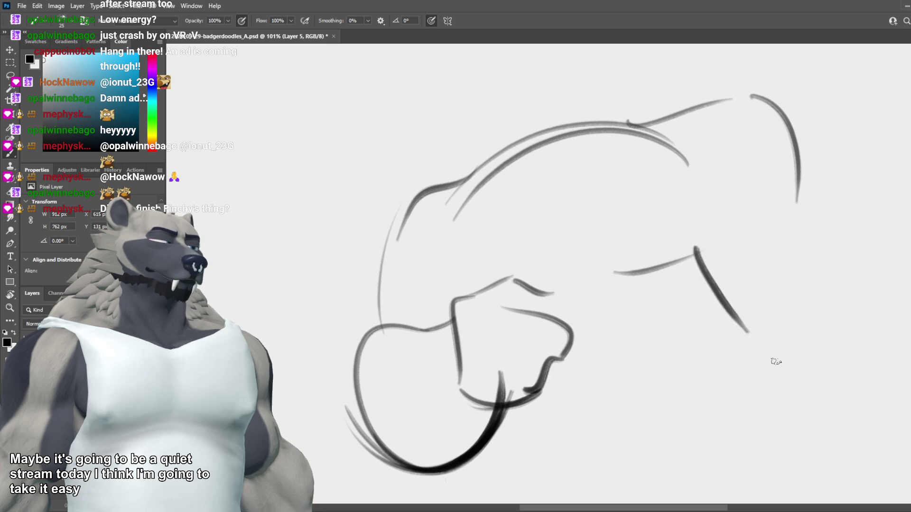
mouse_move(695, 274)
left_mouse_down()
mouse_move(620, 333)
mouse_move(646, 346)
mouse_move(736, 335)
left_mouse_up()
key("ctrl+z")
left_click_drag(647, 338, 747, 327)
key("ctrl+z")
mouse_move(715, 368)
left_mouse_down()
mouse_move(787, 412)
mouse_move(828, 415)
left_mouse_up()
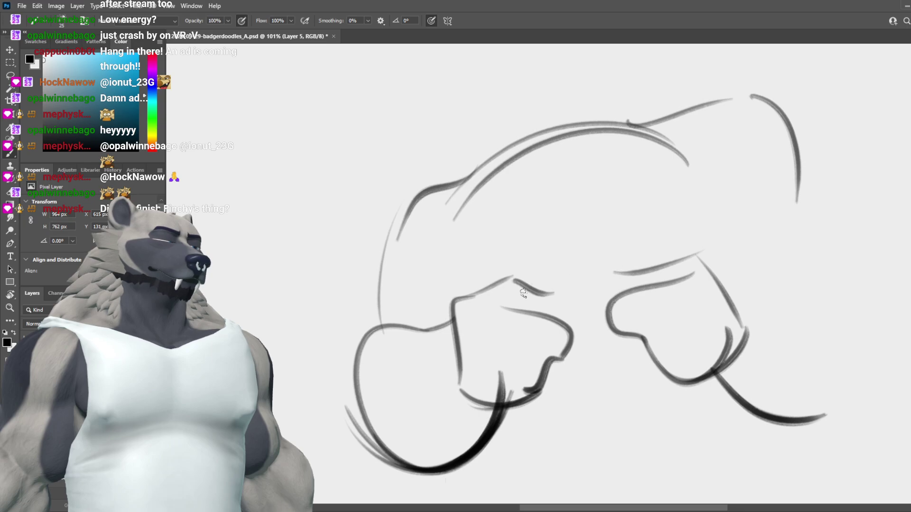
Step: Draw the short left end and slanted upper edge of a game controller between the two fists
left_click_drag(510, 309, 568, 238)
key("ctrl+z")
key("ctrl+z")
left_click_drag(496, 260, 491, 306)
key("ctrl+z")
key("ctrl+z")
mouse_move(498, 264)
left_mouse_down()
mouse_move(584, 254)
mouse_move(572, 242)
mouse_move(654, 212)
left_mouse_up()
key("ctrl+z")
left_click_drag(569, 248, 663, 222)
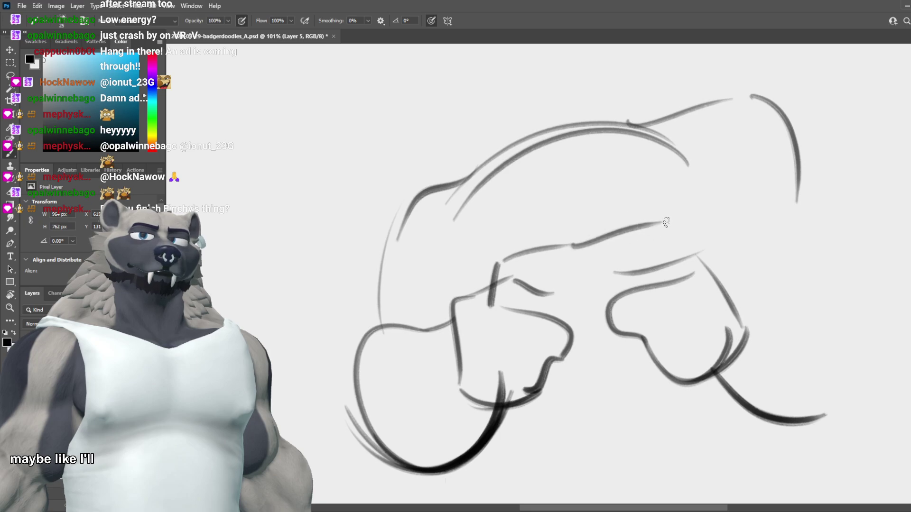
Step: Refine the right half of the controller's upper edge and add a curved stroke for its right end
key("ctrl+z")
mouse_move(560, 248)
left_mouse_down()
mouse_move(662, 217)
mouse_move(675, 277)
left_mouse_up()
key("ctrl+z")
key("ctrl+z")
left_click_drag(651, 224, 677, 290)
key("ctrl+z")
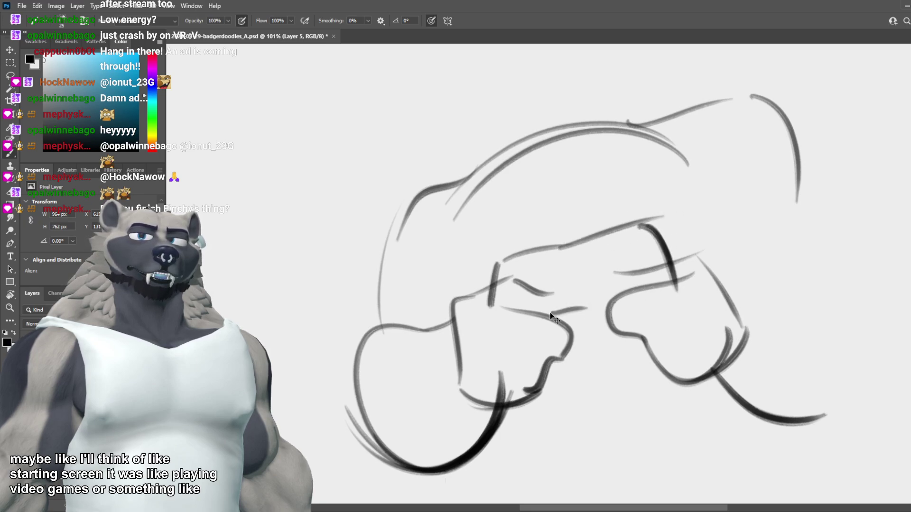
Step: Draw the controller's lower edge and inner line between the fists, and add a short stroke for the right thumb
mouse_move(515, 302)
left_mouse_down()
mouse_move(639, 272)
mouse_move(561, 306)
mouse_move(594, 308)
left_mouse_up()
key("ctrl+z")
key("ctrl+z")
key("ctrl+z")
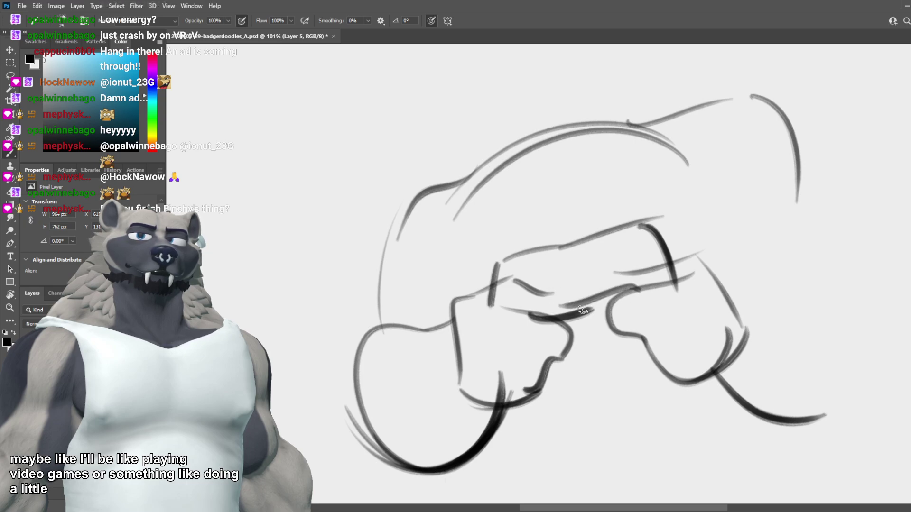
left_click_drag(615, 265, 522, 289)
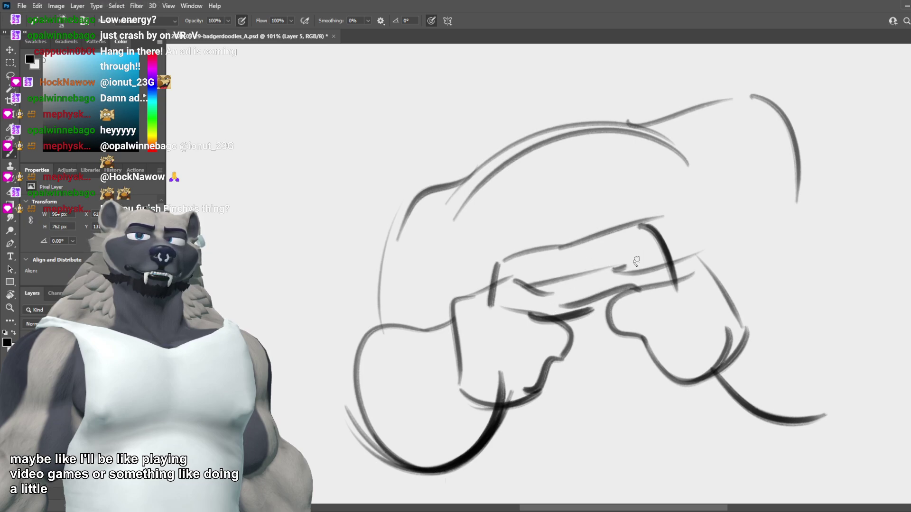
left_click_drag(648, 251, 614, 271)
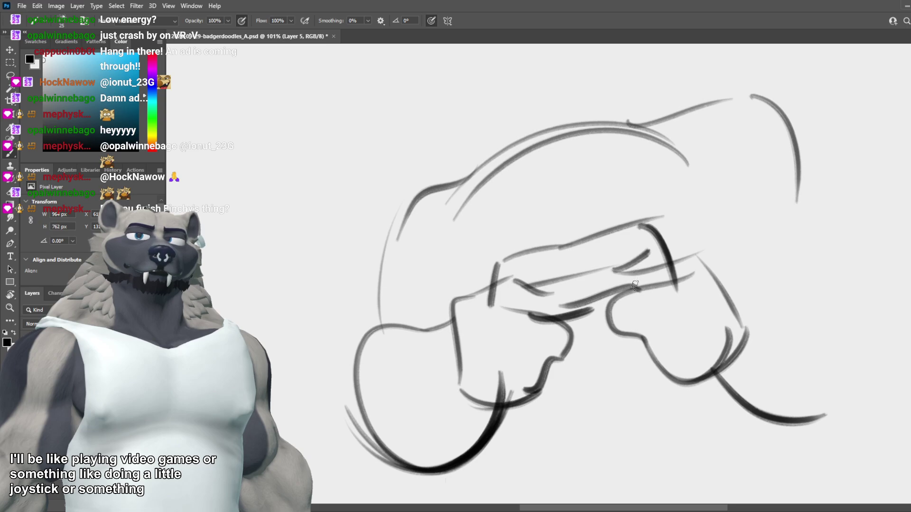
Step: Erase the outer curve of the right shoulder with the Eraser and return to the Brush tool
scroll(525, 272, "down", 7)
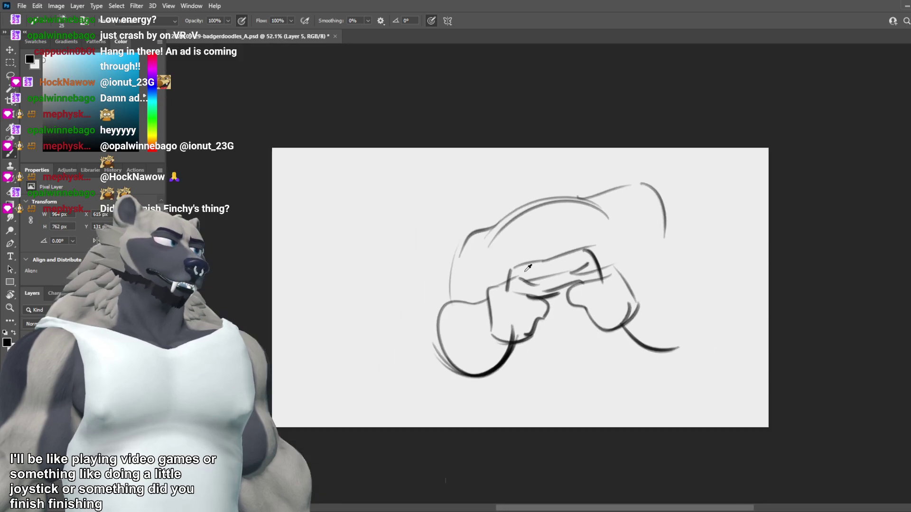
scroll(727, 235, "up", 3)
scroll(669, 220, "up", 2)
key("e")
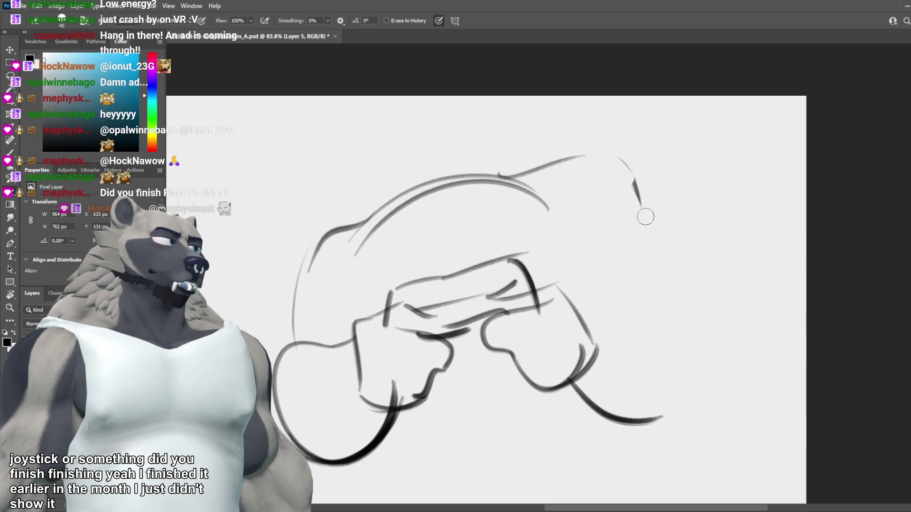
left_click_drag(645, 211, 651, 240)
key("b")
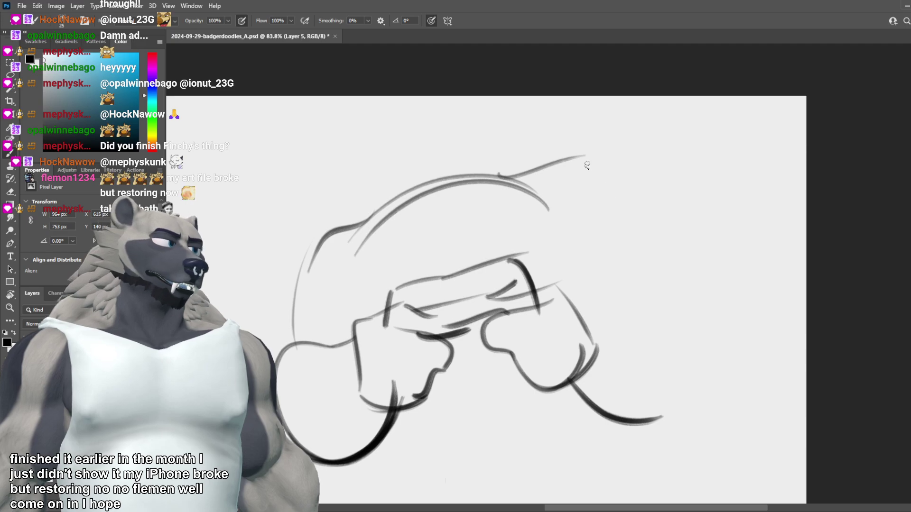
Step: Redraw the outer side of the right shoulder as a steeper stroke sloping down toward the arm
mouse_move(573, 156)
left_mouse_down()
mouse_move(622, 171)
mouse_move(614, 167)
mouse_move(645, 257)
left_mouse_up()
key("ctrl+z")
key("ctrl+z")
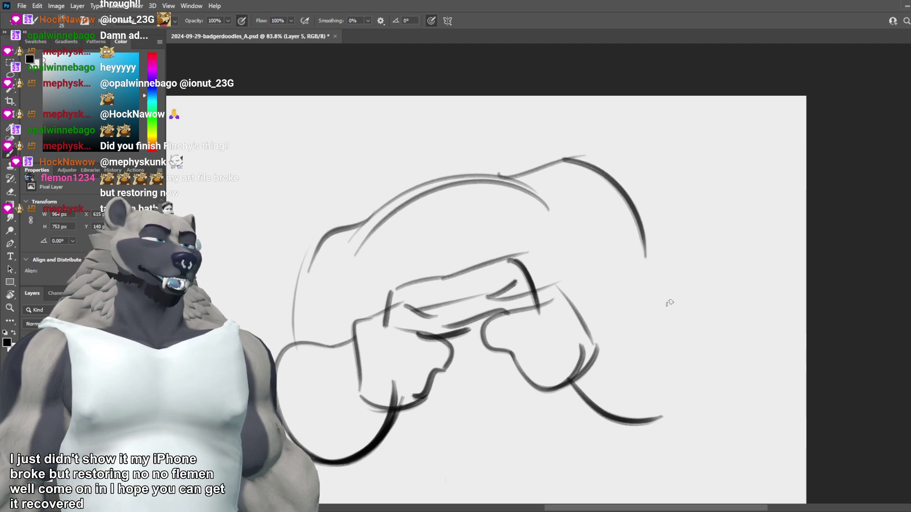
key("ctrl+z")
left_click_drag(587, 170, 649, 302)
key("ctrl+z")
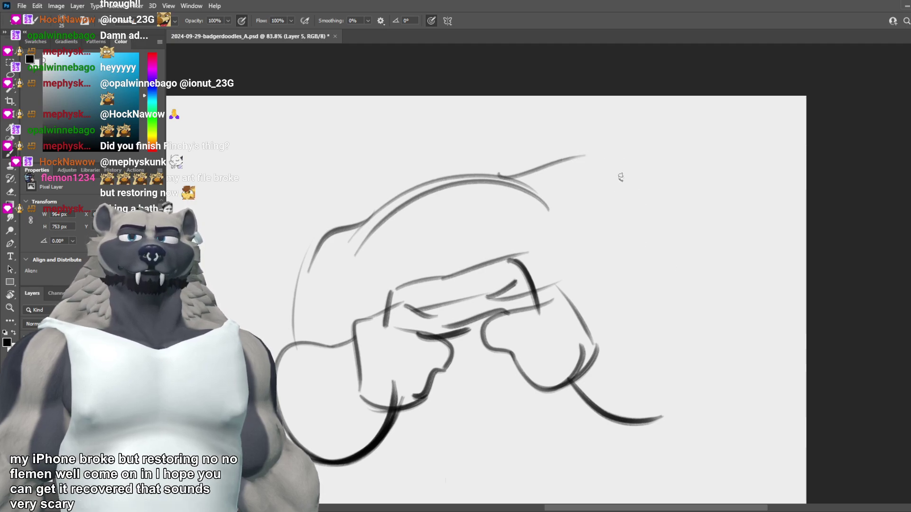
mouse_move(624, 171)
left_mouse_down()
mouse_move(651, 280)
mouse_move(675, 298)
left_mouse_up()
key("ctrl+z")
key("ctrl+z")
left_click_drag(621, 180, 658, 276)
Step: Sketch the rounded upper contour of the right forearm, curving from the fist around toward the elbow
mouse_move(567, 291)
left_mouse_down()
mouse_move(681, 311)
mouse_move(616, 307)
mouse_move(694, 382)
left_mouse_up()
key("ctrl+z")
key("ctrl+z")
mouse_move(610, 304)
left_mouse_down()
mouse_move(680, 408)
mouse_move(695, 331)
mouse_move(688, 419)
mouse_move(685, 375)
mouse_move(664, 407)
left_mouse_up()
key("ctrl+z")
key("ctrl+z")
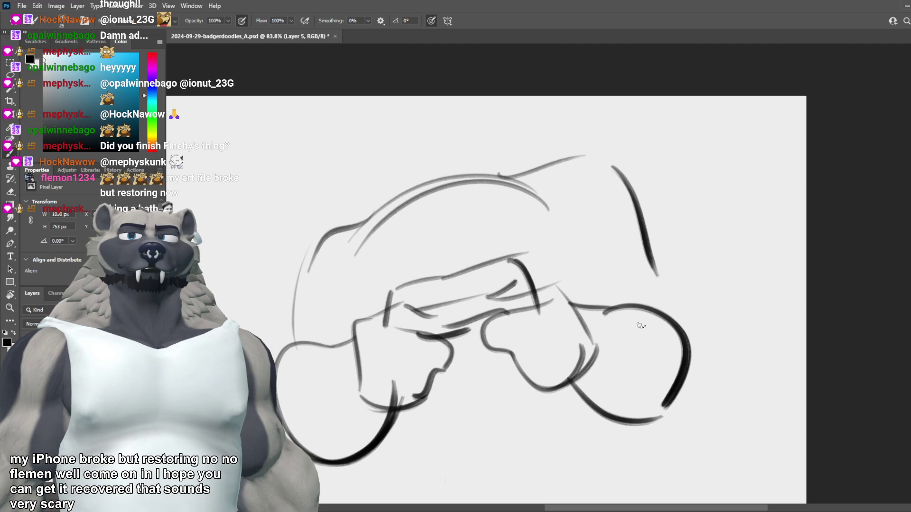
Step: Add a small pointed elbow corner at the outer lower end of the right forearm
left_click_drag(683, 366, 688, 415)
left_click_drag(650, 426, 690, 416)
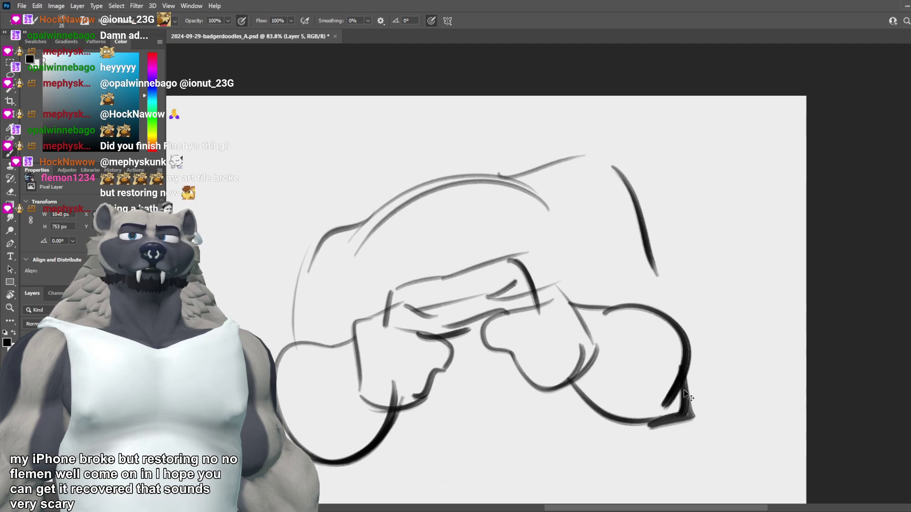
key("ctrl+z")
key("ctrl+z")
left_click_drag(689, 378, 664, 418)
Step: Outline the outer upper arms on both sides, joining each shoulder down to its rounded forearm
mouse_move(682, 332)
left_mouse_down()
mouse_move(650, 248)
mouse_move(583, 262)
mouse_move(675, 258)
left_mouse_up()
key("ctrl+z")
key("ctrl+z")
left_click_drag(385, 248, 382, 310)
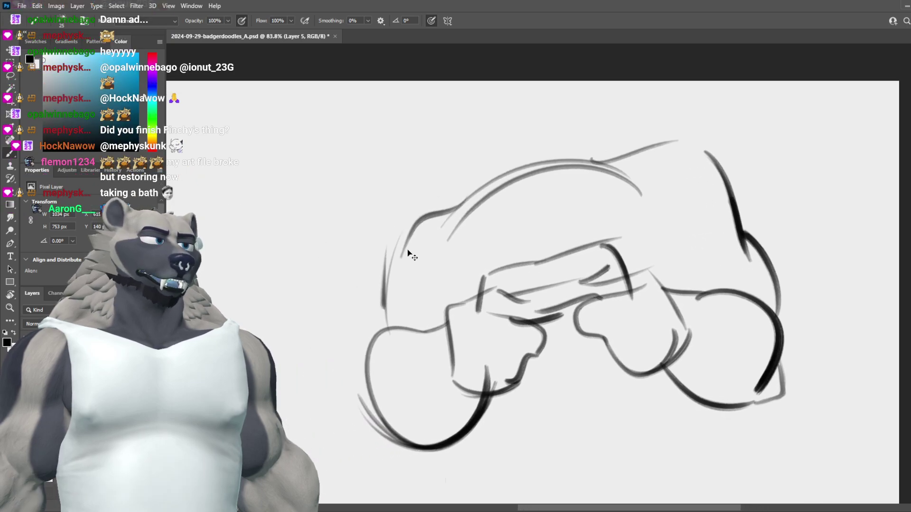
left_click_drag(405, 227, 365, 335)
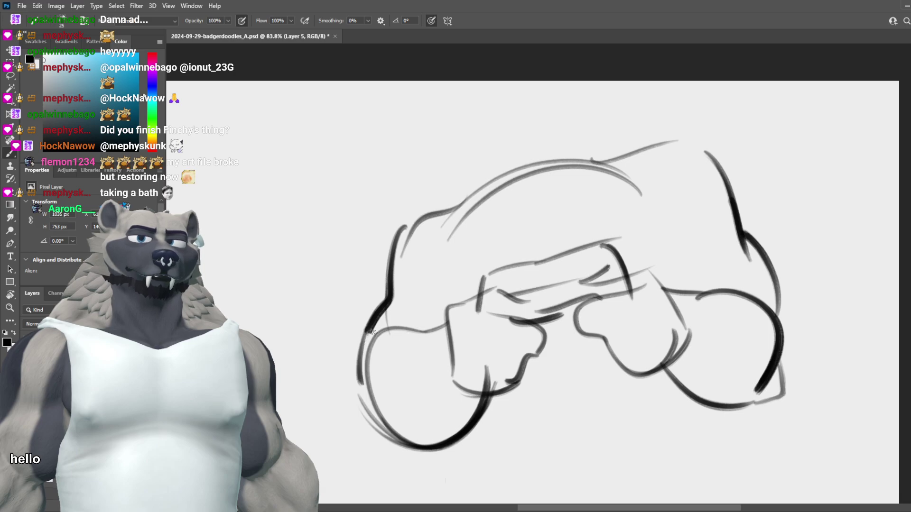
Step: Undo the heavy outer lines on the left arm and redraw the upper arm as a lighter stroke from shoulder to forearm
left_click_drag(394, 279, 443, 287)
key("ctrl+z")
key("ctrl+z")
key("ctrl+z")
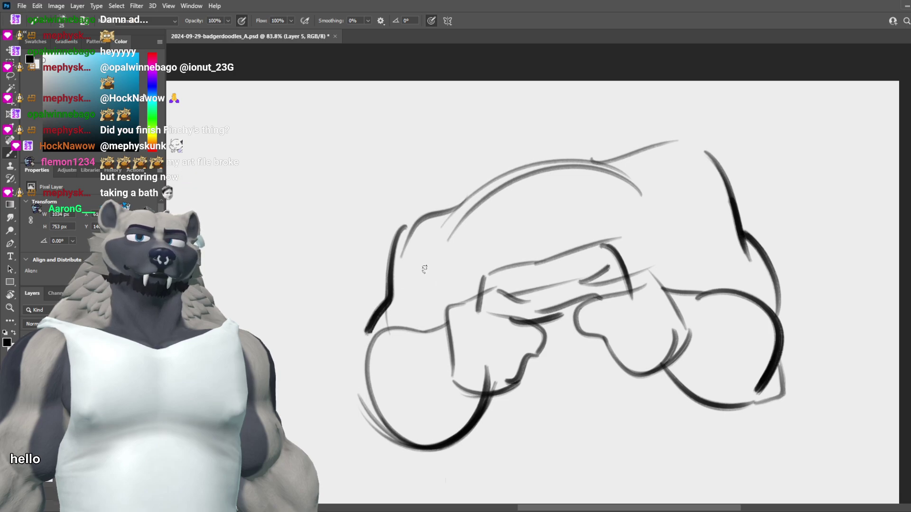
mouse_move(399, 231)
left_mouse_down()
mouse_move(379, 344)
mouse_move(385, 317)
mouse_move(385, 325)
left_mouse_up()
key("ctrl+z")
key("ctrl+z")
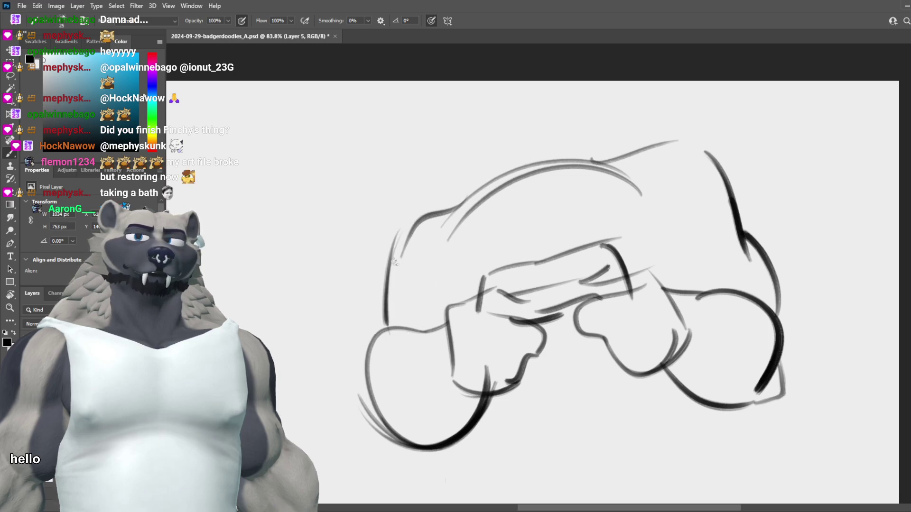
key("ctrl+z")
mouse_move(406, 214)
left_mouse_down()
mouse_move(382, 326)
mouse_move(385, 414)
left_mouse_up()
key("ctrl+z")
Step: Add a bold curved outer contour around the left forearm, ending in a short stroke underneath it
left_click_drag(388, 329, 387, 430)
key("ctrl+z")
mouse_move(388, 328)
left_mouse_down()
mouse_move(385, 439)
mouse_move(418, 444)
mouse_move(395, 448)
left_mouse_up()
key("ctrl+z")
key("ctrl+z")
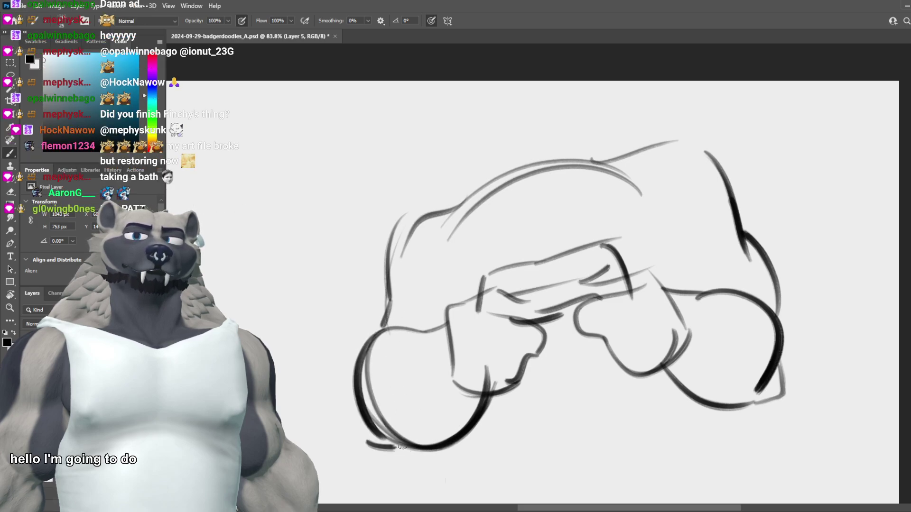
Step: Sketch the head's curved left side between the shoulders and start its rounded lower edge above the controller
left_click_drag(543, 237, 529, 284)
left_click_drag(439, 247, 469, 297)
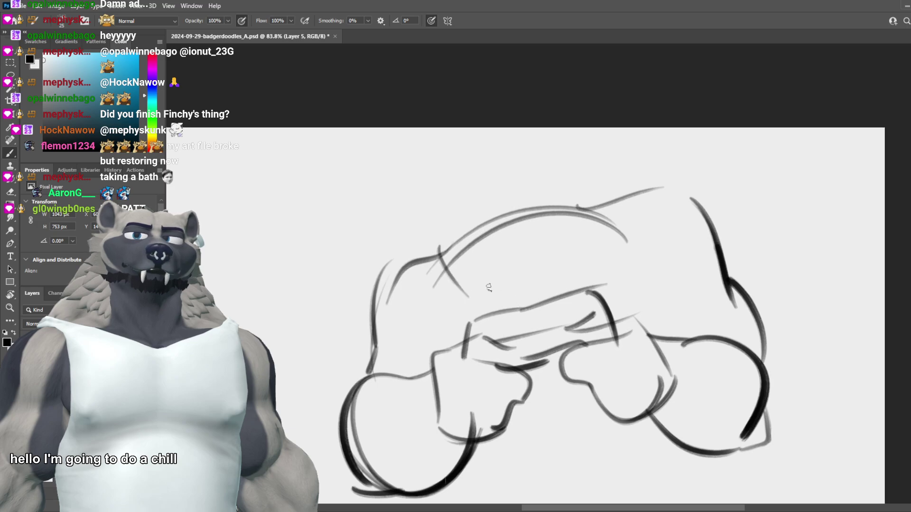
key("ctrl+z")
left_click_drag(459, 217, 474, 292)
key("ctrl+z")
left_click_drag(460, 212, 480, 304)
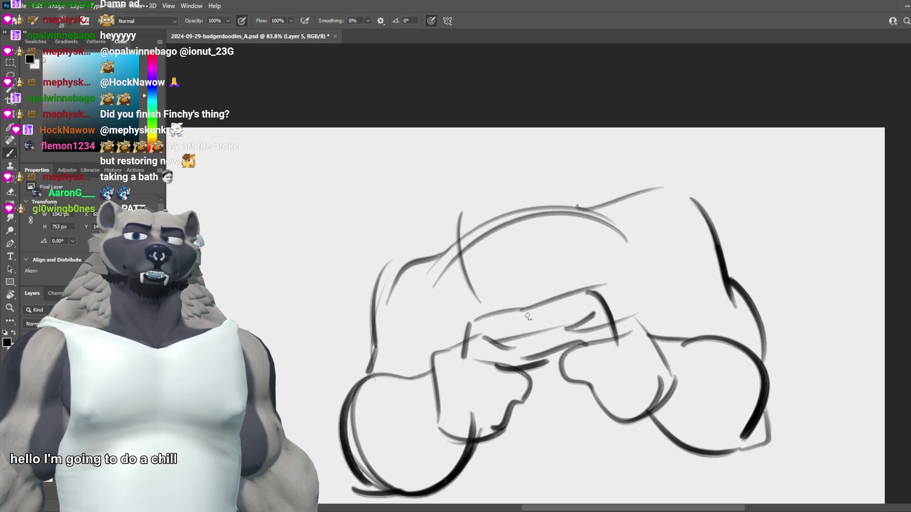
key("ctrl+z")
mouse_move(465, 222)
left_mouse_down()
mouse_move(476, 301)
mouse_move(581, 272)
left_mouse_up()
key("ctrl+z")
left_click_drag(455, 266, 572, 261)
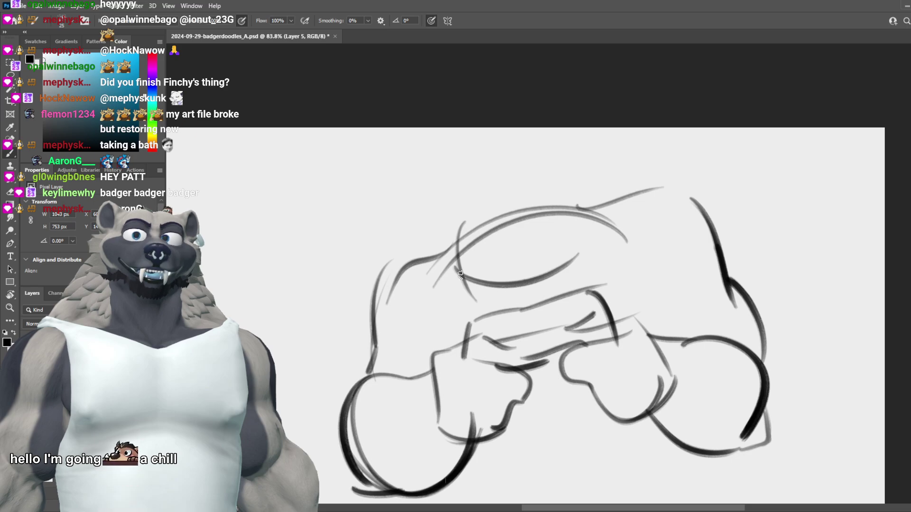
Step: Draw a slanted line for the head's right side and extend the lower curve up to meet it
left_click_drag(454, 269, 601, 245)
key("ctrl+z")
left_click_drag(563, 281, 619, 224)
key("ctrl+z")
left_click_drag(573, 264, 609, 218)
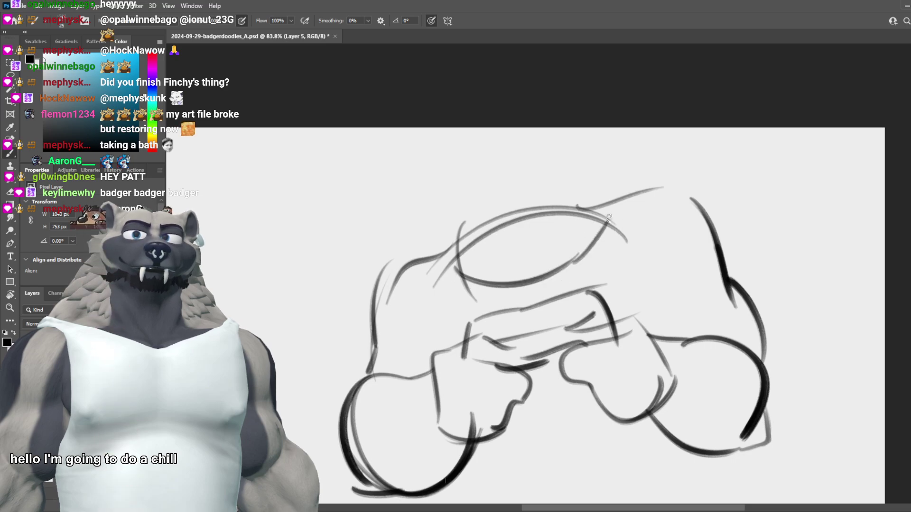
key("ctrl+z")
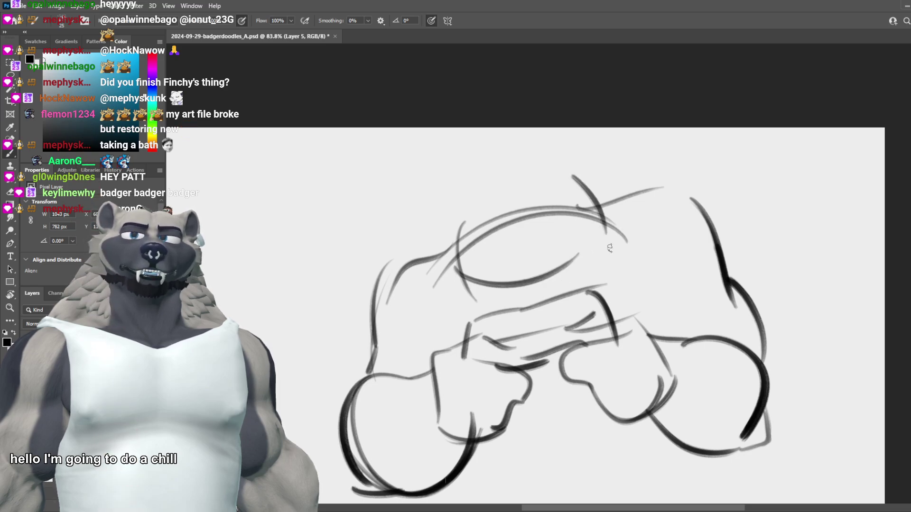
left_click_drag(569, 178, 605, 241)
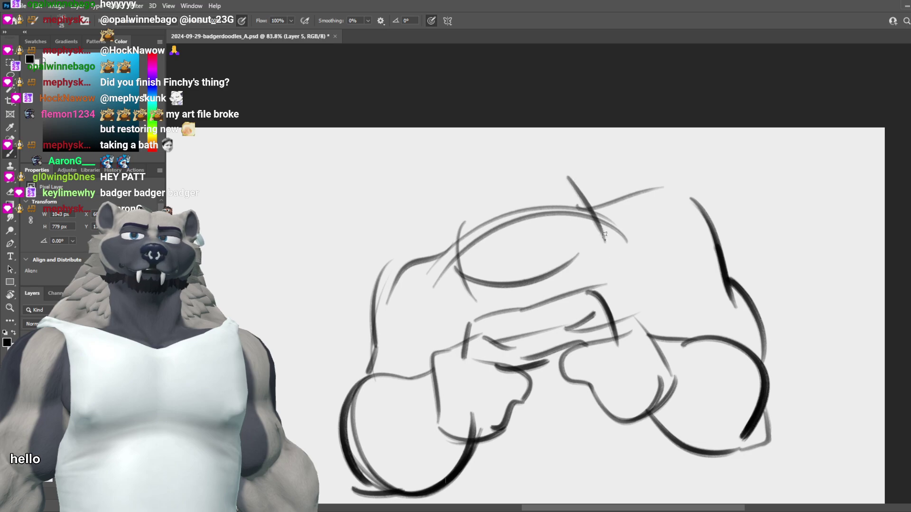
left_click_drag(552, 278, 599, 234)
key("ctrl+z")
key("ctrl+z")
Step: Draw the head's straight left side and sloping top edge, with a short bold arc inside
mouse_move(459, 192)
left_mouse_down()
mouse_move(449, 276)
mouse_move(544, 174)
left_mouse_up()
key("ctrl+z")
left_click_drag(458, 203, 574, 171)
key("ctrl+z")
left_click_drag(480, 225, 549, 191)
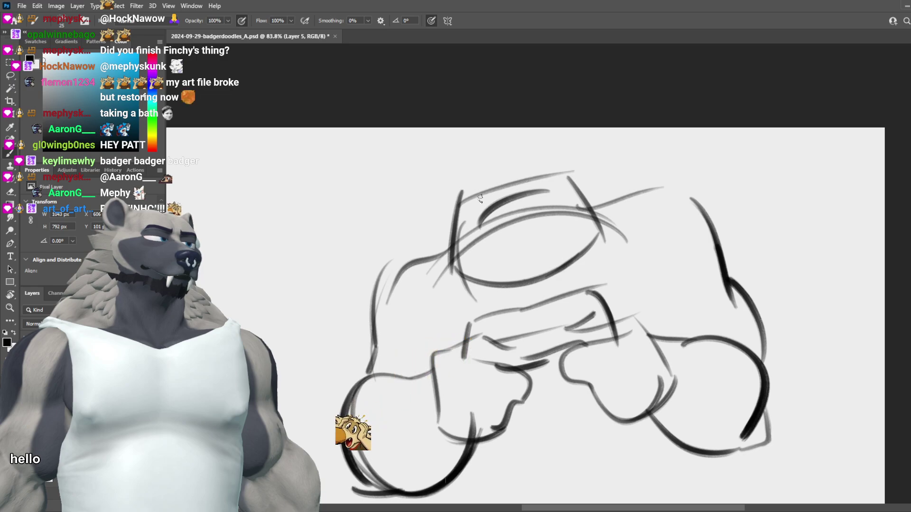
Step: Try a short curved stroke extending outward from the head's left side, and undo it together with the inner arc
mouse_move(453, 202)
left_mouse_down()
mouse_move(407, 205)
mouse_move(449, 241)
left_mouse_up()
key("ctrl+z")
key("ctrl+z")
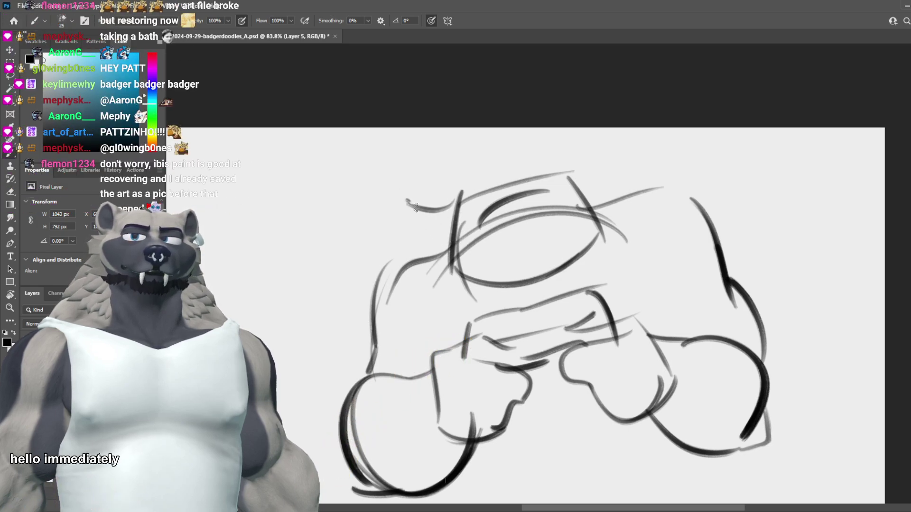
left_click_drag(407, 200, 448, 246)
key("ctrl+z")
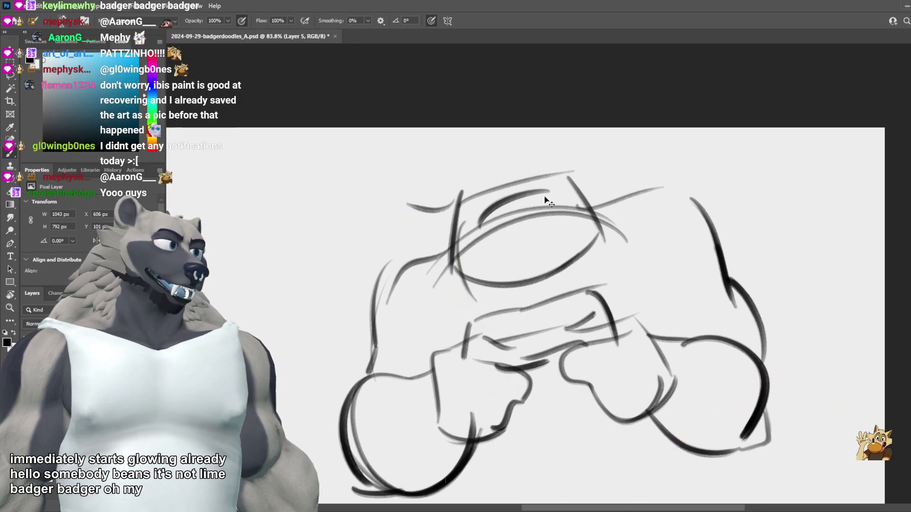
key("ctrl+z")
key("ctrl+z")
Step: Sketch a thin wide arc below the head's top edge, the muzzle's left side and a curved lip line
left_click_drag(462, 225, 556, 195)
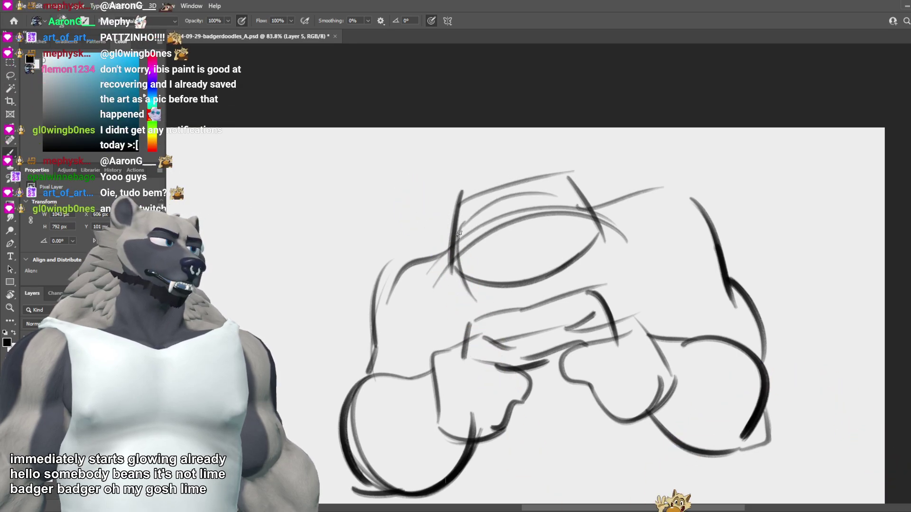
key("ctrl+z")
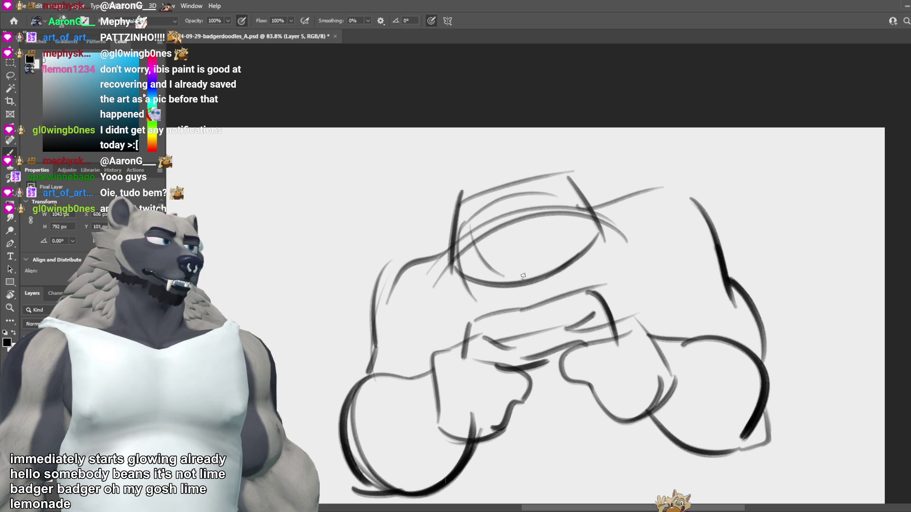
left_click_drag(497, 267, 533, 245)
key("ctrl+z")
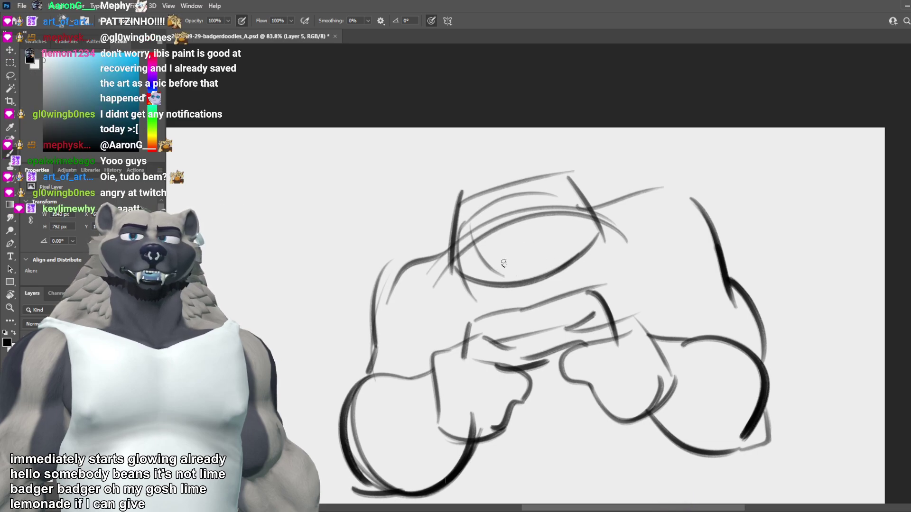
mouse_move(487, 268)
left_mouse_down()
mouse_move(527, 245)
mouse_move(554, 248)
mouse_move(542, 240)
mouse_move(566, 246)
left_mouse_up()
key("ctrl+z")
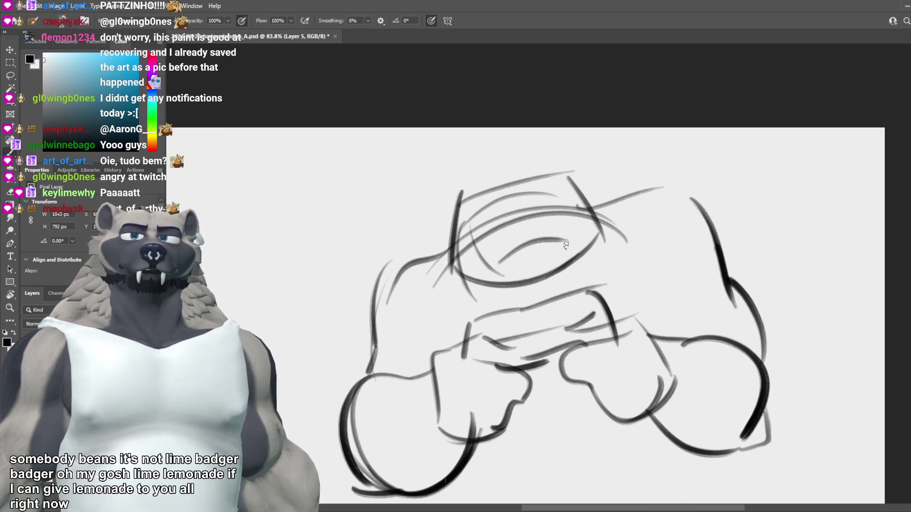
Step: Shape the muzzle with a slanted left line meeting the lip and a curved line closing its right side
left_click_drag(499, 261, 457, 213)
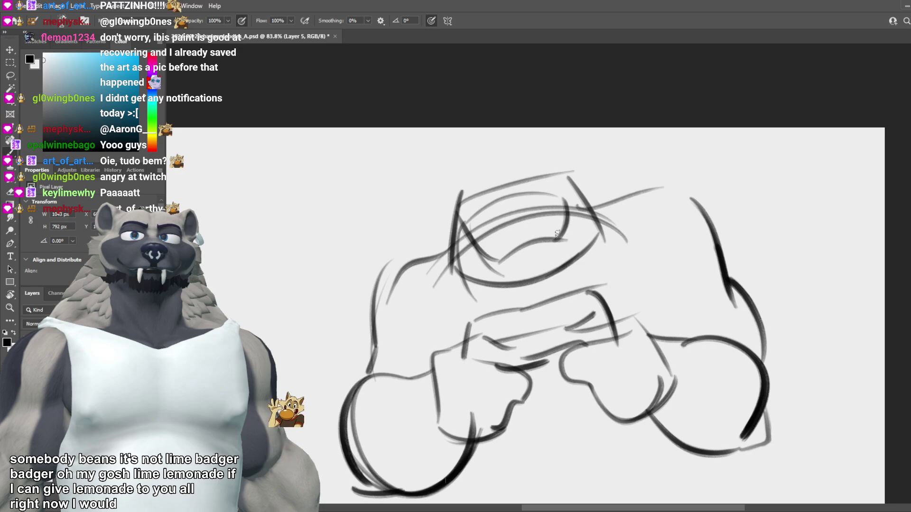
mouse_move(559, 244)
left_mouse_down()
mouse_move(565, 187)
mouse_move(521, 232)
mouse_move(493, 227)
mouse_move(508, 231)
mouse_move(540, 215)
mouse_move(488, 221)
mouse_move(541, 209)
left_mouse_up()
key("ctrl+z")
key("ctrl+z")
key("ctrl+z")
key("ctrl+z")
key("ctrl+z")
Step: Draw an oval nose at the top of the muzzle with a small curved line inside it
mouse_move(489, 221)
left_mouse_down()
mouse_move(542, 209)
mouse_move(508, 216)
mouse_move(525, 215)
left_mouse_up()
key("ctrl+z")
key("ctrl+z")
key("e")
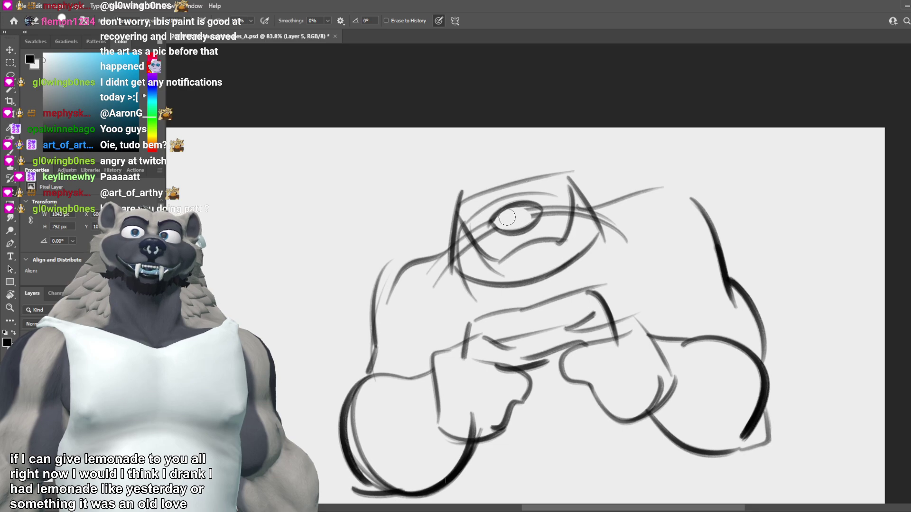
key("b")
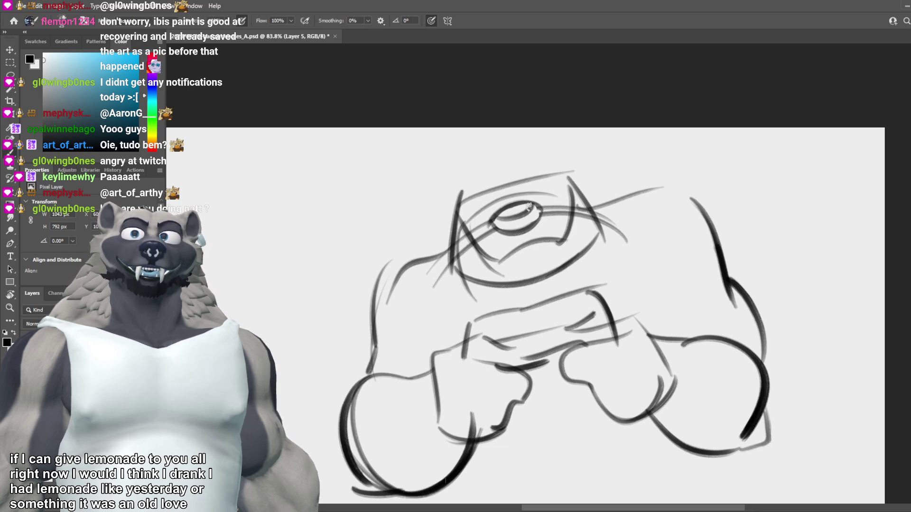
key("ctrl+z")
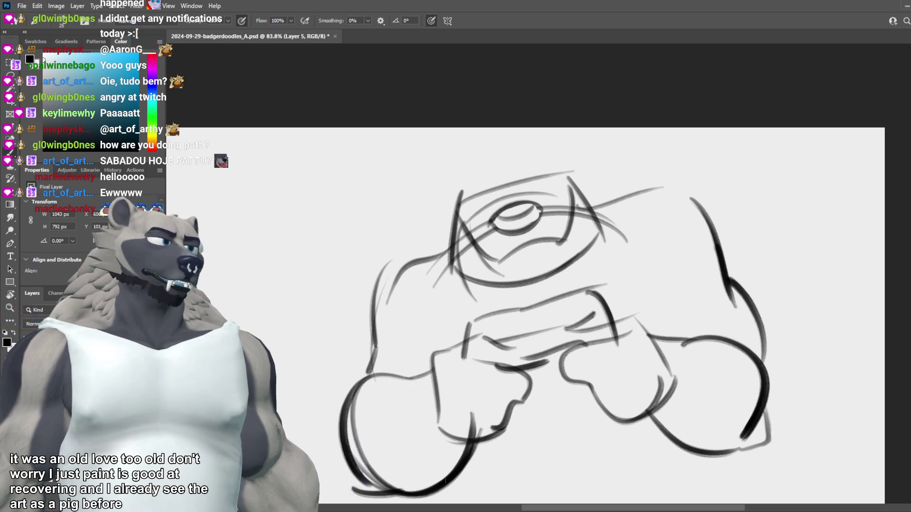
Step: Widen the docked side panels and bring the whole upper-body sketch back into view
left_click_drag(165, 282, 215, 291)
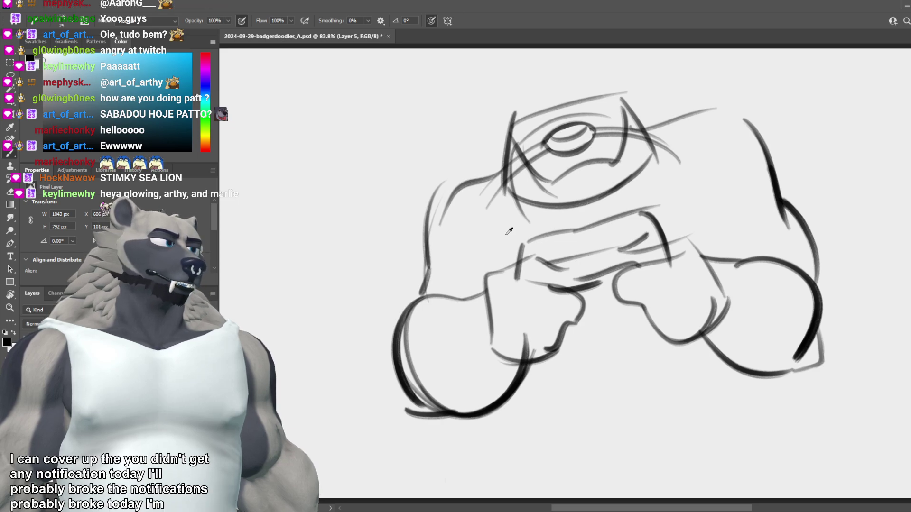
scroll(509, 231, "down", 5)
scroll(590, 169, "up", 4)
scroll(508, 221, "up", 1)
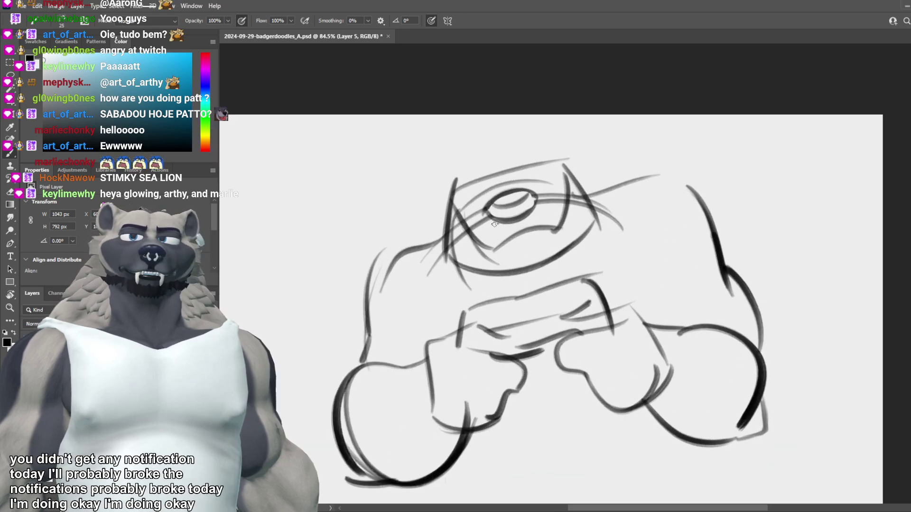
Step: Erase the oval nose and the ends of the inner lines along the head's left side
key("e")
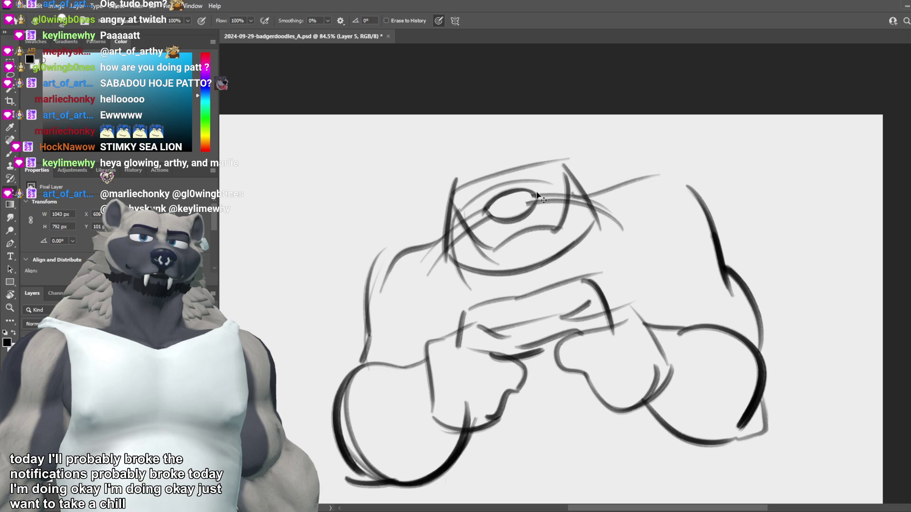
left_click_drag(491, 215, 533, 209)
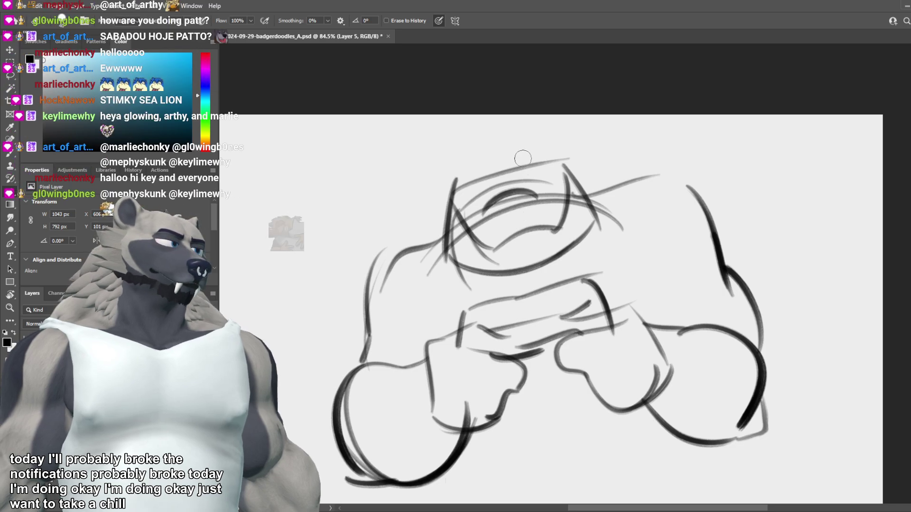
key("ctrl+z")
left_click_drag(462, 192, 461, 240)
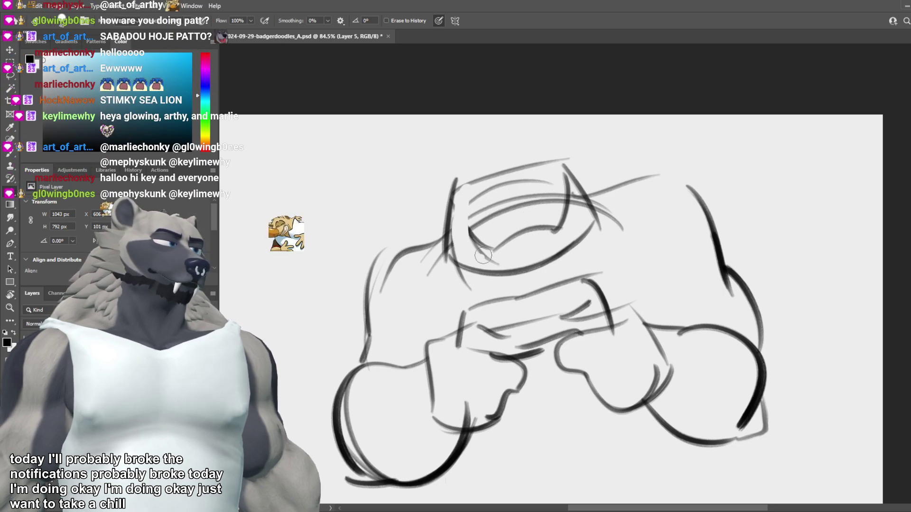
Step: Add slanted lines flaring outward from both upper corners of the head down toward the shoulders
key("b")
left_click_drag(454, 168, 429, 251)
key("ctrl+z")
left_click_drag(454, 173, 406, 272)
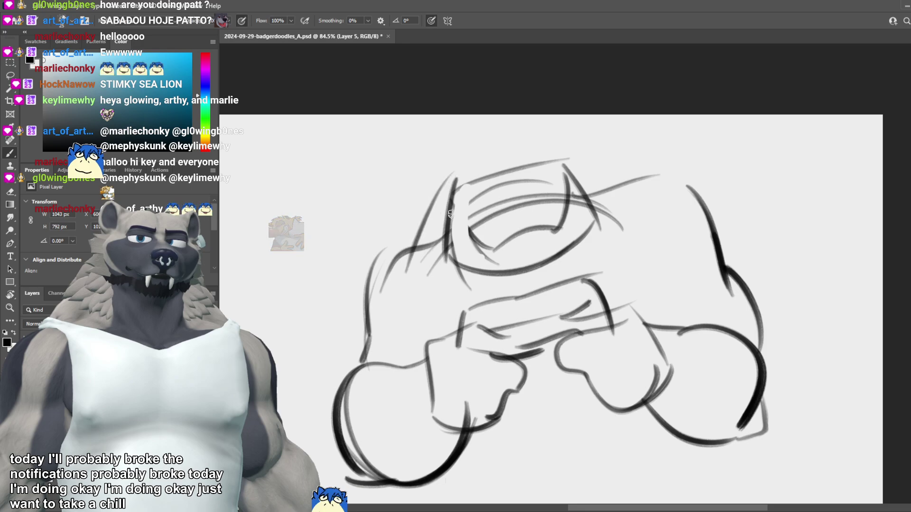
left_click_drag(571, 162, 622, 220)
key("ctrl+z")
left_click_drag(569, 161, 621, 217)
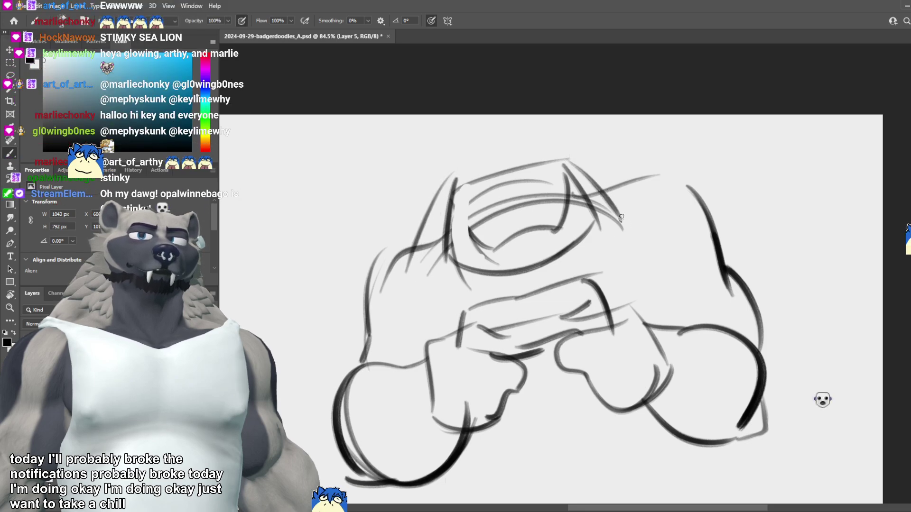
Step: Try a small round dot and a short stroke on the upper left of the face
left_click(484, 195)
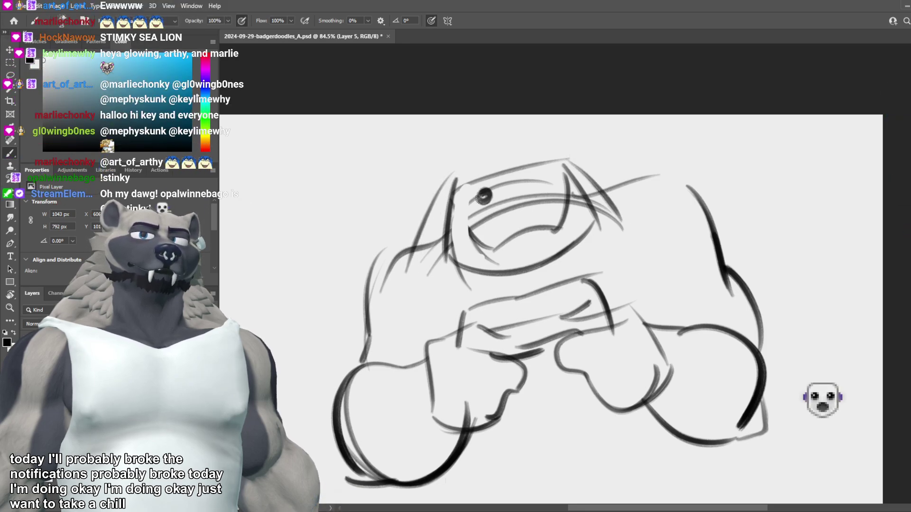
mouse_move(479, 199)
left_mouse_down()
mouse_move(541, 181)
mouse_move(534, 187)
left_mouse_up()
key("ctrl+z")
Step: Erase the head's top edge, the inner arcs and the old muzzle lines, keeping the outer sides and jaw curve
key("e")
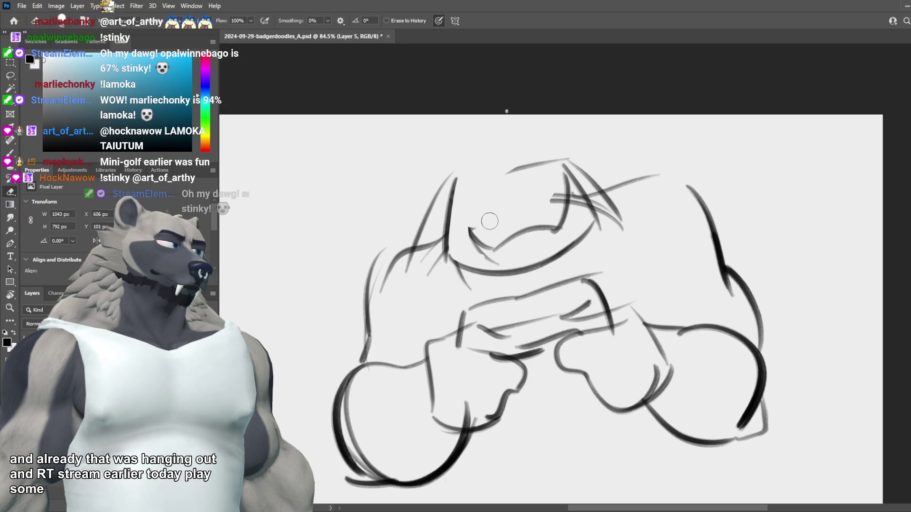
mouse_move(508, 174)
left_mouse_down()
mouse_move(541, 189)
mouse_move(555, 157)
mouse_move(568, 192)
mouse_move(557, 166)
left_mouse_up()
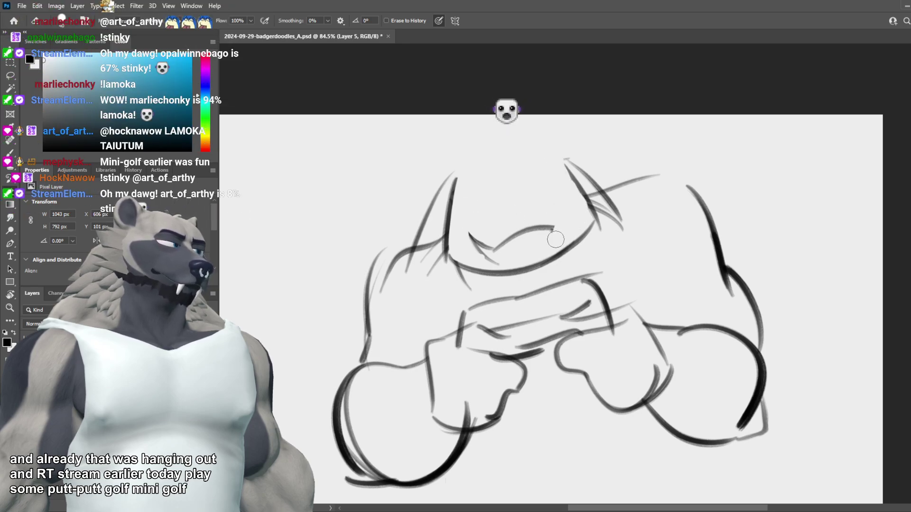
key("b")
mouse_move(550, 231)
left_mouse_down()
mouse_move(571, 207)
mouse_move(563, 190)
left_mouse_up()
key("ctrl+z")
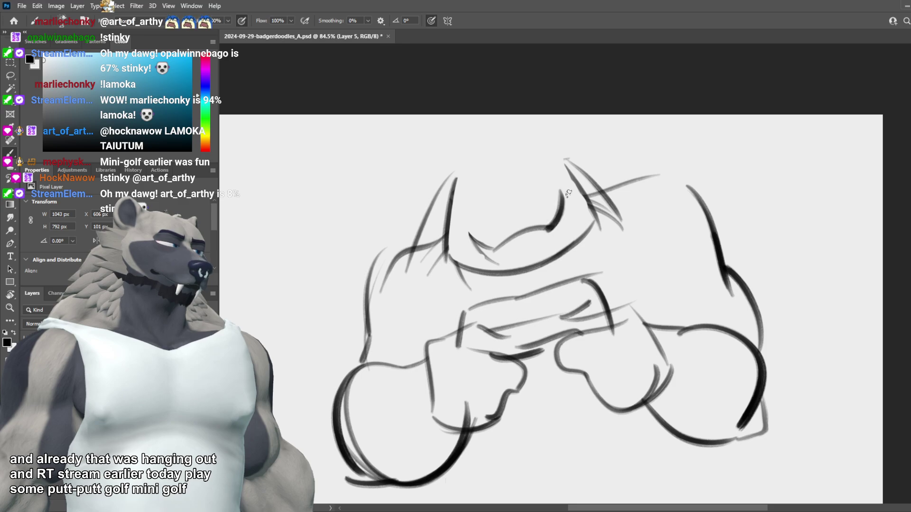
key("e")
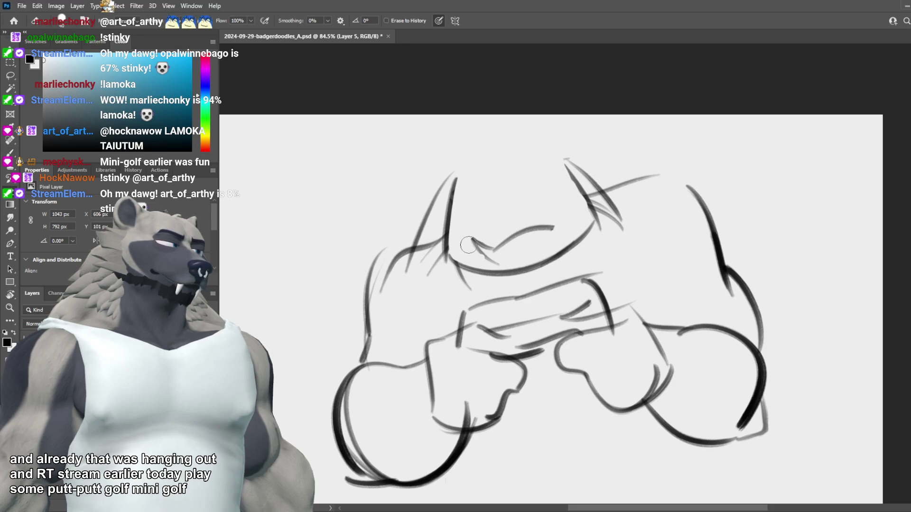
left_click_drag(472, 239, 543, 224)
key("b")
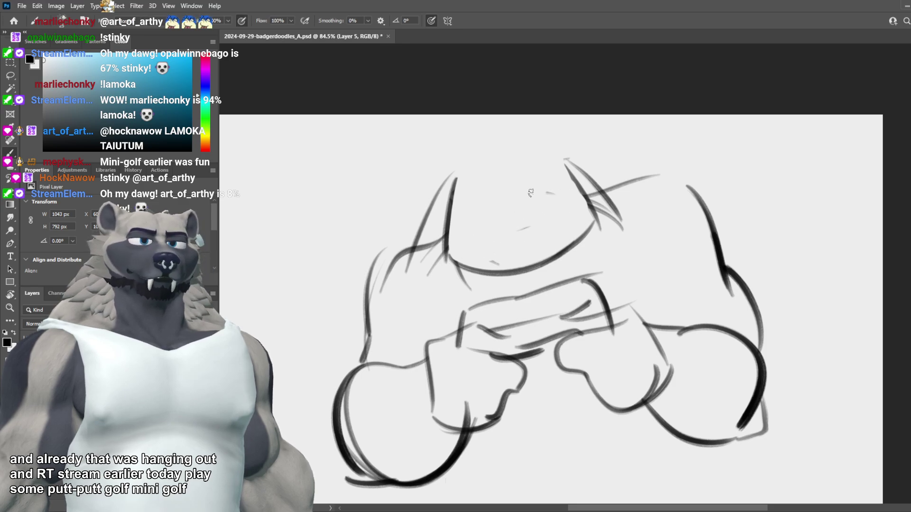
Step: Redraw the muzzle lower on the face with a bold top arc and a slanted left side reaching the jaw
key("ctrl+z")
mouse_move(542, 193)
left_mouse_down()
mouse_move(463, 226)
mouse_move(483, 229)
left_mouse_up()
key("ctrl+z")
mouse_move(554, 200)
left_mouse_down()
mouse_move(469, 227)
mouse_move(500, 276)
left_mouse_up()
key("ctrl+z")
mouse_move(469, 234)
left_mouse_down()
mouse_move(526, 281)
mouse_move(561, 250)
left_mouse_up()
key("ctrl+z")
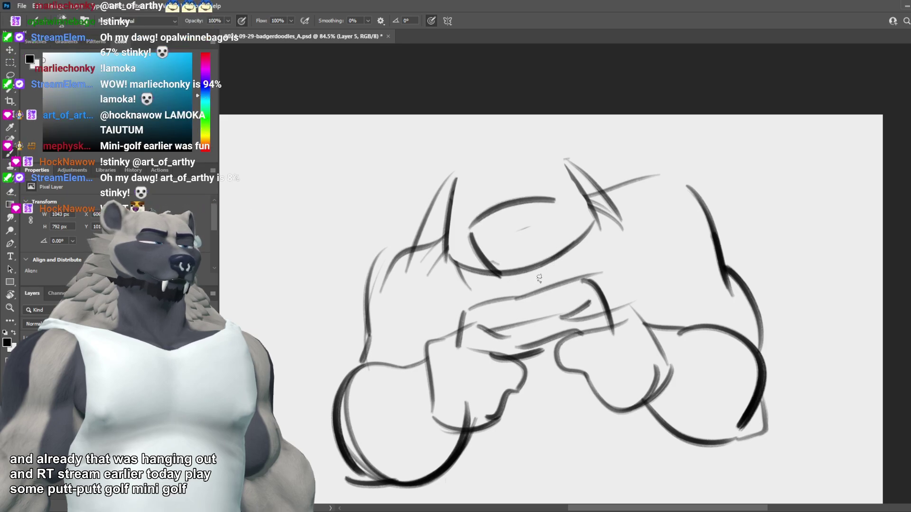
Step: Erase the jaw segment beneath the muzzle and sketch the muzzle's right side and curved lip line
key("e")
mouse_move(507, 268)
left_mouse_down()
mouse_move(537, 254)
mouse_move(520, 238)
mouse_move(554, 236)
mouse_move(556, 204)
left_mouse_up()
key("b")
key("ctrl+z")
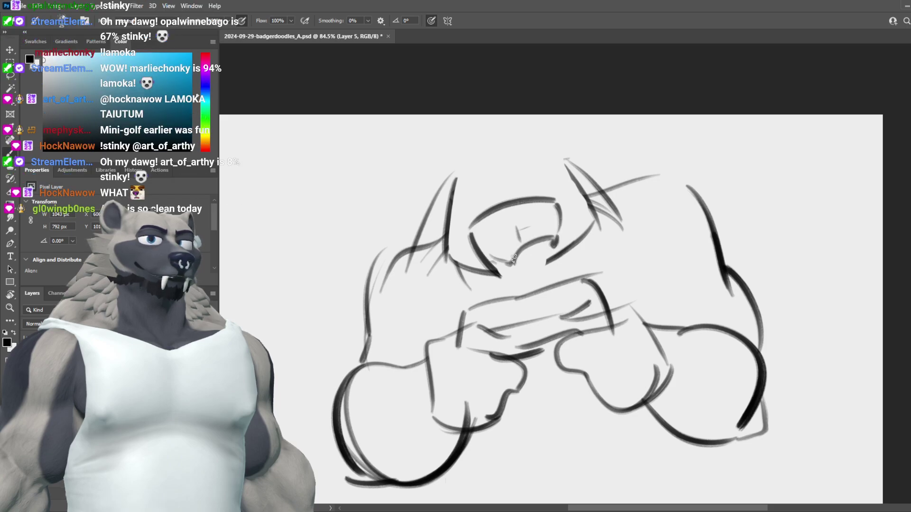
Step: Close the jaw beneath the muzzle and sketch the badger's slanted eyebrow, dot eyes, rounded left ear and forehead tuft
mouse_move(504, 276)
left_mouse_down()
mouse_move(550, 263)
mouse_move(600, 220)
left_mouse_up()
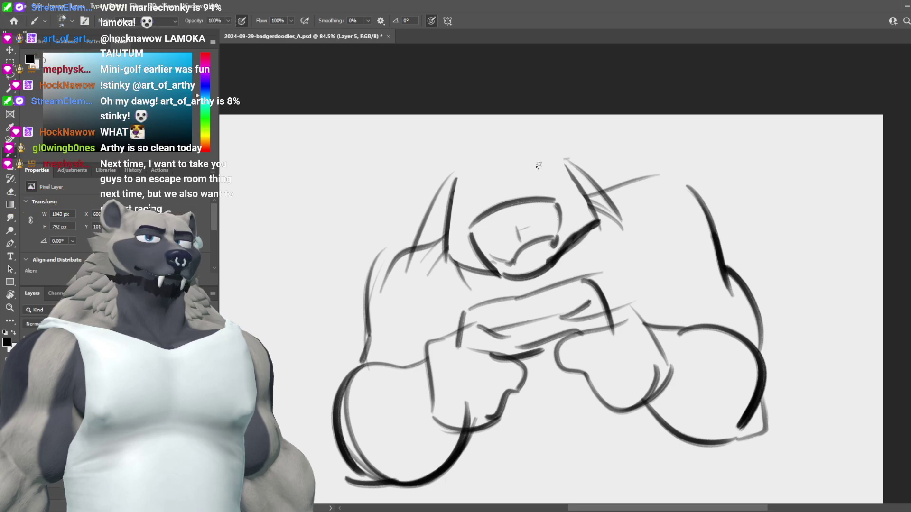
left_click_drag(548, 157, 502, 181)
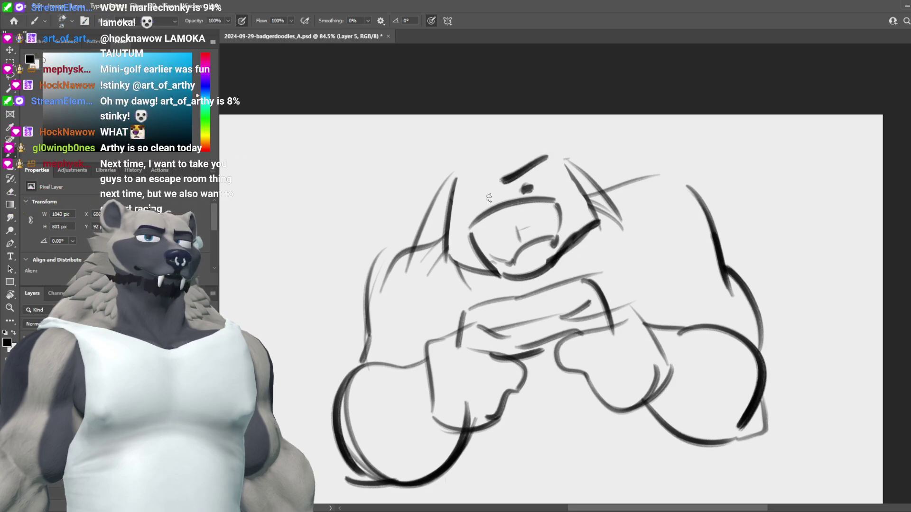
mouse_move(488, 184)
left_mouse_down()
mouse_move(463, 183)
mouse_move(493, 184)
mouse_move(450, 211)
left_mouse_up()
key("ctrl+z")
key("ctrl+z")
left_click_drag(458, 171, 444, 206)
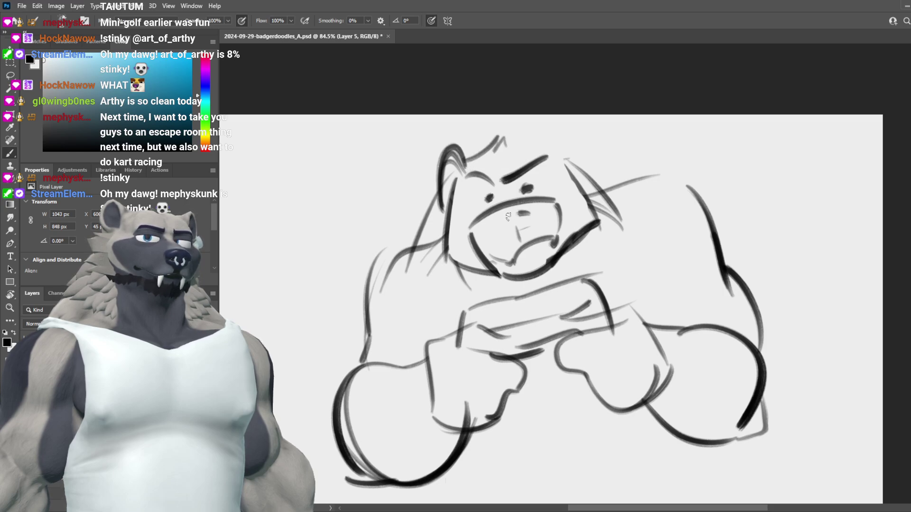
key("ctrl+z")
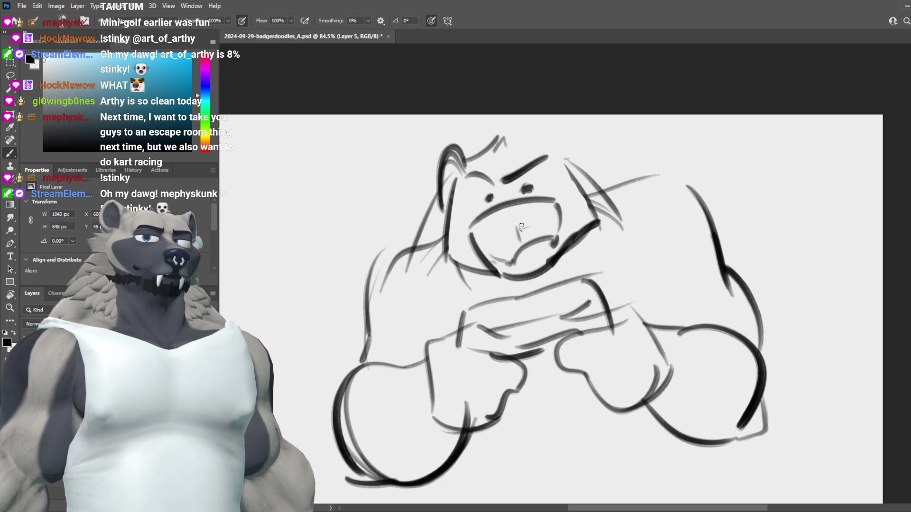
Step: Sketch the left jaw as a bold diagonal meeting the chin and add a short fur stroke beside the left ear
key("e")
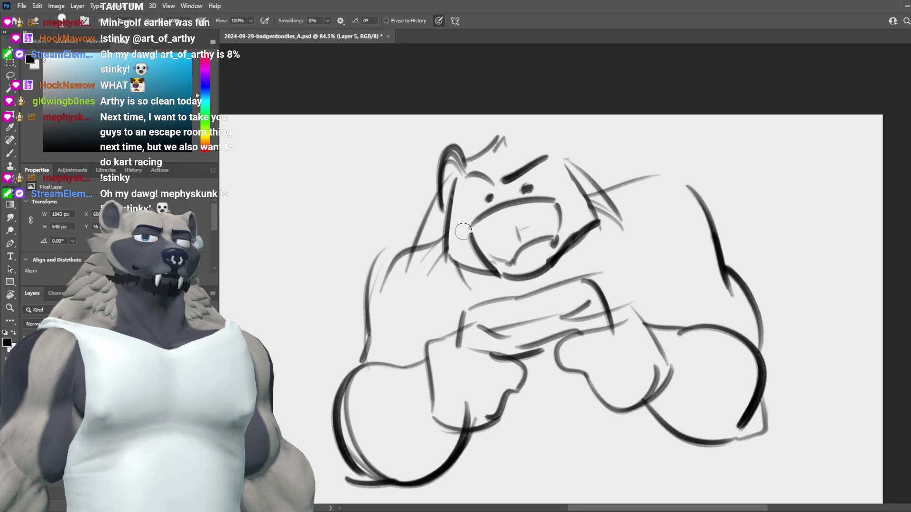
key("b")
left_click_drag(426, 225, 498, 273)
key("ctrl+z")
left_click_drag(428, 242, 500, 275)
key("ctrl+z")
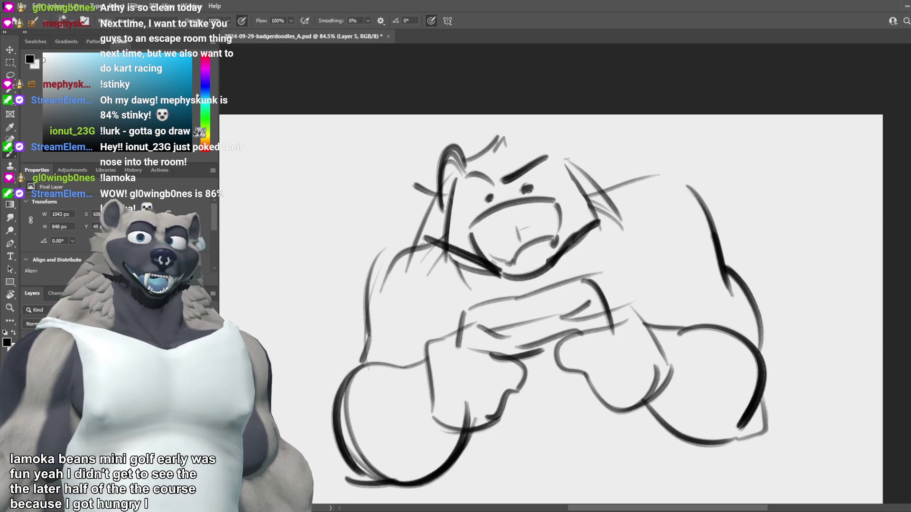
scroll(451, 253, "down", 1)
scroll(476, 246, "up", 1)
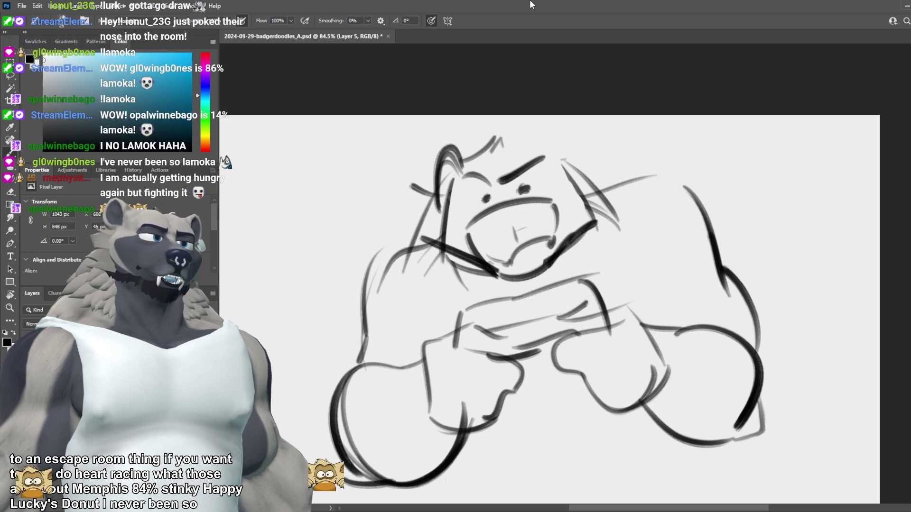
Step: Extend the forehead line into a rounded right ear and add curved outlines around both eyes
scroll(536, 159, "up", 1)
mouse_move(503, 141)
left_mouse_down()
mouse_move(550, 155)
mouse_move(566, 141)
mouse_move(573, 174)
mouse_move(558, 135)
mouse_move(565, 154)
left_mouse_up()
left_click_drag(477, 185, 481, 212)
mouse_move(535, 169)
left_mouse_down()
mouse_move(536, 199)
mouse_move(543, 193)
left_mouse_up()
key("ctrl+z")
Step: Draw a solid black nose on the muzzle and erase most of the muzzle's top arc
mouse_move(520, 227)
left_mouse_down()
mouse_move(480, 237)
mouse_move(541, 232)
mouse_move(484, 254)
left_mouse_up()
key("ctrl+z")
mouse_move(541, 230)
left_mouse_down()
mouse_move(496, 251)
mouse_move(541, 241)
mouse_move(494, 243)
mouse_move(507, 250)
mouse_move(542, 241)
mouse_move(503, 244)
mouse_move(527, 249)
left_mouse_up()
key("ctrl+z")
key("e")
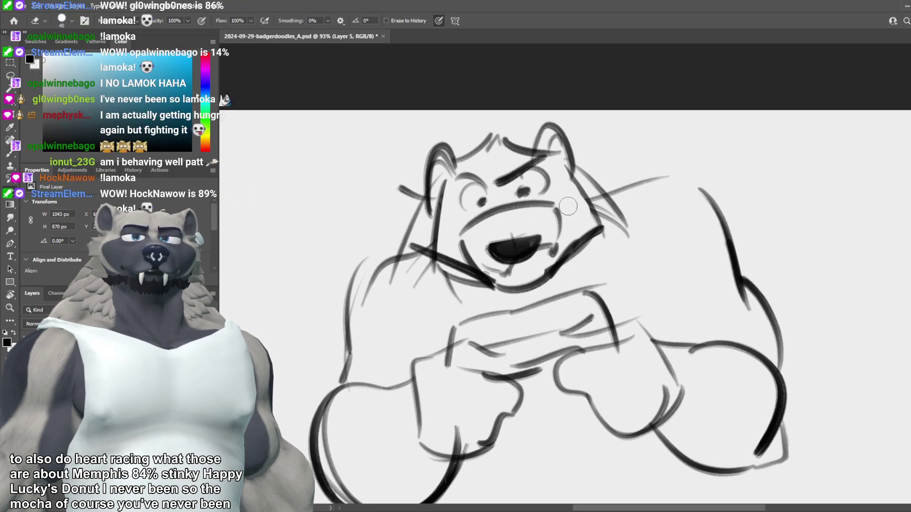
left_click_drag(565, 208, 494, 214)
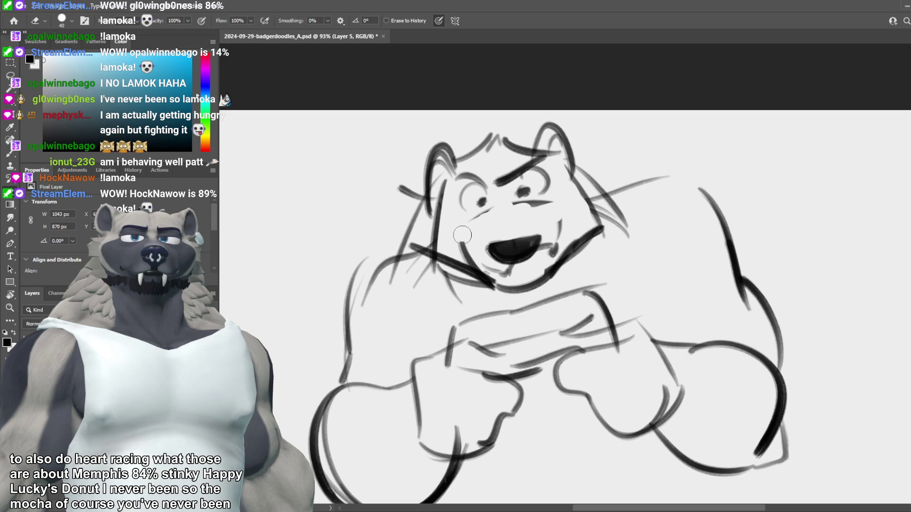
Step: Sketch jagged, spiky cheek fur down both sides of the head
key("b")
left_click_drag(432, 202, 402, 196)
left_click_drag(404, 202, 429, 224)
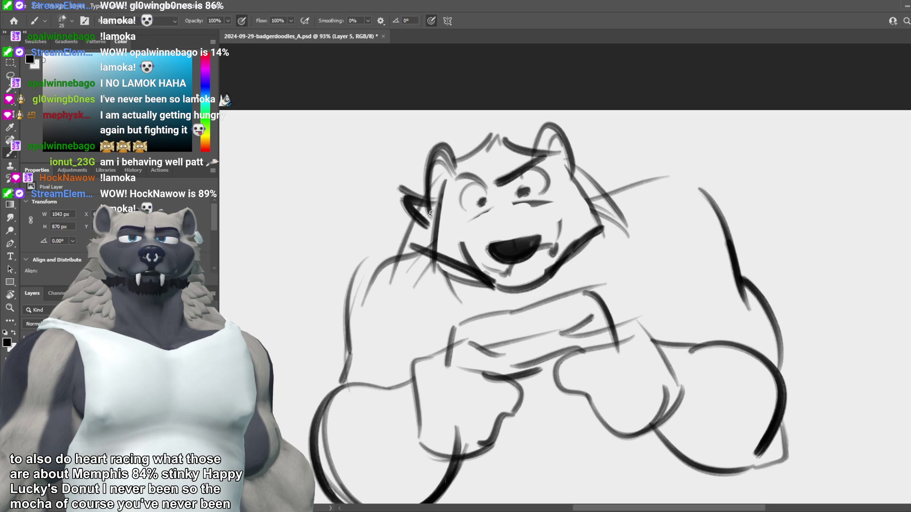
key("ctrl+z")
mouse_move(402, 186)
left_mouse_down()
mouse_move(425, 241)
mouse_move(396, 257)
left_mouse_up()
mouse_move(569, 170)
left_mouse_down()
mouse_move(598, 195)
mouse_move(624, 183)
mouse_move(630, 211)
mouse_move(590, 233)
mouse_move(629, 212)
left_mouse_up()
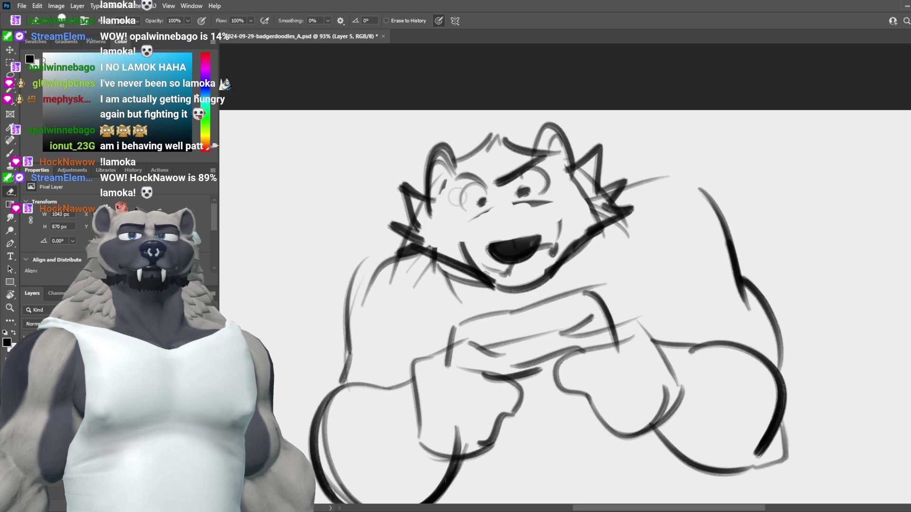
Step: Draw bold shoulder lines running outward from the cheek fur on both sides
left_click_drag(398, 252, 361, 270)
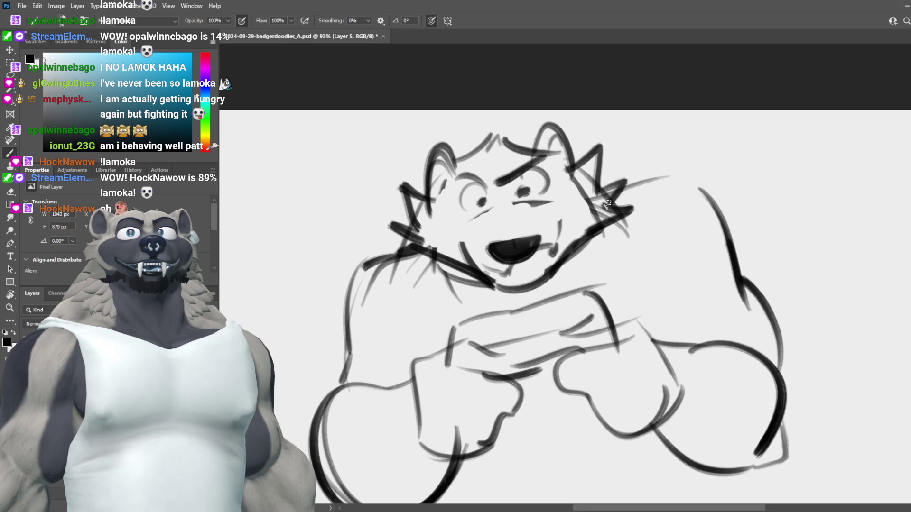
left_click_drag(612, 202, 686, 183)
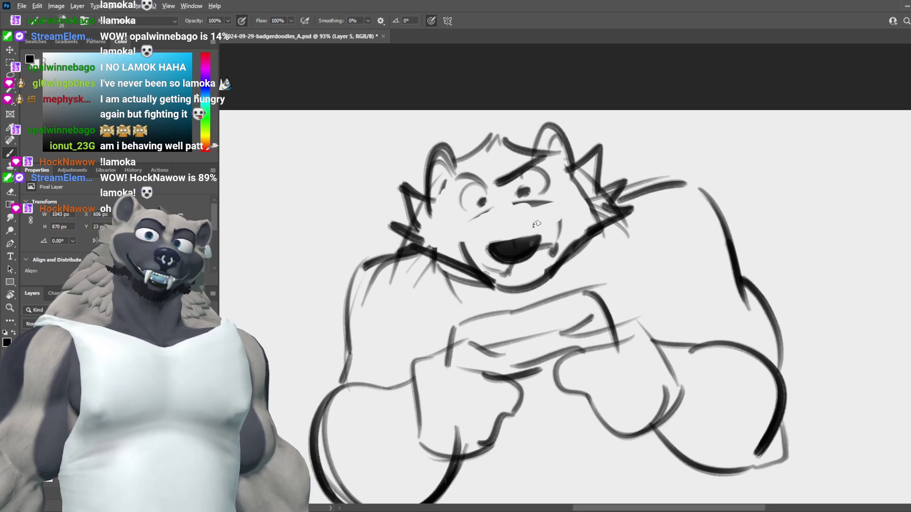
scroll(557, 210, "down", 4)
scroll(557, 211, "up", 4)
scroll(569, 218, "down", 3)
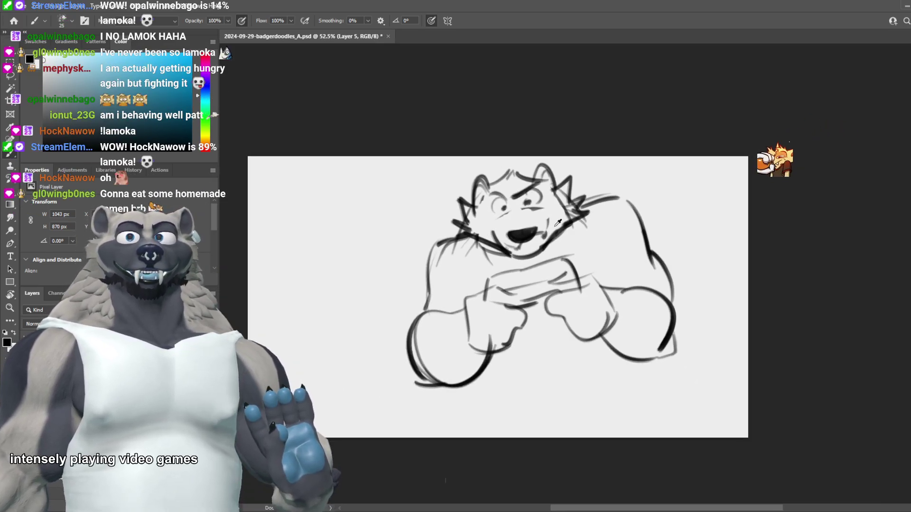
scroll(430, 248, "up", 3)
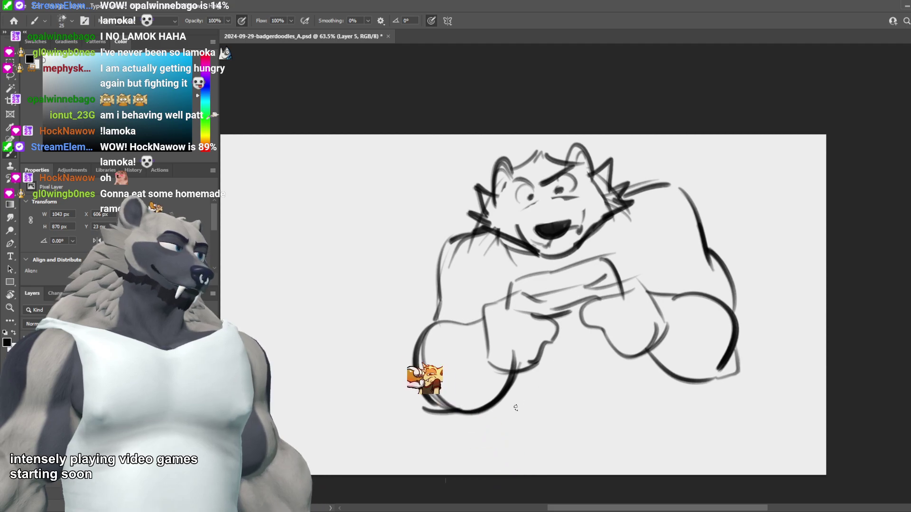
left_click_drag(461, 433, 556, 401)
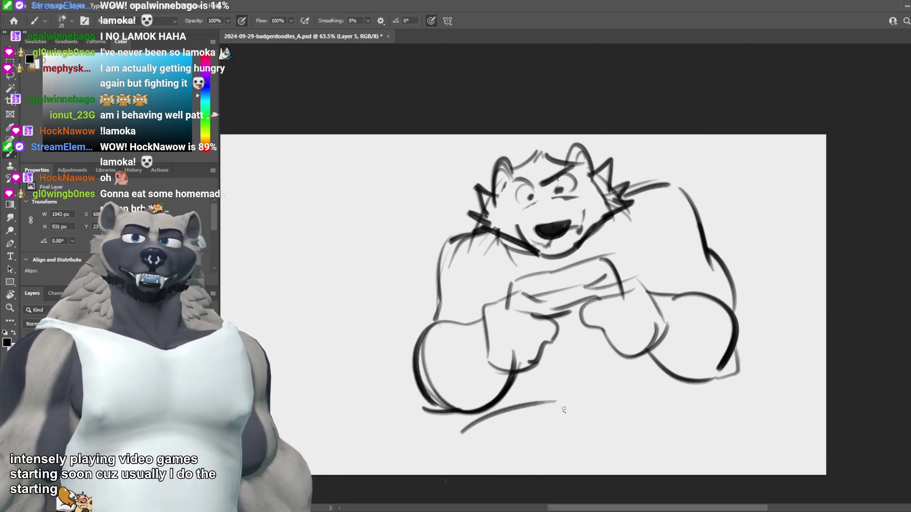
key("ctrl+z")
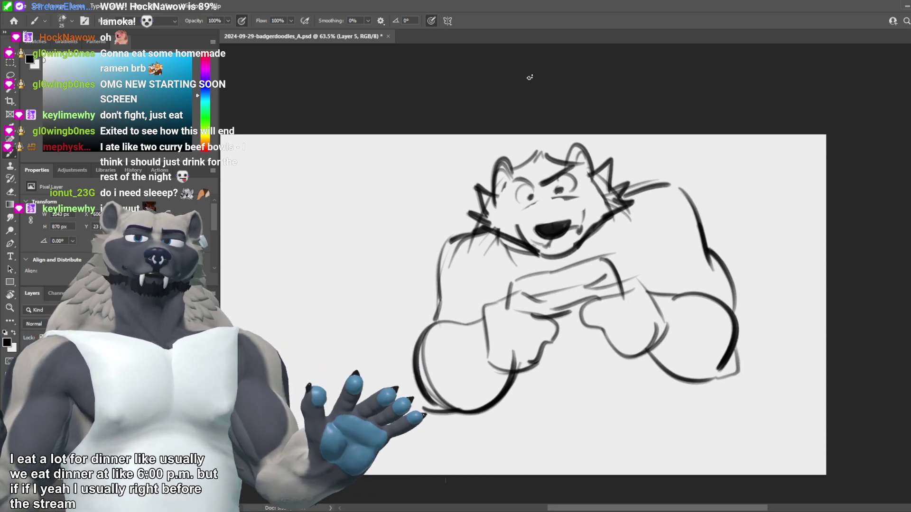
scroll(585, 188, "down", 3)
scroll(536, 333, "up", 2)
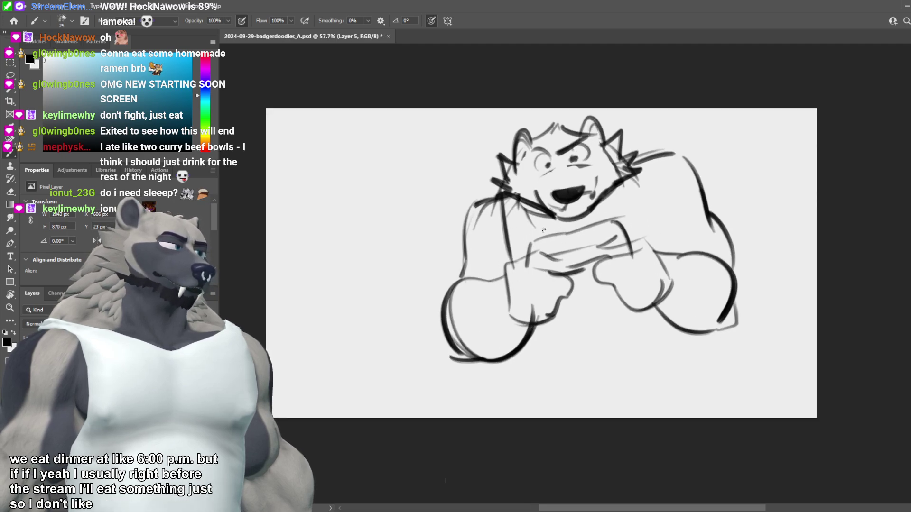
key("ctrl+z")
left_click_drag(502, 202, 495, 269)
left_click_drag(507, 201, 530, 250)
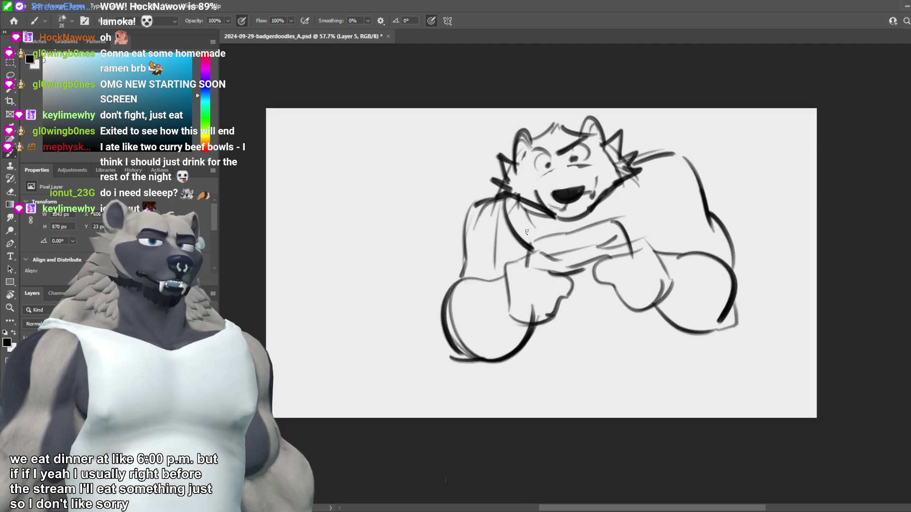
key("ctrl+z")
key("ctrl+z")
left_click_drag(468, 248, 501, 264)
key("ctrl+z")
left_click_drag(499, 198, 492, 282)
key("ctrl+z")
key("ctrl+z")
mouse_move(498, 204)
left_mouse_down()
mouse_move(497, 272)
mouse_move(489, 239)
mouse_move(487, 265)
left_mouse_up()
key("ctrl+z")
key("ctrl+z")
mouse_move(511, 208)
left_mouse_down()
mouse_move(520, 239)
mouse_move(505, 216)
mouse_move(497, 272)
left_mouse_up()
key("ctrl+z")
key("ctrl+z")
key("ctrl+z")
Step: Sketch the tank top's straps as paired lines running down from both shoulders across the chest
left_click_drag(504, 209, 514, 250)
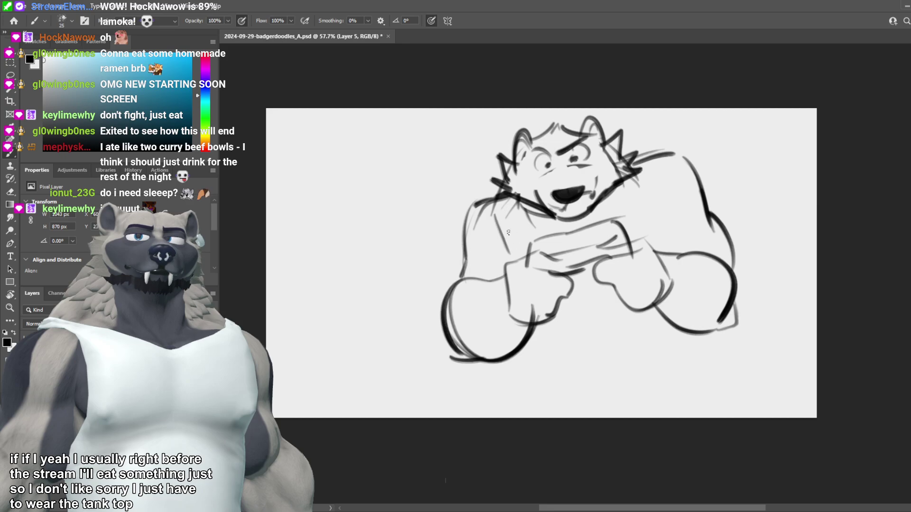
left_click_drag(653, 170, 650, 201)
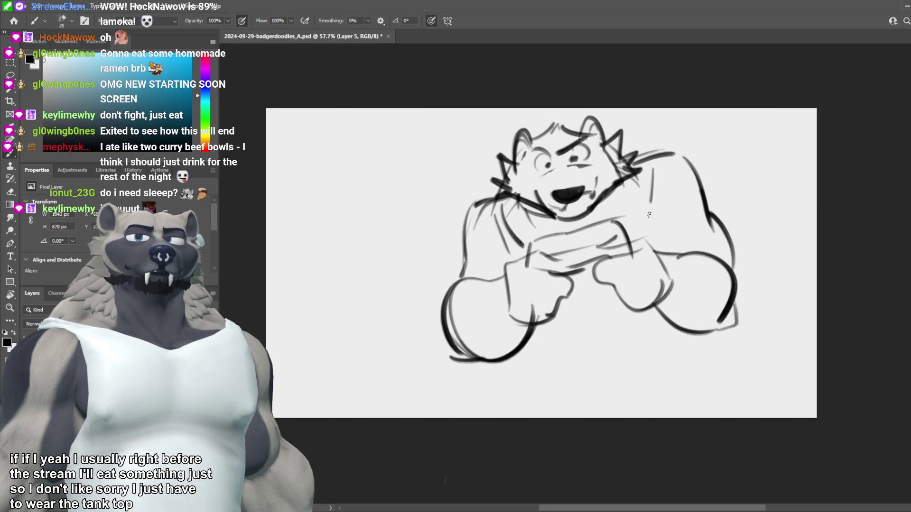
left_click_drag(657, 168, 663, 236)
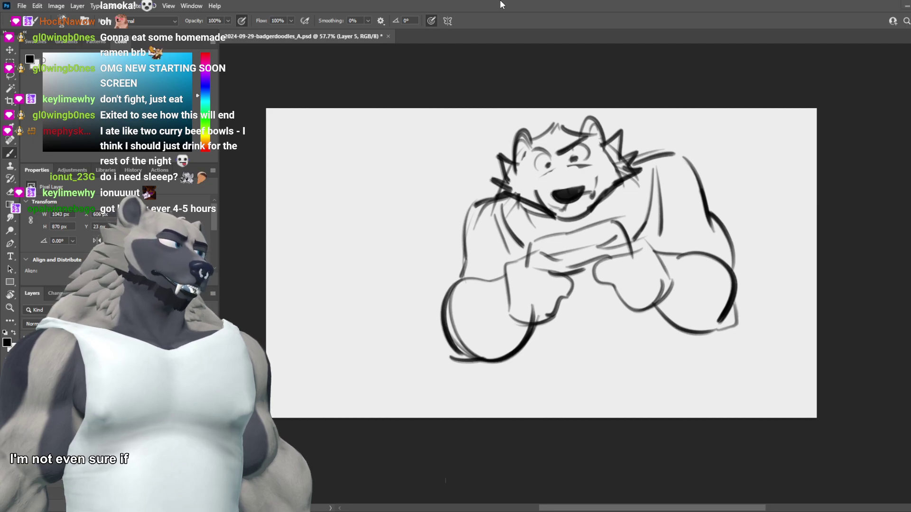
Step: Sketch the shirt hem as a shallow V below the hands, with a second waist line and short marks at the hips
left_click_drag(532, 361, 642, 328)
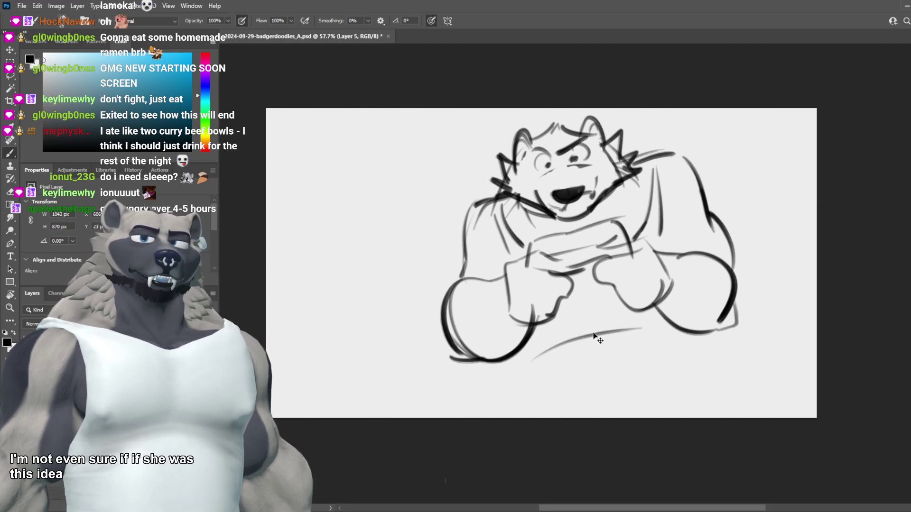
key("ctrl+z")
mouse_move(593, 366)
left_mouse_down()
mouse_move(657, 327)
mouse_move(682, 344)
mouse_move(695, 338)
left_mouse_up()
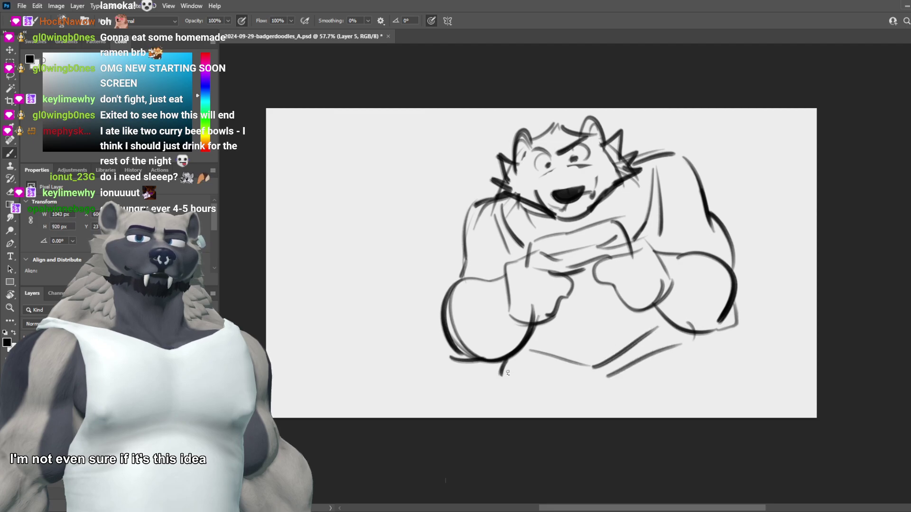
mouse_move(505, 372)
left_mouse_down()
mouse_move(581, 372)
mouse_move(571, 389)
left_mouse_up()
key("ctrl+z")
key("ctrl+z")
key("ctrl+z")
mouse_move(522, 356)
left_mouse_down()
mouse_move(533, 371)
mouse_move(512, 369)
left_mouse_up()
key("ctrl+z")
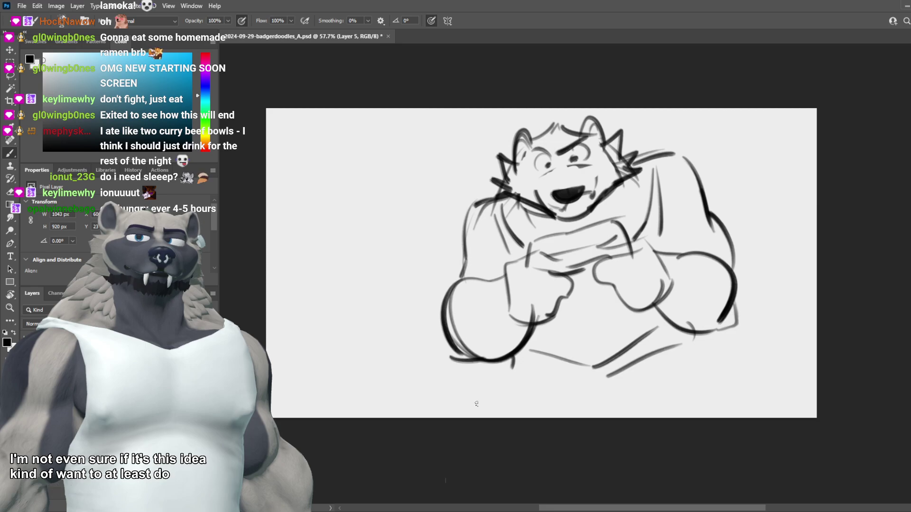
Step: Draw the left thigh's outer edge and a bold curved shorts hem along the canvas's lower edge
left_click_drag(476, 404, 596, 363)
key("ctrl+z")
left_click_drag(486, 395, 518, 369)
left_click_drag(469, 408, 572, 415)
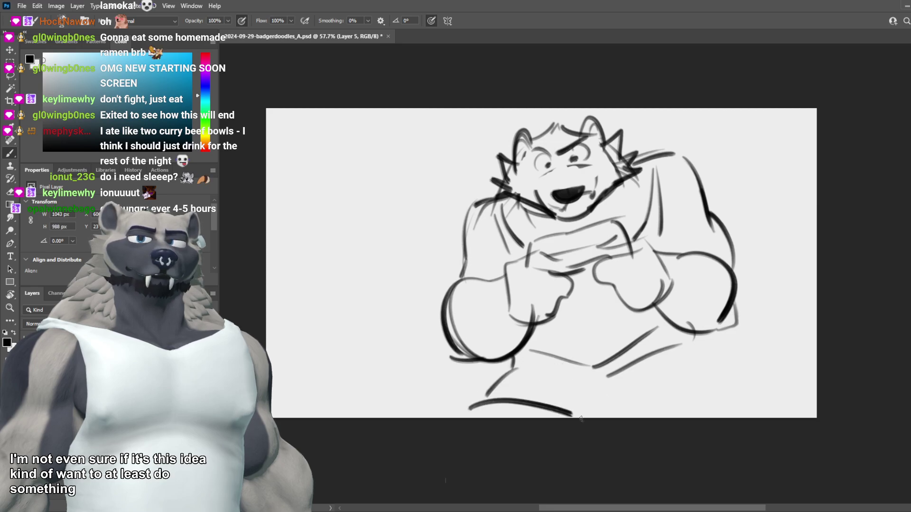
key("ctrl+z")
left_click_drag(473, 413, 582, 417)
Step: Sketch the crotch folds, the right leg of the shorts with its curved hem, and the right knee's outer side
mouse_move(619, 387)
left_mouse_down()
mouse_move(601, 424)
mouse_move(618, 397)
mouse_move(633, 416)
left_mouse_up()
key("ctrl+z")
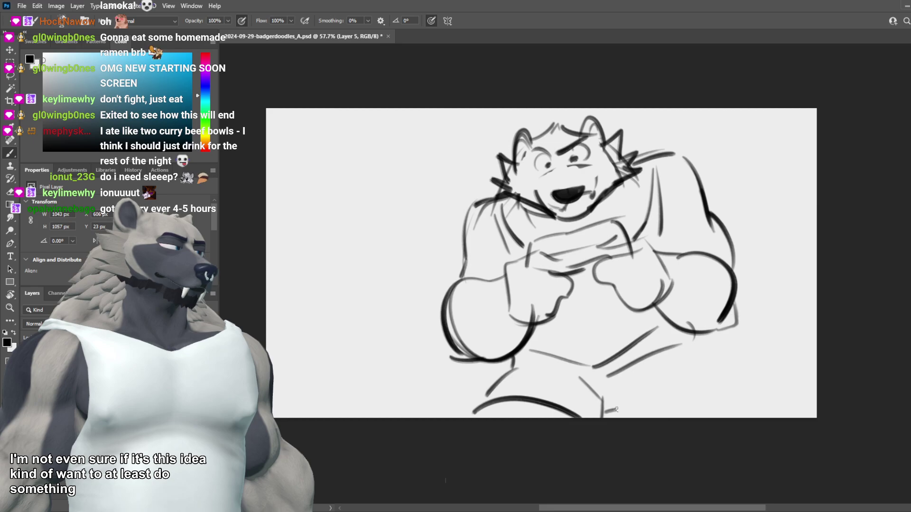
left_click_drag(619, 407, 634, 419)
left_click_drag(679, 420, 730, 393)
mouse_move(743, 396)
left_mouse_down()
mouse_move(693, 359)
mouse_move(696, 333)
mouse_move(693, 349)
mouse_move(737, 392)
left_mouse_up()
key("ctrl+z")
key("ctrl+z")
key("ctrl+z")
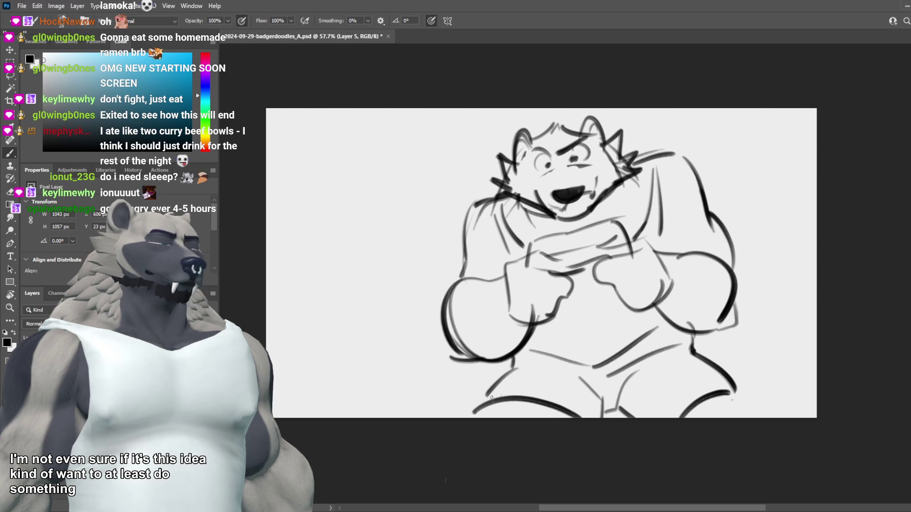
key("ctrl+z")
left_click_drag(756, 422, 729, 394)
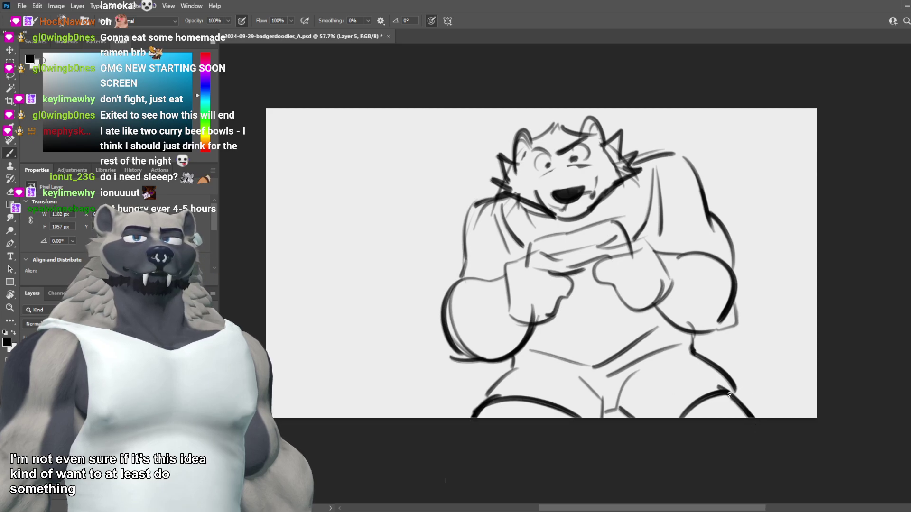
Step: Rework the left leg's hem into a larger, thicker arc so the knee looks closer to the viewer
key("e")
mouse_move(562, 397)
left_mouse_down()
mouse_move(480, 432)
mouse_move(590, 439)
mouse_move(463, 437)
left_mouse_up()
key("b")
mouse_move(576, 423)
left_mouse_down()
mouse_move(463, 409)
mouse_move(564, 397)
mouse_move(612, 430)
left_mouse_up()
left_click_drag(500, 399, 474, 418)
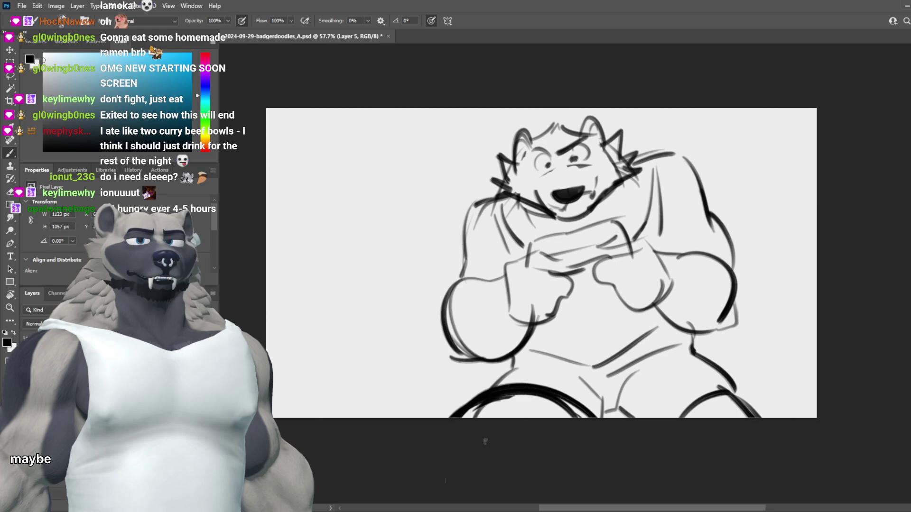
Step: Try a bold line at the left hip, undo it, and redraw the left upper arm's outer contour farther out
mouse_move(512, 384)
left_mouse_down()
mouse_move(520, 370)
mouse_move(498, 384)
left_mouse_up()
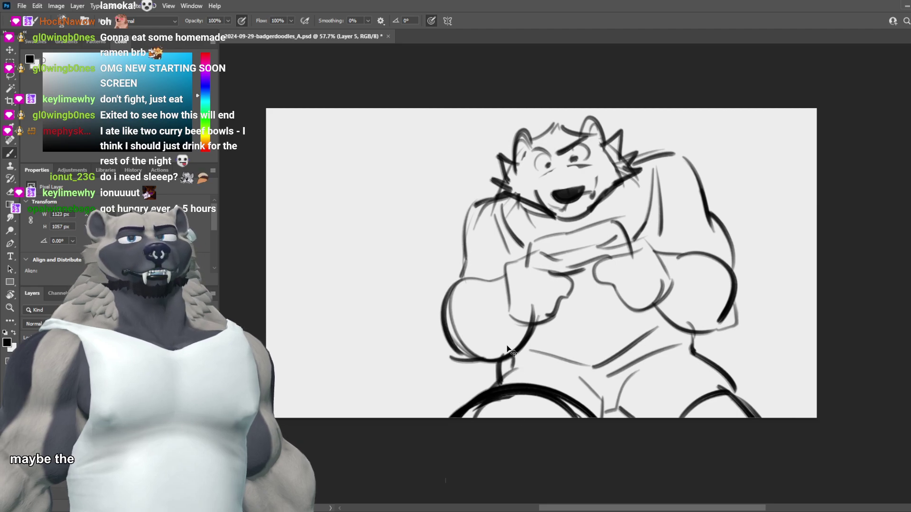
key("ctrl+z")
left_click_drag(468, 200, 450, 270)
key("ctrl+z")
left_click_drag(467, 216, 457, 271)
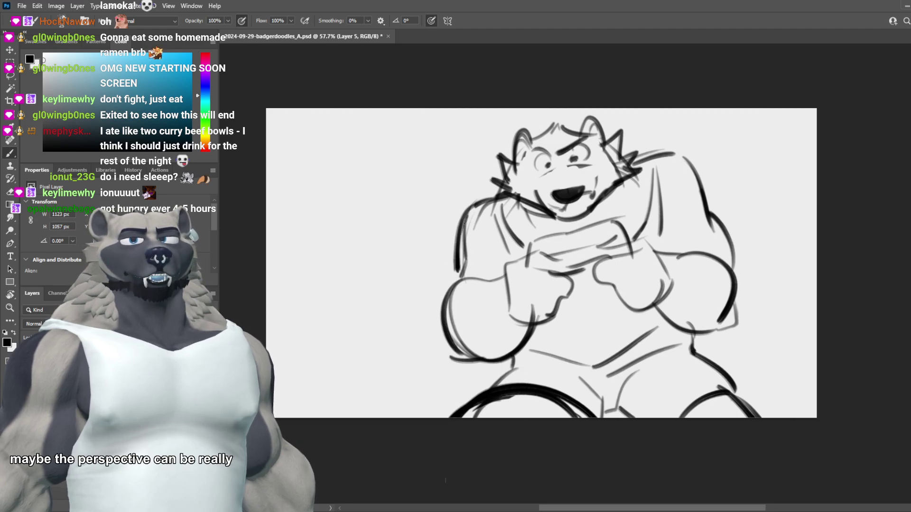
Step: Enlarge the right knee with a wider hem and outer edge, and rework the right thigh's outline to match
key("e")
mouse_move(720, 394)
left_mouse_down()
mouse_move(748, 409)
mouse_move(716, 400)
mouse_move(679, 418)
left_mouse_up()
key("b")
mouse_move(747, 383)
left_mouse_down()
mouse_move(667, 417)
mouse_move(789, 426)
left_mouse_up()
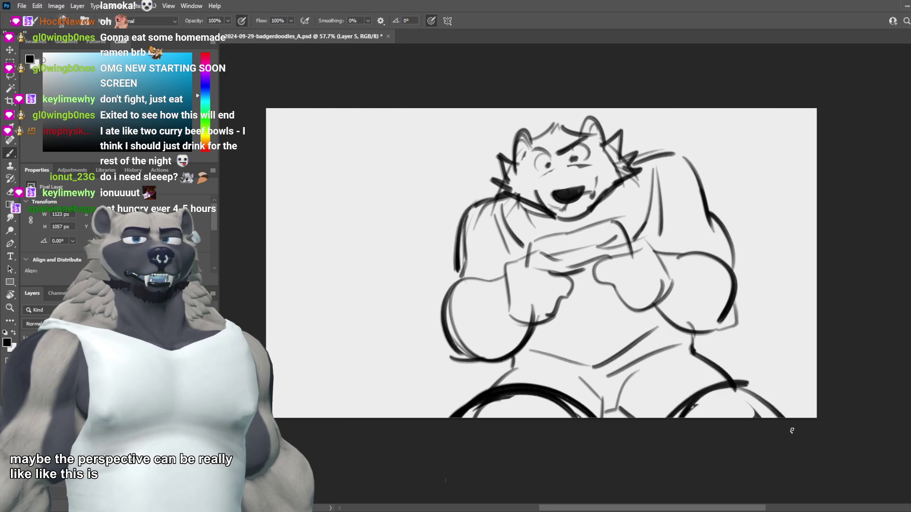
key("e")
left_click_drag(713, 359, 757, 384)
key("b")
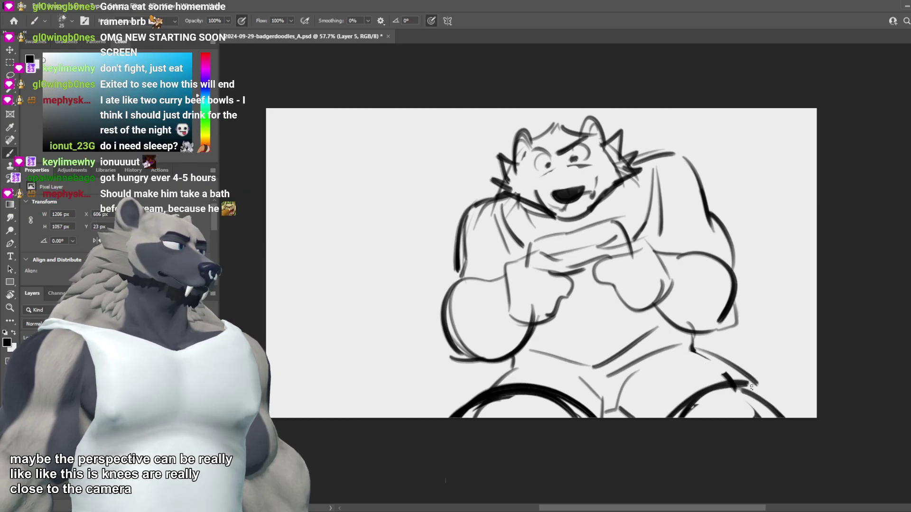
left_click_drag(417, 174, 358, 269)
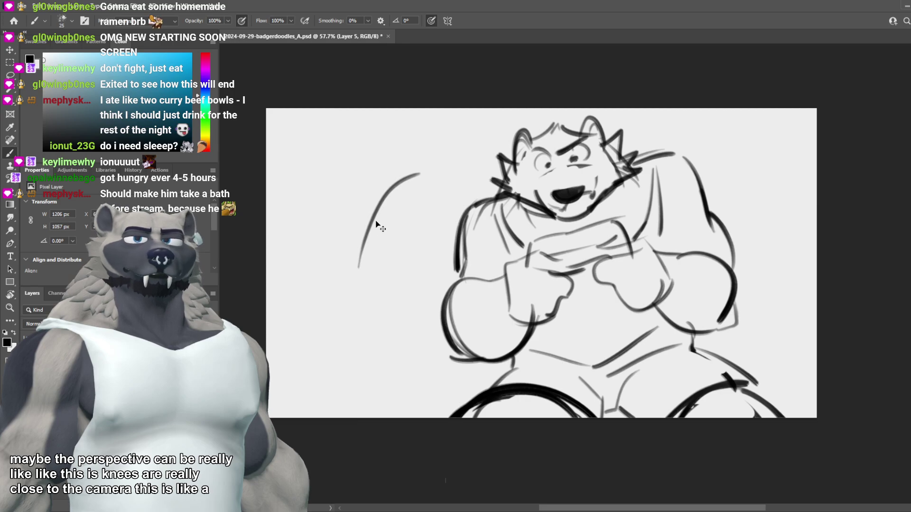
key("ctrl+z")
left_click_drag(374, 205, 371, 308)
key("ctrl+z")
left_click_drag(362, 196, 357, 343)
key("ctrl+z")
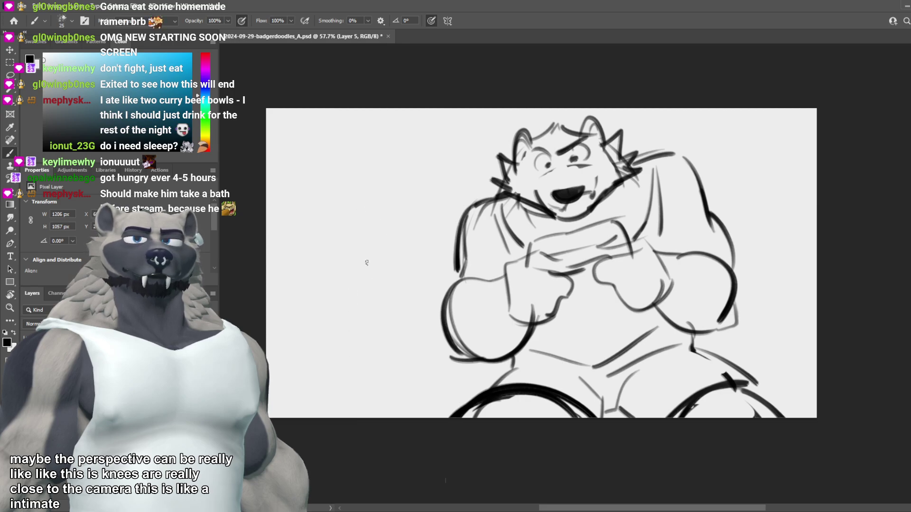
left_click_drag(336, 217, 460, 199)
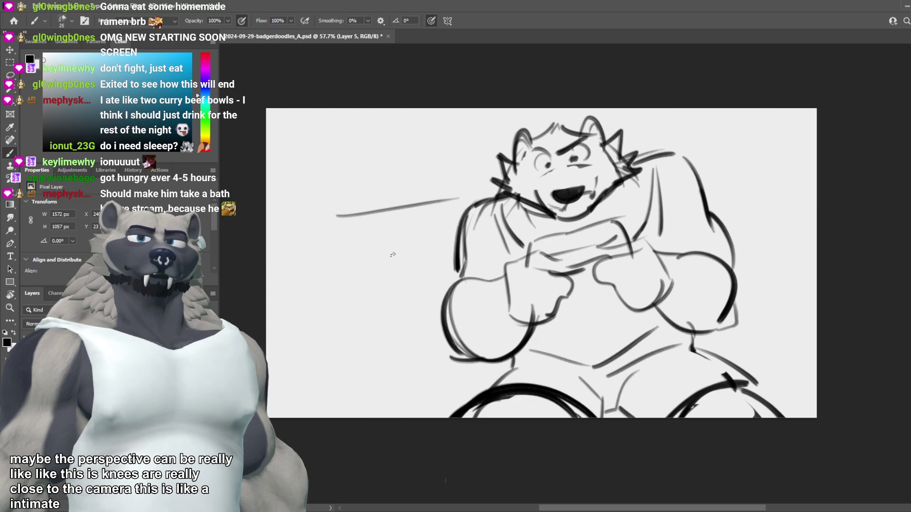
key("ctrl+z")
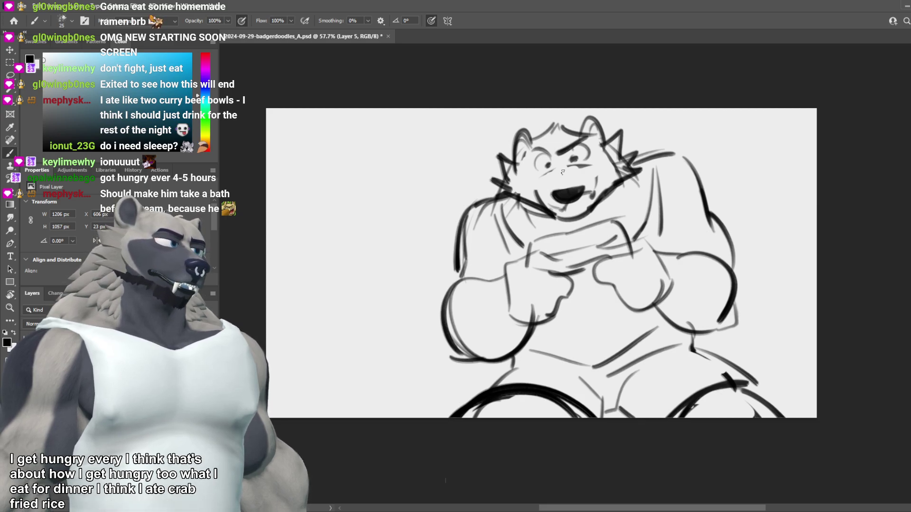
Step: Erase the rough muzzle marks, redraw the muzzle's rounded top contour, and add a wide evil grin with sharp corners at both cheeks
key("e")
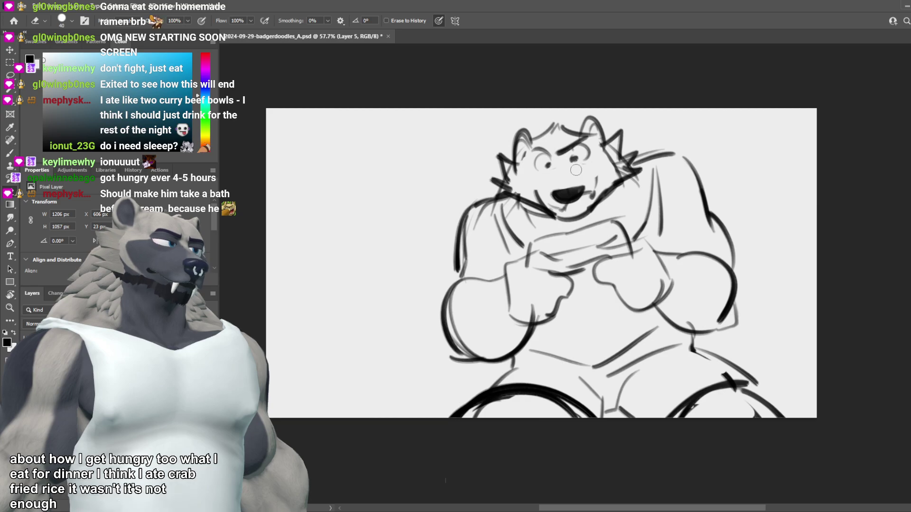
key("b")
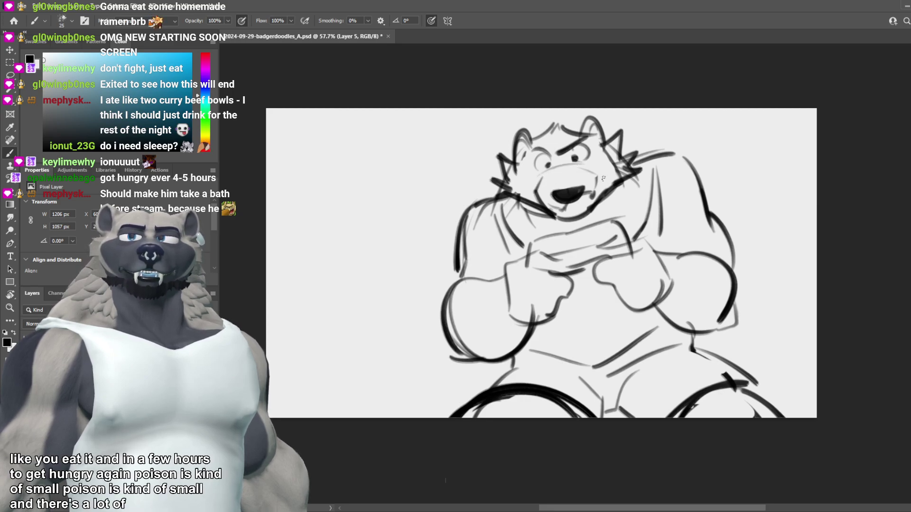
key("e")
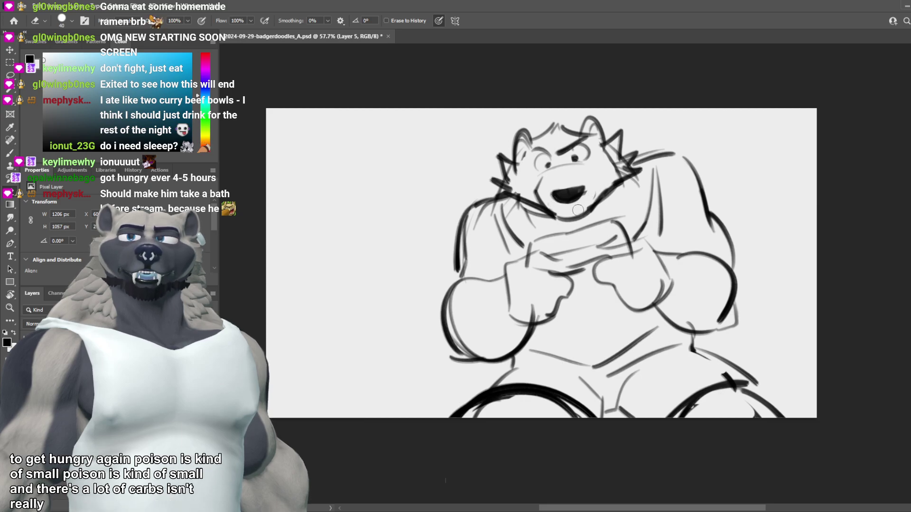
key("b")
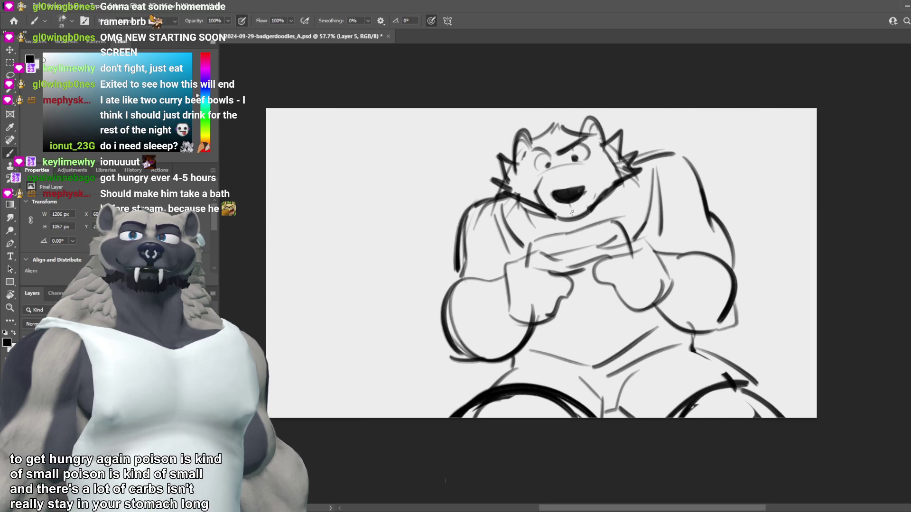
left_click_drag(536, 191, 577, 209)
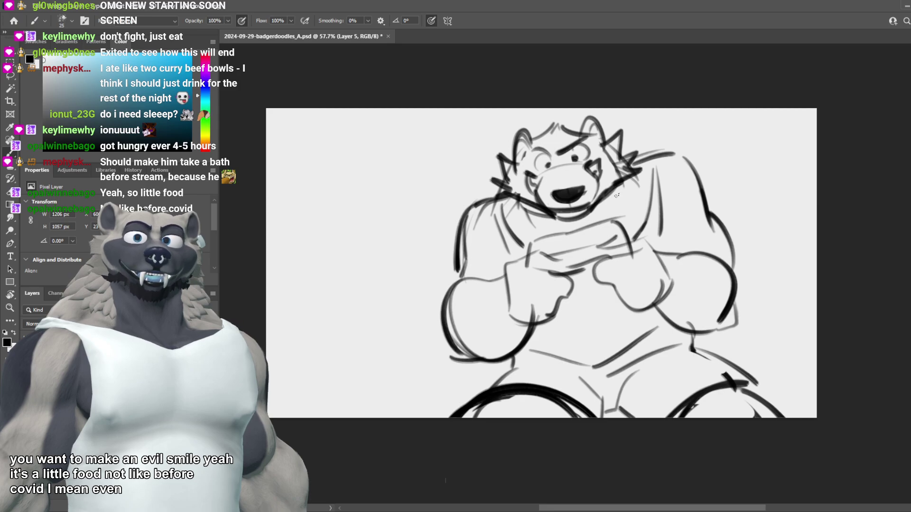
key("e")
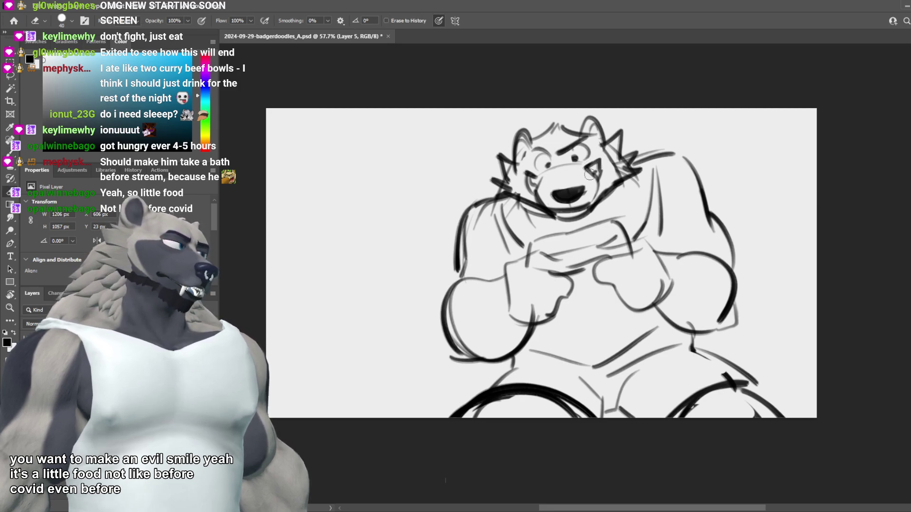
key("b")
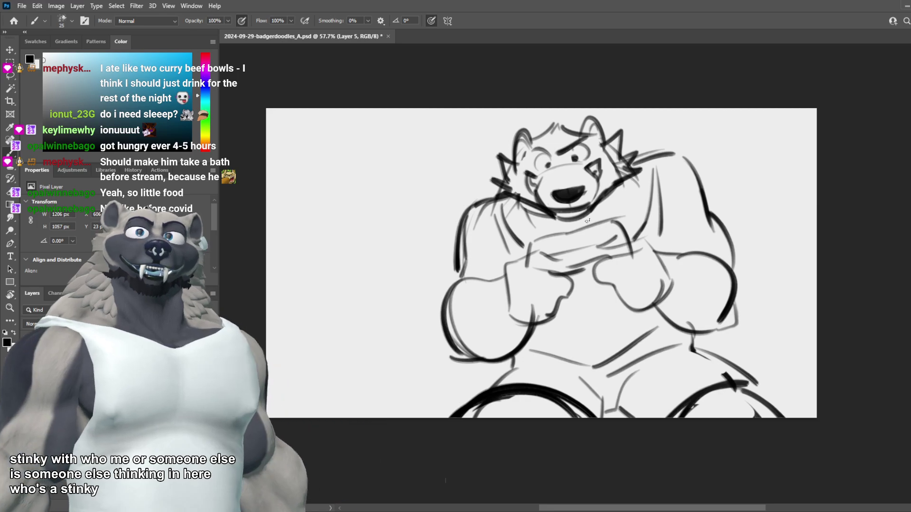
Step: Review the gaming badger's overall pose, face and proportions from afar and up close
scroll(584, 214, "down", 6, "alt")
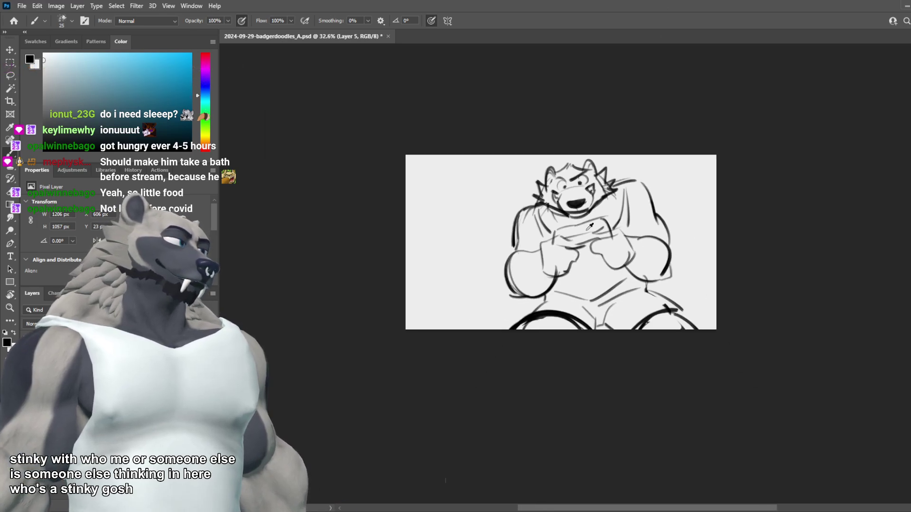
scroll(563, 229, "up", 8, "alt")
scroll(457, 198, "down", 3, "alt")
scroll(522, 234, "up", 2)
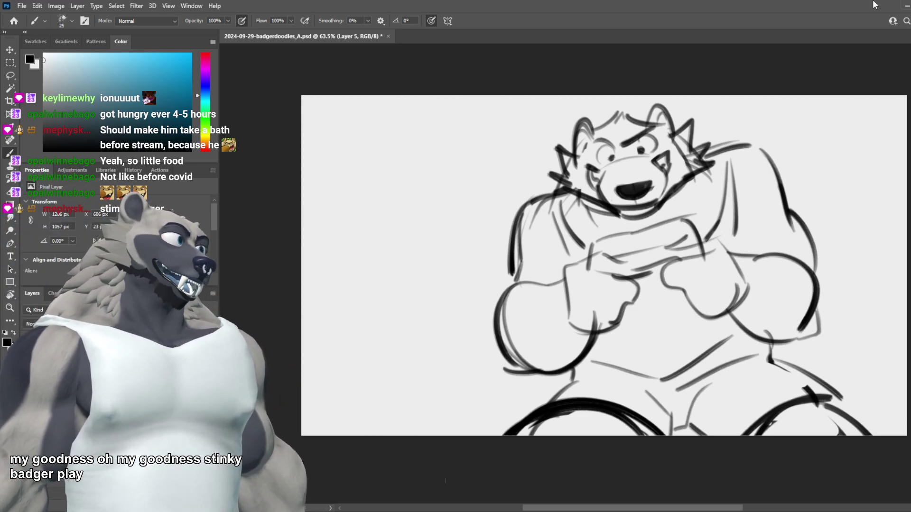
scroll(582, 285, "down", 2)
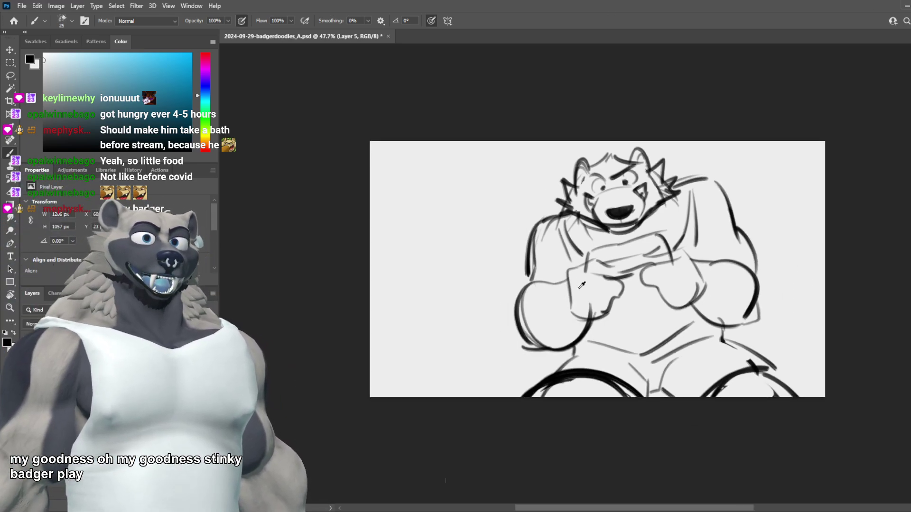
scroll(579, 288, "down", 1)
scroll(628, 331, "up", 3)
scroll(632, 336, "down", 2)
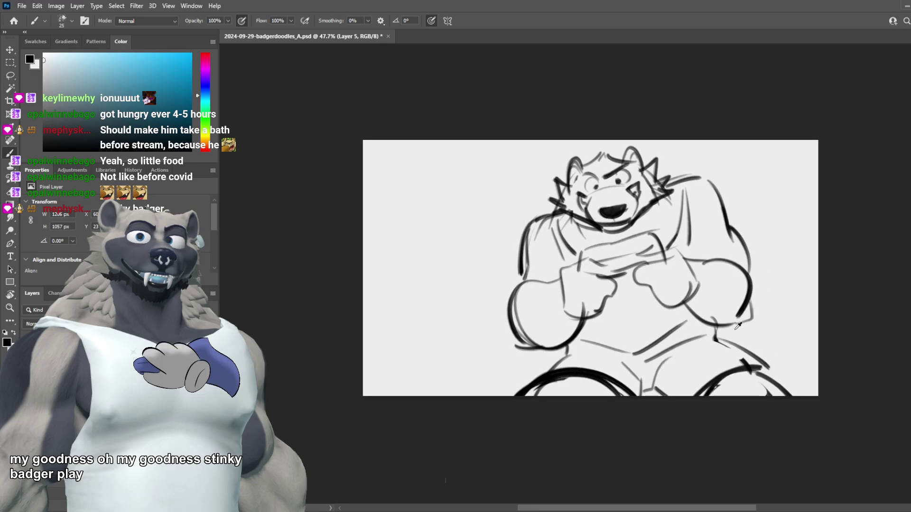
scroll(739, 326, "down", 1)
scroll(740, 328, "up", 1)
scroll(744, 339, "up", 1)
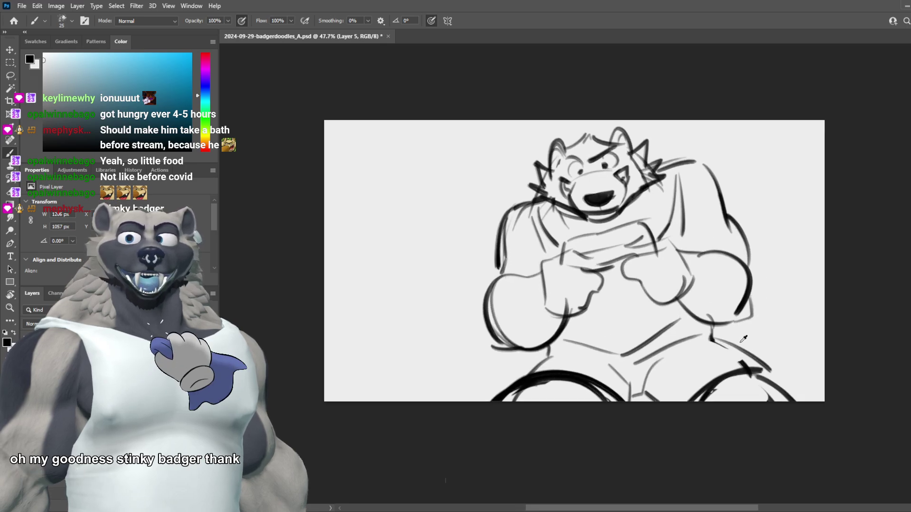
scroll(744, 339, "up", 1)
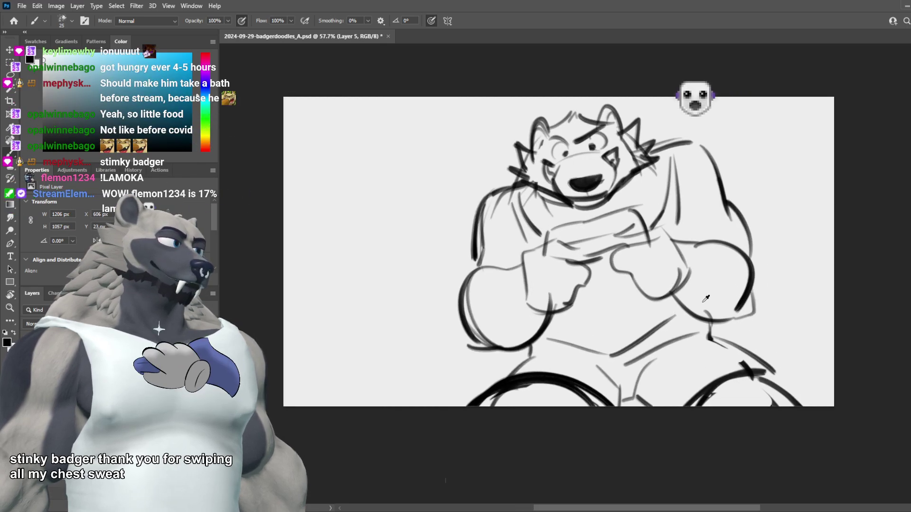
scroll(701, 281, "up", 1)
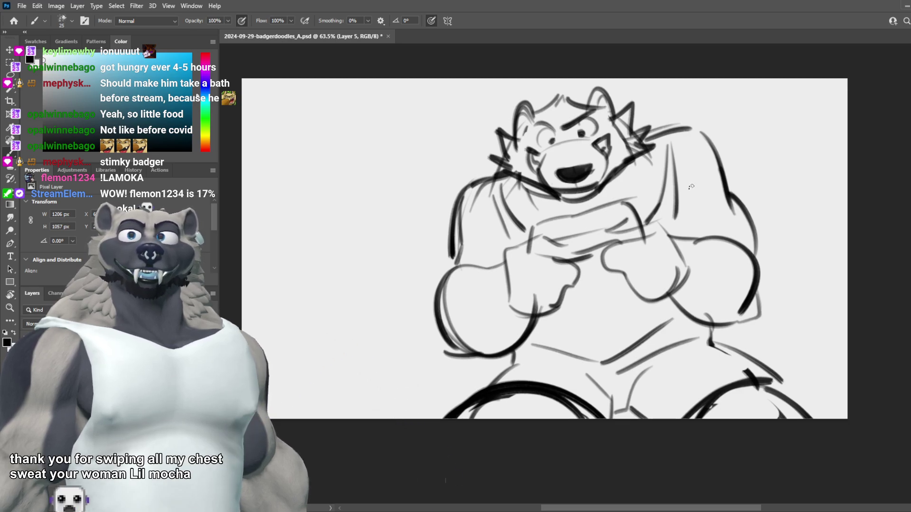
Step: Try a contour over the badger's right-hand shoulder, undo it, and redraw it to close the gap between neck and upper arm
left_click_drag(654, 134, 726, 189)
key("ctrl+z")
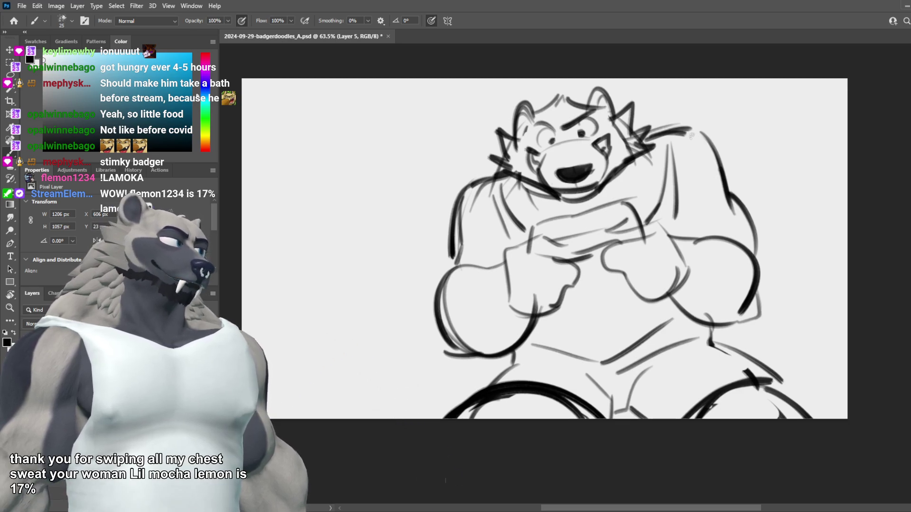
left_click_drag(684, 131, 726, 184)
left_click_drag(358, 238, 337, 318)
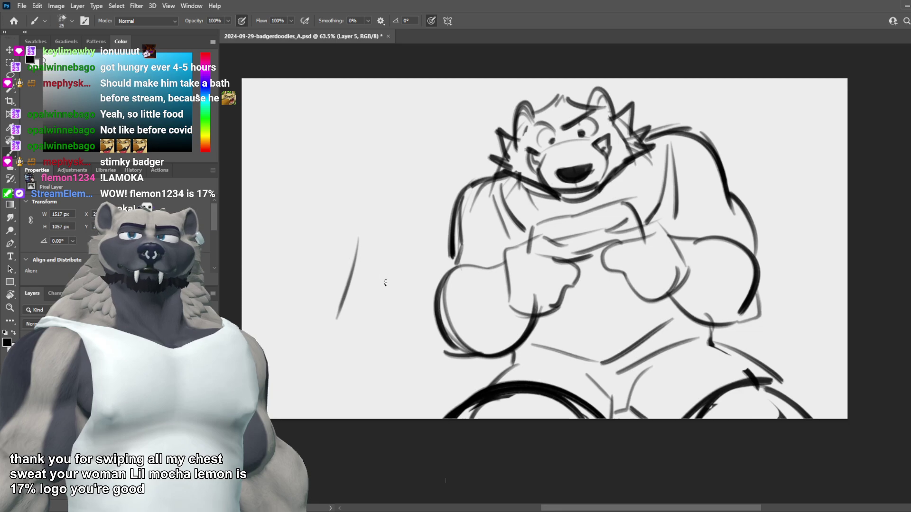
key("ctrl+z")
left_click_drag(326, 274, 339, 363)
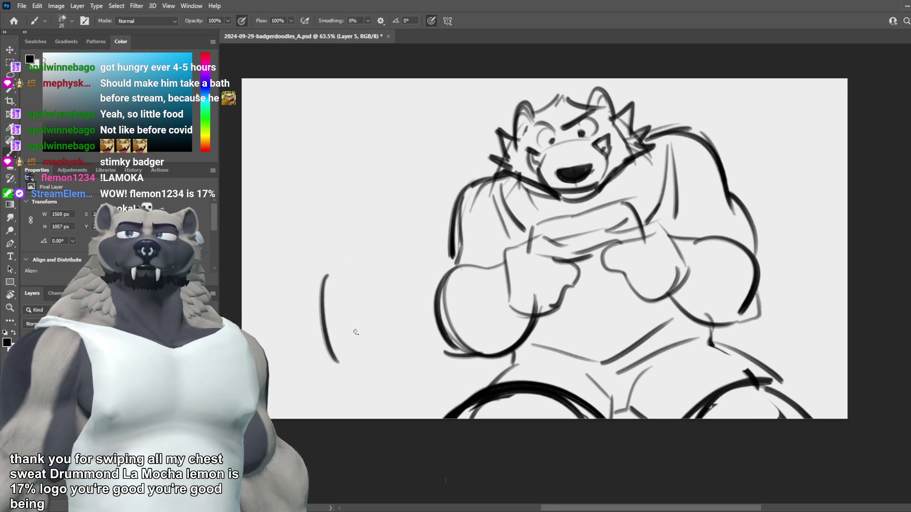
key("ctrl+z")
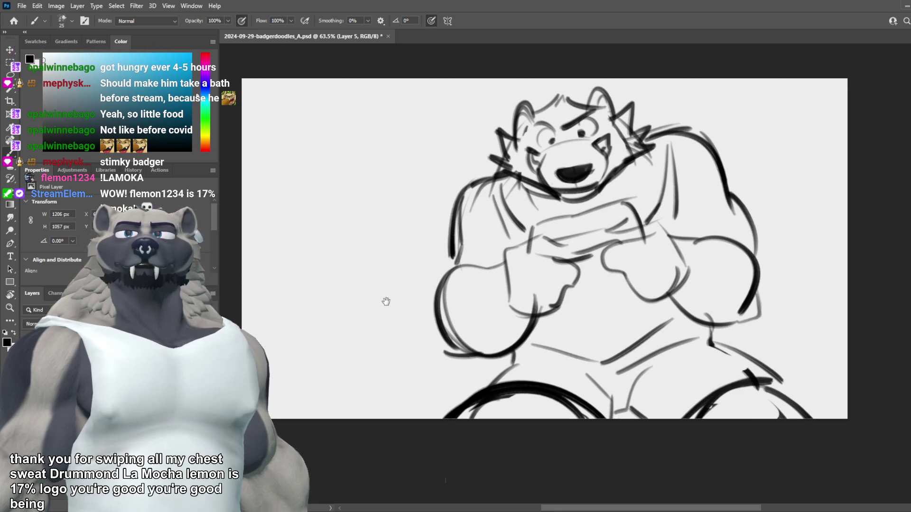
Step: Hide the gaming badger's sketch layer and add a new empty layer for another pose idea
scroll(371, 294, "down", 2)
scroll(392, 271, "up", 1)
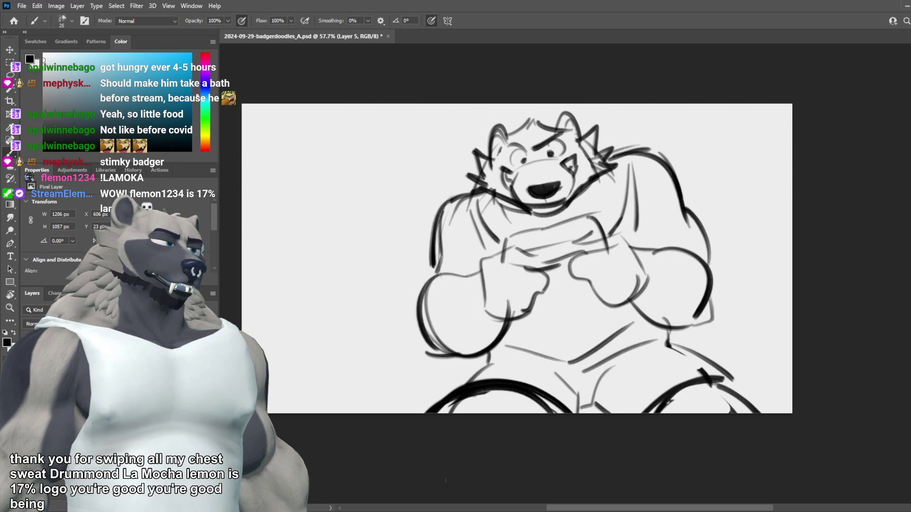
scroll(669, 183, "down", 1)
scroll(617, 142, "up", 1)
scroll(726, 214, "down", 1)
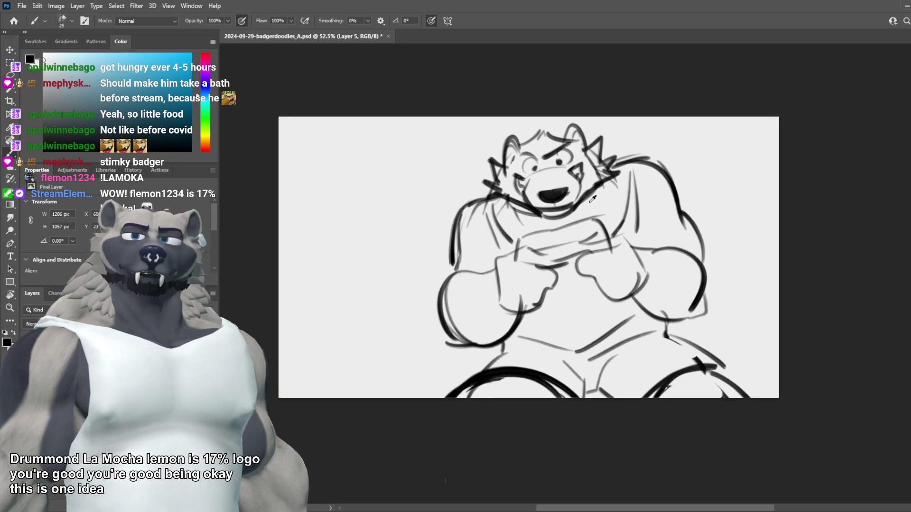
scroll(431, 195, "up", 1)
key("ctrl+comma")
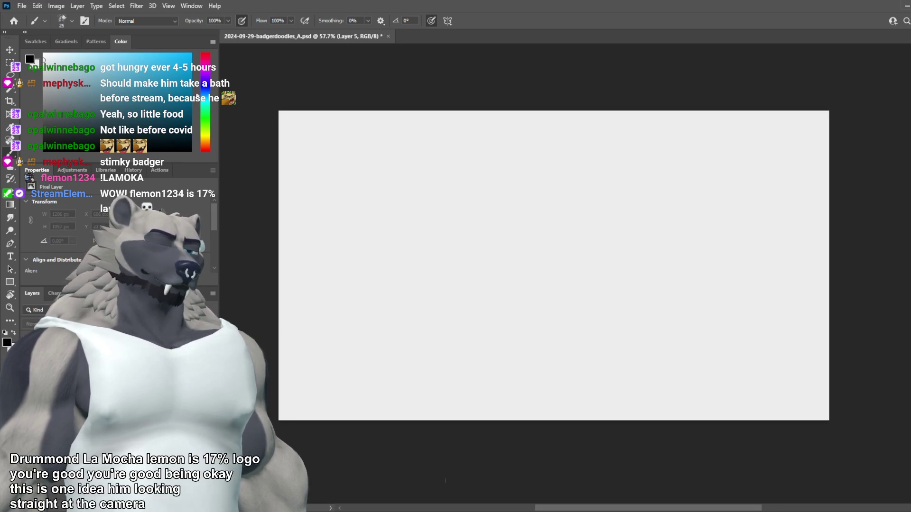
key("ctrl+shift+alt+n")
scroll(440, 299, "up", 2)
scroll(493, 304, "down", 3)
scroll(599, 258, "up", 3)
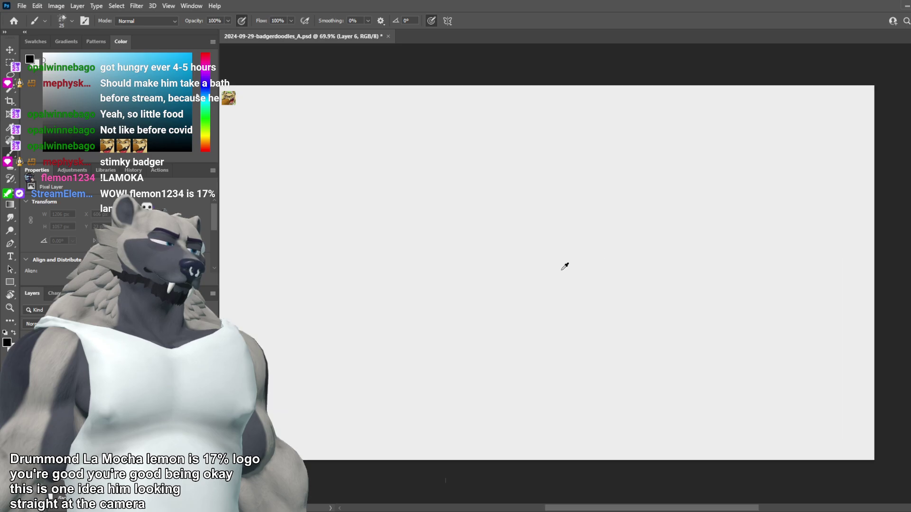
scroll(712, 287, "down", 1)
scroll(518, 334, "up", 1)
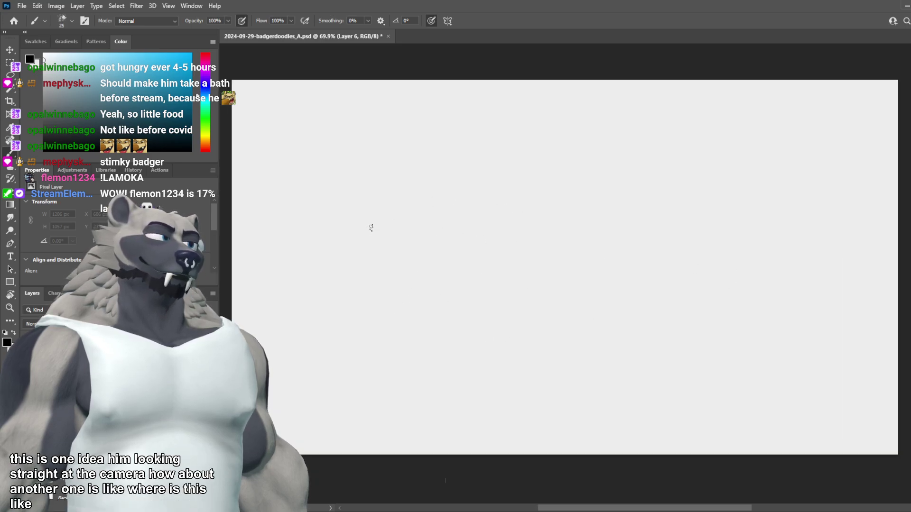
mouse_move(382, 215)
left_mouse_down()
mouse_move(453, 228)
mouse_move(450, 221)
left_mouse_up()
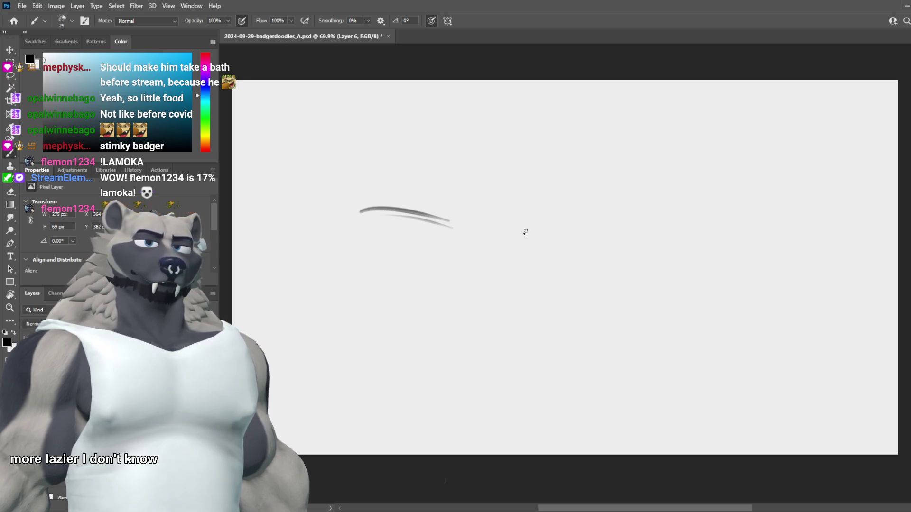
key("ctrl+z")
key("ctrl+z")
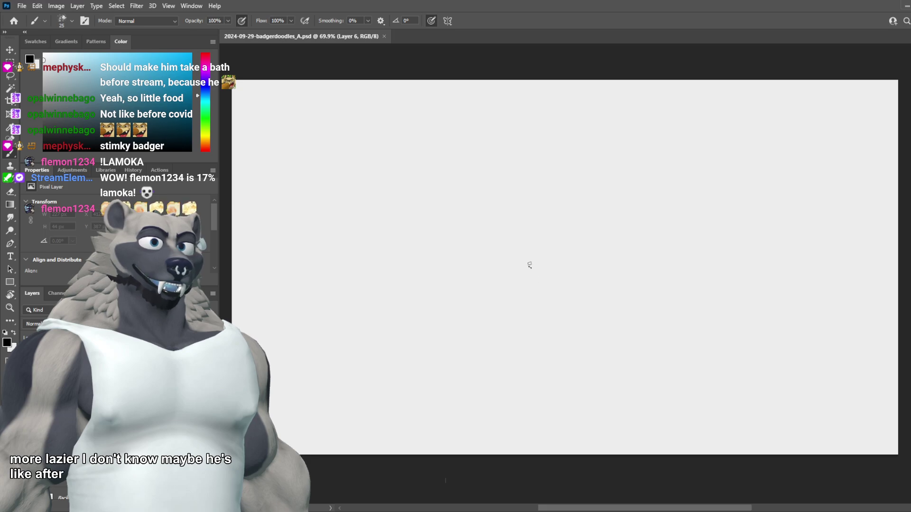
Step: Start a new figure with a long sloping upper arc and a slightly curved, near-vertical line below the arc's right end
left_click_drag(649, 166, 530, 213)
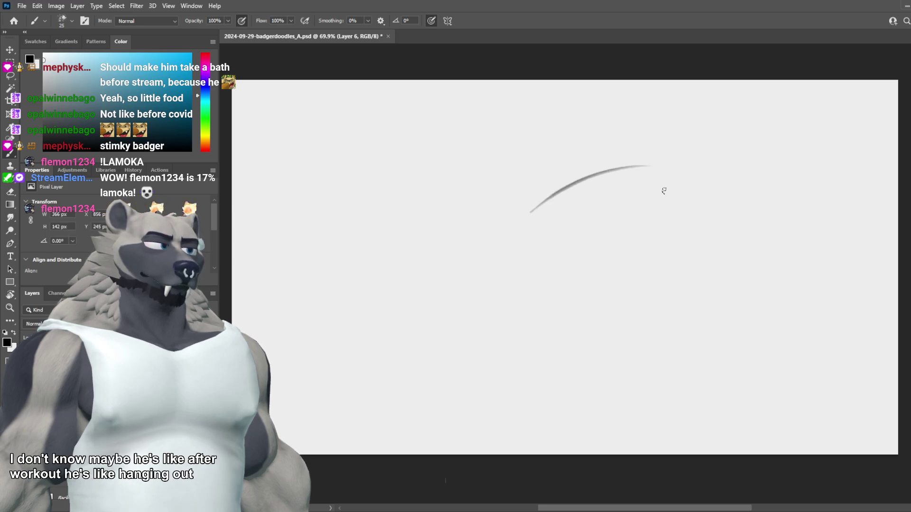
left_click_drag(675, 165, 704, 234)
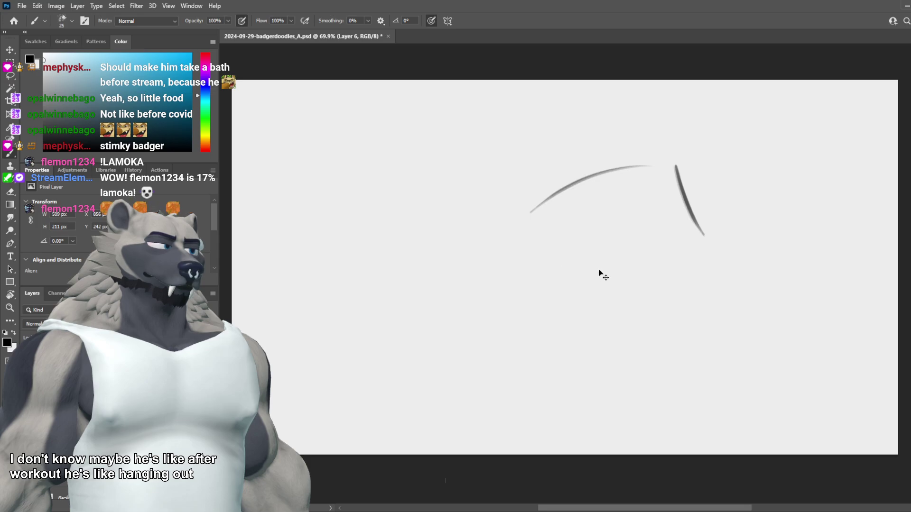
key("ctrl+z")
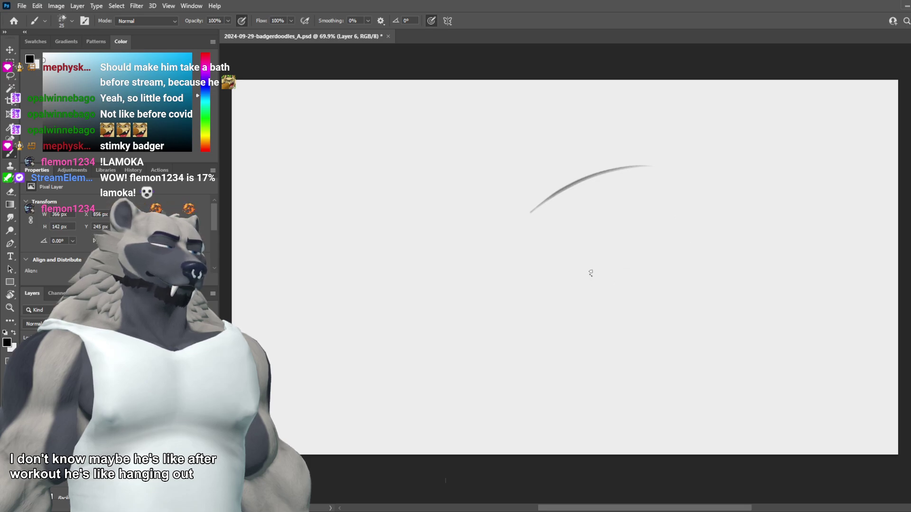
left_click_drag(675, 182, 657, 262)
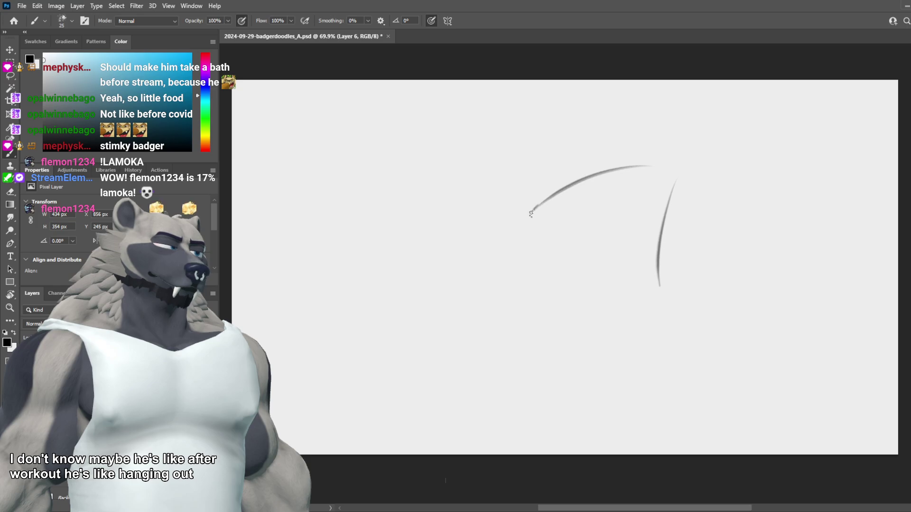
mouse_move(531, 213)
left_mouse_down()
mouse_move(506, 313)
mouse_move(514, 293)
left_mouse_up()
key("ctrl+z")
mouse_move(542, 202)
left_mouse_down()
mouse_move(521, 280)
mouse_move(538, 293)
mouse_move(520, 269)
mouse_move(527, 294)
left_mouse_up()
key("ctrl+z")
key("ctrl+z")
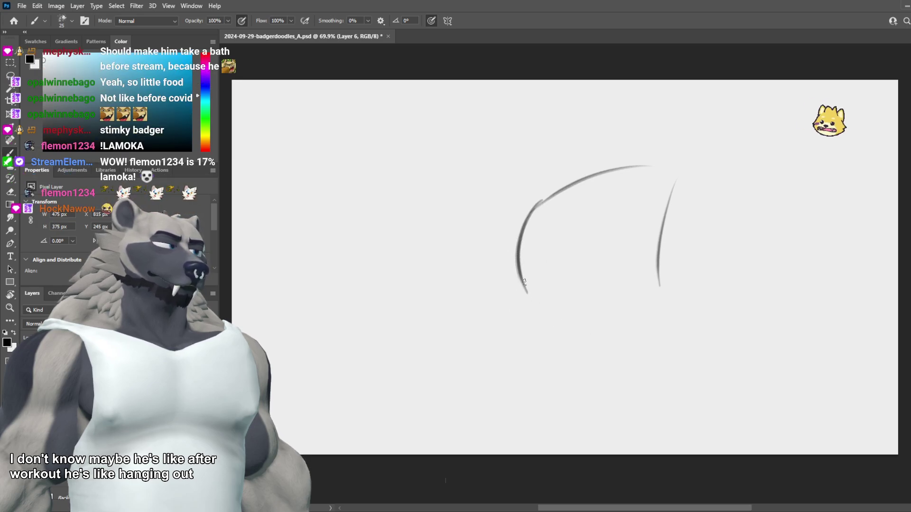
key("ctrl+z")
Step: Sketch the torso's left contour pinching in at the waist and flaring outward below, and try closing lines across its lower edge
mouse_move(540, 203)
left_mouse_down()
mouse_move(533, 282)
mouse_move(494, 341)
left_mouse_up()
left_click_drag(462, 367, 611, 372)
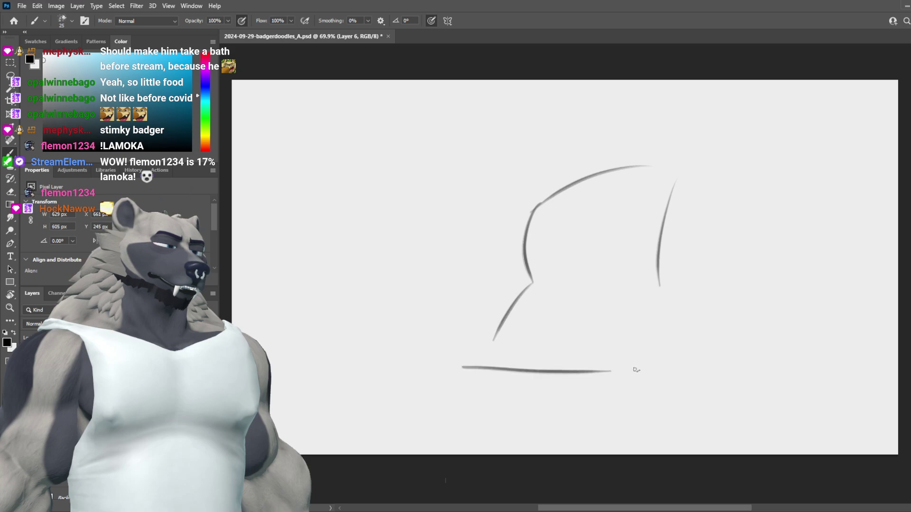
key("ctrl+z")
mouse_move(491, 332)
left_mouse_down()
mouse_move(551, 352)
mouse_move(642, 334)
mouse_move(659, 232)
left_mouse_up()
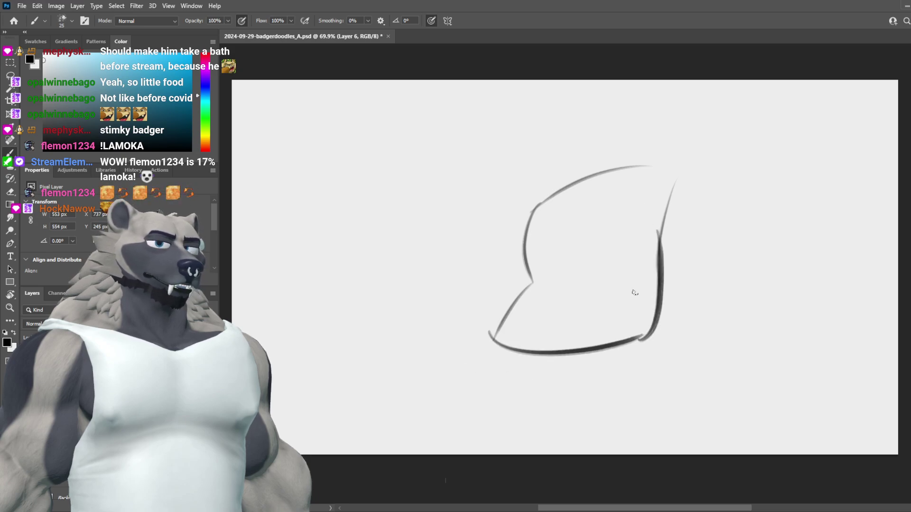
key("ctrl+z")
key("ctrl+z")
Step: Try other curves for closing the lower torso, undo them, and compare the shape with the gaming badger sketch
mouse_move(503, 349)
left_mouse_down()
mouse_move(671, 326)
mouse_move(661, 228)
mouse_move(558, 378)
mouse_move(610, 384)
left_mouse_up()
key("ctrl+z")
key("ctrl+z")
mouse_move(619, 385)
left_mouse_down()
mouse_move(634, 382)
mouse_move(653, 239)
mouse_move(663, 312)
mouse_move(660, 226)
mouse_move(662, 255)
left_mouse_up()
key("ctrl+z")
key("ctrl+z")
key("ctrl+z")
scroll(613, 329, "up", 2)
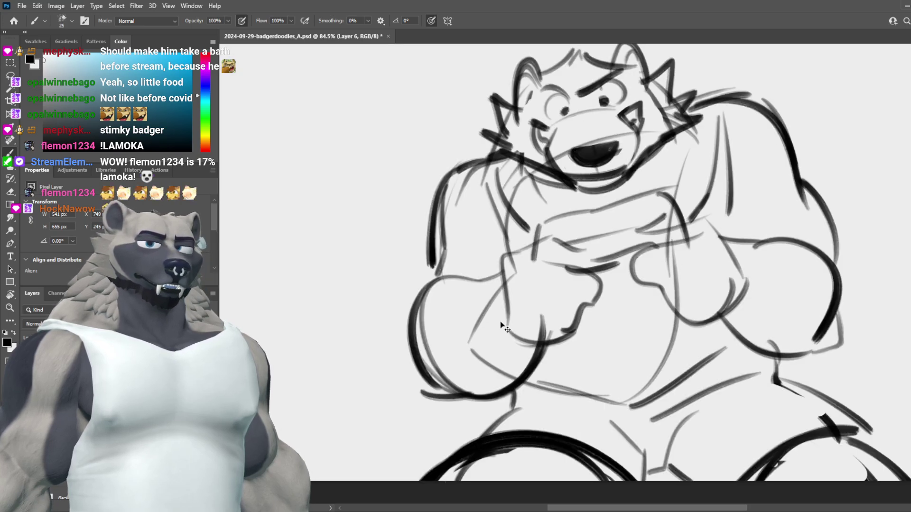
key("ctrl+z")
key("ctrl+z")
Step: Redraw the torso's upper arc so it bends down into the top of the right-hand contour
left_click_drag(683, 171, 509, 211)
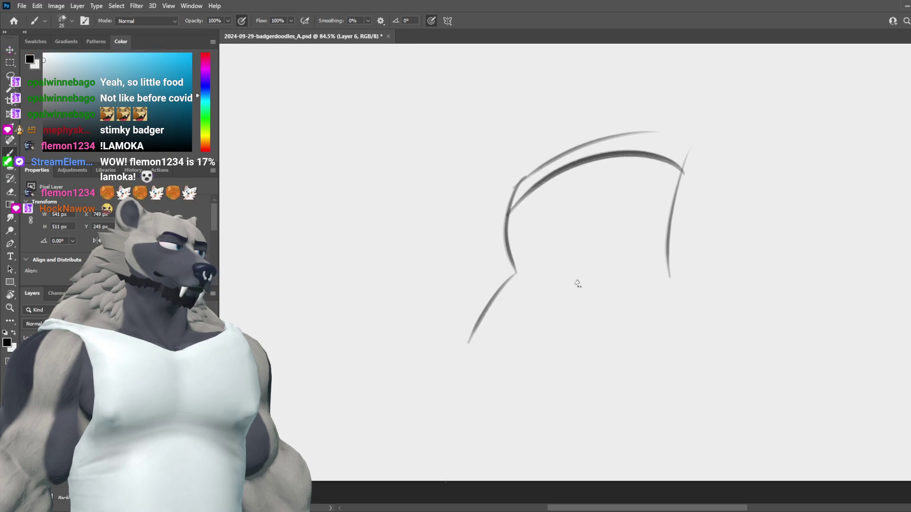
key("ctrl+z")
left_click_drag(683, 161, 512, 202)
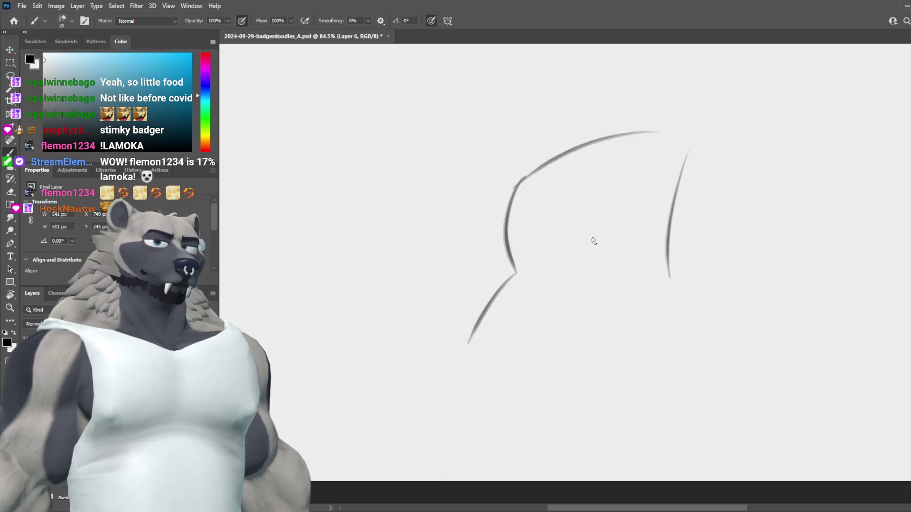
Step: Sketch a rounded belly curve under the torso and extend it up into the right-hand contour
mouse_move(512, 290)
left_mouse_down()
mouse_move(584, 368)
mouse_move(657, 340)
left_mouse_up()
key("ctrl+z")
left_click_drag(488, 316, 659, 298)
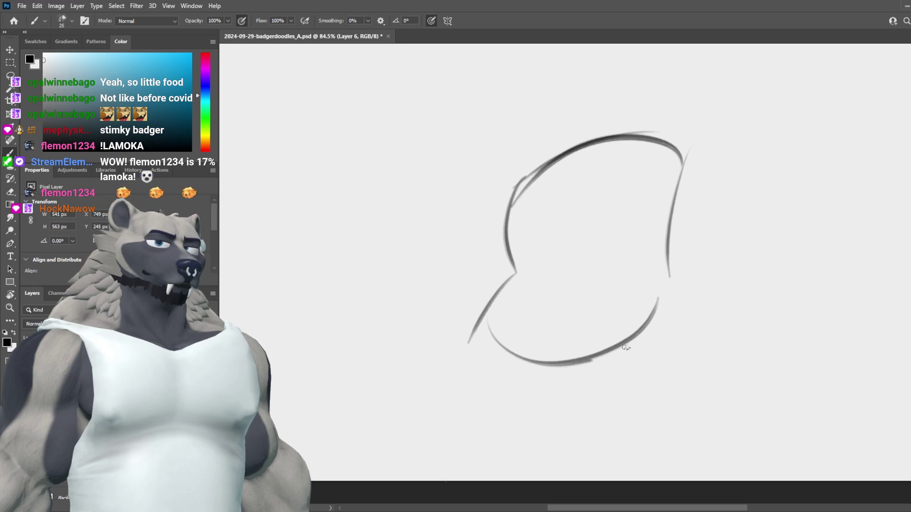
left_click_drag(624, 347, 681, 252)
mouse_move(680, 290)
left_mouse_down()
mouse_move(682, 163)
mouse_move(691, 244)
left_mouse_up()
key("ctrl+z")
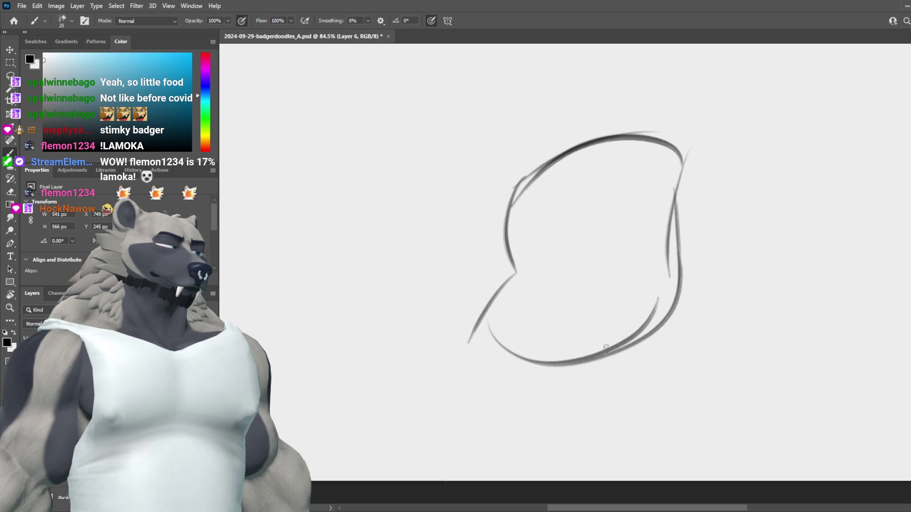
Step: Draw a short hip line descending from the belly's lower right and a thigh line sloping down to the left from the waist
left_click_drag(682, 278, 655, 392)
key("ctrl+z")
left_click_drag(670, 316, 668, 392)
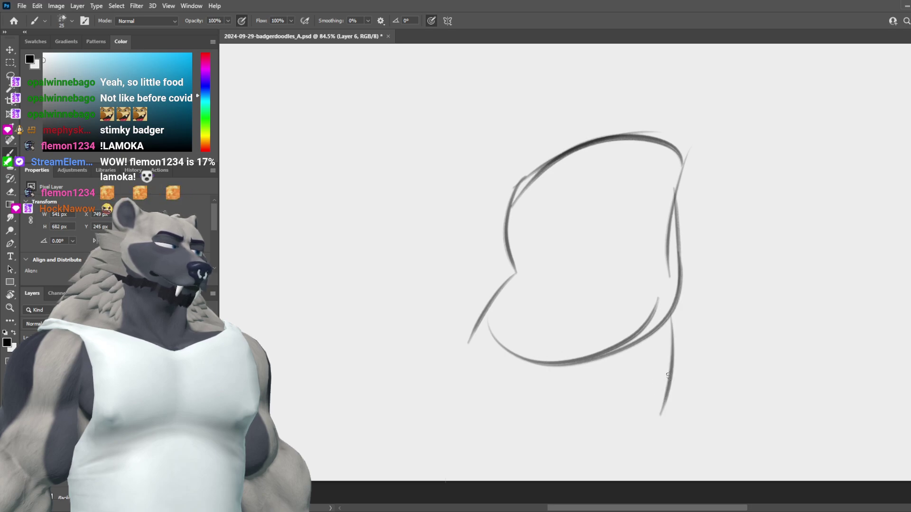
key("ctrl+z")
left_click_drag(658, 328, 646, 413)
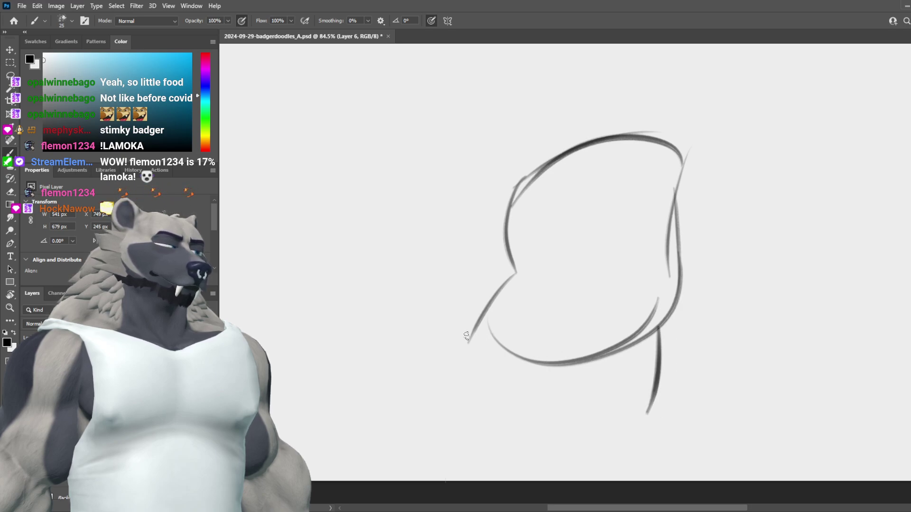
left_click_drag(478, 328, 378, 379)
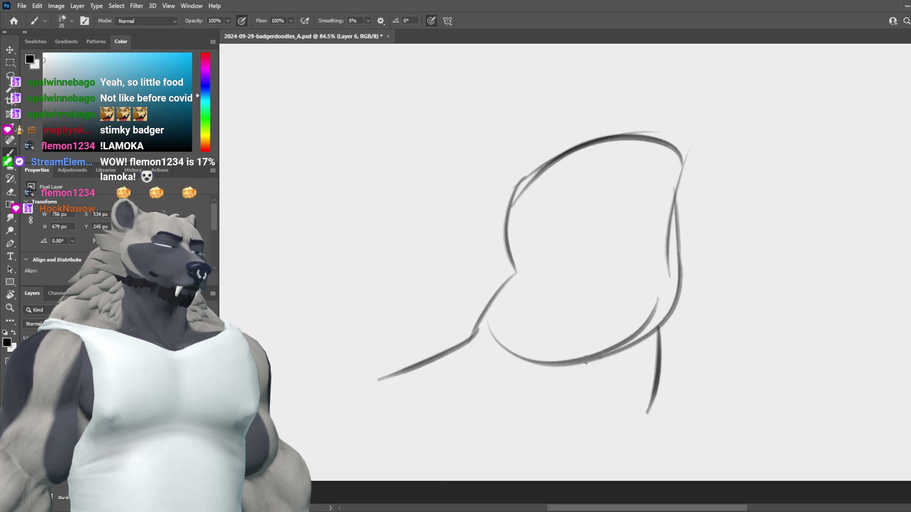
Step: Add light crotch and inner-thigh lines beneath the belly curve, meeting in a point at the lower left
mouse_move(572, 363)
left_mouse_down()
mouse_move(518, 397)
mouse_move(510, 359)
mouse_move(503, 393)
left_mouse_up()
key("ctrl+z")
key("ctrl+z")
left_click_drag(500, 354, 510, 397)
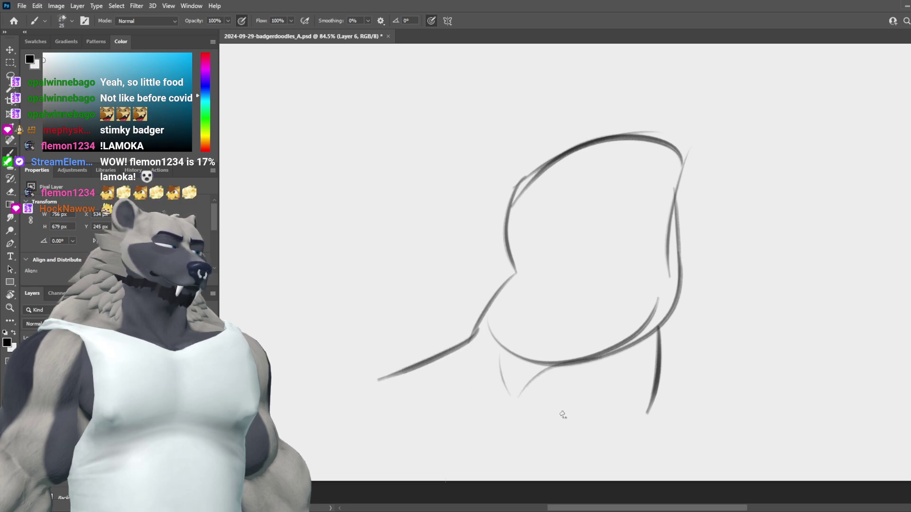
left_click_drag(629, 371, 511, 400)
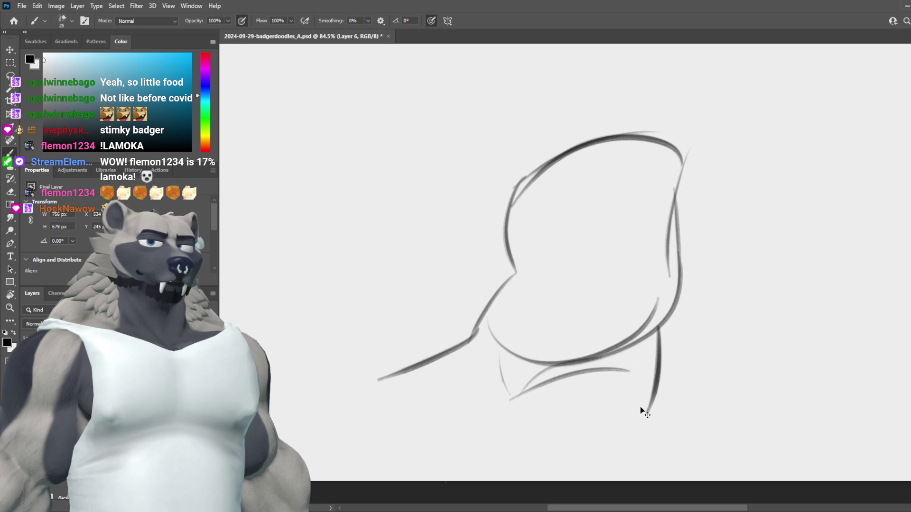
Step: Darken the right-hand hip line and draw a bold, slightly curved waistline across the lower belly
left_click_drag(663, 317, 664, 403)
left_click_drag(494, 319, 660, 324)
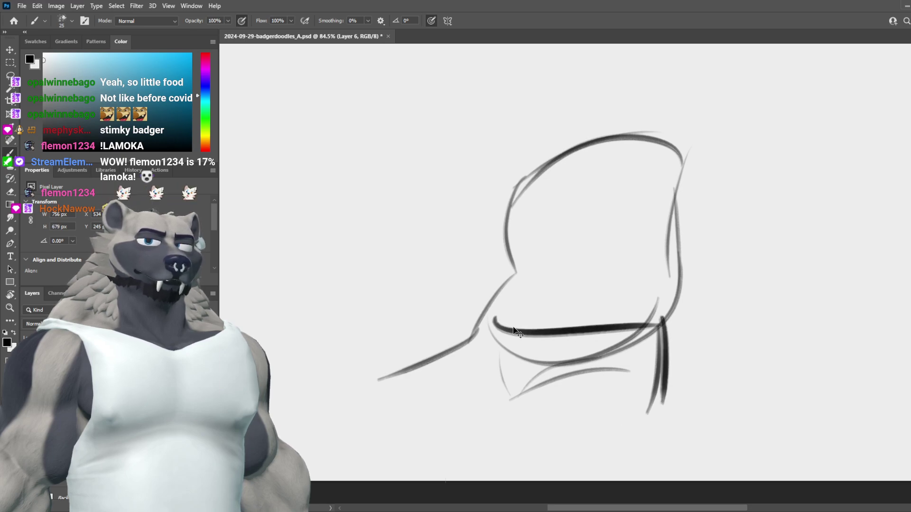
key("ctrl+z")
left_click_drag(483, 328, 666, 304)
key("ctrl+z")
left_click_drag(483, 327, 661, 301)
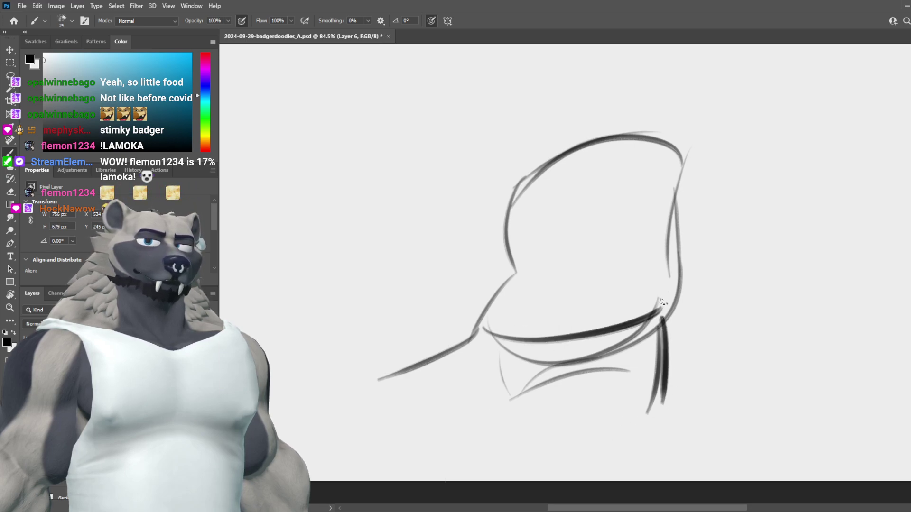
Step: Reinforce the torso's right contour upward from the waistline and go over the upper arc with a heavy stroke
mouse_move(686, 189)
left_mouse_down()
mouse_move(662, 314)
mouse_move(682, 181)
left_mouse_up()
key("ctrl+z")
key("ctrl+z")
left_click_drag(661, 310, 685, 153)
key("ctrl+z")
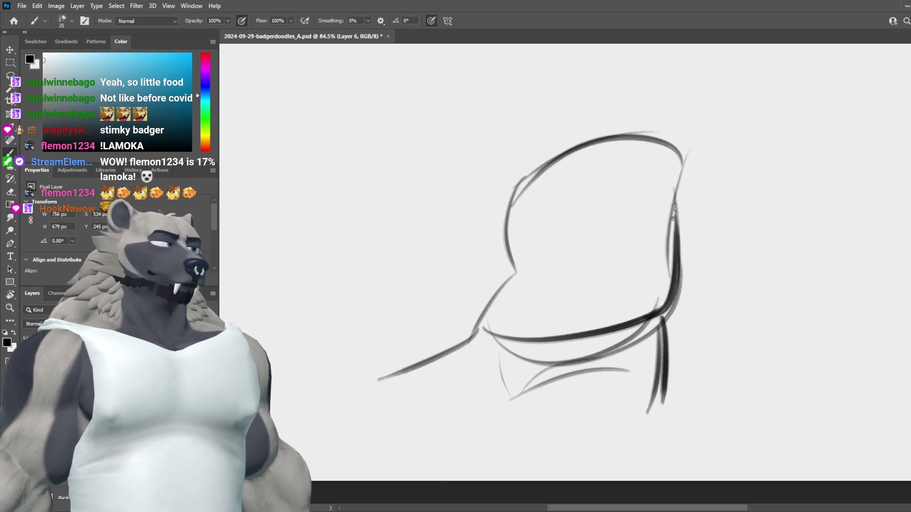
mouse_move(673, 219)
left_mouse_down()
mouse_move(686, 159)
mouse_move(511, 210)
mouse_move(517, 292)
left_mouse_up()
key("ctrl+z")
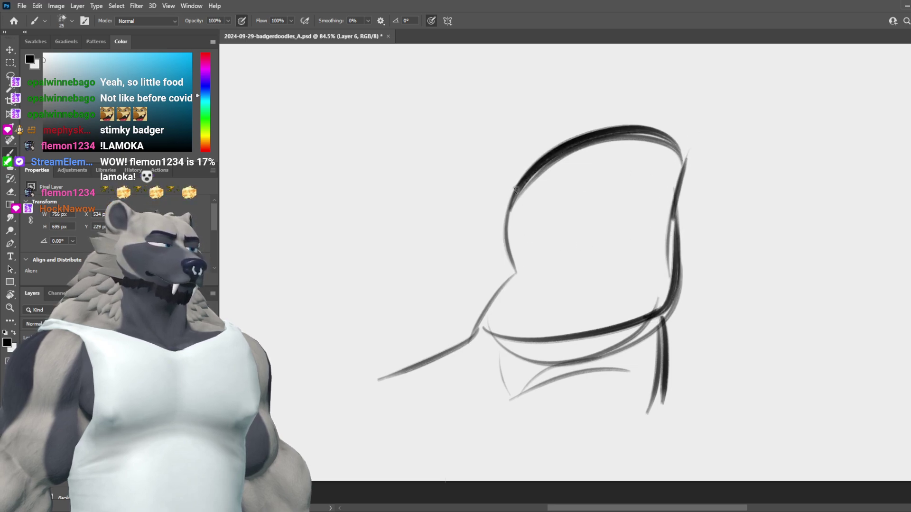
Step: Refine the torso's left contour from the side pinch down to the waistline, and add a short shoulder curve at the upper right
left_click_drag(515, 195, 515, 285)
key("ctrl+z")
mouse_move(503, 228)
left_mouse_down()
mouse_move(512, 280)
mouse_move(489, 335)
left_mouse_up()
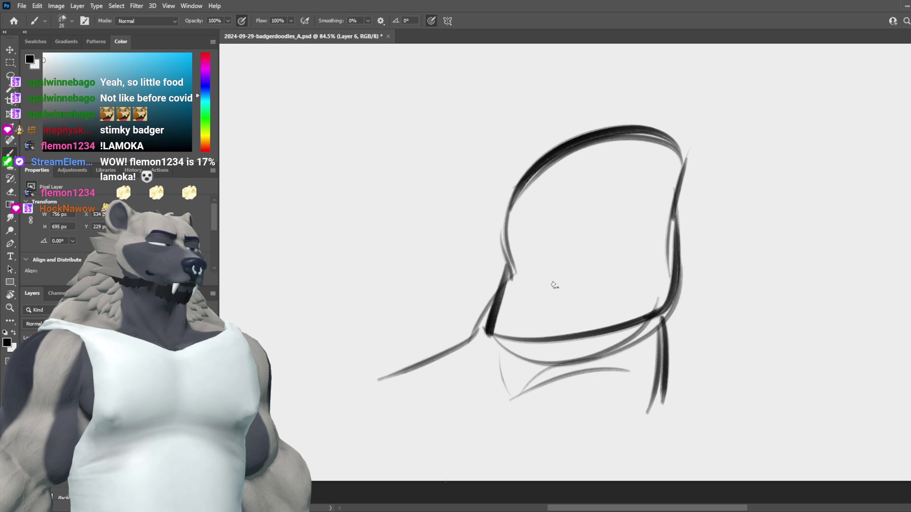
key("ctrl+z")
left_click_drag(513, 285, 498, 330)
key("ctrl+z")
left_click_drag(508, 279, 488, 335)
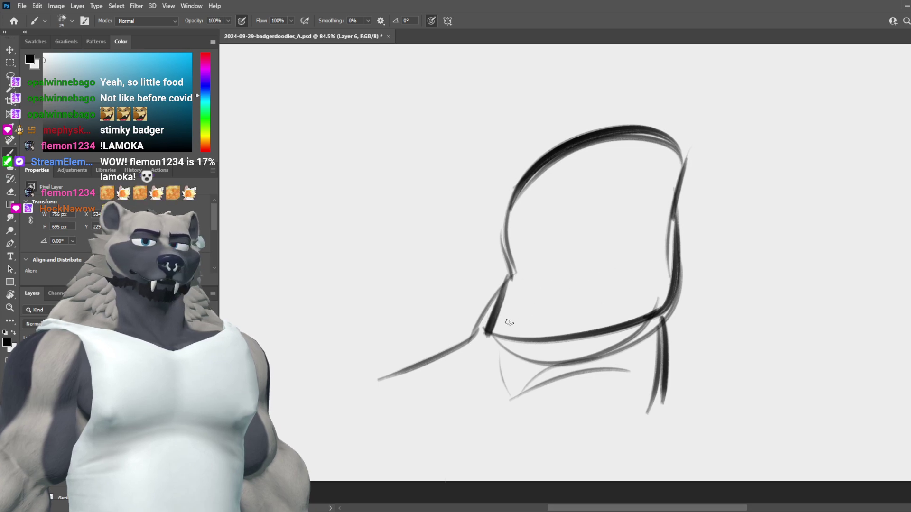
key("ctrl+z")
left_click_drag(521, 270, 506, 298)
left_click_drag(703, 155, 623, 217)
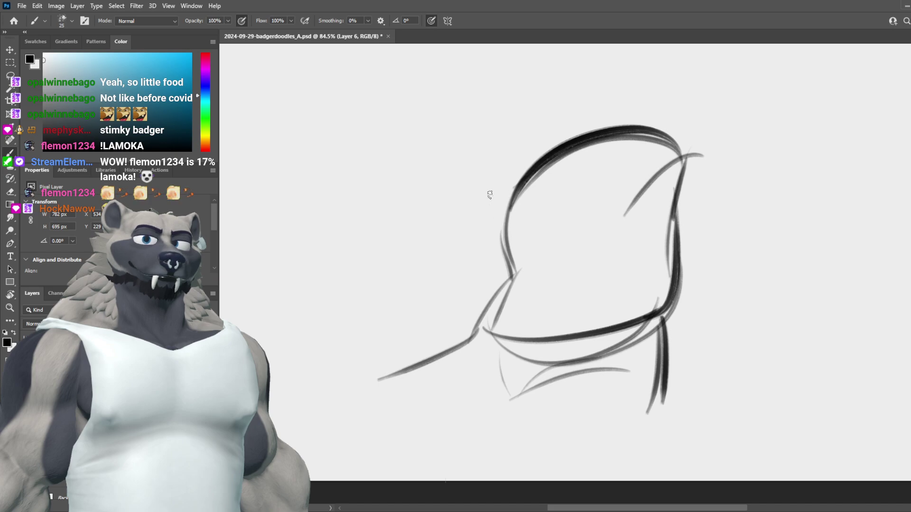
Step: Draw the upper contour of the raised thigh, arching from the knee down to the left side of the waist
left_click_drag(384, 260, 493, 333)
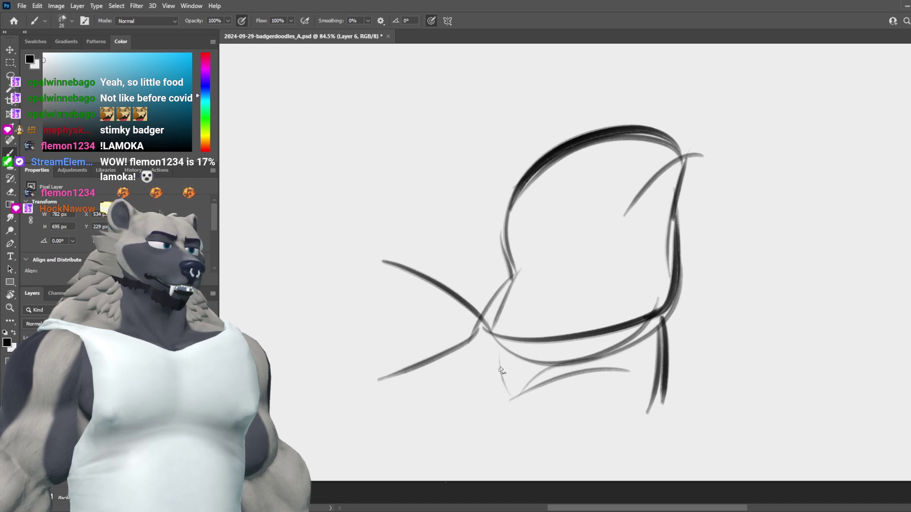
key("ctrl+z")
left_click_drag(388, 240, 467, 341)
key("ctrl+z")
left_click_drag(386, 258, 472, 332)
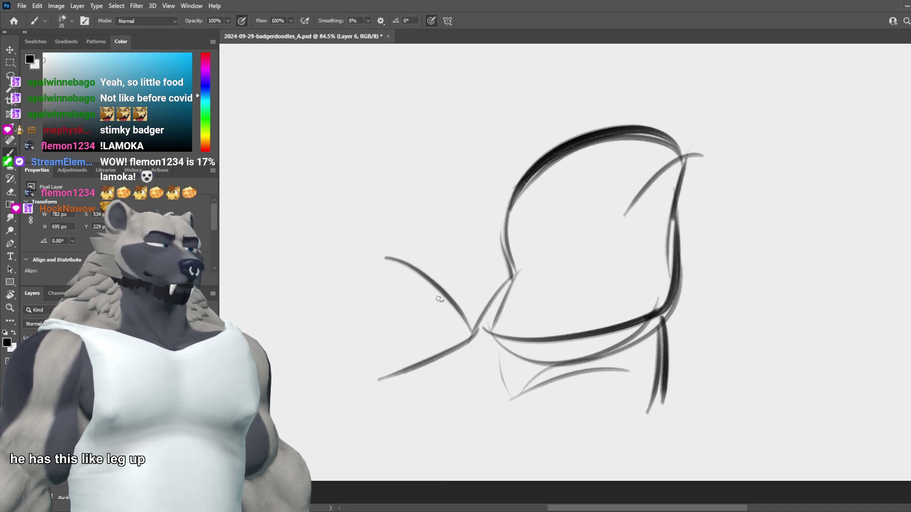
Step: Draw the raised leg's shin as one long curved line descending left of the thigh, undoing the misplaced versions
left_click_drag(330, 260, 312, 426)
left_click_drag(331, 263, 321, 425)
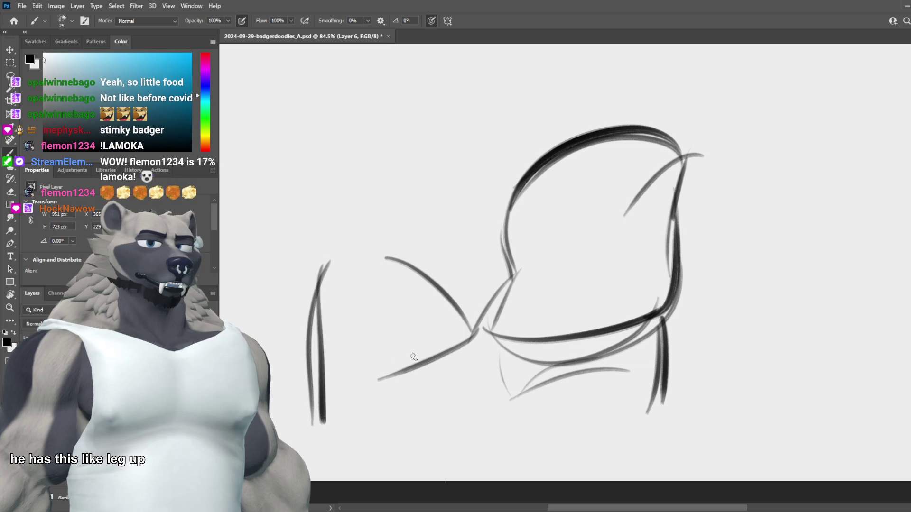
key("ctrl+z")
mouse_move(358, 264)
left_mouse_down()
mouse_move(346, 429)
mouse_move(324, 323)
mouse_move(335, 439)
left_mouse_up()
key("ctrl+z")
key("ctrl+z")
key("ctrl+z")
left_click_drag(330, 261, 327, 425)
key("ctrl+z")
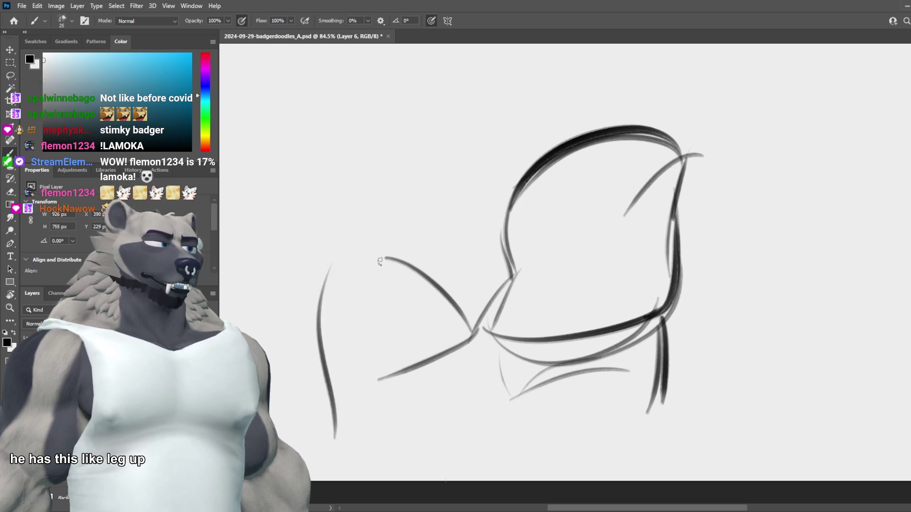
Step: Sketch the top of the raised knee as a bold arc blending into the upper thigh contour
left_click_drag(346, 252, 410, 269)
key("ctrl+z")
left_click_drag(346, 252, 413, 274)
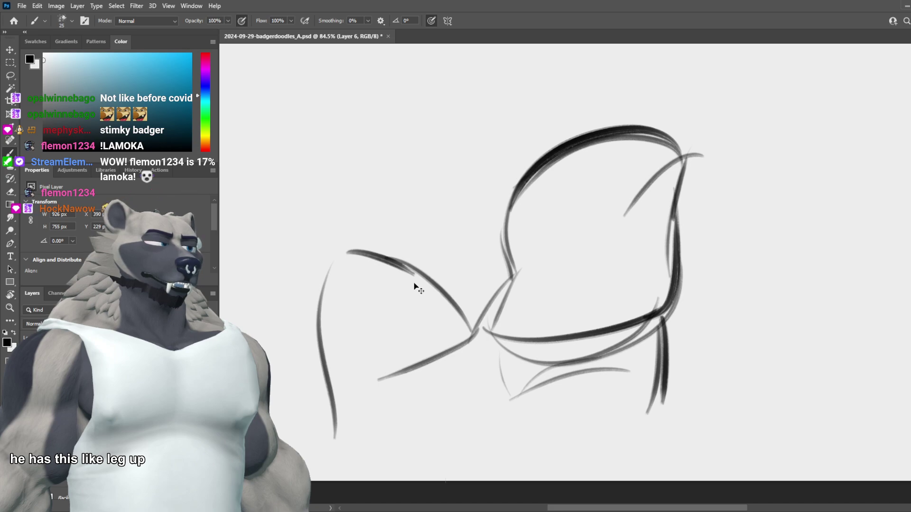
key("ctrl+z")
left_click_drag(346, 250, 421, 279)
Step: Draw the calf's curved back line crossing the lower thigh contour, and try short lines below it
left_click_drag(401, 340, 427, 389)
key("ctrl+z")
mouse_move(389, 299)
left_mouse_down()
mouse_move(410, 346)
mouse_move(397, 401)
mouse_move(433, 426)
left_mouse_up()
key("ctrl+z")
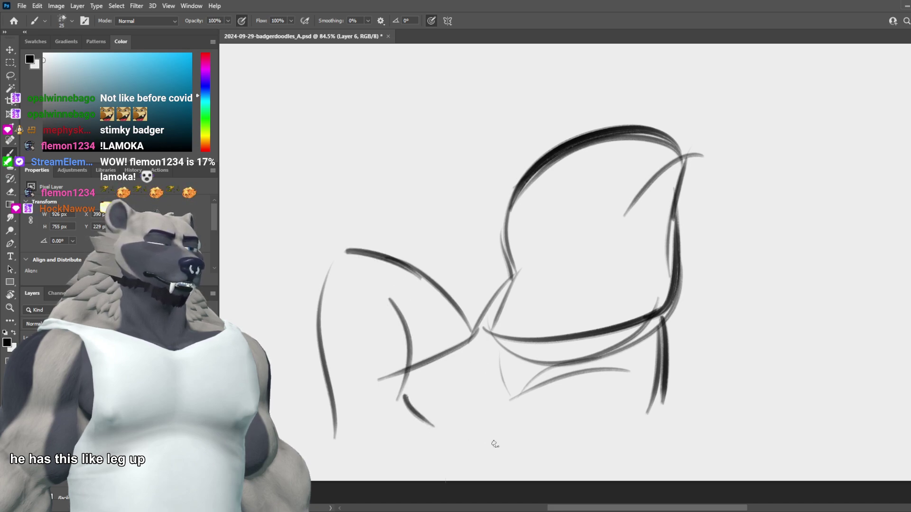
key("ctrl+z")
key("ctrl+z")
Step: Sketch the second leg with a low curve sweeping right from the calf and a diagonal line below the belly
mouse_move(398, 396)
left_mouse_down()
mouse_move(465, 440)
mouse_move(528, 355)
left_mouse_up()
key("ctrl+z")
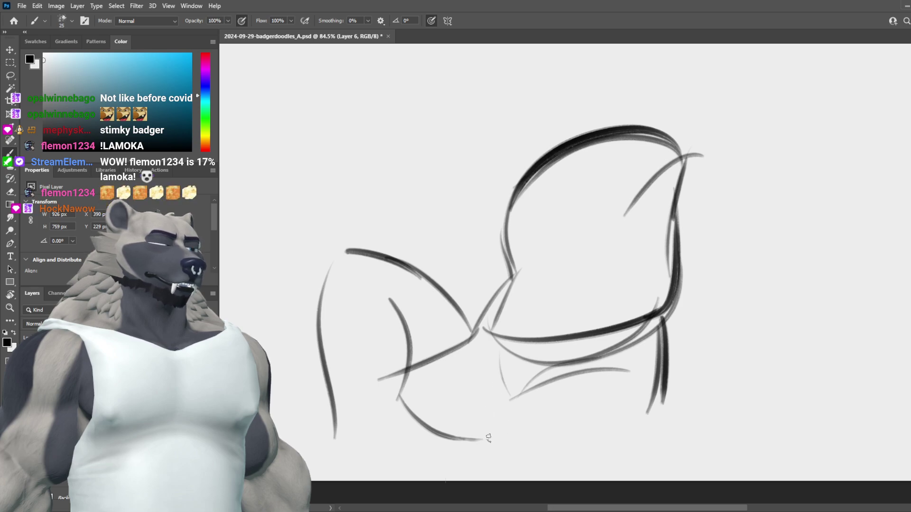
mouse_move(488, 436)
left_mouse_down()
mouse_move(534, 378)
mouse_move(573, 380)
mouse_move(540, 391)
mouse_move(553, 373)
mouse_move(508, 399)
left_mouse_up()
key("ctrl+z")
key("ctrl+z")
key("ctrl+z")
left_click_drag(565, 363, 499, 425)
Step: Outline the raised leg's foot with an arched top, a long flat sole and a heel line rising to the calf
left_click_drag(550, 379, 626, 364)
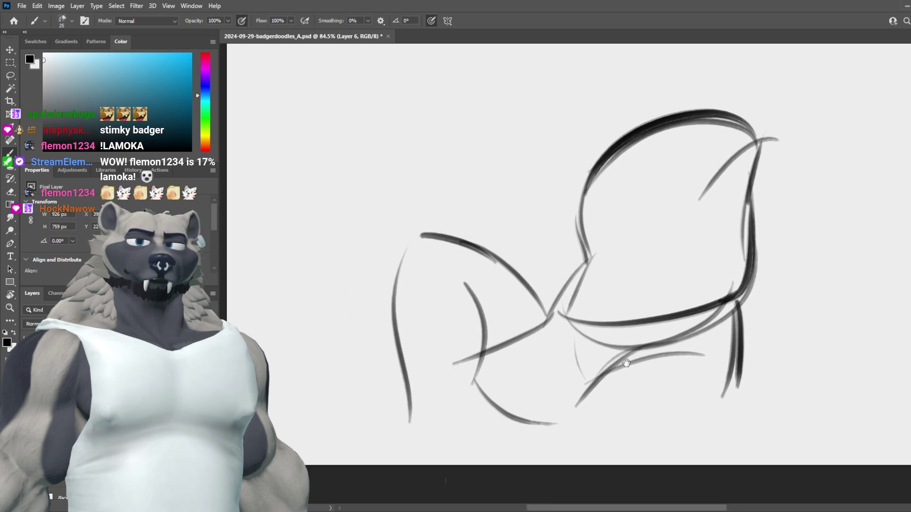
mouse_move(411, 395)
left_mouse_down()
mouse_move(358, 383)
mouse_move(317, 434)
left_mouse_up()
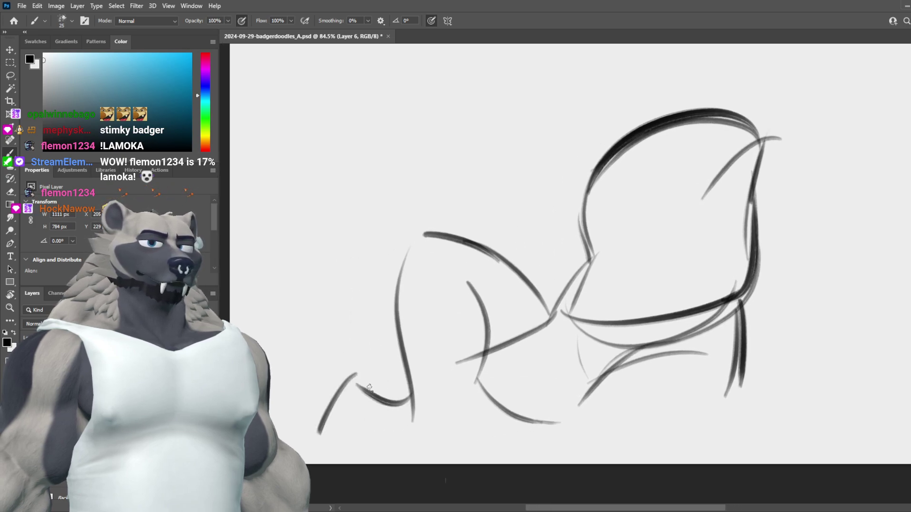
key("ctrl+z")
mouse_move(358, 383)
left_mouse_down()
mouse_move(308, 420)
mouse_move(436, 402)
left_mouse_up()
key("ctrl+z")
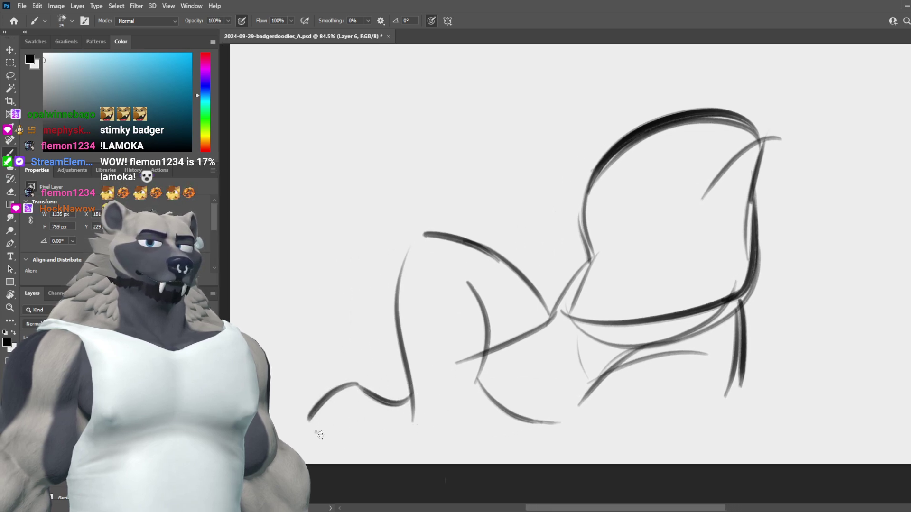
mouse_move(315, 431)
left_mouse_down()
mouse_move(468, 410)
mouse_move(460, 418)
mouse_move(480, 343)
left_mouse_up()
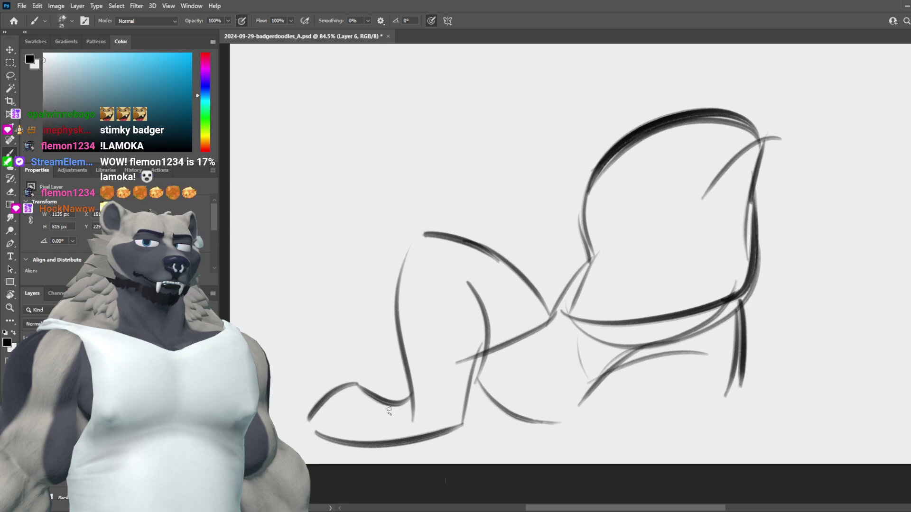
Step: Add curved toe lines to the front of the foot and strengthen the second leg's low curve behind the heel
mouse_move(367, 405)
left_mouse_down()
mouse_move(334, 446)
mouse_move(316, 437)
left_mouse_up()
key("ctrl+z")
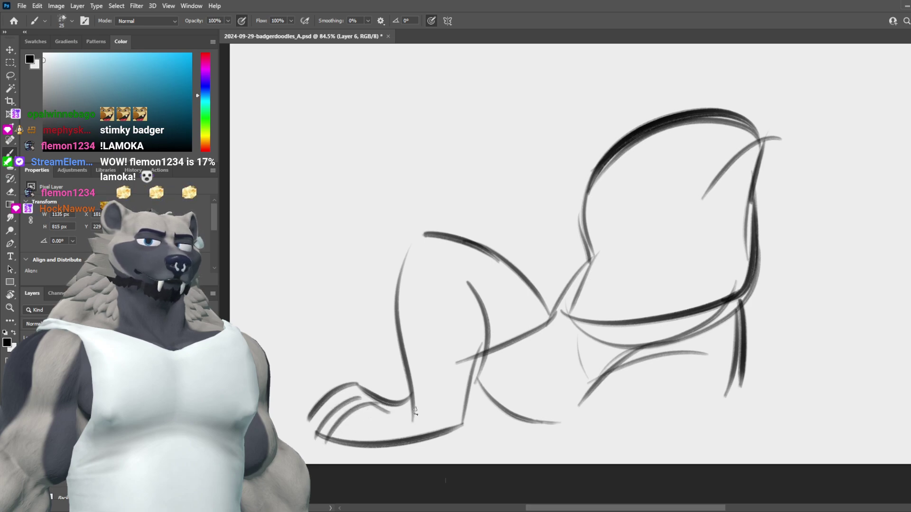
key("ctrl+z")
left_click_drag(469, 391, 539, 423)
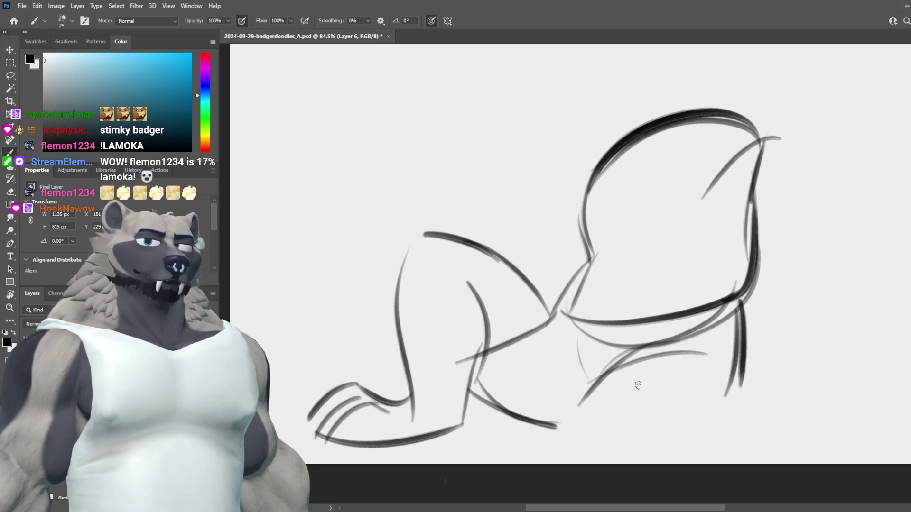
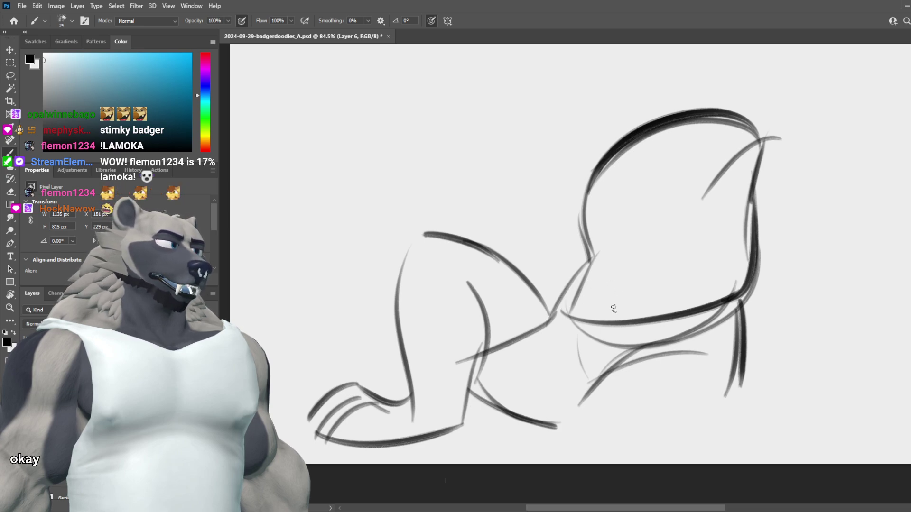
Step: Try redrawing the raised leg with a higher knee and different thigh and shin contours, and undo the attempts
mouse_move(575, 323)
left_mouse_down()
mouse_move(485, 208)
mouse_move(409, 409)
left_mouse_up()
key("ctrl+z")
mouse_move(565, 318)
left_mouse_down()
mouse_move(504, 219)
mouse_move(421, 411)
left_mouse_up()
key("ctrl+z")
mouse_move(511, 226)
left_mouse_down()
mouse_move(406, 375)
mouse_move(411, 406)
left_mouse_up()
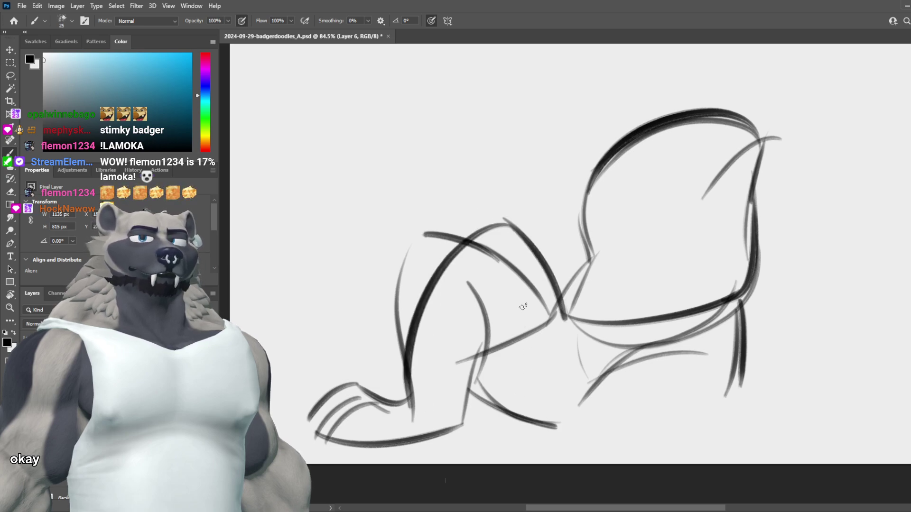
key("ctrl+z")
key("ctrl+z")
left_click_drag(435, 236, 571, 315)
key("ctrl+z")
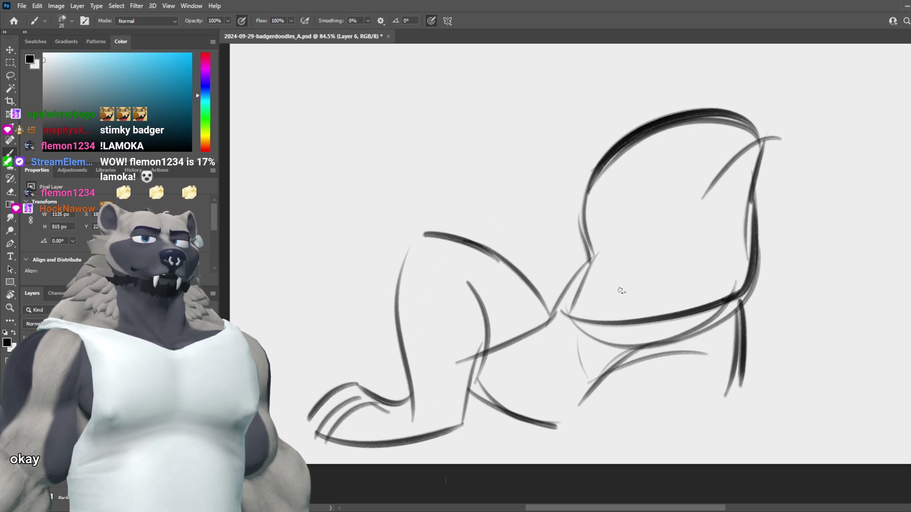
Step: Erase the lines at the torso's lower left side and redraw that corner as a rounded curve into the belly line
key("e")
left_click_drag(604, 236, 570, 299)
key("b")
left_click_drag(569, 228, 609, 327)
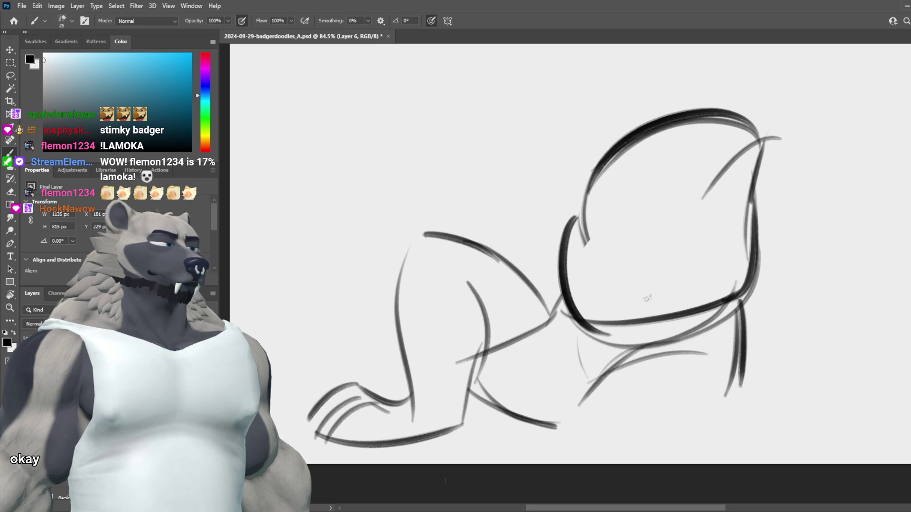
key("ctrl+z")
left_click_drag(554, 251, 694, 304)
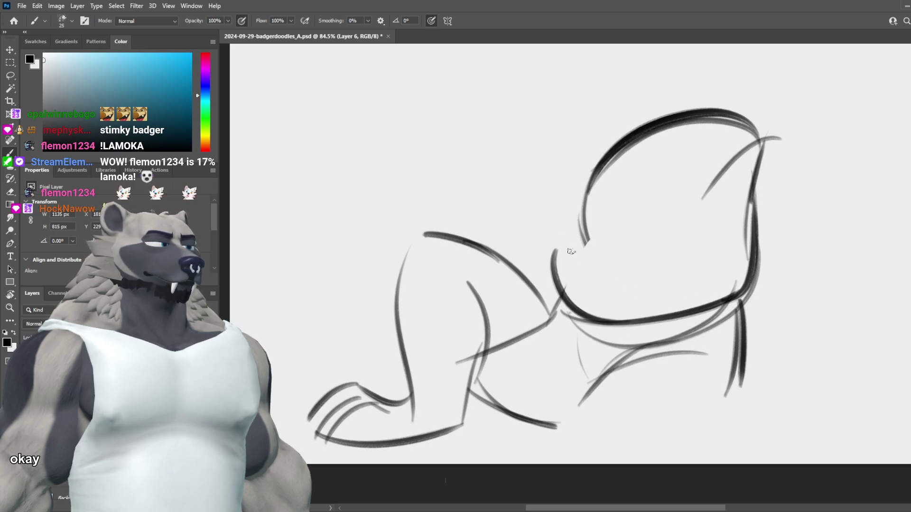
mouse_move(562, 245)
left_mouse_down()
mouse_move(652, 319)
mouse_move(610, 322)
left_mouse_up()
key("ctrl+z")
key("ctrl+z")
Step: Sketch a wider left side for the torso and a light arch over its top edge
mouse_move(559, 252)
left_mouse_down()
mouse_move(593, 325)
mouse_move(564, 128)
left_mouse_up()
key("ctrl+z")
mouse_move(570, 253)
left_mouse_down()
mouse_move(540, 149)
mouse_move(708, 102)
left_mouse_up()
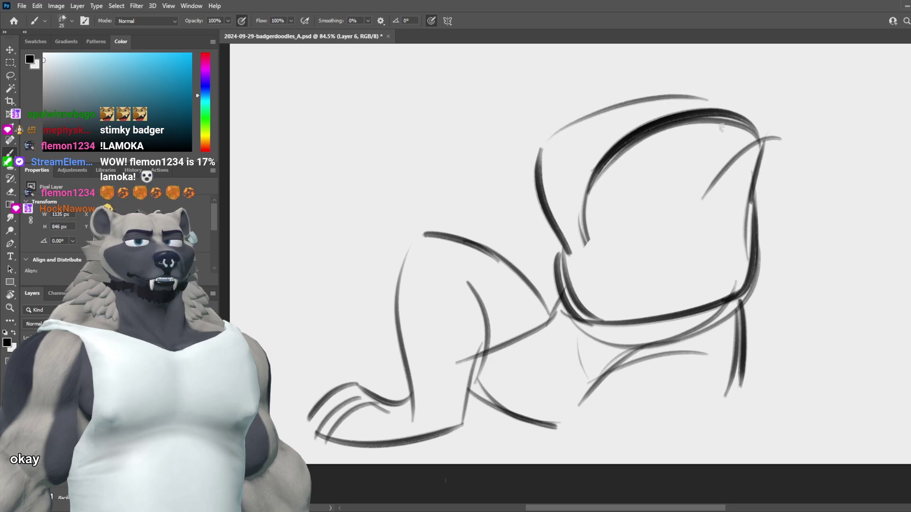
key("ctrl+z")
mouse_move(545, 166)
left_mouse_down()
mouse_move(710, 104)
mouse_move(754, 110)
left_mouse_up()
key("ctrl+z")
key("ctrl+z")
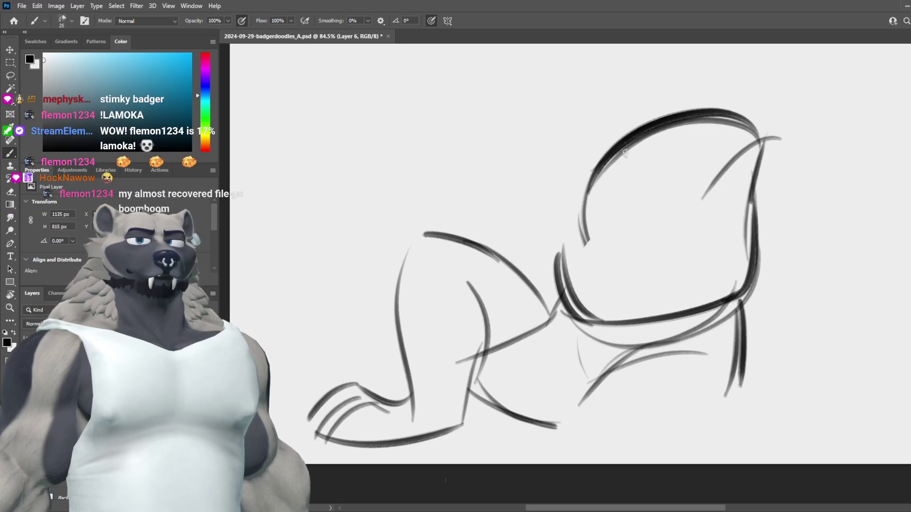
key("ctrl+shift+z")
mouse_move(549, 149)
left_mouse_down()
mouse_move(707, 109)
mouse_move(746, 119)
mouse_move(729, 102)
left_mouse_up()
Step: Erase the torso's old inner left contour and the curved line inside its upper right corner
key("e")
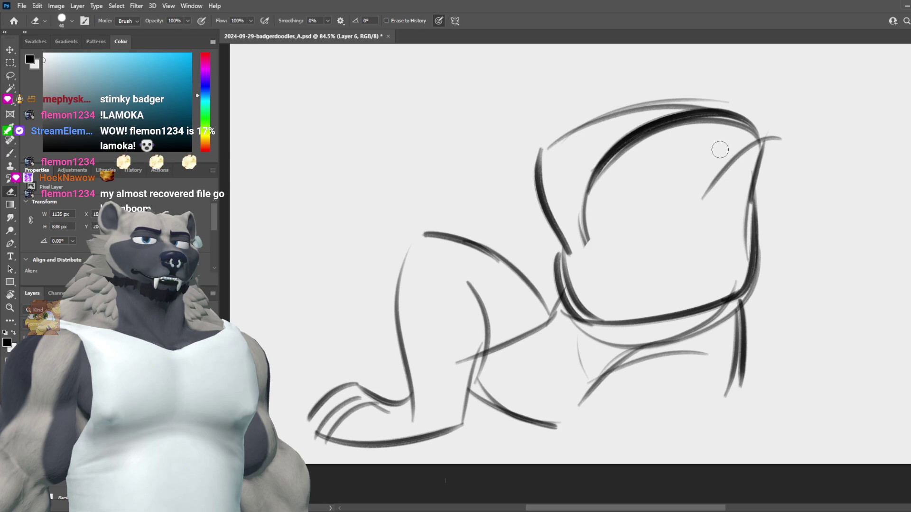
left_click_drag(683, 123, 582, 244)
mouse_move(638, 181)
left_mouse_down()
mouse_move(608, 223)
mouse_move(643, 163)
mouse_move(736, 175)
left_mouse_up()
mouse_move(673, 117)
left_mouse_down()
mouse_move(721, 127)
mouse_move(709, 192)
left_mouse_up()
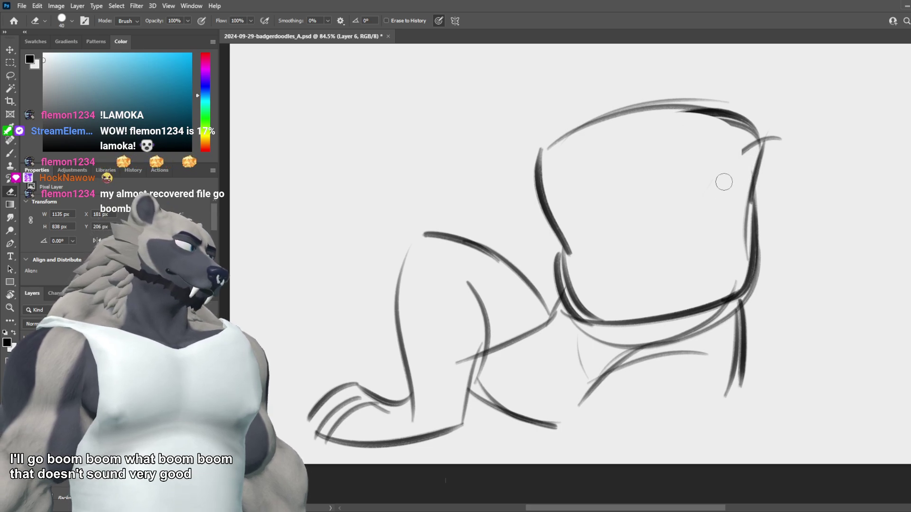
left_click_drag(740, 164, 759, 141)
Step: Extend the diagonal line below the belly down to meet the end of the second leg's low curve
key("b")
left_click_drag(654, 355, 517, 454)
key("ctrl+z")
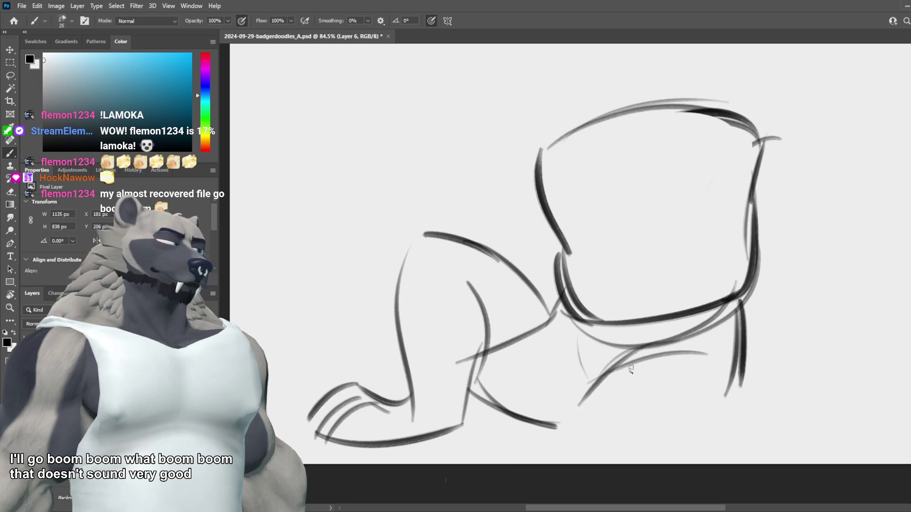
left_click_drag(643, 349, 517, 396)
key("ctrl+z")
mouse_move(644, 355)
left_mouse_down()
mouse_move(552, 430)
mouse_move(632, 434)
left_mouse_up()
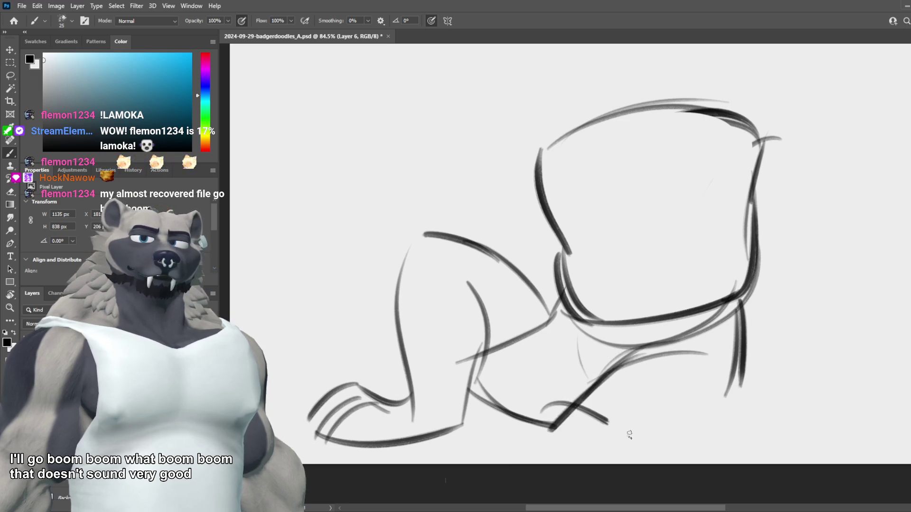
key("ctrl+z")
left_click_drag(562, 410, 673, 432)
key("ctrl+z")
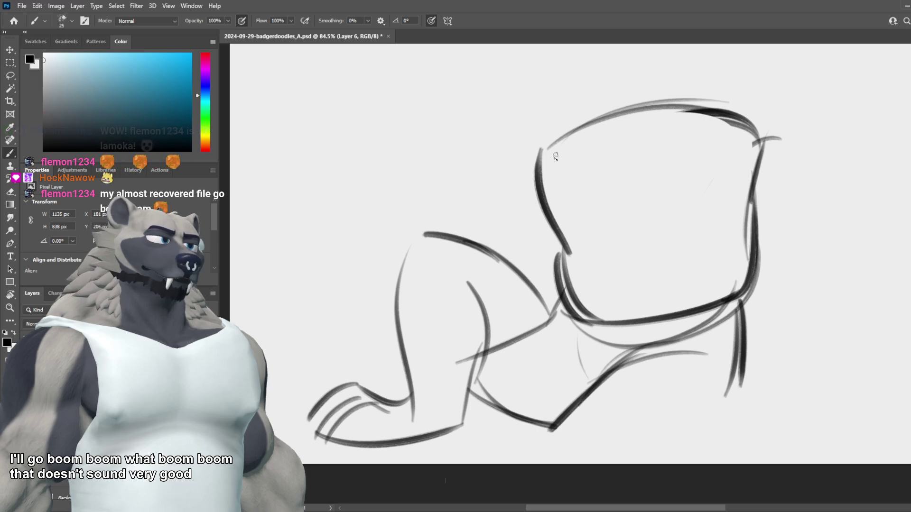
Step: Sketch a short slanted line just above the torso's upper left corner, discarding the longer attempts
left_click_drag(605, 100, 488, 153)
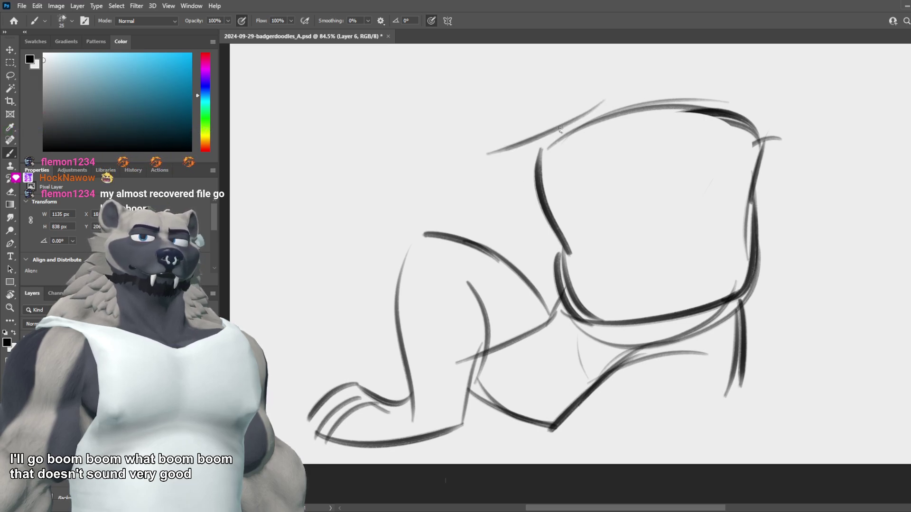
key("ctrl+z")
mouse_move(602, 83)
left_mouse_down()
mouse_move(523, 162)
mouse_move(522, 152)
left_mouse_up()
key("ctrl+z")
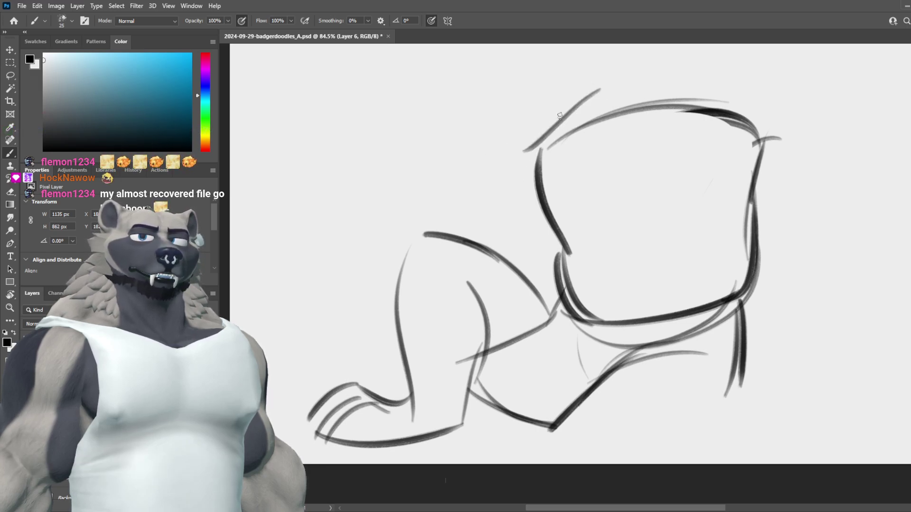
key("ctrl+z")
left_click_drag(556, 99, 514, 154)
key("ctrl+z")
left_click_drag(547, 117, 536, 157)
key("ctrl+z")
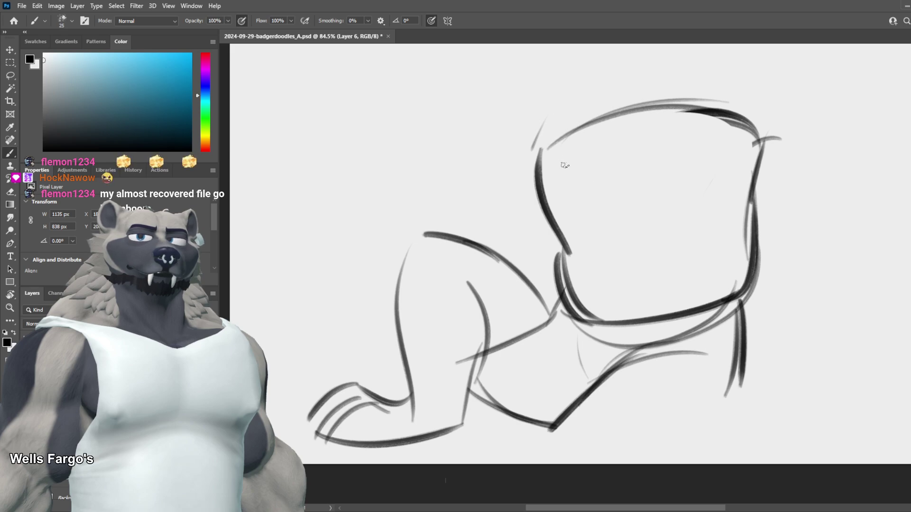
Step: Draw a straight diagonal line from above the torso's top edge down into the chest, discarding the other chest strokes
left_click_drag(599, 189, 531, 153)
left_click_drag(627, 206, 707, 122)
left_click_drag(644, 201, 733, 110)
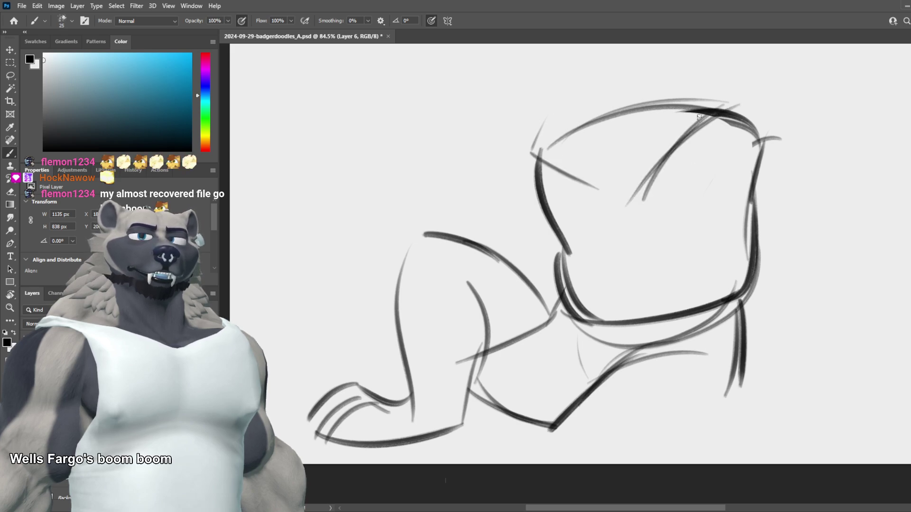
key("ctrl+z")
mouse_move(712, 81)
left_mouse_down()
mouse_move(630, 184)
mouse_move(633, 170)
mouse_move(613, 183)
left_mouse_up()
key("ctrl+z")
key("ctrl+z")
key("ctrl+z")
key("ctrl+z")
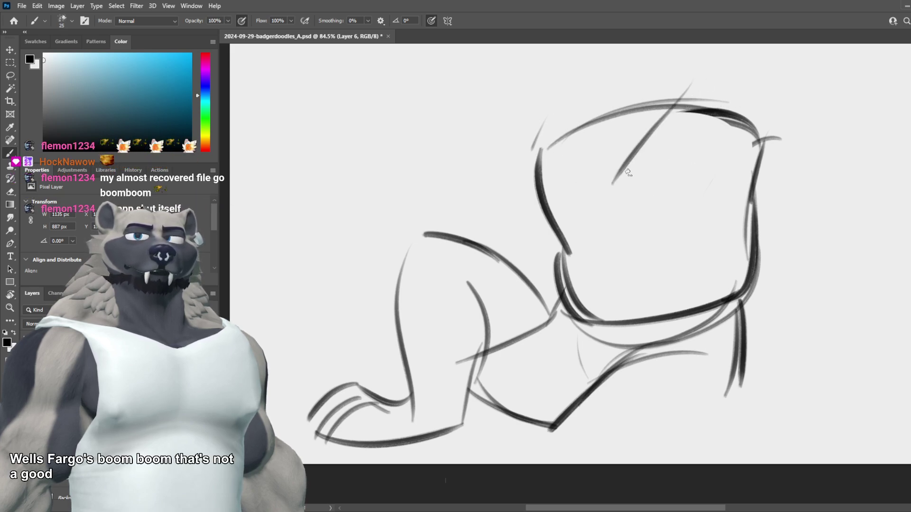
Step: Draw a curve from the torso's upper left corner to the diagonal's lower end and a faint line descending from there
mouse_move(552, 131)
left_mouse_down()
mouse_move(616, 197)
mouse_move(607, 184)
left_mouse_up()
key("ctrl+z")
key("ctrl+z")
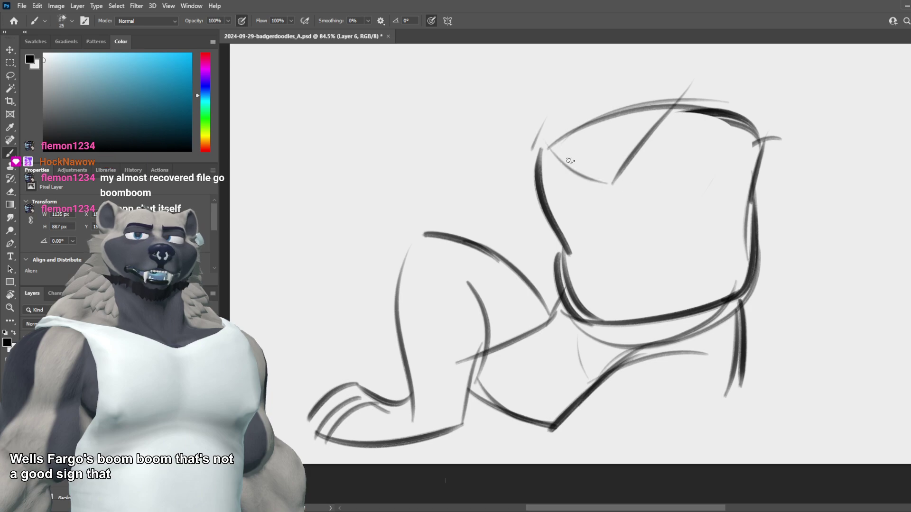
mouse_move(552, 149)
left_mouse_down()
mouse_move(612, 186)
mouse_move(635, 250)
left_mouse_up()
key("ctrl+z")
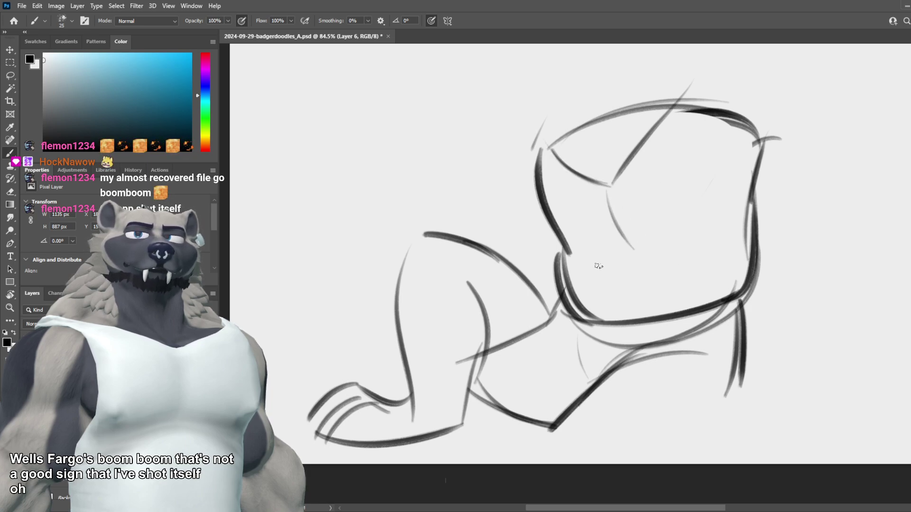
Step: Sketch a light horizontal line across the middle of the torso and a slanted line rising toward its right side
left_click_drag(582, 269, 710, 268)
key("ctrl+z")
mouse_move(614, 247)
left_mouse_down()
mouse_move(700, 248)
mouse_move(753, 195)
left_mouse_up()
key("ctrl+z")
key("ctrl+z")
left_click_drag(706, 248, 743, 174)
key("ctrl+z")
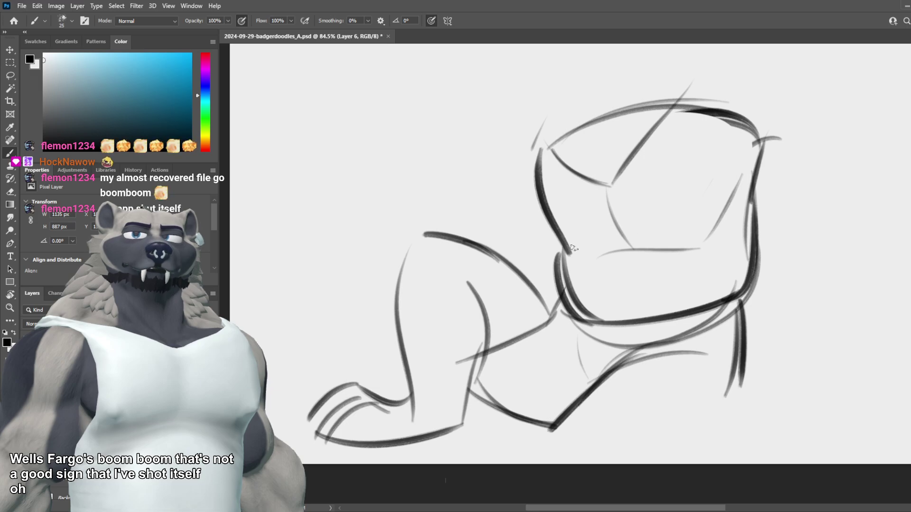
mouse_move(583, 253)
left_mouse_down()
mouse_move(607, 256)
mouse_move(625, 315)
mouse_move(681, 308)
left_mouse_up()
key("ctrl+z")
key("ctrl+z")
key("ctrl+z")
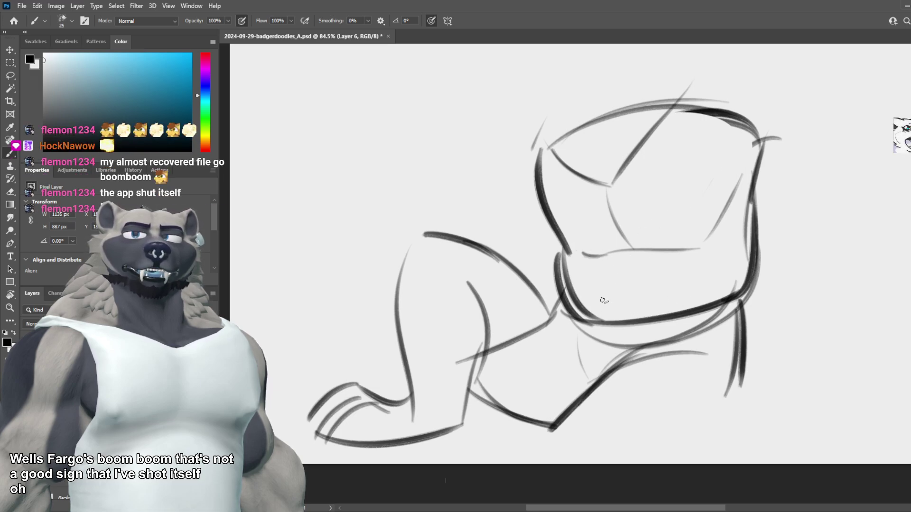
Step: Try an arm line left of the torso and curved lines down the right of the chest, and undo them
left_click_drag(550, 133, 485, 212)
key("ctrl+z")
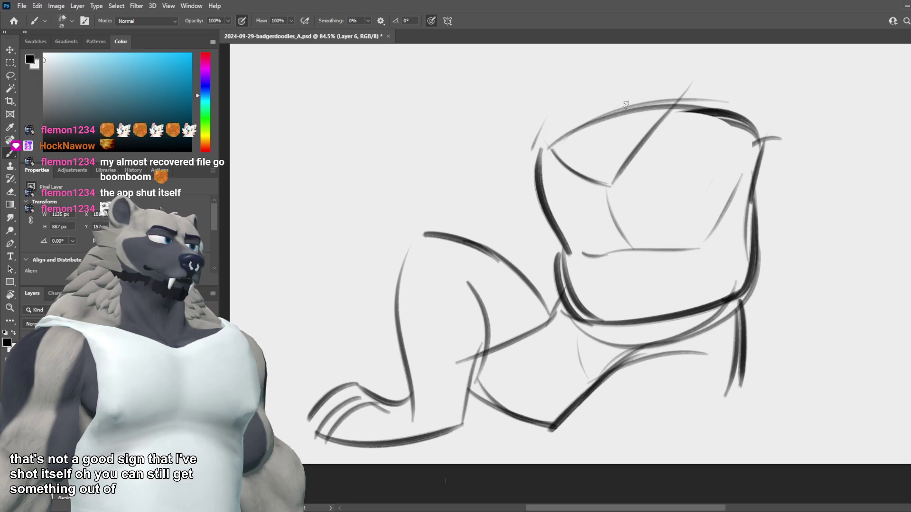
left_click_drag(719, 188, 695, 211)
left_click_drag(658, 119, 697, 228)
key("ctrl+z")
left_click_drag(682, 108, 708, 212)
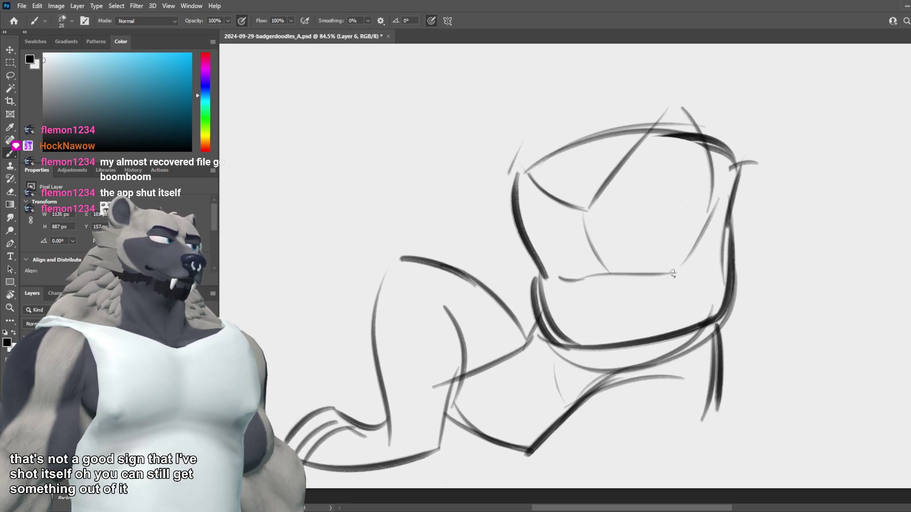
key("ctrl+z")
Step: Draw two parallel lines sloping down to the right above the torso's upper right corner for the far shoulder
left_click_drag(669, 102, 759, 151)
key("ctrl+z")
mouse_move(672, 81)
left_mouse_down()
mouse_move(758, 123)
mouse_move(763, 139)
left_mouse_up()
Step: Sketch faint near-shoulder lines left of the torso, with a short slanted top and a curve dropping down
mouse_move(511, 123)
left_mouse_down()
mouse_move(455, 155)
mouse_move(430, 245)
left_mouse_up()
key("ctrl+z")
key("ctrl+z")
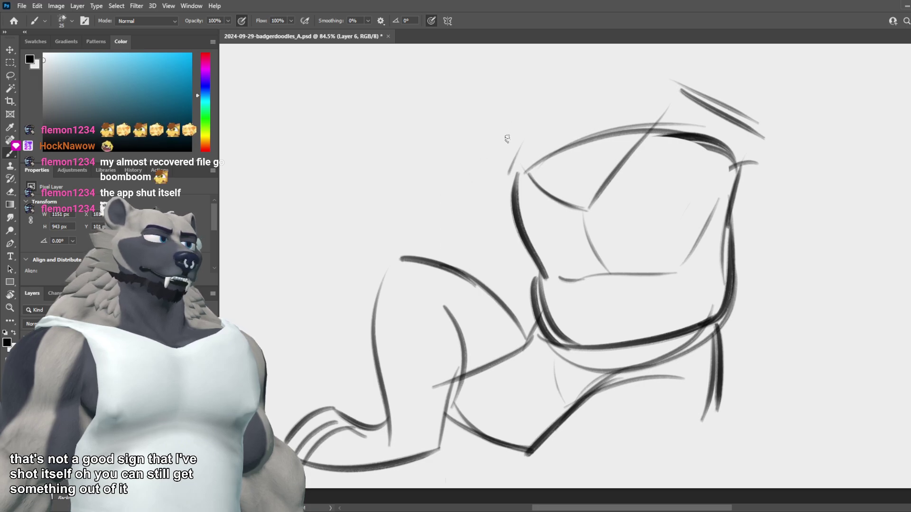
mouse_move(515, 127)
left_mouse_down()
mouse_move(470, 148)
mouse_move(446, 214)
left_mouse_up()
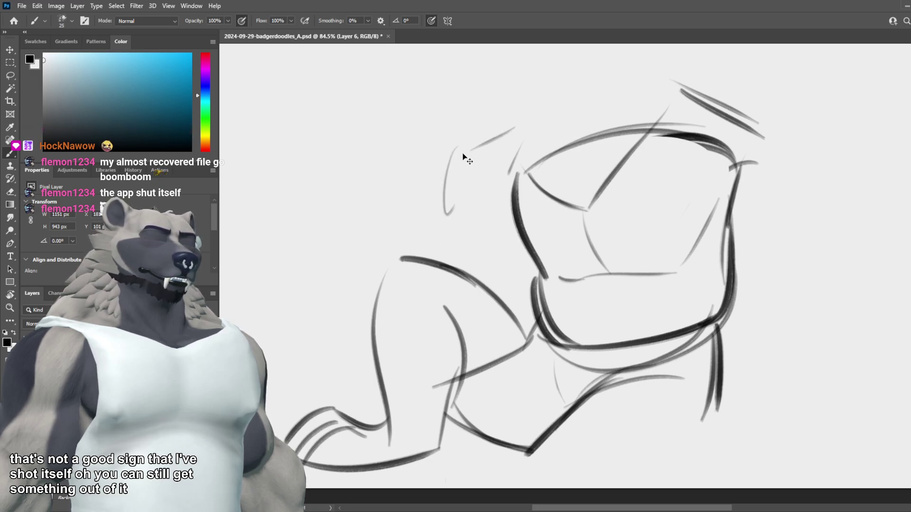
key("ctrl+z")
left_click_drag(465, 141, 443, 201)
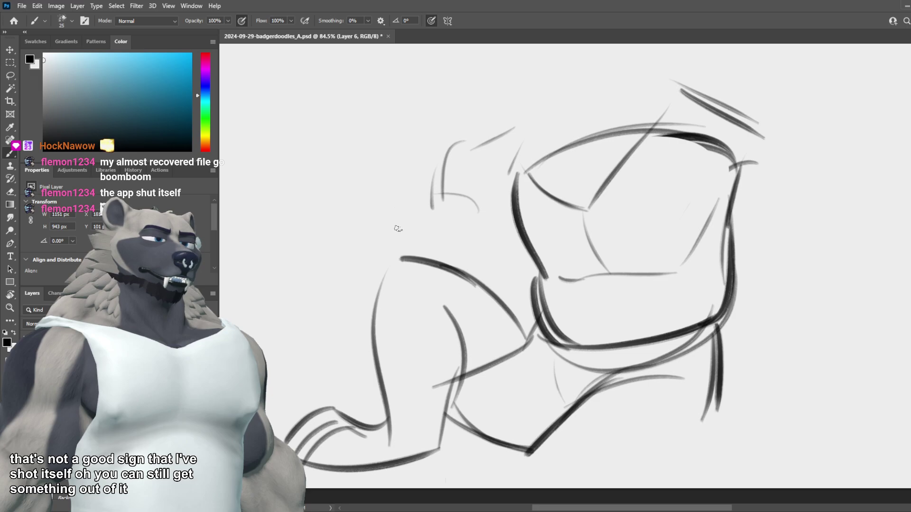
Step: Sketch a rounded arm shape over the raised knee with a doubled outer arch, an inner curve and short descending sides
left_click_drag(368, 247, 401, 306)
mouse_move(474, 303)
left_mouse_down()
mouse_move(456, 233)
mouse_move(360, 269)
mouse_move(487, 268)
mouse_move(363, 273)
left_mouse_up()
key("ctrl+z")
left_click_drag(439, 197, 349, 276)
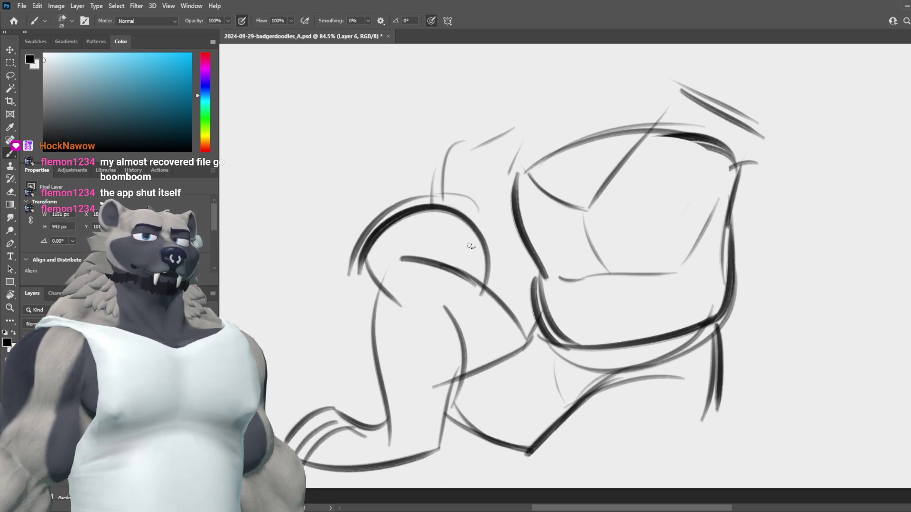
mouse_move(406, 308)
left_mouse_down()
mouse_move(474, 273)
mouse_move(484, 335)
left_mouse_up()
key("ctrl+z")
left_click_drag(480, 291, 486, 326)
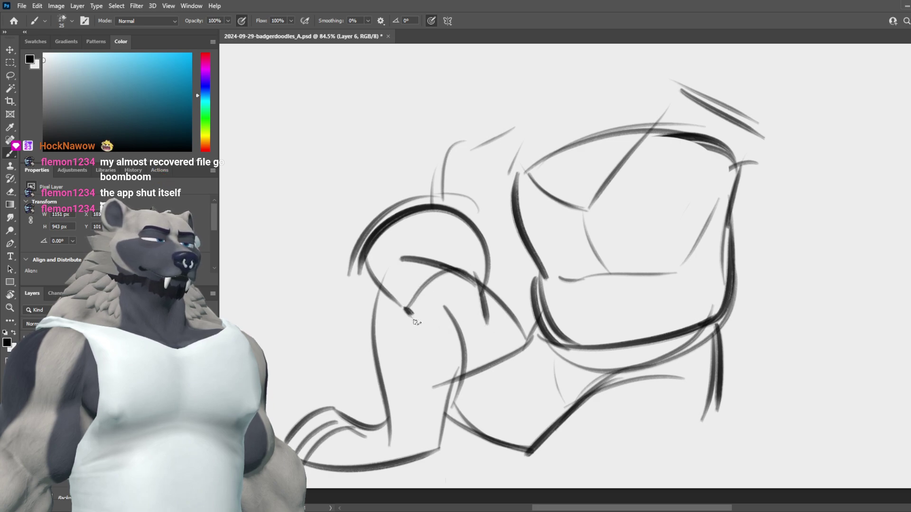
Step: Continue the arm down across the raised leg, closing it with a wavy, hooked lower end and a dark right edge
mouse_move(415, 323)
left_mouse_down()
mouse_move(431, 342)
mouse_move(508, 322)
left_mouse_up()
key("ctrl+z")
left_click_drag(435, 356, 489, 324)
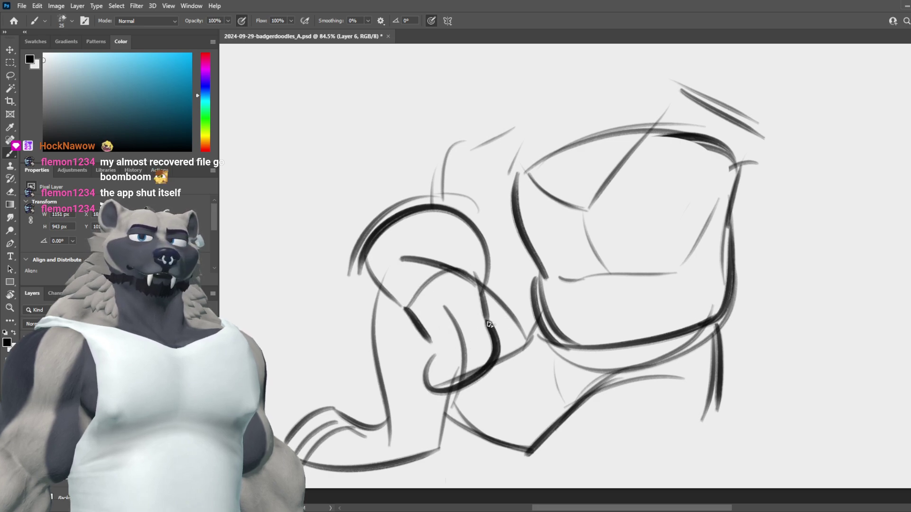
key("ctrl+z")
mouse_move(430, 350)
left_mouse_down()
mouse_move(427, 386)
mouse_move(484, 401)
mouse_move(498, 353)
left_mouse_up()
key("ctrl+z")
left_click_drag(473, 407, 489, 318)
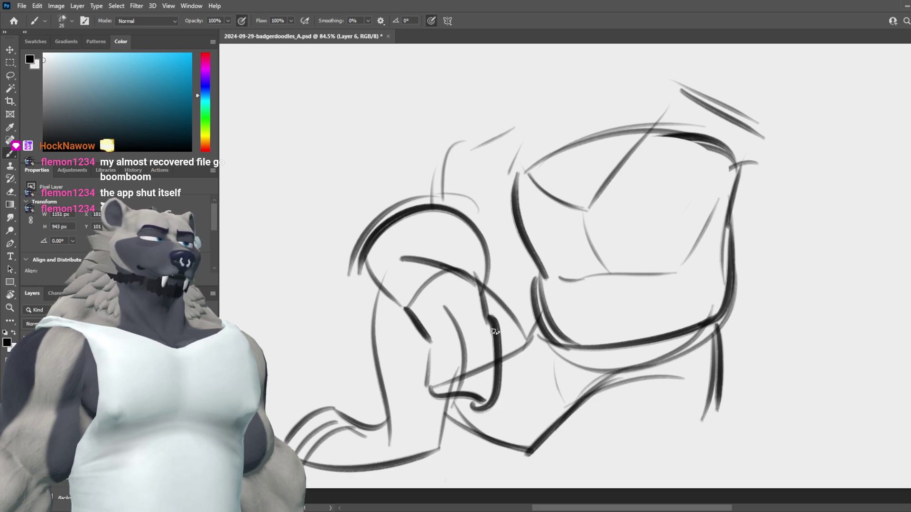
Step: Redraw the near shoulder as a bold curve and connect it to the arm with a slanted line
left_click_drag(398, 211, 532, 108)
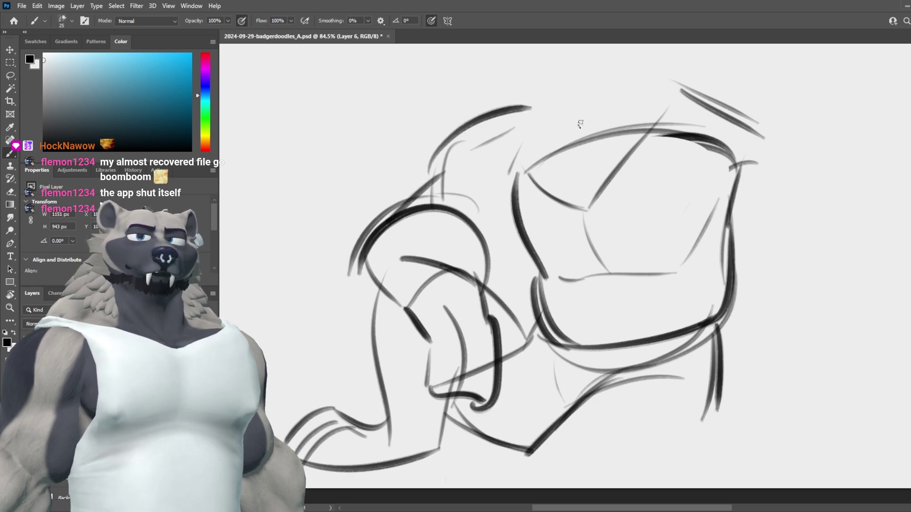
key("ctrl+z")
mouse_move(441, 201)
left_mouse_down()
mouse_move(512, 86)
mouse_move(524, 143)
left_mouse_up()
key("ctrl+z")
scroll(529, 116, "up", 1)
key("ctrl+z")
Step: Sketch the neck opening above the torso with two lines converging downward
mouse_move(507, 103)
left_mouse_down()
mouse_move(543, 147)
mouse_move(599, 92)
left_mouse_up()
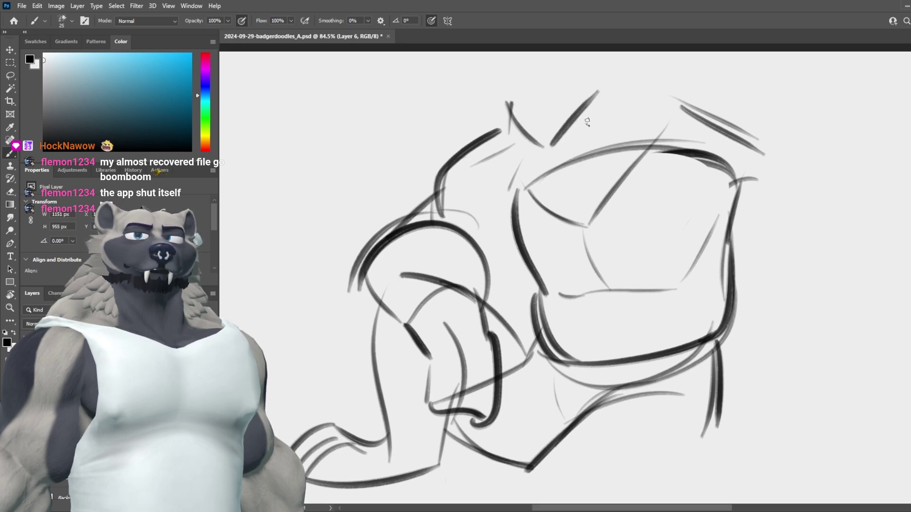
key("ctrl+z")
left_click_drag(567, 142, 618, 83)
Step: Scale the whole sketch down to 75.88% with Free Transform and move it toward the middle of the canvas
scroll(602, 170, "down", 3)
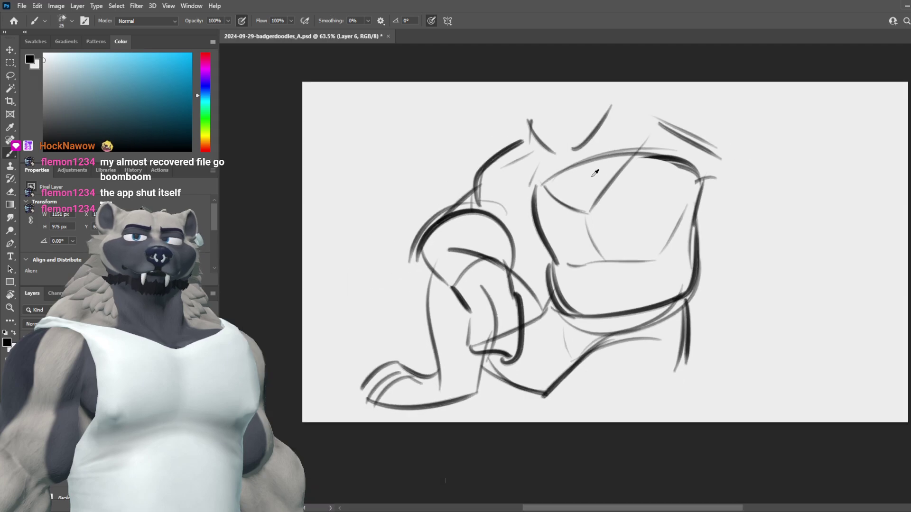
scroll(609, 152, "up", 2)
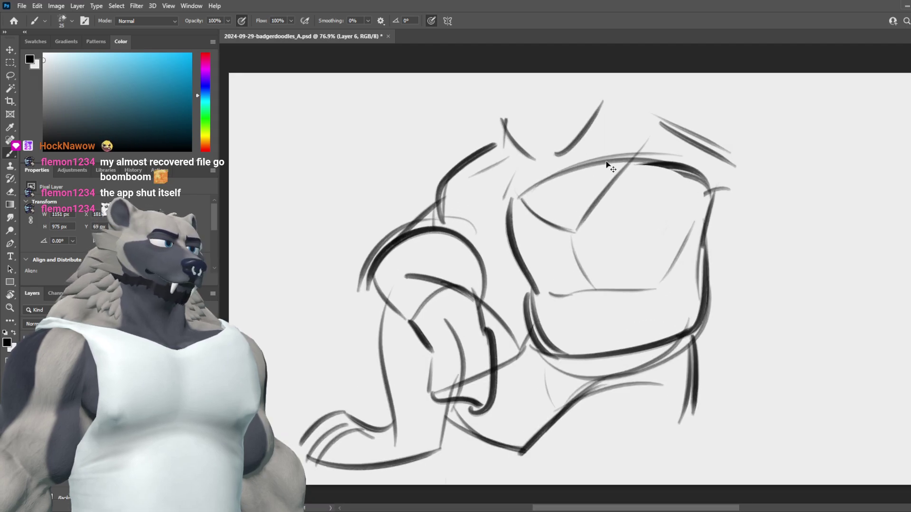
key("ctrl+t")
left_click_drag(737, 102, 643, 201)
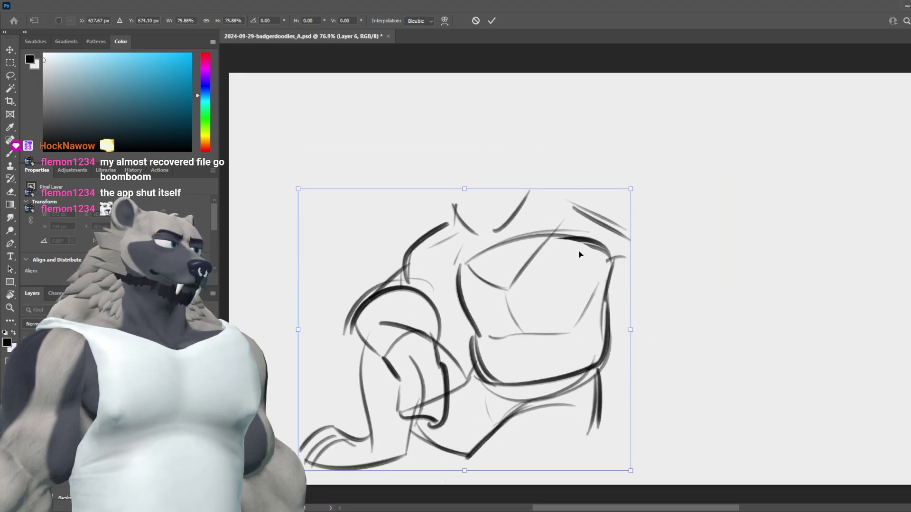
left_click_drag(585, 254, 605, 236)
key("Return")
Step: Reduce the brush size to 20 and try a line running down from the second leg's low point
key("b")
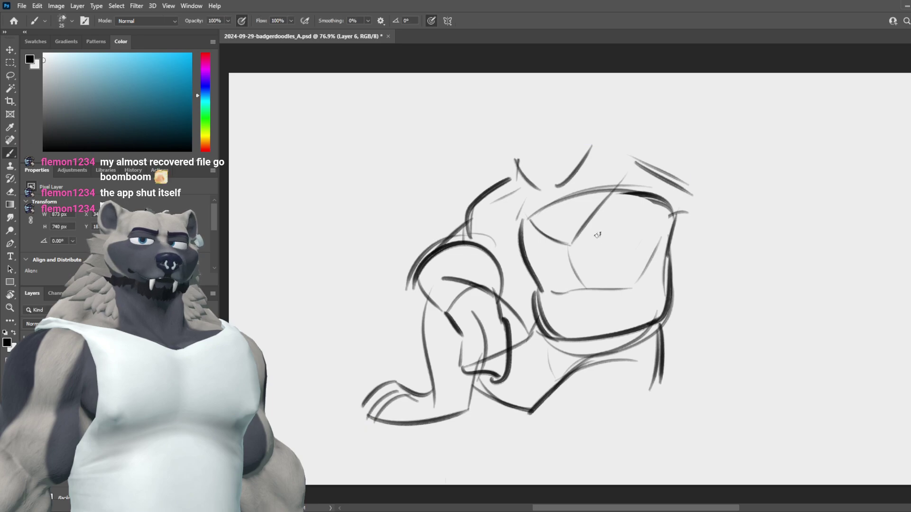
scroll(602, 237, "up", 1)
key("[")
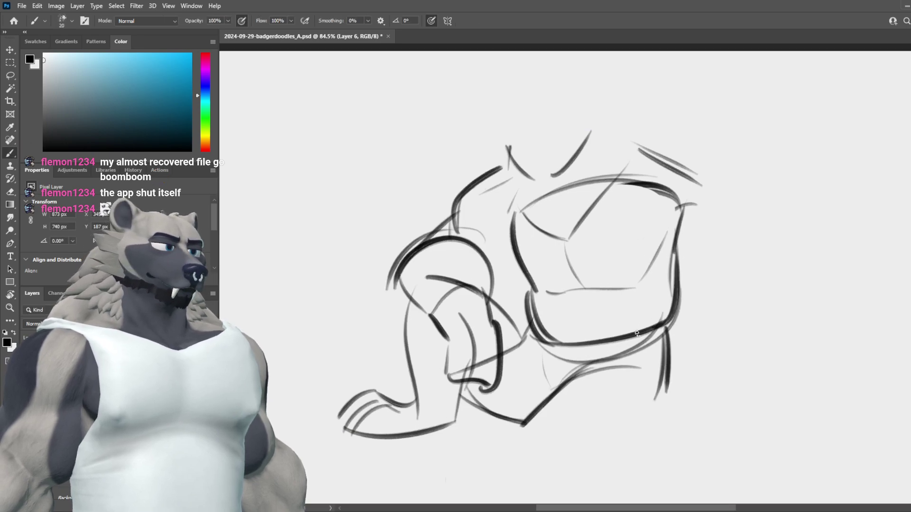
left_click_drag(517, 427, 584, 471)
key("ctrl+z")
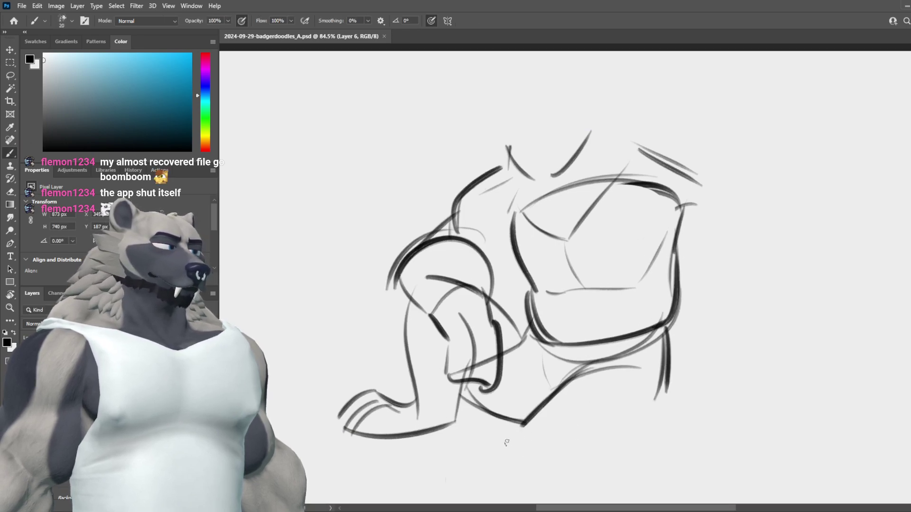
Step: Sketch the second leg's thigh with a light arc over the knee and a bold curve from the hip along its underside
left_click_drag(498, 425, 553, 479)
key("ctrl+z")
left_click_drag(528, 418, 609, 456)
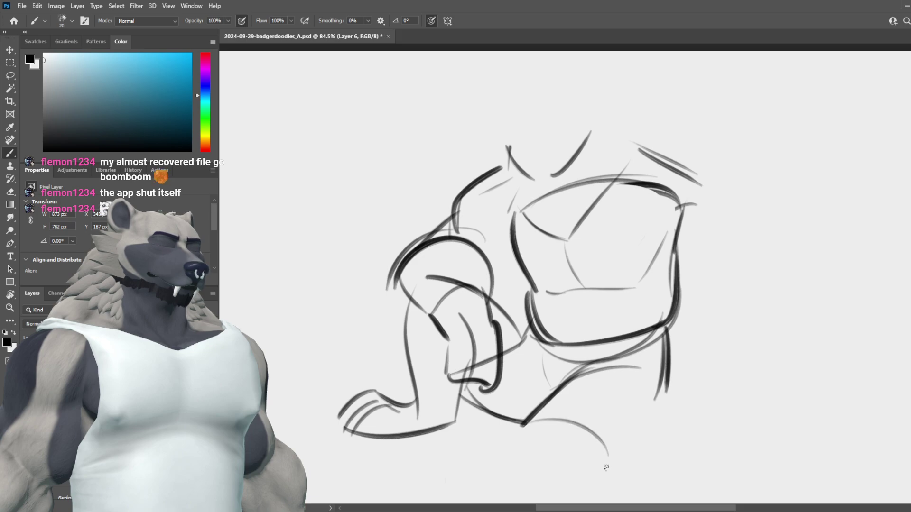
mouse_move(569, 482)
left_mouse_down()
mouse_move(646, 439)
mouse_move(662, 368)
left_mouse_up()
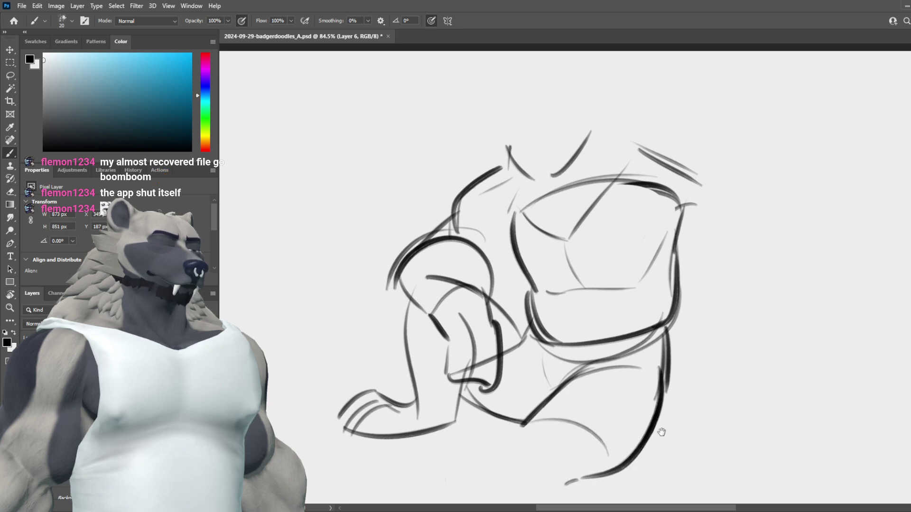
Step: Sketch the second leg's front edge from the low point between the legs downward with short, bold angled strokes
scroll(661, 433, "down", 2)
mouse_move(516, 404)
left_mouse_down()
mouse_move(505, 458)
mouse_move(515, 431)
mouse_move(485, 449)
left_mouse_up()
key("ctrl+z")
key("ctrl+z")
mouse_move(515, 420)
left_mouse_down()
mouse_move(489, 444)
mouse_move(480, 484)
left_mouse_up()
key("ctrl+z")
key("ctrl+z")
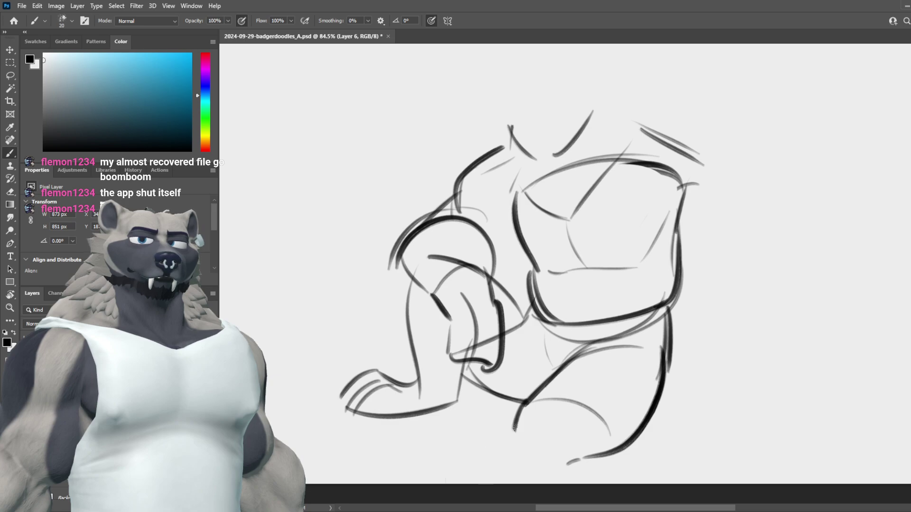
left_click_drag(515, 429, 481, 459)
left_click_drag(479, 462, 469, 484)
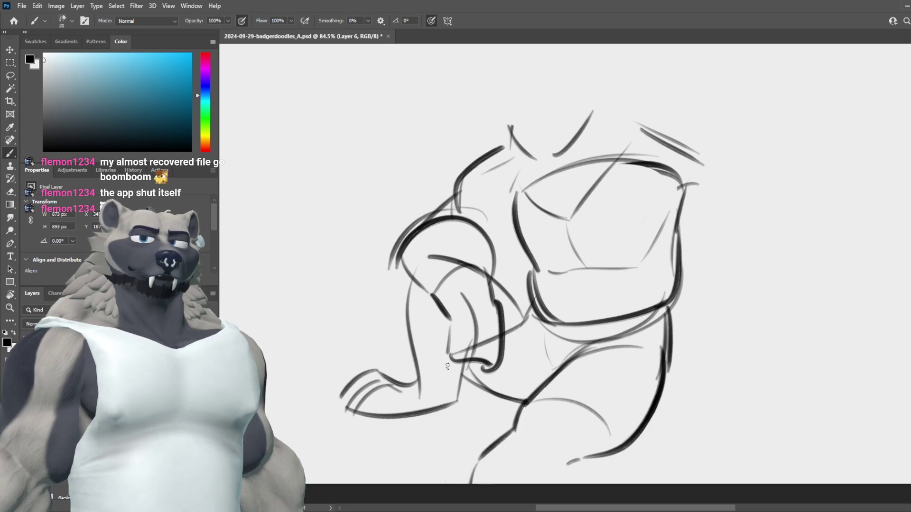
key("ctrl+z")
key("ctrl+z")
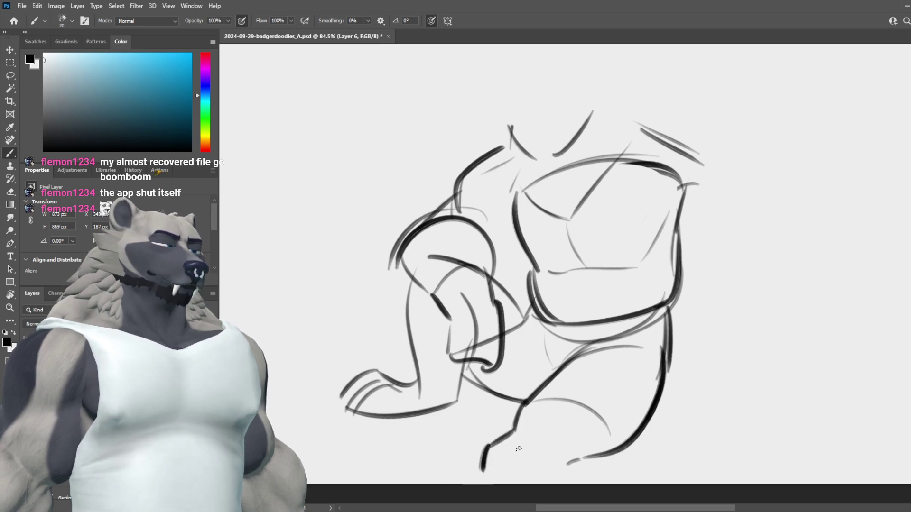
Step: Add a short calf line from the end of the thigh's underside down to the canvas edge
left_click_drag(578, 459, 522, 492)
key("ctrl+z")
left_click_drag(578, 456, 545, 485)
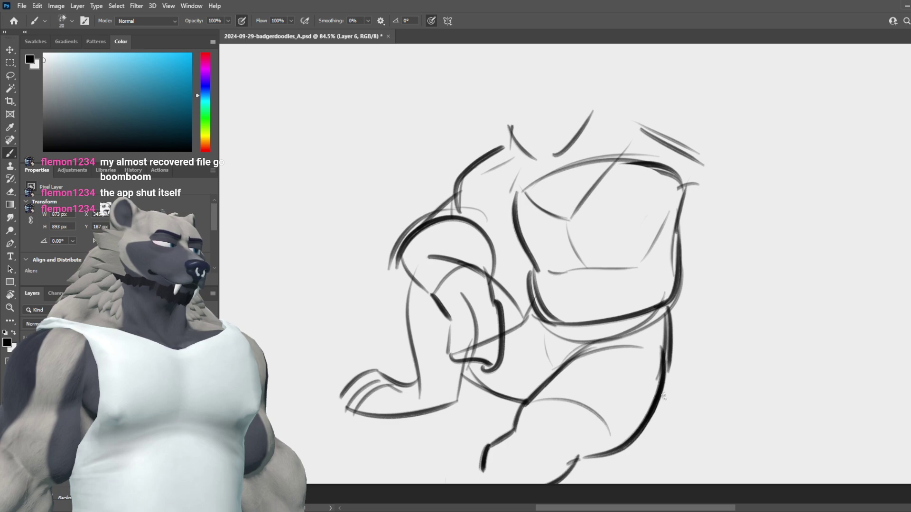
Step: Erase the far side of the torso and redraw it as a bold, straight line slanting from armpit to waist
key("e")
mouse_move(689, 248)
left_mouse_down()
mouse_move(669, 289)
mouse_move(684, 190)
mouse_move(652, 324)
left_mouse_up()
key("b")
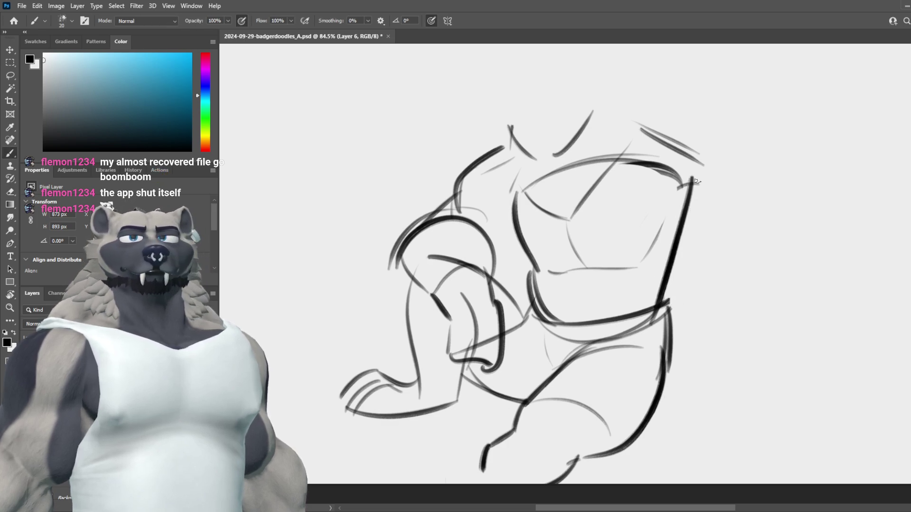
left_click_drag(695, 181, 670, 311)
key("ctrl+z")
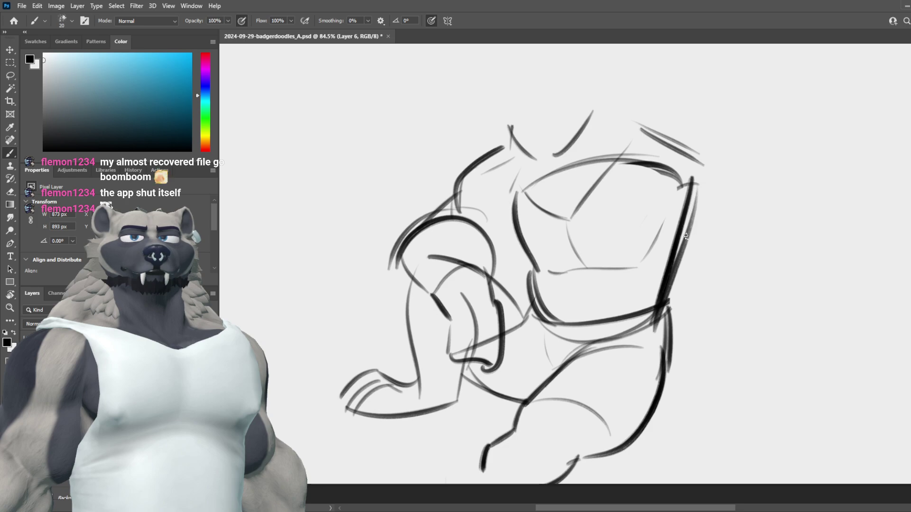
key("ctrl+z")
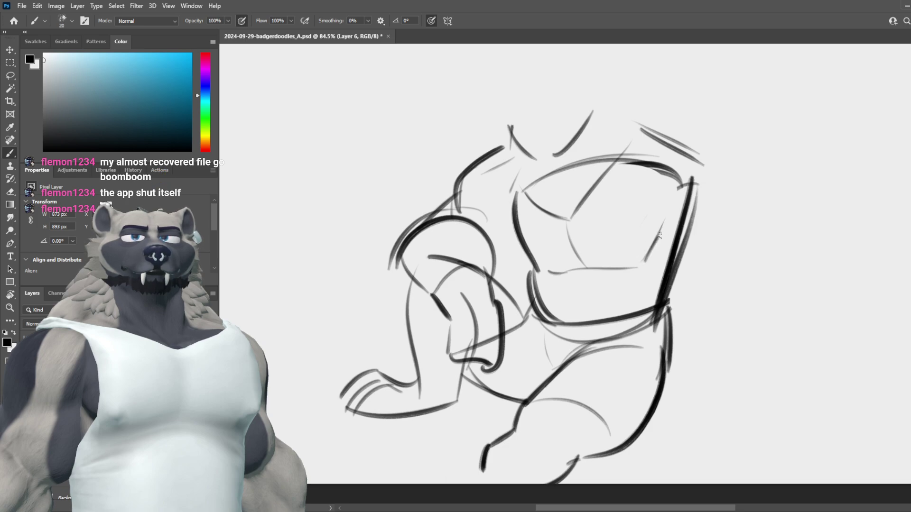
Step: Extend the far shoulder into a curve sloping down along the outer upper arm
left_click_drag(694, 155, 744, 218)
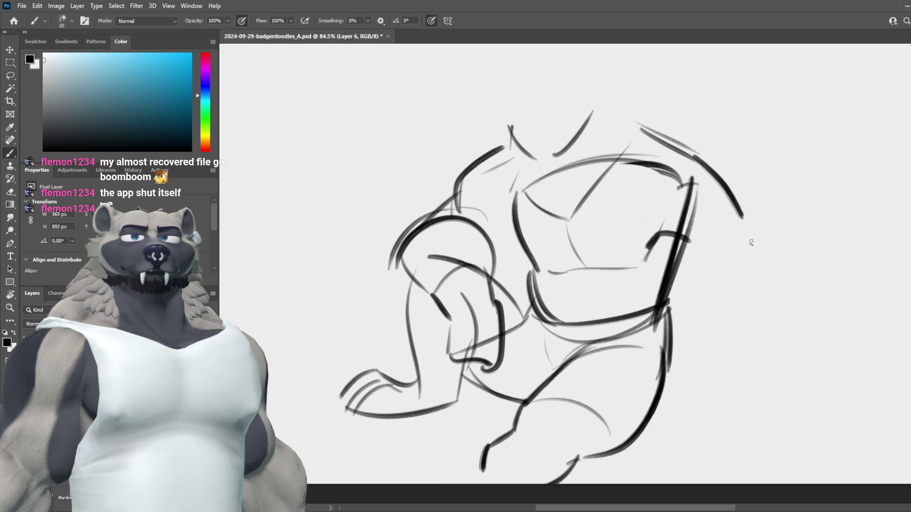
key("ctrl+z")
mouse_move(701, 157)
left_mouse_down()
mouse_move(737, 232)
mouse_move(737, 289)
left_mouse_up()
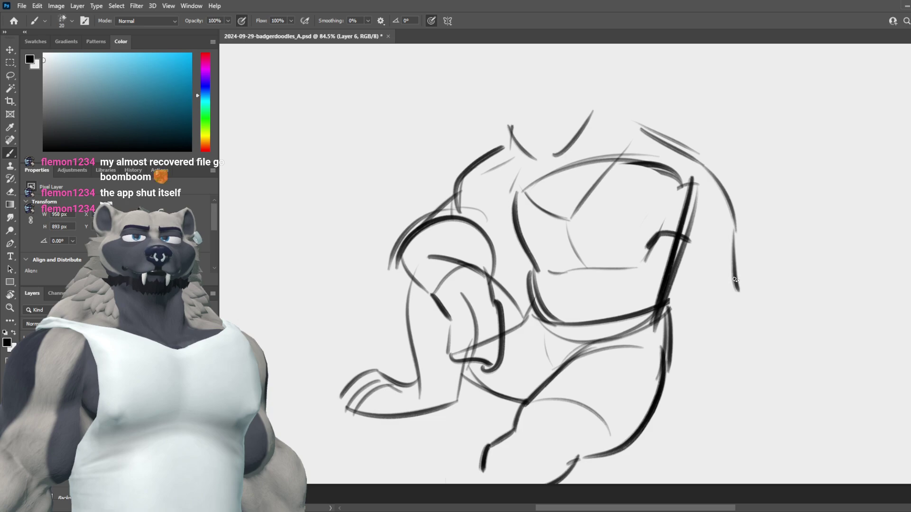
key("ctrl+z")
Step: Sketch the far forearm with a bulging outer curve and an inner line running down beside the waist
mouse_move(742, 258)
left_mouse_down()
mouse_move(750, 292)
mouse_move(716, 362)
left_mouse_up()
key("ctrl+z")
mouse_move(746, 265)
left_mouse_down()
mouse_move(743, 358)
mouse_move(742, 289)
mouse_move(723, 362)
left_mouse_up()
key("ctrl+z")
left_click_drag(744, 283, 723, 368)
left_click_drag(675, 312, 681, 341)
key("ctrl+z")
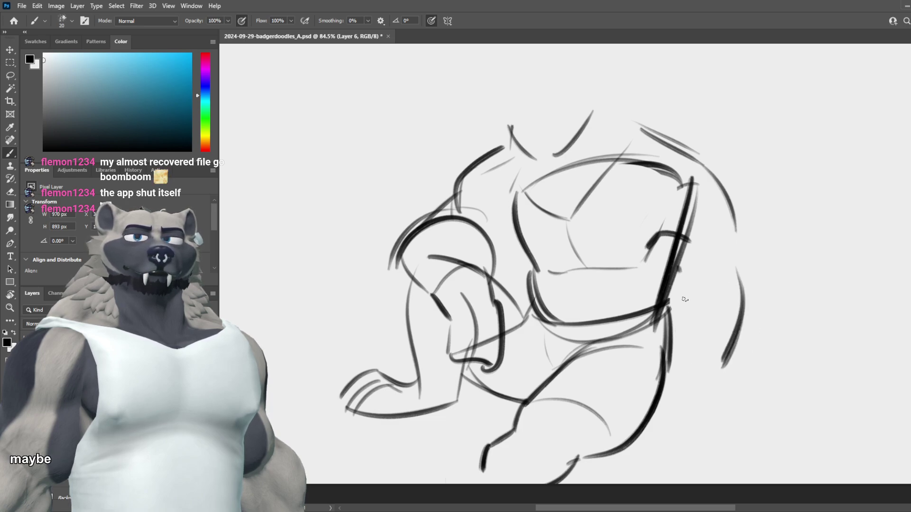
left_click_drag(678, 272, 695, 357)
key("ctrl+z")
left_click_drag(672, 288, 686, 354)
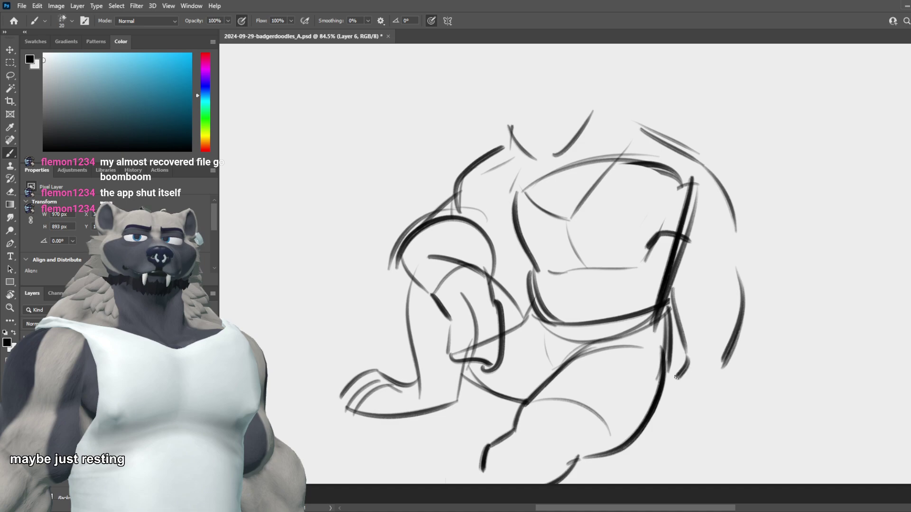
Step: Sketch the far hand resting on the ground, with a light base line, bold fingers and a thumb near the hip
left_click_drag(672, 393, 738, 394)
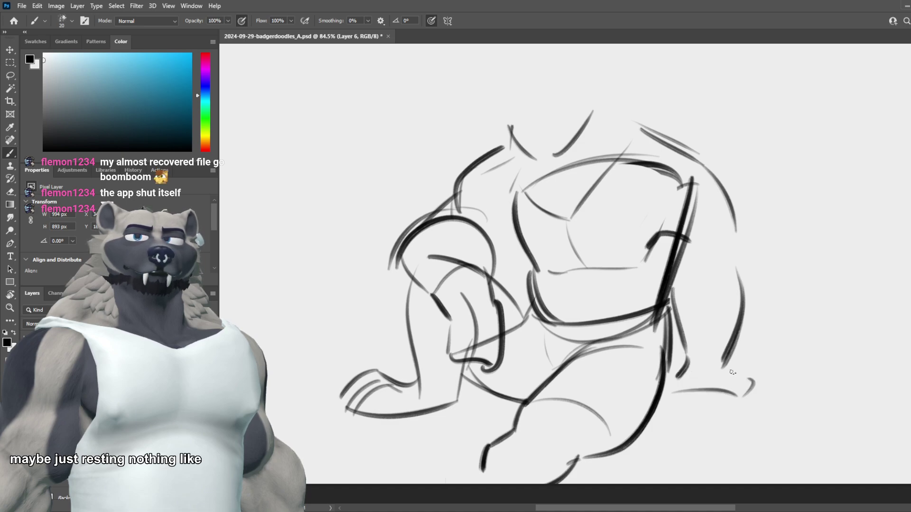
mouse_move(720, 365)
left_mouse_down()
mouse_move(771, 387)
mouse_move(755, 394)
mouse_move(758, 403)
left_mouse_up()
key("ctrl+z")
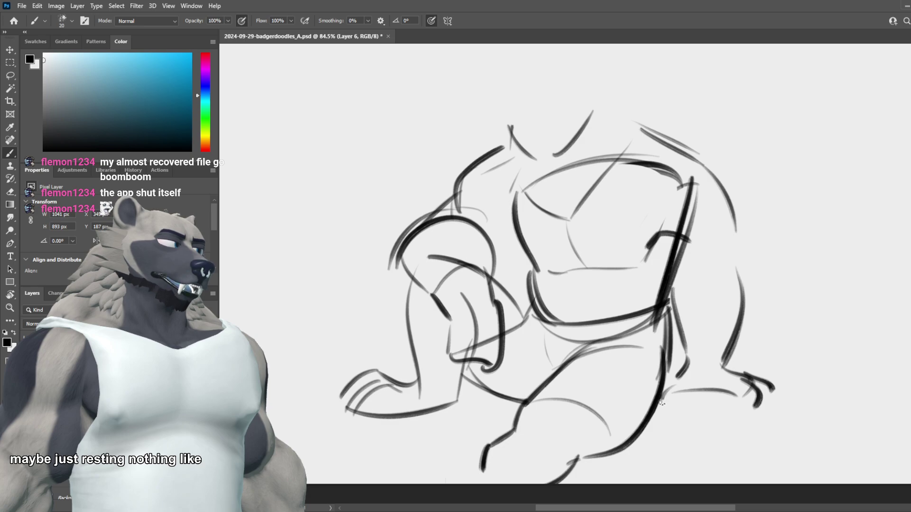
left_click_drag(662, 403, 682, 392)
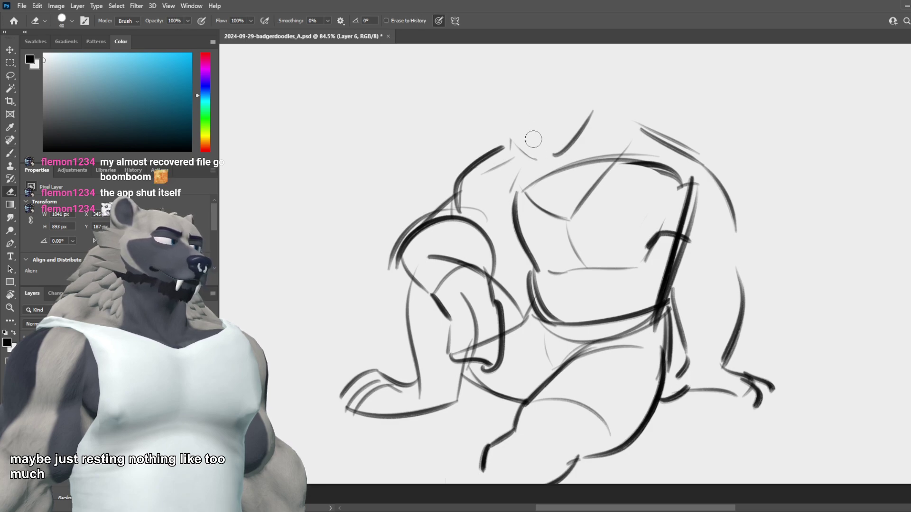
Step: Sketch a light curve above the neck for the top of the head and try strokes for the face
left_click_drag(496, 119, 573, 86)
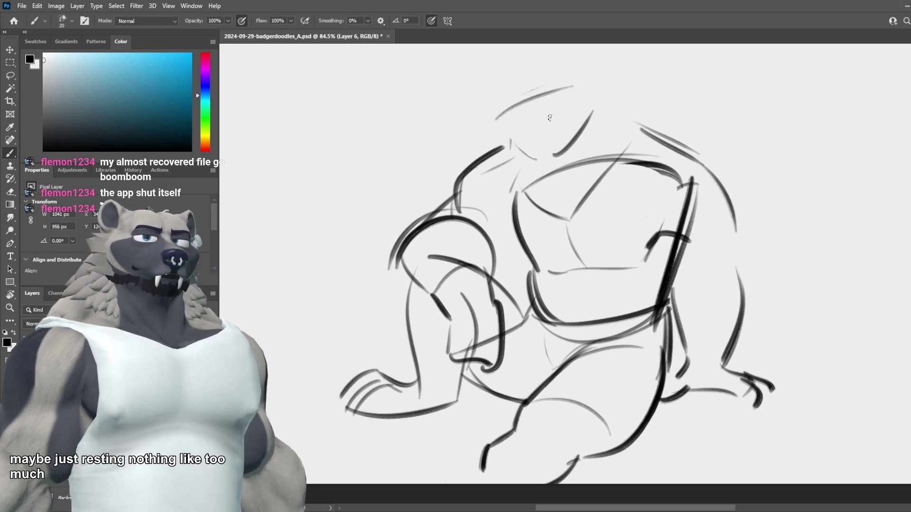
mouse_move(528, 120)
left_mouse_down()
mouse_move(564, 98)
mouse_move(567, 127)
mouse_move(498, 130)
left_mouse_up()
key("ctrl+z")
key("ctrl+z")
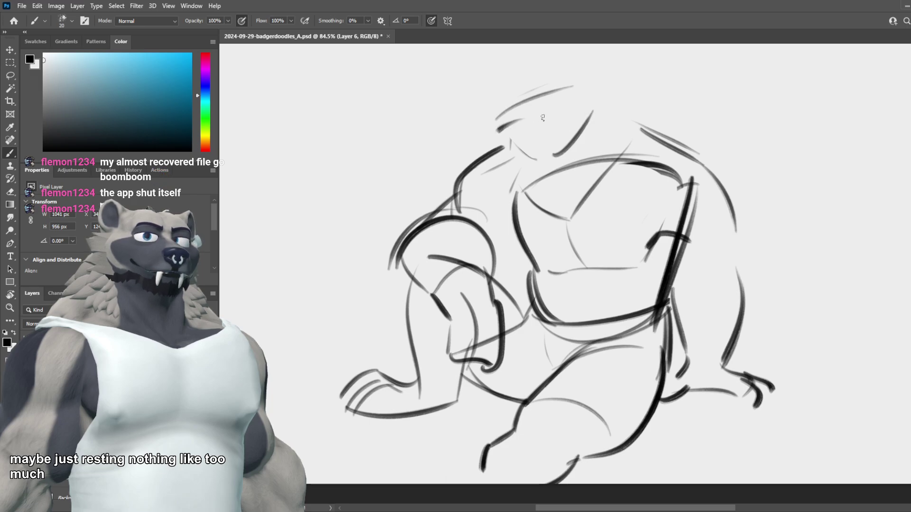
key("ctrl+z")
mouse_move(606, 119)
left_mouse_down()
mouse_move(573, 134)
mouse_move(576, 144)
left_mouse_up()
key("ctrl+z")
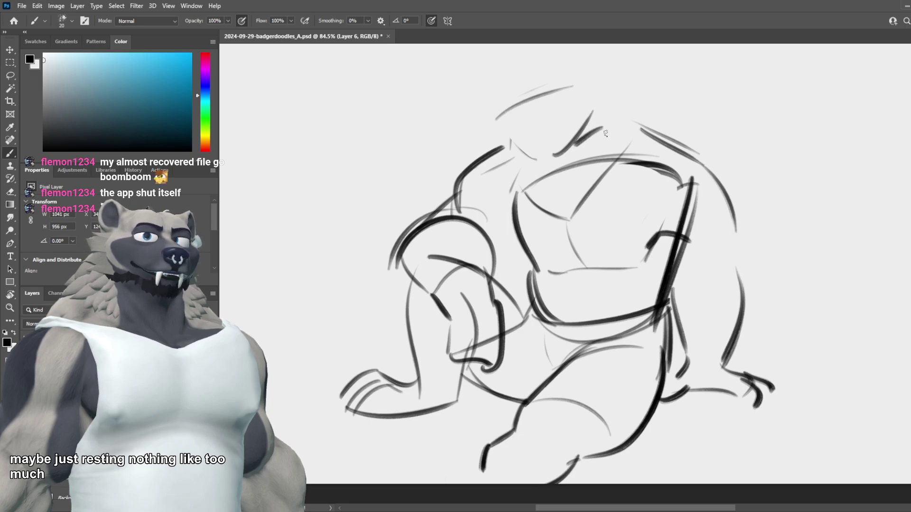
scroll(602, 134, "down", 3)
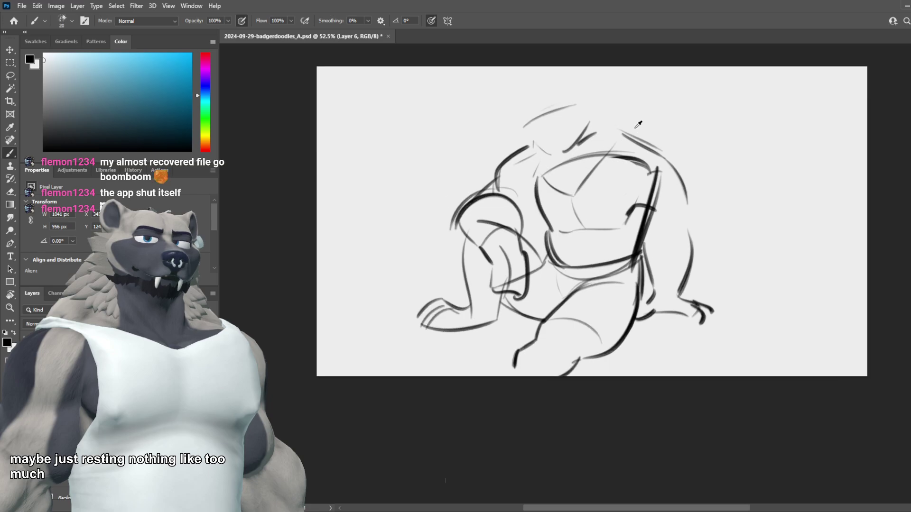
Step: Sketch the nose as a small pointed shape above the chest with a short muzzle line leading to it
scroll(638, 124, "up", 2)
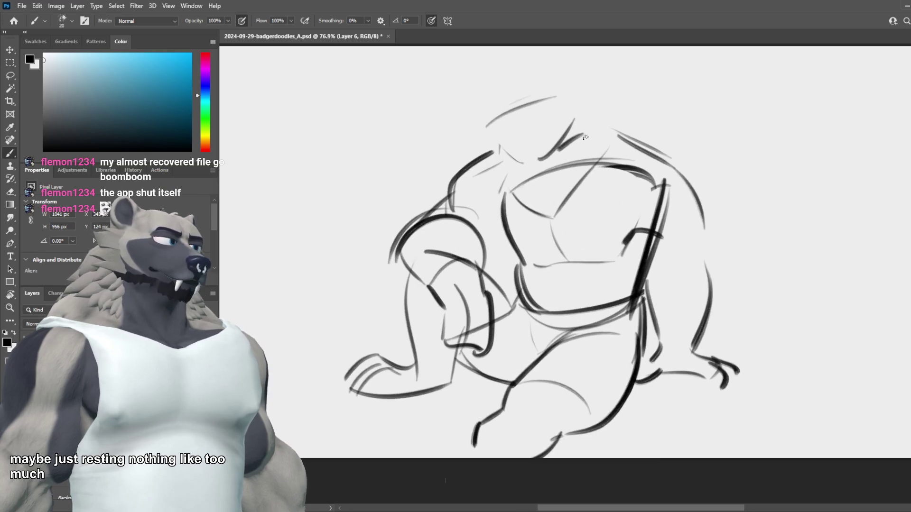
key("ctrl+z")
left_click_drag(584, 135, 568, 162)
left_click_drag(583, 135, 569, 162)
left_click_drag(556, 120, 581, 134)
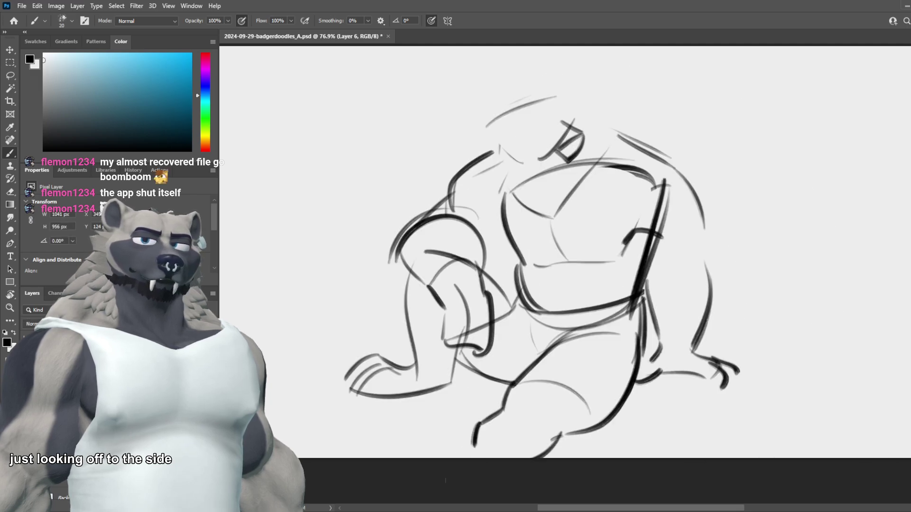
Step: Erase the old neck line running through the nose and clean up the muzzle tip
key("e")
left_click_drag(543, 154, 569, 124)
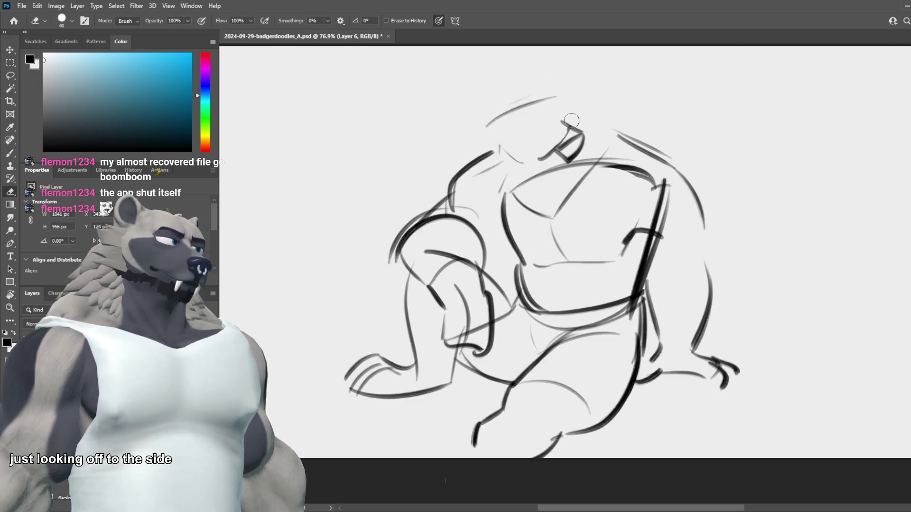
key("b")
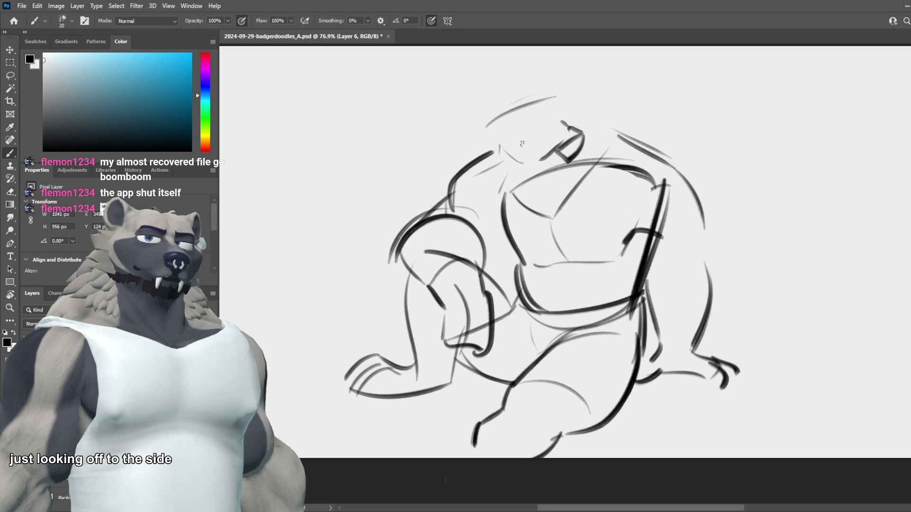
key("e")
mouse_move(544, 157)
left_mouse_down()
mouse_move(556, 139)
mouse_move(539, 174)
mouse_move(576, 160)
mouse_move(557, 166)
mouse_move(583, 137)
mouse_move(553, 123)
mouse_move(584, 124)
mouse_move(555, 113)
mouse_move(588, 135)
left_mouse_up()
key("b")
key("ctrl+z")
mouse_move(476, 108)
left_mouse_down()
mouse_move(497, 202)
mouse_move(507, 204)
left_mouse_up()
key("ctrl+z")
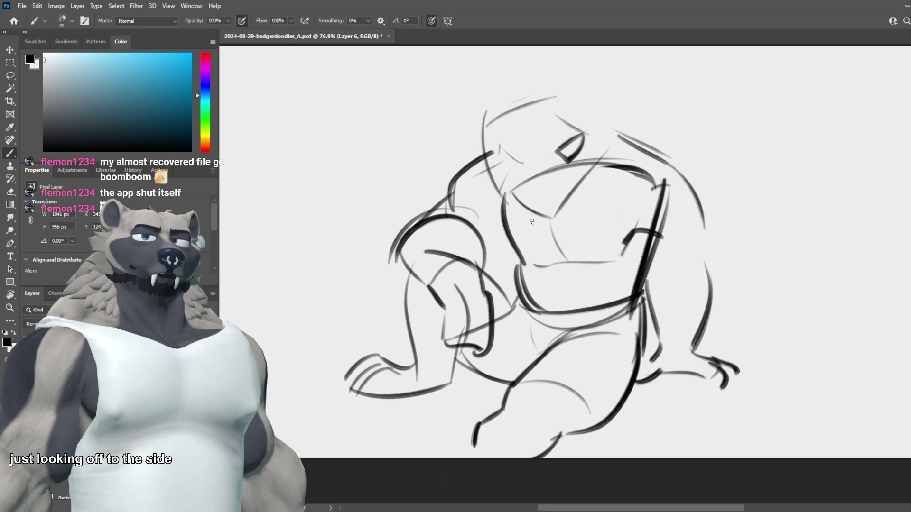
key("ctrl+z")
mouse_move(480, 117)
left_mouse_down()
mouse_move(534, 209)
mouse_move(488, 170)
mouse_move(479, 132)
mouse_move(481, 166)
left_mouse_up()
key("ctrl+z")
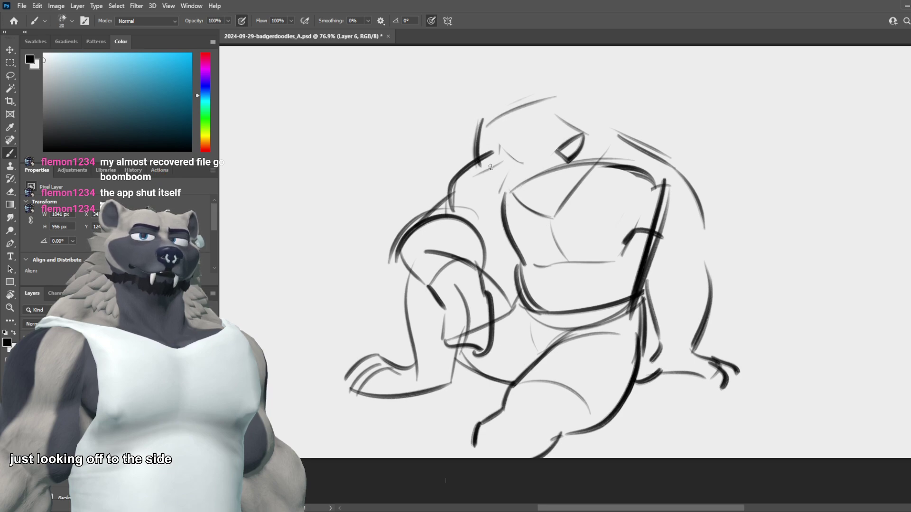
key("ctrl+z")
left_click_drag(487, 128, 484, 157)
key("ctrl+z")
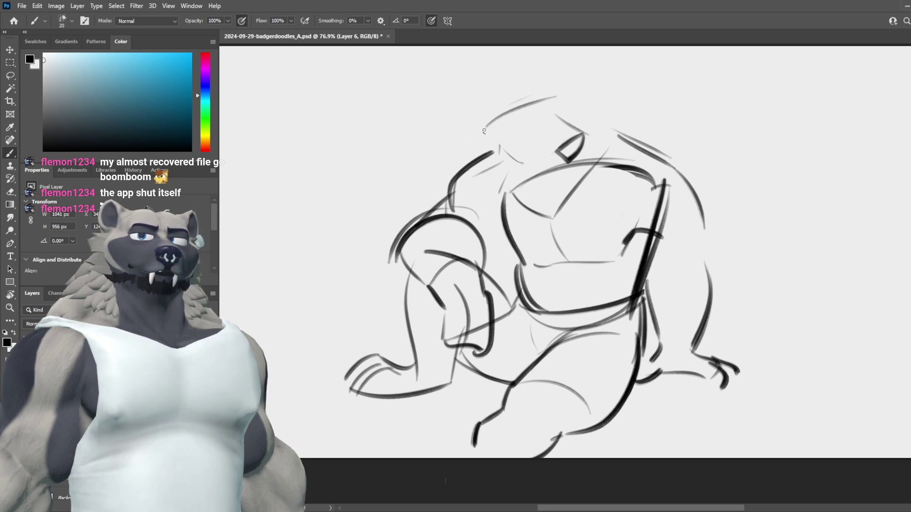
Step: Erase the chest and neck lines beneath the muzzle and draw the jaw from the near shoulder toward the nose
key("e")
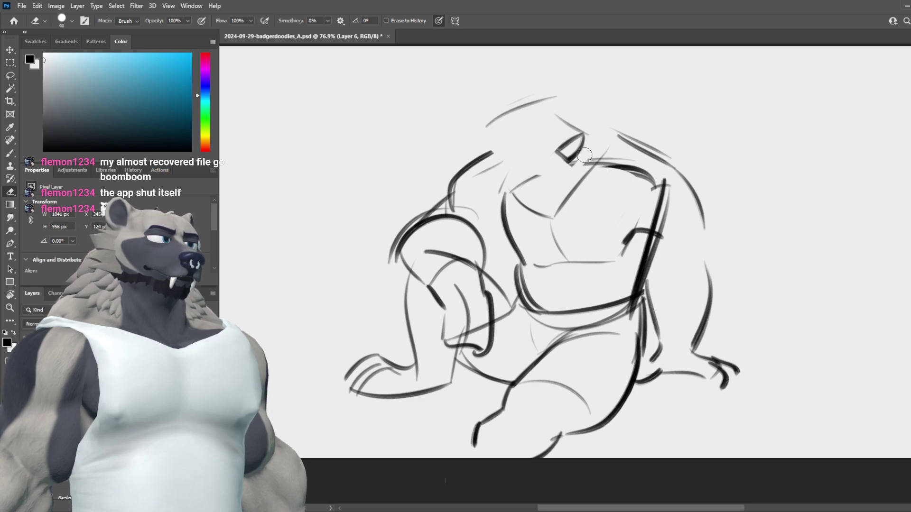
key("b")
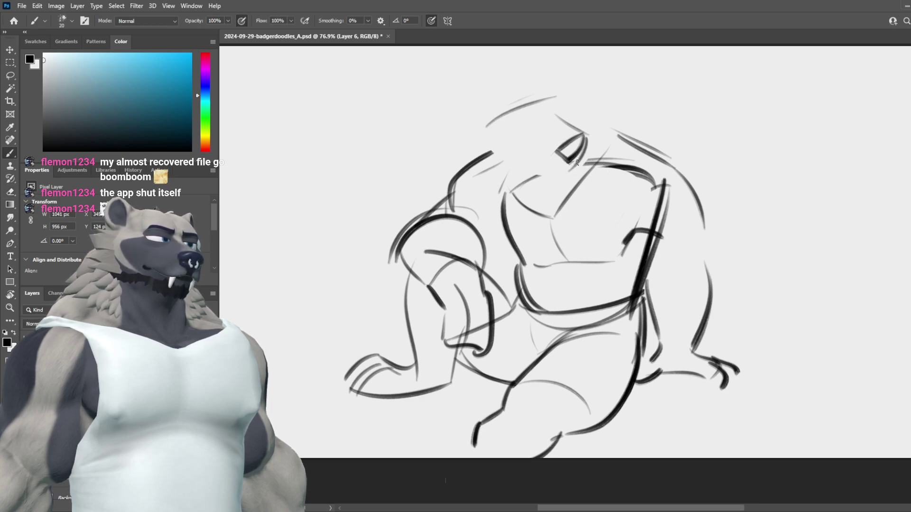
left_click_drag(491, 151, 544, 178)
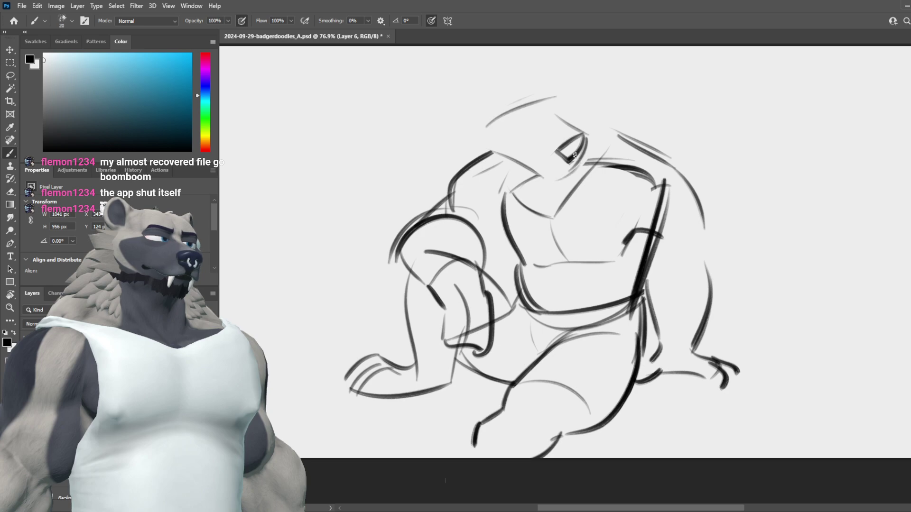
key("ctrl+z")
Step: Erase the high head curve and redraw it lower so it meets the top of the muzzle
mouse_move(477, 110)
left_mouse_down()
mouse_move(481, 151)
mouse_move(560, 97)
left_mouse_up()
key("ctrl+z")
key("e")
key("b")
left_click_drag(515, 136, 565, 113)
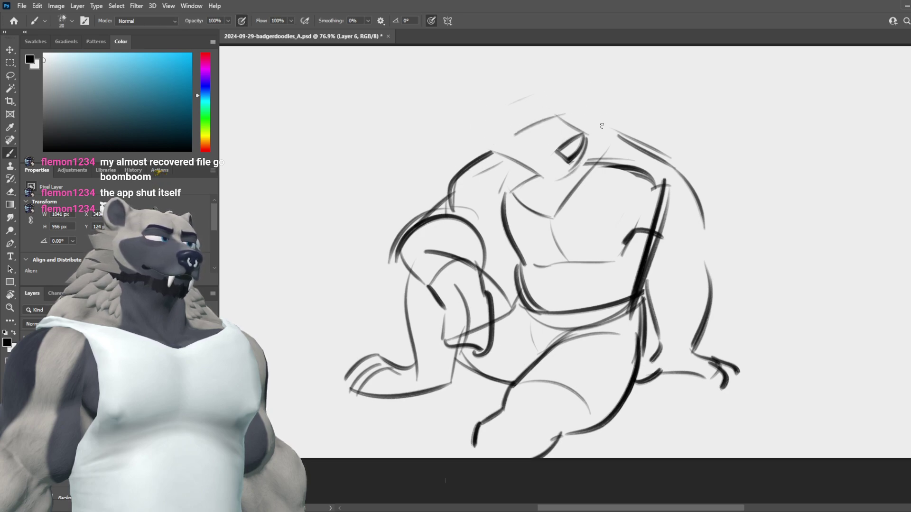
Step: Sketch the back of the head as a short vertical curve rising from the near shoulder
left_click_drag(483, 103, 487, 154)
key("ctrl+z")
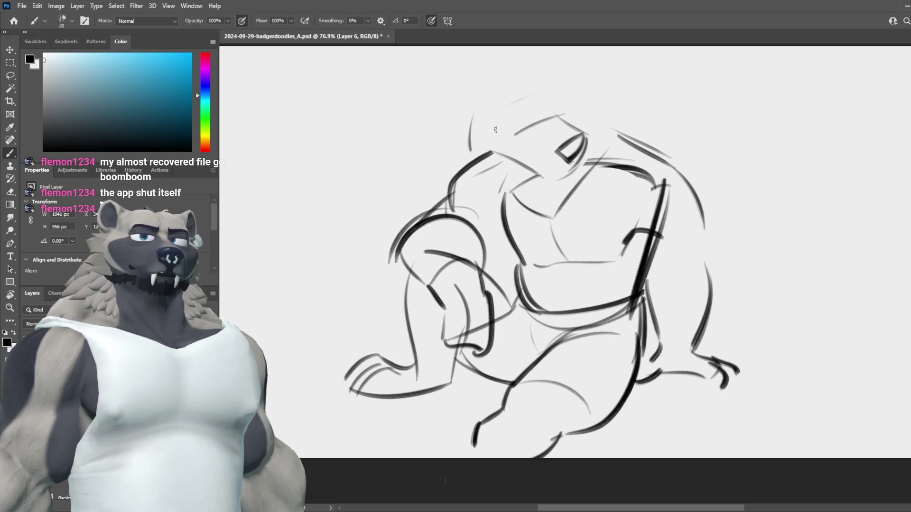
left_click_drag(483, 103, 486, 153)
key("ctrl+z")
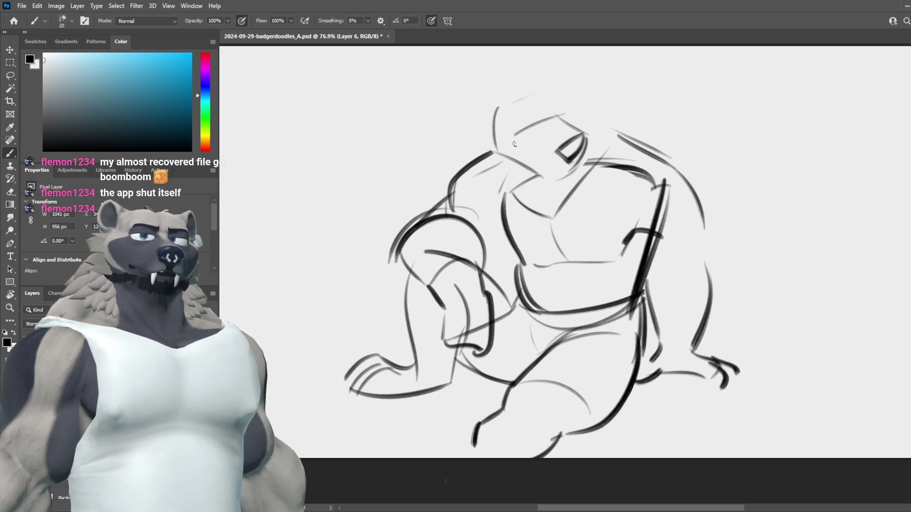
Step: Erase the upper chest edge and near side of the torso, and redraw the side as a bold slanted line from armpit to waist
key("e")
key("b")
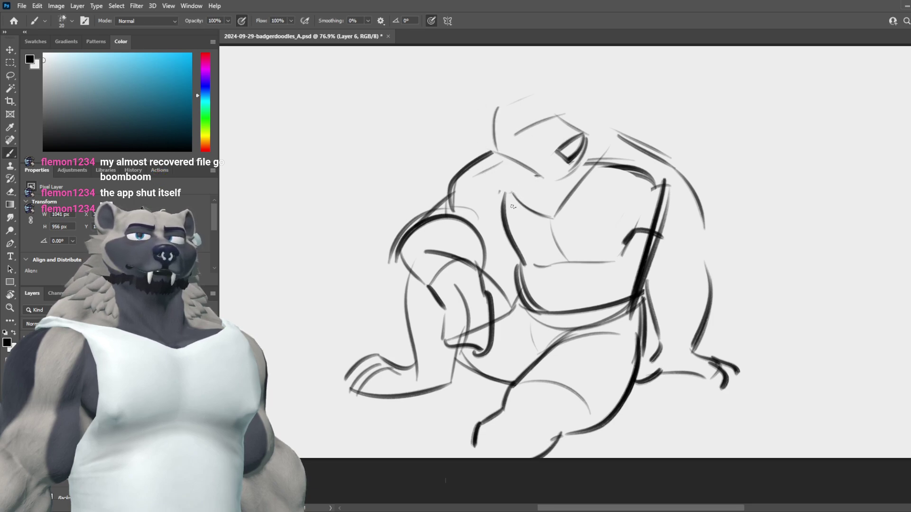
key("e")
left_click_drag(503, 192, 512, 246)
key("b")
left_click_drag(478, 207, 513, 254)
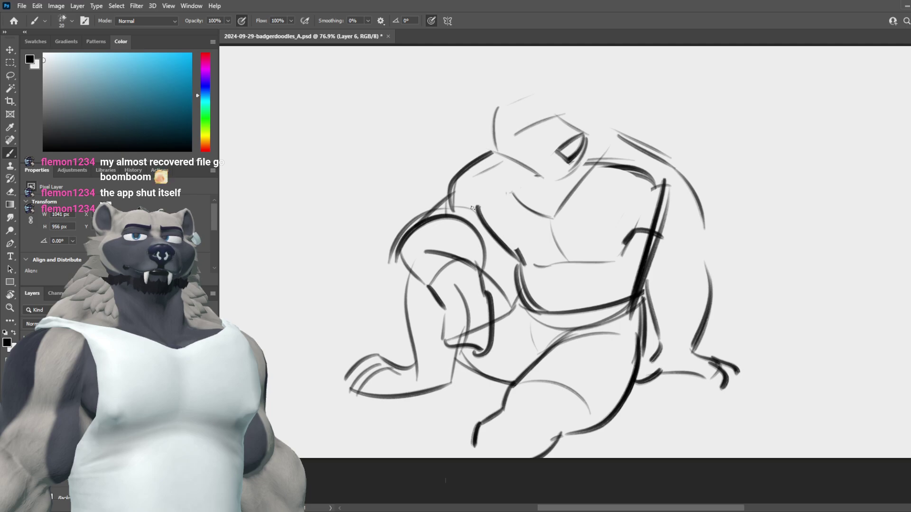
Step: Add a second bold slanted line along the chest's edge above the raised knee
left_click_drag(470, 208, 519, 261)
key("ctrl+shift+h")
key("ctrl+shift+h")
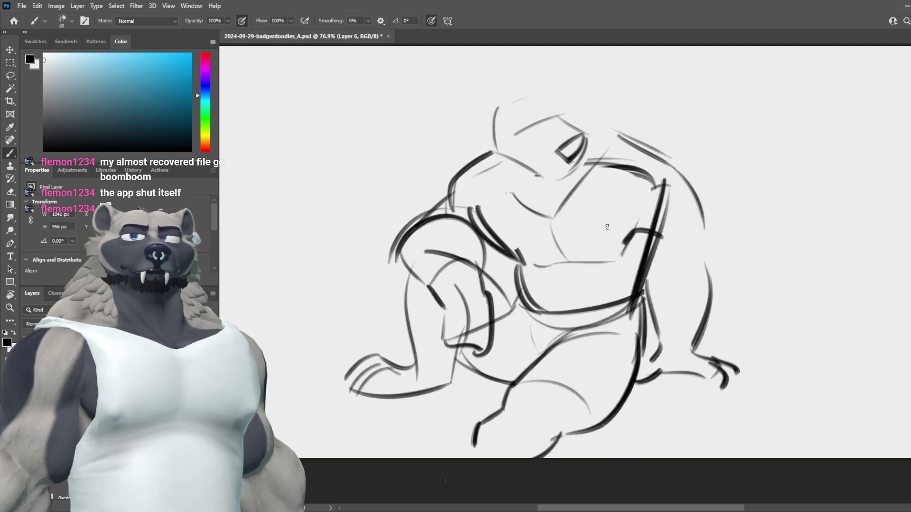
Step: Draw the back of the neck as a bold slanted line from the head down to the shoulder above the raised knee
left_click_drag(487, 123, 439, 183)
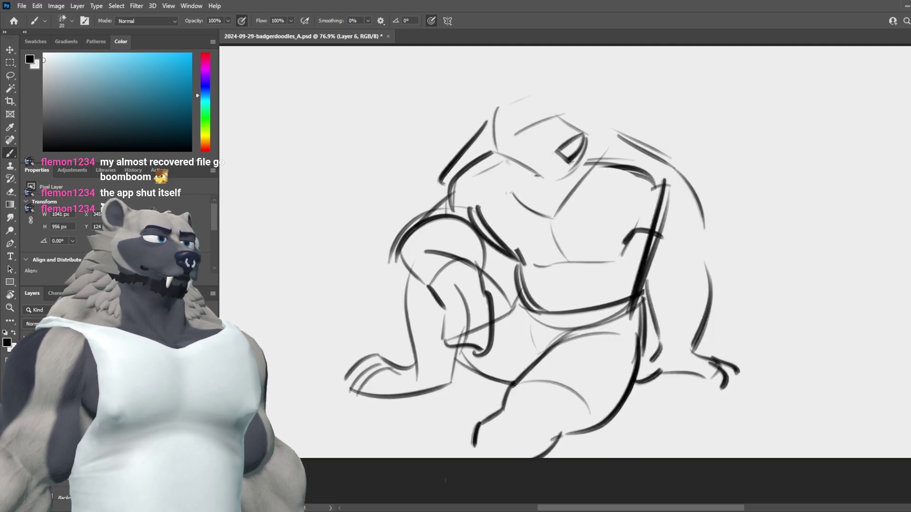
left_click_drag(490, 124, 445, 187)
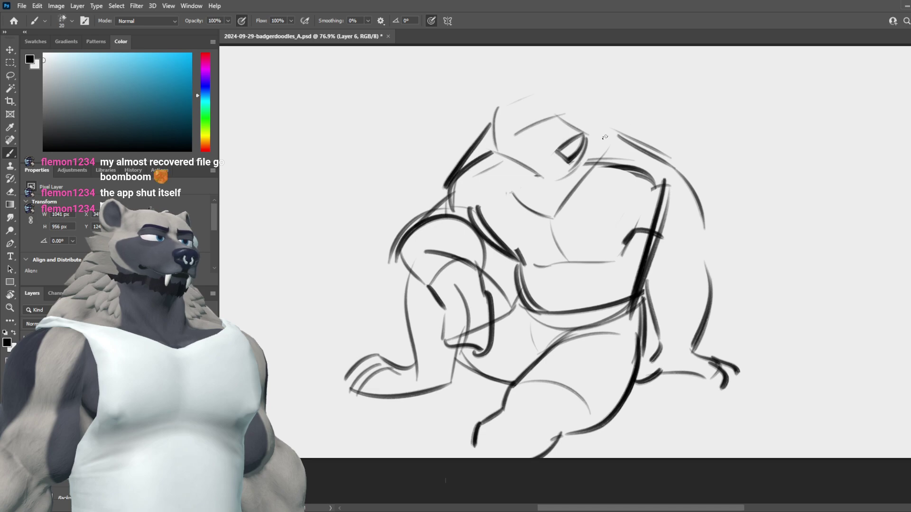
key("ctrl+z")
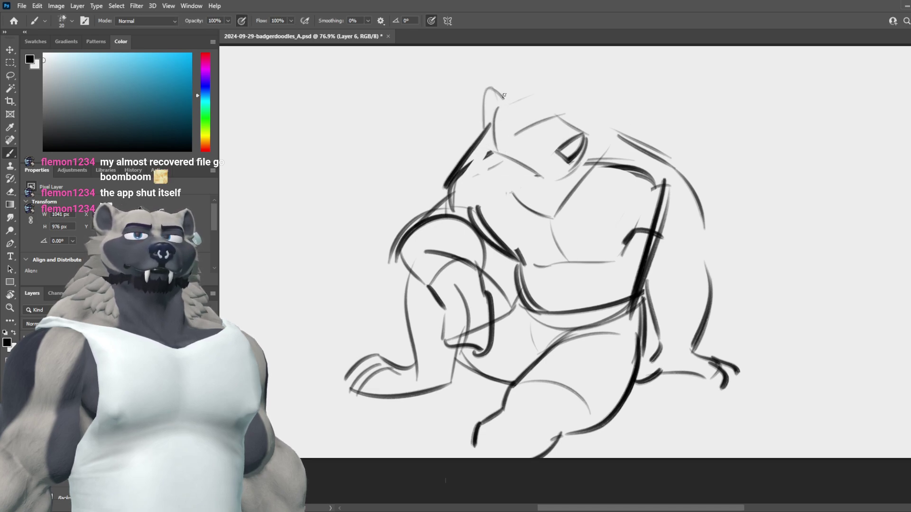
Step: Sketch both ears with the skull line between them, and add the muzzle bridge and two small eyes
mouse_move(482, 128)
left_mouse_down()
mouse_move(486, 84)
mouse_move(564, 86)
left_mouse_up()
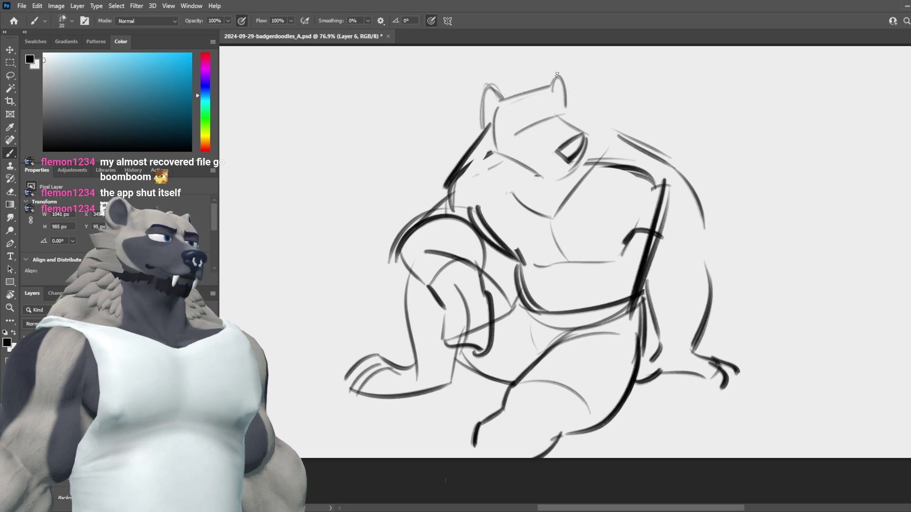
left_click_drag(569, 117, 587, 134)
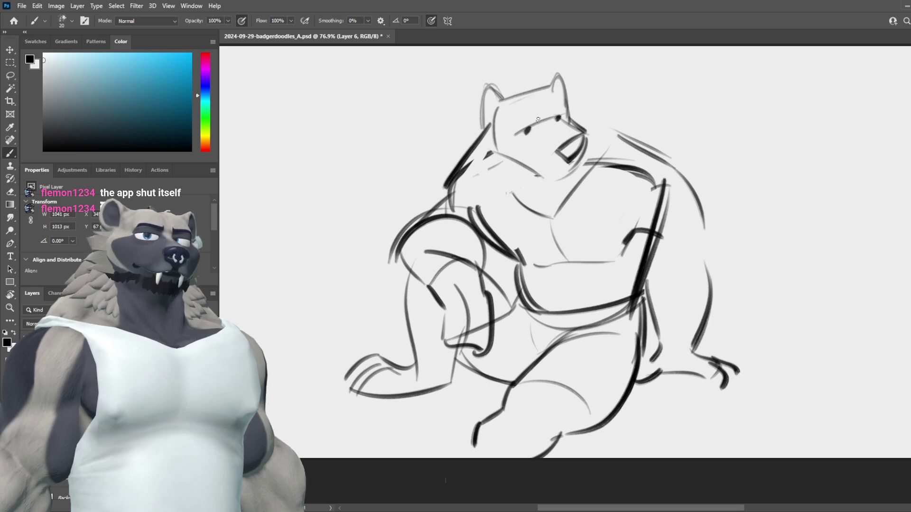
Step: Try different arched eyebrow strokes above the two eyes and undo them
key("ctrl+z")
mouse_move(542, 106)
left_mouse_down()
mouse_move(528, 128)
mouse_move(542, 112)
mouse_move(531, 108)
mouse_move(549, 114)
mouse_move(560, 105)
mouse_move(515, 132)
left_mouse_up()
key("ctrl+z")
key("ctrl+z")
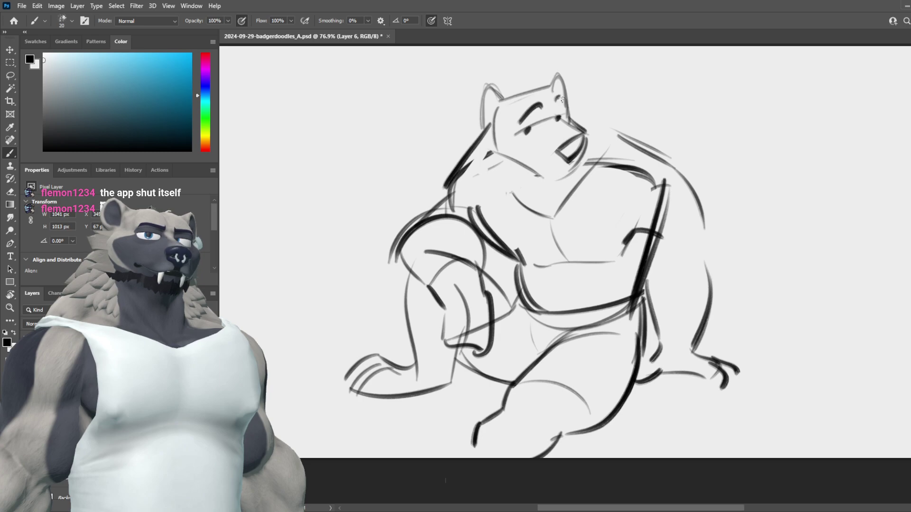
key("ctrl+z")
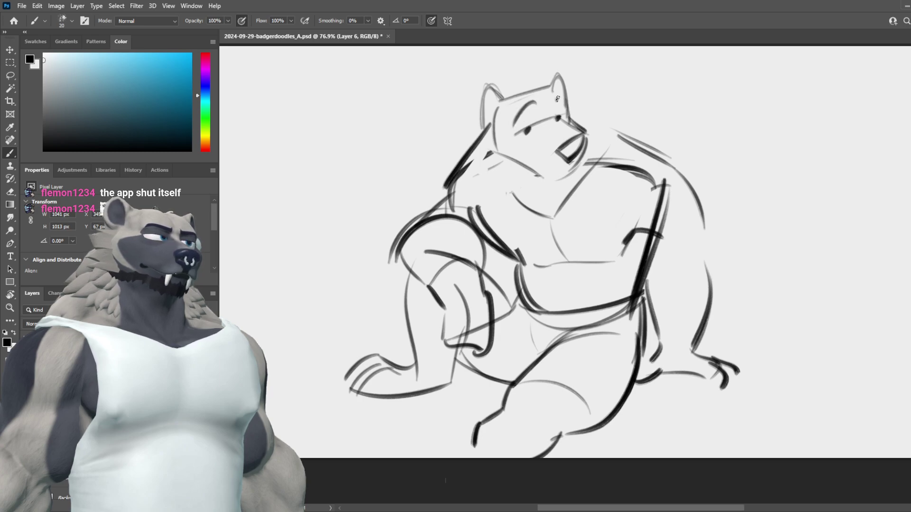
key("ctrl+z")
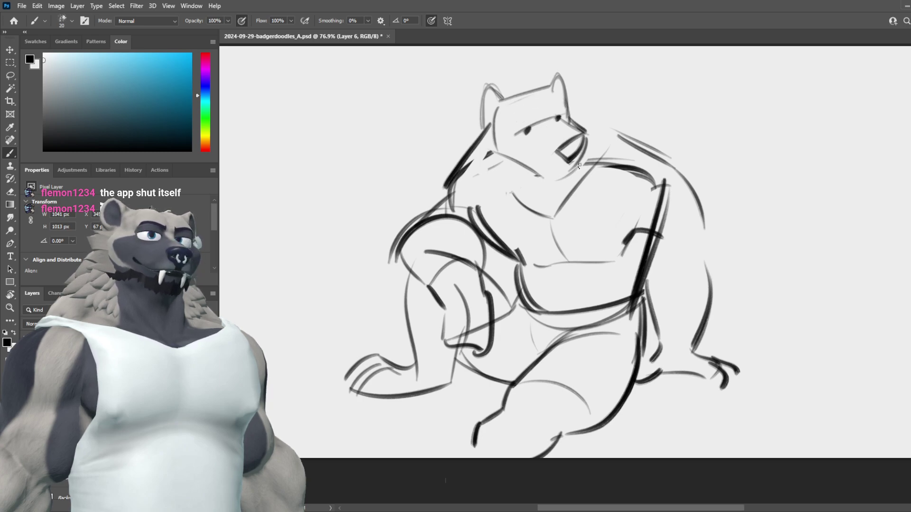
Step: Try several curved cheek and mouth lines sweeping from below the eye to the nose, and undo them
mouse_move(576, 164)
left_mouse_down()
mouse_move(500, 134)
mouse_move(580, 157)
left_mouse_up()
key("ctrl+z")
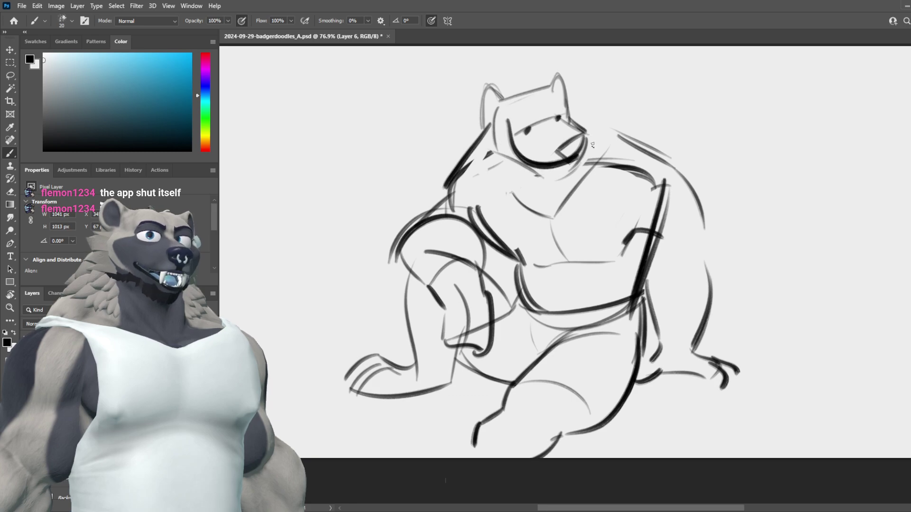
key("ctrl+z")
mouse_move(499, 134)
left_mouse_down()
mouse_move(579, 159)
mouse_move(588, 151)
left_mouse_up()
key("ctrl+z")
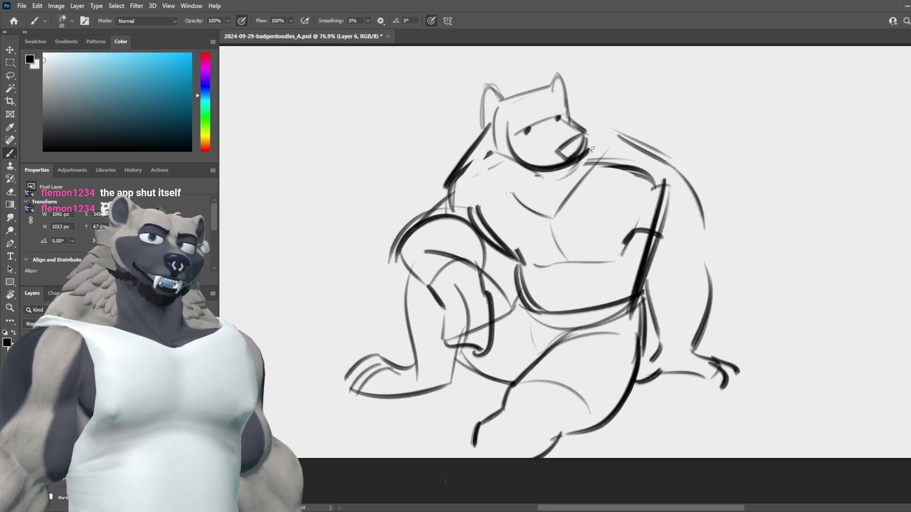
key("ctrl+z")
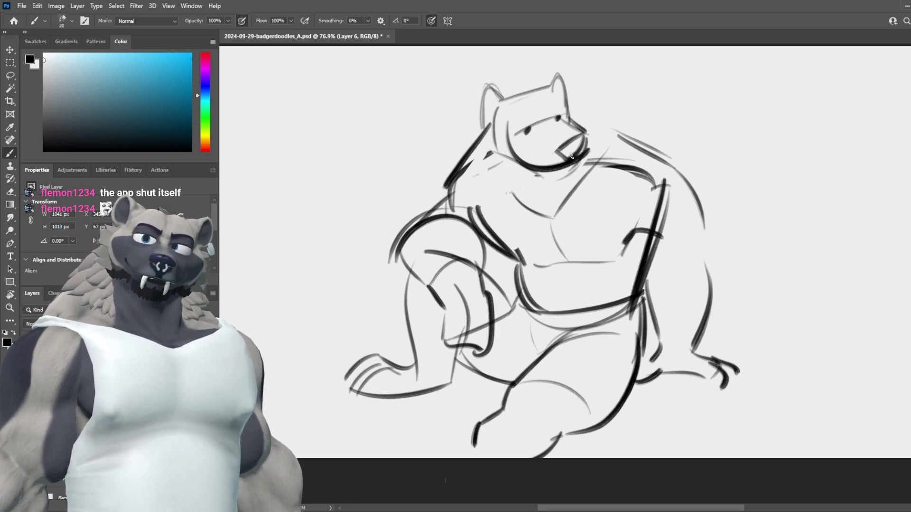
mouse_move(499, 153)
left_mouse_down()
mouse_move(541, 166)
mouse_move(513, 133)
mouse_move(529, 160)
left_mouse_up()
key("ctrl+z")
key("ctrl+z")
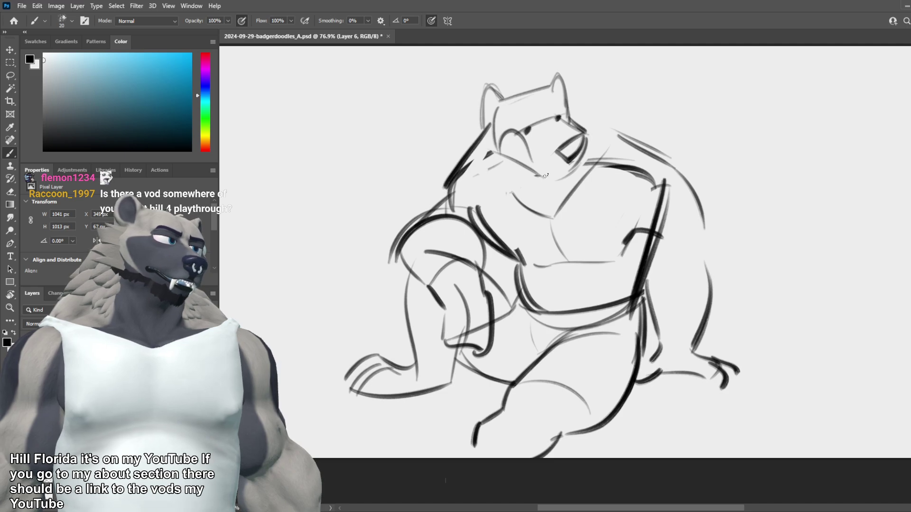
Step: Erase the old jaw stroke beneath the nose and try a rounded muzzle front running down to the chin
key("e")
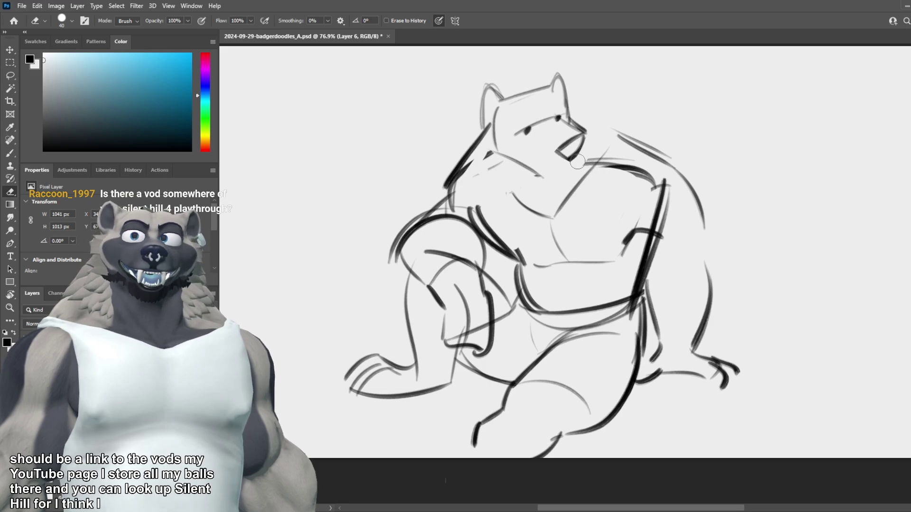
key("b")
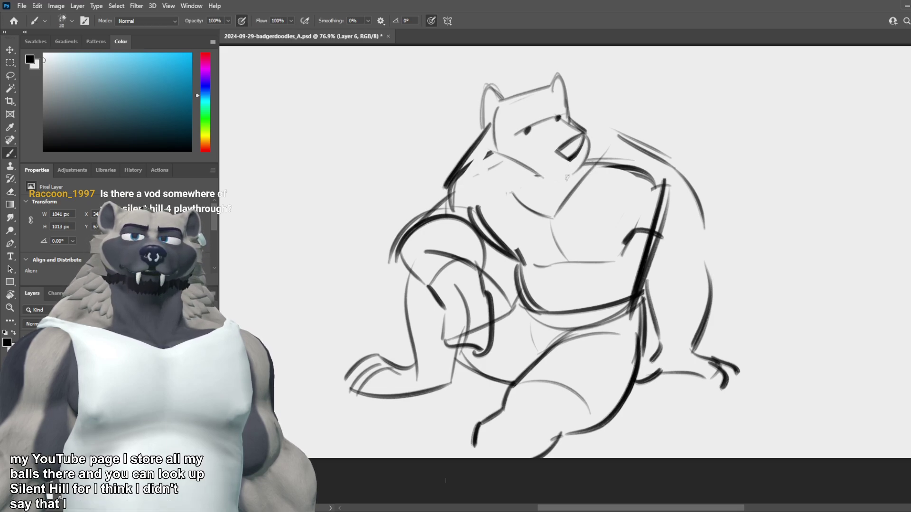
left_click_drag(585, 134, 560, 176)
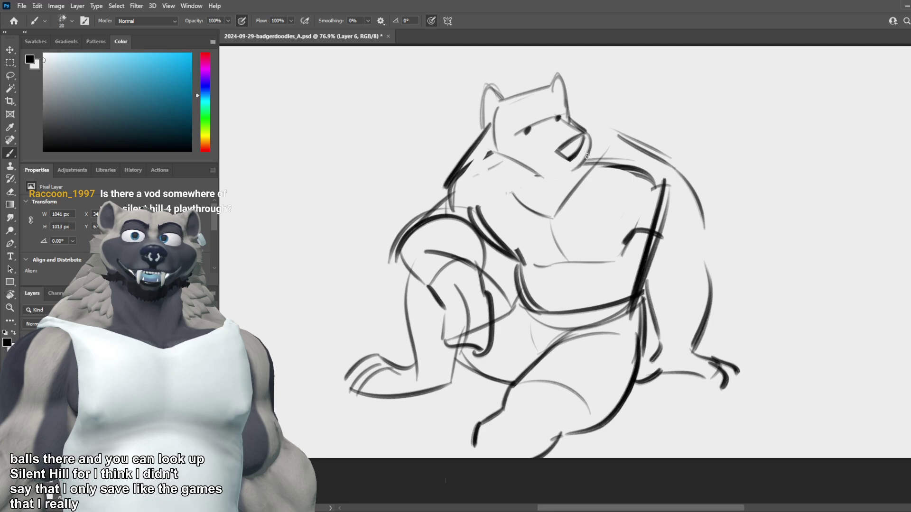
key("ctrl+z")
left_click_drag(587, 135, 569, 172)
key("ctrl+z")
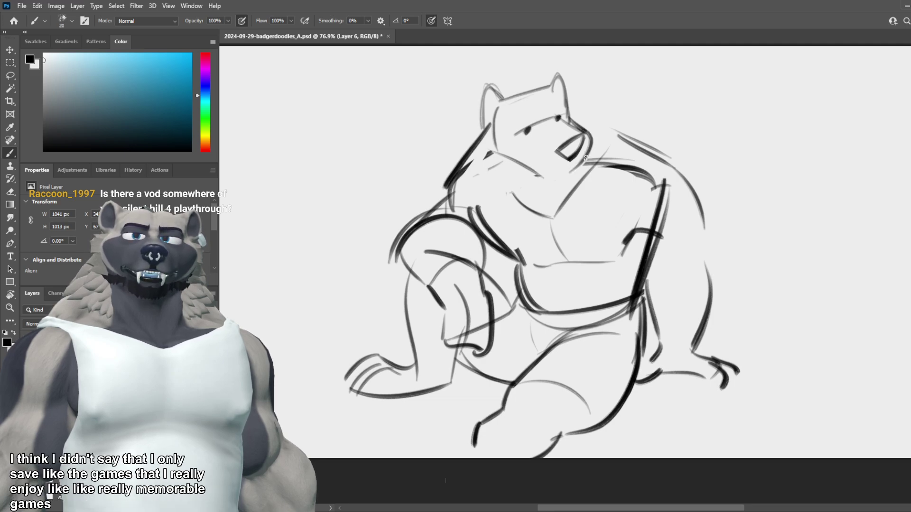
key("ctrl+z")
Step: Erase the chin end of the jaw line and try a curve continuing it beneath the muzzle
key("e")
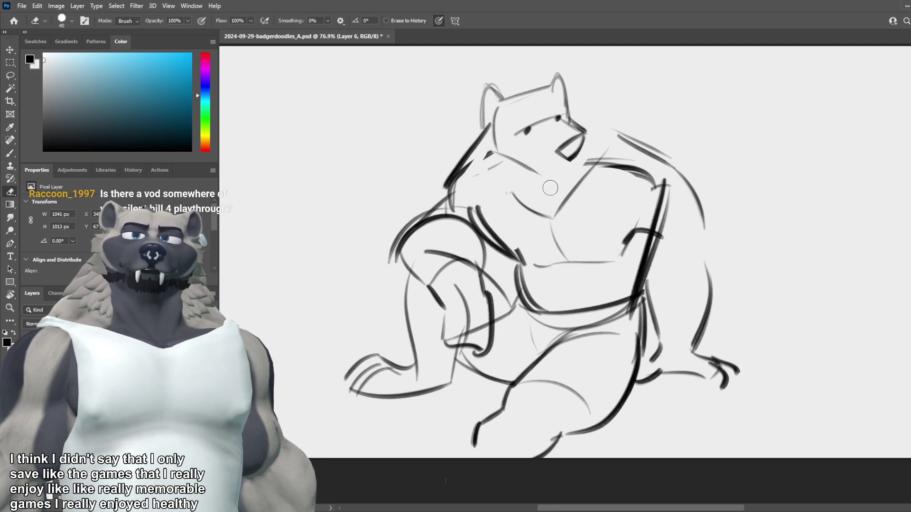
key("b")
left_click_drag(521, 166, 570, 175)
key("ctrl+z")
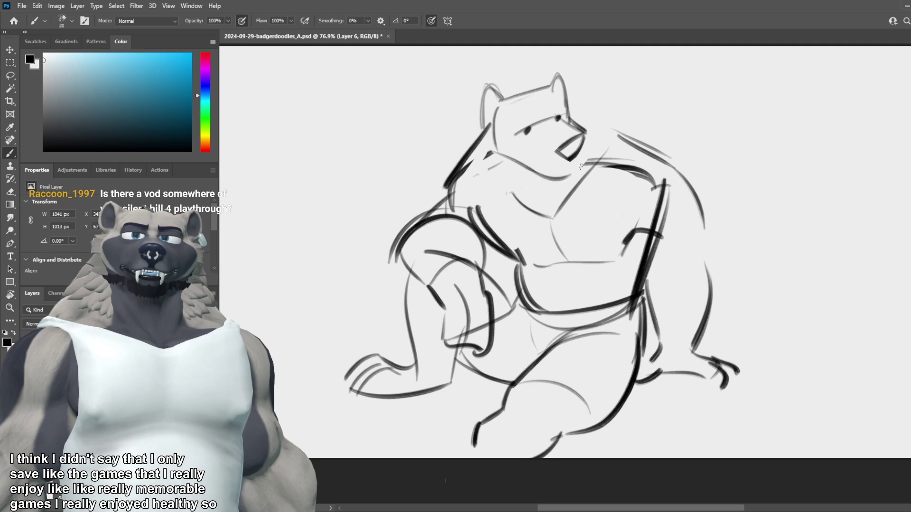
key("ctrl+z")
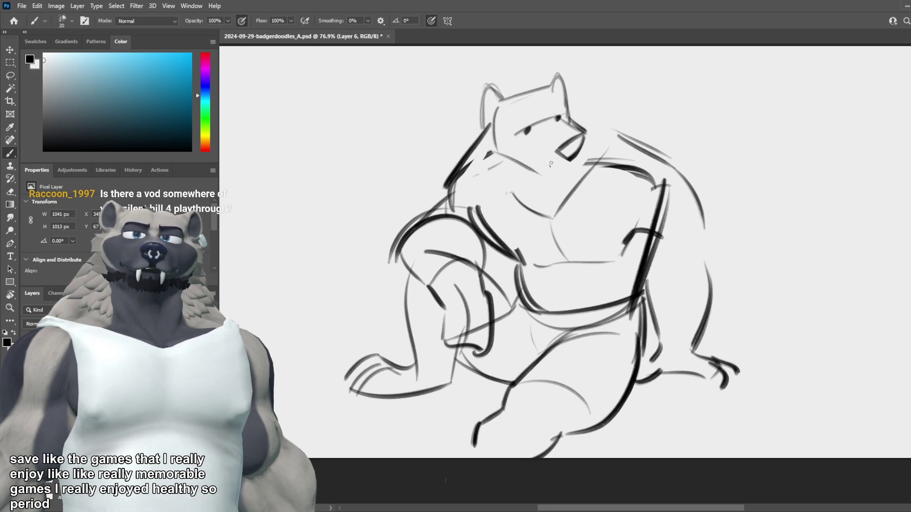
Step: Erase the eyes, draw a bold rounded forehead into the muzzle bridge, and outline the muzzle's front and chin
key("e")
left_click_drag(519, 133, 556, 117)
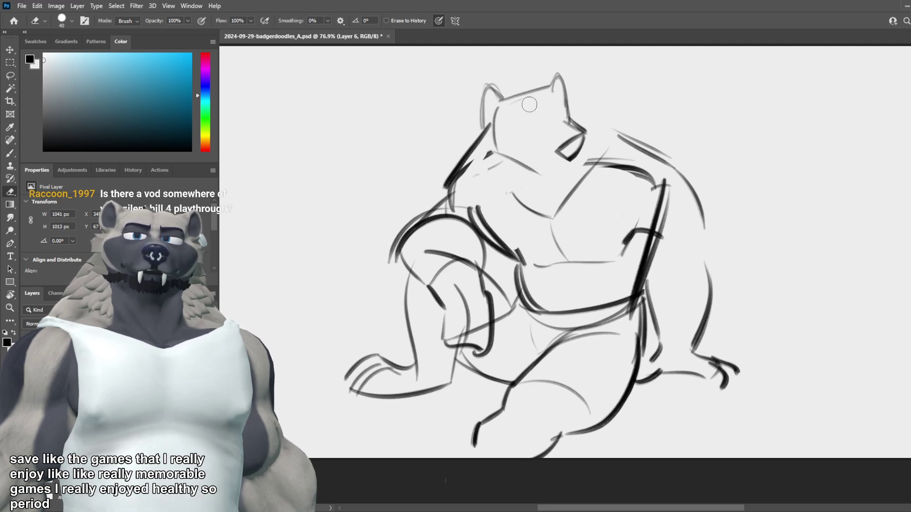
key("b")
mouse_move(504, 103)
left_mouse_down()
mouse_move(557, 136)
mouse_move(564, 131)
left_mouse_up()
key("ctrl+z")
key("ctrl+z")
left_click_drag(503, 106, 565, 126)
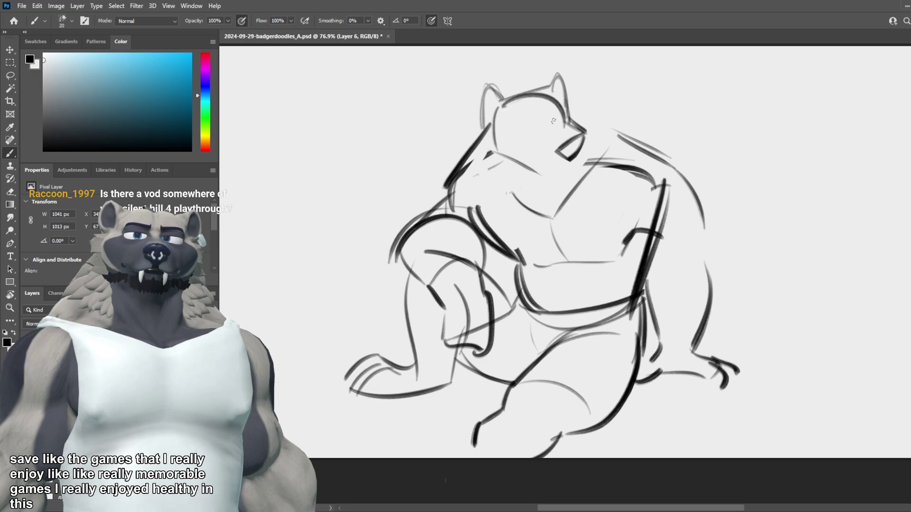
mouse_move(541, 95)
left_mouse_down()
mouse_move(567, 124)
mouse_move(593, 130)
left_mouse_up()
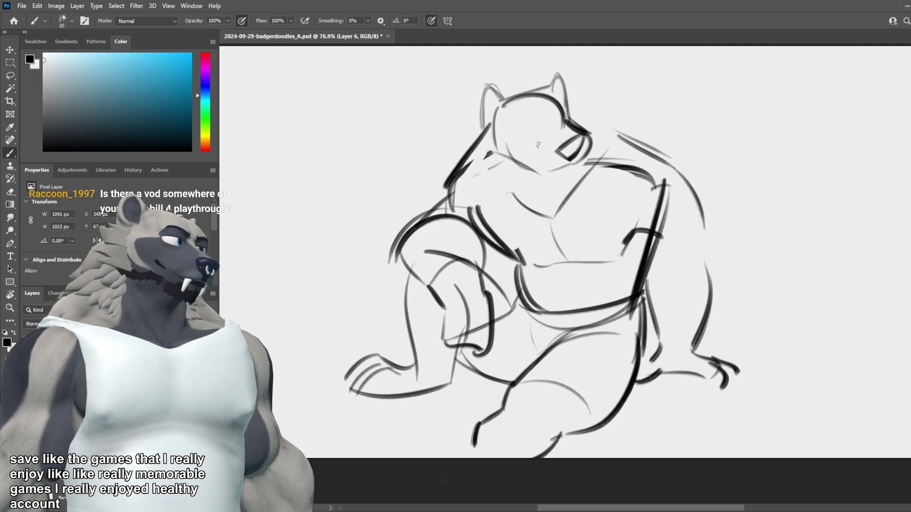
Step: Draw a curved mouth line across the cheek with a dark dot at its corner
left_click_drag(512, 139, 541, 176)
key("ctrl+shift+h")
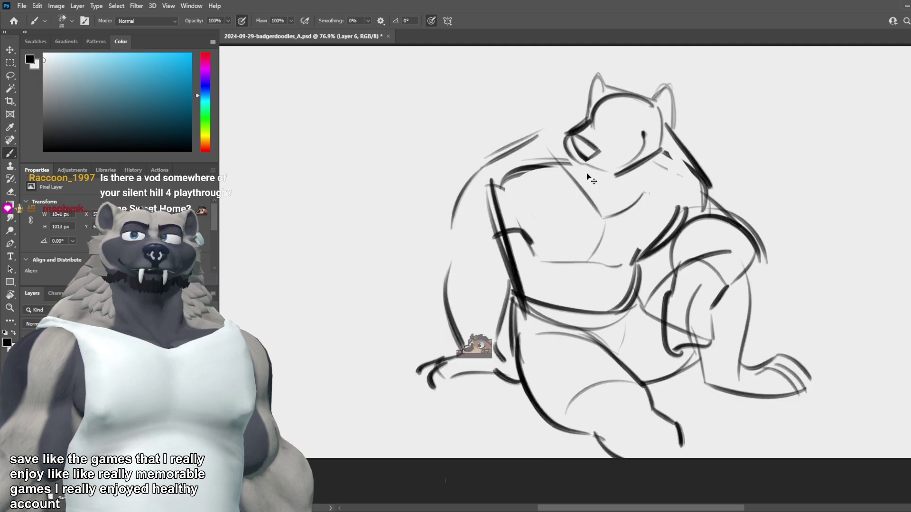
key("ctrl+shift+h")
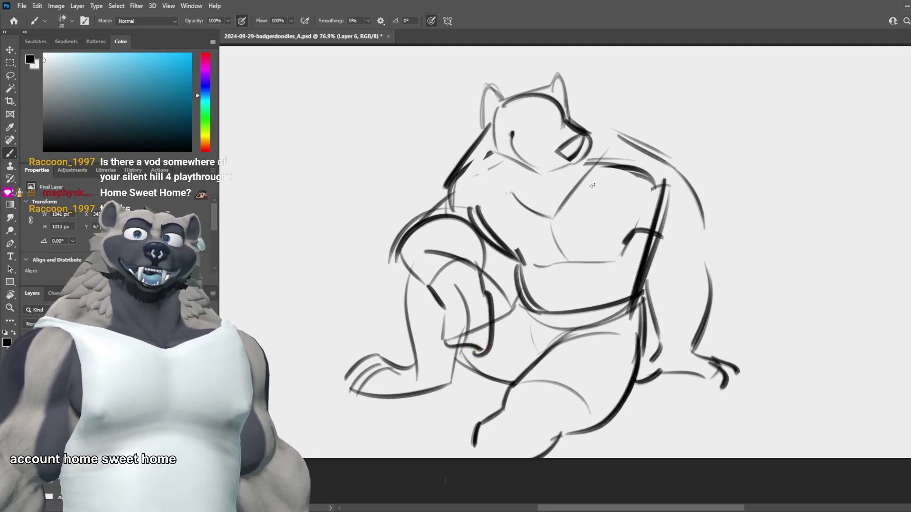
Step: Erase the old jaw line beneath the mouth and the stray marks between the neck and shoulder
scroll(592, 186, "down", 1)
scroll(550, 142, "up", 2)
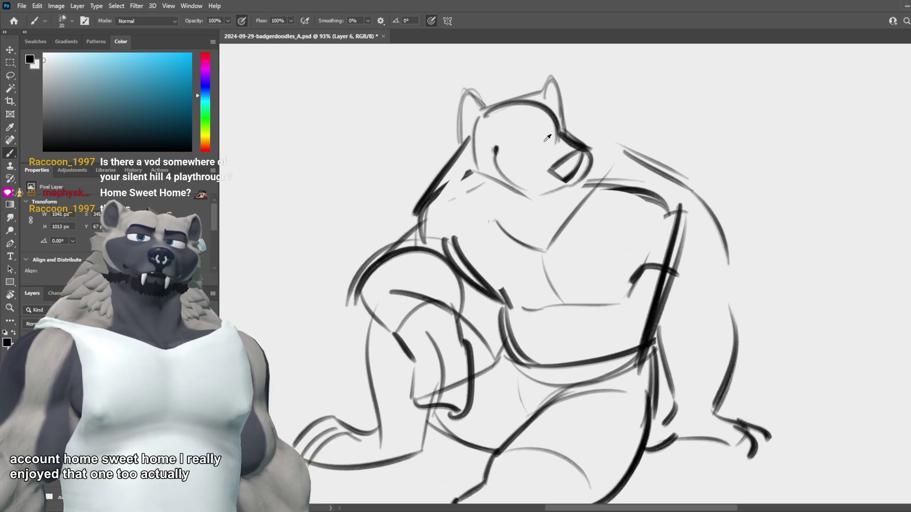
scroll(547, 137, "up", 1)
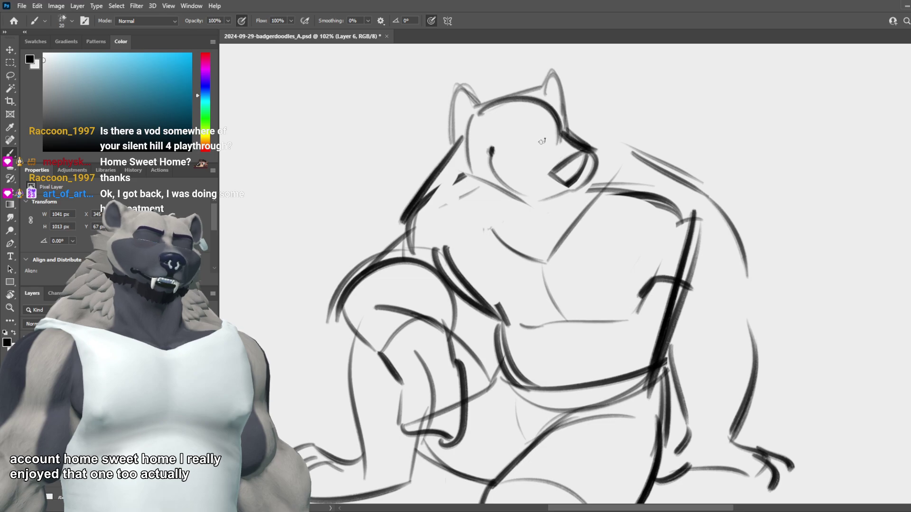
key("e")
mouse_move(474, 176)
left_mouse_down()
mouse_move(454, 187)
mouse_move(500, 189)
mouse_move(529, 214)
left_mouse_up()
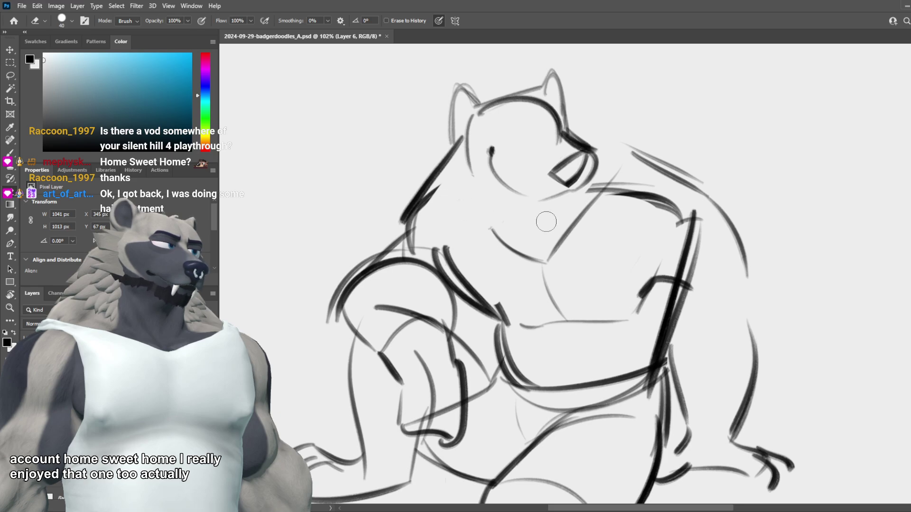
Step: Try different neck lines running from the back of the head and shoulder toward the chest, and undo them
key("b")
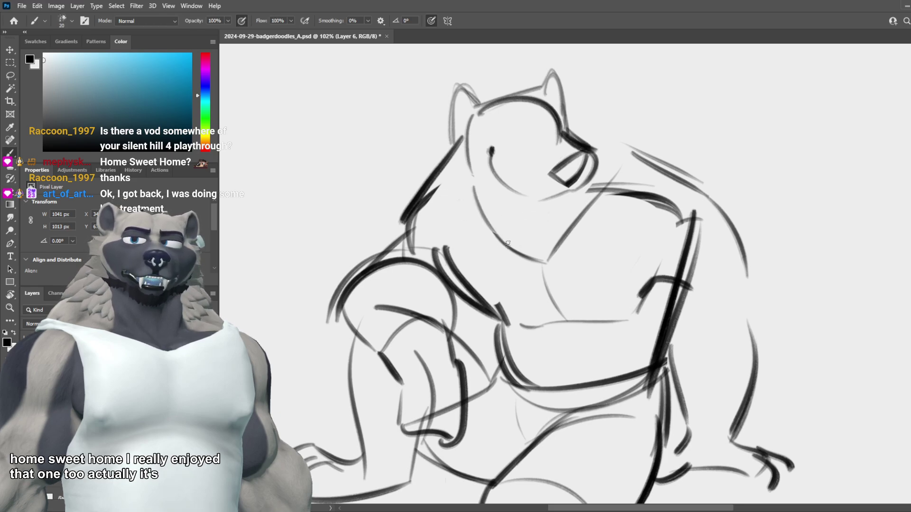
mouse_move(439, 214)
left_mouse_down()
mouse_move(517, 259)
mouse_move(545, 263)
left_mouse_up()
key("ctrl+z")
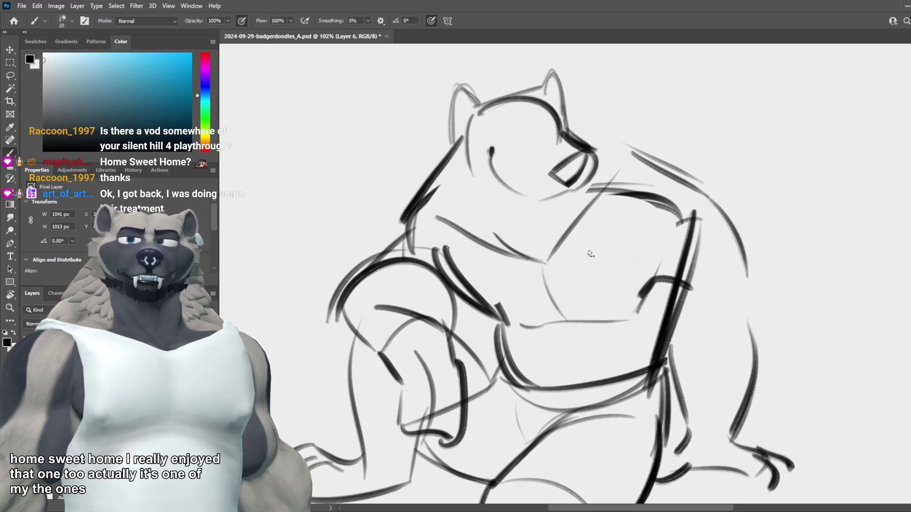
key("ctrl+z")
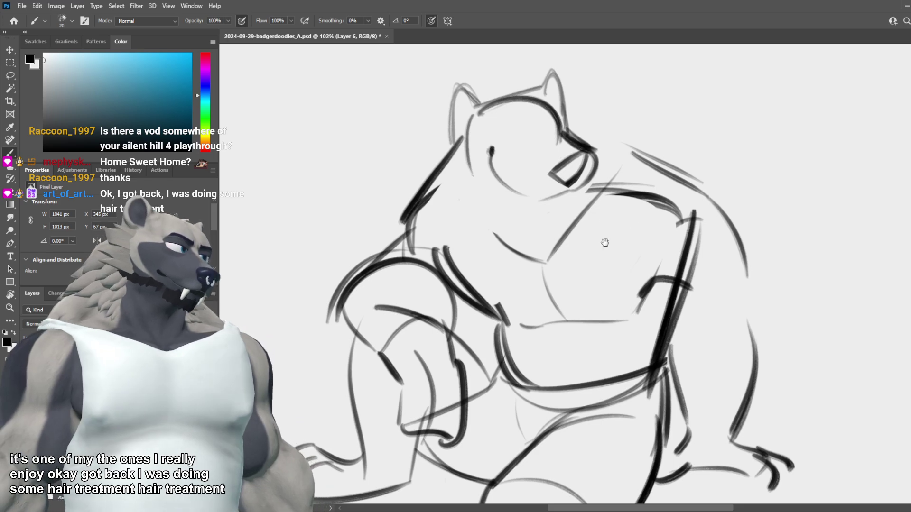
scroll(600, 237, "up", 3)
mouse_move(467, 150)
left_mouse_down()
mouse_move(471, 212)
mouse_move(461, 235)
left_mouse_up()
key("ctrl+z")
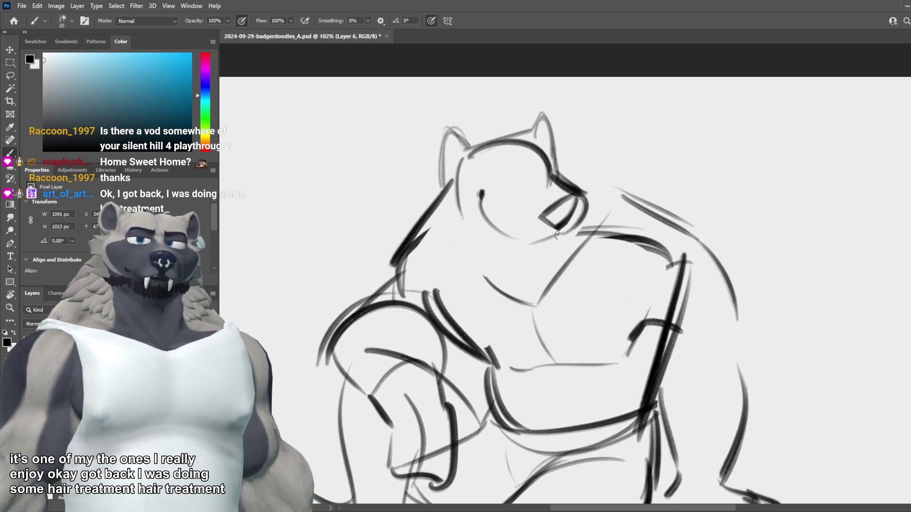
Step: Erase the angular nose shape inside the muzzle and try a new curved line for the top of the nose
key("e")
mouse_move(560, 211)
left_mouse_down()
mouse_move(550, 221)
mouse_move(567, 209)
mouse_move(566, 217)
mouse_move(541, 185)
mouse_move(566, 200)
left_mouse_up()
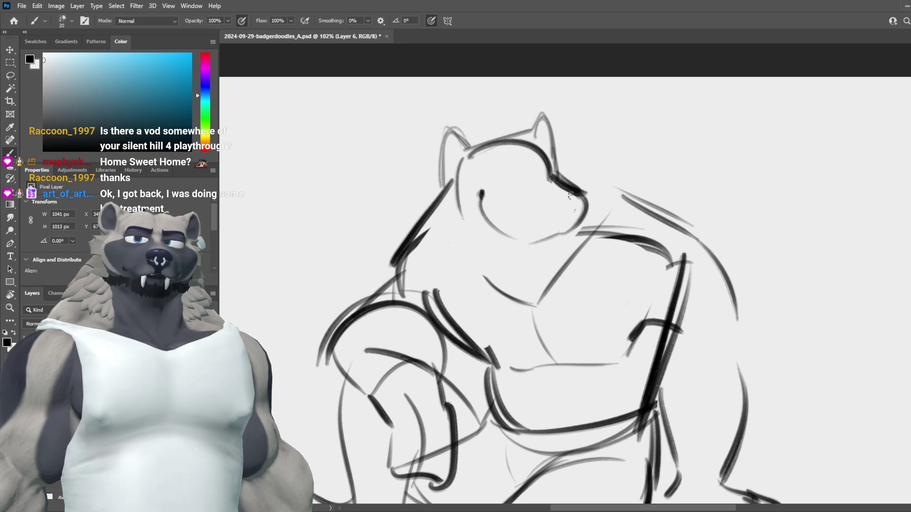
left_click_drag(569, 196, 528, 208)
key("ctrl+z")
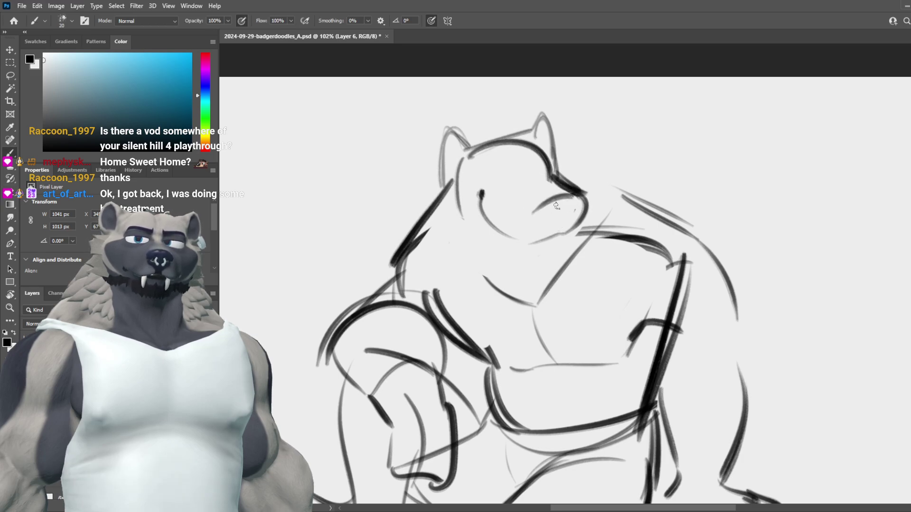
key("ctrl+z")
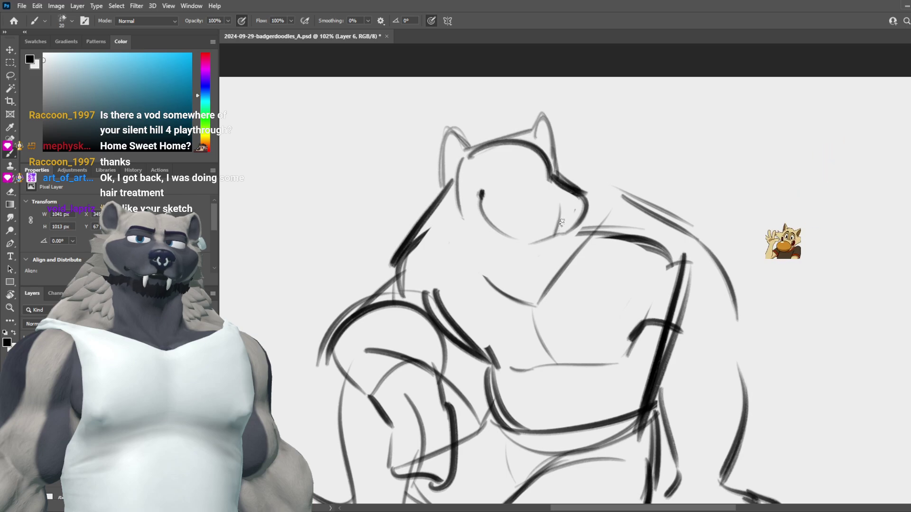
Step: Draw a curved centre line down the front of the muzzle and a short light line along its bridge
left_click_drag(559, 203, 553, 237)
left_click_drag(522, 181, 561, 201)
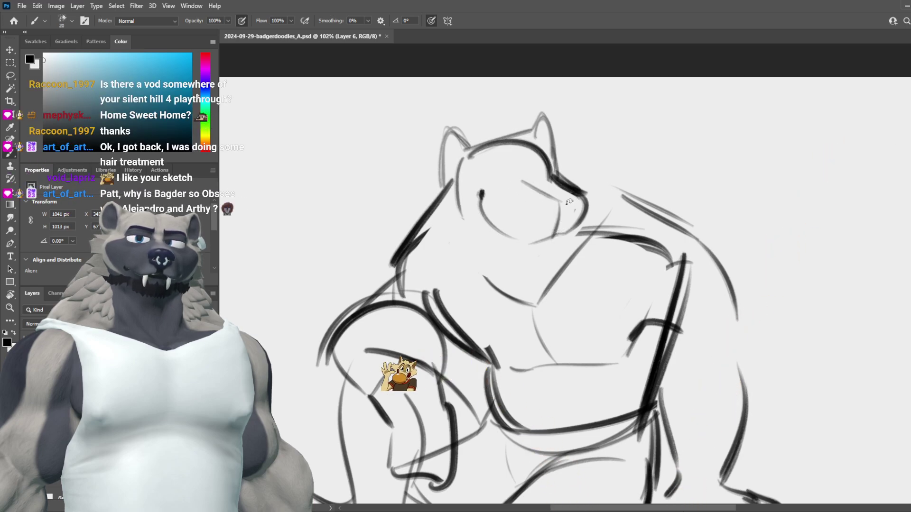
key("ctrl+z")
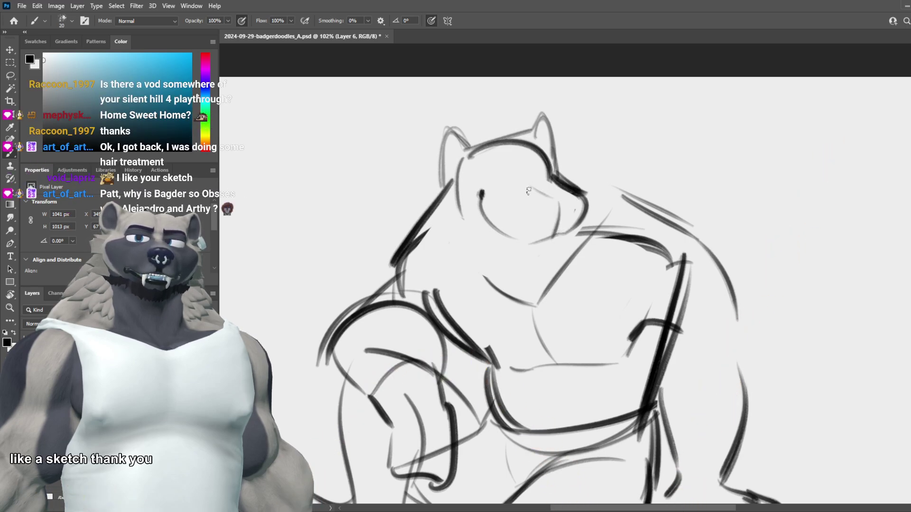
Step: Draw a light lower eye line across the face, a bold arched eyebrow above it and a dark slanted pupil
left_click_drag(485, 184, 542, 181)
key("ctrl+z")
mouse_move(477, 184)
left_mouse_down()
mouse_move(550, 171)
mouse_move(479, 171)
left_mouse_up()
key("ctrl+z")
key("ctrl+z")
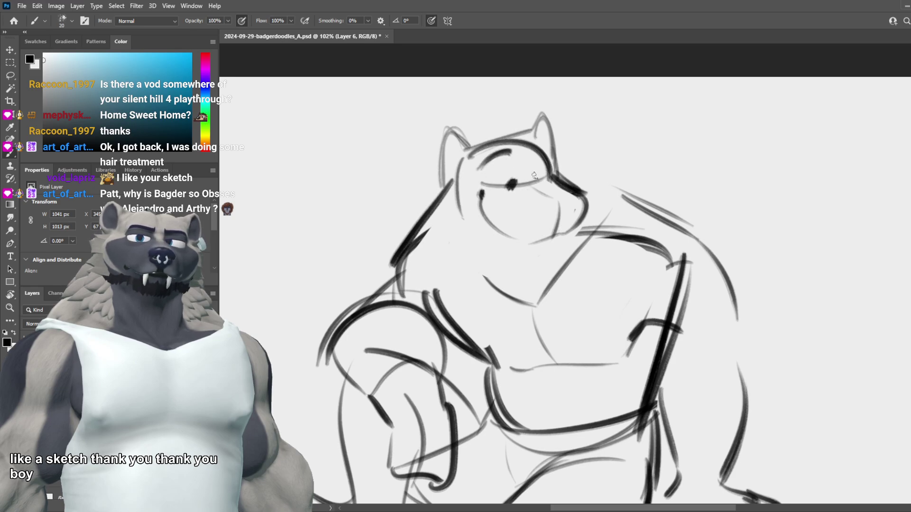
scroll(548, 177, "down", 5)
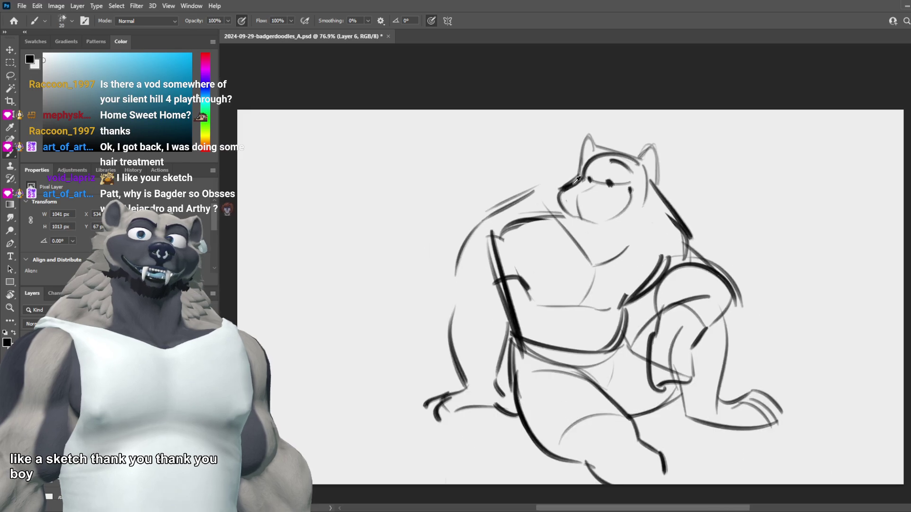
scroll(568, 134, "up", 3)
scroll(568, 135, "up", 2)
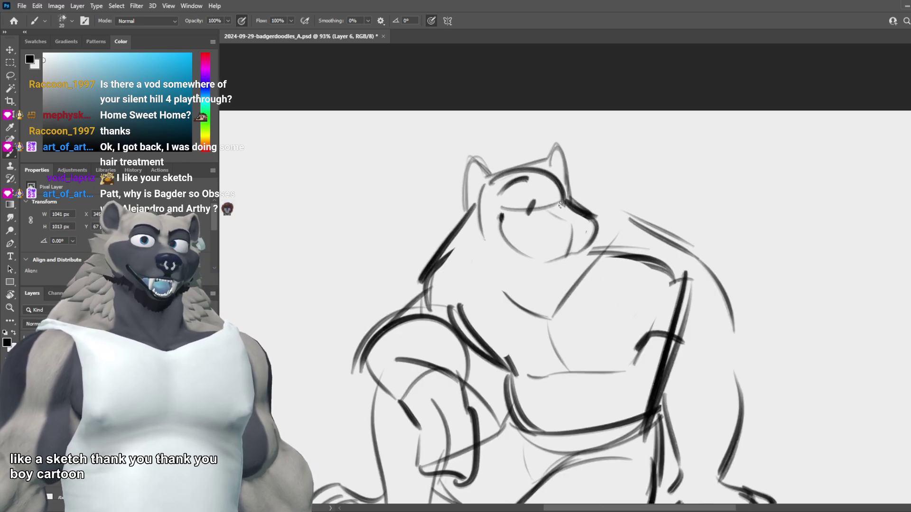
left_click_drag(517, 204, 539, 200)
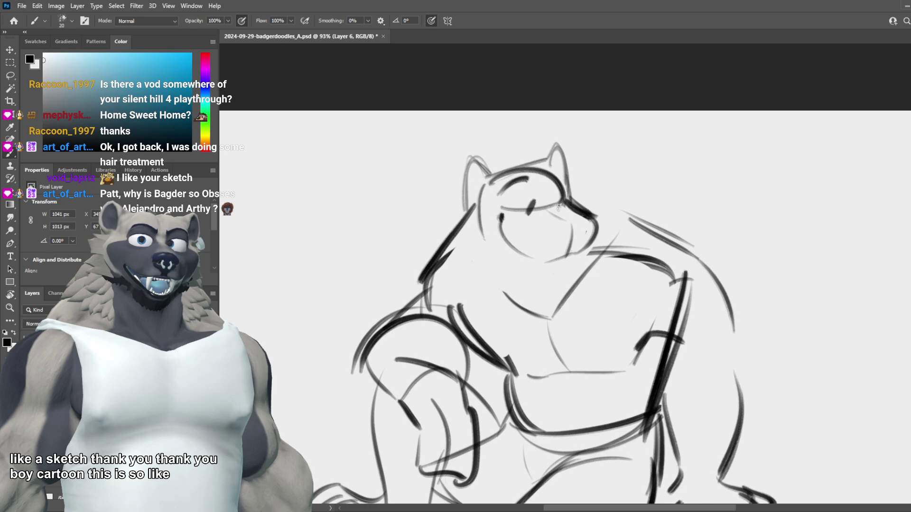
Step: Draw a bold almond-shaped nose at the muzzle's tip and a light eyelid arc above the pupil
left_click_drag(583, 228, 546, 241)
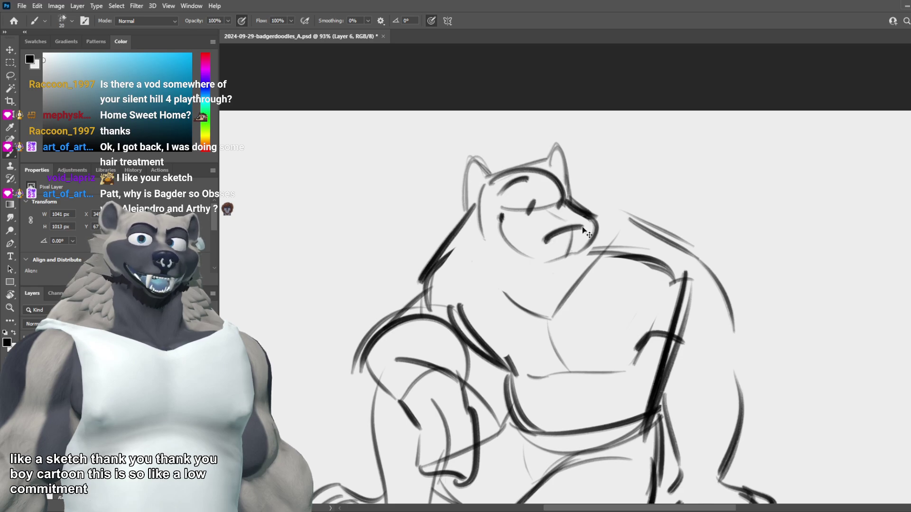
key("ctrl+z")
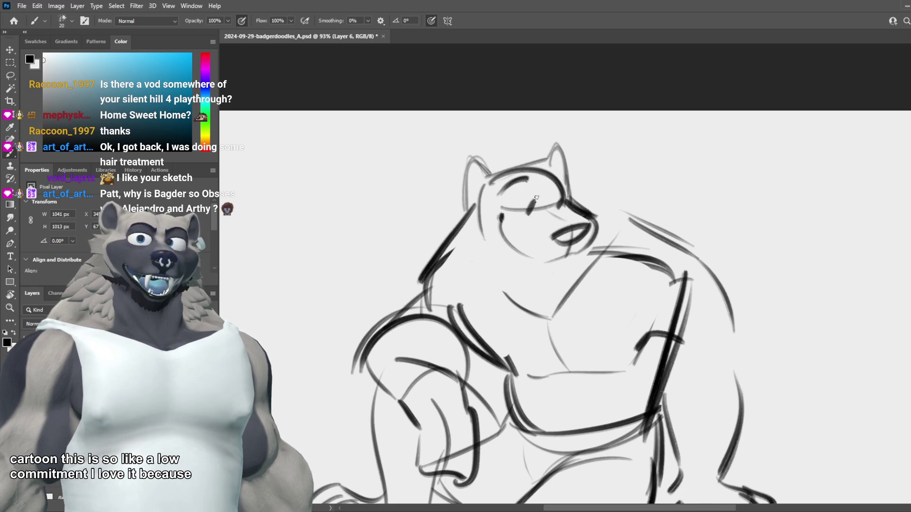
left_click_drag(529, 192, 518, 203)
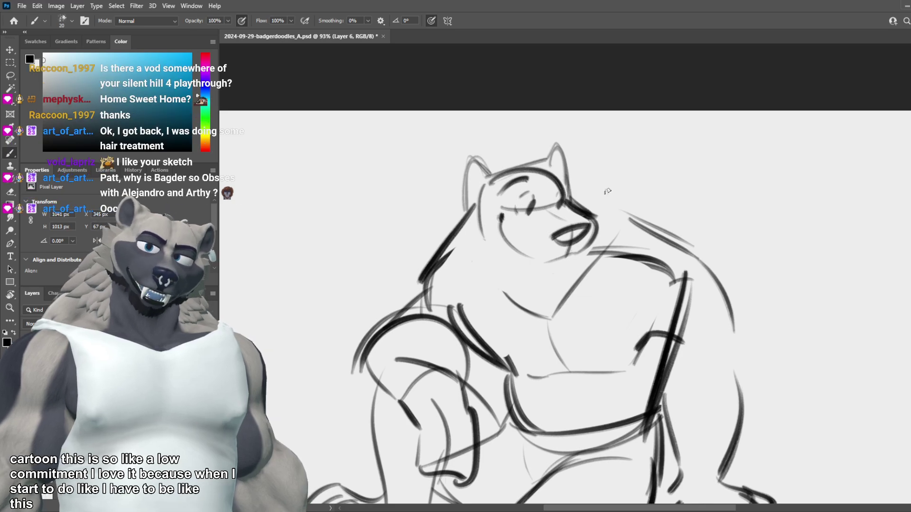
Step: Redraw the front of the forehead as a fuller bold curve meeting the muzzle bridge, with a short far eyebrow inside it
scroll(597, 199, "up", 3)
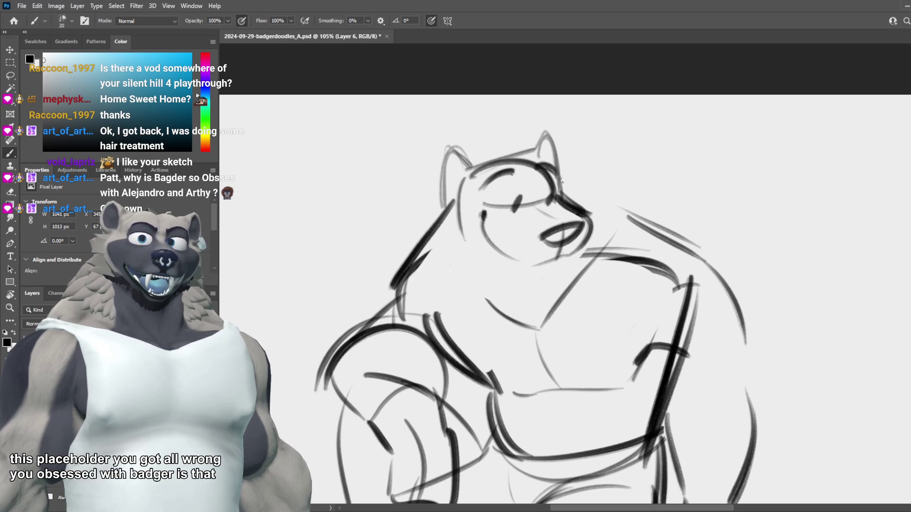
mouse_move(536, 165)
left_mouse_down()
mouse_move(559, 176)
mouse_move(562, 201)
left_mouse_up()
key("ctrl+z")
key("ctrl+z")
key("ctrl+z")
mouse_move(524, 161)
left_mouse_down()
mouse_move(566, 194)
mouse_move(558, 176)
mouse_move(567, 196)
mouse_move(537, 174)
mouse_move(556, 192)
left_mouse_up()
key("e")
key("b")
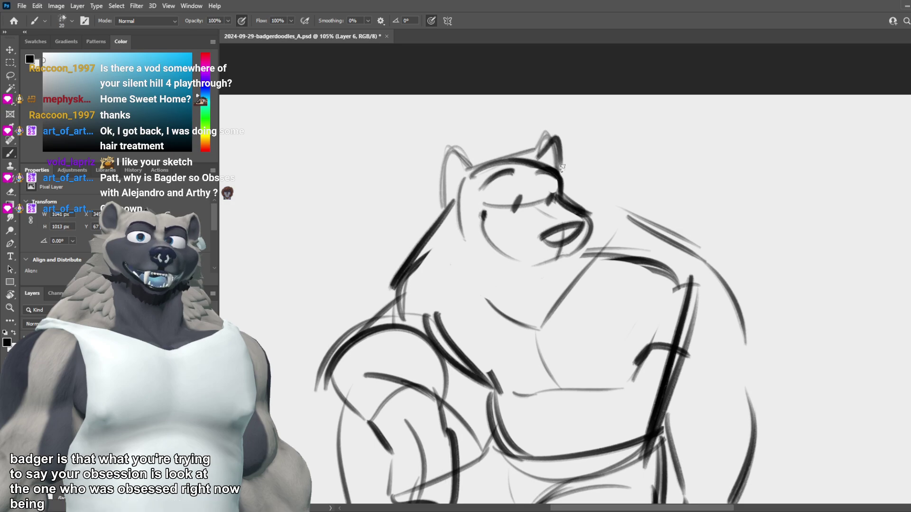
Step: Draw spiky cheek fur tufts on the far side of the face and along the near side below the ear
left_click_drag(564, 182, 590, 170)
left_click_drag(590, 170, 580, 194)
key("ctrl+z")
key("ctrl+z")
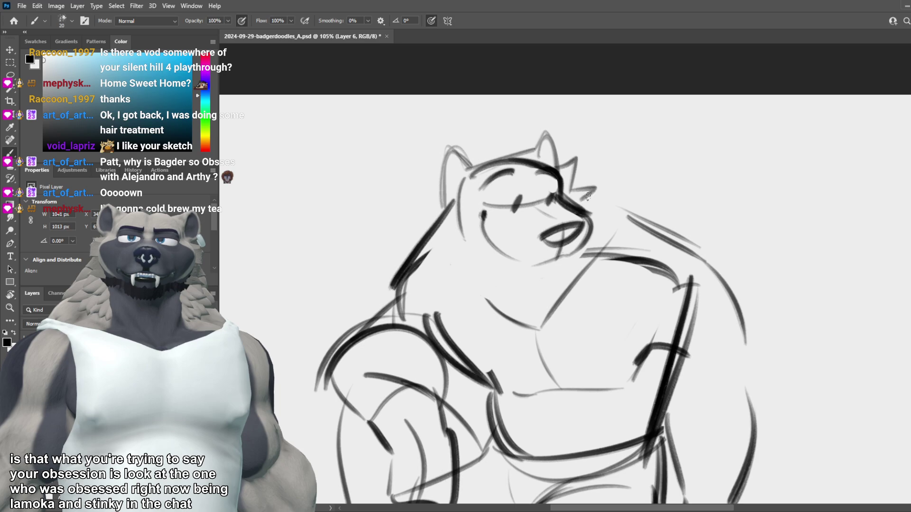
key("ctrl+z")
mouse_move(462, 189)
left_mouse_down()
mouse_move(422, 193)
mouse_move(438, 225)
left_mouse_up()
key("ctrl+z")
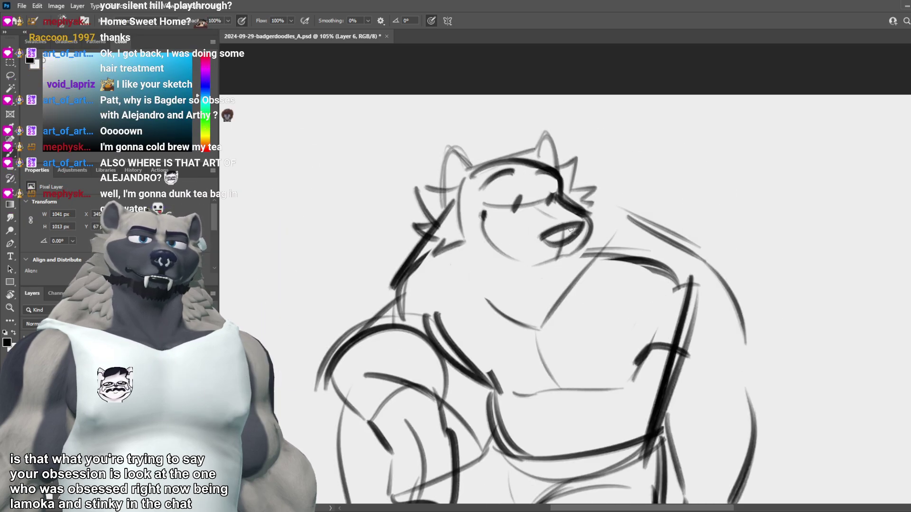
Step: Erase the old neck line crossing the near cheek fur and redraw the top tuft so it reaches the ear
key("e")
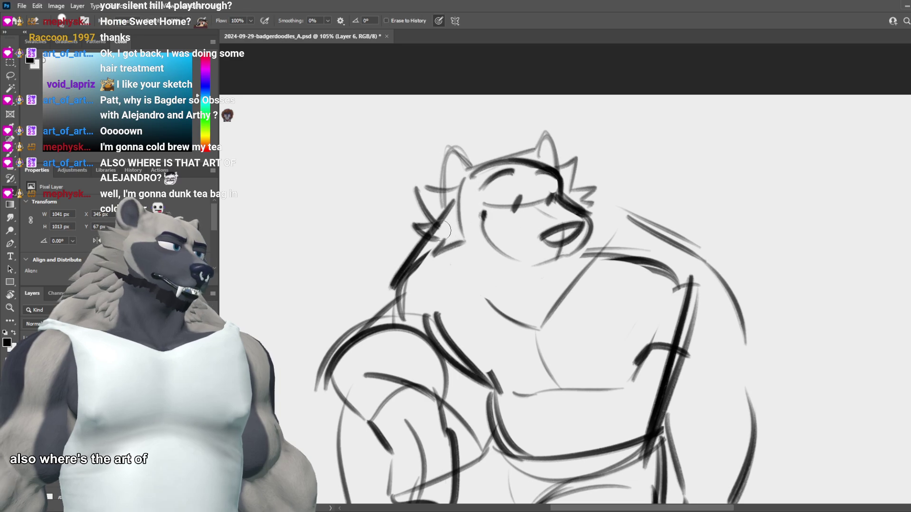
mouse_move(451, 217)
left_mouse_down()
mouse_move(441, 223)
mouse_move(450, 214)
left_mouse_up()
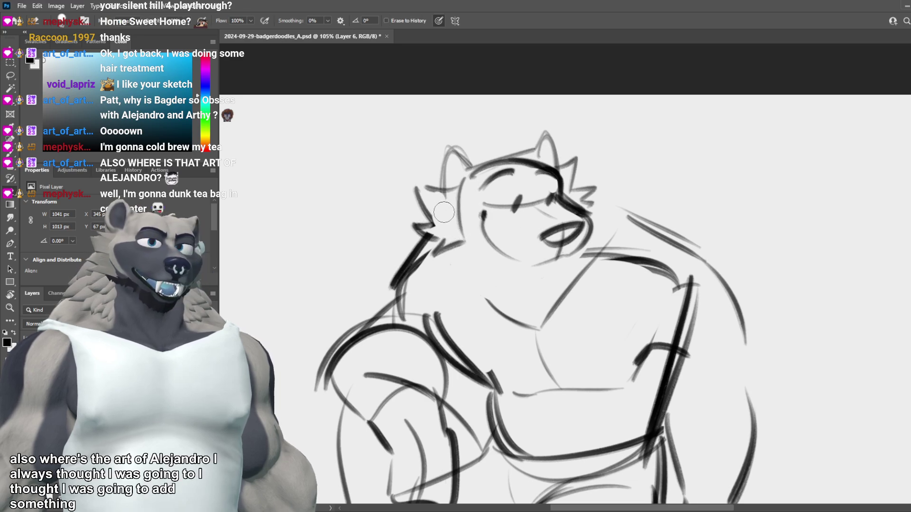
key("b")
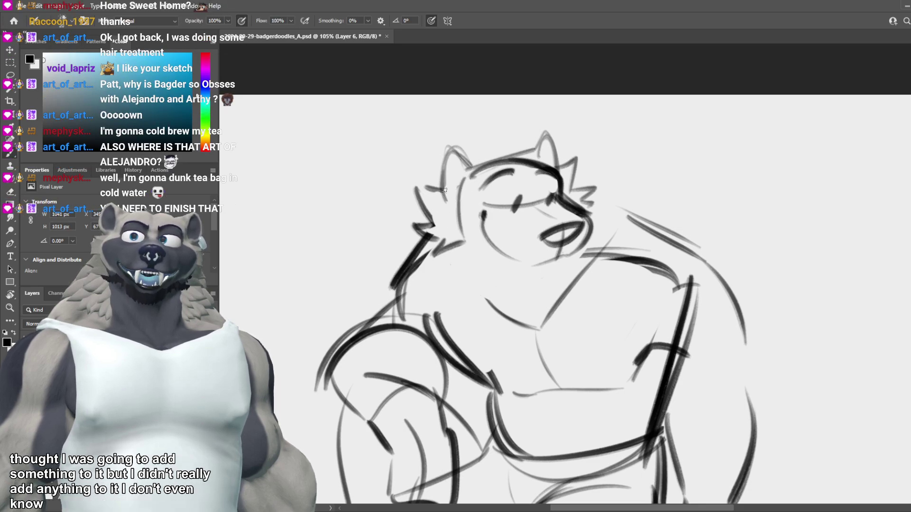
key("e")
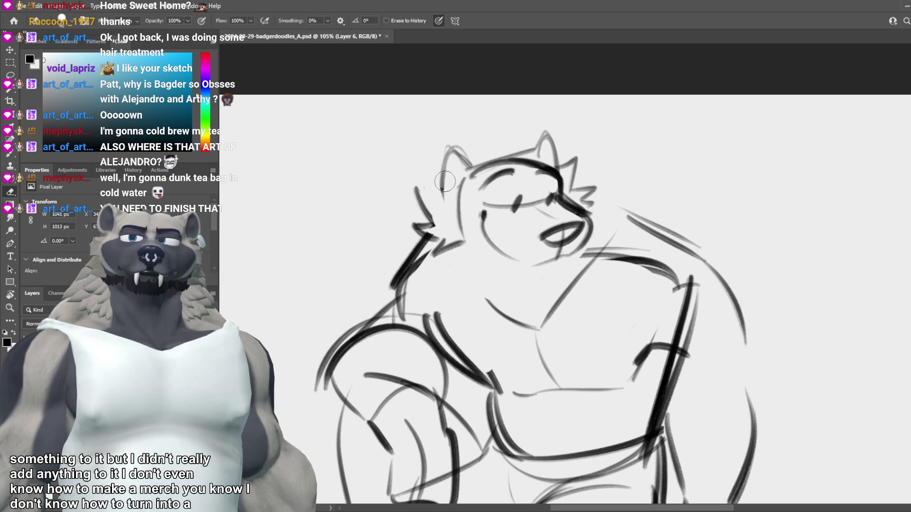
key("b")
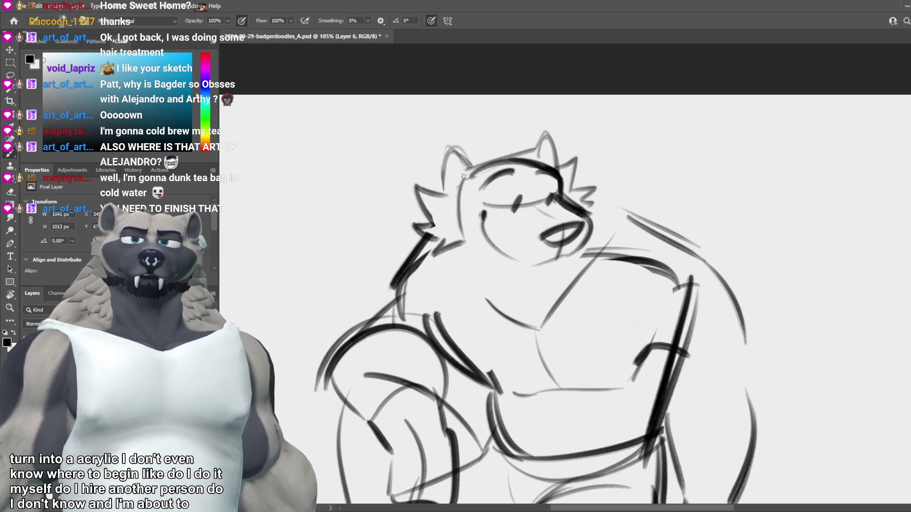
Step: Erase the near ear and redraw it as a bold rounded outline joined to the head and the cheek fur
key("e")
mouse_move(456, 152)
left_mouse_down()
mouse_move(444, 167)
mouse_move(470, 157)
left_mouse_up()
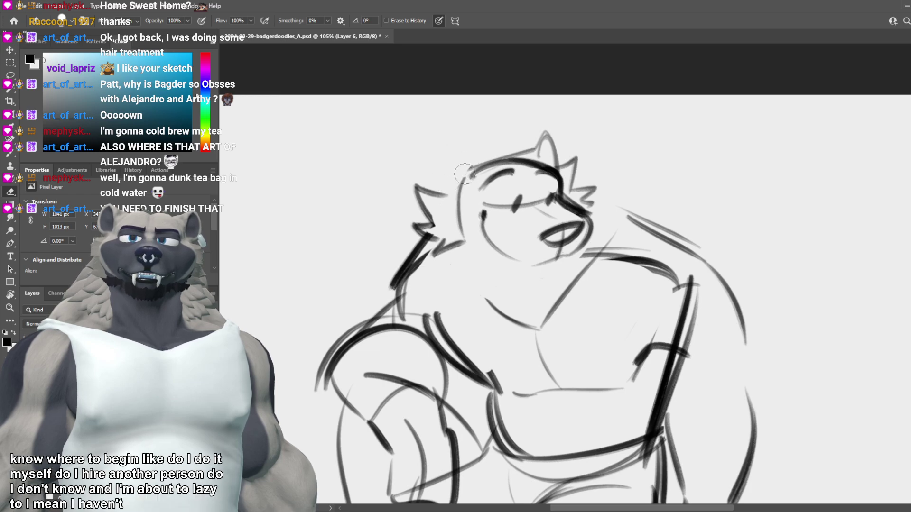
key("b")
mouse_move(469, 171)
left_mouse_down()
mouse_move(449, 148)
mouse_move(437, 181)
mouse_move(474, 167)
mouse_move(465, 189)
left_mouse_up()
key("ctrl+z")
key("ctrl+z")
key("ctrl+z")
key("ctrl+z")
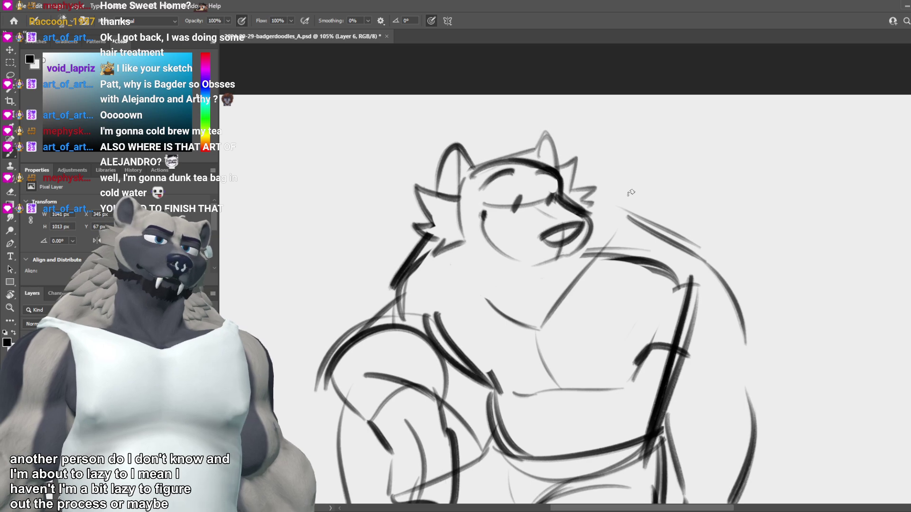
Step: Draw a jaw line from the near cheek fur to below the chin, and a bold line joining the far fur to the shoulder
scroll(643, 183, "down", 3)
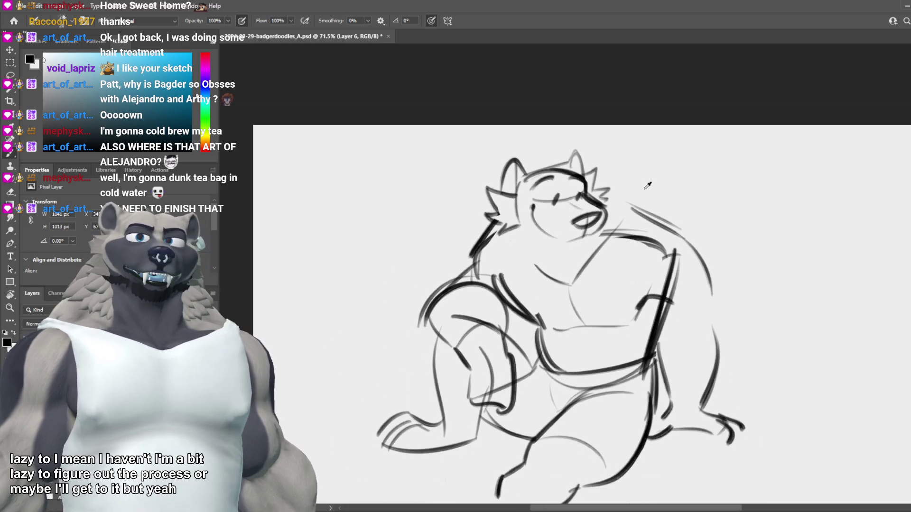
scroll(657, 181, "up", 2)
scroll(660, 181, "up", 1)
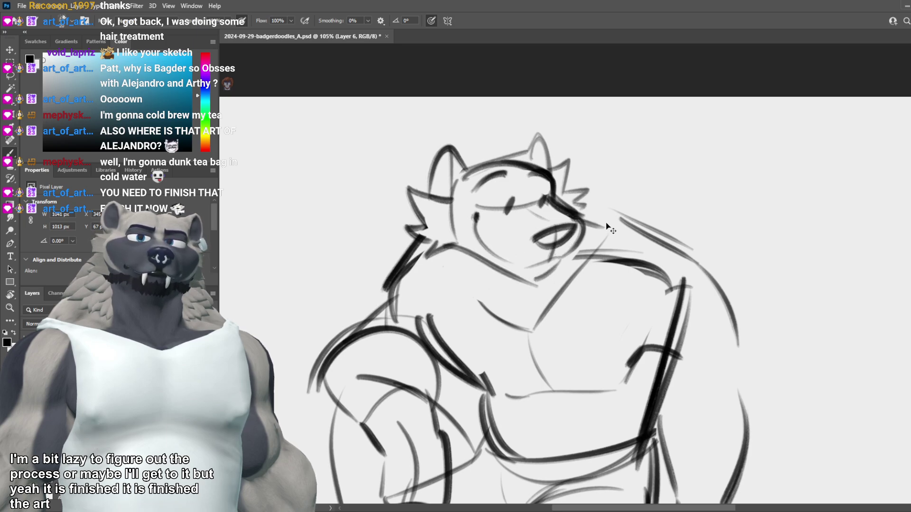
key("ctrl+z")
mouse_move(573, 196)
left_mouse_down()
mouse_move(644, 228)
mouse_move(622, 219)
left_mouse_up()
key("ctrl+z")
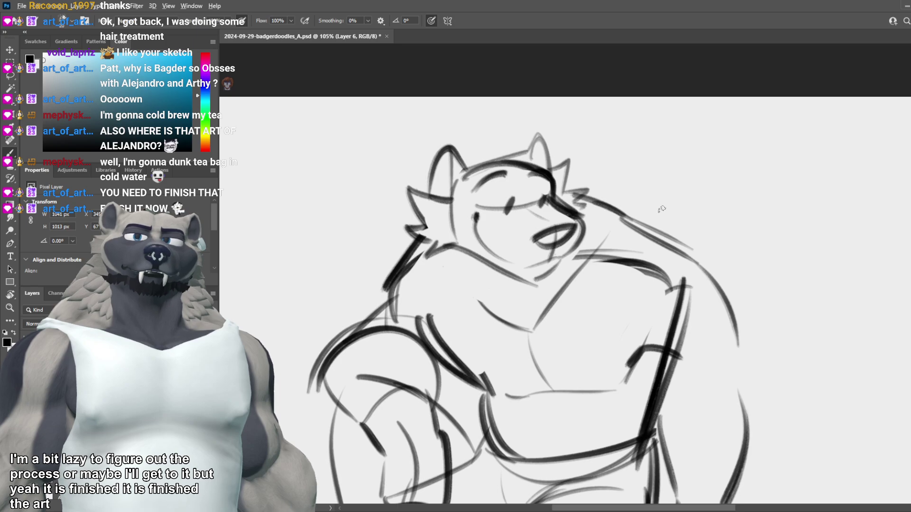
Step: Check the sketch mirrored and unmirrored, and redraw the outer shoulder and upper-arm contour of the supporting arm as a rounder curve
left_click_drag(568, 196, 503, 196)
left_click_drag(574, 236, 627, 236)
key("ctrl+shift+h")
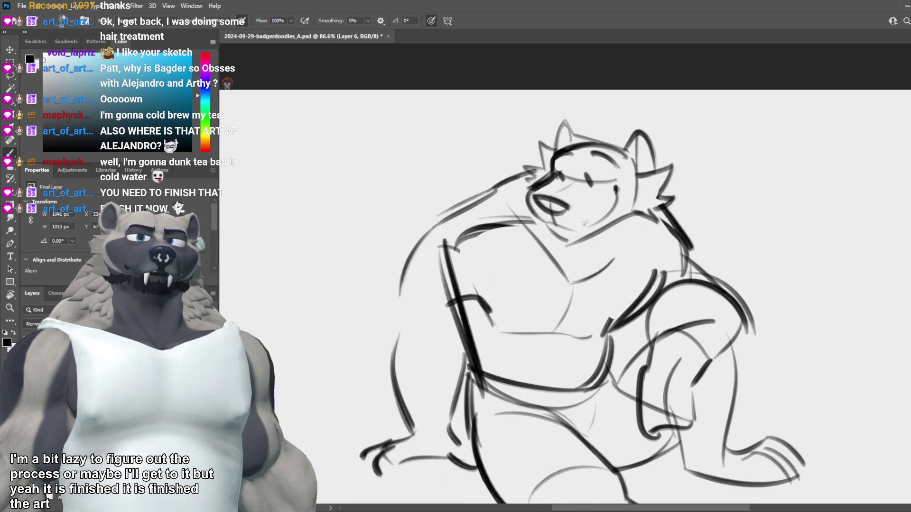
scroll(584, 223, "down", 2)
key("h")
scroll(568, 236, "up", 1)
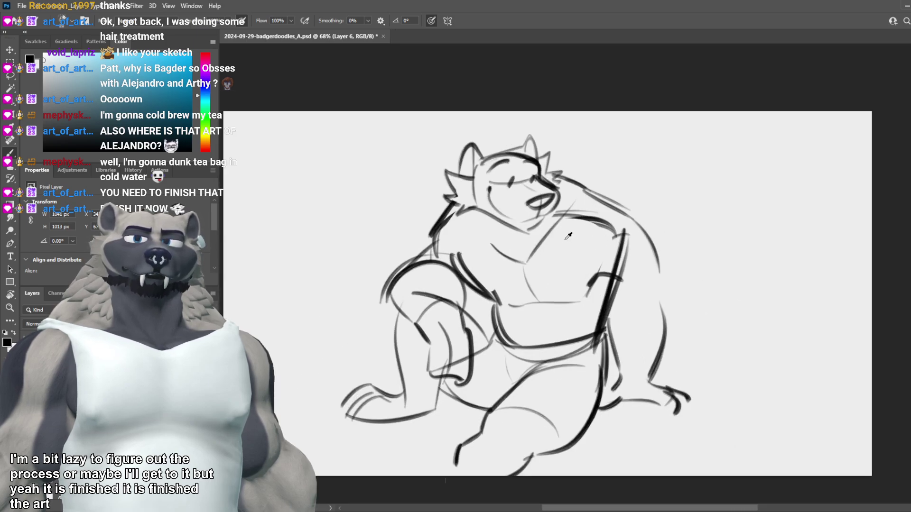
left_click_drag(629, 211, 662, 287)
key("ctrl+z")
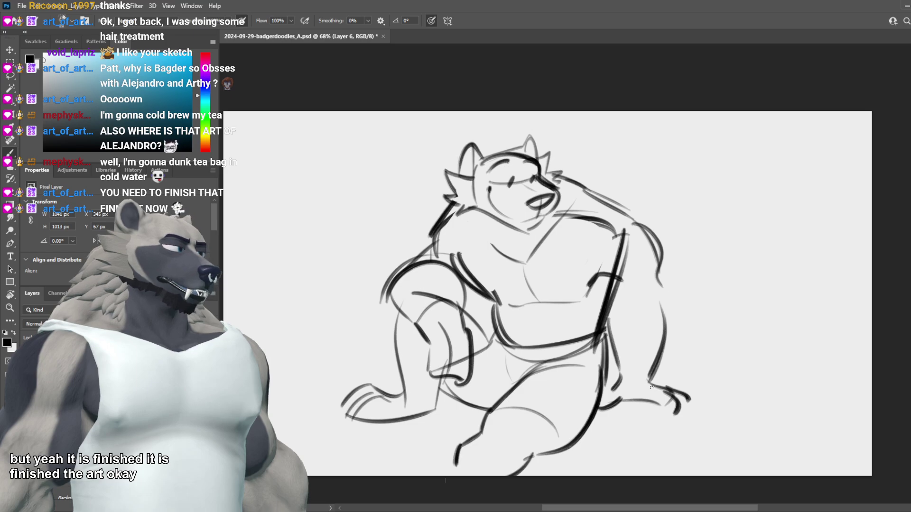
scroll(567, 314, "down", 2)
scroll(550, 295, "up", 2)
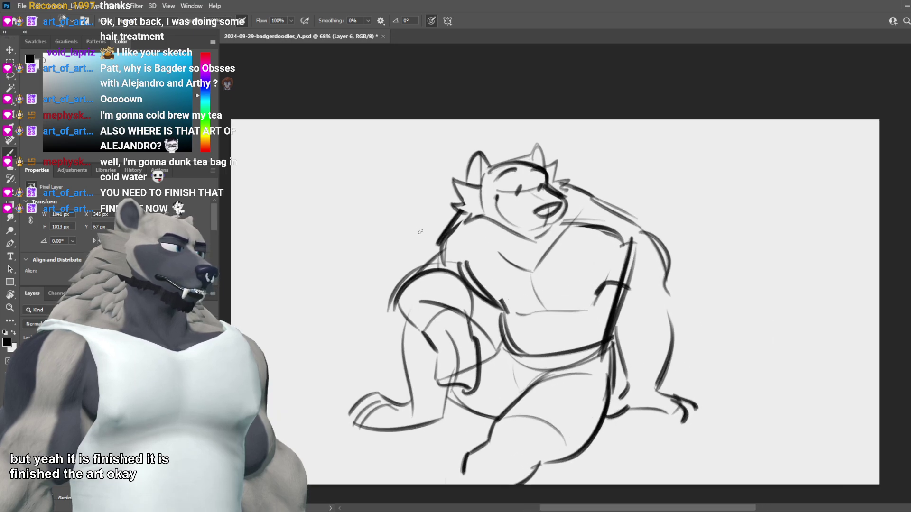
scroll(502, 278, "down", 2)
scroll(583, 367, "up", 1)
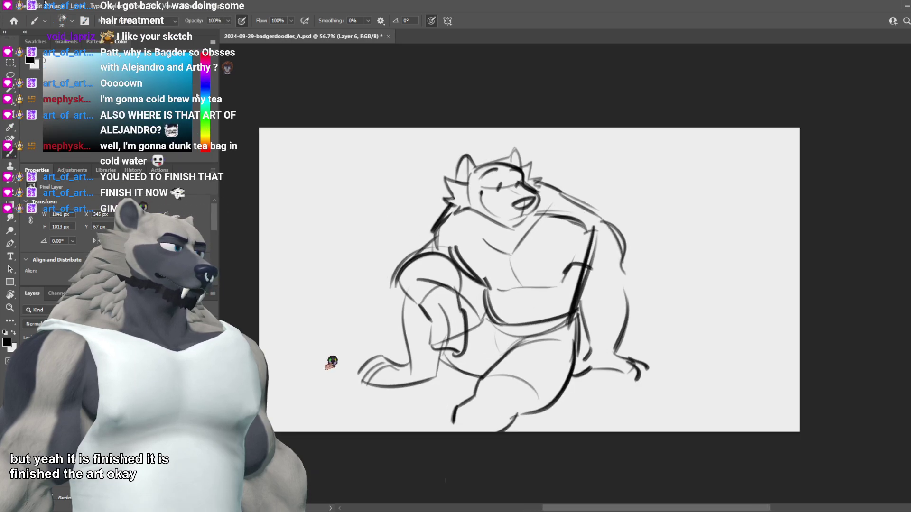
Step: Upscale the whole image so the sketch layer measures 1432 by 1393 px, and save the document
key("h")
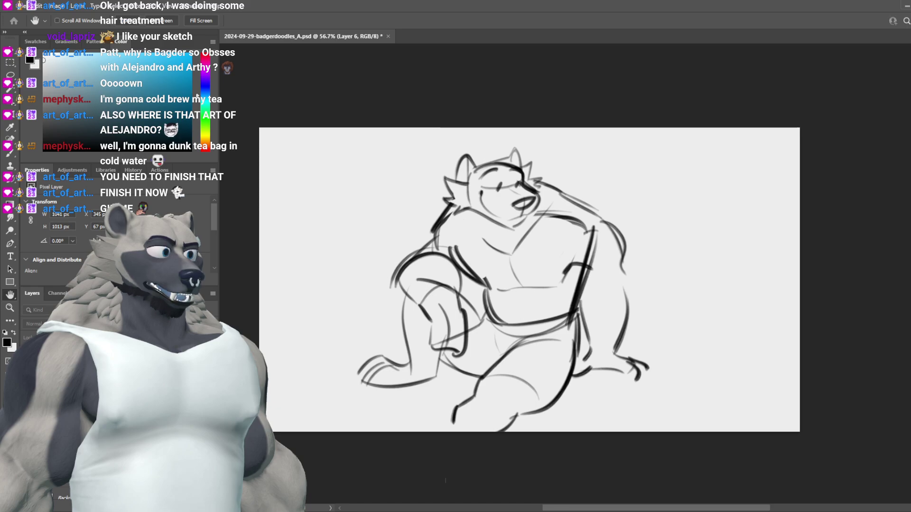
key("i")
key("b")
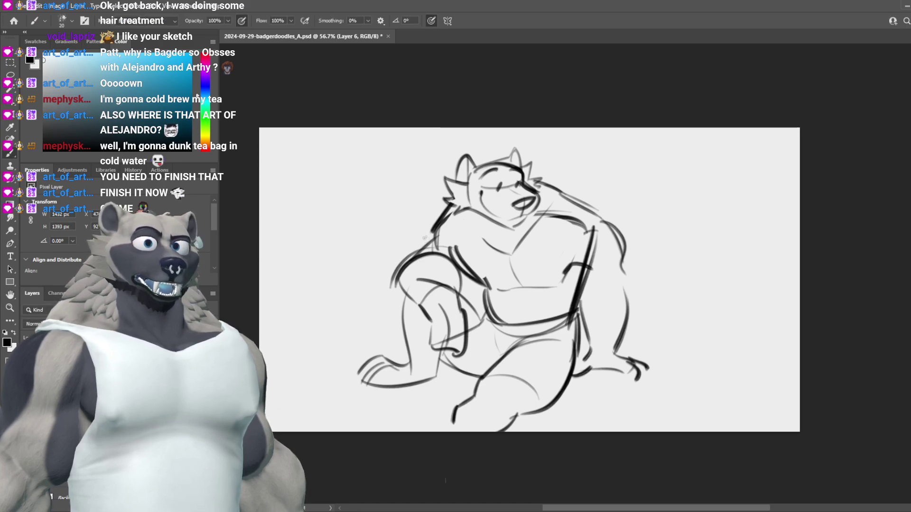
key("ctrl+z")
scroll(479, 257, "down", 3)
scroll(597, 334, "up", 4)
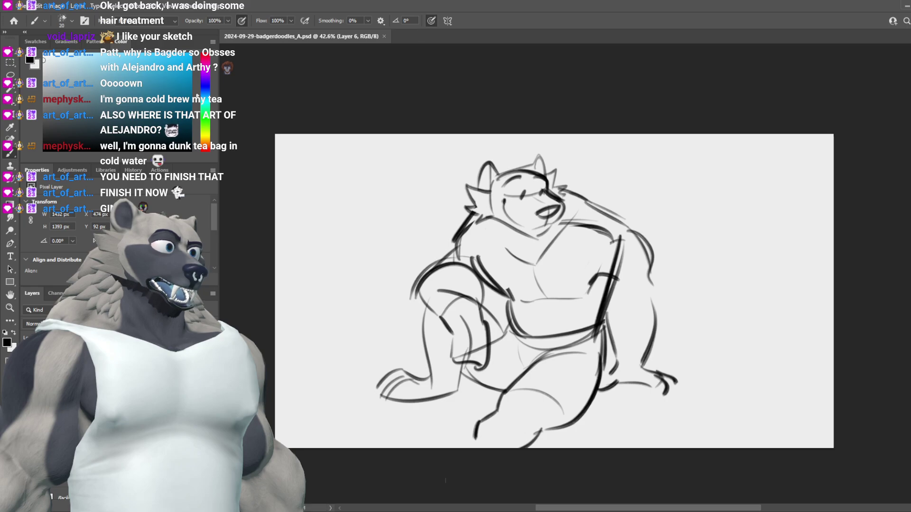
key("ctrl+comma")
key("ctrl+shift+z")
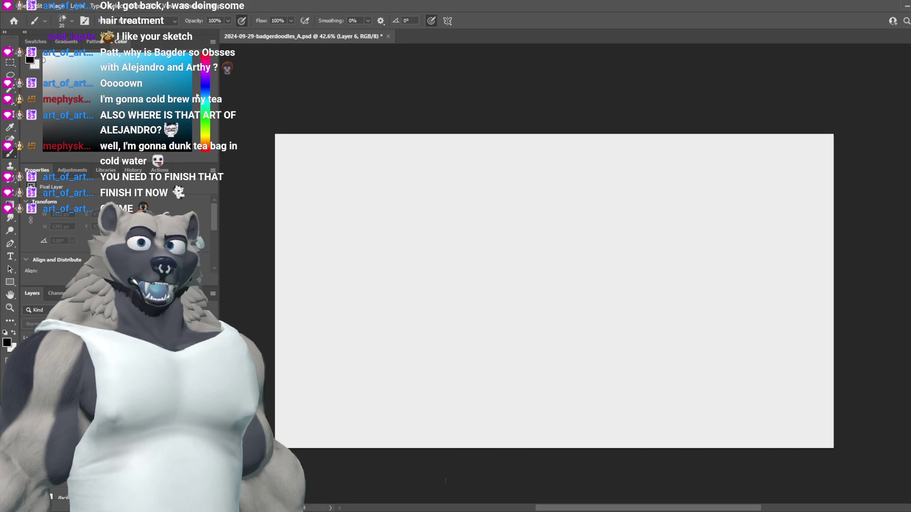
scroll(562, 338, "down", 4)
scroll(565, 406, "up", 4)
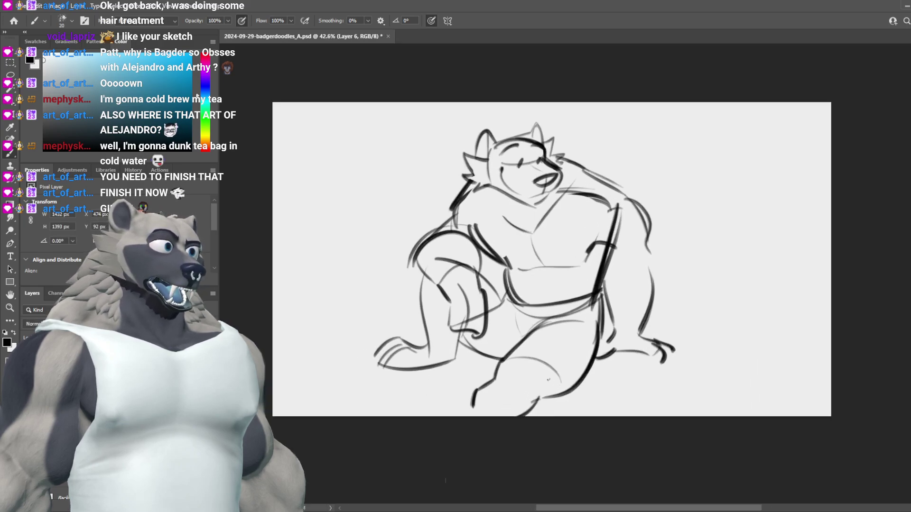
Step: Extend the canvas downward with the Crop tool to make room below the figure's cut-off leg
left_click(14, 108)
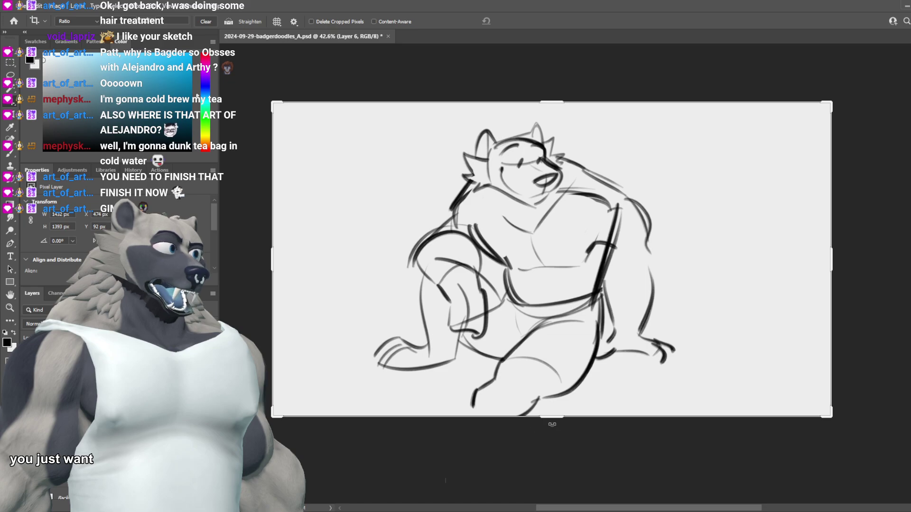
left_click_drag(556, 419, 548, 449)
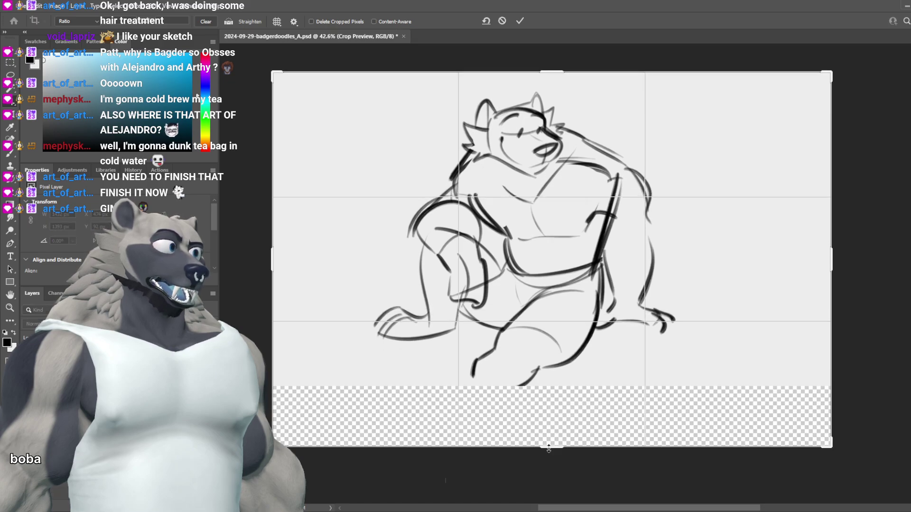
key("Return")
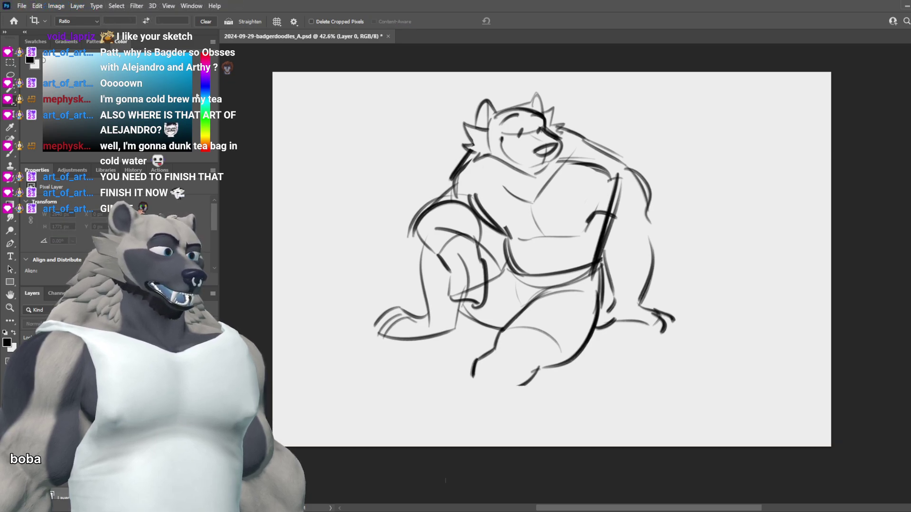
Step: Fade the sketch layer to 10% opacity and add a new layer above it for brush line work on the head
key("alt+]")
key("3")
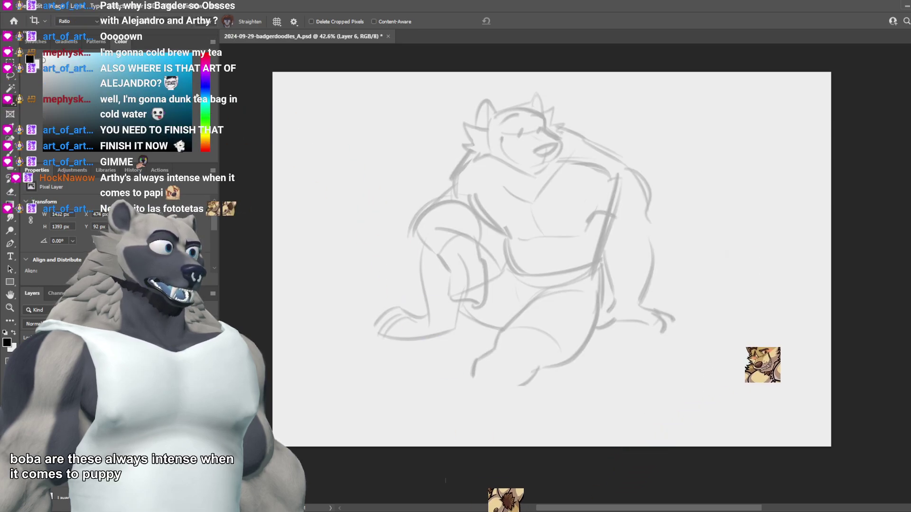
key("1")
key("ctrl+shift+alt+n")
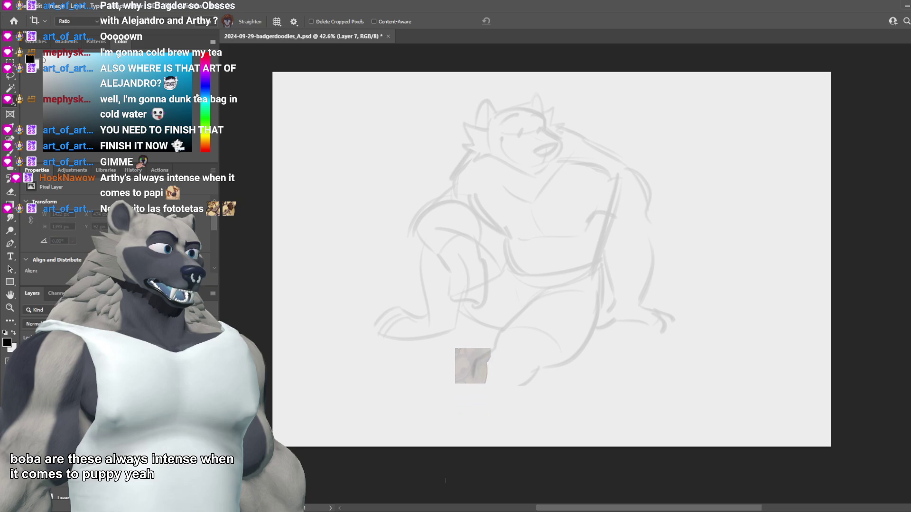
scroll(551, 361, "up", 5)
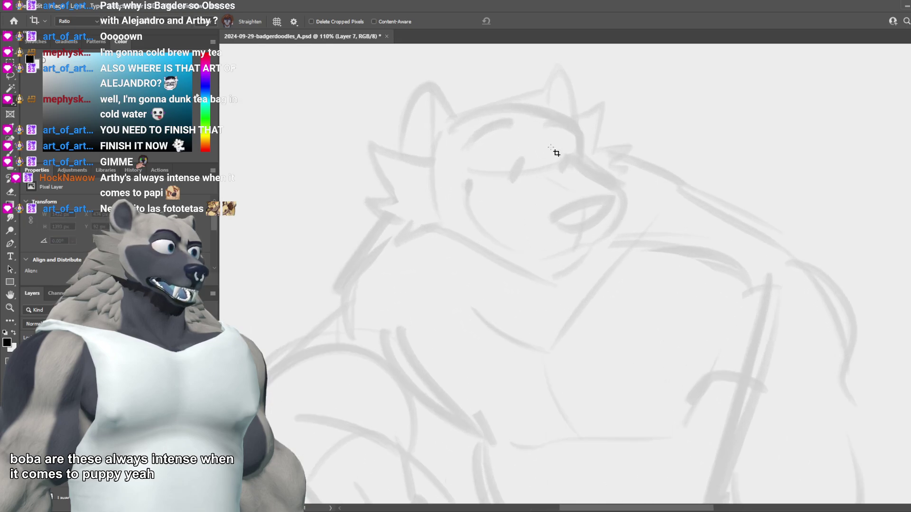
key("b")
left_click_drag(470, 180, 591, 183)
key("ctrl+z")
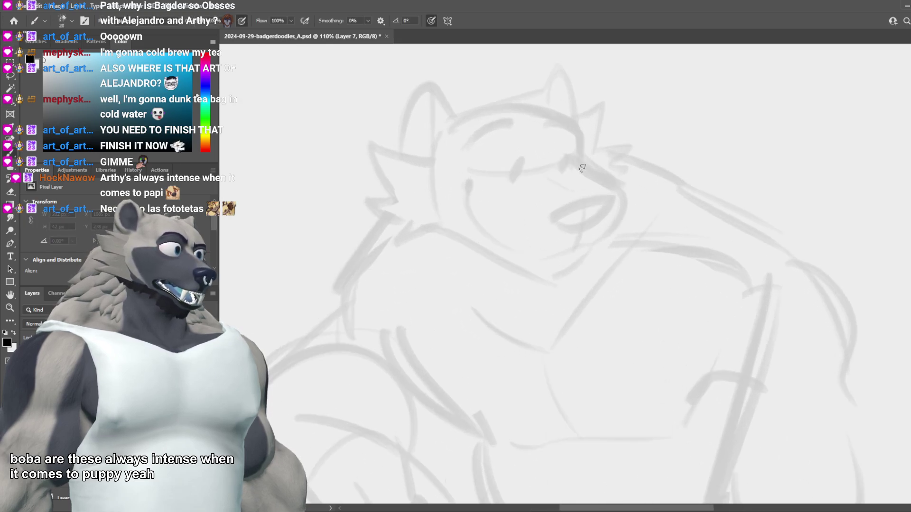
key("ctrl+shift+z")
key("ctrl+z")
left_click_drag(566, 250, 570, 283)
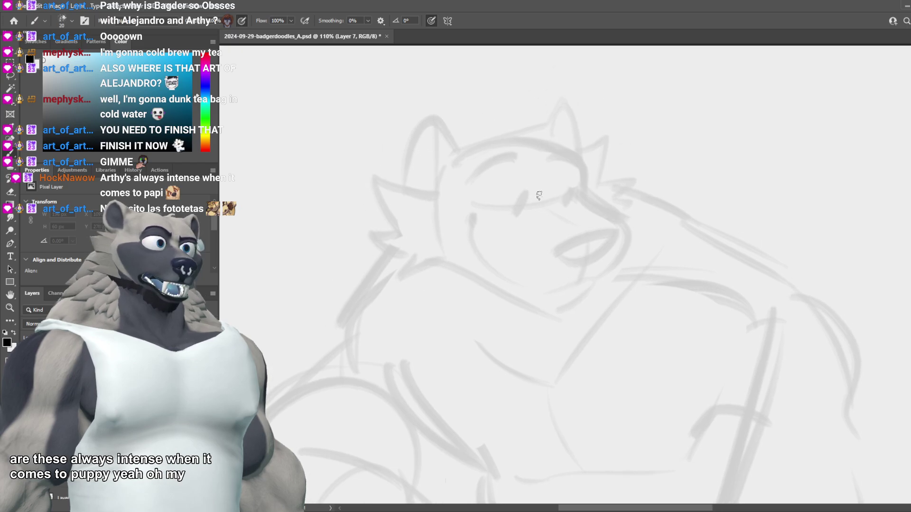
key("ctrl+shift+z")
key("ctrl+z")
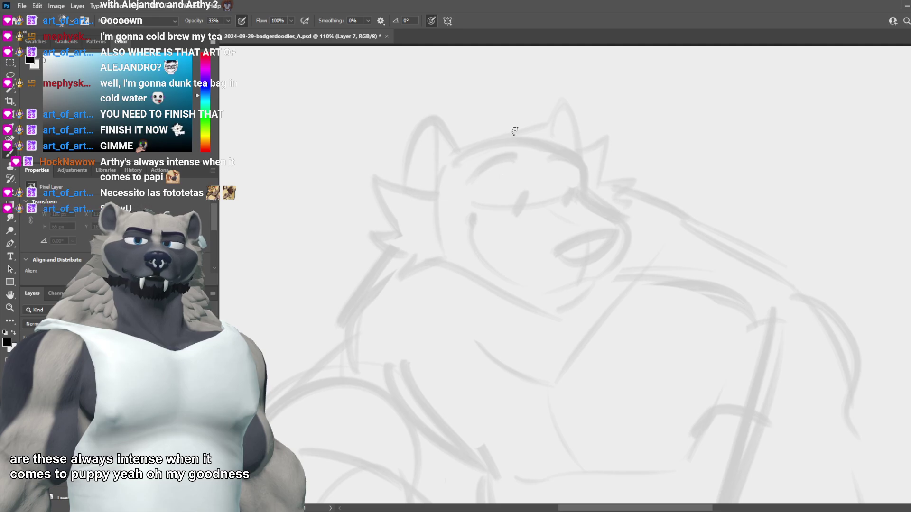
left_click_drag(513, 135, 603, 163)
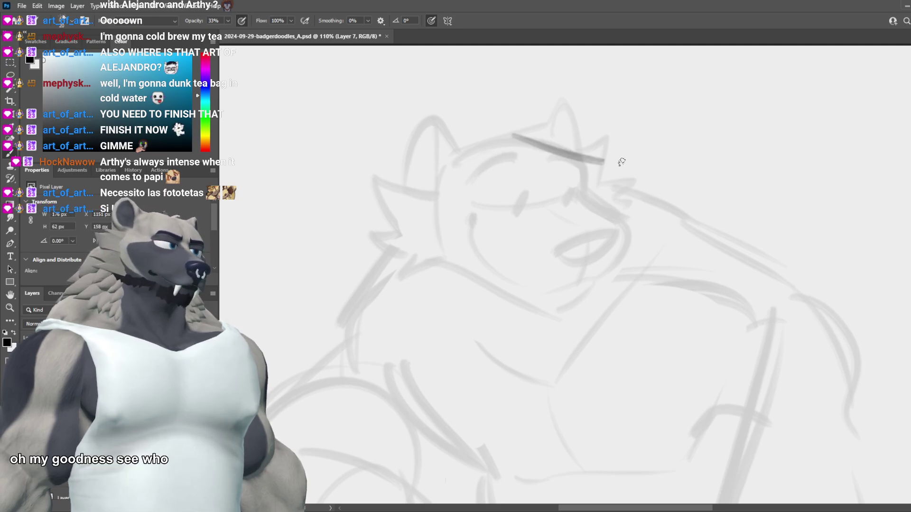
key("ctrl+z")
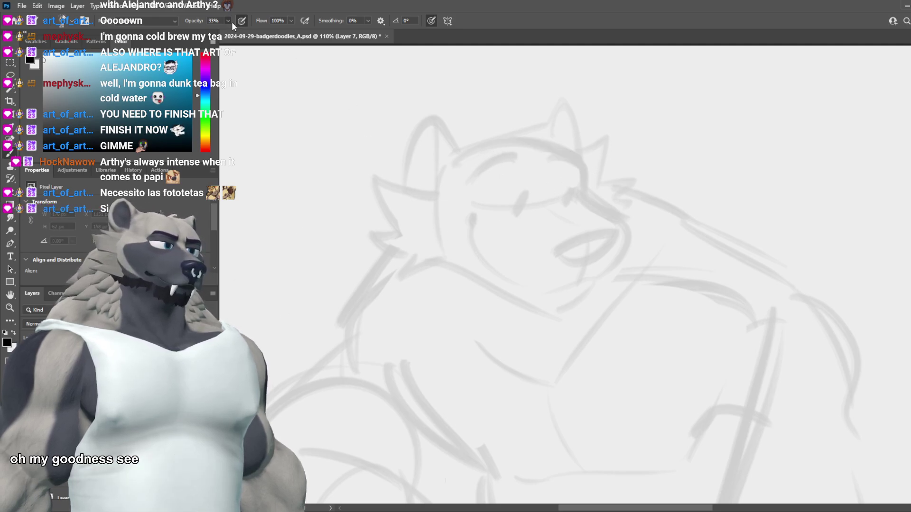
Step: Set the brush opacity to 100% and draw the curved brow line across the forehead
key("0")
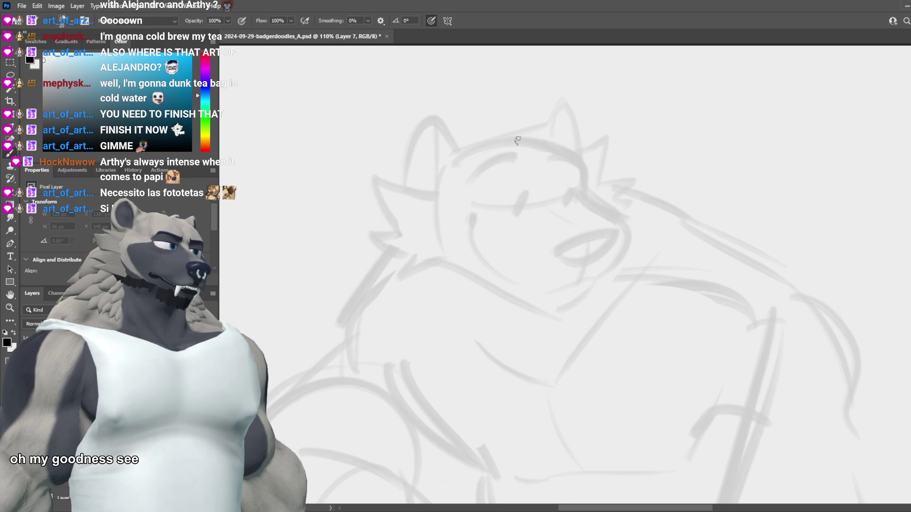
left_click_drag(512, 135, 593, 207)
key("ctrl+z")
mouse_move(522, 138)
left_mouse_down()
mouse_move(578, 158)
mouse_move(596, 211)
left_mouse_up()
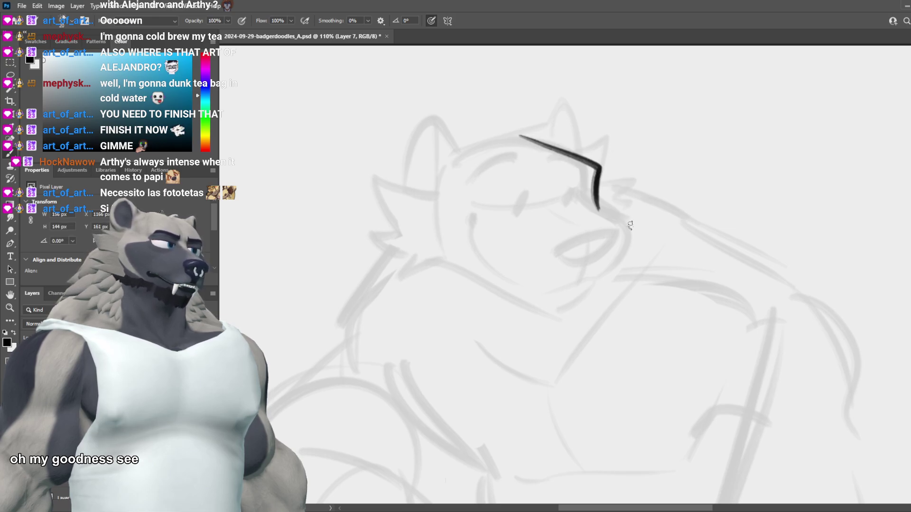
key("ctrl+z")
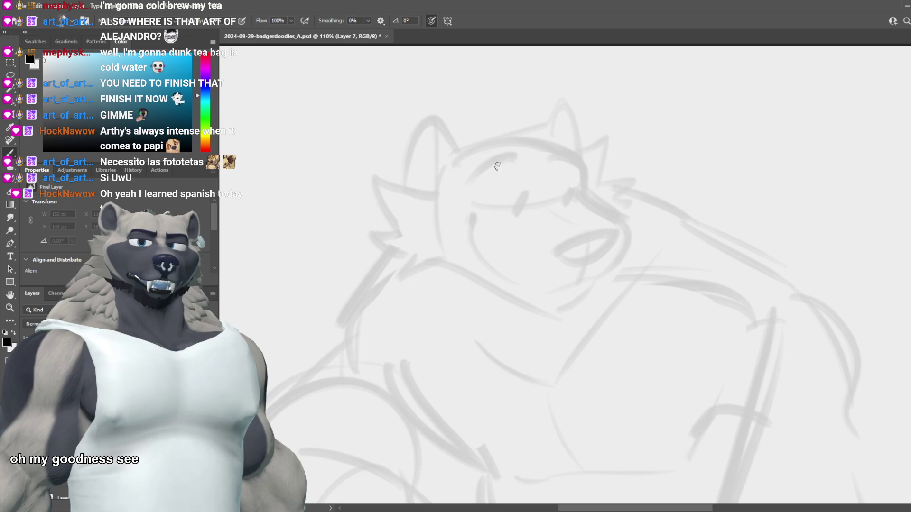
mouse_move(453, 148)
left_mouse_down()
mouse_move(560, 210)
mouse_move(499, 144)
mouse_move(549, 182)
mouse_move(541, 174)
left_mouse_up()
key("ctrl+z")
key("ctrl+z")
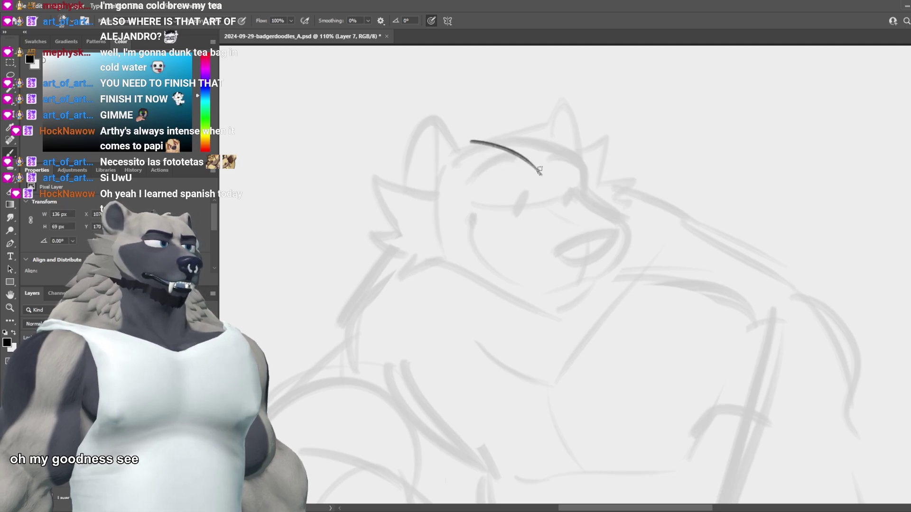
key("ctrl+z")
mouse_move(476, 147)
left_mouse_down()
mouse_move(561, 191)
mouse_move(542, 175)
left_mouse_up()
key("ctrl+z")
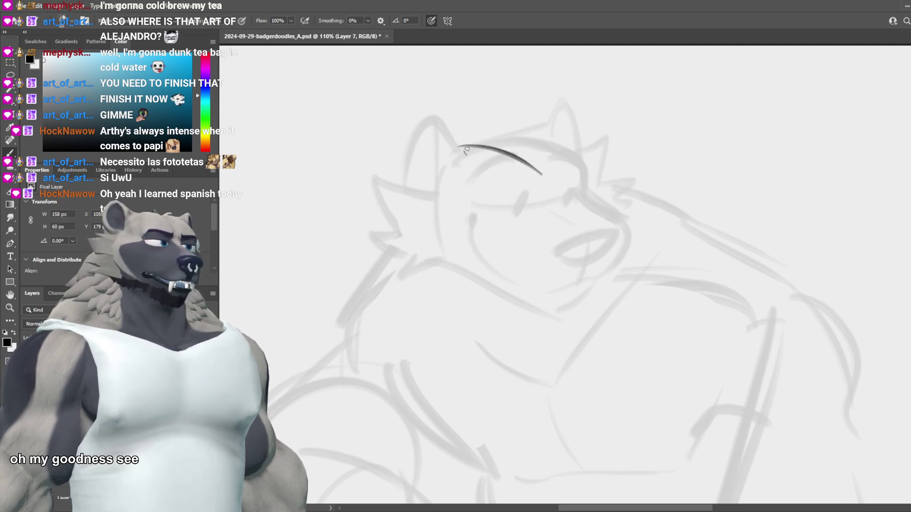
Step: Draw the bold top-of-head contour from the near ear's base over the forehead and down to the snout bridge
left_click_drag(458, 147, 581, 165)
key("ctrl+z")
mouse_move(458, 147)
left_mouse_down()
mouse_move(585, 165)
mouse_move(549, 148)
mouse_move(587, 191)
left_mouse_up()
key("ctrl+z")
mouse_move(510, 142)
left_mouse_down()
mouse_move(596, 198)
mouse_move(589, 177)
mouse_move(587, 197)
mouse_move(607, 216)
mouse_move(623, 276)
left_mouse_up()
key("ctrl+z")
key("ctrl+z")
key("ctrl+z")
key("ctrl+z")
left_click_drag(589, 199, 612, 273)
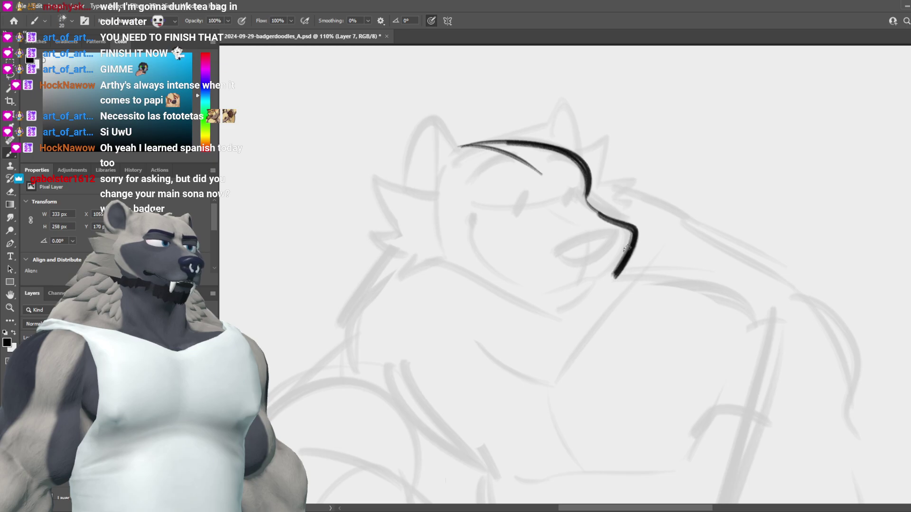
key("ctrl+z")
left_click_drag(587, 199, 615, 273)
left_click_drag(617, 239, 561, 256)
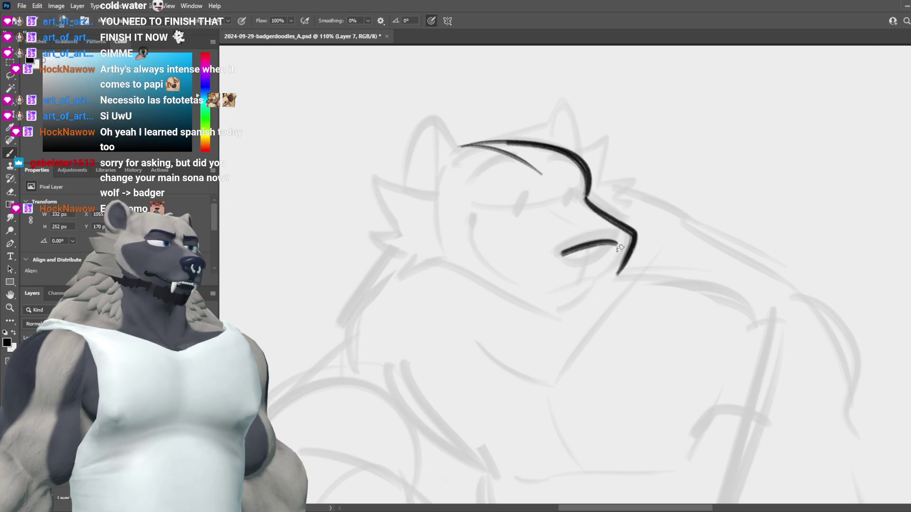
key("ctrl+z")
key("ctrl+z")
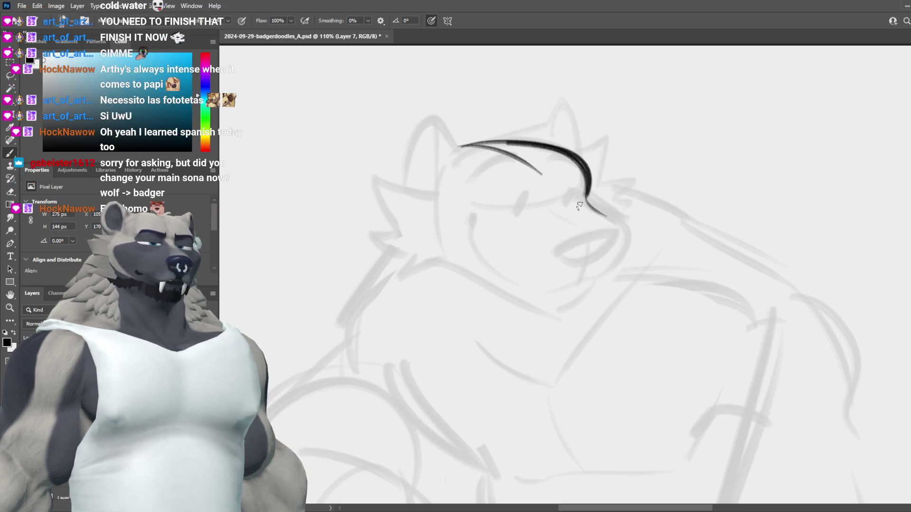
key("ctrl+z")
Step: Draw a short, thin curve running down from the end of the brow line between the eyes
left_click_drag(553, 159, 551, 223)
key("ctrl+z")
mouse_move(540, 178)
left_mouse_down()
mouse_move(547, 212)
mouse_move(609, 237)
left_mouse_up()
key("ctrl+z")
key("ctrl+z")
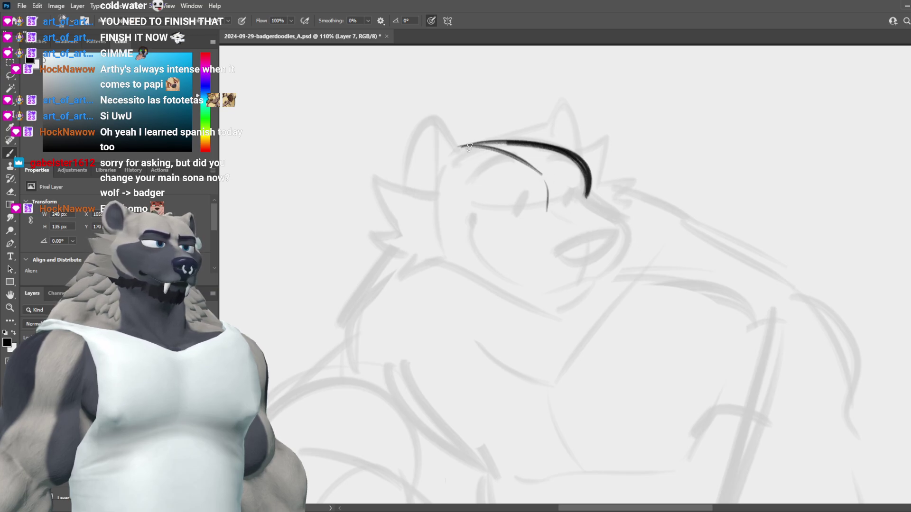
Step: Draw a spiky fur tuft on top of the head between the two ears
mouse_move(479, 139)
left_mouse_down()
mouse_move(505, 125)
mouse_move(506, 135)
mouse_move(519, 129)
mouse_move(514, 139)
mouse_move(567, 100)
left_mouse_up()
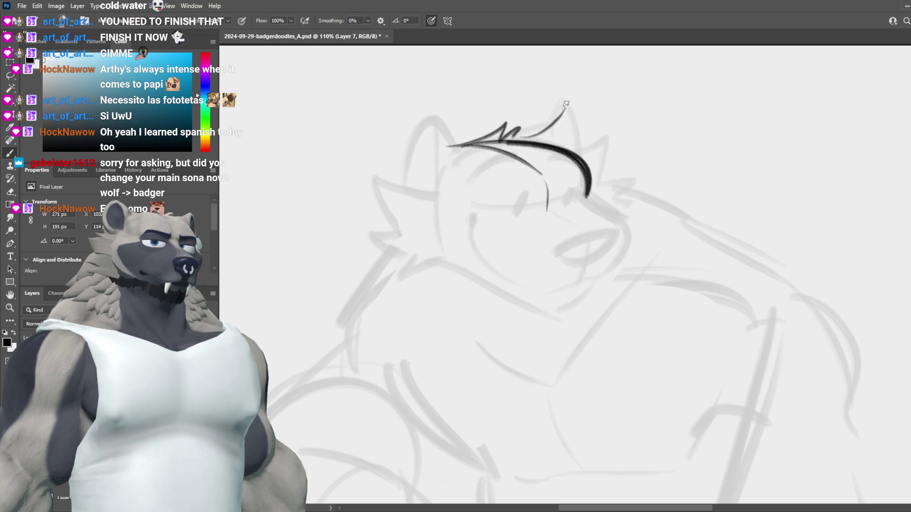
key("ctrl+z")
left_click_drag(512, 141, 558, 107)
key("ctrl+z")
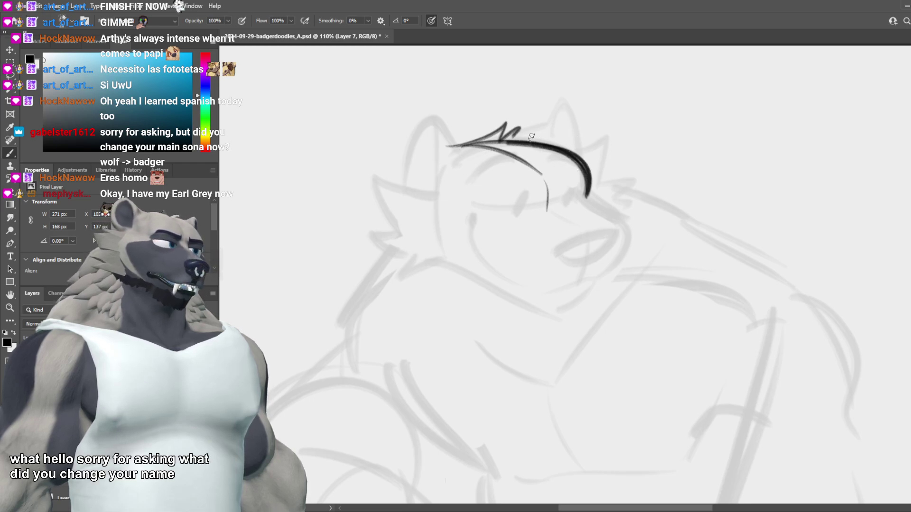
Step: Draw the inner edge of the far ear, rising from beside the fur tuft to the ear tip
mouse_move(521, 127)
left_mouse_down()
mouse_move(546, 138)
mouse_move(535, 141)
mouse_move(520, 128)
mouse_move(555, 138)
mouse_move(538, 139)
mouse_move(525, 128)
mouse_move(561, 136)
mouse_move(527, 134)
mouse_move(565, 134)
mouse_move(548, 128)
mouse_move(553, 115)
mouse_move(535, 136)
mouse_move(562, 106)
left_mouse_up()
key("ctrl+z")
key("ctrl+z")
key("ctrl+z")
key("ctrl+z")
key("ctrl+z")
left_click_drag(525, 136, 564, 107)
key("ctrl+z")
key("ctrl+z")
key("ctrl+z")
key("ctrl+z")
Step: Close the far ear by drawing its outer edge from the tip down to the head contour
mouse_move(528, 137)
left_mouse_down()
mouse_move(566, 105)
mouse_move(546, 124)
mouse_move(571, 160)
mouse_move(550, 120)
mouse_move(576, 147)
mouse_move(561, 108)
mouse_move(580, 154)
left_mouse_up()
key("ctrl+z")
key("ctrl+z")
key("ctrl+z")
key("ctrl+z")
key("ctrl+z")
key("ctrl+z")
left_click_drag(560, 109, 580, 159)
key("ctrl+z")
key("ctrl+z")
key("ctrl+z")
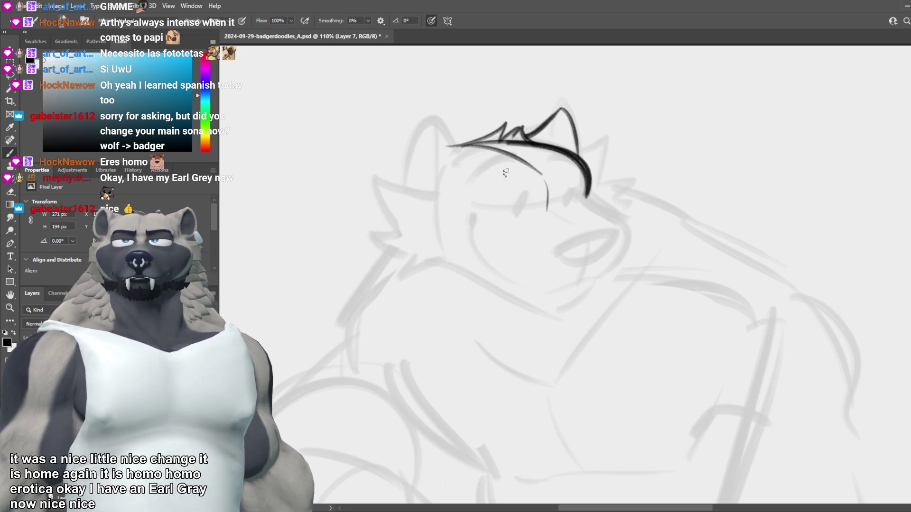
Step: Draw the near ear's rounded outline over the faded sketch, from the side of the head to the forehead line
left_click_drag(434, 182, 470, 144)
key("ctrl+z")
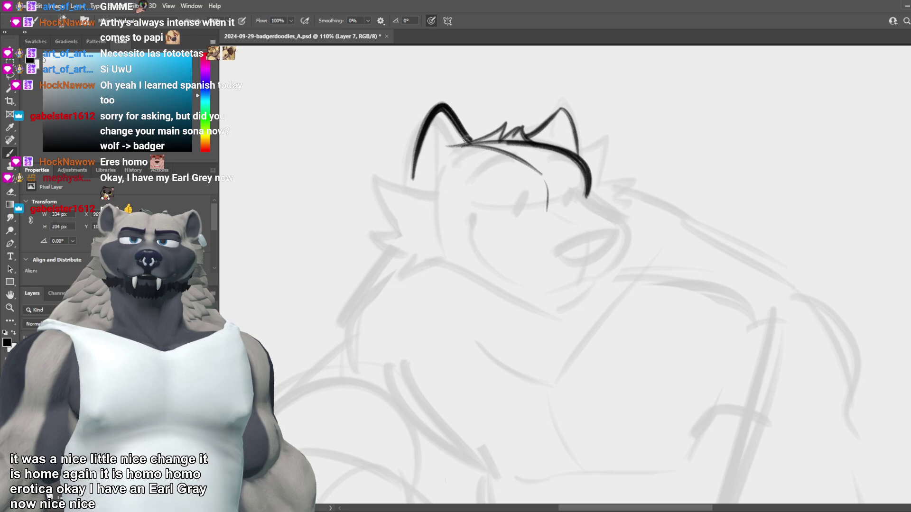
key("ctrl+z")
mouse_move(405, 199)
left_mouse_down()
mouse_move(463, 145)
mouse_move(401, 207)
left_mouse_up()
key("ctrl+z")
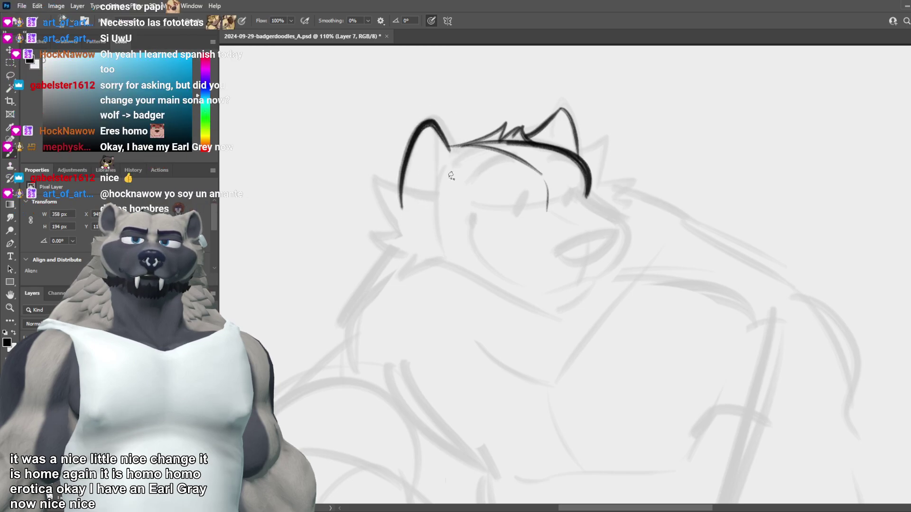
Step: Redraw the near ear's rounded outline and add two lines running down from its inner base along the side of the head
key("ctrl+z")
left_click_drag(457, 147, 400, 190)
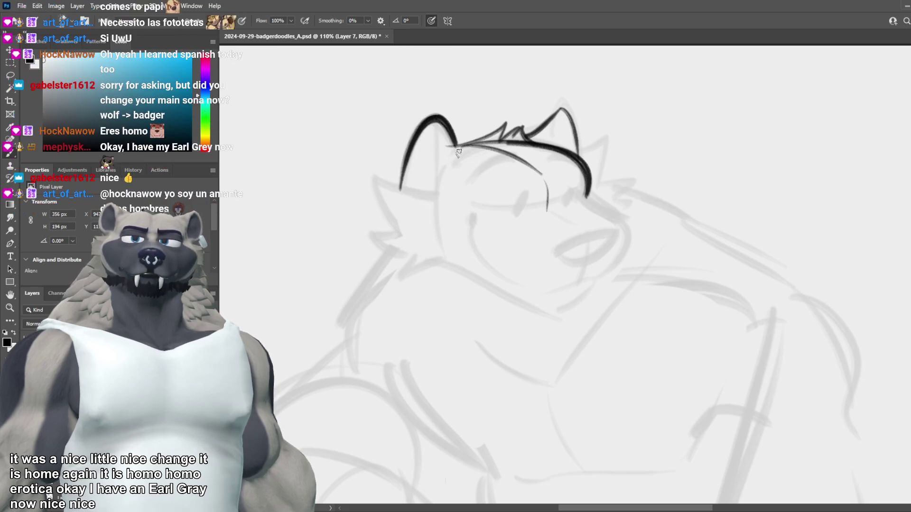
left_click_drag(451, 149, 455, 200)
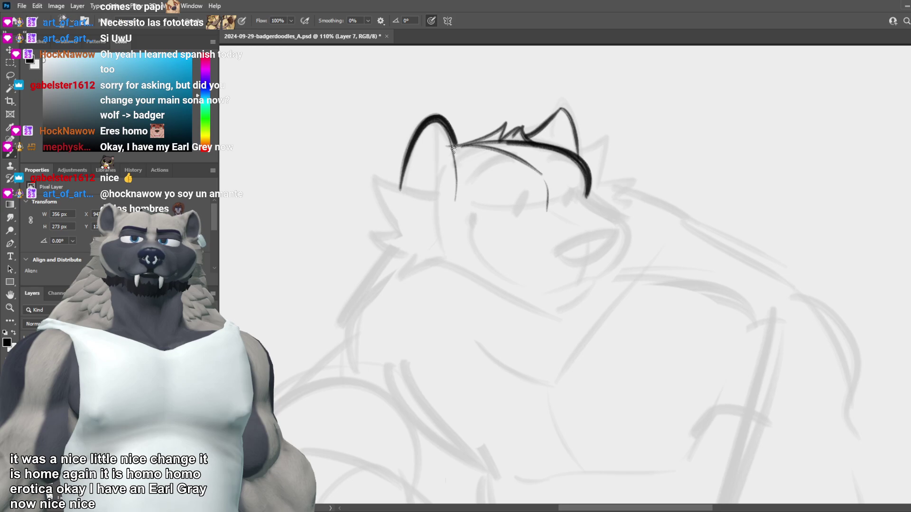
left_click_drag(450, 142, 437, 220)
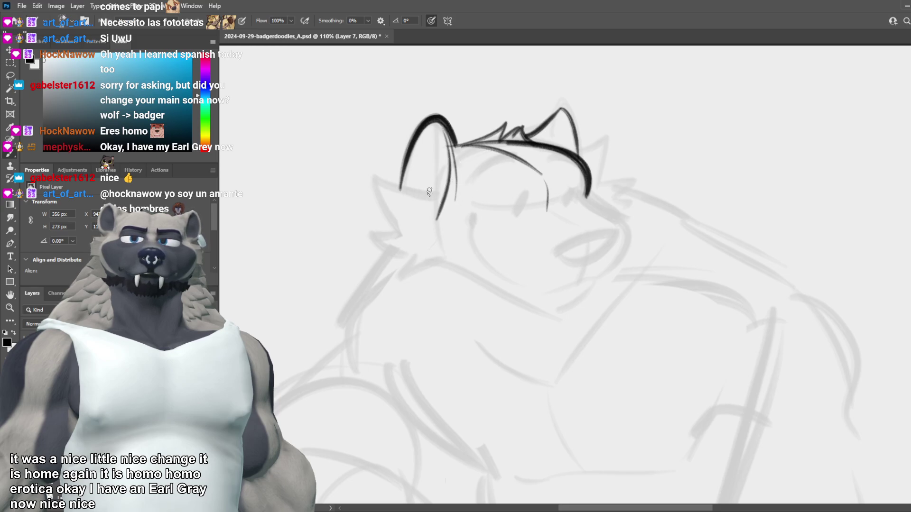
Step: Draw the upper edge of the cheek fur, curving from the near ear's base out to a pointed tip
mouse_move(448, 176)
left_mouse_down()
mouse_move(394, 183)
mouse_move(428, 195)
mouse_move(370, 168)
mouse_move(396, 220)
left_mouse_up()
key("ctrl+z")
key("ctrl+z")
mouse_move(364, 164)
left_mouse_down()
mouse_move(387, 213)
mouse_move(356, 236)
mouse_move(406, 242)
left_mouse_up()
key("ctrl+z")
key("ctrl+z")
key("ctrl+z")
key("ctrl+z")
mouse_move(367, 170)
left_mouse_down()
mouse_move(391, 215)
mouse_move(374, 236)
mouse_move(396, 213)
left_mouse_up()
key("ctrl+z")
key("ctrl+z")
mouse_move(364, 180)
left_mouse_down()
mouse_move(365, 217)
mouse_move(395, 242)
left_mouse_up()
key("ctrl+z")
key("ctrl+z")
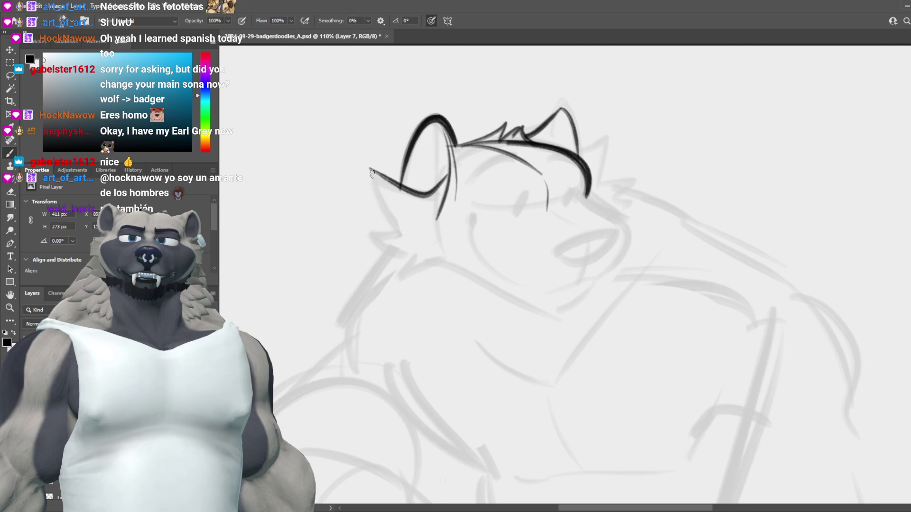
Step: Draw the spiky cheek fur tufts below the near ear, ending at the start of the jaw line
mouse_move(370, 170)
left_mouse_down()
mouse_move(403, 244)
mouse_move(370, 250)
mouse_move(414, 253)
mouse_move(375, 270)
mouse_move(416, 255)
mouse_move(359, 247)
mouse_move(419, 261)
left_mouse_up()
key("ctrl+z")
key("ctrl+z")
key("ctrl+z")
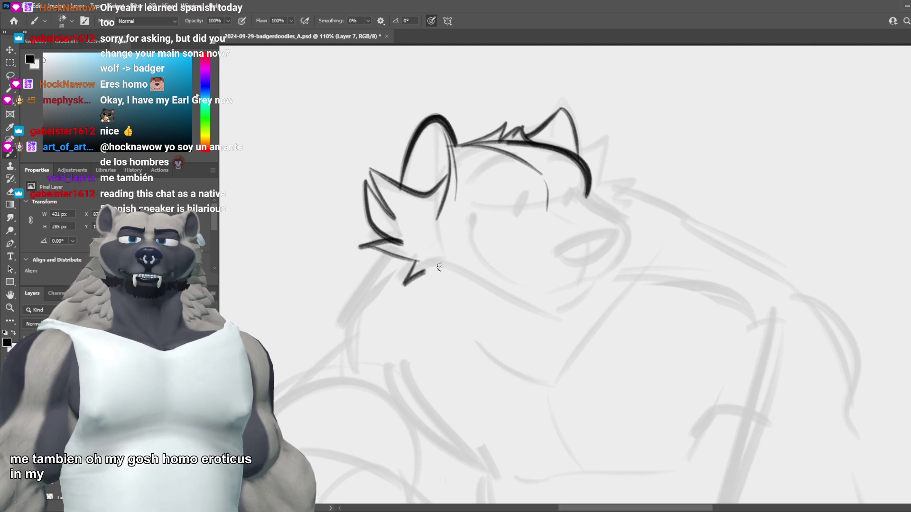
left_click_drag(417, 261, 442, 268)
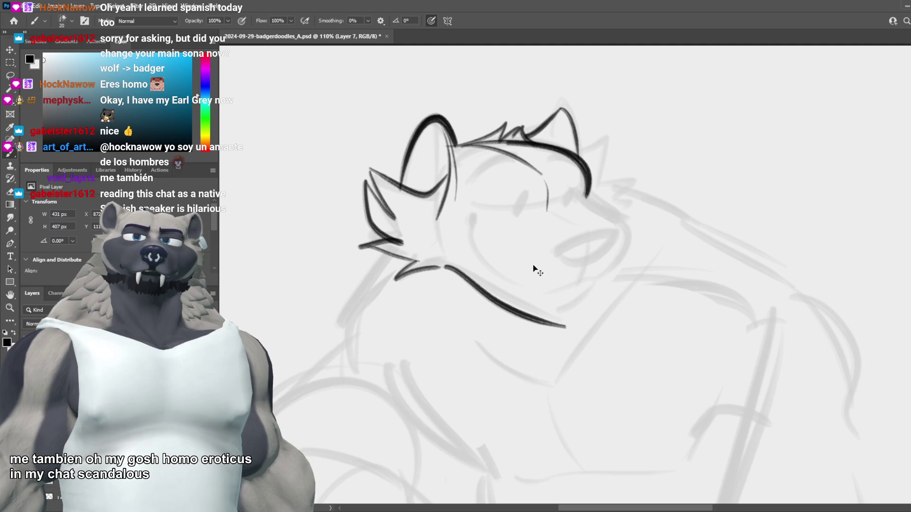
Step: Draw a small zigzag fur tuft inside the lower part of the near ear
left_click_drag(422, 185, 444, 146)
key("ctrl+z")
key("ctrl+z")
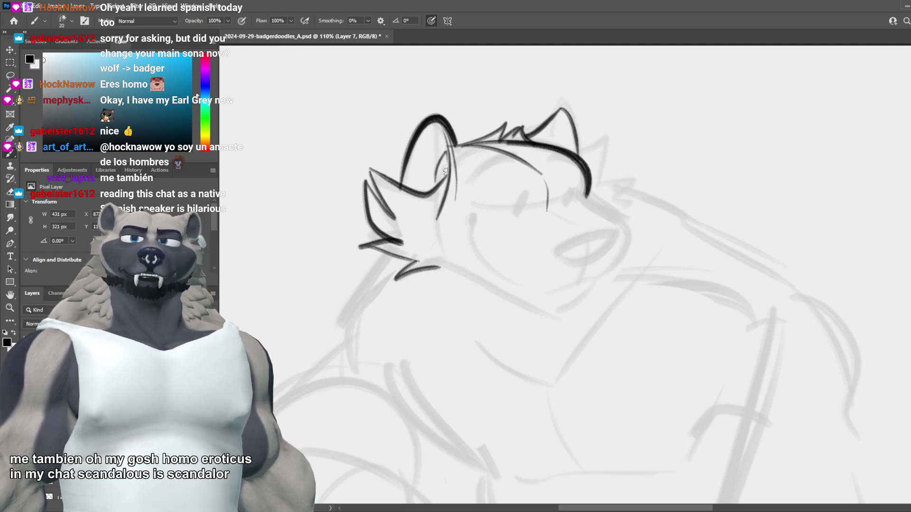
left_click_drag(434, 183, 447, 166)
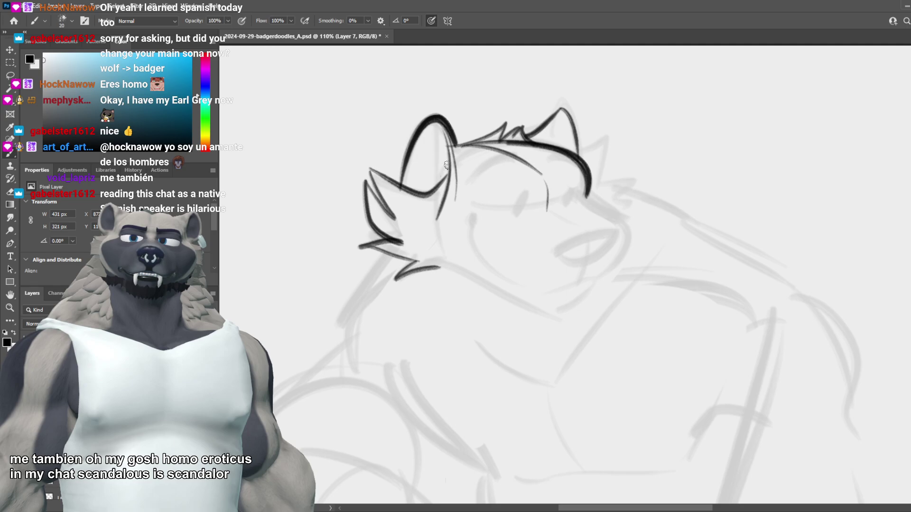
key("ctrl+z")
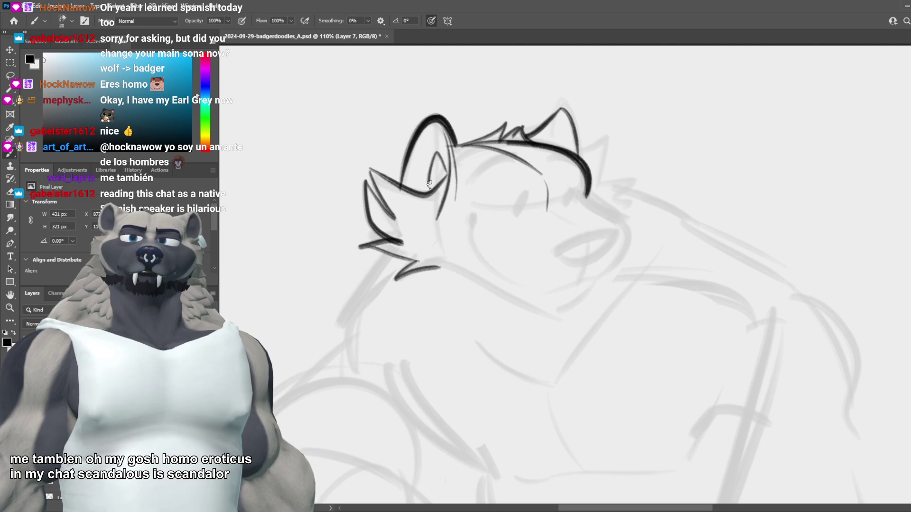
key("ctrl+z")
left_click_drag(446, 169, 420, 189)
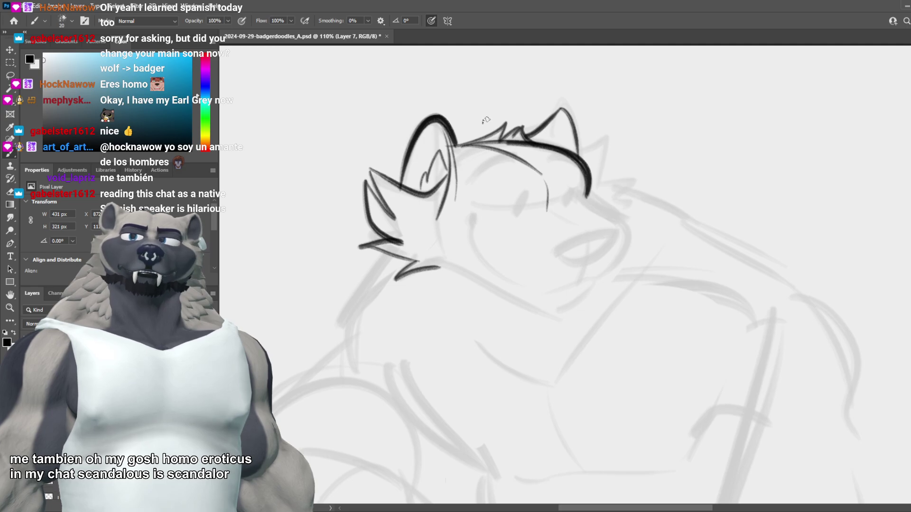
Step: Draw a thicker inner edge for the near ear, running from its peak down to the ear base
key("ctrl+z")
mouse_move(438, 120)
left_mouse_down()
mouse_move(456, 162)
mouse_move(436, 125)
mouse_move(447, 191)
left_mouse_up()
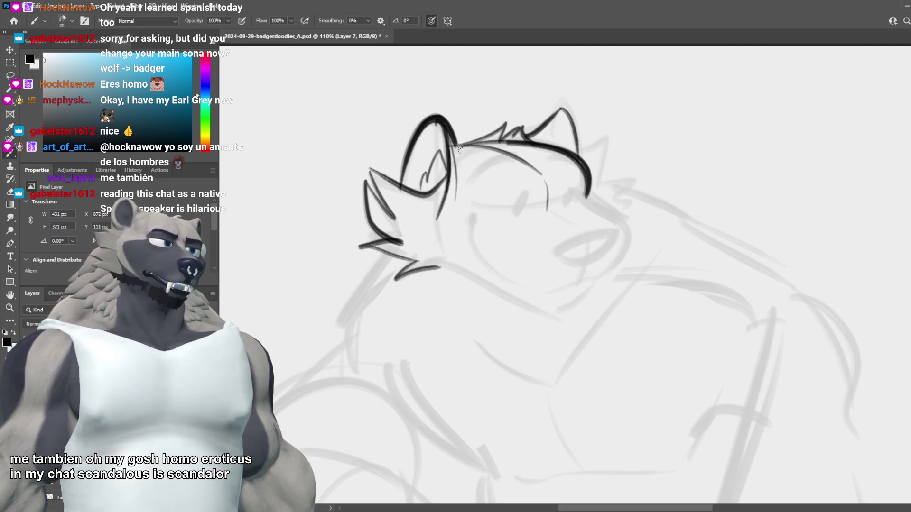
key("ctrl+z")
left_click_drag(437, 121, 446, 190)
key("ctrl+z")
key("ctrl+z")
key("ctrl+z")
left_click_drag(436, 122, 447, 198)
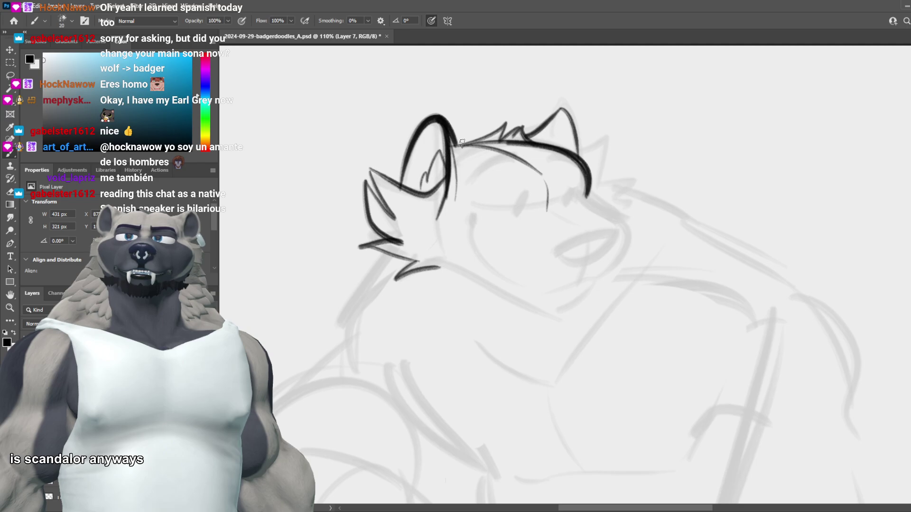
left_click_drag(450, 123, 453, 198)
scroll(485, 180, "up", 2)
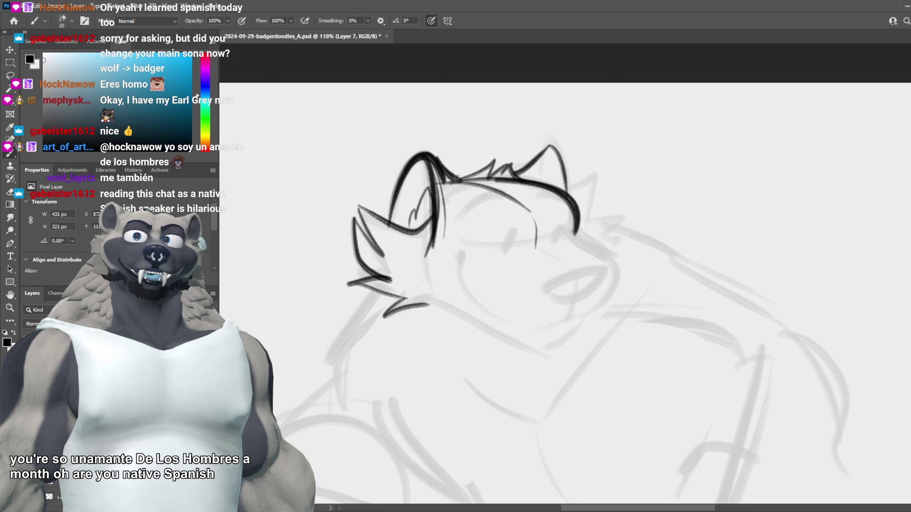
Step: Redraw the curved line beside the near ear, from the forehead line down to the ear's lower corner
key("ctrl+z")
left_click_drag(450, 179, 434, 243)
key("ctrl+z")
left_click_drag(454, 184, 431, 253)
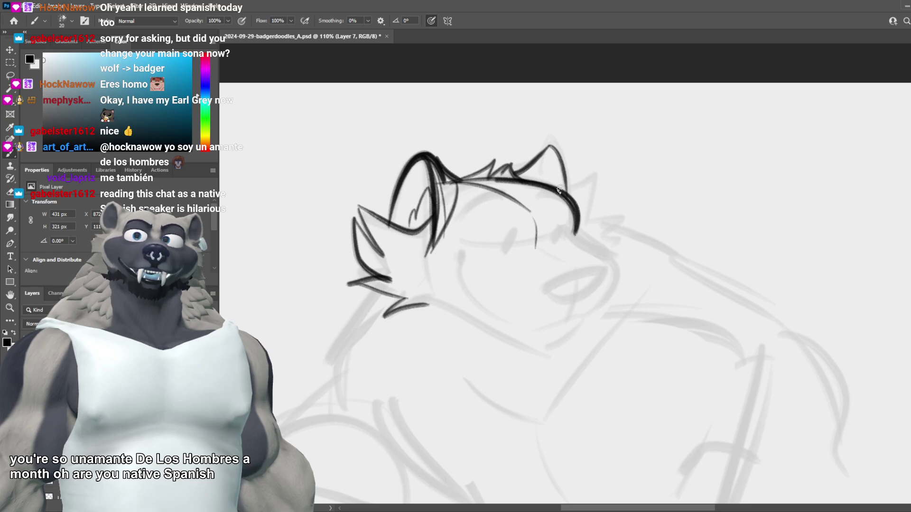
left_click_drag(469, 219, 540, 219)
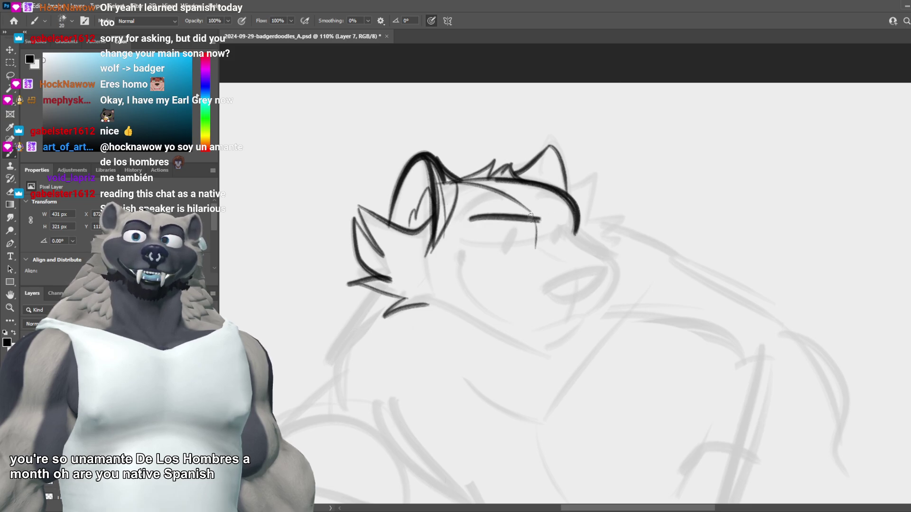
key("ctrl+z")
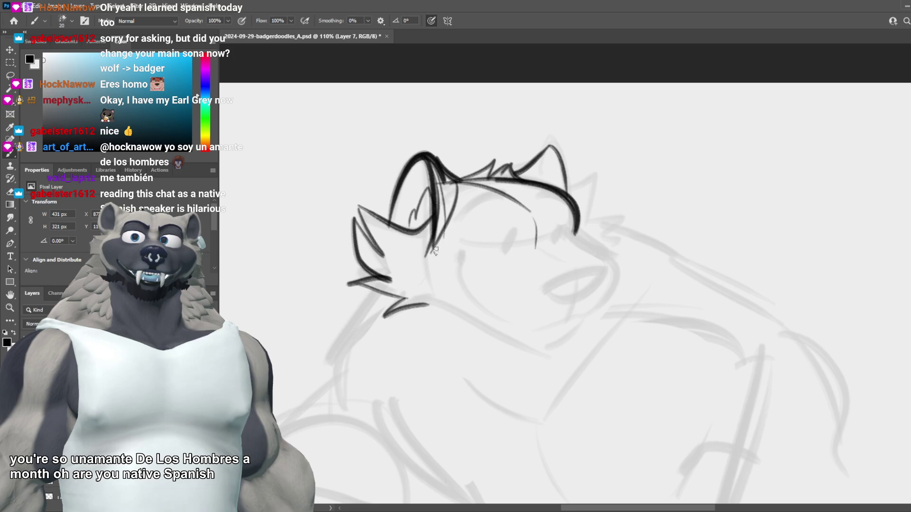
left_click_drag(395, 227, 483, 252)
key("ctrl+z")
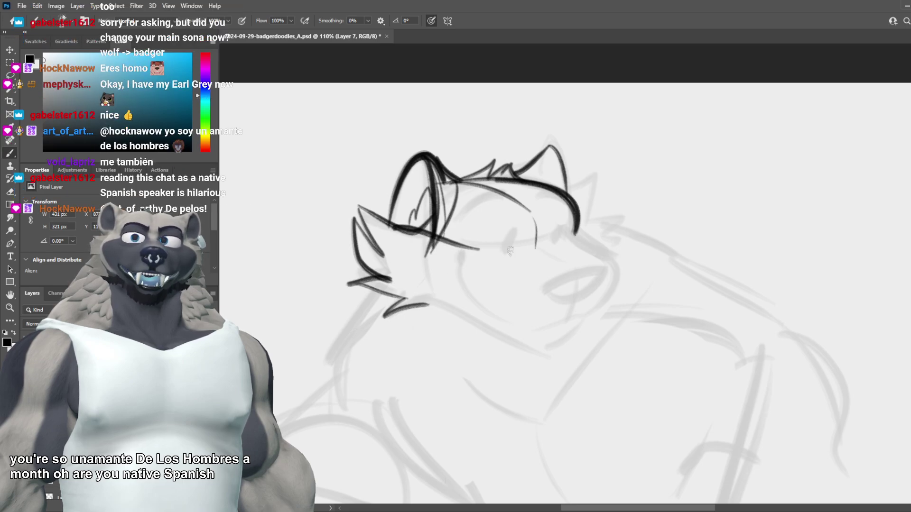
key("ctrl+z")
left_click_drag(424, 235, 489, 243)
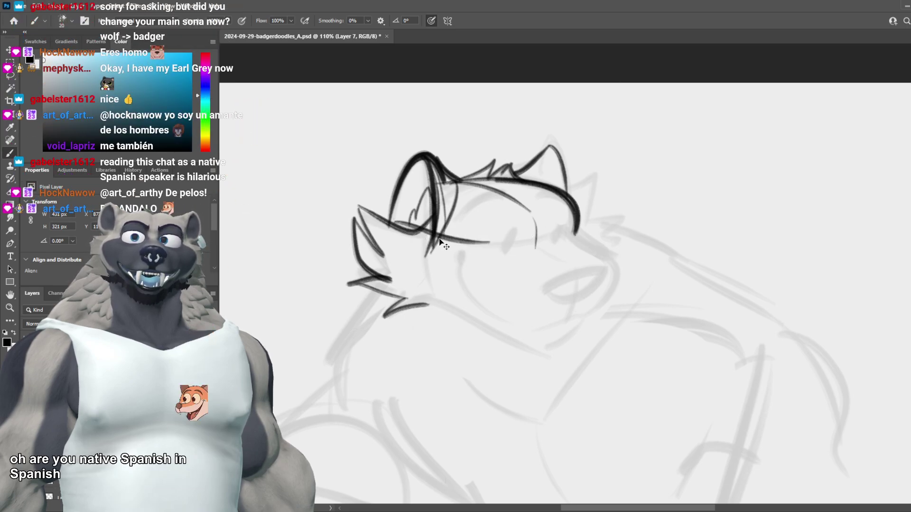
key("ctrl+z")
mouse_move(395, 227)
left_mouse_down()
mouse_move(464, 247)
mouse_move(425, 261)
left_mouse_up()
key("ctrl+z")
Step: Trim the overlapping line ends below the near ear and darken the ear's lower inner corner with solid black
key("e")
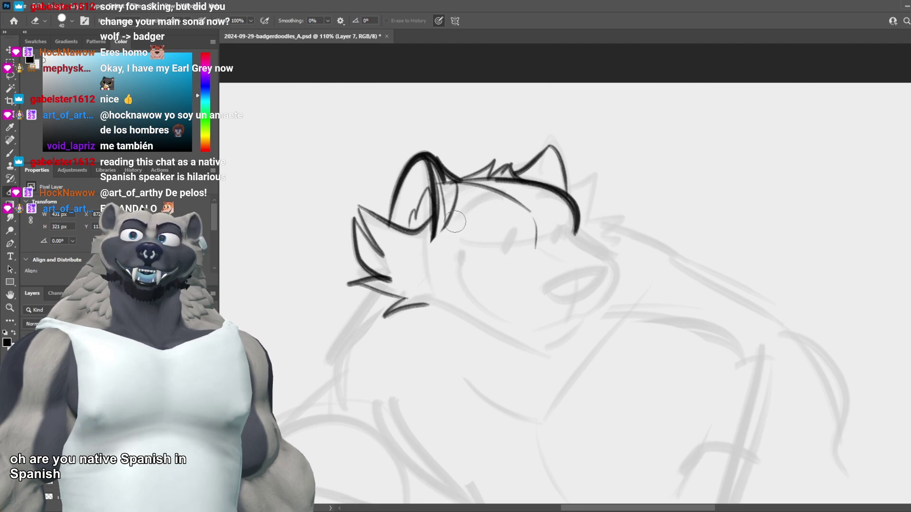
key("b")
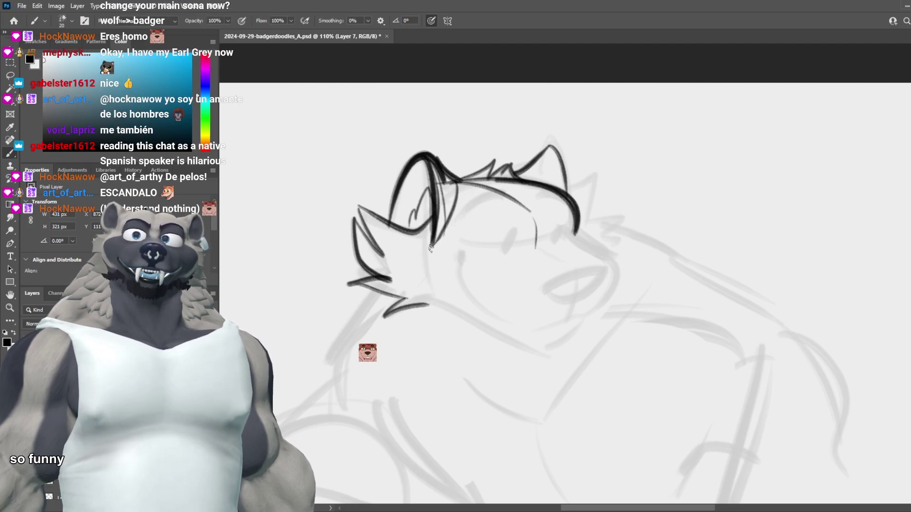
left_click_drag(418, 238, 454, 251)
key("ctrl+z")
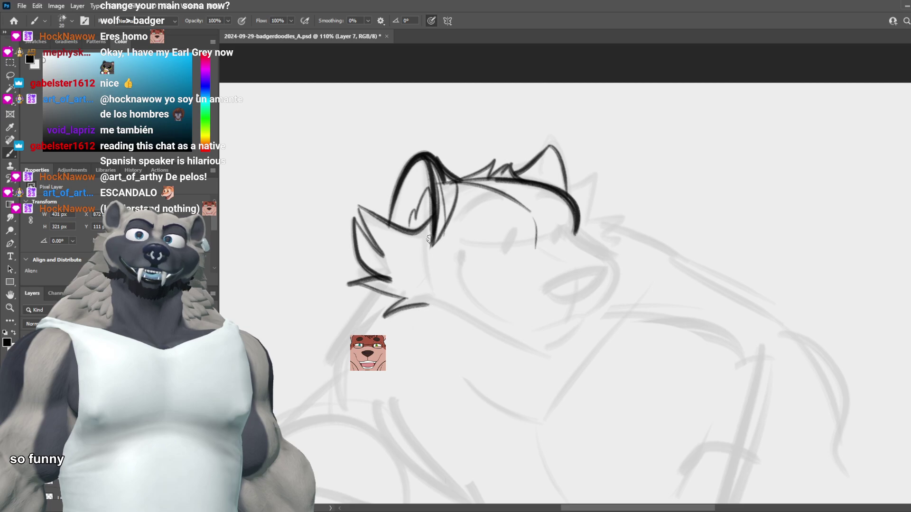
left_click_drag(416, 232, 426, 234)
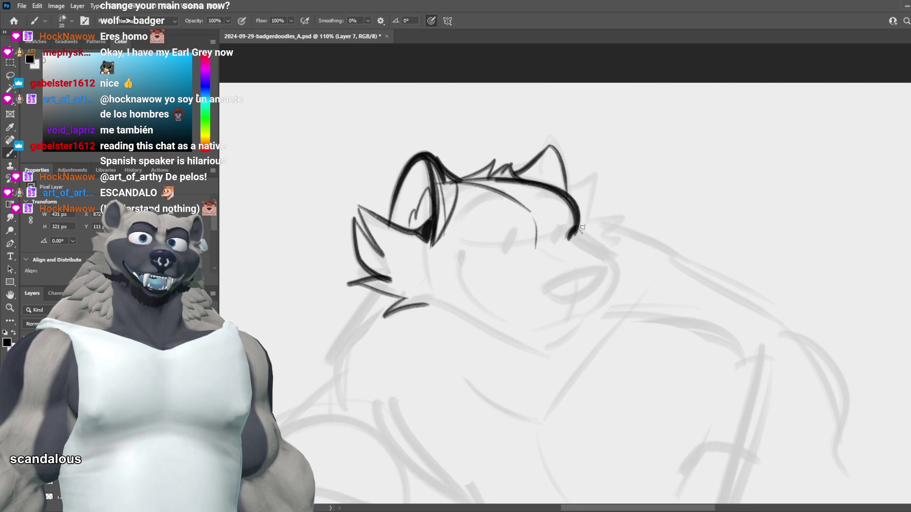
key("ctrl+z")
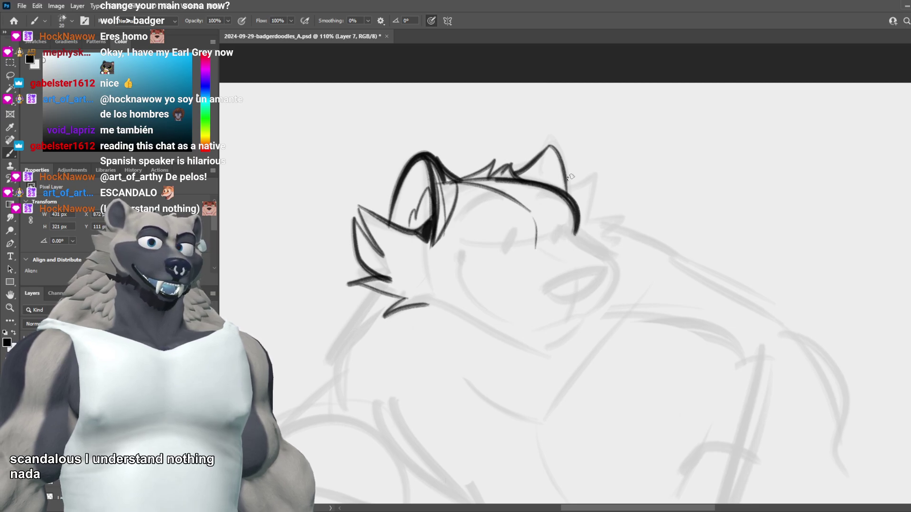
left_click_drag(528, 209, 463, 221)
key("ctrl+z")
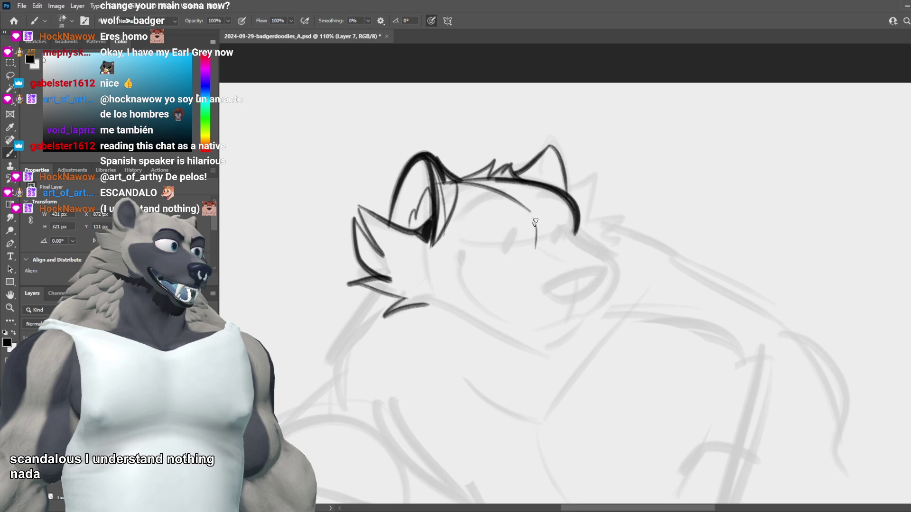
left_click_drag(535, 222, 463, 243)
key("ctrl+z")
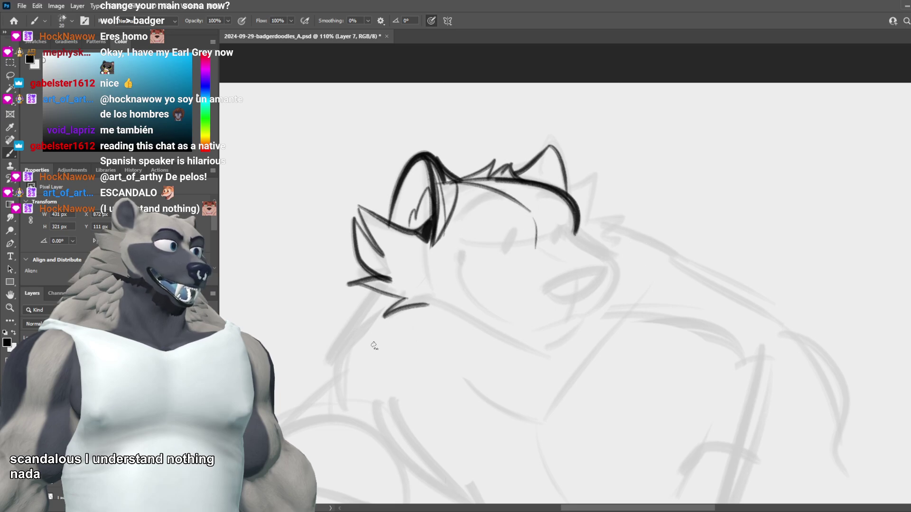
key("ctrl+z")
key("ctrl+z")
key("ctrl+z")
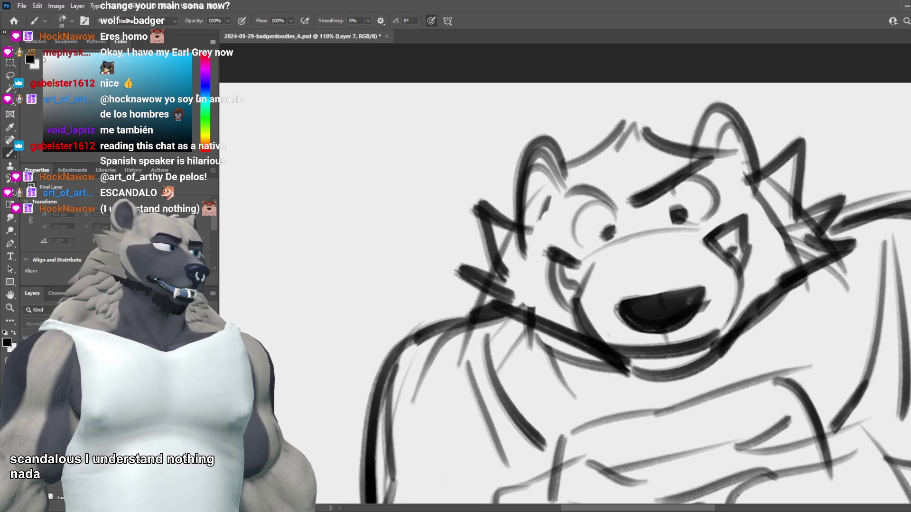
key("ctrl+z")
key("ctrl+z")
key("ctrl+z")
key("ctrl+shift+z")
key("ctrl+shift+z")
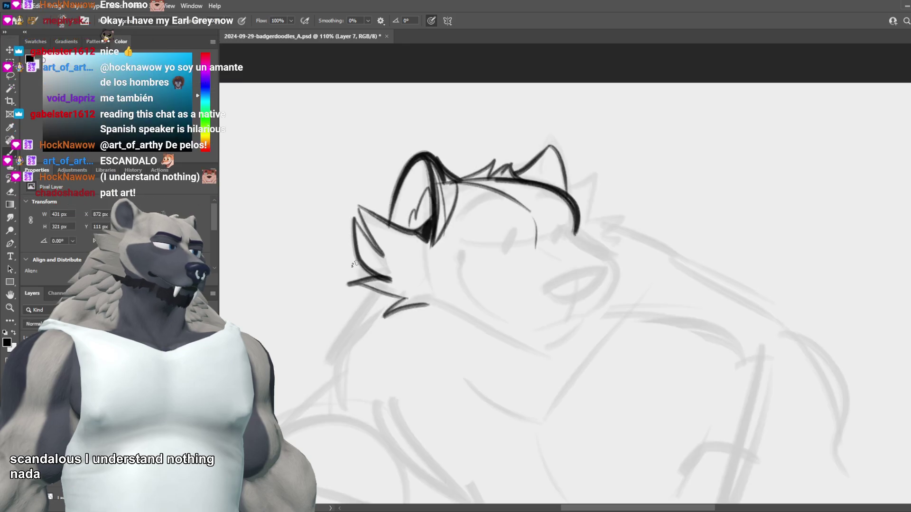
Step: Try a thick fur stroke sweeping from the near ear's peak to the tuft on top of the head
mouse_move(445, 167)
left_mouse_down()
mouse_move(497, 147)
mouse_move(521, 161)
left_mouse_up()
key("ctrl+z")
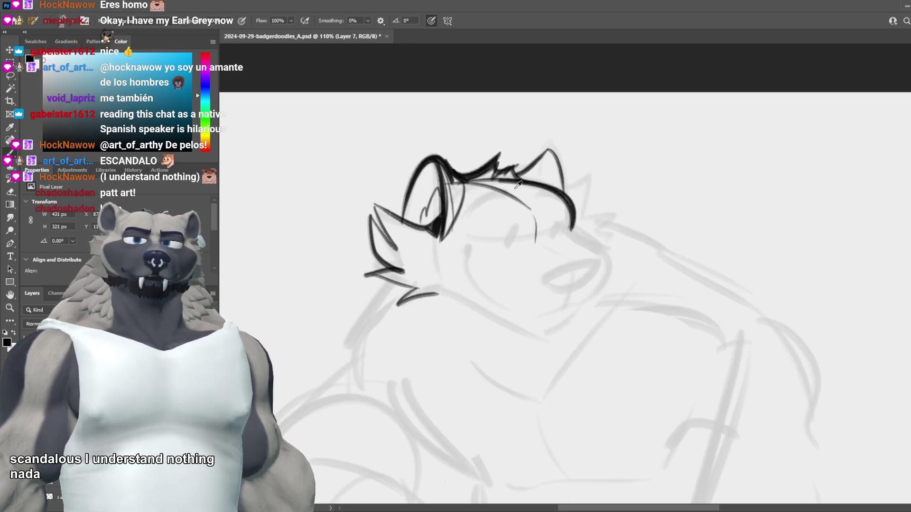
scroll(540, 175, "down", 3)
scroll(522, 176, "up", 3)
scroll(501, 174, "up", 1)
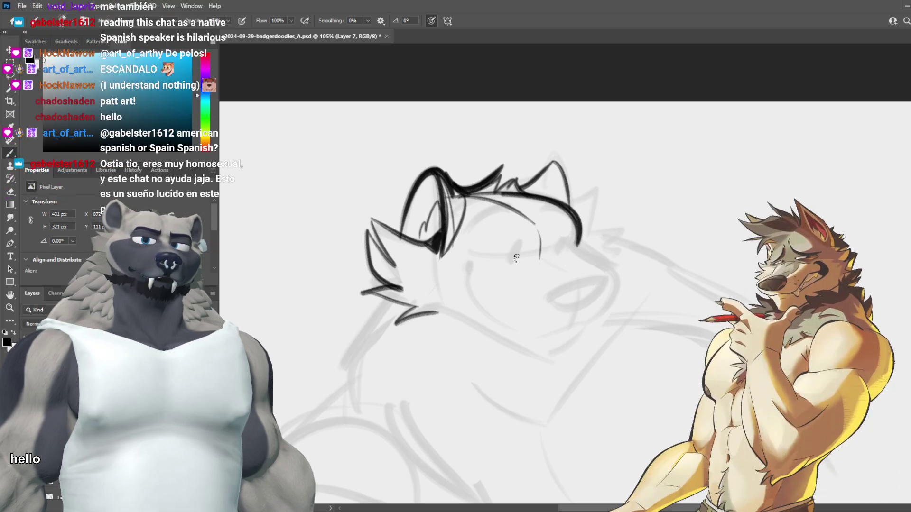
Step: Try a long, slightly curved eye line across the face from the end of the far head contour
left_click_drag(515, 250, 504, 258)
key("ctrl+z")
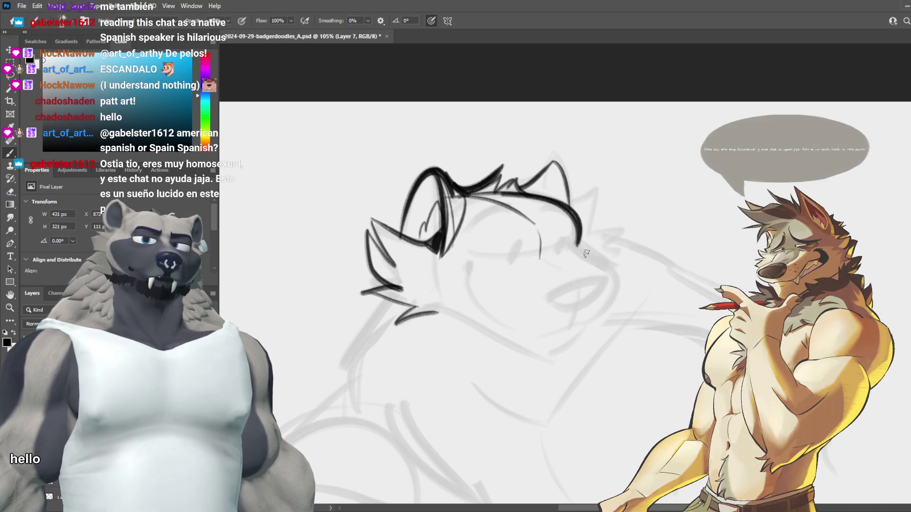
left_click_drag(585, 252, 467, 274)
key("ctrl+z")
left_click_drag(583, 251, 498, 266)
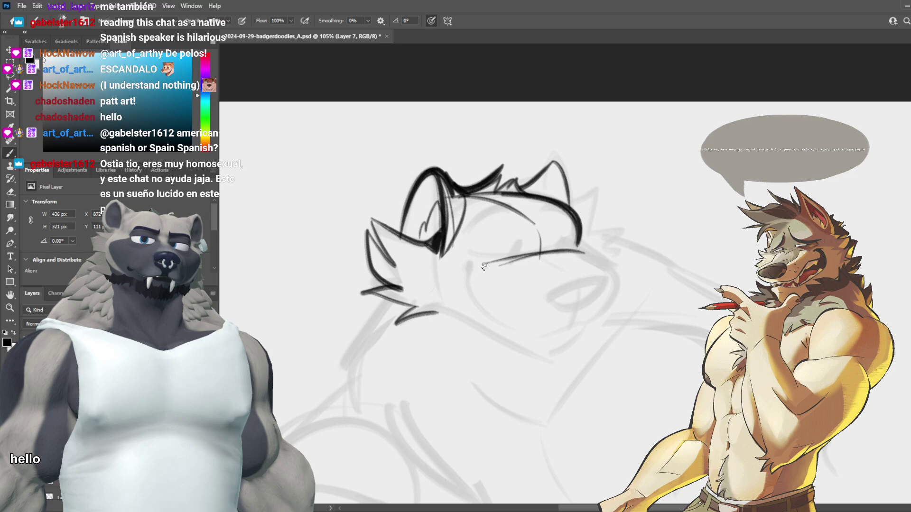
key("ctrl+z")
mouse_move(565, 248)
left_mouse_down()
mouse_move(629, 274)
mouse_move(533, 267)
left_mouse_up()
key("ctrl+z")
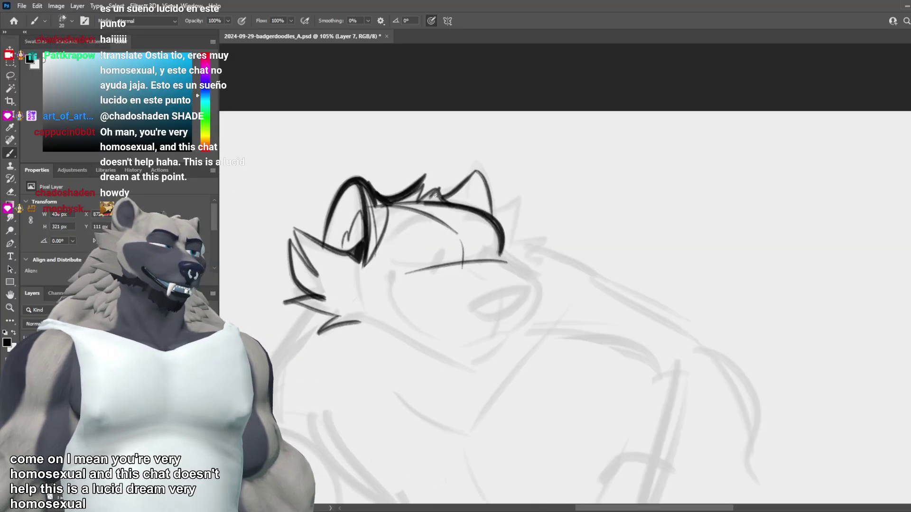
Step: Undo the long eye line and the thick fur stroke between the near ear and the head tuft
left_click_drag(436, 199, 479, 174)
key("ctrl+z")
key("ctrl+z")
key("ctrl+z")
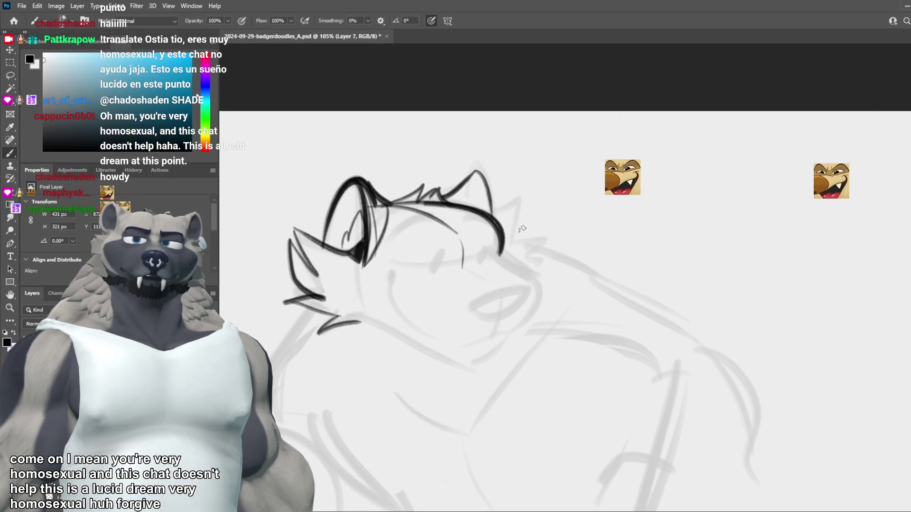
key("f")
key("f")
key("Tab")
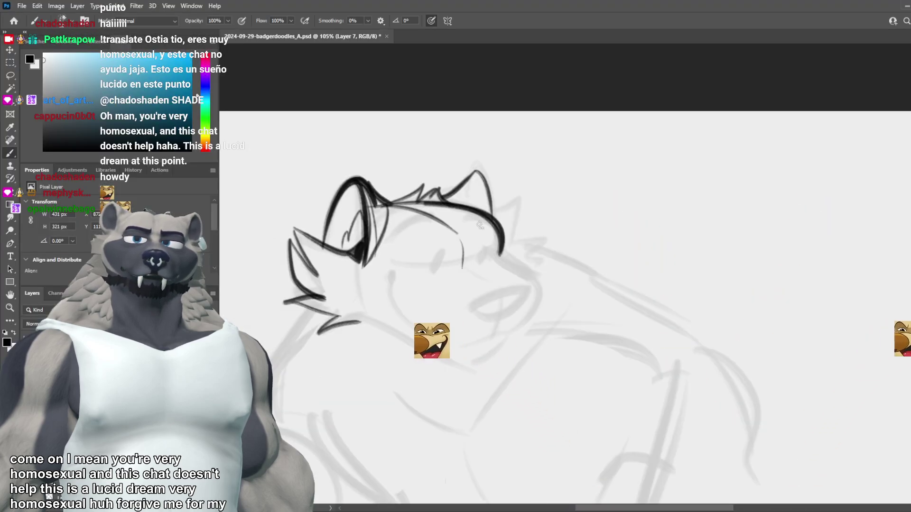
Step: Erase the lower end of the far head contour and redraw it as a thick brow line sloping into the muzzle bridge
key("e")
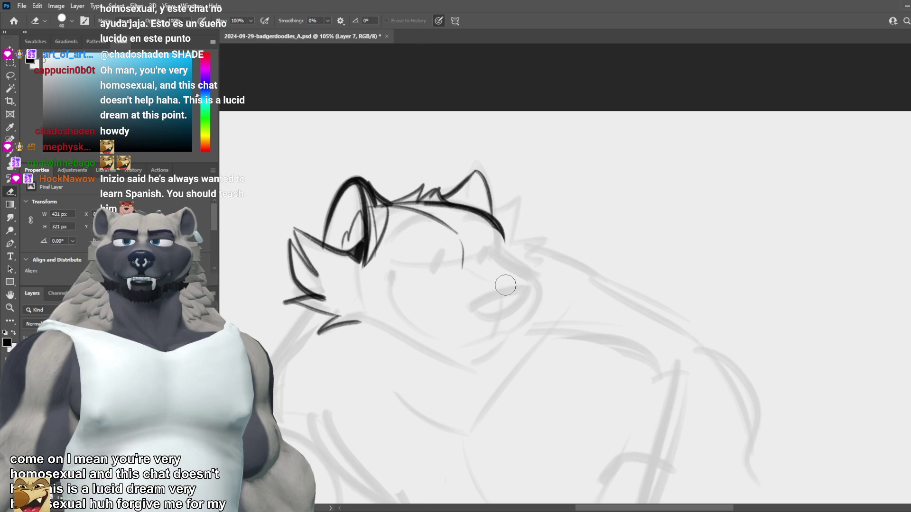
left_click_drag(503, 242, 499, 257)
key("b")
left_click_drag(493, 209, 514, 264)
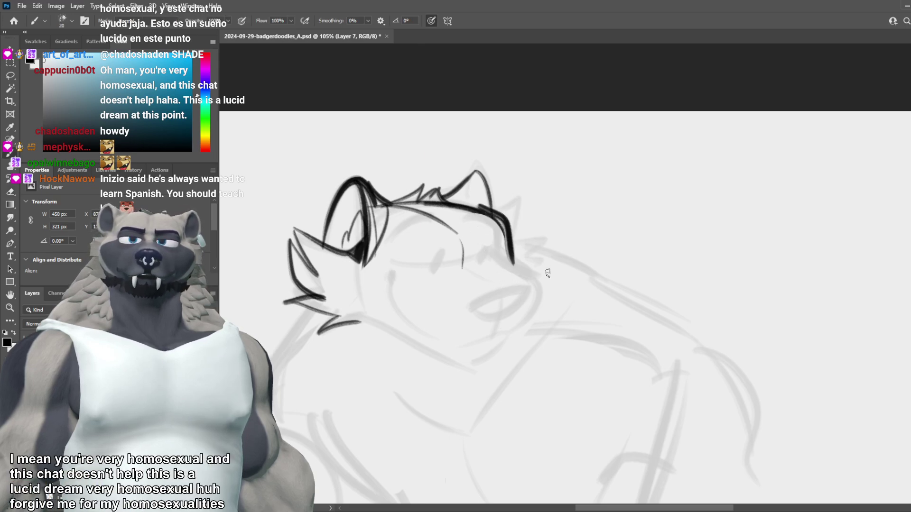
key("ctrl+z")
mouse_move(492, 217)
left_mouse_down()
mouse_move(521, 272)
mouse_move(552, 286)
mouse_move(500, 342)
left_mouse_up()
key("ctrl+z")
Step: Try a thick curved chin stroke from the muzzle tip down and back under the nose
left_click_drag(557, 289, 493, 356)
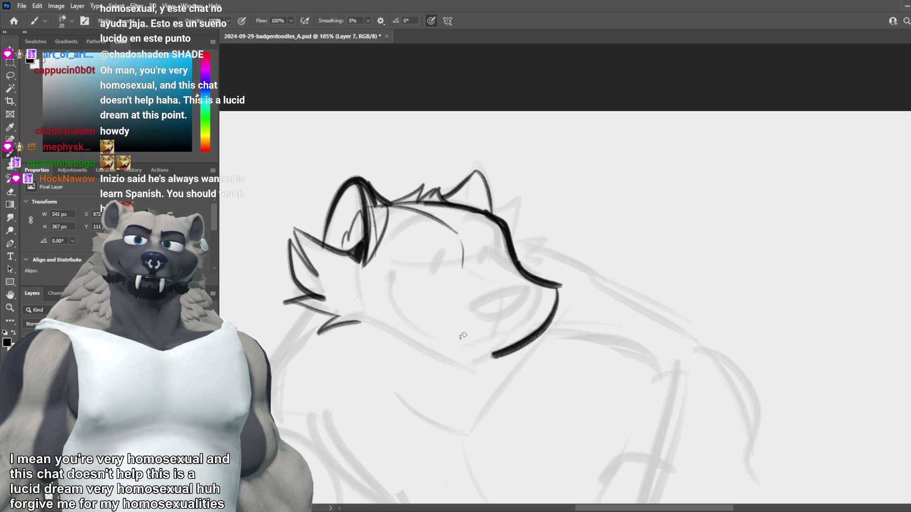
scroll(527, 273, "down", 13)
scroll(527, 270, "up", 12)
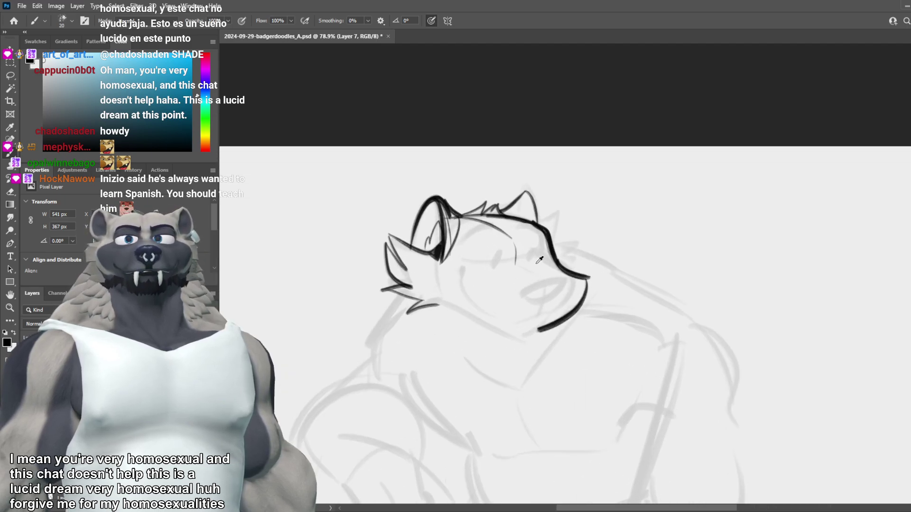
key("ctrl+z")
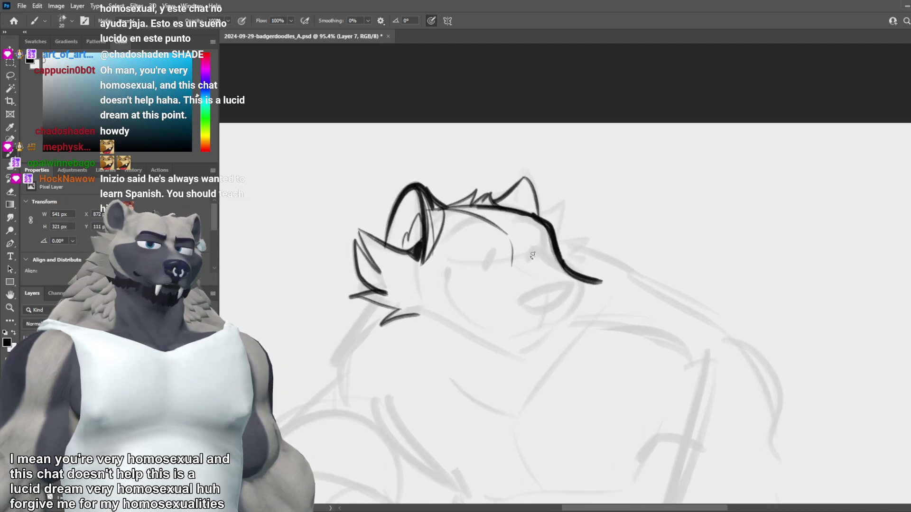
Step: Draw a thin, slightly arched line across the face from the muzzle bridge back below the eye area
mouse_move(511, 263)
left_mouse_down()
mouse_move(447, 276)
mouse_move(555, 261)
left_mouse_up()
key("ctrl+z")
key("ctrl+z")
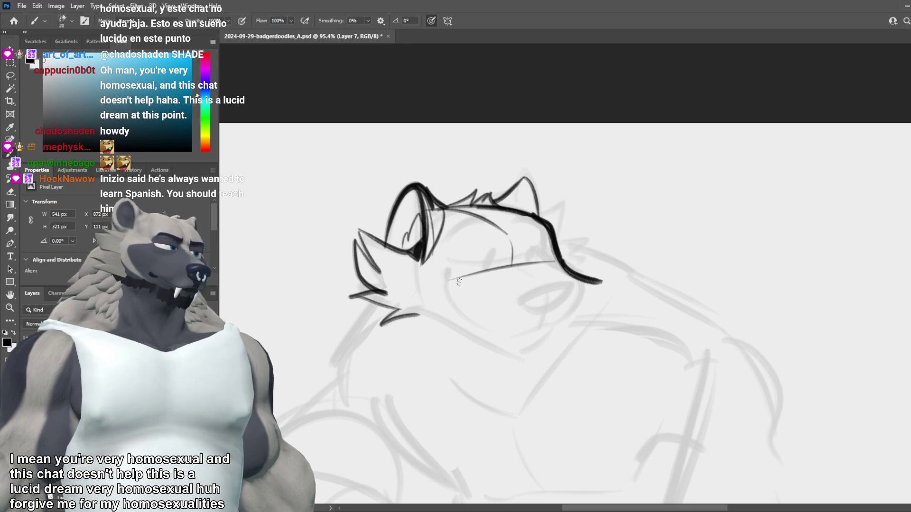
mouse_move(449, 285)
left_mouse_down()
mouse_move(556, 268)
mouse_move(429, 285)
left_mouse_up()
key("ctrl+z")
key("ctrl+z")
key("ctrl+z")
left_click_drag(563, 267, 464, 271)
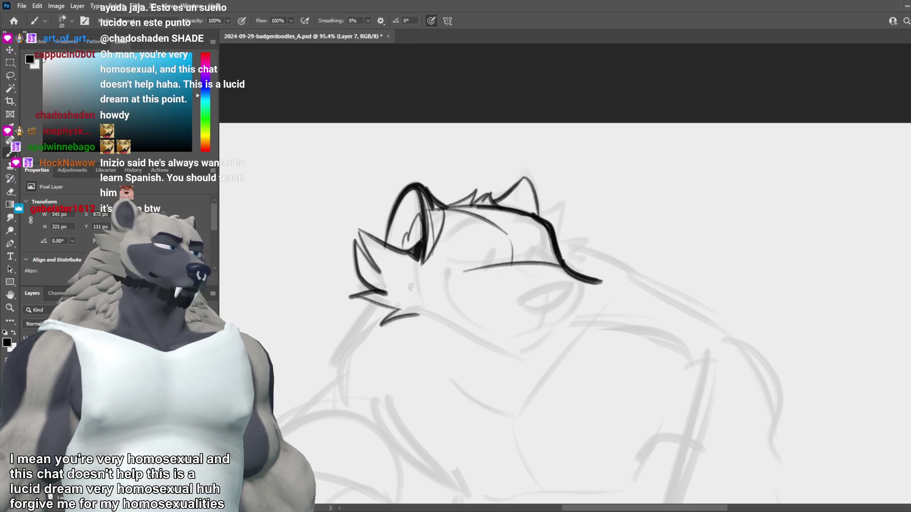
Step: Try a rounded muzzle and jaw outline curving from the muzzle tip under the chin toward the cheek
mouse_move(590, 284)
left_mouse_down()
mouse_move(545, 342)
mouse_move(513, 351)
left_mouse_up()
key("ctrl+z")
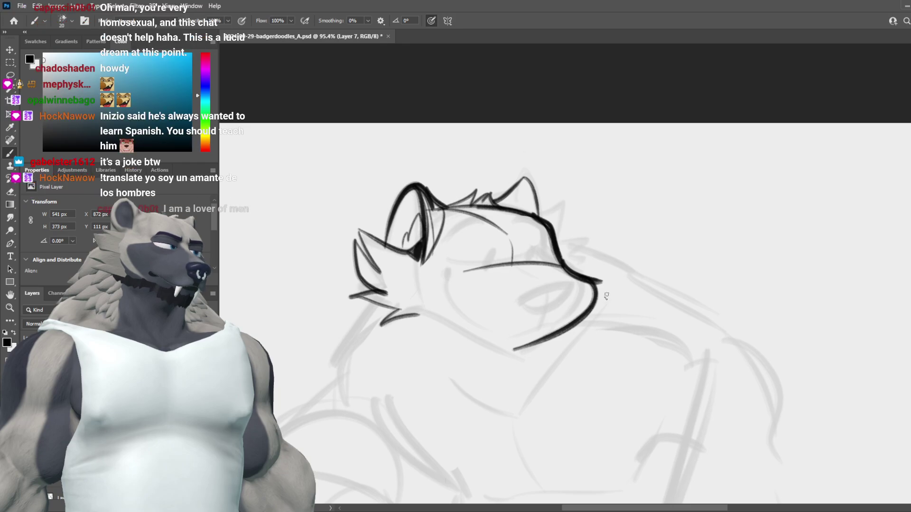
left_click_drag(596, 297, 447, 321)
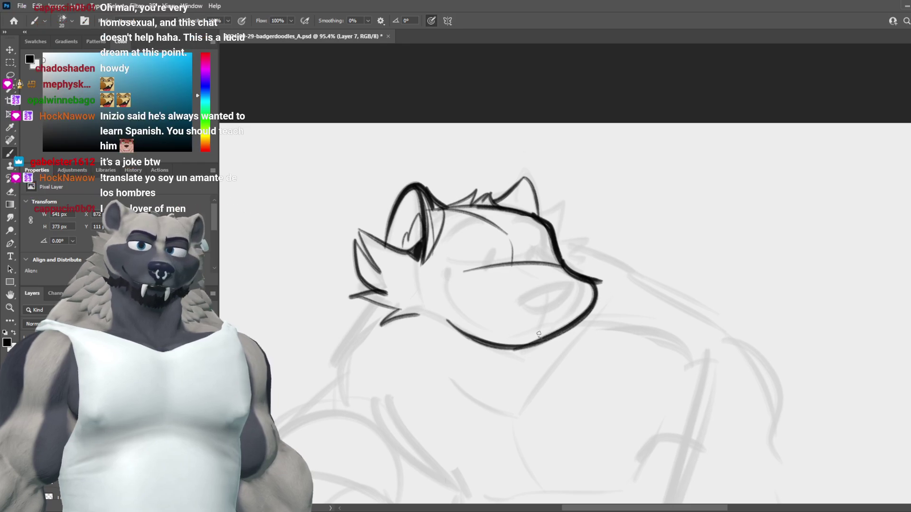
left_click_drag(522, 349, 426, 308)
key("ctrl+z")
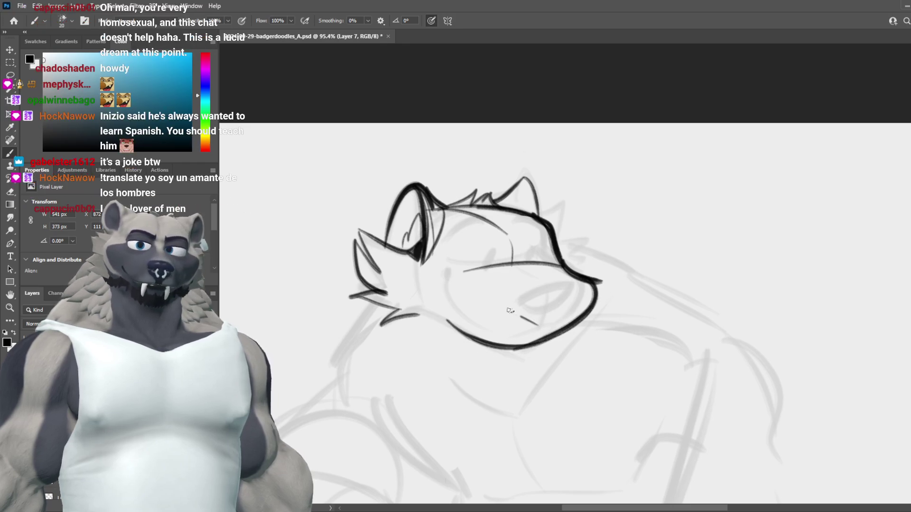
Step: Replace the rounded jaw stroke with a gently sloping jaw line from the lower cheek tuft toward the chin
left_click_drag(510, 311, 442, 273)
key("ctrl+z")
key("ctrl+z")
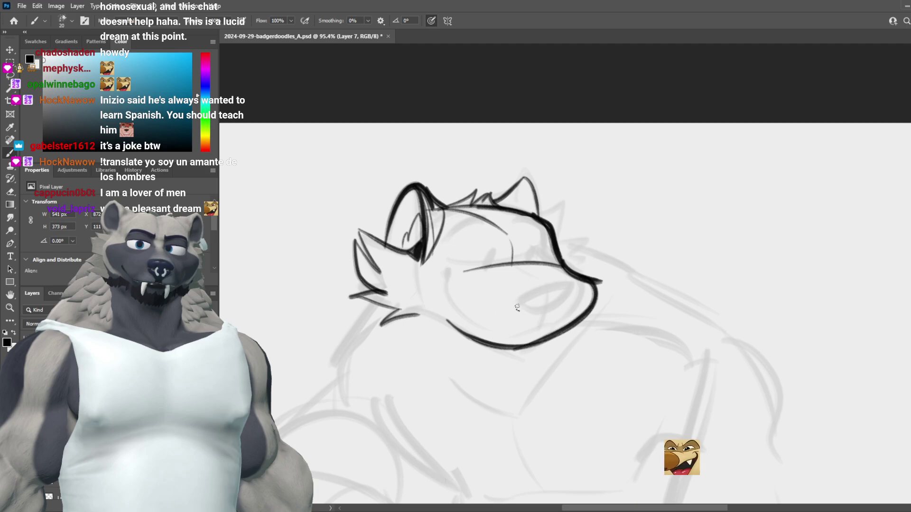
key("ctrl+z")
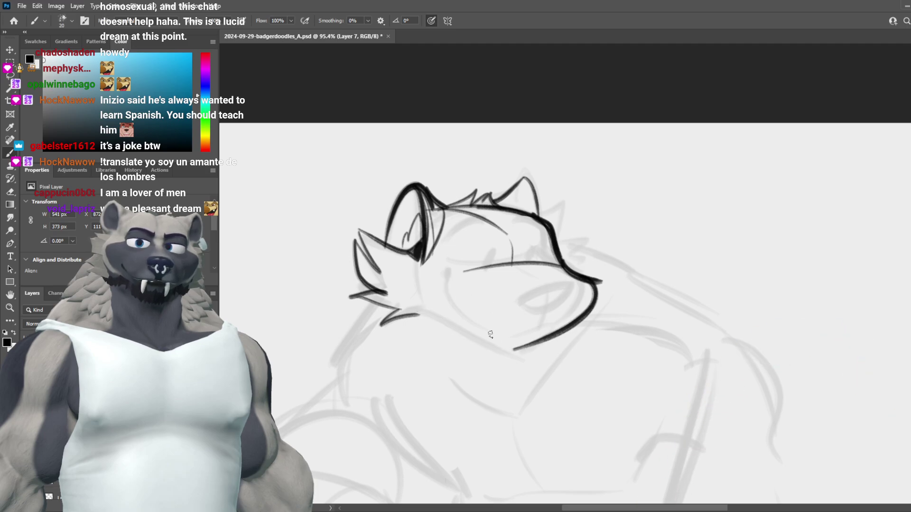
left_click_drag(431, 317, 498, 351)
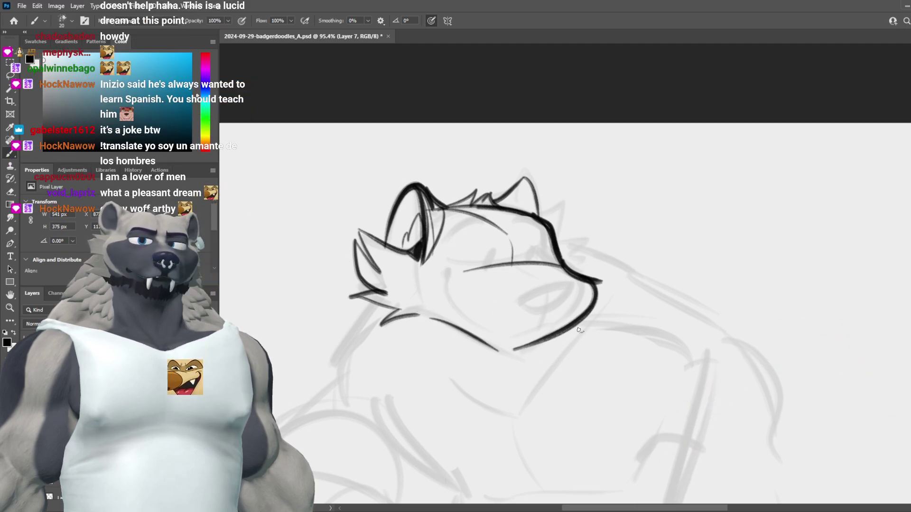
Step: Erase the rounded chin curve and redraw the muzzle front as a straight slanted edge meeting a flat chin stroke
key("e")
mouse_move(573, 327)
left_mouse_down()
mouse_move(593, 296)
mouse_move(567, 346)
mouse_move(519, 340)
mouse_move(517, 347)
mouse_move(575, 336)
left_mouse_up()
key("b")
key("e")
key("b")
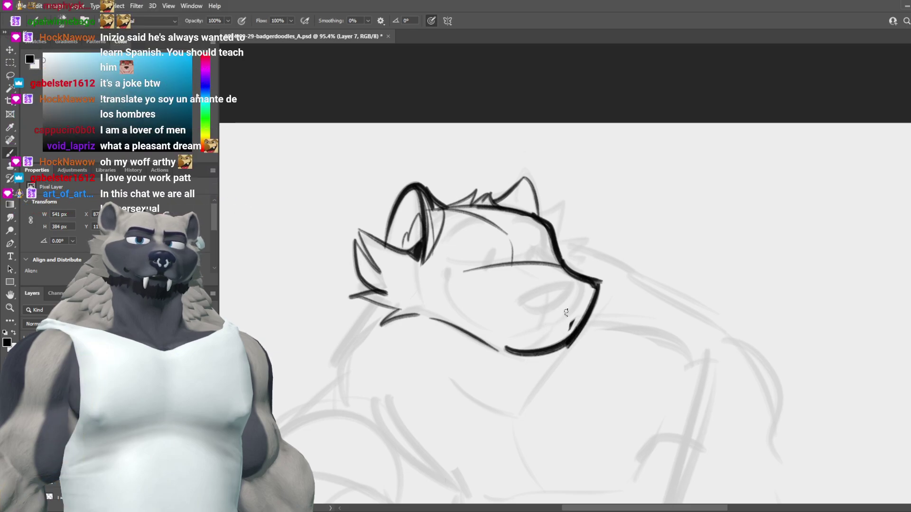
key("ctrl+z")
left_click_drag(493, 349, 586, 329)
scroll(600, 280, "down", 5)
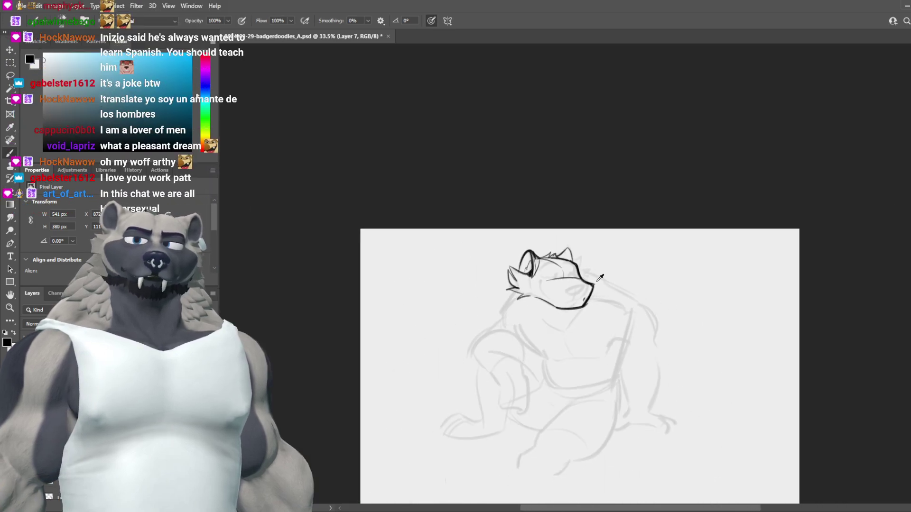
scroll(600, 280, "up", 5)
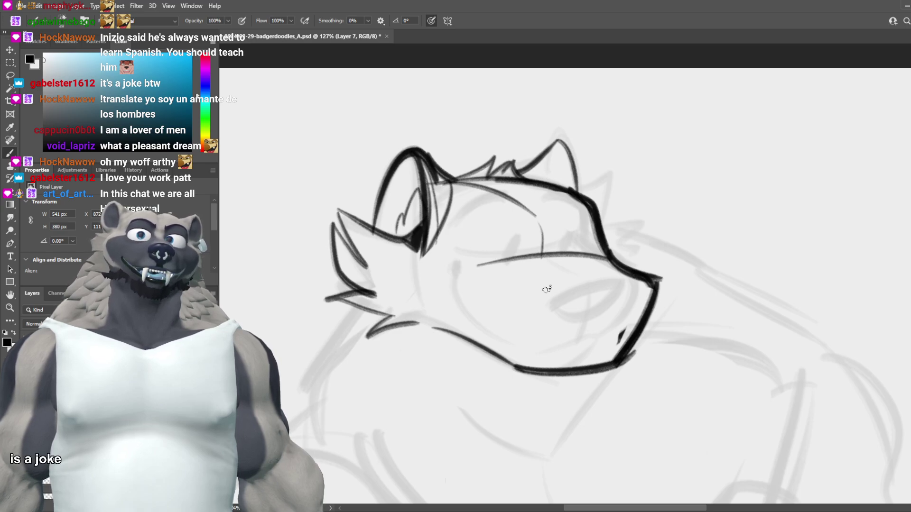
Step: Remove the flat chin stroke and erase the stray leftover mark beside the muzzle's front edge
scroll(546, 289, "down", 4)
scroll(578, 317, "up", 3)
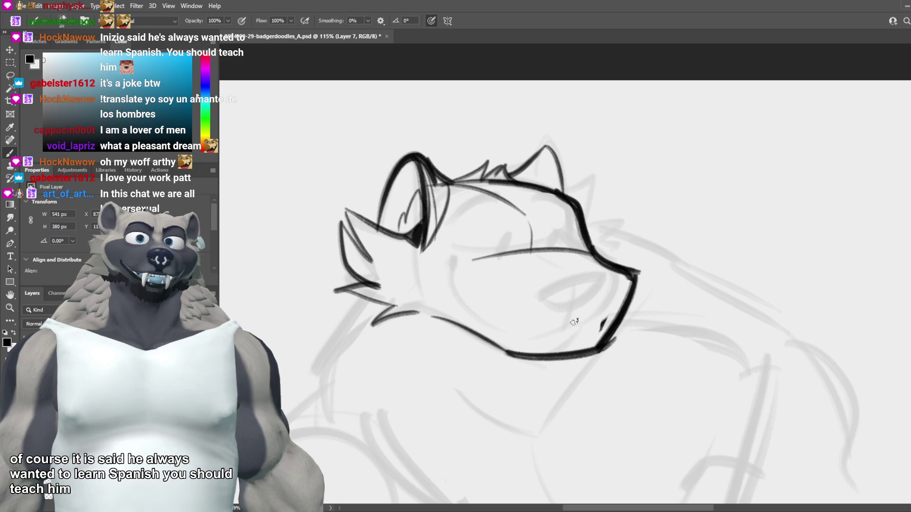
scroll(574, 322, "down", 3)
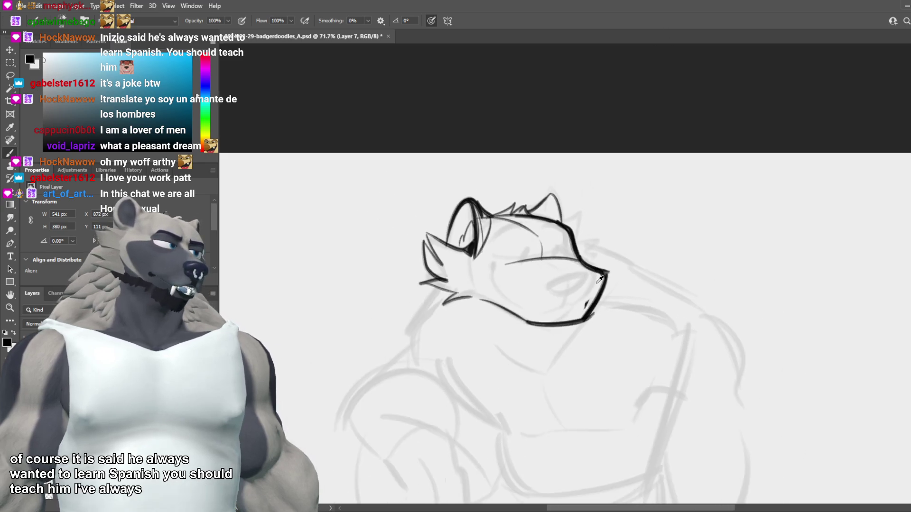
scroll(595, 283, "up", 2)
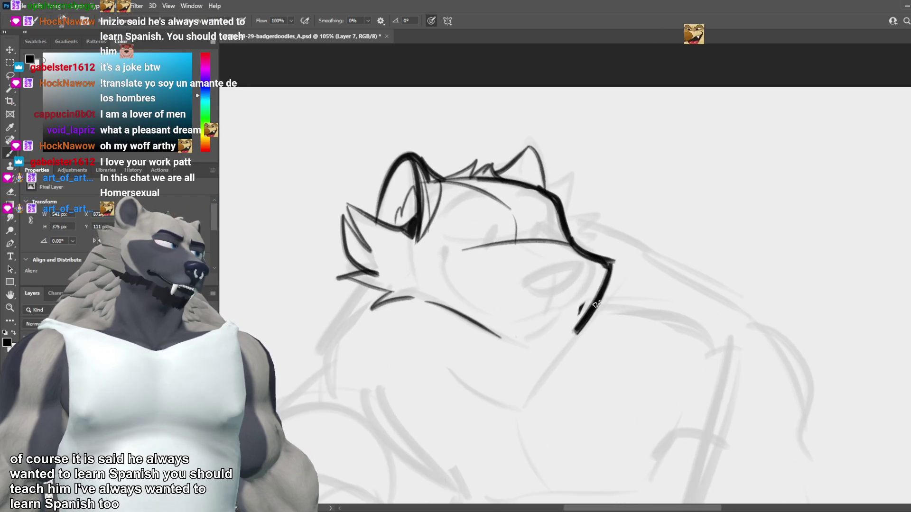
key("e")
key("b")
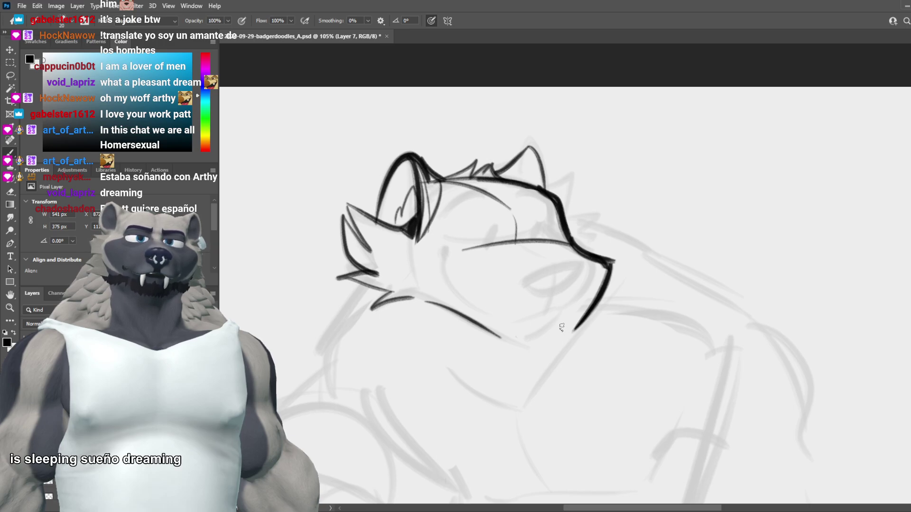
key("e")
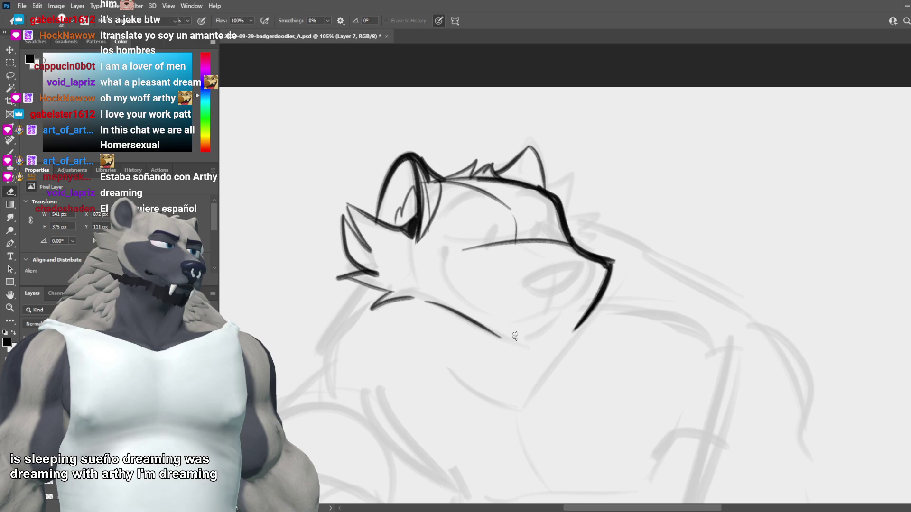
Step: Try a thick rounded jaw stroke running from the jaw line around the chin up to the muzzle tip
key("b")
mouse_move(470, 319)
left_mouse_down()
mouse_move(582, 335)
mouse_move(599, 312)
mouse_move(610, 271)
left_mouse_up()
key("ctrl+z")
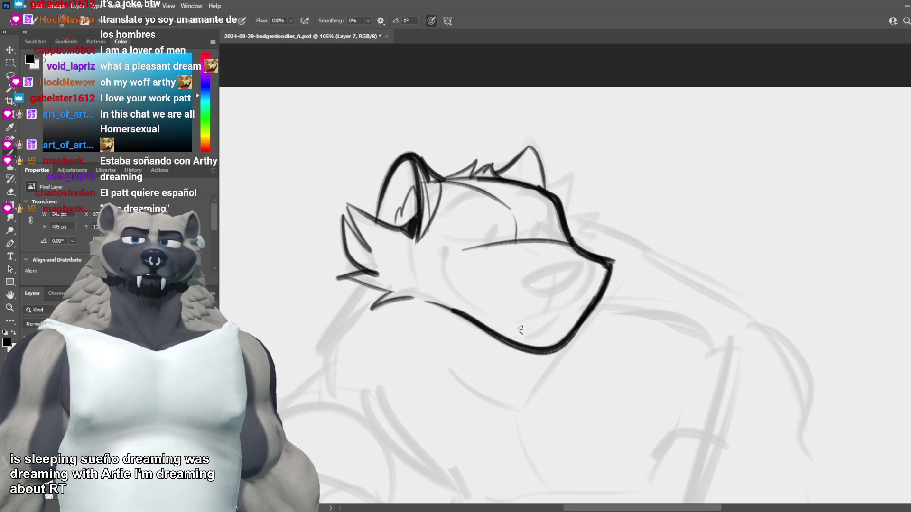
key("ctrl+z")
Step: Thin the muzzle's front edge and erase its lower part, leaving a short tapered line below the tip
key("e")
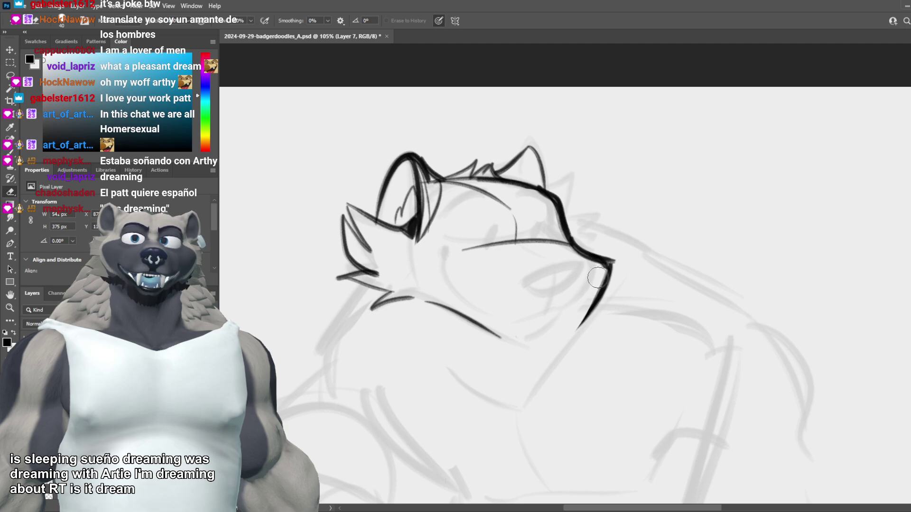
left_click_drag(598, 277, 561, 357)
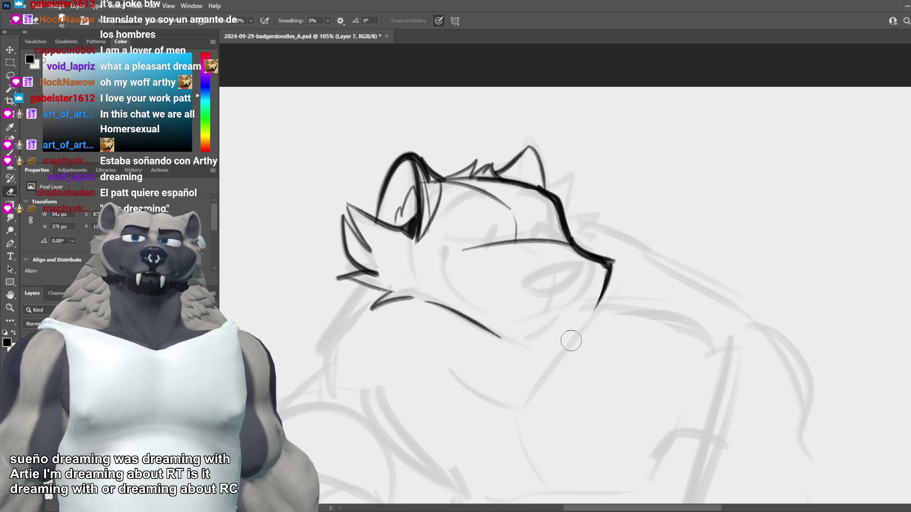
Step: Draw the nose with an arched upper line and a thick rounded lower curve over the sketched nose
key("b")
left_click_drag(591, 272, 525, 283)
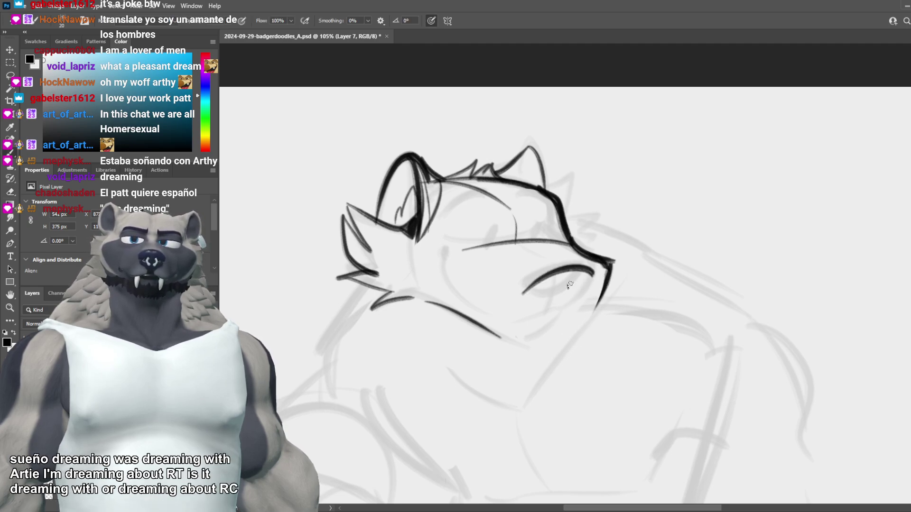
key("ctrl+z")
left_click_drag(591, 270, 530, 280)
key("ctrl+z")
key("ctrl+z")
key("ctrl+z")
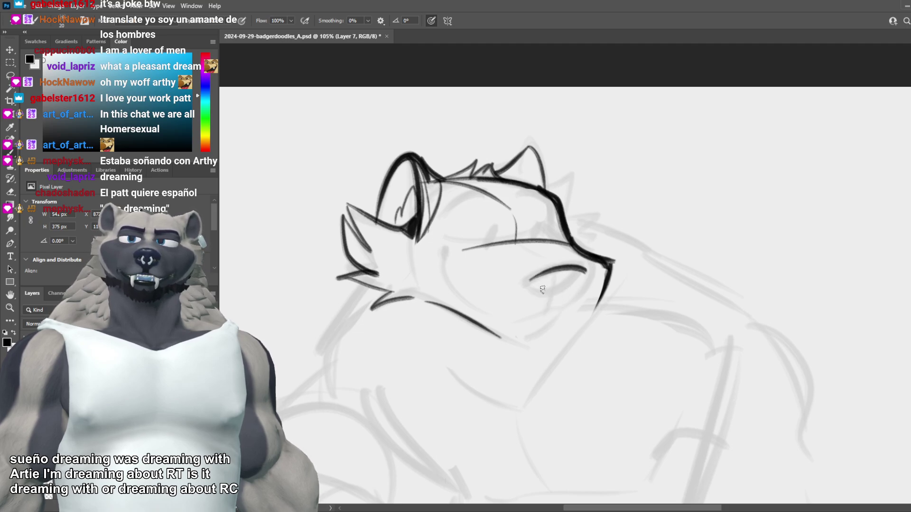
mouse_move(530, 281)
left_mouse_down()
mouse_move(553, 301)
mouse_move(579, 290)
left_mouse_up()
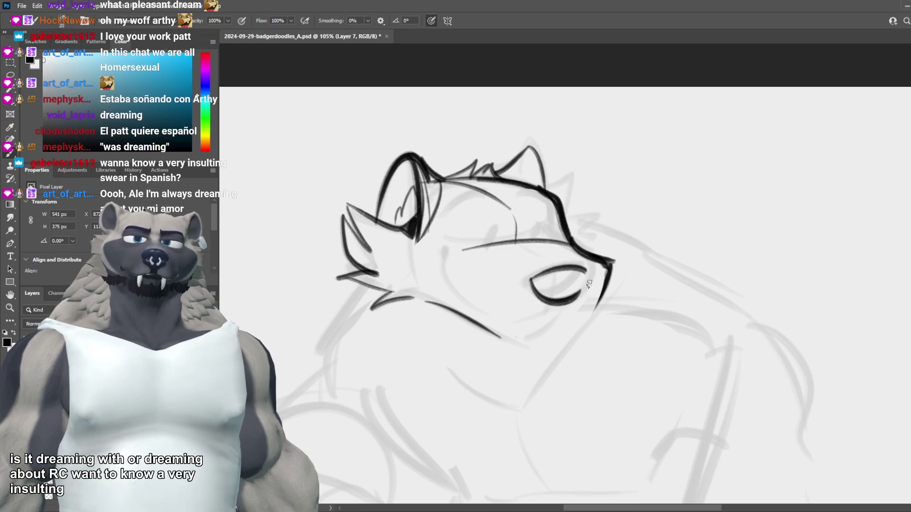
Step: Close the nose outline with a thick curved stroke joining the upper line to the lower curve on the far side
left_click_drag(587, 273, 569, 299)
key("ctrl+z")
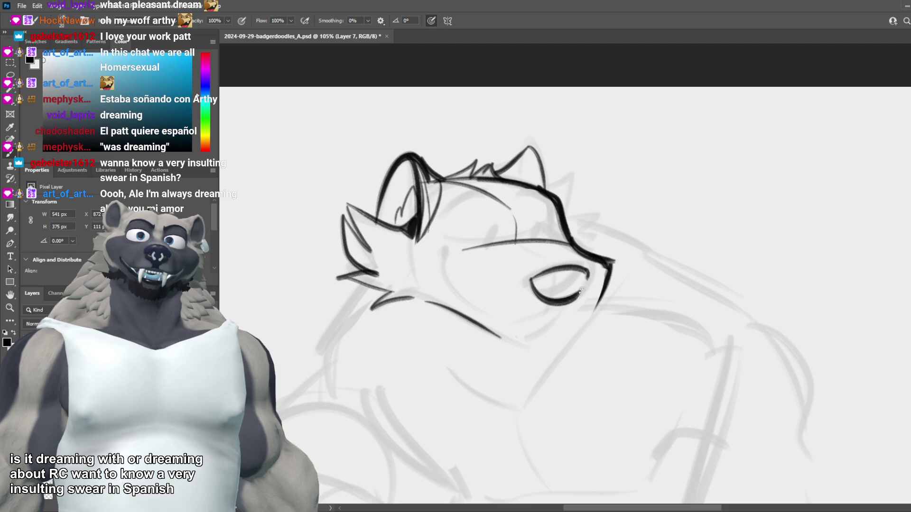
left_click_drag(587, 283, 560, 307)
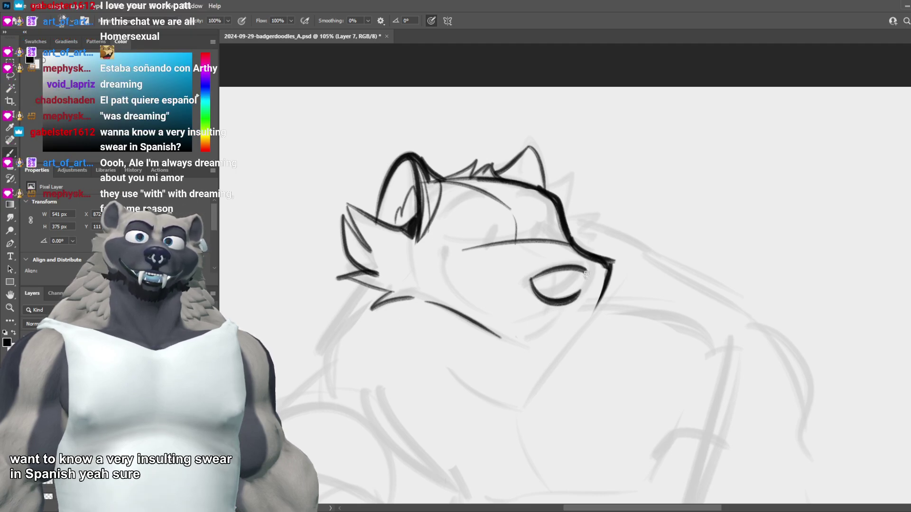
left_click_drag(586, 274, 571, 302)
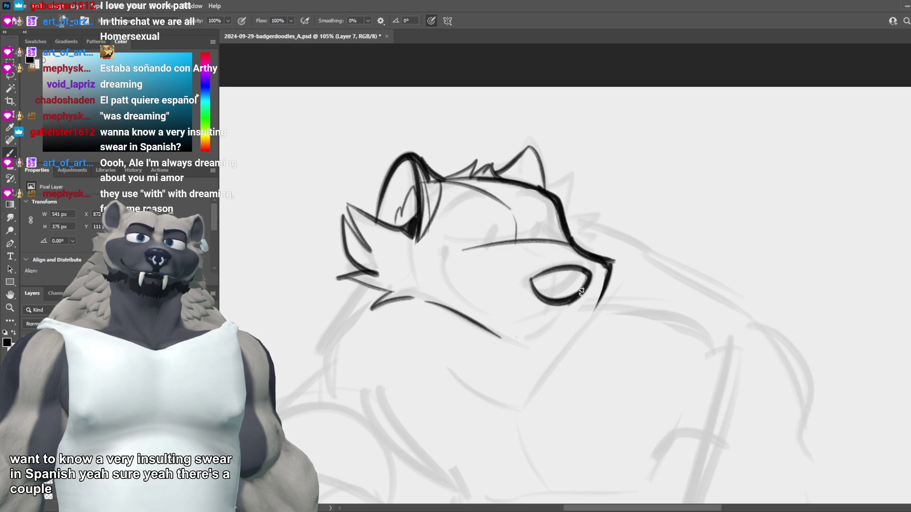
Step: Add a thin highlight curve inside the top of the nose and a short slanted line below the nose
mouse_move(568, 270)
left_mouse_down()
mouse_move(570, 302)
mouse_move(576, 270)
left_mouse_up()
key("ctrl+z")
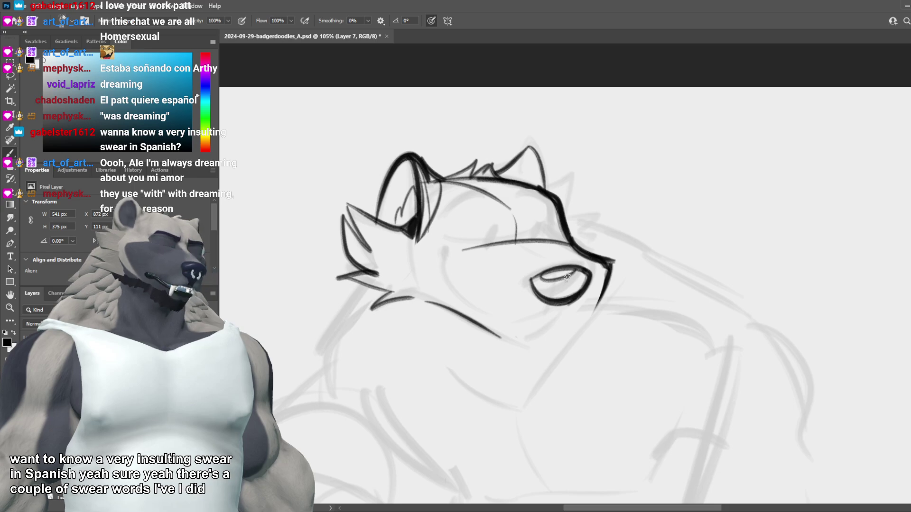
left_click_drag(566, 303, 554, 323)
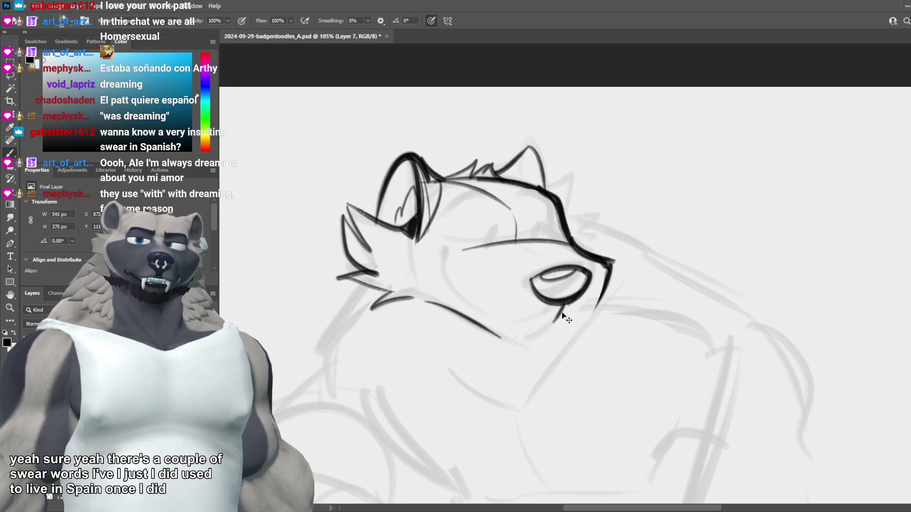
key("ctrl+z")
left_click_drag(568, 304, 554, 323)
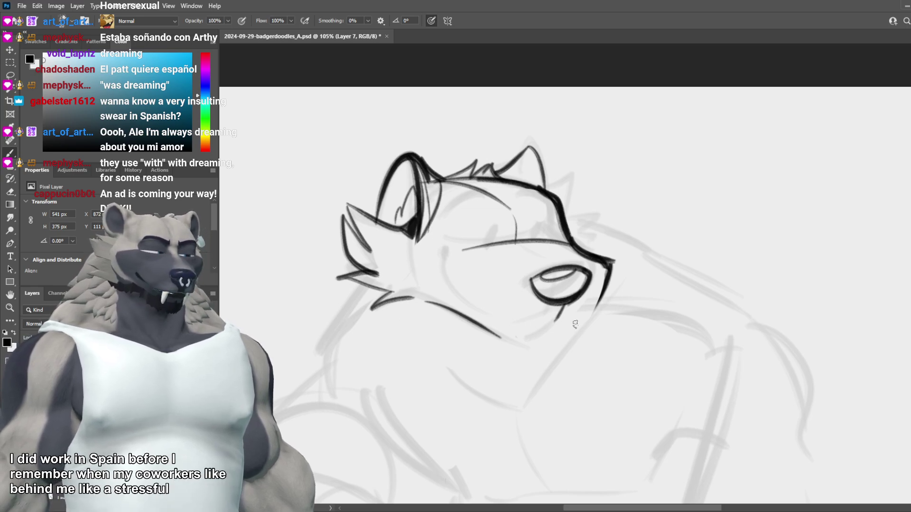
Step: Try a short horizontal mouth line below the nose and take back its extra strokes
mouse_move(564, 327)
left_mouse_down()
mouse_move(505, 324)
mouse_move(550, 326)
left_mouse_up()
key("ctrl+z")
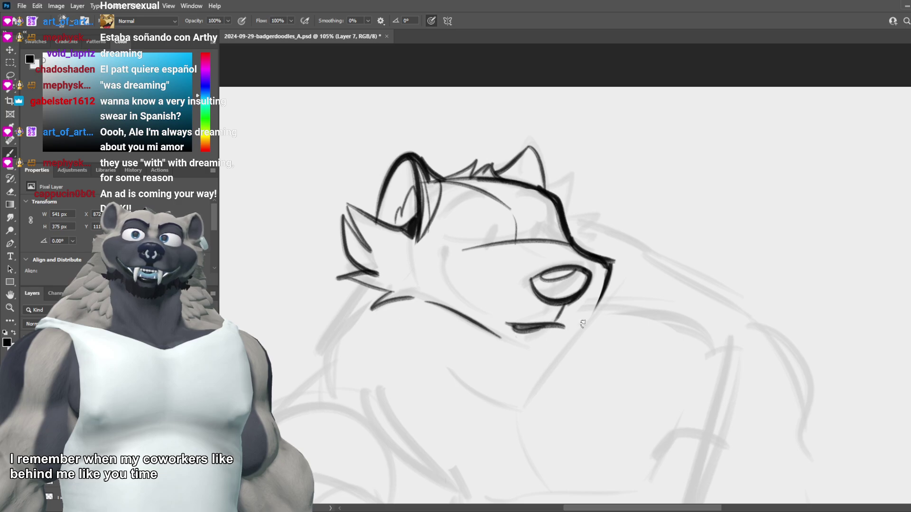
key("ctrl+z")
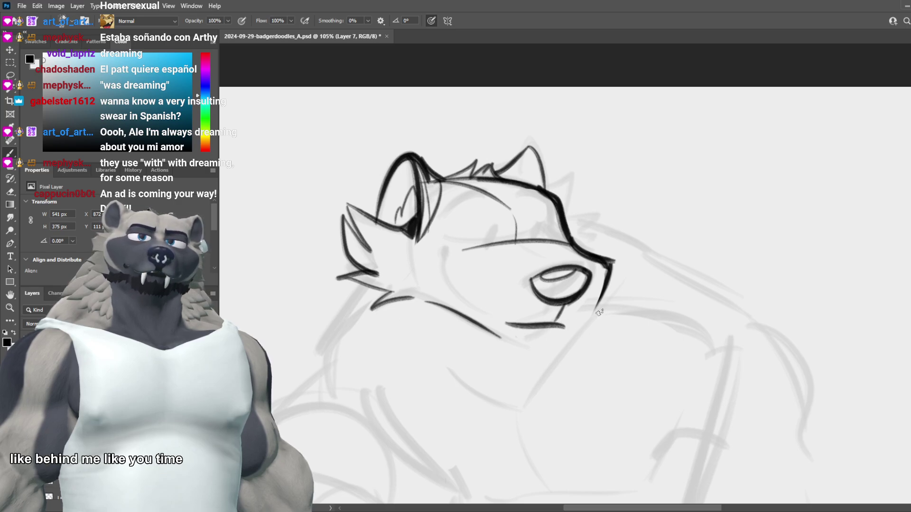
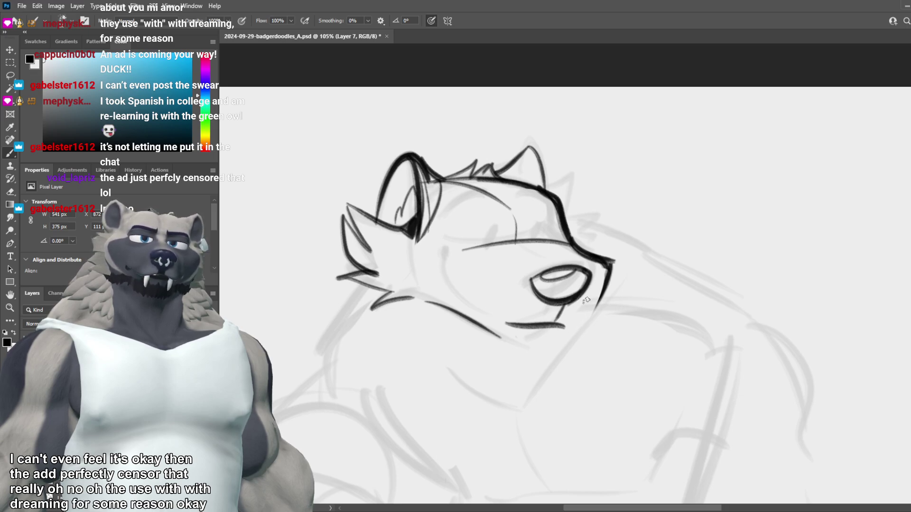
Step: Undo the mouth and nose strokes on the muzzle, along with a trial dark eye mark
key("ctrl+z")
key("ctrl+z")
key("ctrl+z")
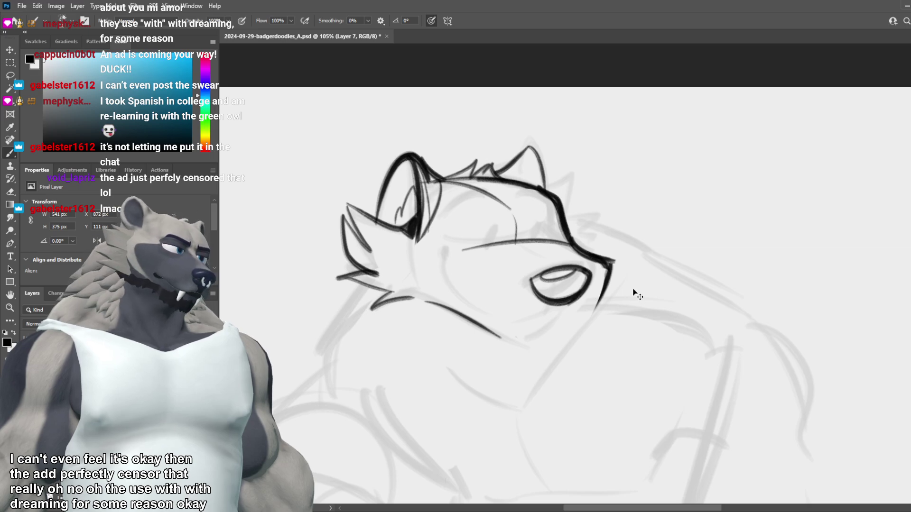
key("ctrl+z")
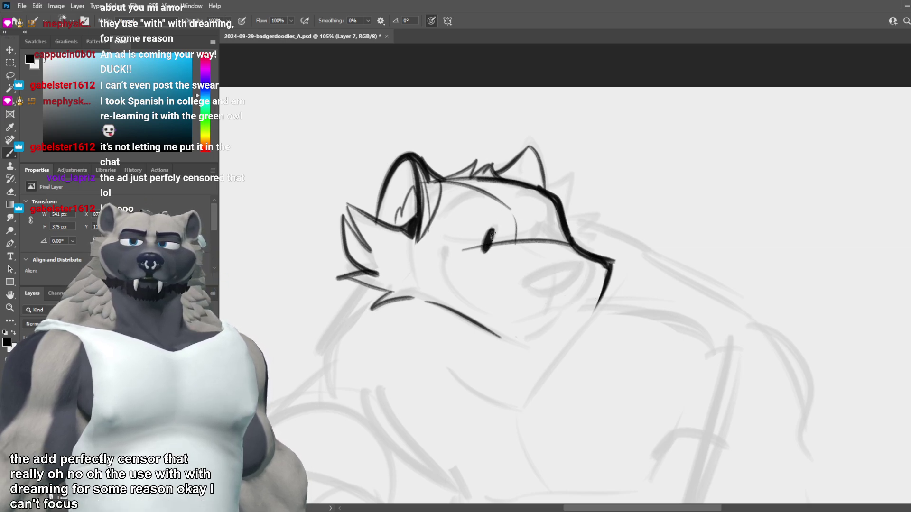
key("ctrl+z")
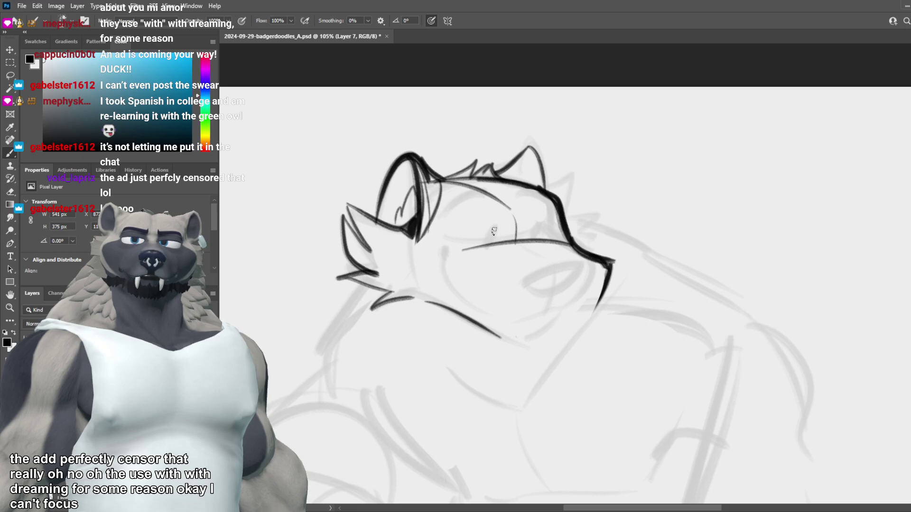
Step: Try a slanted upper eyelid, a dark pupil and a thick eyebrow on the face, then undo them
left_click_drag(500, 227, 440, 238)
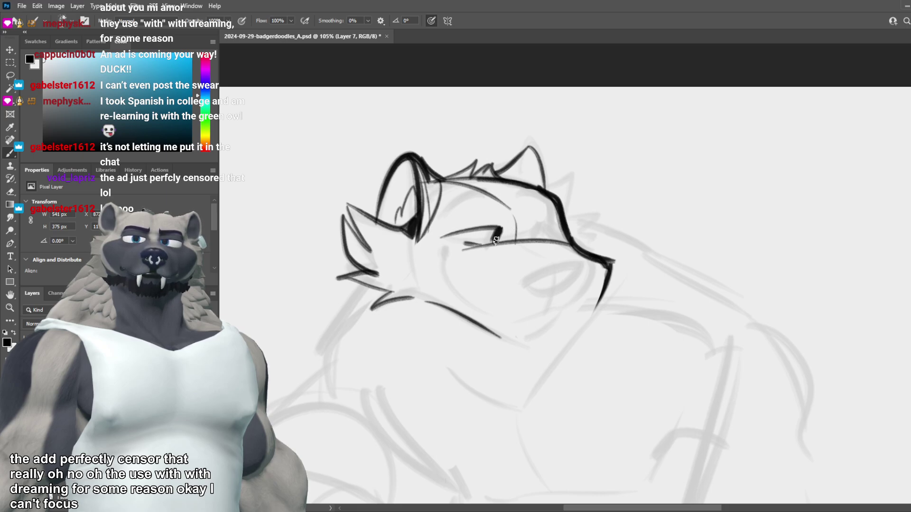
mouse_move(453, 223)
left_mouse_down()
mouse_move(504, 208)
mouse_move(458, 209)
left_mouse_up()
key("ctrl+z")
scroll(556, 216, "down", 5)
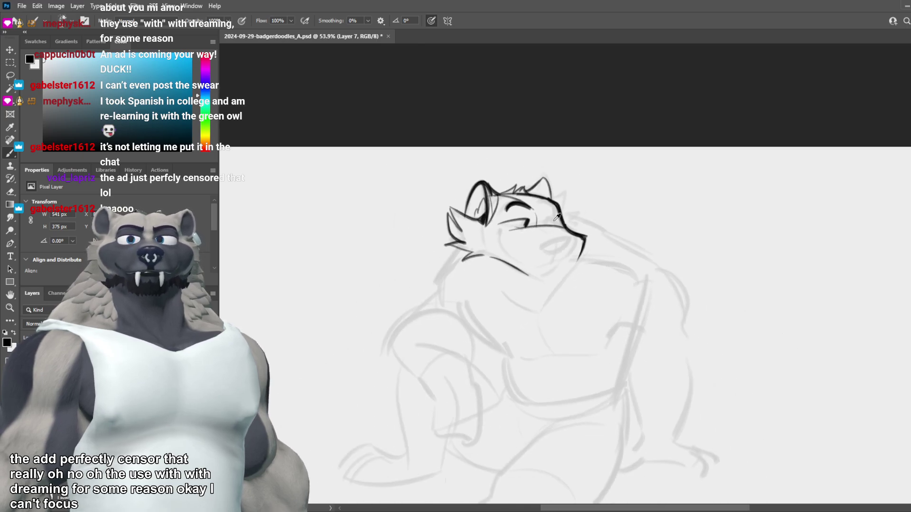
scroll(559, 216, "up", 4)
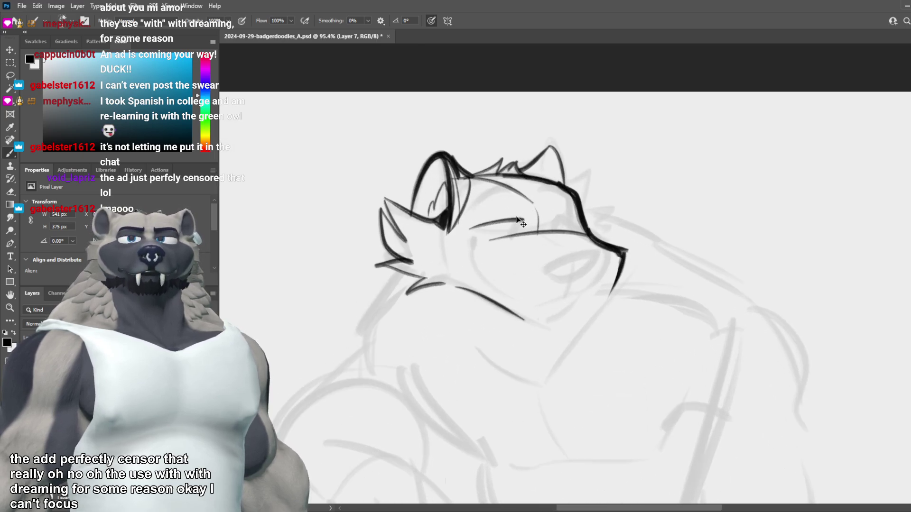
scroll(546, 226, "down", 2)
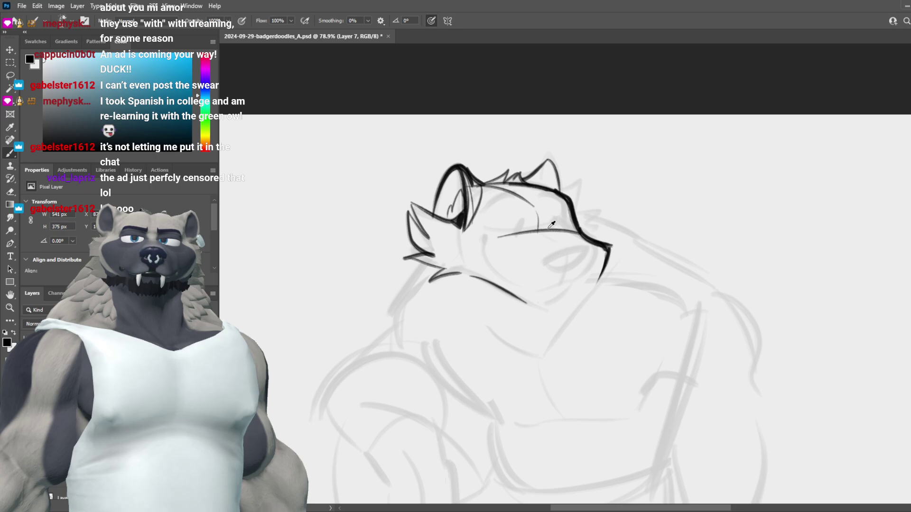
scroll(548, 225, "up", 1)
Step: Clear the badger's redrawn head lines and the rough body sketch from view
key("ctrl+t")
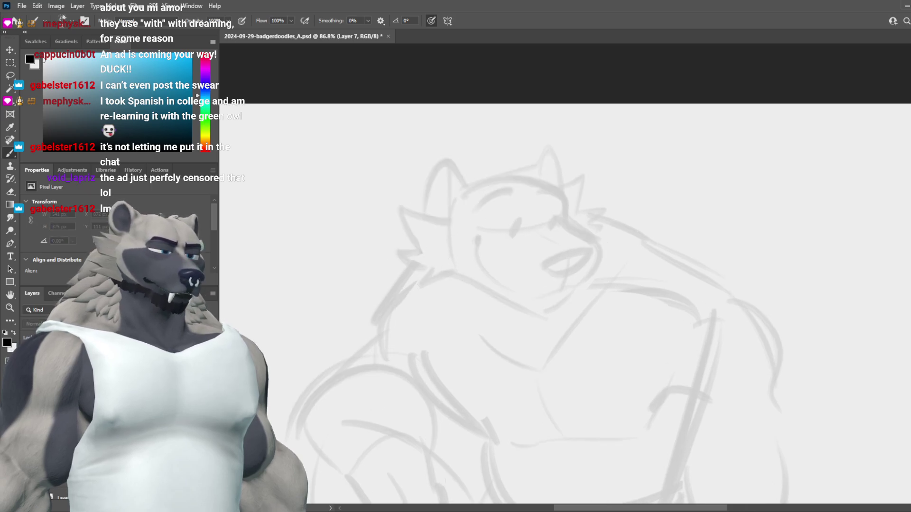
key("ctrl+z")
key("ctrl+shift+z")
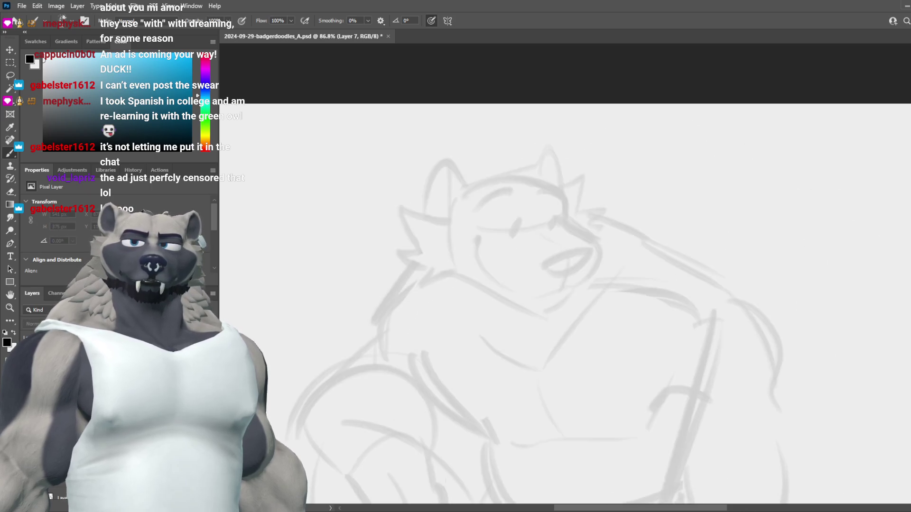
key("ctrl+z")
key("ctrl+z")
key("ctrl+shift+z")
key("ctrl+shift+z")
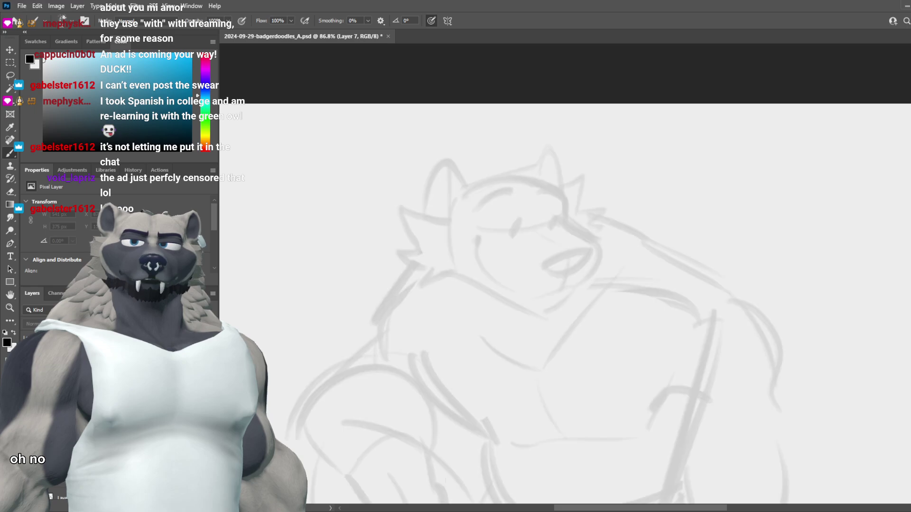
key("ctrl+z")
key("ctrl+z")
key("ctrl+shift+z")
key("ctrl+shift+z")
key("ctrl+z")
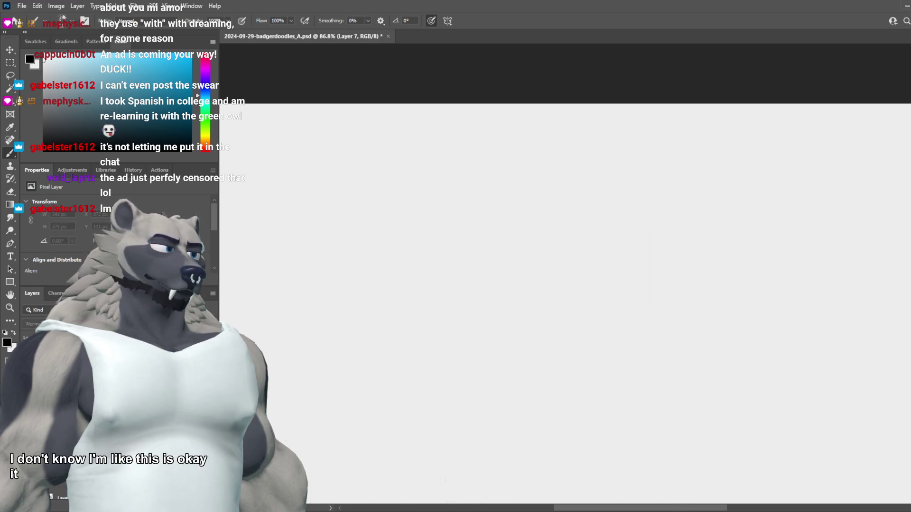
Step: Add a new layer for a fresh sketch and save the document
key("ctrl+shift+alt+n")
scroll(479, 362, "down", 2)
scroll(503, 364, "up", 3)
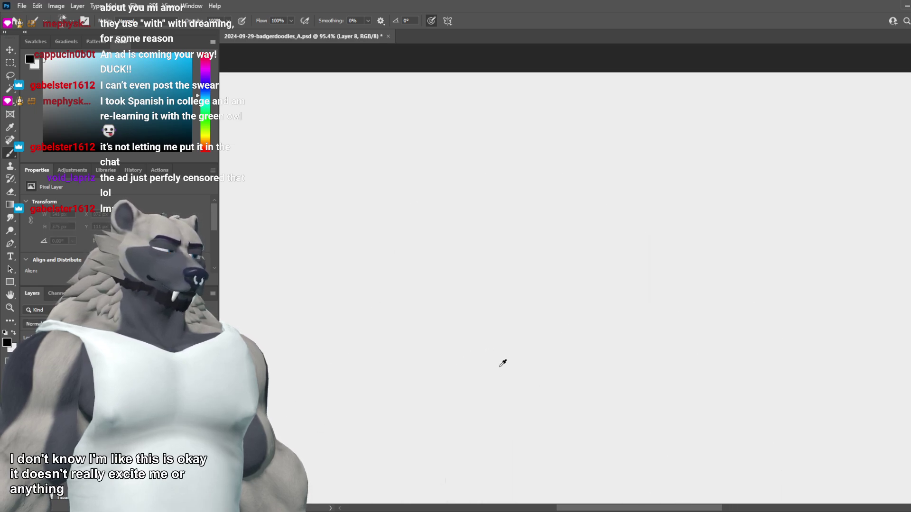
key("ctrl+s")
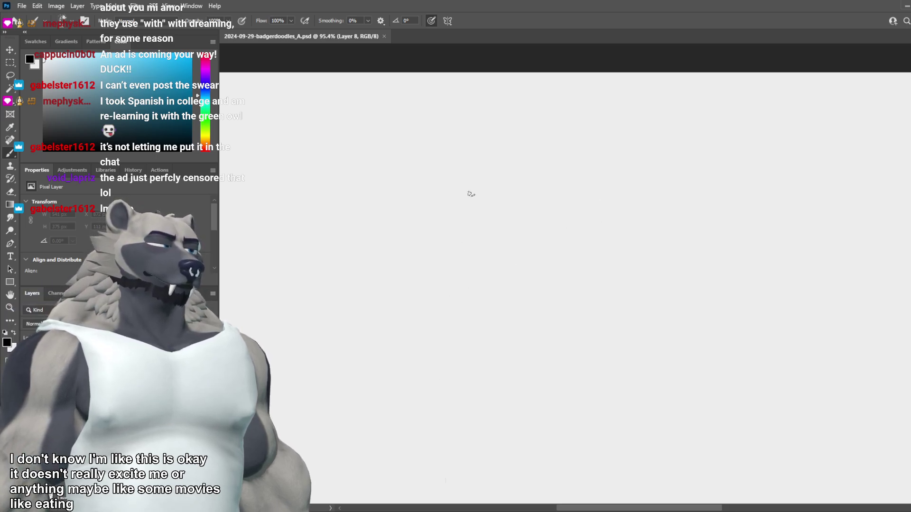
Step: Sketch a head circle about 275 px across from three curved strokes, undoing the stray outer arcs
left_click_drag(511, 167, 425, 233)
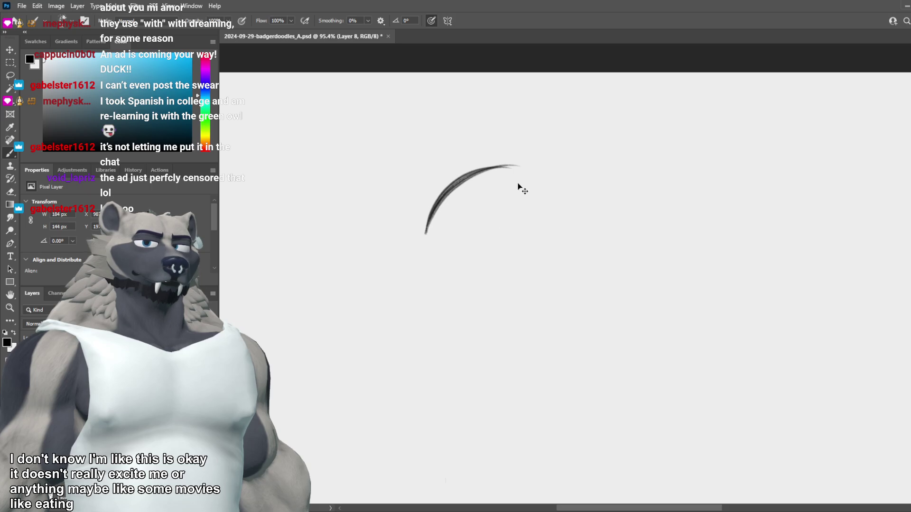
left_click_drag(521, 166, 527, 275)
key("ctrl+z")
mouse_move(423, 231)
left_mouse_down()
mouse_move(427, 254)
mouse_move(532, 280)
mouse_move(550, 269)
left_mouse_up()
key("ctrl+z")
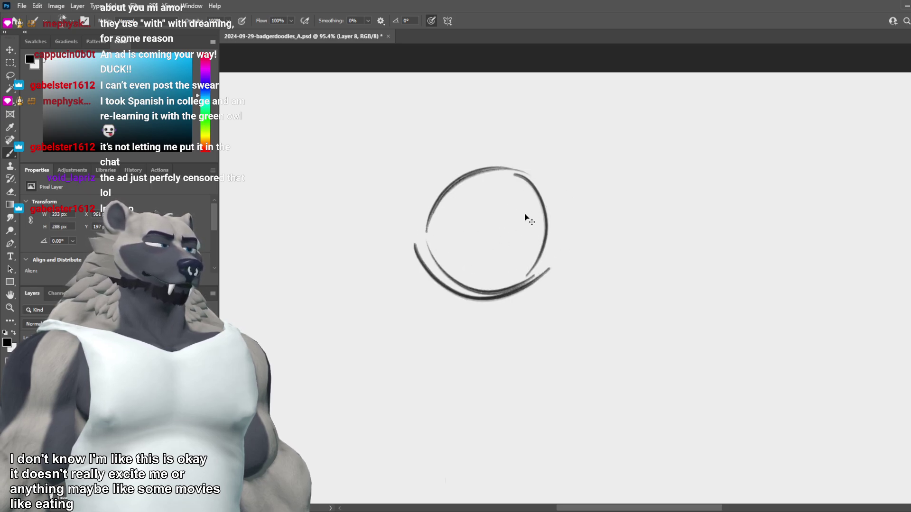
key("ctrl+z")
left_click_drag(425, 228, 548, 211)
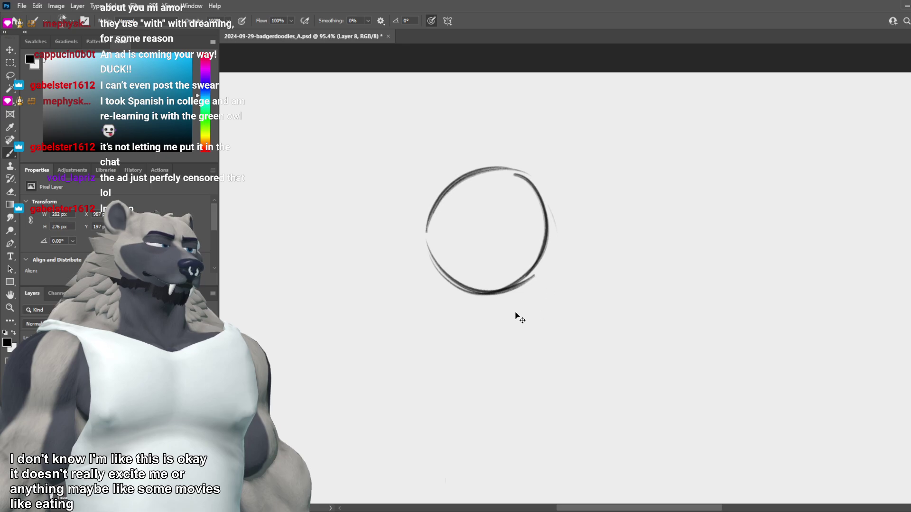
key("ctrl+z")
Step: Try diagonal jaw lines below the head circle and a stroke down its far side, then undo them
left_click_drag(470, 293, 484, 312)
left_click_drag(421, 281, 508, 346)
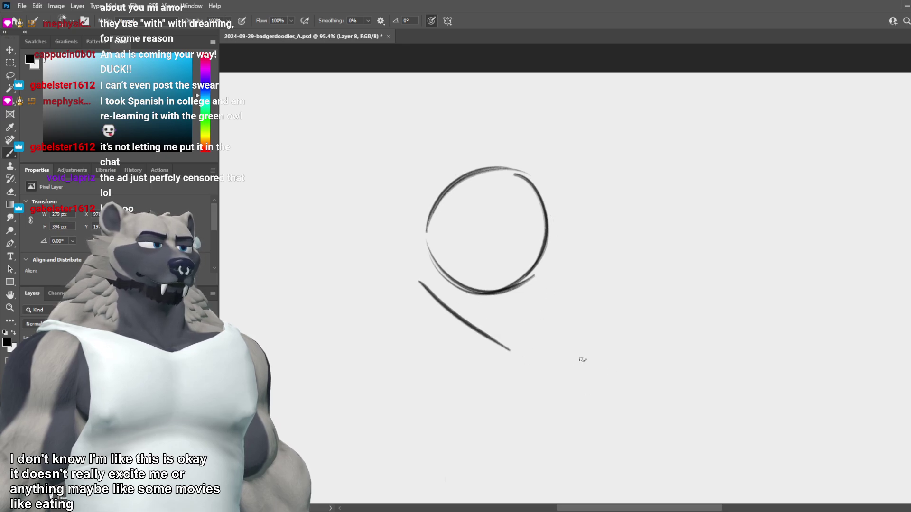
key("ctrl+z")
mouse_move(422, 268)
left_mouse_down()
mouse_move(538, 335)
mouse_move(513, 332)
left_mouse_up()
key("ctrl+z")
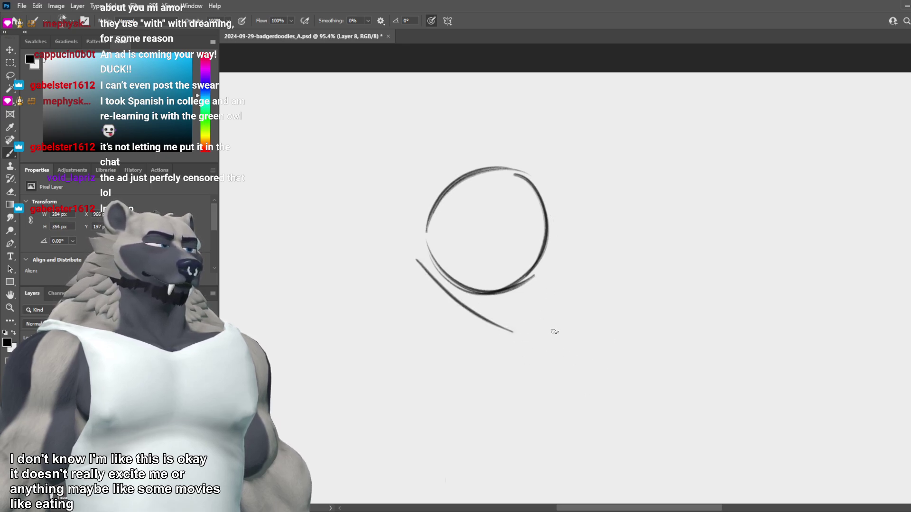
key("ctrl+z")
mouse_move(547, 191)
left_mouse_down()
mouse_move(564, 314)
mouse_move(554, 307)
mouse_move(562, 304)
mouse_move(547, 332)
mouse_move(543, 300)
left_mouse_up()
key("ctrl+z")
Step: Draw a tilted oval nose below the head circle and a slanted bridge line running from the circle's middle towards it
key("ctrl+z")
key("ctrl+z")
left_click_drag(502, 242, 521, 276)
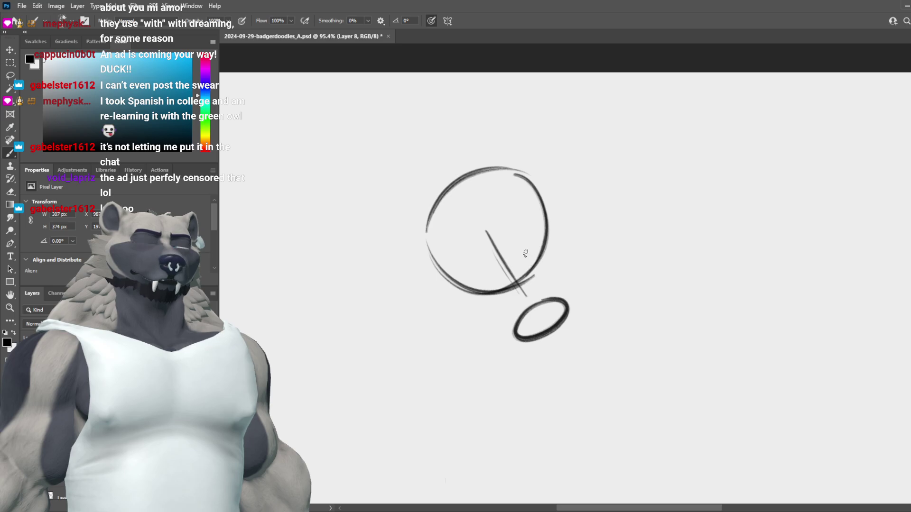
Step: Sketch a curved ear shape beside the head circle with a short upper line and doubled lower strokes
mouse_move(424, 202)
left_mouse_down()
mouse_move(384, 191)
mouse_move(427, 270)
left_mouse_up()
left_click_drag(374, 204, 405, 264)
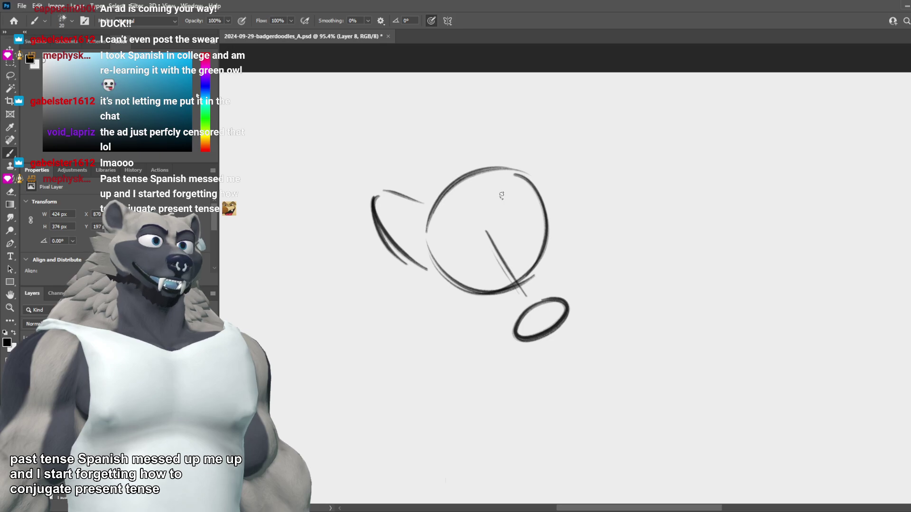
Step: Try longer strokes down the far side of the head circle towards the nose, undoing each one
mouse_move(418, 200)
left_mouse_down()
mouse_move(458, 157)
mouse_move(534, 143)
mouse_move(548, 240)
left_mouse_up()
key("ctrl+z")
key("ctrl+z")
key("ctrl+shift+z")
key("ctrl+z")
key("ctrl+z")
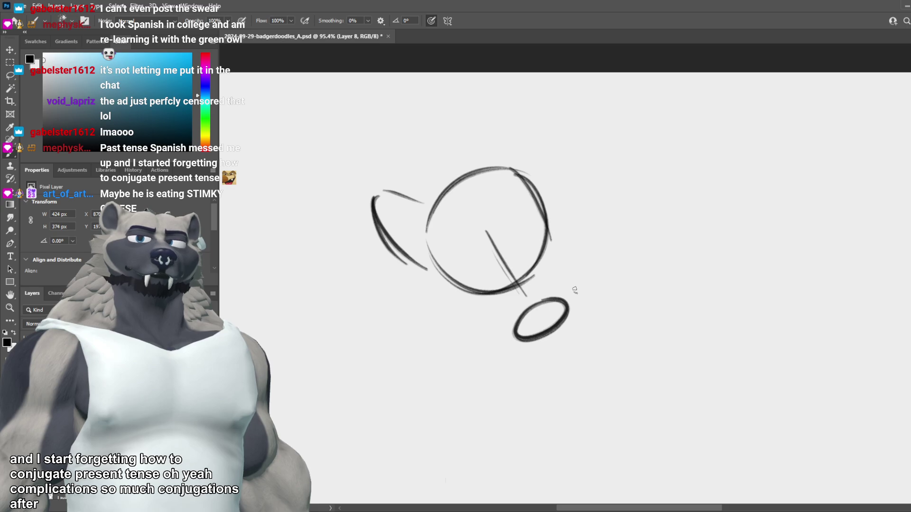
key("ctrl+z")
mouse_move(531, 170)
left_mouse_down()
mouse_move(550, 232)
mouse_move(553, 316)
left_mouse_up()
key("ctrl+z")
left_click_drag(557, 231, 587, 362)
key("ctrl+z")
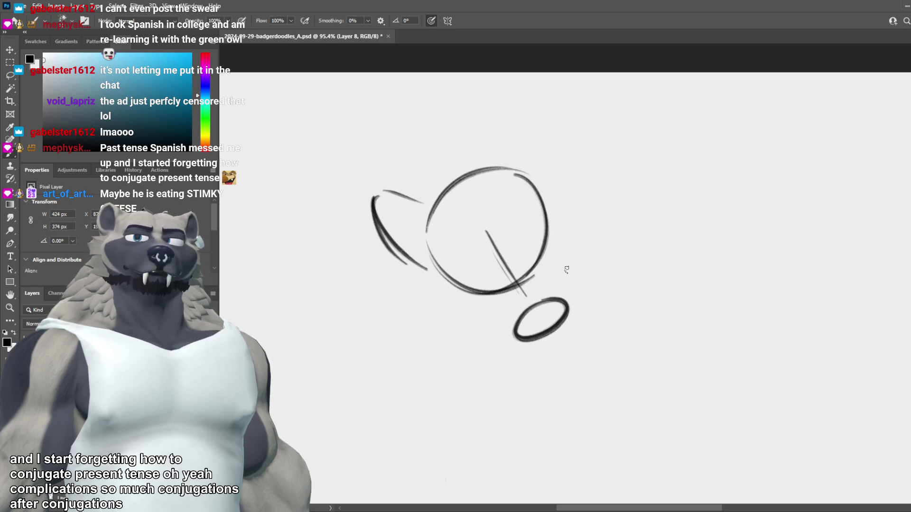
Step: Try several U-shaped muzzle outlines curving around the nose oval, undoing each one
left_click_drag(475, 324, 574, 289)
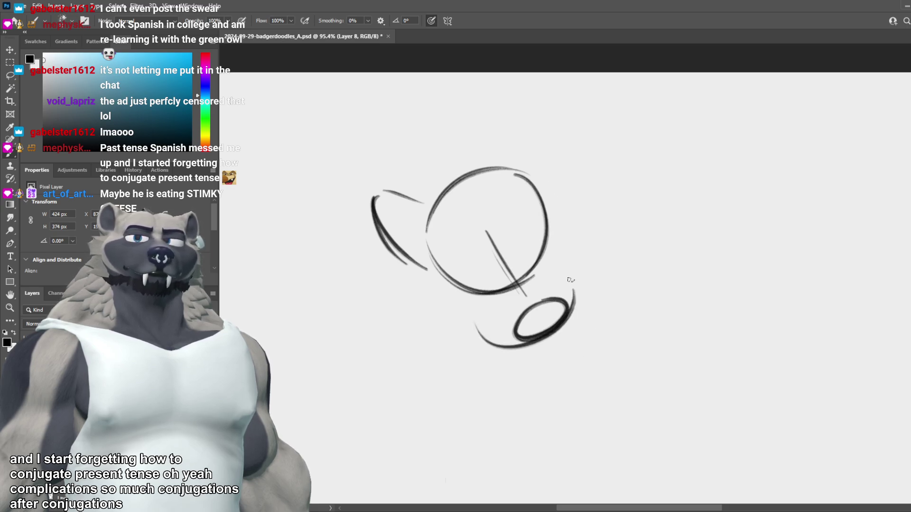
key("ctrl+z")
mouse_move(470, 311)
left_mouse_down()
mouse_move(554, 264)
mouse_move(575, 326)
mouse_move(555, 239)
left_mouse_up()
key("ctrl+z")
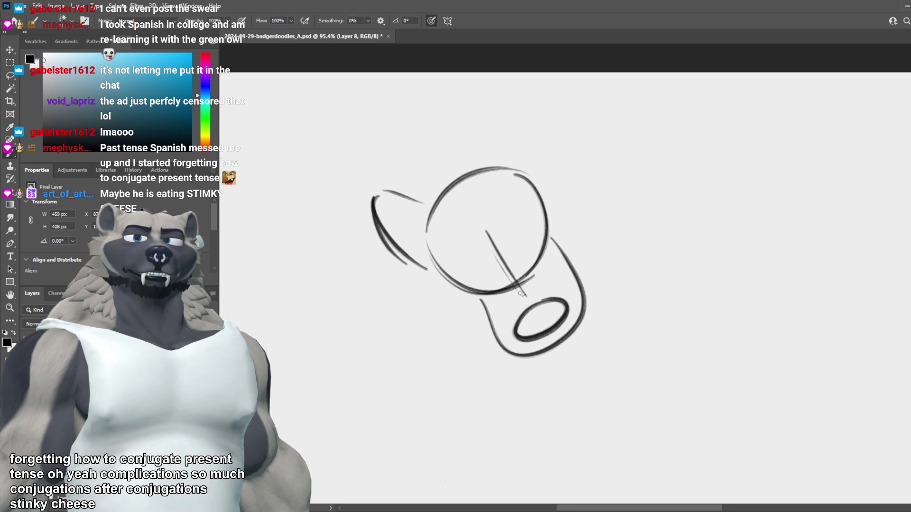
key("ctrl+z")
left_click_drag(484, 293, 597, 284)
key("ctrl+z")
left_click_drag(479, 291, 586, 248)
key("ctrl+z")
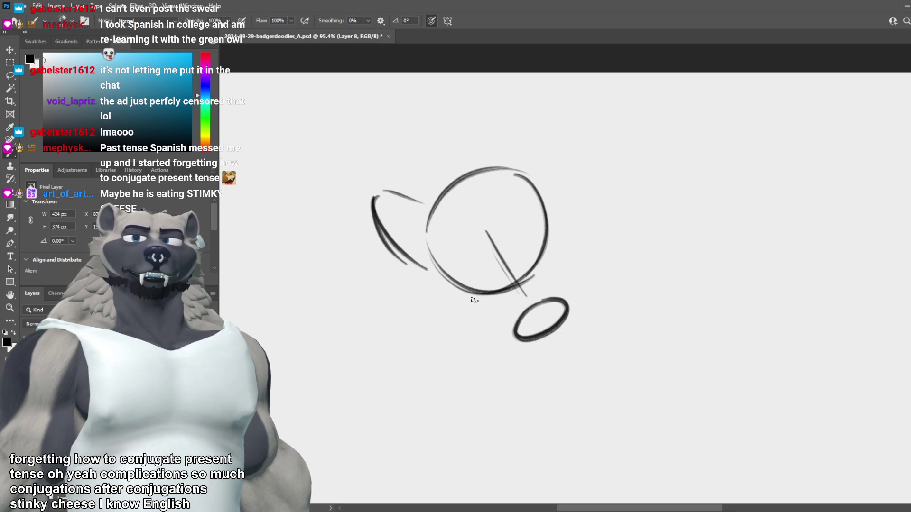
left_click_drag(479, 299, 558, 249)
key("ctrl+z")
mouse_move(480, 296)
left_mouse_down()
mouse_move(548, 232)
mouse_move(583, 270)
mouse_move(550, 231)
left_mouse_up()
key("ctrl+z")
key("ctrl+z")
key("ctrl+z")
left_click_drag(484, 302, 556, 233)
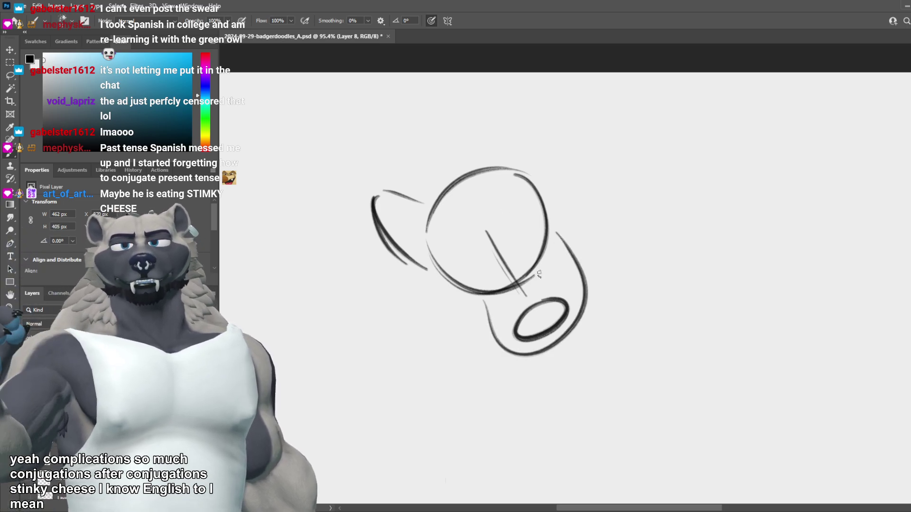
key("ctrl+z")
mouse_move(472, 288)
left_mouse_down()
mouse_move(527, 352)
mouse_move(575, 256)
left_mouse_up()
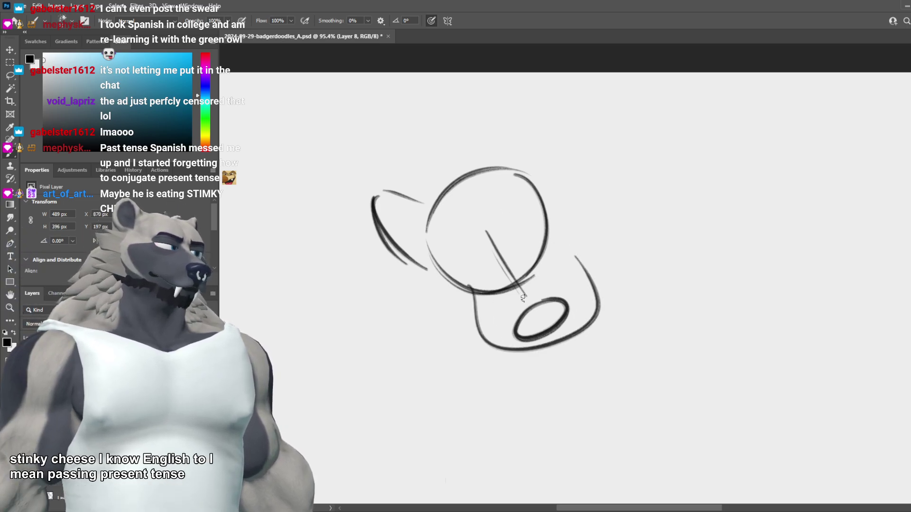
key("ctrl+z")
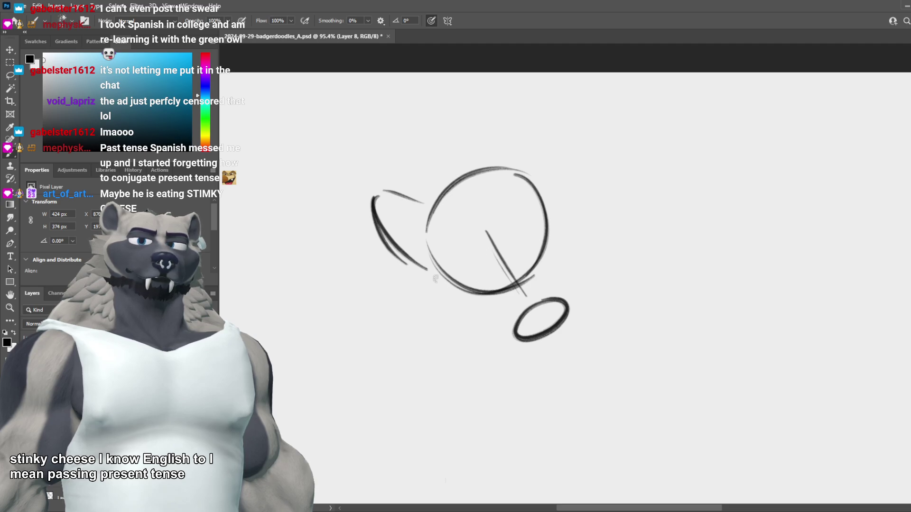
Step: Draw the cheek line down from the ear's base and a nearly flat jaw line running towards the nose
left_click_drag(411, 255, 446, 321)
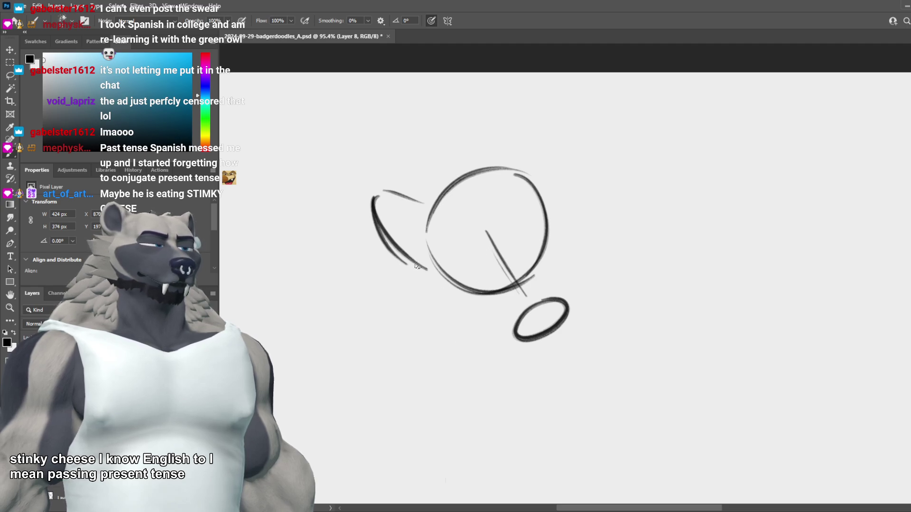
key("ctrl+z")
left_click_drag(419, 270, 429, 324)
key("ctrl+z")
mouse_move(416, 267)
left_mouse_down()
mouse_move(421, 330)
mouse_move(514, 344)
left_mouse_up()
key("ctrl+z")
left_click_drag(417, 327, 491, 336)
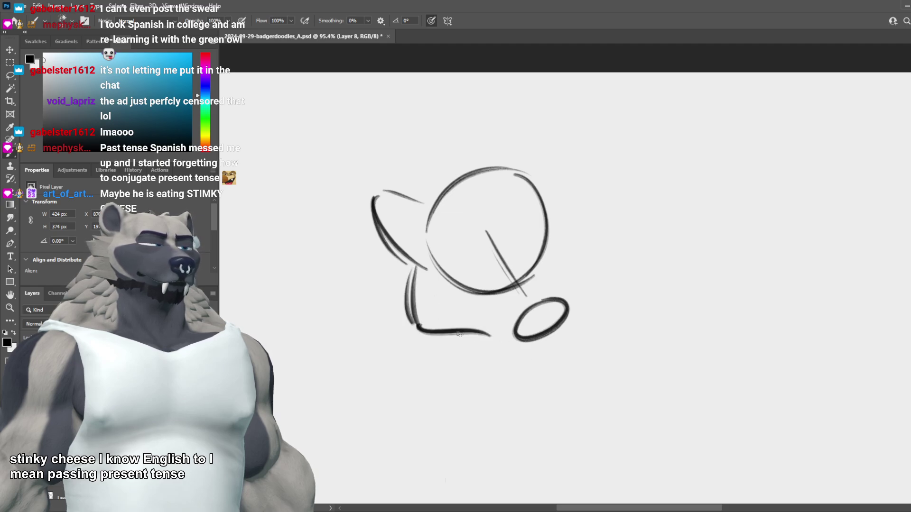
Step: Outline the muzzle around the nose and continue up the far side with short cheek strokes and a rounded upper curve
left_click_drag(537, 354, 599, 310)
key("ctrl+z")
mouse_move(562, 335)
left_mouse_down()
mouse_move(593, 313)
mouse_move(572, 270)
mouse_move(601, 232)
left_mouse_up()
key("ctrl+z")
mouse_move(608, 226)
left_mouse_down()
mouse_move(610, 214)
mouse_move(555, 169)
mouse_move(606, 226)
left_mouse_up()
key("ctrl+z")
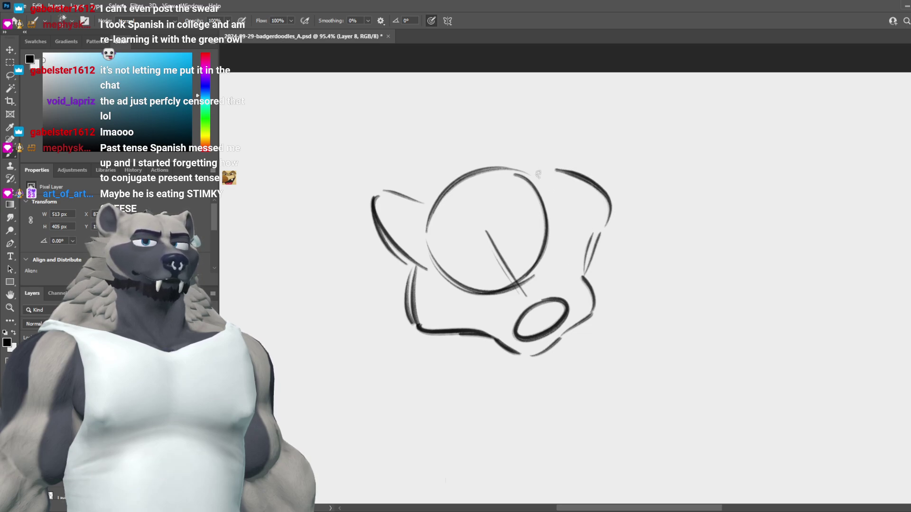
Step: Reinforce the curve at the top of the far cheek, outline the rounded far ear, and add the near ear's inner line
mouse_move(539, 175)
left_mouse_down()
mouse_move(606, 214)
mouse_move(503, 179)
mouse_move(544, 137)
mouse_move(511, 179)
left_mouse_up()
key("ctrl+z")
key("ctrl+z")
left_click_drag(556, 155, 516, 194)
key("ctrl+z")
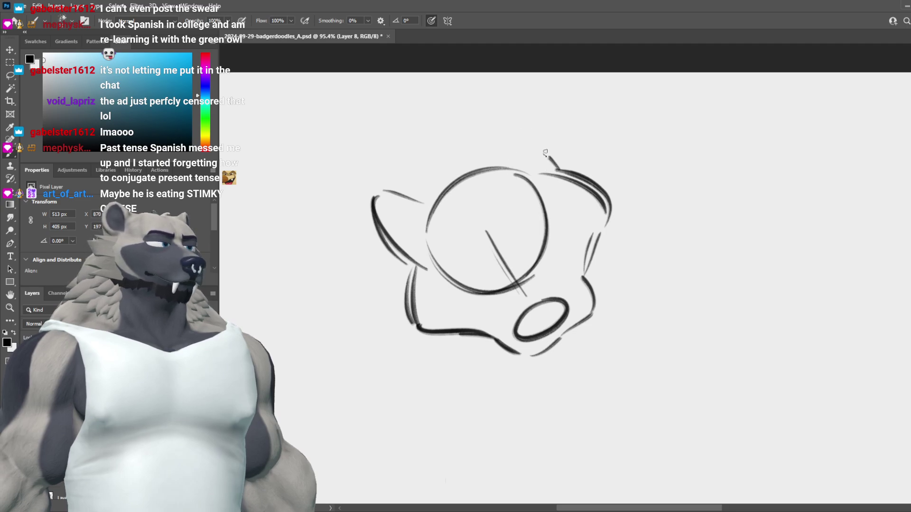
left_click_drag(560, 168, 502, 177)
left_click_drag(427, 237, 378, 207)
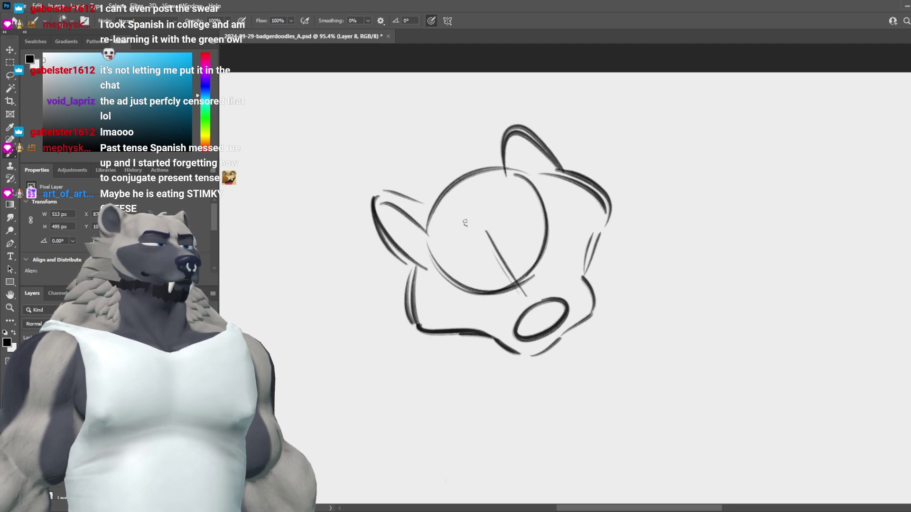
Step: Try a slanted lid line and a dark pupil for the near eye, plus a far-eye mark, undoing each one
left_click_drag(444, 280, 490, 263)
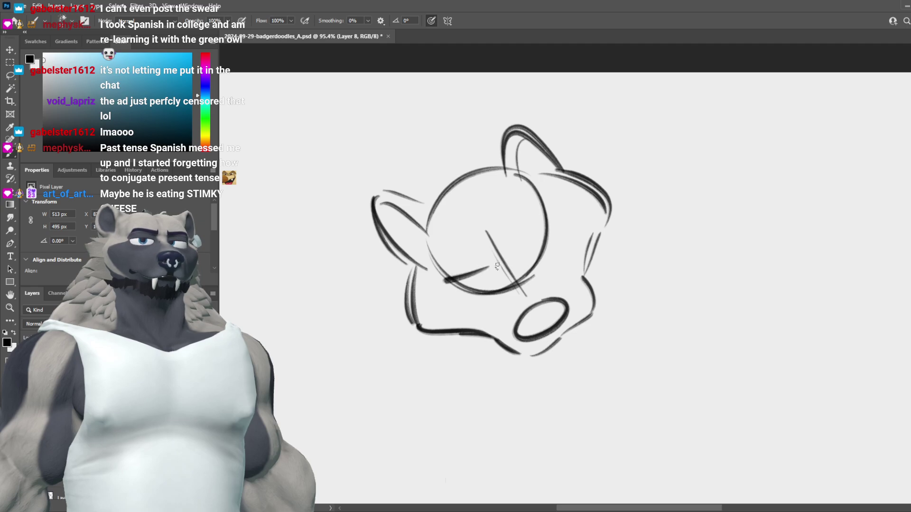
key("ctrl+z")
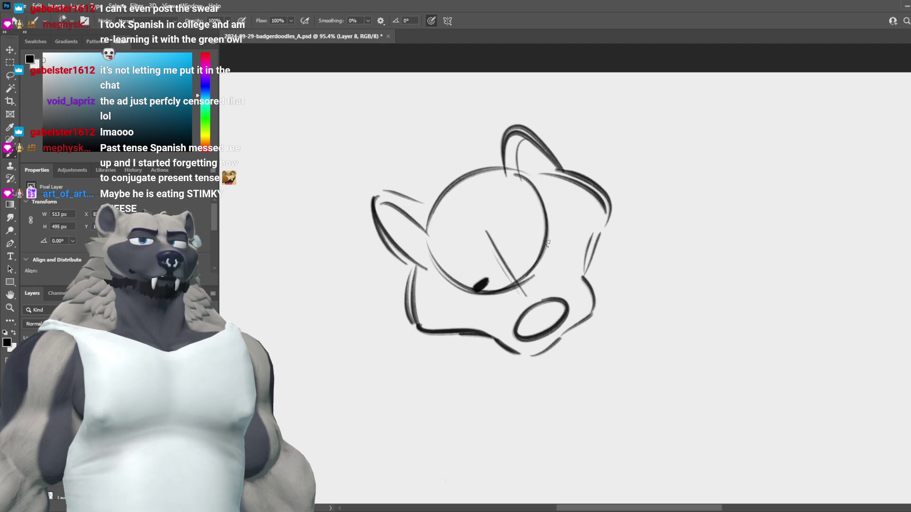
left_click_drag(547, 239, 541, 247)
key("ctrl+z")
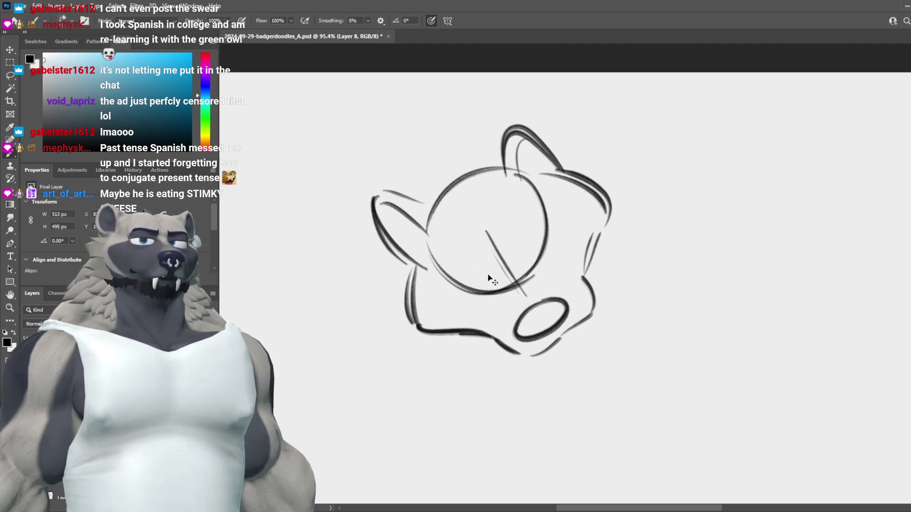
Step: Draw both eyes with slanted upper lids and dark pupils across the lower head circle, plus a light curve above the far eye
mouse_move(498, 267)
left_mouse_down()
mouse_move(437, 274)
mouse_move(421, 285)
left_mouse_up()
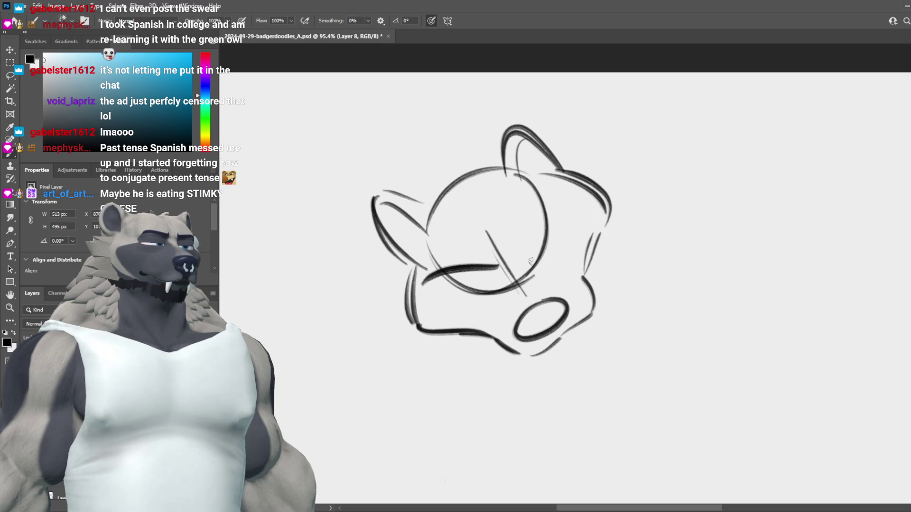
mouse_move(494, 271)
left_mouse_down()
mouse_move(481, 285)
mouse_move(451, 290)
left_mouse_up()
key("ctrl+z")
mouse_move(529, 207)
left_mouse_down()
mouse_move(513, 240)
mouse_move(516, 256)
mouse_move(544, 251)
left_mouse_up()
key("ctrl+z")
key("ctrl+z")
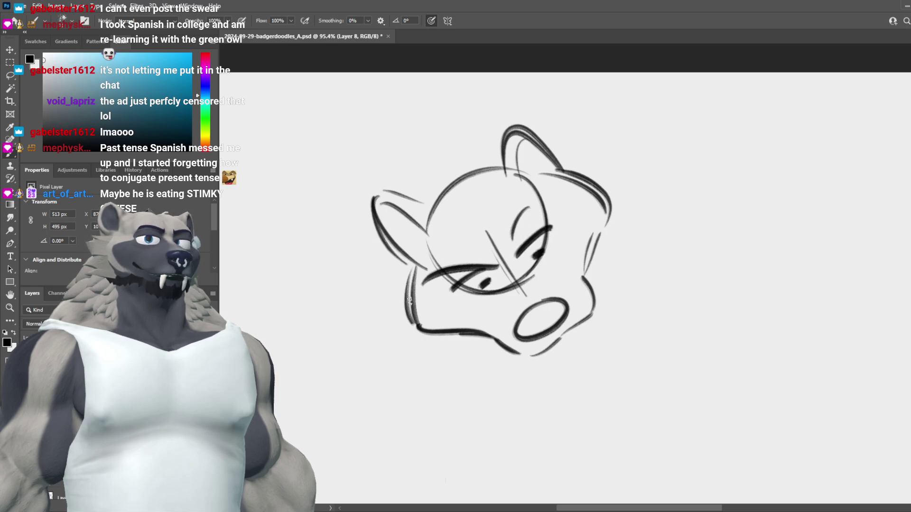
Step: Draw pointed fur tufts along the near cheek and behind the far ear, and start a neck line behind the head
mouse_move(413, 266)
left_mouse_down()
mouse_move(368, 272)
mouse_move(412, 287)
mouse_move(375, 267)
mouse_move(400, 283)
mouse_move(368, 313)
mouse_move(418, 325)
mouse_move(393, 338)
left_mouse_up()
key("ctrl+z")
key("ctrl+z")
left_click_drag(418, 325, 398, 341)
mouse_move(554, 166)
left_mouse_down()
mouse_move(568, 151)
mouse_move(574, 168)
mouse_move(617, 152)
mouse_move(605, 192)
mouse_move(627, 191)
mouse_move(682, 216)
left_mouse_up()
Step: Draw a short neck stroke descending from the jaw line, undoing the unwanted versions
left_click_drag(473, 336, 495, 374)
key("ctrl+z")
mouse_move(442, 338)
left_mouse_down()
mouse_move(453, 378)
mouse_move(459, 373)
left_mouse_up()
key("ctrl+z")
left_click_drag(448, 340, 463, 378)
Step: Try long chest and shoulder curves below and beside the head, undoing them
mouse_move(474, 394)
left_mouse_down()
mouse_move(525, 414)
mouse_move(567, 401)
mouse_move(521, 437)
left_mouse_up()
key("ctrl+z")
left_click_drag(583, 430, 671, 275)
key("ctrl+z")
key("ctrl+z")
Step: Add a second, darker neck stroke from the jaw line and undo the trial chest curve beneath it
left_click_drag(443, 325, 451, 373)
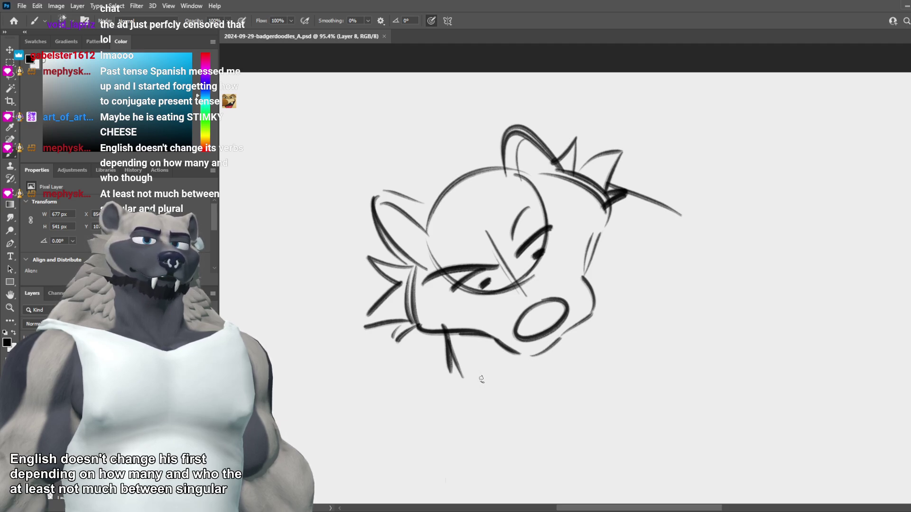
left_click_drag(458, 373, 579, 411)
key("ctrl+z")
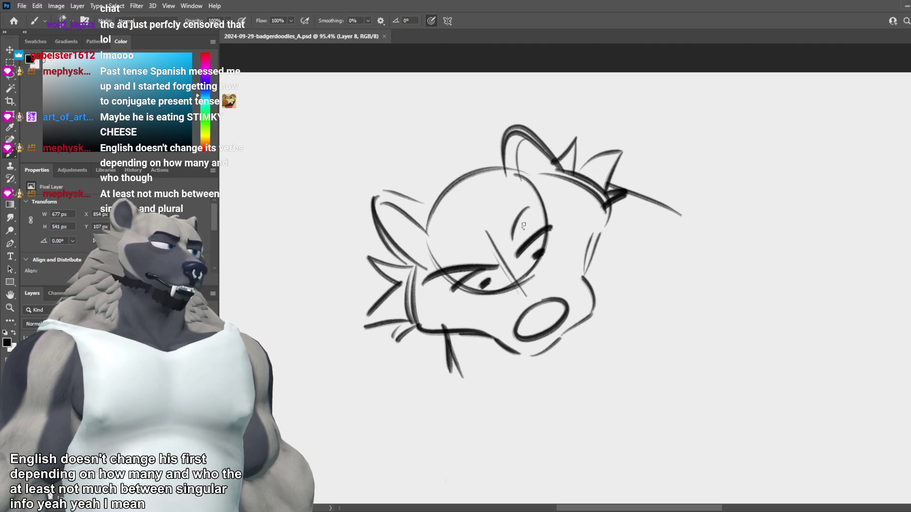
Step: Redraw the far eyebrow as a thick, hooked stroke slanting up above the far eye
left_click_drag(510, 238, 530, 205)
key("ctrl+z")
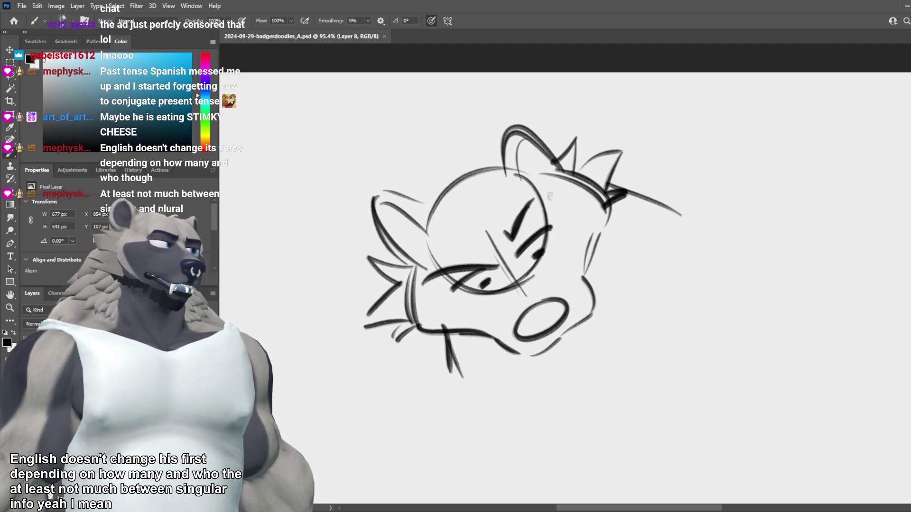
key("ctrl+z")
left_click_drag(512, 240, 535, 199)
key("ctrl+z")
key("ctrl+z")
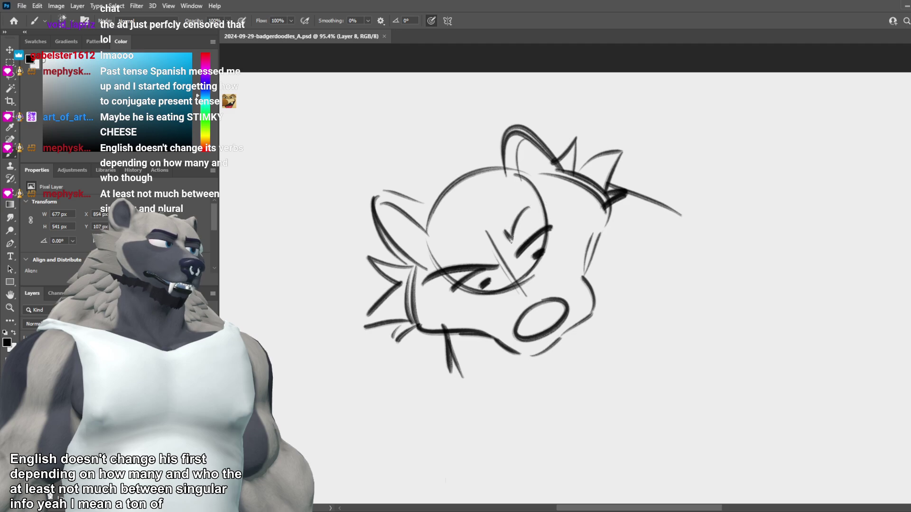
left_click_drag(506, 232, 532, 202)
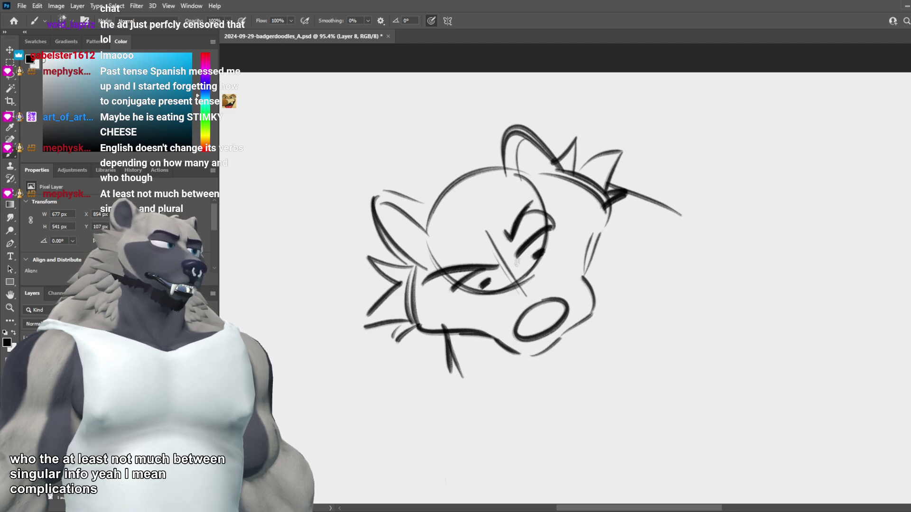
mouse_move(507, 242)
left_mouse_down()
mouse_move(549, 231)
mouse_move(546, 224)
left_mouse_up()
key("ctrl+z")
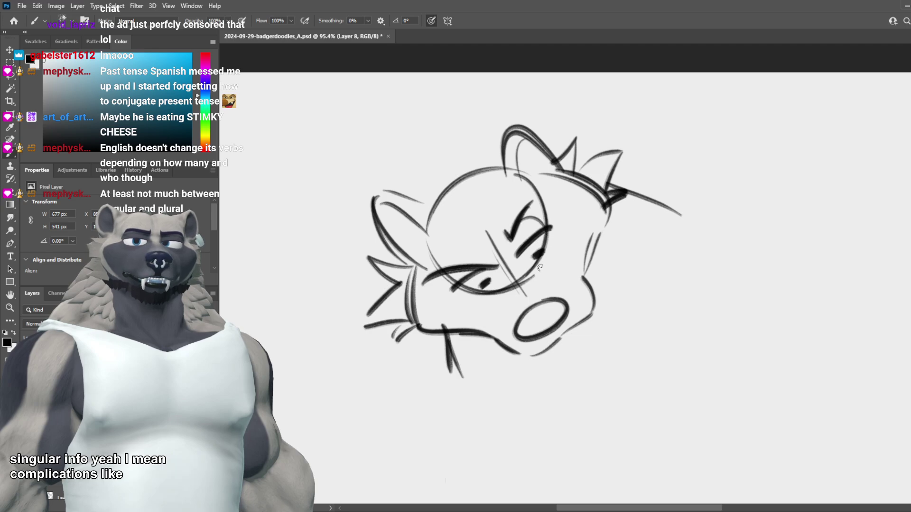
Step: Undo a long trial chest curve and draw a pointed chest-fur tuft below the neck stroke
left_click_drag(470, 388, 608, 448)
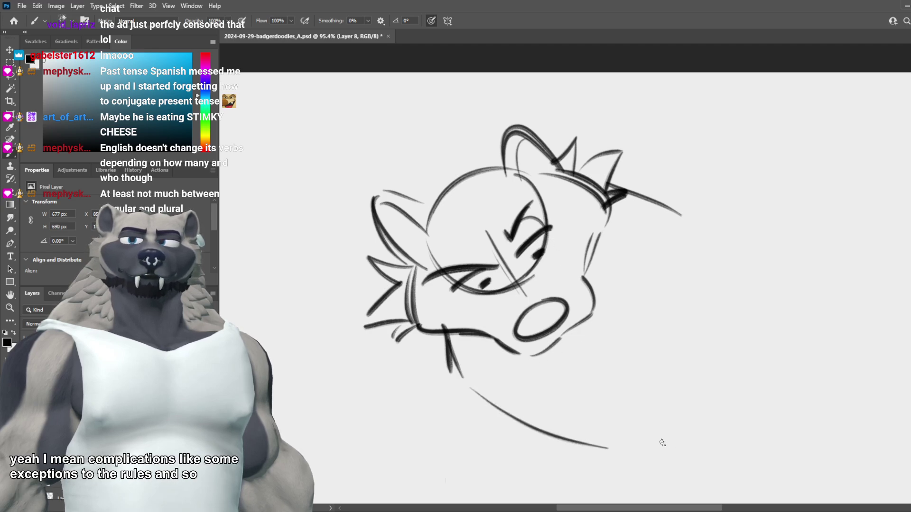
key("ctrl+z")
left_click_drag(663, 269, 643, 237)
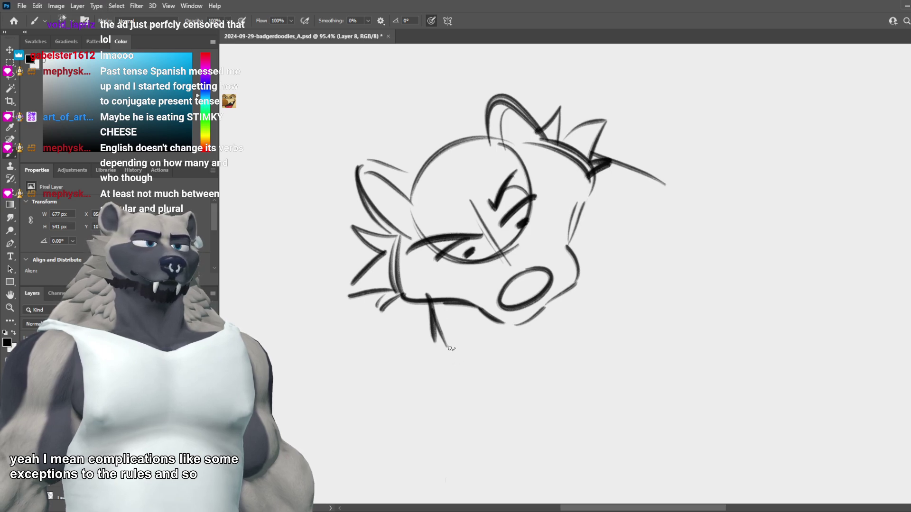
left_click_drag(441, 357, 445, 395)
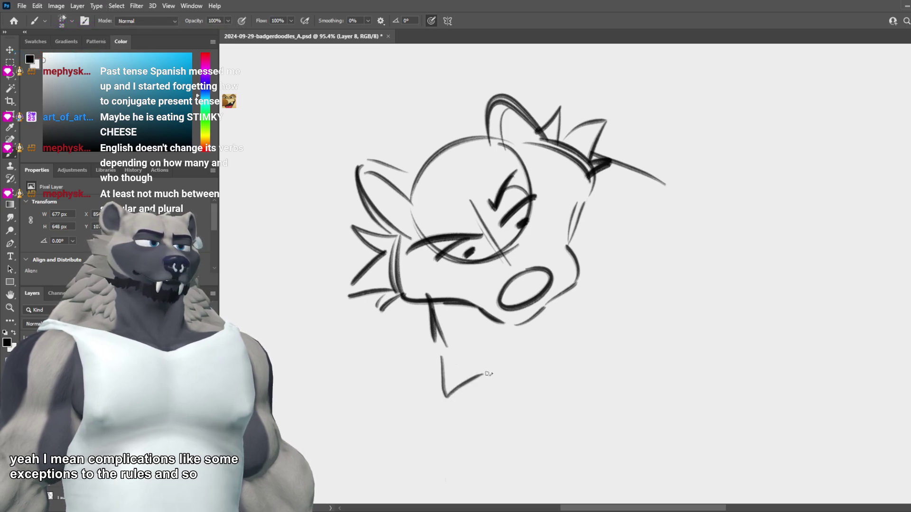
Step: Draw the lower edge of the chest fur from the tuft up to a pointed corner below the muzzle's far side
left_click_drag(486, 376, 584, 391)
key("ctrl+z")
left_click_drag(484, 383, 648, 324)
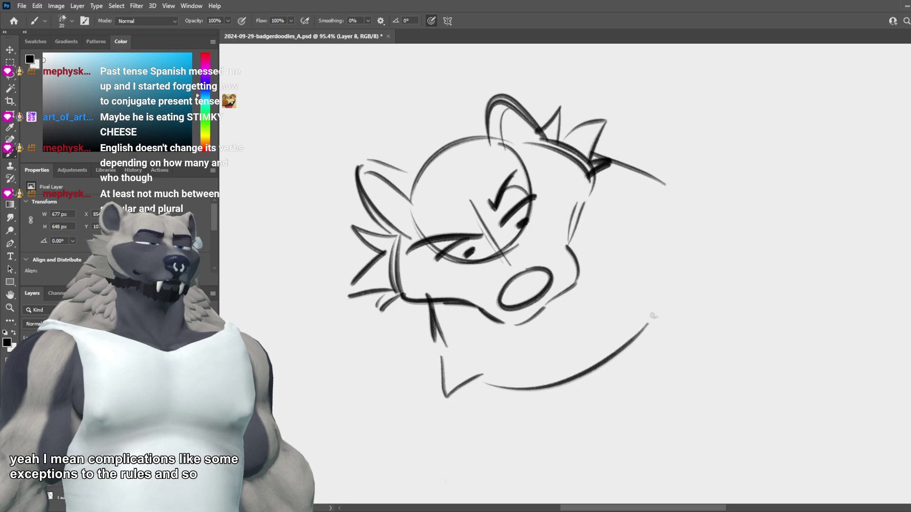
key("ctrl+z")
left_click_drag(498, 380, 632, 328)
key("ctrl+z")
mouse_move(485, 386)
left_mouse_down()
mouse_move(598, 354)
mouse_move(559, 304)
left_mouse_up()
key("ctrl+z")
left_click_drag(597, 345, 625, 433)
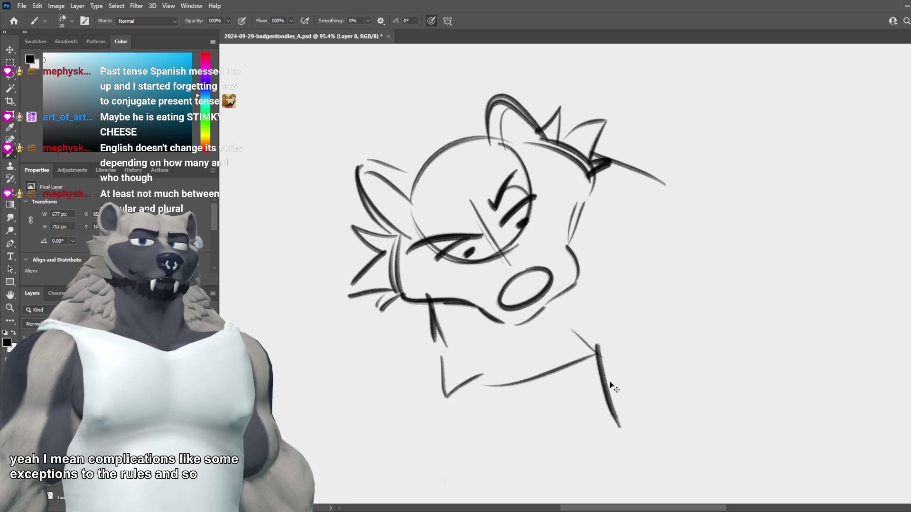
key("ctrl+z")
Step: Draw the lower lip curve beneath the muzzle and a short chin stroke, discarding the heavier version
mouse_move(578, 356)
left_mouse_down()
mouse_move(546, 309)
mouse_move(568, 324)
mouse_move(576, 297)
left_mouse_up()
key("ctrl+z")
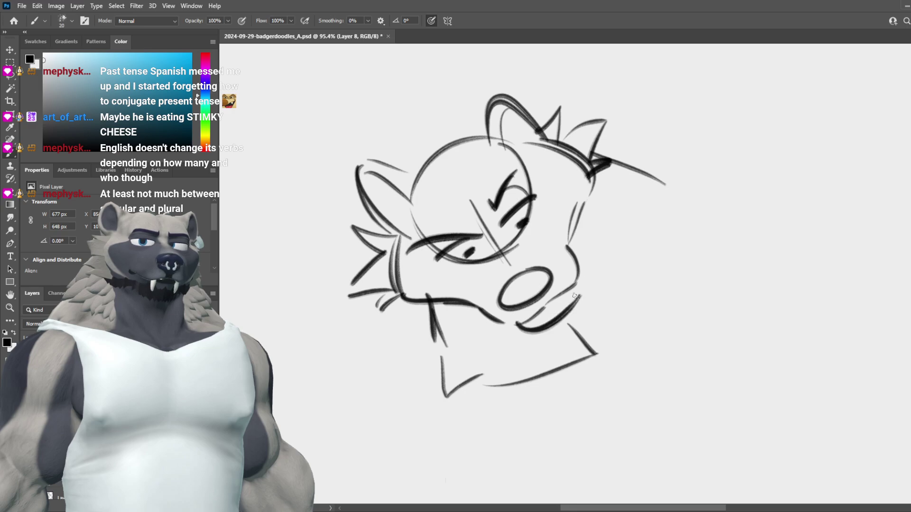
key("ctrl+z")
left_click_drag(526, 323, 572, 288)
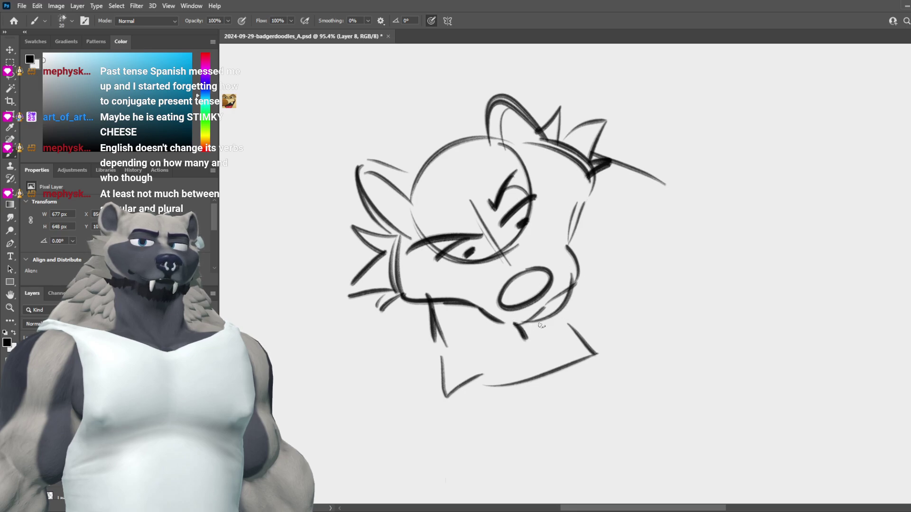
Step: Draw a long slanted line down the neck's far side and a nearly flat shoulder line running back from the head fur
mouse_move(609, 351)
left_mouse_down()
mouse_move(646, 169)
mouse_move(651, 243)
mouse_move(609, 341)
left_mouse_up()
key("ctrl+z")
left_click_drag(657, 189, 715, 192)
key("ctrl+z")
left_click_drag(642, 173, 741, 189)
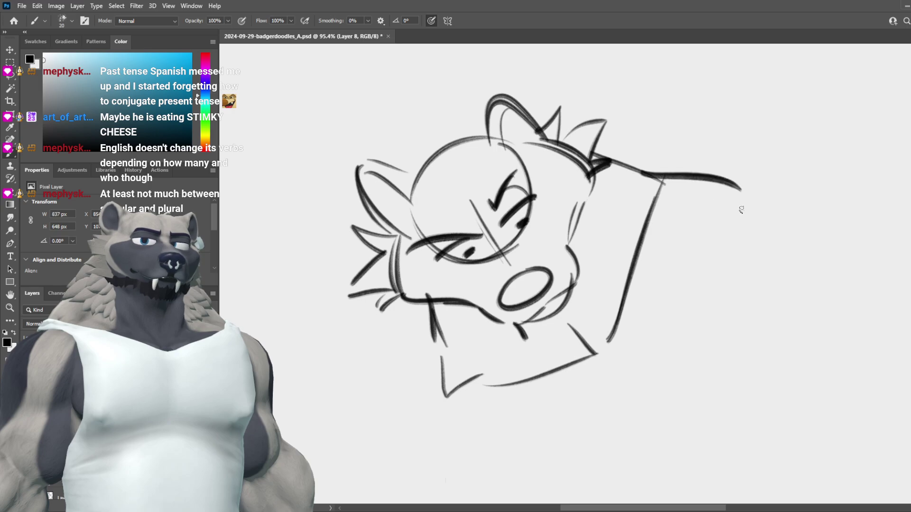
key("ctrl+z")
left_click_drag(612, 161, 738, 182)
key("ctrl+z")
left_click_drag(607, 162, 692, 155)
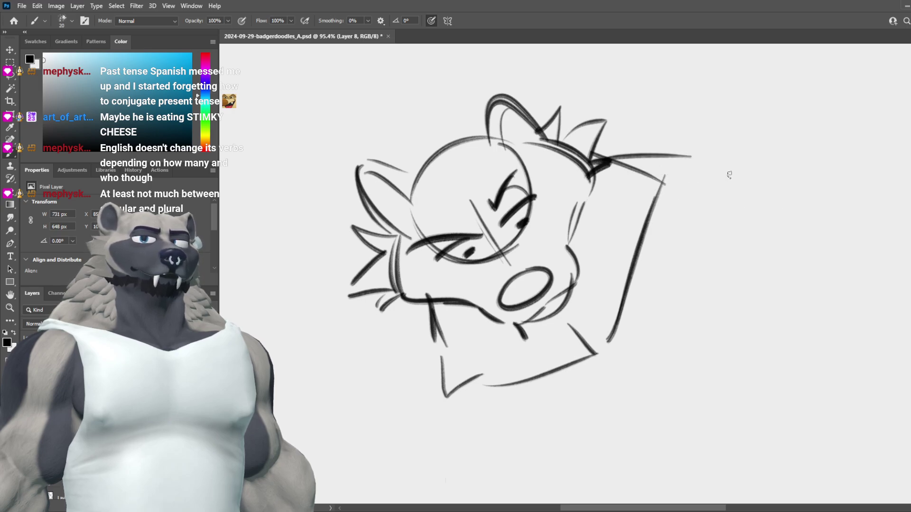
key("ctrl+z")
left_click_drag(607, 159, 720, 170)
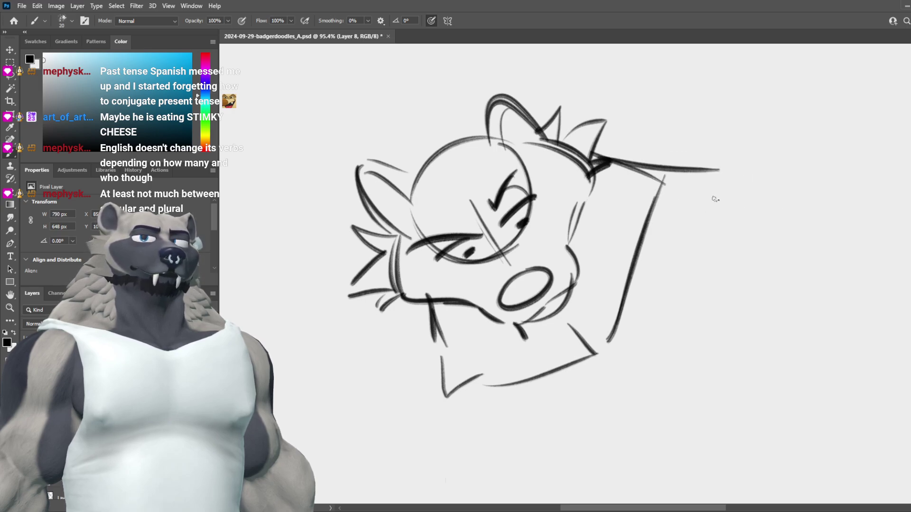
Step: Sketch a large round shoulder mass behind and below the head, with an outer back curve along its far side
scroll(639, 291, "down", 5)
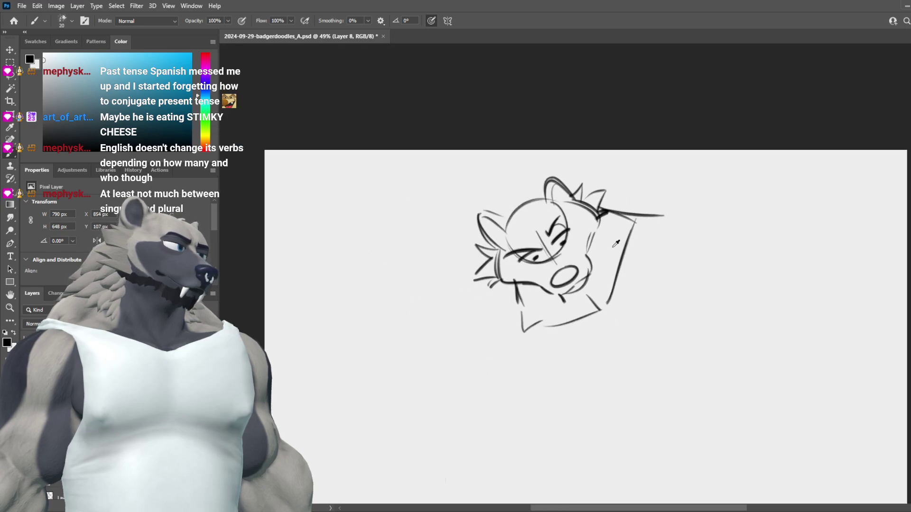
scroll(659, 280, "up", 3)
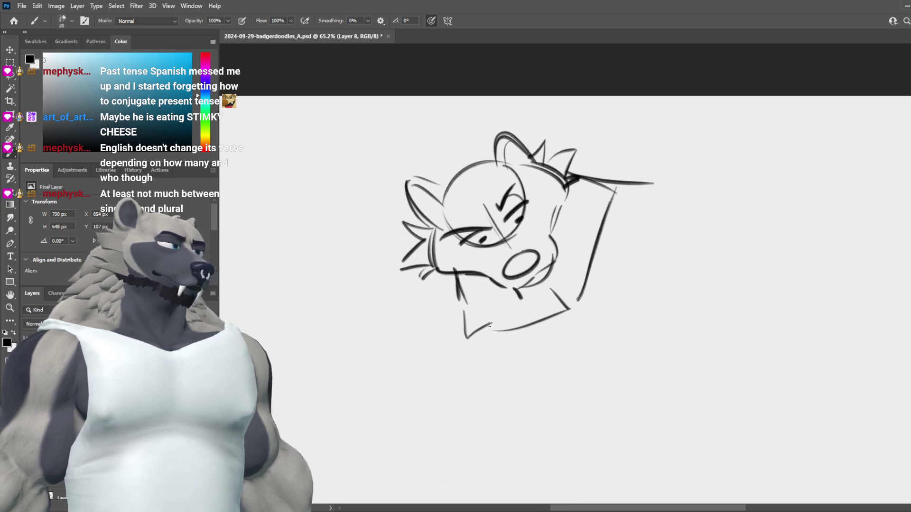
left_click_drag(575, 393, 661, 306)
key("ctrl+z")
left_click_drag(482, 332, 671, 271)
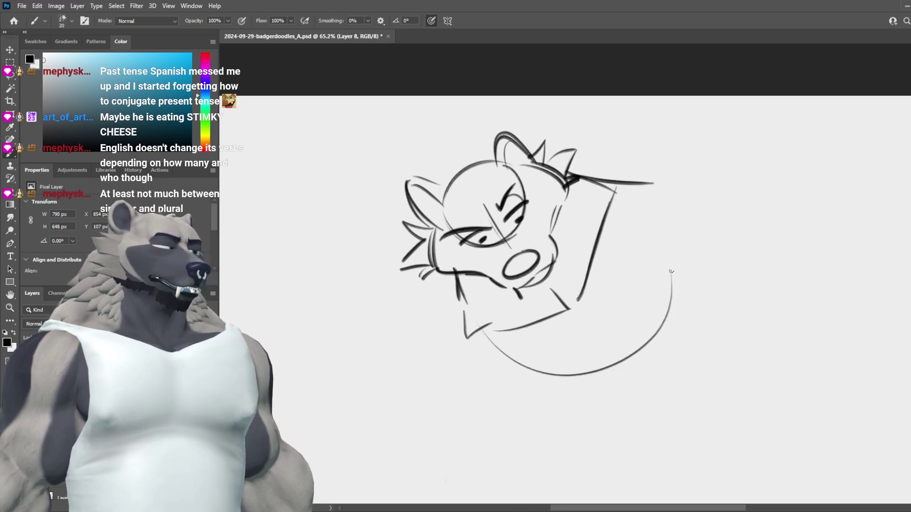
left_click_drag(510, 368, 671, 282)
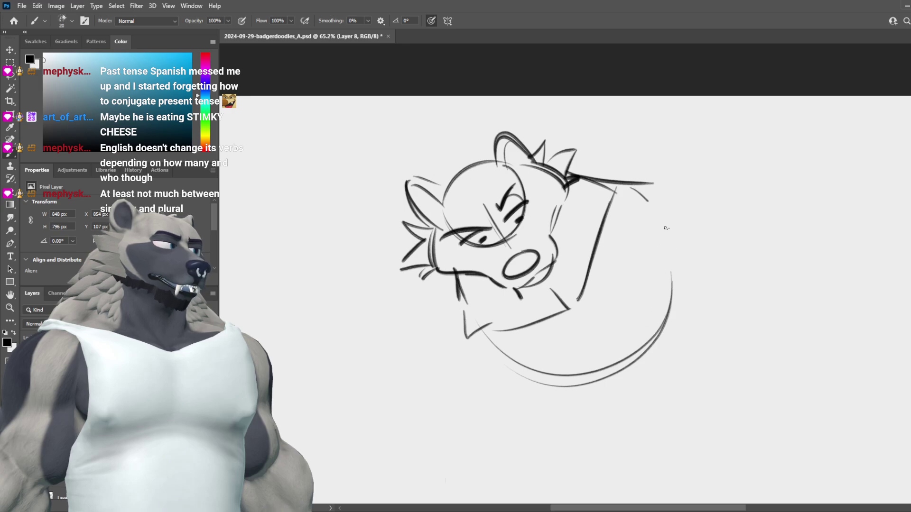
left_click_drag(658, 192, 676, 287)
left_click_drag(631, 188, 647, 358)
left_click_drag(659, 192, 694, 328)
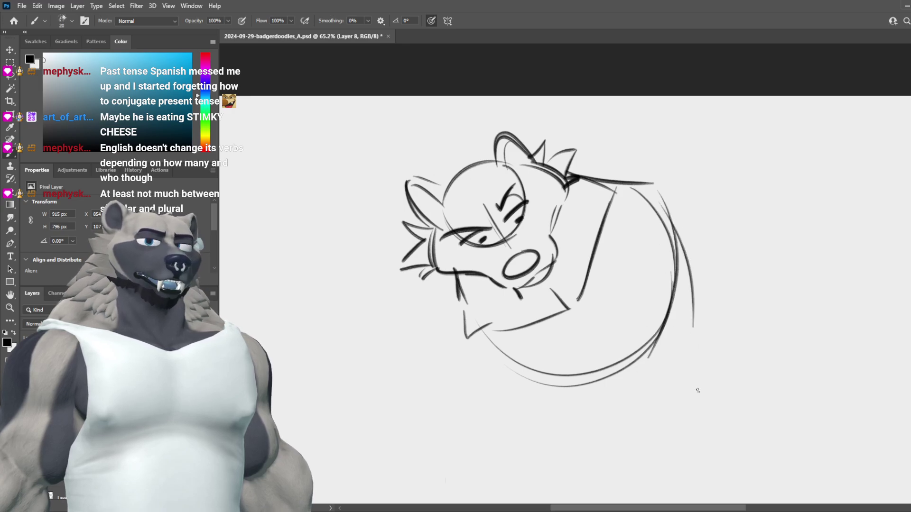
Step: Try several torso and arm strokes beneath the round shoulder mass, undoing each one
left_click_drag(595, 395, 673, 354)
key("ctrl+z")
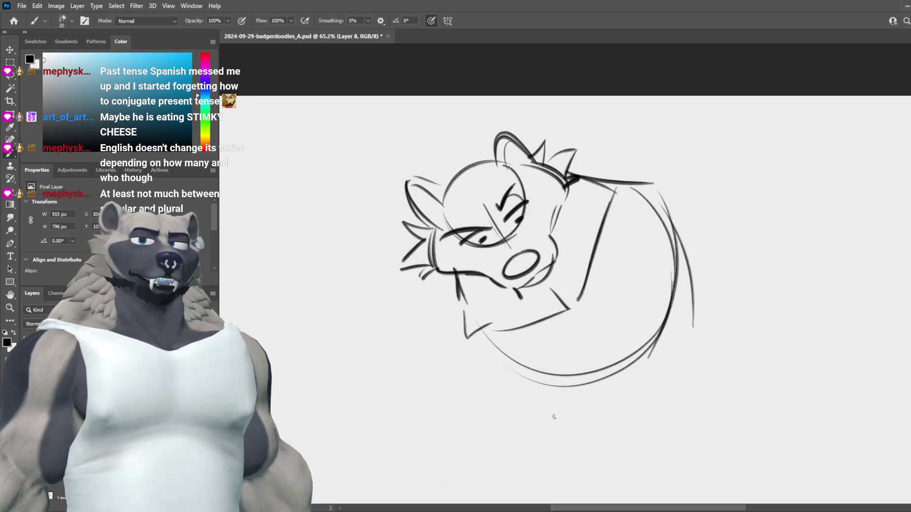
left_click_drag(483, 347, 525, 403)
key("ctrl+z")
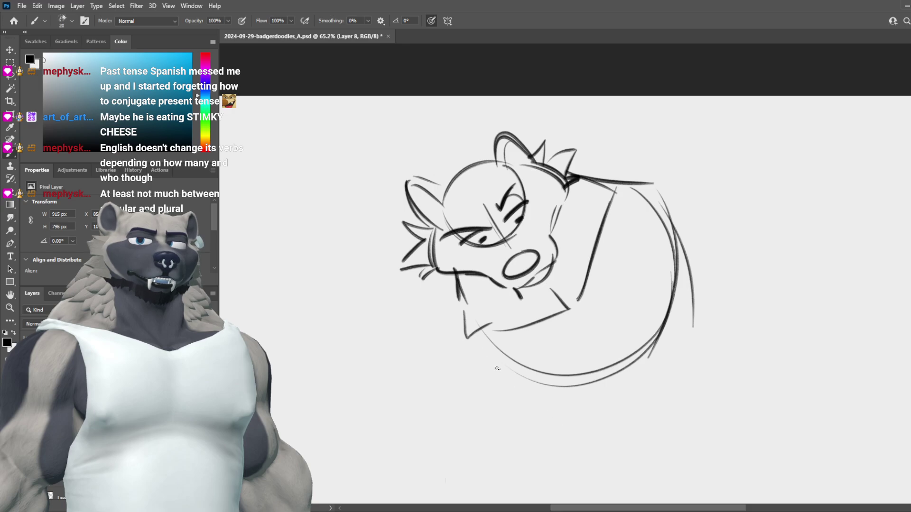
key("ctrl+z")
left_click_drag(543, 418, 579, 459)
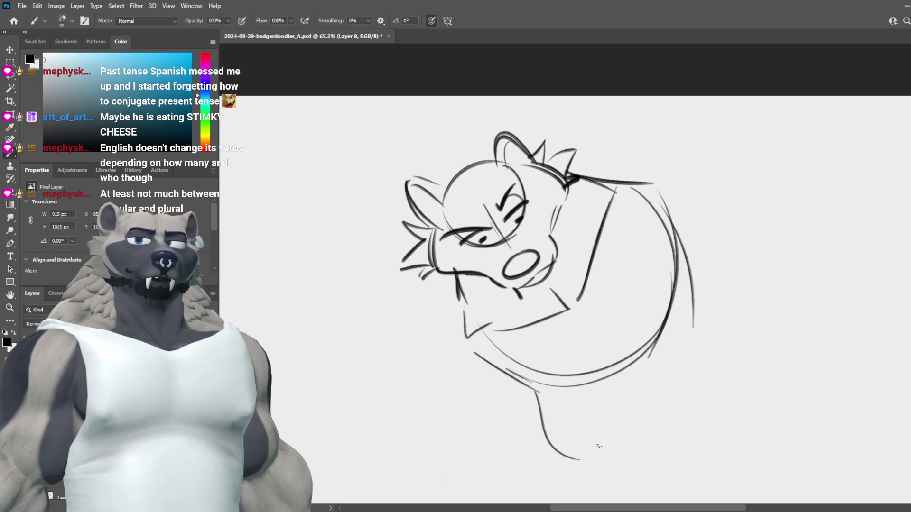
key("ctrl+z")
key("ctrl+z")
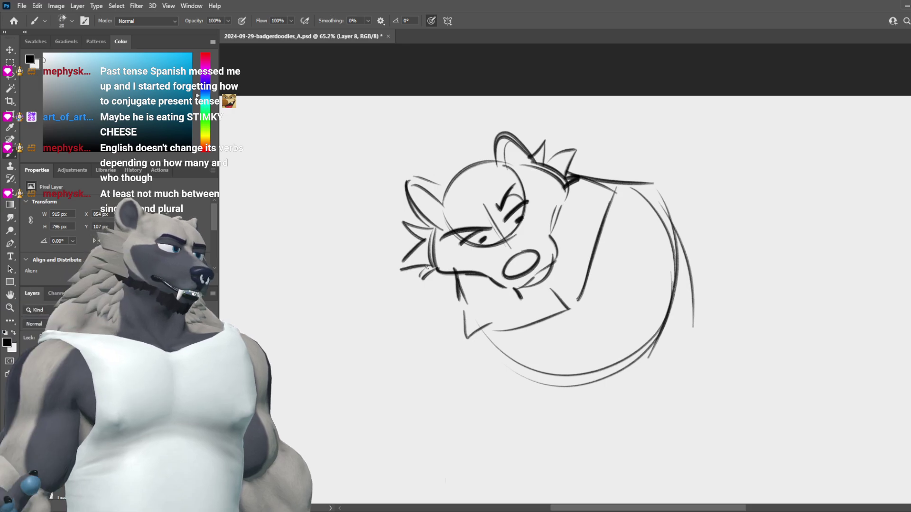
Step: Try a curved stroke below the near cheek fur and a stroke under the chin, undoing both
left_click_drag(399, 292, 409, 366)
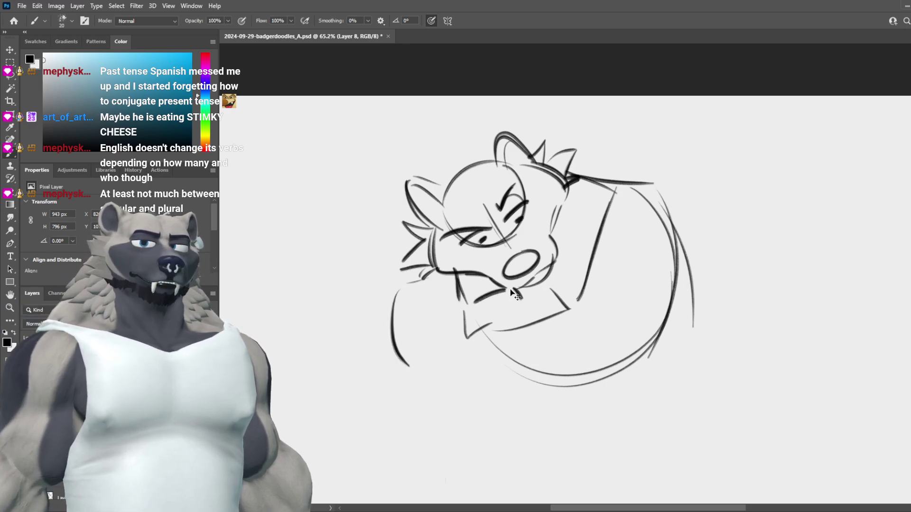
key("ctrl+z")
key("ctrl+z")
Step: Sketch a fist propped under the chin, with angular finger strokes and a rounded lower edge
mouse_move(526, 289)
left_mouse_down()
mouse_move(480, 300)
mouse_move(482, 328)
left_mouse_up()
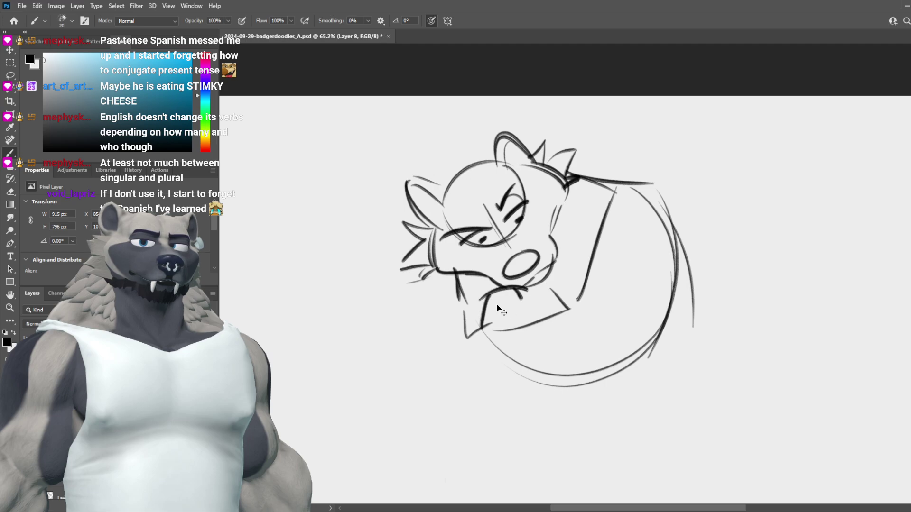
mouse_move(491, 291)
left_mouse_down()
mouse_move(480, 334)
mouse_move(506, 363)
left_mouse_up()
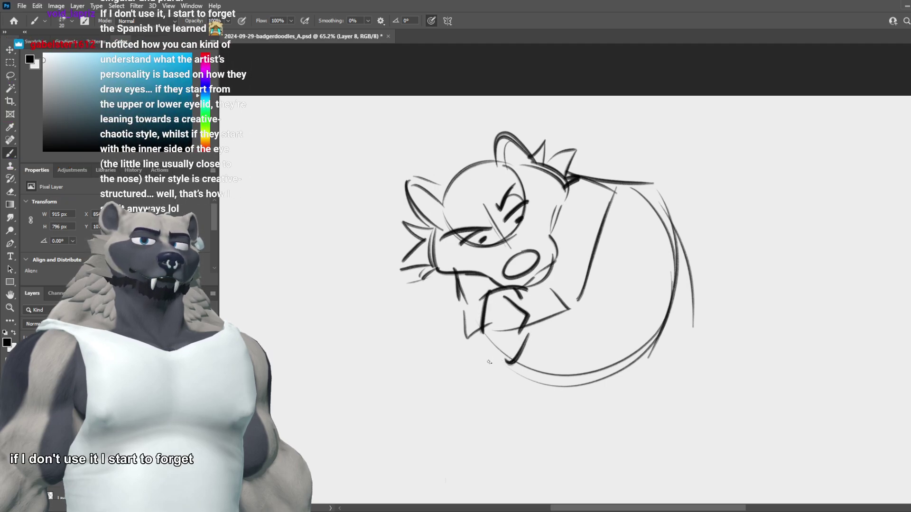
left_click_drag(533, 319, 490, 363)
key("ctrl+z")
mouse_move(532, 321)
left_mouse_down()
mouse_move(513, 359)
mouse_move(475, 346)
left_mouse_up()
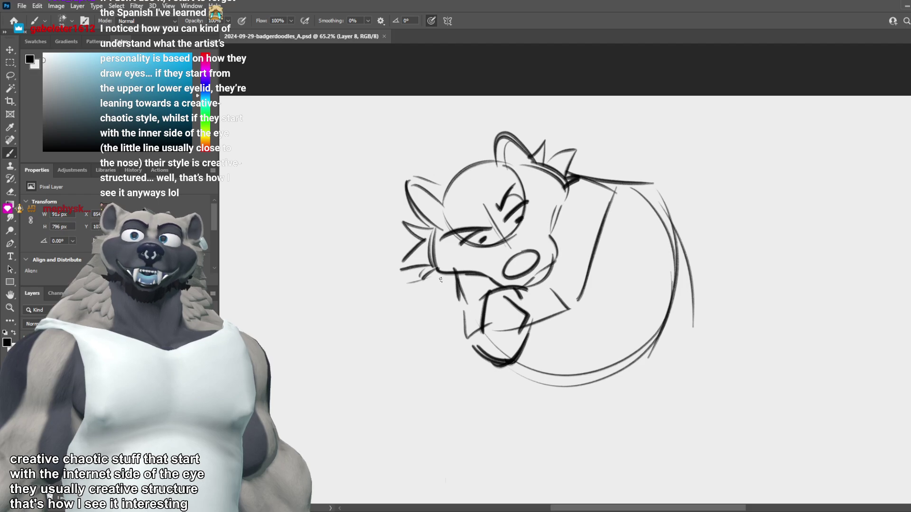
Step: Try several arched near-shoulder strokes below the cheek fur, undoing each one
left_click_drag(422, 273, 393, 311)
key("ctrl+z")
left_click_drag(440, 283, 382, 316)
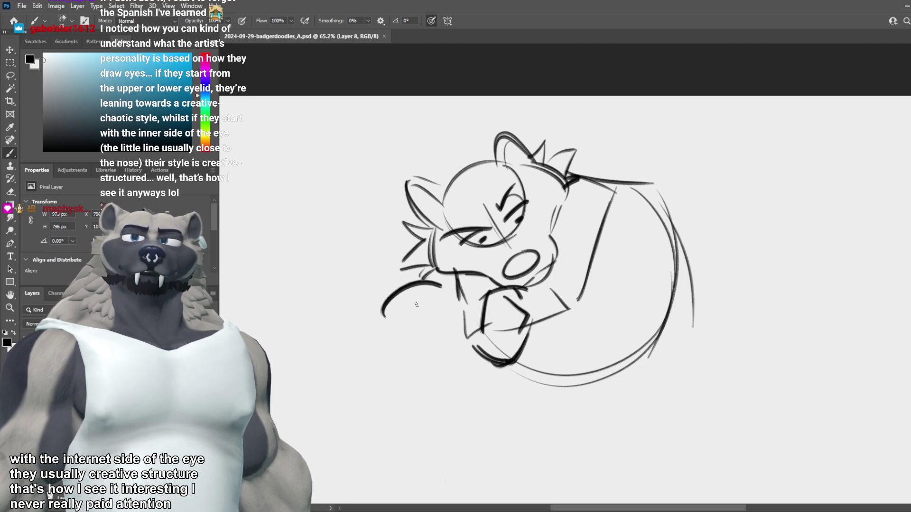
key("ctrl+z")
mouse_move(446, 281)
left_mouse_down()
mouse_move(380, 310)
mouse_move(386, 315)
left_mouse_up()
key("ctrl+z")
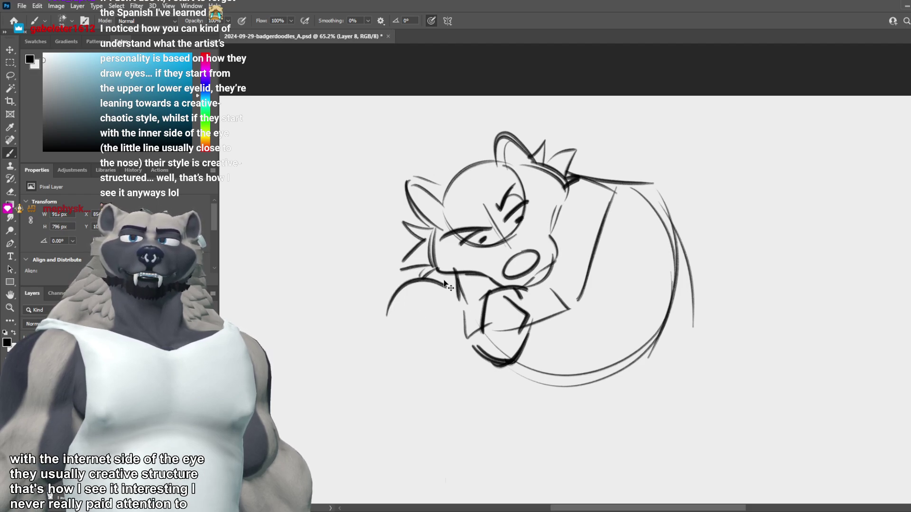
key("ctrl+z")
Step: Draw the top of the near shoulder from the cheek fur and the bowed outer edge of the upper arm
mouse_move(446, 280)
left_mouse_down()
mouse_move(383, 296)
mouse_move(417, 367)
left_mouse_up()
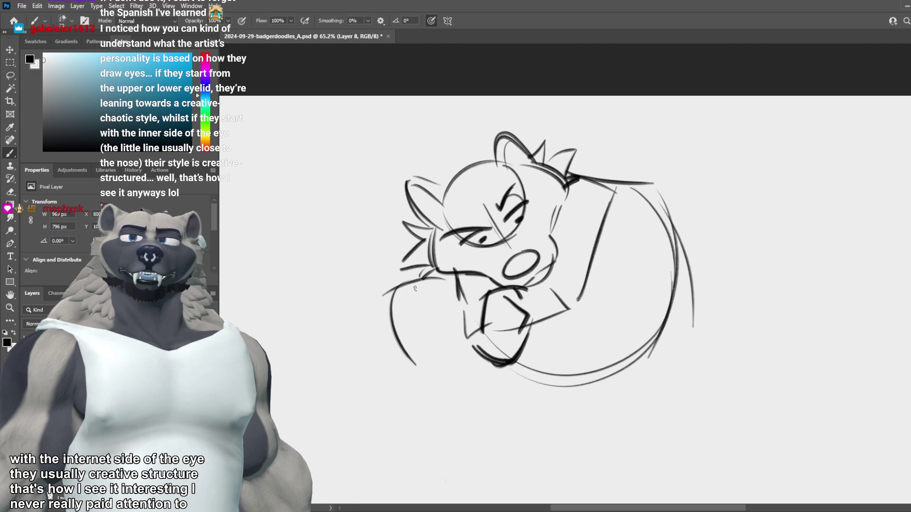
key("ctrl+z")
left_click_drag(392, 291, 414, 364)
key("ctrl+z")
left_click_drag(387, 297, 409, 378)
key("ctrl+z")
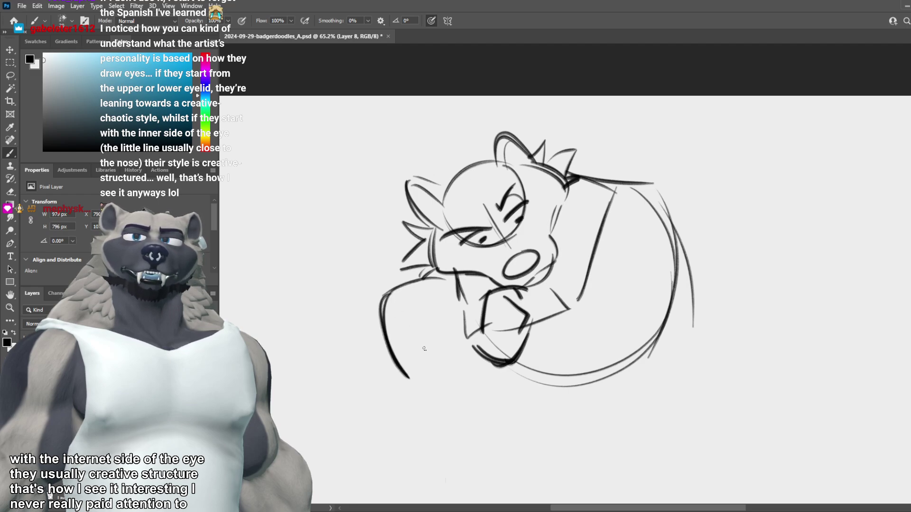
Step: Draw a slanted inner upper-arm line and a doubled outer curve continuing down from the upper arm
left_click_drag(439, 338, 463, 305)
key("ctrl+z")
mouse_move(417, 383)
left_mouse_down()
mouse_move(495, 331)
mouse_move(455, 324)
left_mouse_up()
key("ctrl+z")
left_click_drag(407, 380, 416, 429)
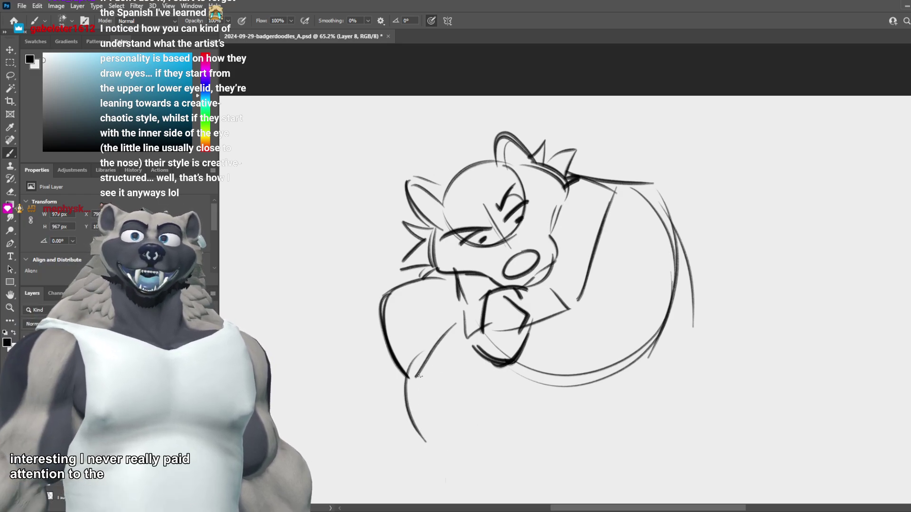
key("ctrl+z")
mouse_move(402, 373)
left_mouse_down()
mouse_move(420, 427)
mouse_move(439, 446)
left_mouse_up()
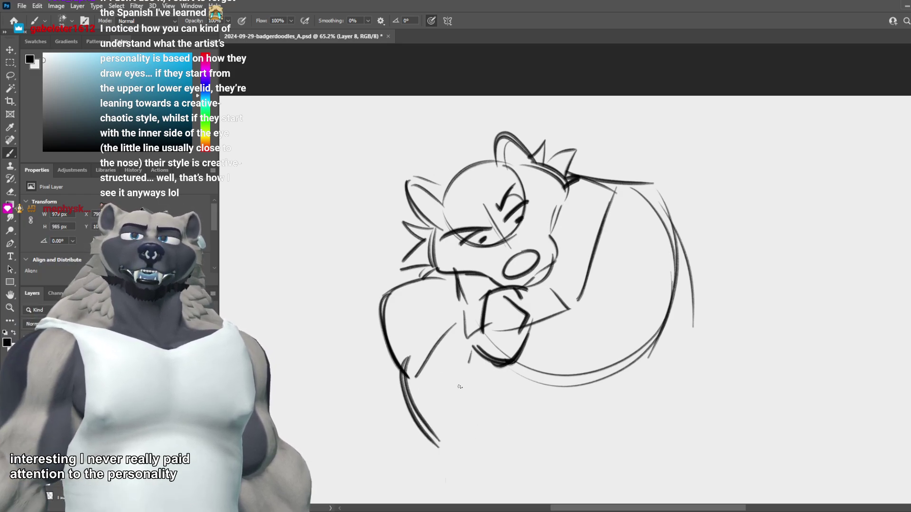
Step: Outline both sides of the forearm beneath the fist, close it with elbow fur tufts, and reinforce the upper arm's outer edge
left_click_drag(470, 364, 450, 407)
key("ctrl+z")
key("ctrl+z")
mouse_move(475, 344)
left_mouse_down()
mouse_move(441, 393)
mouse_move(434, 424)
left_mouse_up()
left_click_drag(511, 353, 526, 409)
key("ctrl+z")
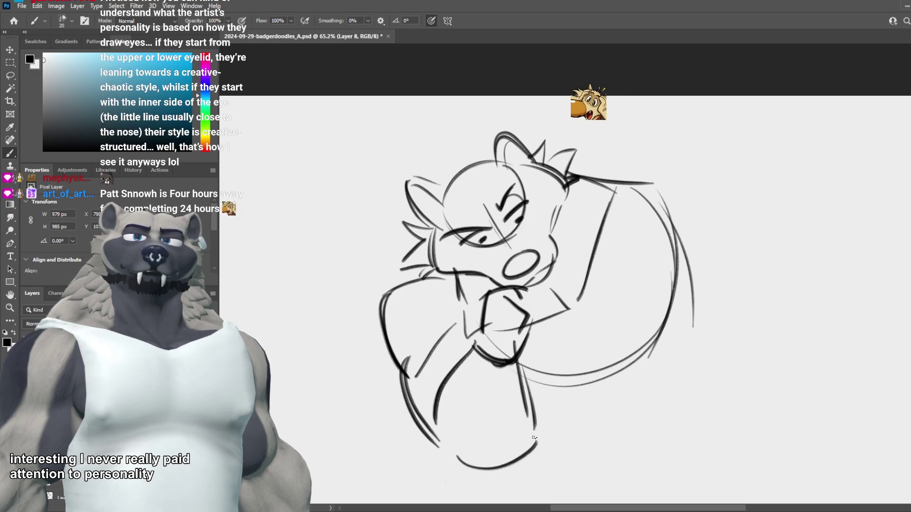
mouse_move(518, 415)
left_mouse_down()
mouse_move(531, 461)
mouse_move(525, 455)
mouse_move(489, 470)
mouse_move(538, 450)
mouse_move(523, 459)
left_mouse_up()
key("ctrl+z")
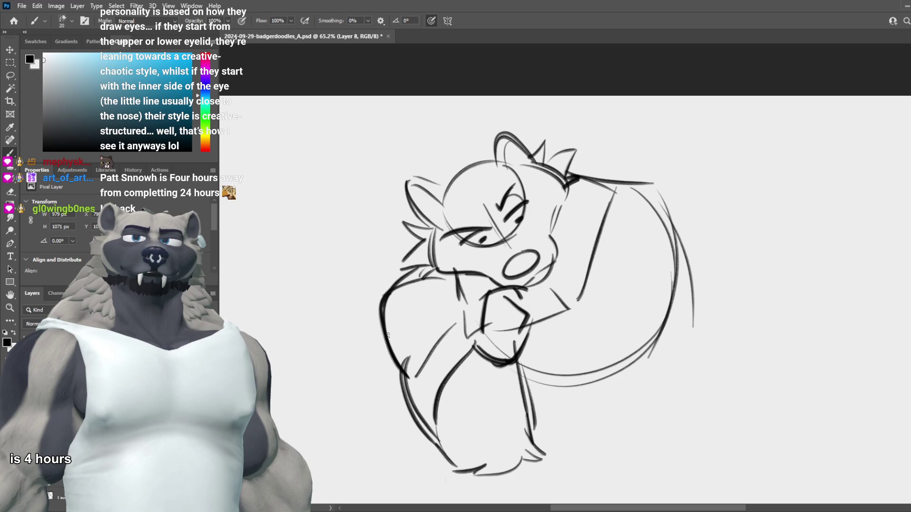
left_click_drag(385, 302, 397, 363)
key("ctrl+z")
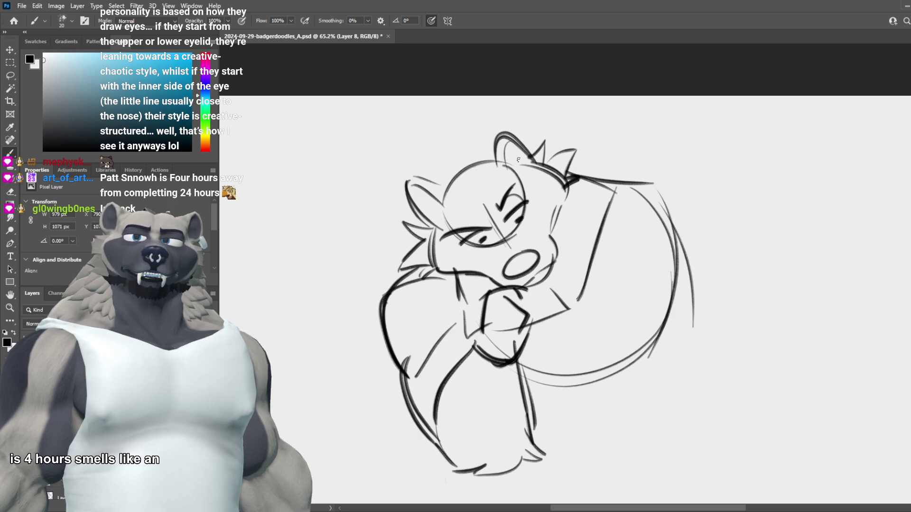
Step: Sketch jagged fur tufts along the crown between the two ears, redoing the strokes nearest the near ear
mouse_move(436, 185)
left_mouse_down()
mouse_move(457, 156)
mouse_move(458, 170)
mouse_move(460, 145)
mouse_move(448, 180)
left_mouse_up()
key("ctrl+z")
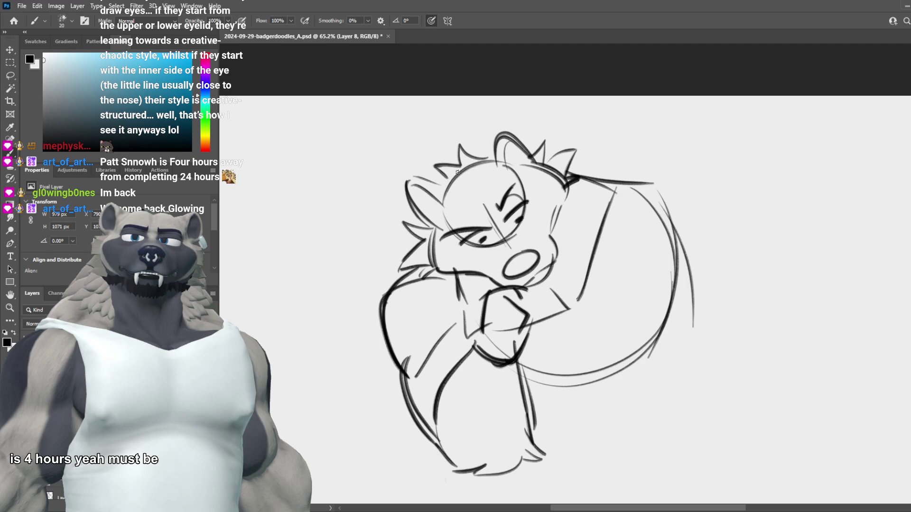
key("ctrl+z")
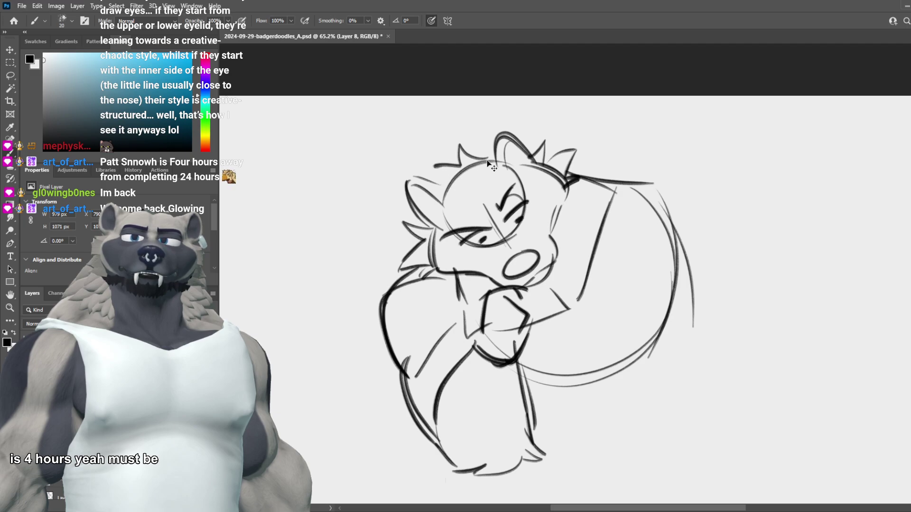
key("ctrl+z")
mouse_move(489, 160)
left_mouse_down()
mouse_move(456, 153)
mouse_move(438, 184)
left_mouse_up()
key("ctrl+z")
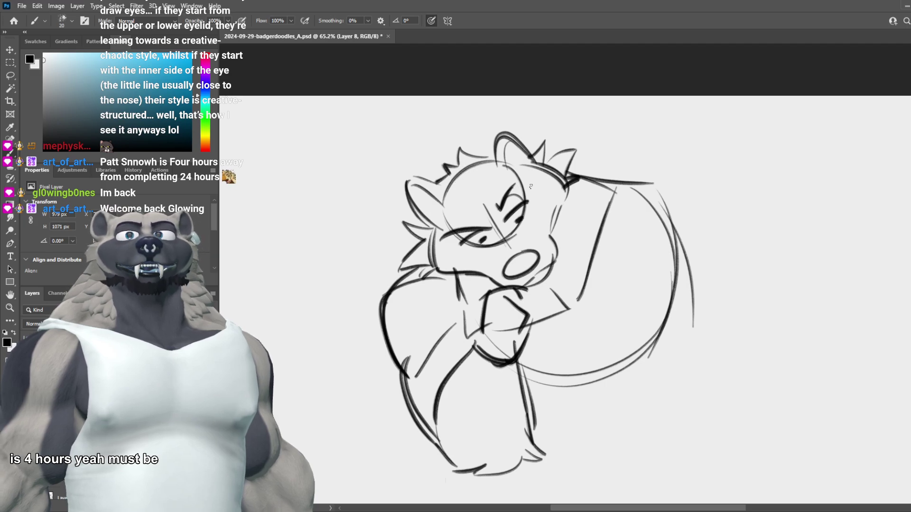
key("ctrl+z")
Step: Draw short raised contour strokes along the top of the back behind the head fur
left_click_drag(568, 165, 620, 180)
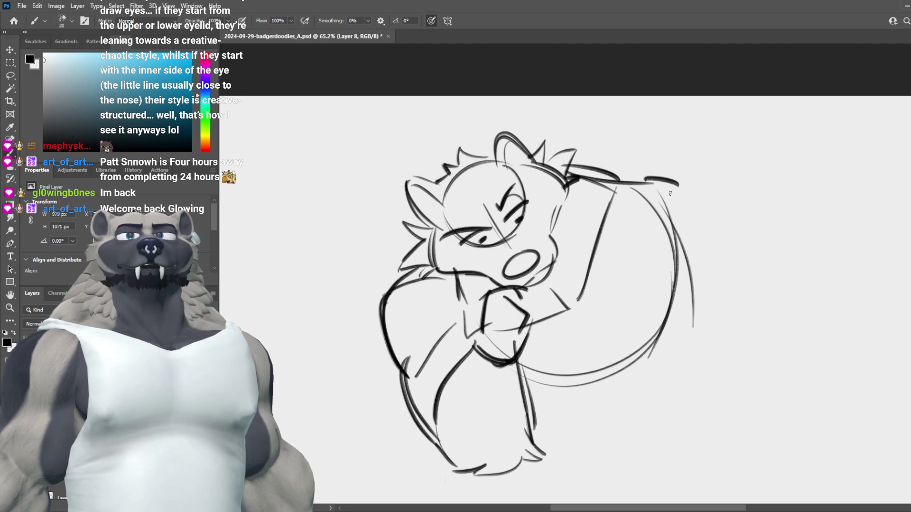
left_click_drag(678, 212, 692, 255)
key("ctrl+z")
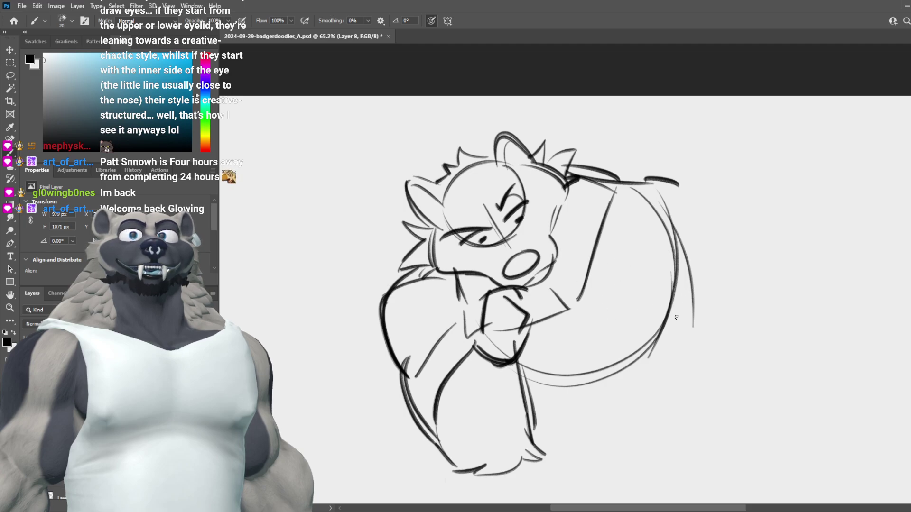
Step: Sketch the second hand at the round body's lower far edge, with a long slanted stroke, thumb marks and curved outer back
left_click_drag(625, 375, 593, 340)
mouse_move(560, 378)
left_mouse_down()
mouse_move(669, 324)
mouse_move(655, 308)
left_mouse_up()
key("ctrl+z")
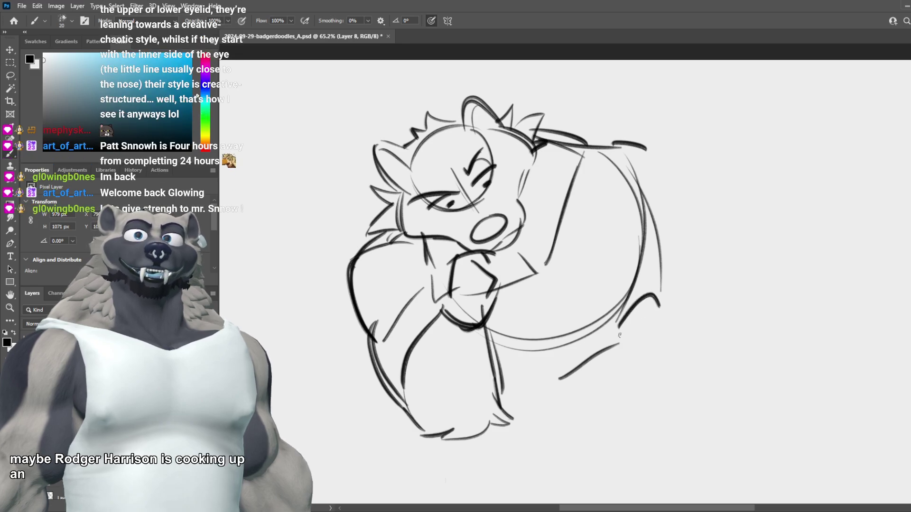
mouse_move(610, 327)
left_mouse_down()
mouse_move(627, 334)
mouse_move(623, 344)
left_mouse_up()
key("ctrl+z")
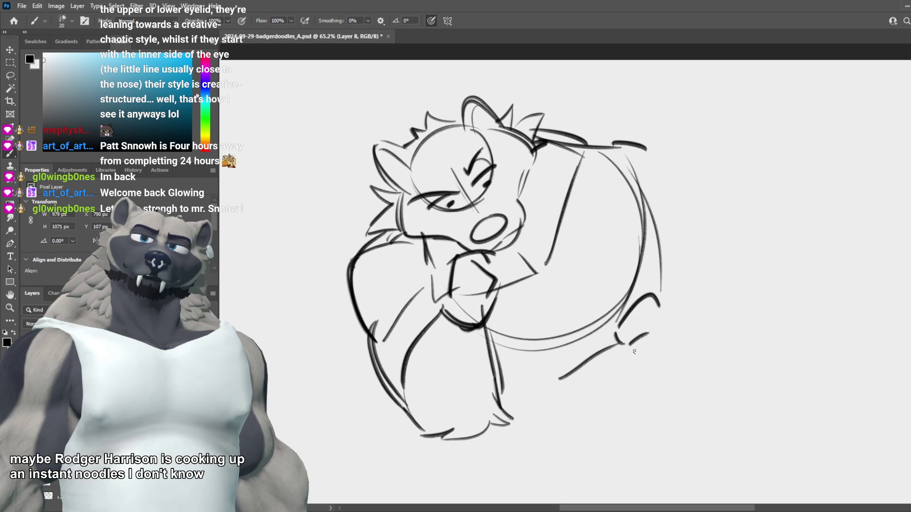
key("ctrl+z")
left_click_drag(624, 346, 646, 337)
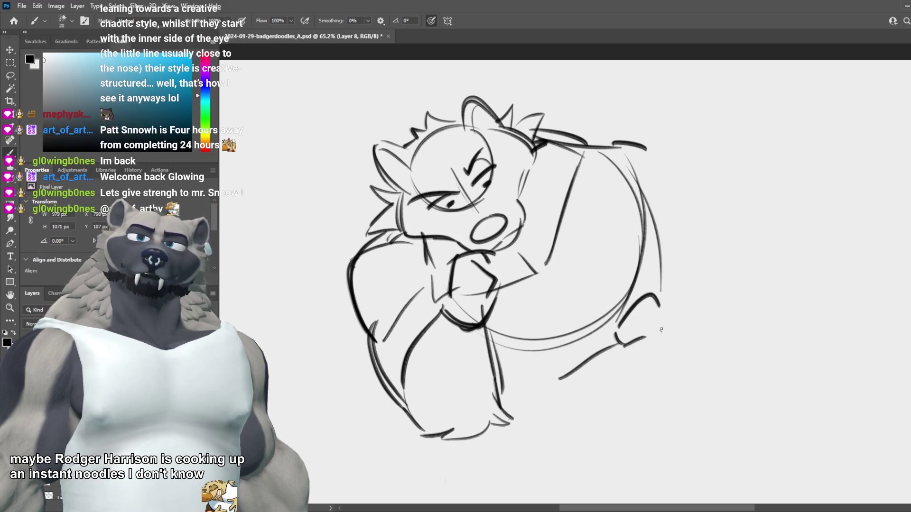
mouse_move(659, 305)
left_mouse_down()
mouse_move(662, 382)
mouse_move(661, 372)
left_mouse_up()
key("ctrl+z")
left_click_drag(605, 377, 667, 372)
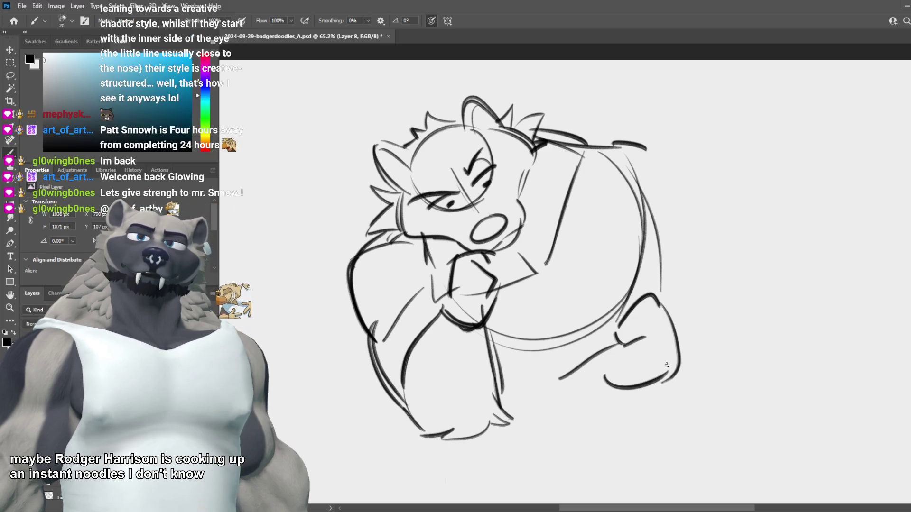
Step: Try several lower edges and curled finger shapes on the second hand, undoing them
key("ctrl+z")
mouse_move(602, 381)
left_mouse_down()
mouse_move(665, 370)
mouse_move(635, 341)
mouse_move(595, 384)
left_mouse_up()
key("ctrl+z")
key("ctrl+z")
key("ctrl+z")
key("ctrl+z")
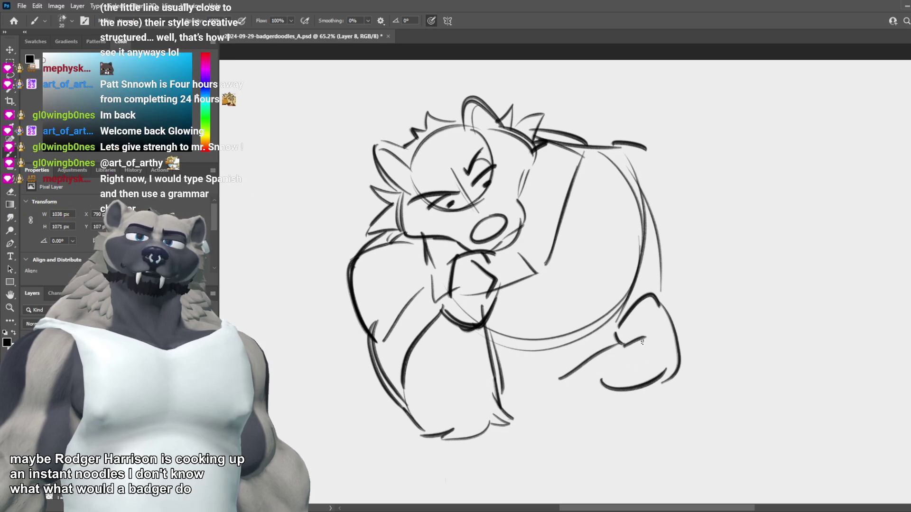
key("ctrl+z")
mouse_move(641, 339)
left_mouse_down()
mouse_move(637, 368)
mouse_move(624, 361)
mouse_move(632, 374)
mouse_move(661, 381)
mouse_move(602, 371)
mouse_move(623, 367)
mouse_move(644, 386)
mouse_move(628, 393)
mouse_move(649, 331)
left_mouse_up()
key("ctrl+z")
key("ctrl+z")
key("ctrl+z")
key("ctrl+z")
key("ctrl+z")
key("ctrl+z")
key("ctrl+z")
key("ctrl+z")
key("ctrl+z")
key("ctrl+z")
key("ctrl+z")
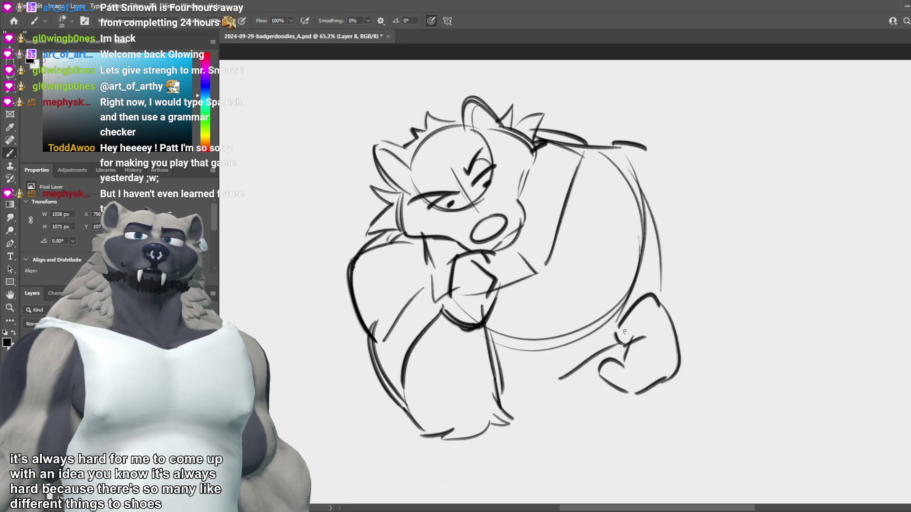
left_click_drag(537, 364, 623, 334)
key("ctrl+z")
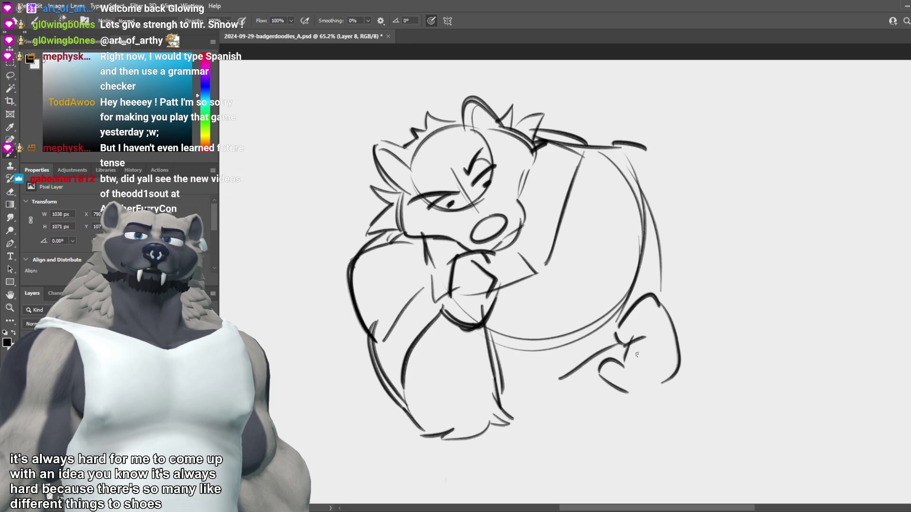
key("ctrl+z")
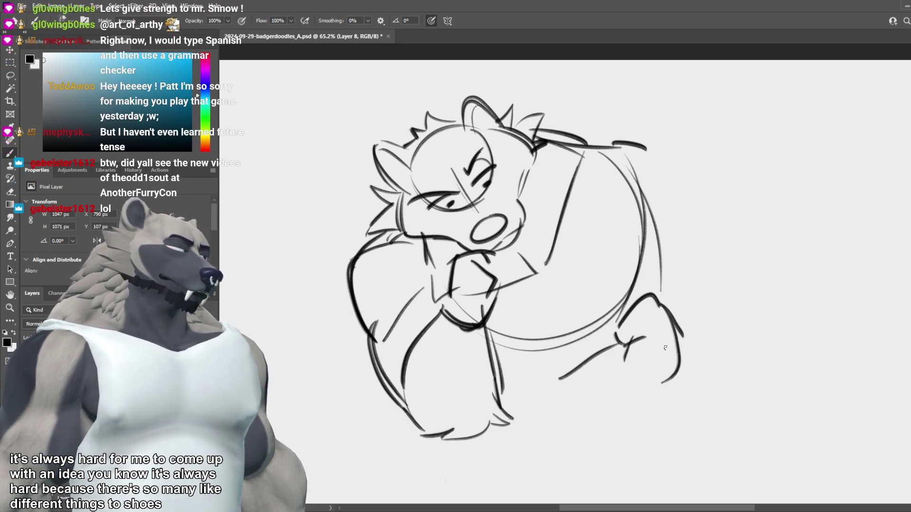
Step: Close the second hand into a compact fist and draw a slanted writing tool with a looped end passing through it
mouse_move(639, 351)
left_mouse_down()
mouse_move(689, 340)
mouse_move(635, 351)
left_mouse_up()
key("ctrl+z")
key("ctrl+z")
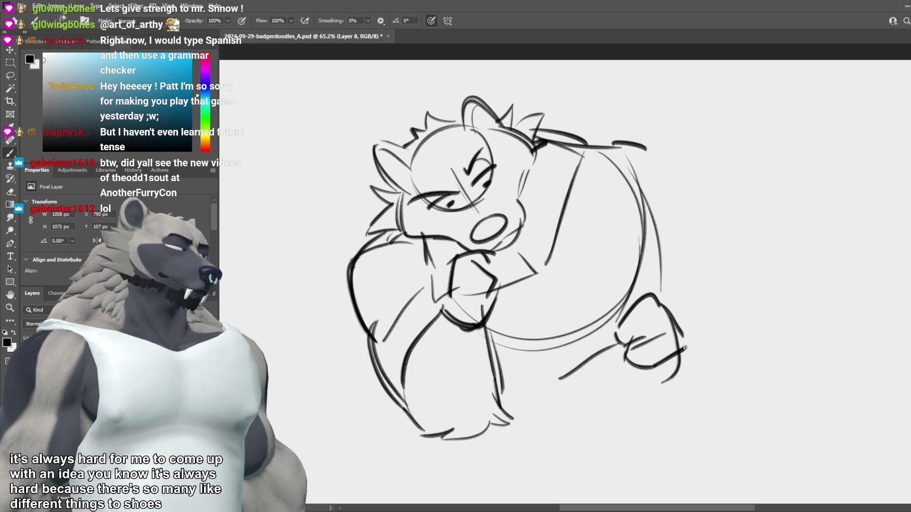
mouse_move(695, 307)
left_mouse_down()
mouse_move(657, 347)
mouse_move(620, 366)
left_mouse_up()
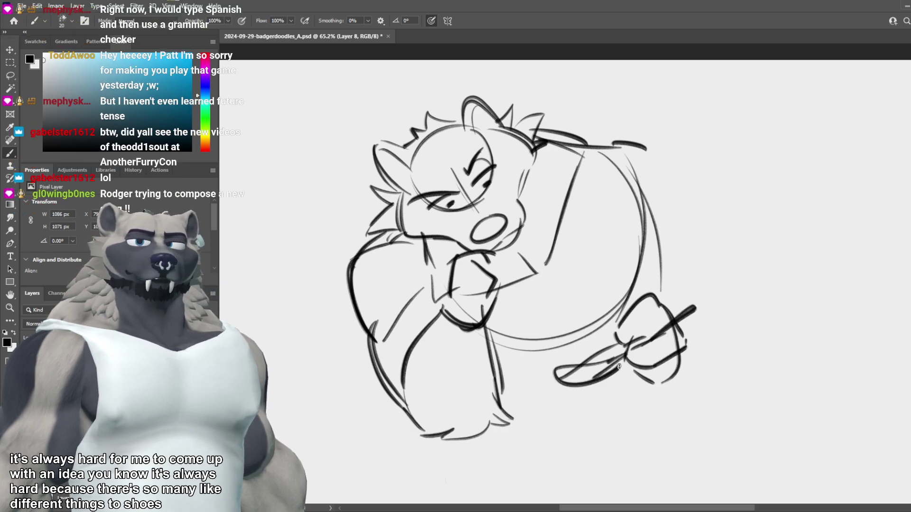
Step: Sketch a shallow curve beneath the writing hand and a slanted far-shoulder line beyond the back, and save the drawing
mouse_move(519, 386)
left_mouse_down()
mouse_move(591, 402)
mouse_move(650, 386)
left_mouse_up()
left_click_drag(663, 156, 711, 209)
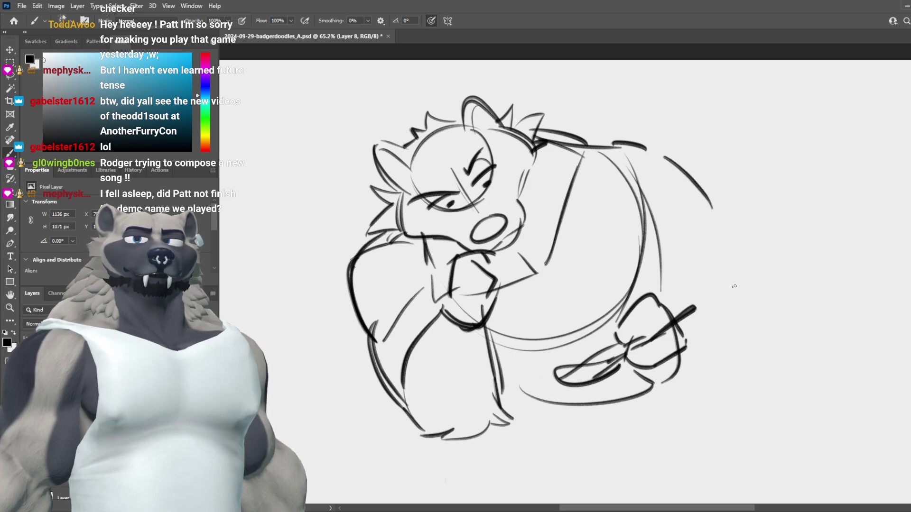
key("ctrl+s")
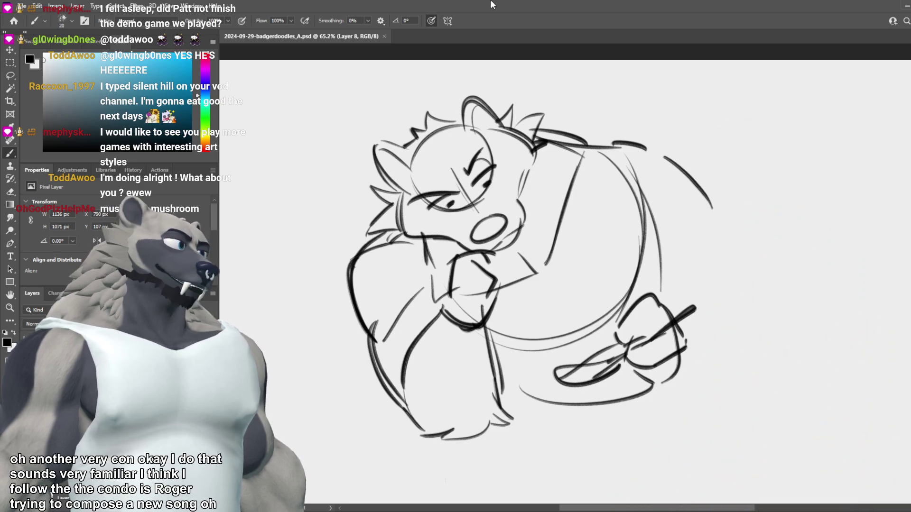
Step: Erase the looped shape ahead of the writing hand and redraw it as a narrow pen tip
scroll(512, 243, "down", 2)
scroll(509, 246, "up", 2)
key("e")
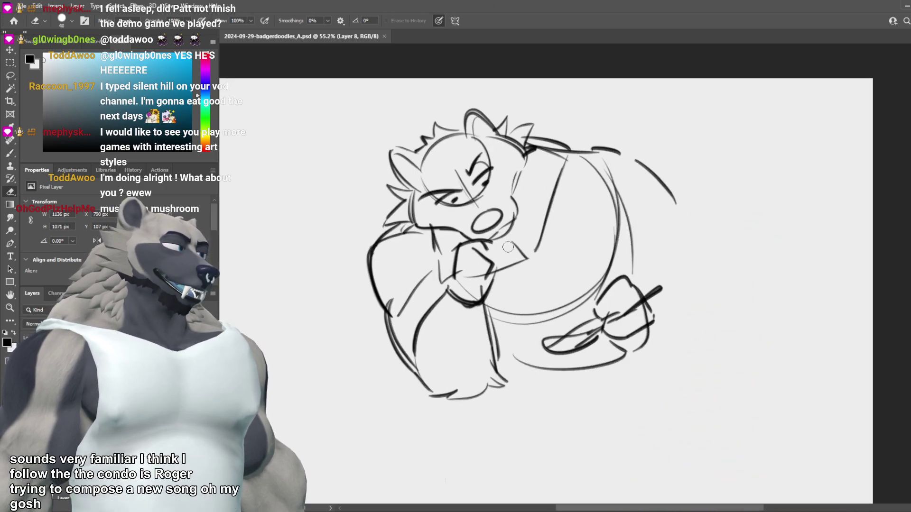
mouse_move(586, 333)
left_mouse_down()
mouse_move(554, 349)
mouse_move(612, 319)
mouse_move(566, 347)
left_mouse_up()
key("b")
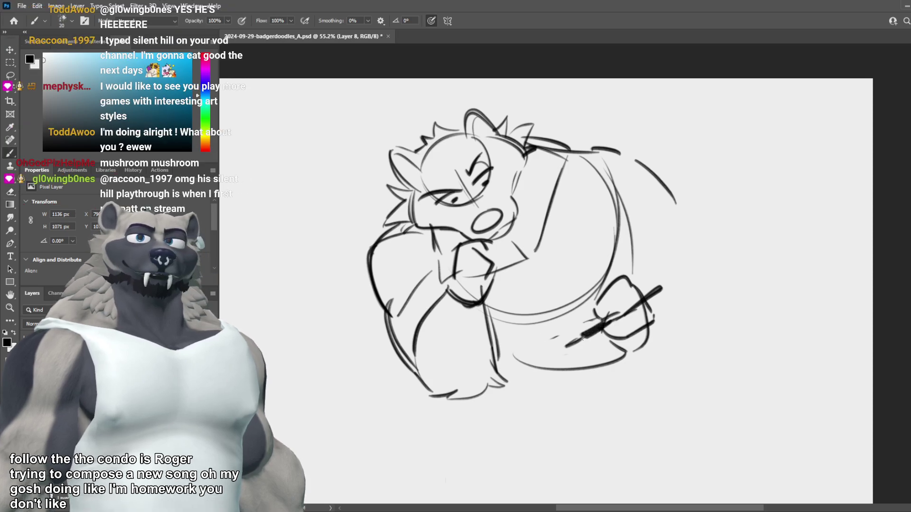
Step: Draw a flat, slab-like writing surface with a thin front edge beneath the pen and hand
mouse_move(501, 340)
left_mouse_down()
mouse_move(590, 327)
mouse_move(503, 341)
mouse_move(500, 369)
mouse_move(593, 366)
mouse_move(609, 351)
mouse_move(626, 350)
left_mouse_up()
key("ctrl+z")
key("ctrl+z")
key("ctrl+z")
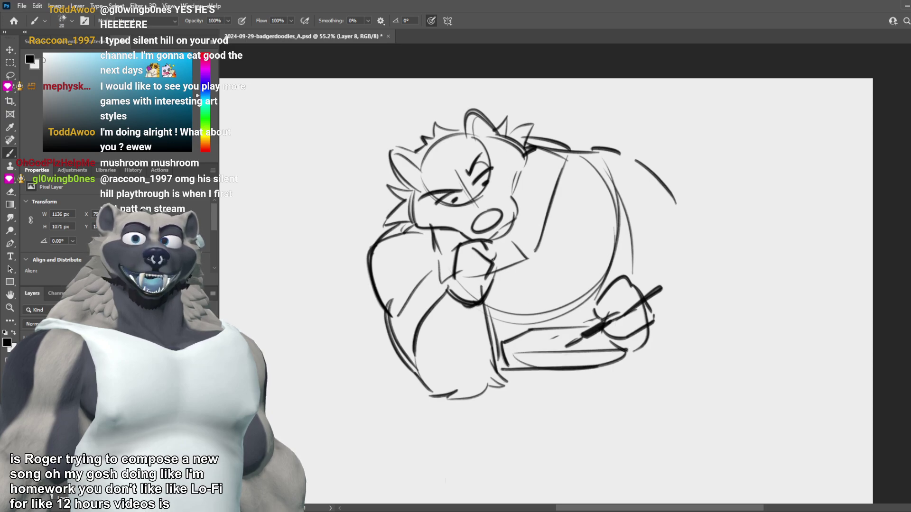
Step: Extend the far arm's outer line downward, erase its upper part, and redraw the far shoulder as a rounder curve from the back
mouse_move(686, 196)
left_mouse_down()
mouse_move(684, 272)
mouse_move(695, 270)
left_mouse_up()
key("ctrl+z")
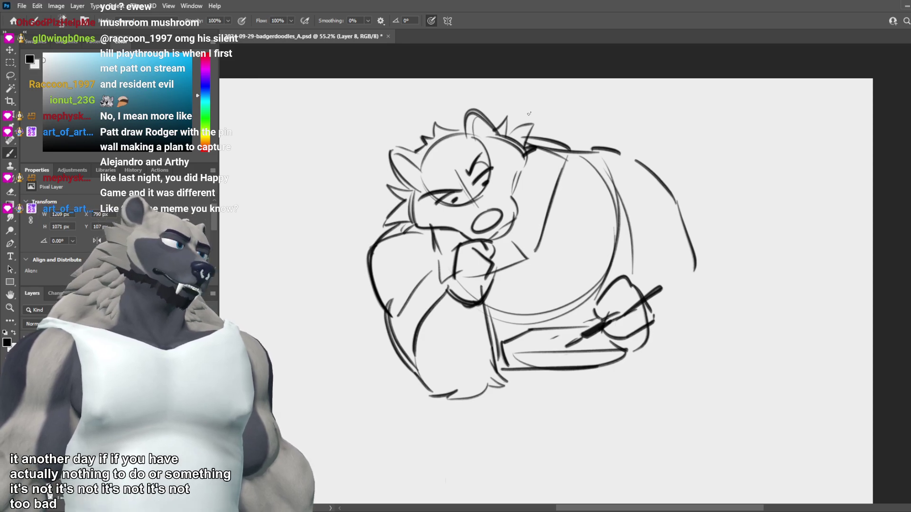
key("e")
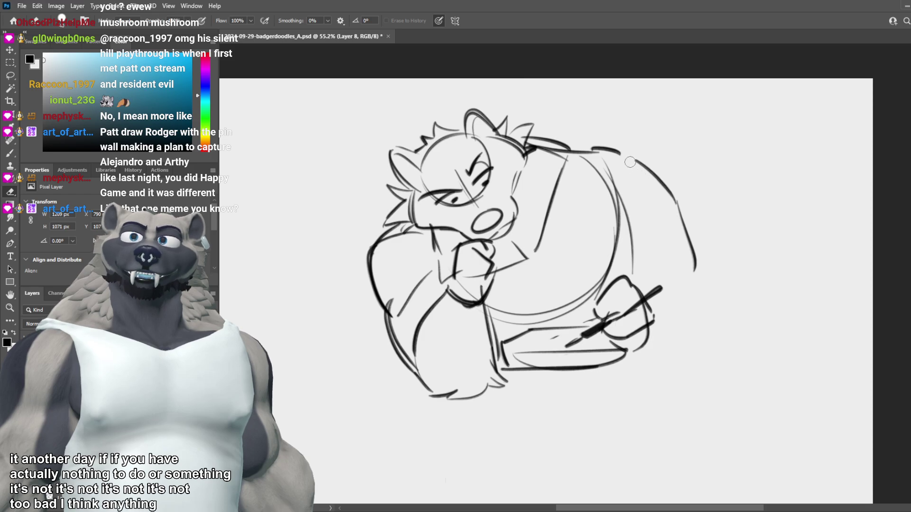
left_click_drag(640, 164, 686, 229)
key("b")
left_click_drag(612, 151, 678, 198)
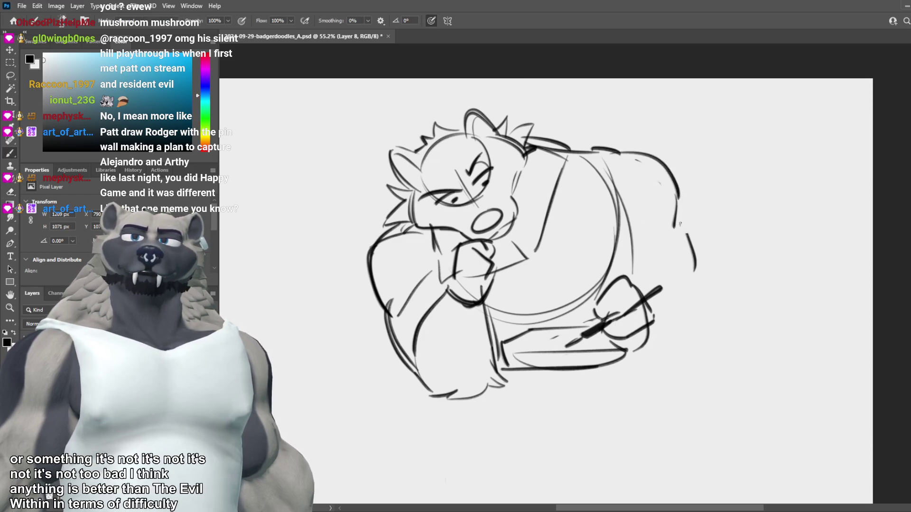
Step: Redraw the far upper arm's outer line as a longer curve from the shoulder to the elbow and erase the old short stroke
key("ctrl+z")
key("ctrl+z")
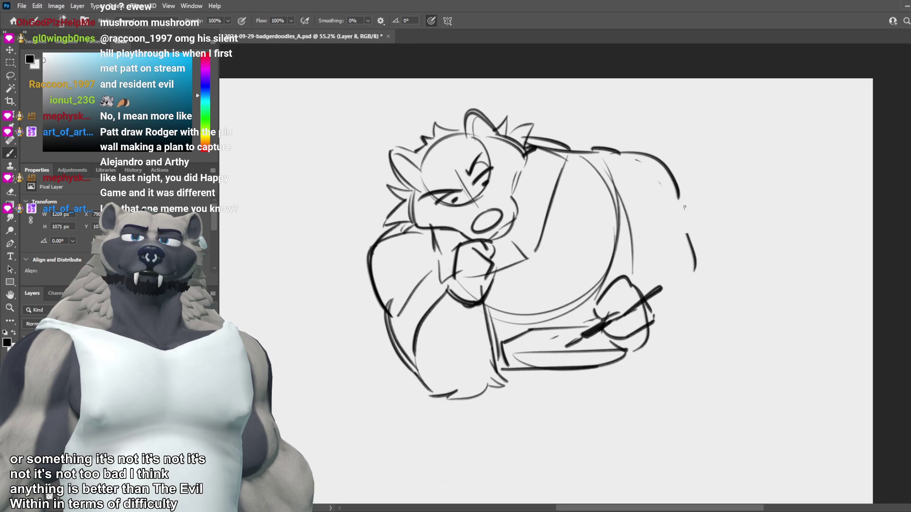
mouse_move(679, 205)
left_mouse_down()
mouse_move(698, 275)
mouse_move(690, 215)
mouse_move(701, 251)
left_mouse_up()
key("ctrl+z")
key("ctrl+z")
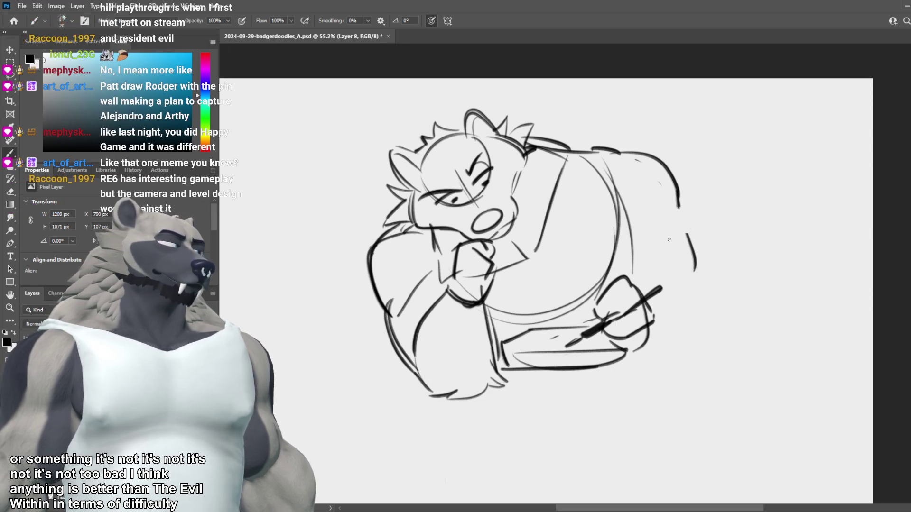
left_click_drag(680, 206, 703, 275)
key("ctrl+z")
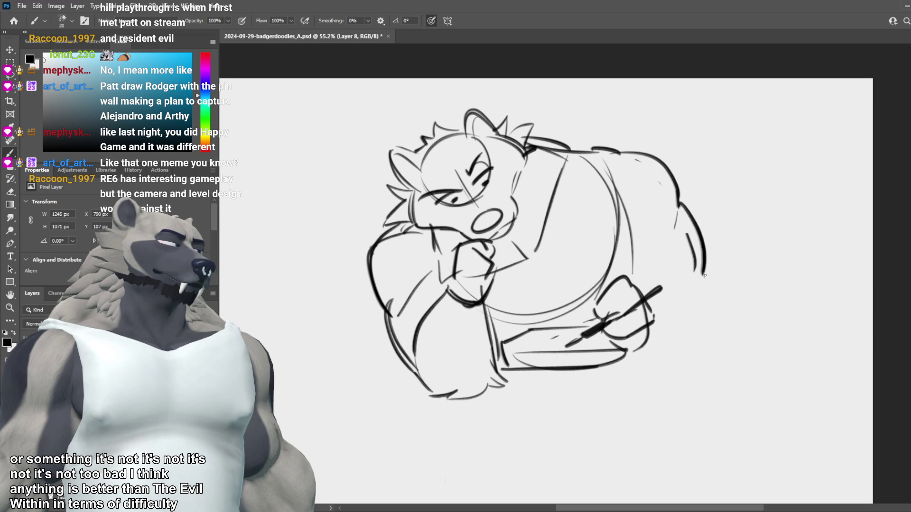
key("e")
mouse_move(687, 234)
left_mouse_down()
mouse_move(695, 271)
mouse_move(641, 283)
left_mouse_up()
key("b")
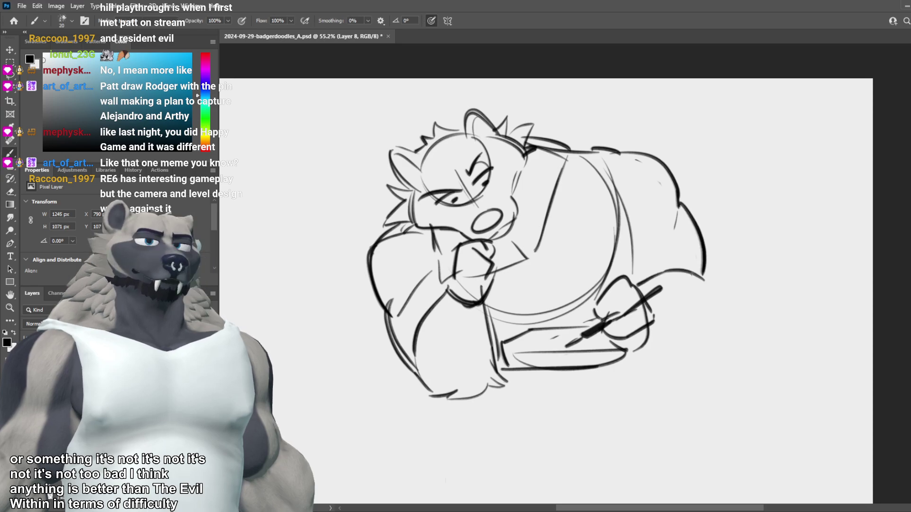
Step: Draw the far forearm with a rounded elbow and flat underside, and add a short horizontal table line behind it
left_click_drag(704, 276, 721, 313)
left_click_drag(697, 348, 724, 313)
left_click_drag(713, 292, 716, 322)
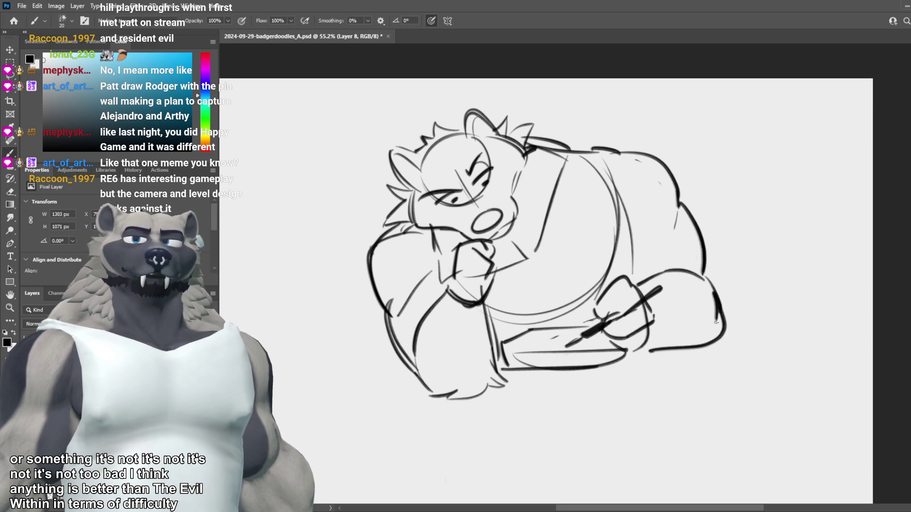
key("h")
key("ctrl+z")
key("ctrl+z")
key("ctrl+z")
key("ctrl+z")
mouse_move(645, 340)
left_mouse_down()
mouse_move(688, 337)
mouse_move(722, 299)
mouse_move(716, 290)
mouse_move(718, 323)
mouse_move(777, 329)
left_mouse_up()
key("ctrl+z")
key("ctrl+z")
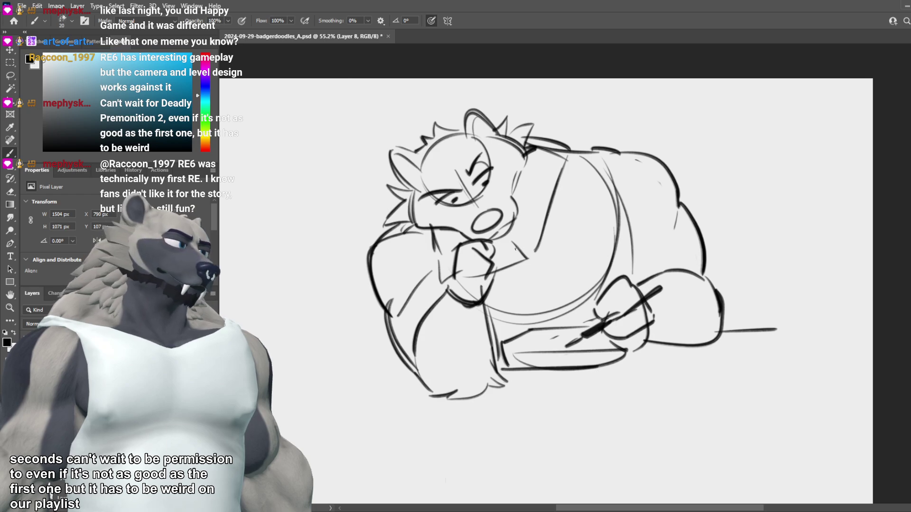
Step: Redraw the fist under the chin with an angular top and a finger bump on its far side, and save the drawing
key("e")
key("b")
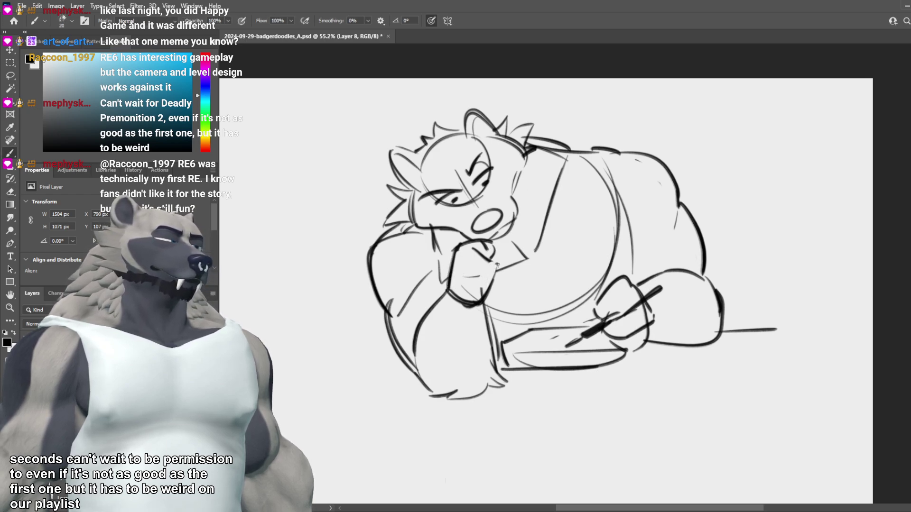
mouse_move(474, 253)
left_mouse_down()
mouse_move(499, 266)
mouse_move(492, 245)
mouse_move(501, 244)
mouse_move(495, 284)
left_mouse_up()
key("ctrl+z")
key("e")
key("b")
key("ctrl+z")
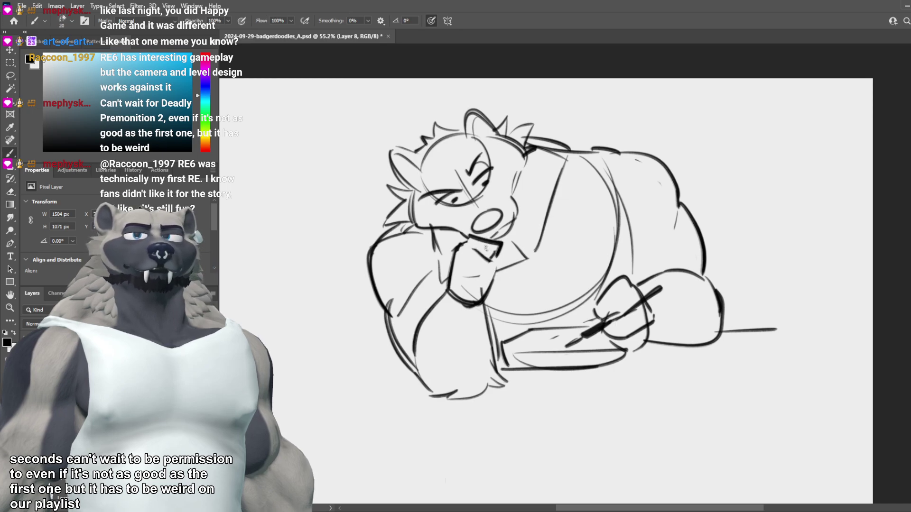
left_click_drag(485, 248, 496, 284)
scroll(496, 277, "down", 4)
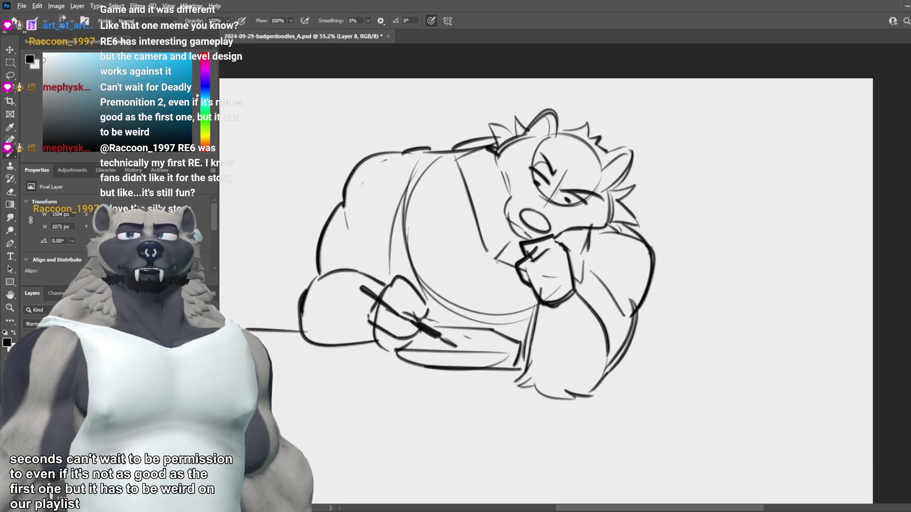
scroll(493, 249, "up", 2)
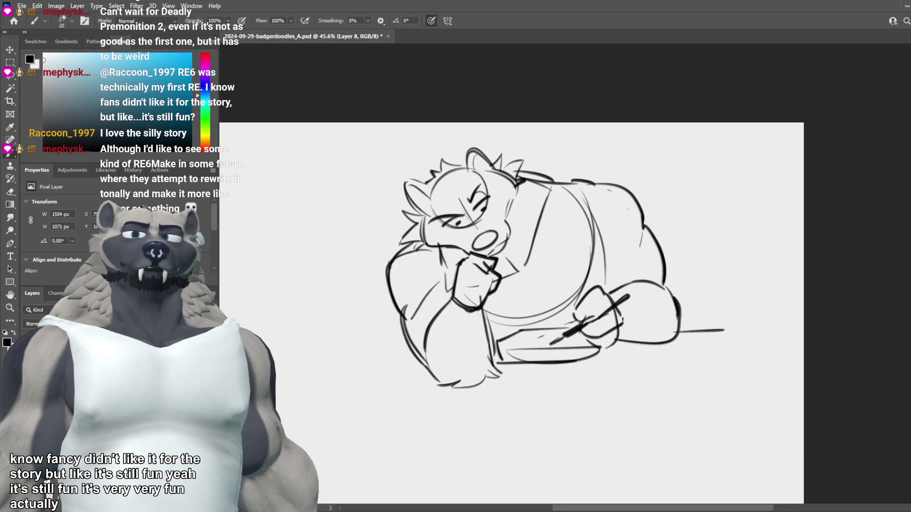
scroll(495, 285, "down", 2)
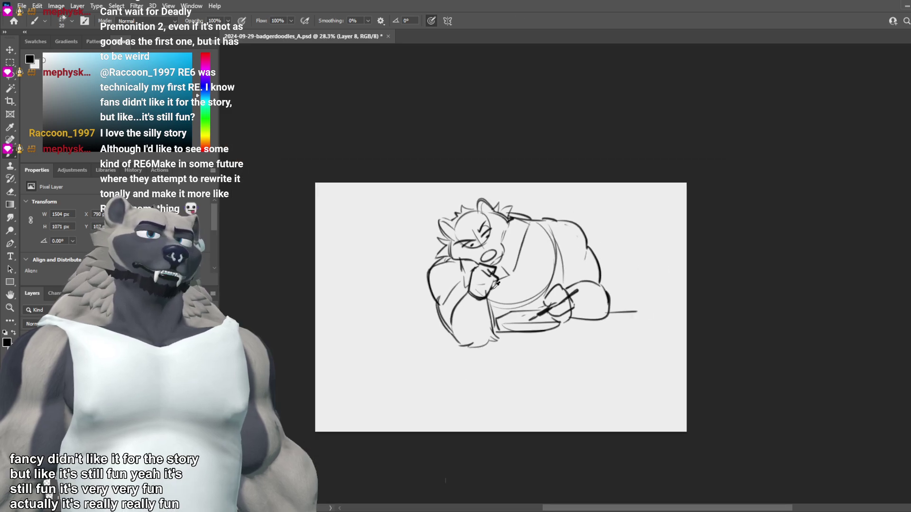
scroll(472, 303, "up", 3)
key("ctrl+s")
scroll(464, 311, "up", 3)
scroll(463, 315, "down", 3)
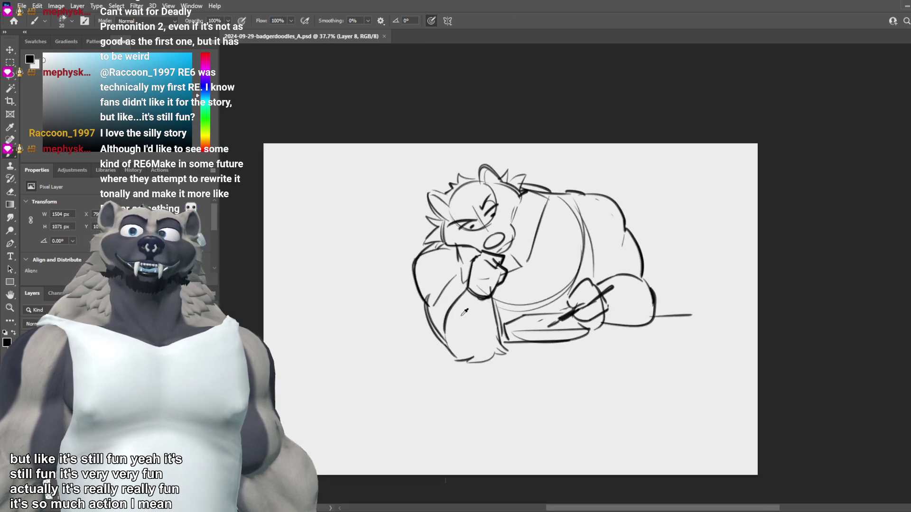
Step: Rework the neck-to-chest line beside the muzzle into a jagged, notched edge and add a second line inside it
scroll(465, 312, "up", 1)
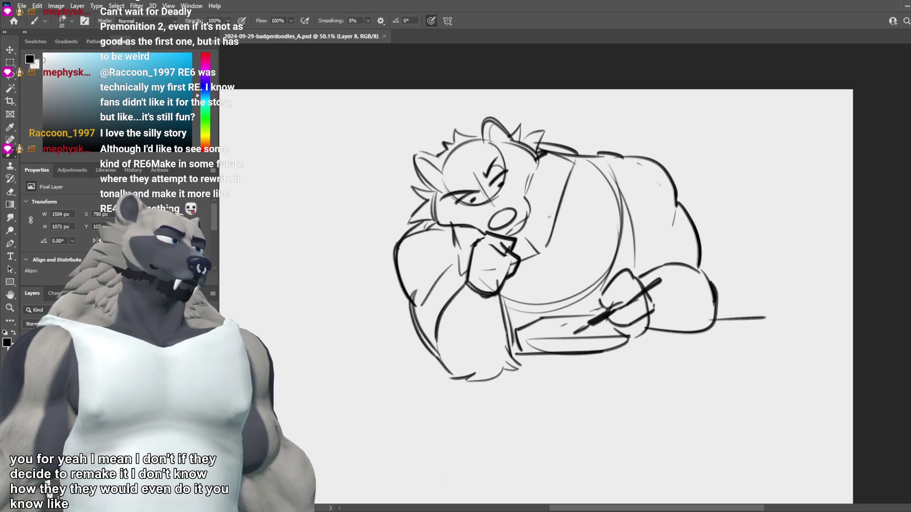
scroll(584, 273, "down", 3)
scroll(587, 261, "up", 3)
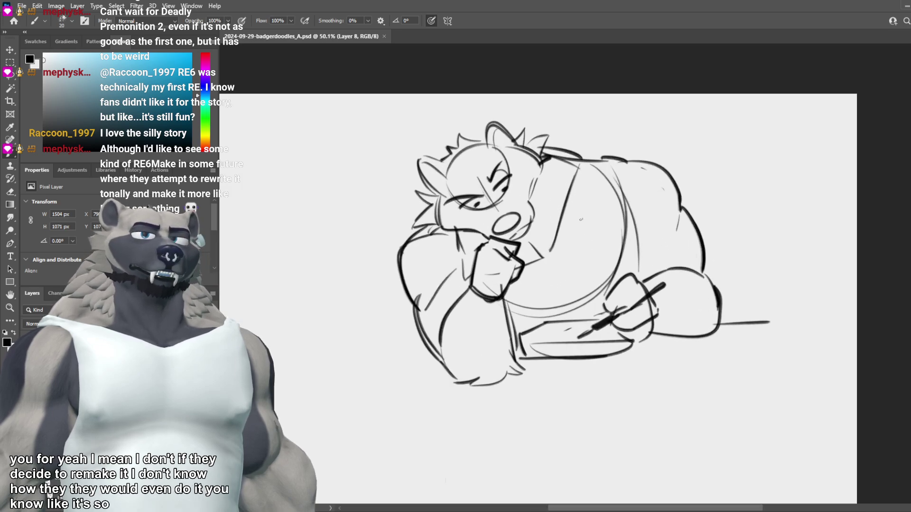
left_click_drag(581, 197, 554, 237)
mouse_move(580, 197)
left_mouse_down()
mouse_move(571, 178)
mouse_move(564, 213)
mouse_move(580, 199)
mouse_move(554, 248)
left_mouse_up()
key("ctrl+z")
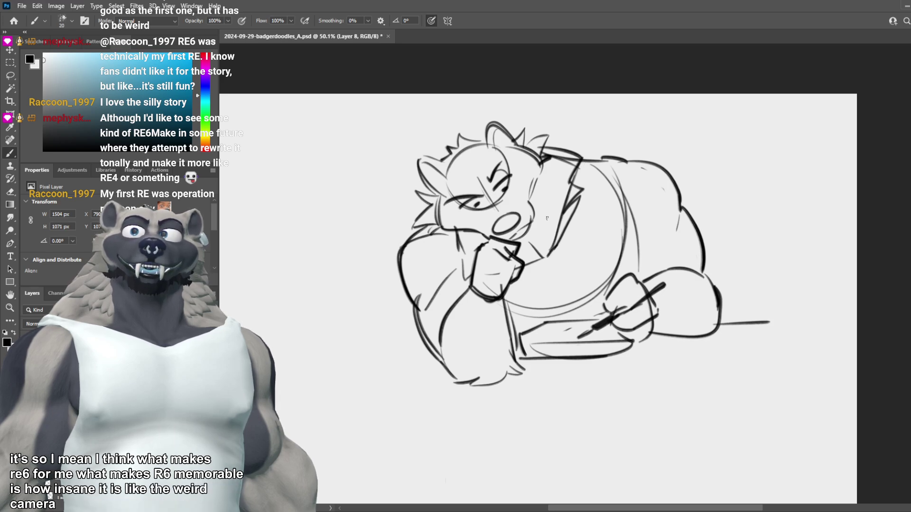
left_click_drag(550, 199, 553, 236)
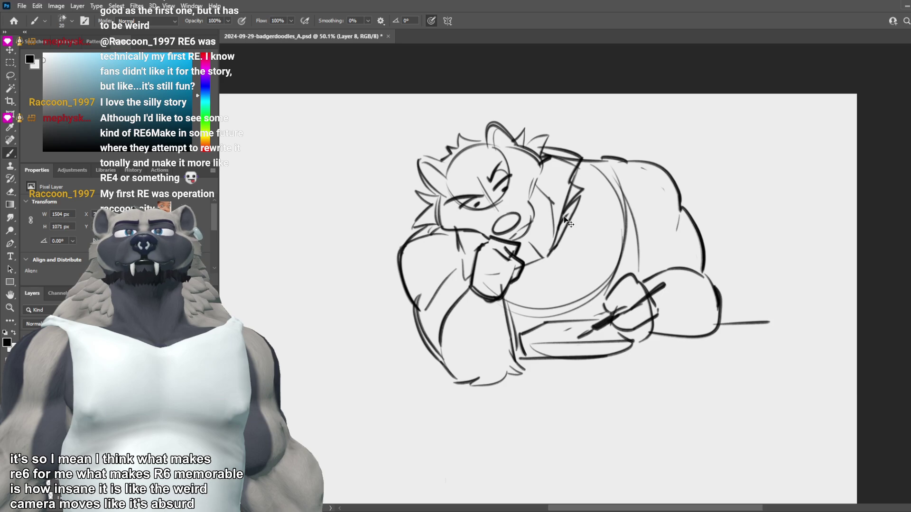
Step: Darken the belly's lower curve toward the writing hand with a bold stroke
left_click_drag(610, 287, 551, 317)
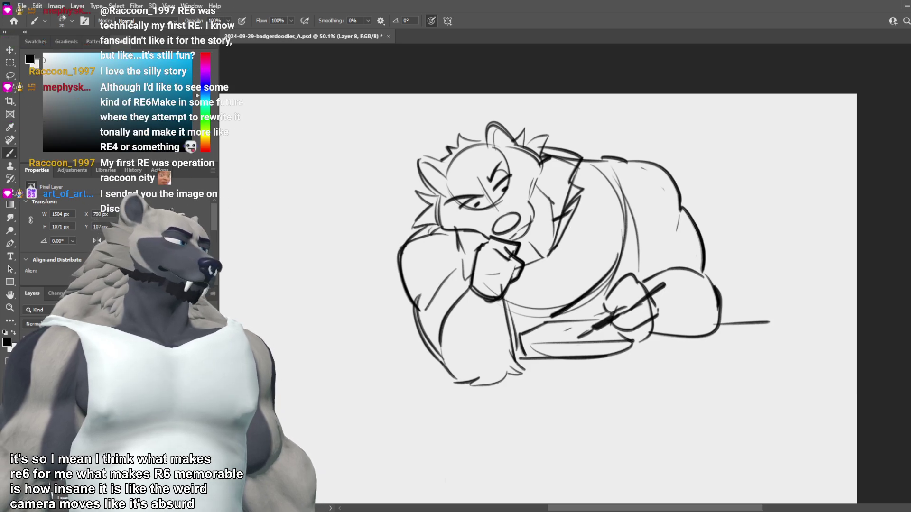
key("ctrl+z")
left_click_drag(627, 276, 554, 313)
mouse_move(627, 256)
left_mouse_down()
mouse_move(620, 281)
mouse_move(555, 272)
left_mouse_up()
left_click_drag(624, 203, 660, 203)
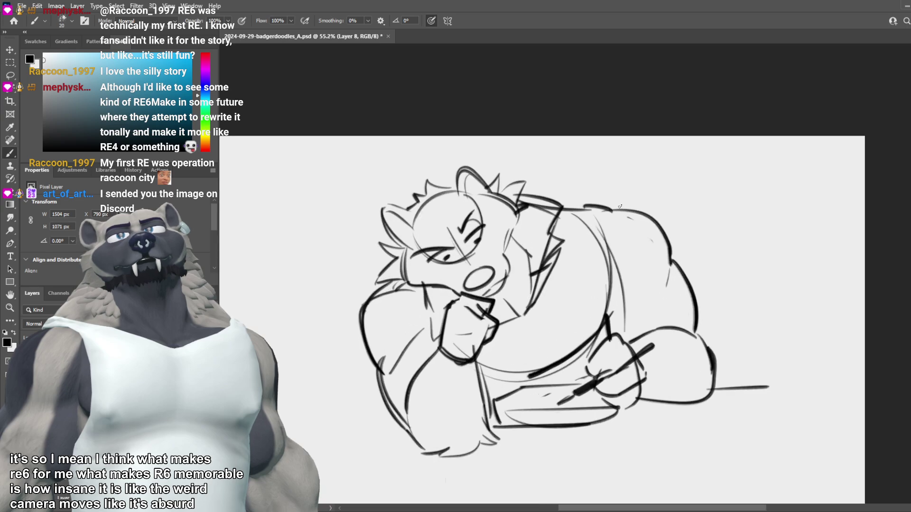
key("ctrl+z")
Step: Redraw the far arm's front edge from the shoulder down to the writing hand and erase the old curved torso guidelines
key("ctrl+shift+h")
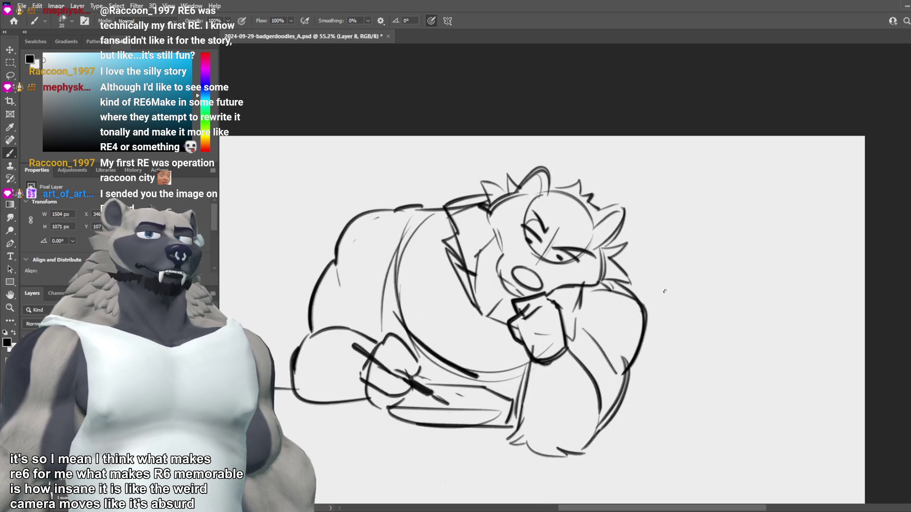
key("ctrl+shift+h")
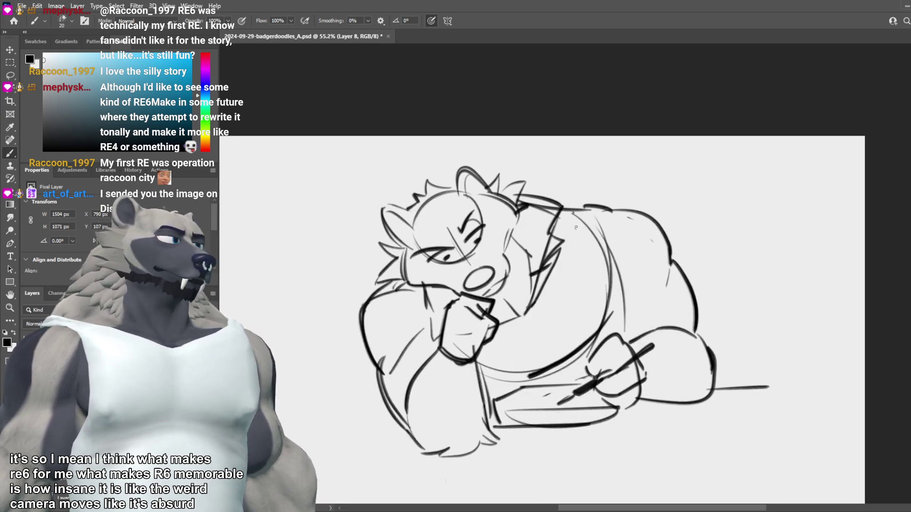
left_click_drag(591, 209, 608, 335)
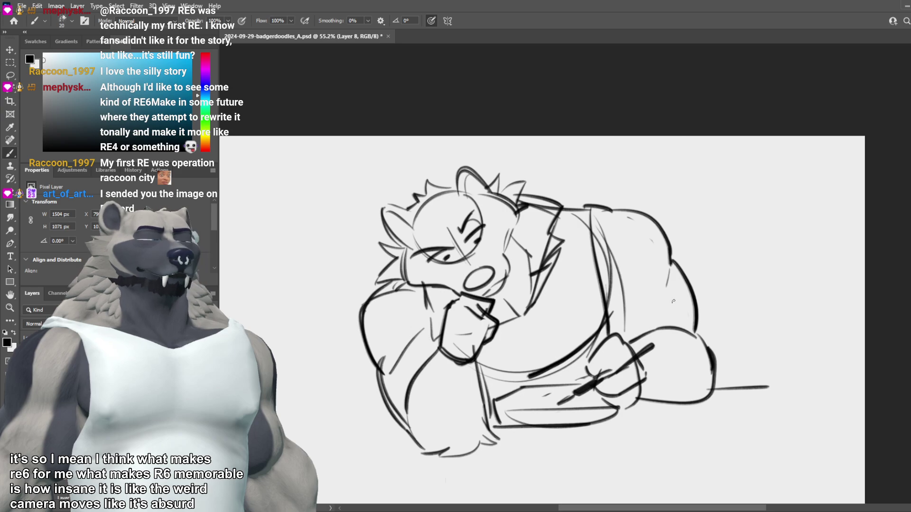
key("ctrl+shift+h")
key("ctrl+shift+h")
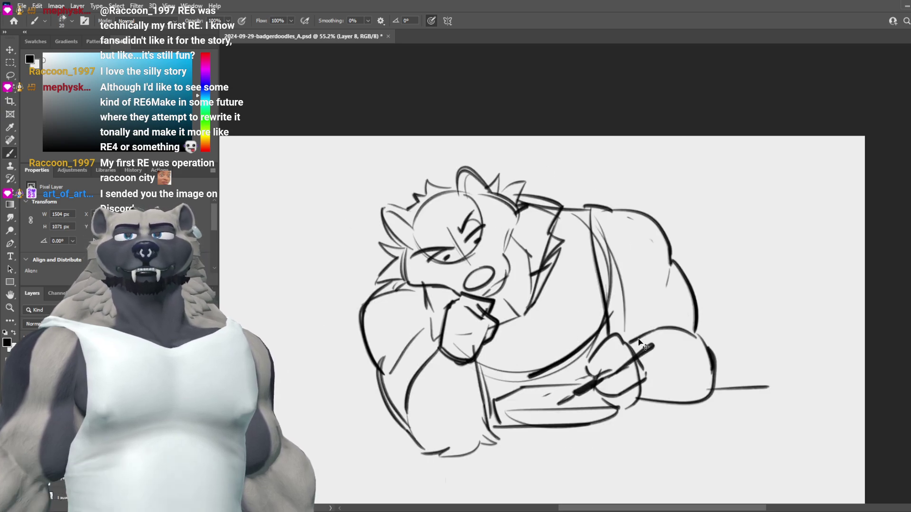
key("ctrl+z")
left_click_drag(584, 212, 606, 334)
mouse_move(589, 213)
left_mouse_down()
mouse_move(607, 339)
mouse_move(601, 222)
left_mouse_up()
key("e")
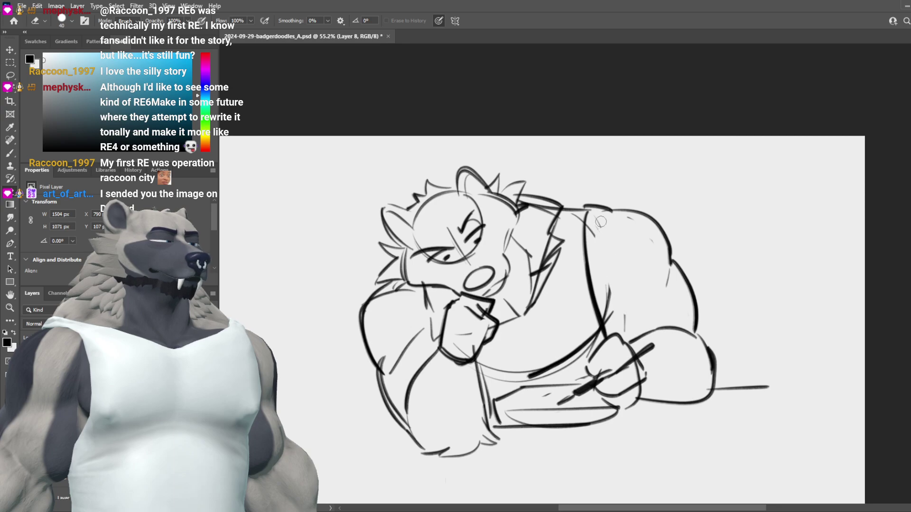
key("b")
mouse_move(613, 312)
left_mouse_down()
mouse_move(620, 336)
mouse_move(610, 338)
left_mouse_up()
key("e")
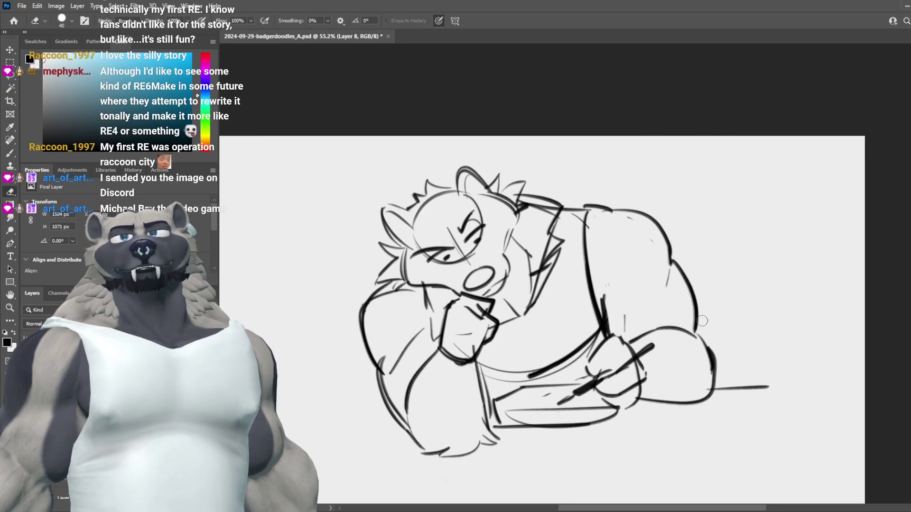
Step: Erase the far upper arm's outer curve, redraw it as a straighter line down to the elbow, and save the drawing
left_click_drag(694, 295, 696, 325)
key("b")
left_click_drag(672, 258, 688, 327)
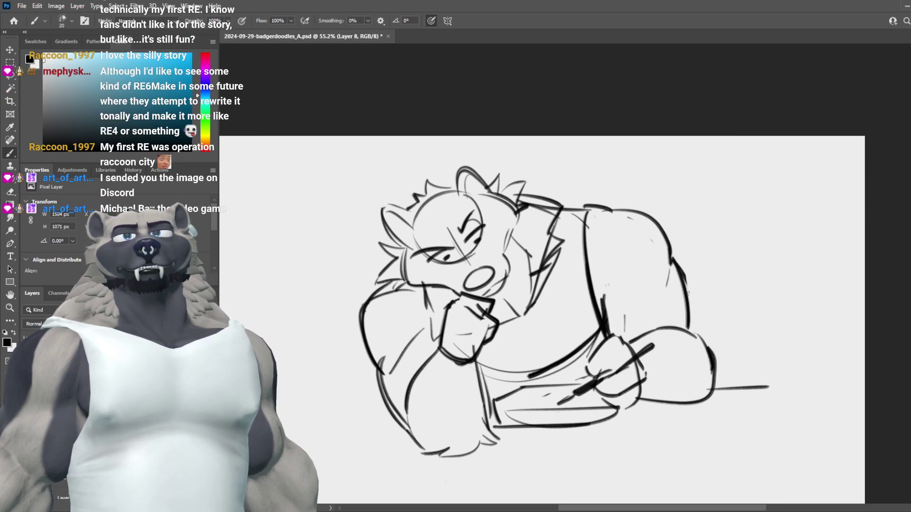
key("ctrl+z")
left_click_drag(670, 260, 695, 335)
key("ctrl+h")
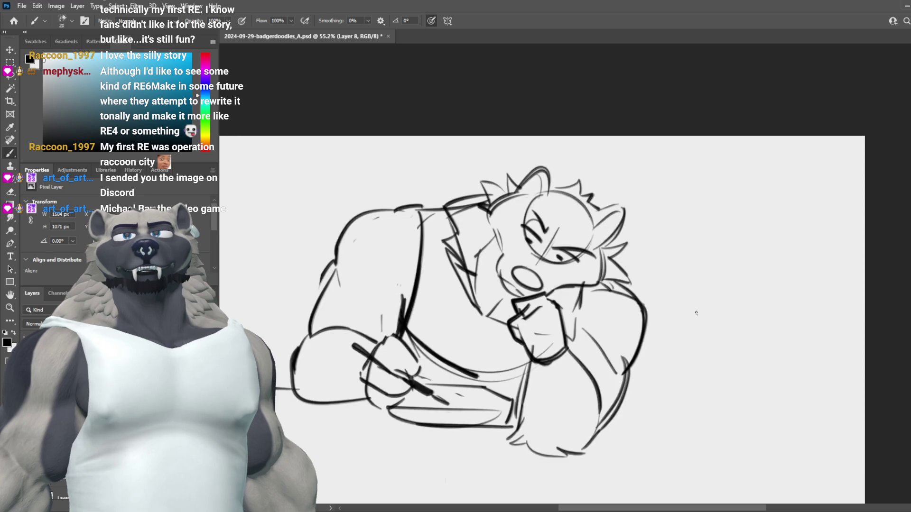
key("ctrl+h")
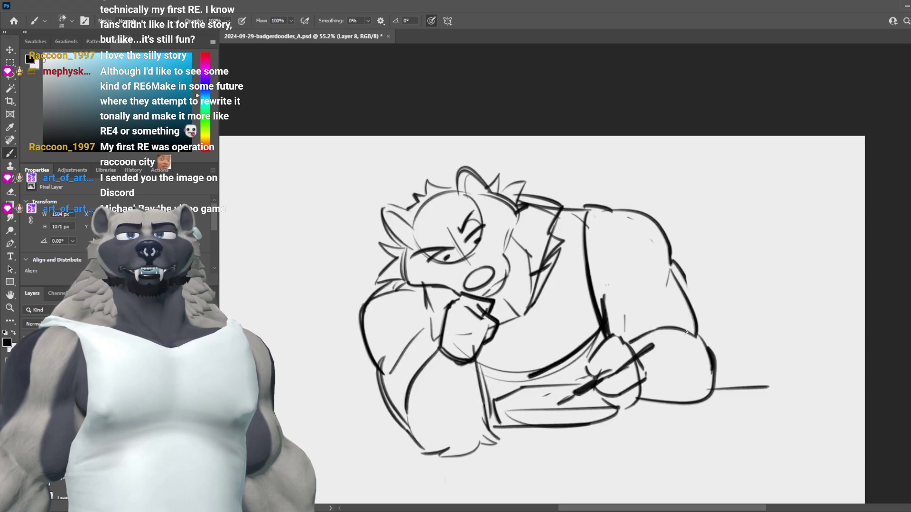
mouse_move(622, 318)
left_mouse_down()
mouse_move(427, 380)
mouse_move(465, 365)
left_mouse_up()
key("ctrl+s")
scroll(507, 379, "up", 2)
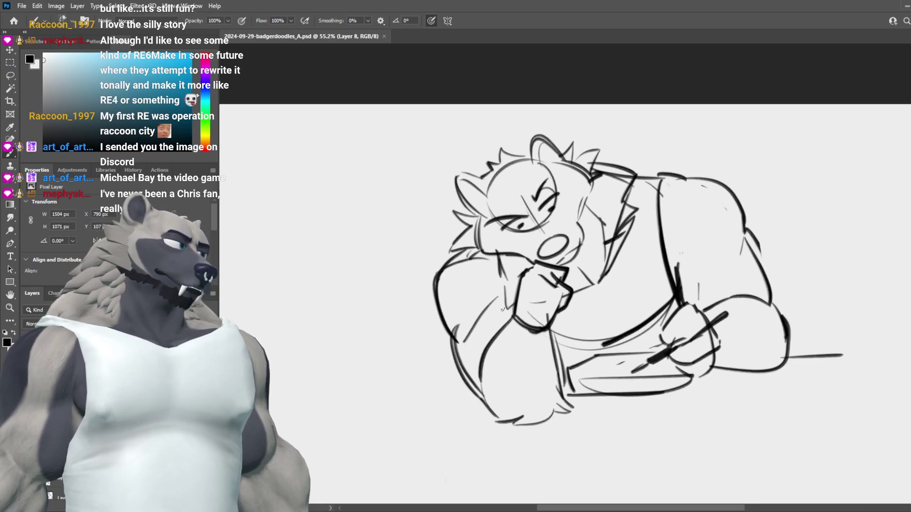
scroll(489, 322, "down", 3)
scroll(615, 278, "up", 1)
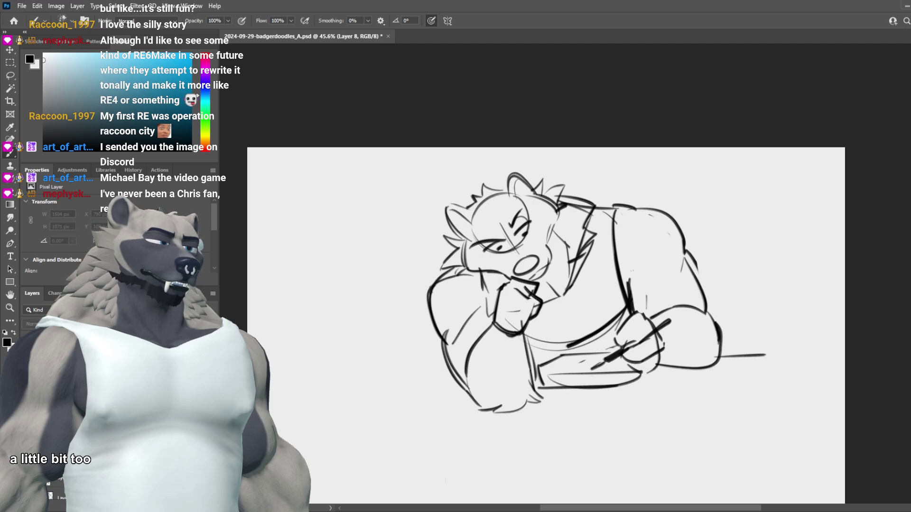
Step: Hide the writing badger's sketch layer and add a new empty layer for another drawing
key("ctrl+z")
key("ctrl+z")
key("ctrl+z")
key("ctrl+z")
key("ctrl+z")
key("ctrl+z")
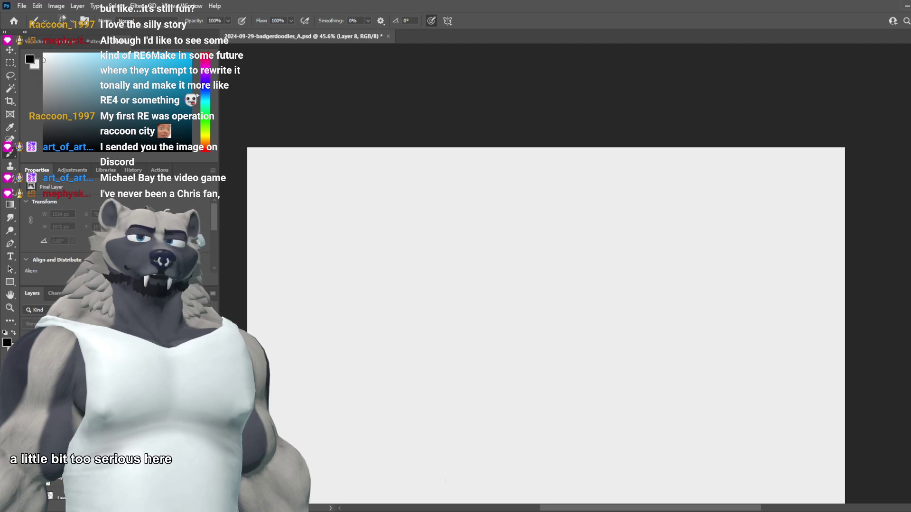
key("ctrl+z")
key("ctrl+z")
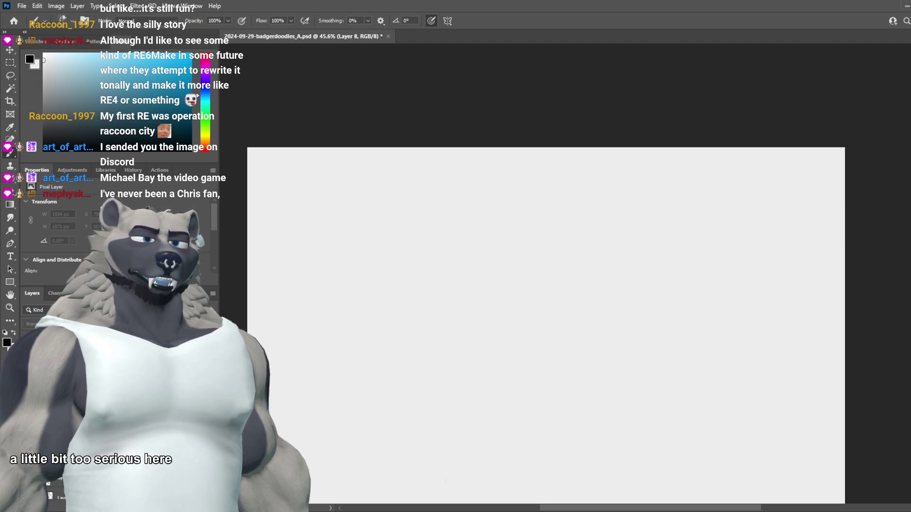
key("ctrl+z")
key("ctrl+z")
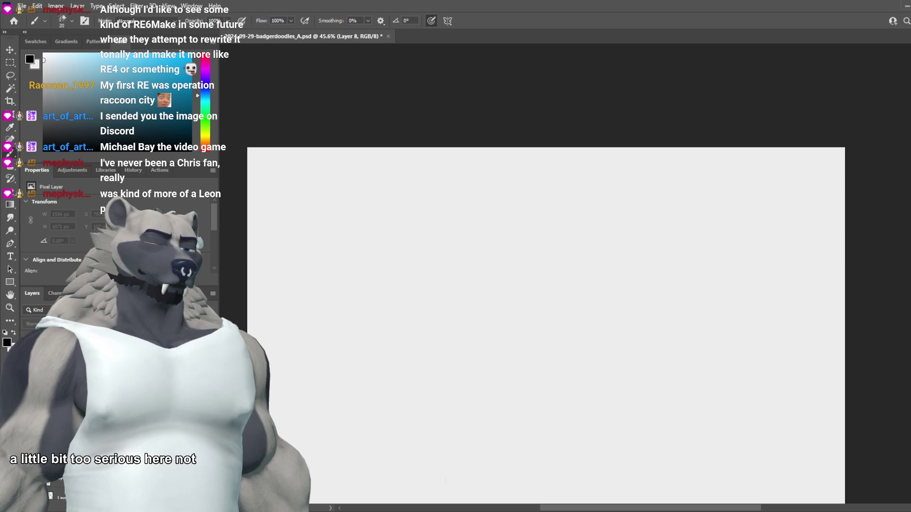
scroll(500, 386, "up", 2)
scroll(620, 319, "down", 2)
scroll(536, 443, "up", 3)
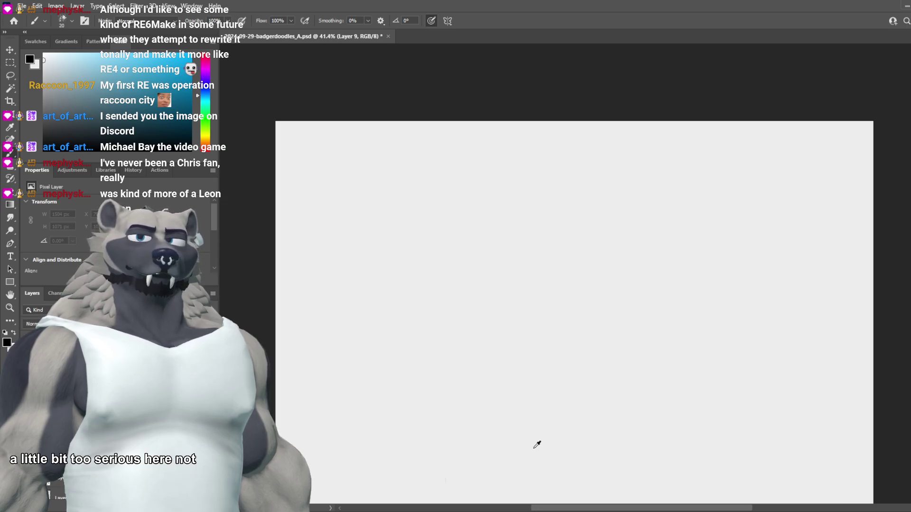
scroll(539, 435, "down", 1)
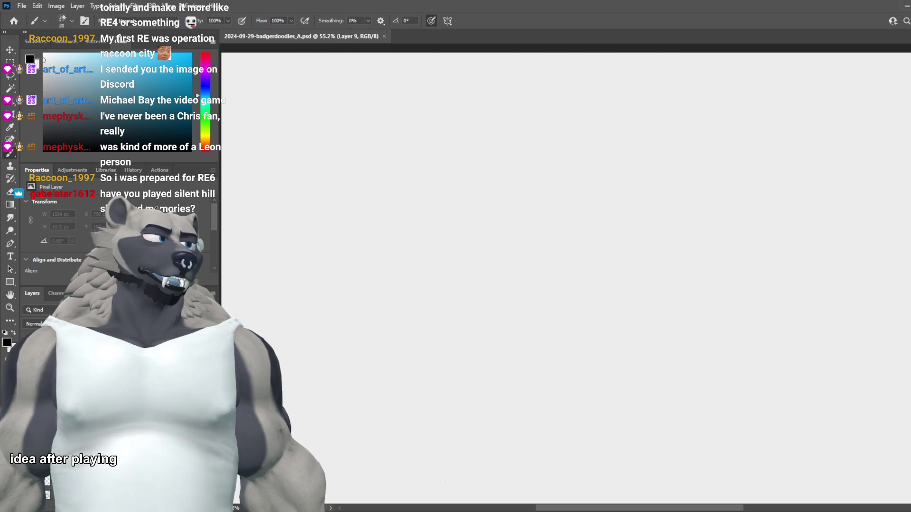
scroll(494, 162, "down", 2)
scroll(413, 228, "up", 2)
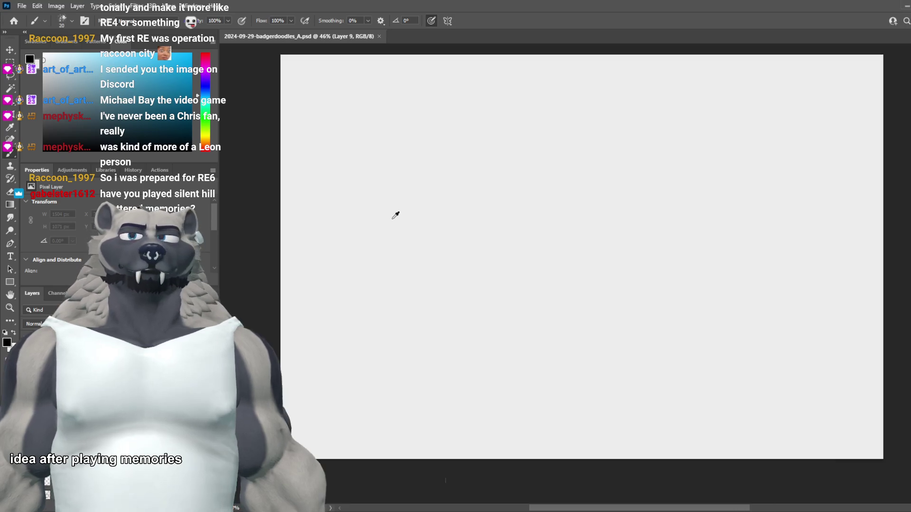
scroll(394, 212, "down", 1)
scroll(399, 179, "up", 1)
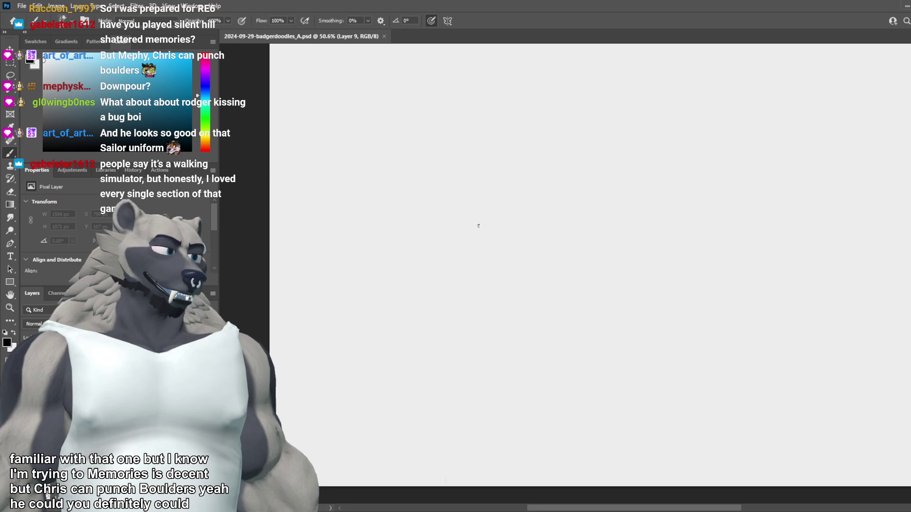
left_click_drag(514, 190, 431, 205)
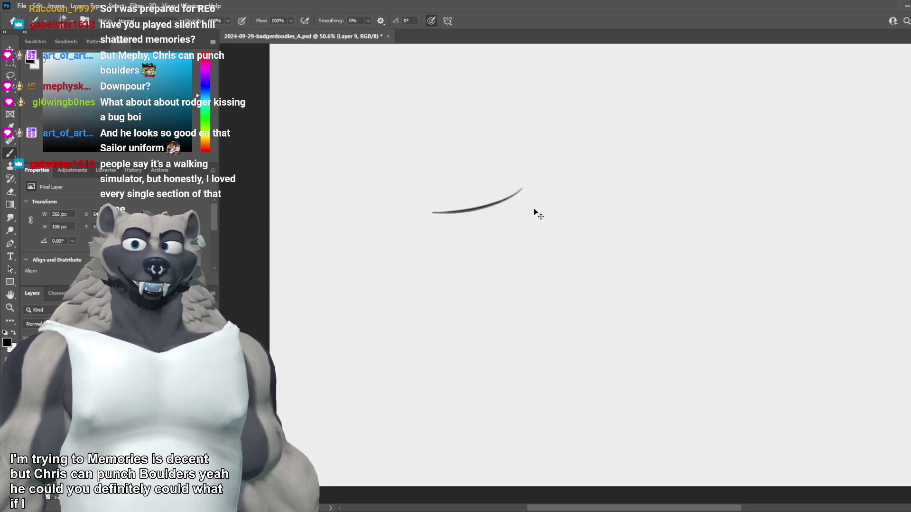
key("ctrl+z")
mouse_move(549, 191)
left_mouse_down()
mouse_move(426, 204)
mouse_move(425, 342)
left_mouse_up()
key("ctrl+z")
left_click_drag(438, 201, 395, 343)
key("ctrl+z")
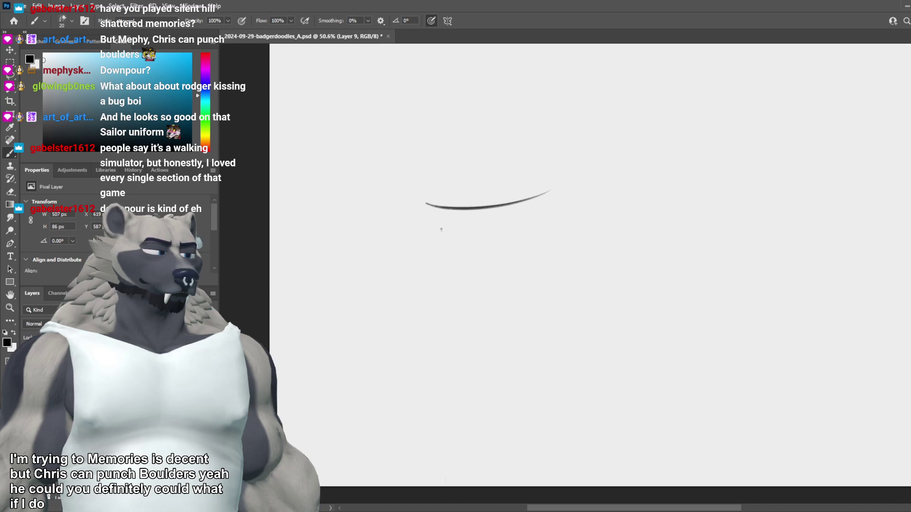
left_click_drag(433, 202, 405, 333)
left_click_drag(420, 207, 392, 345)
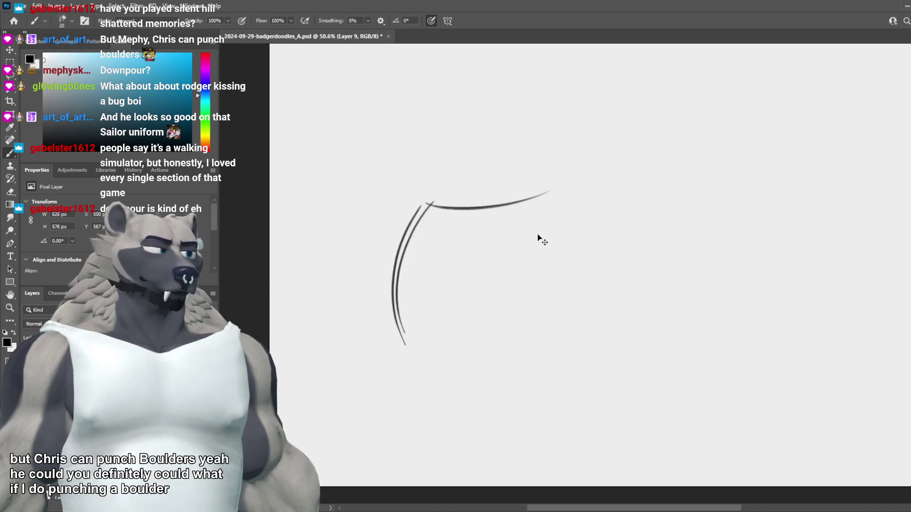
key("ctrl+z")
scroll(524, 204, "up", 1)
scroll(528, 198, "up", 1)
key("ctrl+z")
key("ctrl+z")
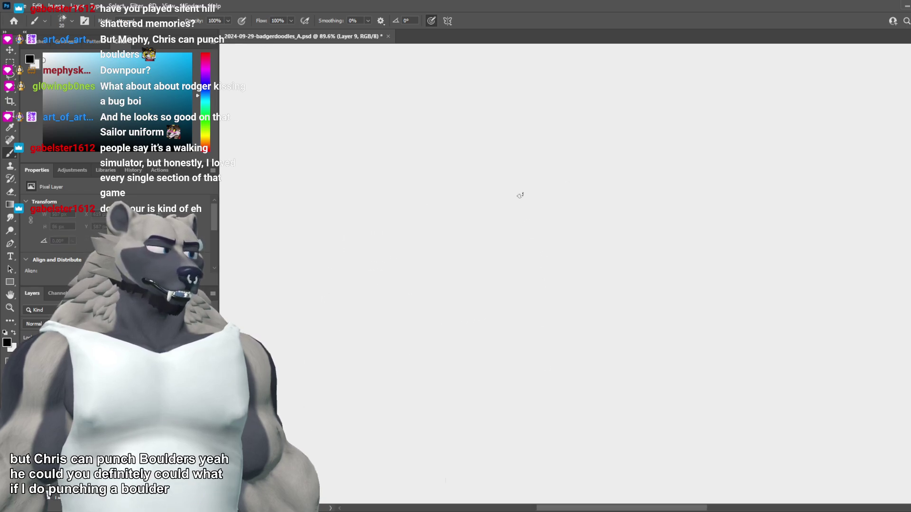
Step: Sketch the torso's upper edge with two converging strokes and its rounded back with one long curve sweeping down to the bottom
mouse_move(384, 212)
left_mouse_down()
mouse_move(531, 178)
mouse_move(524, 191)
left_mouse_up()
key("ctrl+z")
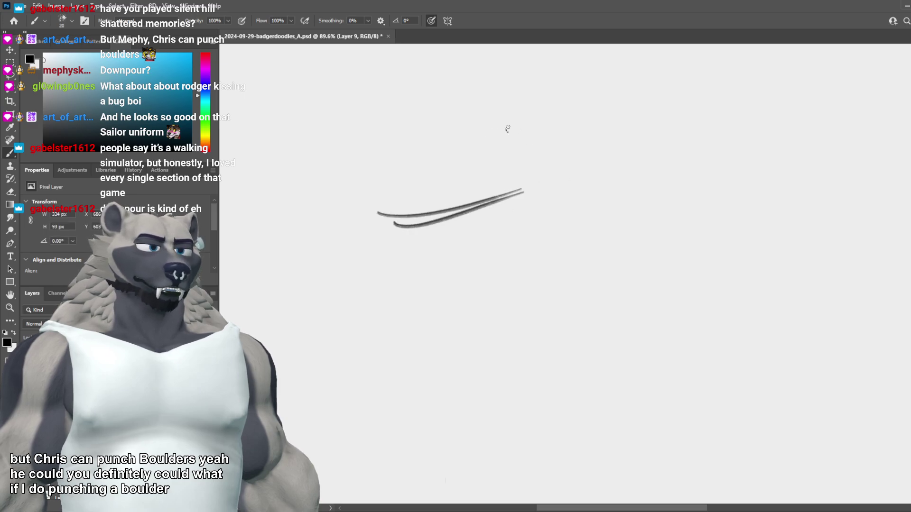
mouse_move(376, 216)
left_mouse_down()
mouse_move(359, 406)
mouse_move(307, 403)
mouse_move(312, 429)
mouse_move(413, 434)
left_mouse_up()
key("ctrl+z")
key("ctrl+z")
left_click_drag(290, 383, 489, 397)
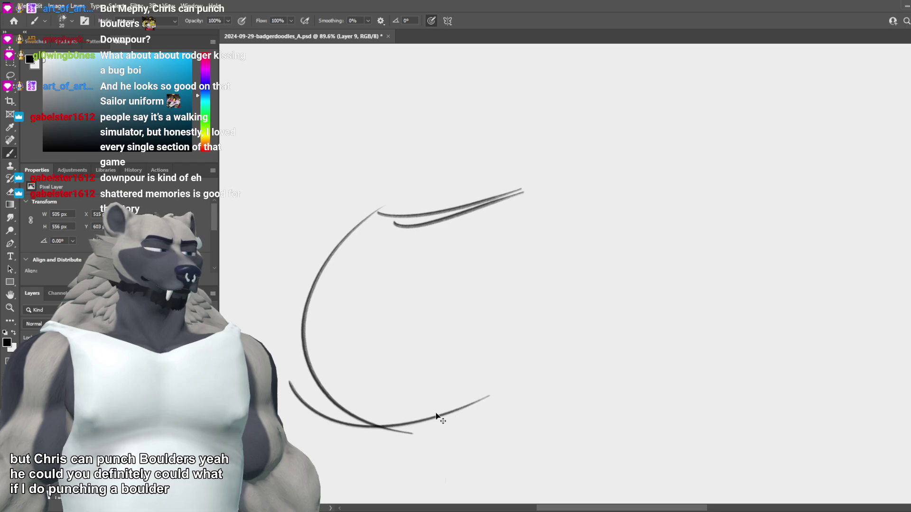
key("ctrl+z")
Step: Sketch the torso's front contour from the upper corner through the inward bend to the lower edge, with a short accent at the corner
mouse_move(410, 433)
left_mouse_down()
mouse_move(519, 346)
mouse_move(489, 393)
mouse_move(534, 214)
mouse_move(562, 239)
mouse_move(566, 276)
left_mouse_up()
key("ctrl+z")
key("ctrl+z")
left_click_drag(534, 198, 560, 235)
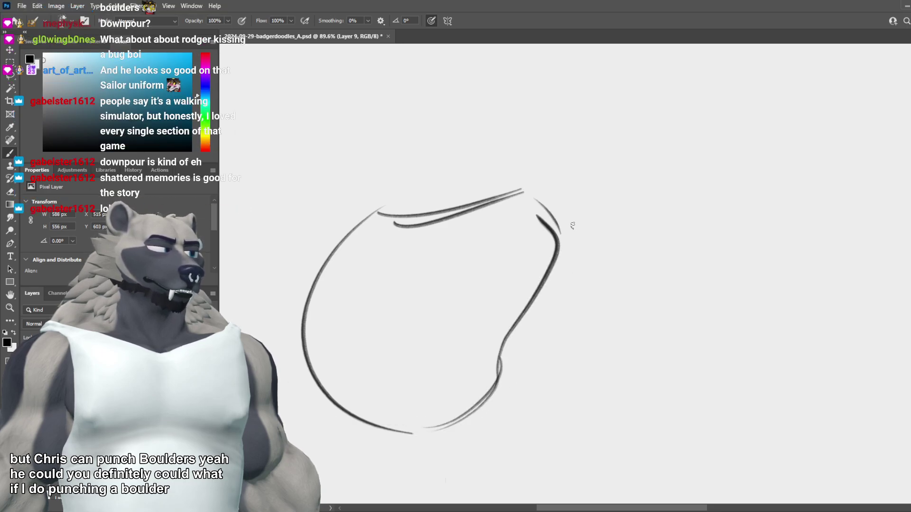
Step: Draw the shoulder's lower edge across the torso and extend the underside of the outstretched upper arm past the front contour
left_click_drag(477, 257, 510, 308)
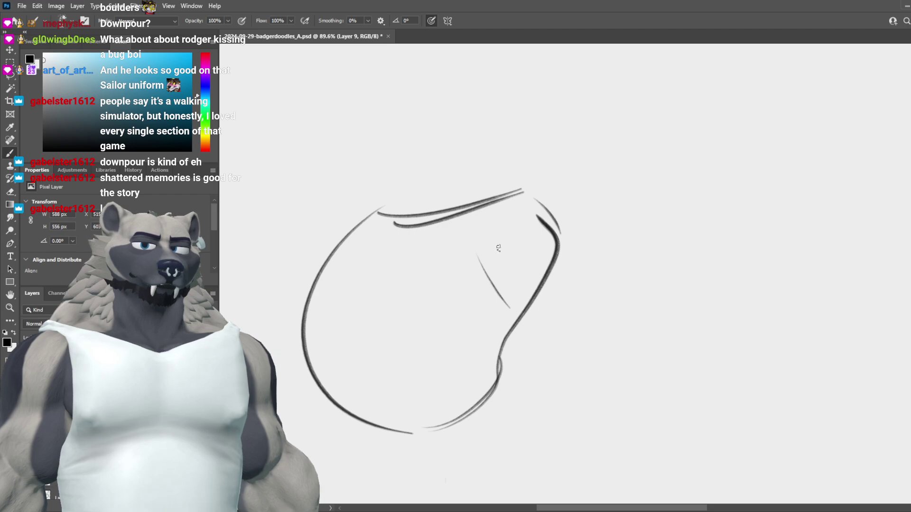
key("ctrl+z")
mouse_move(467, 248)
left_mouse_down()
mouse_move(517, 308)
mouse_move(602, 328)
left_mouse_up()
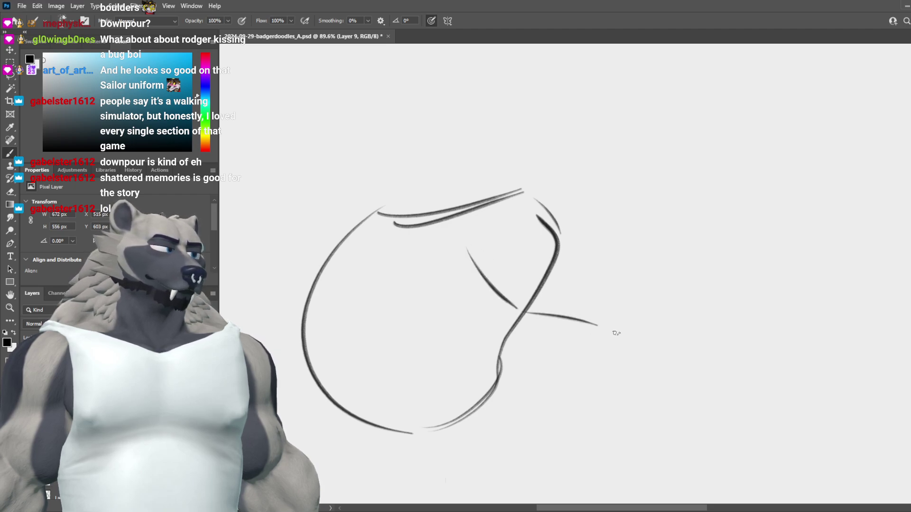
Step: Draw a rounded shoulder cap arching over the torso's upper front corner, redoing the arc until it meets the shoulder's lower edge
left_click_drag(528, 187, 600, 251)
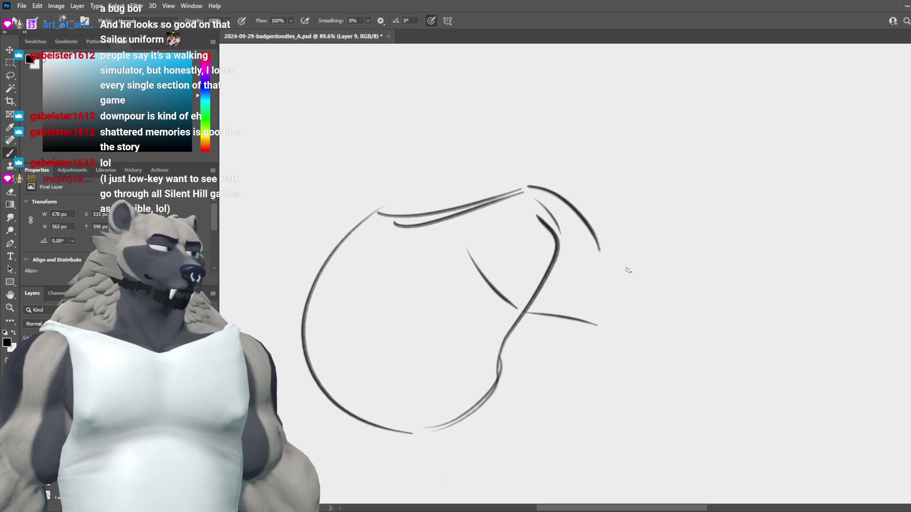
key("ctrl+z")
left_click_drag(496, 197, 609, 242)
key("ctrl+z")
left_click_drag(468, 245, 597, 249)
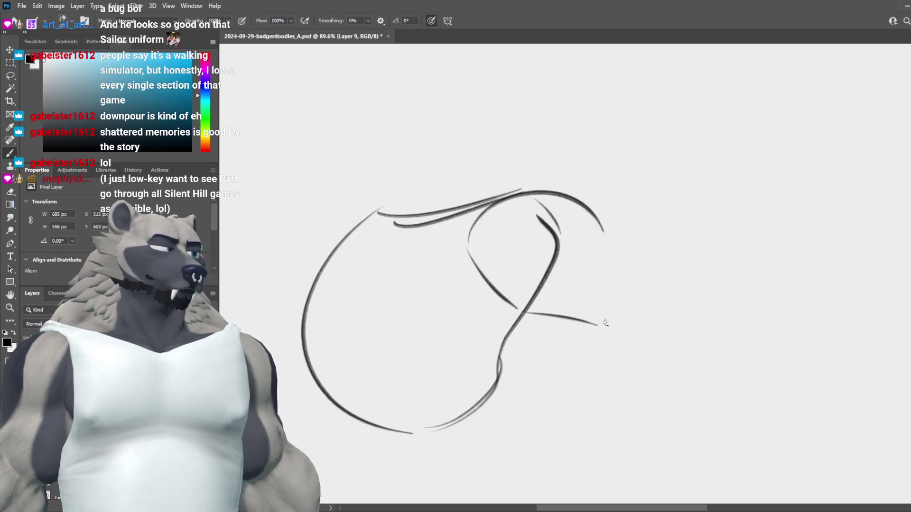
key("ctrl+z")
left_click_drag(469, 244, 597, 249)
key("ctrl+z")
mouse_move(470, 245)
left_mouse_down()
mouse_move(578, 219)
mouse_move(598, 276)
mouse_move(544, 205)
mouse_move(599, 262)
left_mouse_up()
key("ctrl+z")
Step: Draw a bold curved stroke for the upper arm's muscle bulge, extending forward from the rounded shoulder
left_click_drag(585, 226, 643, 281)
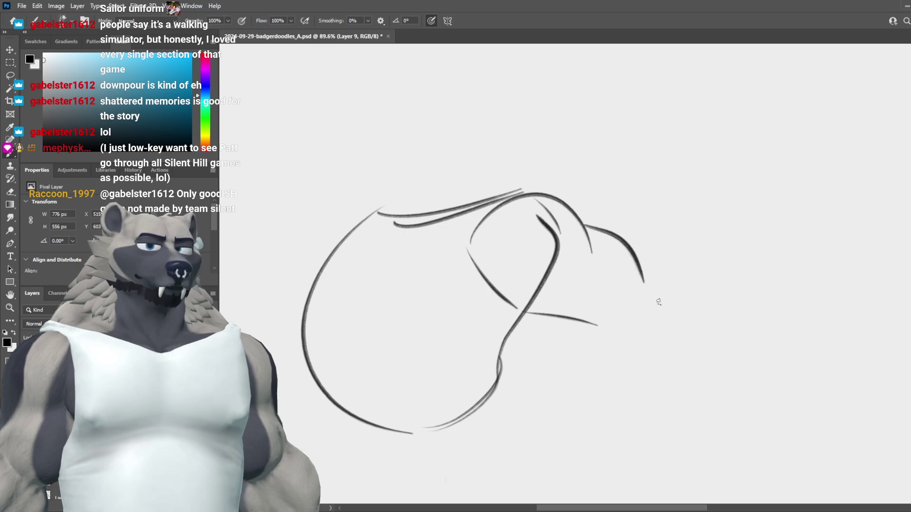
key("ctrl+z")
left_click_drag(593, 231, 653, 247)
key("ctrl+z")
left_click_drag(590, 234, 649, 247)
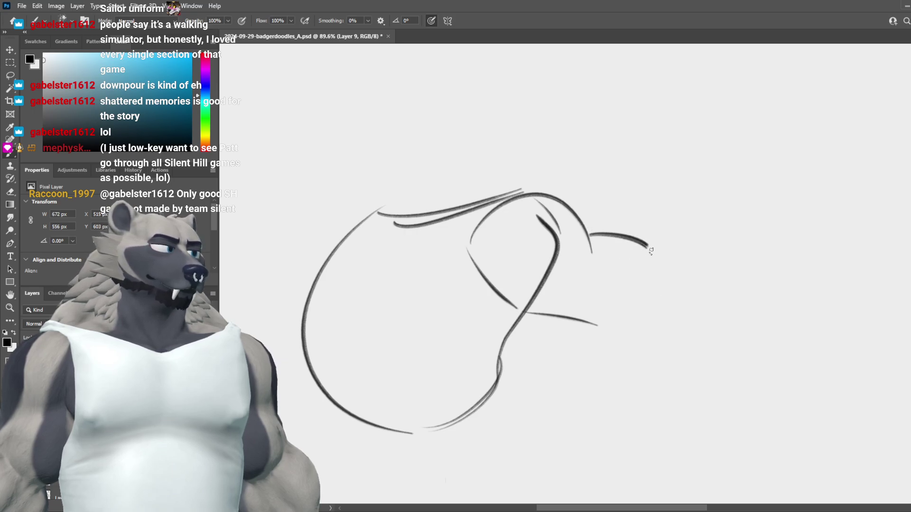
key("ctrl+z")
left_click_drag(584, 235, 640, 272)
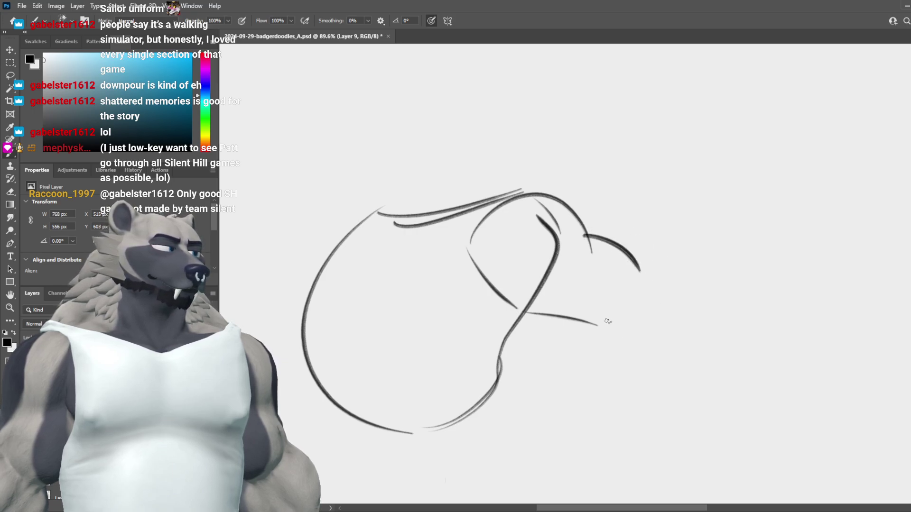
Step: Sketch the outstretched forearm with an elbow curve, a thin upper edge toward the wrist and a heavy curved underside
mouse_move(618, 349)
left_mouse_down()
mouse_move(685, 289)
mouse_move(721, 318)
mouse_move(735, 302)
left_mouse_up()
key("ctrl+z")
left_click_drag(640, 259, 727, 259)
key("ctrl+z")
mouse_move(638, 260)
left_mouse_down()
mouse_move(703, 273)
mouse_move(720, 257)
left_mouse_up()
key("ctrl+z")
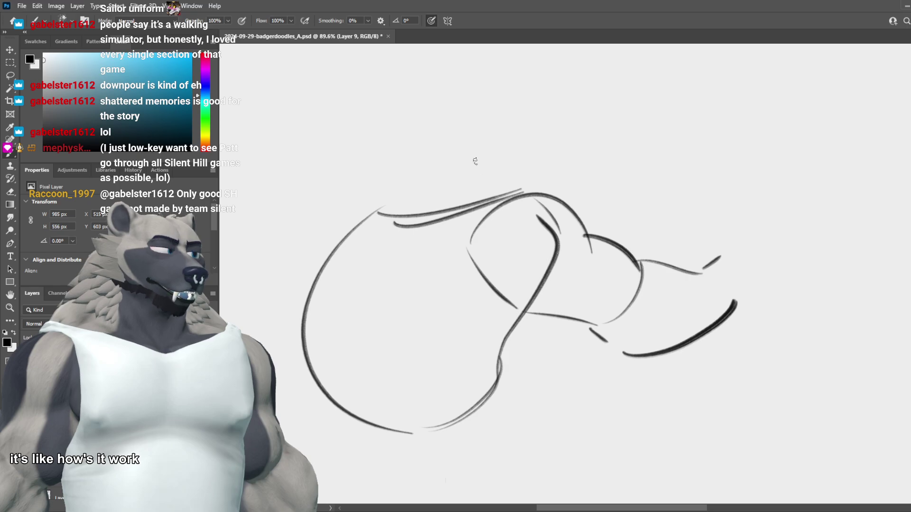
Step: Reinforce the torso's upper edge with a bold stroke running along the existing lines into the shoulder cap
left_click_drag(527, 107, 407, 134)
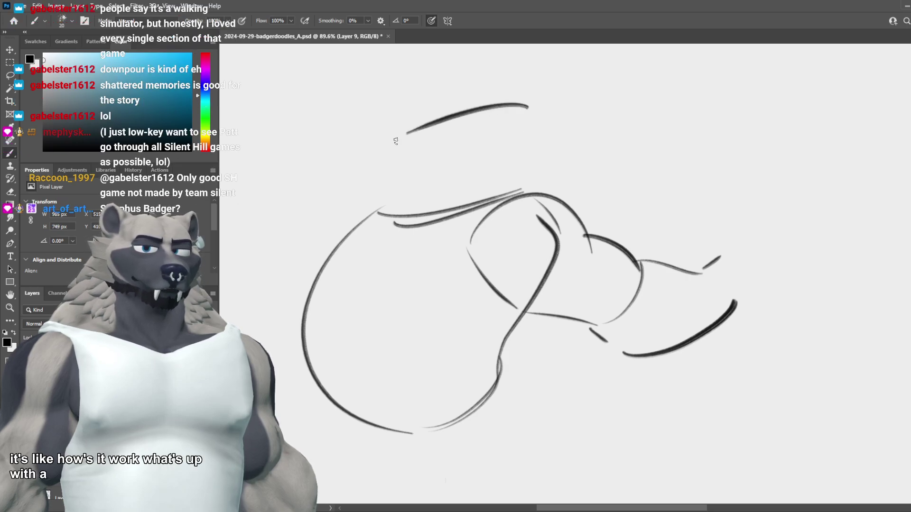
key("ctrl+z")
scroll(529, 222, "up", 3)
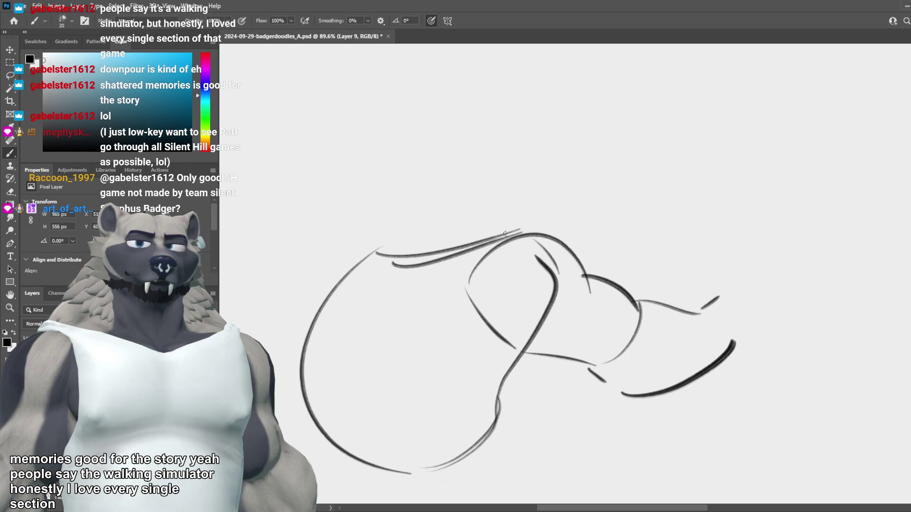
left_click_drag(380, 253, 514, 230)
key("ctrl+z")
mouse_move(385, 252)
left_mouse_down()
mouse_move(548, 230)
mouse_move(524, 235)
left_mouse_up()
key("ctrl+z")
key("ctrl+z")
left_click_drag(375, 244, 535, 230)
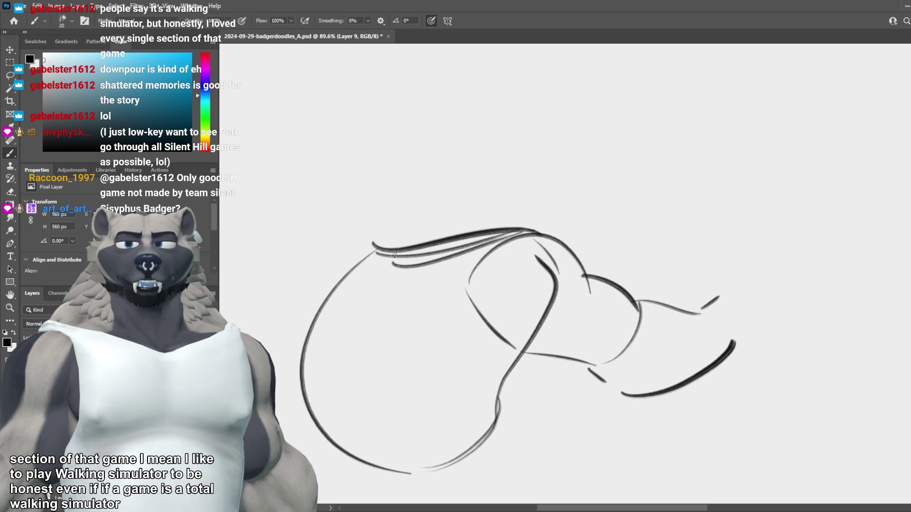
left_click_drag(461, 227, 429, 241)
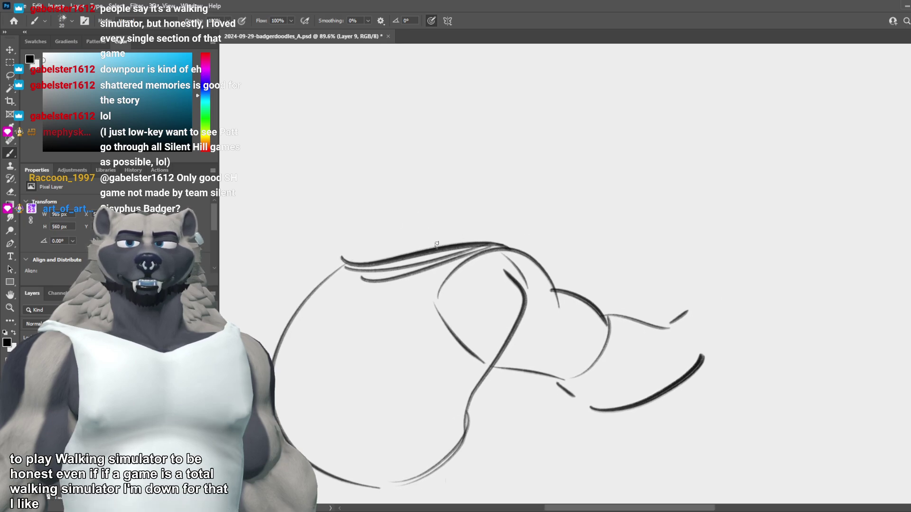
left_click_drag(477, 257, 481, 384)
key("ctrl+z")
mouse_move(497, 249)
left_mouse_down()
mouse_move(484, 370)
mouse_move(433, 294)
mouse_move(443, 390)
left_mouse_up()
key("ctrl+z")
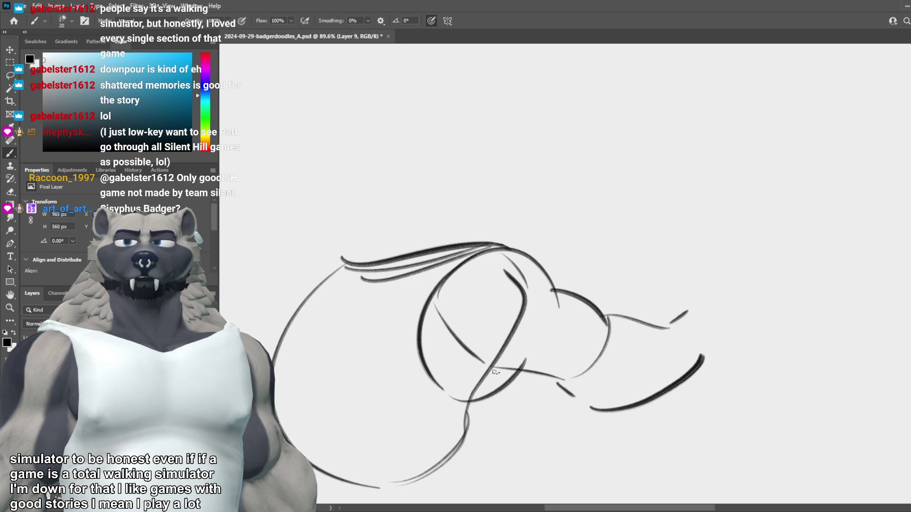
key("ctrl+z")
key("ctrl+z")
Step: Draw the chest muscle's upper arc from the shoulder cap curving down into the torso
left_click_drag(494, 248, 355, 343)
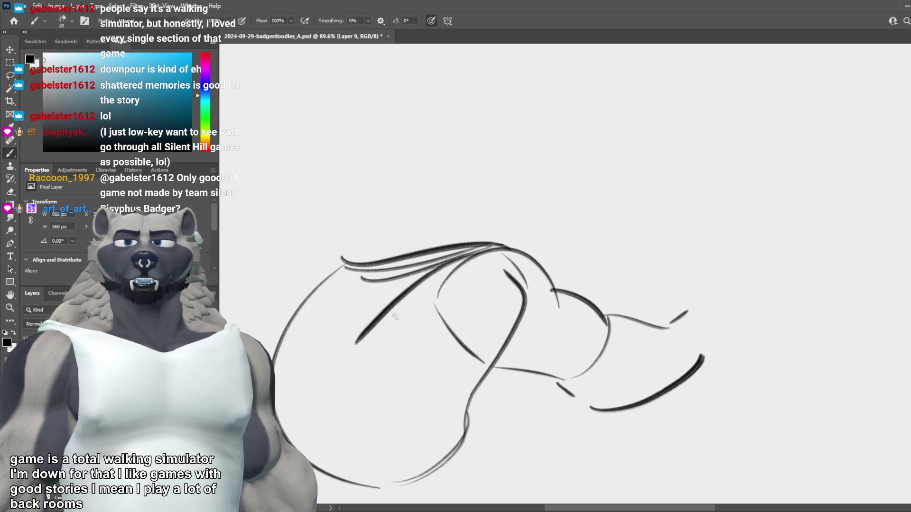
key("ctrl+z")
left_click_drag(475, 250, 386, 317)
key("ctrl+z")
left_click_drag(477, 243, 369, 334)
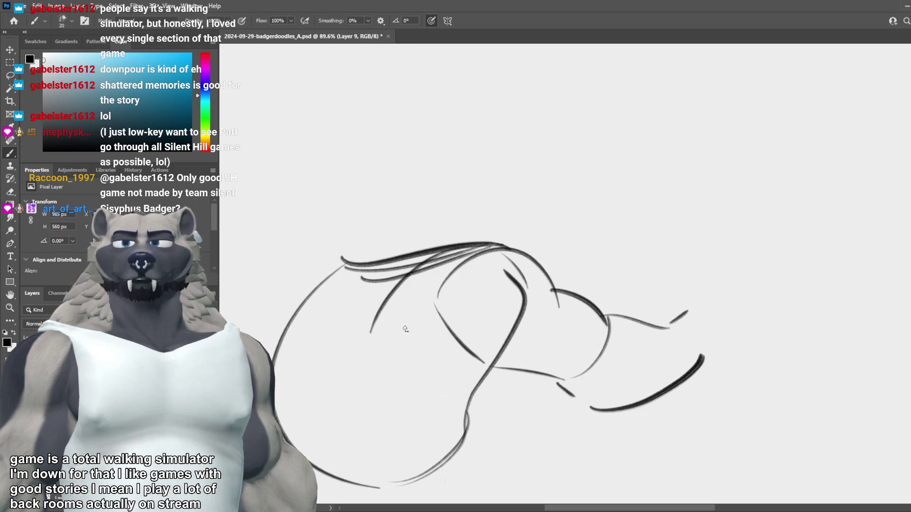
key("ctrl+z")
mouse_move(498, 248)
left_mouse_down()
mouse_move(377, 318)
mouse_move(459, 409)
left_mouse_up()
key("ctrl+z")
Step: Draw the chest muscle's lower curve in bold and join it to the underside of the arm with overlapping strokes
left_click_drag(380, 328, 461, 410)
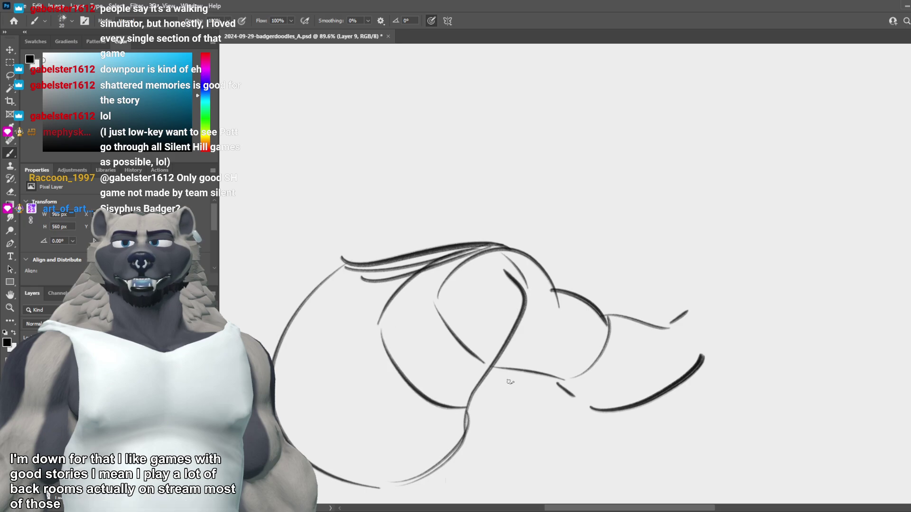
key("ctrl+z")
mouse_move(382, 328)
left_mouse_down()
mouse_move(463, 418)
mouse_move(522, 368)
mouse_move(459, 422)
left_mouse_up()
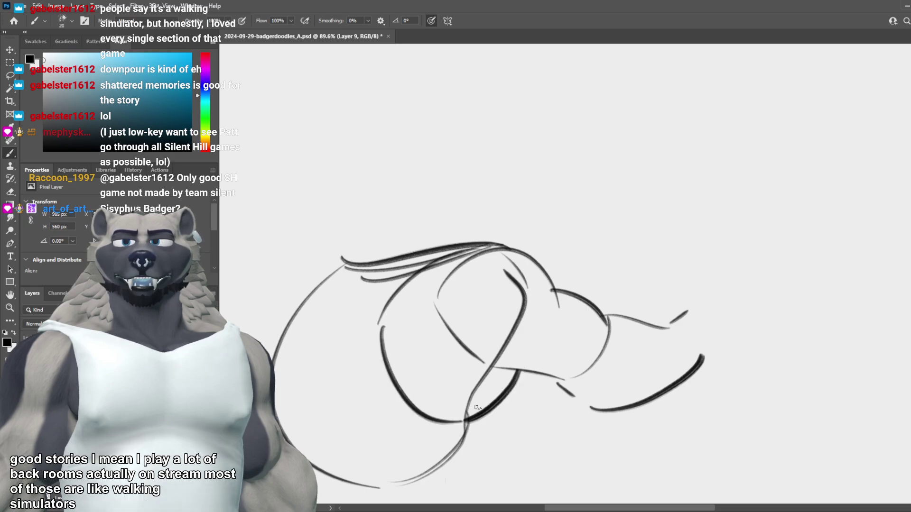
key("ctrl+z")
left_click_drag(533, 367, 469, 417)
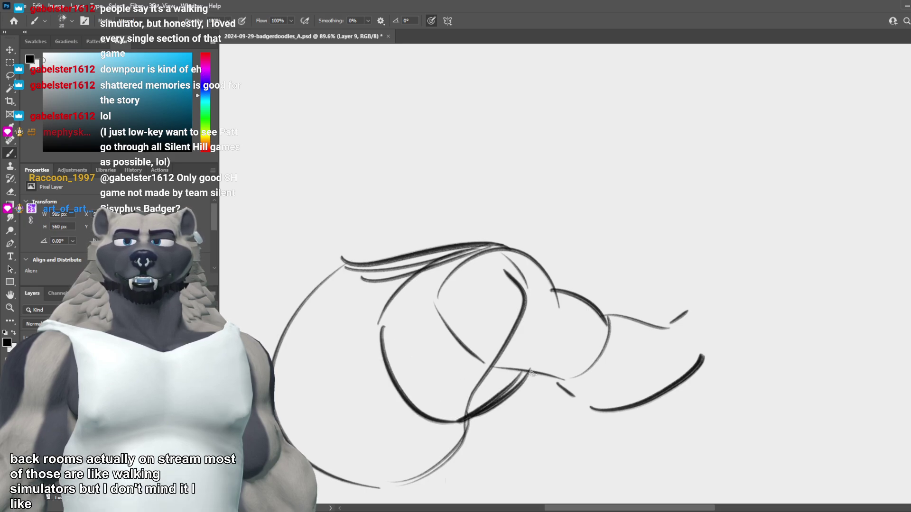
Step: Add a dark accent on the upper arm's underside and a short bold stroke below the chest muscle along the front contour
left_click_drag(532, 373, 542, 374)
left_click_drag(592, 333, 641, 292)
mouse_move(527, 379)
left_mouse_down()
mouse_move(528, 403)
mouse_move(513, 417)
left_mouse_up()
key("ctrl+z")
key("ctrl+z")
left_click_drag(525, 380, 513, 419)
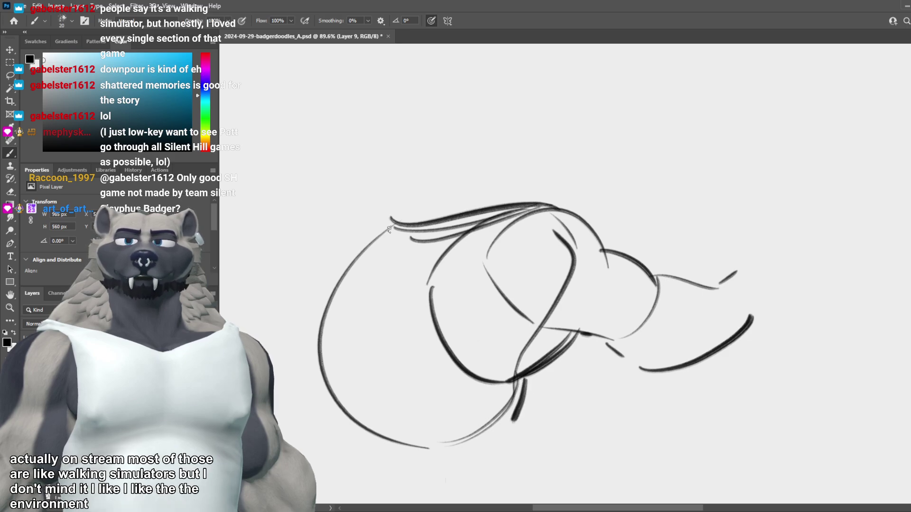
Step: Add a second outer curve along the upper back and a short stroke rising above it
mouse_move(347, 298)
left_mouse_down()
mouse_move(393, 202)
mouse_move(325, 290)
left_mouse_up()
key("ctrl+z")
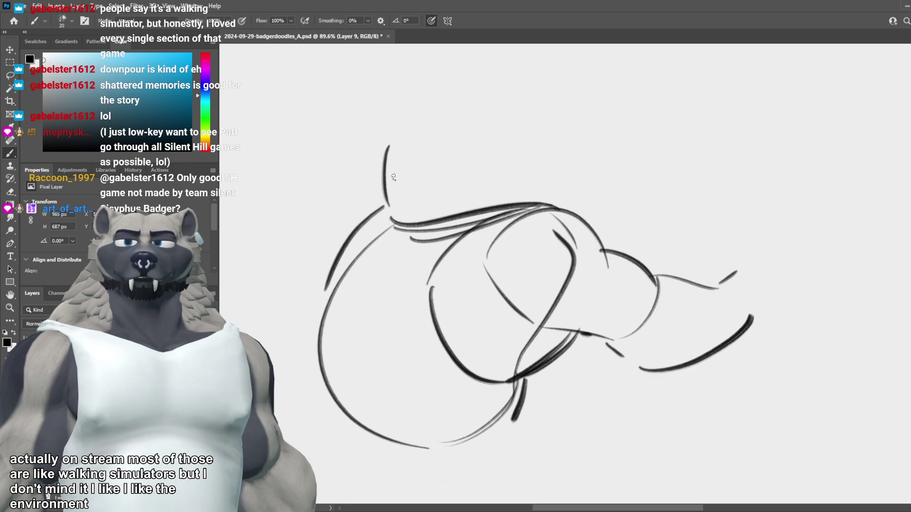
key("ctrl+z")
left_click_drag(377, 173, 385, 205)
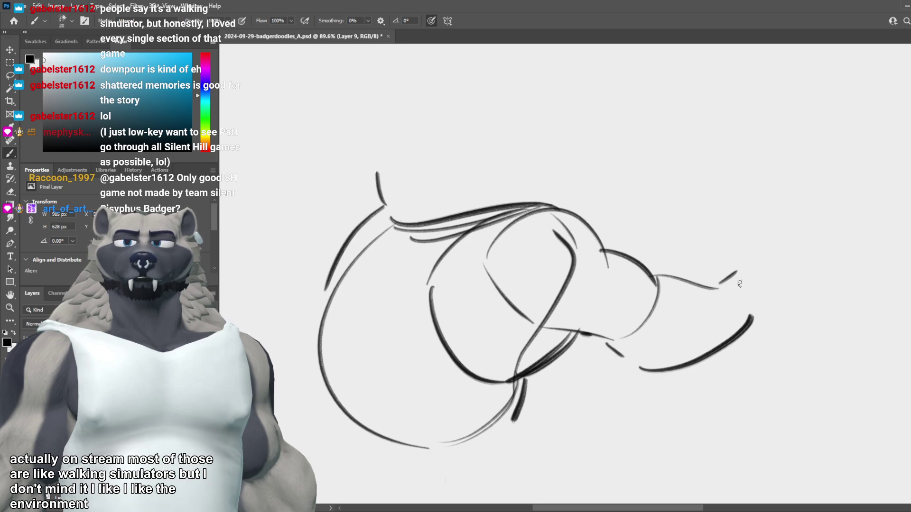
Step: Sketch the bumpy thumb outline on top of the wrist at the end of the forearm
mouse_move(740, 259)
left_mouse_down()
mouse_move(719, 266)
mouse_move(752, 256)
left_mouse_up()
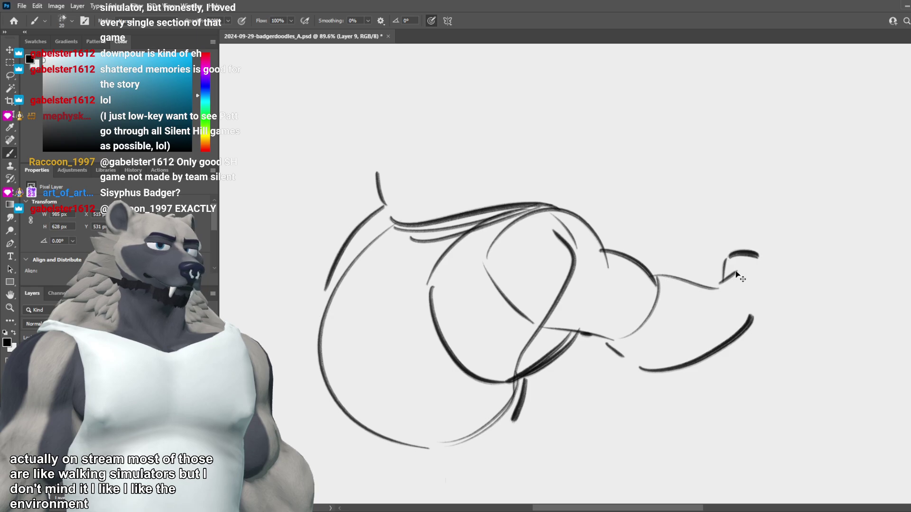
key("ctrl+z")
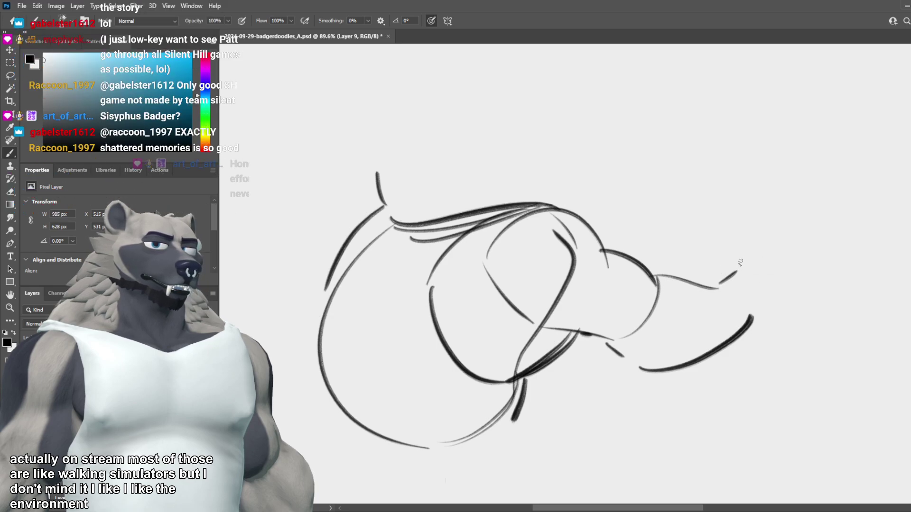
left_click_drag(751, 261, 724, 261)
key("ctrl+z")
mouse_move(720, 263)
left_mouse_down()
mouse_move(711, 288)
mouse_move(802, 281)
left_mouse_up()
key("ctrl+z")
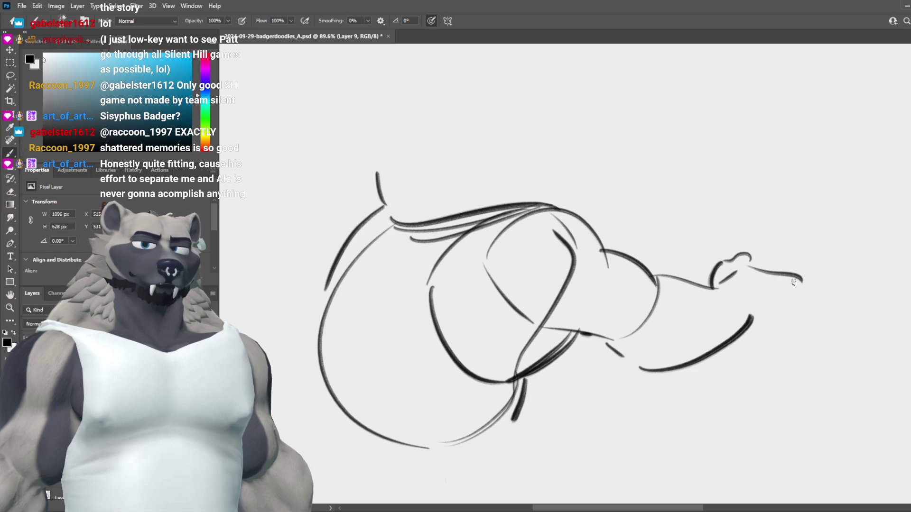
Step: Draw the hand's upper edge and rounded front edge down to the forearm's underside, and save the drawing
key("ctrl+z")
mouse_move(753, 266)
left_mouse_down()
mouse_move(792, 276)
mouse_move(788, 319)
mouse_move(775, 326)
left_mouse_up()
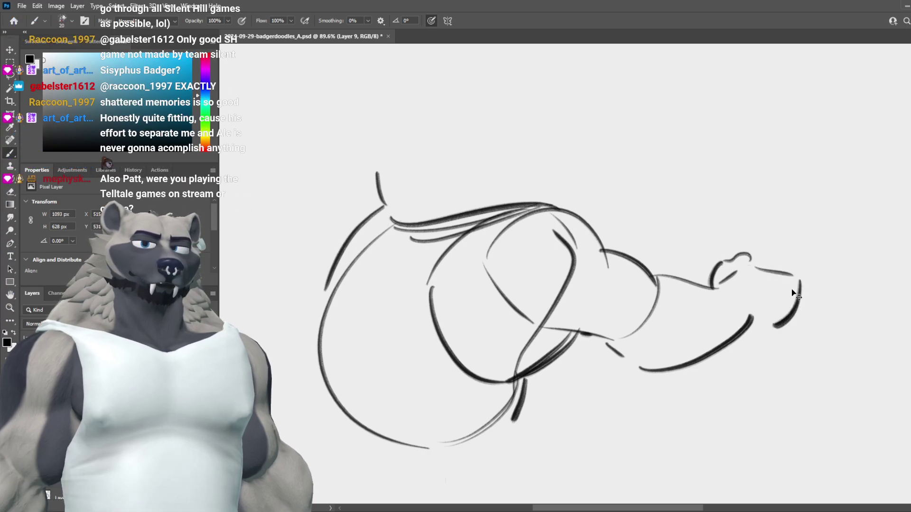
key("ctrl+z")
left_click_drag(792, 276, 772, 331)
left_click_drag(755, 323, 796, 283)
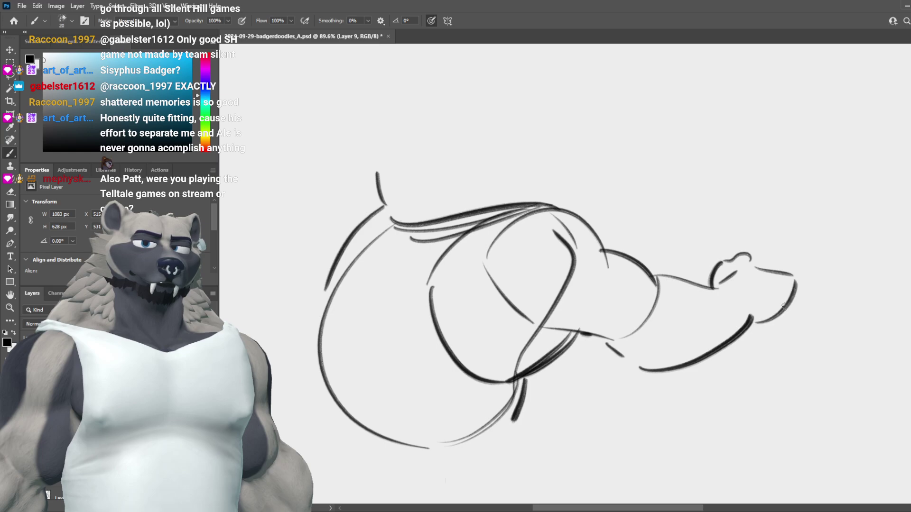
left_click_drag(708, 323, 655, 318)
key("ctrl+s")
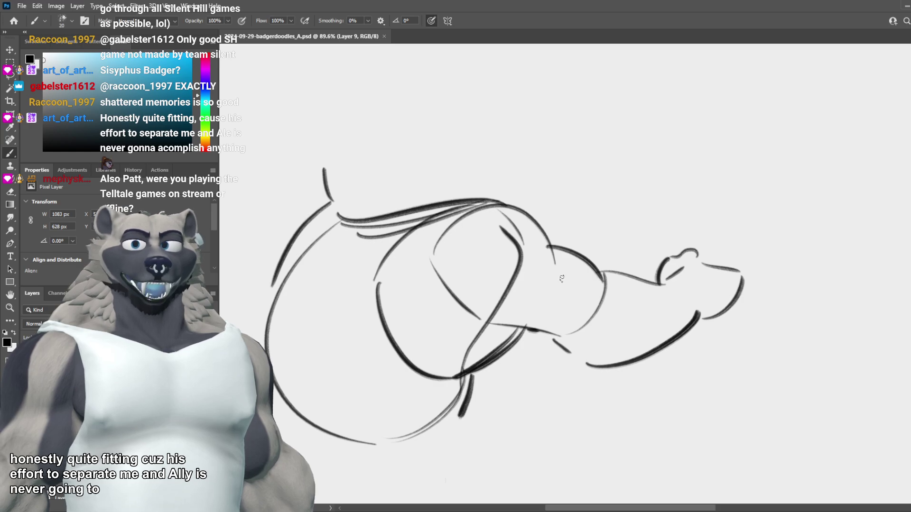
Step: Erase the upper tip of the outer back curve and draw a pointed zigzag tuft beside the short stroke above it
scroll(484, 287, "up", 4)
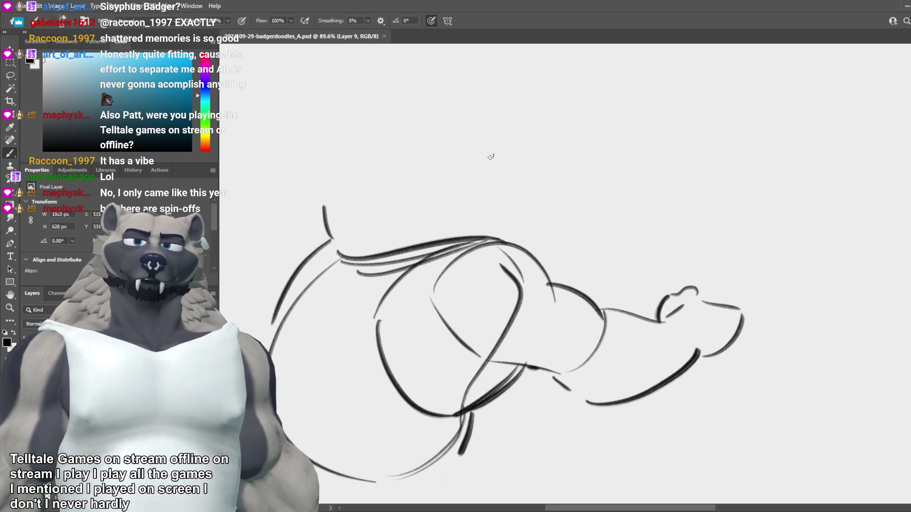
key("e")
mouse_move(326, 237)
left_mouse_down()
mouse_move(364, 255)
mouse_move(322, 232)
mouse_move(383, 244)
mouse_move(340, 250)
mouse_move(368, 247)
mouse_move(332, 246)
left_mouse_up()
key("ctrl+z")
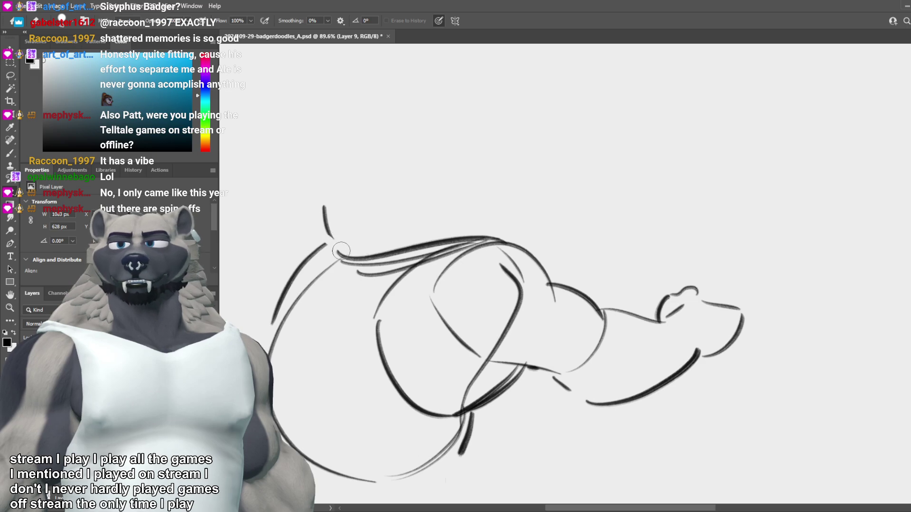
key("b")
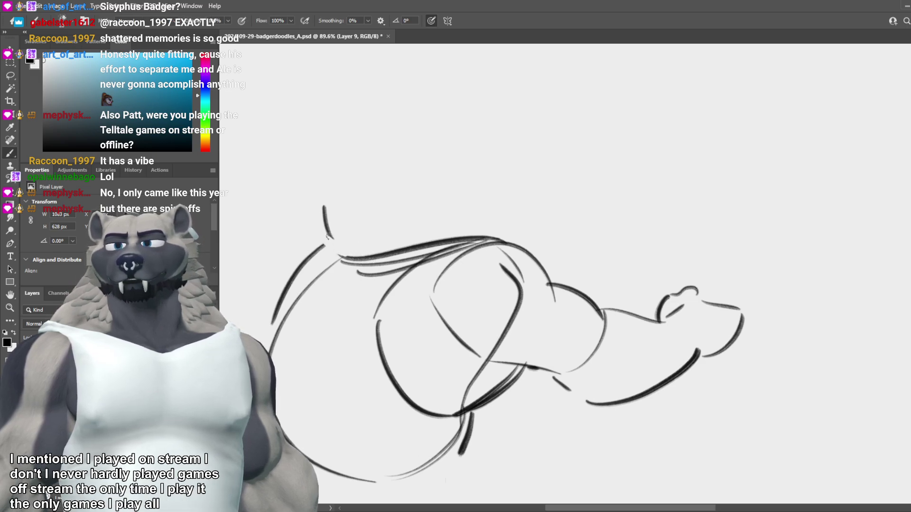
left_click_drag(330, 237, 340, 259)
key("ctrl+z")
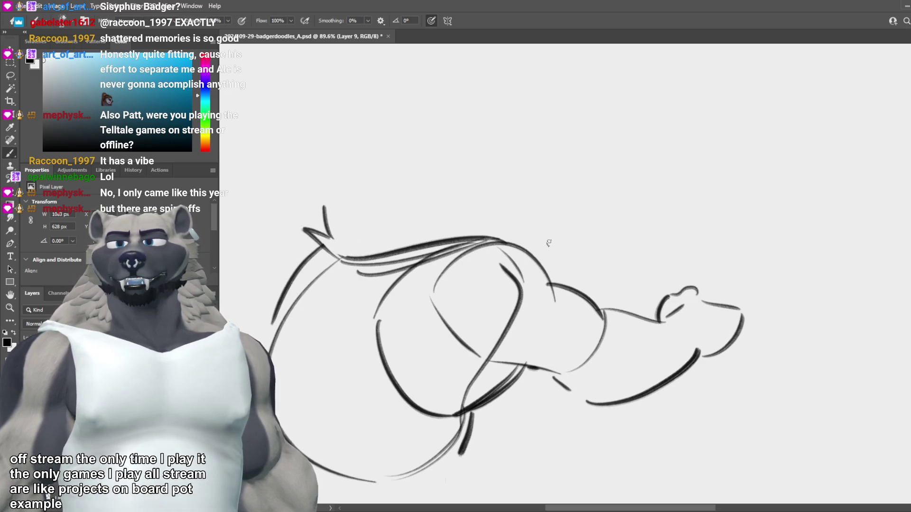
Step: Add a short slanted tick just outside the lower back of the torso circle
scroll(797, 246, "down", 6)
scroll(636, 308, "up", 1)
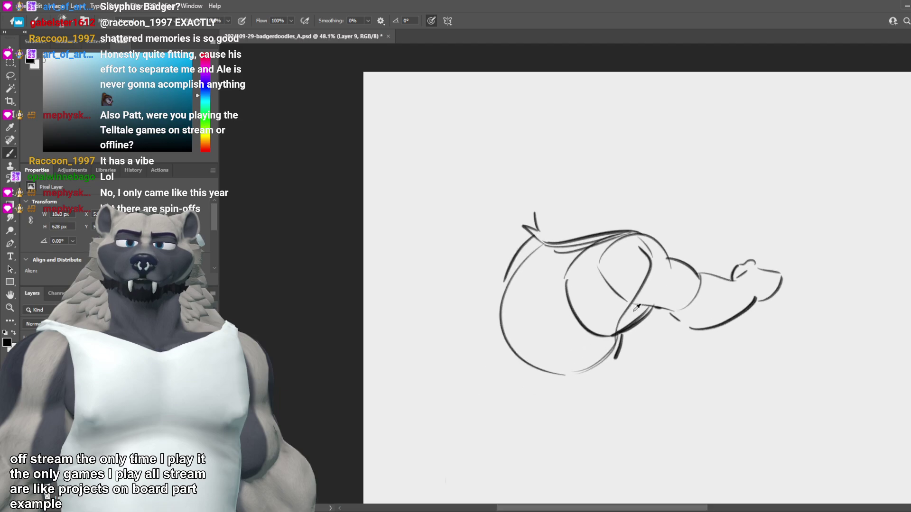
scroll(636, 307, "up", 2)
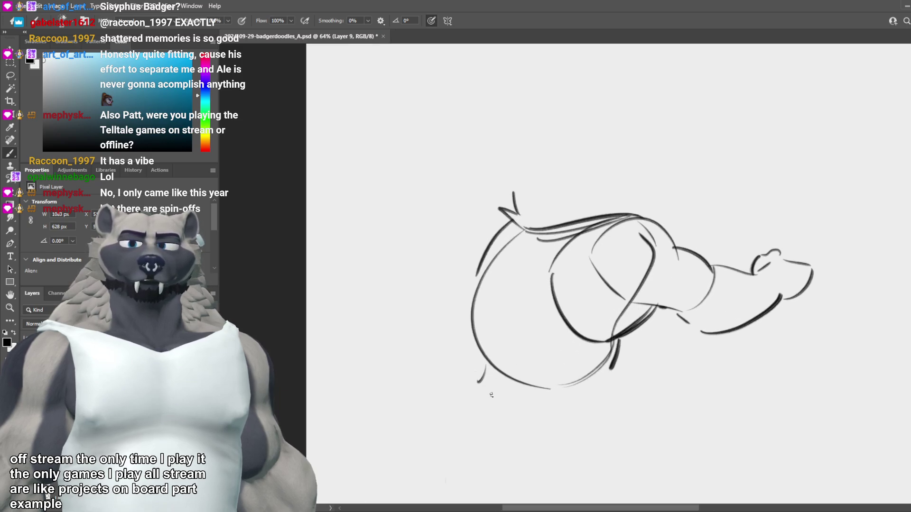
left_click_drag(490, 362, 481, 374)
key("ctrl+z")
key("ctrl+z")
left_click_drag(473, 368, 477, 356)
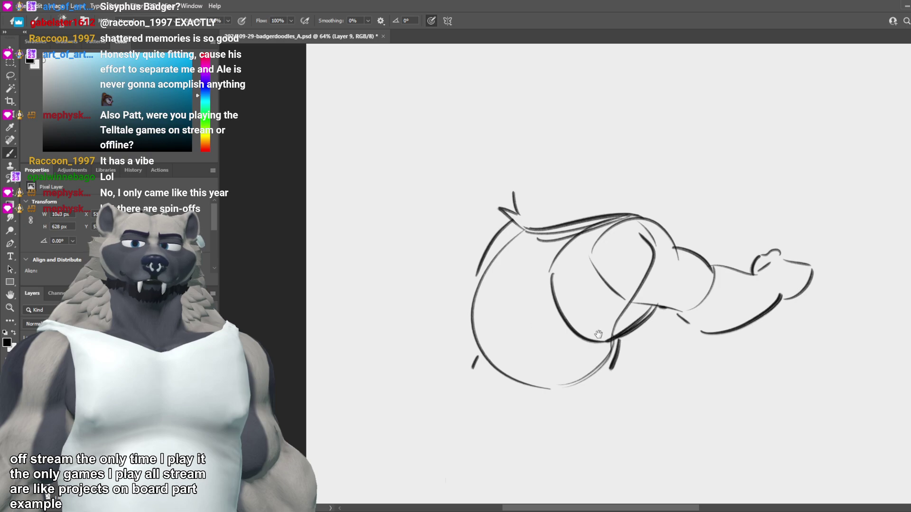
Step: Draw a curved outer stroke from the tuft down behind the upper back, and save the drawing
left_click_drag(599, 334, 554, 332)
left_click_drag(475, 205, 417, 280)
key("ctrl+z")
left_click_drag(632, 252, 571, 279)
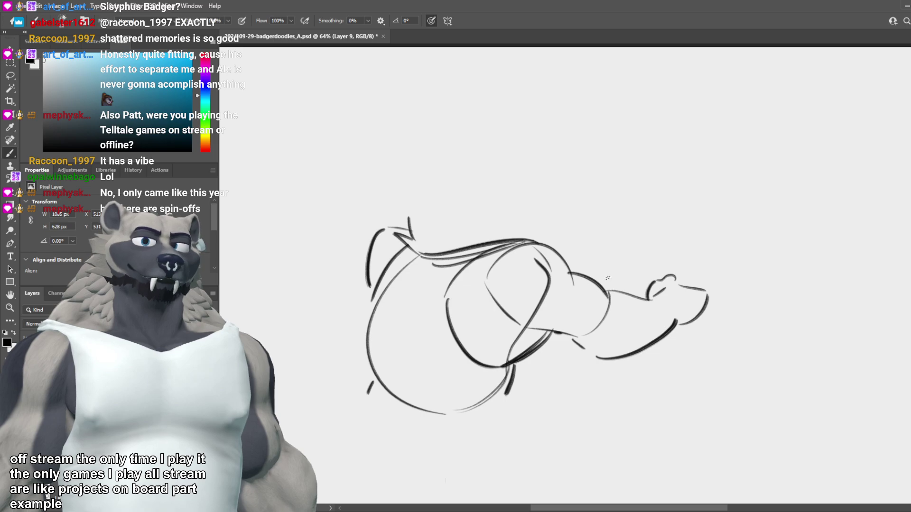
key("ctrl+s")
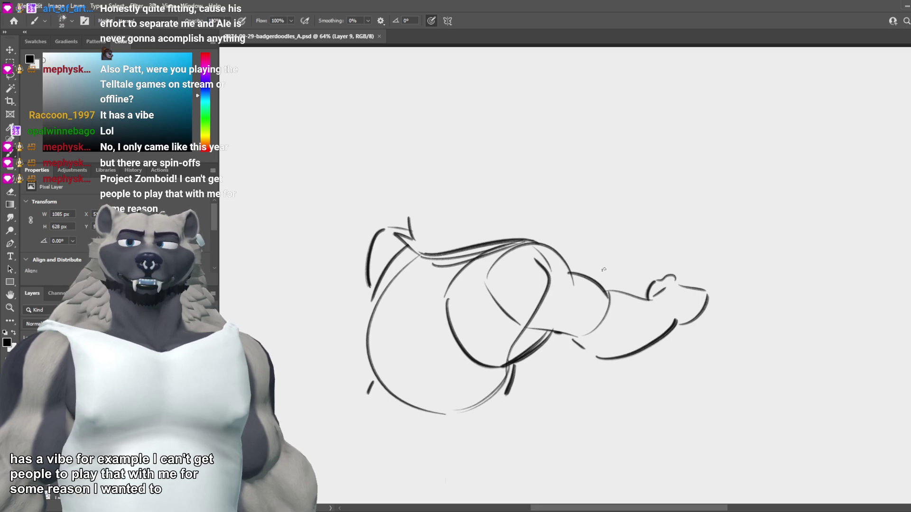
scroll(605, 270, "down", 2)
scroll(530, 287, "up", 2)
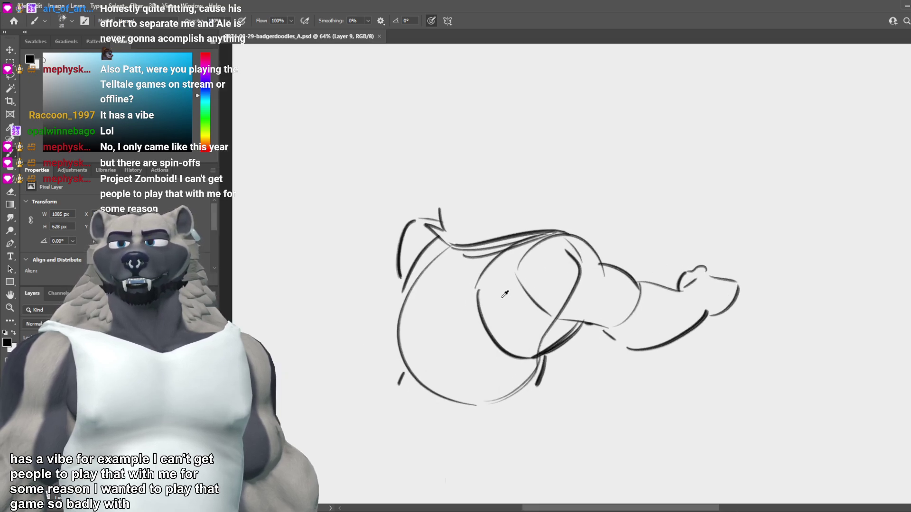
left_click_drag(403, 275, 407, 371)
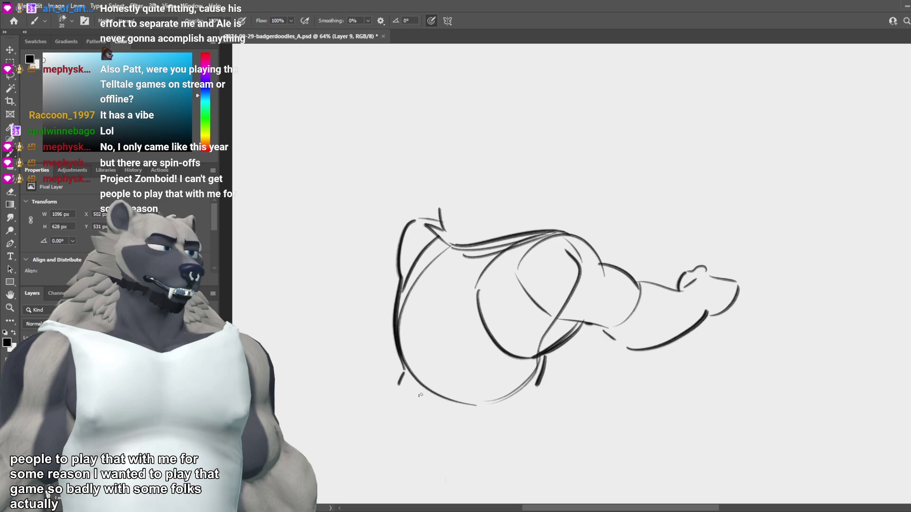
key("ctrl+z")
key("ctrl+z")
left_click_drag(401, 278, 404, 377)
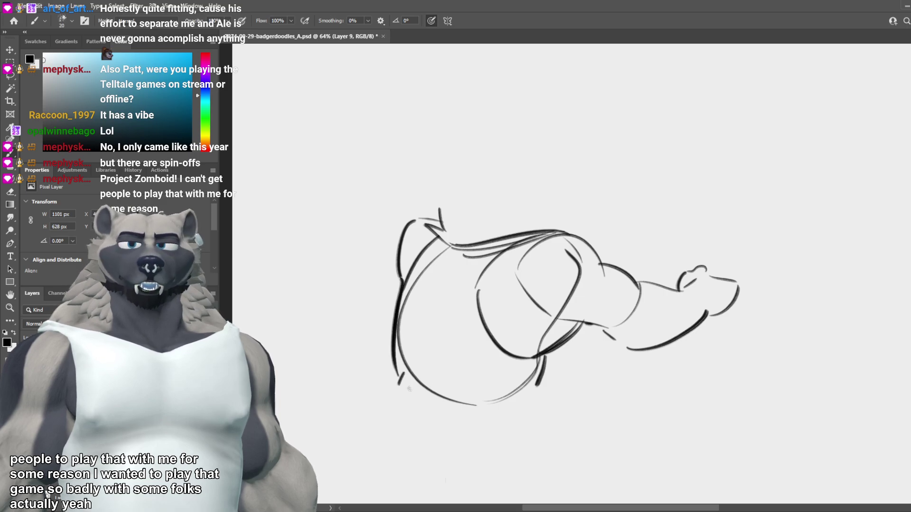
key("ctrl+z")
left_click_drag(409, 284, 405, 353)
key("ctrl+z")
left_click_drag(400, 280, 403, 367)
key("ctrl+z")
key("ctrl+z")
left_click_drag(401, 280, 406, 367)
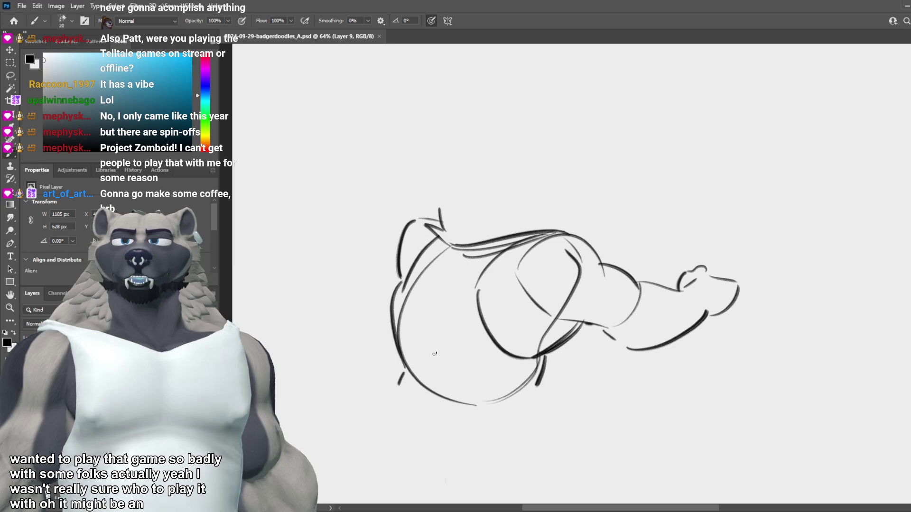
key("ctrl+z")
left_click_drag(402, 276, 406, 361)
key("ctrl+z")
left_click_drag(400, 277, 406, 359)
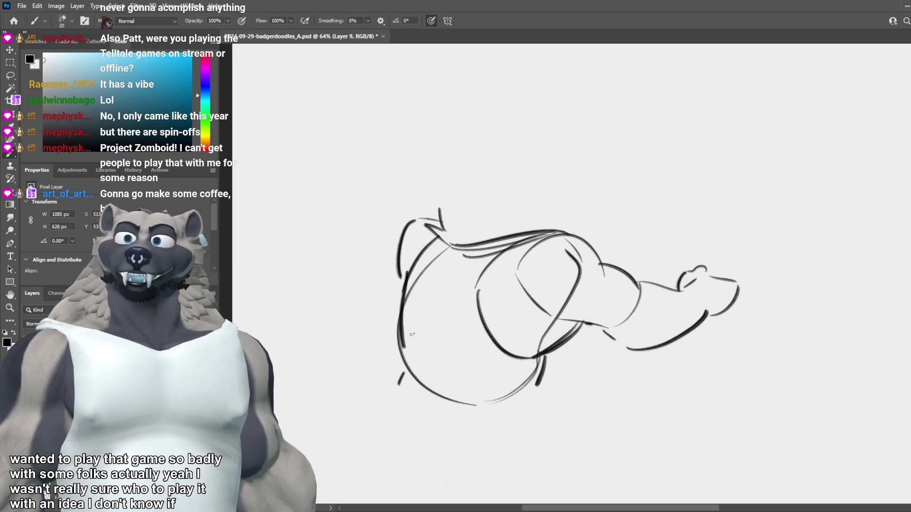
key("ctrl+z")
left_click_drag(400, 278, 393, 345)
key("ctrl+z")
left_click_drag(399, 280, 400, 349)
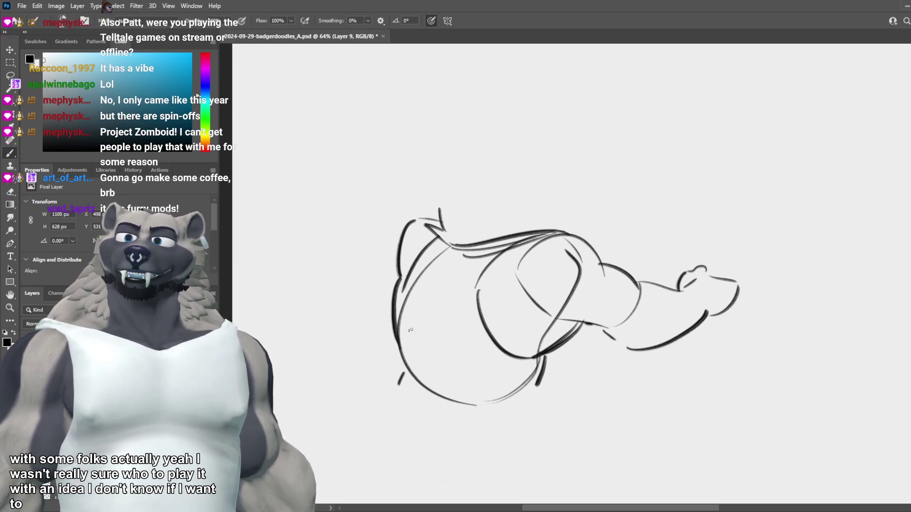
key("ctrl+z")
Step: Draw the outer back contour down to the torso circle's edge and thicken the upper back curve below the tuft
left_click_drag(402, 279, 399, 337)
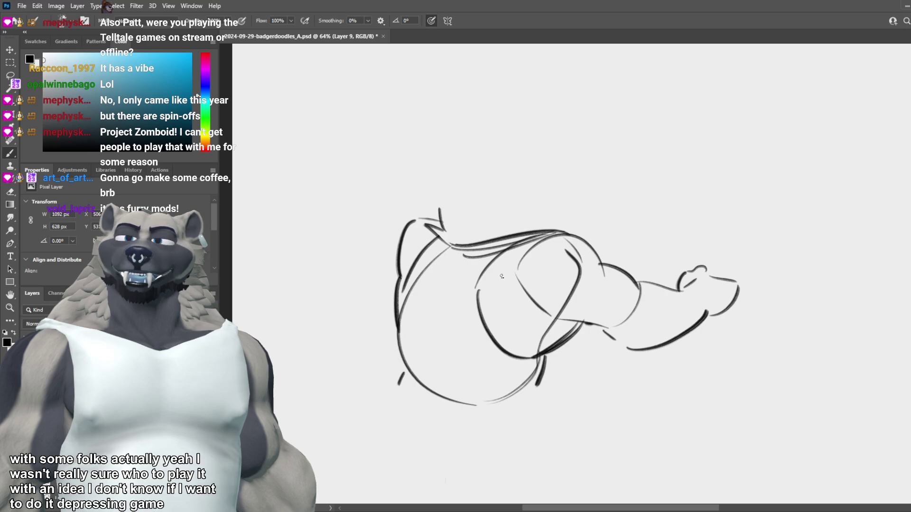
left_click_drag(435, 232, 403, 295)
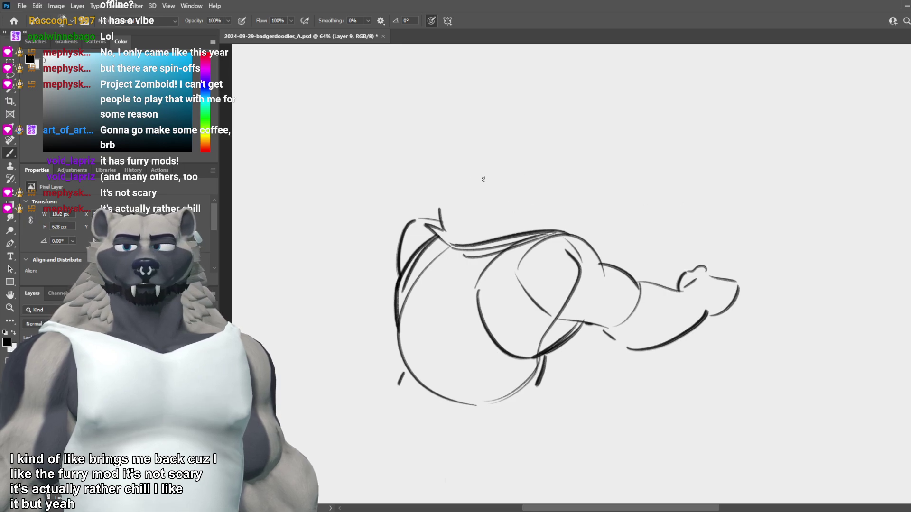
left_click_drag(496, 164, 564, 182)
key("ctrl+z")
left_click_drag(478, 167, 551, 168)
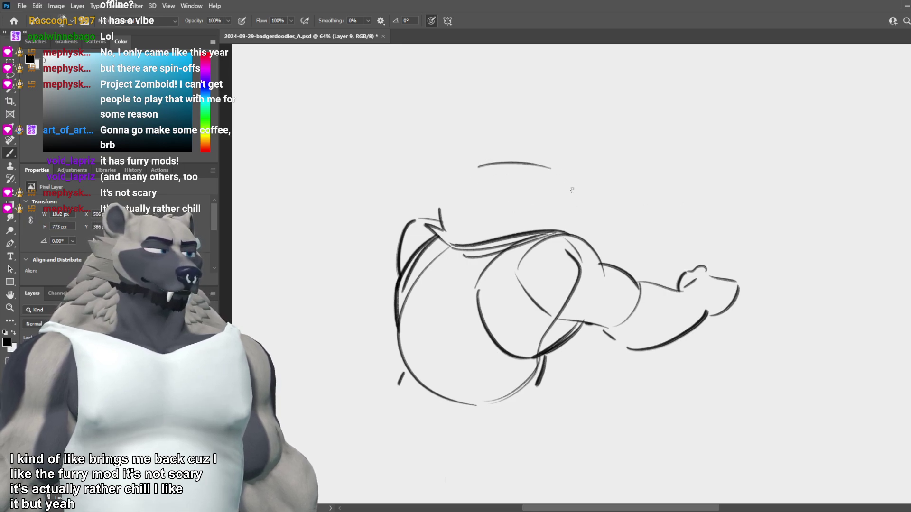
key("ctrl+z")
left_click_drag(487, 162, 537, 164)
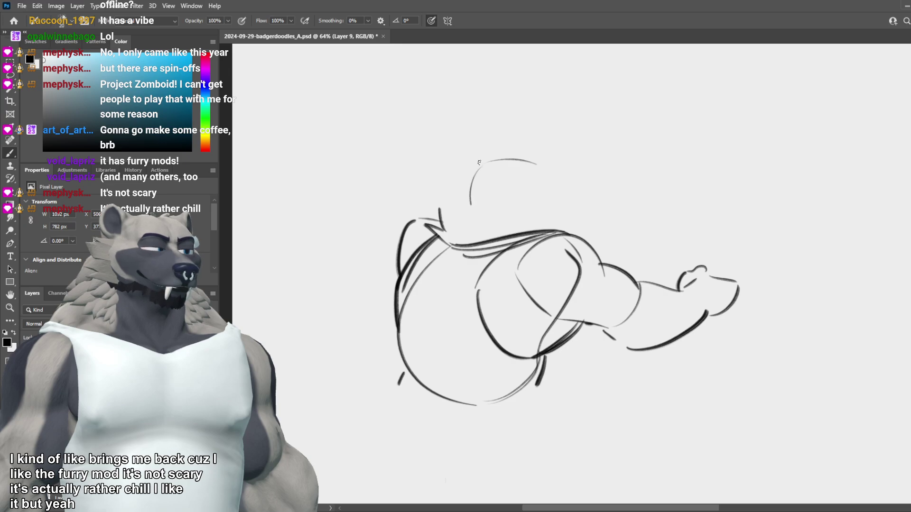
key("ctrl+z")
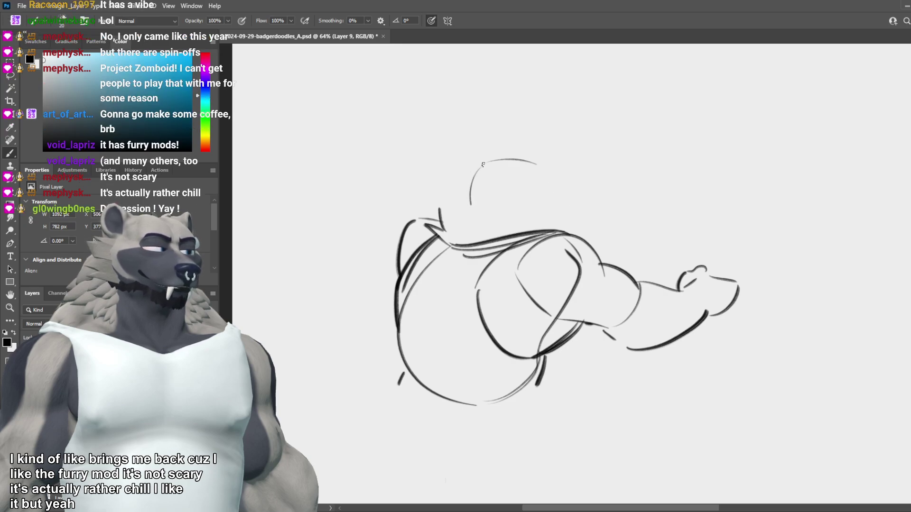
key("ctrl+z")
mouse_move(487, 163)
left_mouse_down()
mouse_move(460, 194)
mouse_move(461, 182)
mouse_move(464, 194)
left_mouse_up()
key("ctrl+z")
key("ctrl+z")
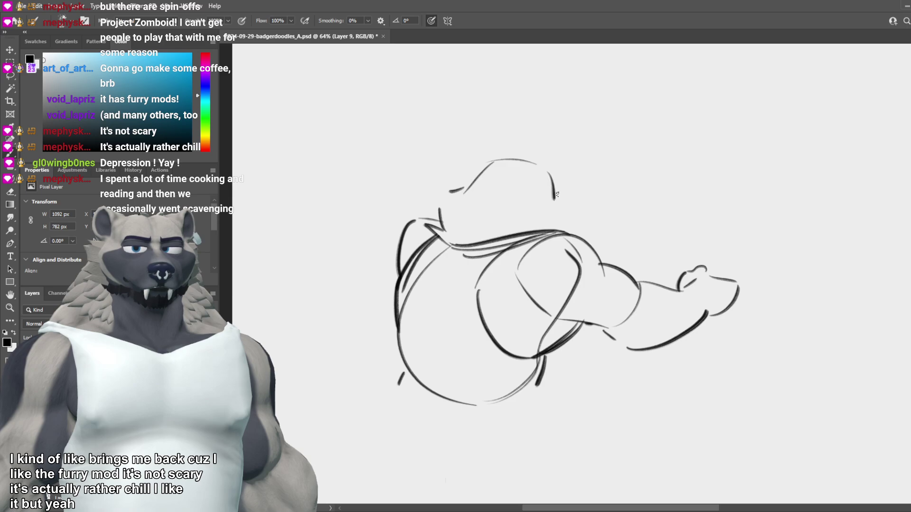
key("ctrl+z")
left_click_drag(535, 164, 559, 205)
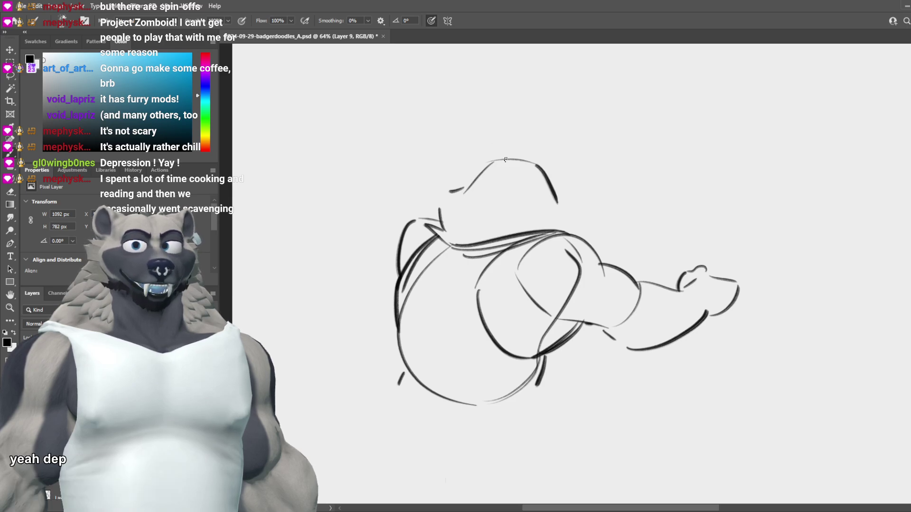
mouse_move(504, 157)
left_mouse_down()
mouse_move(496, 144)
mouse_move(470, 179)
left_mouse_up()
key("ctrl+z")
key("ctrl+z")
key("ctrl+z")
key("ctrl+z")
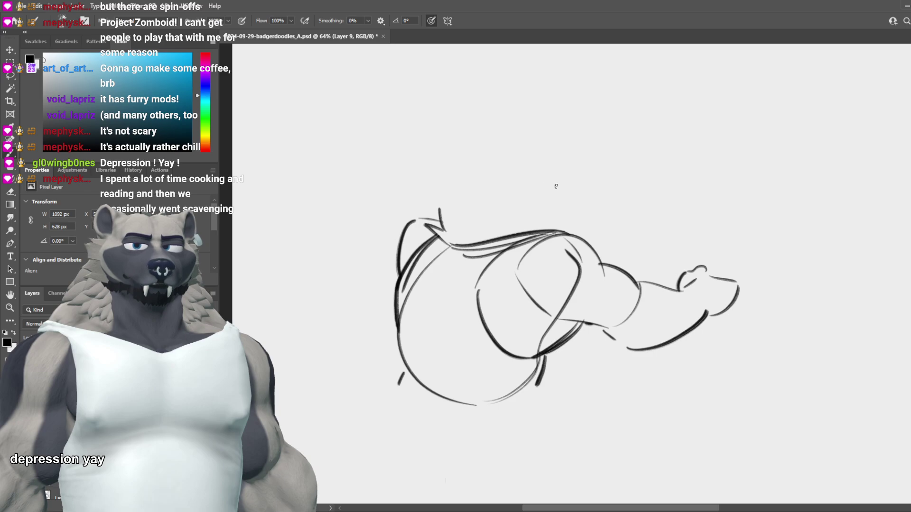
Step: Sketch a light circle for the head above the upper back, with a short curve under its lower edge
mouse_move(551, 165)
left_mouse_down()
mouse_move(546, 171)
mouse_move(498, 153)
mouse_move(521, 155)
mouse_move(468, 172)
mouse_move(501, 222)
left_mouse_up()
key("ctrl+z")
key("ctrl+z")
left_click_drag(531, 168, 533, 205)
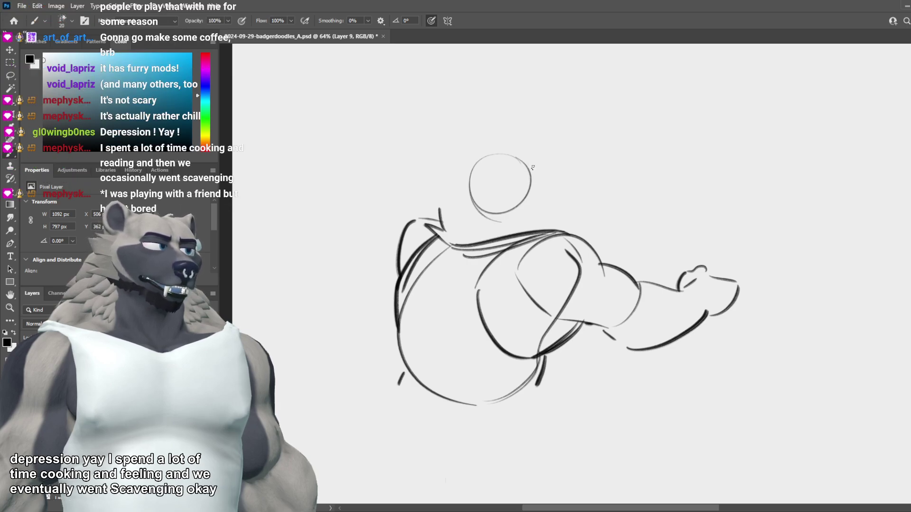
left_click_drag(532, 168, 529, 205)
key("ctrl+z")
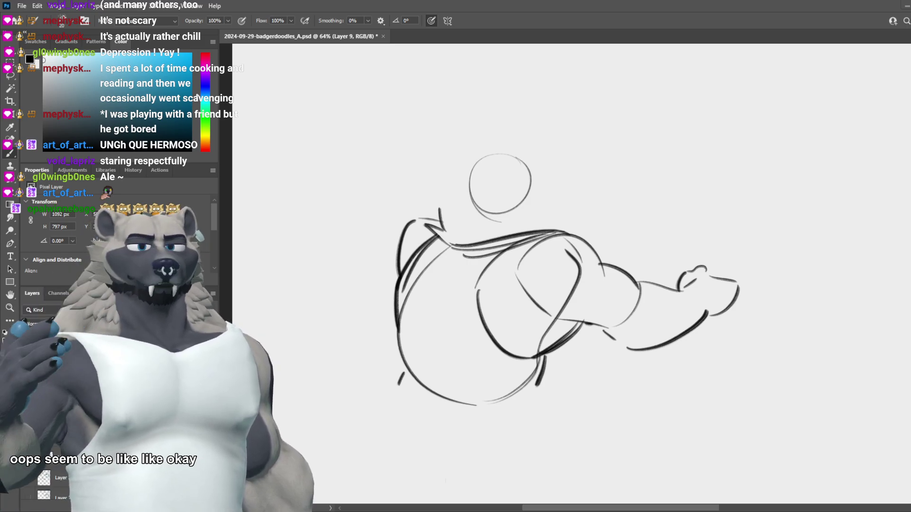
Step: Hide the outstretched-arm sketch and show the earlier doodle of the badger resting his chin on his hand while drawing
scroll(470, 214, "down", 1)
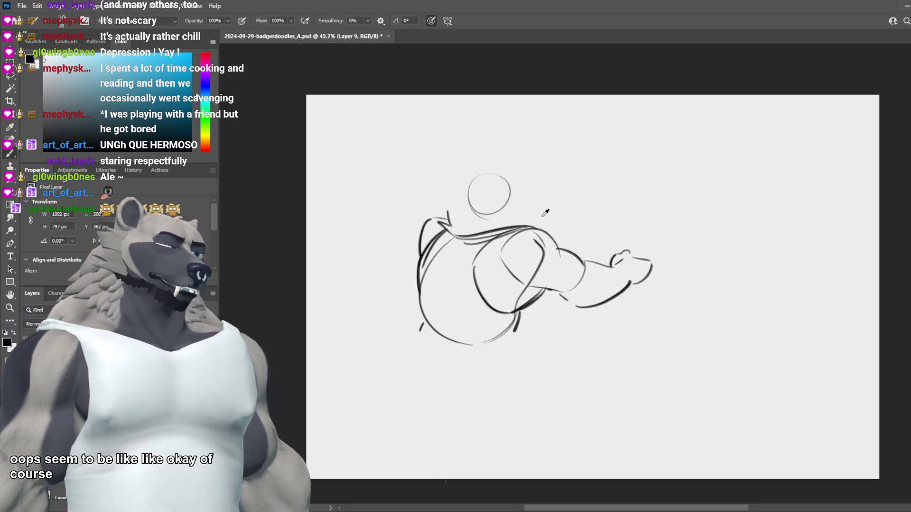
scroll(546, 209, "up", 1)
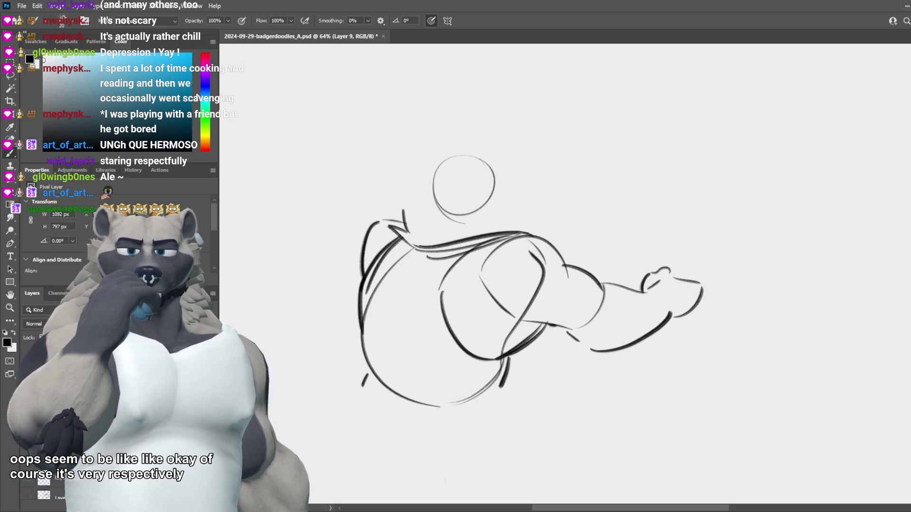
left_click(21, 453)
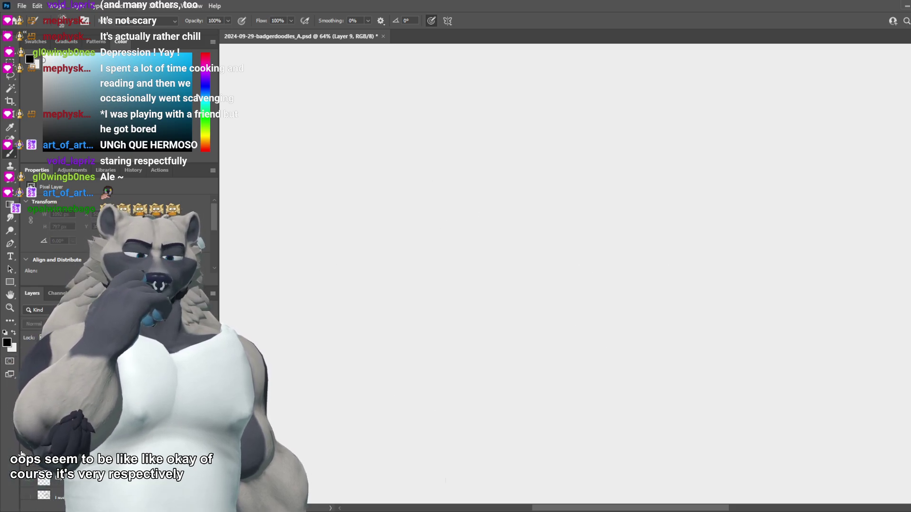
left_click(27, 454)
left_click(27, 454)
left_click(27, 468)
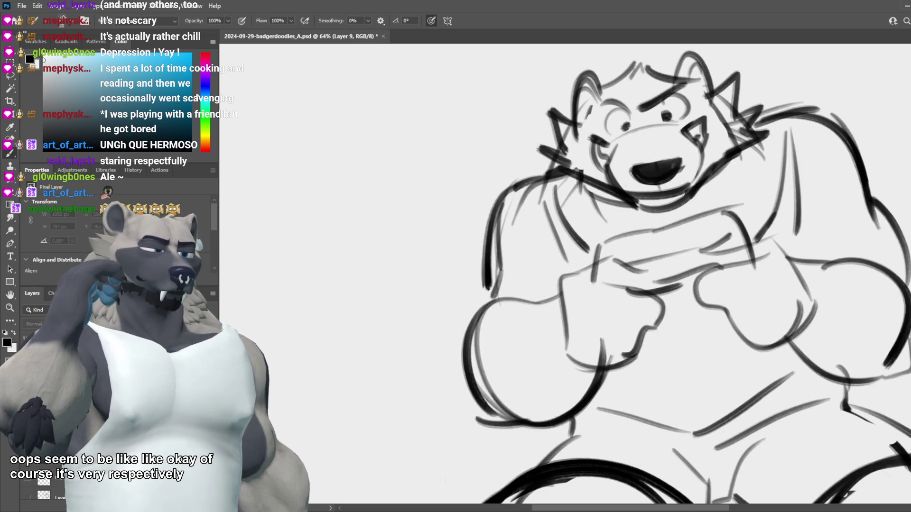
key("ctrl+z")
key("ctrl+z")
key("ctrl+z")
key("ctrl+z")
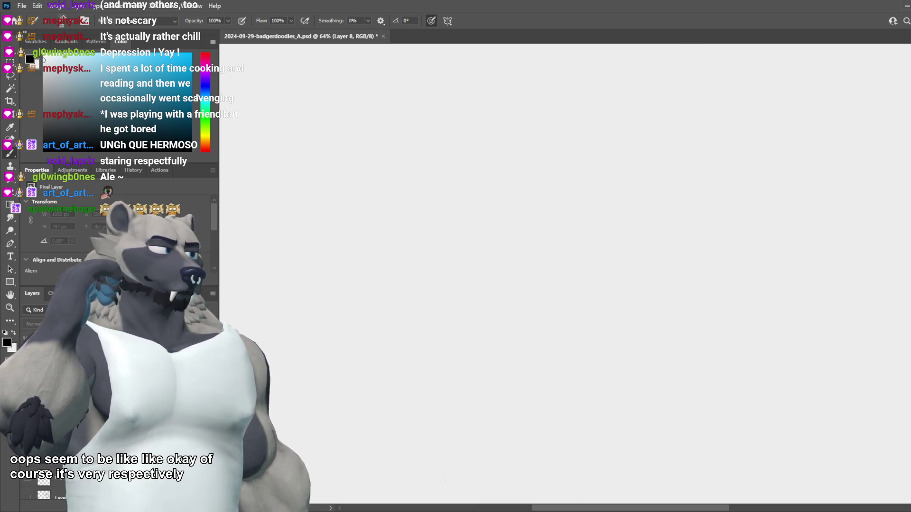
key("ctrl+z")
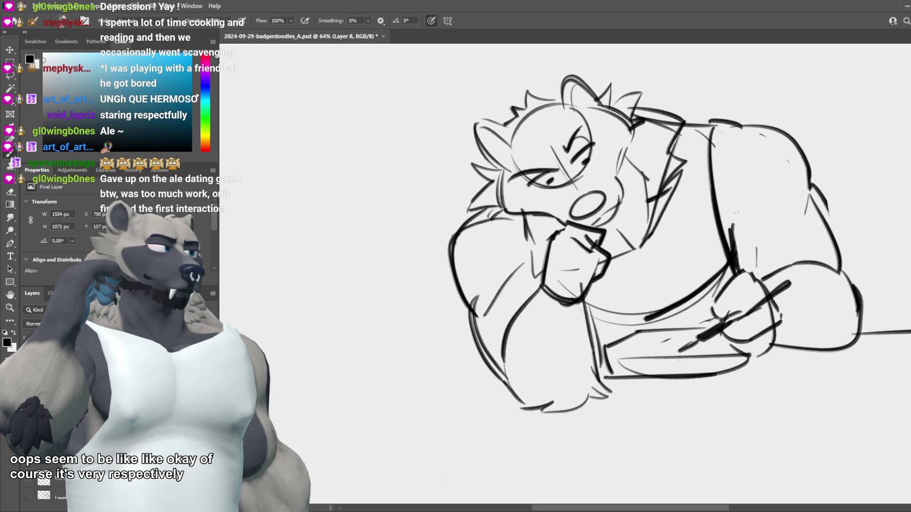
scroll(494, 294, "down", 5)
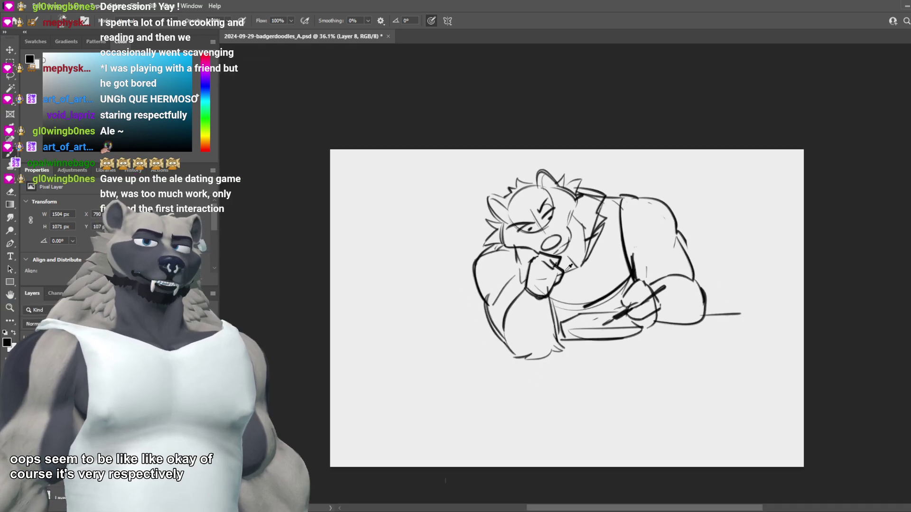
scroll(547, 232, "up", 5)
scroll(546, 231, "up", 2)
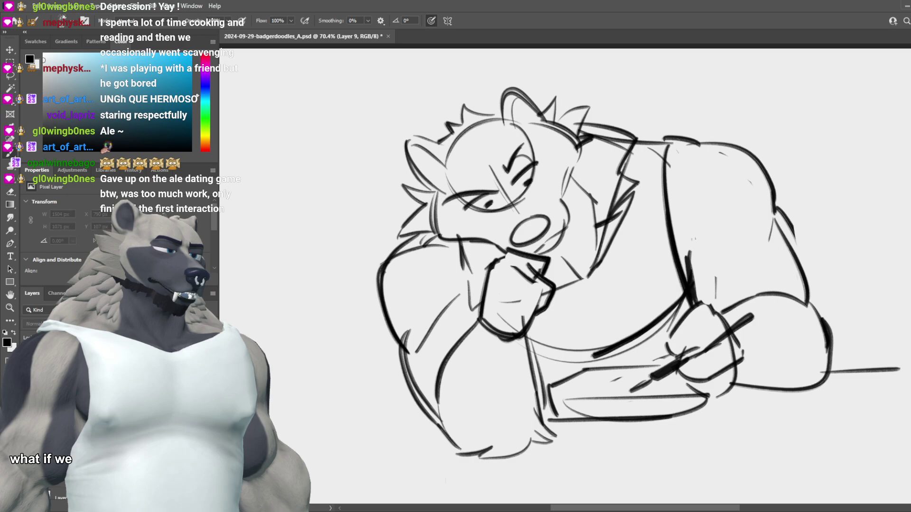
Step: Move the chin-on-hand badger doodle down and to the left, to about X 638 px, Y 205 px
key("ctrl+t")
left_click_drag(570, 316, 518, 354)
key("Return")
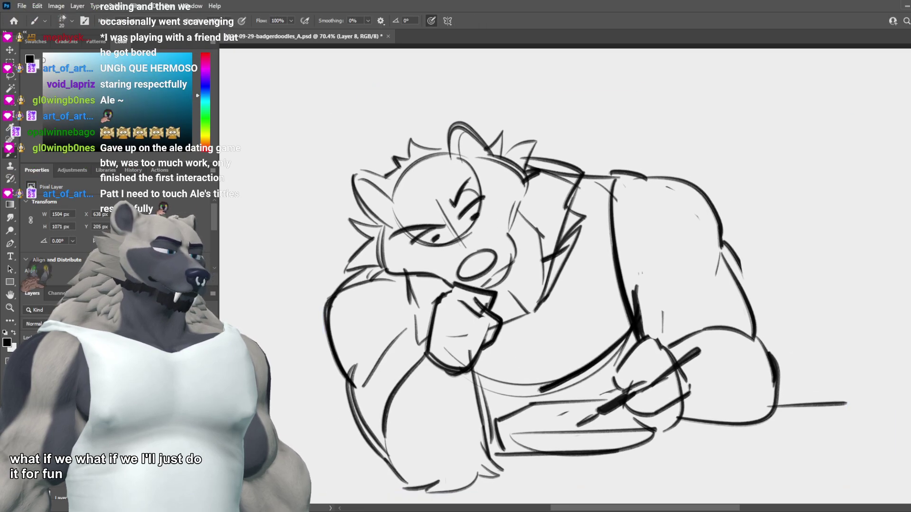
key("ctrl+v")
key("ctrl+z")
key("ctrl+z")
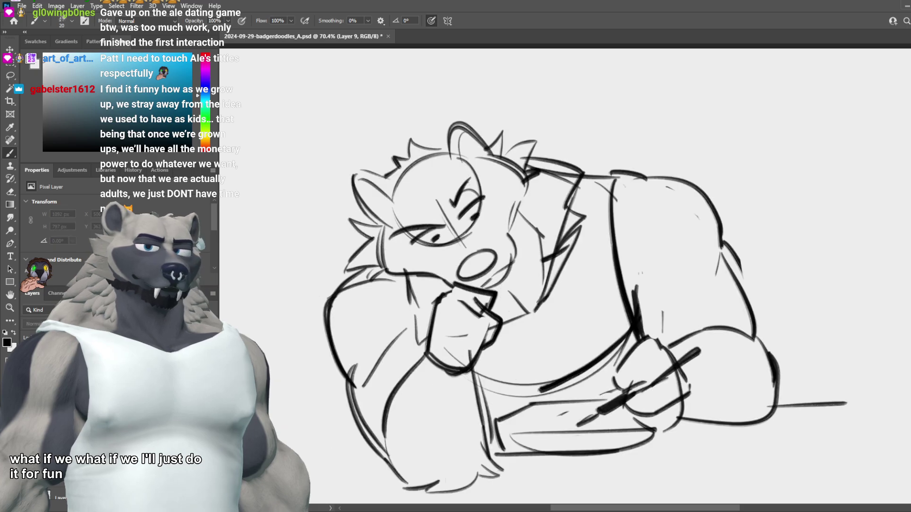
Step: Hide the chin-on-hand badger doodle and add a new blank layer for sketching with a slightly larger brush
key("ctrl+comma")
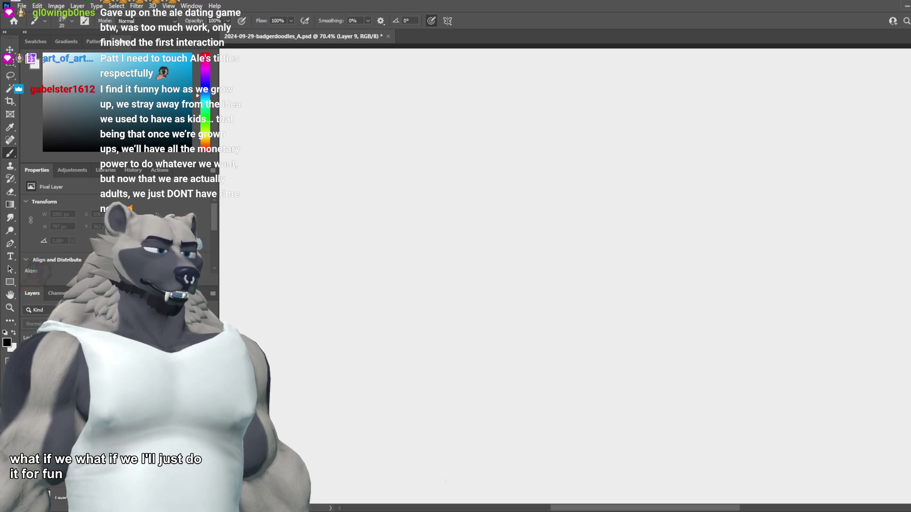
key("ctrl+shift+alt+n")
scroll(369, 381, "up", 1)
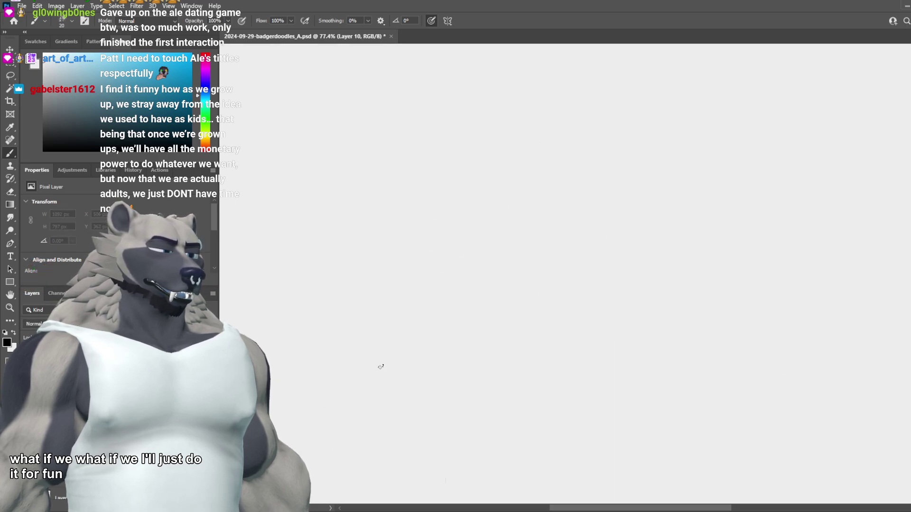
key("bracketright")
left_click_drag(431, 193, 352, 314)
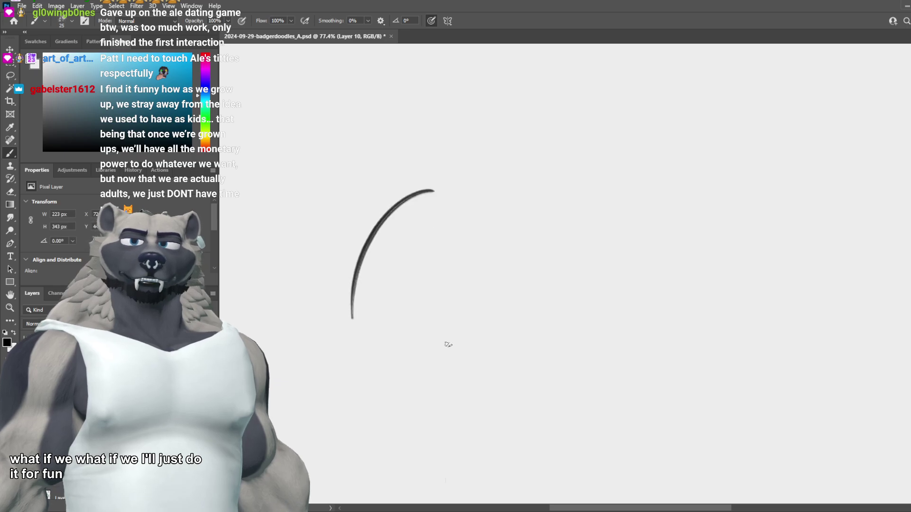
key("ctrl+z")
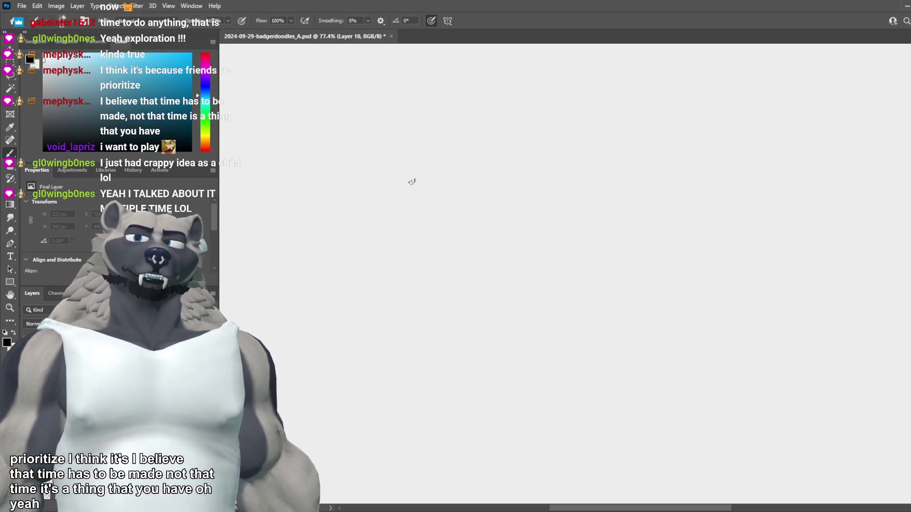
scroll(466, 264, "down", 3)
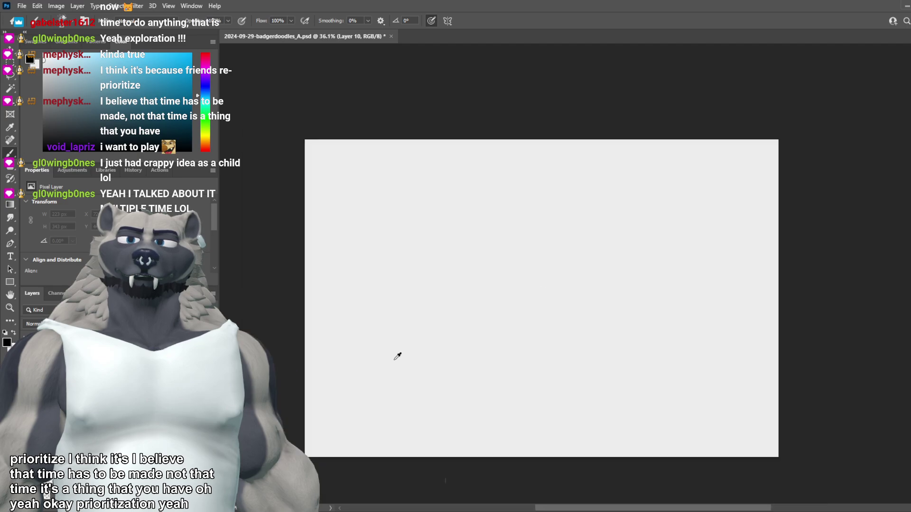
scroll(387, 261, "up", 2)
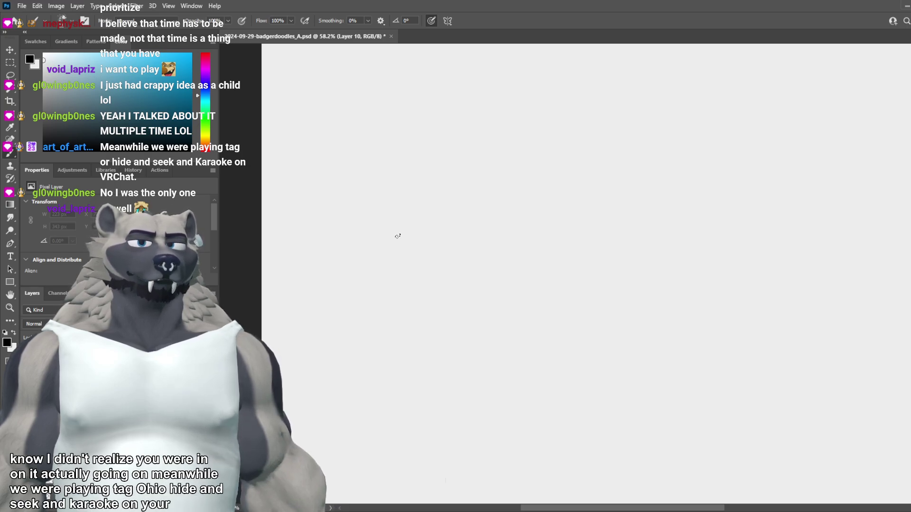
scroll(467, 179, "down", 4)
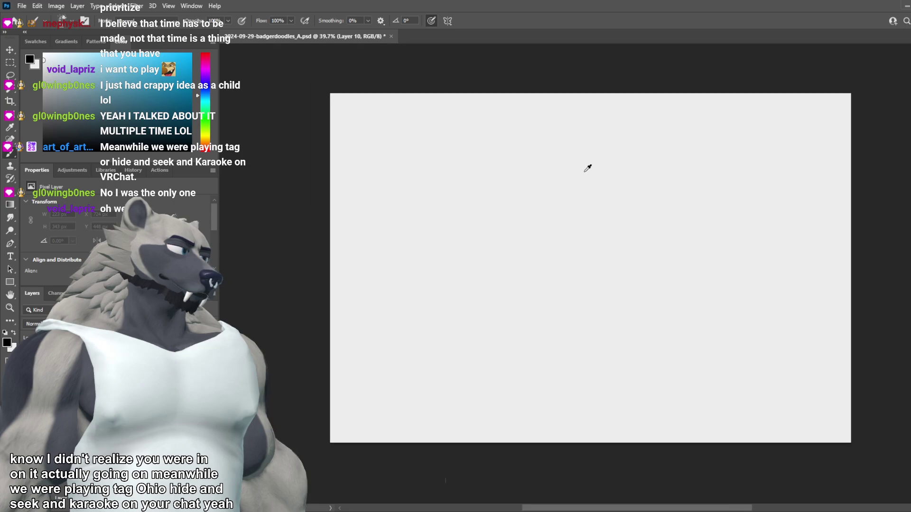
scroll(532, 181, "up", 4)
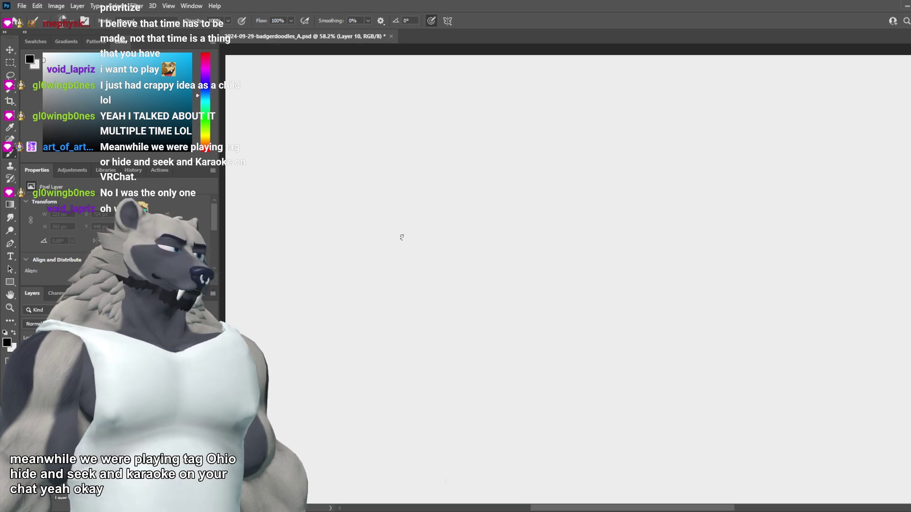
mouse_move(410, 214)
left_mouse_down()
mouse_move(447, 270)
mouse_move(501, 180)
left_mouse_up()
key("ctrl+z")
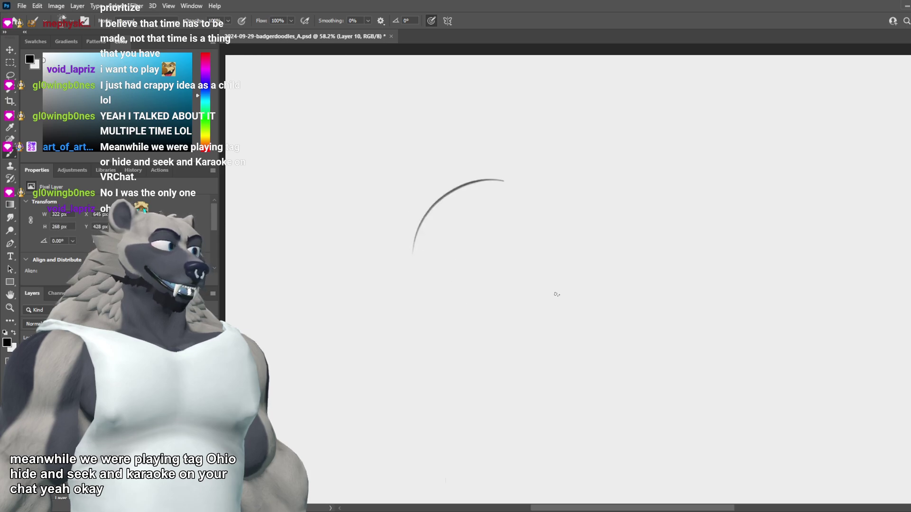
key("ctrl+z")
left_click_drag(426, 235, 557, 277)
key("ctrl+z")
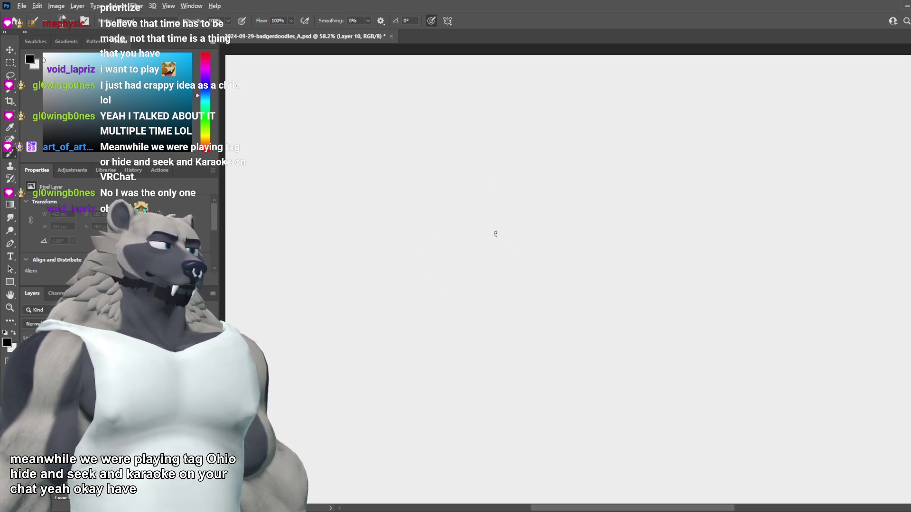
scroll(448, 226, "up", 2)
left_click_drag(407, 255, 538, 325)
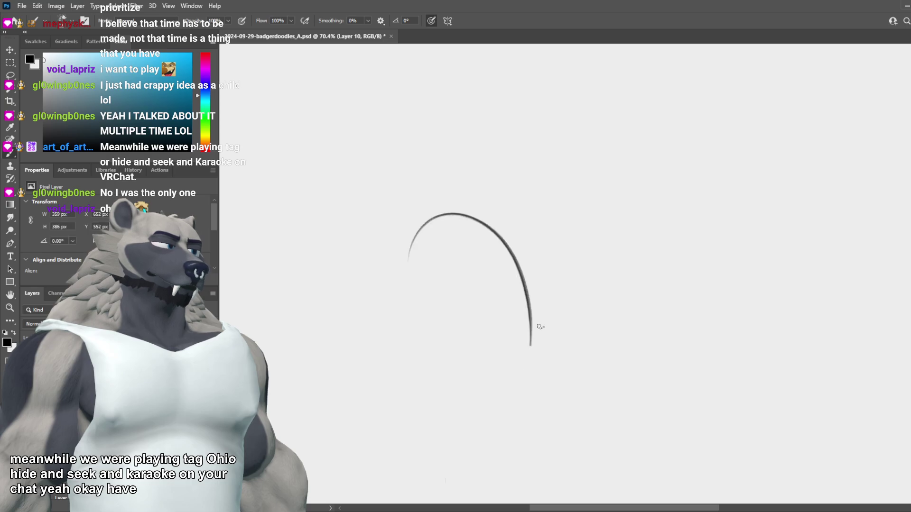
key("ctrl+z")
Step: Try to rough out a wide rounded arch with a curved left side tapering down and inward
mouse_move(412, 226)
left_mouse_down()
mouse_move(547, 304)
mouse_move(466, 189)
left_mouse_up()
left_click_drag(402, 245, 397, 312)
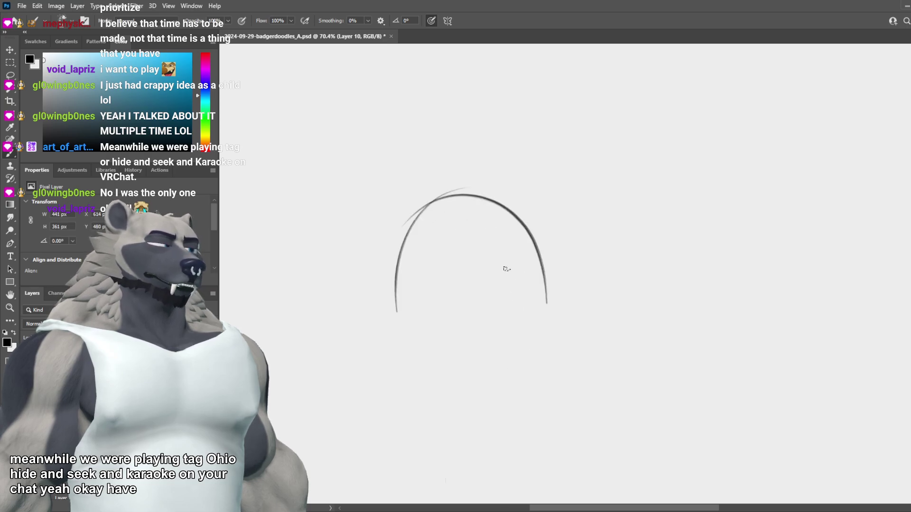
key("ctrl+z")
mouse_move(528, 228)
left_mouse_down()
mouse_move(418, 301)
mouse_move(418, 319)
left_mouse_up()
key("ctrl+z")
mouse_move(468, 195)
left_mouse_down()
mouse_move(417, 211)
mouse_move(384, 280)
left_mouse_up()
mouse_move(378, 245)
left_mouse_down()
mouse_move(432, 350)
mouse_move(435, 341)
left_mouse_up()
key("ctrl+z")
key("ctrl+z")
left_click_drag(395, 252, 419, 330)
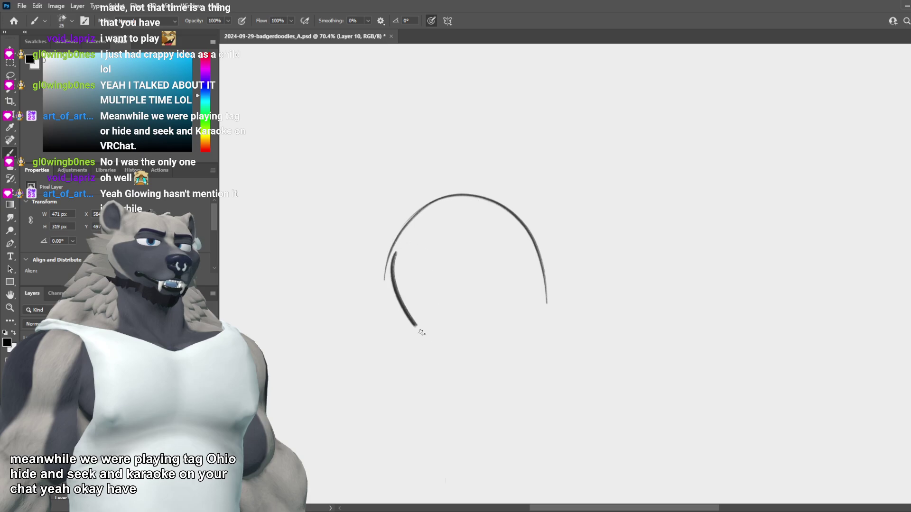
key("ctrl+z")
left_click_drag(391, 249, 433, 356)
left_click_drag(392, 268, 425, 360)
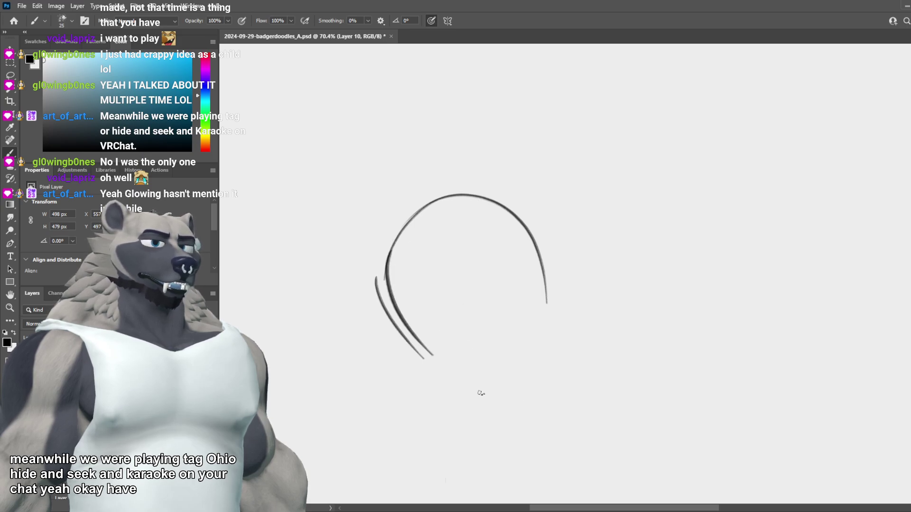
key("ctrl+z")
key("ctrl+z")
left_click_drag(375, 268, 422, 352)
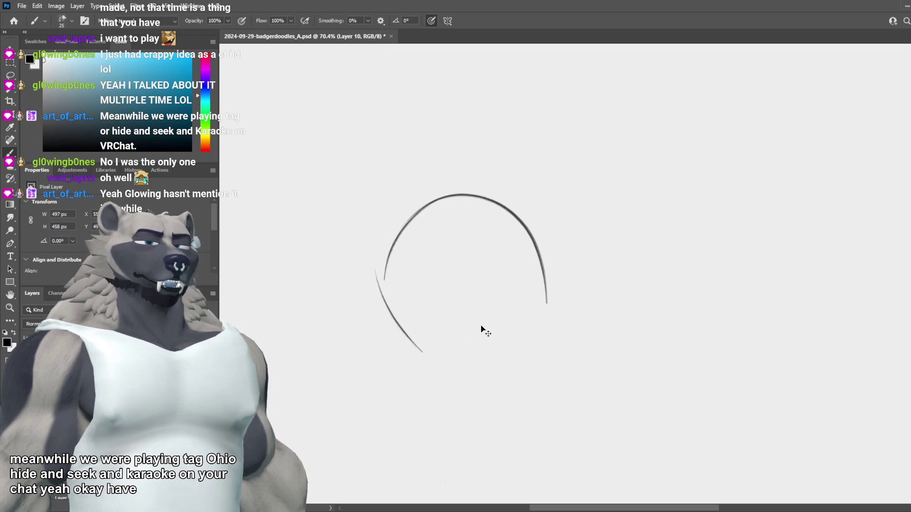
key("ctrl+z")
key("ctrl+z")
key("ctrl+z")
Step: Sketch a rounded arch about 435 px wide and 324 px high, with a separate curve tapering down its left side
left_click_drag(561, 287, 411, 228)
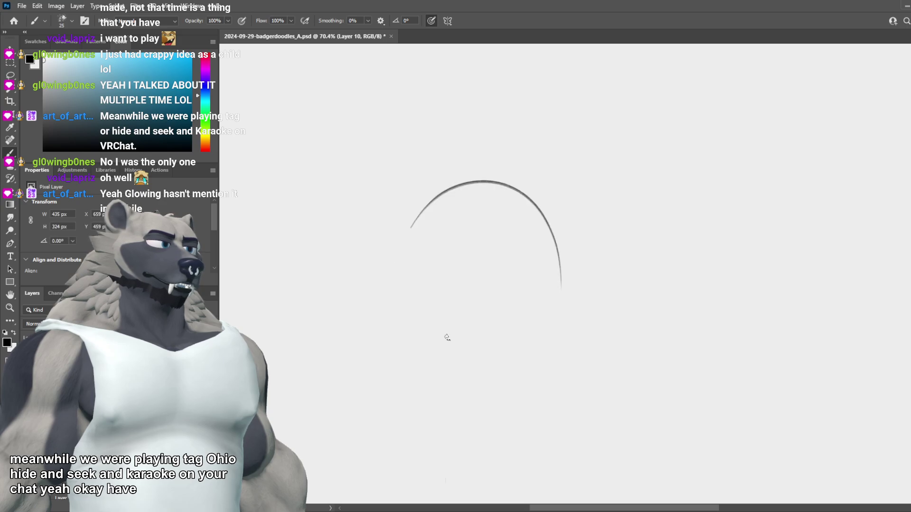
left_click_drag(554, 223, 431, 197)
key("ctrl+z")
left_click_drag(398, 234, 431, 337)
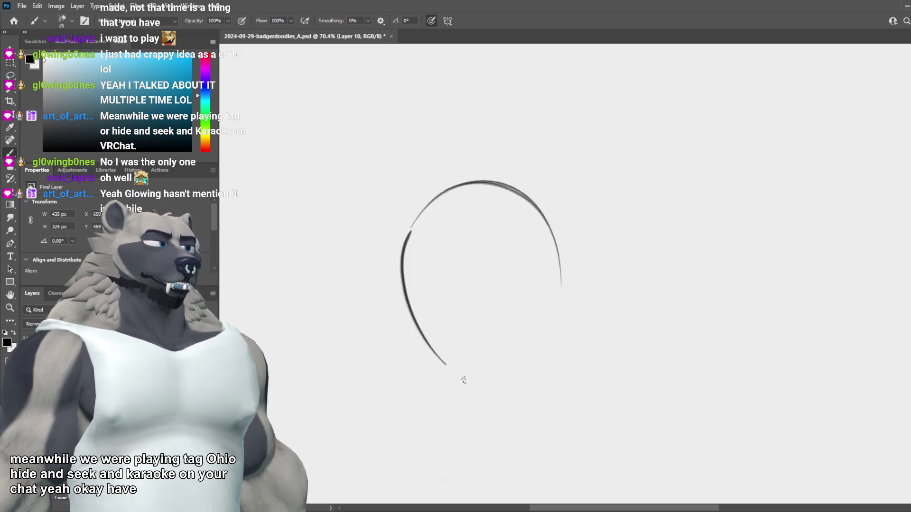
key("ctrl+z")
left_click_drag(398, 234, 440, 339)
key("ctrl+z")
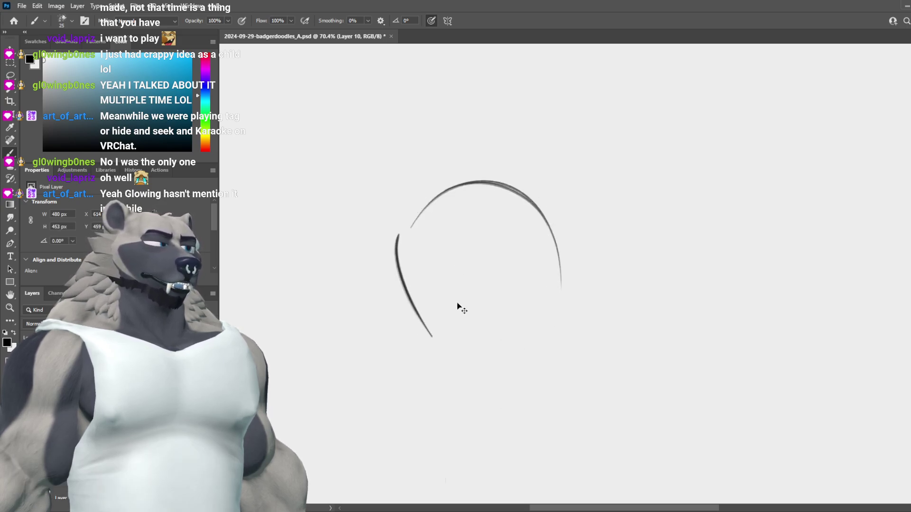
key("ctrl+z")
left_click_drag(399, 242, 436, 336)
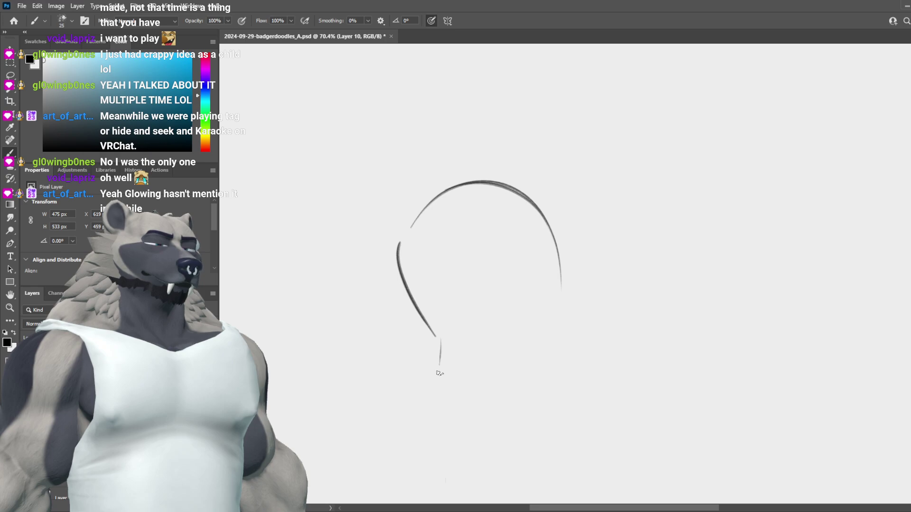
left_click_drag(446, 407, 542, 399)
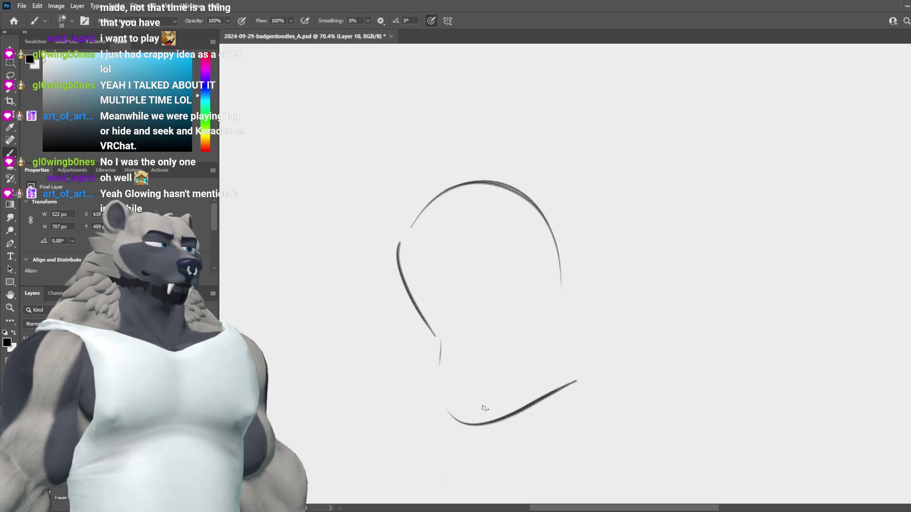
key("ctrl+z")
mouse_move(429, 399)
left_mouse_down()
mouse_move(524, 390)
mouse_move(550, 252)
left_mouse_up()
key("ctrl+z")
left_click_drag(548, 397, 551, 251)
key("ctrl+z")
key("ctrl+z")
key("ctrl+z")
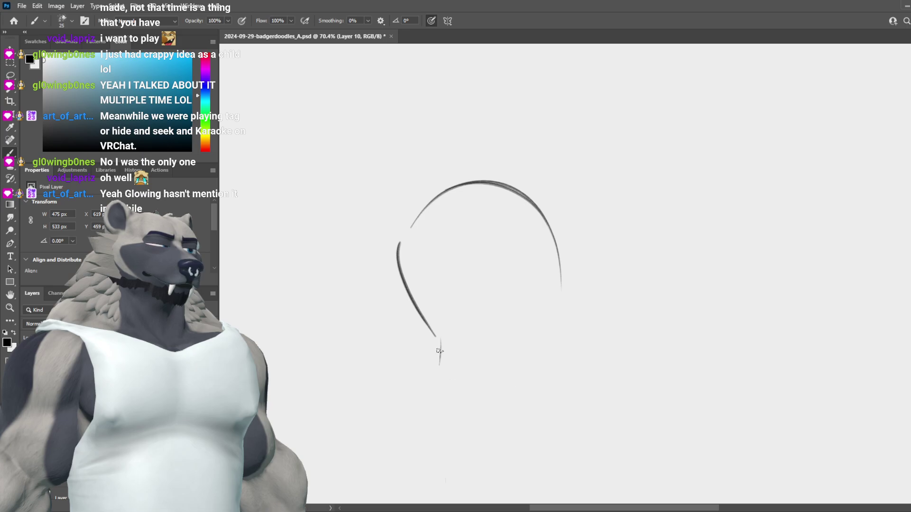
Step: Draw a nearly flat base line, extend the lower left edge, and add a doubled, slanted right side up to the arch
mouse_move(446, 403)
left_mouse_down()
mouse_move(548, 356)
mouse_move(548, 256)
left_mouse_up()
key("ctrl+z")
mouse_move(446, 411)
left_mouse_down()
mouse_move(603, 399)
mouse_move(569, 250)
left_mouse_up()
key("ctrl+z")
left_click_drag(590, 386, 560, 254)
key("ctrl+z")
mouse_move(584, 391)
left_mouse_down()
mouse_move(558, 223)
mouse_move(367, 267)
left_mouse_up()
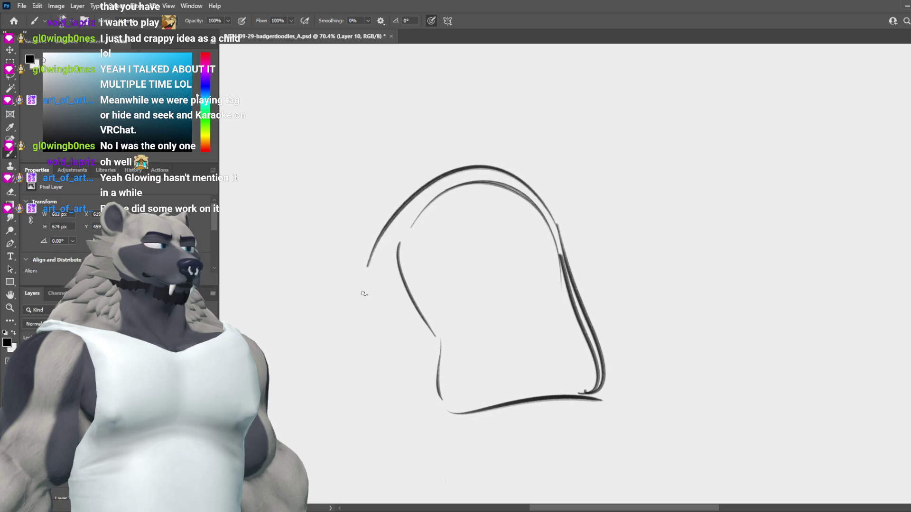
key("ctrl+z")
Step: Try several upward strokes from the top of the slanted right side, outside the arch
left_click_drag(560, 226, 521, 147)
key("ctrl+z")
left_click_drag(558, 259, 542, 185)
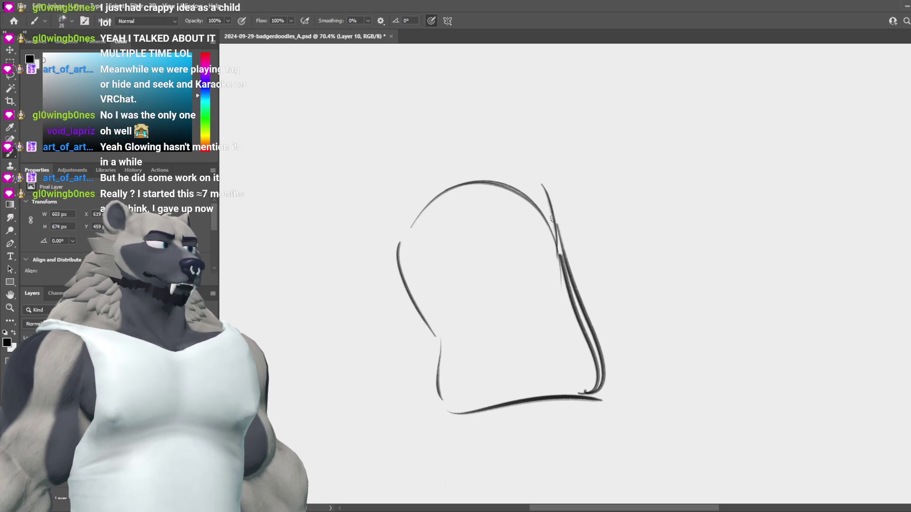
key("ctrl+z")
left_click_drag(575, 308, 584, 210)
key("ctrl+z")
left_click_drag(563, 254, 540, 138)
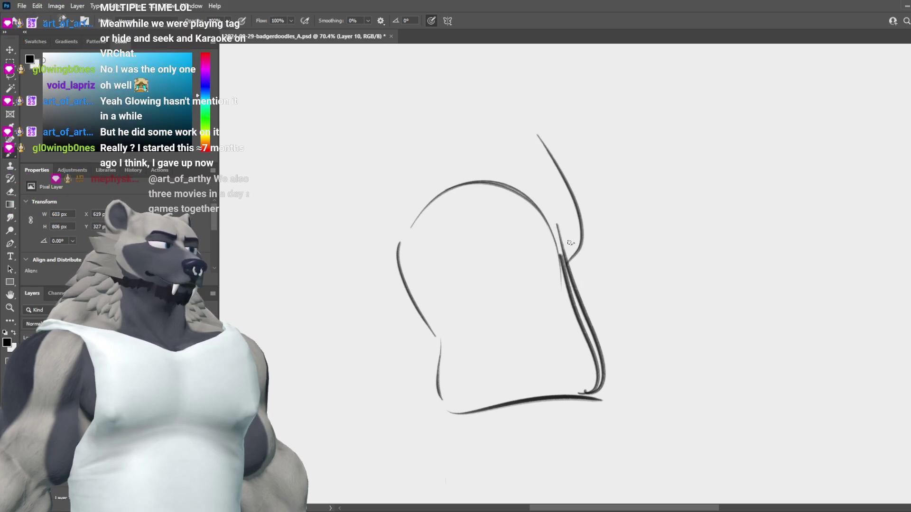
key("ctrl+z")
Step: Draw a larger outer contour from the slanted right side over the arch and down to the left curve
left_click_drag(562, 271, 549, 174)
mouse_move(476, 126)
left_mouse_down()
mouse_move(552, 175)
mouse_move(448, 149)
mouse_move(365, 226)
left_mouse_up()
key("ctrl+z")
left_click_drag(519, 146, 399, 199)
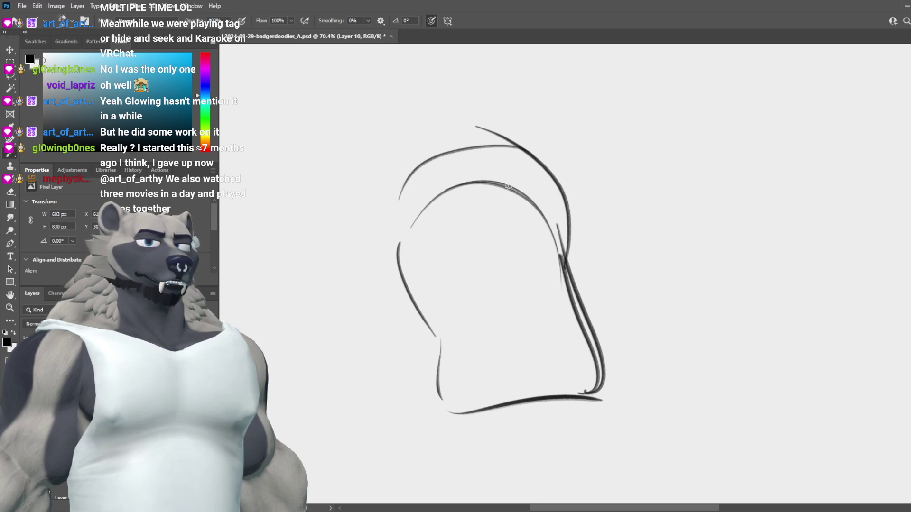
left_click_drag(463, 170, 428, 234)
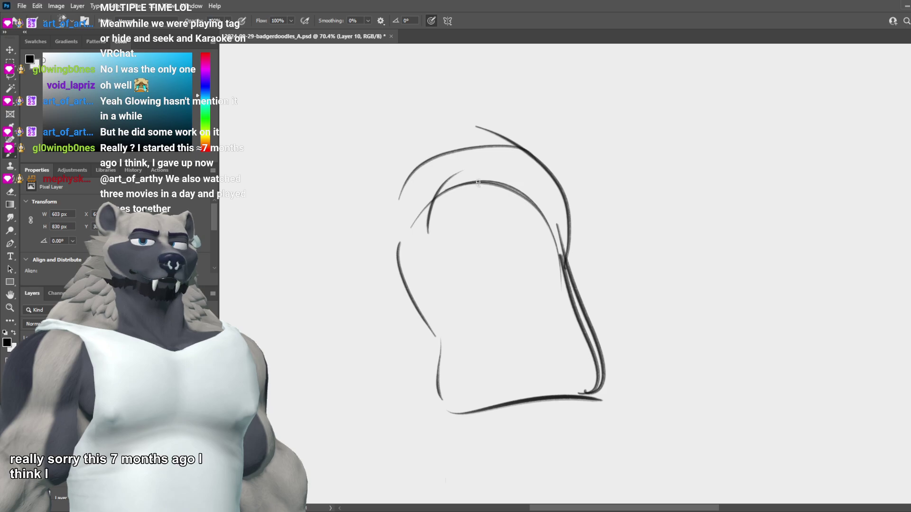
key("ctrl+z")
mouse_move(419, 178)
left_mouse_down()
mouse_move(407, 254)
mouse_move(397, 262)
mouse_move(392, 207)
mouse_move(395, 279)
left_mouse_up()
key("ctrl+z")
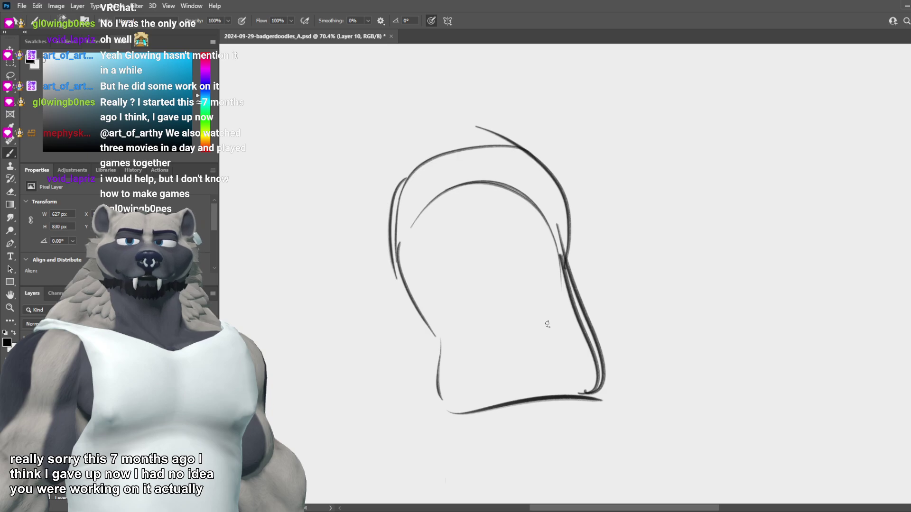
Step: Try to darken and redraw the left contour below the outer arc, then undo those strokes
left_click_drag(399, 216, 437, 344)
key("ctrl+z")
key("ctrl+z")
mouse_move(398, 214)
left_mouse_down()
mouse_move(445, 351)
mouse_move(405, 286)
mouse_move(440, 356)
left_mouse_up()
key("ctrl+z")
key("ctrl+z")
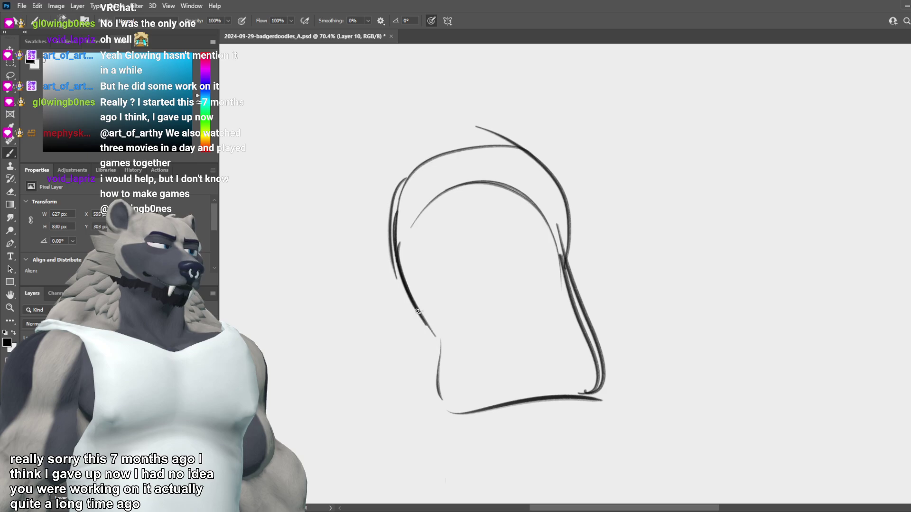
left_click_drag(416, 311, 441, 366)
key("ctrl+z")
key("ctrl+z")
key("ctrl+z")
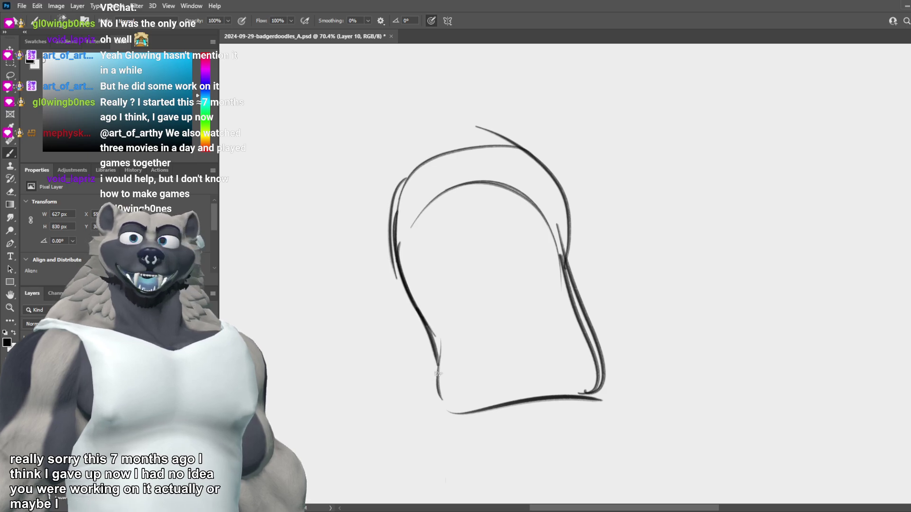
key("ctrl+z")
left_click_drag(418, 312, 439, 373)
key("ctrl+z")
left_click_drag(385, 254, 424, 327)
key("ctrl+z")
mouse_move(380, 259)
left_mouse_down()
mouse_move(442, 355)
mouse_move(460, 337)
left_mouse_up()
key("ctrl+z")
key("ctrl+z")
key("ctrl+z")
key("ctrl+z")
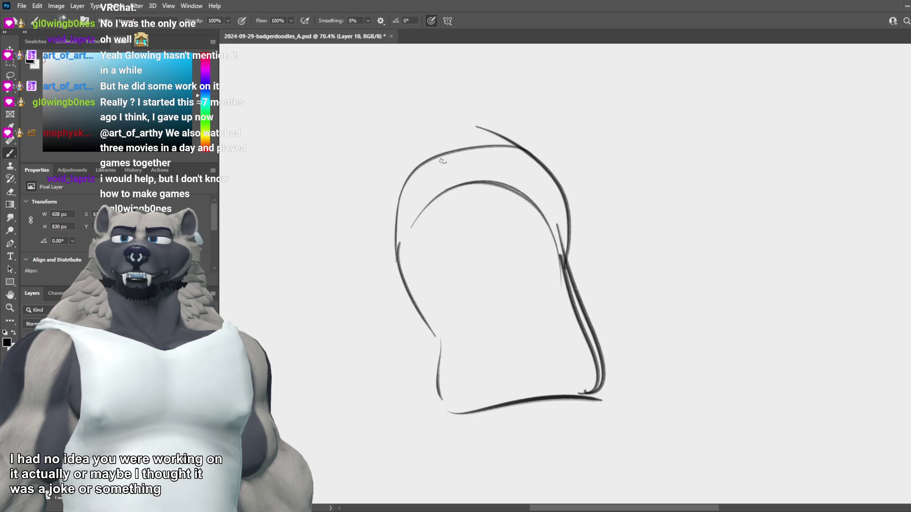
Step: Draw a lower curve from the left contour to the right side, closing the inner arch into a circle
left_click_drag(430, 162, 452, 306)
key("ctrl+z")
mouse_move(403, 230)
left_mouse_down()
mouse_move(404, 246)
mouse_move(565, 263)
left_mouse_up()
key("ctrl+z")
left_click_drag(394, 276, 556, 277)
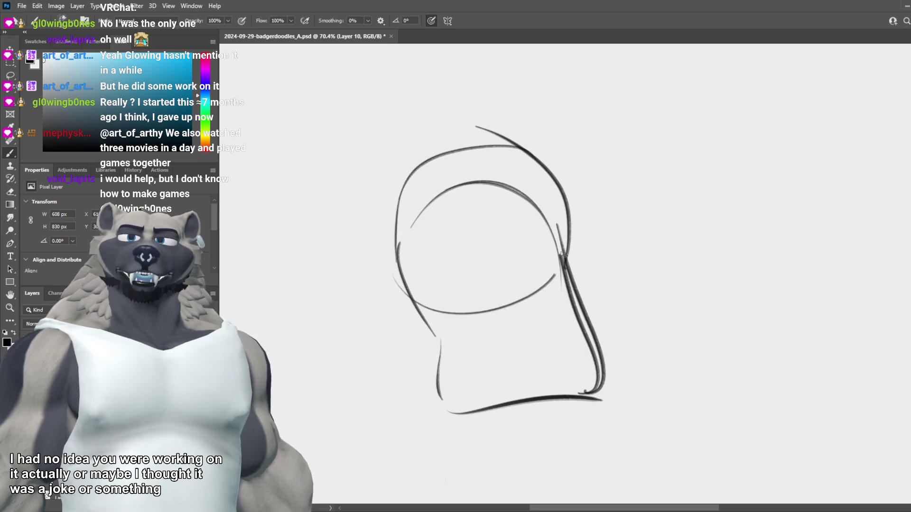
left_click_drag(558, 215, 565, 276)
key("ctrl+z")
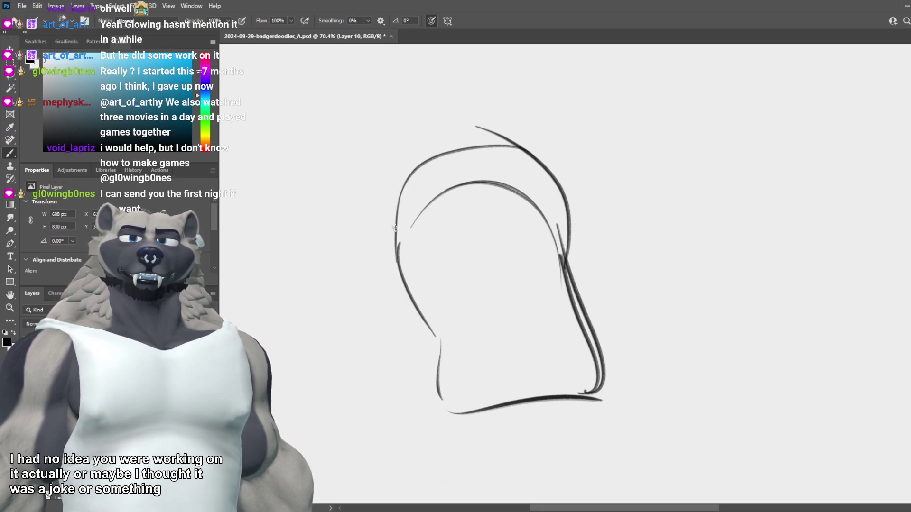
left_click_drag(396, 279, 562, 266)
key("ctrl+z")
mouse_move(390, 266)
left_mouse_down()
mouse_move(512, 315)
mouse_move(561, 226)
left_mouse_up()
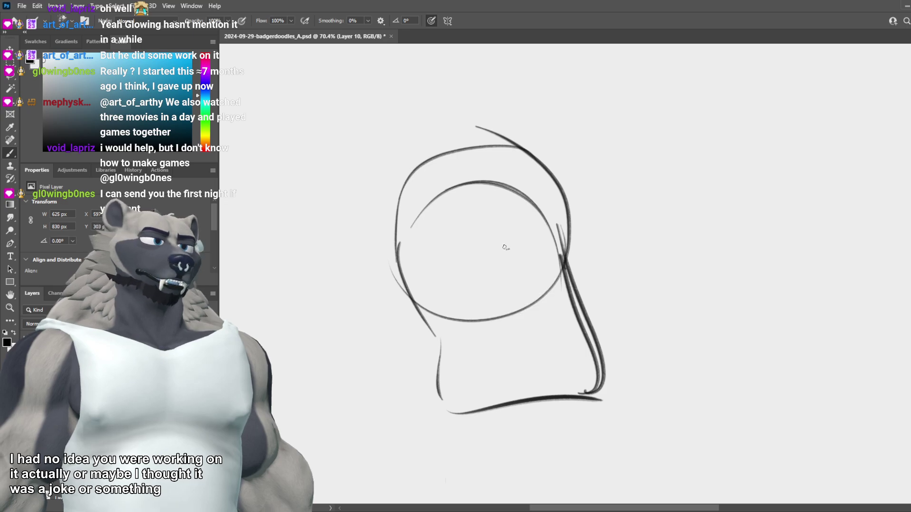
Step: Add a light curve along the right side and a wider arc sweeping over the top to the far left
left_click_drag(427, 316, 587, 262)
key("ctrl+z")
left_click_drag(430, 317, 552, 218)
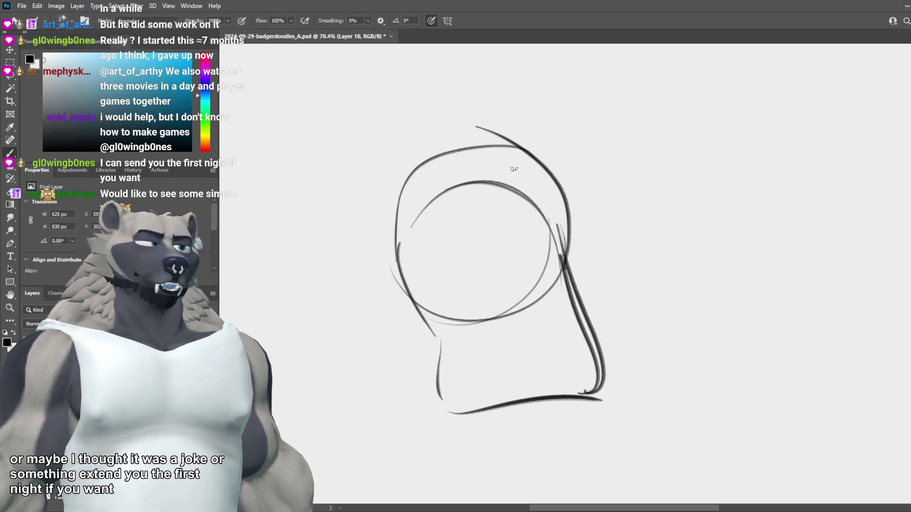
key("ctrl+z")
left_click_drag(498, 315, 557, 191)
left_click_drag(538, 149, 374, 266)
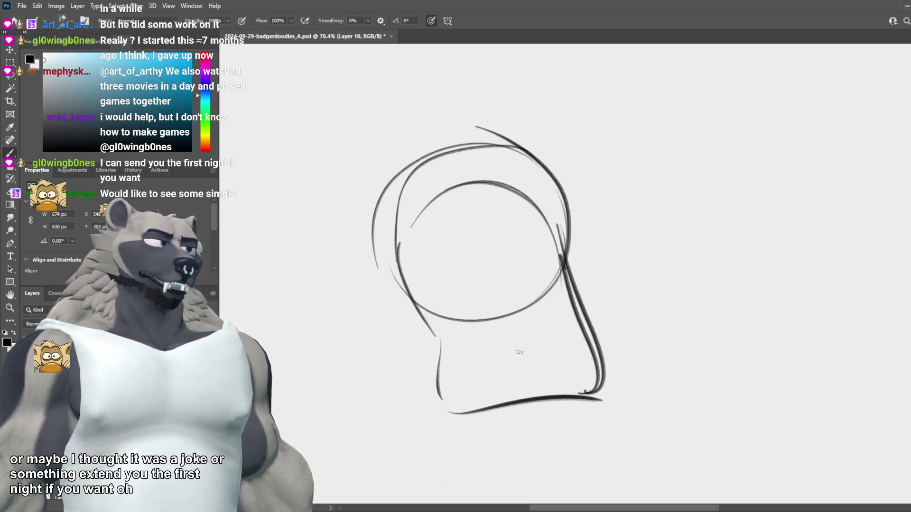
Step: Replace the wide left arc with a tighter one hugging the head, and thicken the outer curve along the right side
key("ctrl+z")
left_click_drag(539, 151, 409, 294)
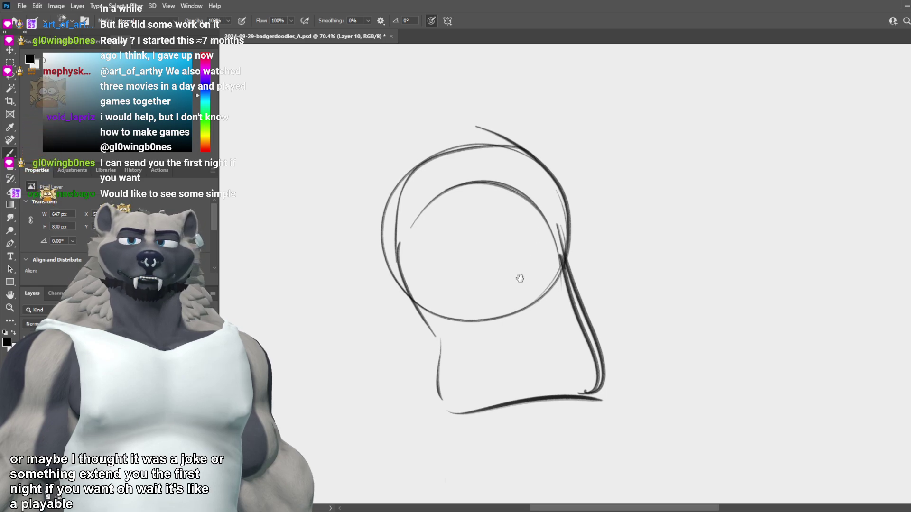
mouse_move(514, 301)
left_mouse_down()
mouse_move(565, 323)
mouse_move(566, 349)
mouse_move(483, 362)
left_mouse_up()
left_click_drag(537, 236, 555, 341)
key("ctrl+z")
key("ctrl+z")
mouse_move(504, 212)
left_mouse_down()
mouse_move(542, 352)
mouse_move(542, 336)
left_mouse_up()
key("ctrl+z")
left_click_drag(535, 257, 550, 348)
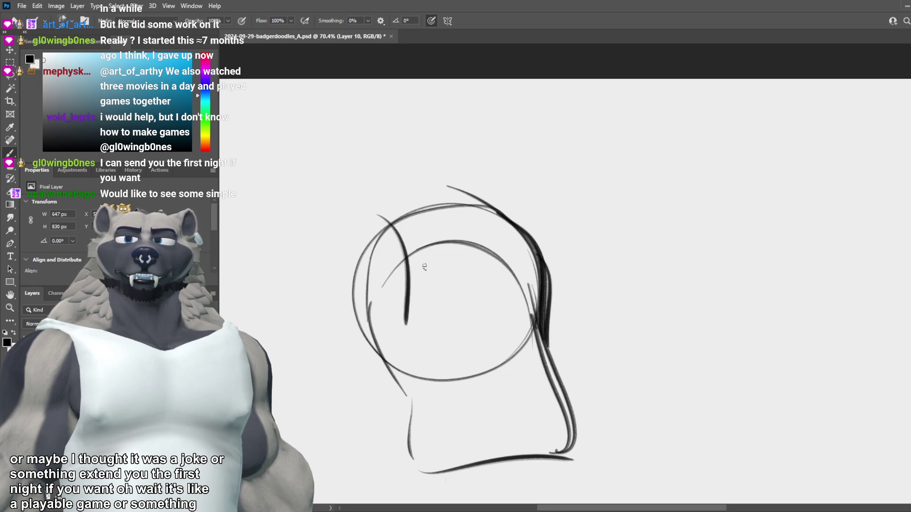
Step: Draw short overlapping cheek curves outside the lower left of the circle, running into the end of the left contour
left_click_drag(400, 226, 427, 312)
key("ctrl+z")
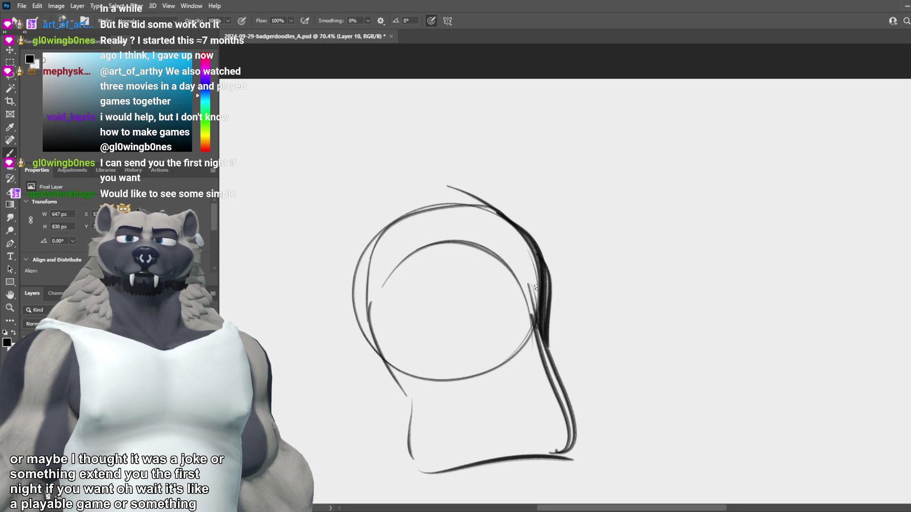
left_click_drag(347, 287, 396, 407)
key("ctrl+z")
mouse_move(342, 330)
left_mouse_down()
mouse_move(380, 390)
mouse_move(395, 399)
mouse_move(401, 387)
mouse_move(406, 393)
left_mouse_up()
key("ctrl+z")
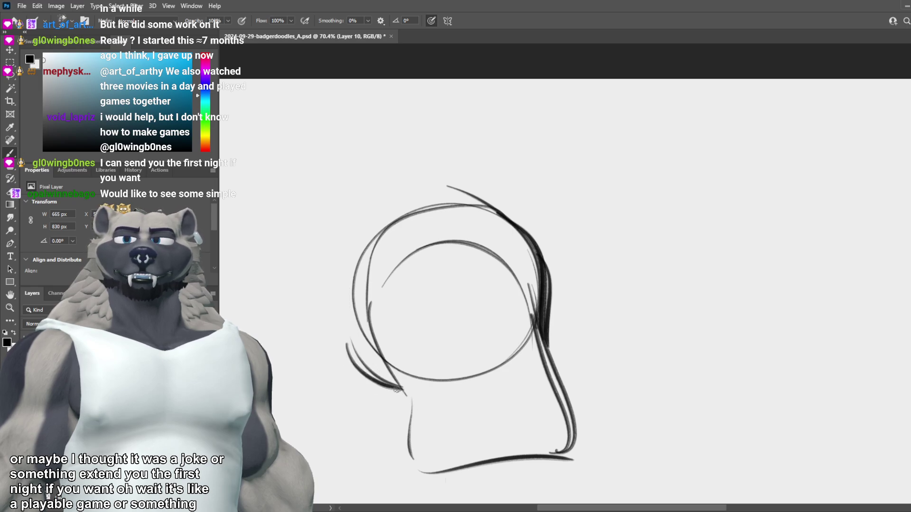
key("ctrl+z")
left_click_drag(348, 341, 409, 394)
key("ctrl+z")
left_click_drag(350, 345, 402, 388)
key("ctrl+z")
Step: Try to redraw the left edge of the lower block as a bold line down from the cheek
mouse_move(356, 361)
left_mouse_down()
mouse_move(409, 399)
mouse_move(411, 429)
left_mouse_up()
key("ctrl+z")
left_click_drag(403, 393, 409, 443)
key("ctrl+z")
left_click_drag(402, 391, 408, 442)
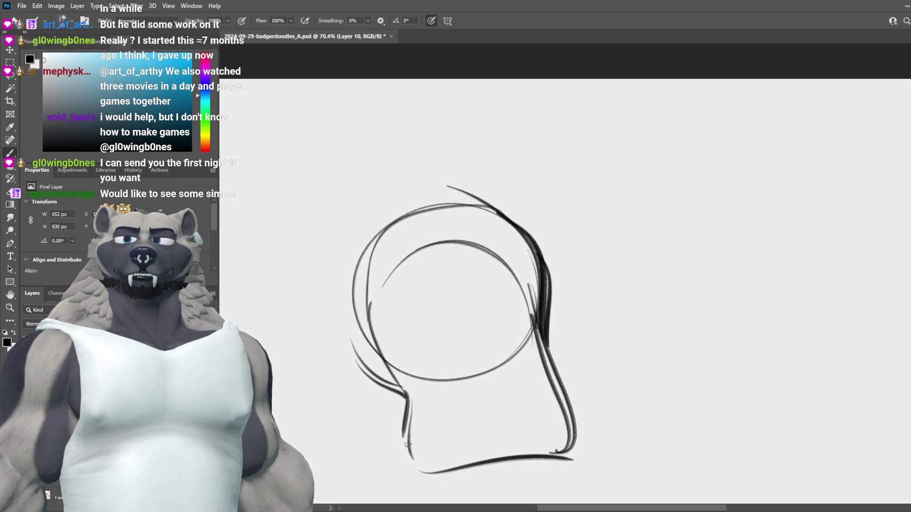
key("ctrl+z")
left_click_drag(399, 394, 409, 455)
key("ctrl+z")
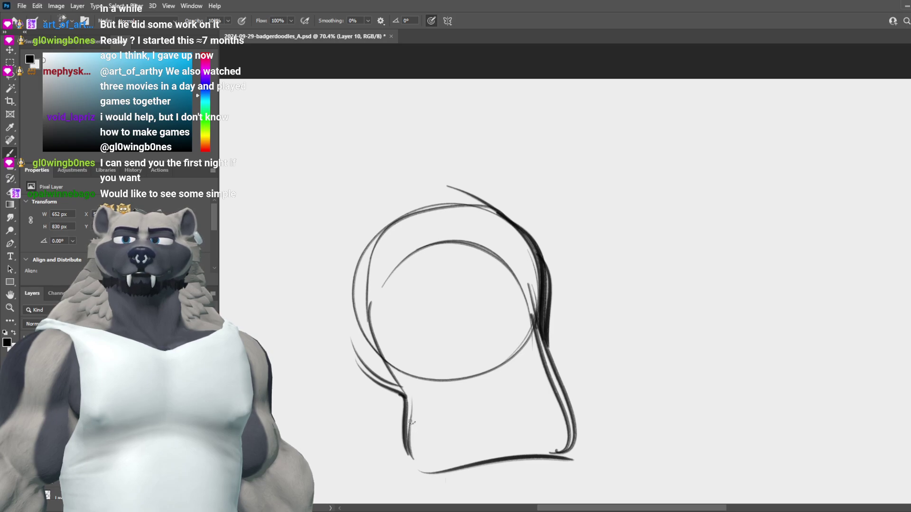
key("ctrl+z")
left_click_drag(391, 392, 408, 454)
key("ctrl+z")
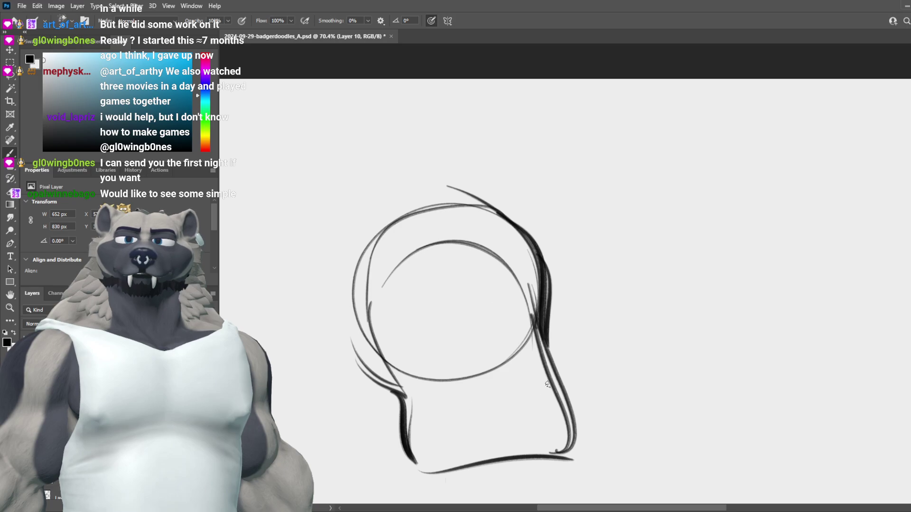
scroll(547, 385, "down", 2)
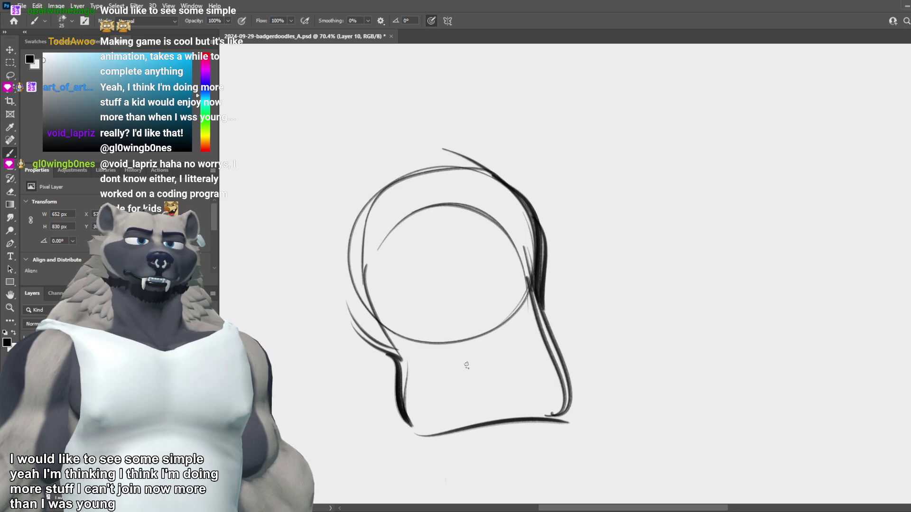
Step: Undo the bold left edge of the lower block and redraw it farther left, starting from the cheek curve
key("ctrl+z")
mouse_move(386, 351)
left_mouse_down()
mouse_move(417, 432)
mouse_move(553, 419)
left_mouse_up()
key("ctrl+z")
key("ctrl+z")
key("ctrl+z")
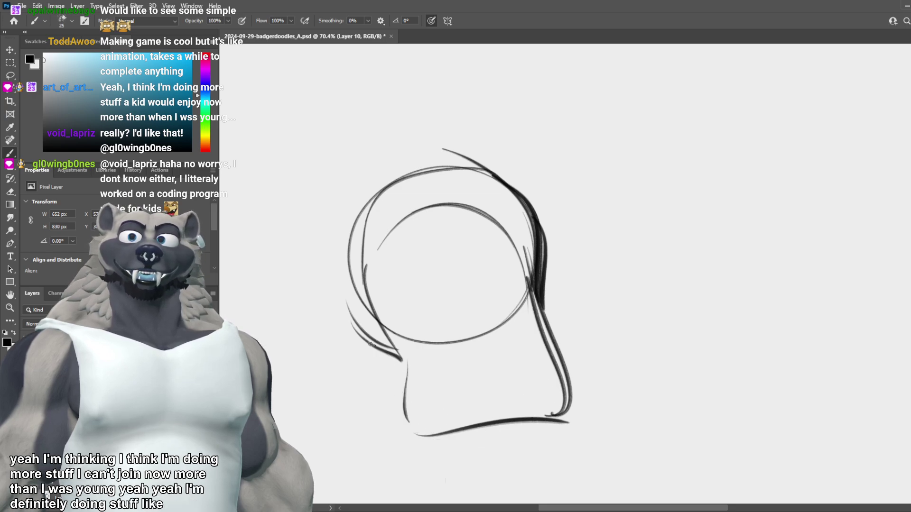
mouse_move(369, 341)
left_mouse_down()
mouse_move(405, 436)
mouse_move(494, 420)
left_mouse_up()
key("ctrl+z")
Step: Try to draw a new curve along the bottom of the lower block, then undo it
left_click_drag(406, 438, 555, 417)
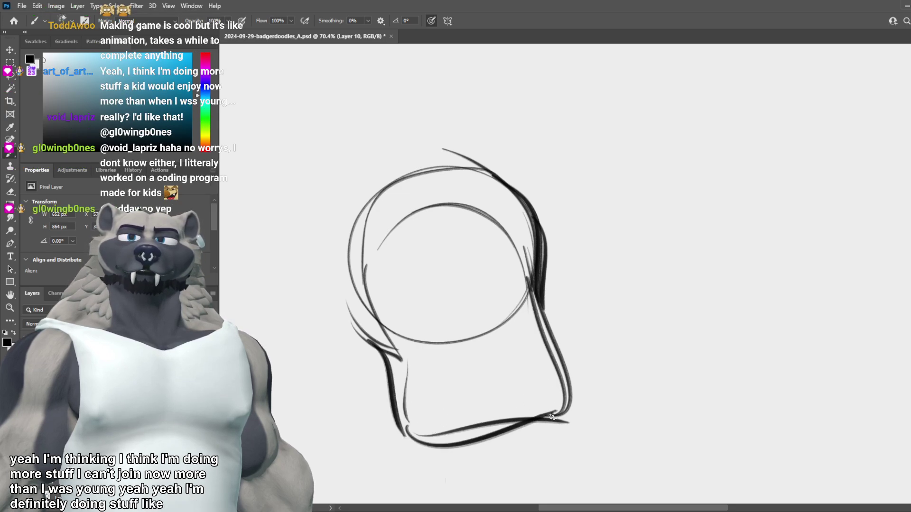
key("ctrl+z")
mouse_move(415, 431)
left_mouse_down()
mouse_move(557, 416)
mouse_move(541, 418)
left_mouse_up()
key("ctrl+z")
key("ctrl+z")
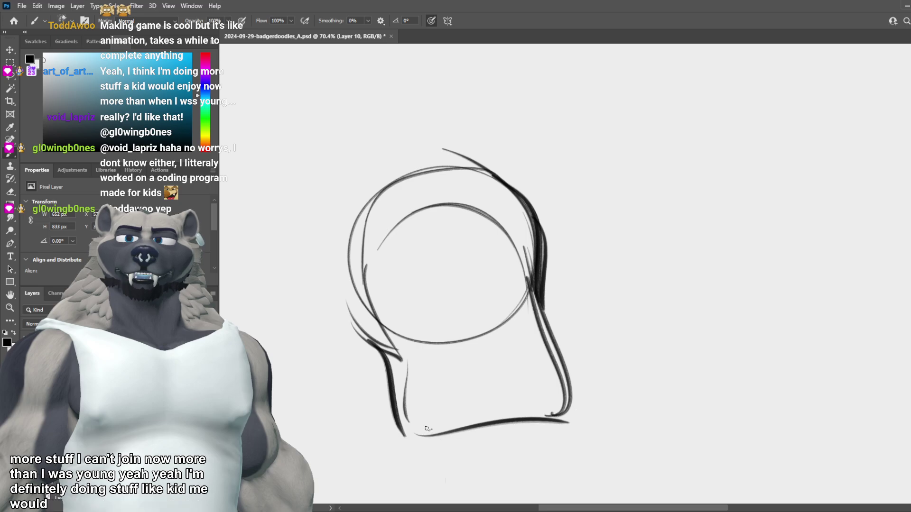
left_click_drag(415, 430, 564, 413)
key("ctrl+z")
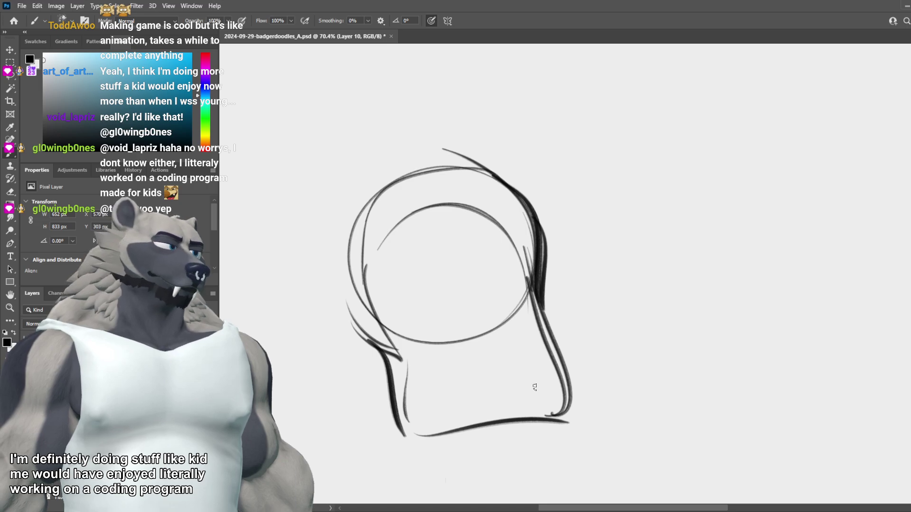
Step: Add a bold arc outside the head's upper left, a short curve at the crown and a short vertical mark inside the circle
left_click_drag(599, 379, 627, 343)
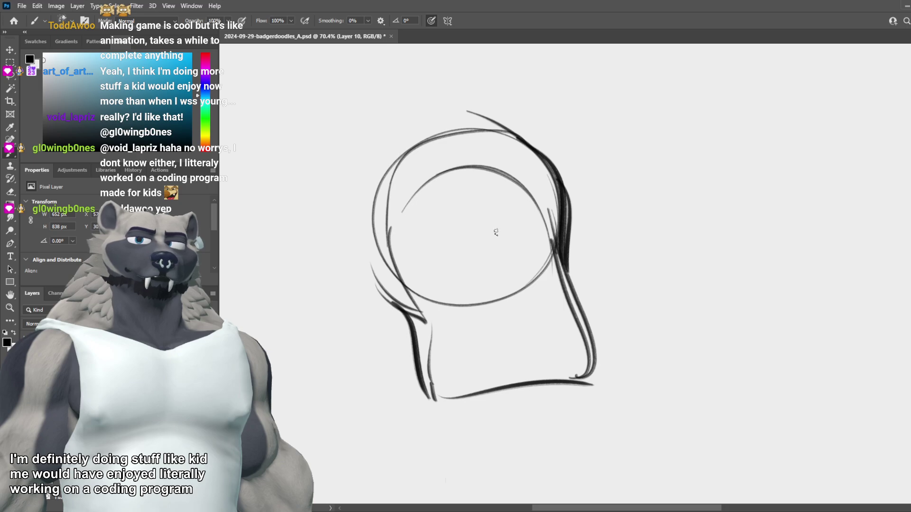
left_click_drag(475, 161, 354, 216)
key("ctrl+z")
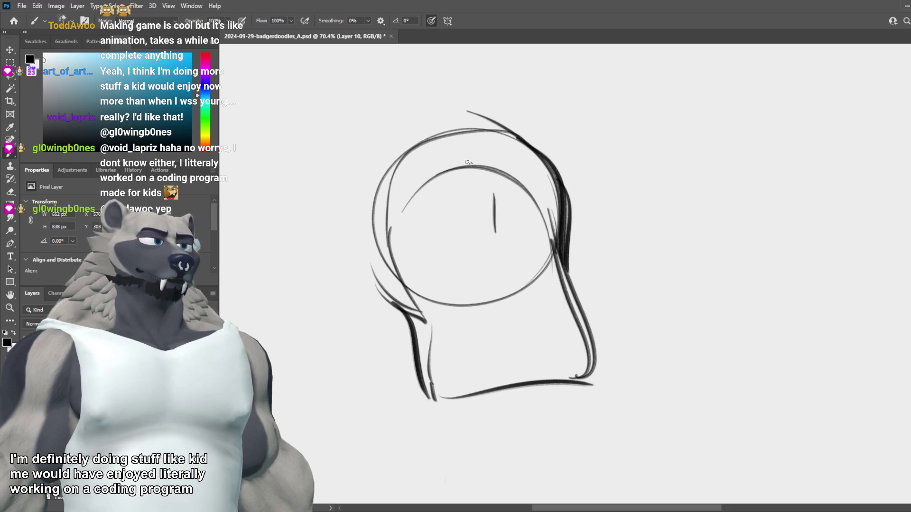
left_click_drag(414, 128, 368, 252)
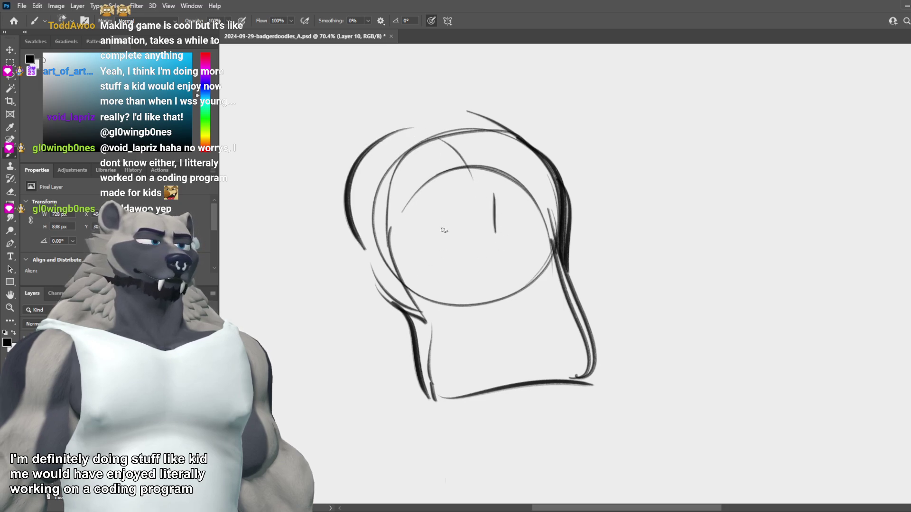
mouse_move(356, 161)
left_mouse_down()
mouse_move(383, 277)
mouse_move(406, 288)
left_mouse_up()
key("ctrl+z")
key("ctrl+z")
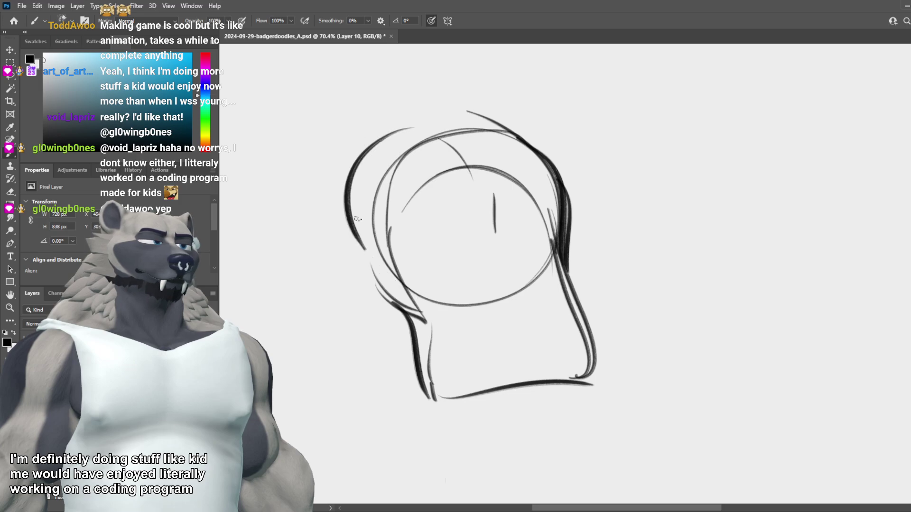
Step: Try rounded arches and a curved line inside the left half of the circle, then undo them
mouse_move(357, 235)
left_mouse_down()
mouse_move(463, 188)
mouse_move(479, 269)
left_mouse_up()
mouse_move(477, 221)
left_mouse_down()
mouse_move(399, 244)
mouse_move(488, 226)
left_mouse_up()
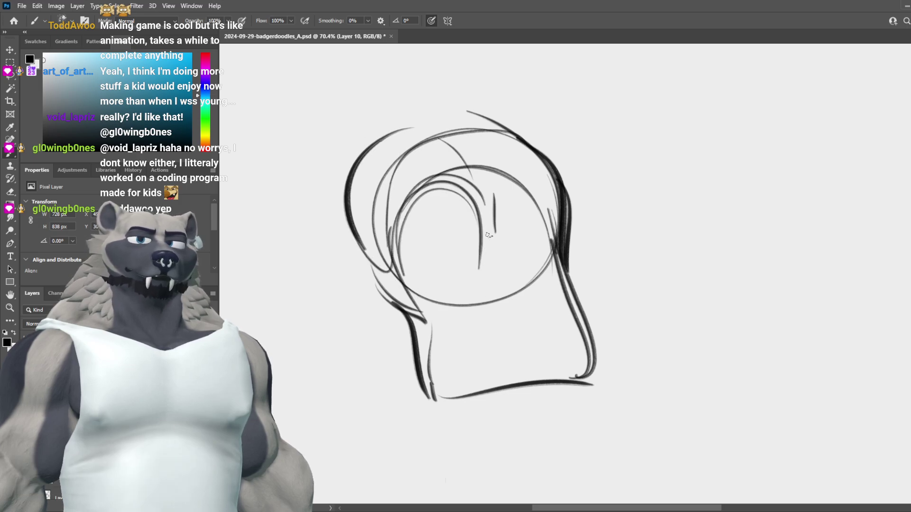
key("ctrl+z")
mouse_move(468, 191)
left_mouse_down()
mouse_move(501, 286)
mouse_move(490, 235)
left_mouse_up()
key("ctrl+z")
key("ctrl+z")
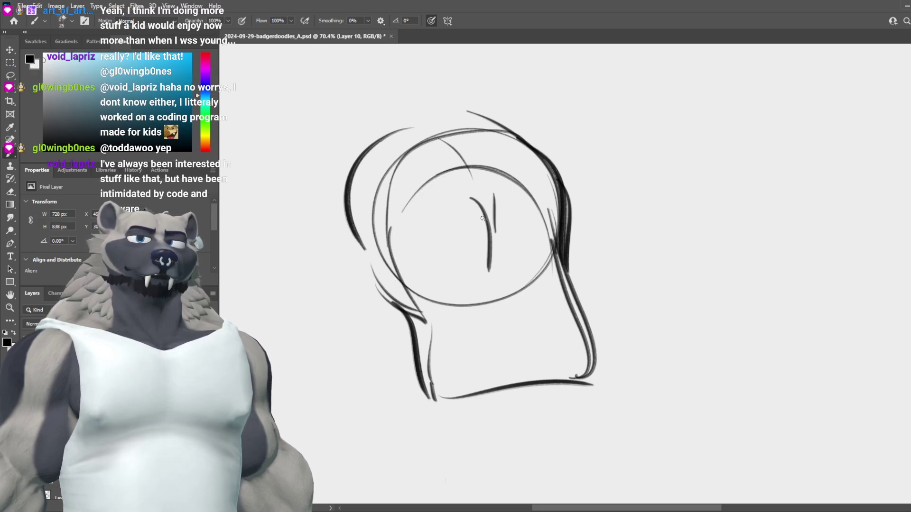
key("ctrl+z")
Step: Draw a curved line down the middle of the circle and a peaked line sloping from its top to the left contour
left_click_drag(479, 202, 510, 289)
key("ctrl+z")
left_click_drag(480, 213, 507, 300)
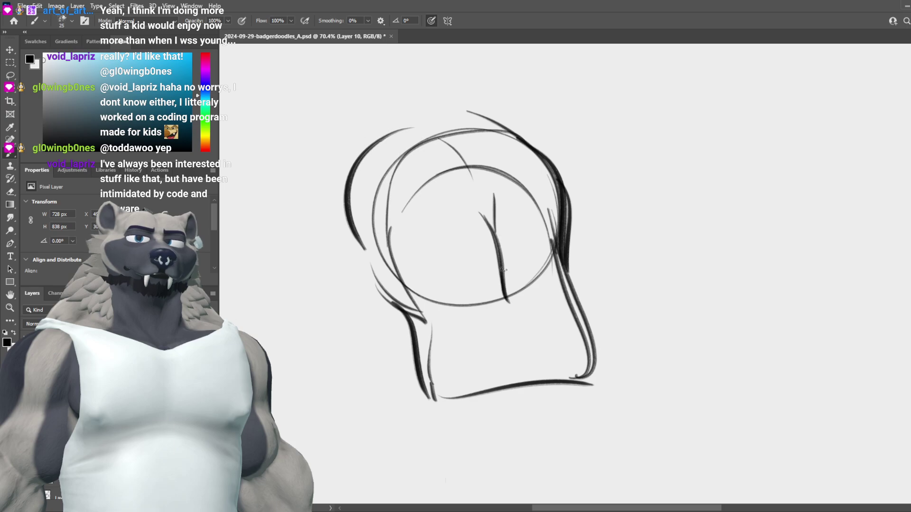
key("ctrl+z")
key("ctrl+z")
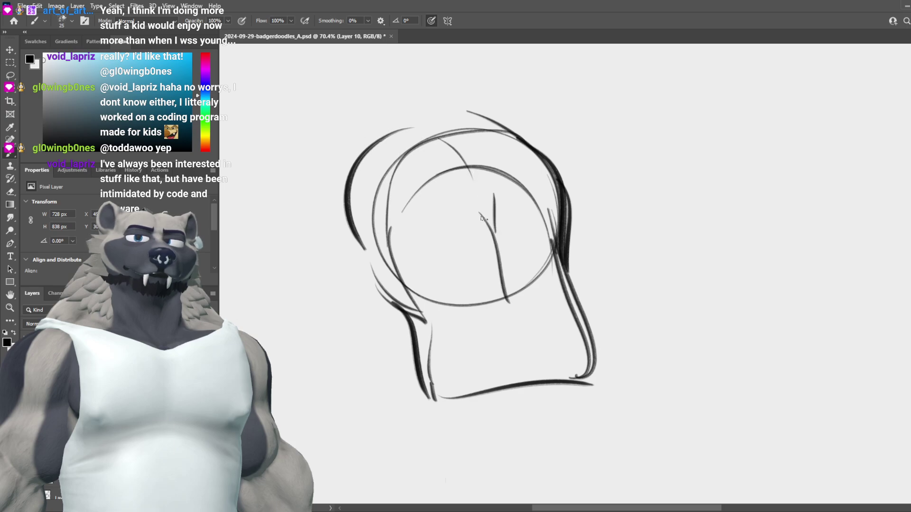
key("ctrl+z")
left_click_drag(474, 210, 416, 260)
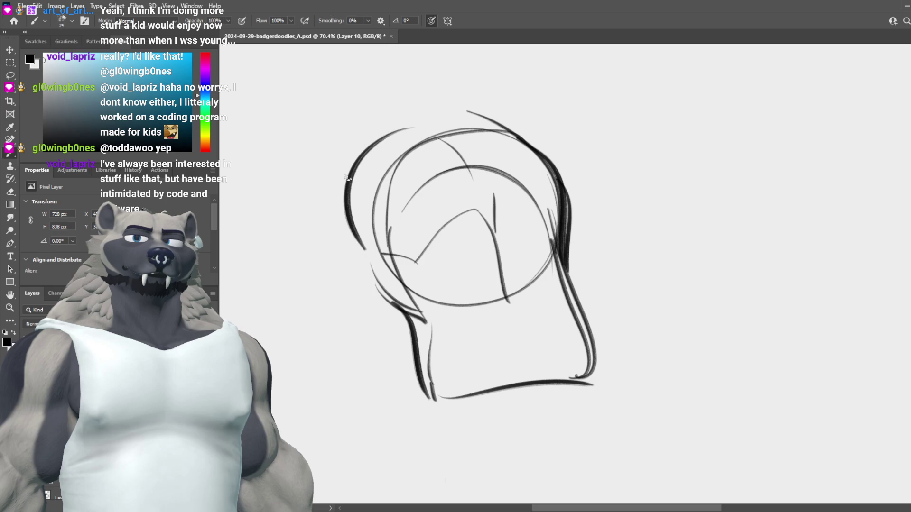
Step: Add an outer curve along the far left of the head and continue it down to the bold left edge
mouse_move(342, 173)
left_mouse_down()
mouse_move(343, 249)
mouse_move(401, 313)
left_mouse_up()
key("ctrl+z")
left_click_drag(336, 253, 410, 326)
key("ctrl+z")
left_click_drag(373, 291, 416, 335)
Step: Darken the inner left line running from the circle down to the cheek corner
mouse_move(416, 262)
left_mouse_down()
mouse_move(436, 318)
mouse_move(426, 330)
left_mouse_up()
key("ctrl+z")
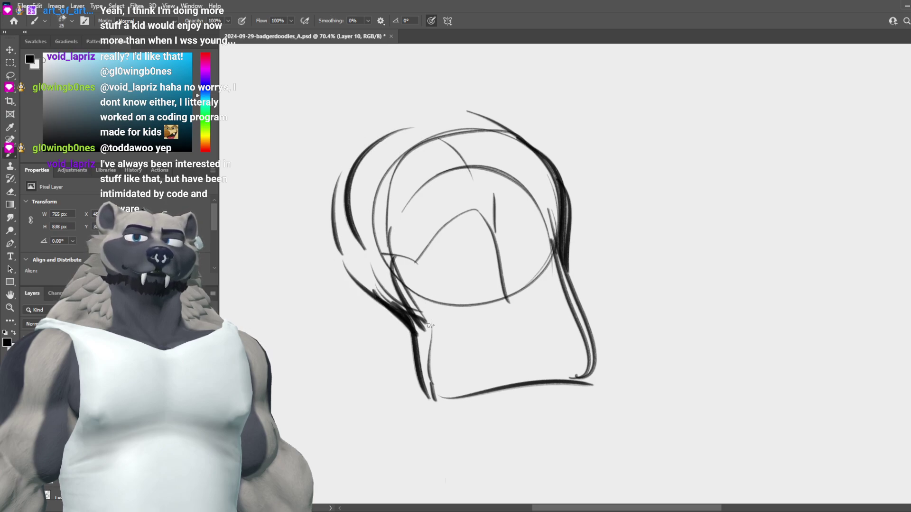
key("ctrl+z")
left_click_drag(395, 285, 429, 331)
key("ctrl+z")
Step: Thicken the lower part of the curved line inside the circle and add a short hook at its foot
left_click_drag(499, 224, 507, 300)
key("ctrl+z")
left_click_drag(488, 228, 505, 293)
key("ctrl+z")
left_click_drag(506, 259, 508, 297)
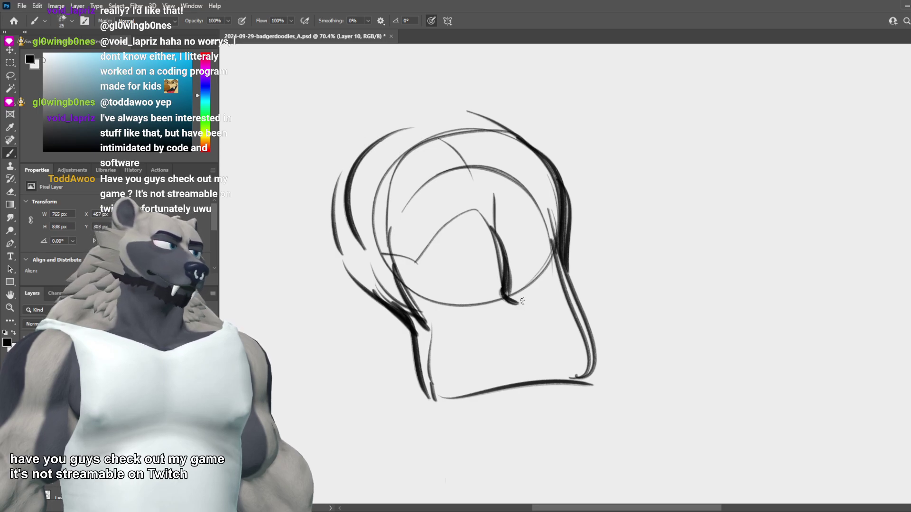
left_click_drag(506, 294, 527, 309)
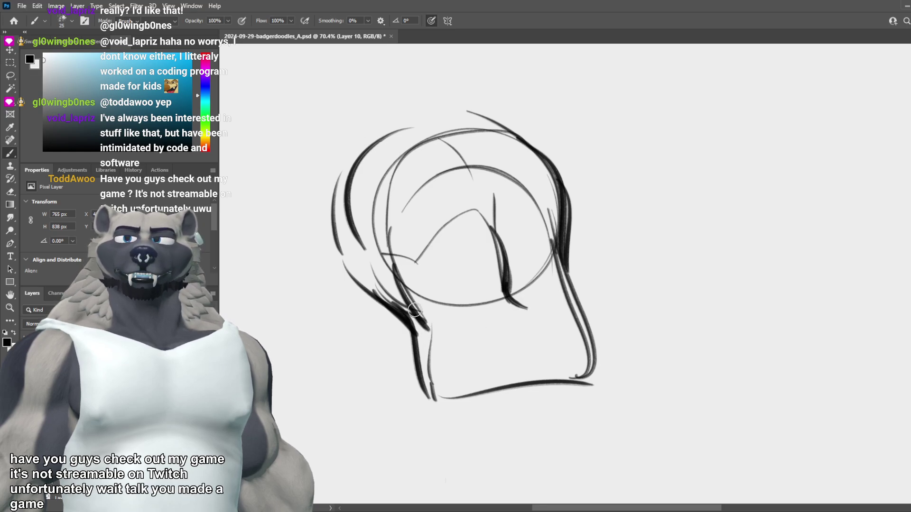
Step: Erase the overlapping strokes around the lower-left cheek corner and return to the brush
key("e")
left_click_drag(369, 276, 425, 338)
key("b")
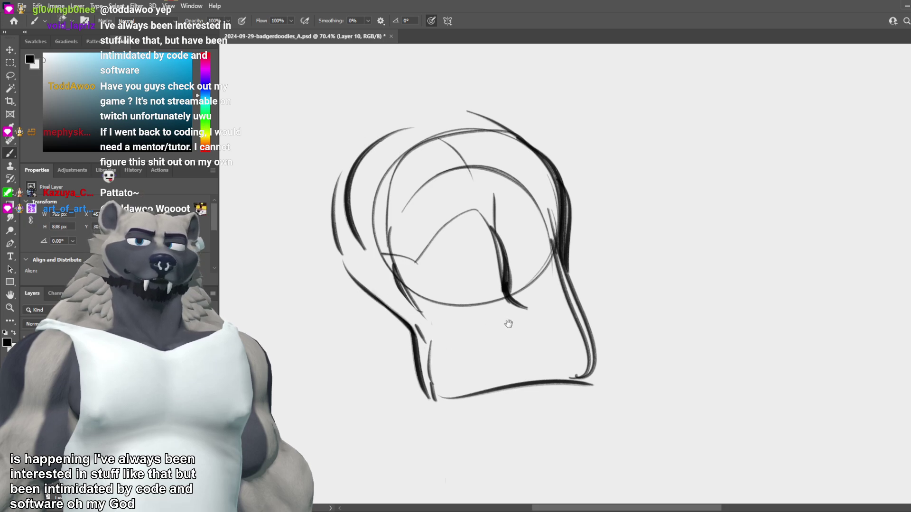
Step: Try short strokes inside the cheek corner at the lower left, then undo them
left_click_drag(509, 324, 563, 333)
left_click_drag(467, 317, 486, 361)
key("ctrl+z")
left_click_drag(470, 334, 488, 365)
key("ctrl+z")
left_click_drag(455, 295, 482, 336)
key("ctrl+z")
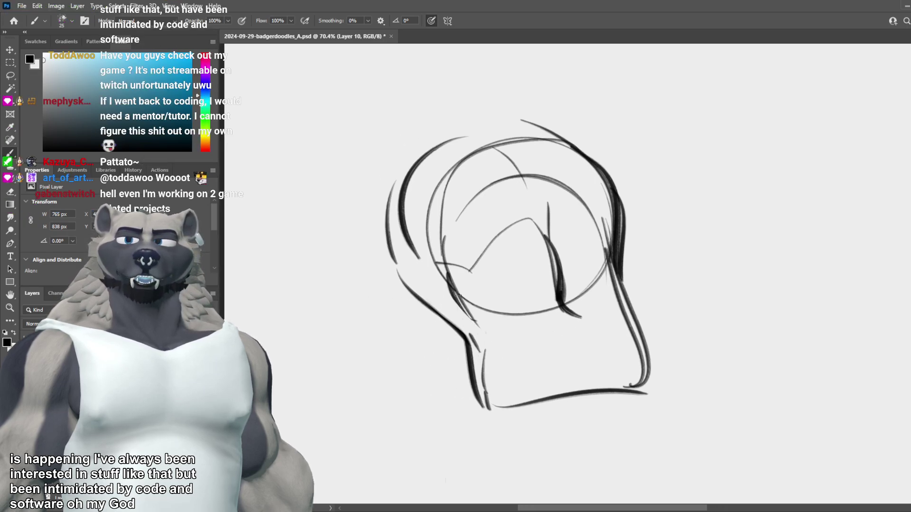
Step: Draw a bold inner curve from the left contour down to the cheek corner, with a short stroke continuing below it
left_click_drag(449, 271, 491, 339)
key("ctrl+z")
mouse_move(450, 286)
left_mouse_down()
mouse_move(493, 352)
mouse_move(451, 292)
mouse_move(497, 344)
mouse_move(476, 328)
mouse_move(492, 354)
mouse_move(484, 364)
left_mouse_up()
key("ctrl+z")
key("ctrl+z")
key("ctrl+z")
key("ctrl+z")
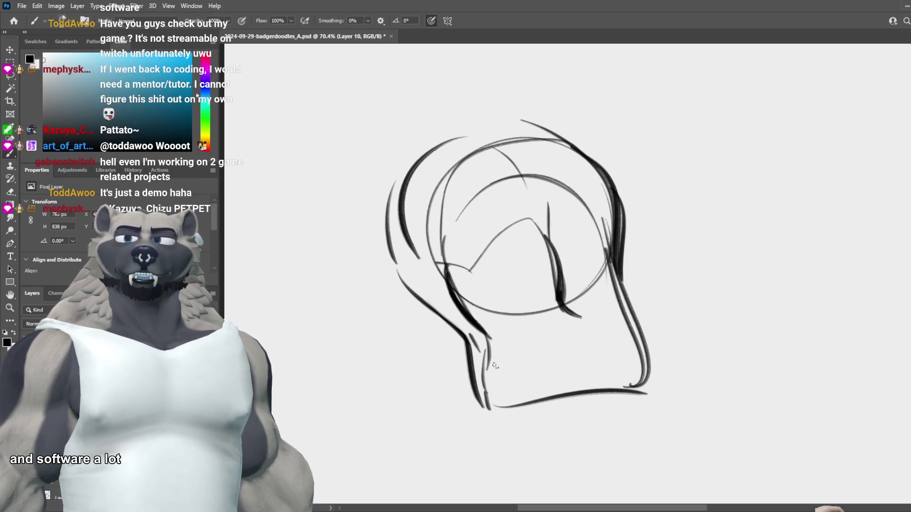
Step: Undo the last short stroke, then brush a thick arc over the top of the circle, curving down its right side to the central stroke
key("ctrl+z")
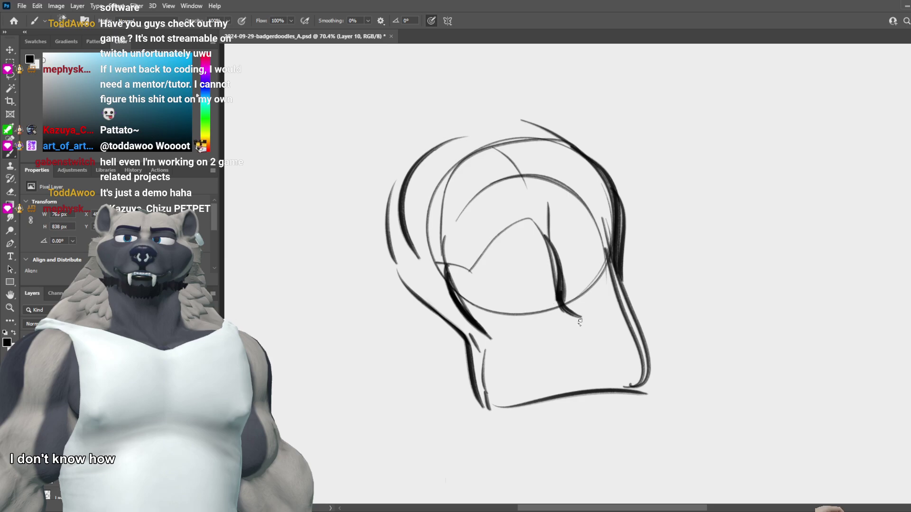
left_click_drag(570, 346, 561, 381)
mouse_move(539, 276)
left_mouse_down()
mouse_move(489, 202)
mouse_move(418, 272)
mouse_move(487, 198)
mouse_move(412, 288)
mouse_move(429, 214)
mouse_move(416, 249)
mouse_move(550, 229)
mouse_move(427, 207)
mouse_move(549, 241)
mouse_move(431, 192)
left_mouse_up()
key("ctrl+z")
key("ctrl+z")
key("ctrl+z")
key("ctrl+z")
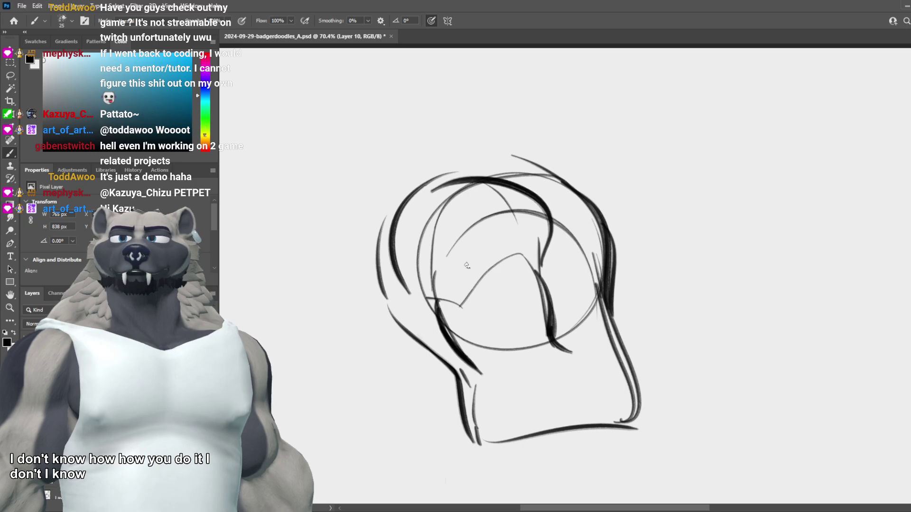
Step: Thicken the new arc and connect it smoothly to the thick curve on the sketch's left side
mouse_move(541, 266)
left_mouse_down()
mouse_move(421, 198)
mouse_move(410, 299)
left_mouse_up()
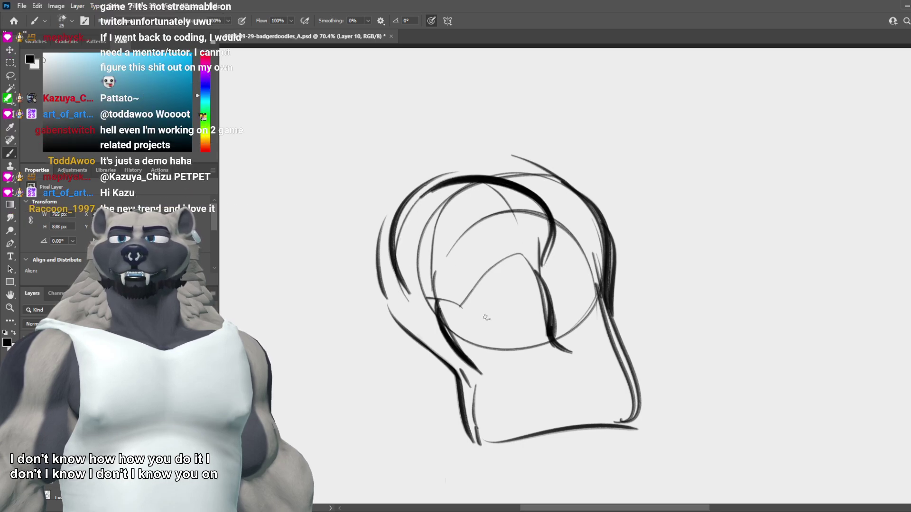
key("ctrl+z")
mouse_move(451, 181)
left_mouse_down()
mouse_move(398, 253)
mouse_move(400, 269)
mouse_move(394, 250)
mouse_move(422, 193)
mouse_move(396, 240)
left_mouse_up()
key("ctrl+z")
key("ctrl+z")
key("ctrl+z")
key("ctrl+z")
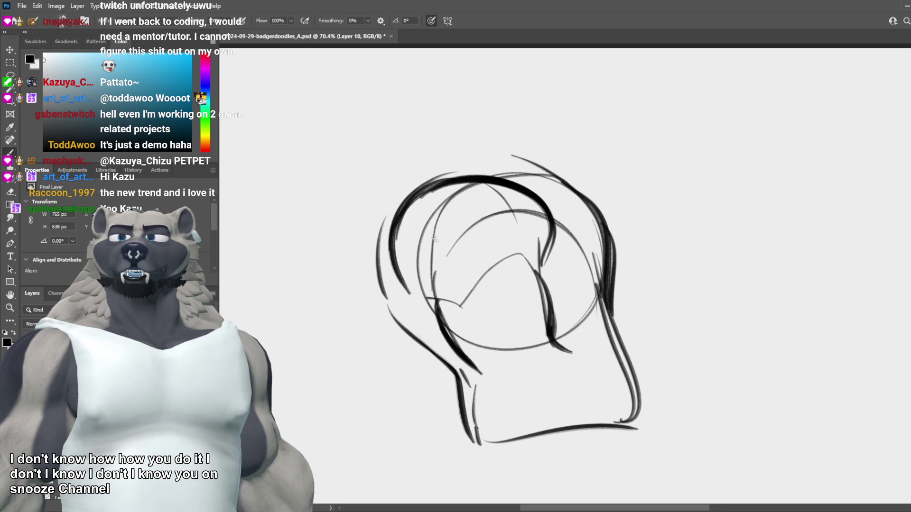
key("ctrl+z")
mouse_move(455, 181)
left_mouse_down()
mouse_move(396, 221)
mouse_move(426, 311)
left_mouse_up()
key("ctrl+z")
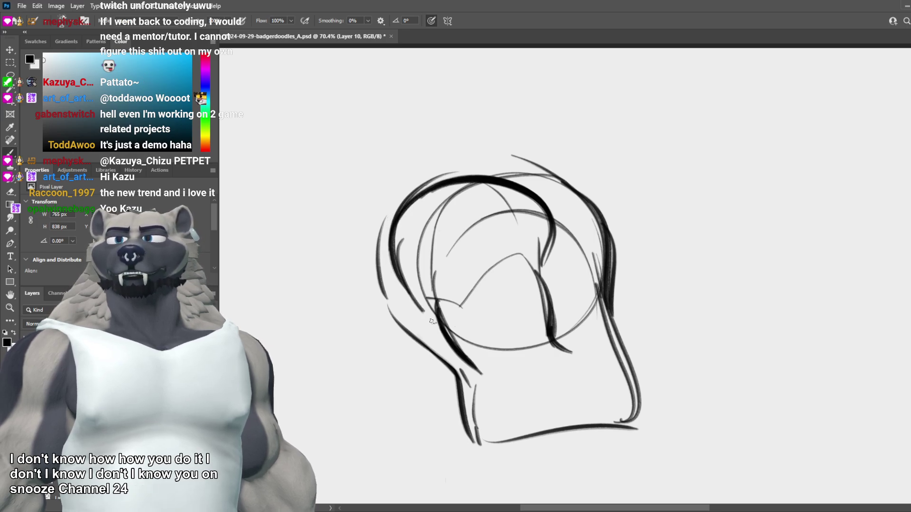
left_click_drag(399, 242, 437, 326)
key("ctrl+z")
left_click_drag(400, 274, 432, 332)
key("ctrl+z")
left_click_drag(567, 226, 557, 290)
key("ctrl+z")
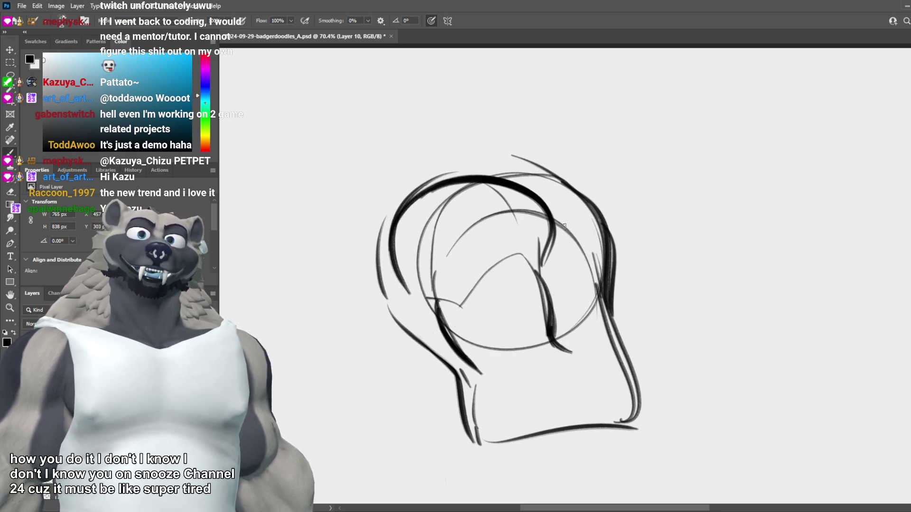
left_click_drag(570, 212, 556, 294)
key("ctrl+z")
left_click_drag(555, 218, 547, 304)
key("ctrl+z")
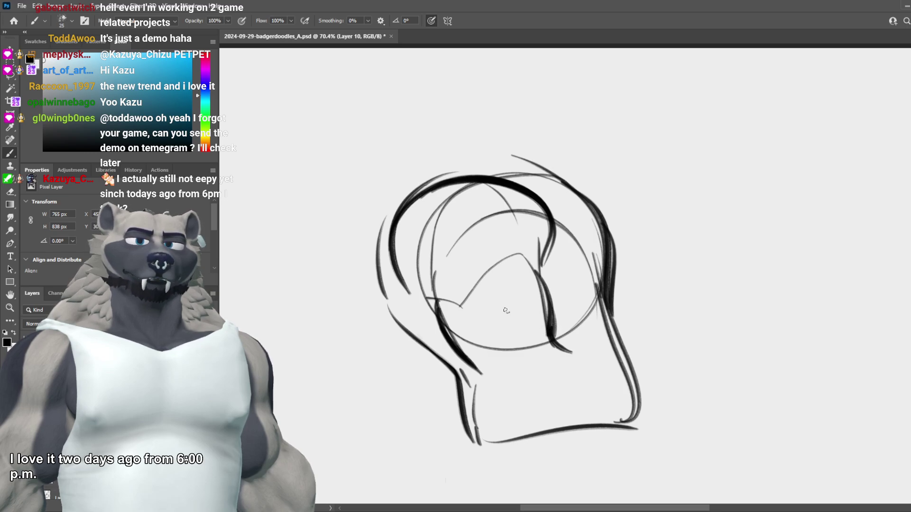
Step: Extend the thick left curve downward until it joins the slanted inner line at the circle's lower left
mouse_move(398, 272)
left_mouse_down()
mouse_move(442, 324)
mouse_move(419, 264)
mouse_move(440, 288)
left_mouse_up()
key("ctrl+z")
key("ctrl+z")
mouse_move(420, 264)
left_mouse_down()
mouse_move(443, 326)
mouse_move(435, 283)
mouse_move(448, 317)
left_mouse_up()
key("ctrl+z")
left_click_drag(417, 268, 451, 335)
key("ctrl+z")
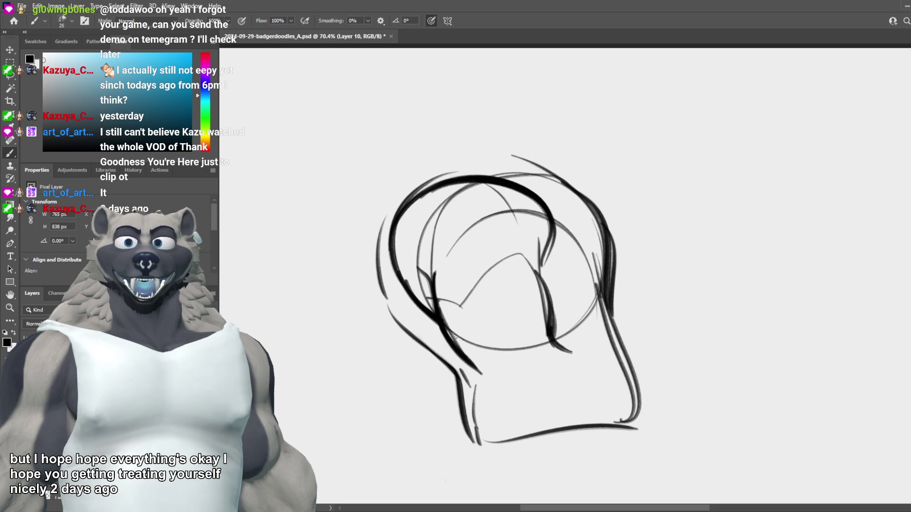
Step: Continue the slanted inner line down to a corner above the base line and add a short horizontal stroke from it
left_click_drag(452, 334, 476, 374)
key("ctrl+z")
left_click_drag(439, 316, 498, 398)
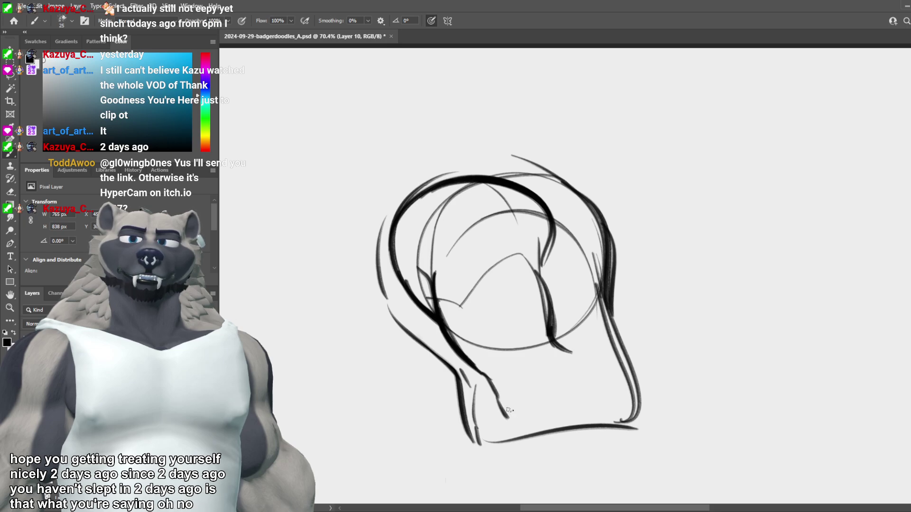
left_click_drag(507, 421, 597, 415)
key("ctrl+z")
key("ctrl+z")
left_click_drag(507, 419, 575, 414)
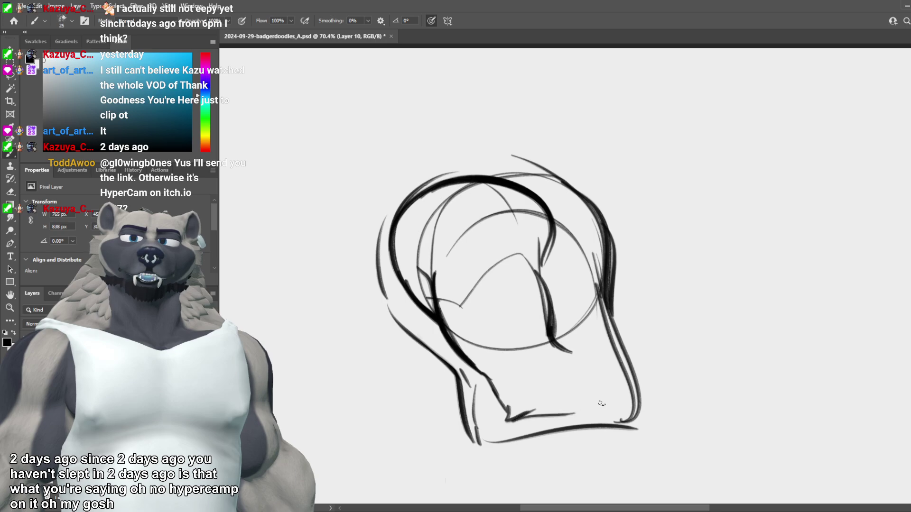
Step: Draw a thick line from the central stroke's lower end, sloping down to the right across the sketch's right outline
left_click_drag(556, 334, 629, 346)
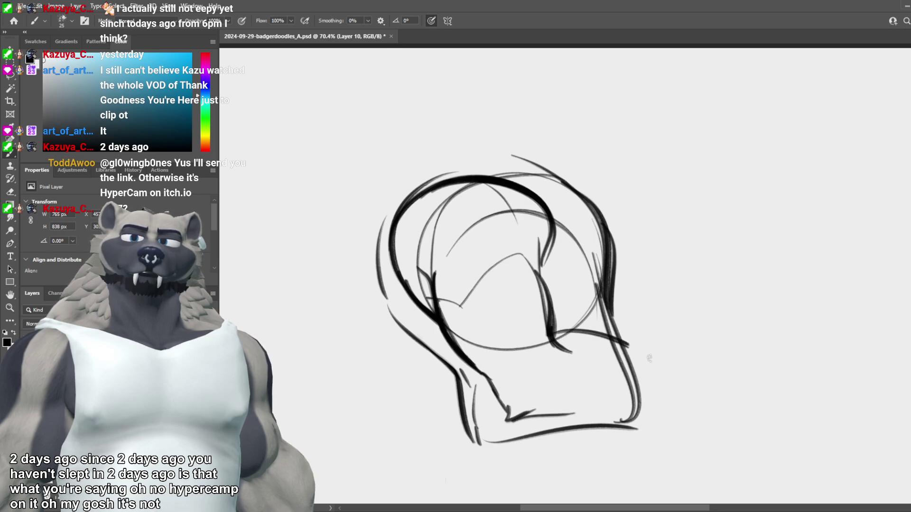
left_click_drag(554, 333, 655, 365)
key("ctrl+z")
key("ctrl+z")
left_click_drag(558, 335, 661, 363)
key("ctrl+z")
left_click_drag(561, 334, 649, 365)
key("ctrl+z")
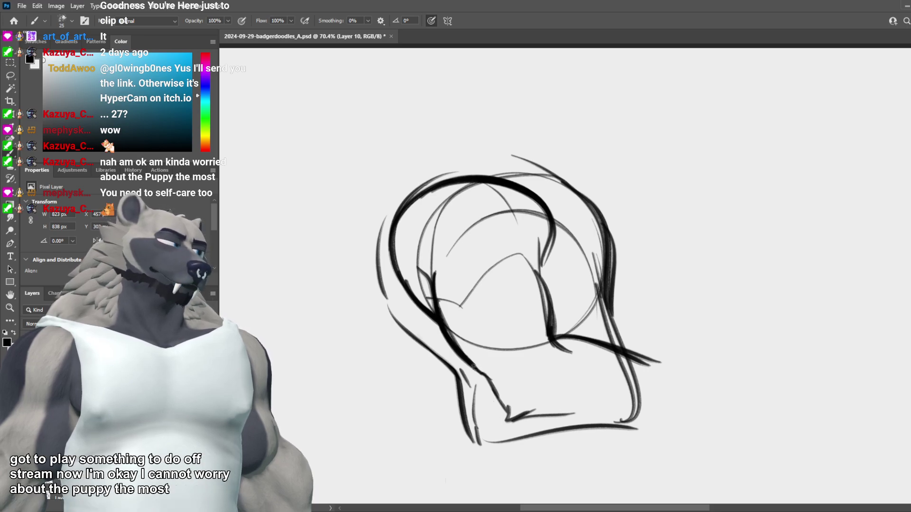
Step: Thicken the lower end of the slanted inner line and erase the short corner and horizontal strokes beside it
left_click_drag(473, 367, 501, 420)
key("ctrl+z")
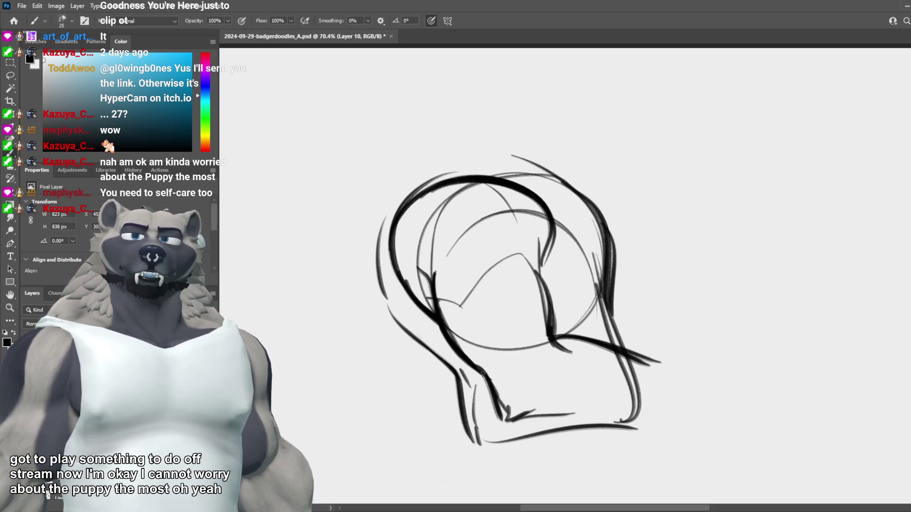
key("e")
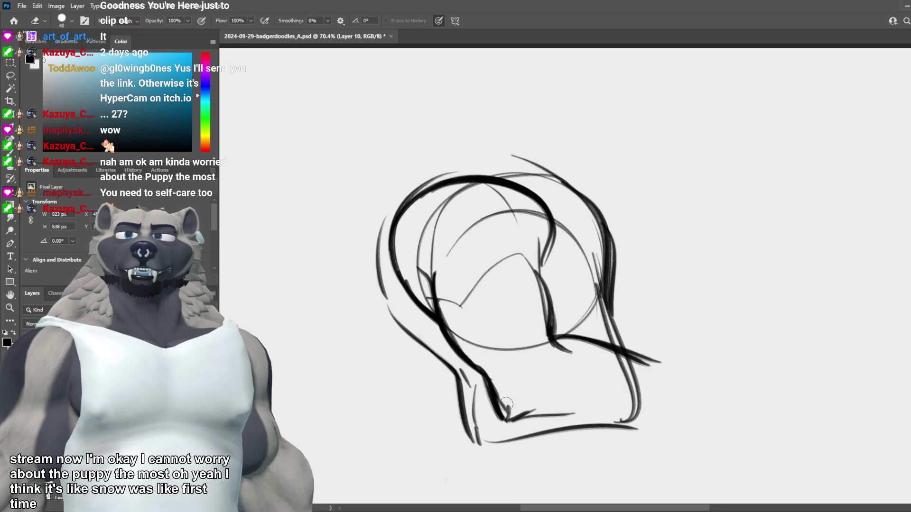
left_click_drag(506, 404, 512, 417)
key("b")
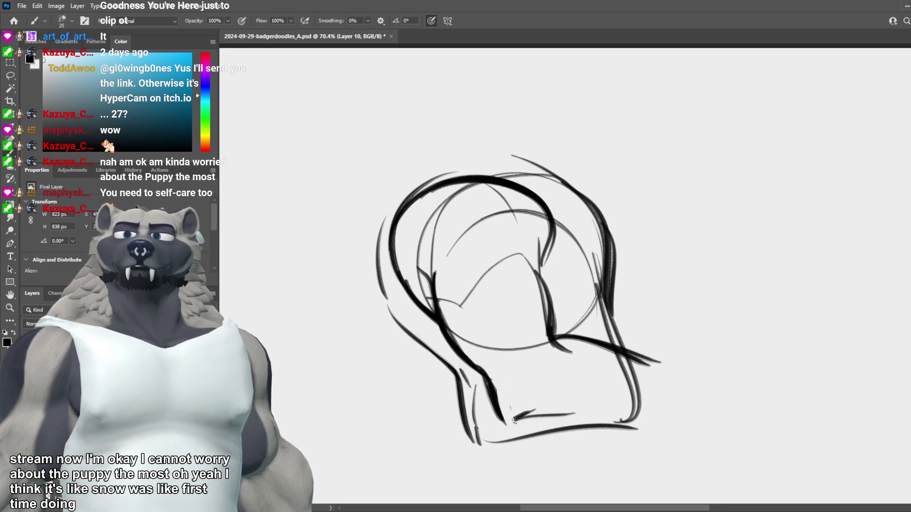
key("e")
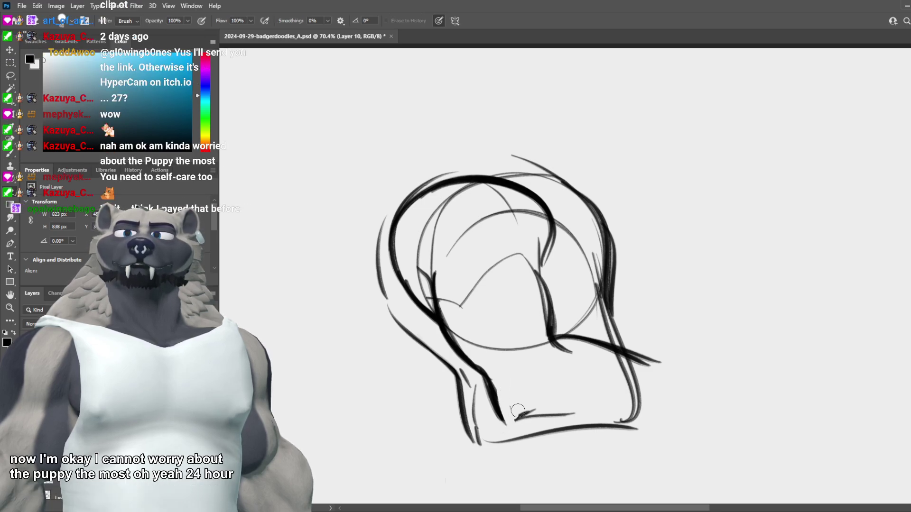
mouse_move(519, 410)
left_mouse_down()
mouse_move(541, 403)
mouse_move(520, 421)
mouse_move(583, 411)
left_mouse_up()
key("b")
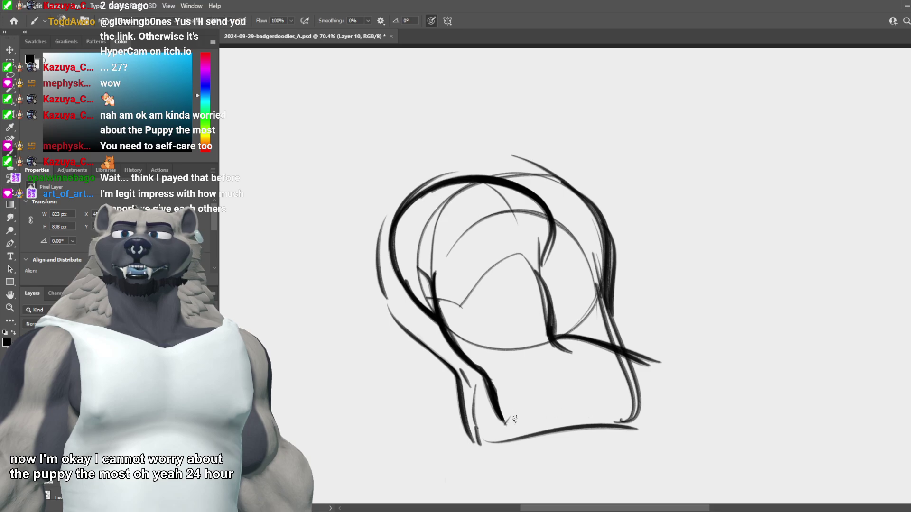
Step: Draw a thick bowl-shaped curve along the base, from the slanted inner line's lower end up past the right outline
left_click_drag(509, 420, 650, 387)
key("ctrl+z")
left_click_drag(507, 415, 670, 381)
key("ctrl+z")
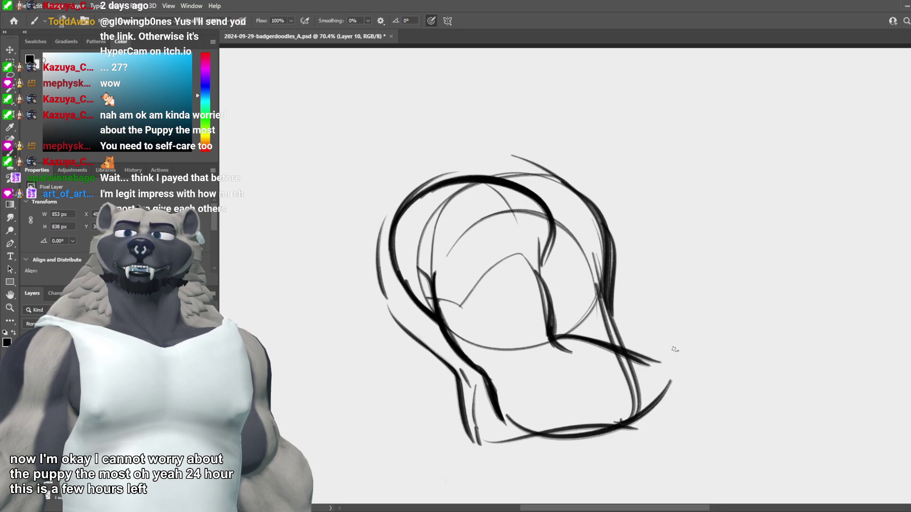
left_click_drag(507, 415, 672, 387)
key("ctrl+z")
key("ctrl+z")
mouse_move(502, 417)
left_mouse_down()
mouse_move(676, 380)
mouse_move(614, 432)
mouse_move(660, 401)
left_mouse_up()
key("ctrl+z")
left_click_drag(504, 418, 659, 402)
Step: Erase the thick central stroke, redraw it as a curve bowing right, and bulge the upper right outline outward
key("e")
mouse_move(533, 260)
left_mouse_down()
mouse_move(547, 321)
mouse_move(541, 259)
mouse_move(567, 340)
left_mouse_up()
key("b")
key("ctrl+z")
left_click_drag(553, 278, 558, 332)
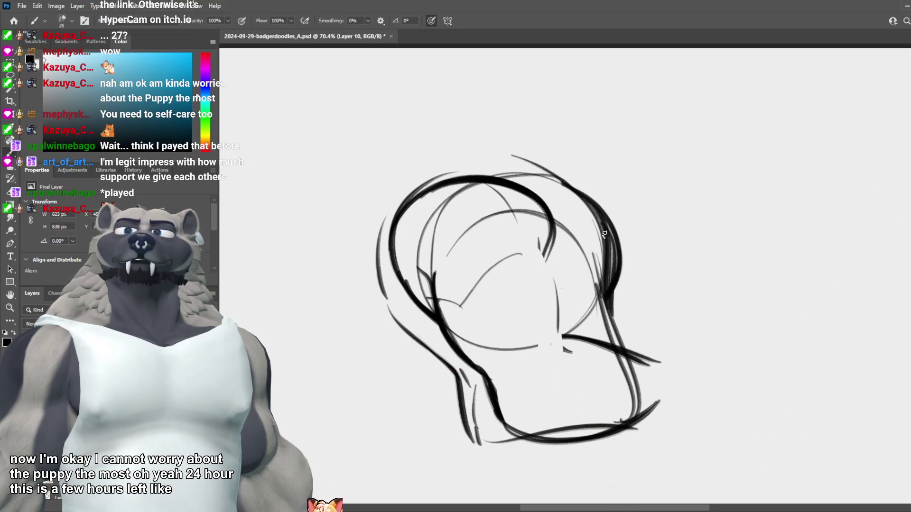
left_click_drag(602, 237, 610, 306)
mouse_move(539, 252)
left_mouse_down()
mouse_move(562, 308)
mouse_move(559, 330)
left_mouse_up()
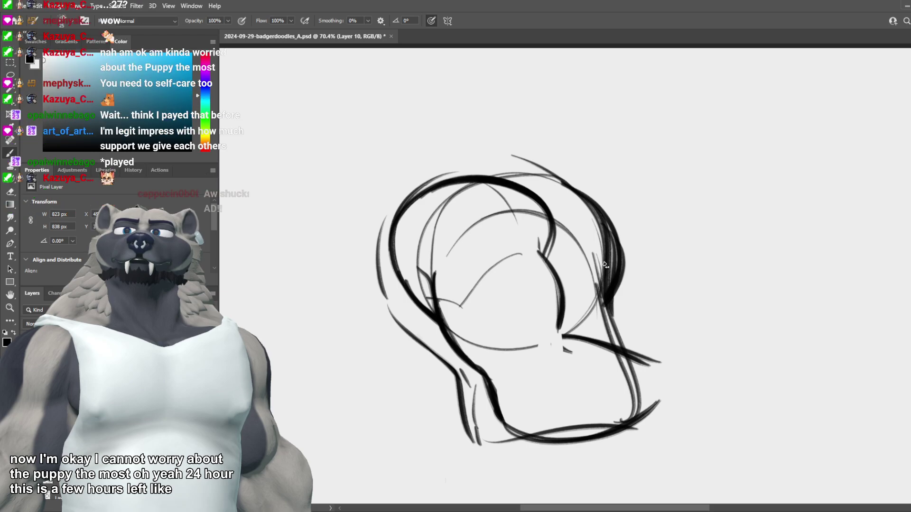
Step: Erase the overlapping strokes along the inner side of the right outline's bulge
key("e")
left_click_drag(585, 204, 597, 279)
key("b")
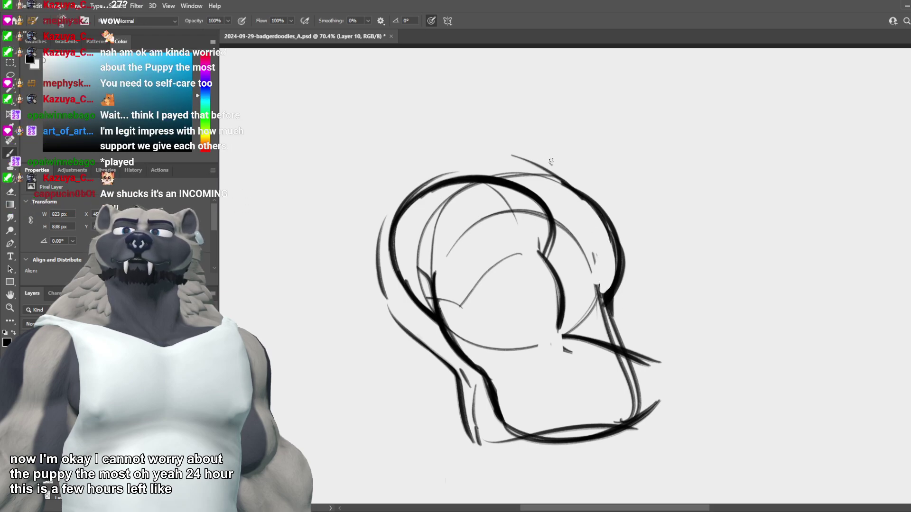
Step: Sketch a short vertical line above the form's upper right and two short curved strokes above its upper left
key("ctrl+z")
left_click_drag(544, 175, 545, 128)
left_click_drag(416, 131, 387, 203)
key("ctrl+z")
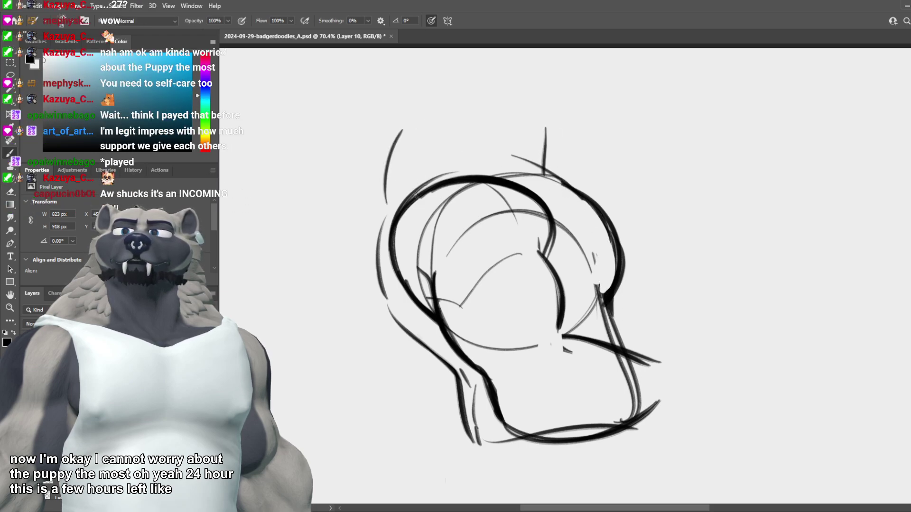
left_click_drag(401, 129, 378, 213)
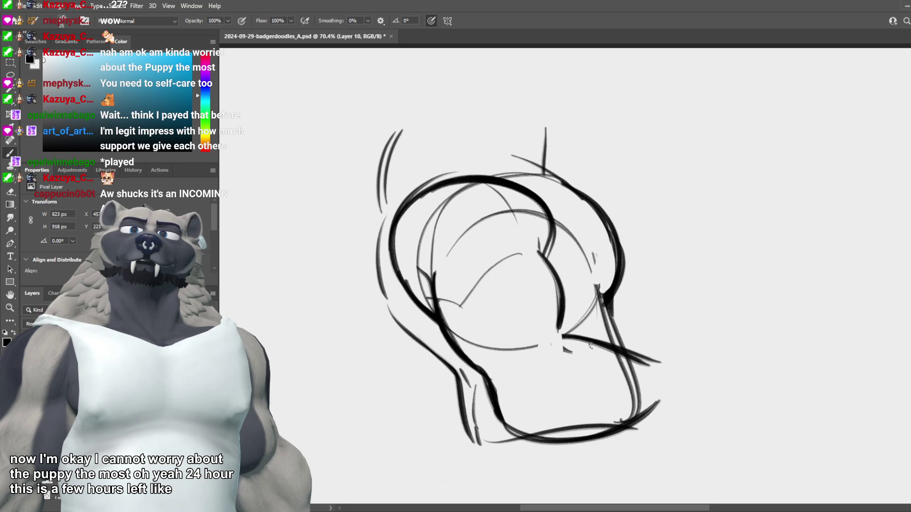
left_click_drag(671, 357, 696, 346)
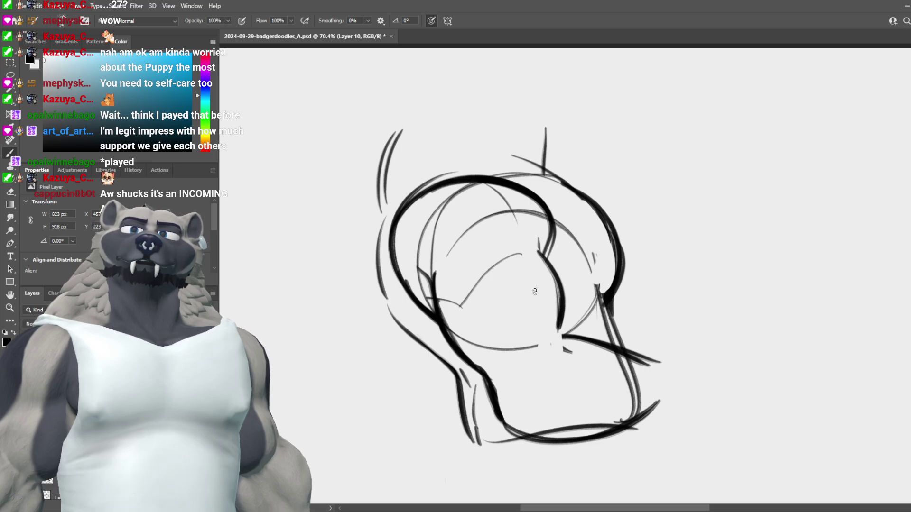
Step: Erase part of the thin outer left stroke and draw a wider curve farther out that meets the lower left contour
key("e")
left_click_drag(383, 212, 380, 270)
key("b")
left_click_drag(366, 192, 392, 329)
mouse_move(369, 298)
left_mouse_down()
mouse_move(418, 353)
mouse_move(446, 440)
left_mouse_up()
key("ctrl+z")
key("e")
key("b")
key("ctrl+z")
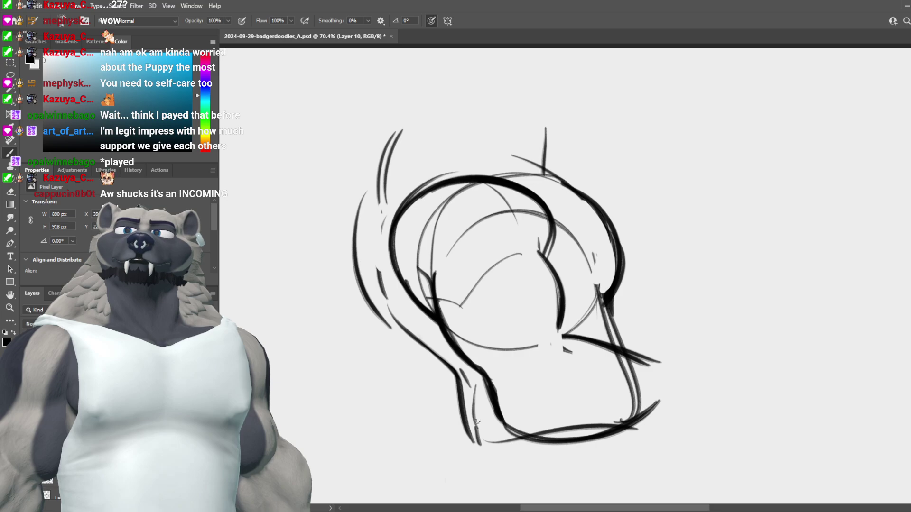
Step: Thicken the right outline's bulge and replace the strokes below it with one thick line down to the sloping line
left_click_drag(629, 241, 617, 339)
key("e")
key("b")
left_click_drag(616, 309, 624, 348)
key("ctrl+z")
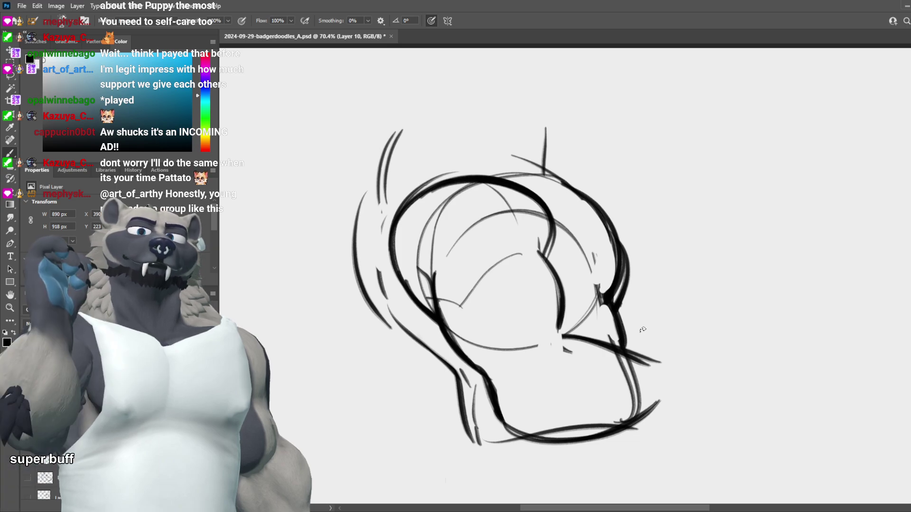
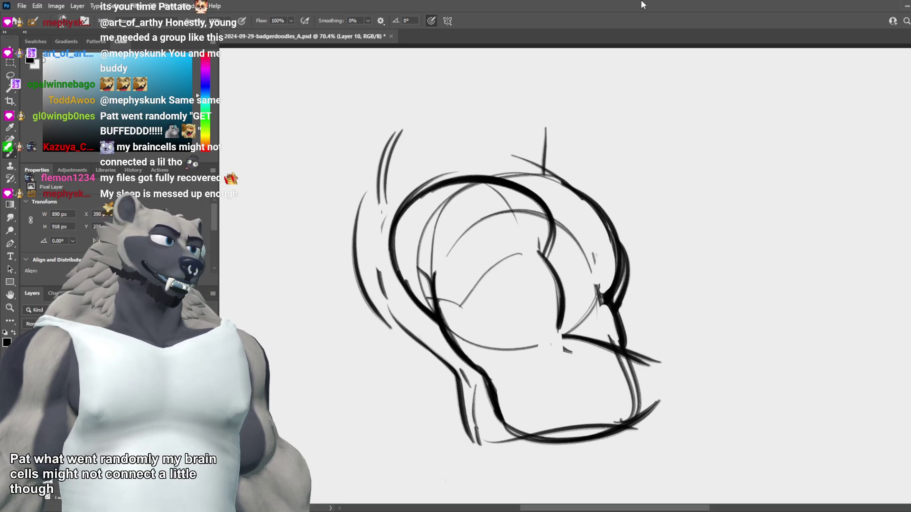
Step: Move the whole sketch straight down on the canvas with Free Transform
scroll(519, 230, "down", 3)
scroll(545, 193, "up", 1)
key("ctrl+t")
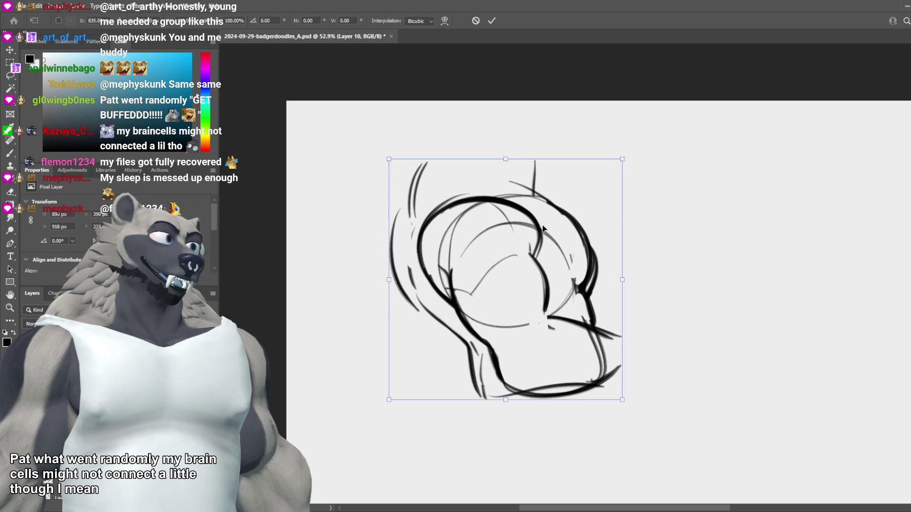
left_click_drag(532, 227, 531, 295)
key("Return")
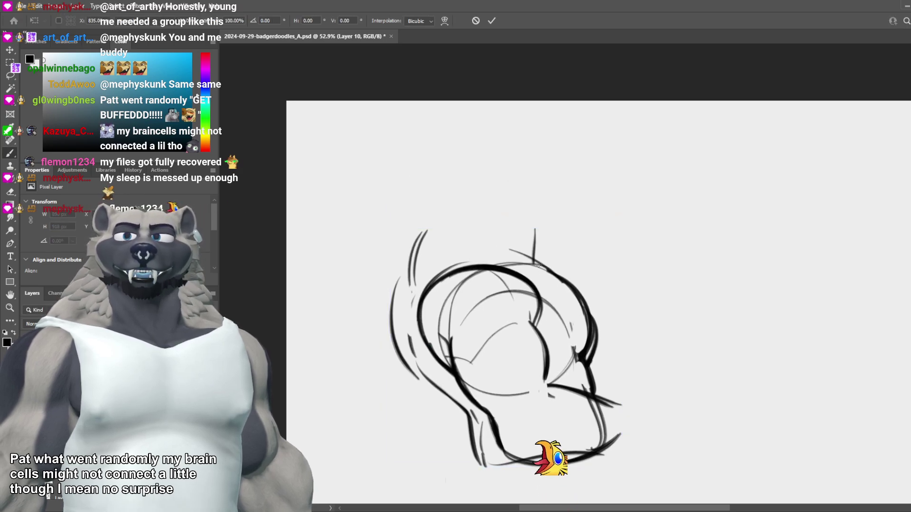
Step: Brush a thick outer arc over the top of the form, joining the right outline to the outer left curve
key("b")
scroll(507, 243, "up", 1)
left_click_drag(567, 286, 346, 316)
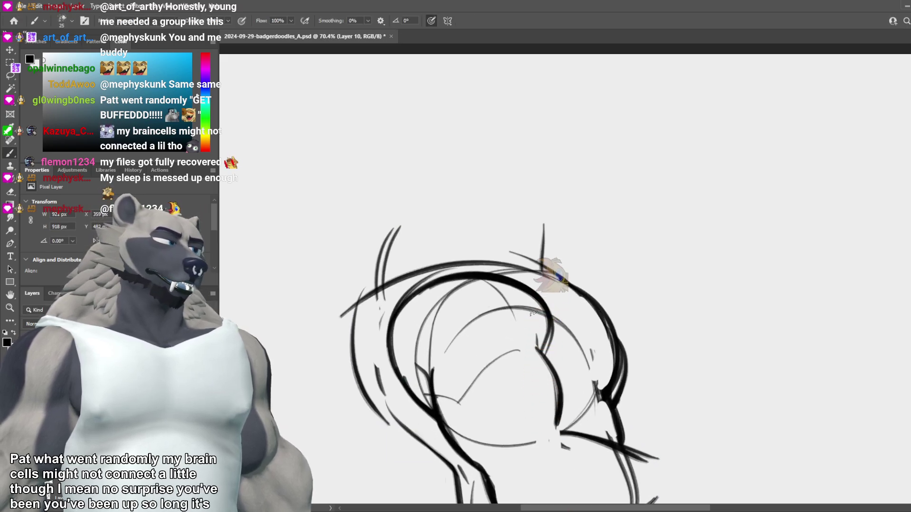
mouse_move(434, 266)
left_mouse_down()
mouse_move(350, 336)
mouse_move(343, 390)
mouse_move(362, 373)
left_mouse_up()
key("ctrl+z")
key("ctrl+z")
left_click_drag(418, 272, 354, 355)
key("ctrl+z")
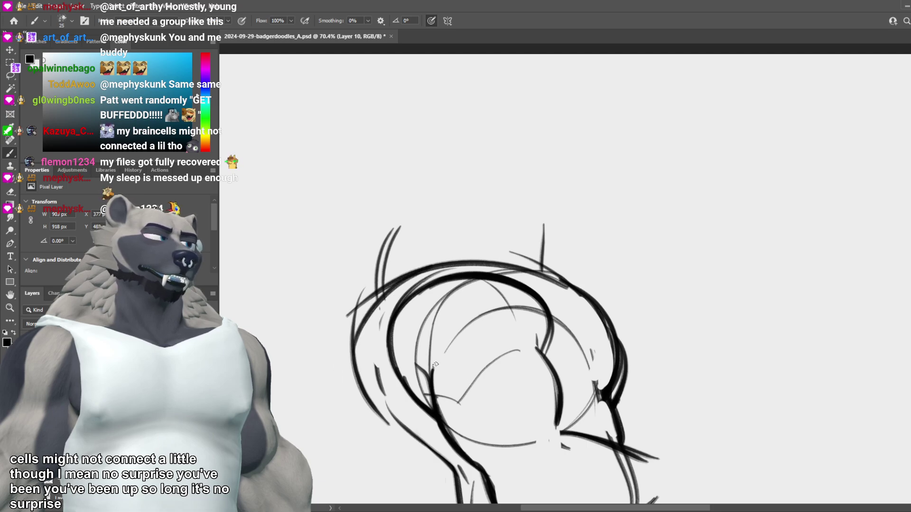
key("ctrl+z")
left_click_drag(428, 277, 351, 345)
Step: Sketch a slanted line above the form's upper right and small angled marks where it meets the outline
left_click_drag(556, 201, 538, 274)
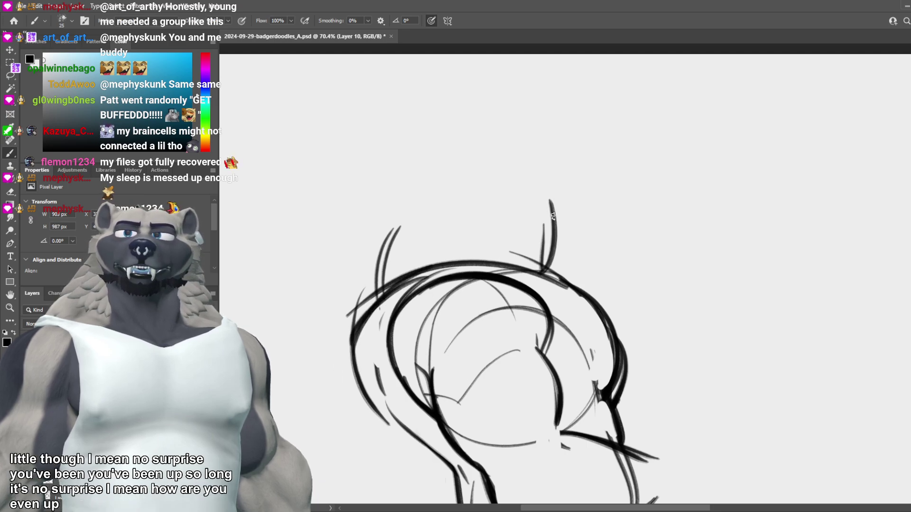
key("ctrl+z")
mouse_move(541, 176)
left_mouse_down()
mouse_move(580, 257)
mouse_move(560, 271)
left_mouse_up()
key("ctrl+z")
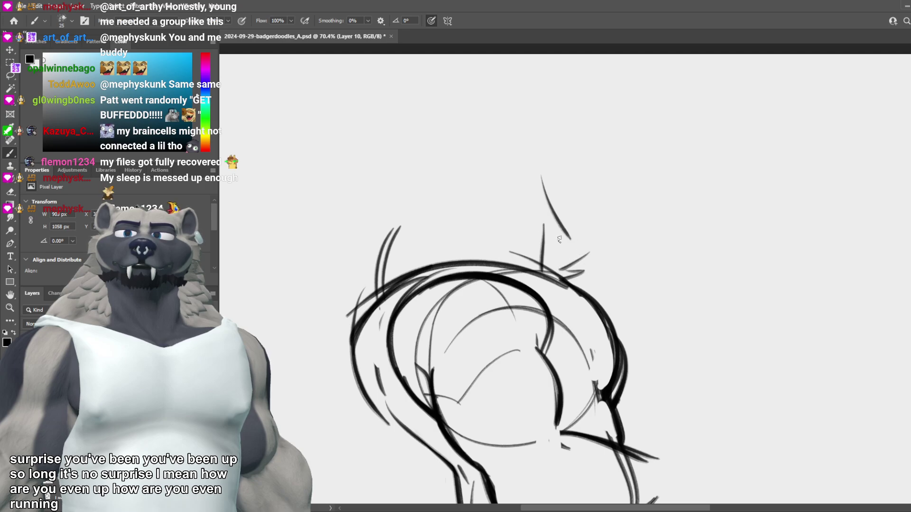
Step: Sketch two short slanted strokes high above the form and a wide shallow arc over them
left_click_drag(460, 142, 443, 202)
left_click_drag(478, 149, 446, 200)
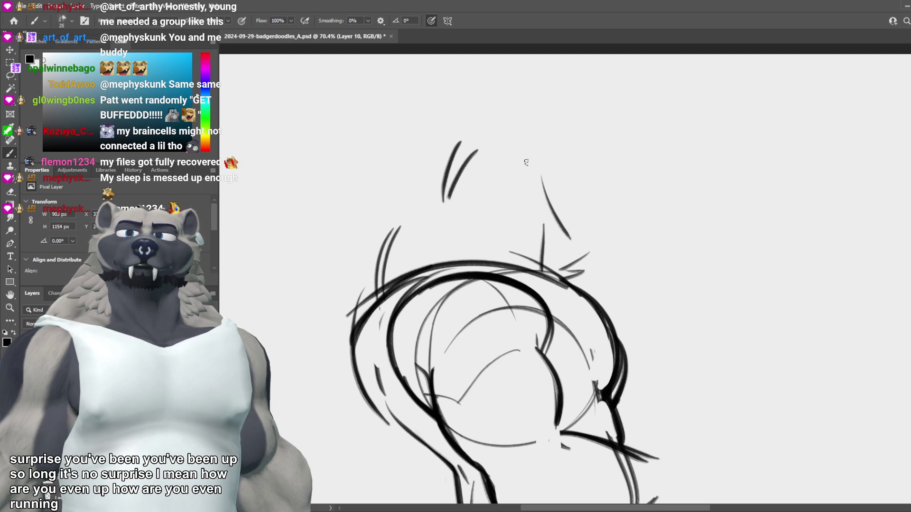
key("ctrl+z")
mouse_move(476, 138)
left_mouse_down()
mouse_move(444, 200)
mouse_move(584, 152)
left_mouse_up()
key("ctrl+z")
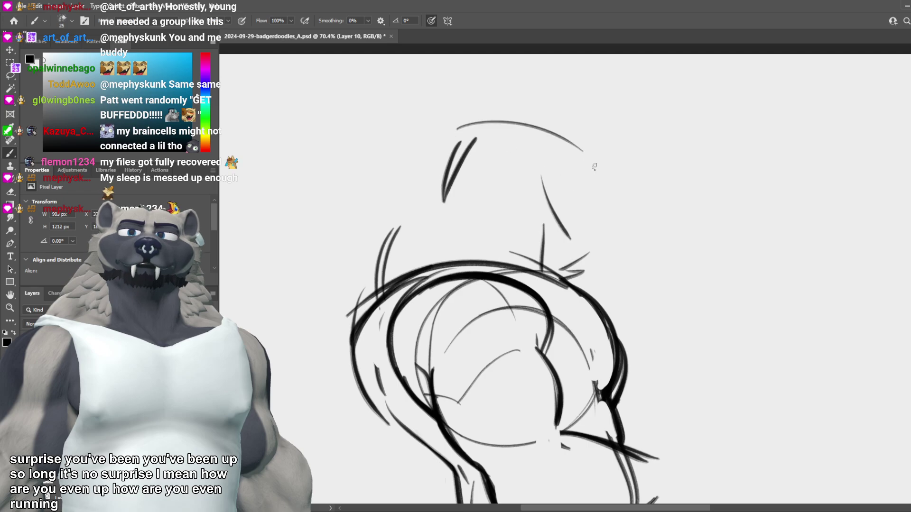
Step: Sketch a short brow curve, a slanted muzzle line and a separate thick muzzle-tip stroke right of the head arc, removing the jaw strokes
left_click_drag(466, 128, 574, 157)
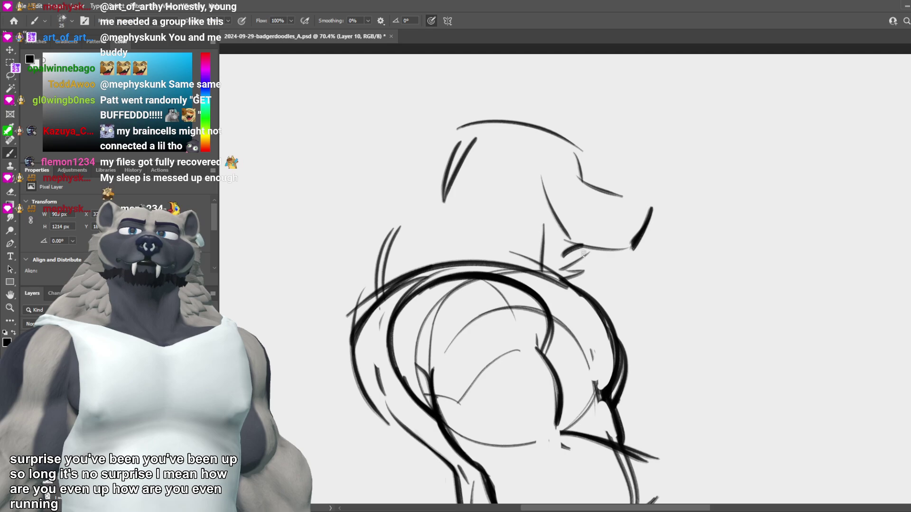
key("ctrl+z")
key("ctrl+z")
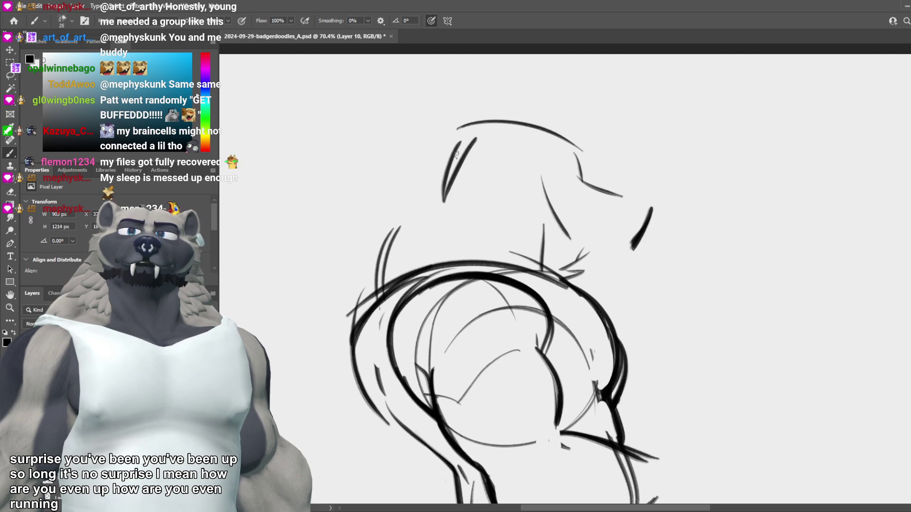
Step: Brush spiky fur tufts from the paired slanted strokes down the back of the head to the thick shoulder outline
mouse_move(458, 142)
left_mouse_down()
mouse_move(388, 186)
mouse_move(420, 201)
mouse_move(402, 217)
left_mouse_up()
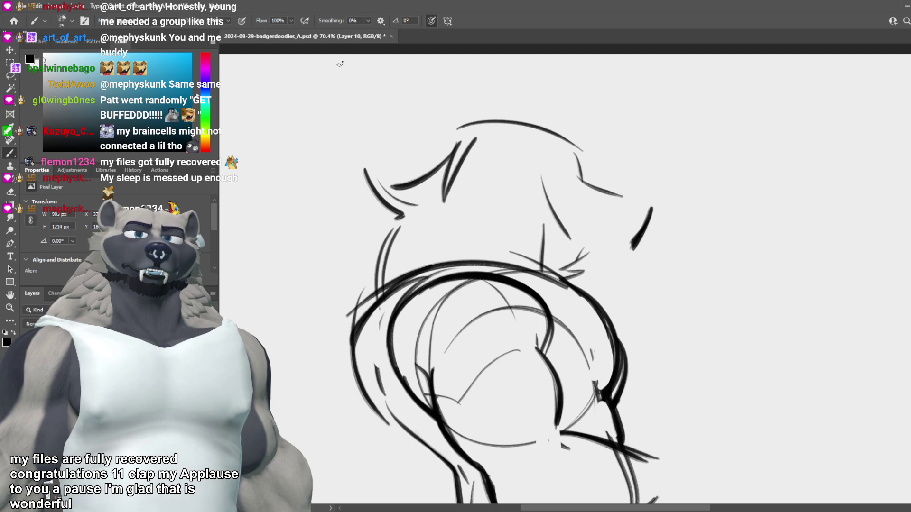
left_click_drag(353, 240, 403, 216)
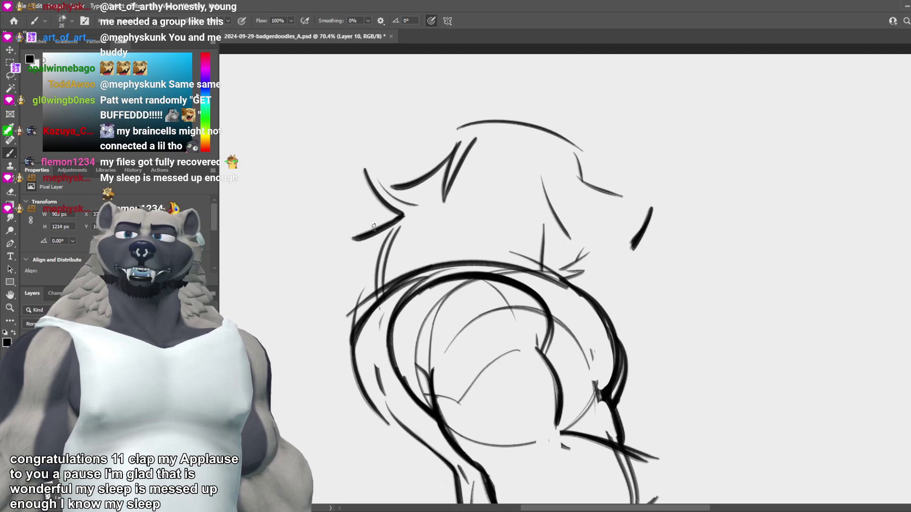
left_click_drag(345, 236, 396, 263)
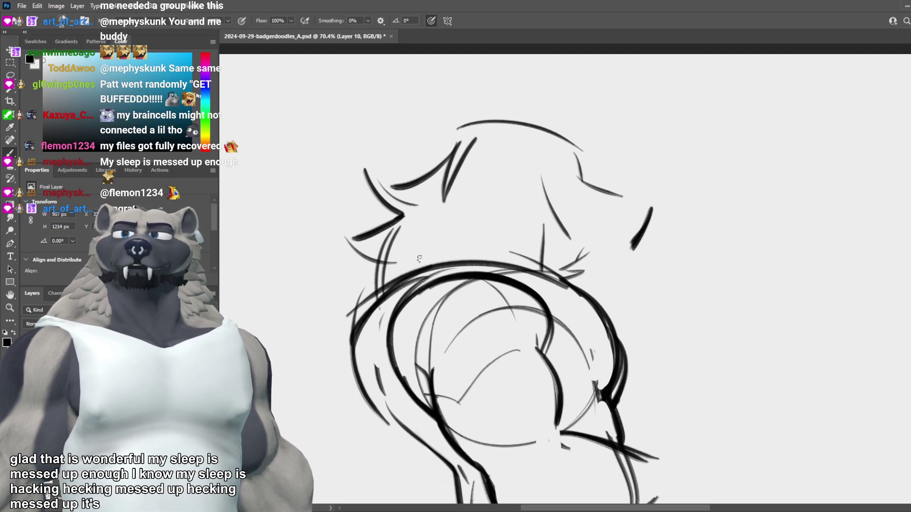
key("ctrl+z")
key("ctrl+z")
mouse_move(362, 241)
left_mouse_down()
mouse_move(393, 240)
mouse_move(368, 266)
left_mouse_up()
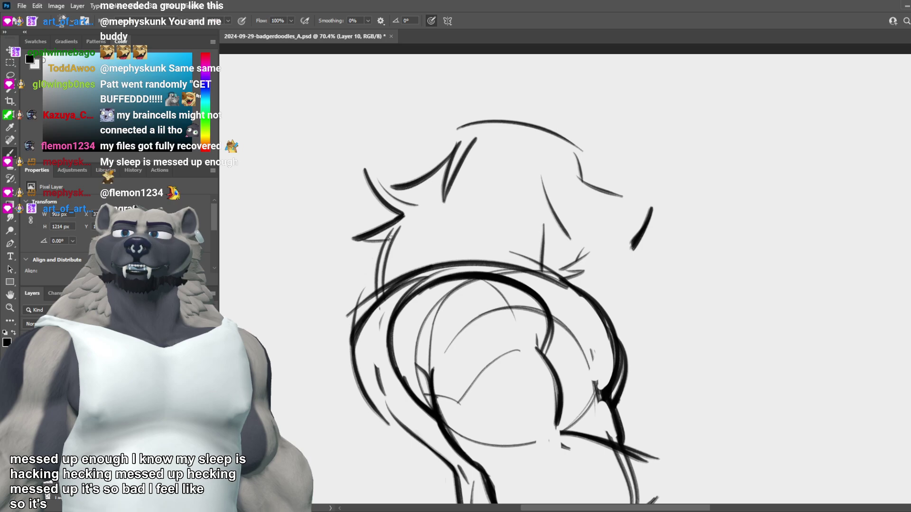
left_click_drag(390, 239, 359, 273)
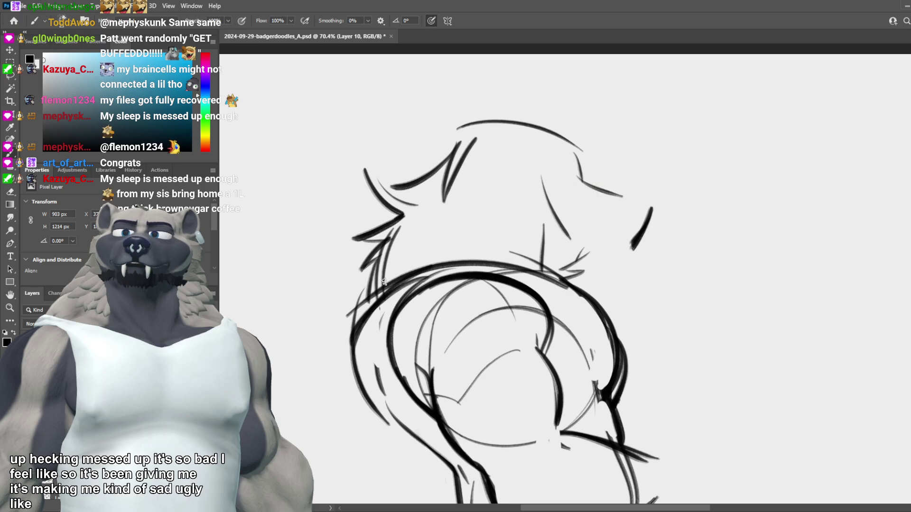
left_click_drag(521, 270, 507, 305)
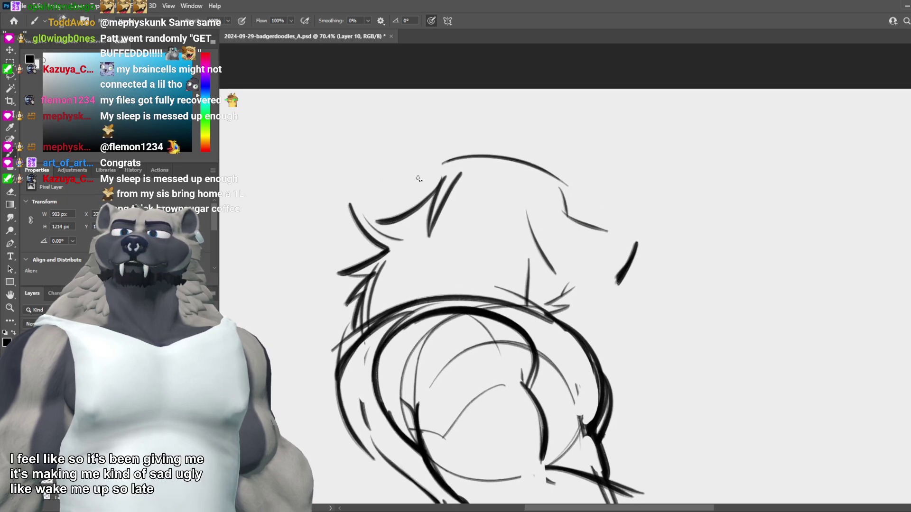
left_click_drag(436, 181, 376, 183)
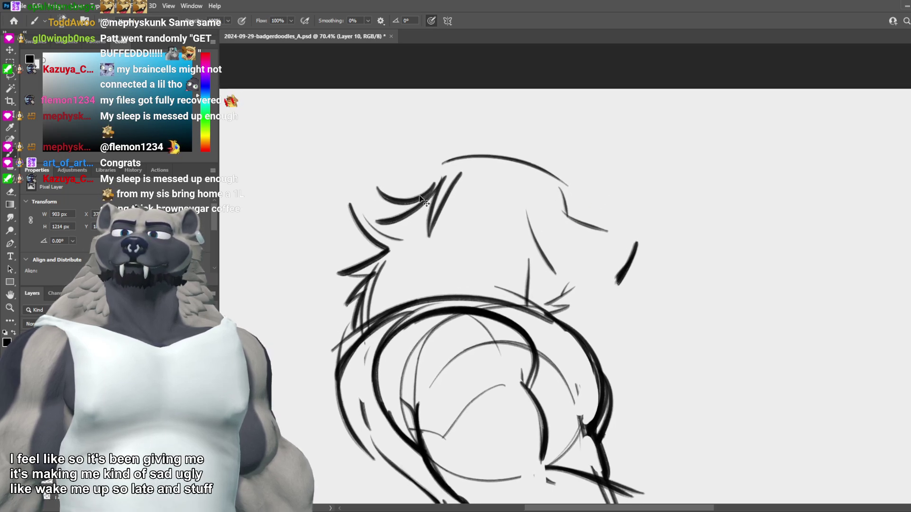
key("ctrl+z")
mouse_move(436, 188)
left_mouse_down()
mouse_move(380, 188)
mouse_move(446, 164)
left_mouse_up()
key("ctrl+z")
key("ctrl+z")
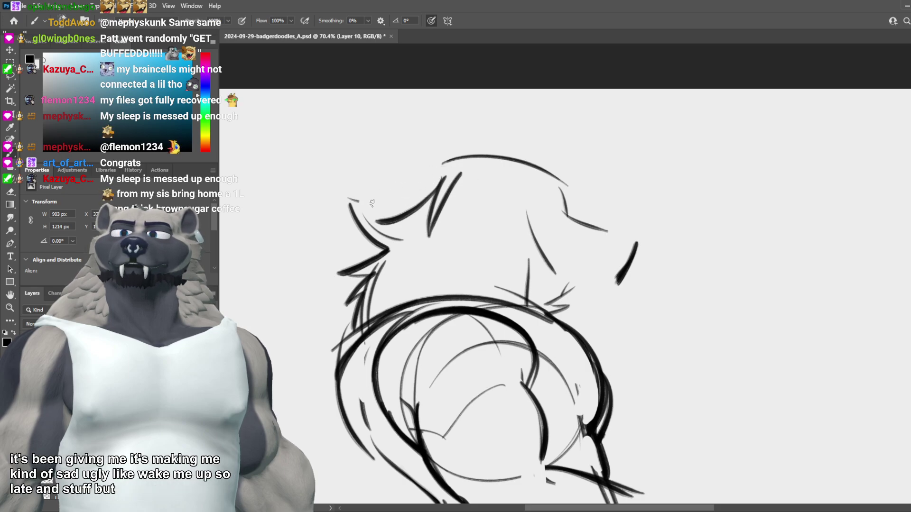
key("ctrl+z")
mouse_move(359, 205)
left_mouse_down()
mouse_move(425, 186)
mouse_move(394, 198)
mouse_move(418, 185)
mouse_move(410, 191)
left_mouse_up()
key("ctrl+z")
key("ctrl+z")
key("ctrl+z")
Step: Erase the paired slanted strokes and the curved tuft line joined to them at the back of the head
key("e")
mouse_move(365, 217)
left_mouse_down()
mouse_move(404, 238)
mouse_move(389, 226)
mouse_move(410, 221)
mouse_move(428, 184)
mouse_move(421, 231)
mouse_move(443, 180)
mouse_move(446, 206)
mouse_move(412, 192)
left_mouse_up()
key("b")
Step: Brush one sweeping curve from the tip of the back tuft up toward the start of the head arc
key("ctrl+z")
key("ctrl+z")
mouse_move(352, 201)
left_mouse_down()
mouse_move(435, 173)
mouse_move(400, 200)
mouse_move(344, 201)
mouse_move(421, 188)
left_mouse_up()
key("ctrl+z")
key("ctrl+z")
left_click_drag(348, 201, 416, 187)
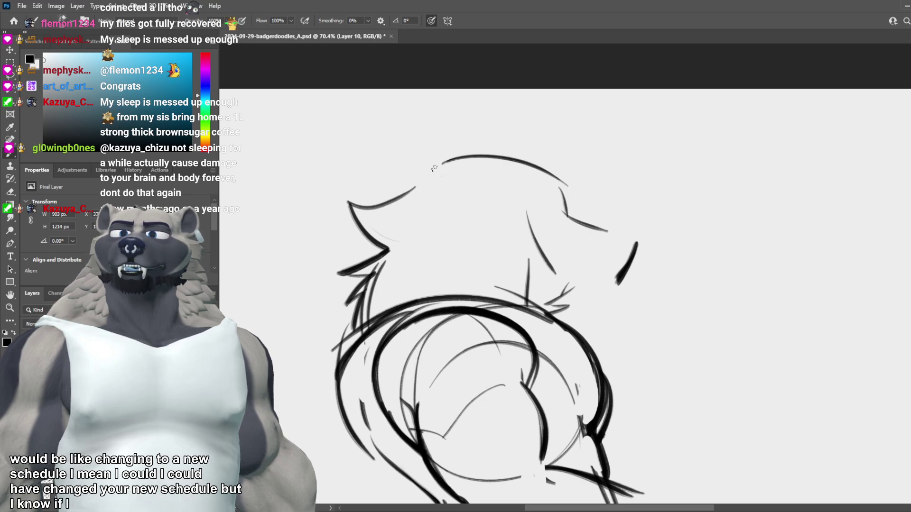
key("ctrl+z")
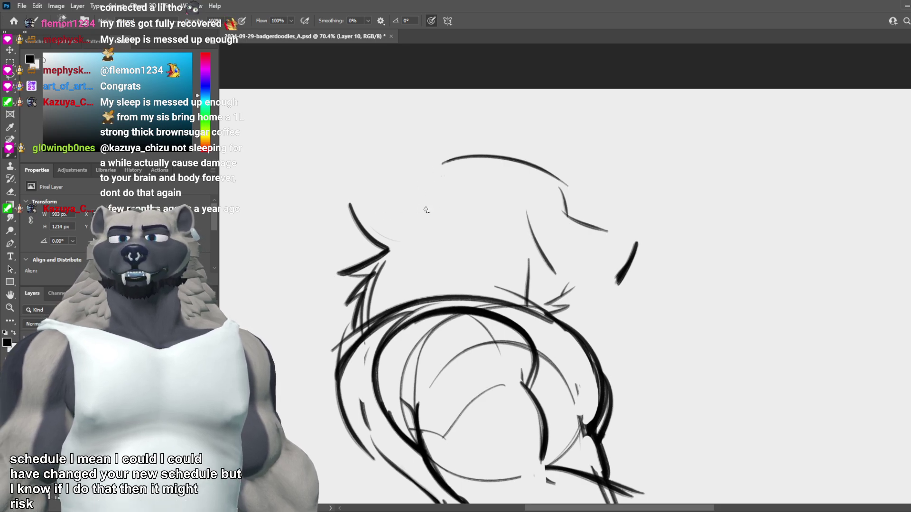
mouse_move(348, 201)
left_mouse_down()
mouse_move(406, 196)
mouse_move(432, 177)
left_mouse_up()
key("ctrl+z")
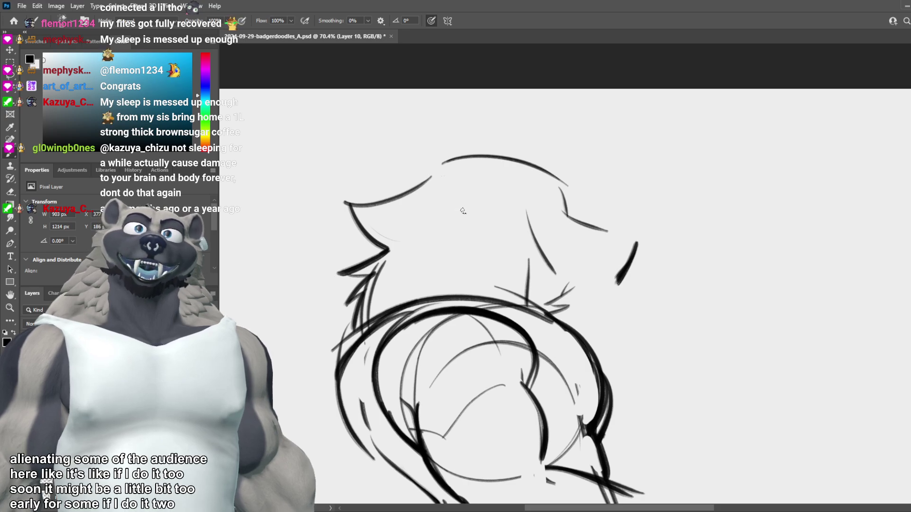
key("e")
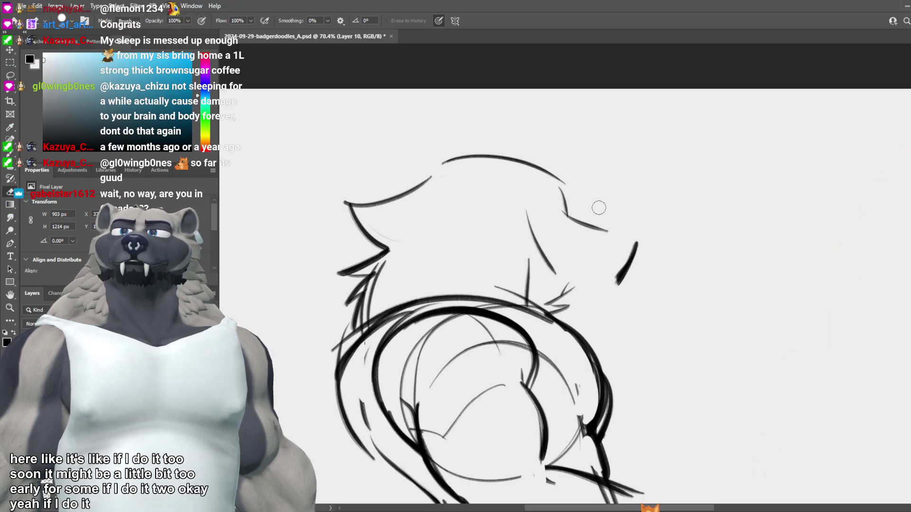
scroll(544, 223, "down", 7)
scroll(526, 203, "up", 8)
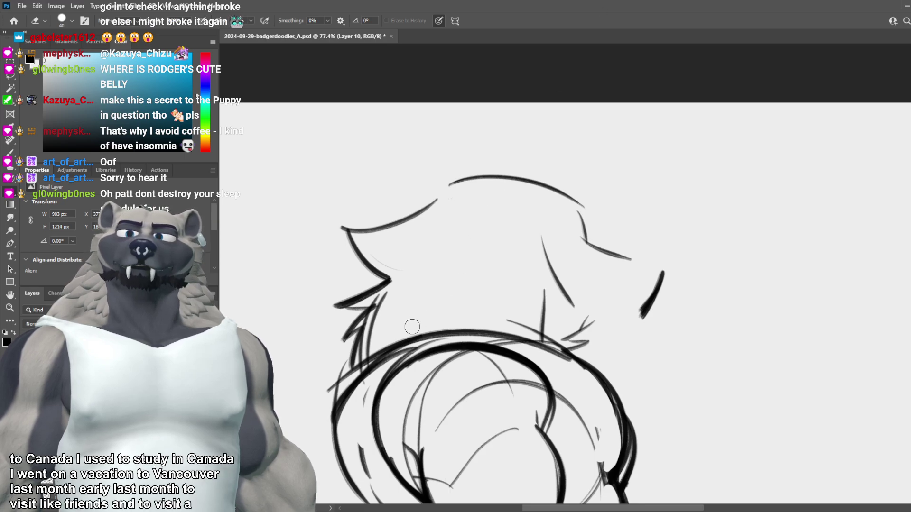
scroll(413, 326, "down", 2)
scroll(509, 285, "up", 3)
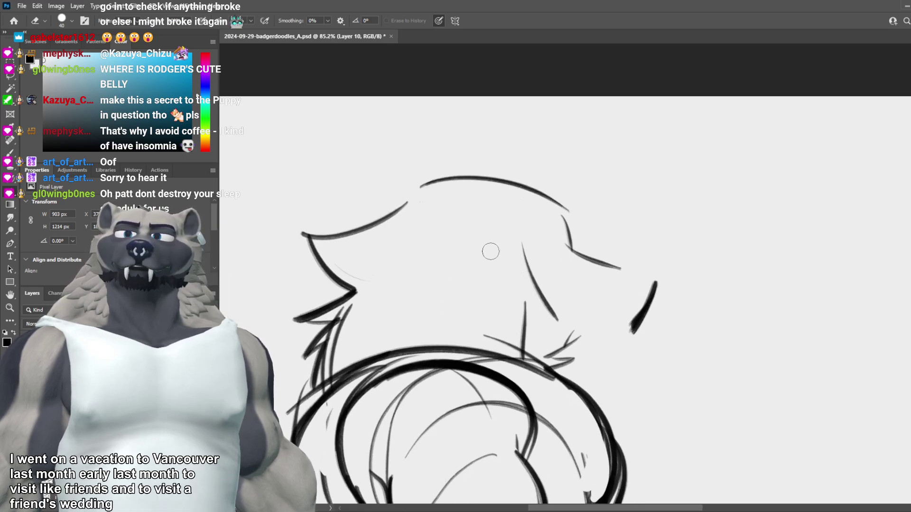
Step: Brush thick contours below the notch in the right outline and along the lower-left outer edge, ending in a short vertical stroke
left_click(10, 154)
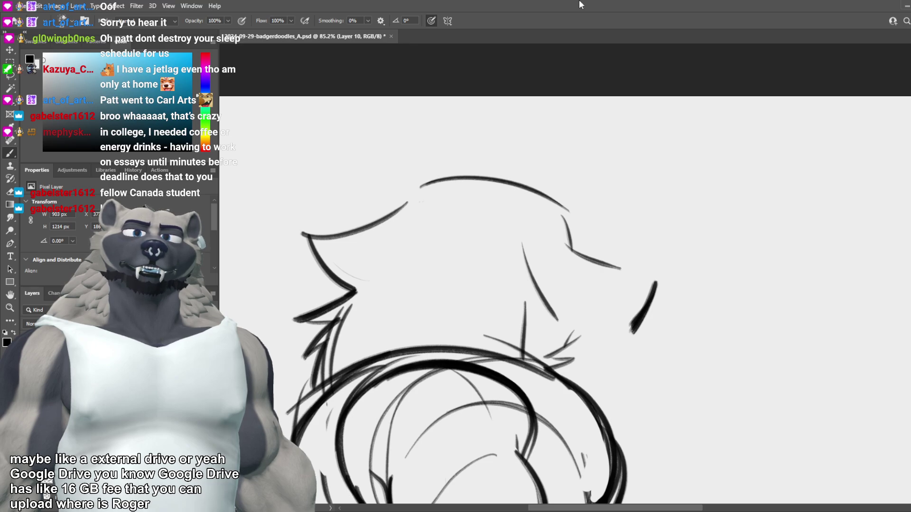
key("ctrl+minus")
key("ctrl+minus")
scroll(628, 23, "down", 6)
scroll(669, 189, "up", 3)
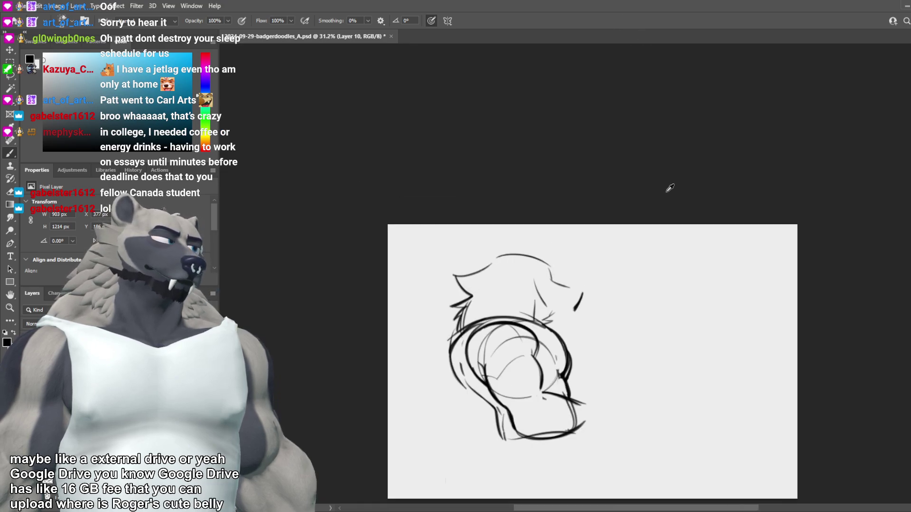
scroll(669, 199, "down", 2)
scroll(664, 360, "up", 5)
key("e")
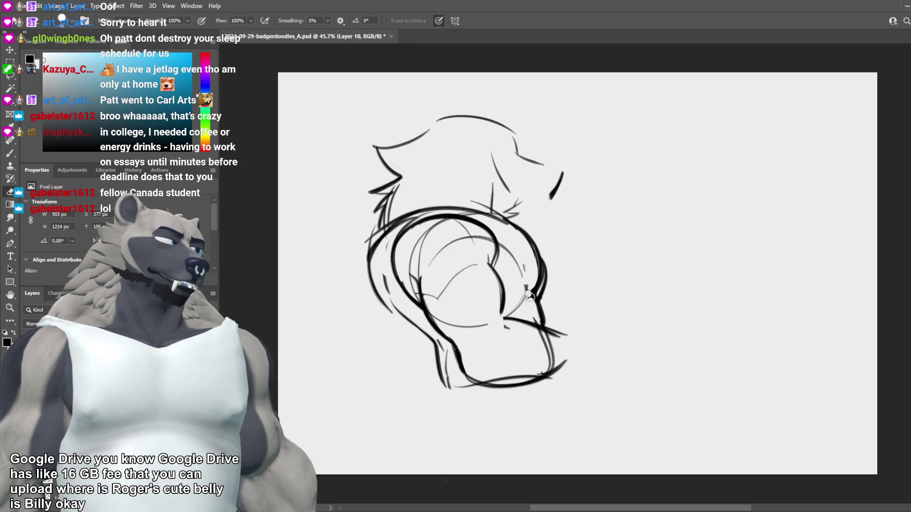
key("b")
mouse_move(532, 301)
left_mouse_down()
mouse_move(555, 313)
mouse_move(545, 304)
mouse_move(553, 332)
left_mouse_up()
key("ctrl+z")
mouse_move(380, 291)
left_mouse_down()
mouse_move(435, 353)
mouse_move(439, 382)
left_mouse_up()
key("ctrl+z")
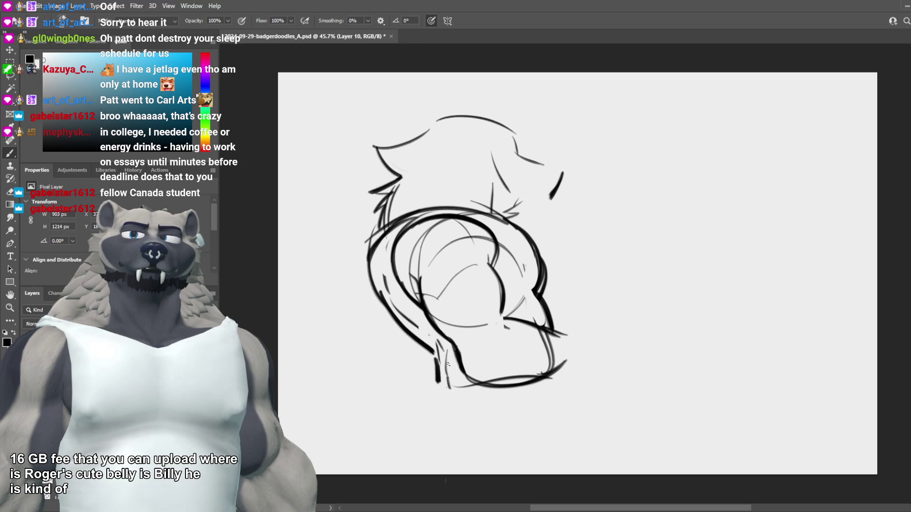
key("e")
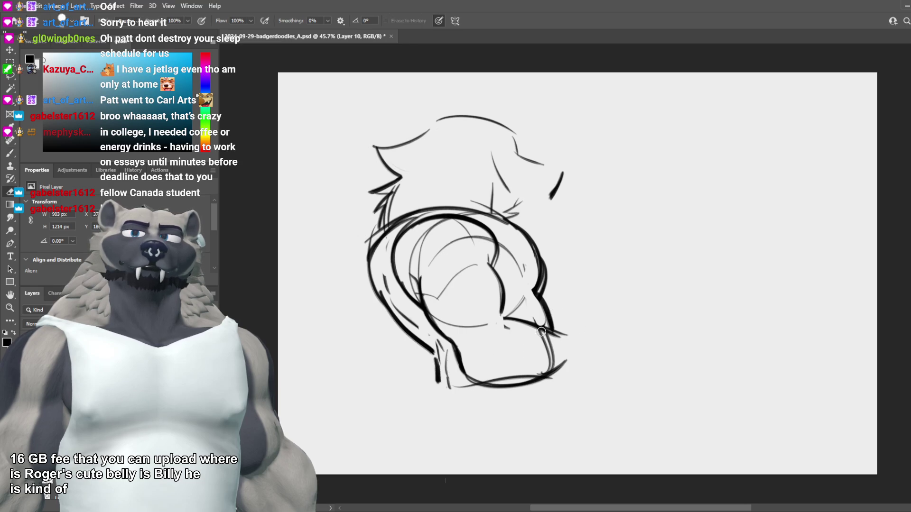
key("b")
mouse_move(542, 289)
left_mouse_down()
mouse_move(569, 371)
mouse_move(574, 363)
left_mouse_up()
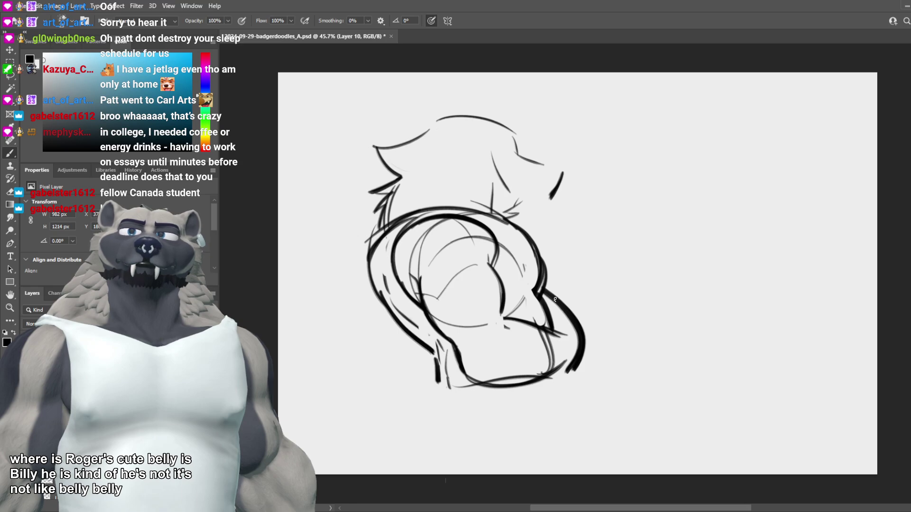
key("ctrl+z")
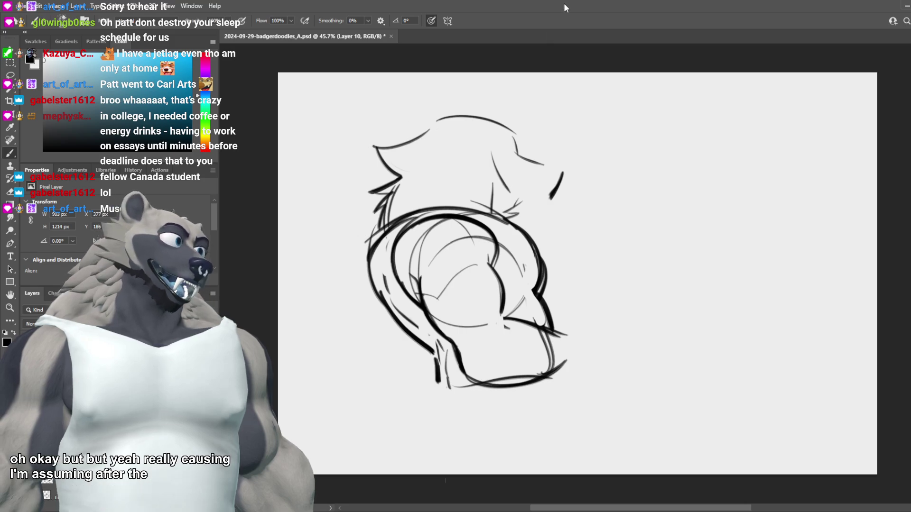
Step: Erase the loose thin strokes along the upper-left part of the thick outer arc
scroll(476, 308, "down", 2)
scroll(476, 308, "up", 4)
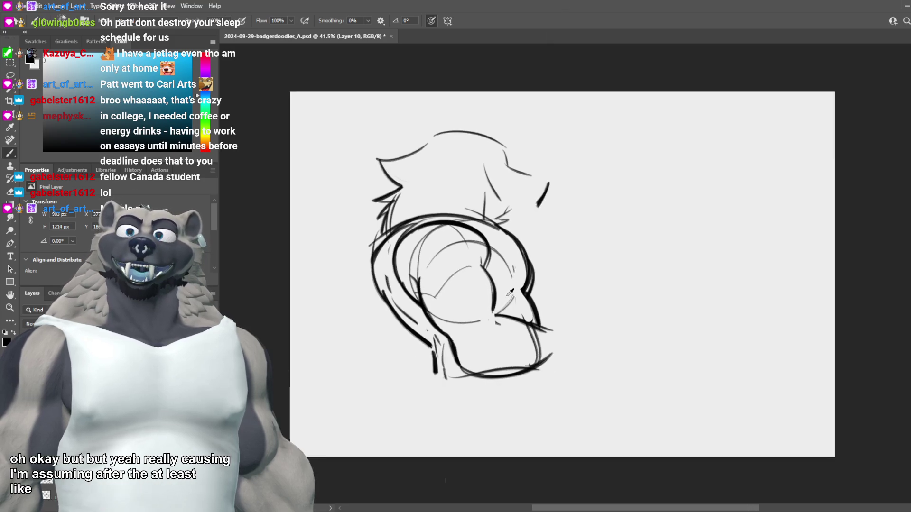
scroll(469, 267, "up", 1)
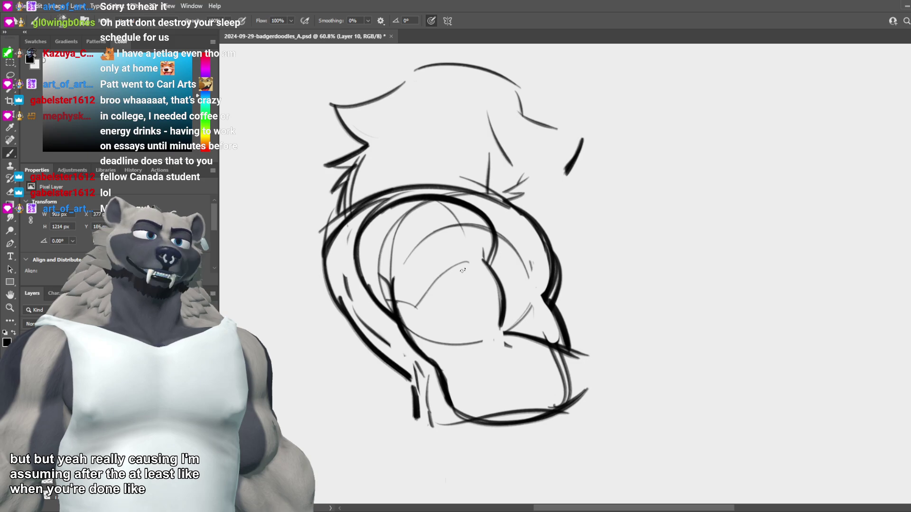
key("e")
mouse_move(325, 227)
left_mouse_down()
mouse_move(411, 188)
mouse_move(387, 201)
left_mouse_up()
key("ctrl+z")
key("ctrl+z")
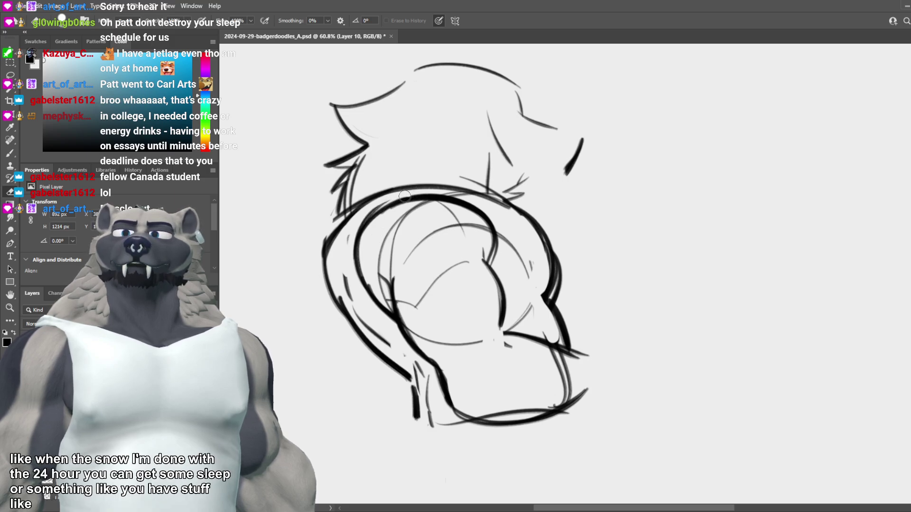
Step: Erase the leftover thin strokes just inside the lower-left outer contour
left_click_drag(346, 275, 382, 334)
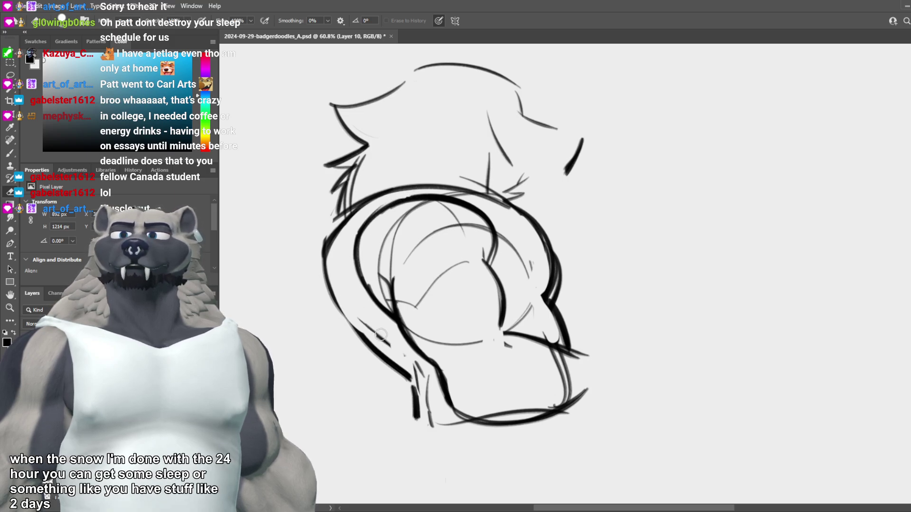
key("ctrl+z")
mouse_move(343, 297)
left_mouse_down()
mouse_move(400, 358)
mouse_move(363, 316)
mouse_move(419, 355)
left_mouse_up()
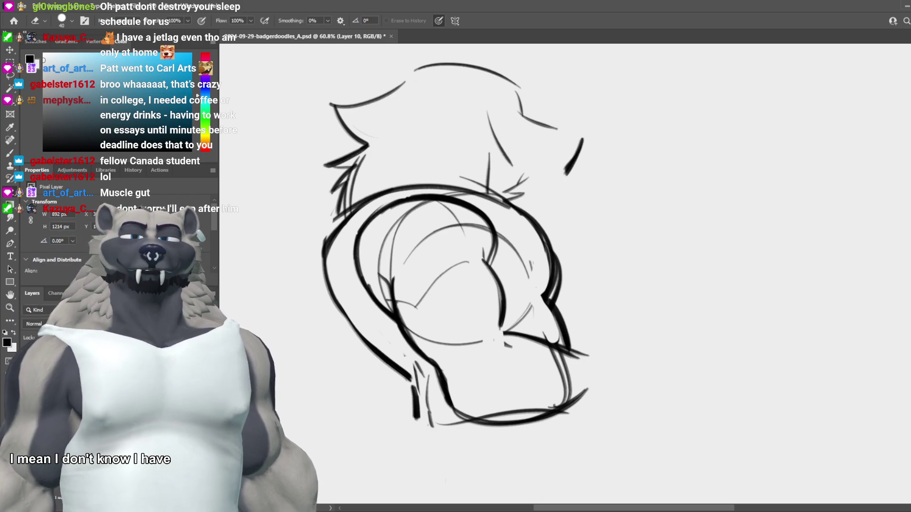
scroll(480, 331, "down", 3)
scroll(437, 345, "up", 3)
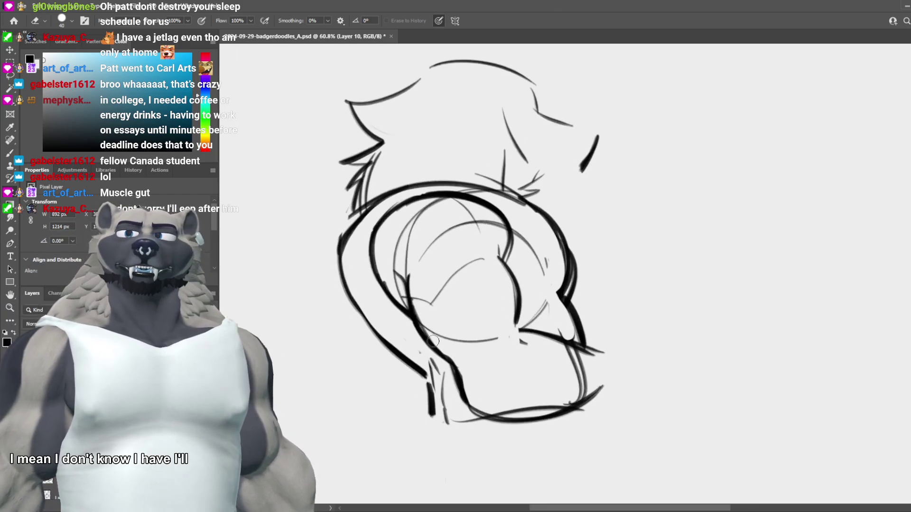
scroll(431, 342, "up", 1)
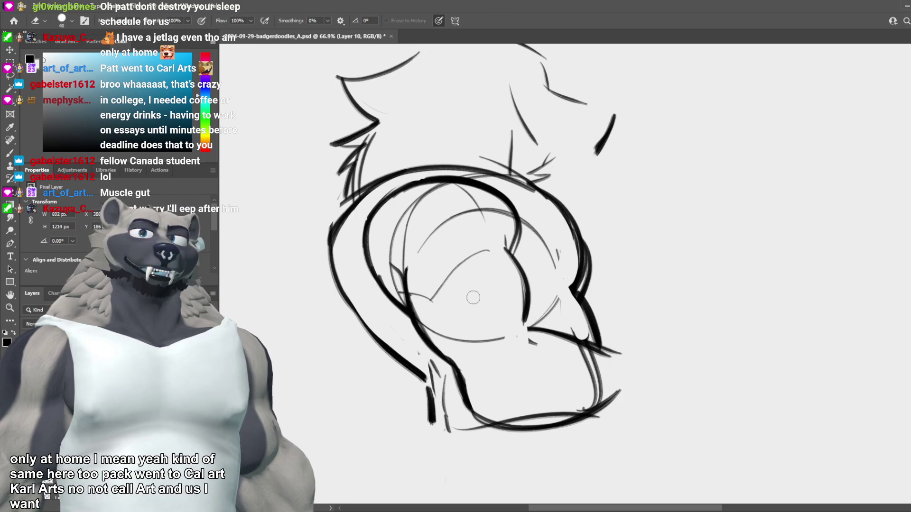
scroll(471, 294, "down", 3)
scroll(420, 360, "up", 3)
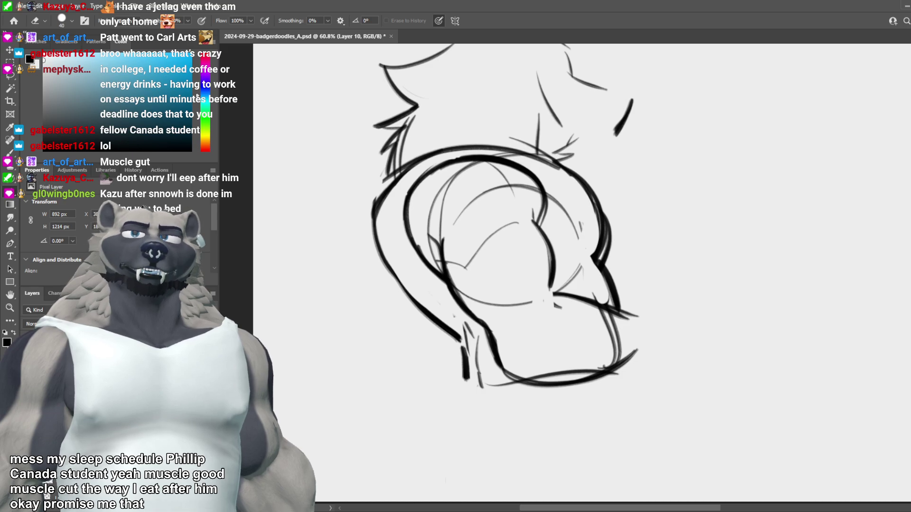
scroll(439, 306, "down", 7)
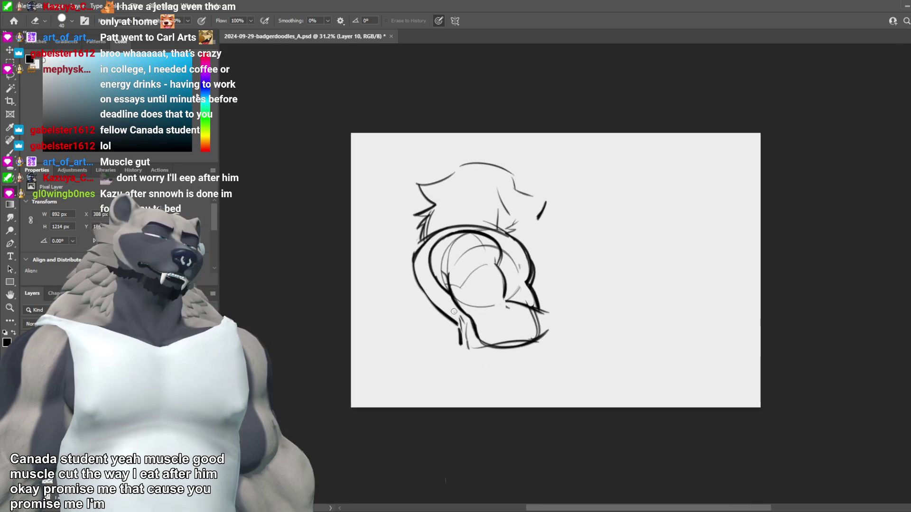
scroll(451, 246, "up", 5)
scroll(440, 245, "down", 1)
scroll(440, 246, "down", 2)
scroll(545, 261, "up", 4)
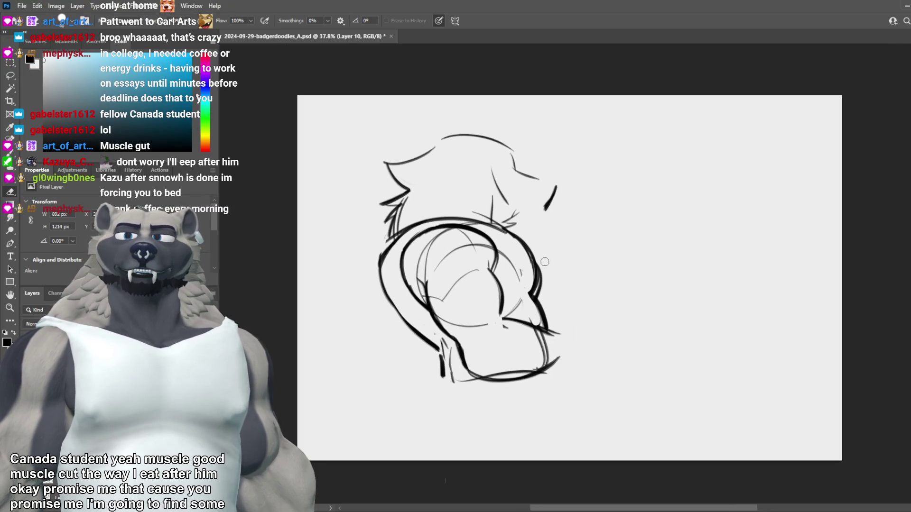
scroll(545, 261, "down", 3)
scroll(464, 317, "up", 2)
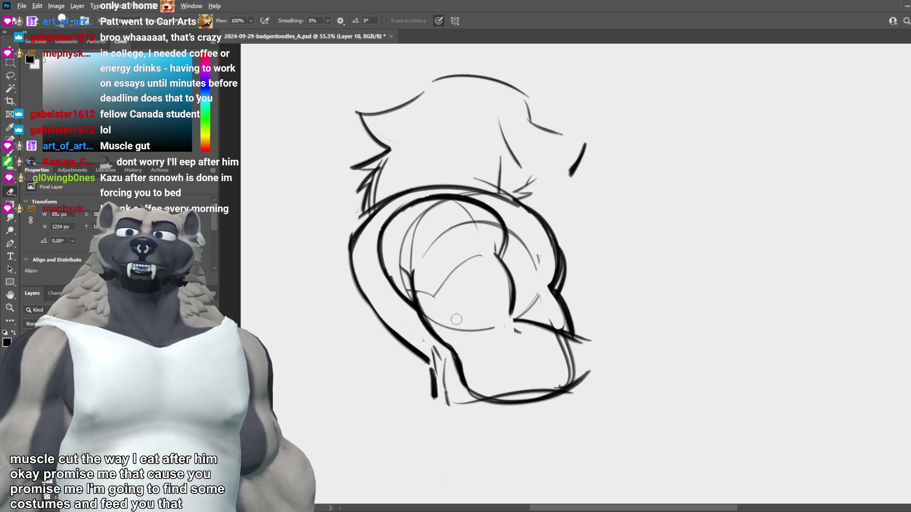
scroll(461, 308, "down", 1)
scroll(465, 187, "up", 2)
scroll(462, 166, "down", 2)
scroll(459, 152, "up", 5)
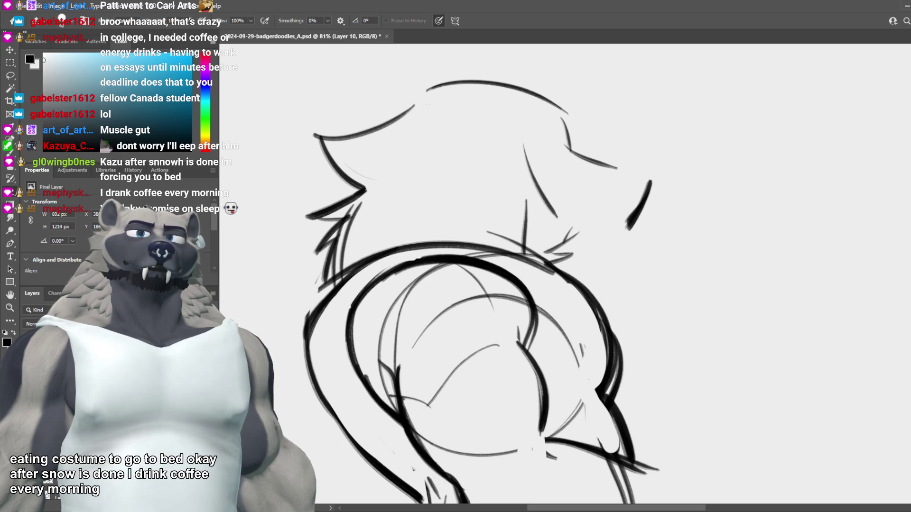
Step: Clean up the overlap at the top of the shoulder arcs and brush the outer arc thicker there
scroll(458, 313, "down", 9)
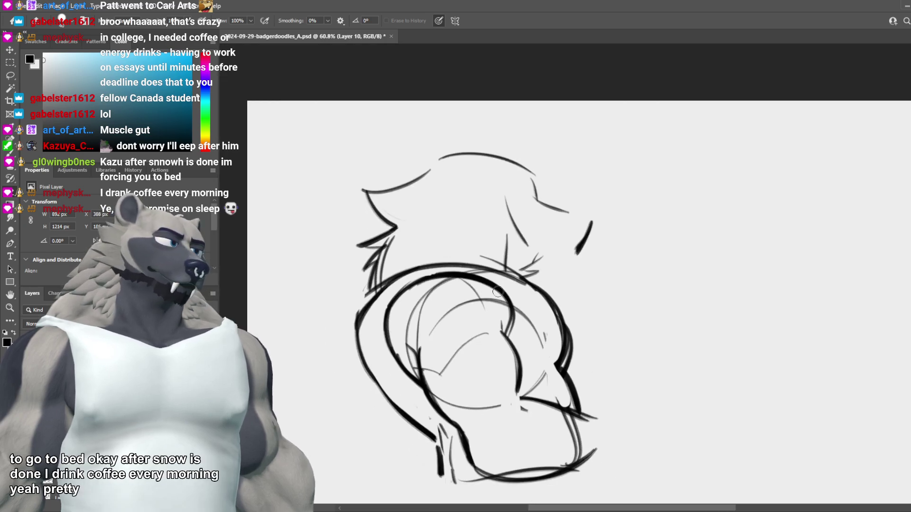
scroll(567, 282, "up", 3)
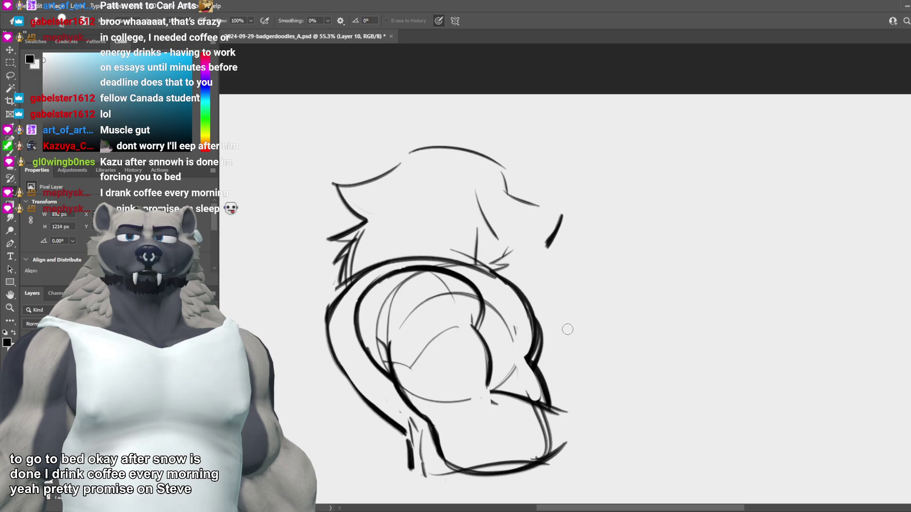
mouse_move(424, 266)
left_mouse_down()
mouse_move(389, 278)
mouse_move(422, 258)
left_mouse_up()
key("b")
key("ctrl+z")
mouse_move(365, 294)
left_mouse_down()
mouse_move(419, 261)
mouse_move(374, 251)
left_mouse_up()
key("ctrl+z")
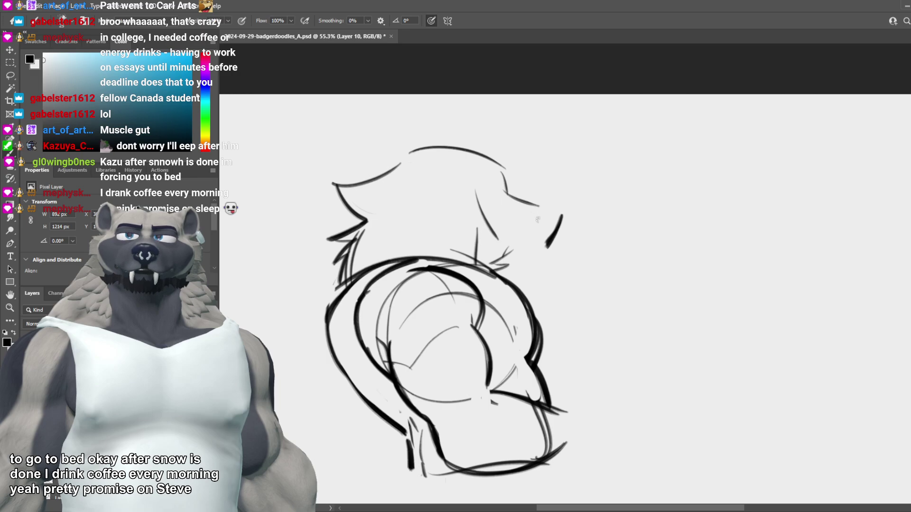
Step: Brush a shorter curved muzzle front at the end of the snout line and erase the old thick snout-tip stroke
key("ctrl+z")
key("ctrl+z")
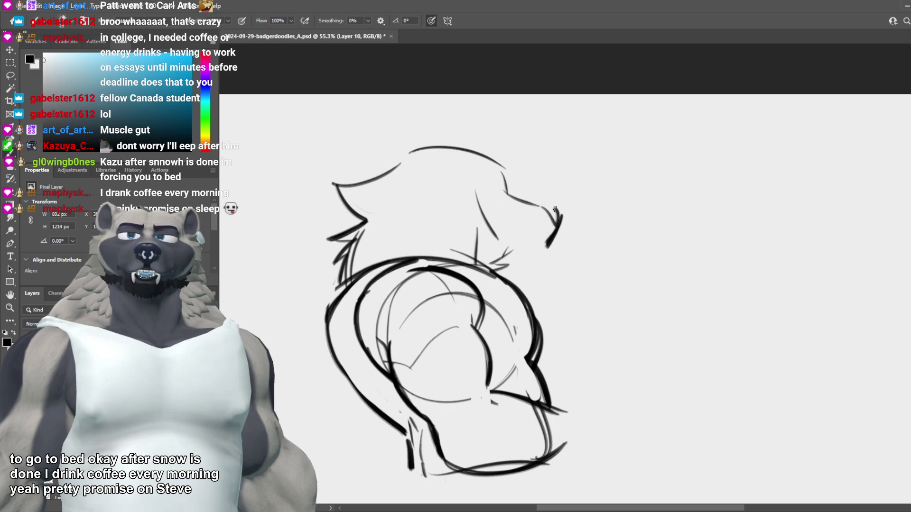
key("e")
key("b")
mouse_move(530, 252)
left_mouse_down()
mouse_move(547, 232)
mouse_move(518, 247)
left_mouse_up()
key("e")
key("b")
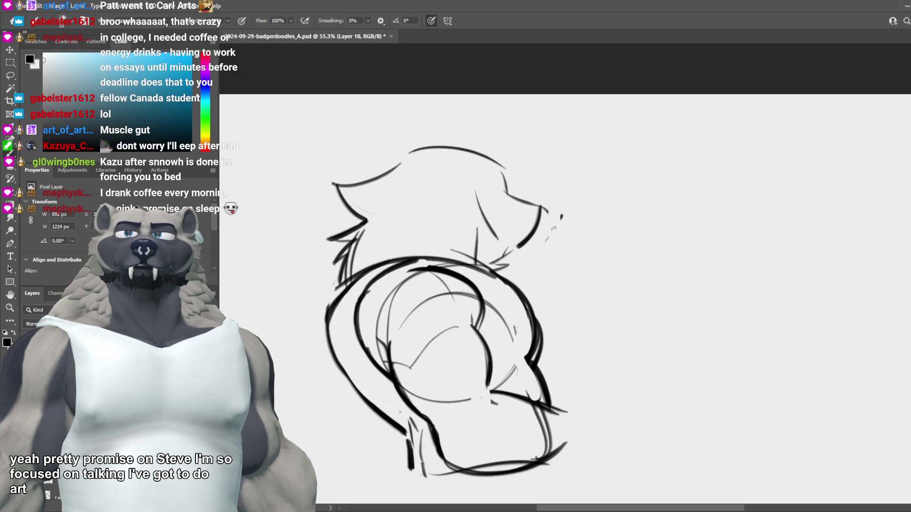
Step: Brush a dot eye, a curved mouth line with a fang, and a solid black nose on the muzzle
key("ctrl+shift+h")
key("ctrl+shift+h")
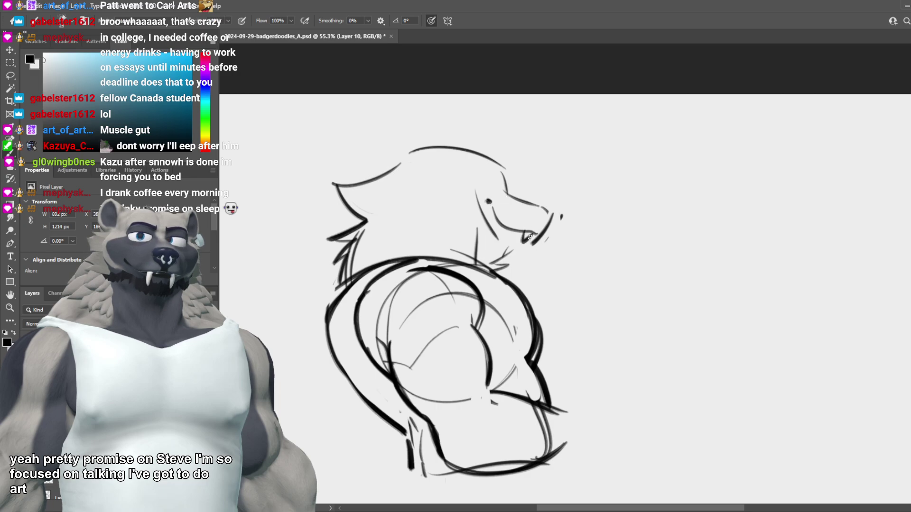
left_click_drag(550, 210, 543, 226)
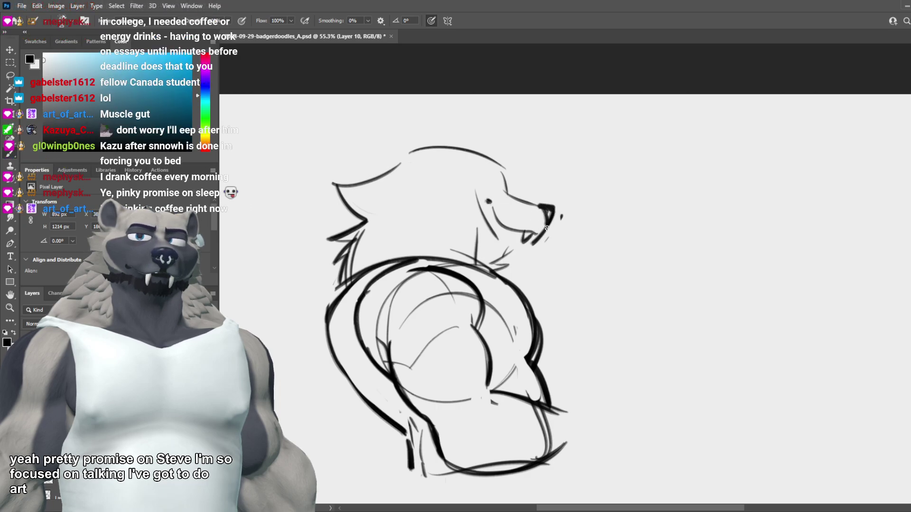
key("ctrl+z")
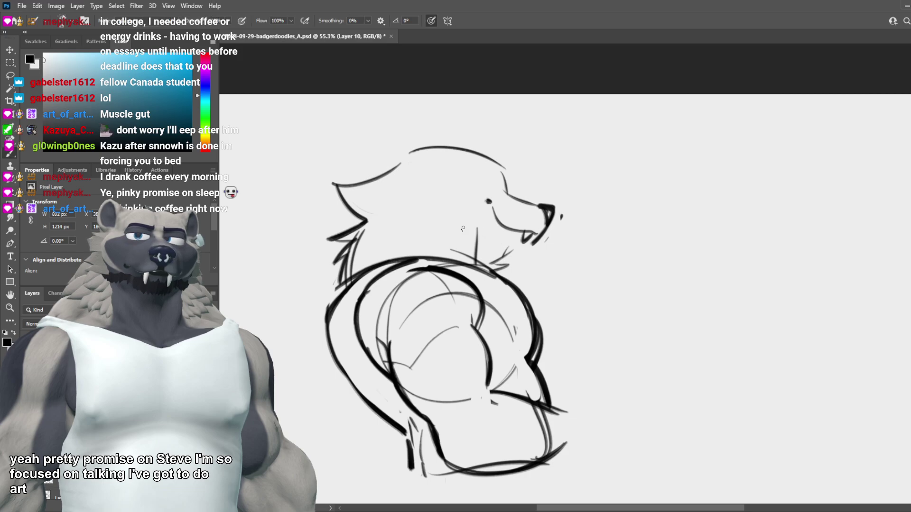
Step: Brush a cheek curve behind the mouth, erase the old vertical stroke and stray dots around the jaw, and save the file
left_click_drag(437, 201, 458, 243)
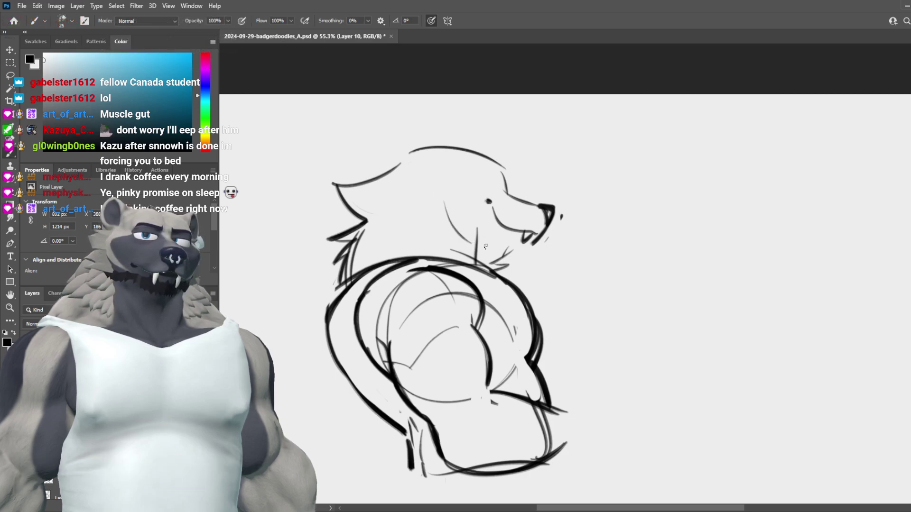
key("e")
left_click_drag(476, 229, 478, 254)
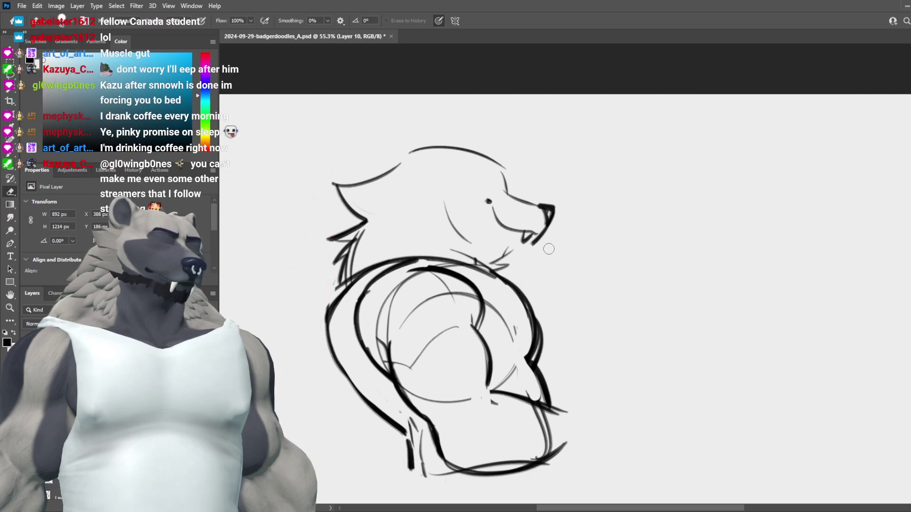
key("ctrl+s")
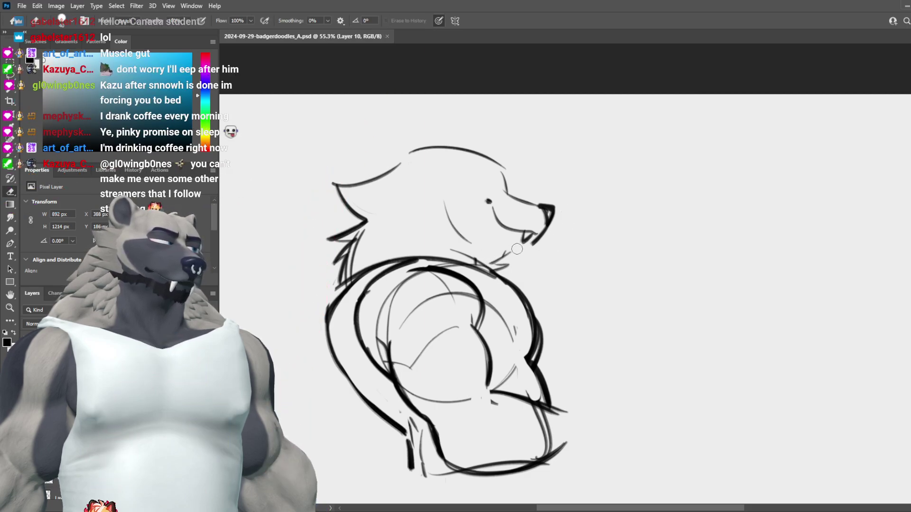
Step: Brush the lower jaw line up to the nose and replace the dot eye with a short, thick curved eye stroke
key("b")
left_click_drag(480, 245, 524, 254)
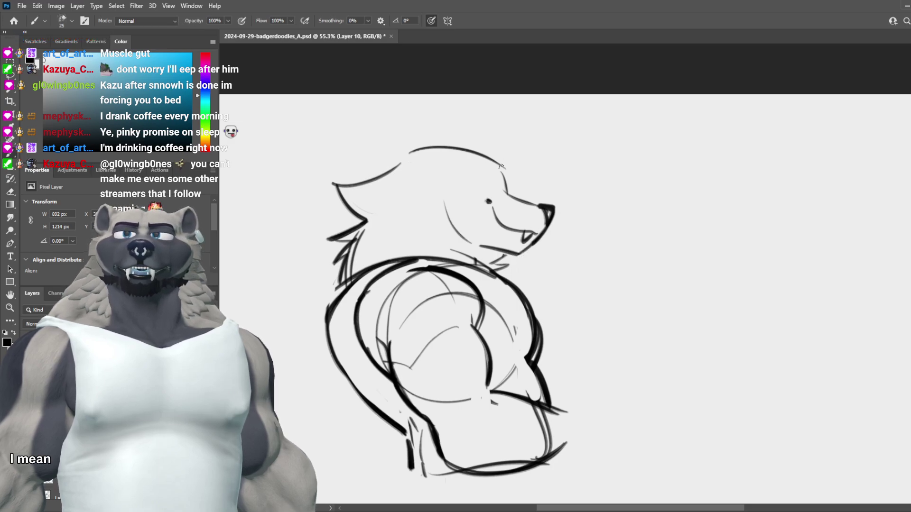
key("e")
left_click(489, 201)
key("b")
left_click_drag(486, 206, 496, 209)
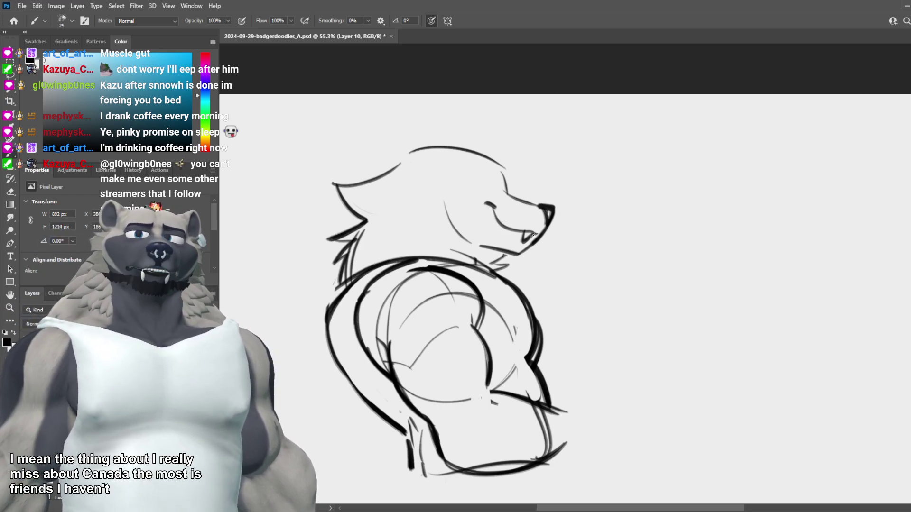
Step: Erase the cheek curve behind the mouth and save the file
scroll(520, 255, "down", 3)
scroll(523, 253, "up", 3)
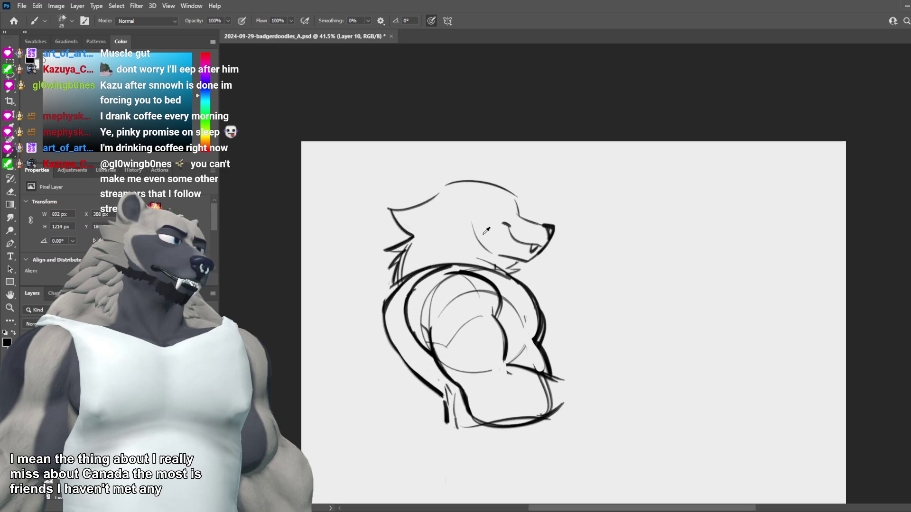
scroll(542, 219, "up", 2)
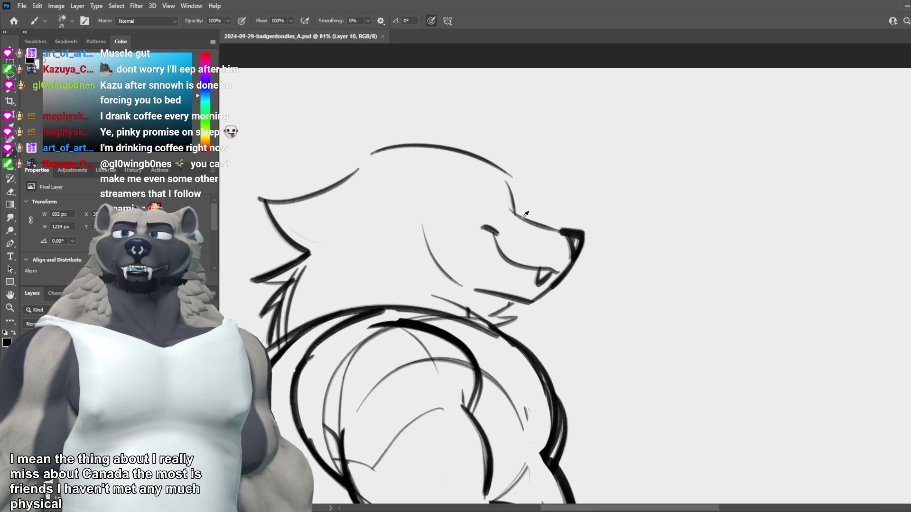
scroll(510, 187, "up", 1)
scroll(504, 186, "down", 3)
scroll(505, 183, "up", 3)
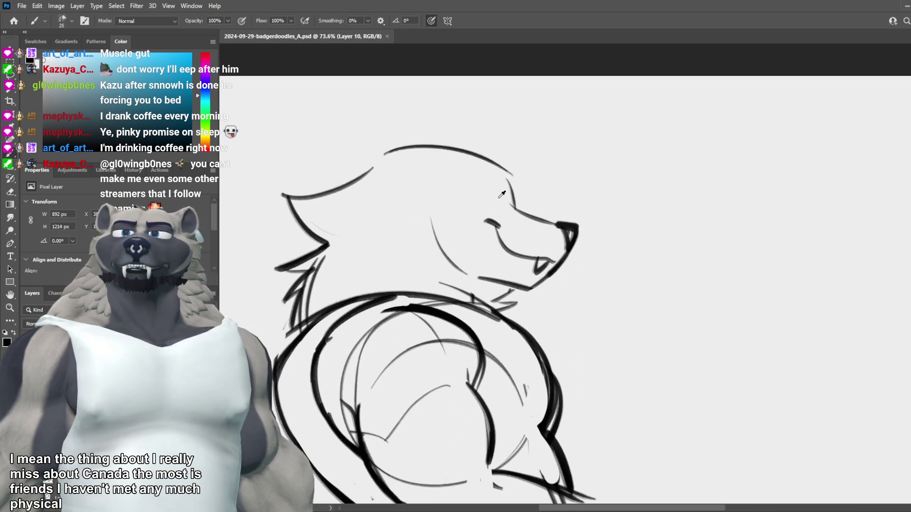
key("e")
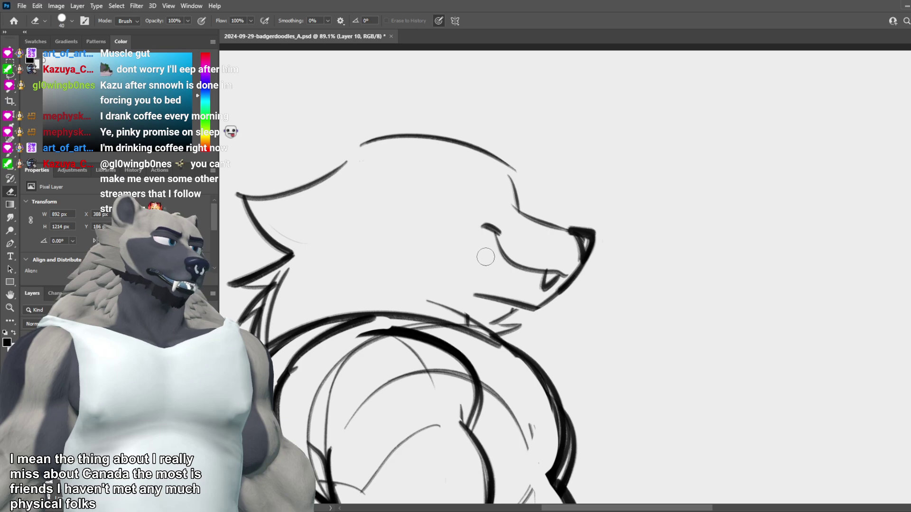
key("ctrl+s")
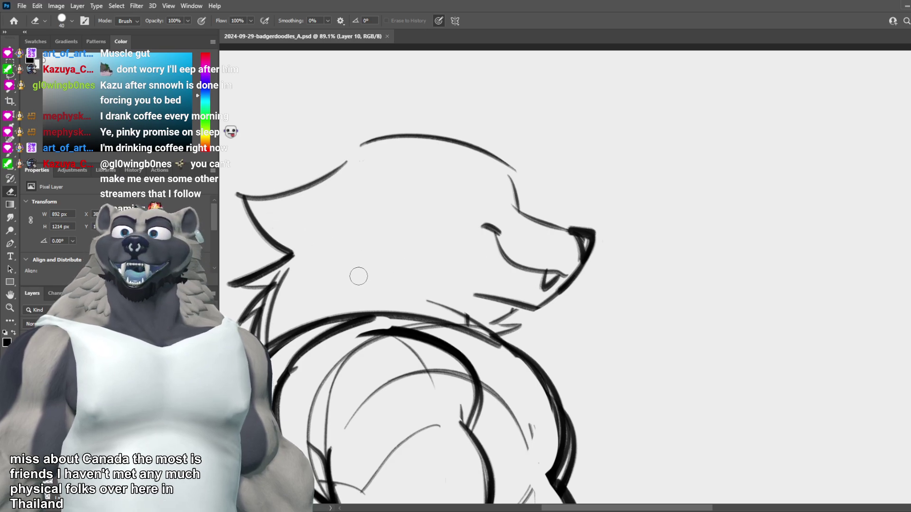
Step: Erase the loose thin strokes inside the neck fur below the back tuft and save the file
left_click_drag(268, 282, 329, 265)
key("ctrl+z")
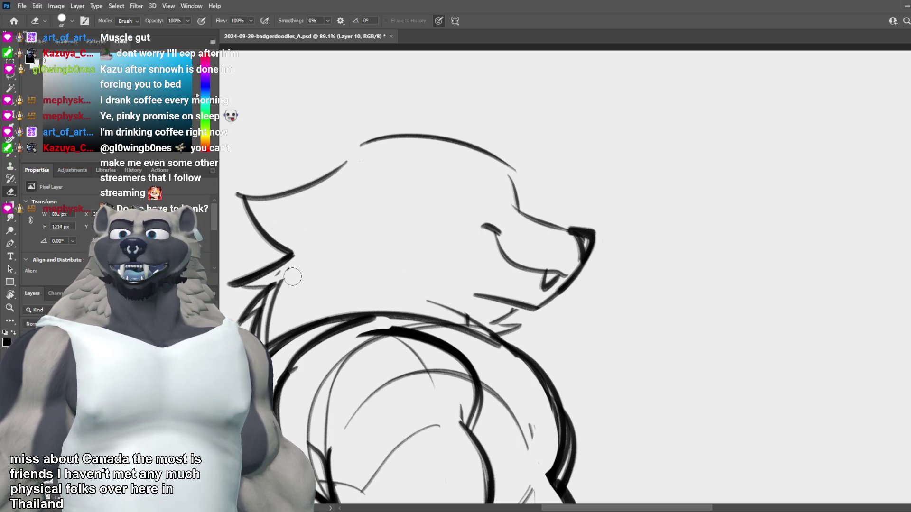
key("ctrl+z")
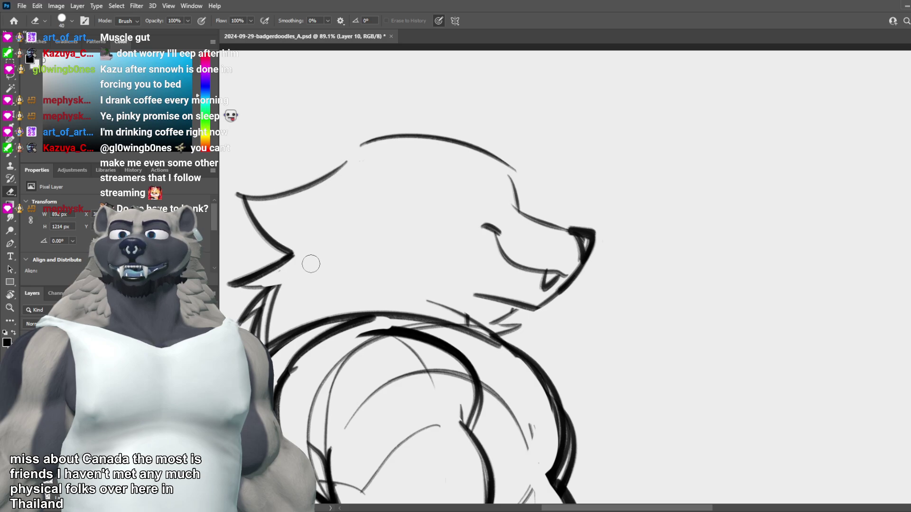
mouse_move(332, 288)
left_mouse_down()
mouse_move(375, 277)
mouse_move(324, 274)
mouse_move(312, 309)
left_mouse_up()
left_click(325, 276)
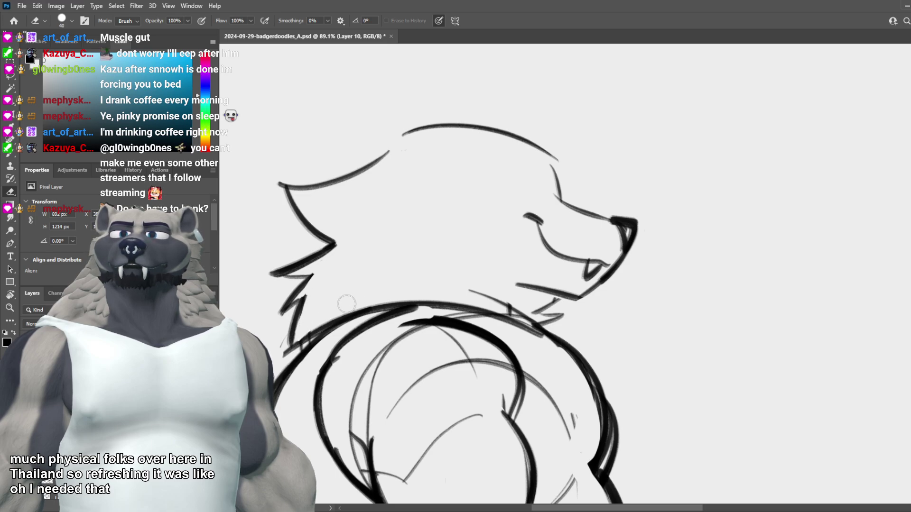
key("b")
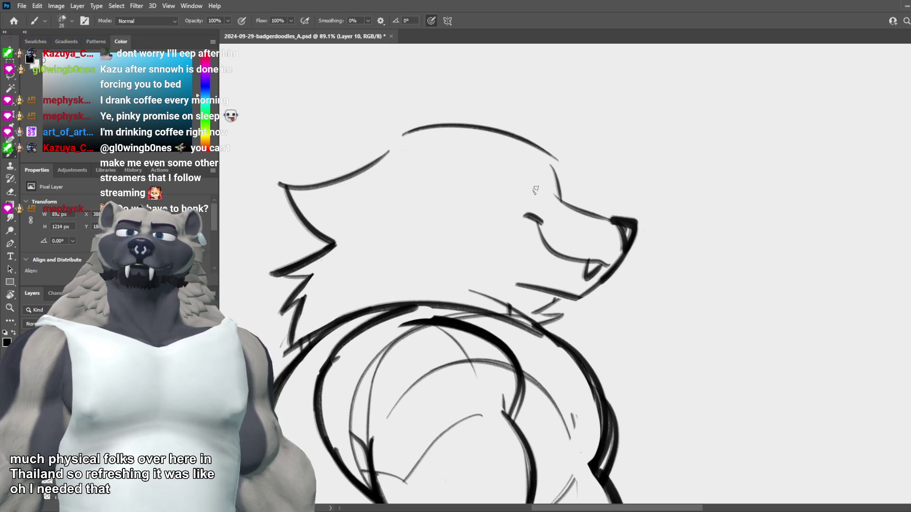
key("ctrl+s")
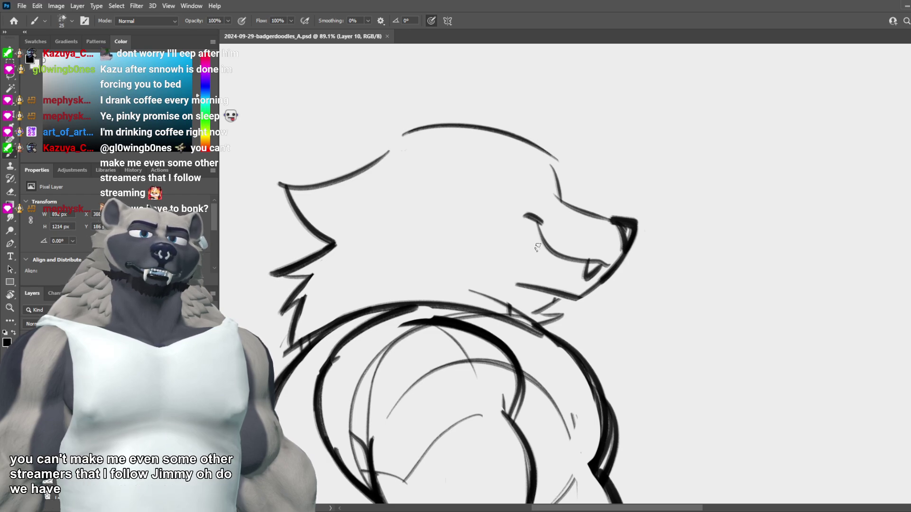
mouse_move(538, 186)
left_mouse_down()
mouse_move(540, 210)
mouse_move(547, 190)
left_mouse_up()
key("ctrl+z")
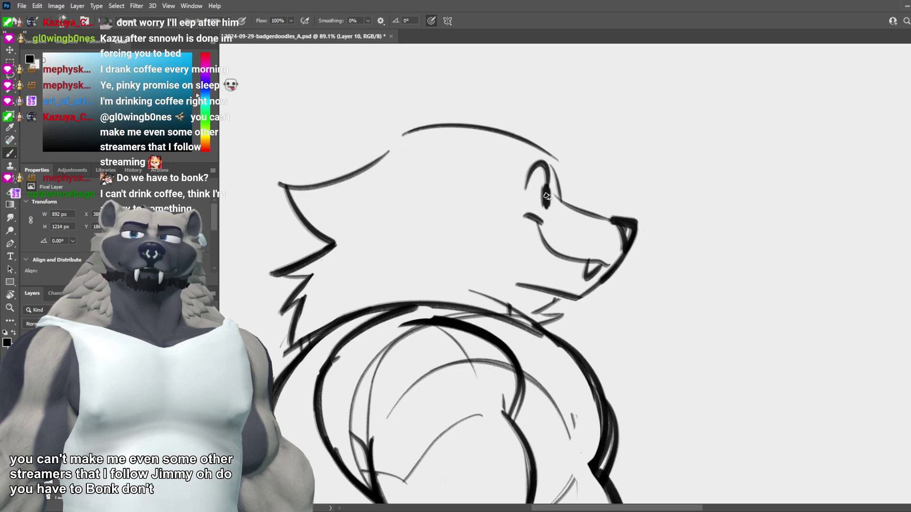
key("ctrl+z")
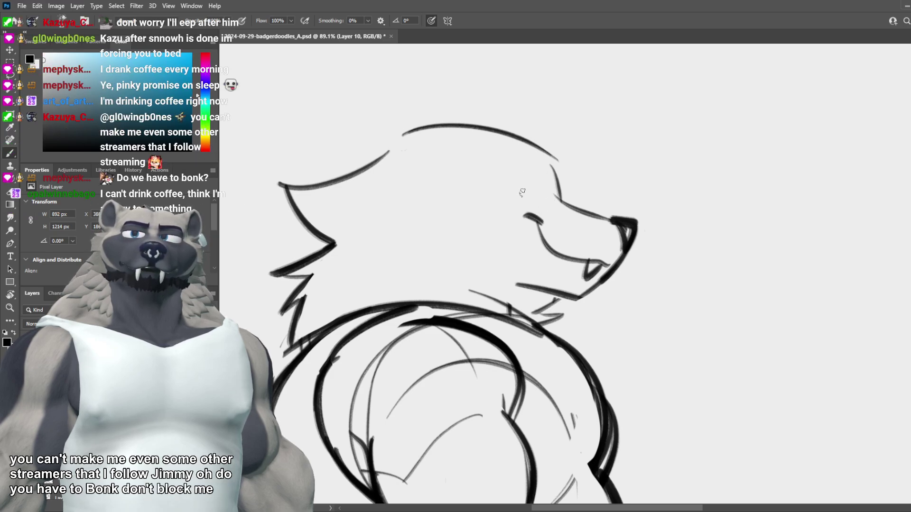
Step: Brush a face marking with a nearly horizontal line above the eye and a long curve down toward the jaw
mouse_move(459, 184)
left_mouse_down()
mouse_move(505, 188)
mouse_move(492, 249)
left_mouse_up()
key("ctrl+z")
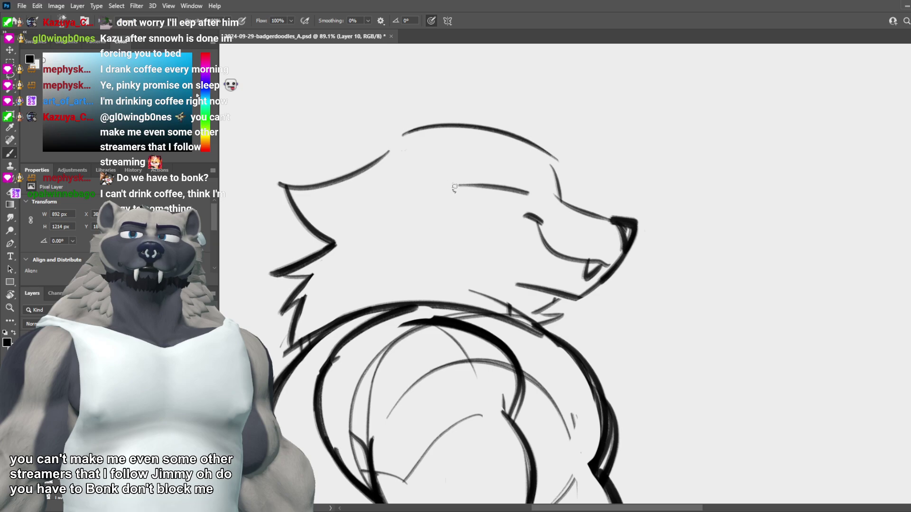
mouse_move(453, 184)
left_mouse_down()
mouse_move(515, 278)
mouse_move(501, 280)
left_mouse_up()
key("ctrl+z")
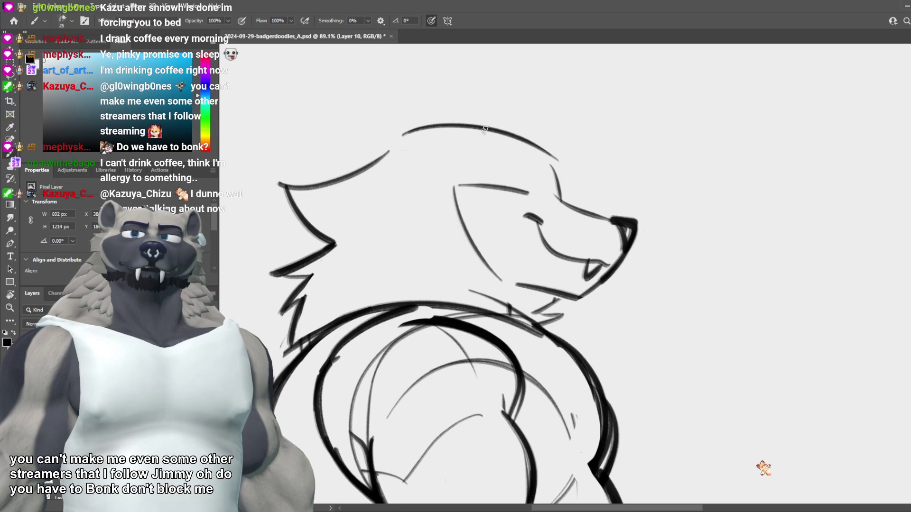
Step: Brush a rounded ear outline rising from the top of the head arc
left_click_drag(482, 126, 474, 99)
left_click_drag(469, 96, 446, 101)
mouse_move(413, 154)
left_mouse_down()
mouse_move(451, 97)
mouse_move(414, 165)
left_mouse_up()
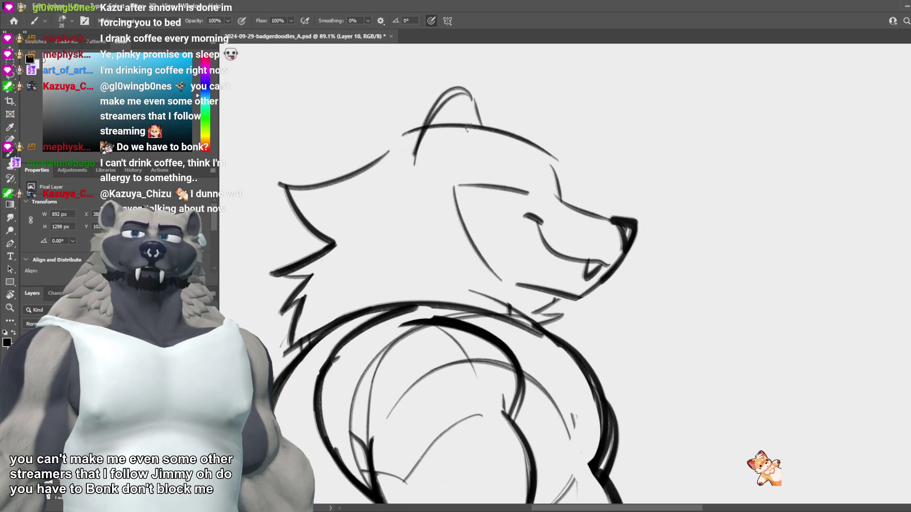
Step: Brush the ear's inner front edge and base, then a first pointed zigzag of cheek fur below it
mouse_move(470, 98)
left_mouse_down()
mouse_move(461, 150)
mouse_move(475, 136)
mouse_move(460, 158)
left_mouse_up()
mouse_move(458, 155)
left_mouse_down()
mouse_move(401, 146)
mouse_move(426, 188)
mouse_move(355, 218)
mouse_move(434, 238)
mouse_move(449, 267)
mouse_move(505, 281)
left_mouse_up()
key("ctrl+z")
key("ctrl+z")
key("ctrl+z")
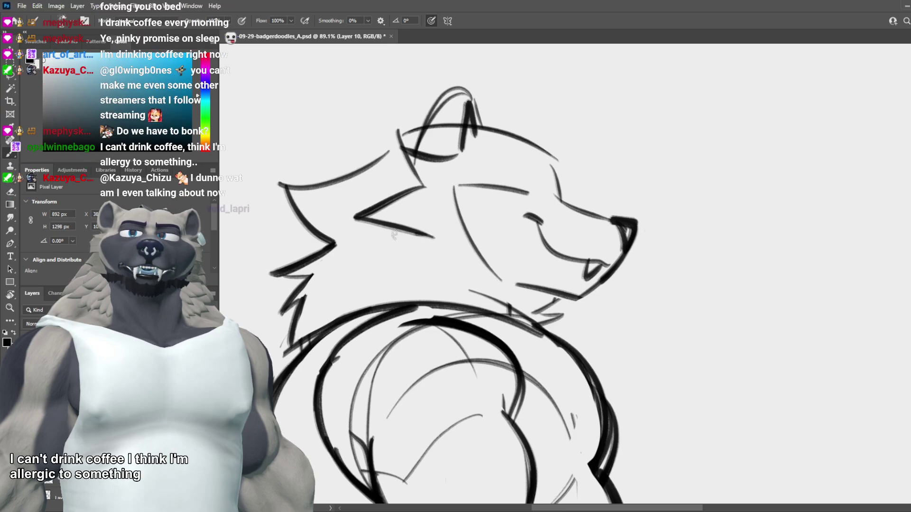
mouse_move(380, 237)
left_mouse_down()
mouse_move(413, 233)
mouse_move(436, 274)
left_mouse_up()
key("ctrl+z")
left_click_drag(372, 234, 441, 269)
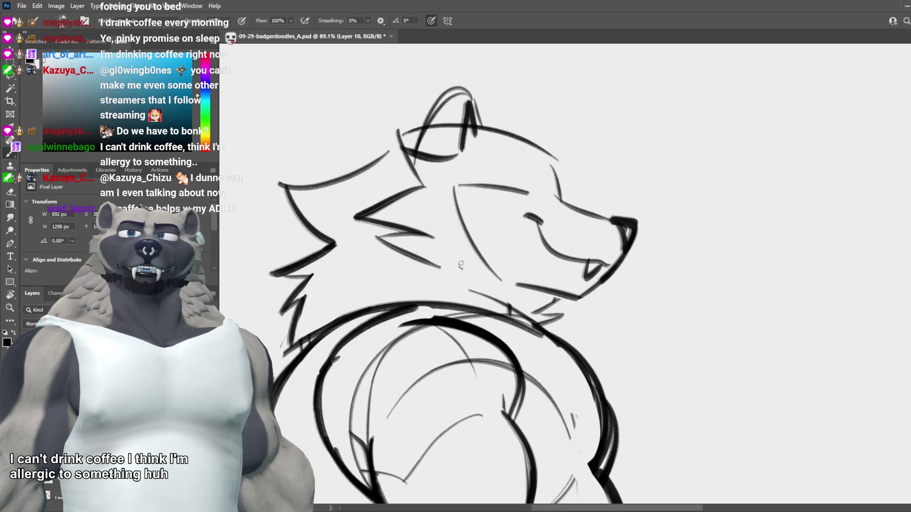
key("ctrl+z")
left_click_drag(375, 237, 447, 269)
key("ctrl+z")
left_click_drag(365, 236, 434, 268)
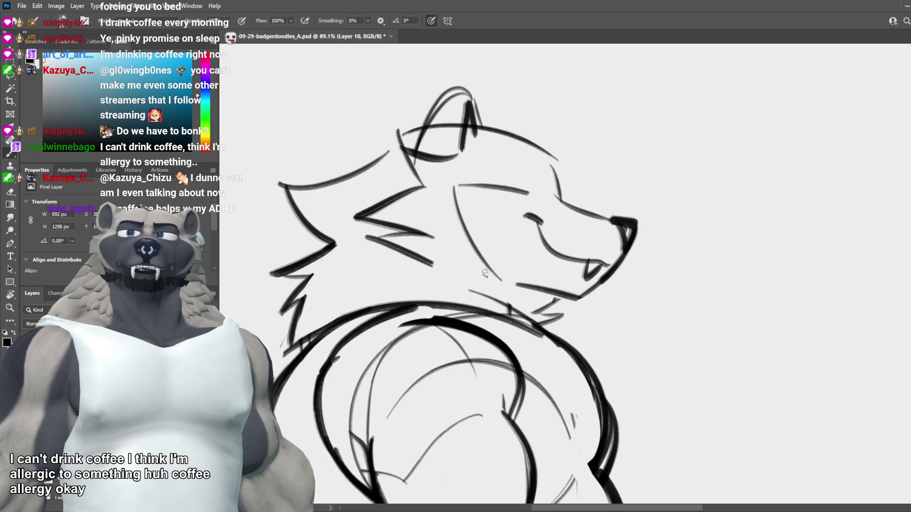
key("ctrl+z")
left_click_drag(370, 237, 455, 276)
key("ctrl+z")
left_click_drag(369, 235, 444, 271)
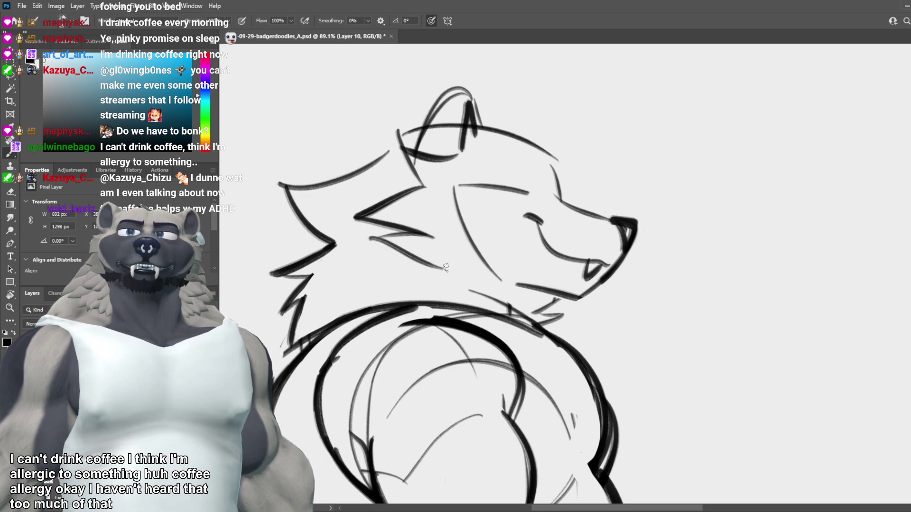
key("ctrl+z")
Step: Brush two smaller cheek-fur spikes below the first zigzag, stepping down toward the jaw
left_click_drag(384, 239, 489, 277)
key("ctrl+z")
key("ctrl+z")
key("ctrl+z")
key("ctrl+z")
key("ctrl+z")
key("ctrl+z")
key("ctrl+z")
left_click_drag(429, 268, 477, 280)
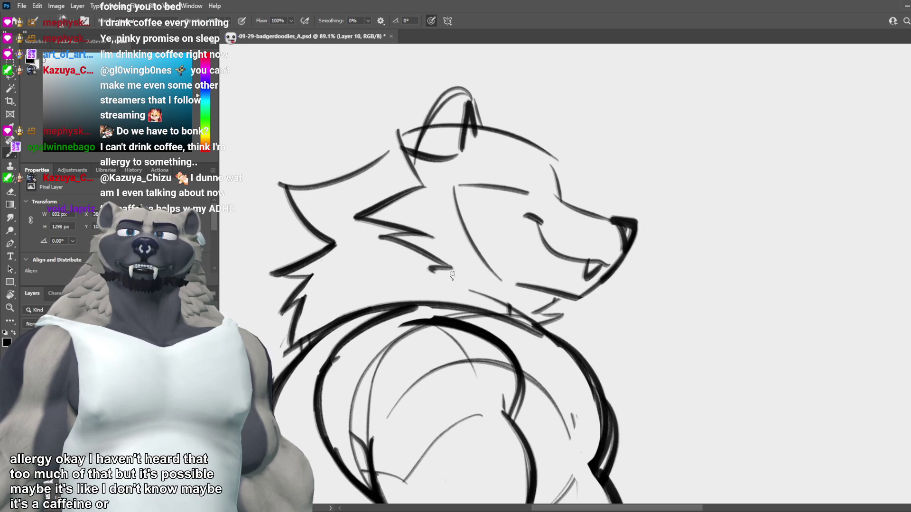
Step: Erase the stray stroke tip behind the ear and brush the gap between the back curve and the head arc closed
key("e")
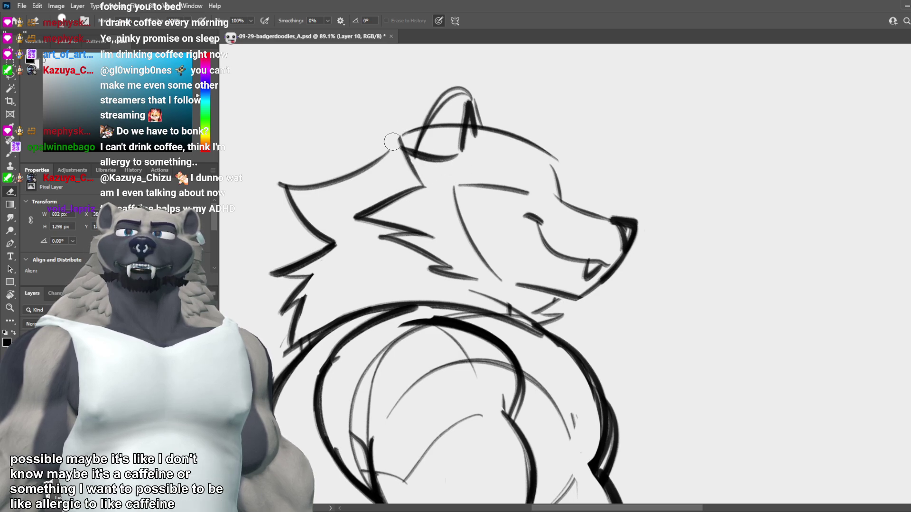
key("b")
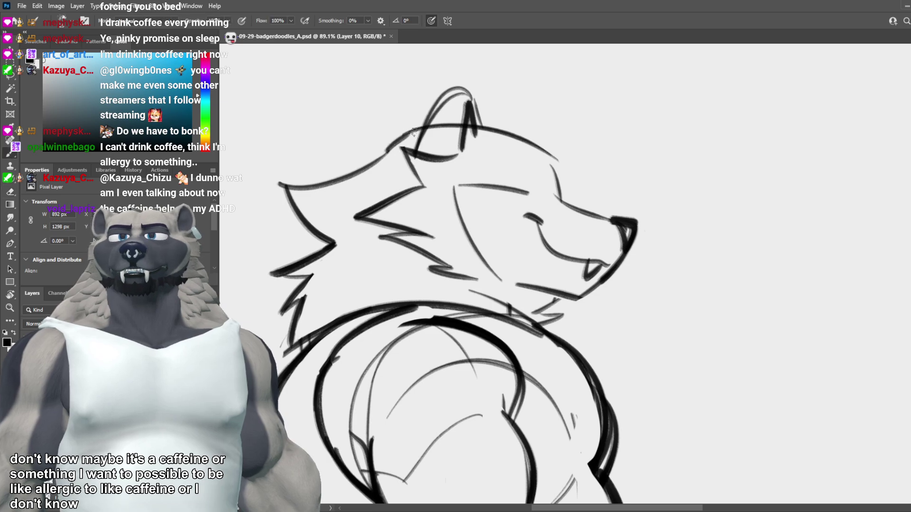
Step: Rework the join behind the ear so the back curve flows into the head arc as one clean line
key("ctrl+z")
left_click_drag(387, 151, 421, 129)
key("ctrl+z")
key("ctrl+z")
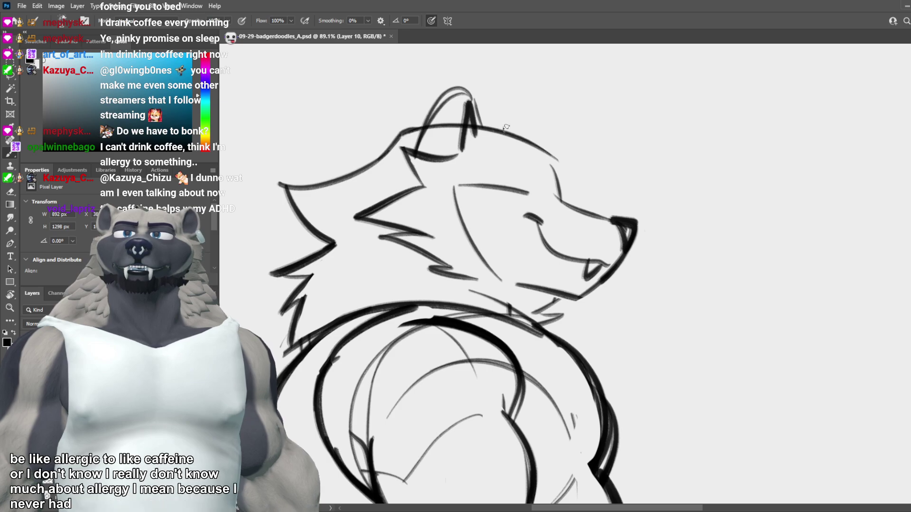
Step: Brush a bold angular brow corner where the forehead drops down to the muzzle bridge
mouse_move(510, 137)
left_mouse_down()
mouse_move(554, 162)
mouse_move(564, 206)
left_mouse_up()
key("ctrl+z")
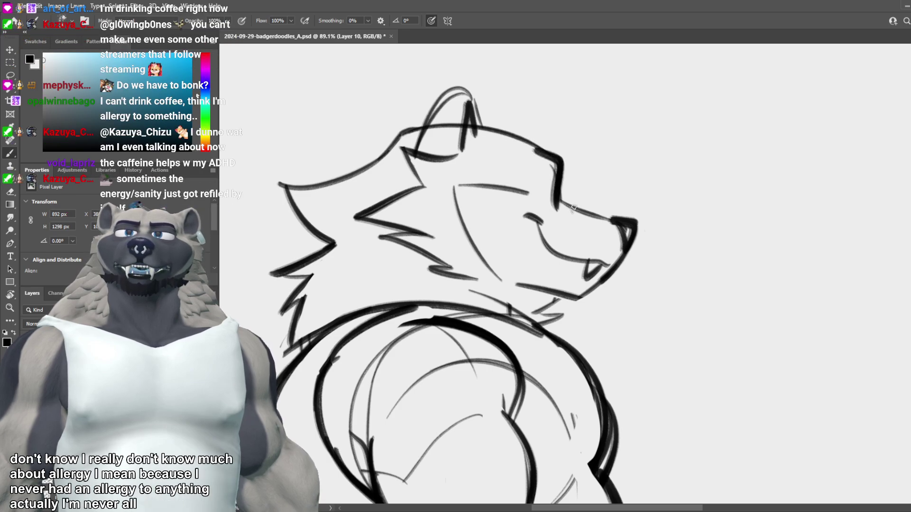
key("ctrl+z")
left_click_drag(550, 153, 566, 205)
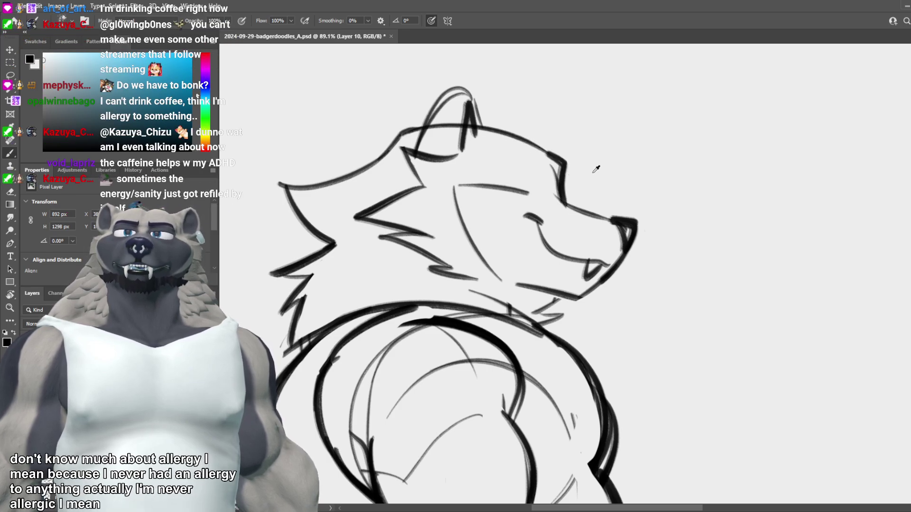
scroll(567, 188, "down", 3)
scroll(549, 191, "up", 3)
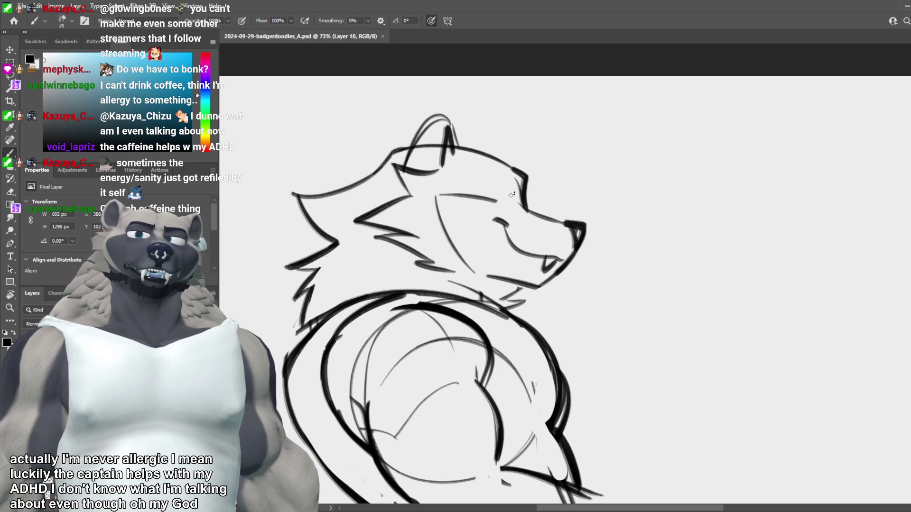
scroll(505, 193, "up", 3)
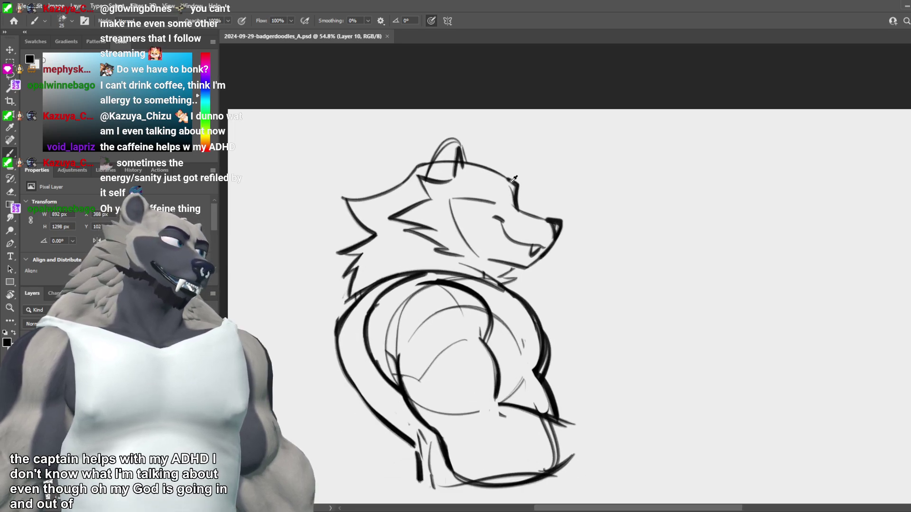
Step: Brush a thick curved eyebrow arching back from the brow corner inside the head outline
key("e")
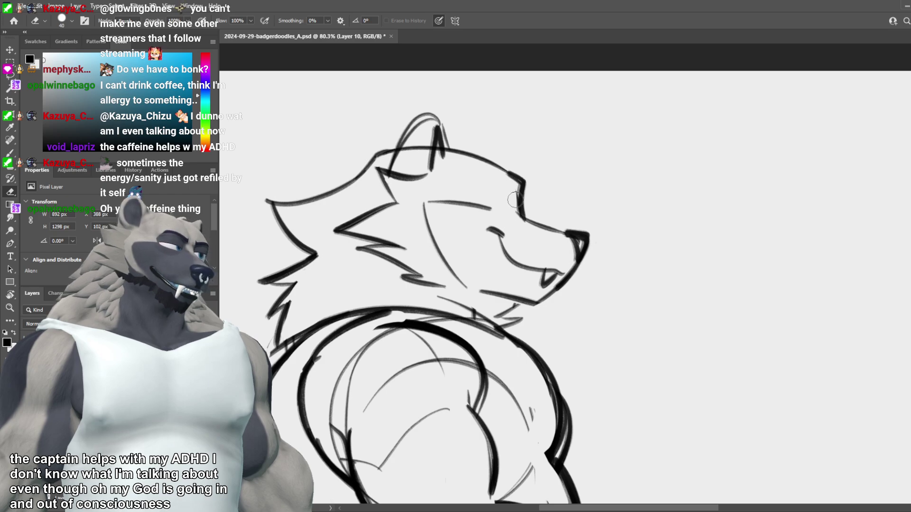
key("b")
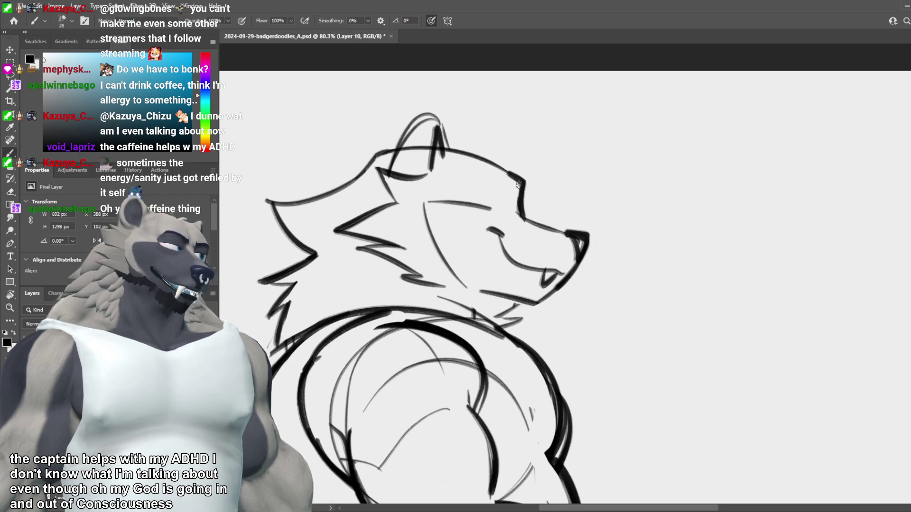
key("ctrl+z")
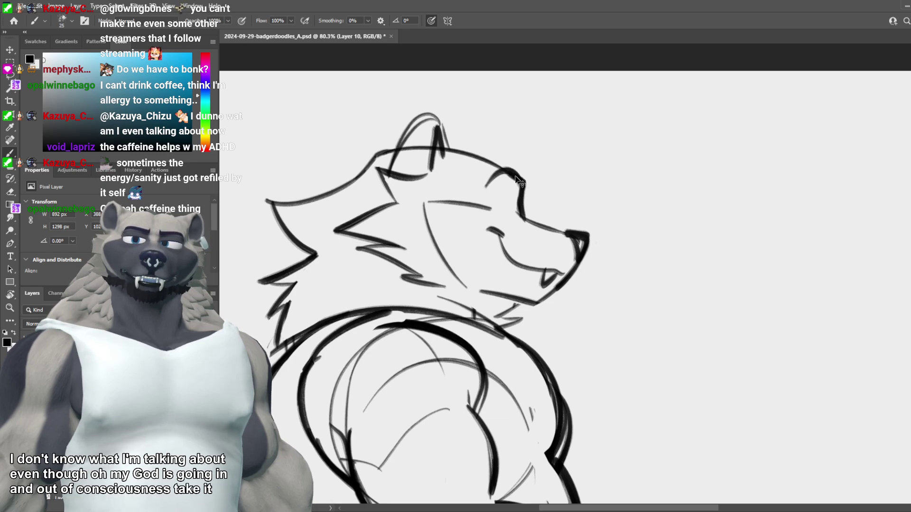
key("ctrl+z")
mouse_move(515, 176)
left_mouse_down()
mouse_move(493, 169)
mouse_move(503, 201)
mouse_move(514, 172)
mouse_move(500, 169)
mouse_move(499, 198)
mouse_move(512, 172)
mouse_move(502, 199)
mouse_move(510, 175)
left_mouse_up()
key("ctrl+z")
key("ctrl+z")
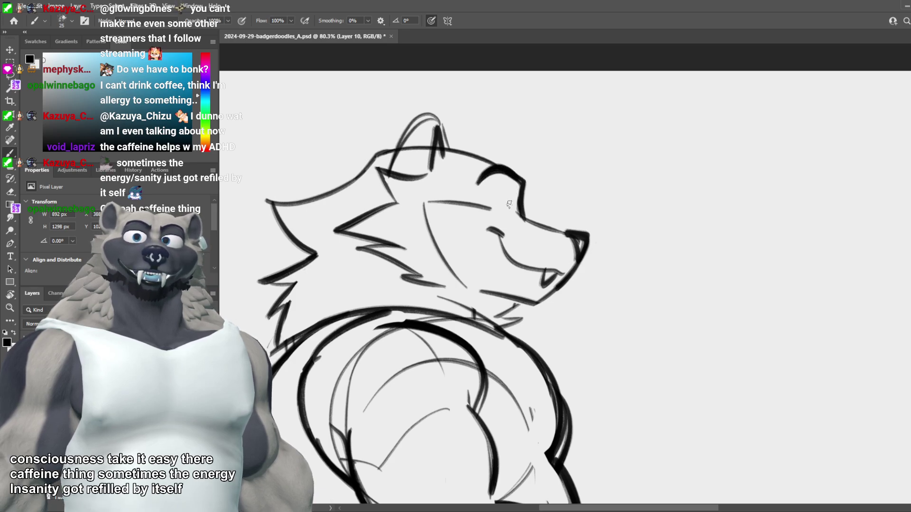
Step: Brush a narrow arched eye outline beneath the thick eyebrow, just behind the muzzle bridge
mouse_move(513, 206)
left_mouse_down()
mouse_move(502, 186)
mouse_move(512, 209)
left_mouse_up()
key("ctrl+z")
key("ctrl+z")
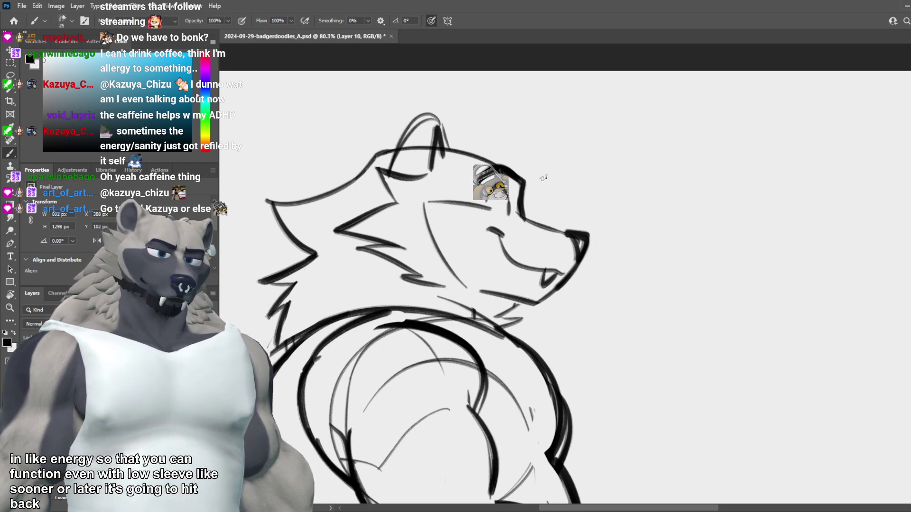
scroll(544, 178, "down", 4)
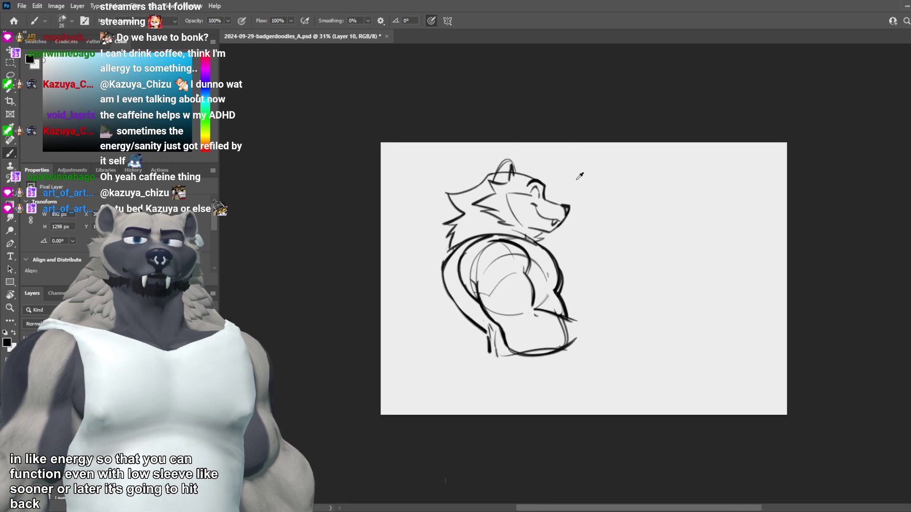
scroll(579, 176, "up", 4)
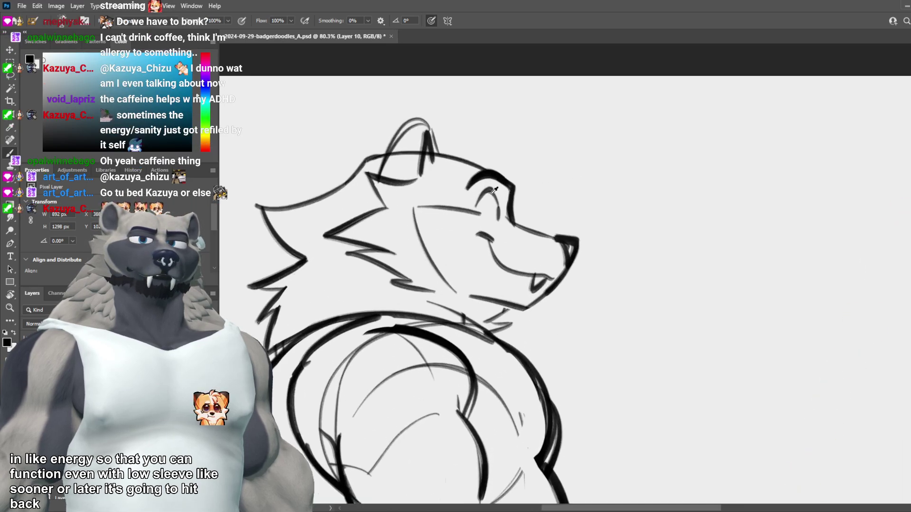
Step: Erase the upper line of the face marking behind the eye and brush it again as a shorter, thinner stroke
key("e")
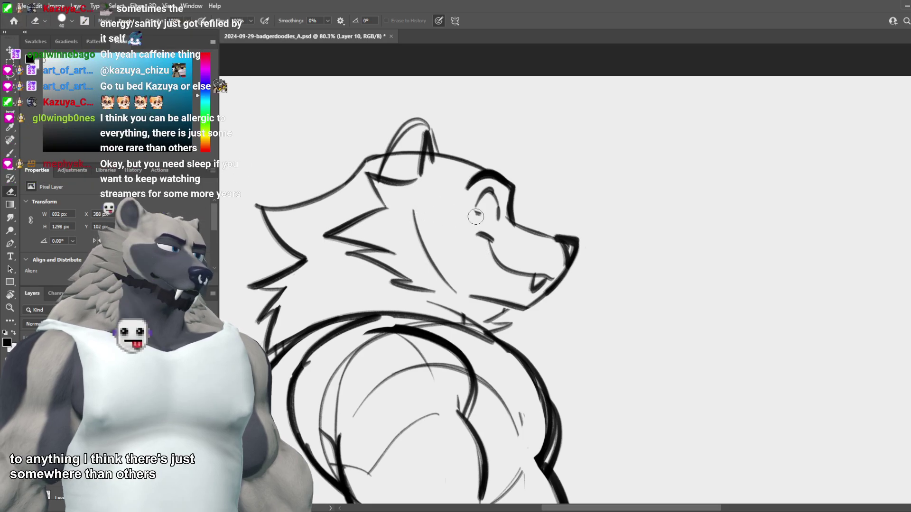
key("b")
left_click_drag(448, 216, 481, 224)
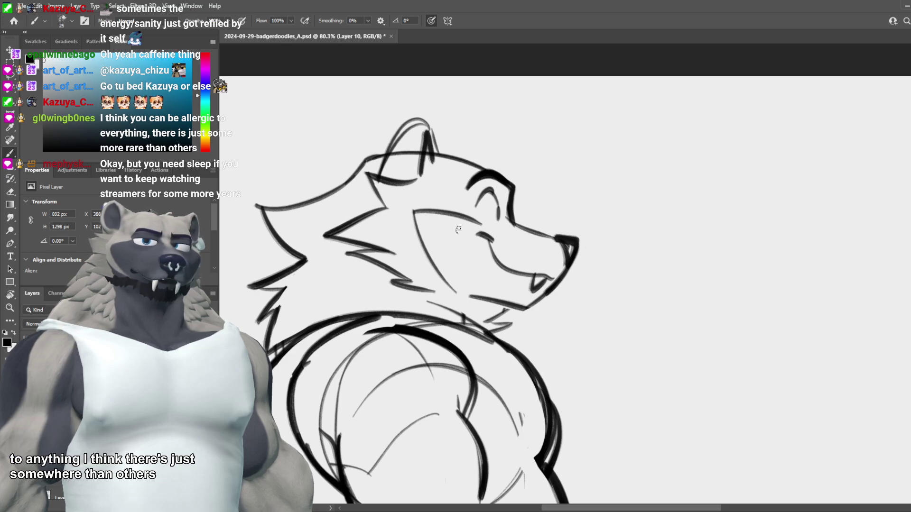
key("ctrl+z")
left_click_drag(420, 212, 498, 228)
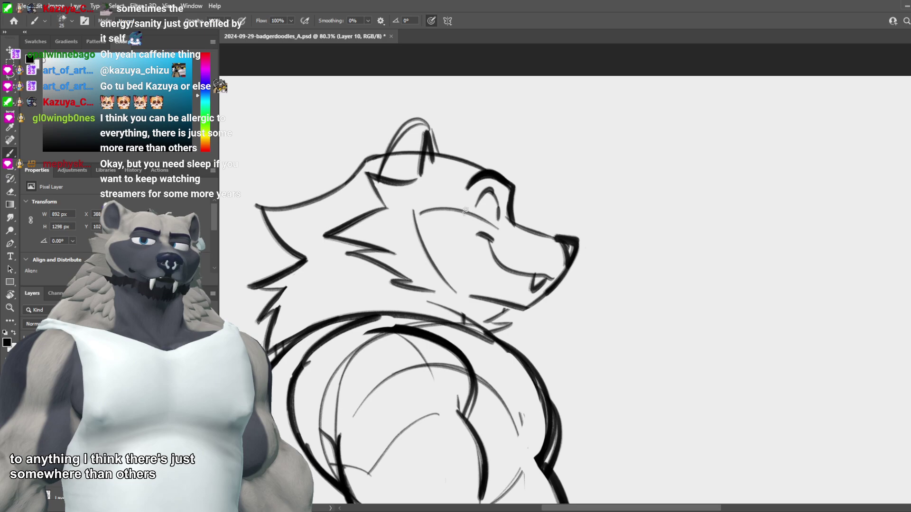
key("ctrl+z")
left_click_drag(424, 207, 470, 217)
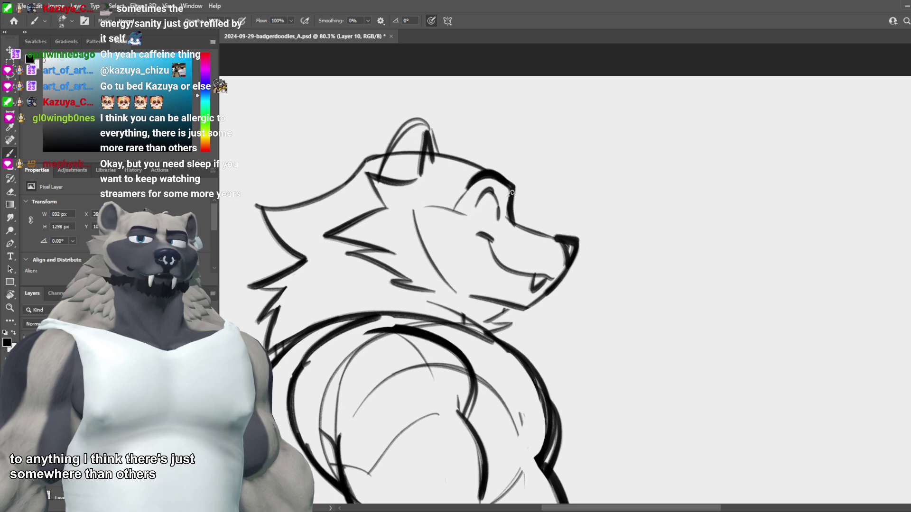
Step: Erase the head line crossing the ear, rework the ear's inner front contour, and save the document
scroll(487, 172, "down", 4)
scroll(540, 219, "up", 2)
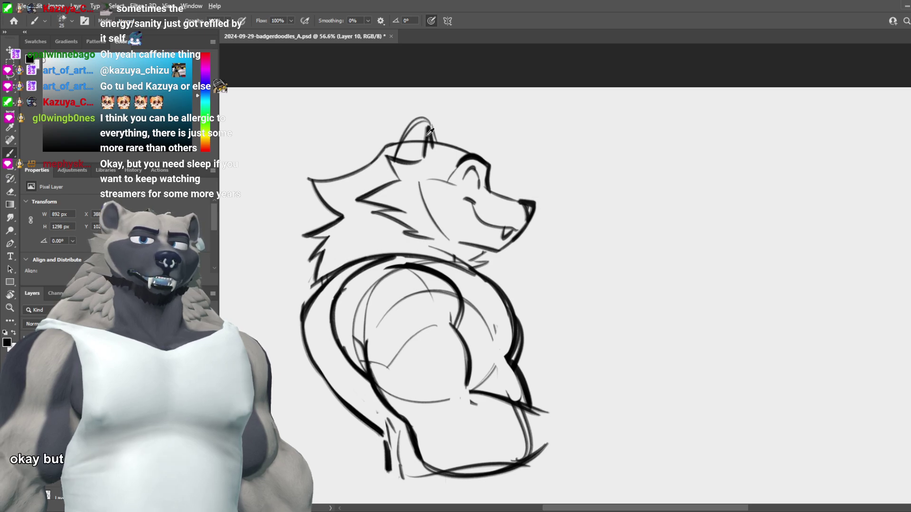
scroll(356, 106, "down", 2)
scroll(353, 116, "up", 3)
key("e")
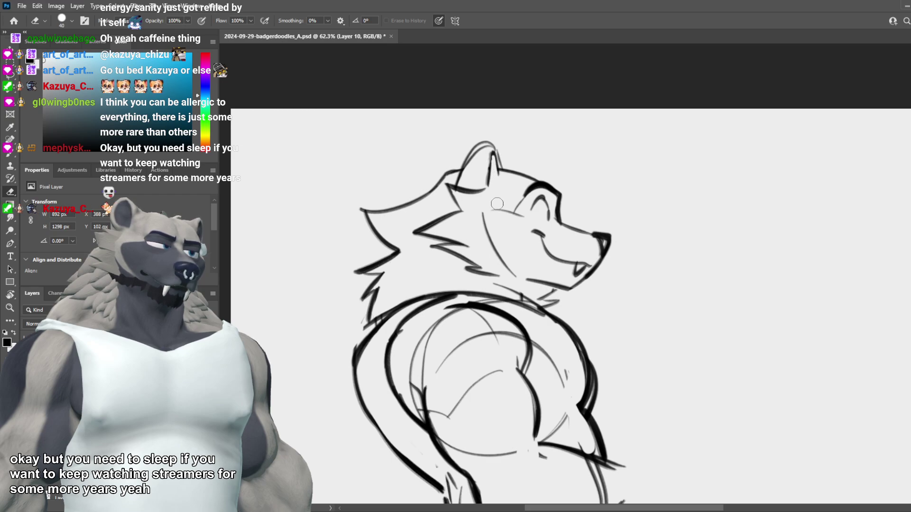
key("b")
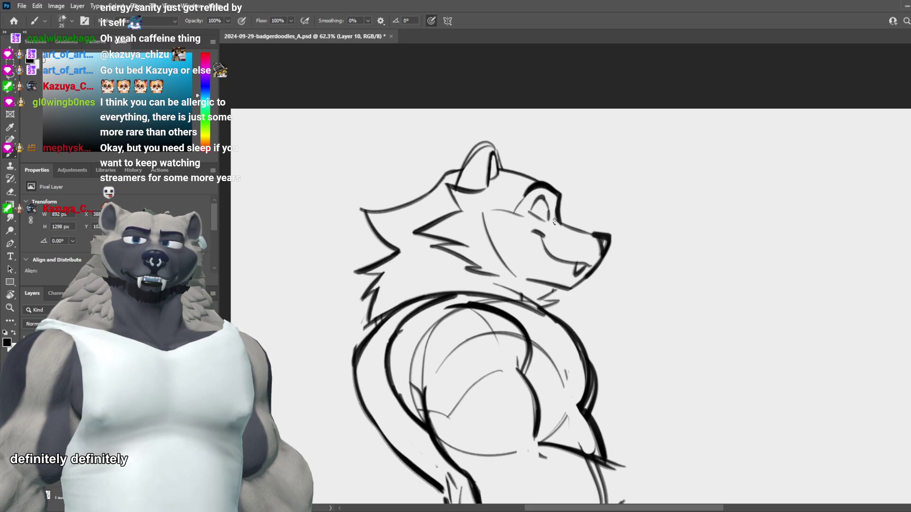
scroll(568, 221, "down", 5)
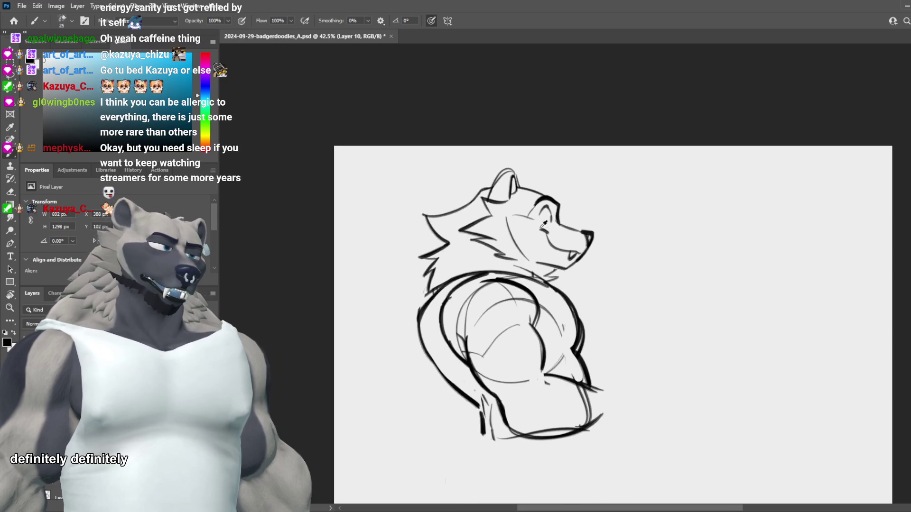
key("ctrl+s")
Step: Brush a short rising stroke beyond the forearm's upper edge to start the hand
scroll(614, 247, "up", 2)
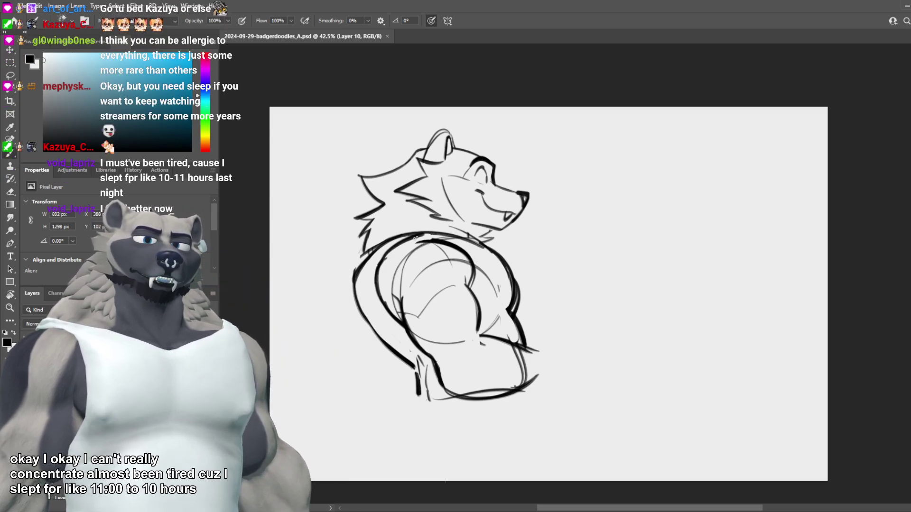
scroll(389, 240, "down", 3)
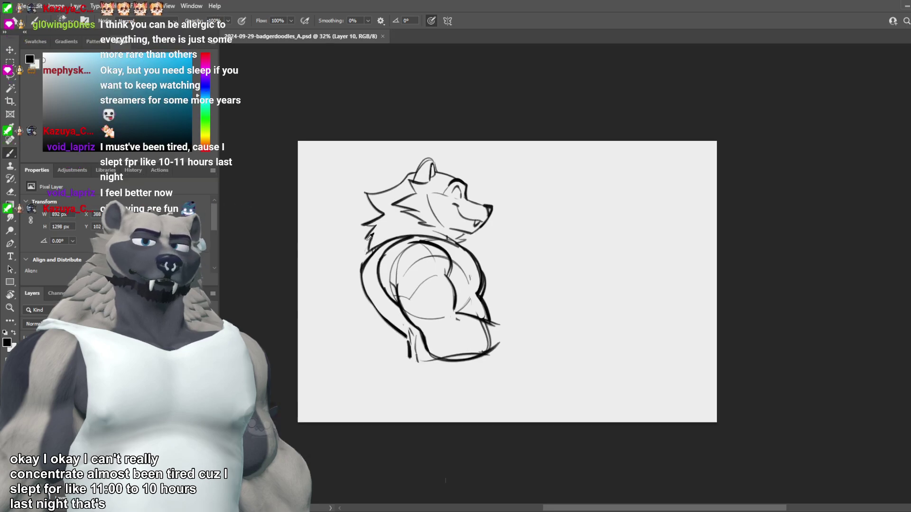
scroll(380, 231, "up", 3)
scroll(381, 228, "up", 2)
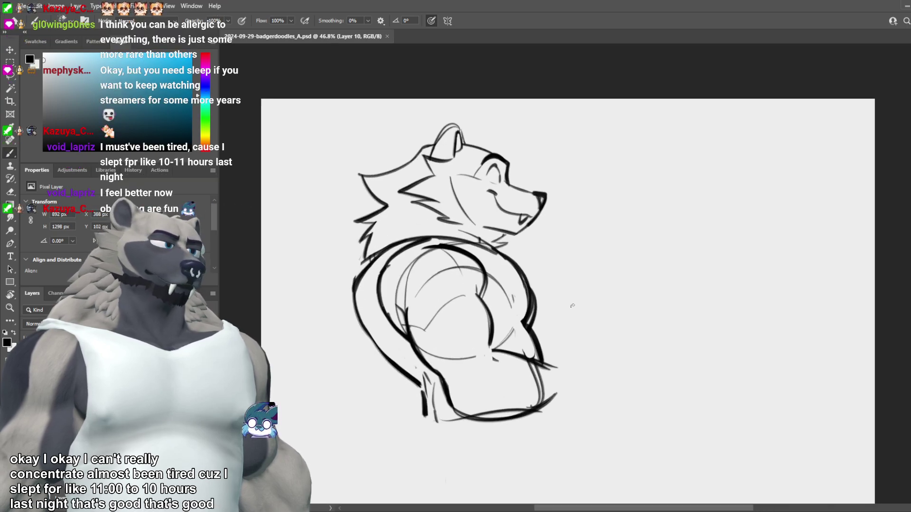
mouse_move(571, 340)
left_mouse_down()
mouse_move(563, 363)
mouse_move(597, 335)
mouse_move(596, 352)
mouse_move(569, 349)
left_mouse_up()
key("ctrl+z")
key("ctrl+z")
key("ctrl+z")
key("ctrl+z")
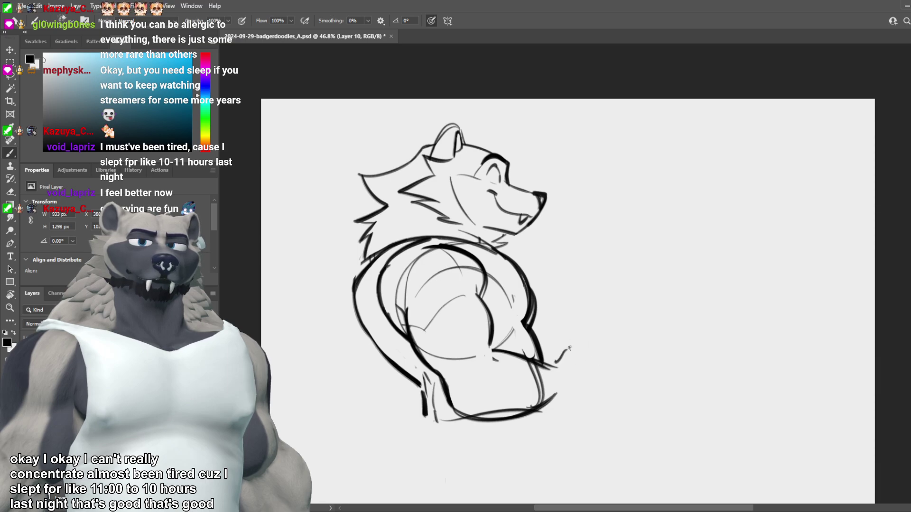
Step: Brush the top, knuckles and underside of a clenched fist at the end of the forearm, and save the document
mouse_move(601, 393)
left_mouse_down()
mouse_move(556, 398)
mouse_move(589, 400)
mouse_move(602, 381)
mouse_move(577, 405)
left_mouse_up()
key("ctrl+z")
key("ctrl+z")
key("ctrl+z")
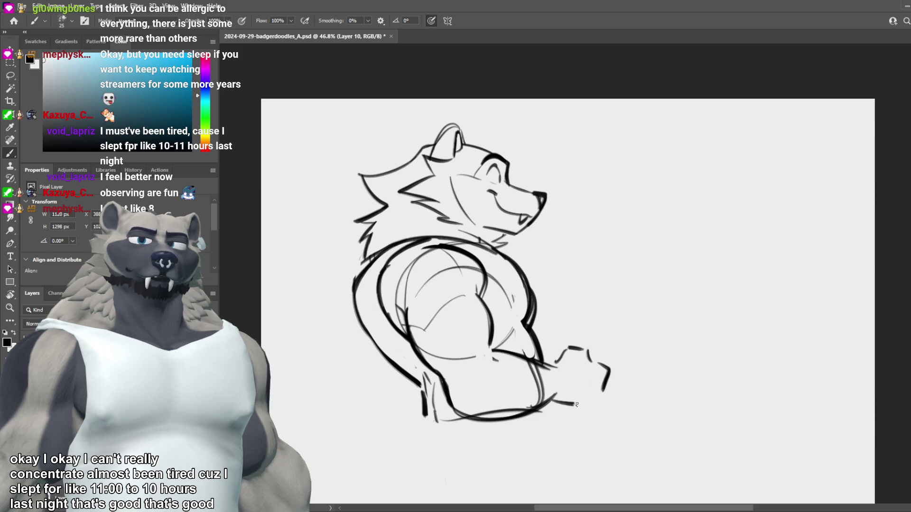
key("e")
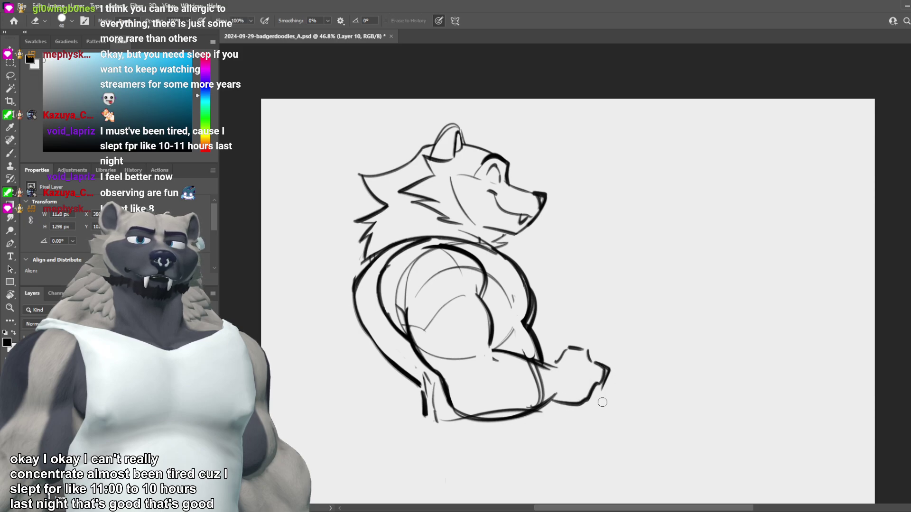
scroll(580, 344, "down", 2)
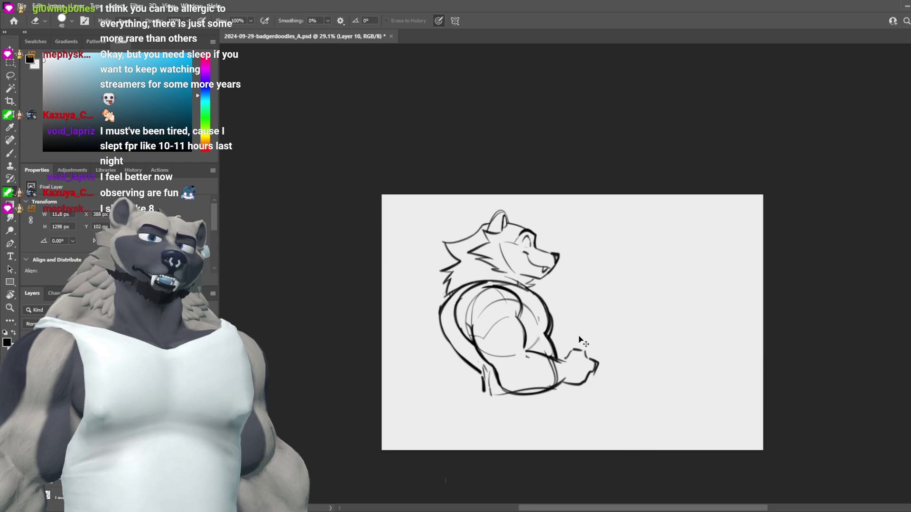
key("ctrl+s")
scroll(588, 331, "up", 1)
scroll(587, 332, "up", 1)
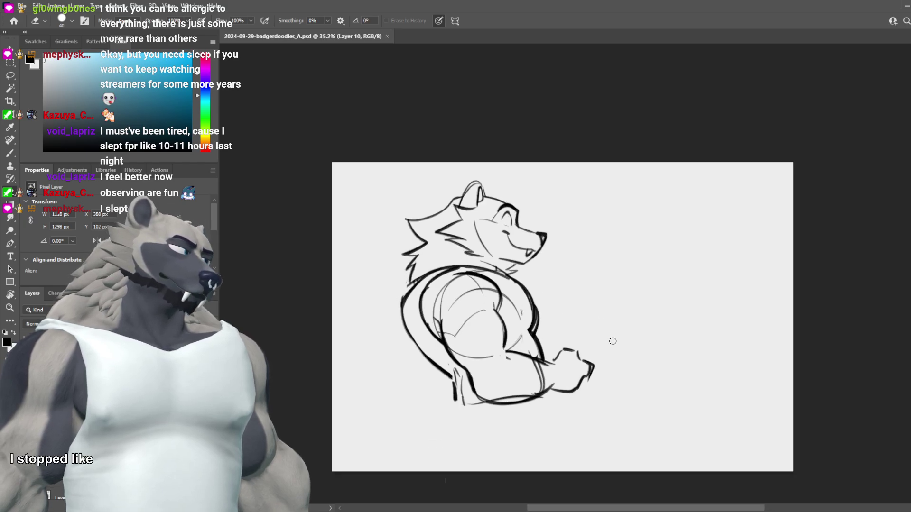
scroll(513, 243, "up", 3)
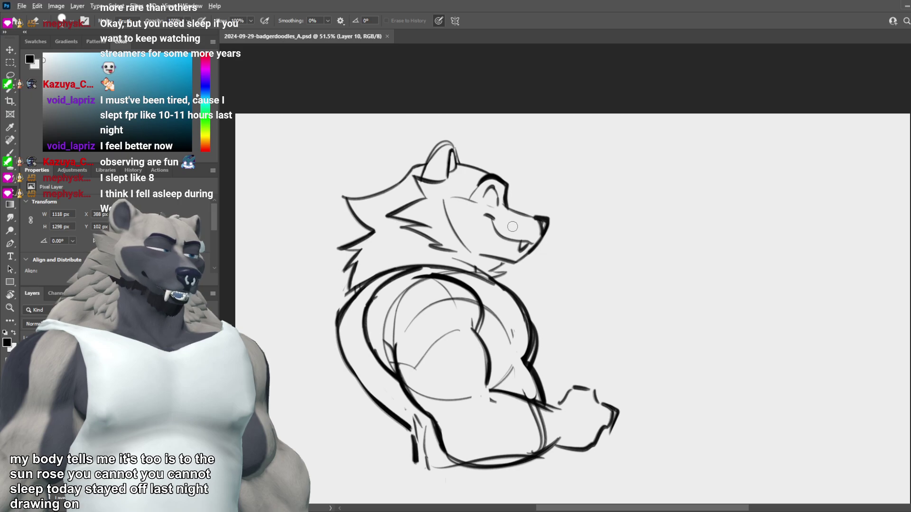
scroll(511, 235, "down", 2)
scroll(345, 245, "up", 2)
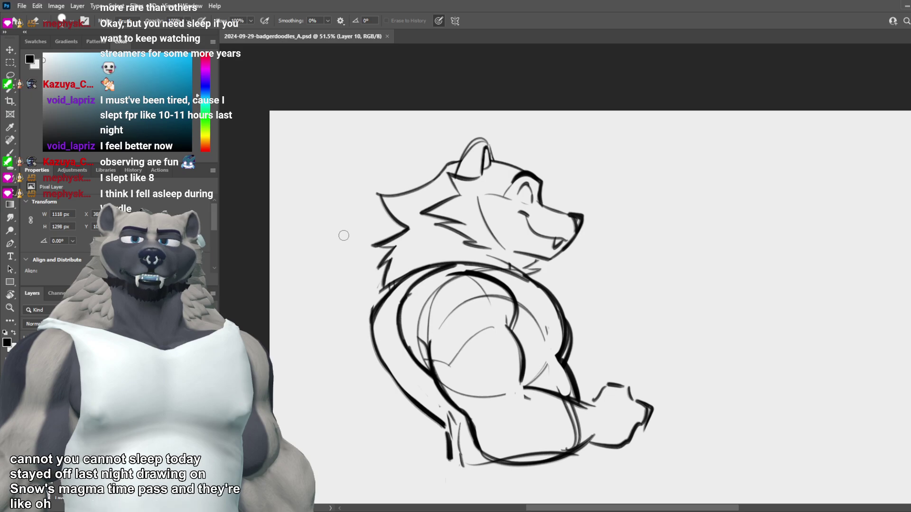
scroll(406, 224, "down", 2)
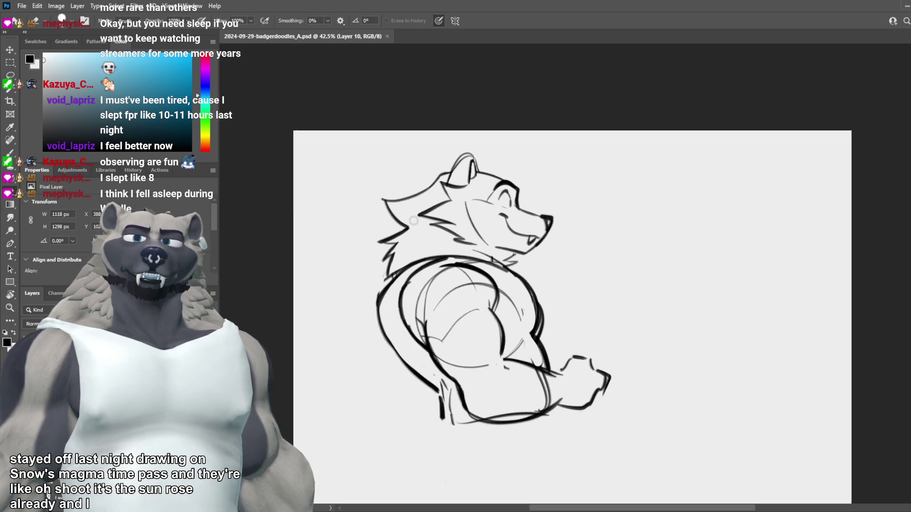
scroll(417, 216, "up", 2)
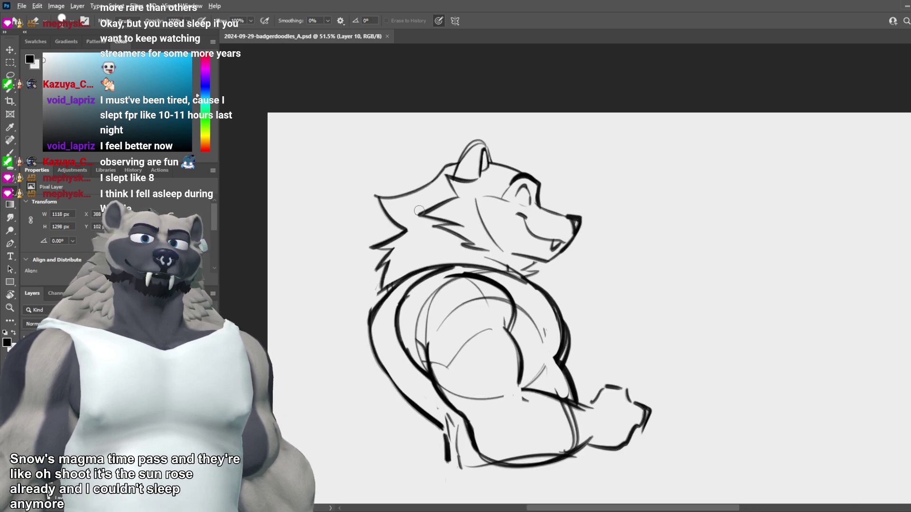
scroll(419, 210, "down", 1)
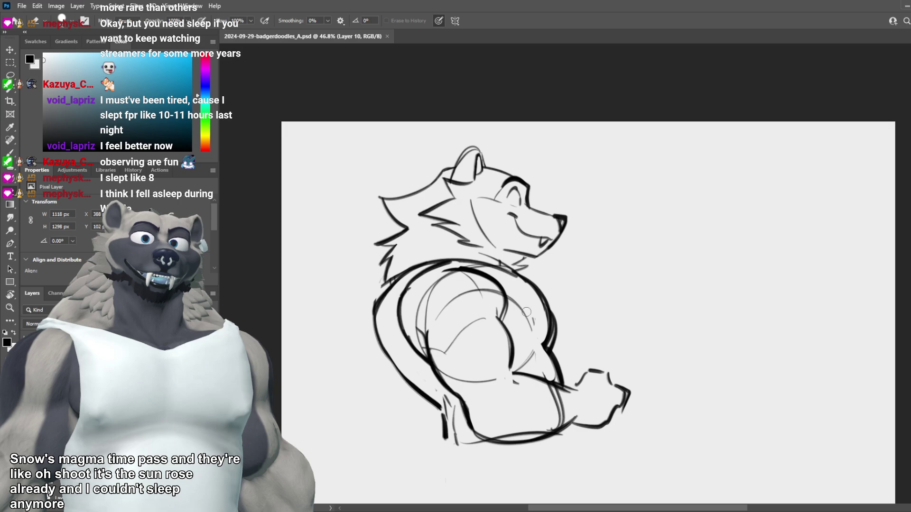
scroll(527, 312, "up", 2)
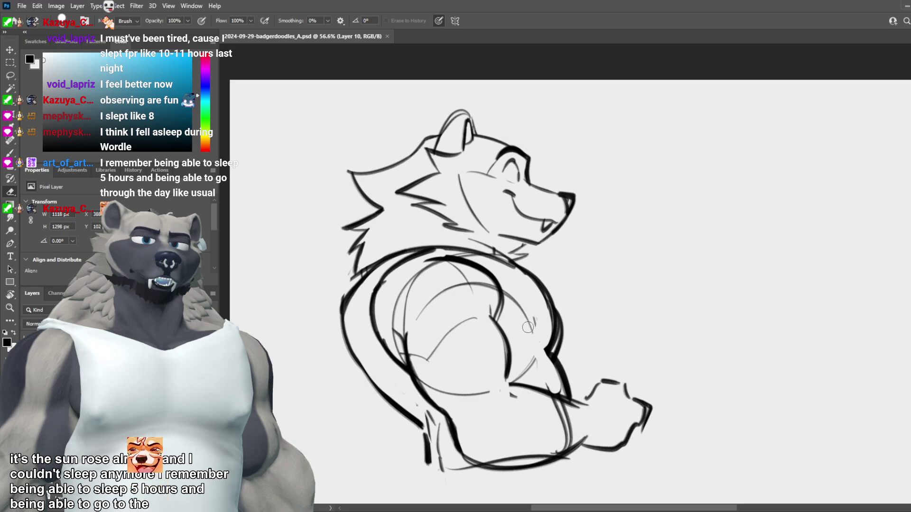
scroll(528, 328, "down", 2)
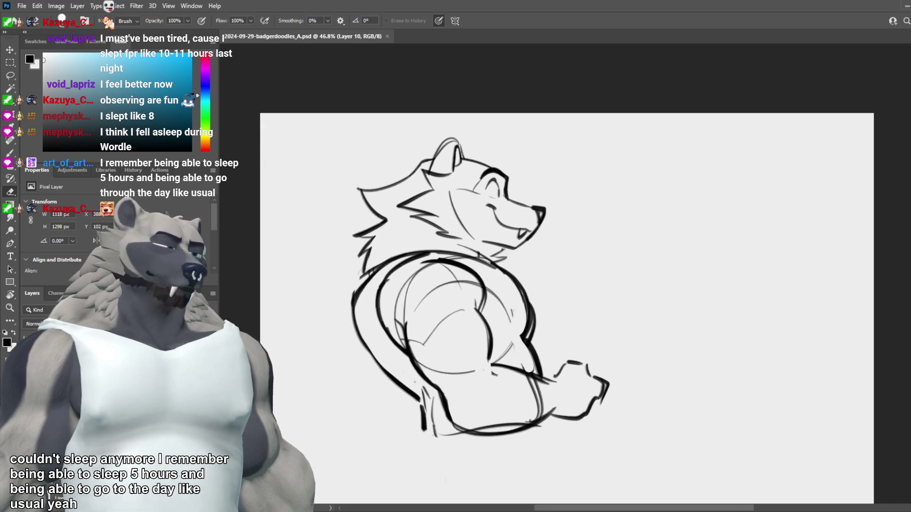
Step: Hide the profile badger drawing, show the sketch of the badger leaning on its fist, and select that sketch's layer
key("ctrl+comma")
key("ctrl+comma")
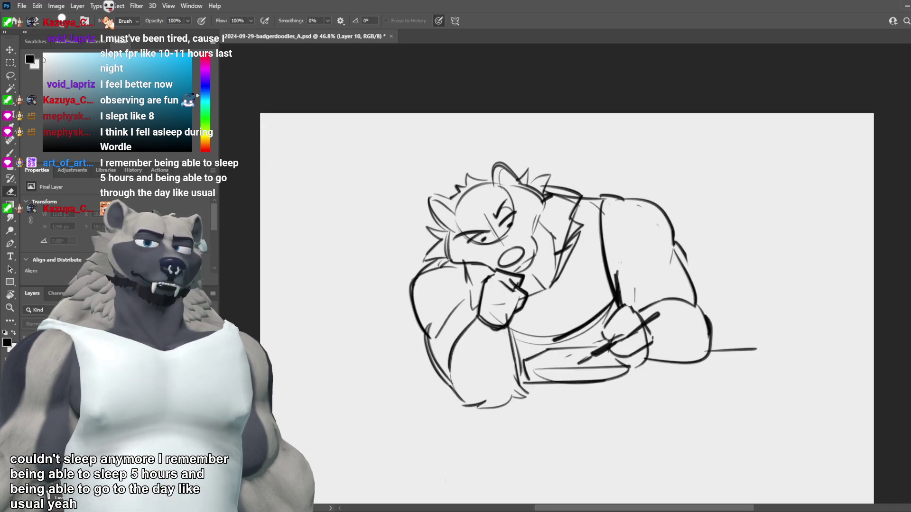
key("ctrl+comma")
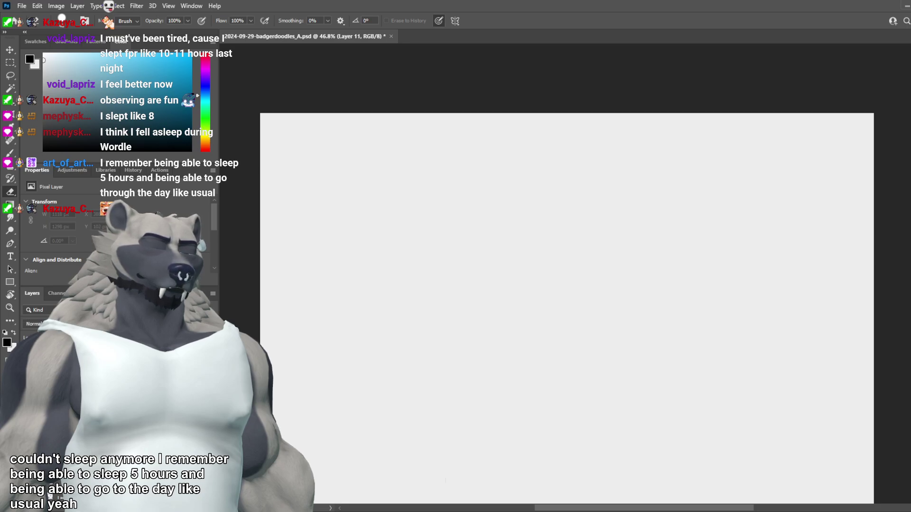
scroll(487, 347, "down", 3)
scroll(485, 353, "up", 4)
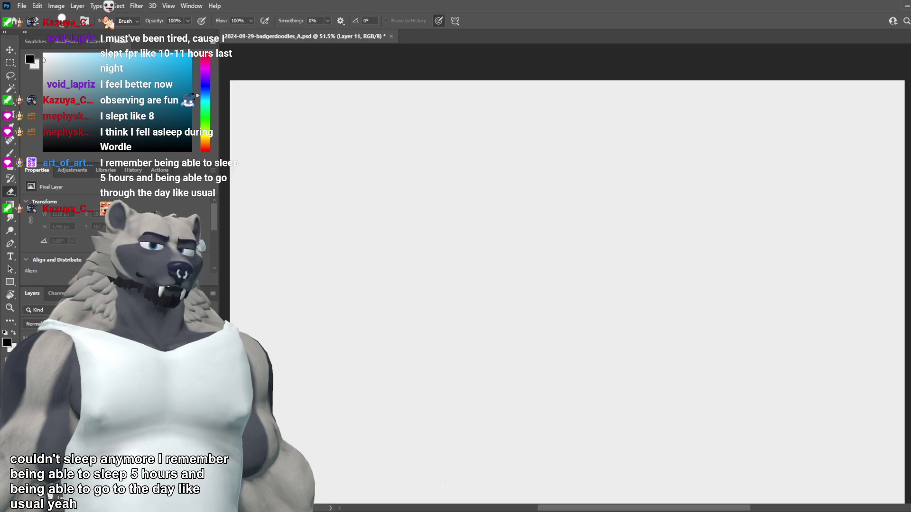
key("ctrl+z")
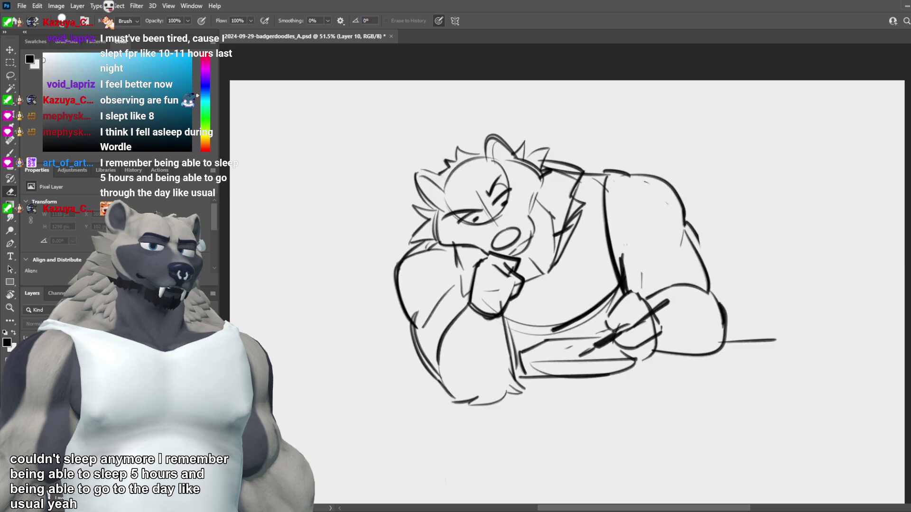
key("alt+[")
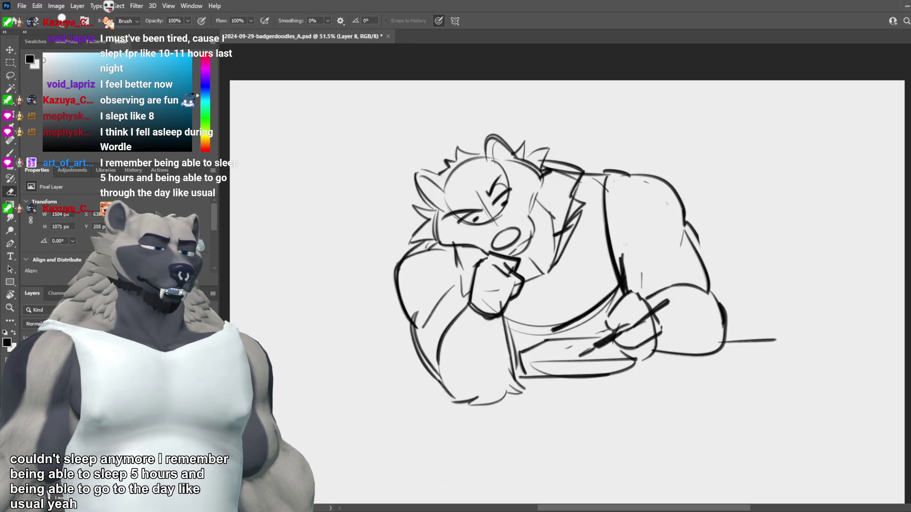
Step: Fade the leaning badger sketch to 20% opacity so it serves as an underdrawing
key("2")
scroll(521, 201, "down", 4)
scroll(545, 227, "up", 4)
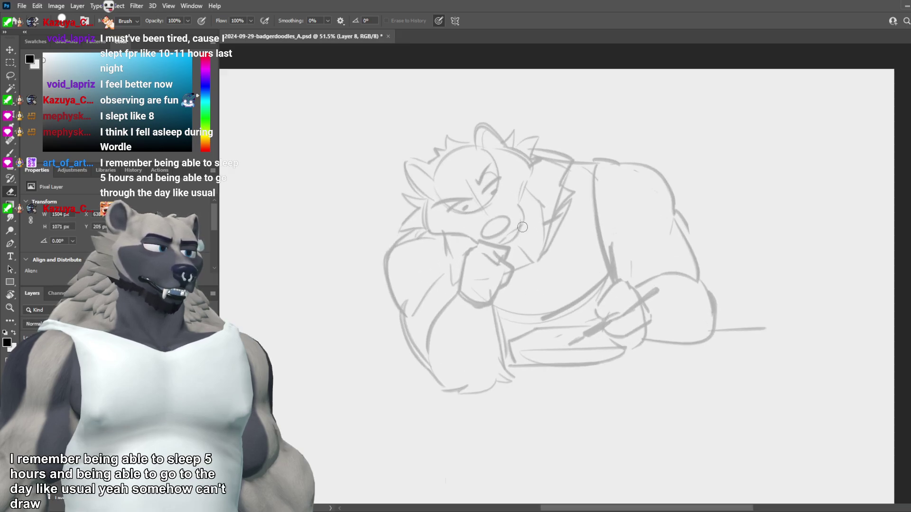
scroll(403, 292, "down", 2)
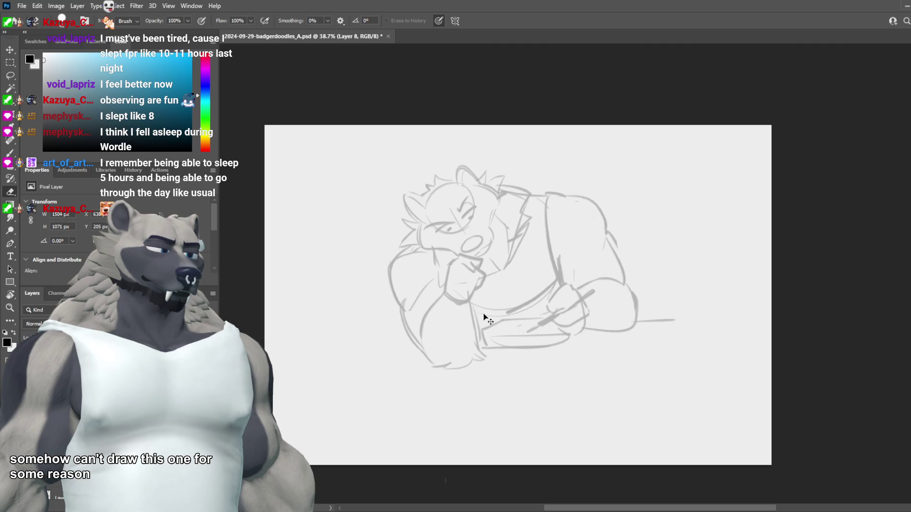
Step: Try to enlarge the faded badger sketch to about 120% and reposition it on the canvas
key("ctrl+t")
left_click_drag(675, 369, 733, 411)
left_click_drag(671, 390, 643, 387)
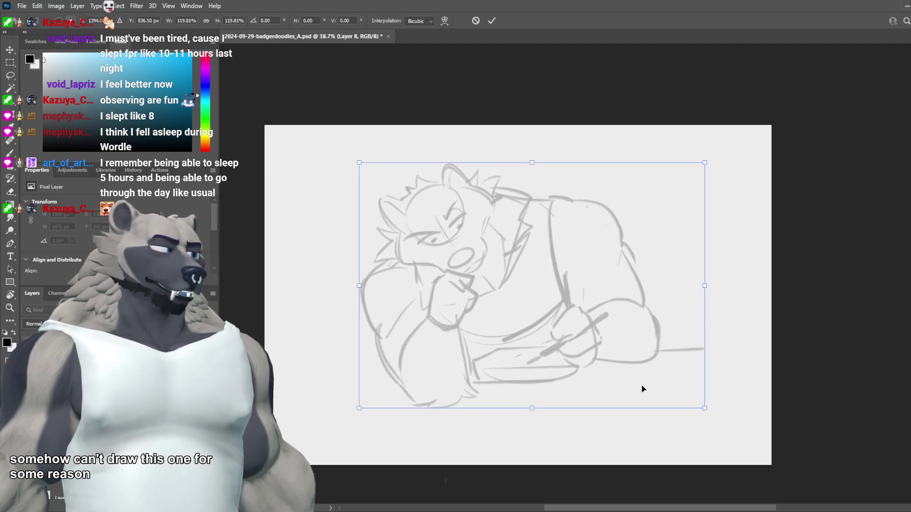
key("Return")
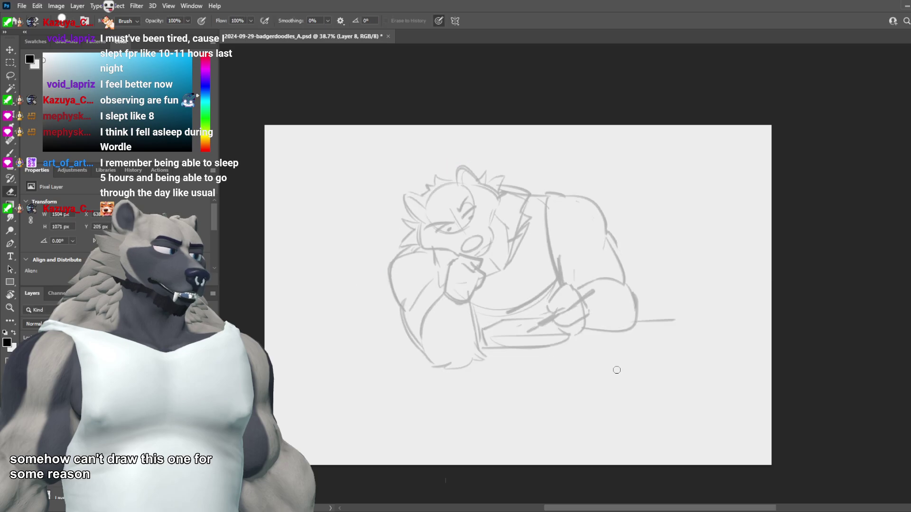
Step: Add a new layer above the faded sketch and choose a flat brush tip angled at 15° for the linework
scroll(474, 235, "up", 5)
key("e")
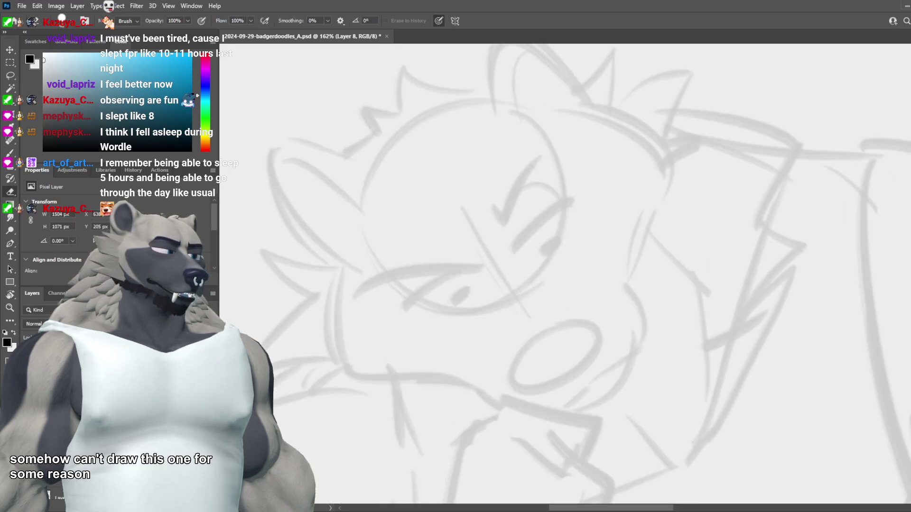
key("ctrl+shift+alt+n")
key("b")
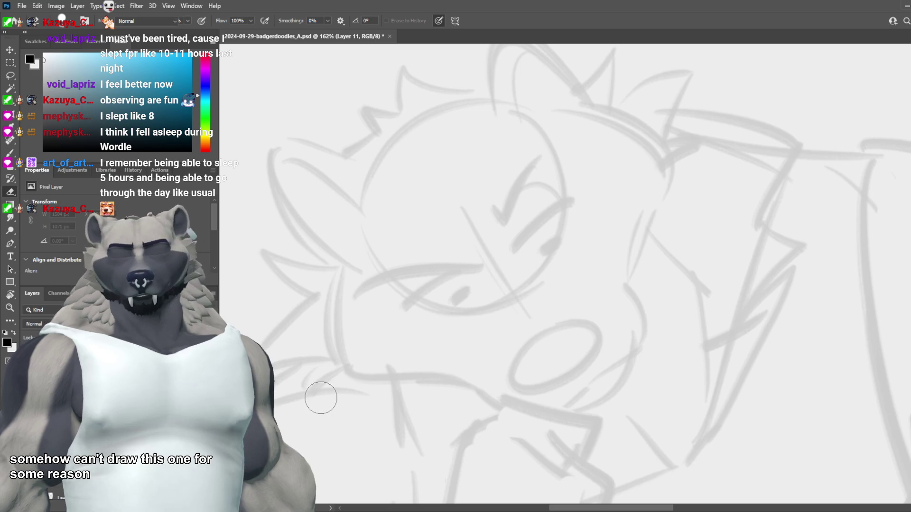
left_click_drag(474, 279, 466, 306)
key("ctrl+z")
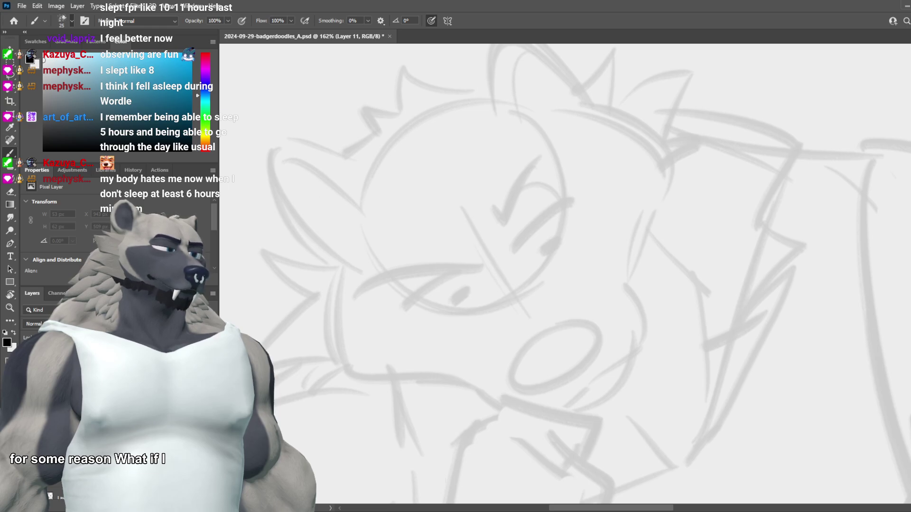
left_click(327, 244)
Step: Try brushing short strokes for the pupil of the badger's lower eye
mouse_move(473, 270)
left_mouse_down()
mouse_move(452, 288)
mouse_move(450, 311)
left_mouse_up()
key("ctrl+z")
key("ctrl+z")
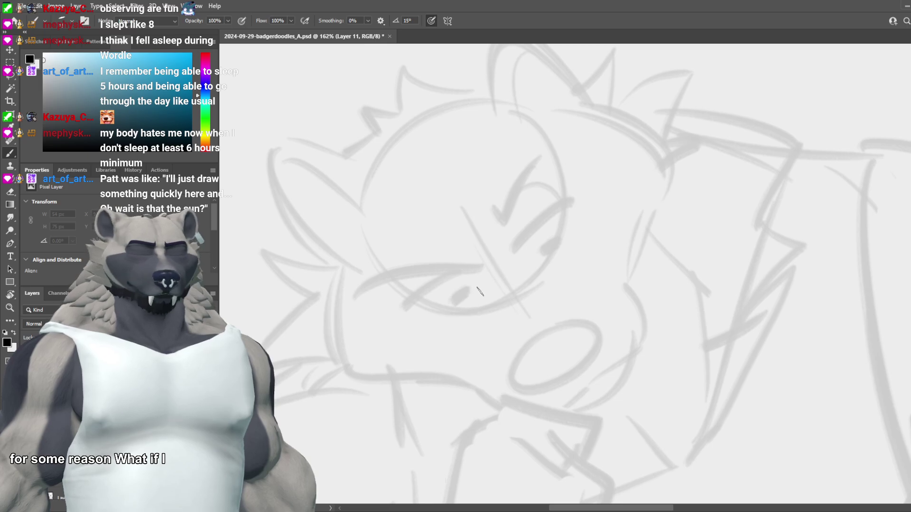
mouse_move(474, 275)
left_mouse_down()
mouse_move(448, 306)
mouse_move(476, 277)
left_mouse_up()
key("ctrl+z")
key("ctrl+z")
key("ctrl+z")
Step: Scale the faded badger sketch to about 130%, centre it vertically on the canvas, and return to the empty layer with the brush
scroll(489, 264, "down", 5)
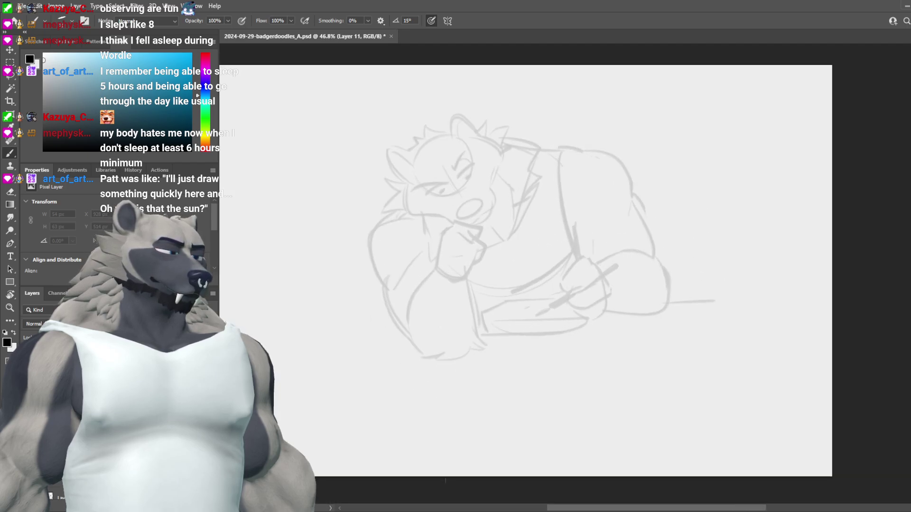
left_click(508, 315, "ctrl")
key("ctrl+t")
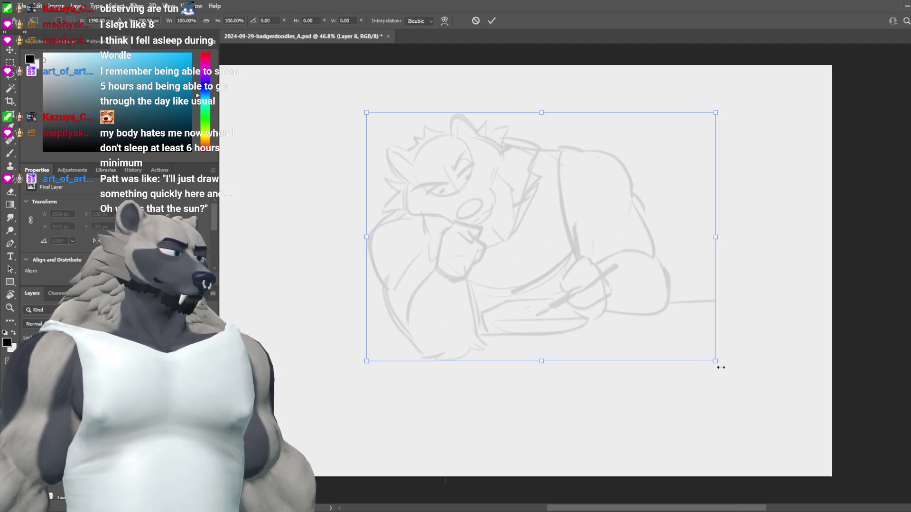
left_click_drag(718, 365, 799, 471)
left_click_drag(720, 393, 640, 386)
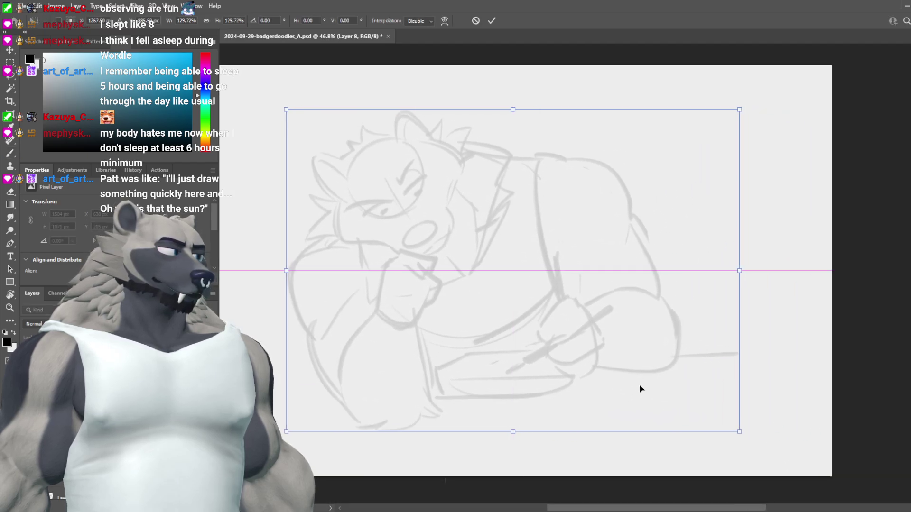
key("Return")
key("b")
key("alt+]")
scroll(368, 179, "up", 5)
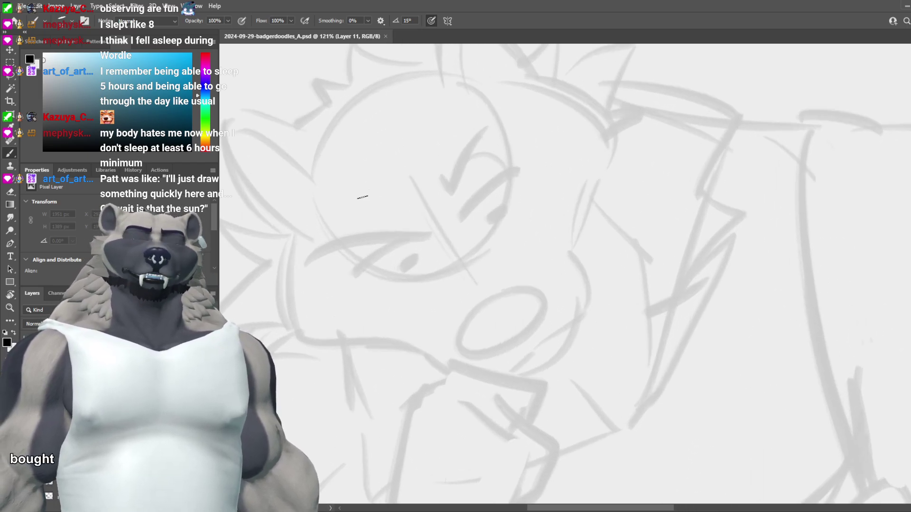
Step: Try outlining the lower eye's pupil as a small slanted oval
scroll(441, 247, "down", 3)
scroll(441, 247, "up", 3)
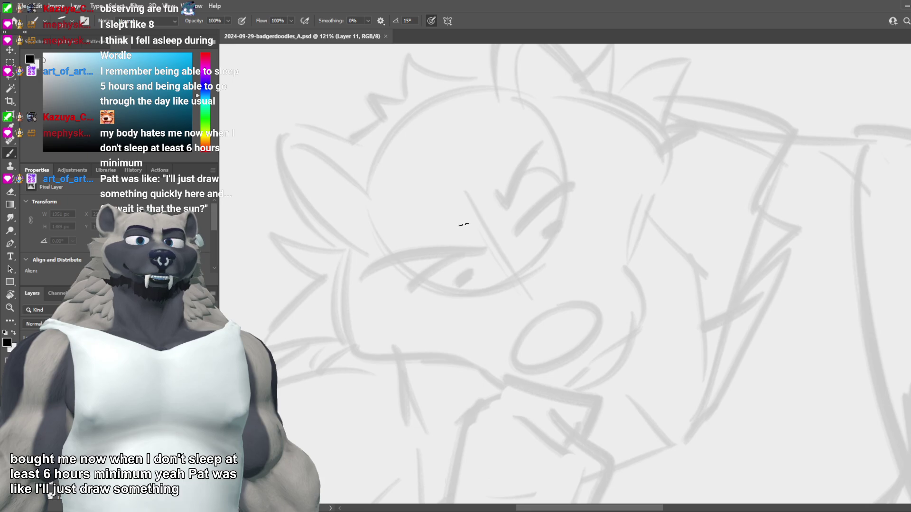
scroll(451, 236, "down", 3)
scroll(381, 228, "up", 3)
scroll(452, 240, "up", 3)
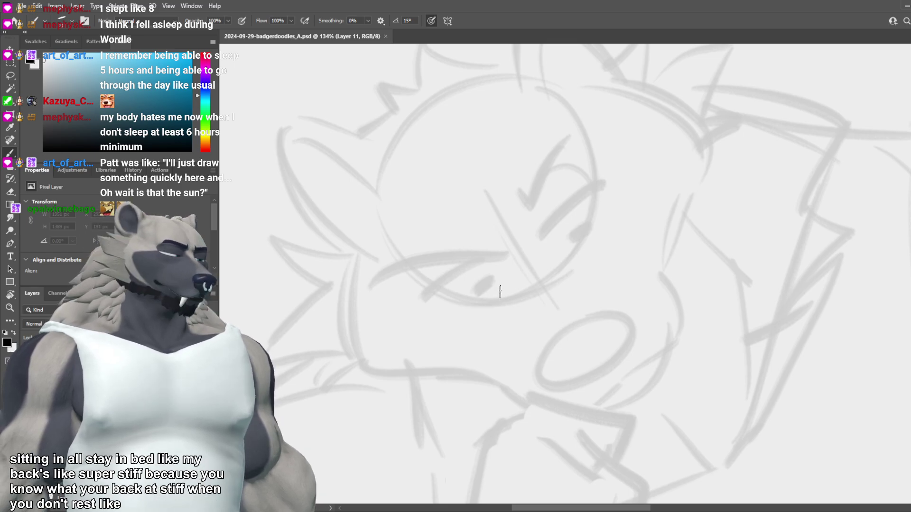
left_click_drag(490, 274, 492, 277)
key("ctrl+z")
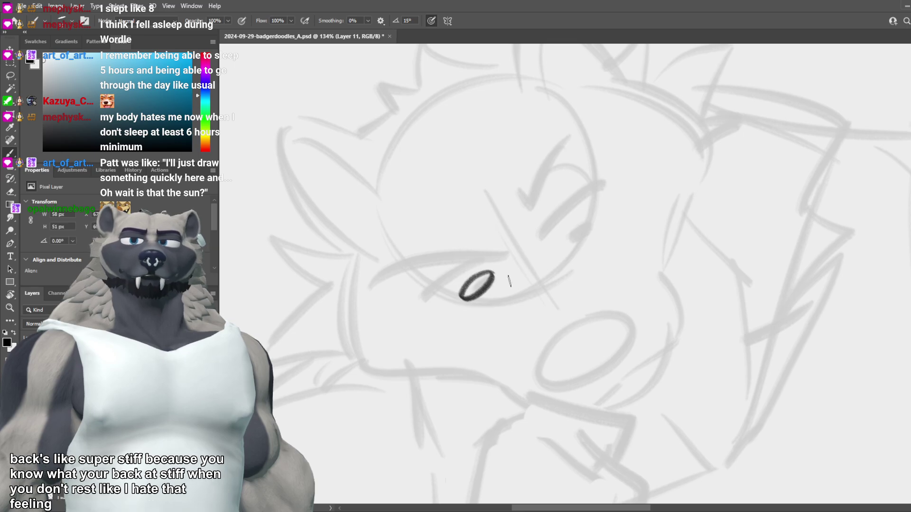
scroll(491, 277, "down", 2)
scroll(546, 256, "down", 1)
scroll(545, 256, "up", 1)
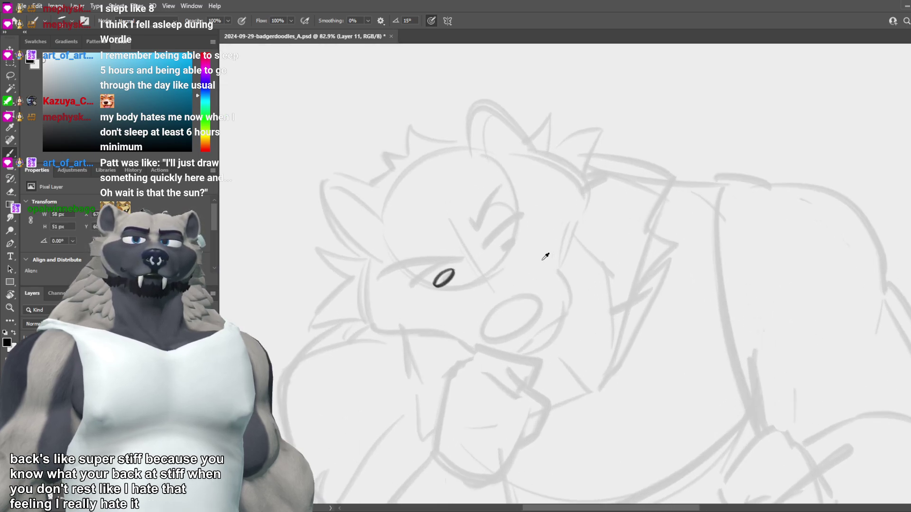
key("ctrl+z")
scroll(426, 247, "up", 2)
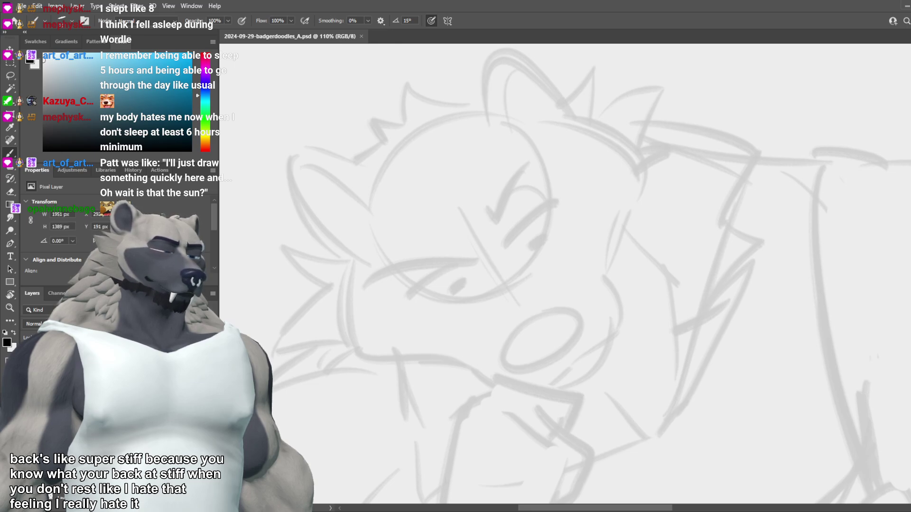
Step: Fade the underdrawing further and add a fresh empty layer above it
key("ctrl+shift+z")
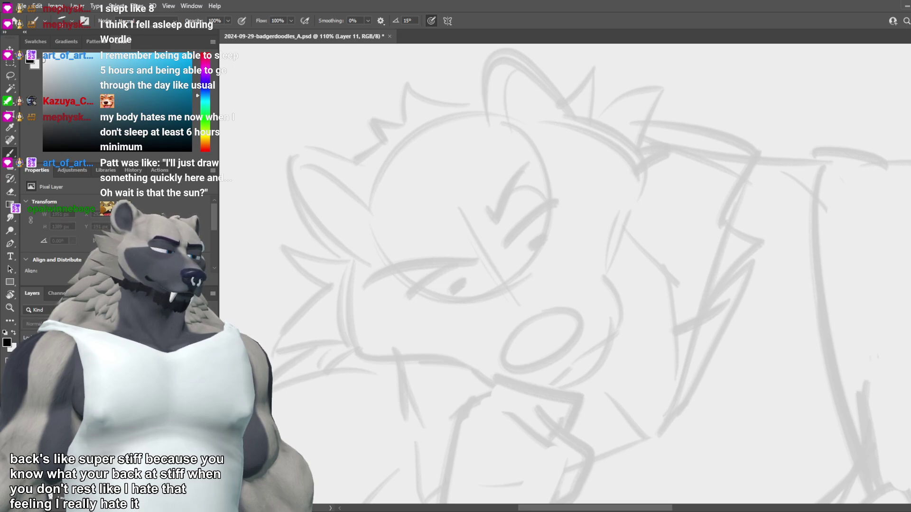
left_click_drag(504, 281, 528, 338)
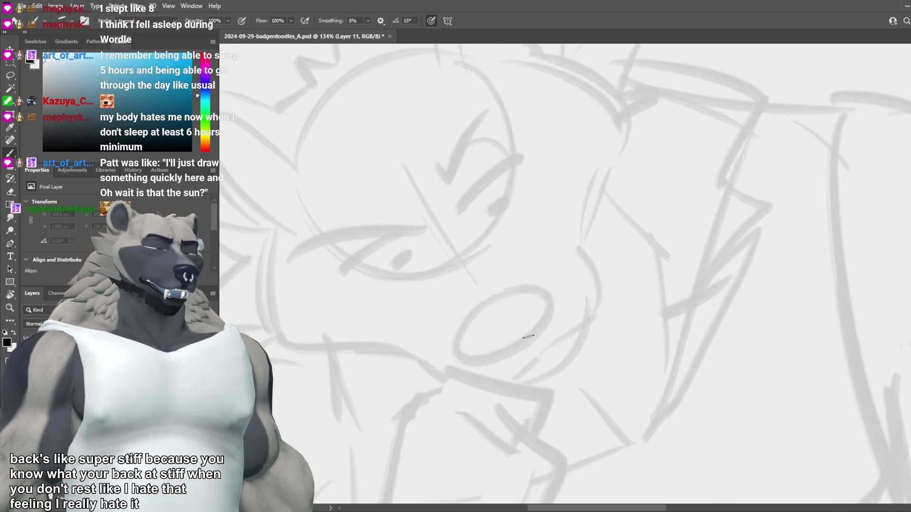
scroll(502, 299, "down", 2)
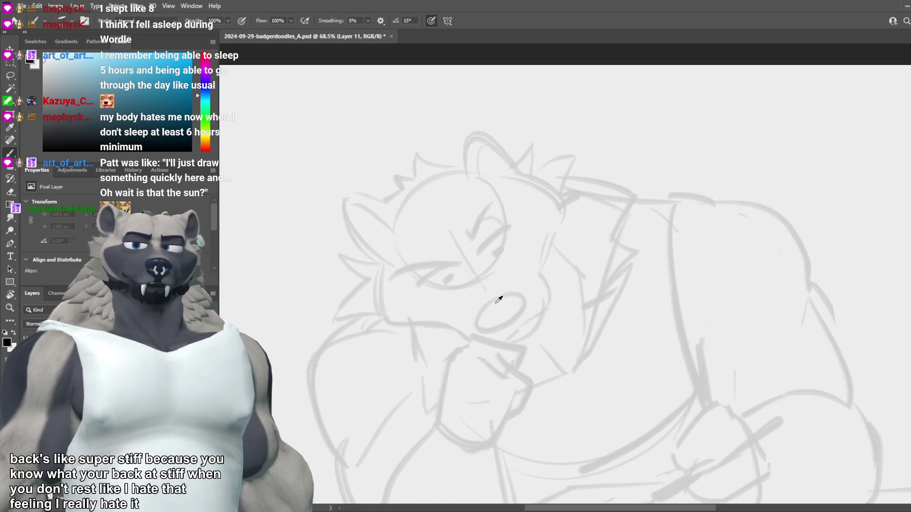
scroll(495, 296, "up", 1)
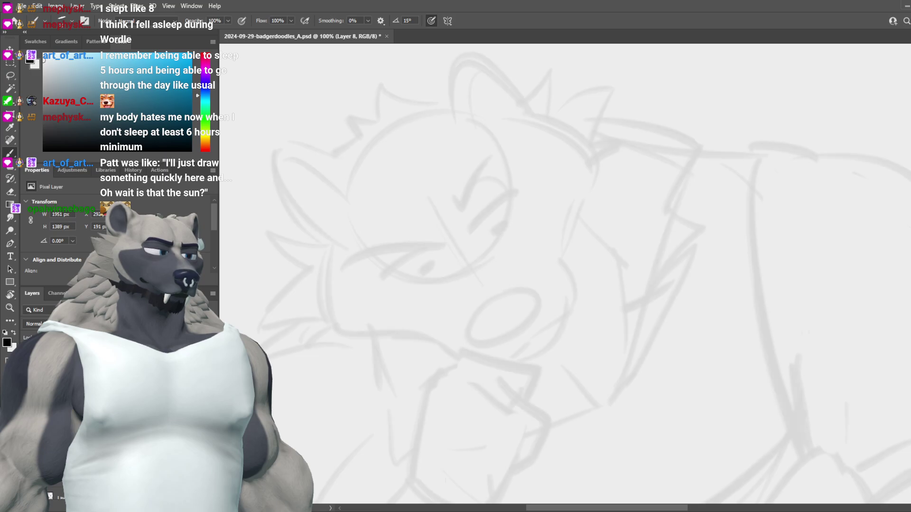
key("ctrl+shift+alt+n")
scroll(416, 291, "up", 1)
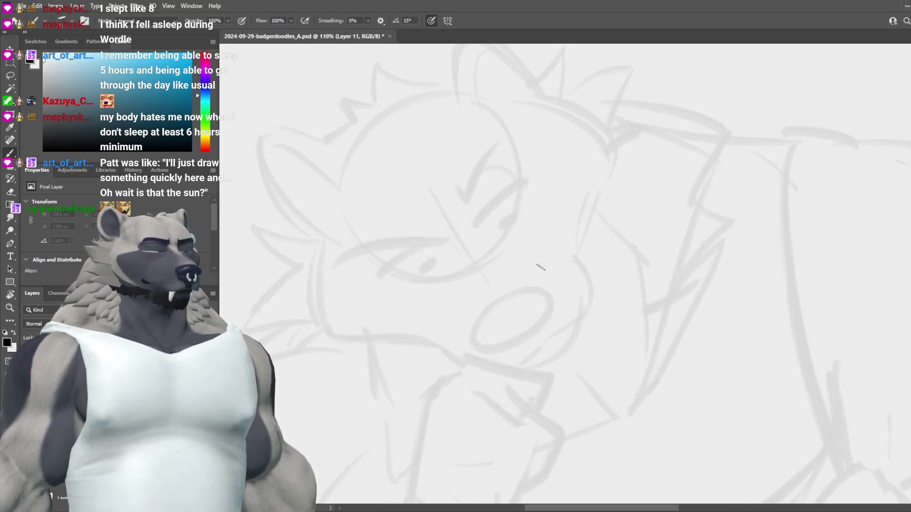
Step: Try several thick strokes for the upper arc of the badger's nose, following the sketched oval
left_click_drag(548, 292, 469, 340)
key("ctrl+z")
left_click_drag(549, 291, 472, 339)
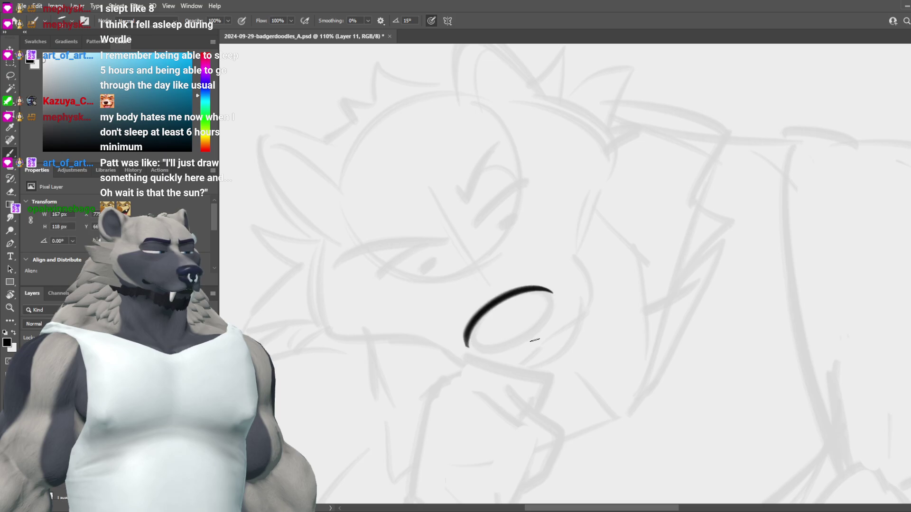
key("ctrl+z")
left_click_drag(552, 292, 476, 344)
Step: Try curved strokes down from the end of the upper arc to form the far edge of the nose
mouse_move(553, 295)
left_mouse_down()
mouse_move(550, 316)
mouse_move(527, 341)
left_mouse_up()
key("ctrl+z")
key("ctrl+z")
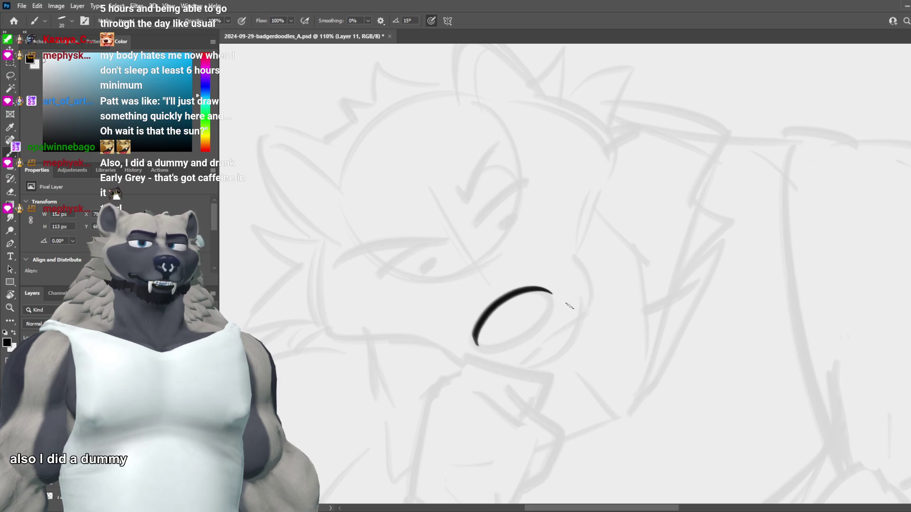
left_click_drag(552, 291, 539, 344)
key("ctrl+z")
key("ctrl+z")
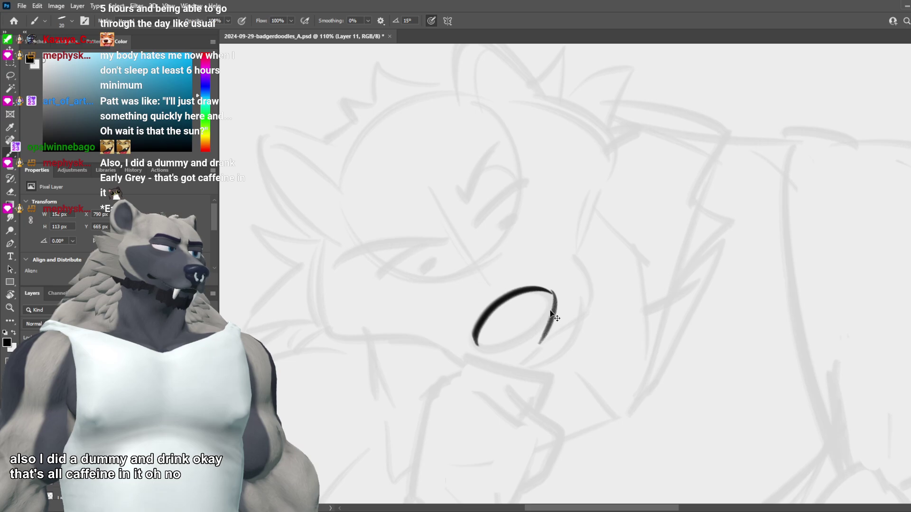
key("ctrl+z")
left_click_drag(551, 294, 531, 347)
key("ctrl+z")
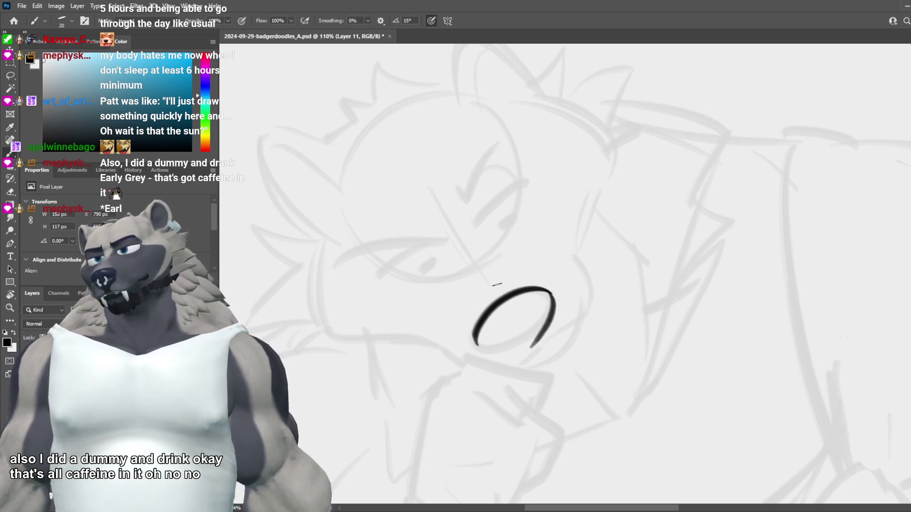
Step: Undo the nose outline strokes and review the whole faded sketch
scroll(524, 292, "down", 2)
scroll(481, 295, "up", 4)
scroll(480, 315, "down", 6)
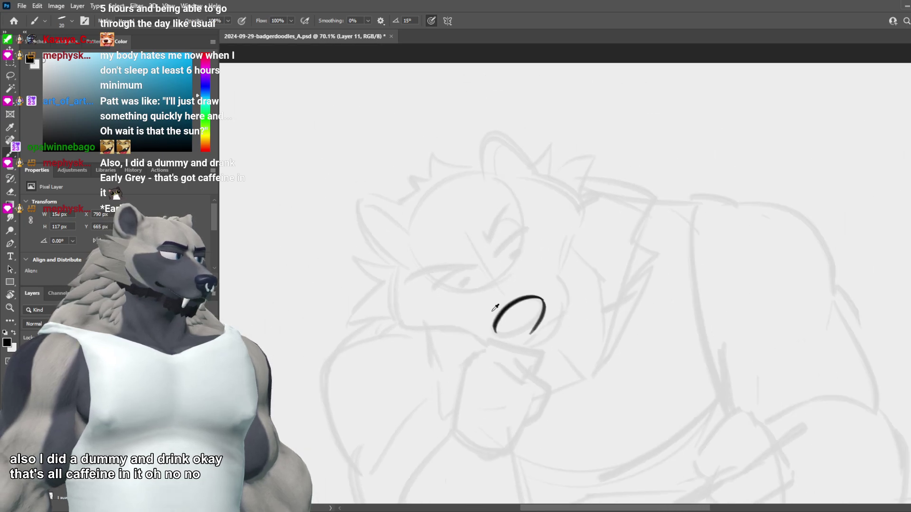
scroll(495, 309, "down", 2)
scroll(547, 332, "up", 2)
key("ctrl+z")
scroll(553, 313, "down", 3)
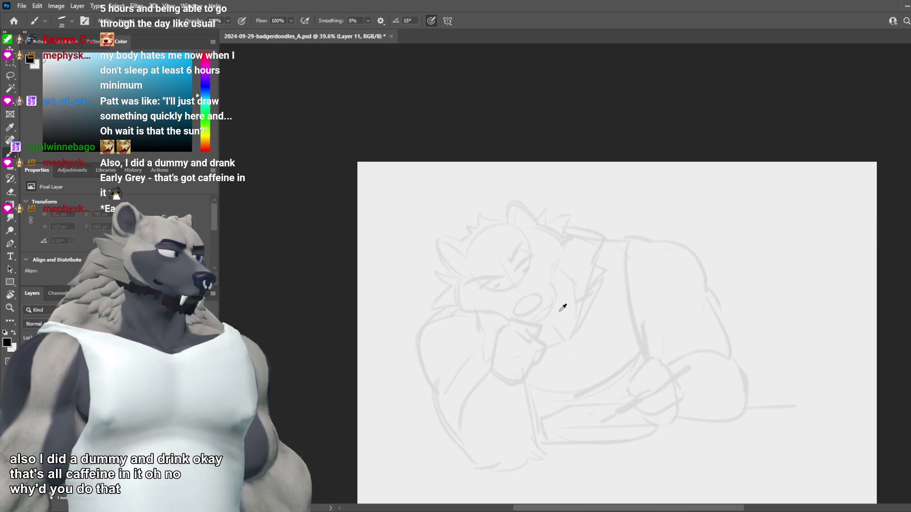
scroll(579, 325, "up", 3)
scroll(529, 328, "up", 1)
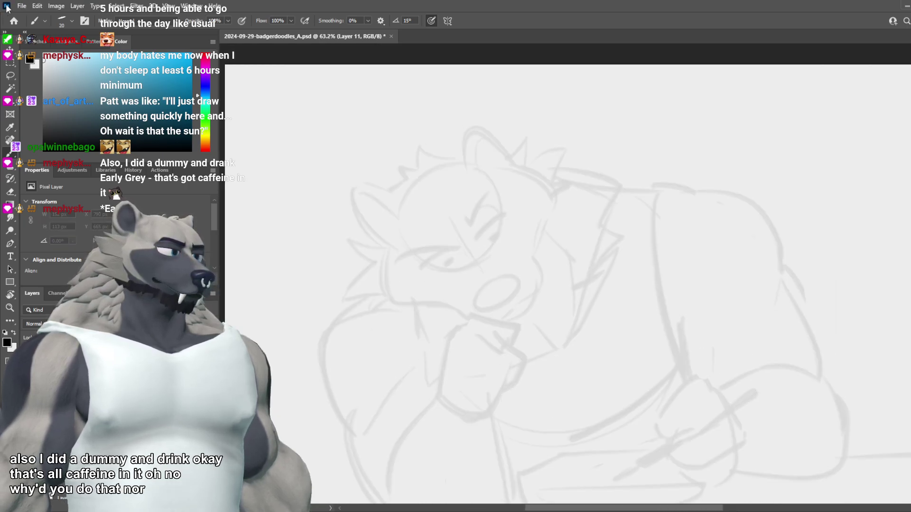
scroll(430, 189, "down", 3)
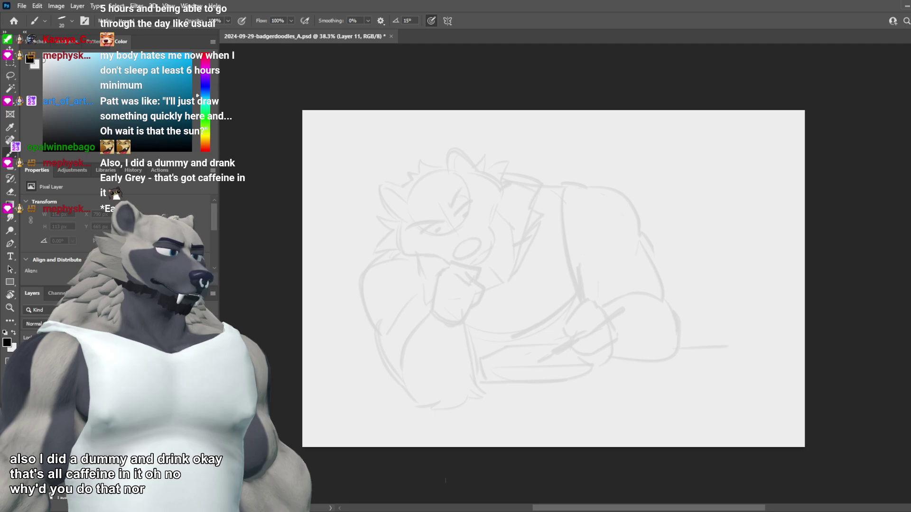
Step: Enlarge the faded underdrawing to about 1585 px high, save the document and return to the empty layer above it
key("ctrl+t")
mouse_move(723, 404)
left_mouse_down()
mouse_move(778, 446)
mouse_move(716, 401)
left_mouse_up()
key("Return")
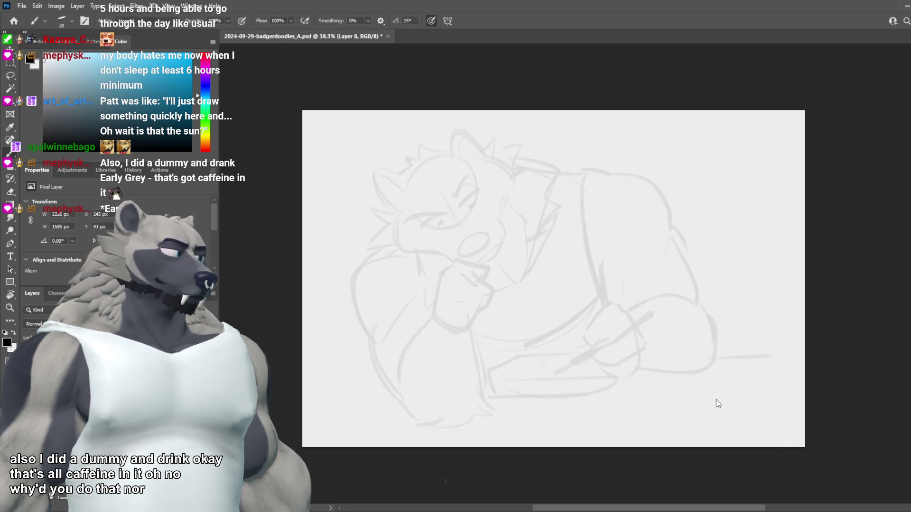
key("ctrl+s")
key("alt+]")
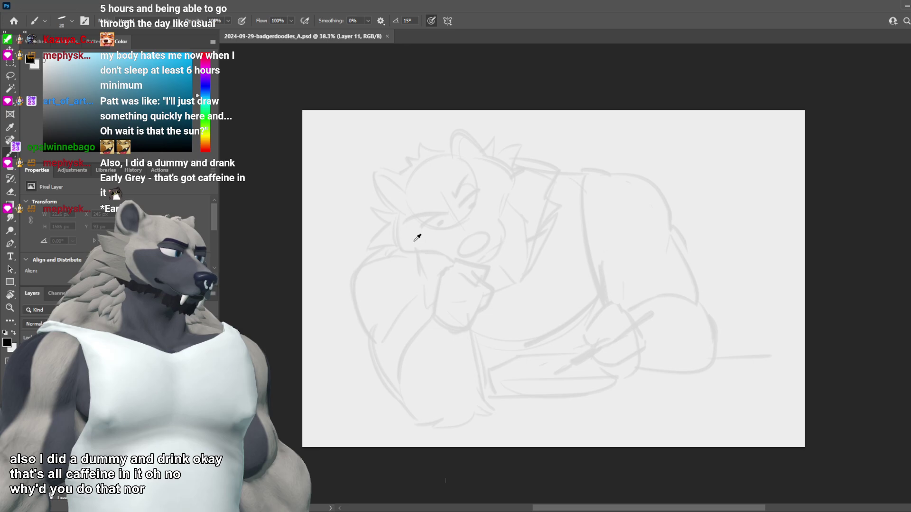
Step: Try a small oval for the pupil of the badger's lower eye with the brush at size 25
scroll(419, 235, "up", 5)
scroll(422, 203, "up", 1)
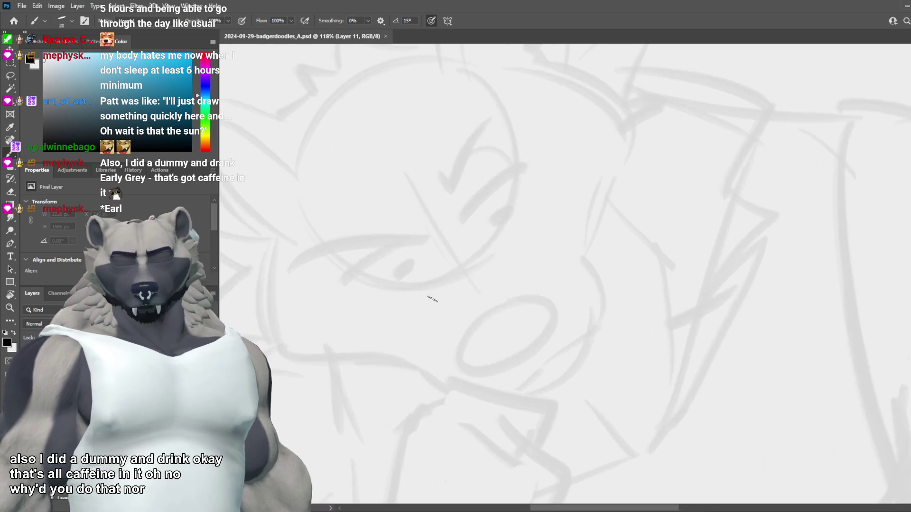
key("bracketright")
mouse_move(413, 259)
left_mouse_down()
mouse_move(394, 267)
mouse_move(387, 276)
mouse_move(413, 261)
left_mouse_up()
key("ctrl+z")
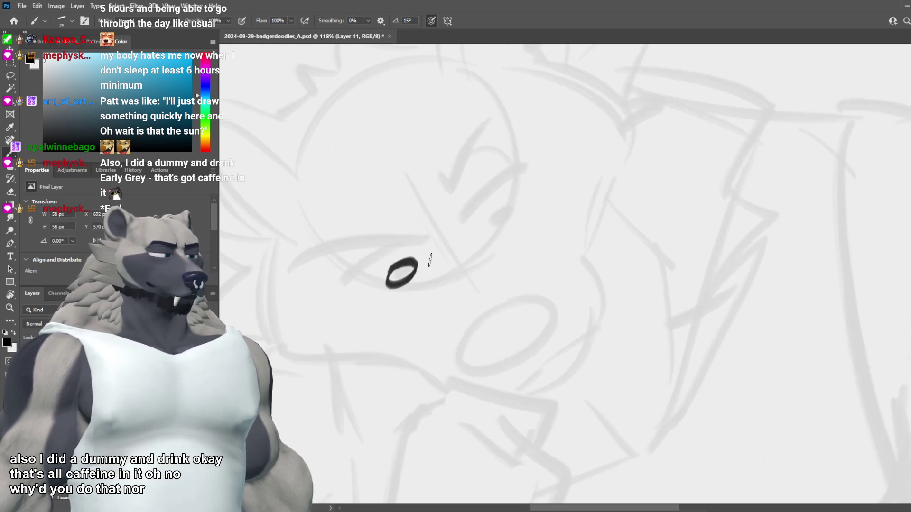
key("ctrl+z")
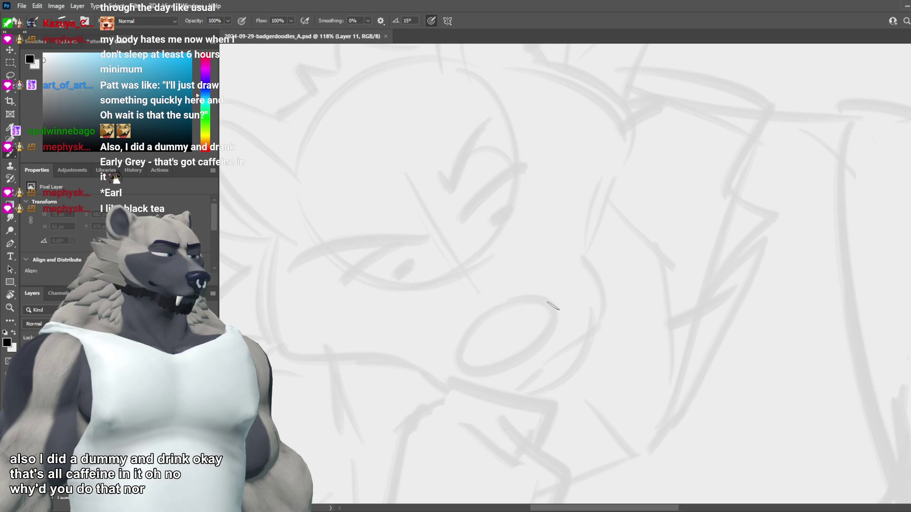
Step: Try a thick upper arc for the badger's nose and a curve down its far edge
left_click_drag(553, 303, 453, 369)
key("ctrl+z")
mouse_move(553, 302)
left_mouse_down()
mouse_move(521, 380)
mouse_move(564, 332)
mouse_move(555, 316)
mouse_move(516, 376)
left_mouse_up()
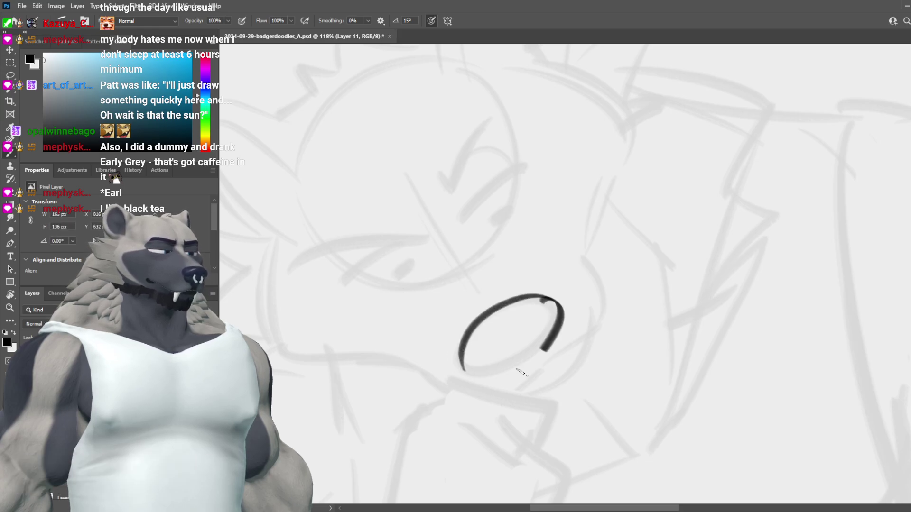
key("ctrl+z")
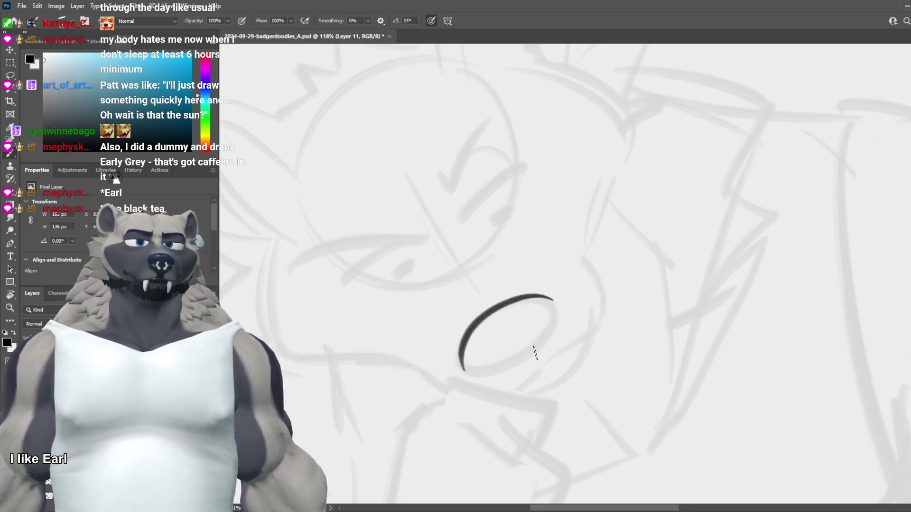
Step: Try several curves for the nose's lower edge, then undo the nose outline including its upper arc
mouse_move(461, 347)
left_mouse_down()
mouse_move(520, 367)
mouse_move(486, 348)
mouse_move(527, 362)
mouse_move(506, 356)
mouse_move(564, 345)
mouse_move(492, 371)
mouse_move(527, 359)
mouse_move(463, 370)
mouse_move(545, 365)
left_mouse_up()
key("ctrl+z")
key("ctrl+z")
key("ctrl+z")
key("ctrl+z")
key("ctrl+z")
mouse_move(460, 353)
left_mouse_down()
mouse_move(540, 365)
mouse_move(531, 362)
left_mouse_up()
key("ctrl+z")
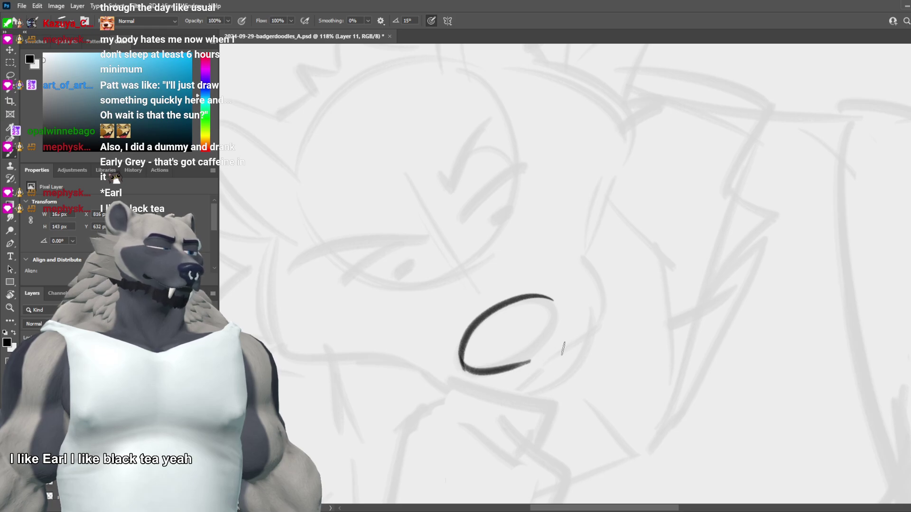
key("ctrl+z")
left_click_drag(460, 353, 544, 355)
key("ctrl+z")
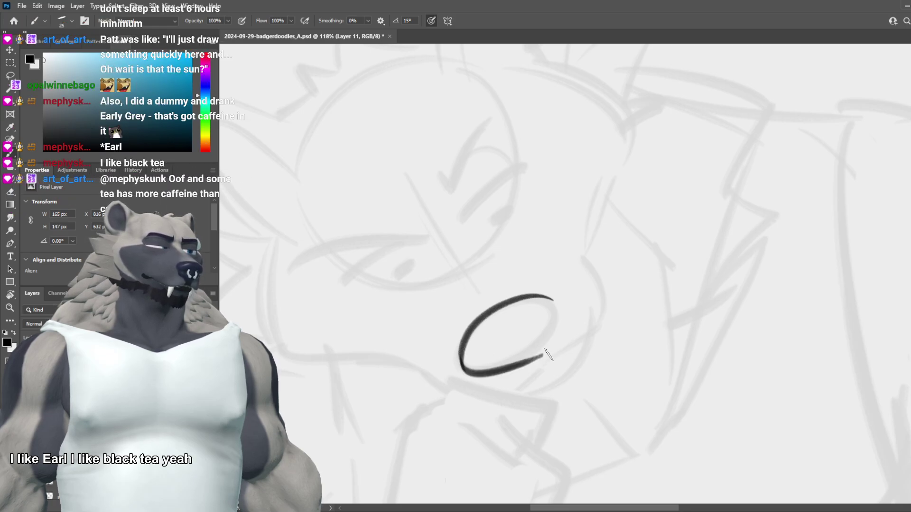
key("ctrl+z")
key("ctrl+z")
Step: Redraw the upper arc of the nose, sweeping slightly outside the sketched oval from the far end to the near end
left_click_drag(555, 303, 477, 375)
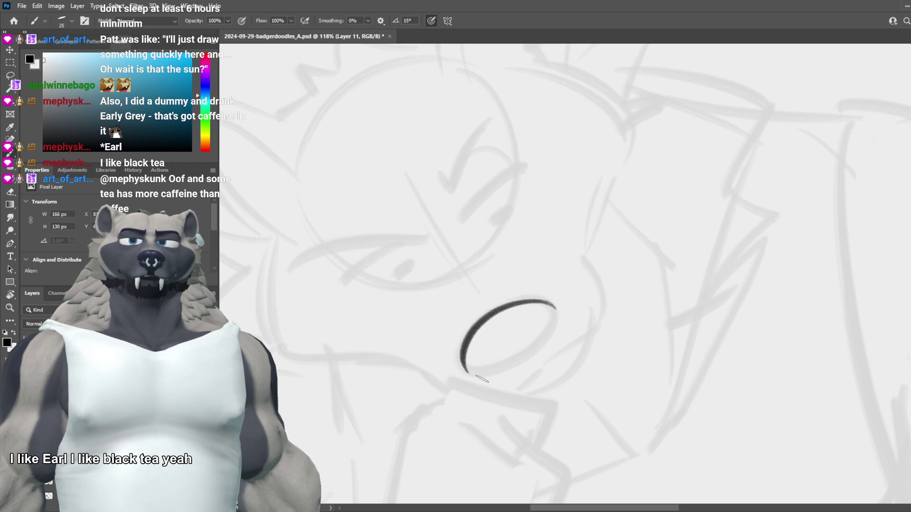
key("ctrl+z")
left_click_drag(576, 290, 465, 365)
key("ctrl+z")
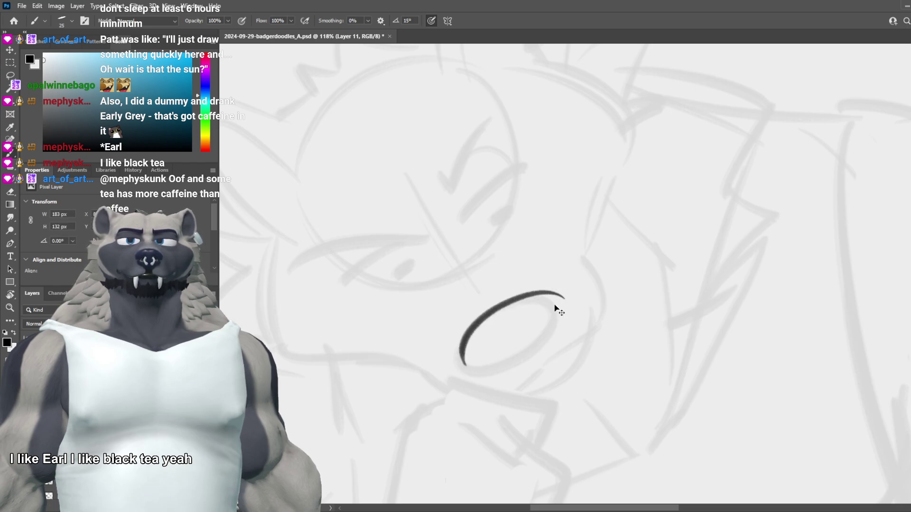
key("ctrl+z")
left_click_drag(562, 302, 459, 369)
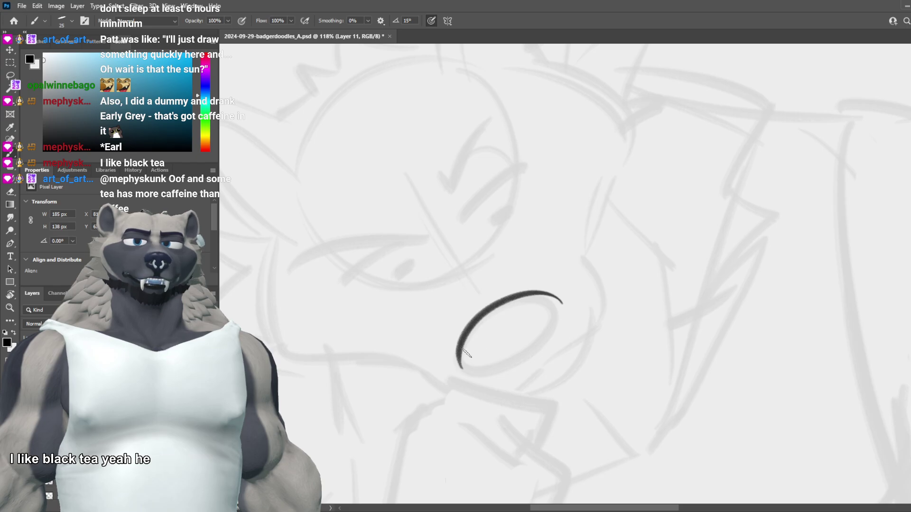
Step: Draw the curved lower edge of the nose from the near end of the upper arc, using brush size 20
key("ctrl+z")
left_click_drag(460, 373, 541, 355)
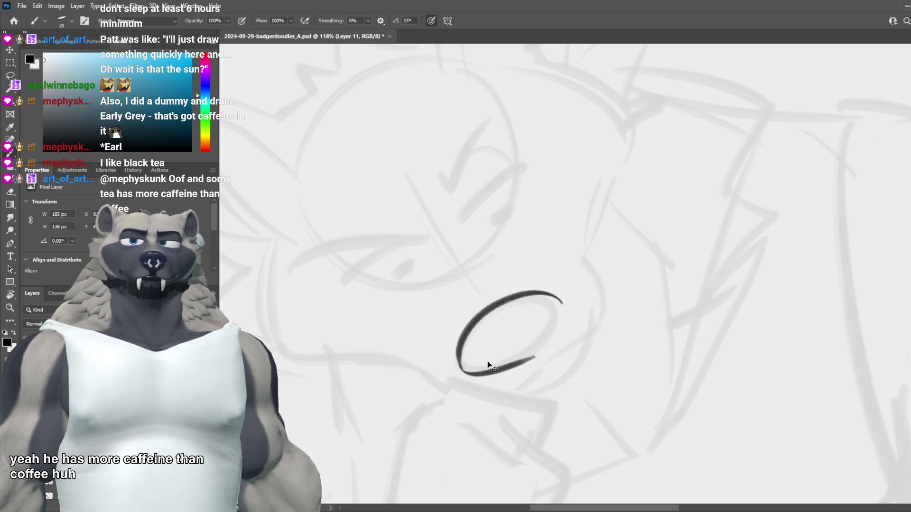
key("ctrl+z")
mouse_move(456, 369)
left_mouse_down()
mouse_move(512, 375)
mouse_move(548, 350)
left_mouse_up()
key("ctrl+z")
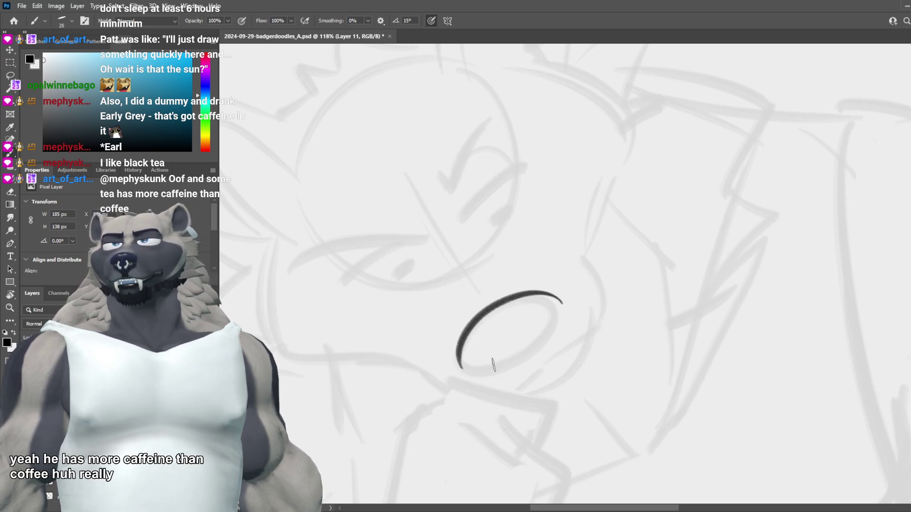
mouse_move(465, 373)
left_mouse_down()
mouse_move(489, 381)
mouse_move(481, 361)
mouse_move(546, 356)
left_mouse_up()
key("ctrl+z")
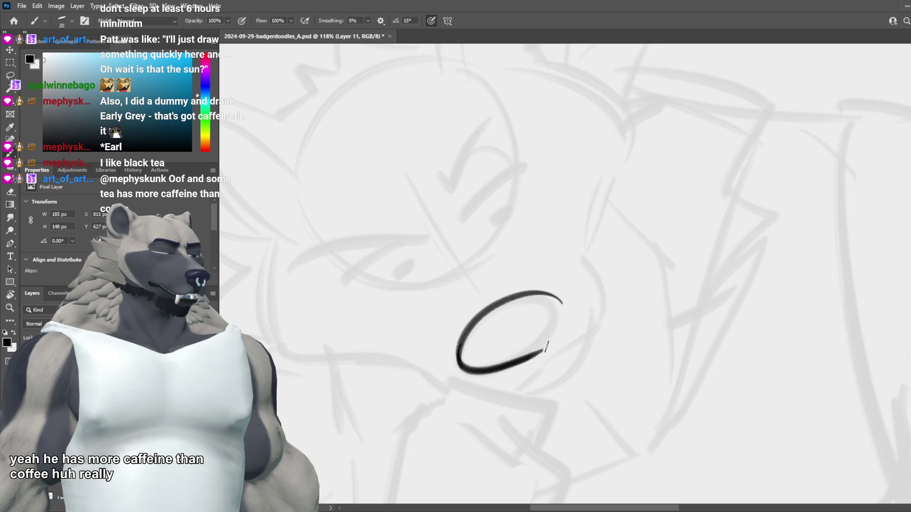
key("ctrl+z")
left_click_drag(457, 366, 526, 361)
Step: Close the nose oval with a curved stroke down its far edge to the lower edge
mouse_move(556, 299)
left_mouse_down()
mouse_move(524, 363)
mouse_move(563, 310)
mouse_move(524, 365)
left_mouse_up()
key("ctrl+z")
key("ctrl+z")
key("ctrl+z")
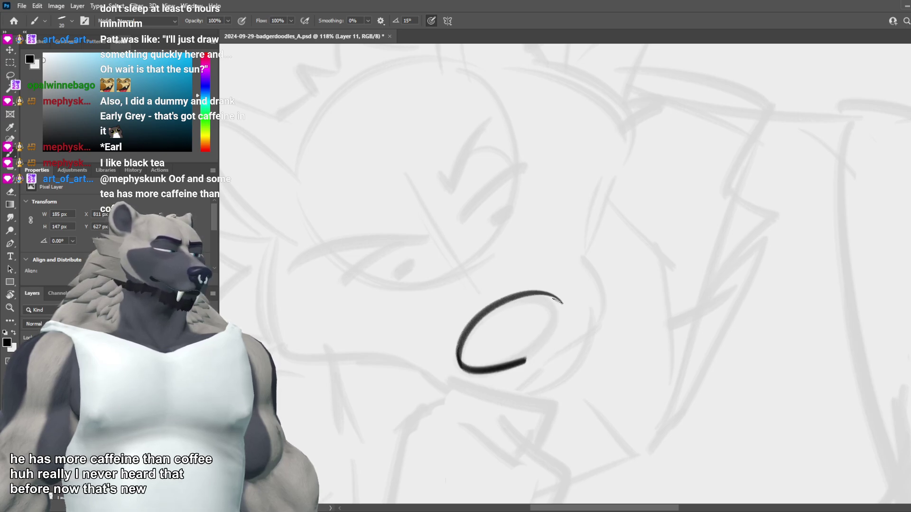
left_click_drag(556, 299, 524, 363)
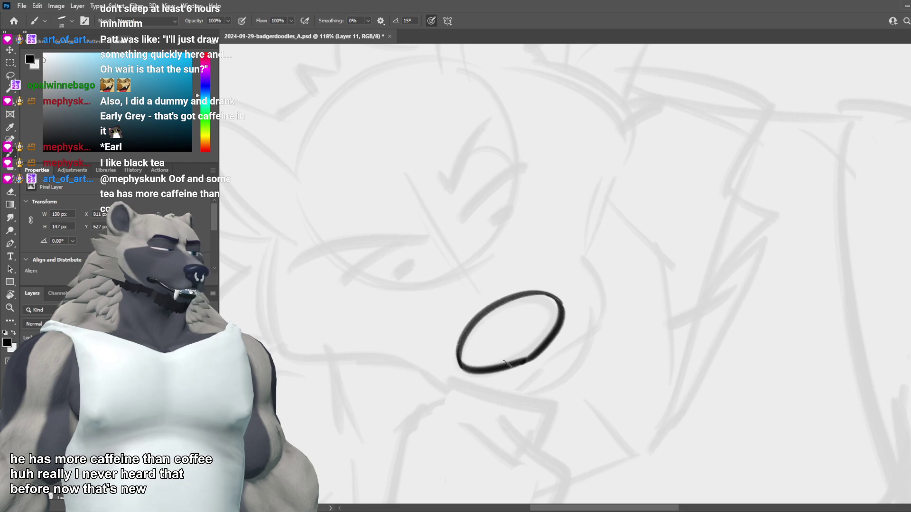
Step: Add a short slanted tick beneath the nose's lower edge and try a curve for the far side of the mouth
mouse_move(510, 365)
left_mouse_down()
mouse_move(478, 370)
mouse_move(510, 363)
left_mouse_up()
key("ctrl+z")
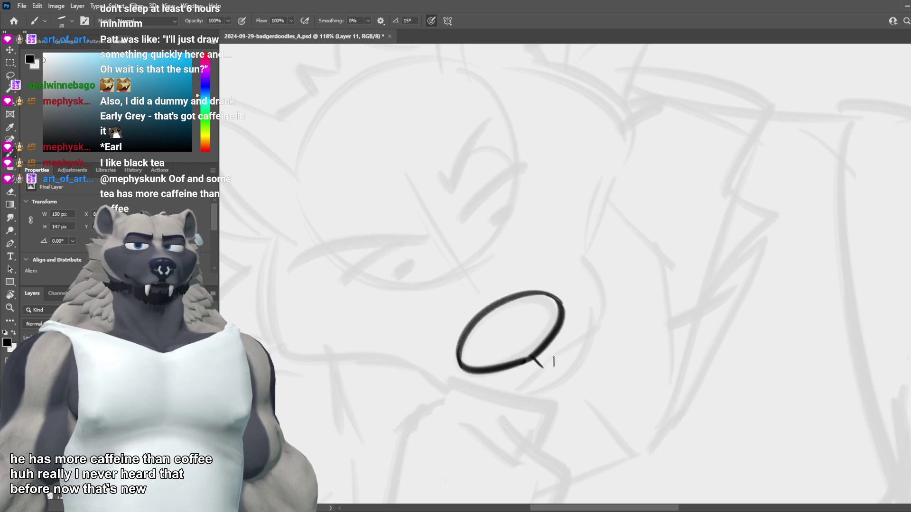
key("ctrl+z")
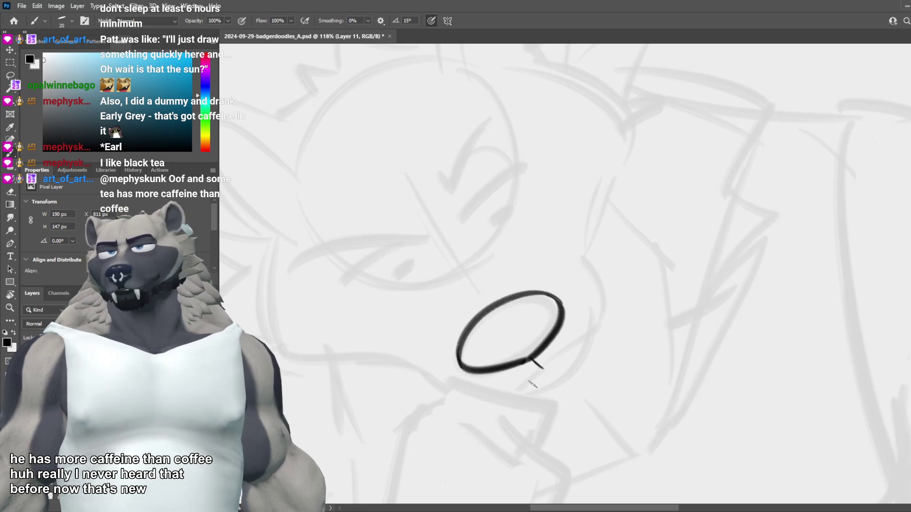
left_click_drag(531, 387, 614, 329)
key("ctrl+z")
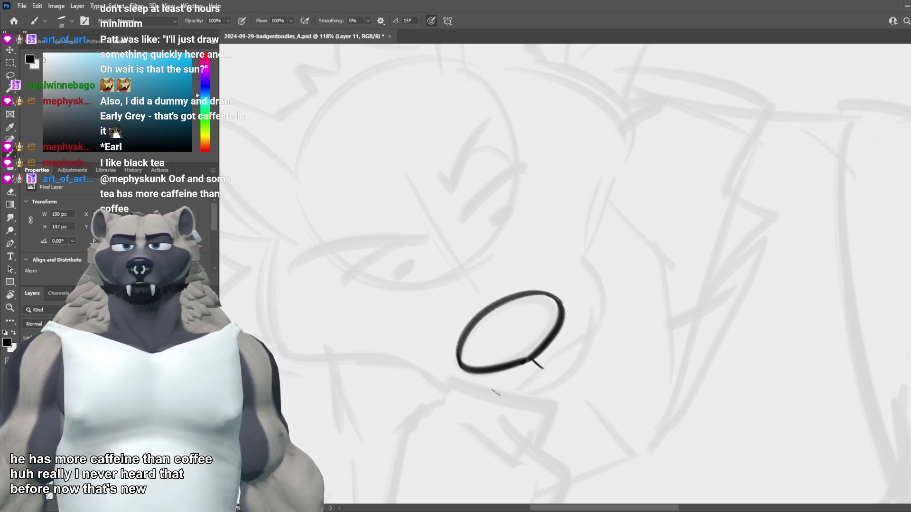
Step: Draw the thin bent line for the top of the muzzle above the nose, sloping down toward the near cheek
left_click_drag(539, 361, 598, 365)
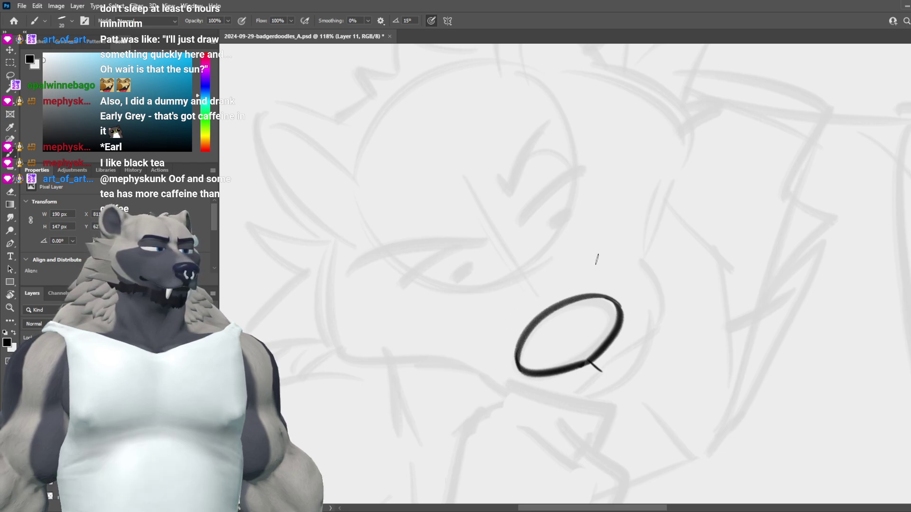
left_click_drag(546, 260, 473, 322)
key("ctrl+z")
left_click_drag(598, 248, 463, 328)
key("ctrl+z")
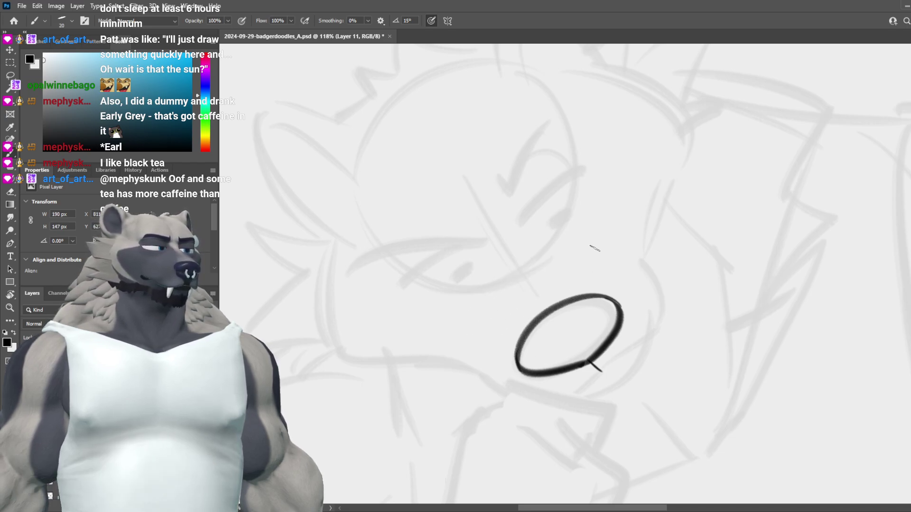
left_click_drag(594, 248, 482, 302)
key("ctrl+z")
left_click_drag(596, 248, 467, 304)
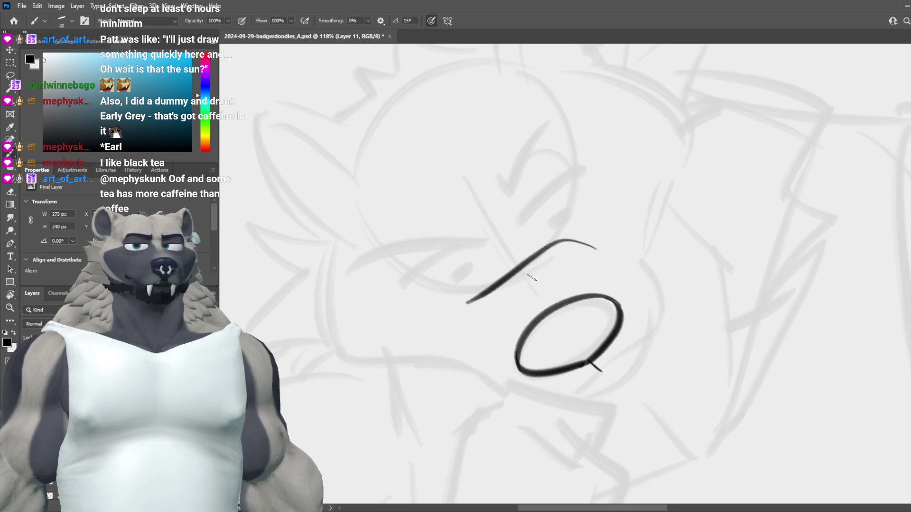
key("ctrl+z")
mouse_move(599, 245)
left_mouse_down()
mouse_move(475, 300)
mouse_move(488, 378)
left_mouse_up()
Step: Draw the near side of the muzzle as a curve running down toward the fist, leaving a gap below the top line
key("ctrl+z")
key("ctrl+z")
mouse_move(465, 313)
left_mouse_down()
mouse_move(507, 391)
mouse_move(501, 402)
left_mouse_up()
key("ctrl+z")
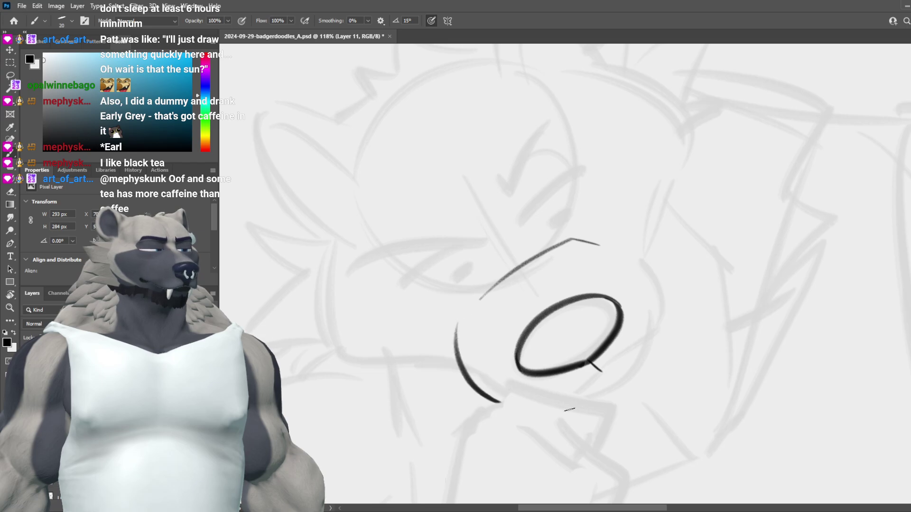
key("ctrl+z")
mouse_move(479, 307)
left_mouse_down()
mouse_move(508, 395)
mouse_move(461, 331)
mouse_move(502, 404)
mouse_move(496, 393)
left_mouse_up()
key("ctrl+z")
key("ctrl+z")
key("ctrl+z")
left_click_drag(469, 309, 496, 394)
key("ctrl+z")
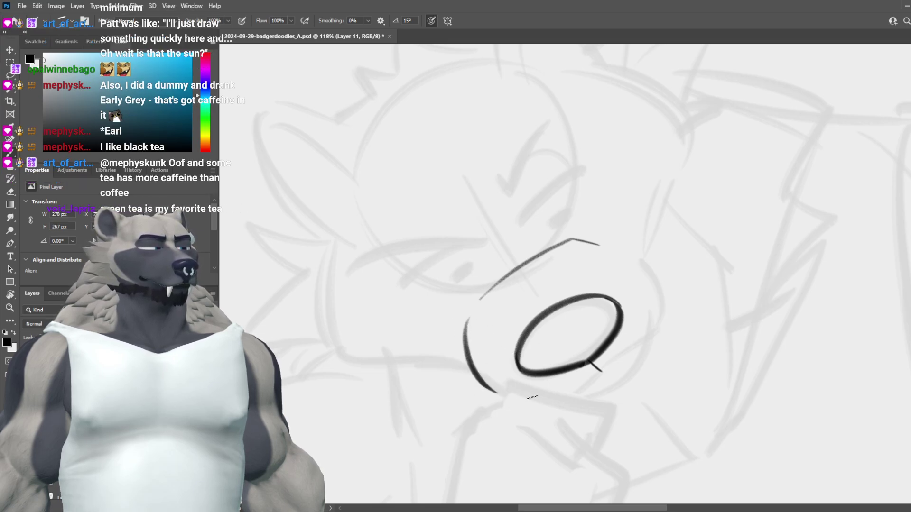
Step: Draw the far side of the muzzle as a curved stroke around the outside of the nose
left_click_drag(618, 248, 657, 314)
key("ctrl+z")
left_click_drag(610, 249, 657, 329)
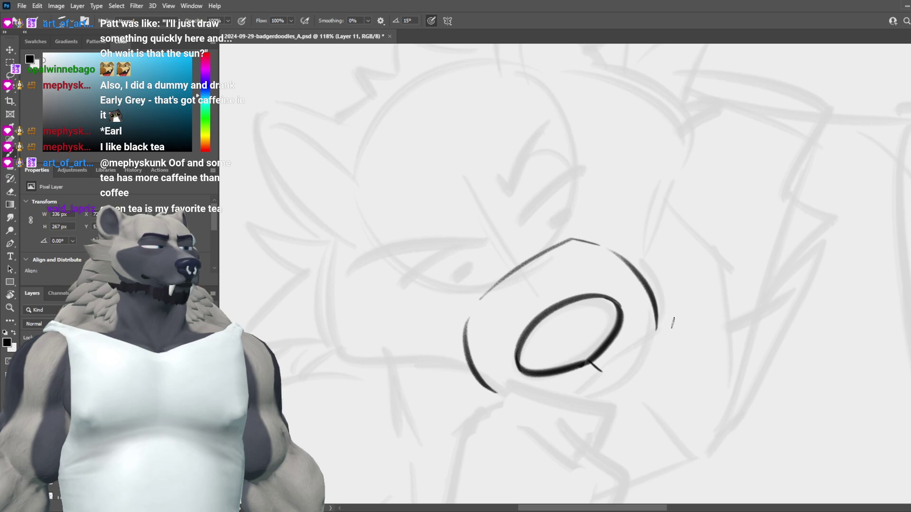
key("ctrl+z")
left_click_drag(609, 248, 654, 343)
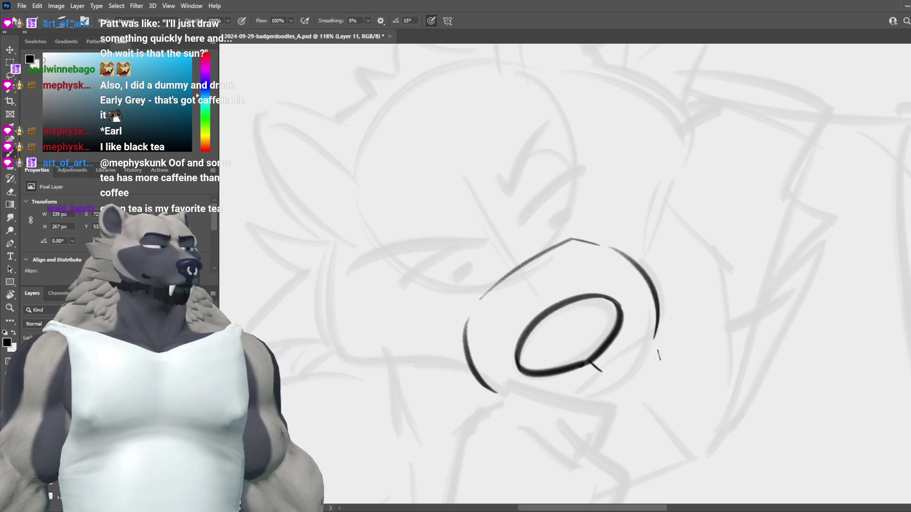
Step: Draw the top edge of the fist as a gently sloping line beneath the nose, following the underdrawing
left_click_drag(659, 389, 657, 303)
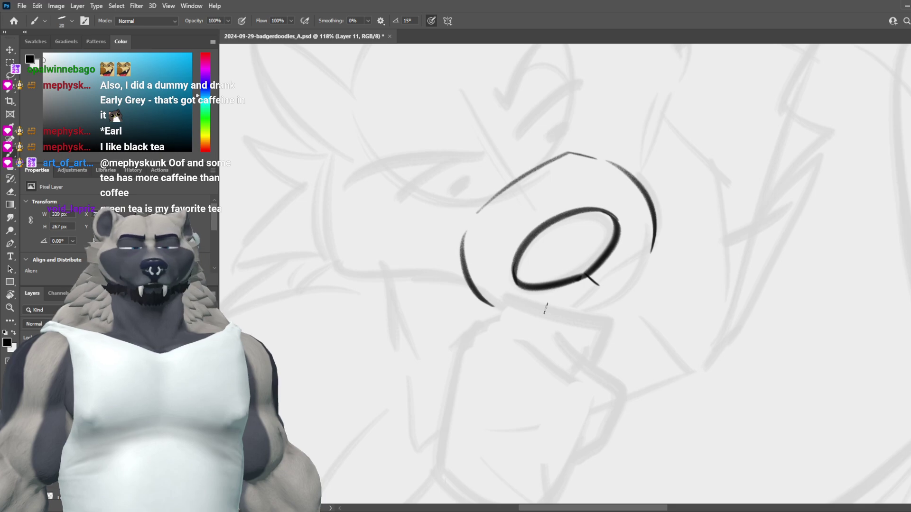
left_click_drag(558, 314, 474, 356)
key("ctrl+z")
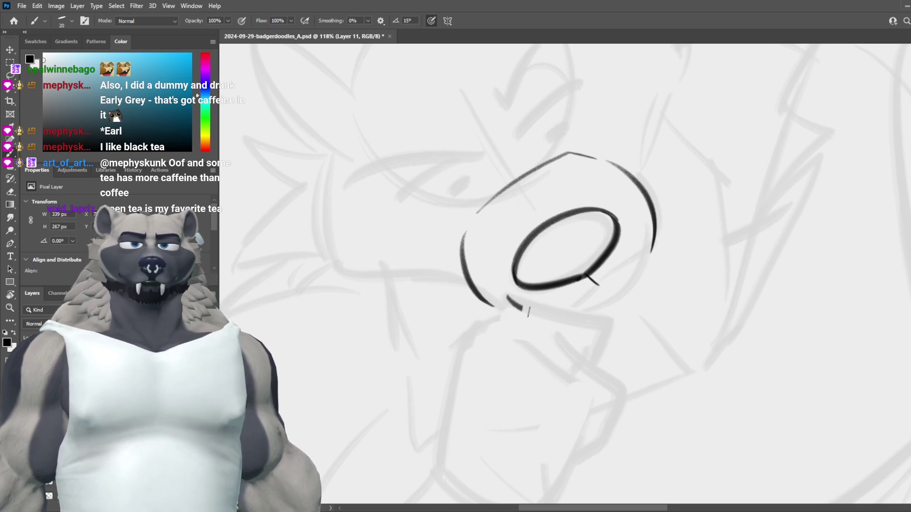
left_click_drag(522, 307, 597, 326)
key("ctrl+z")
left_click_drag(503, 300, 597, 322)
key("ctrl+z")
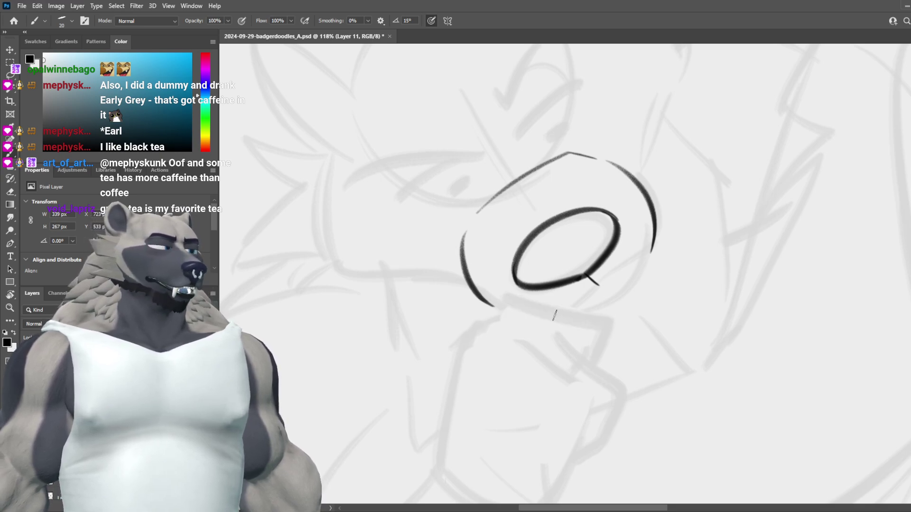
left_click_drag(518, 308, 593, 322)
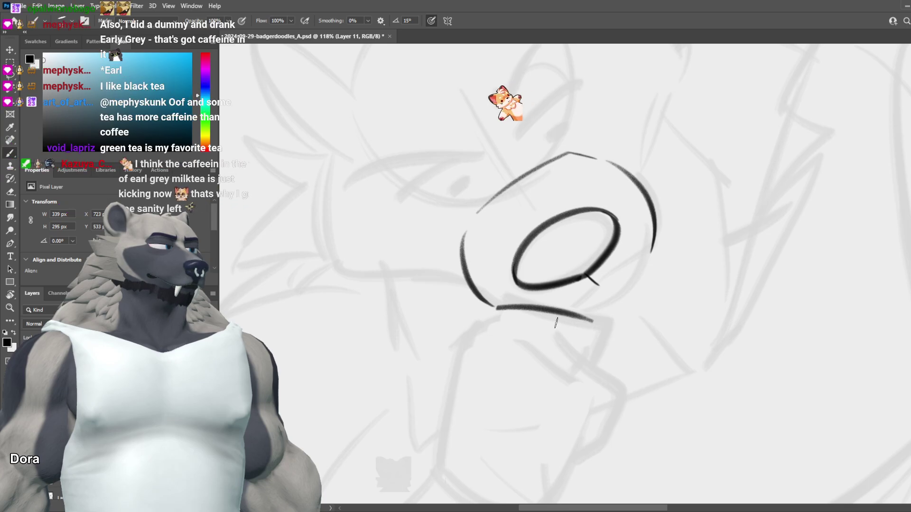
key("ctrl+z")
left_click_drag(506, 299, 598, 323)
key("ctrl+z")
left_click_drag(505, 298, 601, 326)
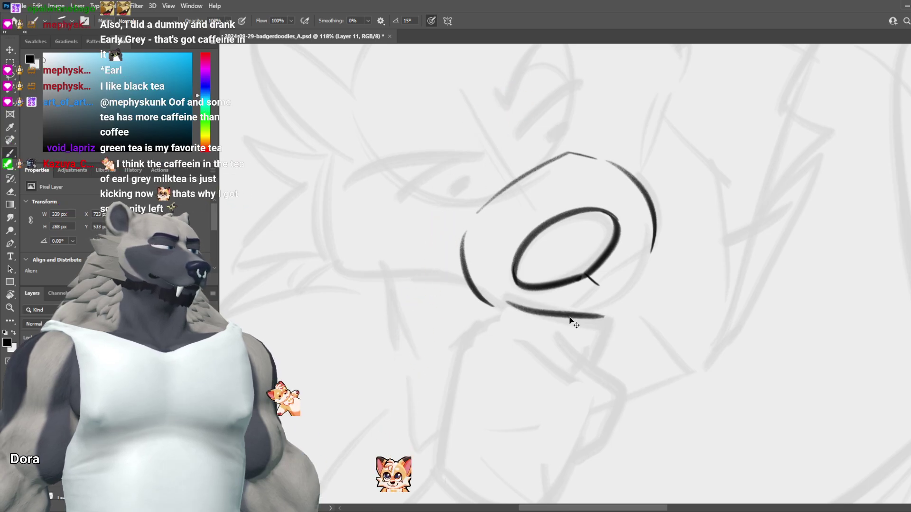
key("ctrl+z")
mouse_move(507, 302)
left_mouse_down()
mouse_move(602, 318)
mouse_move(601, 369)
left_mouse_up()
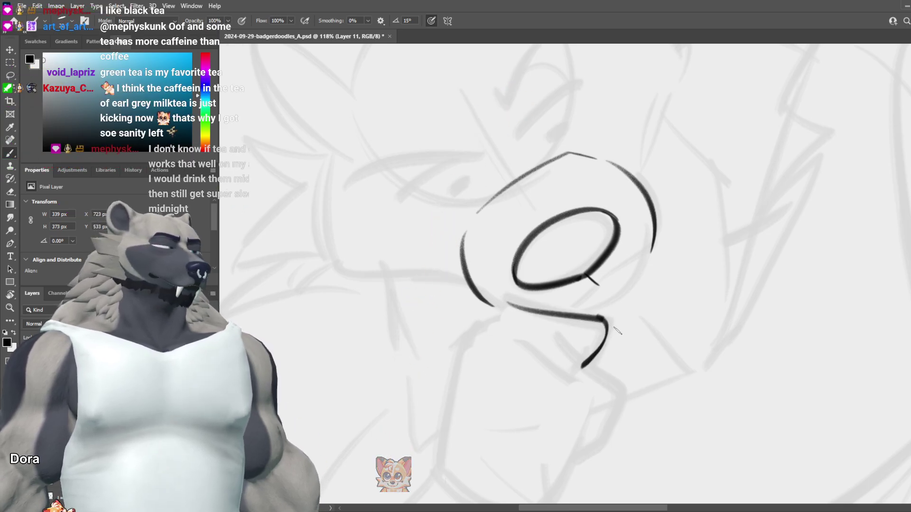
Step: Redraw the front end of the fist as a zigzag finger edge dropping from the end of its top line
key("ctrl+z")
left_click_drag(603, 322, 595, 362)
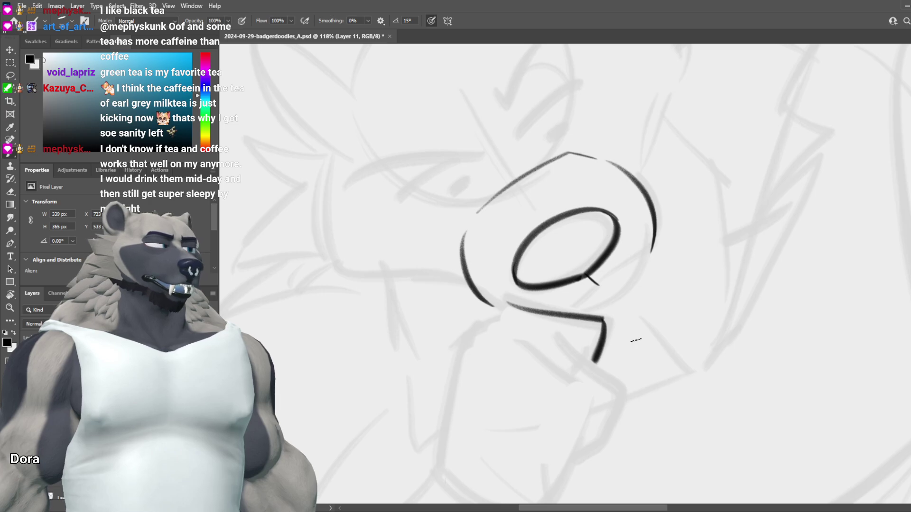
key("ctrl+z")
left_click_drag(605, 321, 609, 370)
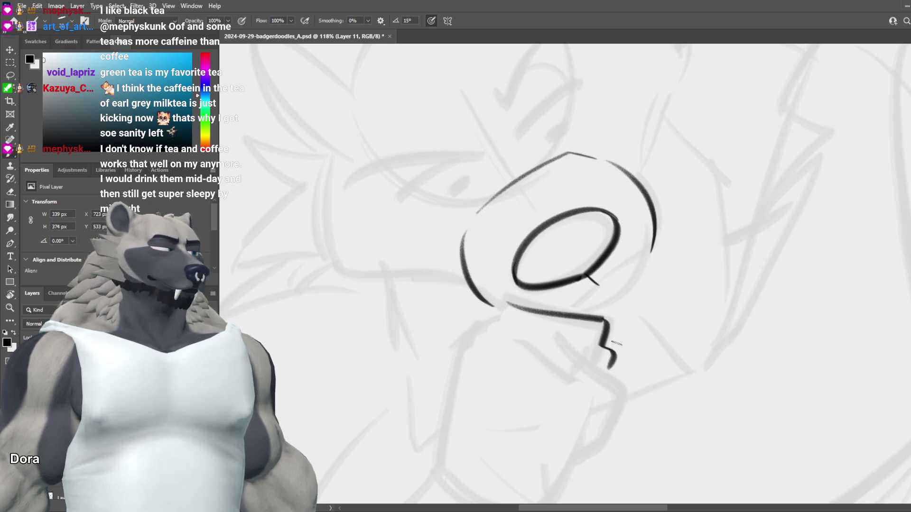
key("ctrl+z")
left_click_drag(601, 318, 606, 375)
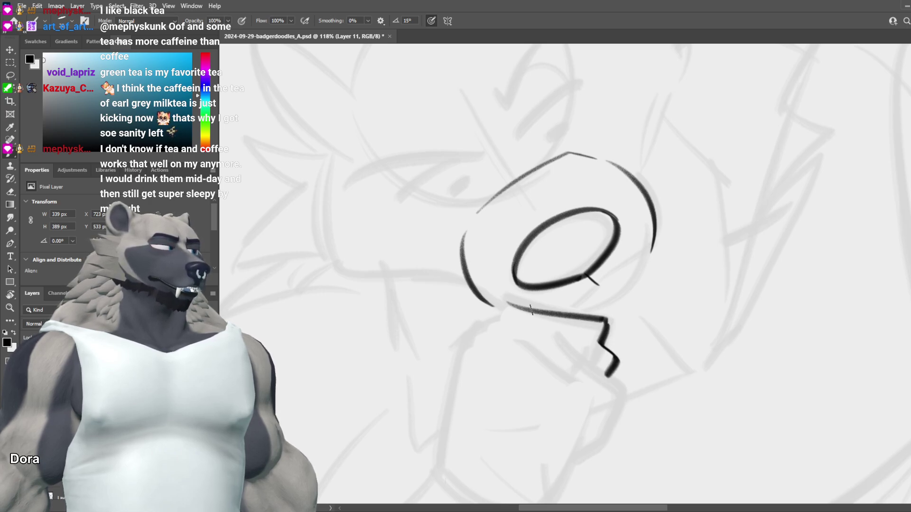
Step: Draw the back of the hand from the fist's top line, over a stepped knuckle, down to the wrist
left_click_drag(480, 322, 452, 355)
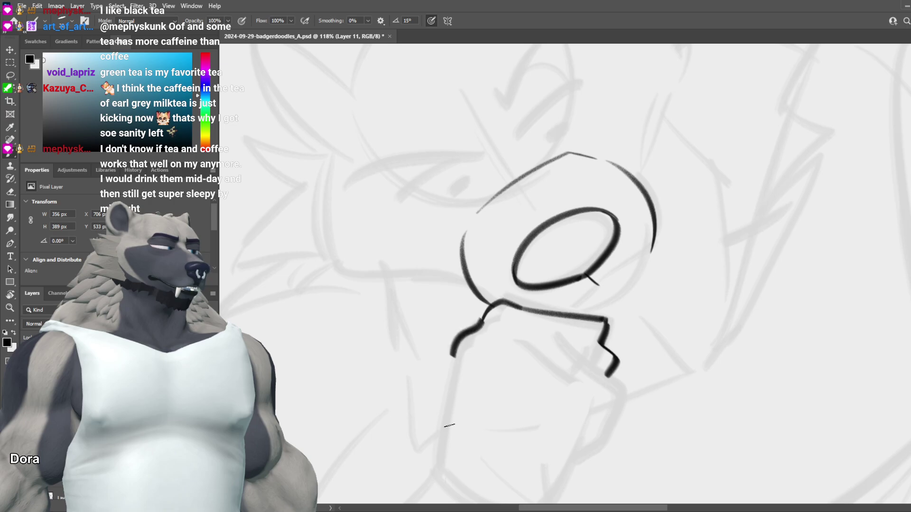
key("ctrl+z")
mouse_move(512, 305)
left_mouse_down()
mouse_move(465, 348)
mouse_move(445, 440)
left_mouse_up()
key("ctrl+z")
mouse_move(522, 308)
left_mouse_down()
mouse_move(467, 351)
mouse_move(444, 495)
left_mouse_up()
scroll(543, 265, "down", 4)
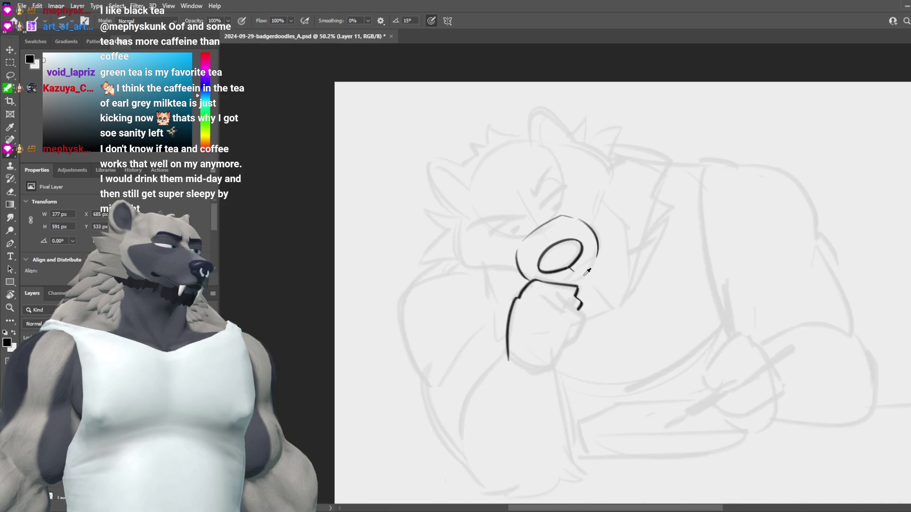
Step: Draw a short tapered finger line inside the fist, sloping down to the notch in its front edge
scroll(593, 304, "up", 3)
scroll(586, 295, "up", 1)
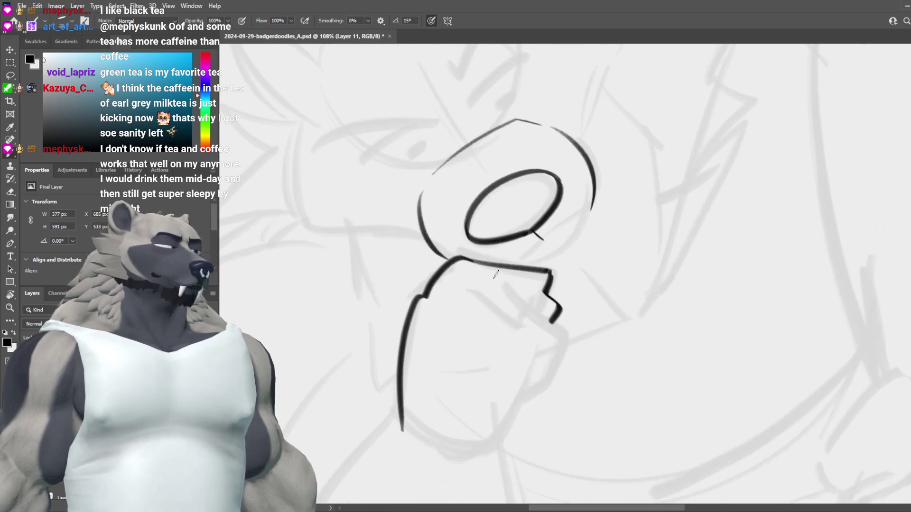
mouse_move(497, 275)
left_mouse_down()
mouse_move(583, 319)
mouse_move(564, 330)
left_mouse_up()
key("ctrl+z")
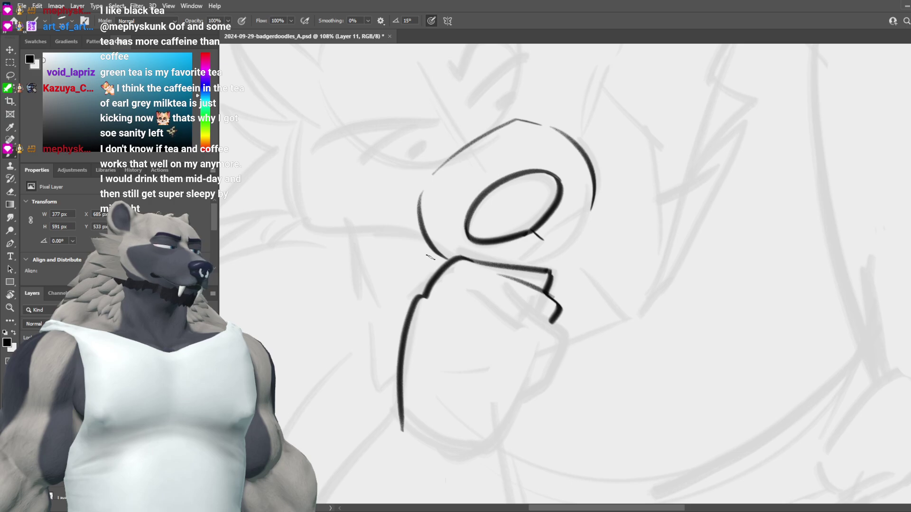
key("ctrl+z")
left_click_drag(503, 264, 527, 256)
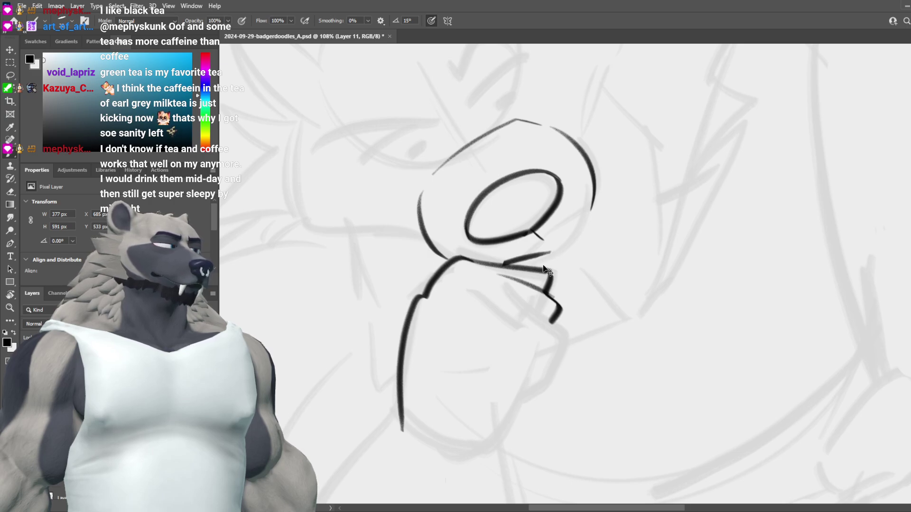
key("ctrl+z")
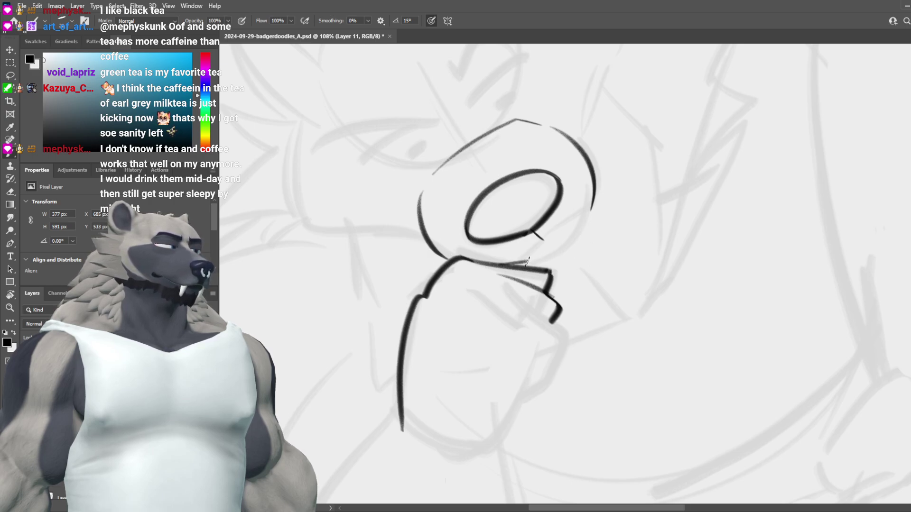
left_click_drag(528, 262, 583, 215)
left_click_drag(602, 277, 600, 354)
key("ctrl+z")
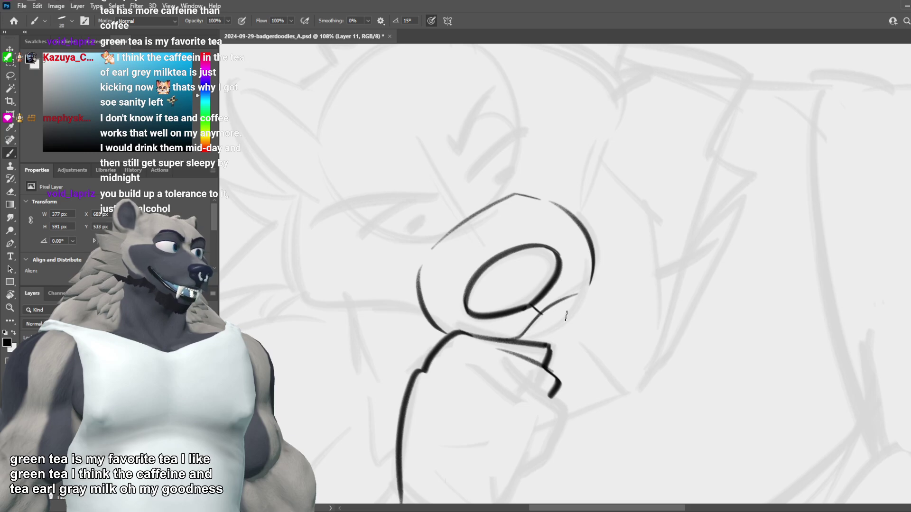
left_click_drag(535, 329, 595, 279)
key("ctrl+z")
mouse_move(487, 339)
left_mouse_down()
mouse_move(600, 275)
mouse_move(521, 338)
left_mouse_up()
key("ctrl+z")
key("ctrl+z")
left_click_drag(591, 283, 532, 326)
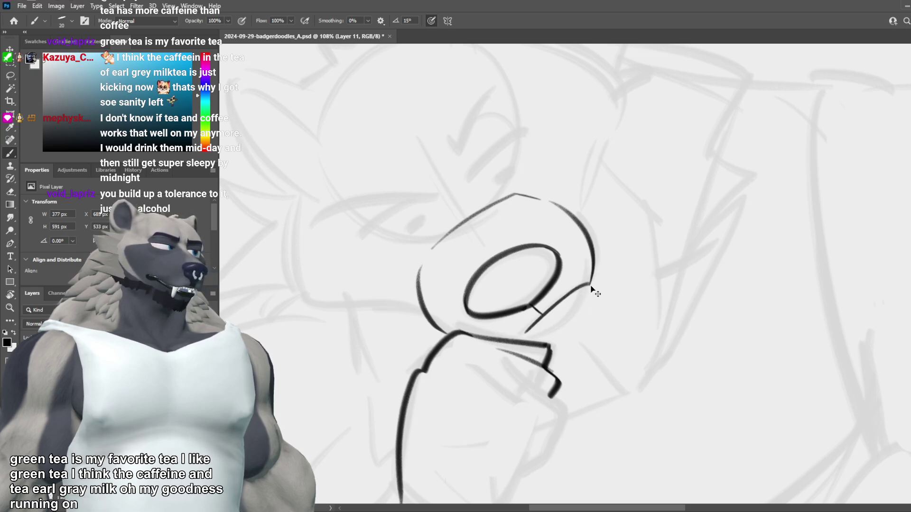
key("ctrl+z")
left_click_drag(590, 283, 519, 338)
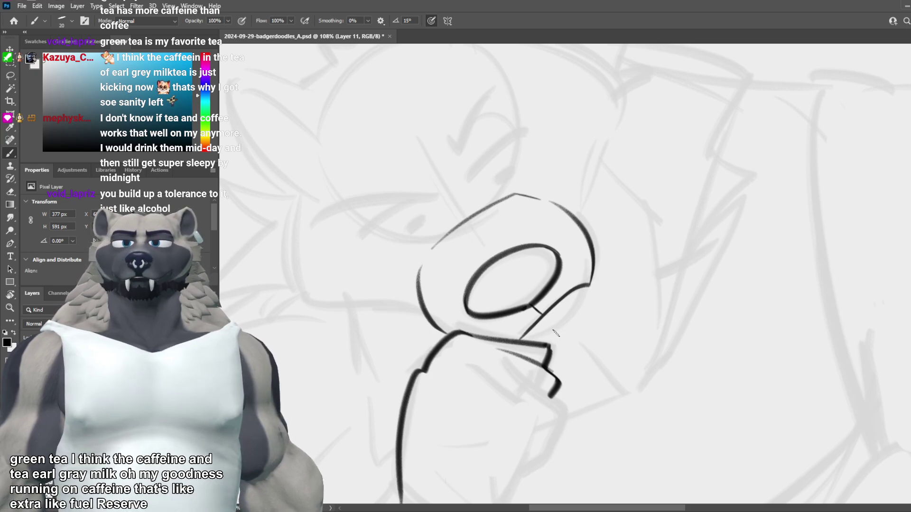
key("ctrl+z")
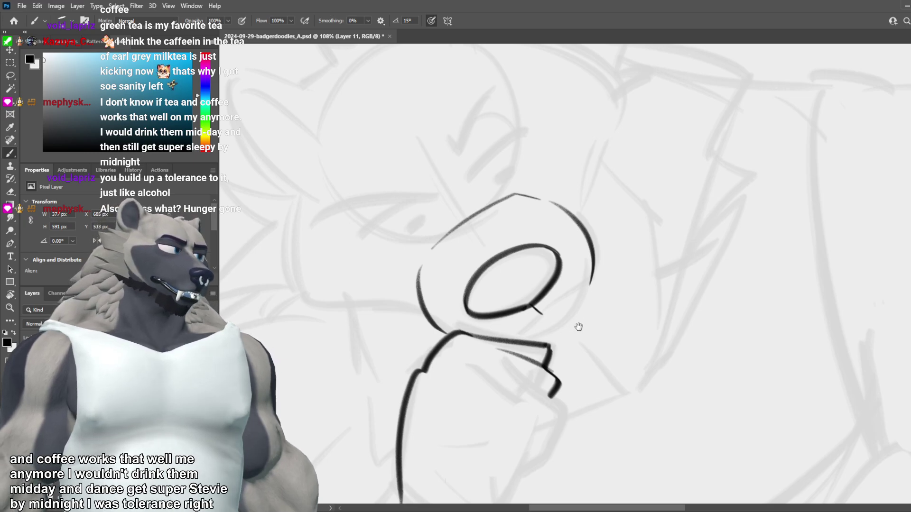
Step: Draw the jaw from the far side of the muzzle down to an angular chin and back to the fist's front corner
left_click_drag(592, 328, 623, 343)
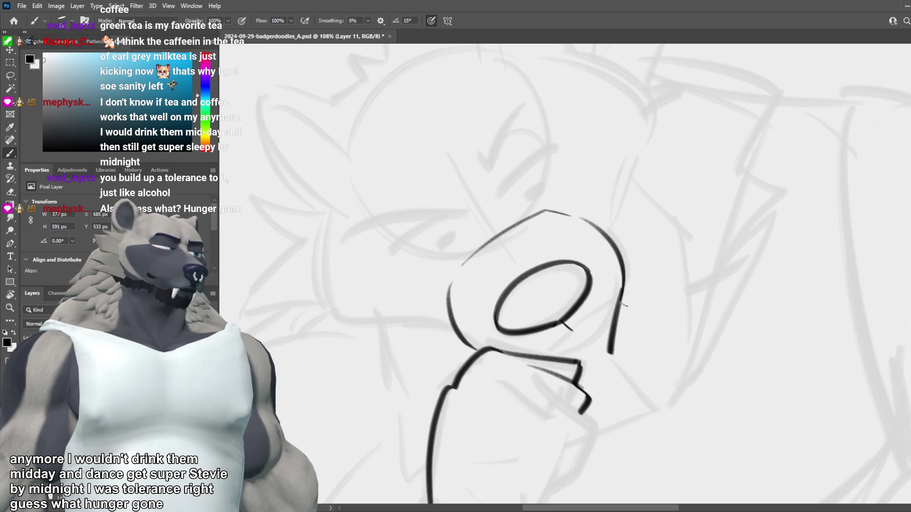
mouse_move(623, 298)
left_mouse_down()
mouse_move(623, 335)
mouse_move(587, 357)
left_mouse_up()
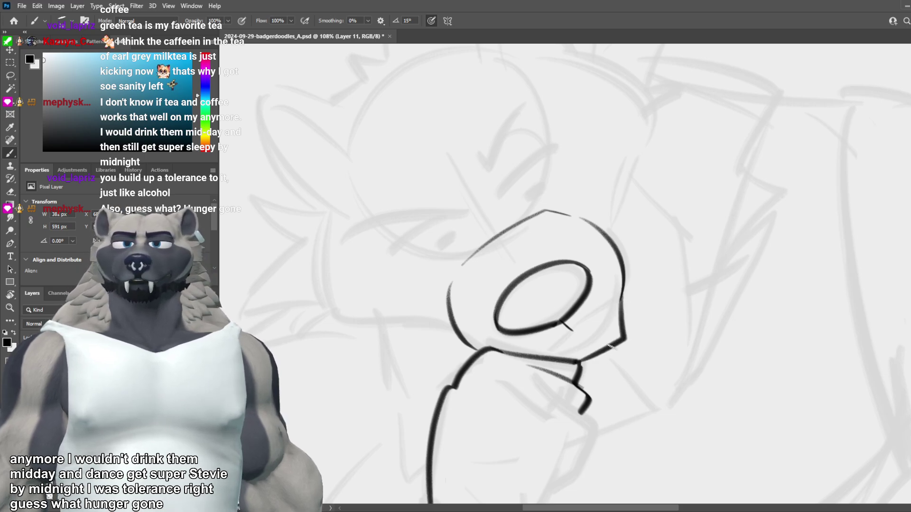
mouse_move(581, 365)
left_mouse_down()
mouse_move(632, 339)
mouse_move(624, 281)
left_mouse_up()
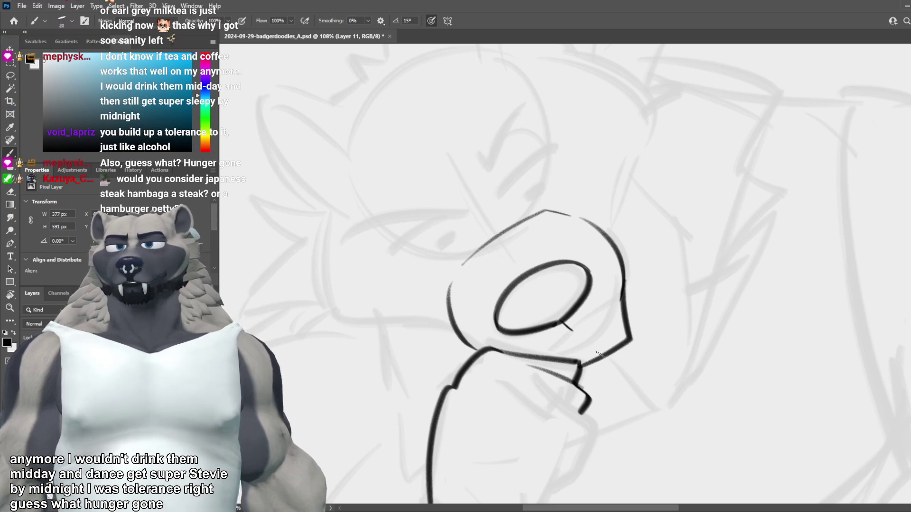
key("ctrl+z")
key("ctrl+shift+z")
Step: Draw the mouth line beneath the nose, rising from the fist's top edge and hooking upward inside the far side of the muzzle
left_click_drag(580, 362, 617, 317)
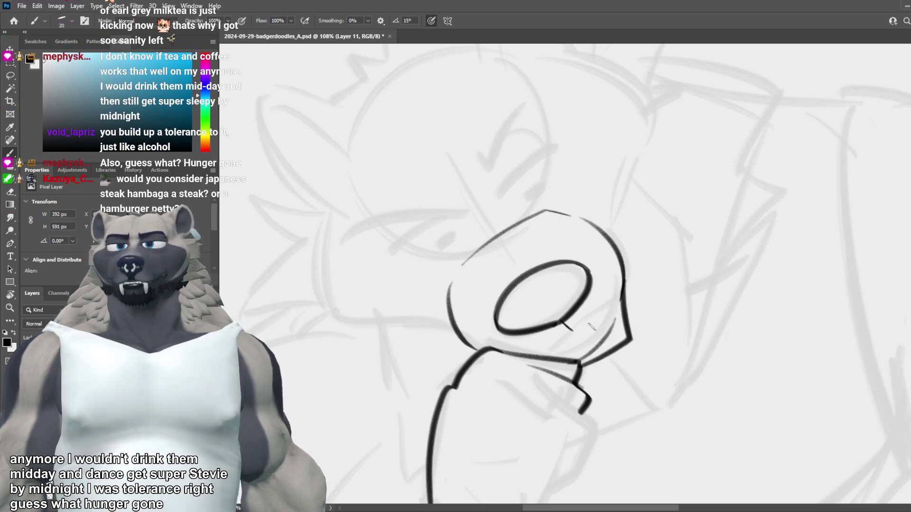
key("ctrl+z")
left_click_drag(535, 355, 618, 309)
key("ctrl+z")
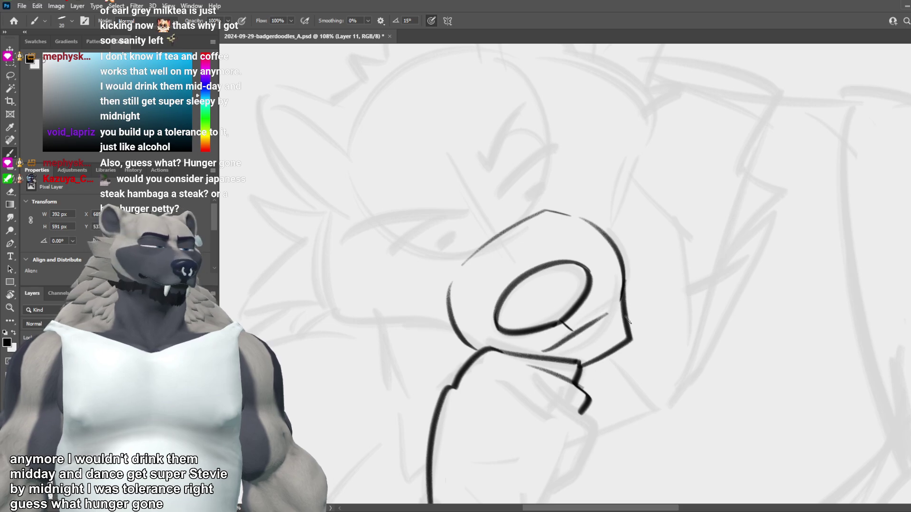
mouse_move(509, 345)
left_mouse_down()
mouse_move(554, 344)
mouse_move(603, 321)
left_mouse_up()
key("ctrl+z")
left_click_drag(542, 351, 615, 294)
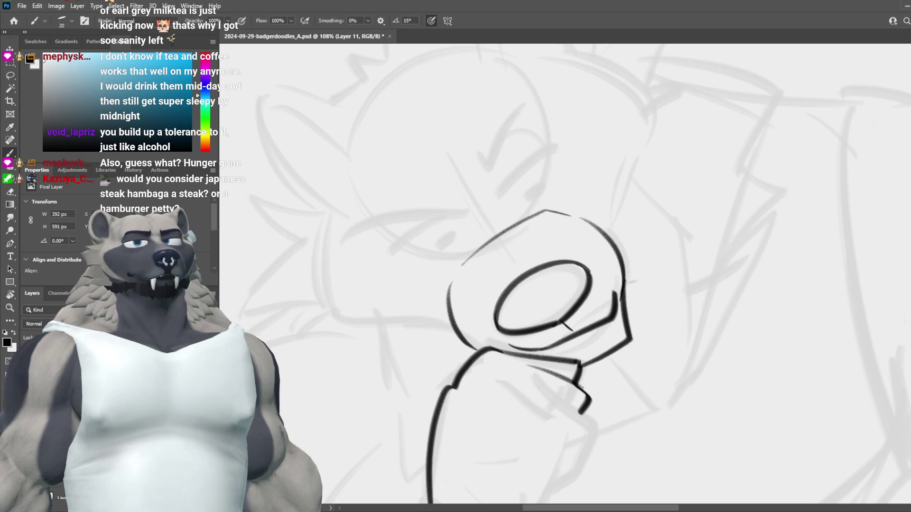
Step: Rework the near end of the mouth line with the eraser and a 15-pixel brush, tapering it into the fist's top edge
scroll(631, 263, "down", 3)
scroll(621, 231, "down", 2)
scroll(628, 242, "up", 1)
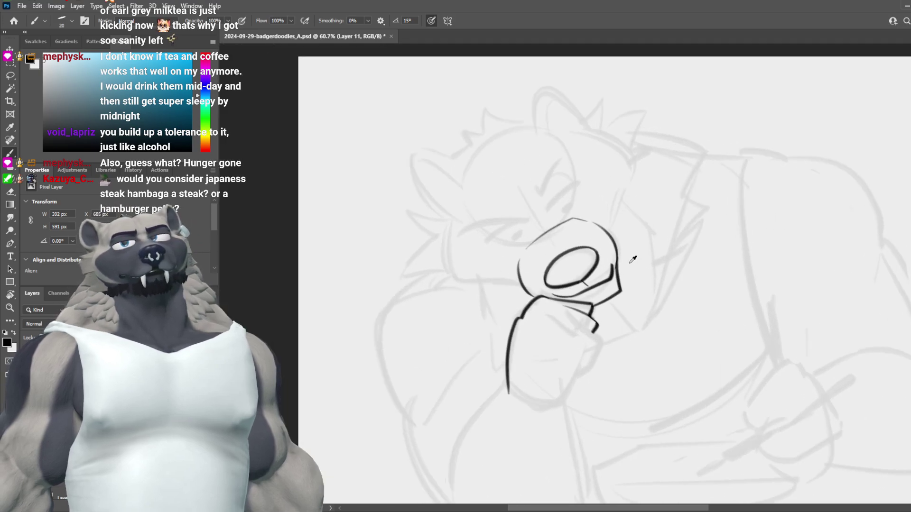
scroll(633, 249, "down", 3)
scroll(637, 253, "up", 4)
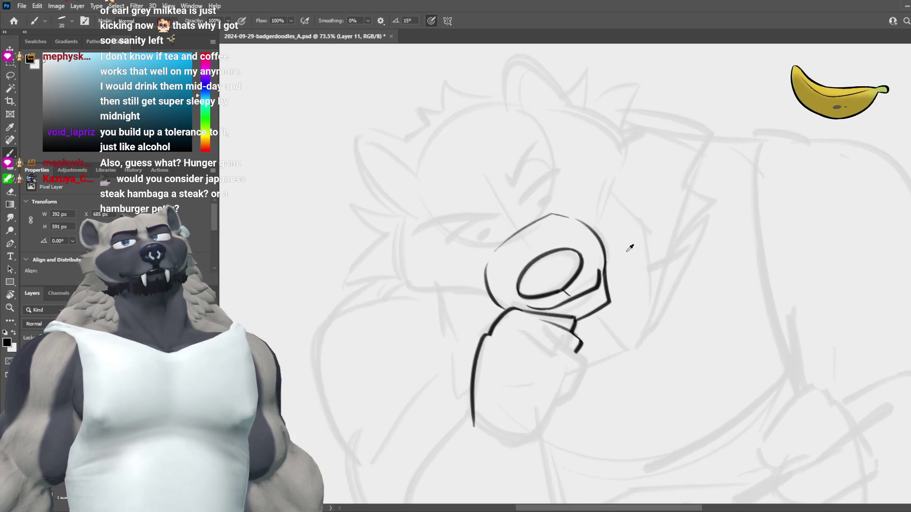
scroll(619, 257, "up", 1)
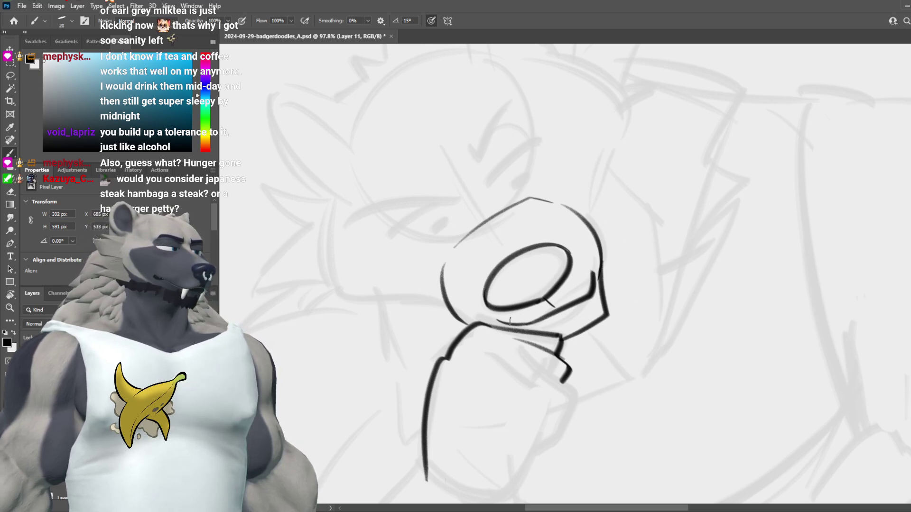
left_click_drag(519, 325, 490, 327)
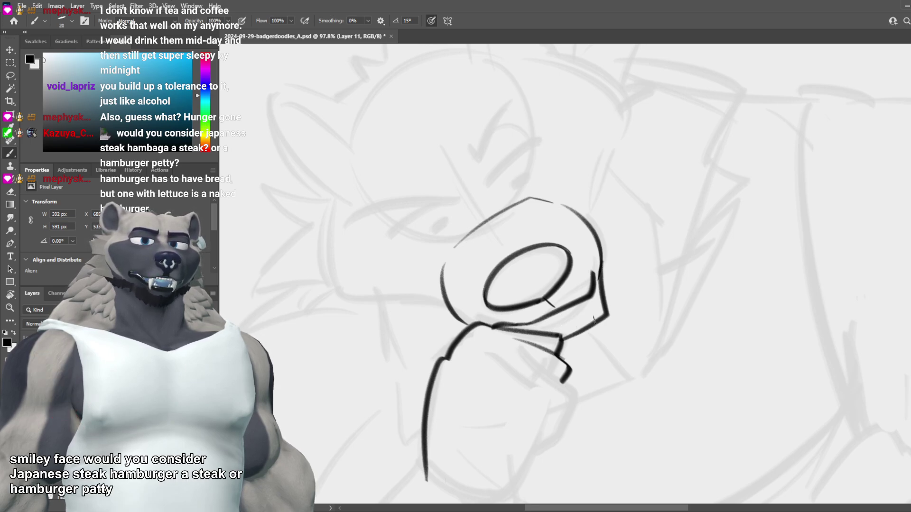
key("e")
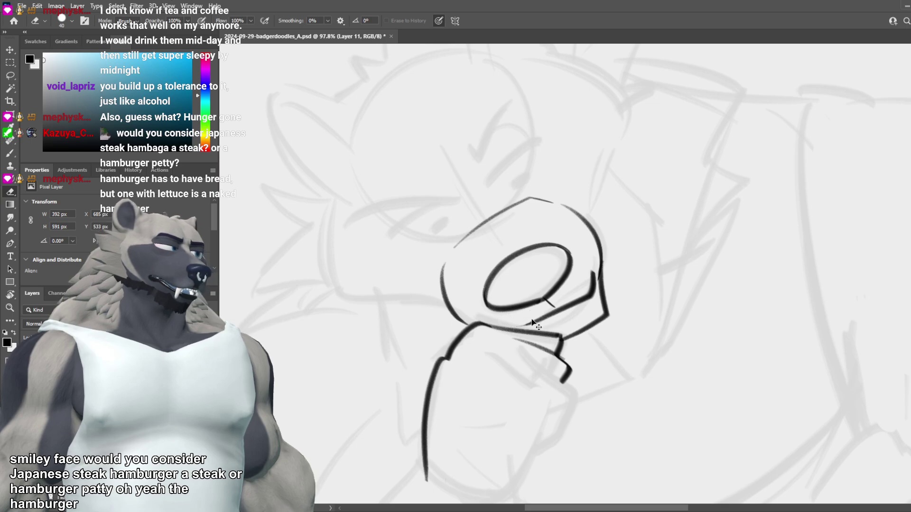
key("b")
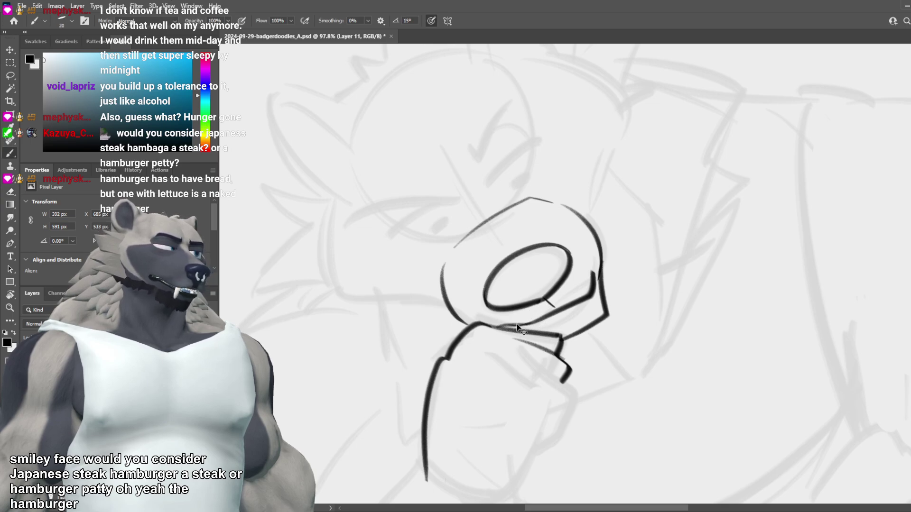
key("bracketleft")
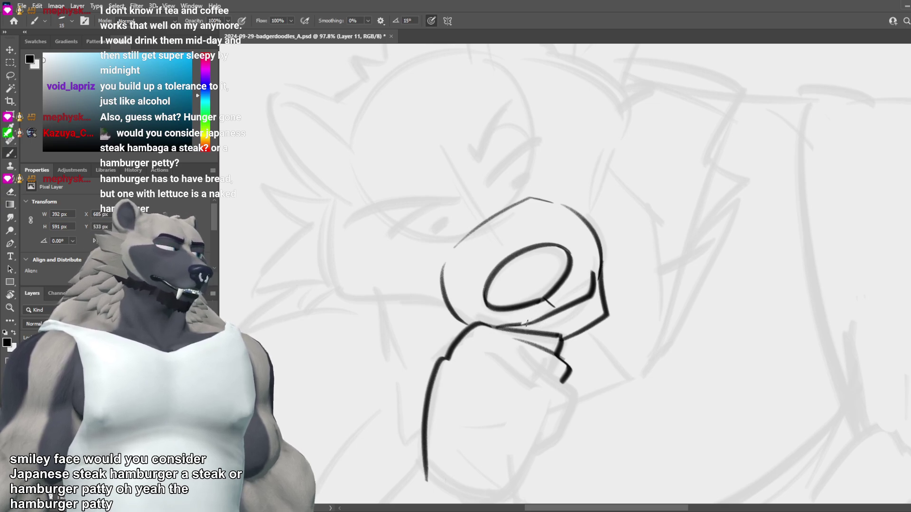
left_click_drag(532, 321, 495, 327)
key("ctrl+z")
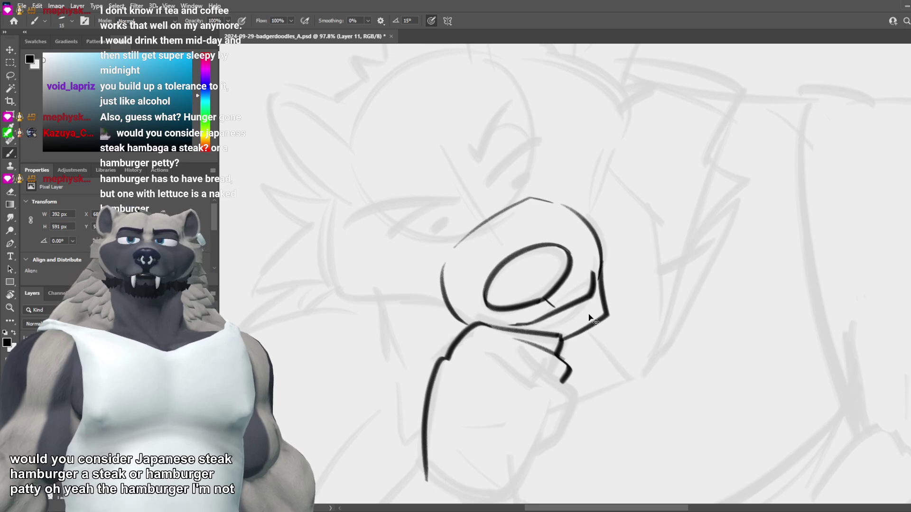
key("e")
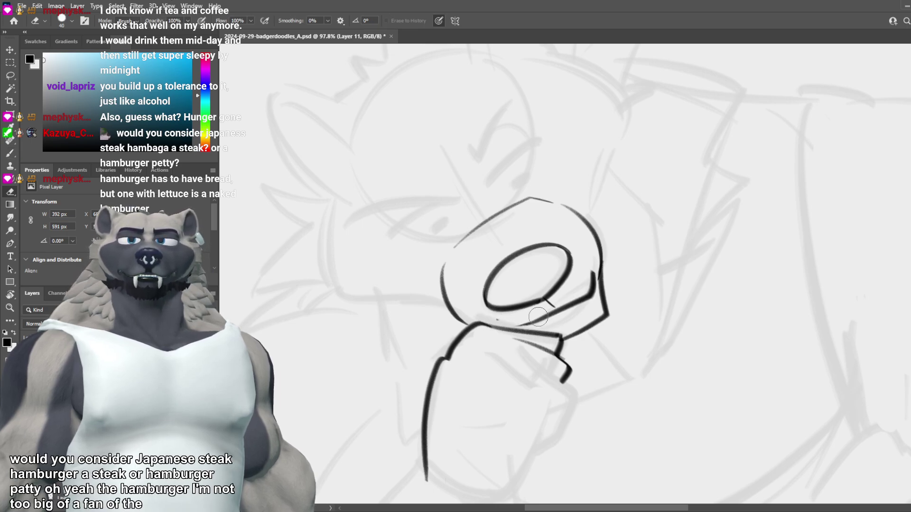
key("b")
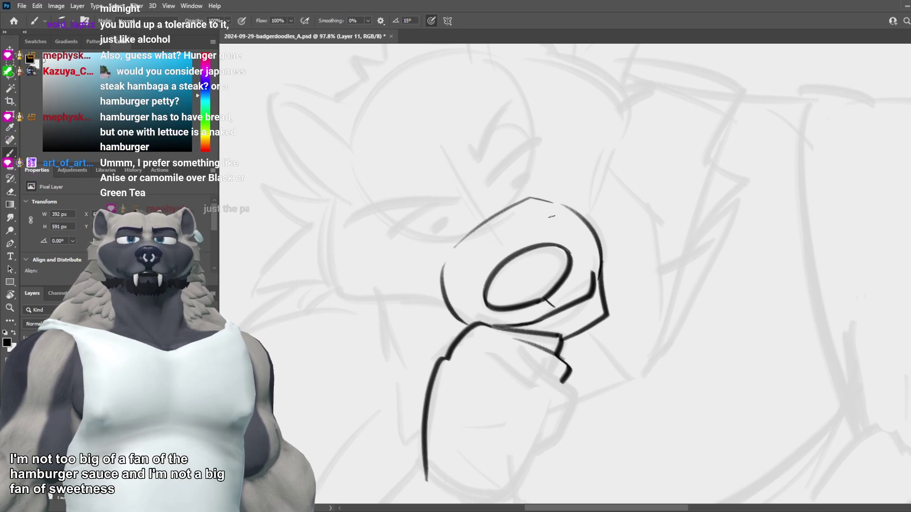
Step: Remove the near-side muzzle curve and try an angular replacement stroke running to the fist
left_click_drag(480, 274, 427, 328)
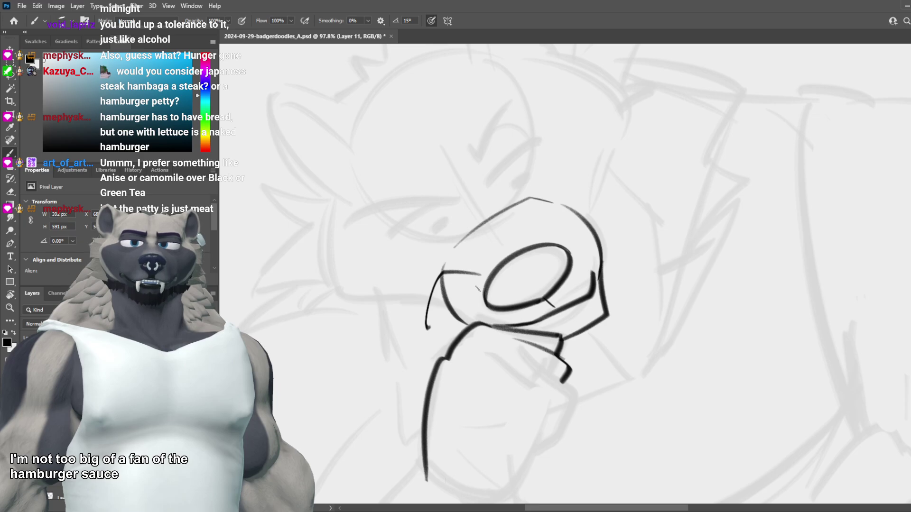
key("ctrl+z")
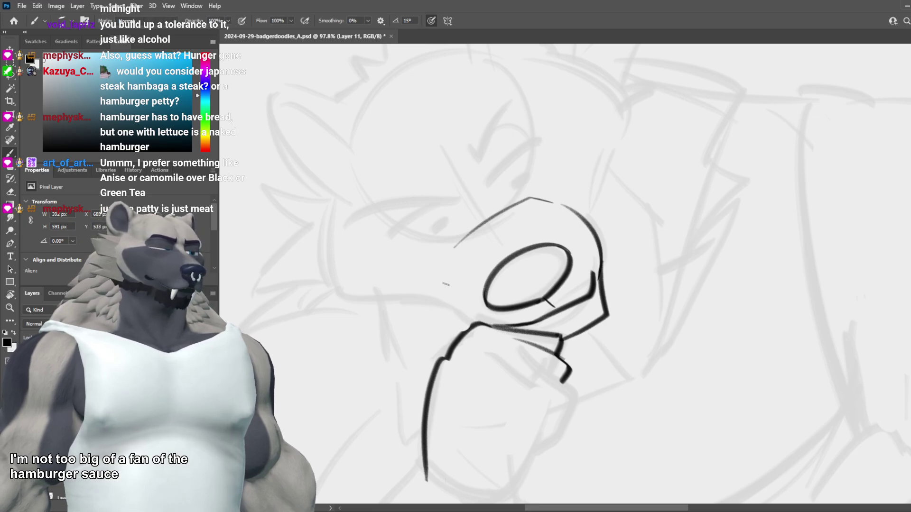
left_click_drag(439, 271, 458, 320)
scroll(551, 306, "down", 5)
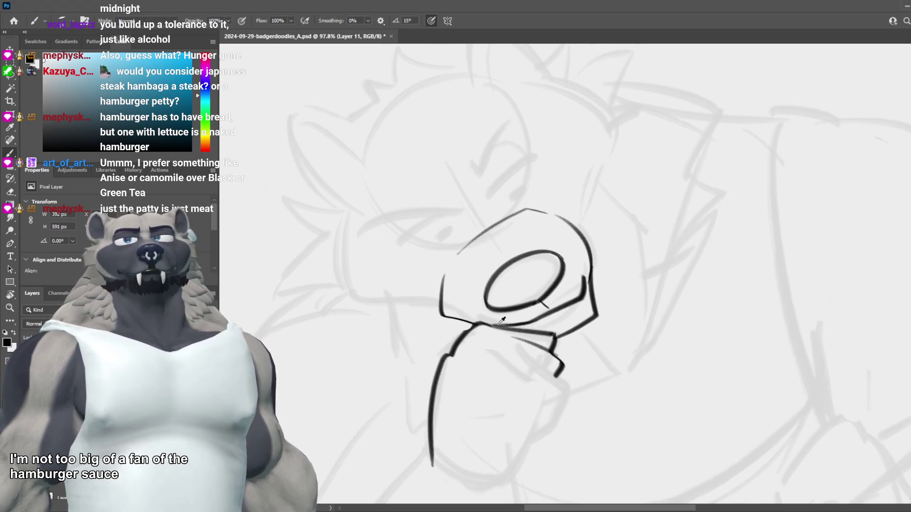
scroll(536, 316, "up", 6)
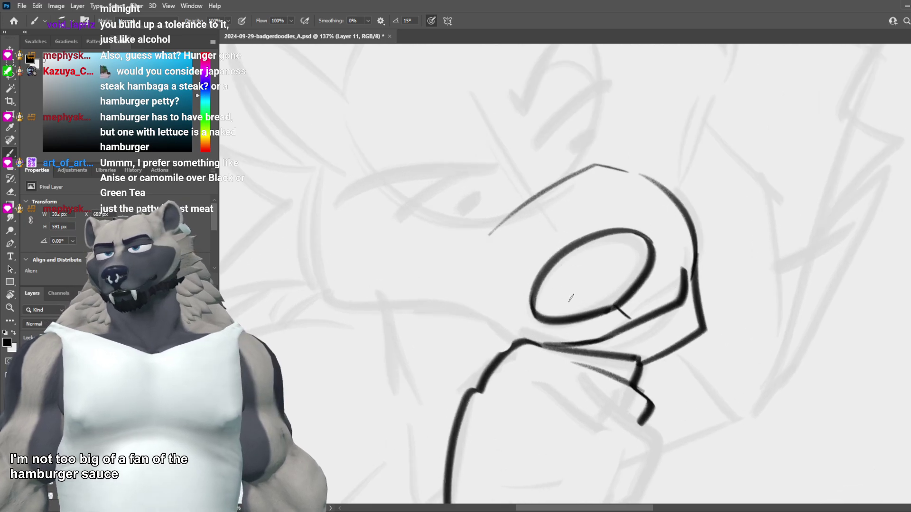
Step: Thicken the fist's rounded upper corner, joining the mouth line smoothly to the back of the hand
mouse_move(545, 347)
left_mouse_down()
mouse_move(497, 364)
mouse_move(535, 358)
mouse_move(488, 405)
left_mouse_up()
key("e")
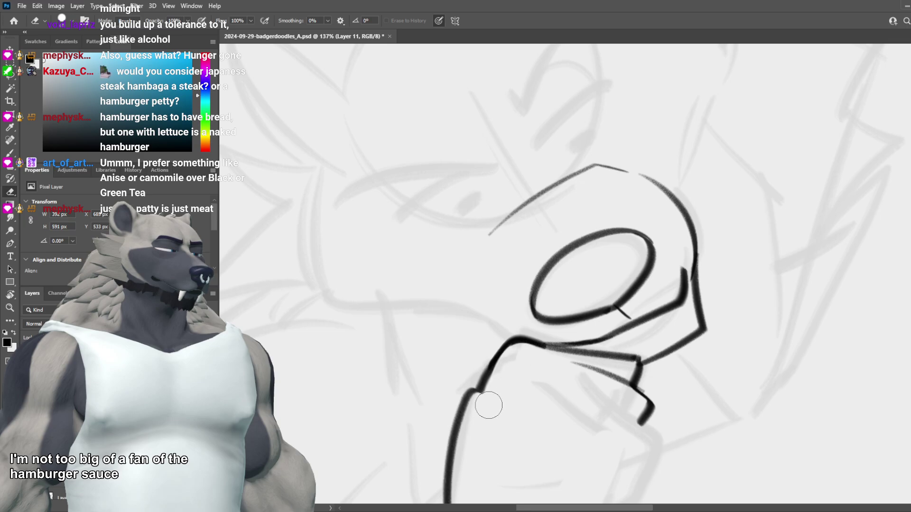
key("b")
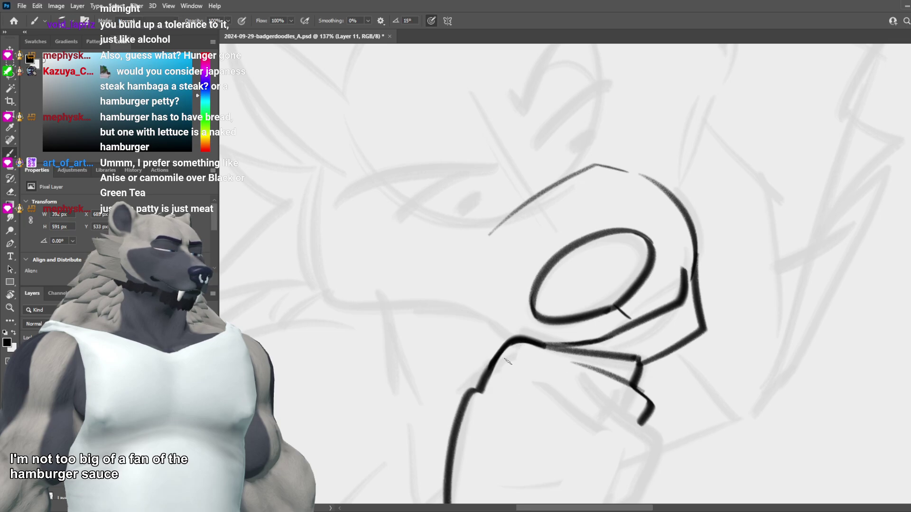
Step: Erase the stepped overlap where the fist's rounded upper corner meets the back-of-hand line
key("e")
scroll(526, 382, "down", 5)
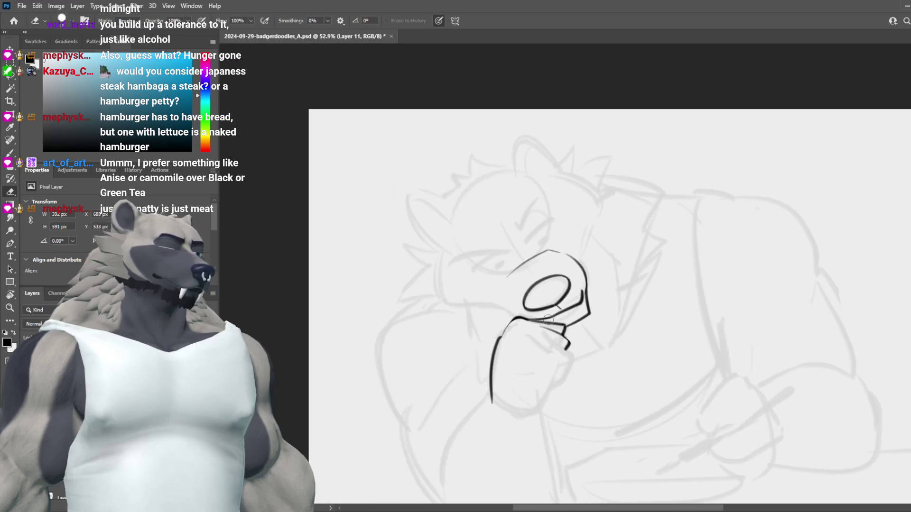
scroll(548, 319, "up", 4)
key("b")
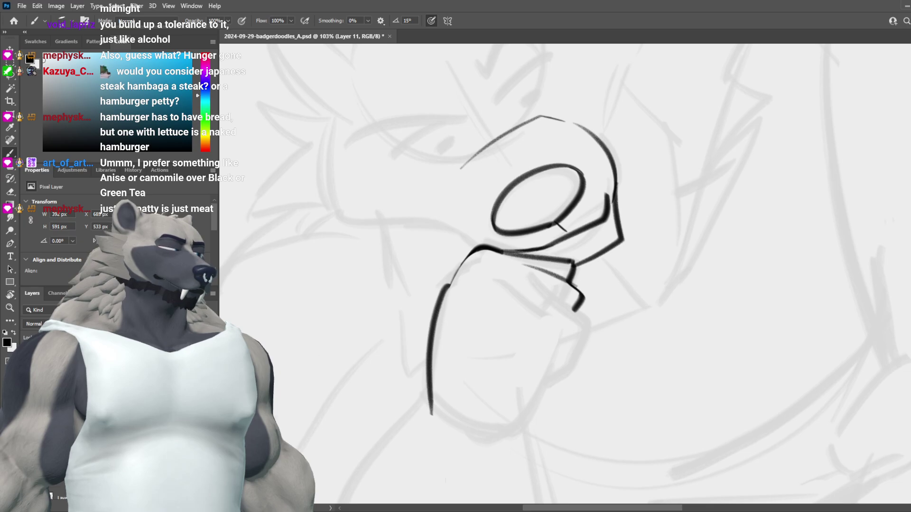
key("e")
mouse_move(451, 278)
left_mouse_down()
mouse_move(451, 260)
mouse_move(448, 274)
mouse_move(496, 247)
mouse_move(442, 288)
left_mouse_up()
Step: Try a smoother stroke for the fist's upper corner, curving from the mouth line's near end into the back of the hand
key("b")
key("ctrl+z")
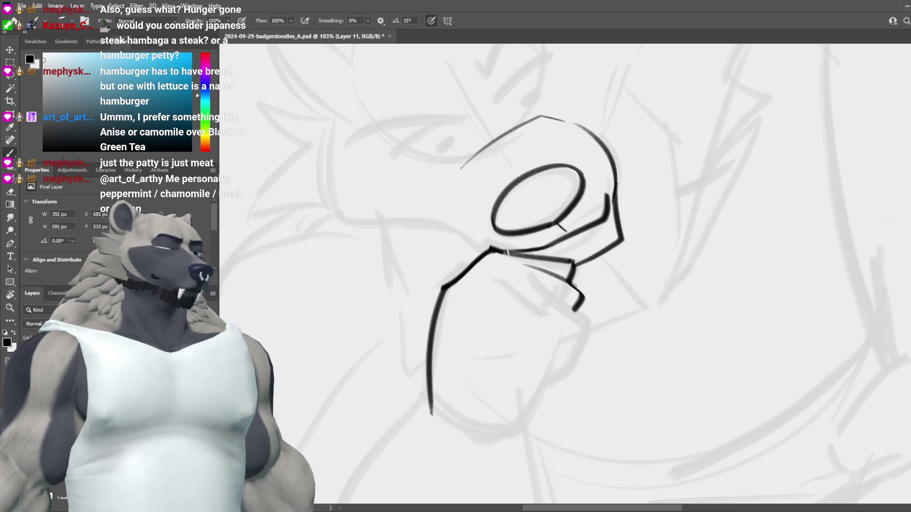
key("ctrl+z")
left_click_drag(496, 247, 442, 288)
key("ctrl+z")
left_click_drag(496, 247, 440, 291)
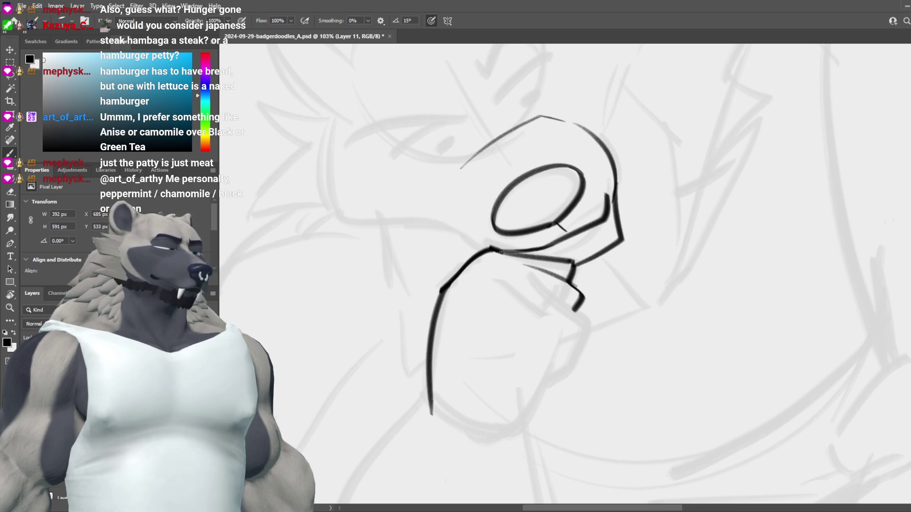
key("ctrl+z")
left_click_drag(495, 248, 443, 288)
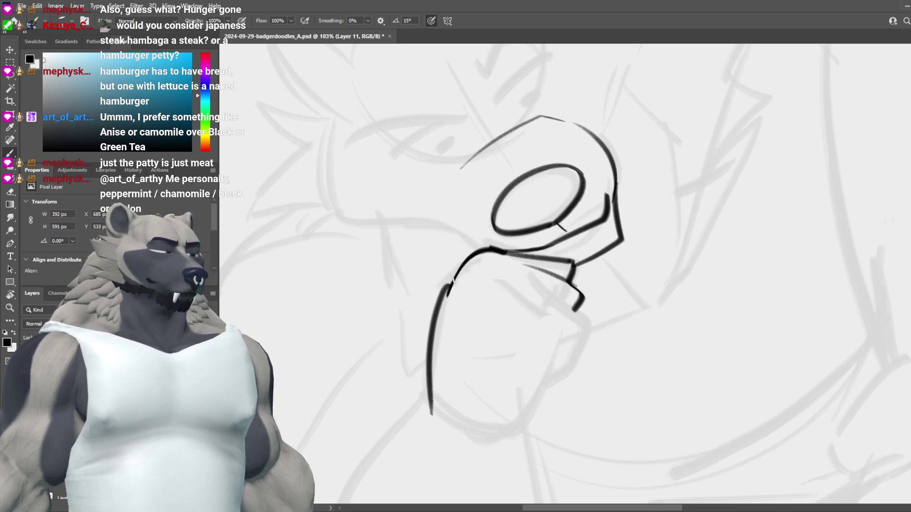
key("ctrl+z")
left_click_drag(493, 248, 437, 302)
left_click_drag(496, 251, 447, 287)
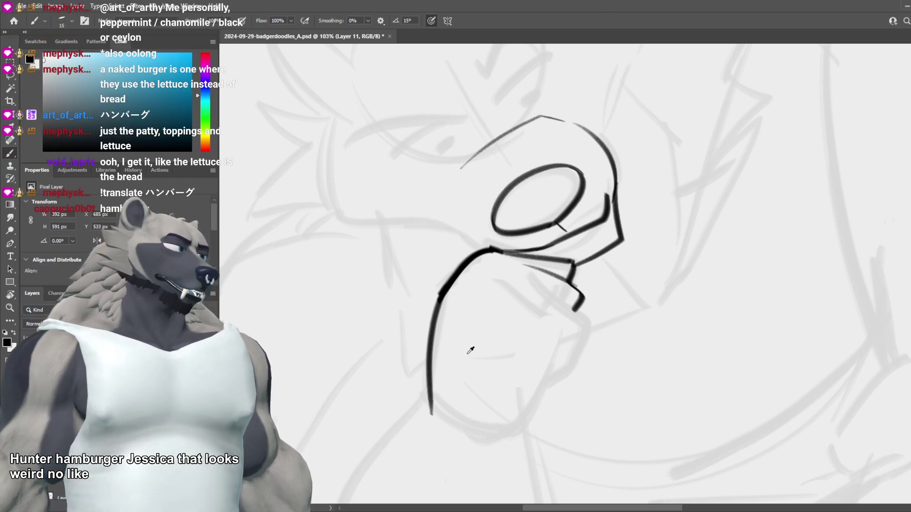
Step: Remove the fist's upper corner and the whole back-of-hand line, keeping the mouth, jaw and finger lines
scroll(470, 351, "down", 5)
scroll(487, 336, "up", 4)
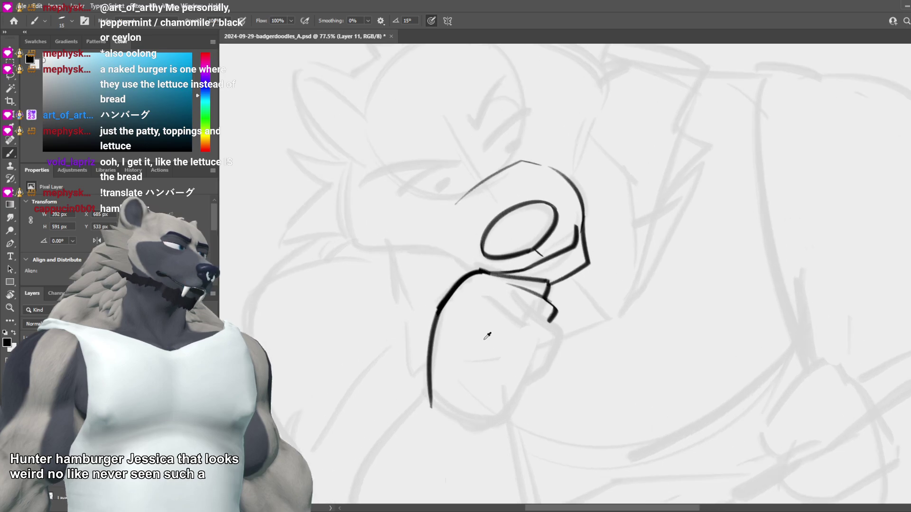
key("ctrl+z")
key("ctrl+z")
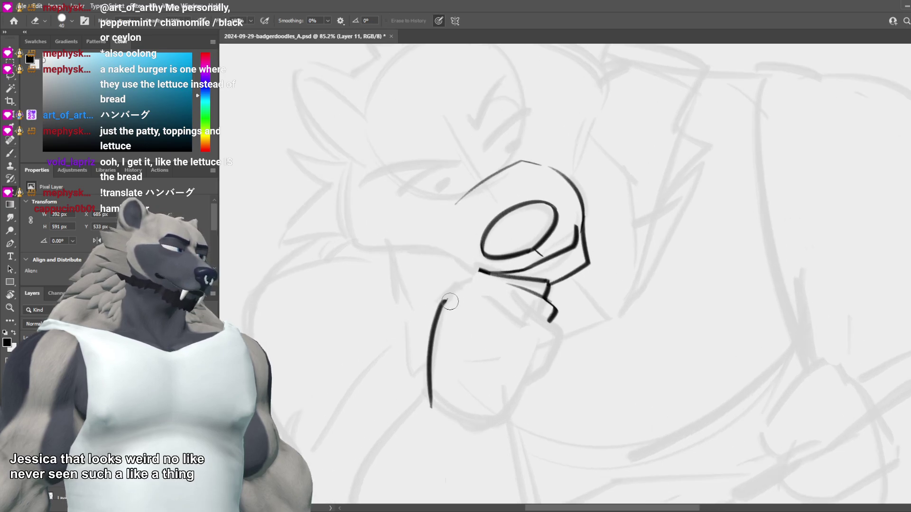
key("ctrl+z")
key("ctrl+z")
scroll(486, 278, "up", 1)
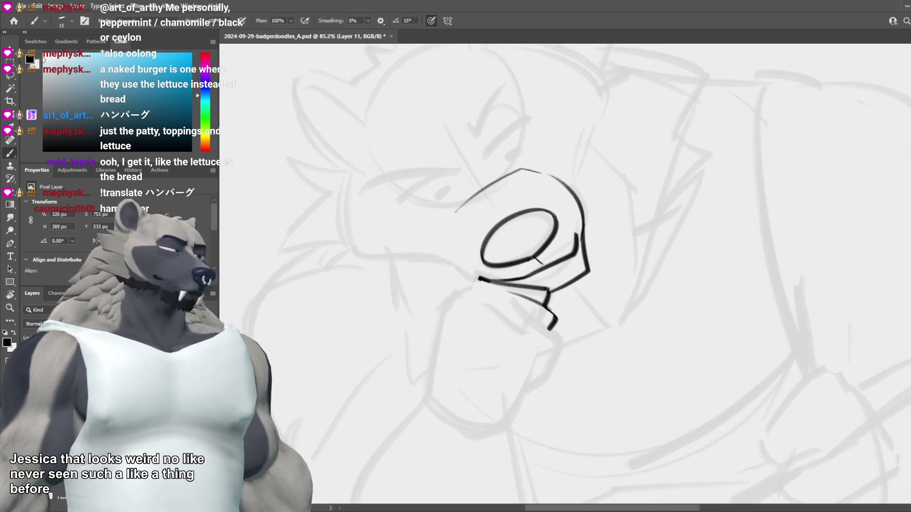
key("ctrl+z")
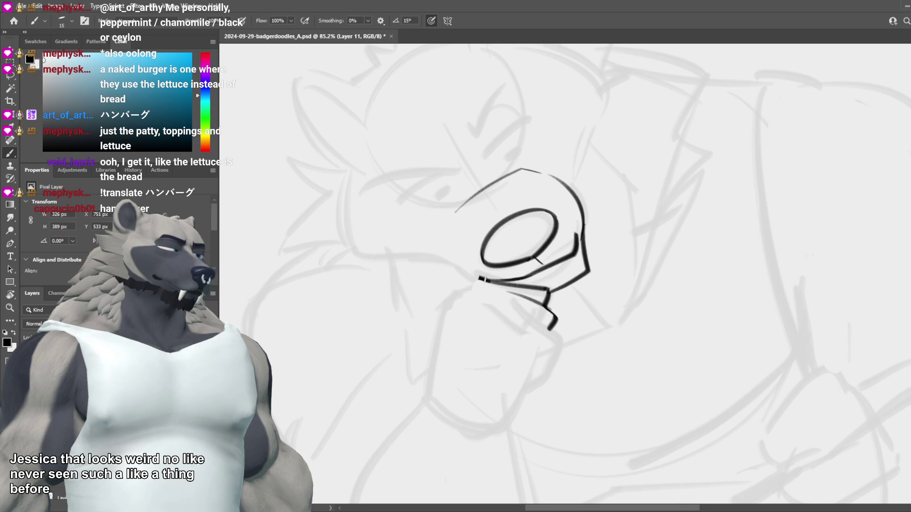
Step: Try short curved strokes for the fist's upper corner from the mouth line's near end toward the back of the hand
left_click_drag(465, 287, 436, 327)
key("ctrl+z")
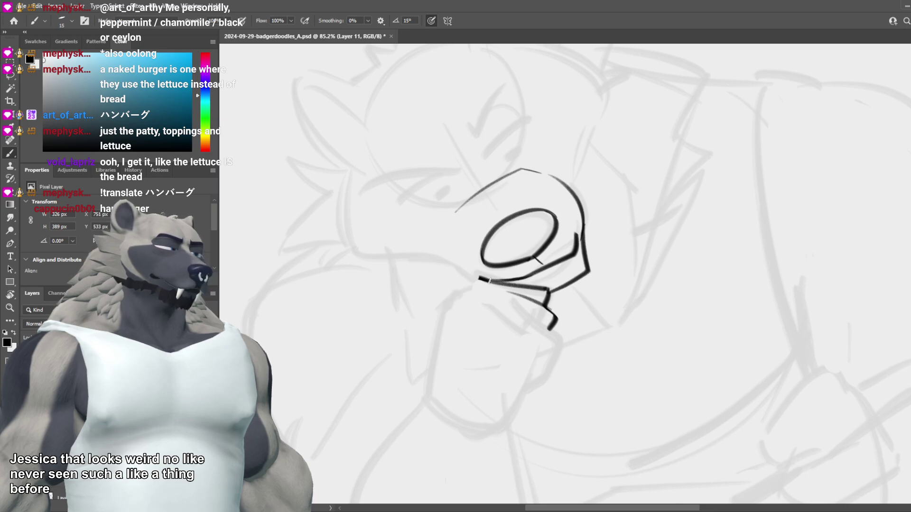
mouse_move(490, 281)
left_mouse_down()
mouse_move(471, 279)
mouse_move(453, 313)
left_mouse_up()
key("ctrl+z")
left_click_drag(484, 280, 454, 305)
key("ctrl+z")
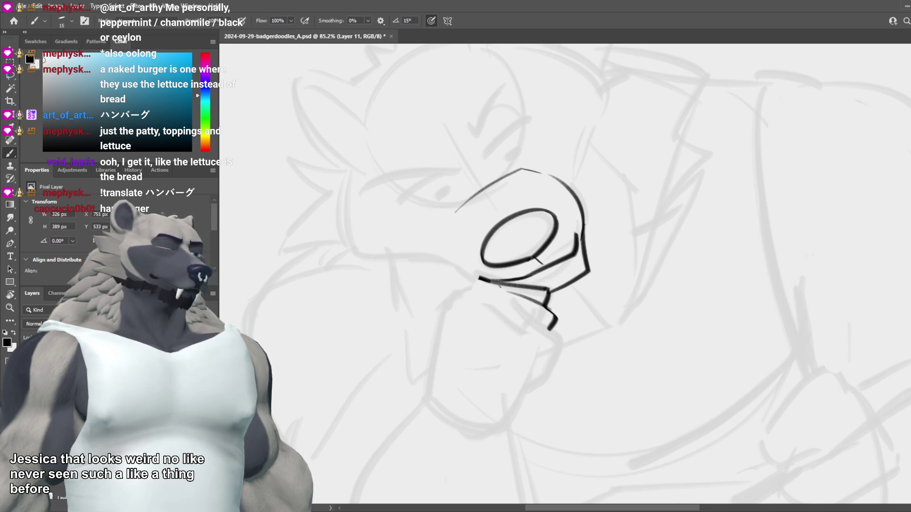
Step: Rotate the canvas to draw the fist's upper corner and back of the hand as one continuous line to the wrist, then restore the view angle
key("r")
mouse_move(501, 280)
left_mouse_down()
mouse_move(555, 286)
mouse_move(526, 236)
mouse_move(535, 194)
mouse_move(472, 179)
mouse_move(381, 216)
left_mouse_up()
key("b")
key("ctrl+z")
left_click_drag(474, 179, 379, 219)
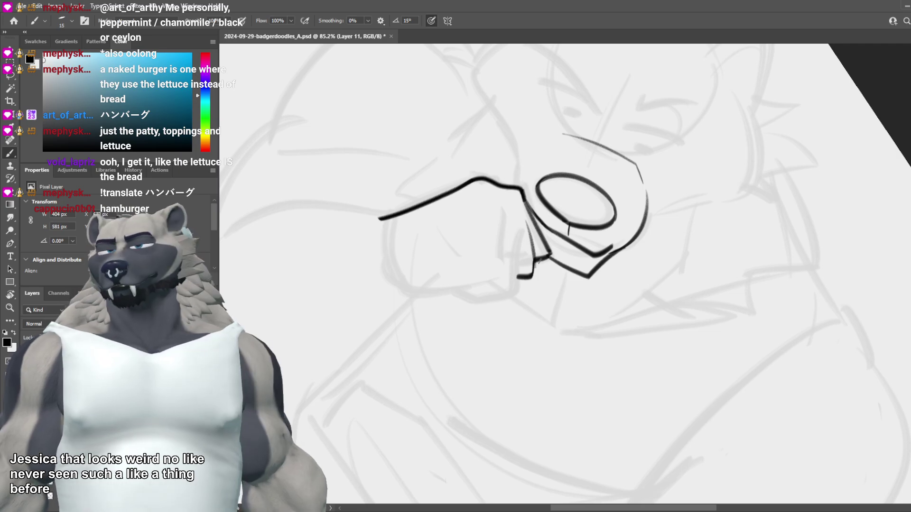
left_click_drag(538, 292, 556, 315)
key("r")
left_click_drag(630, 390, 707, 299)
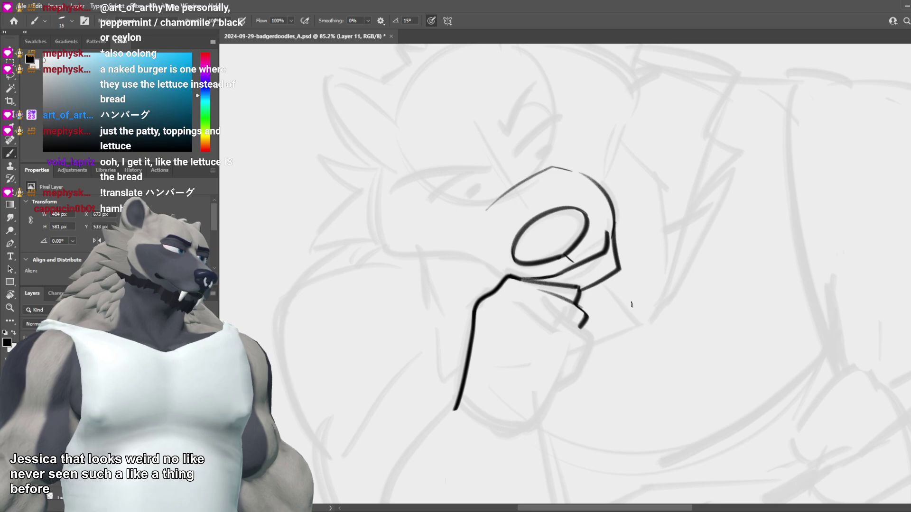
Step: Try thin strokes for the lower finger's outer bulge, running from the last knuckle down toward the palm
mouse_move(579, 325)
left_mouse_down()
mouse_move(594, 339)
mouse_move(582, 370)
left_mouse_up()
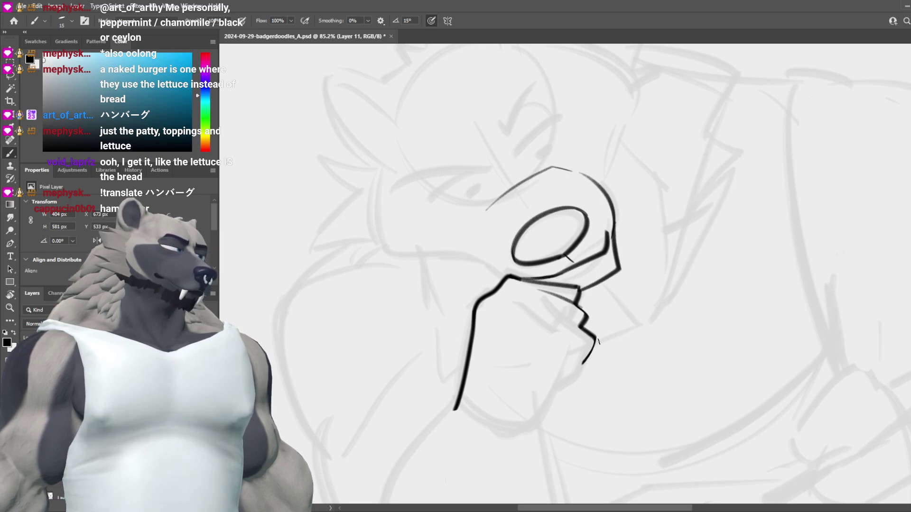
key("ctrl+z")
mouse_move(580, 327)
left_mouse_down()
mouse_move(590, 336)
mouse_move(563, 380)
left_mouse_up()
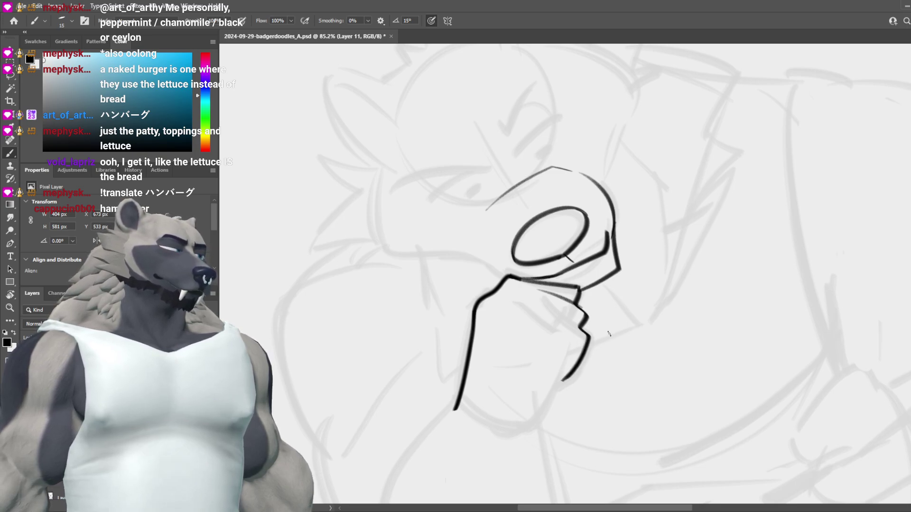
key("ctrl+z")
mouse_move(578, 326)
left_mouse_down()
mouse_move(591, 334)
mouse_move(572, 368)
mouse_move(535, 391)
left_mouse_up()
key("ctrl+z")
Step: Enlarge the brush to 25 pixels and draw the lower finger's bulge and the curved bottom edge of the fist
key("]")
key("]")
mouse_move(591, 335)
left_mouse_down()
mouse_move(552, 379)
mouse_move(579, 366)
mouse_move(542, 384)
mouse_move(531, 419)
left_mouse_up()
key("ctrl+z")
key("ctrl+z")
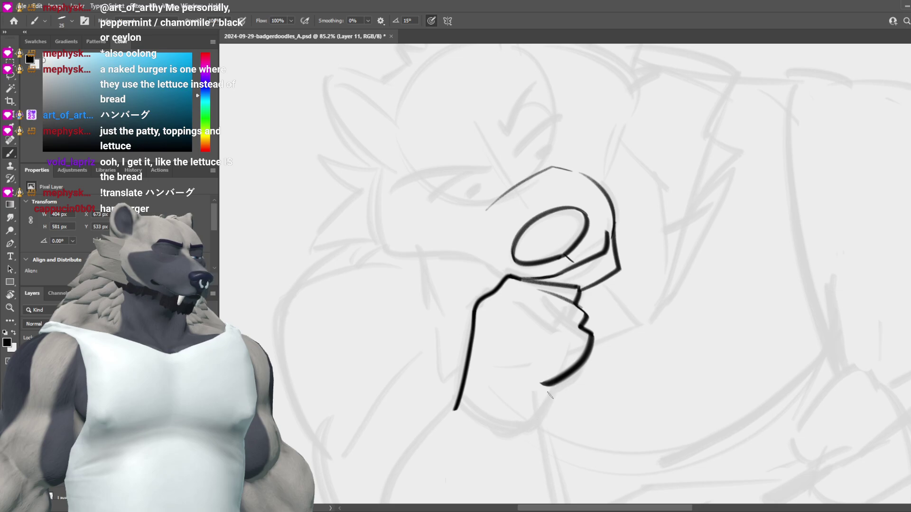
left_click_drag(560, 382, 501, 430)
scroll(426, 351, "down", 5)
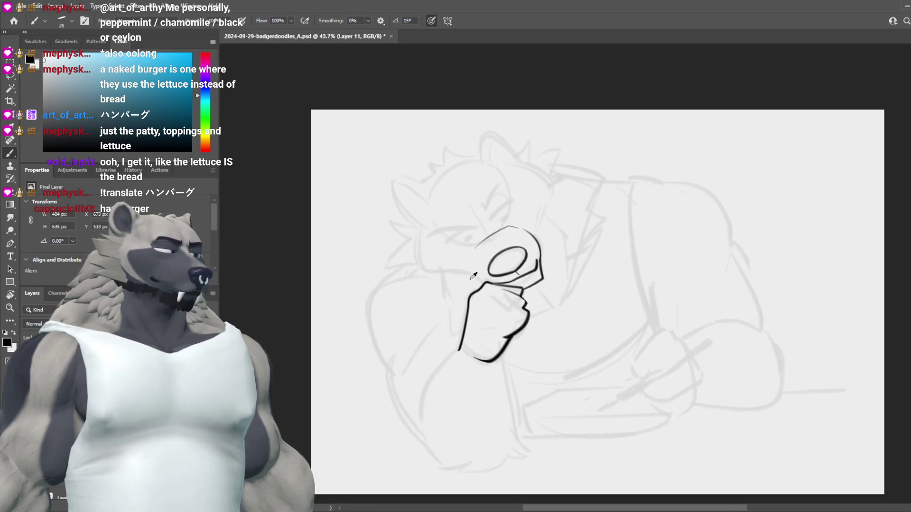
scroll(504, 300, "up", 5)
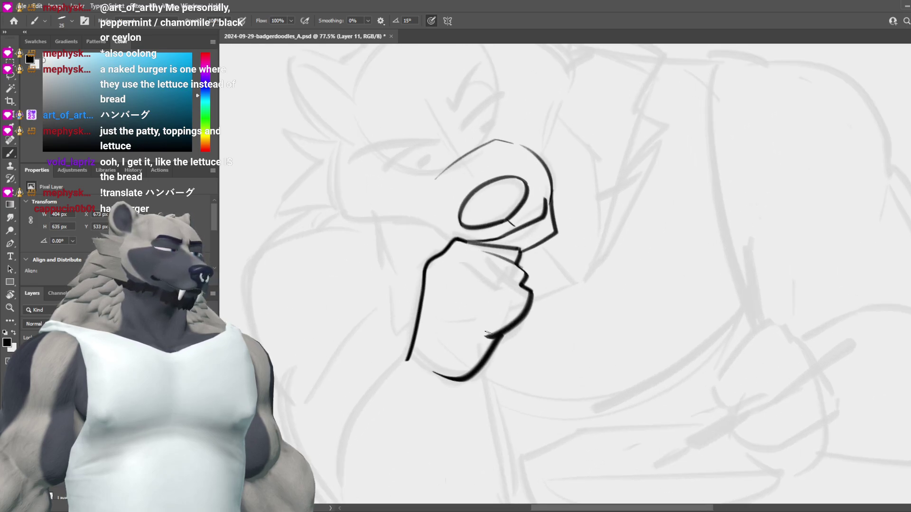
Step: Add the crease between the upper fingers and test short curved strokes inside the fist
mouse_move(474, 260)
left_mouse_down()
mouse_move(522, 287)
mouse_move(514, 319)
left_mouse_up()
key("ctrl+z")
key("ctrl+z")
key("ctrl+z")
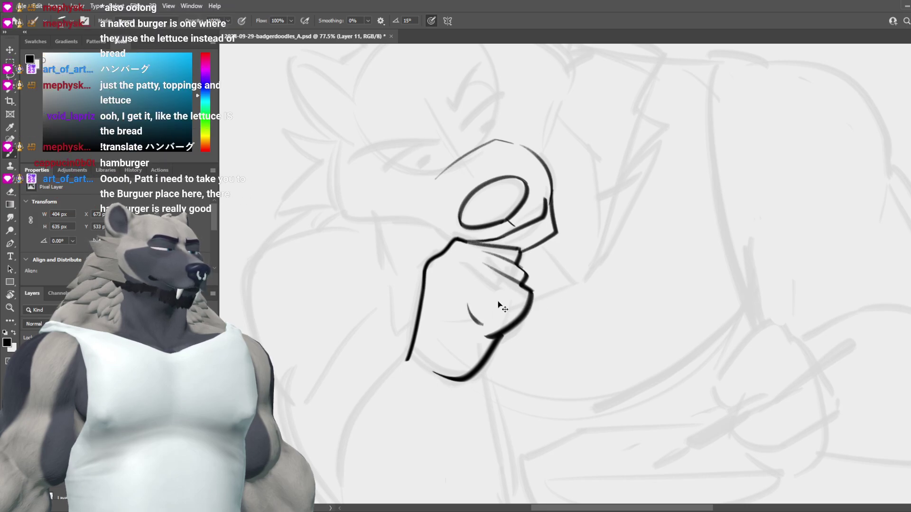
key("ctrl+z")
mouse_move(464, 281)
left_mouse_down()
mouse_move(496, 319)
mouse_move(507, 312)
left_mouse_up()
key("ctrl+z")
key("ctrl+z")
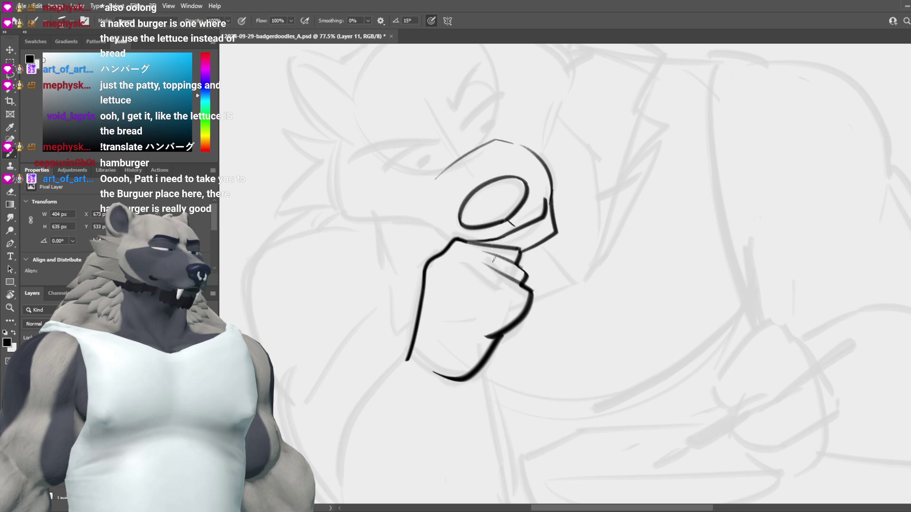
Step: Draw a thin diagonal crease above the lowest finger, running from inside the fist toward its outer knuckle
key("e")
key("b")
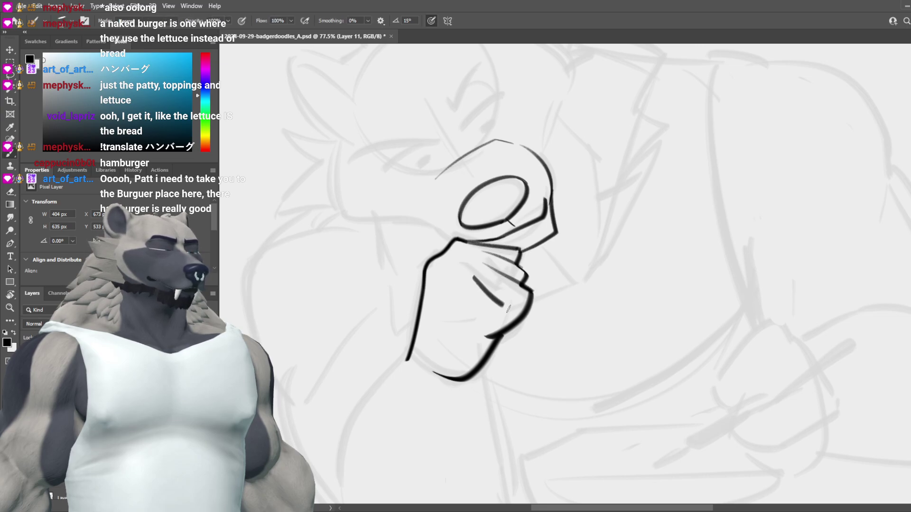
mouse_move(480, 280)
left_mouse_down()
mouse_move(521, 313)
mouse_move(496, 336)
left_mouse_up()
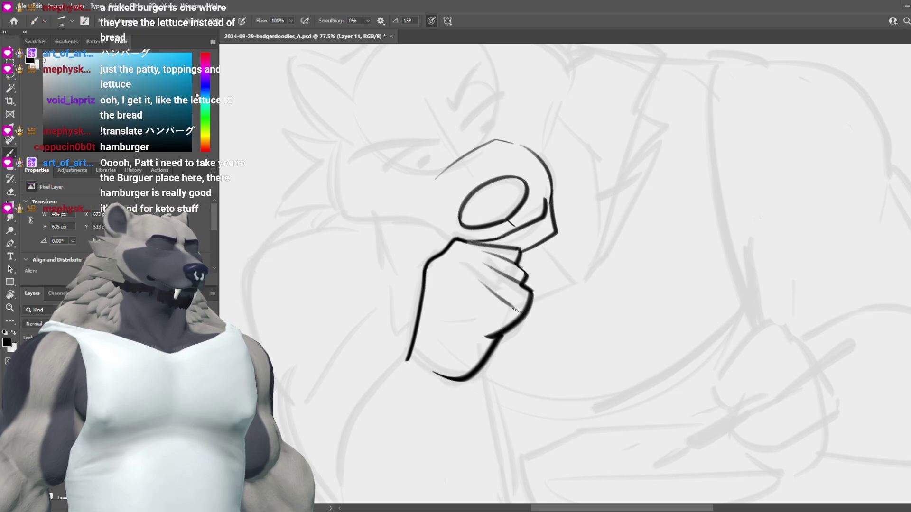
Step: Erase the inward hook at the base of the lowest finger and thin the finger's outer edge
key("e")
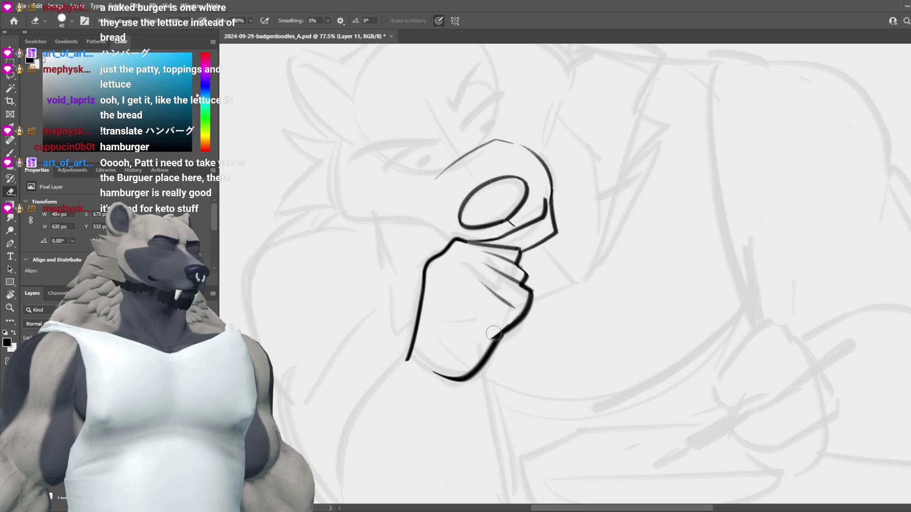
key("b")
left_click_drag(517, 312, 471, 354)
key("ctrl+z")
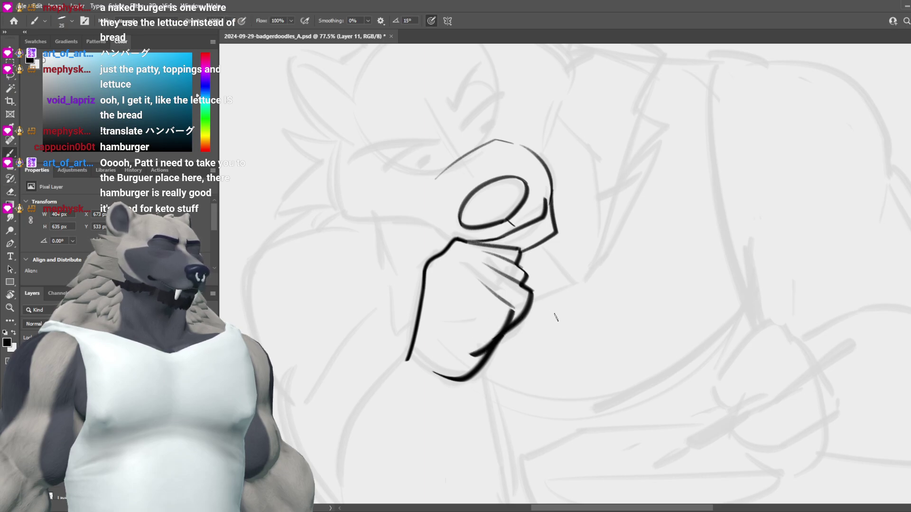
key("ctrl+z")
key("e")
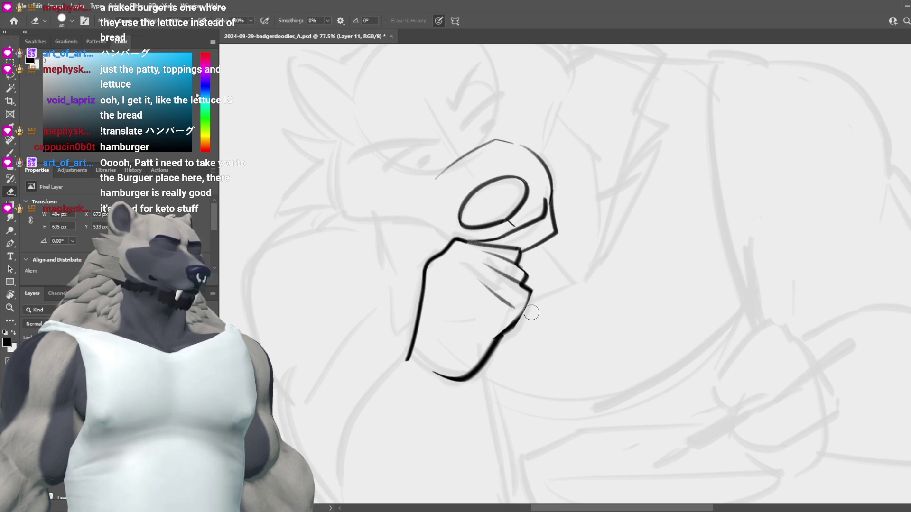
Step: Draw the thumb's lower contour inside the fist, curving from the lowest finger's edge around a rounded tip
key("b")
left_click_drag(474, 354, 518, 309)
key("ctrl+z")
left_click_drag(474, 353, 517, 309)
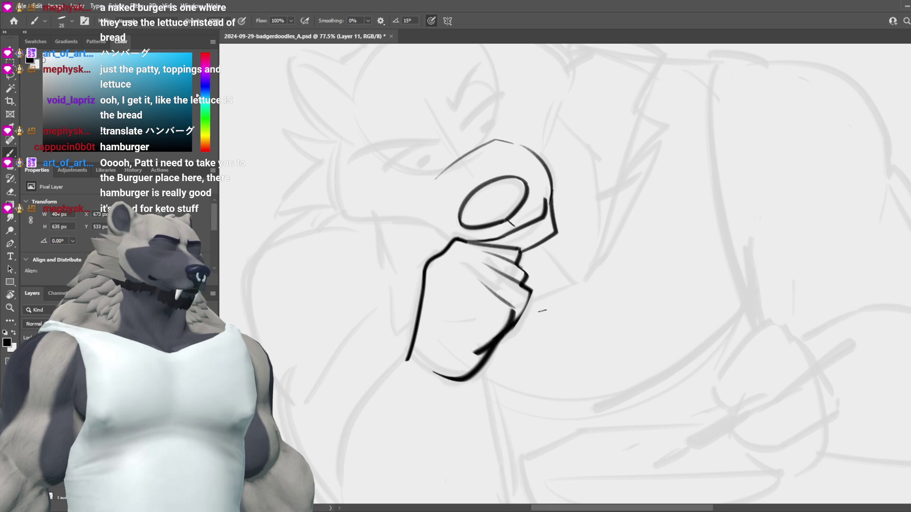
key("ctrl+z")
mouse_move(451, 329)
left_mouse_down()
mouse_move(494, 338)
mouse_move(464, 340)
mouse_move(483, 354)
left_mouse_up()
key("ctrl+z")
key("ctrl+z")
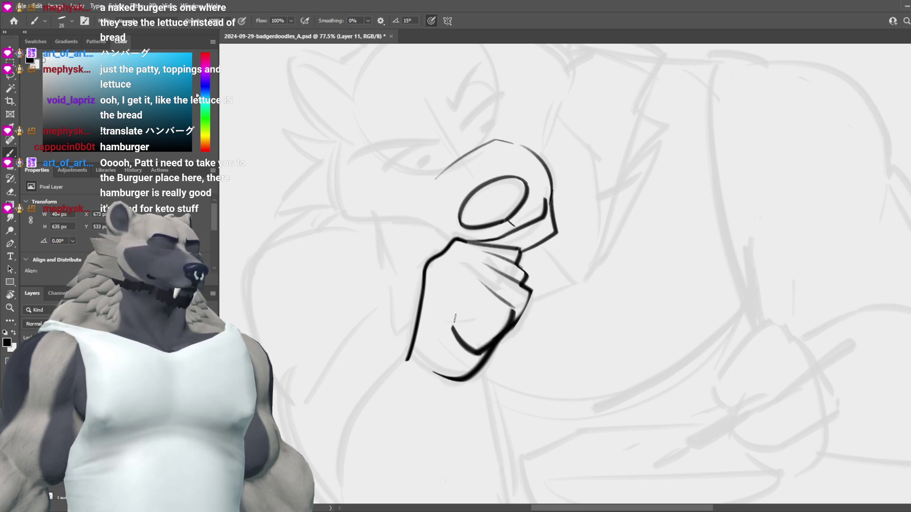
Step: Close the thumb tip with a short upper edge and add a small diagonal thumbnail line inside it
key("ctrl+z")
mouse_move(446, 329)
left_mouse_down()
mouse_move(474, 311)
mouse_move(453, 327)
left_mouse_up()
key("ctrl+z")
key("ctrl+z")
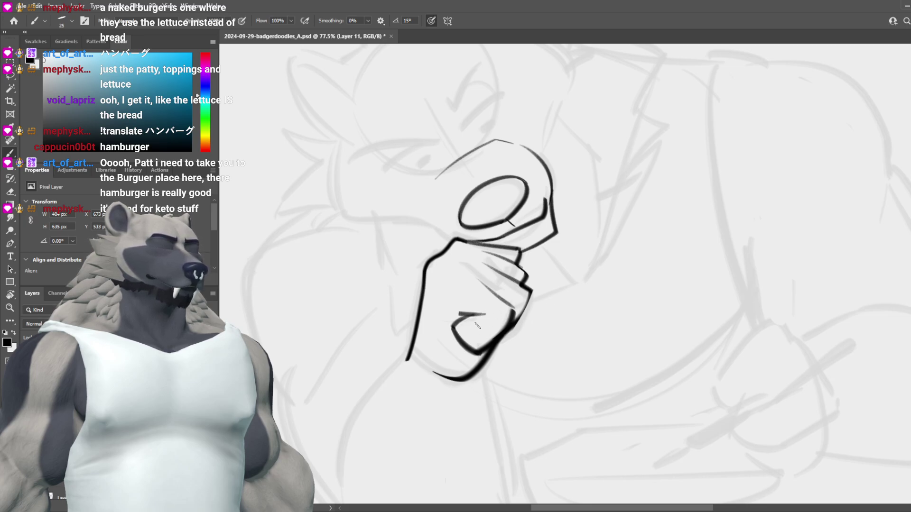
mouse_move(460, 335)
left_mouse_down()
mouse_move(486, 316)
mouse_move(467, 337)
left_mouse_up()
key("ctrl+z")
key("ctrl+z")
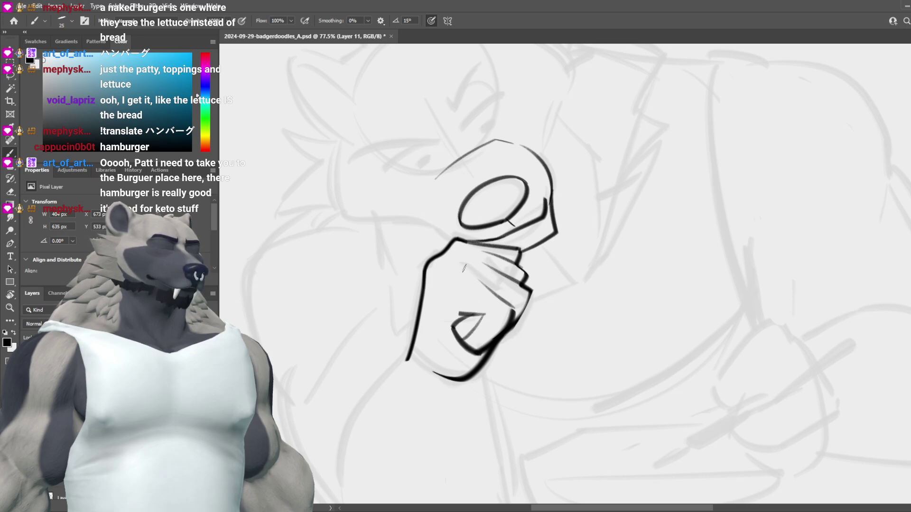
Step: Extend the lowest finger's crease up toward the back of the hand with a curved knuckle stroke
mouse_move(482, 280)
left_mouse_down()
mouse_move(489, 287)
mouse_move(464, 268)
mouse_move(489, 293)
left_mouse_up()
key("ctrl+z")
key("ctrl+z")
key("ctrl+z")
left_click_drag(455, 265, 495, 292)
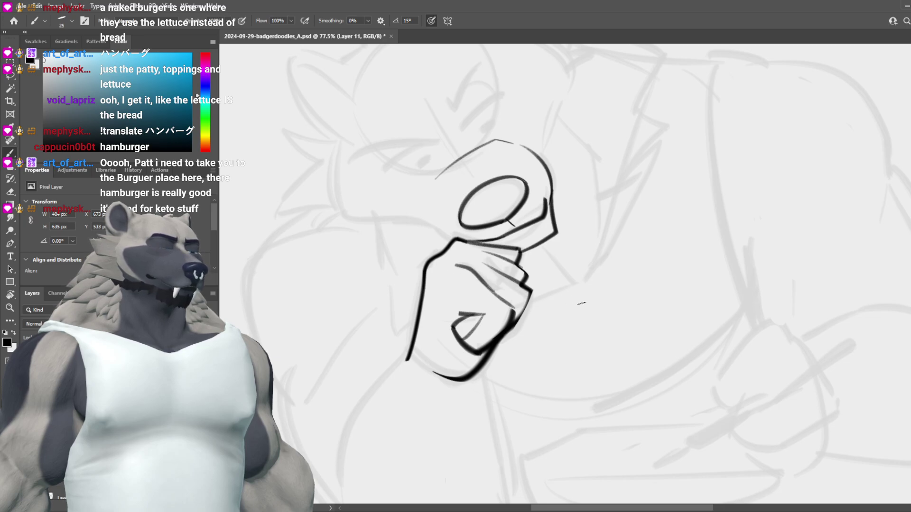
key("ctrl+z")
left_click_drag(456, 264, 494, 291)
Step: Flip the canvas horizontally and extend the neighbouring finger crease toward the back of the hand
scroll(455, 309, "down", 5)
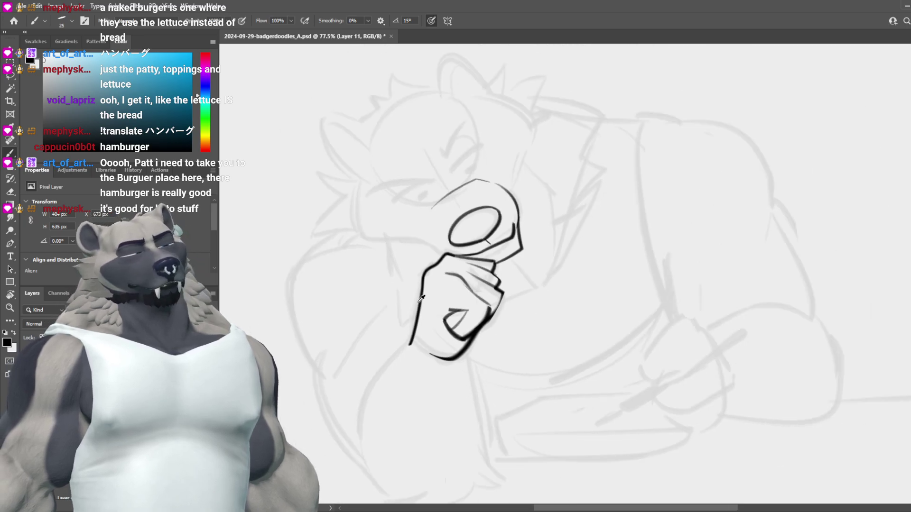
scroll(501, 310, "up", 3)
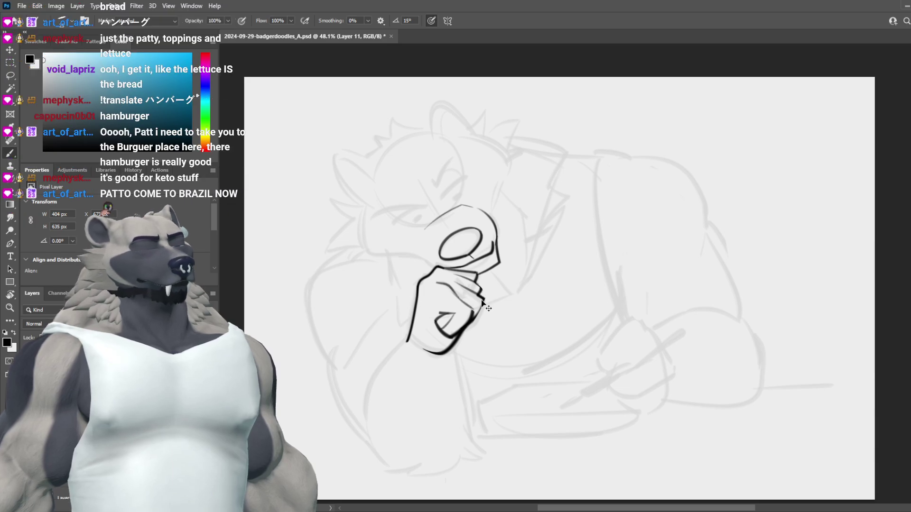
scroll(714, 300, "up", 4)
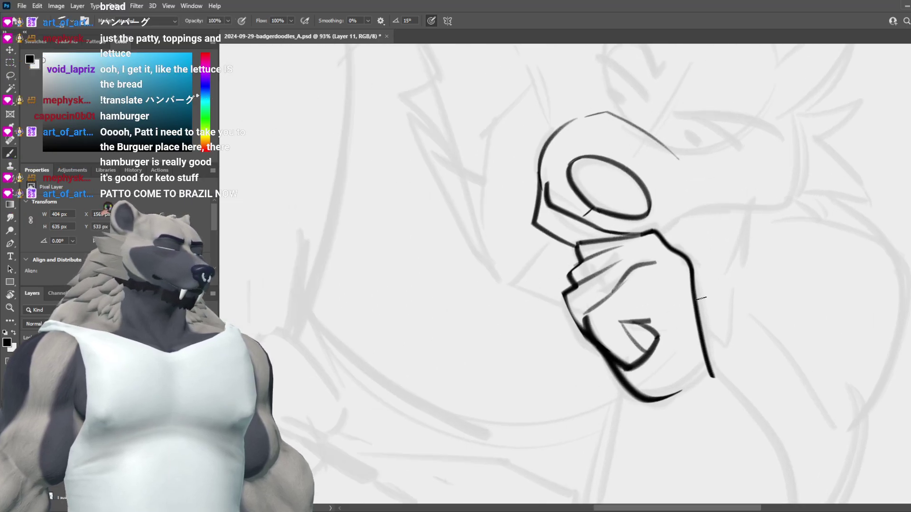
left_click_drag(641, 251, 616, 267)
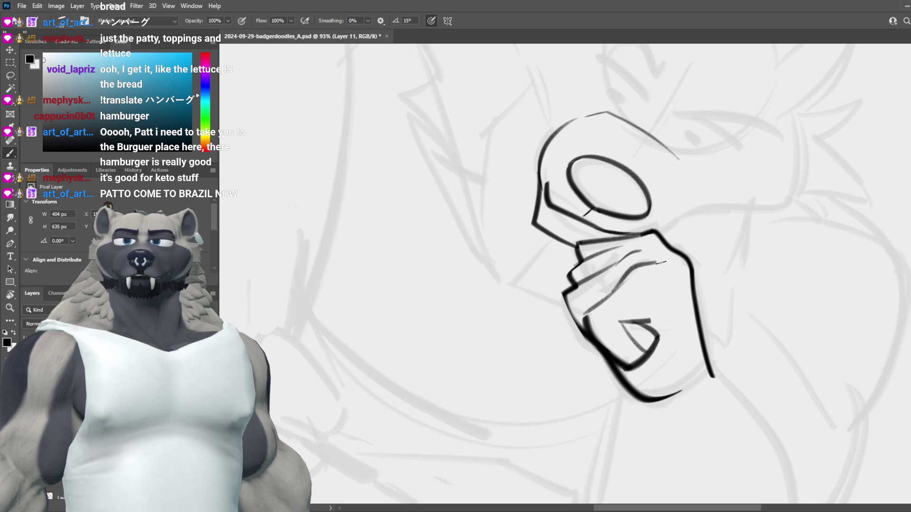
Step: Draw the base of the thumb, running from its upper edge around a corner and down to the bottom of the fist
scroll(663, 268, "down", 3)
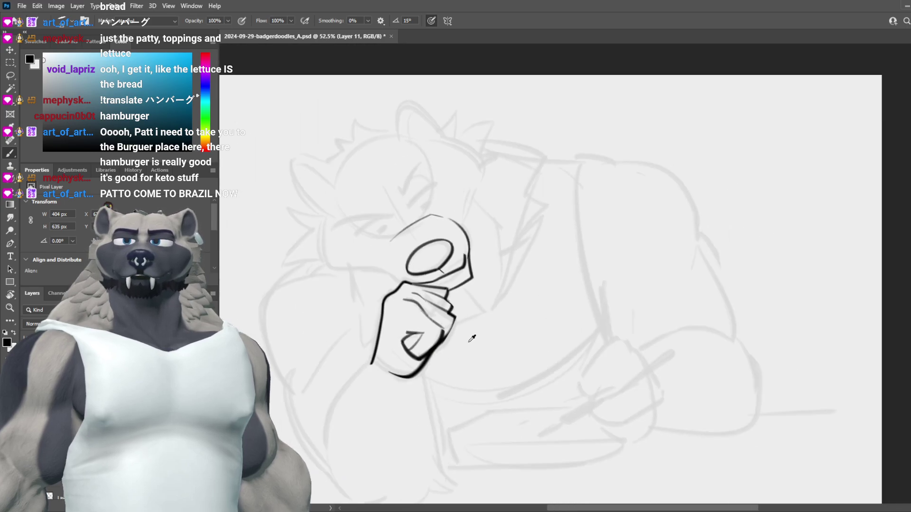
scroll(426, 325, "up", 3)
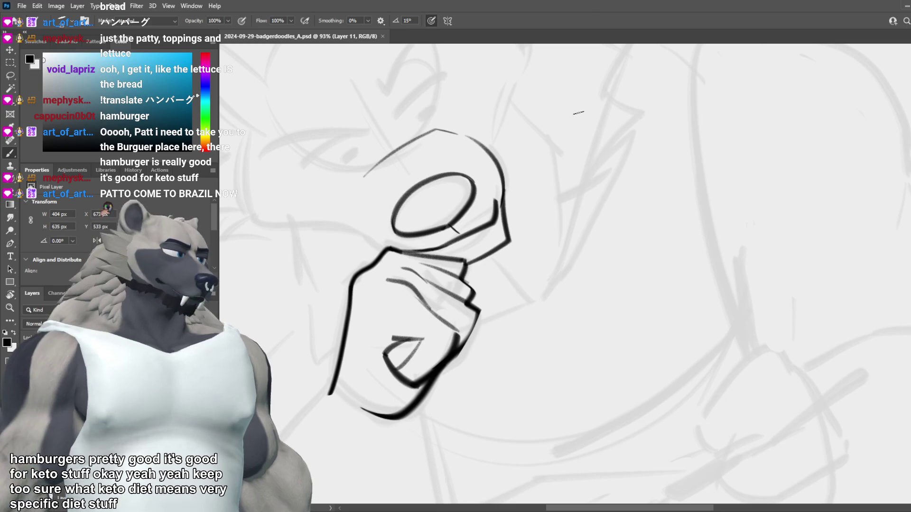
scroll(570, 282, "down", 5)
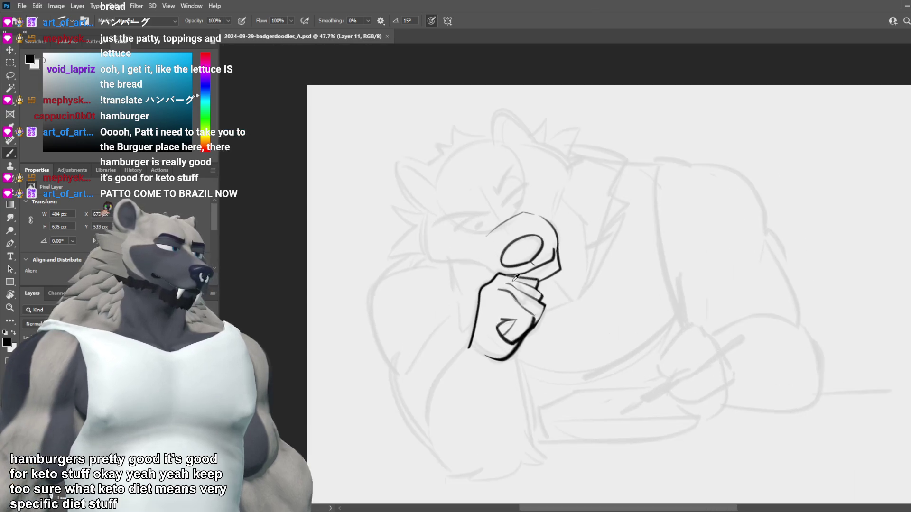
scroll(516, 277, "up", 3)
left_click_drag(504, 328, 482, 388)
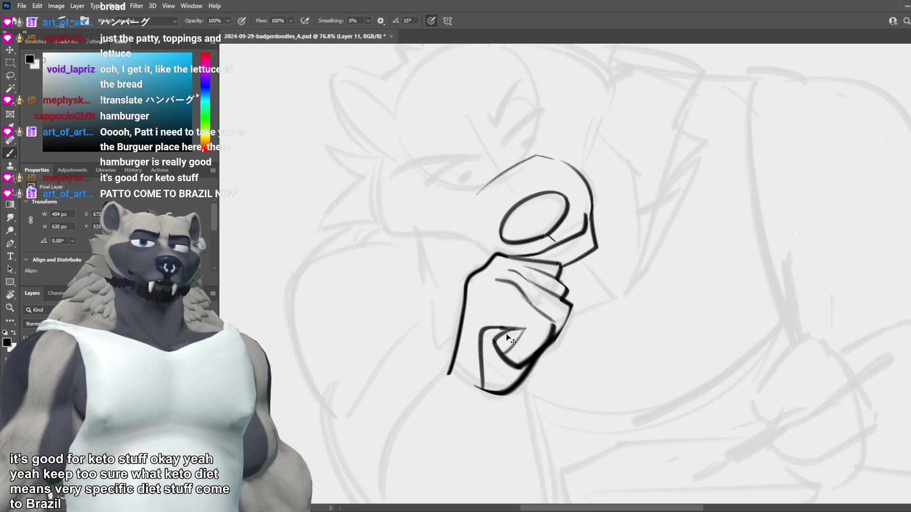
key("ctrl+z")
left_click_drag(506, 328, 486, 384)
key("ctrl+z")
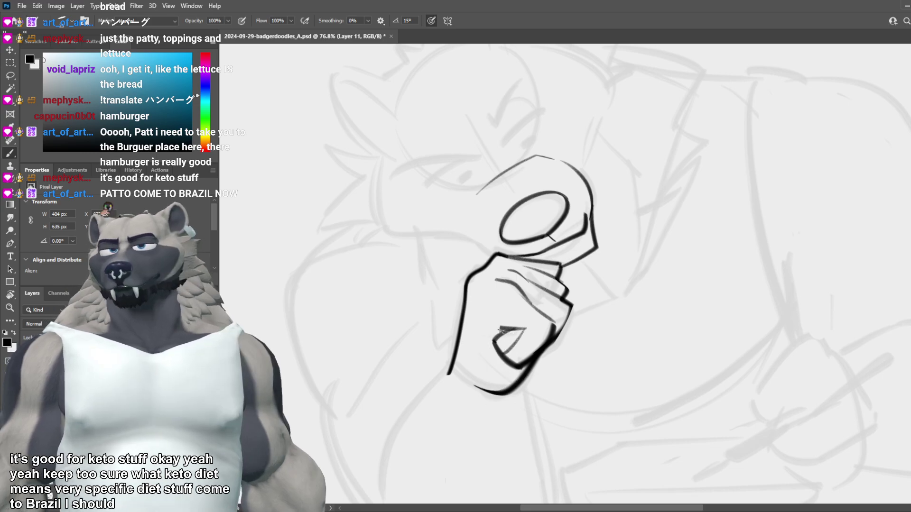
left_click_drag(504, 331, 484, 394)
key("ctrl+z")
mouse_move(507, 328)
left_mouse_down()
mouse_move(488, 331)
mouse_move(483, 370)
left_mouse_up()
key("ctrl+z")
key("ctrl+z")
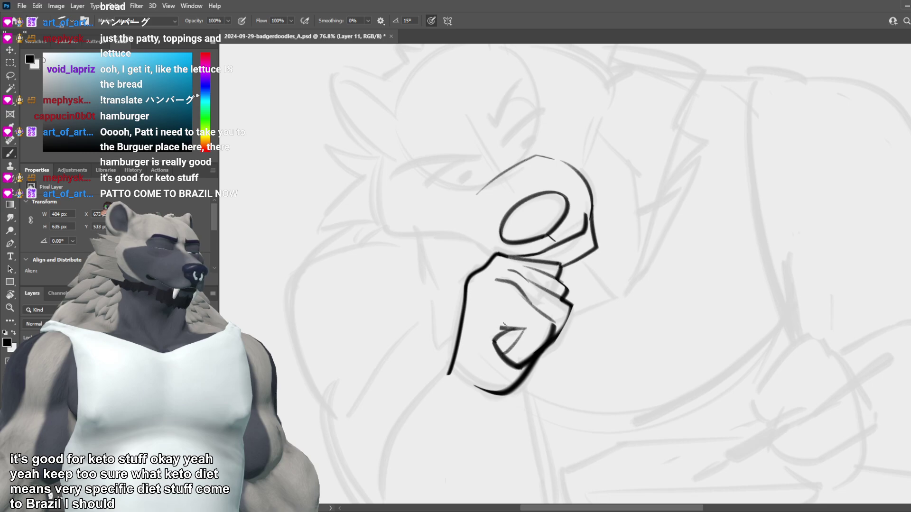
key("ctrl+z")
left_click_drag(505, 328, 498, 327)
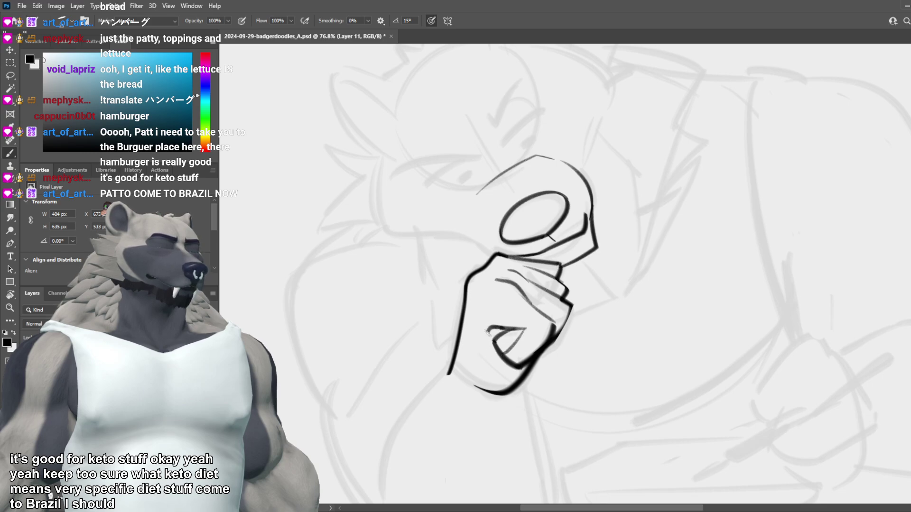
key("ctrl+z")
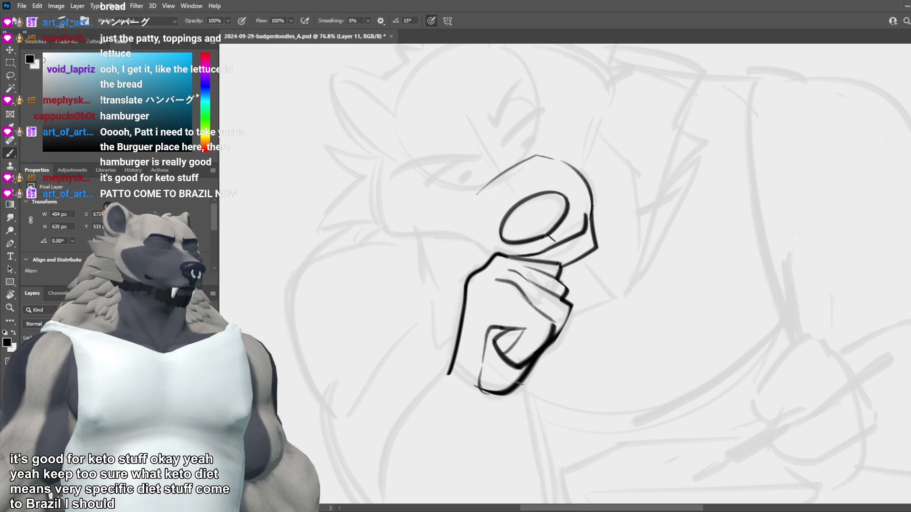
Step: Add two small curved nostril marks along the inner lower and far edges of the badger's oval nose
left_click_drag(560, 396, 573, 435)
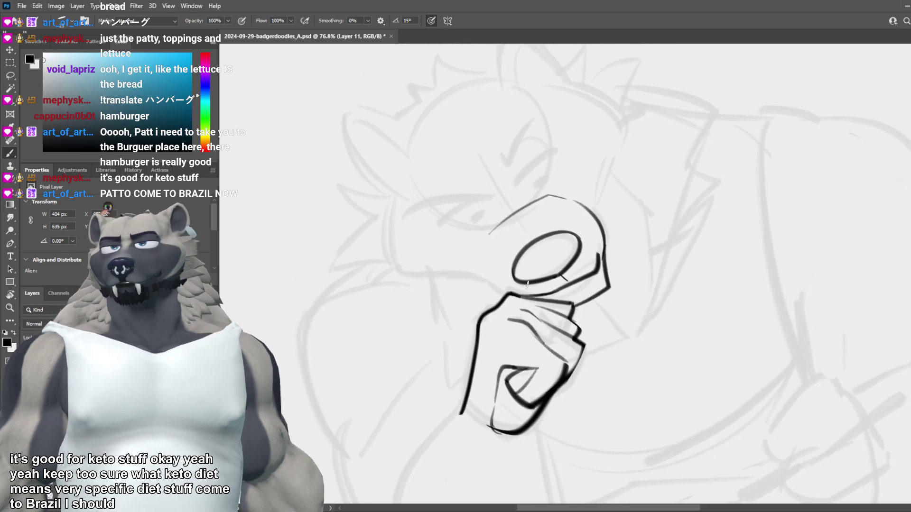
mouse_move(521, 288)
left_mouse_down()
mouse_move(548, 281)
mouse_move(533, 276)
left_mouse_up()
key("ctrl+z")
key("ctrl+z")
key("e")
key("b")
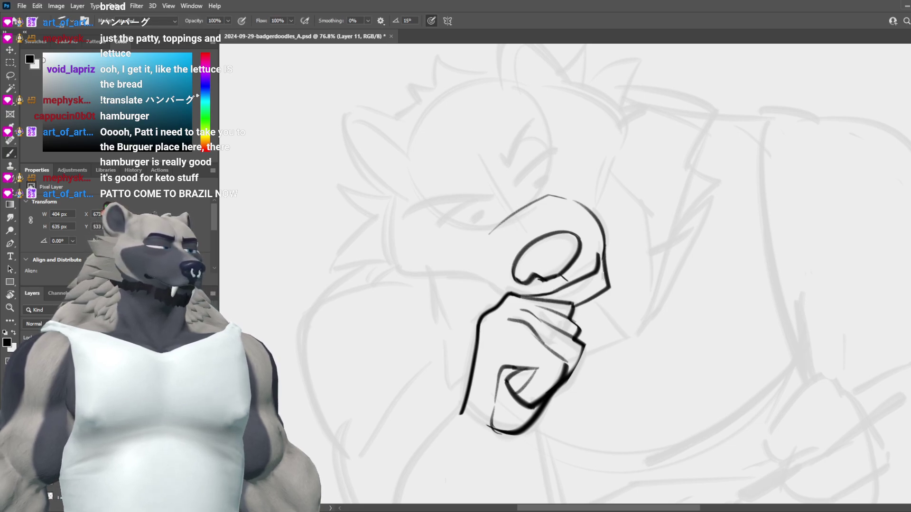
key("ctrl+z")
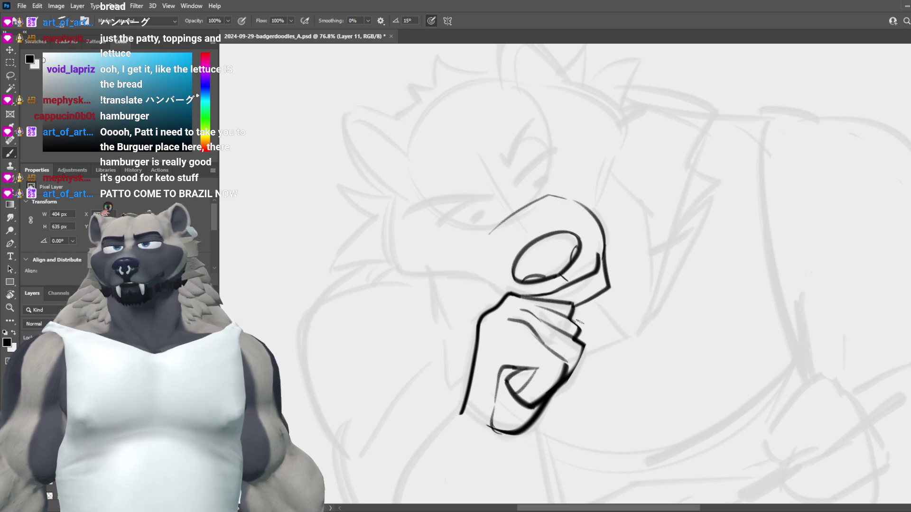
Step: Draw jagged beard tufts beneath the badger's chin and a pointed tuft beside the end of the muzzle
left_click_drag(607, 317, 616, 315)
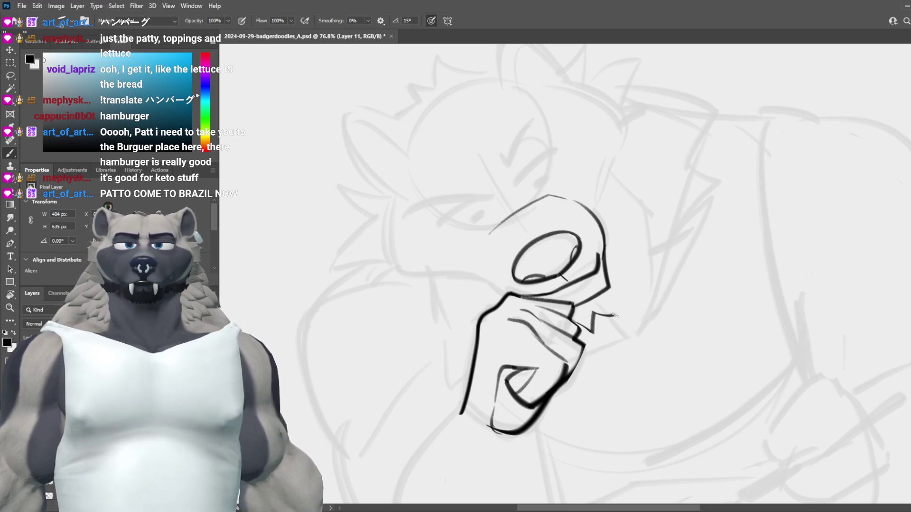
key("ctrl+z")
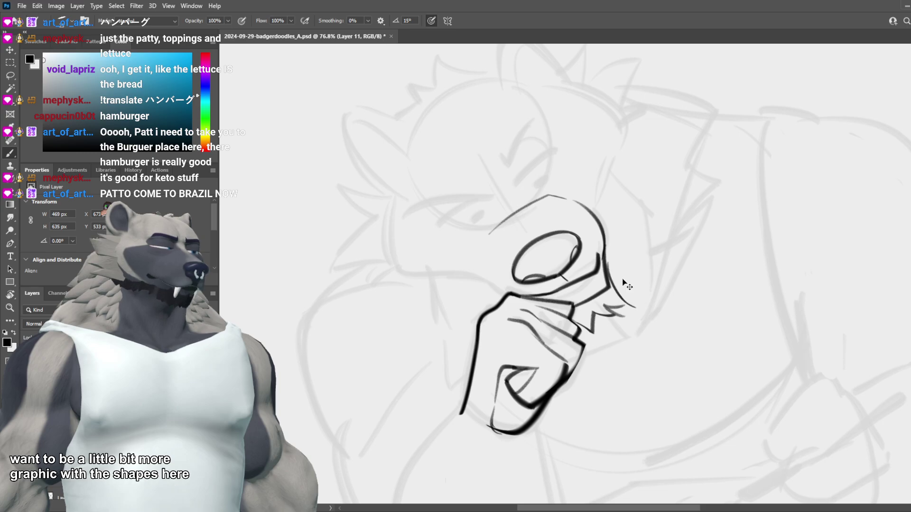
mouse_move(607, 257)
left_mouse_down()
mouse_move(610, 273)
mouse_move(620, 296)
left_mouse_up()
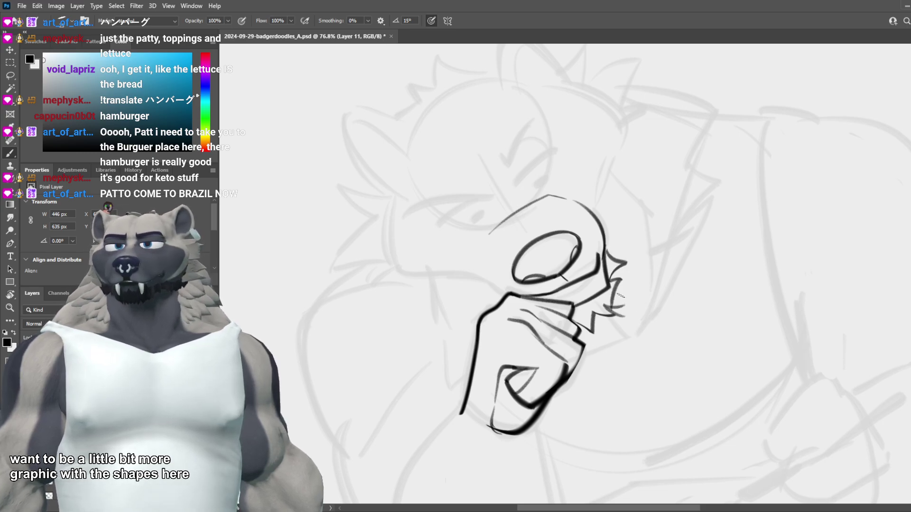
key("ctrl+z")
key("ctrl+z")
left_click_drag(604, 245, 626, 263)
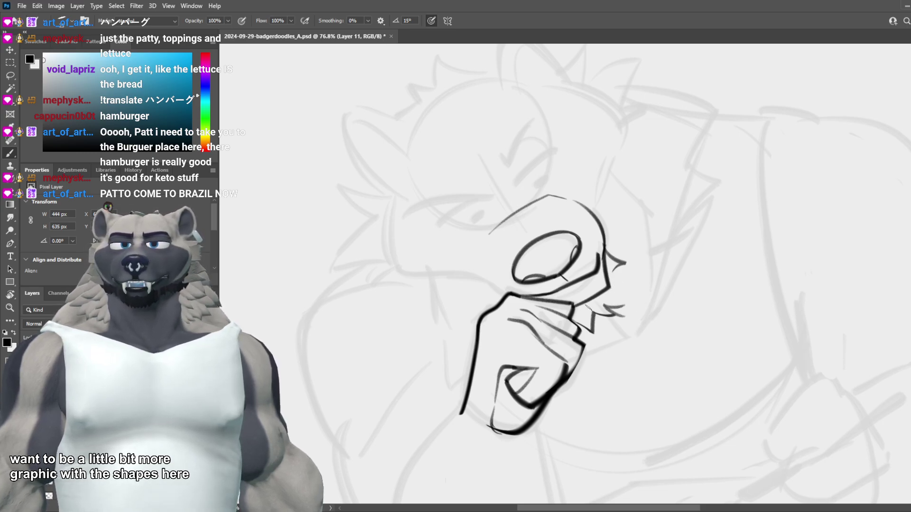
Step: Connect the upper and lower beard tufts with a short curved fur edge alongside the jaw
left_click_drag(575, 310, 603, 293)
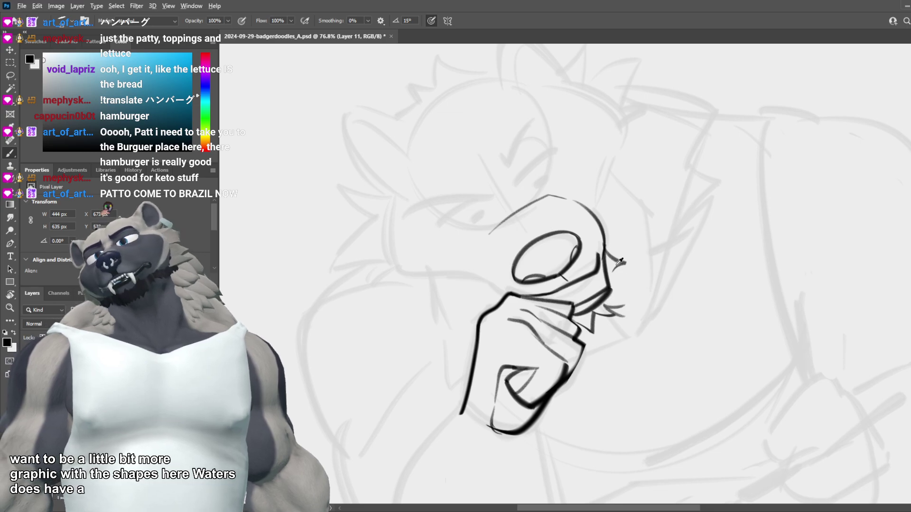
scroll(631, 265, "down", 5)
scroll(652, 255, "up", 5)
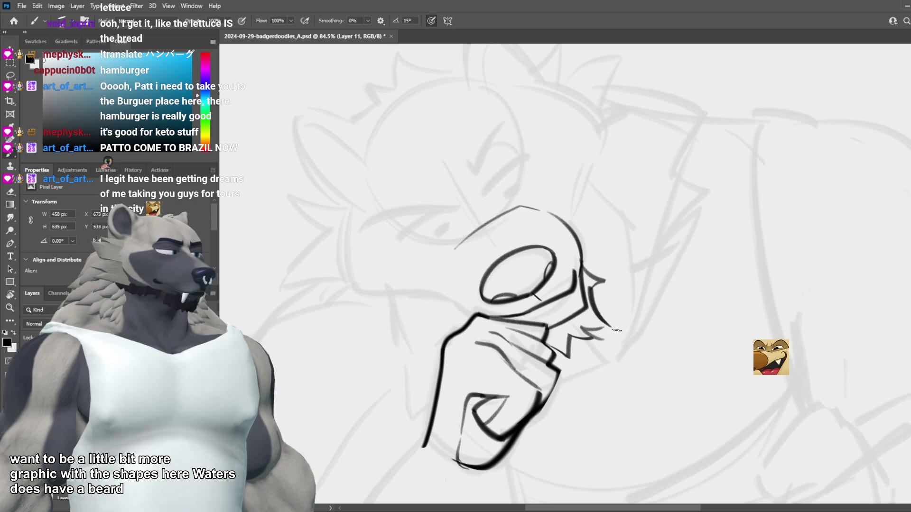
key("ctrl+z")
left_click_drag(591, 288, 604, 328)
key("ctrl+z")
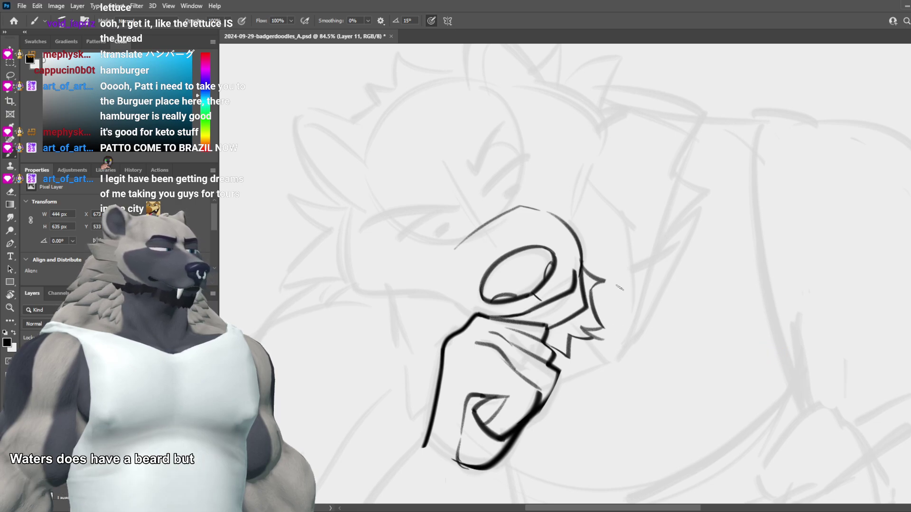
Step: Save the badger doodles document
scroll(663, 289, "down", 1)
scroll(654, 301, "down", 5)
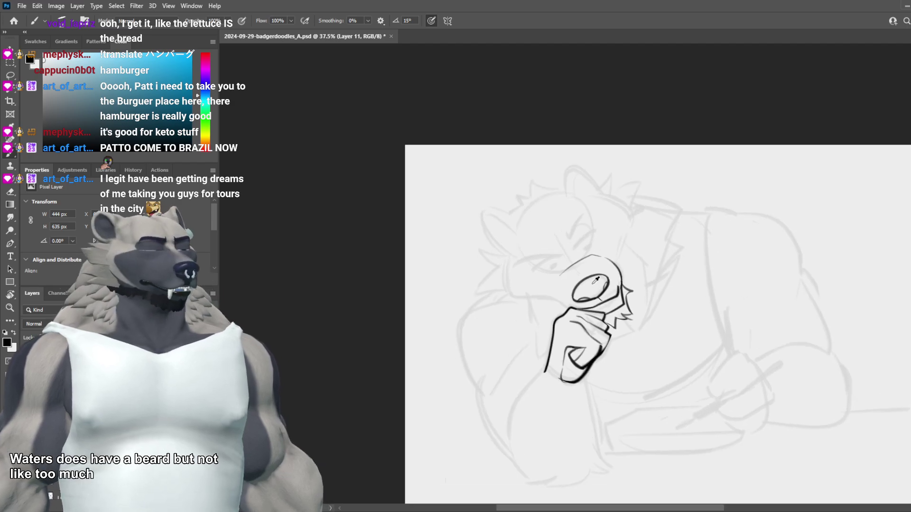
scroll(594, 268, "up", 4)
scroll(592, 267, "up", 1)
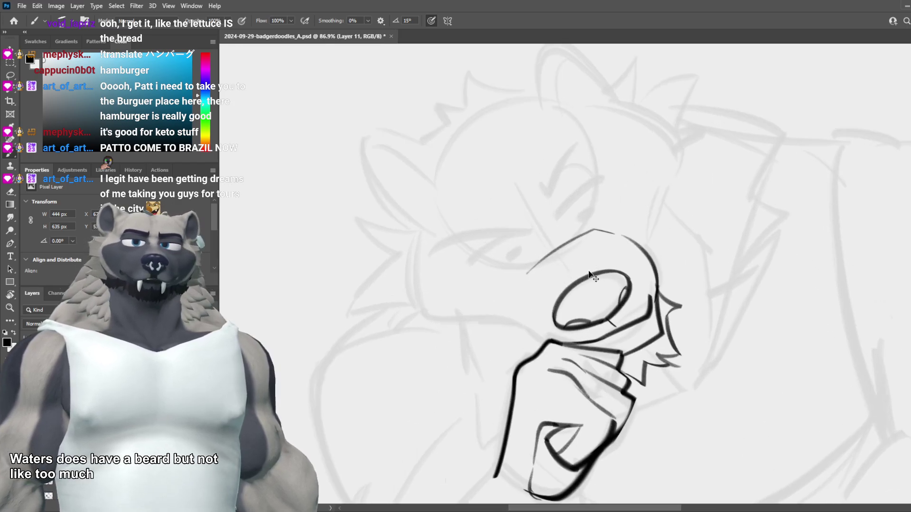
key("ctrl+s")
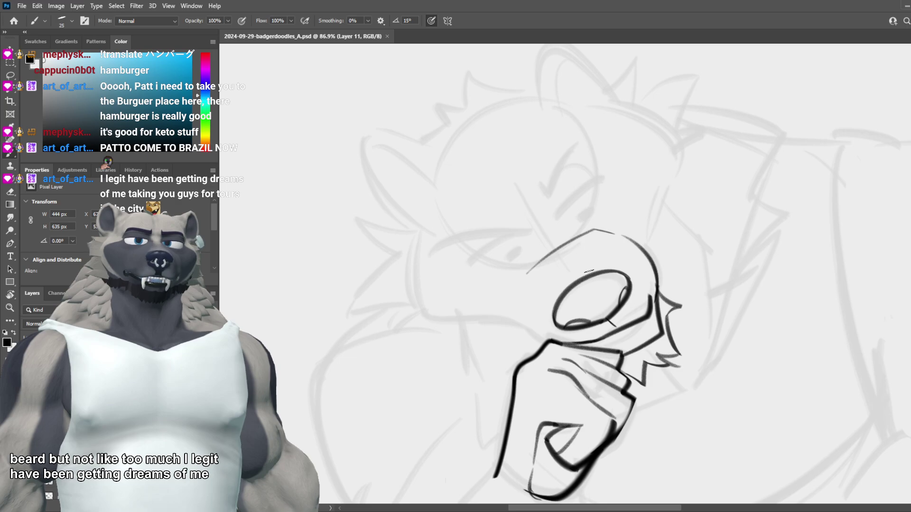
left_click_drag(631, 268, 586, 284)
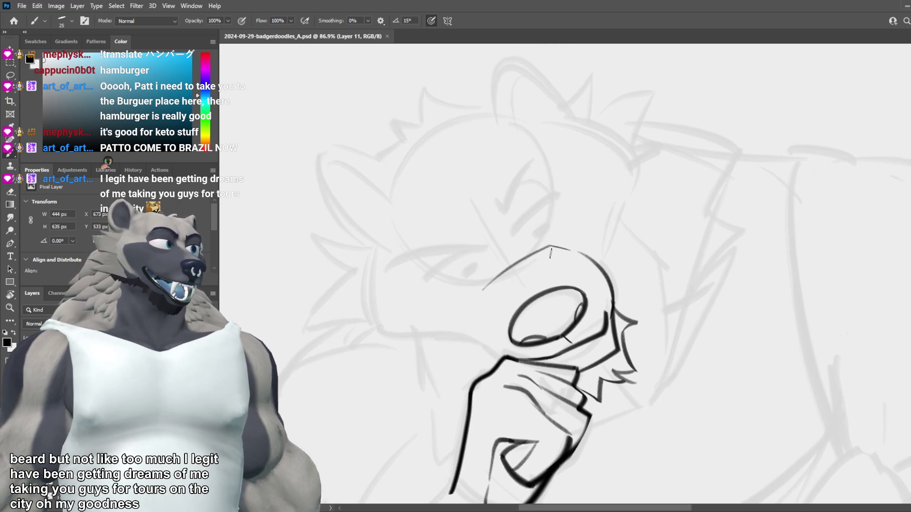
left_click_drag(551, 252, 478, 290)
key("ctrl+z")
left_click_drag(527, 257, 479, 285)
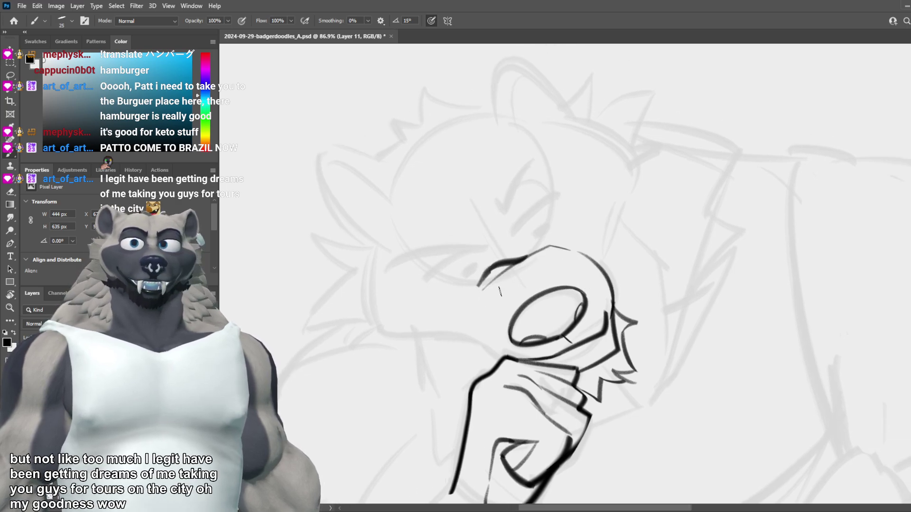
key("ctrl+z")
left_click_drag(454, 228, 488, 275)
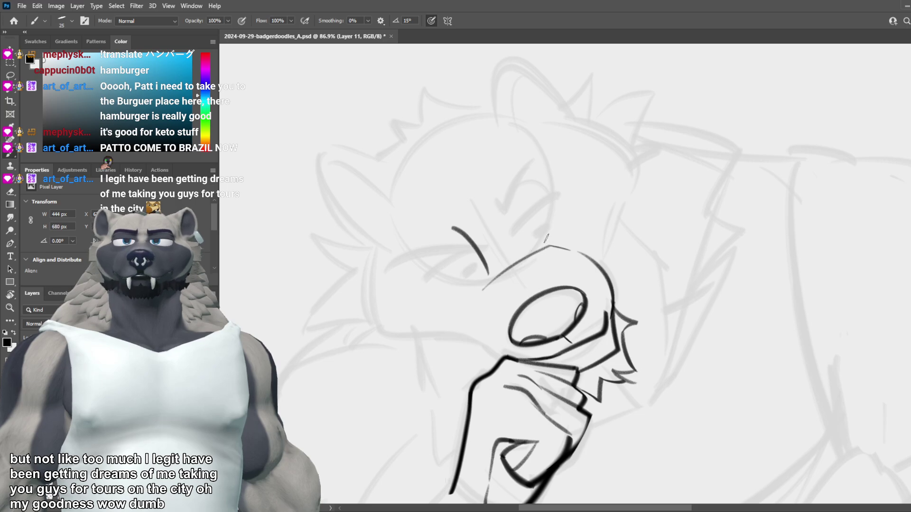
key("ctrl+z")
left_click_drag(525, 199, 567, 250)
key("ctrl+z")
left_click_drag(514, 187, 545, 245)
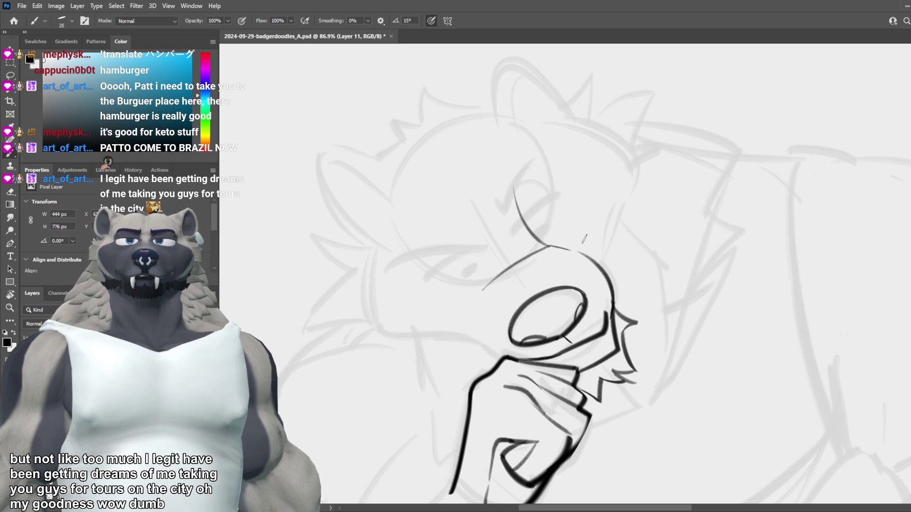
key("ctrl+z")
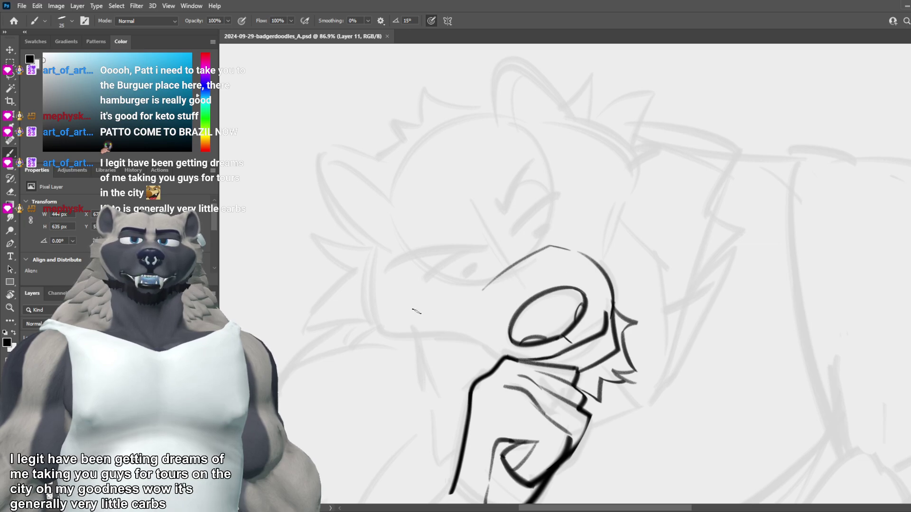
left_click_drag(474, 270, 566, 256)
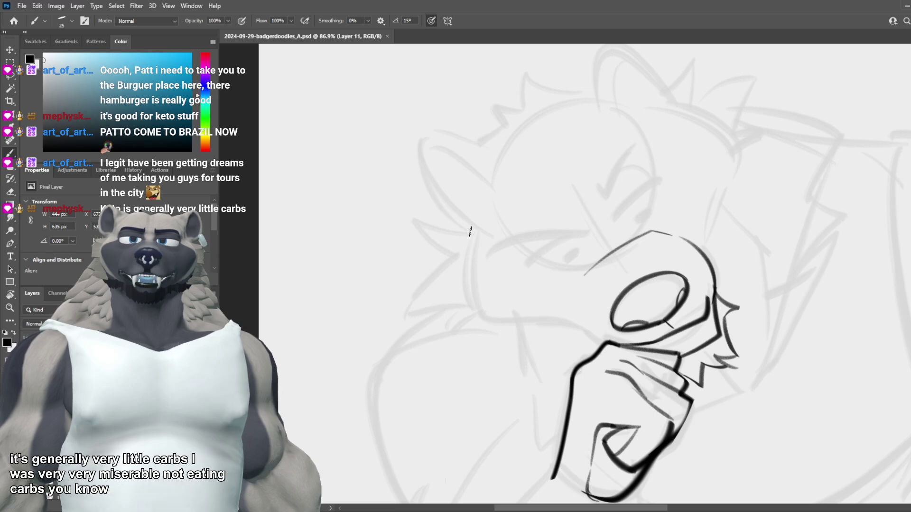
left_click_drag(470, 232, 416, 210)
key("ctrl+z")
key("ctrl+shift+z")
key("ctrl+z")
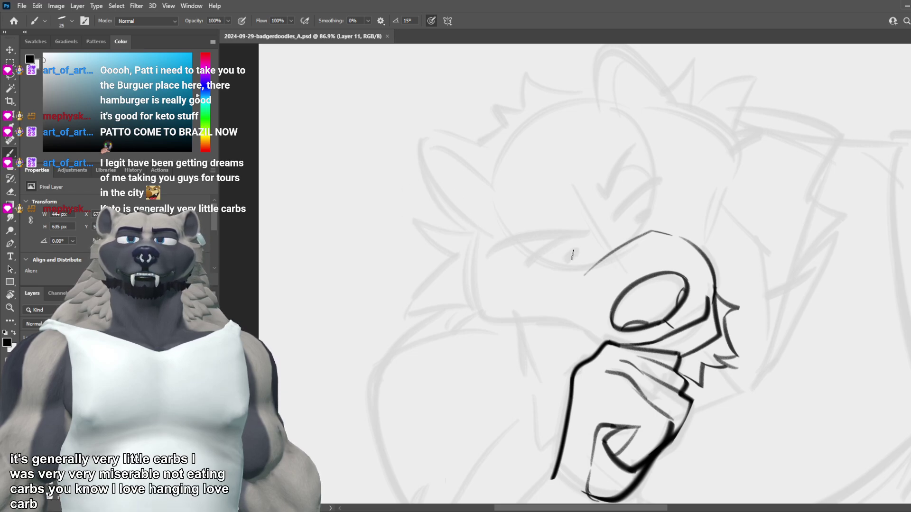
Step: Erase the tapering lower end of the muzzle's top line, just below the badger's eye
left_click_drag(572, 266, 527, 284)
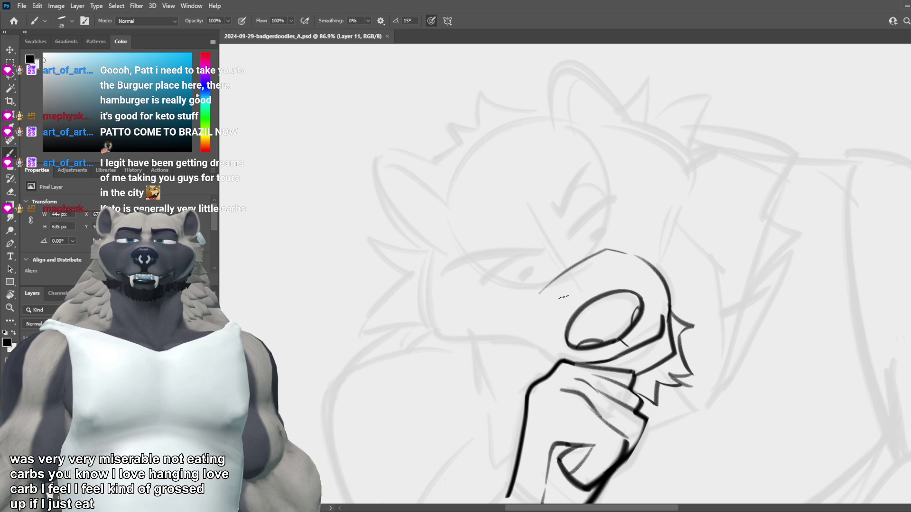
scroll(627, 218, "up", 2)
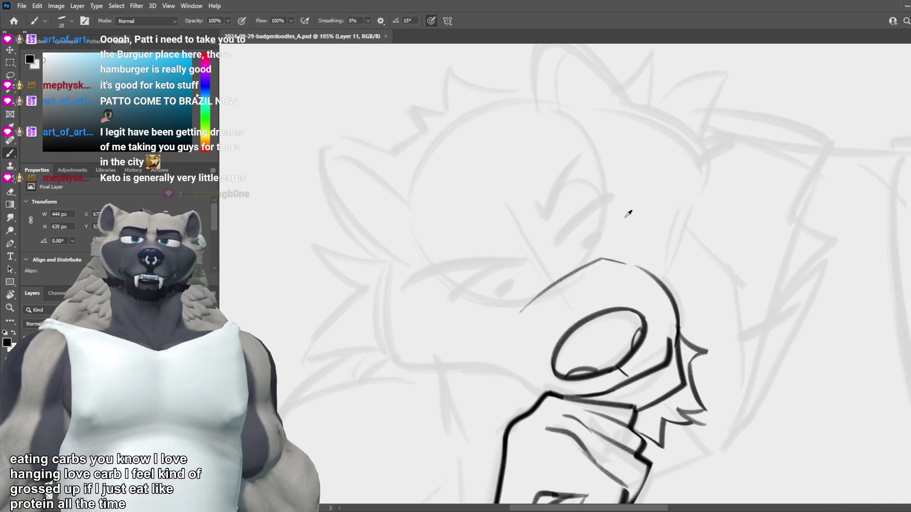
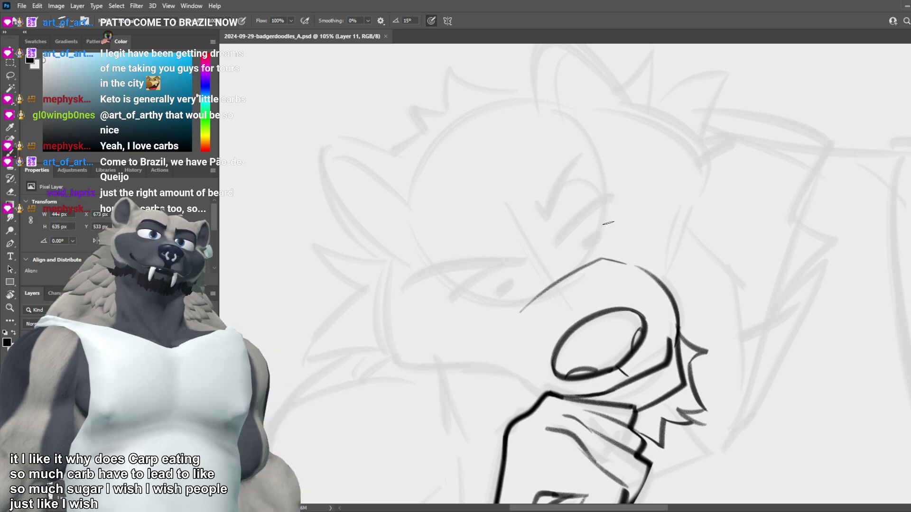
scroll(494, 287, "down", 9)
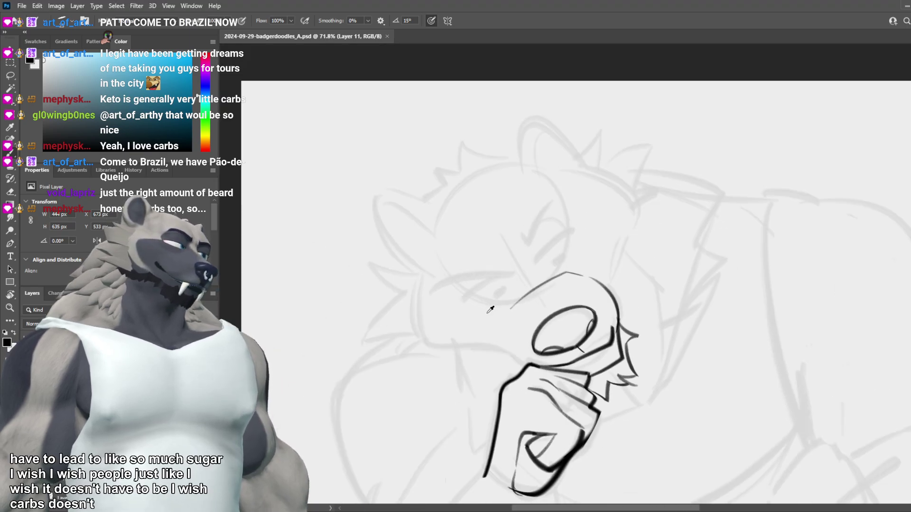
scroll(581, 300, "up", 10)
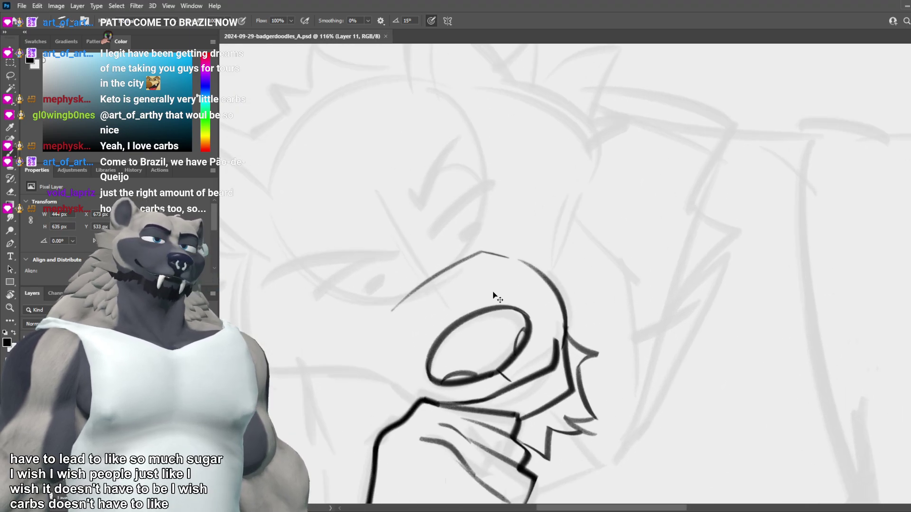
scroll(494, 292, "down", 1)
scroll(384, 289, "up", 2)
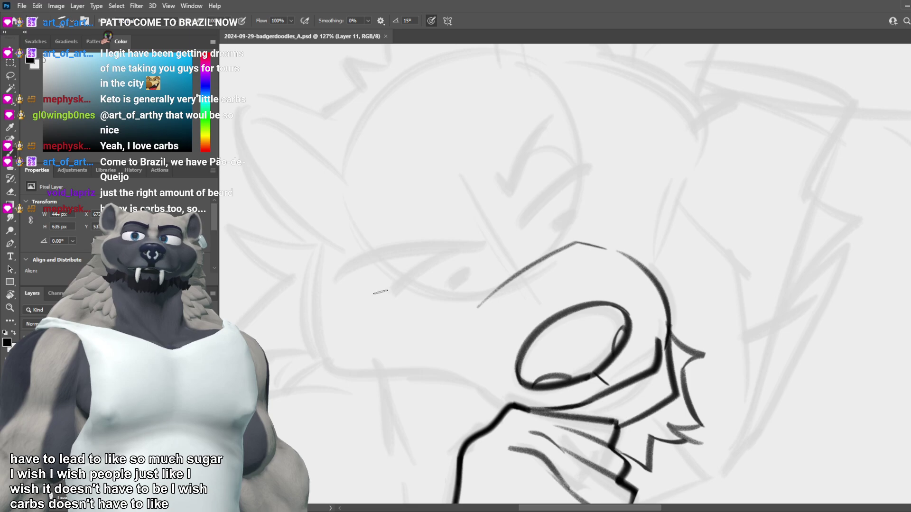
key("e")
left_click_drag(512, 274, 436, 335)
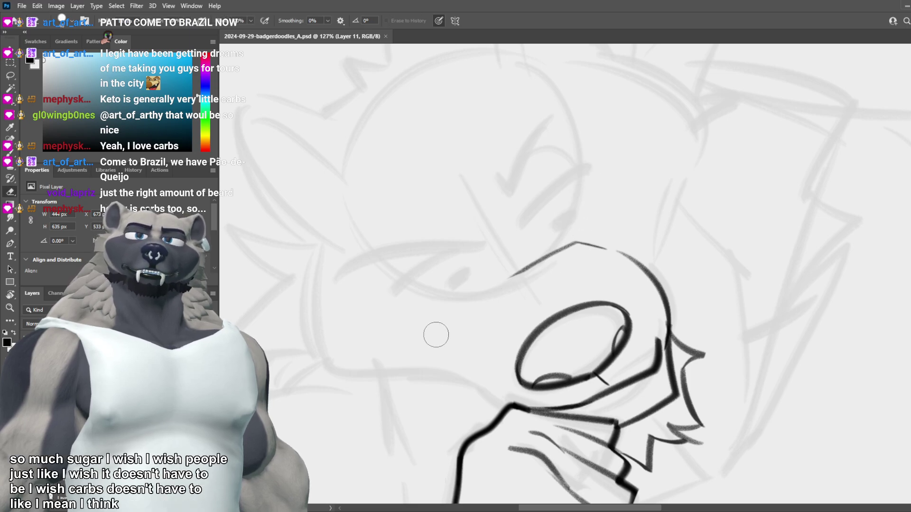
Step: Restore the erased lower end of the muzzle's top line, trim only its tip and save the document
key("ctrl+z")
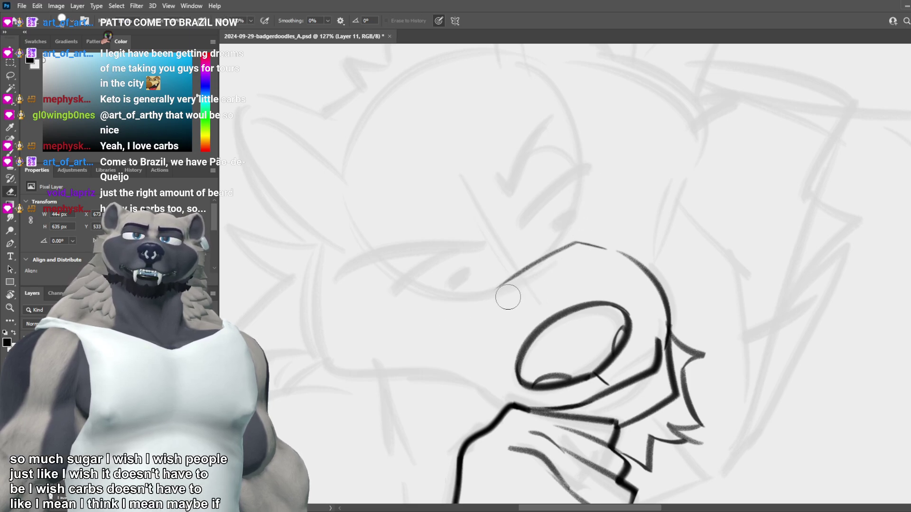
key("b")
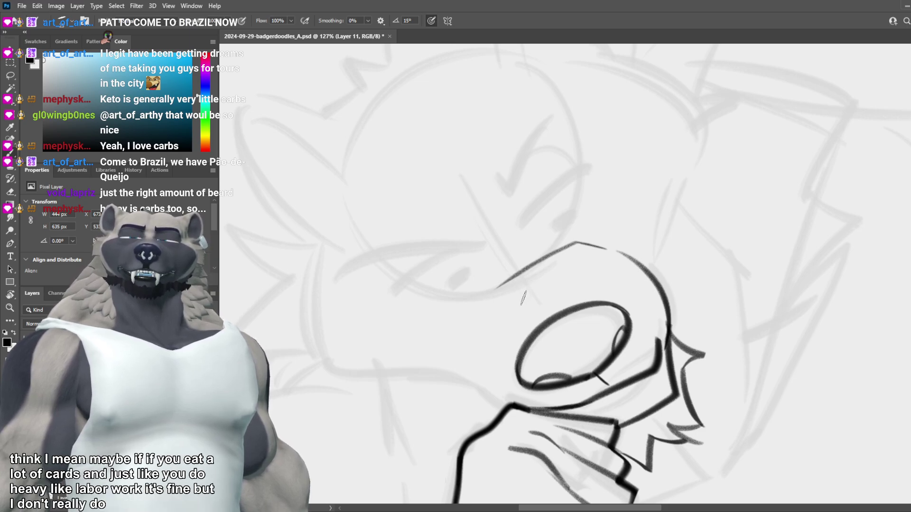
key("e")
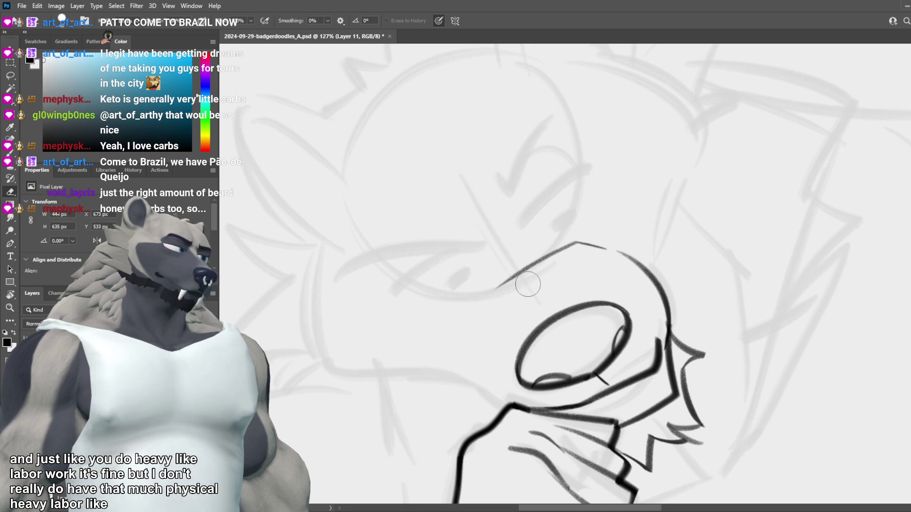
key("b")
key("ctrl+s")
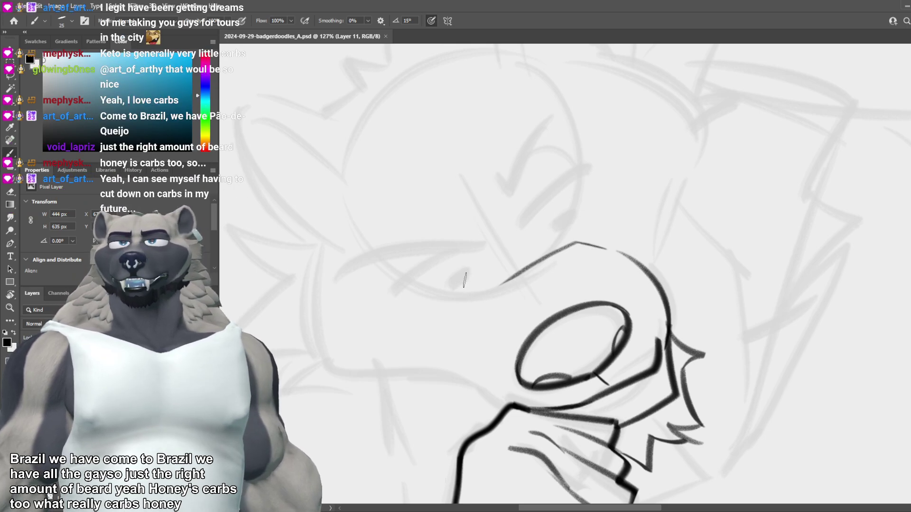
Step: Try to ink the badger's pupil and a curved jaw line running from the cheek to the fist
mouse_move(464, 280)
left_mouse_down()
mouse_move(432, 298)
mouse_move(448, 287)
left_mouse_up()
key("ctrl+z")
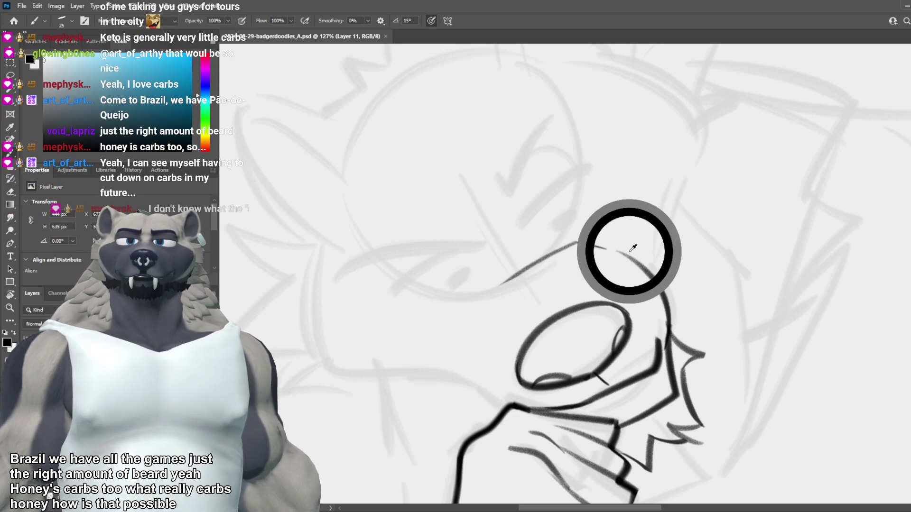
mouse_move(338, 373)
left_mouse_down()
mouse_move(404, 370)
mouse_move(495, 411)
left_mouse_up()
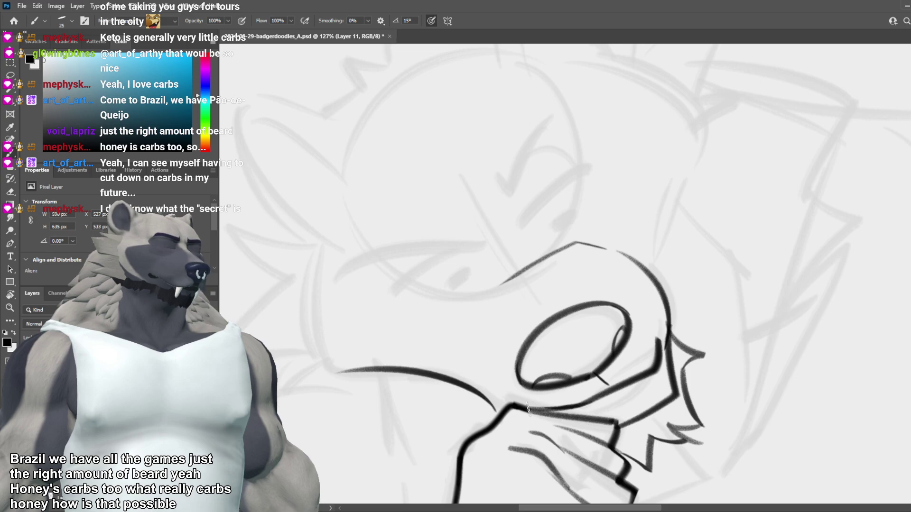
key("ctrl+z")
left_click_drag(334, 394, 495, 420)
scroll(769, 313, "down", 7)
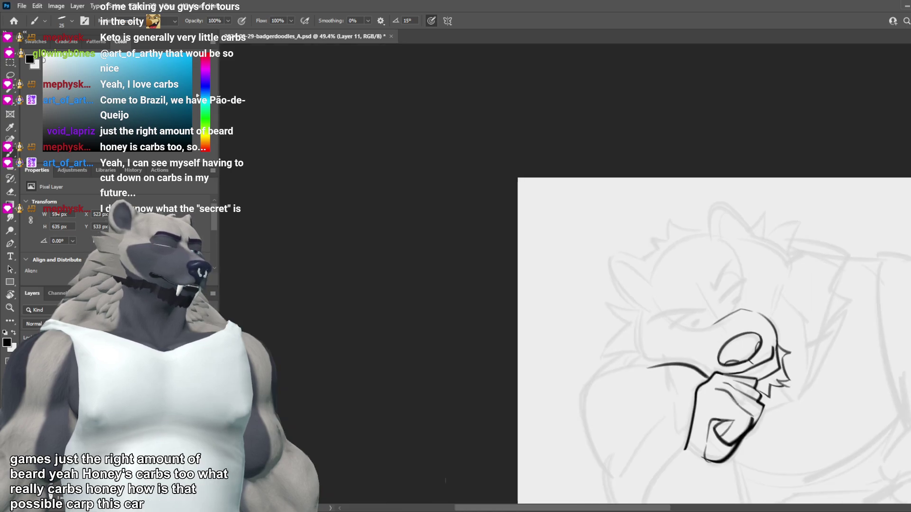
scroll(780, 296, "up", 3)
key("ctrl+z")
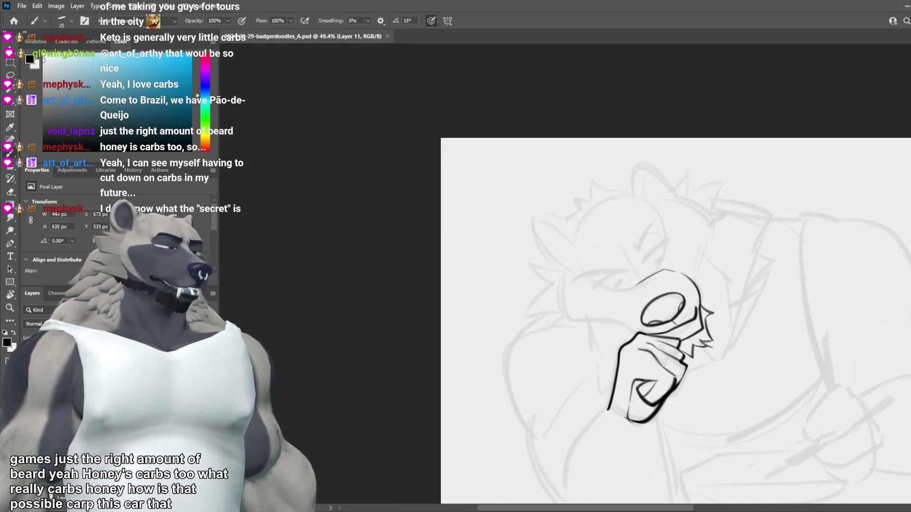
Step: Duplicate the line-art layer and reduce the brush size to 20
key("ctrl+j")
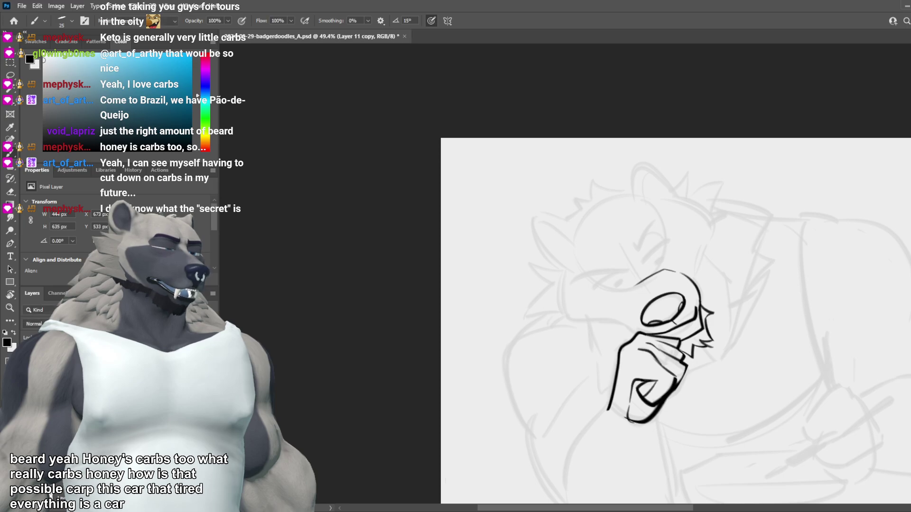
scroll(575, 296, "up", 3)
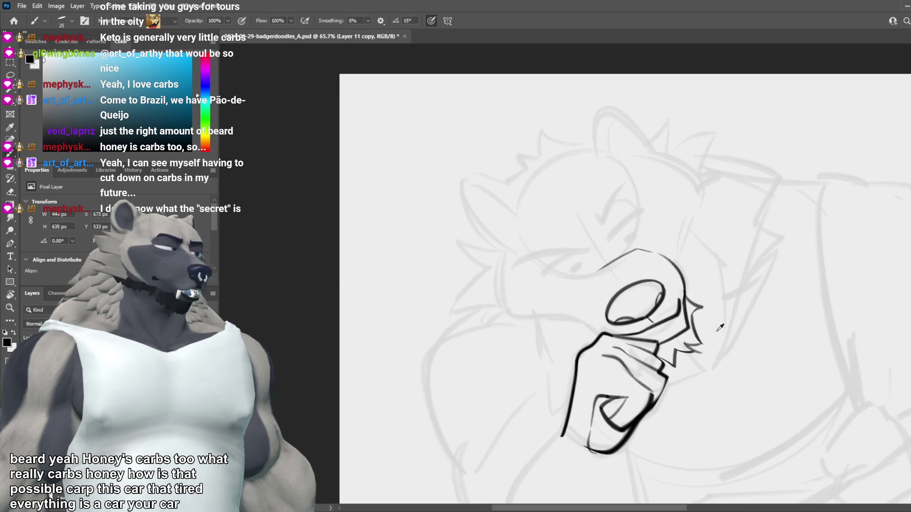
key("bracketleft")
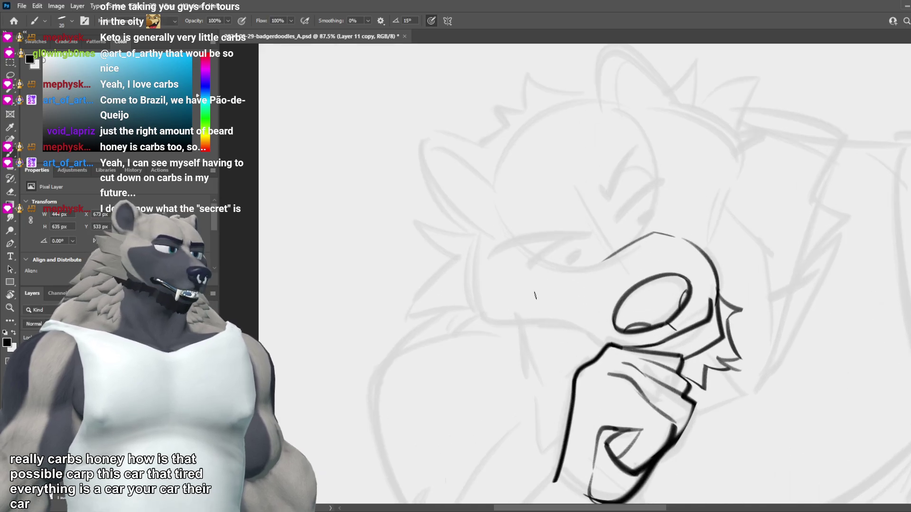
Step: Try to ink the jaw line from the cheek to the top of the fist with the thinner brush
left_click_drag(473, 325, 617, 344)
key("ctrl+z")
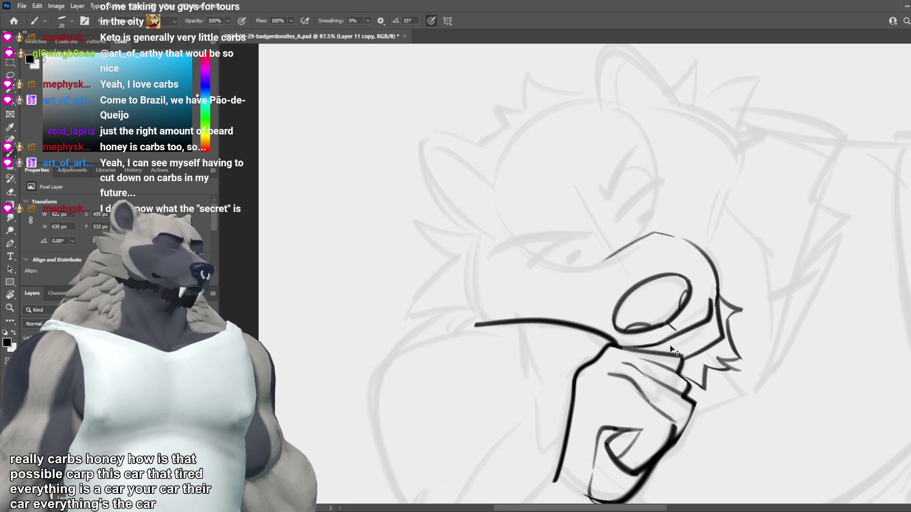
key("ctrl+z")
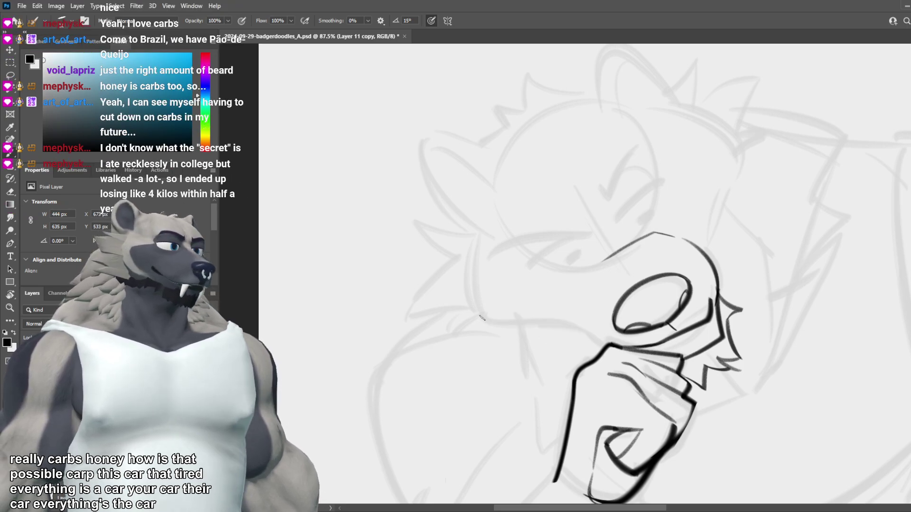
Step: Ink a short curved jaw line rising from the top of the fist towards the badger's cheek
mouse_move(737, 311)
left_mouse_down()
mouse_move(670, 320)
mouse_move(616, 360)
mouse_move(480, 281)
mouse_move(485, 336)
left_mouse_up()
key("r")
key("ctrl+z")
left_click_drag(481, 288, 489, 327)
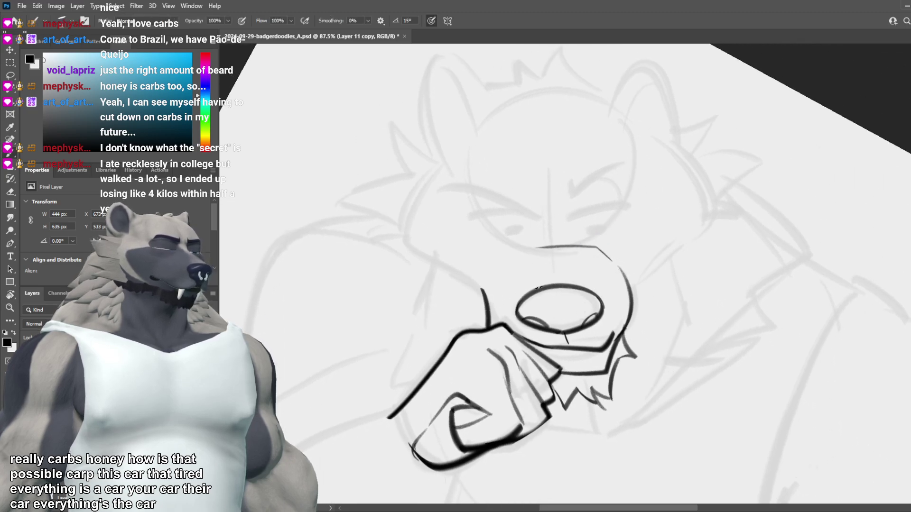
key("ctrl+z")
left_click_drag(482, 290, 491, 319)
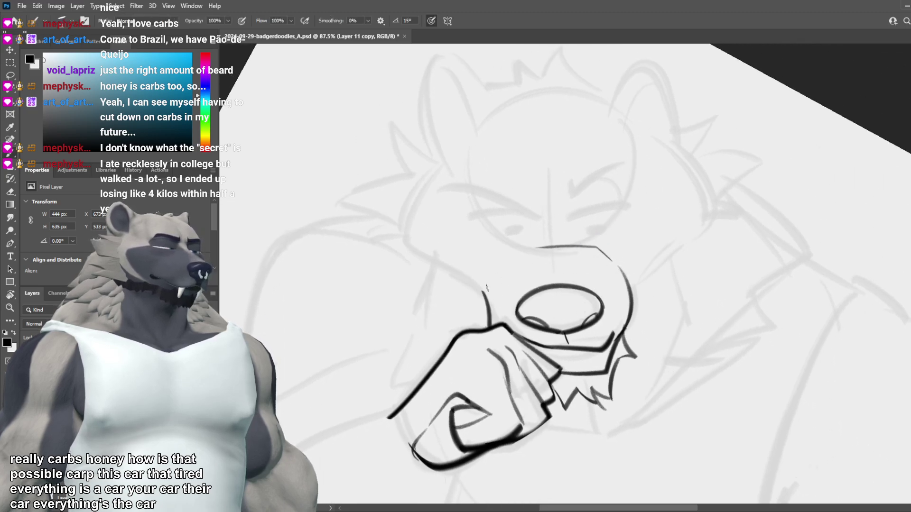
left_click_drag(470, 279, 378, 252)
key("ctrl+z")
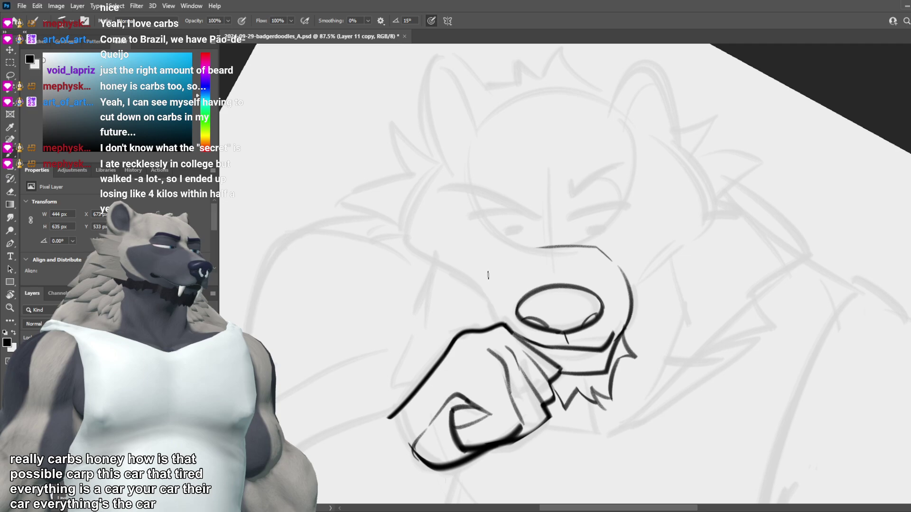
left_click_drag(485, 306, 491, 324)
key("ctrl+z")
mouse_move(450, 275)
left_mouse_down()
mouse_move(489, 326)
mouse_move(495, 320)
left_mouse_up()
key("ctrl+z")
key("ctrl+z")
key("ctrl+z")
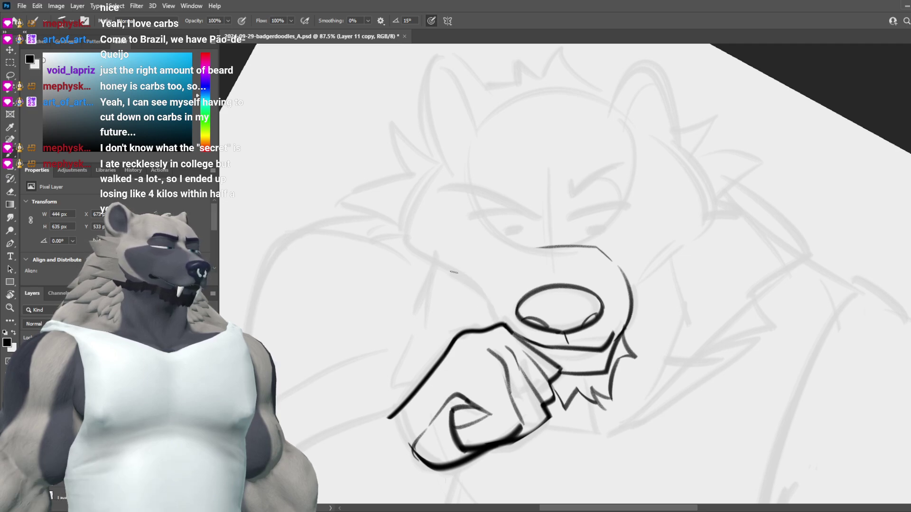
mouse_move(450, 272)
left_mouse_down()
mouse_move(494, 330)
mouse_move(491, 315)
left_mouse_up()
key("ctrl+z")
key("ctrl+z")
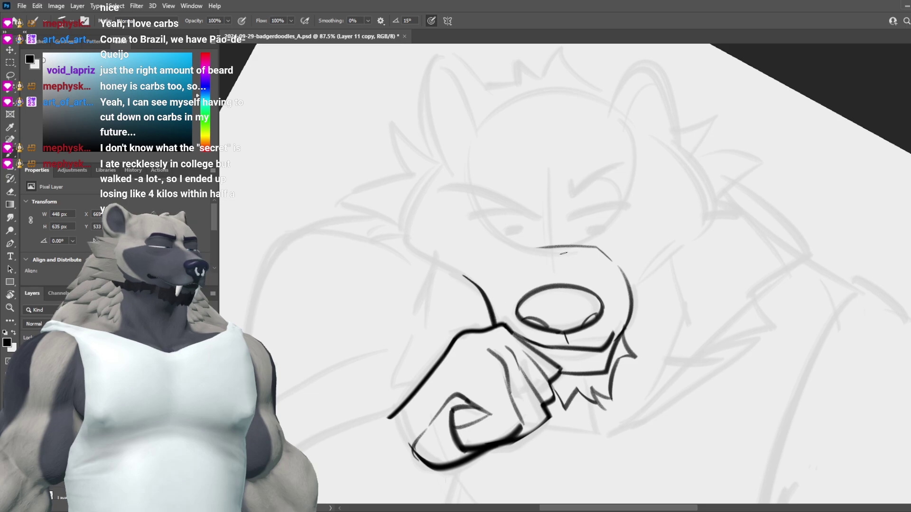
Step: Ink the opposite cheek line, curving outward and upward from the side of the muzzle
left_click_drag(630, 336, 682, 257)
key("ctrl+z")
left_click_drag(630, 307, 688, 259)
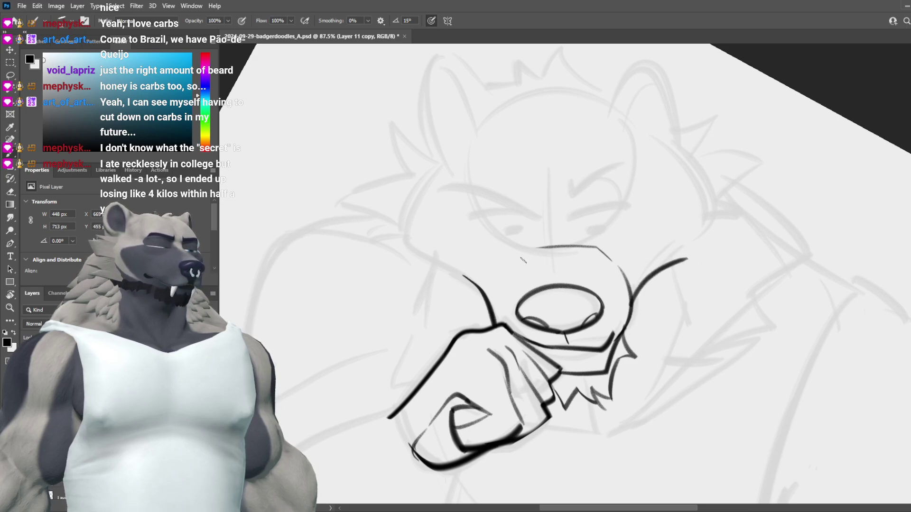
Step: Try to ink the side edges of the snout bridge between the muzzle's top line and the nose
left_click_drag(506, 297, 512, 263)
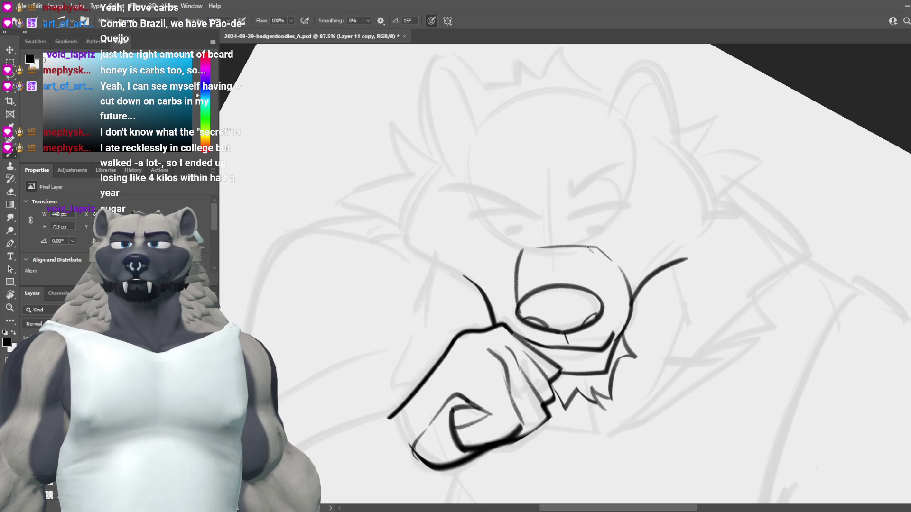
key("ctrl+z")
key("ctrl+z")
left_click_drag(592, 247, 605, 297)
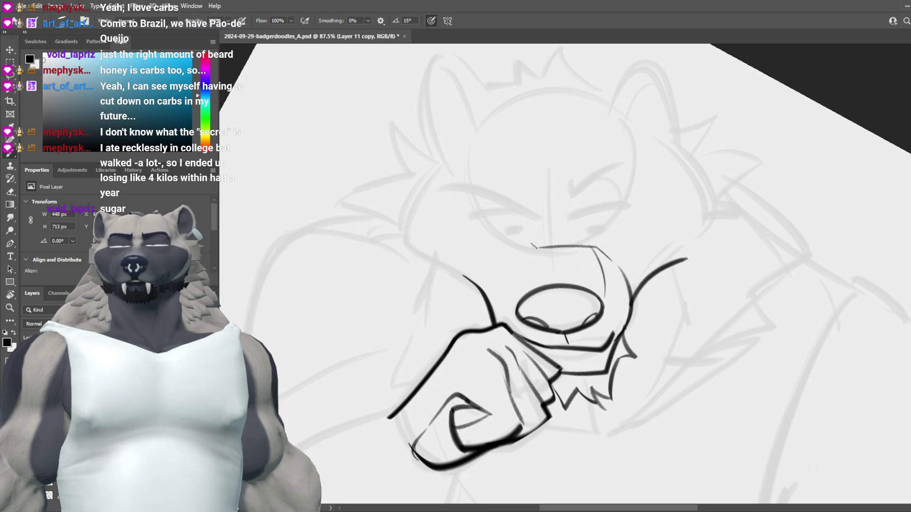
mouse_move(520, 299)
left_mouse_down()
mouse_move(532, 244)
mouse_move(517, 304)
left_mouse_up()
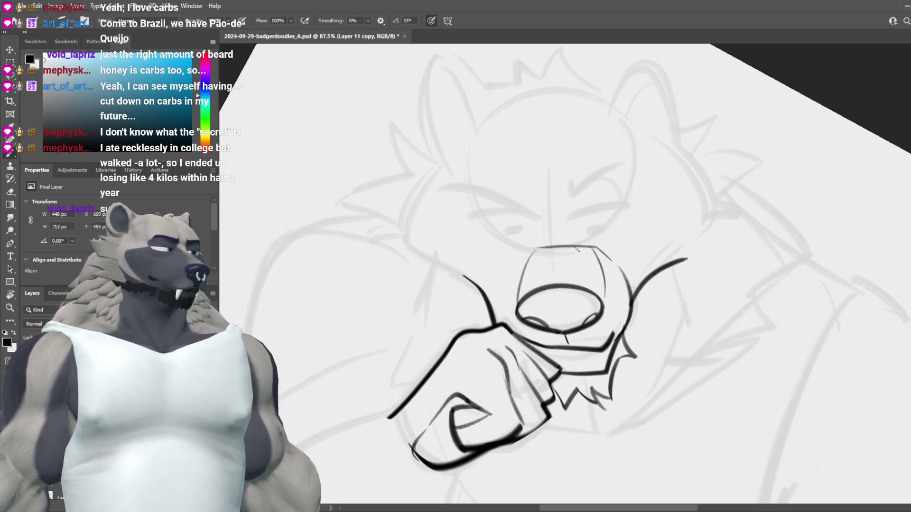
key("ctrl+z")
key("ctrl+z")
Step: Ink two curved bridge lines from the muzzle's top edge down to both sides of the nose, extend the top edge slightly and save
left_click_drag(584, 245, 600, 303)
left_click_drag(586, 251, 602, 306)
key("ctrl+z")
key("ctrl+z")
left_click_drag(583, 249, 604, 304)
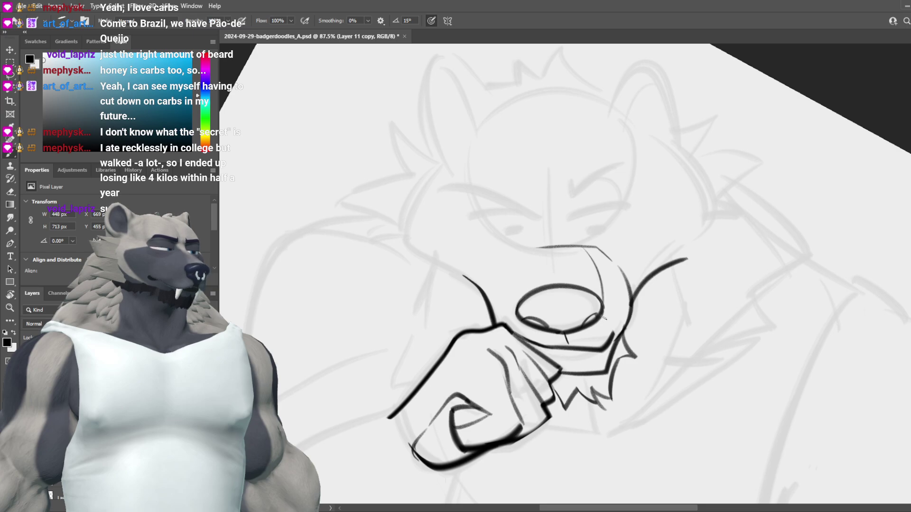
key("ctrl+z")
left_click_drag(529, 246, 516, 313)
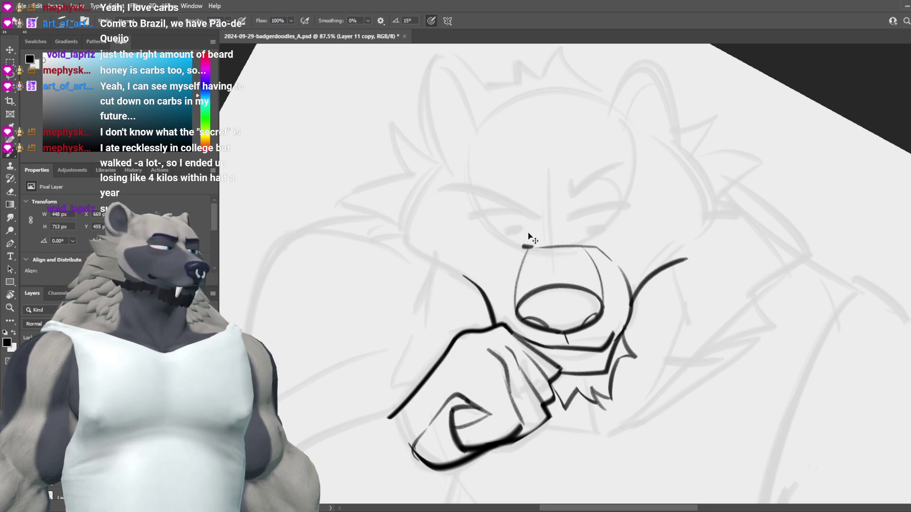
key("ctrl+s")
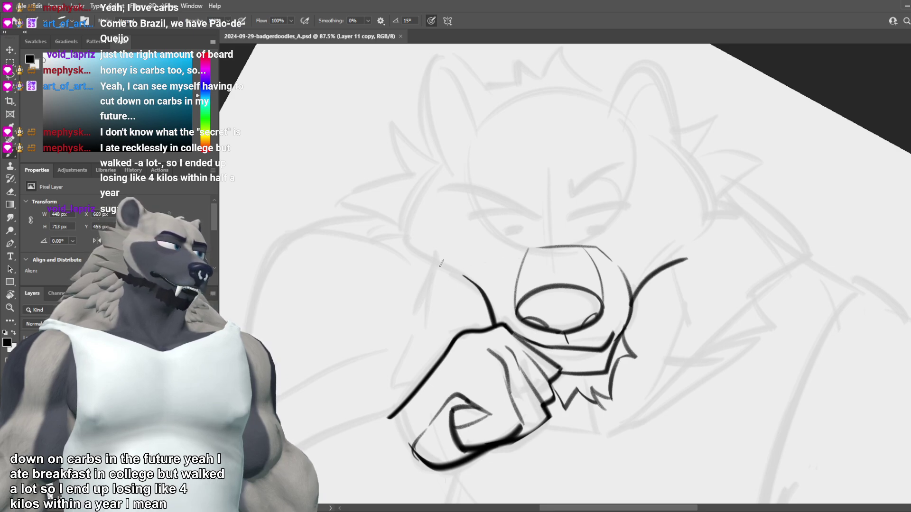
Step: Try to ink the lower edge of the cheek fur tuft on the fist side of the badger's head
left_click_drag(570, 256, 578, 288)
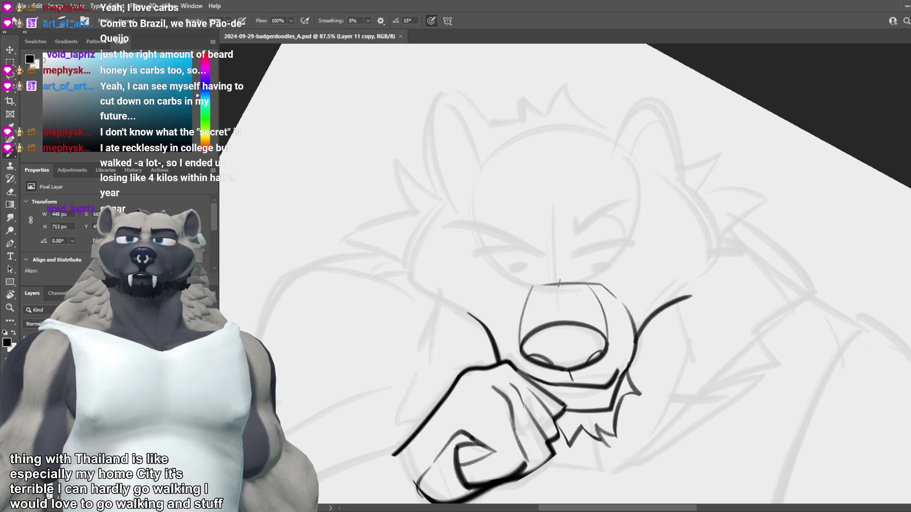
left_click_drag(336, 241, 417, 276)
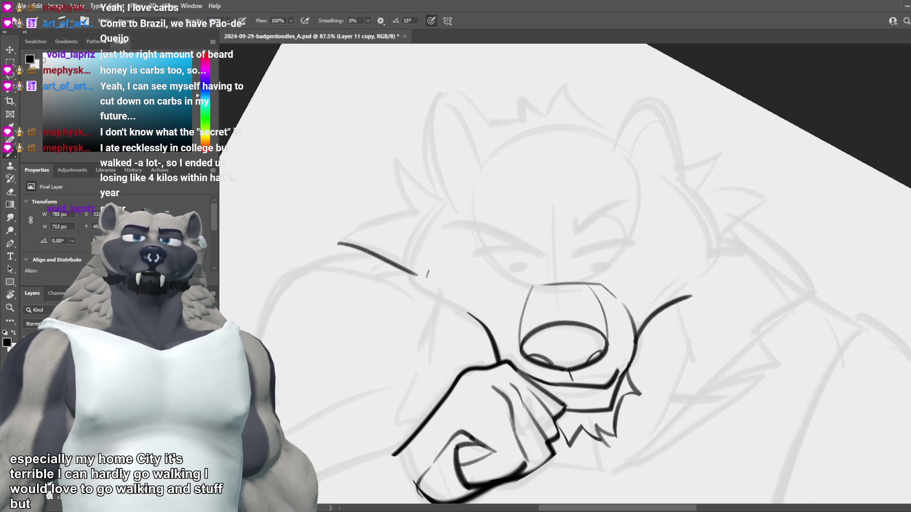
key("ctrl+z")
left_click_drag(329, 239, 406, 270)
key("ctrl+z")
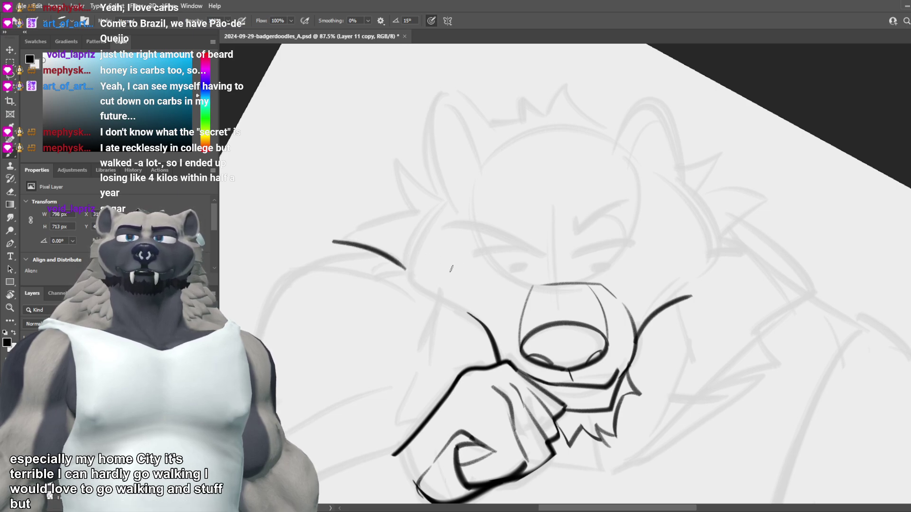
key("ctrl+z")
left_click_drag(322, 240, 419, 270)
key("ctrl+z")
key("ctrl+z")
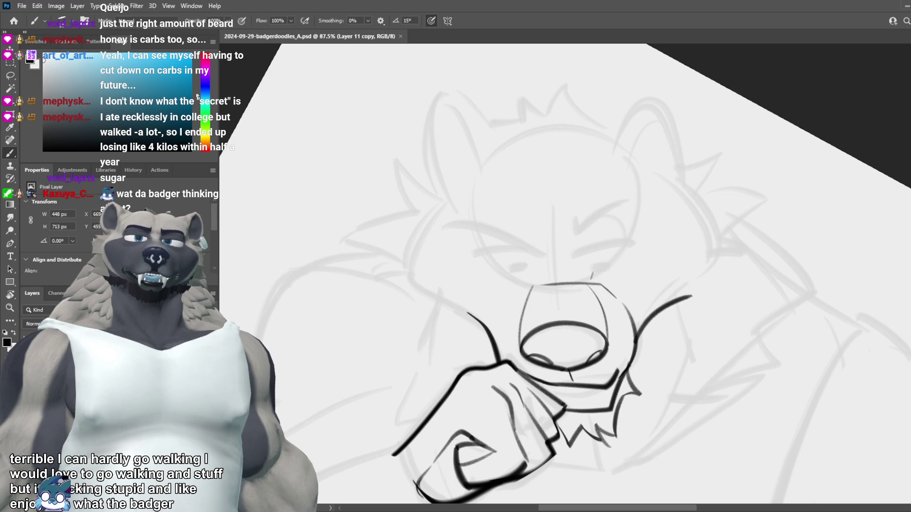
Step: Ink a short line rising from the muzzle's top corner along the inner side of the badger's eye
scroll(572, 215, "down", 1)
scroll(573, 215, "down", 3)
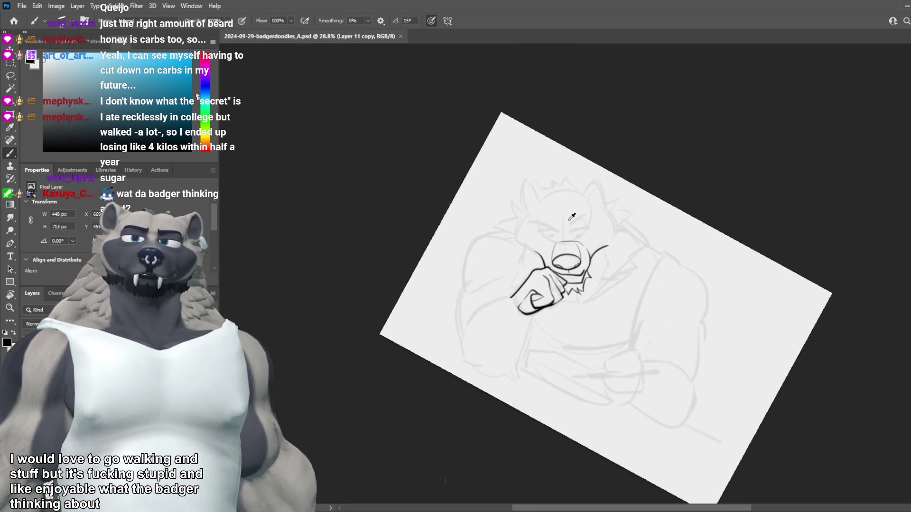
scroll(564, 213, "up", 3)
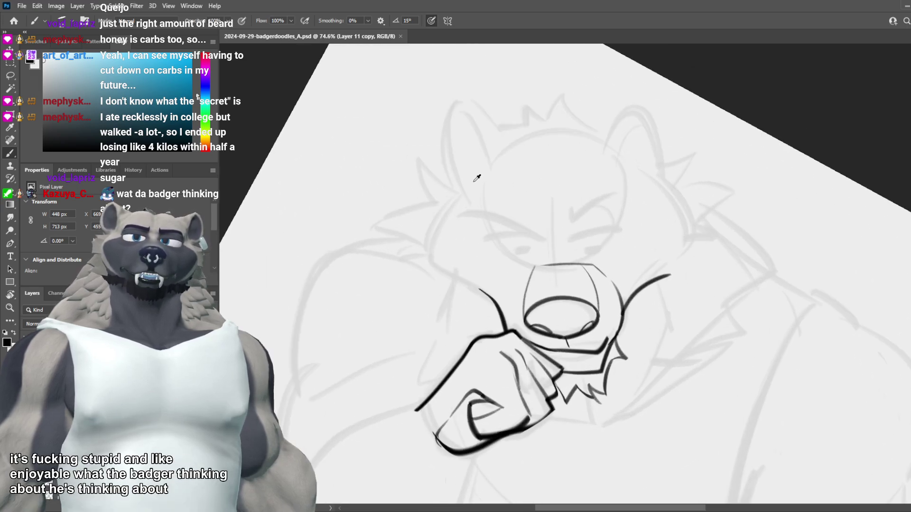
scroll(375, 176, "up", 2)
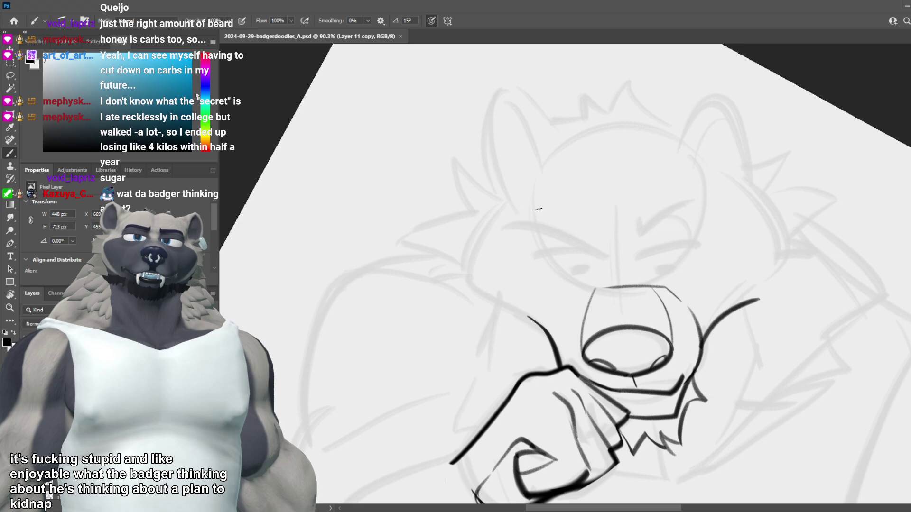
scroll(522, 208, "up", 2)
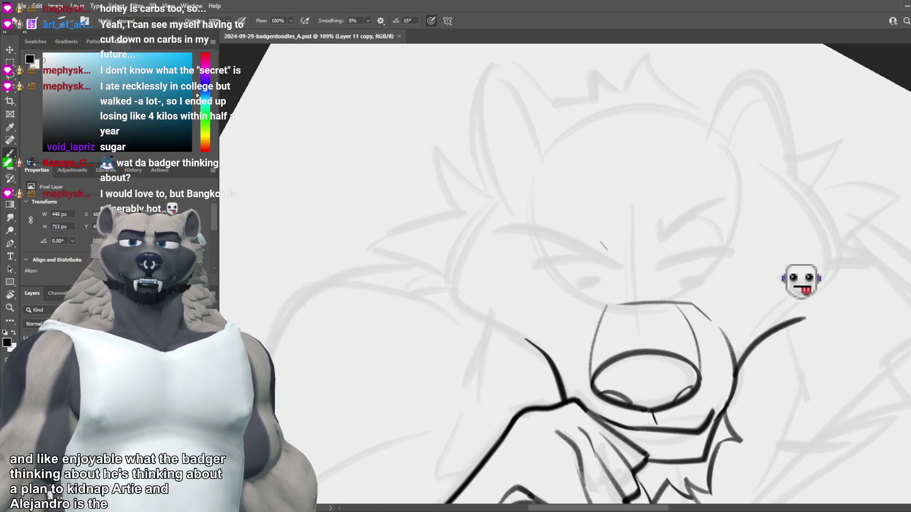
mouse_move(608, 254)
left_mouse_down()
mouse_move(622, 287)
mouse_move(618, 278)
mouse_move(608, 303)
left_mouse_up()
key("ctrl+z")
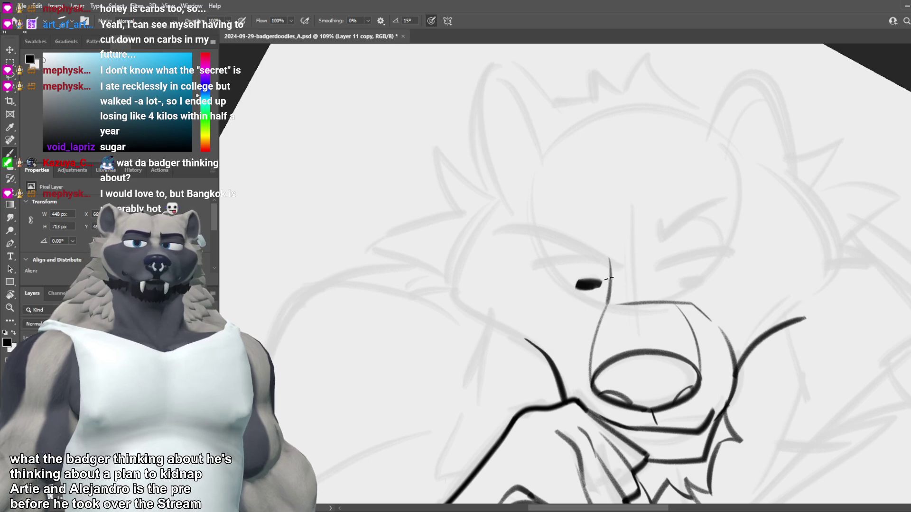
Step: Undo the filled pupil and add a new empty layer above the line art
key("ctrl+z")
key("ctrl+shift+alt+n")
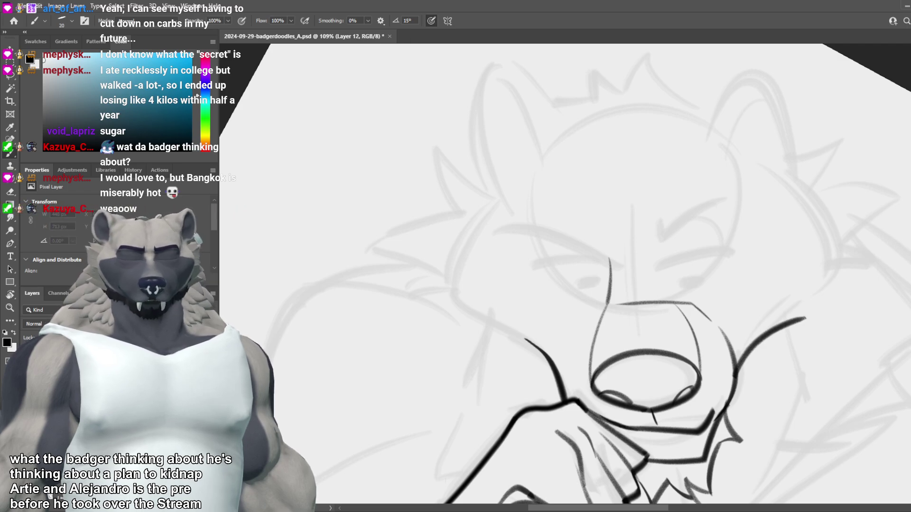
Step: Name the new layer "pupil" and ink a small filled oval pupil in each of the badger's eyes
type("pupil")
key("Return")
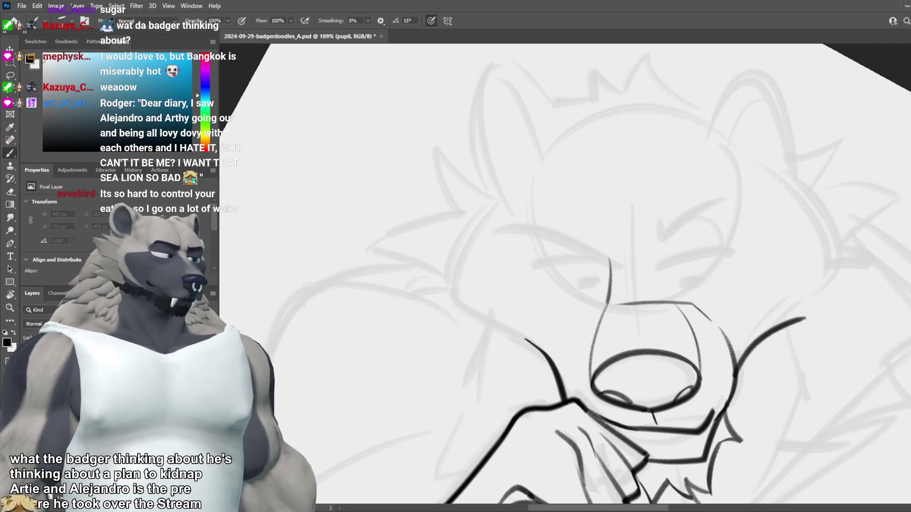
key("ctrl+z")
left_click_drag(576, 282, 598, 281)
key("ctrl+z")
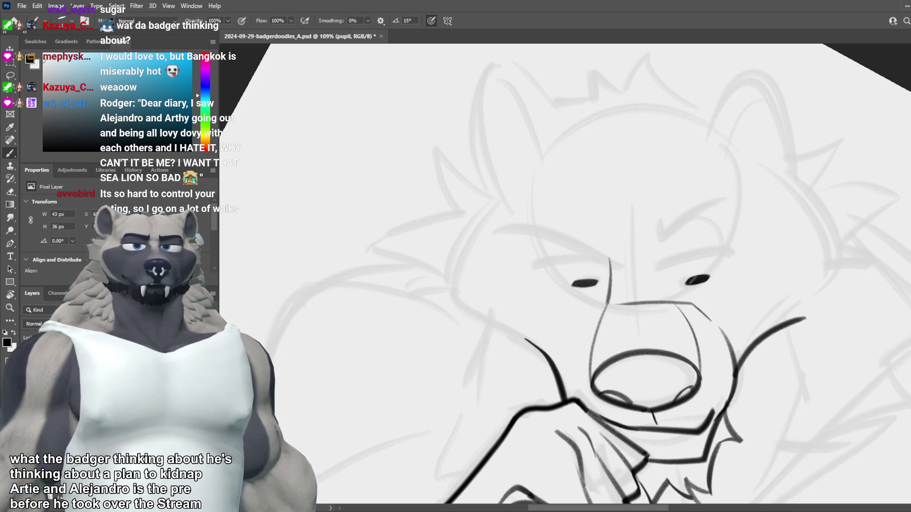
key("ctrl+z")
left_click_drag(703, 279, 682, 283)
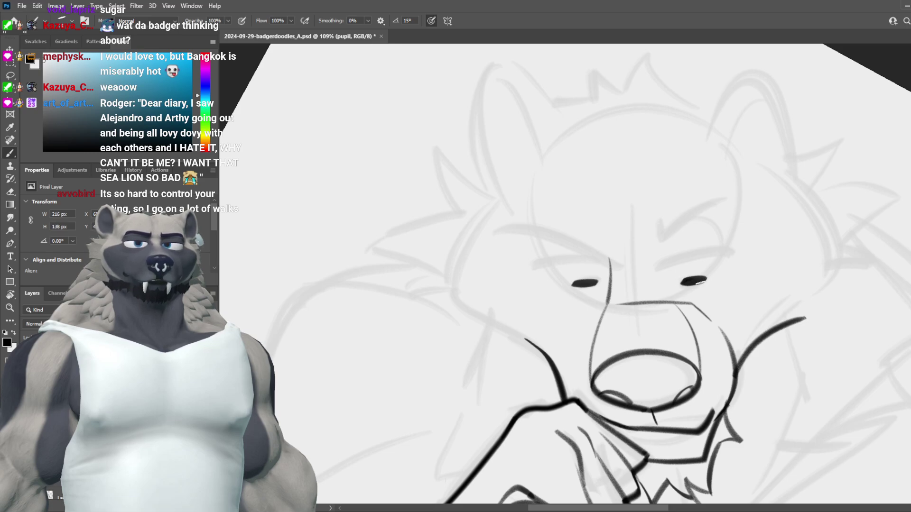
Step: Trim the edge of the pupil farther from the fist with a smaller eraser and save the document
scroll(698, 258, "down", 3)
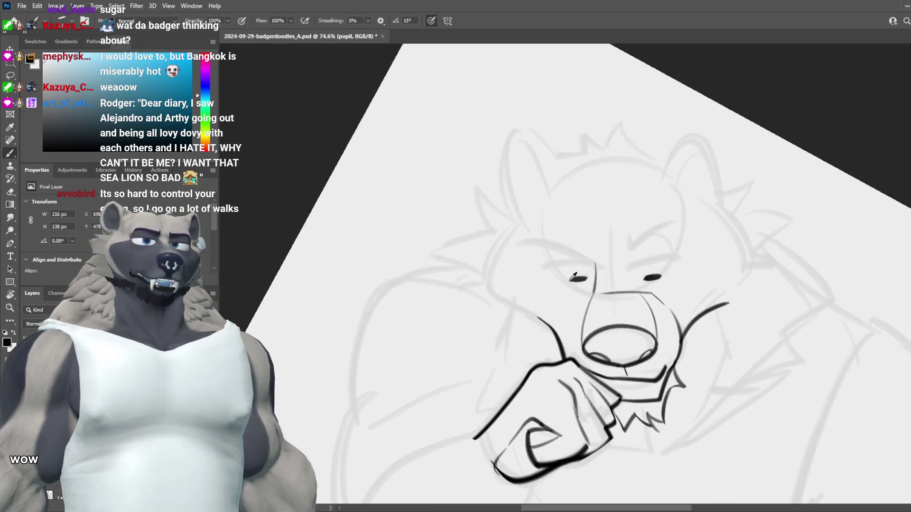
scroll(644, 260, "up", 4)
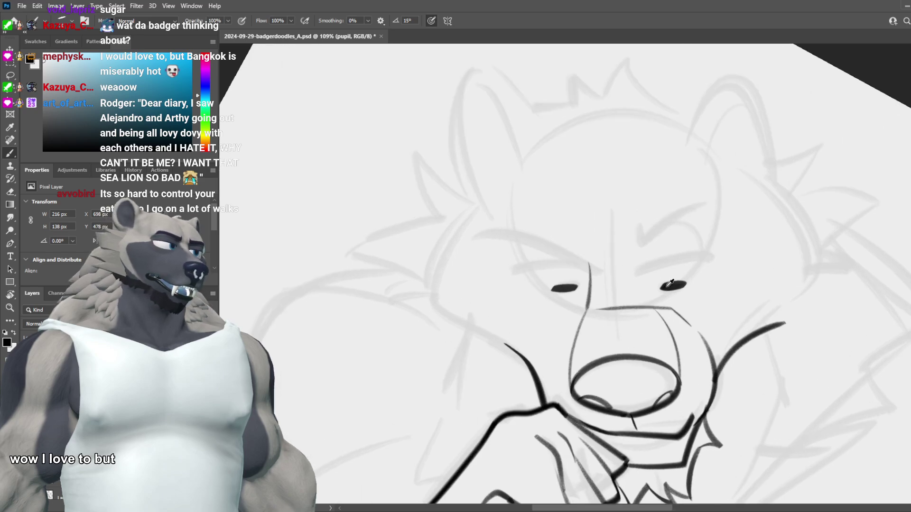
scroll(748, 294, "up", 2)
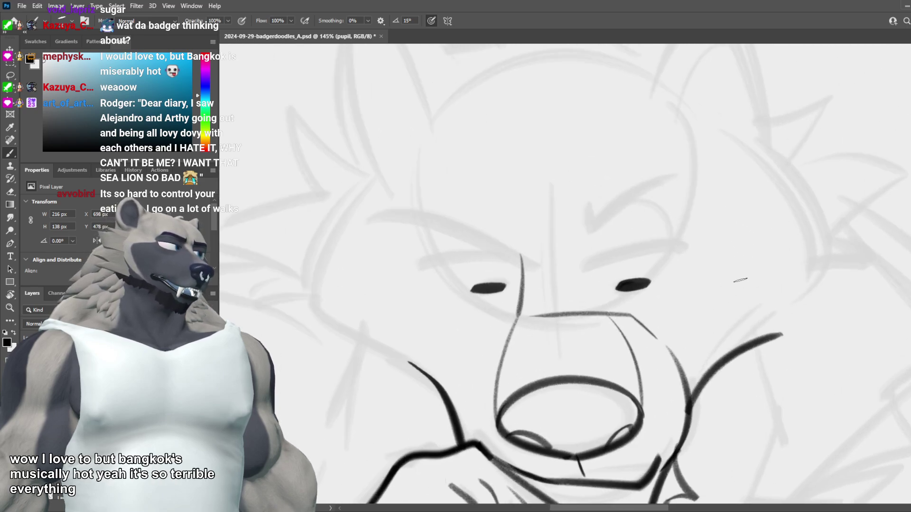
key("e")
key("bracketleft")
key("bracketleft")
key("bracketleft")
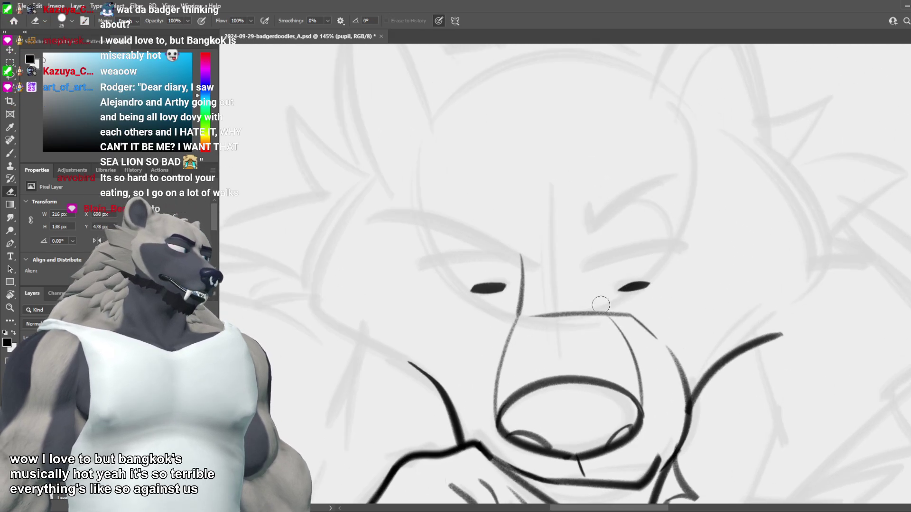
left_click_drag(616, 289, 660, 297)
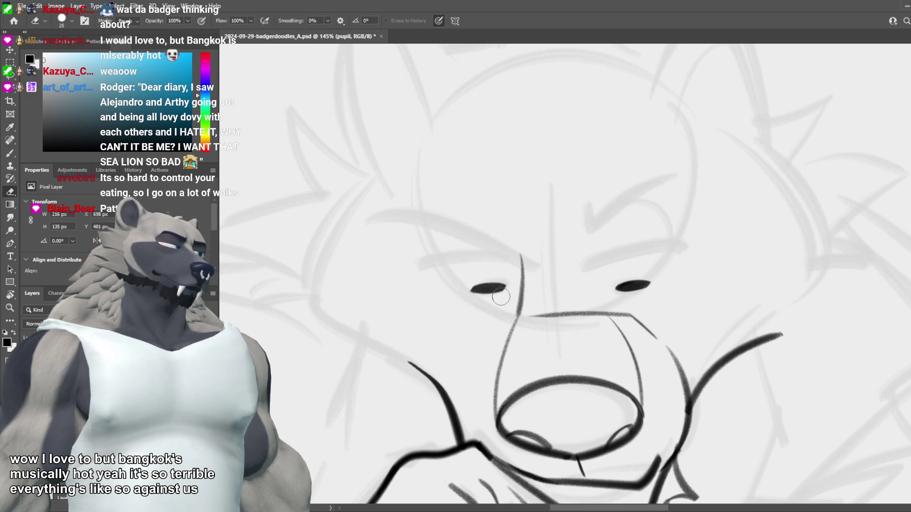
key("b")
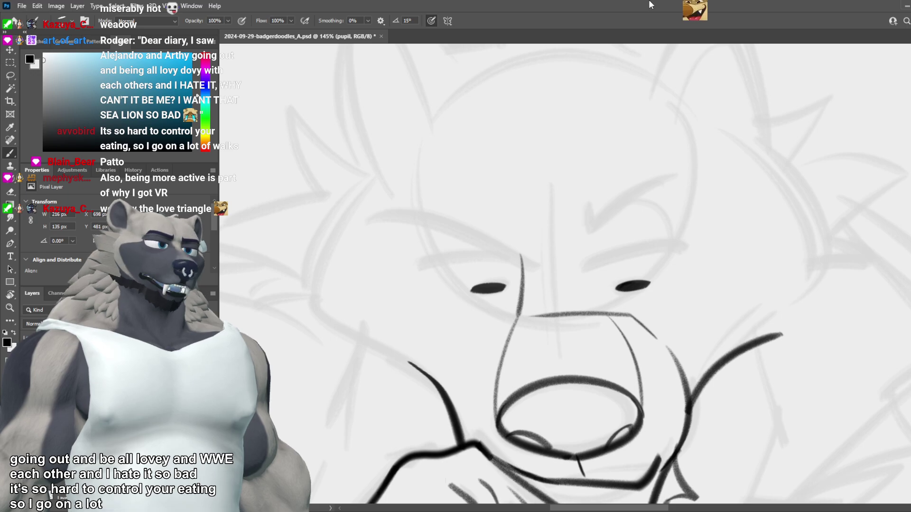
scroll(492, 309, "down", 3)
scroll(591, 284, "up", 3)
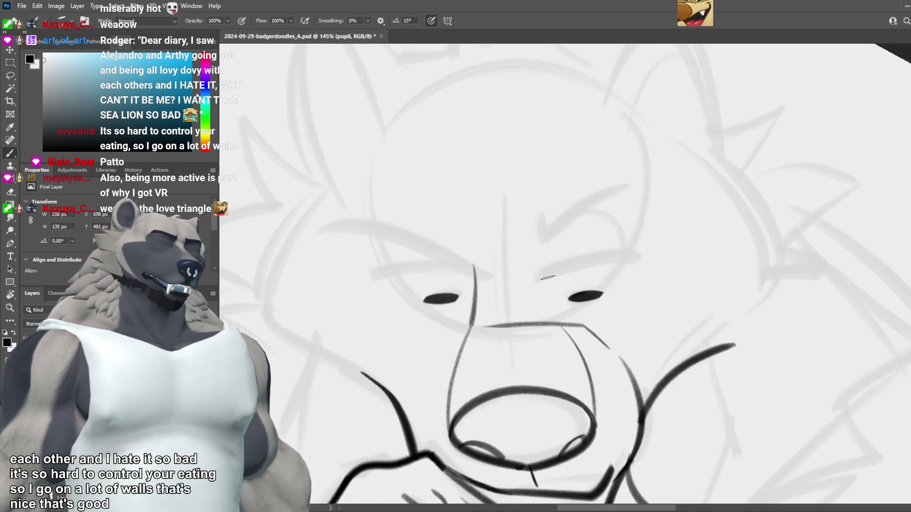
key("ctrl+s")
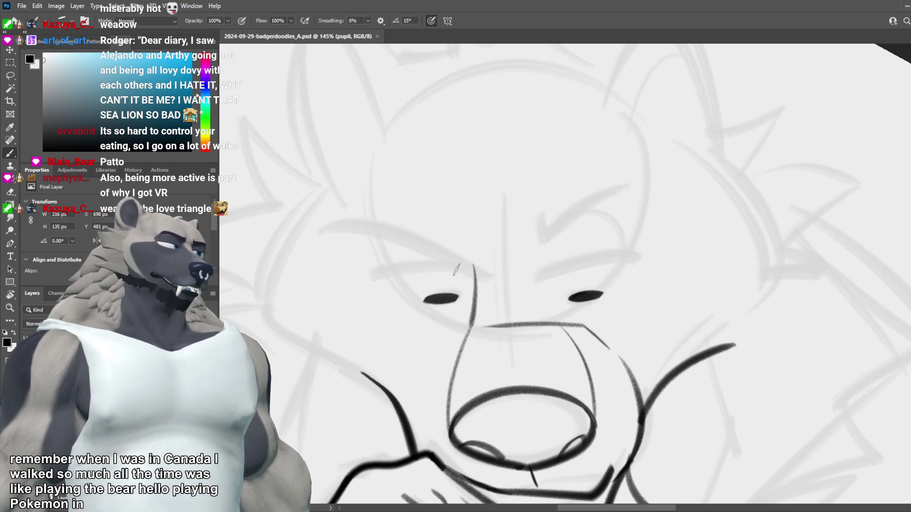
Step: Try to ink the upper eyelid line above the pupil on the fist side
left_click_drag(457, 264, 369, 276)
key("ctrl+z")
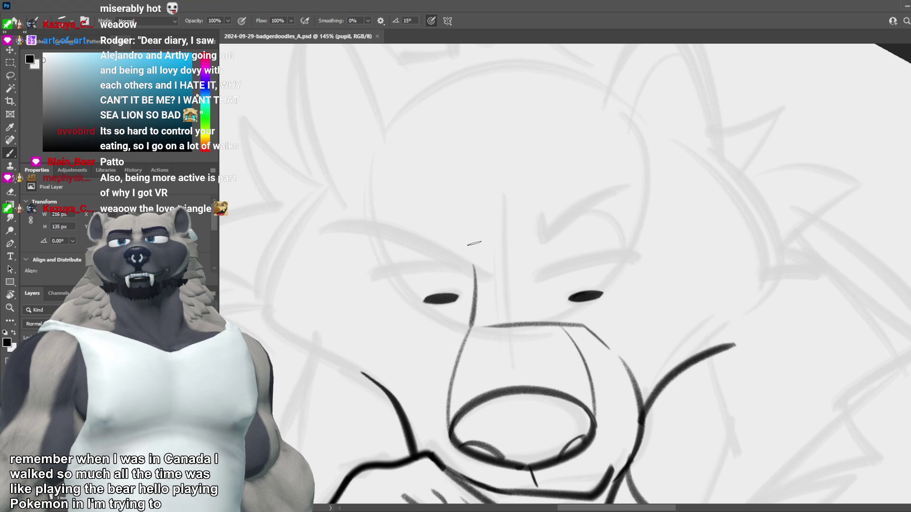
scroll(491, 203, "down", 8)
scroll(505, 173, "down", 3)
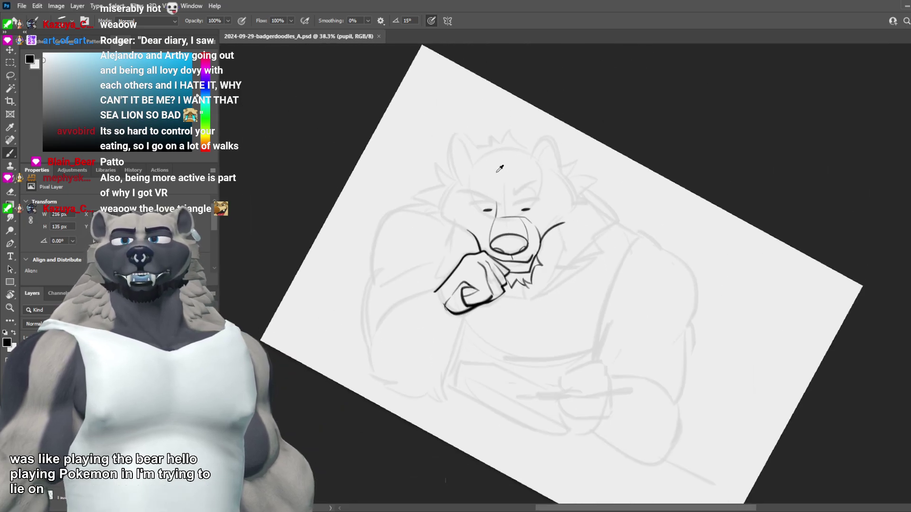
scroll(491, 164, "up", 4)
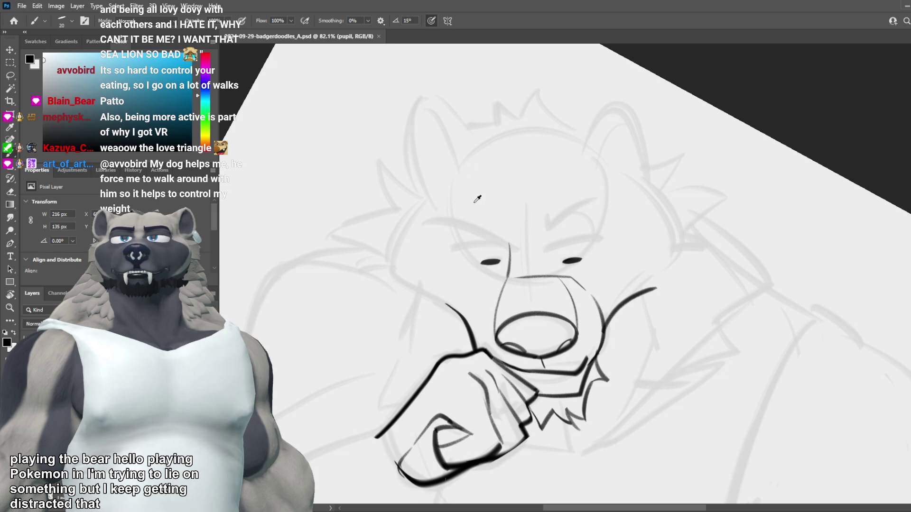
scroll(478, 199, "up", 2)
scroll(474, 213, "down", 2)
scroll(457, 242, "up", 2)
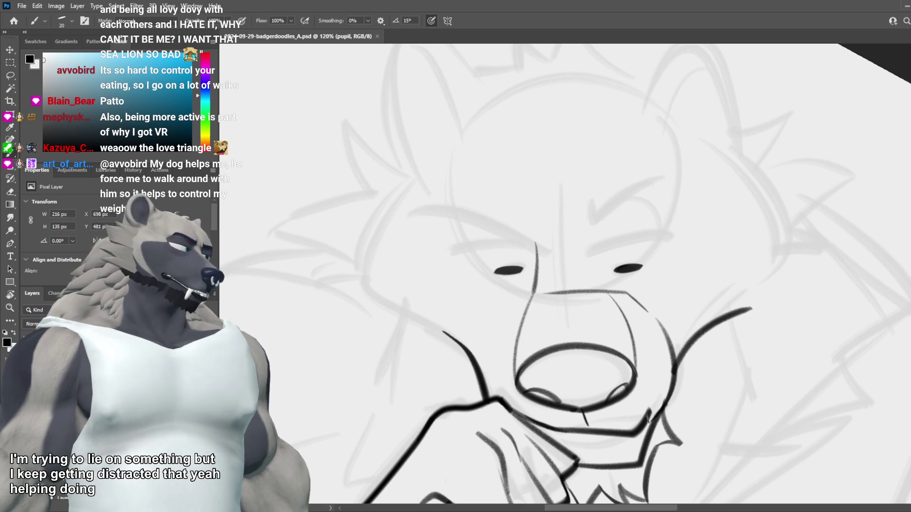
Step: On the line art layer "Layer 11 copy", ink the fist-side eye's thick upper lid and thin outer corner and lower lid lines
key("e")
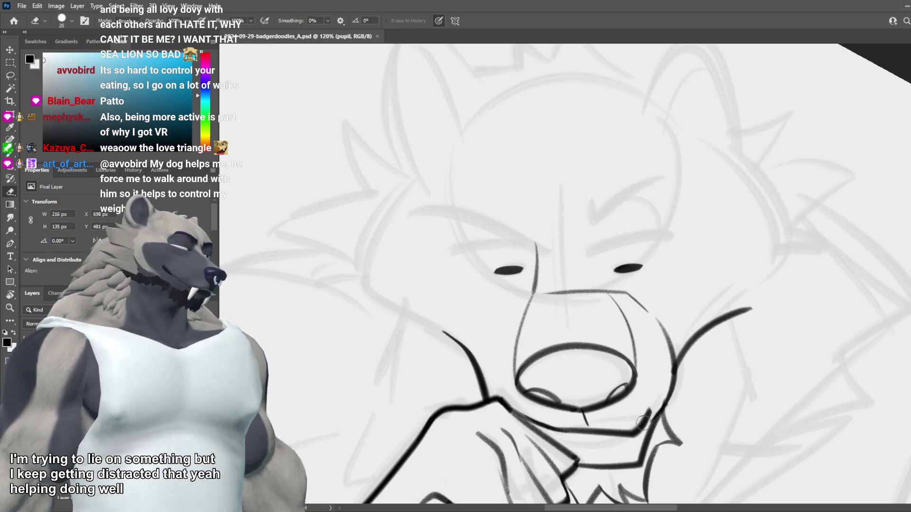
key("b")
key("alt+[")
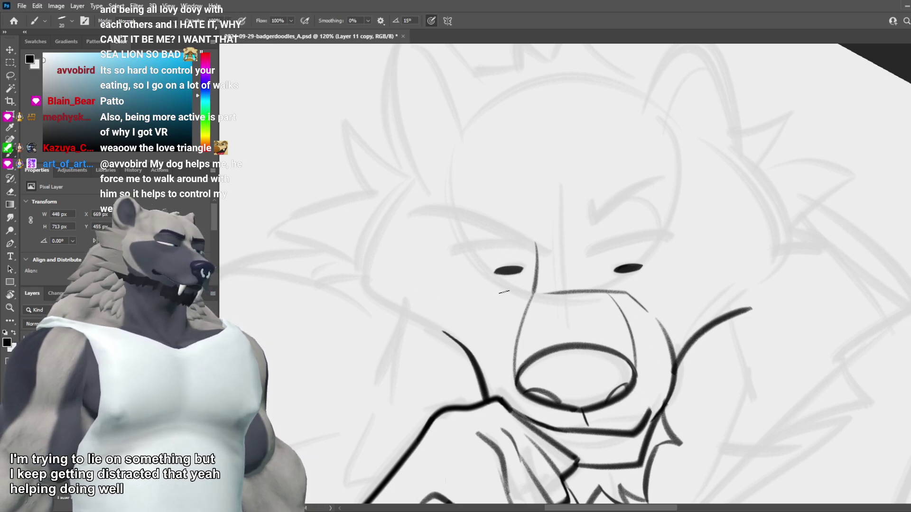
mouse_move(499, 251)
left_mouse_down()
mouse_move(453, 259)
mouse_move(530, 251)
left_mouse_up()
key("ctrl+z")
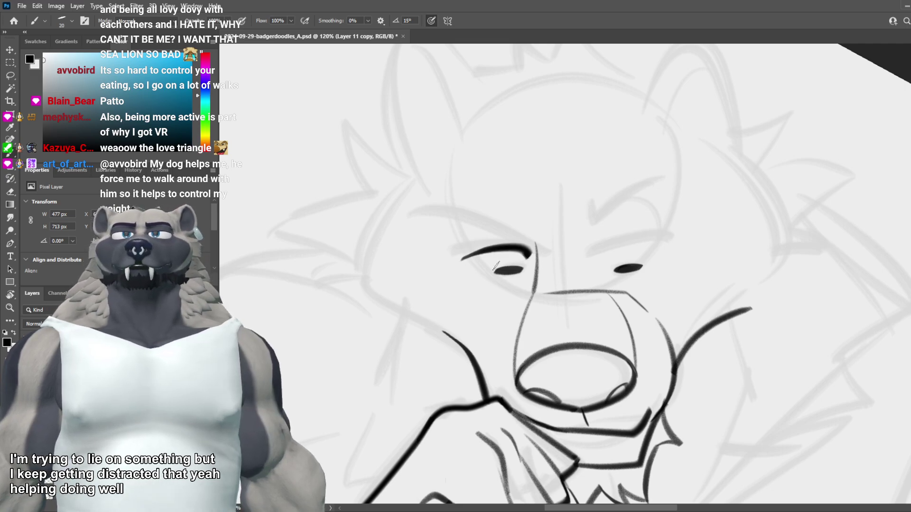
key("ctrl+z")
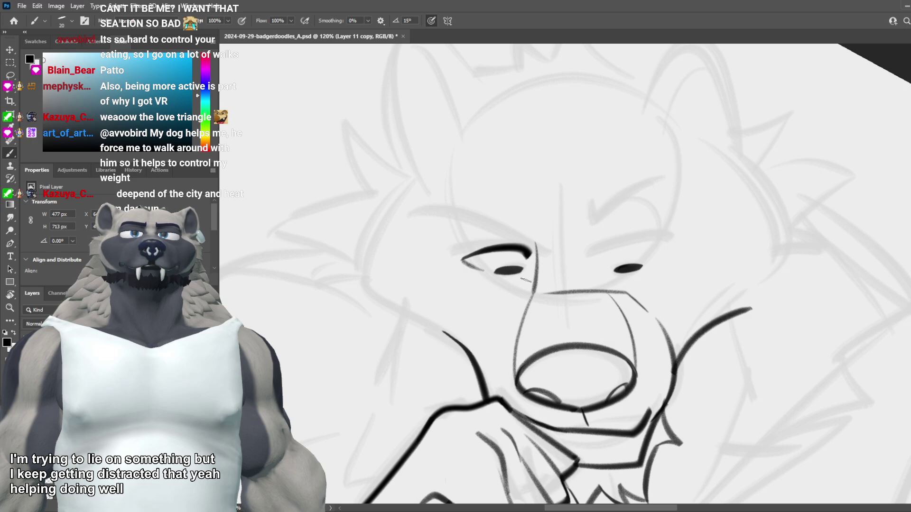
left_click_drag(522, 277, 498, 275)
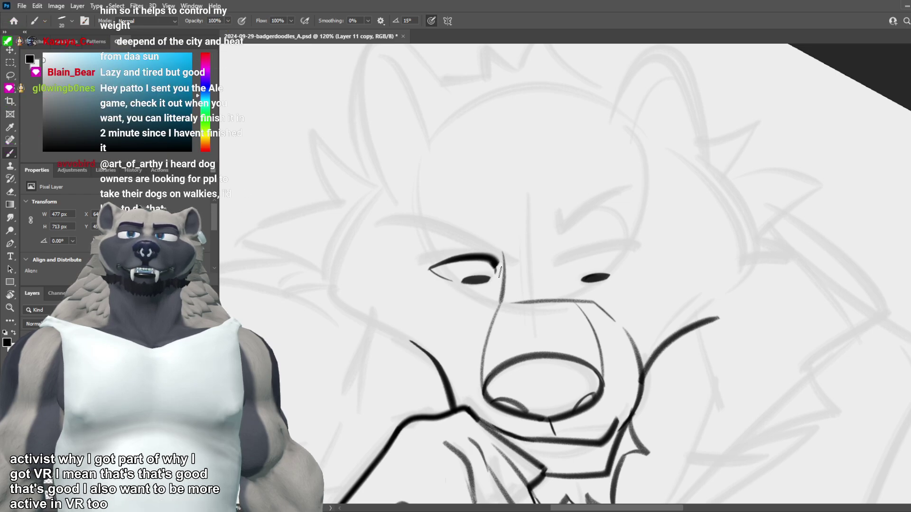
Step: Ink a thick brow line above the fist-side eye, slanting down toward the muzzle bridge, redoing it with a flatter angle
left_click_drag(513, 255, 414, 228)
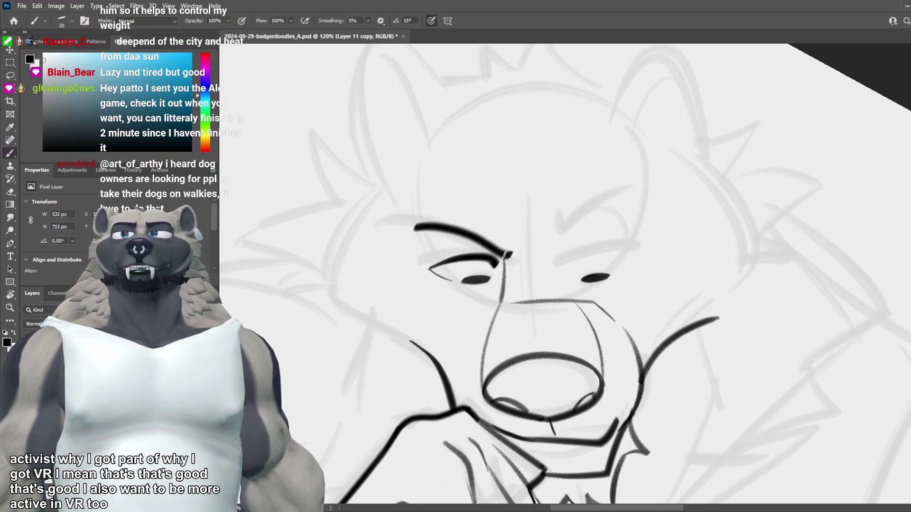
key("ctrl+z")
left_click_drag(515, 254, 421, 238)
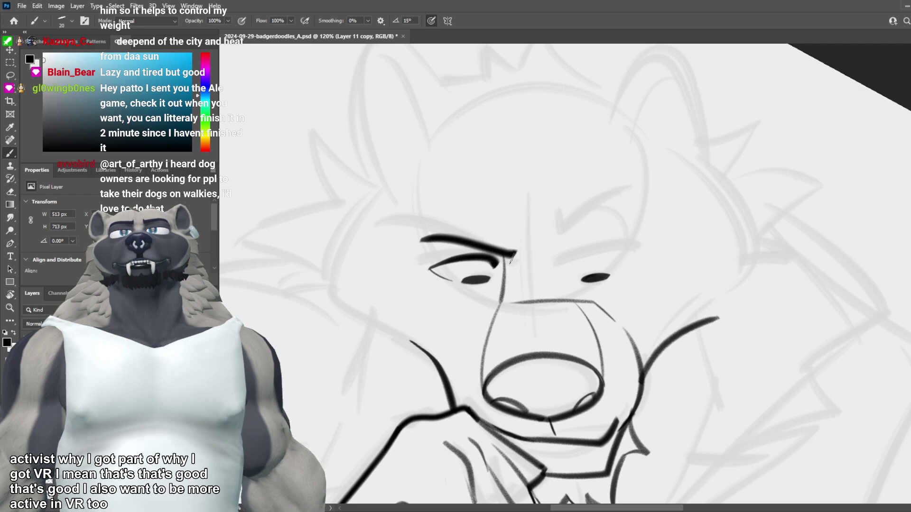
Step: Thicken the angled eyebrow above the character's left-hand eye with a heavy black stroke, undoing the extension past its outer end
left_click_drag(491, 255, 418, 241)
left_click_drag(513, 256, 393, 254)
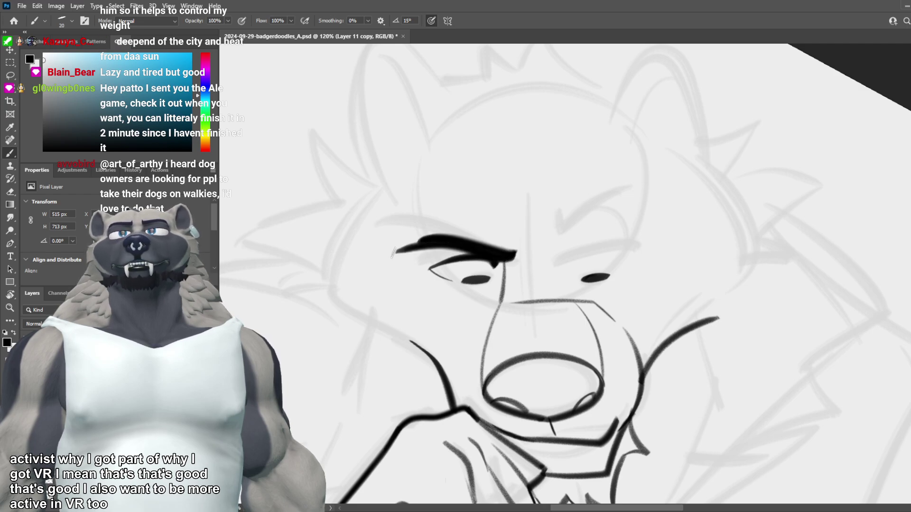
scroll(716, 231, "down", 8)
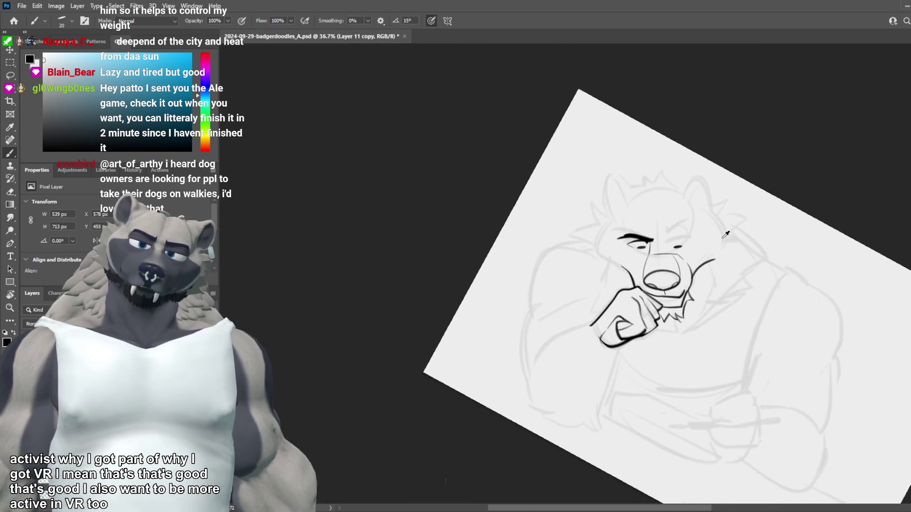
scroll(711, 235, "up", 5)
key("ctrl+z")
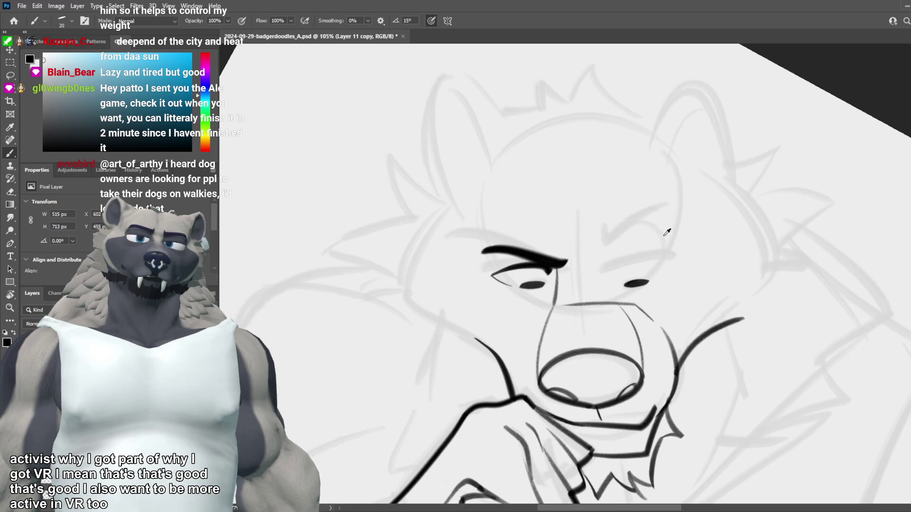
Step: Ink the eyebrow above the right-hand eye as one thick black stroke rising outward, following the sketch
left_click_drag(599, 251, 681, 217)
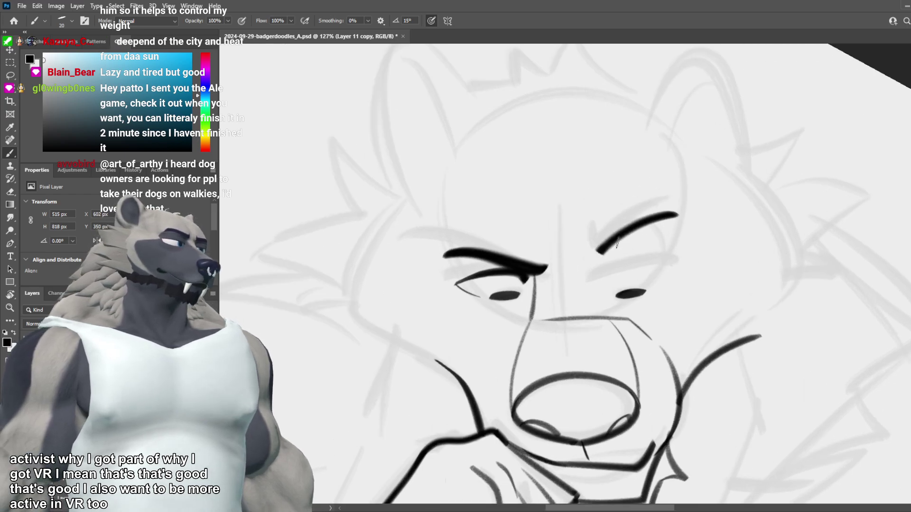
left_click_drag(599, 250, 688, 213)
key("ctrl+z")
left_click_drag(599, 254, 688, 223)
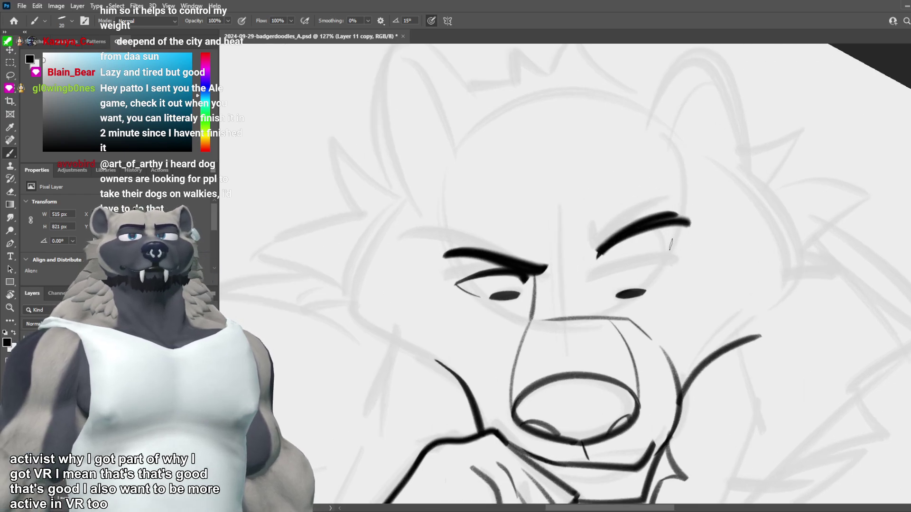
key("ctrl+z")
Step: Ink the right-hand eye's upper eyelid as a thick curved stroke above the pupil, redrawing it until the arc fits
left_click_drag(613, 275, 671, 271)
key("ctrl+z")
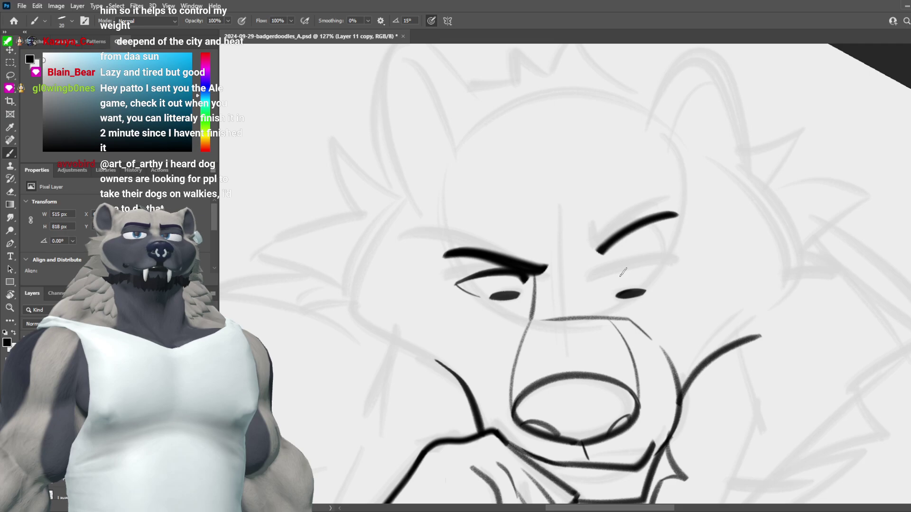
left_click_drag(612, 276, 674, 277)
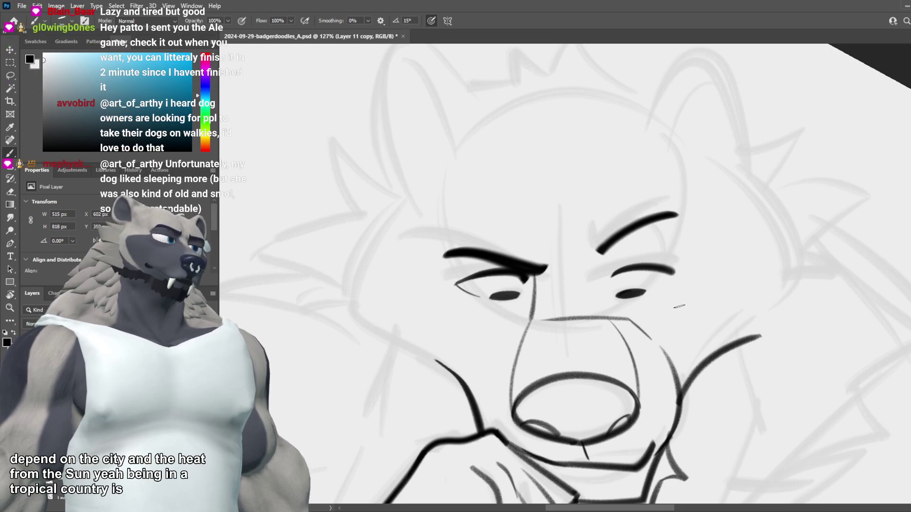
left_click_drag(613, 278, 679, 276)
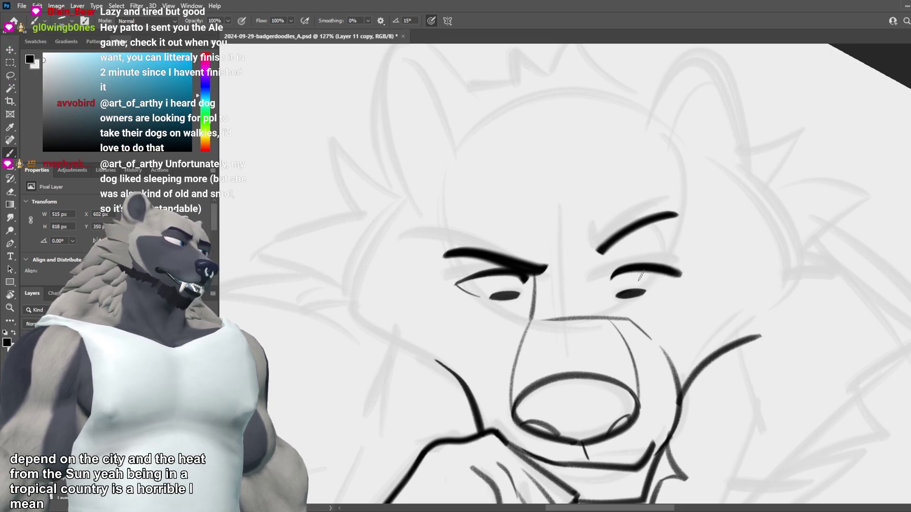
key("ctrl+z")
left_click_drag(614, 276, 678, 274)
key("ctrl+z")
left_click_drag(611, 278, 672, 272)
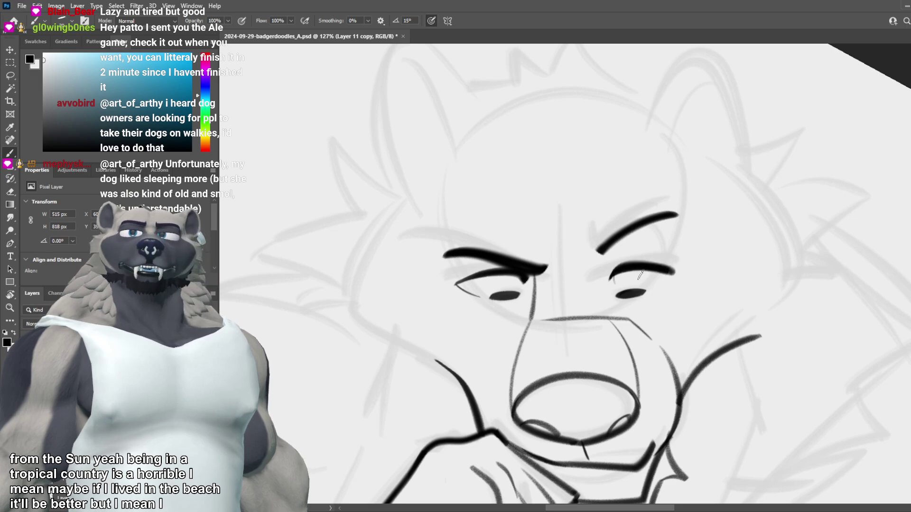
Step: Try a short line curving down from the outer corner of the right-hand eye's upper eyelid
left_click_drag(673, 273, 660, 288)
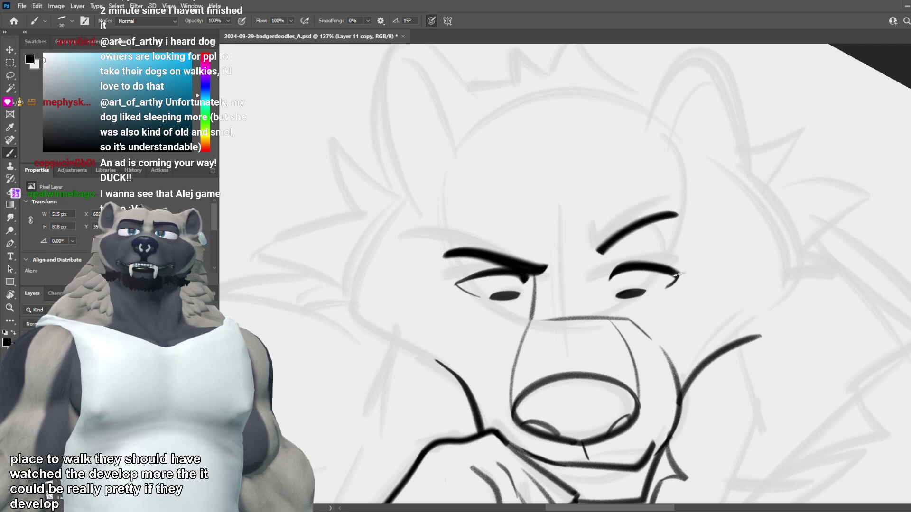
key("ctrl+z")
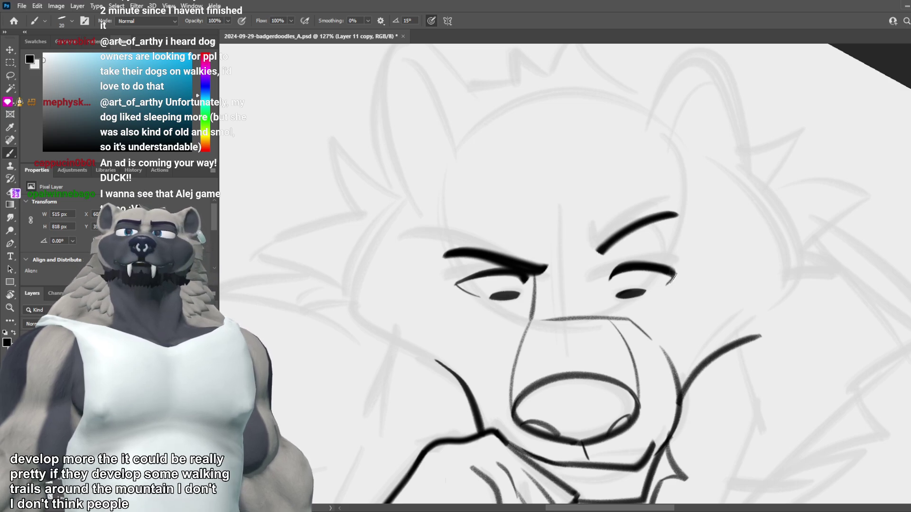
key("ctrl+z")
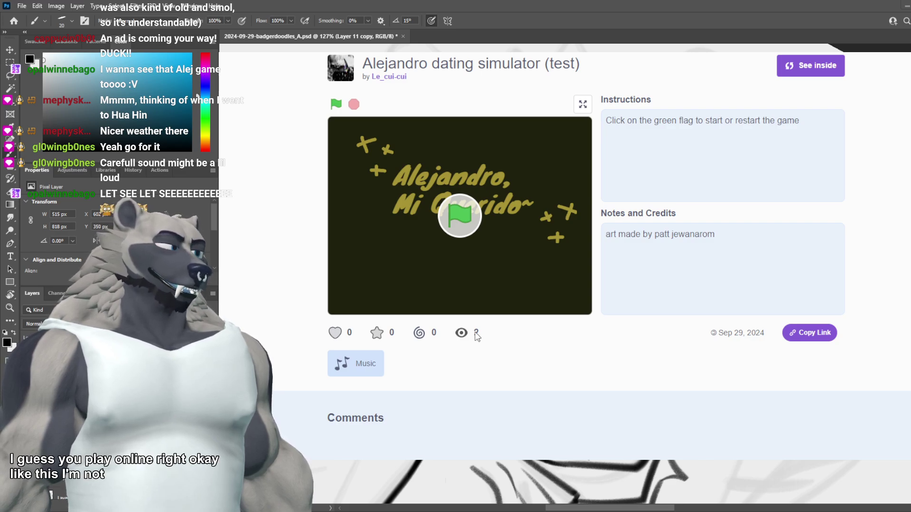
Step: Run the Alejandro dating simulator on its Scratch project page in full screen and start the story with a player name entered
left_click(476, 237)
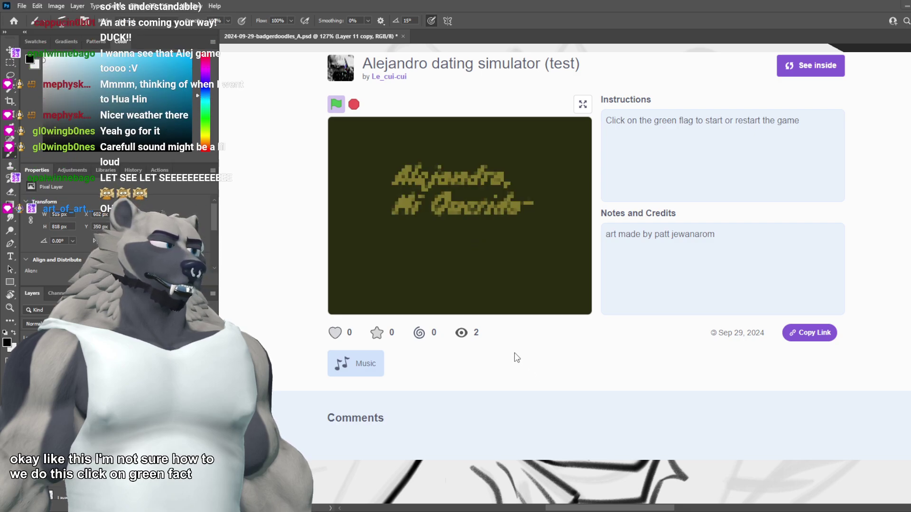
left_click(582, 105)
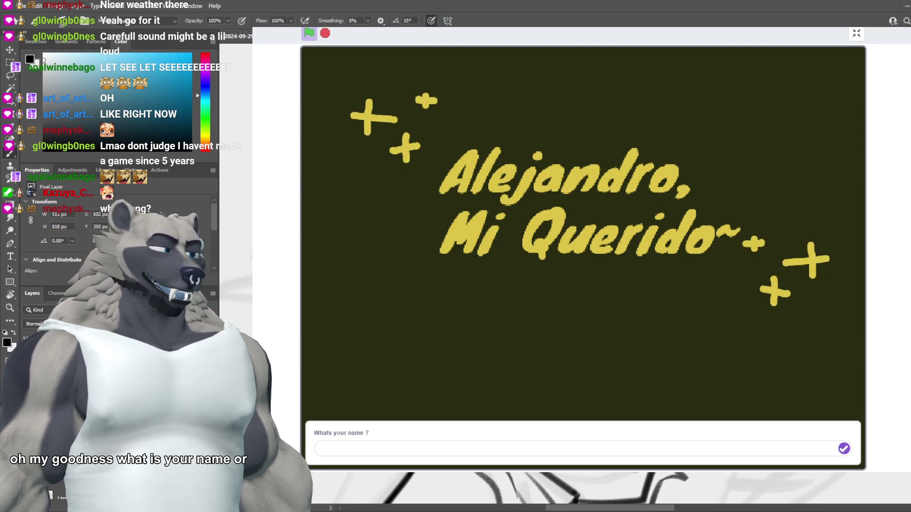
left_click(384, 451)
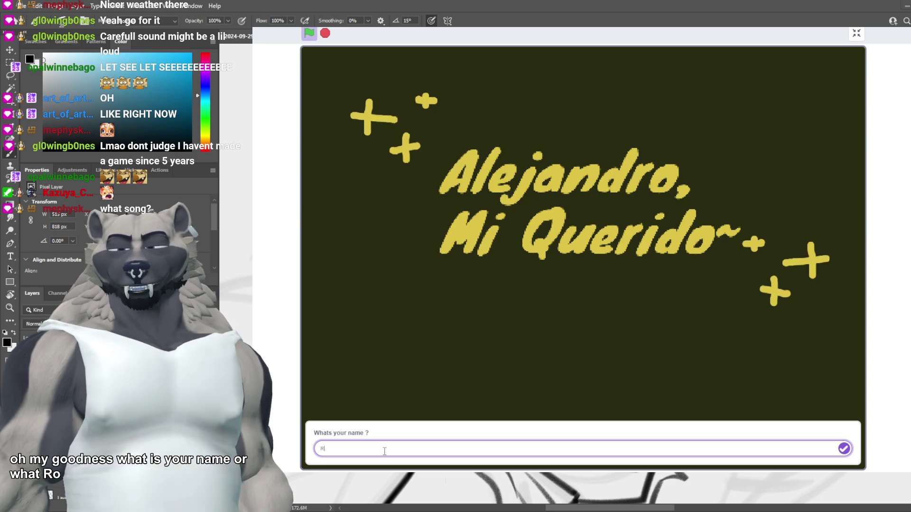
type("Rodger")
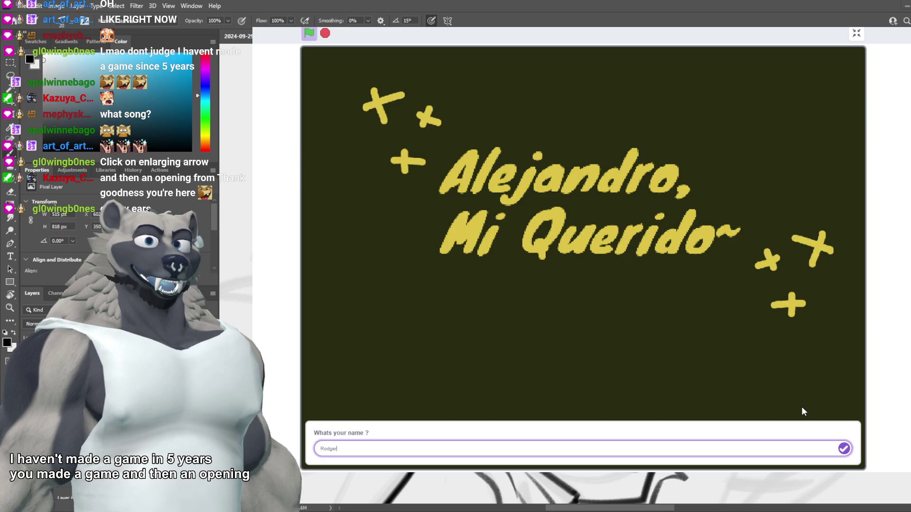
left_click(844, 448)
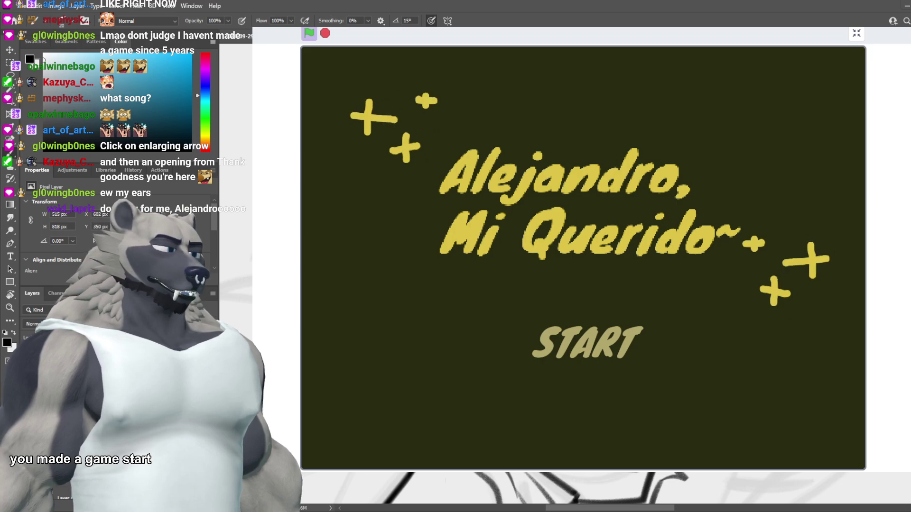
left_click(596, 344)
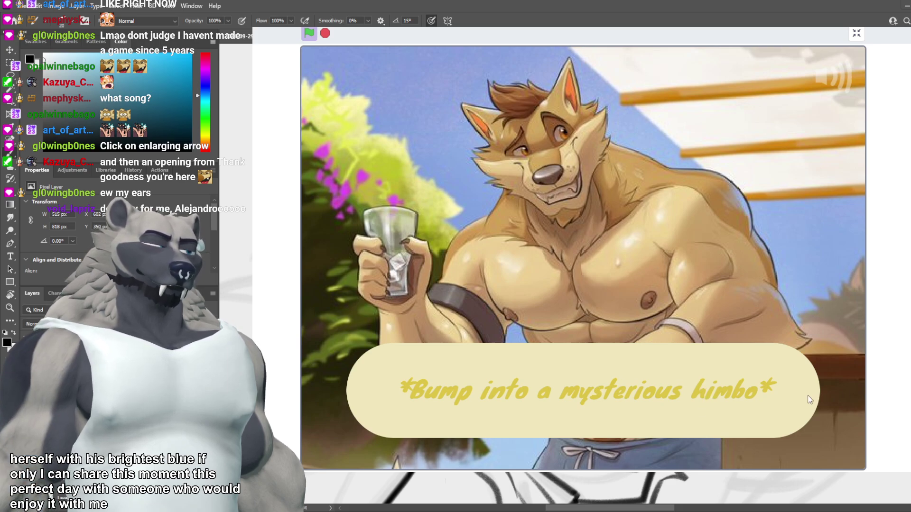
Step: Advance the opening dialogue, answering "Euh... Yes thank you" and then "The sky sure is beautiful today"
left_click(777, 404)
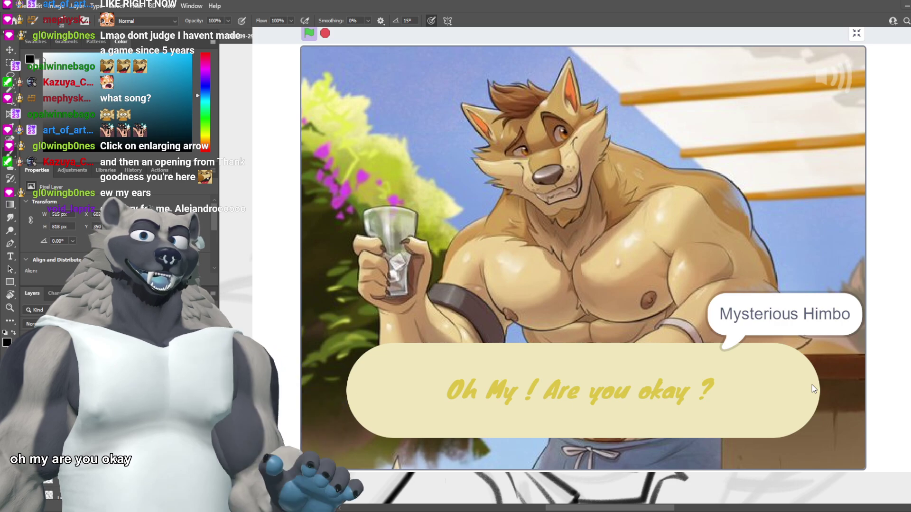
left_click(830, 385)
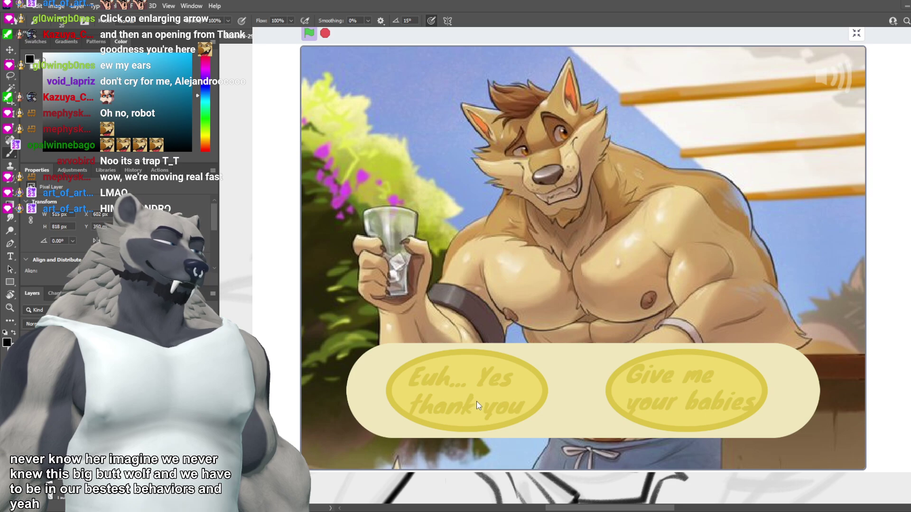
left_click(476, 401)
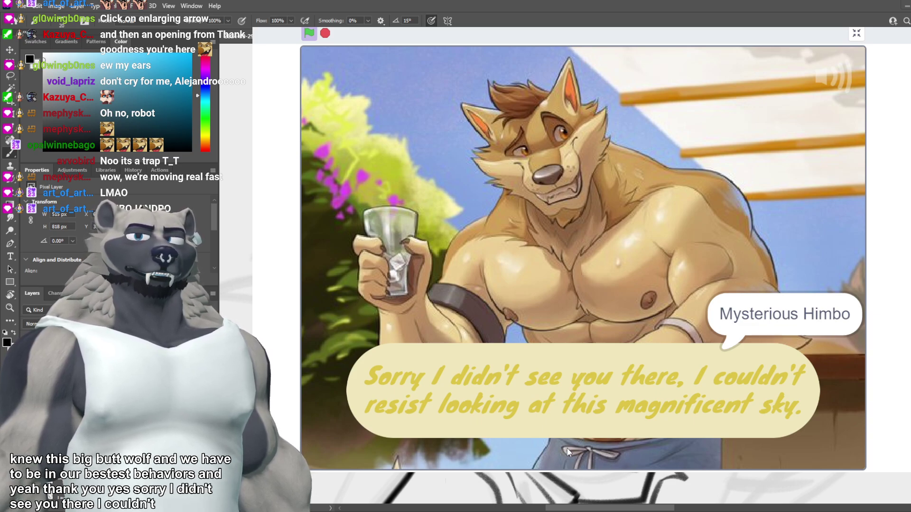
left_click(777, 447)
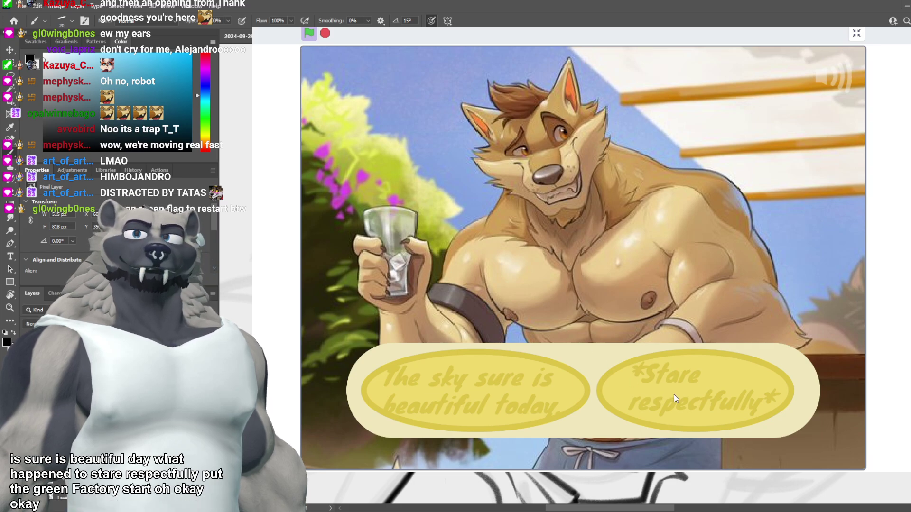
left_click(499, 402)
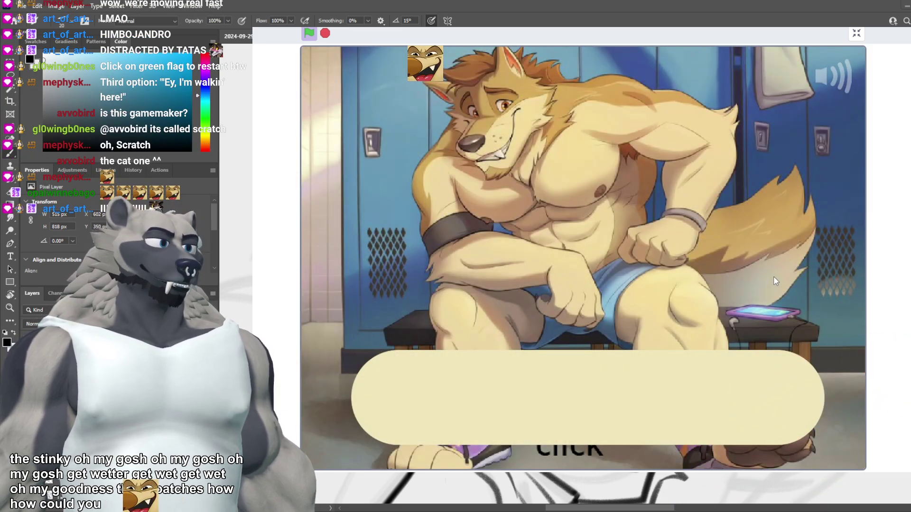
Step: Advance Alejandro's locker-room dialogue and answer "Hum... This is my first time"
left_click(788, 309)
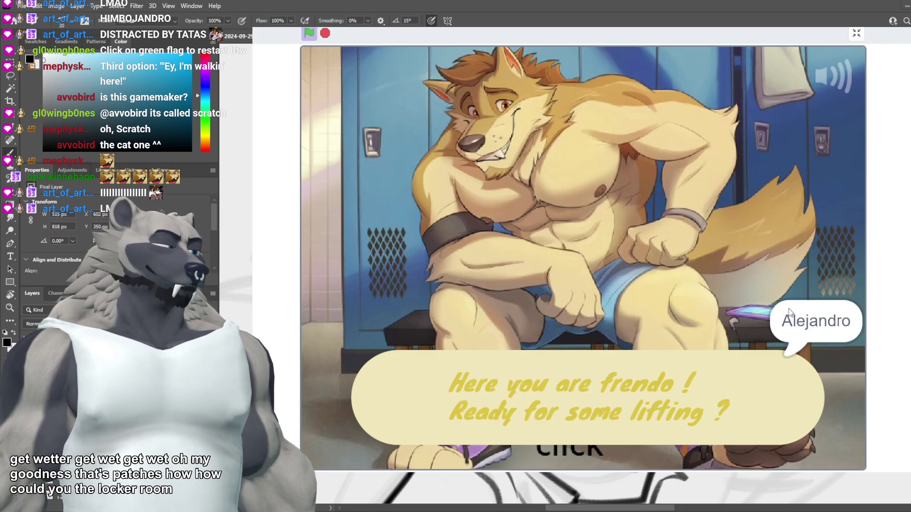
left_click(832, 246)
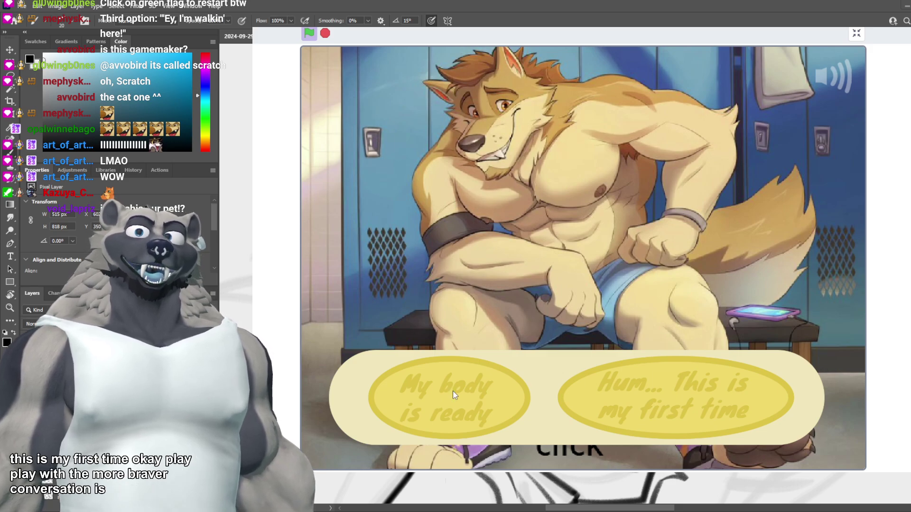
left_click(707, 402)
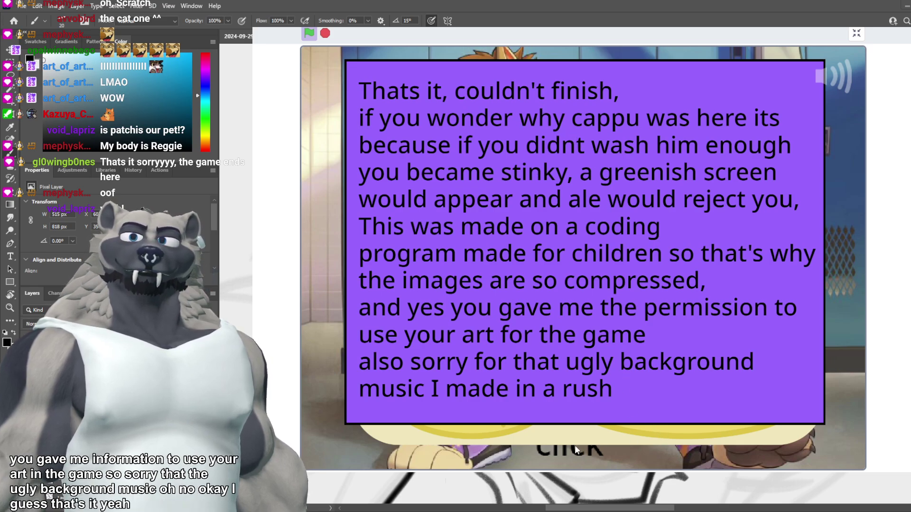
Step: Restart the game and begin the story again with the player's name entered
left_click(310, 34)
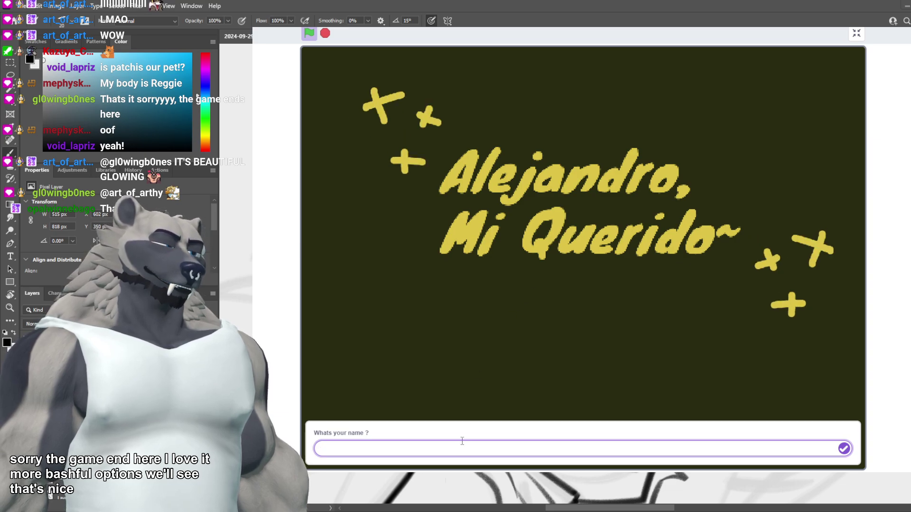
type("o")
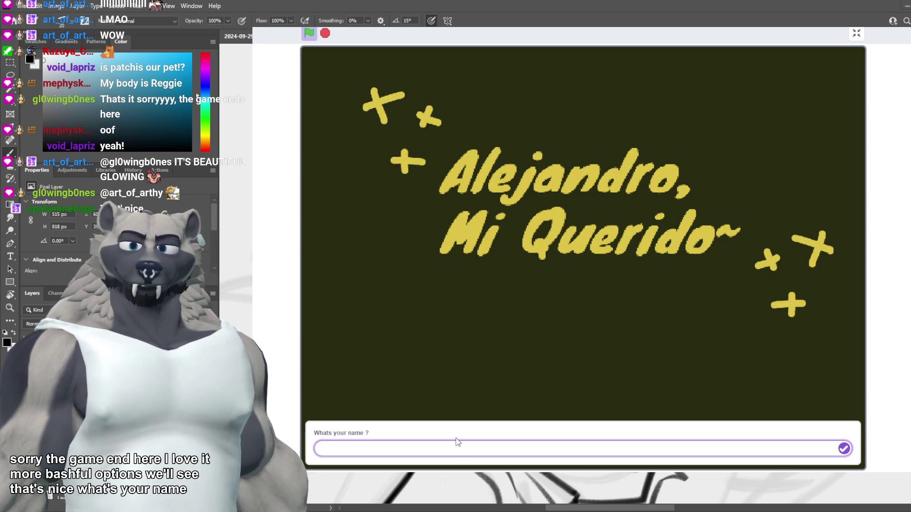
type("rodger")
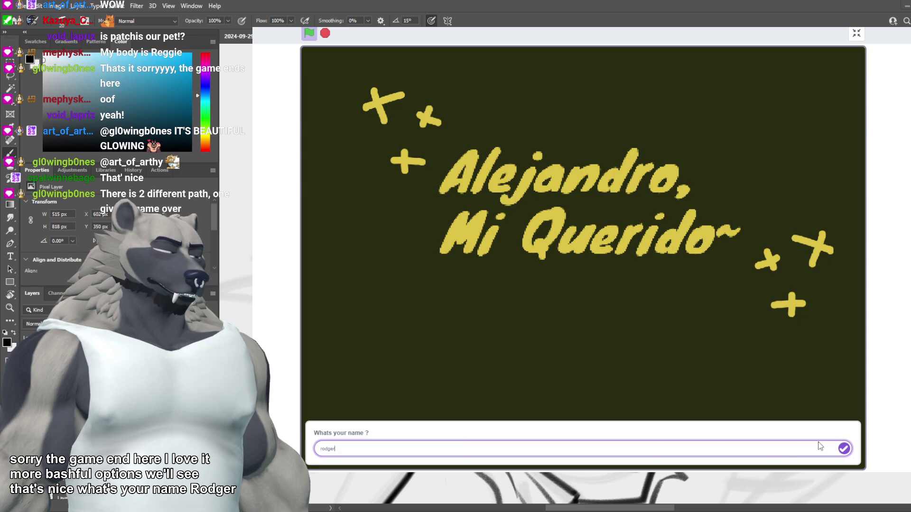
left_click(844, 449)
left_click(596, 335)
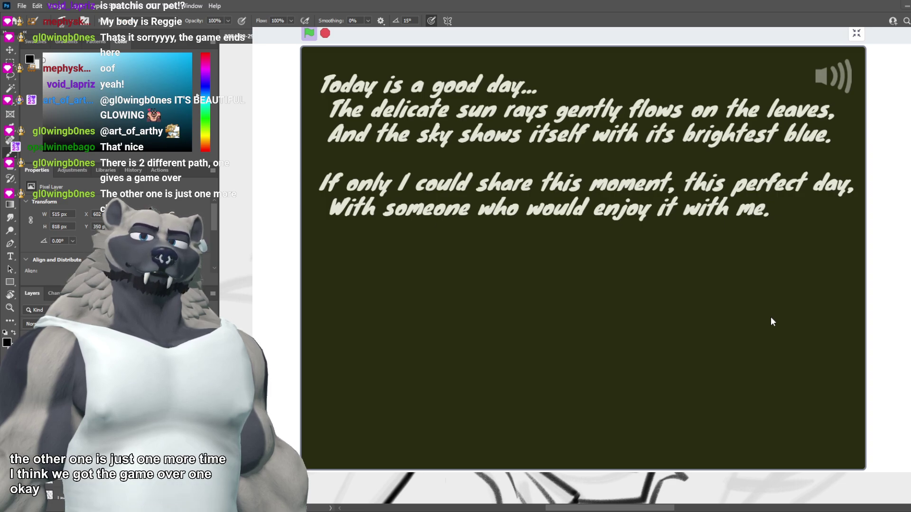
Step: Advance through the intro to the first choice, answer "Give me your babies" and continue past the reply
left_click(771, 316)
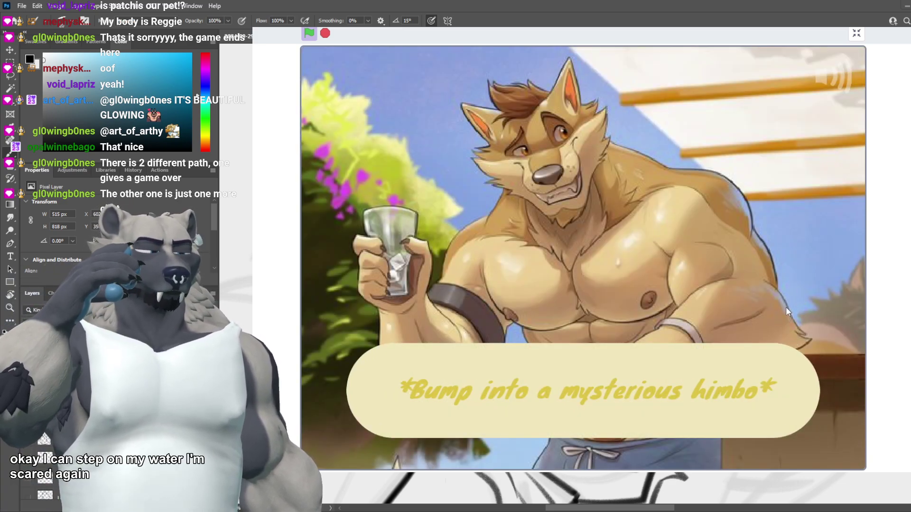
left_click(714, 382)
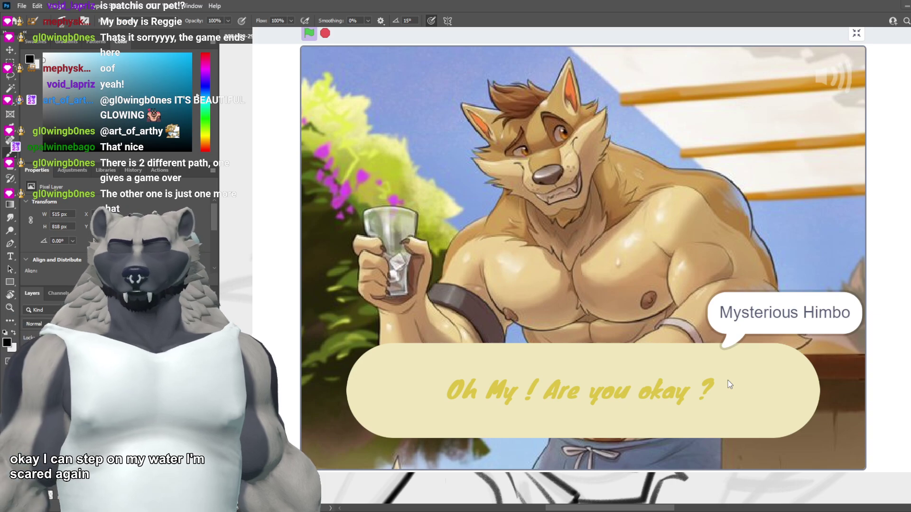
left_click(730, 384)
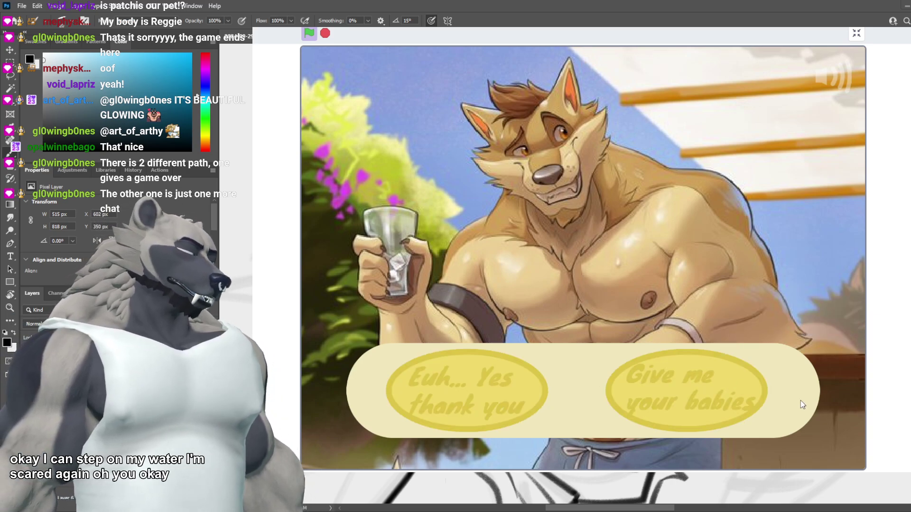
left_click(719, 399)
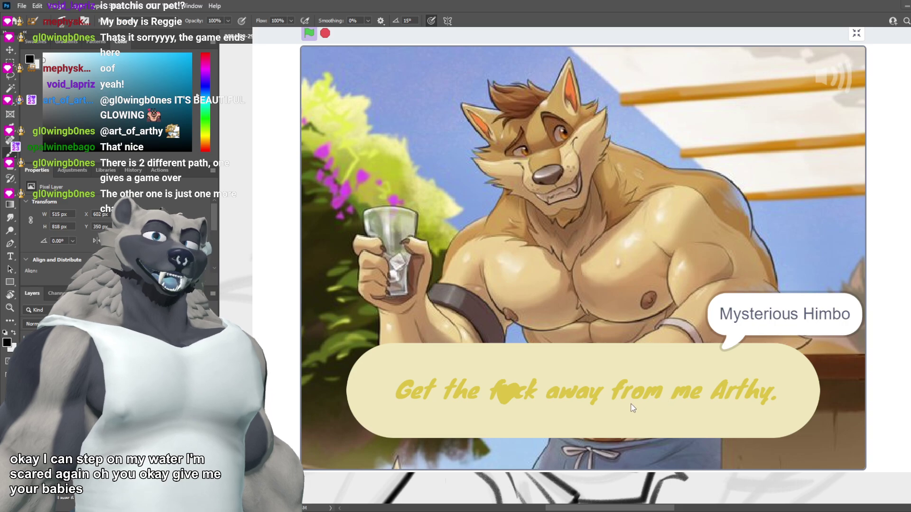
left_click(621, 420)
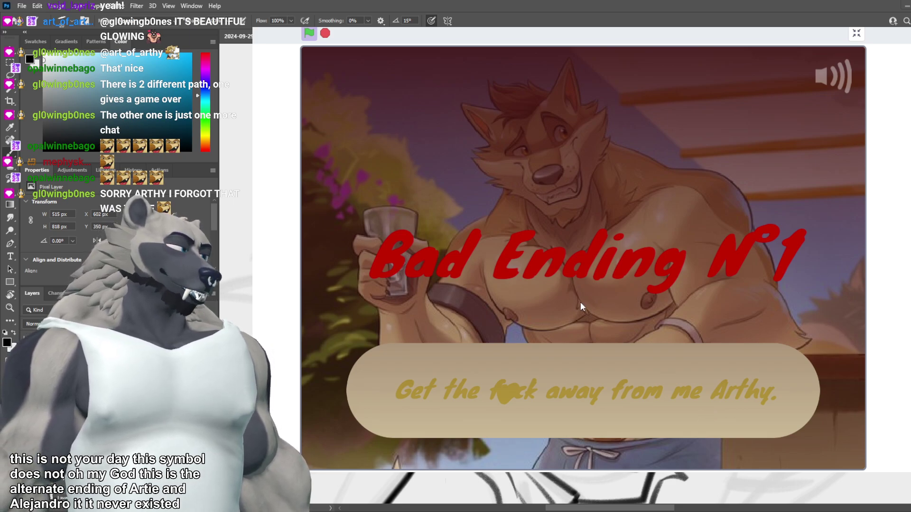
Step: Restart the dating simulator past the player-name prompt and answer the first choice with "Euh... Yes thank you"
left_click(309, 34)
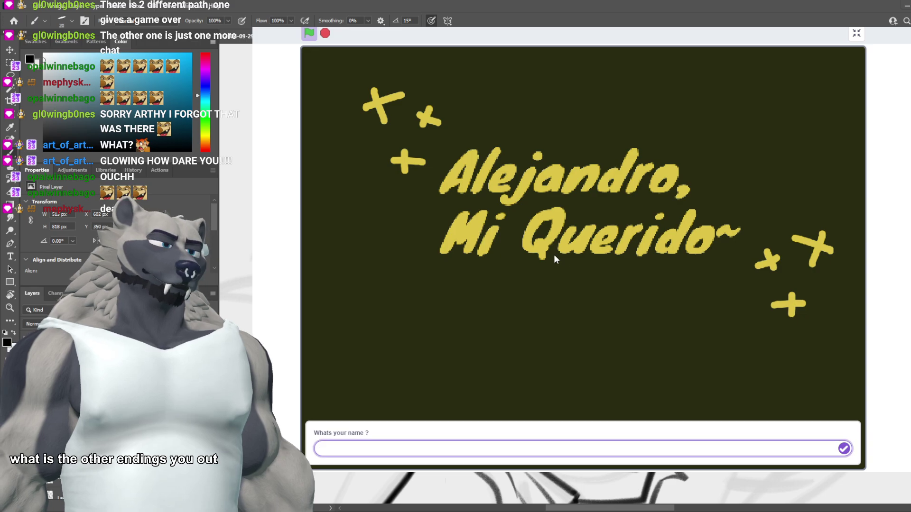
left_click(842, 448)
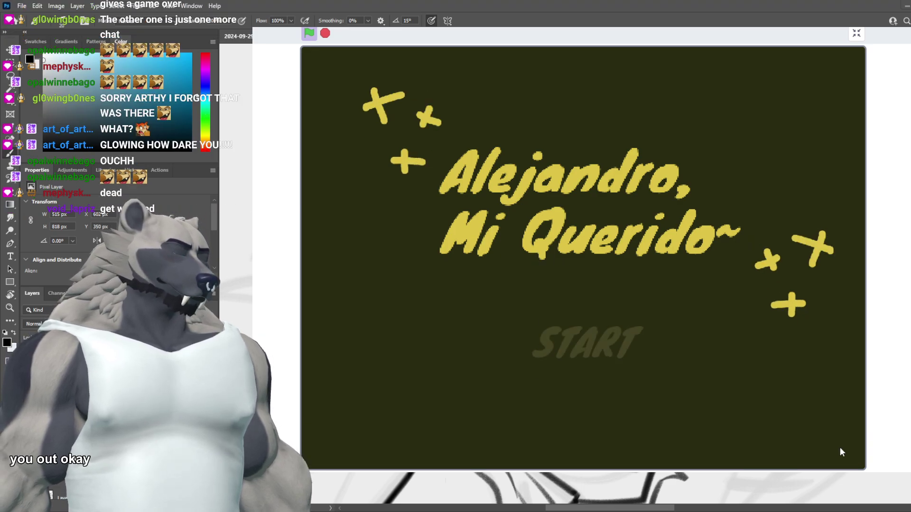
left_click(618, 343)
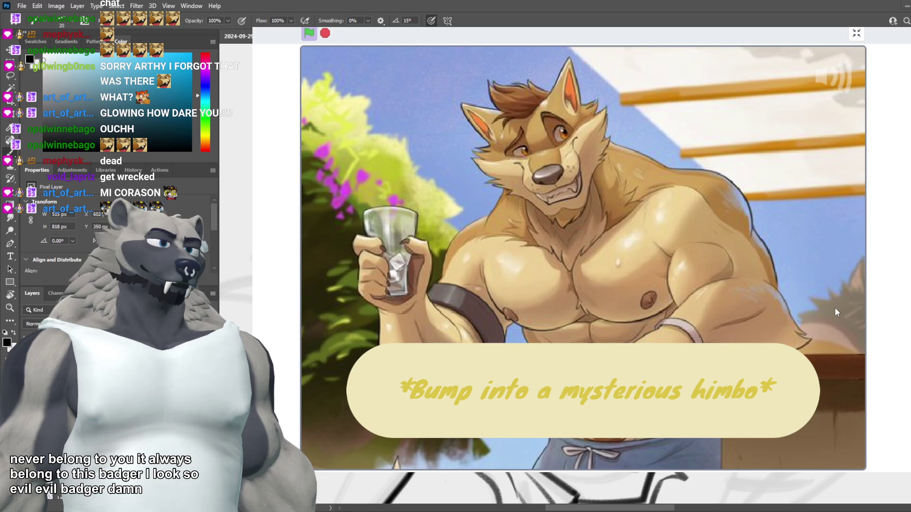
left_click(782, 333)
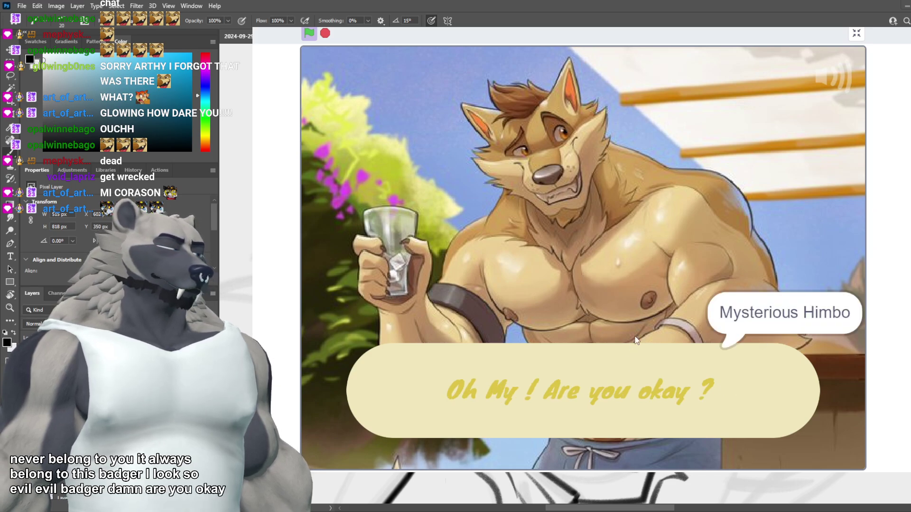
left_click(645, 287)
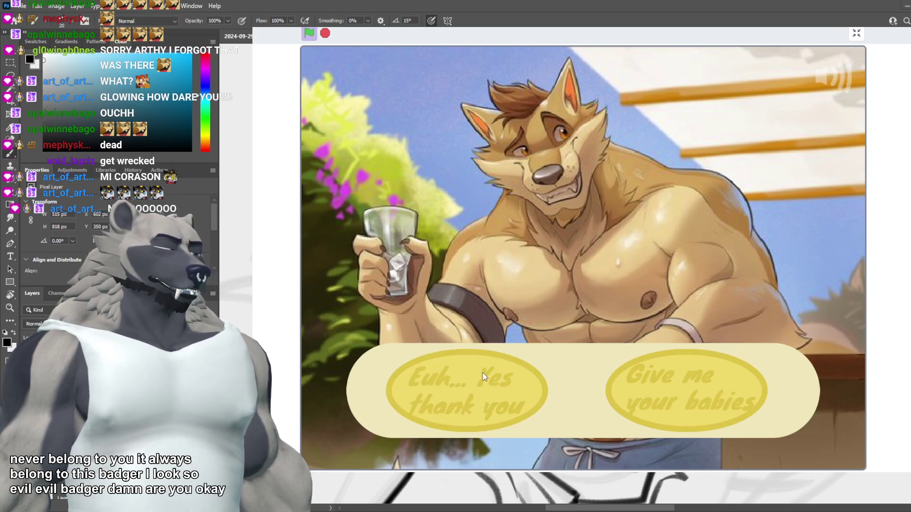
left_click(466, 378)
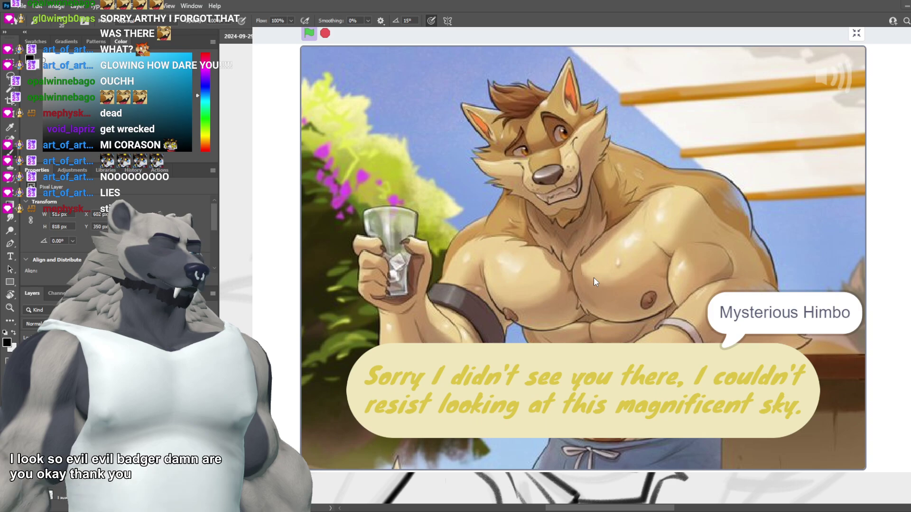
Step: Choose the flirty reply about his abs instead of the sky and advance past Alejandro's drink offer
left_click(591, 315)
left_click(683, 391)
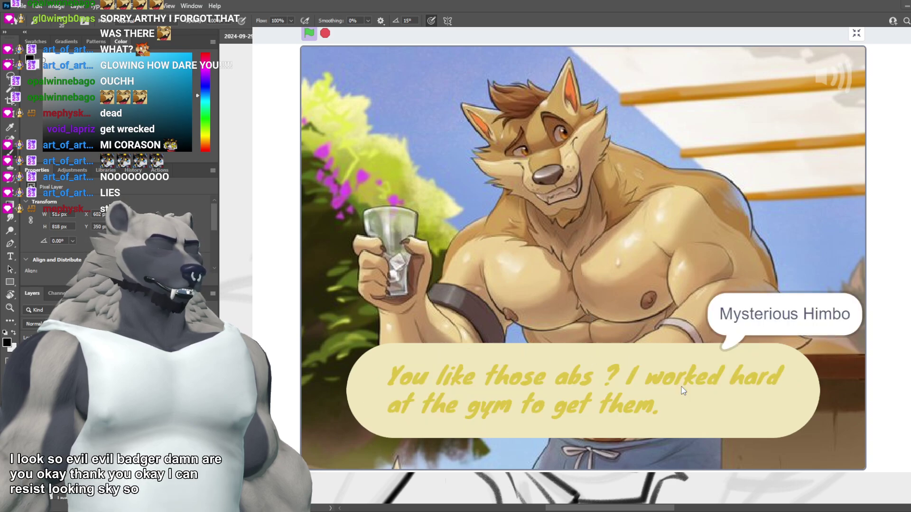
left_click(723, 394)
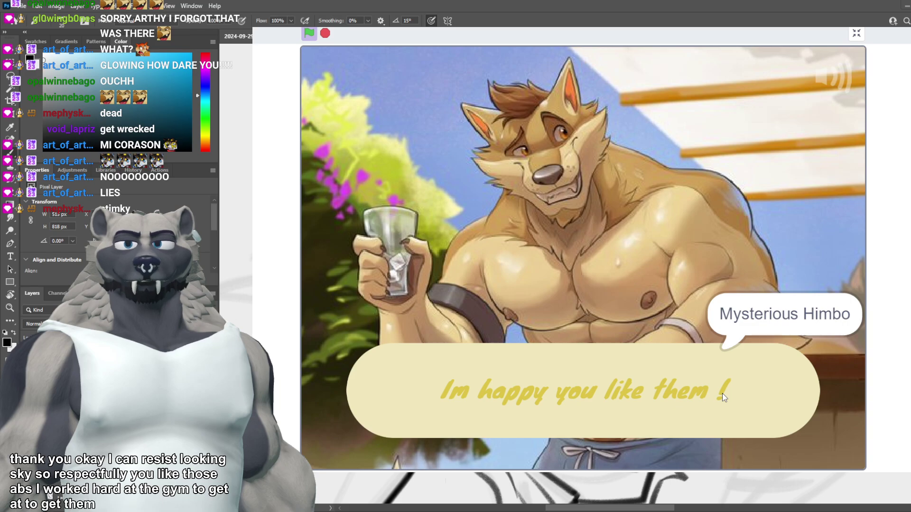
left_click(656, 406)
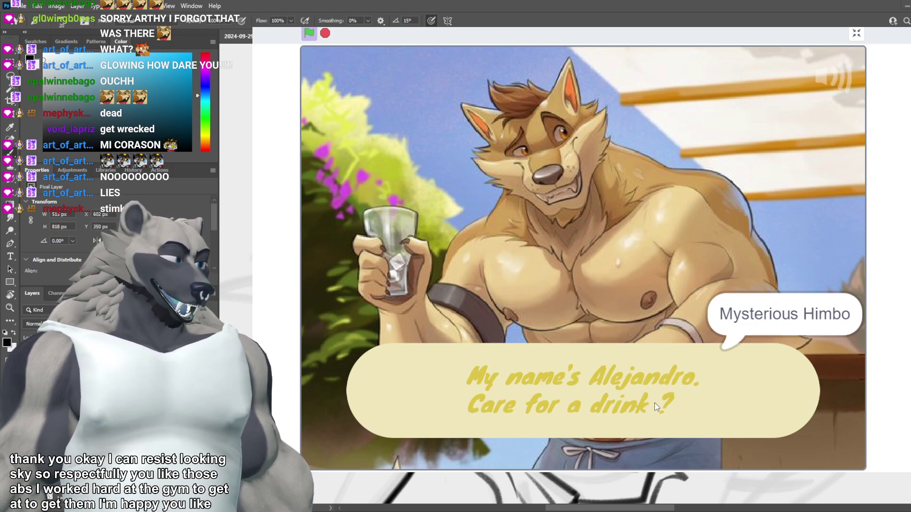
left_click(702, 406)
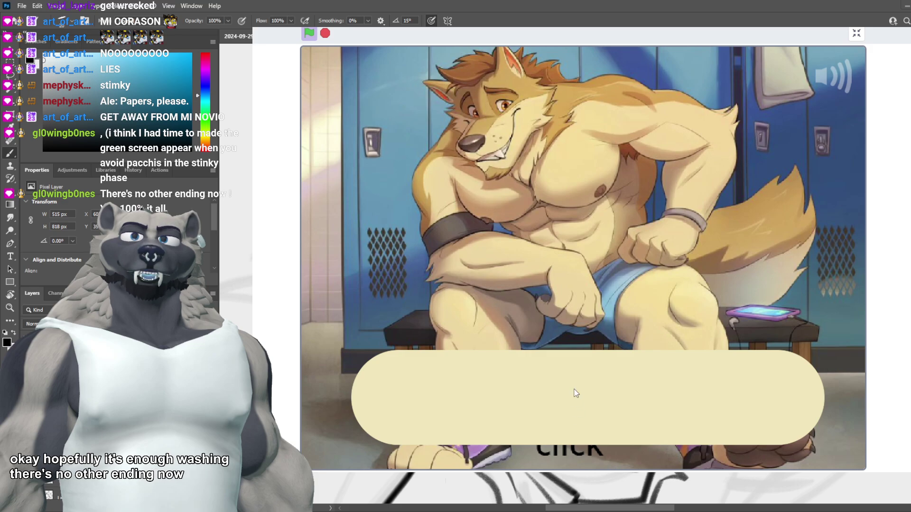
Step: Advance Alejandro's locker-room dialogue about lifting and answer "My body is ready"
left_click(558, 262)
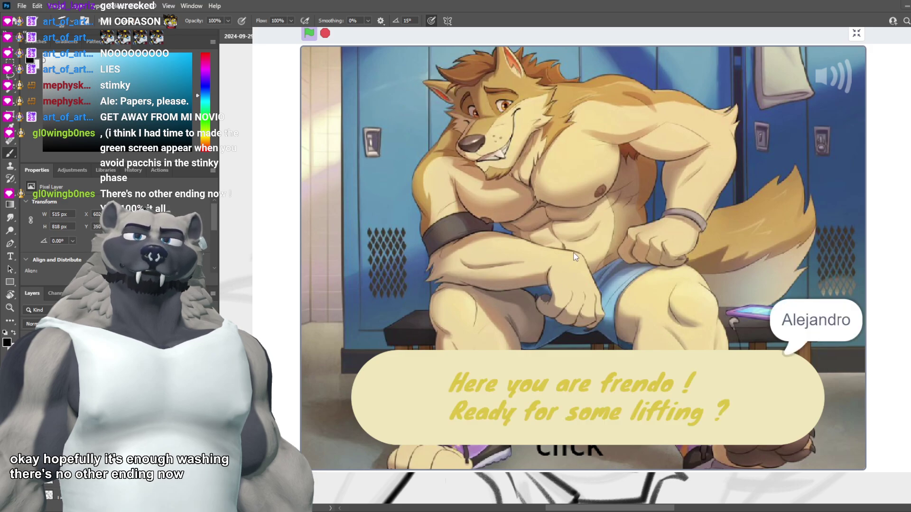
left_click(563, 454)
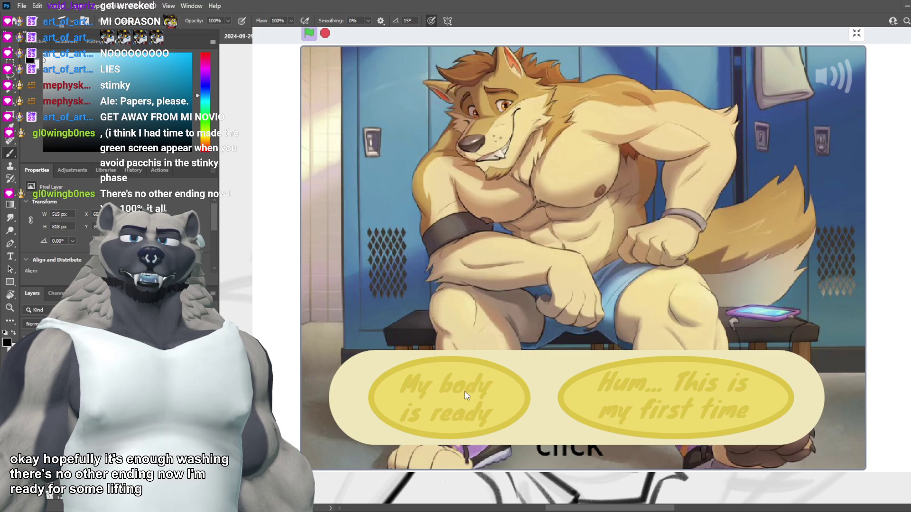
left_click(446, 392)
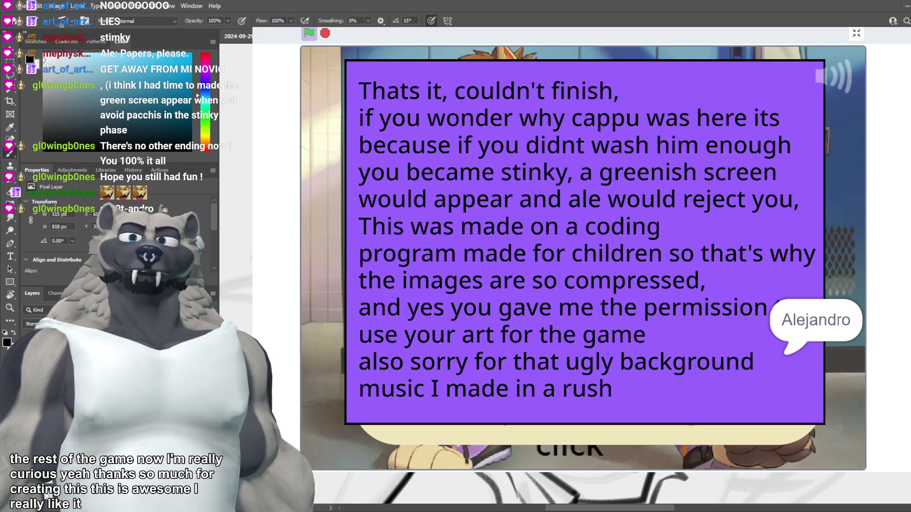
Step: Switch back to the badger drawing in Photoshop and rotate the canvas so the badger's head sits upright
key("alt+Tab")
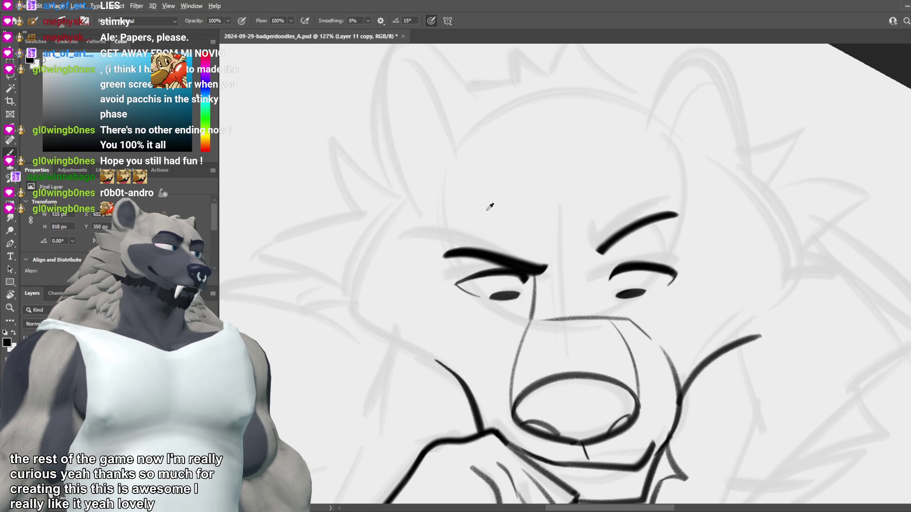
scroll(487, 211, "down", 14)
scroll(562, 205, "up", 3)
scroll(566, 200, "up", 5)
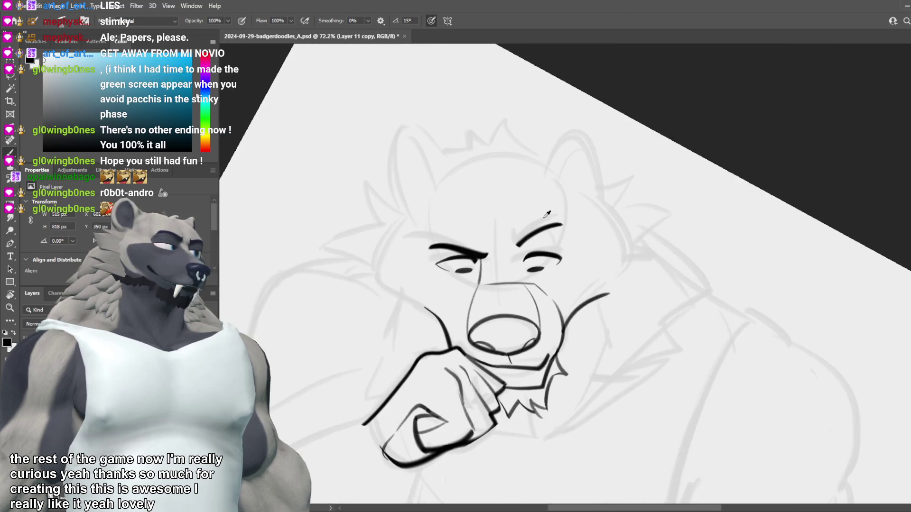
scroll(441, 234, "down", 2)
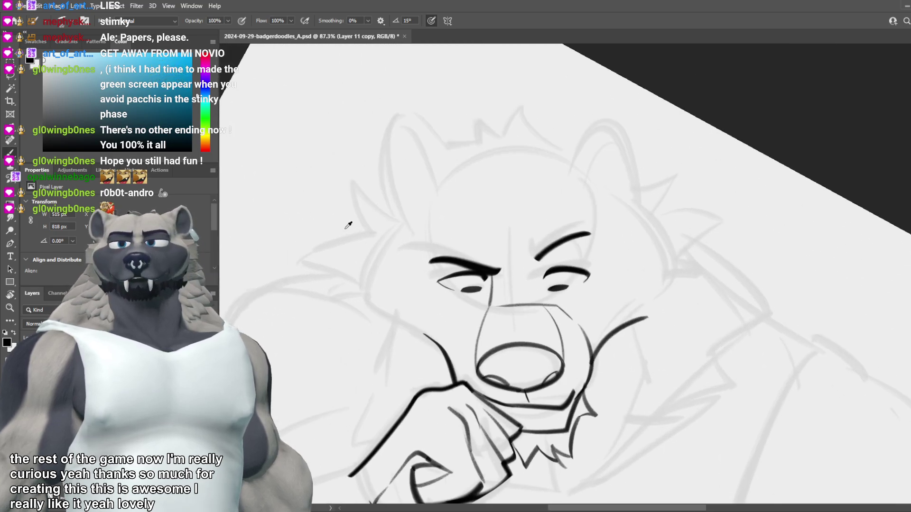
scroll(439, 206, "down", 5)
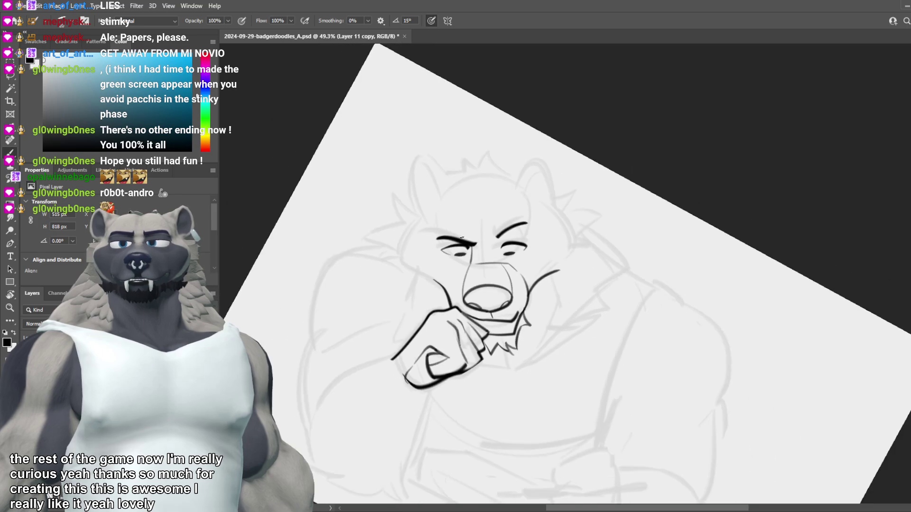
key("Escape")
scroll(427, 327, "down", 2)
scroll(427, 328, "up", 3)
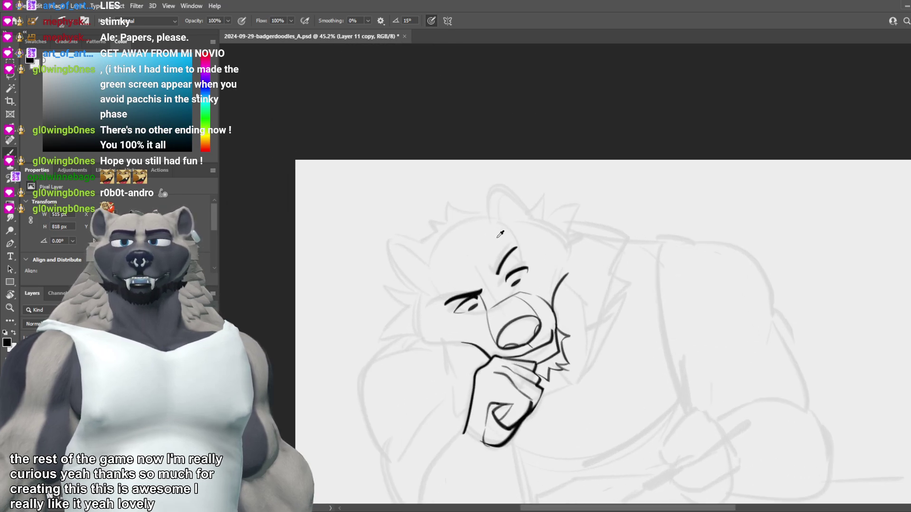
key("r")
mouse_move(642, 306)
left_mouse_down()
mouse_move(596, 330)
mouse_move(603, 321)
mouse_move(526, 308)
left_mouse_up()
scroll(526, 307, "up", 5)
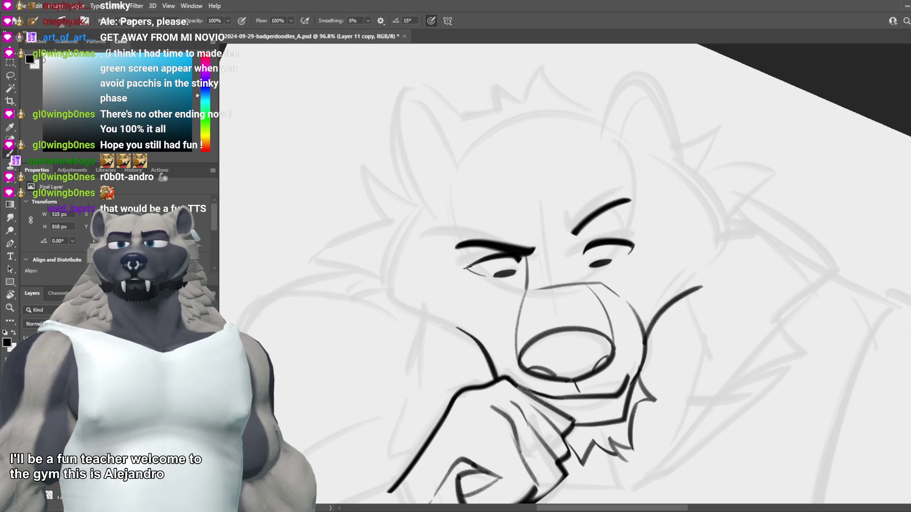
scroll(468, 268, "down", 2)
scroll(336, 232, "up", 3)
scroll(337, 230, "up", 1)
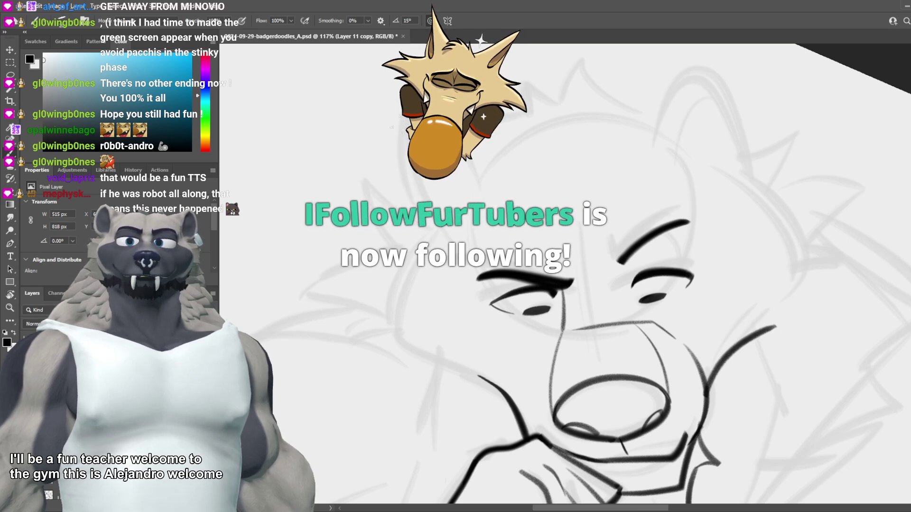
scroll(365, 197, "down", 1)
scroll(366, 197, "up", 1)
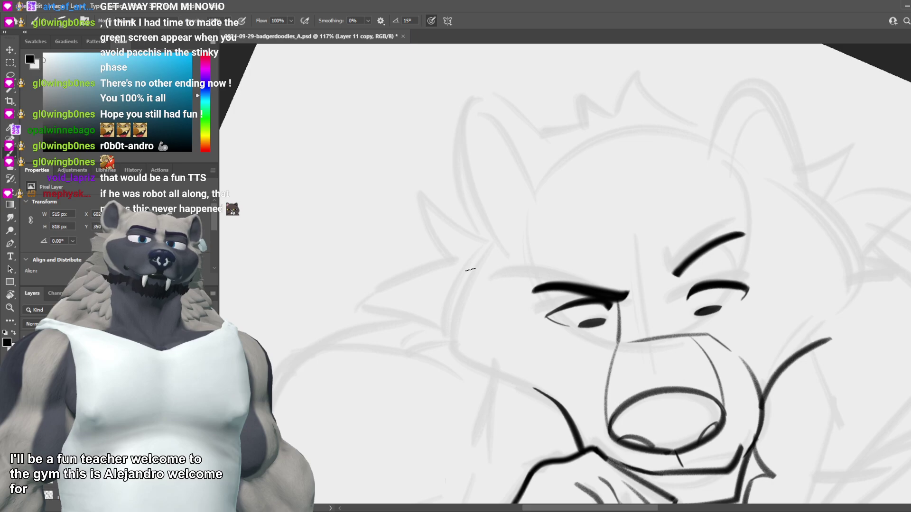
left_click_drag(651, 313, 591, 343)
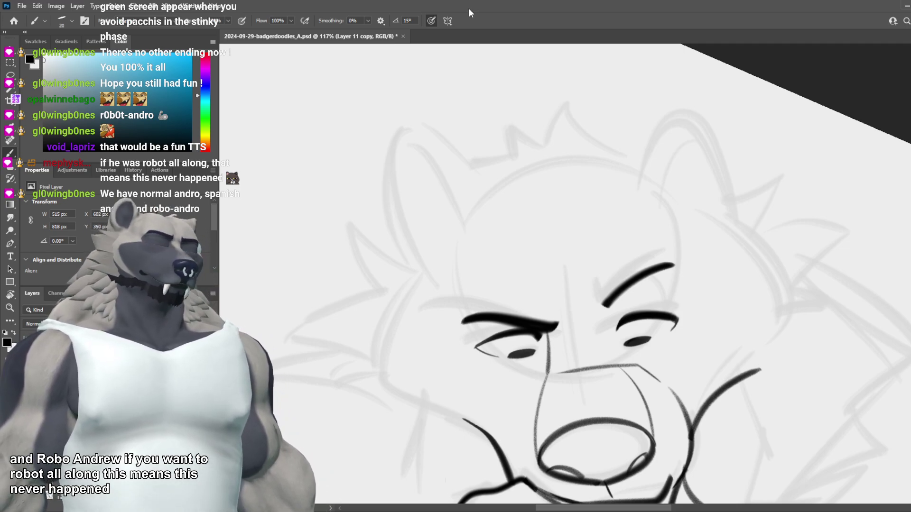
Step: Try to ink the pointed fur tufts on the side of the badger's head below the ear, following the sketch
scroll(495, 325, "down", 12)
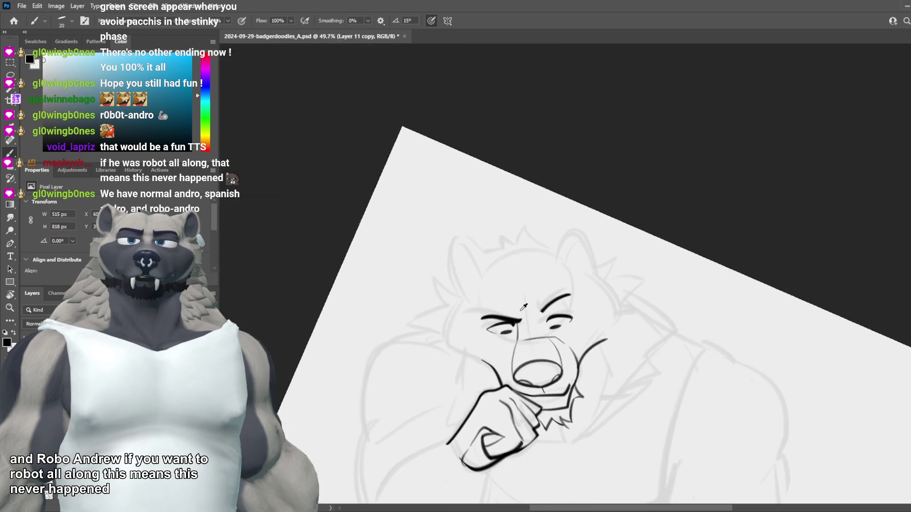
scroll(545, 368, "up", 8)
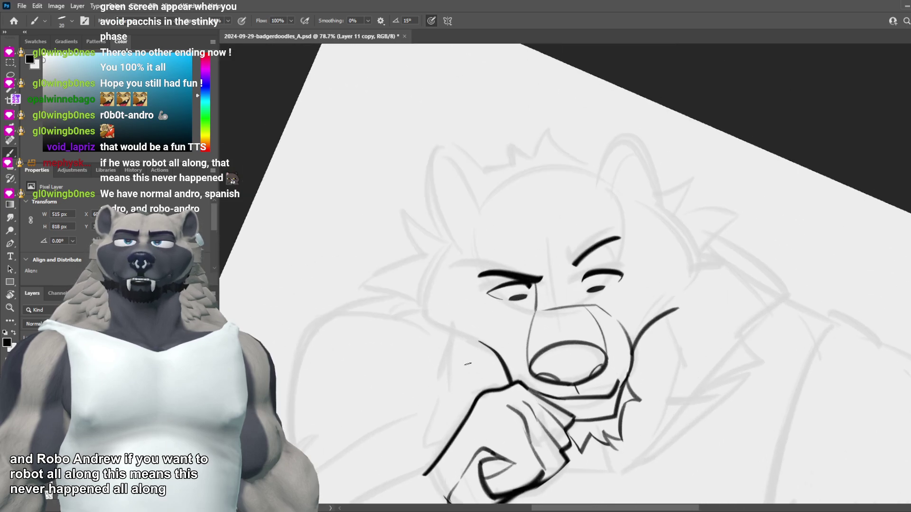
scroll(450, 356, "up", 1)
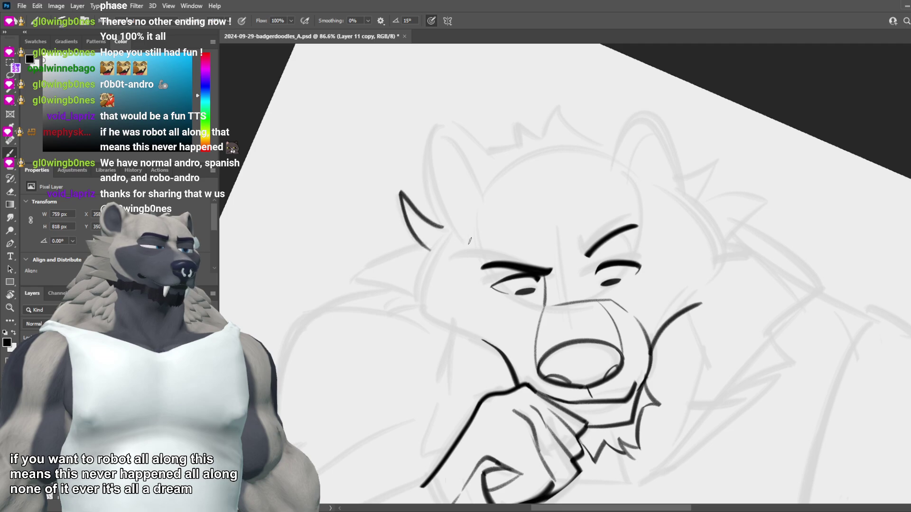
mouse_move(445, 227)
left_mouse_down()
mouse_move(436, 254)
mouse_move(346, 284)
left_mouse_up()
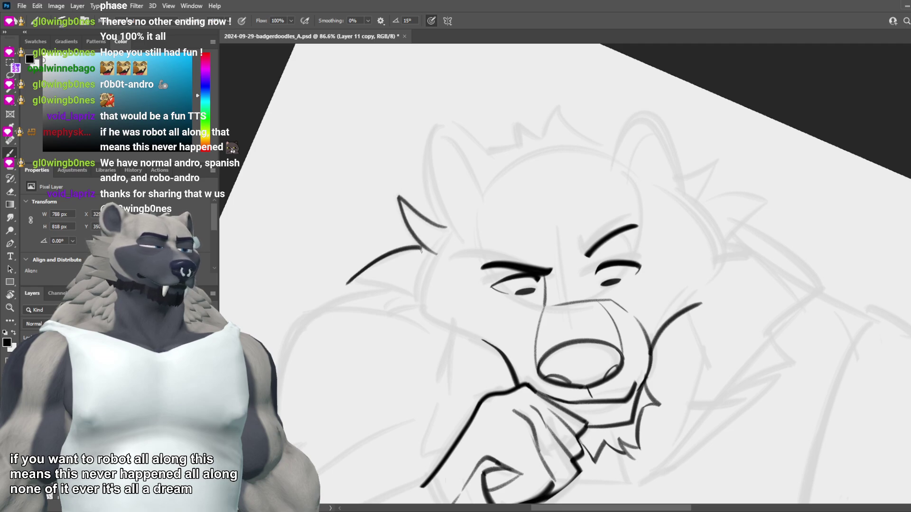
key("ctrl+z")
left_click_drag(418, 248, 416, 280)
key("ctrl+z")
left_click_drag(426, 245, 376, 292)
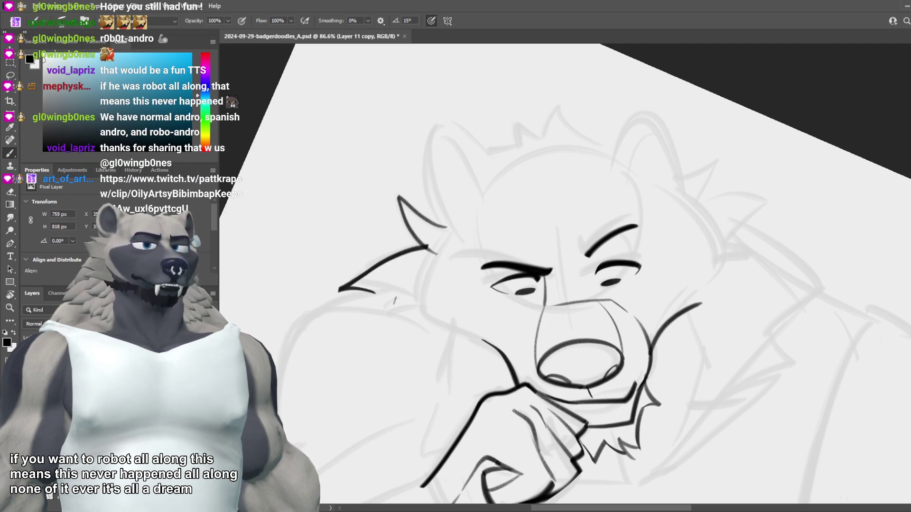
key("ctrl+z")
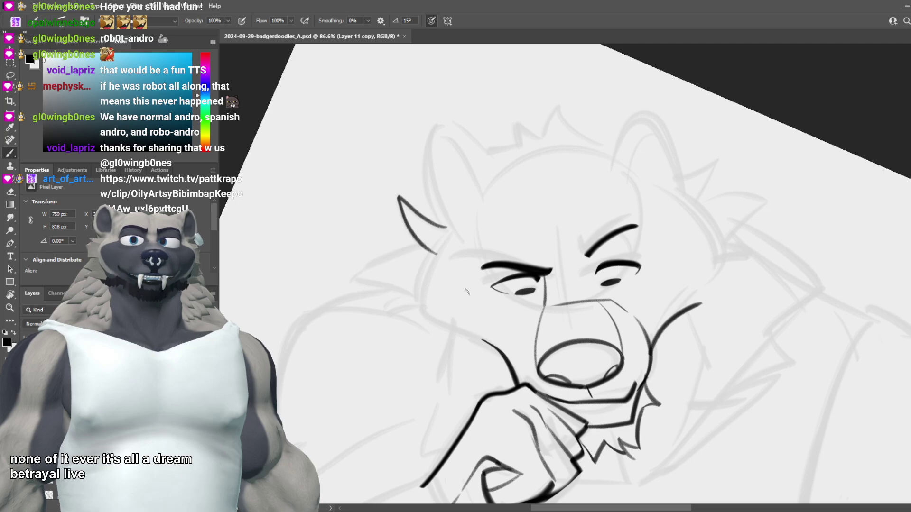
key("ctrl+z")
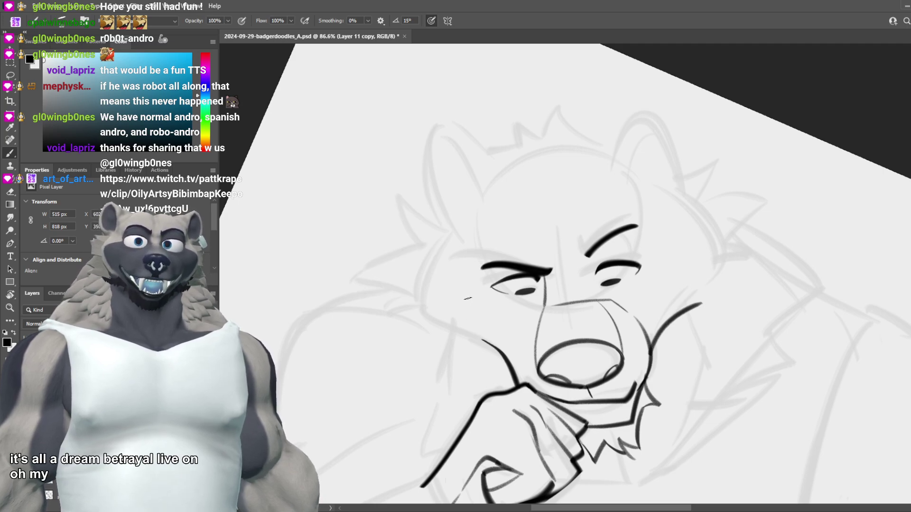
Step: Try several versions of the curved outline down the side of the badger's face beside the lowered brow
left_click_drag(446, 215, 429, 309)
key("ctrl+z")
left_click_drag(456, 229, 445, 317)
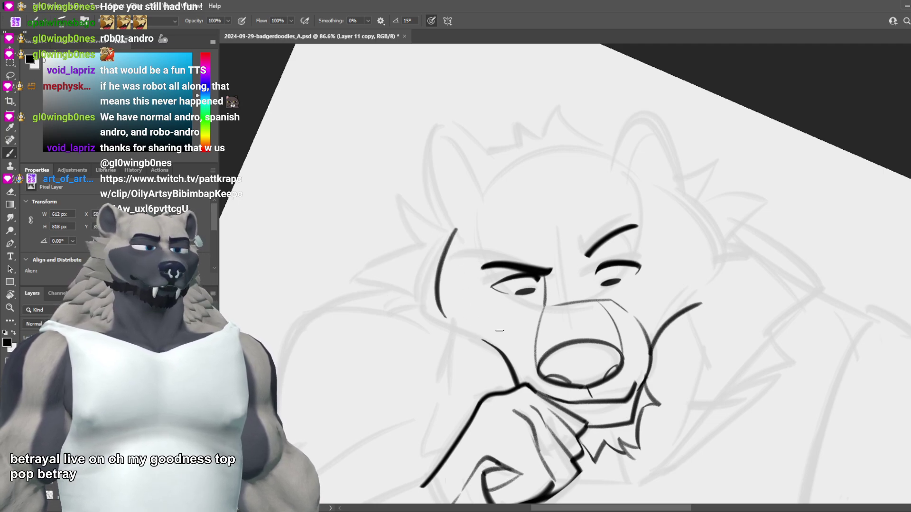
key("ctrl+z")
left_click_drag(458, 230, 430, 308)
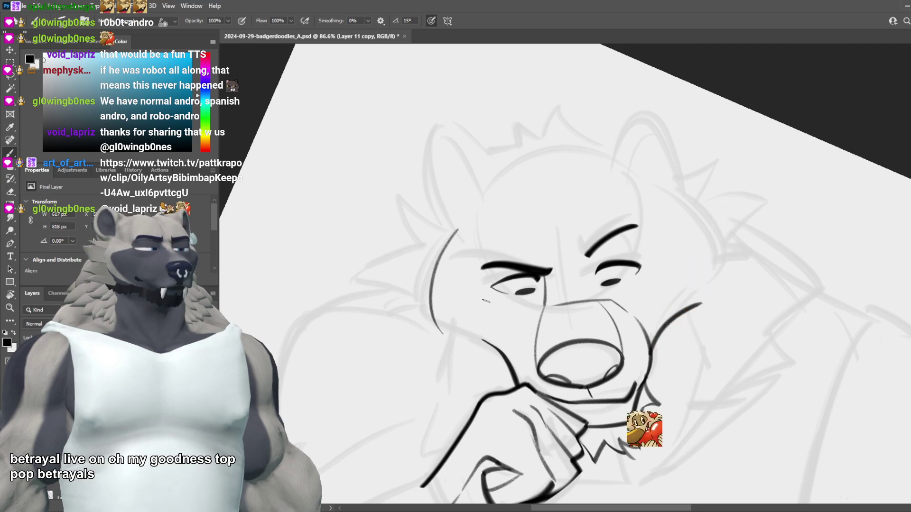
key("ctrl+z")
left_click_drag(457, 230, 434, 310)
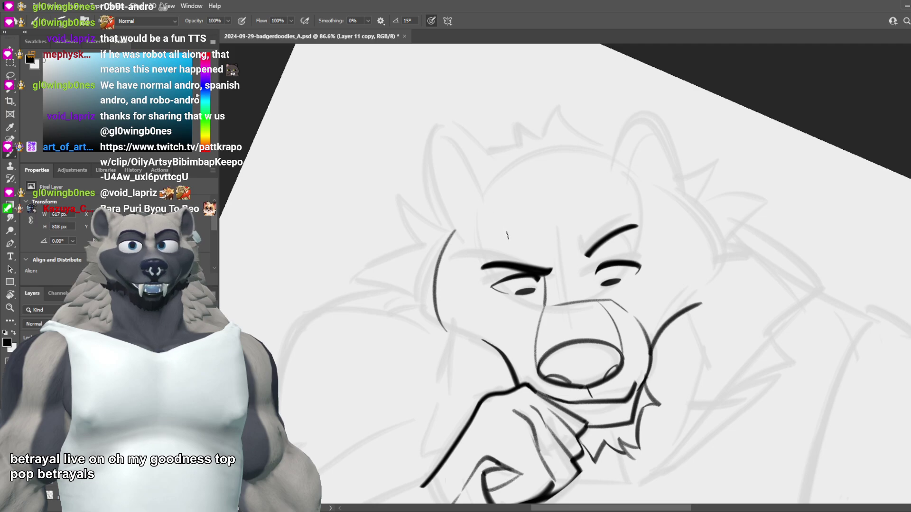
key("ctrl+z")
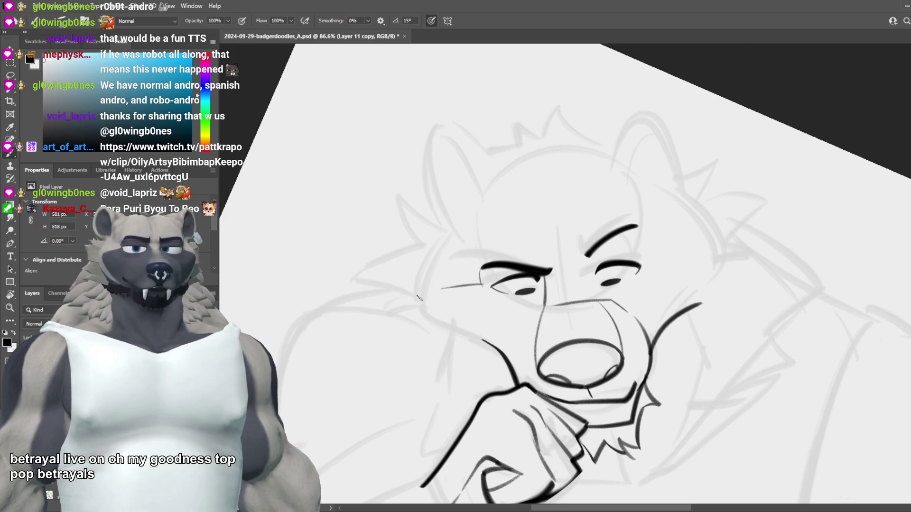
Step: Ink the thin cheek marking from the lowered eye down to the muzzle line, plus a short stroke out from the jaw
mouse_move(431, 283)
left_mouse_down()
mouse_move(502, 284)
mouse_move(421, 287)
left_mouse_up()
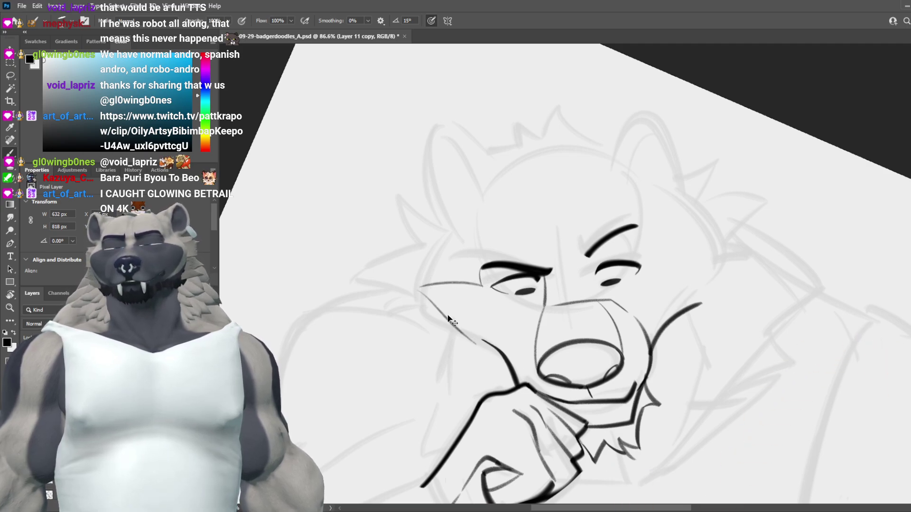
key("ctrl+z")
left_click_drag(431, 289, 491, 345)
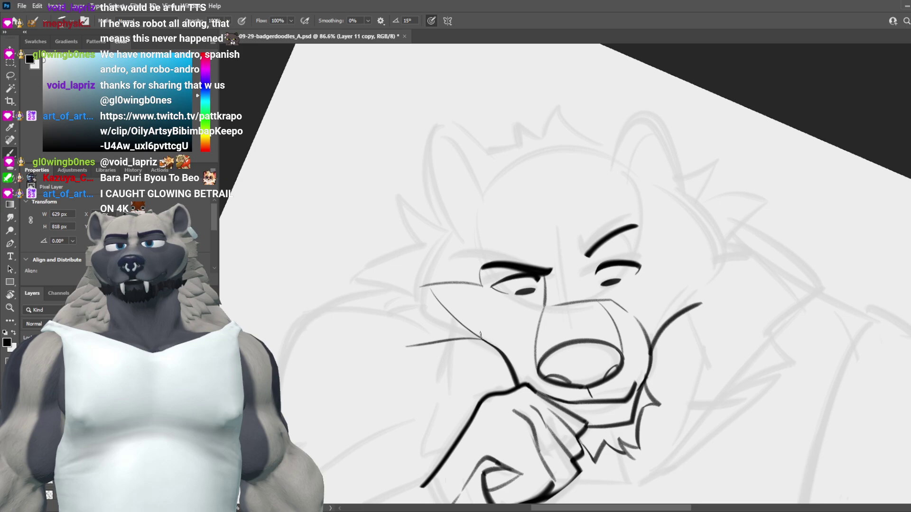
left_click_drag(496, 343, 439, 342)
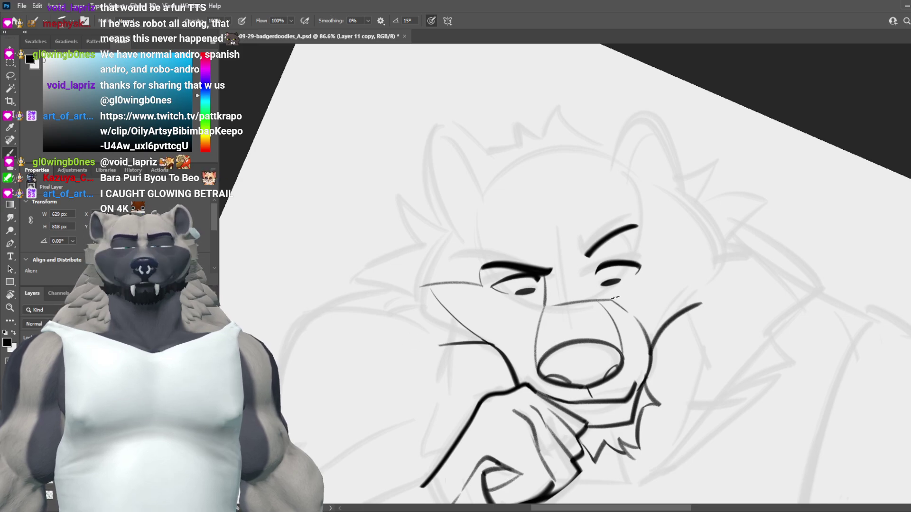
Step: Ink the small pointed fur tuft below the ear, redrawing its outer edge until it meets the larger tuft underneath
mouse_move(444, 228)
left_mouse_down()
mouse_move(402, 198)
mouse_move(412, 256)
left_mouse_up()
key("ctrl+z")
left_click_drag(409, 196, 420, 246)
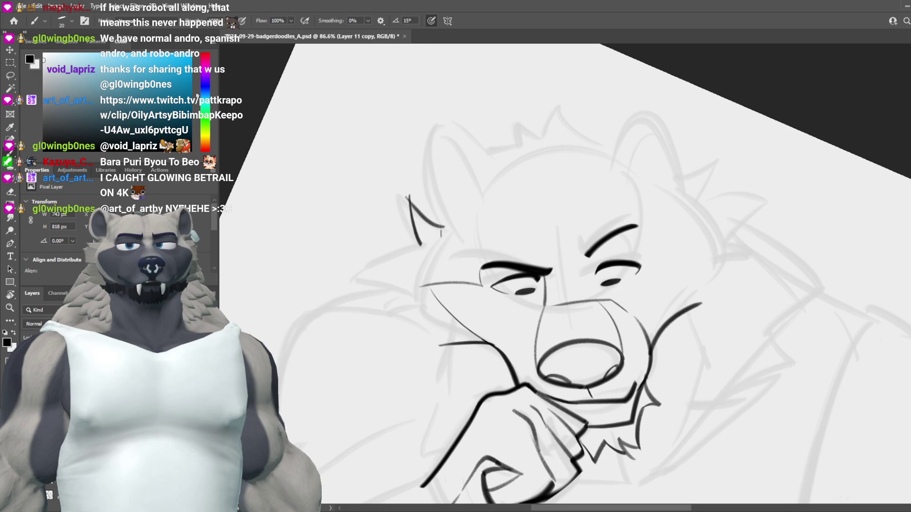
key("ctrl+z")
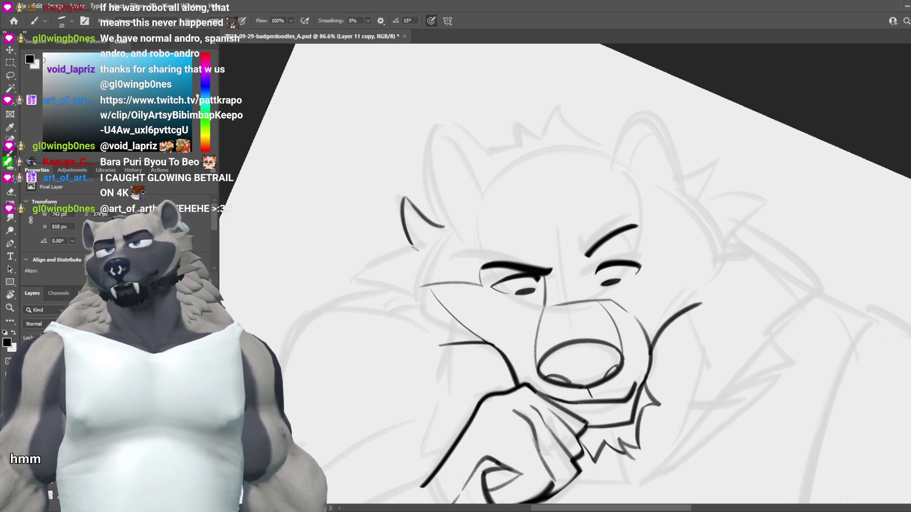
mouse_move(414, 248)
left_mouse_down()
mouse_move(390, 218)
mouse_move(409, 286)
left_mouse_up()
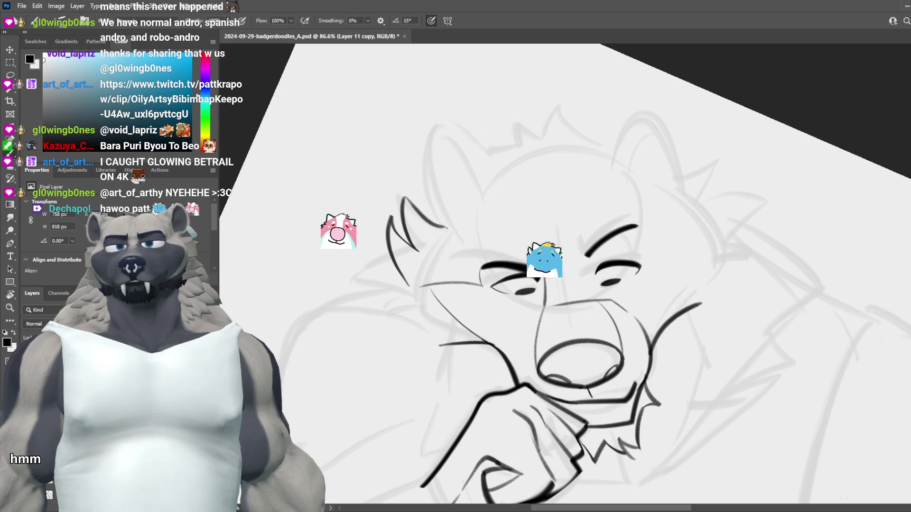
key("ctrl+z")
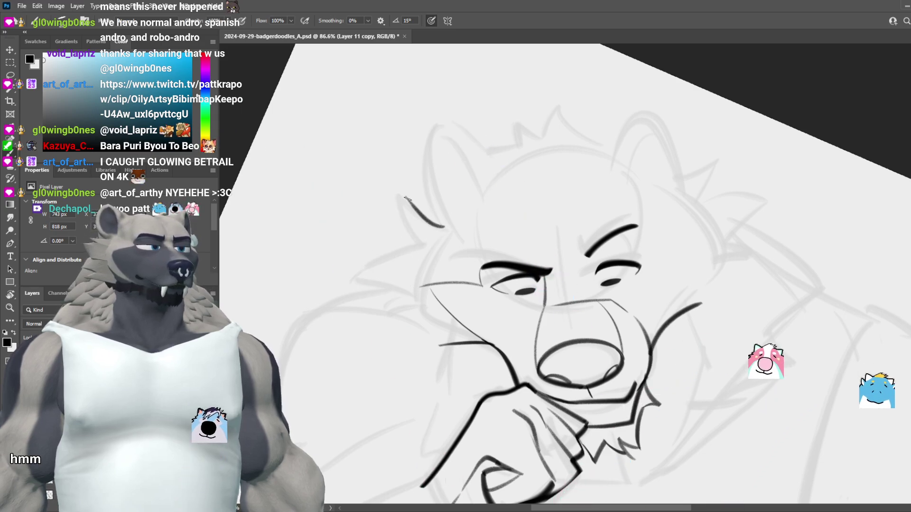
left_click_drag(405, 197, 418, 249)
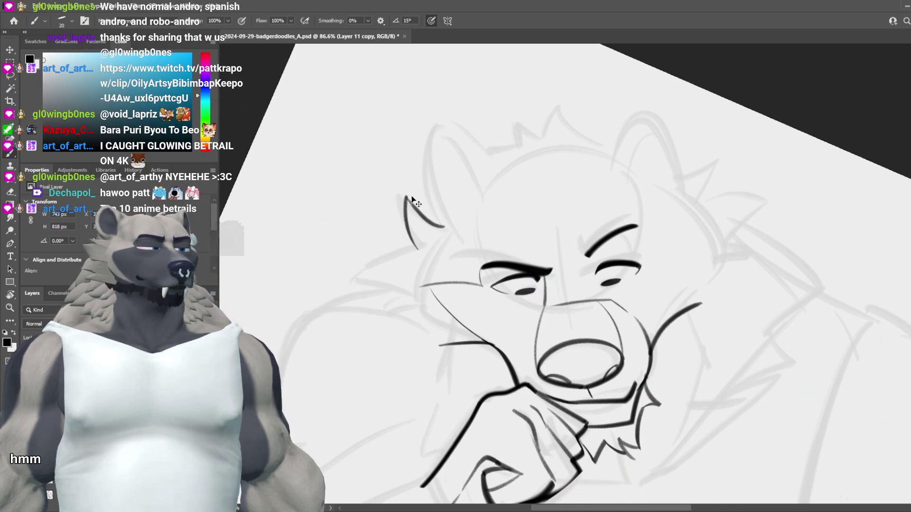
key("ctrl+z")
mouse_move(404, 197)
left_mouse_down()
mouse_move(408, 229)
mouse_move(344, 292)
left_mouse_up()
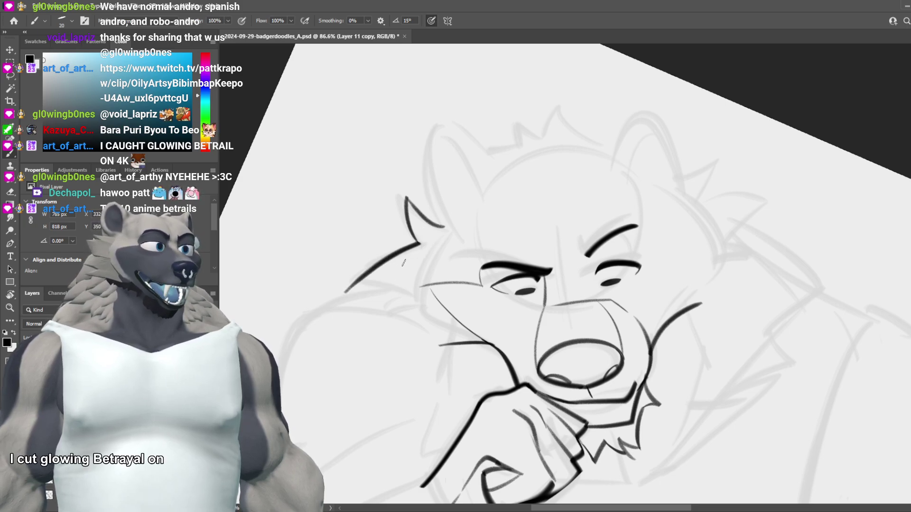
Step: Try several versions of the large cheek tuft's lower edge, curving from its tip back toward the face
left_click_drag(365, 297, 420, 313)
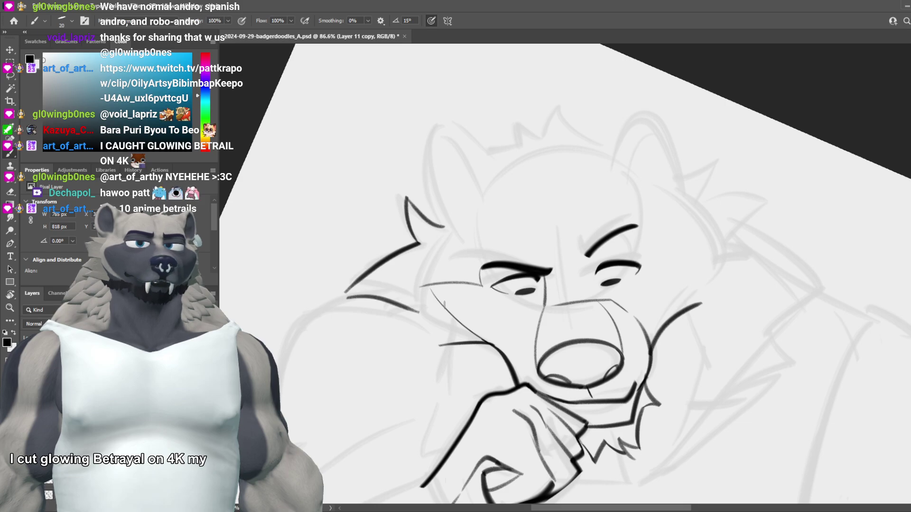
key("ctrl+z")
left_click_drag(346, 290, 431, 313)
key("ctrl+z")
key("ctrl+z")
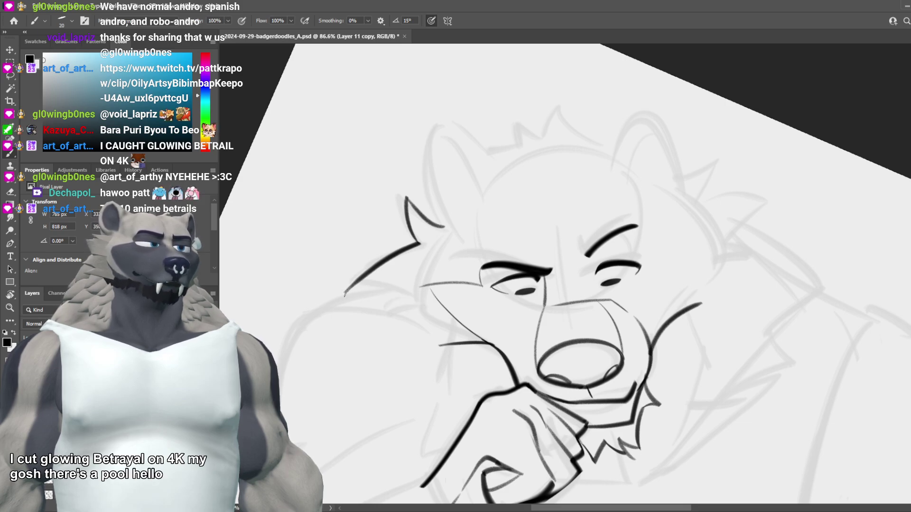
left_click_drag(345, 293, 430, 315)
key("ctrl+z")
key("ctrl+z")
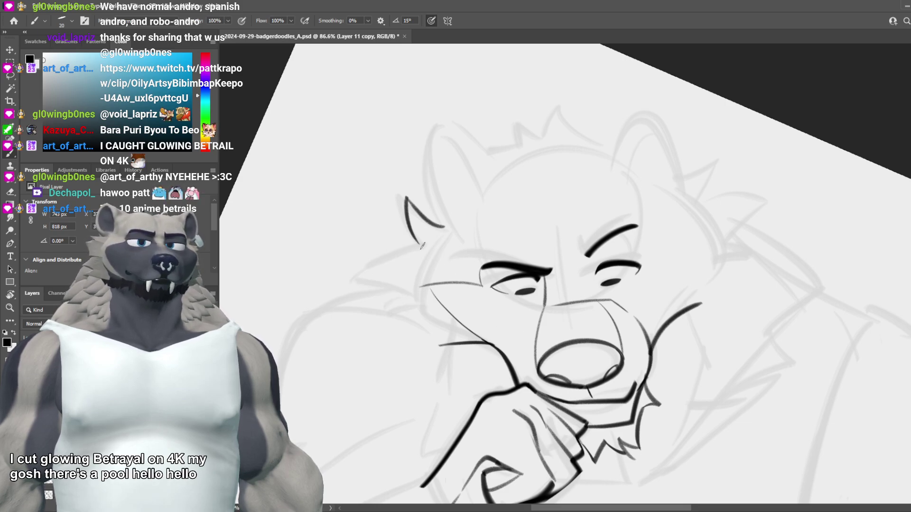
Step: Ink the large pointed cheek tuft with its upper and lower edges, and erase the stray ends at its tip
mouse_move(357, 283)
left_mouse_down()
mouse_move(421, 248)
mouse_move(413, 247)
mouse_move(424, 250)
mouse_move(351, 283)
left_mouse_up()
key("ctrl+z")
key("ctrl+z")
key("ctrl+z")
key("ctrl+z")
mouse_move(407, 224)
left_mouse_down()
mouse_move(417, 247)
mouse_move(341, 295)
mouse_move(417, 299)
left_mouse_up()
key("ctrl+z")
left_click_drag(355, 283, 426, 294)
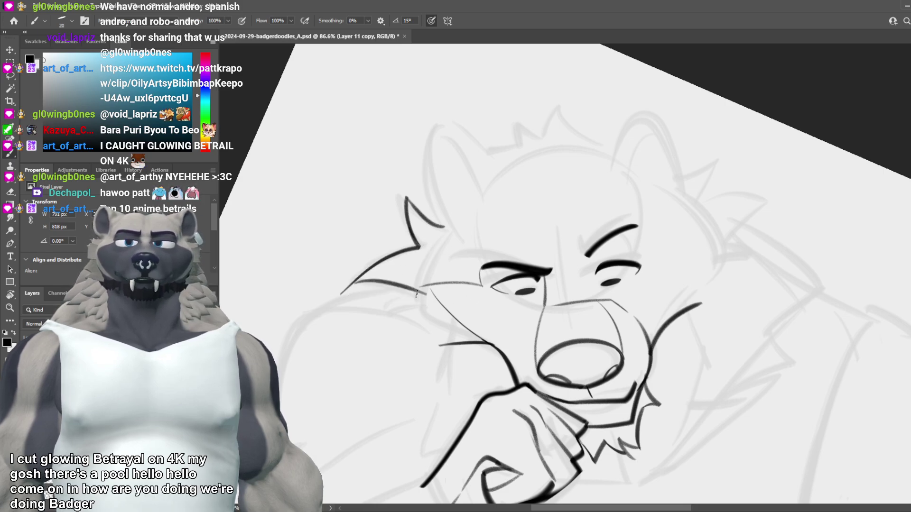
key("ctrl+z")
left_click_drag(350, 285, 422, 299)
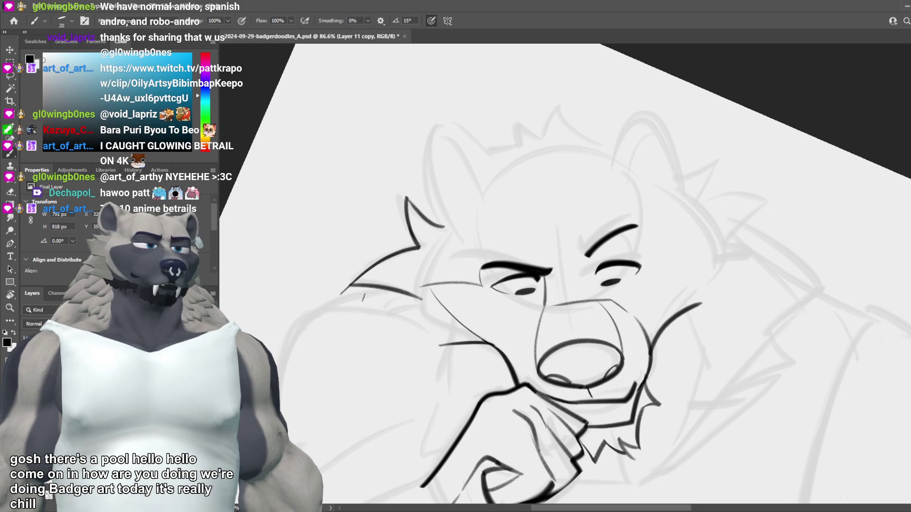
key("e")
key("b")
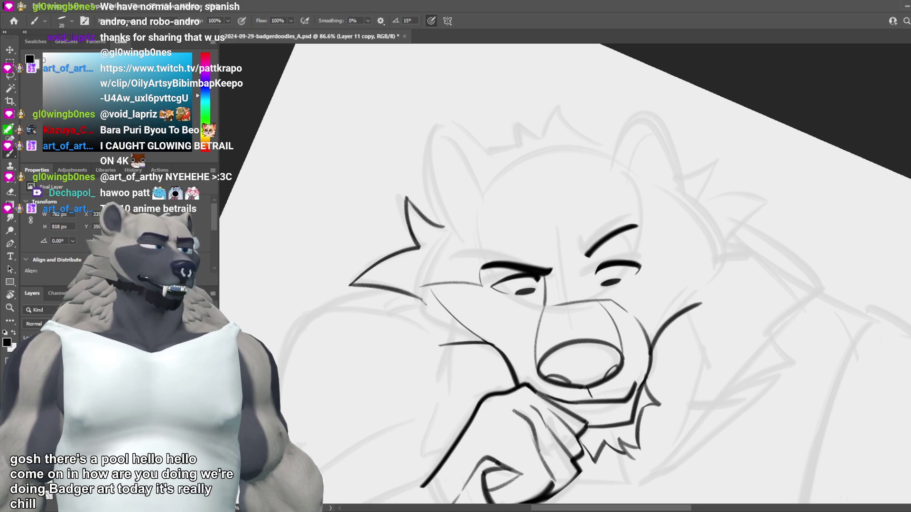
Step: Try several versions of a smaller pointed fur tuft beneath the large cheek tuft
key("ctrl+z")
mouse_move(374, 318)
left_mouse_down()
mouse_move(416, 292)
mouse_move(407, 316)
mouse_move(429, 317)
mouse_move(417, 293)
left_mouse_up()
key("ctrl+z")
key("ctrl+z")
key("ctrl+z")
key("ctrl+z")
key("ctrl+z")
left_click_drag(375, 321, 448, 323)
key("ctrl+z")
key("ctrl+z")
left_click_drag(375, 321, 437, 323)
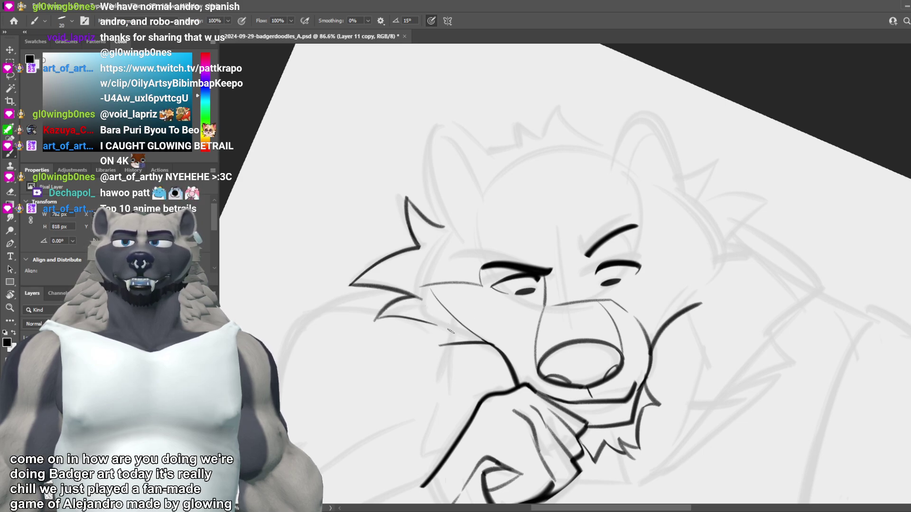
key("ctrl+z")
left_click_drag(374, 322, 431, 323)
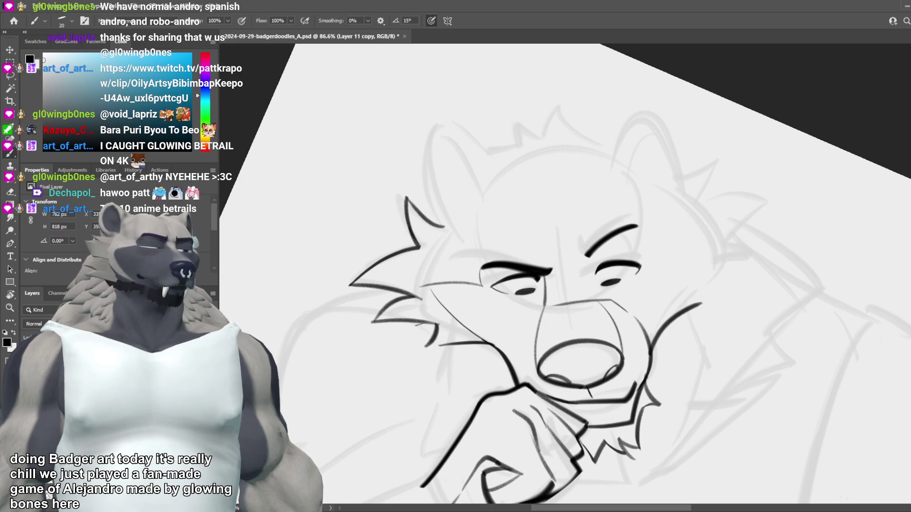
Step: Undo the small tuft beneath the large one and try shorter versions of its edges
key("ctrl+z")
key("ctrl+z")
left_click_drag(374, 322, 439, 324)
key("ctrl+z")
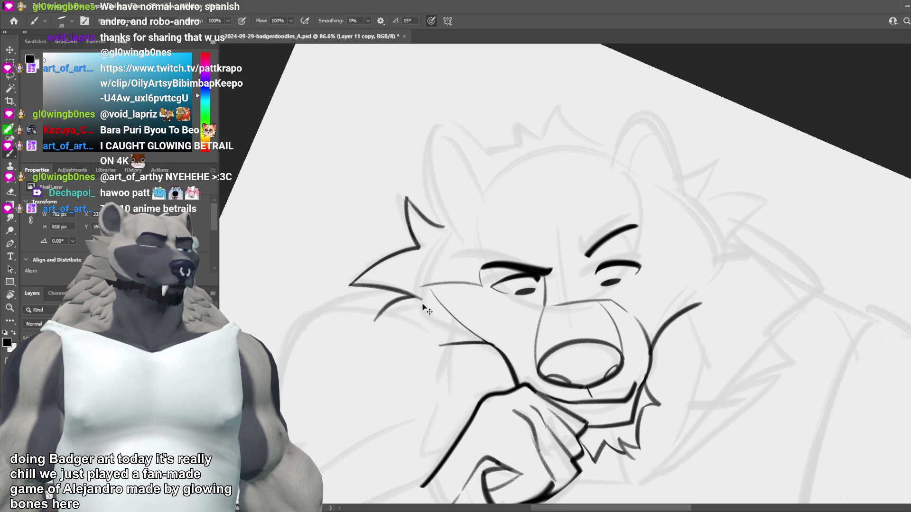
left_click_drag(377, 311, 412, 295)
key("ctrl+z")
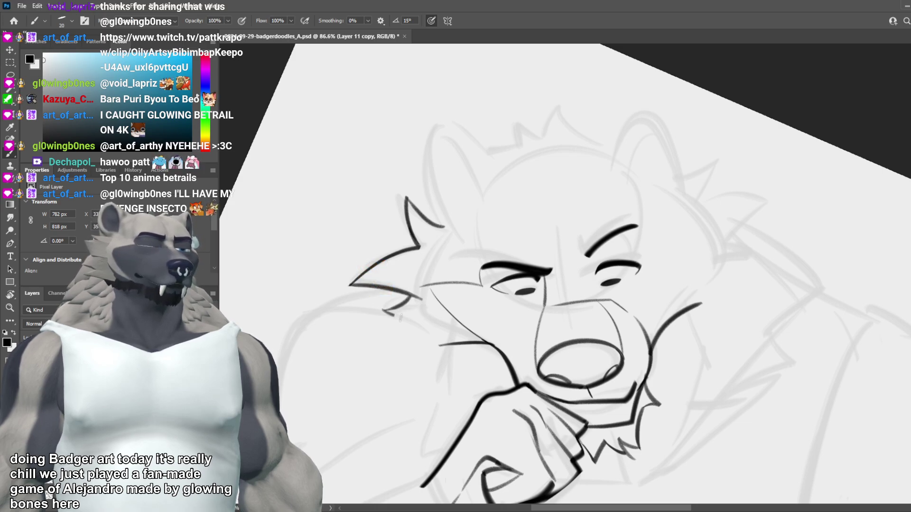
key("ctrl+z")
left_click_drag(401, 318, 455, 327)
key("ctrl+z")
key("ctrl+z")
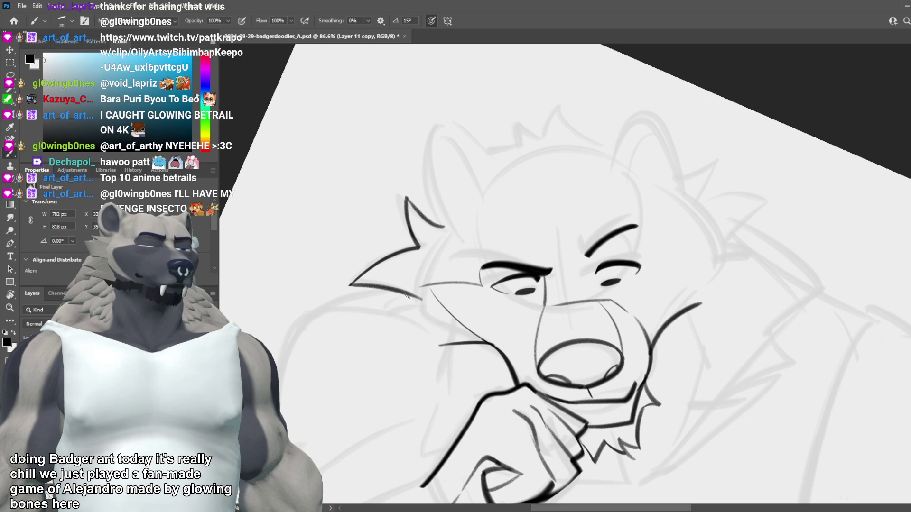
Step: Ink a narrow second cheek tuft under the large one, with its long lower edge sweeping back toward the face
mouse_move(409, 295)
left_mouse_down()
mouse_move(358, 304)
mouse_move(432, 325)
left_mouse_up()
key("ctrl+z")
key("ctrl+z")
key("ctrl+z")
left_click_drag(367, 306, 445, 322)
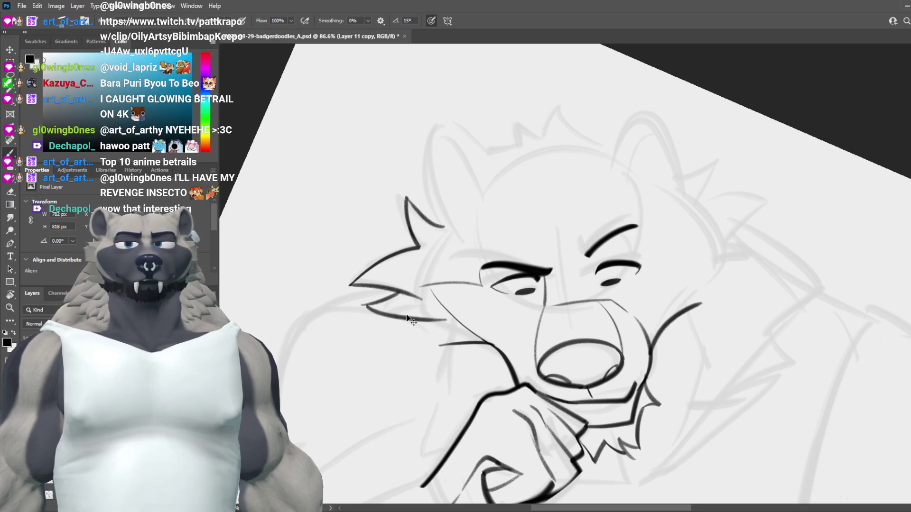
key("ctrl+z")
left_click_drag(366, 305, 449, 322)
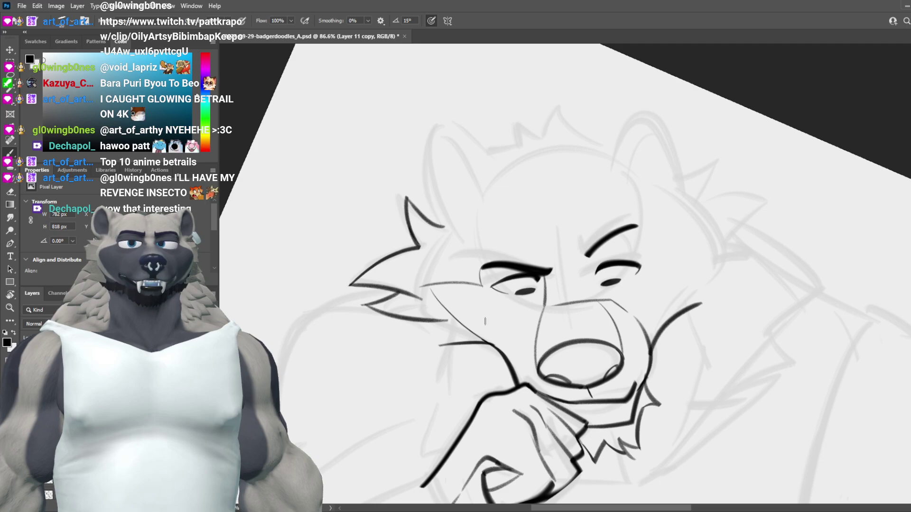
key("ctrl+z")
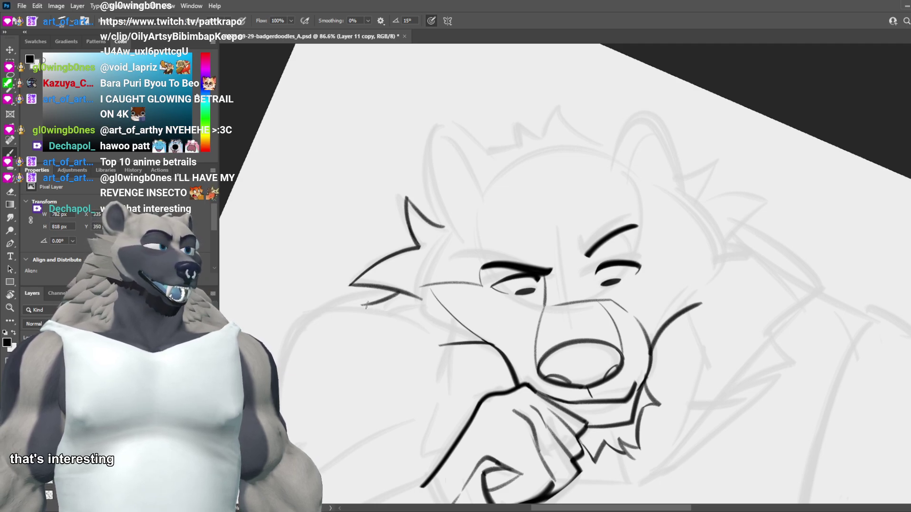
left_click_drag(366, 306, 430, 321)
key("ctrl+z")
key("ctrl+z")
left_click_drag(362, 306, 430, 321)
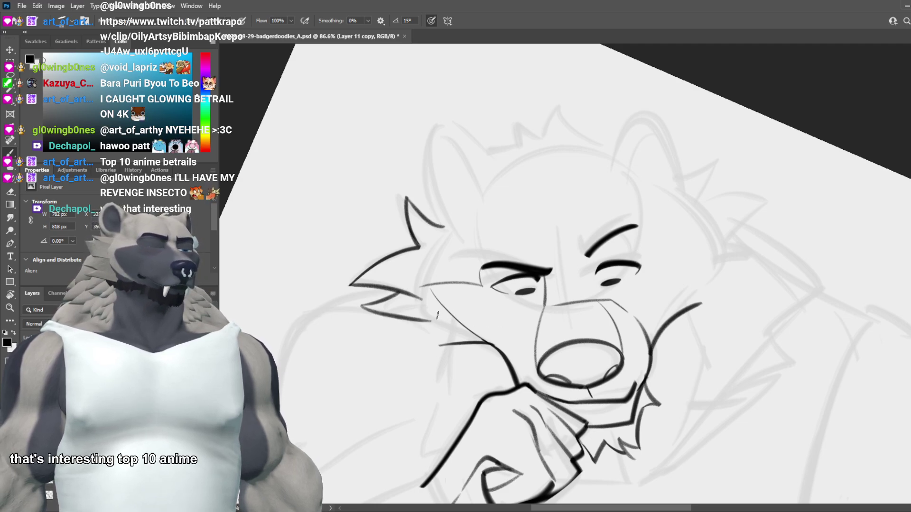
key("ctrl+z")
left_click_drag(361, 306, 432, 321)
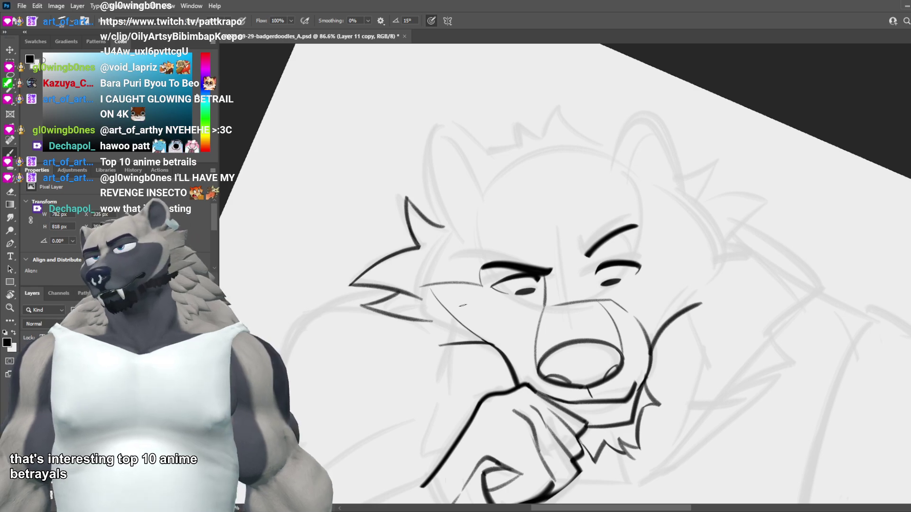
Step: Enlarge the brush slightly and try several strokes for the lowest fur tuft beside the jaw
scroll(462, 305, "up", 4)
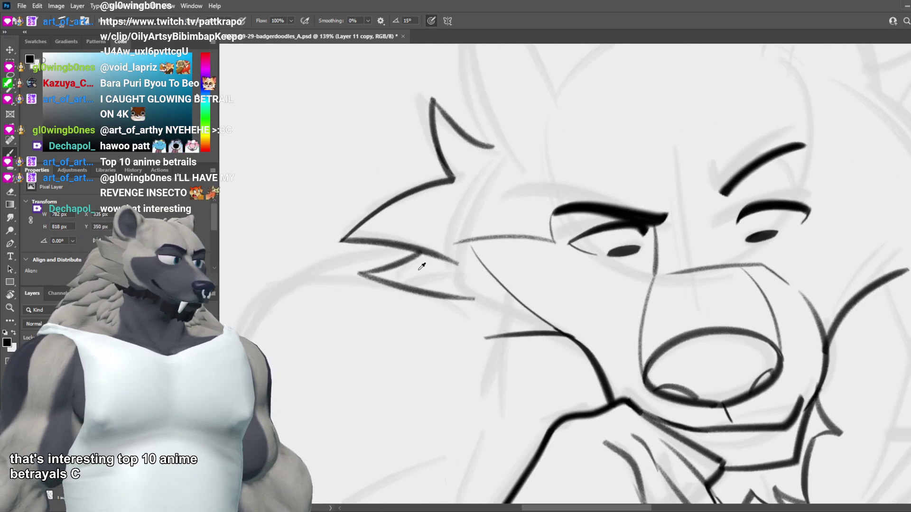
scroll(428, 285, "down", 3)
scroll(448, 325, "up", 5)
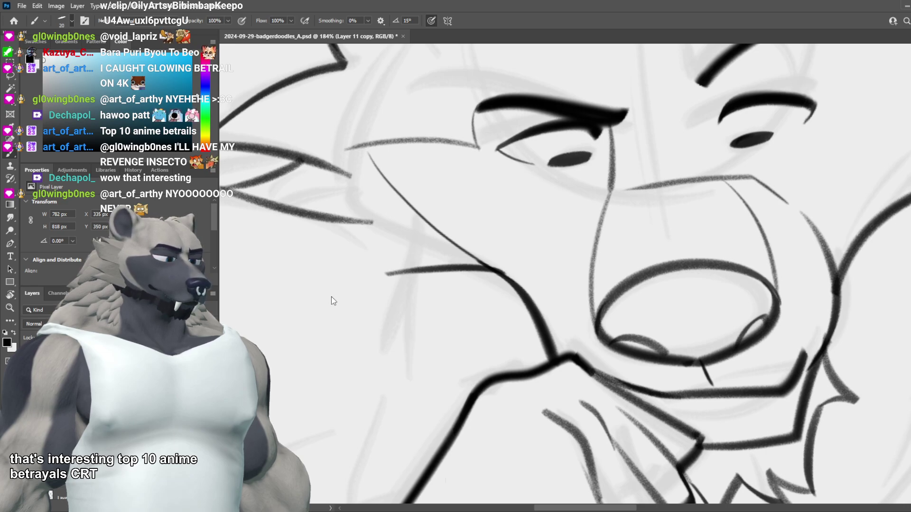
key("]")
mouse_move(467, 316)
left_mouse_down()
mouse_move(443, 372)
mouse_move(409, 414)
mouse_move(417, 456)
left_mouse_up()
key("ctrl+z")
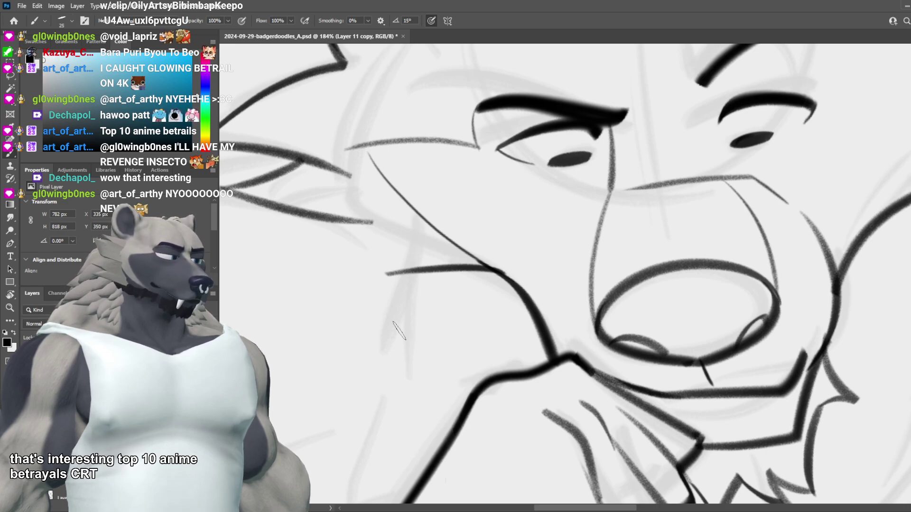
left_click_drag(346, 309, 525, 332)
key("ctrl+z")
left_click_drag(276, 259, 499, 318)
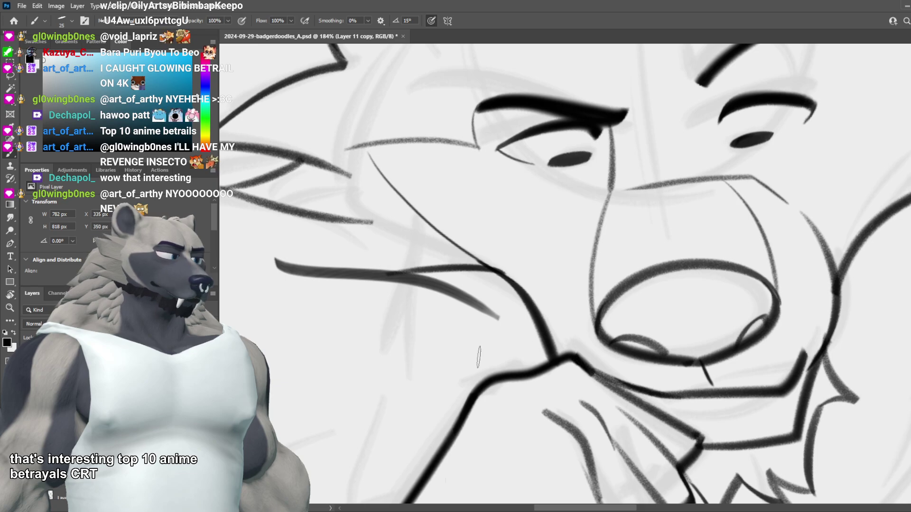
key("ctrl+z")
left_click_drag(303, 348, 562, 332)
key("ctrl+z")
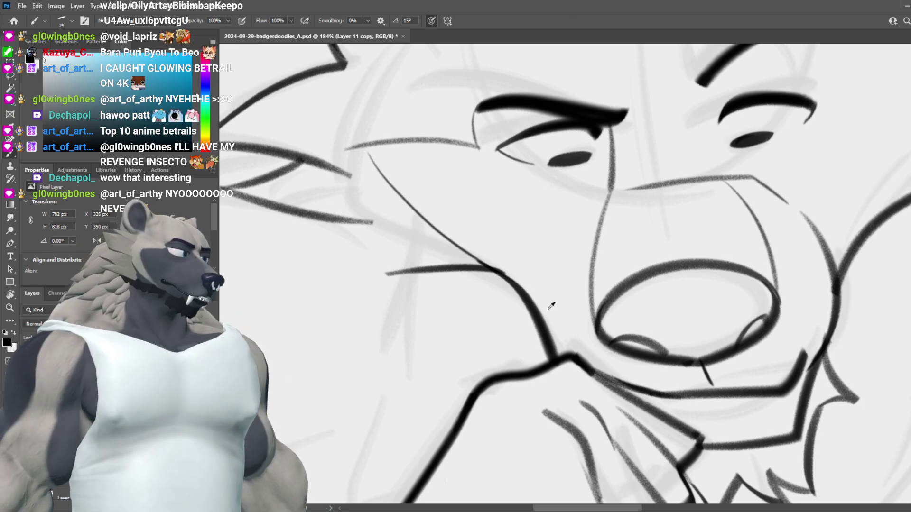
Step: Try long curved strokes beneath the second cheek tuft, sweeping in to meet the short jaw stroke
mouse_move(551, 307)
left_mouse_down()
mouse_move(470, 276)
mouse_move(489, 296)
left_mouse_up()
scroll(491, 292, "up", 2)
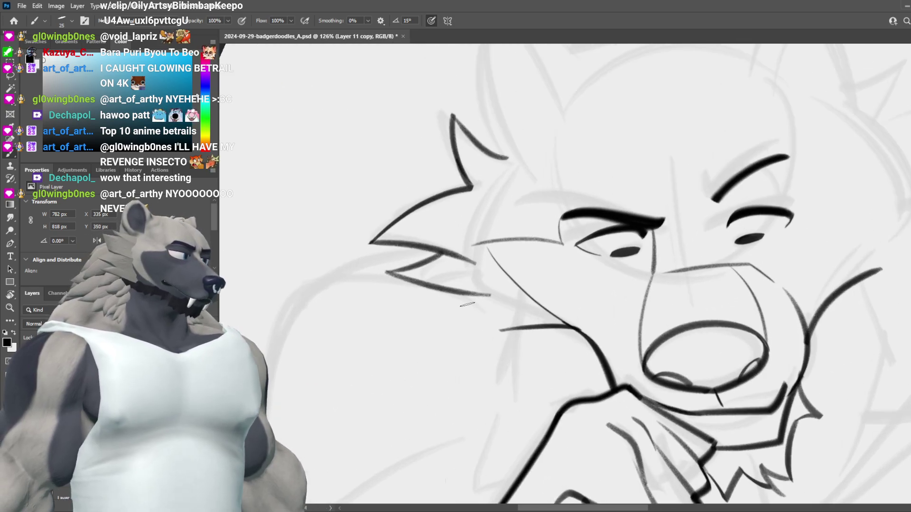
left_click_drag(399, 279, 512, 301)
key("ctrl+z")
mouse_move(406, 301)
left_mouse_down()
mouse_move(553, 330)
mouse_move(485, 330)
mouse_move(556, 333)
left_mouse_up()
key("ctrl+z")
key("ctrl+z")
left_click_drag(413, 311, 545, 334)
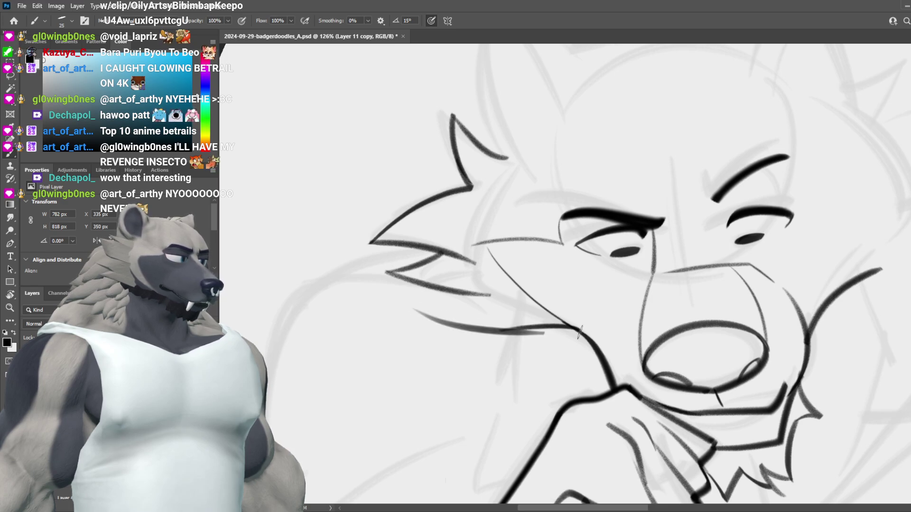
key("ctrl+z")
key("ctrl+z")
Step: Undo the second cheek tuft's edges and the long curved stroke beneath it, down to the short jaw stroke
mouse_move(382, 270)
left_mouse_down()
mouse_move(505, 302)
mouse_move(498, 300)
left_mouse_up()
key("ctrl+z")
key("ctrl+z")
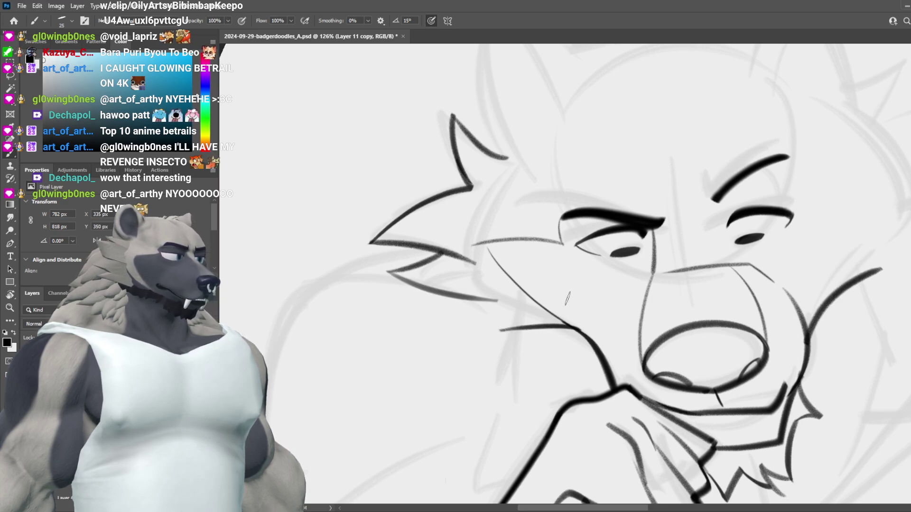
key("ctrl+z")
key("ctrl+z")
Step: Try several short upper edges for the second tuft, sweeping outward from the large tuft's lower edge
left_click_drag(443, 253, 382, 271)
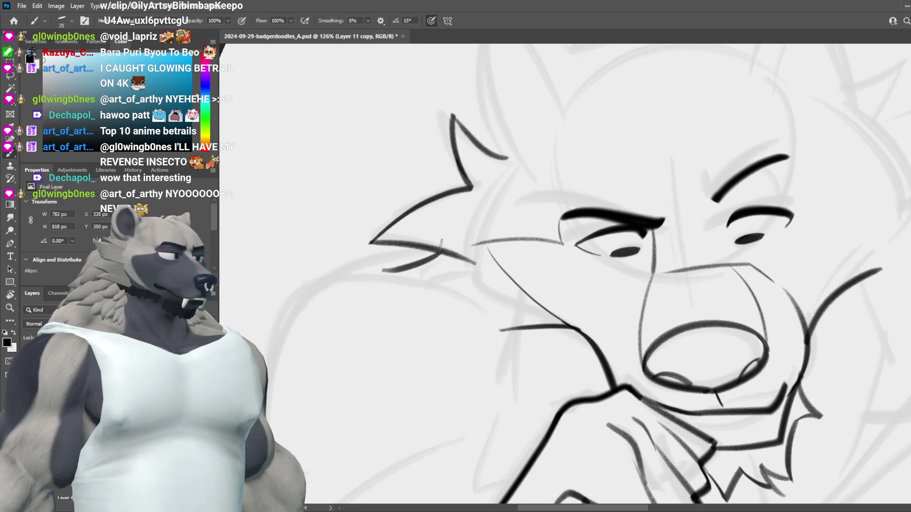
key("ctrl+z")
left_click_drag(442, 255, 381, 273)
key("ctrl+z")
left_click_drag(444, 254, 380, 274)
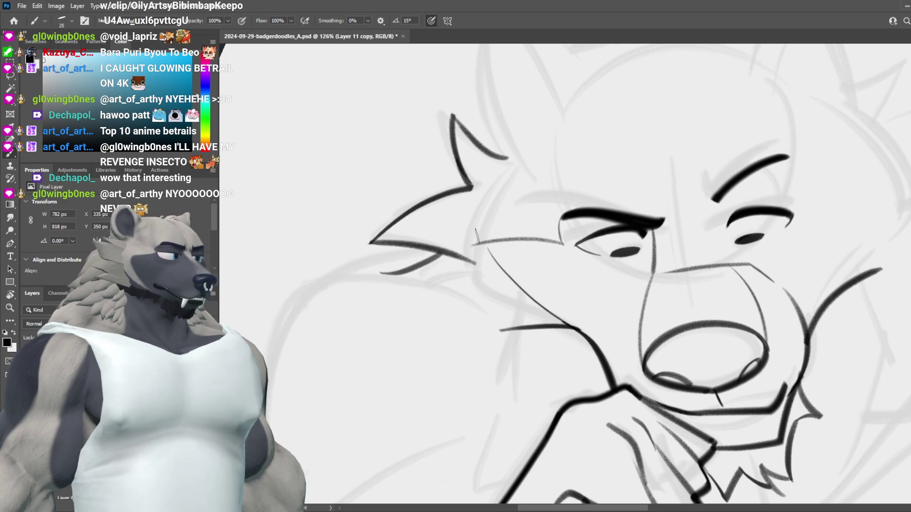
Step: Undo the second tuft's short edge and the large tuft's lower edge, and try extending the large tuft's tip
key("ctrl+z")
left_click(357, 256)
key("ctrl+z")
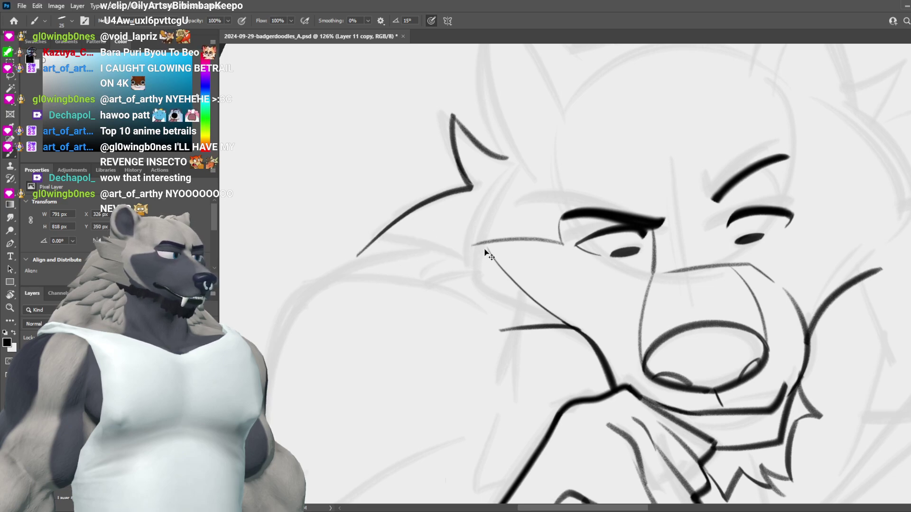
key("e")
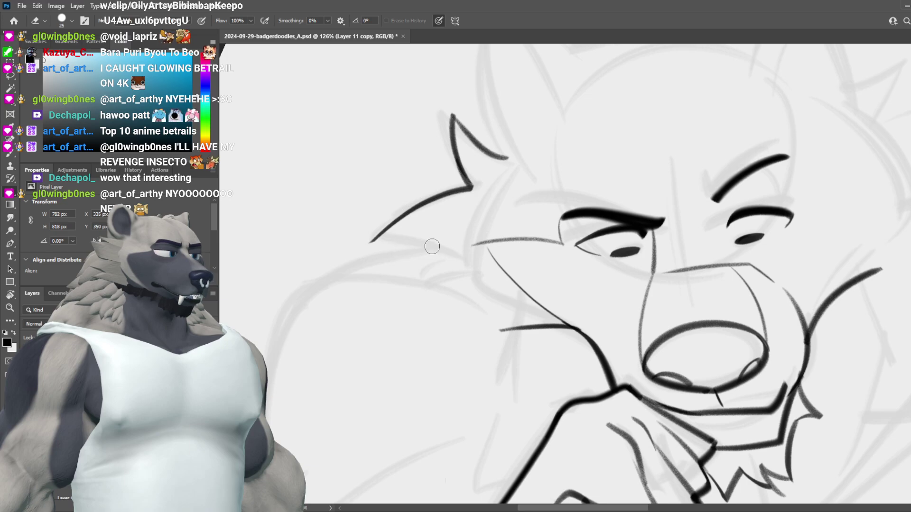
Step: Redraw the large tuft's lower edge with a slightly smaller brush, curving from its tip back toward the cheek
key("b")
left_click_drag(373, 240, 453, 258)
key("ctrl+z")
left_click_drag(372, 240, 453, 259)
key("ctrl+z")
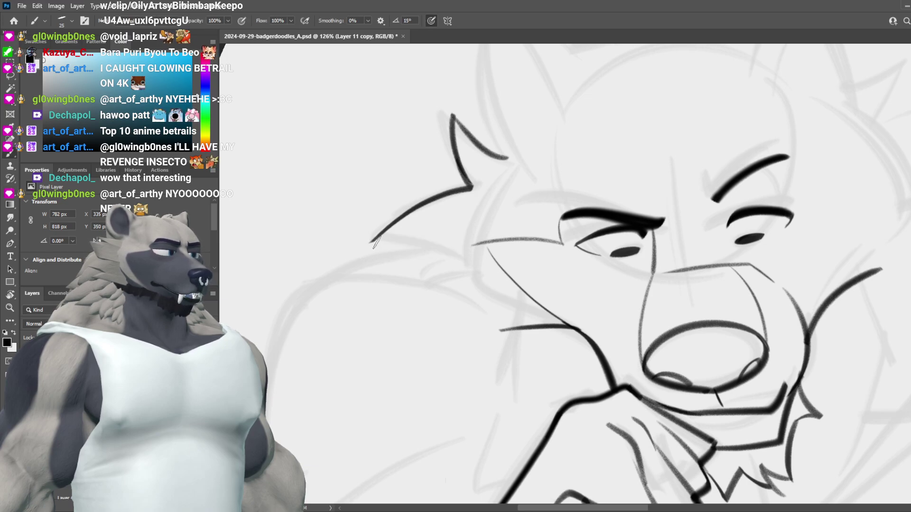
left_click_drag(373, 242, 469, 261)
key("ctrl+z")
key("bracketleft")
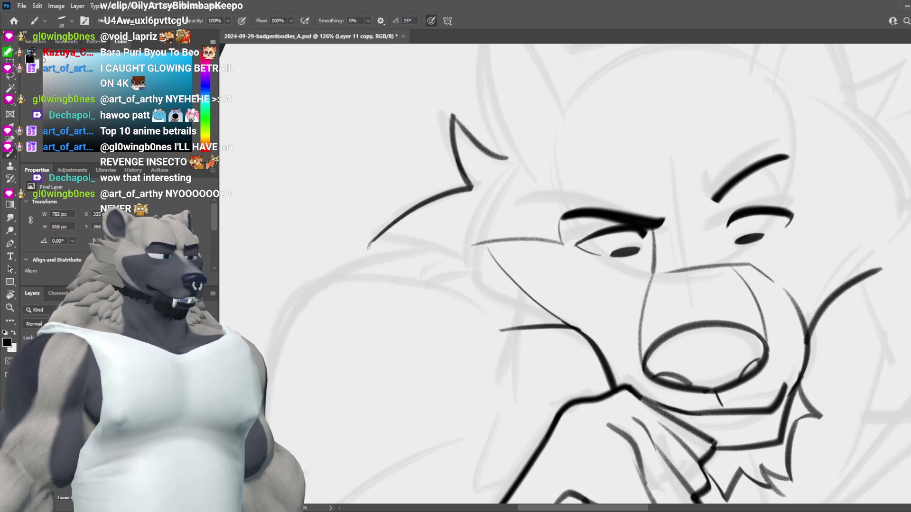
mouse_move(368, 246)
left_mouse_down()
mouse_move(466, 263)
mouse_move(373, 277)
left_mouse_up()
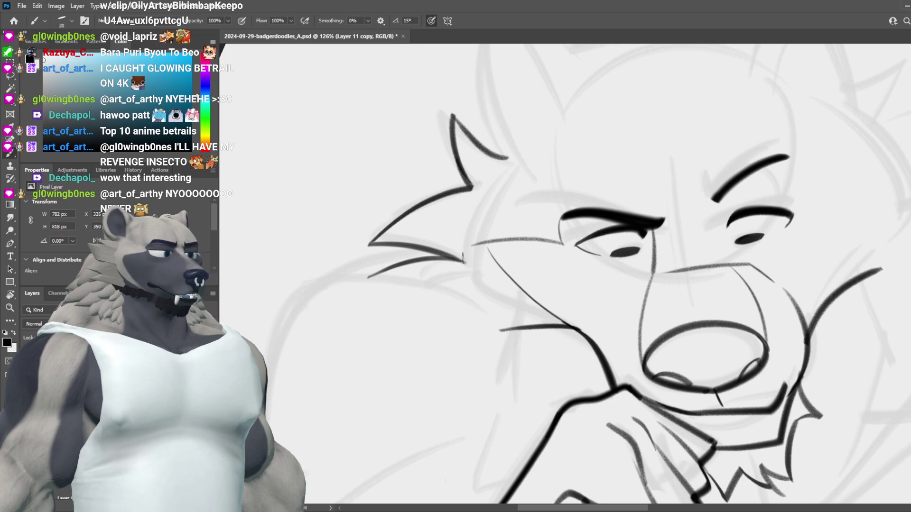
Step: Ink the second tuft's short upper edge, sweeping out and down from the inner end of the large tuft
key("ctrl+z")
left_click_drag(457, 259, 396, 279)
key("ctrl+z")
left_click_drag(463, 261, 403, 282)
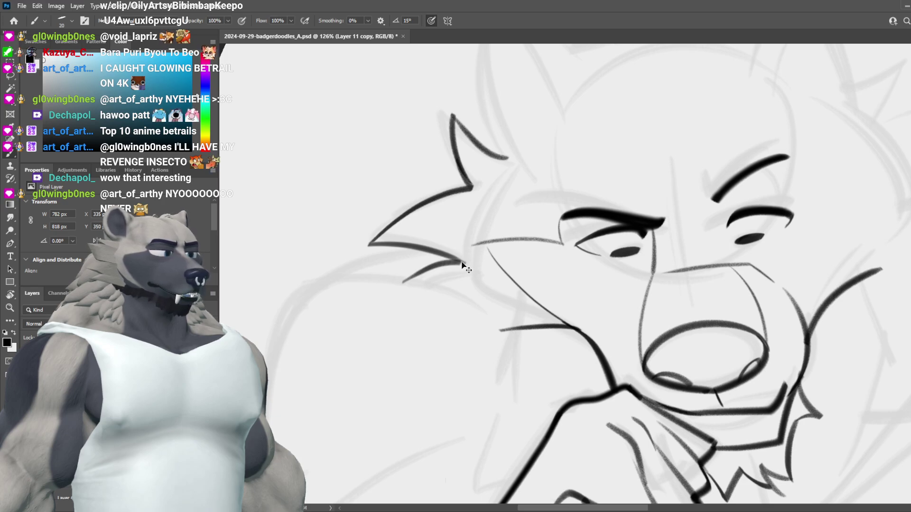
key("ctrl+z")
left_click_drag(465, 261, 398, 291)
key("ctrl+z")
mouse_move(464, 262)
left_mouse_down()
mouse_move(394, 289)
mouse_move(516, 314)
left_mouse_up()
key("ctrl+z")
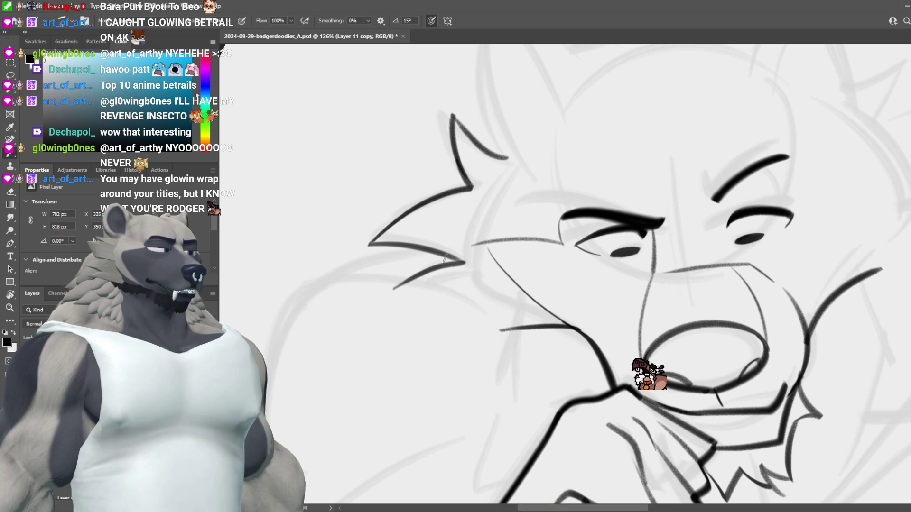
Step: Ink the second tuft's long lower edge, running from its tip back toward the cheek marking
left_click_drag(390, 284, 517, 298)
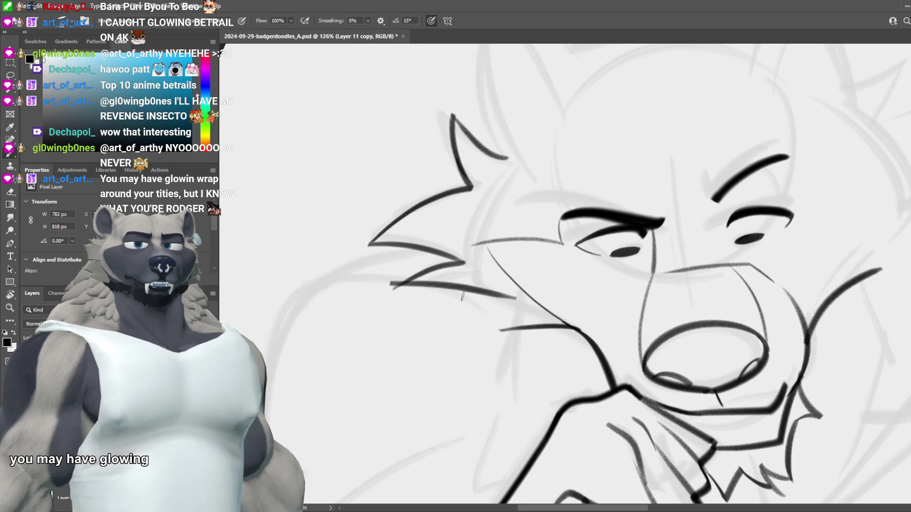
key("ctrl+z")
mouse_move(401, 288)
left_mouse_down()
mouse_move(510, 306)
mouse_move(494, 301)
left_mouse_up()
key("ctrl+z")
key("ctrl+z")
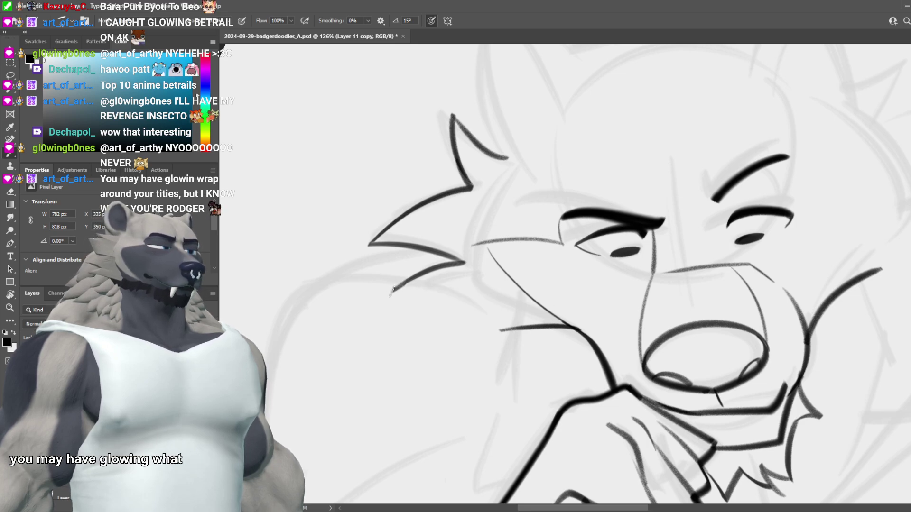
key("ctrl+z")
left_click_drag(391, 289, 488, 297)
key("ctrl+z")
left_click_drag(392, 288, 496, 297)
key("ctrl+z")
Step: Ink a short hooked upper edge for the lowest tuft, curving down from the second tuft's inner end
mouse_move(395, 288)
left_mouse_down()
mouse_move(498, 294)
mouse_move(431, 289)
mouse_move(496, 298)
mouse_move(468, 325)
left_mouse_up()
key("ctrl+z")
key("ctrl+z")
key("ctrl+z")
key("ctrl+z")
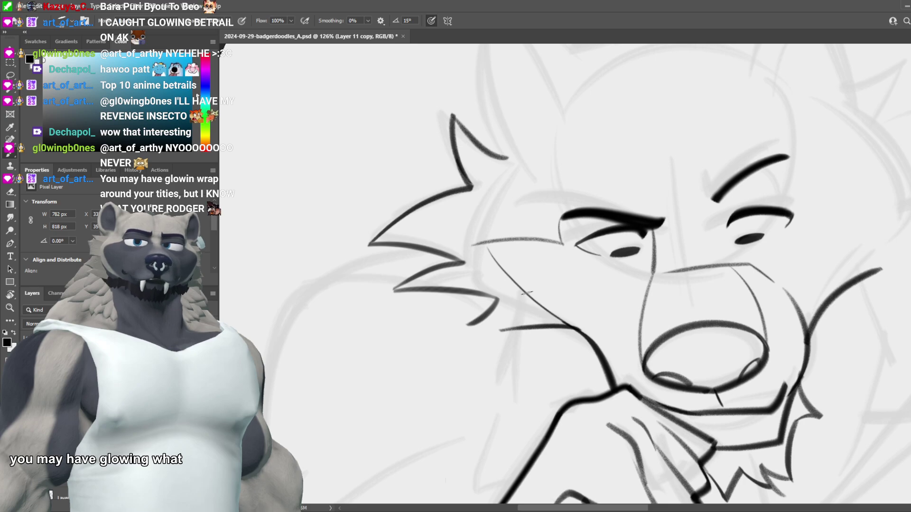
scroll(506, 334, "down", 8)
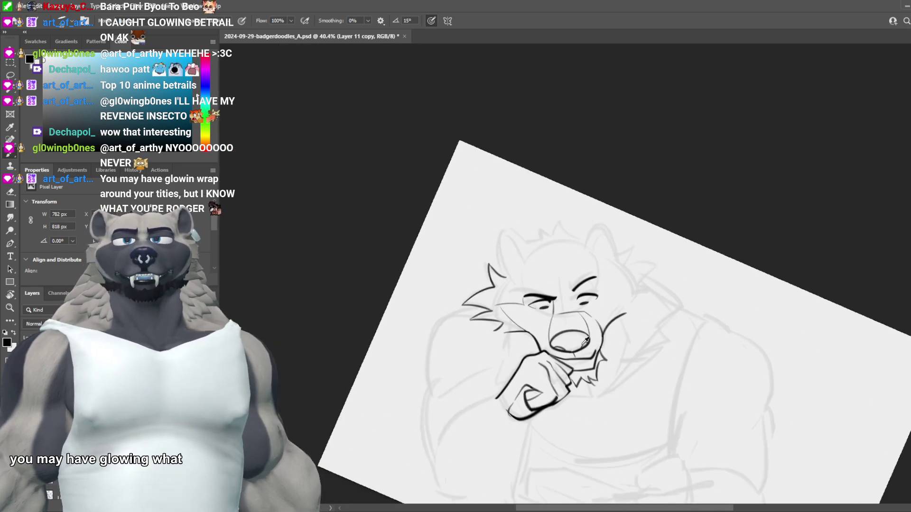
scroll(582, 345, "up", 9)
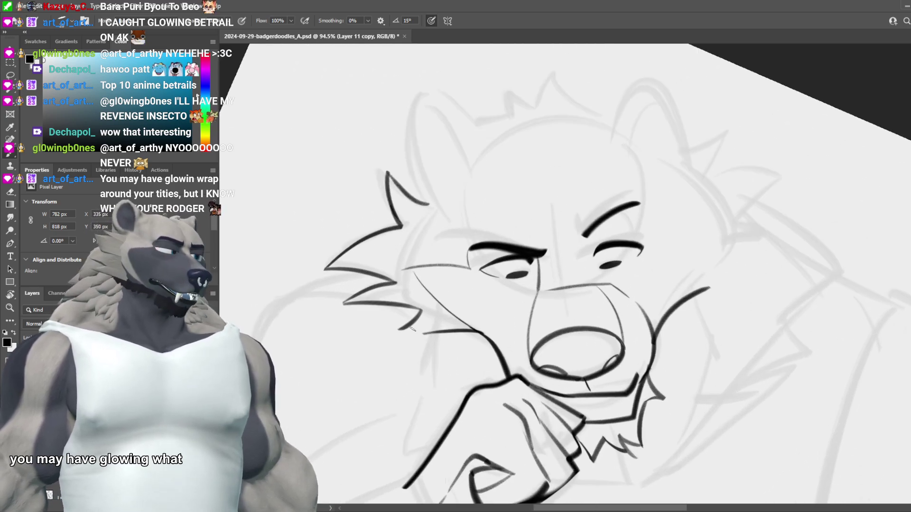
Step: Try a flat lower edge for the lowest tuft with a small jagged point overlapping the jaw stroke
left_click_drag(401, 327, 463, 331)
left_click_drag(447, 340, 491, 332)
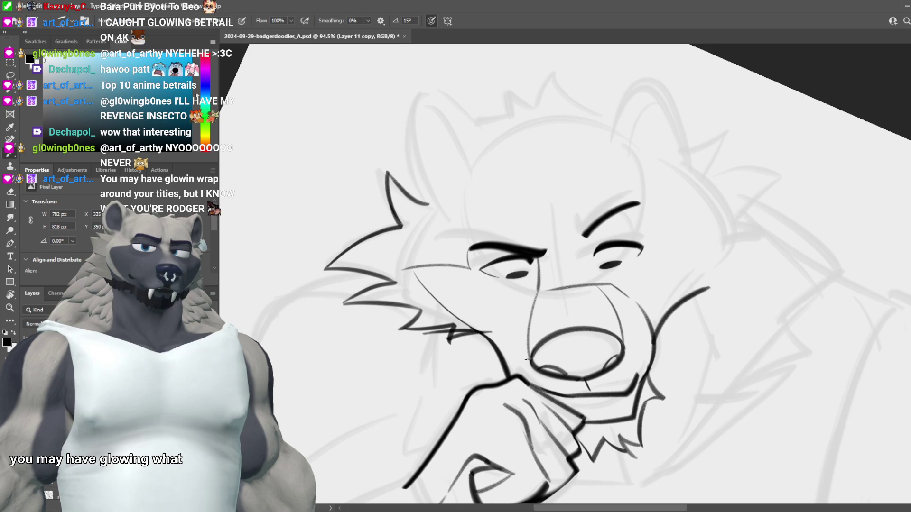
scroll(514, 365, "down", 5)
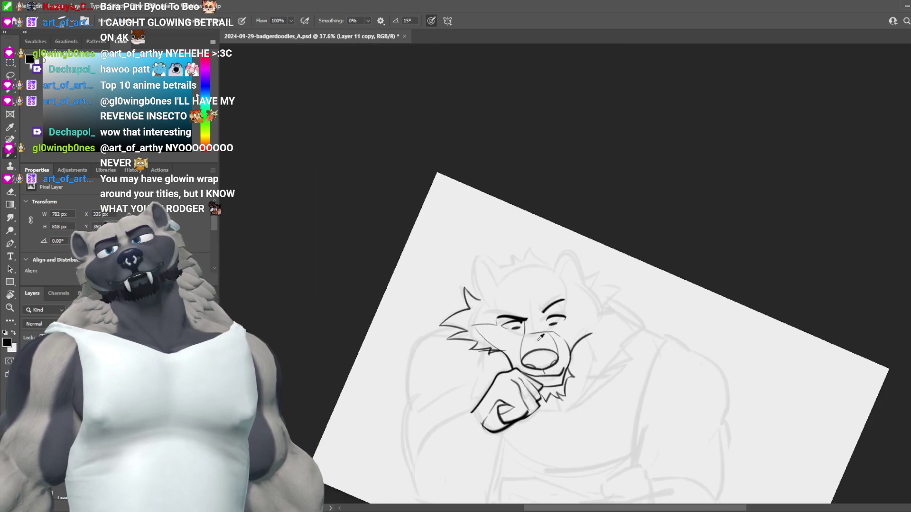
scroll(553, 344, "up", 5)
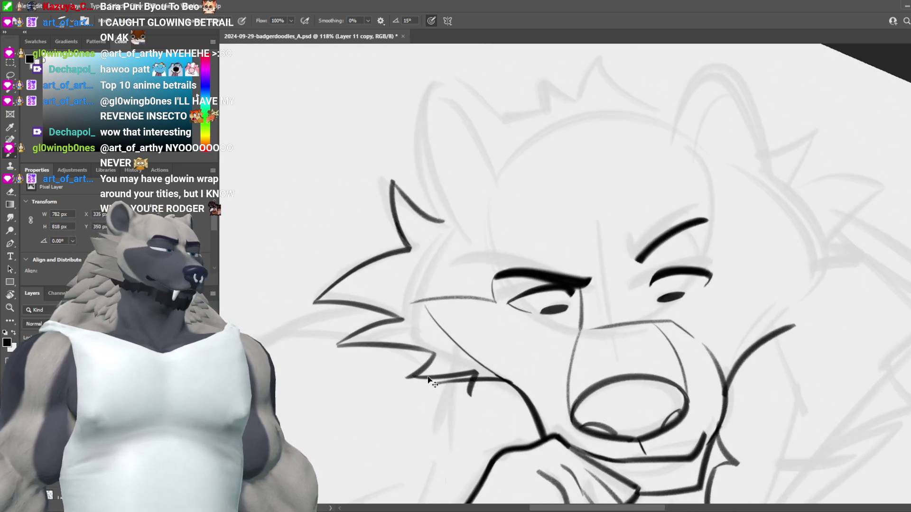
key("ctrl+z")
mouse_move(409, 379)
left_mouse_down()
mouse_move(496, 369)
mouse_move(404, 378)
mouse_move(505, 367)
mouse_move(468, 380)
left_mouse_up()
key("ctrl+z")
key("ctrl+z")
key("ctrl+z")
key("ctrl+z")
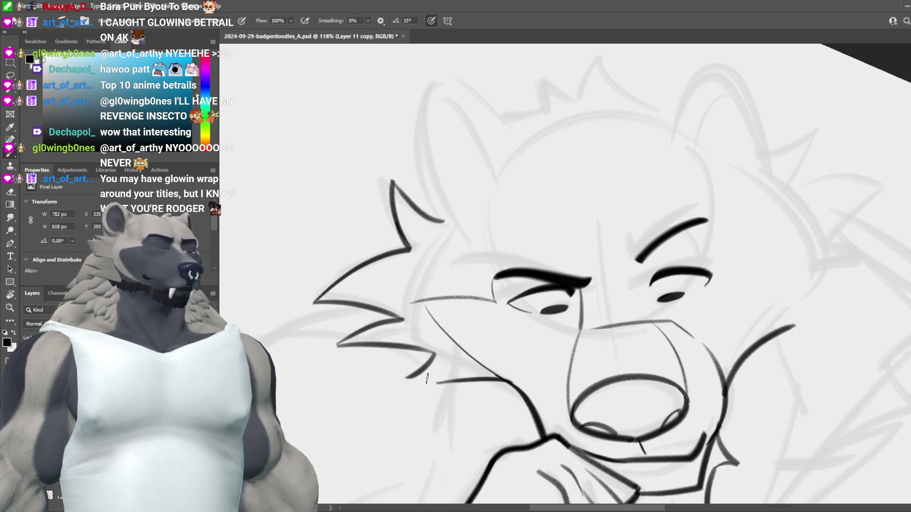
Step: Trim the outer end of the short jaw stroke and ink the lowest tuft's lower edge to meet it
mouse_move(409, 378)
left_mouse_down()
mouse_move(510, 367)
mouse_move(475, 386)
left_mouse_up()
key("ctrl+z")
key("e")
key("b")
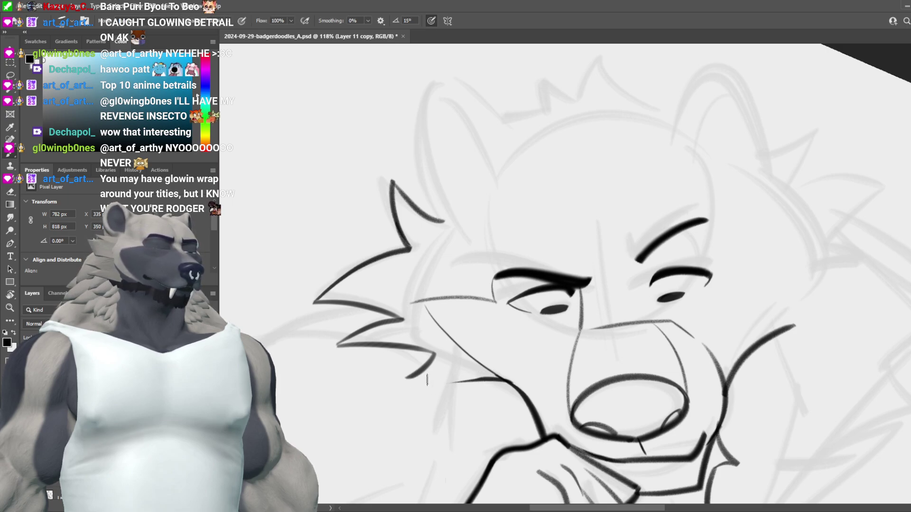
left_click_drag(411, 379, 471, 375)
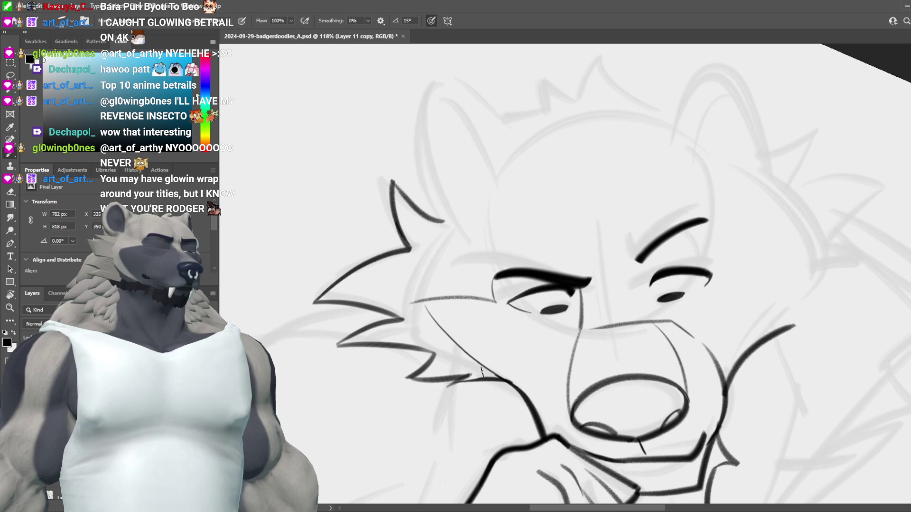
Step: Ink the rounded outer outline of the ear above the cheek tufts, reaching down to the uppermost tuft
scroll(527, 394, "down", 5)
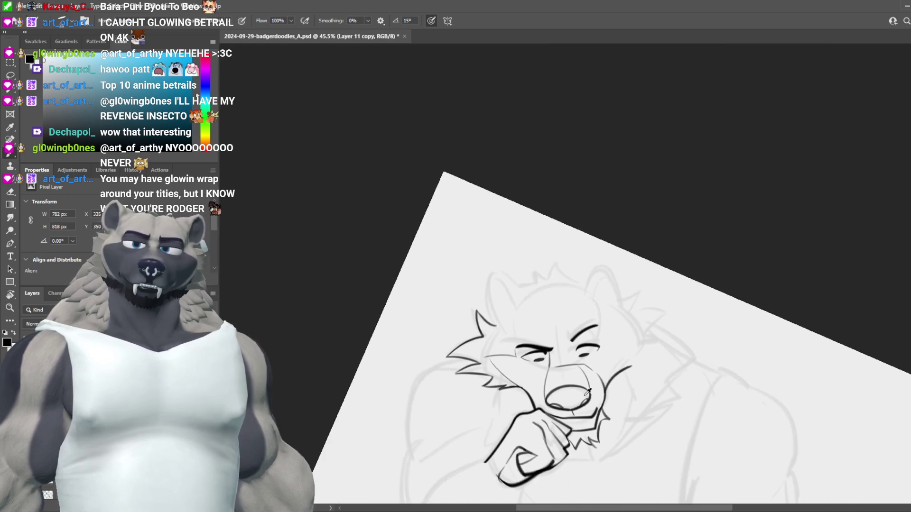
scroll(587, 392, "down", 1)
scroll(558, 409, "up", 3)
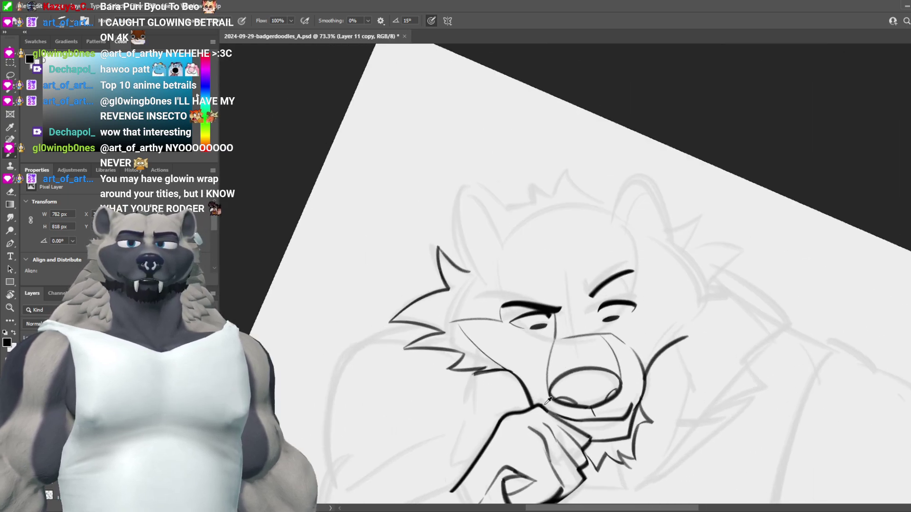
scroll(513, 262, "up", 2)
scroll(513, 262, "up", 1)
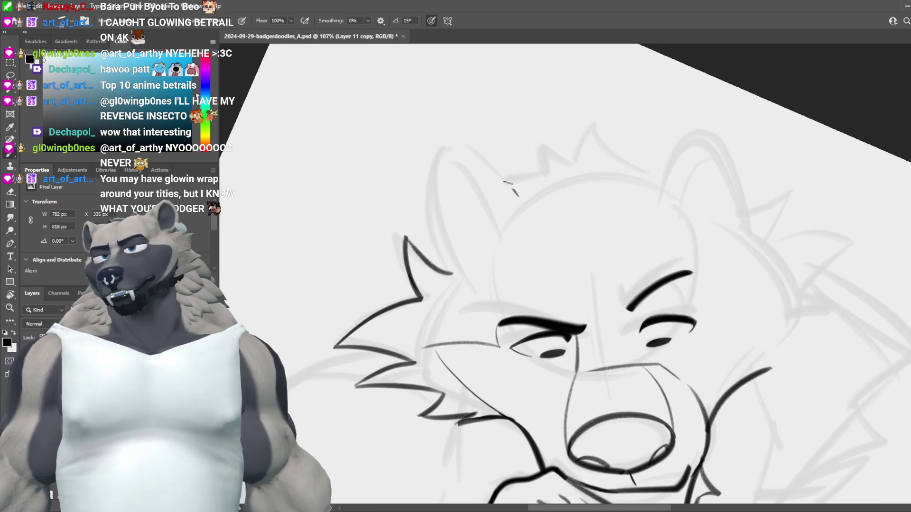
left_click_drag(518, 195, 439, 269)
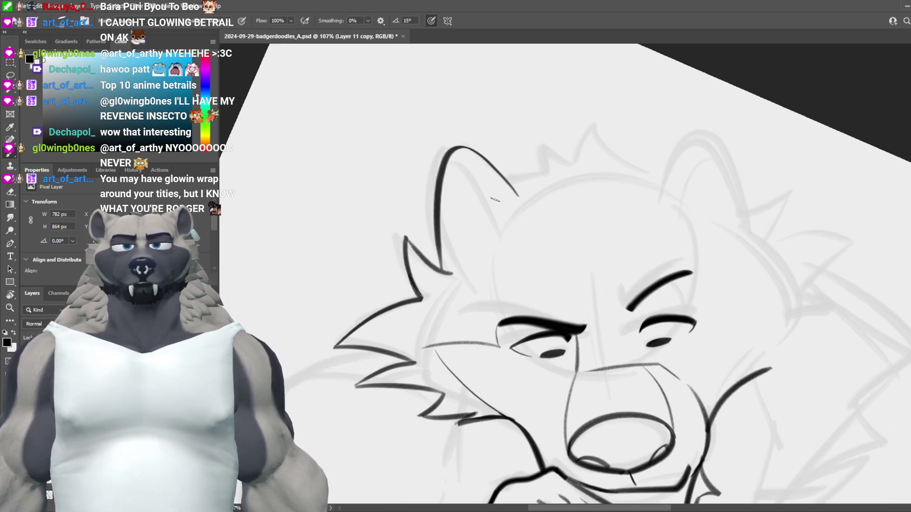
Step: Ink the curved inner-ear line on the side facing the forehead, following the ear's outline
left_click_drag(478, 173, 499, 238)
key("ctrl+z")
left_click_drag(480, 176, 502, 233)
key("ctrl+z")
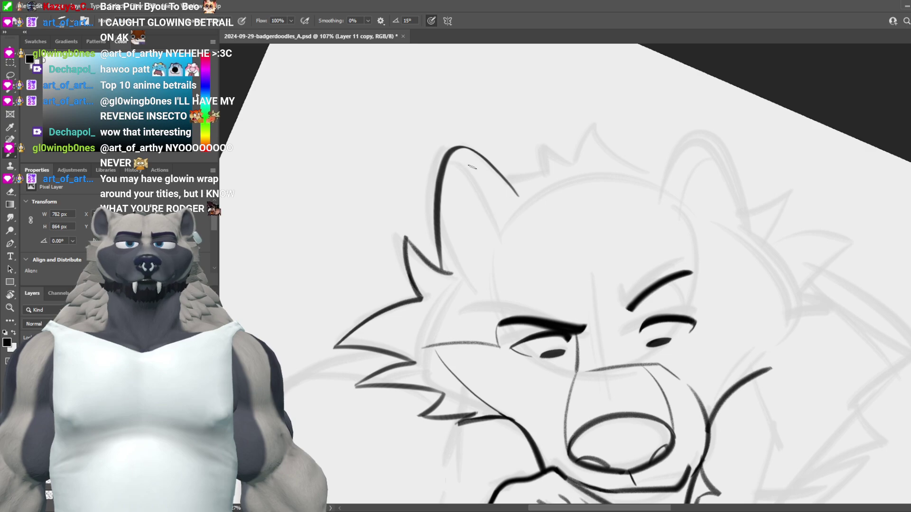
left_click_drag(465, 162, 502, 239)
key("ctrl+z")
left_click_drag(458, 168, 489, 215)
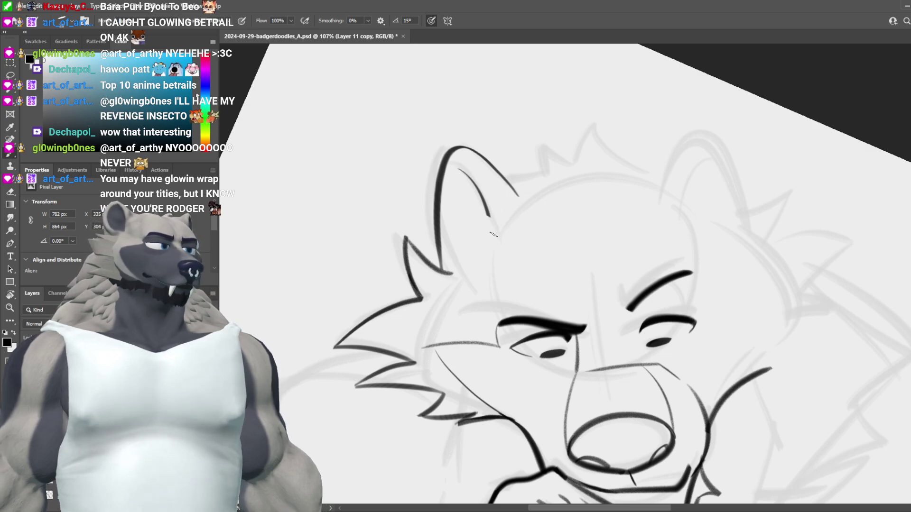
Step: Ink the short inner-ear line along the ear's outer side, meeting the other inner line at the tip
left_click_drag(458, 170, 443, 228)
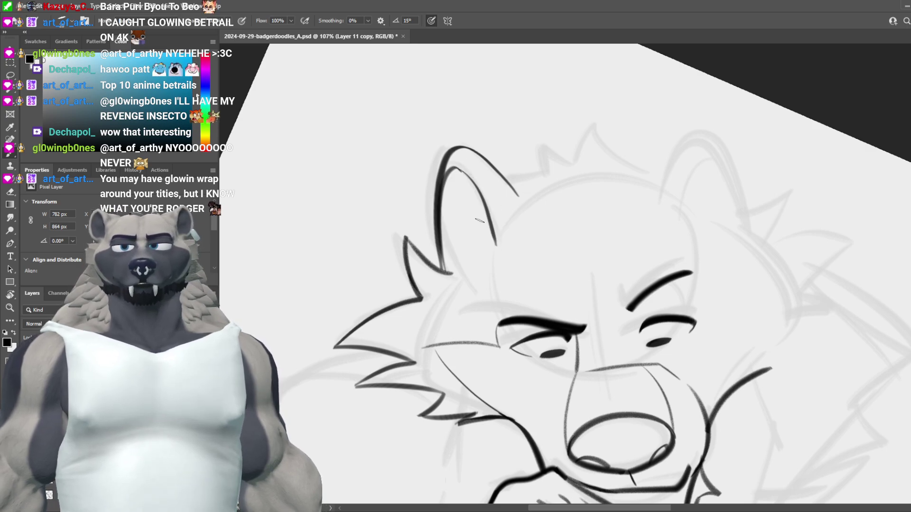
key("ctrl+z")
left_click_drag(459, 170, 444, 221)
key("ctrl+z")
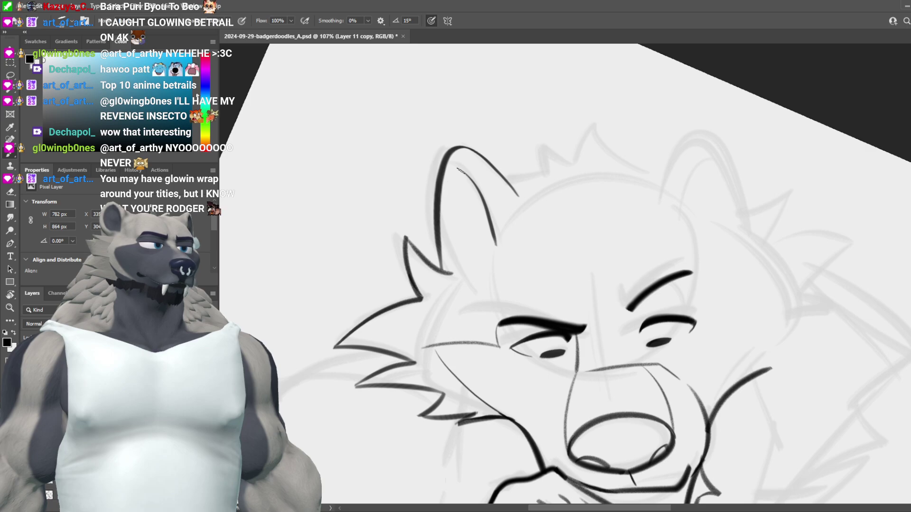
left_click_drag(458, 170, 442, 202)
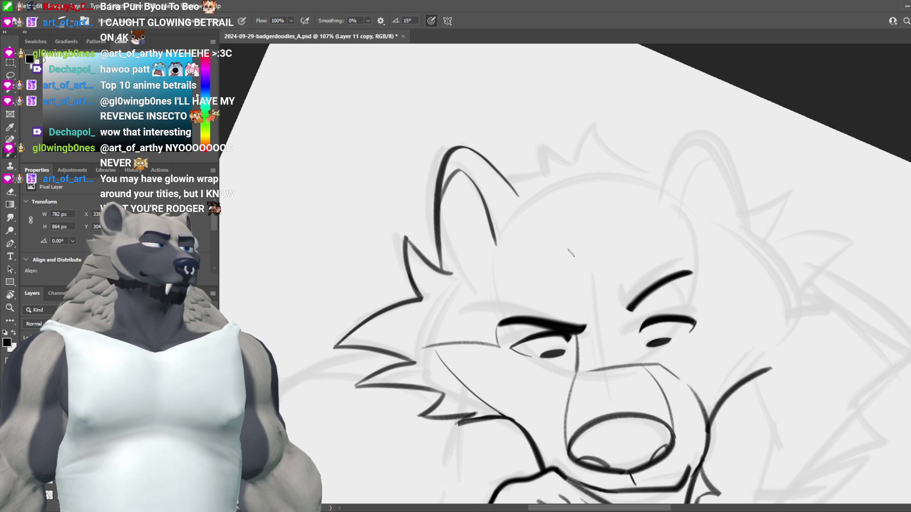
Step: Try several strokes across the base of the inner ear, slanting down toward the uppermost cheek tuft
mouse_move(496, 240)
left_mouse_down()
mouse_move(483, 256)
mouse_move(462, 237)
mouse_move(461, 272)
left_mouse_up()
key("ctrl+z")
key("ctrl+z")
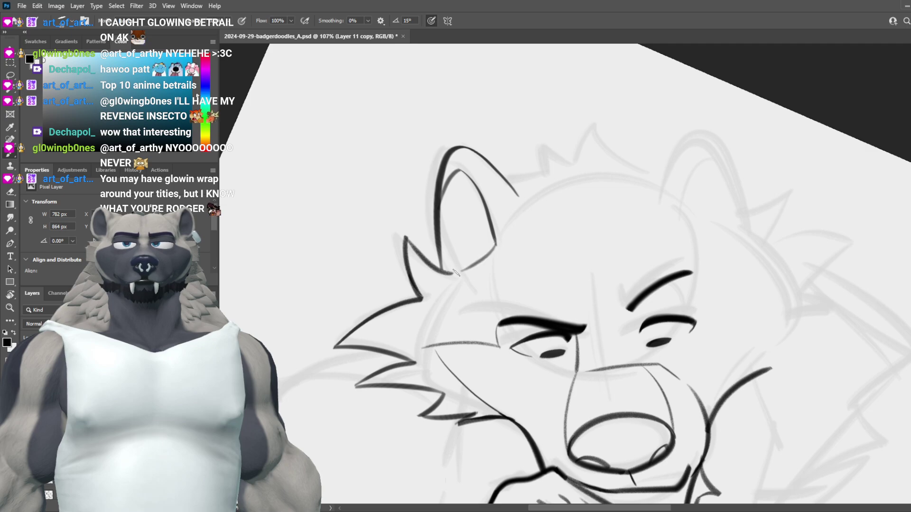
key("ctrl+z")
left_click_drag(497, 243, 468, 284)
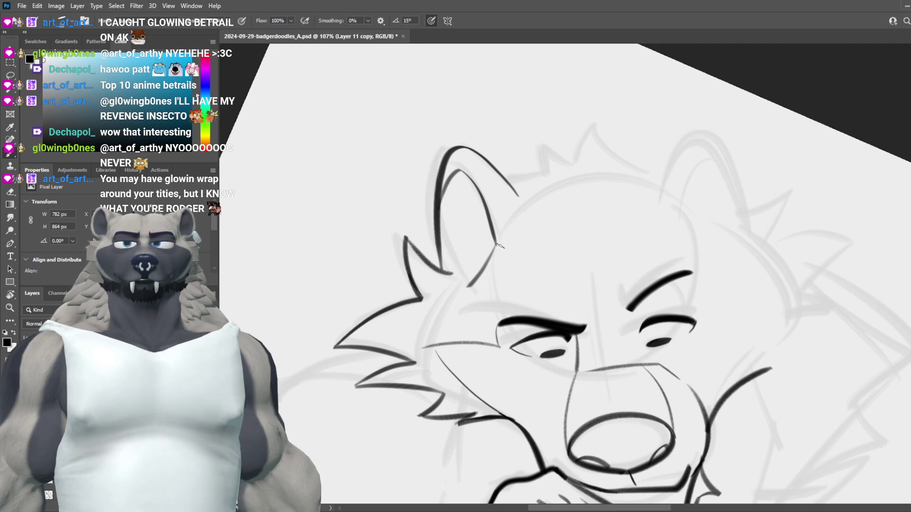
key("ctrl+z")
mouse_move(496, 231)
left_mouse_down()
mouse_move(456, 270)
mouse_move(498, 219)
left_mouse_up()
key("ctrl+z")
key("ctrl+z")
key("ctrl+z")
Step: Close the base of the inner ear with a rounded curve from the uppermost tuft to the inner-ear line
left_click_drag(455, 274, 476, 183)
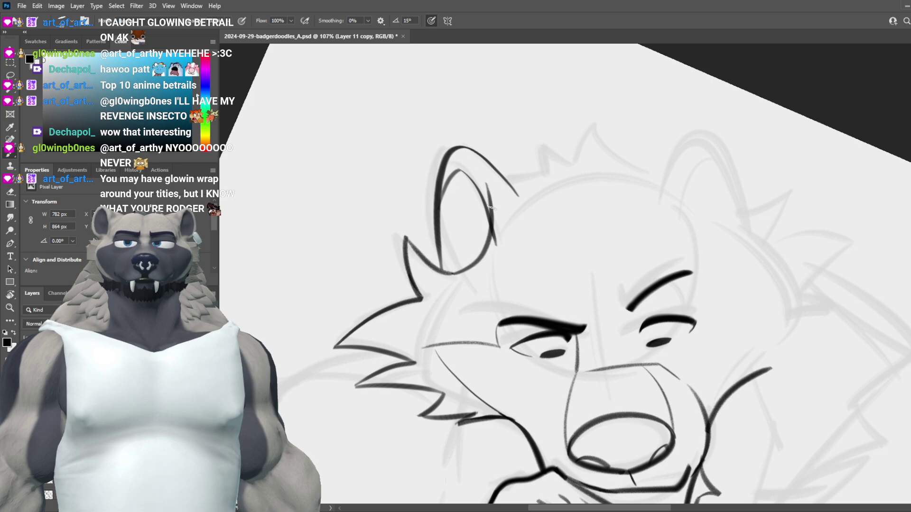
key("ctrl+z")
mouse_move(447, 270)
left_mouse_down()
mouse_move(496, 246)
mouse_move(486, 262)
left_mouse_up()
key("ctrl+z")
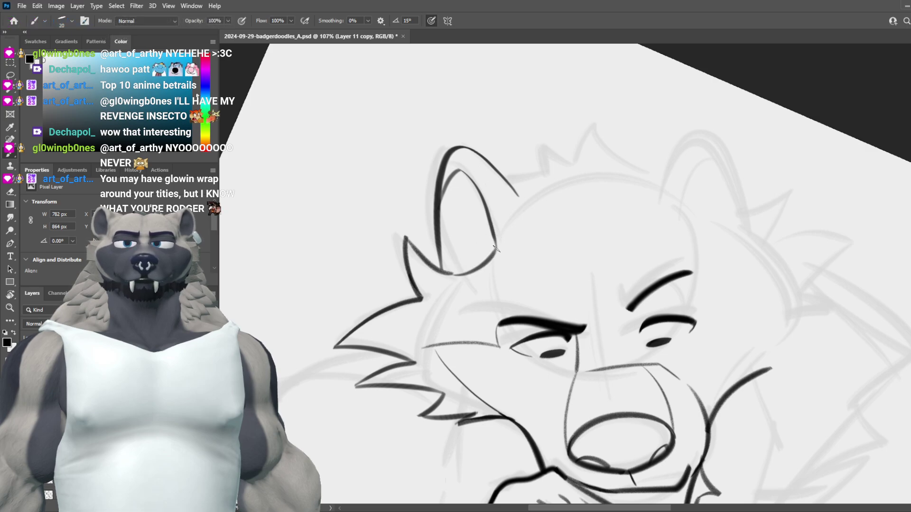
scroll(600, 239, "down", 6)
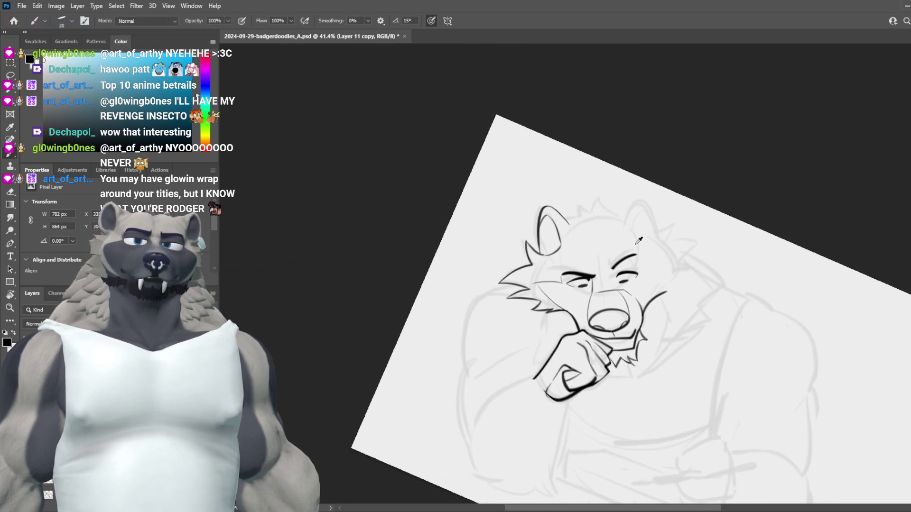
Step: Ink the zigzag fur tuft inside the finished inner ear
scroll(673, 236, "up", 2)
scroll(639, 235, "up", 3)
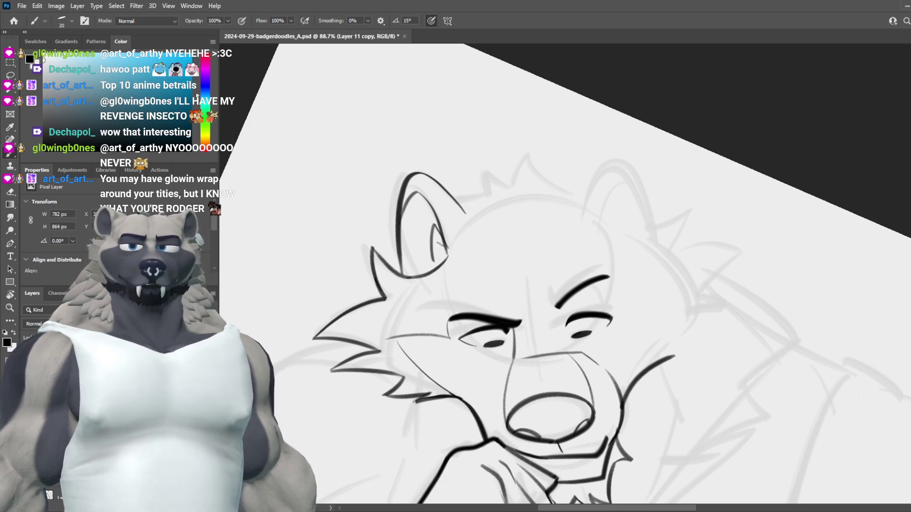
key("ctrl+z")
mouse_move(430, 260)
left_mouse_down()
mouse_move(443, 243)
mouse_move(427, 267)
left_mouse_up()
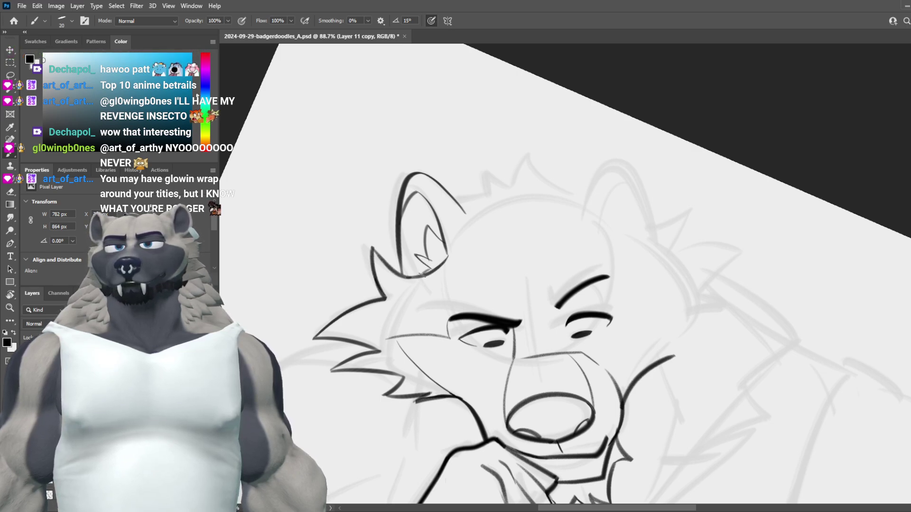
Step: Ink the fur line from the finished ear up across the head, with a small pointed tuft leading to the tallest tuft's tip
left_click_drag(519, 245, 486, 277)
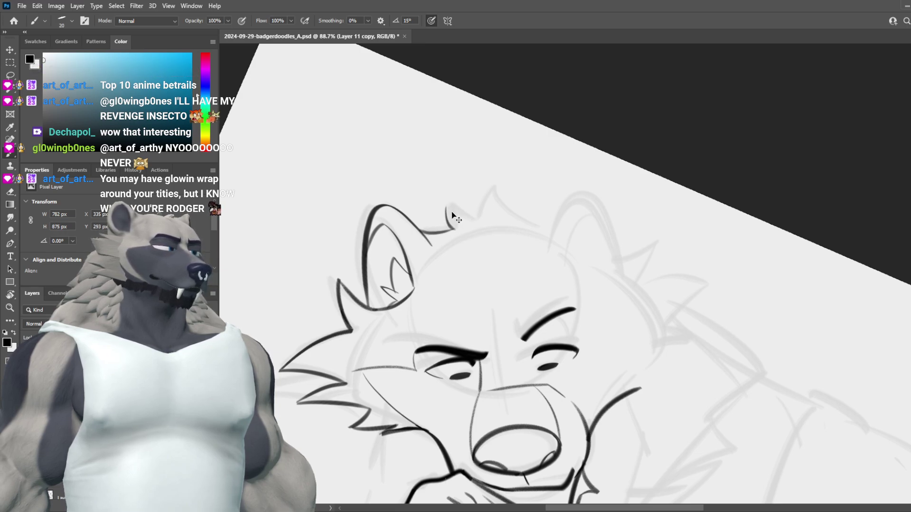
mouse_move(455, 227)
left_mouse_down()
mouse_move(449, 204)
mouse_move(479, 219)
left_mouse_up()
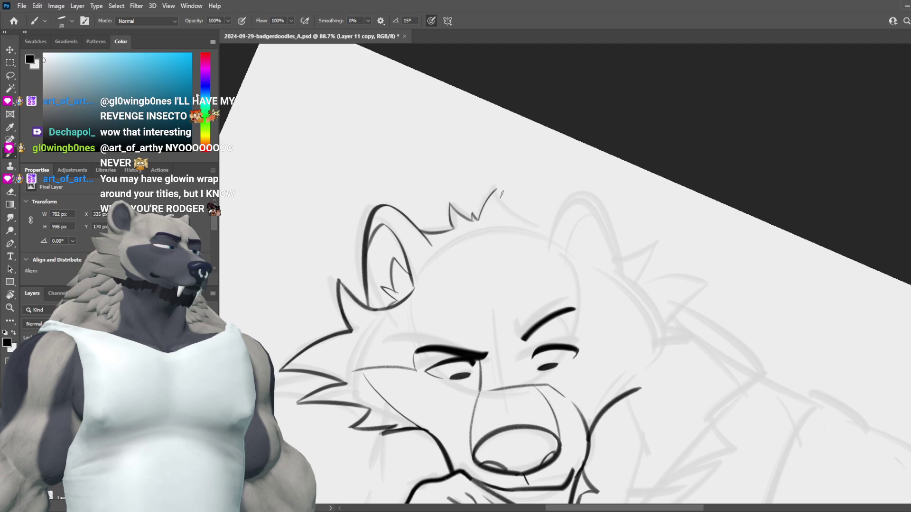
left_click_drag(492, 190, 477, 220)
Step: Ink the long sloping back edge of the tallest head tuft down to the base of the second ear, redrawing it until it fits
left_click_drag(493, 189, 523, 229)
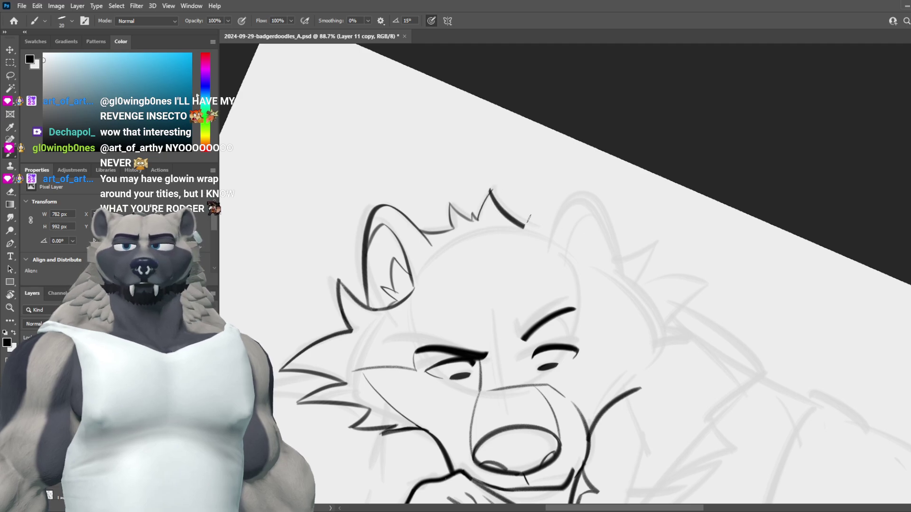
key("ctrl+z")
left_click_drag(494, 189, 543, 228)
scroll(597, 227, "down", 6)
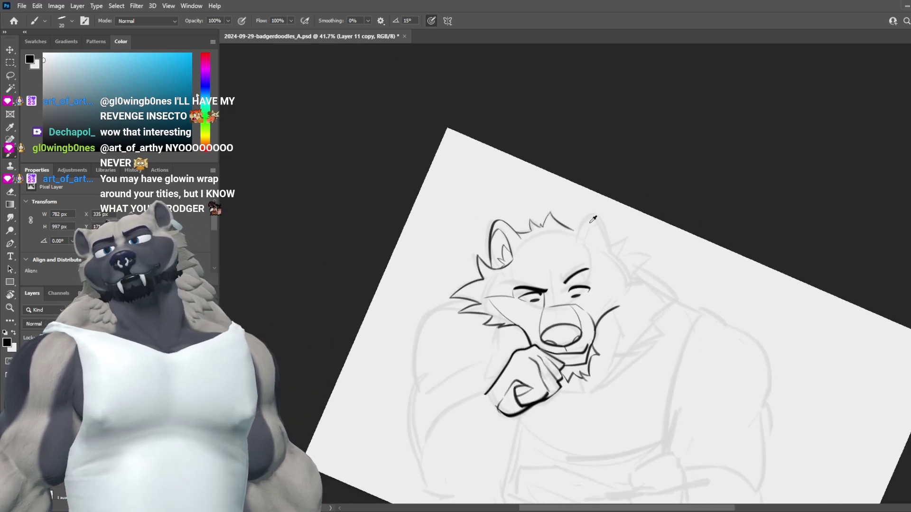
scroll(673, 242, "up", 2)
key("Escape")
scroll(613, 236, "up", 3)
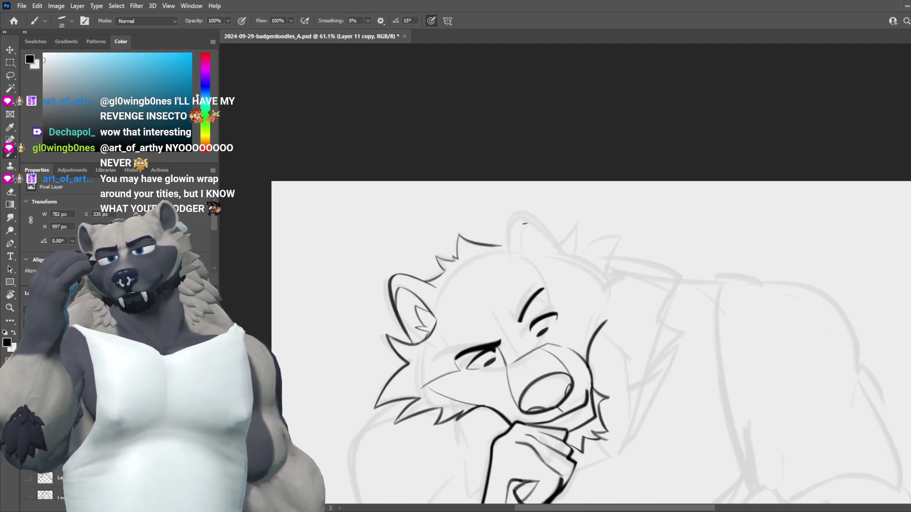
scroll(526, 249, "up", 2)
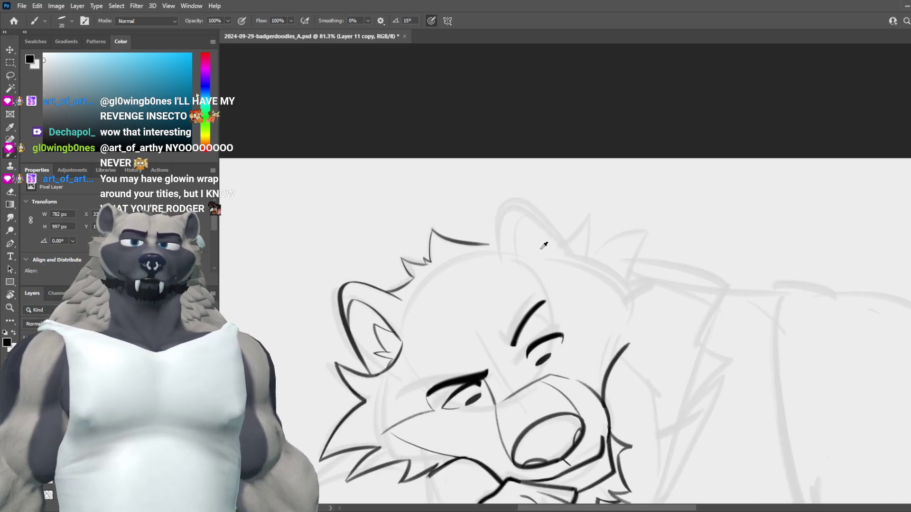
key("ctrl+z")
left_click_drag(423, 228, 492, 246)
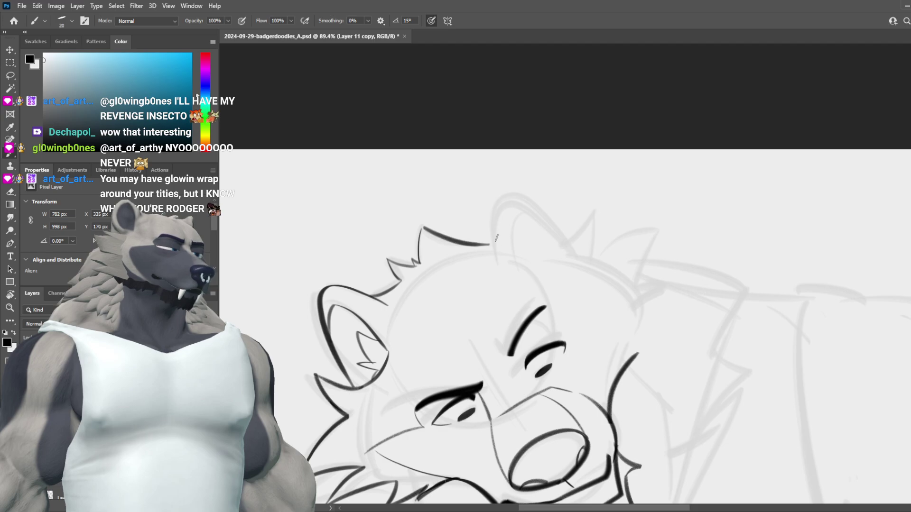
key("ctrl+z")
left_click_drag(423, 229, 493, 248)
key("ctrl+z")
left_click_drag(422, 228, 477, 248)
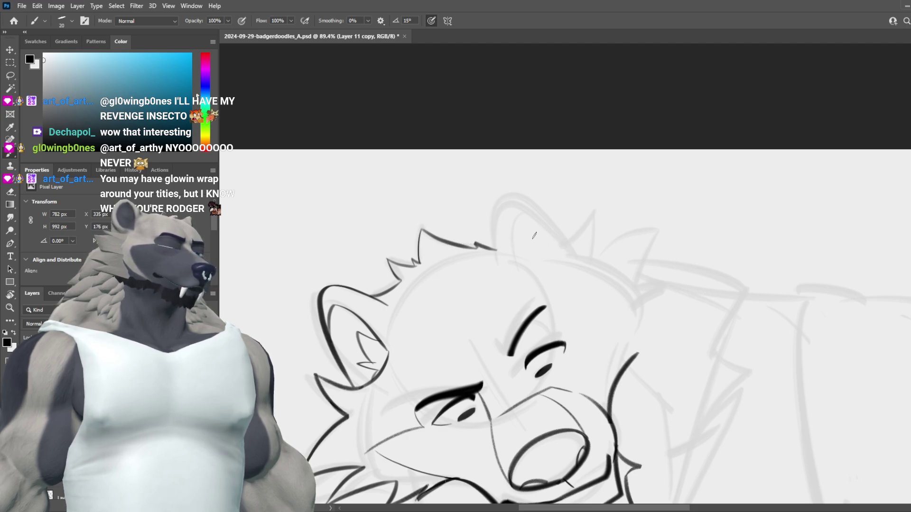
Step: Ink the forehead-side edge of the second ear as a curve from its rounded tip down to its base
key("ctrl+z")
left_click_drag(499, 203, 503, 263)
key("ctrl+z")
key("ctrl+z")
key("ctrl+z")
left_click_drag(510, 195, 502, 261)
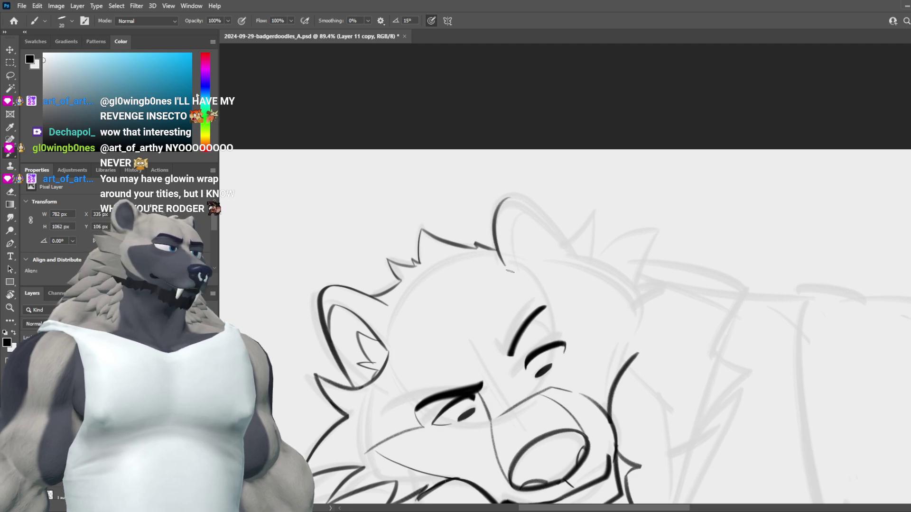
key("ctrl+z")
left_click_drag(509, 193, 503, 262)
left_click_drag(550, 212, 569, 239)
key("ctrl+z")
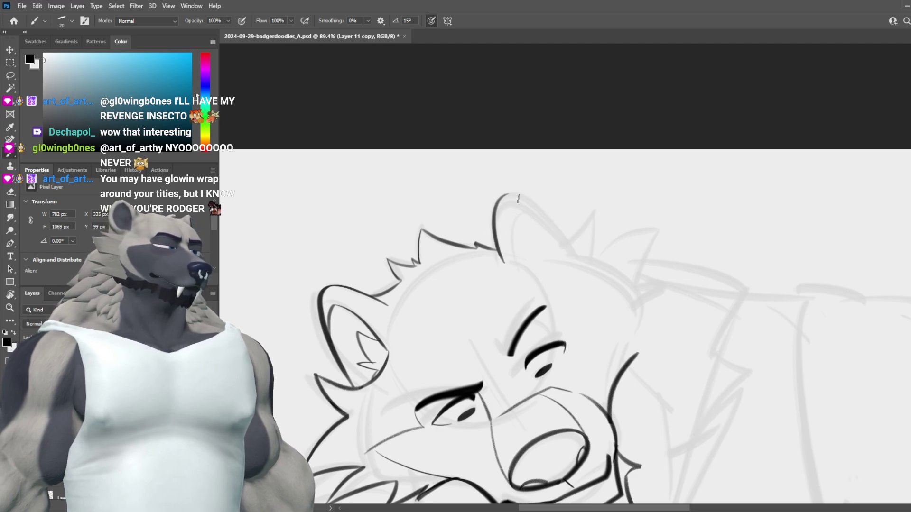
Step: Ink the outer edge of the second ear, from the rounded tip down to the back of the head
left_click_drag(505, 194, 569, 259)
key("ctrl+z")
mouse_move(504, 196)
left_mouse_down()
mouse_move(568, 268)
mouse_move(541, 214)
mouse_move(571, 272)
mouse_move(574, 260)
left_mouse_up()
key("ctrl+z")
key("ctrl+z")
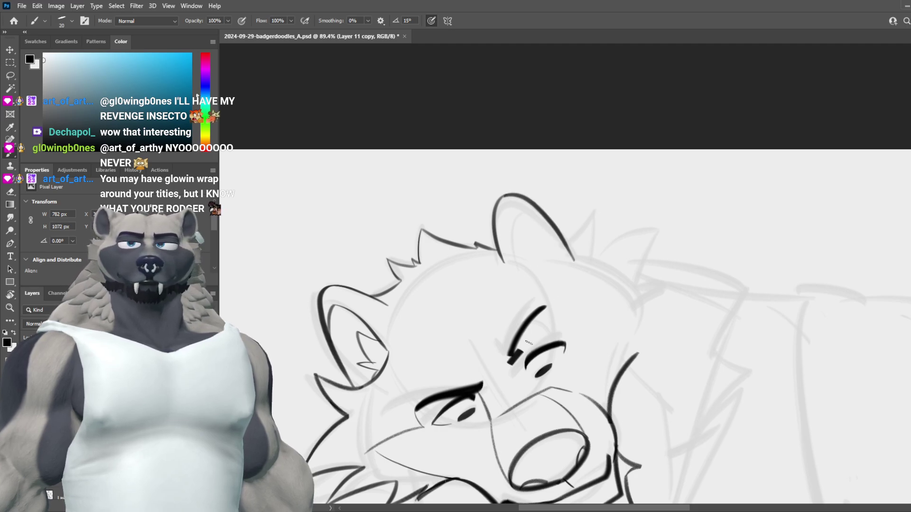
Step: Thicken the raised eyebrow toward its pointed inner end and add a short frown crease beside it
key("ctrl+z")
left_click_drag(515, 354, 546, 310)
key("ctrl+z")
mouse_move(516, 354)
left_mouse_down()
mouse_move(546, 310)
mouse_move(510, 355)
left_mouse_up()
key("ctrl+z")
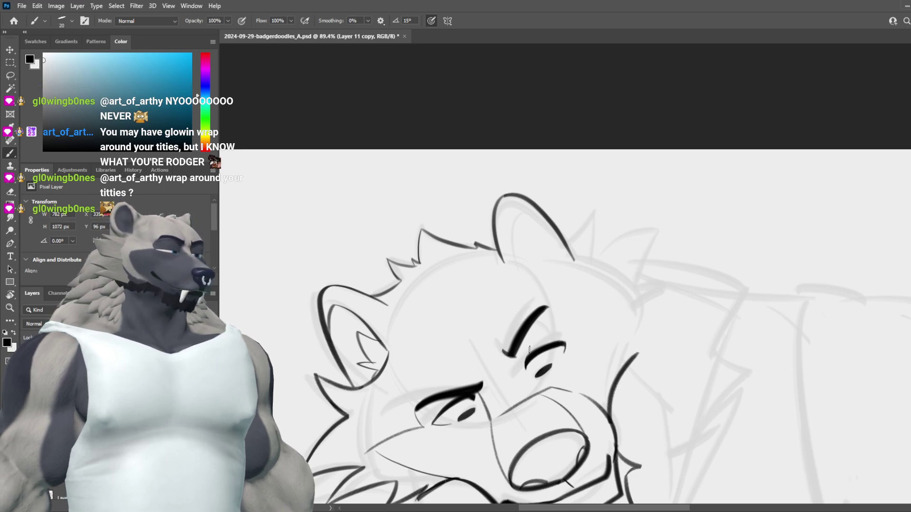
left_click_drag(501, 357, 506, 361)
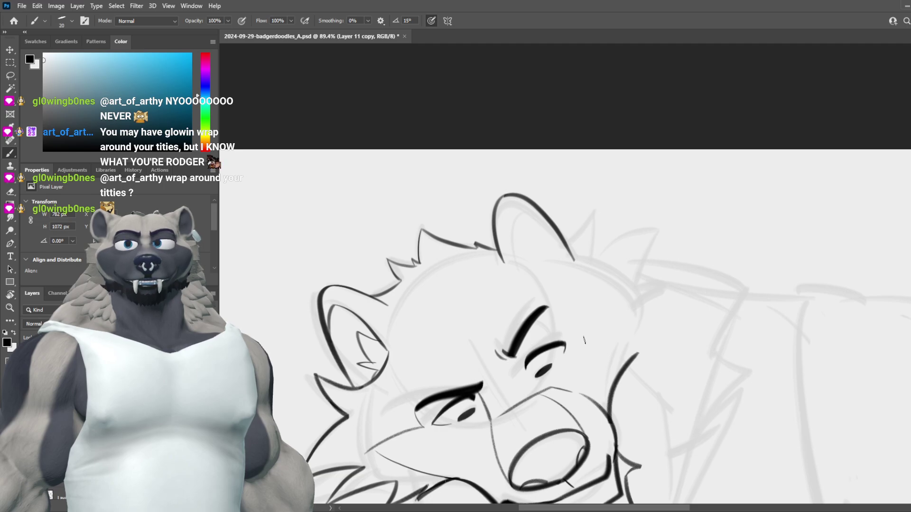
Step: Ink the curve from the raised brow past the eye's inner corner to the muzzle, and extend the brow's outer end downward
left_click_drag(604, 332, 567, 311)
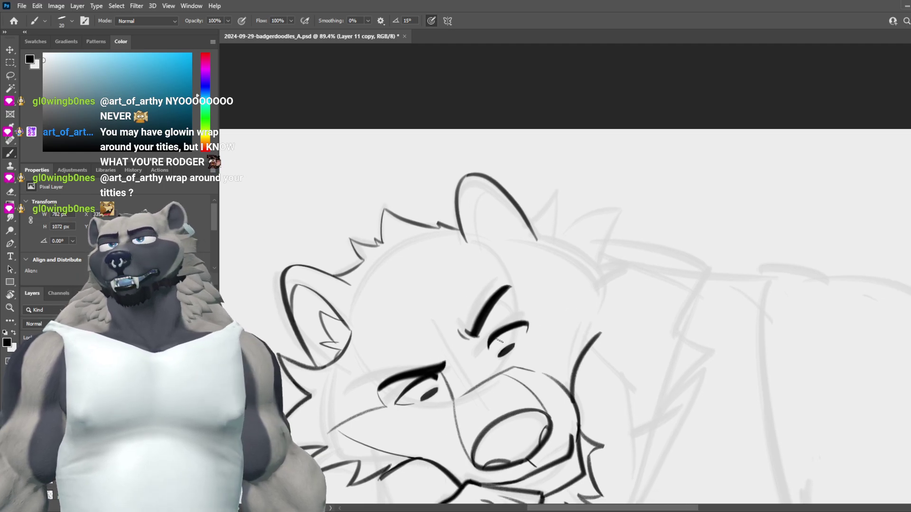
left_click_drag(488, 332, 503, 361)
key("ctrl+z")
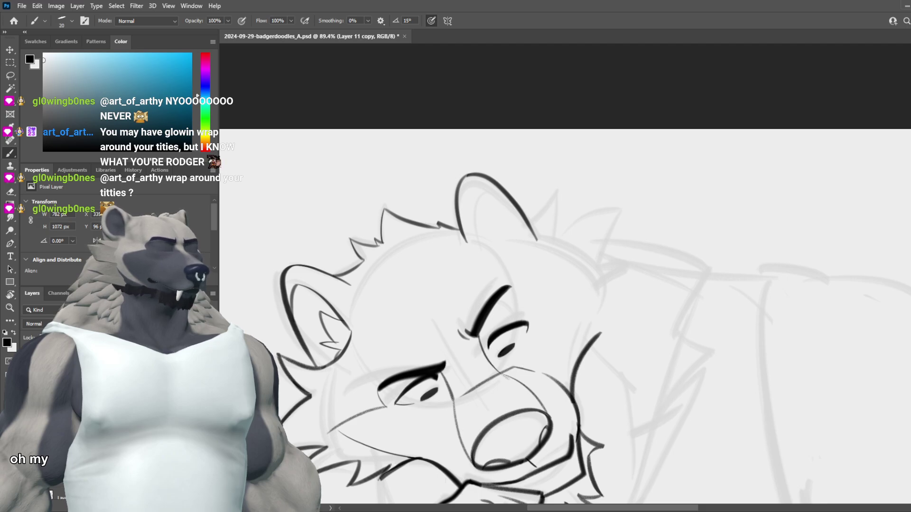
scroll(536, 328, "down", 4)
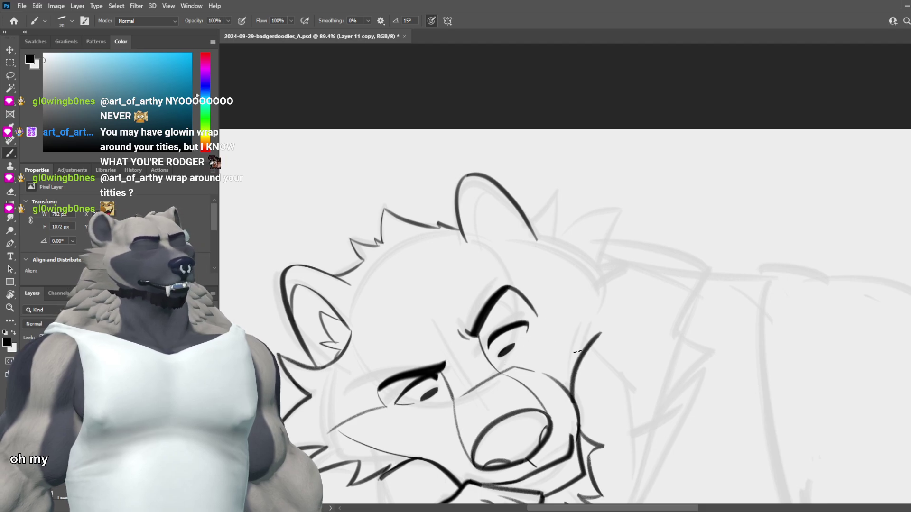
Step: Examine the inked face close up and at full-canvas view, checking the size of the eyes against the head
scroll(503, 242, "down", 2)
scroll(503, 242, "up", 5)
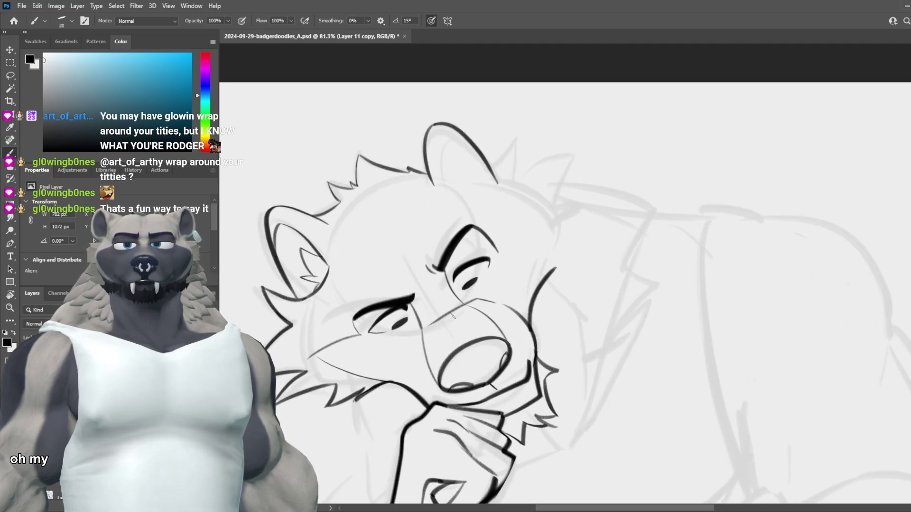
scroll(479, 286, "down", 2)
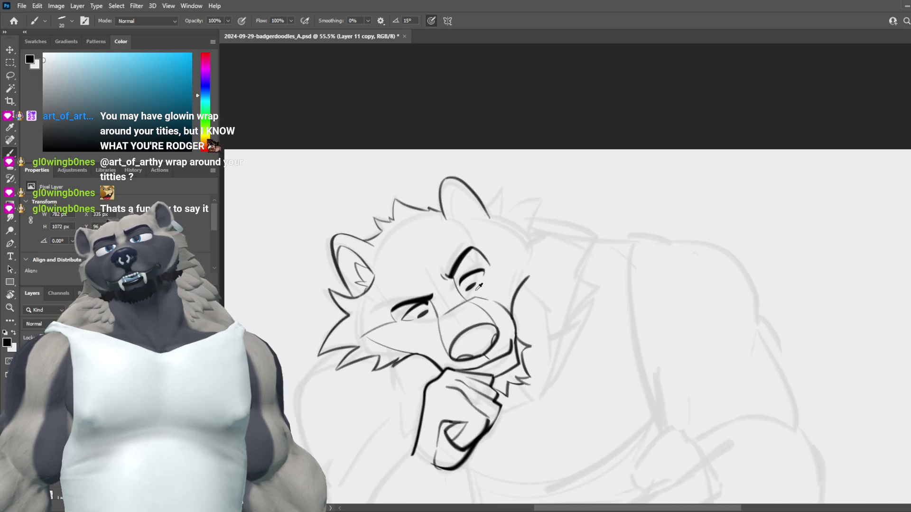
scroll(478, 286, "down", 2)
scroll(452, 274, "up", 4)
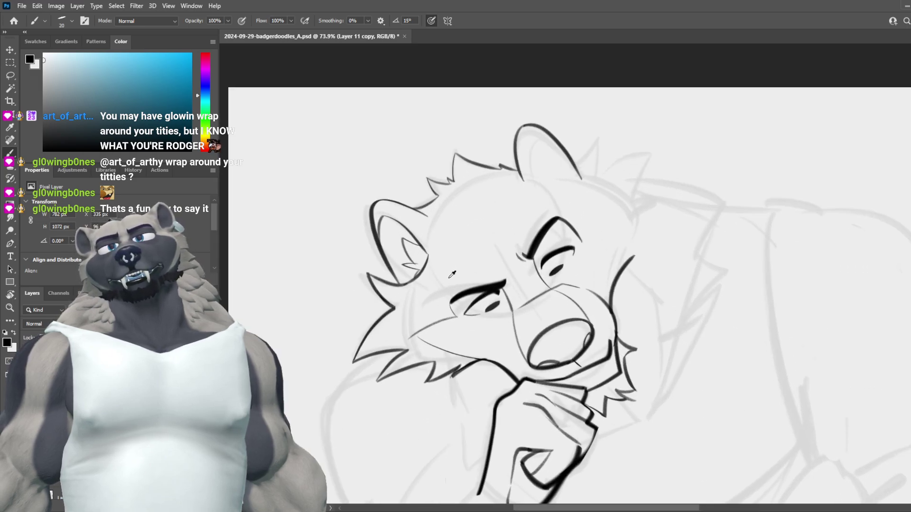
scroll(519, 288, "down", 3)
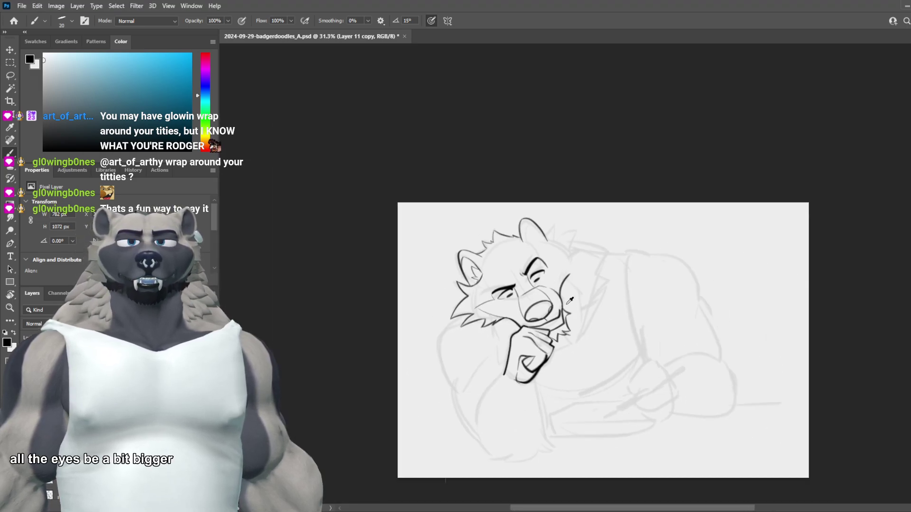
scroll(569, 301, "up", 3)
scroll(528, 256, "up", 1)
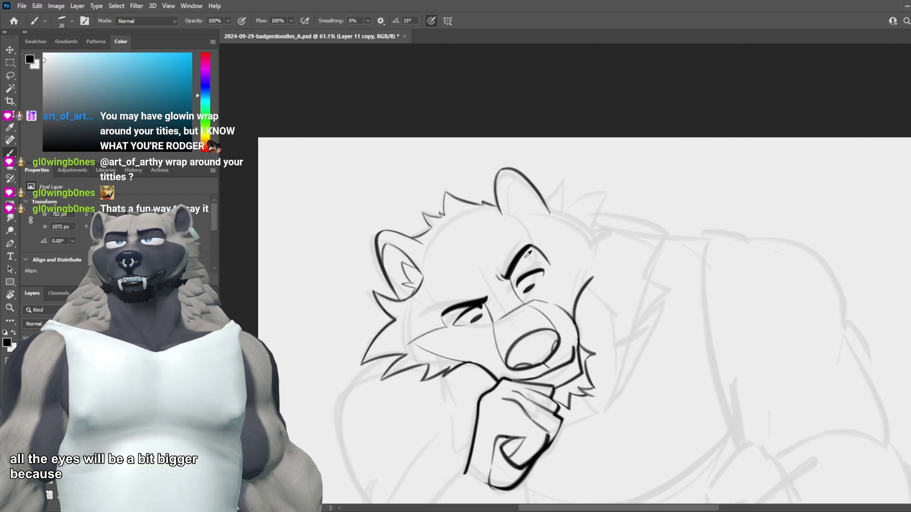
Step: Save the document and duplicate the inked line art layer
key("ctrl+s")
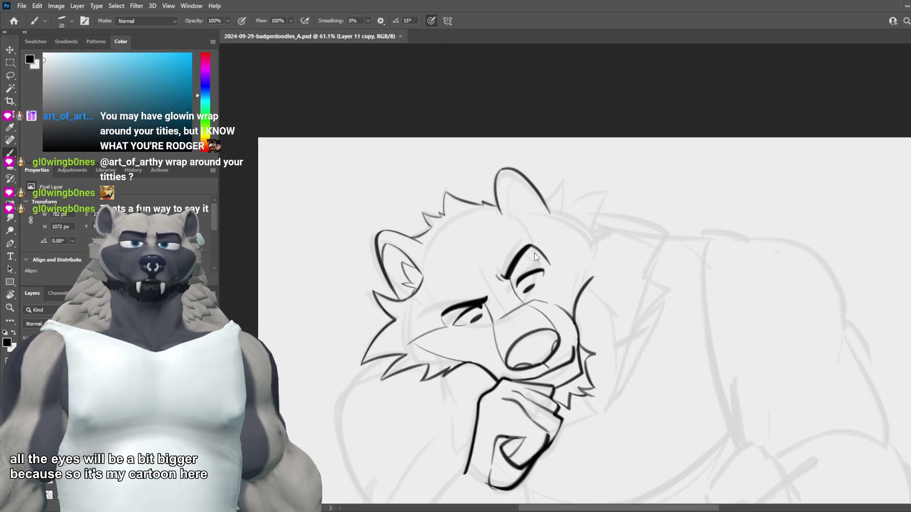
scroll(534, 252, "up", 1)
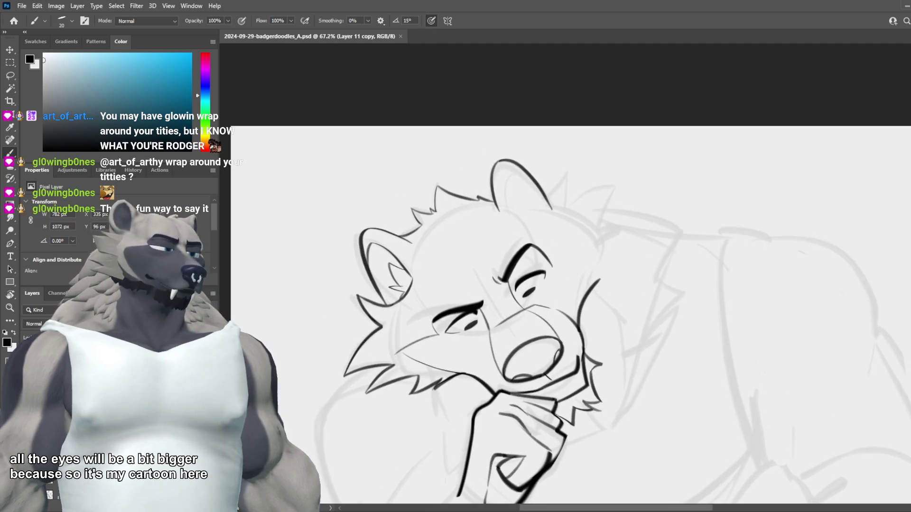
key("ctrl+comma")
key("ctrl+comma")
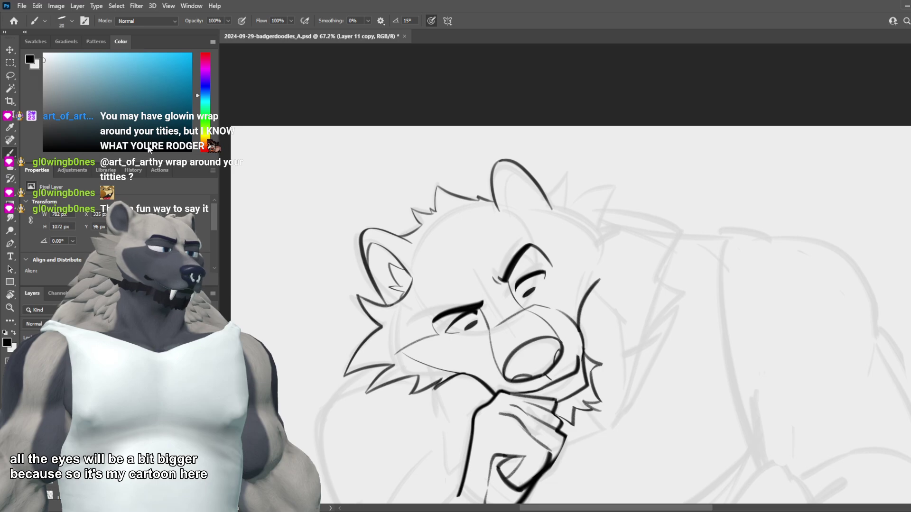
key("ctrl+j")
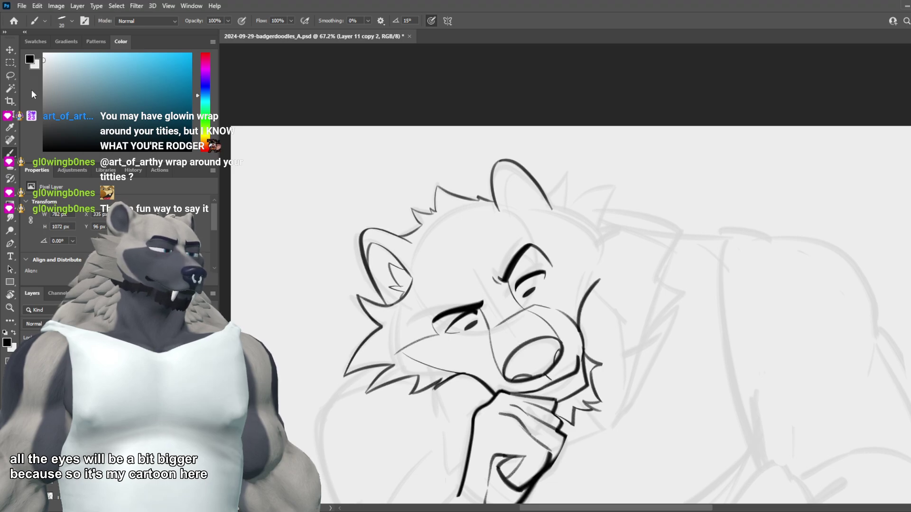
Step: Lasso a freehand selection around both eyes, both eyebrows and the upper cheek line, skirting the top of the muzzle
left_click(10, 75)
scroll(417, 282, "down", 4)
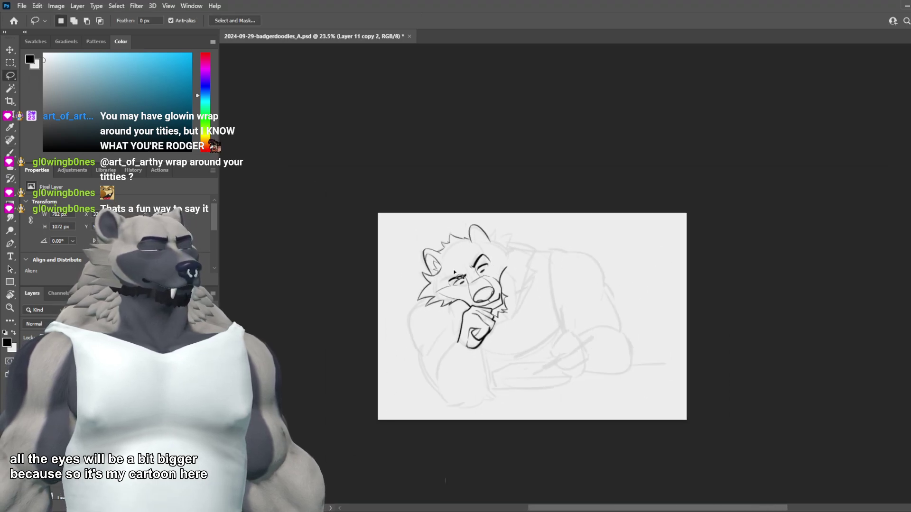
scroll(417, 281, "up", 3)
scroll(416, 282, "up", 2)
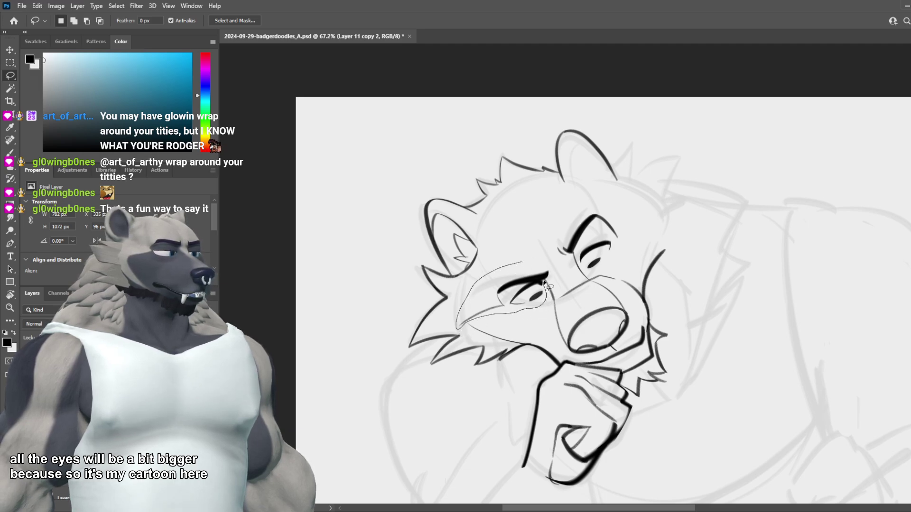
left_click_drag(564, 284, 568, 274)
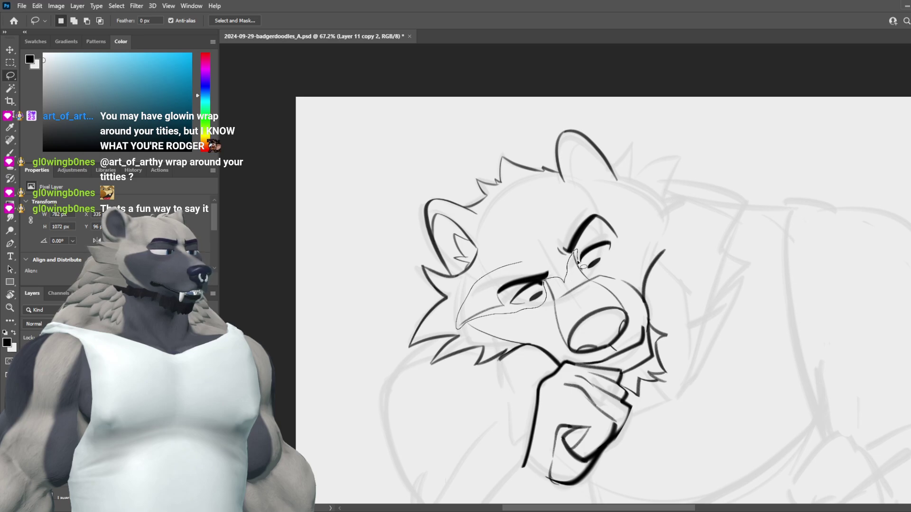
mouse_move(603, 257)
left_mouse_down()
mouse_move(626, 211)
mouse_move(538, 197)
left_mouse_up()
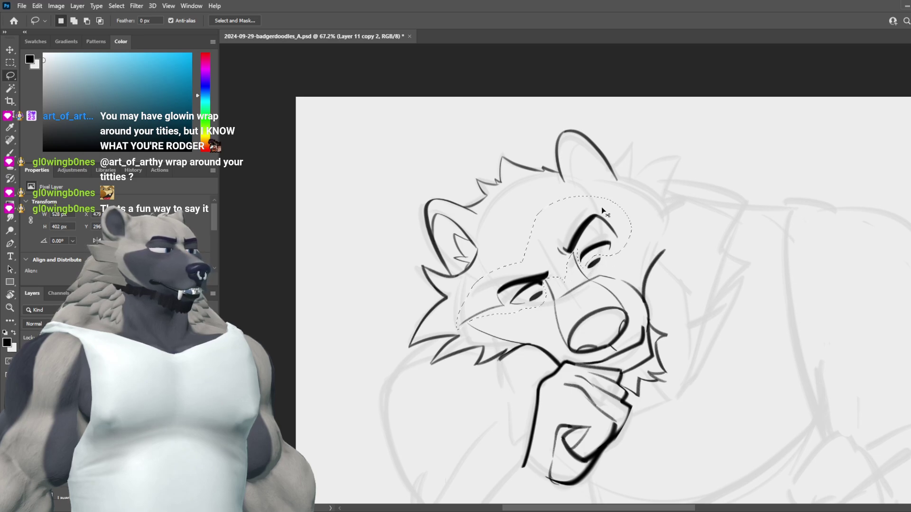
Step: Scale the selected eyes and brows to 105.49%, shift them slightly left, and apply the transformation
key("ctrl+t")
left_click_drag(632, 194, 641, 184)
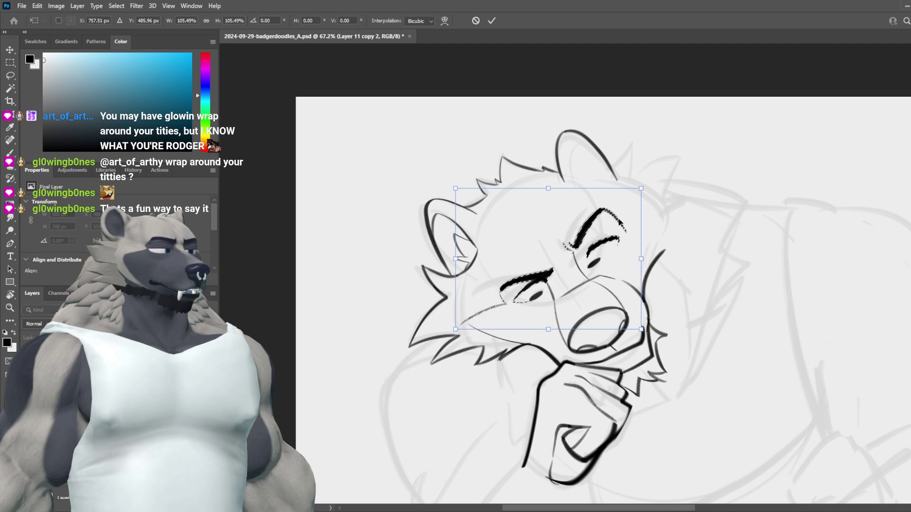
left_click_drag(619, 223, 613, 223)
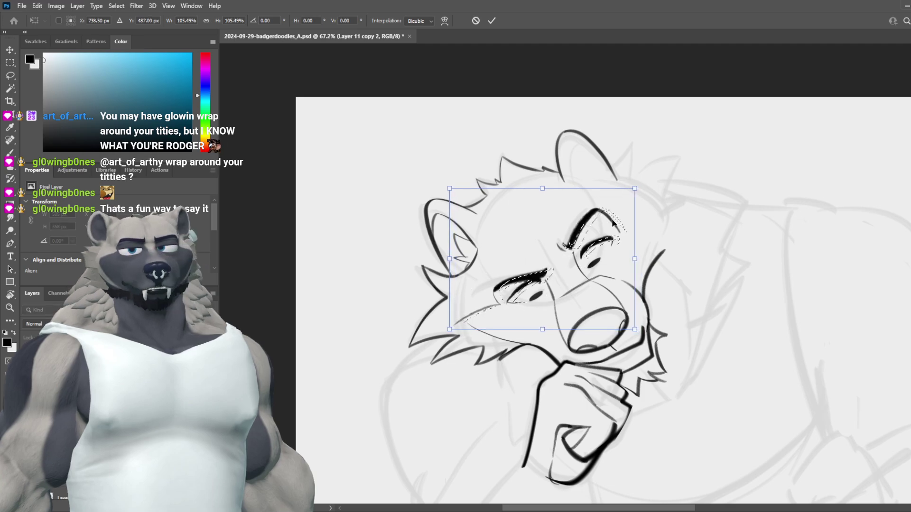
scroll(626, 204, "down", 3)
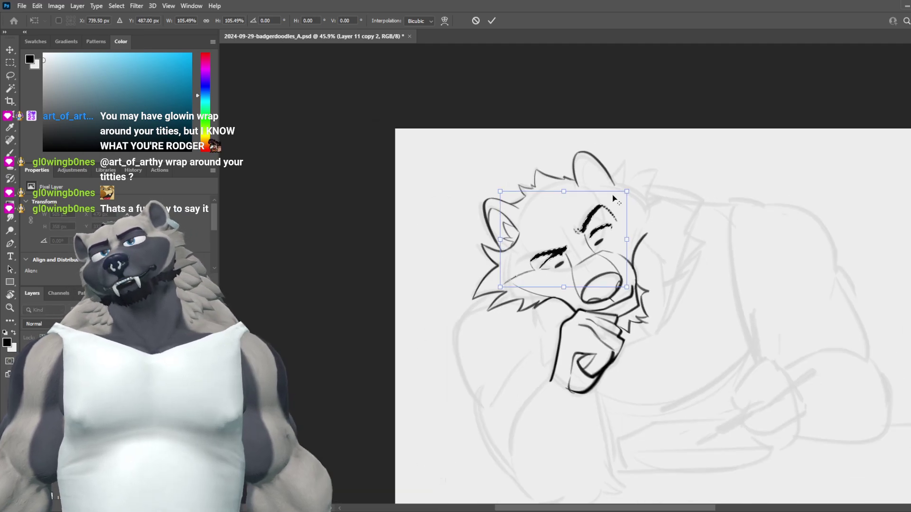
scroll(635, 197, "up", 1)
scroll(645, 202, "up", 2)
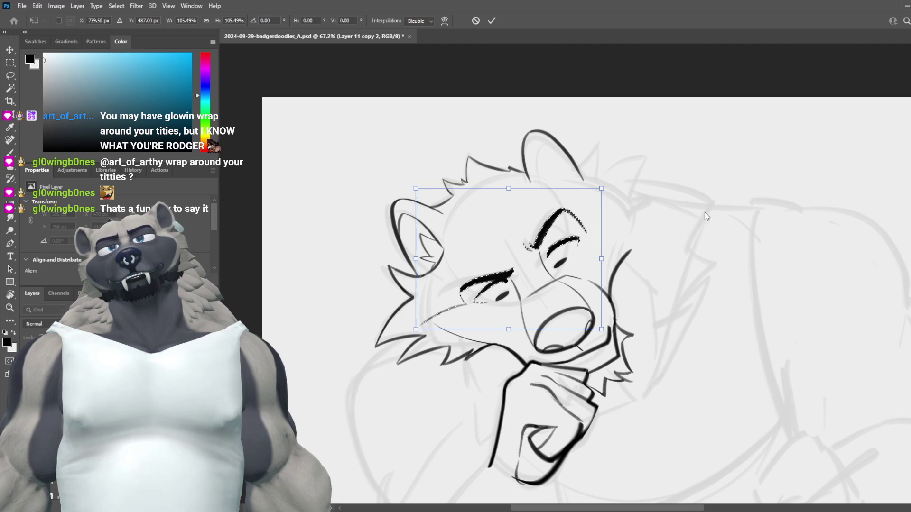
key("Return")
key("l")
Step: Compare the face before and after the eye enlargement, checking it from afar, close up and in mirrored view
scroll(674, 223, "down", 4)
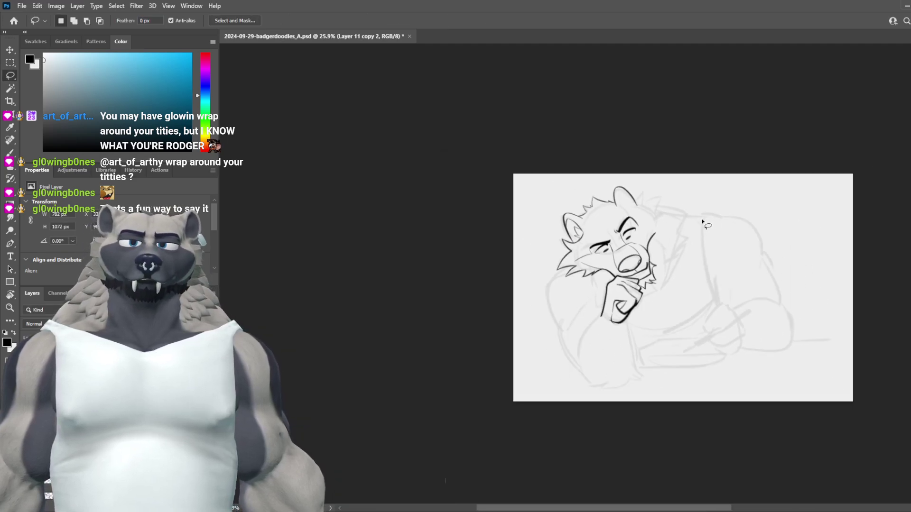
scroll(710, 217, "up", 1)
scroll(712, 216, "up", 3)
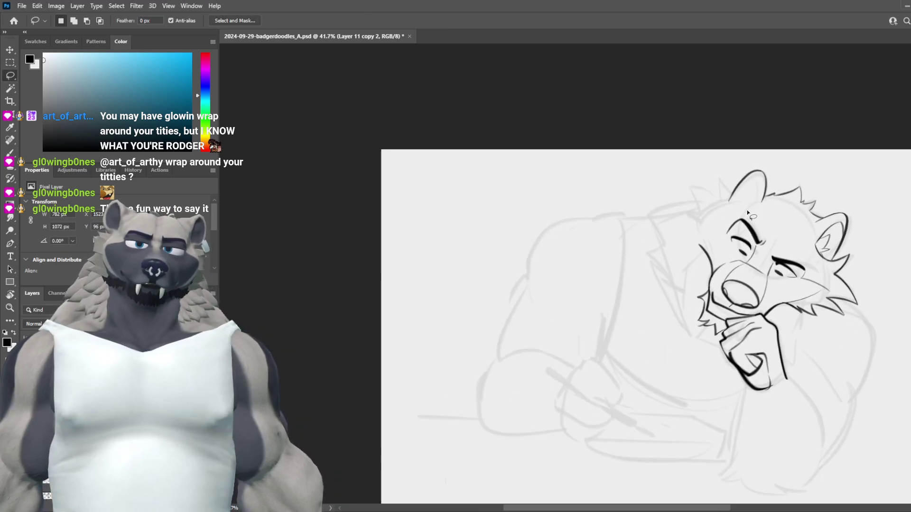
key("ctrl+z")
key("ctrl+z")
key("ctrl+z")
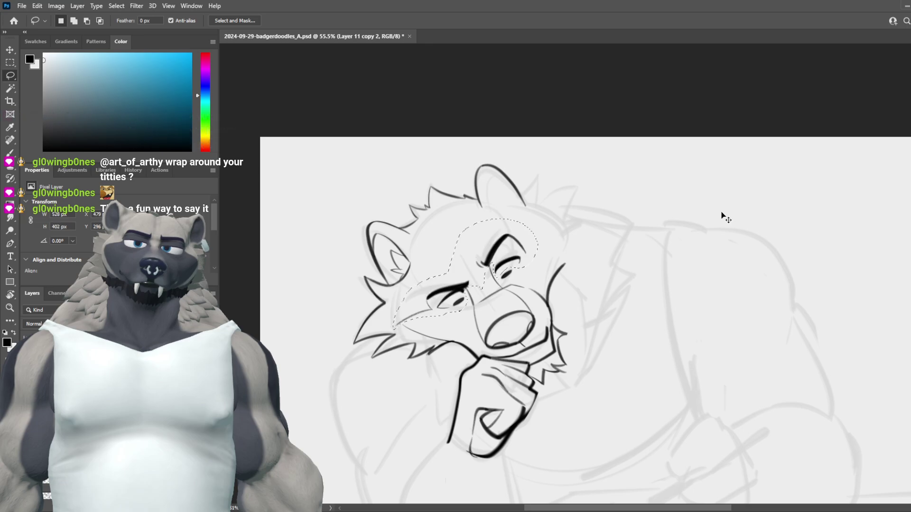
scroll(645, 222, "down", 4)
scroll(654, 221, "down", 2)
scroll(617, 223, "up", 5)
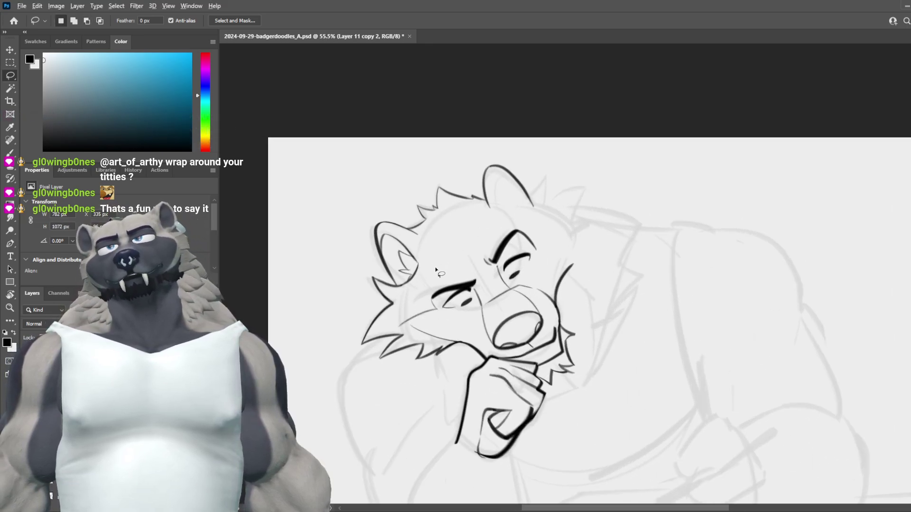
scroll(450, 273, "up", 4)
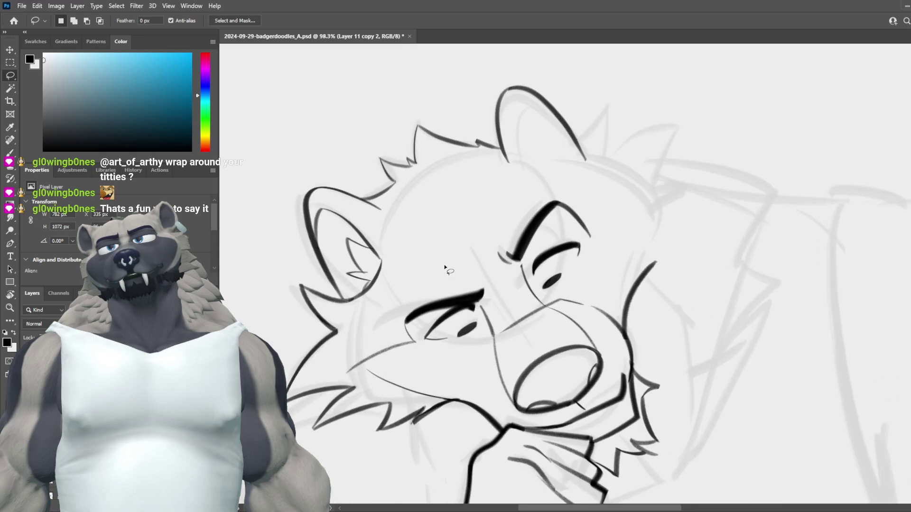
Step: Erase the inner end of the upper cheek line and ink a short line joining it to the lowered brow's outer end
key("e")
left_click_drag(420, 330, 410, 341)
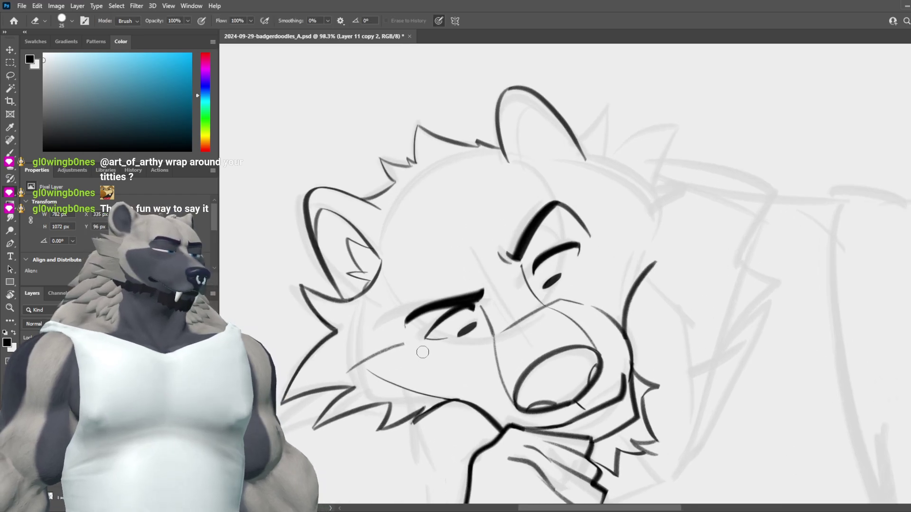
key("b")
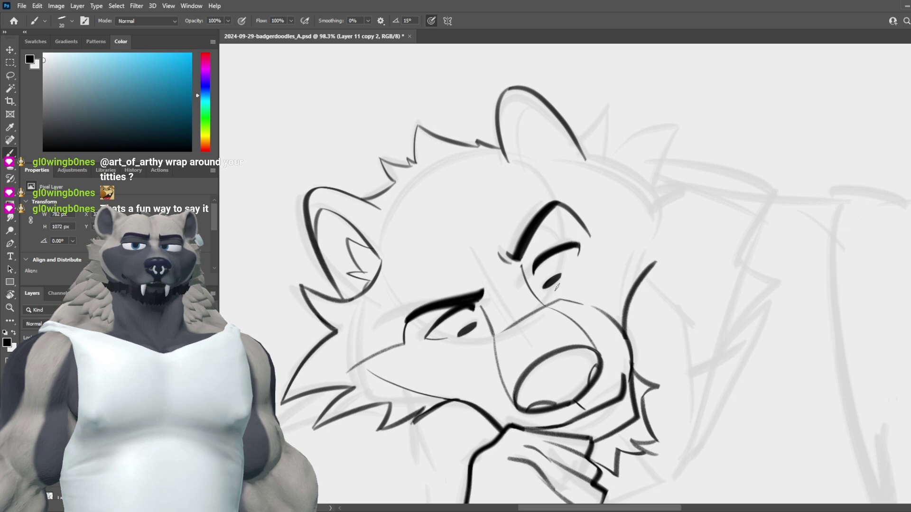
mouse_move(420, 345)
left_mouse_down()
mouse_move(477, 336)
mouse_move(399, 379)
left_mouse_up()
key("ctrl+z")
Step: Ink a slanted line rising from the raised brow's outer end toward the edge of the head
left_click_drag(546, 269, 580, 210)
key("ctrl+z")
key("ctrl+z")
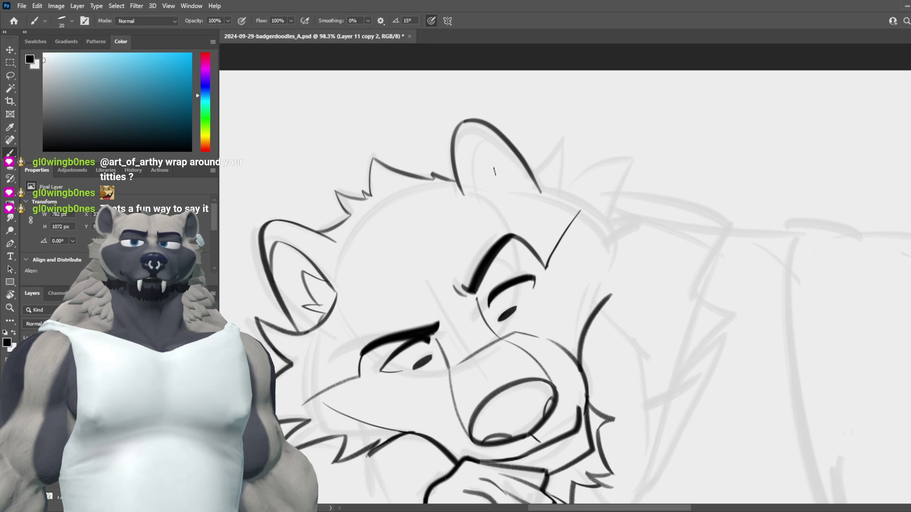
Step: Ink the curved inner-ear line inside the badger's right-hand ear, redrawing the stroke closer to the ear's outer edge
left_click_drag(487, 138, 484, 183)
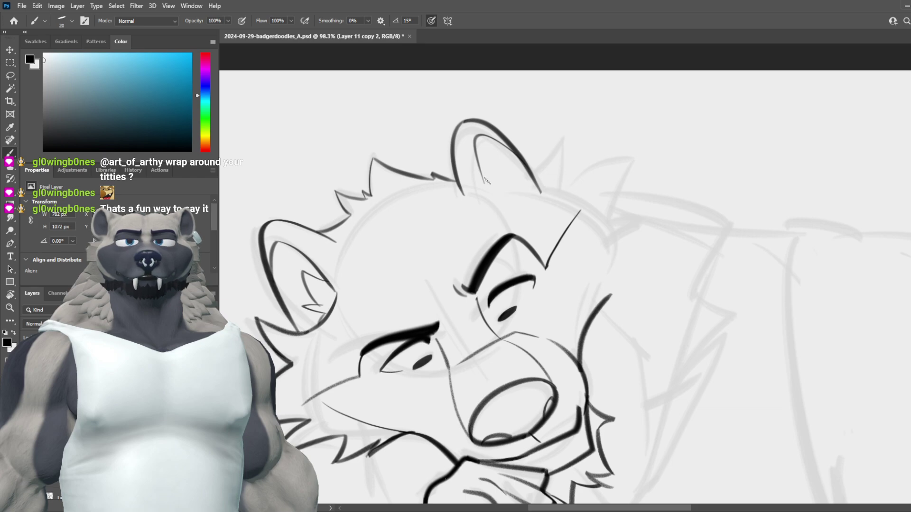
left_click_drag(484, 181, 568, 170)
key("ctrl+z")
key("ctrl+z")
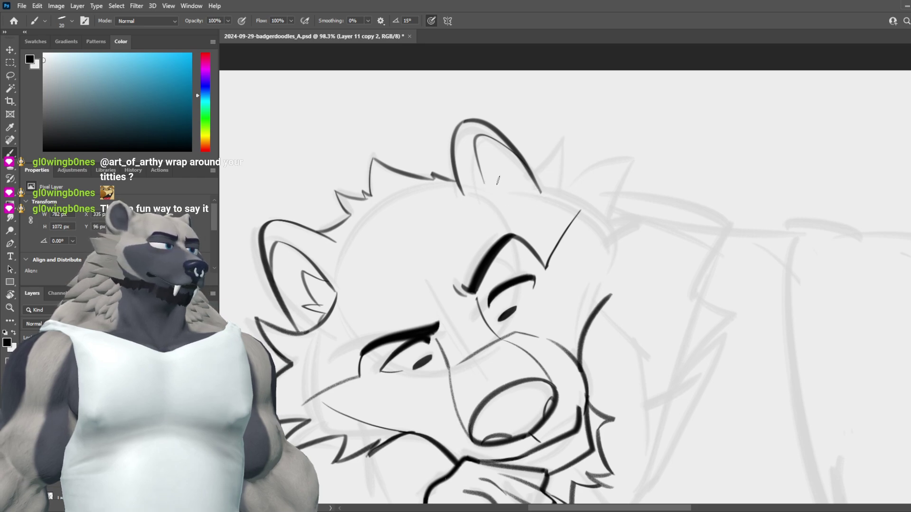
key("ctrl+z")
left_click_drag(515, 151, 489, 200)
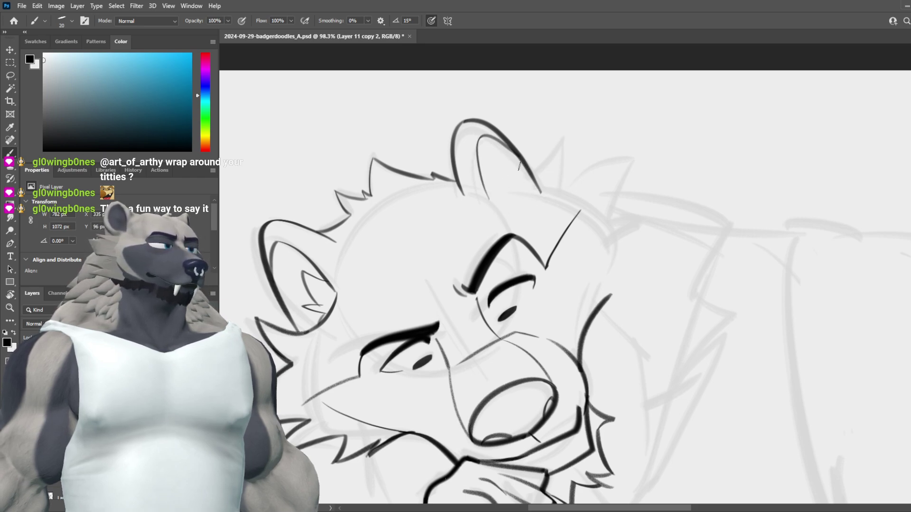
key("ctrl+z")
mouse_move(492, 135)
left_mouse_down()
mouse_move(511, 201)
mouse_move(560, 186)
left_mouse_up()
key("ctrl+z")
Step: Ink a curve from the base of the right-hand inner ear up to the tip of the sketched fur tuft
mouse_move(493, 189)
left_mouse_down()
mouse_move(562, 186)
mouse_move(562, 148)
left_mouse_up()
key("ctrl+z")
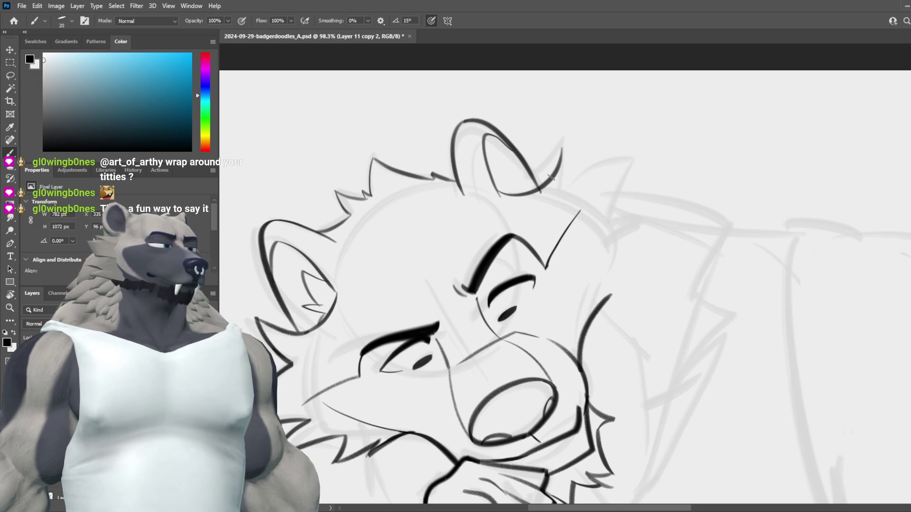
key("ctrl+z")
left_click_drag(495, 193, 558, 137)
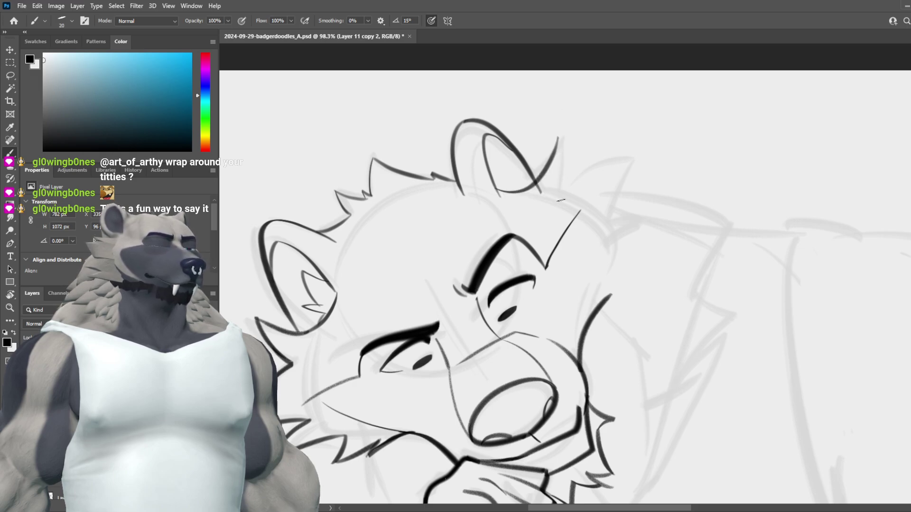
Step: Erase the rounded outer outline of the badger's left-hand ear and ink a new outer edge
scroll(555, 206, "down", 12)
scroll(555, 206, "up", 11)
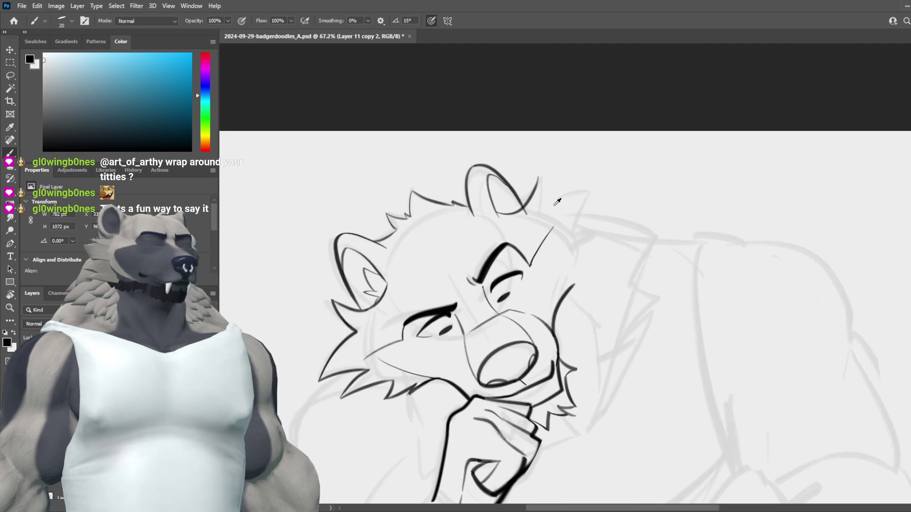
scroll(558, 203, "down", 1)
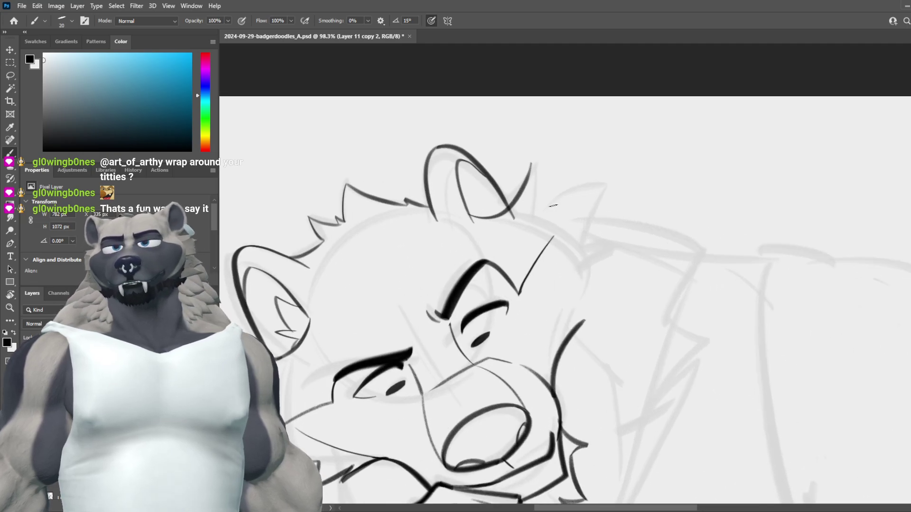
scroll(558, 208, "down", 1)
scroll(558, 208, "up", 2)
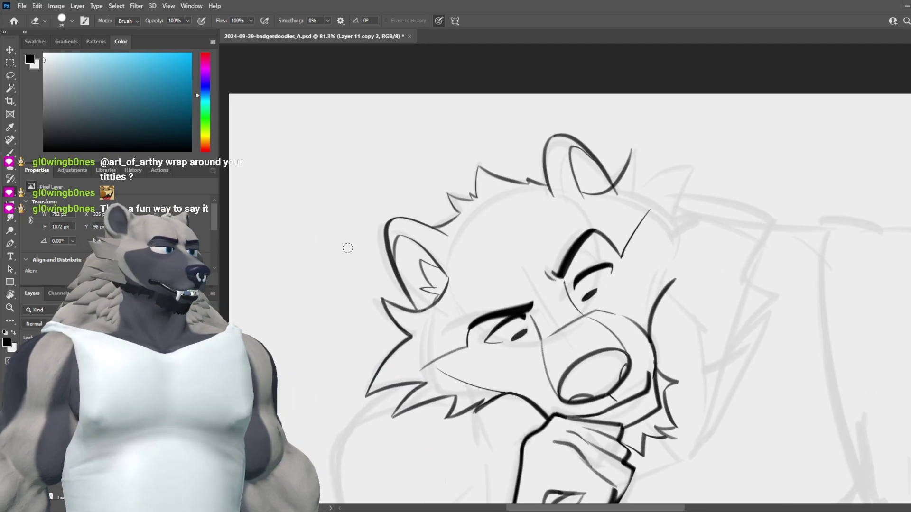
key("e")
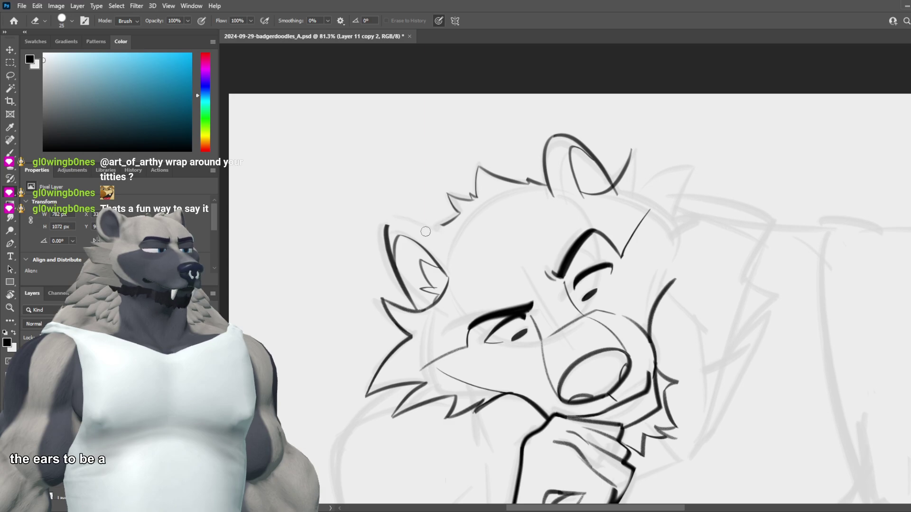
left_click_drag(387, 224, 424, 314)
key("b")
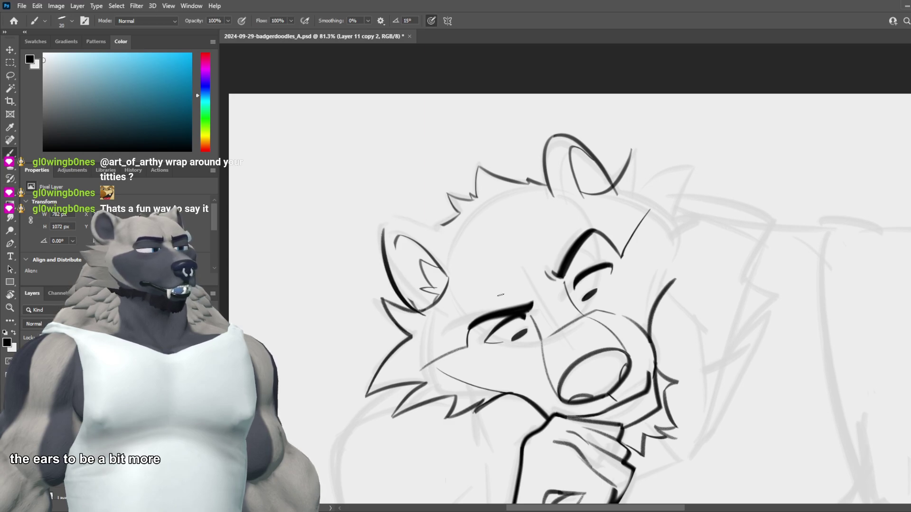
Step: Try a pointed, more cupped outline on the left-hand ear, extending its top line outward past the outer edge
scroll(489, 211, "down", 10)
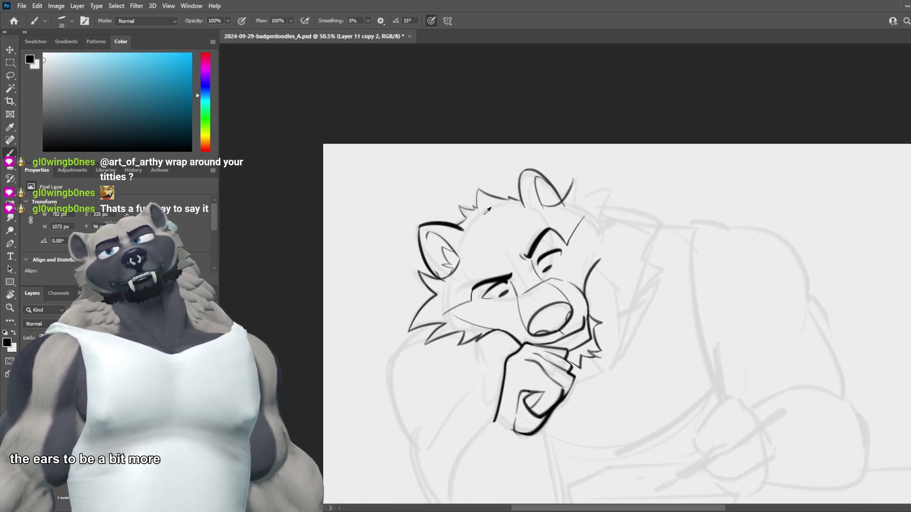
scroll(500, 185, "up", 12)
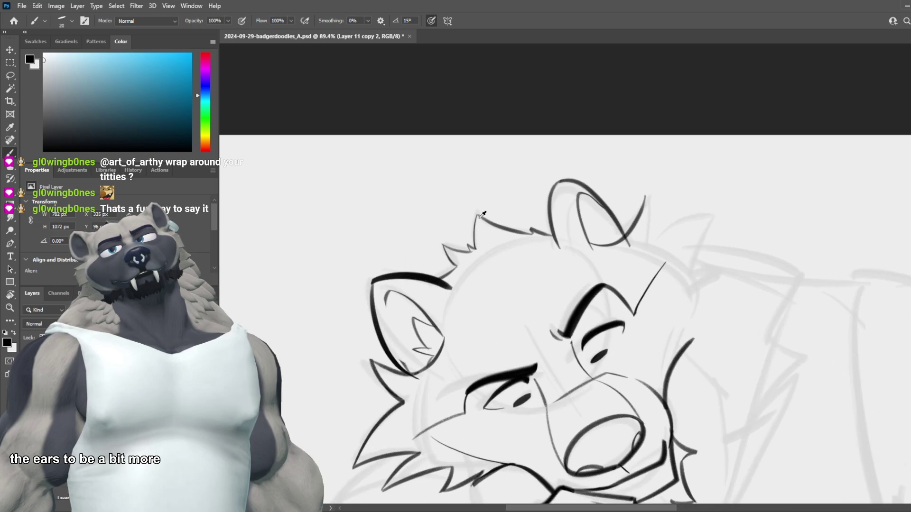
left_click_drag(370, 317, 392, 385)
left_click_drag(359, 291, 397, 401)
mouse_move(358, 292)
left_mouse_down()
mouse_move(369, 348)
mouse_move(439, 301)
left_mouse_up()
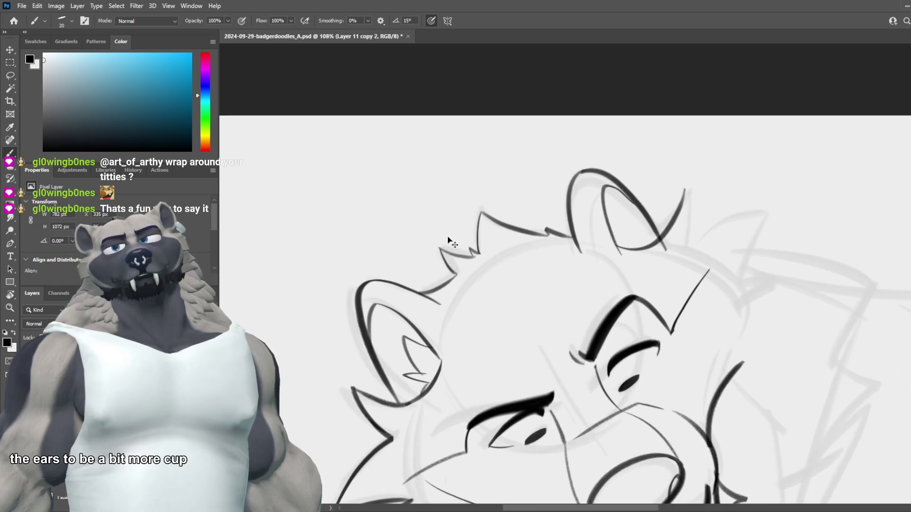
key("ctrl+z")
key("ctrl+z")
key("ctrl+z")
key("ctrl+z")
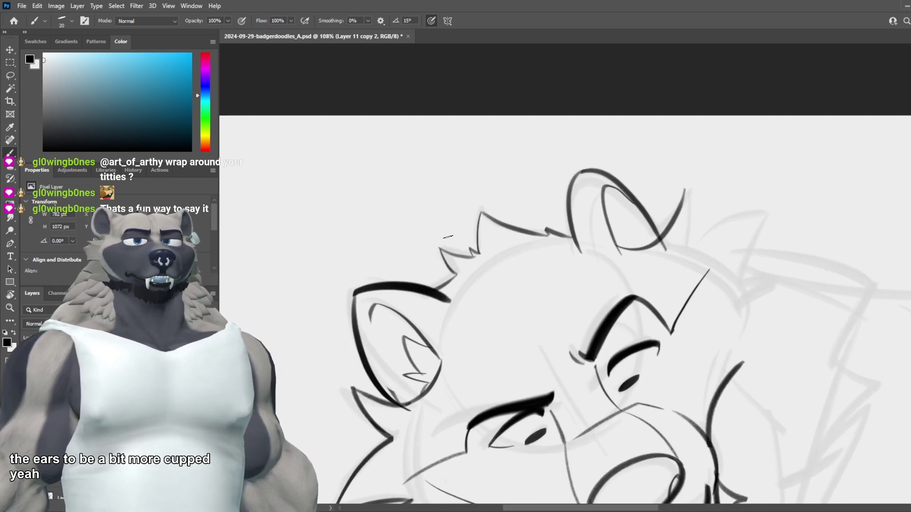
key("ctrl+z")
left_click_drag(444, 297, 337, 298)
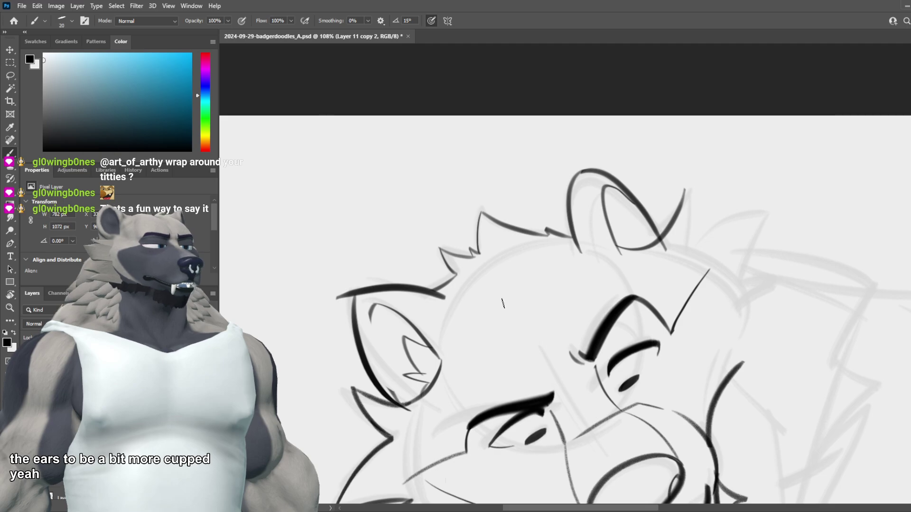
Step: Examine the left-hand ear's new shape against its rounded version, zoomed out and in mirrored view
scroll(523, 269, "down", 5)
scroll(562, 291, "up", 3)
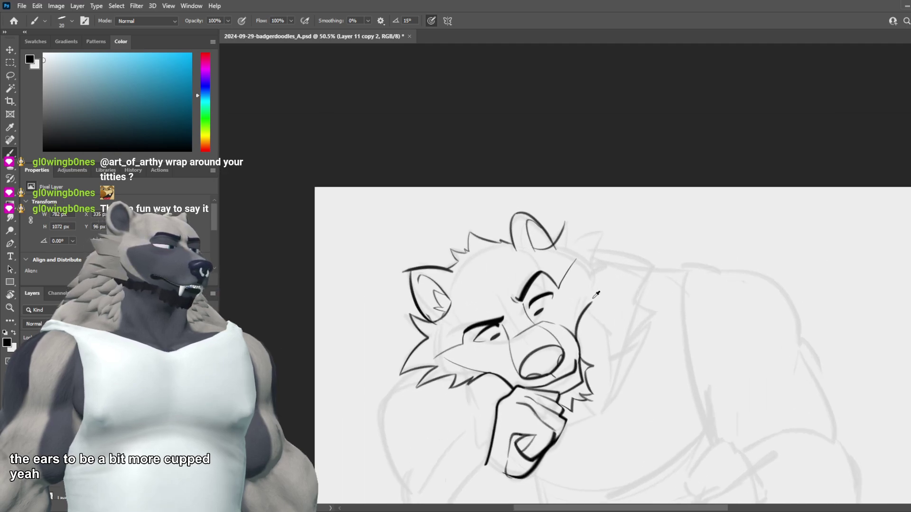
scroll(559, 293, "left", 5)
scroll(558, 293, "down", 4)
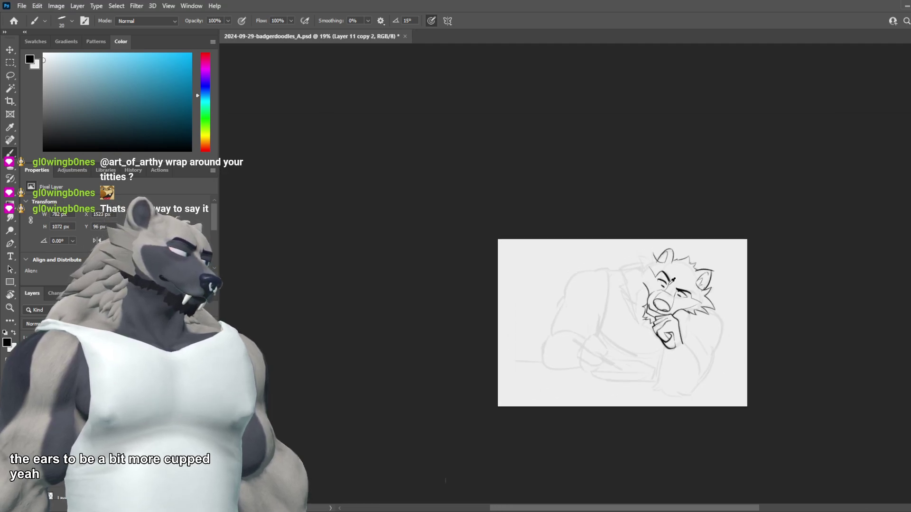
scroll(699, 289, "up", 4)
key("ctrl+shift+h")
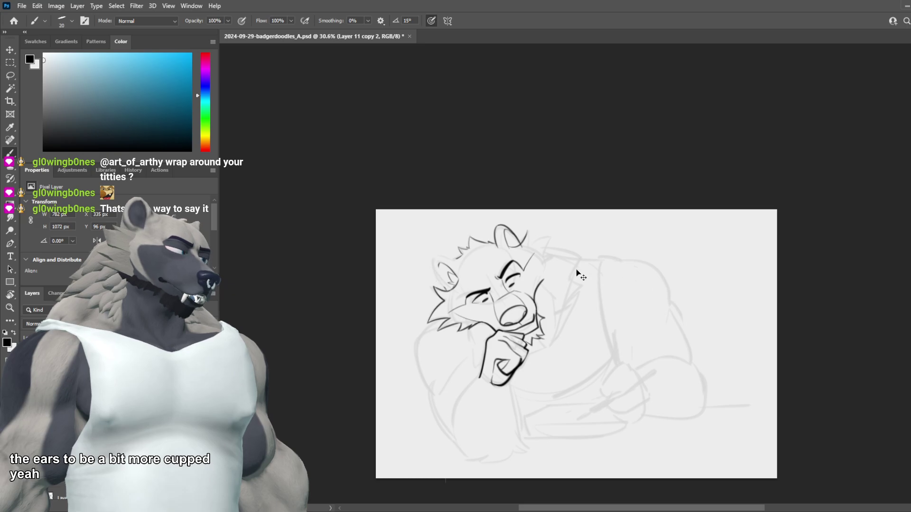
scroll(524, 263, "up", 3)
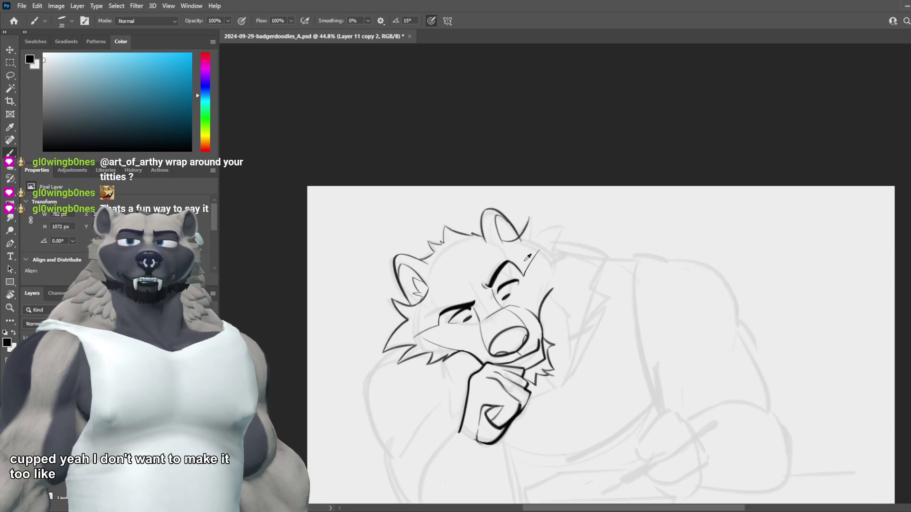
key("ctrl+shift+h")
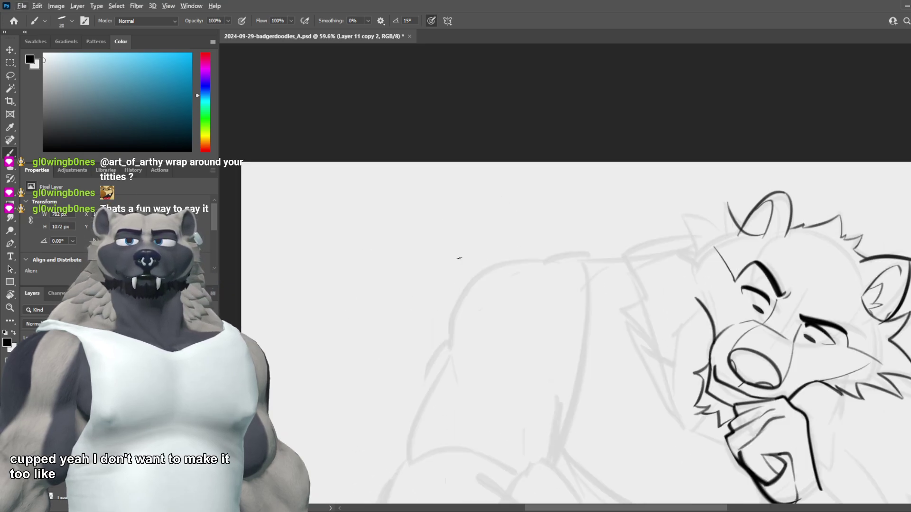
key("ctrl+shift+h")
scroll(422, 288, "up", 2)
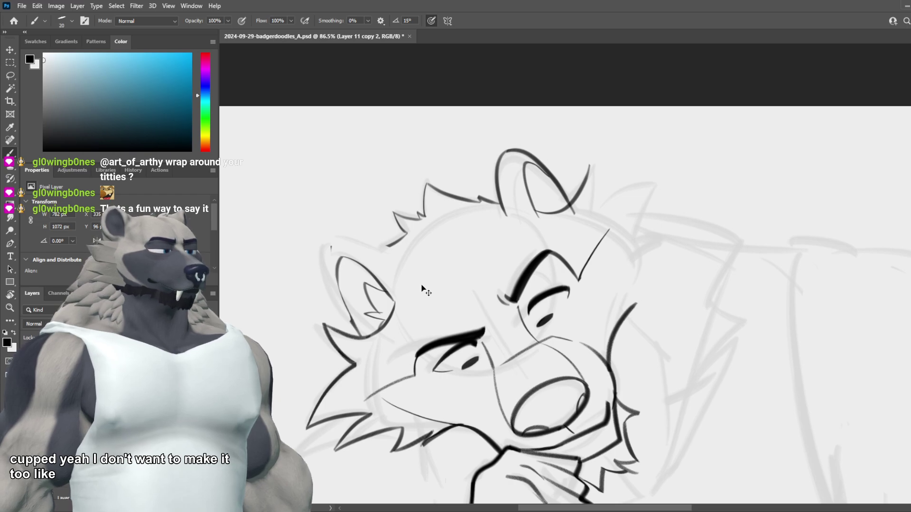
Step: Undo the left-hand ear's pointed outline strokes and erase the leftover stub at the ear's base
left_click_drag(351, 320, 328, 246)
key("ctrl+z")
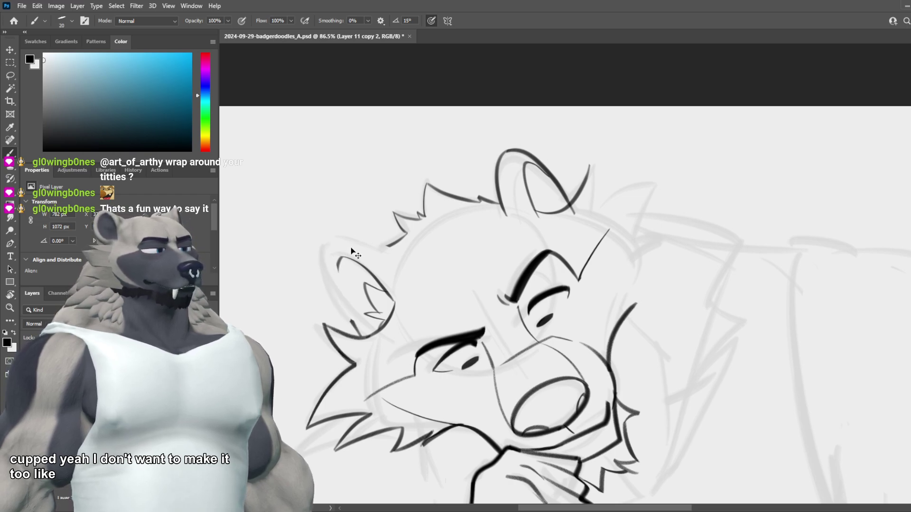
key("e")
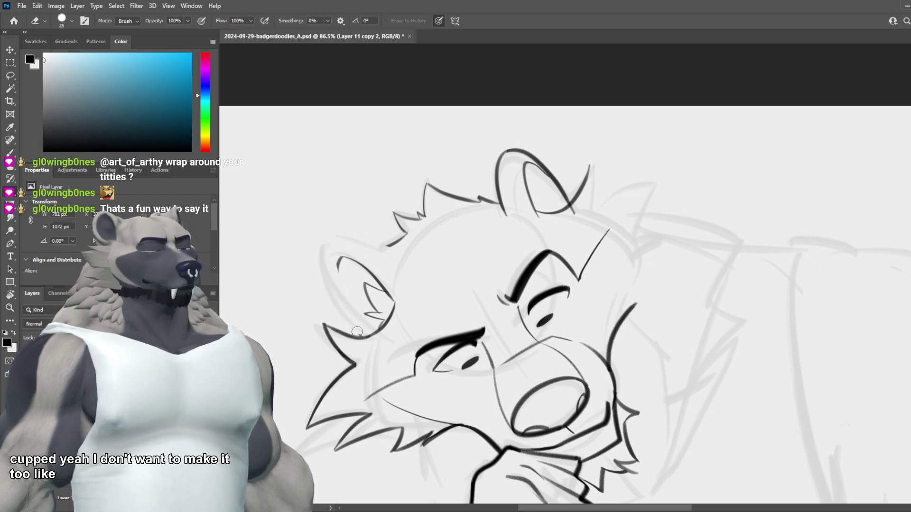
Step: Ink a curved, more pointed outer edge on the badger's left-hand ear, from its tip down to the base
key("b")
mouse_move(329, 239)
left_mouse_down()
mouse_move(354, 338)
mouse_move(365, 341)
left_mouse_up()
key("ctrl+z")
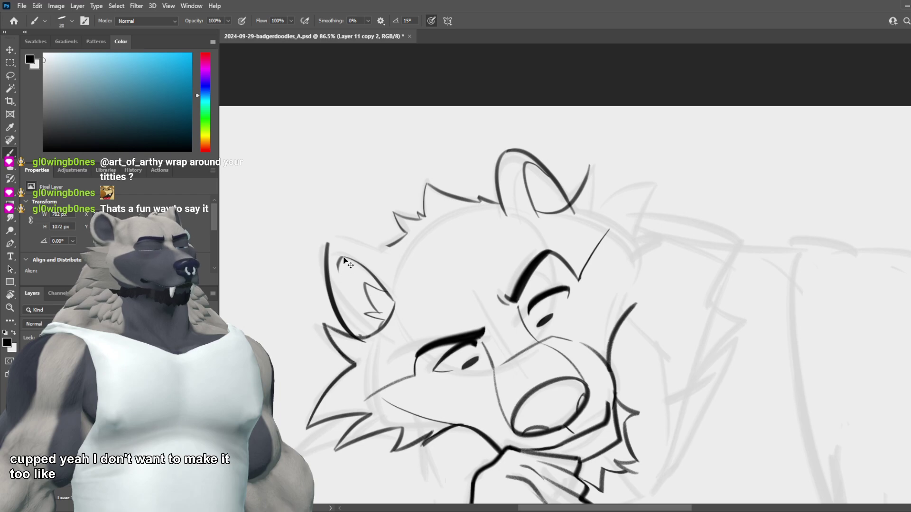
key("ctrl+z")
left_click_drag(325, 243, 366, 337)
key("ctrl+z")
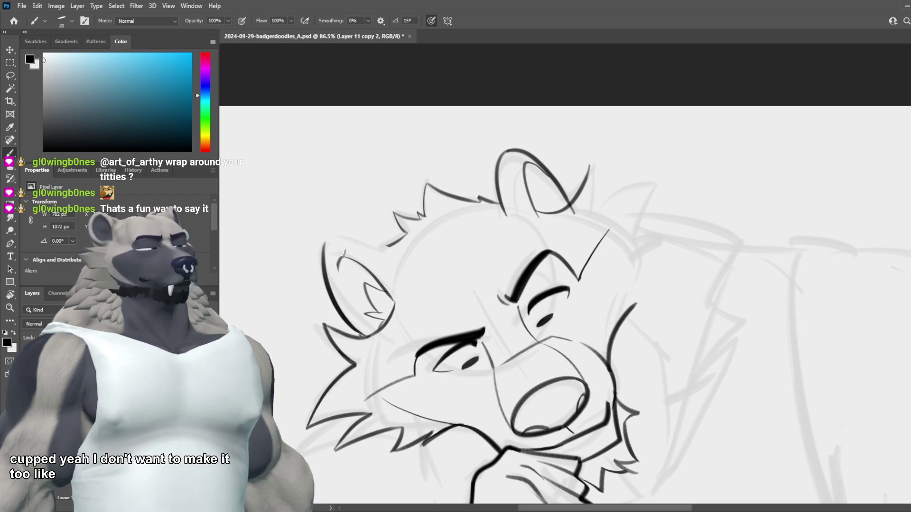
Step: Ink a thick top line on the left-hand ear, running from its tip across to the head fur
left_click_drag(327, 240, 409, 251)
key("ctrl+z")
left_click_drag(324, 241, 400, 250)
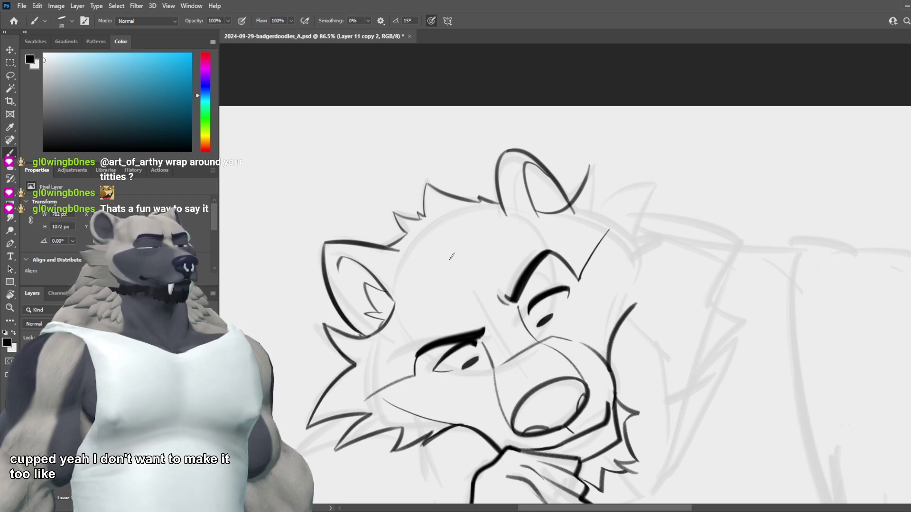
key("ctrl+z")
left_click_drag(325, 241, 396, 251)
key("ctrl+z")
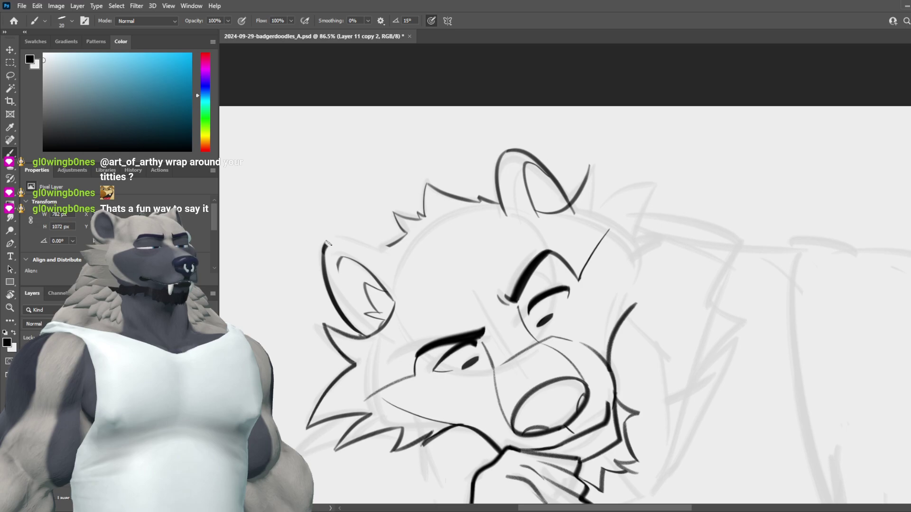
left_click_drag(327, 243, 392, 251)
key("ctrl+z")
left_click_drag(324, 241, 382, 249)
key("ctrl+z")
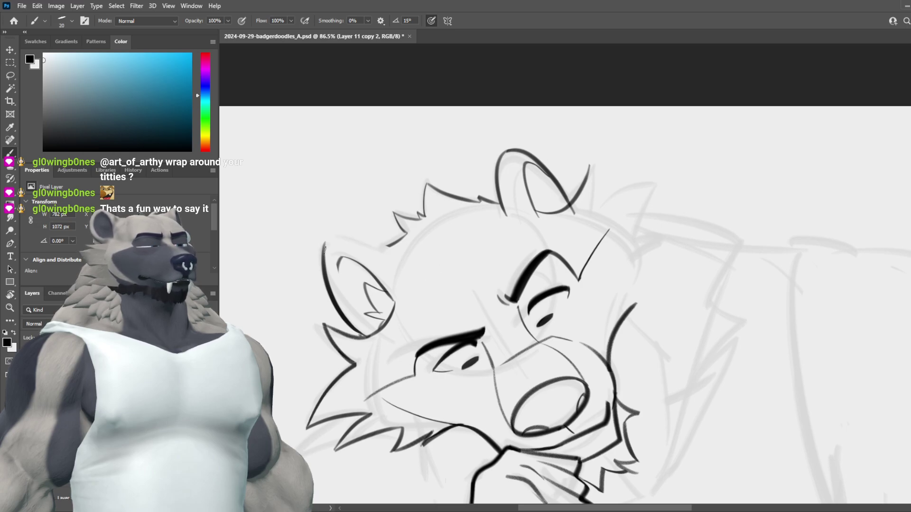
left_click_drag(324, 249, 409, 256)
scroll(515, 305, "down", 3)
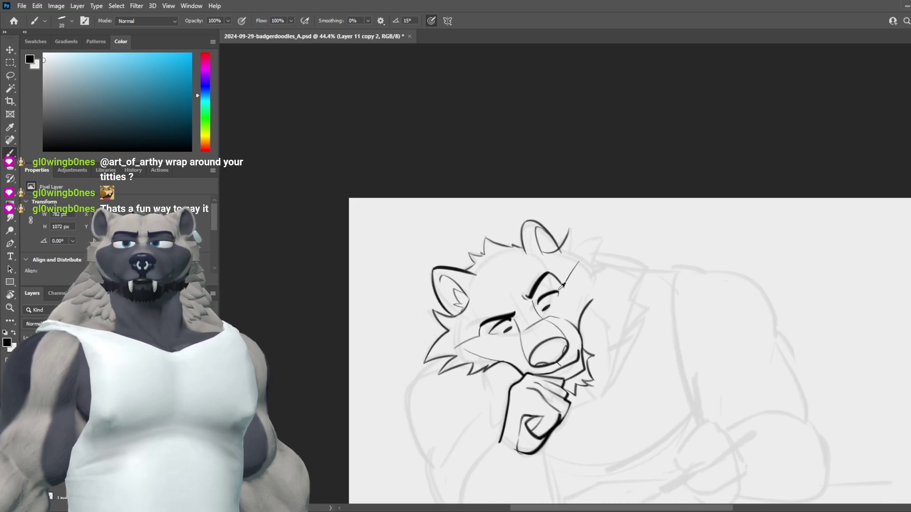
scroll(581, 282, "up", 4)
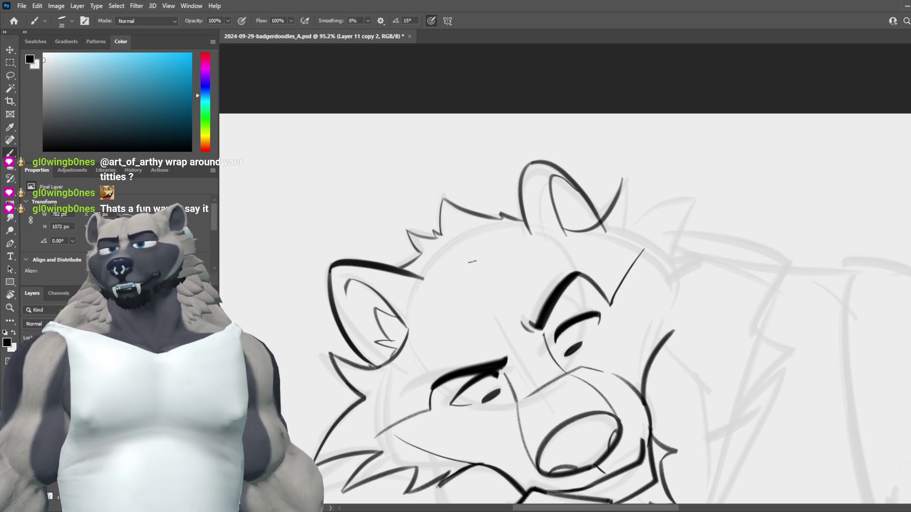
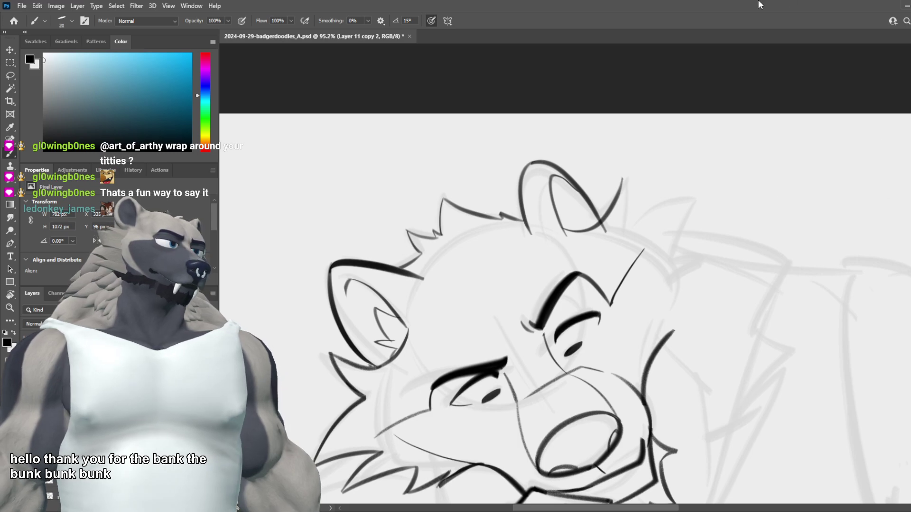
Step: Examine the head with its reshaped left-hand ear zoomed out and with the canvas rotated
scroll(501, 227, "down", 5)
scroll(500, 227, "up", 3)
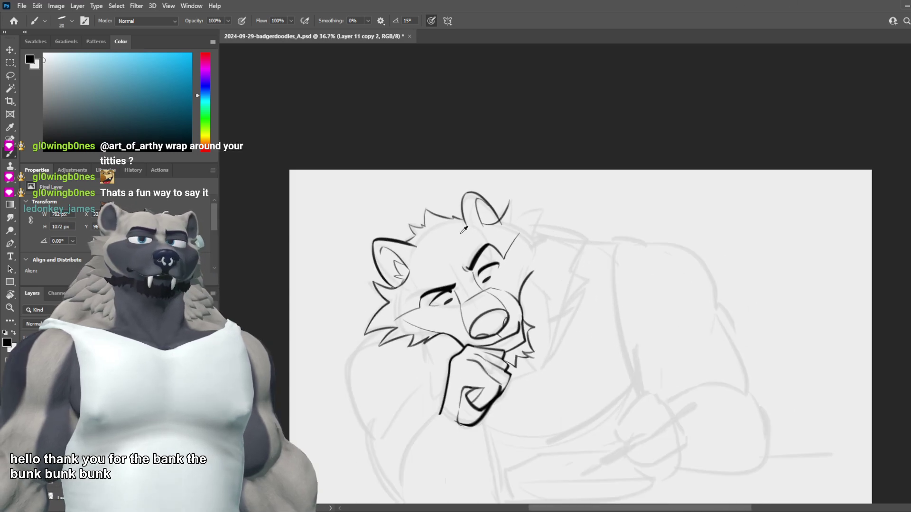
key("r")
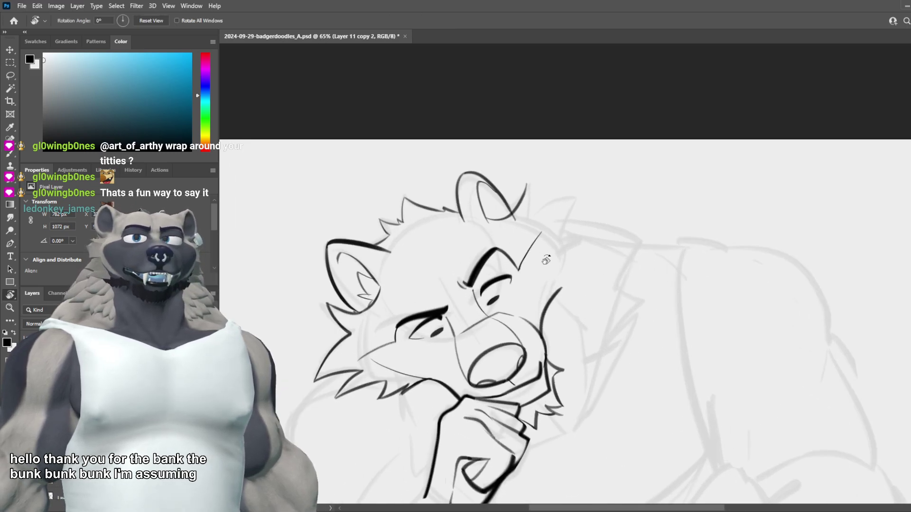
left_click_drag(489, 233, 666, 248)
scroll(666, 248, "down", 5)
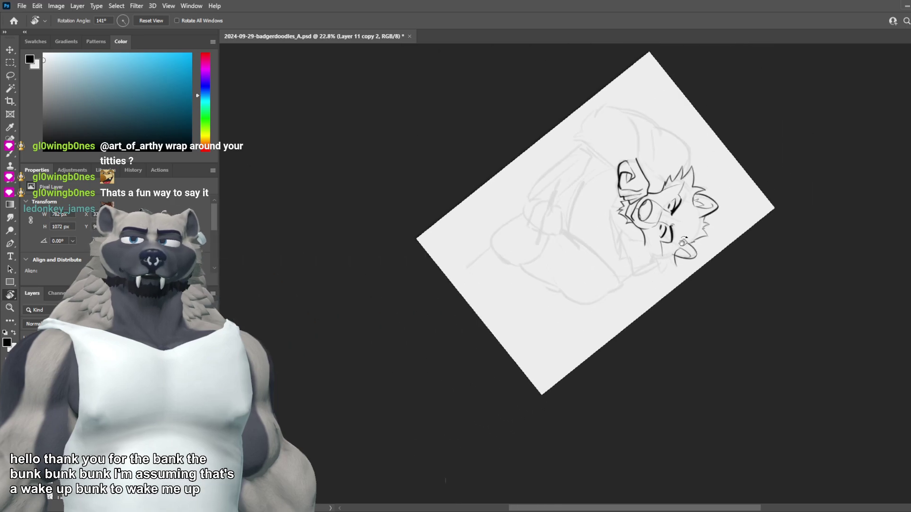
key("Escape")
scroll(492, 223, "up", 5)
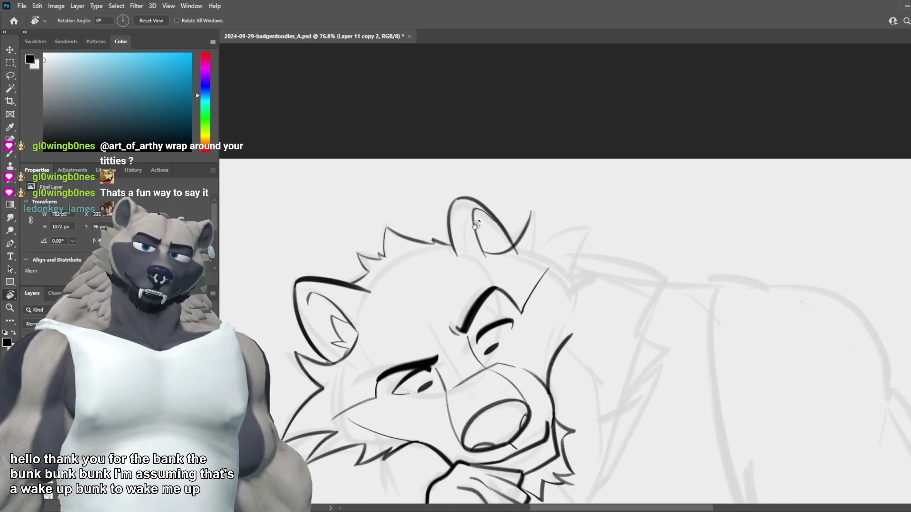
Step: Erase the rounded outline of the right-hand ear and ink a narrower, more pointed one down to the inner-ear line
key("e")
mouse_move(452, 213)
left_mouse_down()
mouse_move(467, 282)
mouse_move(452, 193)
left_mouse_up()
key("b")
key("ctrl+z")
key("e")
key("b")
mouse_move(444, 259)
left_mouse_down()
mouse_move(448, 211)
mouse_move(506, 227)
left_mouse_up()
key("e")
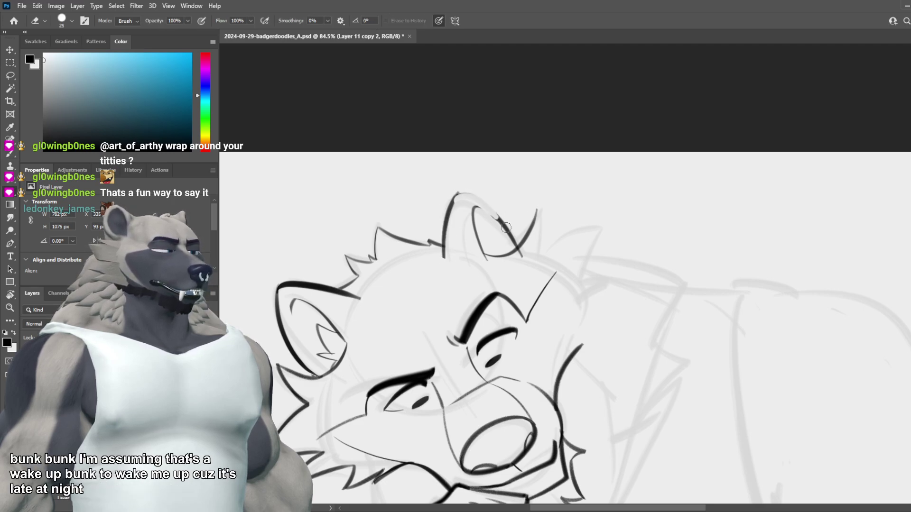
key("ctrl+z")
key("b")
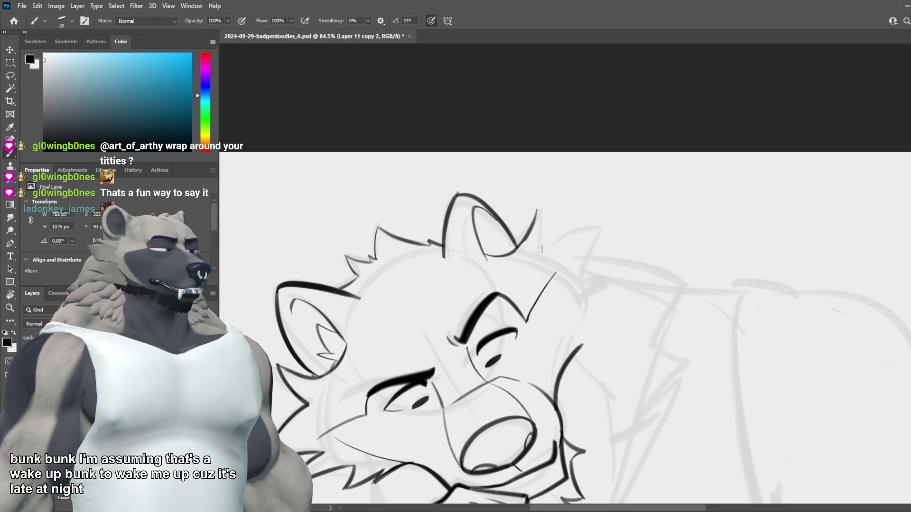
Step: Close the fur spike beside the right-hand ear with an outer line, trying and undoing a curved tuft stroke behind it
mouse_move(537, 207)
left_mouse_down()
mouse_move(541, 256)
mouse_move(610, 238)
left_mouse_up()
key("ctrl+z")
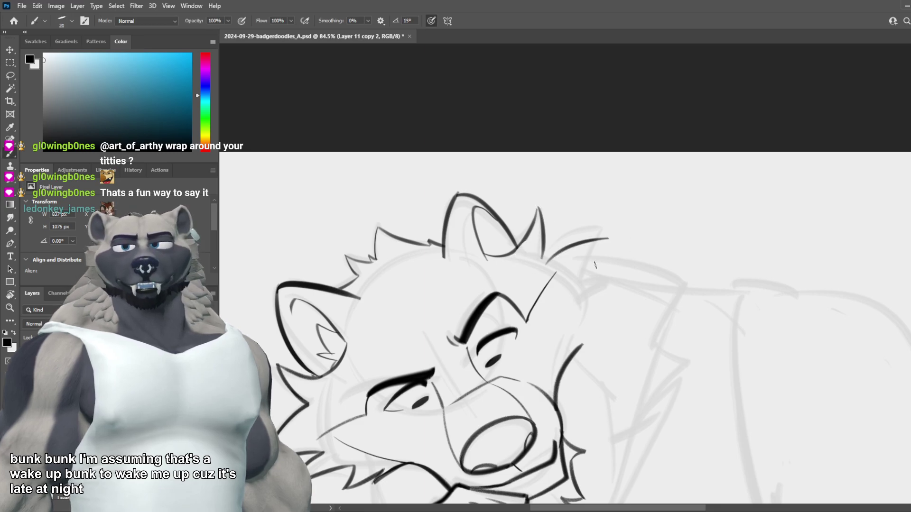
key("ctrl+z")
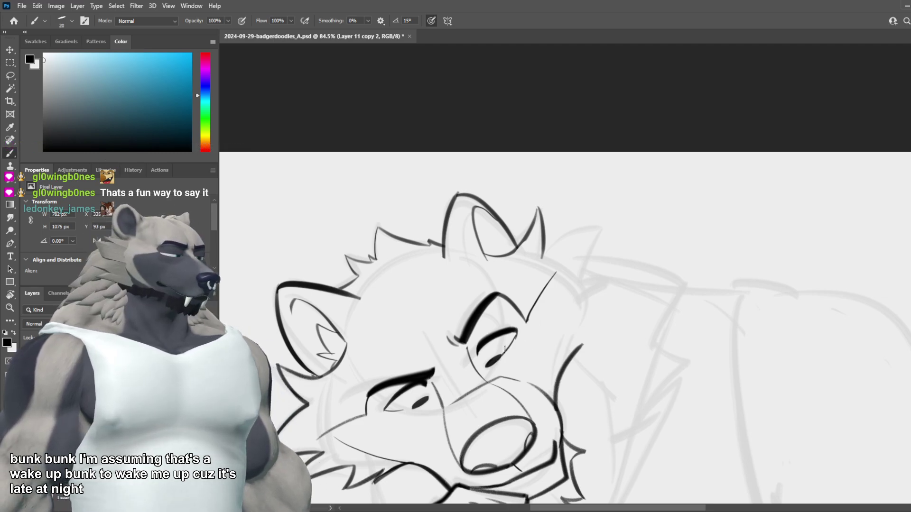
Step: Lasso the right-hand eye's pupil on the pupil layer and shift it slightly up and outward with Free Transform
scroll(568, 322, "down", 5)
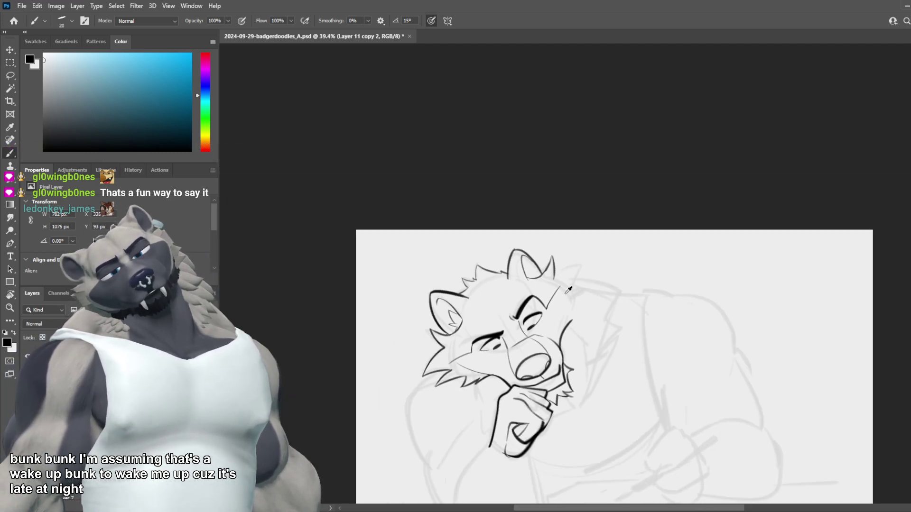
scroll(568, 321, "up", 3)
scroll(568, 322, "down", 1)
scroll(567, 321, "up", 3)
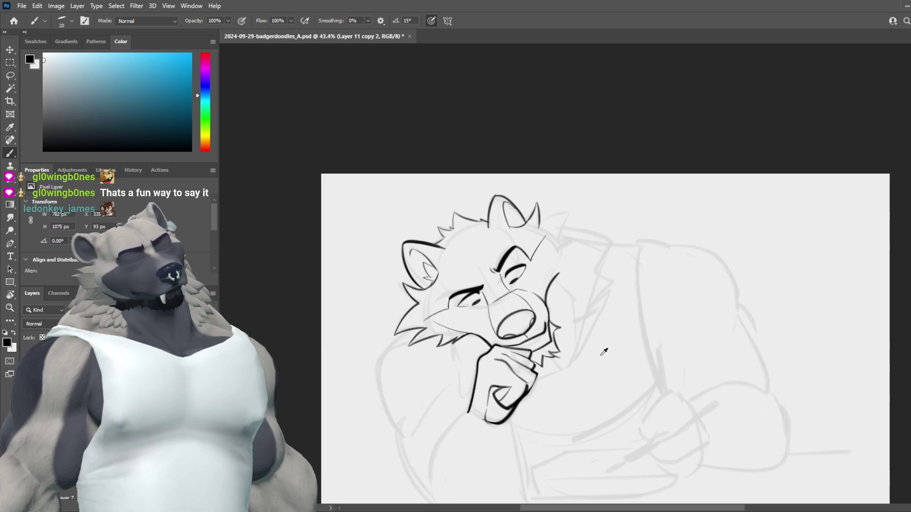
key("alt+]")
key("e")
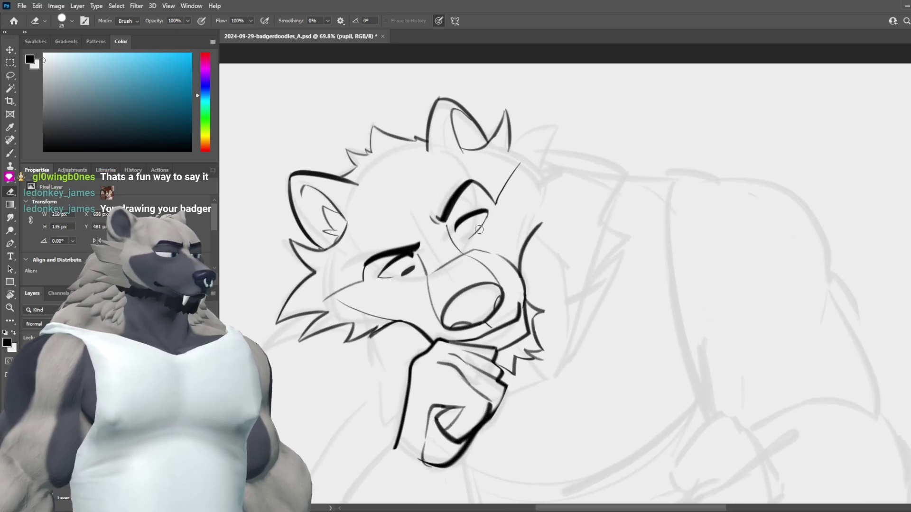
key("l")
key("ctrl+z")
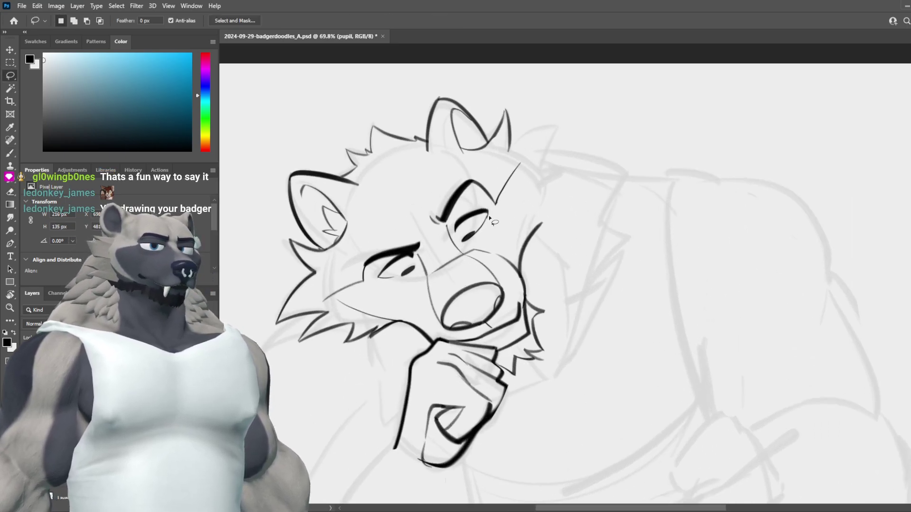
left_click_drag(485, 234, 484, 232)
key("ctrl+t")
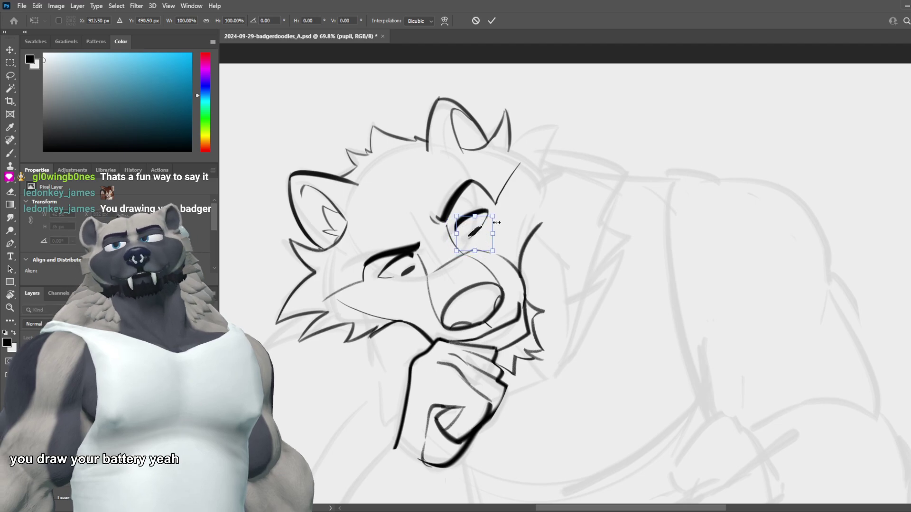
scroll(522, 239, "down", 4)
scroll(545, 242, "up", 4)
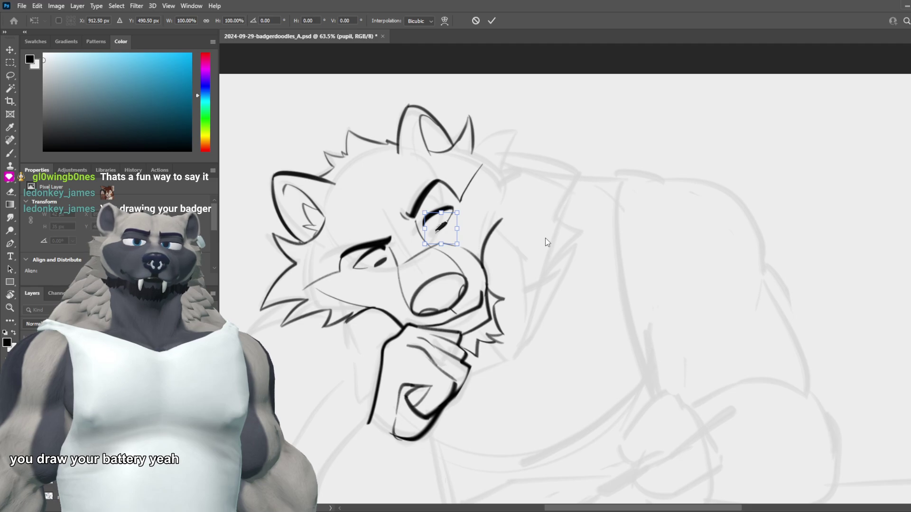
key("Return")
key("l")
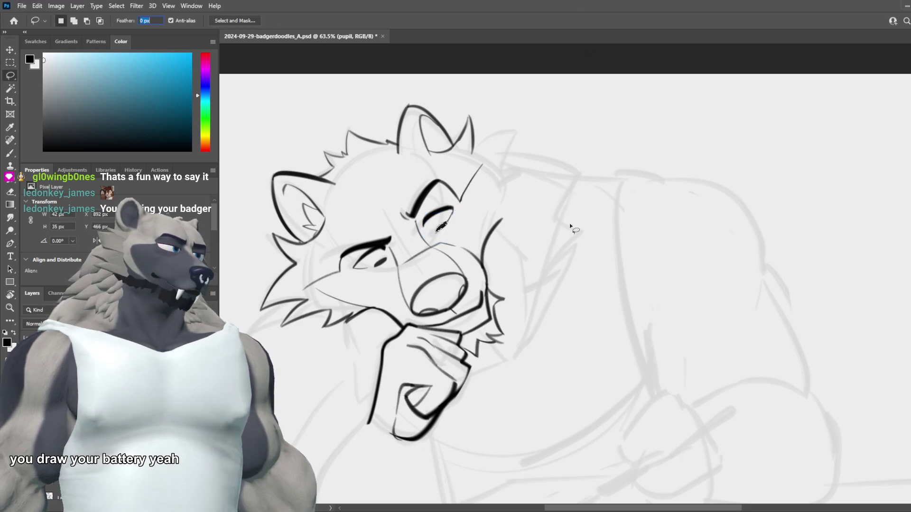
Step: Ink a large pointed fur tuft behind the right-hand ear on Layer 11 copy 2
scroll(556, 226, "down", 4)
scroll(523, 210, "up", 3)
scroll(522, 208, "up", 2)
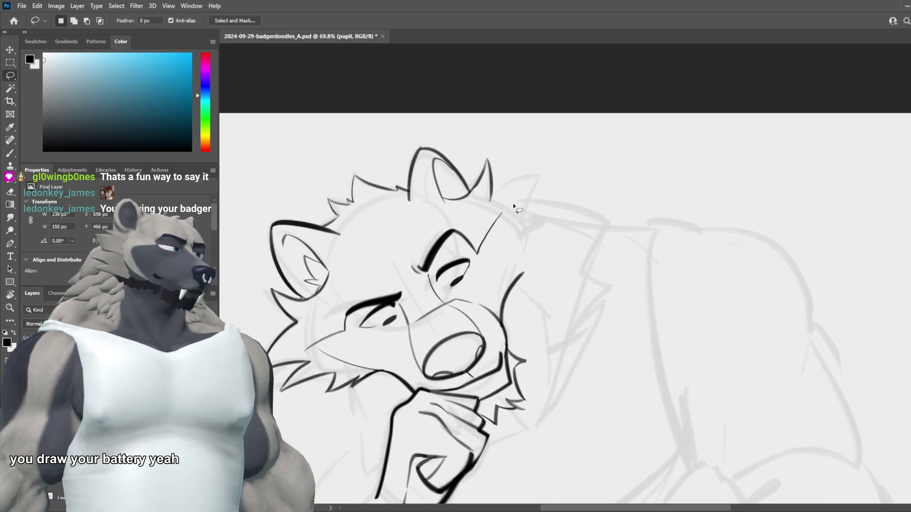
left_click(479, 184, "ctrl")
key("b")
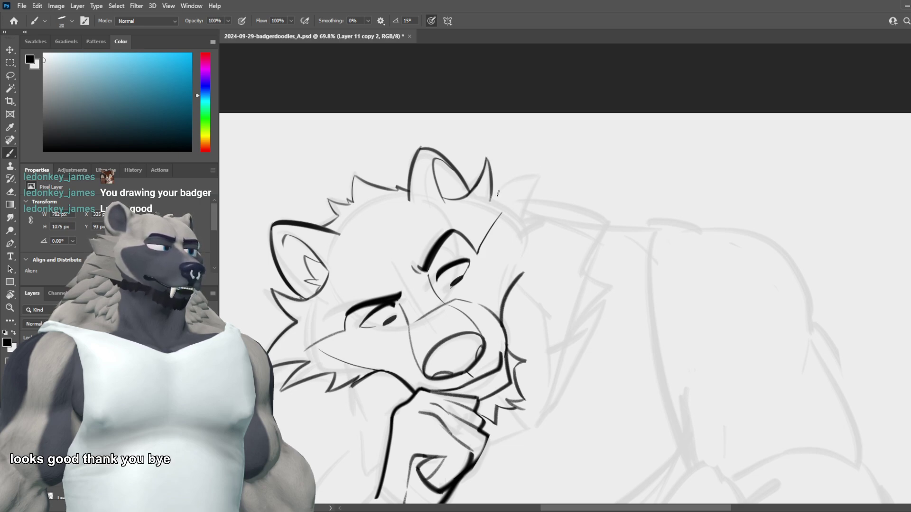
key("ctrl+z")
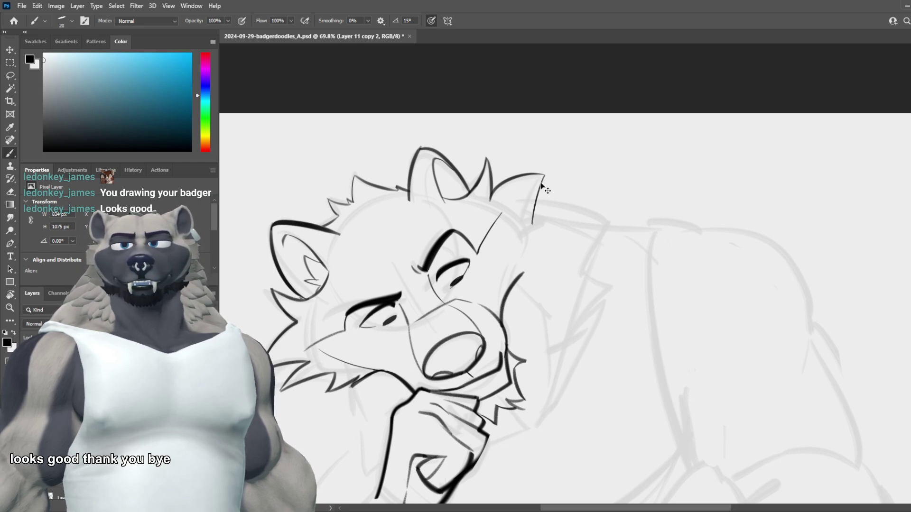
key("ctrl+z")
key("ctrl+z")
left_click_drag(544, 175, 530, 221)
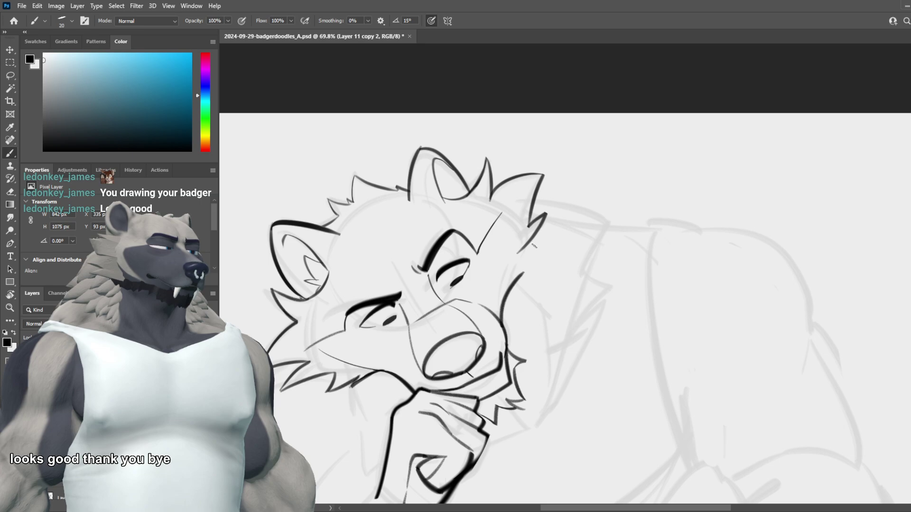
Step: Ink smaller fur spikes below the large tuft, joining them to the right-hand cheek line
key("ctrl+z")
left_click_drag(526, 228, 550, 220)
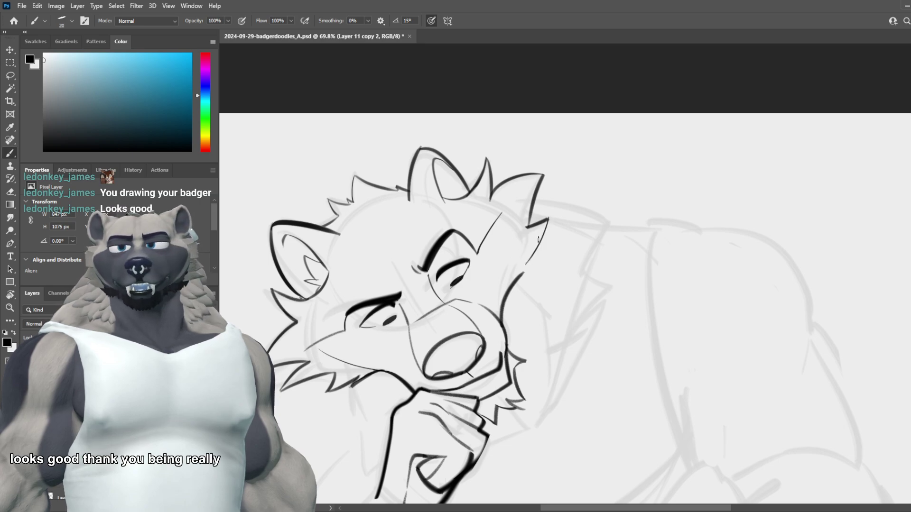
left_click_drag(526, 265, 550, 256)
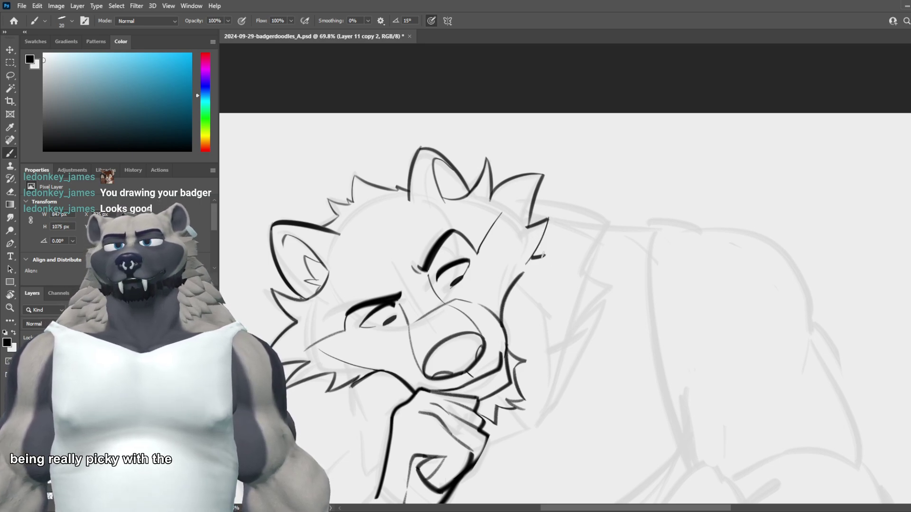
key("ctrl+z")
key("ctrl+z")
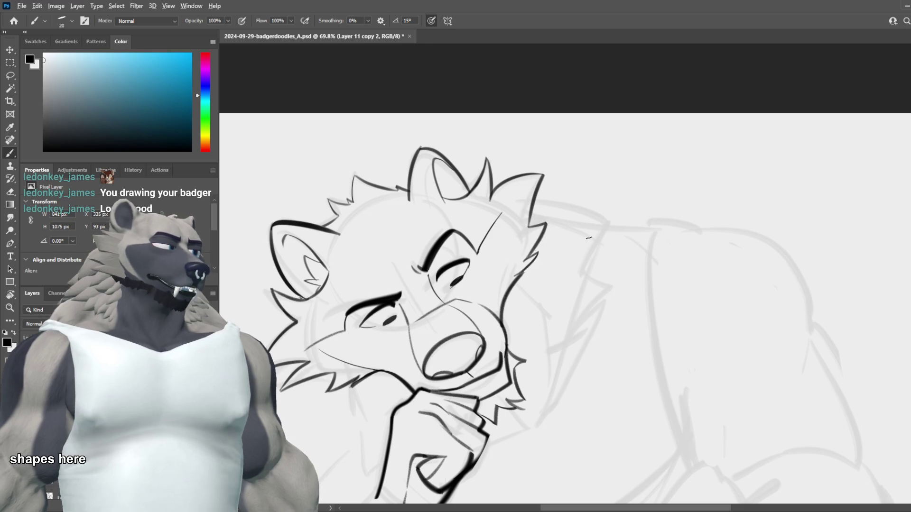
Step: Try a larger fur spike extending outward from the left-hand cheek below the ear, and undo it
scroll(569, 244, "down", 5)
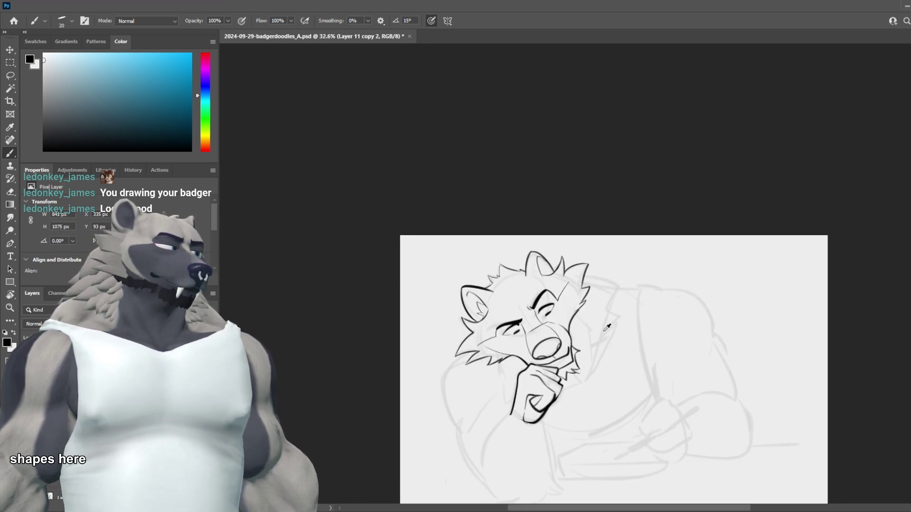
scroll(572, 322, "up", 2)
scroll(442, 323, "up", 1)
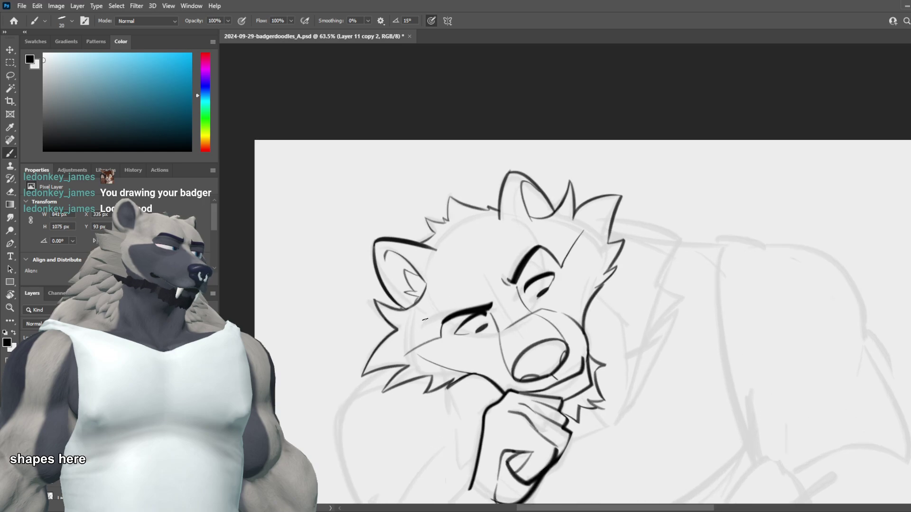
mouse_move(386, 324)
left_mouse_down()
mouse_move(353, 320)
mouse_move(413, 365)
left_mouse_up()
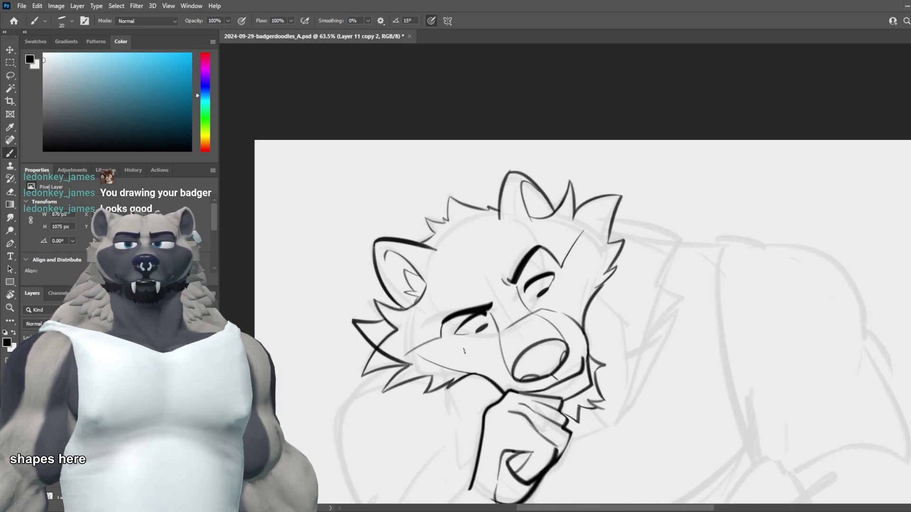
key("ctrl+z")
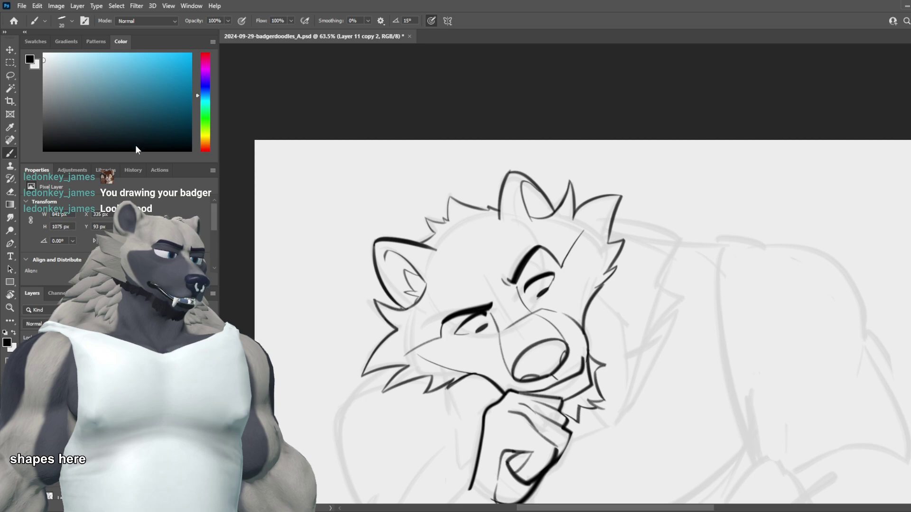
Step: Duplicate the Layer 11 copy 2 line art and erase the left-hand cheek fur below the ear with a 50 px eraser
key("ctrl+j")
key("e")
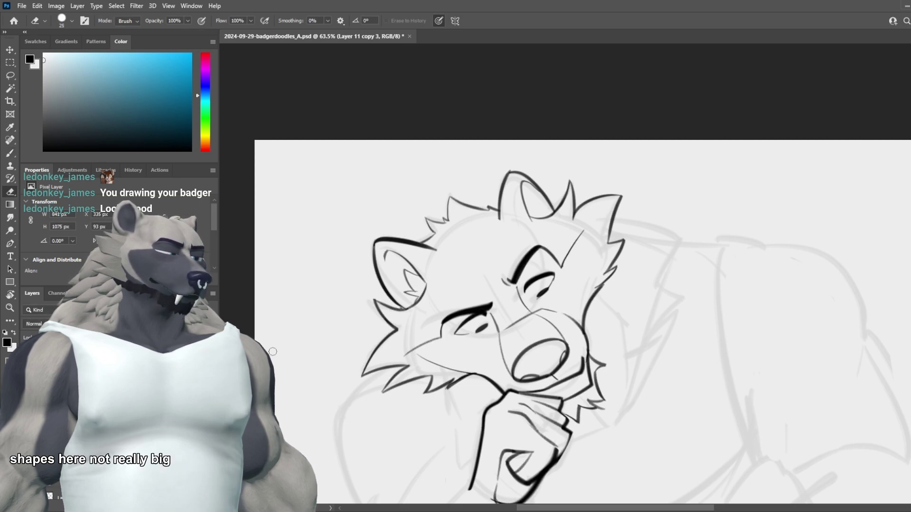
key("bracketright")
key("bracketright")
key("bracketright")
key("bracketright")
key("bracketright")
mouse_move(382, 304)
left_mouse_down()
mouse_move(423, 319)
mouse_move(393, 326)
mouse_move(395, 341)
mouse_move(379, 360)
mouse_move(410, 375)
mouse_move(411, 396)
mouse_move(418, 365)
left_mouse_up()
key("b")
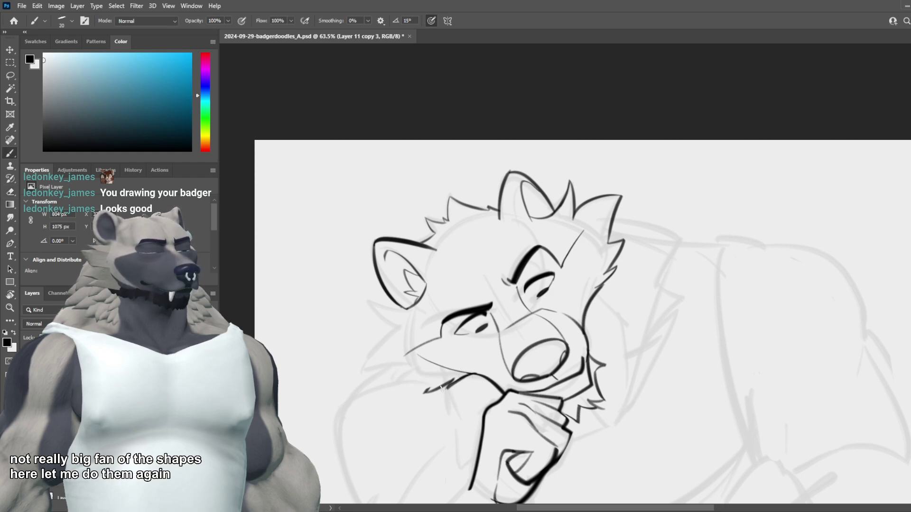
Step: Try a long outward fur spike under the left-hand ear, and undo it together with the cheek fur erasure
mouse_move(396, 303)
left_mouse_down()
mouse_move(361, 294)
mouse_move(410, 330)
left_mouse_up()
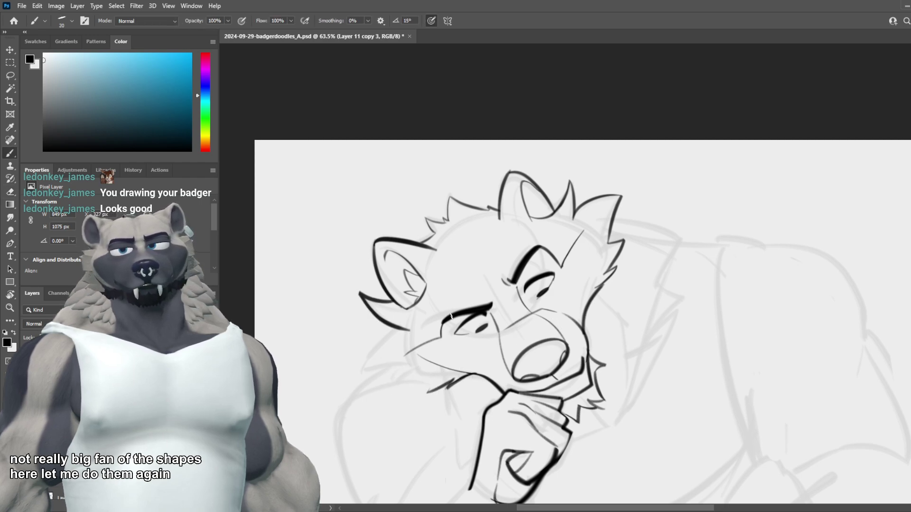
key("ctrl+z")
key("ctrl+z")
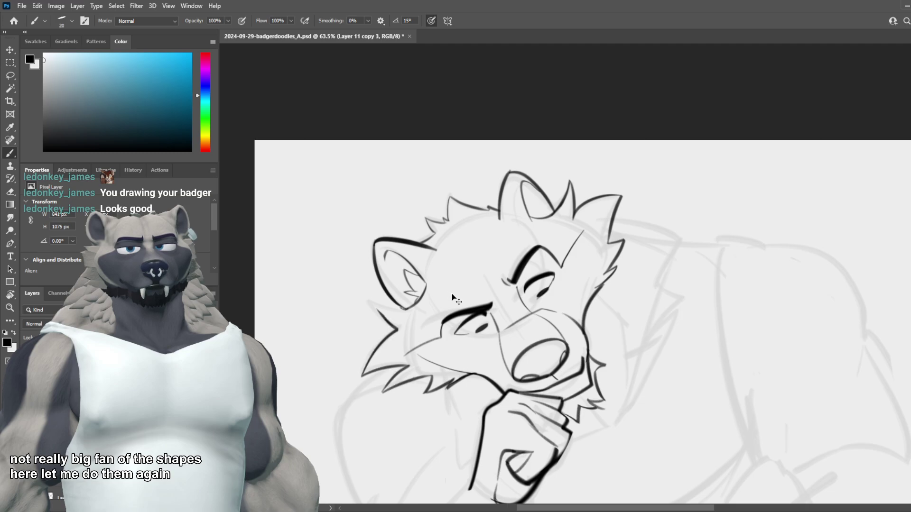
key("ctrl+z")
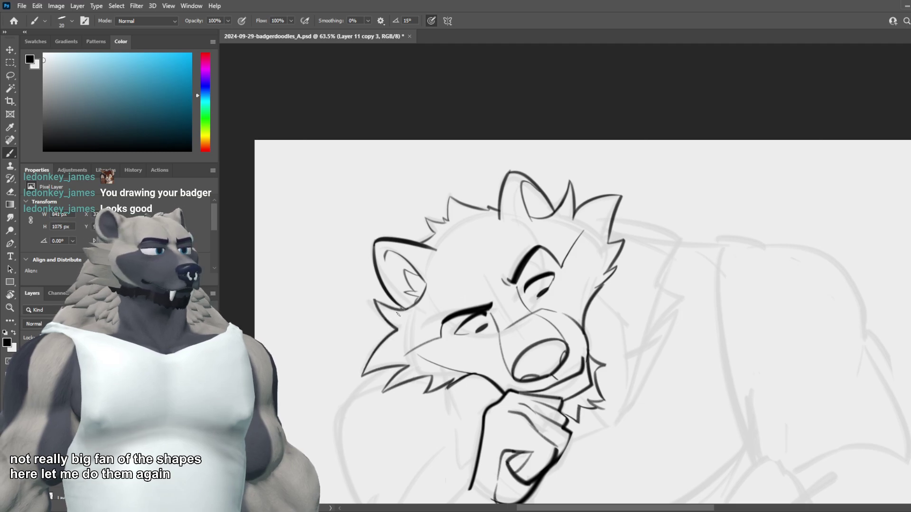
Step: Try extending the existing fur spike under the left-hand ear outward, check it at full view, and undo it
left_click_drag(376, 298, 401, 328)
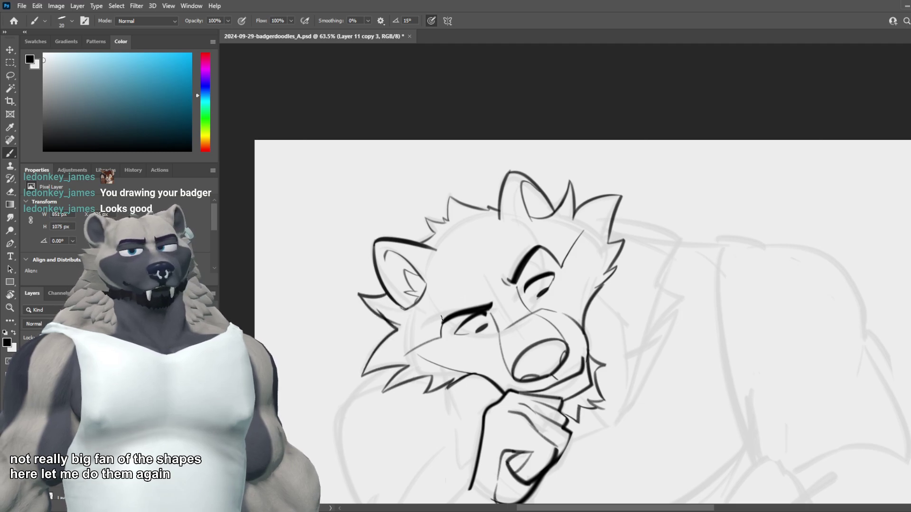
scroll(431, 278, "down", 5)
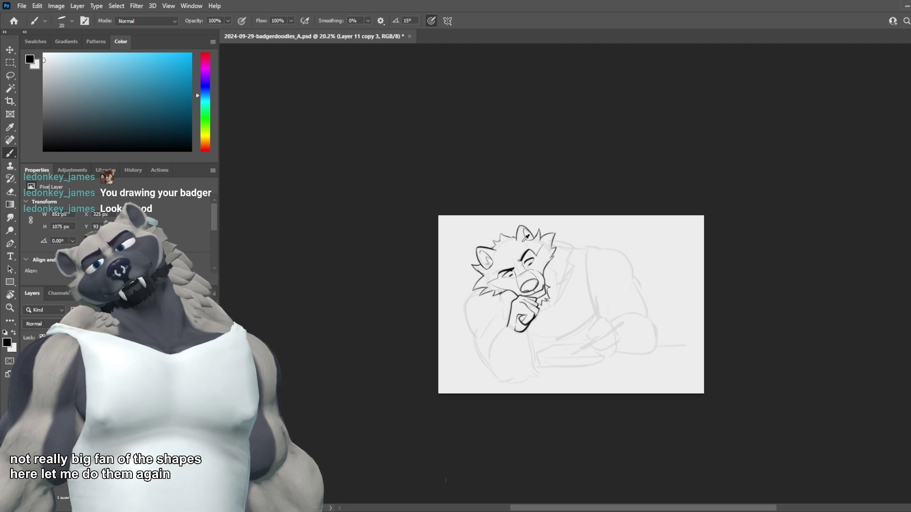
scroll(517, 250, "up", 4)
scroll(516, 249, "up", 3)
key("ctrl+z")
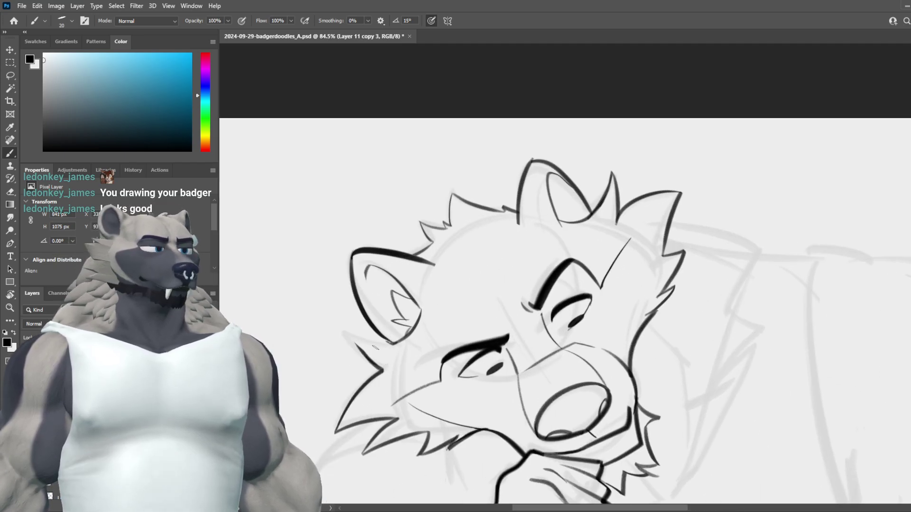
Step: Erase the short fur spike under the left-hand ear and ink a larger outward-pointing spike there
key("e")
key("b")
left_click_drag(371, 327, 332, 361)
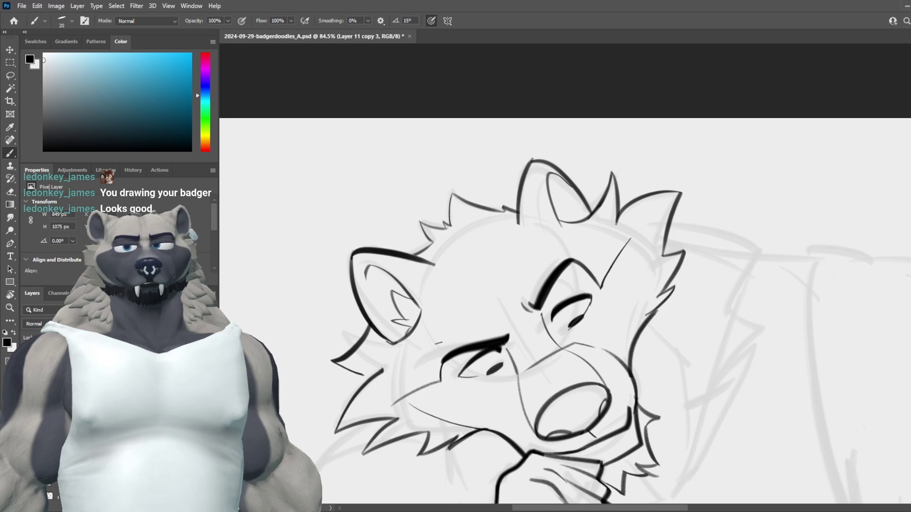
scroll(439, 343, "down", 4)
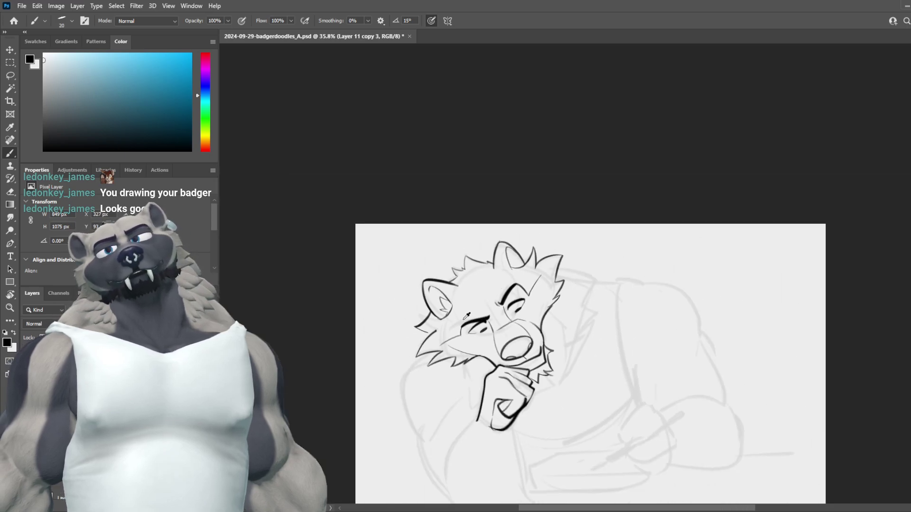
scroll(466, 315, "down", 2)
scroll(467, 316, "up", 5)
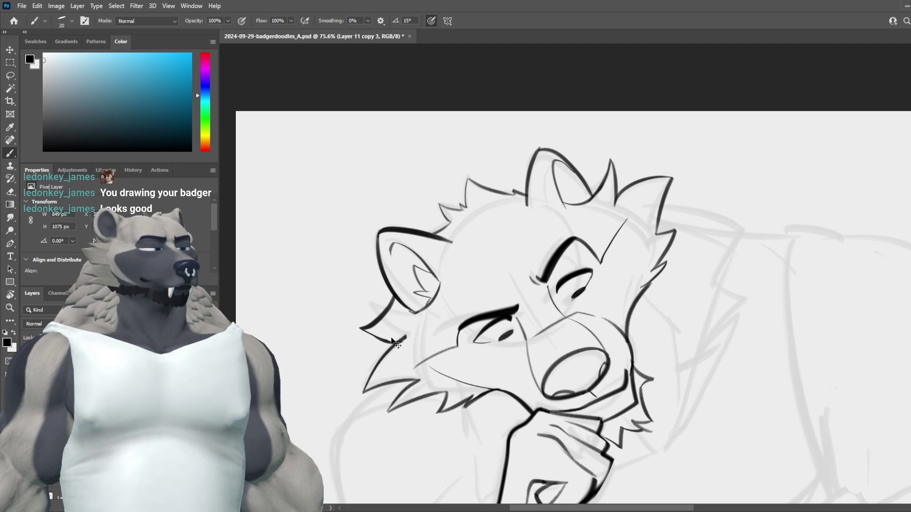
Step: Erase the upright fur spike behind the right-hand ear and ink a lower, outward-leaning spike in its place
key("e")
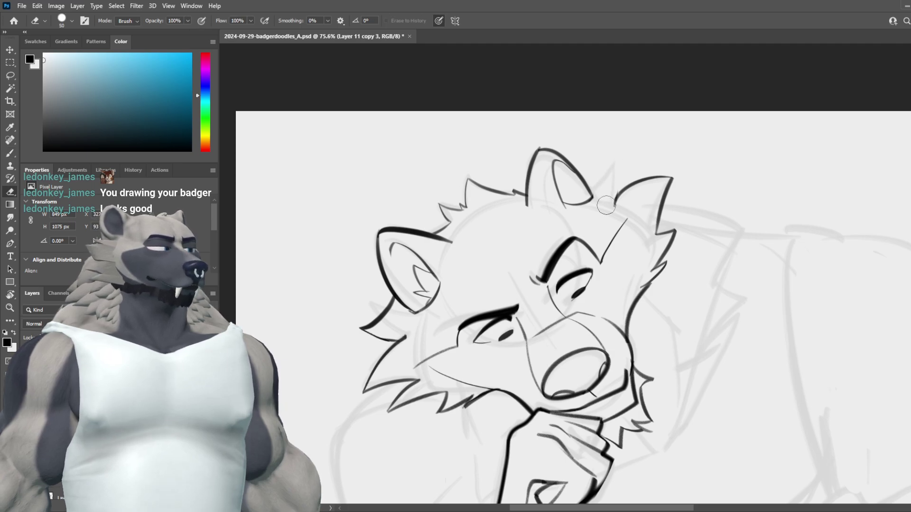
key("b")
left_click_drag(590, 181, 641, 160)
left_click_drag(578, 177, 637, 167)
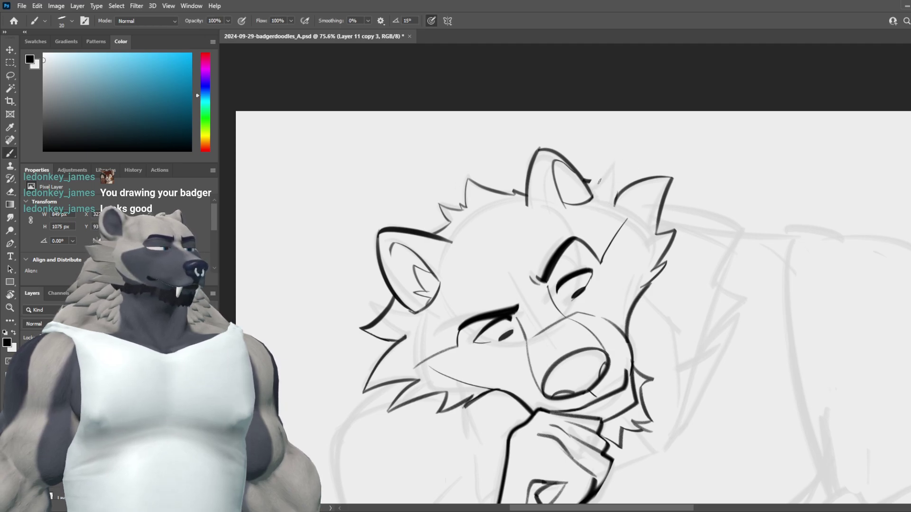
scroll(653, 204, "down", 5)
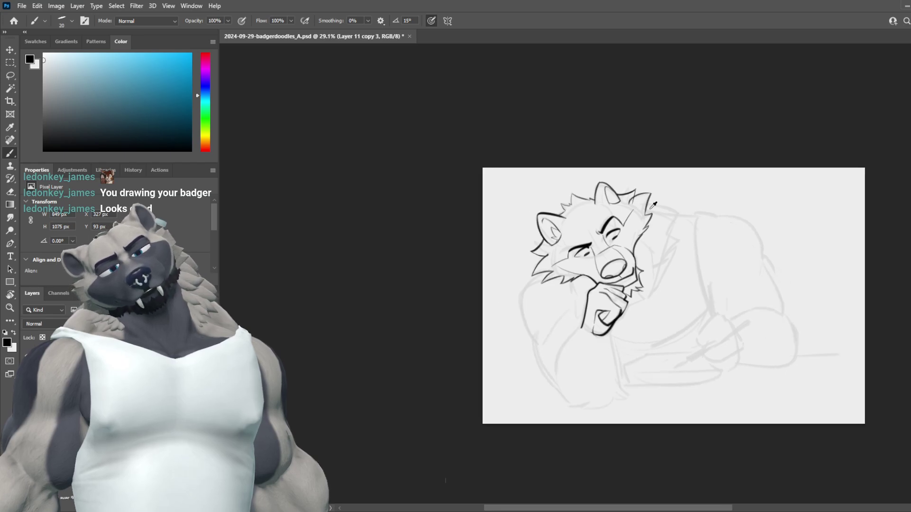
scroll(654, 204, "up", 5)
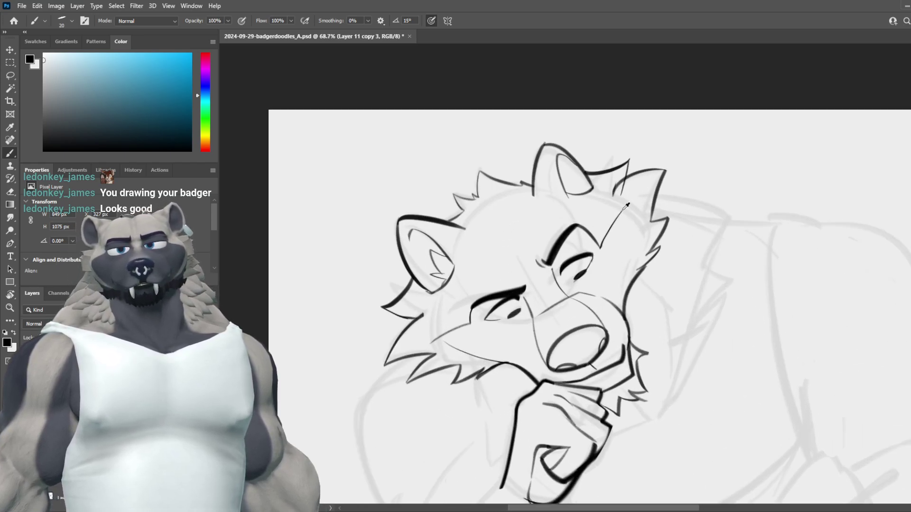
Step: Undo the new spike behind the right-hand ear and step back through the recent left-hand cheek fur edits
key("ctrl+z")
key("ctrl+z")
key("ctrl+z")
key("ctrl+z")
key("ctrl+z")
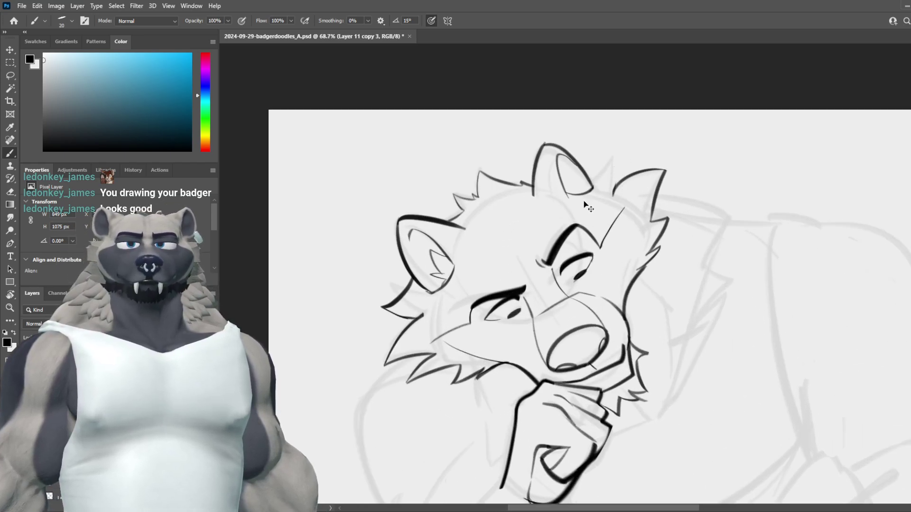
key("ctrl+z")
key("ctrl+z")
key("ctrl+z")
key("ctrl+z")
key("ctrl+z")
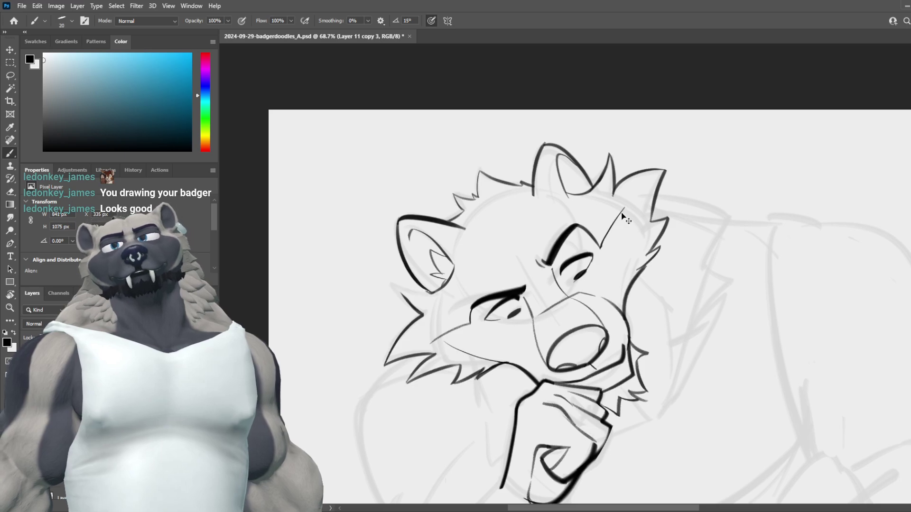
Step: Restore the revised cheek fur and ink an outward-leaning fur spike between the right-hand ear and the large tuft
key("ctrl+z")
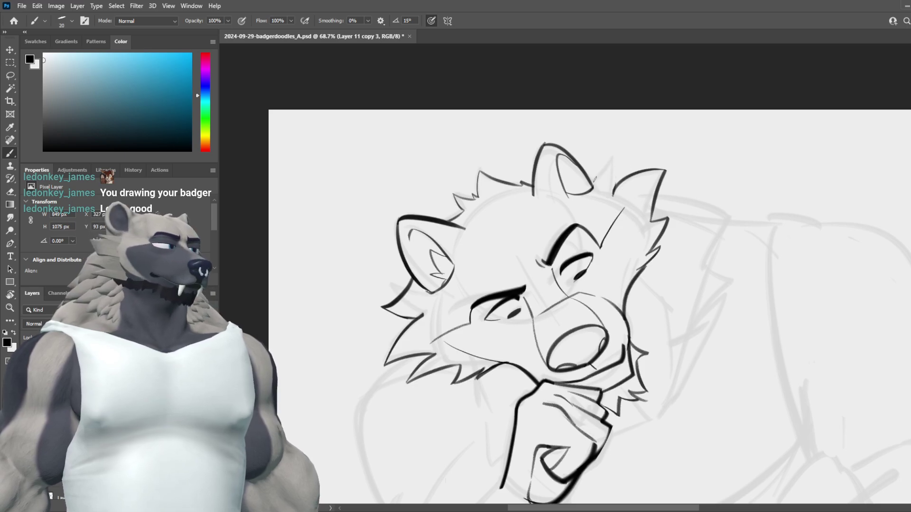
left_click_drag(588, 178, 626, 160)
key("ctrl+z")
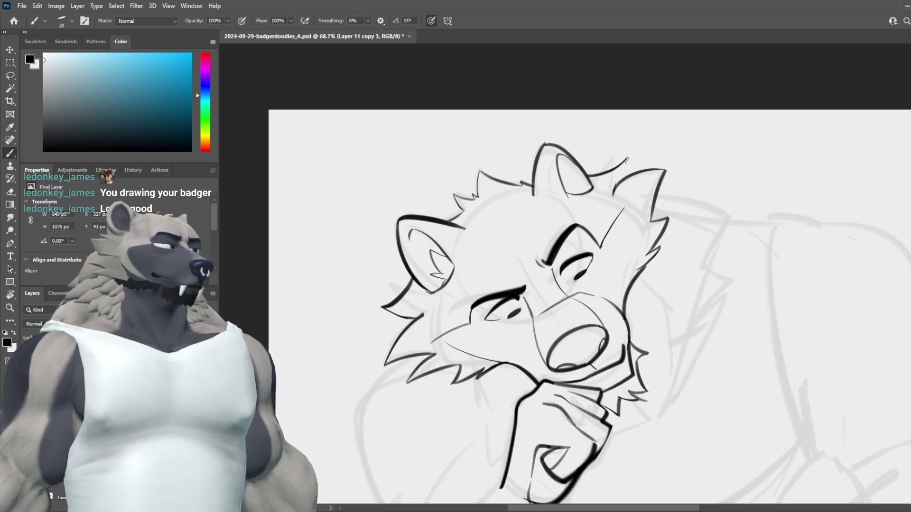
Step: Try heavier ink strokes where the two left-hand cheek fur spikes meet, and undo them
key("e")
mouse_move(425, 313)
left_mouse_down()
mouse_move(417, 317)
mouse_move(404, 296)
mouse_move(432, 314)
left_mouse_up()
key("b")
left_click_drag(403, 349, 431, 318)
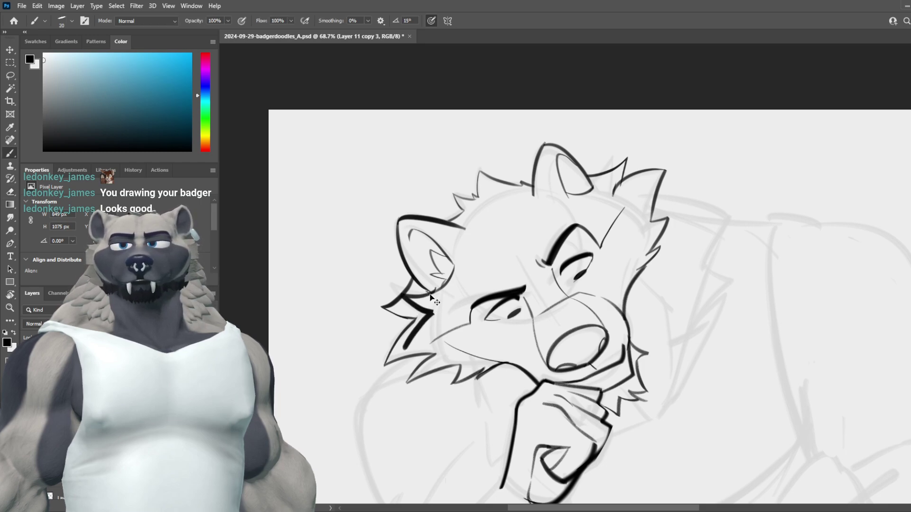
key("ctrl+z")
key("ctrl+z")
mouse_move(392, 283)
left_mouse_down()
mouse_move(434, 291)
mouse_move(391, 284)
mouse_move(424, 306)
left_mouse_up()
key("ctrl+z")
key("ctrl+z")
left_click_drag(384, 341, 424, 307)
key("ctrl+z")
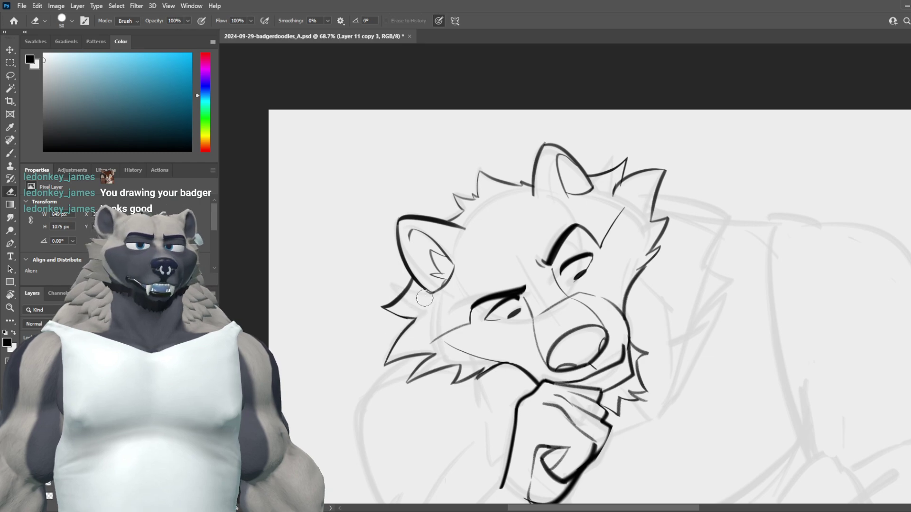
Step: Erase the long outer line of the left-hand cheek fur between the ear spike and the lower spikes
key("e")
left_click_drag(410, 328, 382, 364)
key("b")
key("e")
key("b")
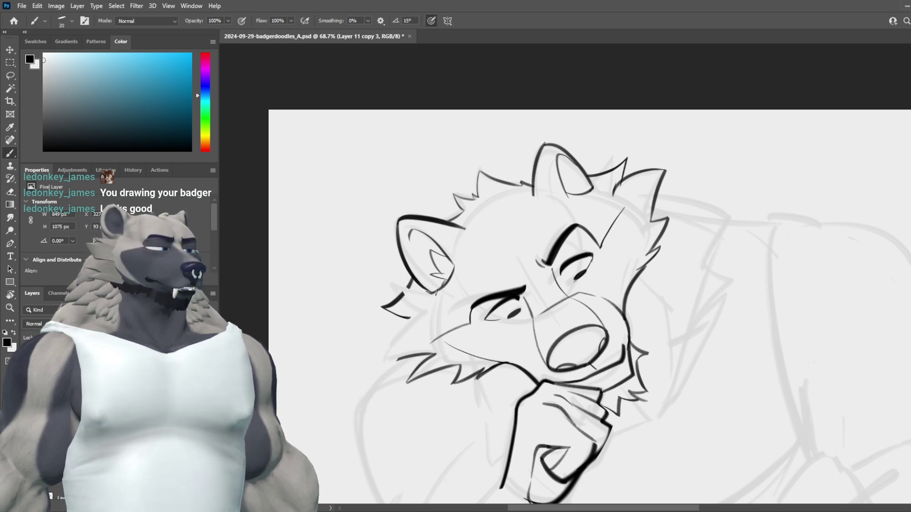
Step: Try short fur strokes directly beneath the left-hand ear, and undo them
key("ctrl+z")
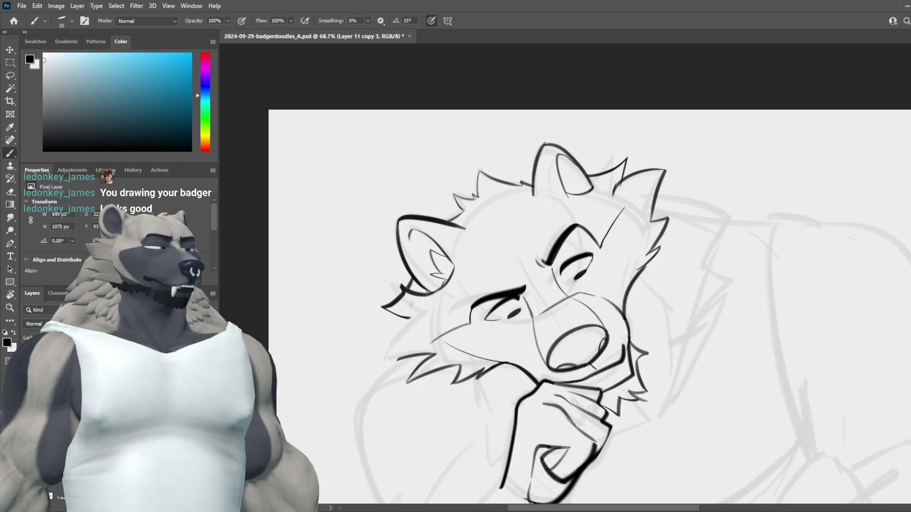
left_click_drag(431, 293, 401, 285)
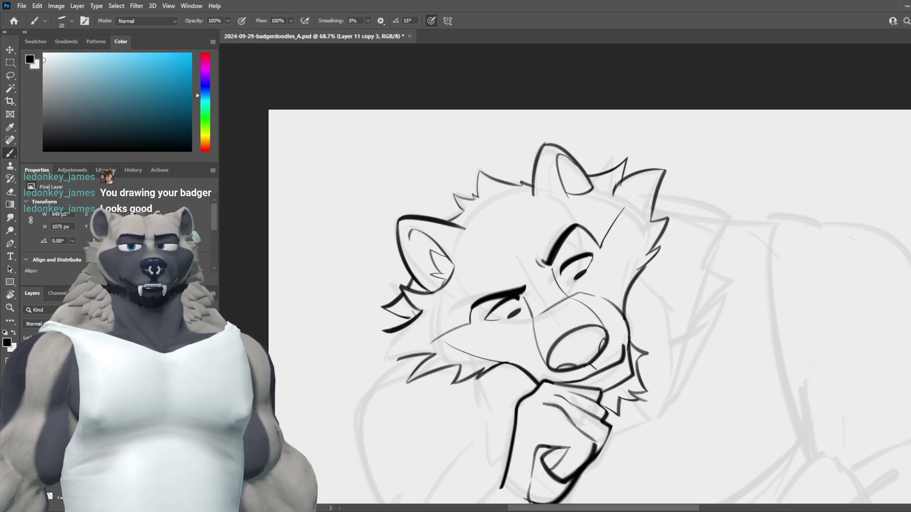
key("ctrl+z")
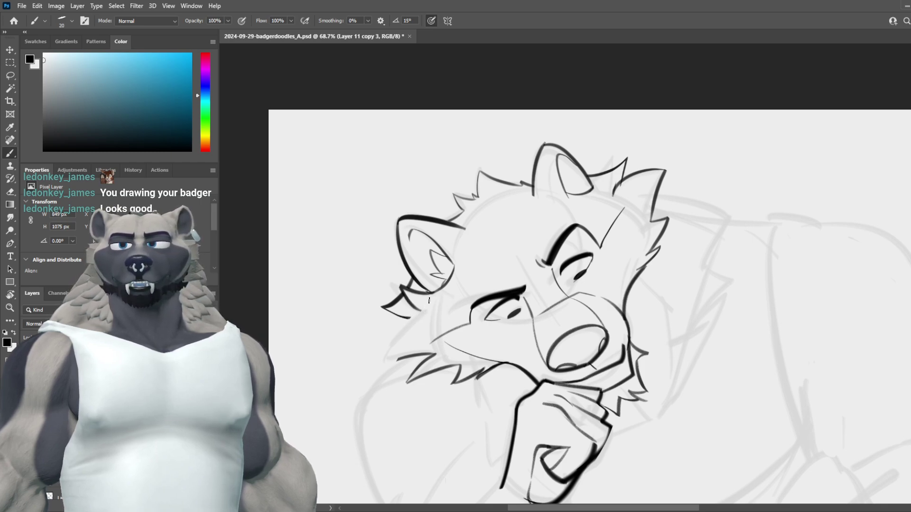
key("ctrl+z")
Step: Try a curved inner cheek line below the left-hand ear, and undo it along with the erased cheek fur
left_click_drag(449, 293, 435, 345)
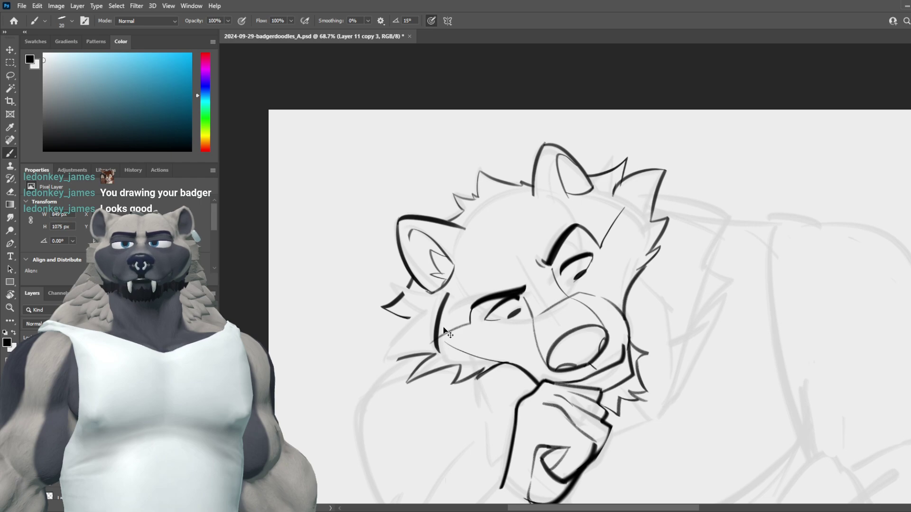
key("ctrl+z")
key("ctrl+z")
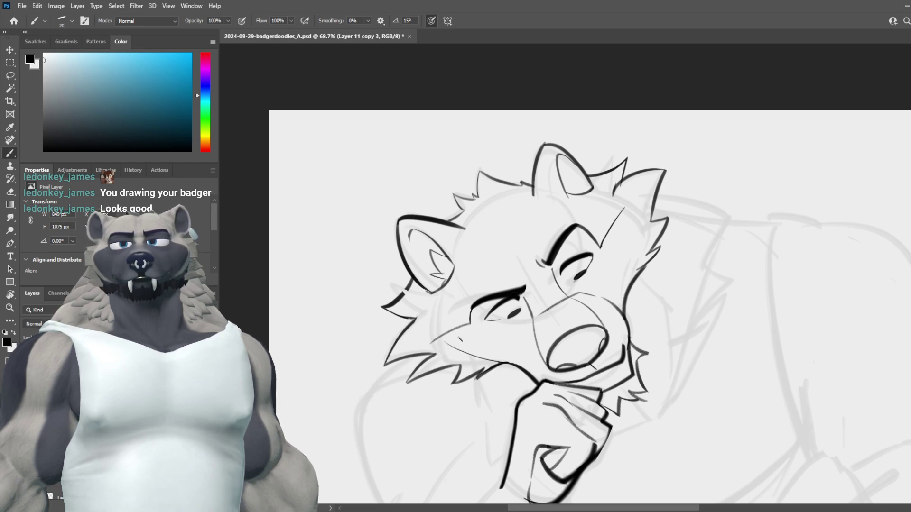
Step: Erase the thin cheek line below the left-hand eye and the jaw fur leading to the hand
key("e")
left_click_drag(445, 338, 511, 369)
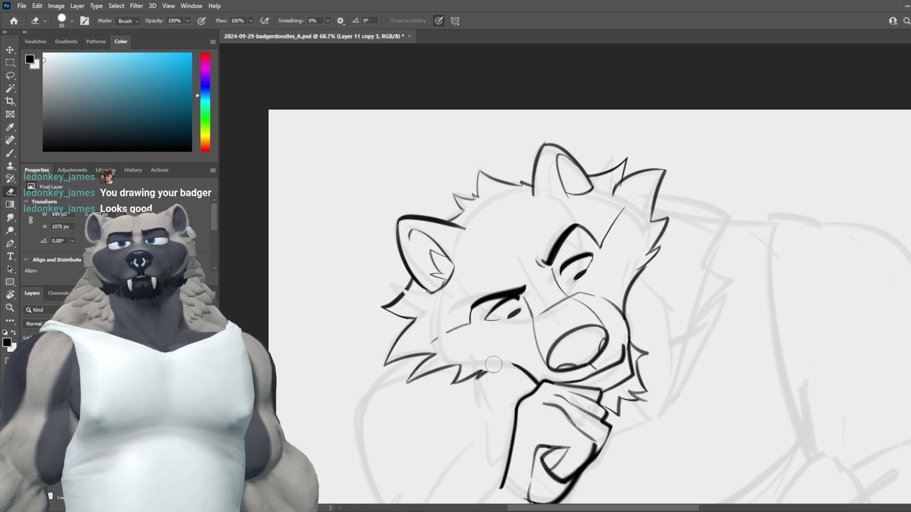
key("ctrl+z")
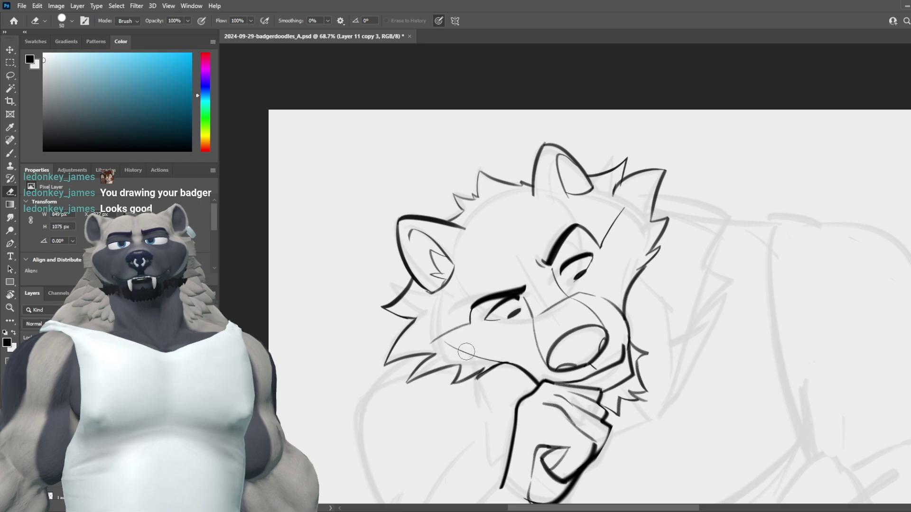
mouse_move(455, 351)
left_mouse_down()
mouse_move(454, 387)
mouse_move(483, 363)
mouse_move(512, 363)
left_mouse_up()
Step: Try a rounded left-hand cheek line running into a thick straight jaw stroke that meets the hand
key("b")
left_click_drag(445, 306, 463, 372)
key("ctrl+z")
mouse_move(436, 322)
left_mouse_down()
mouse_move(461, 379)
mouse_move(534, 379)
left_mouse_up()
key("ctrl+z")
left_click_drag(463, 382, 528, 384)
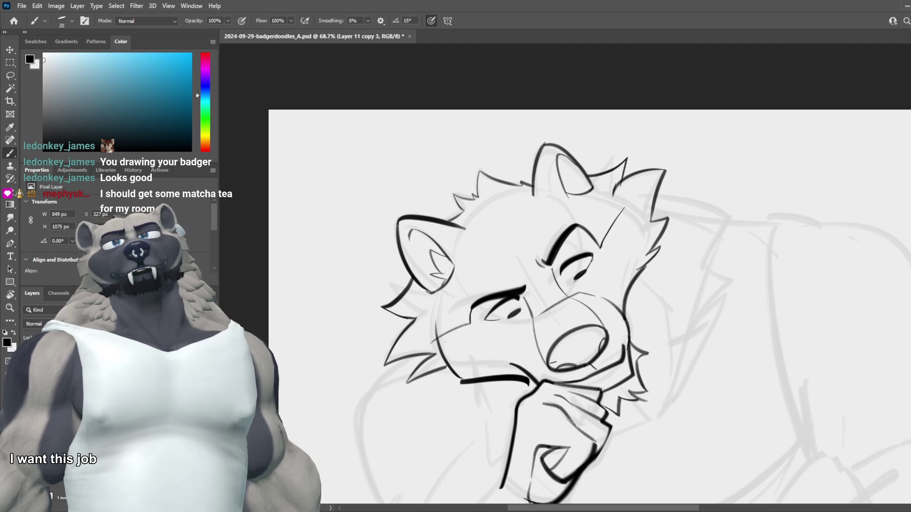
scroll(622, 299, "down", 4)
scroll(622, 288, "up", 3)
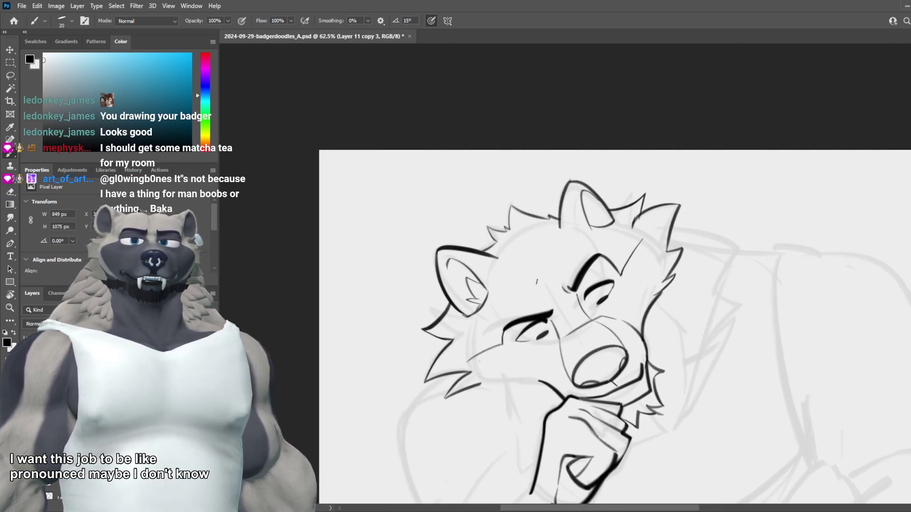
Step: Step back and forward through the jaw edits to compare the rounded jaw with the earlier fur version
key("ctrl+z")
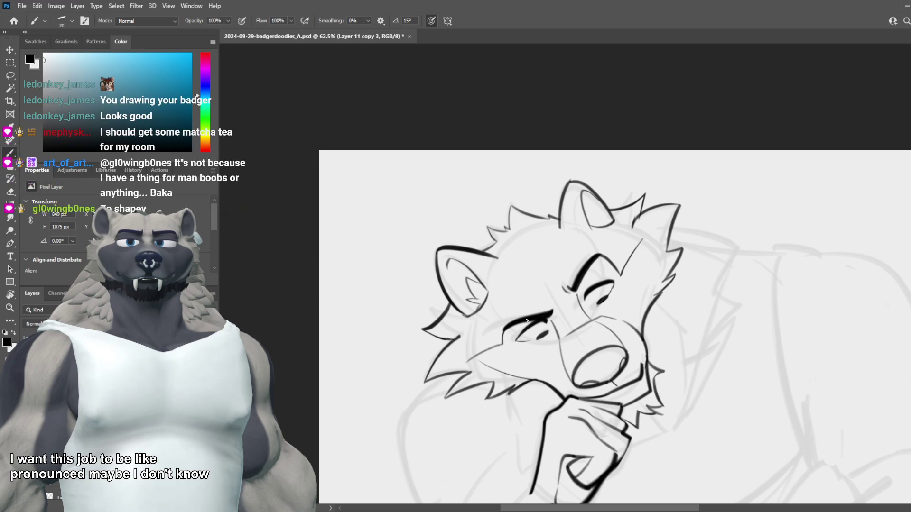
key("ctrl+z")
key("ctrl+z")
key("ctrl+shift+z")
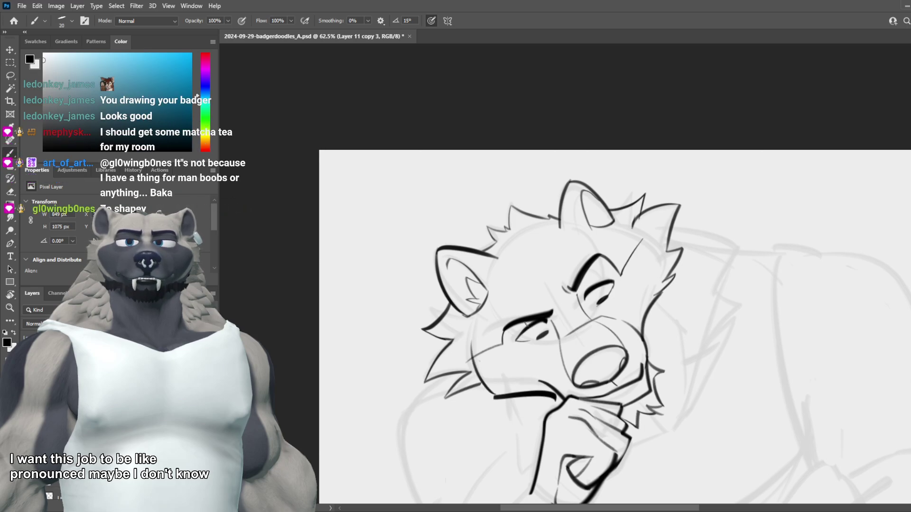
Step: Undo the thick straight jaw stroke and rounded cheek line, and redraw the left-hand jaw as a smooth curve meeting the hand
key("ctrl+z")
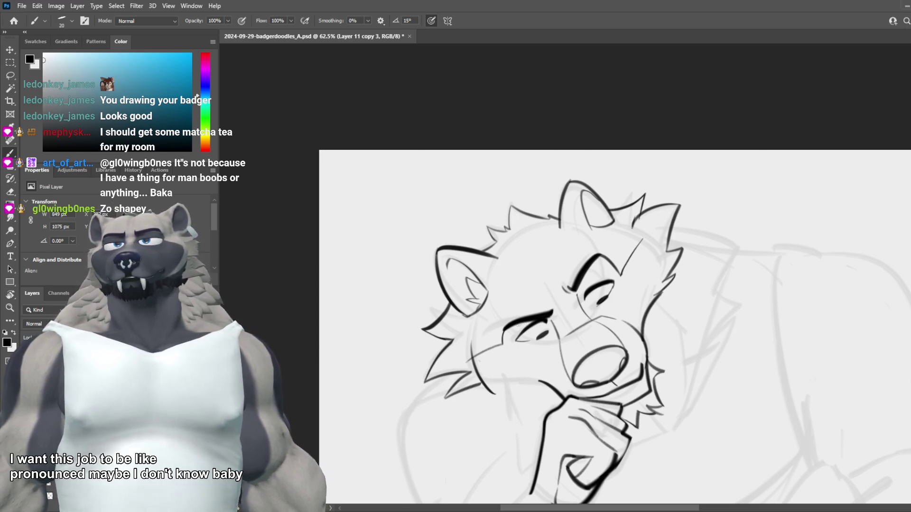
key("ctrl+z")
left_click_drag(458, 325, 500, 386)
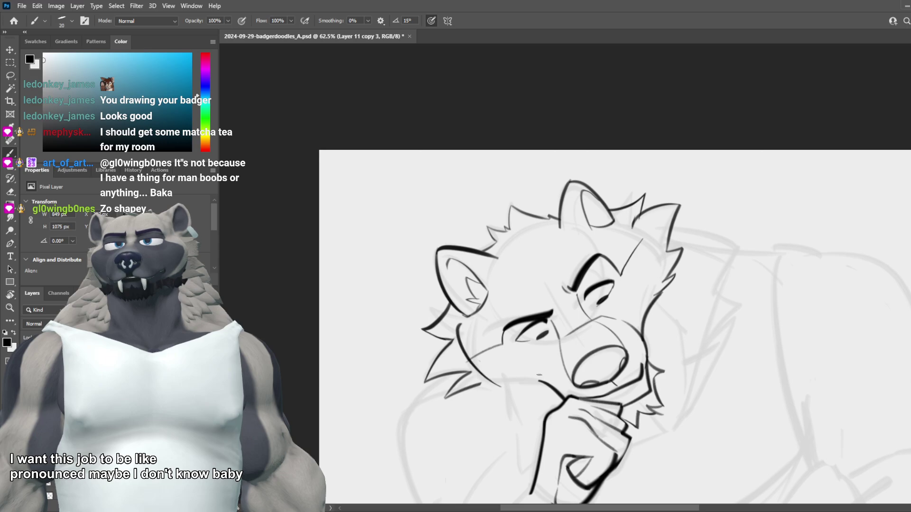
key("ctrl+z")
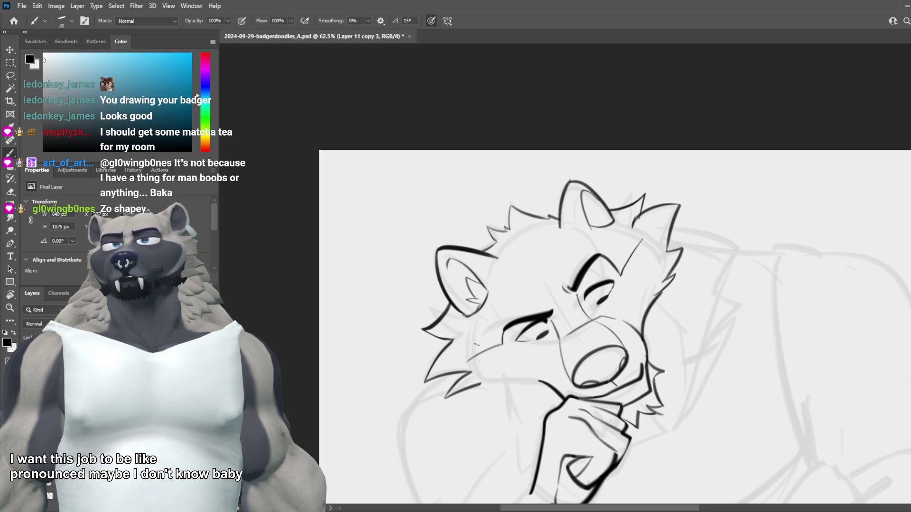
key("ctrl+z")
left_click_drag(468, 351, 533, 392)
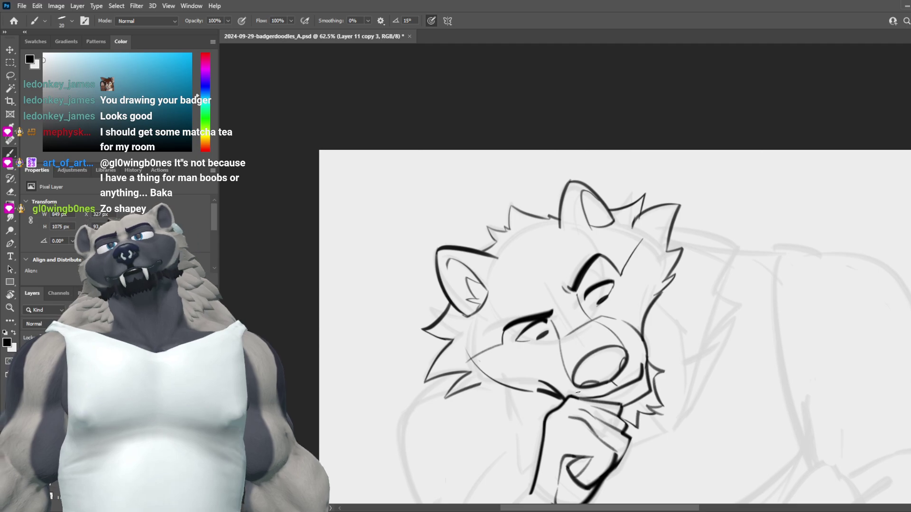
scroll(539, 365, "down", 2)
scroll(539, 364, "down", 2)
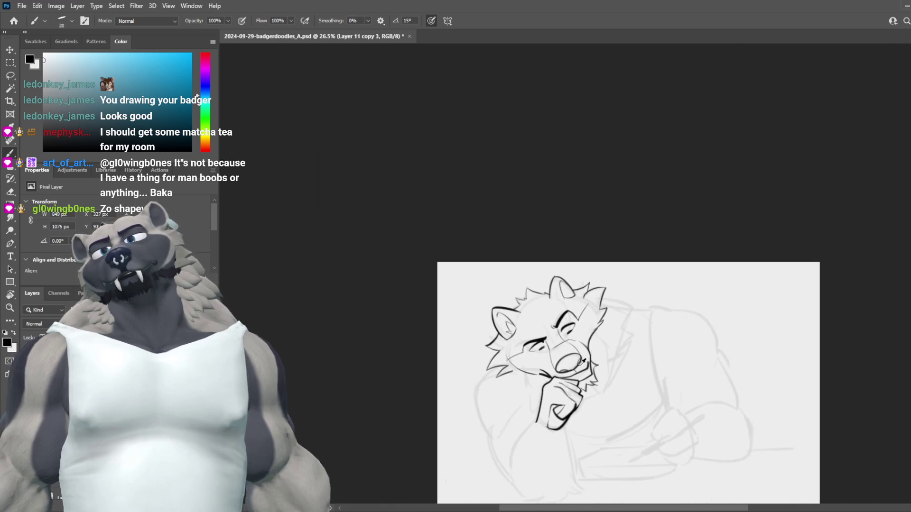
scroll(582, 352, "up", 3)
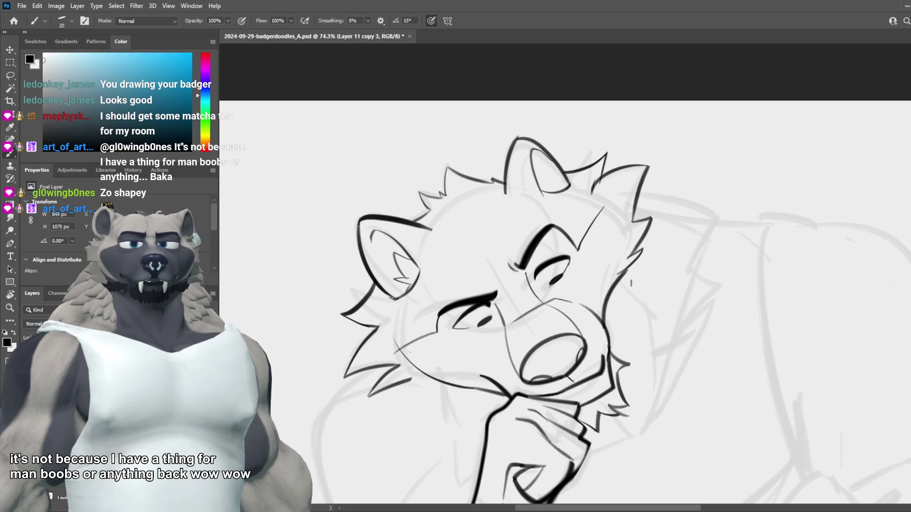
Step: Try an angular mouth line from below the left-hand eye down to the hand
left_click_drag(493, 331, 475, 362)
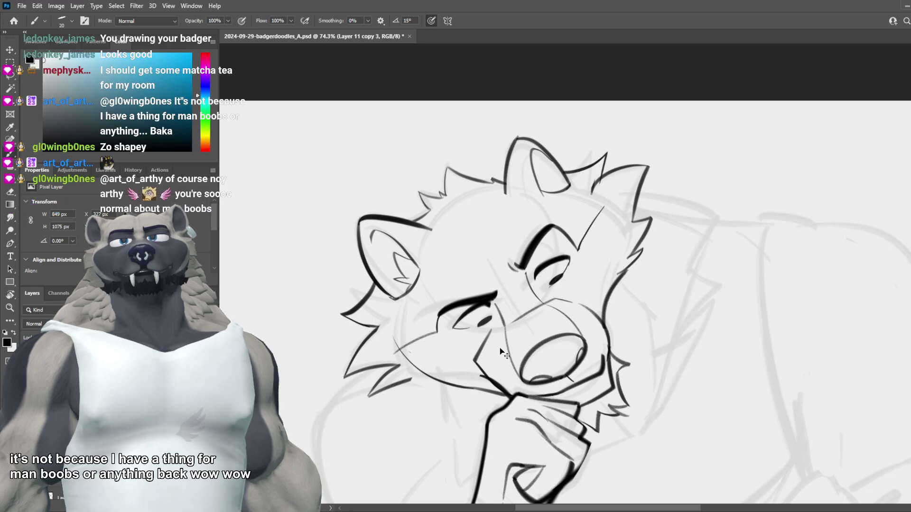
key("e")
key("ctrl+z")
key("b")
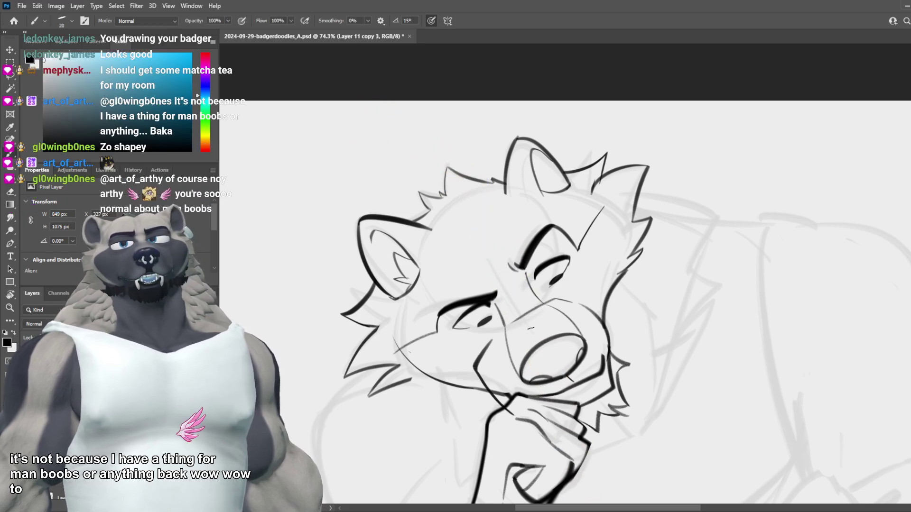
scroll(605, 254, "down", 5)
scroll(606, 249, "up", 4)
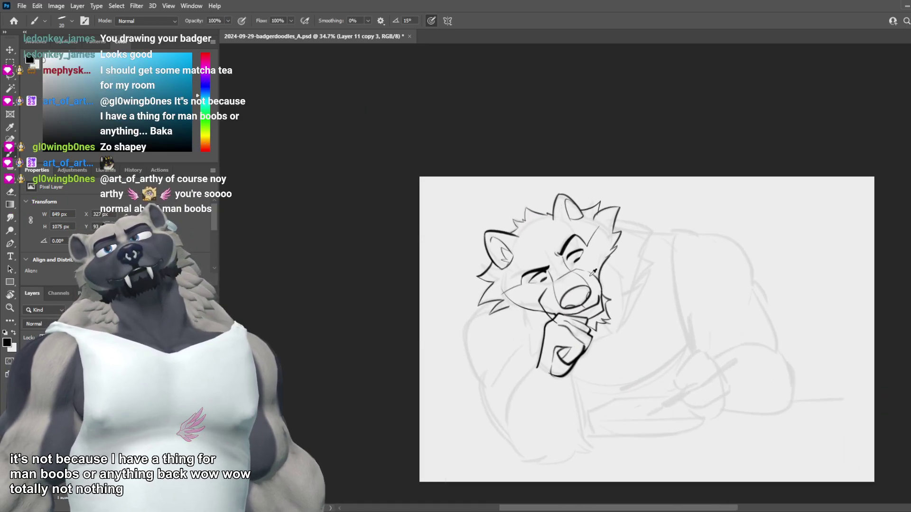
key("ctrl+z")
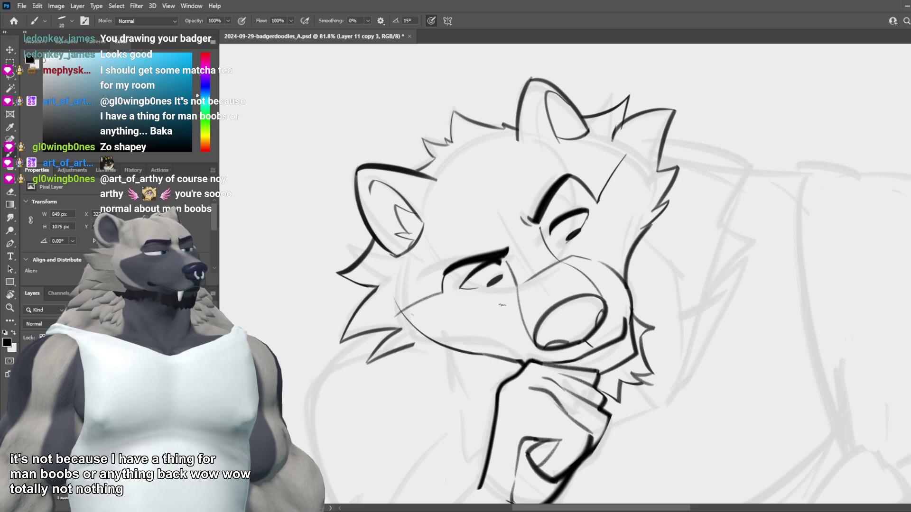
Step: Try several curved and bent mouth lines between the left-hand cheek and the muzzle, undoing each one
left_click_drag(502, 301, 522, 366)
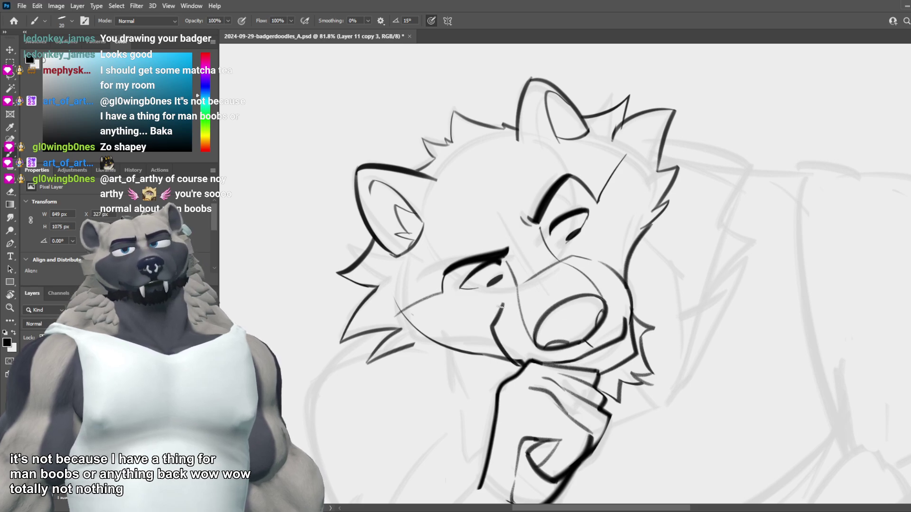
key("ctrl+z")
left_click_drag(488, 339, 522, 363)
left_click_drag(488, 320, 522, 364)
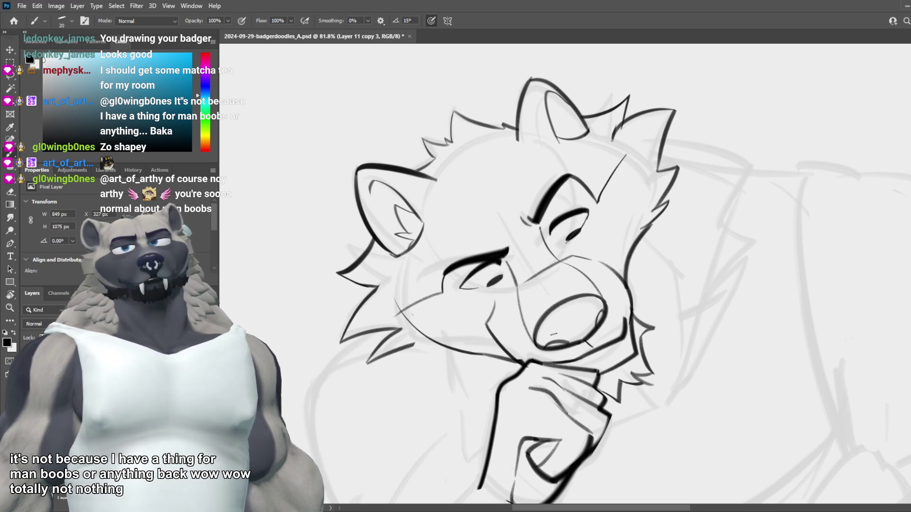
key("ctrl+z")
left_click_drag(506, 290, 540, 374)
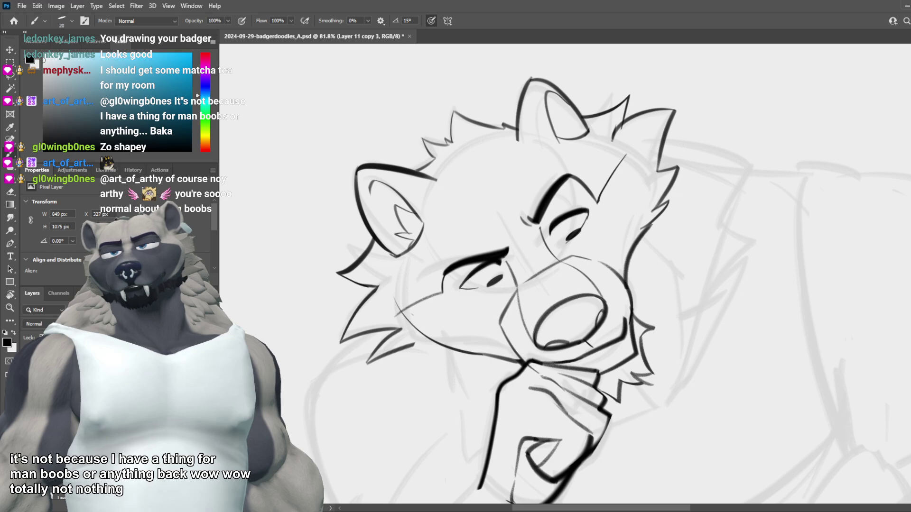
key("ctrl+z")
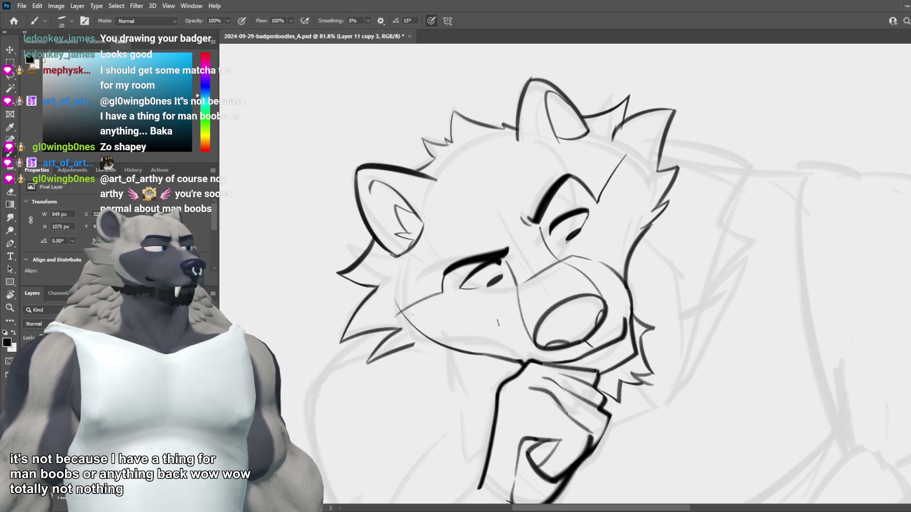
Step: Try a small smile mark below the left-hand eye, made of a short arc and a thin diagonal line
left_click_drag(459, 314, 485, 307)
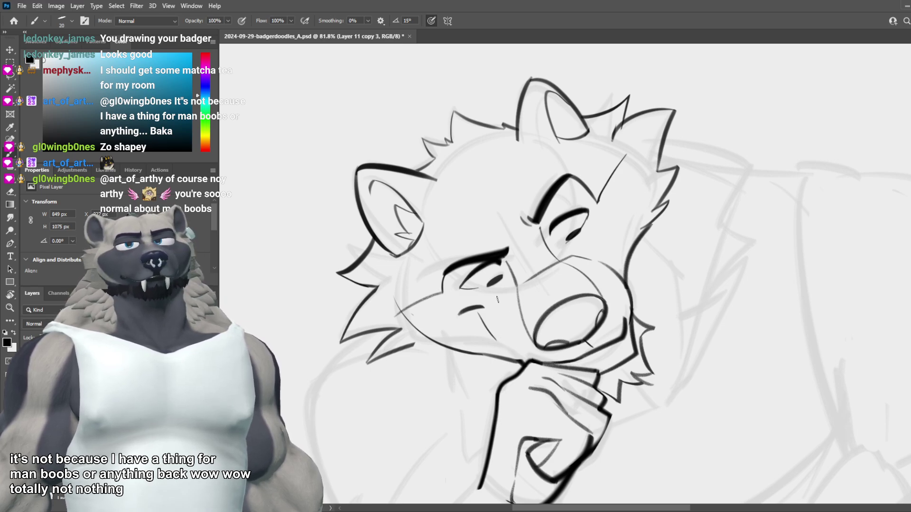
scroll(537, 277, "down", 5)
scroll(537, 278, "up", 2)
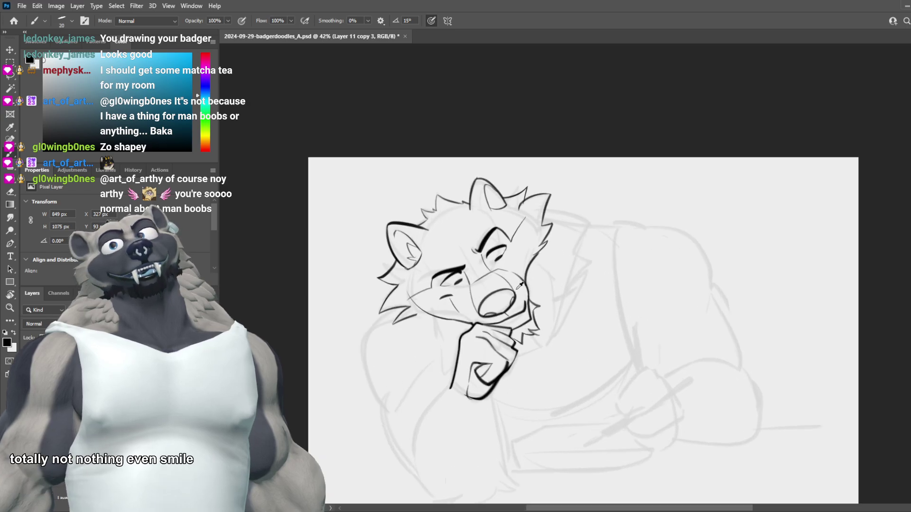
scroll(537, 285, "down", 4)
scroll(534, 314, "up", 1)
scroll(534, 315, "up", 3)
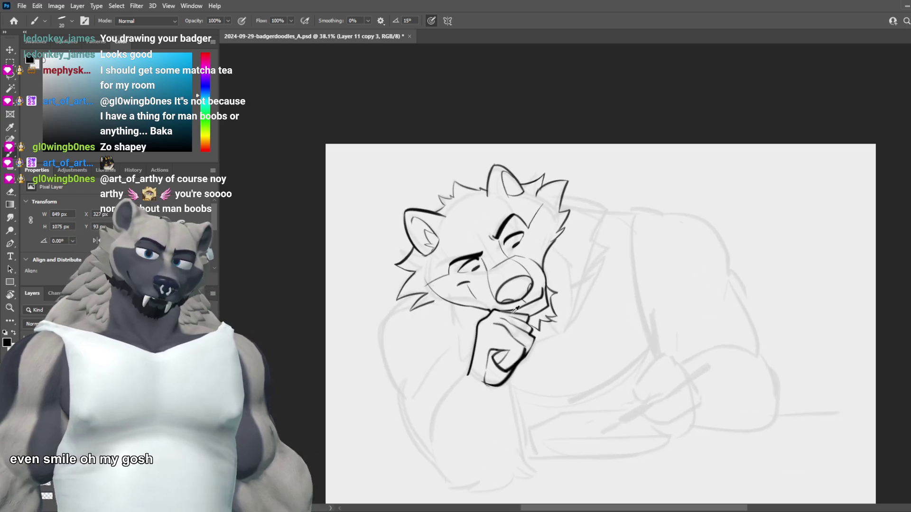
scroll(497, 271, "up", 2)
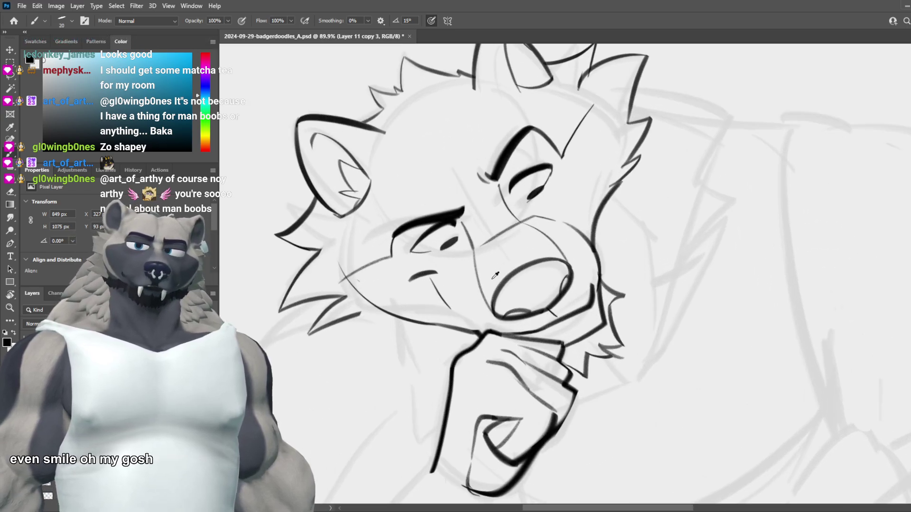
key("ctrl+z")
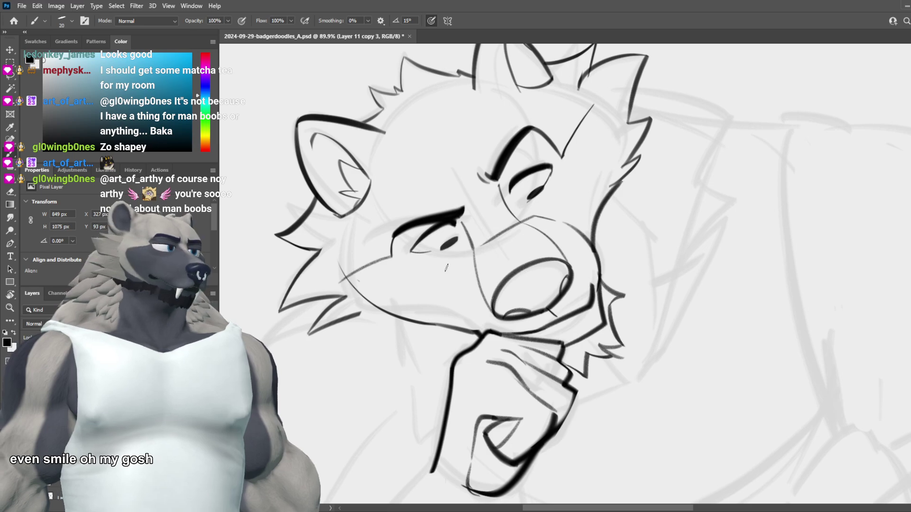
Step: Try shorter arched and hooked mouth-corner creases on the left-hand cheek, undoing each version
left_click_drag(445, 276, 416, 273)
scroll(383, 283, "down", 2)
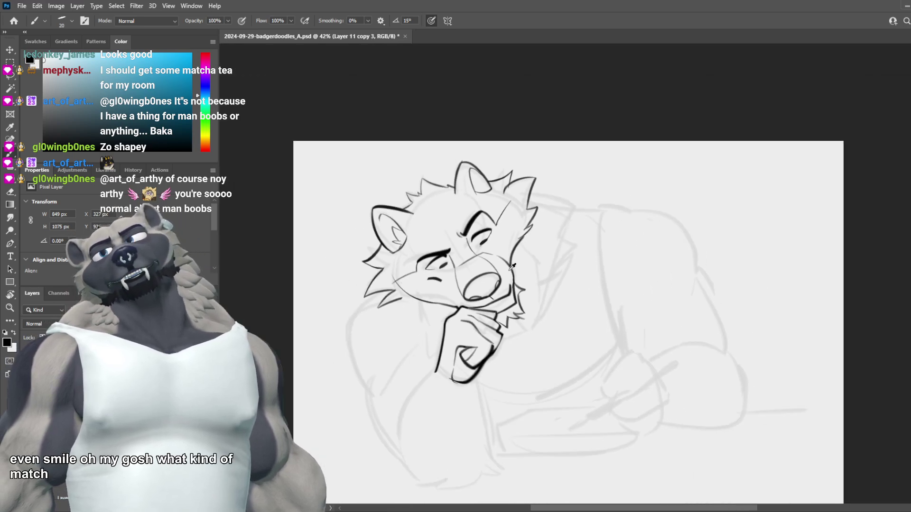
scroll(543, 268, "down", 2)
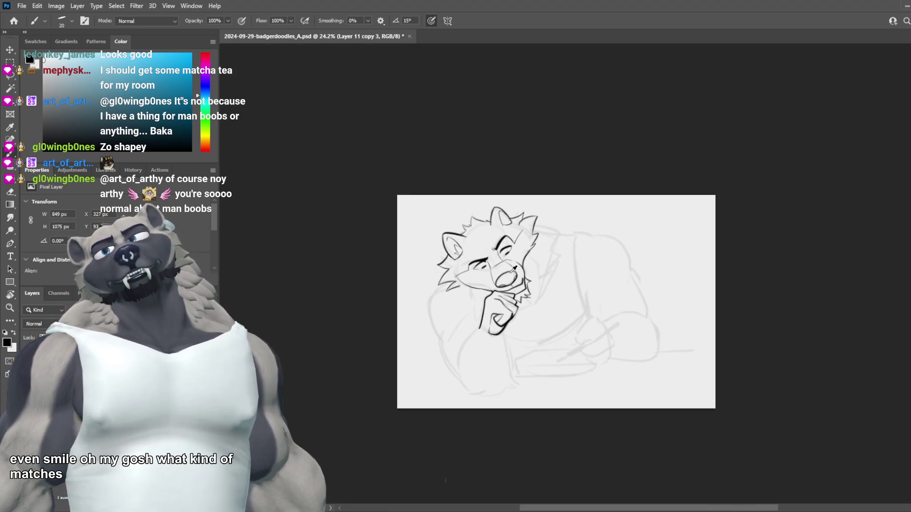
scroll(515, 268, "up", 4)
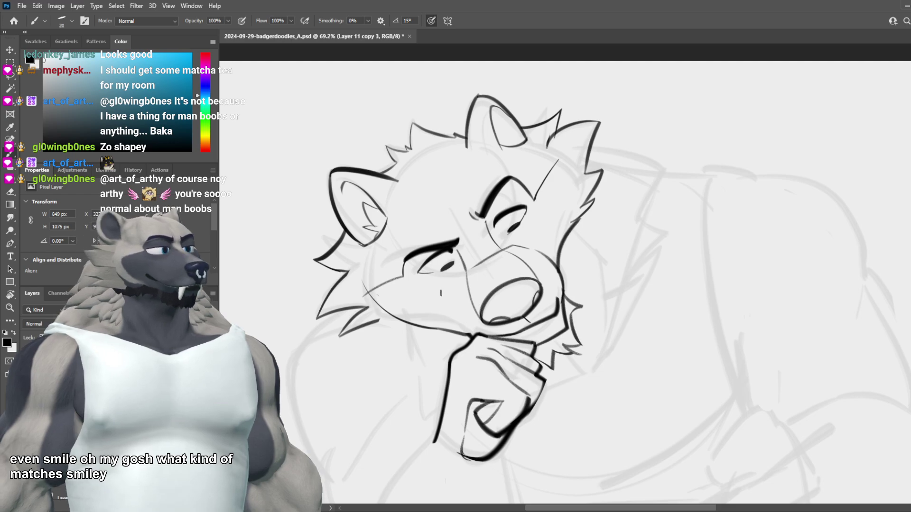
left_click_drag(446, 302, 430, 294)
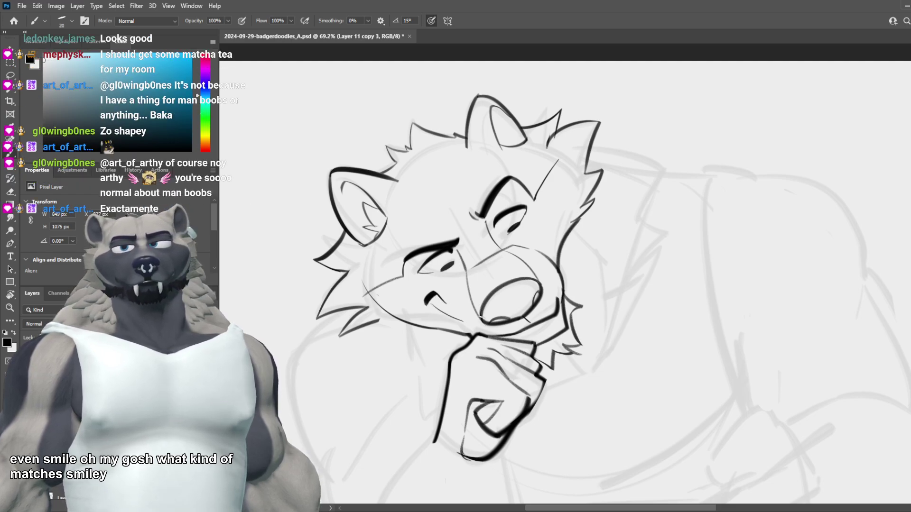
key("ctrl+z")
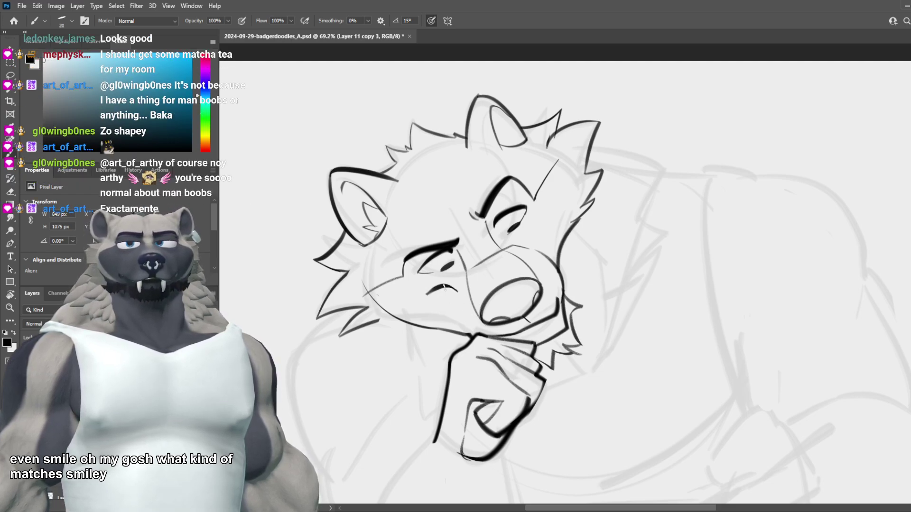
key("ctrl+z")
Step: Try a thick mouth line beside the muzzle running down to the hand, with a small crease curving onto the cheek
left_click_drag(446, 293, 463, 338)
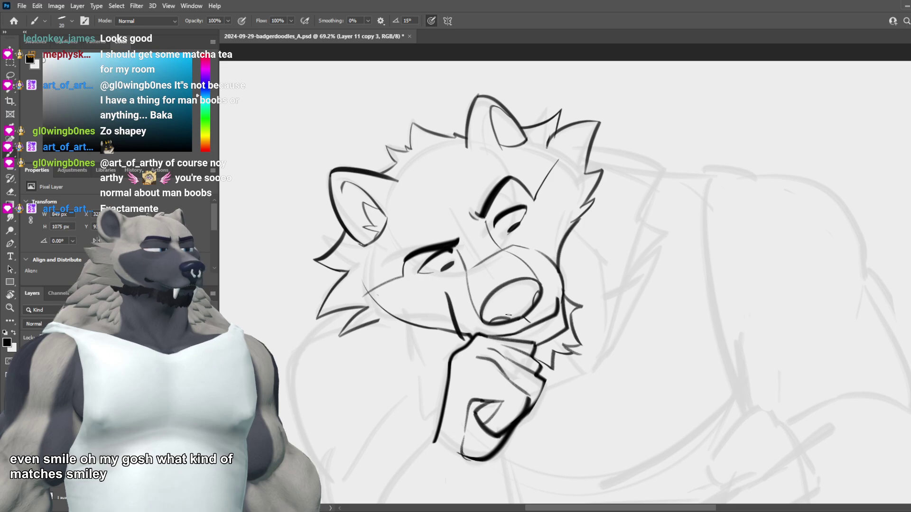
key("ctrl+z")
left_click_drag(446, 292, 467, 341)
key("ctrl+z")
left_click_drag(447, 289, 470, 337)
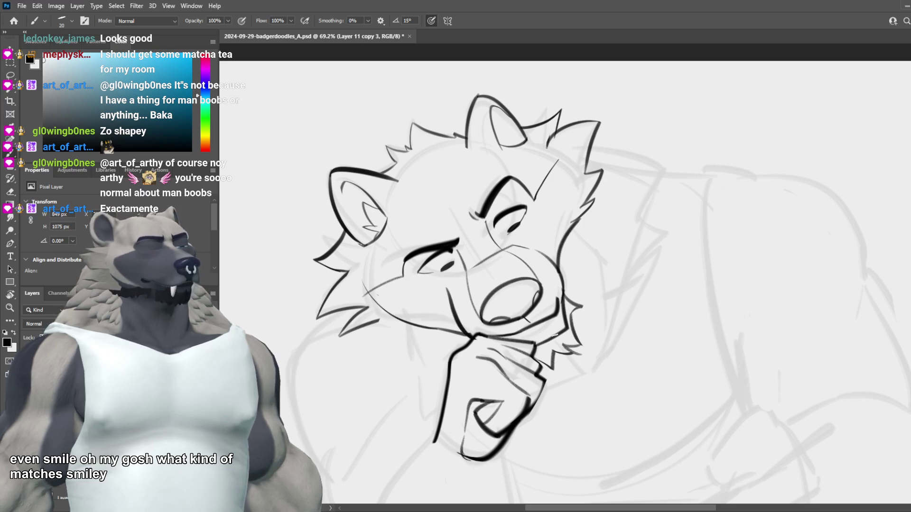
scroll(555, 334, "down", 5)
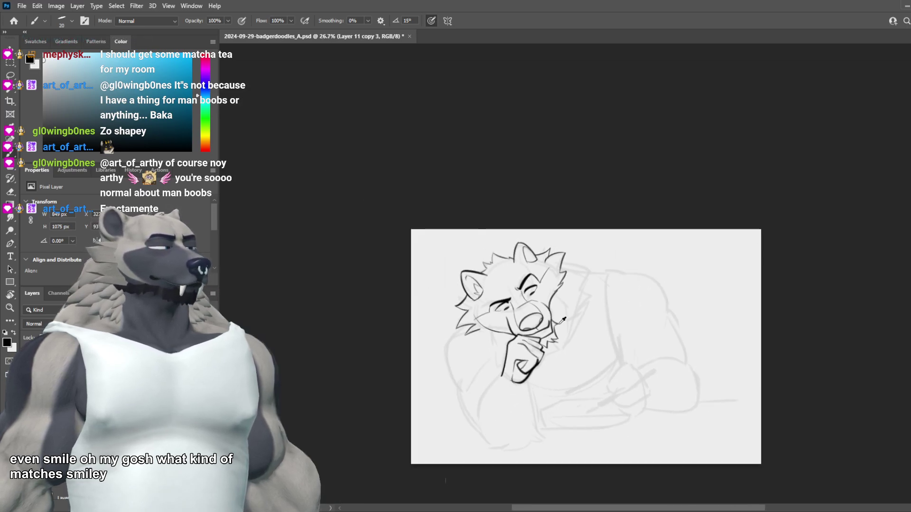
scroll(551, 323, "up", 5)
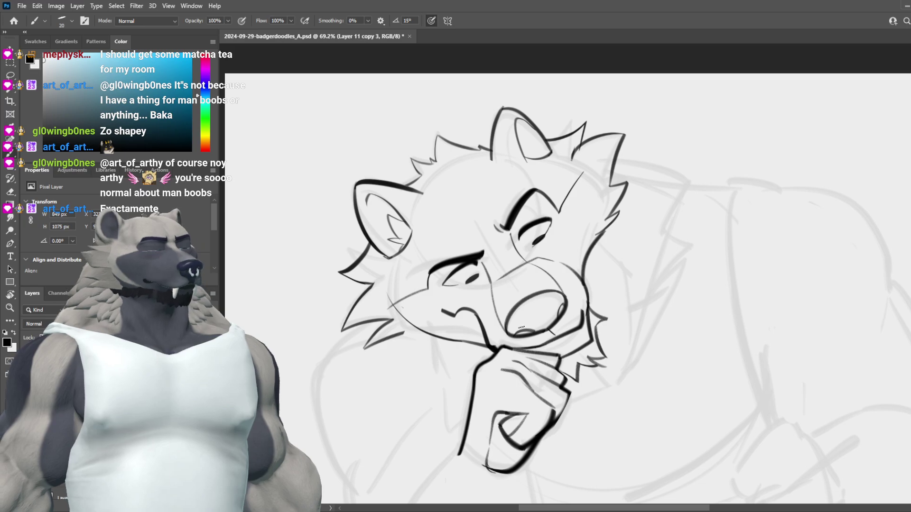
scroll(503, 295, "down", 5)
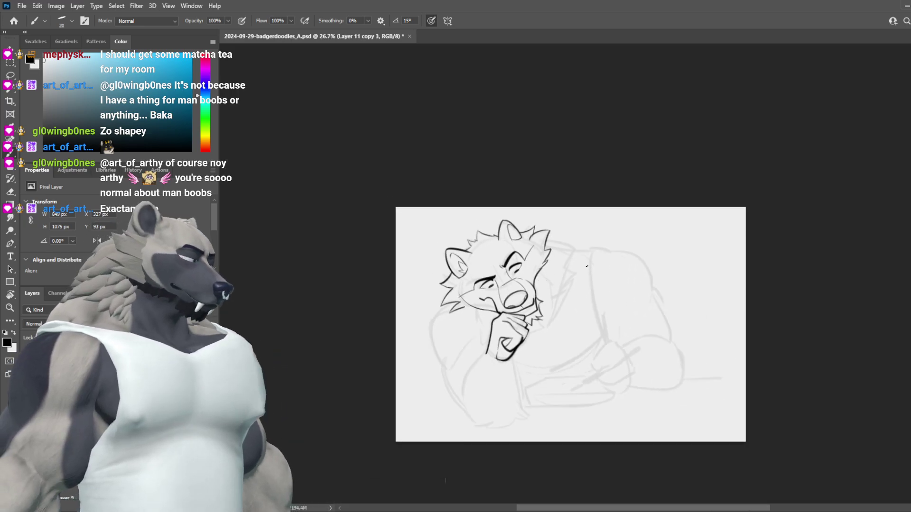
scroll(534, 302, "up", 2)
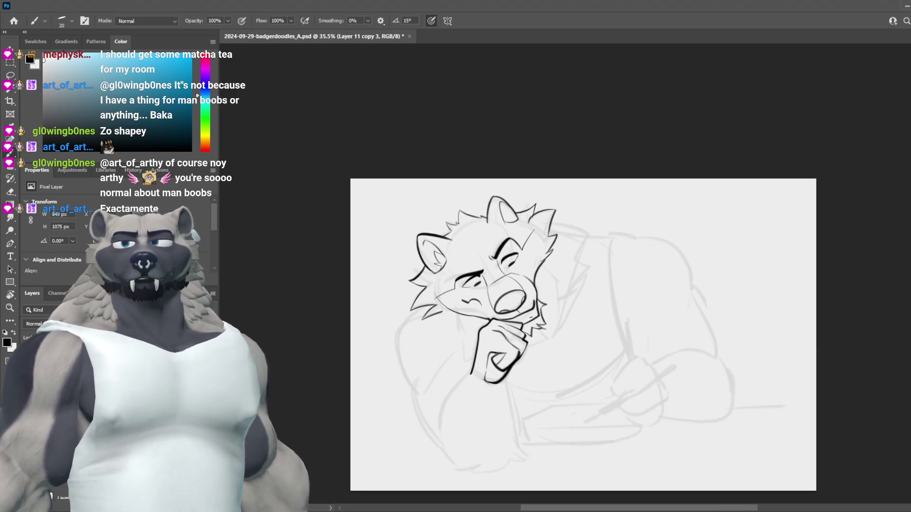
scroll(529, 317, "up", 2)
scroll(522, 357, "up", 3)
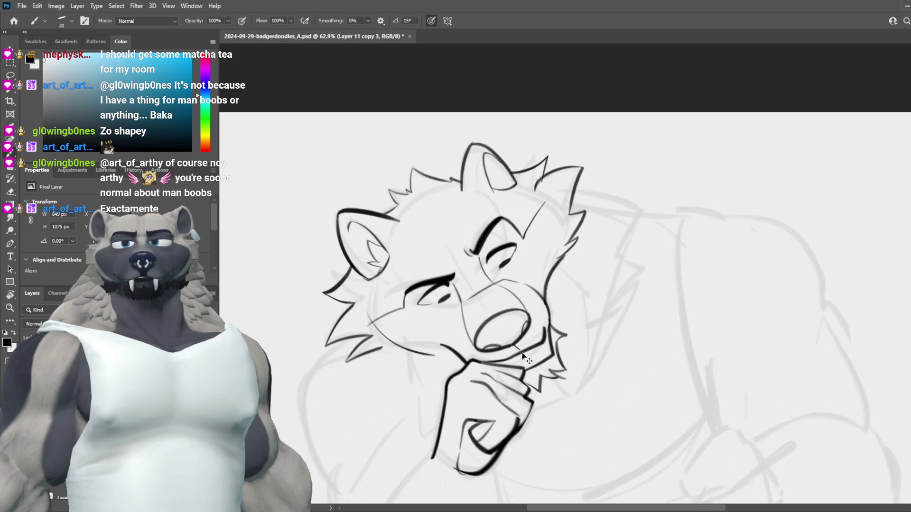
scroll(457, 358, "up", 1)
scroll(457, 357, "up", 1)
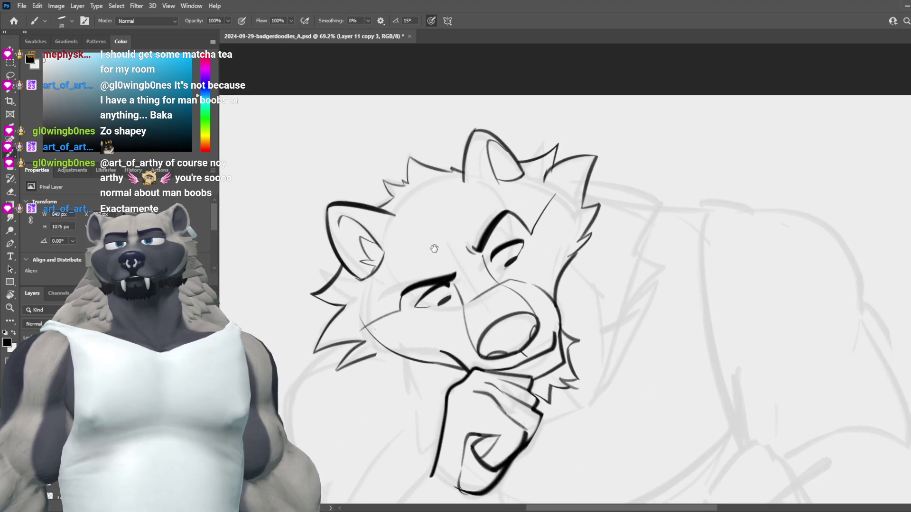
Step: Move the left-hand ear slightly down and outward from the head, then deselect it
left_click_drag(443, 257, 473, 269)
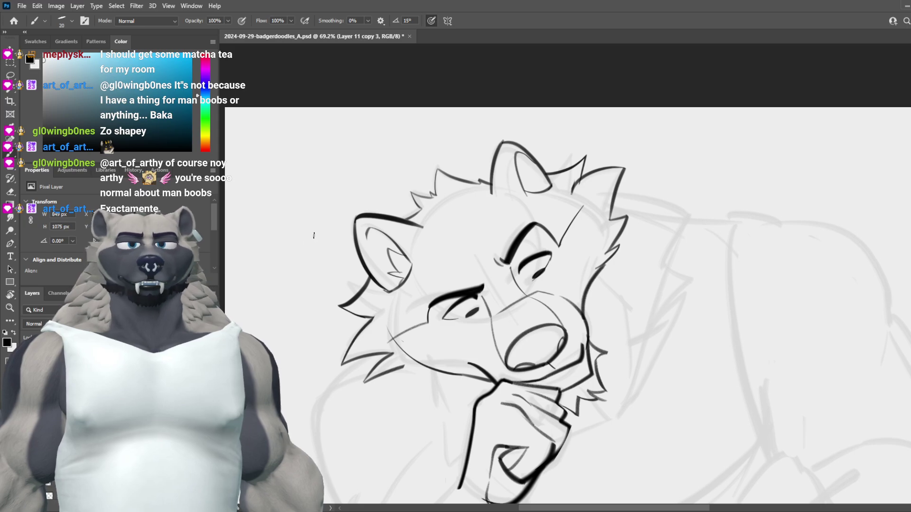
key("l")
mouse_move(358, 193)
left_mouse_down()
mouse_move(342, 215)
mouse_move(365, 274)
left_mouse_up()
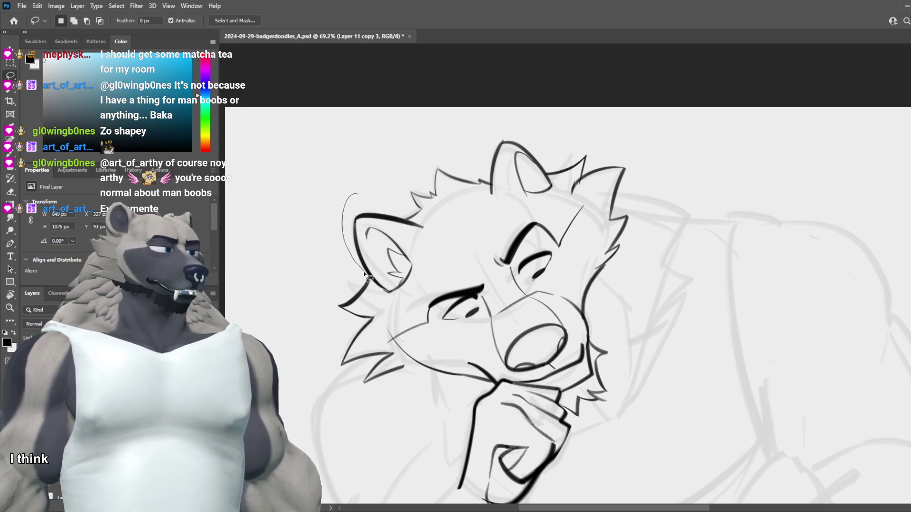
mouse_move(397, 305)
left_mouse_down()
mouse_move(429, 227)
mouse_move(359, 194)
left_mouse_up()
key("ctrl+t")
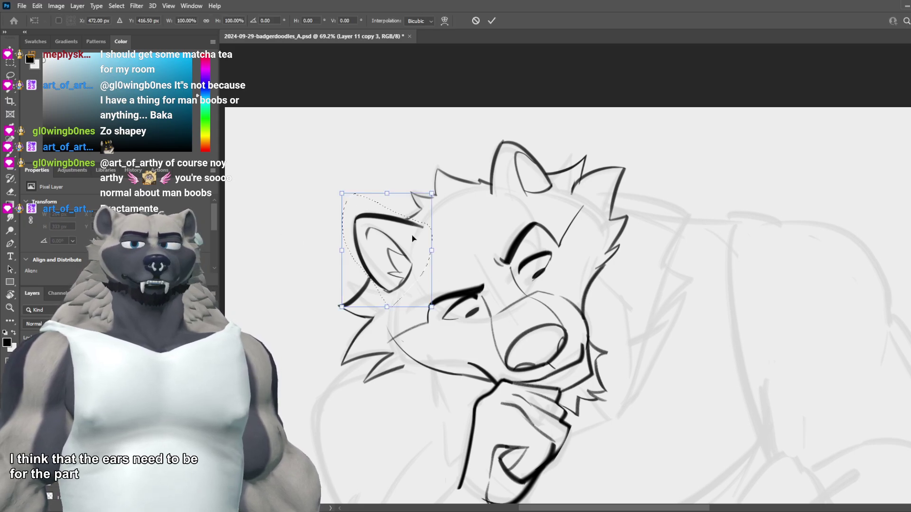
left_click_drag(413, 240, 395, 252)
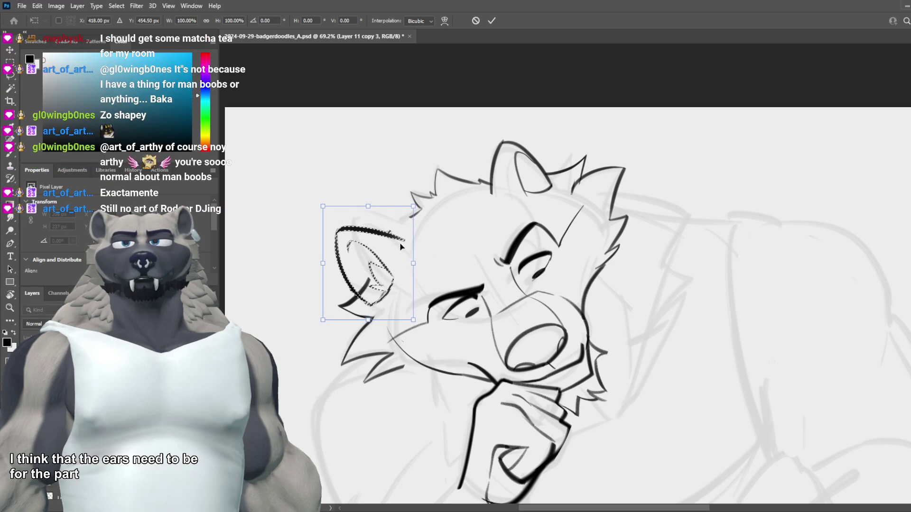
key("Return")
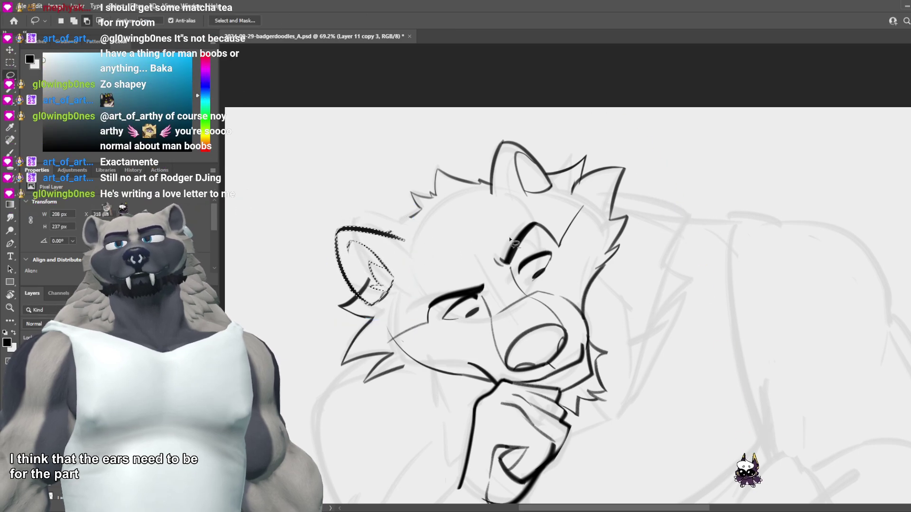
scroll(521, 274, "down", 3)
scroll(522, 274, "down", 2)
scroll(516, 277, "up", 5)
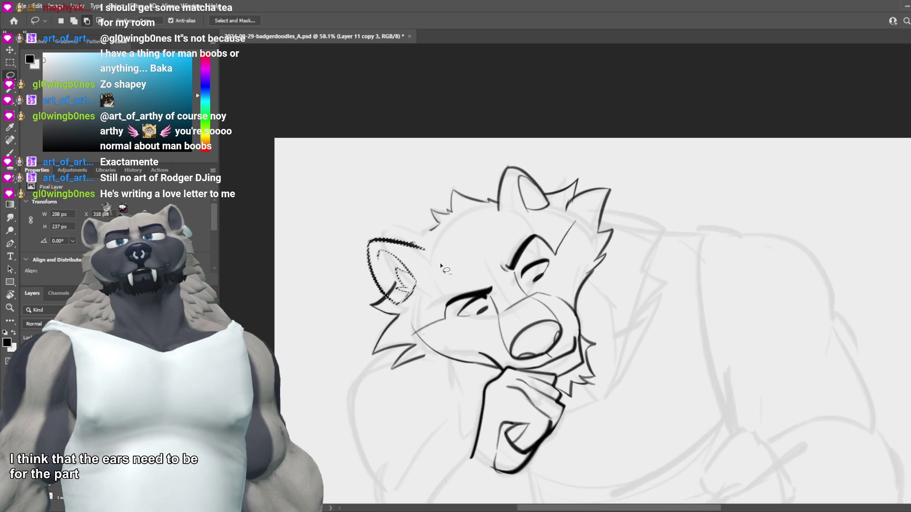
key("ctrl+d")
Step: Try a thick vertical line running down from the inner end of the left-hand ear, then undo it
key("e")
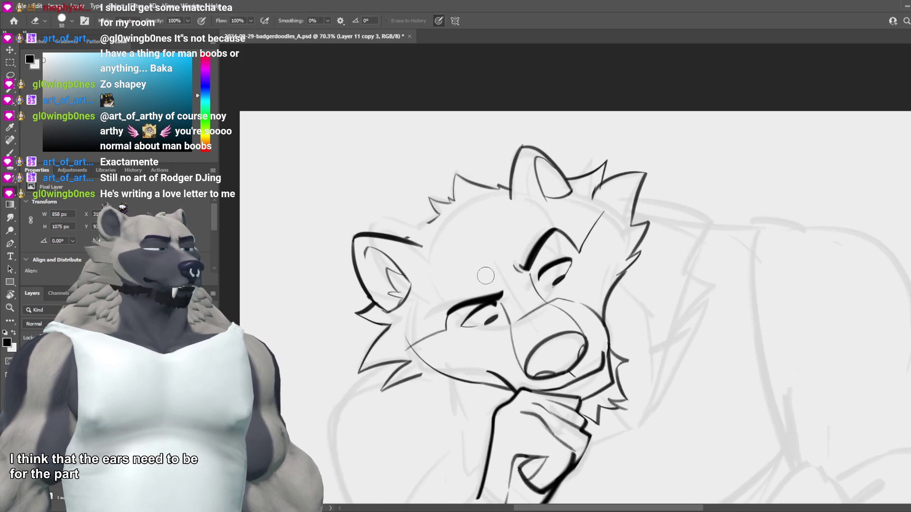
key("b")
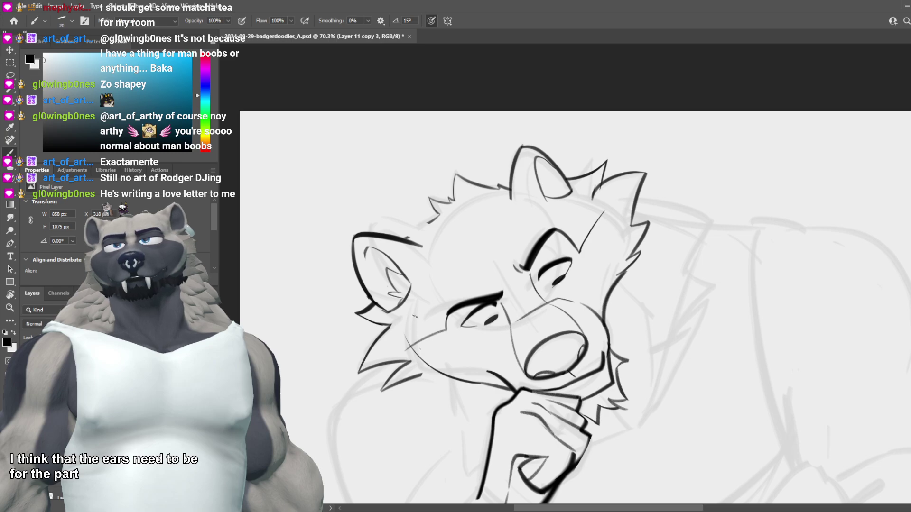
left_click_drag(424, 244, 429, 306)
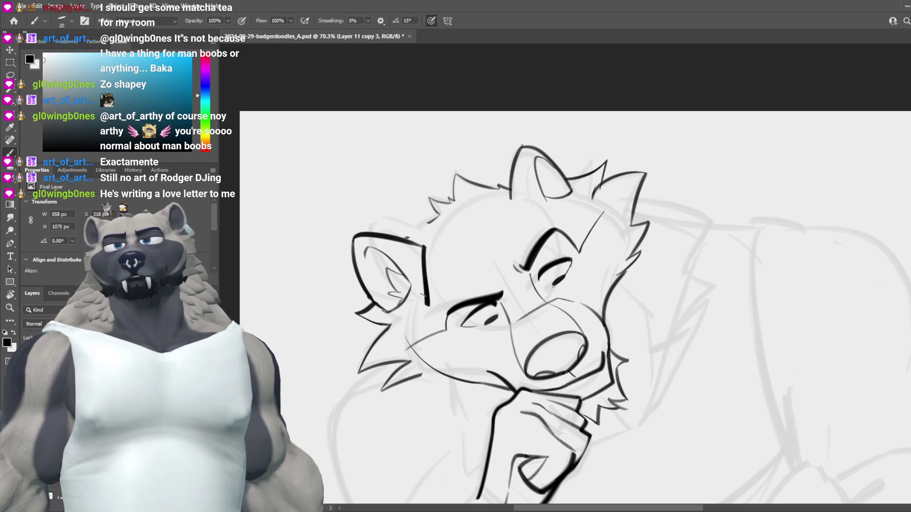
key("ctrl+z")
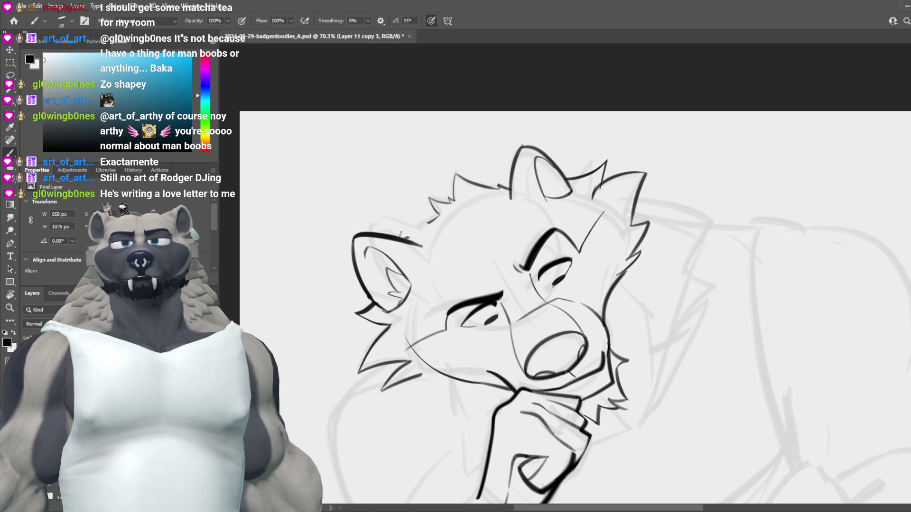
Step: Flip the view horizontally to check the head's proportions, then return it to the original orientation
scroll(615, 242, "down", 5)
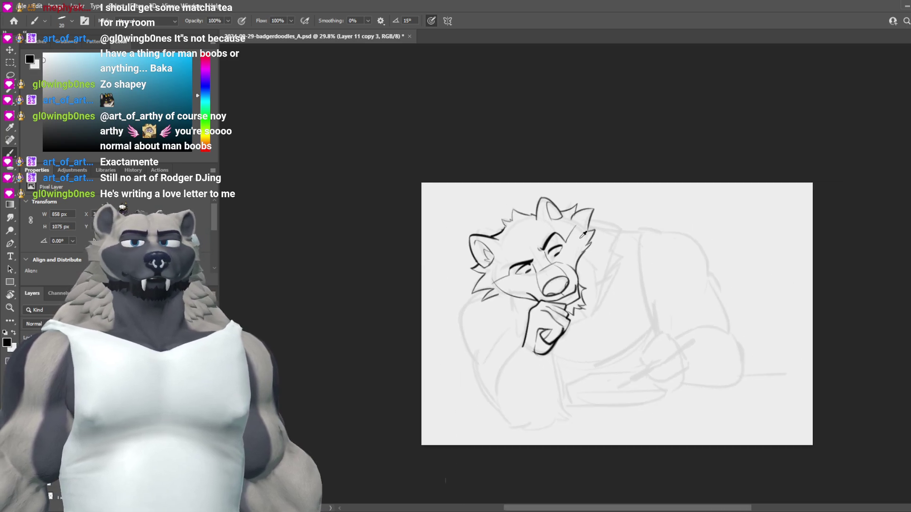
key("ctrl+shift+h")
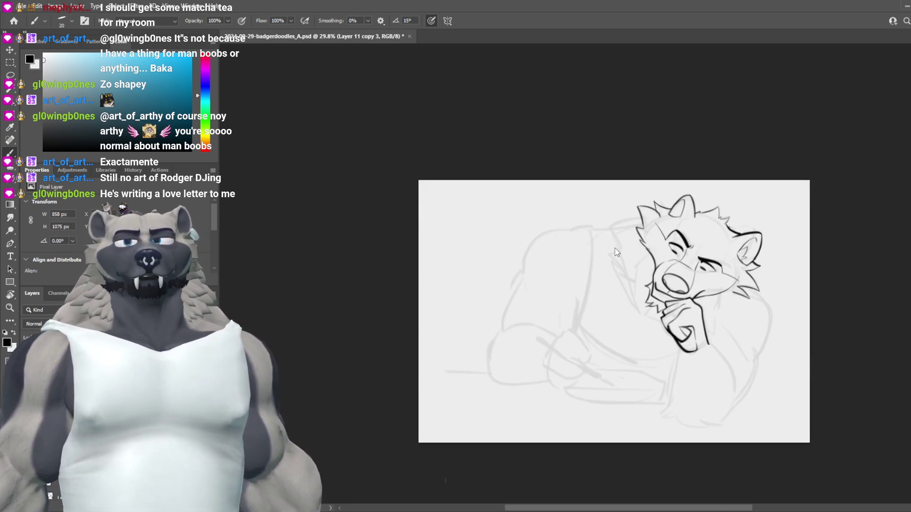
scroll(771, 290, "down", 4)
scroll(782, 293, "up", 3)
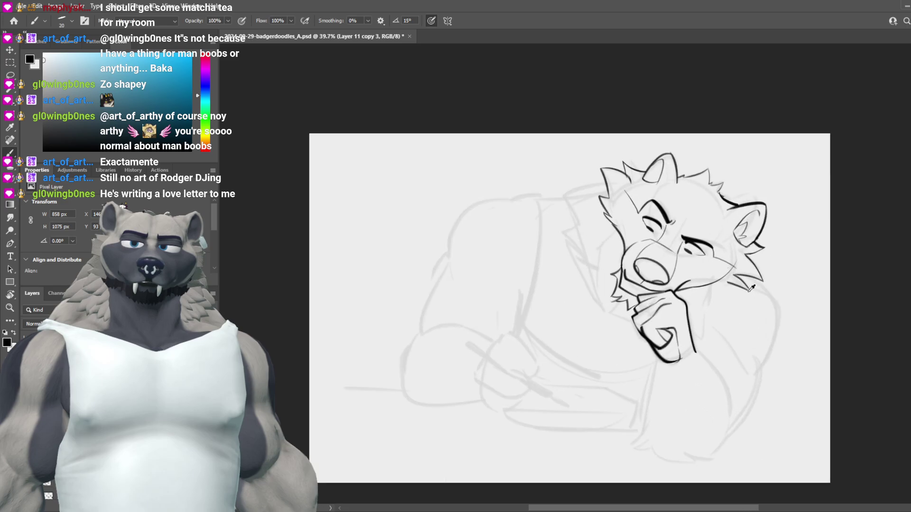
key("h")
scroll(650, 427, "down", 1)
scroll(466, 239, "up", 3)
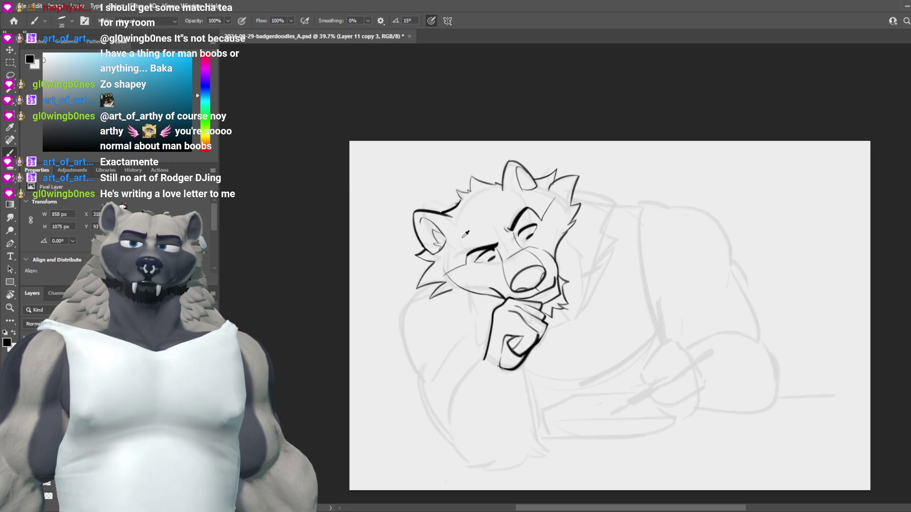
scroll(466, 239, "up", 1)
scroll(454, 279, "up", 1)
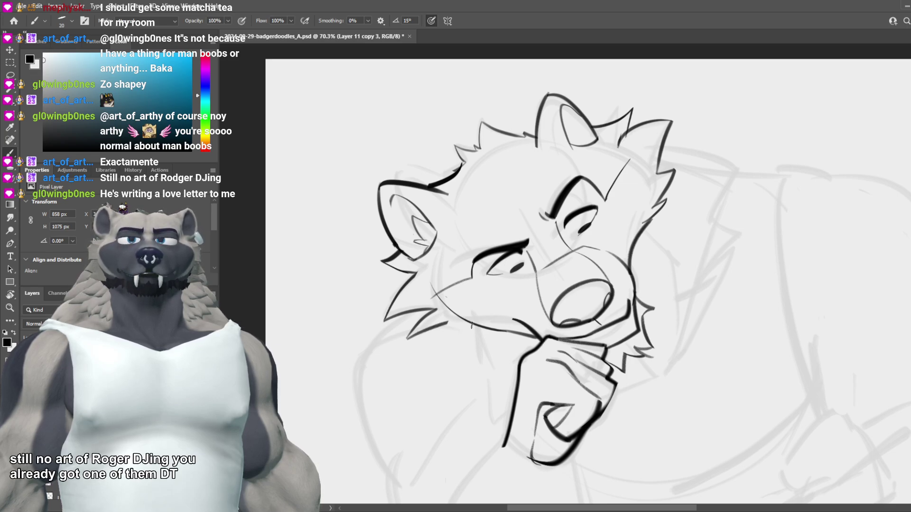
Step: Ink the lower edge of the left-hand cheek tuft so it joins the jaw line
left_click_drag(470, 321, 411, 336)
key("ctrl+z")
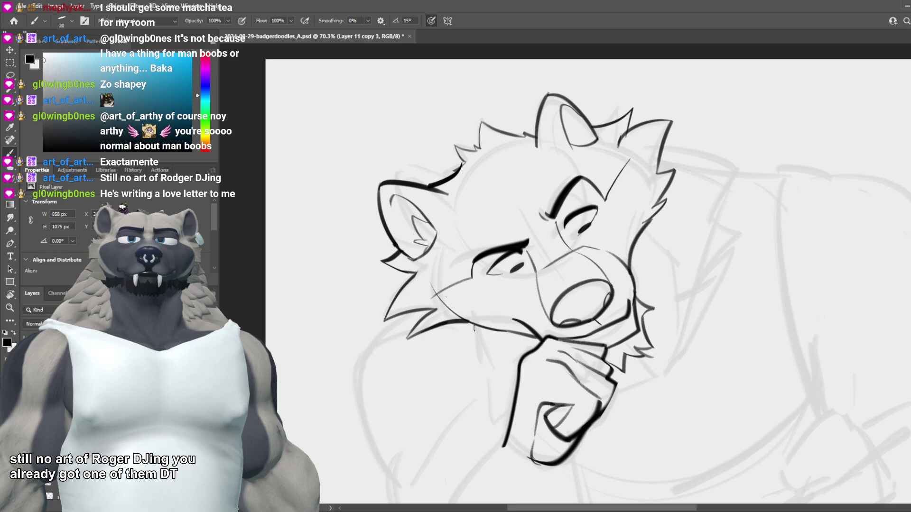
scroll(490, 310, "down", 5)
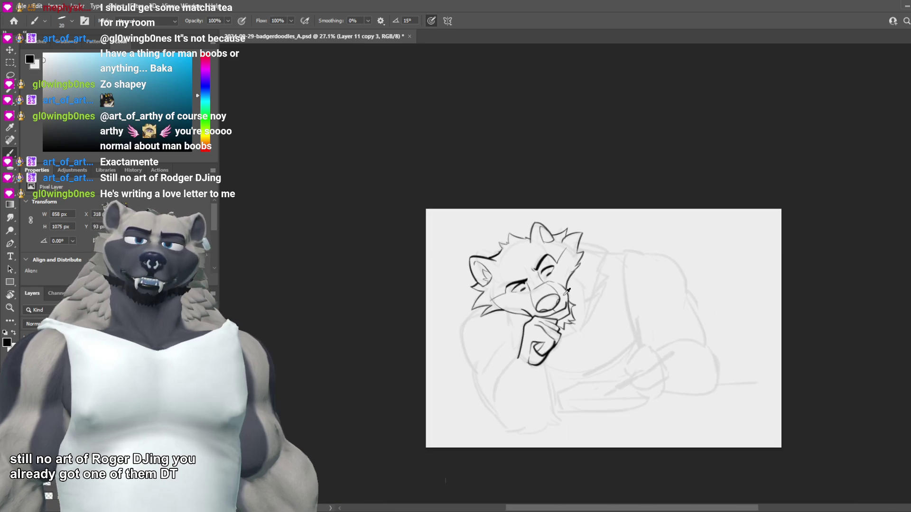
scroll(583, 272, "up", 2)
scroll(583, 272, "up", 4)
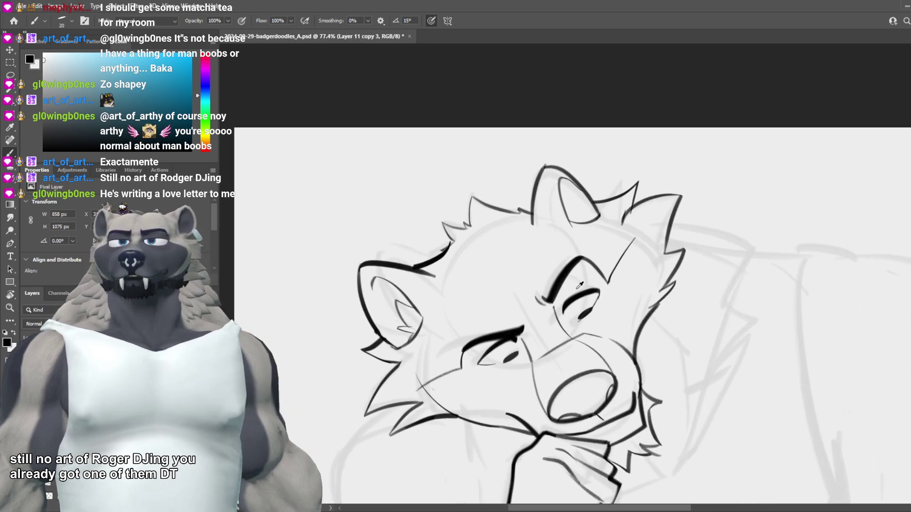
Step: Trim the thick stroke between the left-hand ear and the head tufts to a short tapered line, undoing unwanted strokes
key("e")
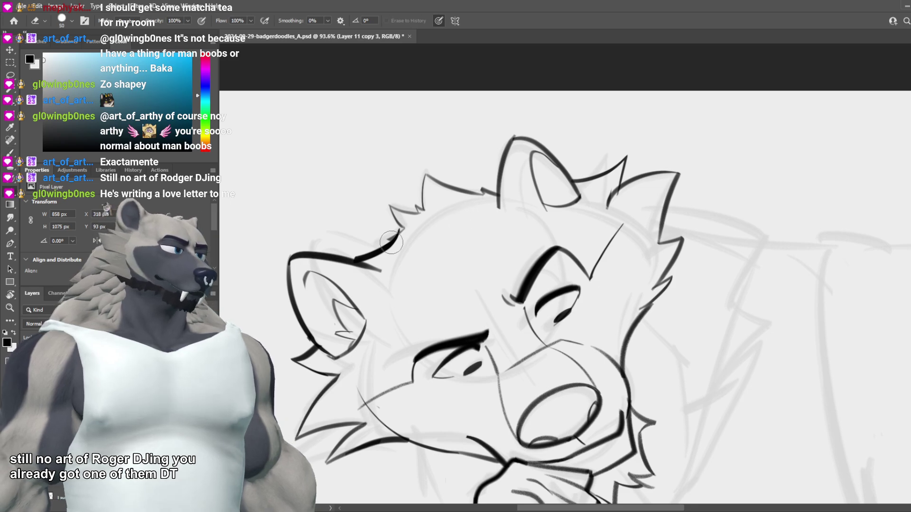
mouse_move(390, 239)
left_mouse_down()
mouse_move(363, 251)
mouse_move(406, 229)
mouse_move(394, 245)
mouse_move(422, 199)
left_mouse_up()
key("b")
key("ctrl+z")
key("ctrl+z")
key("ctrl+z")
key("ctrl+z")
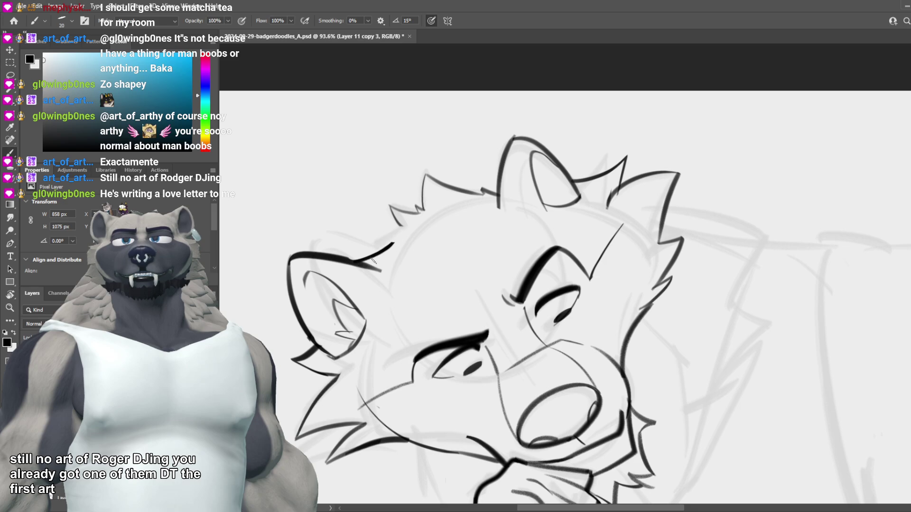
Step: Try a thick rounded crown line from the left-hand ear across the head tufts to the other ear, then undo it
mouse_move(361, 259)
left_mouse_down()
mouse_move(444, 201)
mouse_move(491, 188)
left_mouse_up()
scroll(503, 197, "down", 6)
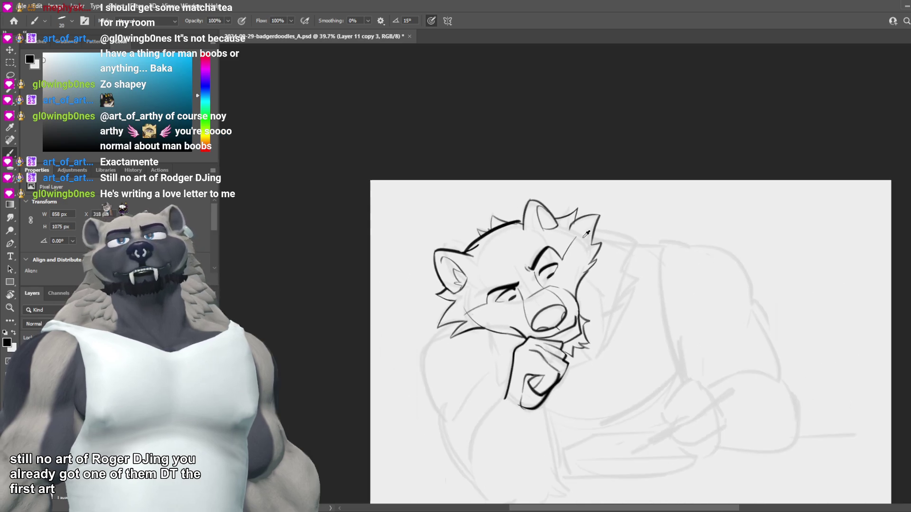
scroll(560, 238, "up", 7)
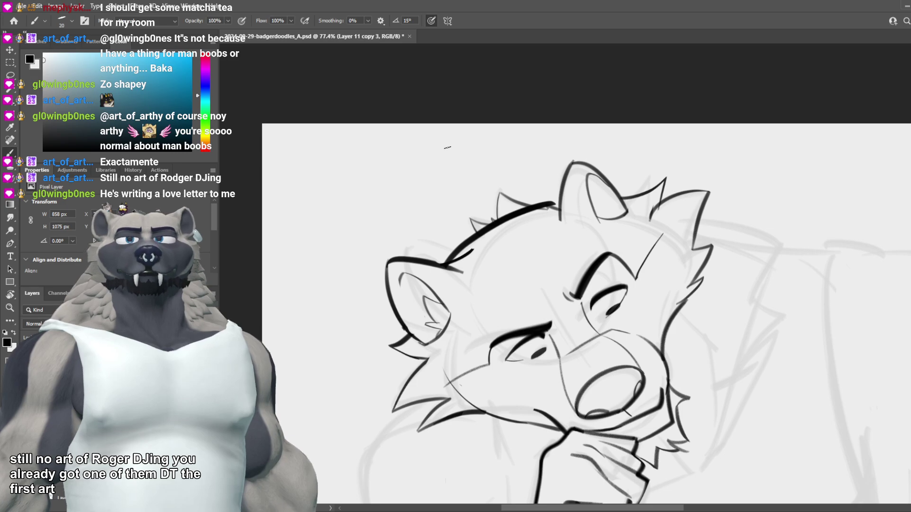
key("ctrl+z")
Step: Erase most of the small fur tufts between the ears and try a flatter crown line in their place
key("e")
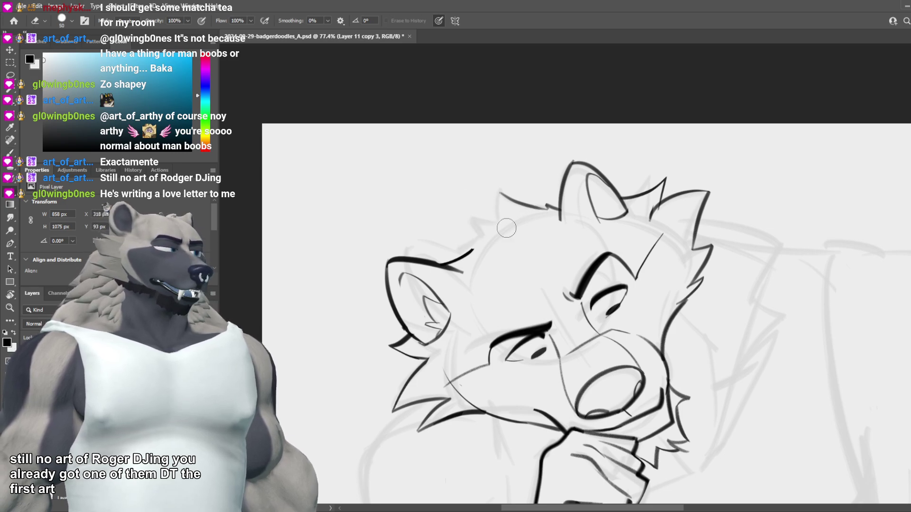
key("b")
mouse_move(456, 262)
left_mouse_down()
mouse_move(509, 228)
mouse_move(562, 209)
left_mouse_up()
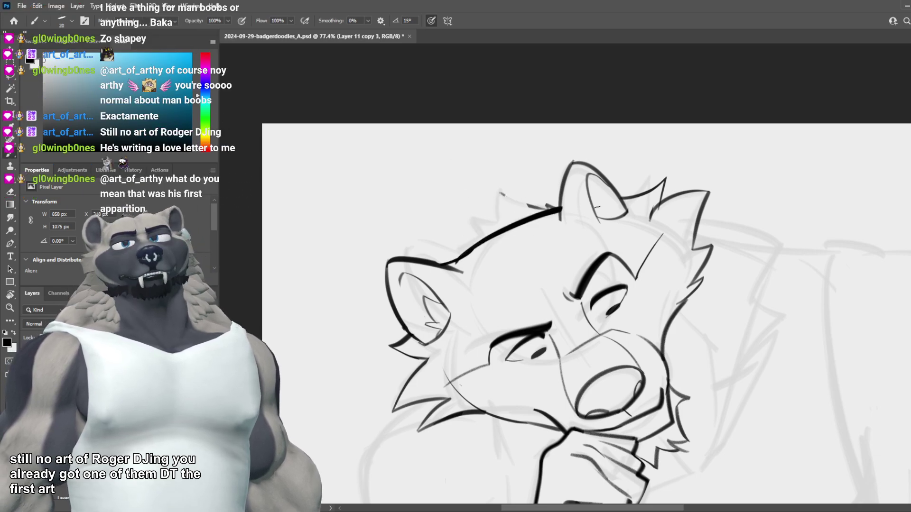
Step: Remove the flat crown line and erase the leftover tuft marks beside the upper ear
scroll(612, 209, "down", 5)
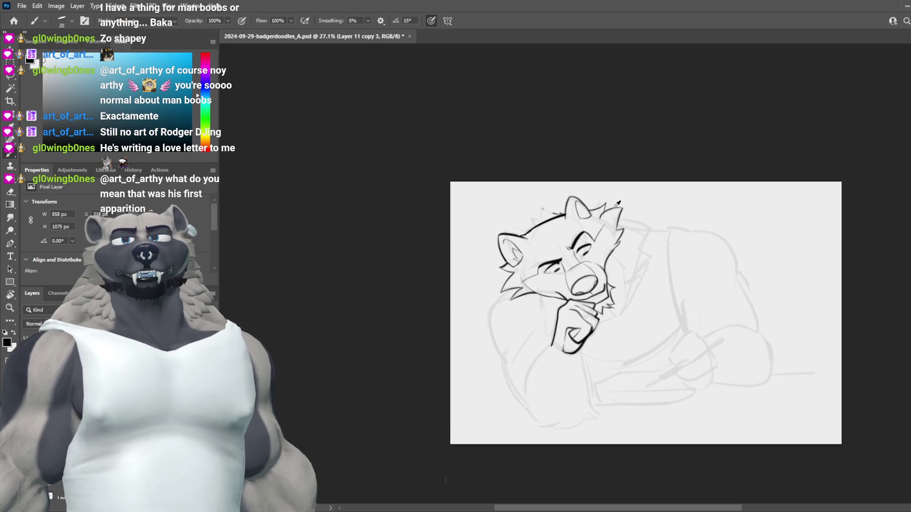
scroll(617, 202, "up", 4)
scroll(493, 233, "up", 1)
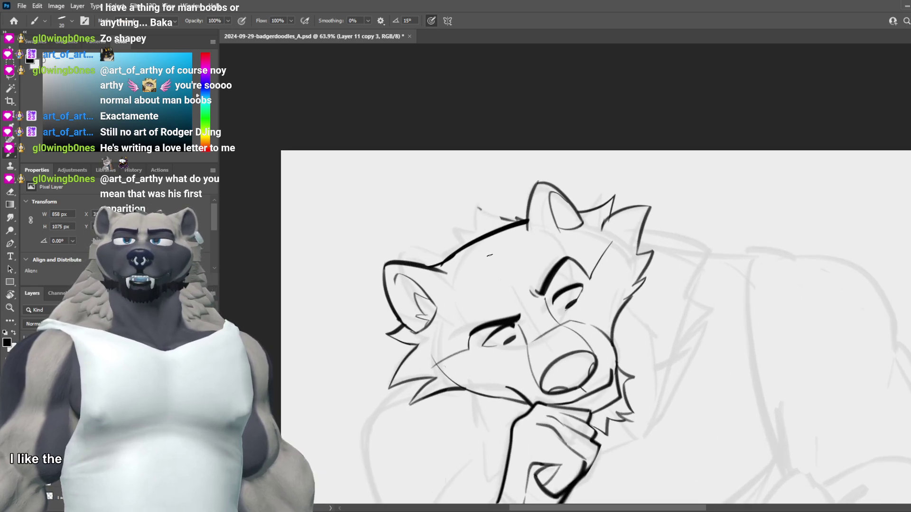
scroll(489, 255, "up", 1)
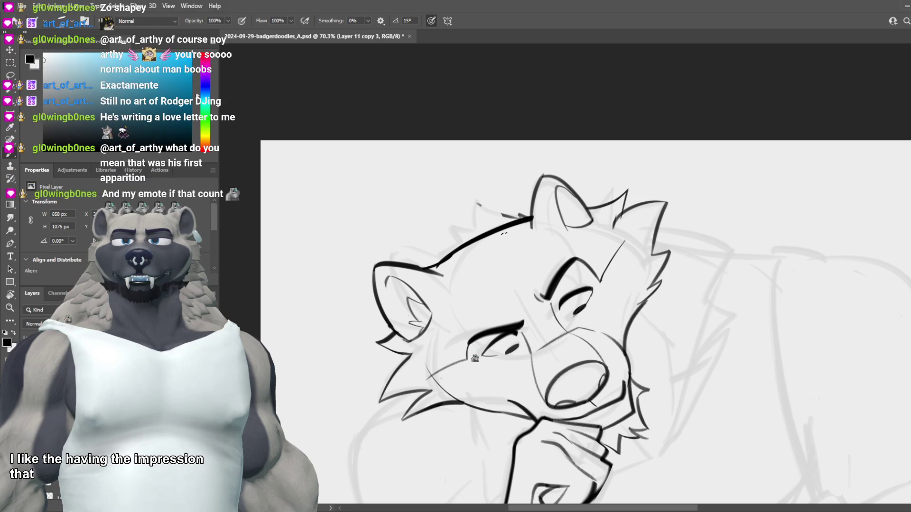
scroll(502, 239, "down", 10)
scroll(578, 241, "up", 10)
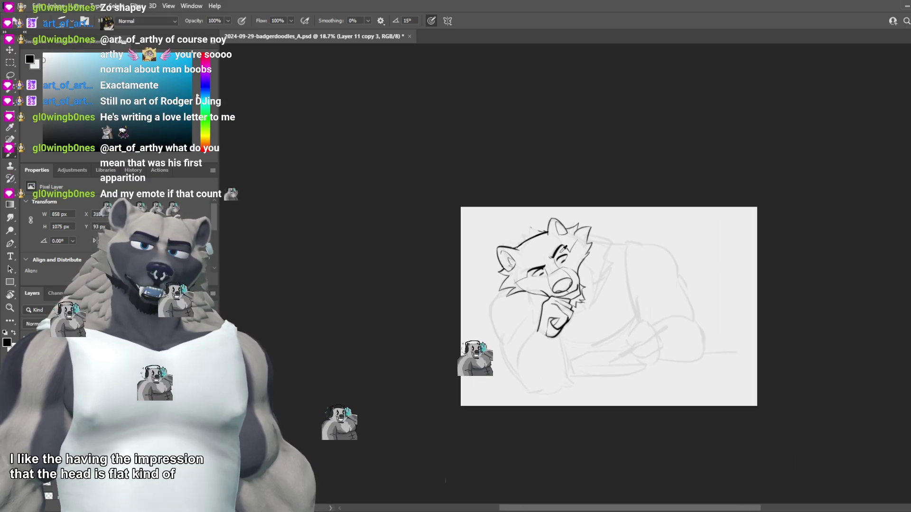
scroll(507, 223, "up", 3)
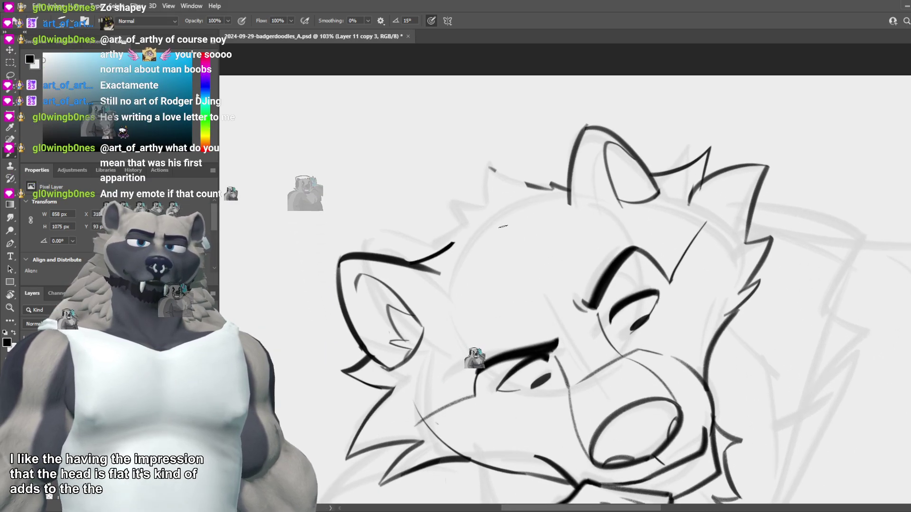
key("e")
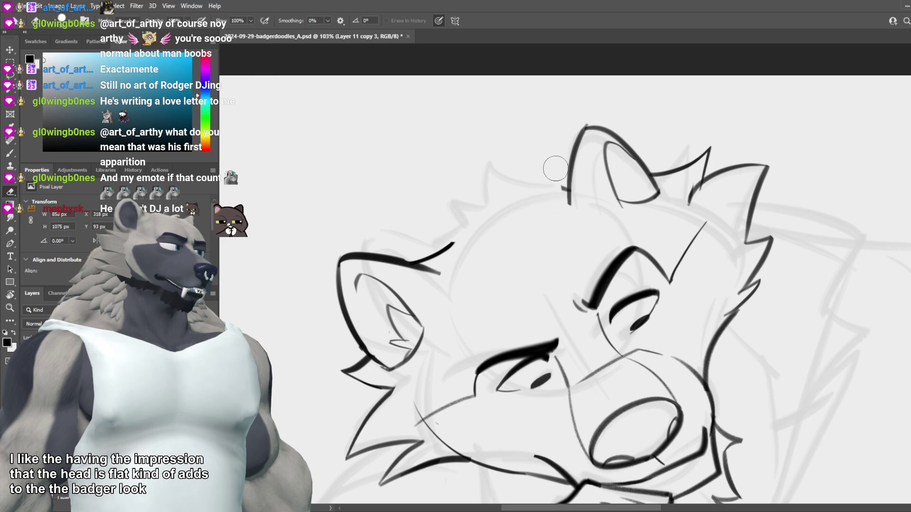
key("b")
key("e")
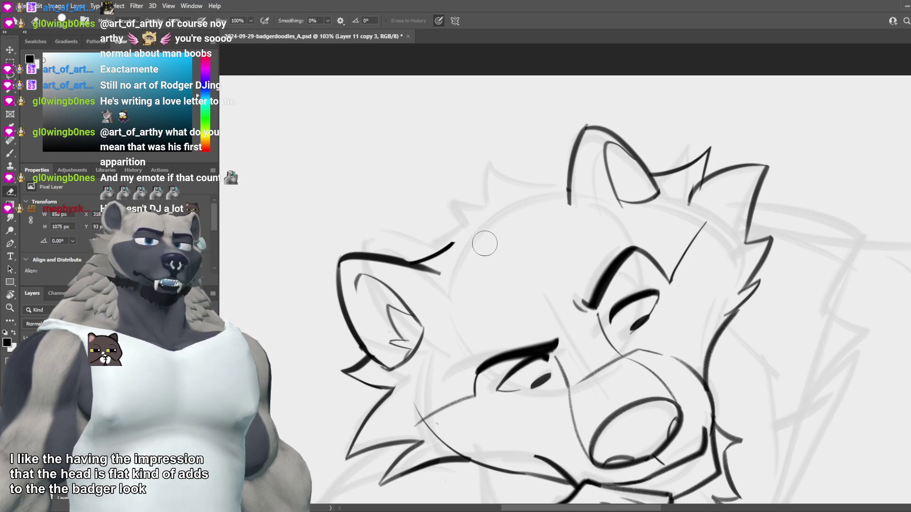
Step: Try several smooth crown lines between the two ears at slightly different heights, undoing each one
mouse_move(453, 244)
left_mouse_down()
mouse_move(441, 254)
mouse_move(569, 189)
left_mouse_up()
key("b")
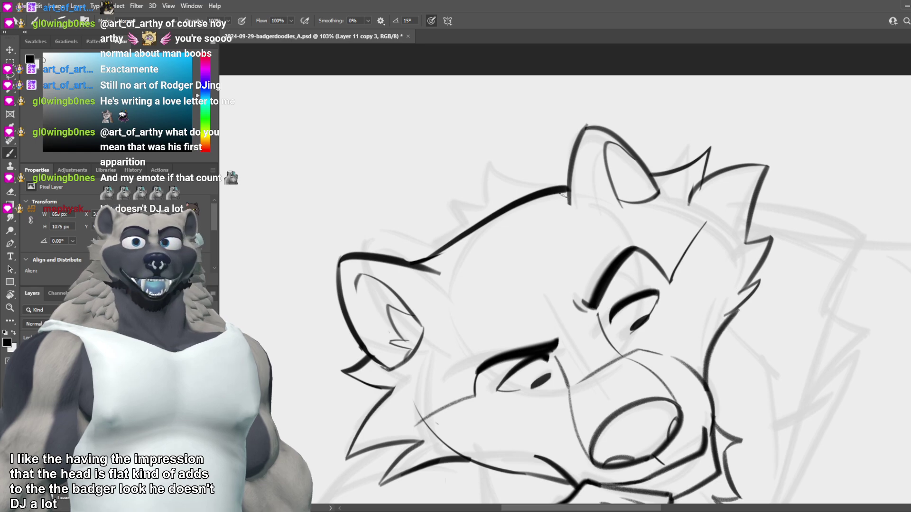
key("ctrl+z")
left_click_drag(423, 261, 558, 187)
key("ctrl+z")
left_click_drag(439, 253, 562, 180)
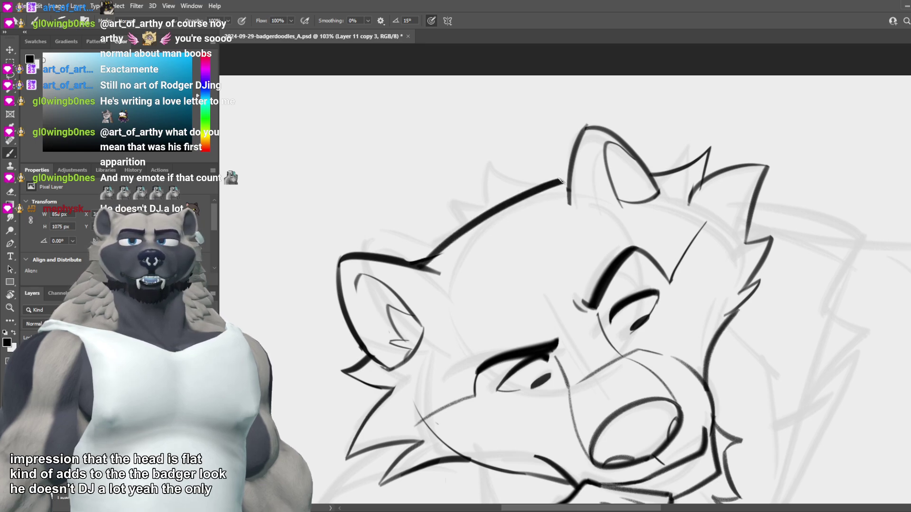
key("ctrl+z")
Step: Ink a smooth crown line from the left-hand ear to the base of the upper ear and save the document
mouse_move(441, 250)
left_mouse_down()
mouse_move(566, 181)
mouse_move(431, 251)
left_mouse_up()
key("ctrl+z")
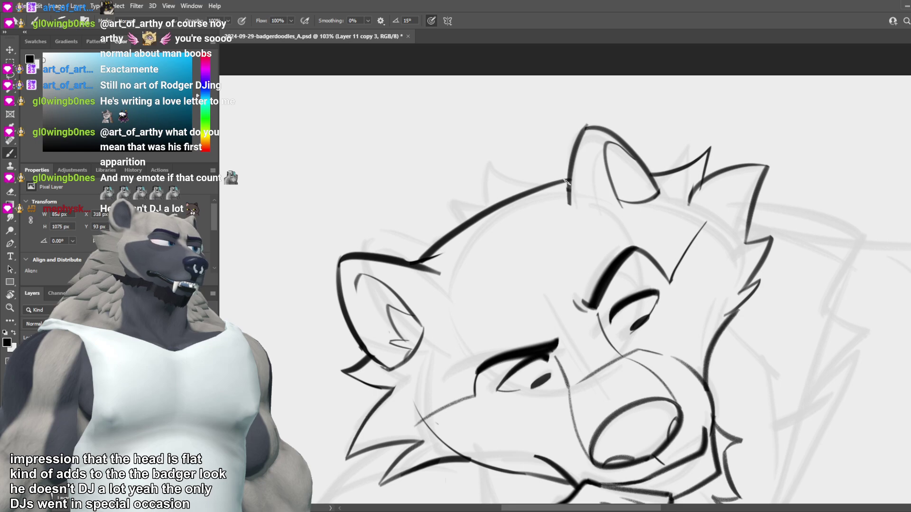
key("ctrl+z")
mouse_move(568, 180)
left_mouse_down()
mouse_move(409, 276)
mouse_move(430, 283)
left_mouse_up()
key("e")
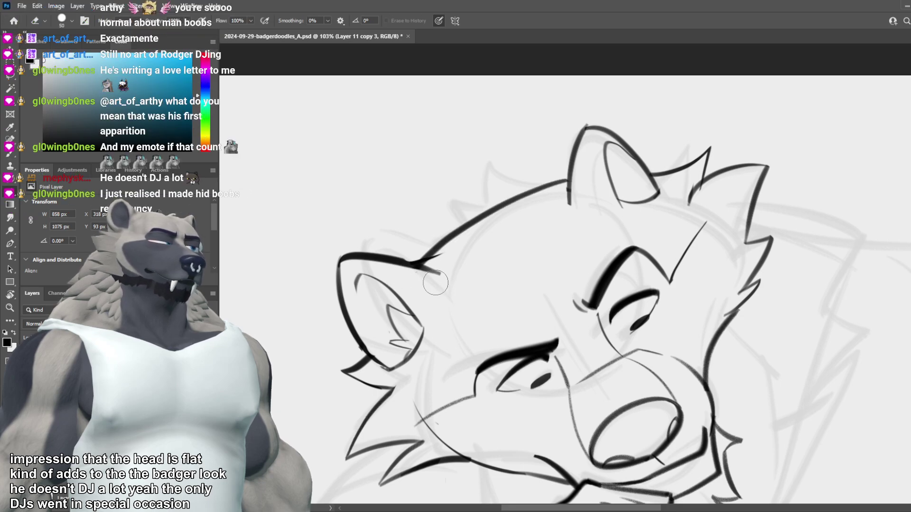
key("b")
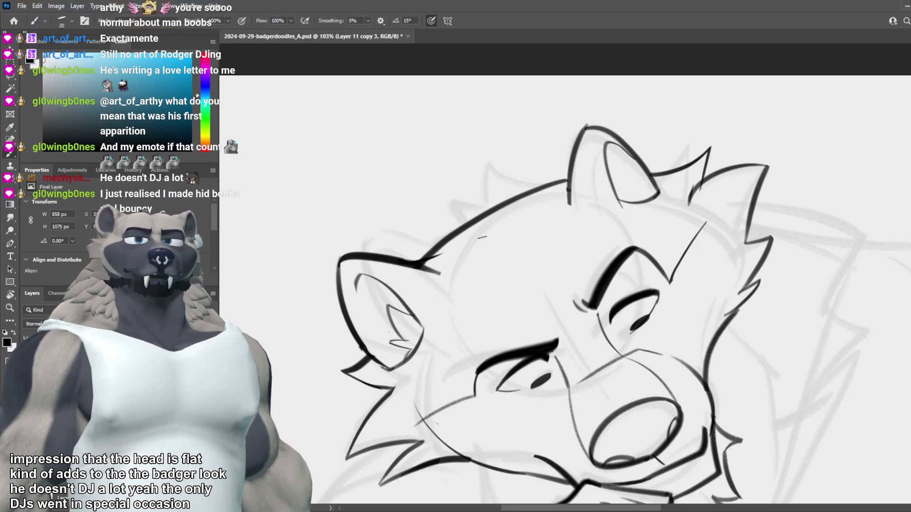
scroll(473, 239, "down", 5)
scroll(493, 240, "up", 3)
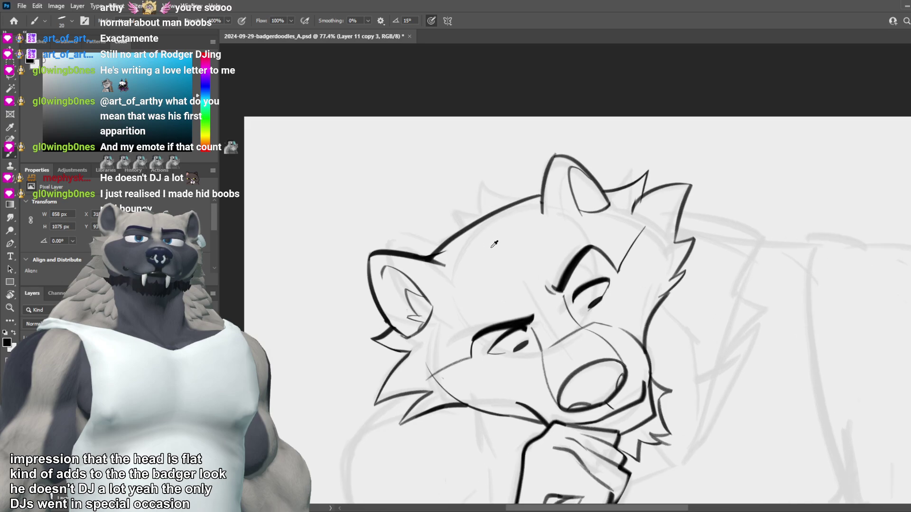
key("ctrl+s")
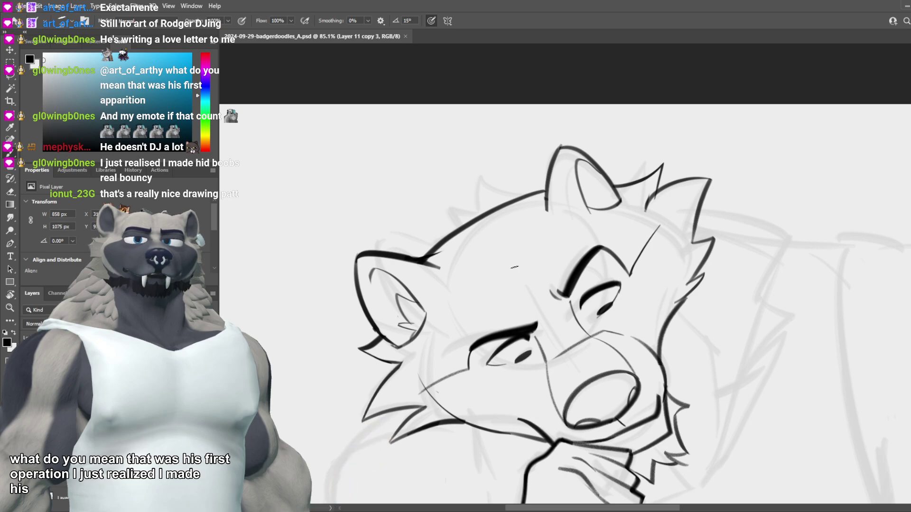
Step: Erase a short stretch of the crown line near the left-hand ear and ink small fur tufts over the gap
scroll(514, 268, "down", 5)
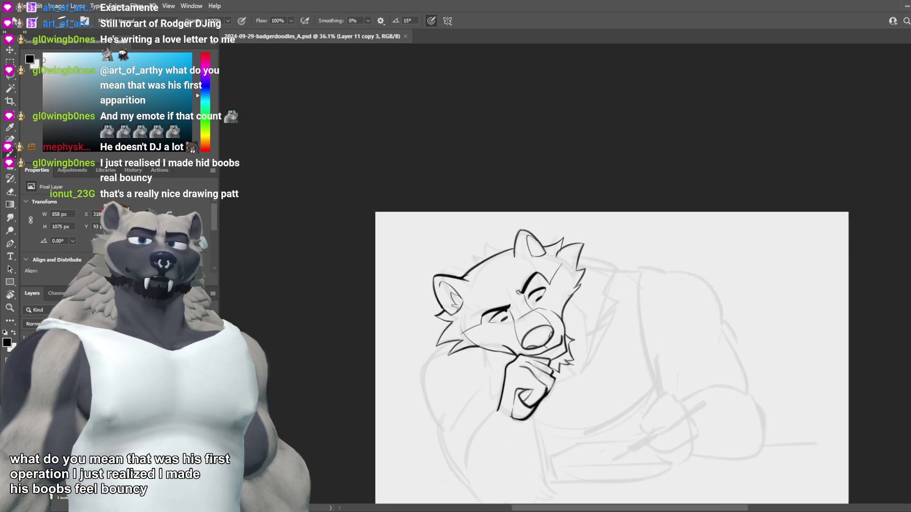
key("r")
mouse_move(518, 291)
left_mouse_down()
mouse_move(380, 197)
mouse_move(503, 71)
mouse_move(780, 167)
mouse_move(753, 244)
left_mouse_up()
scroll(685, 251, "down", 8)
scroll(700, 256, "up", 4)
key("Escape")
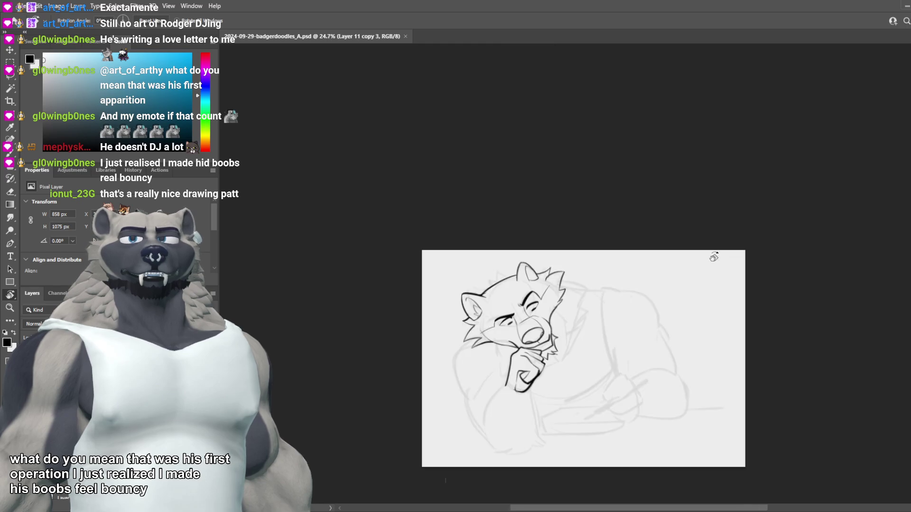
scroll(500, 287, "up", 8)
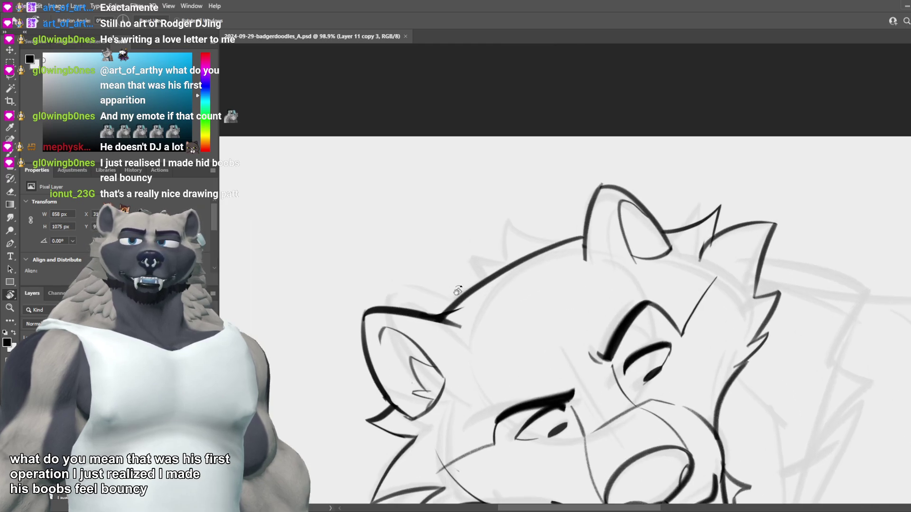
key("e")
left_click_drag(465, 311, 457, 315)
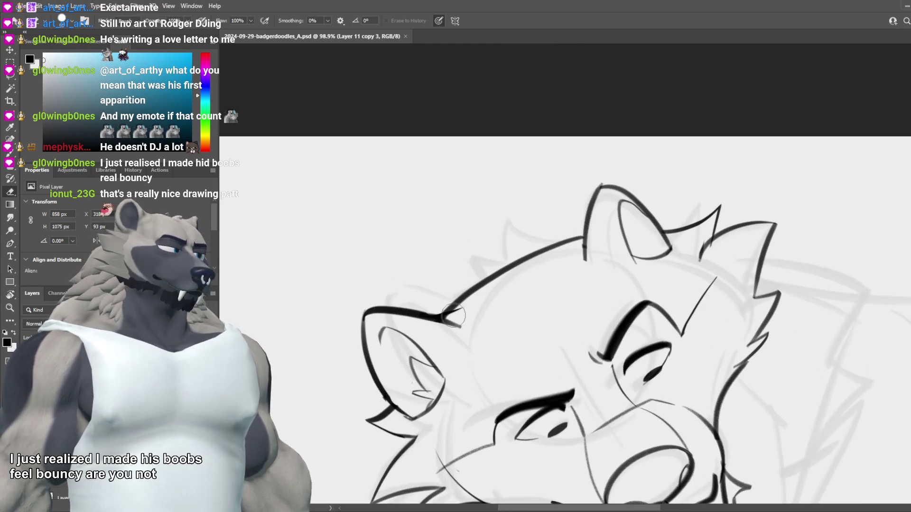
mouse_move(515, 277)
left_mouse_down()
mouse_move(489, 259)
mouse_move(495, 268)
mouse_move(485, 247)
mouse_move(498, 273)
left_mouse_up()
key("b")
key("ctrl+z")
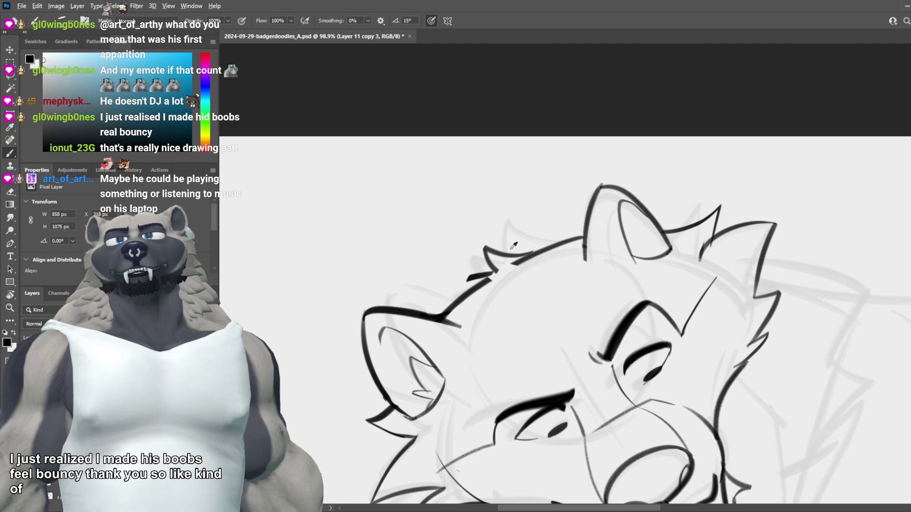
Step: Undo the latest tuft strokes and redraw two small pointed tufts along the crown line
scroll(584, 239, "down", 8)
scroll(626, 238, "up", 6)
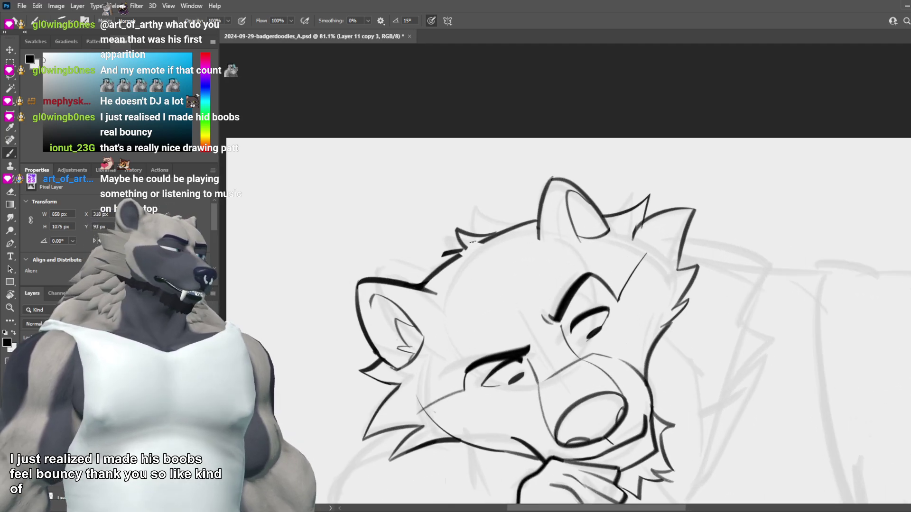
key("ctrl+z")
key("ctrl+z")
mouse_move(498, 234)
left_mouse_down()
mouse_move(462, 228)
mouse_move(471, 246)
left_mouse_up()
mouse_move(472, 245)
left_mouse_down()
mouse_move(438, 253)
mouse_move(459, 260)
left_mouse_up()
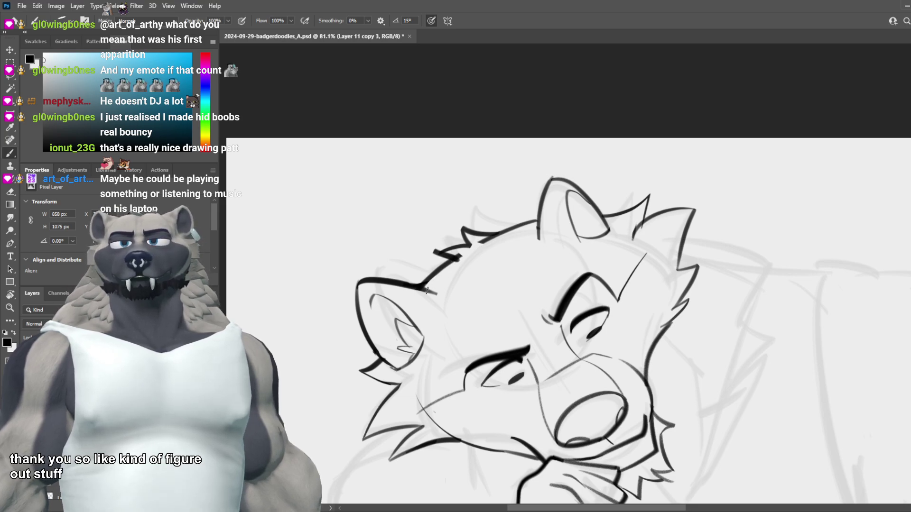
Step: Try a heavier crown line through the tufts between the ears, then undo it and the extra thick tuft stroke
left_click_drag(419, 294, 540, 221)
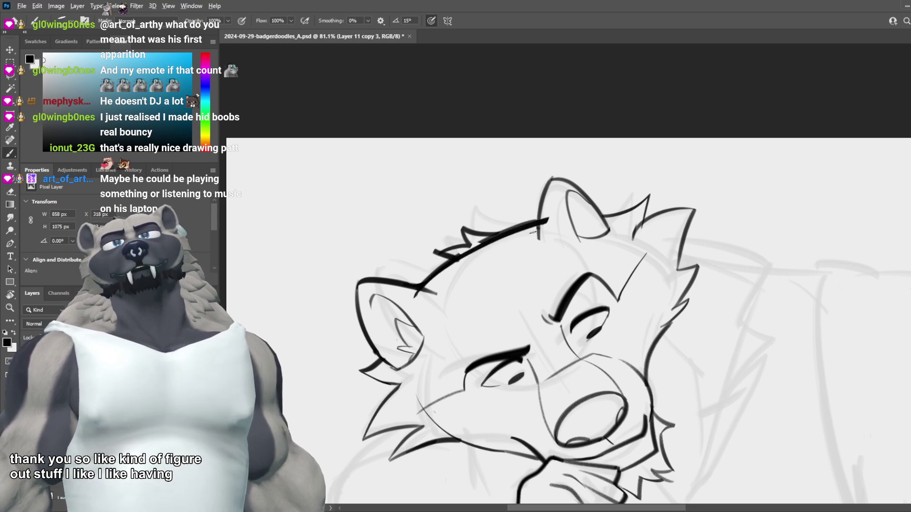
scroll(533, 232, "down", 5)
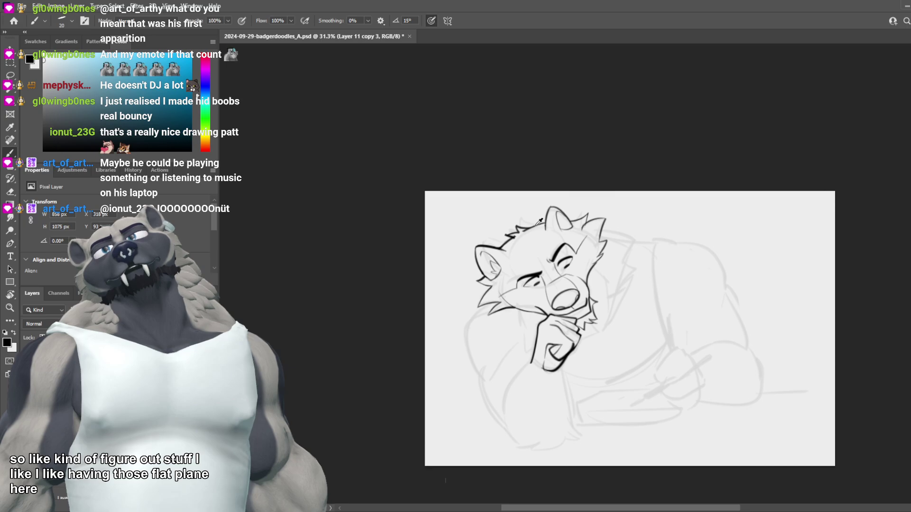
scroll(540, 221, "up", 6)
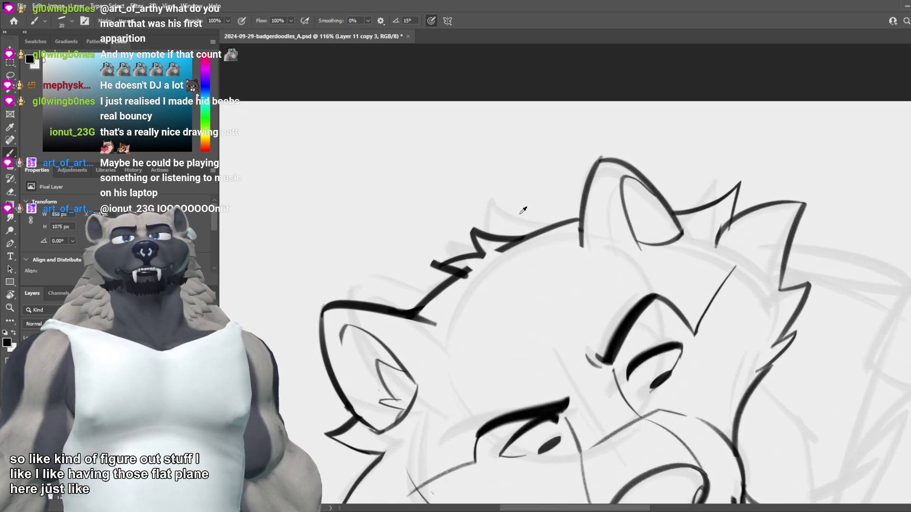
key("ctrl+z")
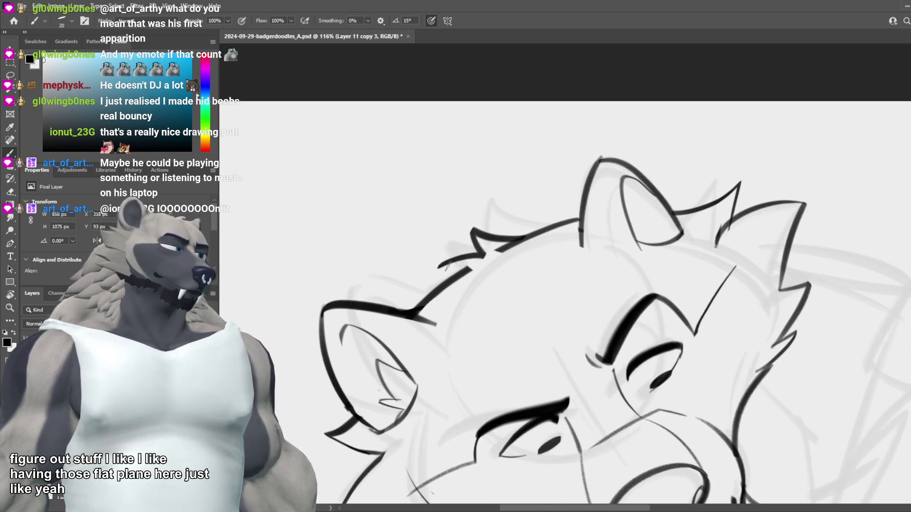
Step: Ink a small zigzag hair mark on the forehead just below the crown tufts
key("e")
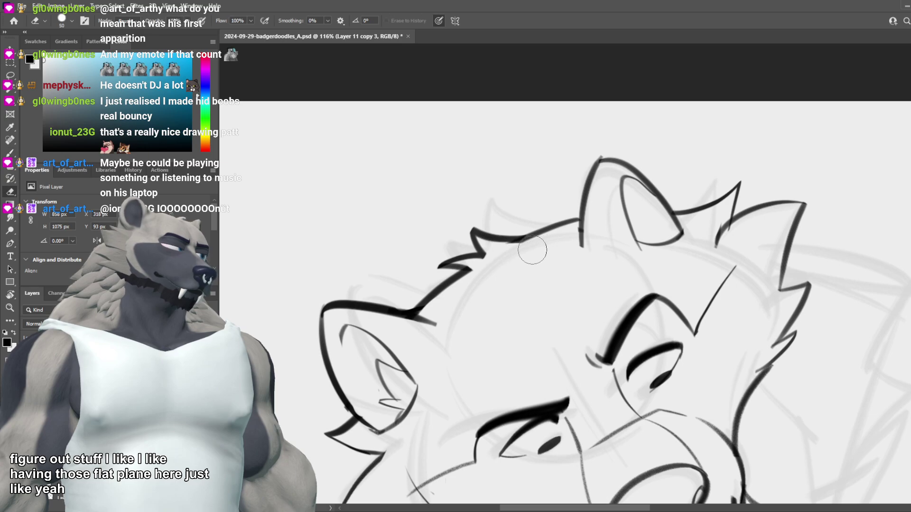
key("b")
mouse_move(533, 252)
left_mouse_down()
mouse_move(507, 260)
mouse_move(530, 257)
left_mouse_up()
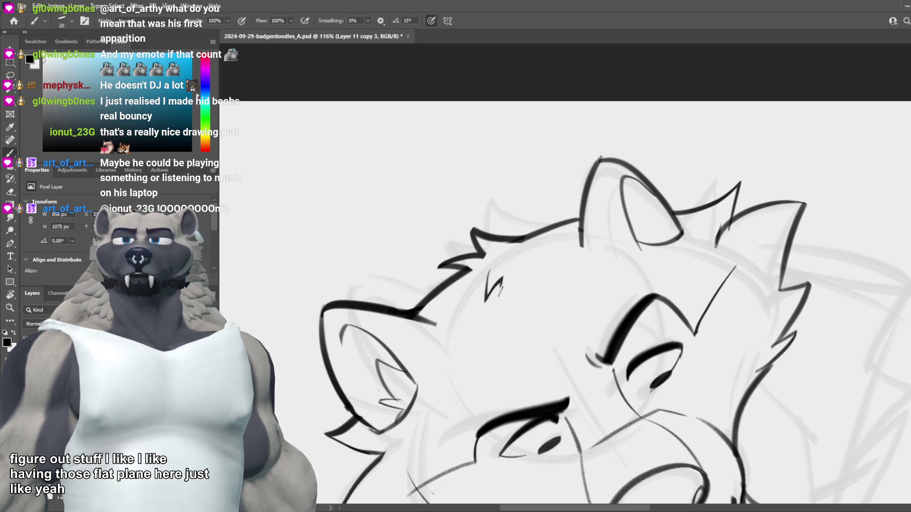
left_click_drag(501, 290, 498, 296)
scroll(565, 227, "down", 10)
scroll(560, 293, "up", 1)
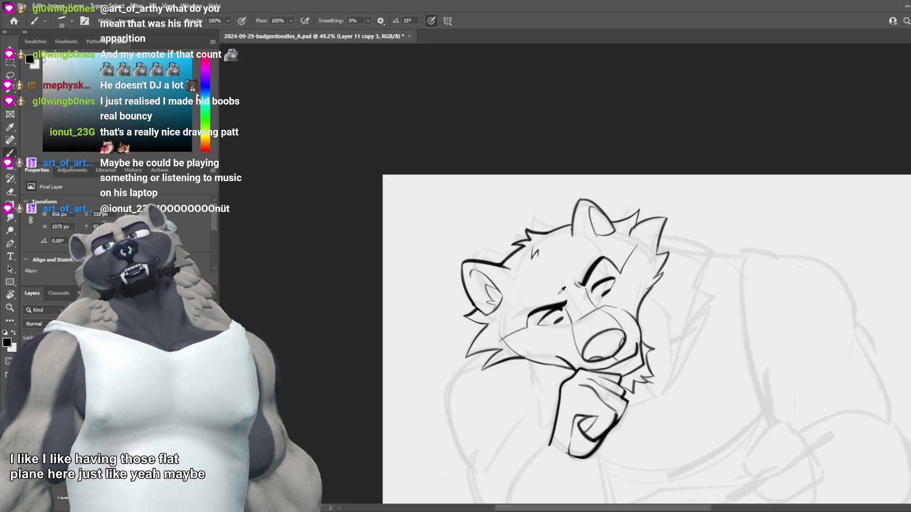
scroll(562, 291, "up", 5)
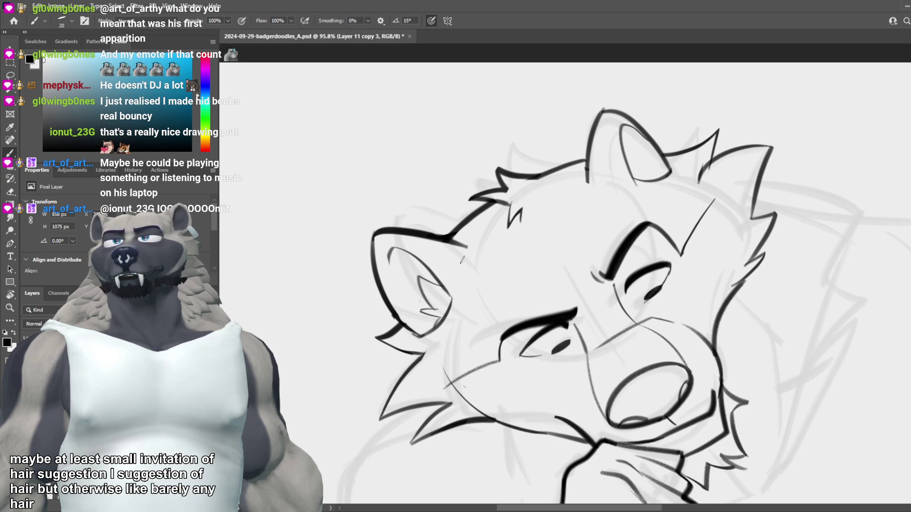
Step: Erase the inner contour of the left-hand ear and redraw it as a curved rim line around the inner fur
key("e")
left_click_drag(387, 229, 424, 289)
key("b")
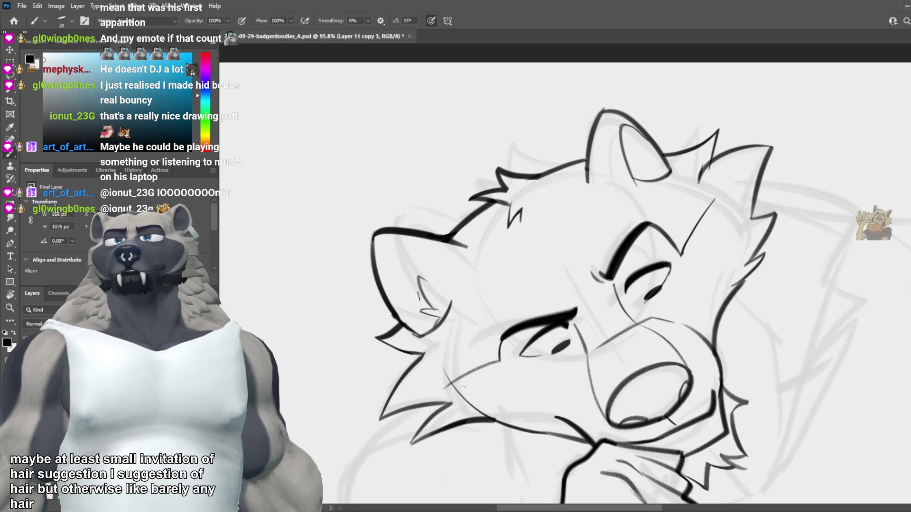
left_click_drag(389, 253, 454, 320)
scroll(520, 256, "down", 5)
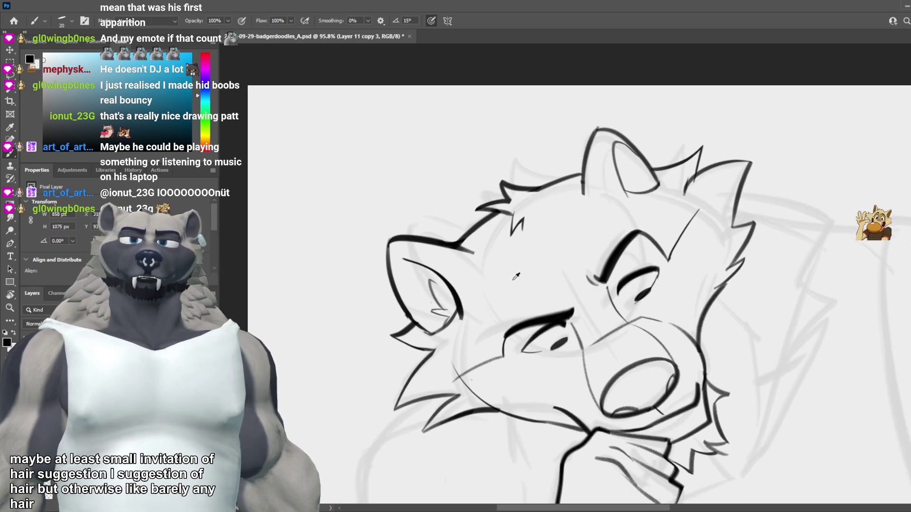
scroll(590, 299, "up", 3)
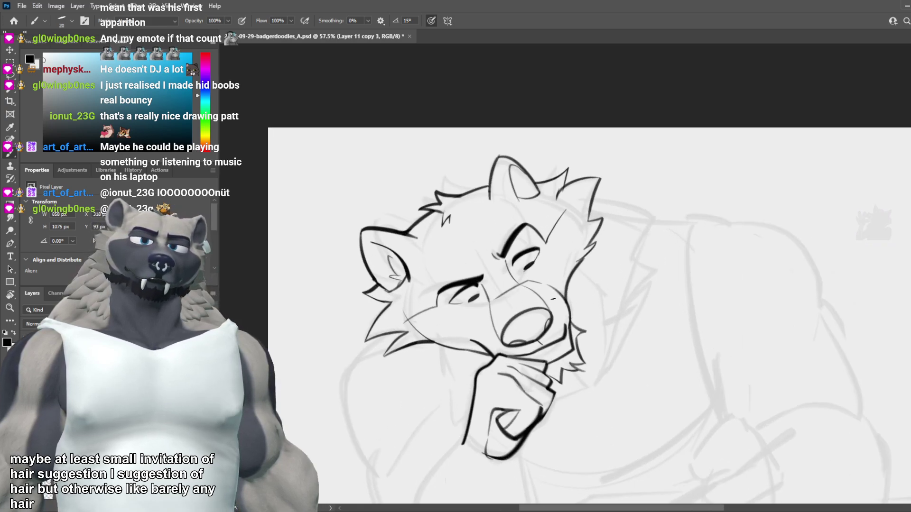
scroll(424, 294, "up", 2)
scroll(454, 240, "down", 1)
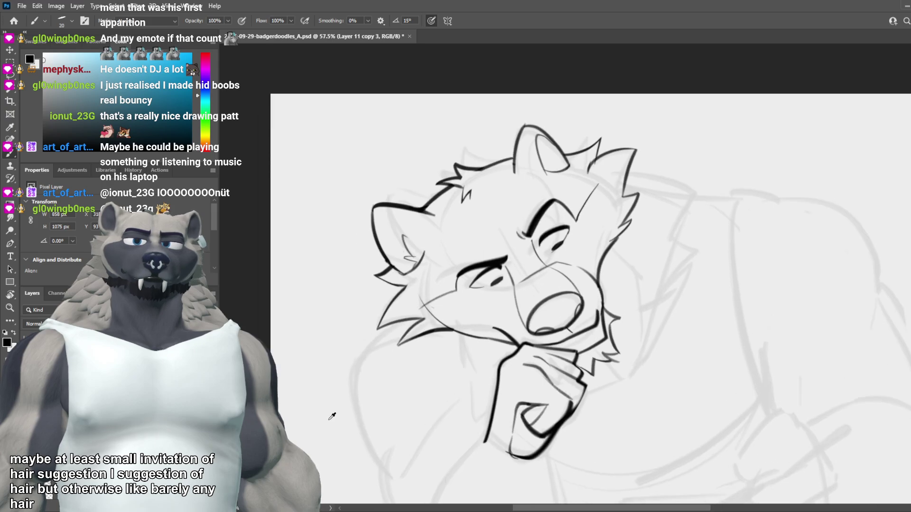
Step: Try several shoulder lines sloping down and outward from the cheek fur below the left-hand ear, undoing them
left_click_drag(397, 350, 349, 381)
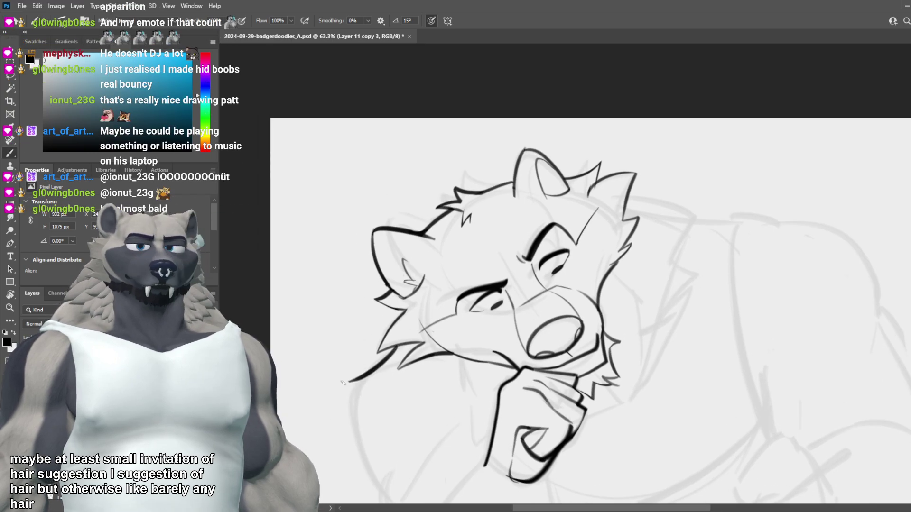
left_click_drag(478, 335, 480, 258)
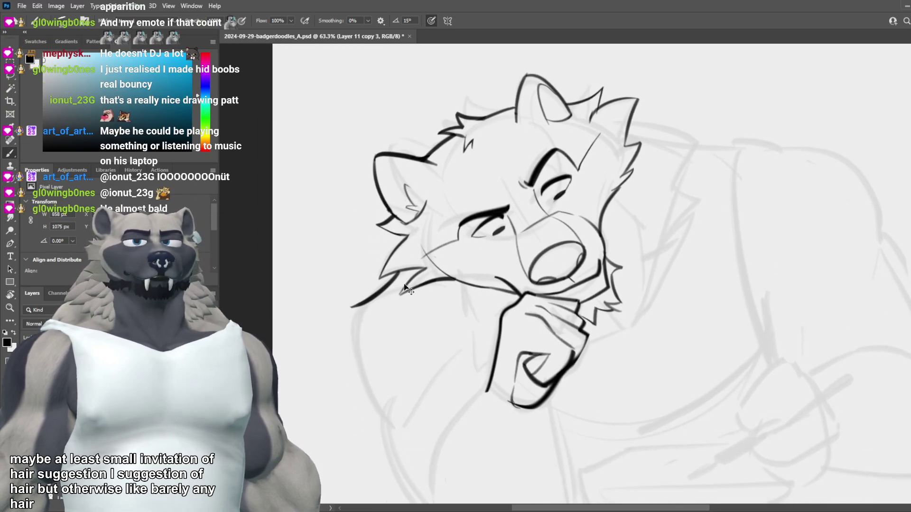
key("ctrl+z")
key("ctrl+z")
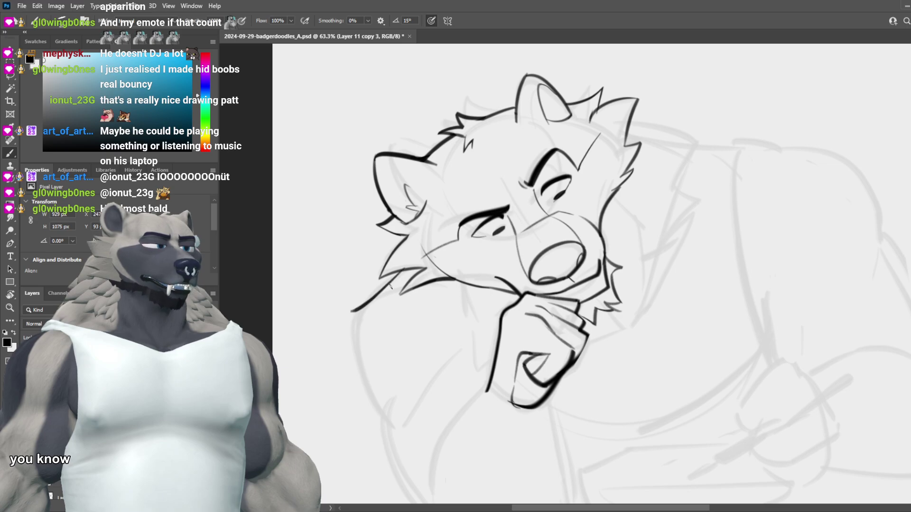
mouse_move(400, 274)
left_mouse_down()
mouse_move(348, 315)
mouse_move(380, 424)
left_mouse_up()
key("ctrl+z")
key("ctrl+z")
Step: Try several outer upper-arm contours below the shoulder, then undo them together with the shoulder line
left_click_drag(363, 315, 393, 423)
key("ctrl+z")
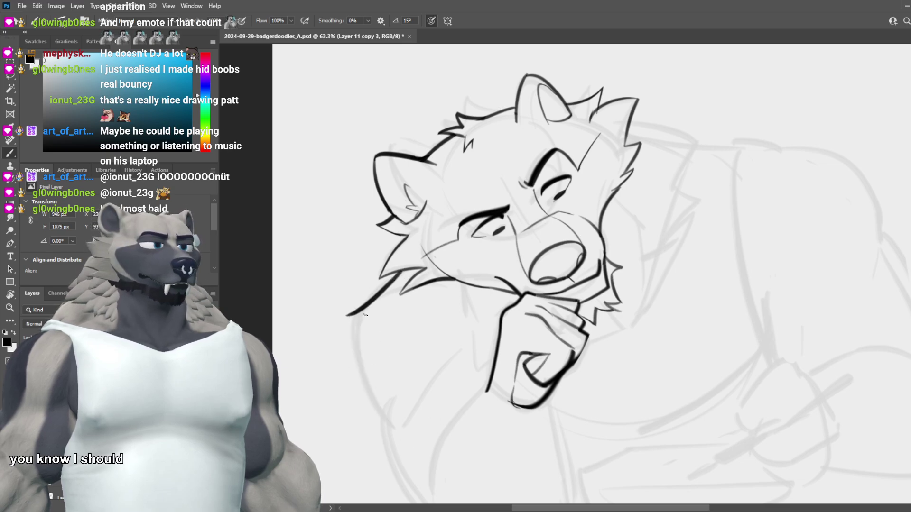
mouse_move(354, 317)
left_mouse_down()
mouse_move(390, 436)
mouse_move(389, 421)
left_mouse_up()
key("ctrl+z")
key("ctrl+z")
left_click_drag(352, 316, 384, 428)
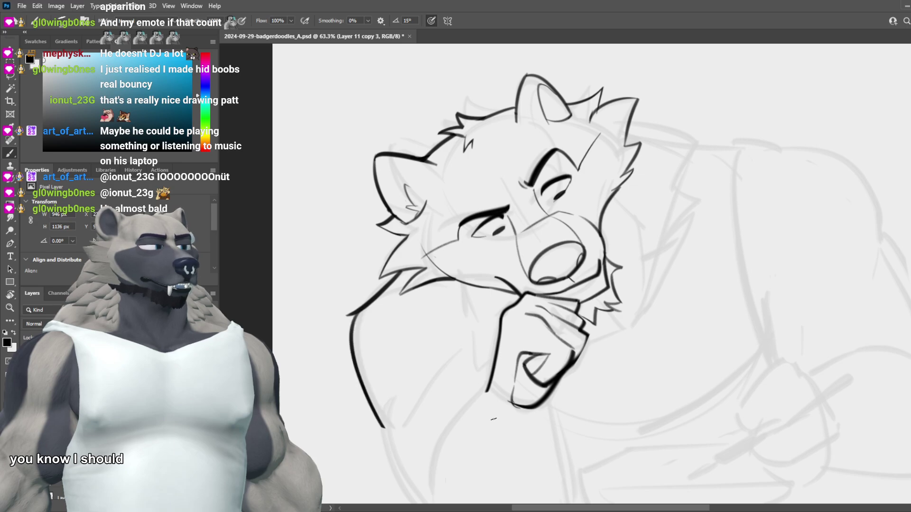
key("ctrl+z")
left_click_drag(463, 299, 482, 346)
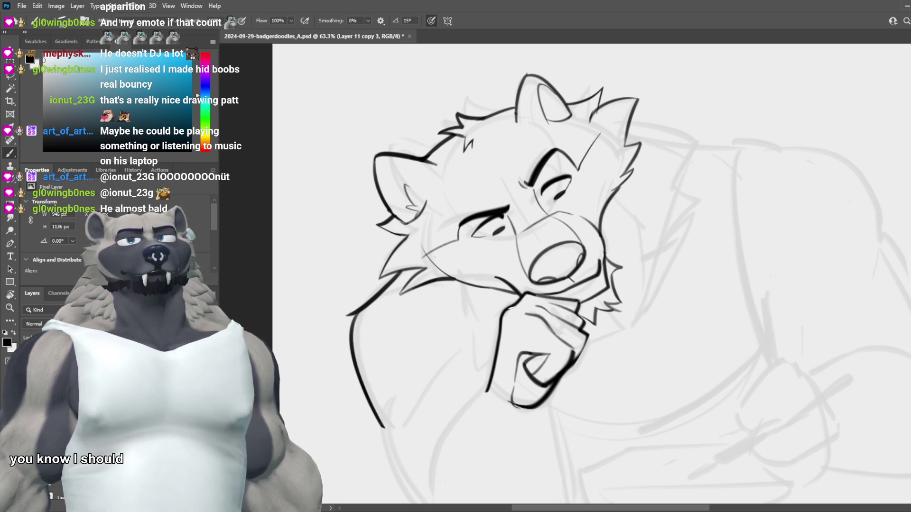
key("ctrl+z")
key("ctrl+z")
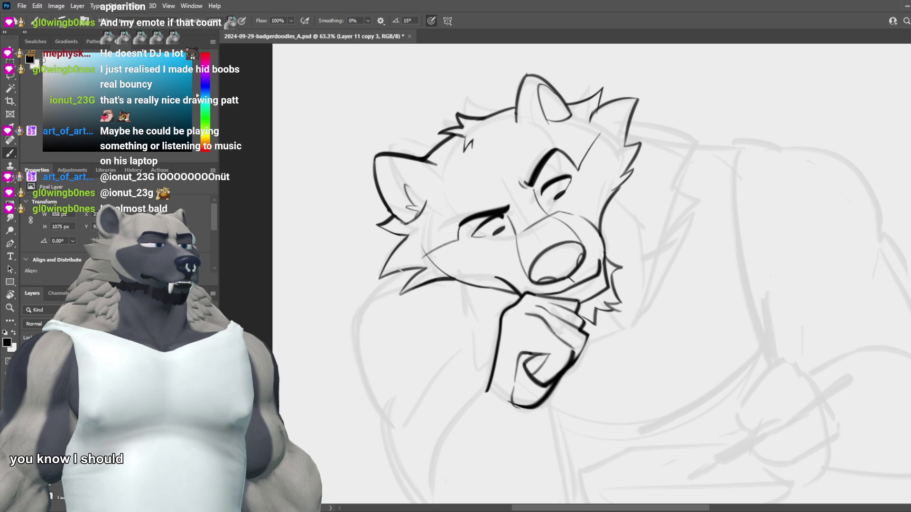
Step: Ink the rounded shoulder from the cheek fur and continue it down as the outer arm contour, retrying the arm curve
mouse_move(399, 270)
left_mouse_down()
mouse_move(359, 339)
mouse_move(394, 479)
left_mouse_up()
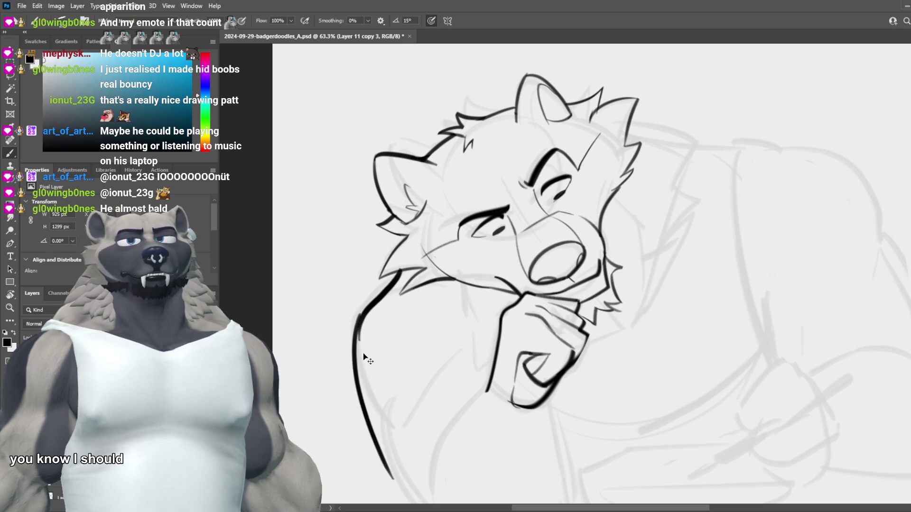
key("ctrl+z")
left_click_drag(362, 320, 392, 466)
key("ctrl+z")
left_click_drag(361, 324, 401, 487)
key("ctrl+z")
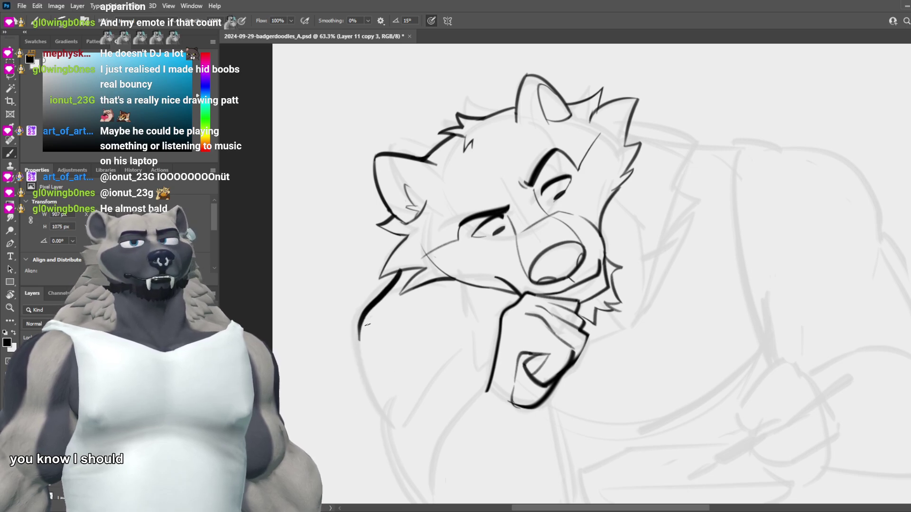
left_click_drag(368, 319, 401, 467)
scroll(530, 316, "down", 10)
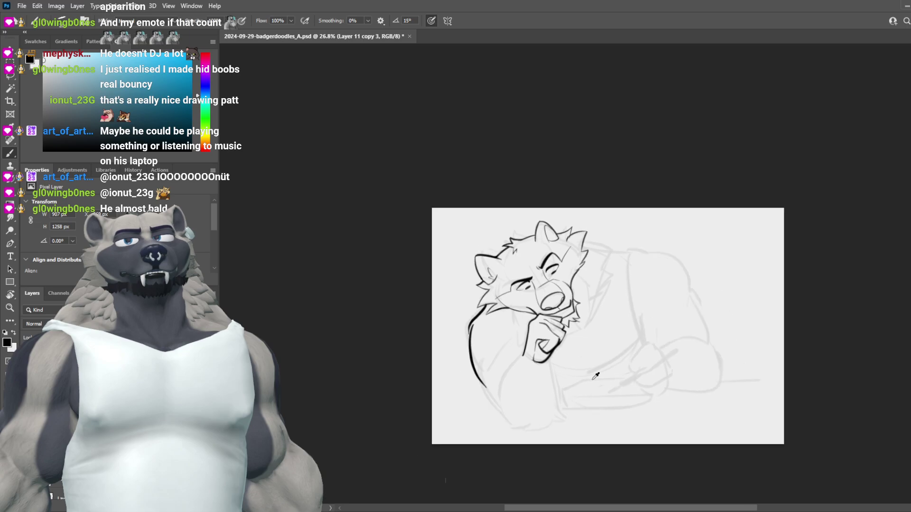
scroll(563, 365, "up", 9)
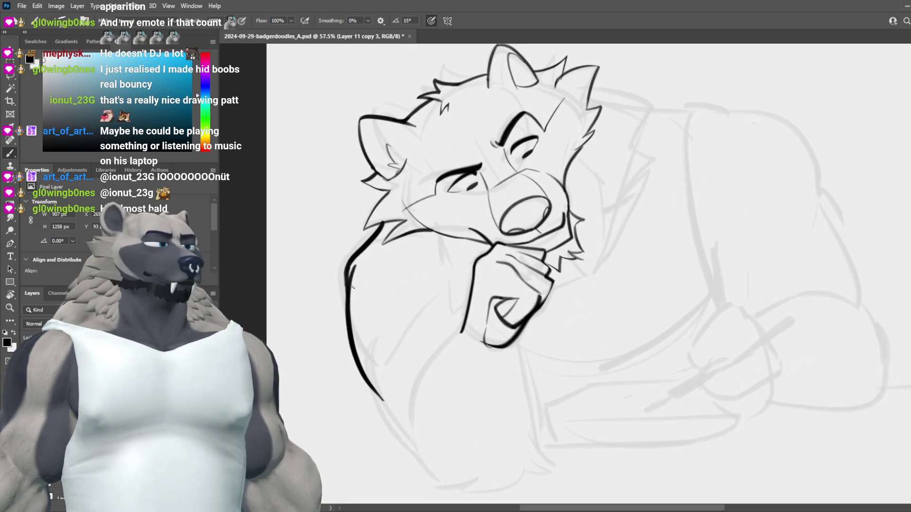
Step: Erase the overlapping stroke where the shoulder line meets the outer arm contour
key("e")
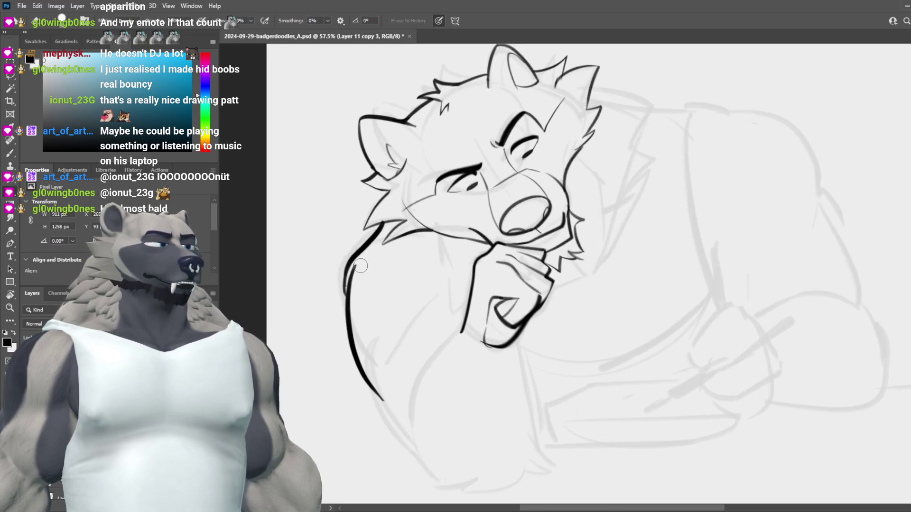
key("b")
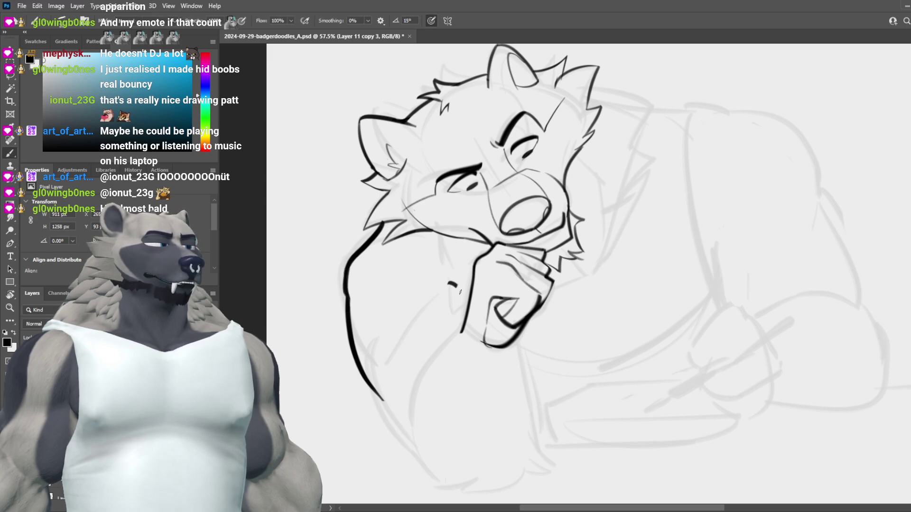
left_click_drag(447, 248, 476, 271)
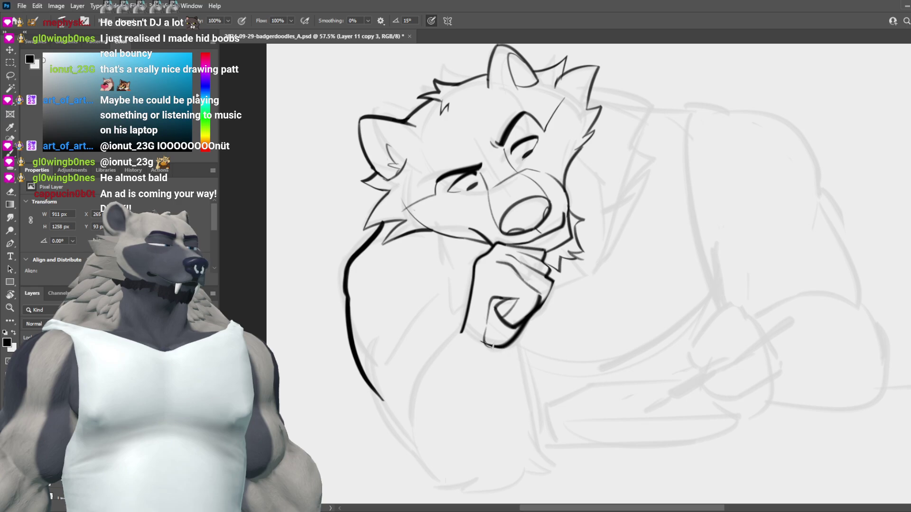
Step: Ink the right edge of the propped-up forearm, from just below the hand down toward the elbow
key("e")
key("b")
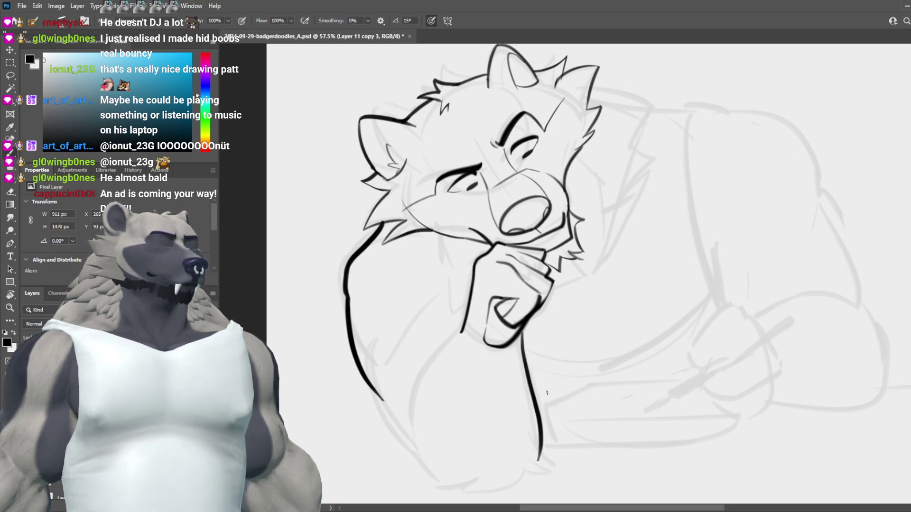
left_click_drag(524, 328, 536, 450)
key("ctrl+z")
key("ctrl+z")
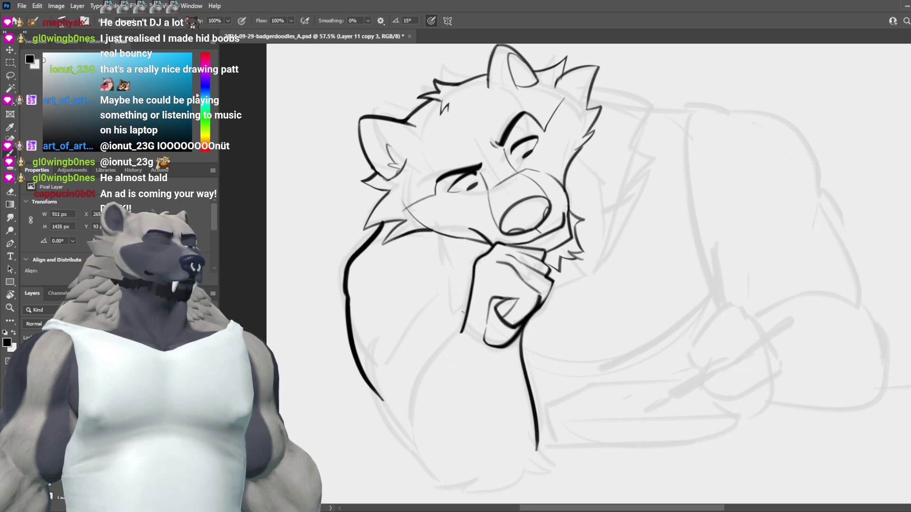
Step: Ink the forearm's left contour, curving outward from the wrist down toward the elbow
key("ctrl+z")
left_click_drag(464, 323, 410, 449)
key("ctrl+z")
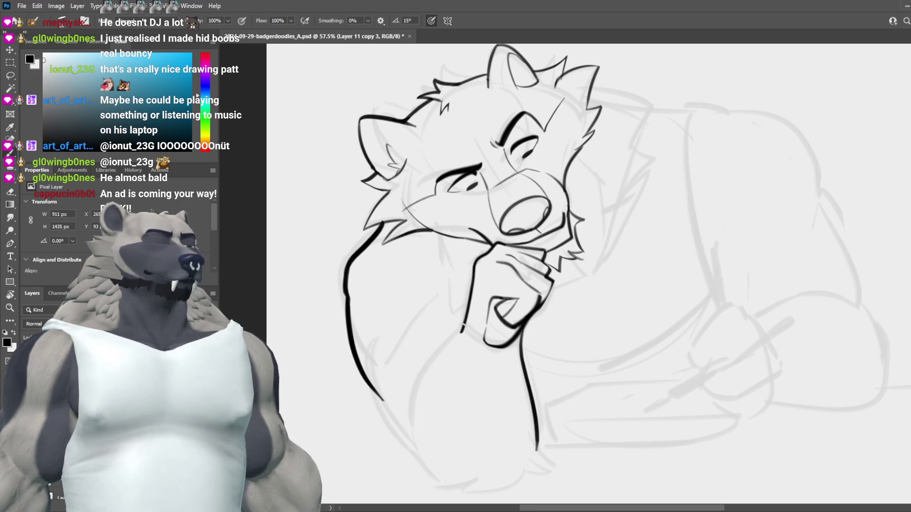
left_click_drag(464, 322, 411, 437)
key("ctrl+z")
left_click_drag(463, 335, 416, 440)
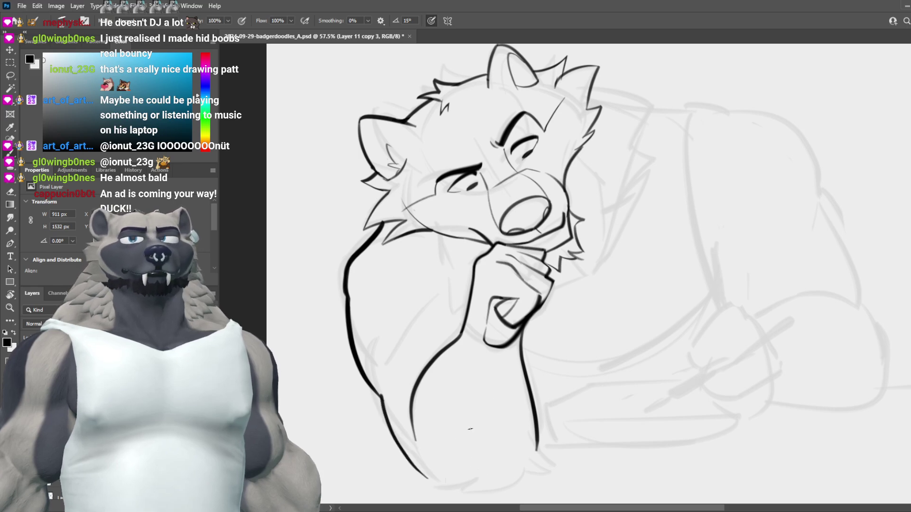
key("ctrl+z")
Step: Flip the canvas horizontally to check the pose, and flip it back
scroll(546, 415, "down", 3)
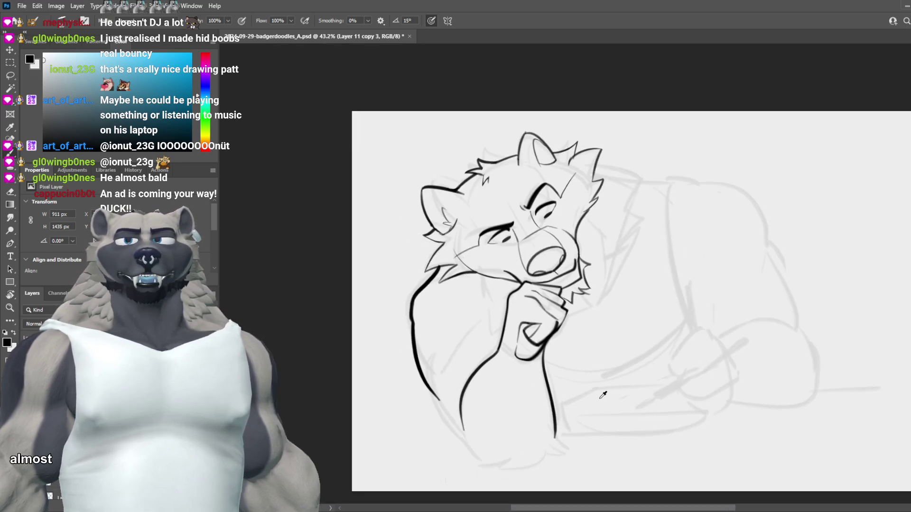
key("ctrl+shift+h")
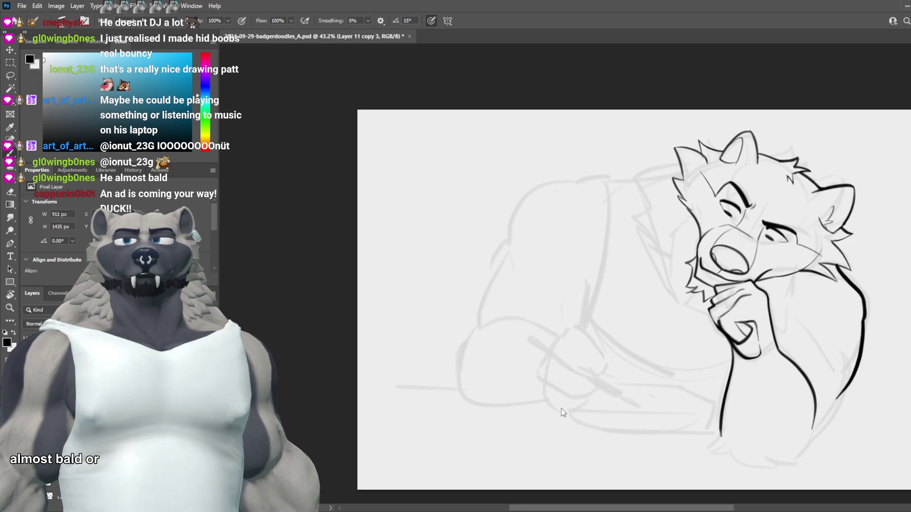
key("ctrl+shift+h")
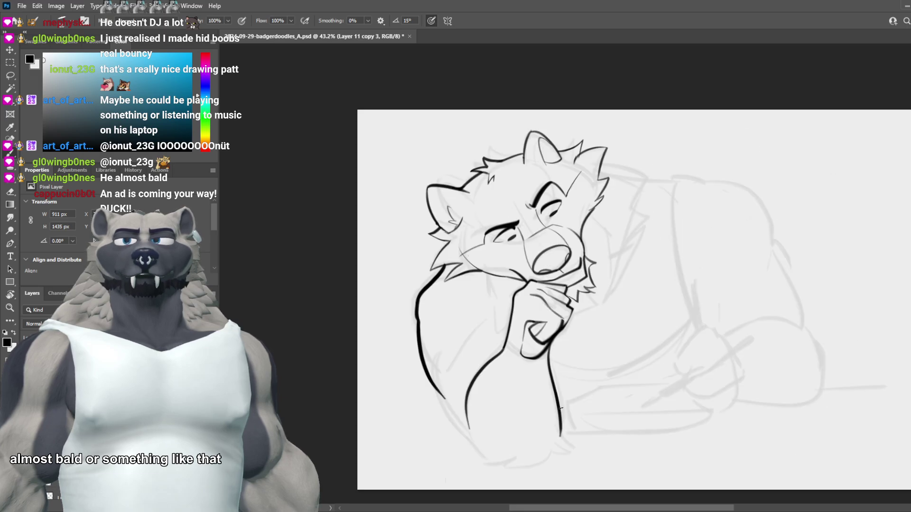
scroll(565, 404, "up", 2)
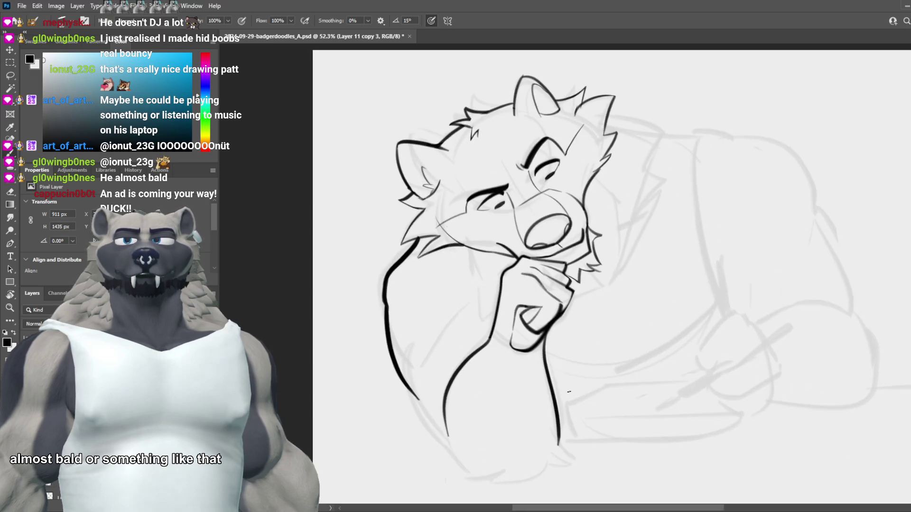
scroll(572, 380, "down", 2)
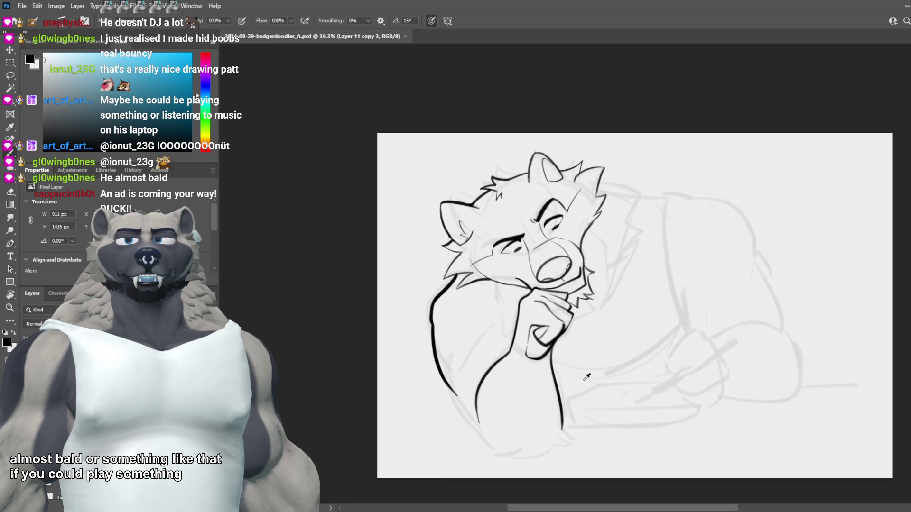
scroll(575, 362, "up", 2)
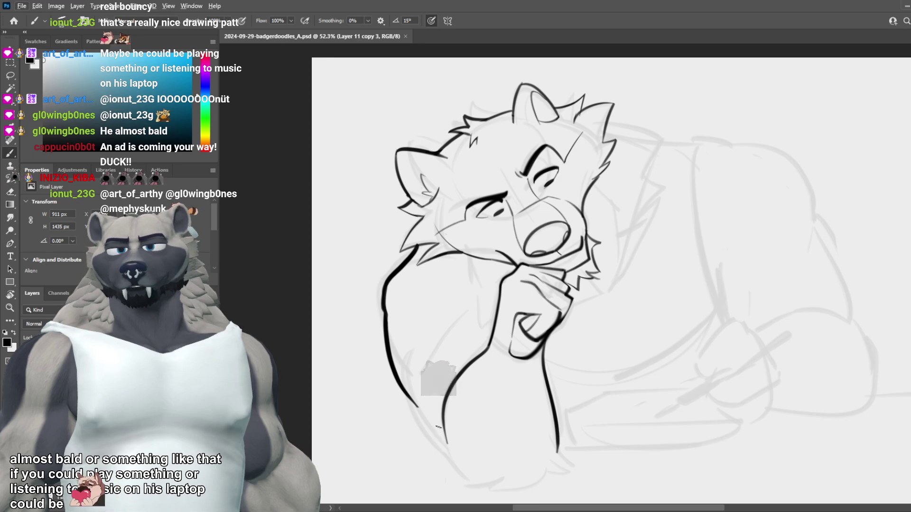
key("ctrl+z")
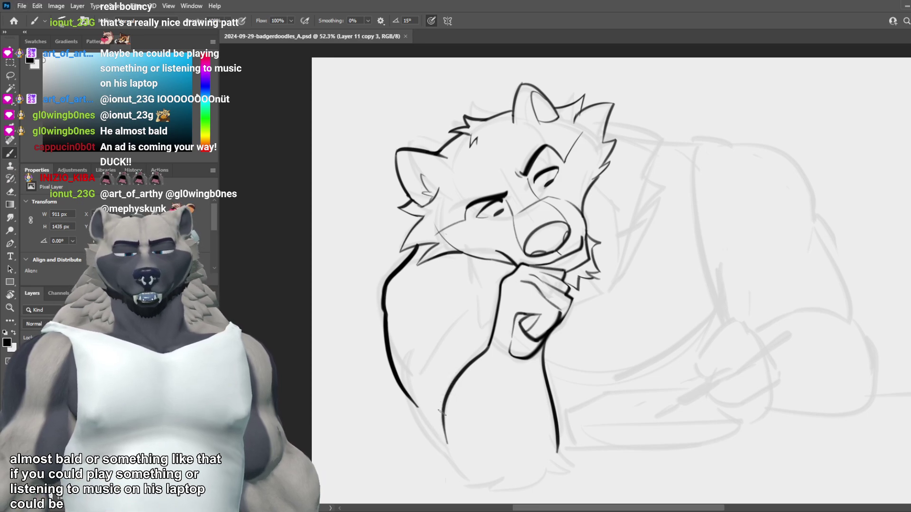
left_click_drag(440, 397, 447, 454)
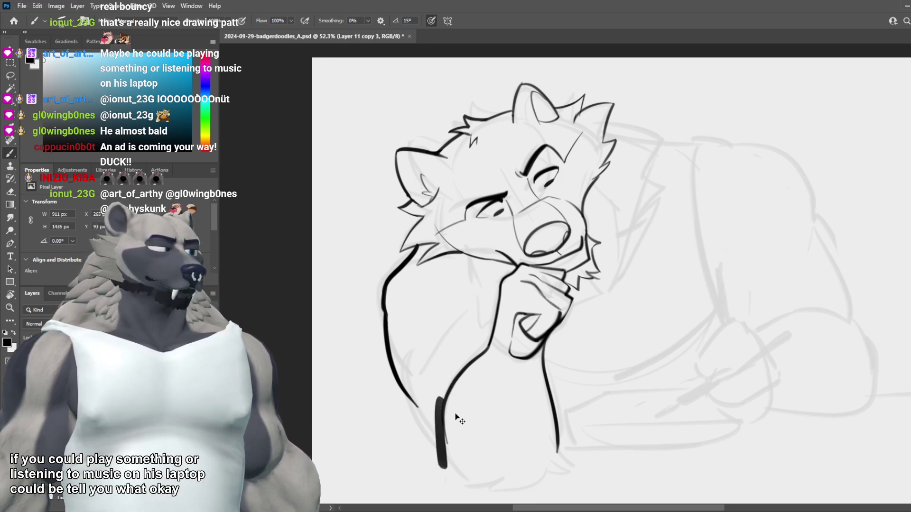
key("ctrl+z")
Step: Ink the lower part of the outer arm line, continuing the upper arm contour down to the elbow
key("ctrl+comma")
key("ctrl+comma")
key("ctrl+comma")
key("ctrl+comma")
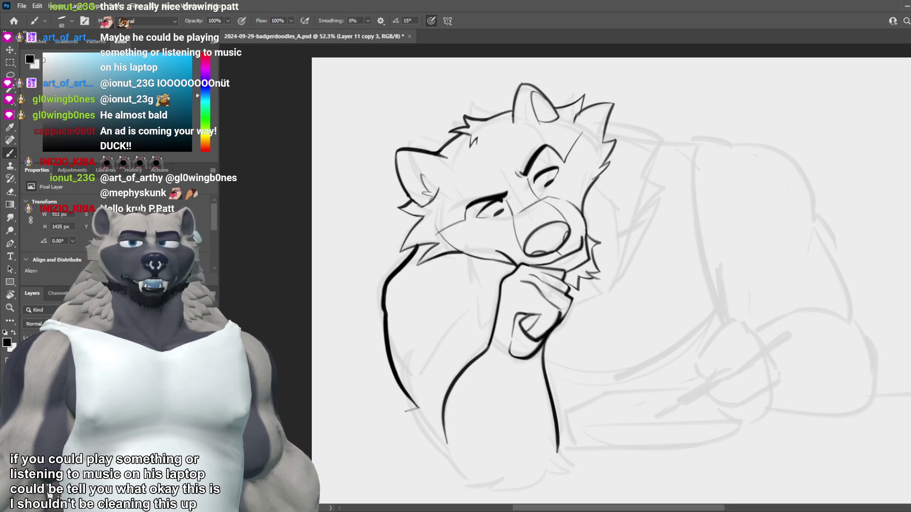
left_click_drag(409, 403, 416, 461)
key("ctrl+z")
left_click_drag(442, 399, 451, 461)
key("ctrl+z")
left_click_drag(404, 382, 428, 448)
key("ctrl+z")
mouse_move(412, 406)
left_mouse_down()
mouse_move(422, 443)
mouse_move(442, 464)
left_mouse_up()
key("ctrl+z")
left_click_drag(426, 365, 440, 456)
key("ctrl+z")
Step: Ink the jagged fur tuft at the elbow and the bottom edge of the forearm with a smaller brush
key("bracketleft")
key("bracketleft")
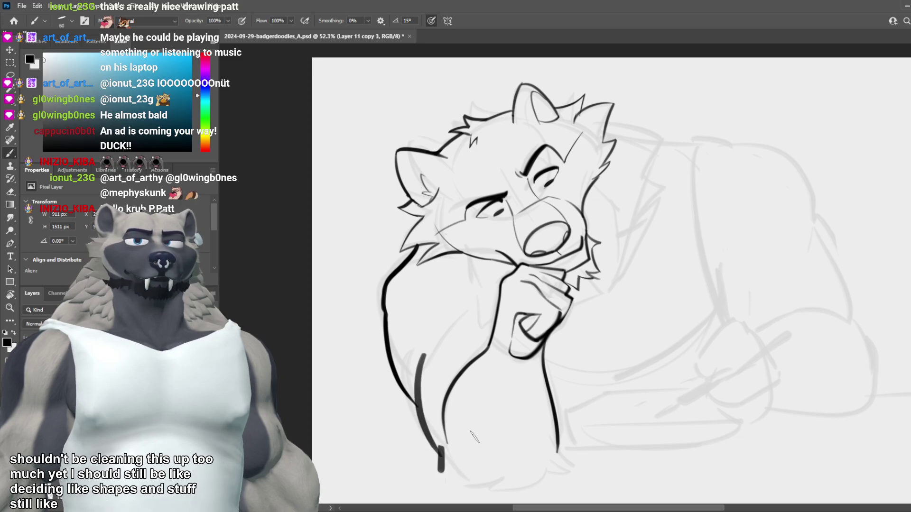
mouse_move(442, 455)
left_mouse_down()
mouse_move(440, 473)
mouse_move(460, 469)
mouse_move(452, 488)
mouse_move(555, 479)
mouse_move(522, 489)
mouse_move(561, 442)
left_mouse_up()
key("ctrl+z")
key("ctrl+z")
mouse_move(503, 482)
left_mouse_down()
mouse_move(523, 481)
mouse_move(554, 429)
mouse_move(556, 450)
left_mouse_up()
key("ctrl+z")
key("ctrl+z")
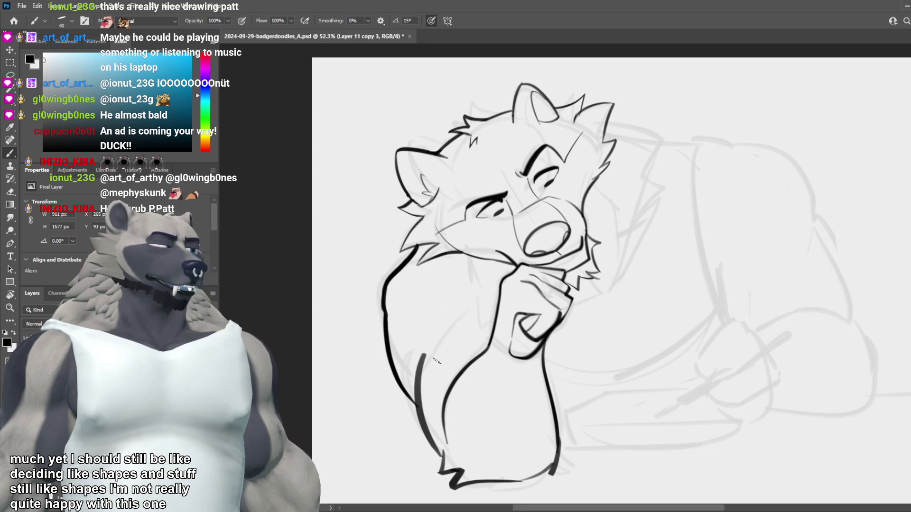
Step: Erase the upper end of the lower arm line where it overshoots the outer contour
key("e")
left_click_drag(424, 354, 417, 394)
key("b")
Step: Ink the short neck and chest fur strokes between the chin and the upper arm
left_click_drag(443, 333, 495, 316)
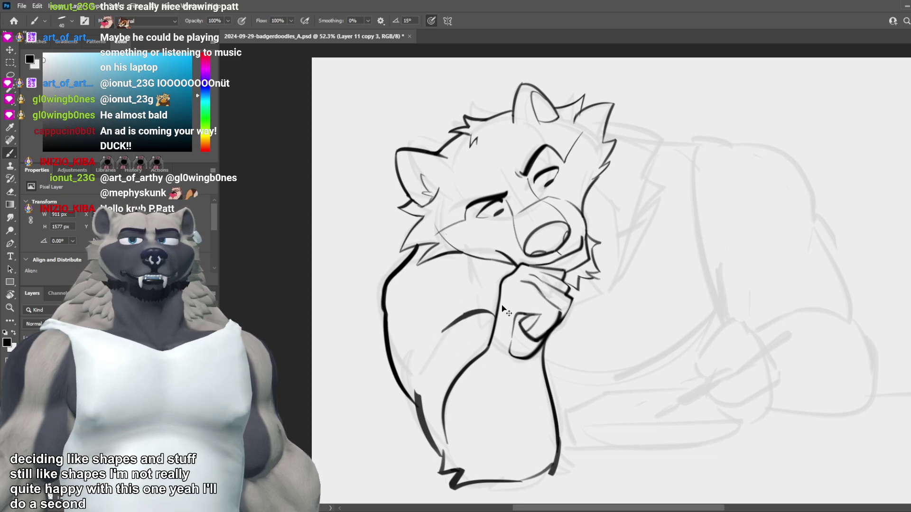
key("ctrl+z")
left_click_drag(498, 284, 448, 258)
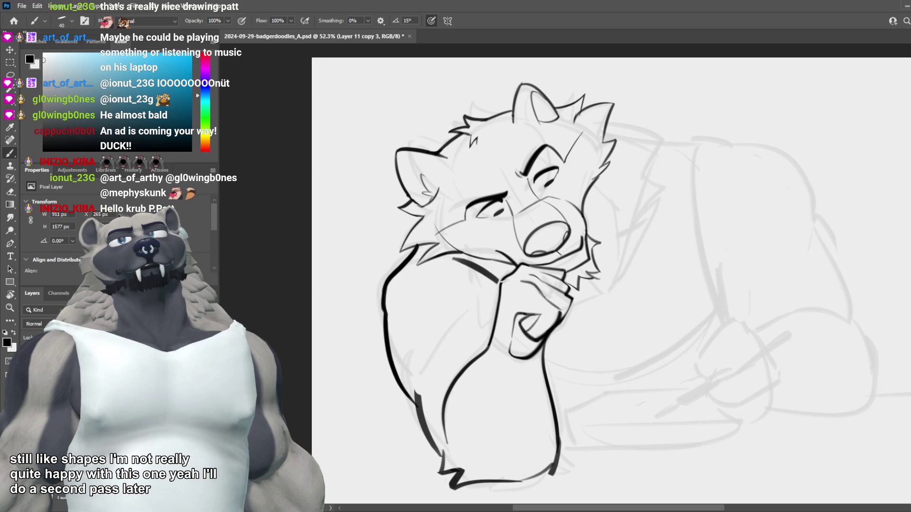
scroll(522, 266, "down", 2)
scroll(567, 261, "down", 2)
scroll(567, 261, "up", 4)
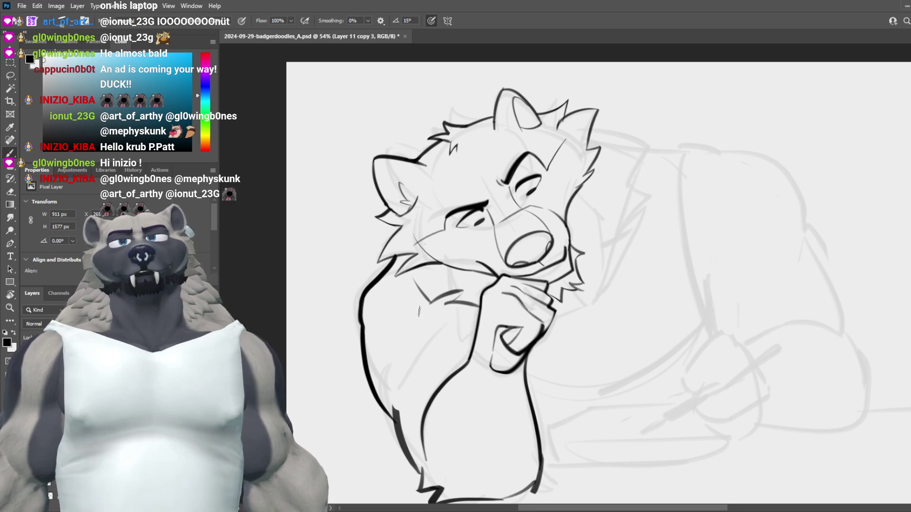
Step: Compare the inked head and arm in mirrored and normal canvas view to judge the shapes
scroll(427, 309, "left", 5)
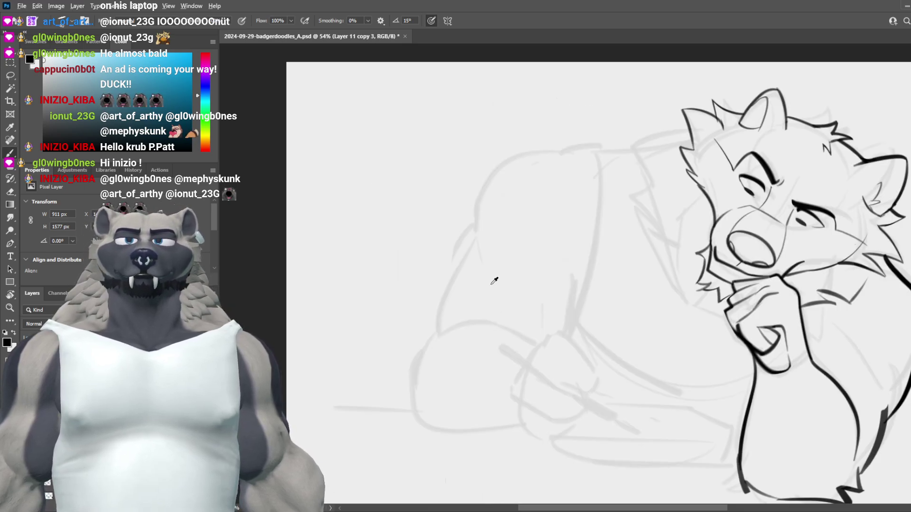
scroll(495, 281, "down", 3)
scroll(716, 304, "up", 2)
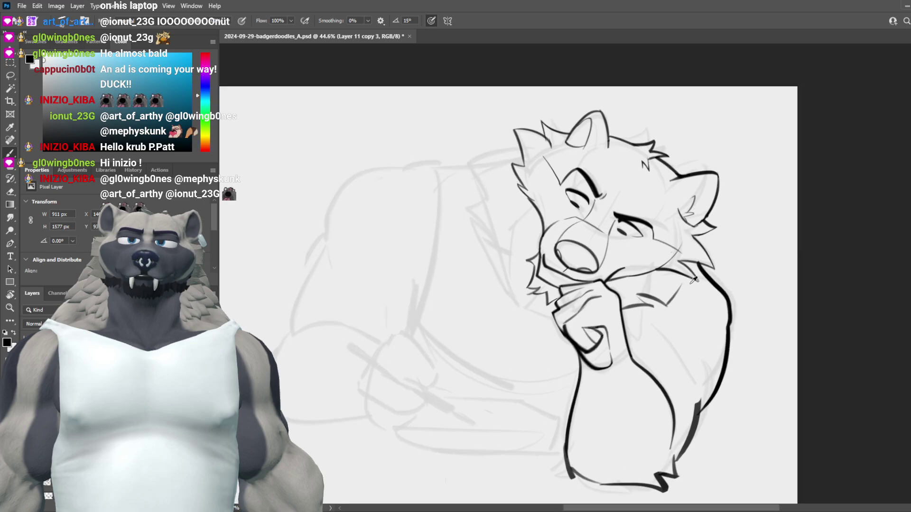
scroll(690, 284, "down", 2)
scroll(636, 253, "right", 5)
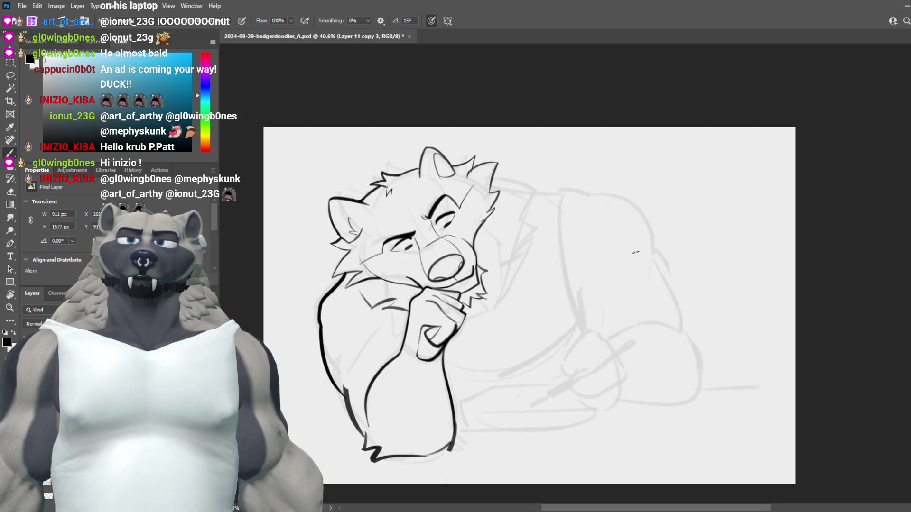
scroll(465, 239, "up", 2)
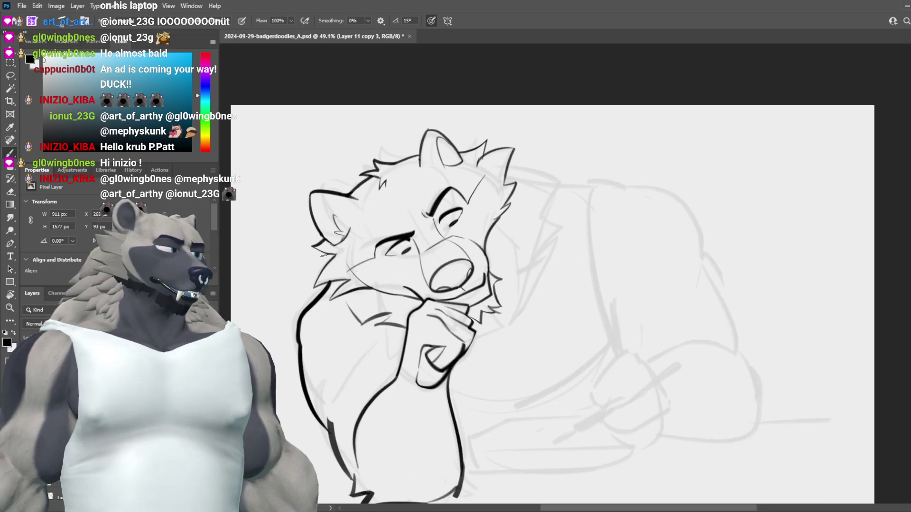
Step: Erase the outer contour of the upper arm and redraw it as a thicker line bulging further outward
left_click(13, 75)
scroll(491, 295, "down", 2)
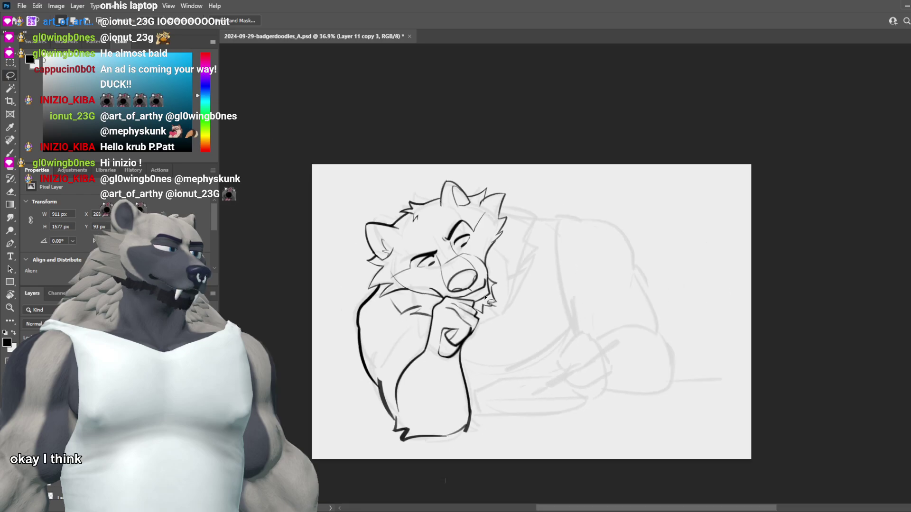
key("e")
left_click_drag(368, 304, 382, 382)
key("b")
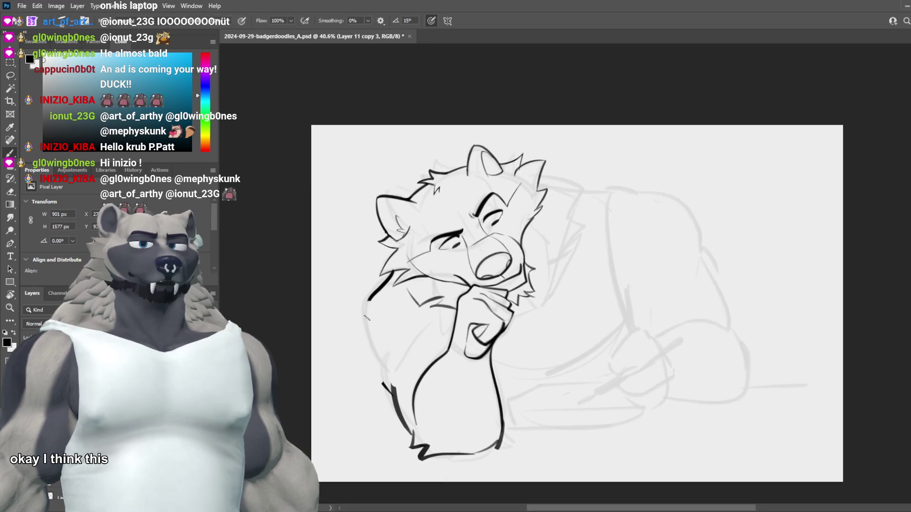
left_click_drag(365, 314, 391, 398)
key("e")
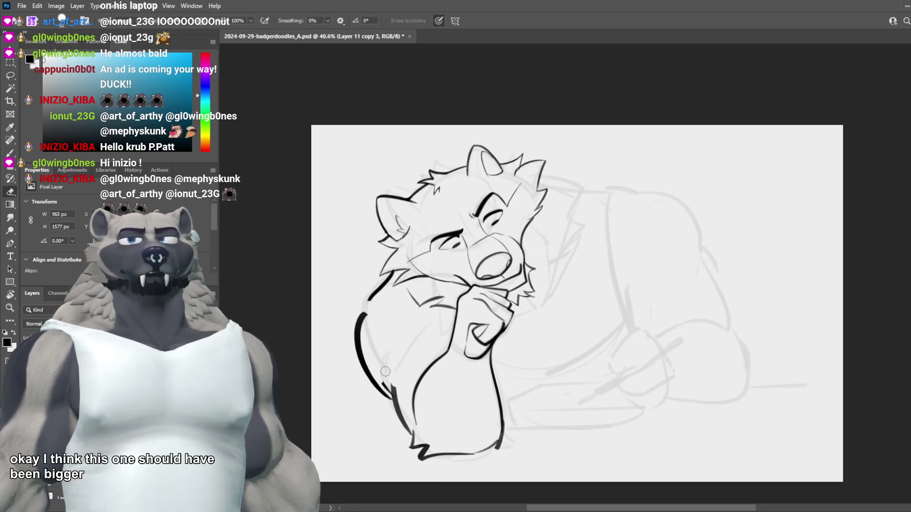
key("b")
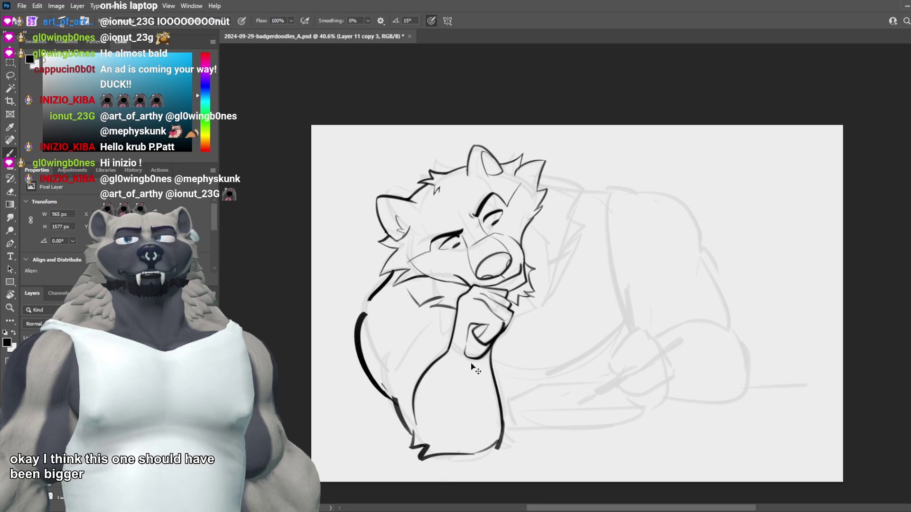
Step: Erase the forearm's left edge and lower arm line, and redraw both thicker and further outward
key("e")
key("b")
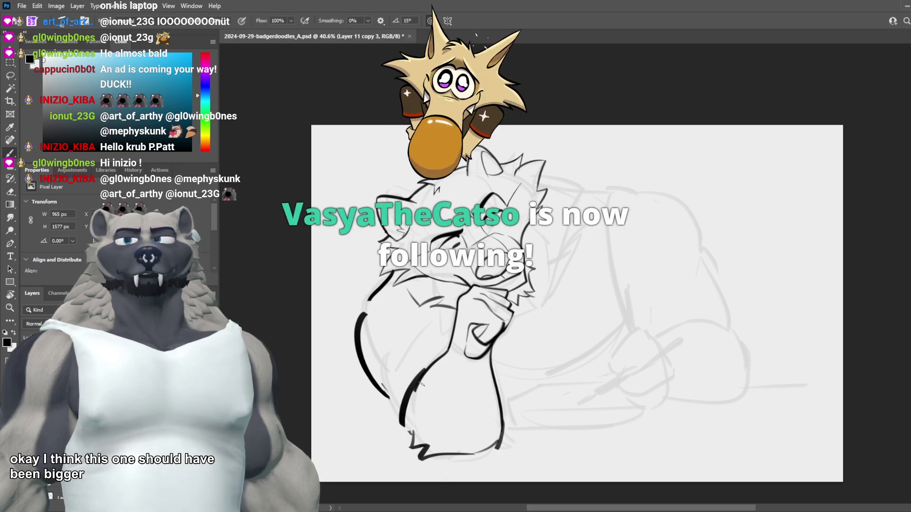
left_click_drag(424, 371, 402, 424)
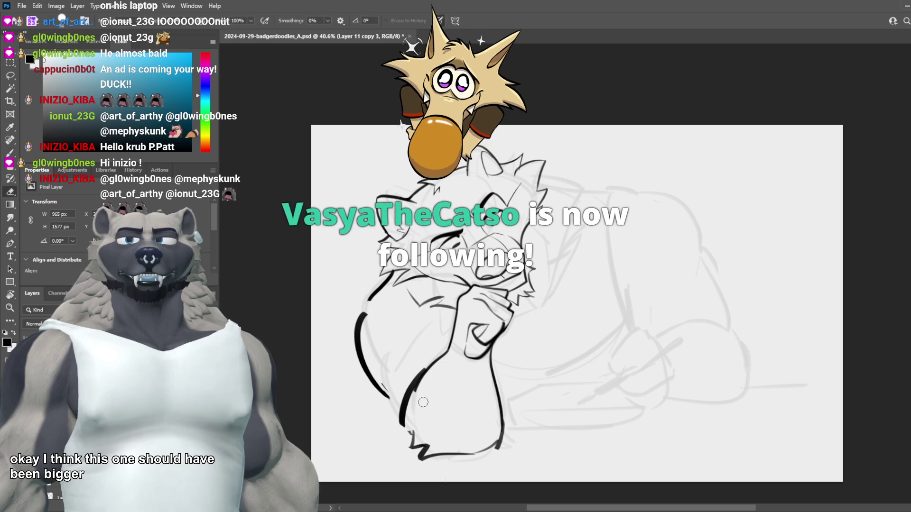
key("e")
key("b")
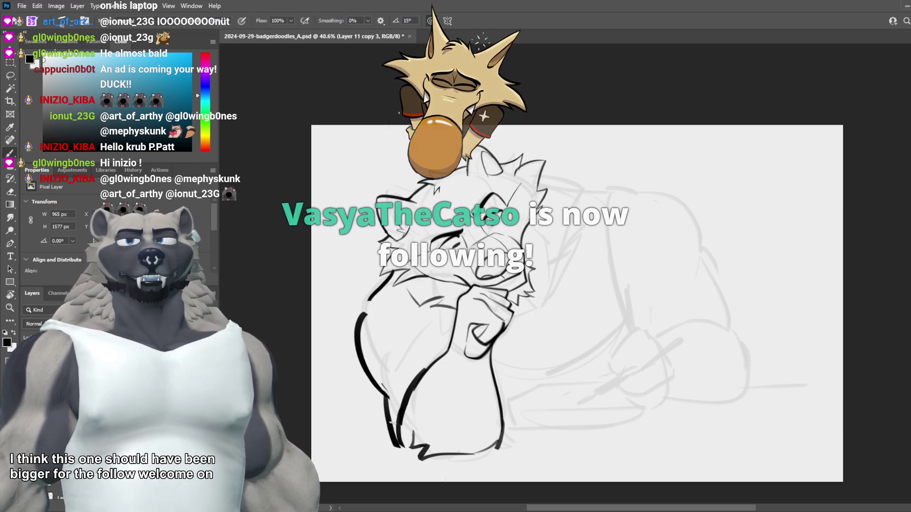
Step: Flip the canvas horizontally and save the document
key("ctrl+shift+h")
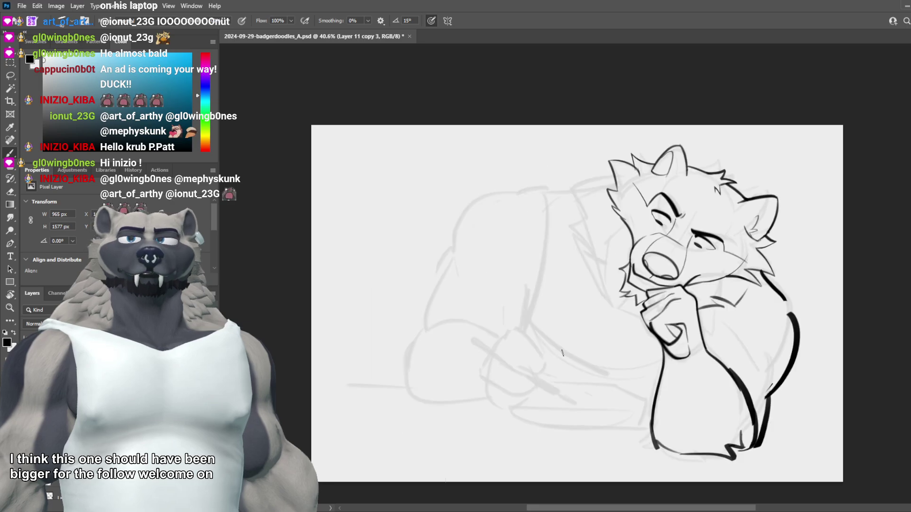
key("ctrl+s")
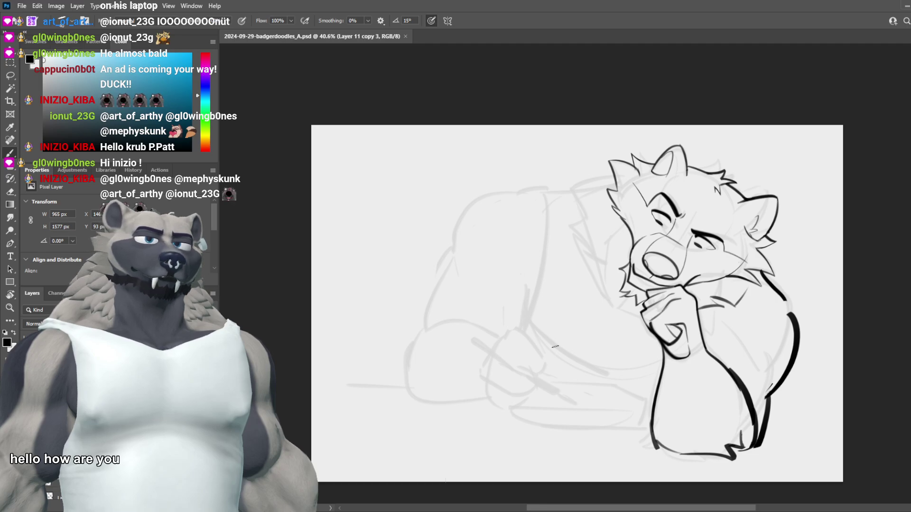
scroll(650, 356, "down", 1, "alt")
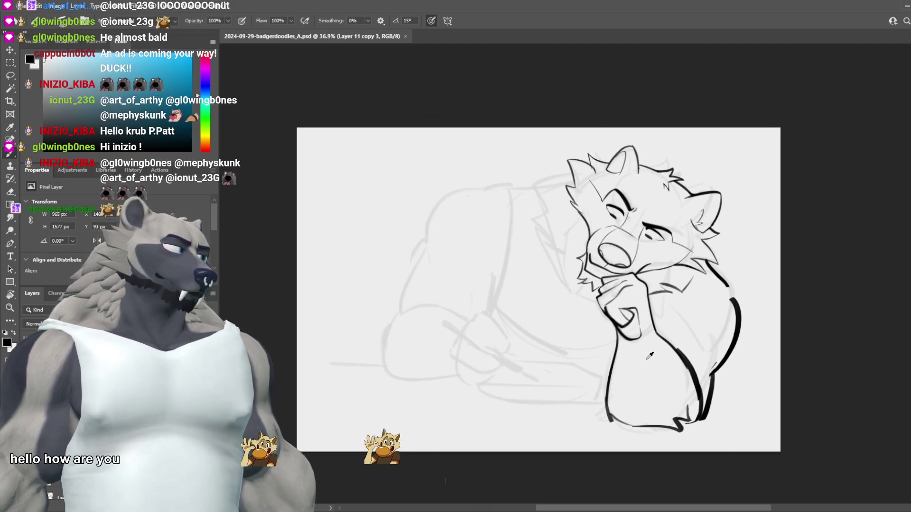
Step: Ink a short diagonal crease line inside the upper arm, just above the forearm
scroll(650, 356, "up", 3, "alt")
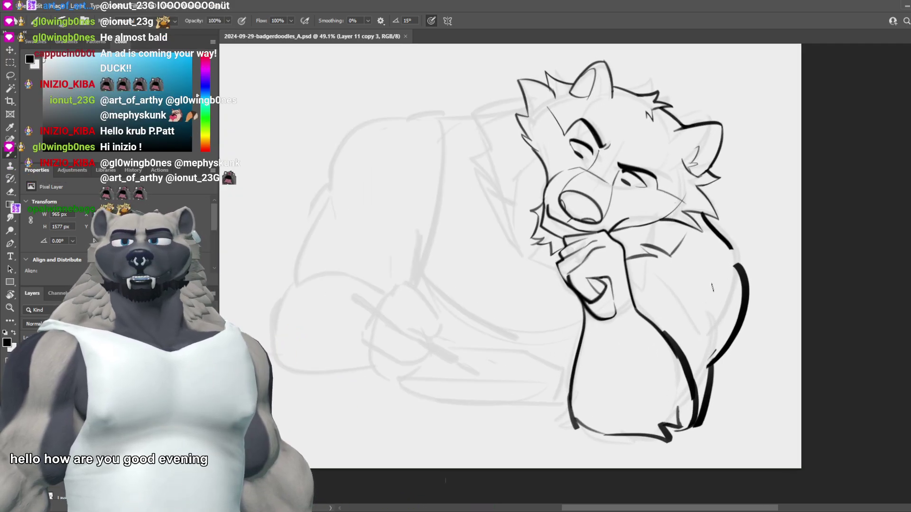
left_click_drag(676, 285, 702, 331)
key("ctrl+z")
left_click_drag(662, 298, 697, 343)
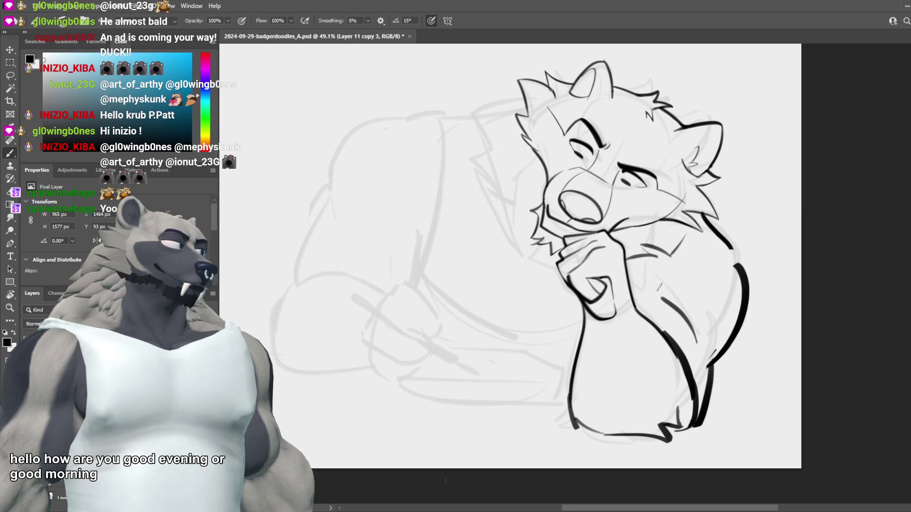
key("ctrl+z")
left_click_drag(660, 287, 691, 345)
left_click_drag(459, 172, 422, 235)
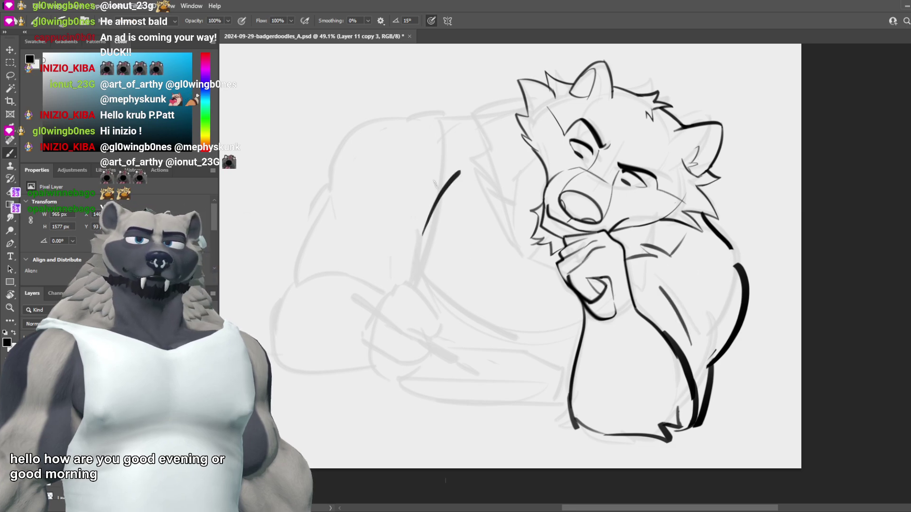
key("ctrl+z")
mouse_move(442, 159)
left_mouse_down()
mouse_move(407, 243)
mouse_move(460, 310)
left_mouse_up()
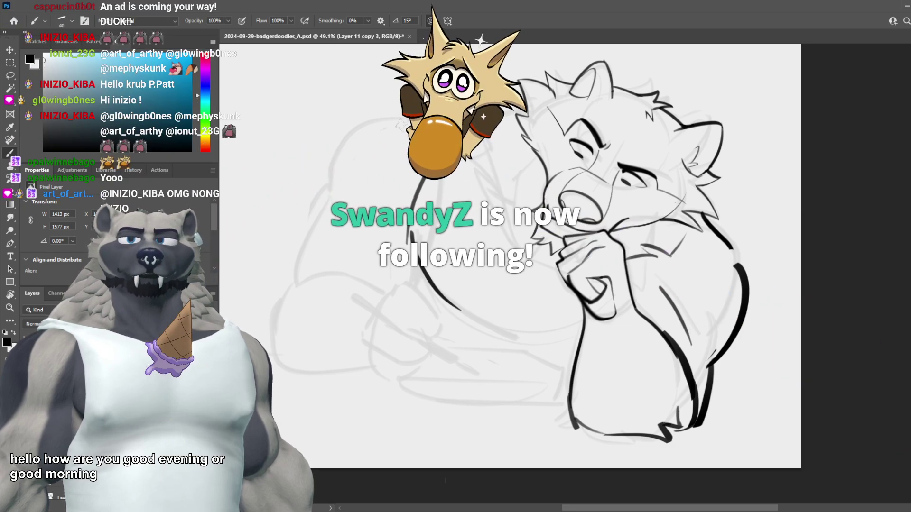
left_click_drag(504, 286, 456, 286)
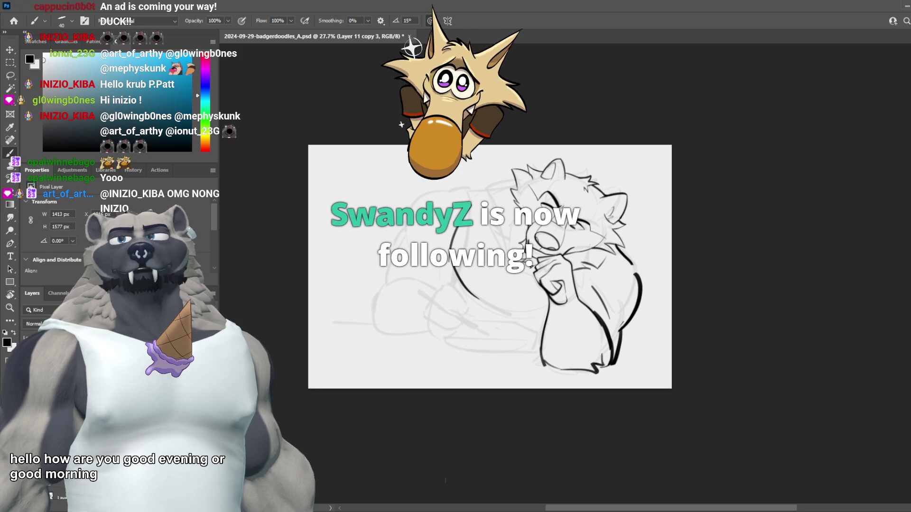
scroll(545, 258, "up", 3)
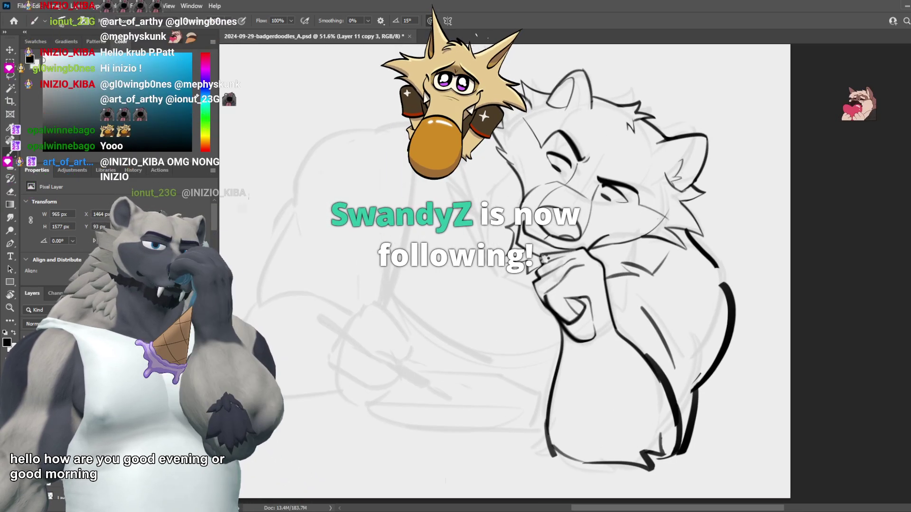
Step: Flip the canvas horizontally and ink two lines from the near shoulder, one straight to the hand and one sloping across the upper arm
key("ctrl+shift+h")
scroll(591, 250, "down", 3)
left_click_drag(592, 250, 666, 250)
scroll(446, 147, "up", 2)
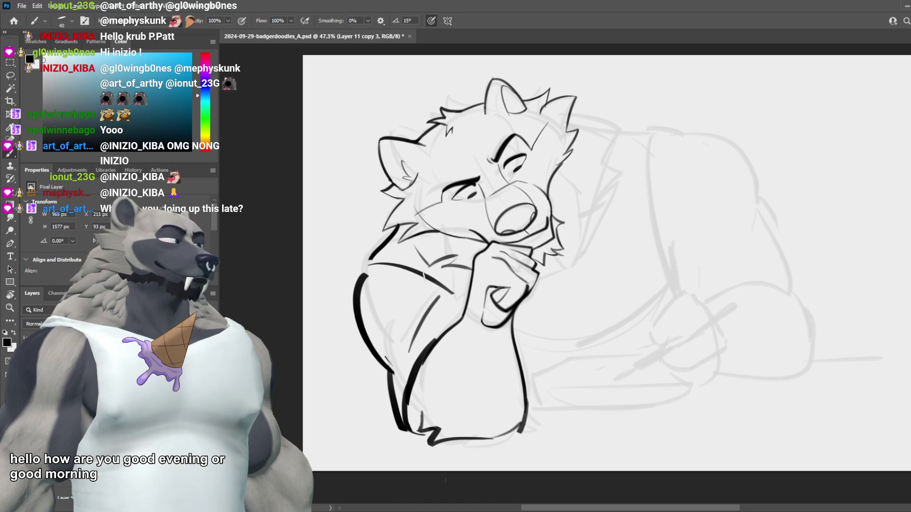
left_click_drag(382, 254, 459, 289)
key("ctrl+z")
left_click_drag(378, 253, 468, 270)
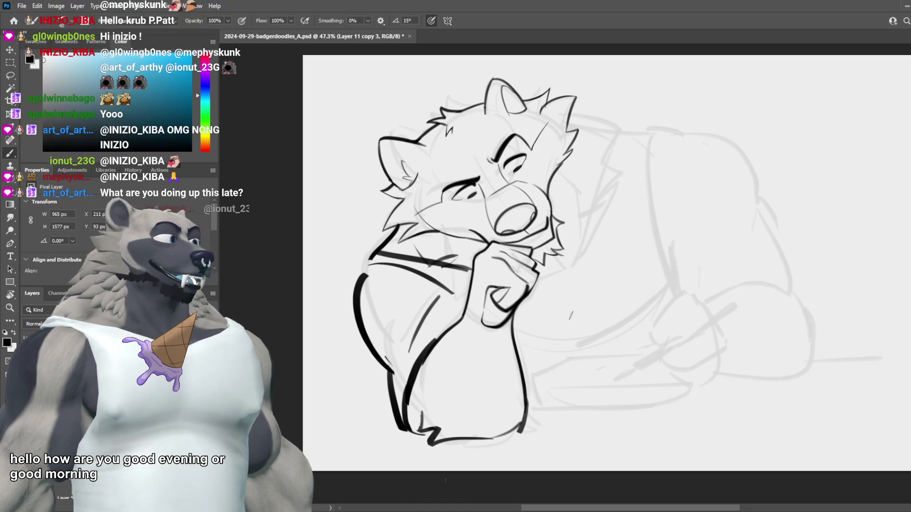
left_click_drag(544, 282, 600, 250)
key("ctrl+z")
key("ctrl+z")
left_click_drag(382, 260, 471, 275)
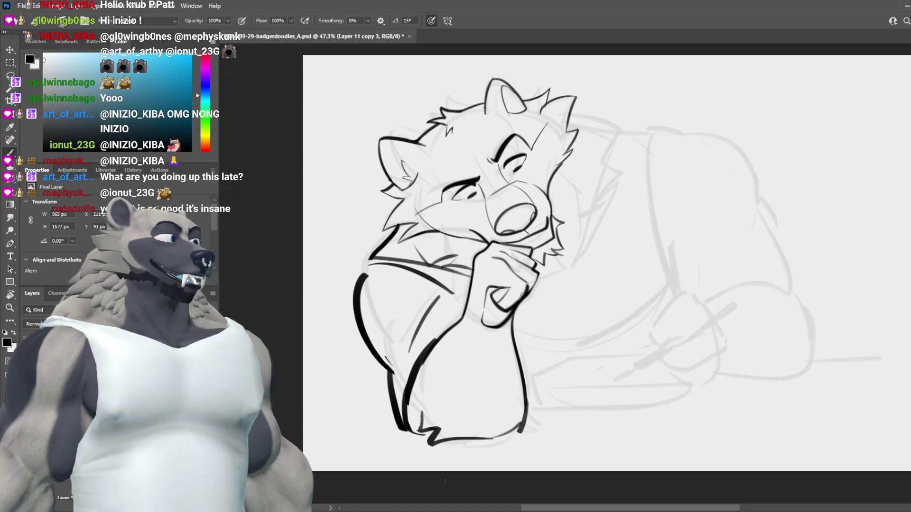
Step: Ink a short neckline stroke on the chest, extending outward from beside the hand under the chin
key("ctrl+z")
mouse_move(539, 285)
left_mouse_down()
mouse_move(599, 210)
mouse_move(590, 241)
left_mouse_up()
key("ctrl+z")
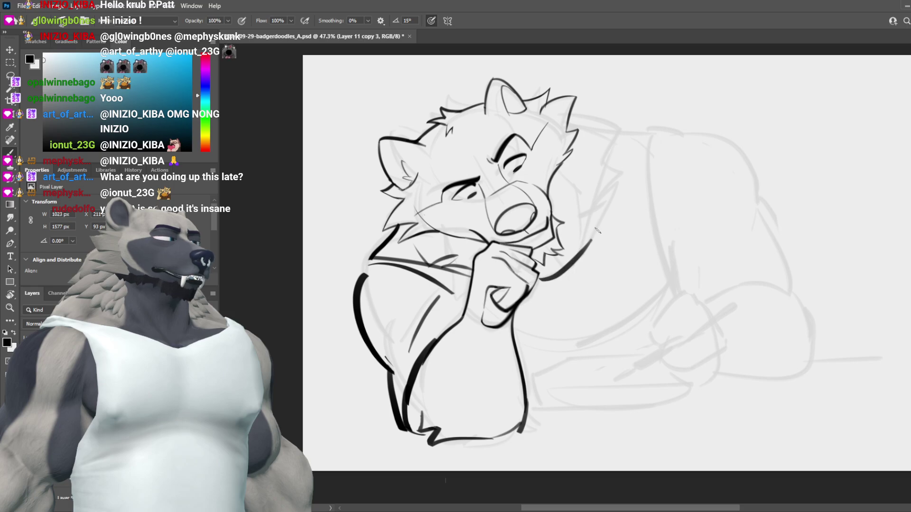
key("ctrl+z")
key("ctrl+t")
key("ctrl+comma")
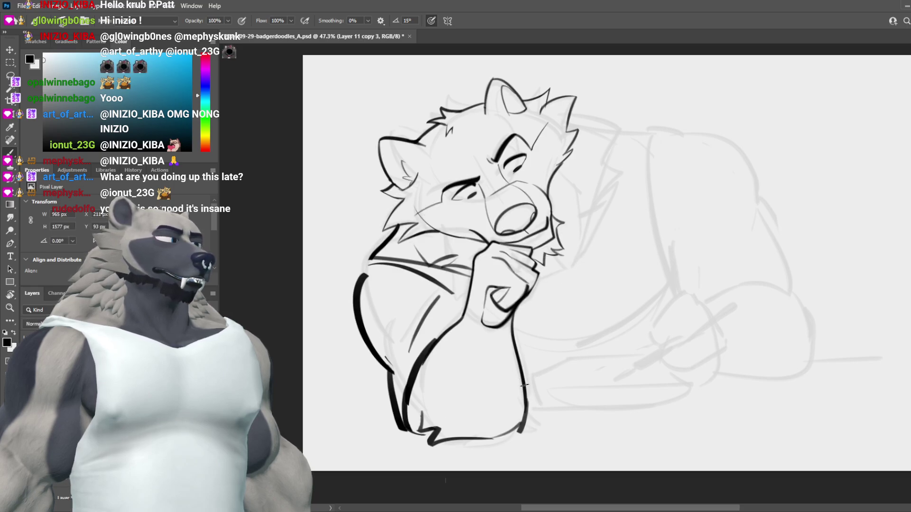
left_click_drag(538, 276, 566, 267)
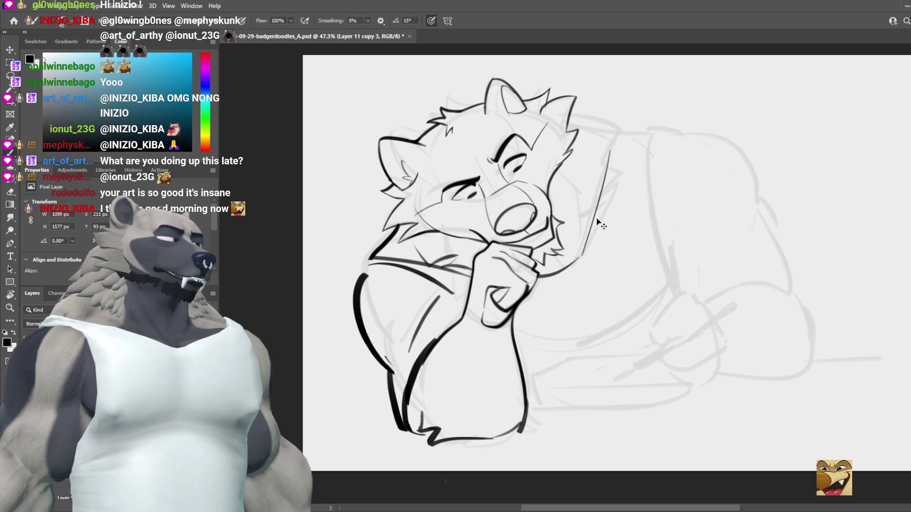
key("ctrl+z")
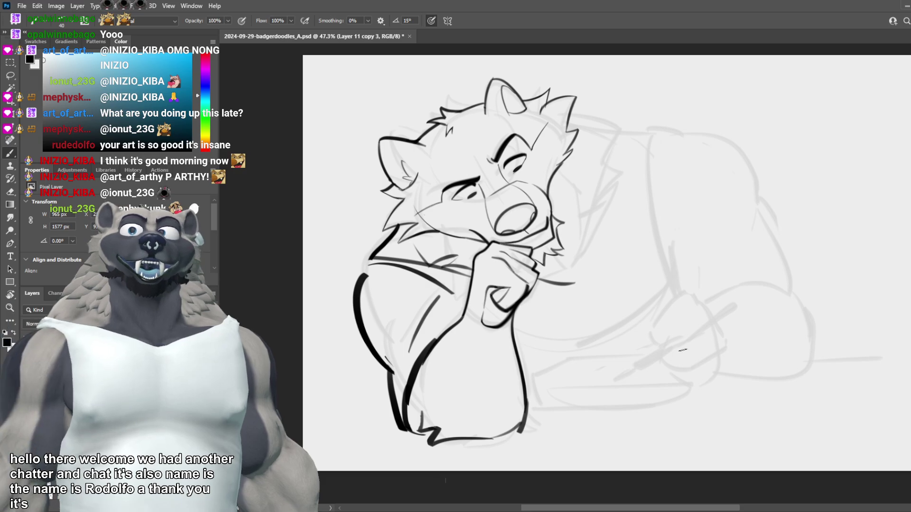
scroll(683, 350, "up", 1)
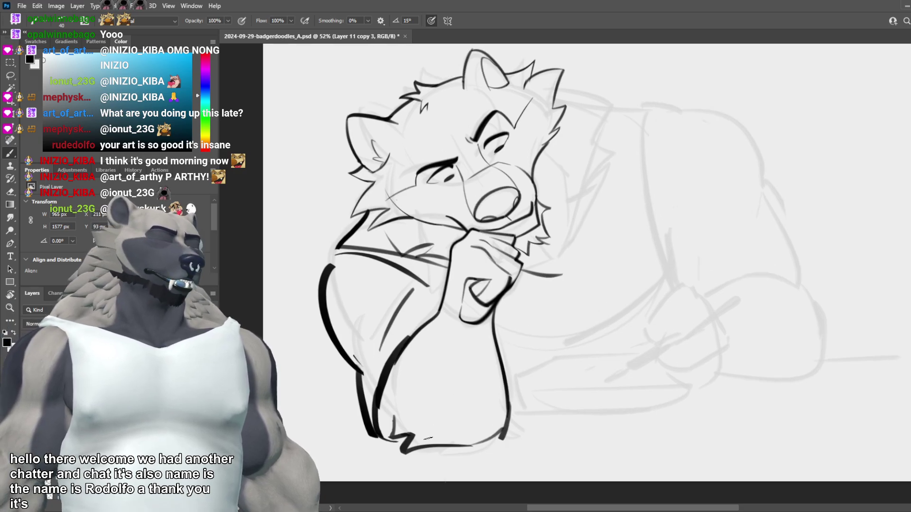
left_click_drag(424, 448, 587, 401)
key("ctrl+z")
left_click_drag(504, 418, 656, 411)
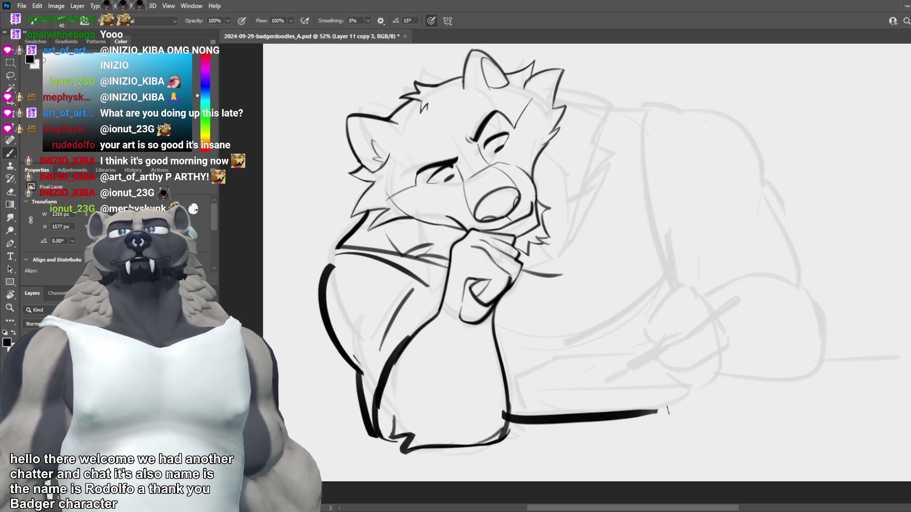
key("ctrl+z")
left_click_drag(505, 430, 662, 426)
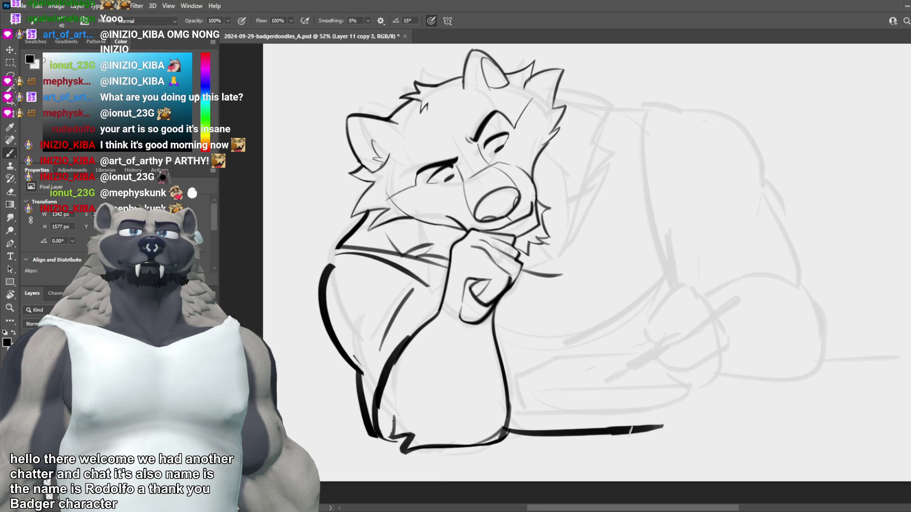
key("ctrl+z")
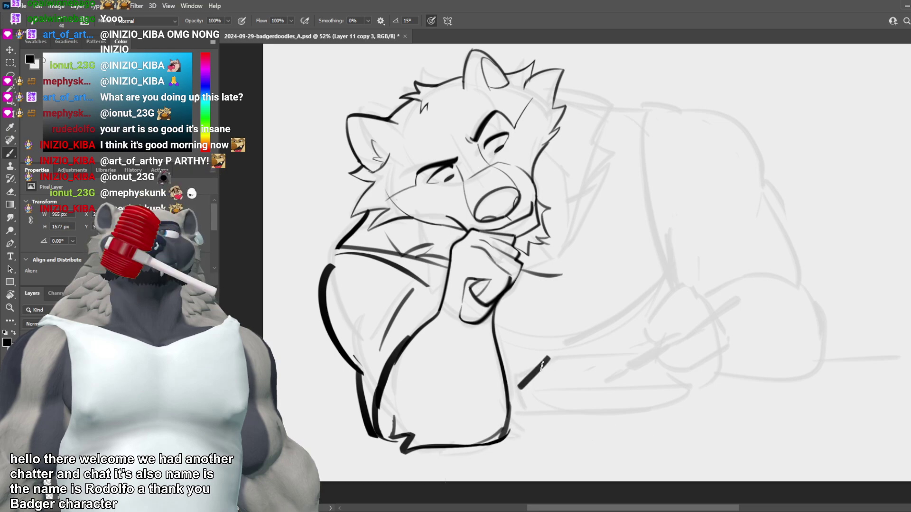
Step: Ink the slanted near side and the straight upper edge of the flat board beside the resting forearm
left_click_drag(544, 356, 637, 351)
key("ctrl+z")
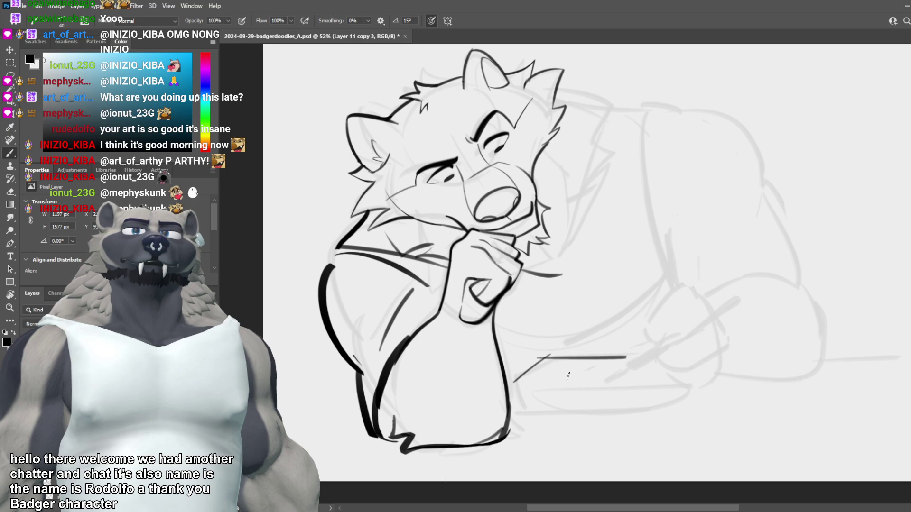
left_click_drag(507, 388, 643, 387)
key("ctrl+z")
key("ctrl+z")
left_click_drag(561, 355, 645, 354)
Step: Ink the board's long lower edge and its slanted far side to complete the outline
left_click_drag(541, 389, 646, 387)
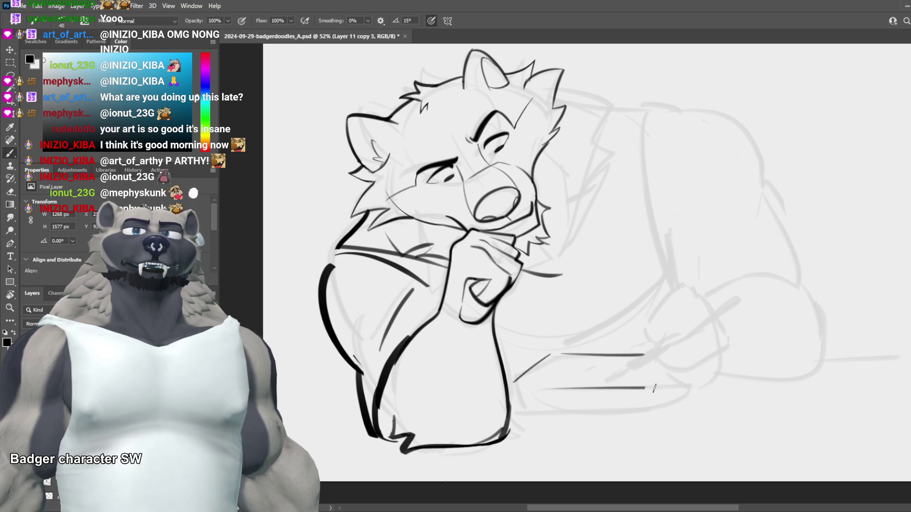
key("ctrl+z")
left_click_drag(536, 386, 677, 379)
key("ctrl+z")
left_click_drag(509, 384, 678, 381)
key("ctrl+z")
left_click_drag(630, 353, 688, 382)
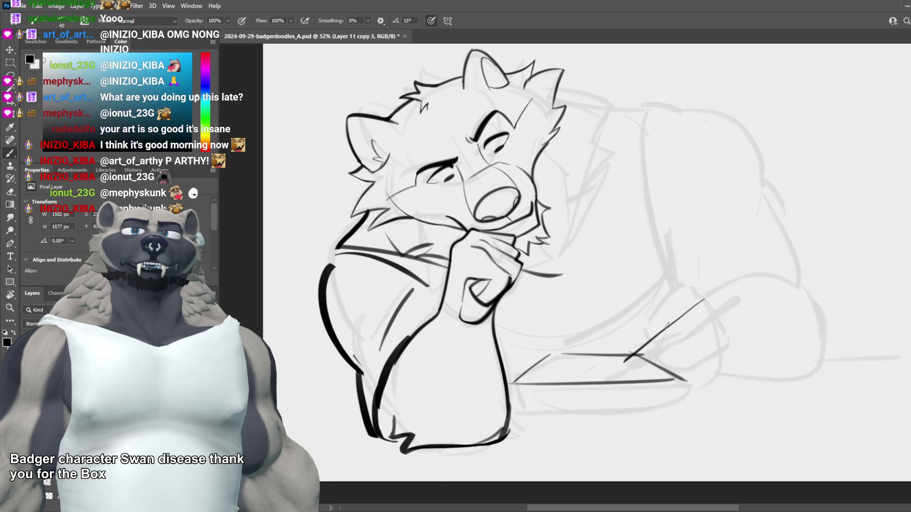
key("ctrl+z")
left_click_drag(735, 302, 630, 363)
key("ctrl+z")
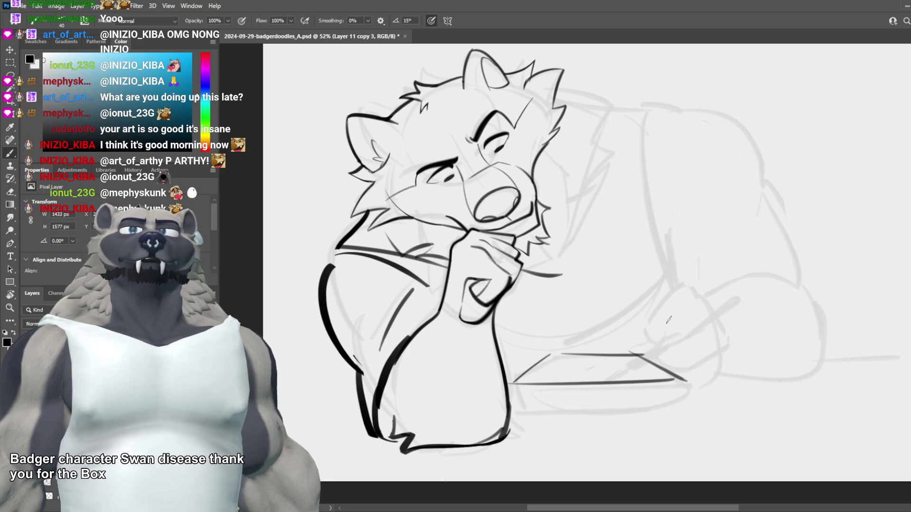
Step: Ink the two edges of the shirt's shoulder strap, the inner one curving down toward the neckline
mouse_move(636, 119)
left_mouse_down()
mouse_move(654, 276)
mouse_move(655, 224)
left_mouse_up()
key("ctrl+z")
key("ctrl+z")
left_click_drag(622, 110, 592, 267)
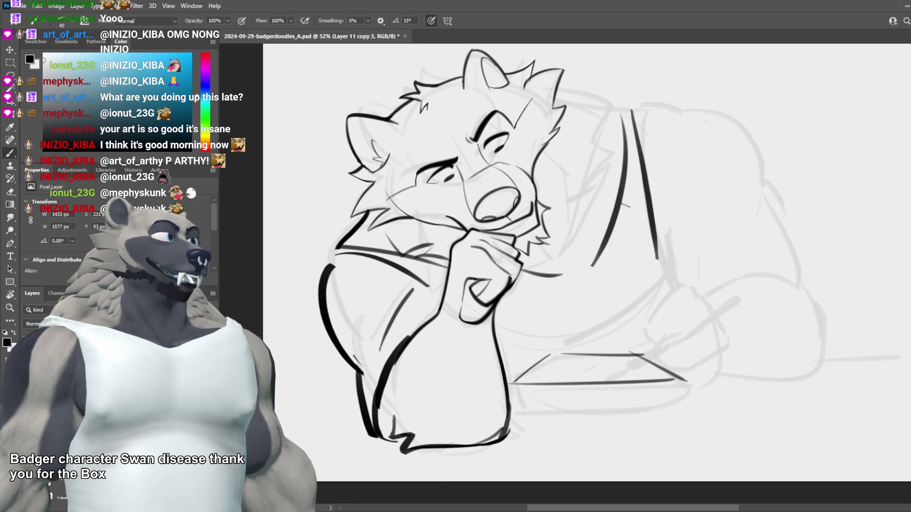
Step: Ink the neck line from behind the head toward the strap, ending in jagged fur tufts
mouse_move(557, 95)
left_mouse_down()
mouse_move(614, 85)
mouse_move(596, 126)
left_mouse_up()
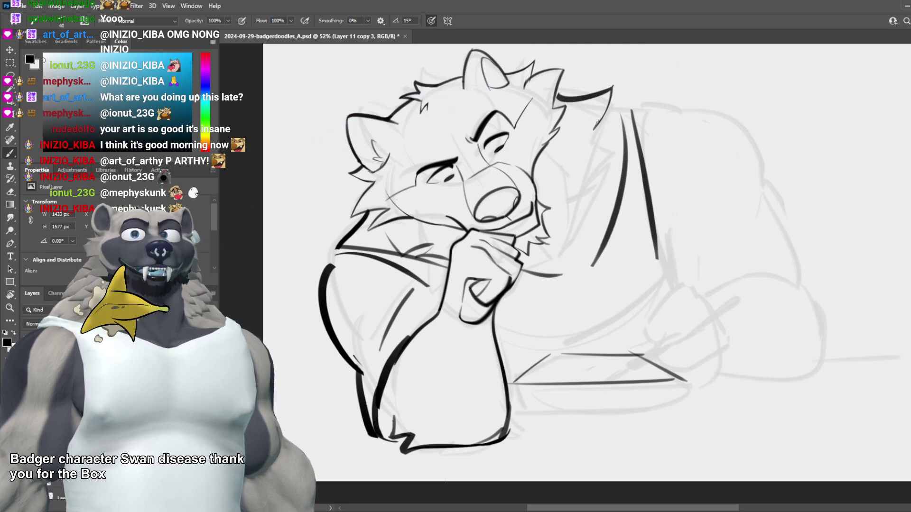
key("ctrl+z")
mouse_move(559, 102)
left_mouse_down()
mouse_move(613, 110)
mouse_move(619, 148)
left_mouse_up()
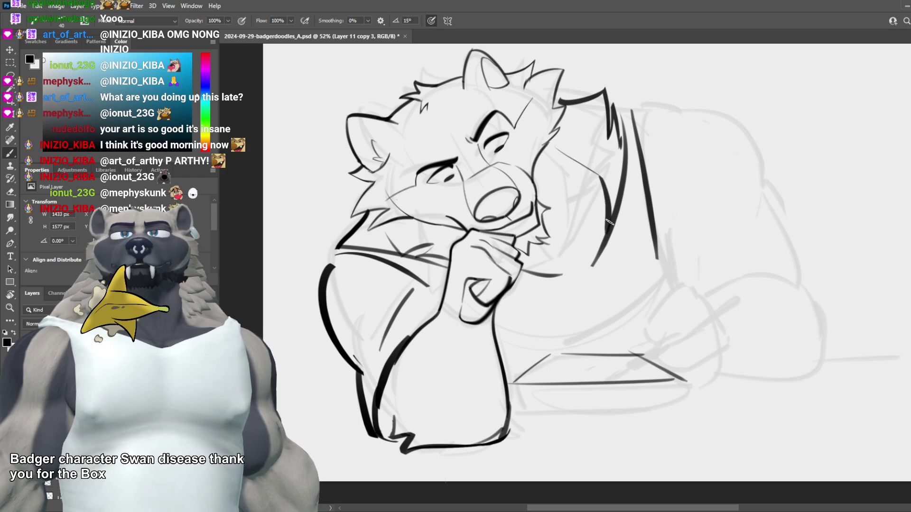
Step: Ink the thin chest contour inside the strap and join the neckline to the strap's lower end
key("ctrl+z")
left_click_drag(592, 170, 605, 227)
left_click_drag(607, 166, 594, 256)
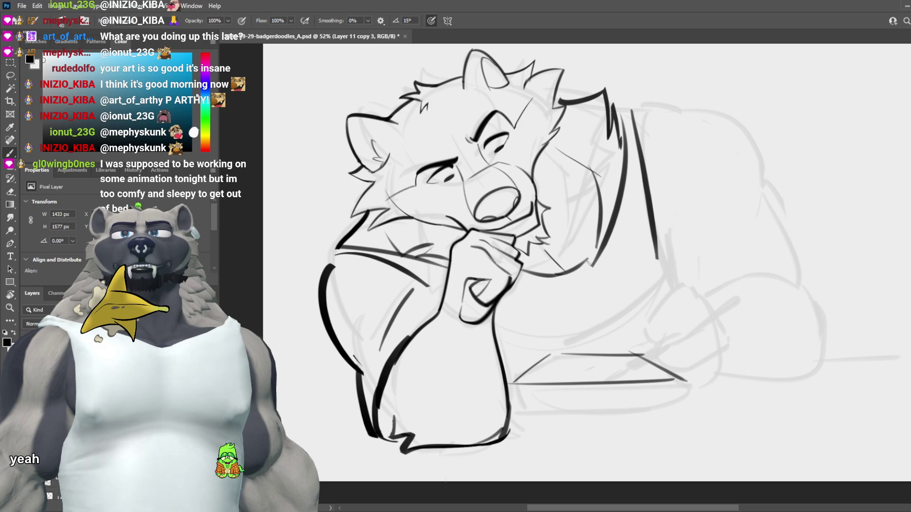
key("ctrl+z")
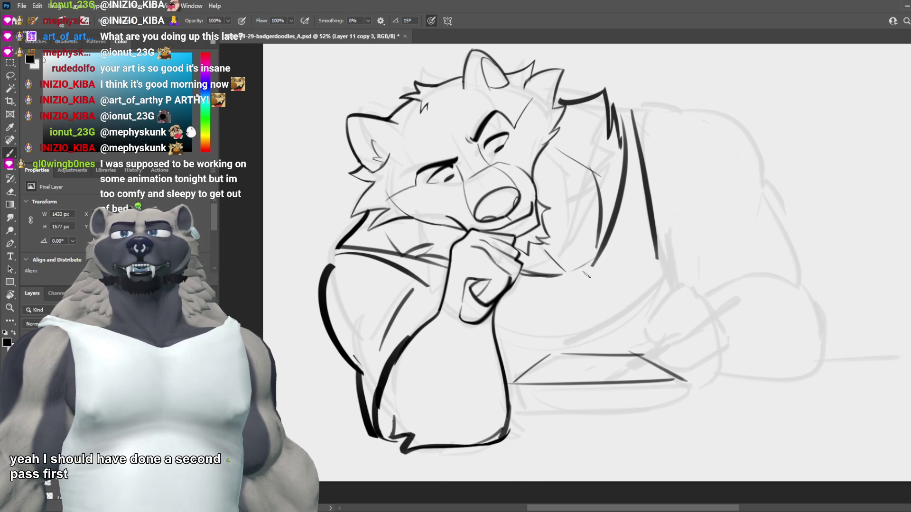
mouse_move(585, 257)
left_mouse_down()
mouse_move(563, 271)
mouse_move(592, 263)
left_mouse_up()
key("ctrl+z")
Step: Ink the torso's side line from the strap's outer edge slanting down toward the board
left_click_drag(667, 249, 670, 318)
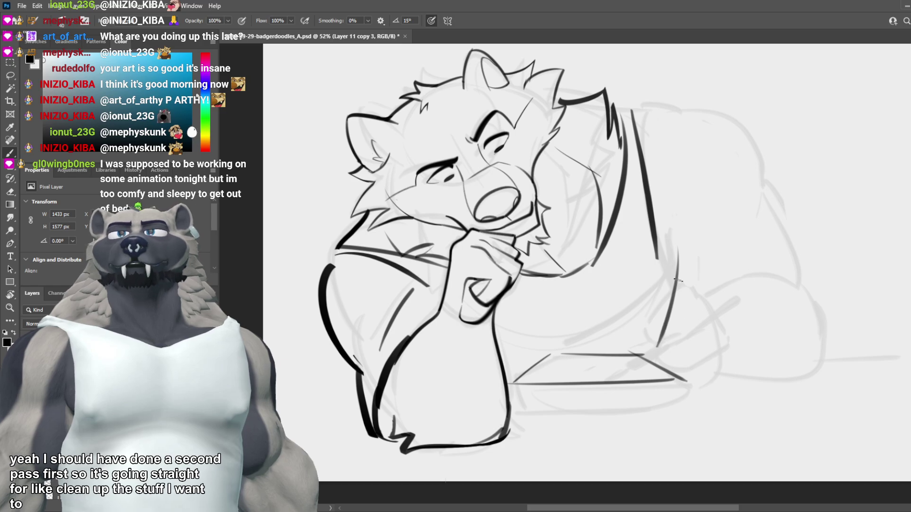
key("ctrl+z")
mouse_move(666, 250)
left_mouse_down()
mouse_move(665, 306)
mouse_move(650, 338)
mouse_move(631, 333)
left_mouse_up()
key("ctrl+z")
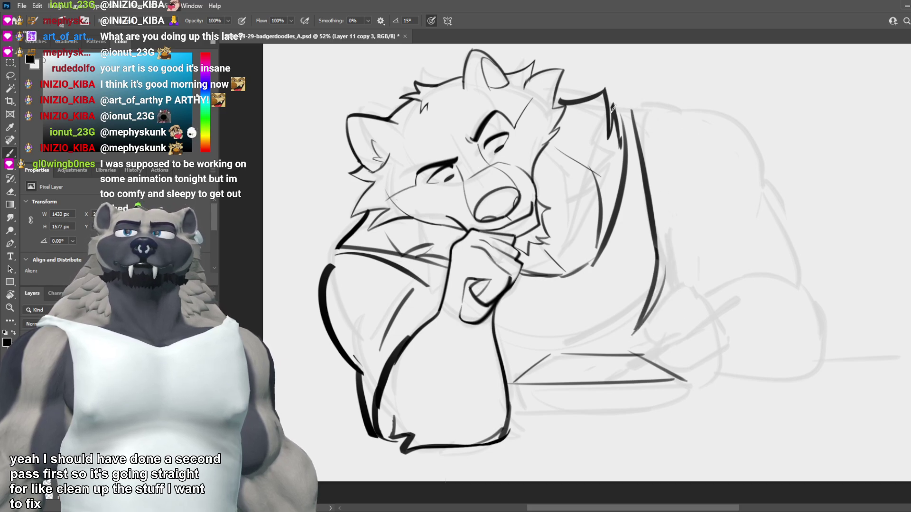
Step: Ink the top line of the far shoulder and redraw the strap's outer edge thicker toward its lower end
left_click_drag(622, 110, 671, 102)
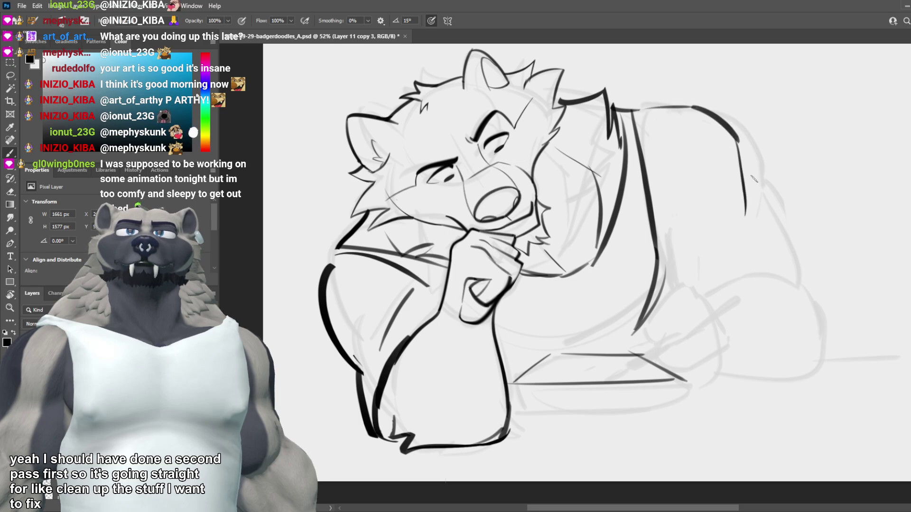
key("ctrl+z")
key("ctrl+z")
key("e")
left_click_drag(639, 130, 654, 223)
key("b")
left_click_drag(634, 147, 663, 261)
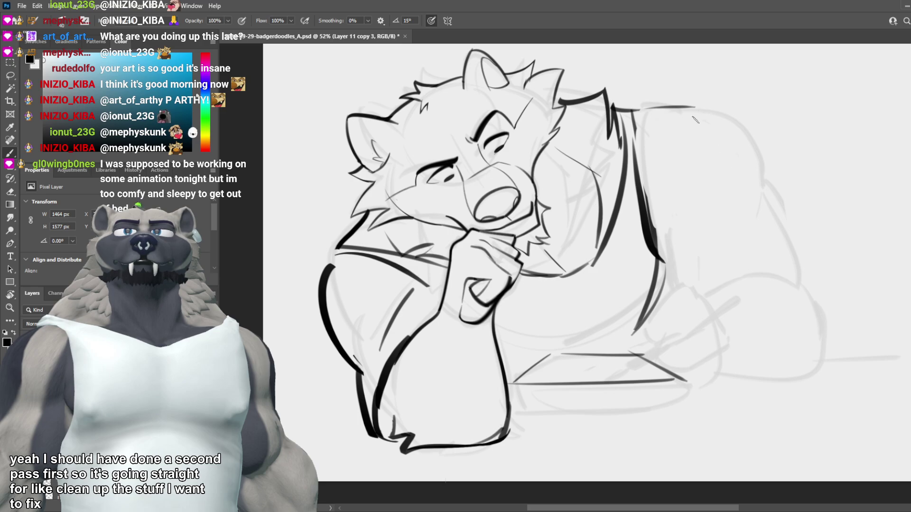
Step: Ink the outer contour of the far shoulder and upper arm in two thick strokes, flipping the canvas horizontally in between
left_click_drag(693, 114, 755, 233)
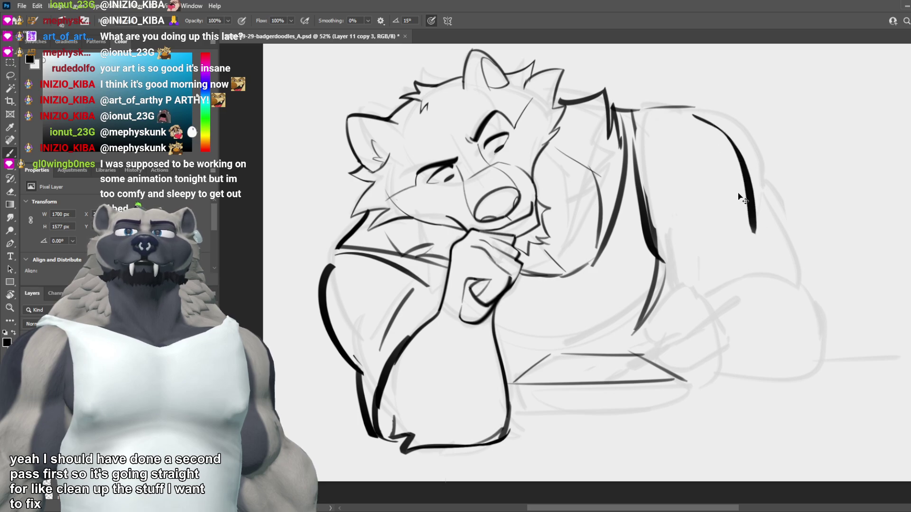
key("h")
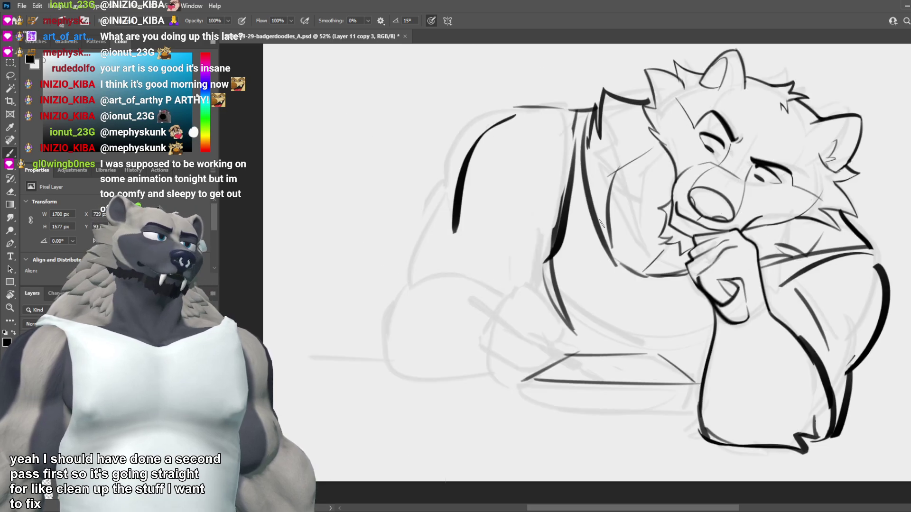
key("ctrl+z")
left_click_drag(458, 200, 419, 273)
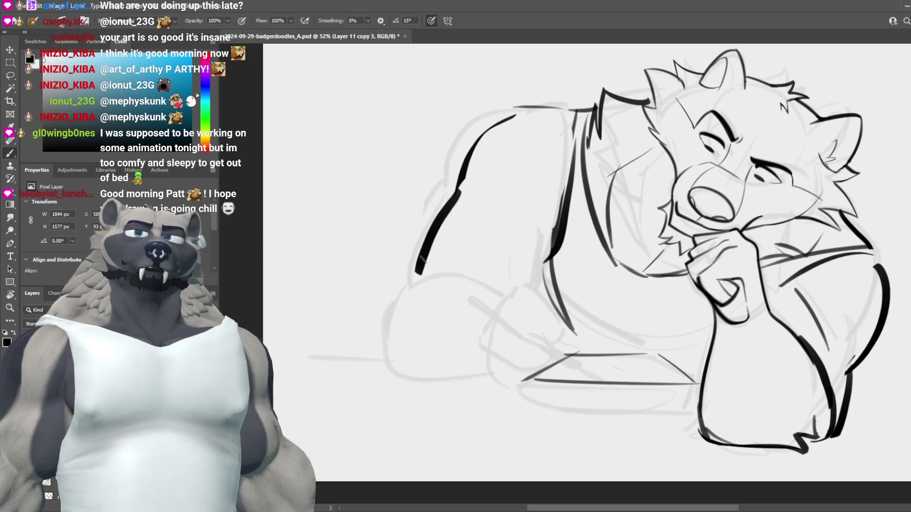
Step: Ink the short crease lines above the far forearm and extend the outer arm contour toward the elbow
left_click_drag(476, 256, 399, 298)
key("ctrl+z")
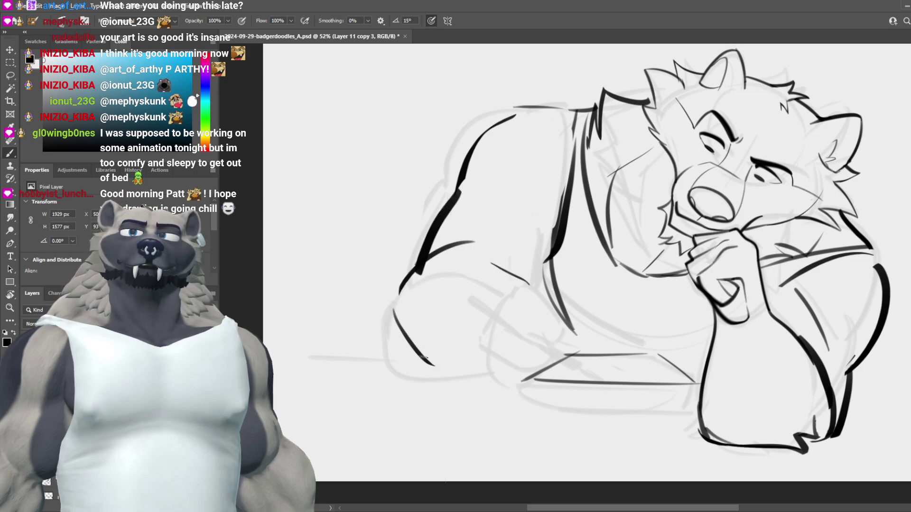
key("ctrl+z")
Step: Ink the far elbow's curve, an outer arc beside it, and the underside of the forearm toward the board
mouse_move(388, 302)
left_mouse_down()
mouse_move(427, 362)
mouse_move(507, 378)
mouse_move(436, 389)
mouse_move(519, 391)
left_mouse_up()
key("ctrl+z")
key("ctrl+z")
left_click_drag(427, 374, 527, 391)
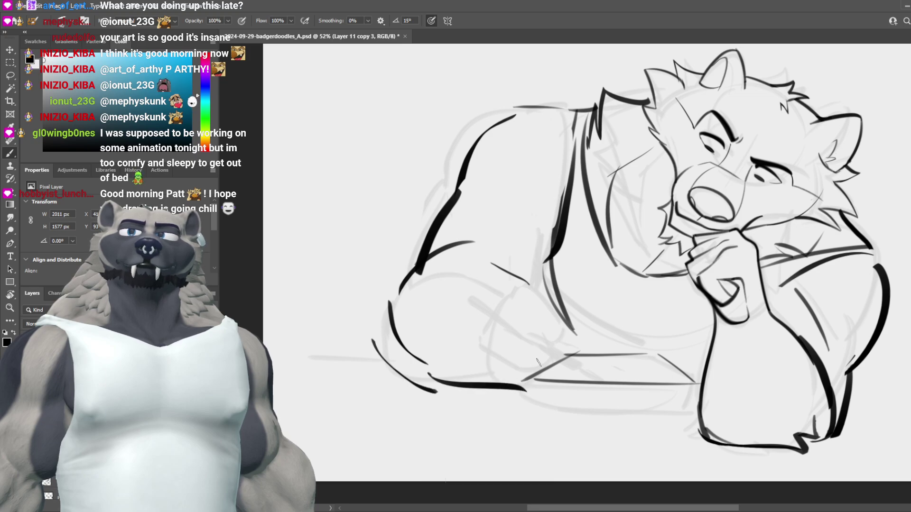
Step: Ink the back edge and upper side of the far hand at the wrist, and flip the canvas horizontally
left_click_drag(533, 295, 485, 337)
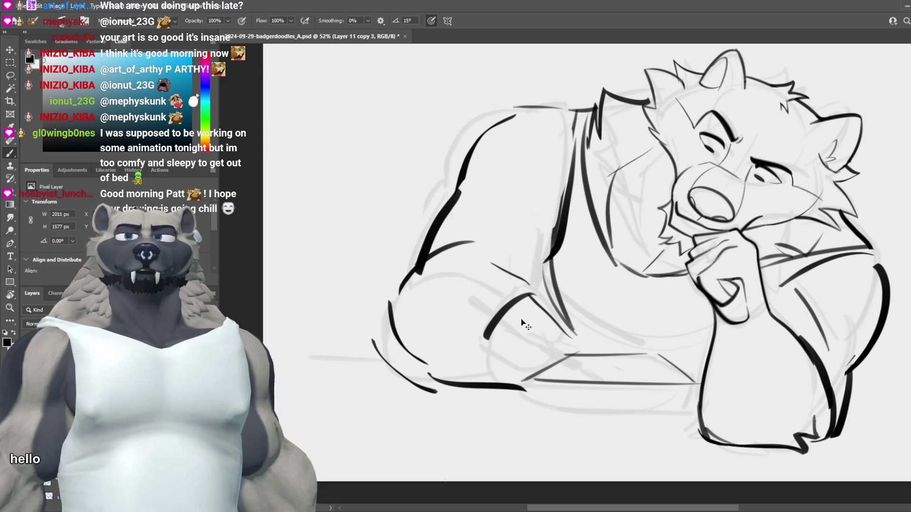
key("ctrl+shift+h")
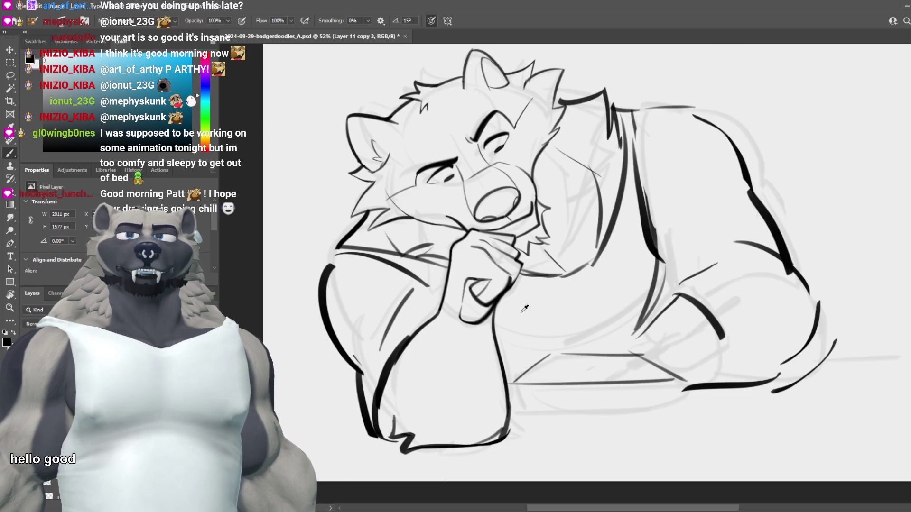
Step: Erase the thick back-edge stroke of the far hand and ink the fist's front contour down to the board's corner
scroll(526, 310, "down", 2)
scroll(531, 311, "down", 5)
scroll(617, 303, "up", 8)
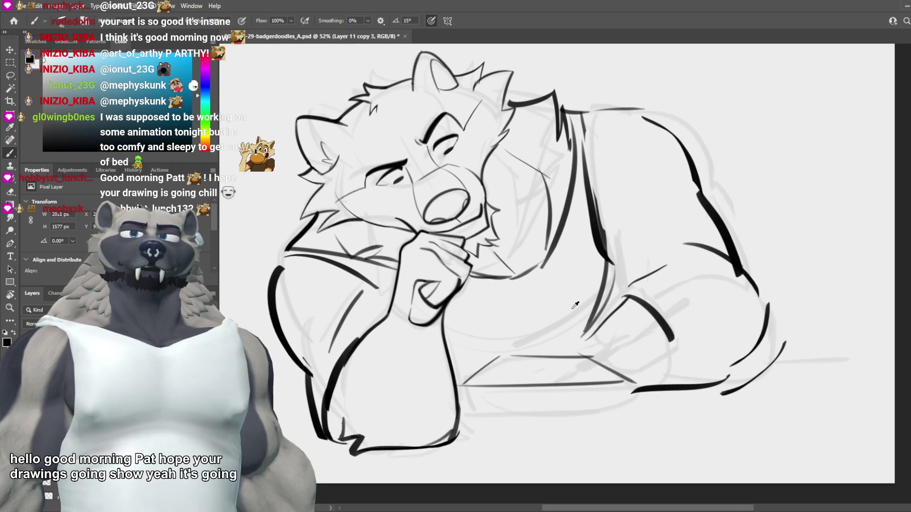
scroll(555, 311, "up", 1)
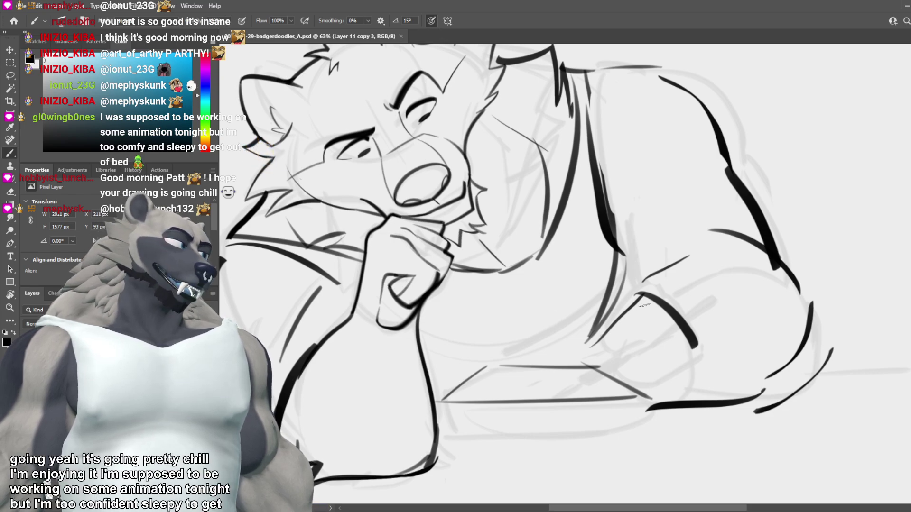
key("e")
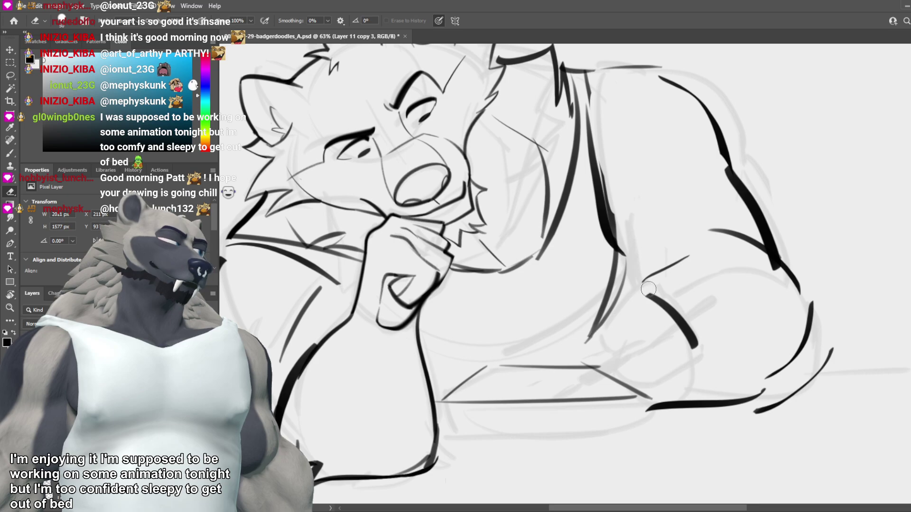
mouse_move(649, 289)
left_mouse_down()
mouse_move(701, 354)
mouse_move(623, 334)
mouse_move(616, 349)
mouse_move(594, 338)
mouse_move(603, 329)
left_mouse_up()
key("b")
key("ctrl+z")
key("ctrl+z")
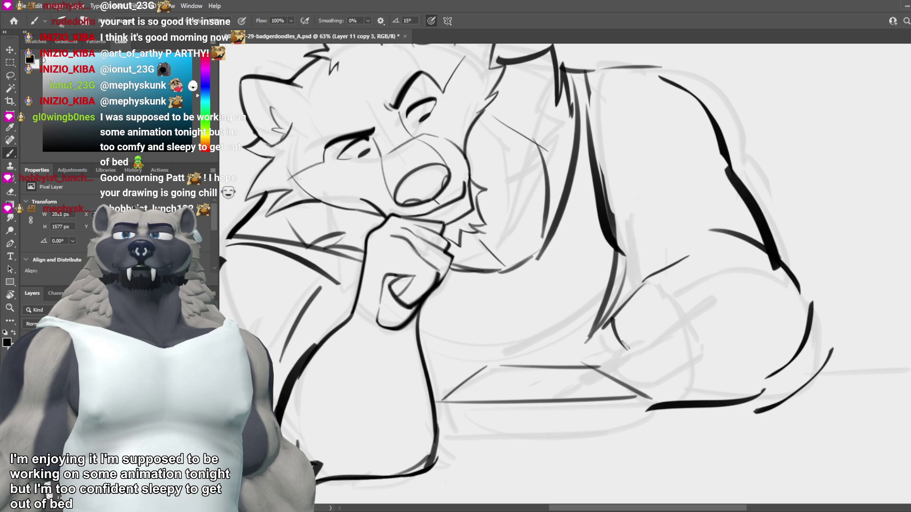
key("ctrl+z")
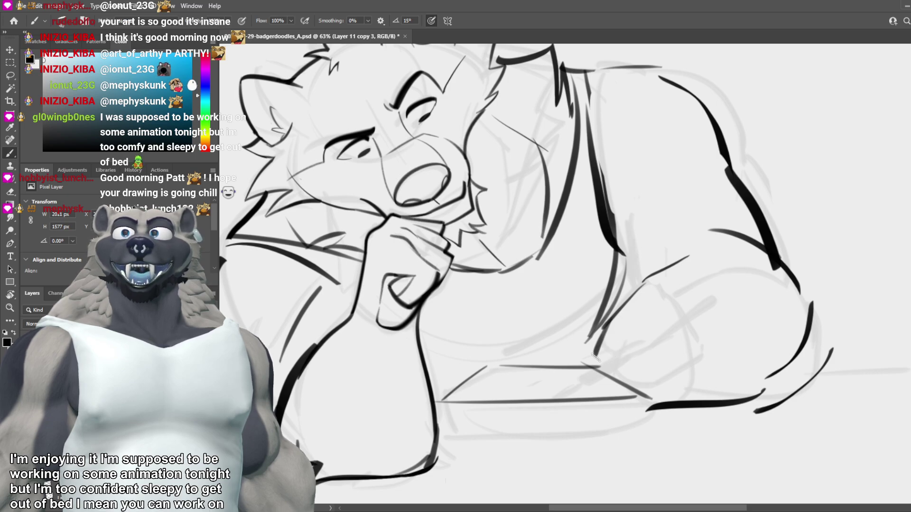
Step: Ink the far fist's lower edge, a short crease across its middle, and a thinner back edge from wrist to base
mouse_move(597, 346)
left_mouse_down()
mouse_move(614, 368)
mouse_move(668, 327)
mouse_move(688, 341)
mouse_move(681, 351)
left_mouse_up()
key("ctrl+z")
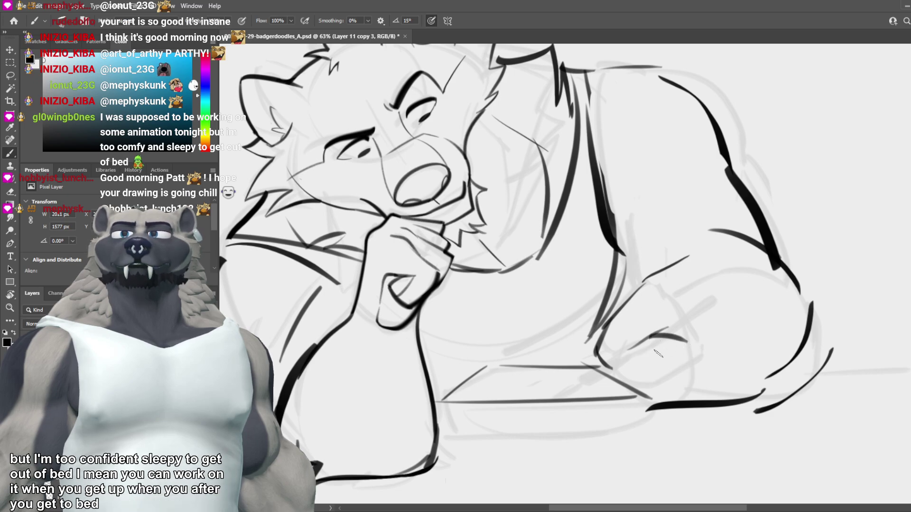
key("ctrl+z")
mouse_move(612, 367)
left_mouse_down()
mouse_move(654, 389)
mouse_move(700, 365)
left_mouse_up()
left_click_drag(650, 280, 717, 346)
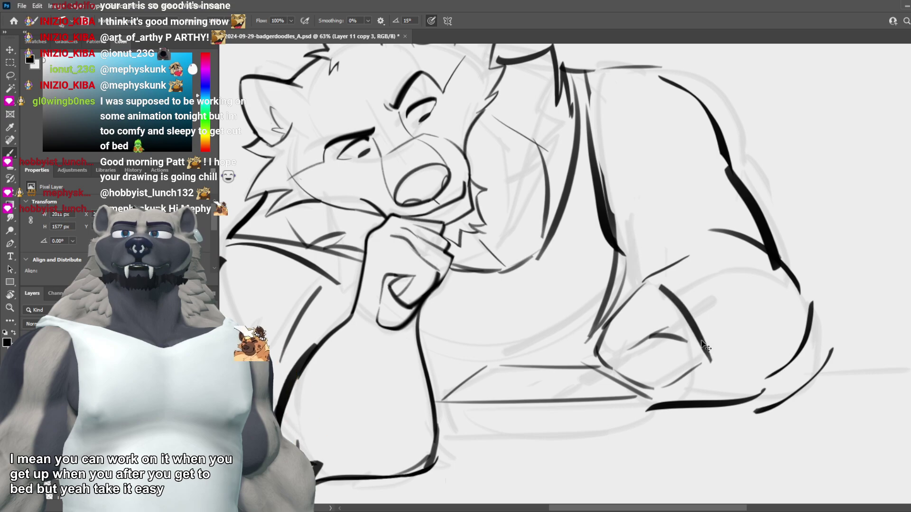
key("ctrl+z")
left_click_drag(648, 280, 710, 356)
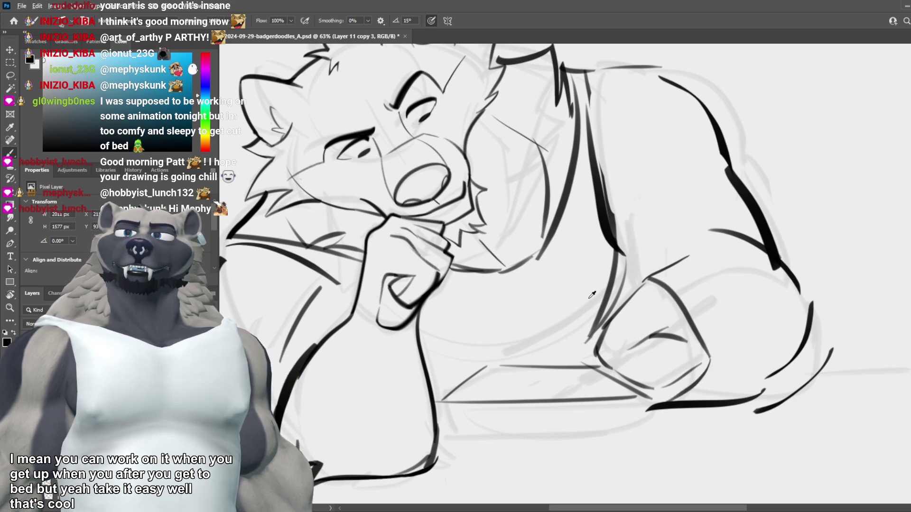
Step: Ink the thick thumb hook and finger creases inside the far fist, and thicken its underside where it meets the board
scroll(638, 308, "down", 3)
scroll(638, 309, "up", 2)
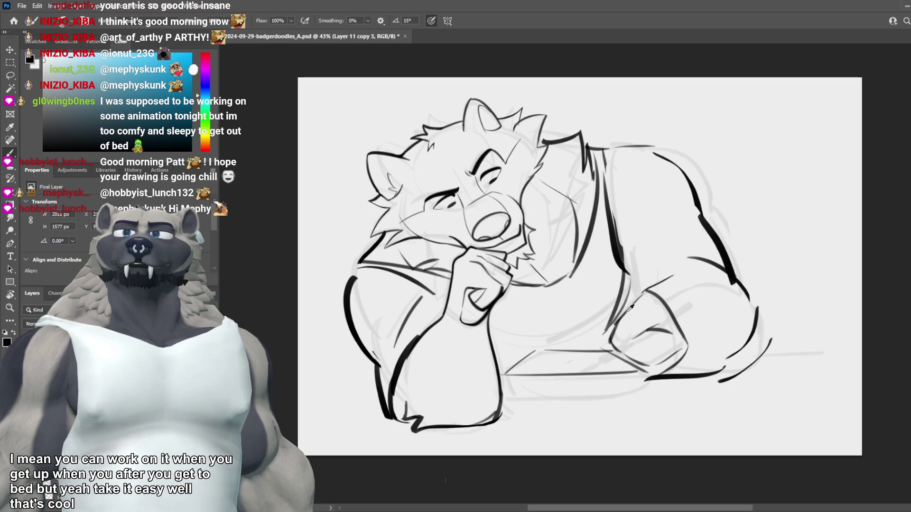
scroll(634, 306, "up", 1)
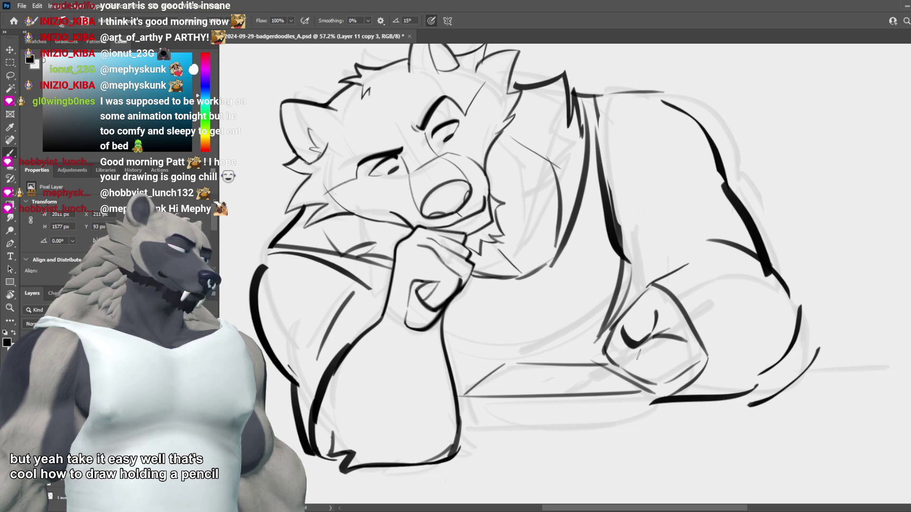
mouse_move(646, 342)
left_mouse_down()
mouse_move(617, 354)
mouse_move(614, 373)
mouse_move(668, 382)
left_mouse_up()
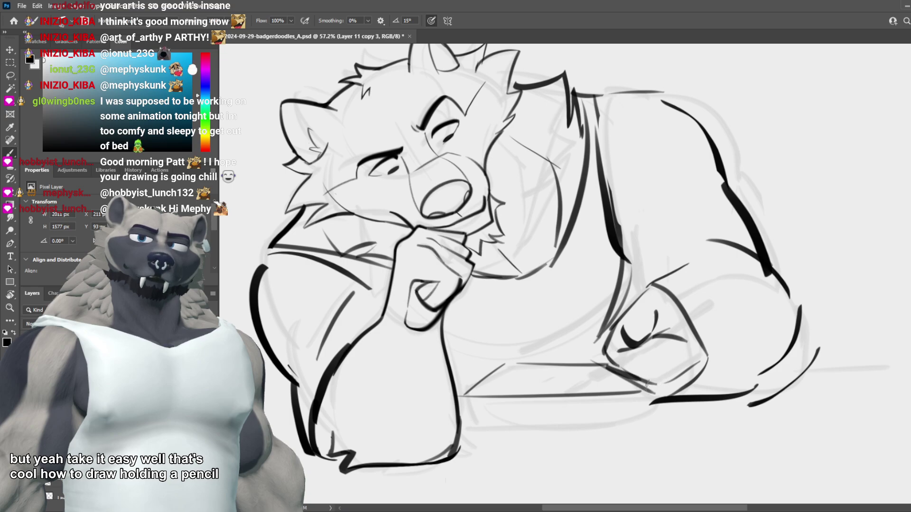
scroll(648, 385, "down", 3)
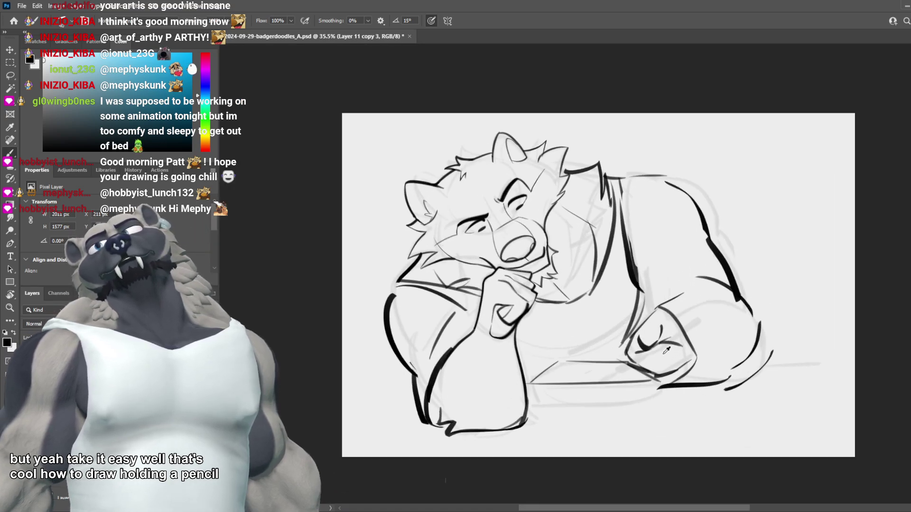
scroll(667, 350, "up", 3)
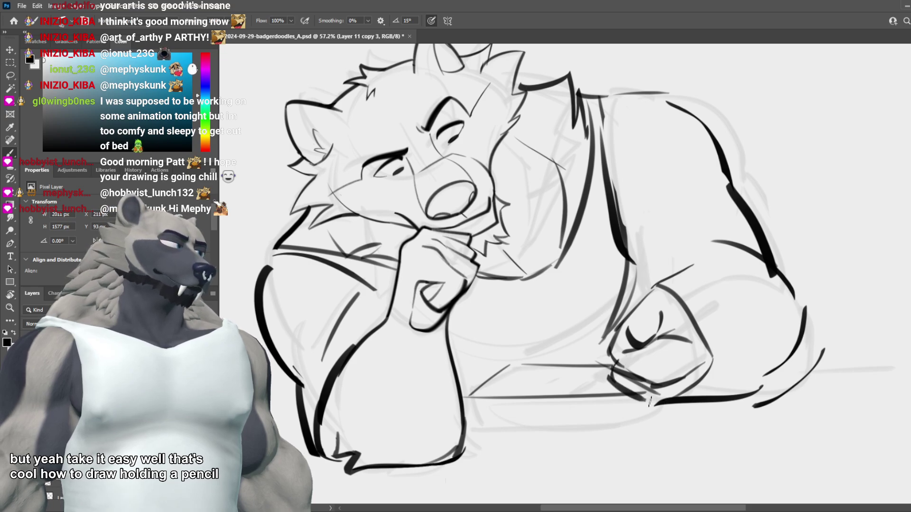
mouse_move(650, 338)
left_mouse_down()
mouse_move(688, 297)
mouse_move(729, 279)
mouse_move(684, 331)
left_mouse_up()
mouse_move(721, 287)
left_mouse_down()
mouse_move(674, 339)
mouse_move(716, 287)
mouse_move(678, 309)
left_mouse_up()
scroll(680, 303, "down", 4)
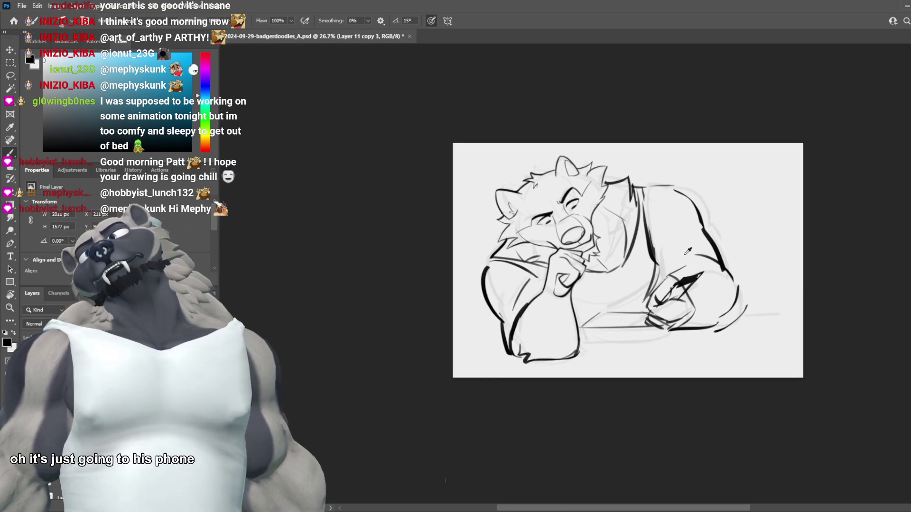
scroll(654, 256, "up", 2)
scroll(655, 257, "up", 1)
key("ctrl+z")
key("ctrl+z")
key("ctrl+z")
key("ctrl+z")
key("ctrl+z")
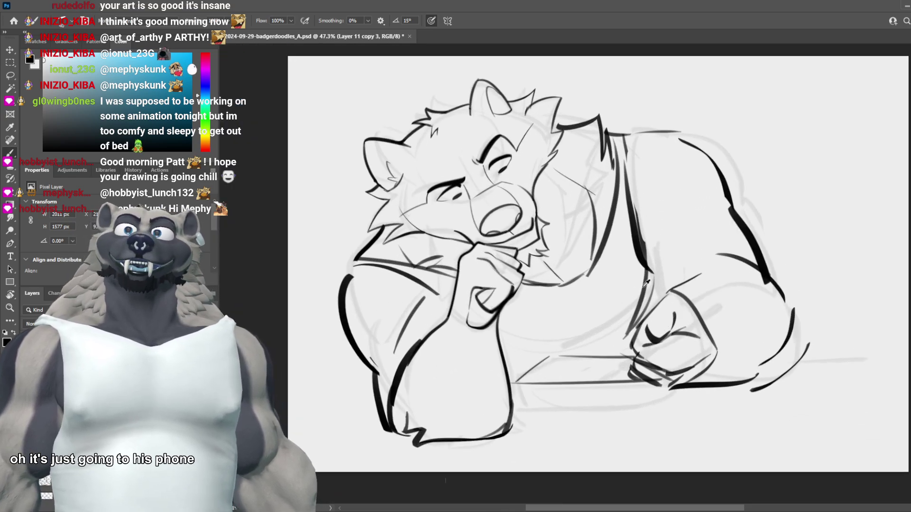
Step: Ink a short thin diagonal line rising from the thumb crease across the back of the far fist
scroll(674, 332, "up", 1)
left_click_drag(670, 343, 695, 311)
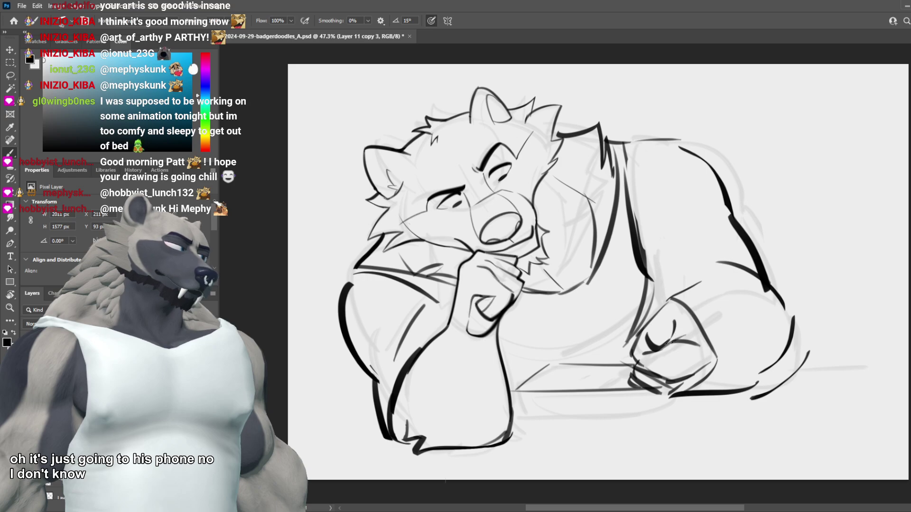
scroll(662, 322, "down", 2)
scroll(568, 332, "up", 2)
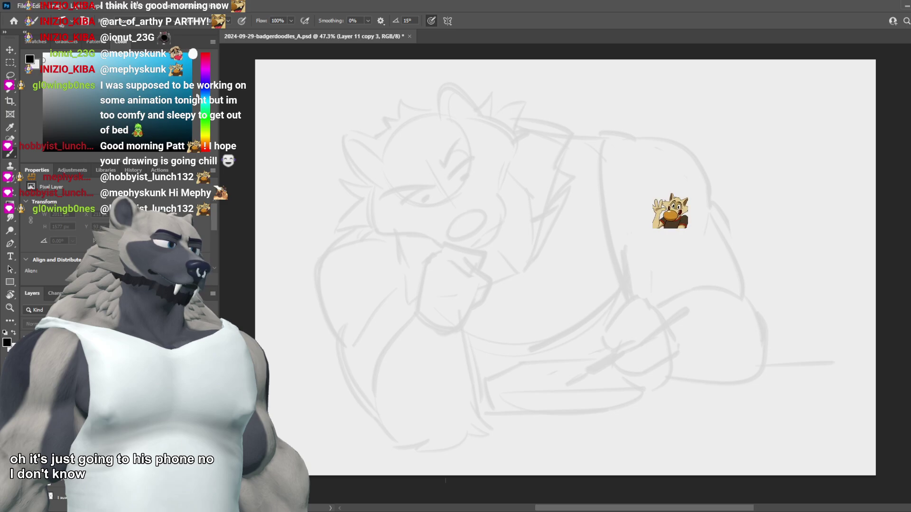
Step: Toggle the visibility of the ink layer to compare the line work of the whole figure with the rough sketch underneath
key("ctrl+")
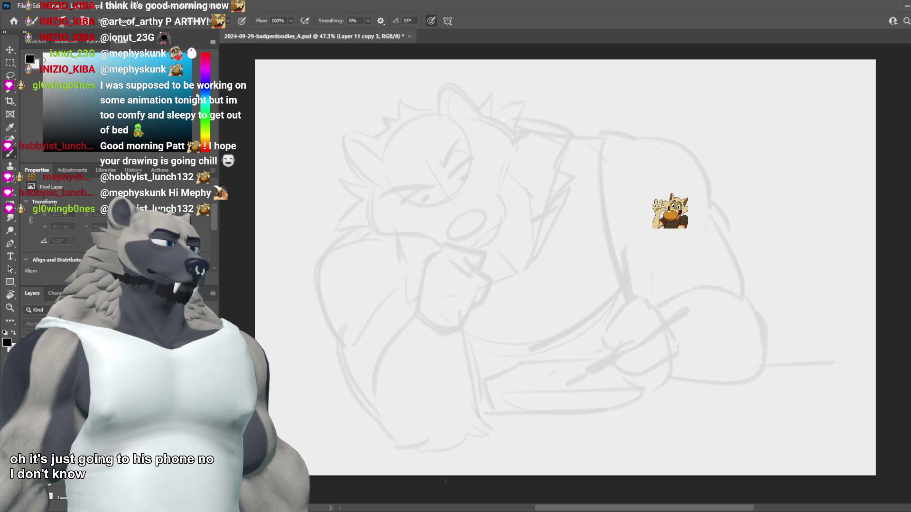
scroll(393, 147, "up", 5)
scroll(474, 151, "down", 8)
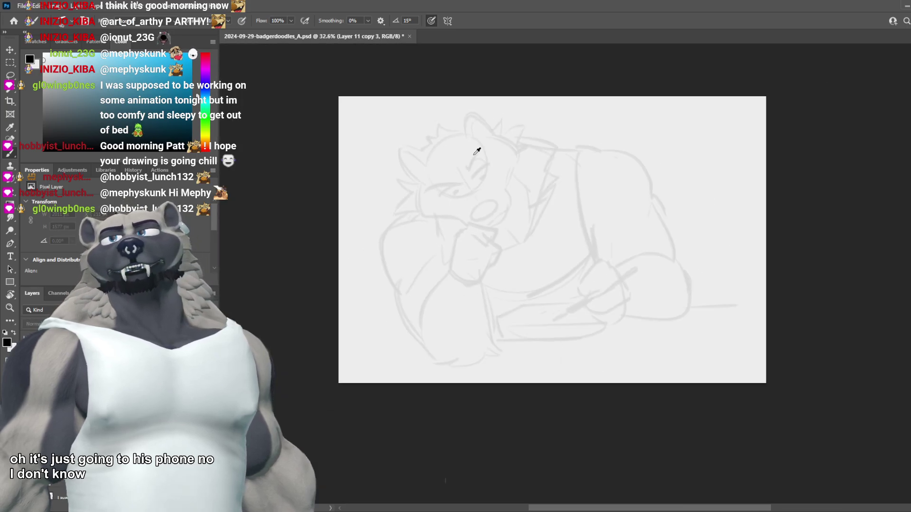
scroll(457, 157, "up", 3)
scroll(457, 157, "up", 2)
scroll(433, 167, "up", 1)
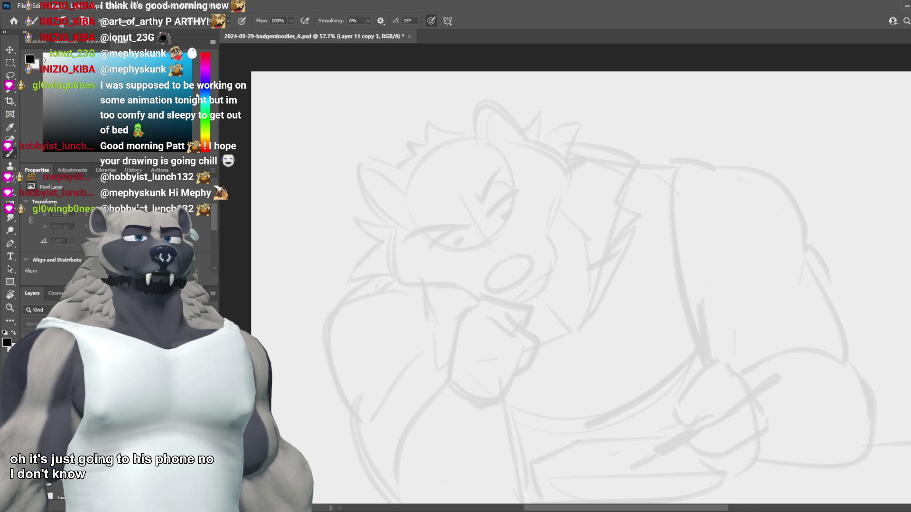
key("ctrl+comma")
key("ctrl+comma")
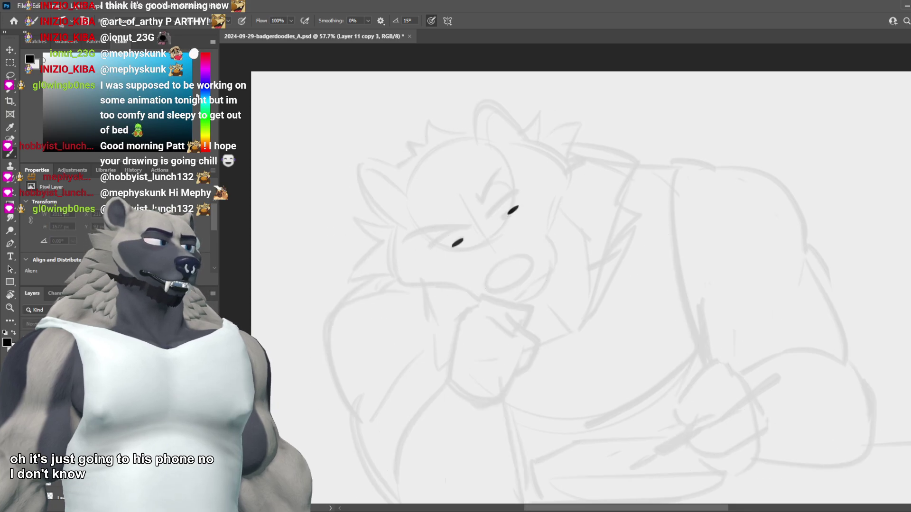
key("ctrl+comma")
key("ctrl+comma")
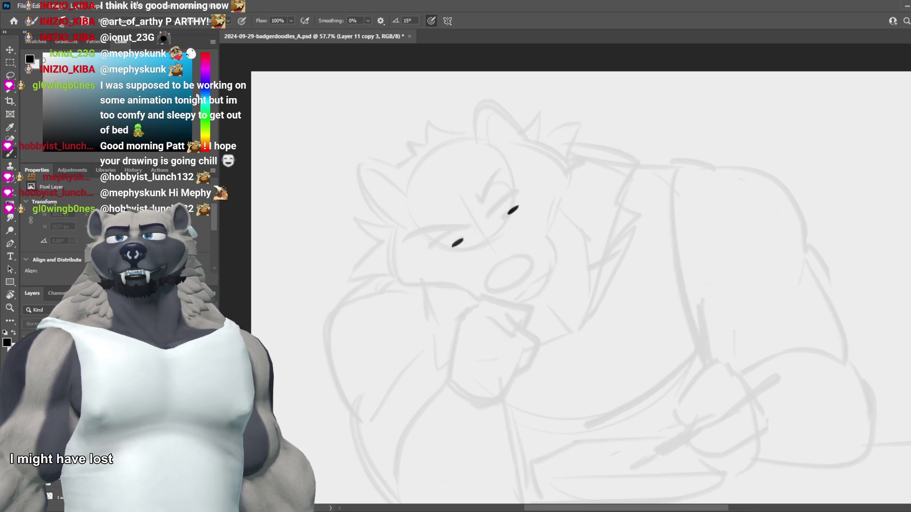
key("ctrl+comma")
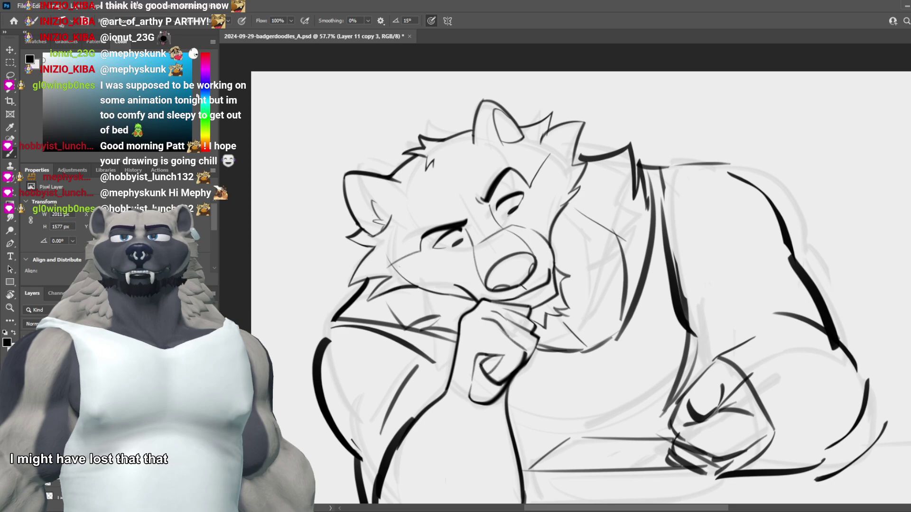
scroll(660, 216, "down", 5)
scroll(627, 215, "up", 5)
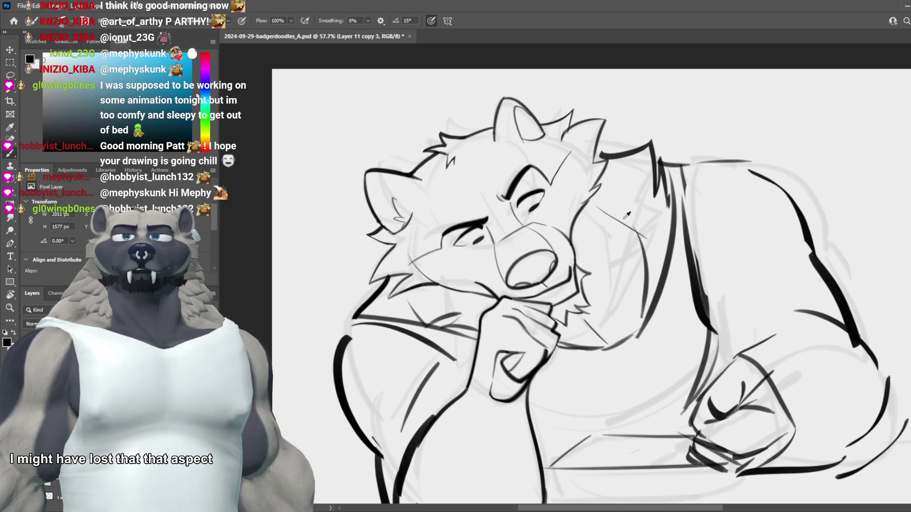
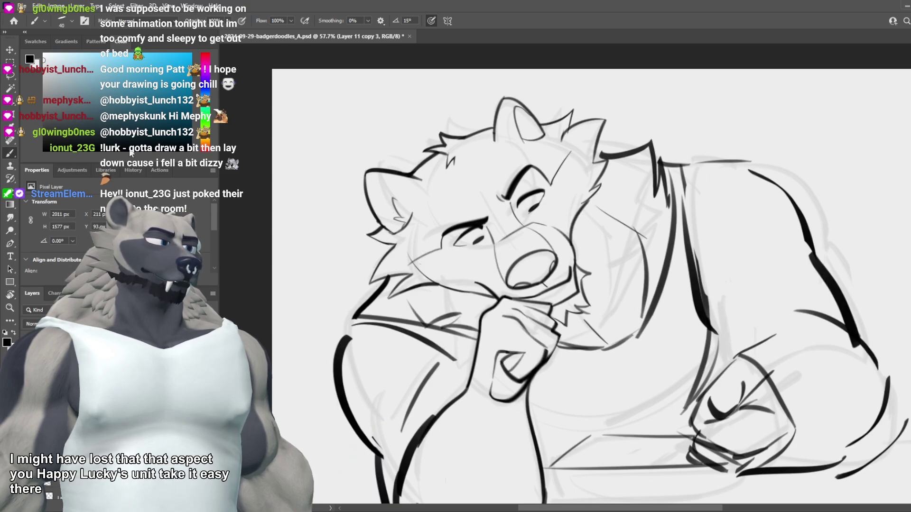
Step: Duplicate the ink layer and erase the outlines of the ear and side of the head above the supporting arm
key("ctrl+j")
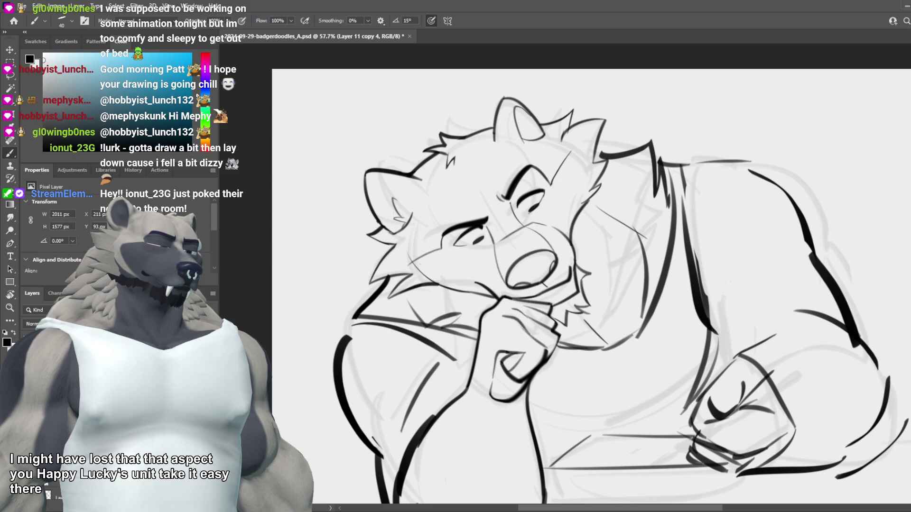
scroll(403, 238, "up", 2)
key("e")
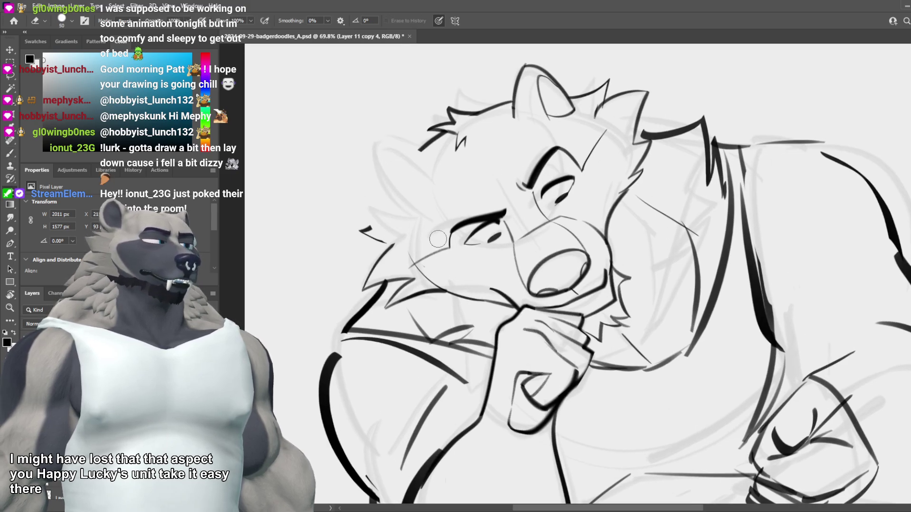
scroll(312, 232, "down", 5)
scroll(496, 240, "up", 3)
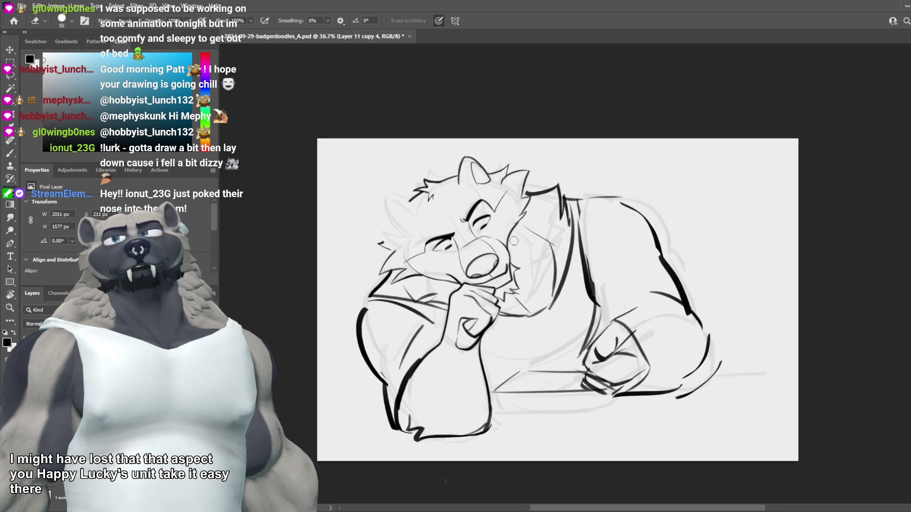
left_click_drag(379, 195, 344, 237)
Step: Rotate the canvas until the head is upright, and replace the cheek contour above the supporting hand with a new curved line
key("r")
left_click_drag(617, 252, 623, 310)
scroll(549, 261, "down", 3)
scroll(521, 223, "up", 4)
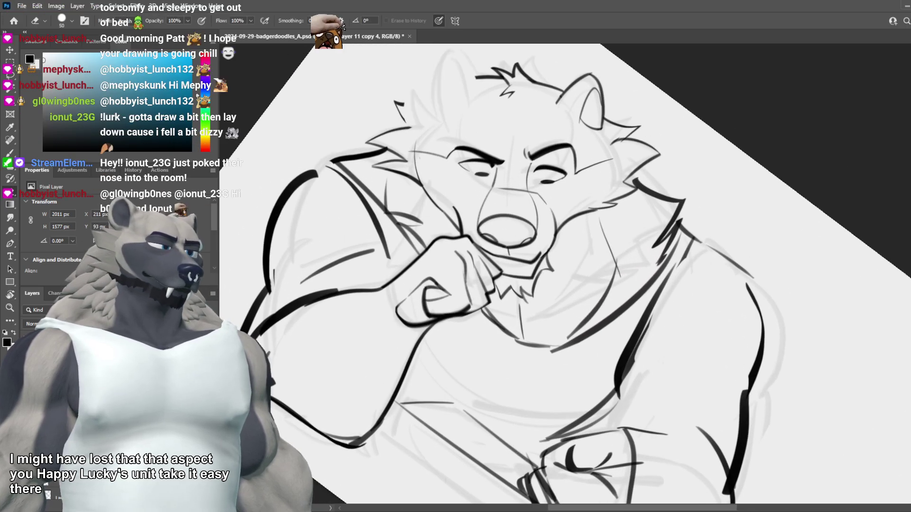
key("ctrl+comma")
key("ctrl+comma")
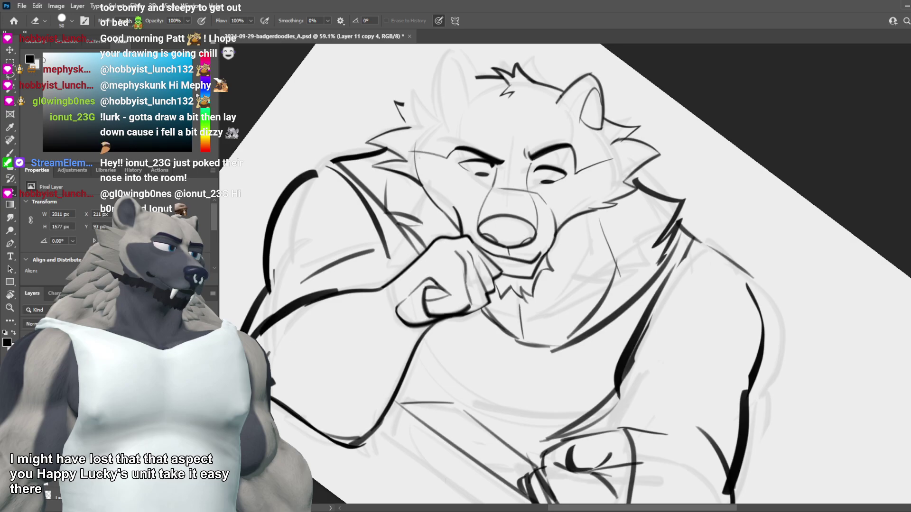
scroll(470, 261, "down", 2)
scroll(479, 185, "up", 2)
left_click_drag(411, 172, 434, 234)
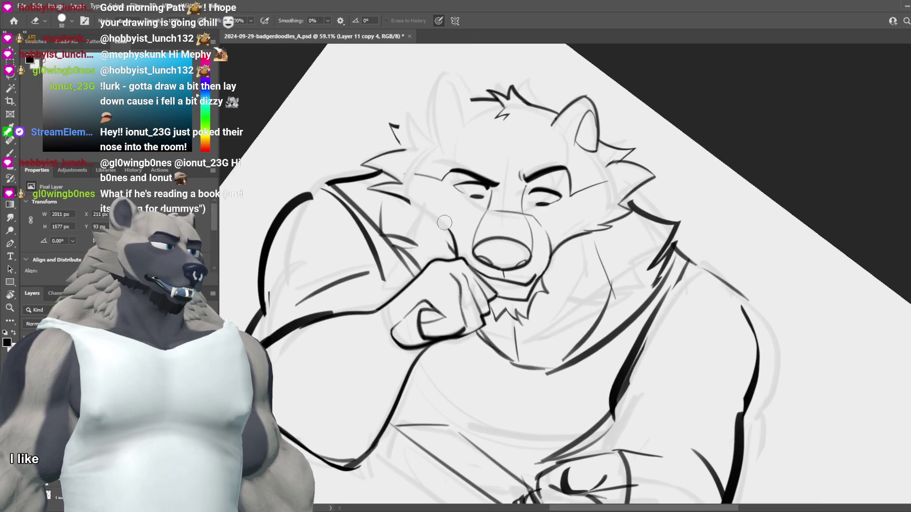
key("b")
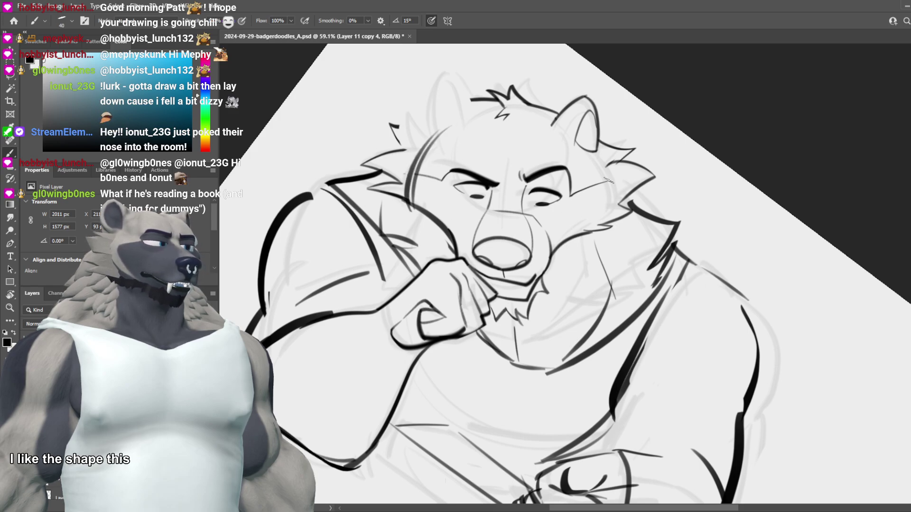
Step: Ink the opposite side of the head as a curve from the remaining ear down to the cheek fur
mouse_move(602, 171)
left_mouse_down()
mouse_move(620, 204)
mouse_move(594, 234)
left_mouse_up()
key("ctrl+z")
mouse_move(568, 142)
left_mouse_down()
mouse_move(600, 244)
mouse_move(593, 230)
left_mouse_up()
key("ctrl+z")
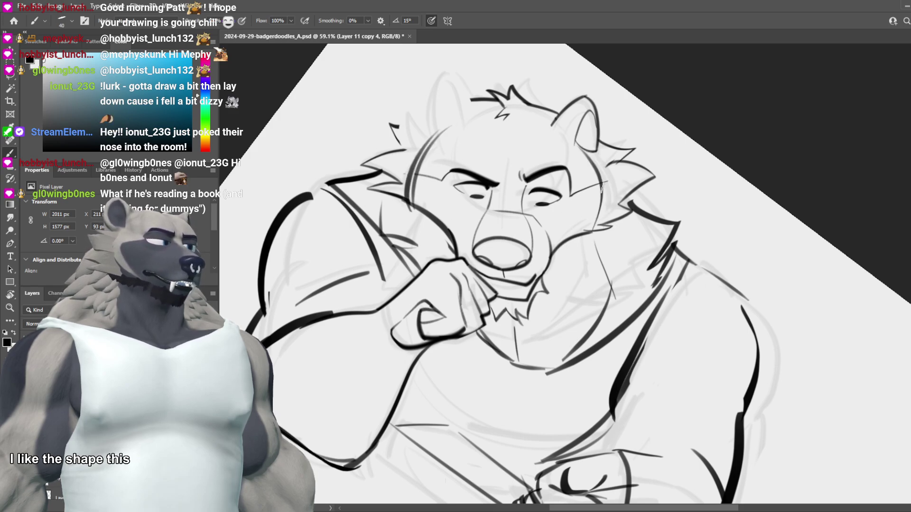
key("ctrl+z")
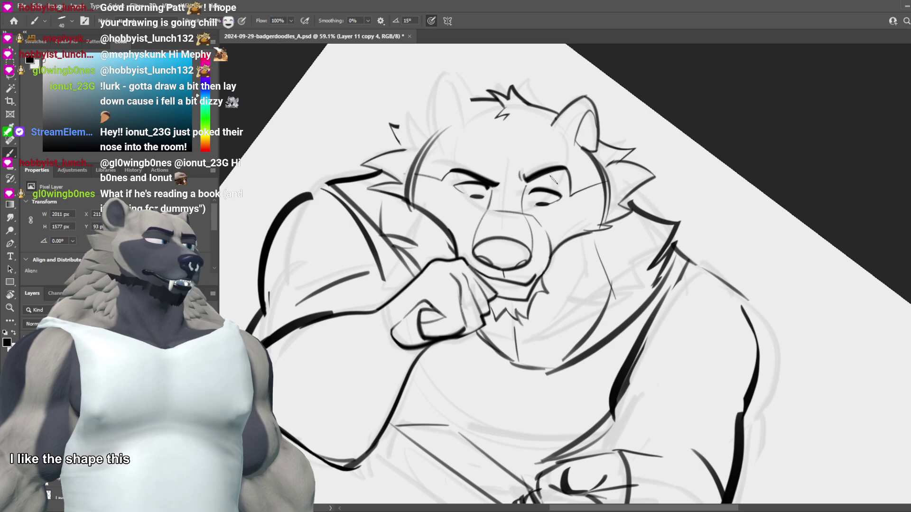
Step: Ink the top of the skull as one arc from the remaining ear across the forehead to the opposite side
left_click_drag(583, 153, 438, 132)
key("ctrl+z")
mouse_move(588, 152)
left_mouse_down()
mouse_move(430, 140)
mouse_move(523, 112)
left_mouse_up()
key("ctrl+z")
key("ctrl+z")
left_click_drag(582, 150, 460, 125)
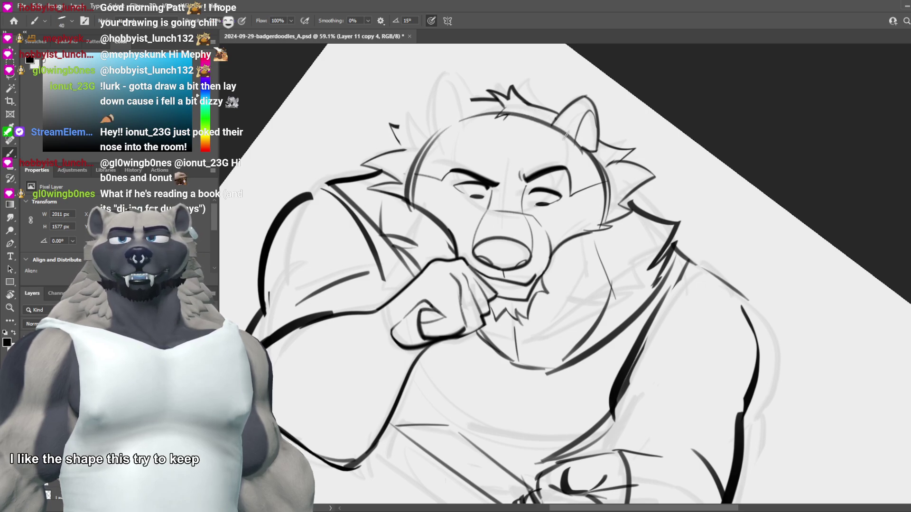
Step: Undo the arc across the top of the skull and erase the part of the hair tuft nearest the remaining ear
key("ctrl+z")
left_click_drag(582, 144, 448, 131)
key("ctrl+z")
key("ctrl+z")
key("e")
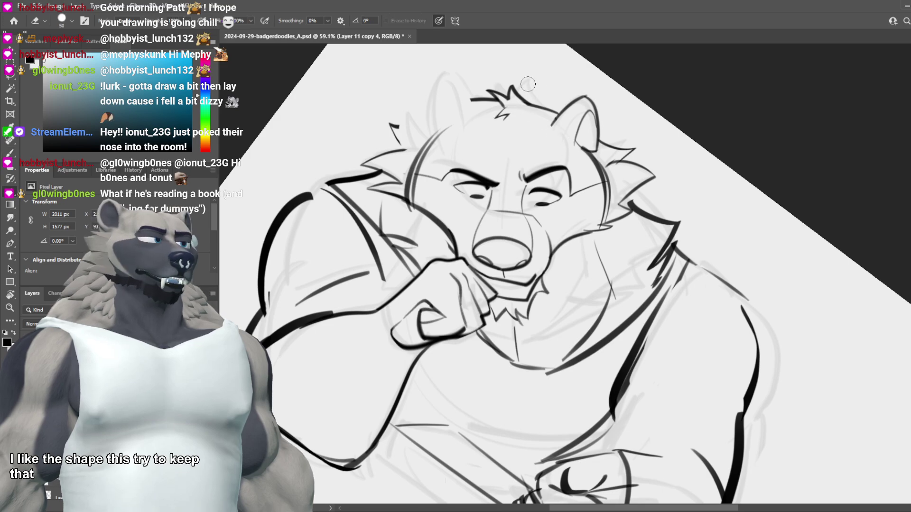
mouse_move(527, 85)
left_mouse_down()
mouse_move(484, 129)
mouse_move(551, 112)
left_mouse_up()
Step: Re-ink the top of the skull as one arc and outline the missing ear on the supporting-arm side
key("b")
left_click_drag(582, 147, 531, 111)
mouse_move(453, 125)
left_mouse_down()
mouse_move(551, 125)
mouse_move(515, 109)
left_mouse_up()
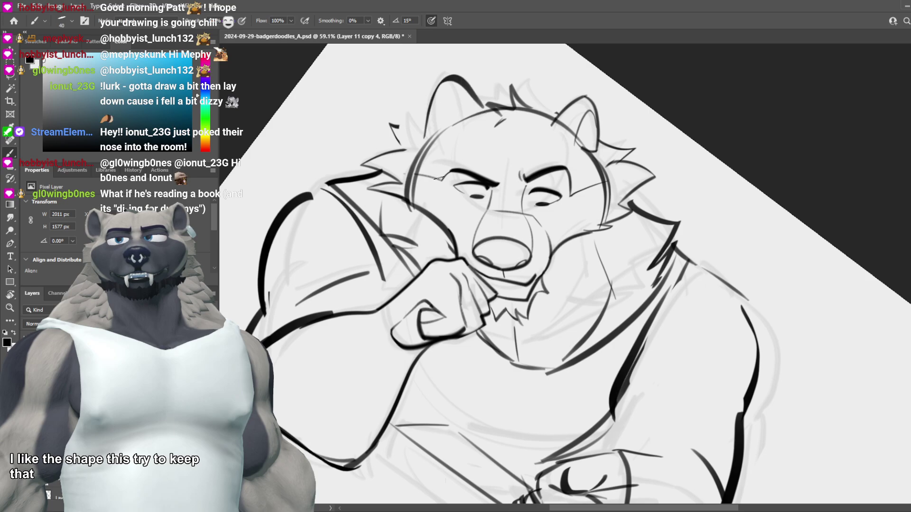
Step: Examine the new ear and skull shape in the whole drawing, with the canvas level and with the head upright
scroll(473, 108, "down", 5)
scroll(513, 180, "up", 1)
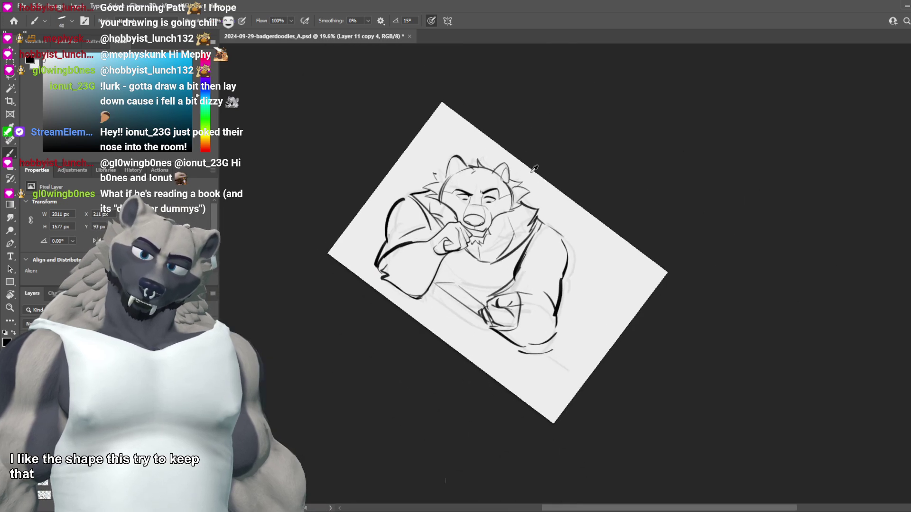
key("Escape")
scroll(444, 349, "up", 7)
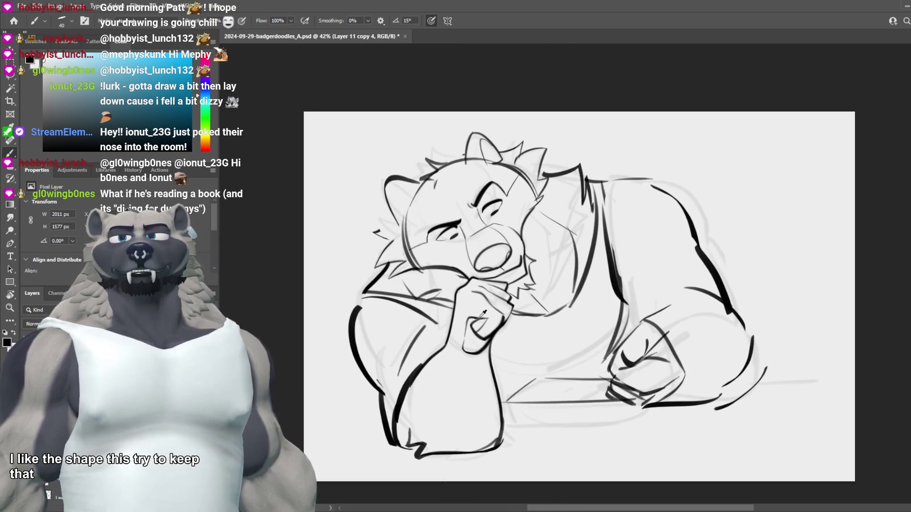
scroll(453, 262, "up", 1)
scroll(457, 256, "up", 1)
key("r")
left_click_drag(561, 240, 583, 237)
scroll(513, 299, "down", 4)
scroll(493, 142, "up", 1)
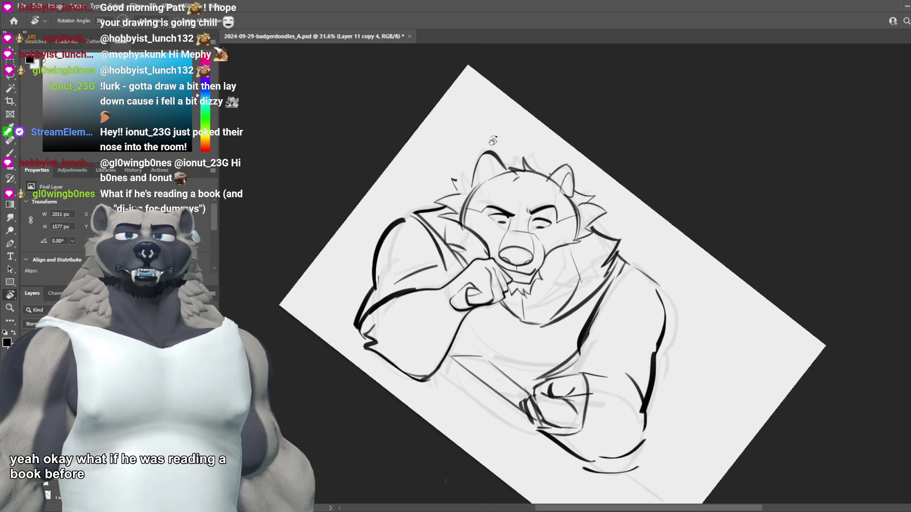
scroll(493, 141, "up", 4)
key("b")
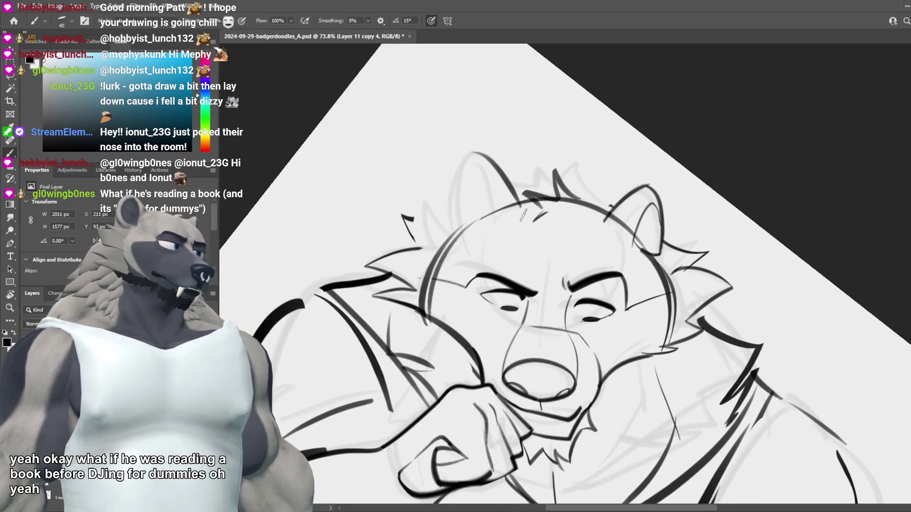
Step: Redraw the ear on the supporting-arm side with two edges meeting in a pointed tip
key("ctrl+z")
mouse_move(465, 150)
left_mouse_down()
mouse_move(515, 208)
mouse_move(446, 242)
left_mouse_up()
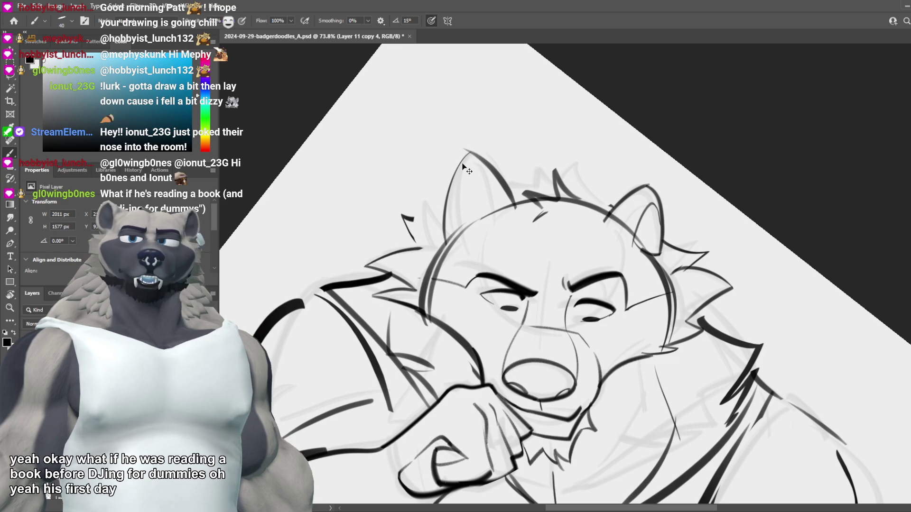
key("ctrl+z")
left_click_drag(463, 150, 440, 246)
key("ctrl+z")
mouse_move(464, 148)
left_mouse_down()
mouse_move(494, 167)
mouse_move(529, 204)
mouse_move(509, 185)
mouse_move(519, 206)
left_mouse_up()
key("ctrl+z")
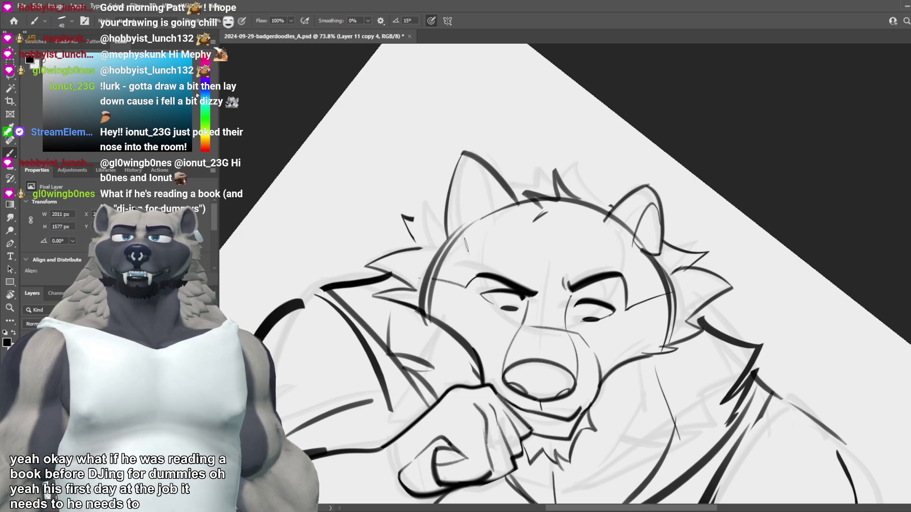
Step: Try a heavier outer edge and an inner contour on the ear on the supporting-arm side
key("ctrl+z")
mouse_move(461, 154)
left_mouse_down()
mouse_move(445, 240)
mouse_move(463, 154)
left_mouse_up()
key("ctrl+z")
key("ctrl+z")
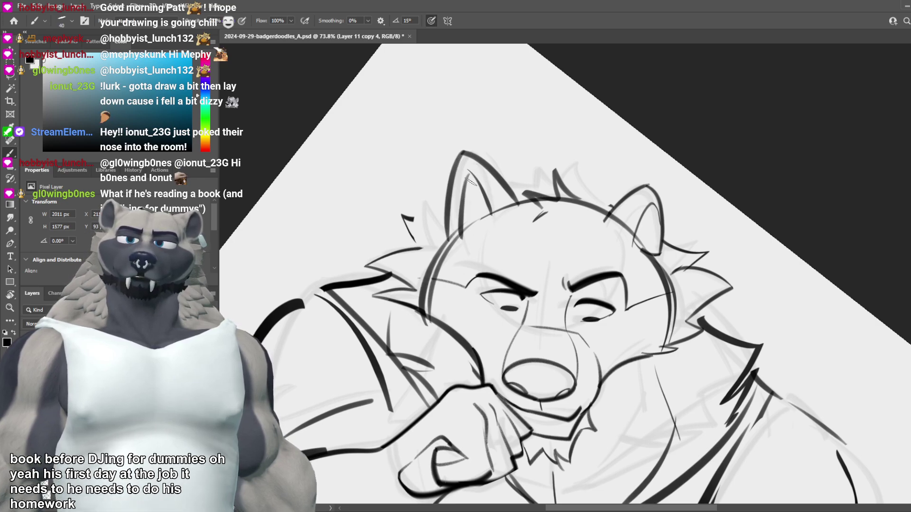
key("ctrl+z")
mouse_move(434, 240)
left_mouse_down()
mouse_move(467, 156)
mouse_move(435, 222)
mouse_move(439, 241)
left_mouse_up()
key("ctrl+z")
key("ctrl+z")
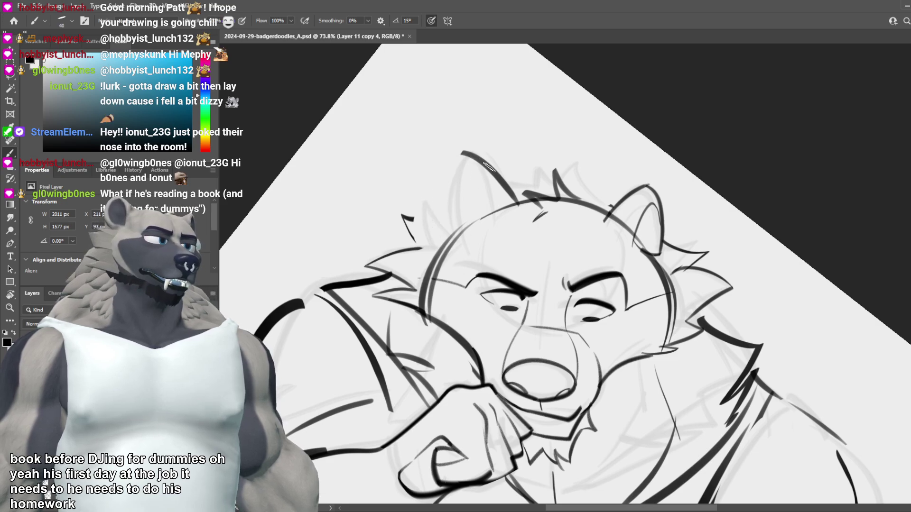
Step: Ink the outer edge of the supporting-arm-side ear as a rounder curve and add a curved inner-ear line
left_click_drag(485, 165, 442, 240)
key("ctrl+z")
left_click_drag(476, 159, 445, 246)
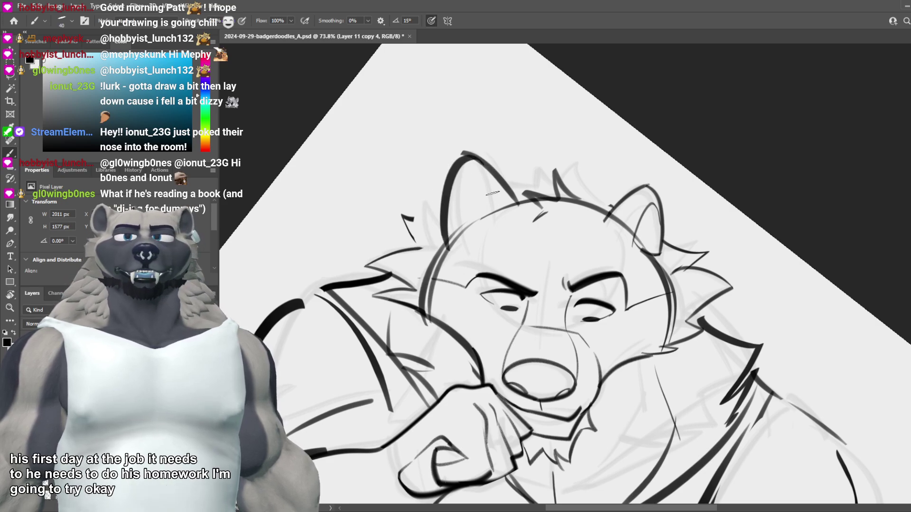
scroll(498, 212, "down", 7)
scroll(522, 208, "up", 5)
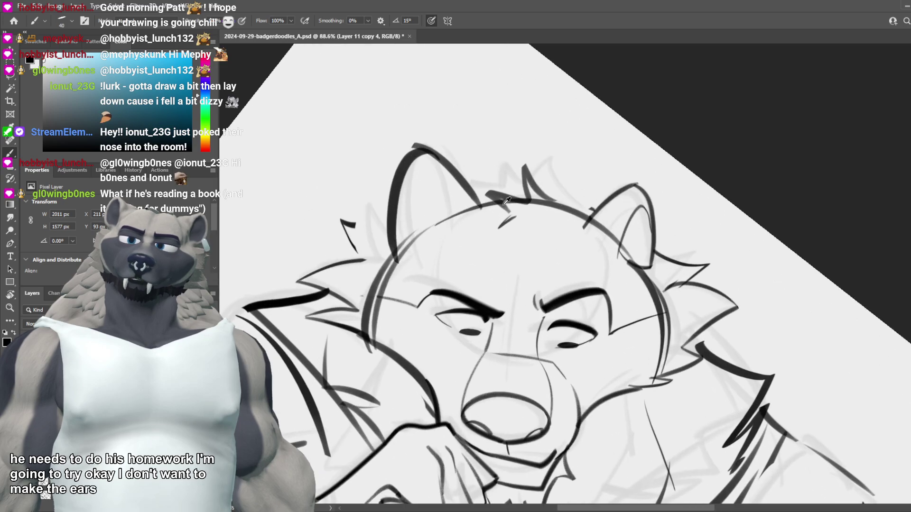
key("ctrl+z")
left_click_drag(412, 159, 447, 214)
key("ctrl+z")
left_click_drag(417, 158, 443, 216)
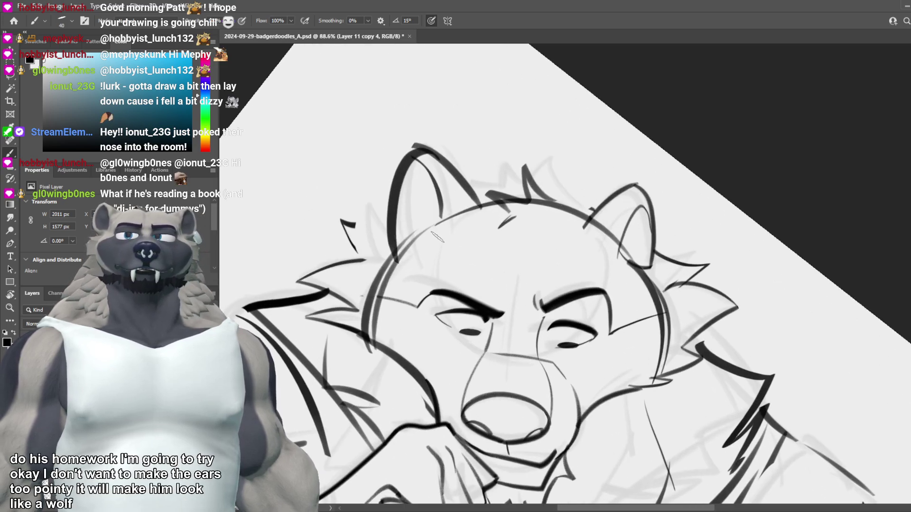
Step: Erase the opposite ear and ink its new upper edge as a curve rising from the skull to the tip
key("e")
mouse_move(600, 183)
left_mouse_down()
mouse_move(636, 202)
mouse_move(652, 227)
mouse_move(649, 259)
left_mouse_up()
key("b")
mouse_move(592, 211)
left_mouse_down()
mouse_move(672, 219)
mouse_move(657, 202)
left_mouse_up()
key("ctrl+z")
key("ctrl+z")
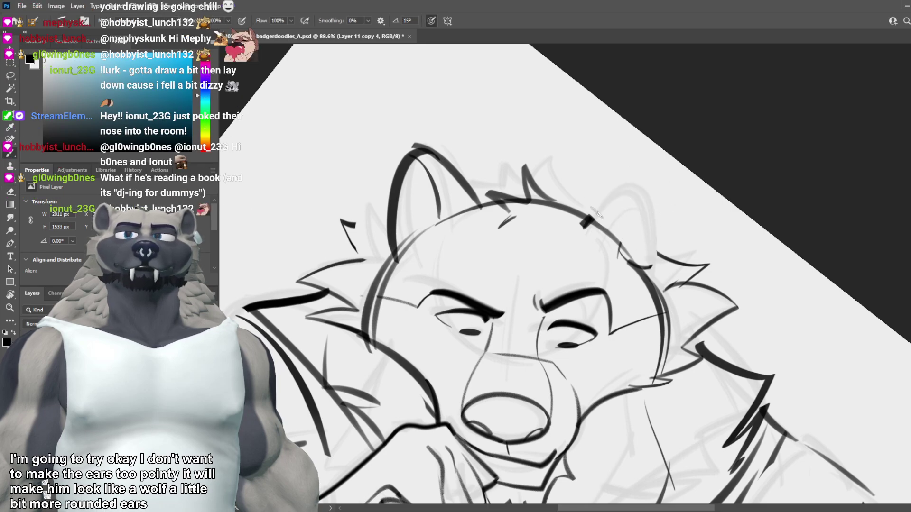
mouse_move(583, 227)
left_mouse_down()
mouse_move(654, 183)
mouse_move(653, 280)
left_mouse_up()
key("ctrl+z")
left_click_drag(660, 189, 651, 280)
key("ctrl+z")
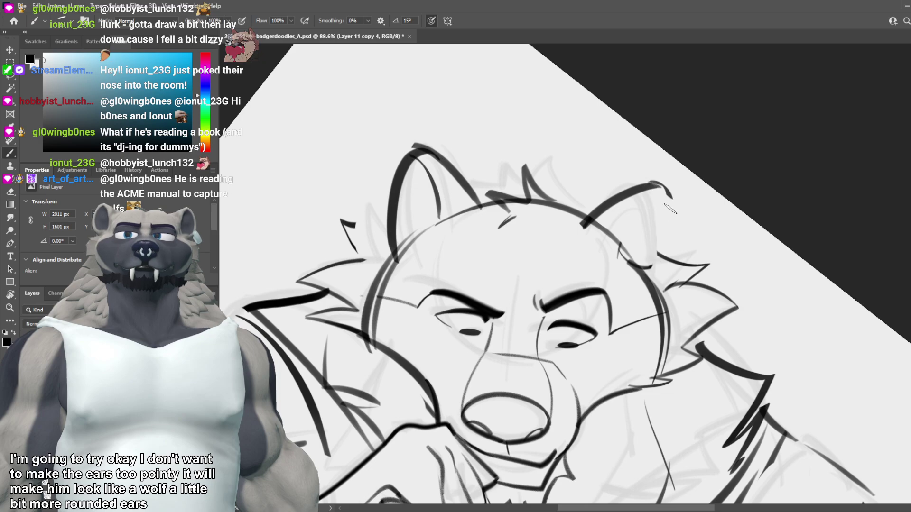
Step: Ink the outer edge of the opposite ear from the tip down to the head and add its inner-ear line
left_click_drag(664, 194, 656, 278)
key("ctrl+z")
key("ctrl+shift+z")
key("ctrl+z")
key("ctrl+shift+z")
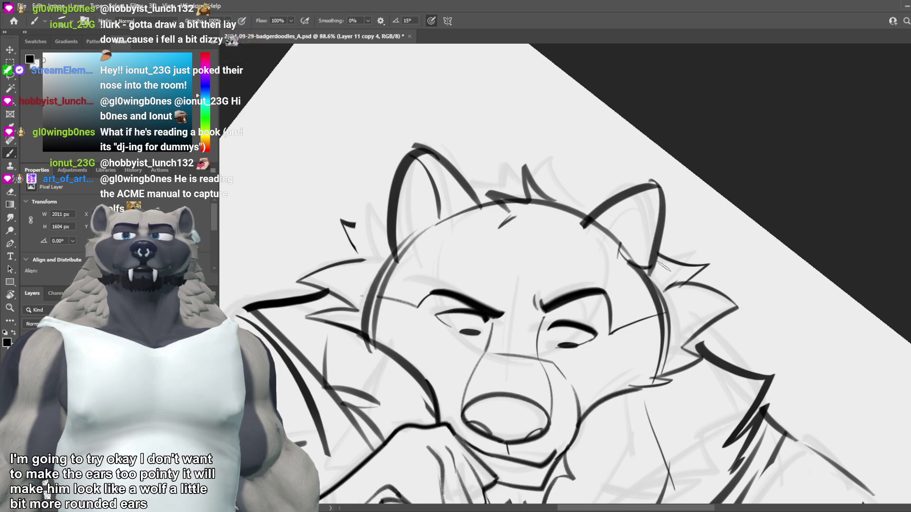
left_click_drag(655, 197, 612, 237)
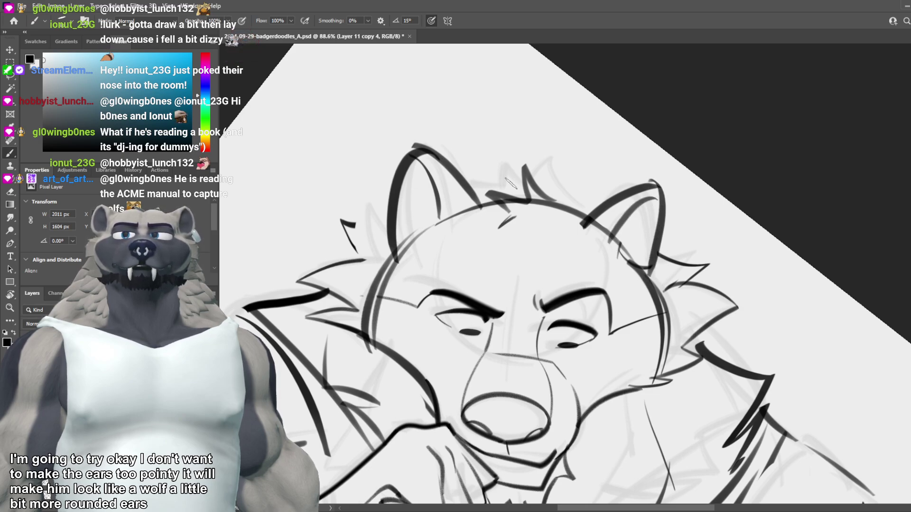
Step: Erase the loose fur mark beside the supporting-arm-side ear and ink spiky fur tufts against the side of the head
left_click_drag(345, 218, 397, 250)
key("ctrl+z")
key("e")
mouse_move(355, 221)
left_mouse_down()
mouse_move(342, 216)
mouse_move(382, 266)
mouse_move(378, 231)
left_mouse_up()
key("b")
key("ctrl+z")
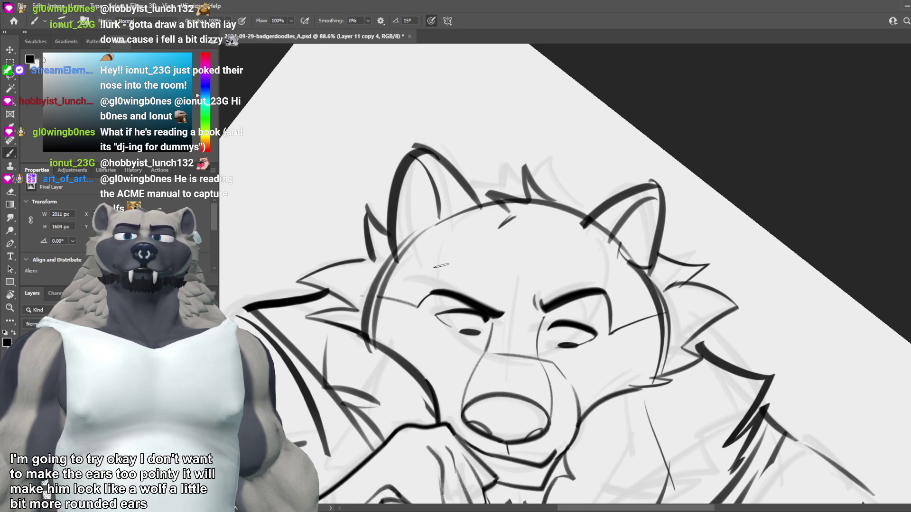
Step: Examine the drawing with the canvas level, comparing the inked head with the rough sketch by hiding and showing the ink layer
scroll(443, 266, "down", 8)
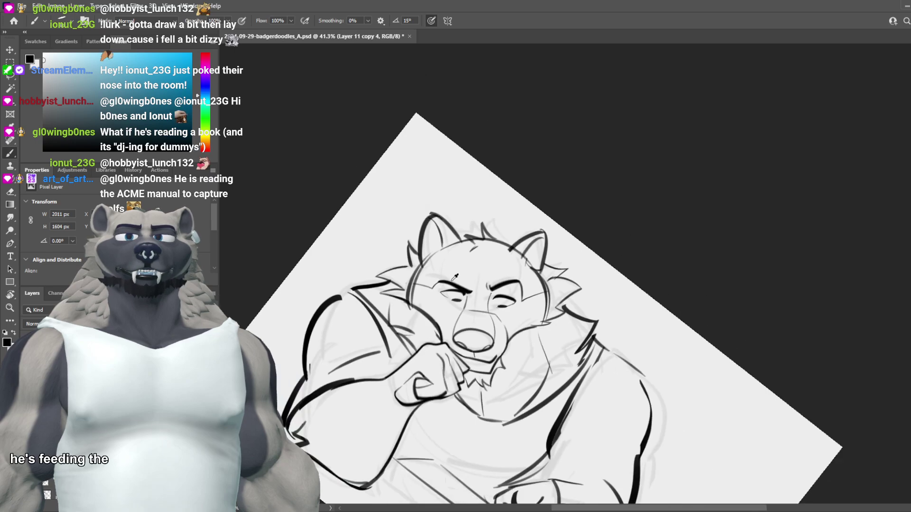
scroll(443, 265, "up", 5)
key("Escape")
scroll(449, 280, "down", 9)
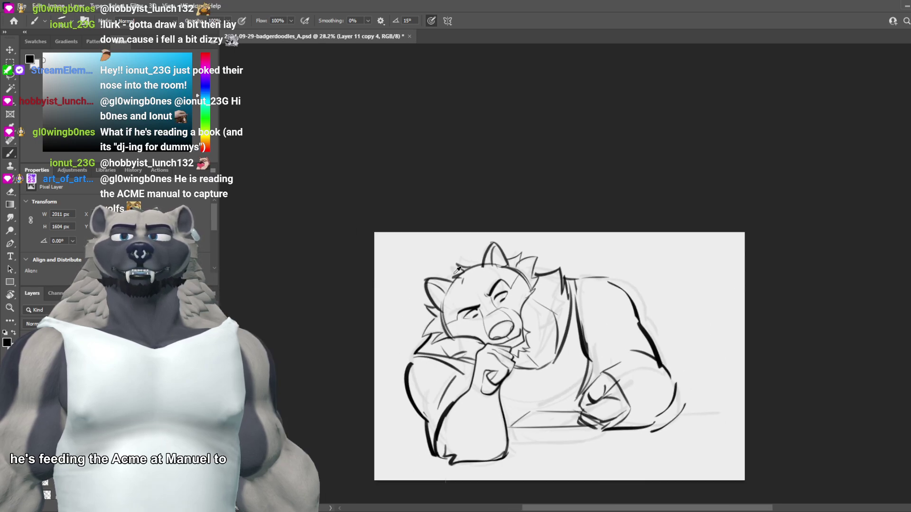
scroll(455, 280, "up", 5)
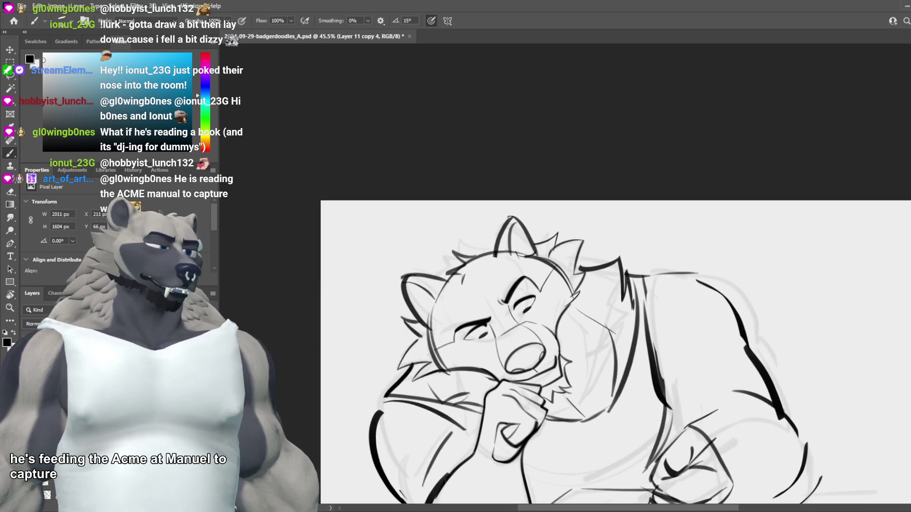
key("ctrl+comma")
key("ctrl+comma")
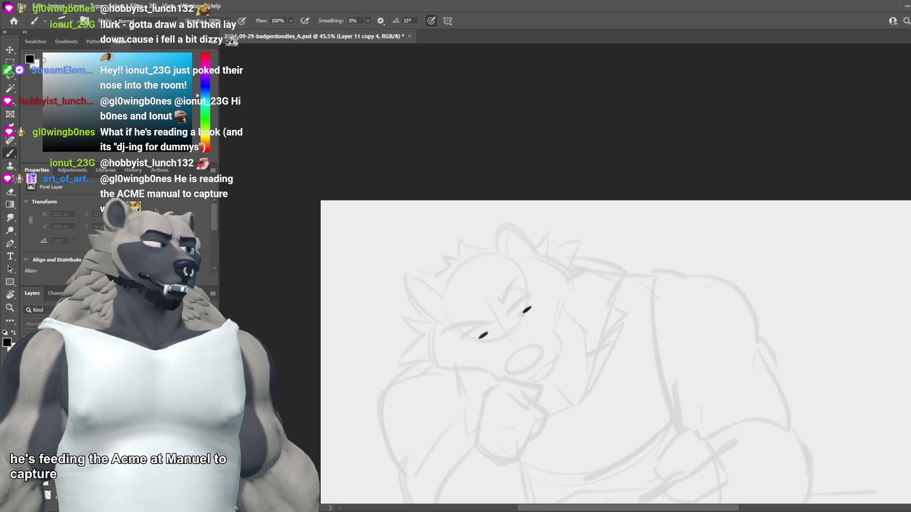
key("ctrl+comma")
key("ctrl+comma")
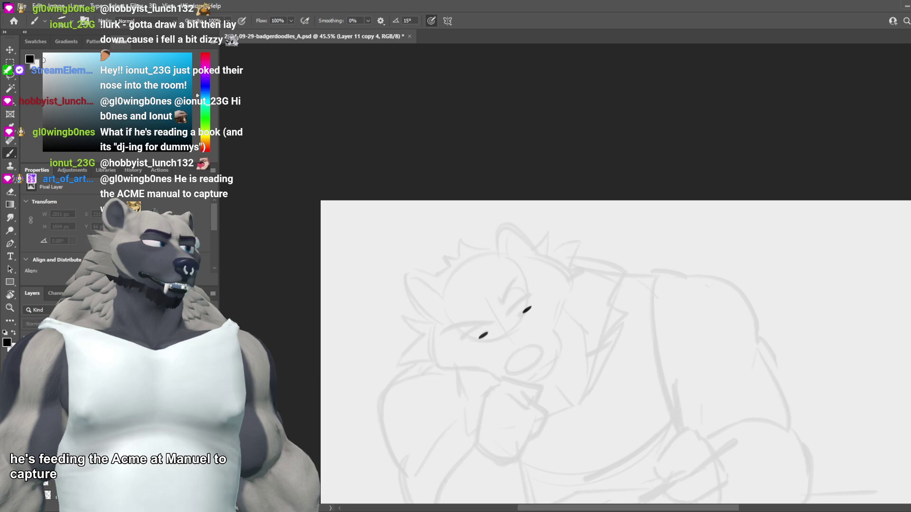
key("ctrl+comma")
Step: Erase the outer edge of the supporting-arm-side ear and try a heavier contour along the side of the head
scroll(346, 326, "up", 3)
key("e")
mouse_move(421, 253)
left_mouse_down()
mouse_move(442, 311)
mouse_move(476, 329)
left_mouse_up()
key("b")
key("ctrl+z")
mouse_move(424, 259)
left_mouse_down()
mouse_move(468, 328)
mouse_move(479, 378)
left_mouse_up()
key("ctrl+z")
left_click_drag(461, 331, 474, 399)
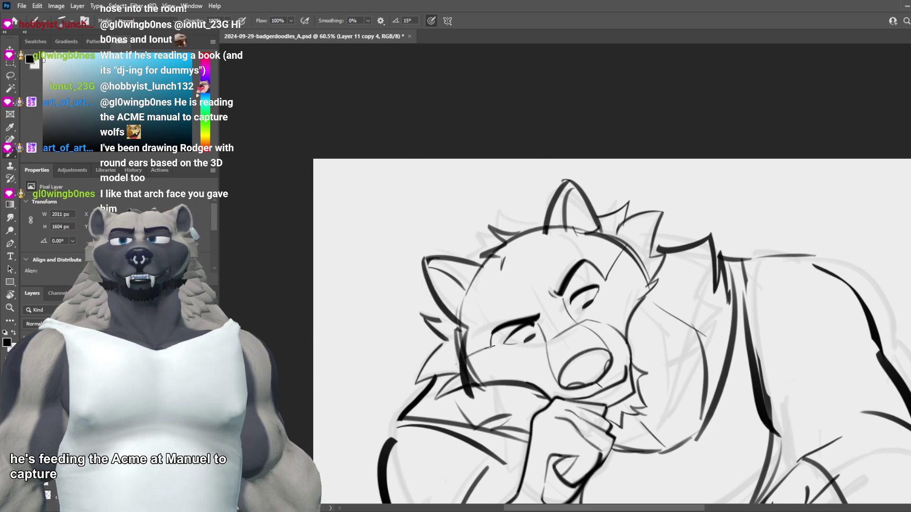
key("ctrl+z")
left_click_drag(457, 328, 462, 375)
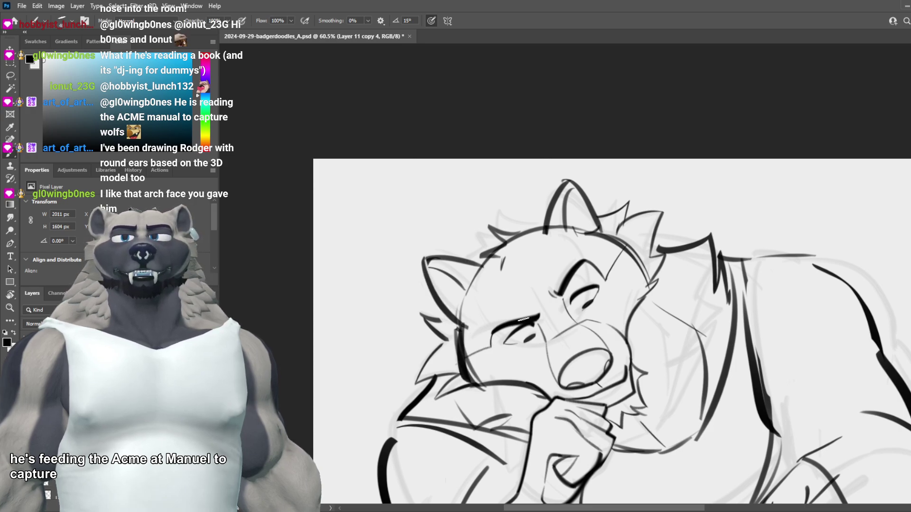
key("ctrl+z")
key("ctrl+z")
key("ctrl+z")
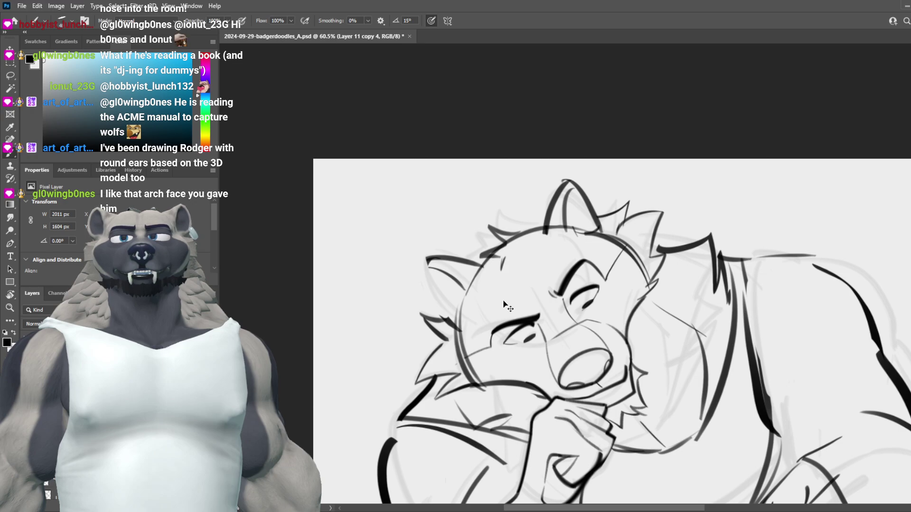
Step: Re-ink the ear's outer edge as a rounded curve and thicken the side of the head from the ear to the cheek
key("ctrl+shift+z")
mouse_move(504, 247)
left_mouse_down()
mouse_move(475, 368)
mouse_move(466, 275)
mouse_move(468, 377)
mouse_move(466, 367)
left_mouse_up()
key("ctrl+z")
key("ctrl+z")
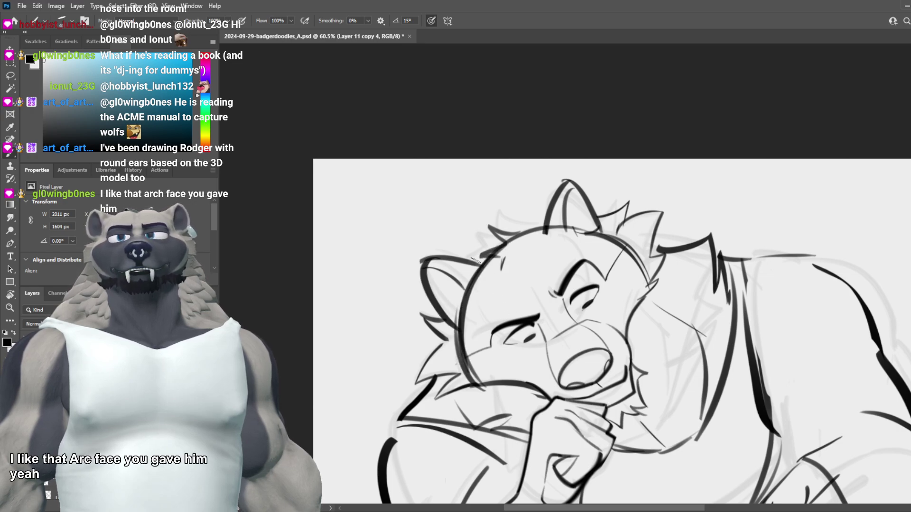
left_click_drag(470, 269, 459, 342)
key("ctrl+z")
Step: Compare the reshaped head and ears with the rough sketch by hiding and showing the ink layer
scroll(599, 332, "down", 11)
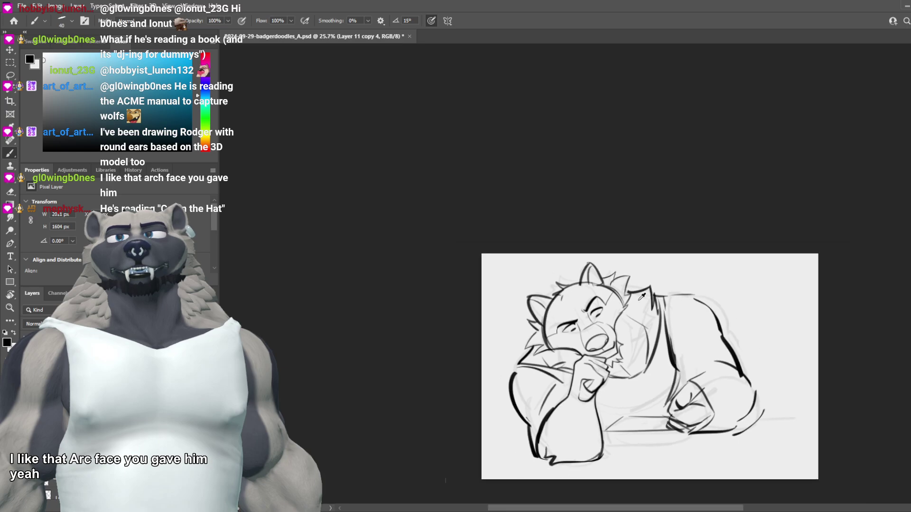
scroll(640, 298, "up", 2)
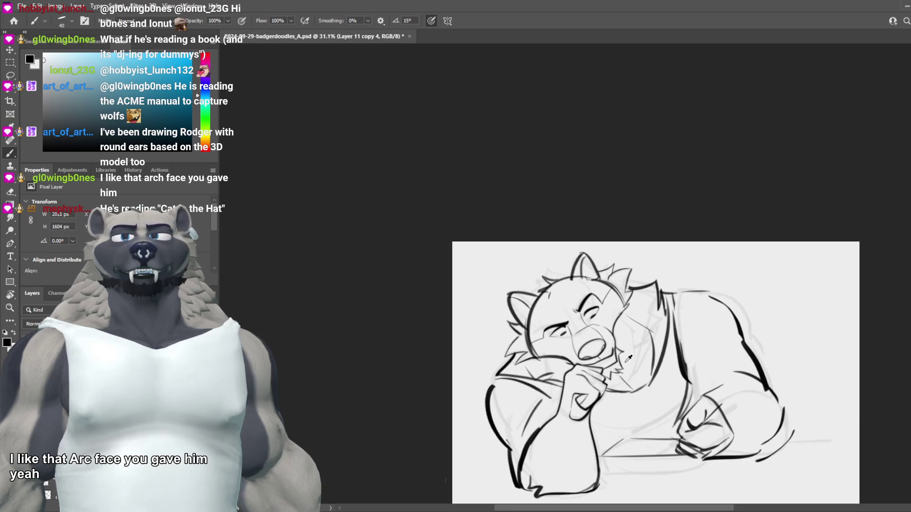
scroll(627, 360, "up", 2)
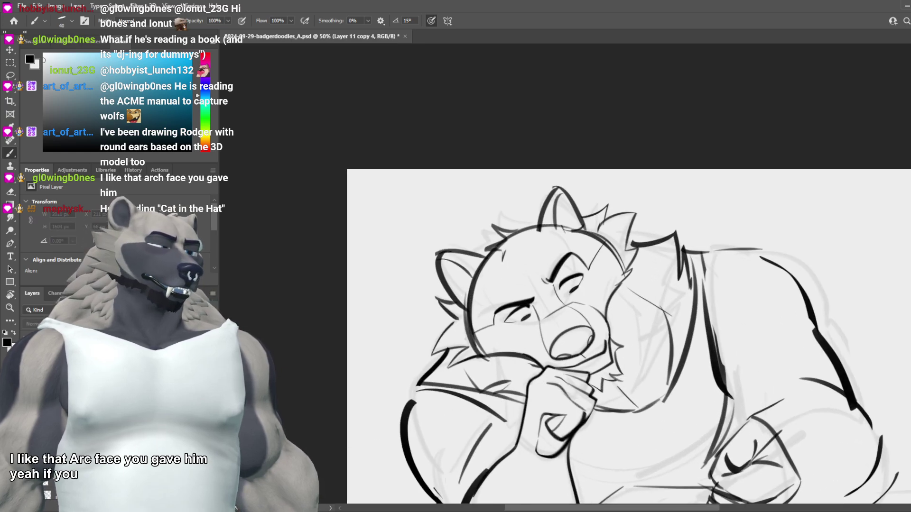
key("ctrl+comma")
key("ctrl+comma")
key("ctrl+comma")
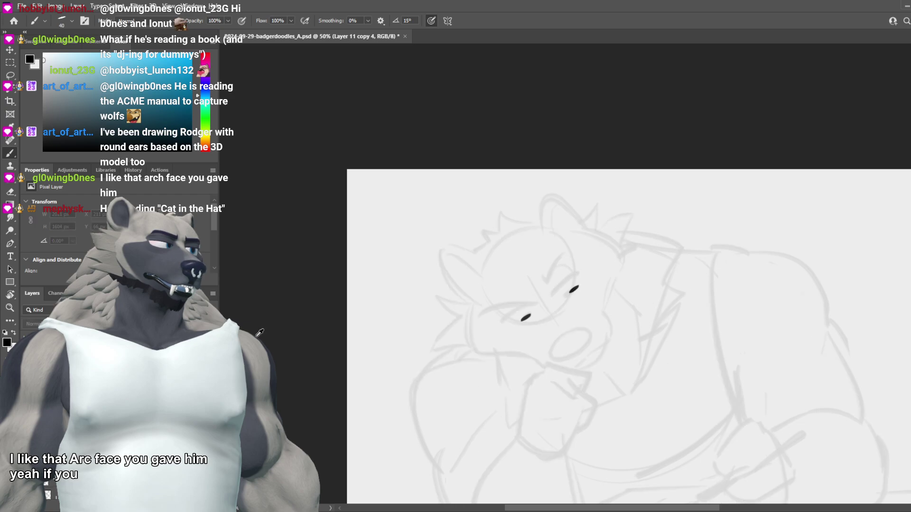
Step: Rotate the canvas until the head is upright and bring the ink layer back into view
scroll(588, 323, "up", 2)
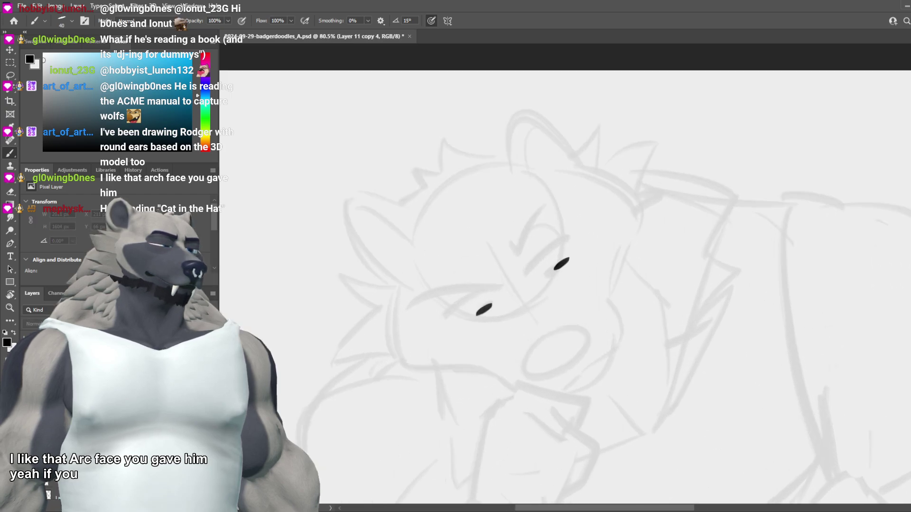
scroll(614, 248, "down", 1)
key("r")
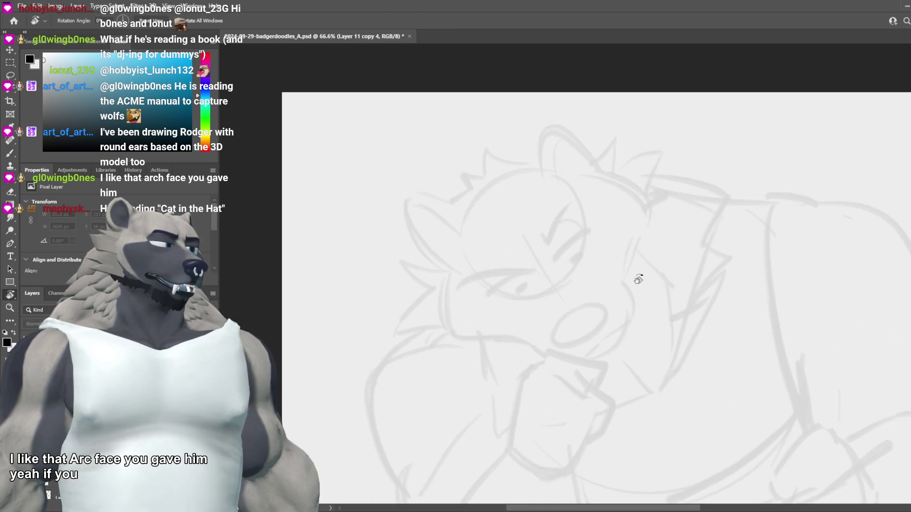
left_click_drag(636, 279, 613, 298)
key("b")
scroll(599, 268, "up", 1)
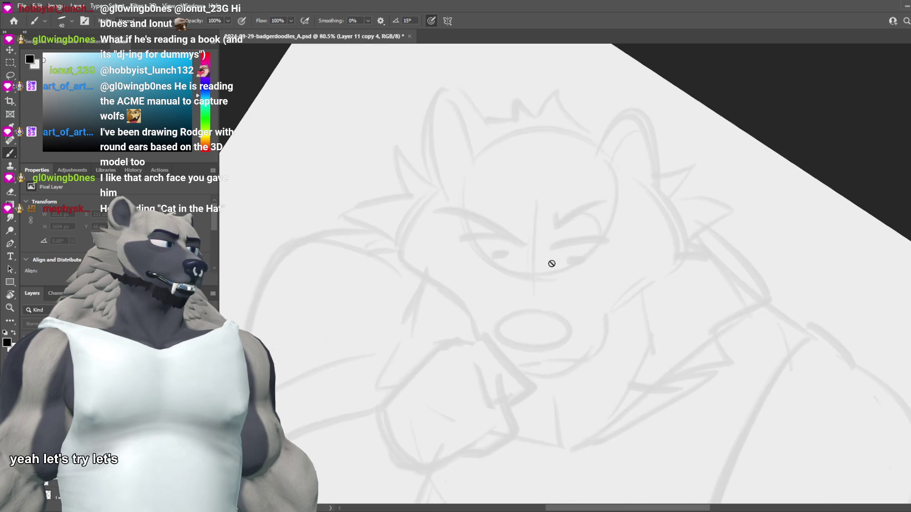
scroll(569, 245, "down", 2)
key("ctrl+z")
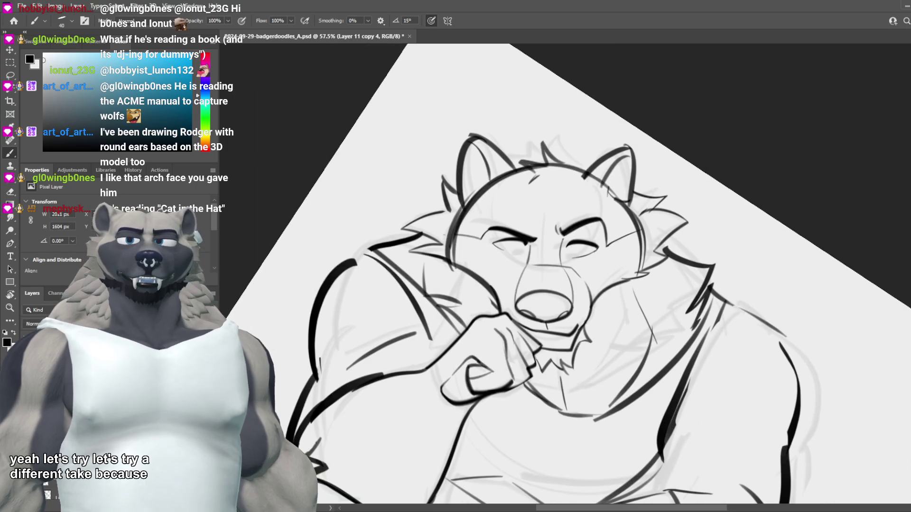
Step: Hide the current ink layer so only the faint rough sketch remains on the canvas
key("ctrl+z")
key("ctrl+shift+z")
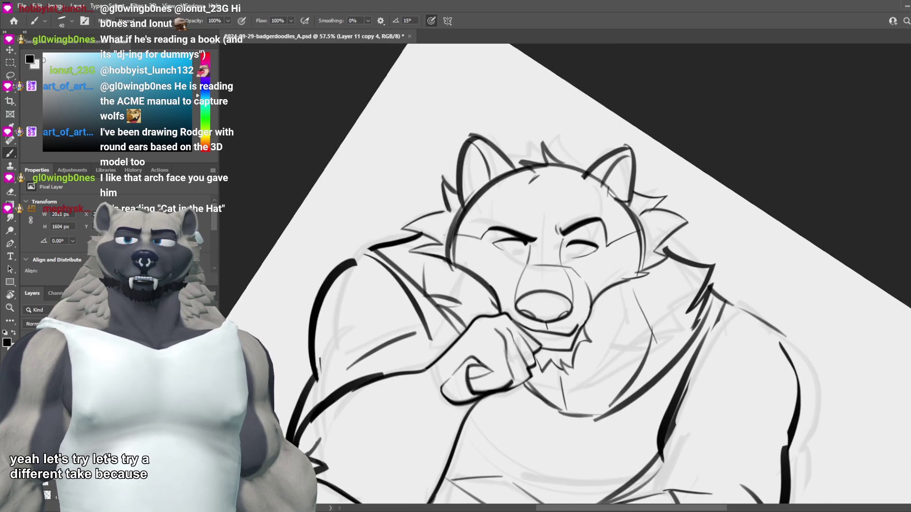
key("ctrl+comma")
key("ctrl+comma")
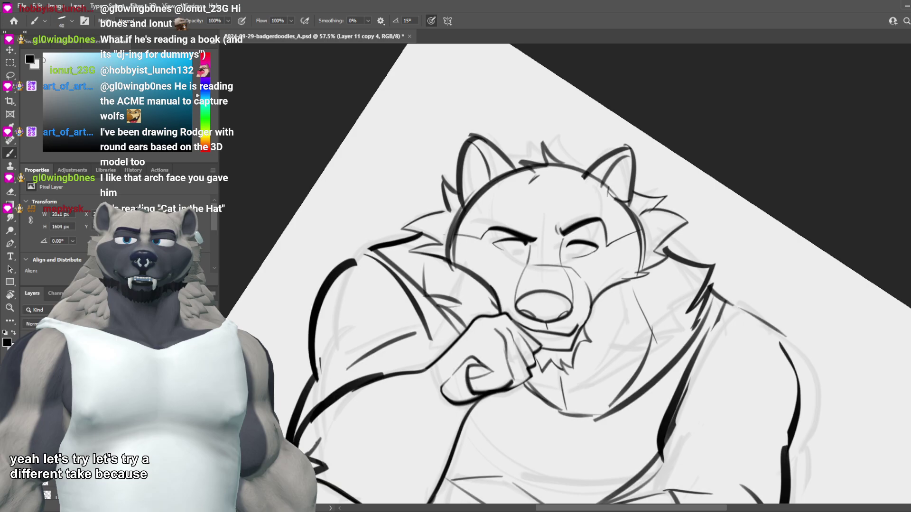
key("ctrl+comma")
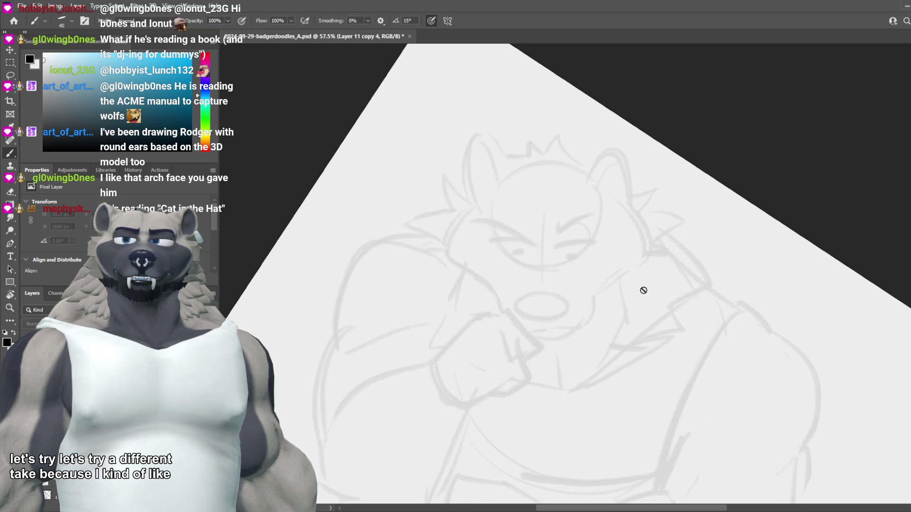
Step: Save the document and add a new empty layer over the sketch for a fresh take on the face
scroll(643, 290, "up", 3)
scroll(659, 257, "down", 6)
scroll(584, 262, "up", 7)
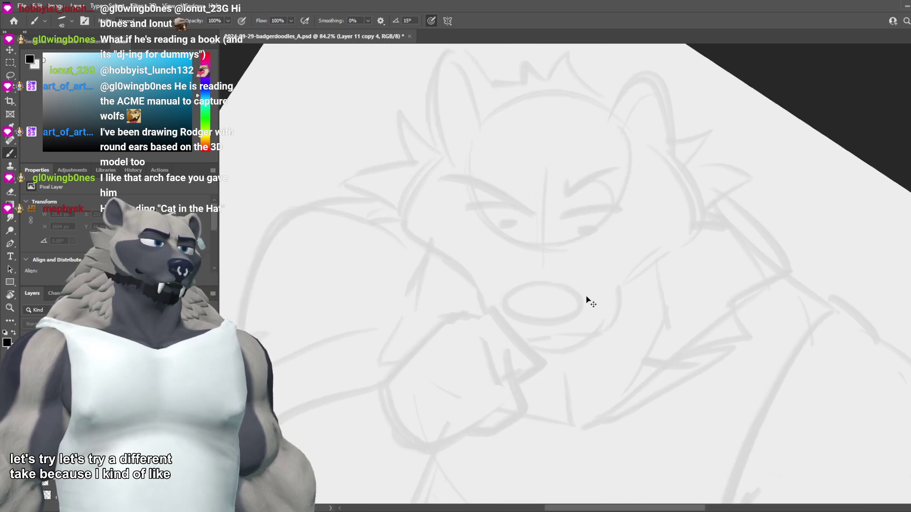
key("ctrl+s")
scroll(524, 218, "down", 1)
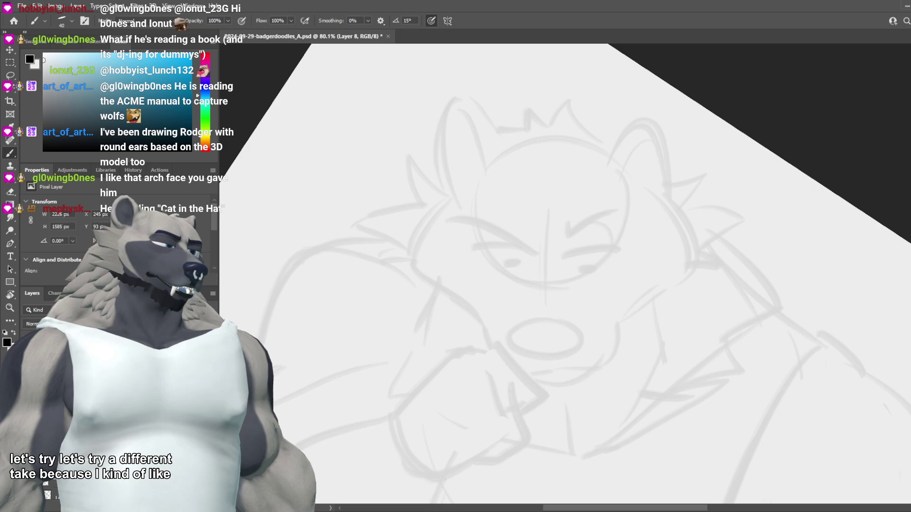
scroll(554, 269, "down", 5)
scroll(555, 269, "up", 5)
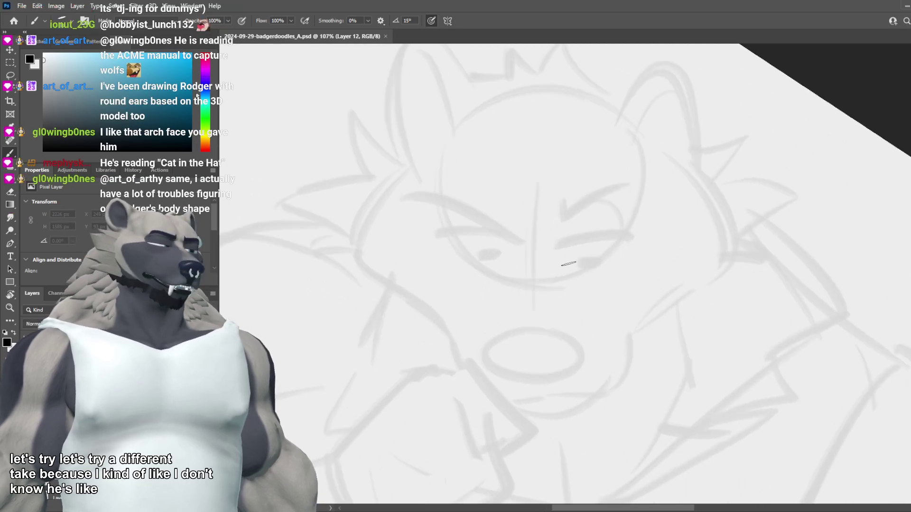
Step: Paint a solid black half-moon pupil in the eye farther from the supporting hand
left_click_drag(574, 266, 601, 263)
key("ctrl+z")
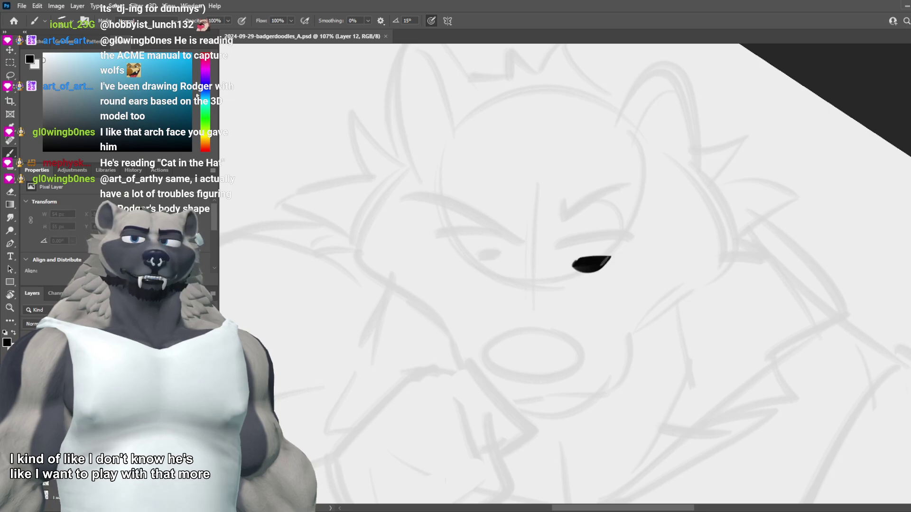
mouse_move(566, 249)
left_mouse_down()
mouse_move(630, 256)
mouse_move(572, 266)
left_mouse_up()
key("ctrl+z")
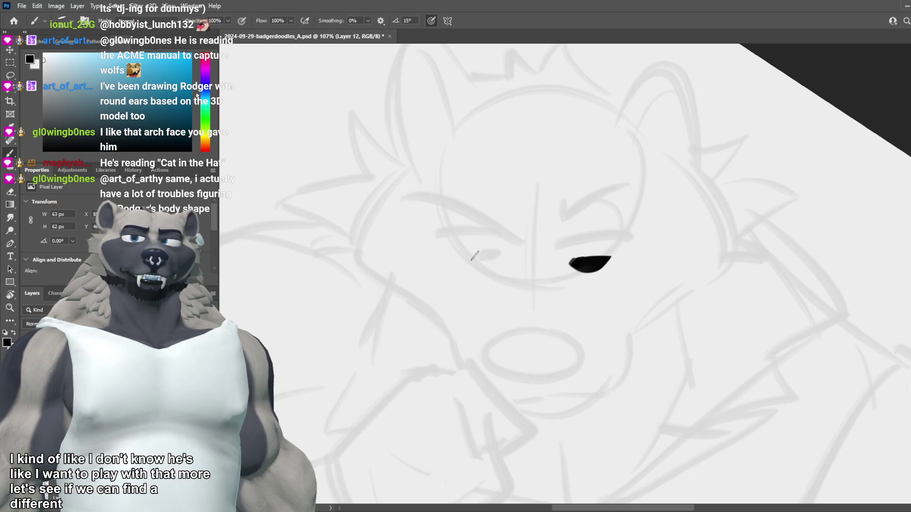
Step: Try a pupil in the supporting-arm-side eye, remove it and step back and forth through the pupil strokes
key("ctrl+z")
left_click_drag(471, 260, 508, 257)
key("ctrl+z")
key("ctrl+z")
key("ctrl+z")
key("ctrl+z")
key("ctrl+z")
key("ctrl+z")
key("ctrl+z")
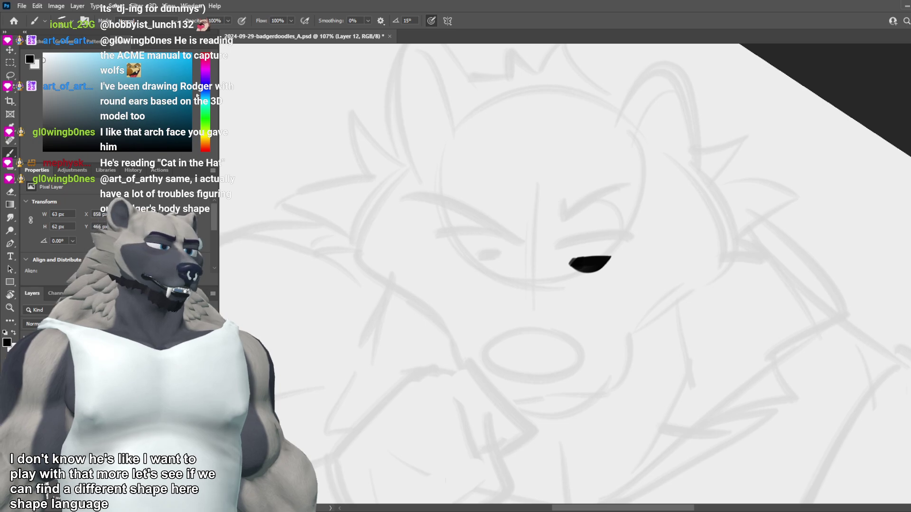
key("ctrl+z")
key("ctrl+z")
key("ctrl+z")
key("ctrl+z")
key("ctrl+shift+z")
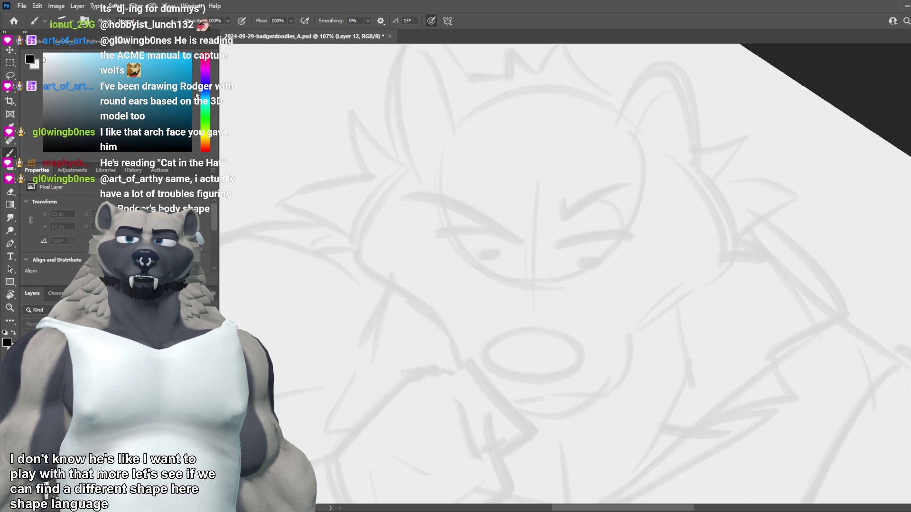
key("ctrl+shift+z")
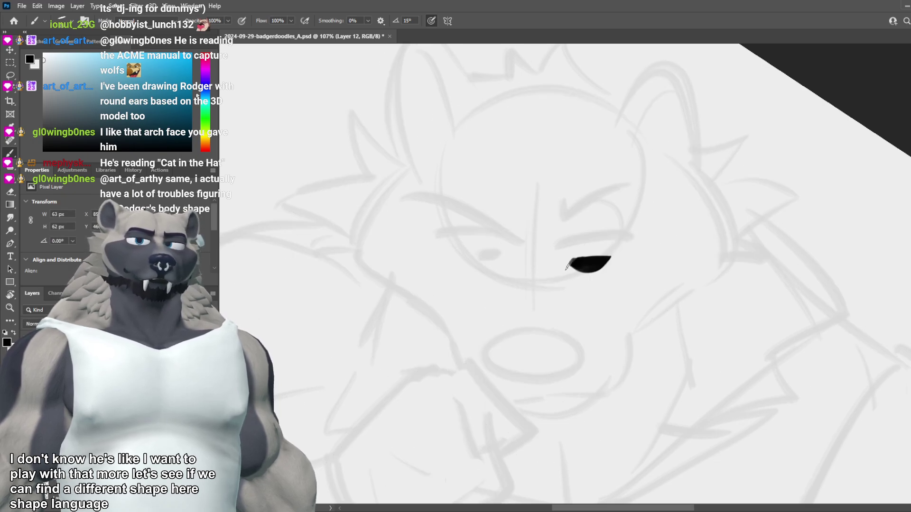
Step: Reshape the first pupil into a smaller half-disc and frame the eye with a thick curved upper lid and thin side lines
mouse_move(571, 264)
left_mouse_down()
mouse_move(591, 280)
mouse_move(611, 265)
mouse_move(572, 265)
mouse_move(613, 260)
left_mouse_up()
key("ctrl+z")
key("ctrl+z")
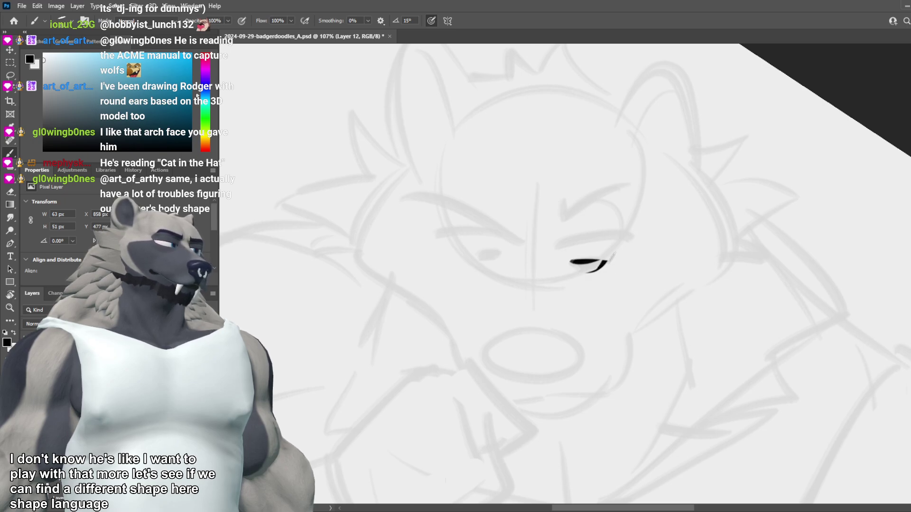
key("ctrl+z")
mouse_move(563, 264)
left_mouse_down()
mouse_move(610, 263)
mouse_move(621, 244)
mouse_move(565, 252)
mouse_move(624, 241)
mouse_move(562, 249)
left_mouse_up()
key("ctrl+z")
key("ctrl+z")
key("ctrl+z")
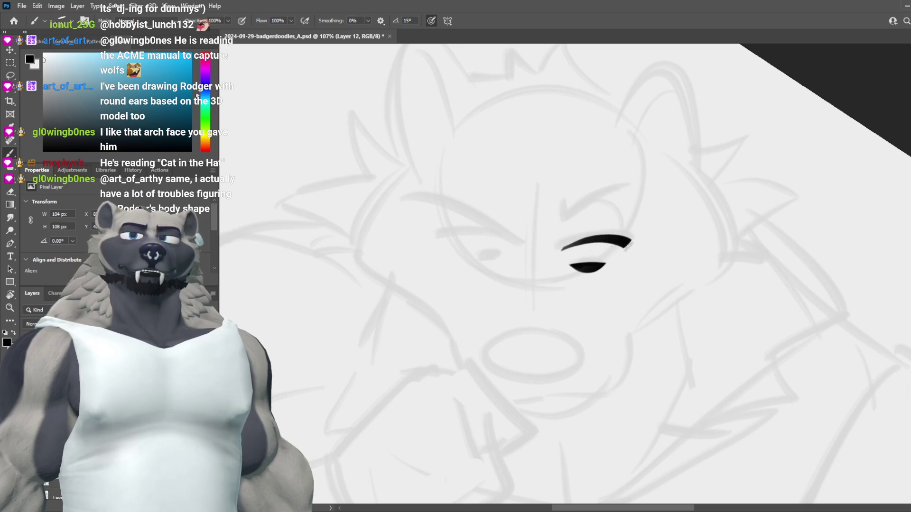
key("ctrl+z")
mouse_move(631, 245)
left_mouse_down()
mouse_move(546, 269)
mouse_move(614, 264)
left_mouse_up()
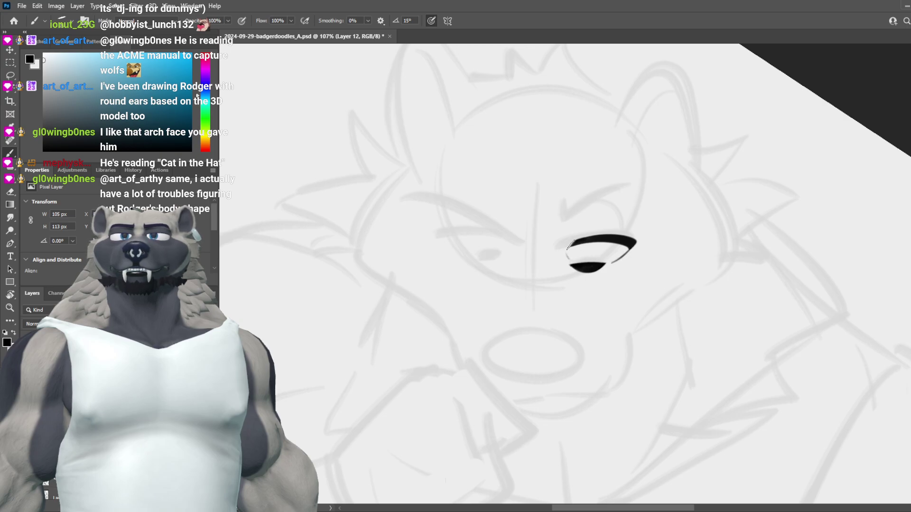
Step: Ink a thick straight eyebrow slanting down toward the nose above the finished eye
left_click_drag(557, 235, 631, 228)
key("ctrl+z")
left_click_drag(562, 235, 657, 214)
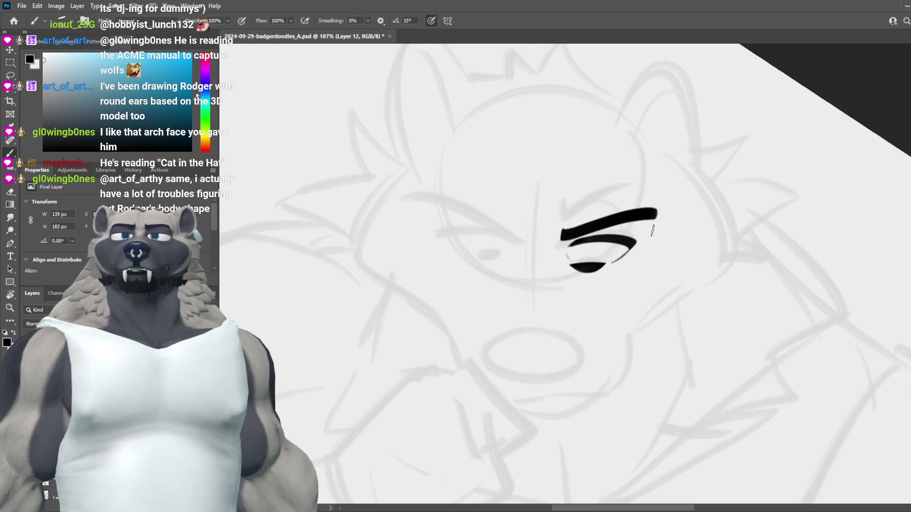
Step: Ink the supporting-arm-side eye with a heavy upper lid, a half-disc pupil and thin side lines
left_click_drag(466, 250, 420, 255)
key("ctrl+z")
left_click_drag(519, 245, 437, 241)
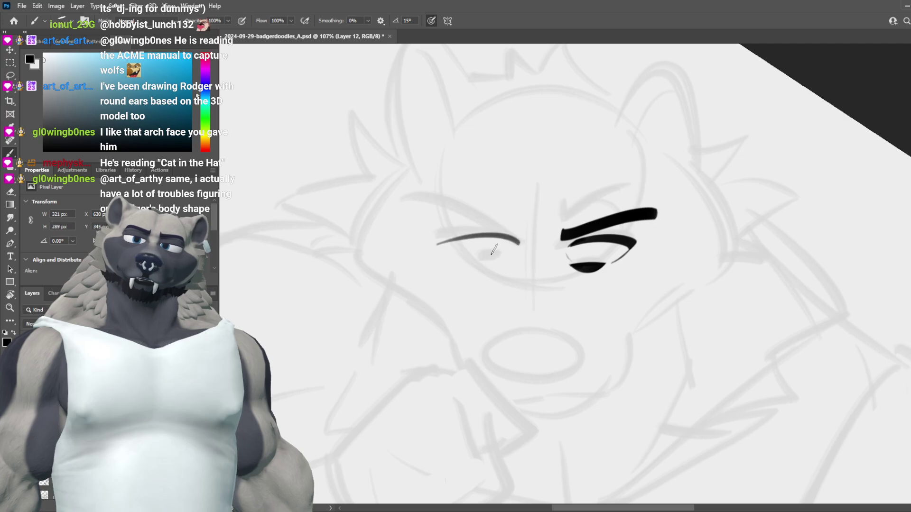
key("ctrl+z")
left_click_drag(508, 245, 437, 241)
mouse_move(512, 244)
left_mouse_down()
mouse_move(463, 233)
mouse_move(498, 263)
mouse_move(481, 259)
mouse_move(504, 267)
left_mouse_up()
key("ctrl+z")
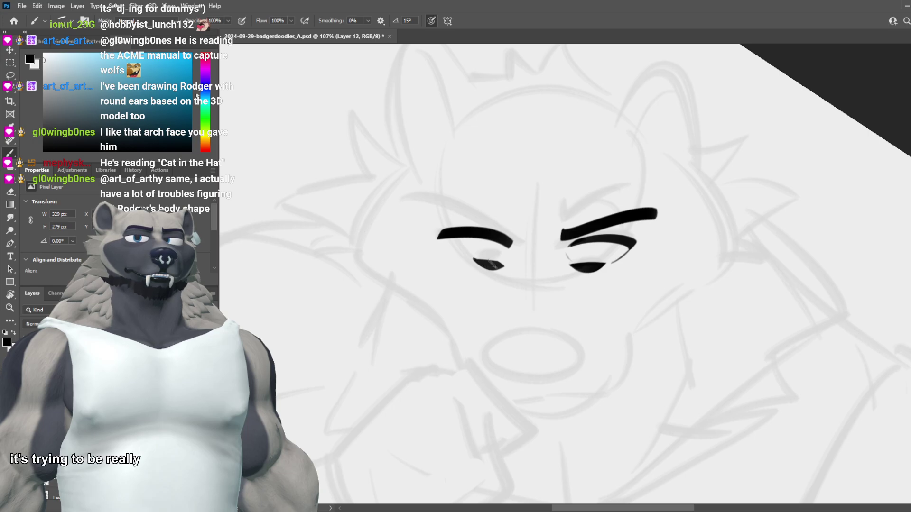
left_click_drag(453, 242, 469, 257)
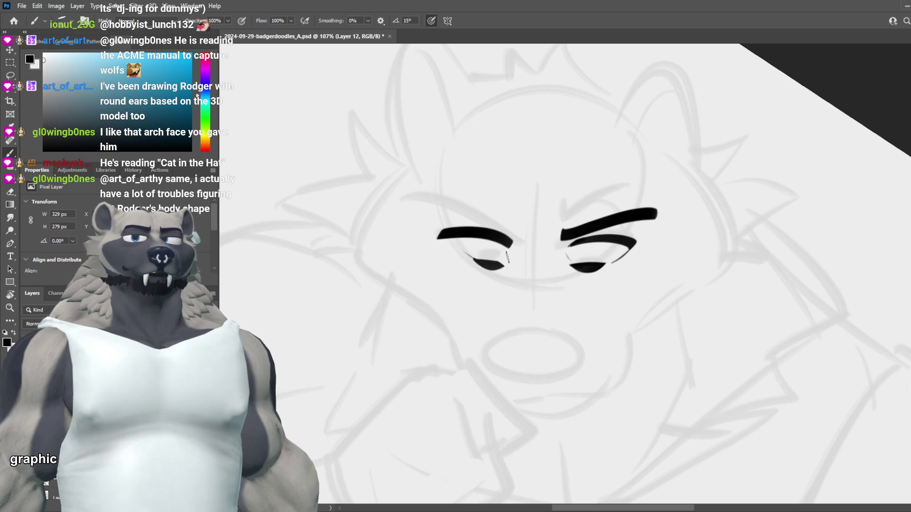
Step: Ink a thick eyebrow slanting down toward the nose so that it meets the supporting-arm-side eyelid
mouse_move(519, 228)
left_mouse_down()
mouse_move(420, 203)
mouse_move(416, 220)
left_mouse_up()
key("ctrl+z")
key("ctrl+z")
left_click_drag(515, 240, 431, 207)
key("ctrl+z")
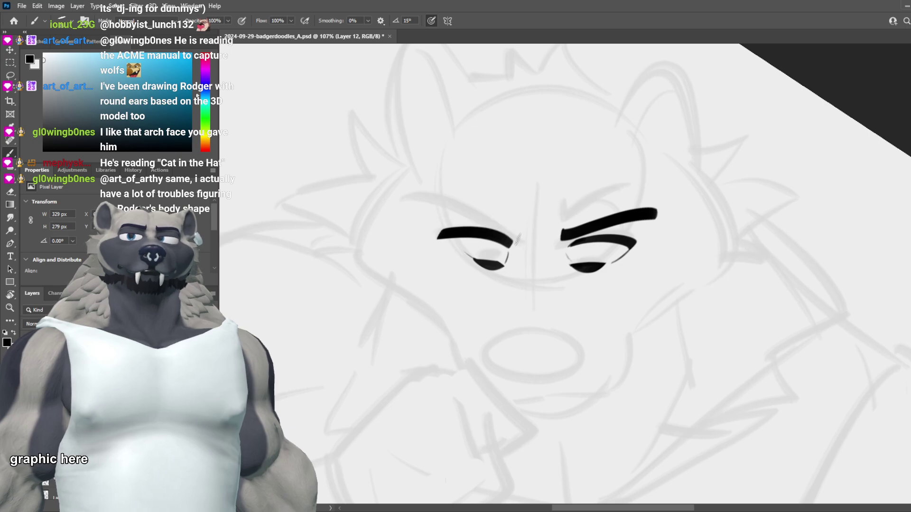
left_click_drag(519, 241, 418, 213)
Step: Outline the nose as a wide pointed oval with thick, tapering strokes over the sketched nose
mouse_move(590, 347)
left_mouse_down()
mouse_move(523, 331)
mouse_move(577, 341)
mouse_move(493, 341)
left_mouse_up()
key("ctrl+z")
key("ctrl+z")
mouse_move(580, 345)
left_mouse_down()
mouse_move(491, 346)
mouse_move(486, 355)
mouse_move(549, 380)
left_mouse_up()
key("ctrl+z")
key("ctrl+z")
mouse_move(492, 356)
left_mouse_down()
mouse_move(548, 370)
mouse_move(544, 380)
mouse_move(588, 357)
left_mouse_up()
key("ctrl+z")
key("ctrl+z")
left_click_drag(545, 380, 588, 353)
key("ctrl+z")
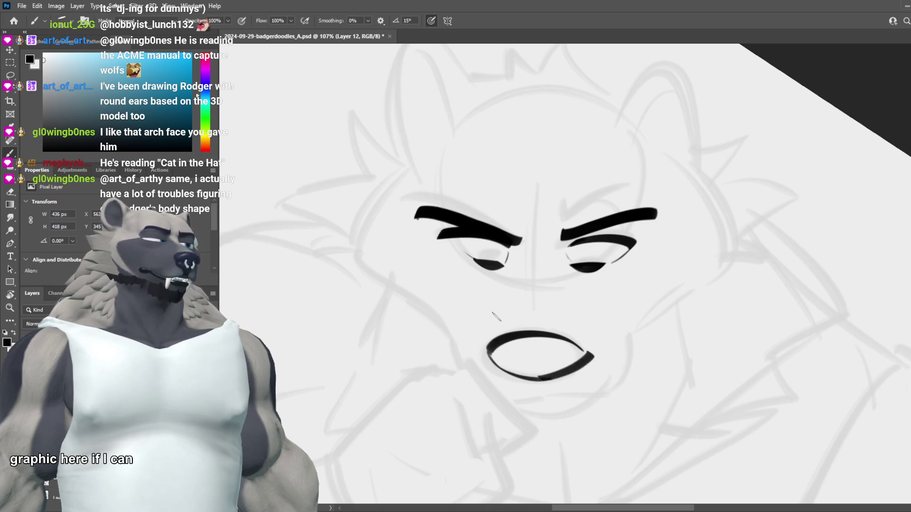
Step: Draw two thin curved bridge lines running from the inner eyes down to the sides of the nose
mouse_move(485, 351)
left_mouse_down()
mouse_move(504, 243)
mouse_move(480, 340)
left_mouse_up()
key("ctrl+z")
key("ctrl+z")
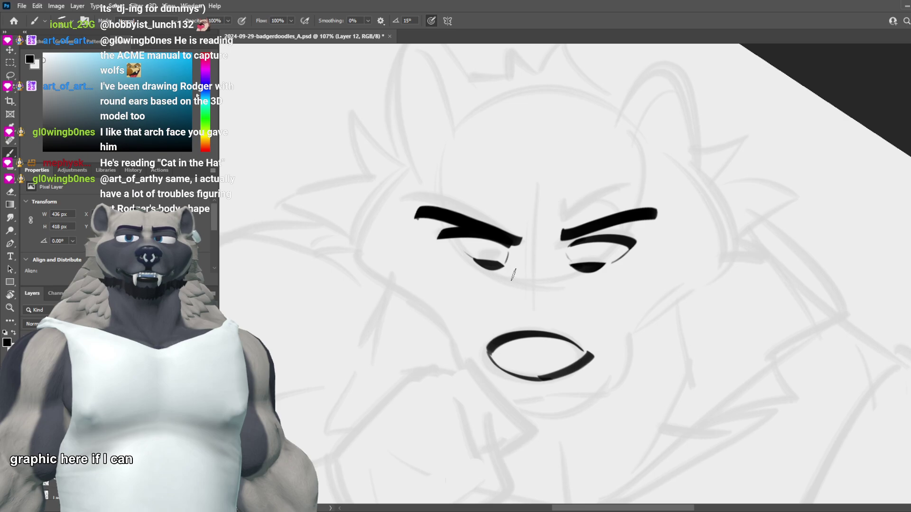
key("ctrl+z")
left_click_drag(572, 284, 593, 353)
key("ctrl+z")
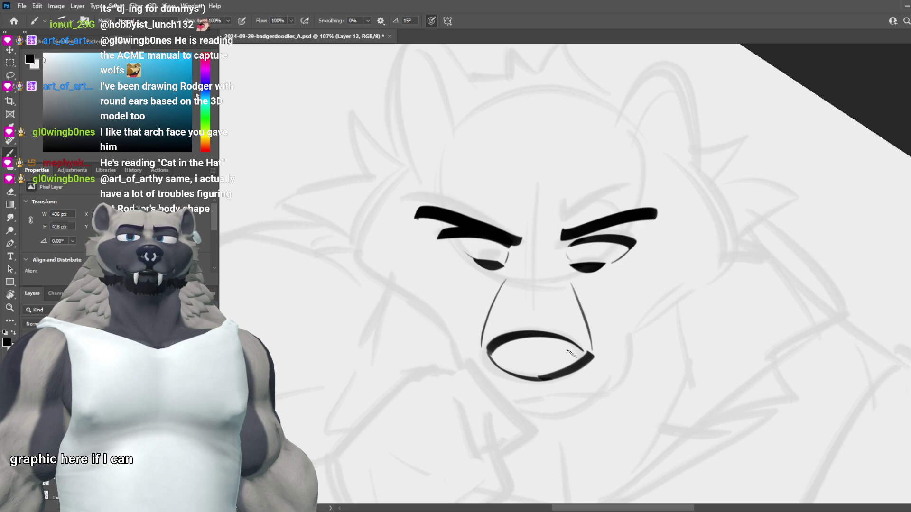
Step: Close and thicken the nose's upper edge and add a short vertical line from the nose toward the mouth
key("ctrl+z")
mouse_move(547, 333)
left_mouse_down()
mouse_move(589, 356)
mouse_move(583, 350)
left_mouse_up()
key("ctrl+z")
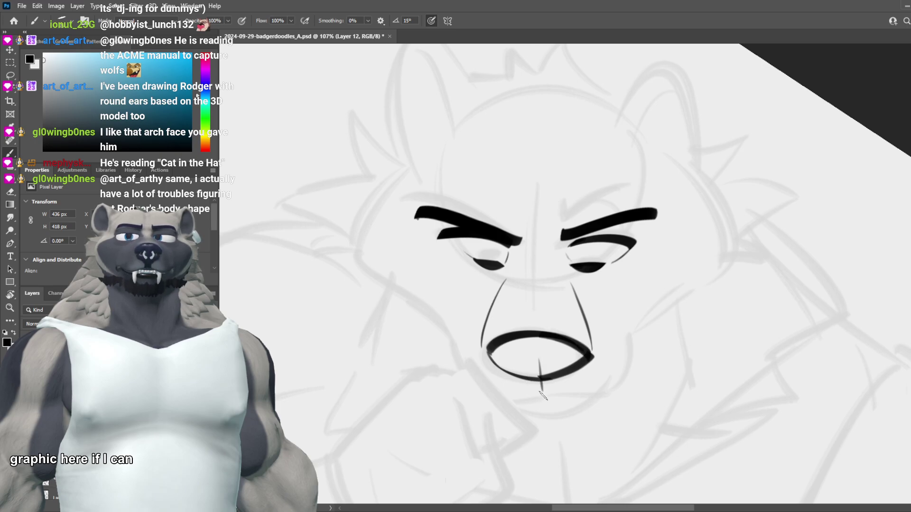
Step: Ink a nearly horizontal mouth line beneath the nose, redrawing it until its length and angle fit
left_click_drag(500, 368, 523, 373)
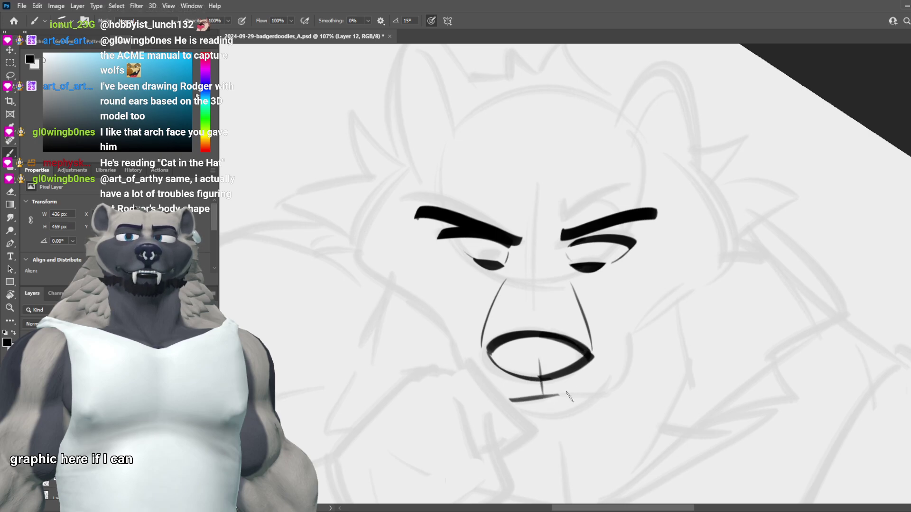
key("ctrl+z")
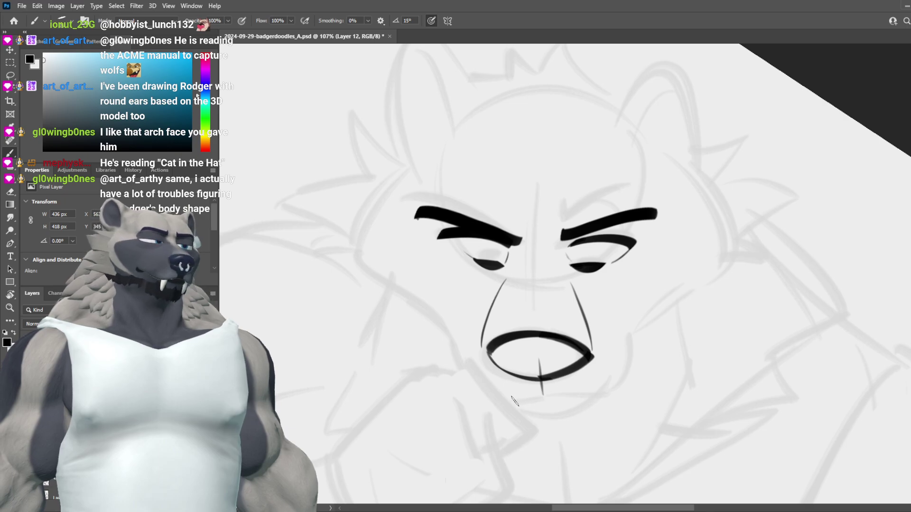
mouse_move(515, 401)
left_mouse_down()
mouse_move(604, 389)
mouse_move(594, 391)
mouse_move(631, 353)
left_mouse_up()
key("ctrl+z")
key("ctrl+z")
mouse_move(597, 396)
left_mouse_down()
mouse_move(609, 386)
mouse_move(611, 296)
mouse_move(622, 383)
left_mouse_up()
key("ctrl+z")
key("ctrl+z")
left_click_drag(612, 306, 600, 391)
key("ctrl+z")
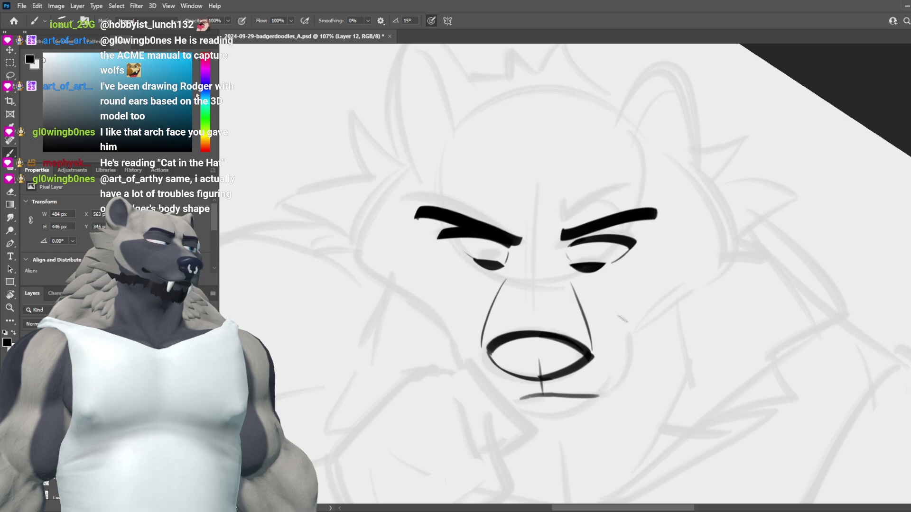
Step: Draw the muzzle's curved outer edge into the mouth corner and add a curved lower lip beneath the mouth line
mouse_move(615, 305)
left_mouse_down()
mouse_move(601, 401)
mouse_move(614, 394)
mouse_move(621, 380)
mouse_move(614, 395)
mouse_move(621, 380)
mouse_move(556, 415)
mouse_move(603, 393)
mouse_move(583, 407)
left_mouse_up()
key("ctrl+z")
left_click_drag(517, 408, 576, 412)
key("ctrl+z")
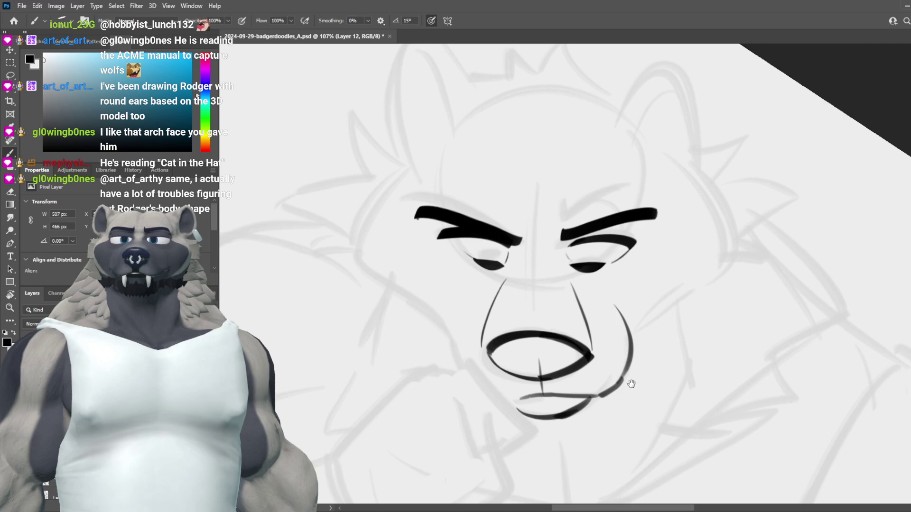
Step: Ink a pointed chin tuft below the lower lip, with a jagged fur edge rising to the mouth corner
mouse_move(631, 384)
left_mouse_down()
mouse_move(610, 351)
mouse_move(580, 393)
mouse_move(527, 410)
left_mouse_up()
key("ctrl+z")
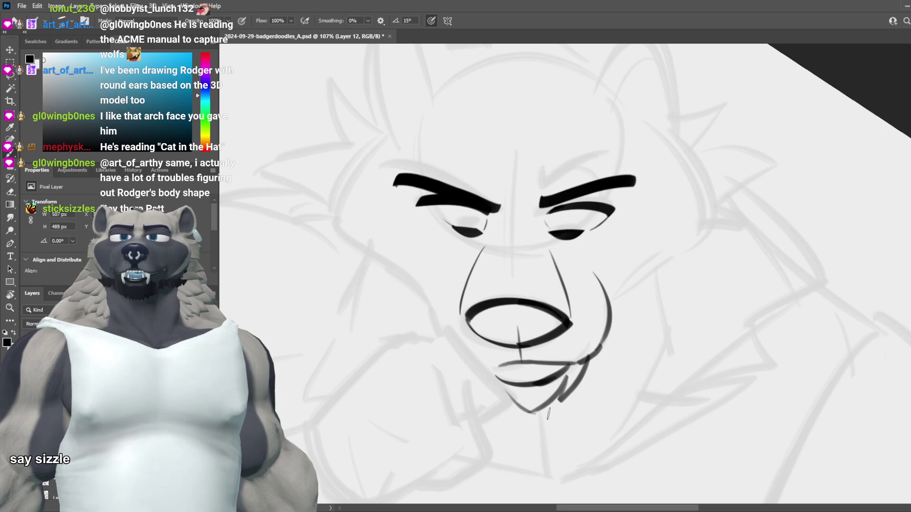
key("ctrl+z")
key("ctrl+z")
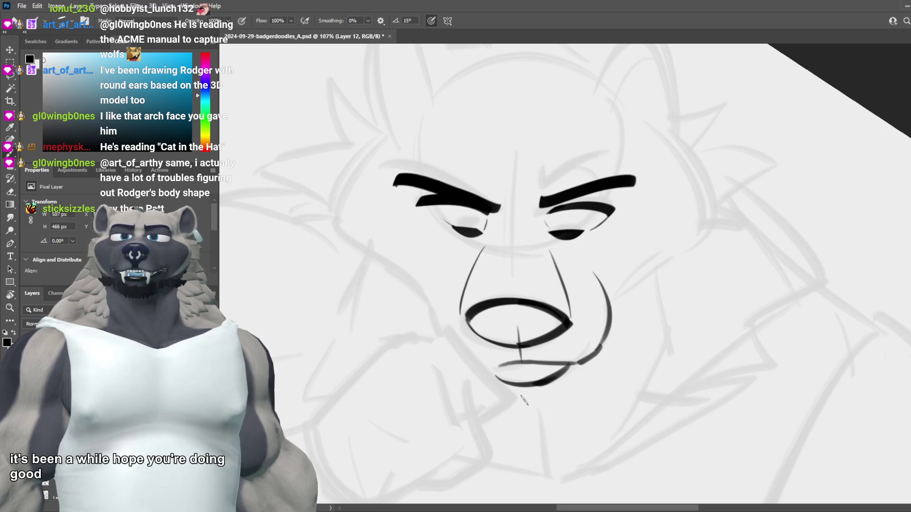
left_click_drag(498, 389, 550, 384)
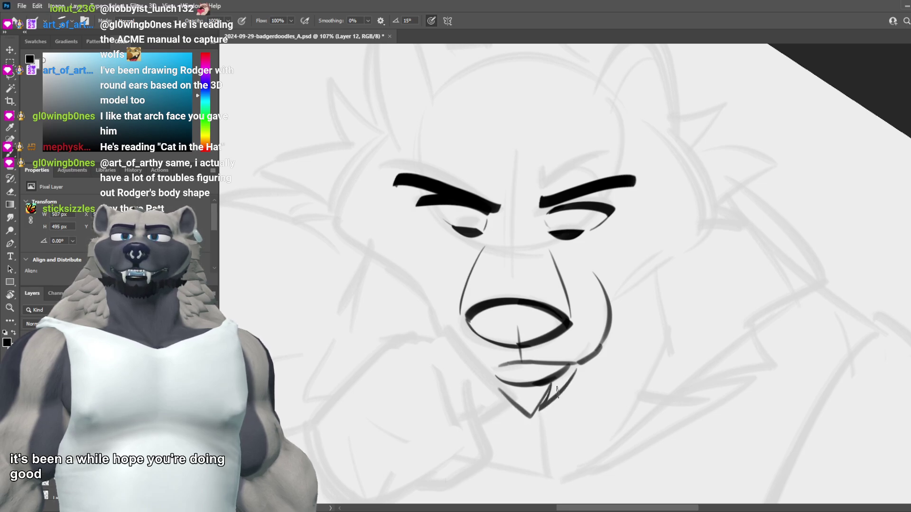
key("ctrl+z")
mouse_move(514, 396)
left_mouse_down()
mouse_move(530, 416)
mouse_move(587, 355)
left_mouse_up()
key("ctrl+z")
key("ctrl+z")
mouse_move(494, 392)
left_mouse_down()
mouse_move(525, 412)
mouse_move(577, 353)
left_mouse_up()
key("e")
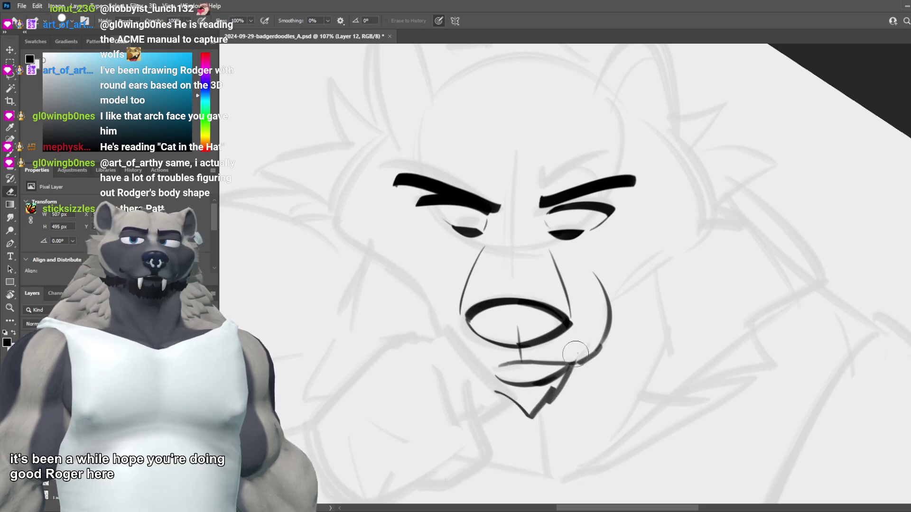
key("b")
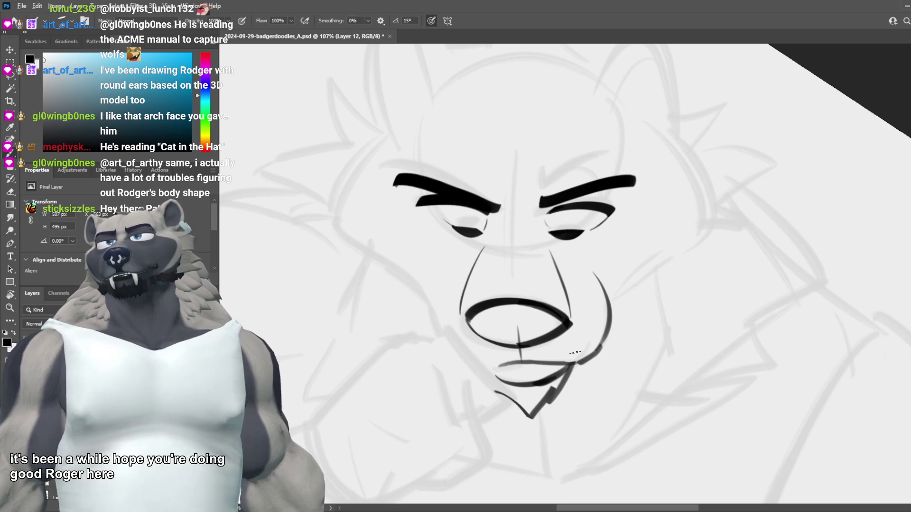
Step: Check the face against the whole figure and ink the curved muzzle edge on the supporting-arm side
scroll(548, 274, "down", 7)
scroll(565, 225, "down", 7)
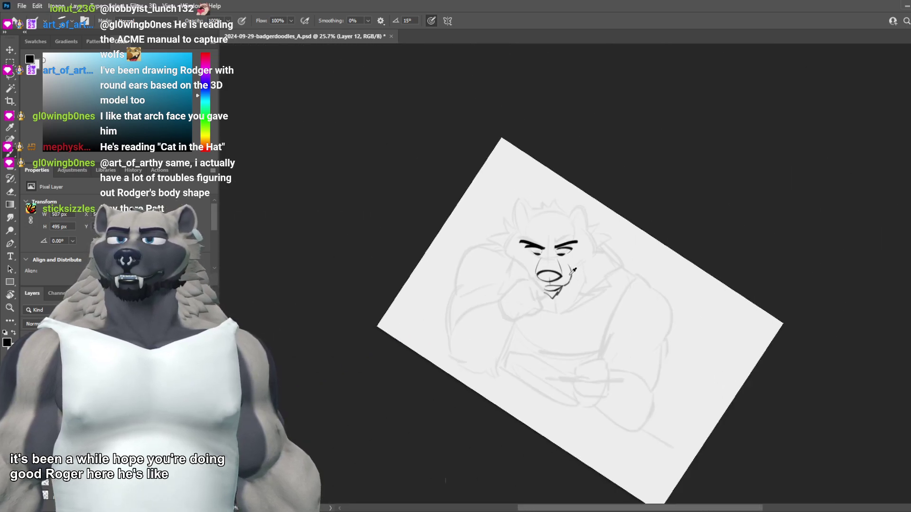
scroll(564, 242, "up", 7)
scroll(567, 239, "up", 4)
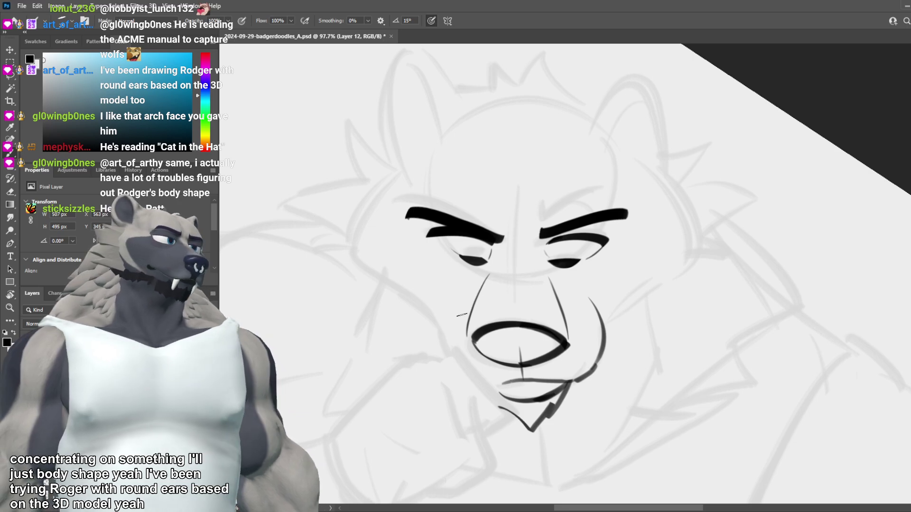
left_click_drag(459, 300, 450, 365)
key("ctrl+z")
left_click_drag(457, 290, 443, 361)
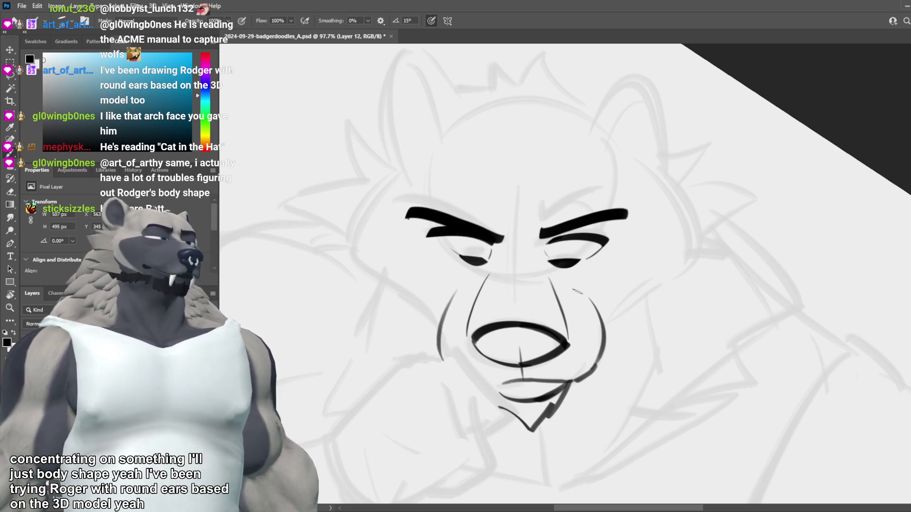
Step: Redraw the muzzle's curved edge on the supporting-arm side closer to the nose, retrying until its position fits
left_click_drag(562, 298, 607, 309)
key("ctrl+z")
left_click_drag(485, 283, 473, 358)
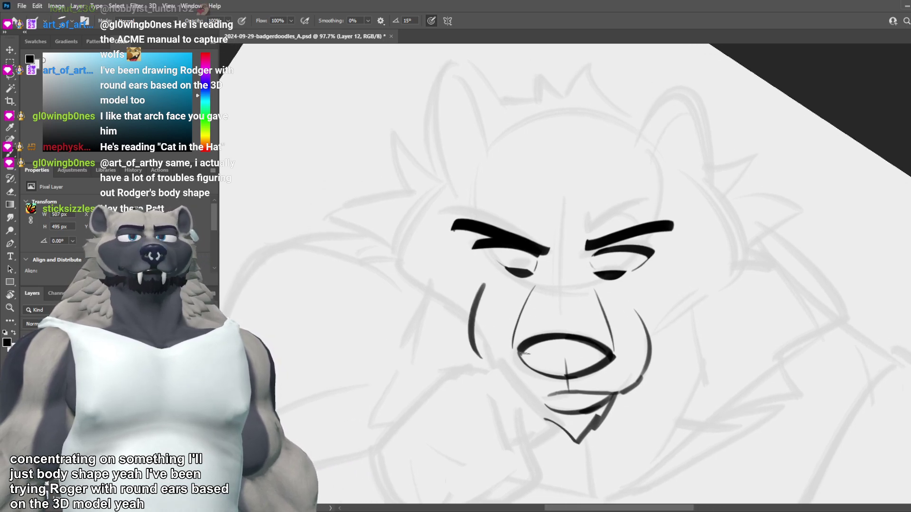
key("ctrl+z")
mouse_move(503, 295)
left_mouse_down()
mouse_move(492, 368)
mouse_move(490, 348)
left_mouse_up()
key("ctrl+z")
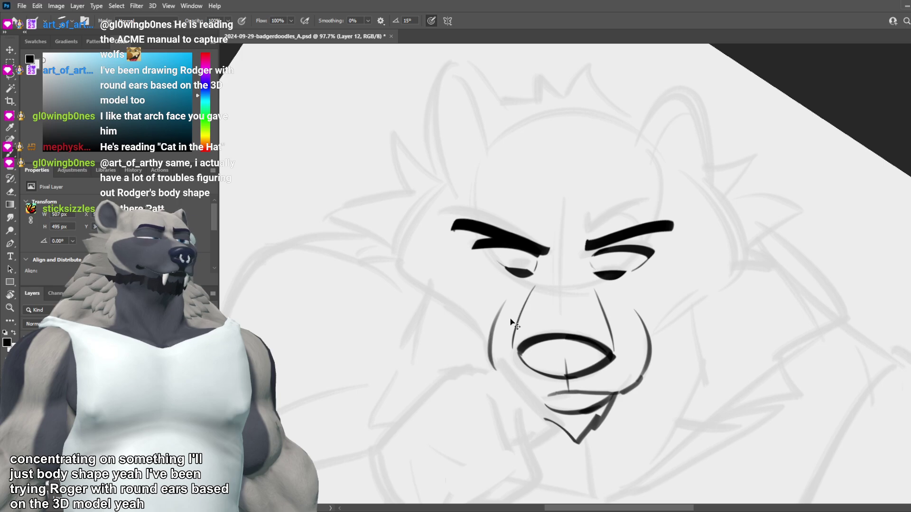
key("ctrl+z")
mouse_move(506, 299)
left_mouse_down()
mouse_move(488, 368)
mouse_move(467, 318)
left_mouse_up()
key("ctrl+z")
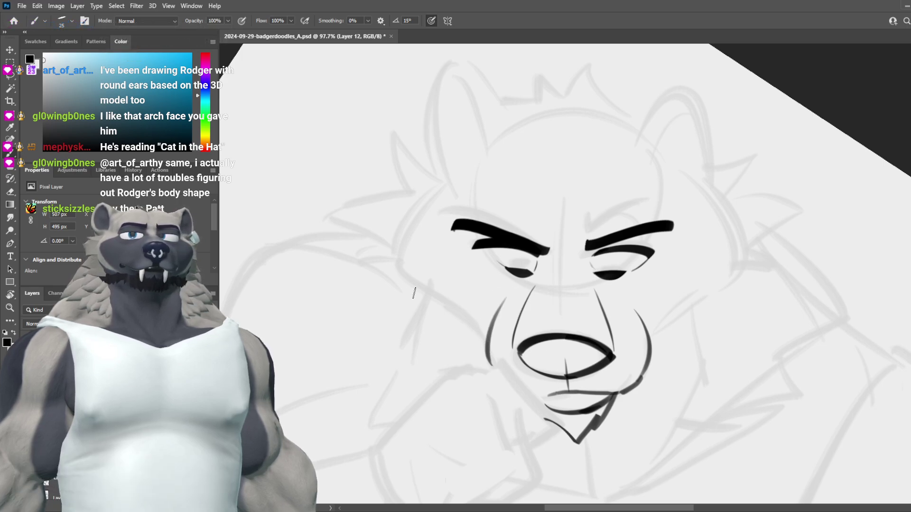
Step: Ink a thick slanted jaw line on each side of the face, running from the muzzle edge up to the cheek
mouse_move(406, 282)
left_mouse_down()
mouse_move(496, 363)
mouse_move(458, 317)
mouse_move(489, 347)
left_mouse_up()
key("ctrl+z")
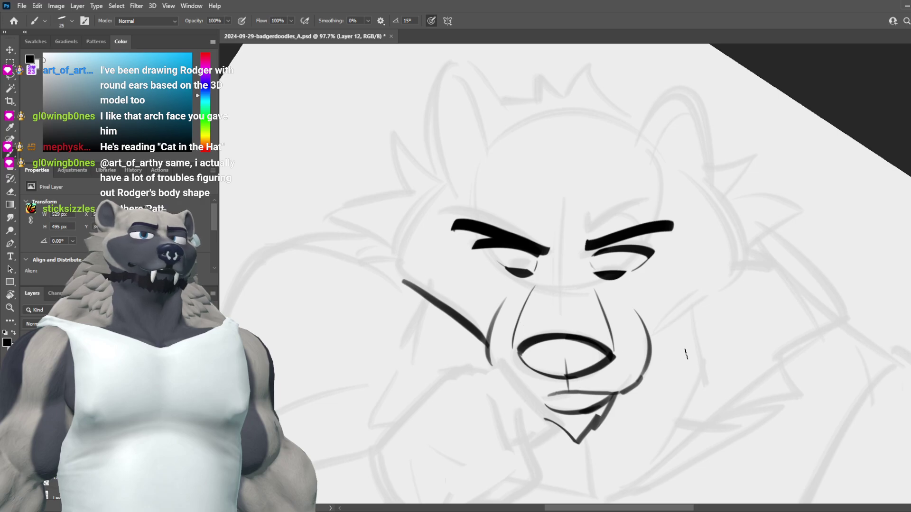
left_click_drag(652, 363, 739, 283)
key("ctrl+z")
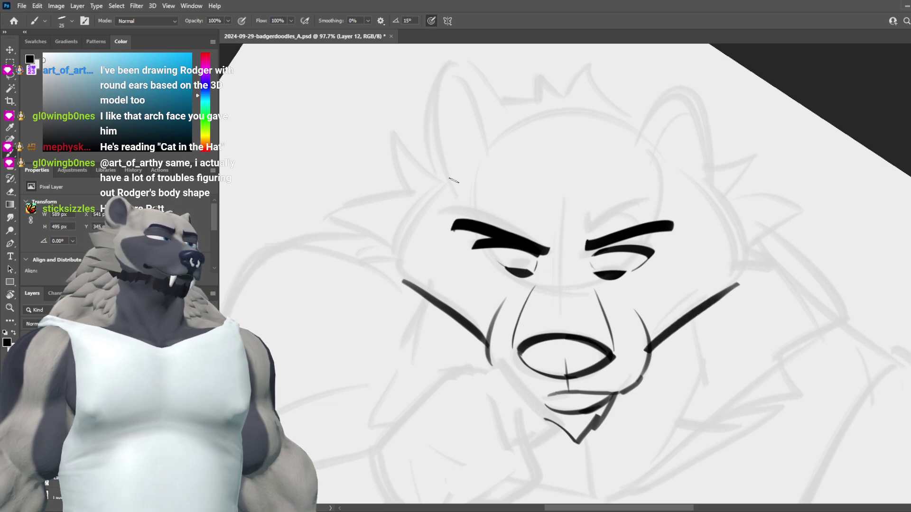
Step: Ink the curved cheek contour on the supporting-arm side, from the ear base down to the end of the jaw line
left_click_drag(453, 180, 427, 284)
key("ctrl+z")
left_click_drag(426, 198, 411, 286)
key("ctrl+z")
mouse_move(447, 181)
left_mouse_down()
mouse_move(400, 232)
mouse_move(397, 279)
left_mouse_up()
key("ctrl+z")
Step: Ink the matching cheek contour on the opposite side, redrawing it farther inward until it meets the jaw line
left_click_drag(710, 175, 734, 284)
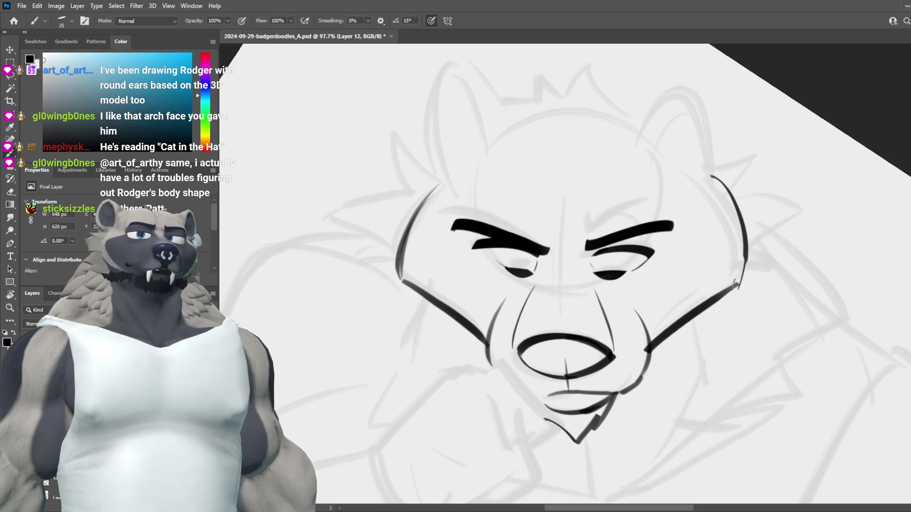
key("ctrl+z")
left_click_drag(699, 194, 720, 303)
key("ctrl+z")
key("ctrl+z")
mouse_move(702, 207)
left_mouse_down()
mouse_move(722, 299)
mouse_move(727, 283)
mouse_move(739, 293)
left_mouse_up()
Step: Ink the rounded arc of the skull above the brows between the two ears, redrawing it until its curve fits
left_click_drag(631, 131, 442, 199)
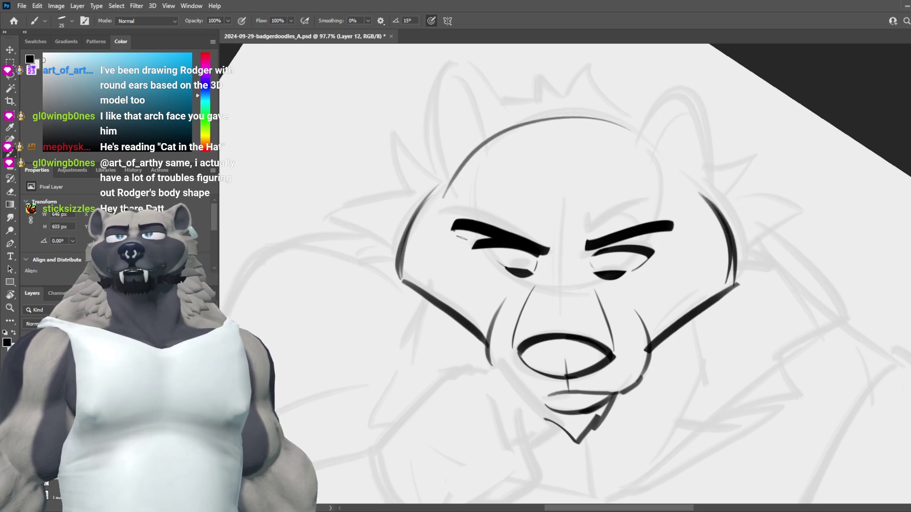
key("ctrl+z")
left_click_drag(643, 148, 594, 131)
left_click_drag(479, 185, 634, 155)
key("ctrl+z")
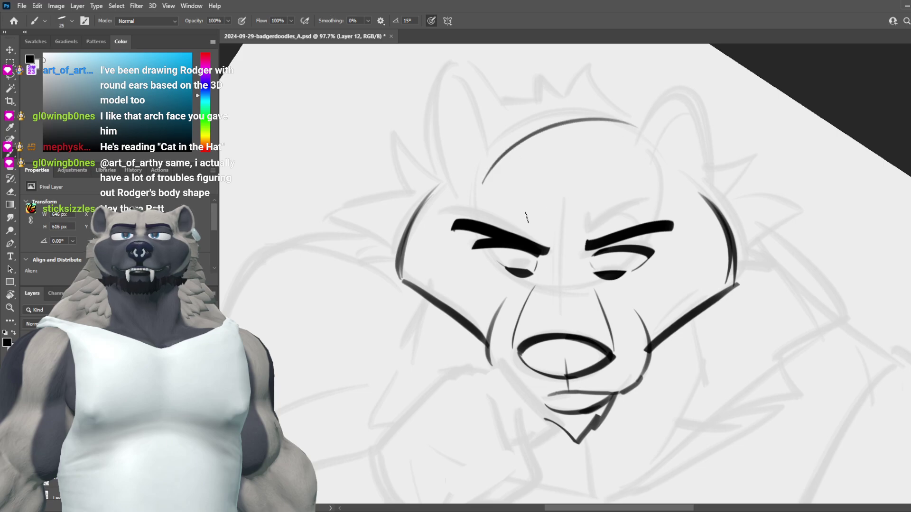
key("ctrl+z")
left_click_drag(480, 162, 639, 156)
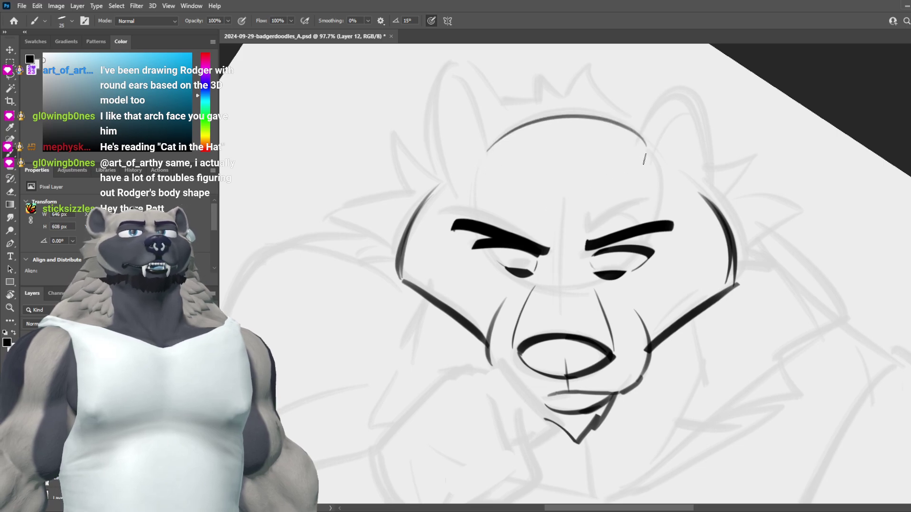
left_click_drag(646, 159, 477, 166)
Step: Ink a curved hair-tuft stroke on the crown and extend the skull arc with a thick end beside the left ear
mouse_move(581, 120)
left_mouse_down()
mouse_move(559, 90)
mouse_move(588, 125)
mouse_move(623, 126)
left_mouse_up()
key("ctrl+z")
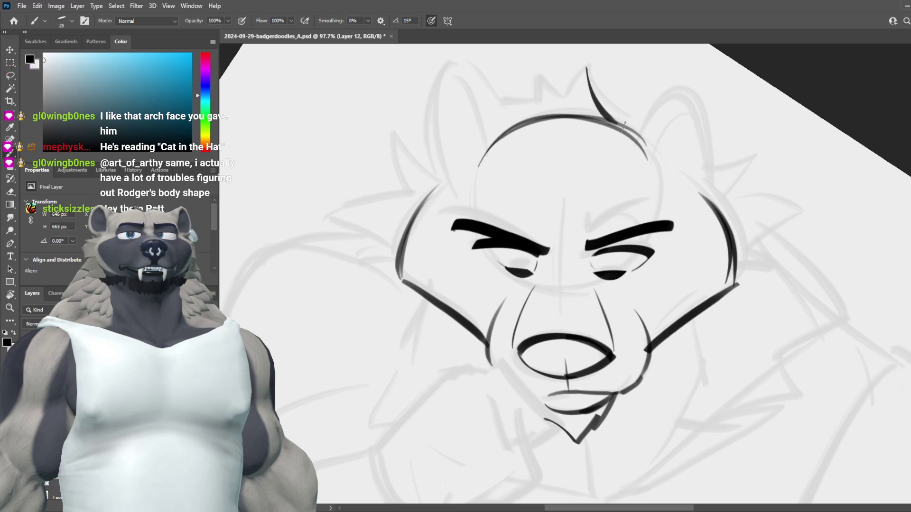
left_click_drag(594, 74, 558, 112)
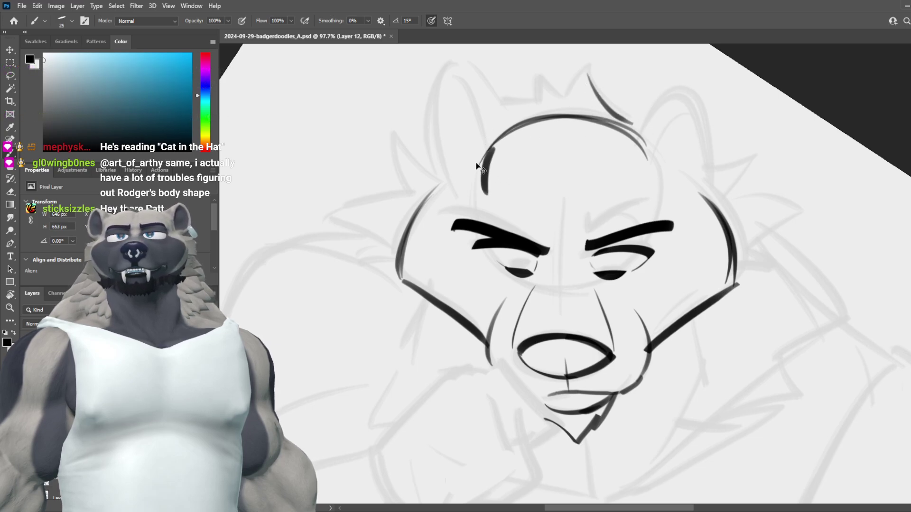
left_click_drag(473, 158, 466, 203)
key("ctrl+z")
left_click_drag(477, 155, 470, 196)
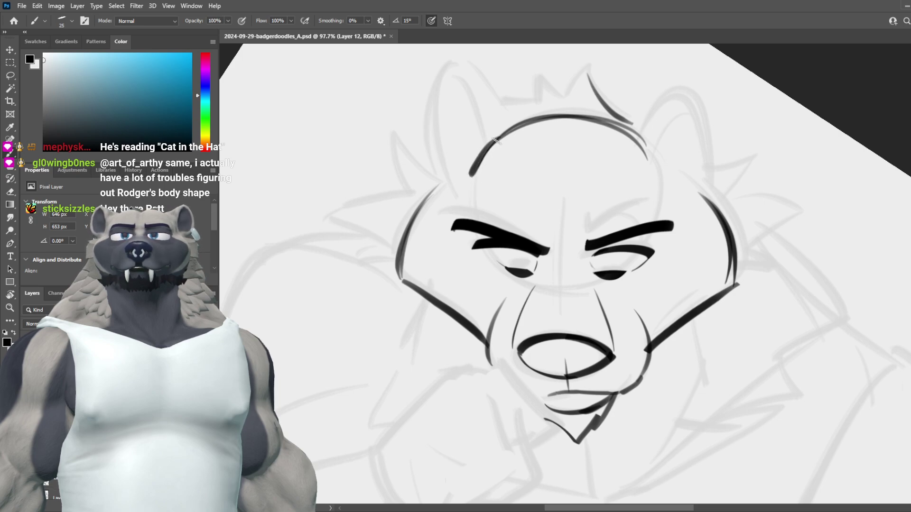
key("ctrl+z")
Step: Ink the left ear's pointed outline with a short inner side and a long thick outer side reaching the cheek contour
mouse_move(514, 118)
left_mouse_down()
mouse_move(456, 71)
mouse_move(422, 180)
left_mouse_up()
key("ctrl+z")
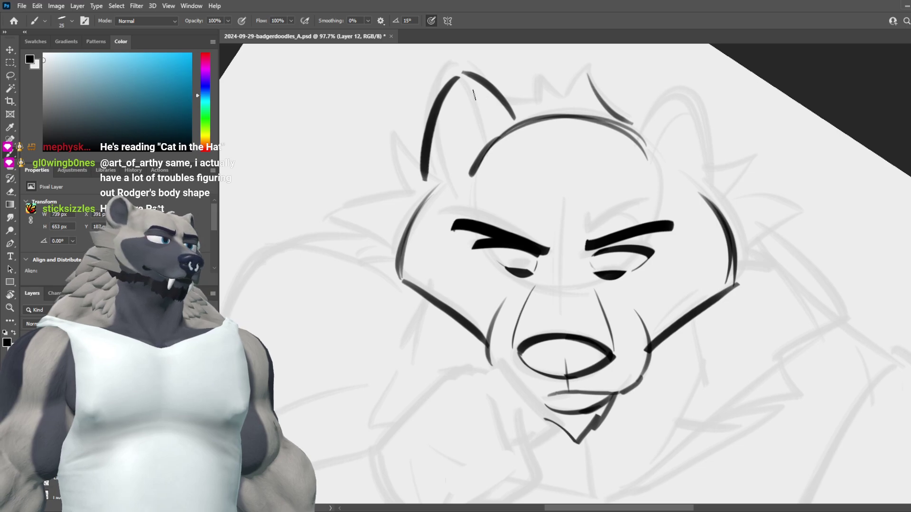
key("ctrl+z")
left_click_drag(461, 71, 425, 189)
key("ctrl+z")
mouse_move(462, 74)
left_mouse_down()
mouse_move(424, 189)
mouse_move(429, 206)
left_mouse_up()
key("ctrl+z")
Step: Ink the right ear's outline from the skull arc up to a tip and down the outer side toward the cheek
left_click_drag(612, 133, 676, 87)
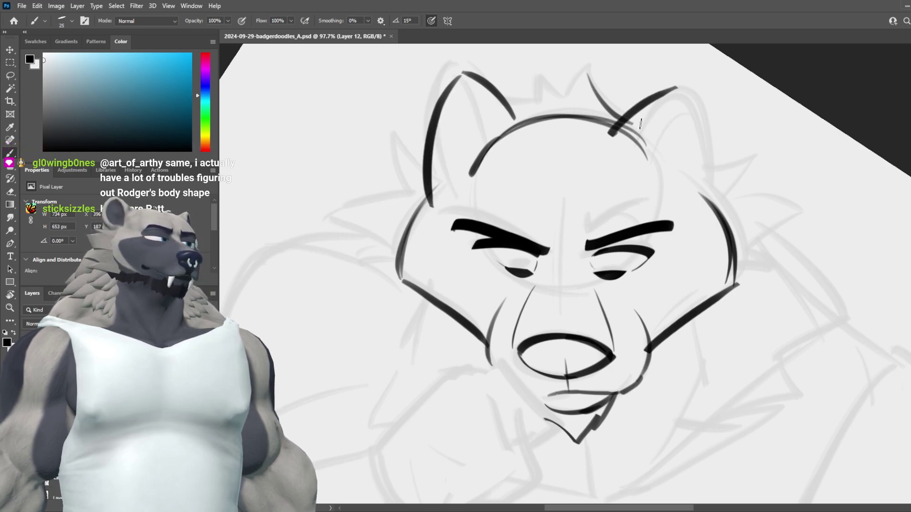
key("ctrl+z")
mouse_move(629, 129)
left_mouse_down()
mouse_move(685, 89)
mouse_move(715, 182)
left_mouse_up()
key("ctrl+z")
mouse_move(690, 93)
left_mouse_down()
mouse_move(716, 205)
mouse_move(705, 121)
mouse_move(714, 192)
left_mouse_up()
key("ctrl+z")
key("ctrl+z")
key("ctrl+z")
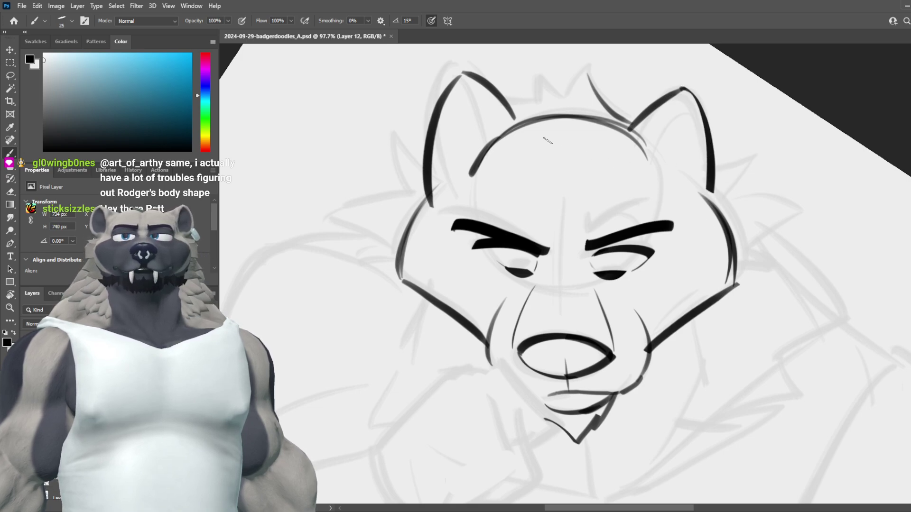
Step: Draw the curved inner-ear edge inside the left ear, running from its tip to the end of the skull arc
key("ctrl+z")
left_click_drag(464, 97, 480, 163)
left_click_drag(462, 98, 432, 228)
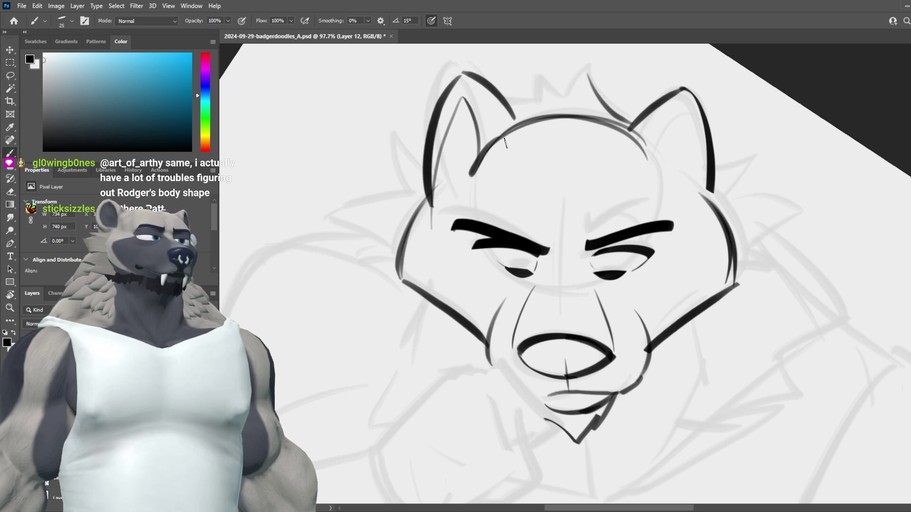
key("ctrl+z")
key("ctrl+z")
left_click_drag(473, 174, 467, 120)
key("ctrl+z")
mouse_move(472, 171)
left_mouse_down()
mouse_move(470, 115)
mouse_move(460, 97)
left_mouse_up()
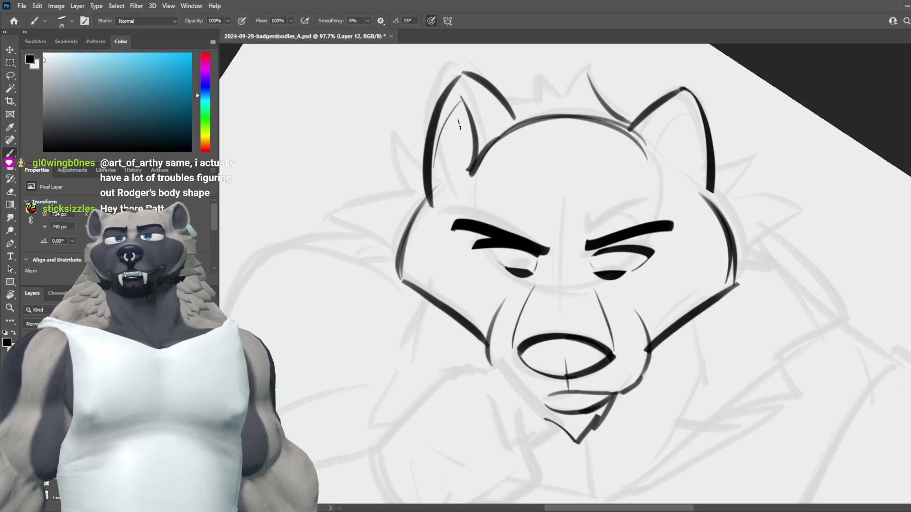
Step: Redraw the outer side of the left ear's inner contour as a short curve from its tip to the ear outline
key("ctrl+z")
left_click_drag(461, 98, 434, 166)
key("ctrl+z")
mouse_move(457, 99)
left_mouse_down()
mouse_move(436, 155)
mouse_move(440, 140)
left_mouse_up()
key("ctrl+z")
key("ctrl+z")
left_click_drag(461, 98, 436, 133)
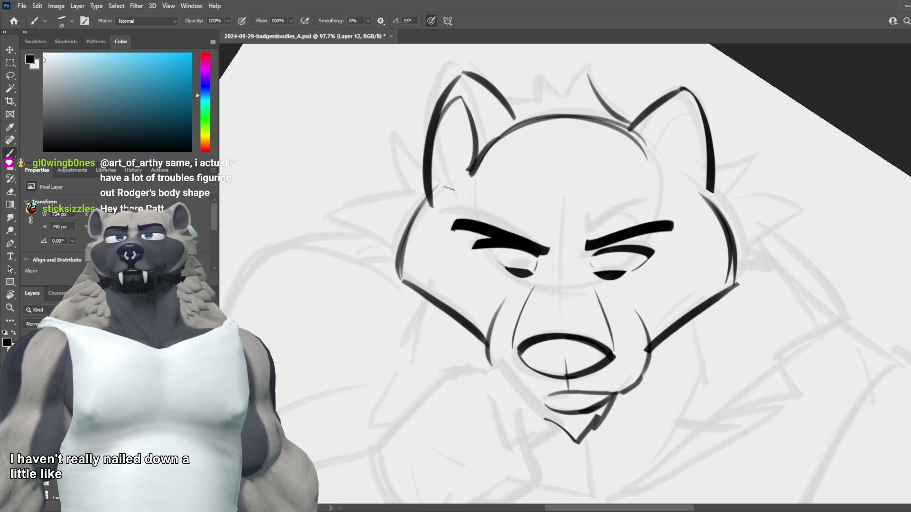
Step: Add a curved fold line inside the left ear and a short stroke closing the inner ear at its base
key("e")
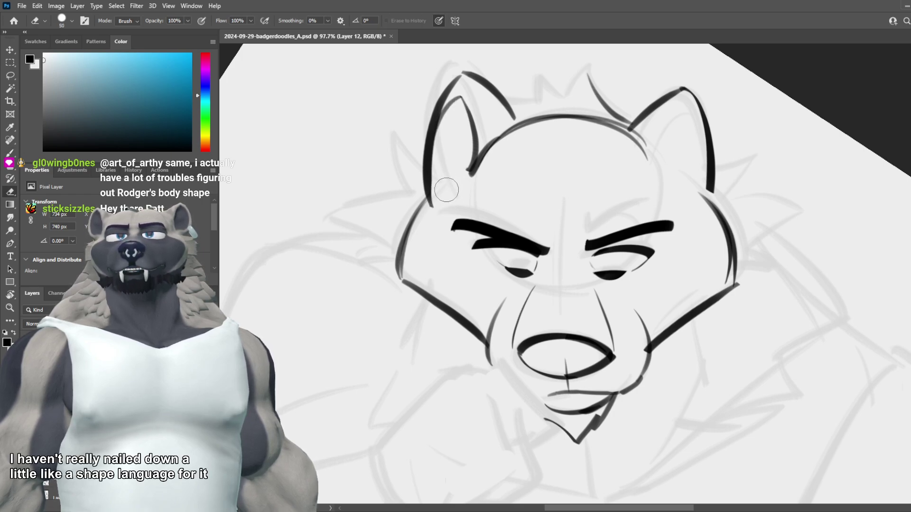
key("b")
mouse_move(432, 184)
left_mouse_down()
mouse_move(464, 151)
mouse_move(463, 168)
left_mouse_up()
key("ctrl+z")
key("ctrl+z")
mouse_move(472, 121)
left_mouse_down()
mouse_move(473, 164)
mouse_move(456, 133)
left_mouse_up()
key("ctrl+z")
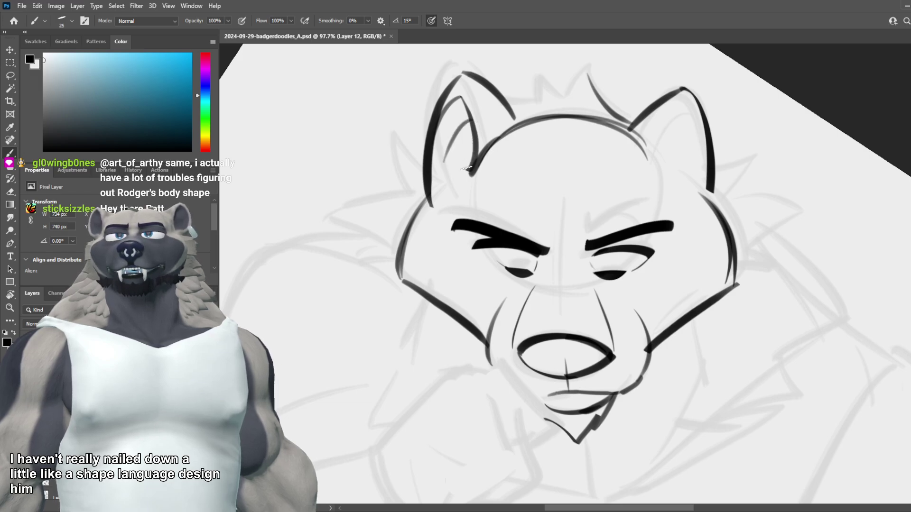
left_click_drag(449, 187, 474, 159)
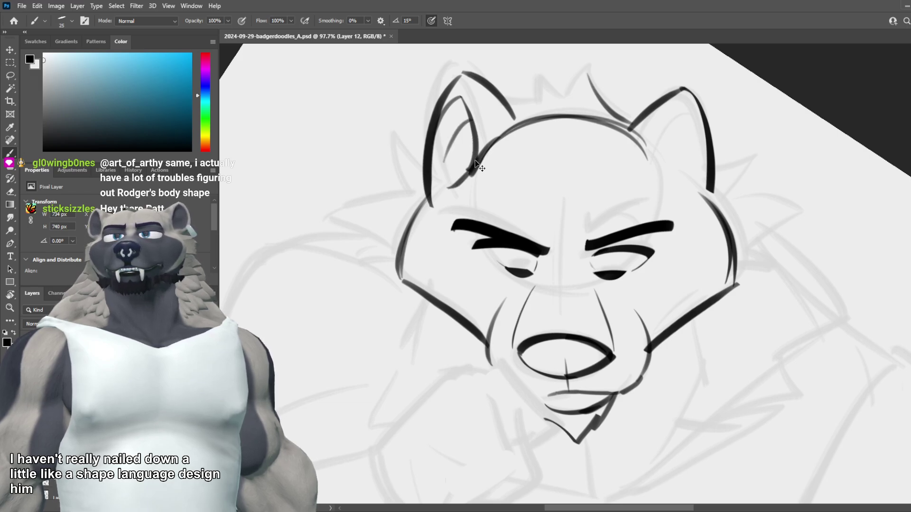
left_click_drag(446, 189, 477, 158)
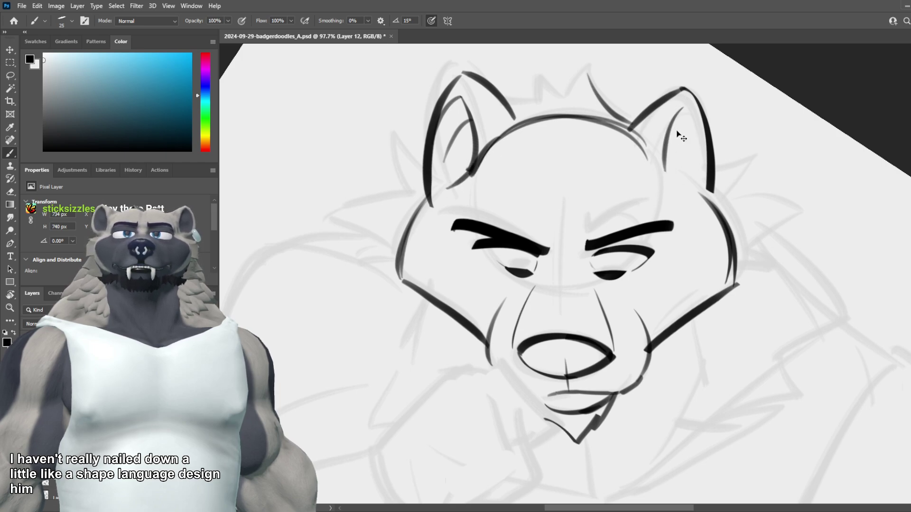
Step: Erase the upper part of the right ear's outline and redraw it with a taller, more pointed tip
key("ctrl+z")
key("e")
left_click_drag(678, 90, 707, 157)
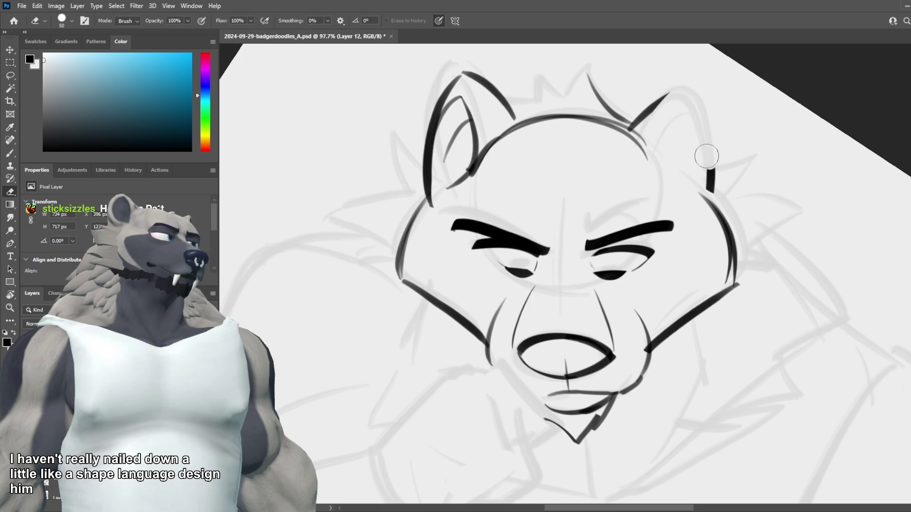
key("b")
left_click_drag(630, 127, 682, 83)
key("ctrl+z")
key("e")
key("b")
mouse_move(653, 127)
left_mouse_down()
mouse_move(697, 84)
mouse_move(689, 78)
left_mouse_up()
key("ctrl+z")
mouse_move(629, 131)
left_mouse_down()
mouse_move(682, 78)
mouse_move(699, 167)
left_mouse_up()
key("ctrl+z")
left_click_drag(682, 80, 710, 195)
key("ctrl+z")
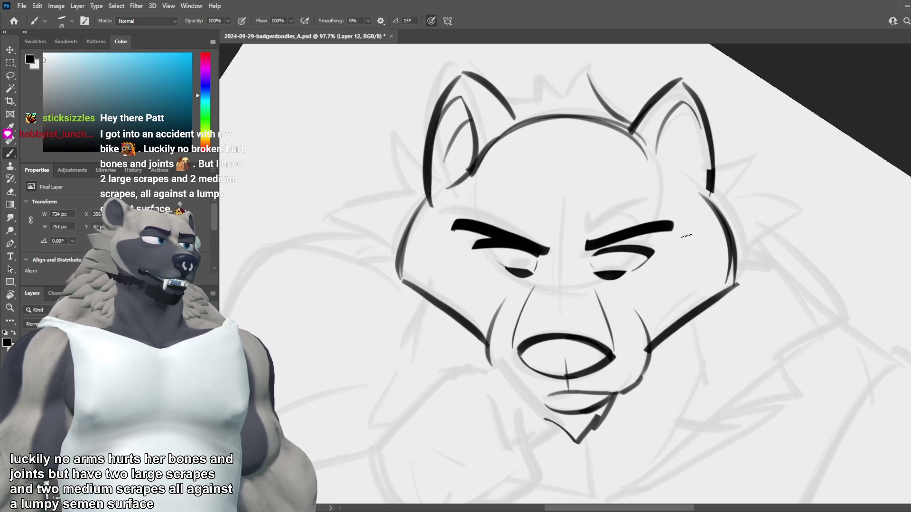
Step: Erase the right ear's inner curve and redraw it narrower, with a short fold line inside the ear
key("e")
left_click_drag(690, 115, 694, 148)
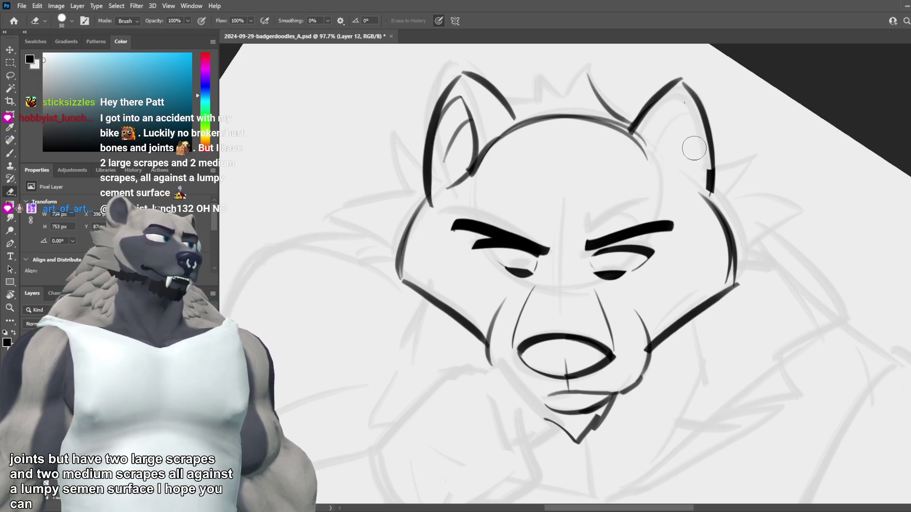
key("b")
mouse_move(687, 104)
left_mouse_down()
mouse_move(670, 176)
mouse_move(670, 126)
mouse_move(710, 155)
left_mouse_up()
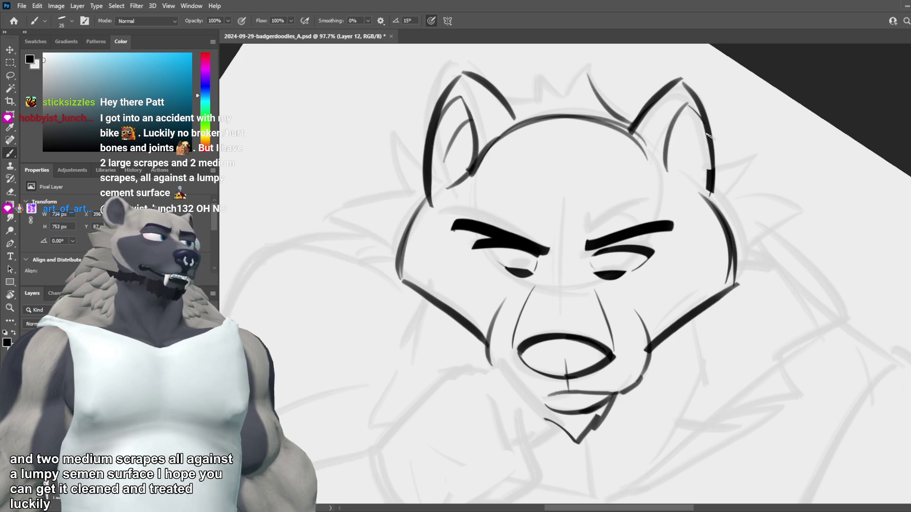
key("ctrl+z")
mouse_move(687, 102)
left_mouse_down()
mouse_move(710, 149)
mouse_move(712, 129)
left_mouse_up()
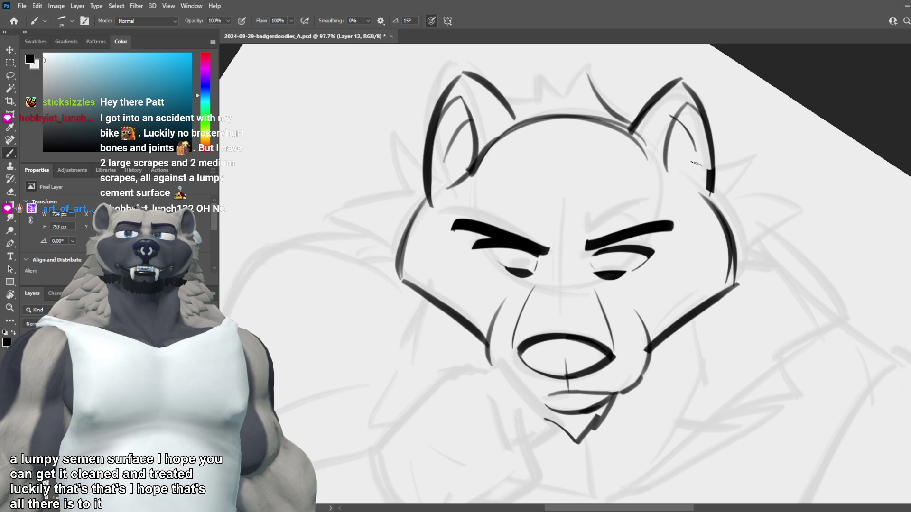
key("ctrl+z")
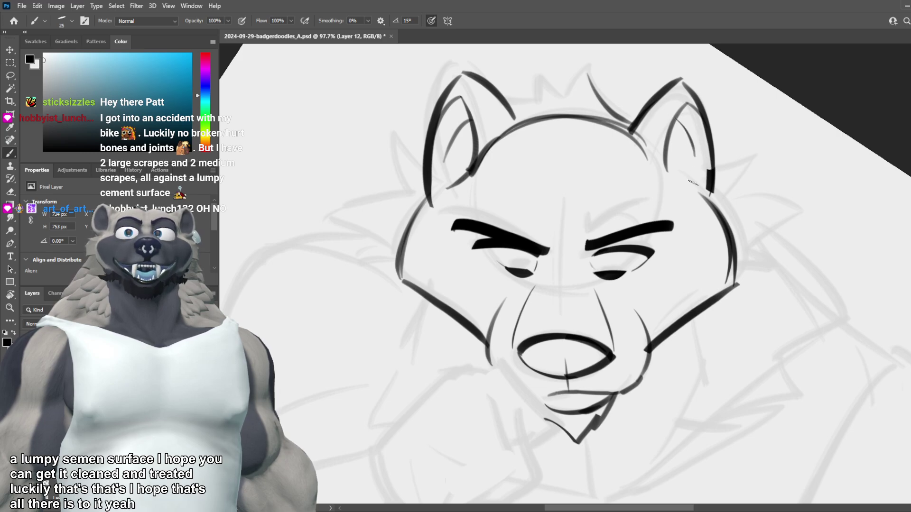
Step: Extend the right ear's inner curve down to the ear base, redrawing the stroke until it flows smoothly
mouse_move(657, 159)
left_mouse_down()
mouse_move(728, 216)
mouse_move(673, 183)
mouse_move(692, 202)
left_mouse_up()
key("ctrl+z")
key("ctrl+z")
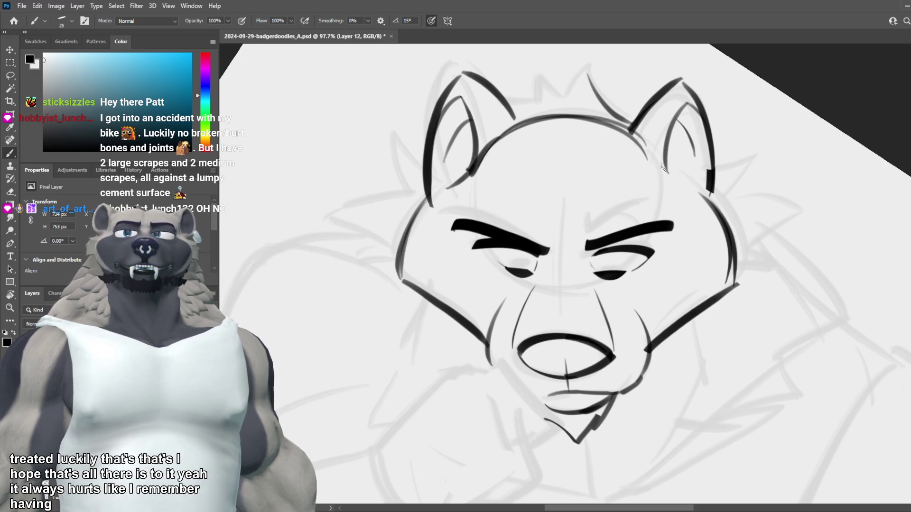
mouse_move(664, 164)
left_mouse_down()
mouse_move(687, 192)
mouse_move(675, 188)
mouse_move(684, 185)
left_mouse_up()
key("ctrl+z")
key("ctrl+z")
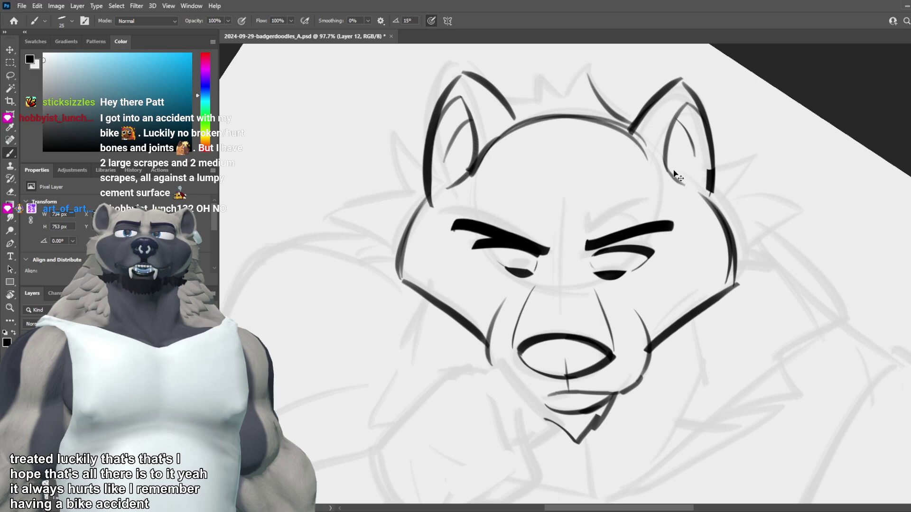
key("ctrl+z")
left_click_drag(664, 156, 692, 193)
key("ctrl+z")
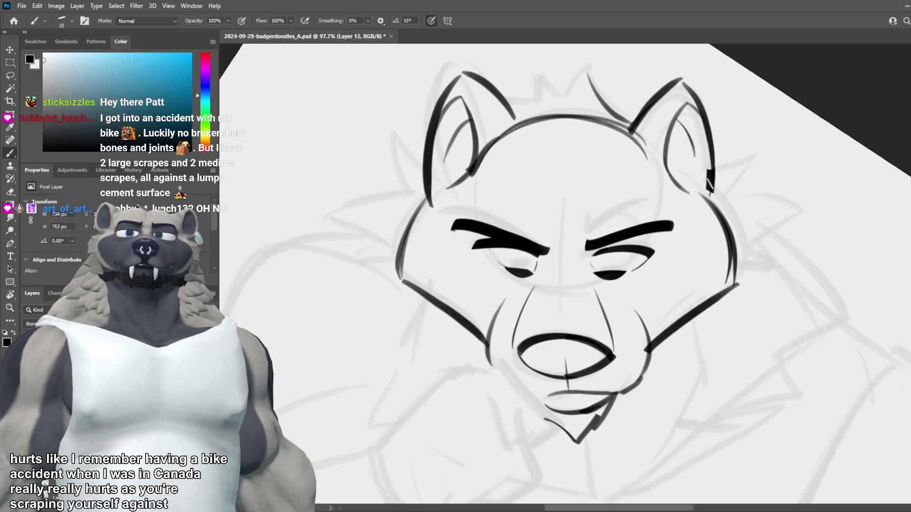
Step: Rework the right ear's lower outer edge so the thick line joins the cheek contour, then check the whole head
left_click_drag(709, 205, 705, 119)
key("ctrl+z")
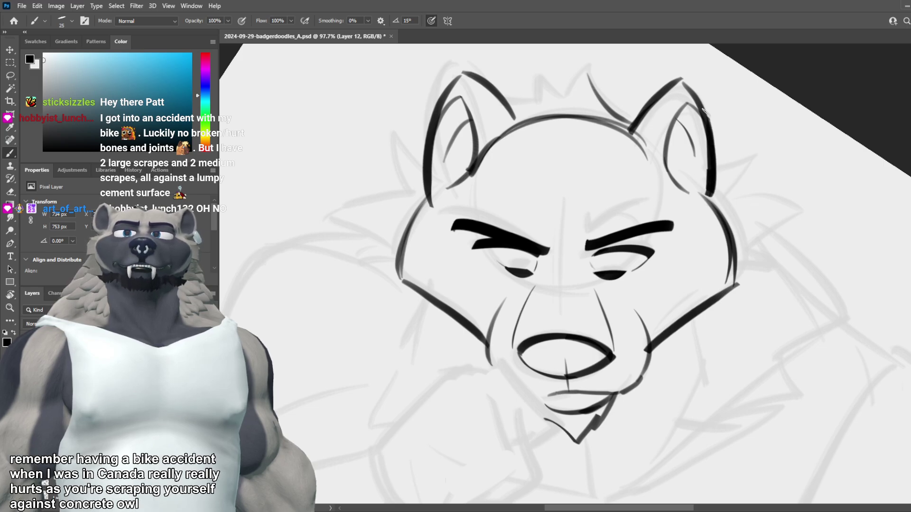
key("ctrl+z")
mouse_move(708, 203)
left_mouse_down()
mouse_move(690, 112)
mouse_move(703, 199)
mouse_move(703, 118)
left_mouse_up()
key("ctrl+z")
key("ctrl+z")
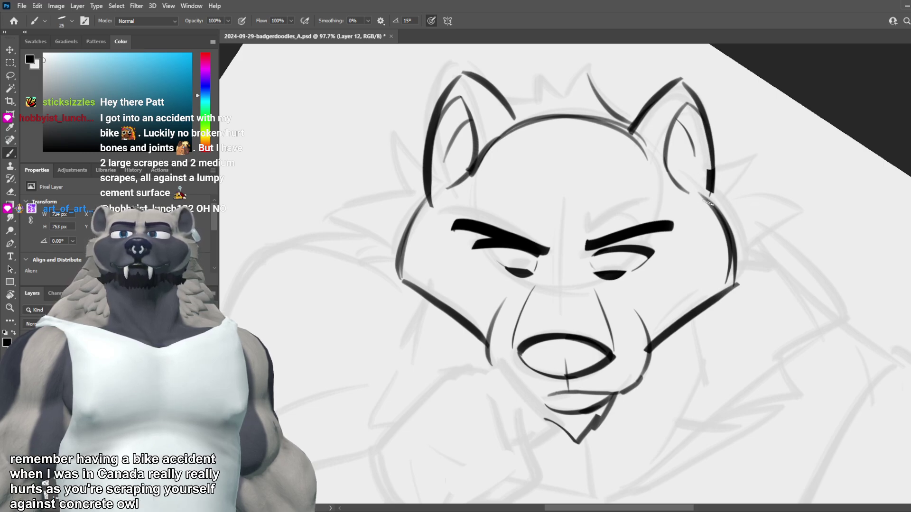
left_click_drag(713, 204, 707, 119)
key("ctrl+z")
mouse_move(711, 197)
left_mouse_down()
mouse_move(704, 132)
mouse_move(708, 142)
left_mouse_up()
key("ctrl+z")
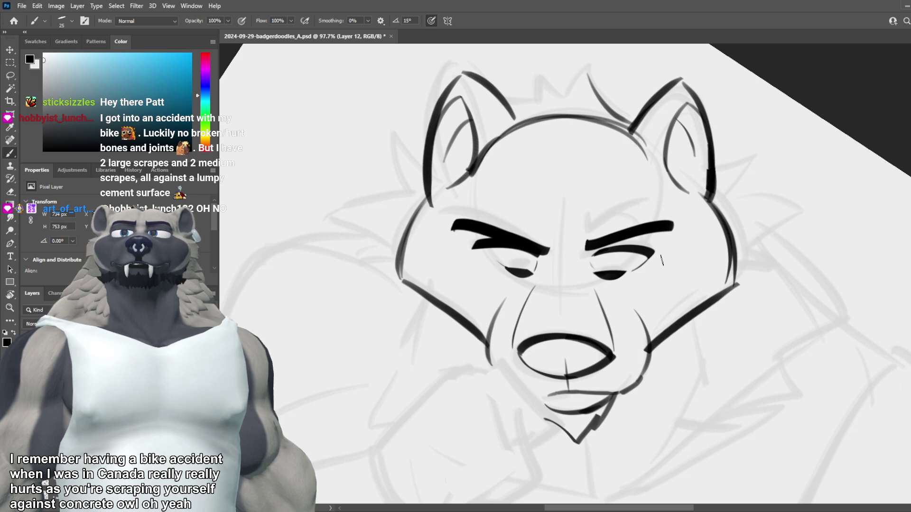
scroll(655, 264, "down", 3)
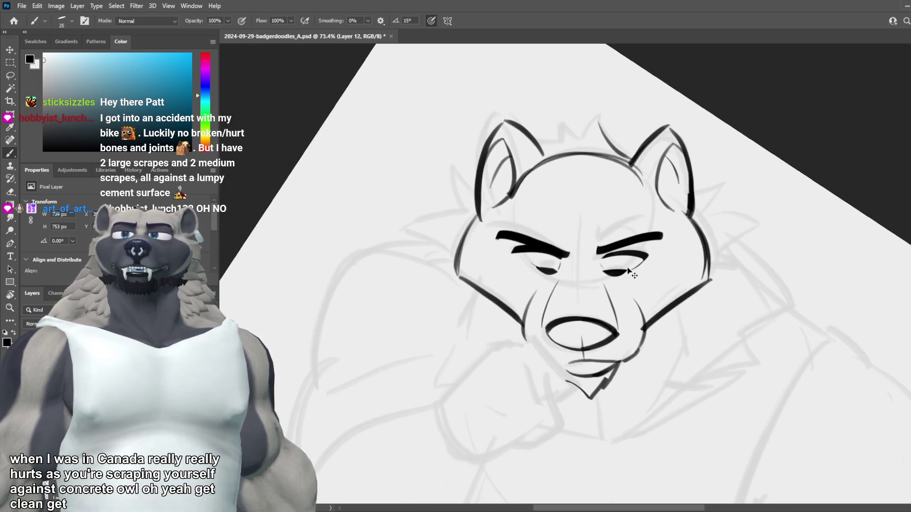
scroll(629, 271, "down", 2)
scroll(604, 230, "up", 1)
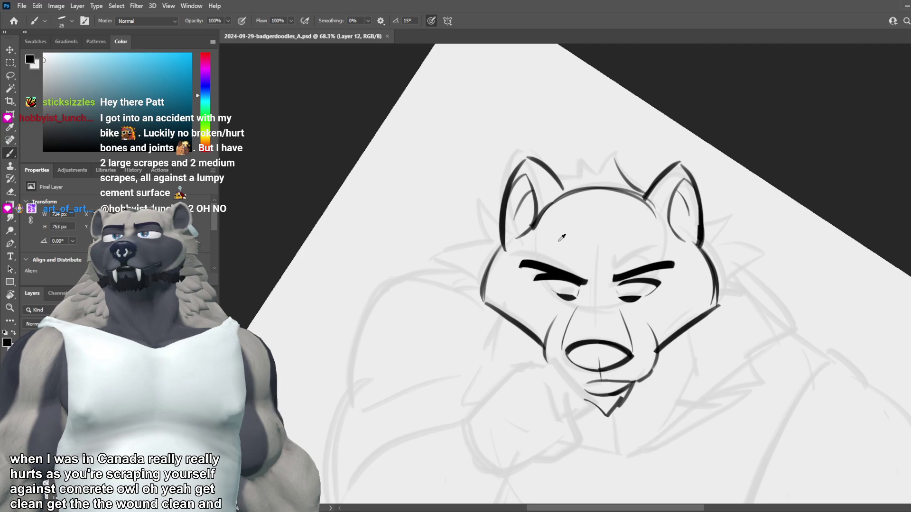
scroll(558, 238, "up", 3)
scroll(624, 376, "up", 1)
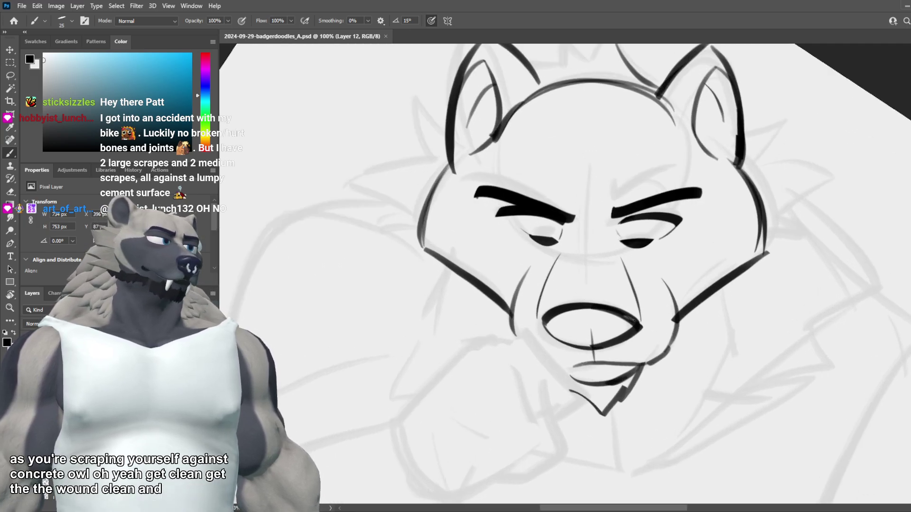
left_click_drag(622, 319, 569, 349)
key("ctrl+z")
key("e")
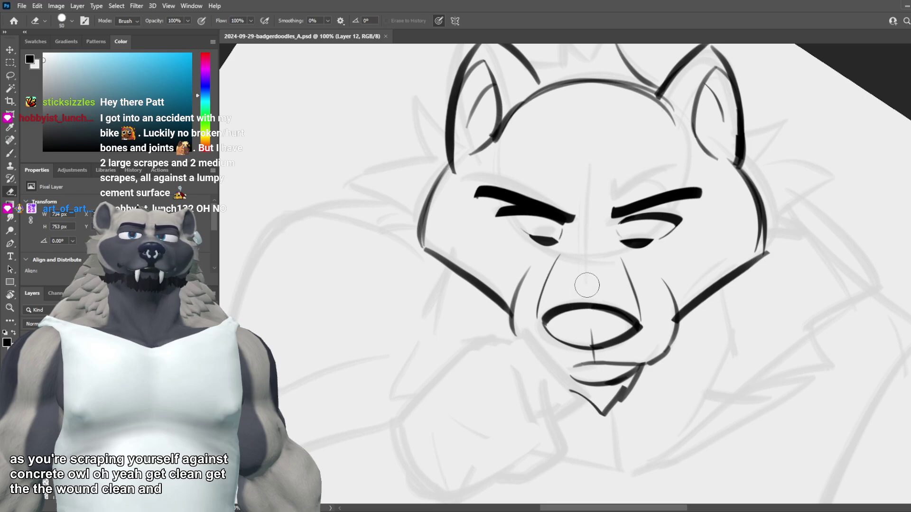
left_click_drag(556, 298, 553, 332)
key("ctrl+z")
left_click_drag(550, 299, 543, 336)
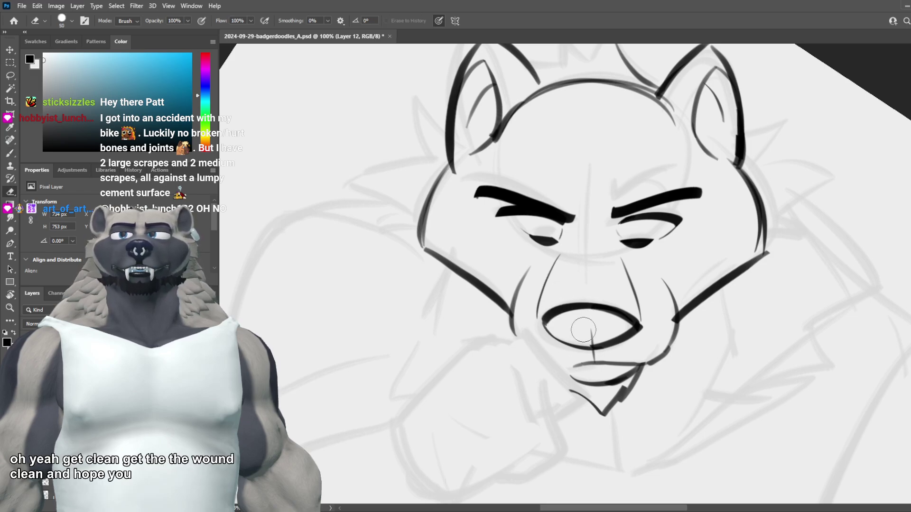
Step: Save the drawing and ink spiky fur tufts along the left side of the head, from the ear base down to the cheek
key("ctrl+s")
scroll(590, 335, "down", 3)
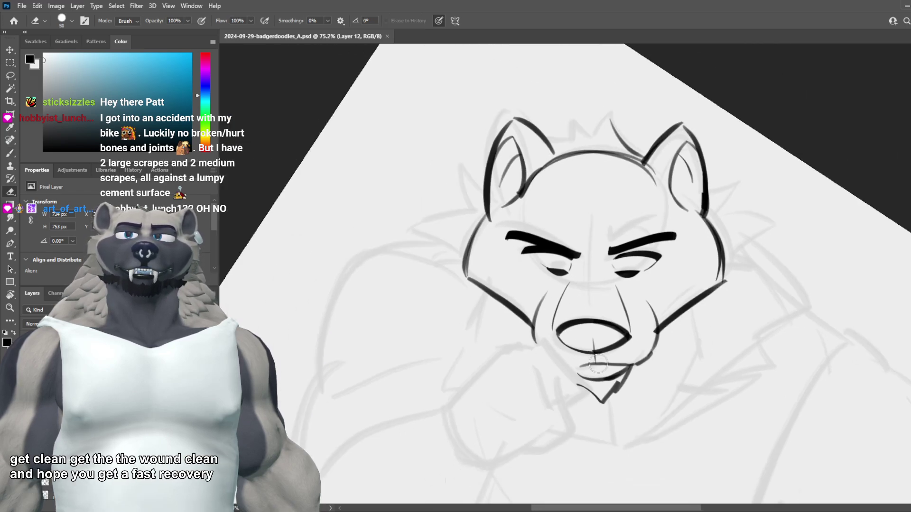
key("b")
scroll(590, 335, "down", 1)
scroll(591, 335, "up", 2)
scroll(511, 256, "up", 1)
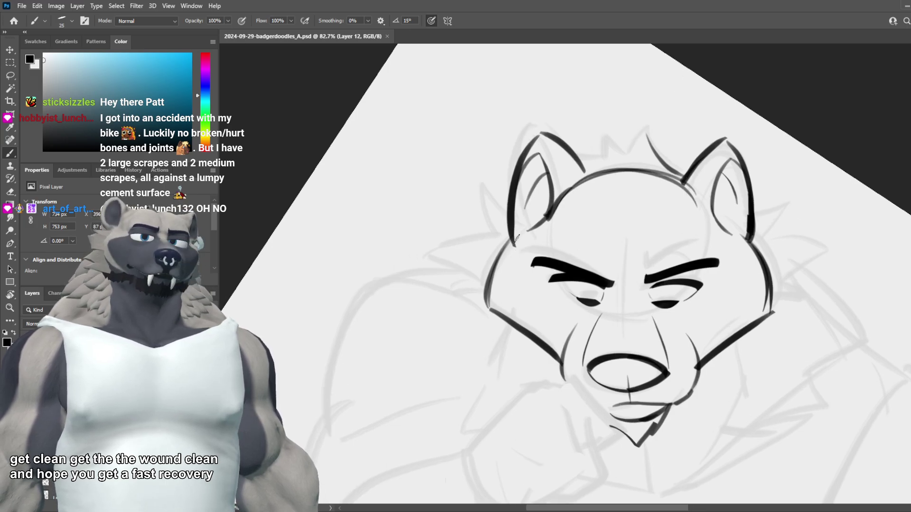
mouse_move(514, 242)
left_mouse_down()
mouse_move(478, 203)
mouse_move(480, 190)
left_mouse_up()
key("ctrl+z")
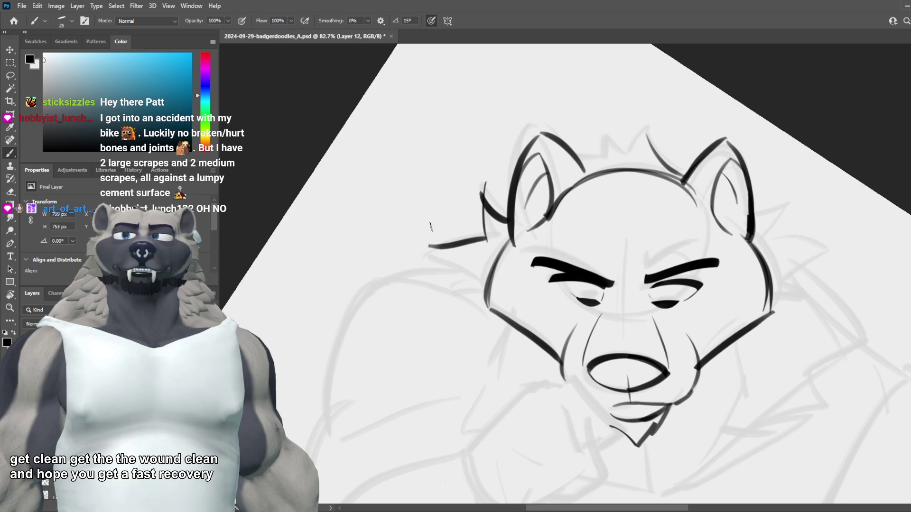
key("ctrl+z")
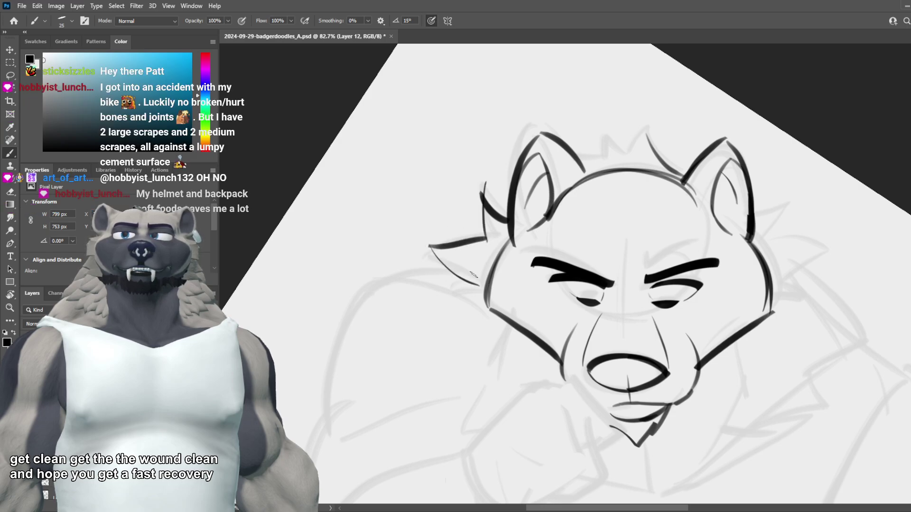
left_click_drag(429, 245, 479, 286)
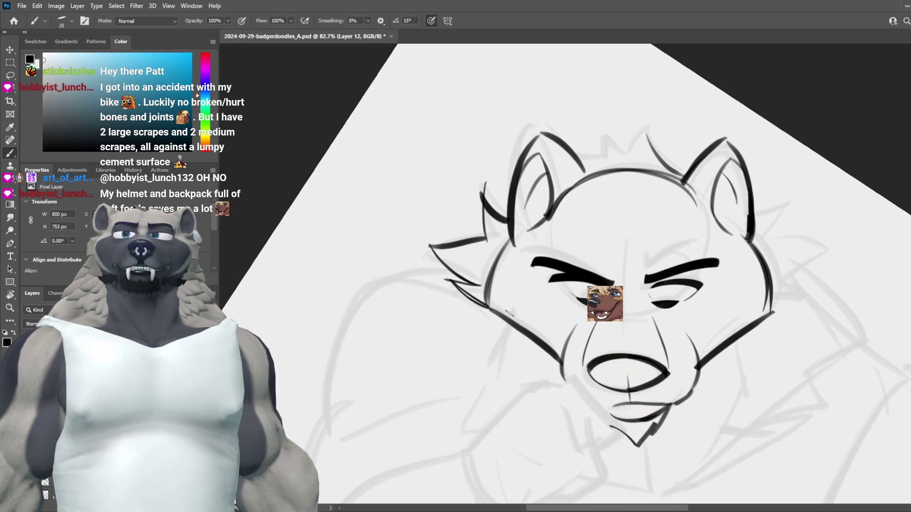
left_click_drag(493, 309, 480, 330)
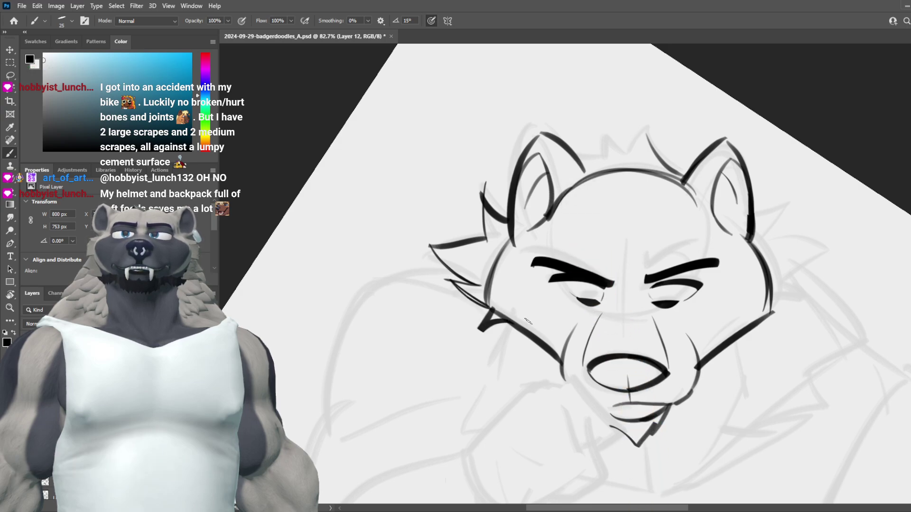
Step: Ink matching spiky fur tufts along the right side of the head, from below the ear to the cheek corner
scroll(460, 232, "down", 9)
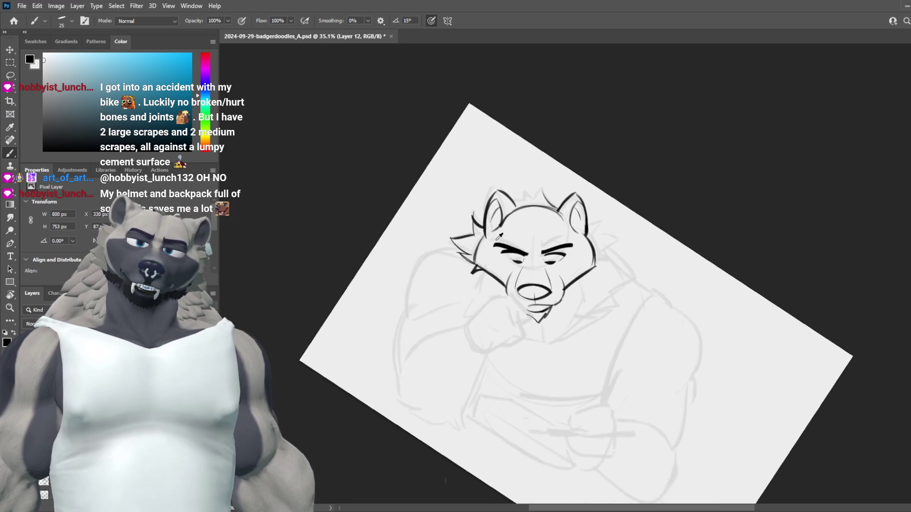
scroll(564, 225, "up", 8)
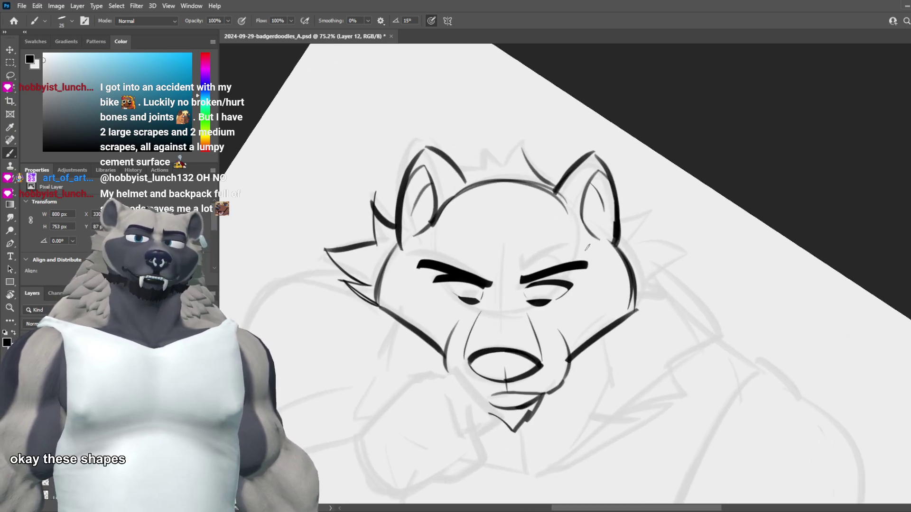
mouse_move(617, 240)
left_mouse_down()
mouse_move(649, 218)
mouse_move(631, 251)
mouse_move(690, 255)
mouse_move(640, 301)
left_mouse_up()
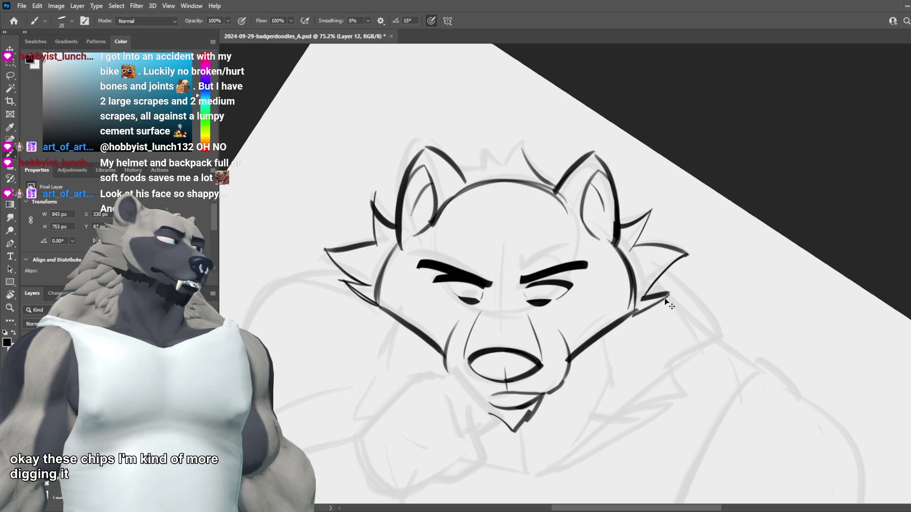
Step: Ink the jagged hair tuft on top of the head between the ears, redoing its first spike, and save the drawing
left_click_drag(516, 151, 501, 182)
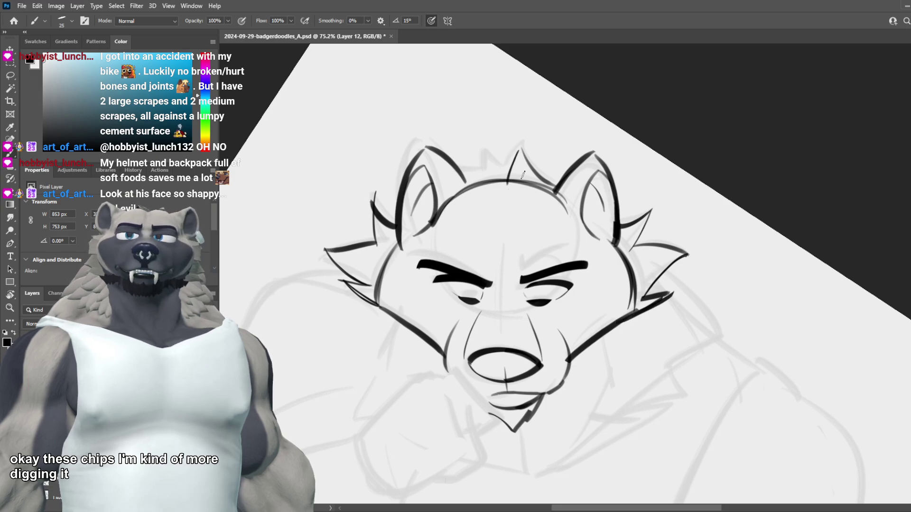
key("ctrl+z")
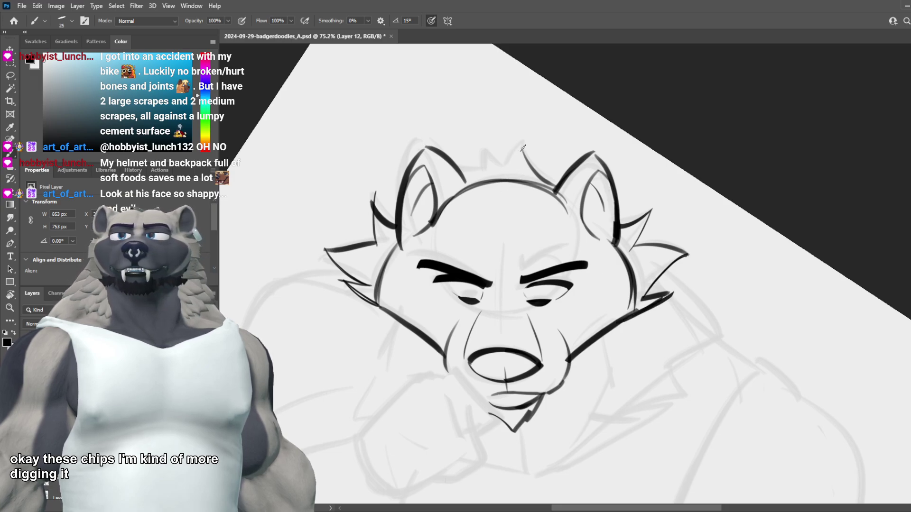
left_click_drag(521, 145, 499, 168)
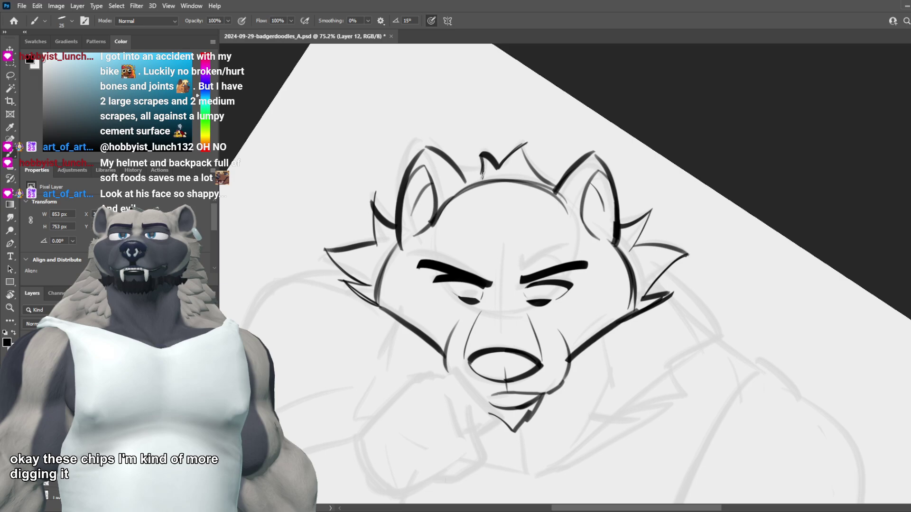
scroll(495, 216, "down", 10)
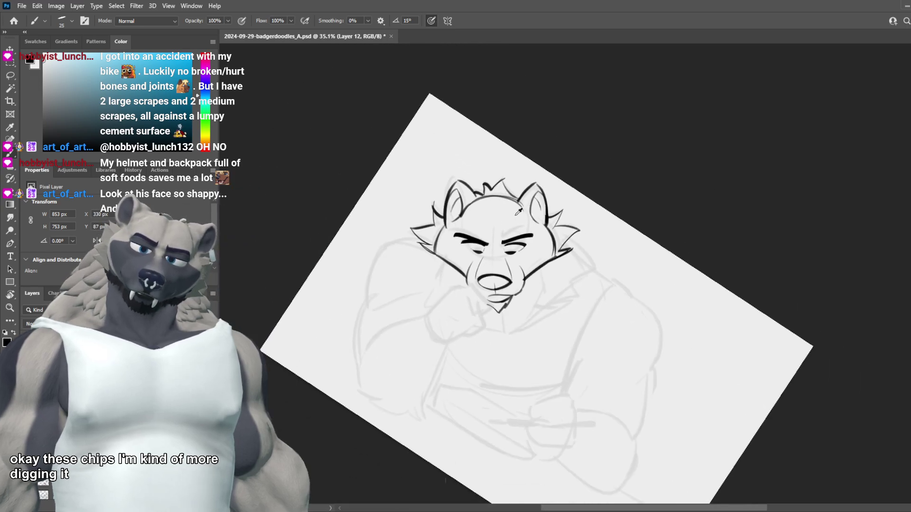
scroll(456, 205, "up", 5)
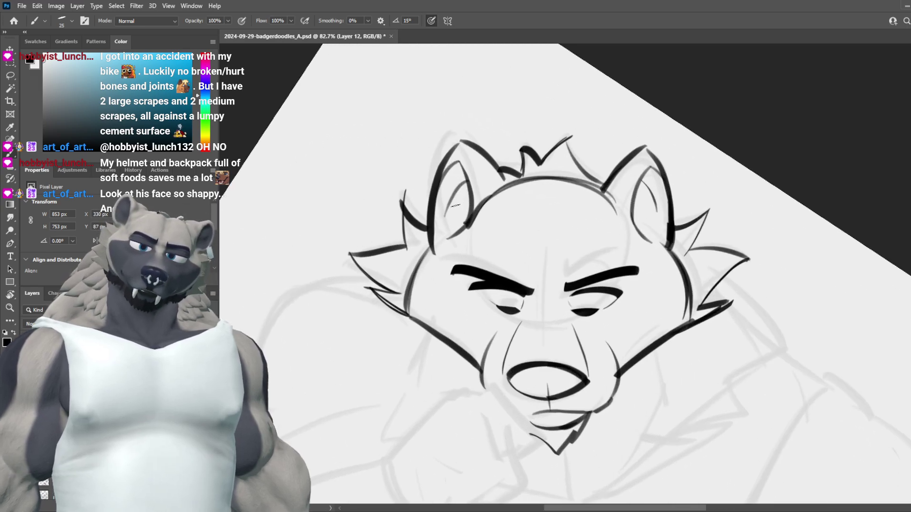
scroll(508, 247, "down", 6)
scroll(546, 320, "up", 6)
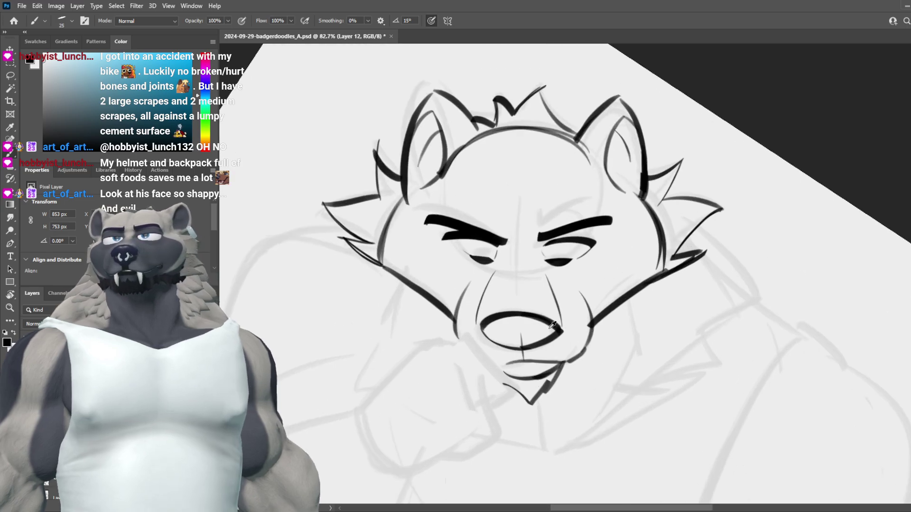
key("ctrl+s")
scroll(562, 374, "down", 1)
scroll(564, 374, "up", 1)
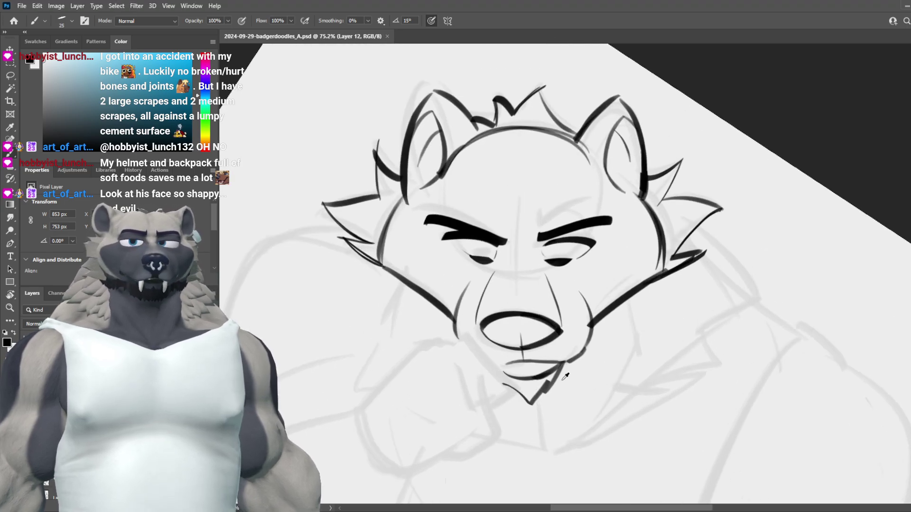
scroll(564, 376, "up", 1)
key("e")
key("e")
left_click_drag(584, 346, 598, 335)
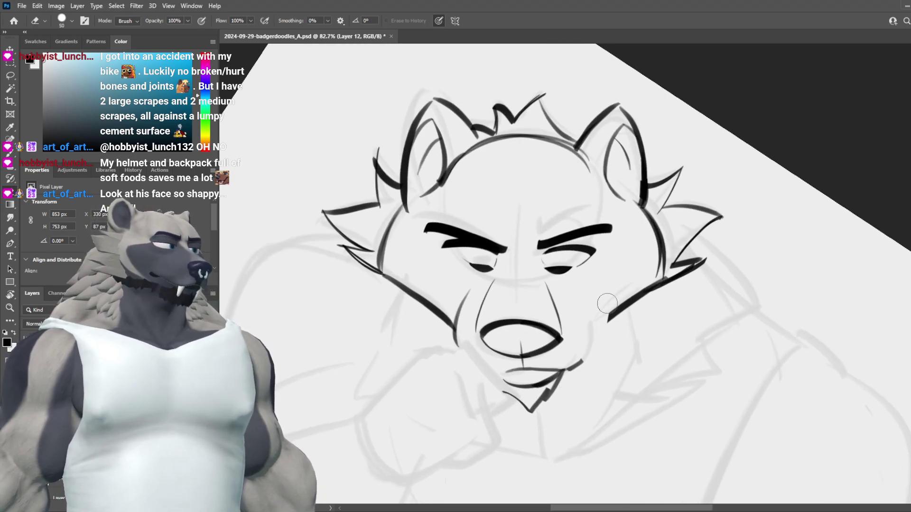
key("ctrl+z")
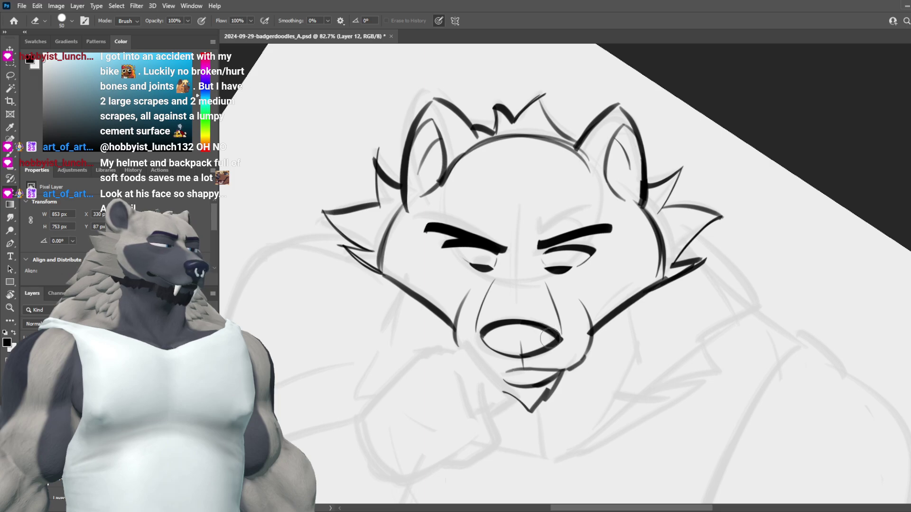
mouse_move(551, 338)
left_mouse_down()
mouse_move(494, 325)
mouse_move(479, 338)
left_mouse_up()
key("b")
left_click_drag(548, 335, 524, 353)
key("ctrl+z")
key("ctrl+z")
key("ctrl+shift+z")
scroll(560, 313, "down", 6)
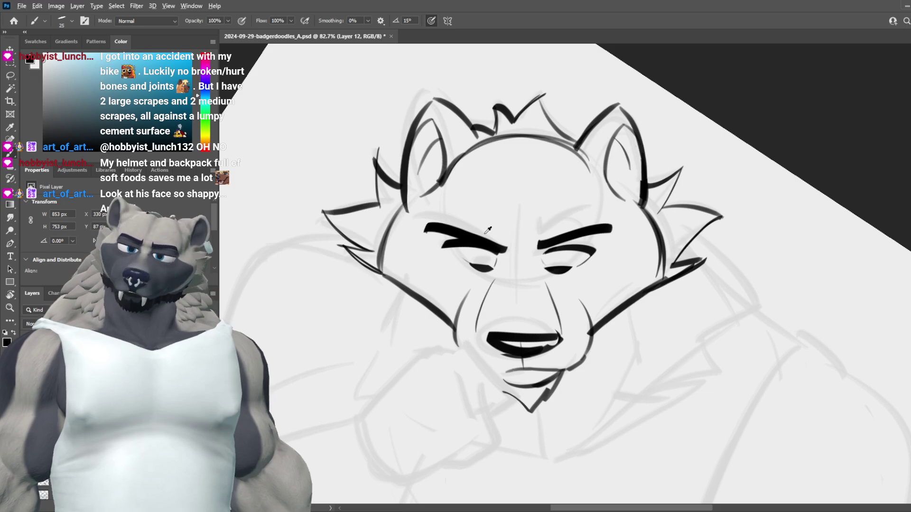
scroll(509, 323, "up", 6)
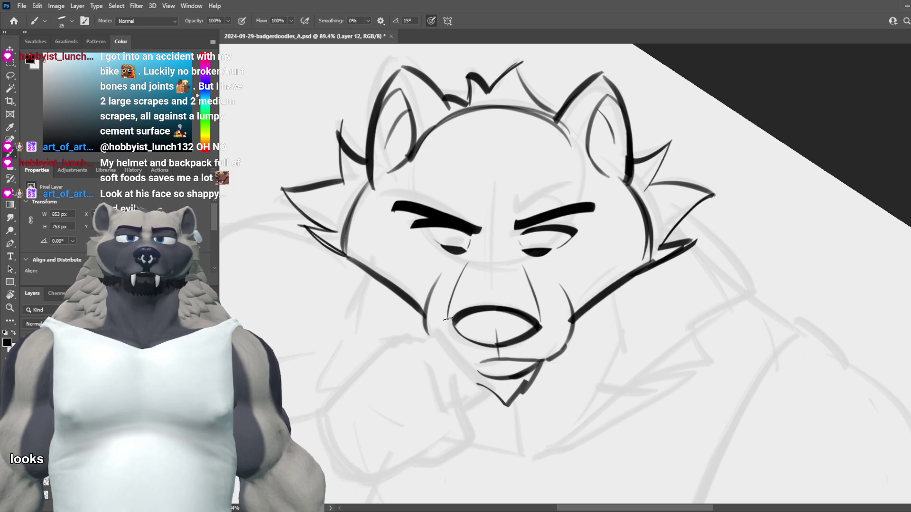
Step: Toggle the visibility of the sketch and ink layers to compare the inked head with the rough sketch
scroll(447, 319, "down", 5)
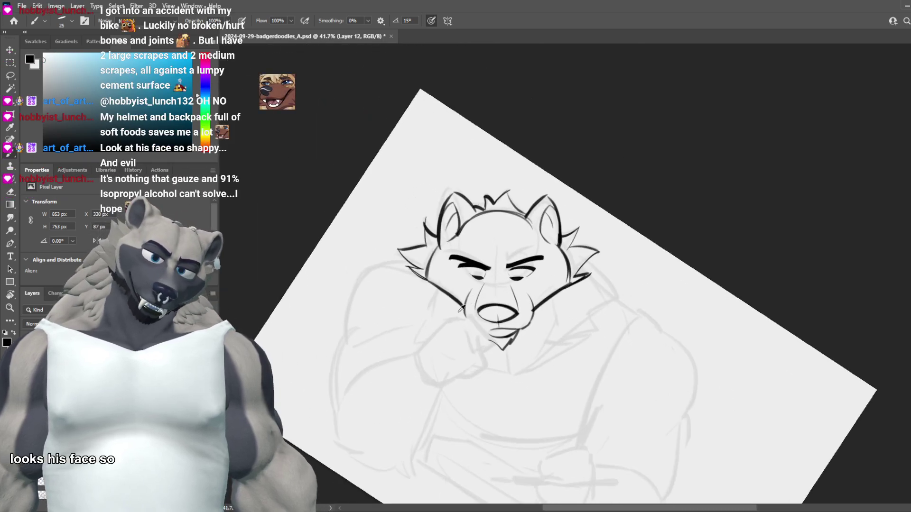
scroll(460, 309, "up", 3)
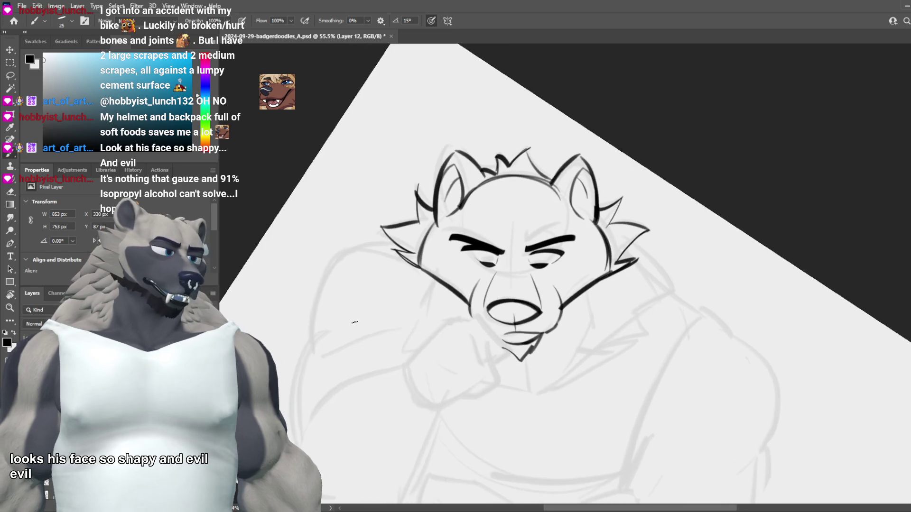
left_click(28, 354)
left_click(28, 367)
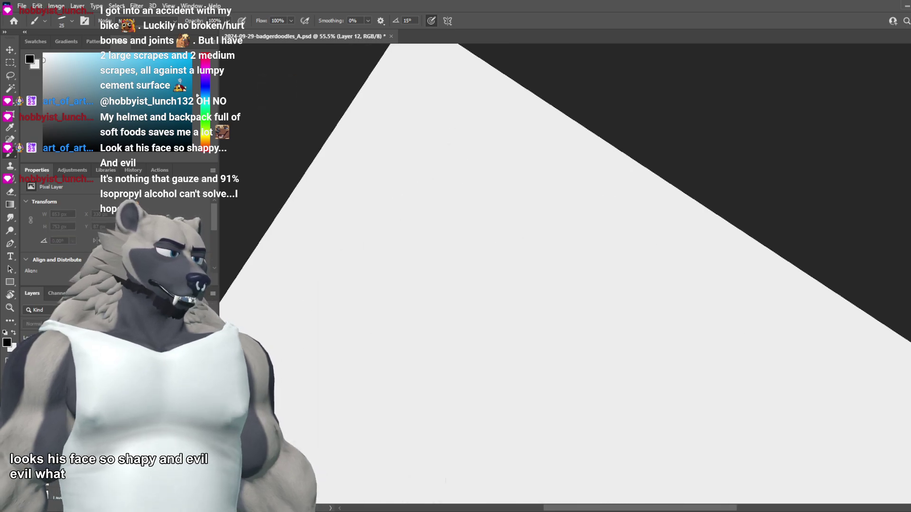
left_click(28, 368)
left_click(28, 355)
left_click(28, 355)
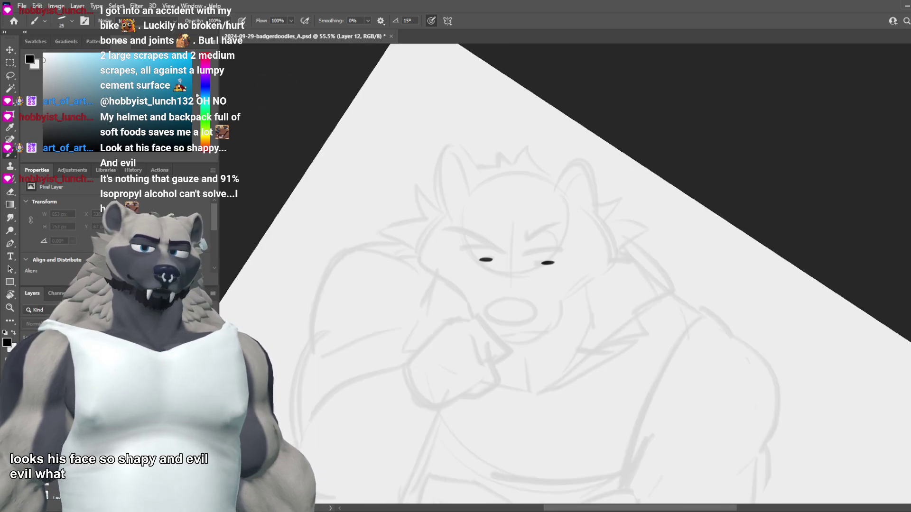
key("ctrl+comma")
key("ctrl+comma")
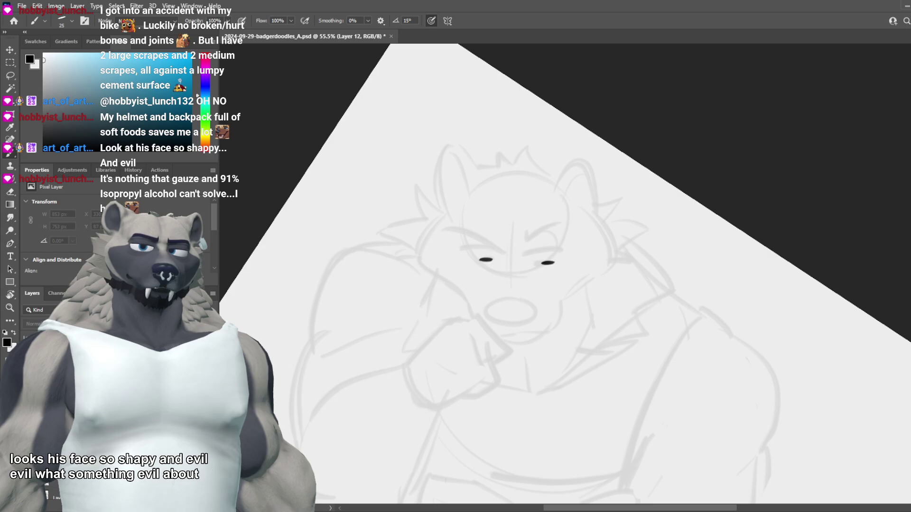
key("ctrl+comma")
key("ctrl+comma")
key("ctrl+comma")
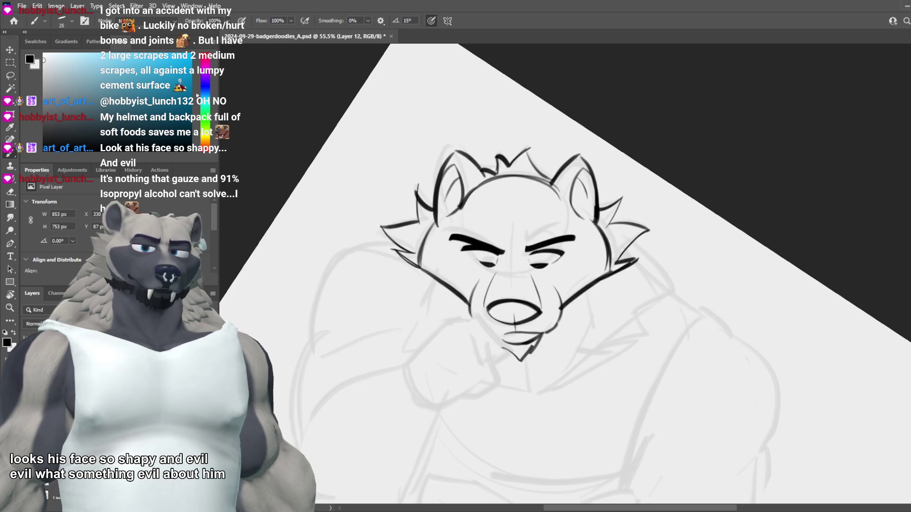
Step: Reset the canvas rotation to upright and examine the inked head against the sketched body
scroll(509, 238, "down", 7)
scroll(467, 253, "up", 5)
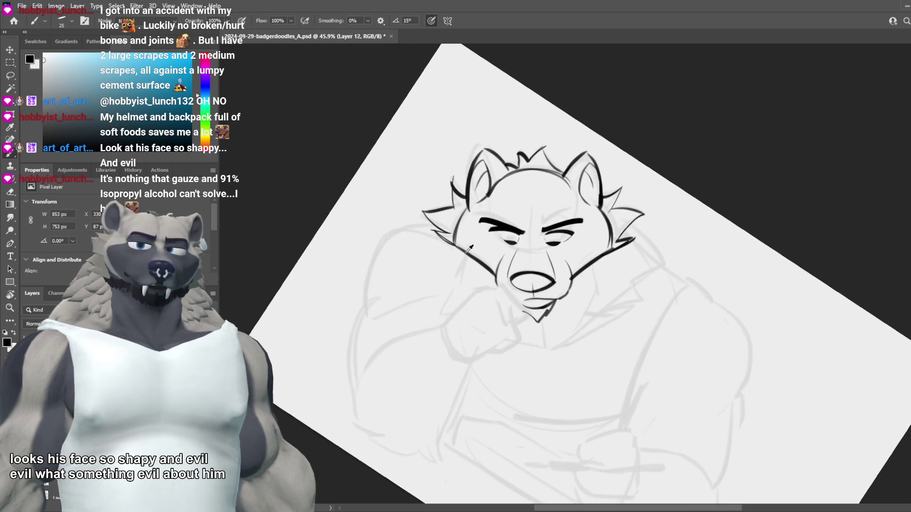
scroll(471, 248, "up", 2)
scroll(526, 256, "up", 1)
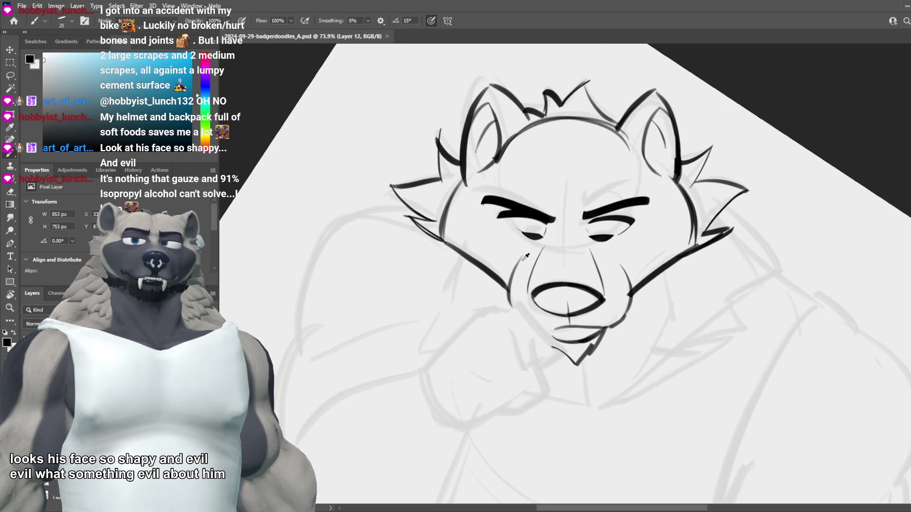
scroll(526, 257, "down", 4)
key("Escape")
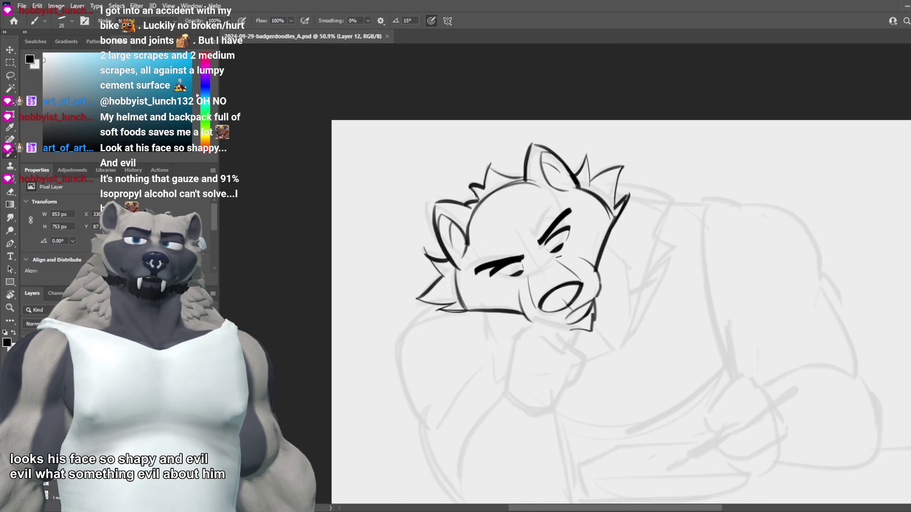
scroll(559, 257, "down", 2)
scroll(600, 253, "up", 4)
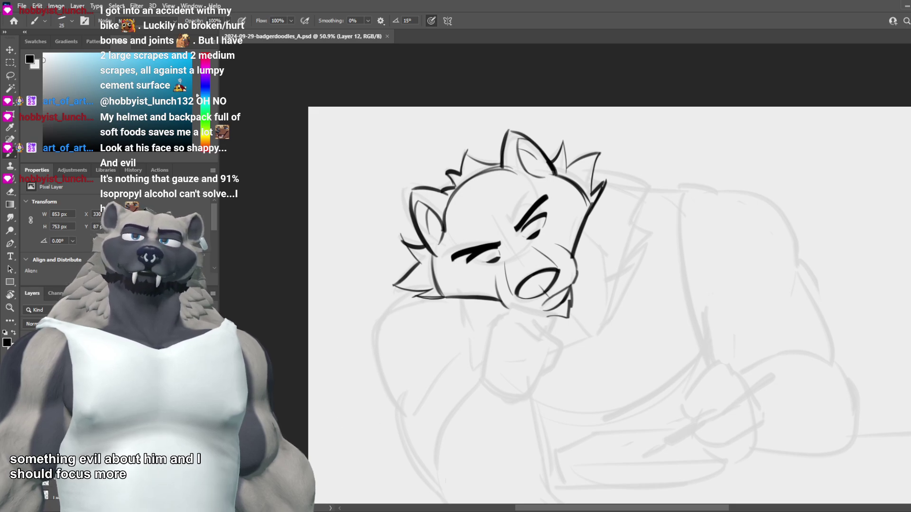
left_click_drag(387, 264, 380, 305)
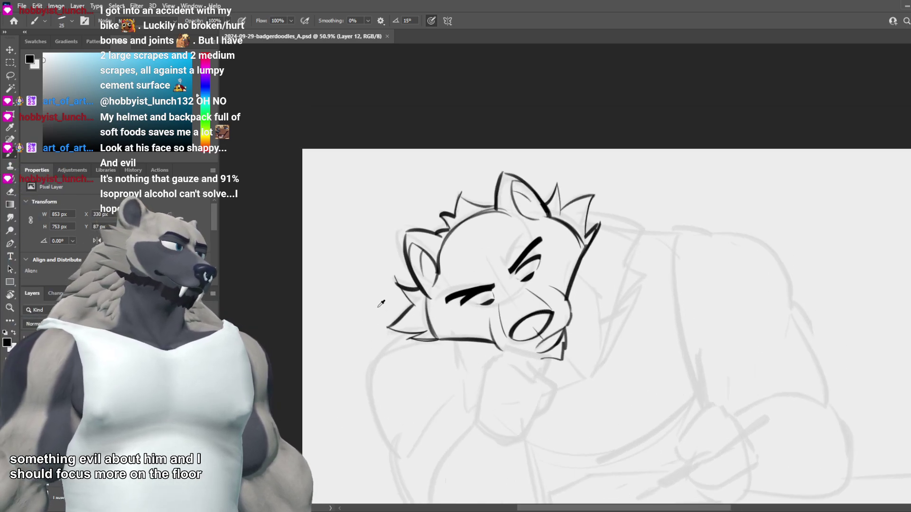
Step: Rotate the canvas to level the face and ink a curved crease across the nose bridge with a short wrinkle beside it
scroll(437, 291, "up", 2)
key("e")
key("r")
mouse_move(564, 299)
left_mouse_down()
mouse_move(525, 272)
mouse_move(559, 274)
left_mouse_up()
key("b")
scroll(519, 260, "down", 2)
scroll(519, 261, "up", 5)
key("ctrl+z")
key("ctrl+z")
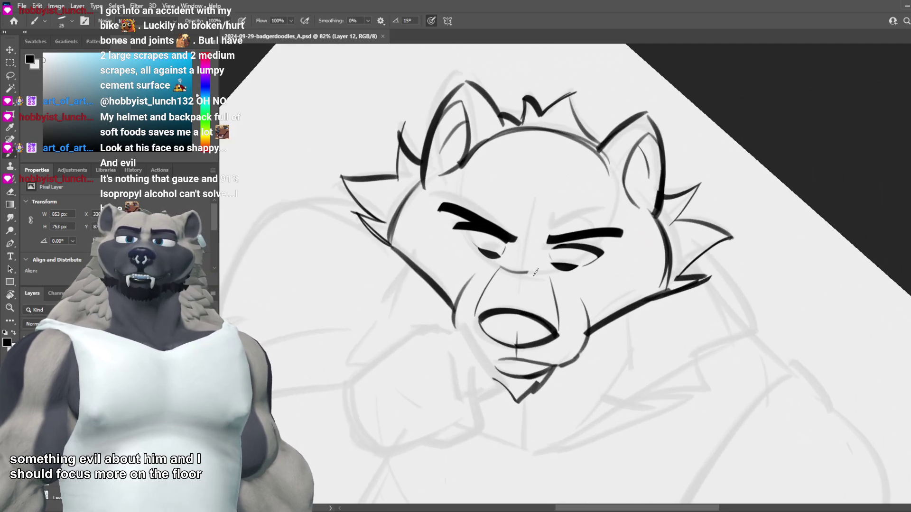
mouse_move(501, 267)
left_mouse_down()
mouse_move(546, 277)
mouse_move(532, 275)
left_mouse_up()
key("ctrl+z")
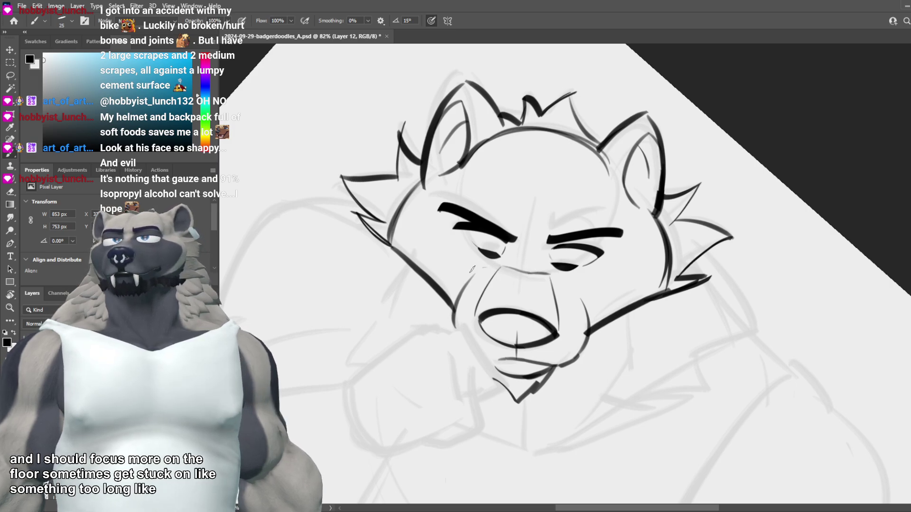
mouse_move(467, 265)
left_mouse_down()
mouse_move(499, 259)
mouse_move(458, 255)
left_mouse_up()
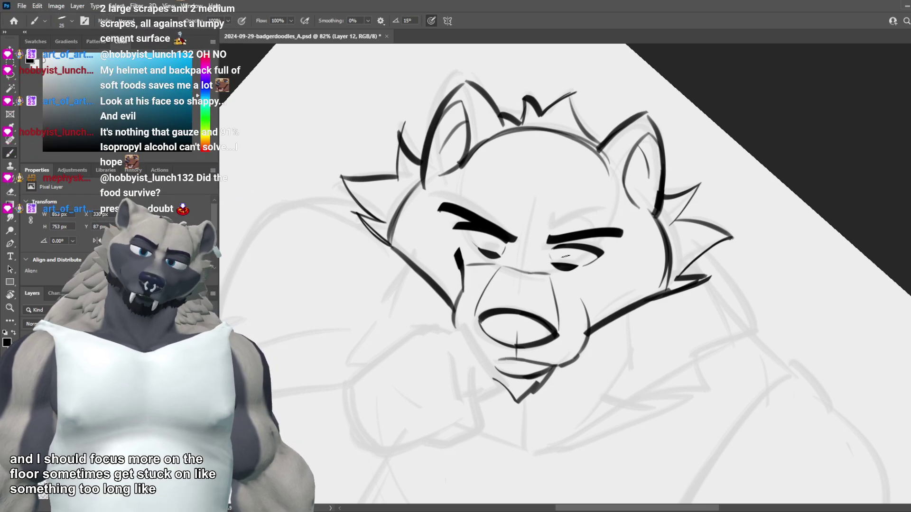
Step: Try a thick jaw line running down from the left cheek and a shoulder line beside it, undo both, and save
scroll(588, 268, "down", 5)
scroll(593, 269, "up", 5)
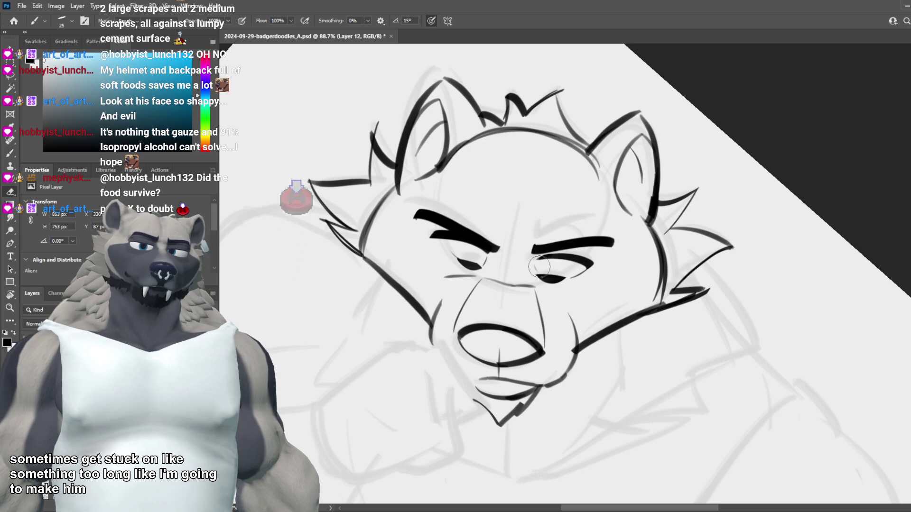
mouse_move(409, 284)
left_mouse_down()
mouse_move(431, 329)
mouse_move(487, 414)
left_mouse_up()
scroll(498, 403, "down", 3)
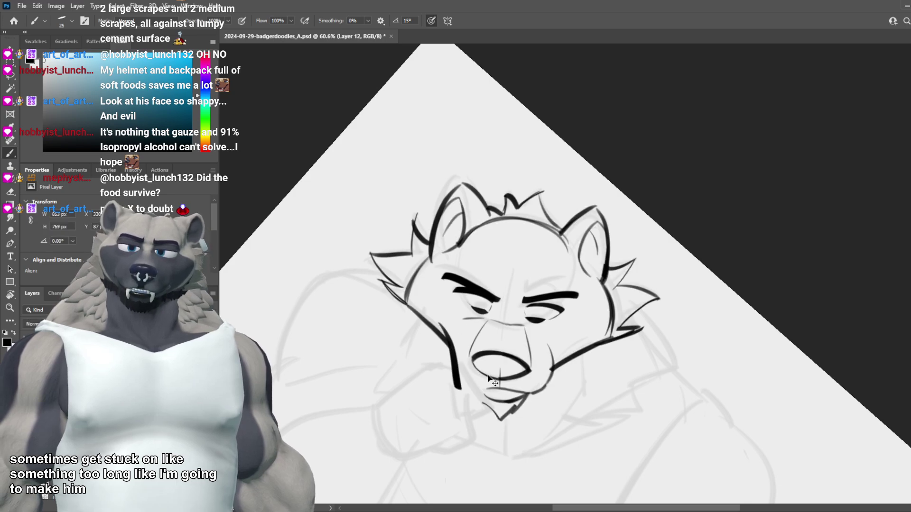
scroll(484, 378, "up", 3)
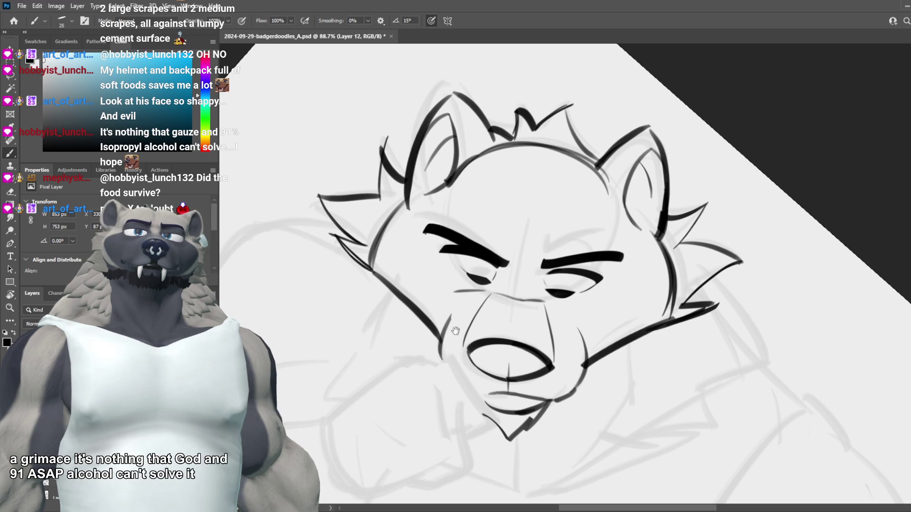
mouse_move(453, 332)
left_mouse_down()
mouse_move(515, 314)
mouse_move(509, 344)
mouse_move(413, 352)
left_mouse_up()
key("ctrl+s")
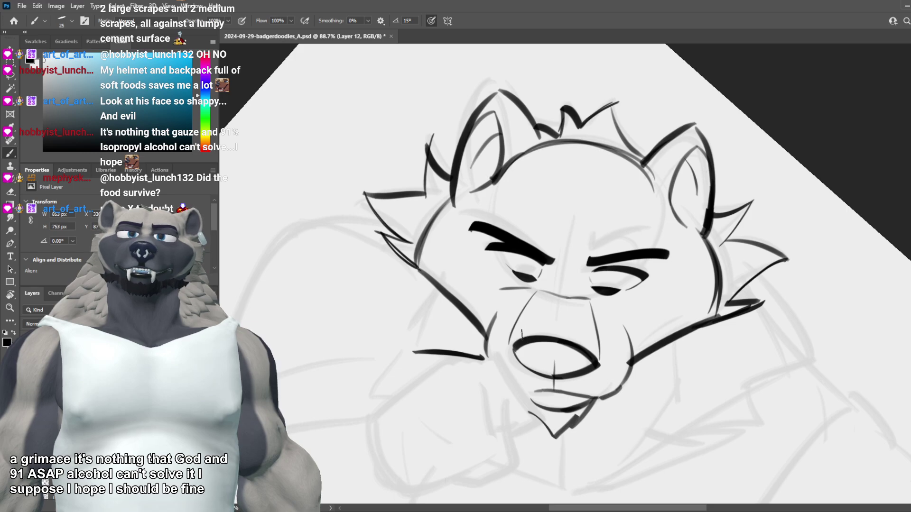
key("ctrl+z")
Step: Ink a spiky fur tuft extending from the left cheek fur onto the shoulder, and reset the canvas rotation
left_click_drag(473, 278, 560, 289)
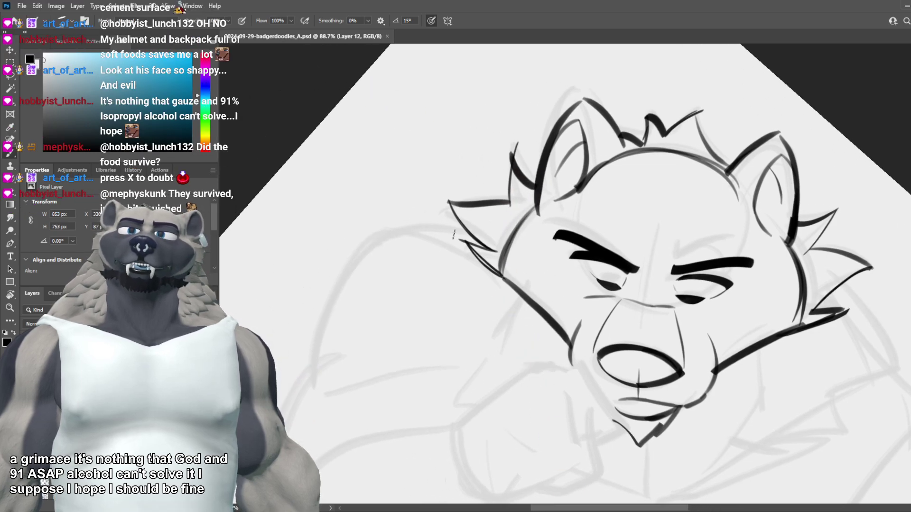
mouse_move(378, 224)
left_mouse_down()
mouse_move(467, 228)
mouse_move(406, 217)
left_mouse_up()
key("ctrl+z")
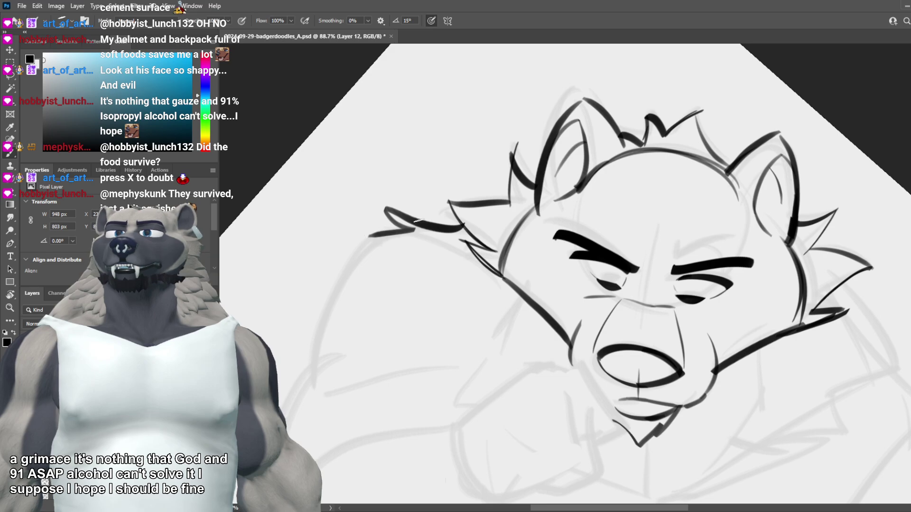
left_click_drag(485, 255, 412, 255)
key("Escape")
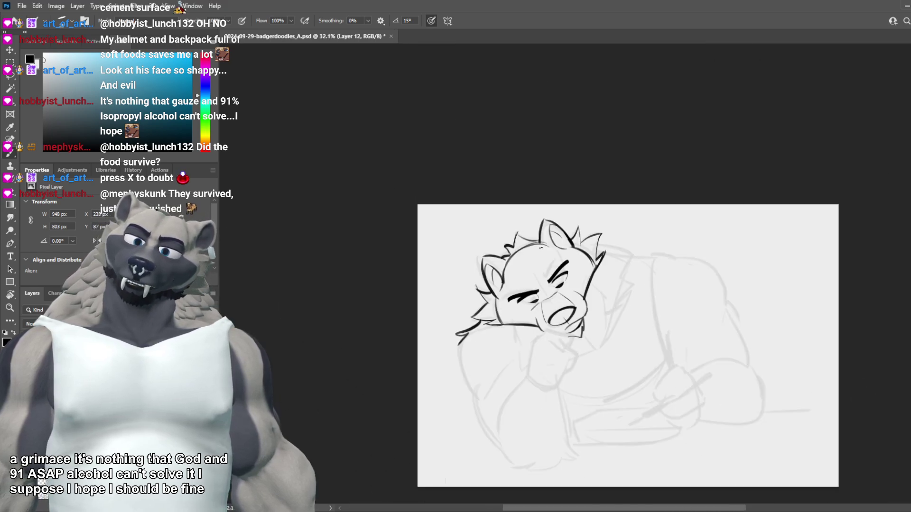
scroll(584, 346, "up", 4)
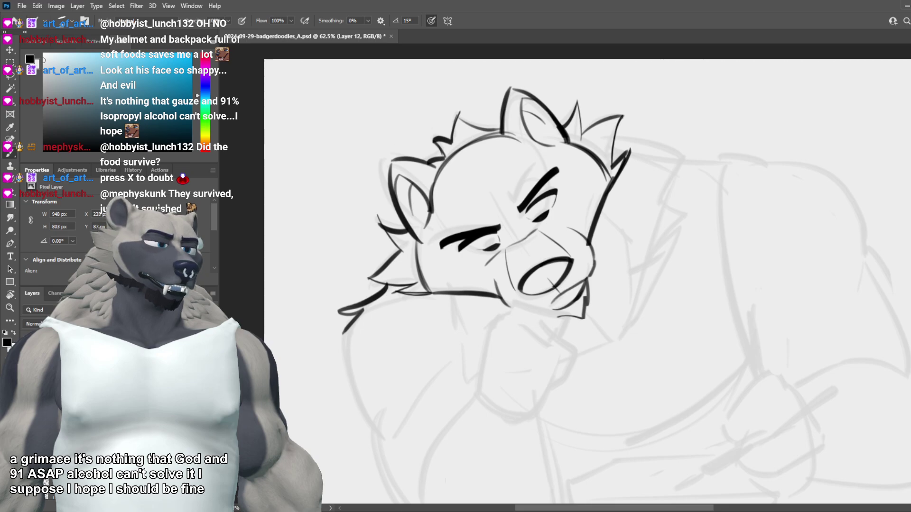
Step: Toggle layer visibility to compare the new ink with the earlier inked version of the badger
key("ctrl+comma")
key("ctrl+comma")
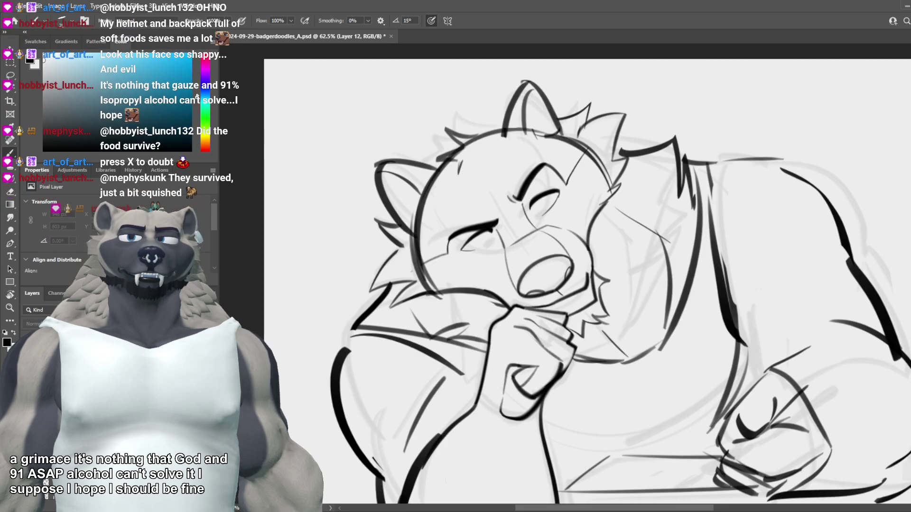
key("ctrl+comma")
key("ctrl+comma")
scroll(430, 291, "down", 2)
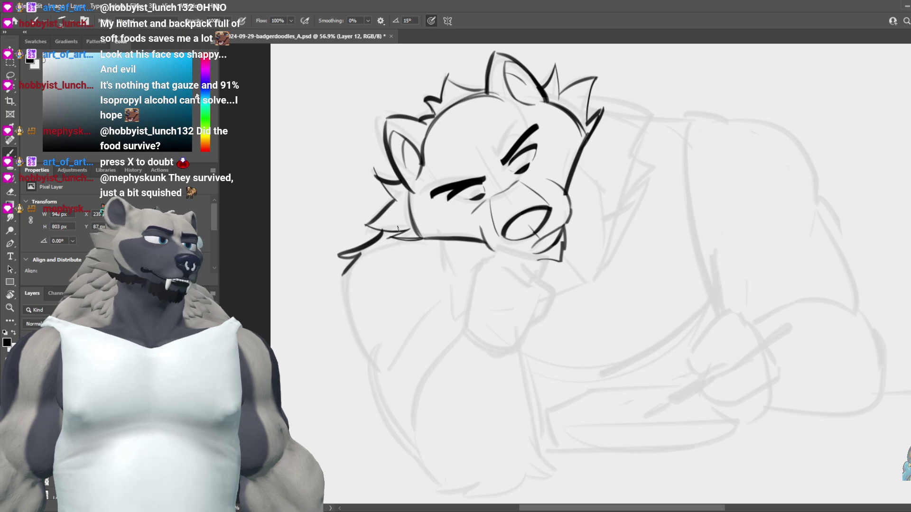
left_click_drag(358, 256, 334, 307)
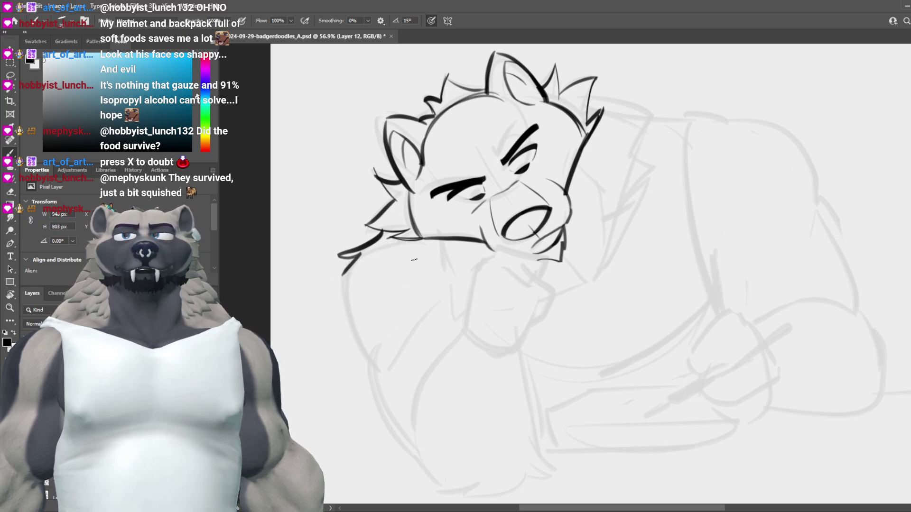
scroll(414, 259, "down", 2)
scroll(454, 218, "up", 5)
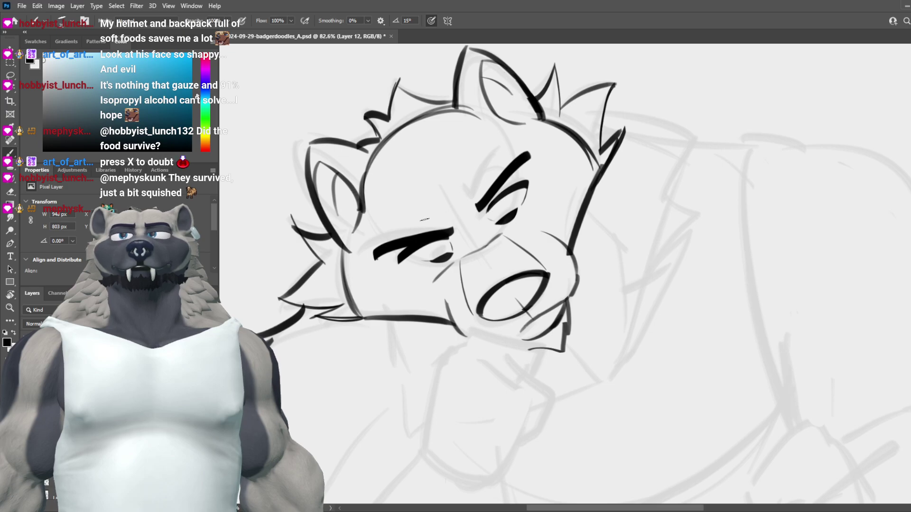
Step: Save the drawing and duplicate the ink layer to try variations of the face
key("e")
scroll(435, 209, "down", 4)
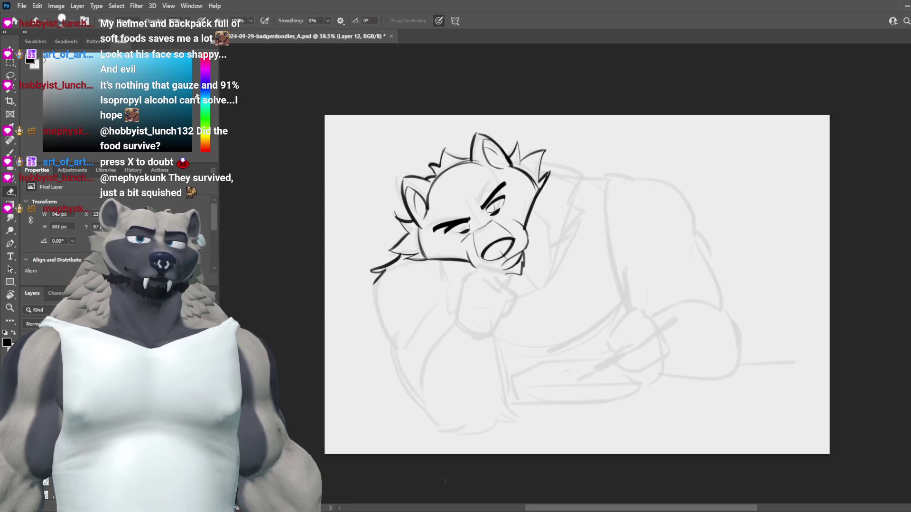
scroll(484, 204, "up", 3)
key("ctrl+s")
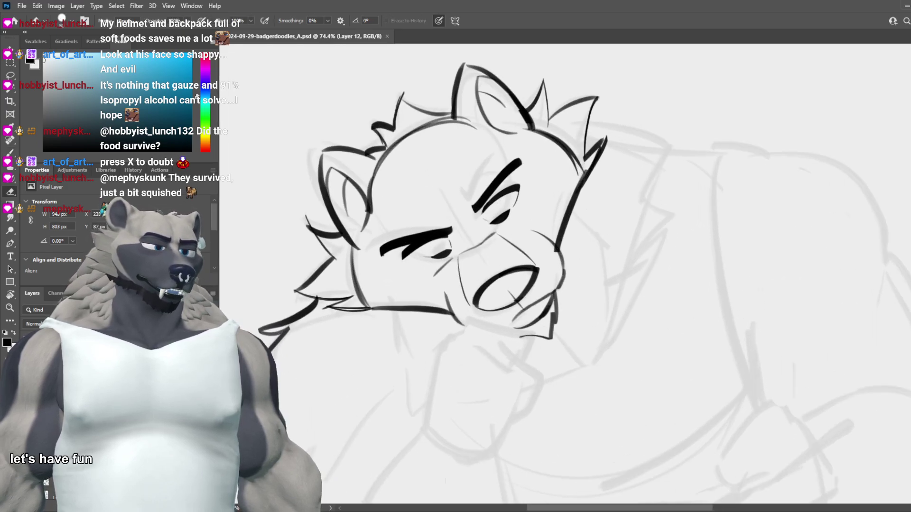
key("ctrl+j")
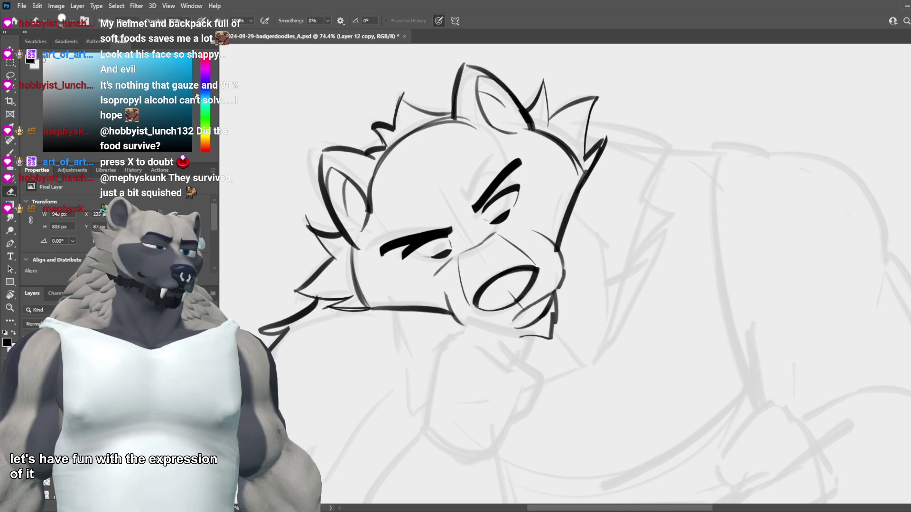
scroll(468, 193, "down", 5)
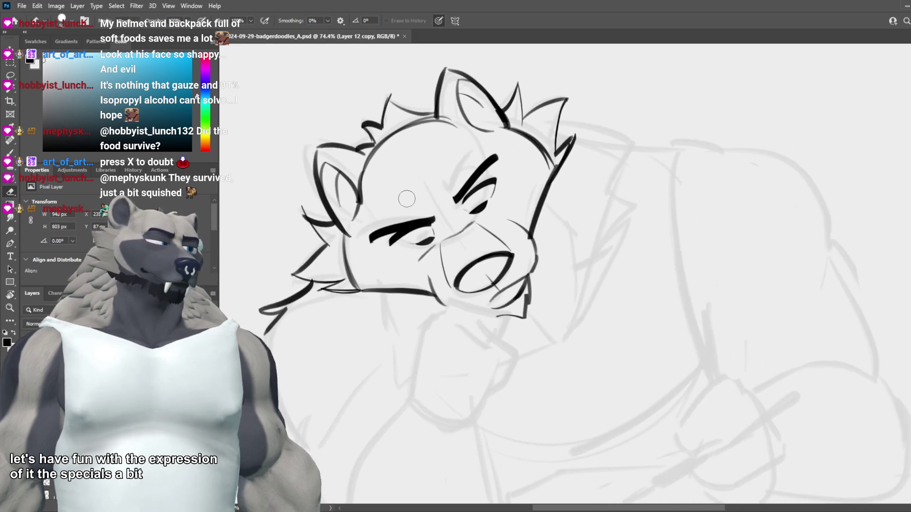
Step: Ink a pointed facial marking from the left eyebrow out to the cheek and back along the jaw, redoing its lower curve
scroll(412, 212, "up", 5)
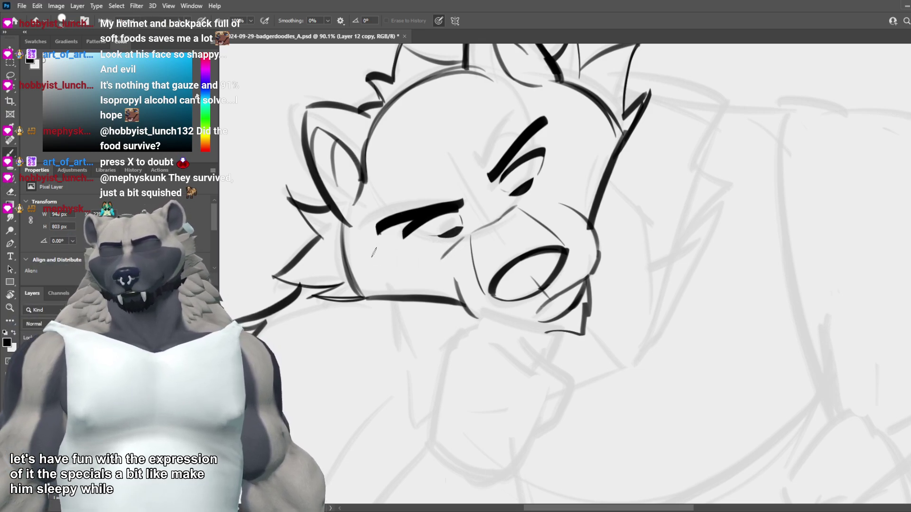
key("b")
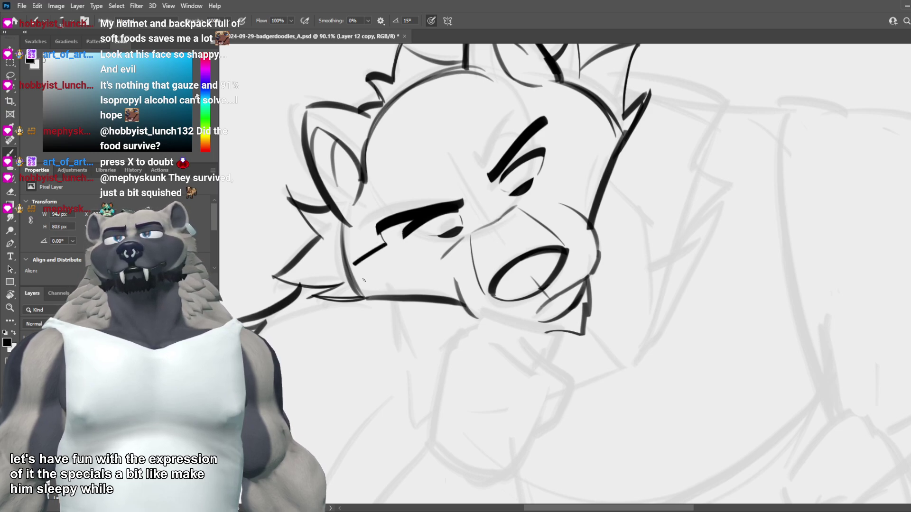
key("ctrl+z")
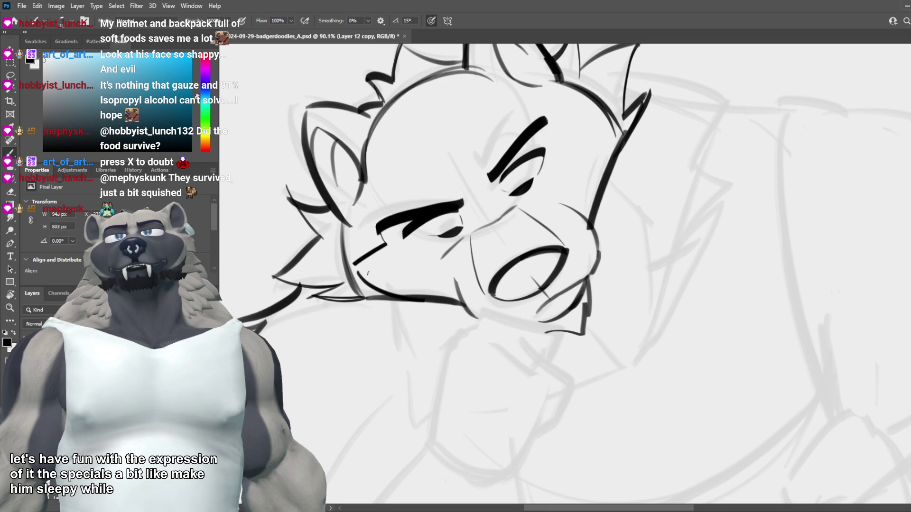
left_click_drag(355, 264, 427, 297)
key("ctrl+z")
left_click_drag(359, 264, 428, 297)
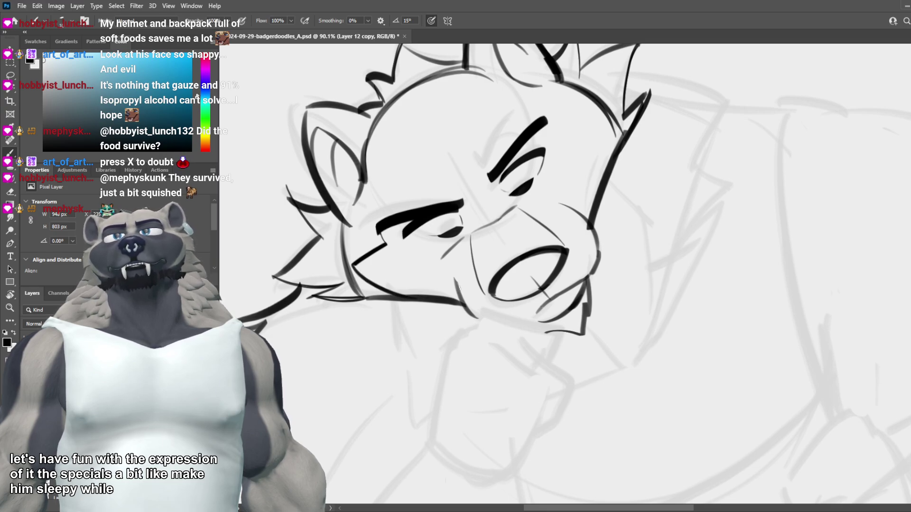
scroll(536, 223, "down", 5)
scroll(513, 180, "up", 3)
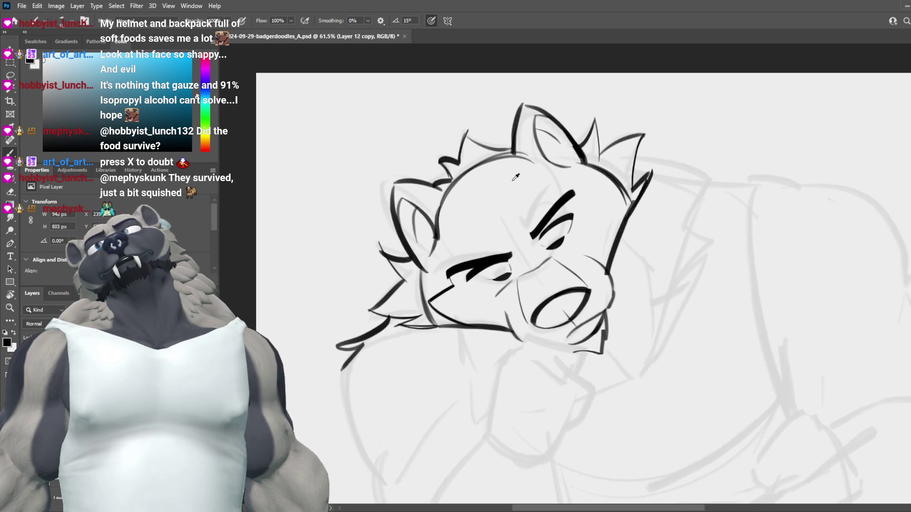
Step: Ink a matching zigzag facial marking from the end of the right eyebrow down the side of the face
scroll(516, 177, "up", 1)
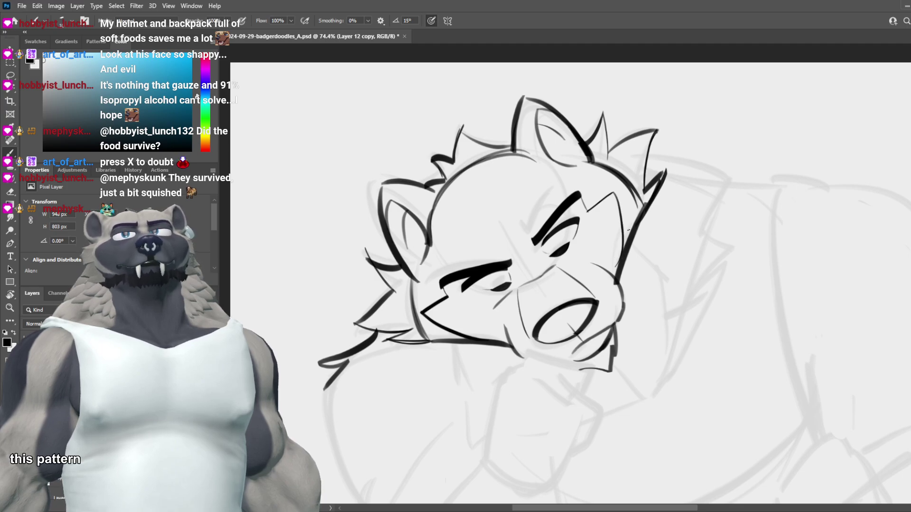
scroll(577, 265, "down", 7)
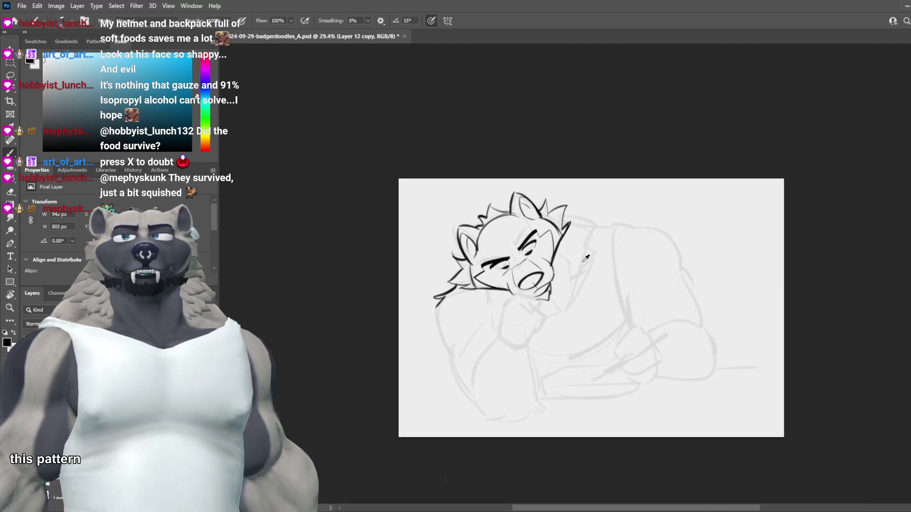
scroll(569, 266, "up", 6)
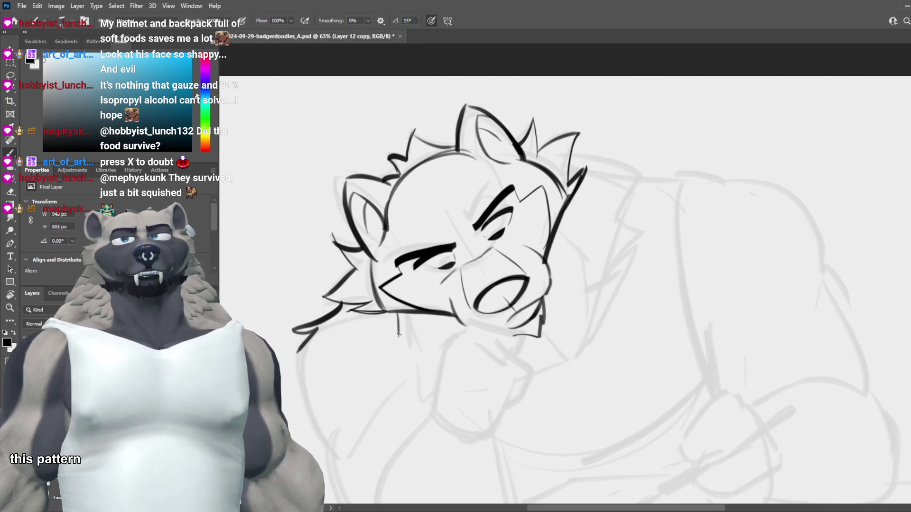
Step: Ink thin neck lines below the left cheek and down the right side of the head, curving in beneath the chin
left_click_drag(378, 322, 450, 366)
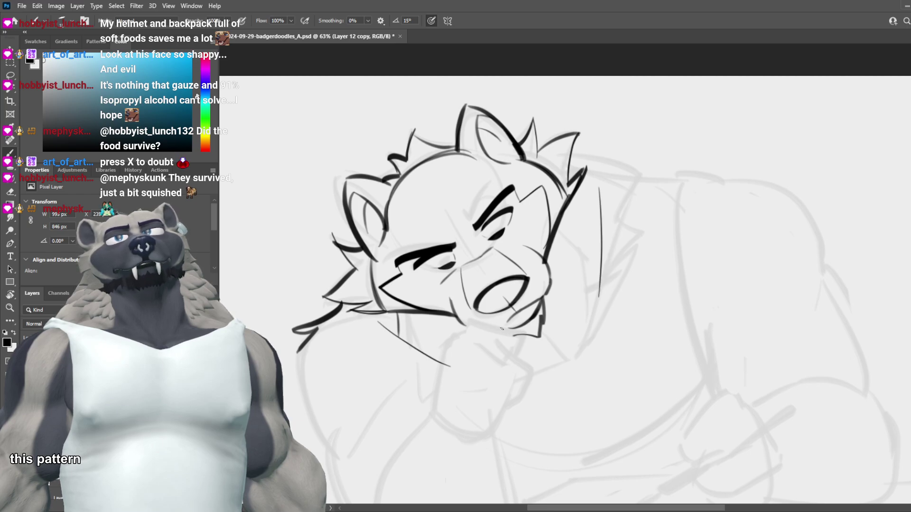
scroll(593, 265, "down", 6)
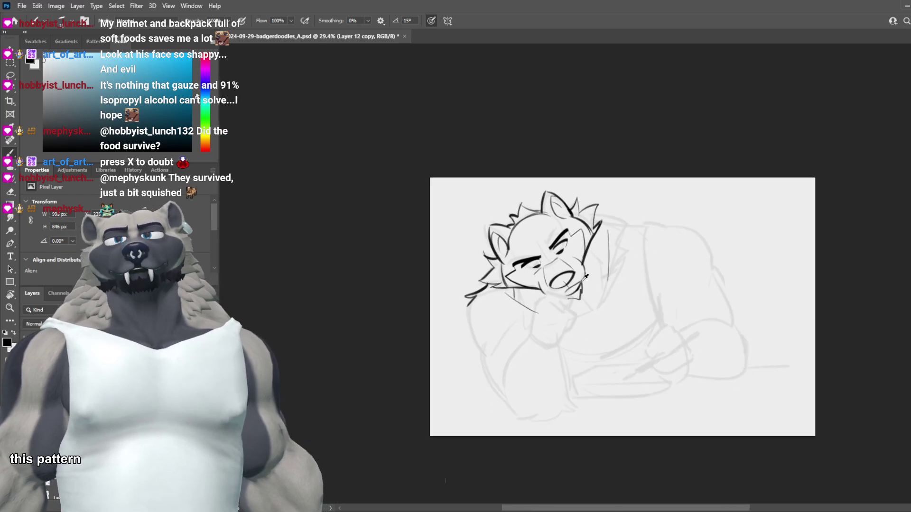
scroll(587, 276, "up", 4)
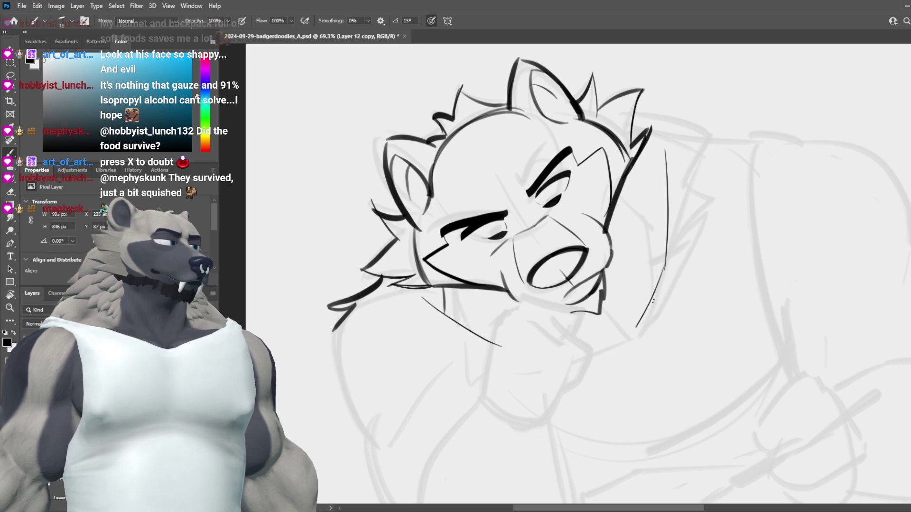
left_click_drag(665, 265, 635, 337)
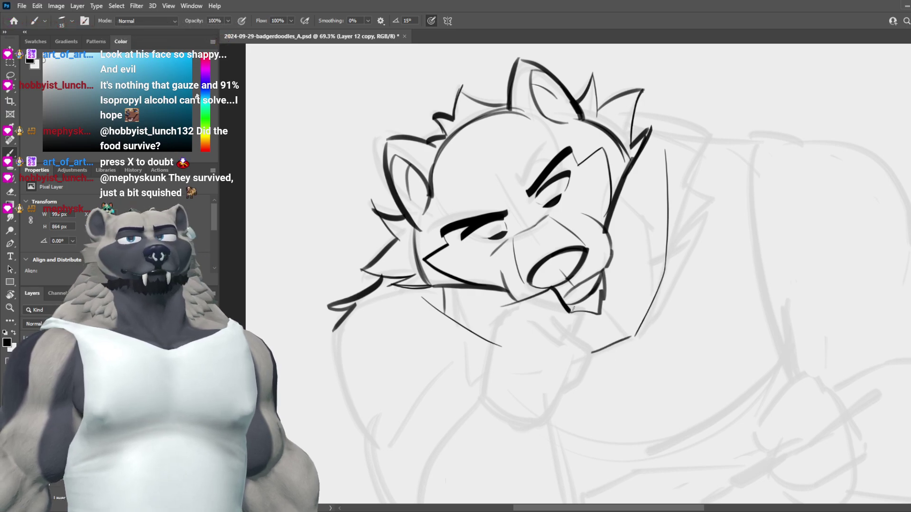
Step: Undo the trial fang strokes below the nose and ink a small mark at the right corner of the mouth
scroll(537, 215, "down", 3)
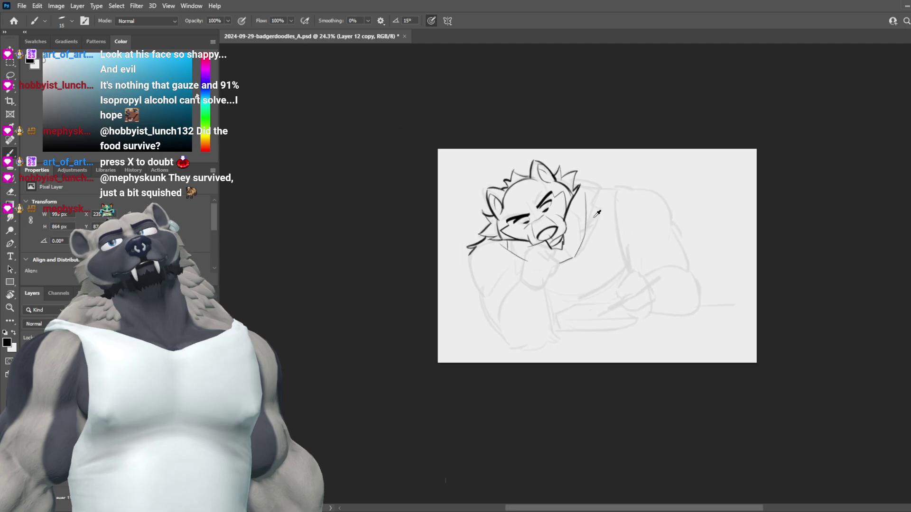
scroll(539, 215, "up", 4)
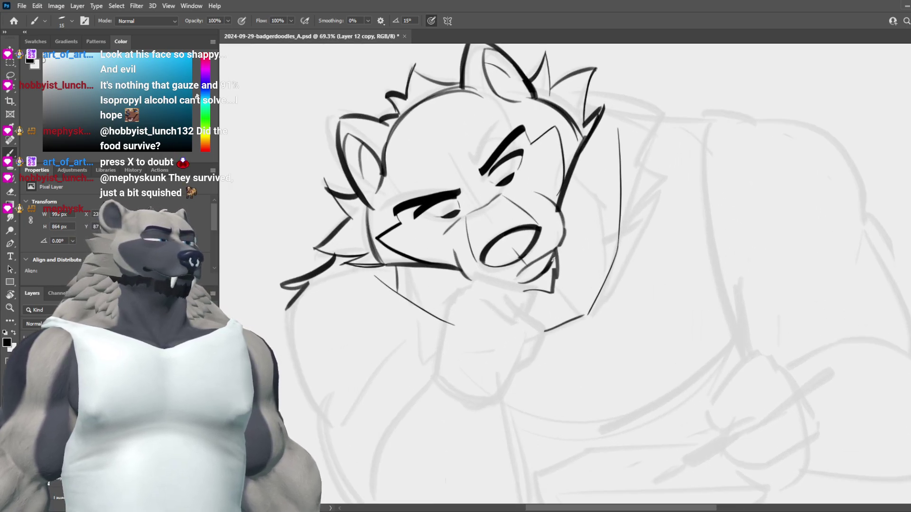
key("e")
key("b")
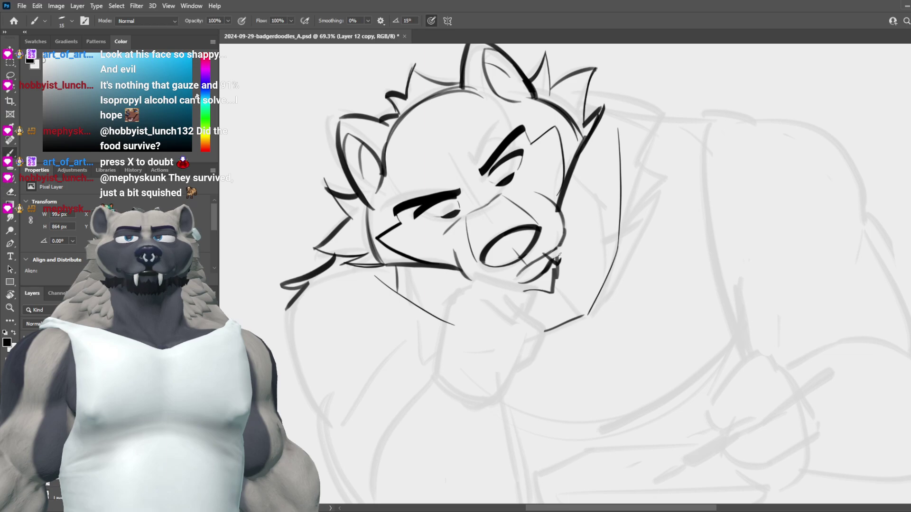
scroll(557, 246, "down", 5)
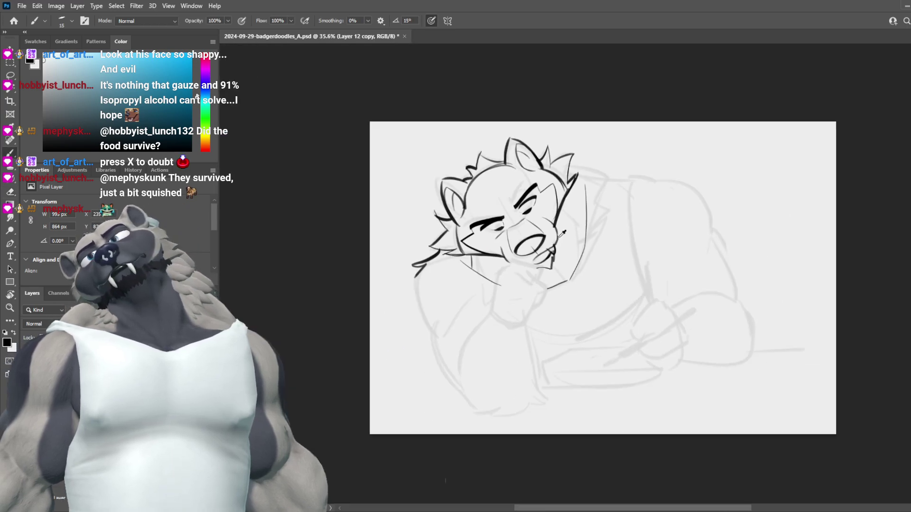
Step: Try erasing the right eyebrow and inking a steeper one in its place
scroll(567, 219, "up", 4)
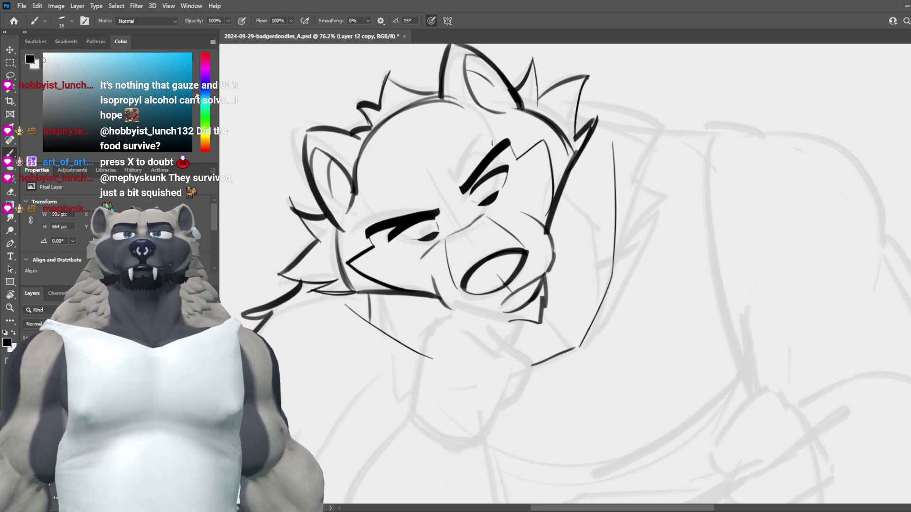
key("e")
left_click_drag(503, 148, 510, 131)
key("ctrl+z")
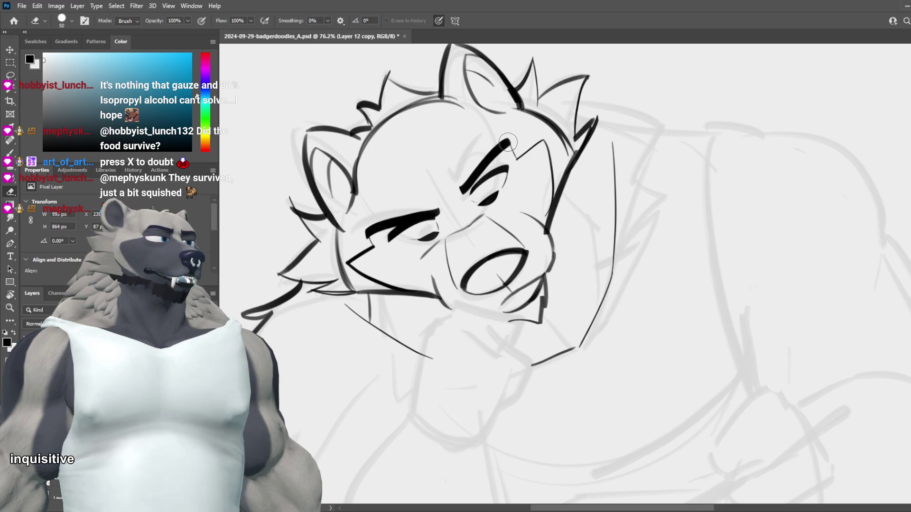
key("b")
mouse_move(464, 172)
left_mouse_down()
mouse_move(485, 133)
mouse_move(455, 182)
left_mouse_up()
scroll(623, 172, "down", 5)
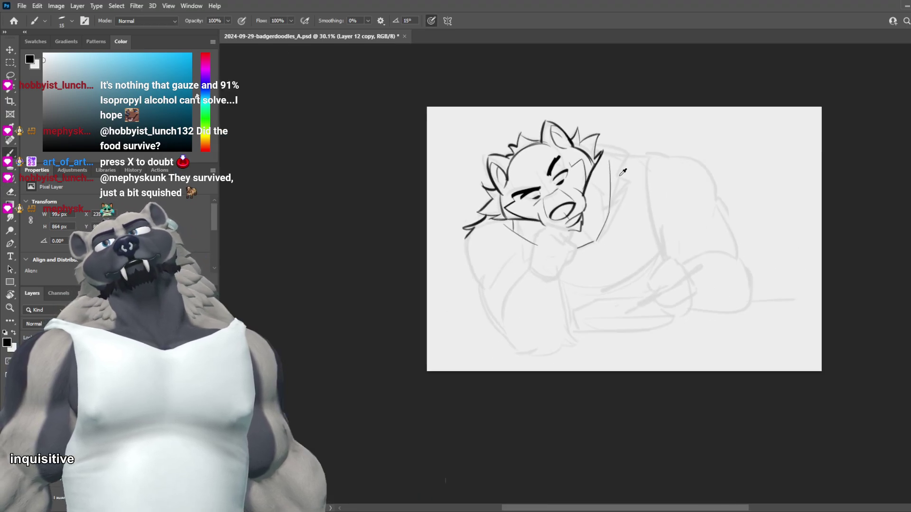
scroll(630, 164, "up", 6)
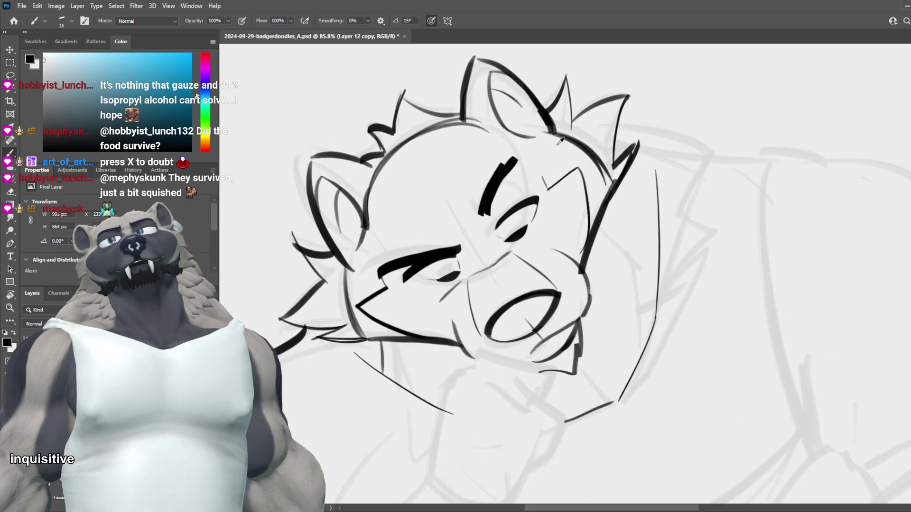
key("ctrl+z")
key("ctrl+z")
key("ctrl+z")
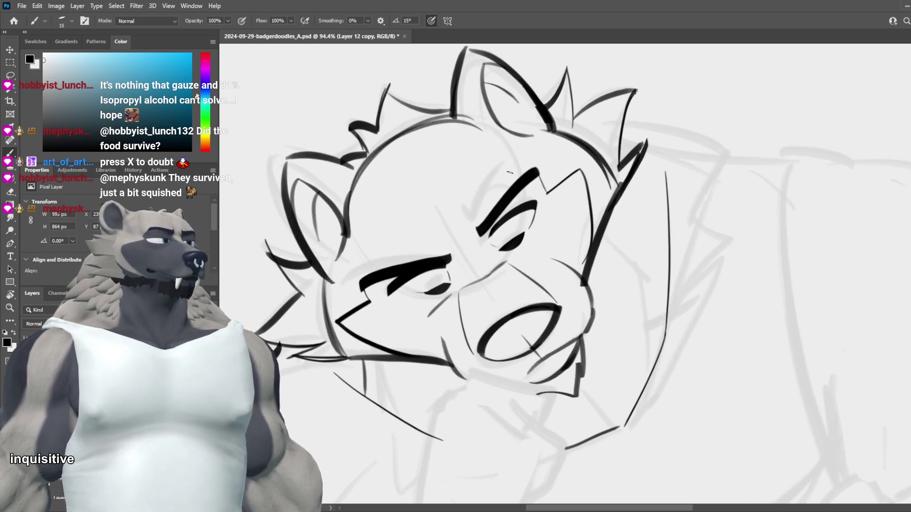
Step: Replace the right eyebrow with a steeper curved one, thickening it with the brush size raised to 30
key("ctrl+shift+z")
left_click_drag(506, 165, 481, 204)
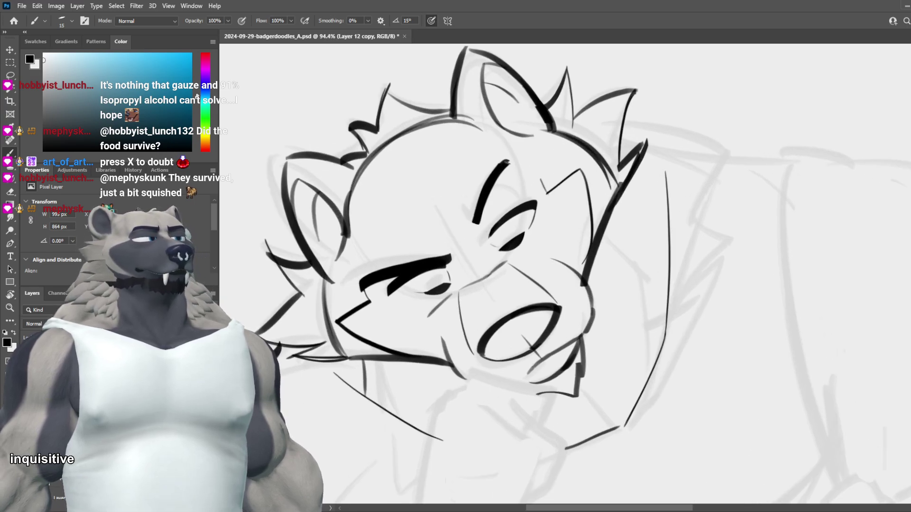
left_click_drag(510, 162, 476, 220)
key("bracketright")
key("bracketright")
key("bracketright")
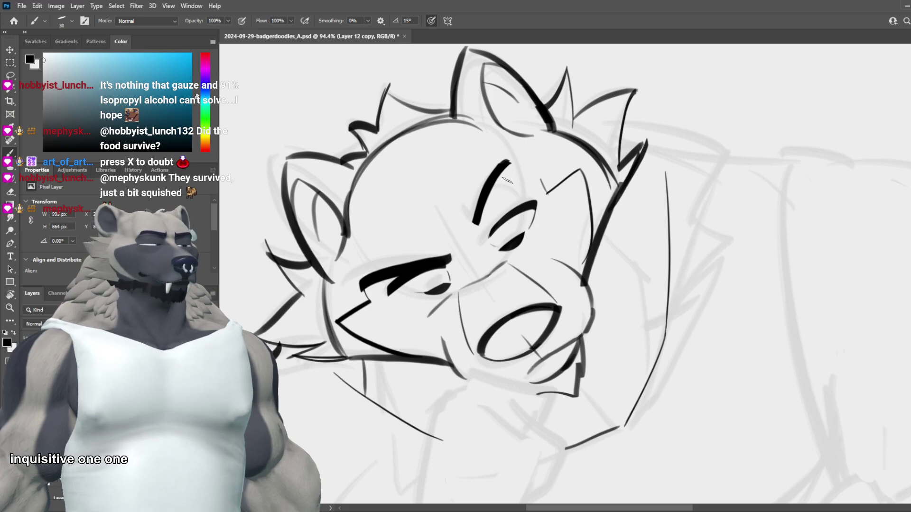
left_click_drag(510, 163, 475, 222)
key("ctrl+z")
left_click_drag(514, 163, 475, 222)
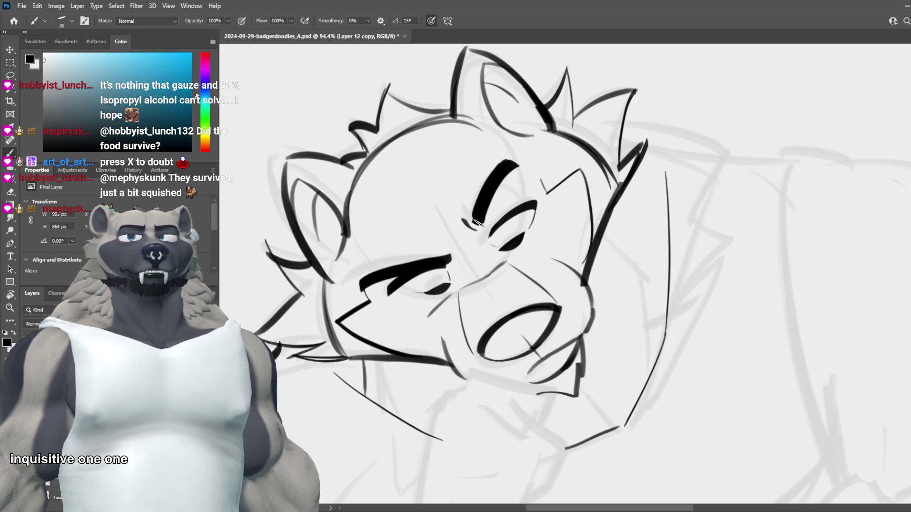
Step: Try filling in the badger's nose with thick black strokes
left_click_drag(534, 300, 474, 342)
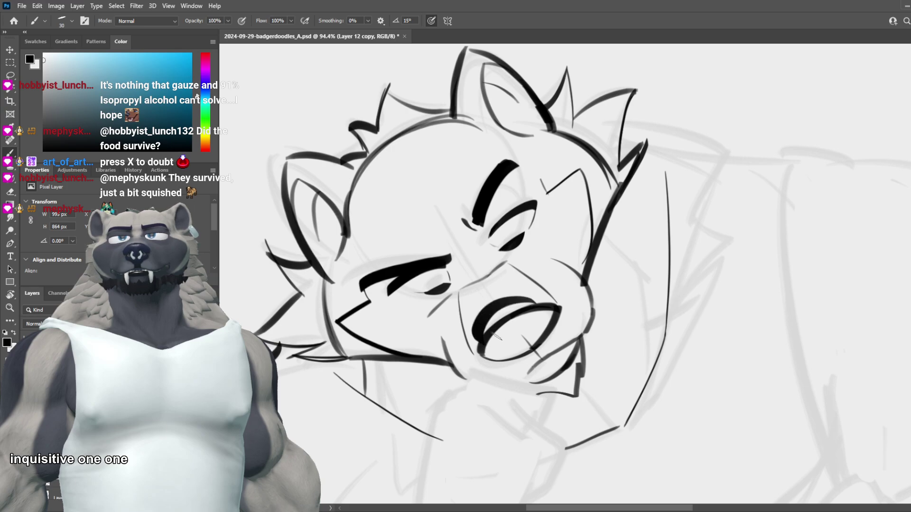
key("ctrl+z")
key("e")
mouse_move(522, 311)
left_mouse_down()
mouse_move(494, 346)
mouse_move(520, 323)
left_mouse_up()
key("b")
left_click_drag(489, 355, 551, 311)
scroll(543, 314, "down", 5)
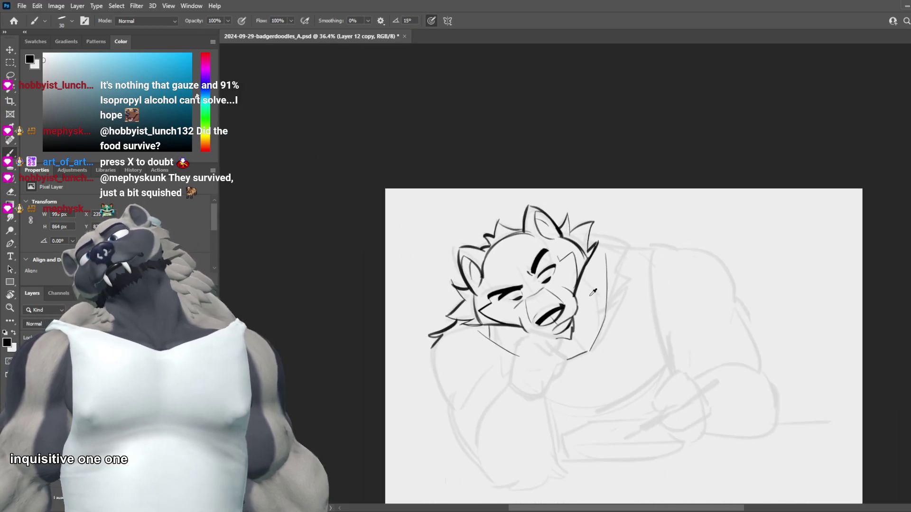
scroll(614, 314, "up", 3)
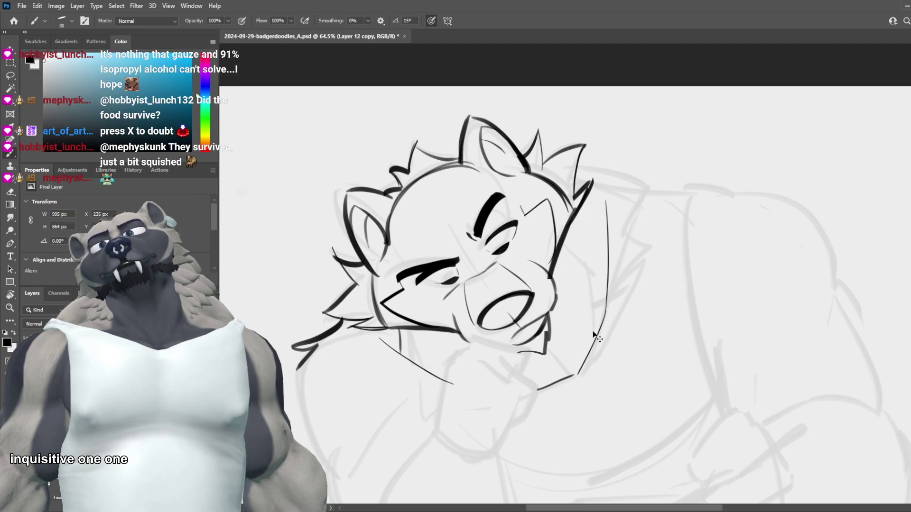
key("ctrl+z")
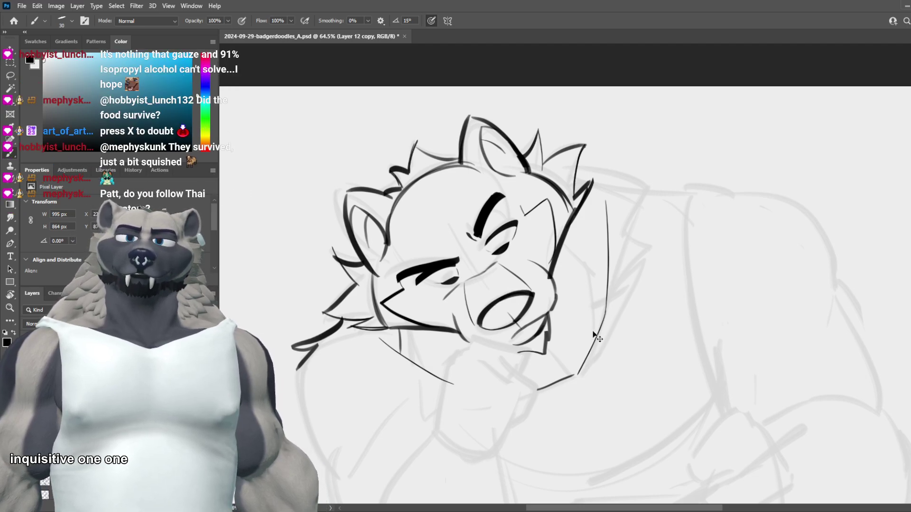
Step: Touch up the upper rim of the nose outline with trial strokes and save the document
scroll(598, 338, "up", 2)
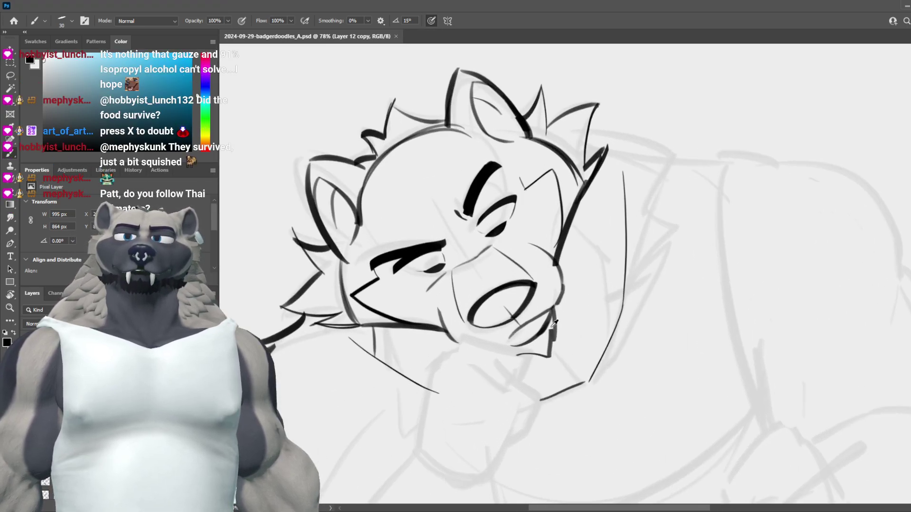
scroll(555, 324, "up", 2)
key("e")
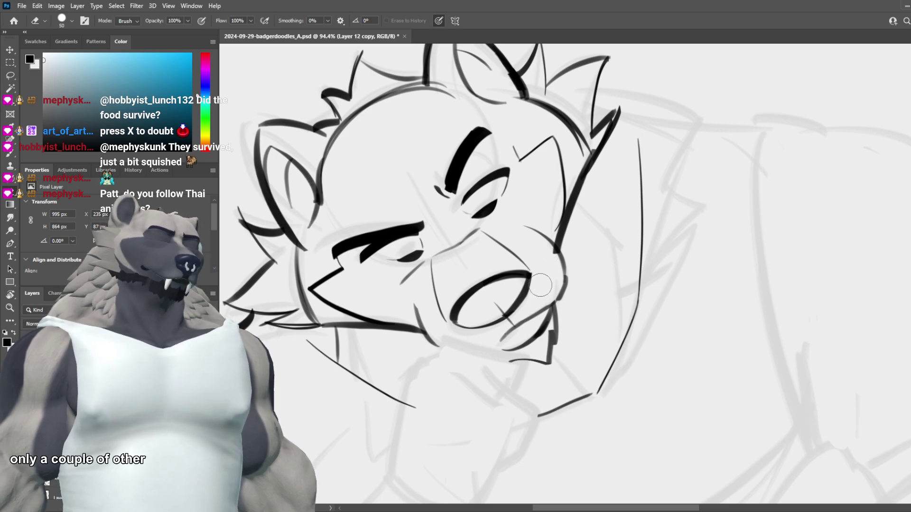
key("b")
left_click_drag(498, 277, 531, 280)
key("ctrl+z")
key("ctrl+z")
left_click_drag(457, 311, 531, 280)
key("ctrl+z")
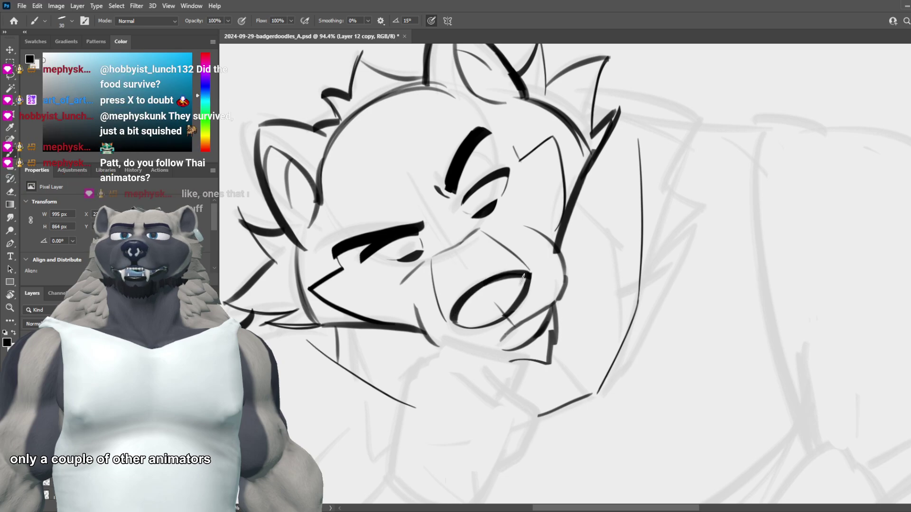
left_click_drag(446, 319, 524, 276)
key("ctrl+z")
key("ctrl+s")
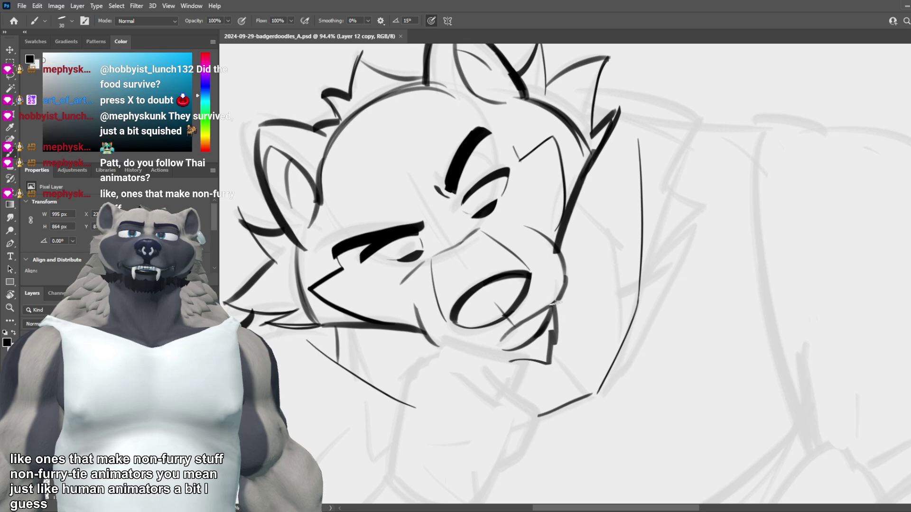
Step: Try long diagonal strokes and a short inner stroke beside the neck line on the right of the head
scroll(416, 362, "down", 5)
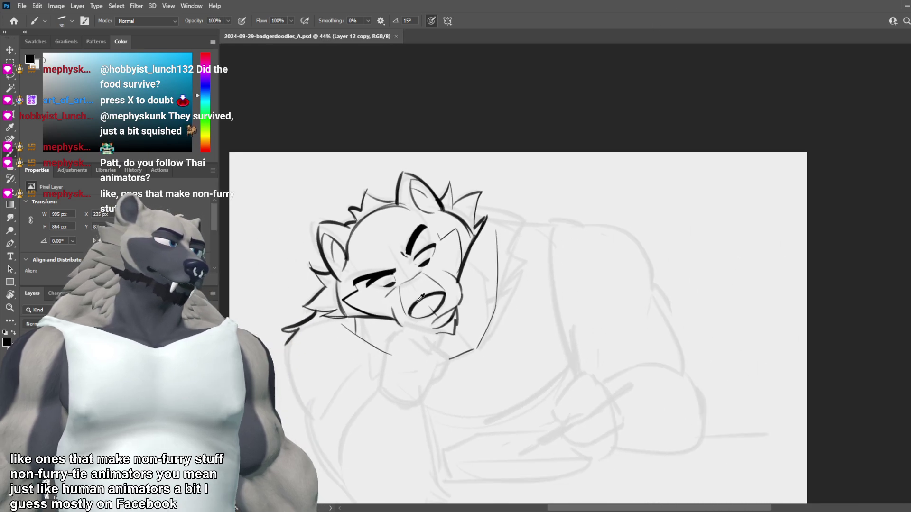
scroll(417, 362, "up", 1)
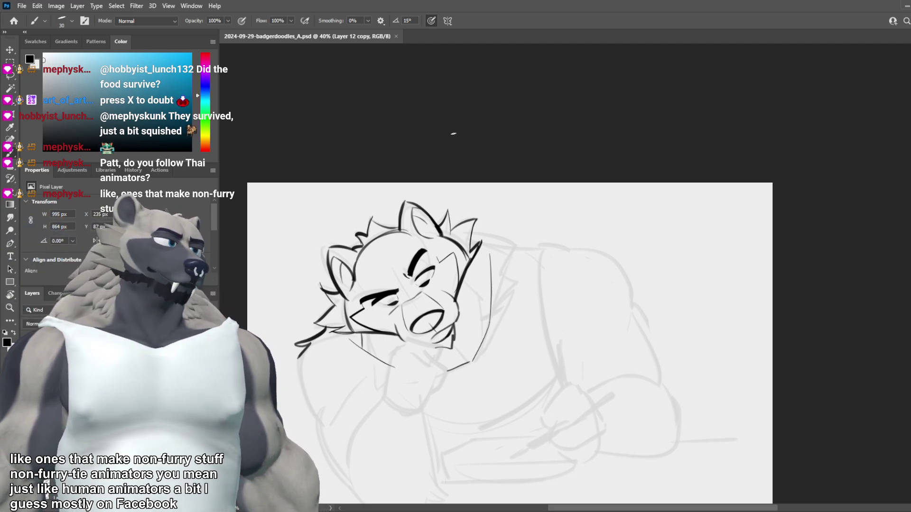
scroll(473, 348, "down", 3)
scroll(472, 349, "up", 3)
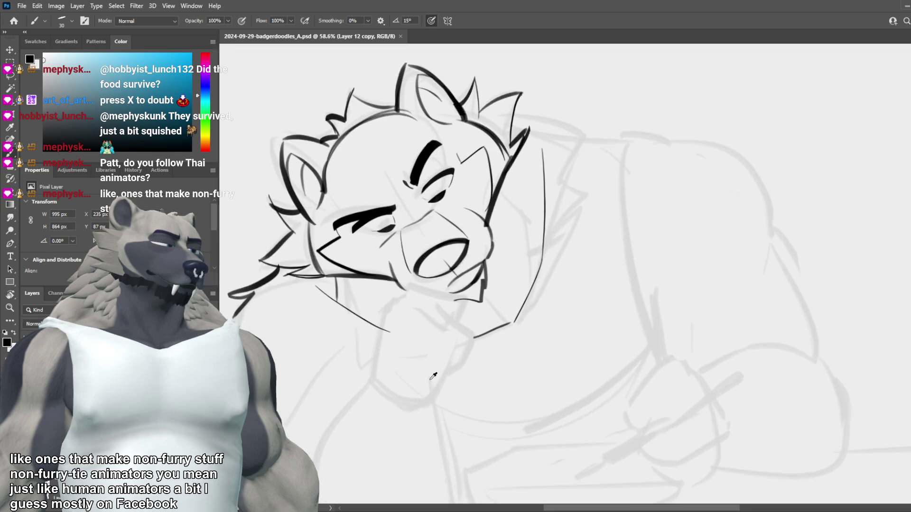
left_click_drag(553, 168, 590, 308)
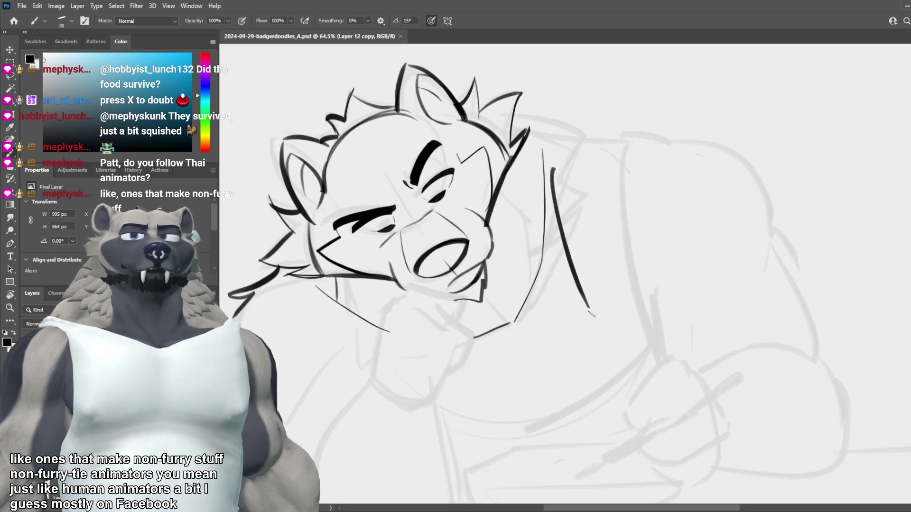
key("ctrl+z")
left_click_drag(567, 153, 626, 306)
key("ctrl+z")
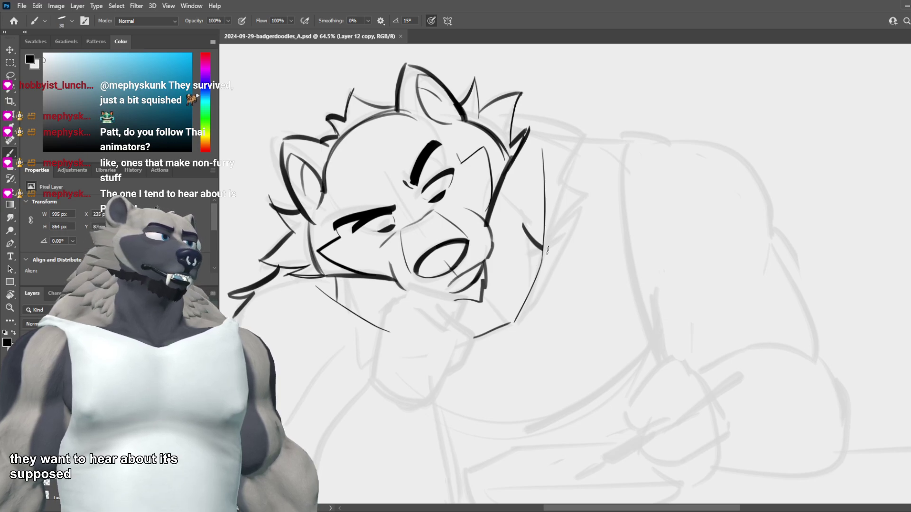
left_click_drag(529, 216, 563, 234)
key("ctrl+z")
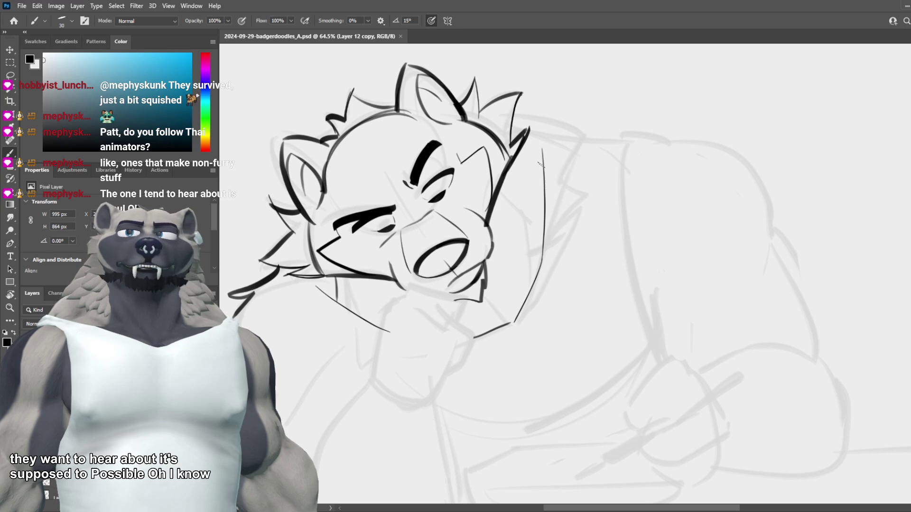
Step: Ink pointed fur tufts behind the right cheek, running from the top spike down to the neck line
mouse_move(523, 144)
left_mouse_down()
mouse_move(556, 135)
mouse_move(553, 123)
mouse_move(546, 165)
left_mouse_up()
key("ctrl+z")
key("ctrl+z")
mouse_move(513, 117)
left_mouse_down()
mouse_move(552, 107)
mouse_move(545, 186)
mouse_move(555, 206)
mouse_move(523, 231)
left_mouse_up()
key("ctrl+z")
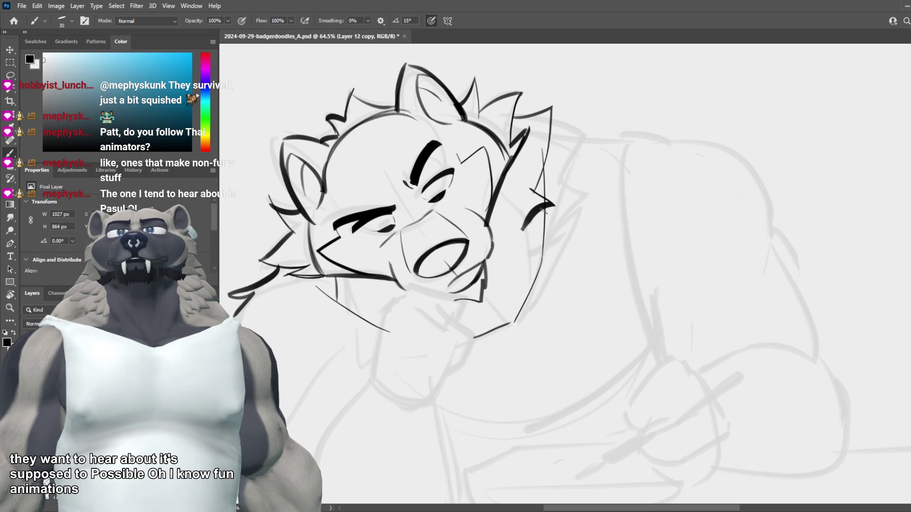
Step: Examine the inked head and new neck fur against the whole composition
scroll(546, 205, "down", 5)
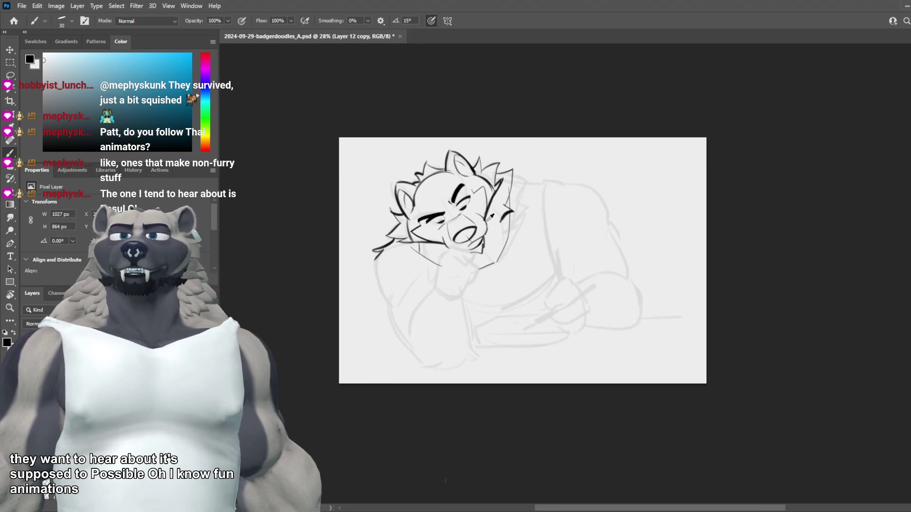
scroll(499, 217, "up", 1)
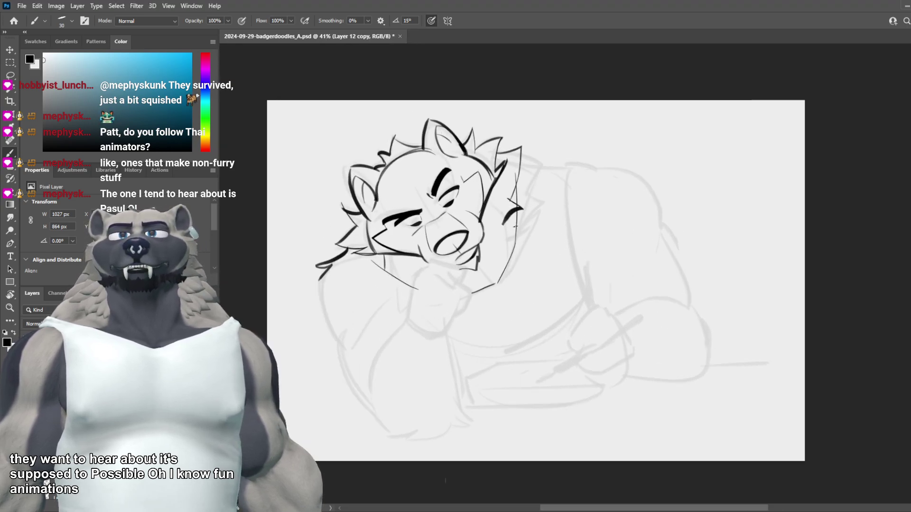
key("r")
mouse_move(555, 225)
left_mouse_down()
mouse_move(527, 253)
mouse_move(555, 228)
left_mouse_up()
key("Escape")
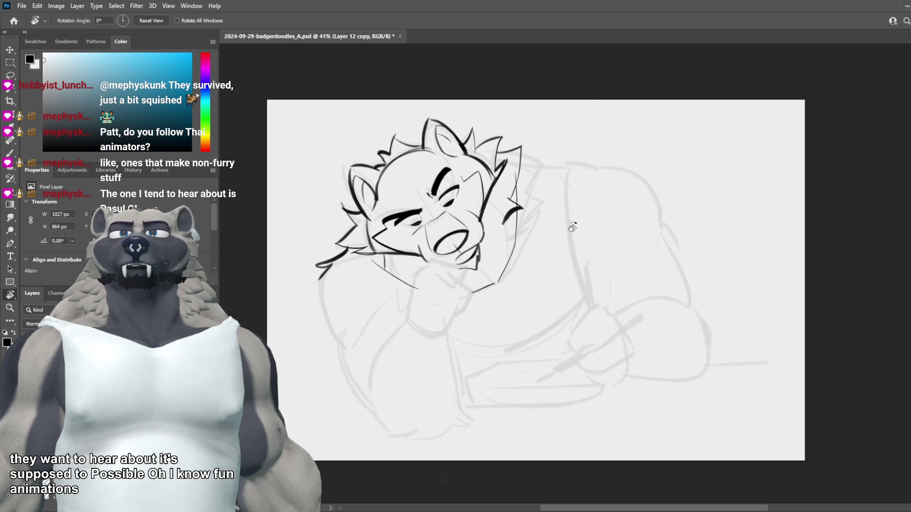
scroll(609, 242, "down", 4)
scroll(596, 257, "up", 5)
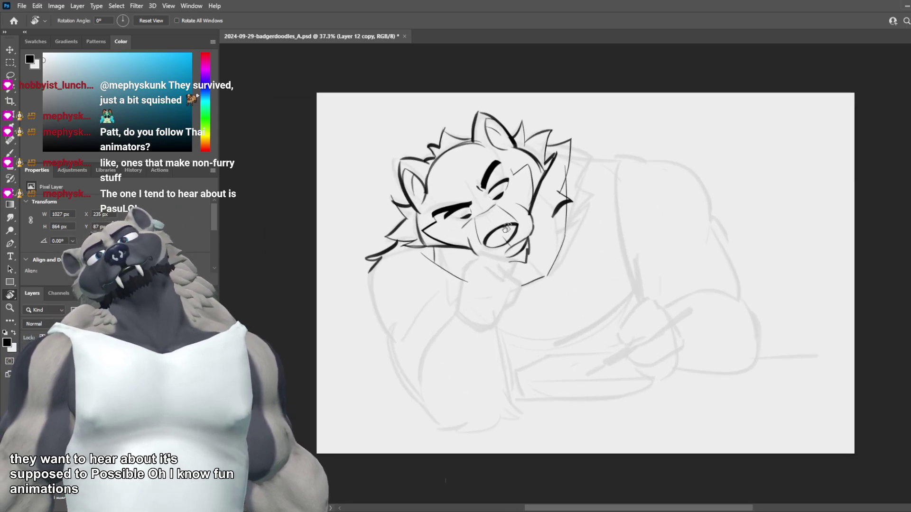
key("b")
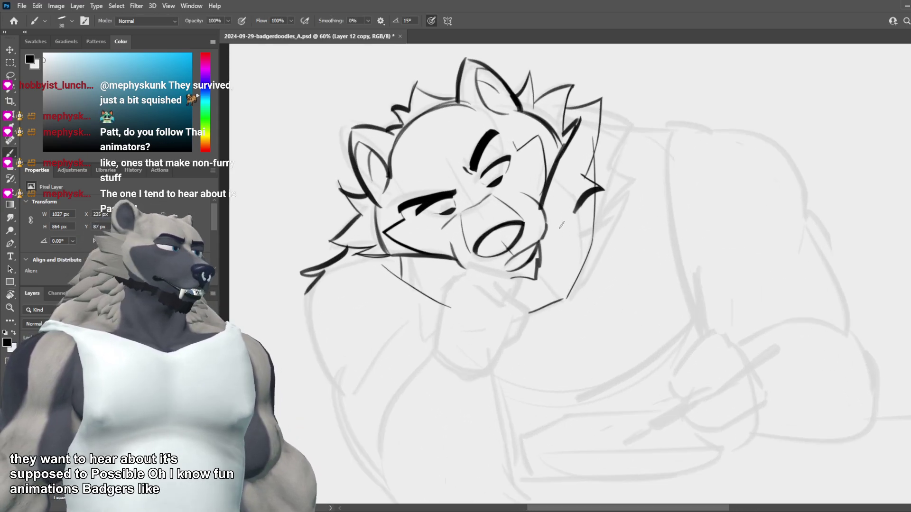
left_click_drag(624, 336, 609, 332)
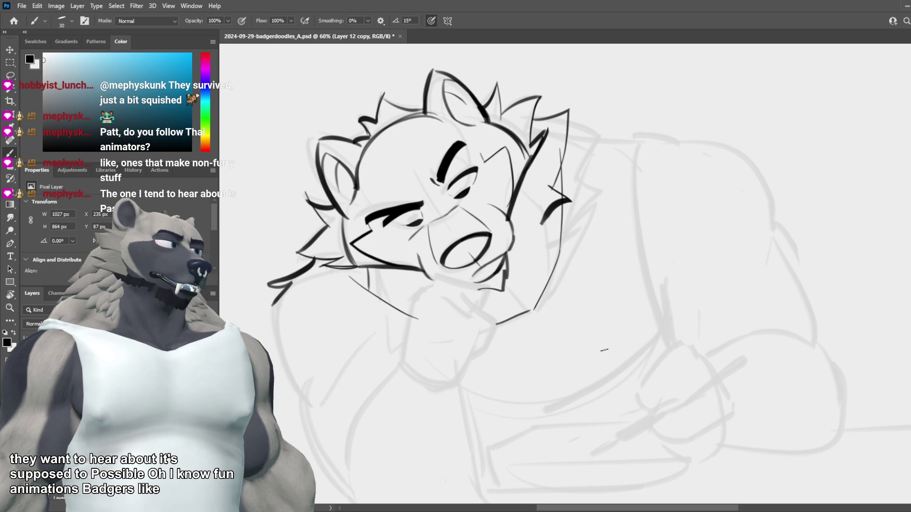
scroll(571, 258, "down", 4)
scroll(610, 278, "up", 2)
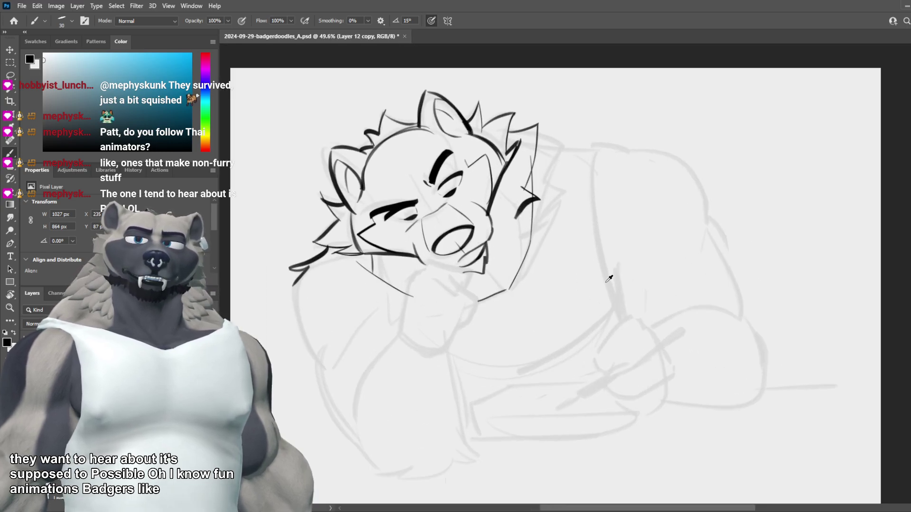
Step: Save the document and erase the neck line on the right of the head and beneath the chin
key("ctrl+s")
scroll(633, 284, "down", 2)
scroll(481, 274, "up", 1)
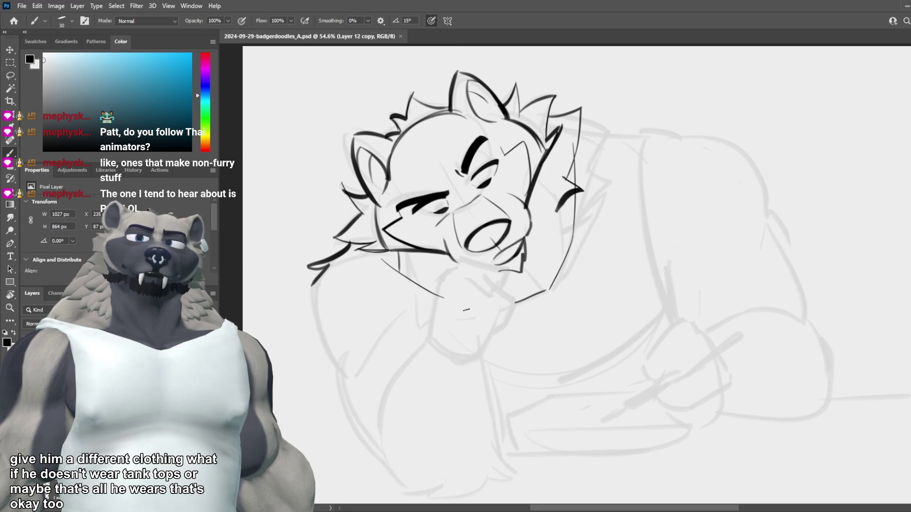
key("e")
mouse_move(524, 296)
left_mouse_down()
mouse_move(552, 287)
mouse_move(572, 233)
left_mouse_up()
key("b")
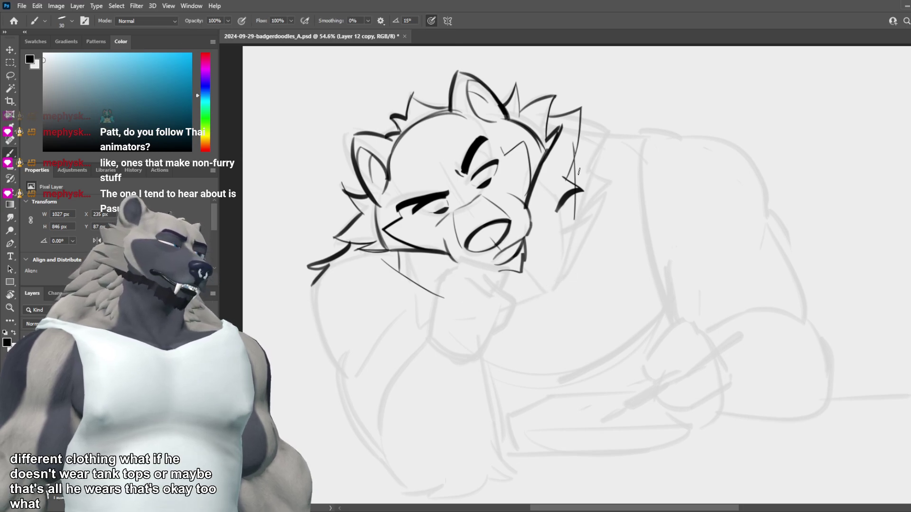
Step: Try a loose tank-top neckline, curving from the right neck fur down below the hand, with a diagonal line beneath the left cheek
left_click_drag(576, 155, 584, 324)
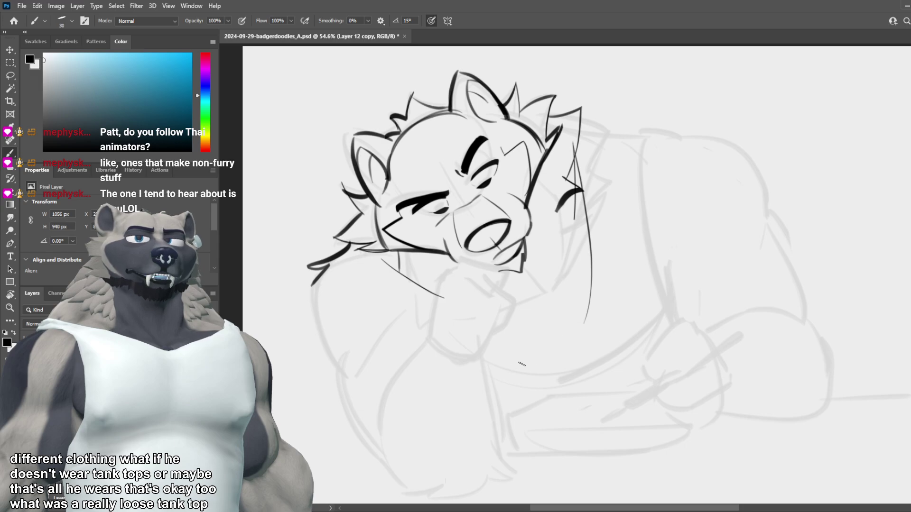
left_click_drag(521, 364, 591, 259)
left_click_drag(473, 358, 520, 378)
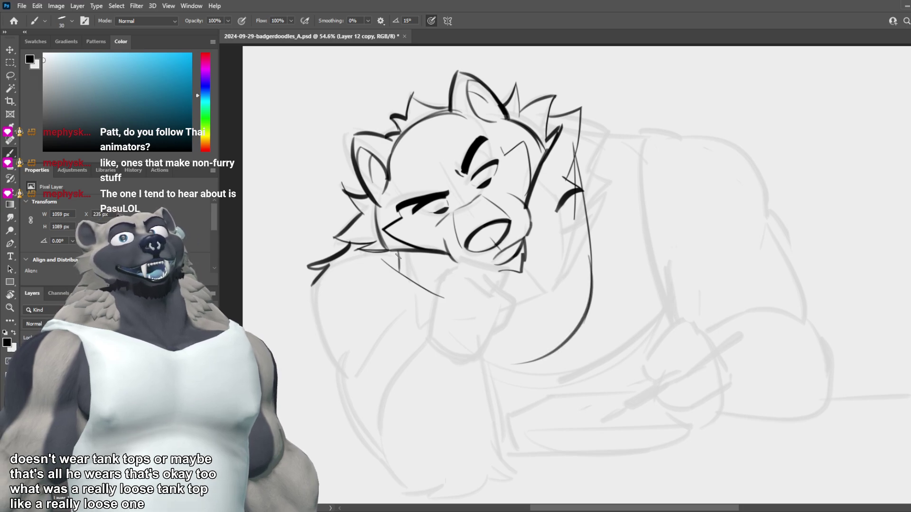
left_click_drag(374, 251, 437, 315)
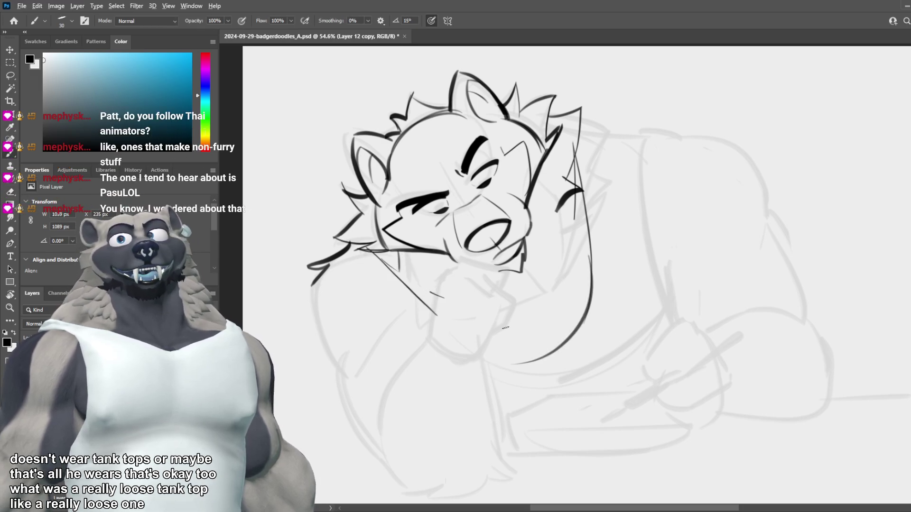
scroll(506, 327, "down", 3)
scroll(510, 337, "up", 2)
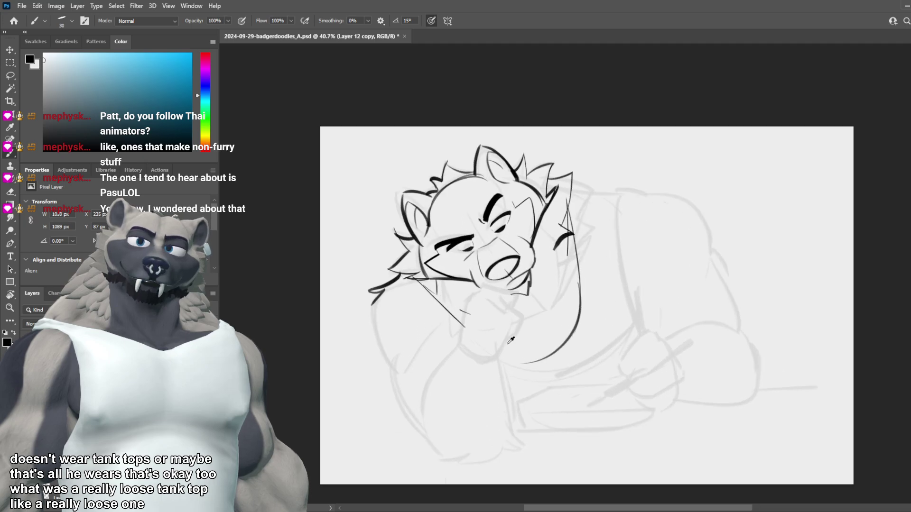
scroll(511, 340, "up", 2)
scroll(499, 345, "up", 1)
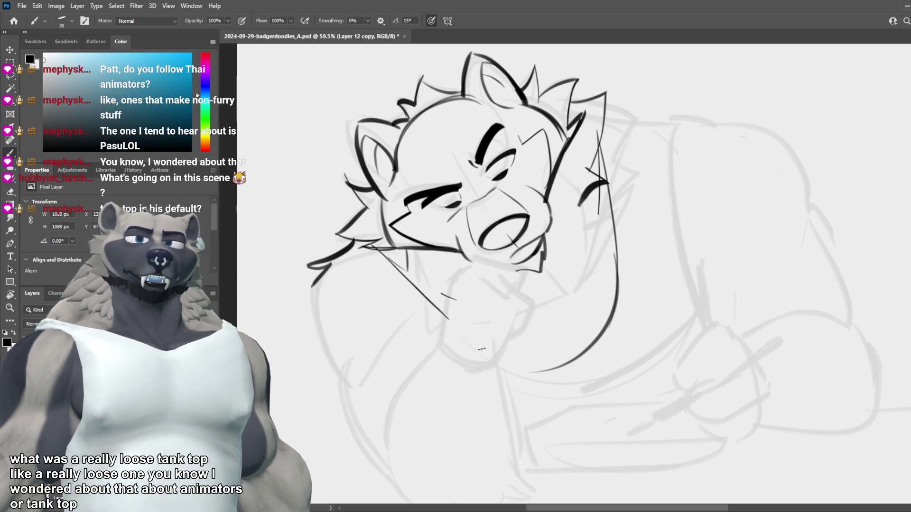
scroll(482, 349, "down", 2)
scroll(522, 353, "down", 1)
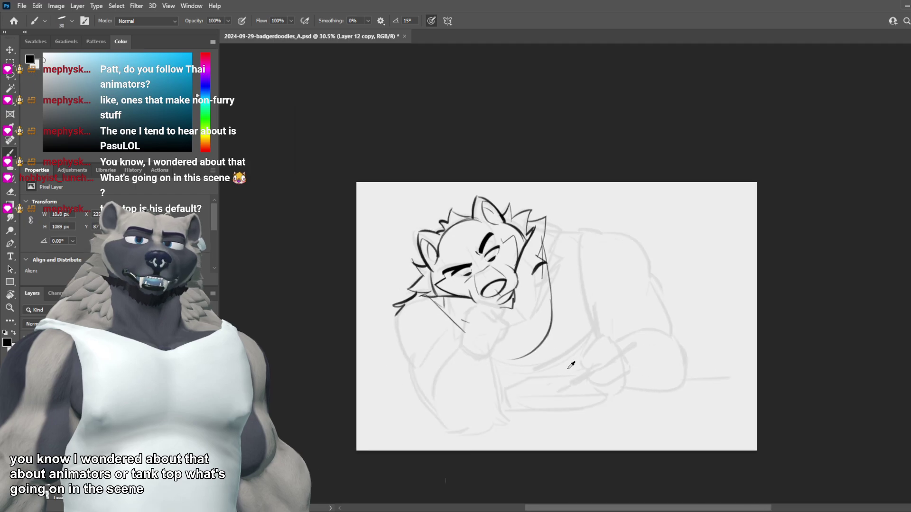
scroll(569, 365, "up", 3)
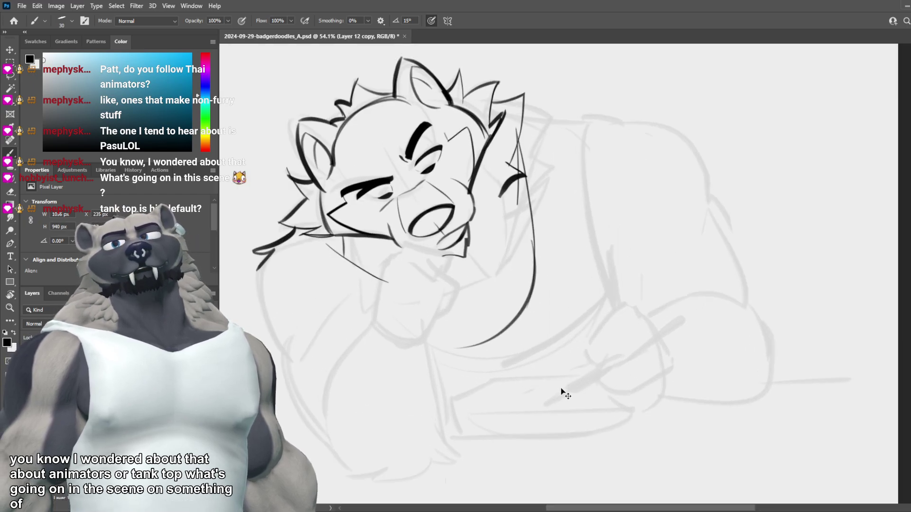
Step: Undo the loose neckline strokes and compare the earlier neck line against the whole figure
key("ctrl+z")
key("ctrl+z")
key("ctrl+z")
key("ctrl+z")
scroll(546, 368, "down", 4)
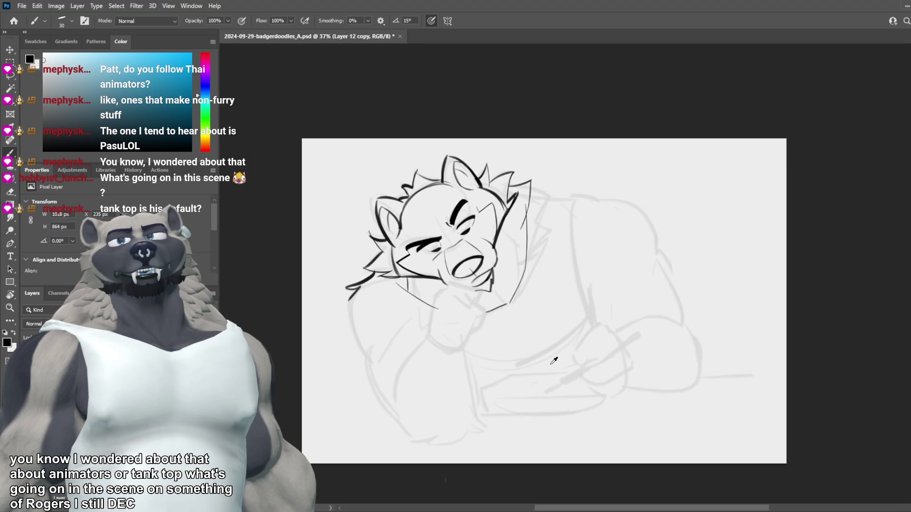
key("ctrl+shift+z")
scroll(546, 368, "up", 3)
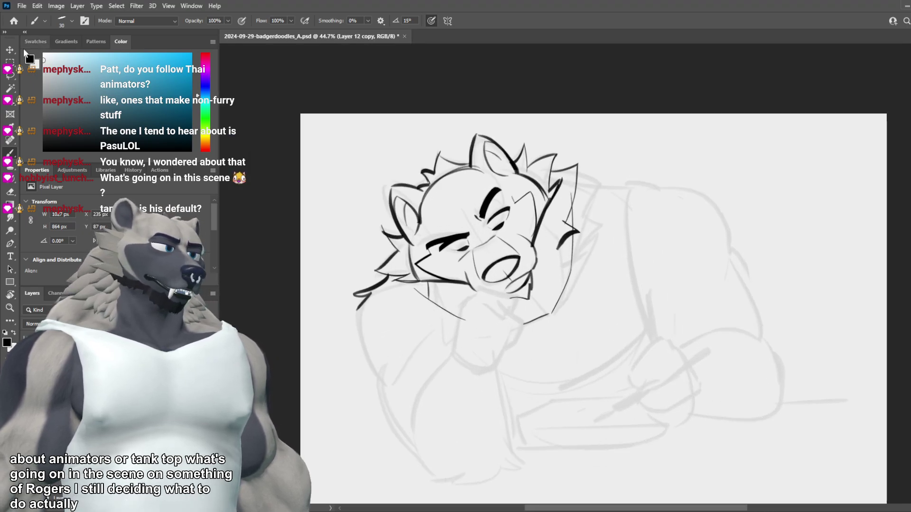
Step: Try a rectangular selection around the figure and undo the remaining neckline experiment
key("m")
scroll(501, 219, "down", 2)
key("ctrl+shift+z")
key("ctrl+shift+z")
key("ctrl+shift+z")
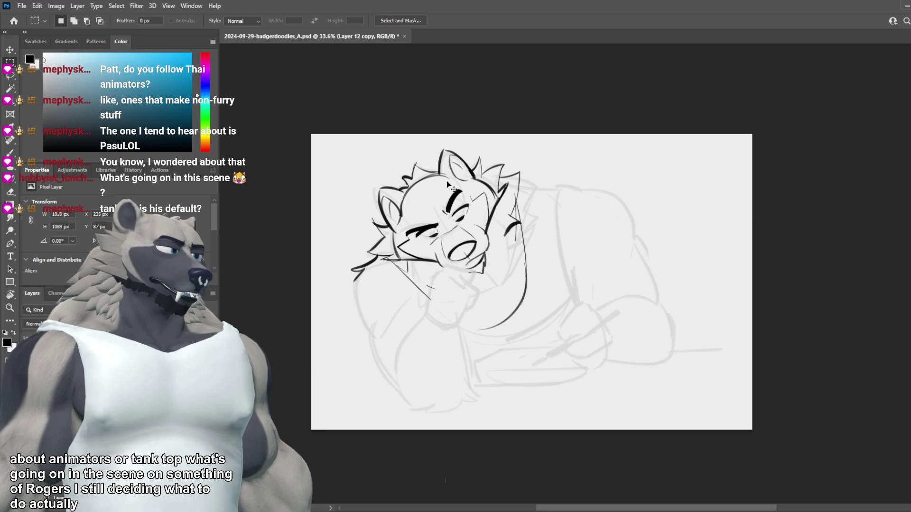
key("ctrl+z")
key("ctrl+z")
key("ctrl+z")
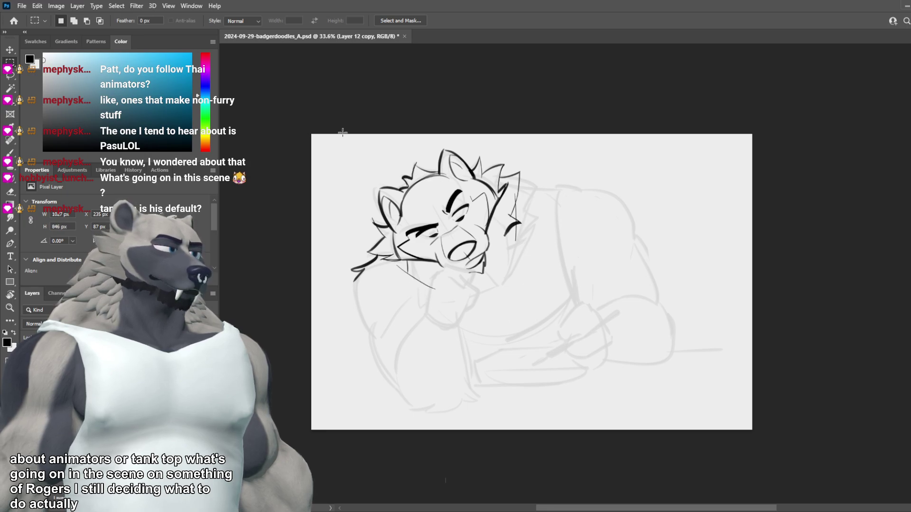
left_click_drag(282, 105, 665, 436)
key("ctrl+z")
key("ctrl+z")
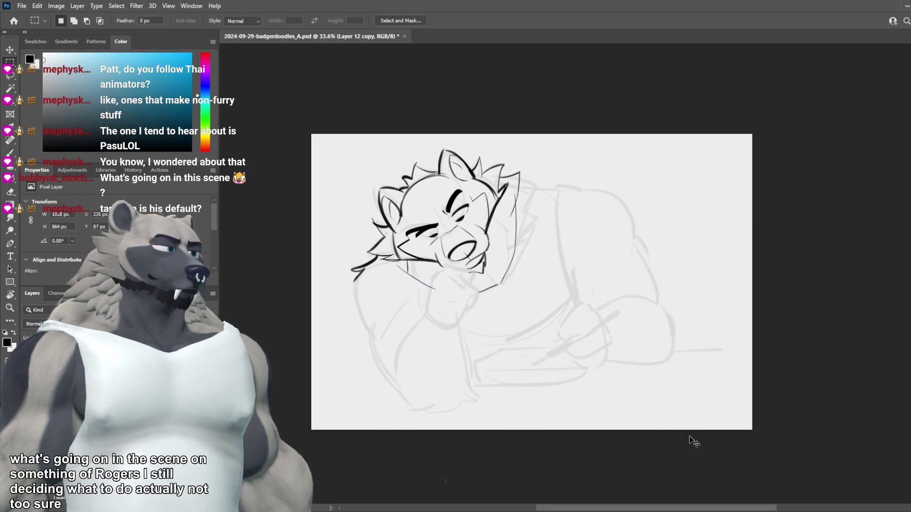
key("ctrl+z")
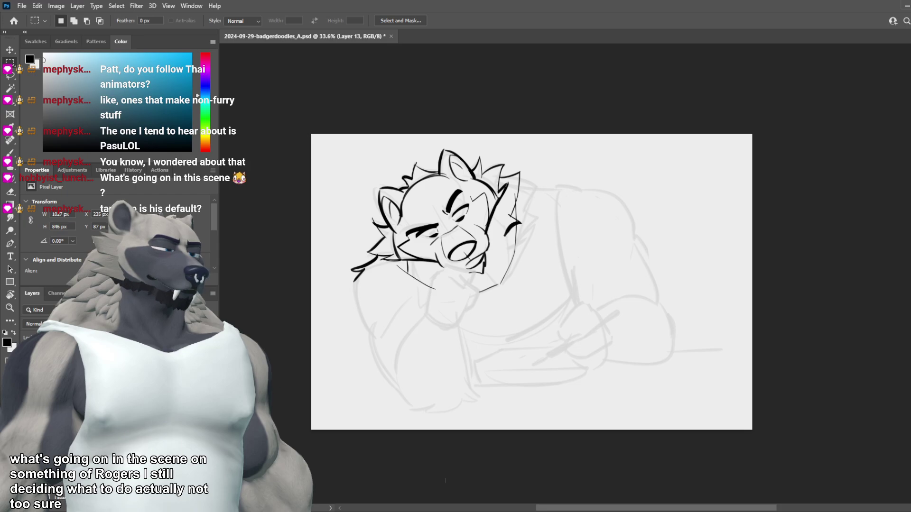
key("ctrl+z")
Step: Ink a short shoulder line and a jagged torn-sleeve edge on the shoulder to the right of the head
scroll(416, 318, "up", 2)
key("b")
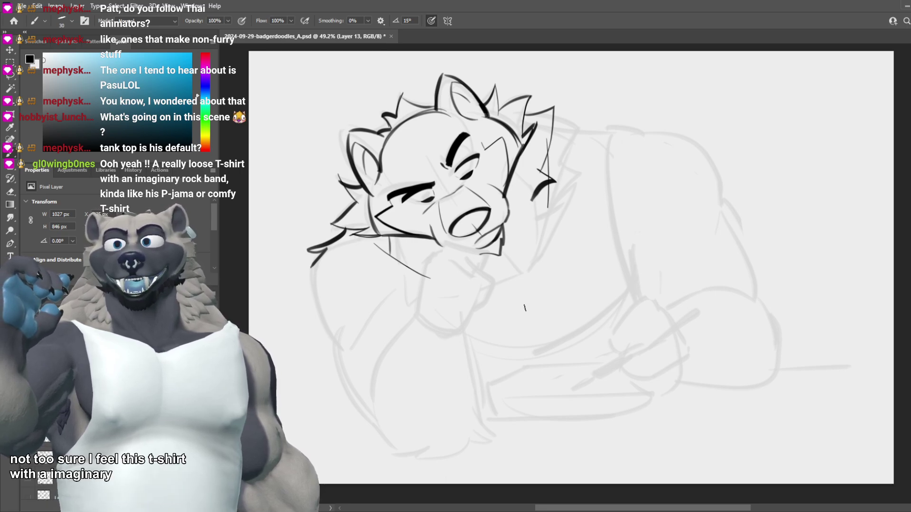
mouse_move(609, 139)
left_mouse_down()
mouse_move(599, 157)
mouse_move(620, 169)
mouse_move(618, 194)
left_mouse_up()
left_click_drag(565, 134, 610, 134)
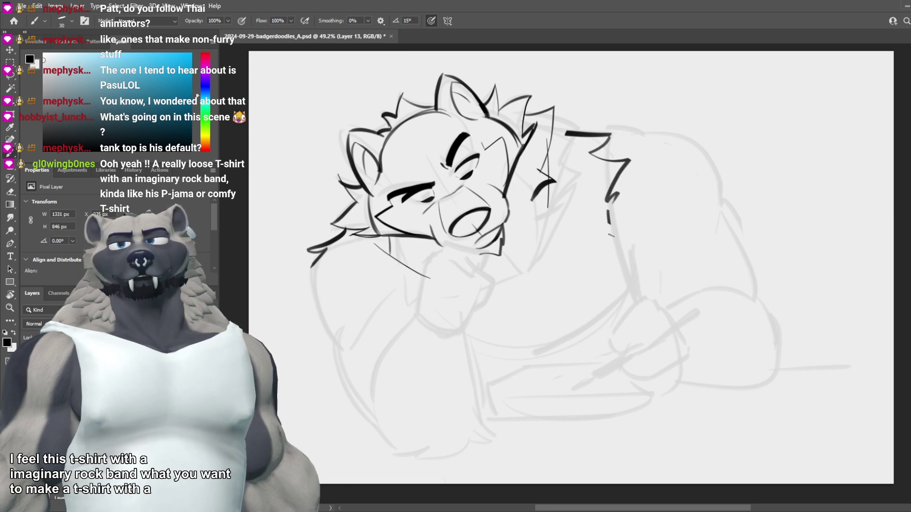
Step: Try short strokes continuing the armhole downward from the torn edge on the right shoulder
left_click_drag(611, 235, 618, 266)
key("ctrl+z")
mouse_move(608, 205)
left_mouse_down()
mouse_move(621, 274)
mouse_move(617, 261)
left_mouse_up()
key("ctrl+z")
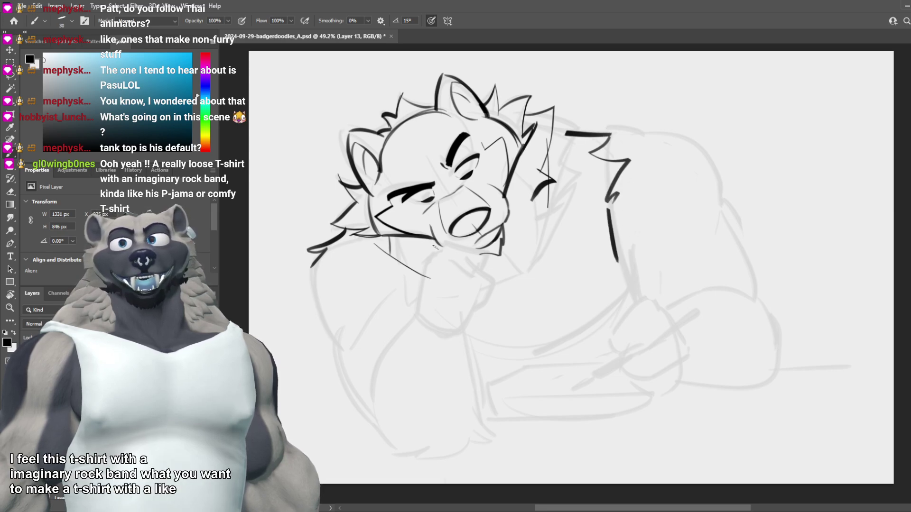
key("ctrl+z")
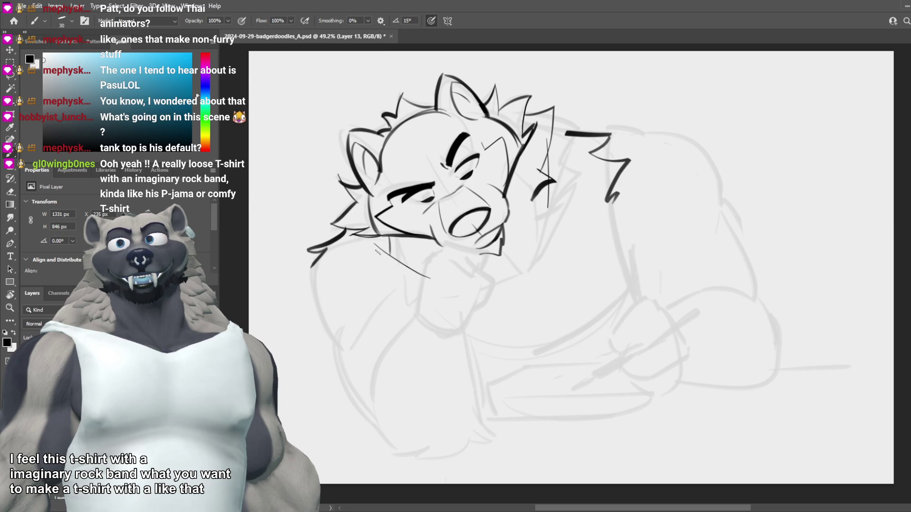
Step: Ink a jagged torn-sleeve edge below the left cheek and a long armhole line down from the right shoulder's torn edge
mouse_move(372, 253)
left_mouse_down()
mouse_move(384, 292)
mouse_move(395, 278)
mouse_move(415, 303)
left_mouse_up()
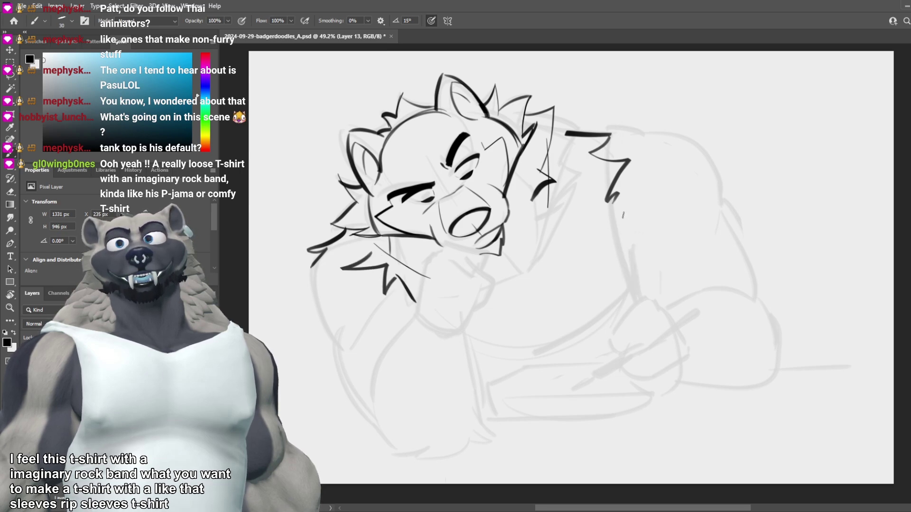
left_click_drag(615, 204, 623, 297)
scroll(583, 260, "down", 1)
scroll(583, 264, "down", 4)
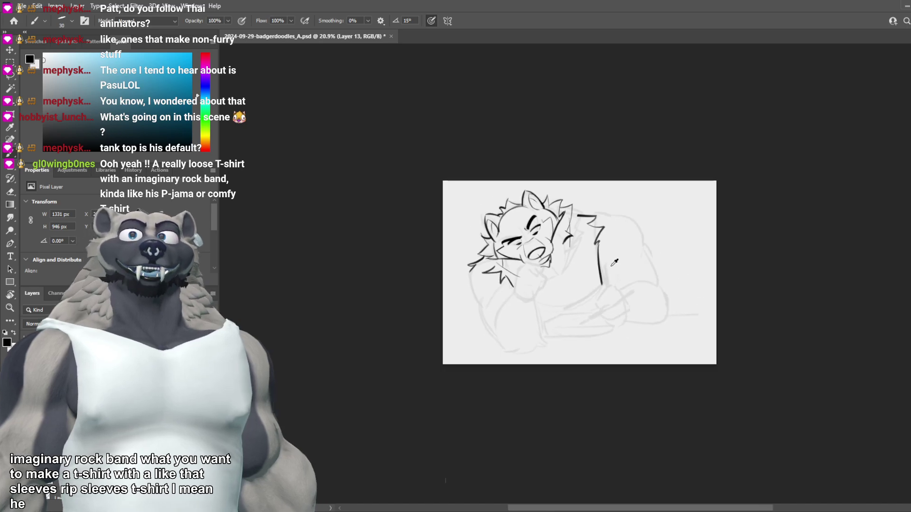
scroll(596, 235, "up", 3)
scroll(514, 285, "up", 2)
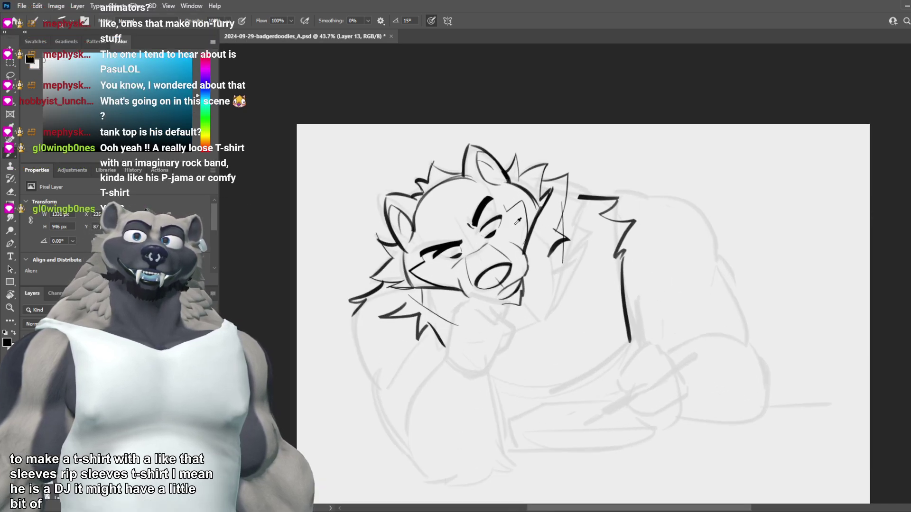
scroll(515, 285, "down", 1)
scroll(515, 285, "up", 2)
scroll(498, 328, "up", 1)
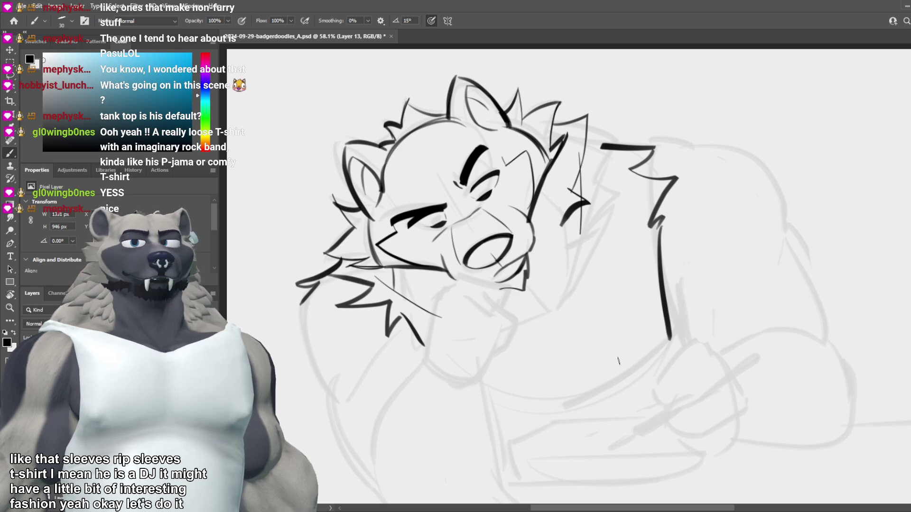
Step: Ink the outer curve of the left upper arm below the neck fur and save the document
left_click_drag(308, 352, 341, 418)
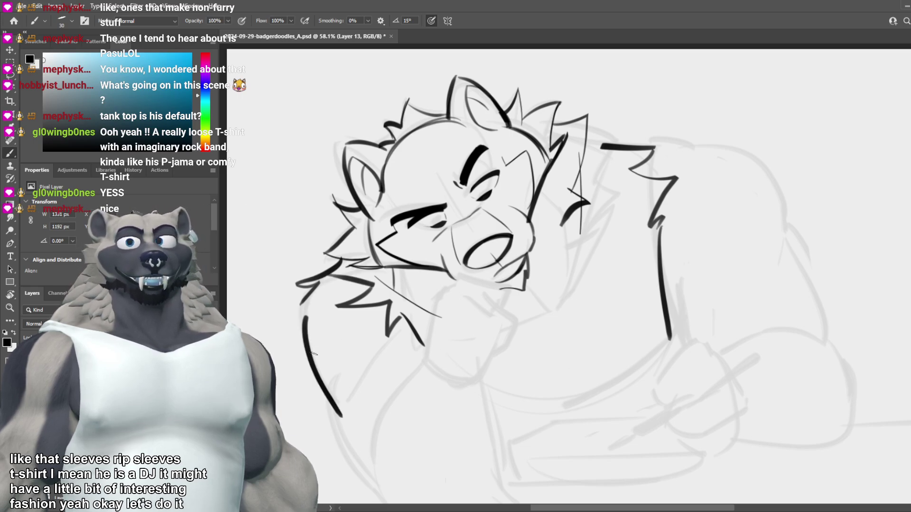
key("ctrl+z")
left_click_drag(297, 315, 333, 410)
key("ctrl+z")
key("ctrl+z")
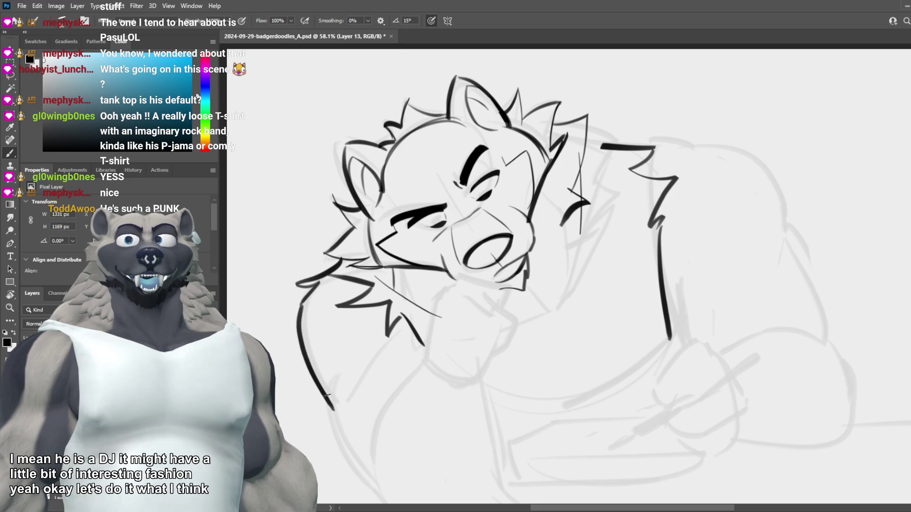
left_click_drag(518, 284, 548, 227)
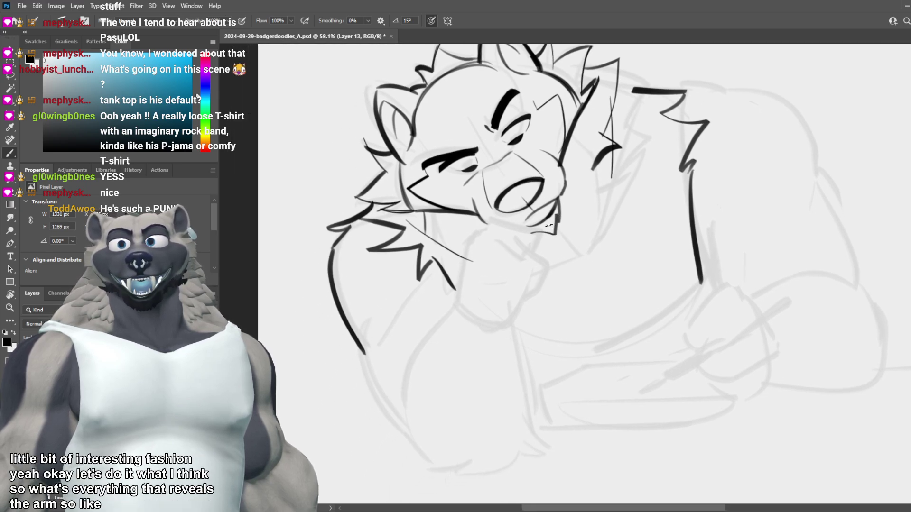
key("ctrl+s")
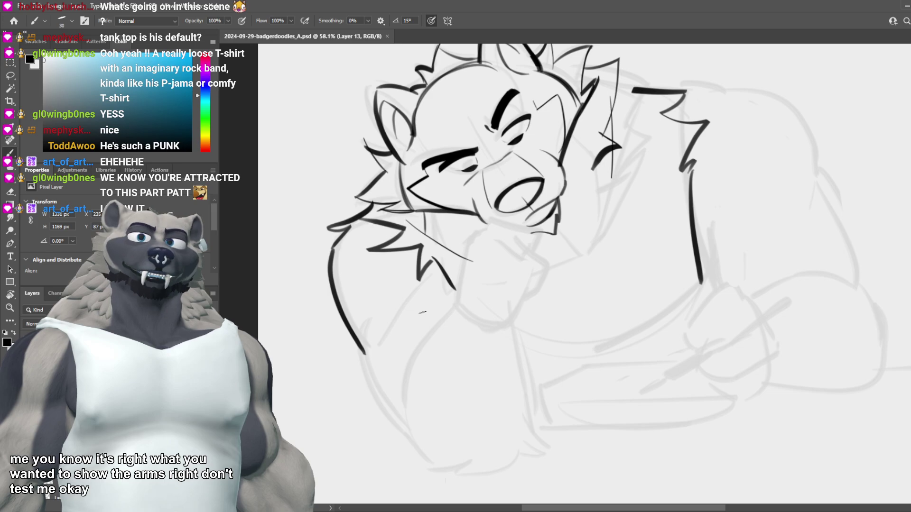
Step: Examine the torn-sleeve edges and arm contour against the whole composition
scroll(595, 296, "down", 1)
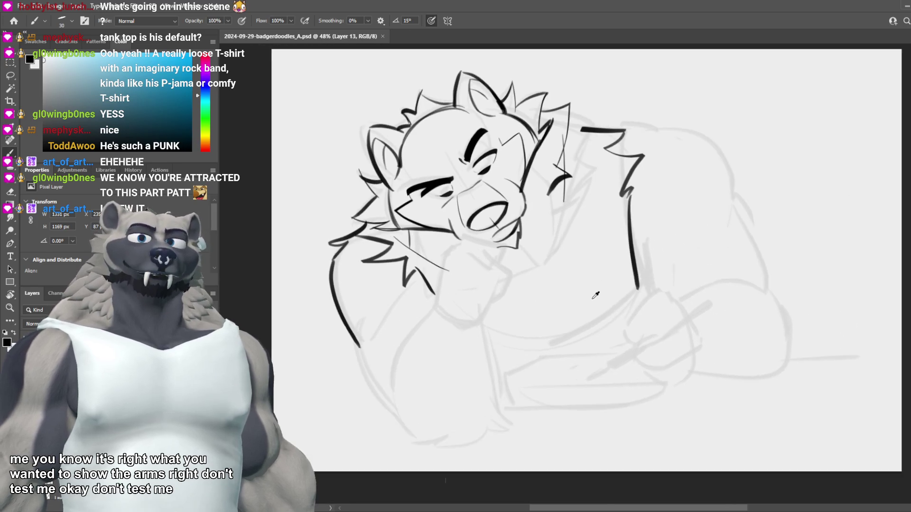
scroll(596, 296, "up", 1)
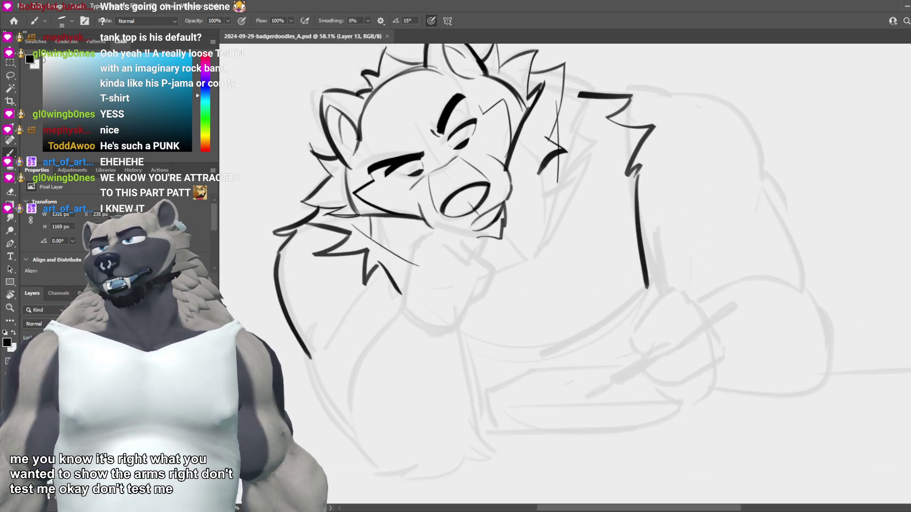
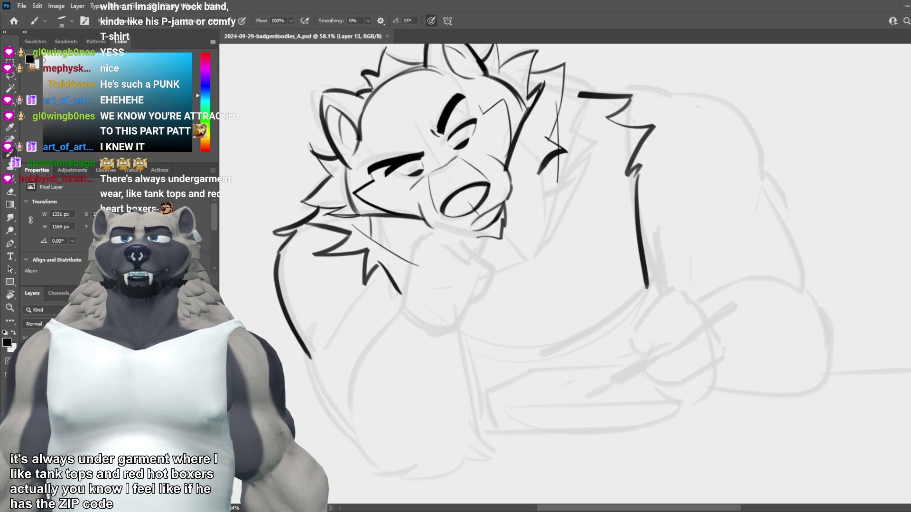
scroll(512, 268, "down", 5)
scroll(515, 268, "down", 1)
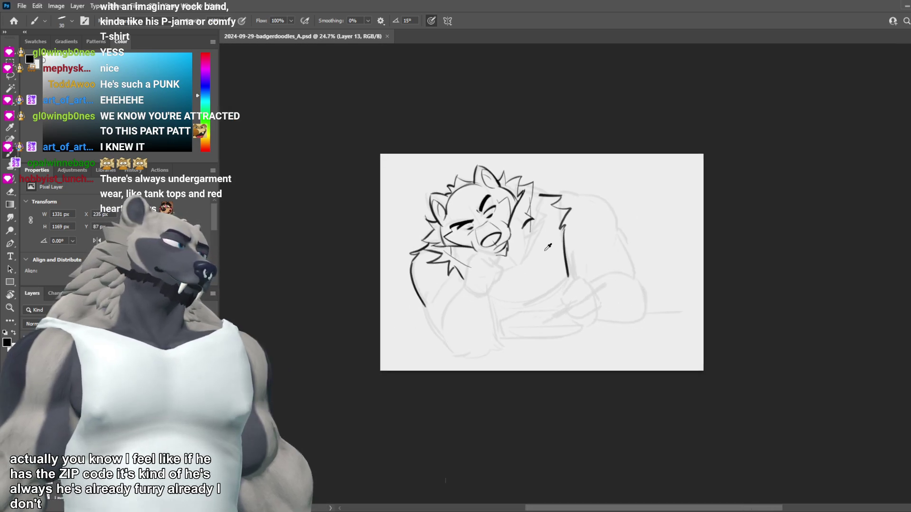
scroll(532, 266, "up", 3)
scroll(557, 261, "down", 2)
scroll(557, 261, "down", 1)
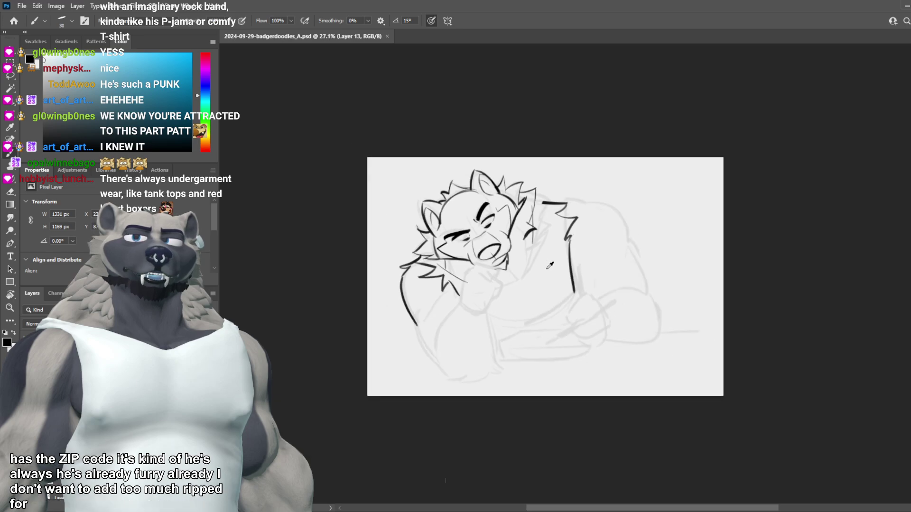
scroll(521, 263, "up", 2)
scroll(503, 267, "up", 1)
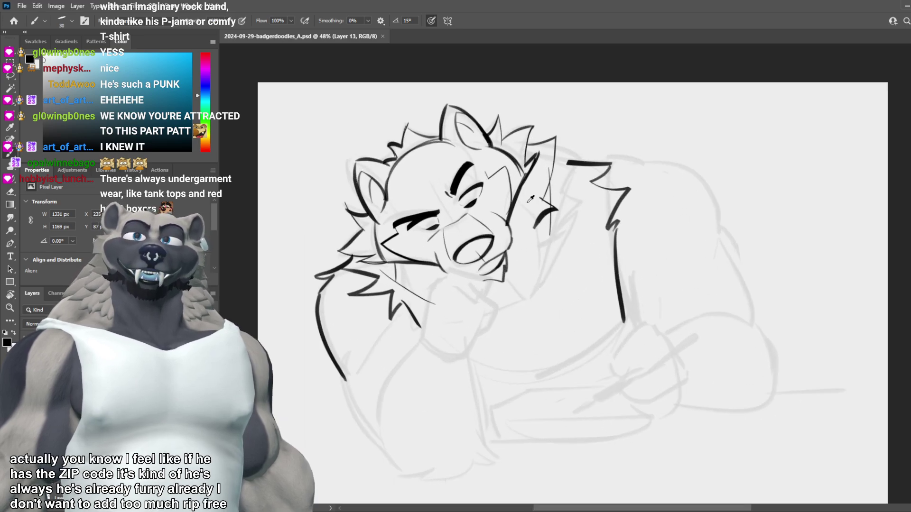
Step: Ink a thick straight diagonal line from the right neck fur down across the chest to the drawing hand
left_click_drag(565, 162, 617, 319)
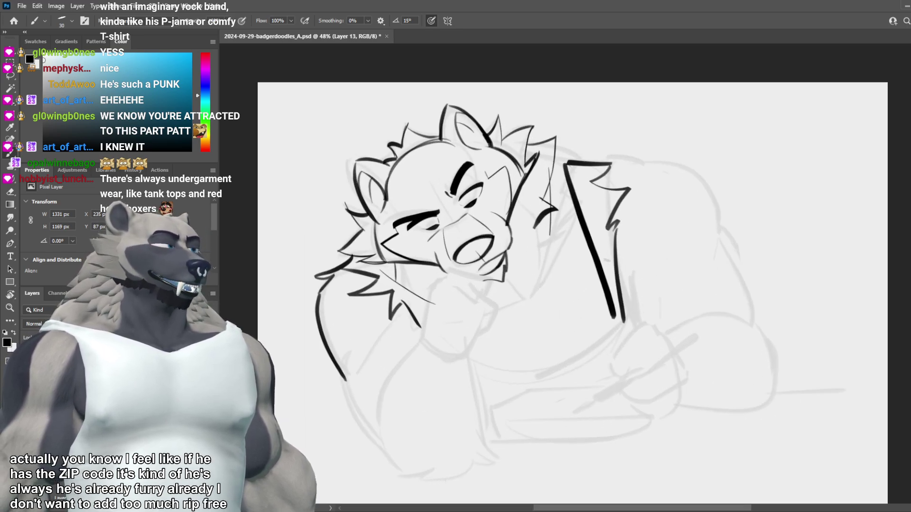
key("ctrl+z")
left_click_drag(555, 161, 626, 341)
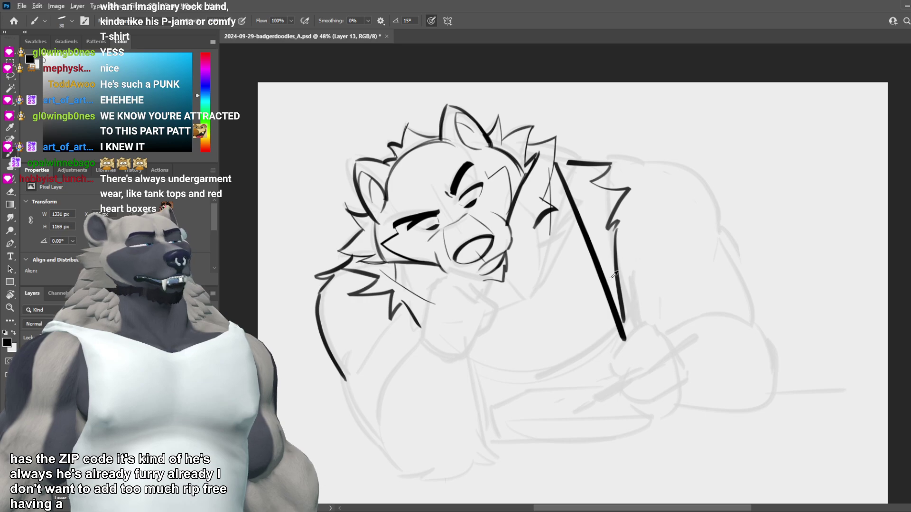
scroll(615, 274, "down", 4)
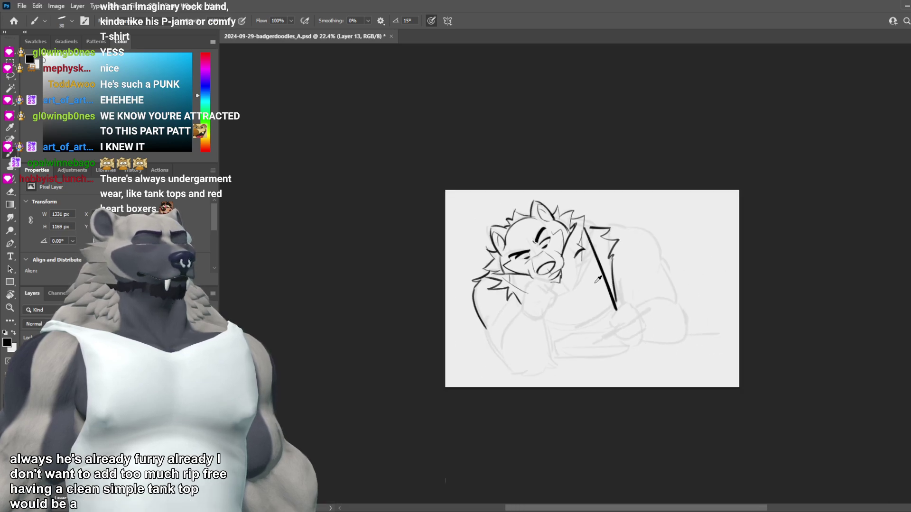
scroll(598, 280, "up", 5)
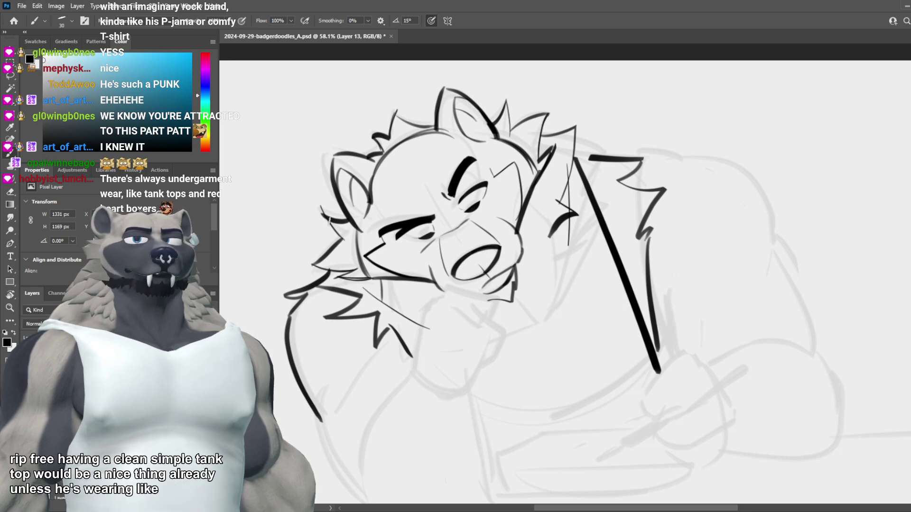
Step: Try straight, angular lines for an open vest front below the chin and down the centre of the chest
mouse_move(330, 191)
left_mouse_down()
mouse_move(293, 233)
mouse_move(310, 292)
left_mouse_up()
key("ctrl+z")
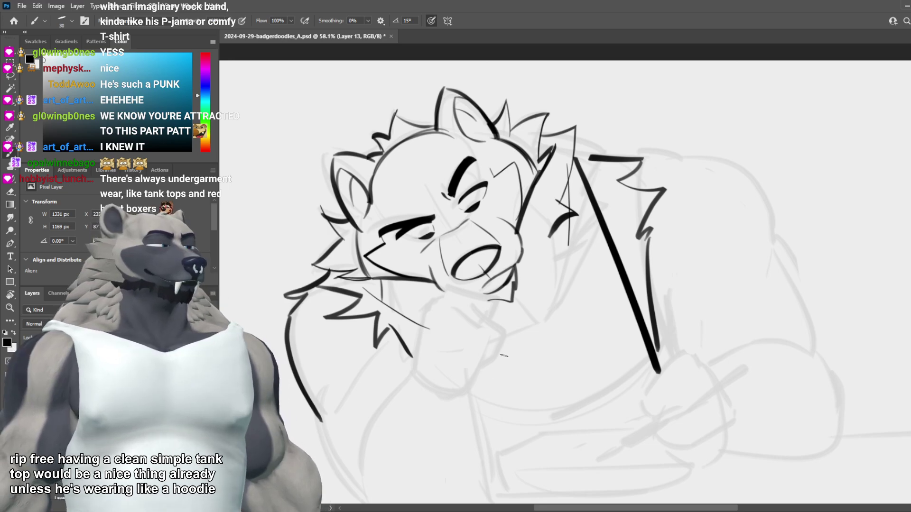
mouse_move(486, 354)
left_mouse_down()
mouse_move(531, 375)
mouse_move(566, 370)
mouse_move(575, 247)
mouse_move(570, 398)
mouse_move(485, 358)
left_mouse_up()
key("ctrl+z")
left_click_drag(525, 325, 547, 363)
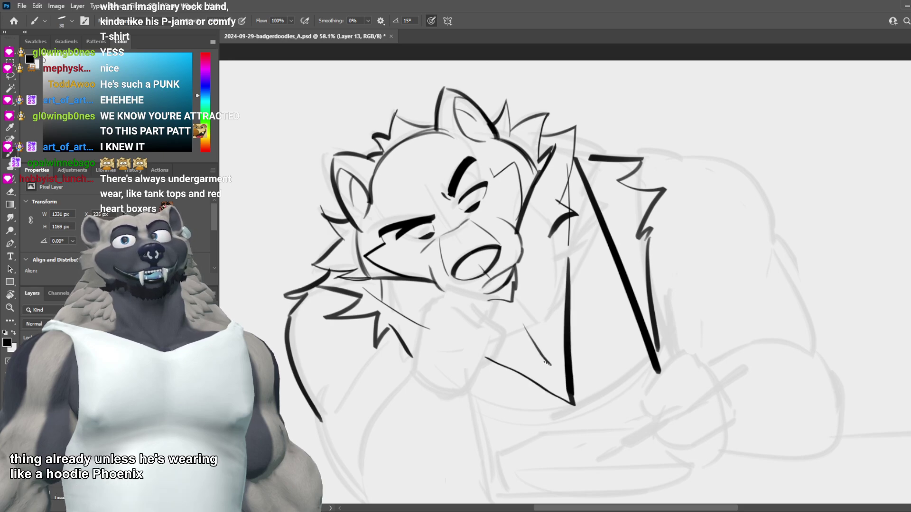
left_click_drag(546, 297, 503, 297)
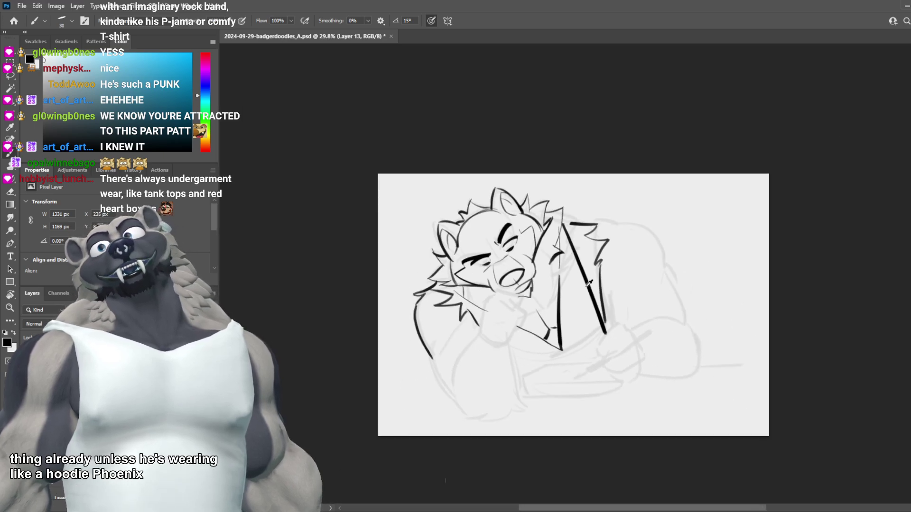
left_click_drag(596, 308, 650, 321)
left_click_drag(564, 351, 583, 351)
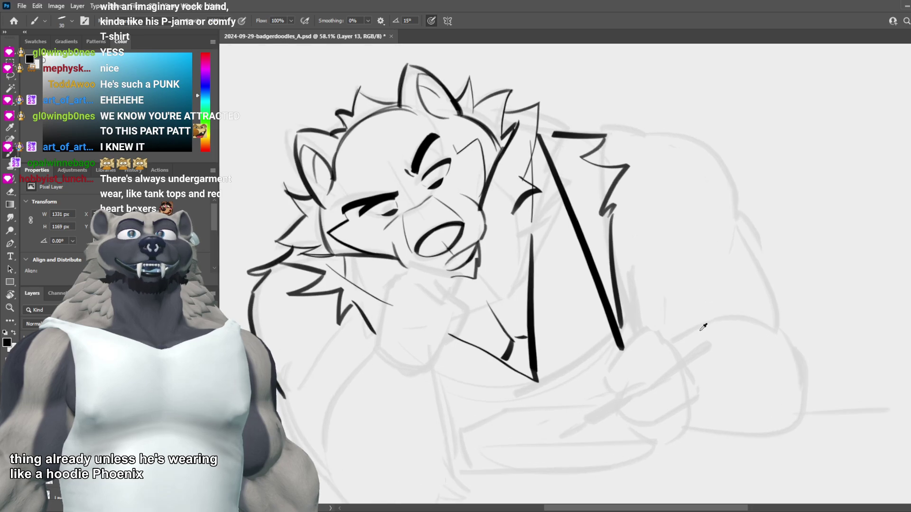
left_click_drag(703, 326, 683, 327)
left_click_drag(503, 364, 514, 364)
key("ctrl+z")
key("ctrl+z")
key("ctrl+z")
key("ctrl+z")
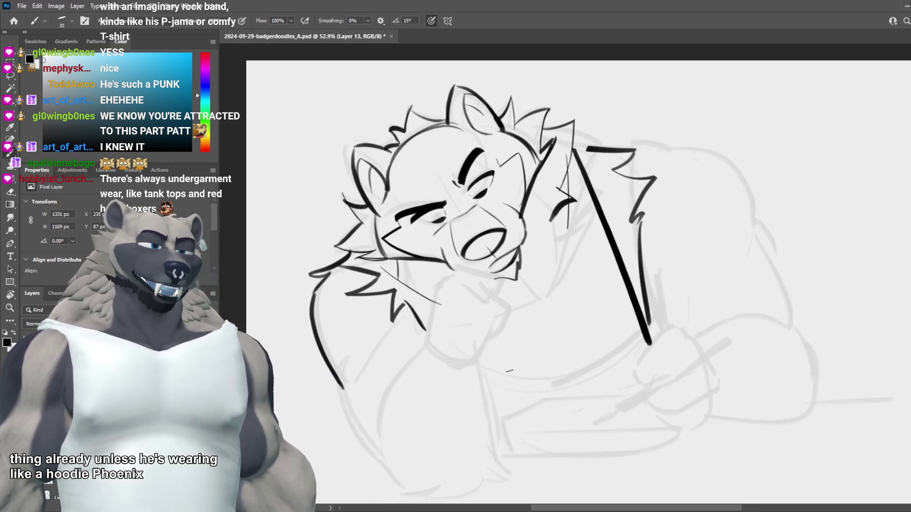
Step: Undo the thick diagonal chest line, the armhole line, both torn-sleeve edges and the left arm contour
key("ctrl+z")
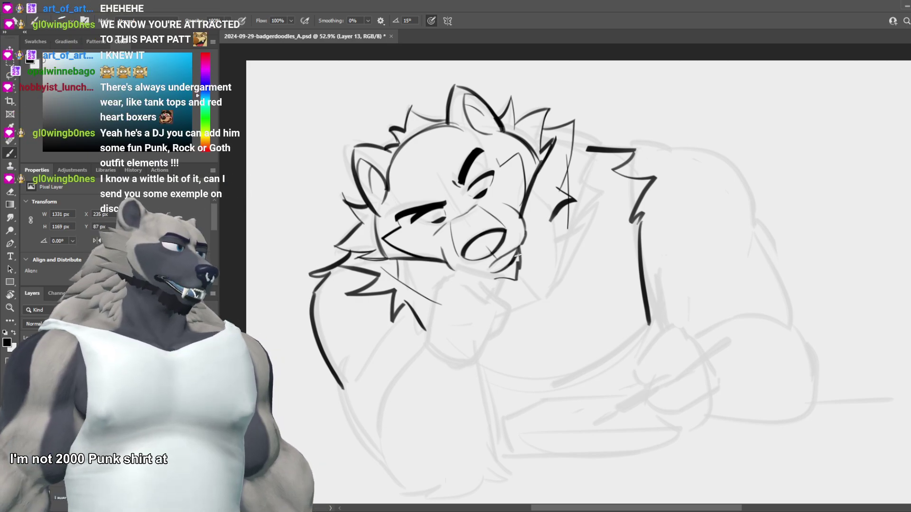
mouse_move(642, 298)
left_mouse_down()
mouse_move(598, 298)
mouse_move(639, 301)
left_mouse_up()
key("ctrl+z")
key("ctrl+z")
key("ctrl+z")
key("ctrl+z")
key("ctrl+z")
key("ctrl+z")
key("ctrl+z")
key("ctrl+z")
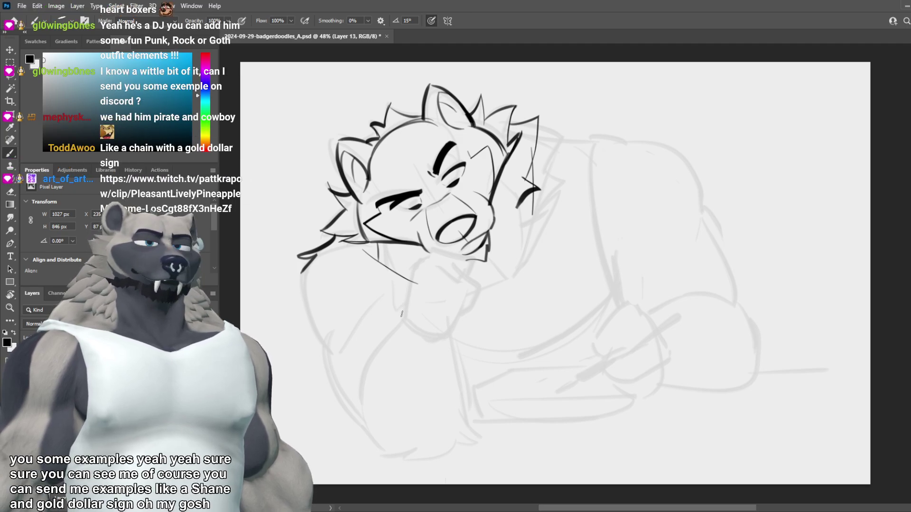
Step: Ink curved short-sleeve hems across the left and right upper arms
left_click_drag(332, 342, 401, 319)
left_click_drag(694, 198, 619, 250)
key("ctrl+z")
left_click_drag(661, 167, 611, 250)
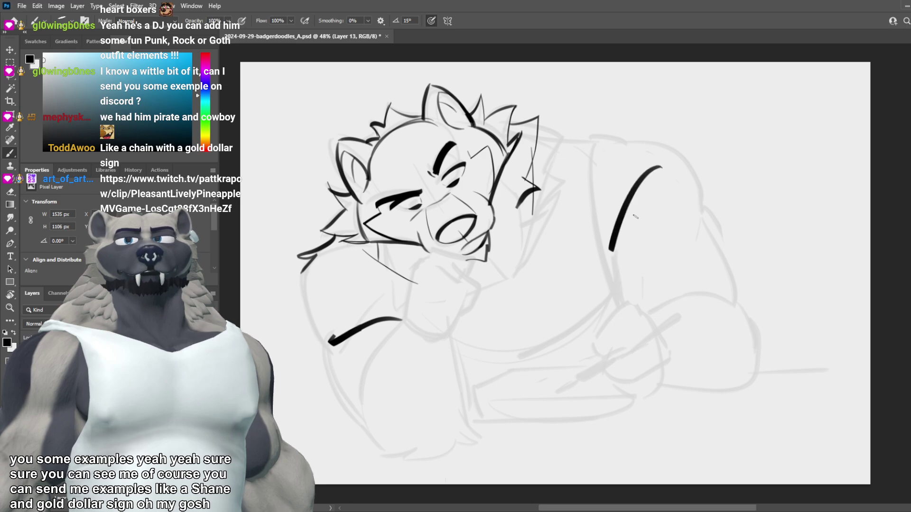
key("ctrl+z")
mouse_move(687, 181)
left_mouse_down()
mouse_move(609, 246)
mouse_move(695, 203)
left_mouse_up()
key("ctrl+z")
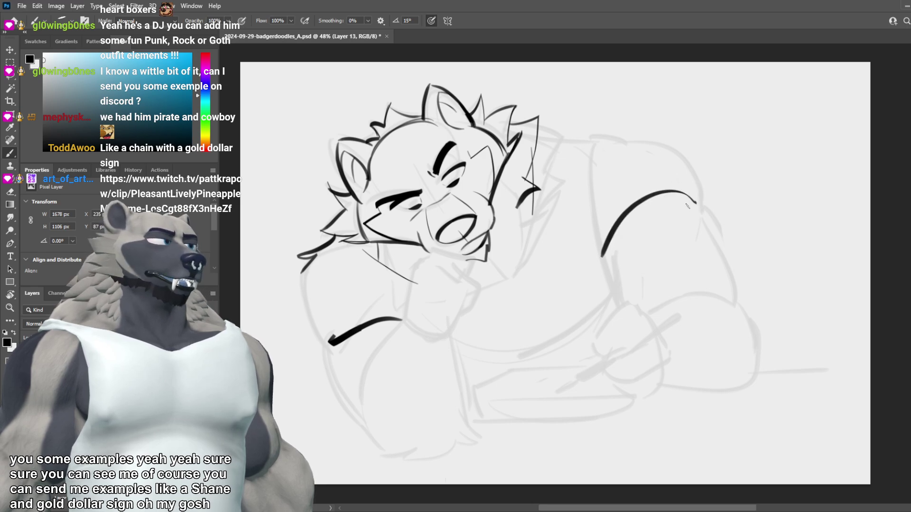
key("ctrl+z")
mouse_move(611, 259)
left_mouse_down()
mouse_move(696, 208)
mouse_move(589, 137)
mouse_move(692, 211)
left_mouse_up()
key("ctrl+z")
key("ctrl+z")
Step: Ink the sloping right shoulder line from the neck fur down to the outer end of the right sleeve hem
left_click_drag(539, 135, 697, 210)
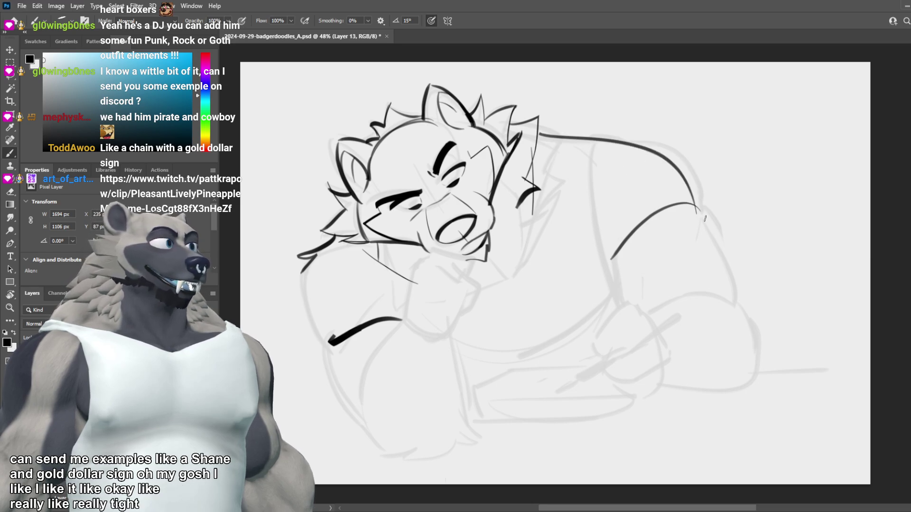
key("ctrl+z")
left_click_drag(542, 138, 702, 211)
key("ctrl+z")
mouse_move(542, 137)
left_mouse_down()
mouse_move(651, 153)
mouse_move(705, 235)
left_mouse_up()
key("ctrl+z")
left_click_drag(540, 138, 723, 210)
key("ctrl+z")
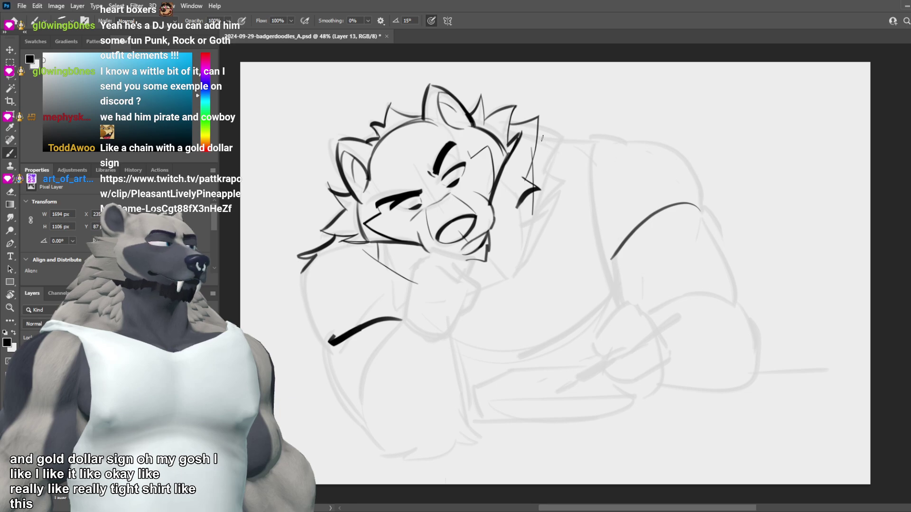
left_click_drag(540, 138, 704, 202)
key("ctrl+z")
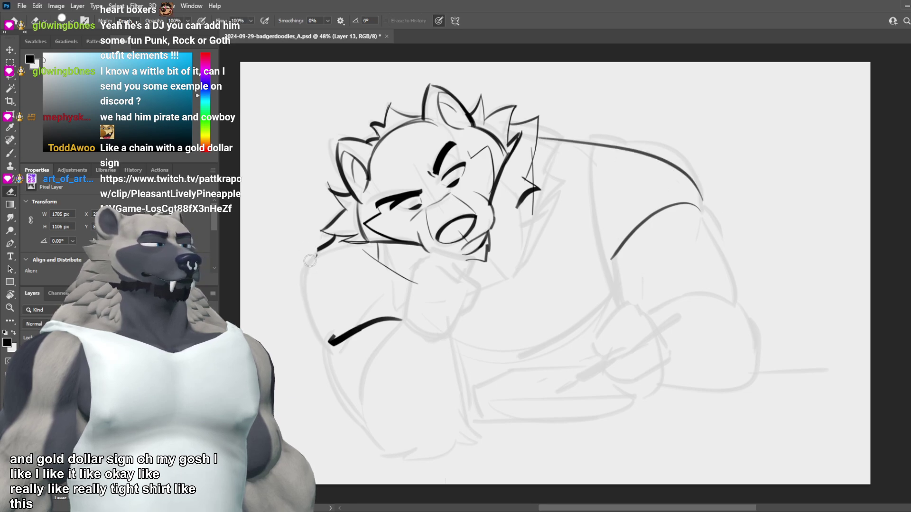
Step: Replace the jagged fur strokes below the left cheek with a smooth curve over the left shoulder
left_click_drag(333, 238, 301, 291)
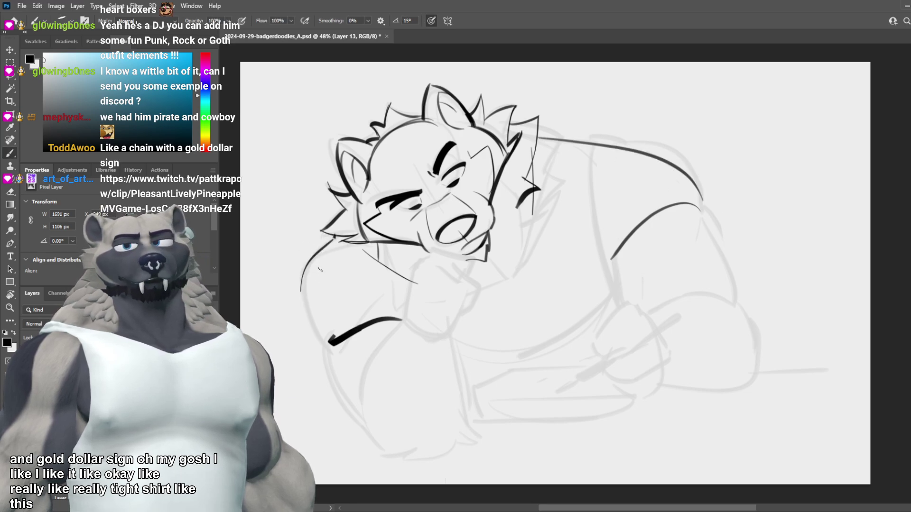
scroll(514, 227, "down", 5)
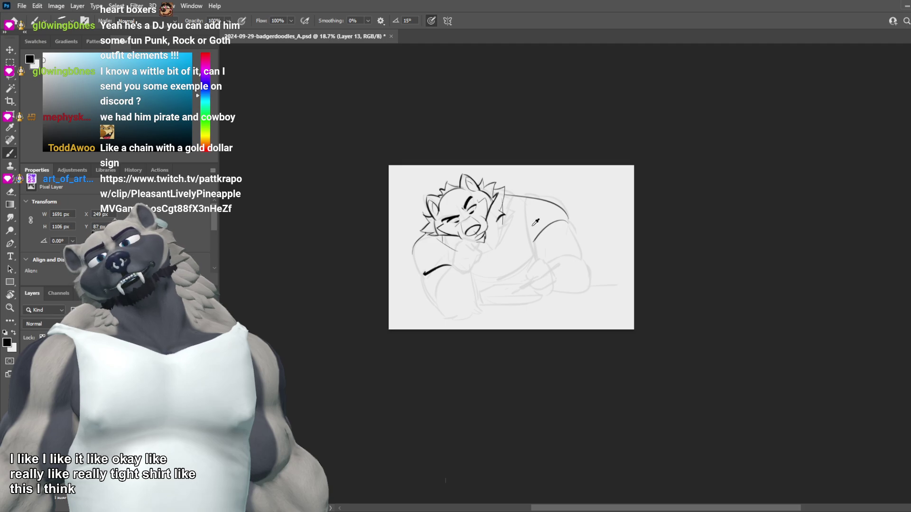
scroll(482, 211, "up", 5)
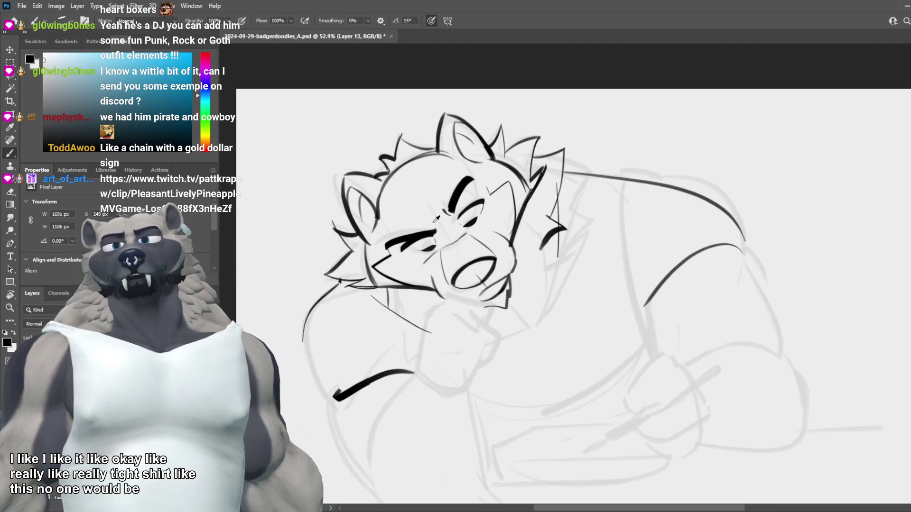
scroll(357, 314, "up", 1)
left_click_drag(331, 313, 350, 393)
key("ctrl+z")
key("ctrl+z")
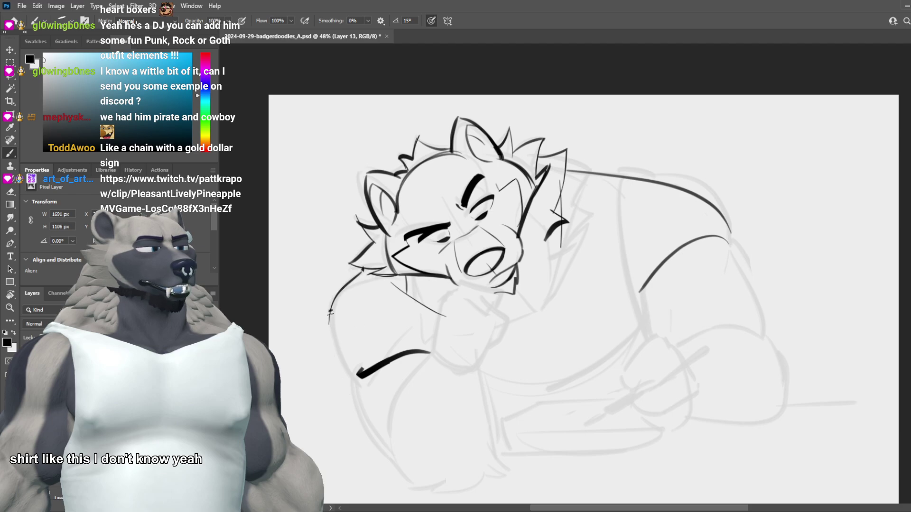
Step: Extend the left sleeve's outer curve down the upper arm and redraw its hem as a thinner arc
mouse_move(331, 310)
left_mouse_down()
mouse_move(352, 394)
mouse_move(420, 354)
mouse_move(363, 370)
mouse_move(442, 355)
left_mouse_up()
key("ctrl+z")
key("e")
key("b")
key("ctrl+z")
left_click_drag(368, 400, 432, 348)
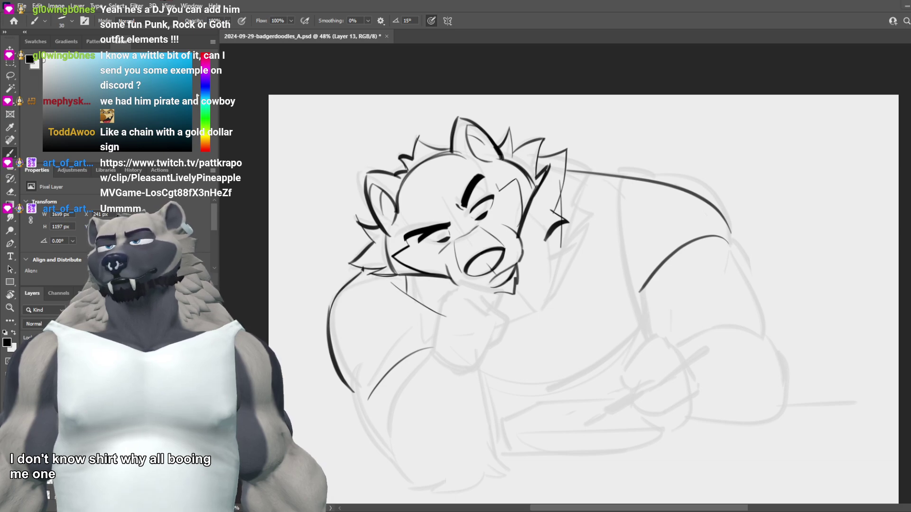
Step: Ink a thick jagged torn shirt hem across the lower chest from the right armpit toward the left forearm
scroll(488, 305, "down", 7)
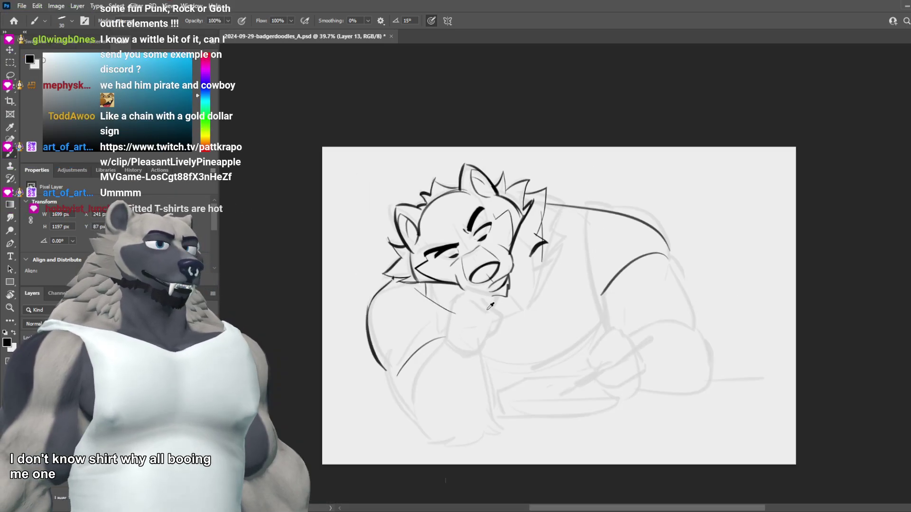
scroll(497, 323, "up", 6)
scroll(501, 327, "up", 2)
scroll(502, 326, "down", 2)
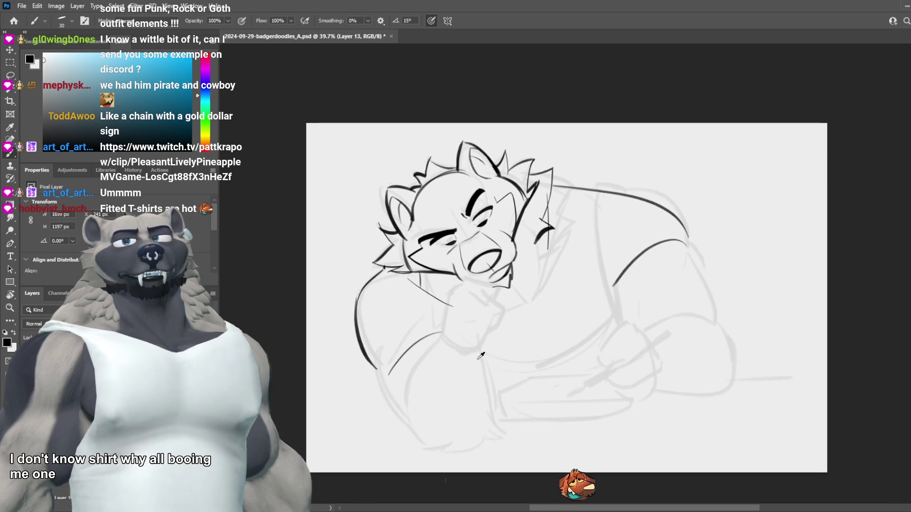
scroll(475, 351, "up", 3)
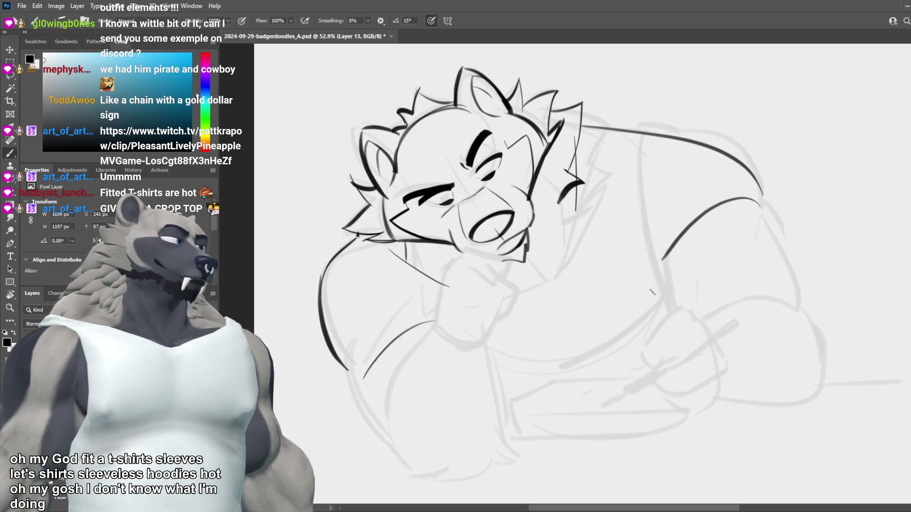
mouse_move(660, 285)
left_mouse_down()
mouse_move(575, 339)
mouse_move(576, 326)
mouse_move(504, 355)
left_mouse_up()
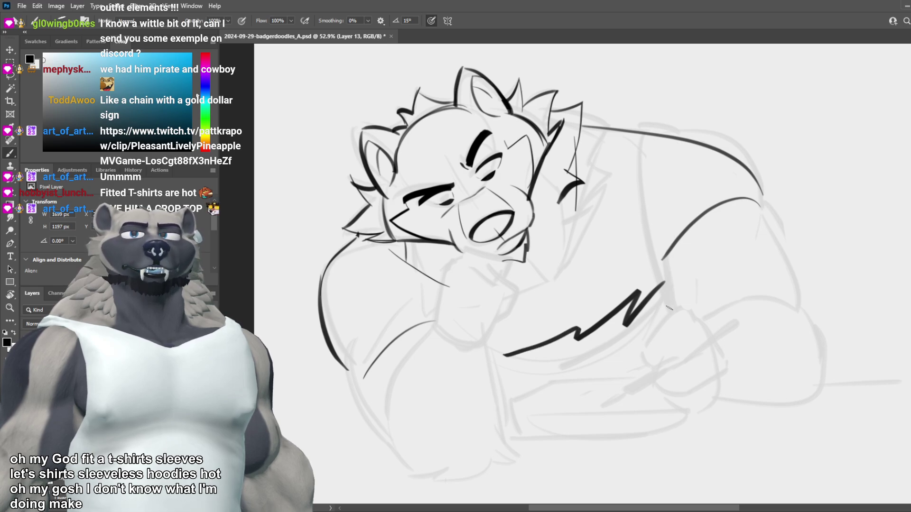
Step: Ink curved chest undersides and abdominal muscle lines beneath the torn hem
left_click_drag(492, 380, 540, 346)
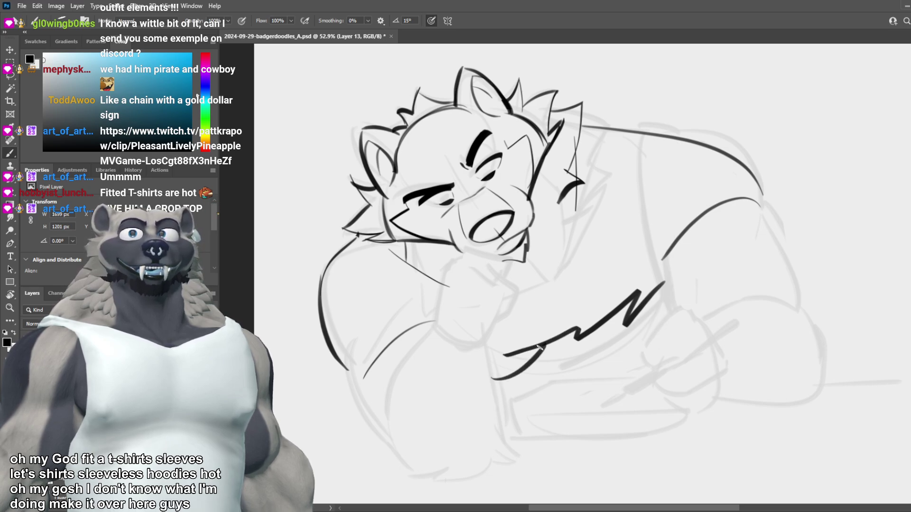
key("ctrl+z")
left_click_drag(503, 385, 546, 349)
key("ctrl+z")
mouse_move(509, 380)
left_mouse_down()
mouse_move(545, 342)
mouse_move(653, 289)
left_mouse_up()
key("ctrl+z")
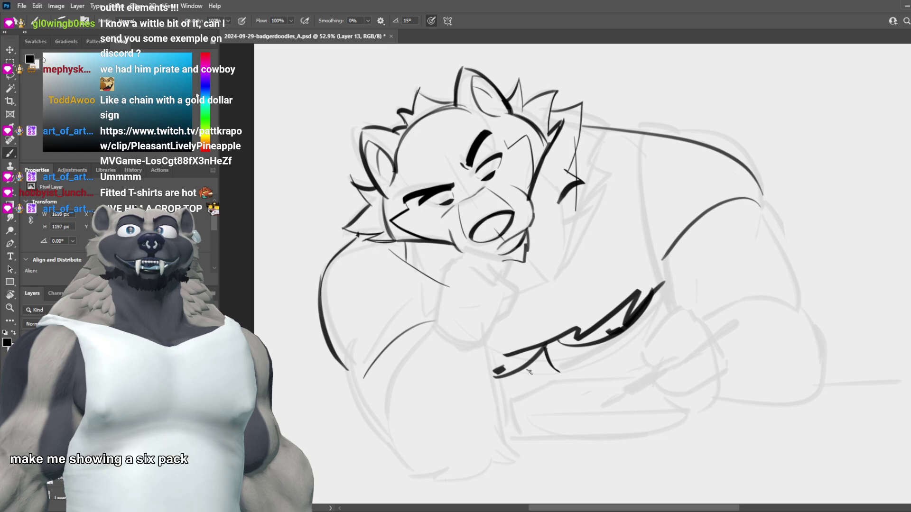
mouse_move(528, 374)
left_mouse_down()
mouse_move(573, 356)
mouse_move(559, 369)
mouse_move(607, 338)
left_mouse_up()
key("ctrl+z")
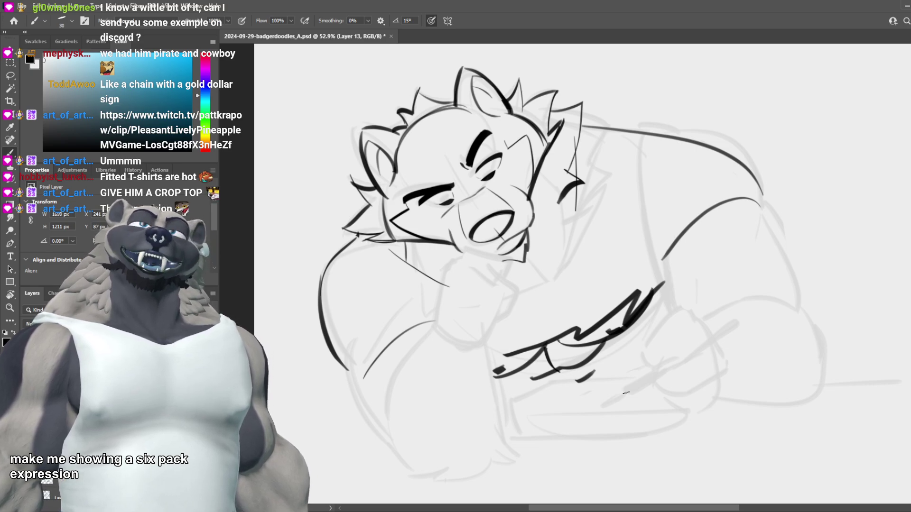
Step: Undo the torn shirt hem, shoulder and arm strokes, keeping the inked head and its neck lines
key("ctrl+z")
key("ctrl+z")
key("ctrl+z")
key("ctrl+z")
key("ctrl+z")
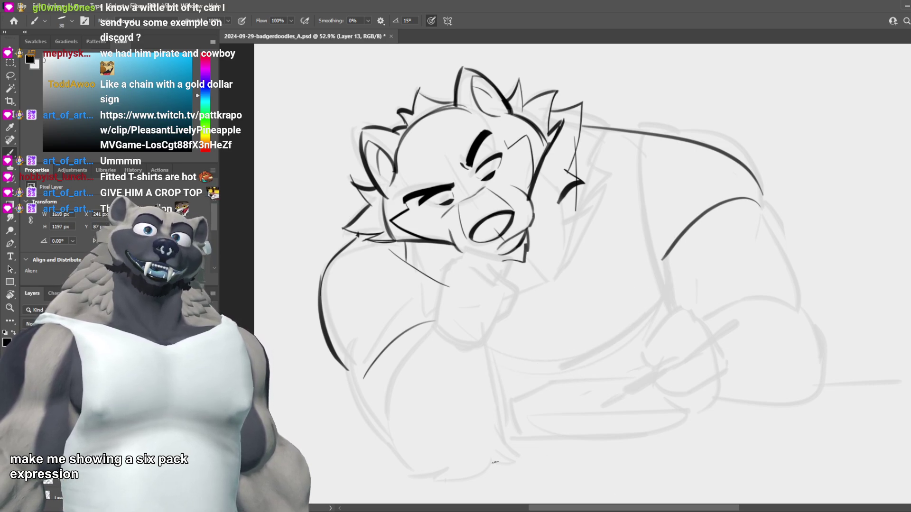
key("ctrl+z")
key("ctrl+z")
key("ctrl+z")
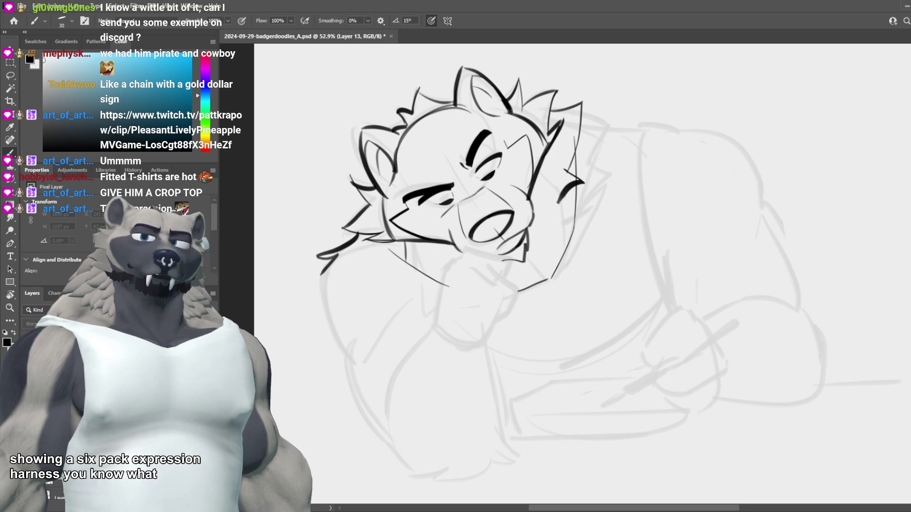
key("ctrl+z")
key("ctrl+z")
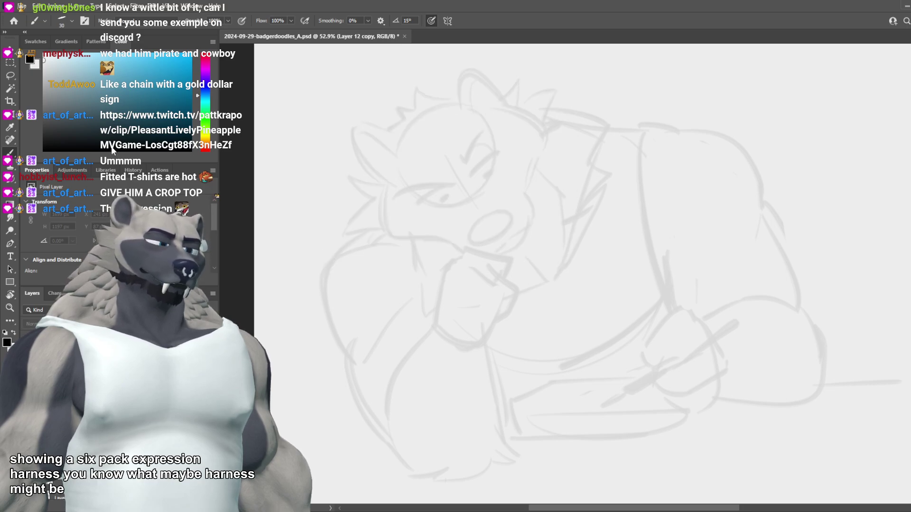
key("ctrl+shift+z")
key("ctrl+shift+z")
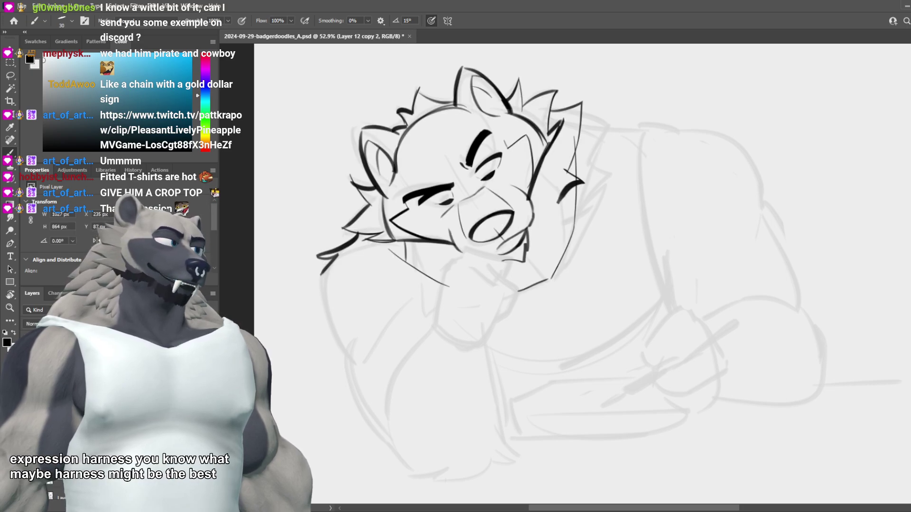
Step: Erase the thin neckline strokes under the cheek and beside the raised hand
key("e")
left_click_drag(390, 251, 437, 282)
left_click_drag(520, 290, 555, 274)
key("b")
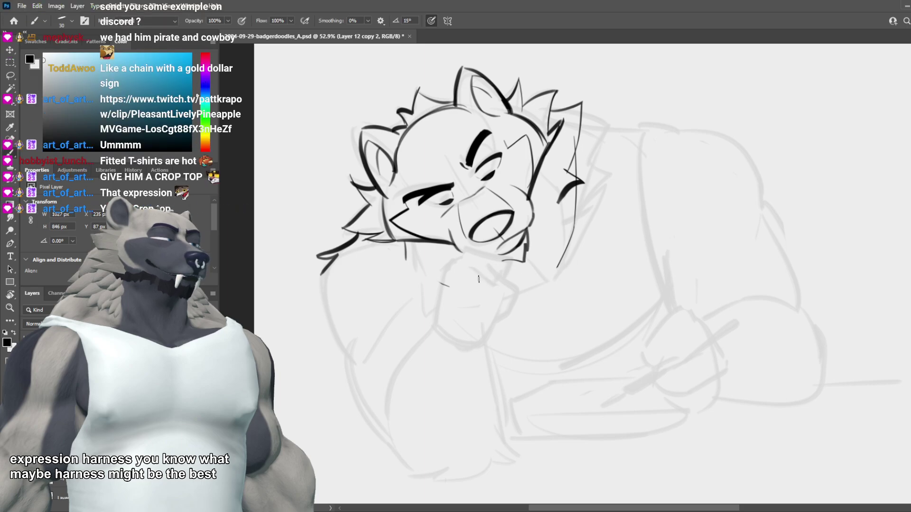
Step: Try two parallel strap lines running from the shoulder fur down towards the raised hand
left_click_drag(356, 251, 453, 302)
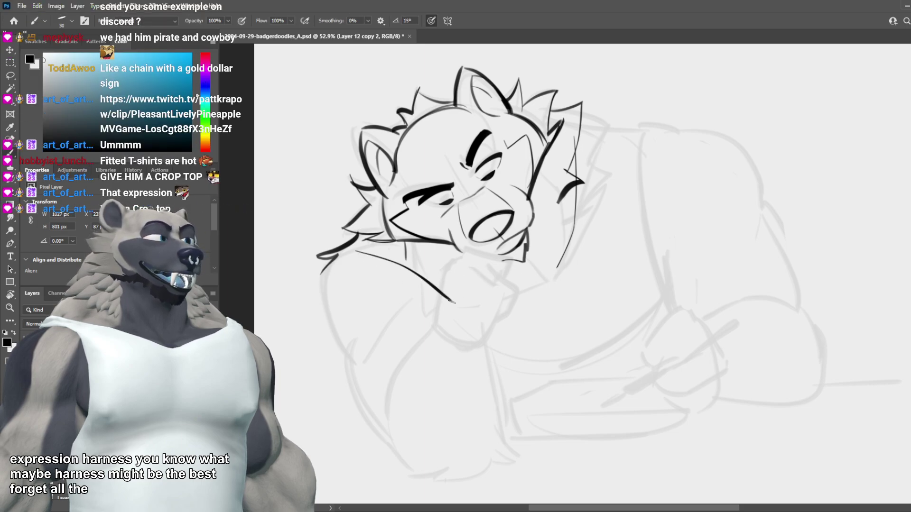
key("ctrl+z")
key("ctrl+z")
left_click_drag(356, 255, 432, 298)
left_click_drag(367, 240, 434, 283)
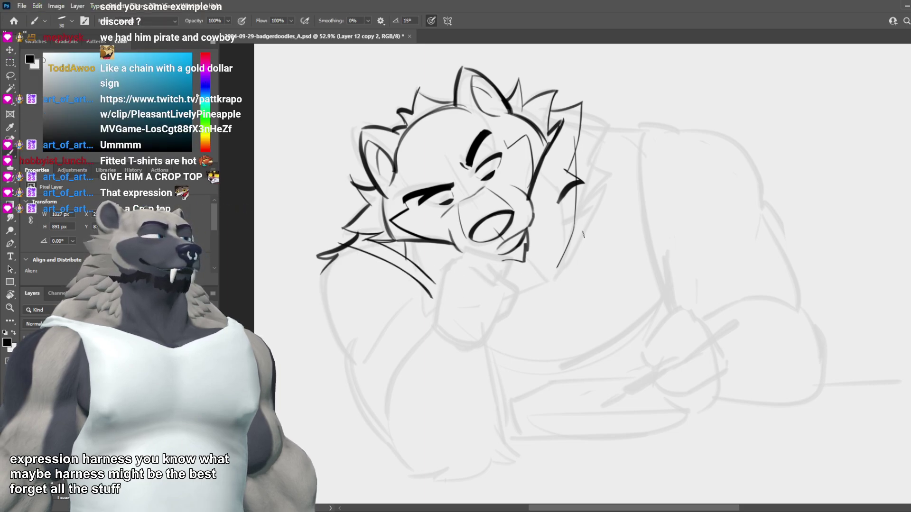
Step: Try a chest harness with a vertical double strap, a ring on the chest, and lower straps ending in a second ring
mouse_move(602, 138)
left_mouse_down()
mouse_move(596, 244)
mouse_move(609, 288)
mouse_move(625, 294)
mouse_move(588, 232)
left_mouse_up()
key("ctrl+z")
key("ctrl+z")
key("ctrl+z")
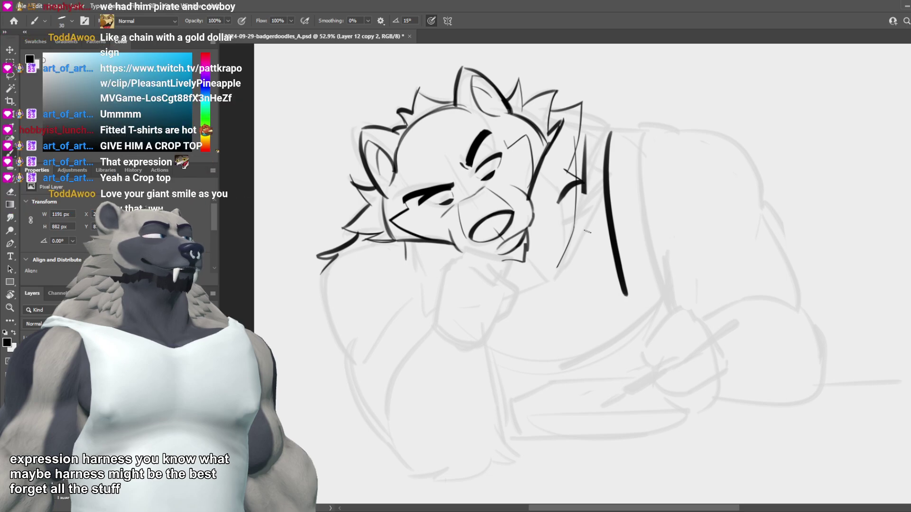
mouse_move(585, 194)
left_mouse_down()
mouse_move(590, 283)
mouse_move(599, 287)
mouse_move(511, 337)
left_mouse_up()
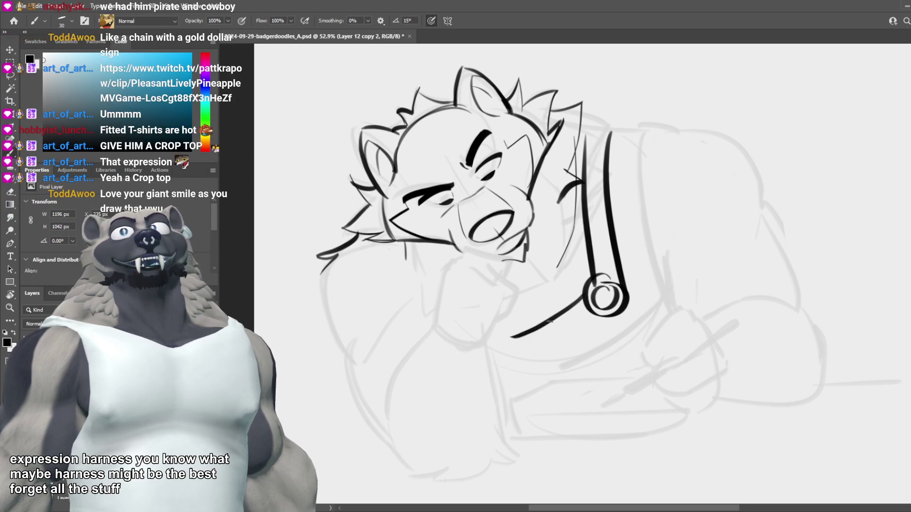
left_click_drag(589, 309, 498, 363)
mouse_move(663, 243)
left_mouse_down()
mouse_move(627, 285)
mouse_move(646, 247)
mouse_move(628, 293)
left_mouse_up()
key("ctrl+z")
Step: Try the harness strap between the cheek and the raised hand as two short diagonal lines
left_click_drag(359, 219, 424, 282)
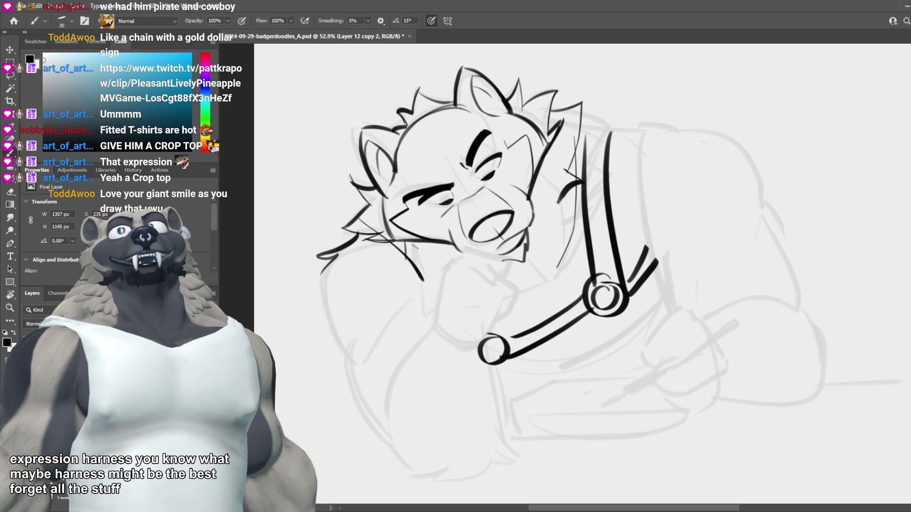
key("ctrl+z")
left_click_drag(404, 242, 439, 277)
left_click_drag(386, 244, 444, 309)
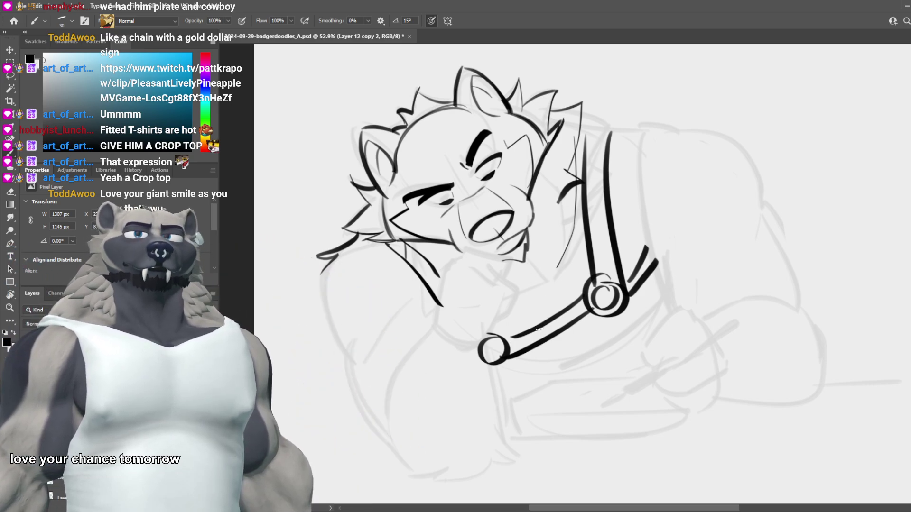
Step: Undo all the harness strap and ring strokes
key("ctrl+z")
key("ctrl+z")
key("ctrl+z")
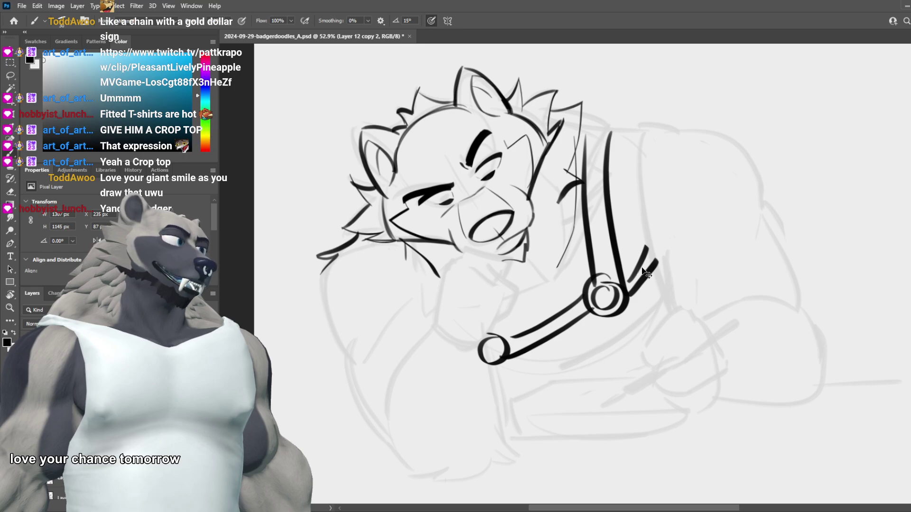
key("ctrl+z")
key("ctrl+z")
key("ctrl+z")
key("ctrl+z")
key("ctrl+z")
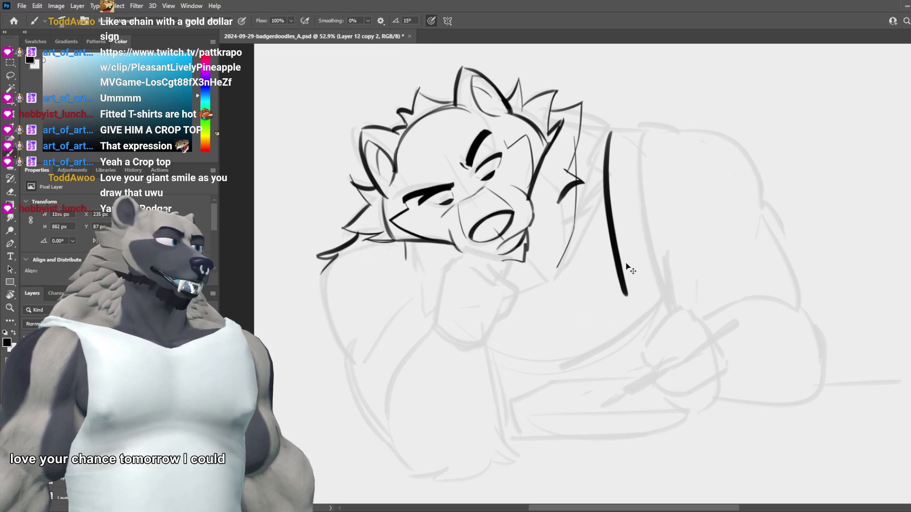
Step: Try a cropped tank top with a curved strap edge, a scooped neckline and a jagged hem across the chest
left_click_drag(587, 138, 607, 249)
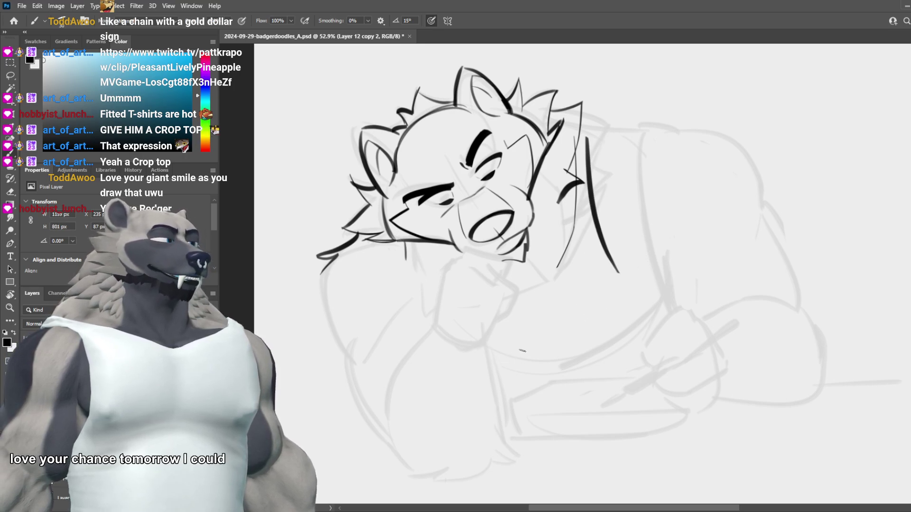
mouse_move(510, 350)
left_mouse_down()
mouse_move(616, 301)
mouse_move(643, 286)
left_mouse_up()
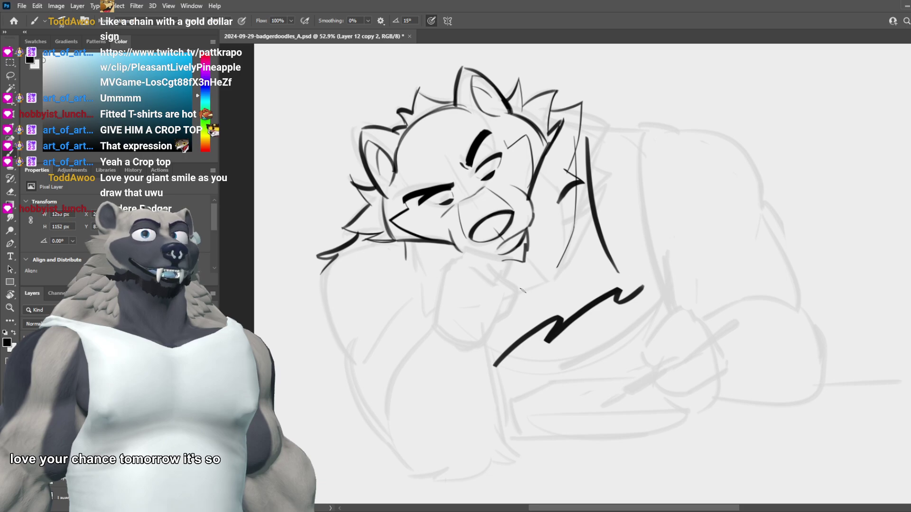
left_click_drag(573, 247, 522, 291)
left_click_drag(606, 254, 656, 269)
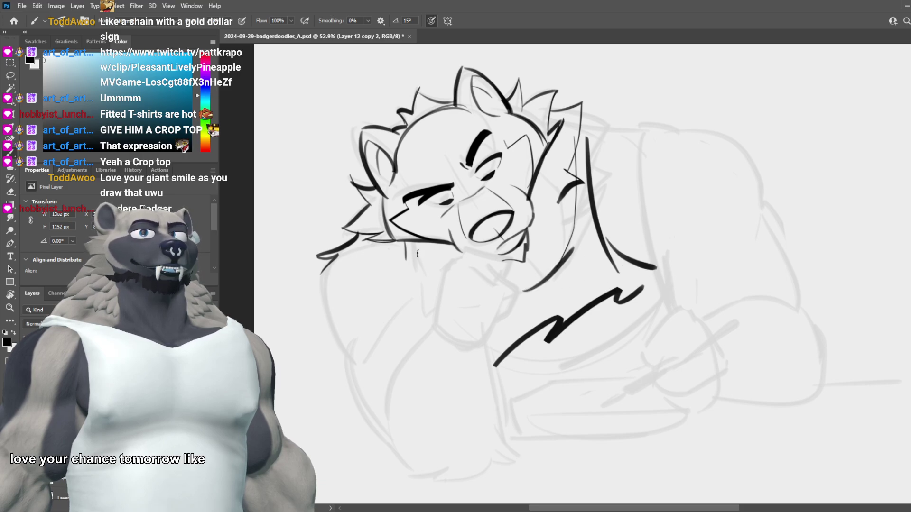
mouse_move(386, 250)
left_mouse_down()
mouse_move(429, 299)
mouse_move(431, 281)
left_mouse_up()
key("ctrl+z")
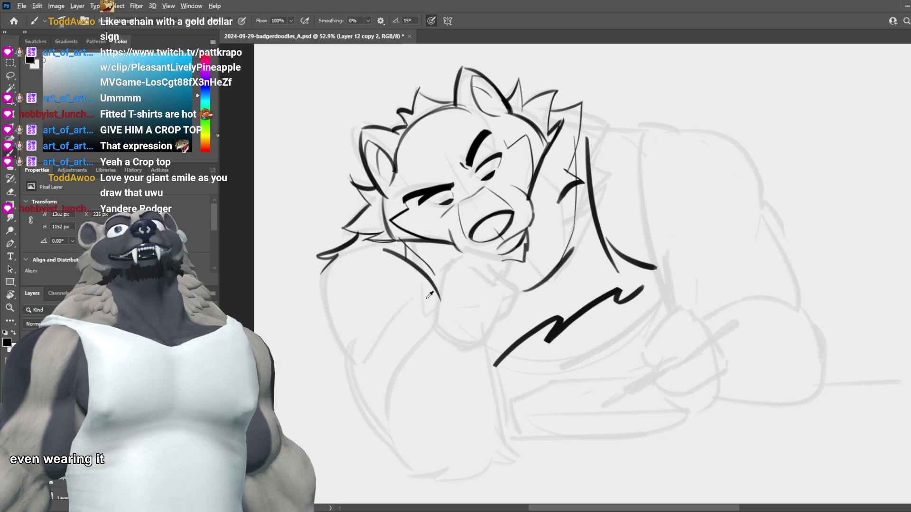
scroll(519, 304, "down", 3)
scroll(610, 289, "up", 3)
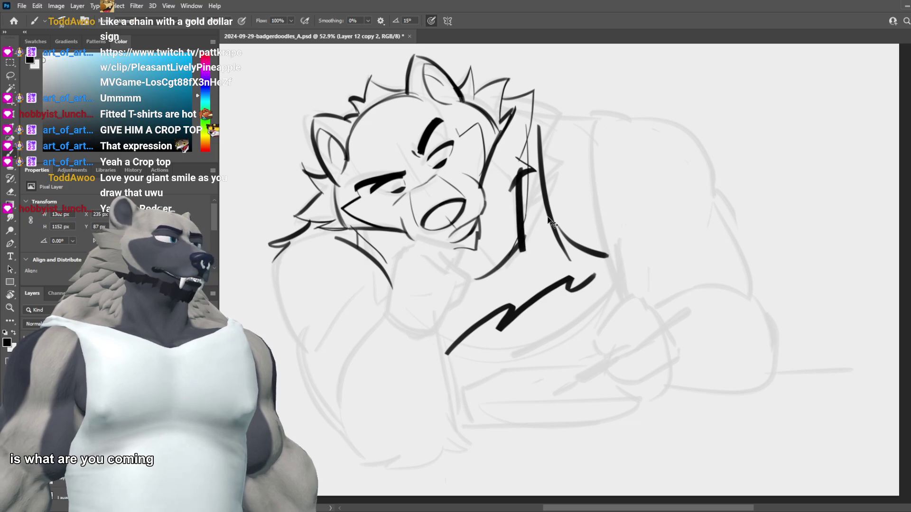
Step: Undo the jagged crop-top strokes and remove the thin neck line hanging below the cheek fur
key("ctrl+z")
key("ctrl+z")
key("ctrl+z")
key("ctrl+z")
key("ctrl+z")
key("ctrl+z")
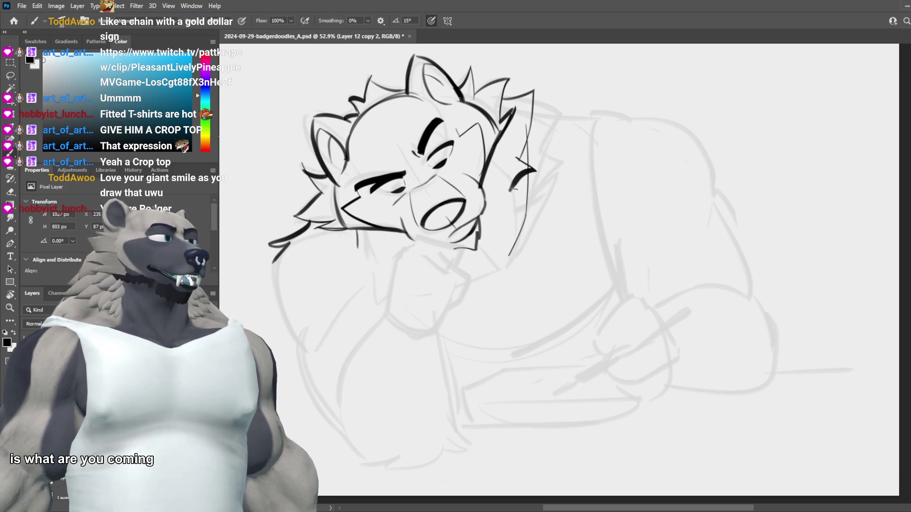
key("ctrl+z")
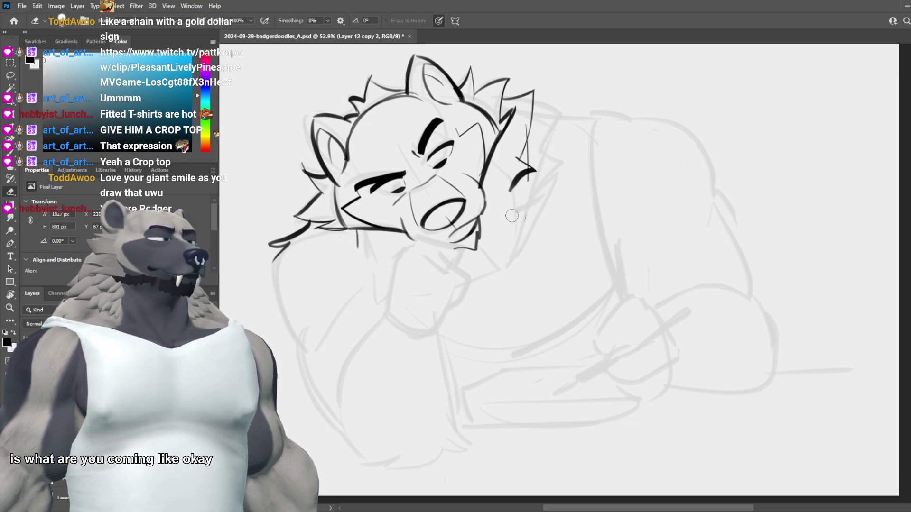
Step: Draw a narrow tank-top strap from the cheek fur, with a deep neckline curve and an outer edge sweeping to the armpit
mouse_move(511, 188)
left_mouse_down()
mouse_move(509, 254)
mouse_move(544, 245)
mouse_move(611, 270)
left_mouse_up()
left_click_drag(386, 255, 396, 269)
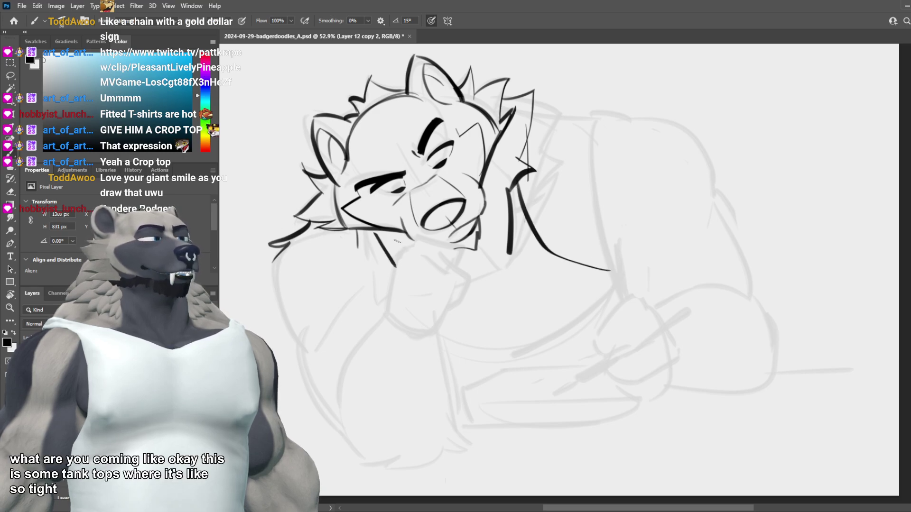
left_click_drag(472, 275, 510, 235)
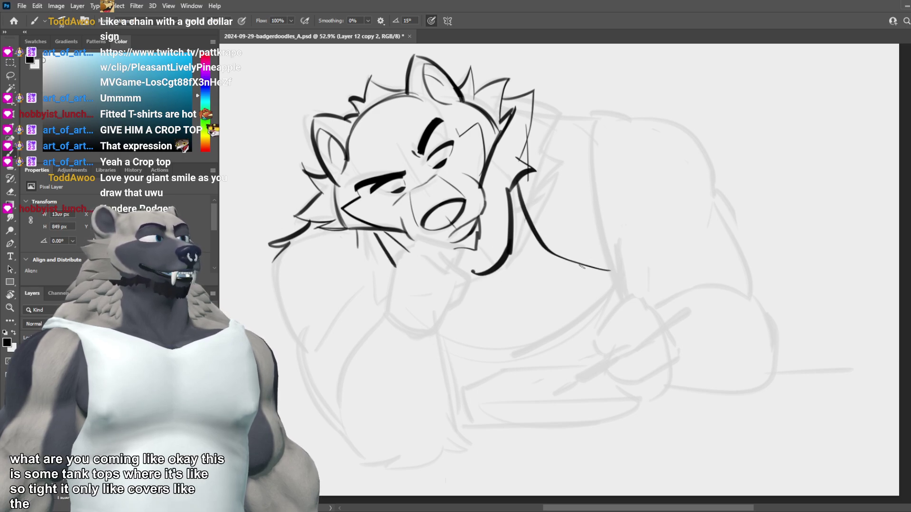
key("ctrl+z")
mouse_move(462, 291)
left_mouse_down()
mouse_move(490, 293)
mouse_move(511, 211)
mouse_move(477, 288)
mouse_move(507, 229)
left_mouse_up()
key("ctrl+z")
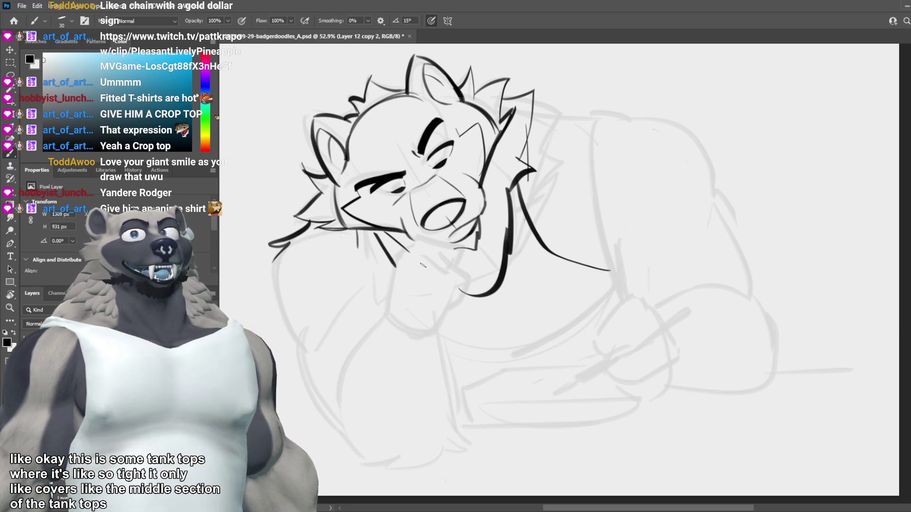
Step: Draw the tank top's lower curve and diagonal side lines, plus the armpit crease and the arm's inner contour
left_click_drag(465, 357, 530, 361)
key("ctrl+z")
mouse_move(436, 346)
left_mouse_down()
mouse_move(495, 357)
mouse_move(576, 283)
mouse_move(503, 353)
left_mouse_up()
key("ctrl+z")
left_click_drag(583, 295, 553, 337)
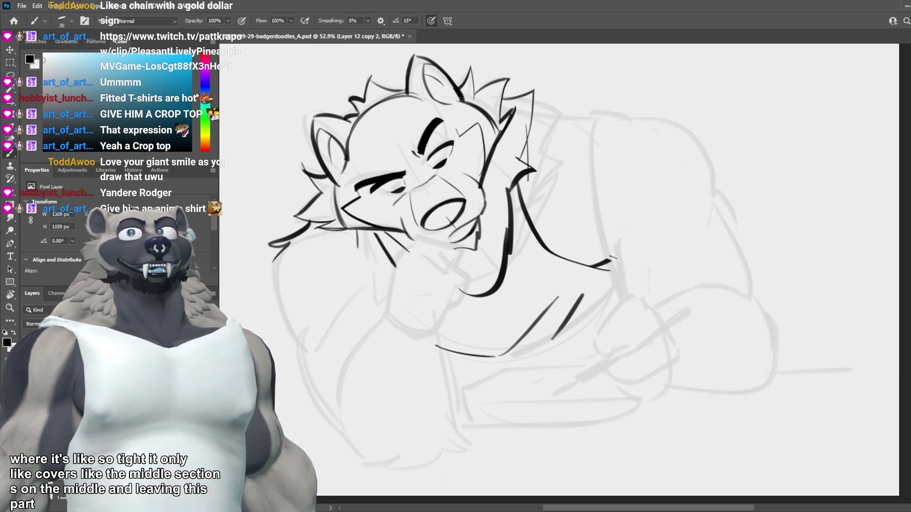
left_click_drag(608, 259, 612, 250)
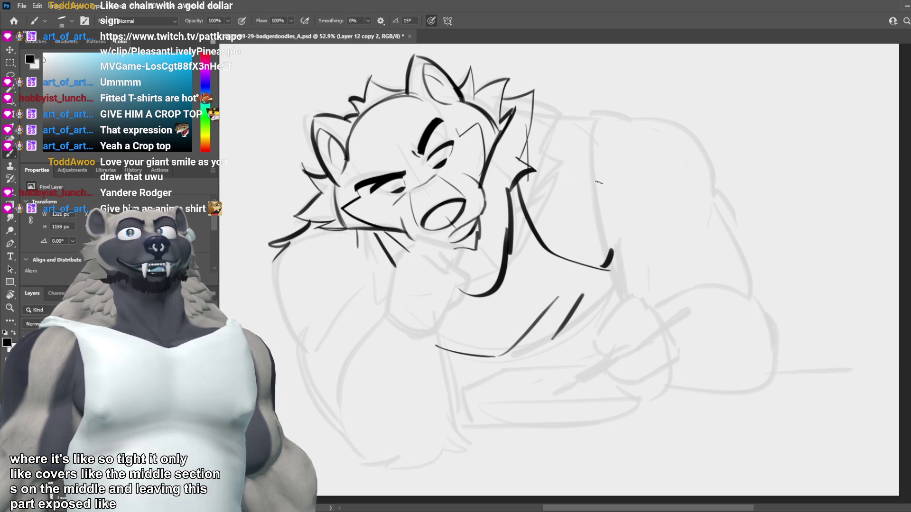
mouse_move(596, 167)
left_mouse_down()
mouse_move(602, 229)
mouse_move(599, 219)
mouse_move(626, 270)
left_mouse_up()
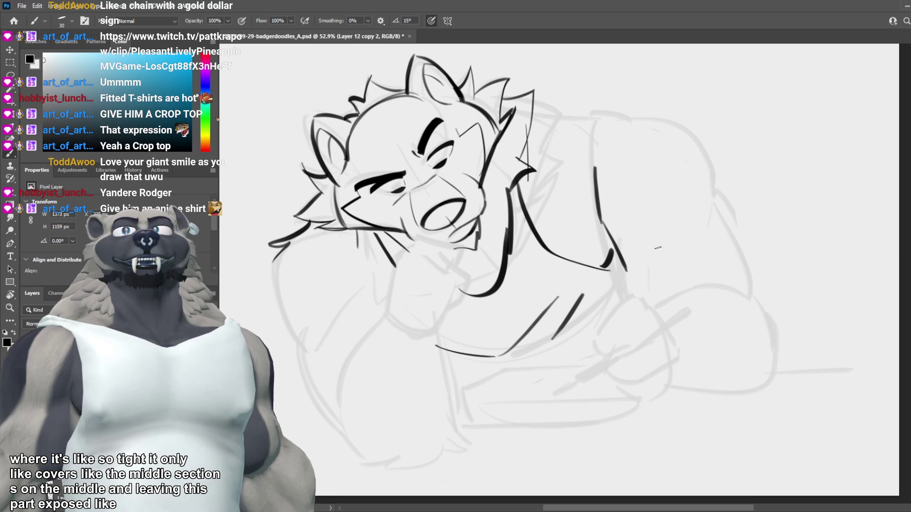
Step: Try outlining the exposed chest, shoulder and upper arm area with a thick closed shape, erasing part of its outer edge
scroll(658, 249, "down", 5)
scroll(637, 262, "up", 3)
scroll(563, 254, "up", 2)
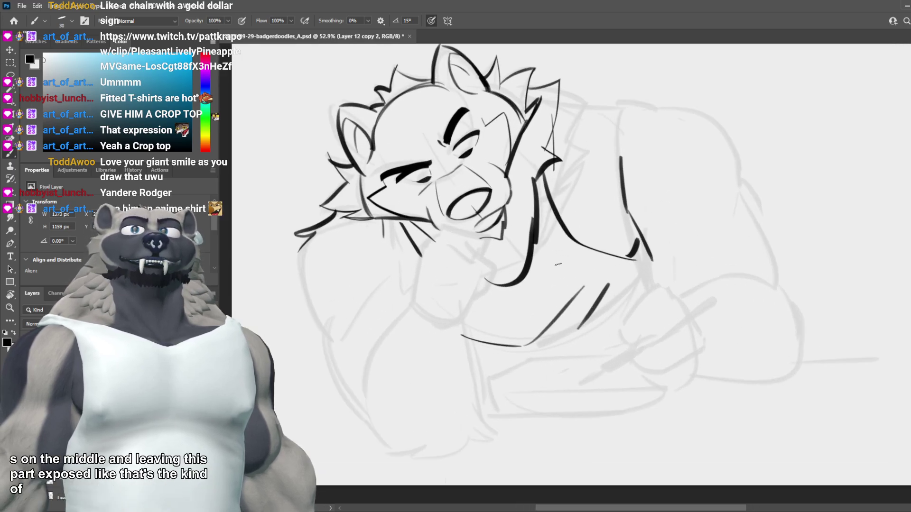
scroll(581, 267, "up", 1)
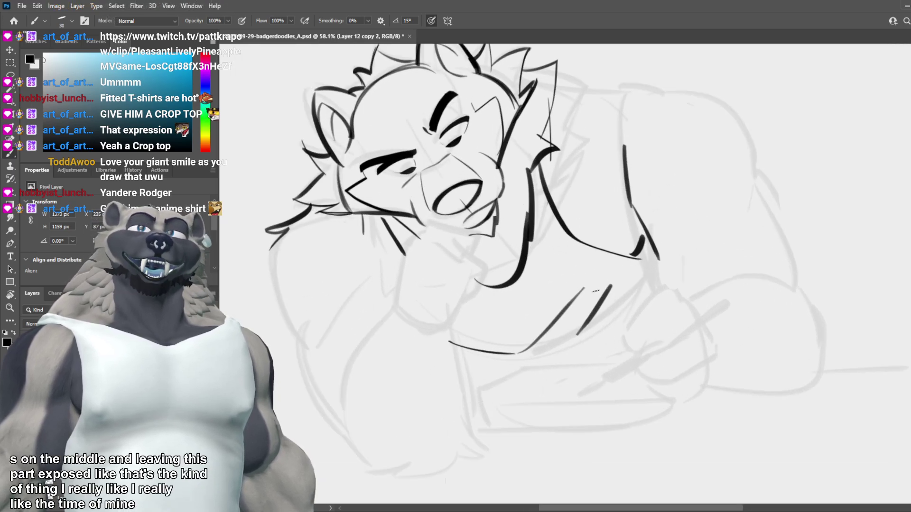
mouse_move(647, 94)
left_mouse_down()
mouse_move(542, 106)
mouse_move(635, 252)
mouse_move(679, 278)
mouse_move(771, 199)
mouse_move(733, 107)
mouse_move(628, 100)
left_mouse_up()
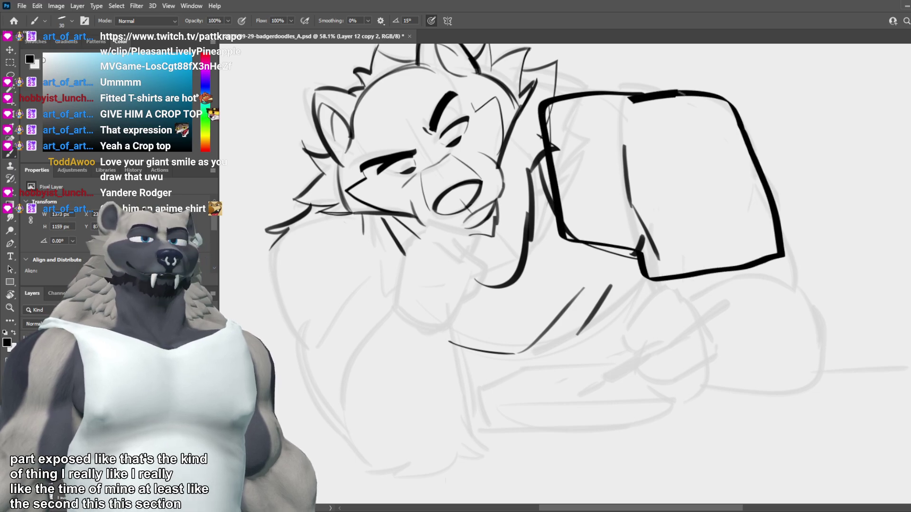
mouse_move(752, 164)
left_mouse_down()
mouse_move(747, 228)
mouse_move(787, 256)
left_mouse_up()
key("e")
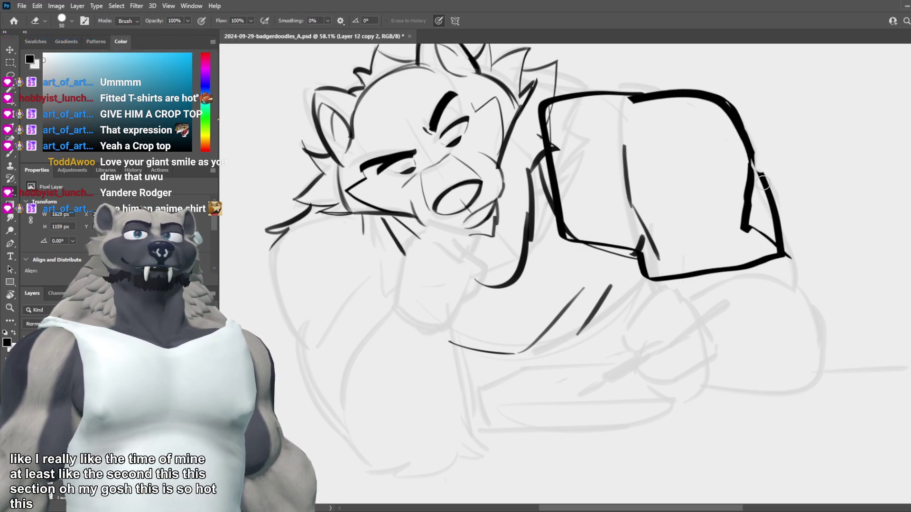
left_click_drag(761, 173, 779, 235)
scroll(609, 223, "down", 2)
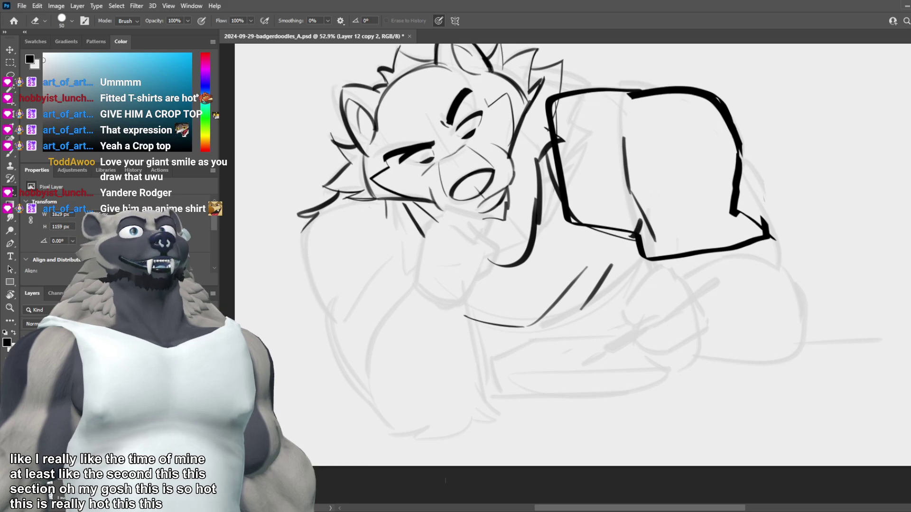
key("b")
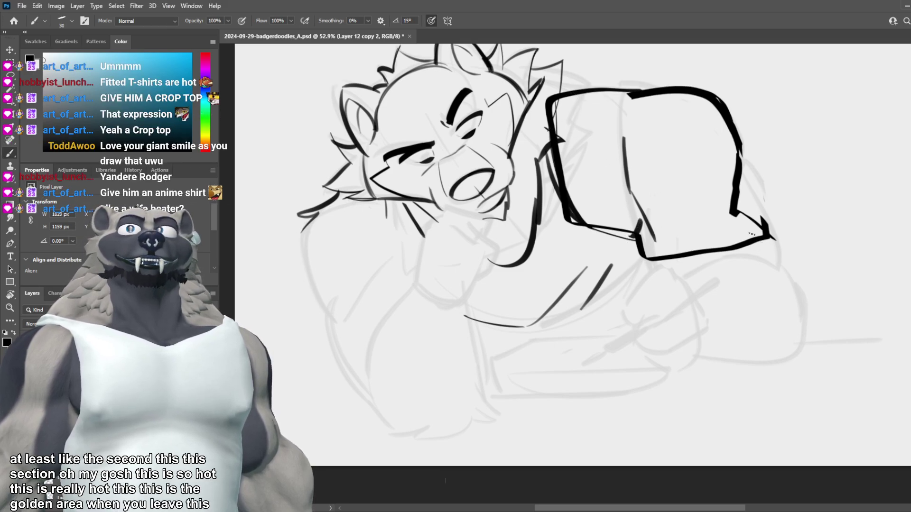
Step: Undo the thick outline around the exposed shoulder area
key("ctrl+z")
key("ctrl+z")
key("ctrl+z")
key("ctrl+z")
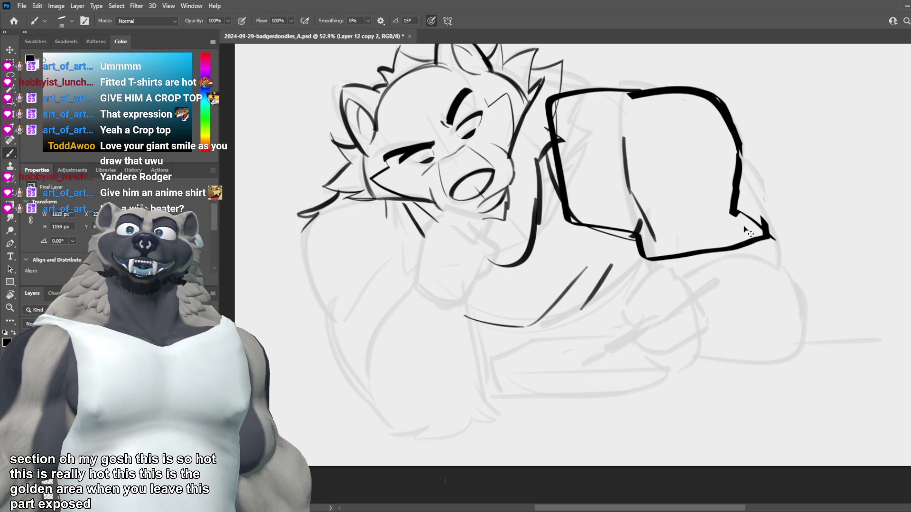
key("ctrl+shift+z")
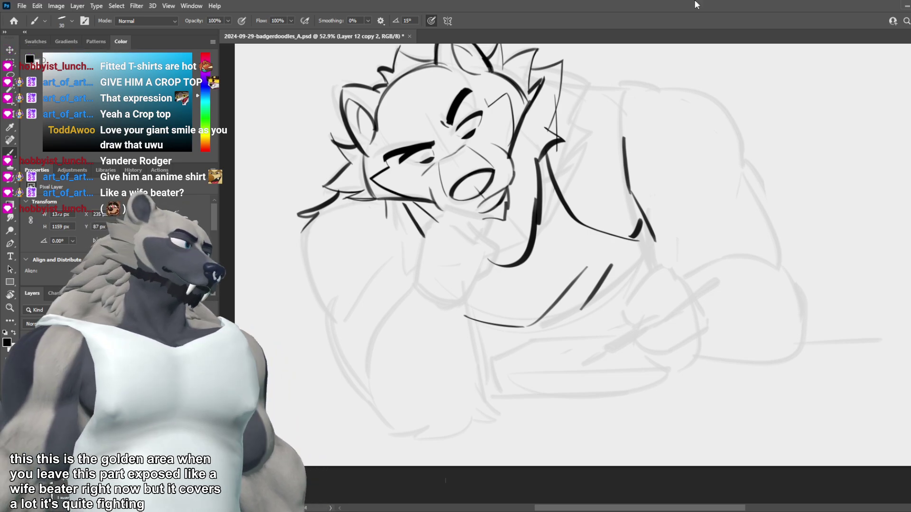
scroll(568, 292, "down", 5, "alt")
scroll(568, 291, "up", 4, "alt")
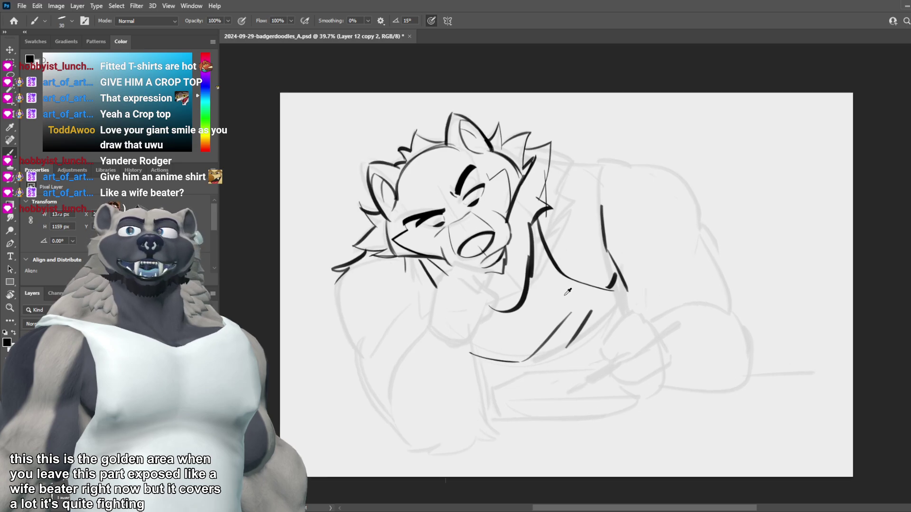
Step: Erase the outer stray fur strokes beneath the lower cheek tuft on the side resting on the hand
scroll(568, 291, "up", 1, "alt")
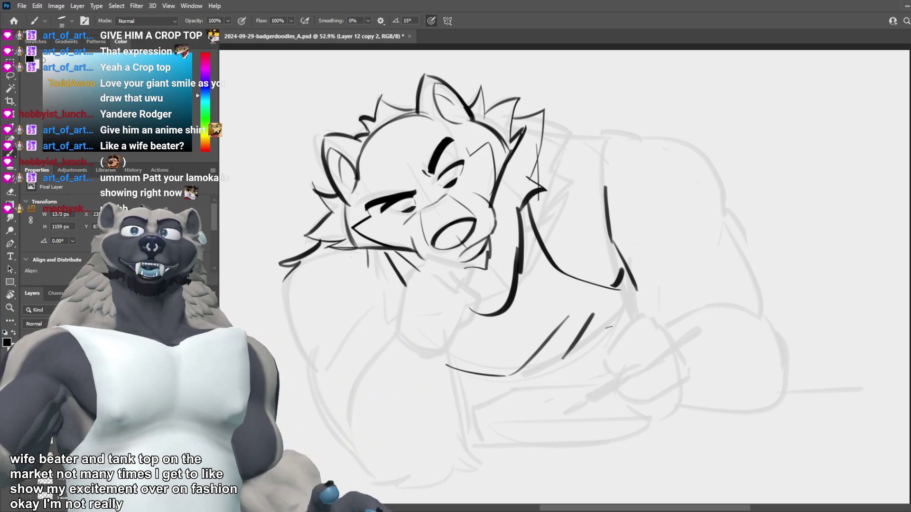
key("e")
mouse_move(294, 266)
left_mouse_down()
mouse_move(279, 284)
mouse_move(316, 247)
left_mouse_up()
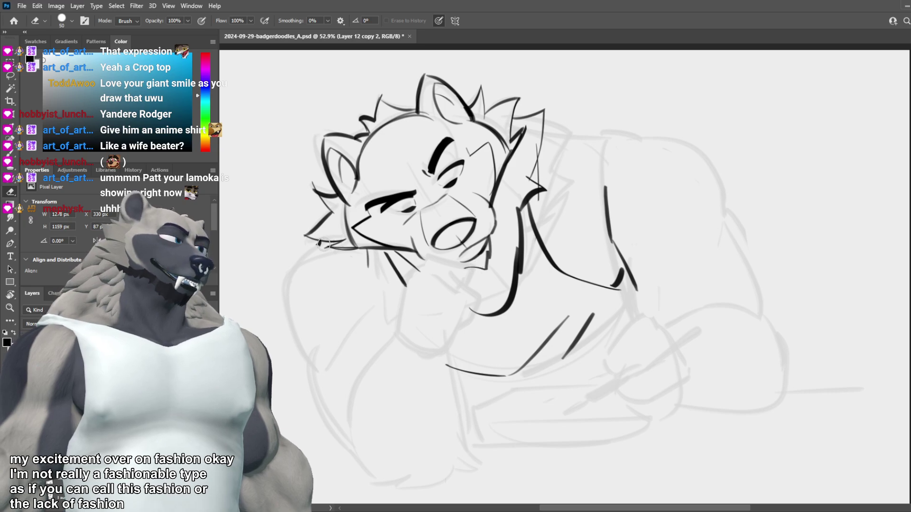
Step: Try a thick line running down from below the jaw along the edge of the supporting hand
key("b")
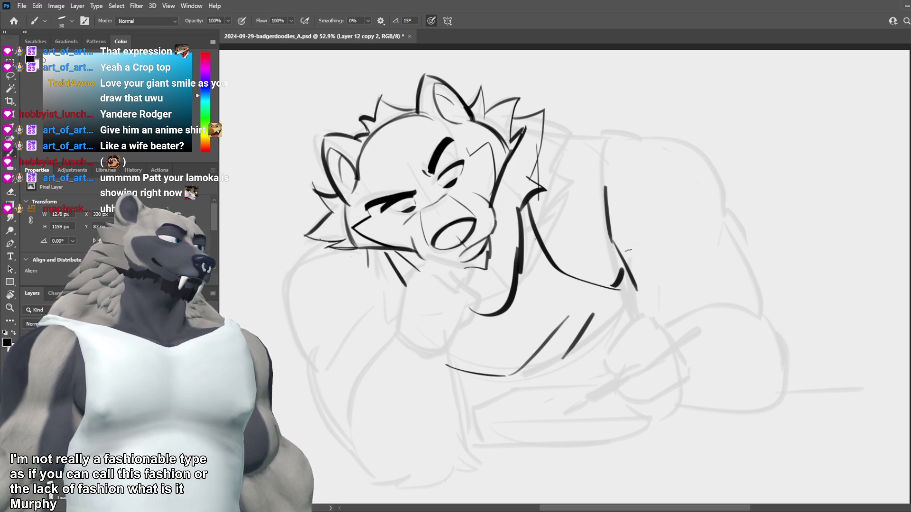
left_click_drag(417, 267, 403, 340)
scroll(518, 297, "down", 6)
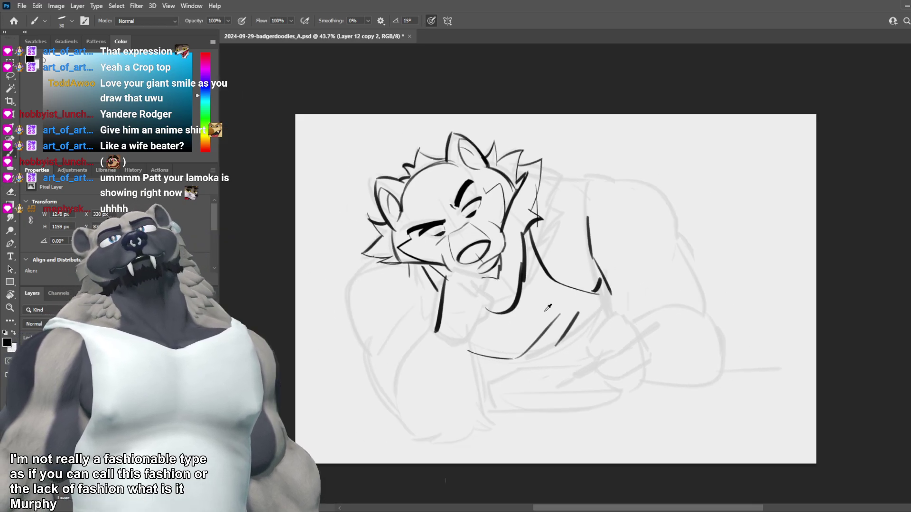
scroll(570, 290, "up", 6)
scroll(526, 274, "up", 1)
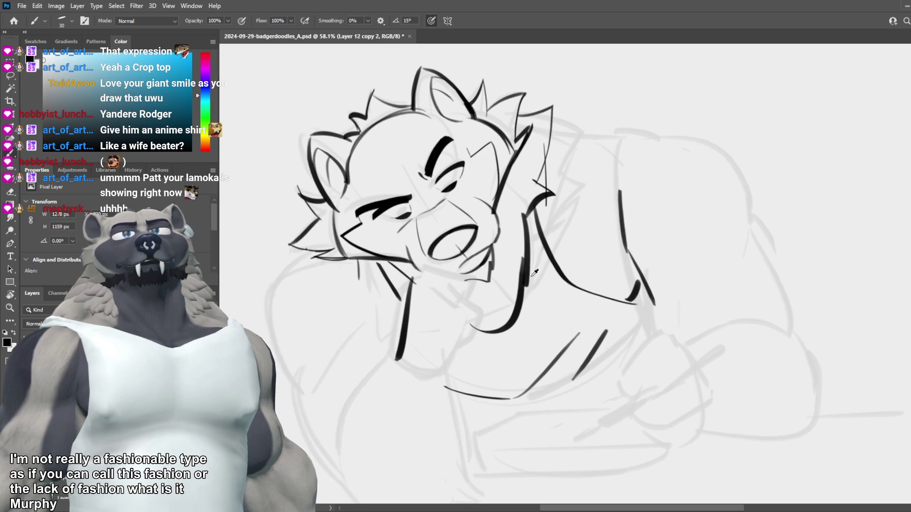
key("ctrl+z")
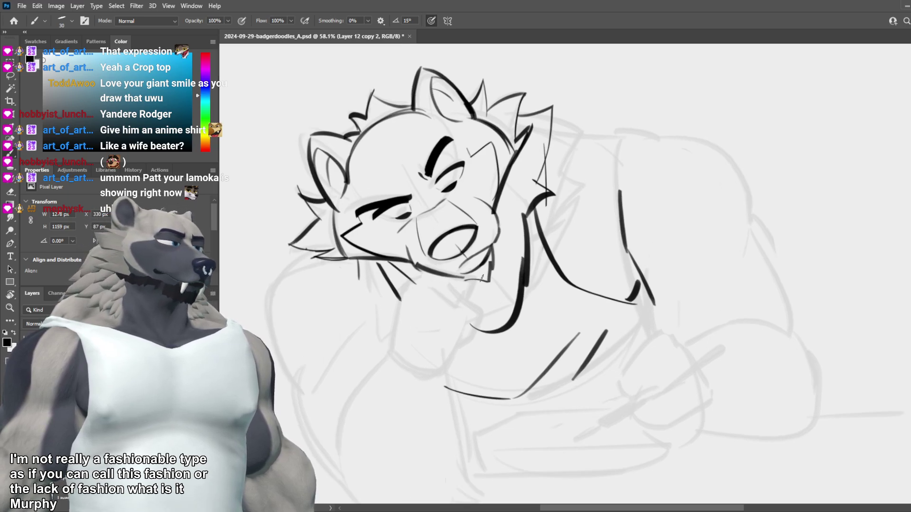
Step: Try several strokes along the lower jaw and chin above the supporting hand
left_click_drag(404, 252, 445, 277)
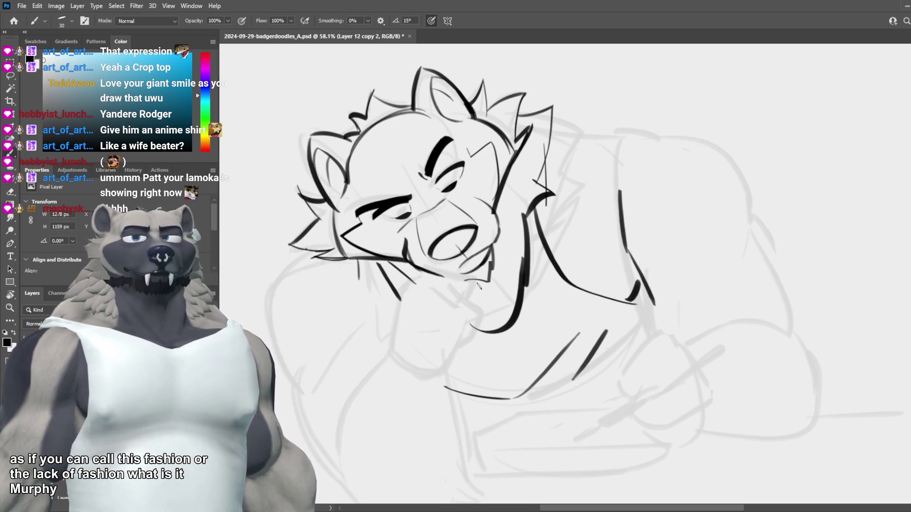
key("ctrl+z")
left_click_drag(390, 257, 453, 275)
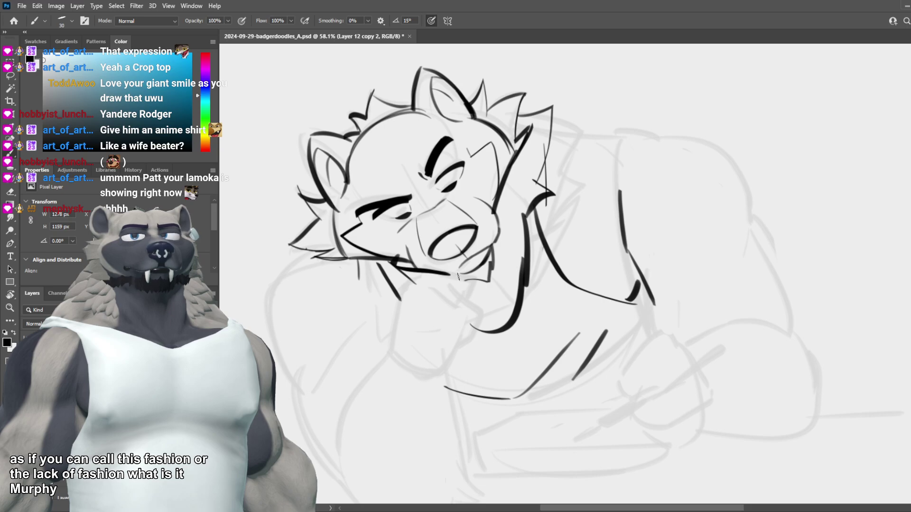
key("ctrl+z")
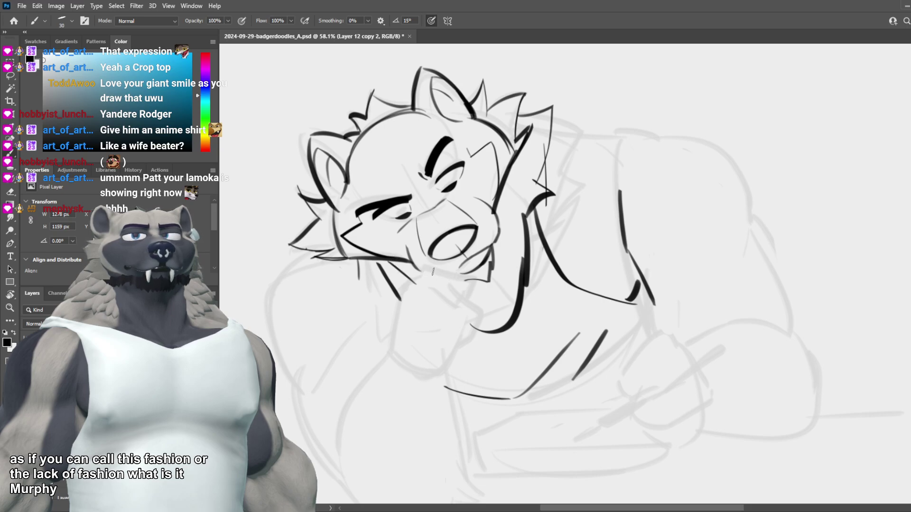
mouse_move(427, 268)
left_mouse_down()
mouse_move(464, 274)
mouse_move(464, 295)
left_mouse_up()
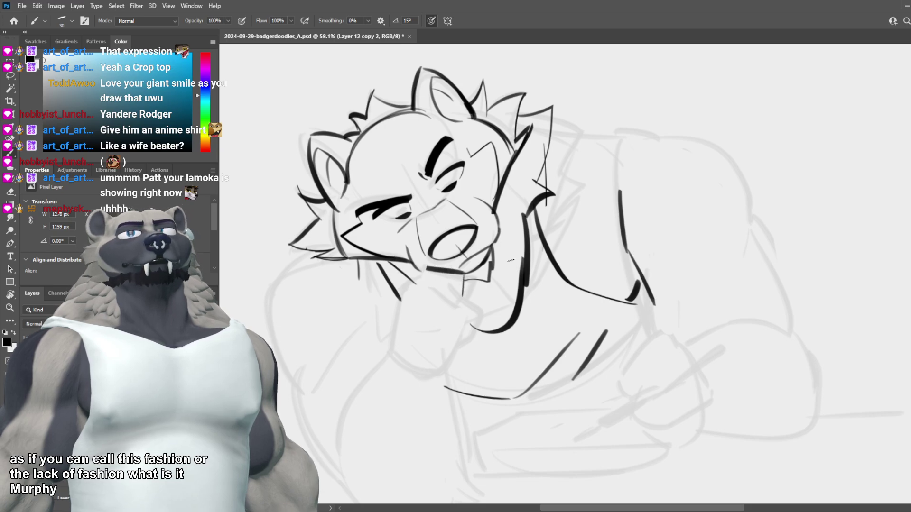
scroll(575, 224, "down", 5)
scroll(546, 221, "up", 3)
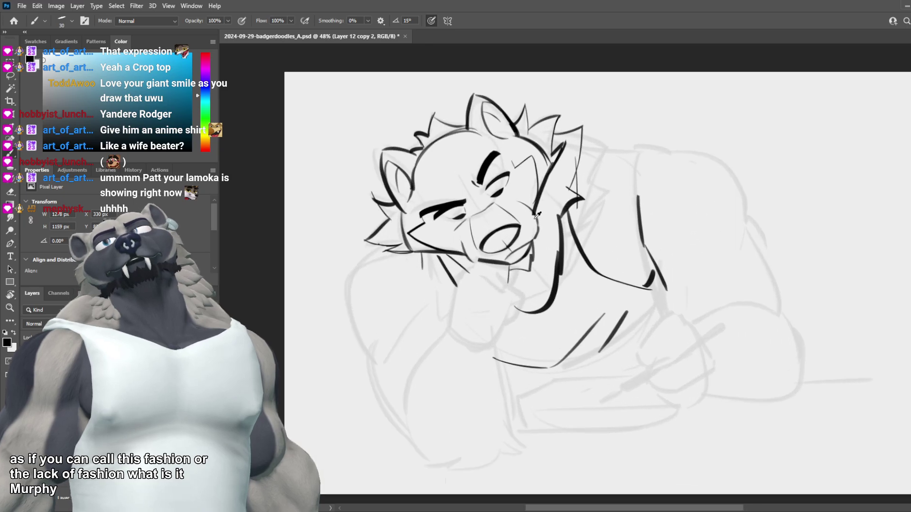
scroll(536, 233, "down", 2)
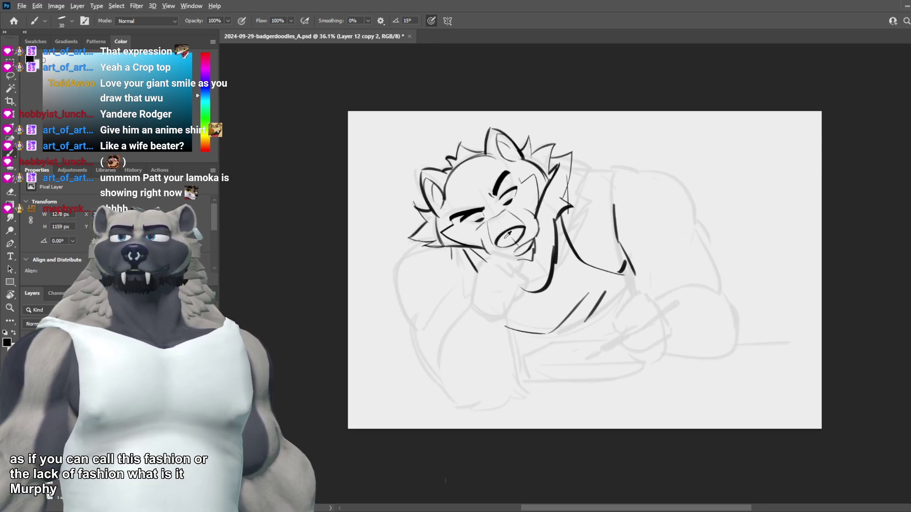
scroll(509, 234, "up", 4)
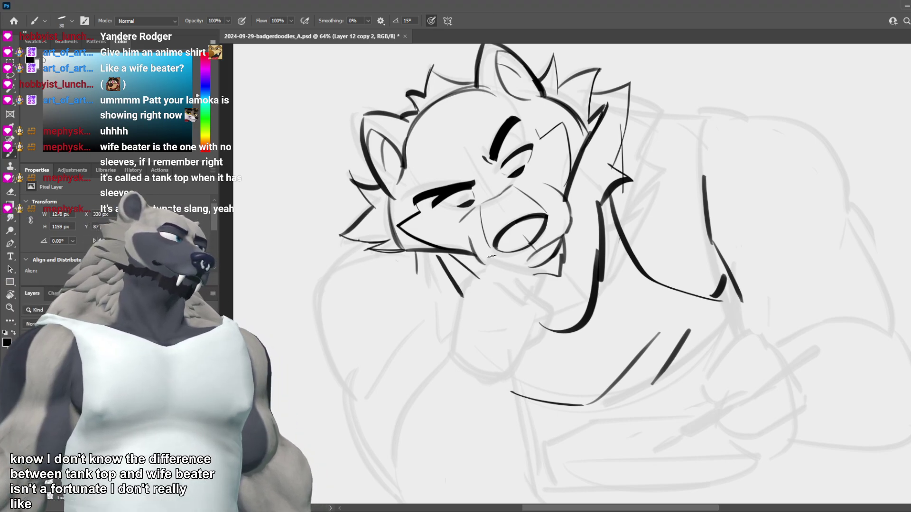
Step: Erase the line work under the jaw where the supporting hand meets the chin
scroll(509, 270, "down", 6)
scroll(568, 272, "up", 4)
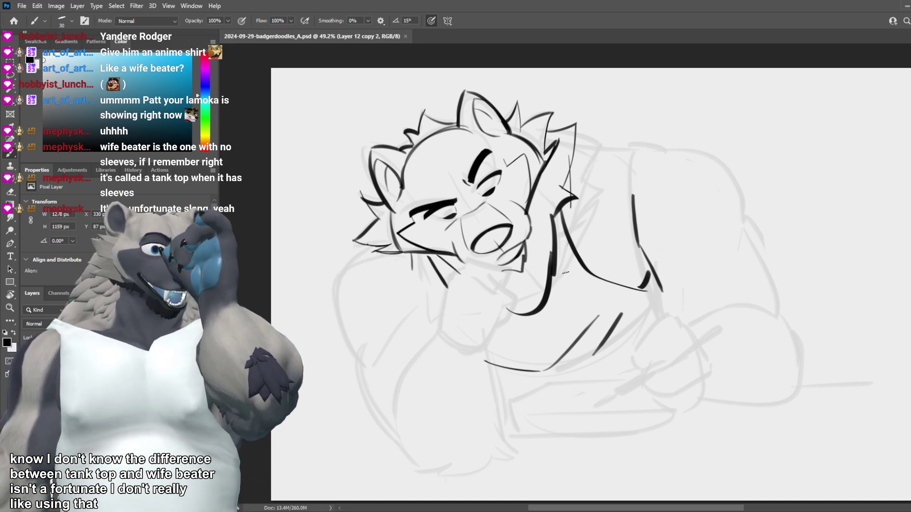
scroll(441, 212, "up", 2)
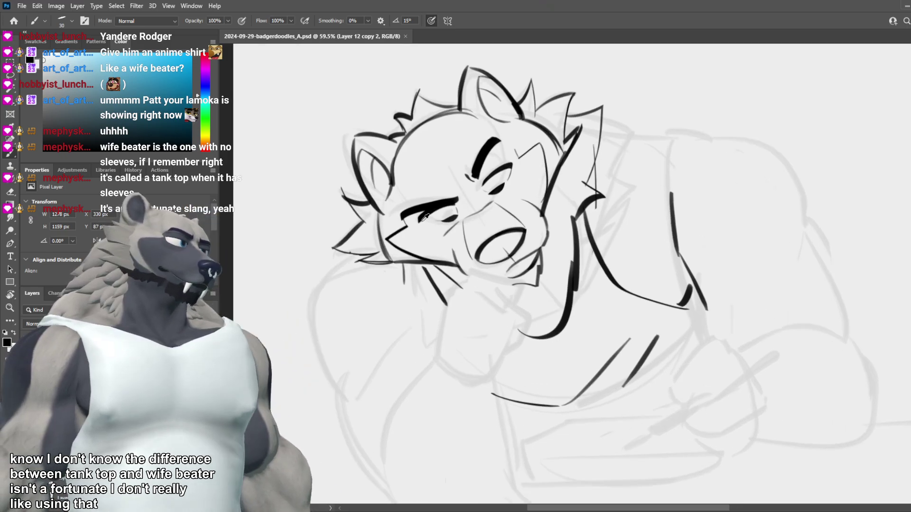
key("e")
left_click_drag(474, 291, 454, 310)
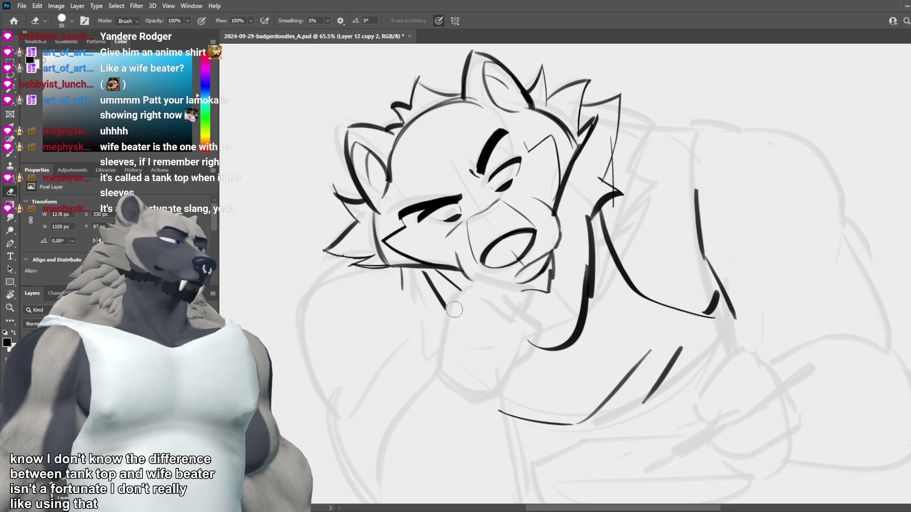
Step: Reduce the brush size to 15 and draw the supporting hand's upper edge beneath the chin, retrying the stroke
key("b")
key("bracketleft")
key("bracketleft")
key("bracketleft")
mouse_move(477, 280)
left_mouse_down()
mouse_move(453, 291)
mouse_move(528, 291)
left_mouse_up()
key("ctrl+z")
key("ctrl+z")
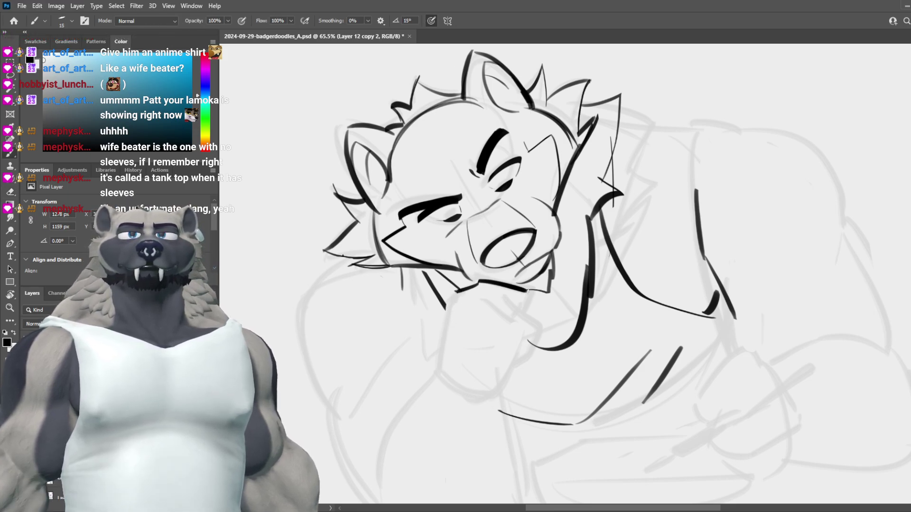
key("ctrl+z")
key("ctrl+z")
left_click_drag(477, 280, 531, 292)
key("ctrl+z")
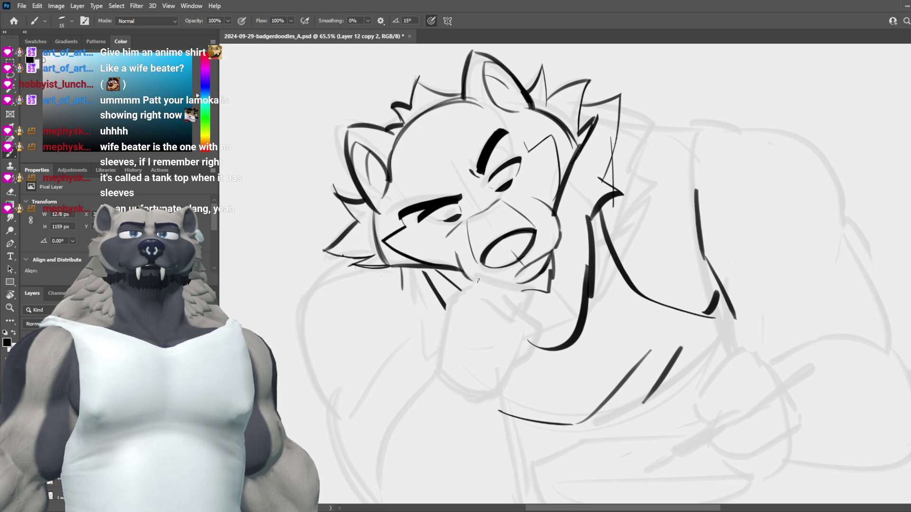
left_click_drag(473, 280, 535, 299)
key("ctrl+z")
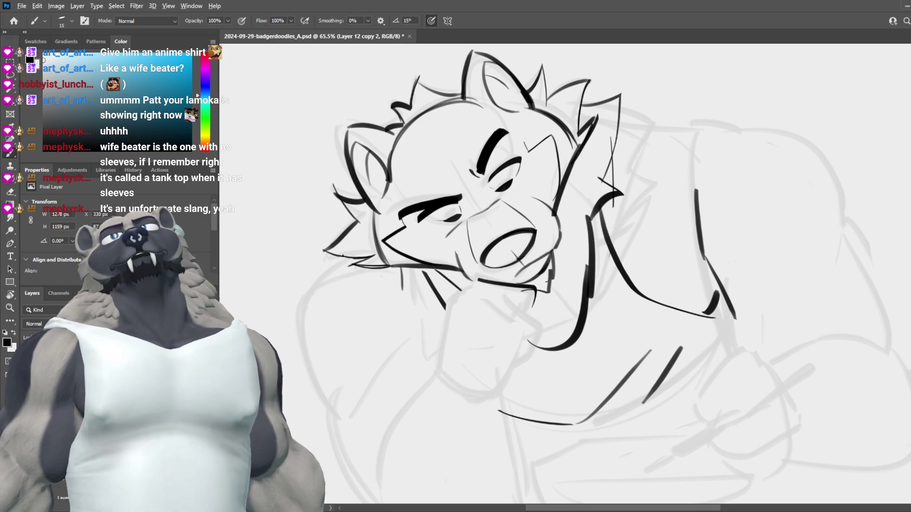
Step: Replace the hand's upper edge under the chin with a smoother curve that bends down at the knuckle
scroll(539, 300, "down", 3)
scroll(537, 306, "up", 1)
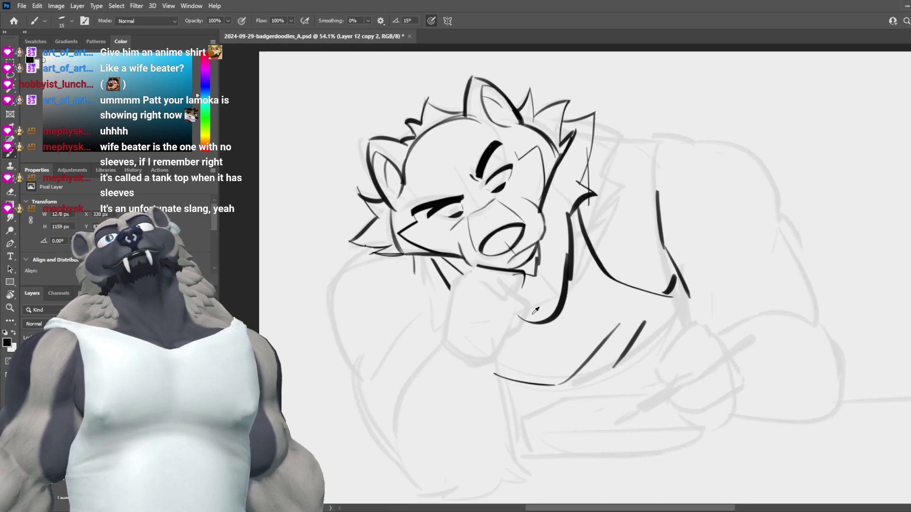
scroll(535, 311, "down", 2)
scroll(707, 390, "up", 2)
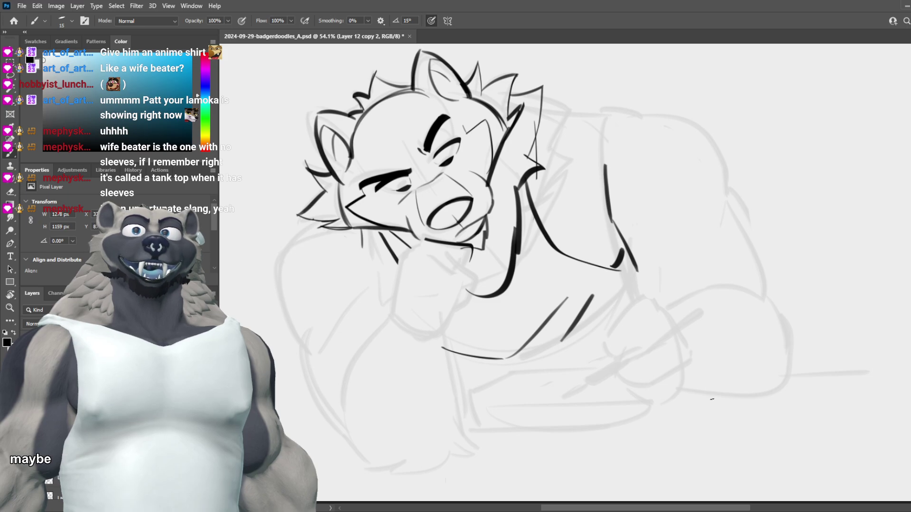
scroll(471, 319, "up", 2)
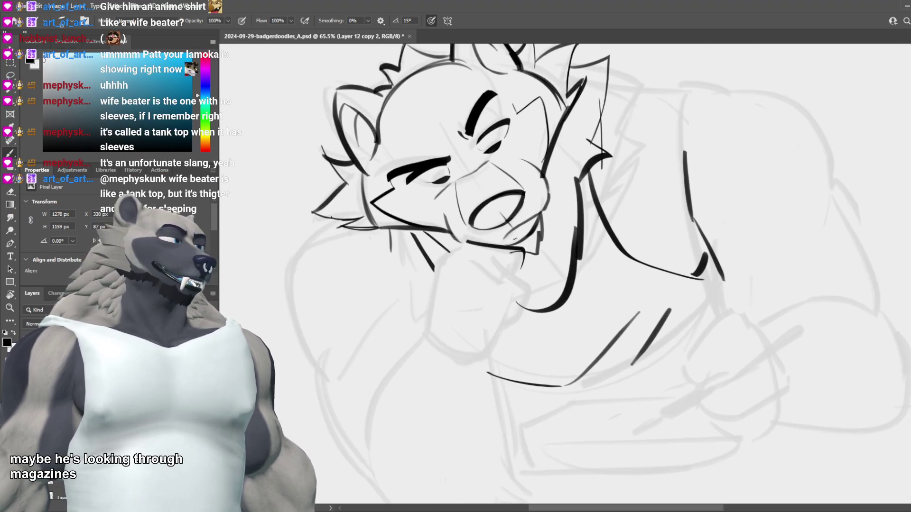
key("ctrl+z")
key("ctrl+z")
mouse_move(465, 240)
left_mouse_down()
mouse_move(507, 245)
mouse_move(515, 267)
left_mouse_up()
key("ctrl+z")
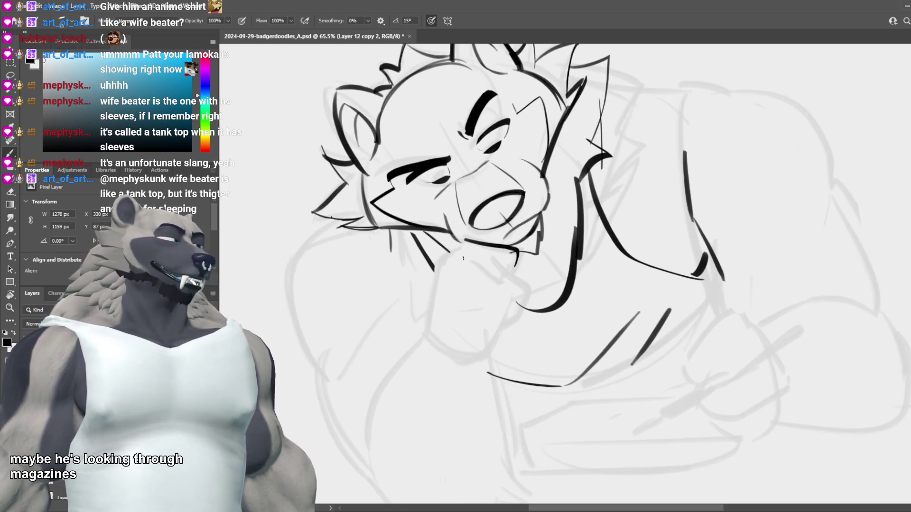
left_click_drag(450, 253, 463, 241)
key("ctrl+z")
key("ctrl+z")
key("ctrl+z")
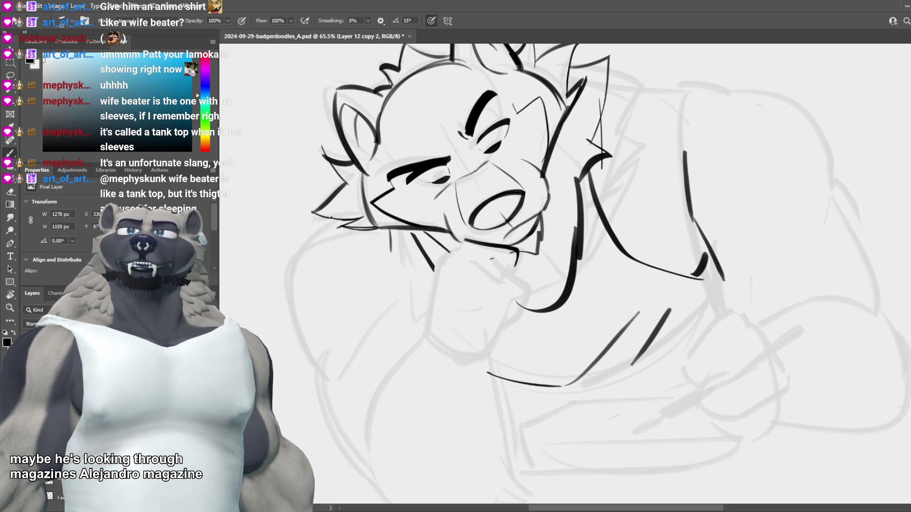
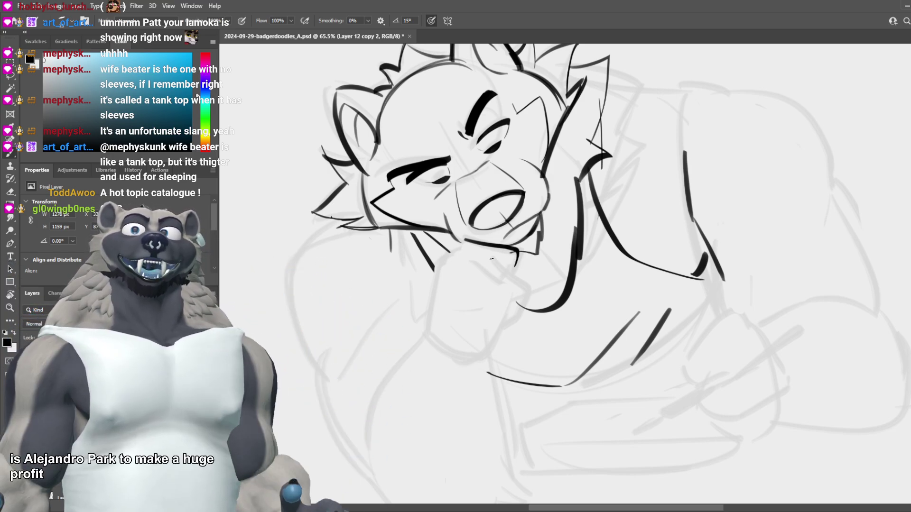
Step: Draw short curved smile creases on the cheeks at both sides of the badger's muzzle
scroll(490, 283, "down", 5)
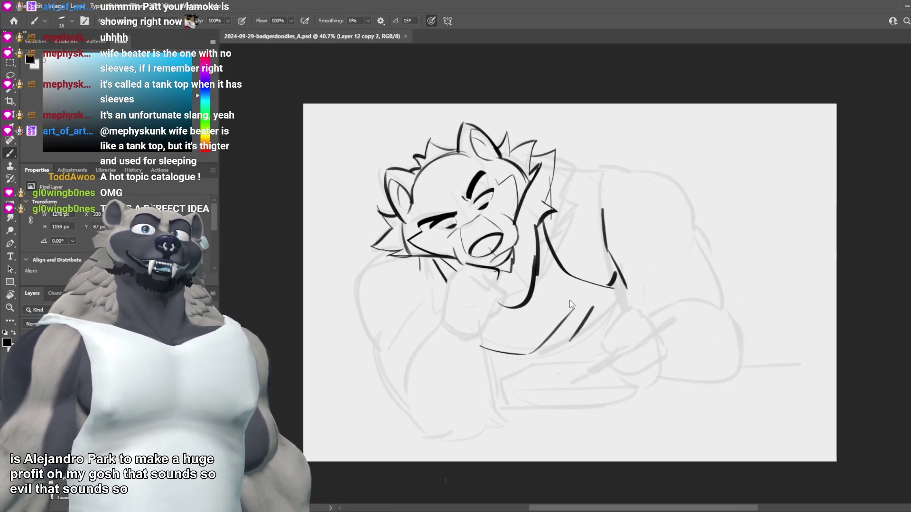
scroll(571, 305, "up", 2)
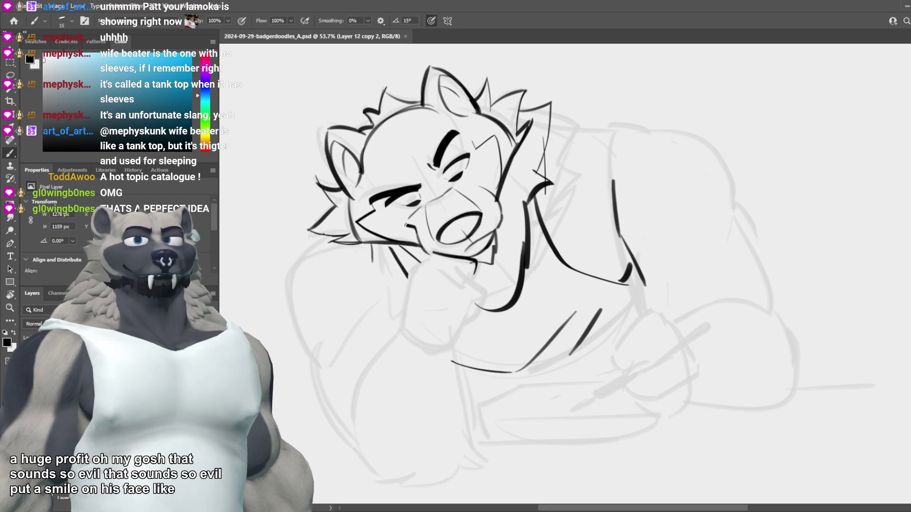
scroll(444, 194, "down", 4)
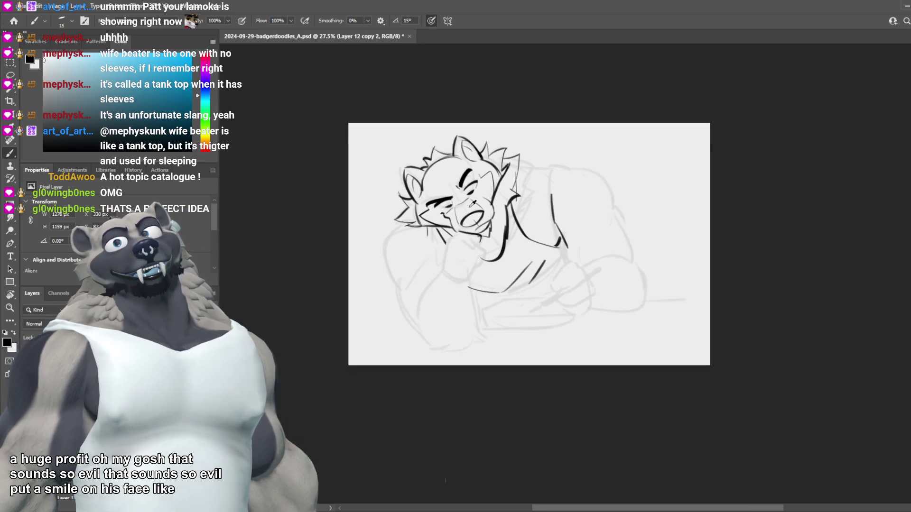
scroll(431, 184, "up", 5)
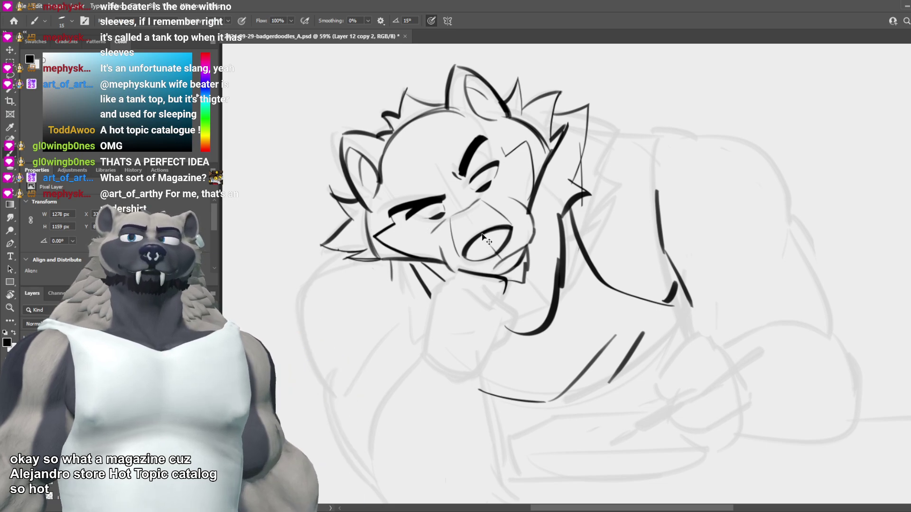
left_click_drag(433, 232, 440, 249)
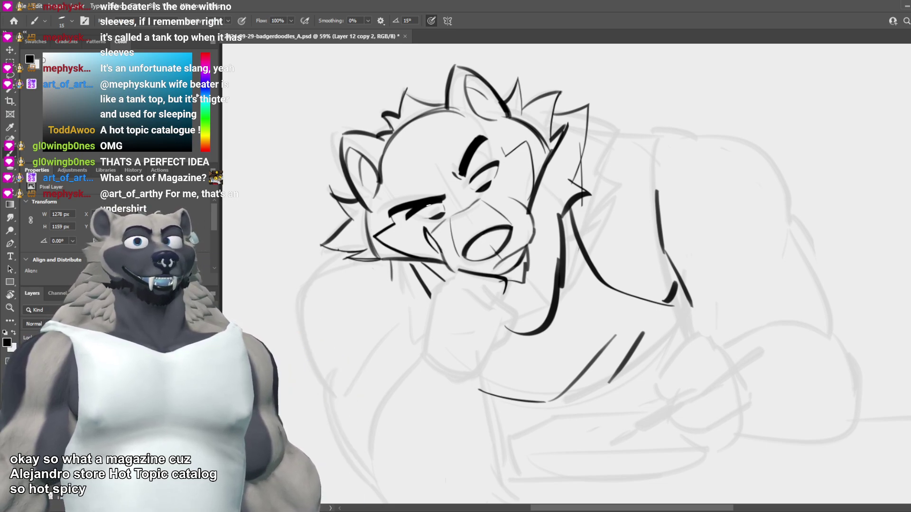
scroll(453, 217, "down", 3)
scroll(459, 222, "up", 3)
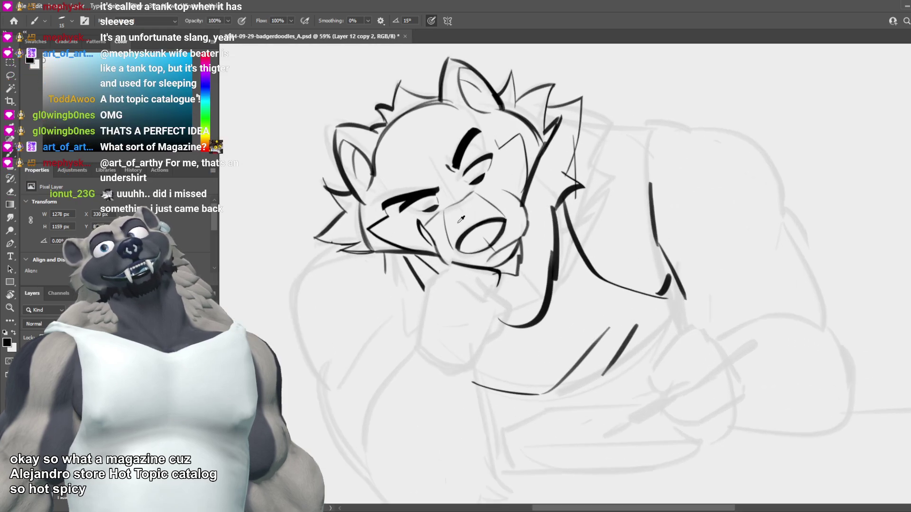
left_click_drag(501, 179, 513, 194)
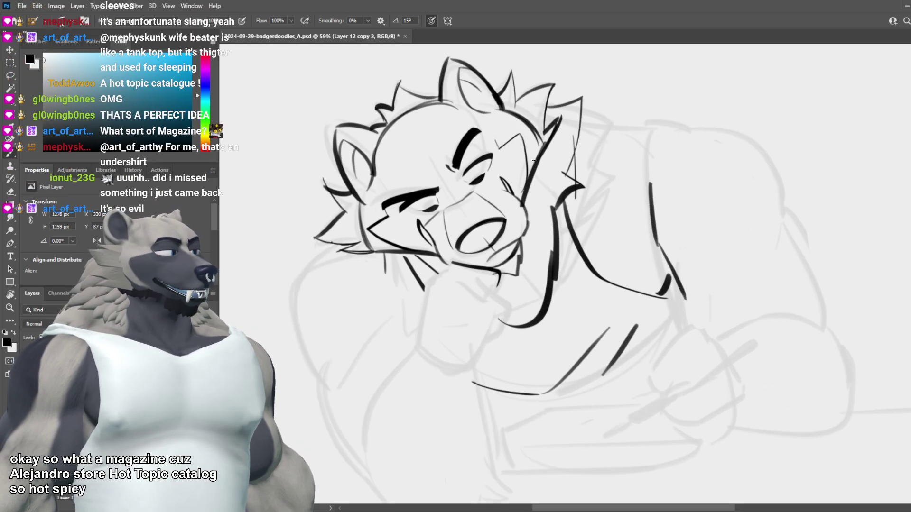
Step: Check the whole drawing in a horizontally flipped view
scroll(534, 159, "down", 3)
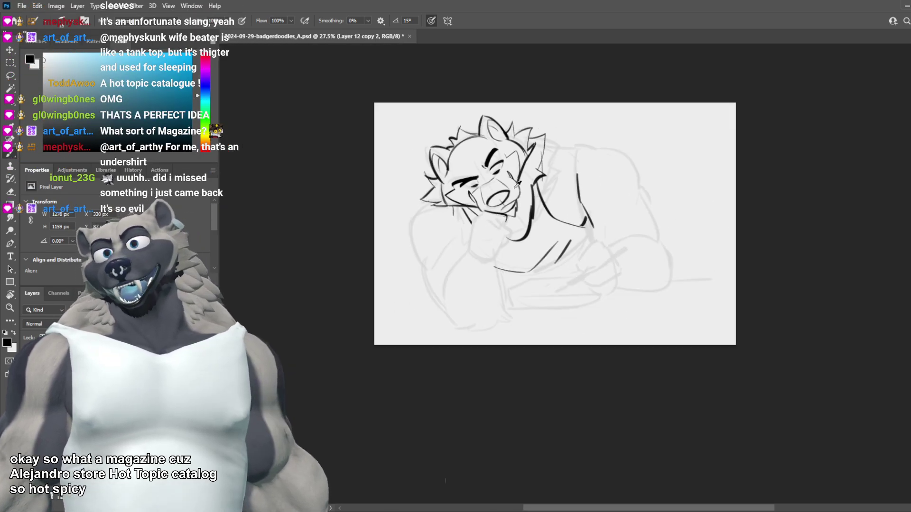
scroll(524, 180, "up", 3)
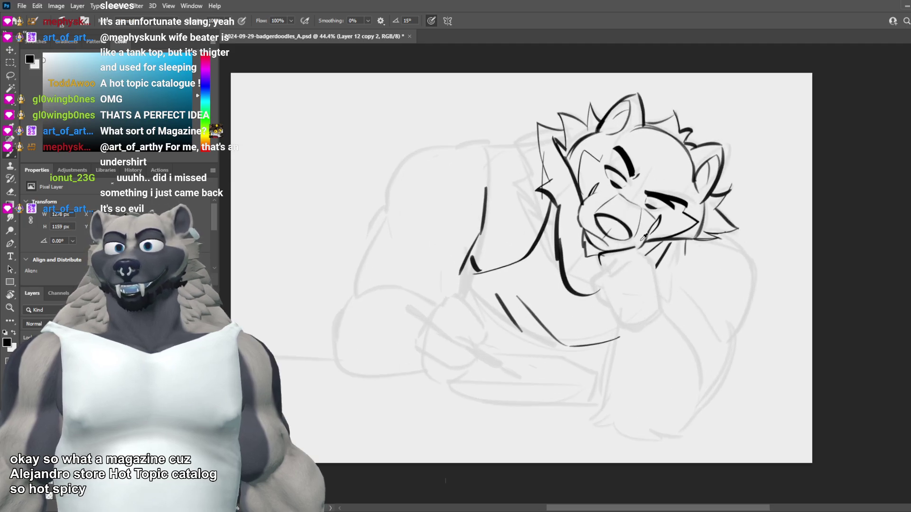
scroll(640, 235, "down", 2)
scroll(576, 254, "up", 2)
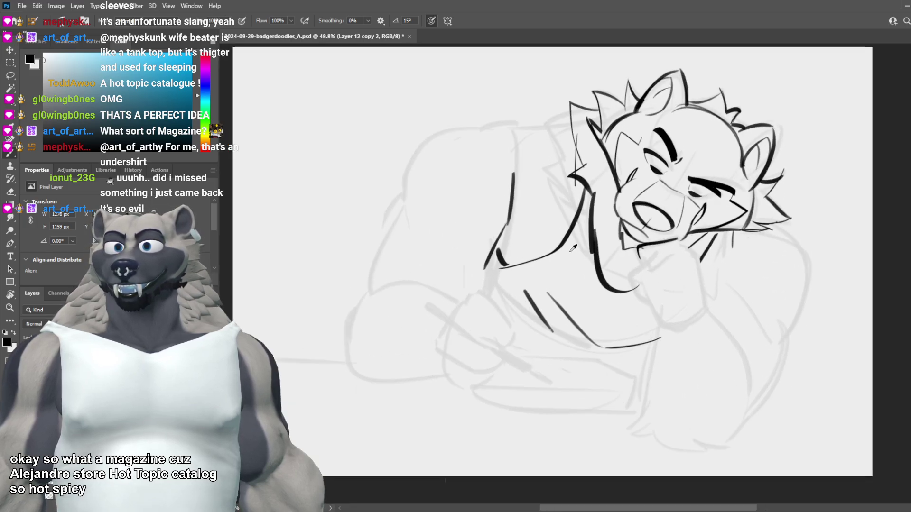
Step: Return to the unflipped view and draw the supporting fist's finger edge and rounded knuckle beneath the chin
key("ctrl+shift+h")
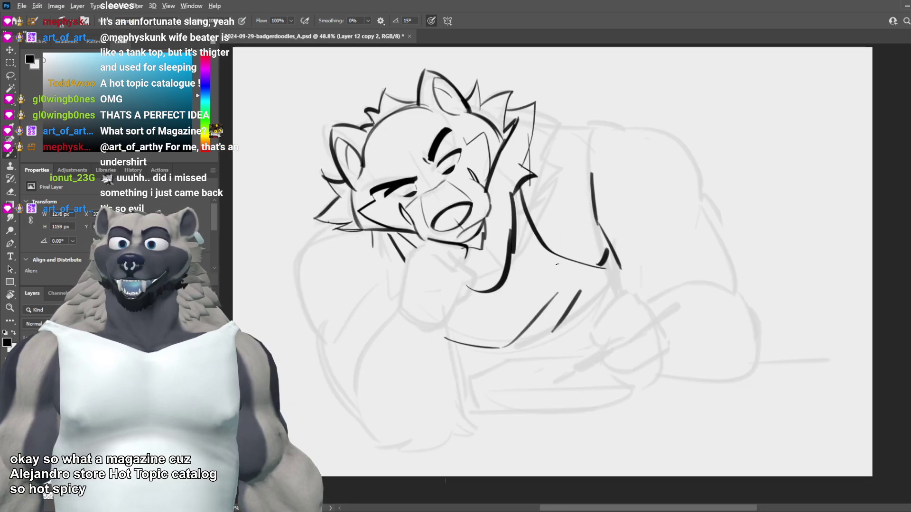
scroll(558, 266, "down", 2)
scroll(427, 260, "up", 3)
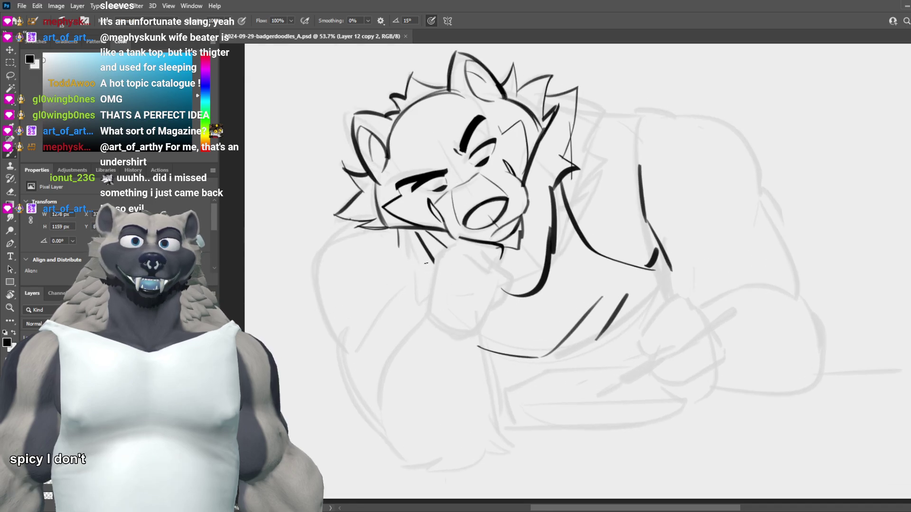
scroll(426, 256, "up", 1)
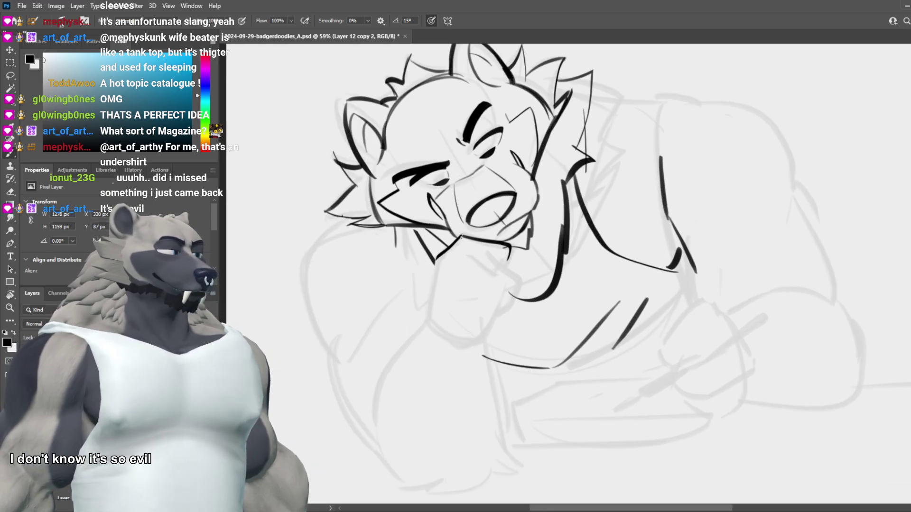
key("ctrl+z")
mouse_move(461, 236)
left_mouse_down()
mouse_move(436, 261)
mouse_move(517, 275)
left_mouse_up()
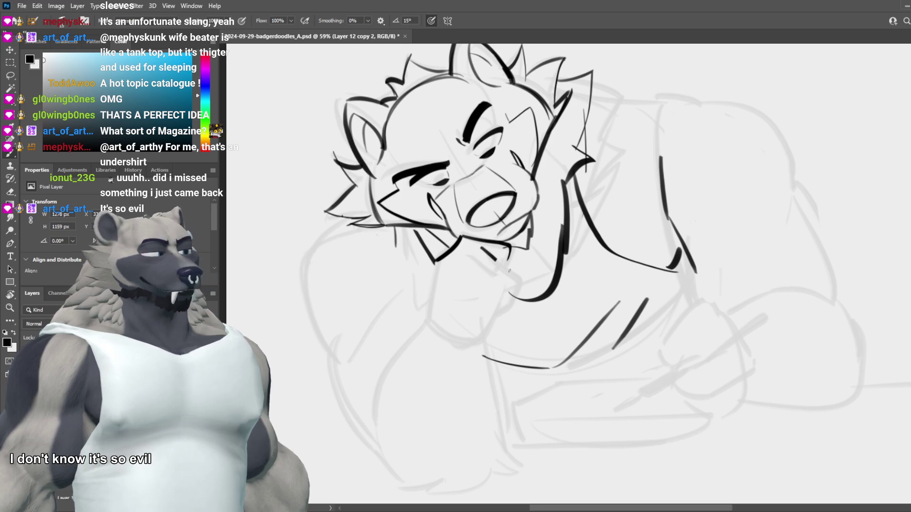
key("ctrl+comma")
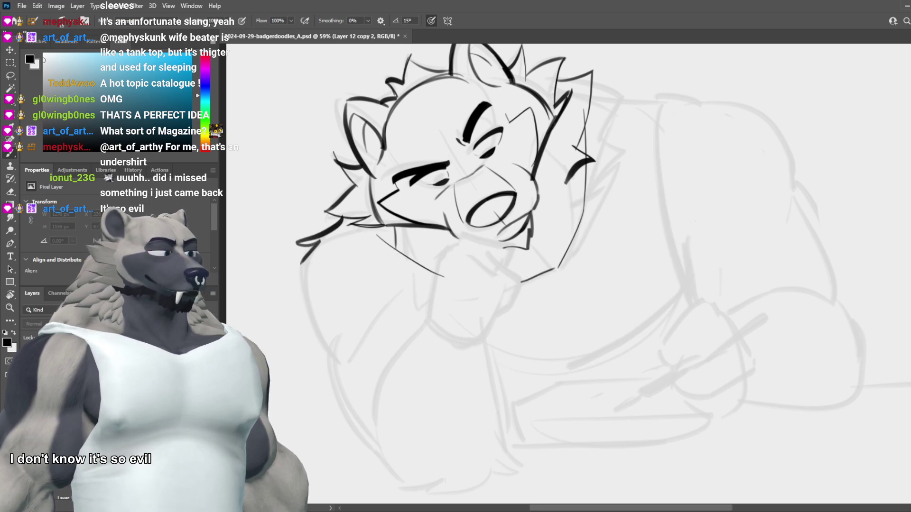
key("ctrl+z")
key("ctrl+z")
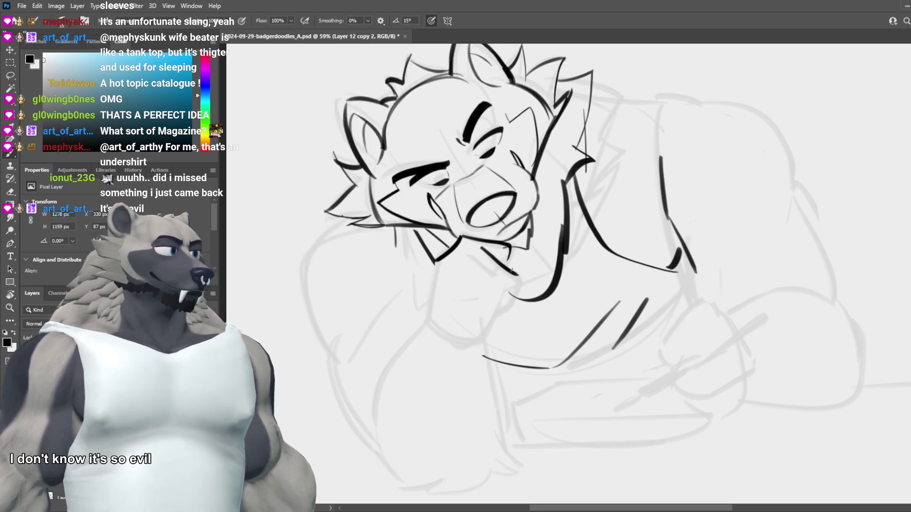
left_click_drag(506, 309, 518, 279)
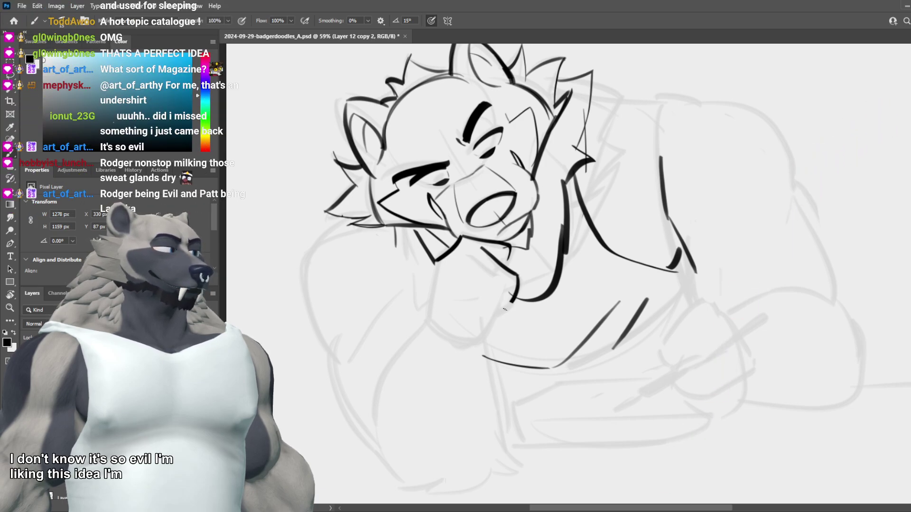
Step: Compare the current line art with the earlier versions of the drawing by toggling layer visibility
key("ctrl+comma")
key("ctrl+comma")
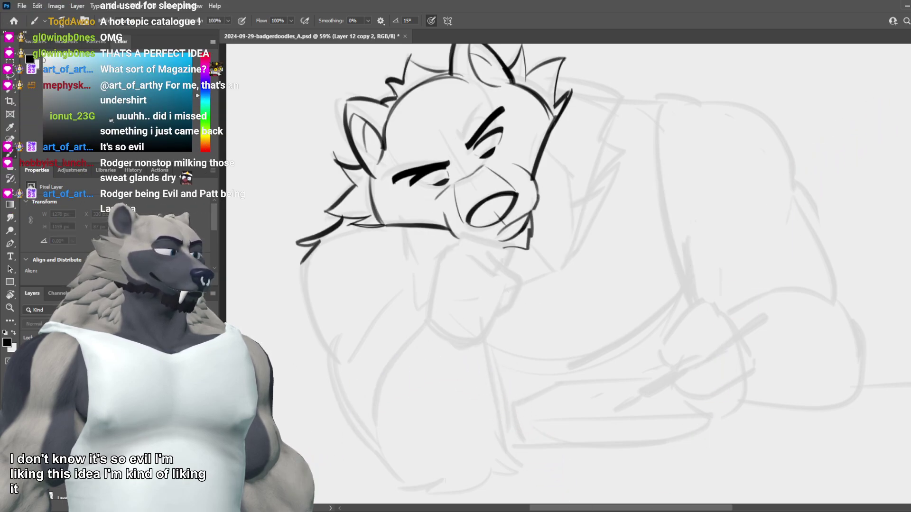
key("ctrl+comma")
key("ctrl+comma")
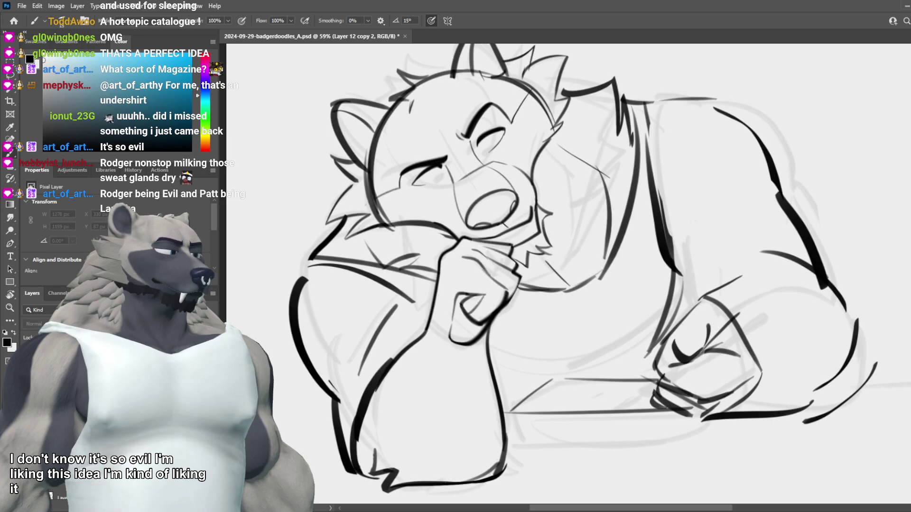
key("ctrl+comma")
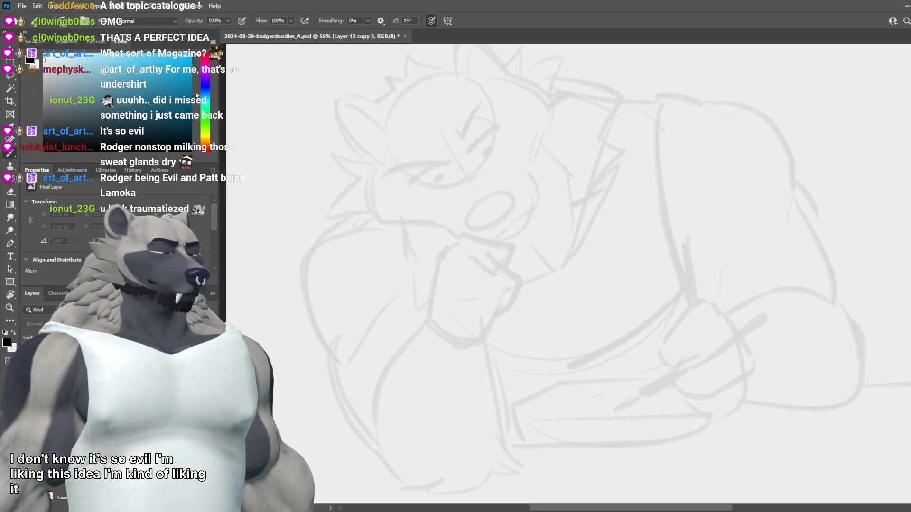
key("ctrl+comma")
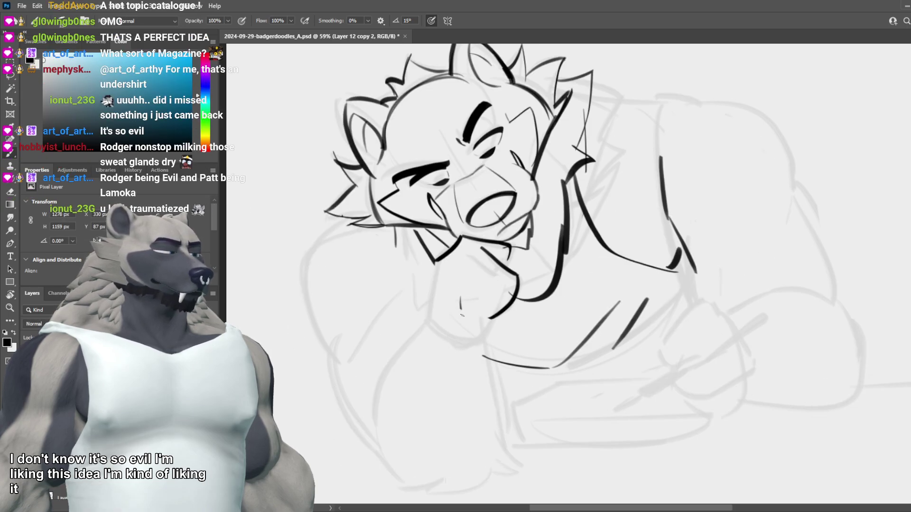
Step: Draw the fist's lower edge, curved finger creases and a short edge connecting the fingers to the chin
mouse_move(461, 308)
left_mouse_down()
mouse_move(463, 319)
mouse_move(489, 317)
left_mouse_up()
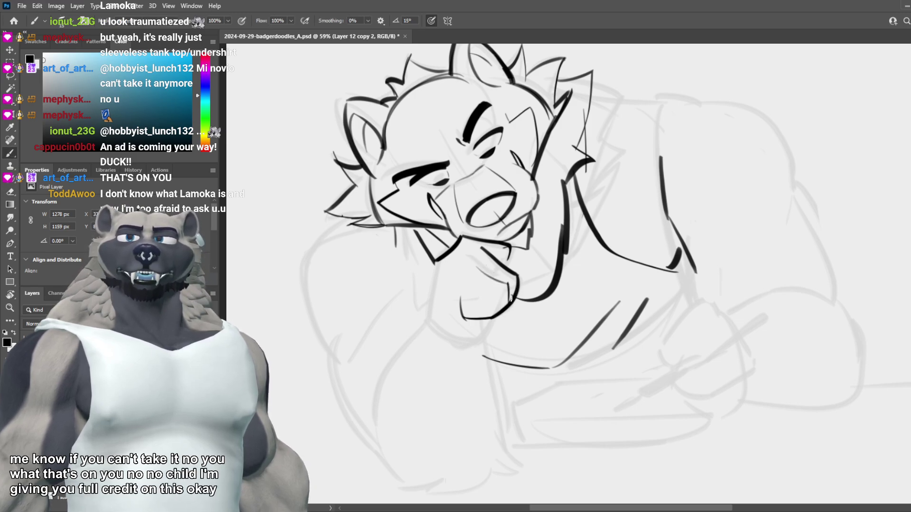
key("ctrl+z")
mouse_move(465, 278)
left_mouse_down()
mouse_move(487, 295)
mouse_move(488, 315)
left_mouse_up()
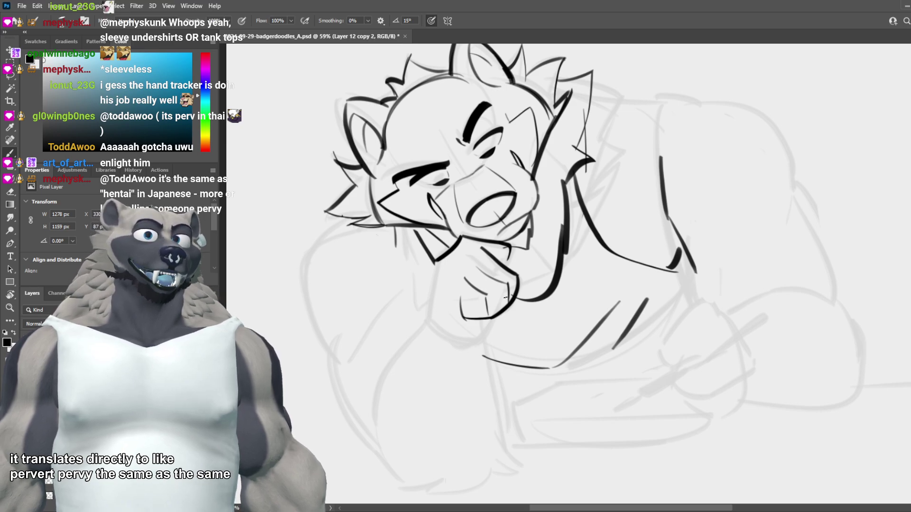
left_click_drag(512, 246, 513, 273)
key("ctrl+z")
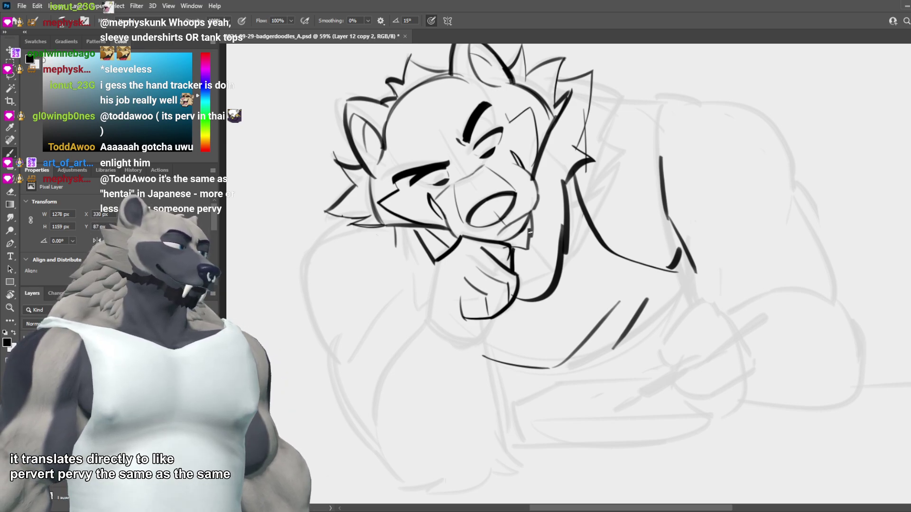
Step: Draw the back of the supporting hand down to the wrist, retrying the stroke
left_click_drag(441, 257, 414, 332)
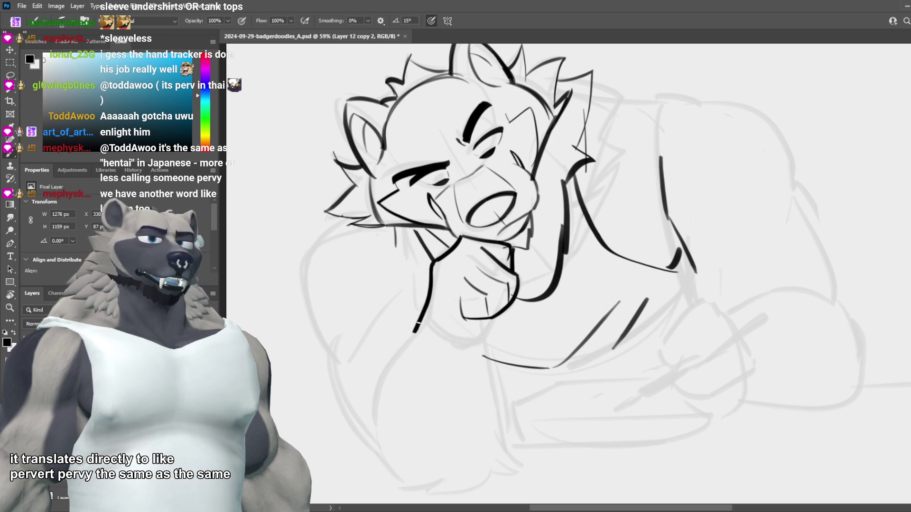
key("ctrl+z")
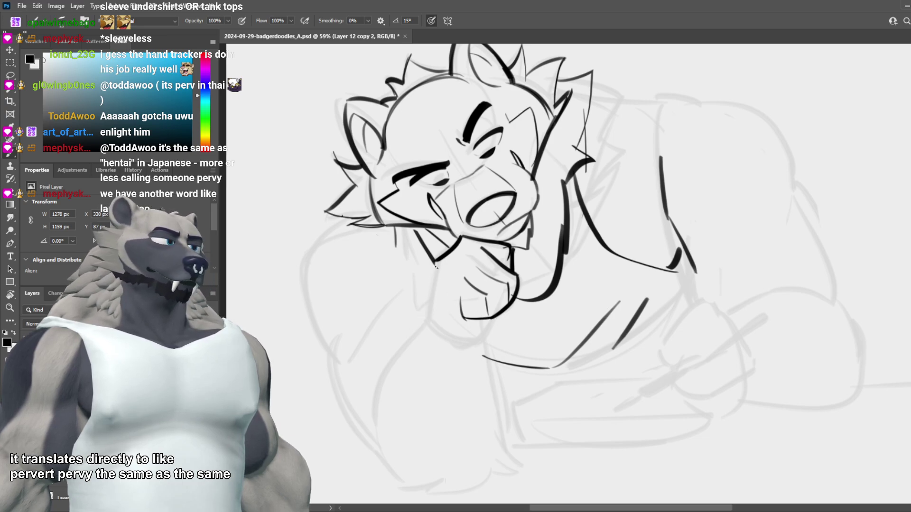
left_click_drag(437, 260, 427, 321)
key("ctrl+z")
left_click_drag(438, 260, 424, 324)
Step: Draw the palm curve under the fist and the forearm's inner edge bulging toward the elbow, and save the drawing
mouse_move(493, 317)
left_mouse_down()
mouse_move(456, 340)
mouse_move(496, 371)
mouse_move(505, 436)
left_mouse_up()
key("ctrl+z")
key("ctrl+z")
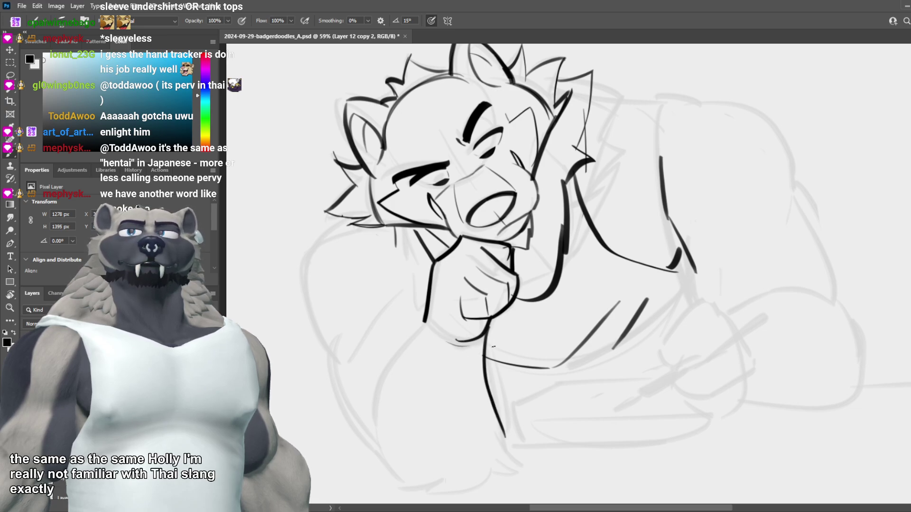
key("ctrl+z")
left_click_drag(494, 335, 473, 469)
key("ctrl+z")
mouse_move(485, 333)
left_mouse_down()
mouse_move(473, 465)
mouse_move(412, 482)
left_mouse_up()
scroll(571, 274, "down", 9)
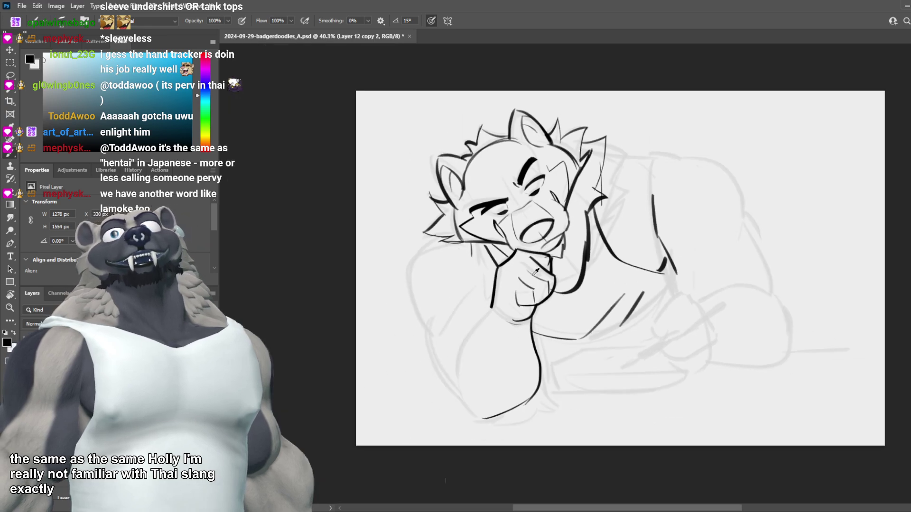
scroll(579, 253, "up", 4)
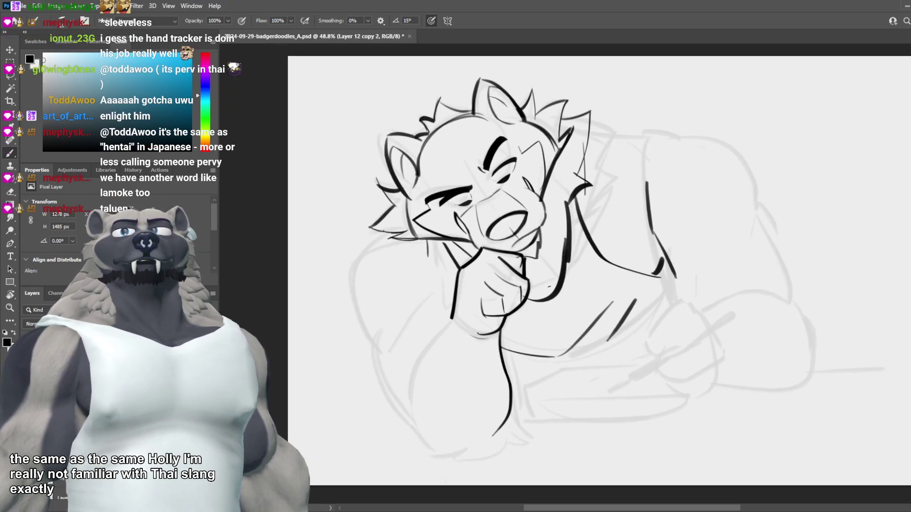
key("ctrl+s")
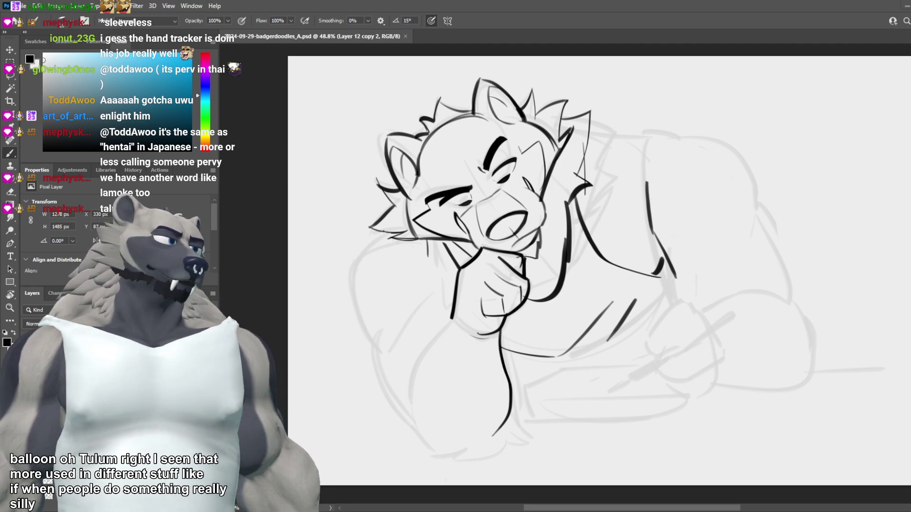
Step: Erase the lower end of the wrist line and redraw it as a curve flowing down the forearm's outer side
left_click_drag(419, 405, 427, 399)
key("e")
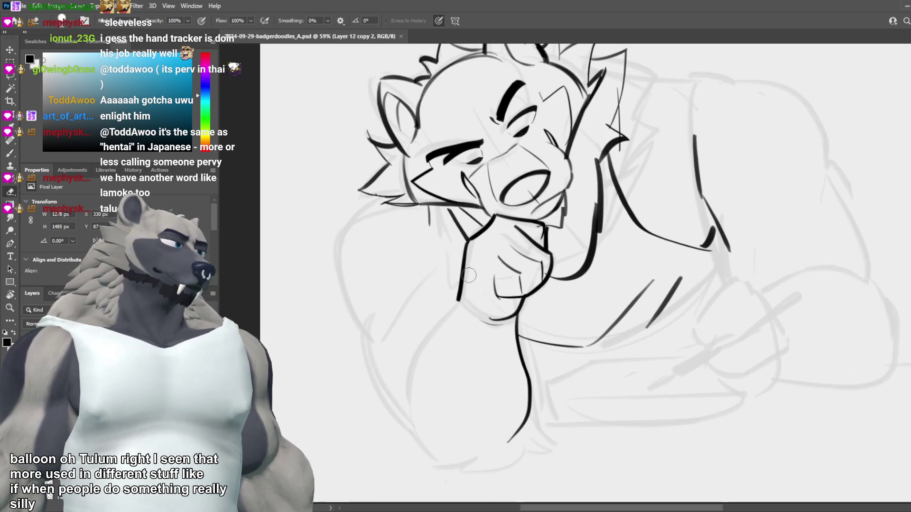
left_click_drag(468, 277, 447, 328)
key("b")
mouse_move(464, 281)
left_mouse_down()
mouse_move(400, 404)
mouse_move(427, 446)
left_mouse_up()
key("ctrl+z")
left_click_drag(407, 367, 444, 462)
key("ctrl+z")
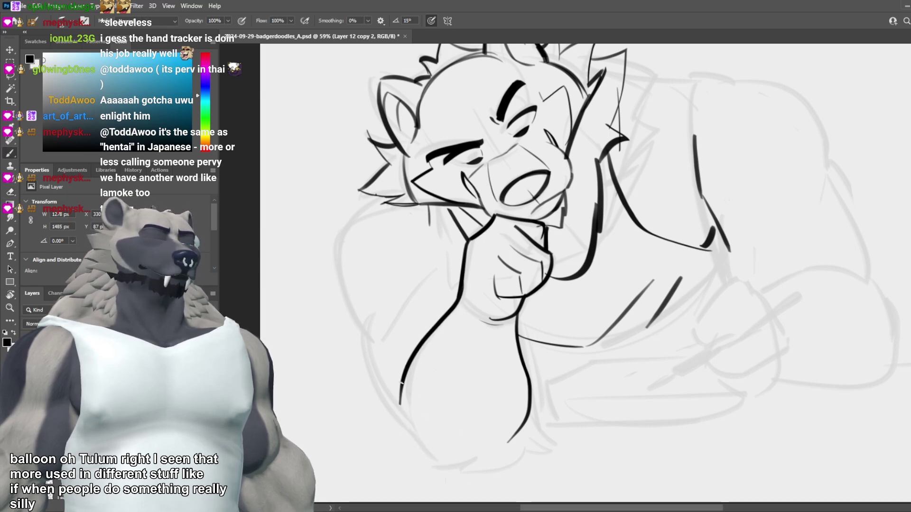
Step: Extend the forearm's outer contour in a rounded curve down to the elbow, retrying the stroke
mouse_move(400, 382)
left_mouse_down()
mouse_move(450, 461)
mouse_move(406, 430)
mouse_move(435, 453)
mouse_move(440, 448)
left_mouse_up()
key("ctrl+z")
key("ctrl+z")
key("ctrl+z")
key("ctrl+z")
left_click_drag(400, 384, 445, 455)
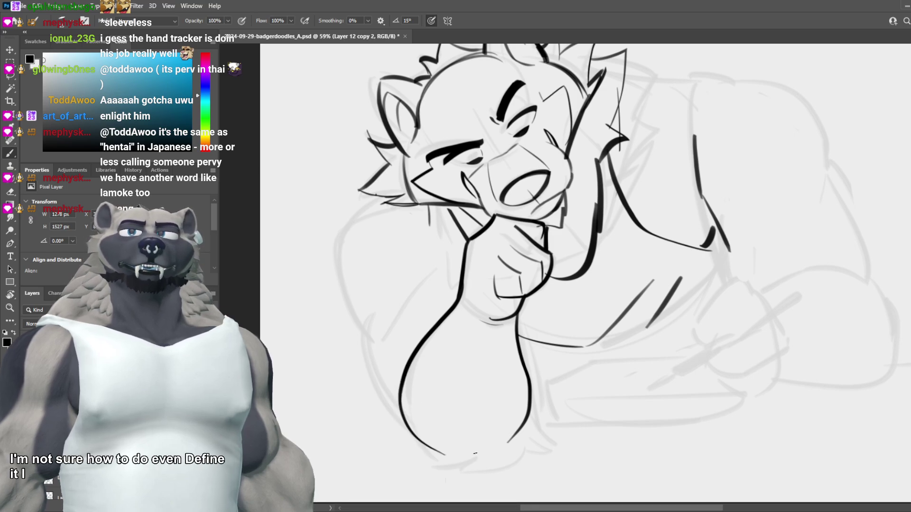
Step: Draw a curved upper-arm line just outside the supporting forearm, following the rough sketch
left_click_drag(389, 374, 406, 431)
key("ctrl+z")
left_click_drag(400, 339, 393, 372)
left_click_drag(419, 290, 392, 371)
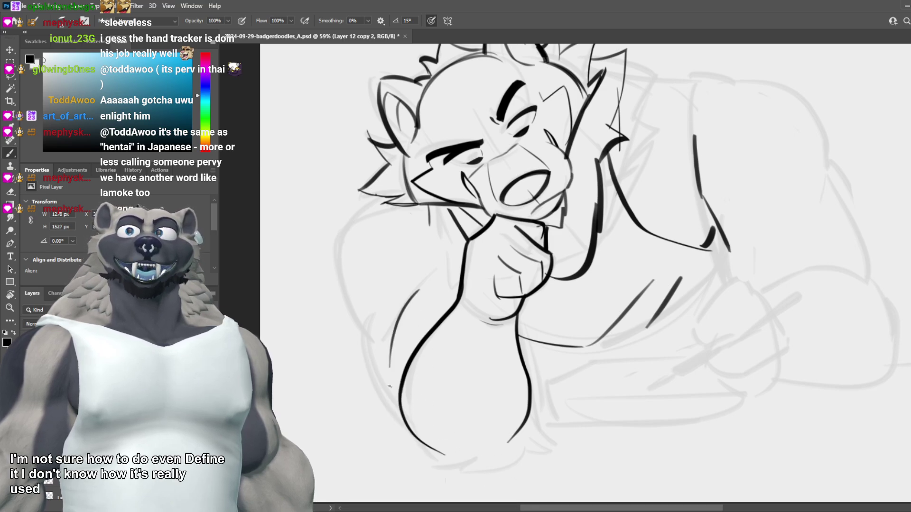
key("ctrl+z")
left_click_drag(407, 307, 381, 373)
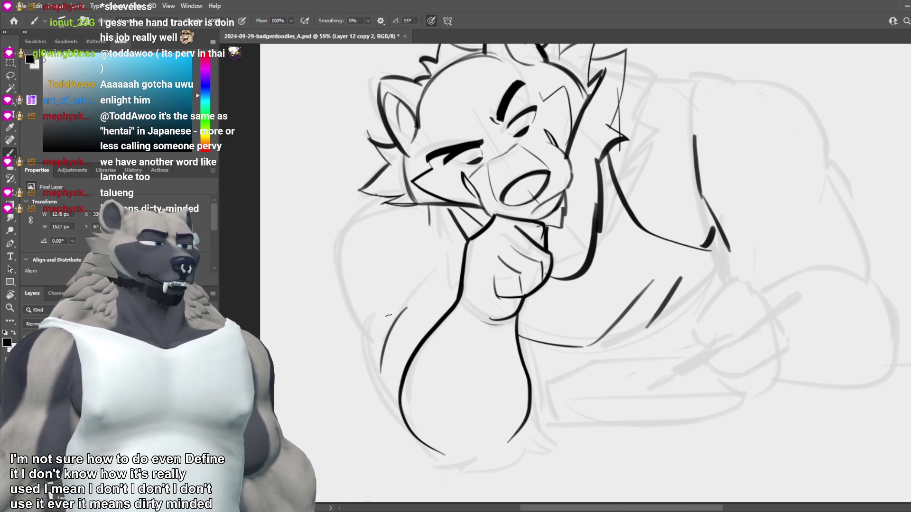
Step: Try a second short stroke beside the upper-arm line and a line from the jaw down to the wrist
mouse_move(398, 309)
left_mouse_down()
mouse_move(394, 333)
mouse_move(395, 309)
mouse_move(405, 321)
mouse_move(394, 314)
mouse_move(401, 330)
mouse_move(382, 313)
mouse_move(401, 301)
mouse_move(376, 332)
left_mouse_up()
key("ctrl+z")
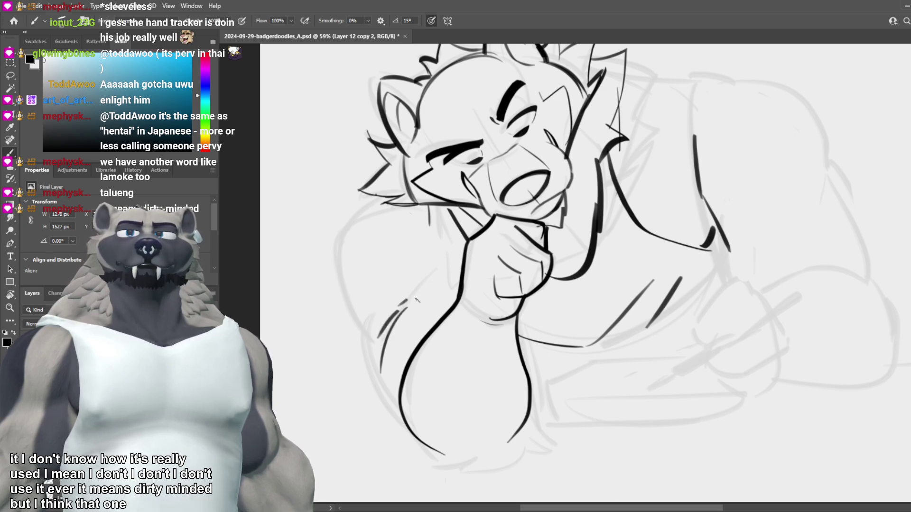
left_click_drag(422, 290, 407, 303)
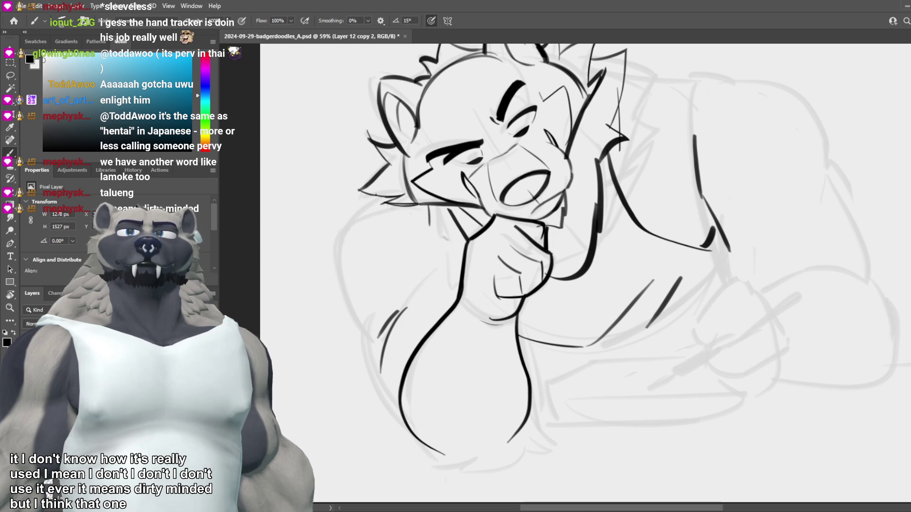
left_click_drag(445, 203, 459, 282)
key("ctrl+z")
key("ctrl+z")
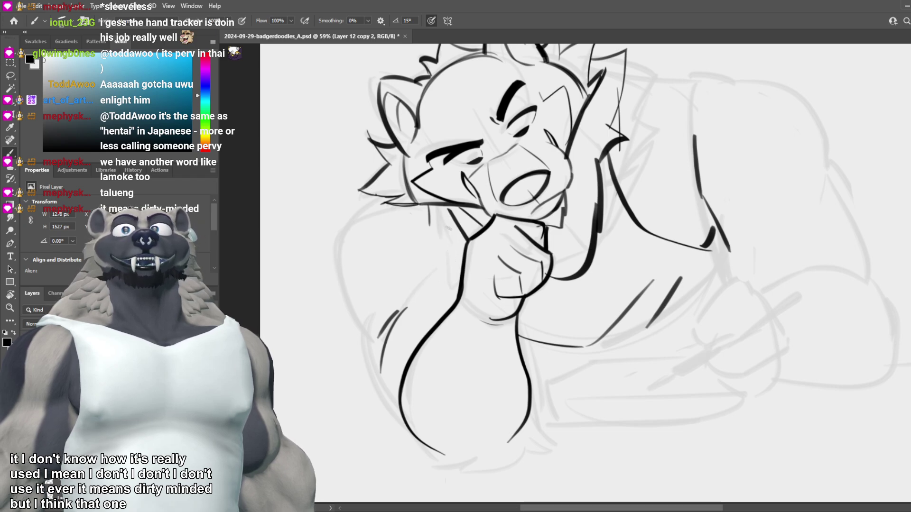
left_click_drag(434, 210, 458, 286)
key("ctrl+z")
key("ctrl+z")
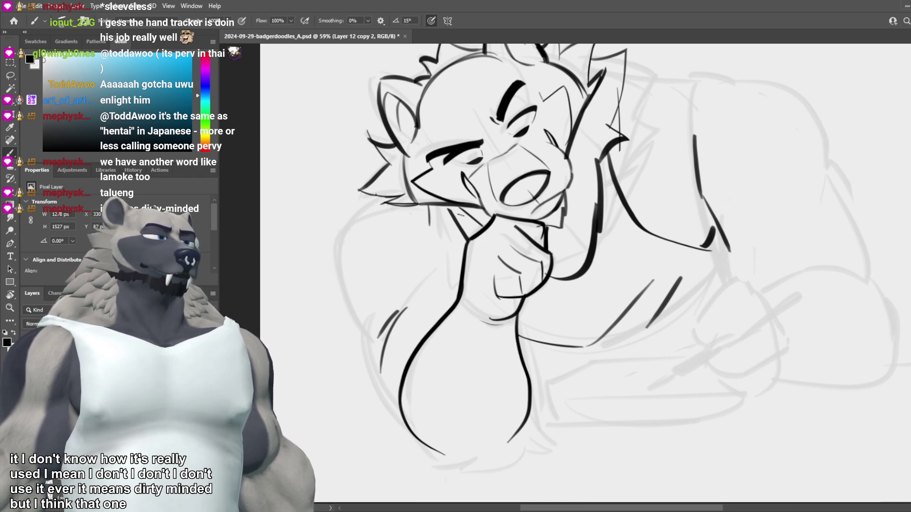
key("ctrl+z")
left_click_drag(445, 206, 468, 273)
key("ctrl+z")
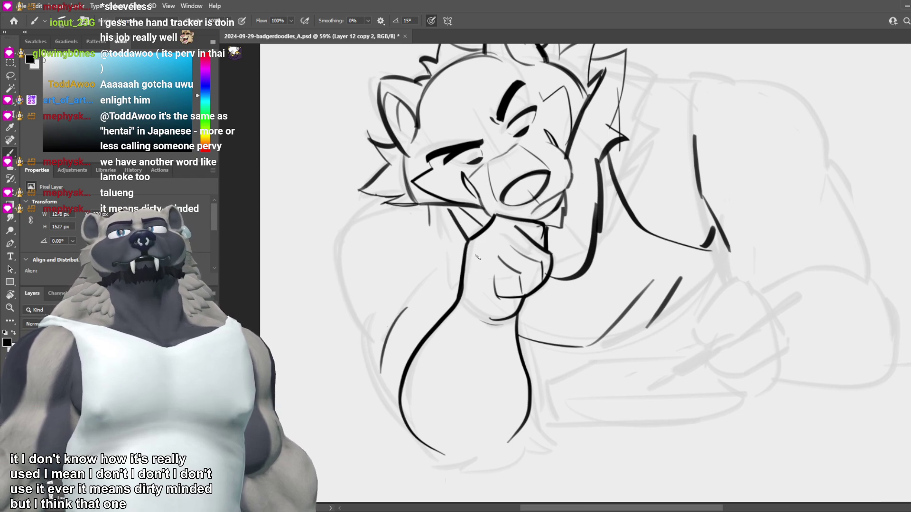
Step: Try a pointed fur tuft on the shoulder below the cheek fur
mouse_move(384, 195)
left_mouse_down()
mouse_move(328, 232)
mouse_move(347, 232)
mouse_move(340, 257)
left_mouse_up()
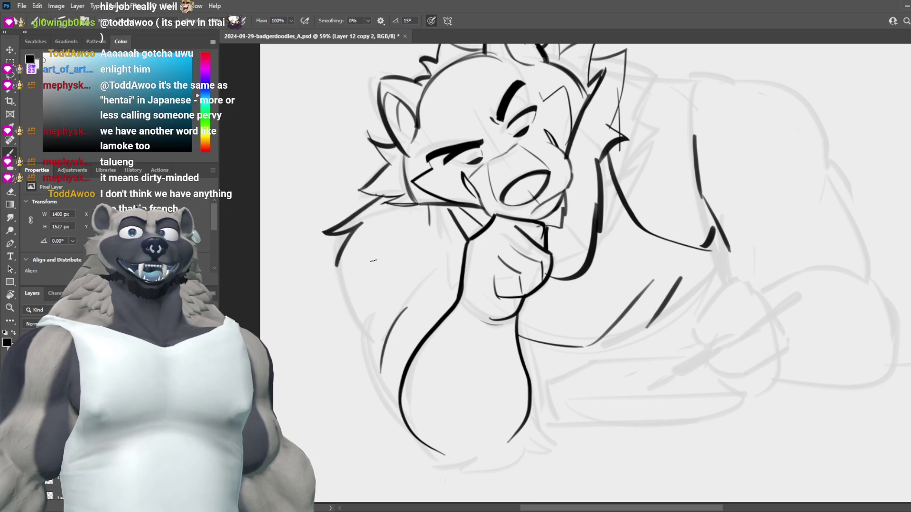
scroll(656, 260, "down", 1)
scroll(659, 257, "down", 3)
scroll(551, 252, "up", 4)
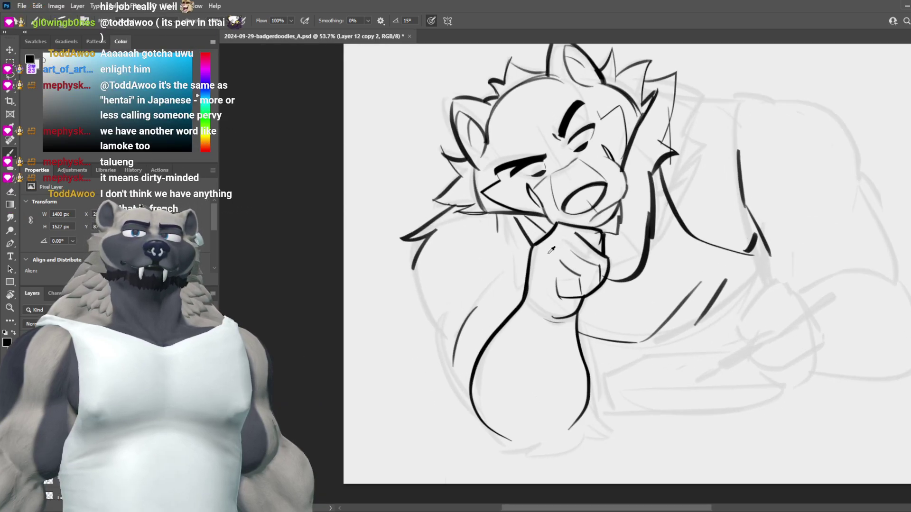
key("ctrl+z")
key("ctrl+z")
Step: Save the document and try a rounded outer shoulder contour curving down from the cheek fur toward the upper arm
key("ctrl+s")
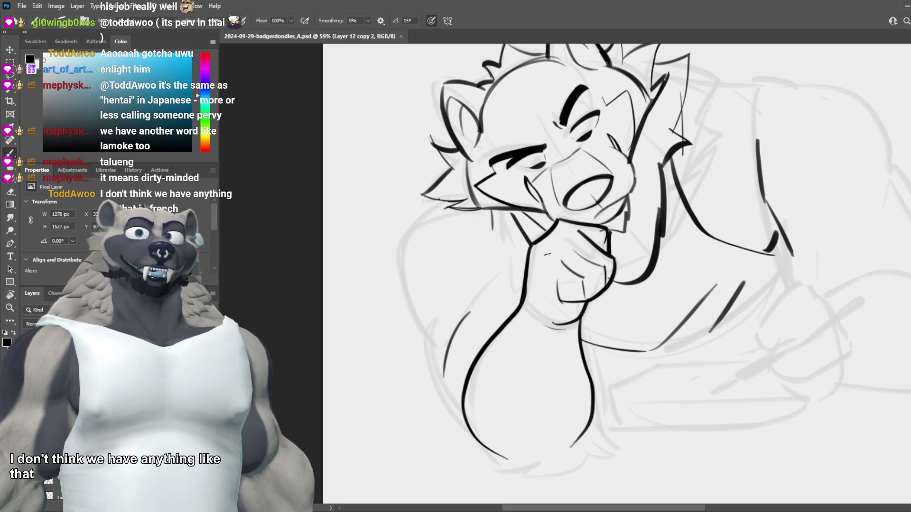
mouse_move(444, 204)
left_mouse_down()
mouse_move(408, 245)
mouse_move(385, 264)
left_mouse_up()
key("ctrl+z")
mouse_move(437, 218)
left_mouse_down()
mouse_move(402, 299)
mouse_move(416, 229)
mouse_move(411, 334)
left_mouse_up()
key("ctrl+z")
key("ctrl+z")
left_click_drag(419, 226, 421, 331)
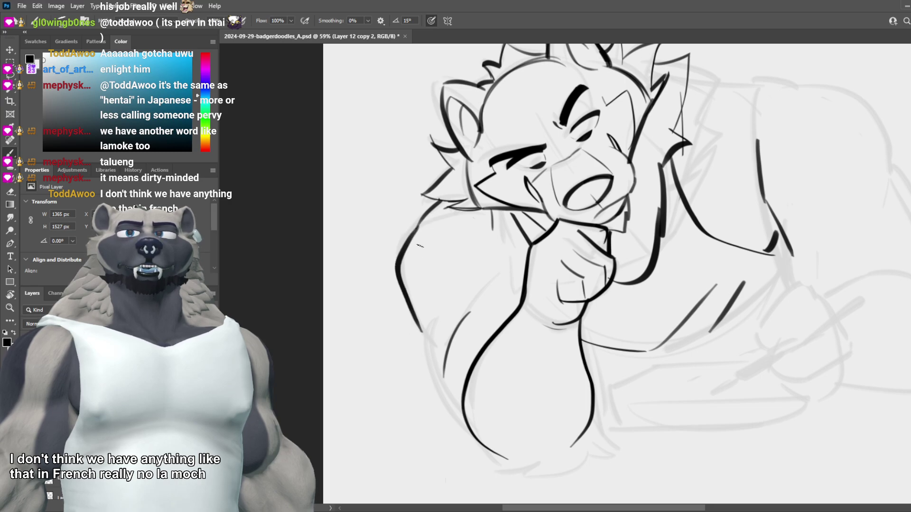
key("ctrl+z")
mouse_move(420, 225)
left_mouse_down()
mouse_move(394, 254)
mouse_move(423, 344)
left_mouse_up()
key("ctrl+z")
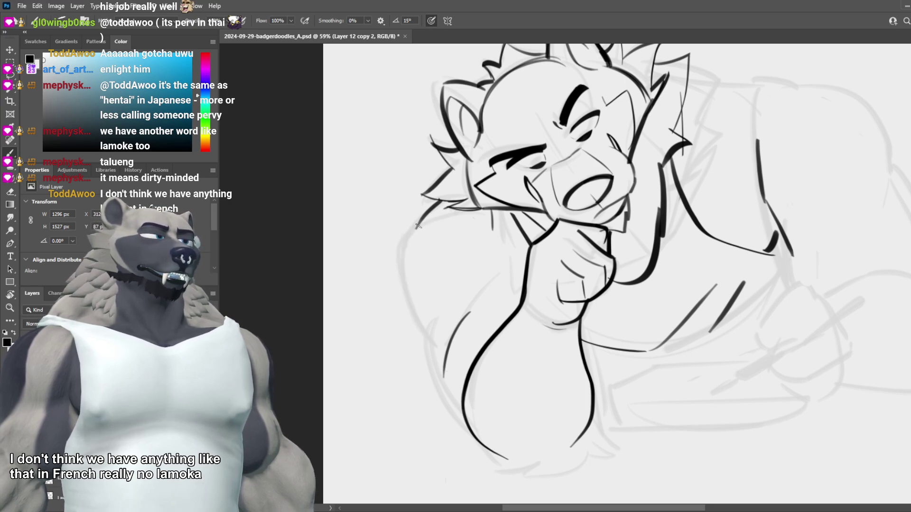
Step: Try a wider, fuller shoulder contour that bulges outward and meets the lower end of the upper-arm line
left_click_drag(417, 226, 420, 341)
key("ctrl+z")
mouse_move(430, 217)
left_mouse_down()
mouse_move(404, 244)
mouse_move(397, 317)
mouse_move(438, 351)
left_mouse_up()
key("ctrl+z")
left_click_drag(395, 299, 441, 357)
key("ctrl+z")
left_click_drag(393, 261, 446, 359)
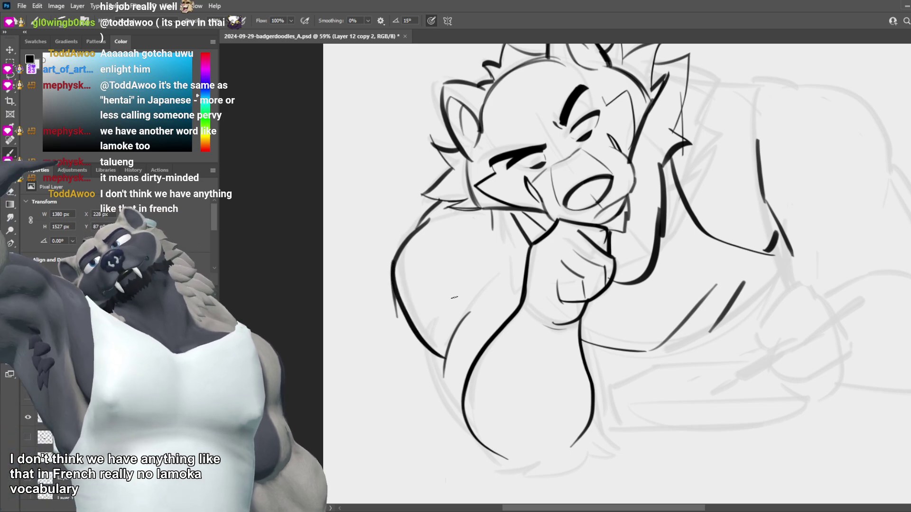
Step: Try a short neck stroke beside the fist, check the drawing mirrored, and undo the flip and latest shoulder strokes
mouse_move(505, 229)
left_mouse_down()
mouse_move(523, 293)
mouse_move(528, 283)
left_mouse_up()
key("ctrl+z")
scroll(538, 210, "down", 10)
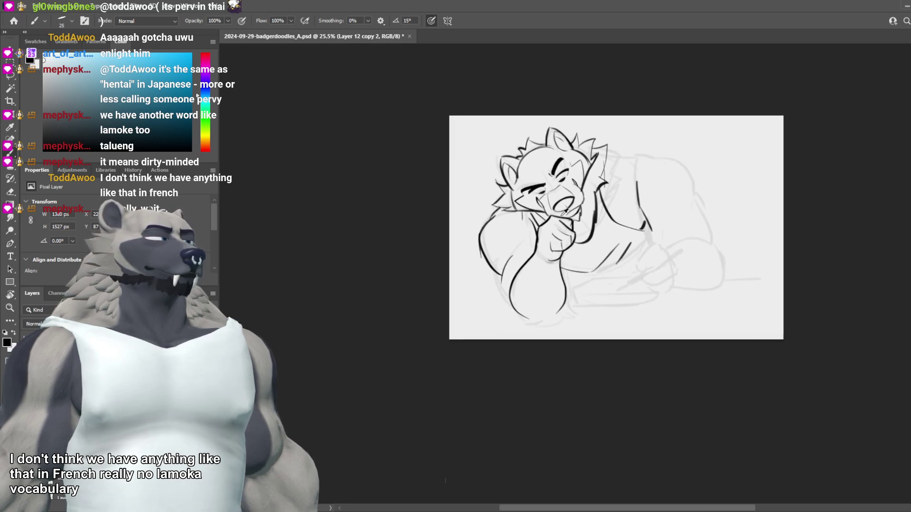
scroll(540, 221, "up", 3)
scroll(542, 221, "up", 2)
key("ctrl+shift+h")
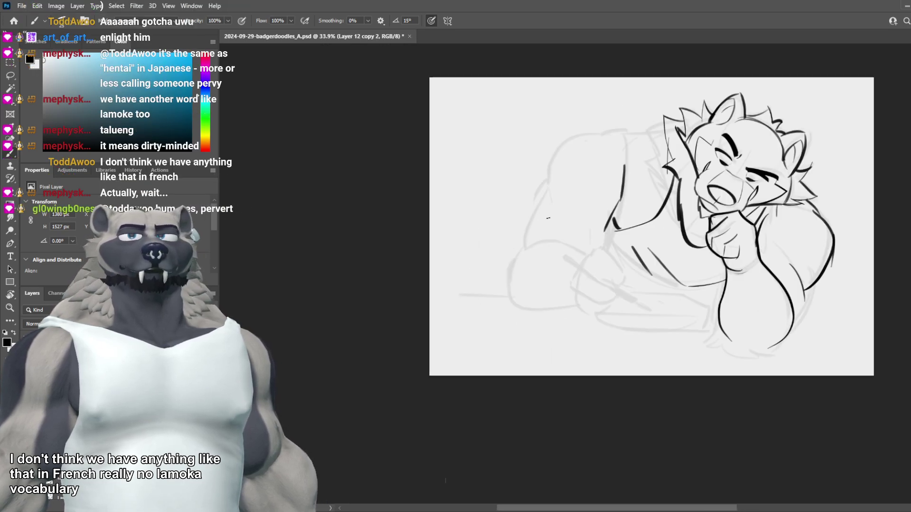
scroll(603, 226, "up", 4)
key("ctrl+z")
scroll(588, 231, "up", 2)
key("ctrl+z")
key("ctrl+z")
key("ctrl+z")
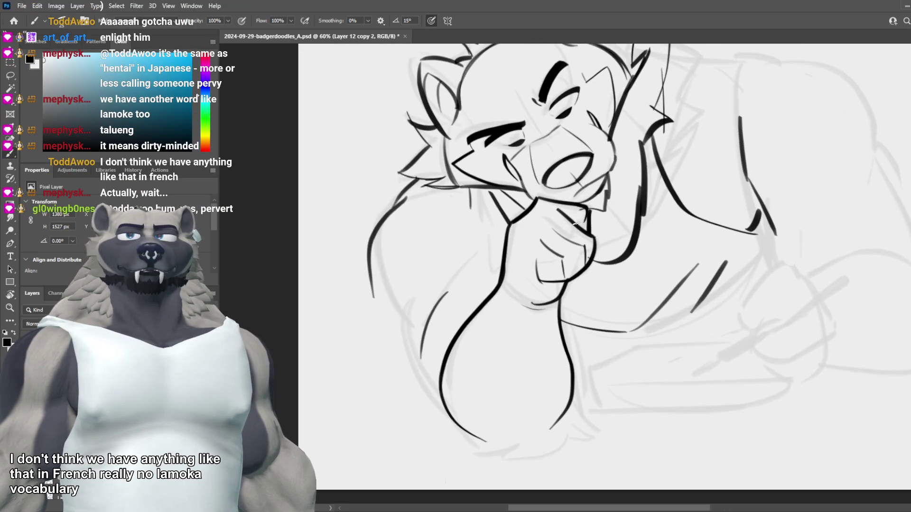
Step: Ink the shoulder contour closer to the rough sketch, curving from below the cheek fur to the upper arm
left_click_drag(411, 197, 371, 243)
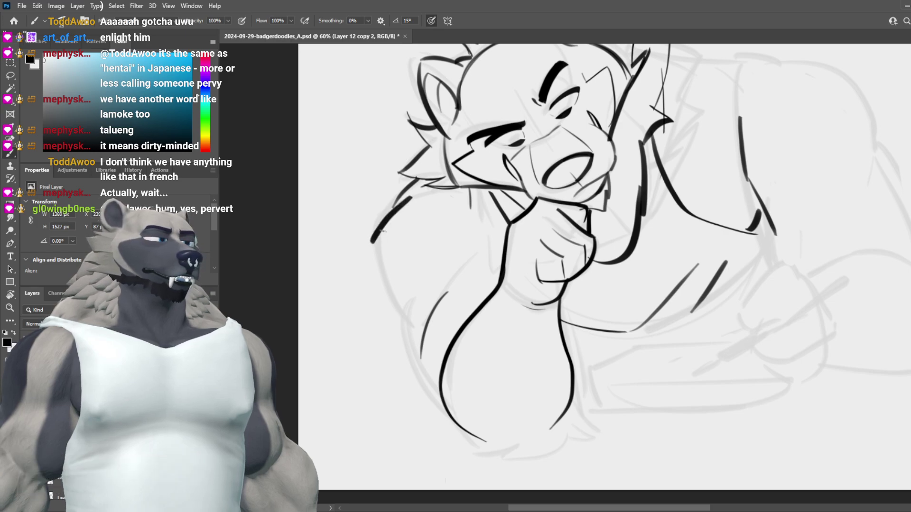
key("ctrl+z")
mouse_move(402, 203)
left_mouse_down()
mouse_move(376, 245)
mouse_move(457, 435)
mouse_move(482, 456)
left_mouse_up()
key("ctrl+z")
key("ctrl+z")
Step: Ink a thick outer arm line from the shoulder down to the elbow, ending in a pointed fur tuft underneath
left_click_drag(410, 334, 489, 451)
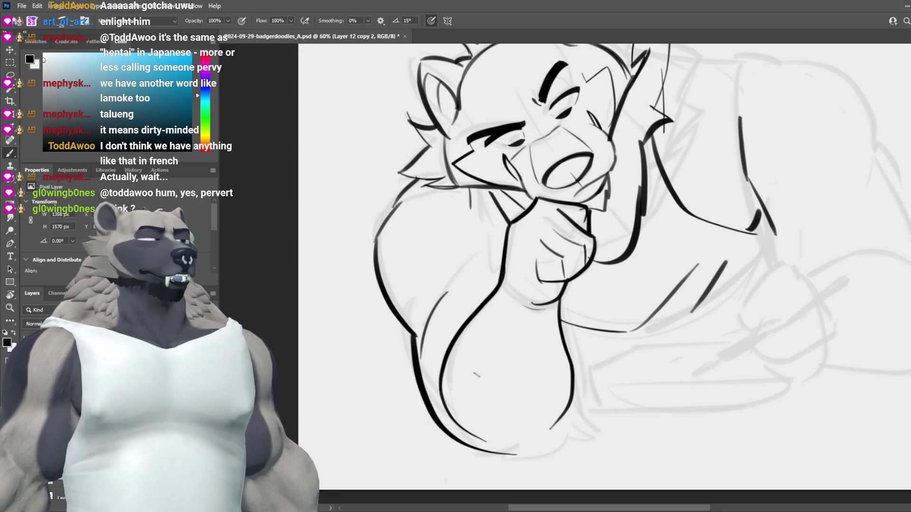
key("ctrl+z")
mouse_move(410, 334)
left_mouse_down()
mouse_move(415, 353)
mouse_move(493, 444)
mouse_move(516, 441)
mouse_move(477, 447)
mouse_move(512, 440)
mouse_move(522, 466)
mouse_move(539, 436)
mouse_move(503, 458)
mouse_move(516, 441)
mouse_move(567, 442)
left_mouse_up()
key("ctrl+z")
key("ctrl+z")
key("ctrl+z")
key("ctrl+z")
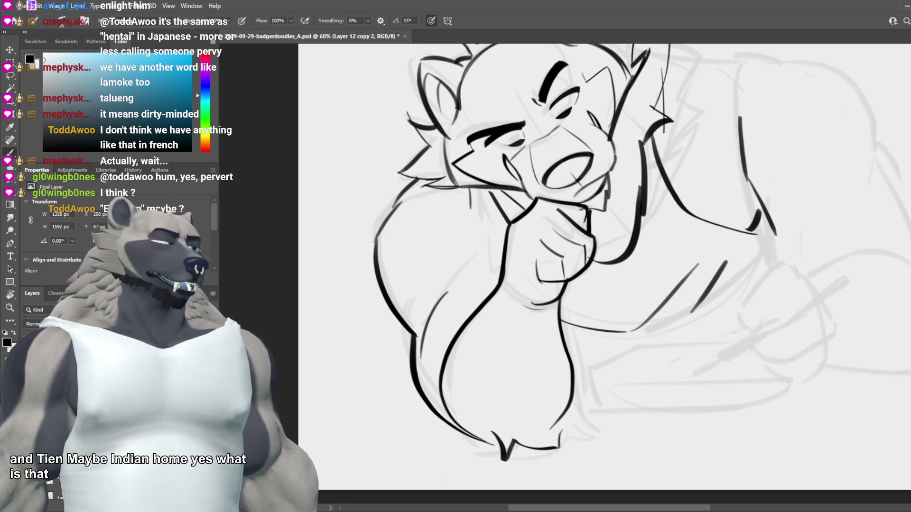
Step: Add a small jagged fur tuft where the inner forearm line meets the elbow's underside
key("ctrl+z")
key("ctrl+z")
mouse_move(569, 429)
left_mouse_down()
mouse_move(559, 447)
mouse_move(576, 443)
mouse_move(574, 432)
left_mouse_up()
key("ctrl+z")
key("ctrl+z")
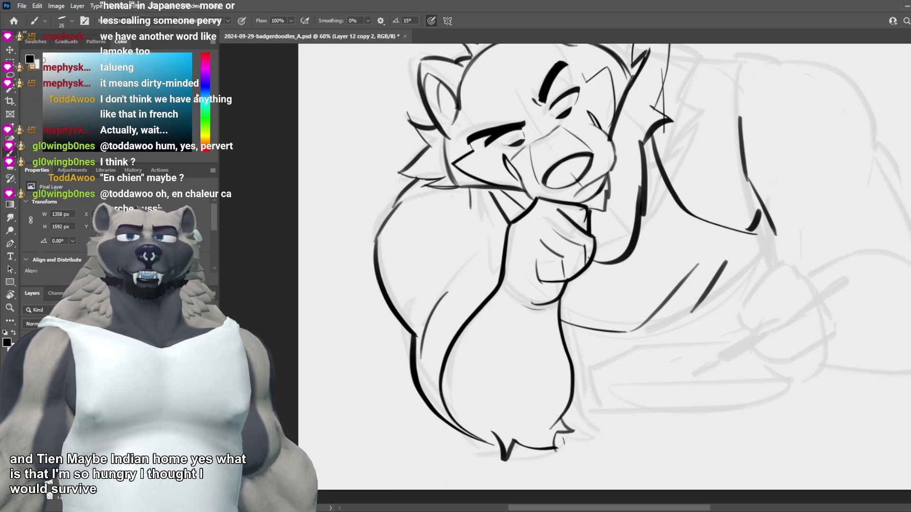
Step: Rework the upper edge and index finger of the fist under the chin, retrying the strokes
scroll(701, 354, "down", 3)
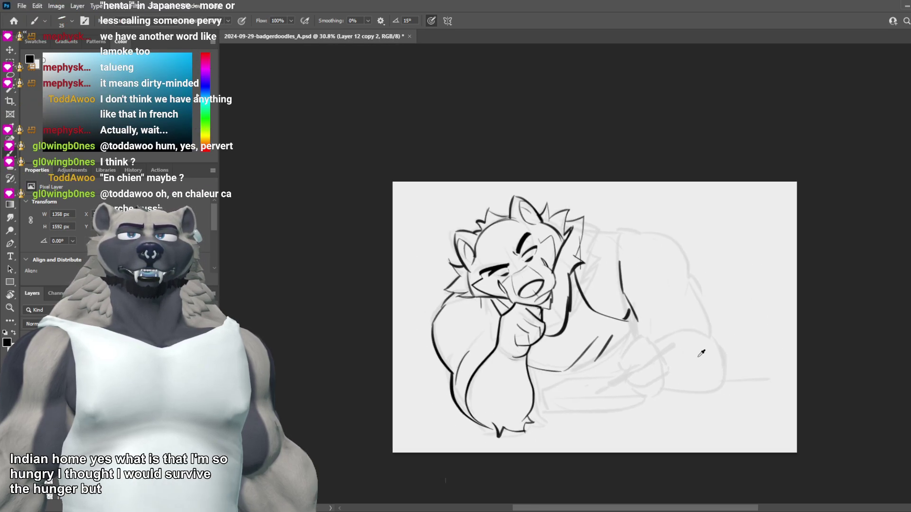
scroll(698, 357, "up", 3)
scroll(680, 370, "down", 4)
scroll(668, 366, "up", 1)
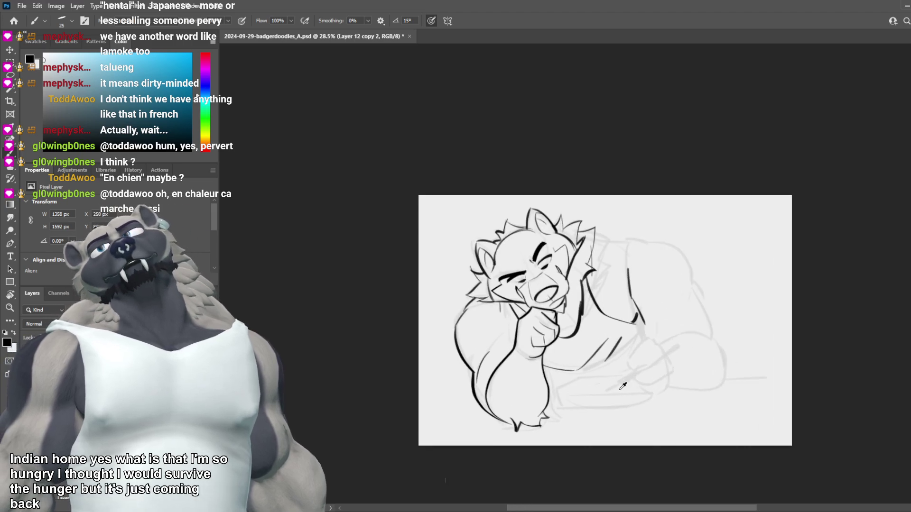
scroll(624, 386, "up", 4)
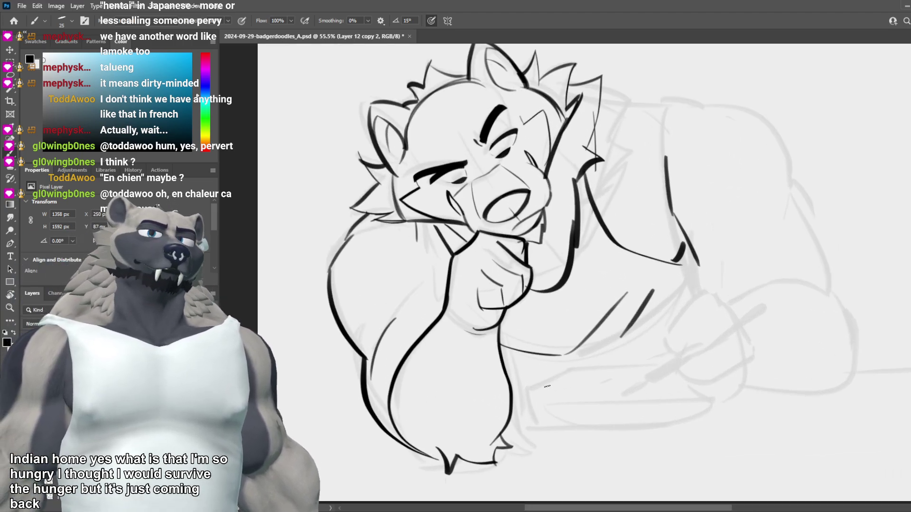
left_click_drag(528, 246, 537, 267)
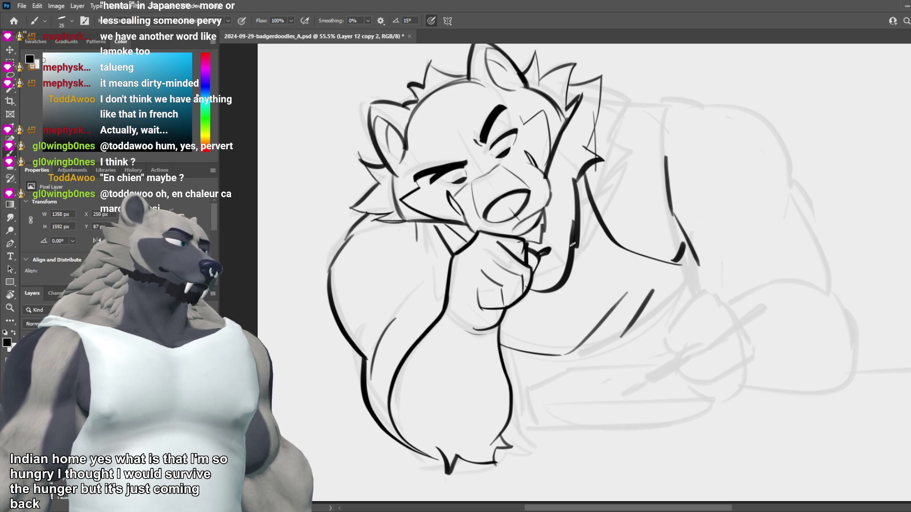
key("ctrl+z")
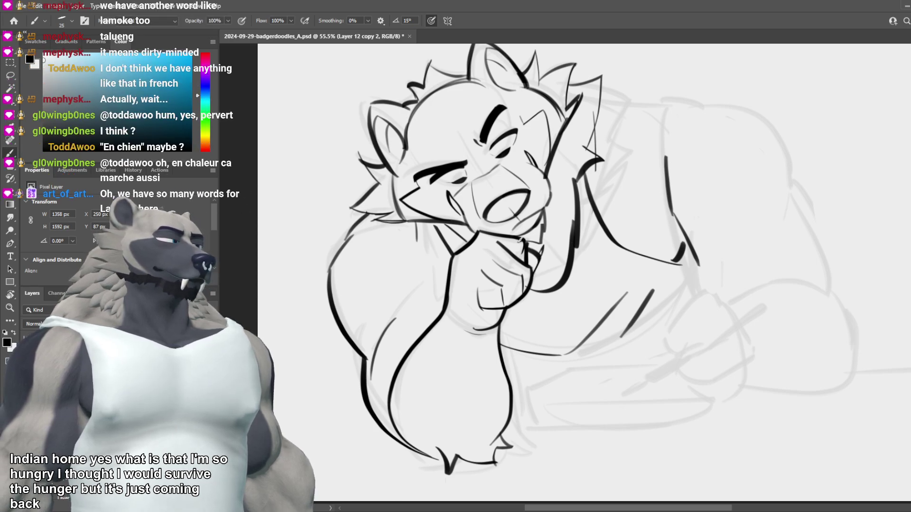
key("ctrl+z")
left_click_drag(477, 233, 517, 221)
left_click_drag(517, 221, 524, 259)
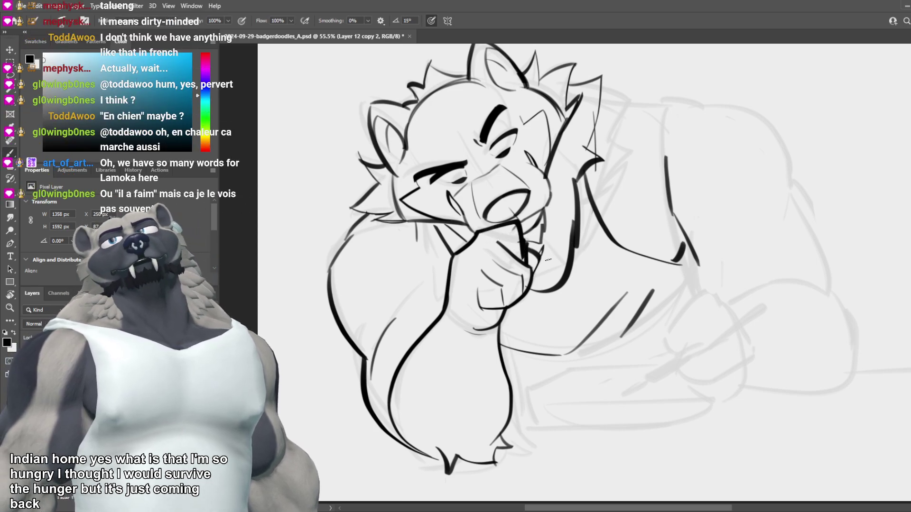
scroll(548, 259, "down", 4)
scroll(490, 231, "up", 2)
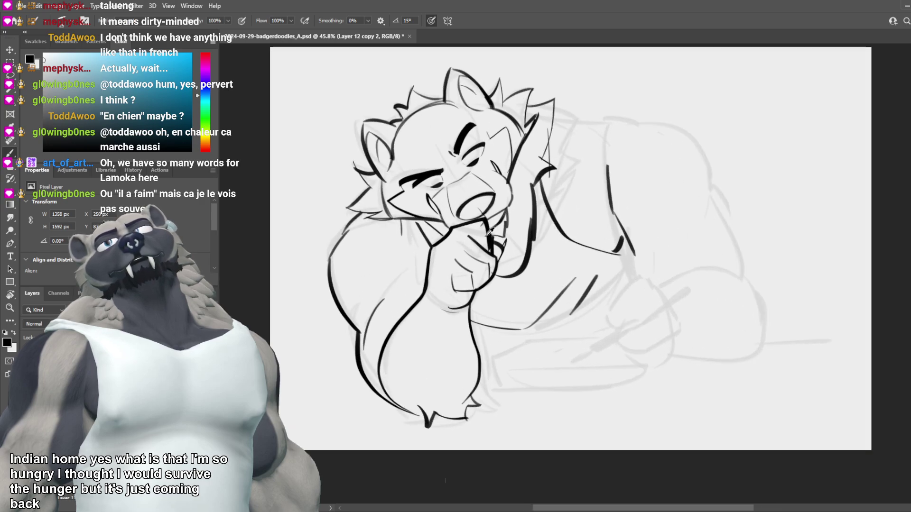
scroll(489, 231, "up", 2)
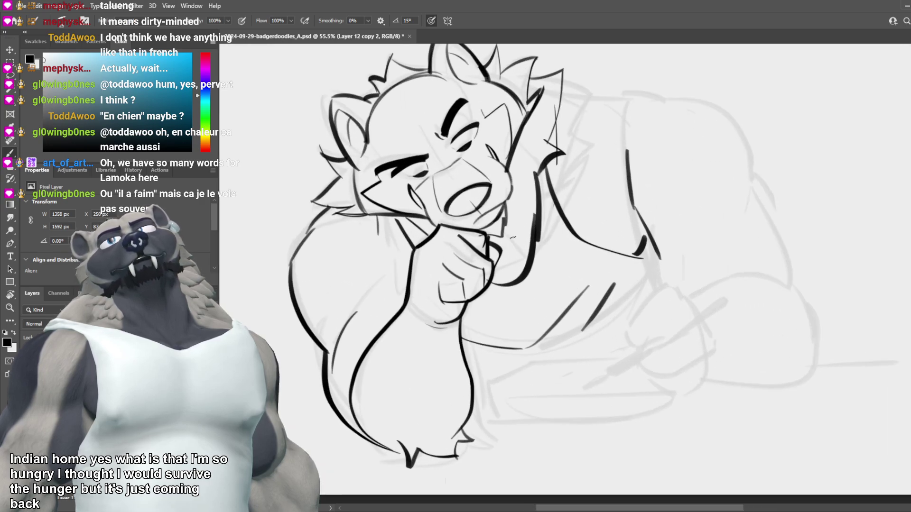
Step: Check the whole composition and mirror the canvas horizontally
scroll(512, 237, "down", 5)
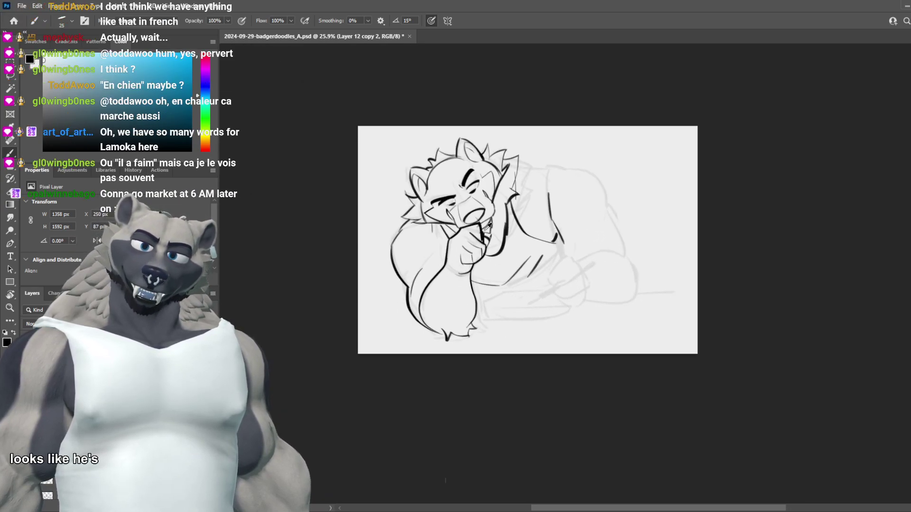
scroll(489, 227, "up", 5)
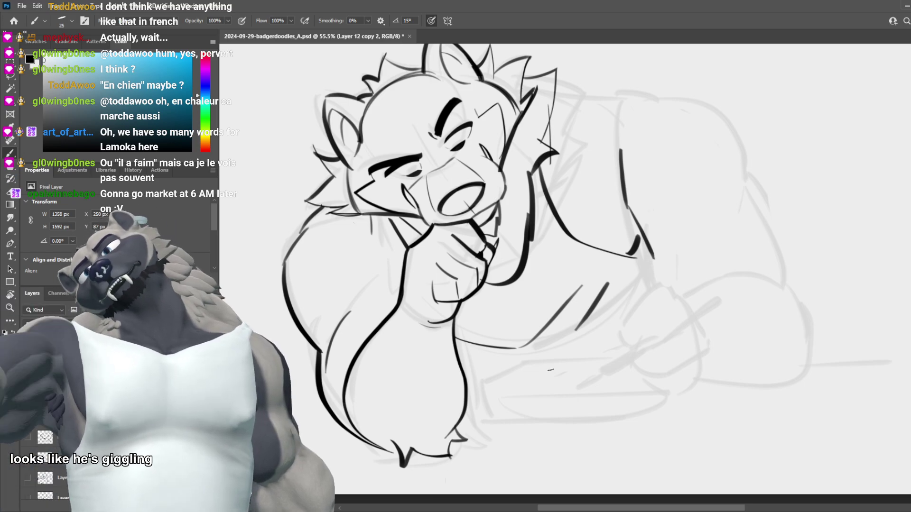
scroll(564, 329, "down", 5)
scroll(572, 320, "up", 5)
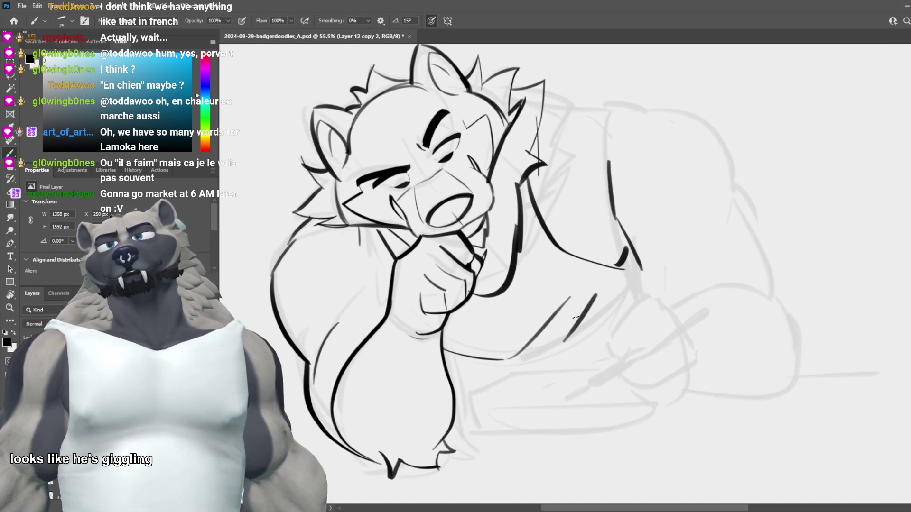
scroll(575, 317, "down", 3)
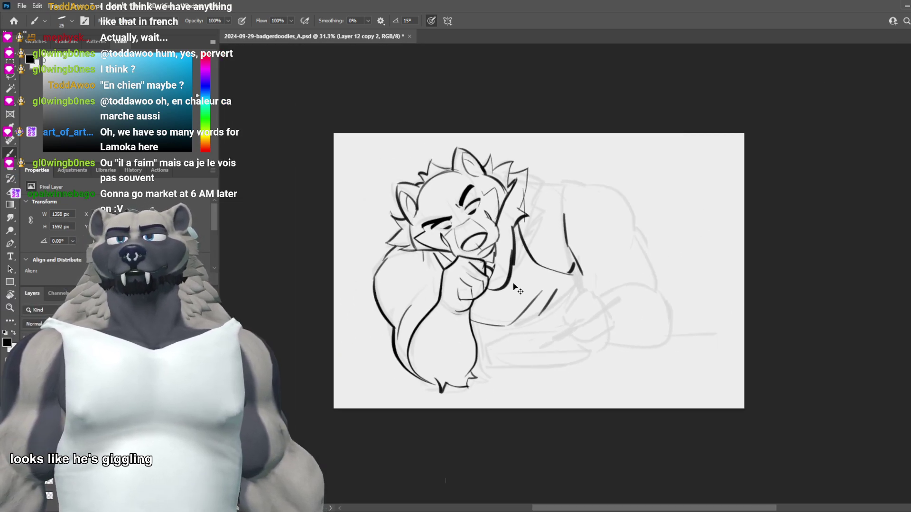
scroll(499, 280, "up", 3)
key("ctrl+shift+h")
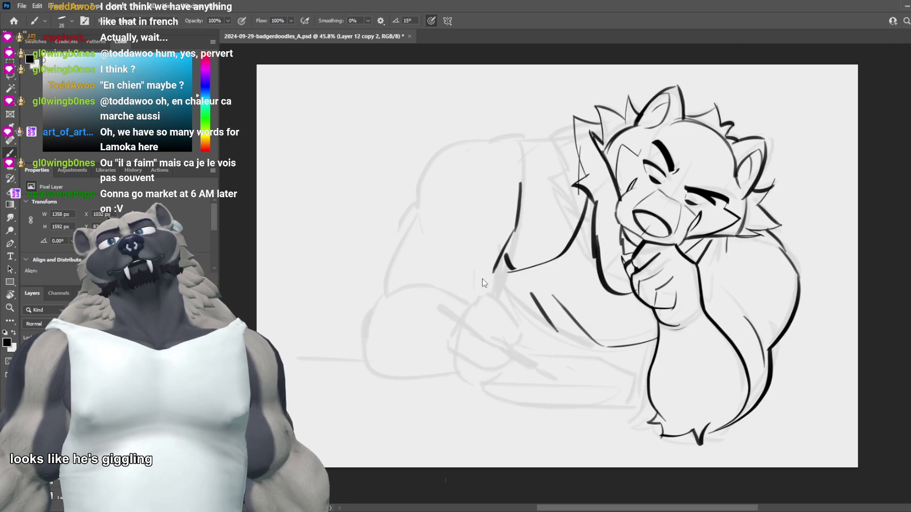
scroll(674, 281, "up", 2)
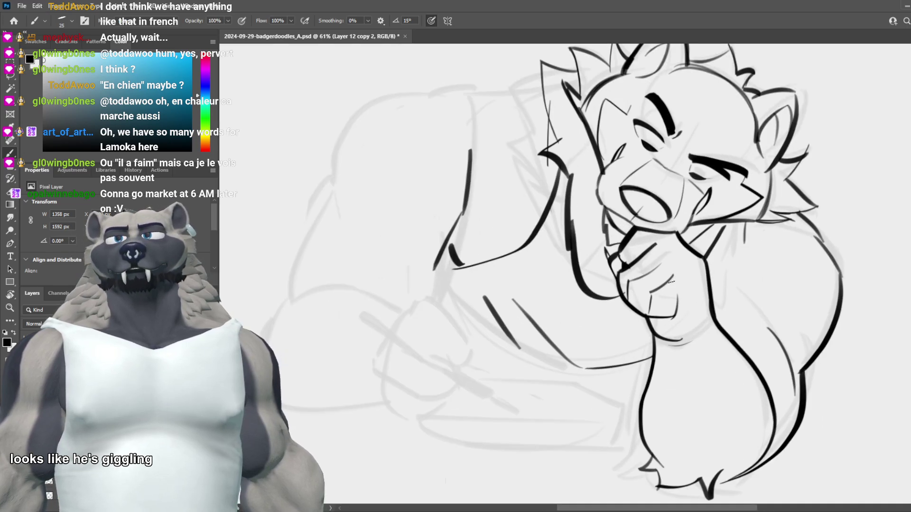
Step: Erase stray marks inside the fist and redraw the index finger line with a thinner stroke
key("e")
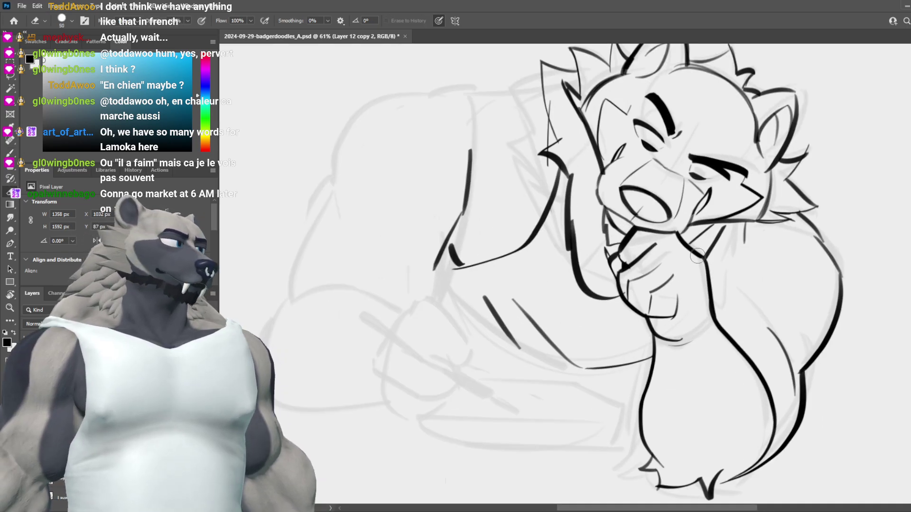
key("b")
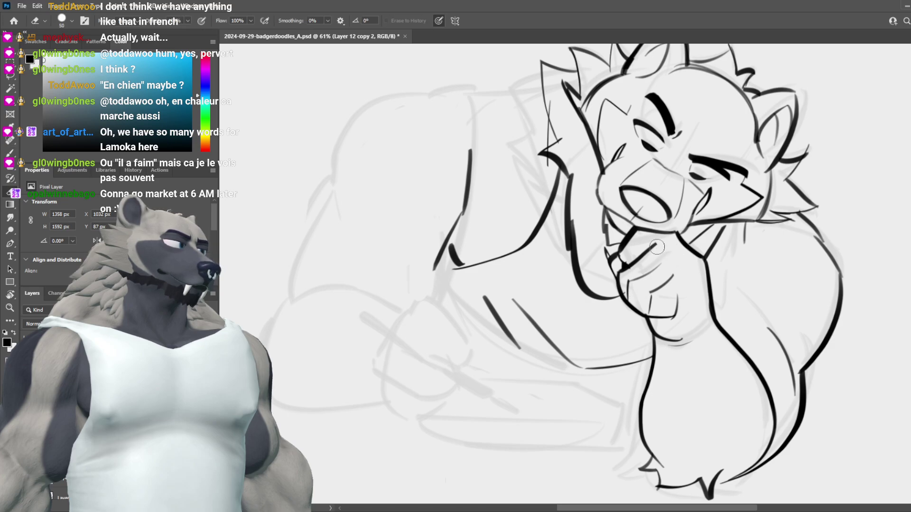
key("ctrl+z")
key("e")
mouse_move(655, 270)
left_mouse_down()
mouse_move(631, 283)
mouse_move(628, 298)
left_mouse_up()
key("b")
left_click_drag(637, 259, 668, 244)
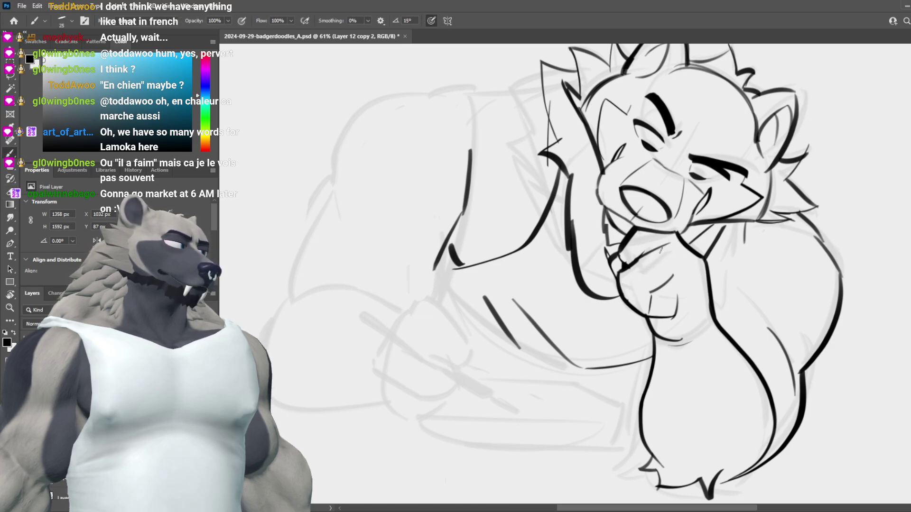
key("ctrl+z")
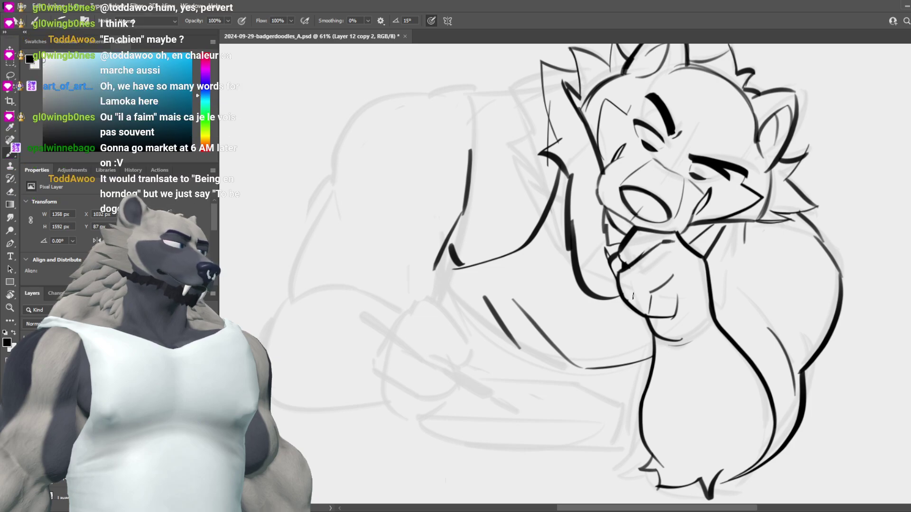
Step: Draw a short curved finger line across the middle of the fist, retrying the stroke, and save the document
key("ctrl+z")
left_click_drag(670, 255, 638, 285)
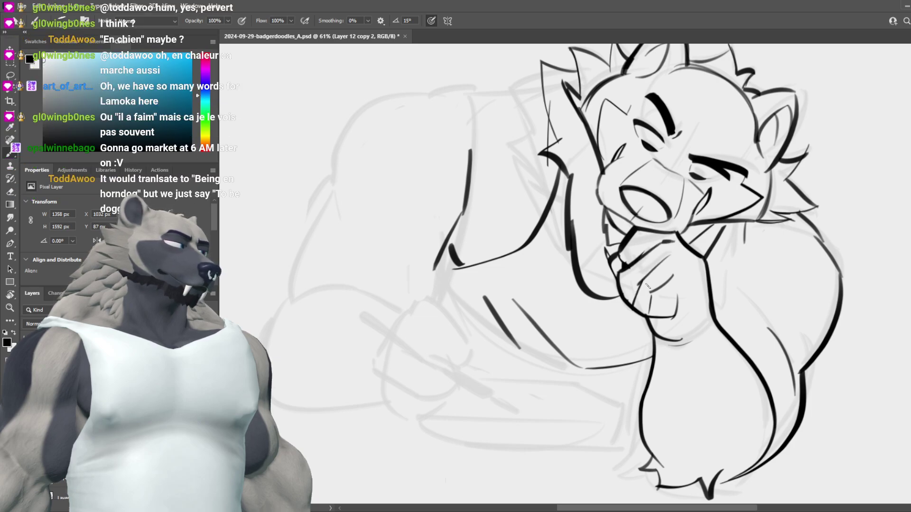
key("ctrl+z")
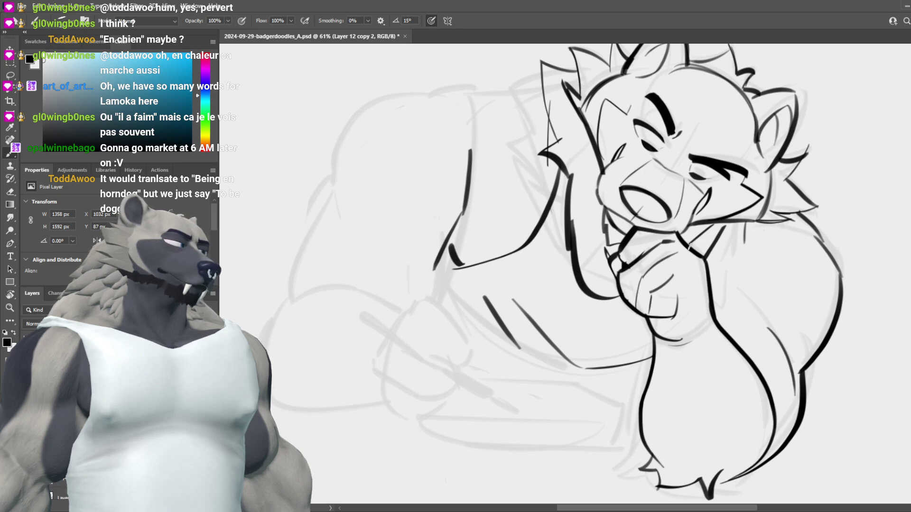
key("ctrl+z")
left_click_drag(645, 276, 676, 257)
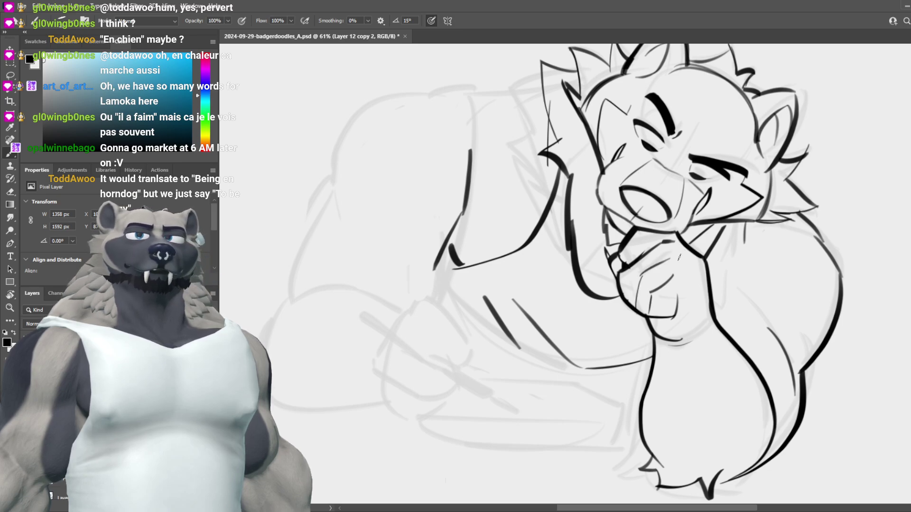
key("ctrl+s")
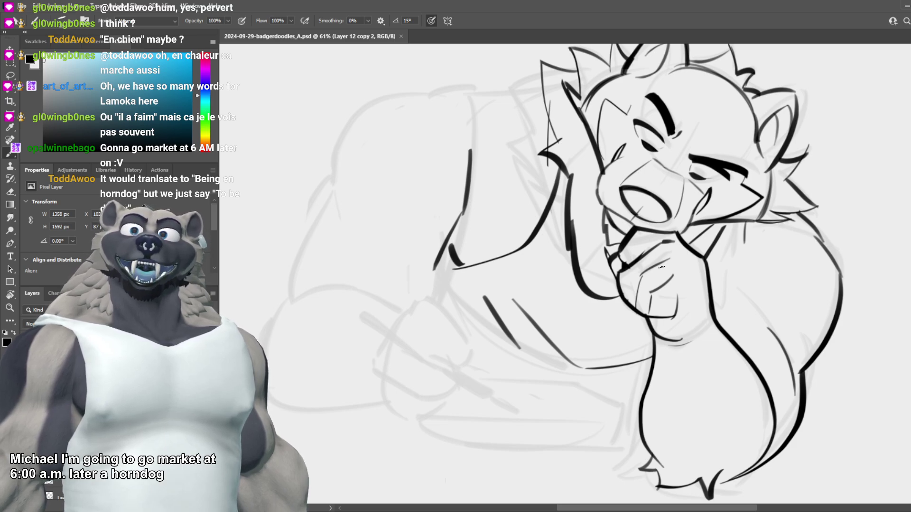
scroll(614, 282, "down", 8)
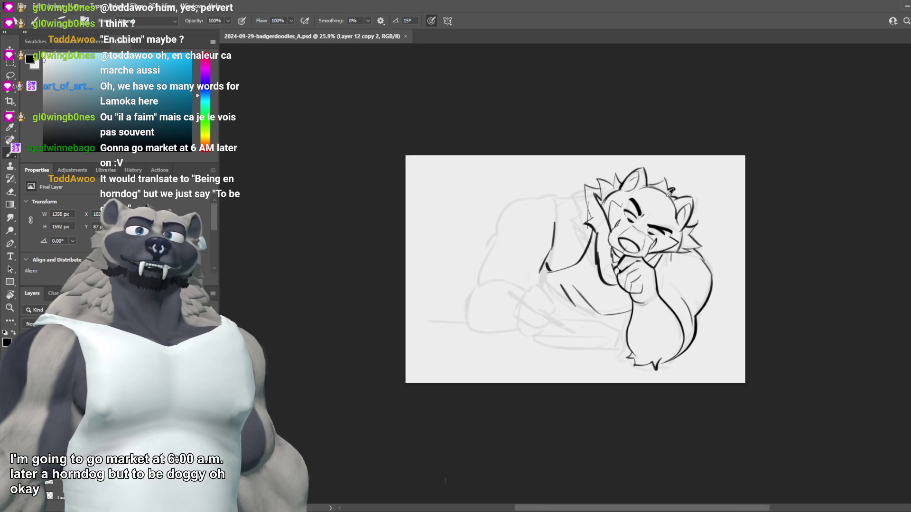
scroll(659, 204, "up", 2)
scroll(662, 217, "up", 3)
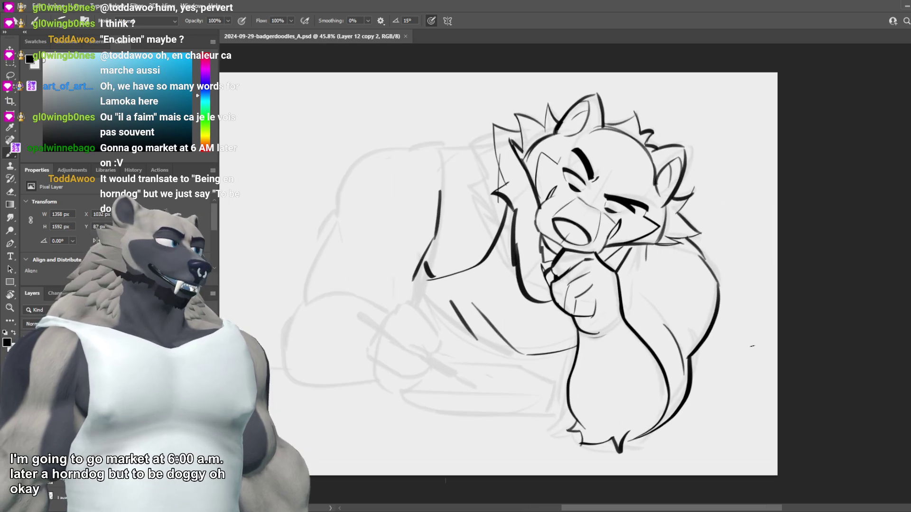
left_click_drag(644, 248, 625, 306)
left_click_drag(649, 249, 615, 310)
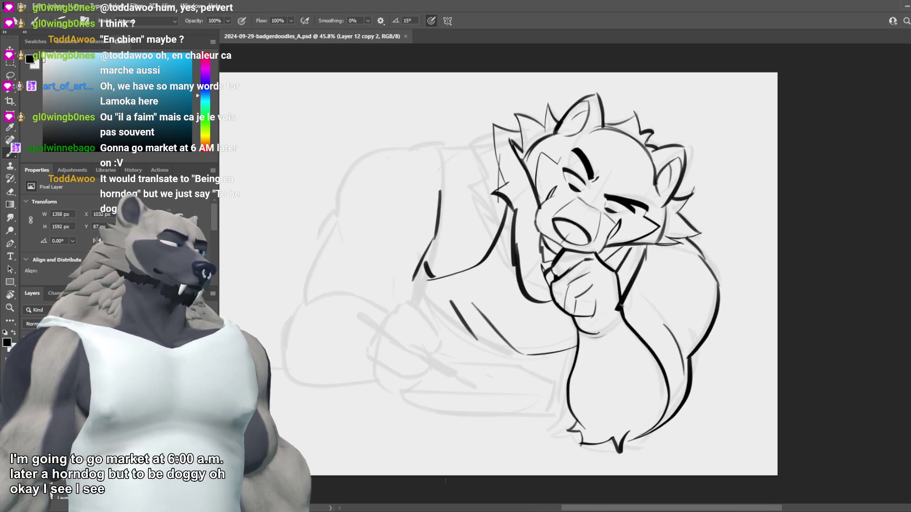
key("ctrl+z")
key("ctrl+z")
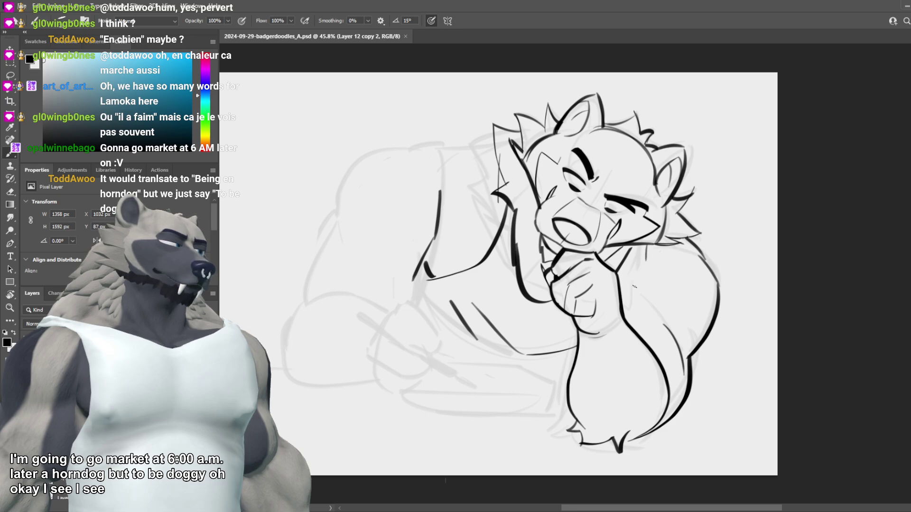
left_click_drag(631, 276, 627, 317)
key("ctrl+z")
left_click_drag(632, 276, 622, 307)
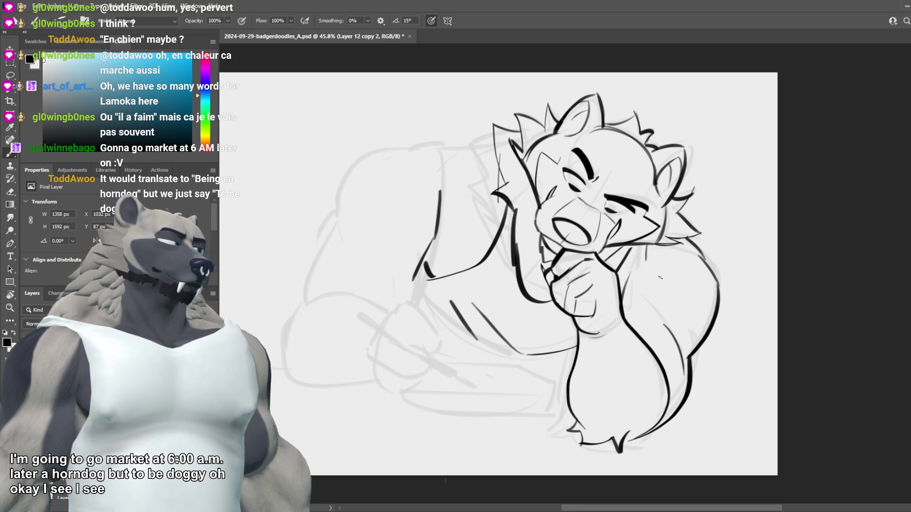
key("ctrl+z")
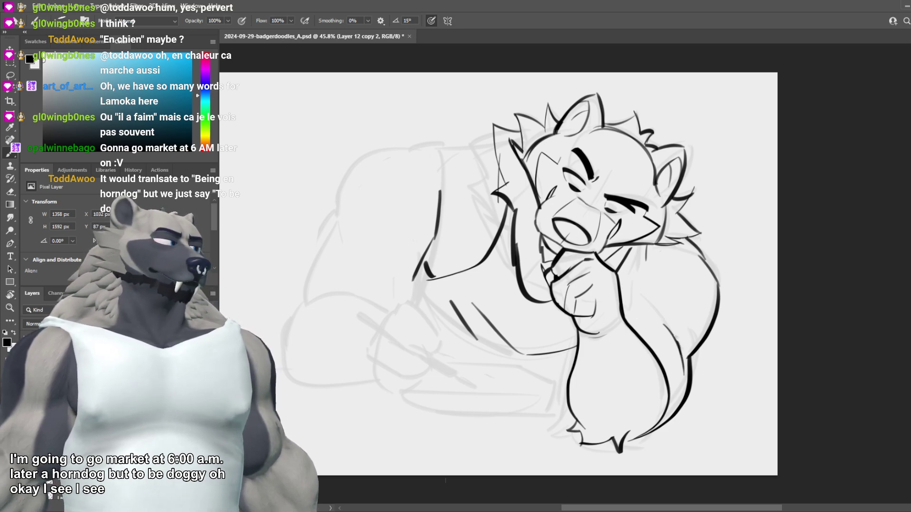
Step: Ink the inner contour of the supporting upper arm down to the elbow crease and the forearm's upper edge, retrying the strokes
left_click_drag(663, 326, 669, 269)
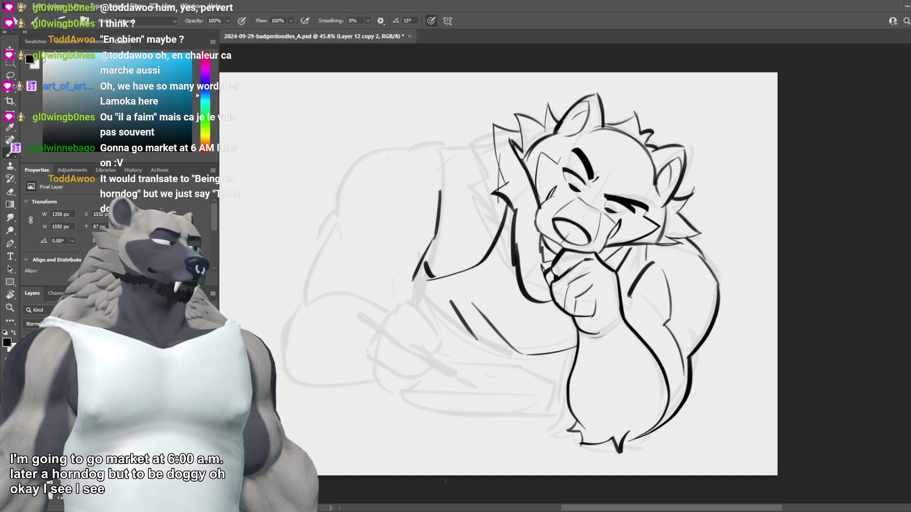
key("ctrl+z")
key("ctrl+z")
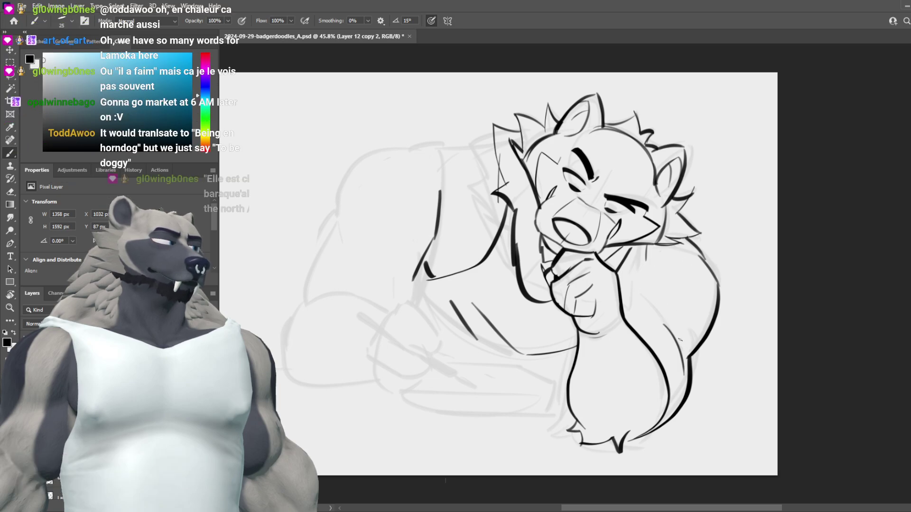
mouse_move(677, 343)
left_mouse_down()
mouse_move(693, 301)
mouse_move(676, 251)
left_mouse_up()
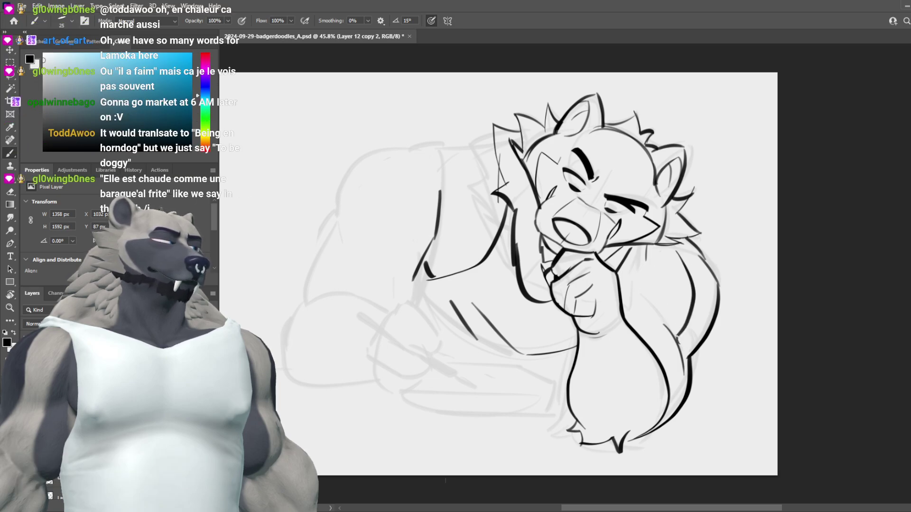
key("ctrl+z")
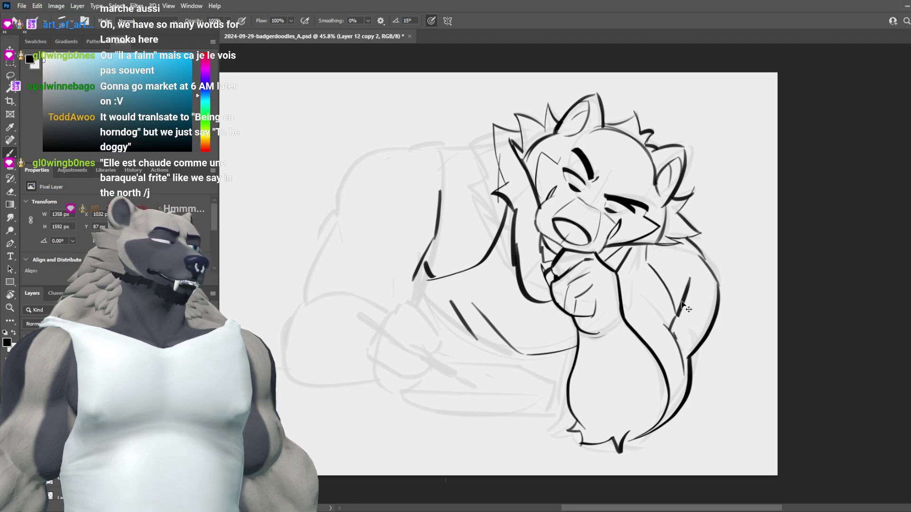
mouse_move(665, 325)
left_mouse_down()
mouse_move(672, 330)
mouse_move(628, 331)
left_mouse_up()
key("ctrl+z")
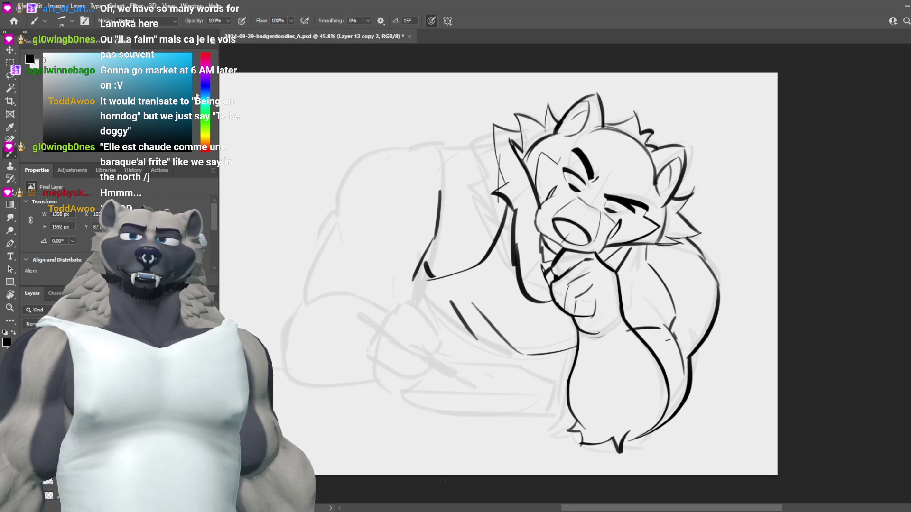
Step: Mirror the canvas horizontally and redraw the forearm's upper edge from the elbow crease to the wrist as a thinner curve
key("h")
scroll(657, 326, "down", 4)
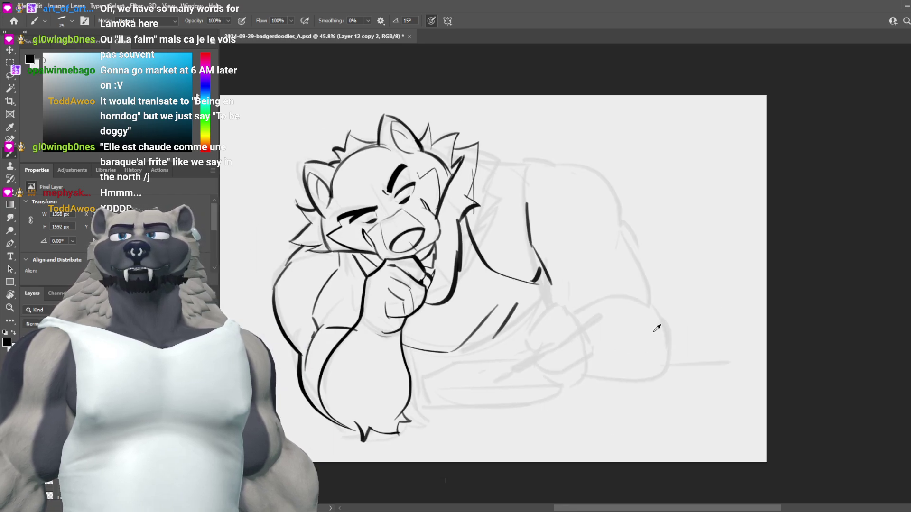
scroll(320, 339, "up", 5)
scroll(406, 343, "up", 1)
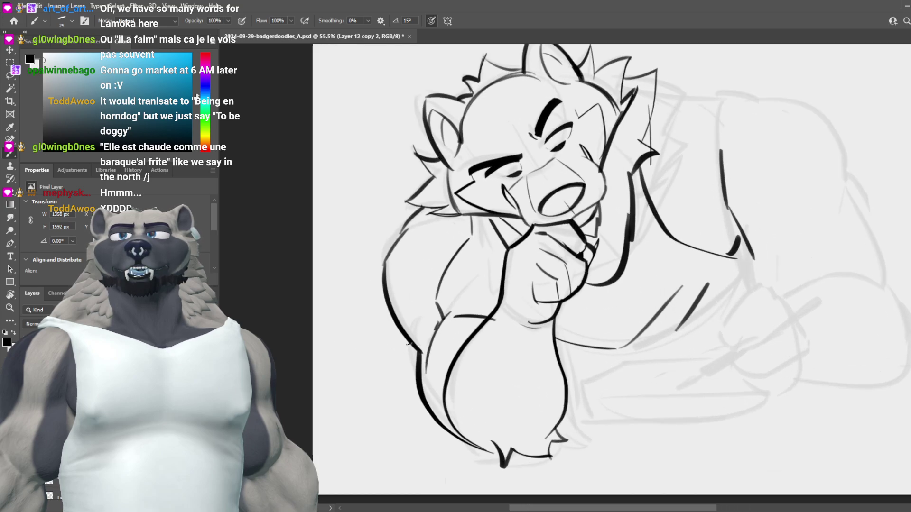
key("h")
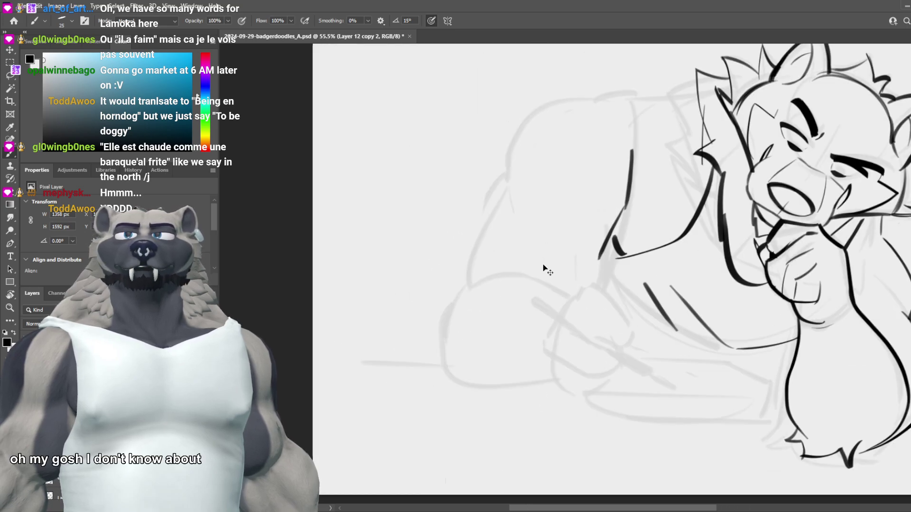
scroll(545, 268, "right", 5)
key("ctrl+z")
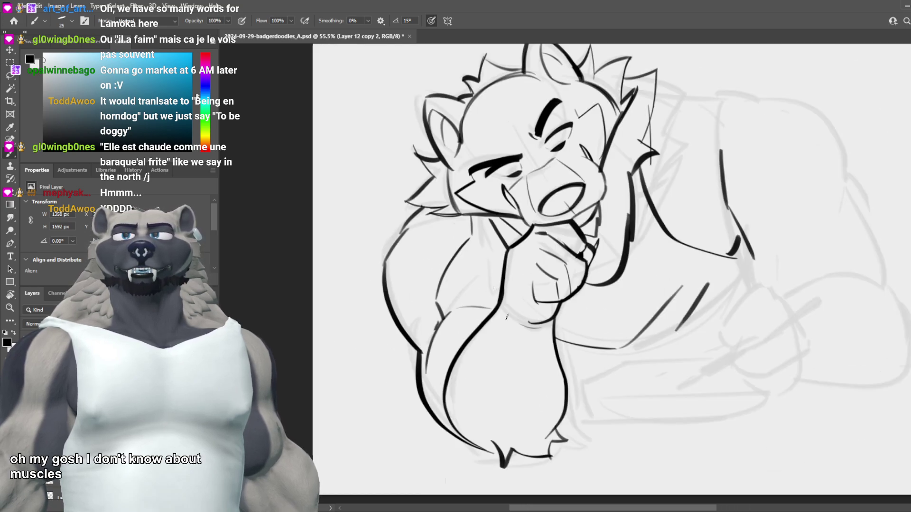
left_click_drag(445, 317, 481, 308)
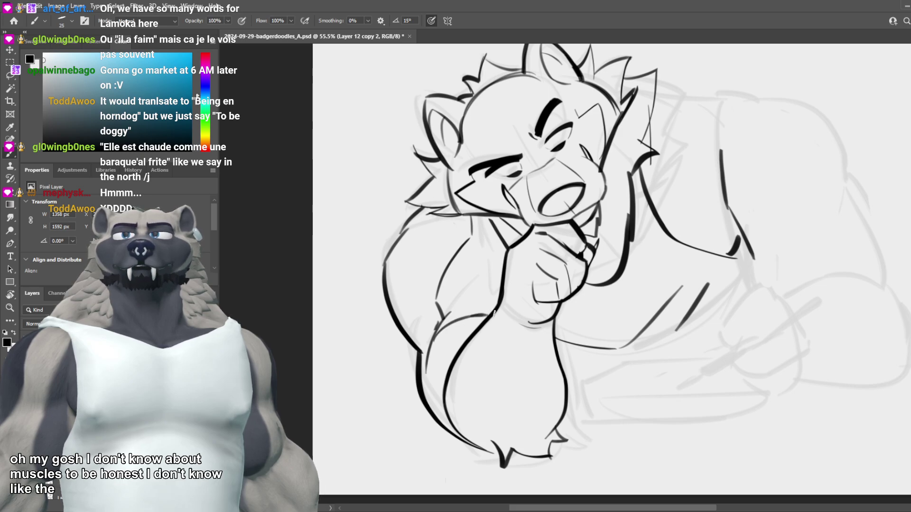
left_click_drag(488, 296, 494, 311)
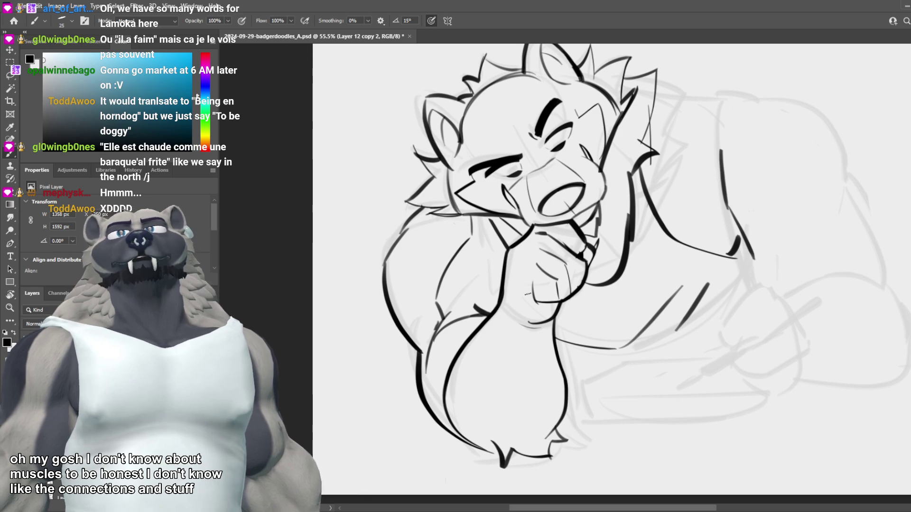
Step: Remove the curve between elbow crease and wrist, leaving only a short dash beside the forearm
scroll(457, 302, "down", 2)
scroll(457, 302, "down", 1)
scroll(512, 278, "up", 2)
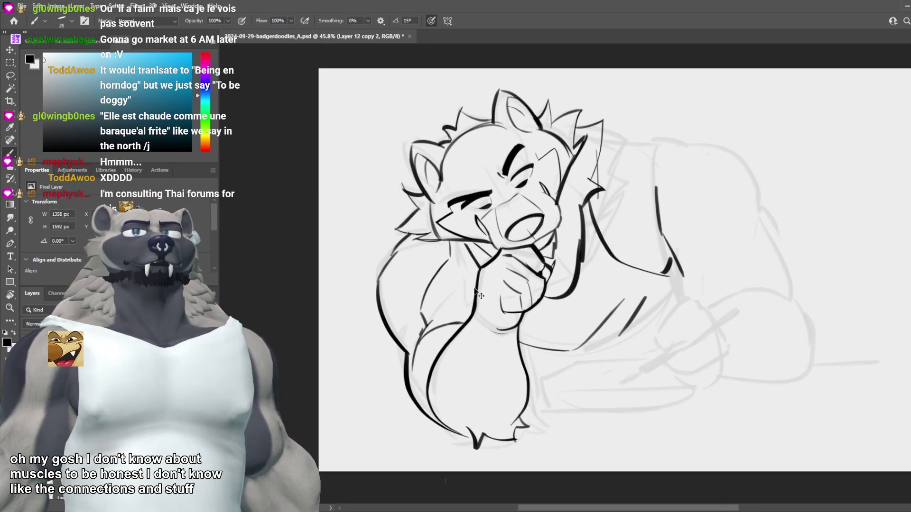
mouse_move(451, 319)
left_mouse_down()
mouse_move(474, 330)
mouse_move(467, 323)
left_mouse_up()
key("ctrl+z")
key("ctrl+z")
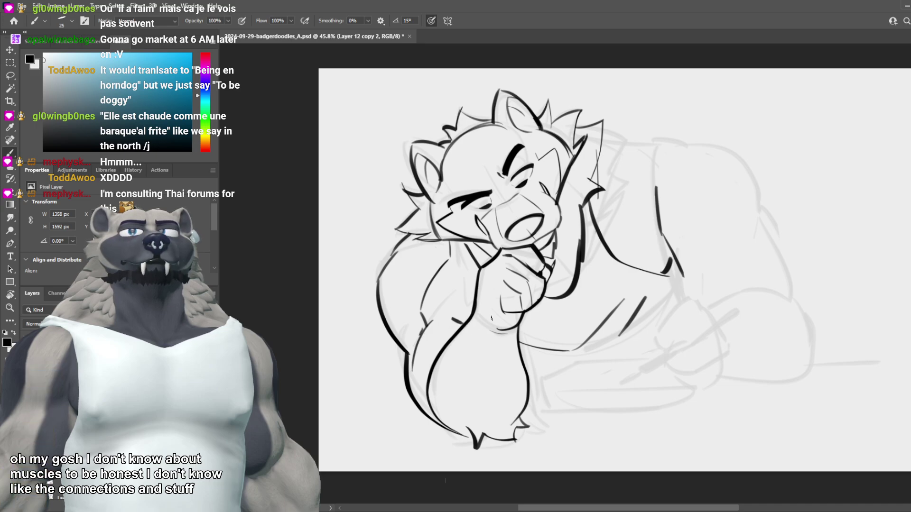
Step: Check the whole composition at different sizes and save the document
left_click_drag(663, 268, 606, 310)
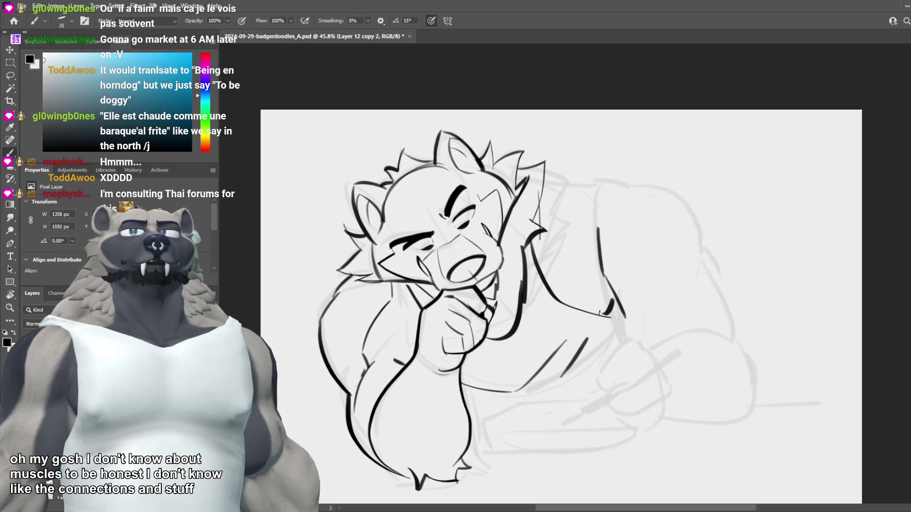
scroll(599, 313, "down", 4)
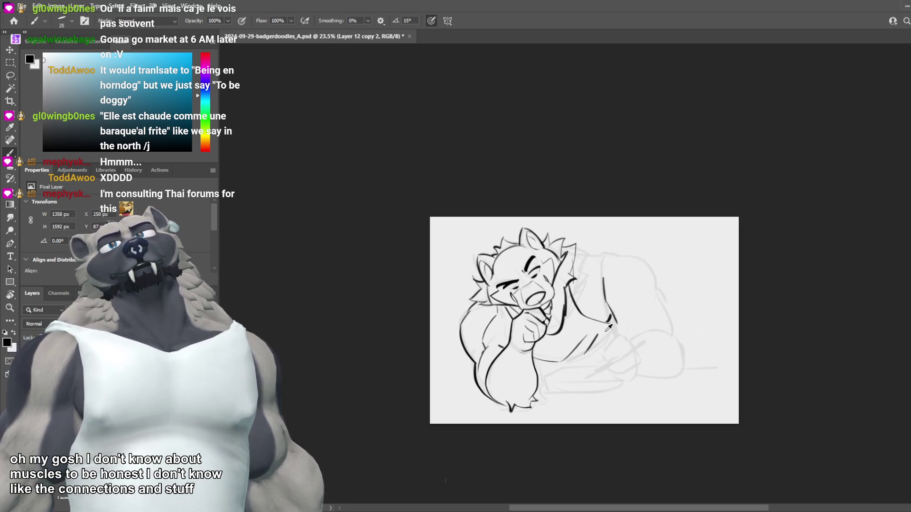
scroll(608, 327, "up", 2)
scroll(607, 331, "up", 2)
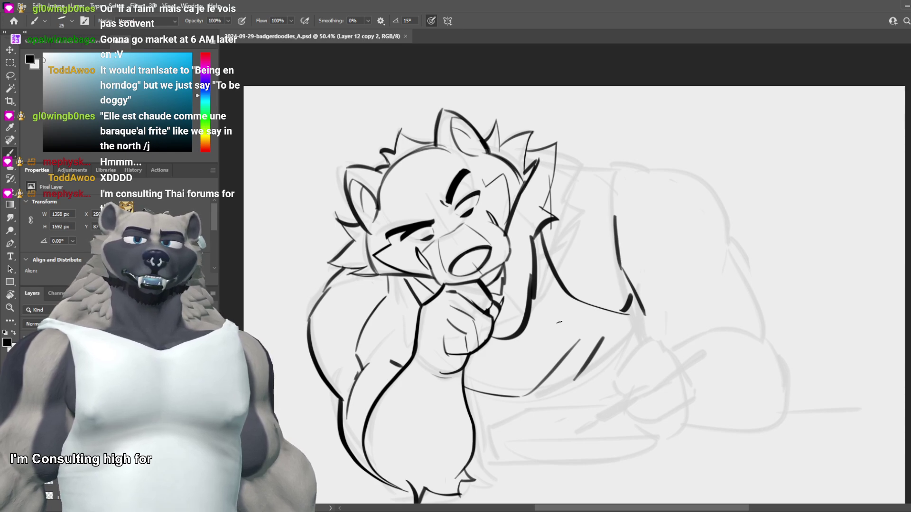
scroll(527, 313, "down", 2)
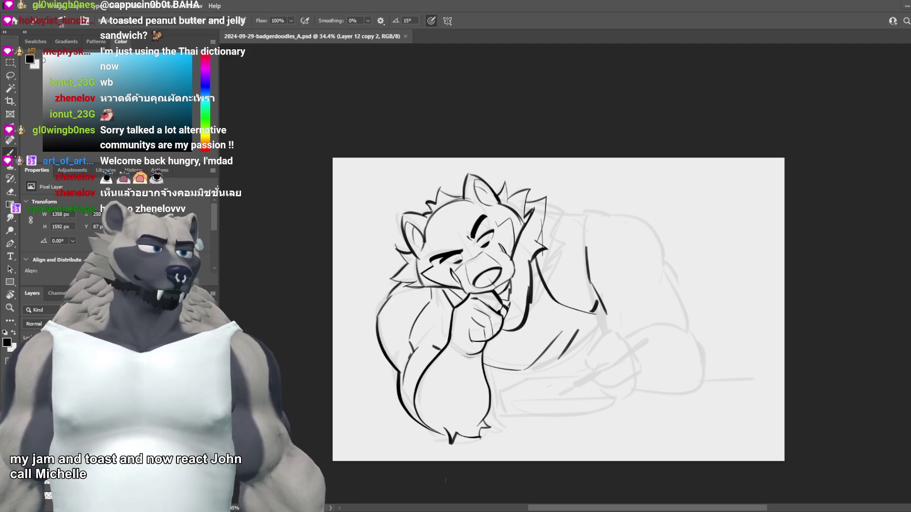
left_click(10, 62)
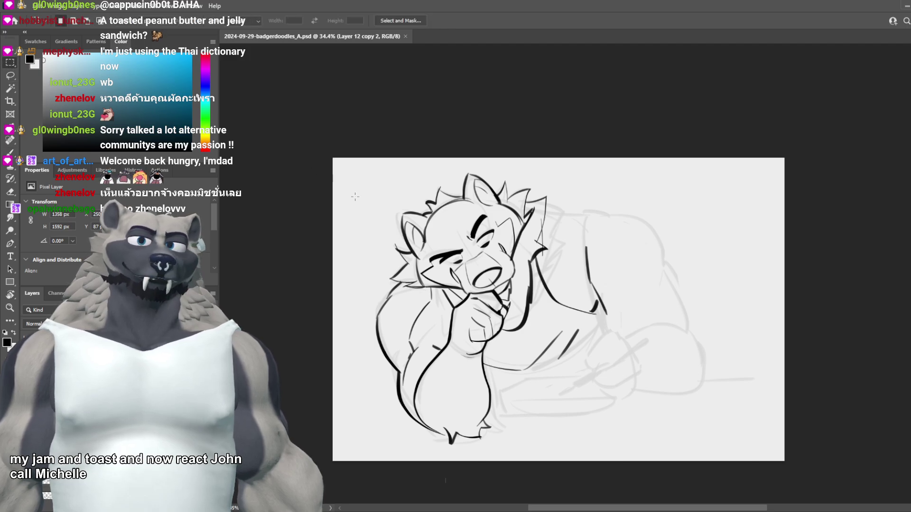
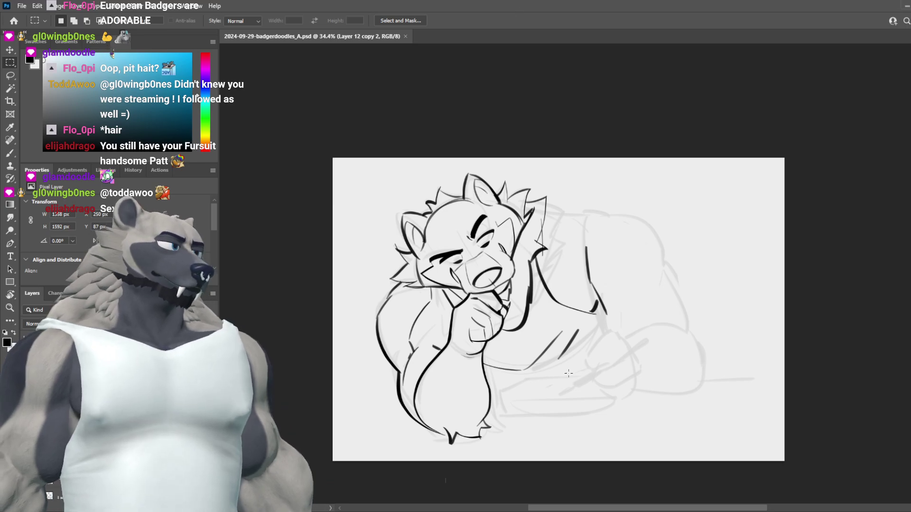
scroll(570, 376, "up", 1)
scroll(628, 383, "up", 2)
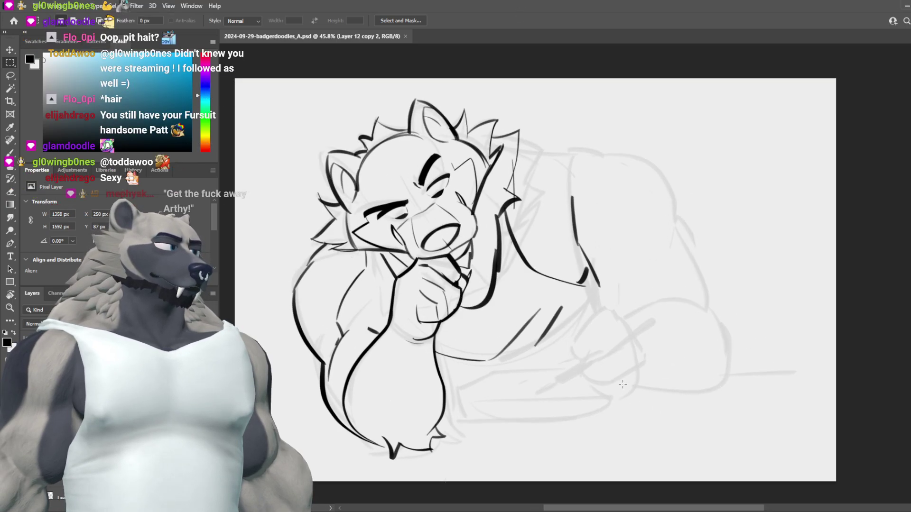
Step: Ink the upper back line from the neck fur to the top of the shoulder, retrying the strokes, and save the document
key("b")
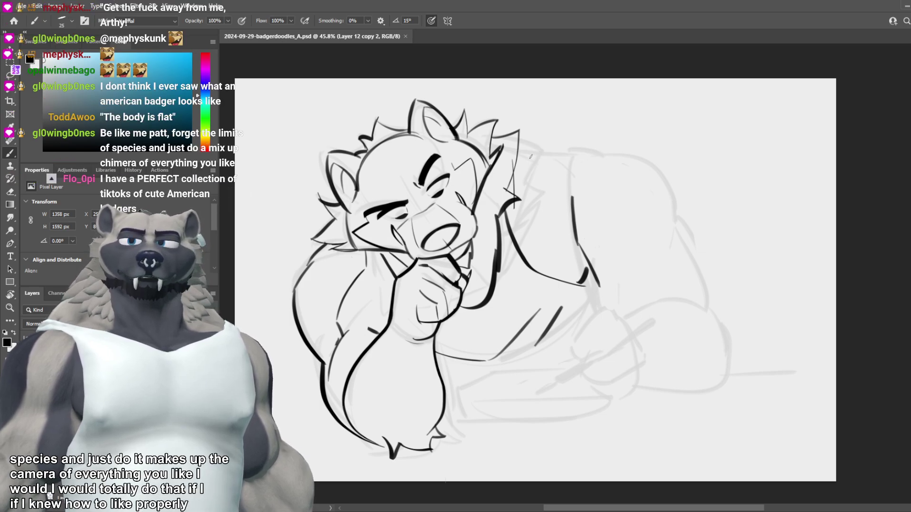
left_click_drag(519, 148, 622, 155)
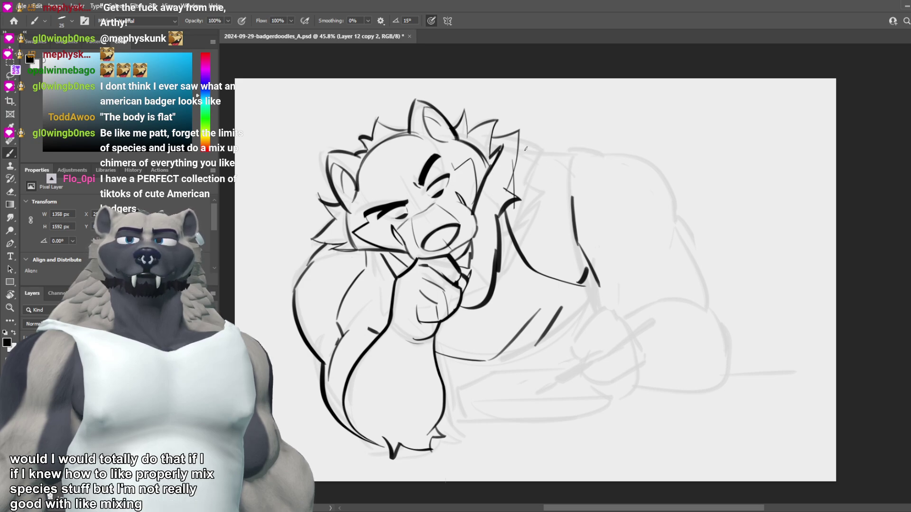
key("ctrl+z")
mouse_move(519, 148)
left_mouse_down()
mouse_move(596, 156)
mouse_move(585, 157)
mouse_move(657, 192)
left_mouse_up()
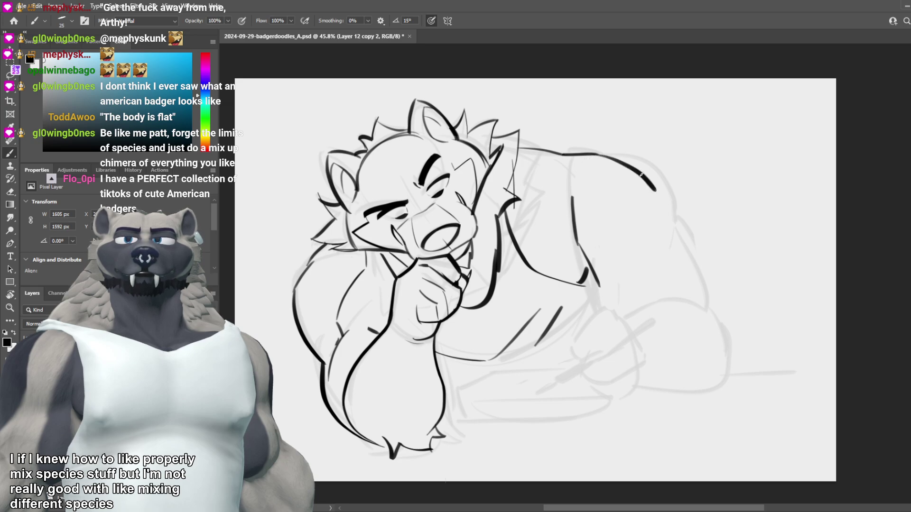
key("ctrl+z")
left_click_drag(595, 154, 674, 208)
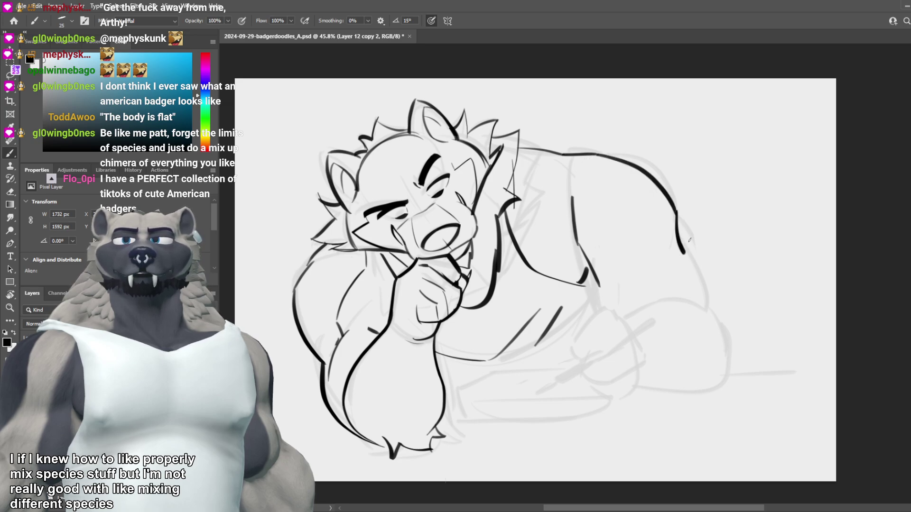
left_click_drag(686, 244, 701, 319)
key("ctrl+z")
key("ctrl+z")
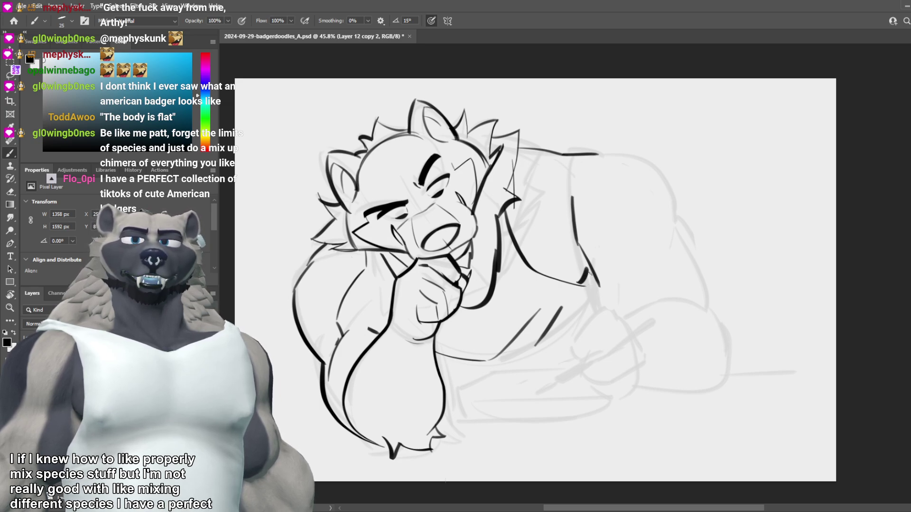
key("ctrl+s")
Step: Erase the upper part of the tank top's armhole line and redraw its lower end at the armpit with a tapered stroke
key("e")
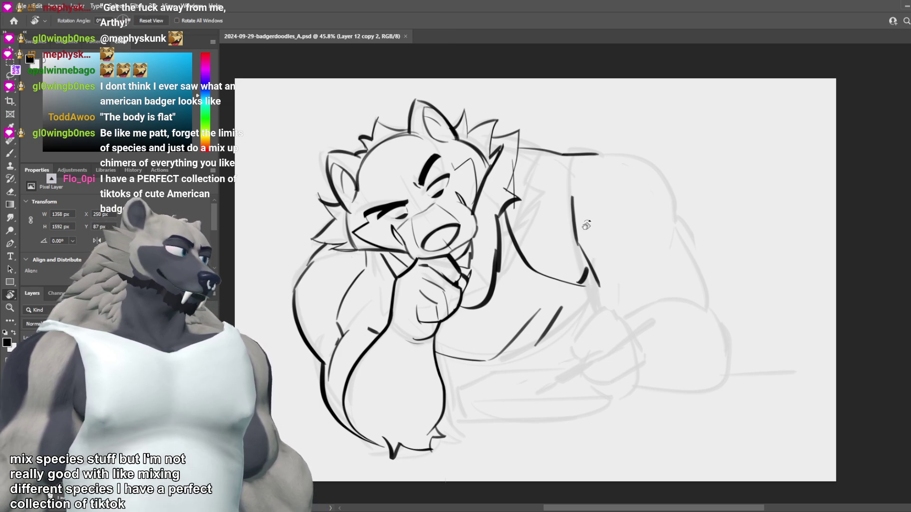
left_click_drag(573, 197, 574, 214)
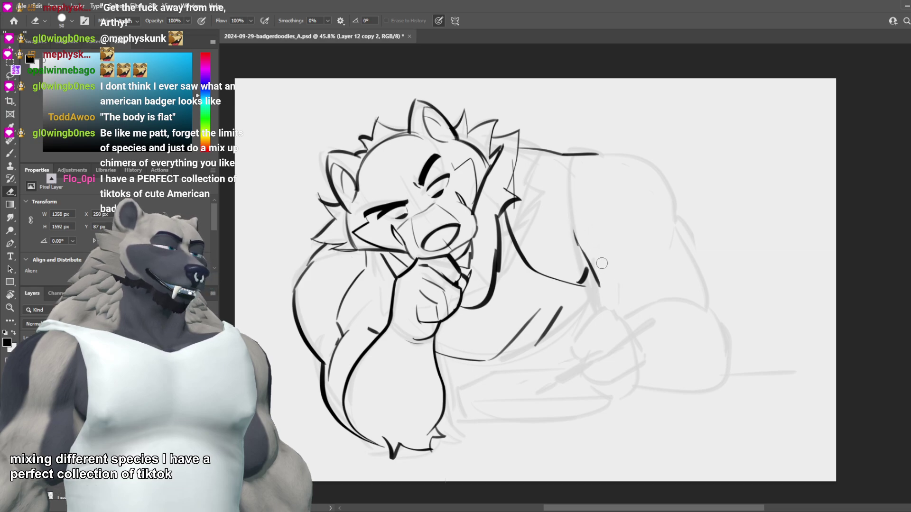
key("b")
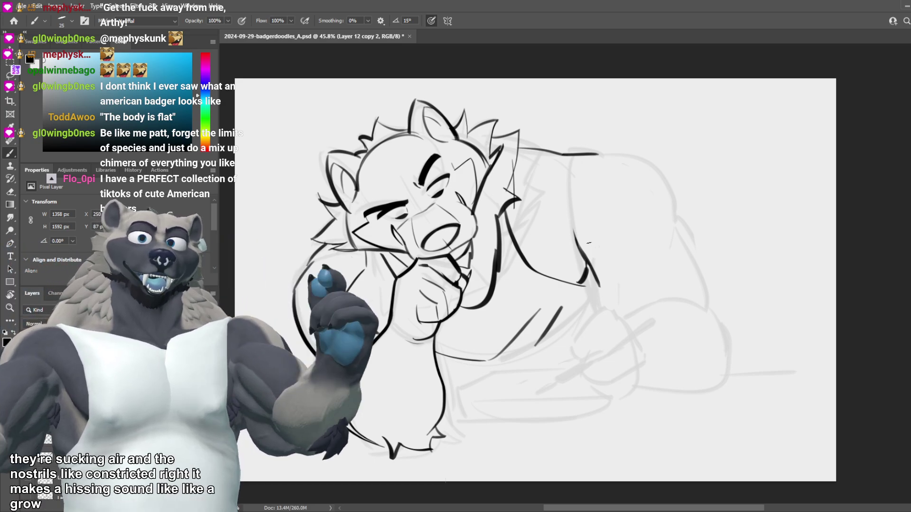
left_click_drag(627, 318, 546, 348)
key("e")
key("b")
left_click_drag(513, 294, 517, 335)
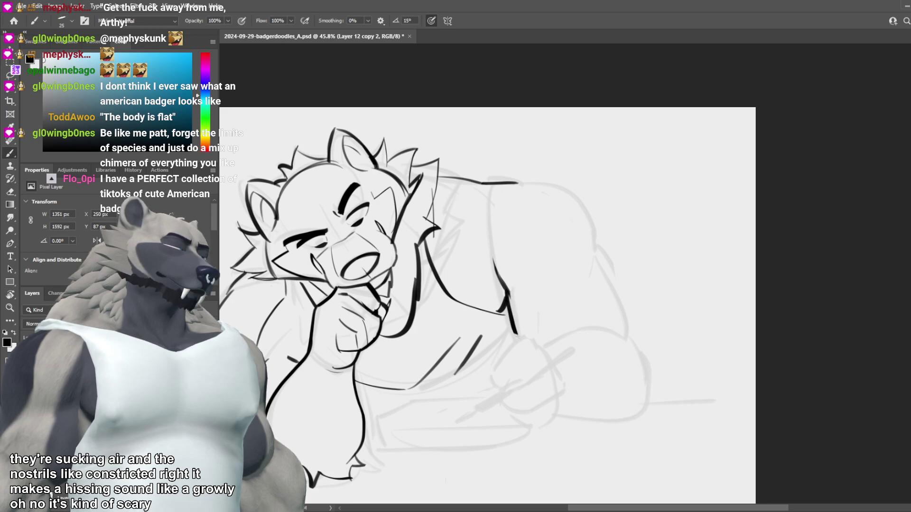
left_click_drag(509, 302, 522, 336)
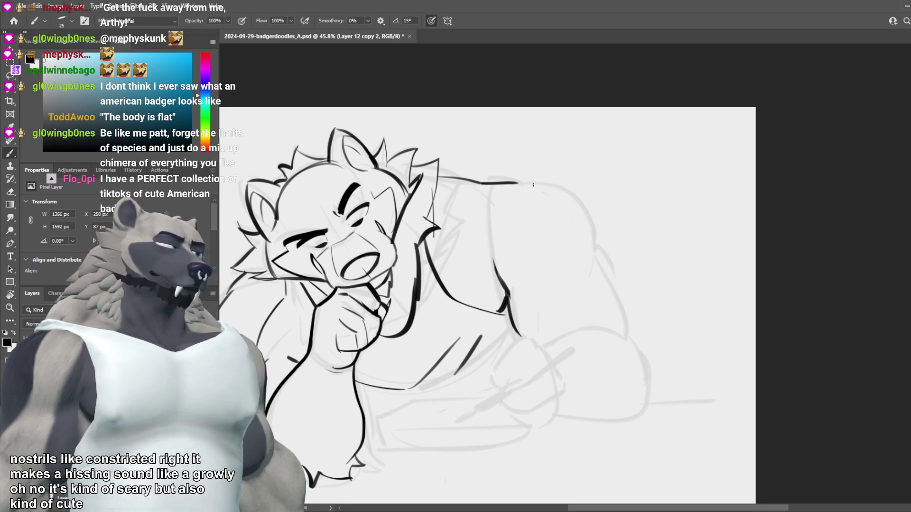
Step: Ink the rounded shoulder contour from the end of the upper back line down toward the upper arm, retrying the strokes
left_click_drag(503, 183, 589, 238)
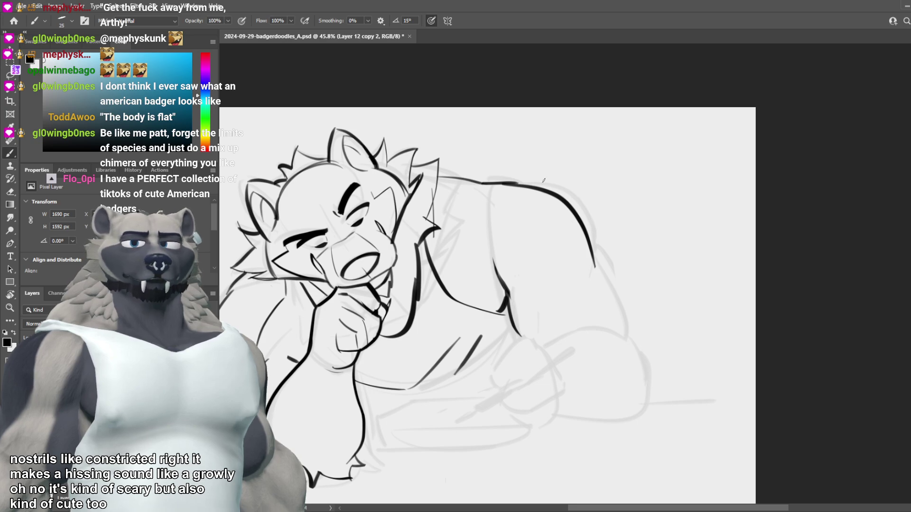
key("ctrl+z")
left_click_drag(513, 186, 584, 257)
key("ctrl+z")
mouse_move(511, 182)
left_mouse_down()
mouse_move(596, 253)
mouse_move(625, 302)
left_mouse_up()
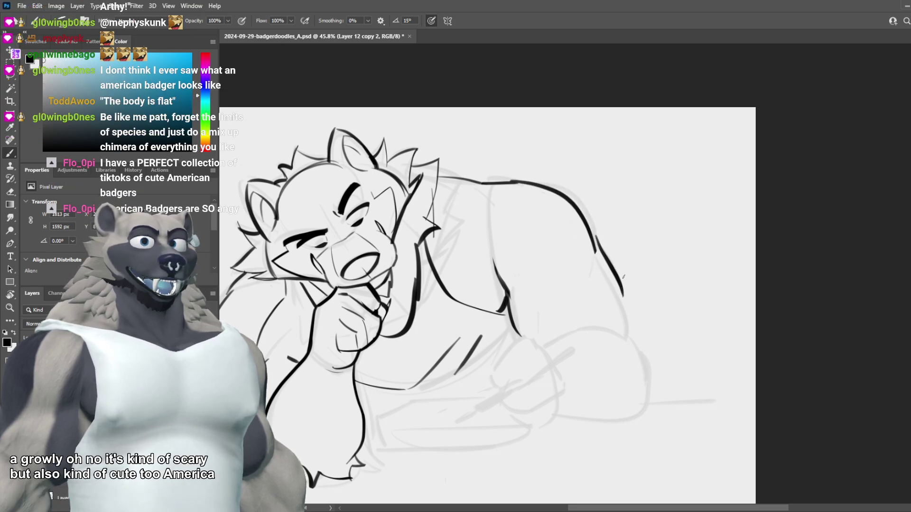
Step: Ink the outer upper-arm contour from the shoulder notch down to the elbow, retrying the stroke, and save the document
key("ctrl+z")
left_click_drag(593, 239, 632, 352)
key("ctrl+z")
left_click_drag(595, 250, 629, 349)
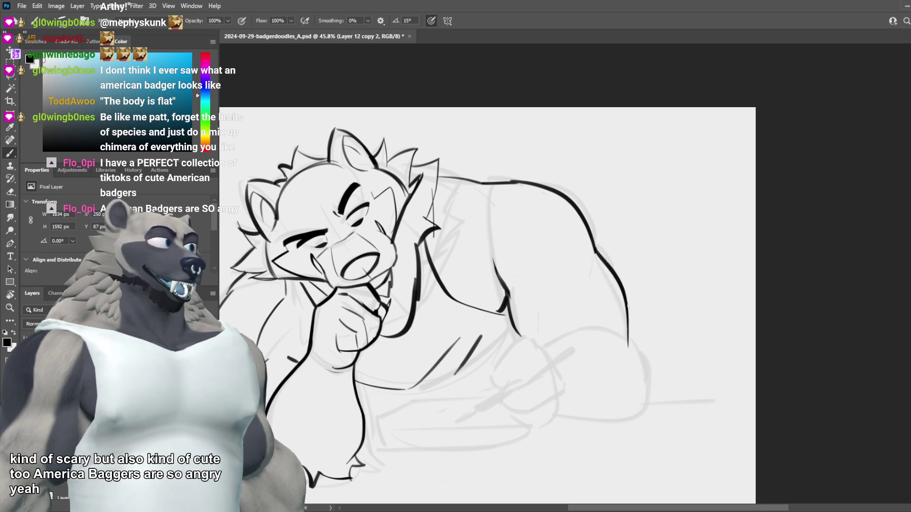
key("ctrl+z")
mouse_move(595, 252)
left_mouse_down()
mouse_move(642, 348)
mouse_move(621, 293)
mouse_move(634, 338)
left_mouse_up()
key("ctrl+z")
key("ctrl+z")
key("ctrl+z")
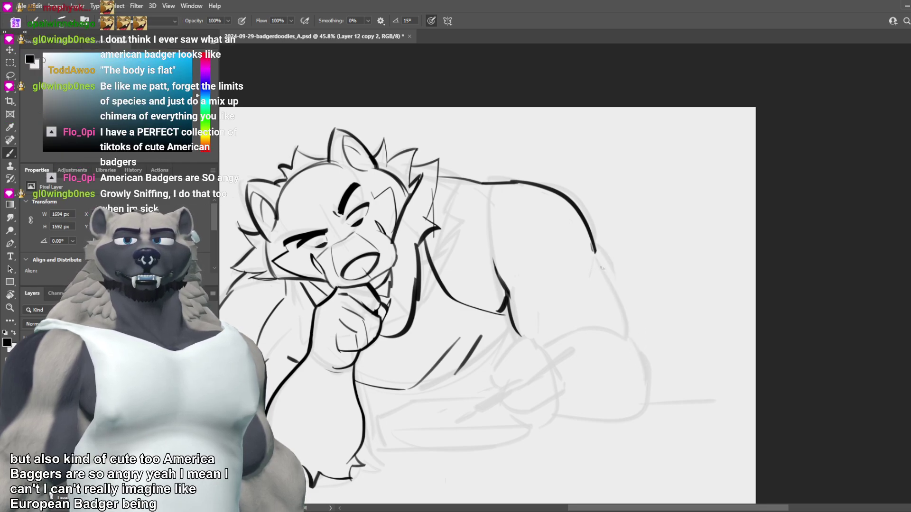
mouse_move(595, 252)
left_mouse_down()
mouse_move(634, 341)
mouse_move(629, 309)
mouse_move(638, 344)
left_mouse_up()
key("ctrl+z")
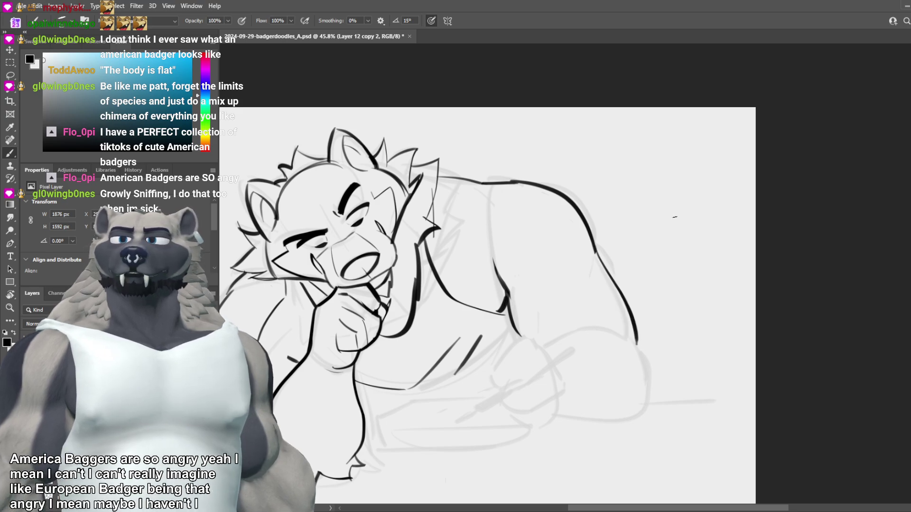
key("ctrl+z")
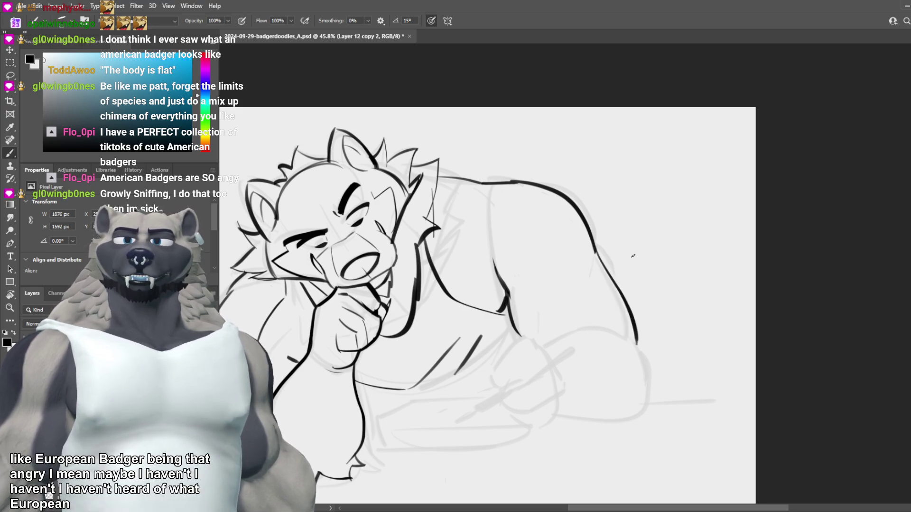
left_click_drag(596, 254, 632, 341)
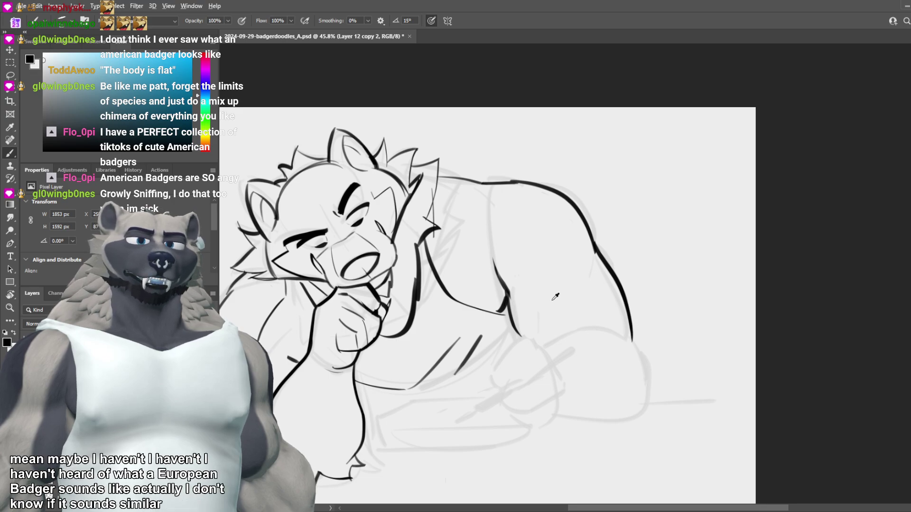
scroll(513, 322, "down", 3)
scroll(476, 355, "up", 3)
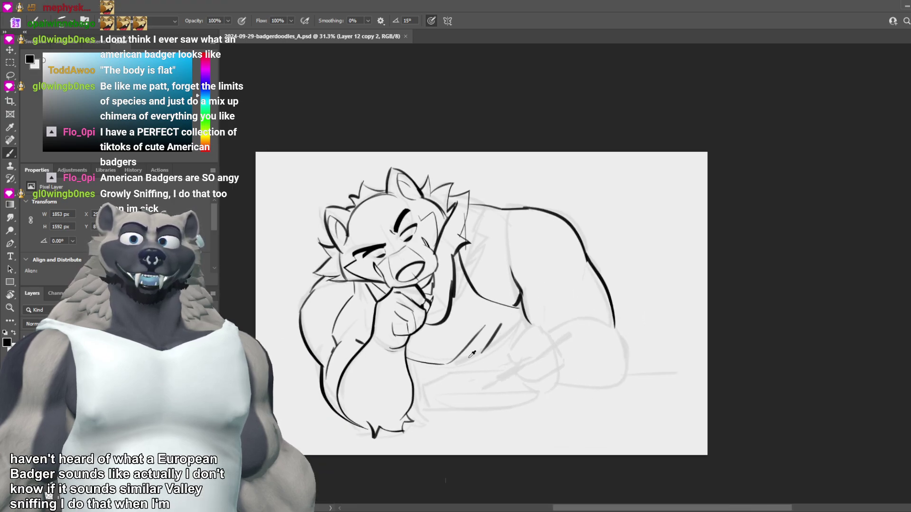
scroll(470, 347, "down", 5)
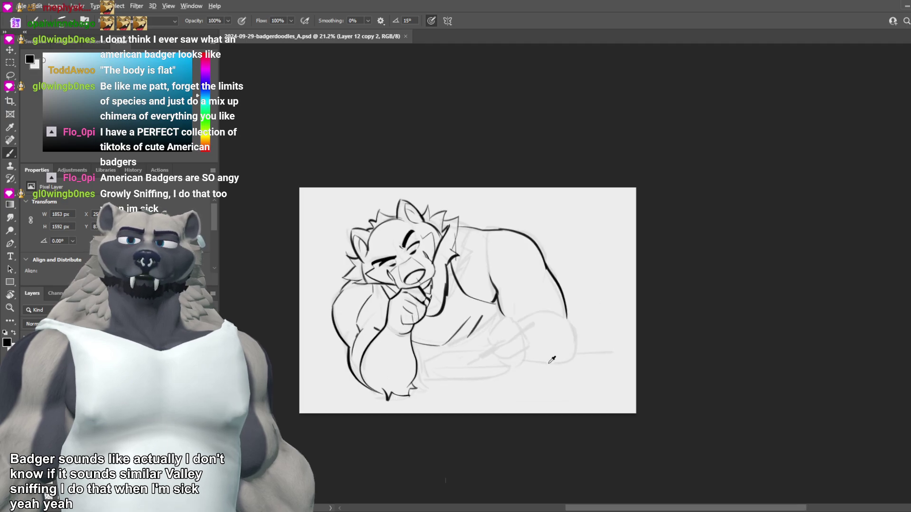
Step: Try inking the upper contour of the resting forearm as an arch from the inner elbow to the outer arm line
scroll(463, 330, "up", 4)
scroll(469, 329, "down", 3)
scroll(446, 322, "up", 3)
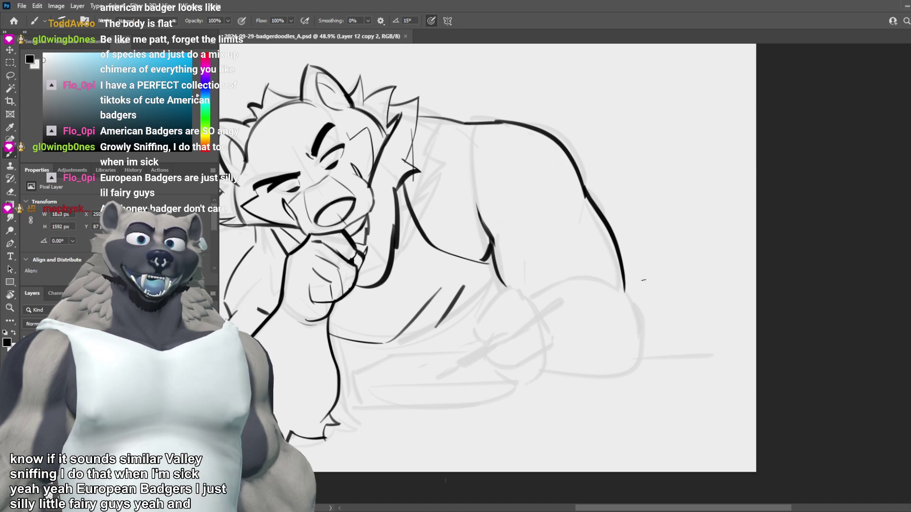
left_click_drag(514, 295, 614, 284)
key("ctrl+z")
mouse_move(524, 292)
left_mouse_down()
mouse_move(615, 288)
mouse_move(637, 316)
left_mouse_up()
key("ctrl+z")
key("ctrl+z")
Step: Try several curves rounding the resting arm's elbow, plus a line along the forearm's underside
mouse_move(610, 283)
left_mouse_down()
mouse_move(642, 340)
mouse_move(638, 310)
left_mouse_up()
key("ctrl+z")
mouse_move(598, 280)
left_mouse_down()
mouse_move(625, 378)
mouse_move(627, 301)
mouse_move(622, 381)
mouse_move(636, 354)
left_mouse_up()
key("ctrl+z")
key("ctrl+z")
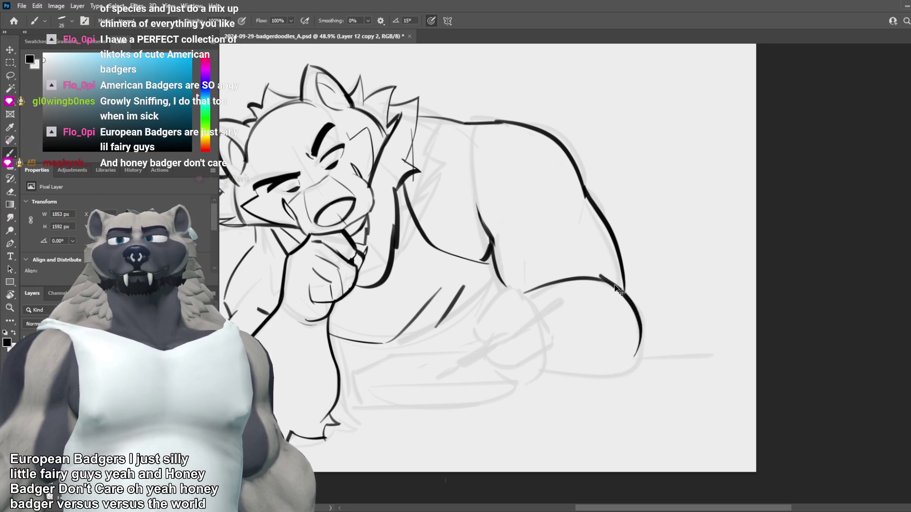
key("ctrl+z")
left_click_drag(598, 276, 634, 359)
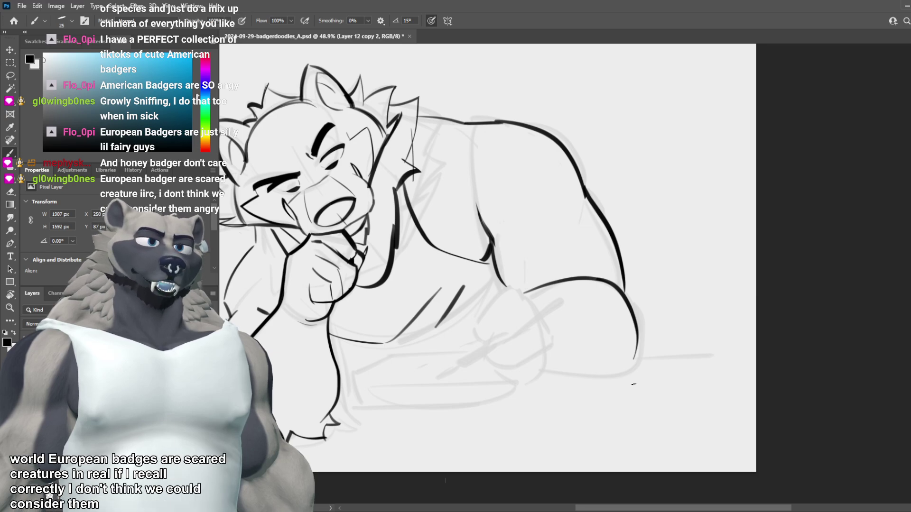
key("ctrl+z")
key("ctrl+z")
left_click_drag(625, 288, 638, 321)
key("ctrl+z")
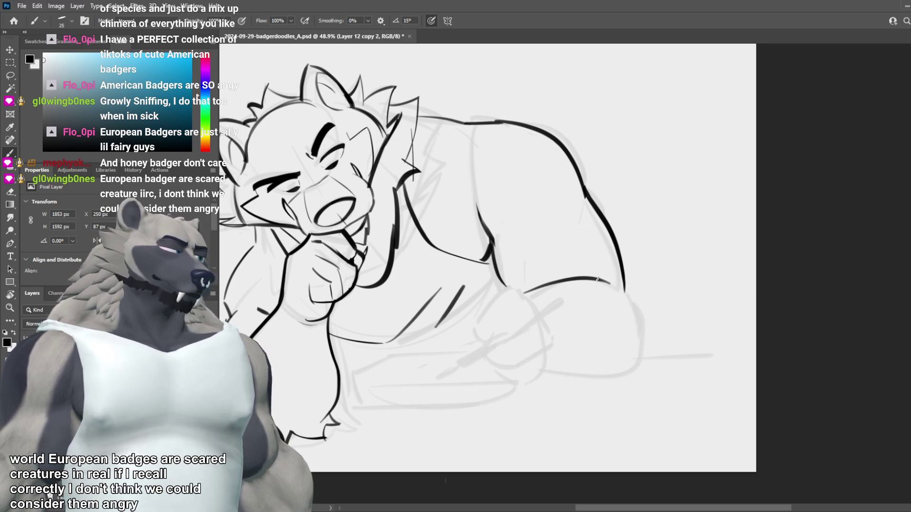
left_click_drag(597, 278, 639, 325)
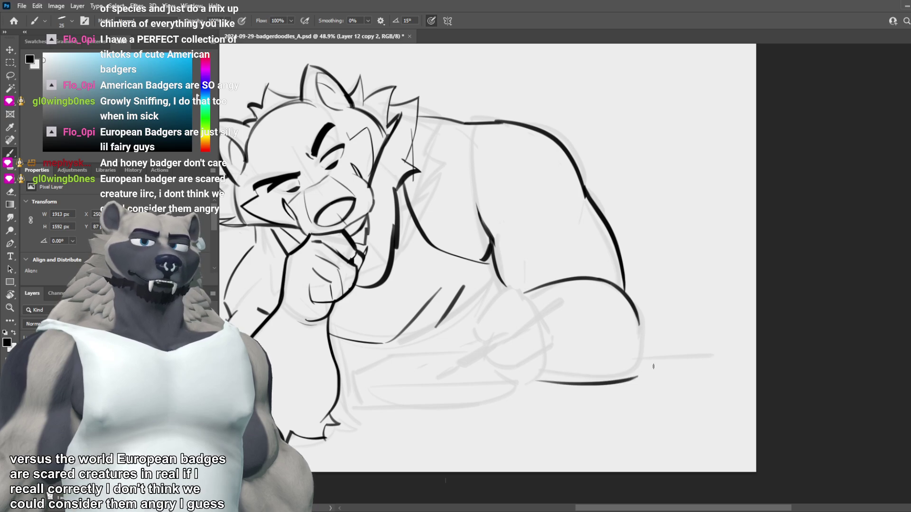
scroll(657, 338, "down", 3)
scroll(420, 353, "up", 2)
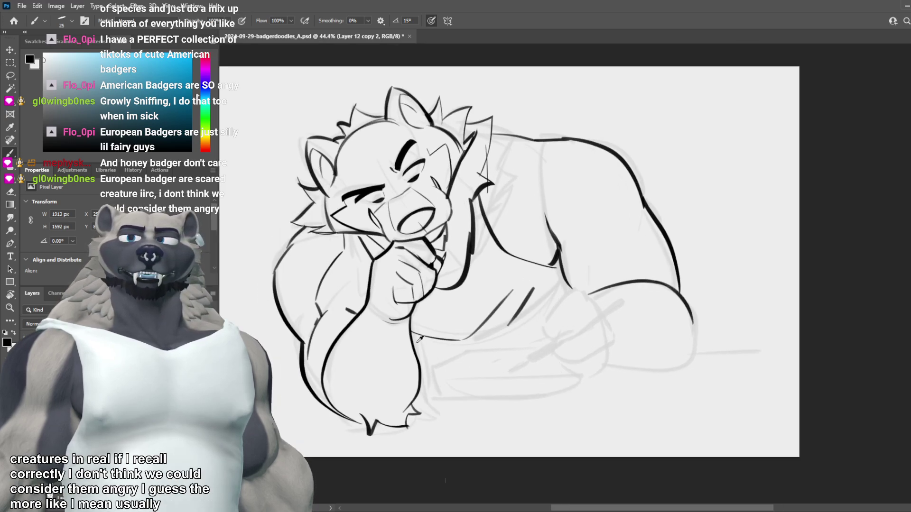
key("ctrl+z")
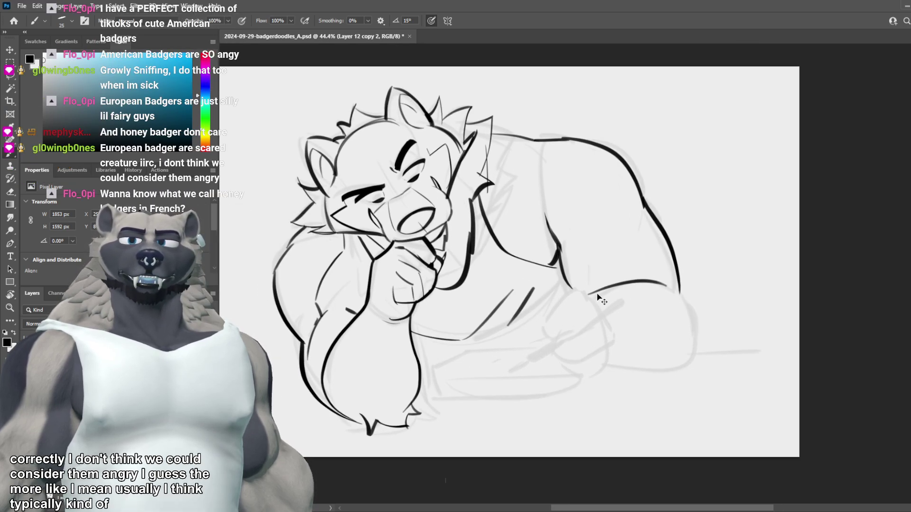
Step: Redraw the resting forearm's upper contour as a smooth arch and continue it around the elbow, retrying the strokes
left_click_drag(591, 297, 666, 288)
key("ctrl+z")
left_click_drag(590, 297, 678, 293)
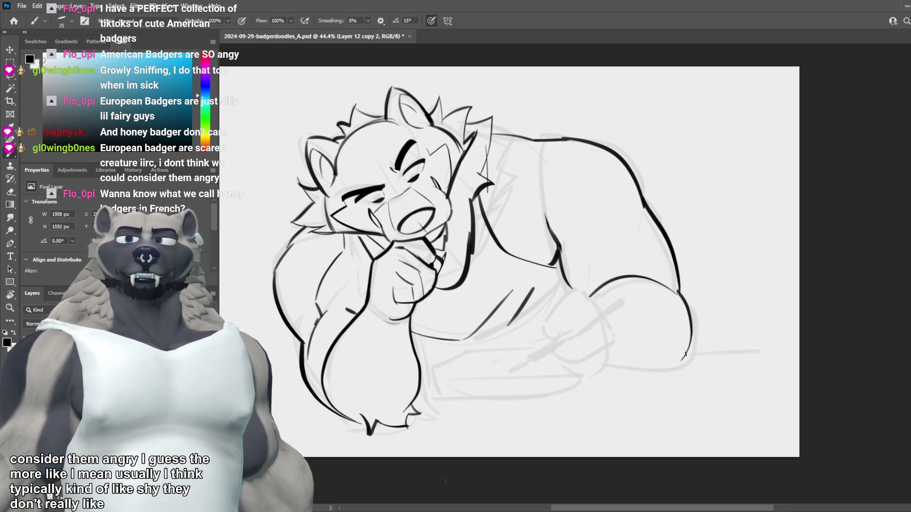
mouse_move(668, 288)
left_mouse_down()
mouse_move(677, 358)
mouse_move(688, 328)
mouse_move(680, 359)
left_mouse_up()
key("ctrl+z")
key("ctrl+z")
key("ctrl+z")
left_click_drag(654, 281, 681, 357)
key("ctrl+z")
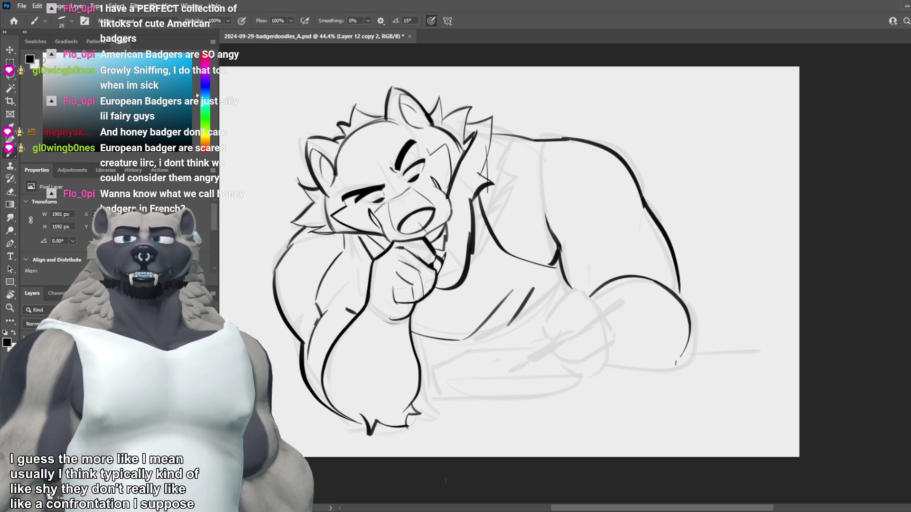
Step: Add pointed fur tufts at the resting elbow and ink the forearm's underside back toward the hand
key("ctrl+z")
mouse_move(608, 369)
left_mouse_down()
mouse_move(683, 348)
mouse_move(667, 364)
mouse_move(700, 369)
mouse_move(708, 357)
mouse_move(694, 329)
left_mouse_up()
key("ctrl+z")
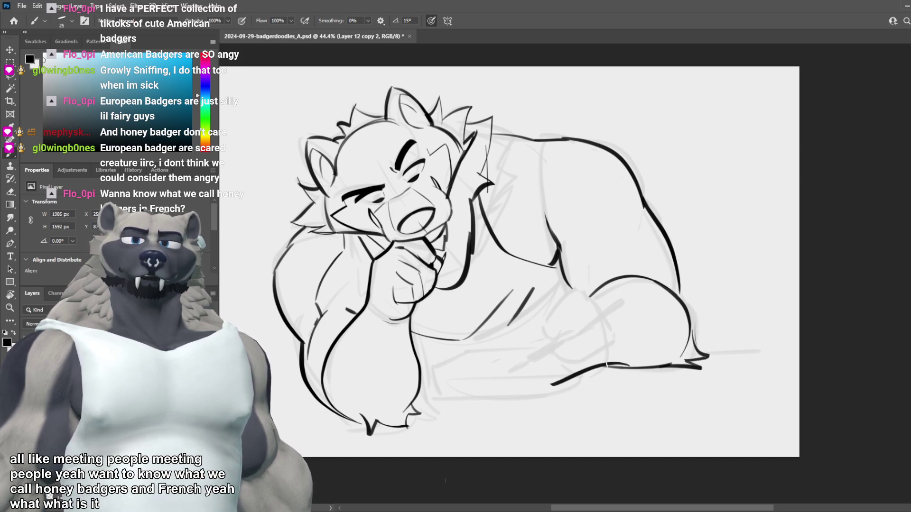
Step: Try different curved outlines for the first finger and upper edge of the resting hand
left_click_drag(546, 330, 555, 308)
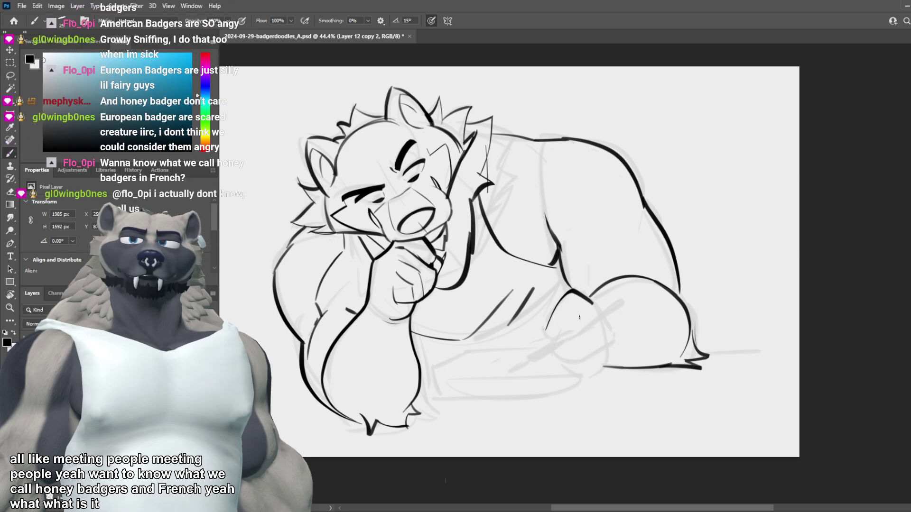
key("ctrl+z")
key("ctrl+z")
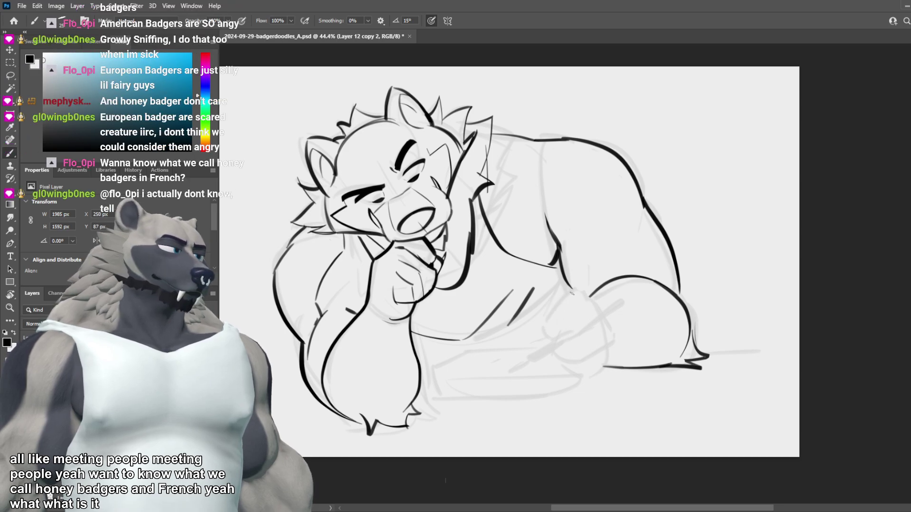
key("ctrl+z")
left_click_drag(544, 317, 567, 302)
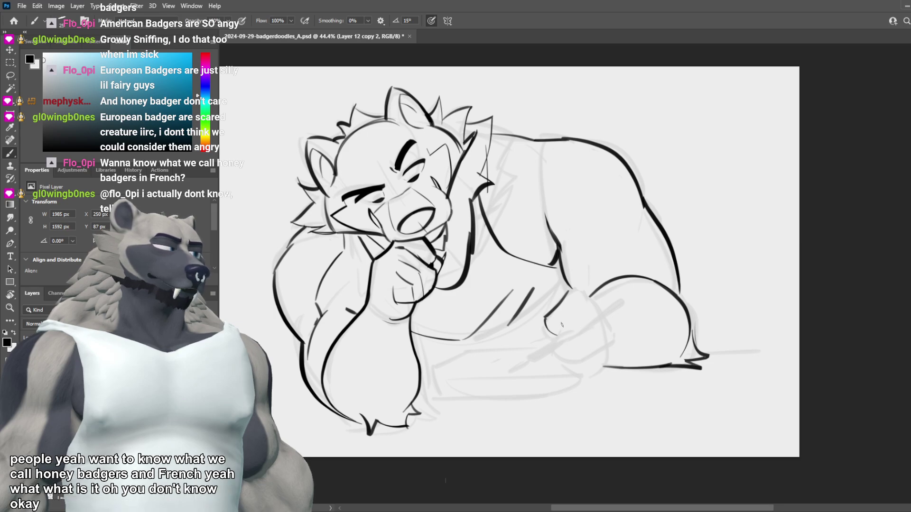
key("ctrl+z")
key("ctrl+z")
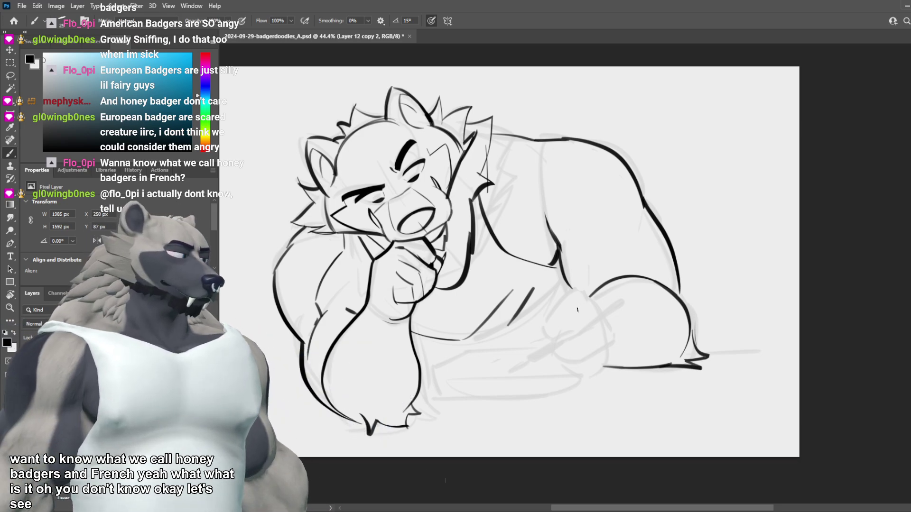
Step: Ink the resting hand's curled first finger with a bold diagonal stroke beside it, and add a small second fingertip curve
left_click_drag(560, 299, 540, 319)
key("ctrl+z")
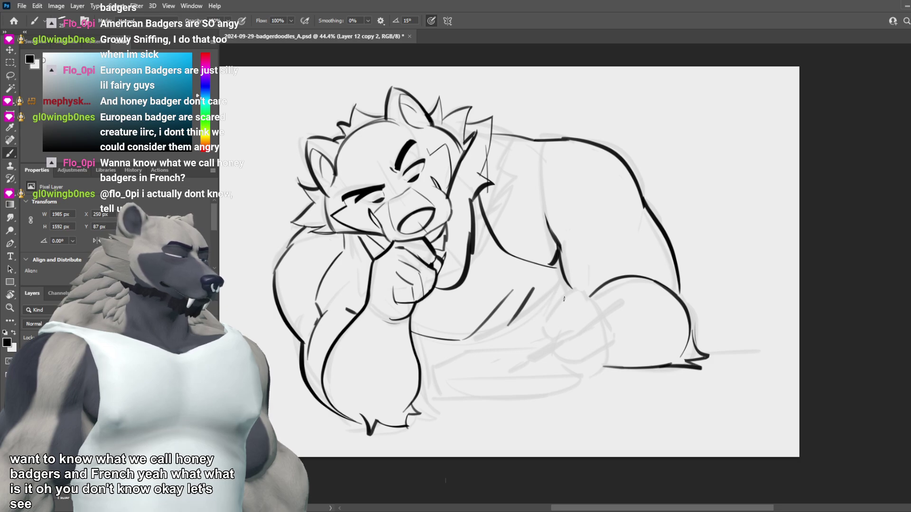
key("ctrl+z")
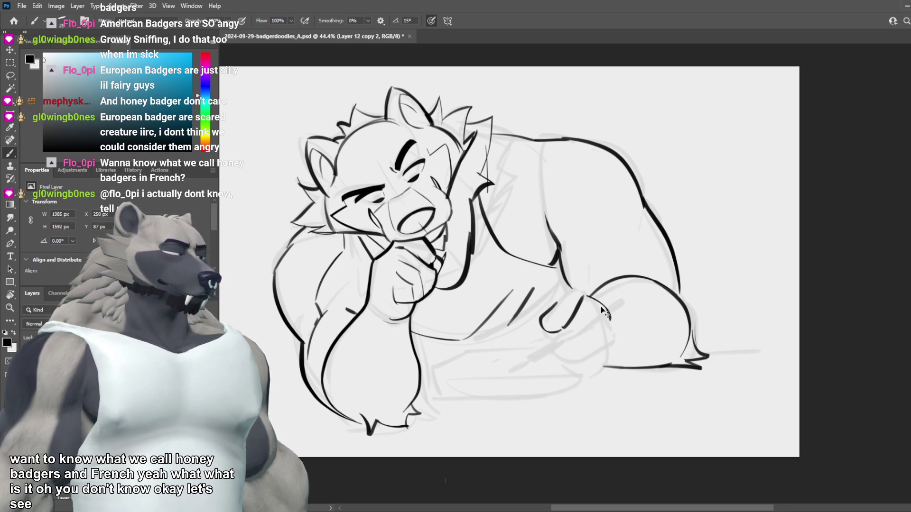
key("ctrl+z")
key("ctrl+z")
mouse_move(582, 297)
left_mouse_down()
mouse_move(568, 324)
mouse_move(579, 350)
left_mouse_up()
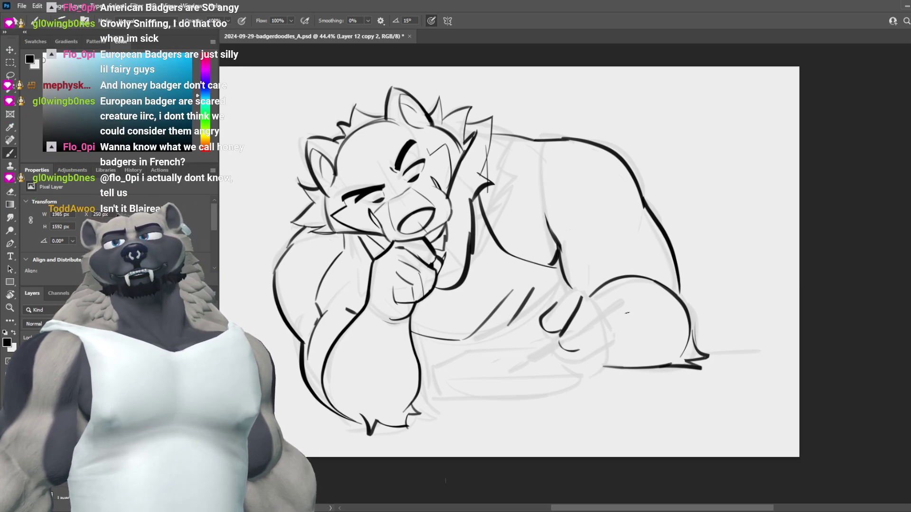
Step: Remove the second fingertip curve after trying an angular version, and ink a short curve at the start of the hand's back
scroll(628, 313, "down", 3)
scroll(617, 311, "up", 3)
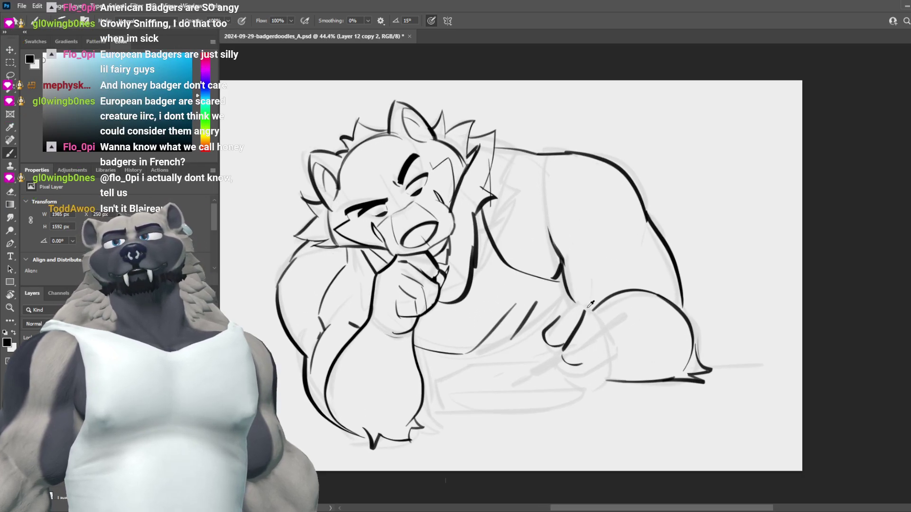
scroll(591, 304, "up", 1)
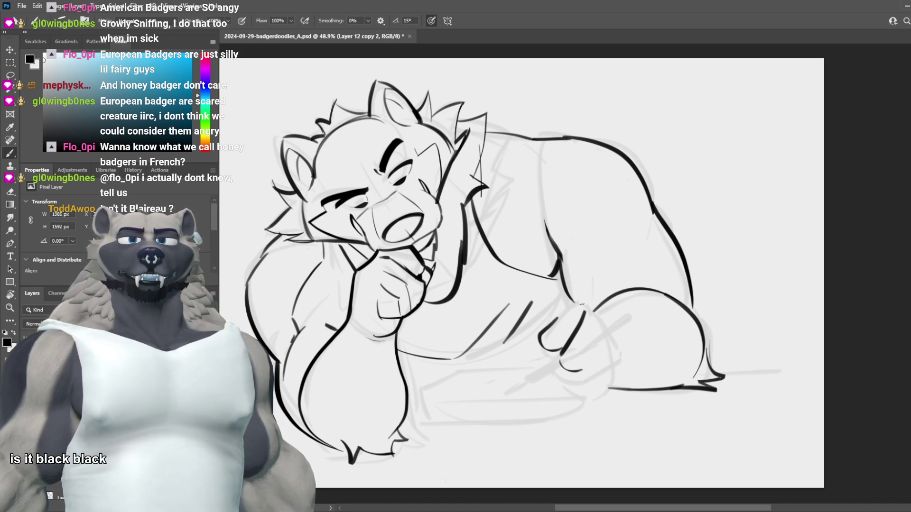
scroll(582, 306, "down", 3)
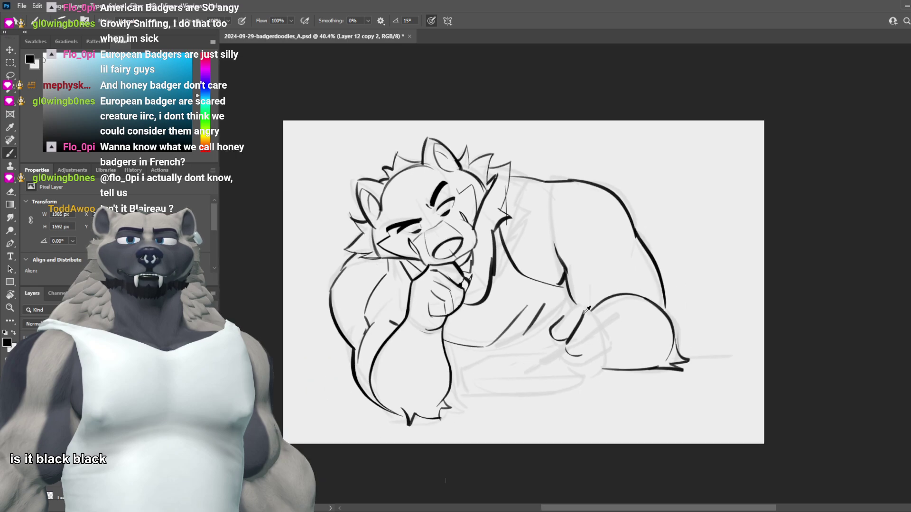
scroll(571, 341, "up", 3)
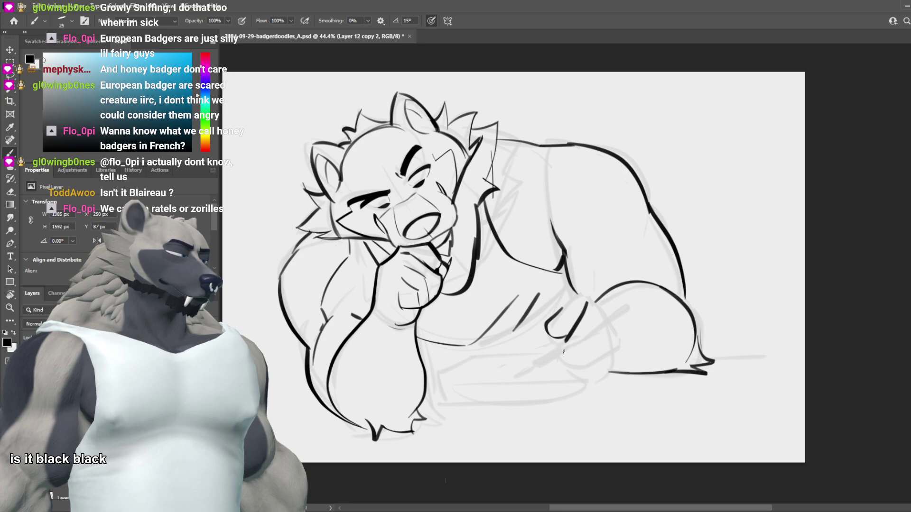
key("ctrl+z")
left_click_drag(559, 351, 594, 348)
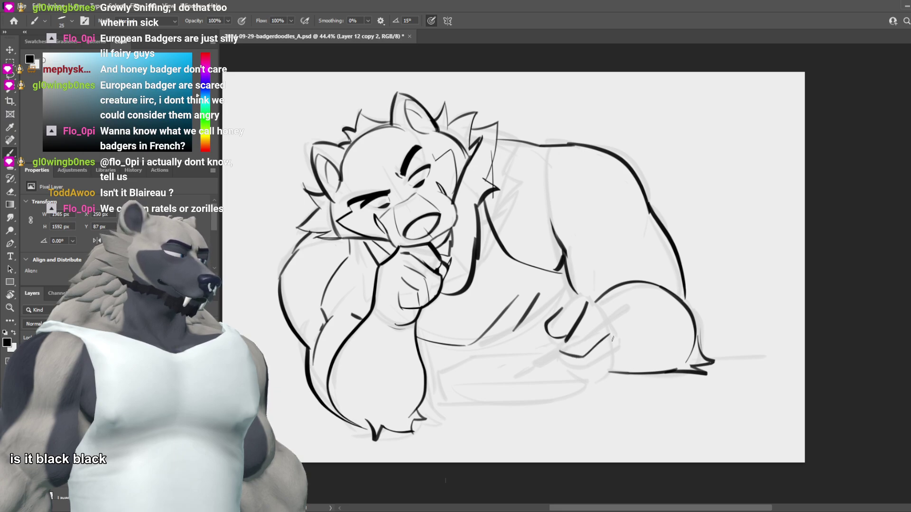
left_click_drag(591, 302, 608, 325)
key("ctrl+z")
key("ctrl+z")
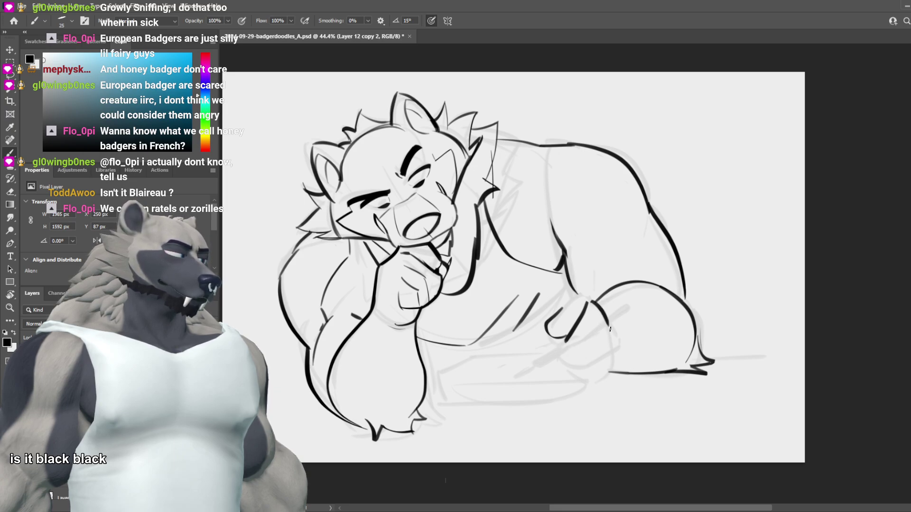
Step: Close the upper edge of the curled first finger and extend the back-of-hand curve down toward the wrist
left_click_drag(562, 309, 588, 301)
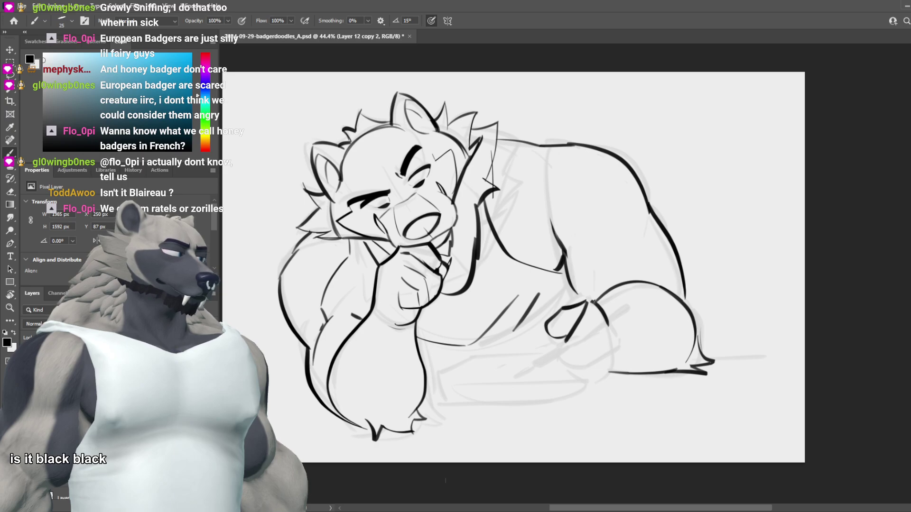
key("ctrl+z")
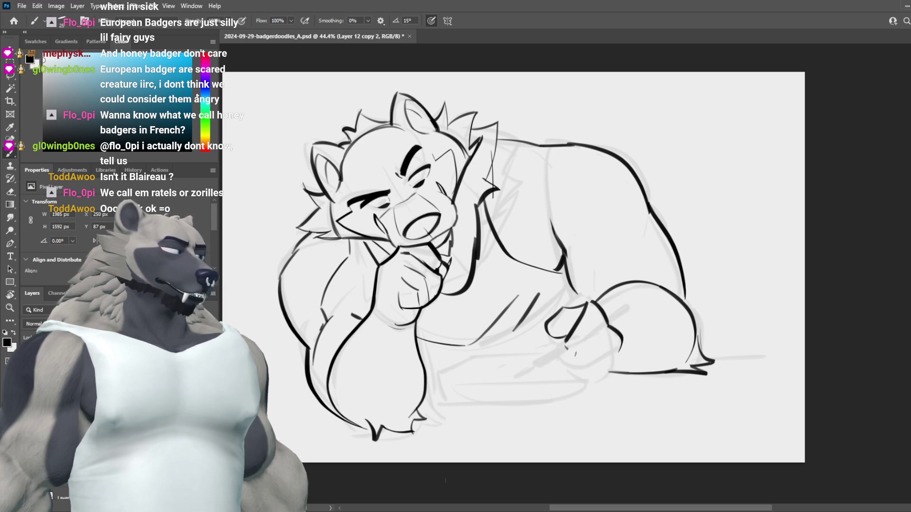
key("ctrl+z")
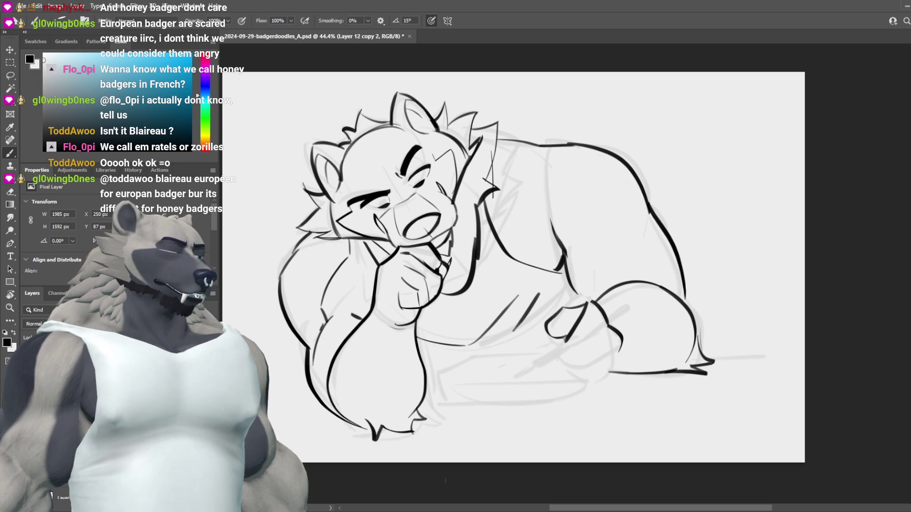
Step: Replace the small mark on the resting hand with a diagonal finger line running up toward the knuckles
left_click_drag(562, 343, 578, 361)
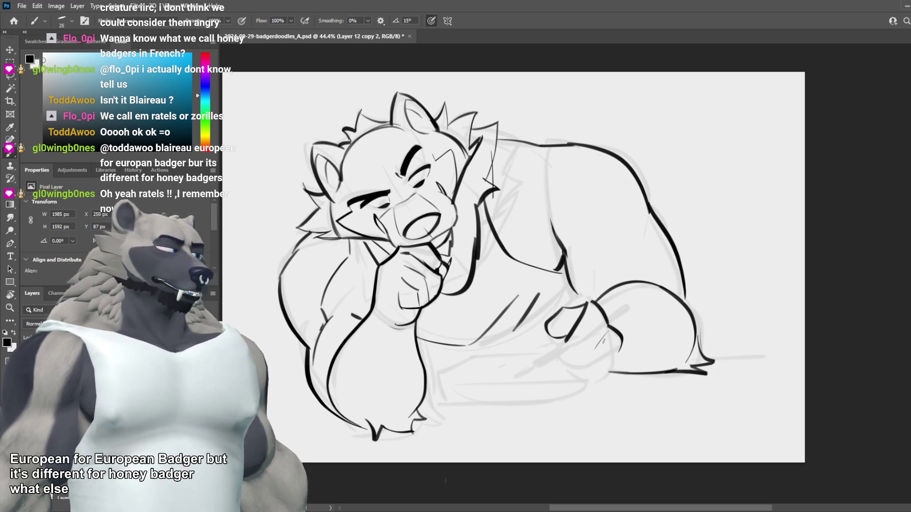
key("ctrl+z")
left_click_drag(582, 355, 609, 328)
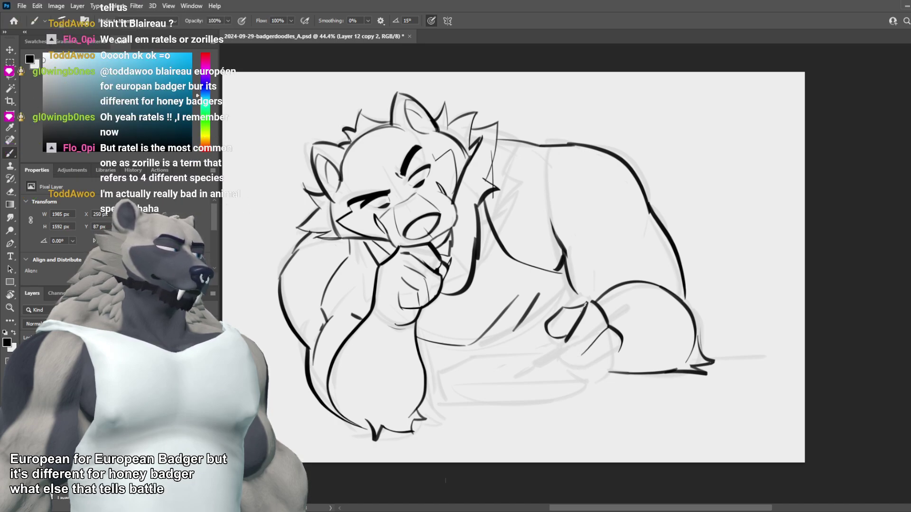
Step: Try a pair of long diagonal strokes crossing the resting hand's curled first finger
left_click_drag(604, 272, 561, 342)
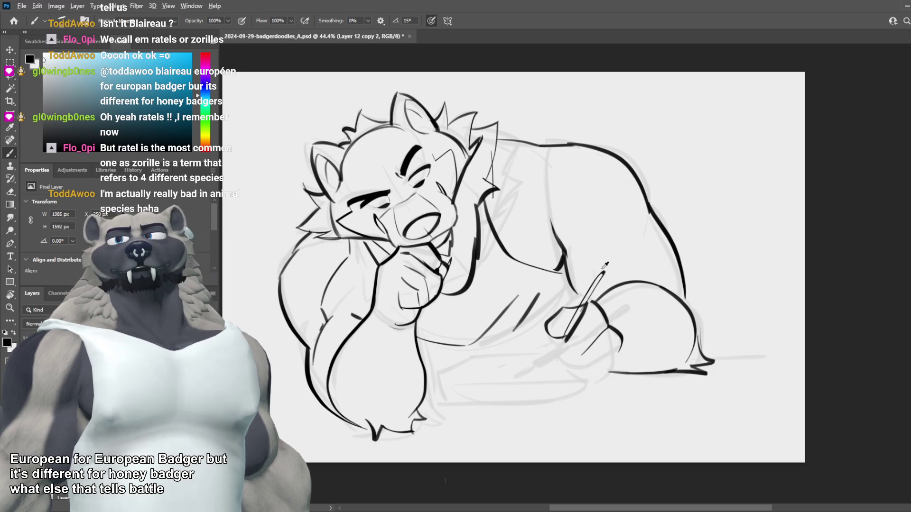
scroll(599, 299, "down", 2)
scroll(554, 307, "up", 2)
key("ctrl+z")
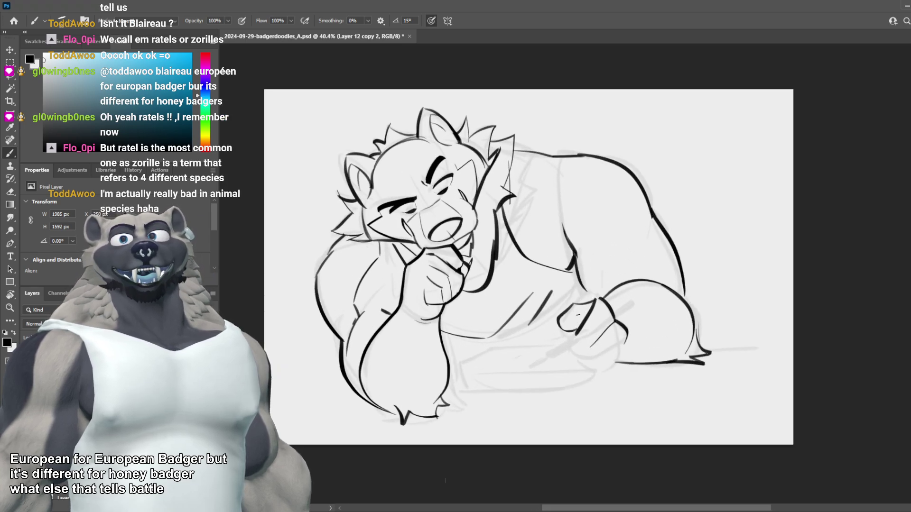
scroll(575, 327, "up", 1)
scroll(576, 328, "down", 1)
scroll(575, 327, "down", 1)
scroll(553, 317, "up", 1)
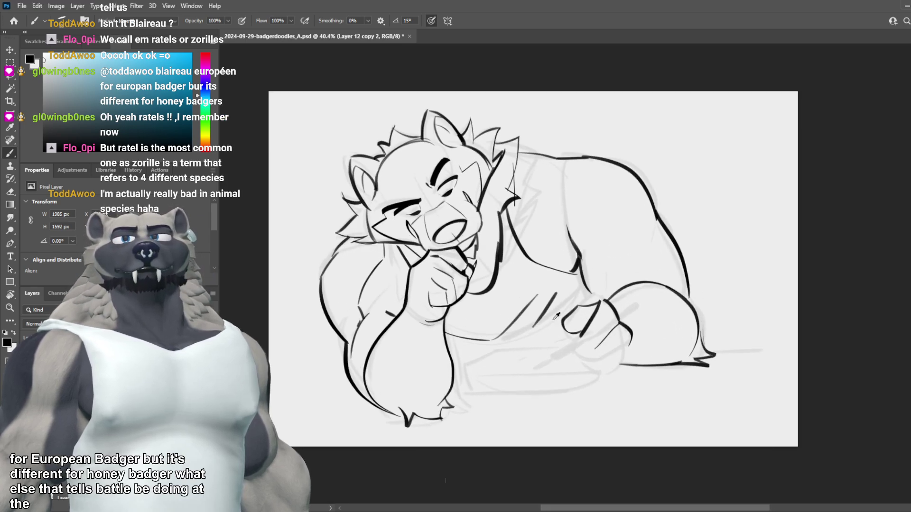
scroll(535, 329, "down", 1)
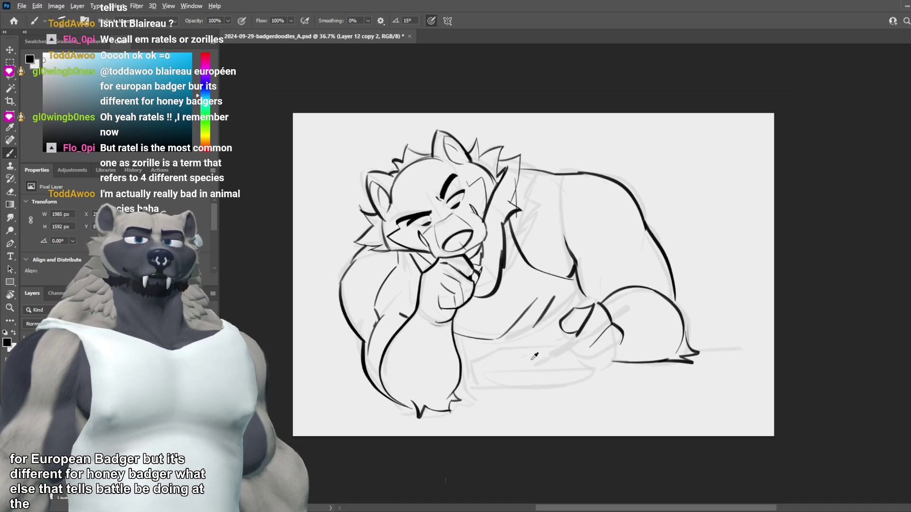
scroll(536, 354, "down", 3)
scroll(536, 355, "up", 3)
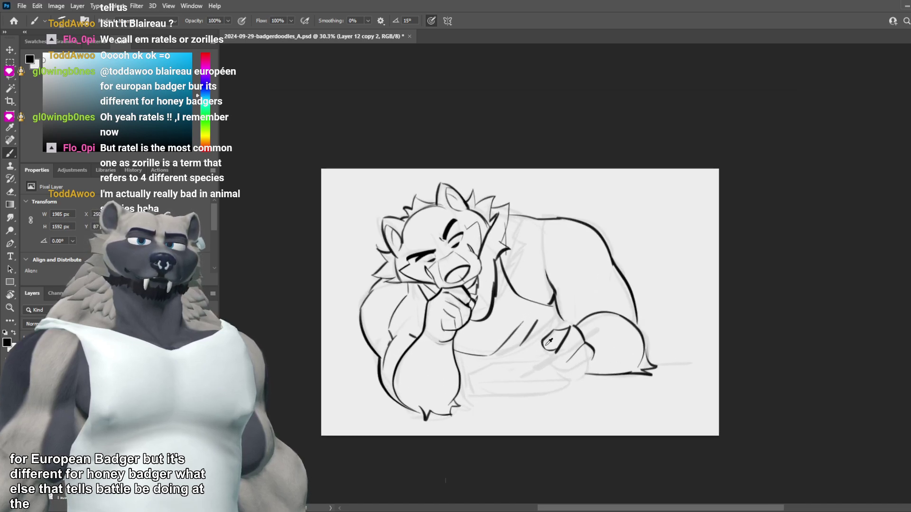
Step: Ink the magazine's outer edge as a long diagonal from the resting hand's first finger down to a sharp lower corner
left_click_drag(571, 315, 568, 340)
left_click_drag(570, 317, 505, 393)
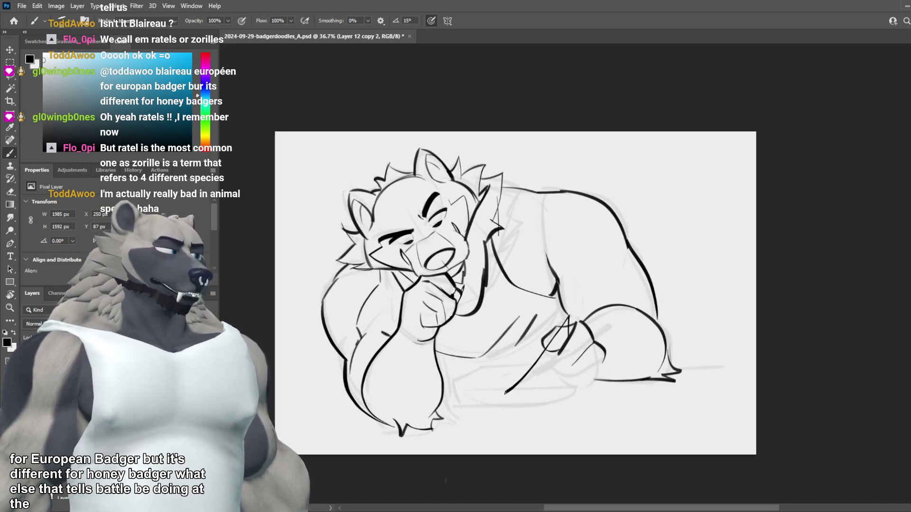
left_click_drag(534, 362, 462, 374)
scroll(580, 351, "down", 3)
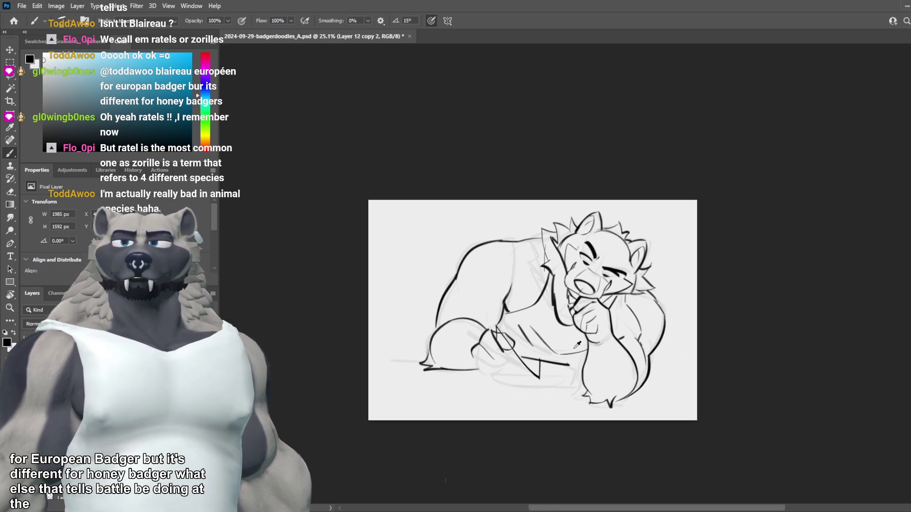
scroll(549, 351, "up", 3)
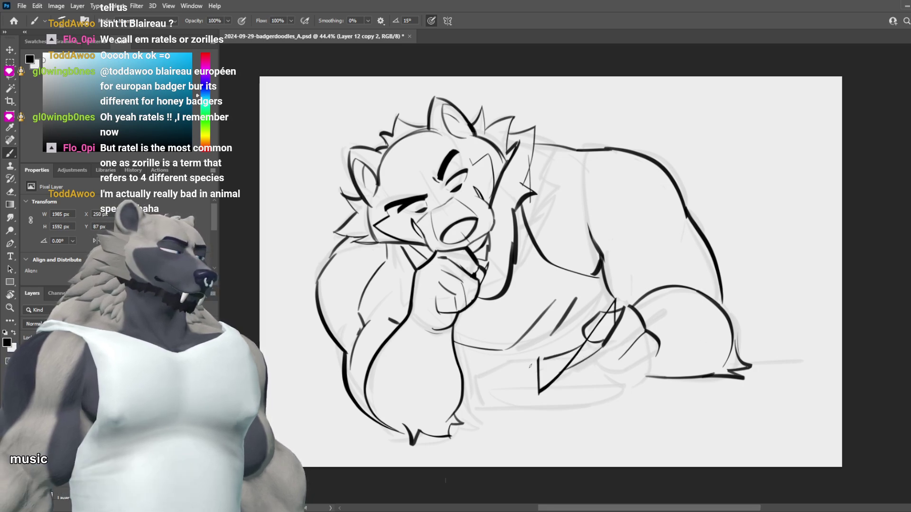
Step: Try straight upper and lower edges for the magazine's far page, and undo the strokes back to the long diagonal edge
mouse_move(536, 360)
left_mouse_down()
mouse_move(456, 366)
mouse_move(467, 363)
left_mouse_up()
key("ctrl+z")
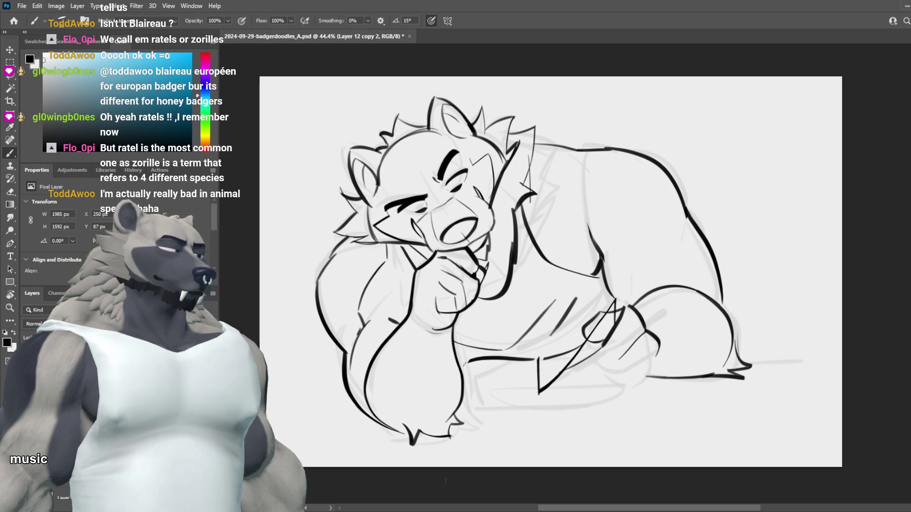
left_click_drag(466, 404, 539, 394)
key("ctrl+z")
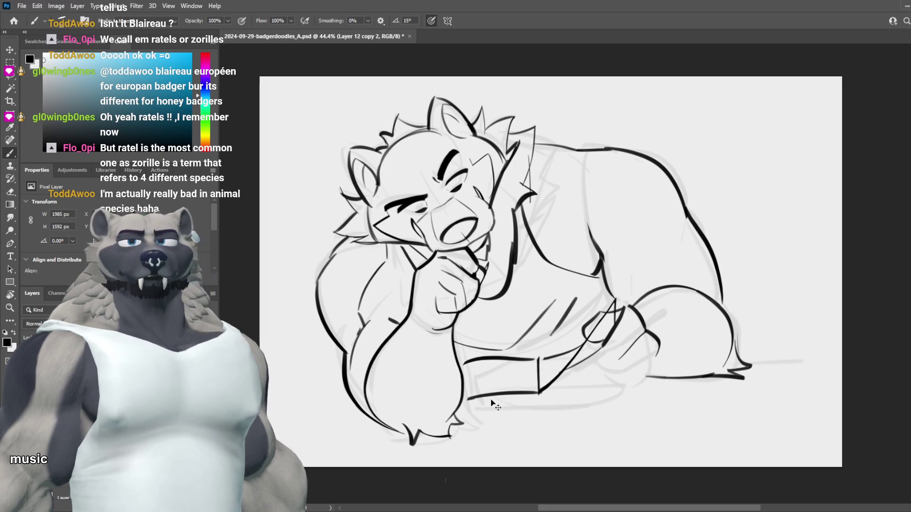
key("ctrl+z")
left_click_drag(464, 404, 539, 393)
key("ctrl+z")
left_click_drag(463, 402, 538, 393)
key("ctrl+z")
key("ctrl+z")
key("ctrl+z")
key("ctrl+z")
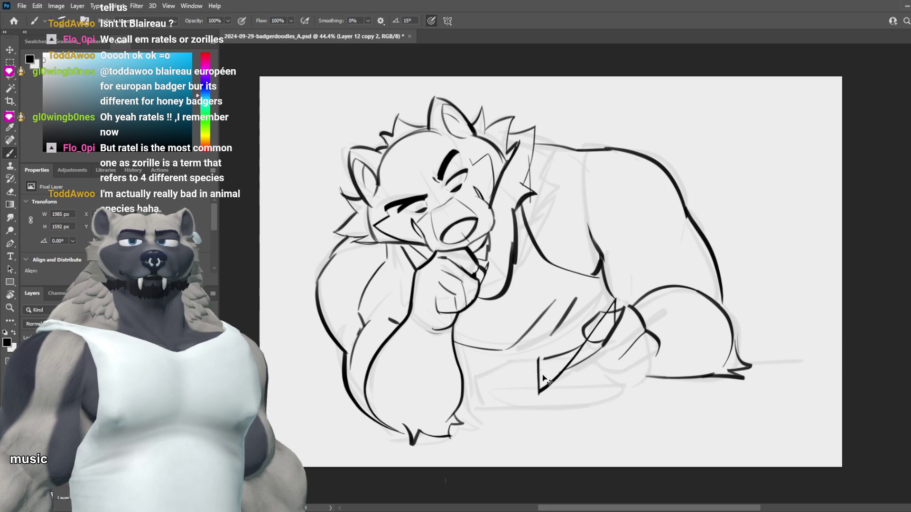
key("ctrl+z")
key("ctrl+z")
key("ctrl+z")
key("ctrl+z")
key("ctrl+shift+z")
key("ctrl+shift+z")
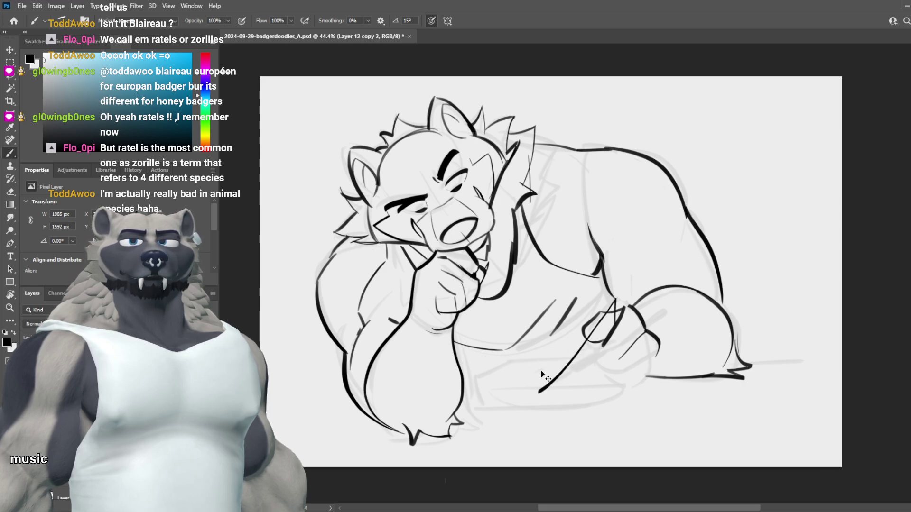
key("ctrl+z")
Step: Ink a short slanted edge up from the magazine's lower corner and a thin upper edge toward the resting hand
left_click_drag(530, 360, 579, 323)
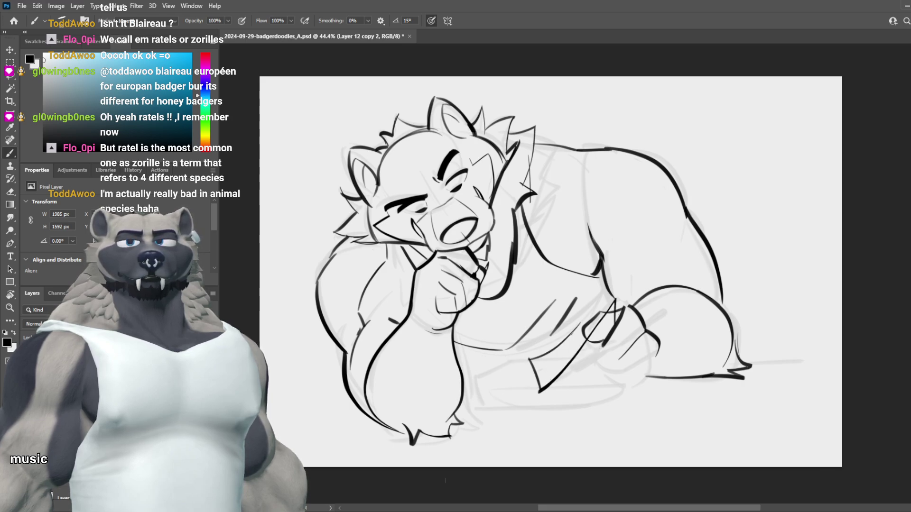
key("ctrl+z")
left_click_drag(527, 362, 570, 326)
key("ctrl+z")
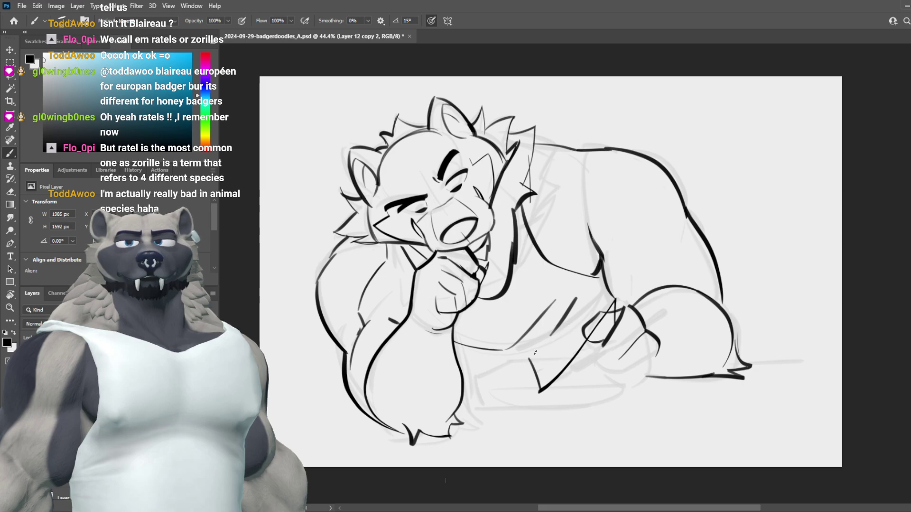
Step: Ink the far page's gently curved upper edge from the magazine's fold to the supporting forearm
left_click_drag(529, 359, 474, 370)
key("ctrl+z")
left_click_drag(525, 357, 453, 368)
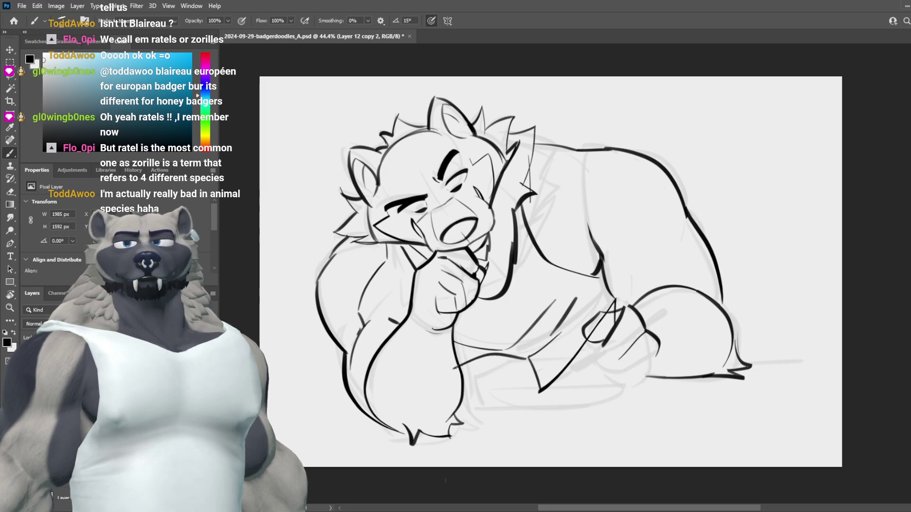
key("ctrl+z")
left_click_drag(528, 352, 459, 366)
key("ctrl+z")
Step: Ink the magazine's long bottom edge as two close lines from the supporting forearm to below the resting hand, and check it mirrored
left_click_drag(479, 398, 546, 397)
key("ctrl+z")
key("ctrl+z")
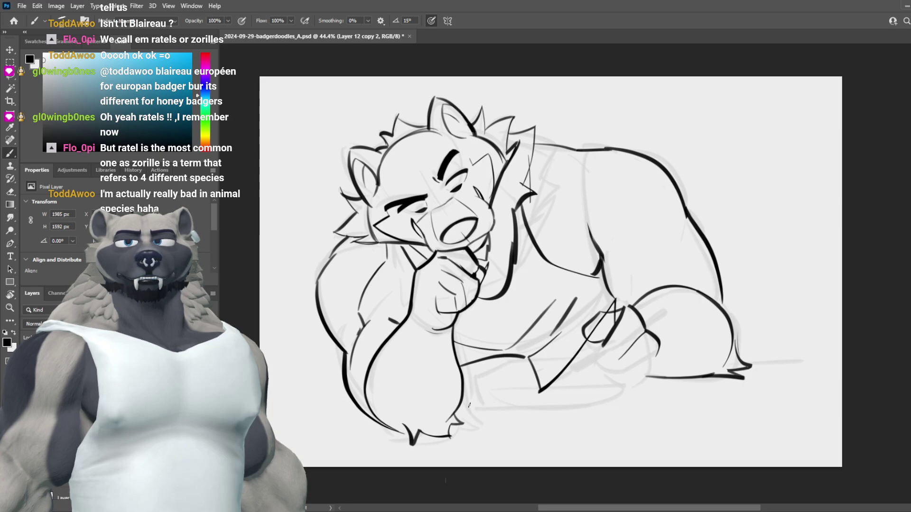
key("ctrl+shift+z")
key("ctrl+z")
left_click_drag(466, 398, 633, 392)
key("ctrl+z")
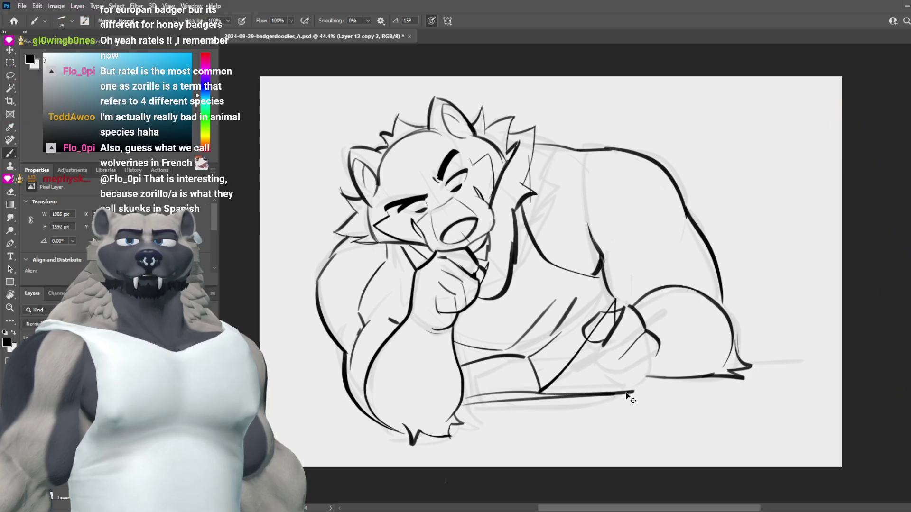
key("ctrl+shift+h")
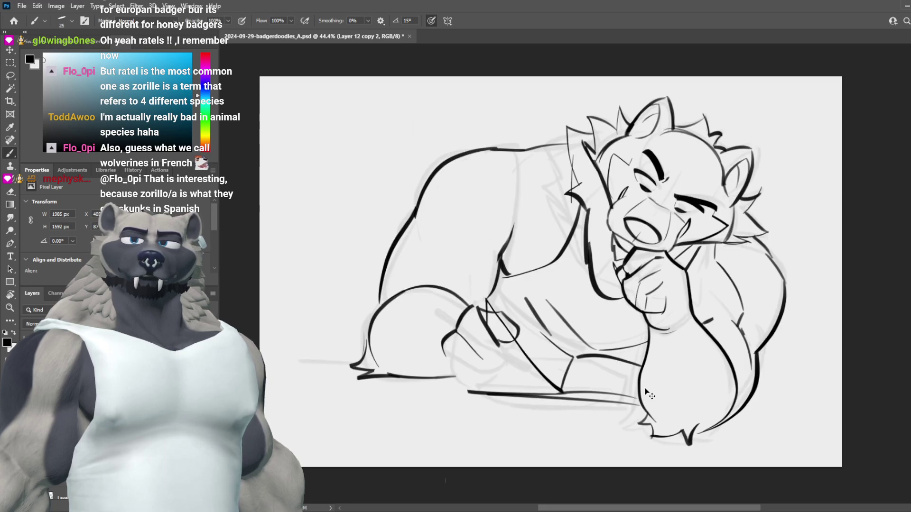
key("ctrl+shift+h")
Step: Ink the resting hand's second finger with an angled knuckle edge and a short fingertip stroke
left_click_drag(634, 389, 664, 382)
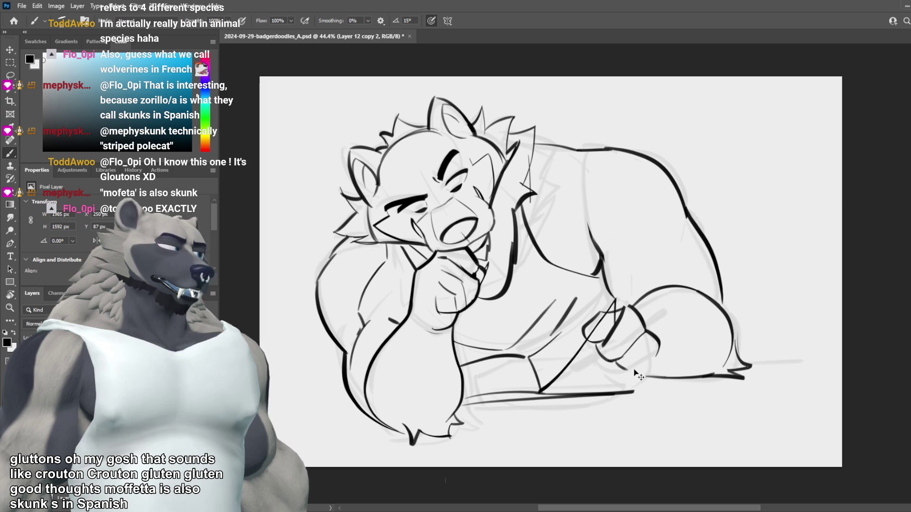
left_click_drag(631, 371, 654, 350)
key("e")
key("b")
key("e")
key("b")
key("ctrl+z")
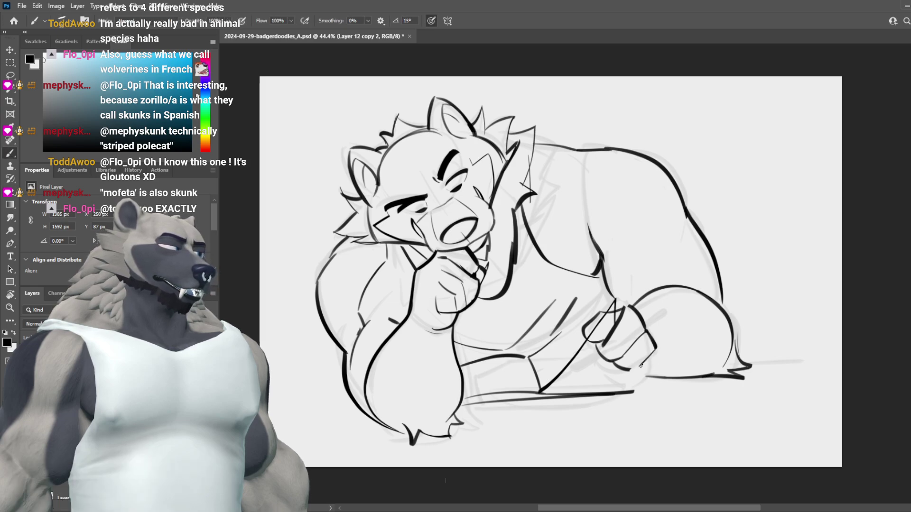
Step: Thicken the curled fingertips' undersides, trim the overlap, and outline the last finger at the resting hand's lower edge
mouse_move(597, 344)
left_mouse_down()
mouse_move(601, 363)
mouse_move(617, 369)
left_mouse_up()
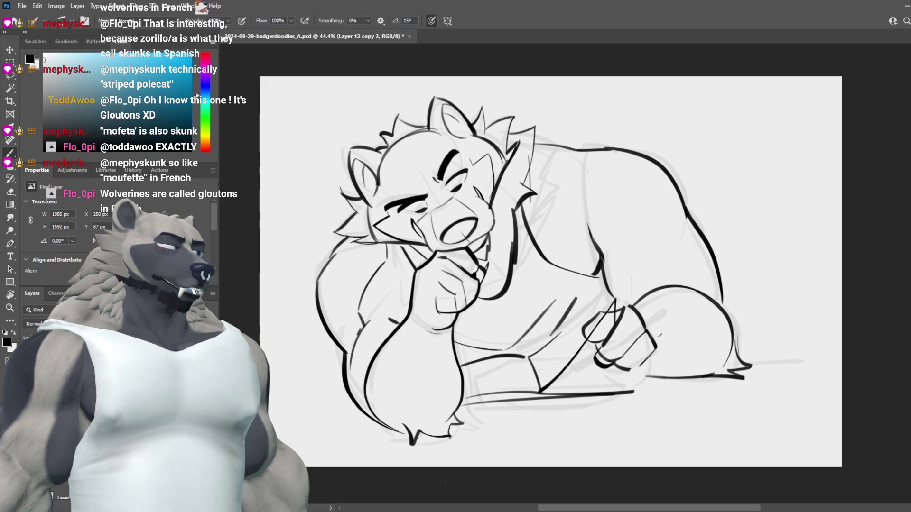
key("e")
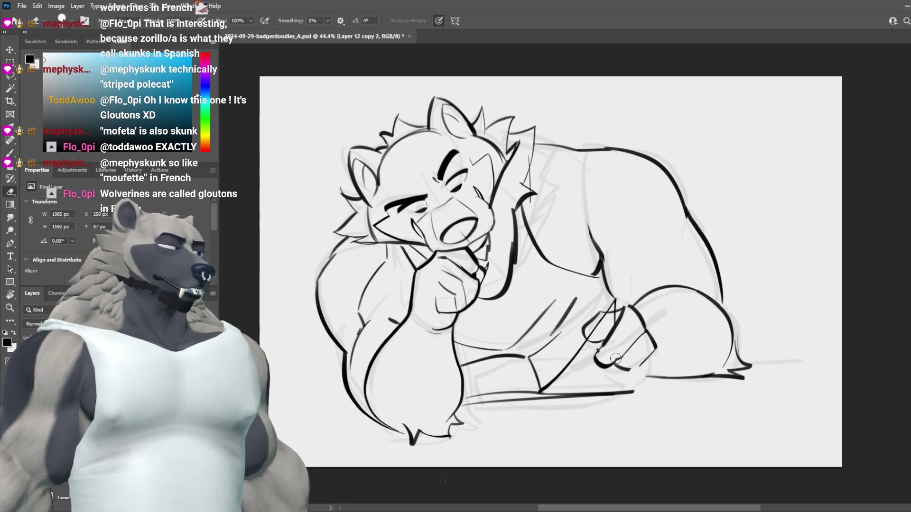
key("b")
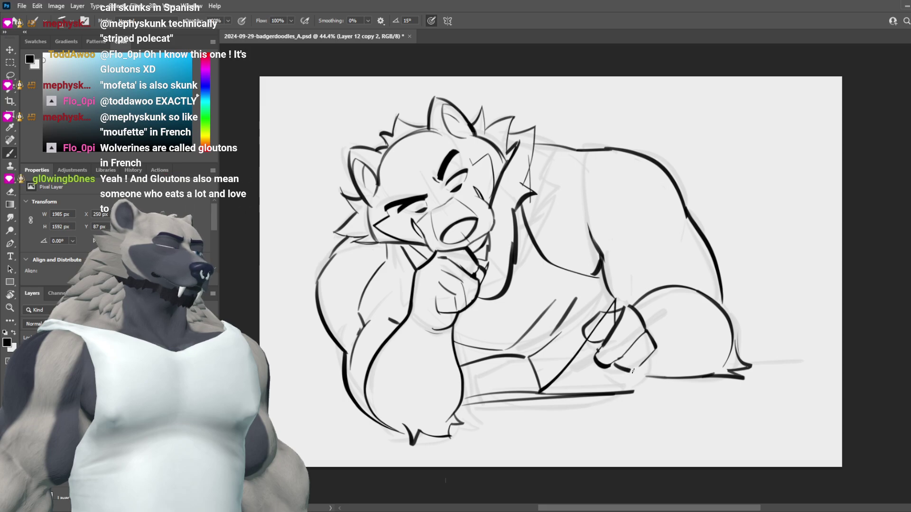
key("ctrl+z")
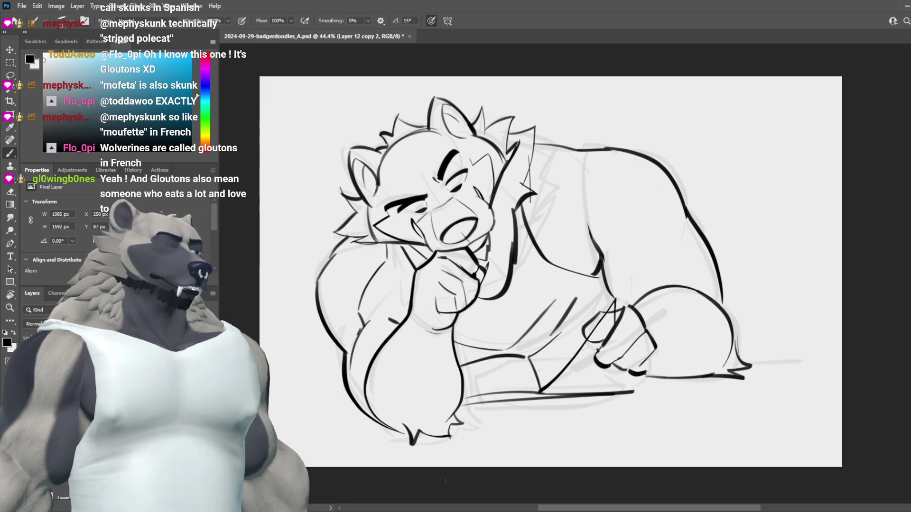
left_click_drag(645, 374, 658, 372)
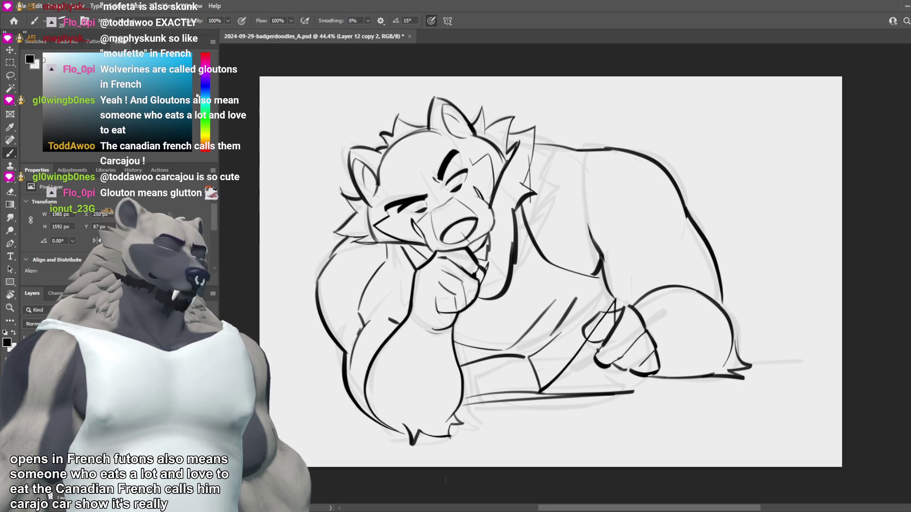
Step: Erase the heavy overlaps at the resting hand's fingertips and redraw the lines separating the curled fingers
key("e")
left_click_drag(641, 367, 643, 359)
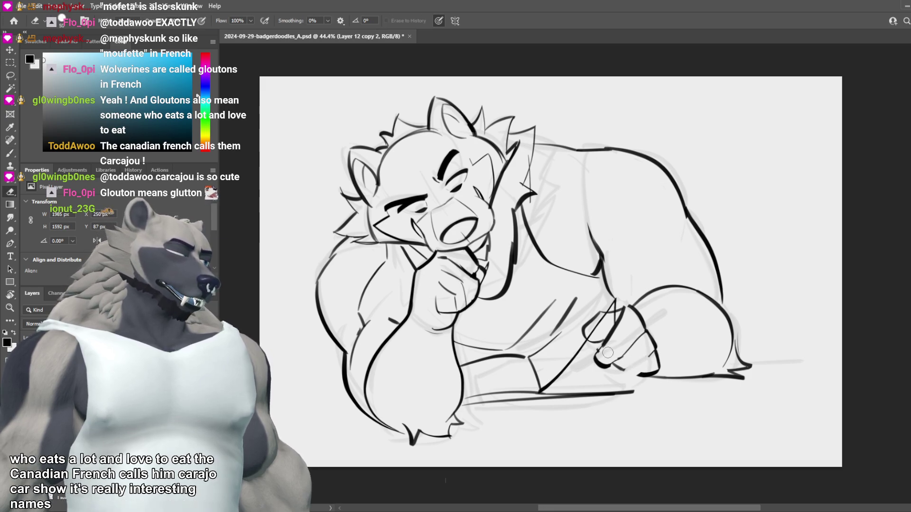
key("b")
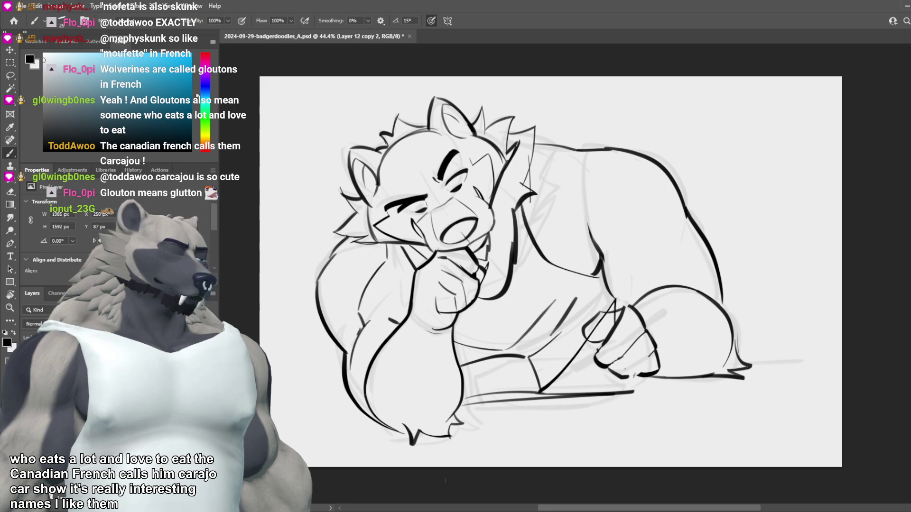
key("ctrl+z")
key("ctrl+z")
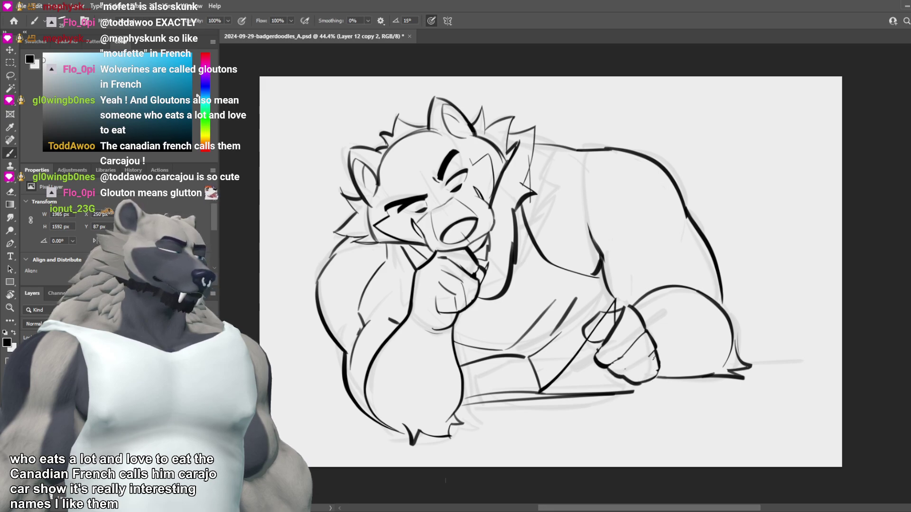
Step: Refine the last curled finger's underside, erase its excess line, and ink a short diagonal magazine edge beneath the fingers
left_click_drag(653, 353, 612, 376)
key("ctrl+z")
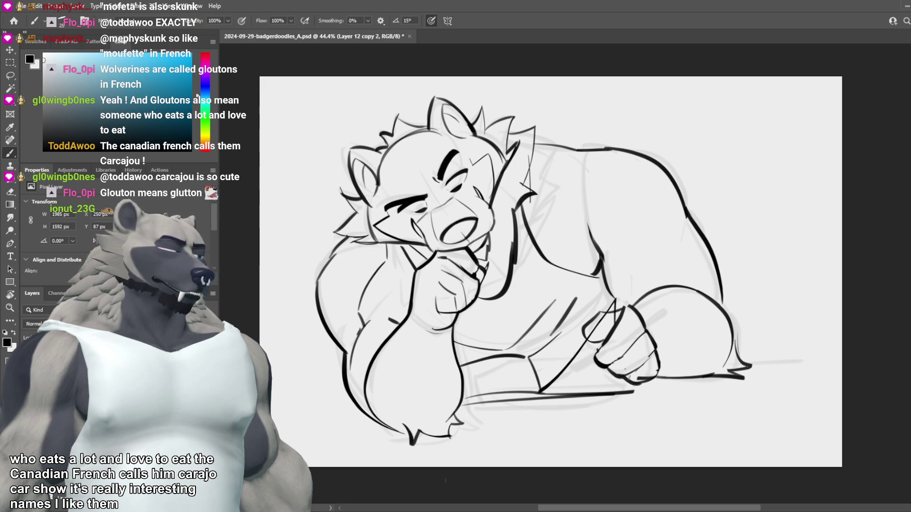
key("e")
mouse_move(643, 383)
left_mouse_down()
mouse_move(617, 378)
mouse_move(656, 378)
left_mouse_up()
key("b")
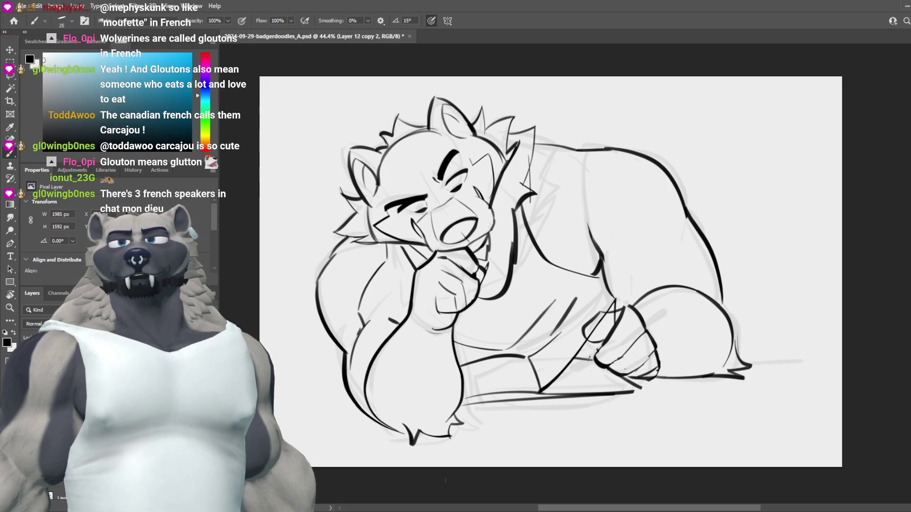
Step: Examine the whole drawing mirrored and at several sizes to check the resting hand and magazine
key("ctrl+shift+h")
scroll(611, 352, "down", 3)
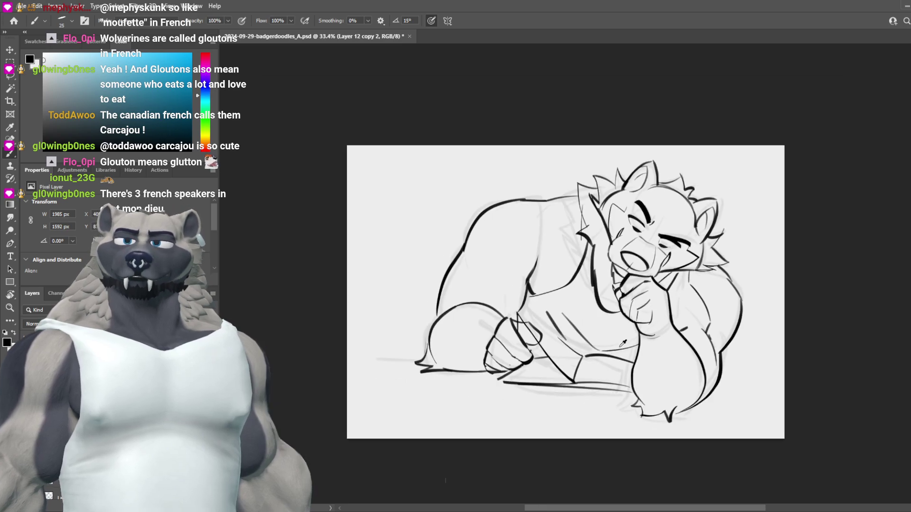
scroll(623, 342, "down", 3)
scroll(641, 332, "up", 4)
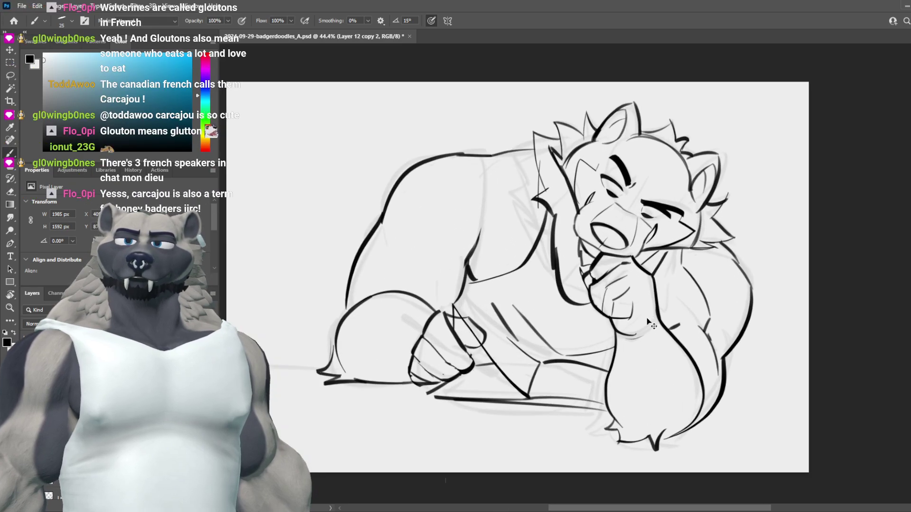
key("h")
scroll(490, 300, "down", 1)
scroll(531, 323, "down", 1)
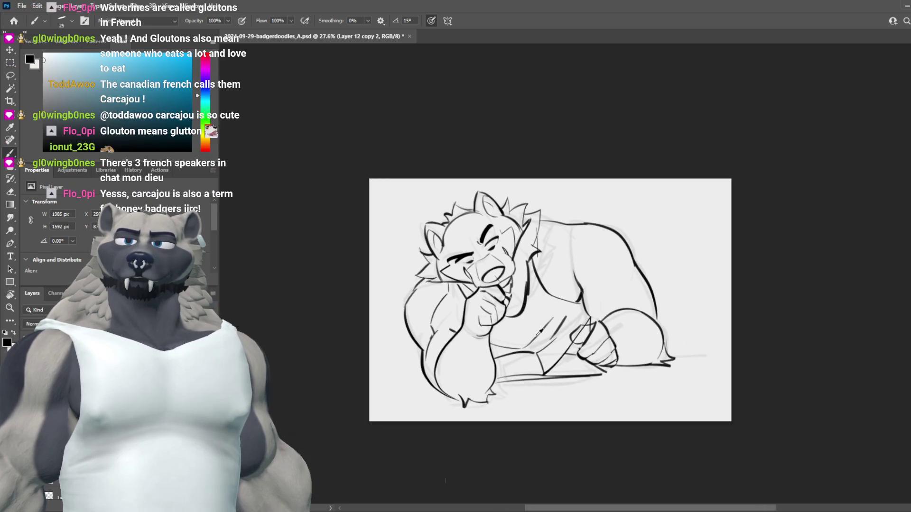
Step: Examine the drawing at several sizes, hiding and showing the ink layers to compare the line art with the rough sketch
scroll(522, 327, "up", 3)
scroll(518, 332, "down", 2)
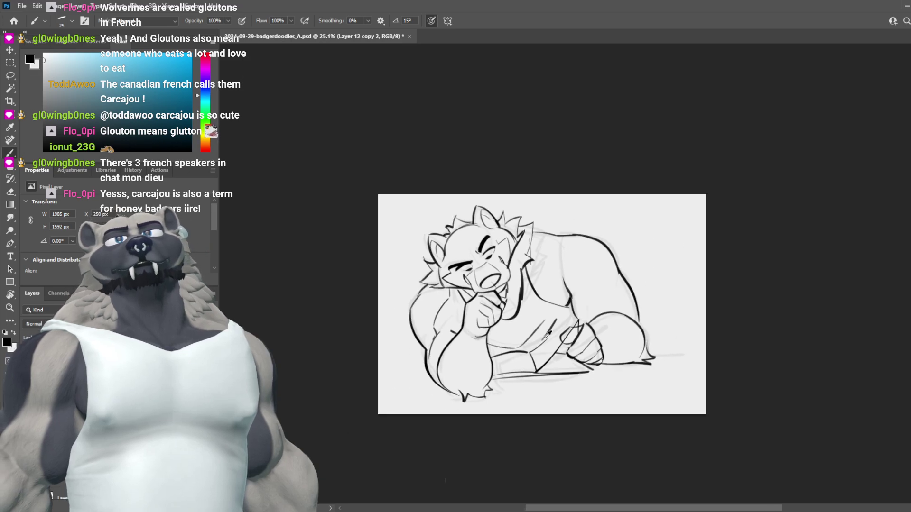
scroll(503, 316, "up", 2)
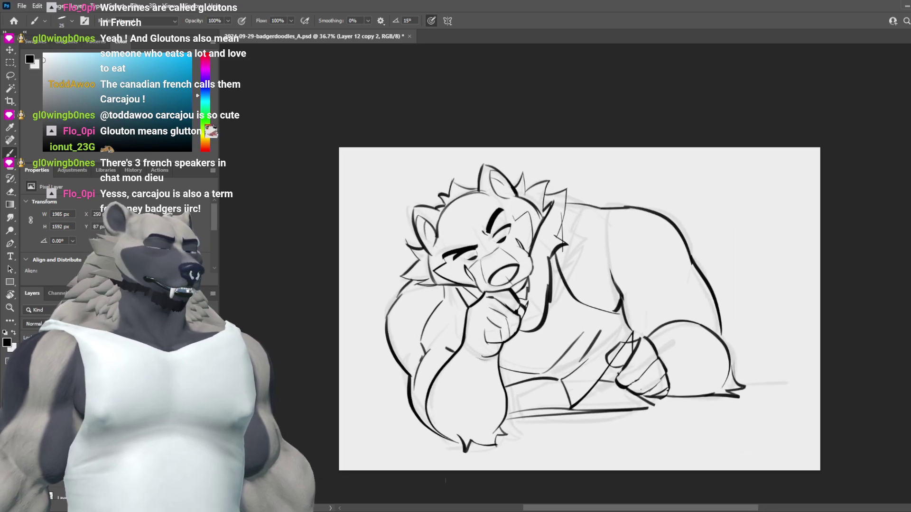
key("ctrl+comma")
key("ctrl+comma")
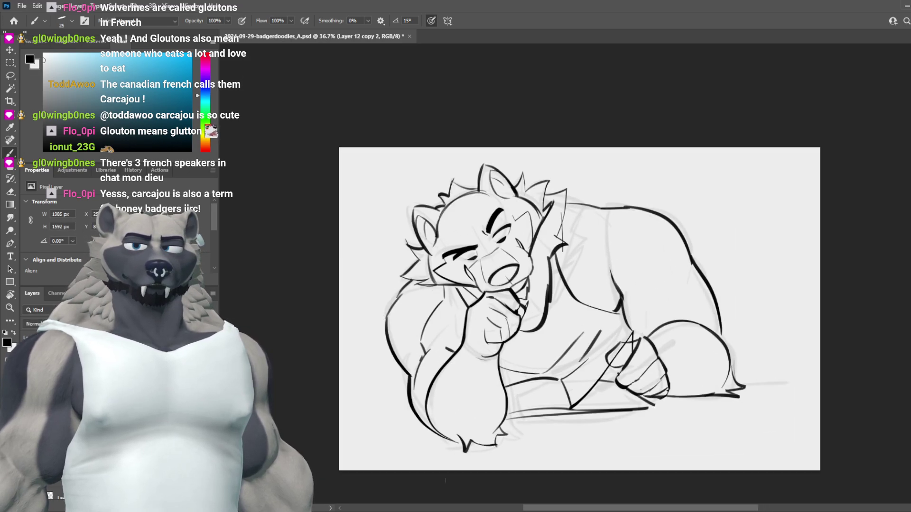
key("ctrl+comma")
key("ctrl+comma")
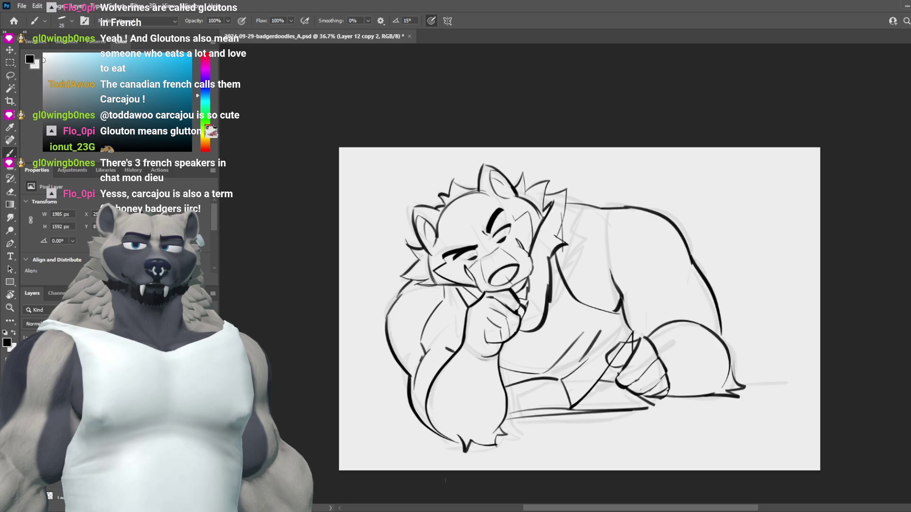
key("ctrl+comma")
key("ctrl+comma")
key("ctrl+comma")
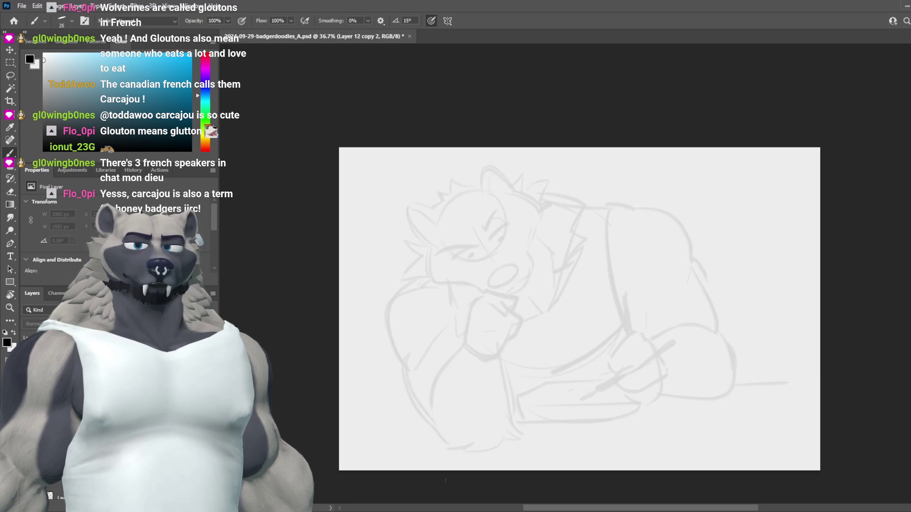
key("ctrl+comma")
key("ctrl+comma")
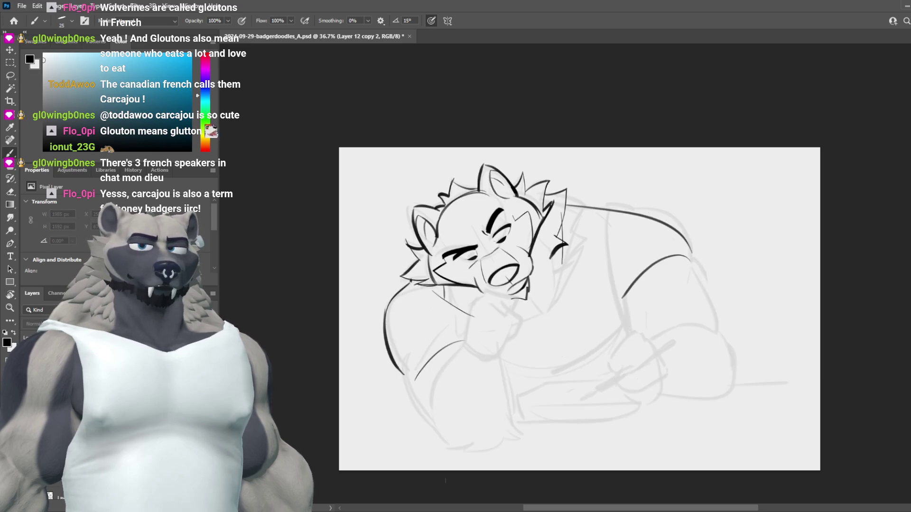
key("ctrl+comma")
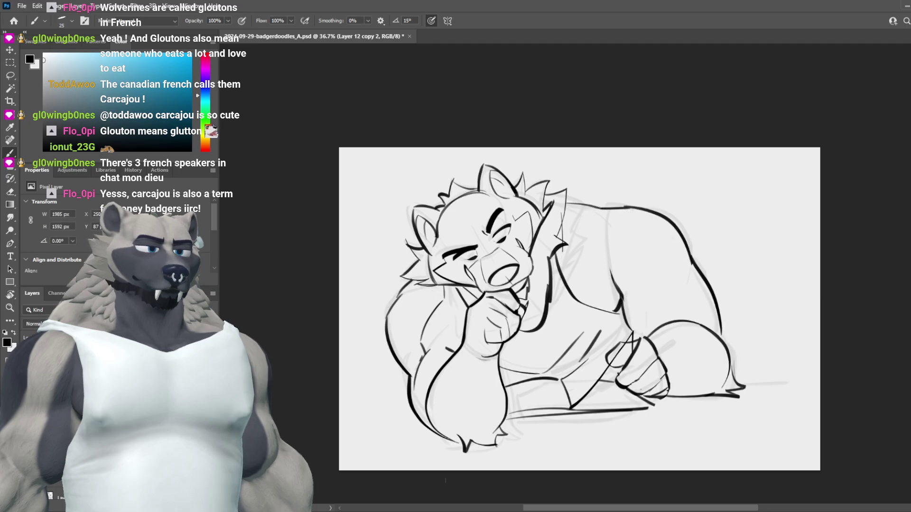
Step: Try grouping the line art layers and fading the whole group
key("ctrl+shift+alt+n")
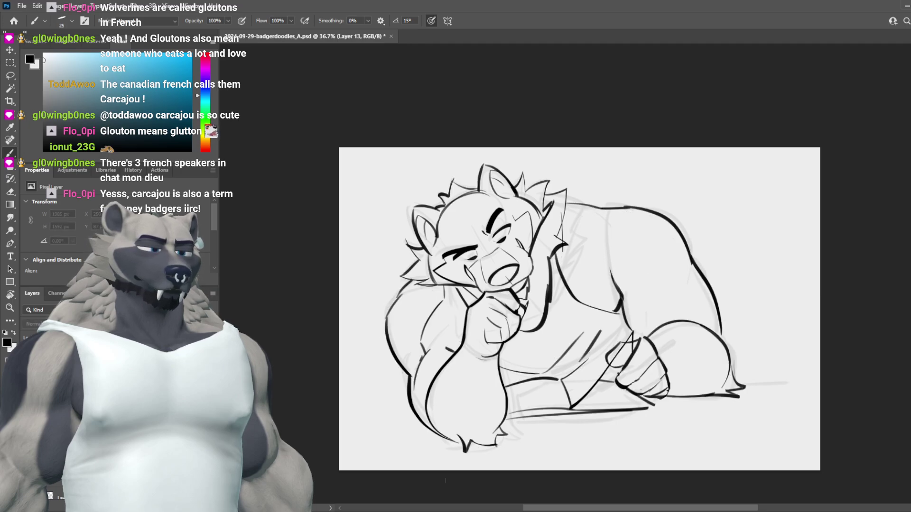
key("ctrl+z")
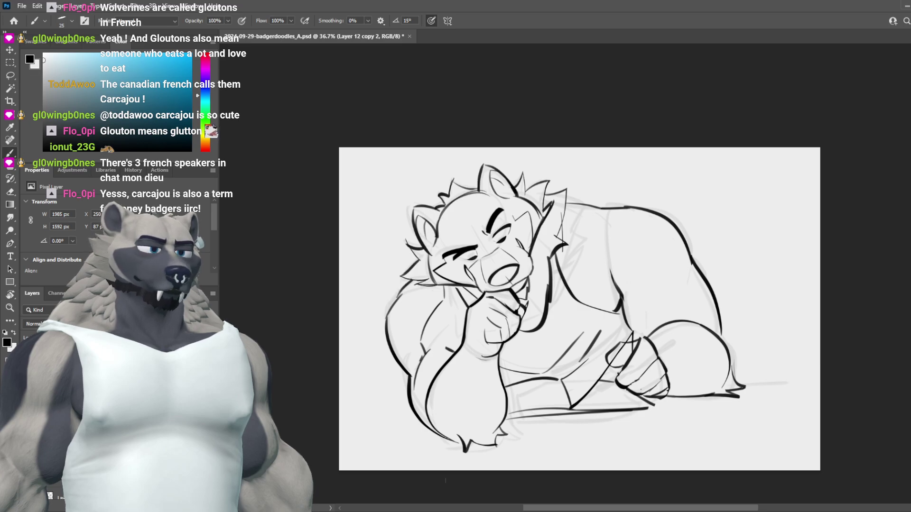
key("alt+shift+bracketleft")
key("ctrl+g")
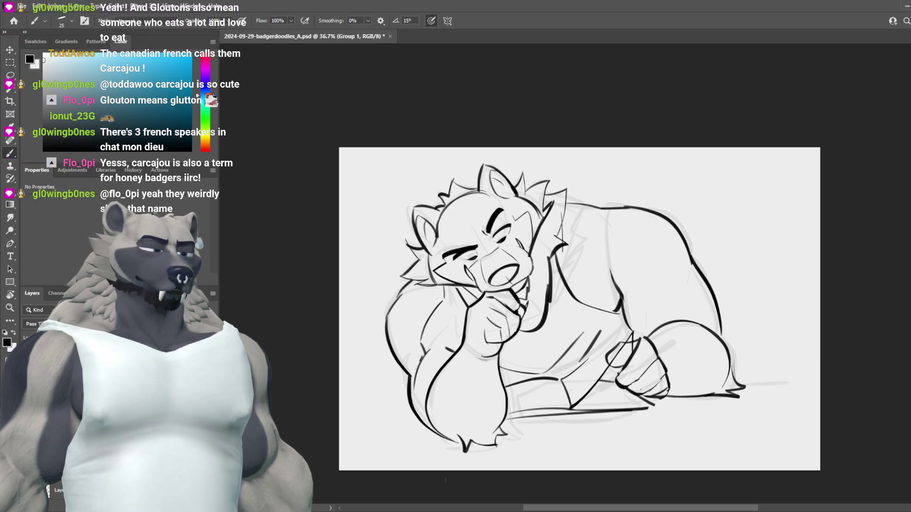
key("Return")
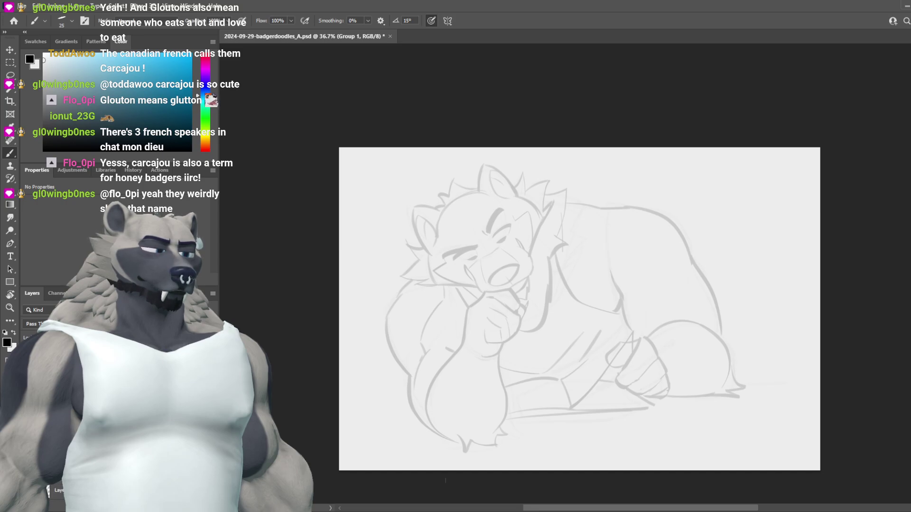
key("ctrl+comma")
key("ctrl+comma")
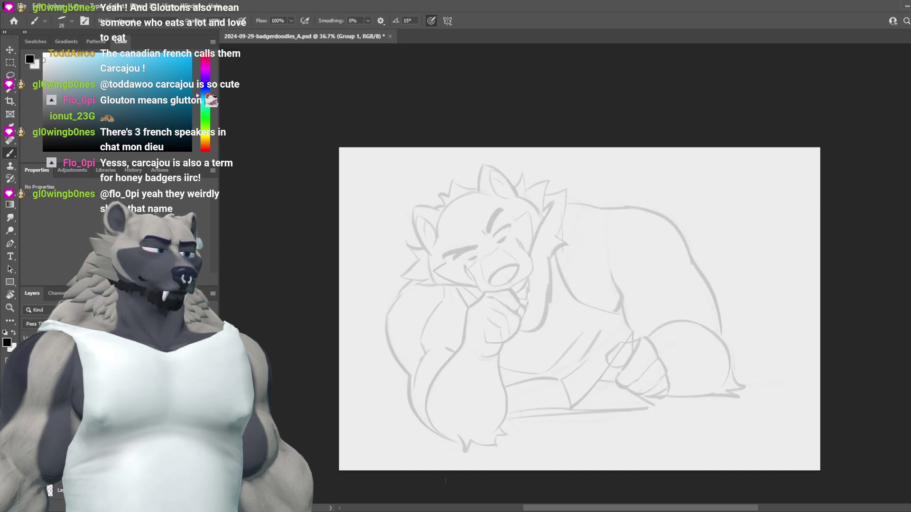
key("ctrl+comma")
key("ctrl+comma")
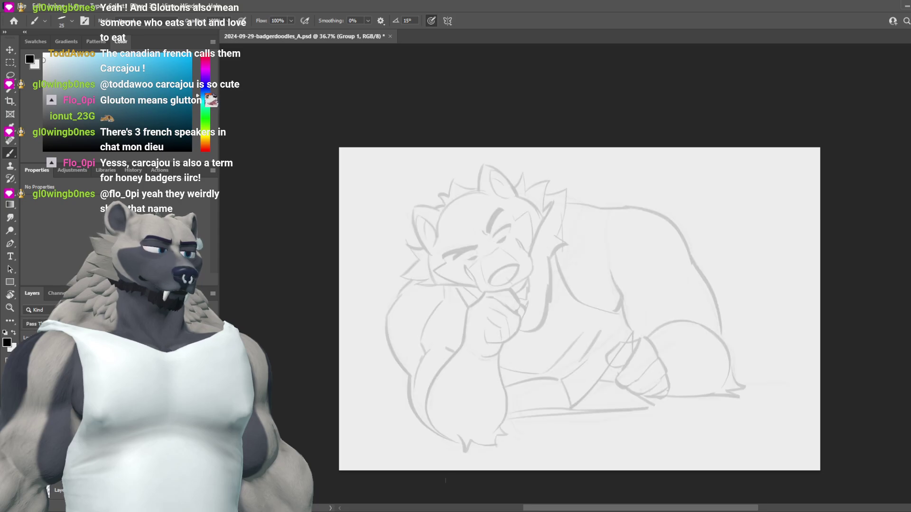
key("ctrl+comma")
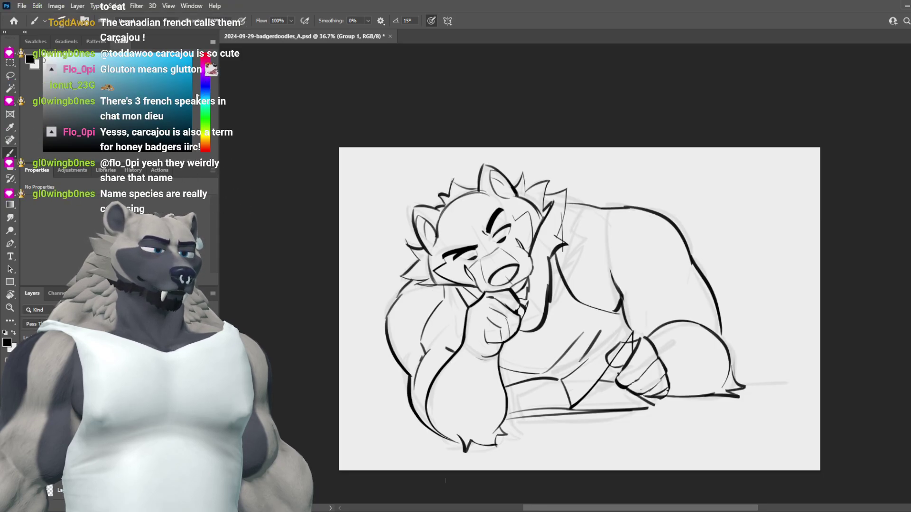
Step: Check the inked badger with the rough sketch hidden and shown, and with the whole group faded
key("alt+bracketleft")
key("ctrl+comma")
key("ctrl+comma")
key("ctrl+comma")
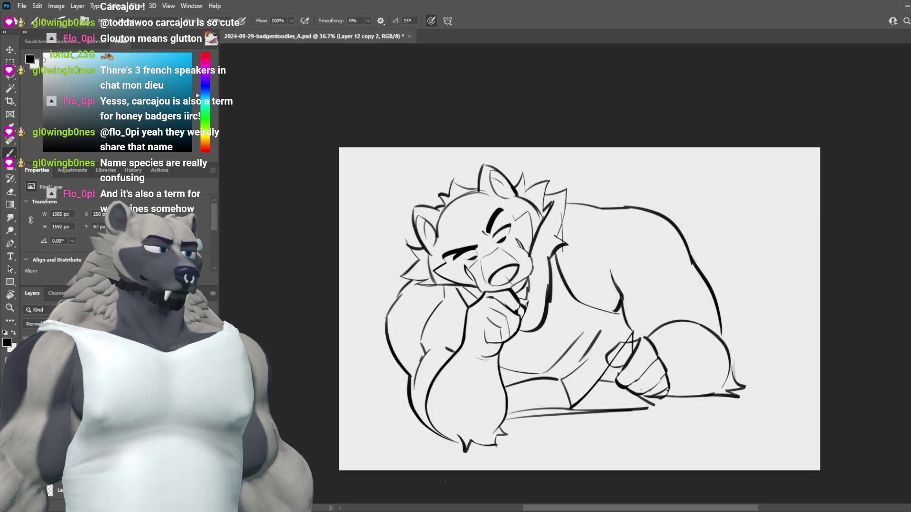
key("ctrl+comma")
key("alt+bracketright")
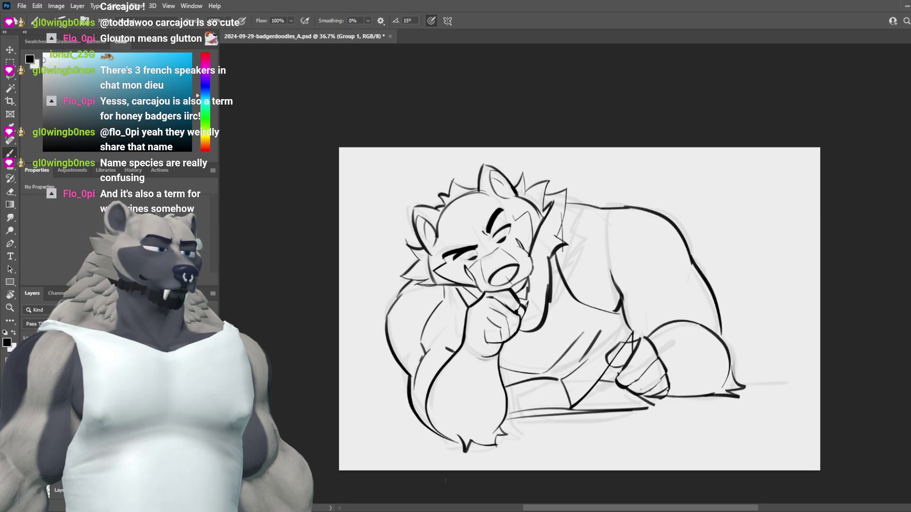
key("ctrl+comma")
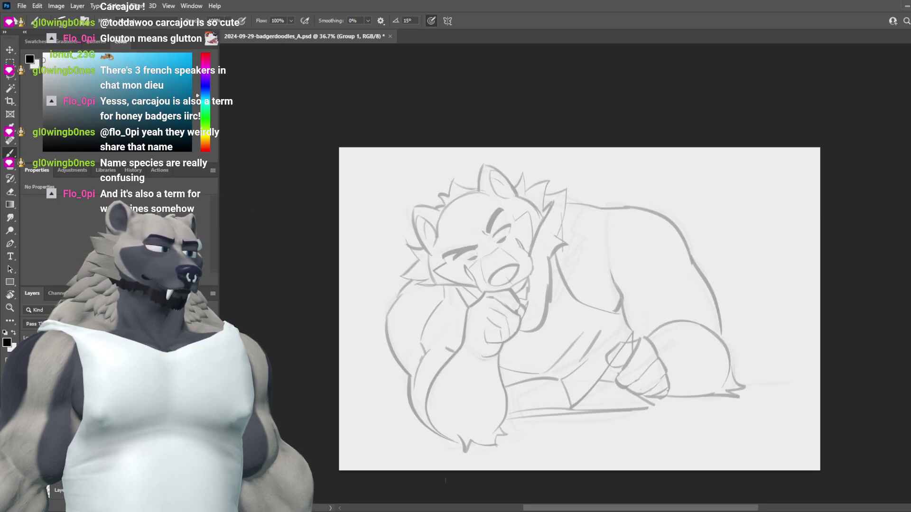
key("ctrl+comma")
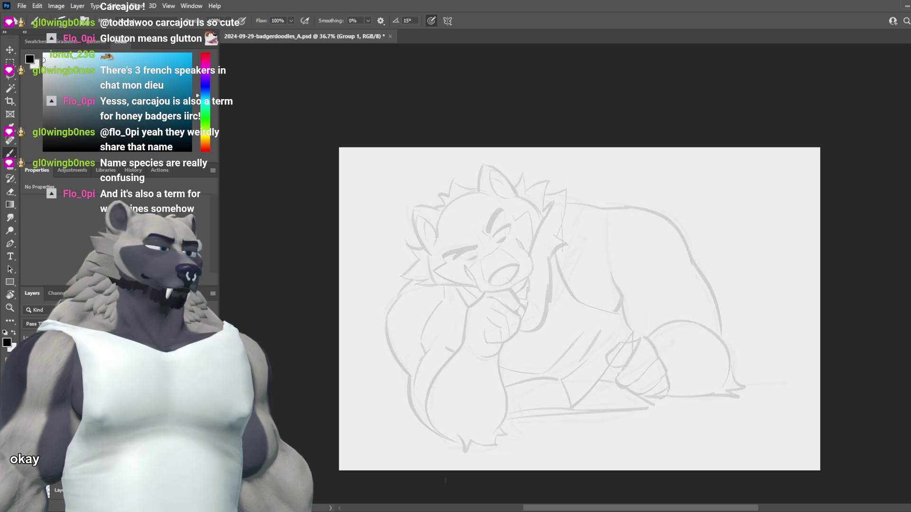
Step: Try regrouping the line art layers as a faded group, and undo the grouping
key("alt+[")
key("ctrl+")
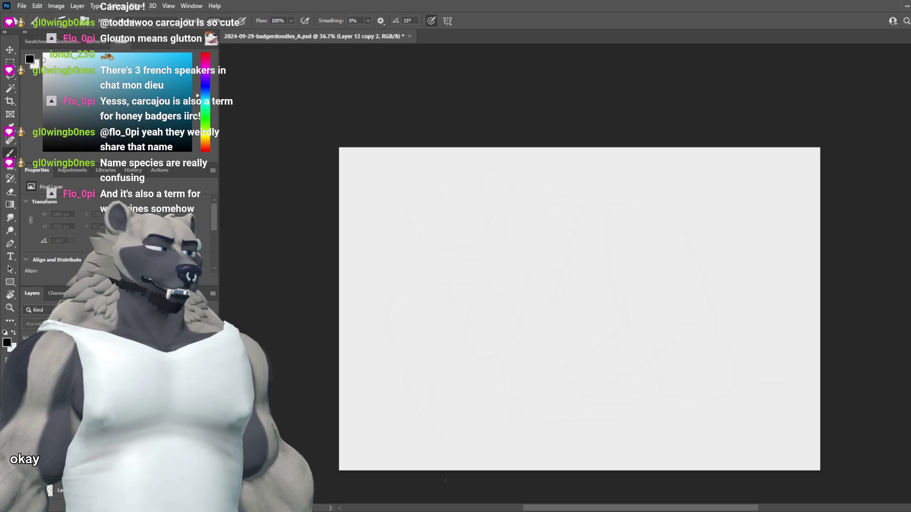
key("ctrl+")
scroll(398, 334, "up", 1)
key("ctrl+g")
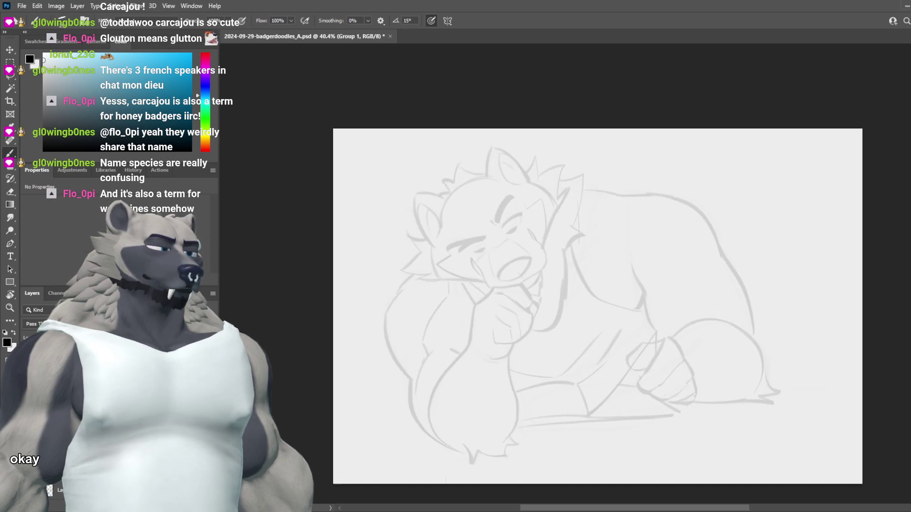
key("ctrl+z")
key("ctrl+z")
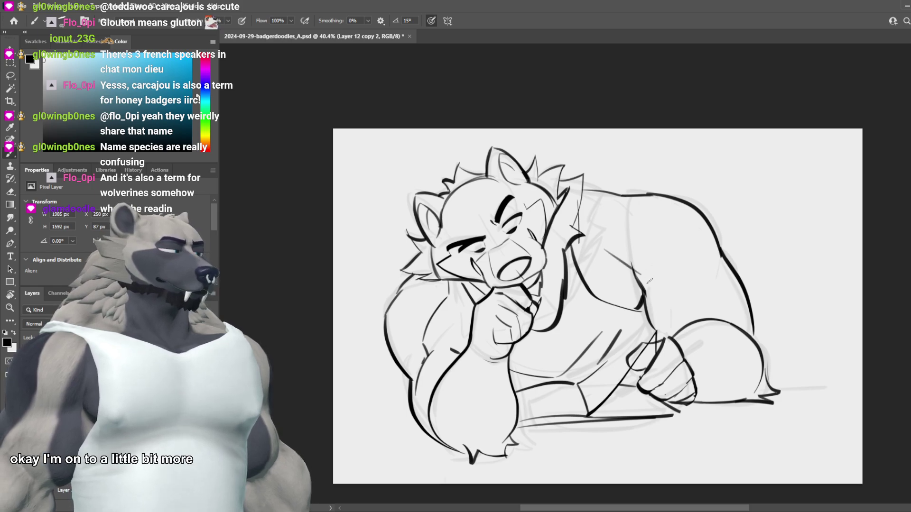
Step: Ink a short crease beside the armpit and a marking line from the neck fur across the upper chest
left_click_drag(615, 271, 641, 287)
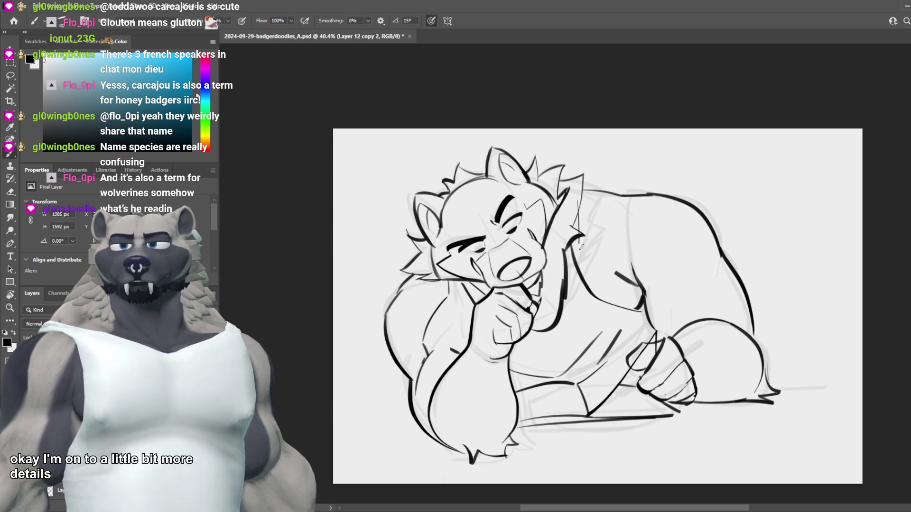
key("ctrl+z")
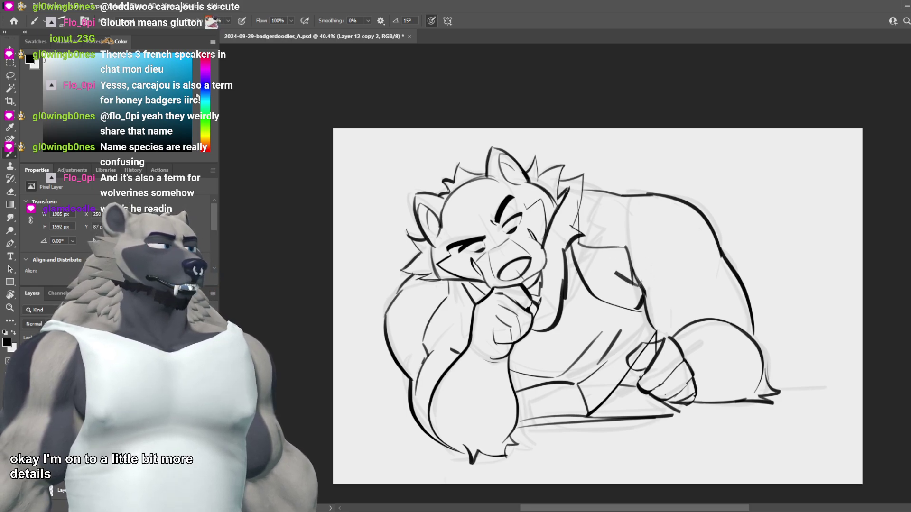
left_click_drag(618, 246, 672, 314)
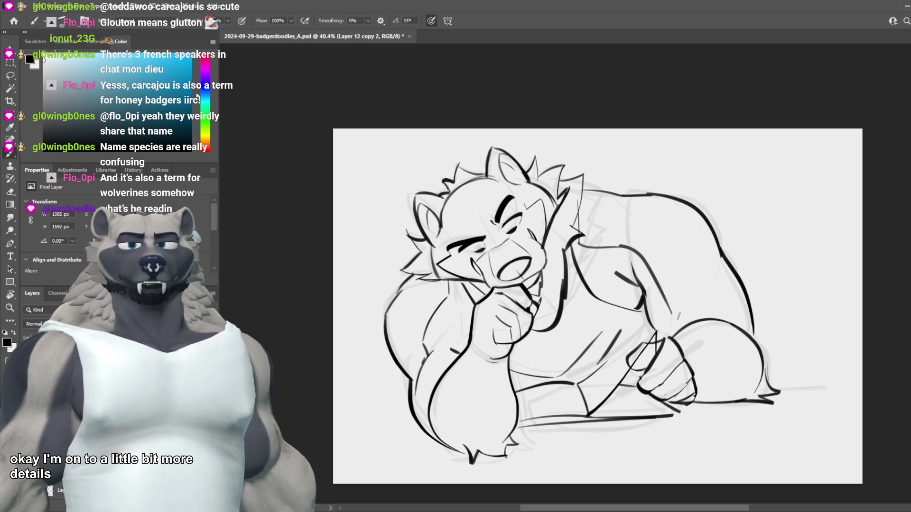
Step: Redraw the stripe's boundary as a thin curve running over the shoulder and down the inner arm to the resting forearm
key("ctrl+z")
left_click_drag(630, 253, 681, 304)
key("ctrl+z")
left_click_drag(627, 246, 686, 299)
key("ctrl+z")
key("ctrl+z")
mouse_move(627, 247)
left_mouse_down()
mouse_move(678, 272)
mouse_move(675, 319)
left_mouse_up()
key("ctrl+z")
left_click_drag(677, 275, 673, 317)
left_click_drag(675, 317, 685, 326)
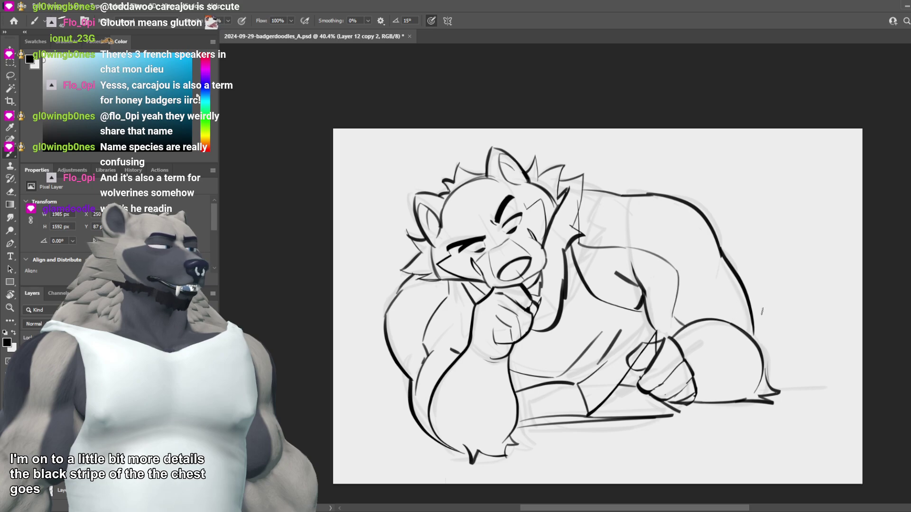
Step: Try heavier strokes along the lower part of the arm's marking line, and undo them
left_click_drag(680, 276, 687, 326)
left_click_drag(678, 277, 686, 324)
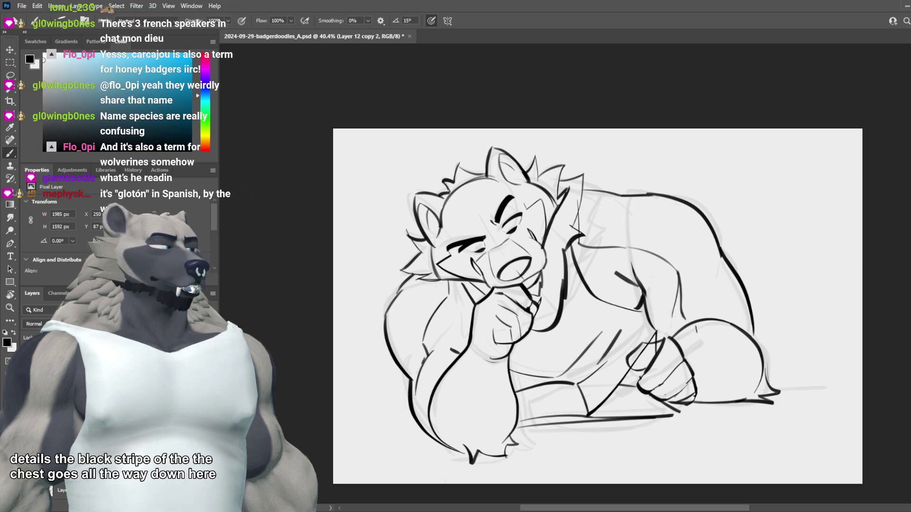
key("ctrl+z")
key("ctrl+z")
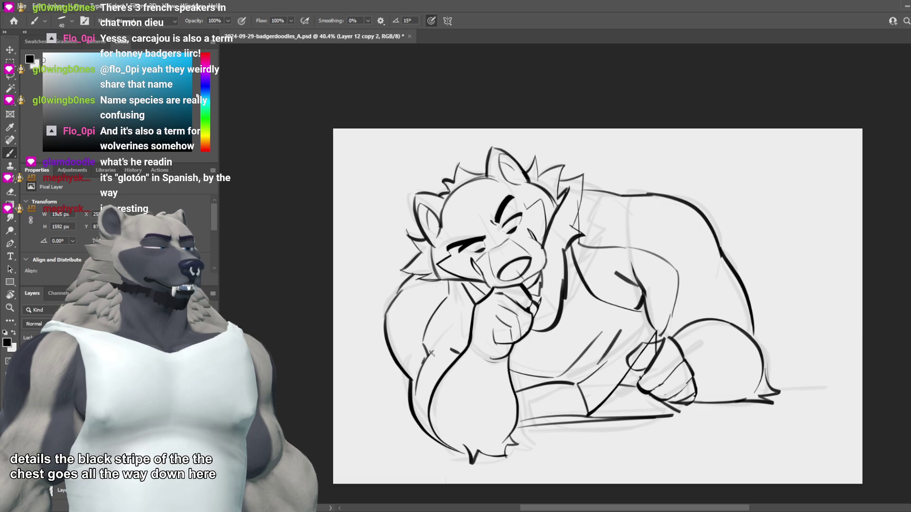
Step: Clean up the marking lines near the chin-supporting arm's elbow and try a pointed fur tuft on the chest
key("e")
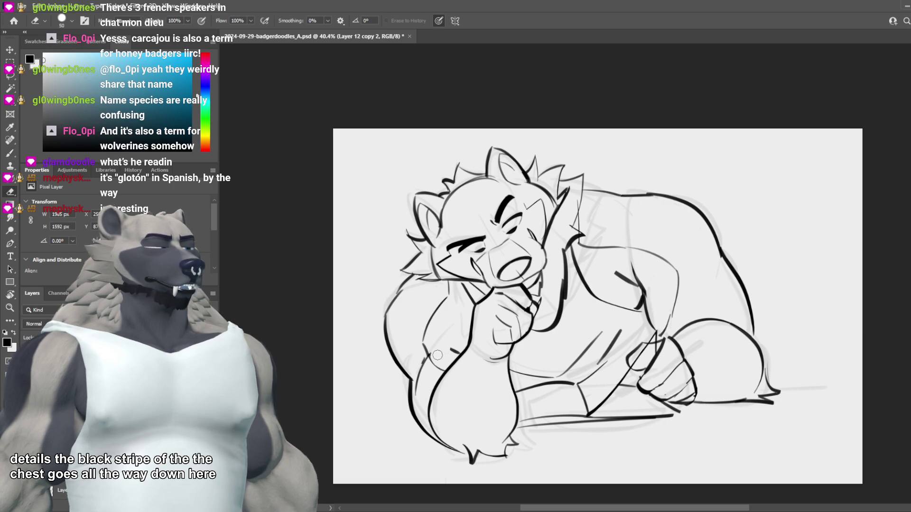
key("b")
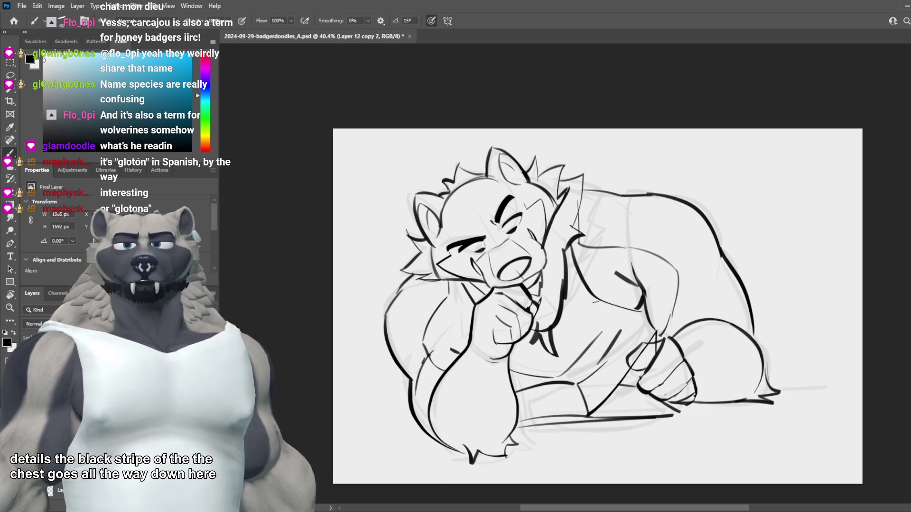
scroll(589, 326, "down", 5)
scroll(593, 323, "up", 5)
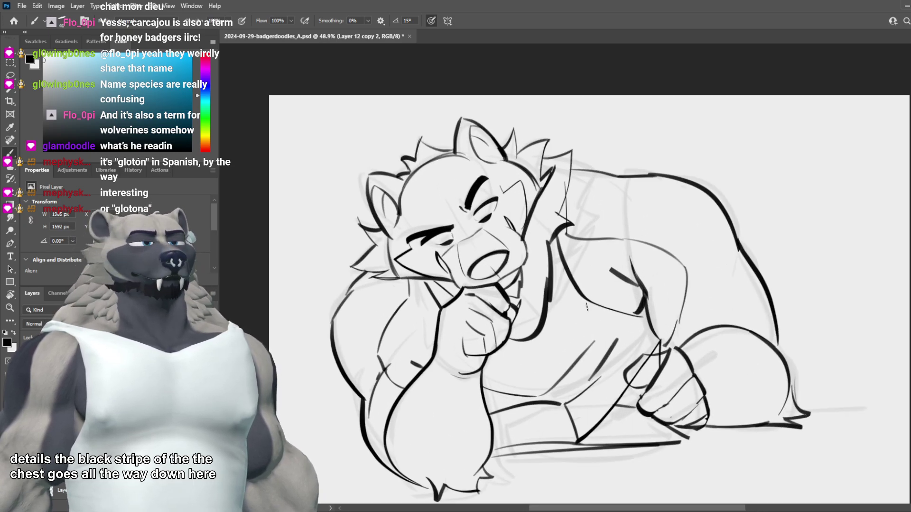
Step: Try erasing and redrawing the lower edge of the neck fur beside the chin-supporting hand
key("e")
mouse_move(537, 364)
left_mouse_down()
mouse_move(533, 338)
mouse_move(516, 343)
mouse_move(526, 340)
mouse_move(519, 357)
left_mouse_up()
key("b")
key("ctrl+z")
mouse_move(521, 321)
left_mouse_down()
mouse_move(512, 347)
mouse_move(545, 345)
mouse_move(513, 347)
left_mouse_up()
key("ctrl+z")
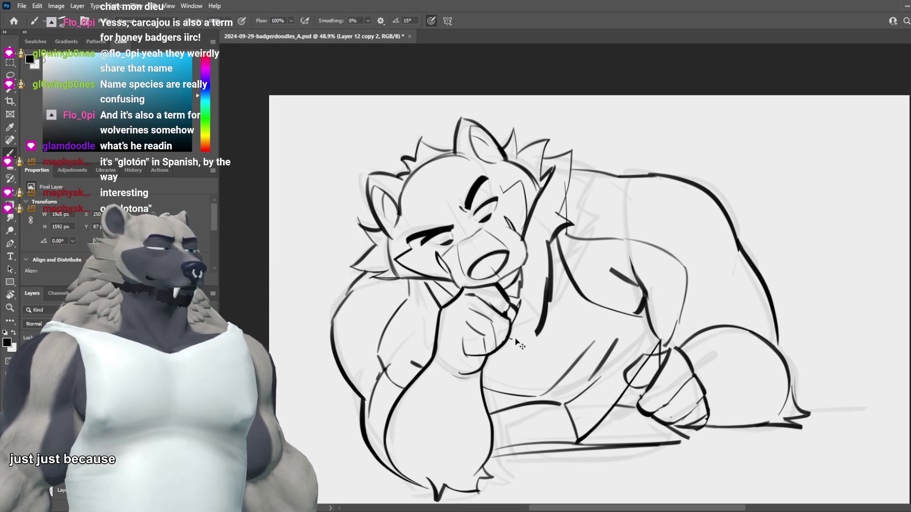
Step: Replace the smooth lower edge of the neck fur with jagged tufts and thin their points with the eraser
key("e")
key("b")
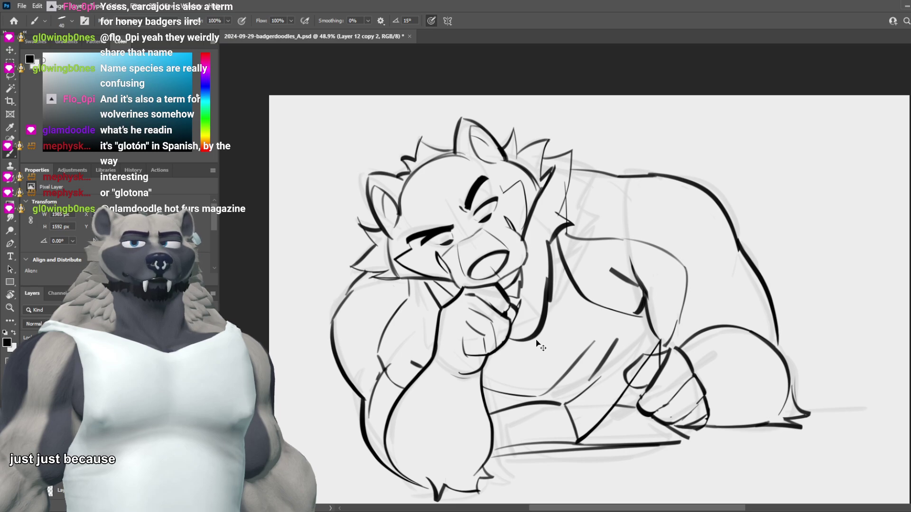
key("ctrl+z")
key("ctrl+z")
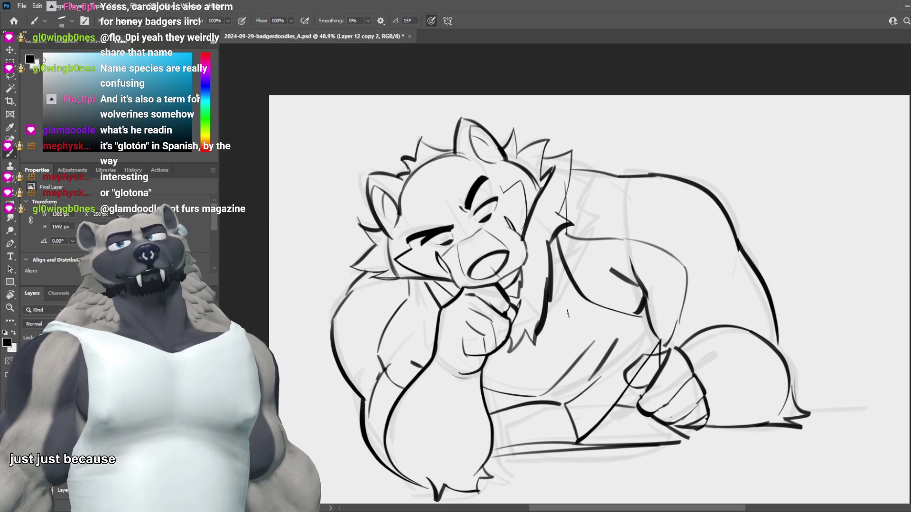
key("e")
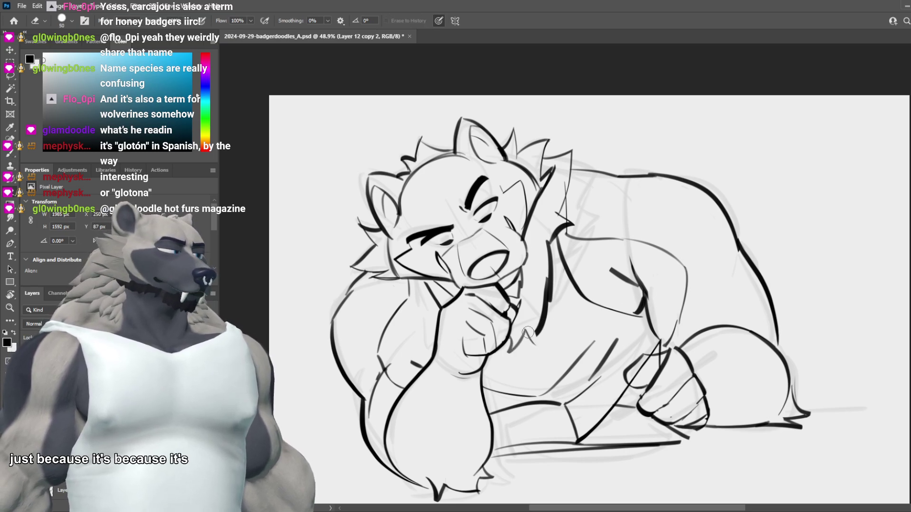
left_click_drag(527, 332, 525, 336)
key("b")
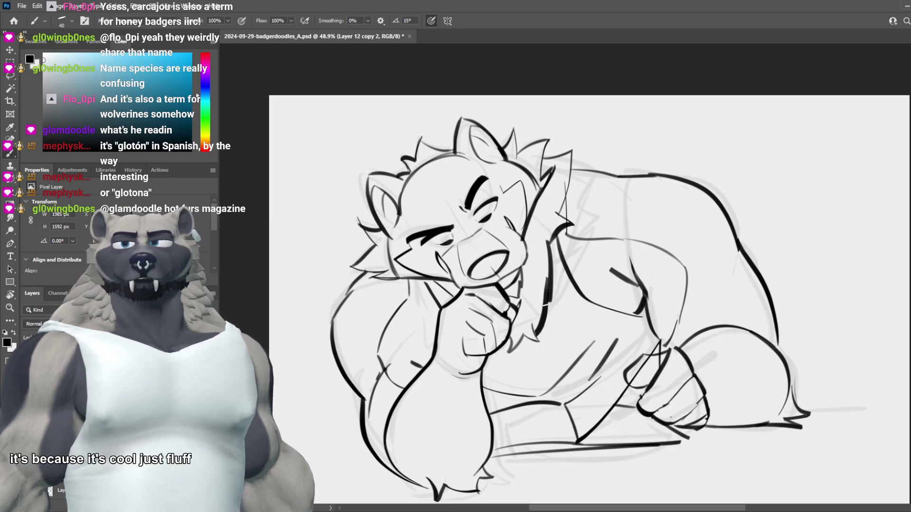
Step: Save the drawing, and retouch the belly's lower edge between the magazine and the resting hand with brush and eraser
key("ctrl+s")
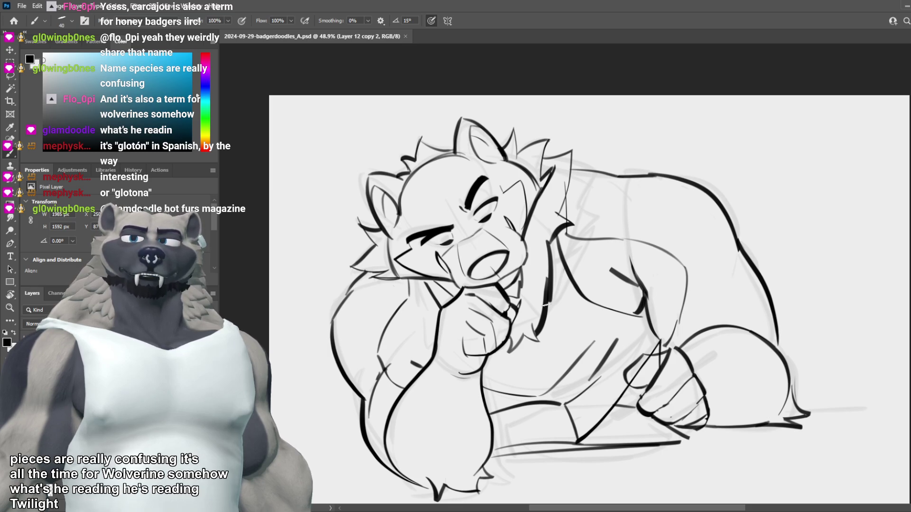
key("e")
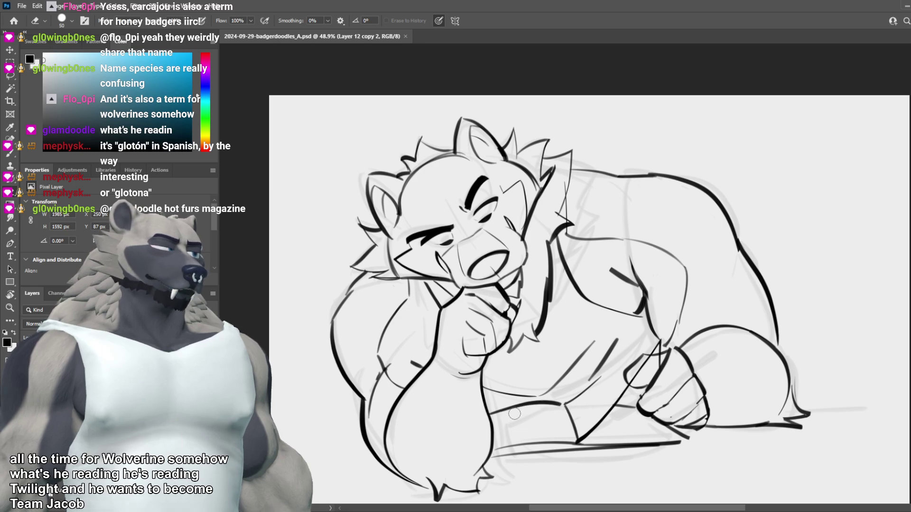
key("b")
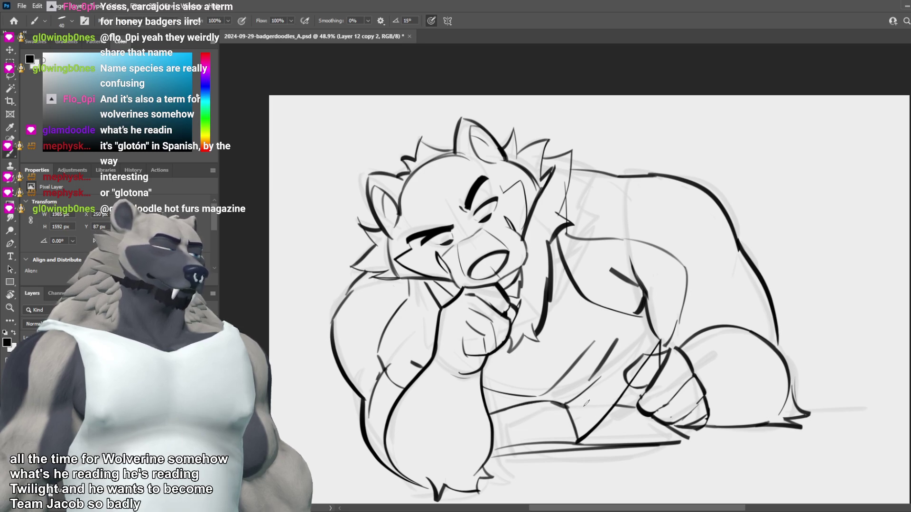
key("ctrl+z")
key("ctrl+z")
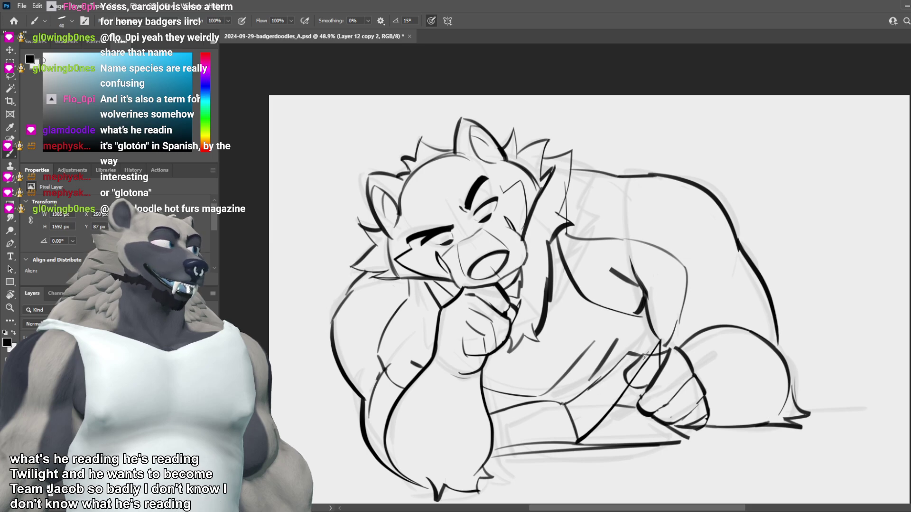
key("e")
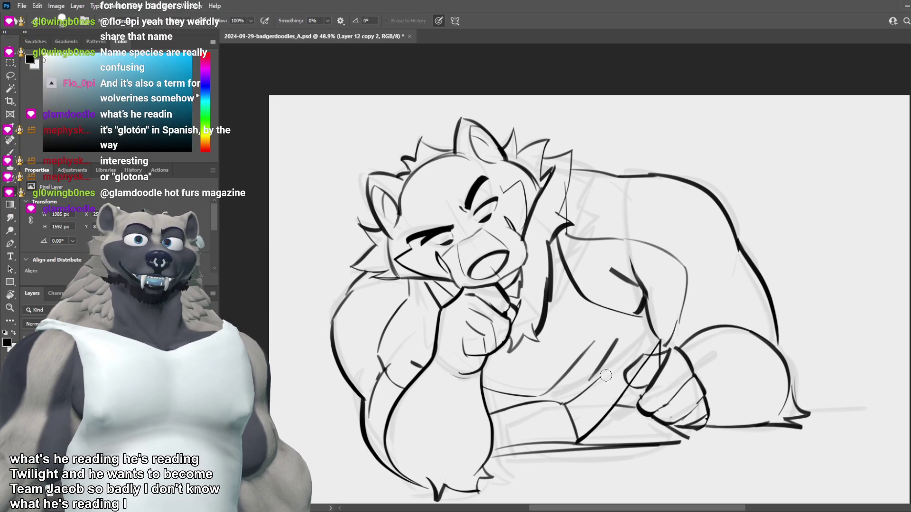
key("b")
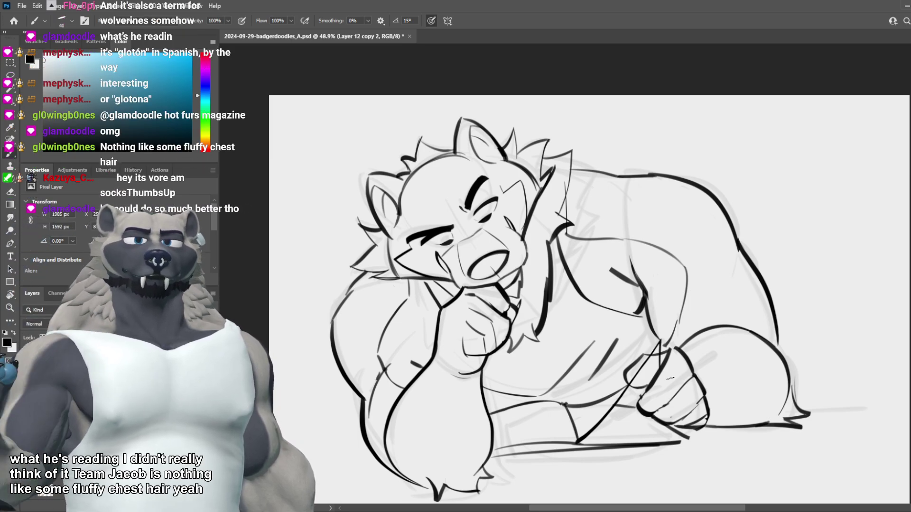
Step: Try a short marking stroke on the badger's forehead, and undo it
scroll(670, 378, "down", 3)
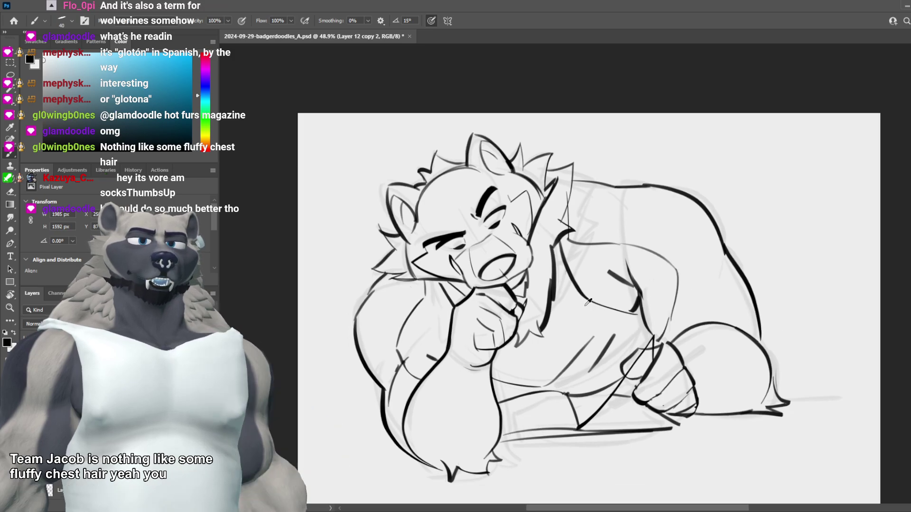
scroll(619, 315, "up", 3)
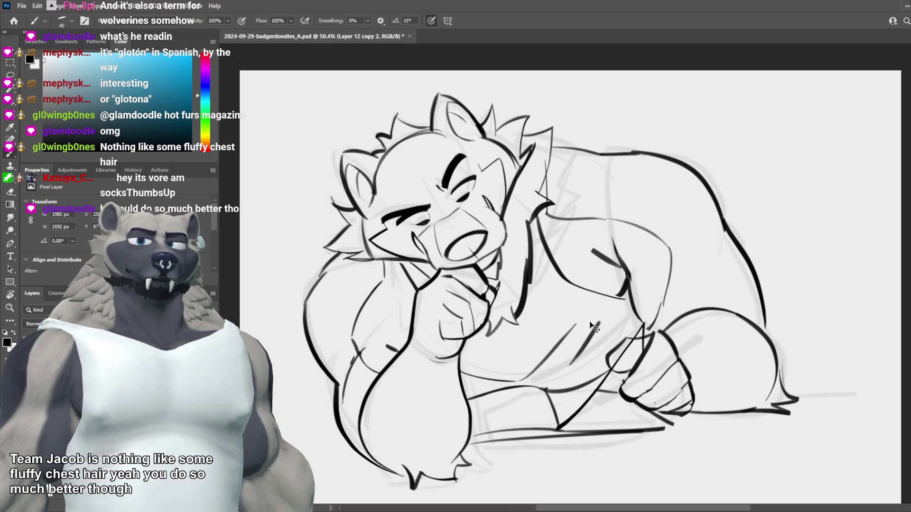
scroll(569, 309, "down", 2)
scroll(525, 267, "up", 3)
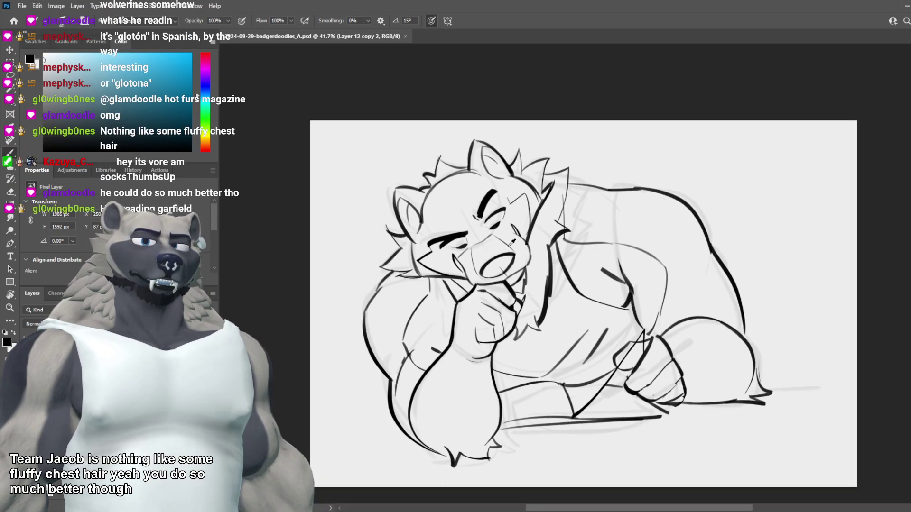
left_click_drag(379, 148, 404, 169)
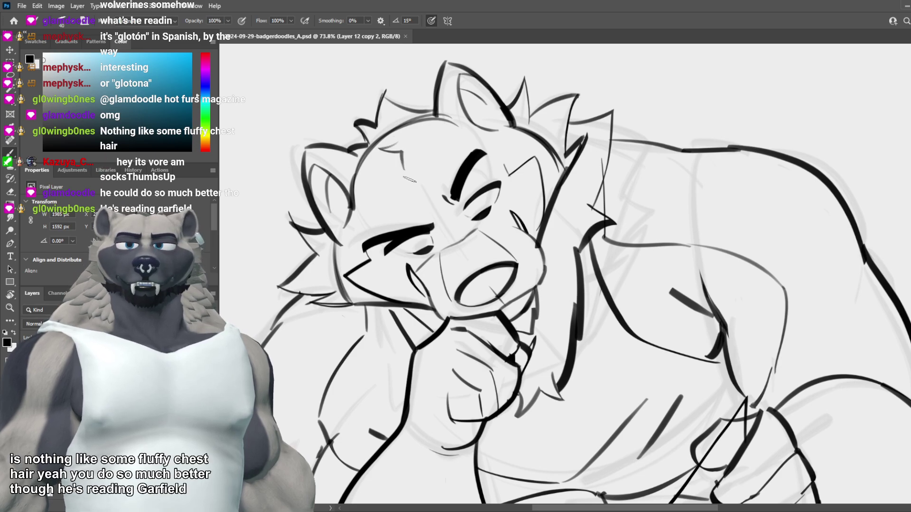
key("ctrl+0")
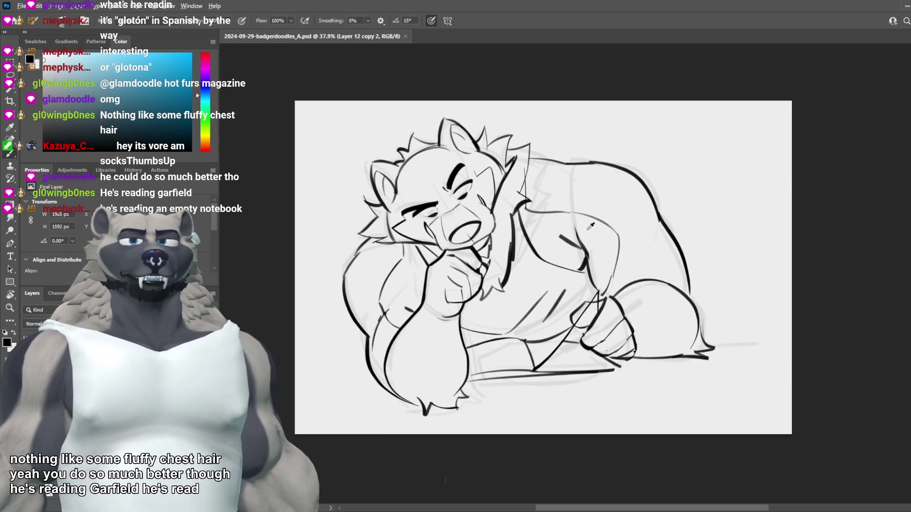
Step: Duplicate the line-art layer and thicken the smile mark at the mouth corner below the closed eye
scroll(582, 223, "down", 1)
scroll(509, 200, "up", 4)
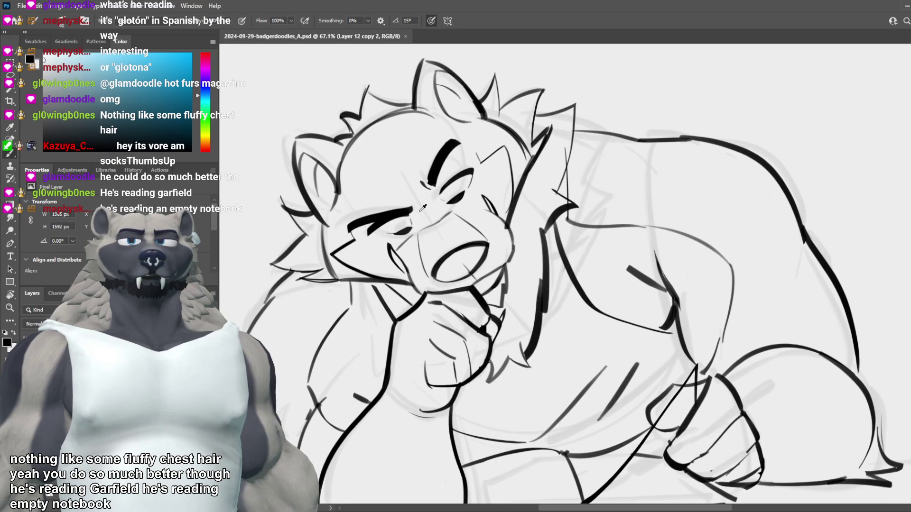
scroll(402, 214, "up", 1)
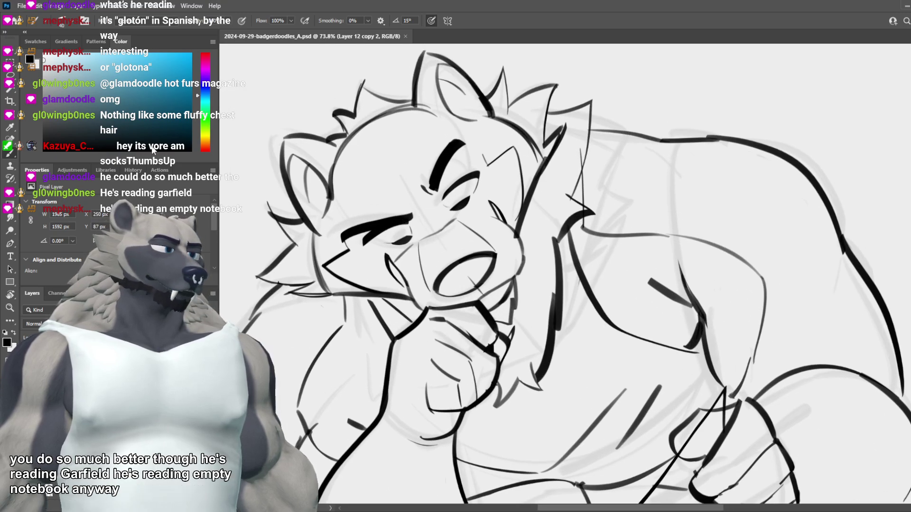
key("ctrl+j")
key("ctrl+z")
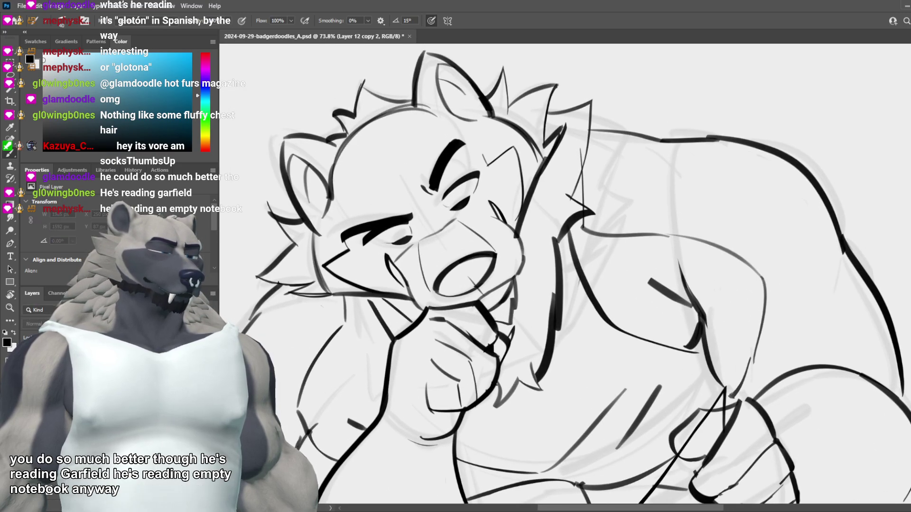
mouse_move(387, 257)
left_mouse_down()
mouse_move(394, 271)
mouse_move(379, 250)
left_mouse_up()
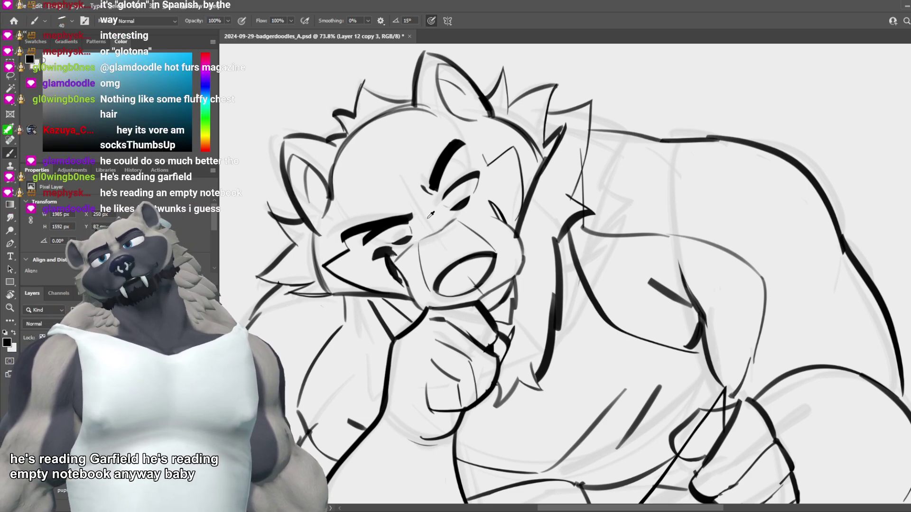
scroll(460, 233, "down", 6)
scroll(503, 203, "down", 3)
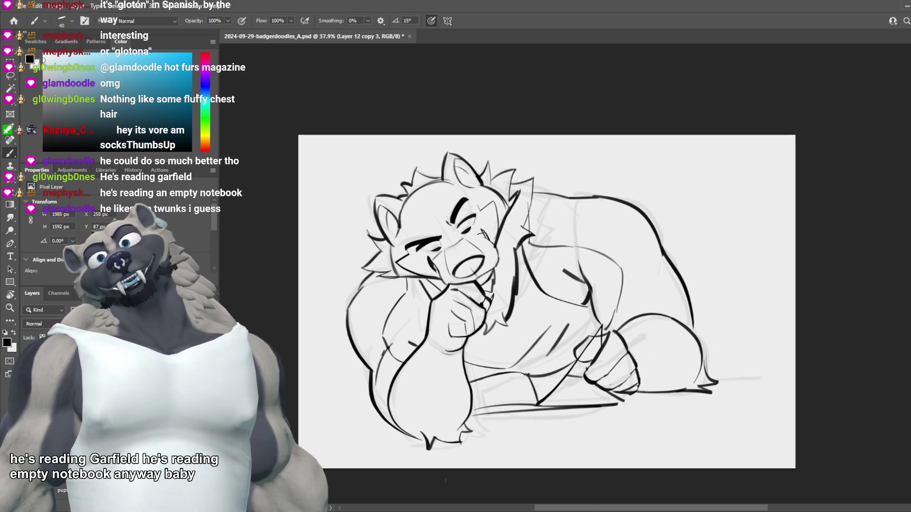
Step: Refine the bold smile marks on both sides of the muzzle into solid tapered shapes
scroll(528, 256, "up", 2)
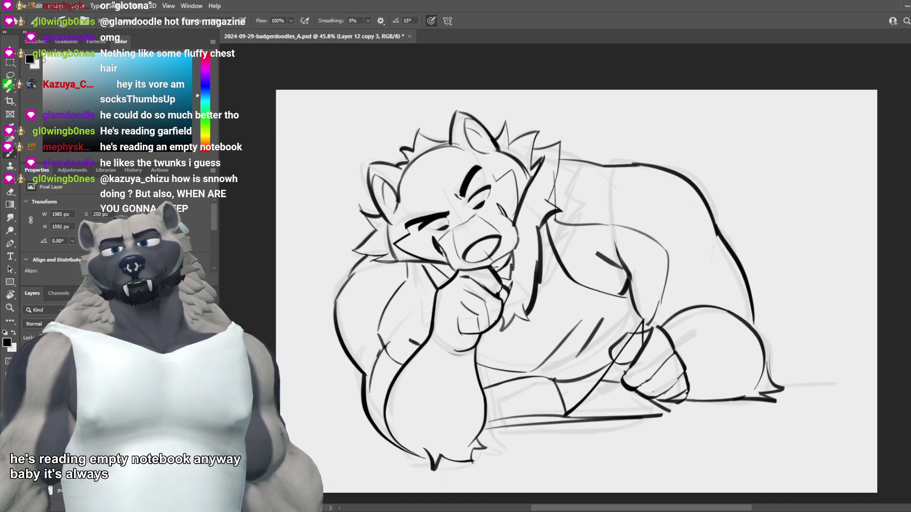
scroll(489, 282, "up", 3)
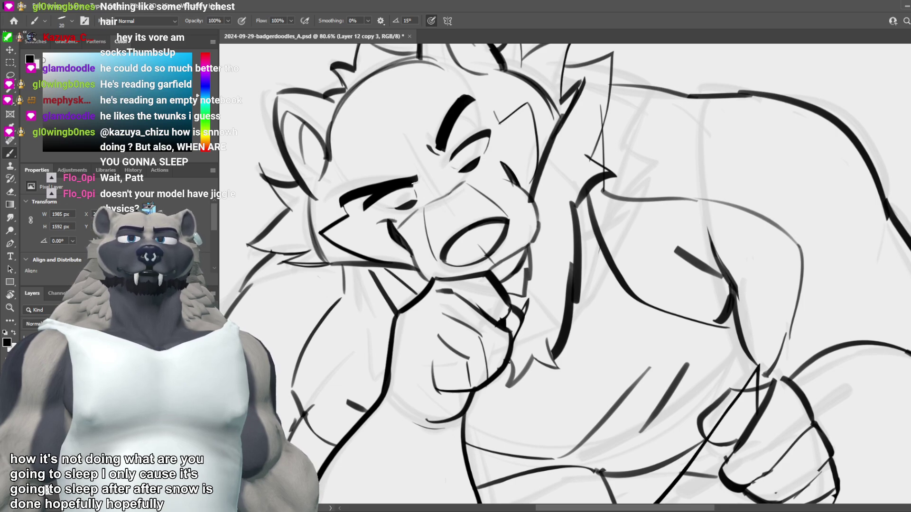
scroll(415, 183, "down", 3)
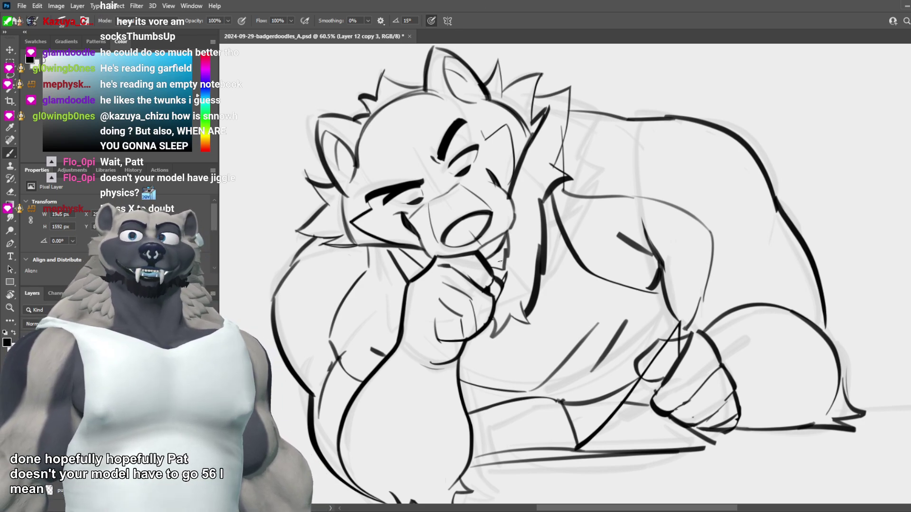
scroll(492, 269, "down", 3)
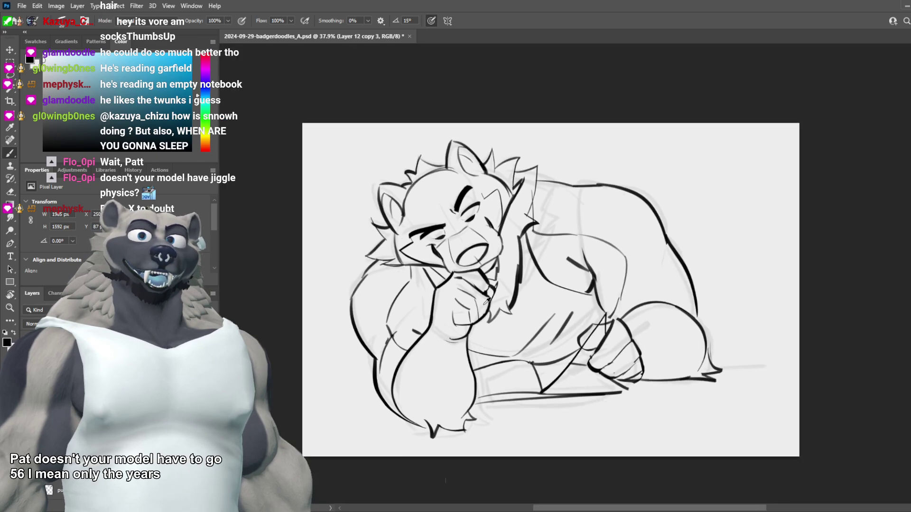
scroll(503, 284, "up", 2)
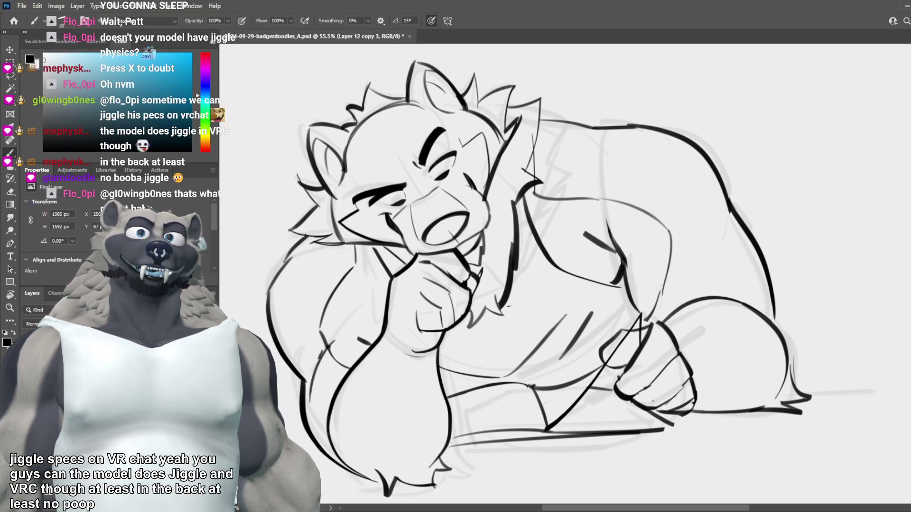
Step: Examine the badger's new expression both in the overall composition and close up
scroll(530, 227, "down", 6)
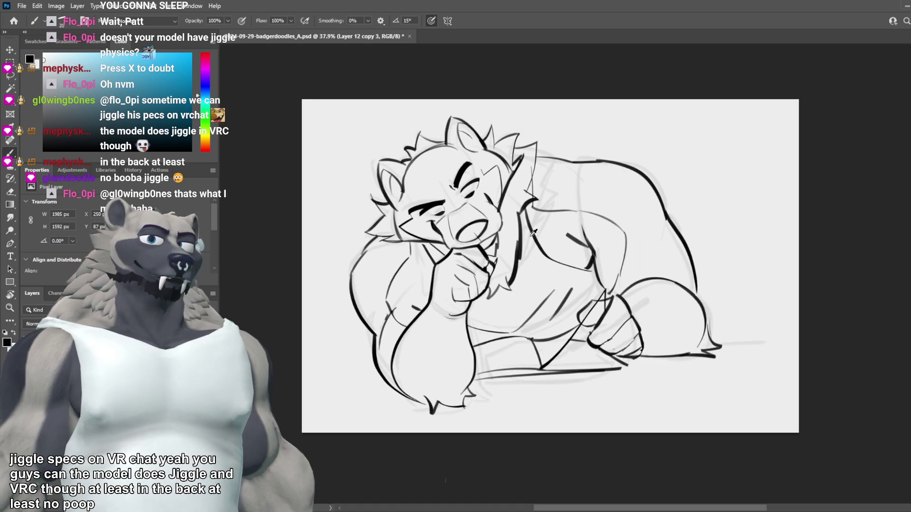
scroll(517, 191, "up", 1)
scroll(513, 192, "up", 6)
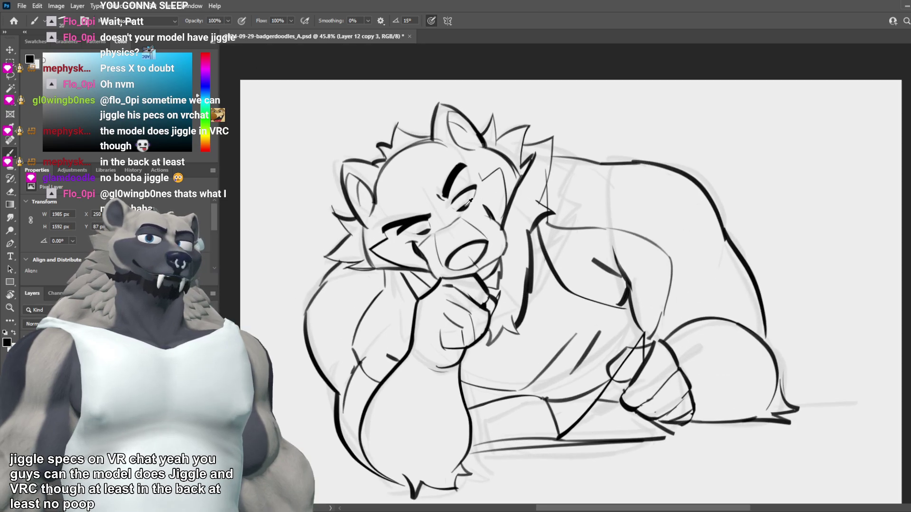
scroll(464, 241, "down", 8)
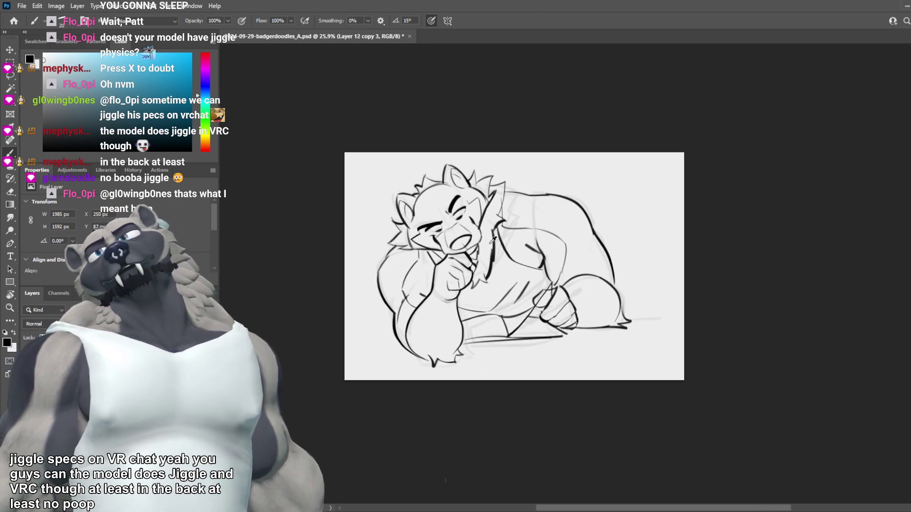
scroll(468, 236, "down", 1)
scroll(493, 225, "up", 4)
scroll(495, 223, "up", 2)
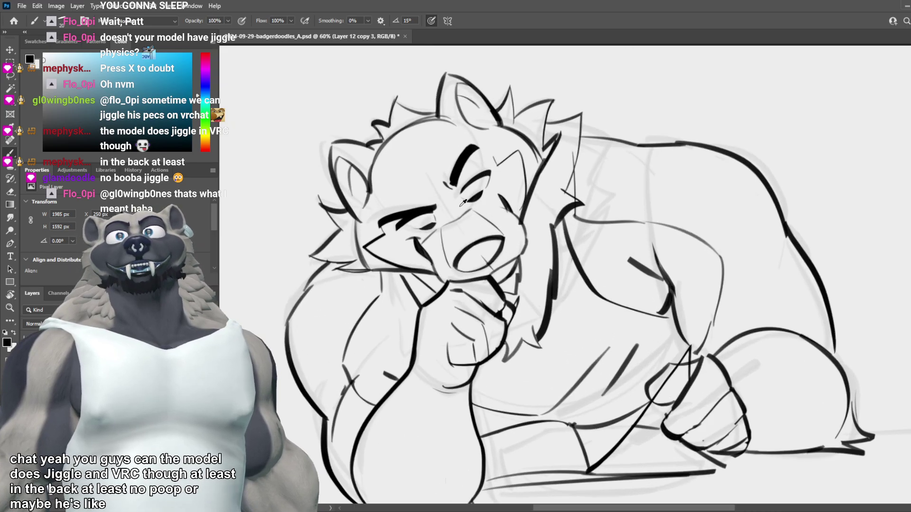
scroll(484, 220, "down", 3)
scroll(484, 219, "up", 4)
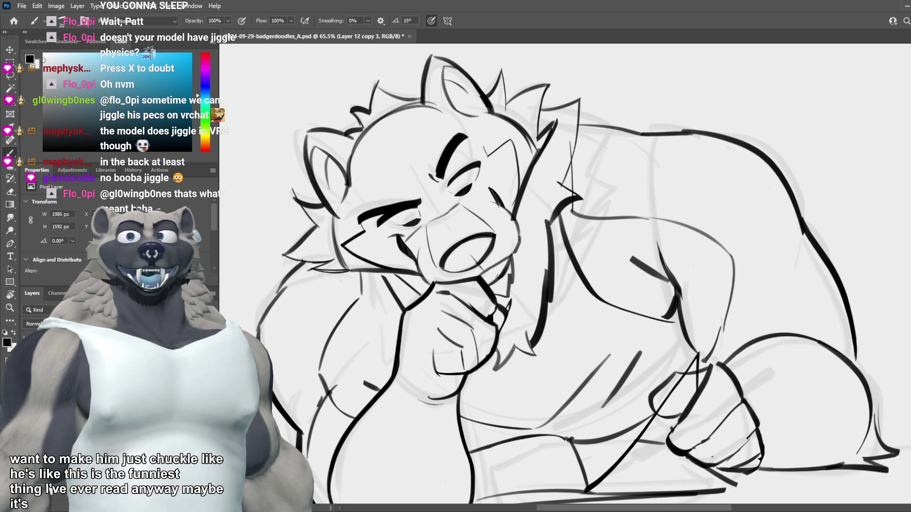
Step: Erase and redraw the small lines where the lower jaw meets the neck fur beside the supporting hand
key("e")
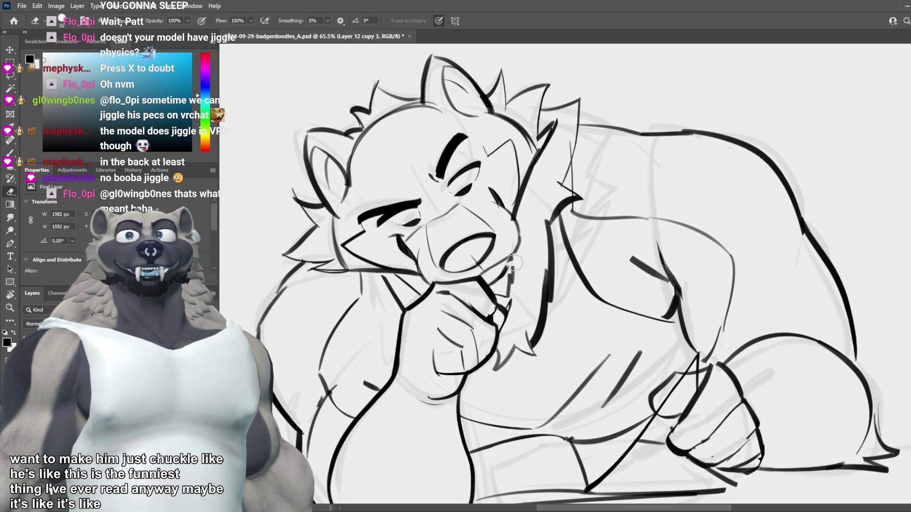
key("b")
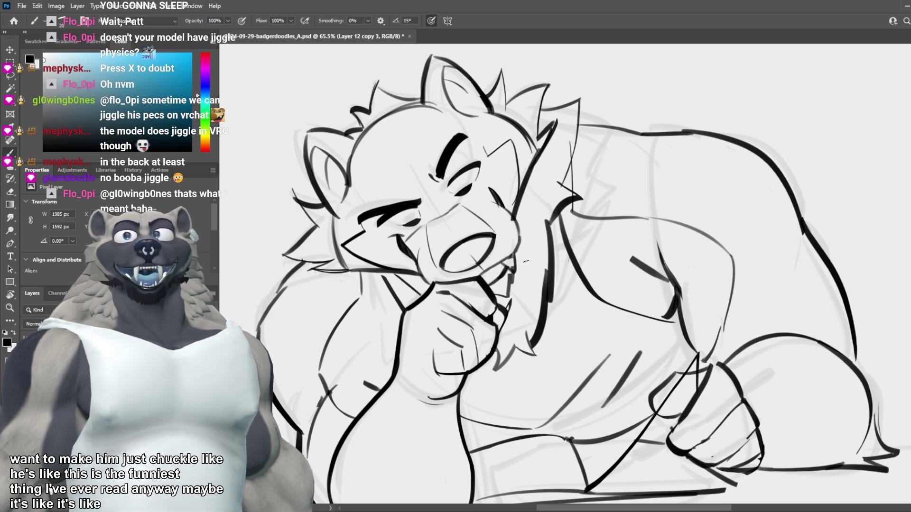
scroll(526, 261, "down", 5)
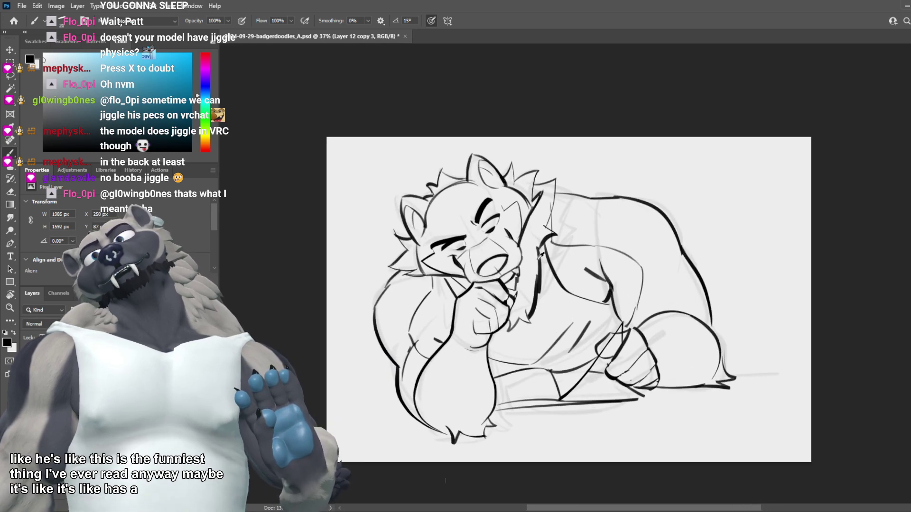
Step: Check the face and pose on the horizontally mirrored canvas, and restore the original orientation
key("ctrl+shift+h")
scroll(645, 278, "down", 5)
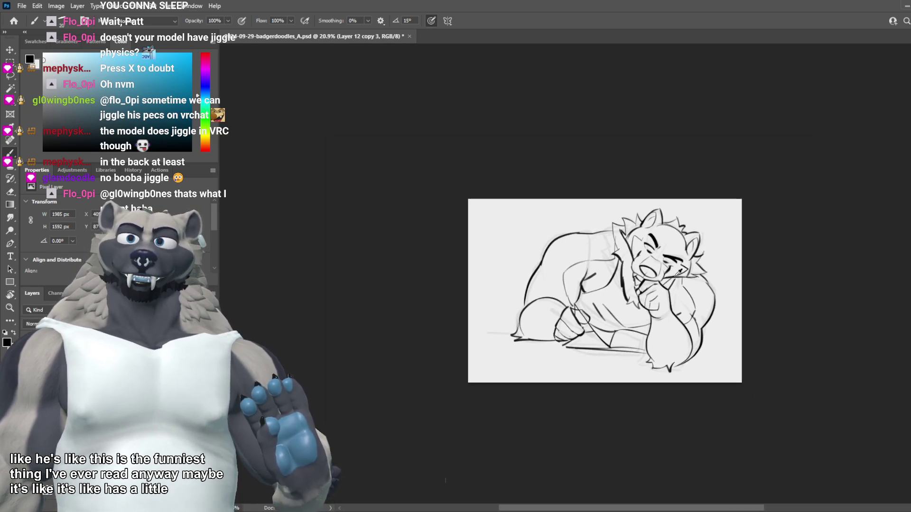
scroll(674, 276, "up", 6)
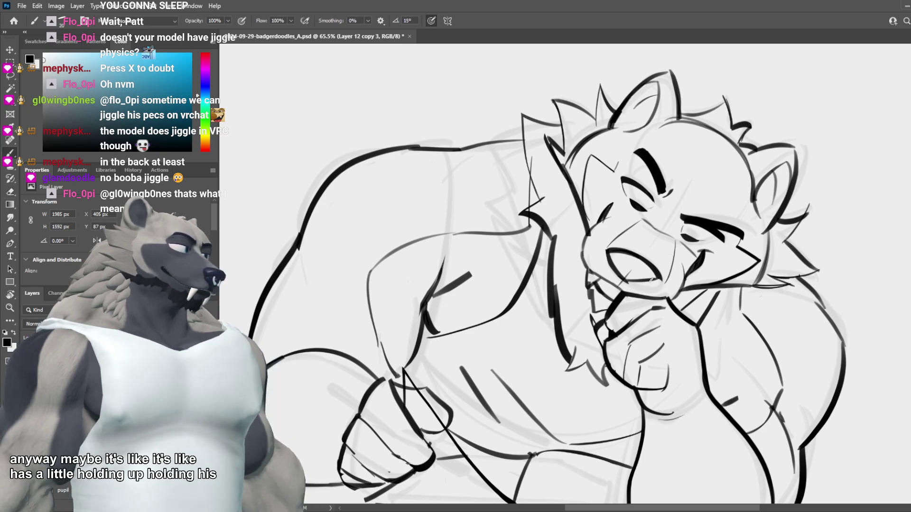
scroll(700, 275, "down", 3)
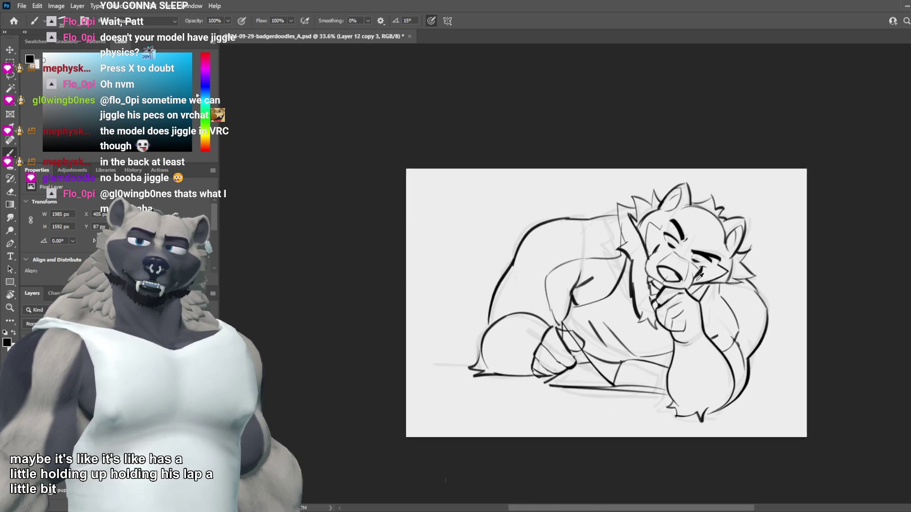
scroll(700, 275, "up", 3)
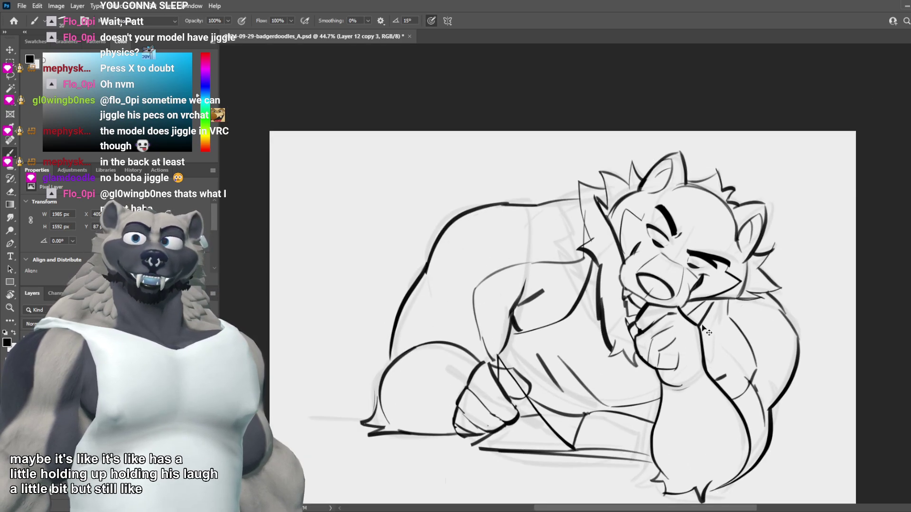
key("ctrl+shift+h")
Step: Rework the corner of the muzzle beside the raised hand with a small pointed fang shape, and save the document
scroll(548, 344, "up", 2)
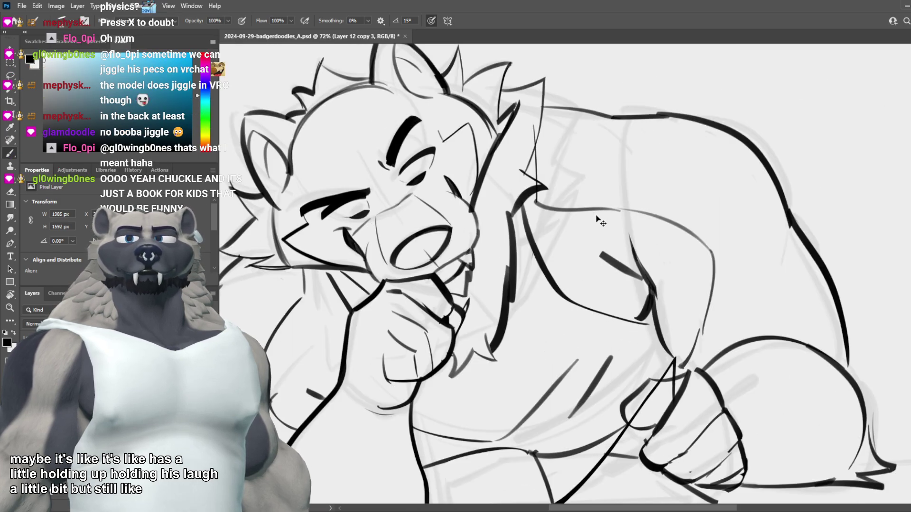
key("ctrl+shift+h")
key("ctrl+shift+h")
key("e")
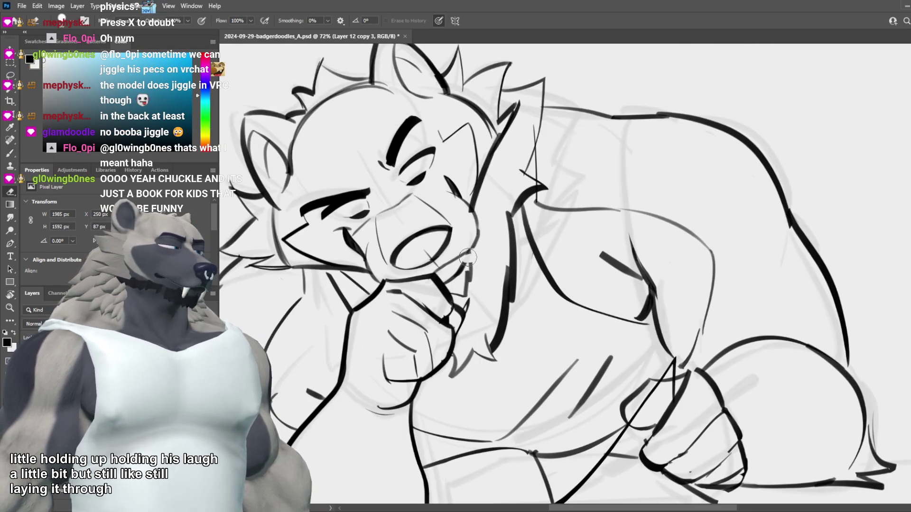
key("b")
mouse_move(461, 257)
left_mouse_down()
mouse_move(470, 264)
mouse_move(471, 253)
mouse_move(473, 262)
left_mouse_up()
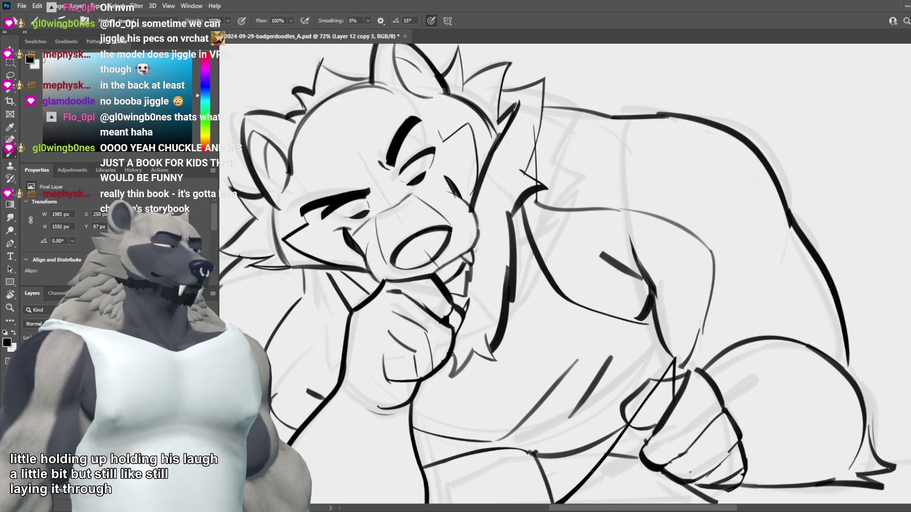
key("ctrl+s")
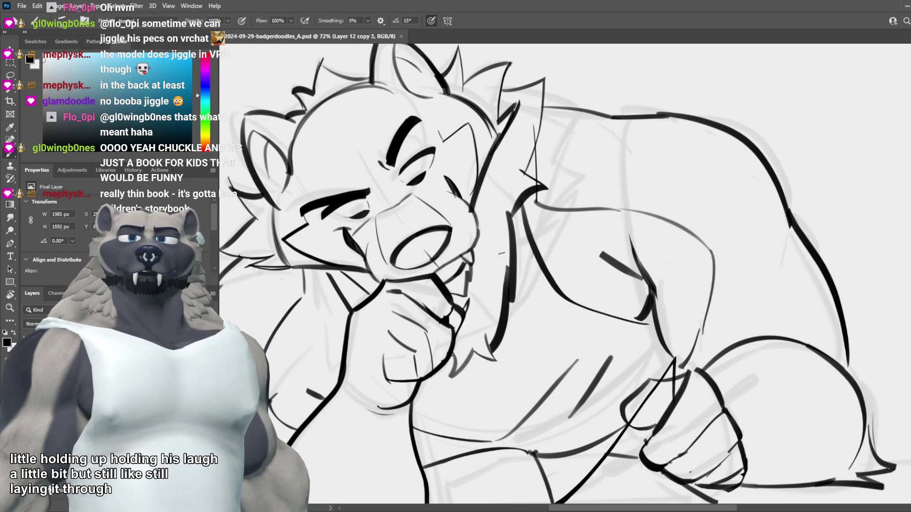
Step: Thicken the lower edge of the thin book under the badger and close off its outer corner beside the resting hand
scroll(501, 241, "down", 8)
scroll(550, 365, "up", 5)
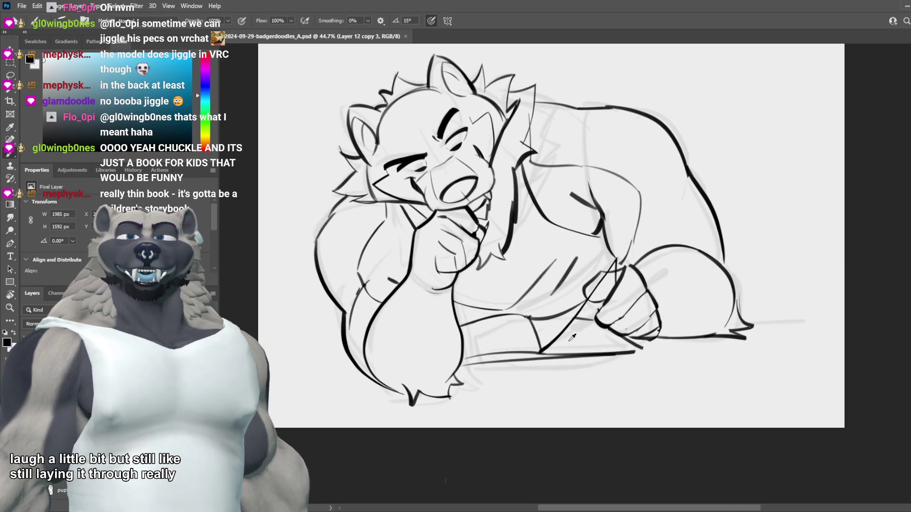
scroll(552, 361, "up", 1)
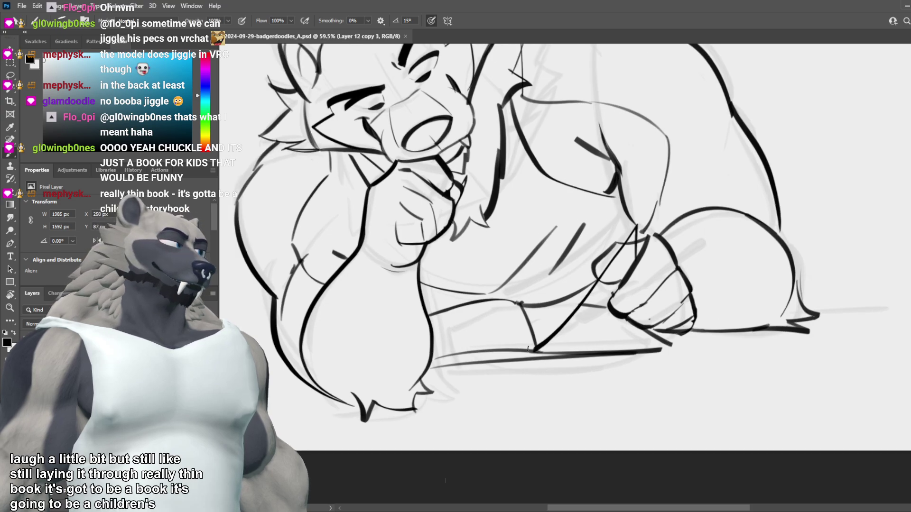
mouse_move(437, 363)
left_mouse_down()
mouse_move(532, 352)
mouse_move(512, 357)
mouse_move(622, 360)
left_mouse_up()
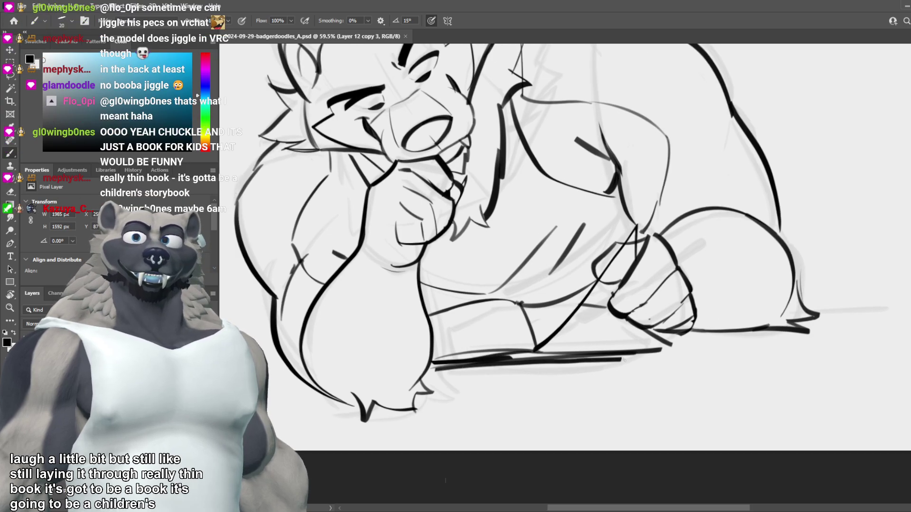
scroll(689, 331, "down", 5)
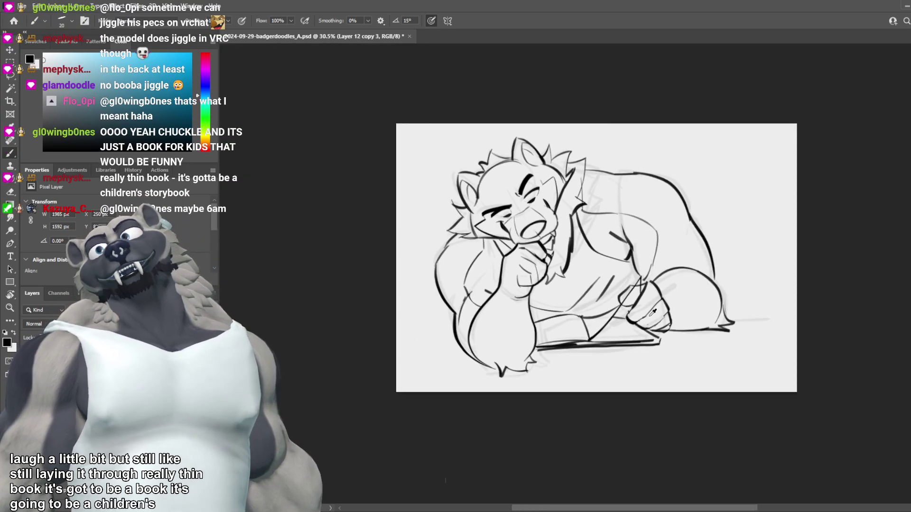
scroll(581, 248, "up", 5)
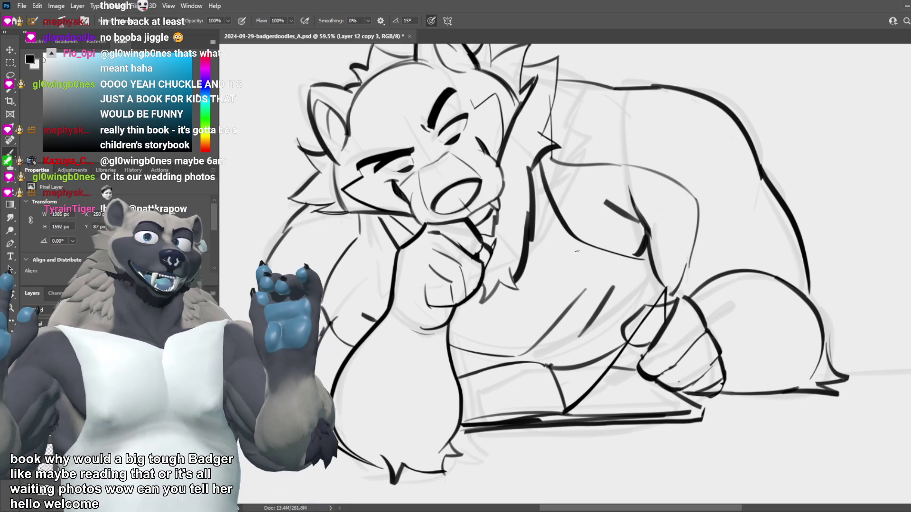
Step: Draw a small ring piercing beneath the badger's nose, check it in the overall composition, and save the document
scroll(461, 308, "down", 7)
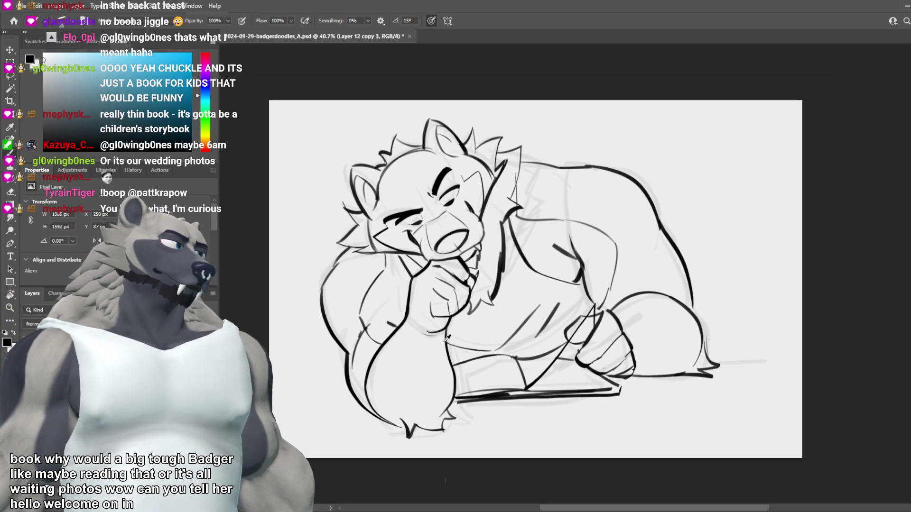
scroll(468, 254, "up", 8)
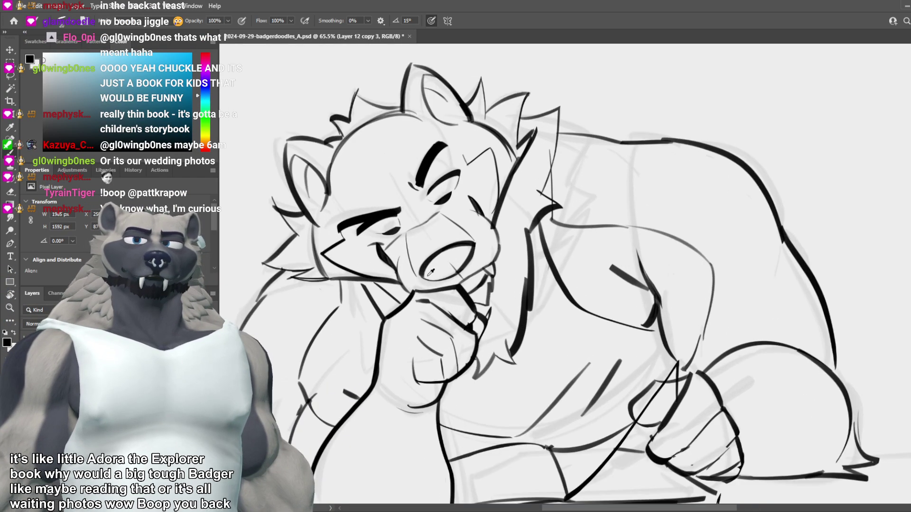
scroll(414, 274, "up", 4)
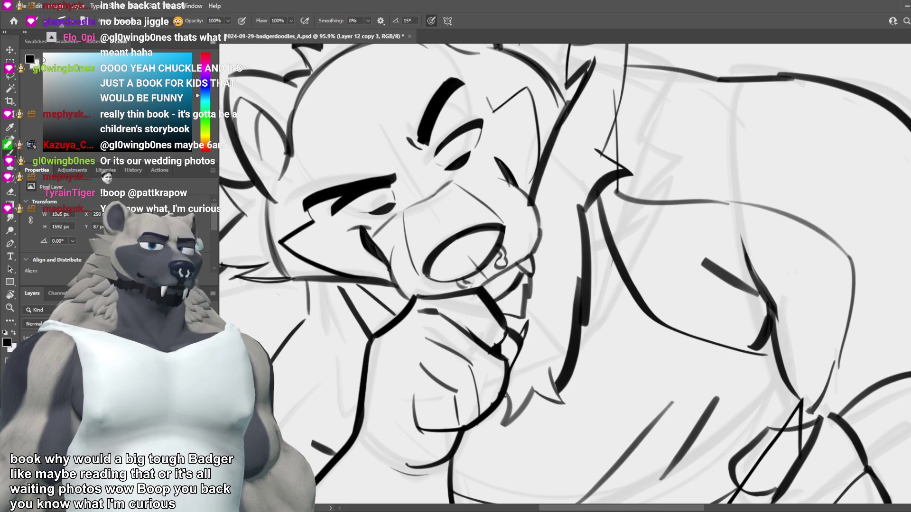
scroll(512, 240, "down", 10)
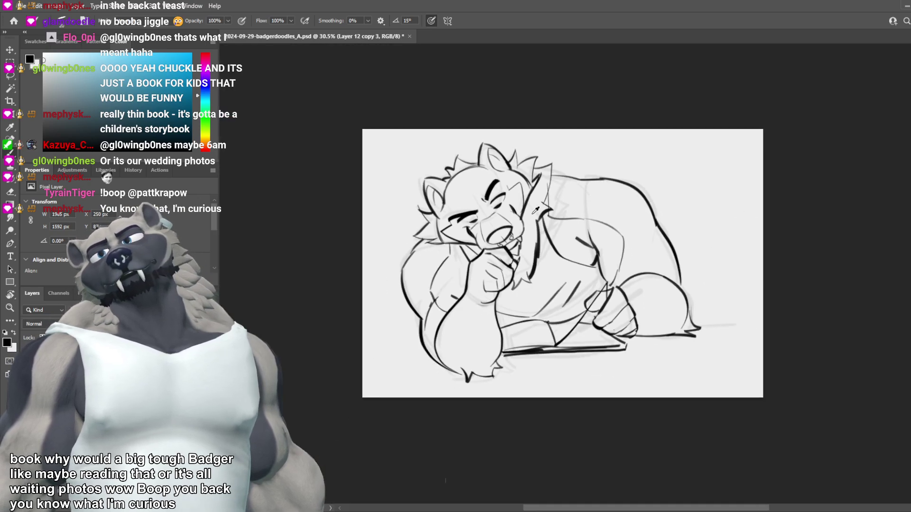
scroll(481, 171, "up", 7)
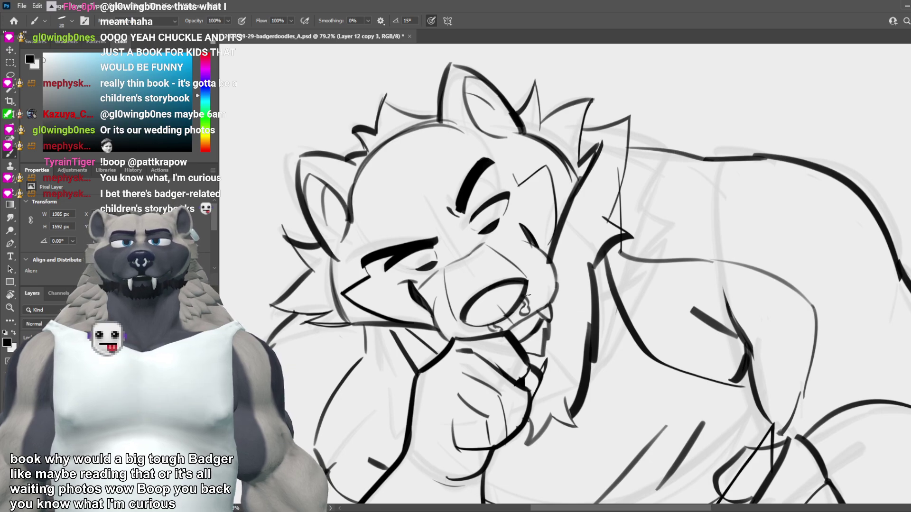
scroll(567, 315, "down", 6)
scroll(567, 316, "up", 3)
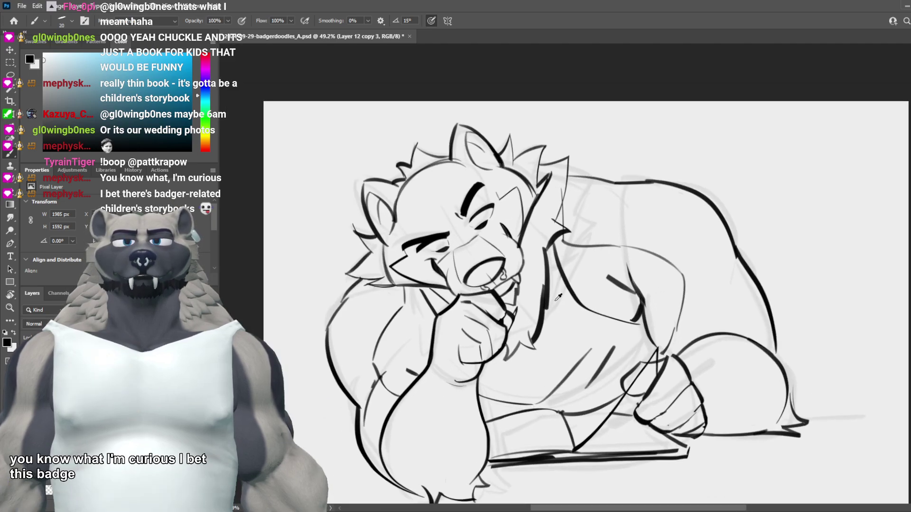
scroll(570, 316, "down", 4)
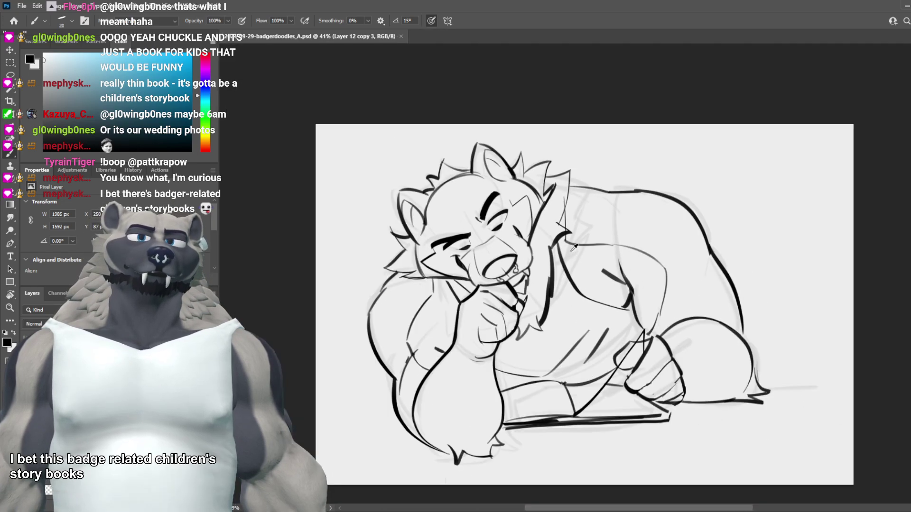
Step: Draw a jagged fur edge across the wrist of the forearm supporting the head, and save the document
scroll(550, 268, "up", 3)
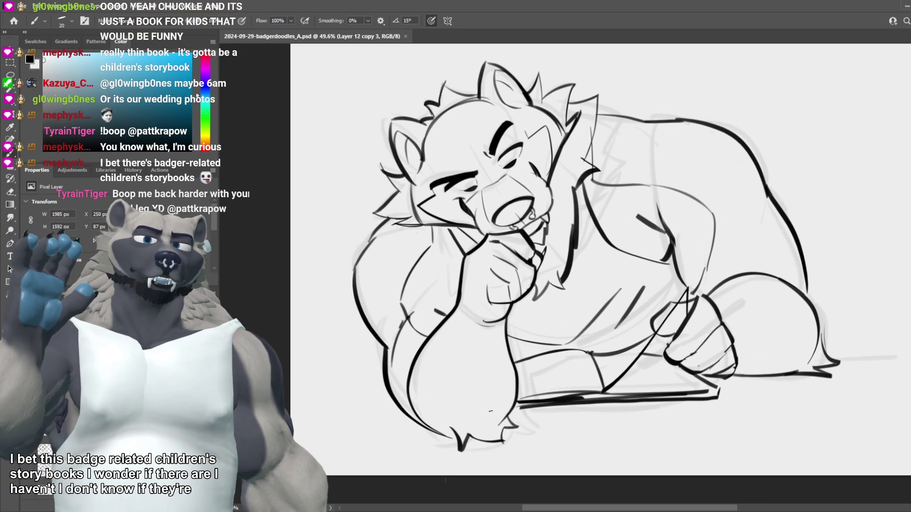
left_click_drag(446, 323, 454, 341)
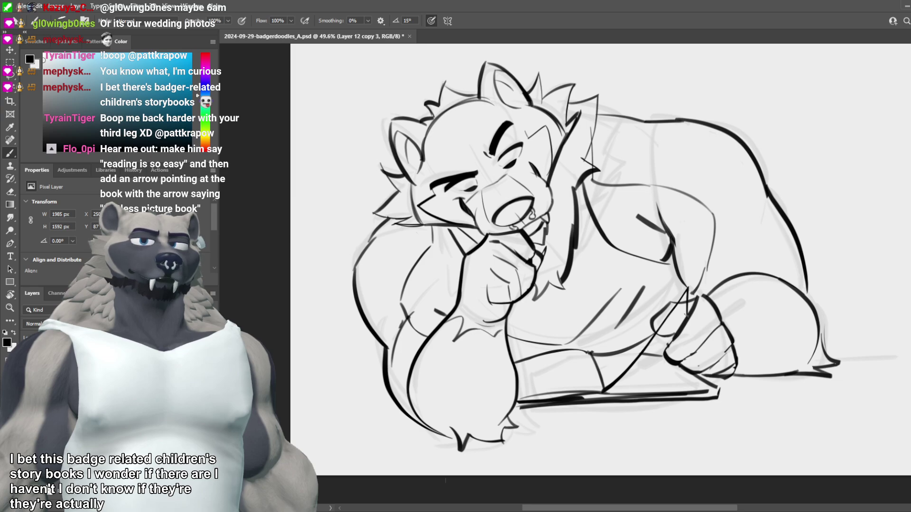
key("ctrl+s")
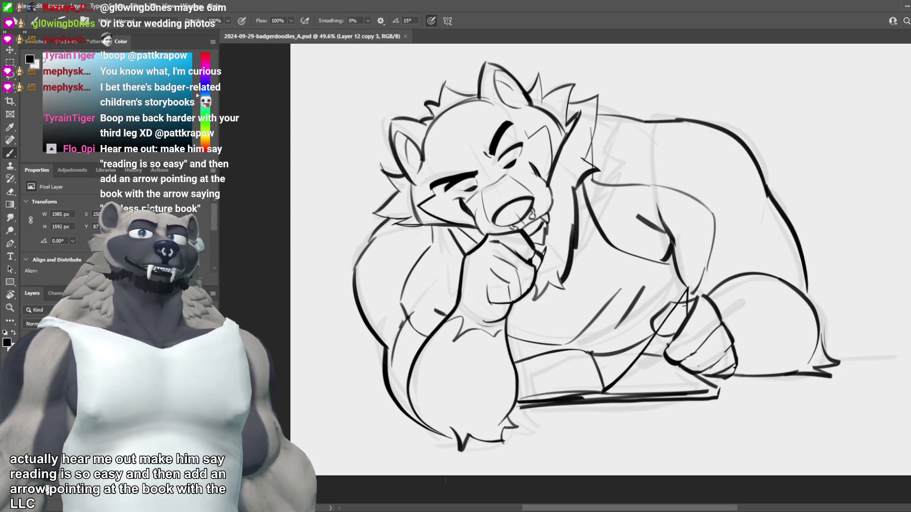
Step: Examine the face and full pose, hiding and reshowing the line art layer to compare it with the rough sketch
scroll(684, 304, "down", 3)
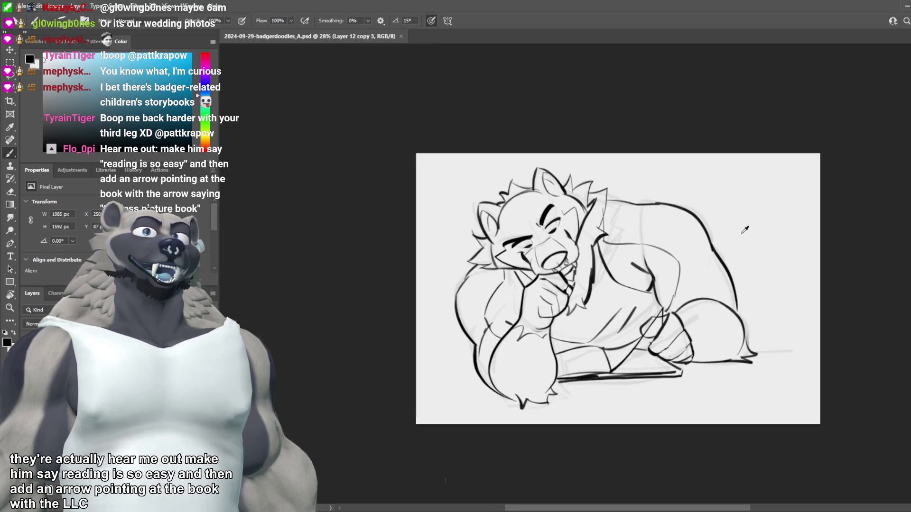
scroll(586, 234, "up", 3)
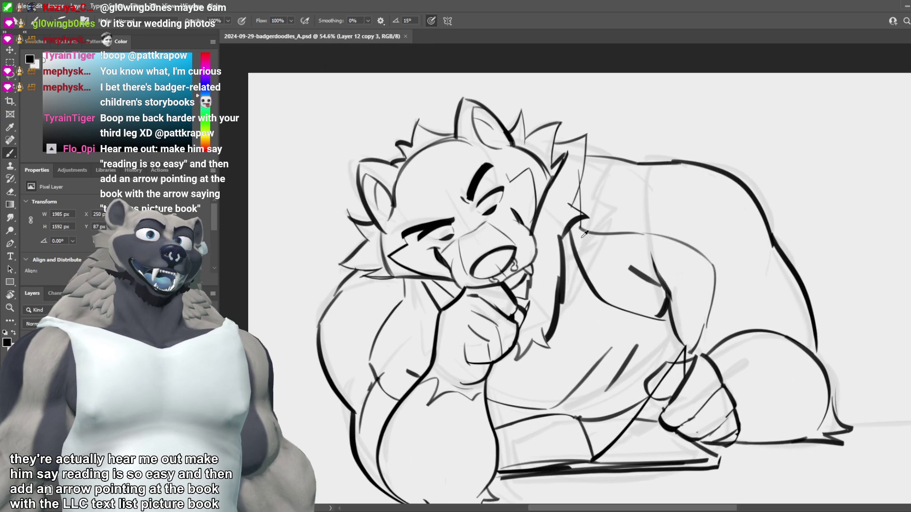
scroll(585, 234, "down", 4)
scroll(594, 183, "up", 5)
key("v")
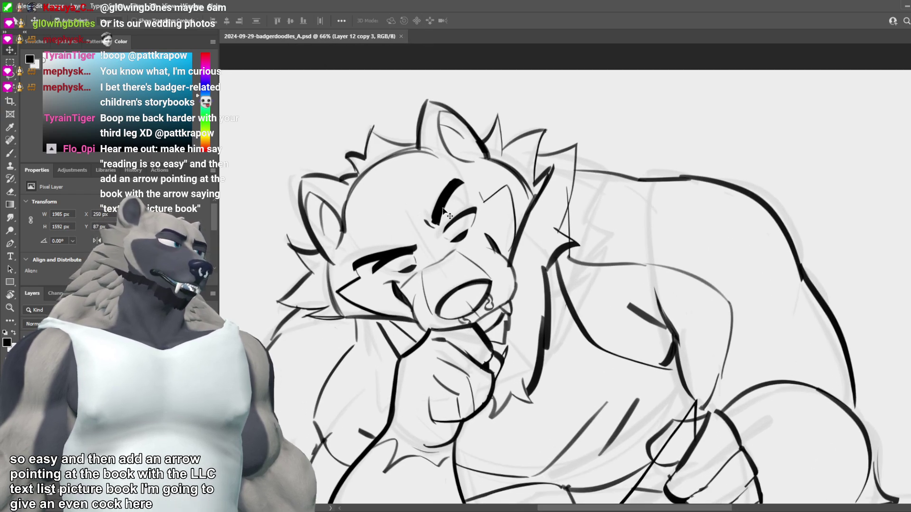
key("ctrl+")
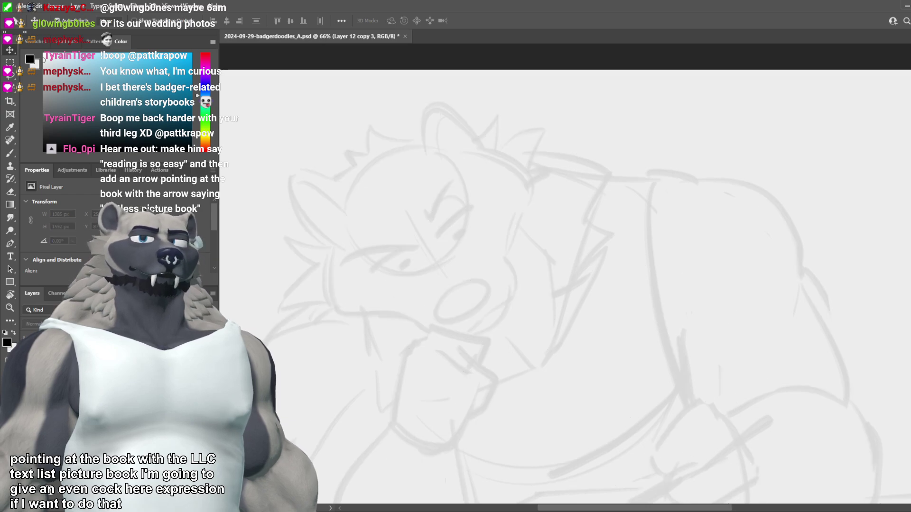
key("ctrl+comma")
scroll(552, 260, "down", 8)
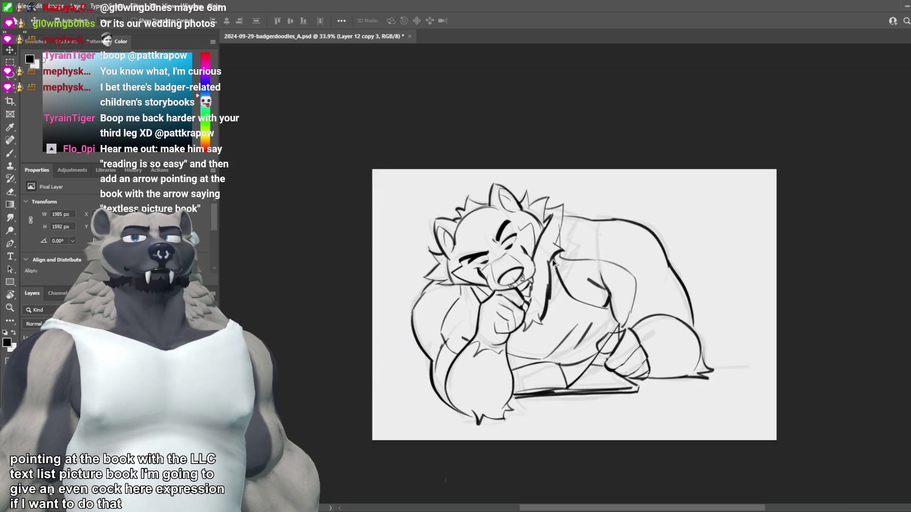
scroll(493, 247, "up", 9)
Step: Erase and redraw the angular face-marking line on the forehead between the raised eyebrow and the cheek, and save the document
key("b")
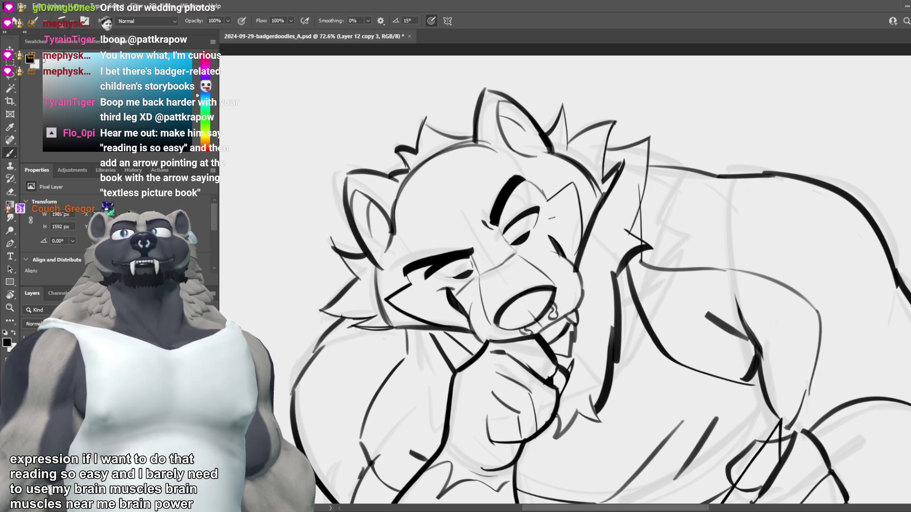
scroll(551, 218, "down", 7)
scroll(553, 198, "up", 9)
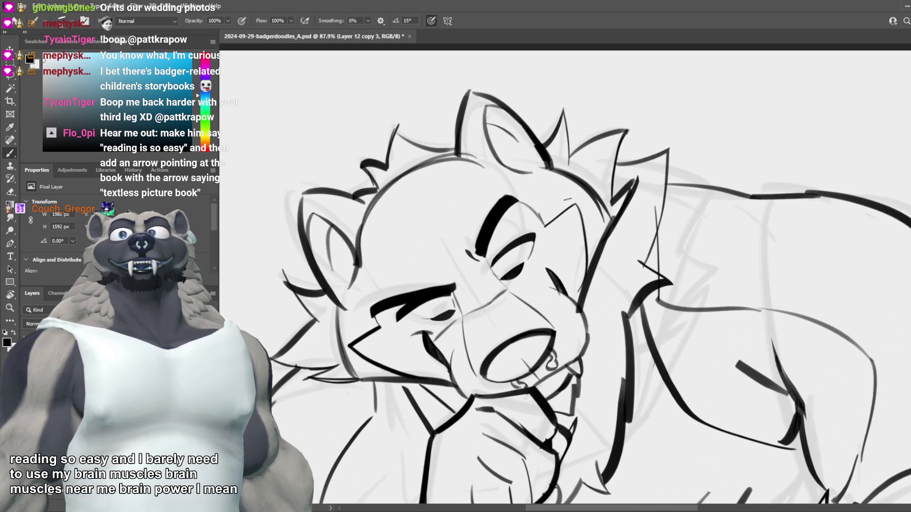
key("e")
left_click_drag(542, 225, 546, 222)
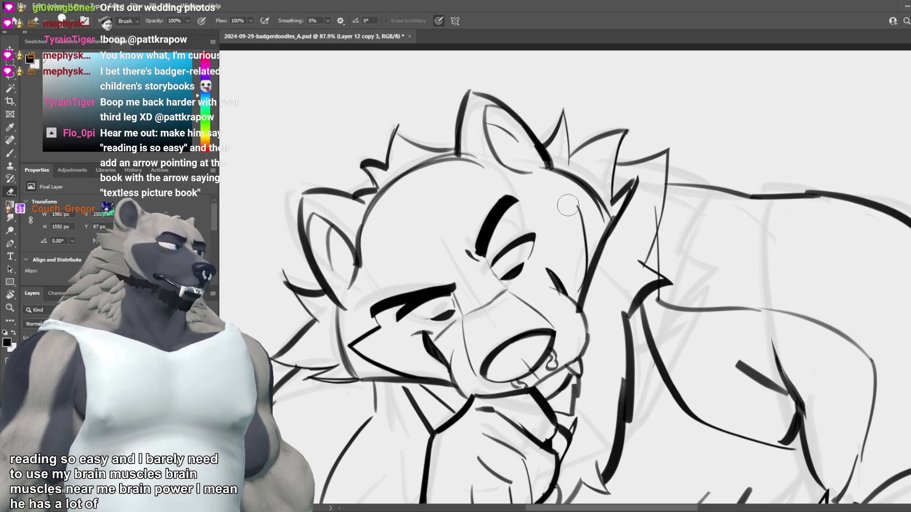
key("b")
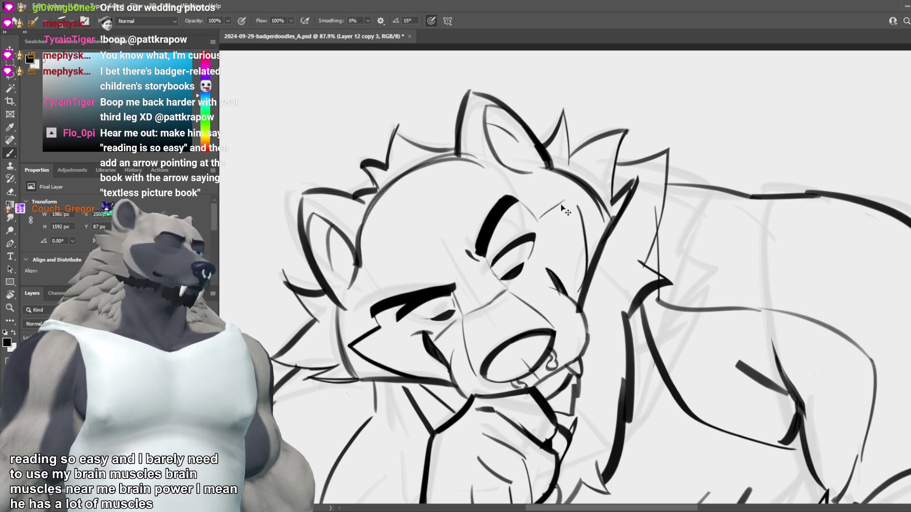
left_click_drag(575, 199, 583, 222)
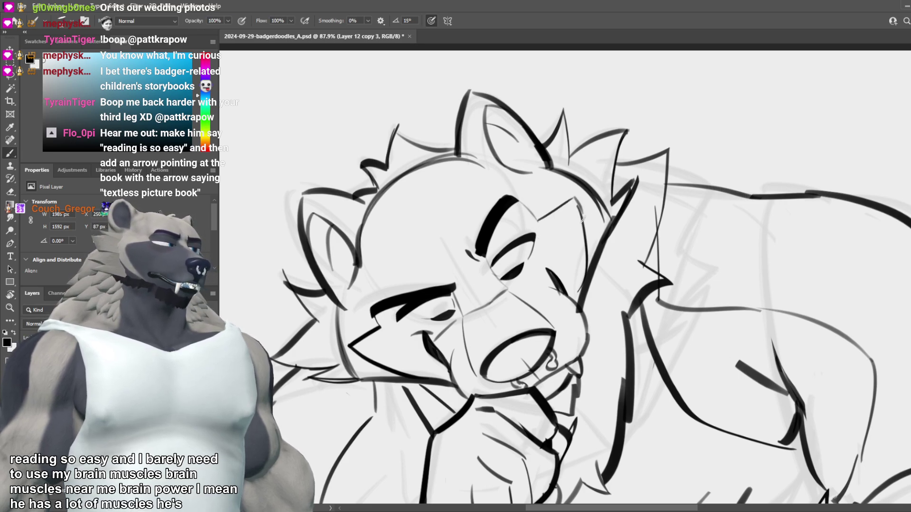
scroll(579, 229, "down", 5)
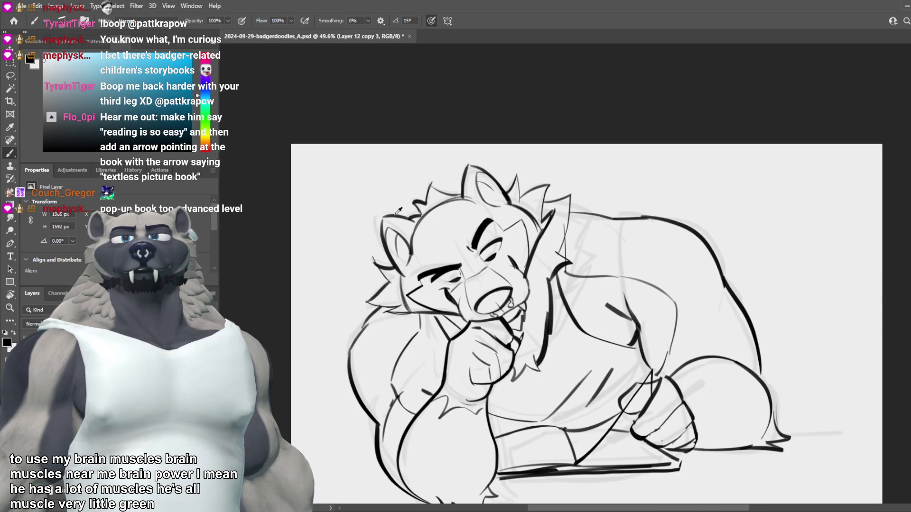
scroll(496, 211, "up", 3)
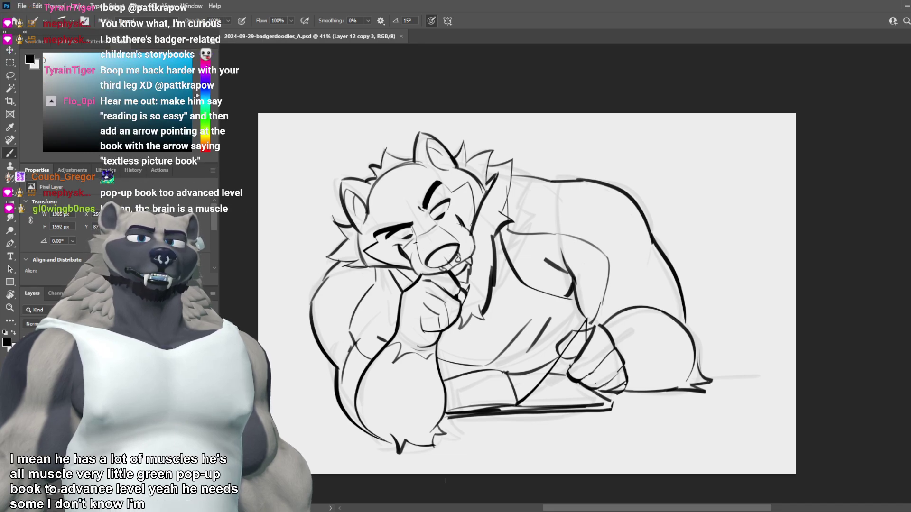
scroll(384, 264, "down", 4)
scroll(339, 264, "up", 5)
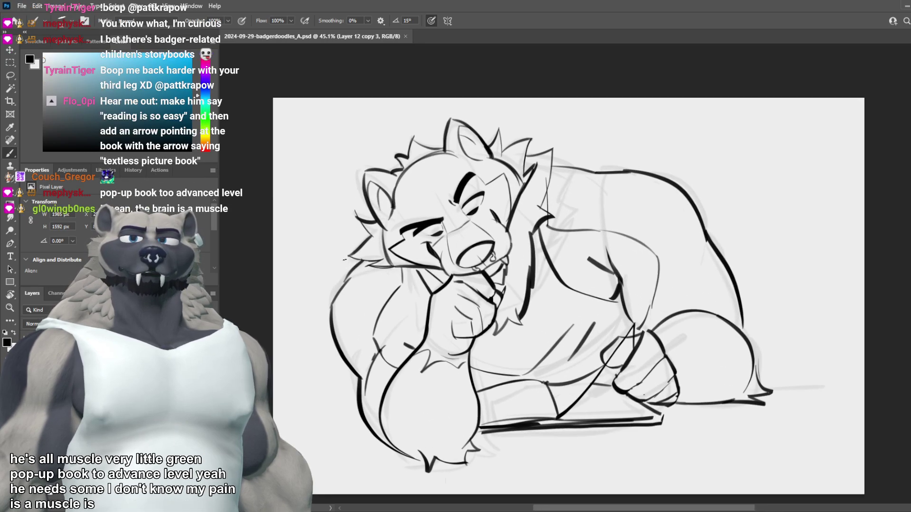
scroll(450, 267, "down", 3)
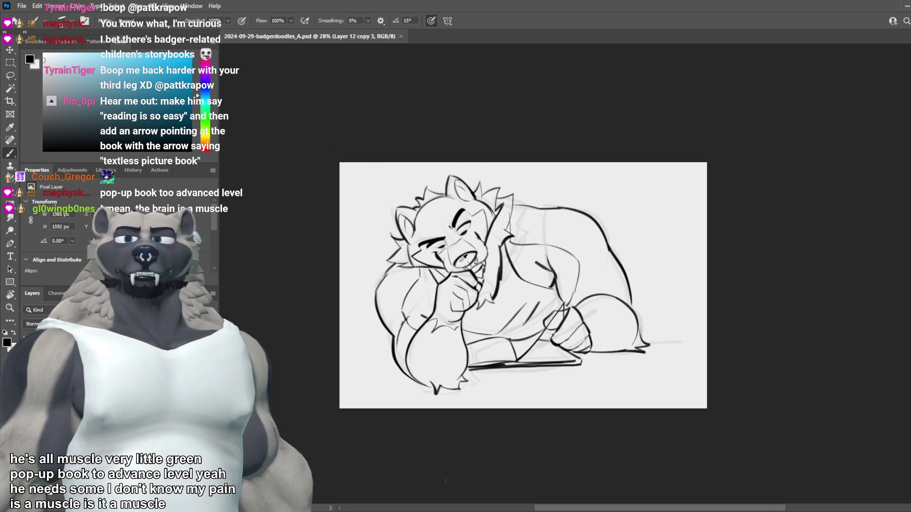
scroll(462, 256, "up", 3)
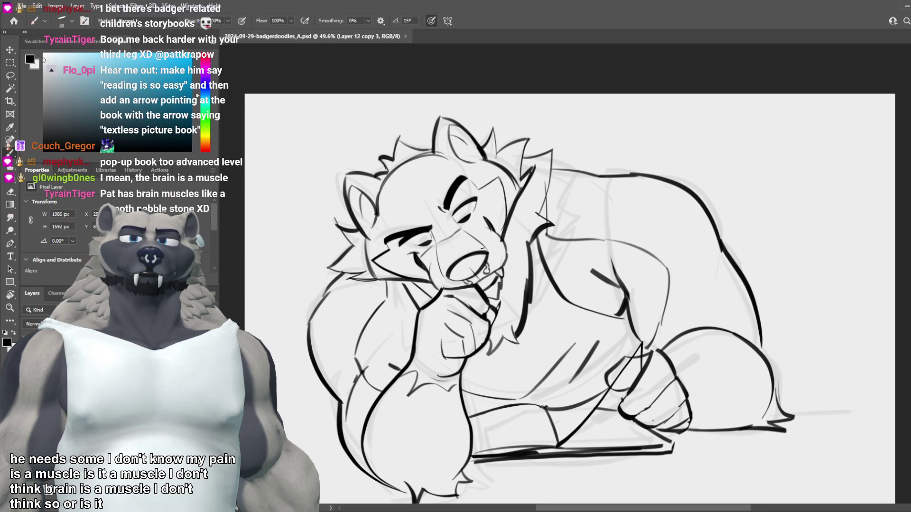
scroll(488, 256, "down", 3)
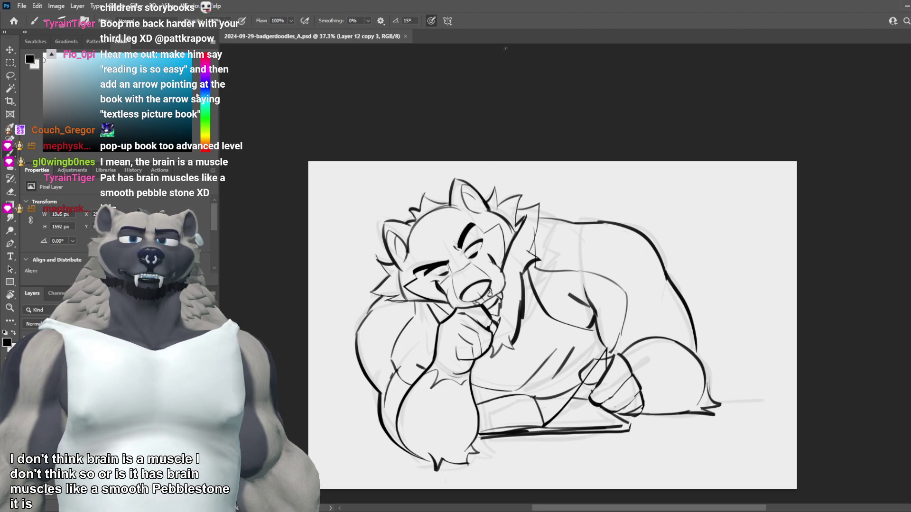
Step: Compare the line art with the rough sketch by toggling the sketch's visibility, leave the sketch hidden, and save the document
scroll(490, 276, "down", 1)
scroll(493, 267, "up", 2)
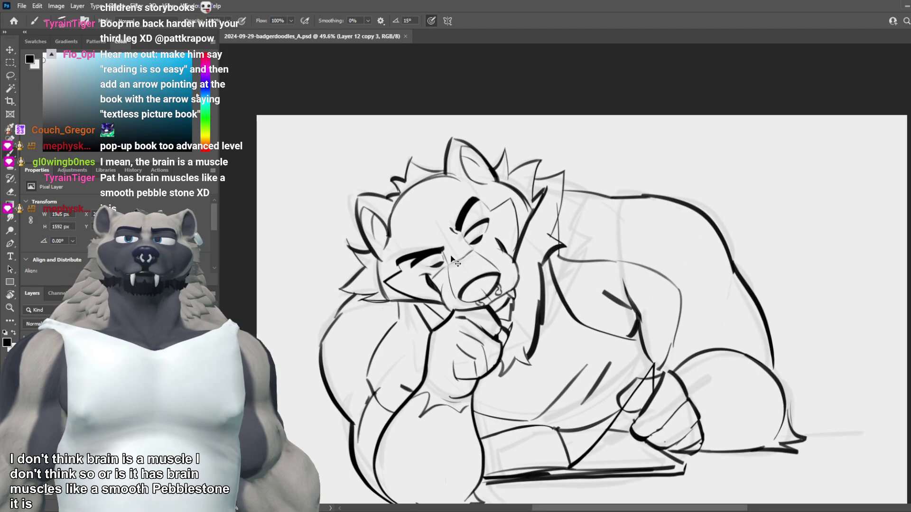
scroll(454, 260, "up", 2)
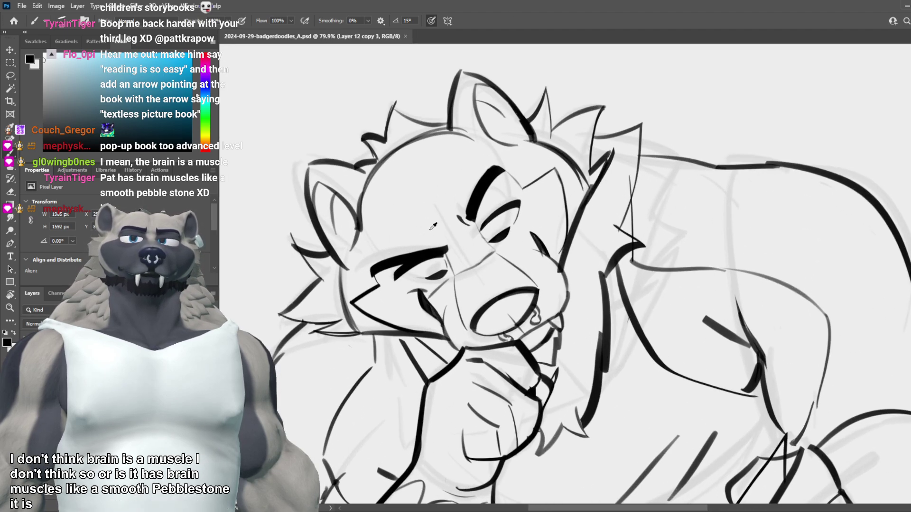
scroll(433, 226, "down", 2)
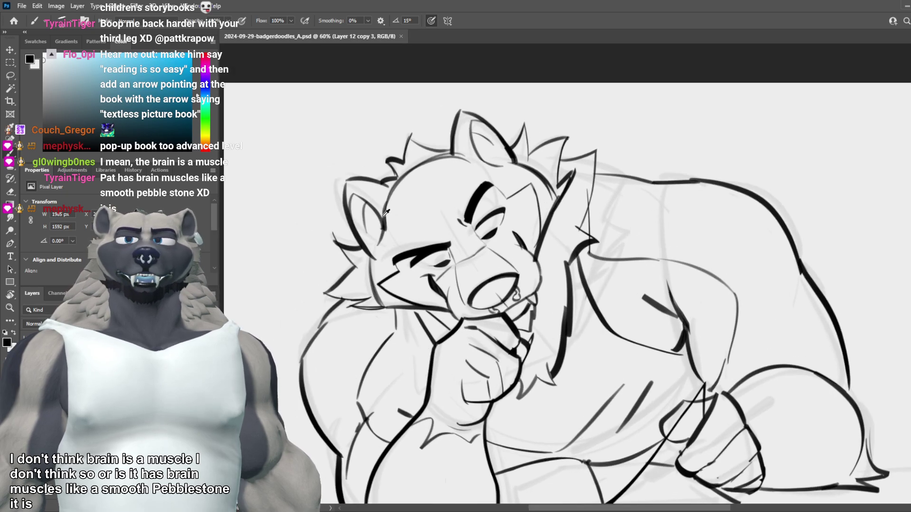
scroll(387, 212, "down", 1)
scroll(390, 216, "up", 3)
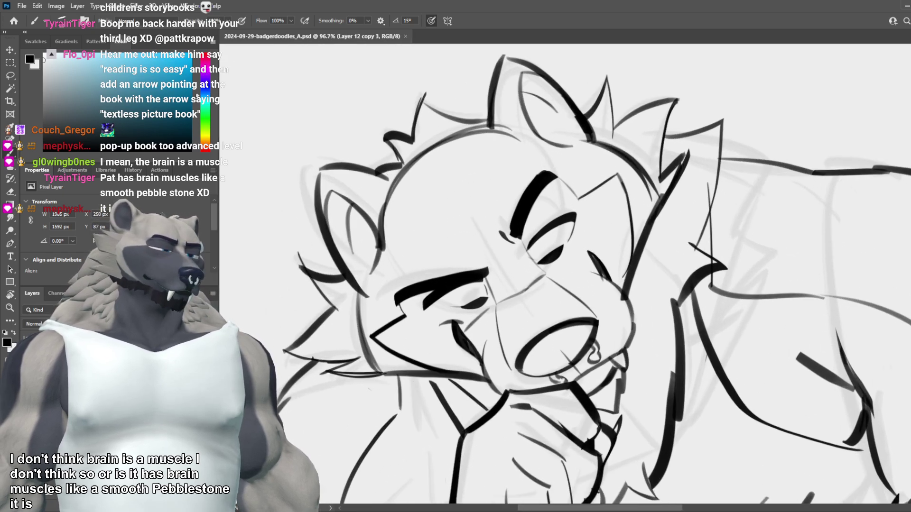
key("ctrl+comma")
key("ctrl+comma")
key("ctrl+comma")
key("ctrl+comma")
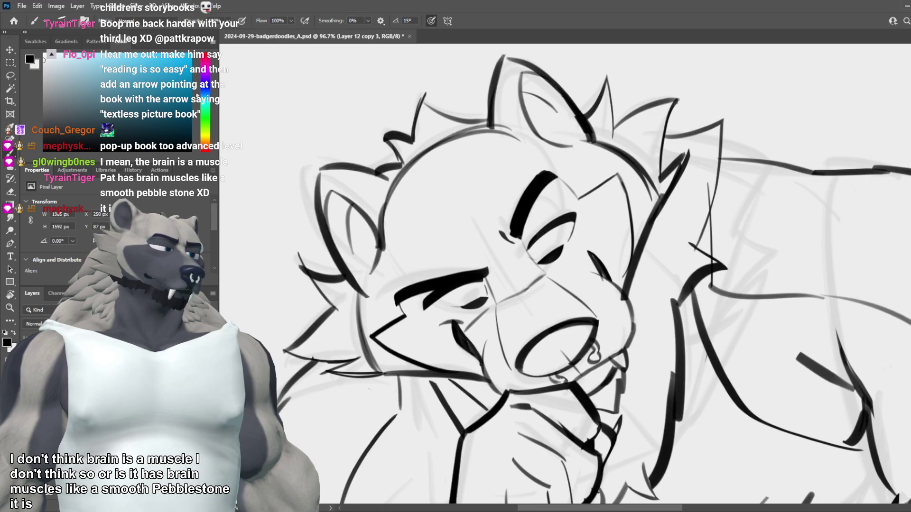
scroll(337, 275, "down", 3)
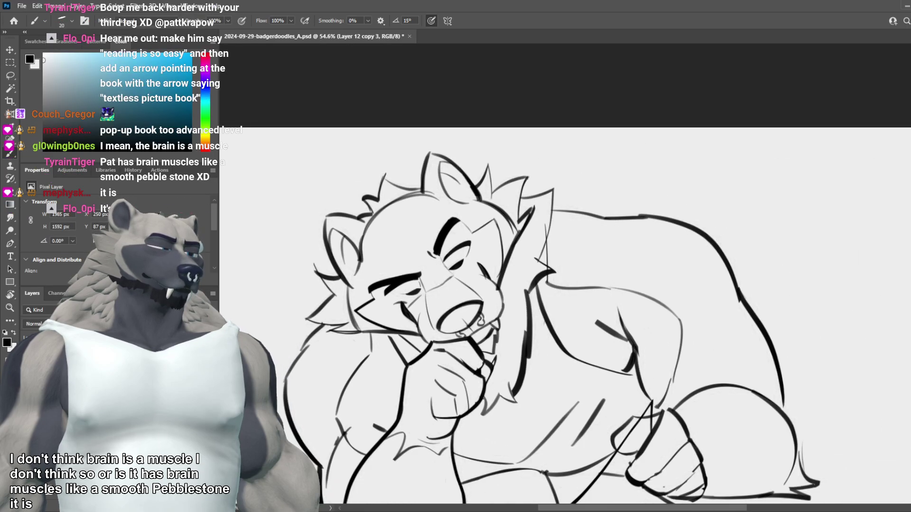
key("ctrl+comma")
key("ctrl+comma")
scroll(387, 298, "down", 1)
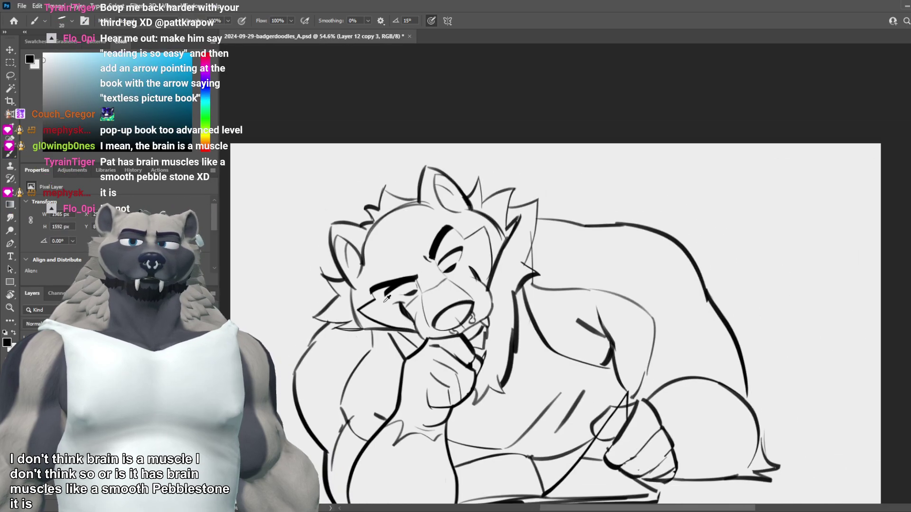
scroll(387, 298, "up", 1)
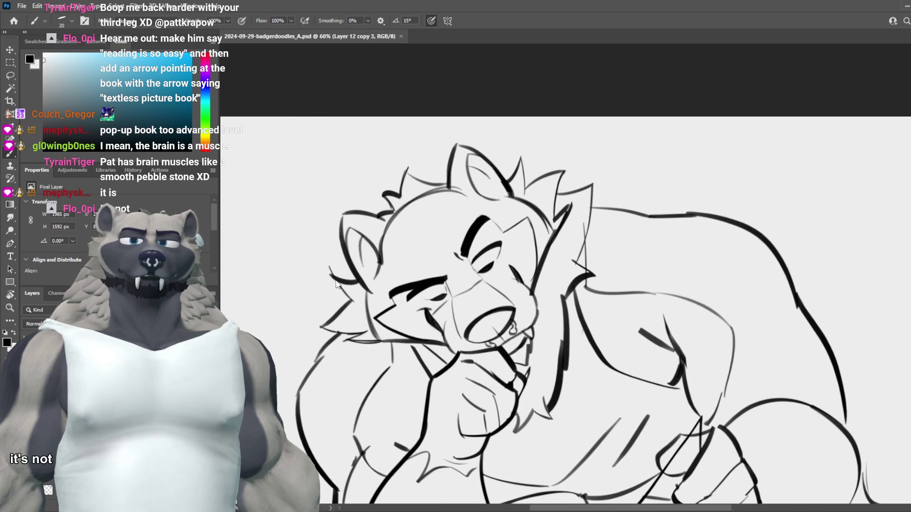
Step: Erase the part of the badger's head outline that overlaps the inner edge of the lower ear
scroll(336, 283, "up", 3)
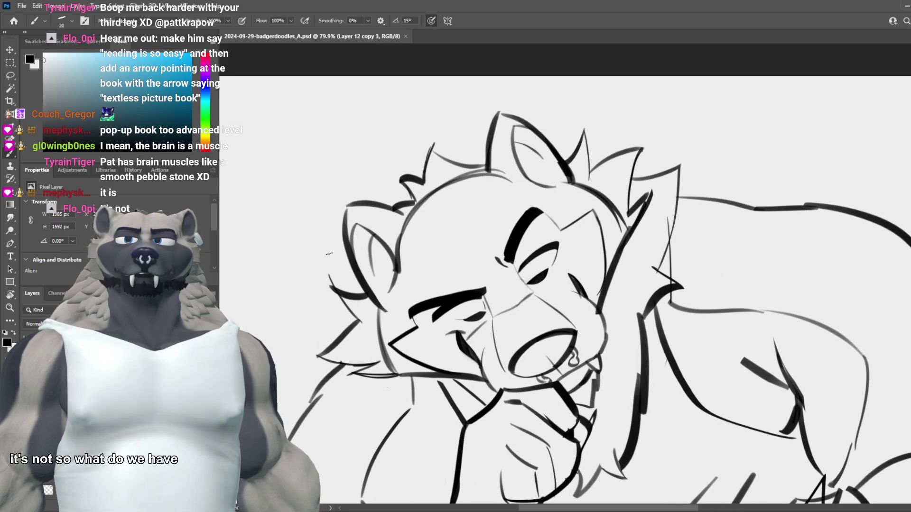
scroll(330, 252, "up", 2)
scroll(332, 251, "down", 6)
scroll(348, 250, "up", 5)
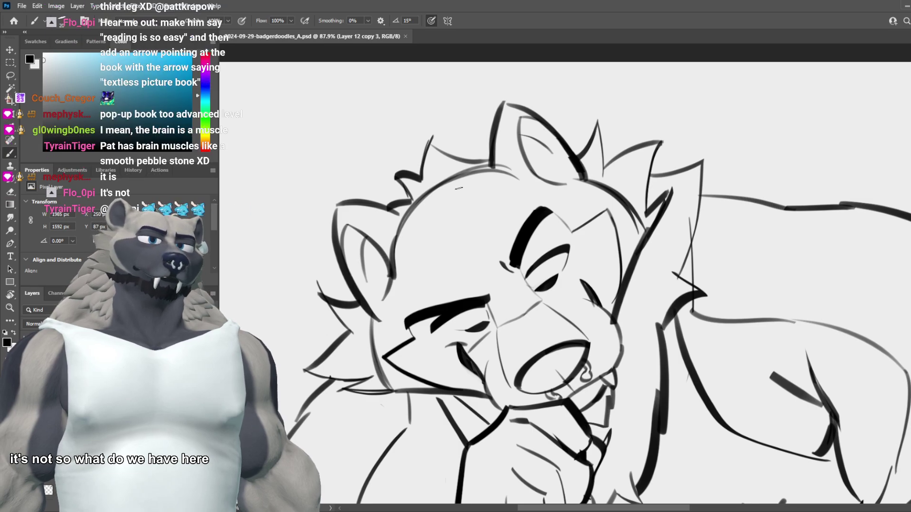
key("e")
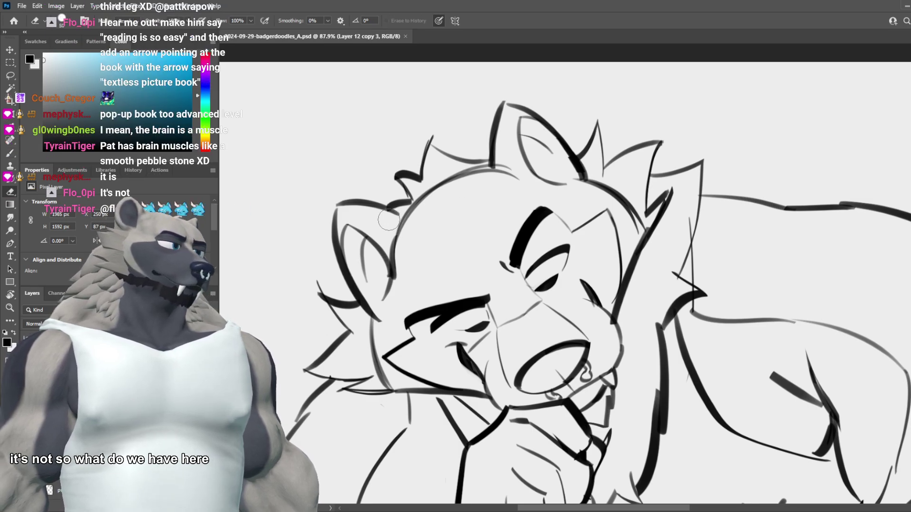
left_click_drag(403, 275, 406, 275)
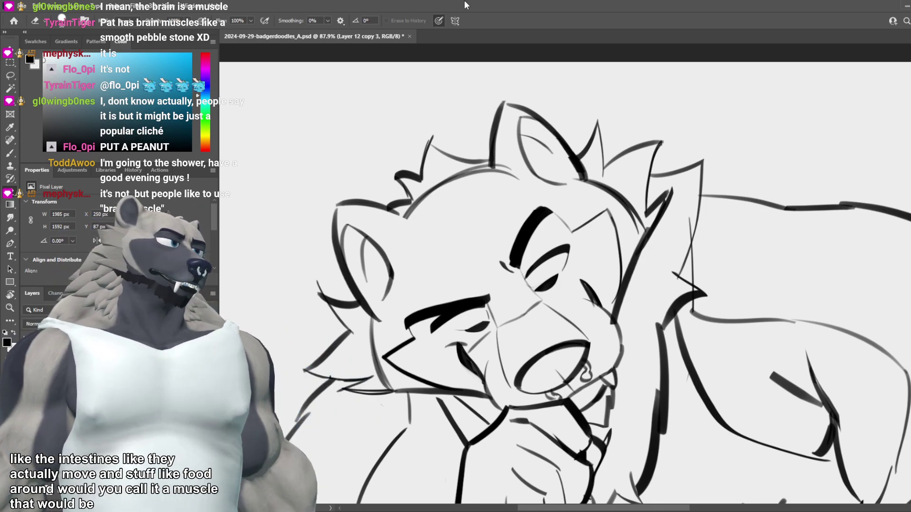
Step: Examine the clean line art in the full composition at several magnifications, checking the head, arms and overall pose
scroll(444, 269, "down", 5)
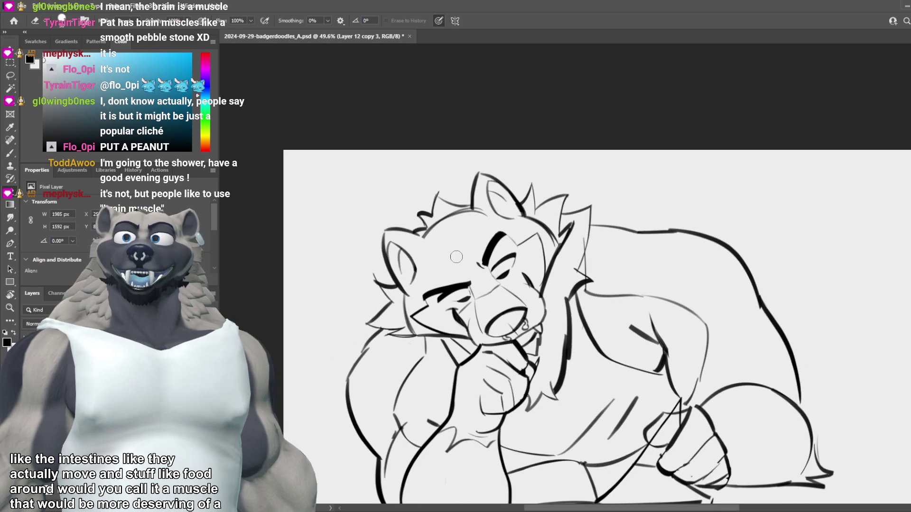
scroll(456, 257, "down", 2)
scroll(470, 277, "up", 2)
scroll(498, 284, "down", 3)
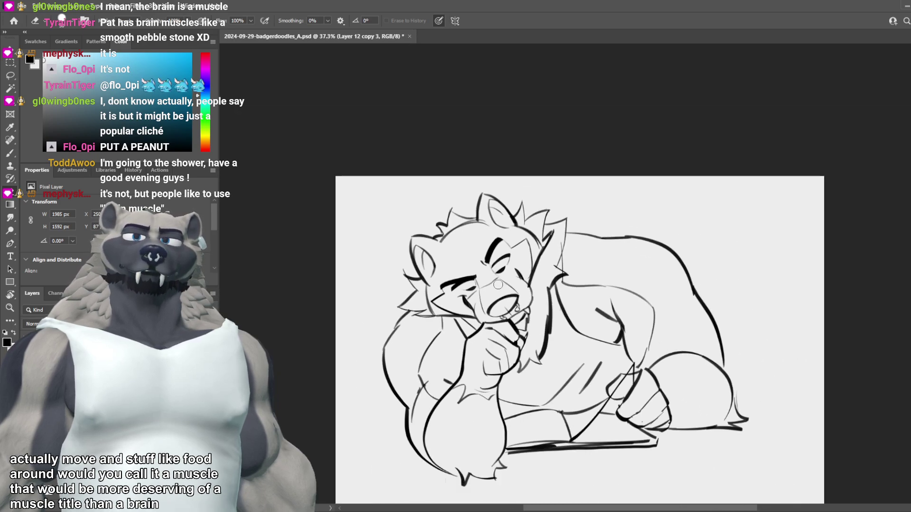
scroll(452, 356, "up", 2)
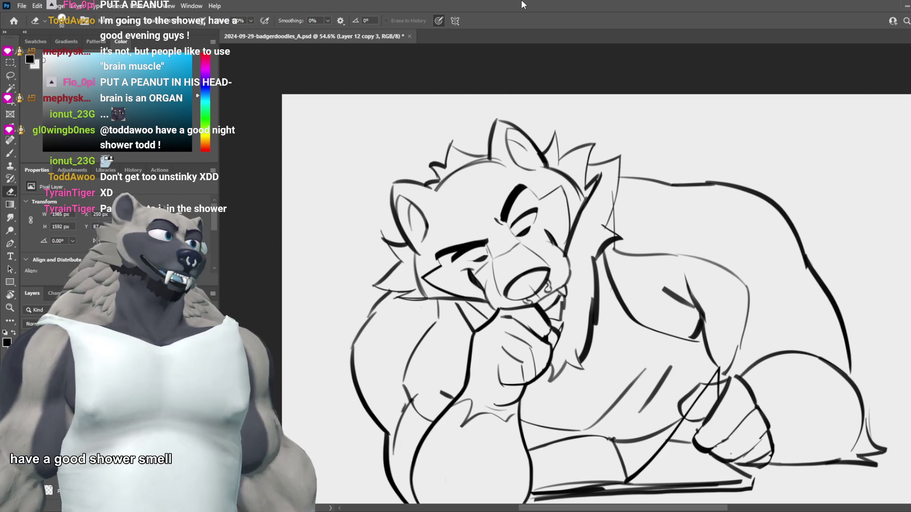
scroll(497, 316, "down", 2)
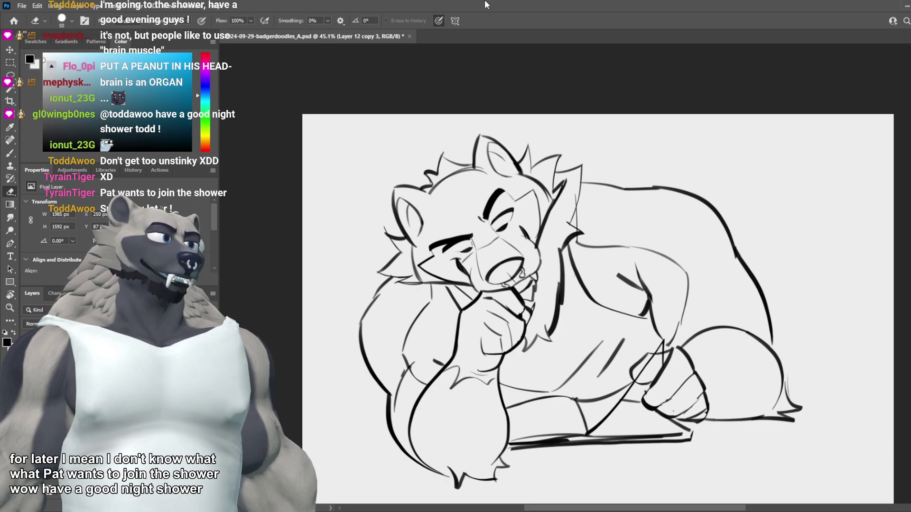
scroll(474, 203, "down", 6)
scroll(660, 246, "up", 6)
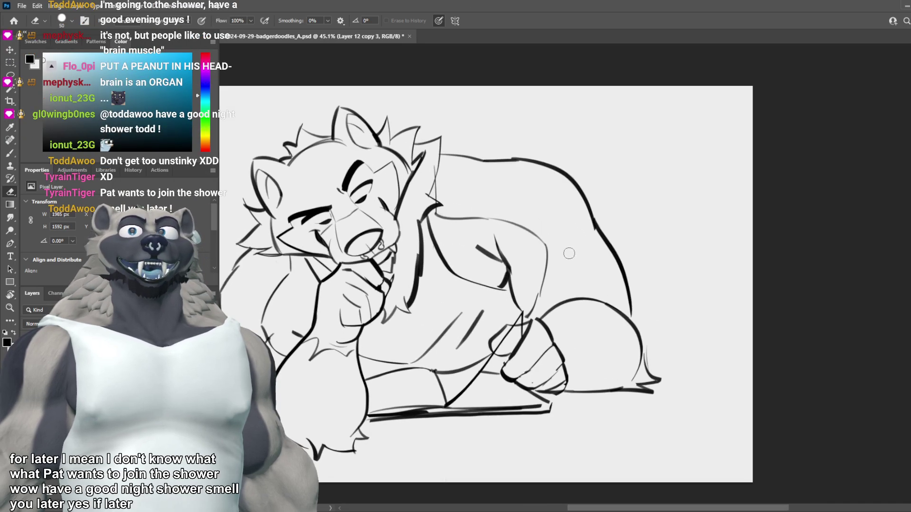
scroll(576, 257, "down", 2)
scroll(502, 256, "down", 1)
scroll(320, 254, "up", 4)
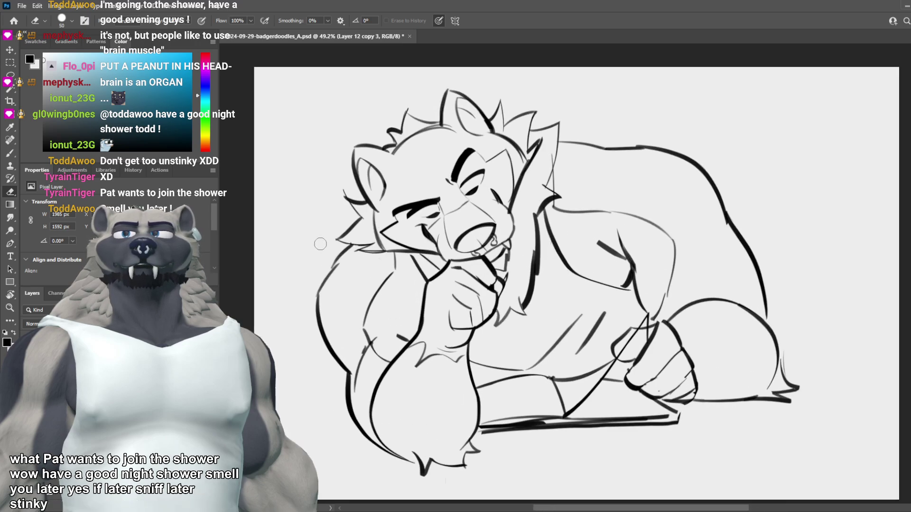
Step: Draw a slightly curved tank top strap line from the upper back down to the shoulder behind the neck fur
key("b")
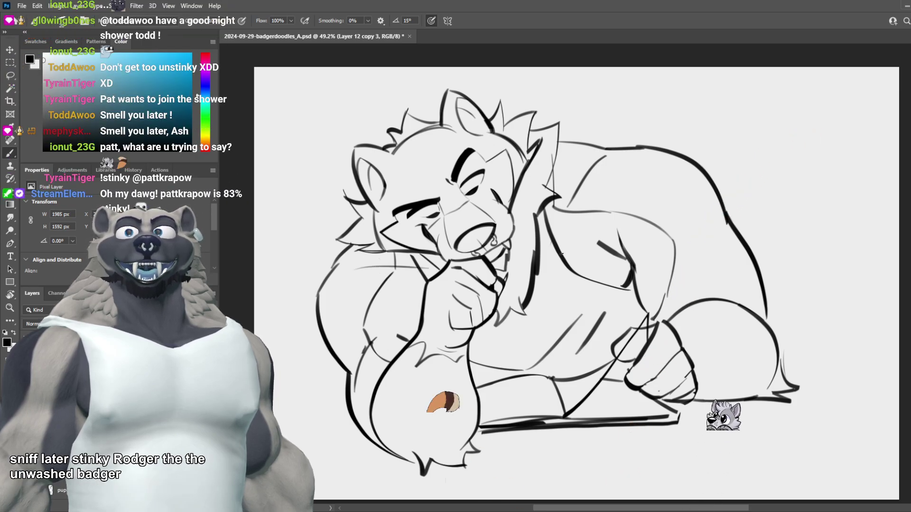
scroll(538, 239, "down", 1)
scroll(537, 240, "up", 1)
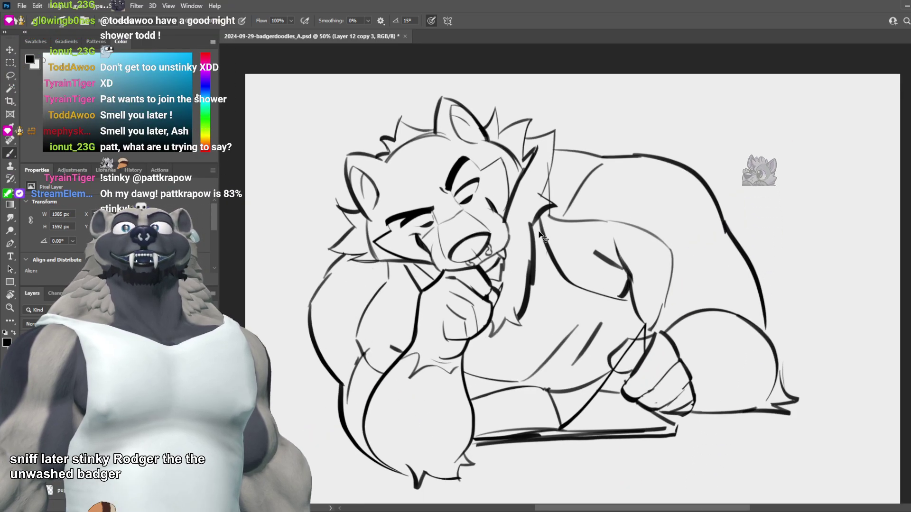
left_click_drag(603, 164, 564, 216)
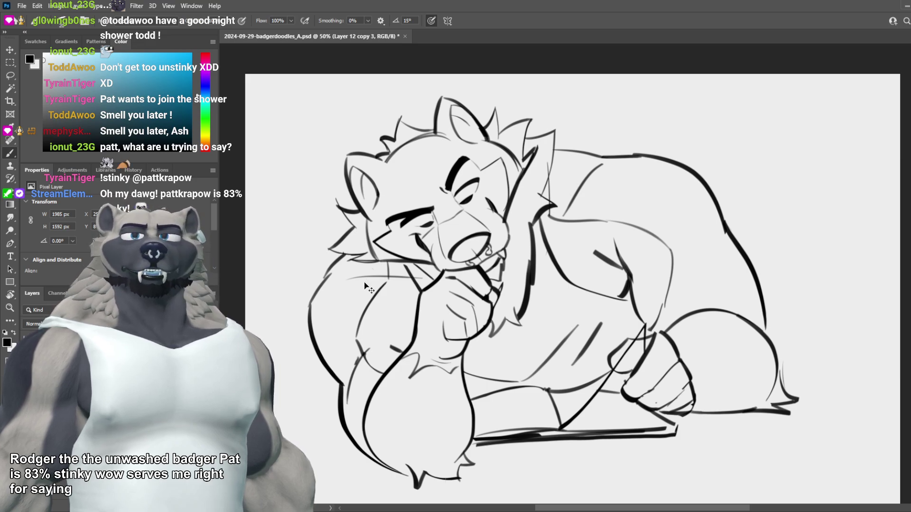
key("ctrl+z")
mouse_move(353, 279)
left_mouse_down()
mouse_move(430, 284)
mouse_move(357, 277)
left_mouse_up()
key("ctrl+z")
key("ctrl+z")
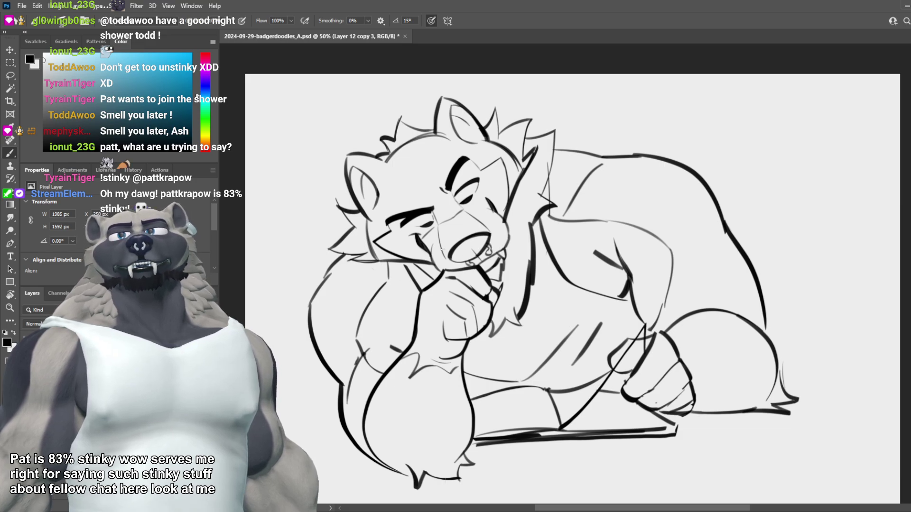
Step: Erase the inner contour on the head-supporting upper arm, draw a short horizontal line there instead, and check the drawing mirrored
key("e")
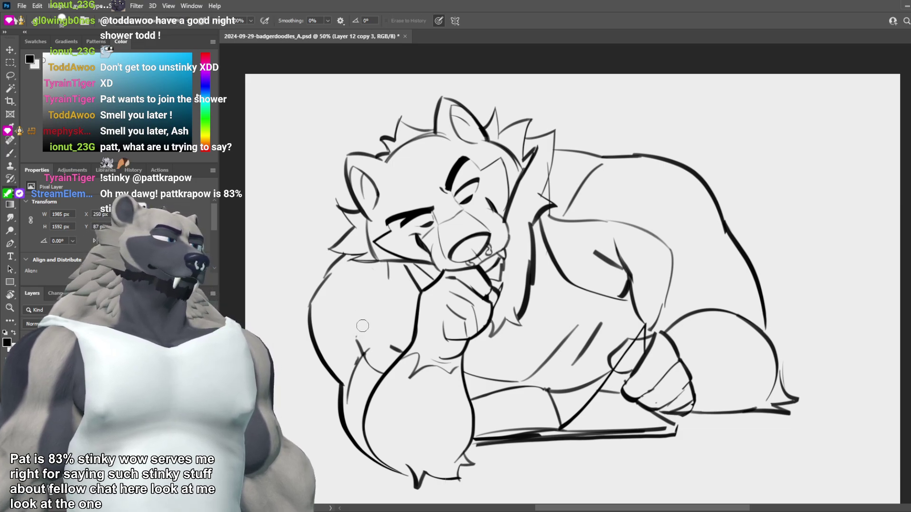
key("b")
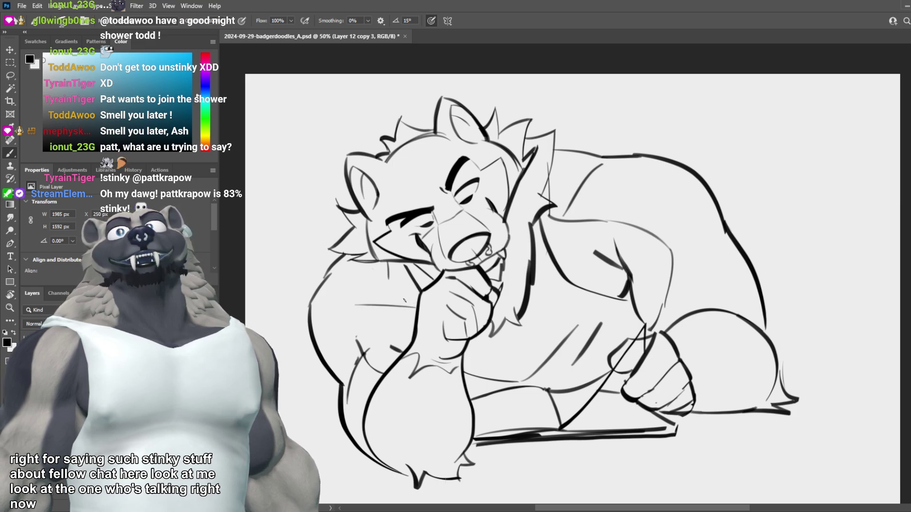
key("ctrl+z")
scroll(418, 293, "down", 8)
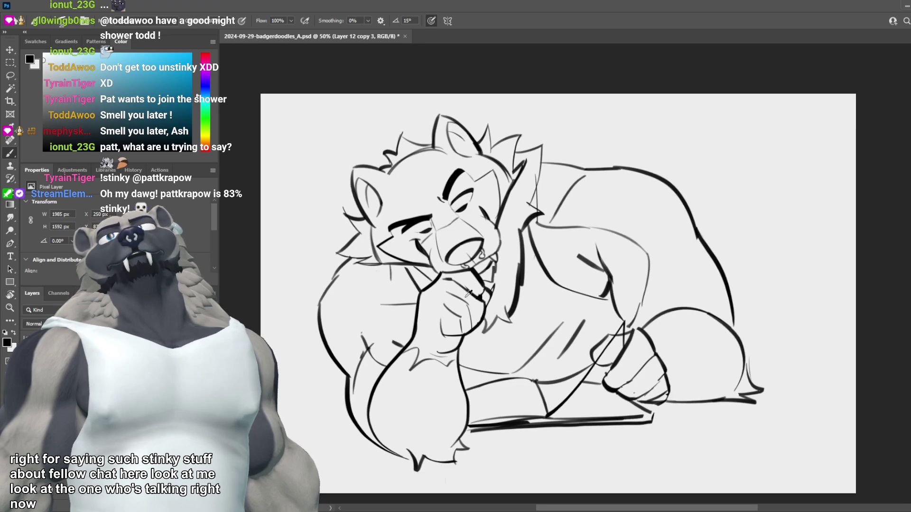
scroll(449, 276, "up", 3)
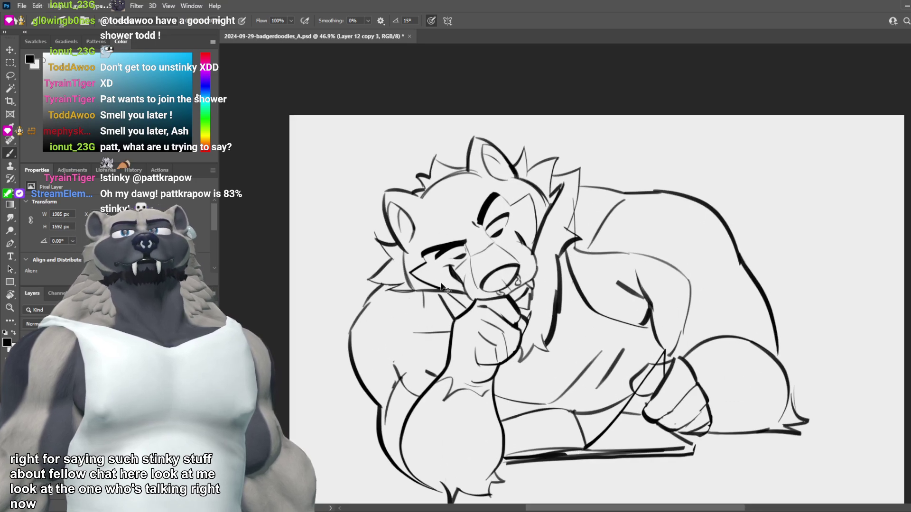
scroll(605, 325, "down", 4)
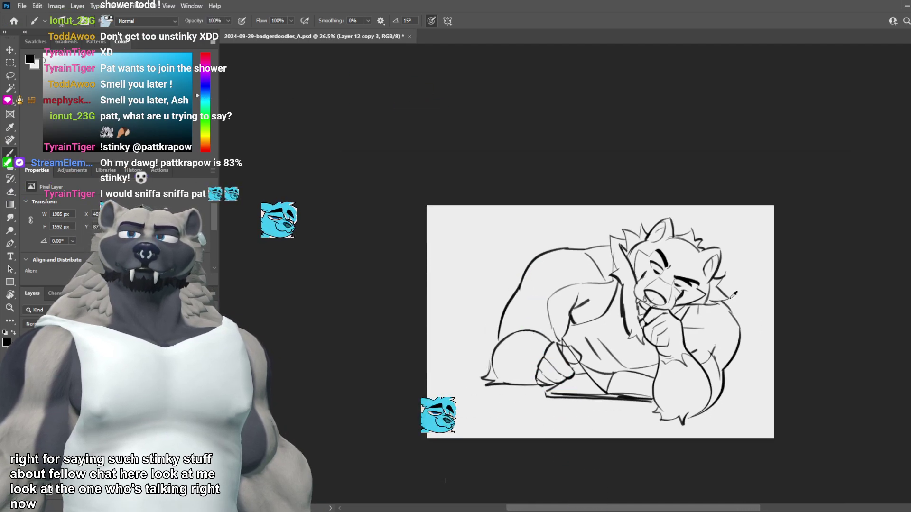
Step: Flip the canvas horizontally to check the badger sketch in mirror view
scroll(674, 320, "up", 3)
scroll(670, 320, "up", 1)
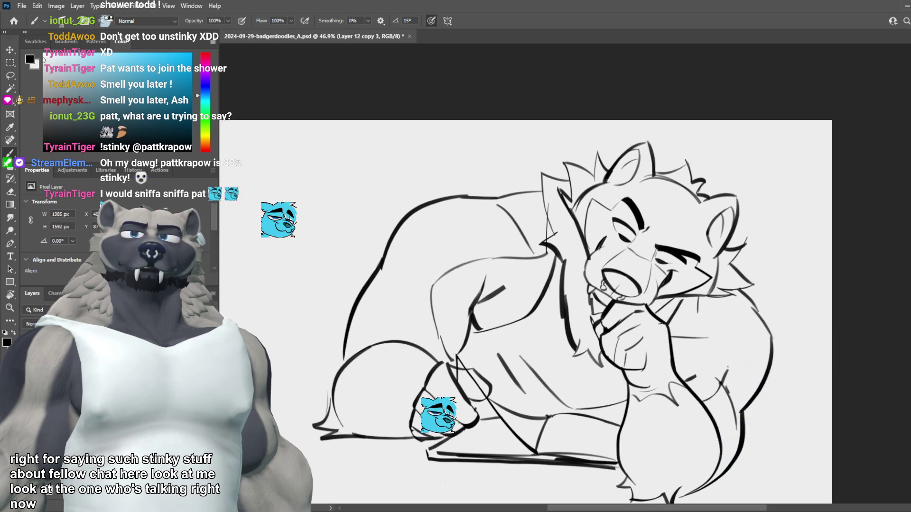
scroll(660, 323, "down", 2)
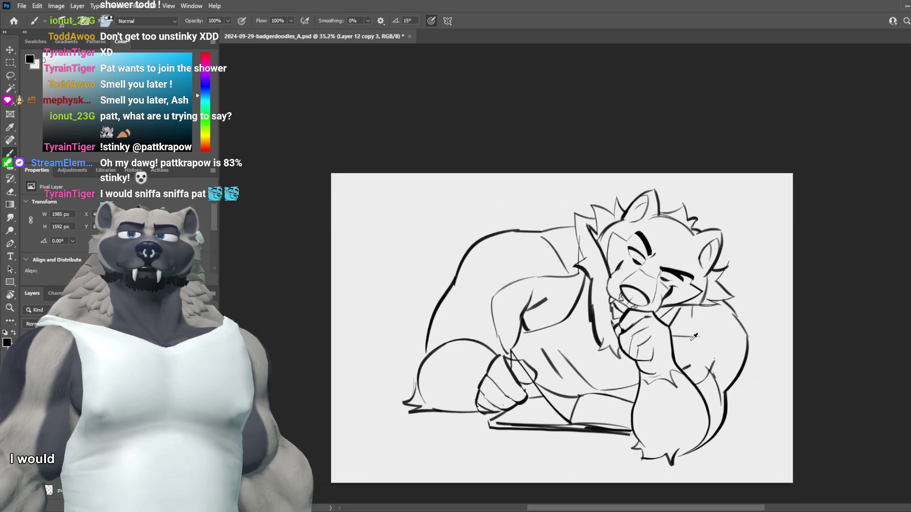
scroll(711, 367, "up", 2)
scroll(712, 366, "up", 1)
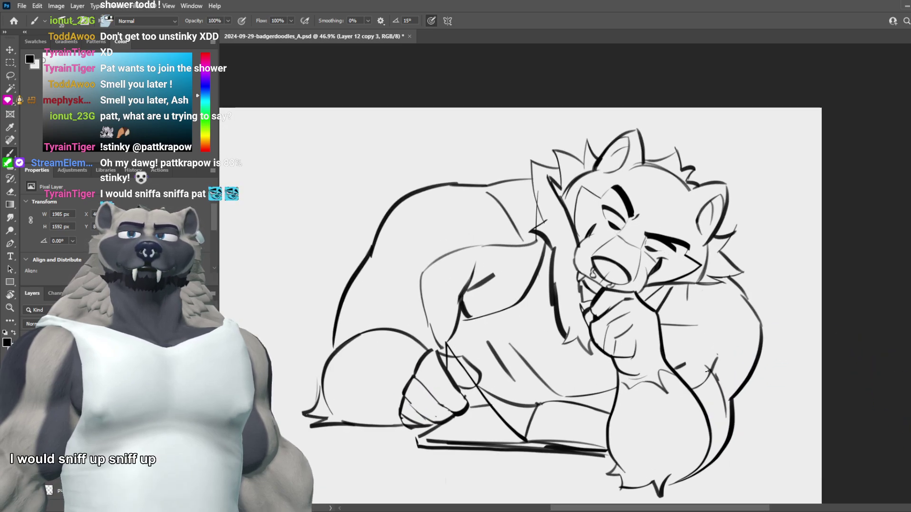
key("ctrl+shift+h")
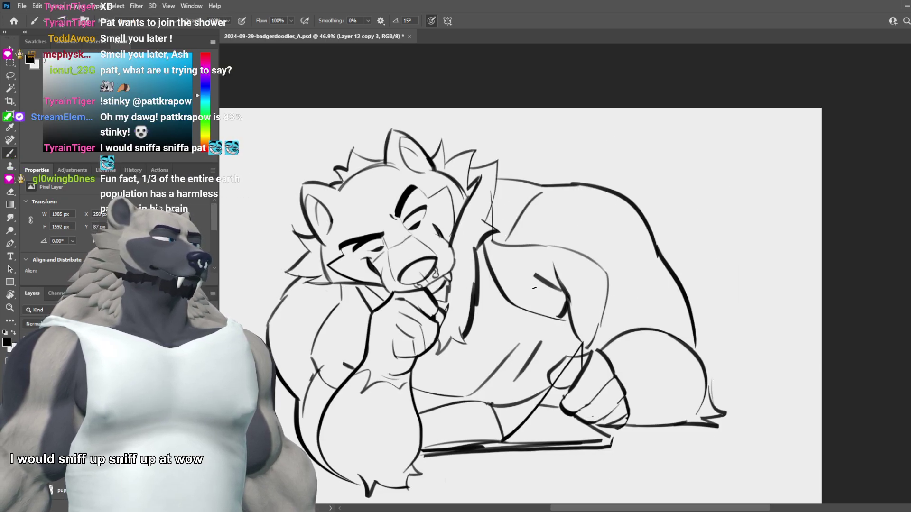
Step: Erase the upper end of the diagonal shoulder line and add a thin line across the raised upper arm
key("e")
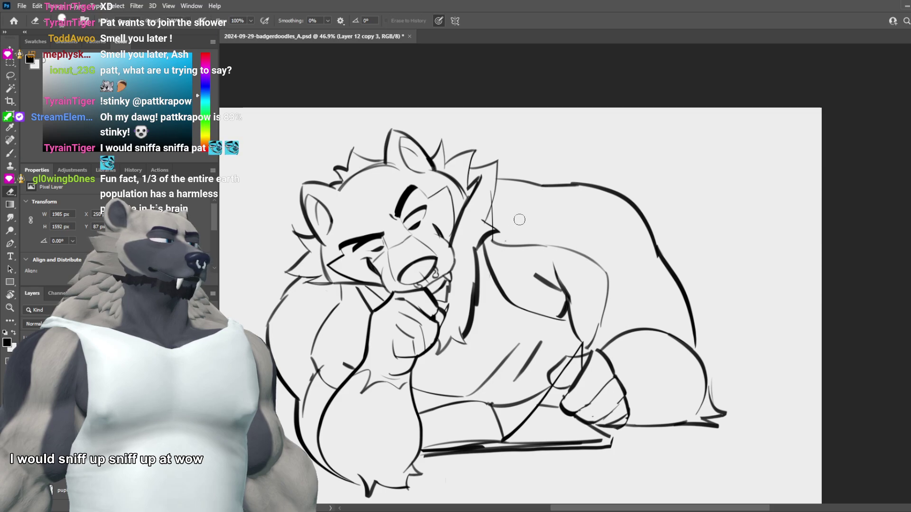
key("b")
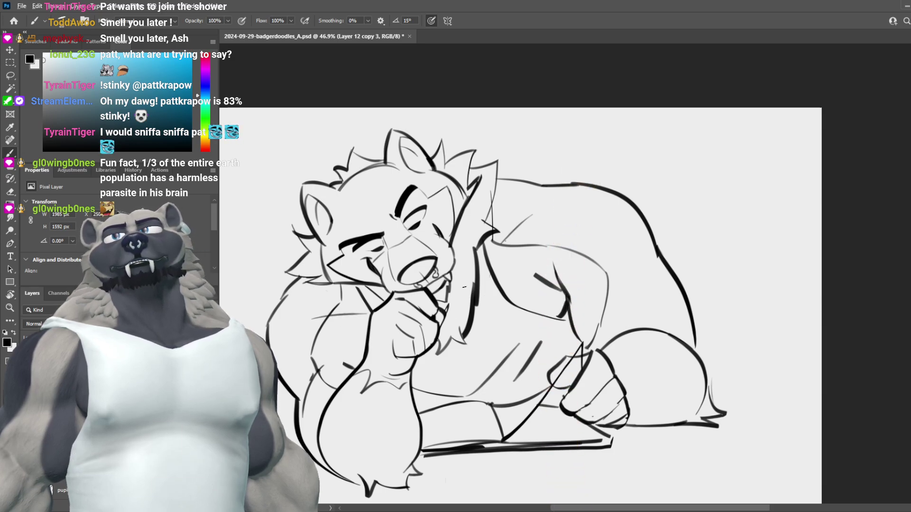
scroll(453, 319, "down", 3)
scroll(458, 276, "up", 3)
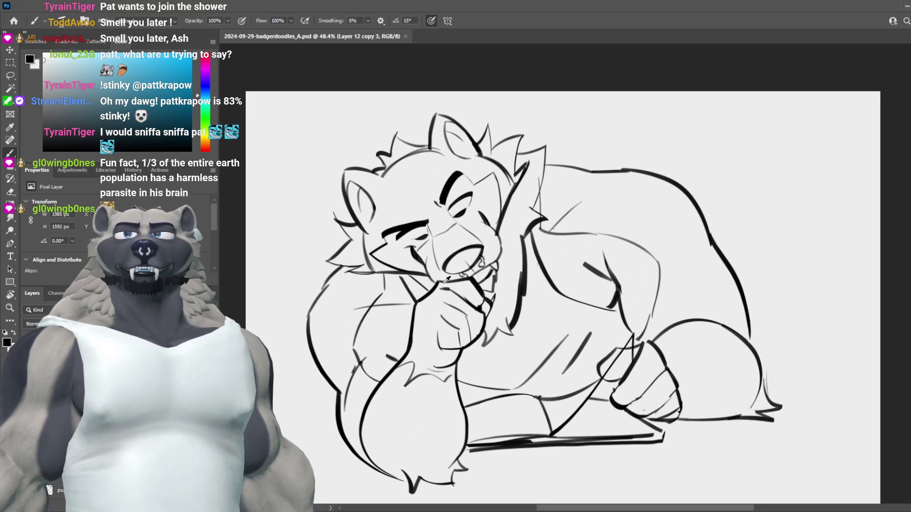
Step: Examine the mirrored badger sketch's overall pose and proportions at several zoom levels
scroll(351, 270, "down", 3)
scroll(351, 271, "up", 3)
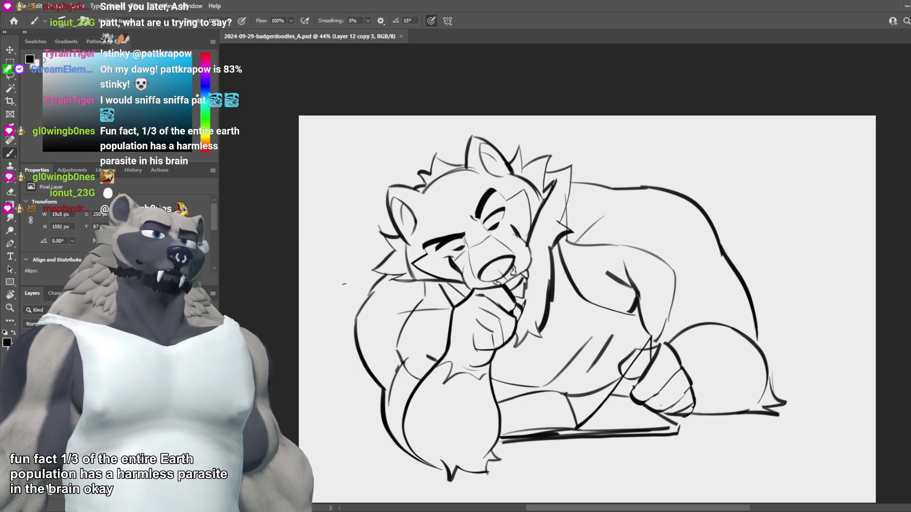
scroll(510, 230, "down", 7)
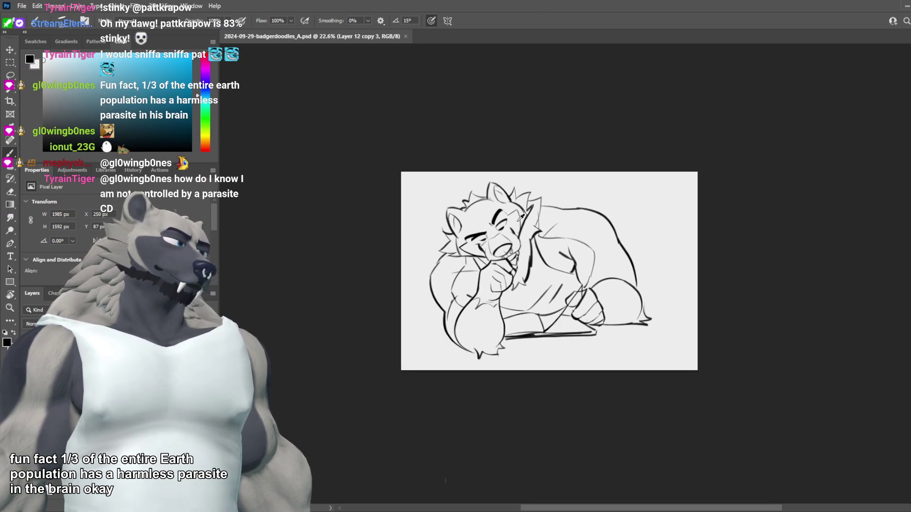
scroll(510, 230, "up", 6)
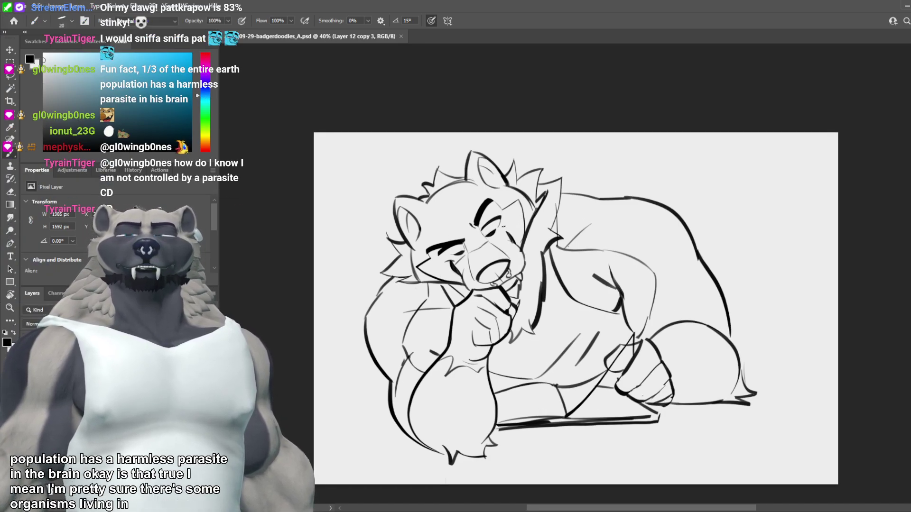
scroll(493, 244, "down", 4)
scroll(480, 256, "up", 4)
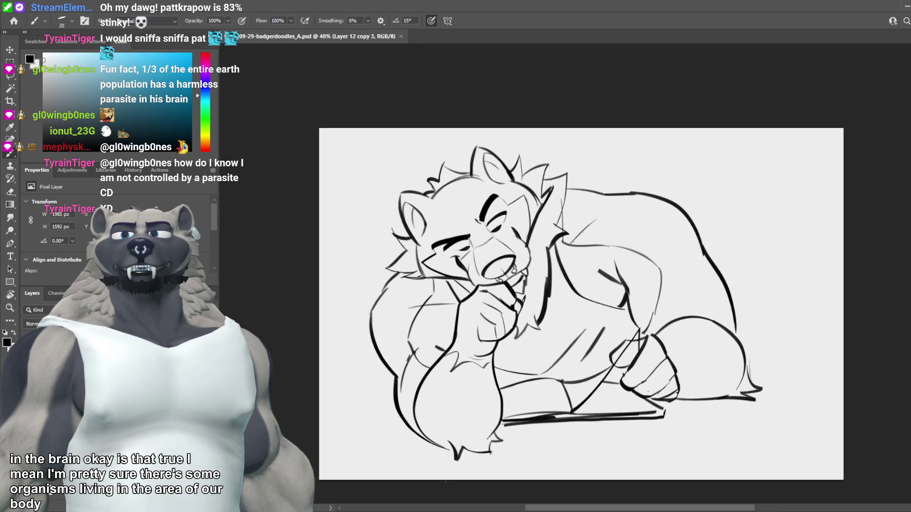
scroll(420, 276, "up", 5)
scroll(428, 254, "down", 5)
scroll(476, 169, "up", 2)
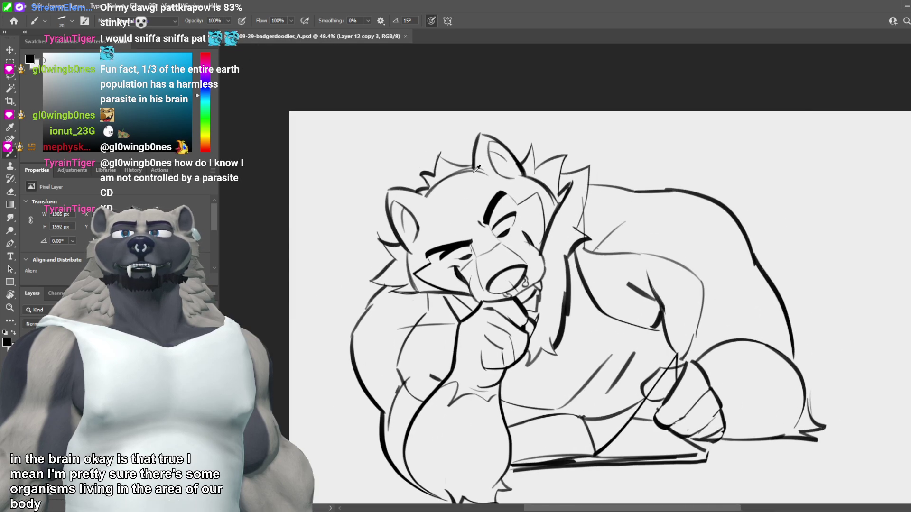
Step: Erase the overshooting tip of the hair tuft between the ears and save the document
scroll(477, 168, "up", 5)
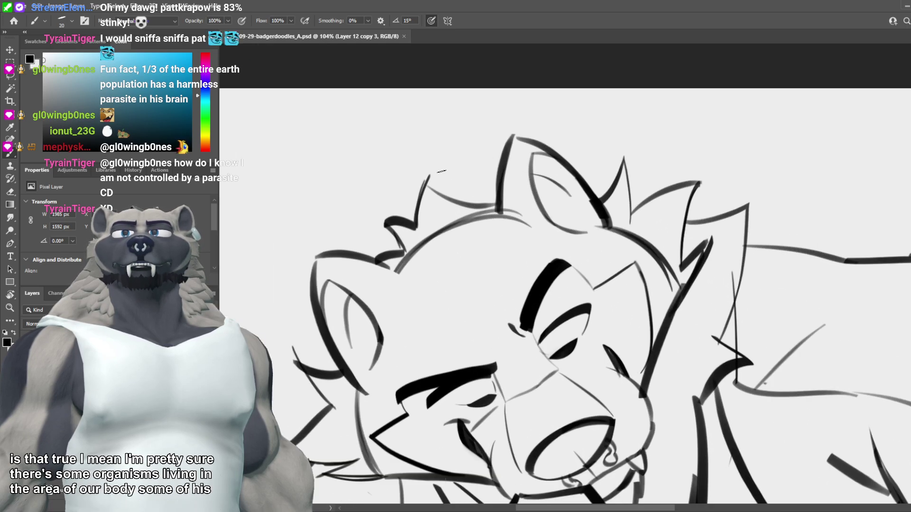
key("e")
left_click(432, 172)
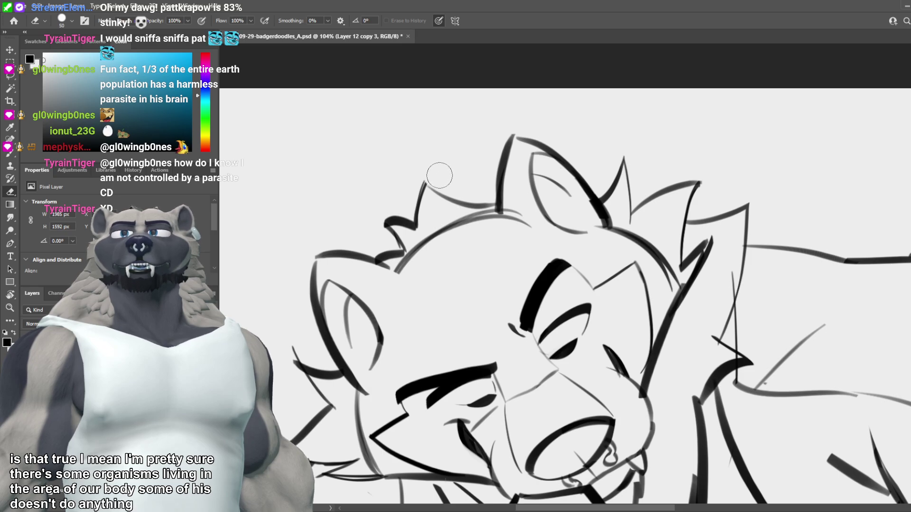
key("ctrl+s")
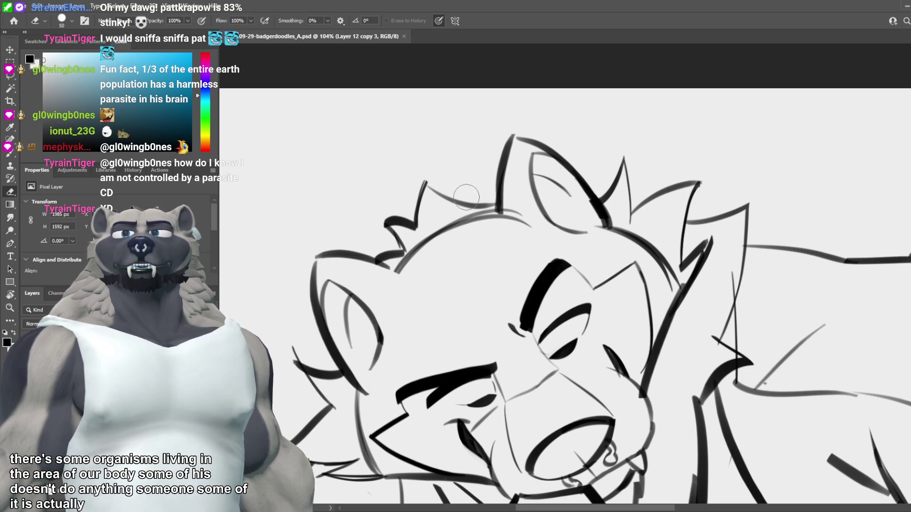
Step: Draw a curved fur line across the lower part of the raised forearm, just above the elbow tuft
scroll(466, 197, "down", 4)
scroll(499, 287, "up", 2)
key("b")
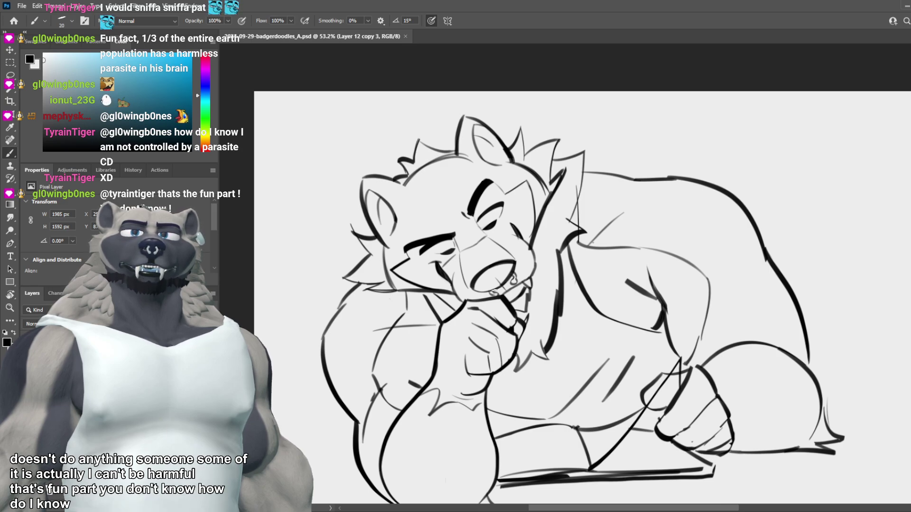
mouse_move(560, 354)
left_mouse_down()
mouse_move(518, 354)
mouse_move(540, 354)
left_mouse_up()
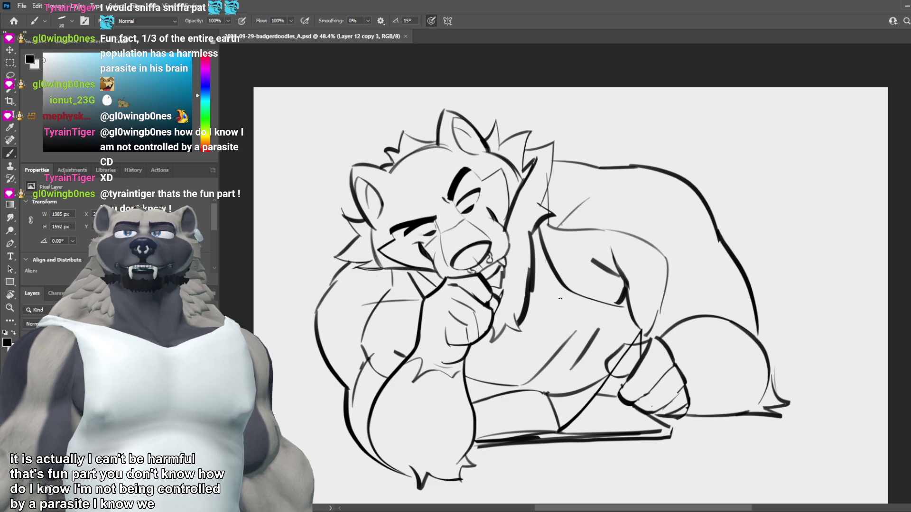
scroll(339, 314, "up", 2)
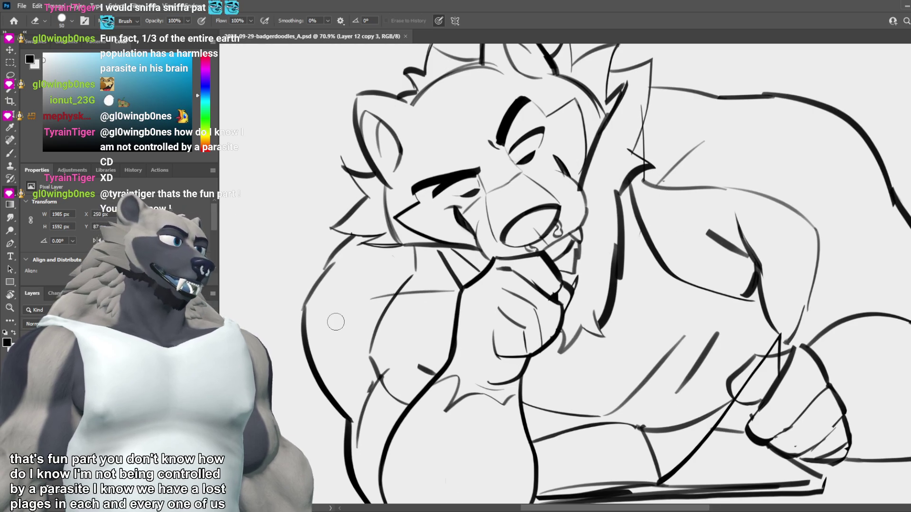
key("e")
key("b")
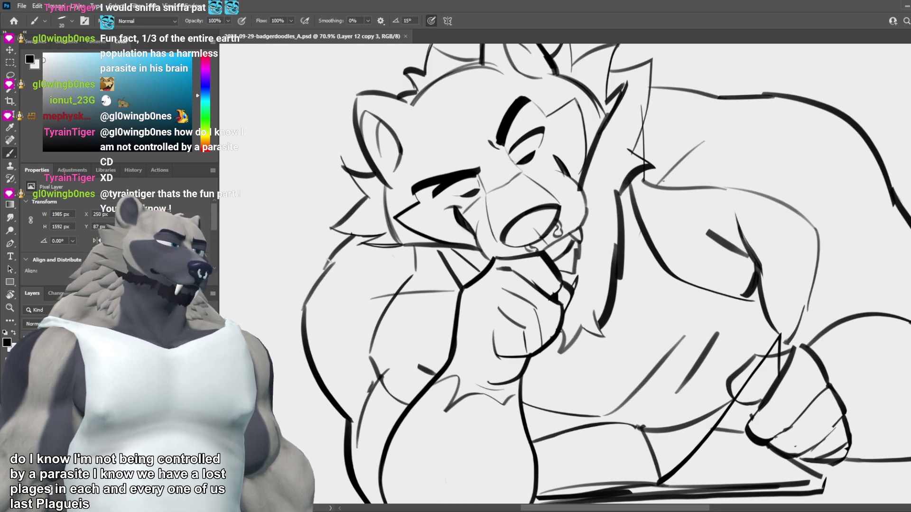
scroll(535, 336, "down", 5)
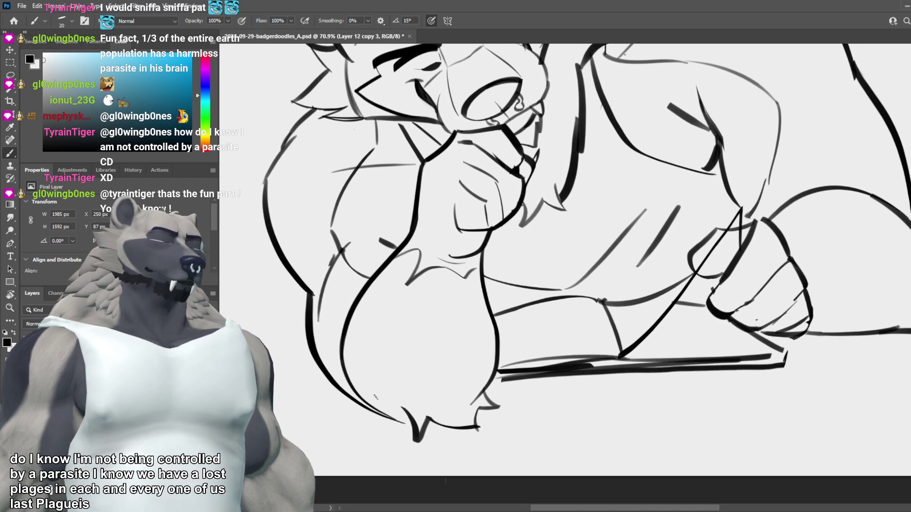
left_click_drag(376, 397, 467, 335)
scroll(501, 365, "down", 5)
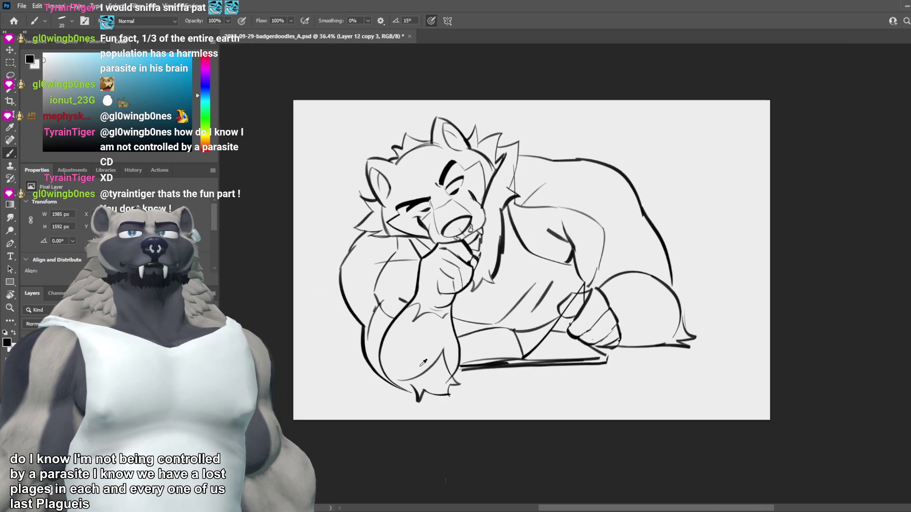
Step: Add short fur lines around both elbow tufts and save the document
scroll(535, 269, "up", 3)
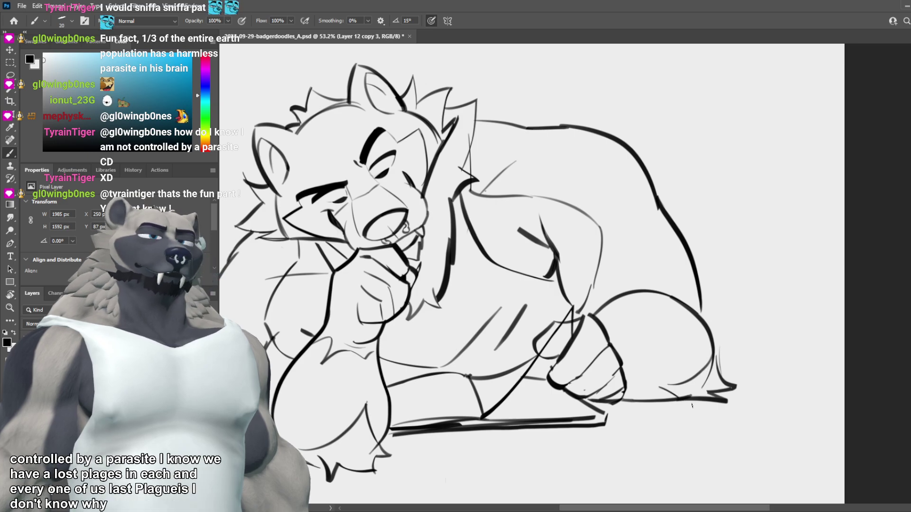
left_click_drag(607, 426, 716, 414)
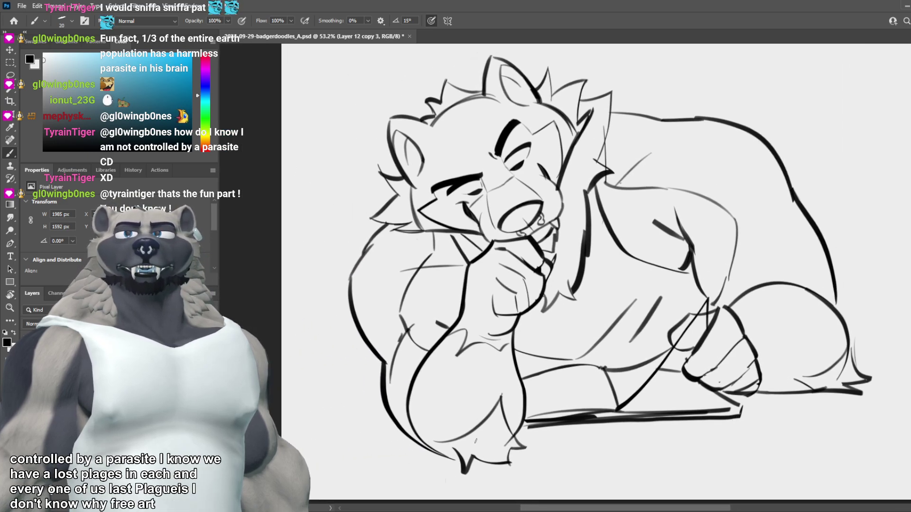
left_click_drag(432, 444, 455, 458)
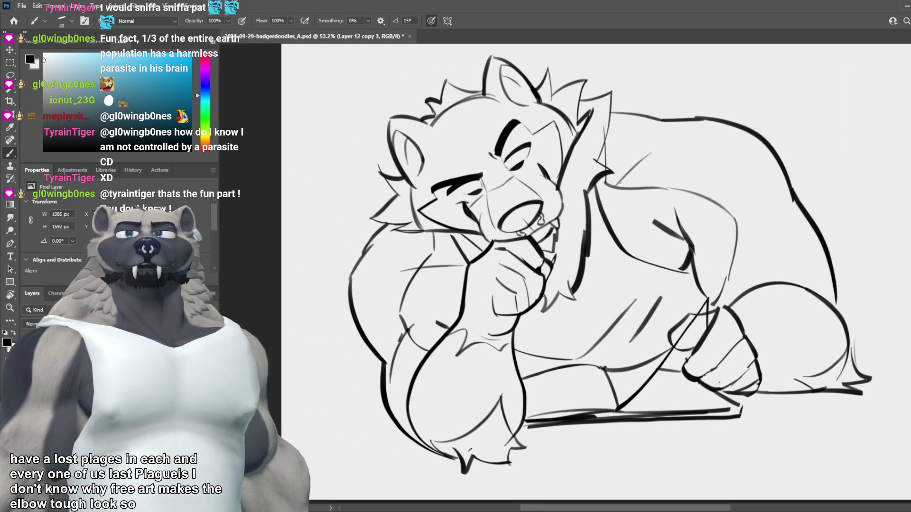
key("ctrl+s")
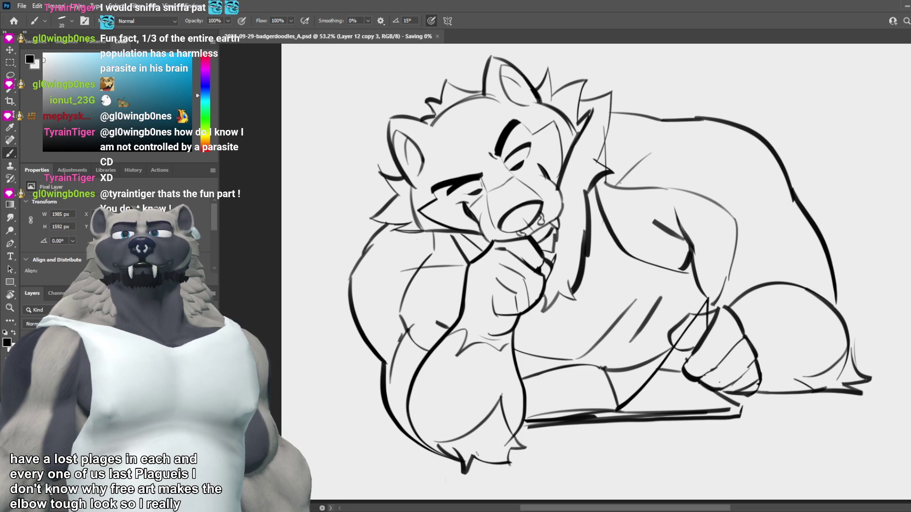
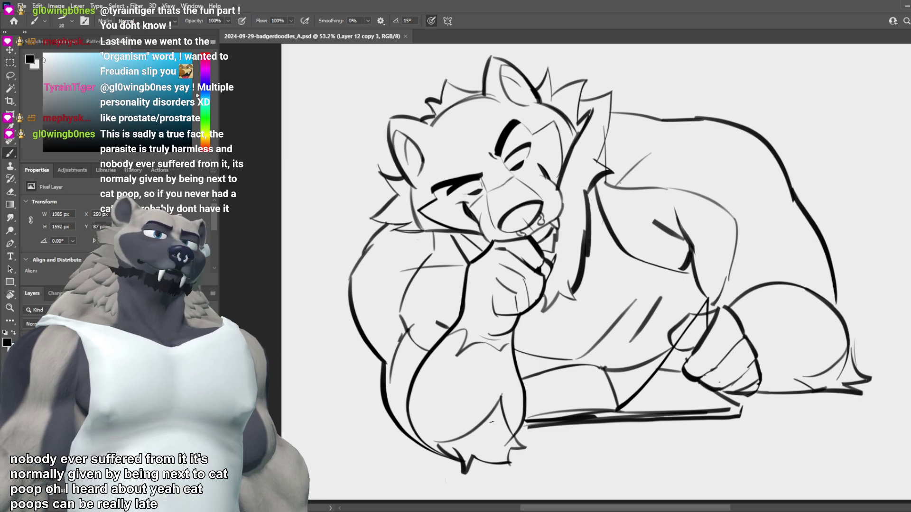
Step: Refine the inner-ear outlines on both ears, closing the open ends of their contours
scroll(543, 240, "down", 5)
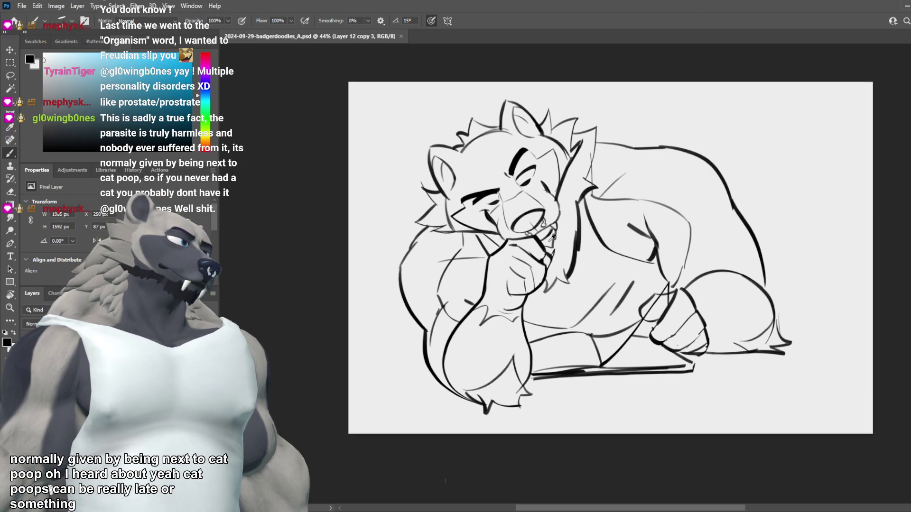
scroll(507, 194, "up", 8)
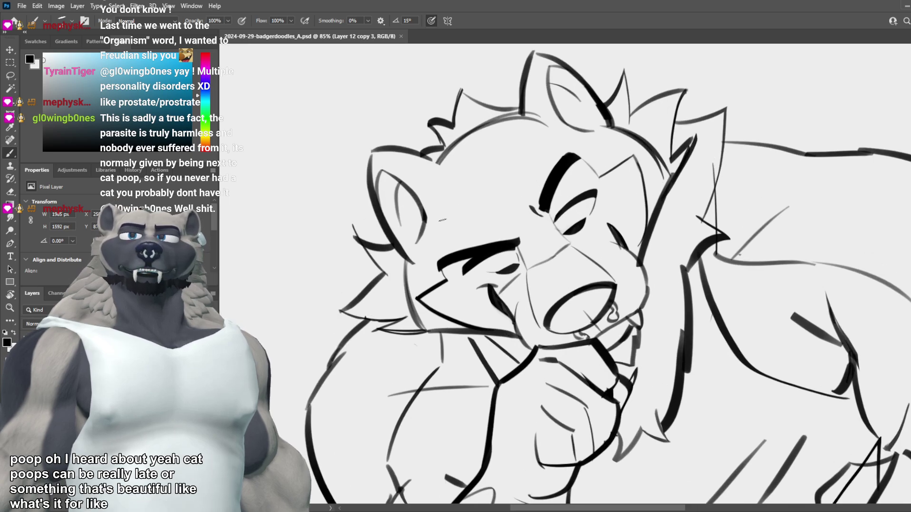
left_click_drag(388, 227, 423, 250)
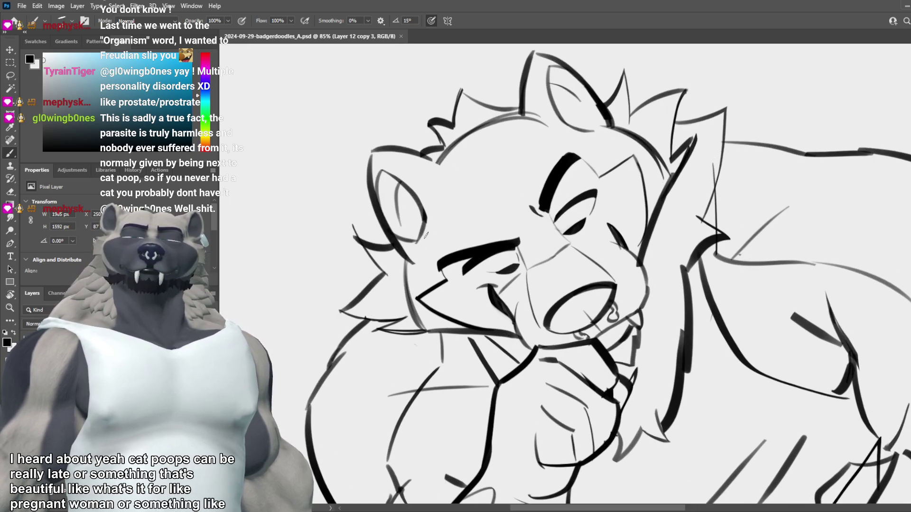
left_click_drag(391, 228, 415, 245)
key("ctrl+z")
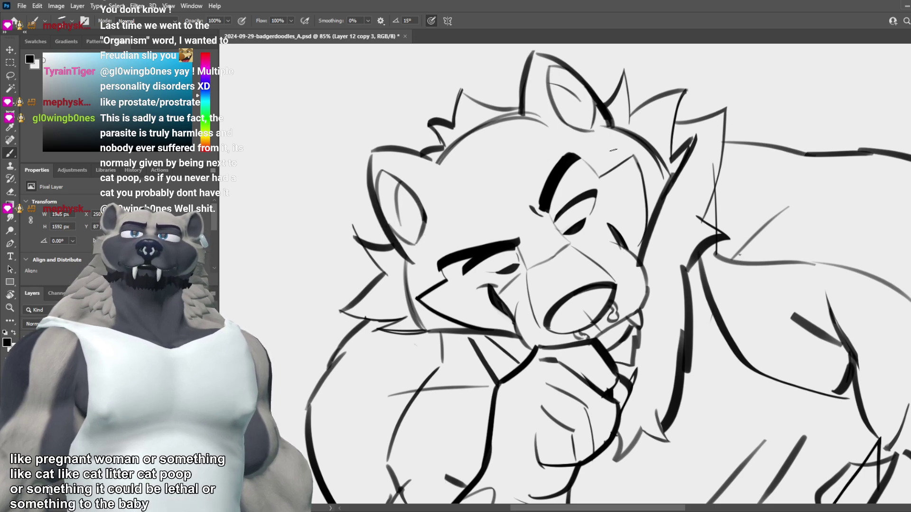
Step: Draw a jagged fur line inside the lower ear beside the lowered brow
scroll(596, 238, "down", 5)
scroll(596, 238, "up", 5)
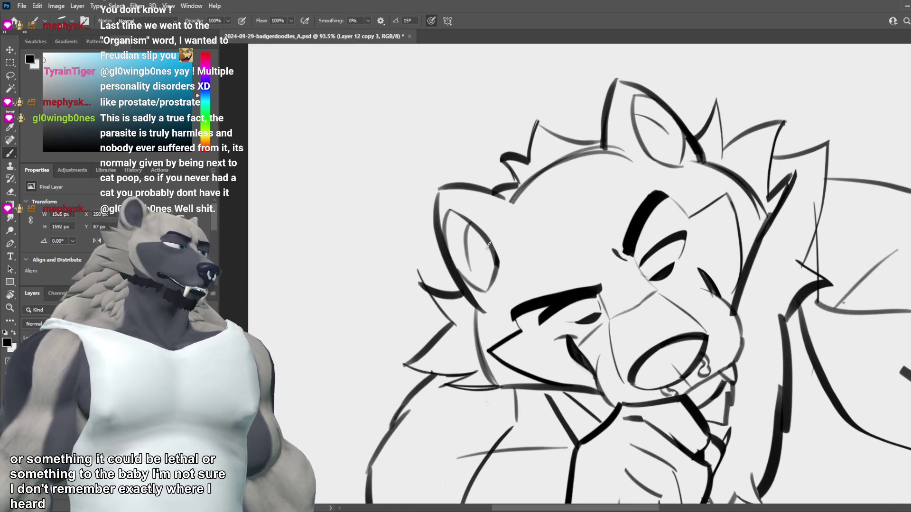
left_click_drag(474, 232, 490, 269)
key("ctrl+z")
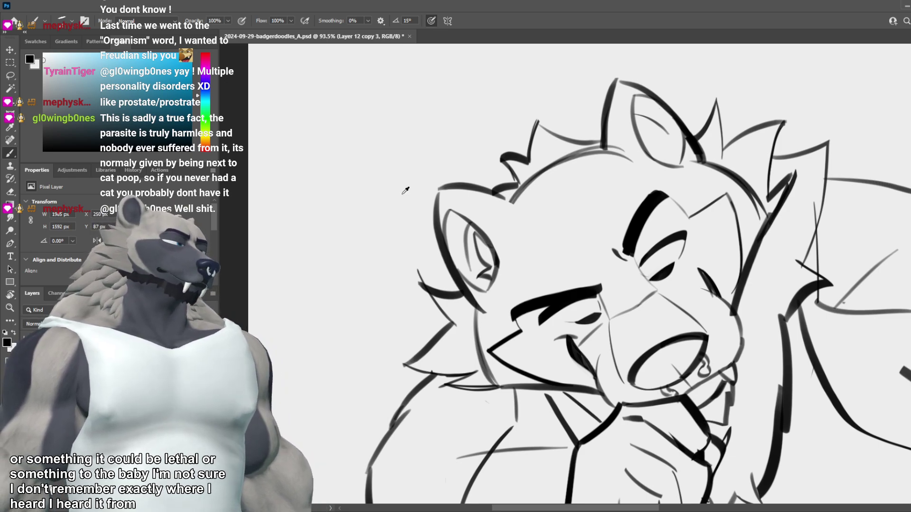
Step: Draw matching jagged fur and a curved inner contour inside the upper ear
scroll(398, 196, "down", 8)
scroll(543, 182, "up", 1)
scroll(546, 177, "up", 3)
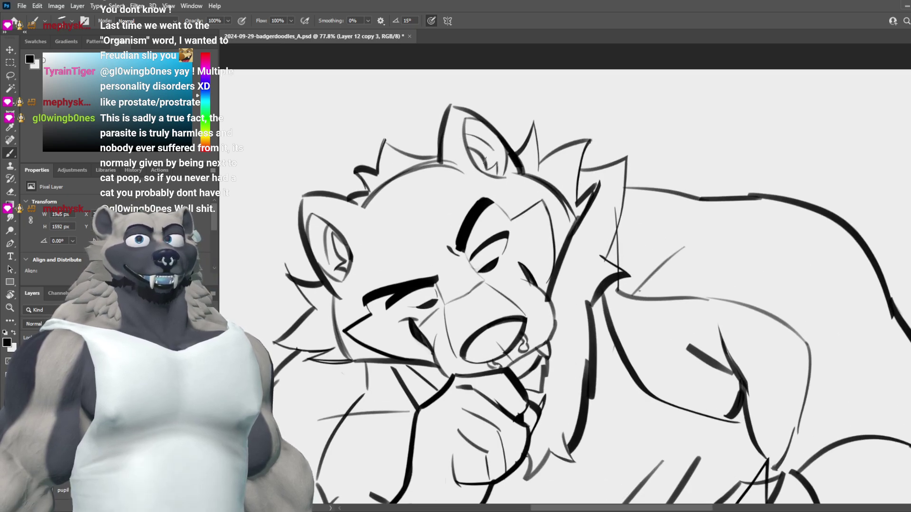
mouse_move(473, 147)
left_mouse_down()
mouse_move(489, 171)
mouse_move(498, 159)
left_mouse_up()
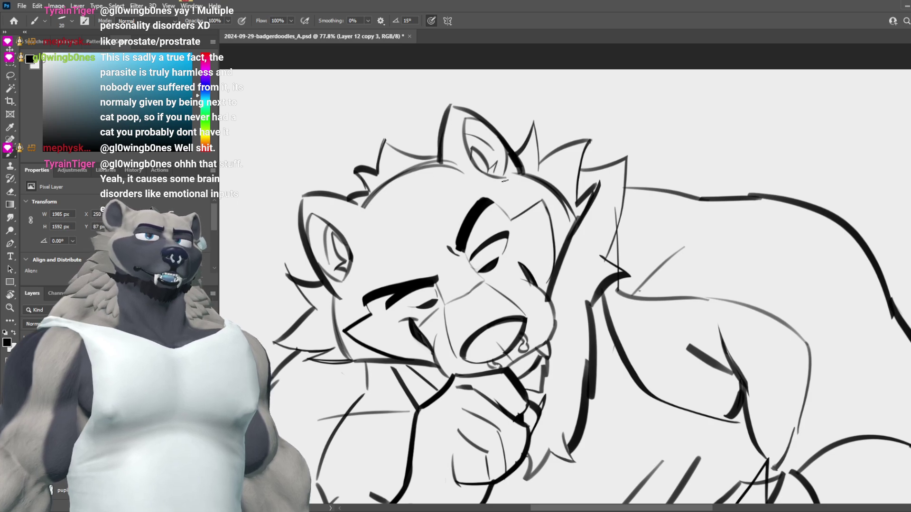
key("ctrl+minus")
key("ctrl+minus")
key("ctrl+minus")
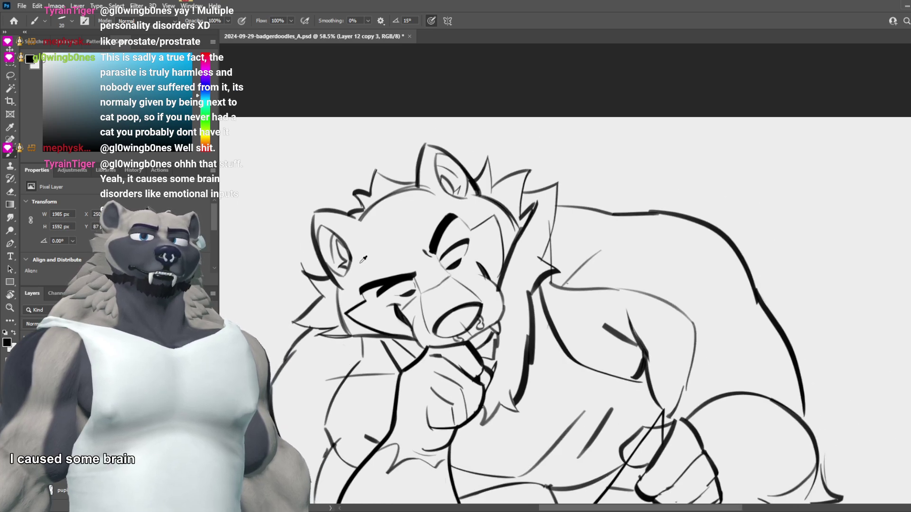
Step: Try replacing the spiky fur tuft on the crown between the ears with flatter fur strokes
left_click_drag(383, 211, 392, 204)
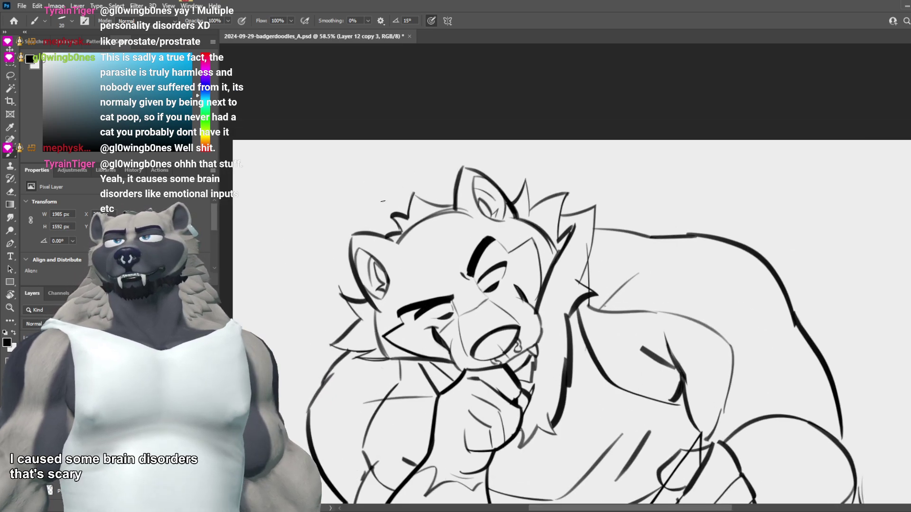
scroll(434, 242, "up", 1)
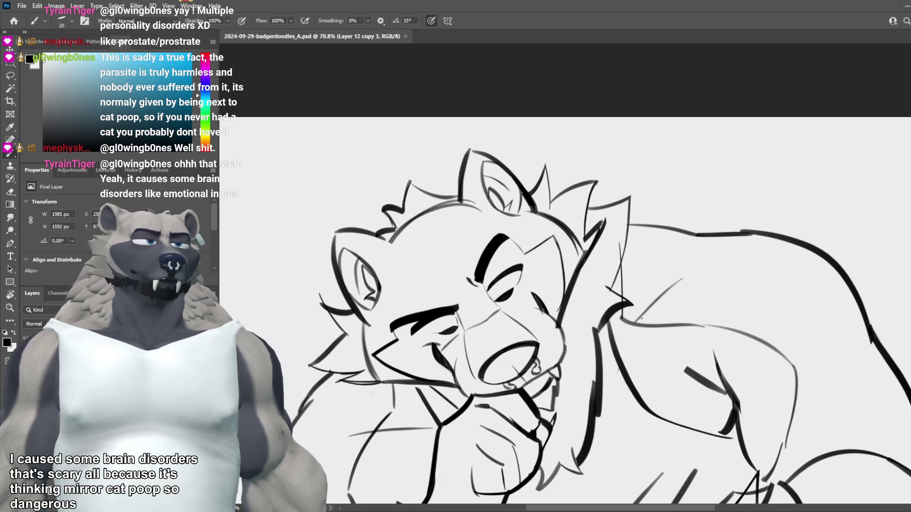
scroll(560, 241, "down", 4)
scroll(440, 240, "up", 4)
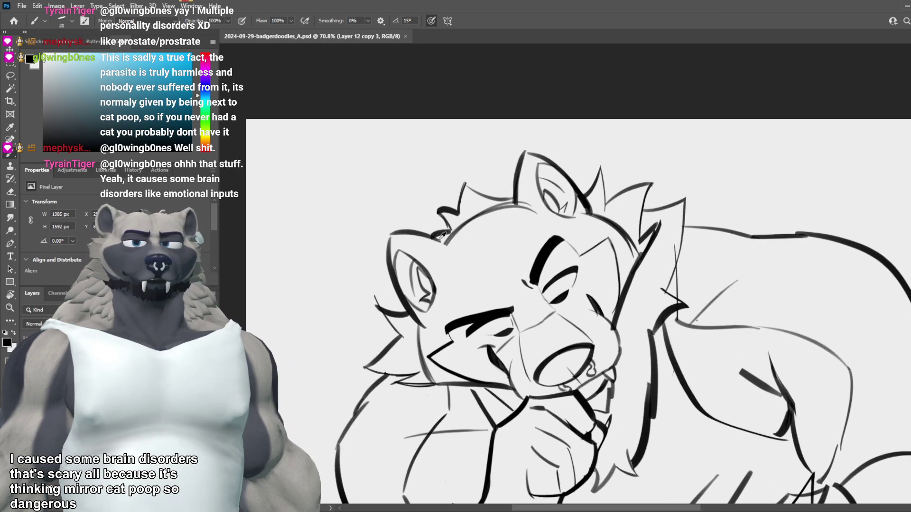
key("e")
mouse_move(466, 201)
left_mouse_down()
mouse_move(462, 190)
mouse_move(446, 212)
left_mouse_up()
key("b")
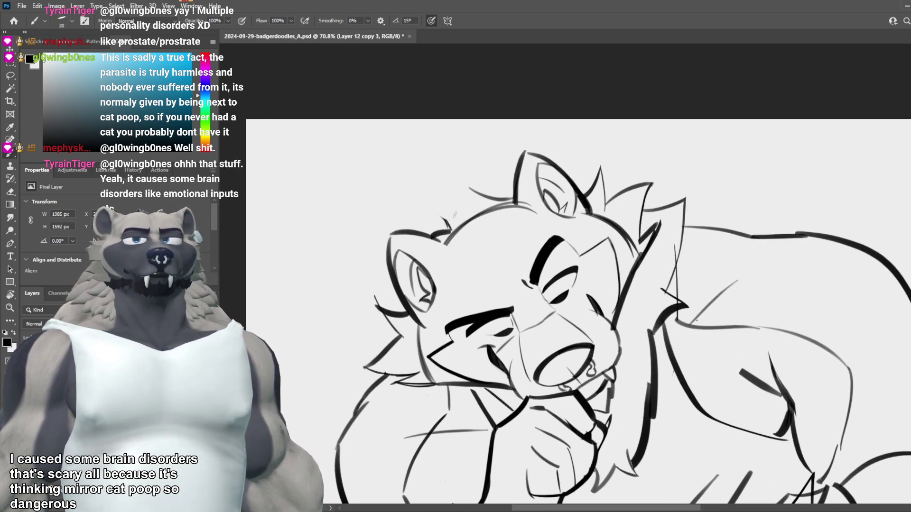
scroll(498, 204, "down", 5)
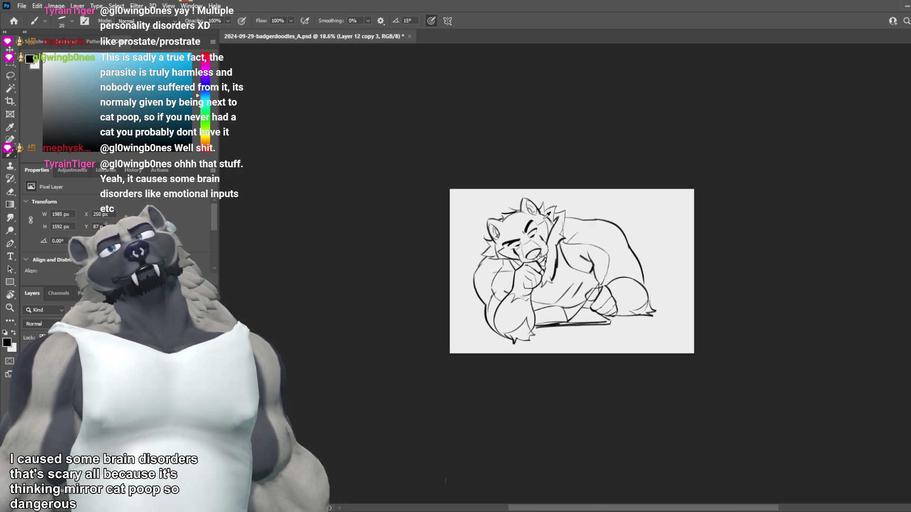
scroll(549, 213, "up", 4)
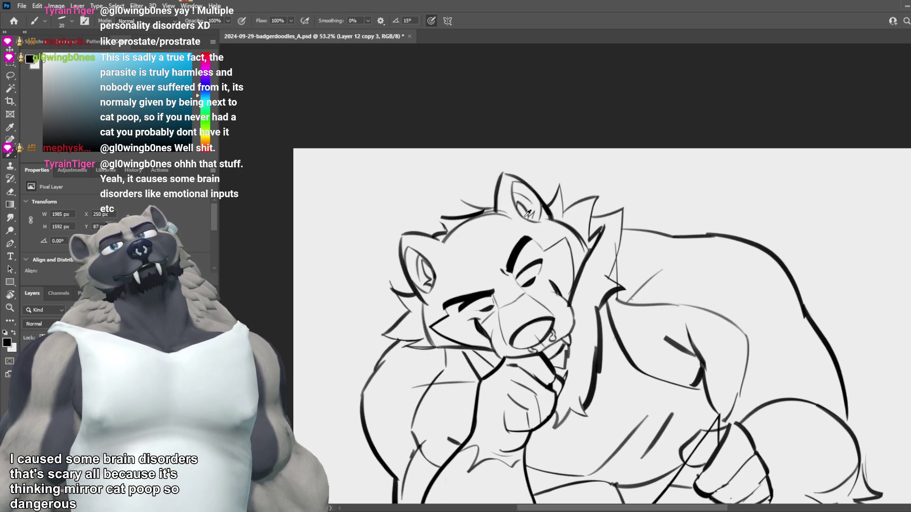
key("ctrl+z")
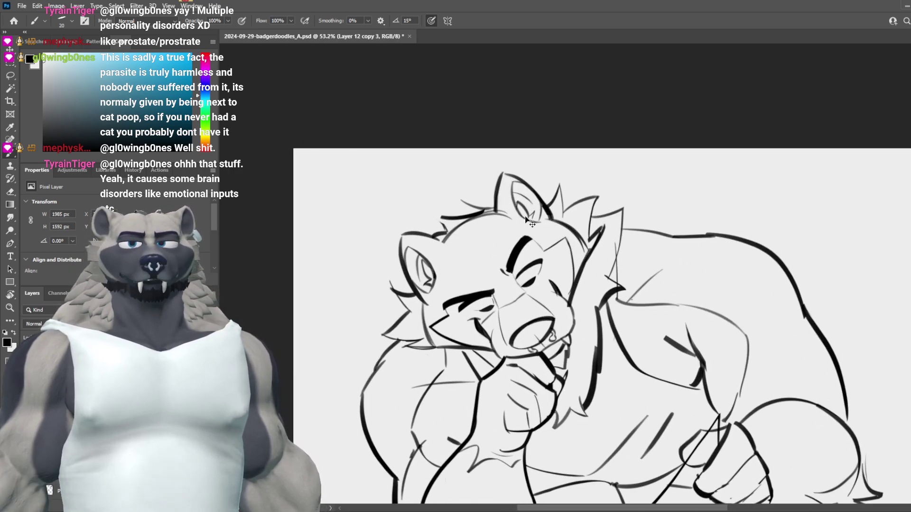
Step: Check the sketch mirrored, flip it back and try a bolder outline on the ear beside the lowered brow
scroll(526, 218, "down", 3)
key("ctrl+shift+h")
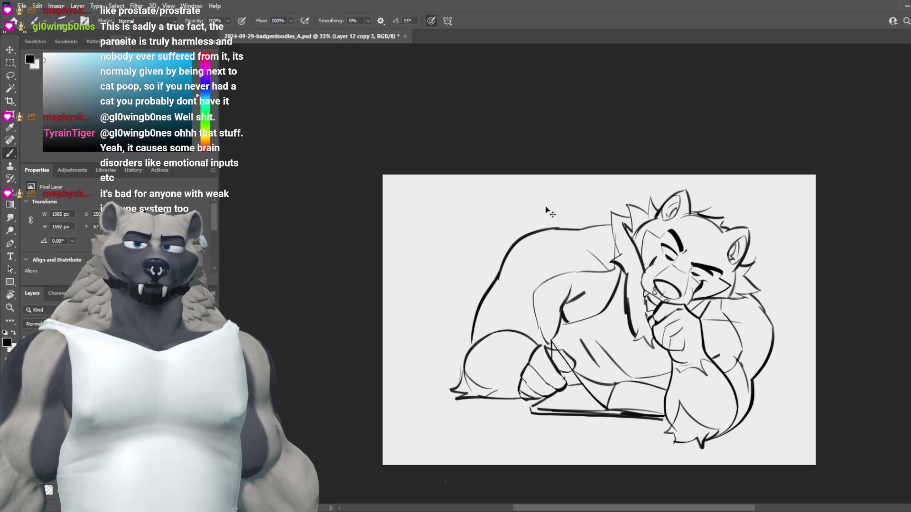
key("ctrl+shift+h")
scroll(549, 213, "up", 3)
key("e")
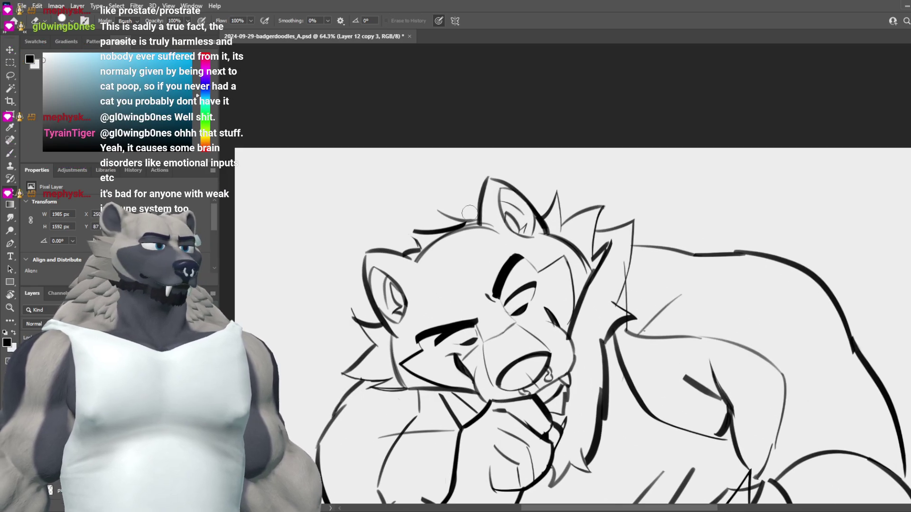
mouse_move(374, 261)
left_mouse_down()
mouse_move(402, 287)
mouse_move(392, 335)
left_mouse_up()
key("b")
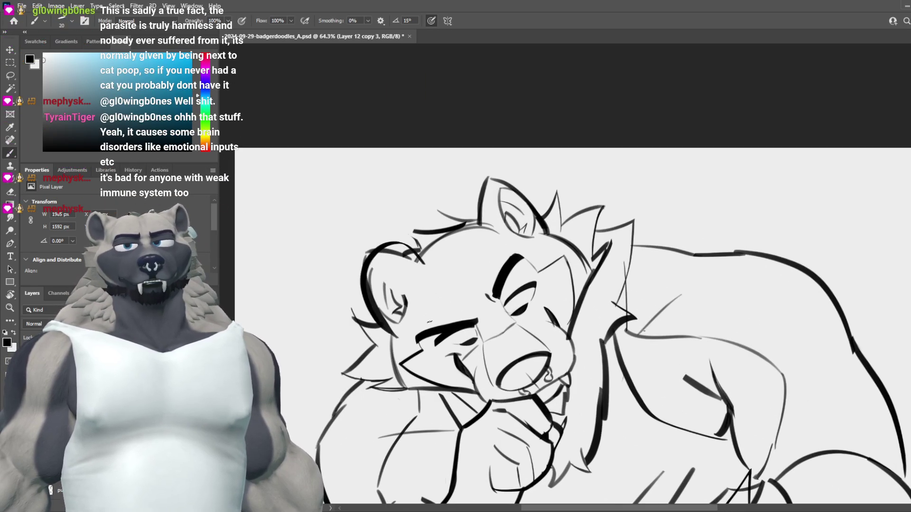
key("ctrl+z")
key("ctrl+z")
mouse_move(415, 267)
left_mouse_down()
mouse_move(359, 258)
mouse_move(394, 336)
left_mouse_up()
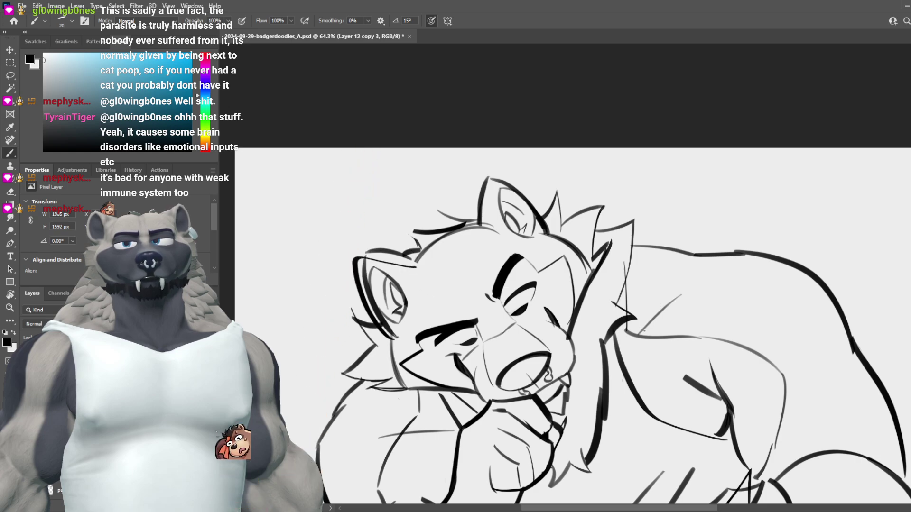
Step: Undo the ear outline and crown fur changes, then save the document
key("ctrl+z")
key("ctrl+z")
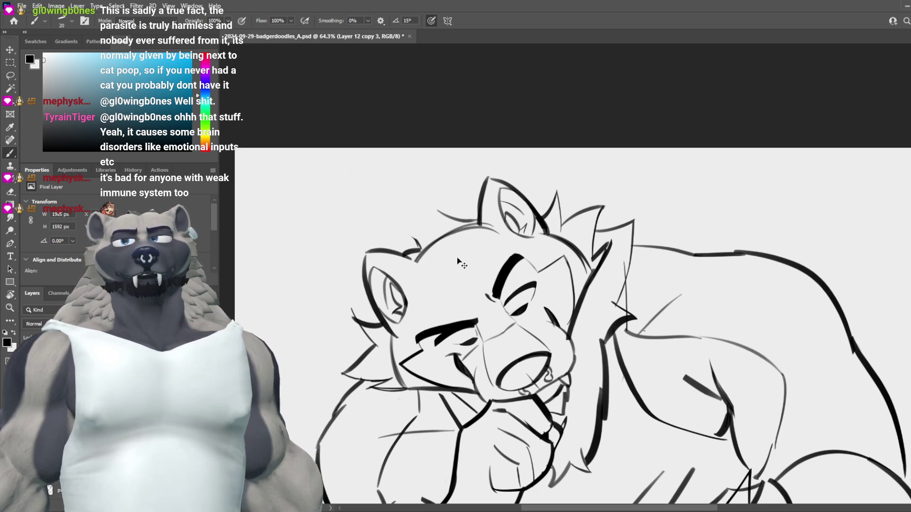
scroll(461, 264, "down", 3)
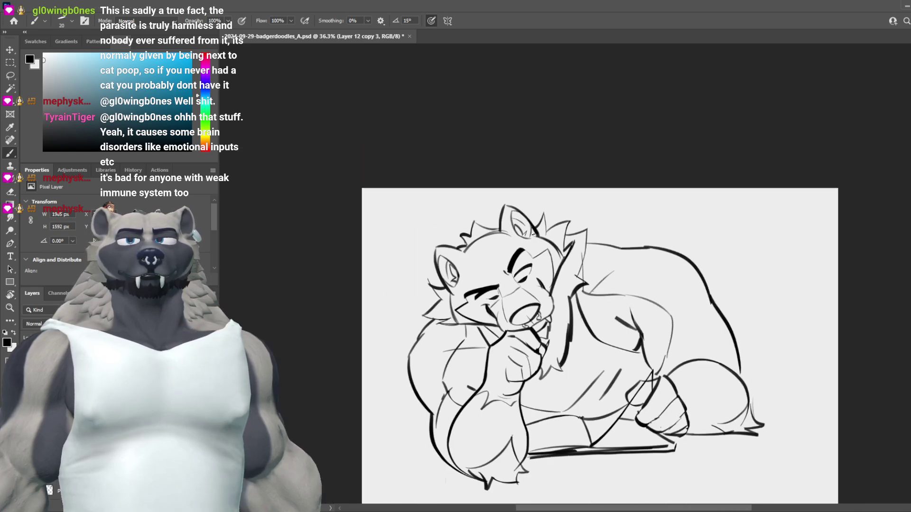
scroll(532, 234, "up", 2)
key("ctrl+s")
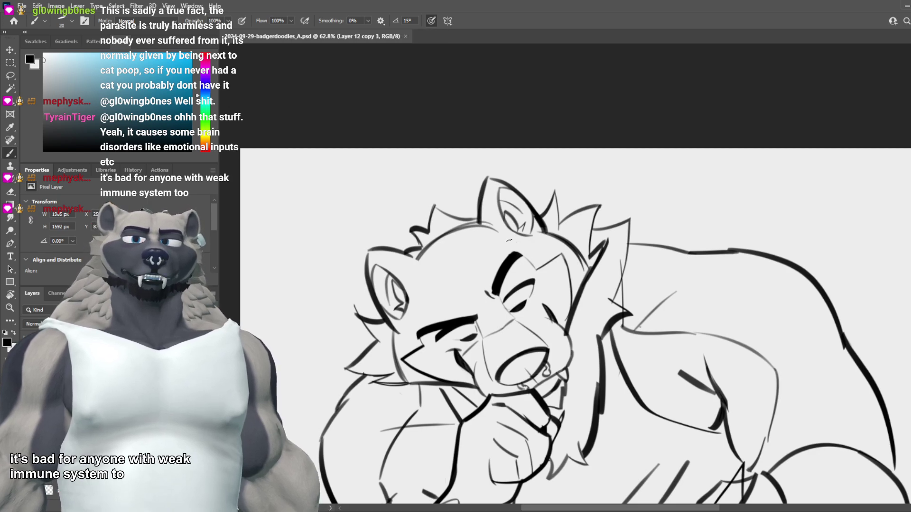
Step: Toggle the visibility of the rough sketch and the black line art to compare them
scroll(492, 206, "down", 5)
scroll(541, 306, "up", 4)
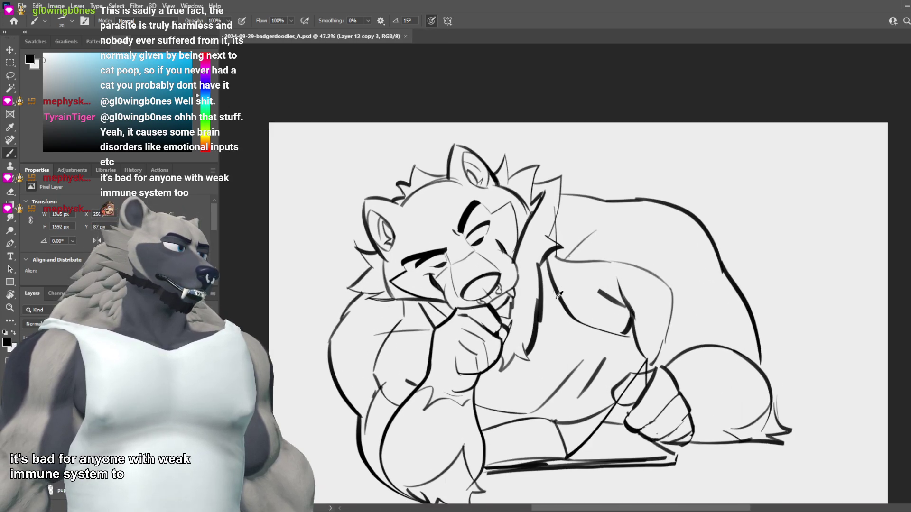
key("alt+[")
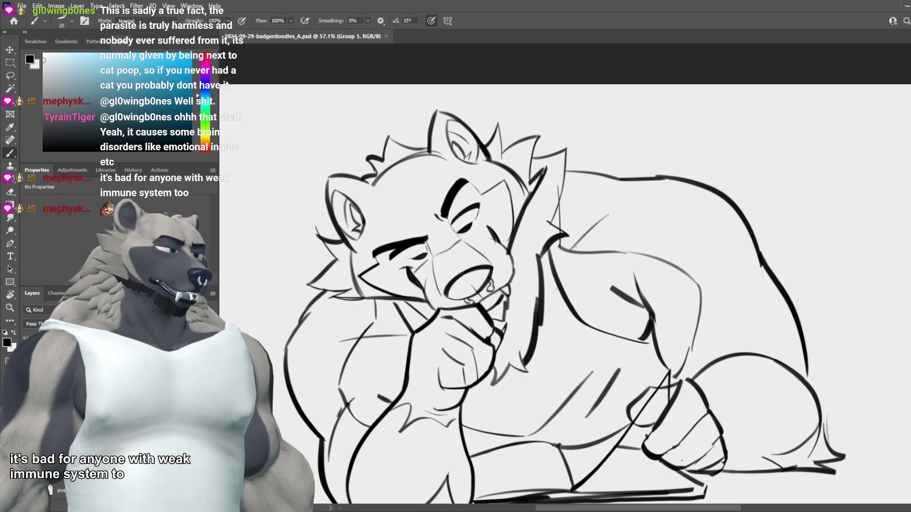
key("ctrl+comma")
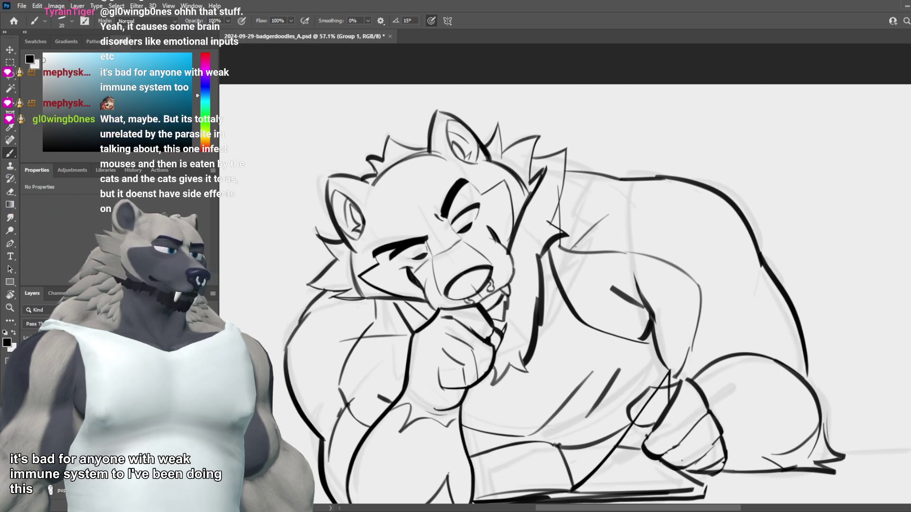
key("ctrl+comma")
key("ctrl+comma")
key("ctrl+comma")
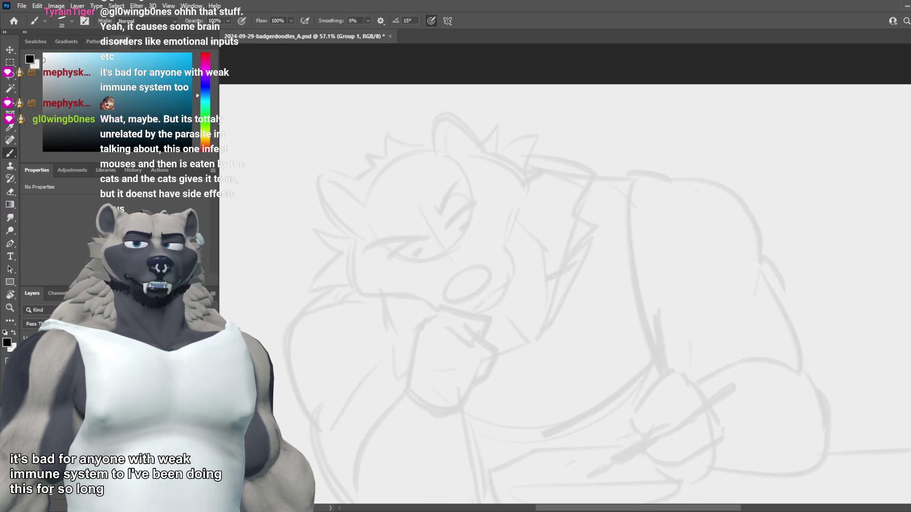
key("ctrl+comma")
key("ctrl+comma")
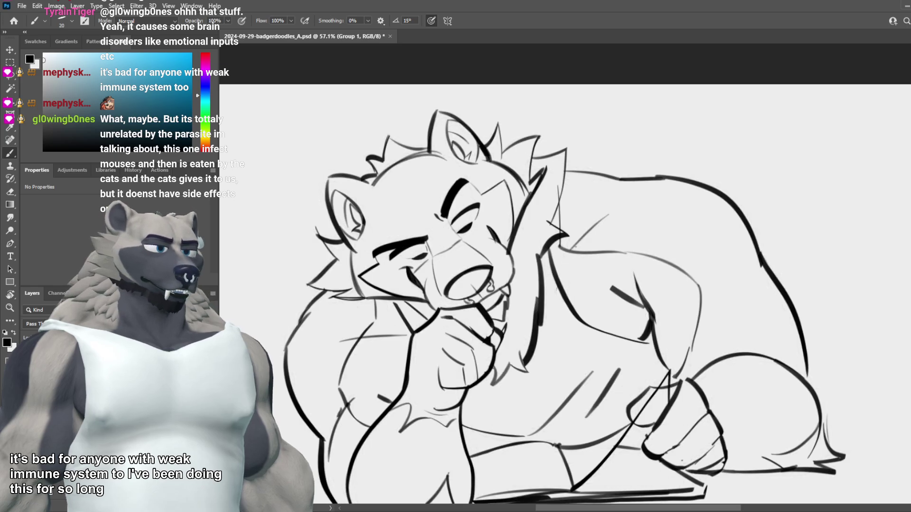
Step: Show the line art only as a faint guide and make Layer 14 the active drawing layer
key("ctrl+comma")
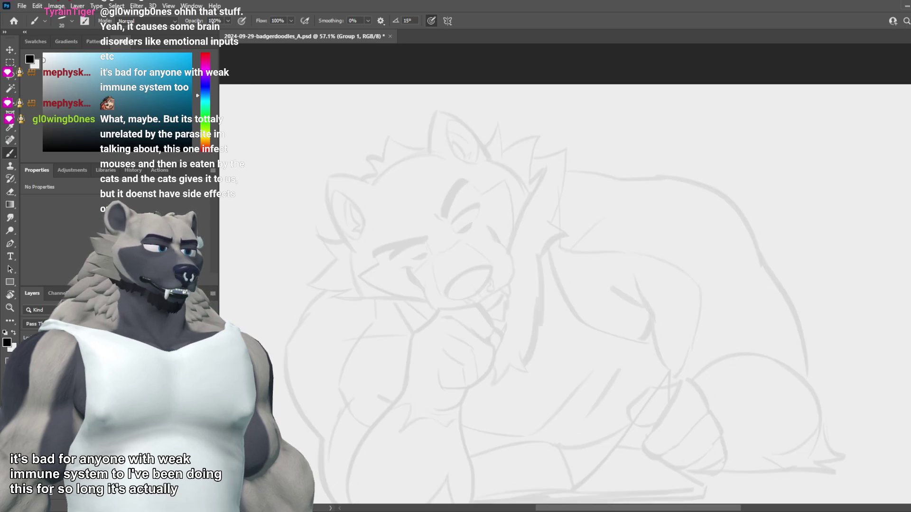
key("alt+bracketleft")
key("alt+bracketright")
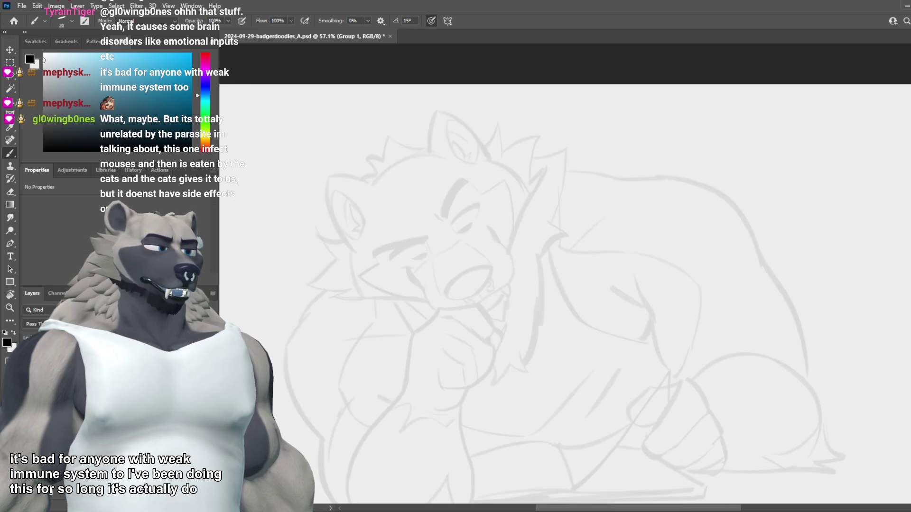
key("alt+bracketleft")
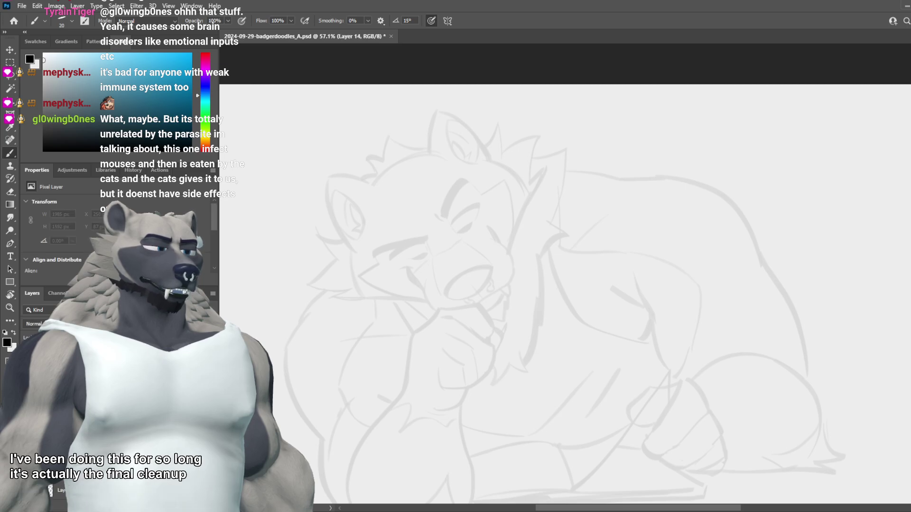
Step: Rotate the canvas view so the badger's face sits upright and ready a size 15 brush
scroll(504, 356, "up", 3)
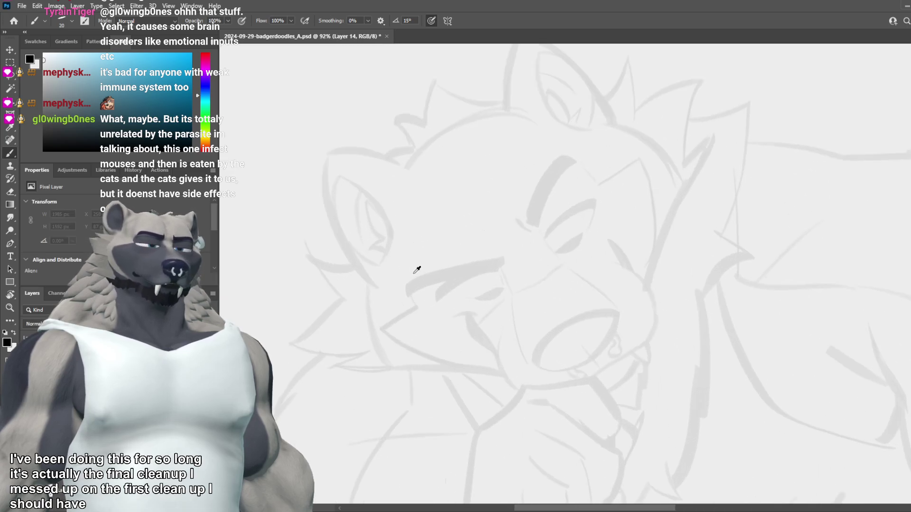
scroll(496, 289, "up", 3)
key("r")
left_click_drag(612, 340, 576, 342)
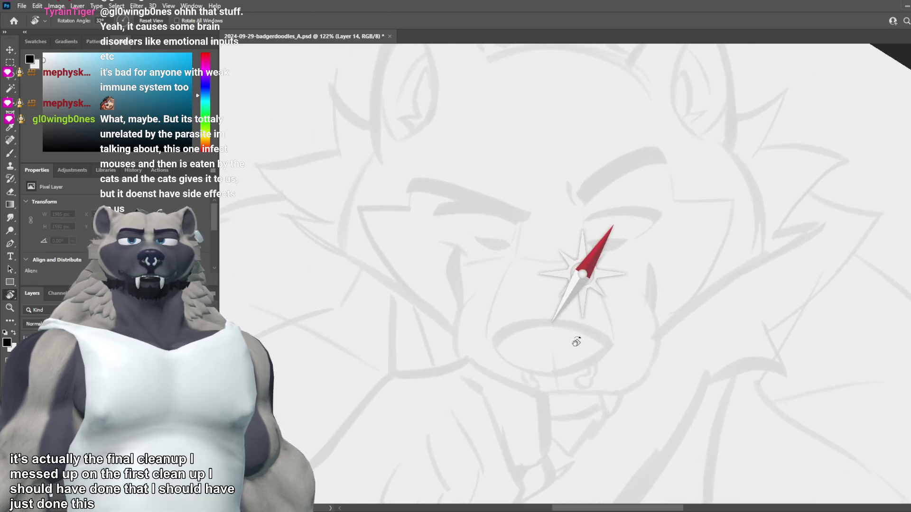
scroll(561, 308, "up", 2)
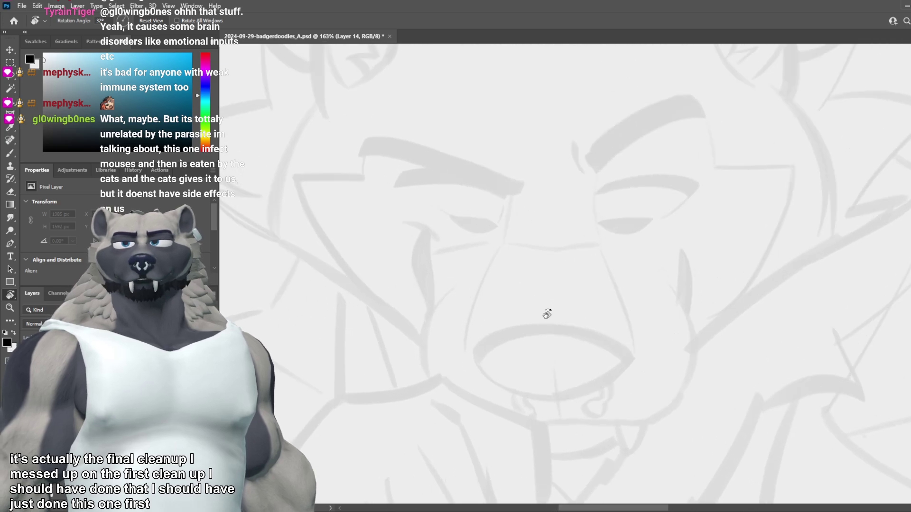
key("b")
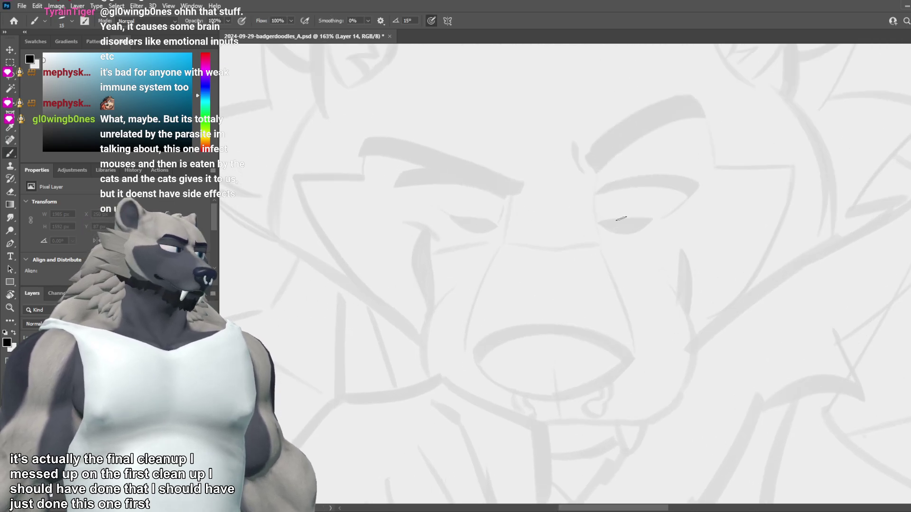
Step: Try filling in the pupil of the eye under the raised brow in black
mouse_move(638, 223)
left_mouse_down()
mouse_move(600, 228)
mouse_move(633, 232)
left_mouse_up()
key("ctrl+z")
scroll(571, 159, "down", 10)
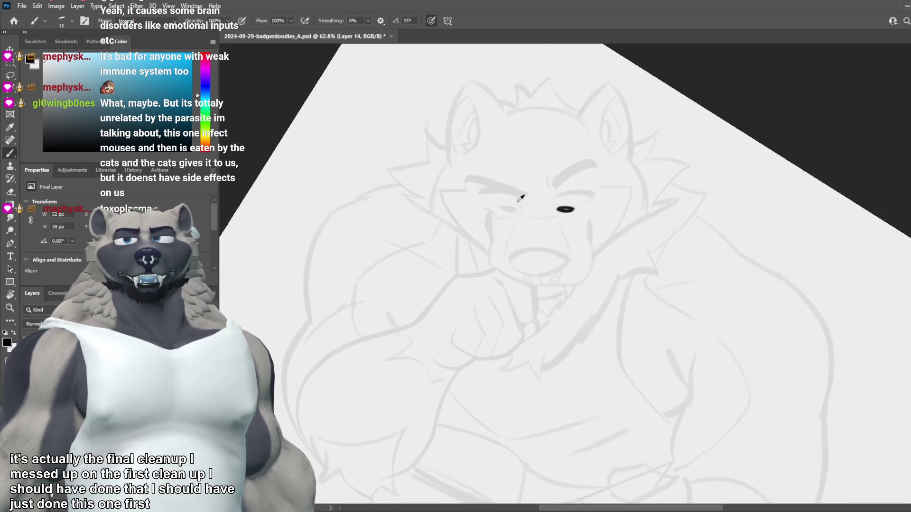
scroll(576, 173, "down", 3)
scroll(573, 174, "up", 5)
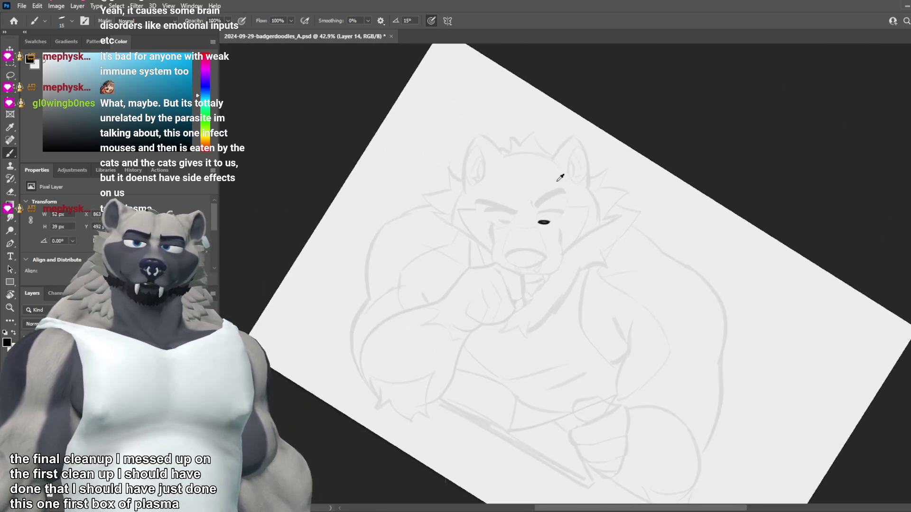
scroll(520, 225, "down", 4)
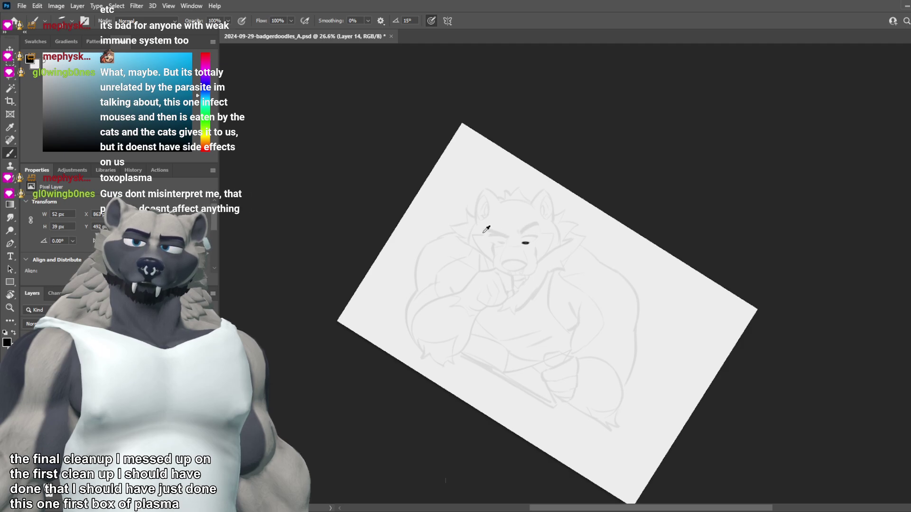
scroll(486, 230, "up", 5)
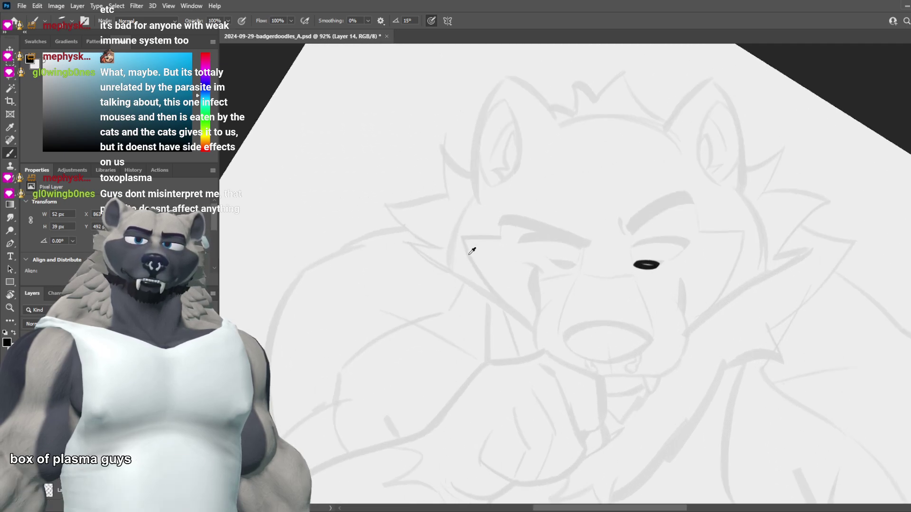
scroll(472, 251, "up", 1)
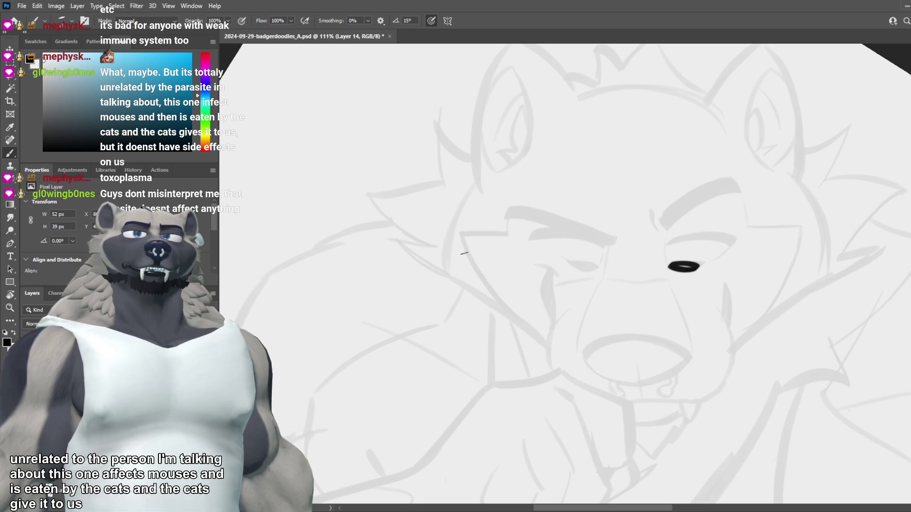
scroll(489, 270, "down", 3)
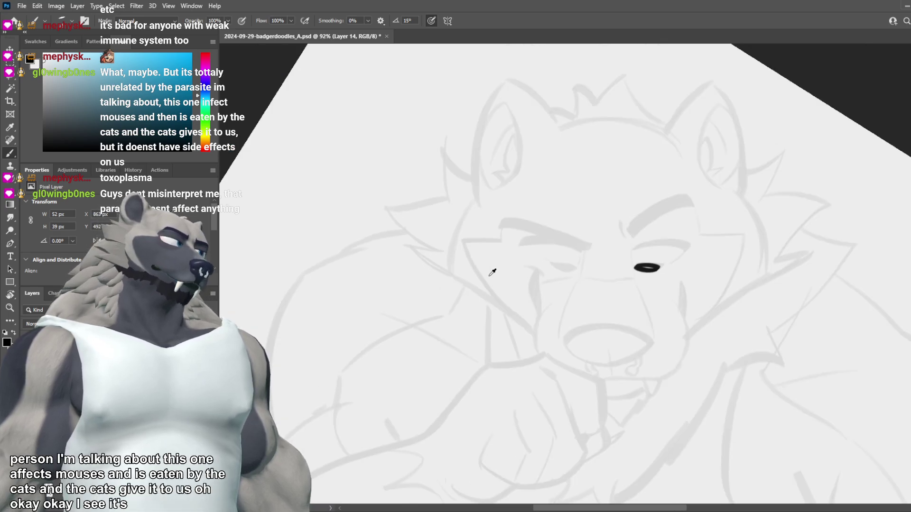
scroll(576, 233, "up", 5)
key("ctrl+z")
scroll(588, 266, "down", 3)
scroll(693, 279, "up", 2)
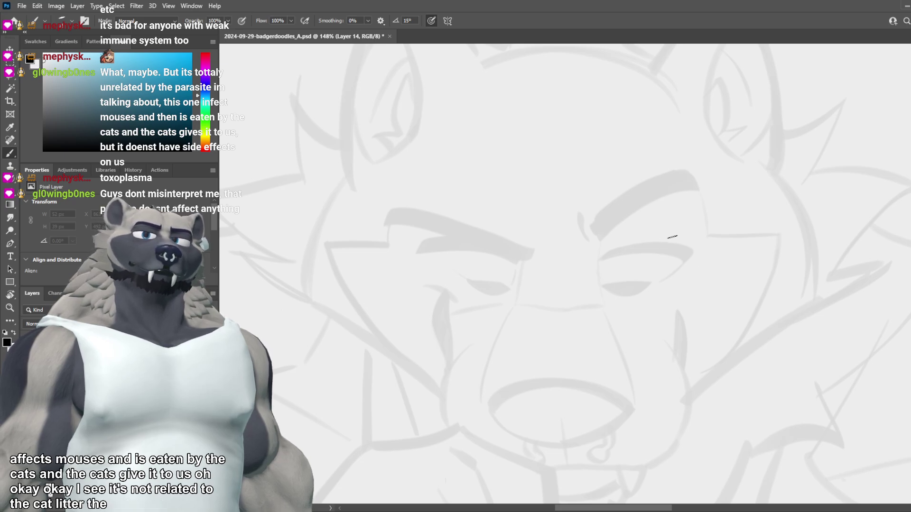
left_click_drag(640, 286, 536, 307)
key("ctrl+z")
key("ctrl+z")
key("ctrl+z")
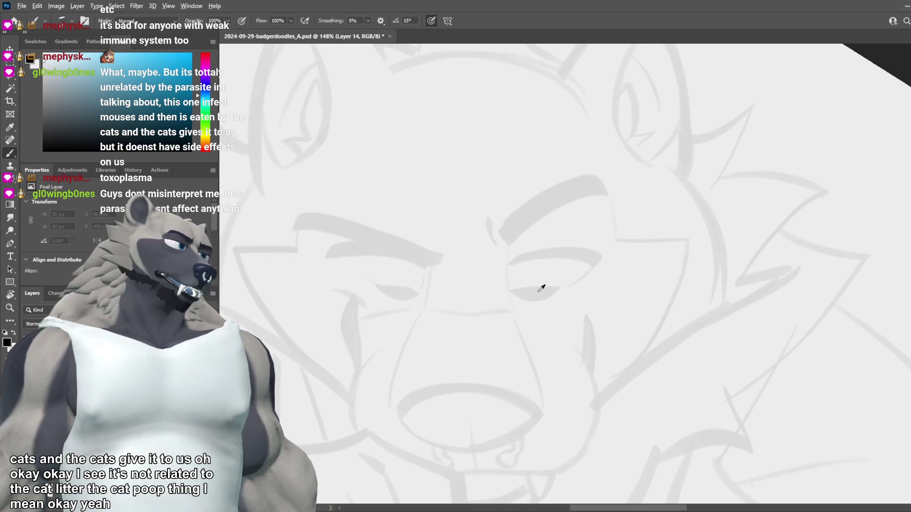
Step: Draw a solid black pupil in the eye under the raised brow and add the eye's curved inner edge
scroll(538, 292, "down", 2)
scroll(521, 271, "up", 2)
left_click_drag(516, 300, 563, 302)
scroll(561, 266, "up", 3)
left_click_drag(499, 264, 503, 315)
key("ctrl+z")
key("ctrl+z")
left_click_drag(500, 265, 503, 313)
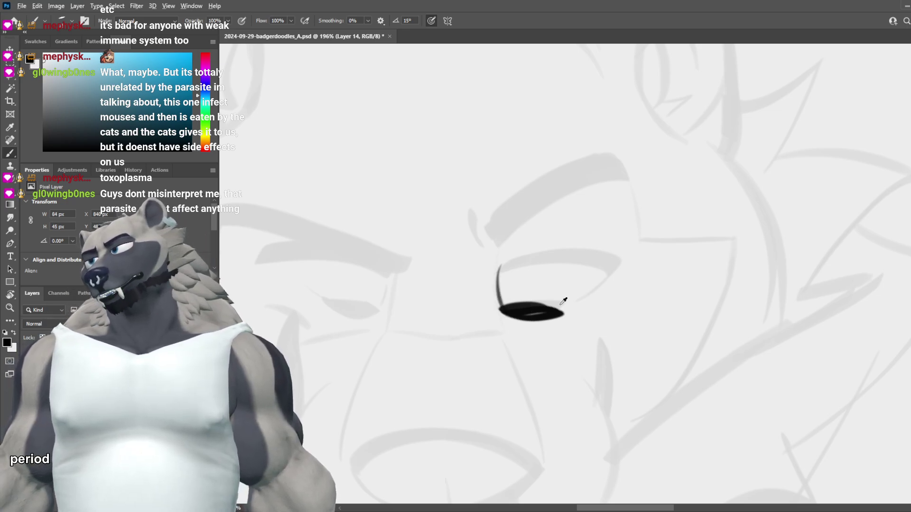
Step: Undo the black pupil and curved inner edge of the eye under the raised brow
scroll(576, 295, "down", 7)
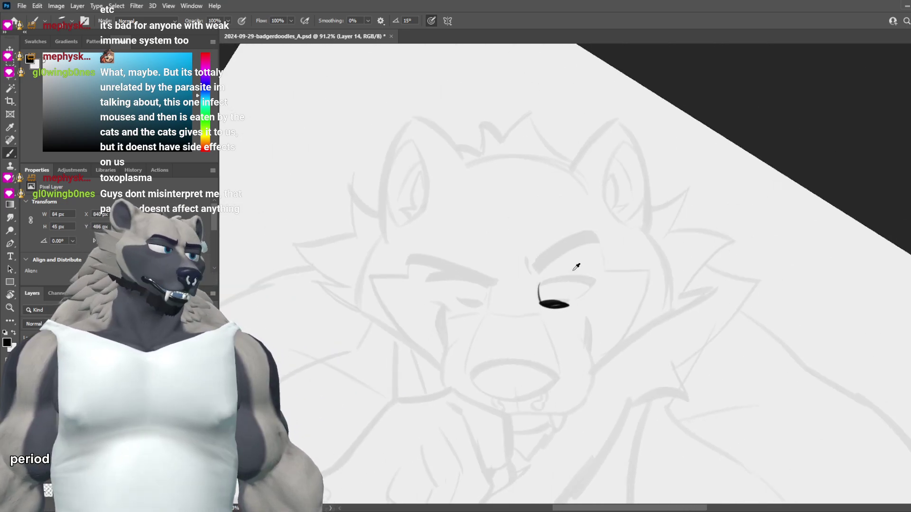
scroll(554, 291, "up", 4)
key("ctrl+z")
key("ctrl+z")
Step: Try inking the eye under the raised brow with a curved black upper eyelid line
mouse_move(565, 303)
left_mouse_down()
mouse_move(540, 311)
mouse_move(581, 296)
mouse_move(562, 309)
left_mouse_up()
key("ctrl+z")
left_click_drag(609, 263, 534, 282)
key("ctrl+z")
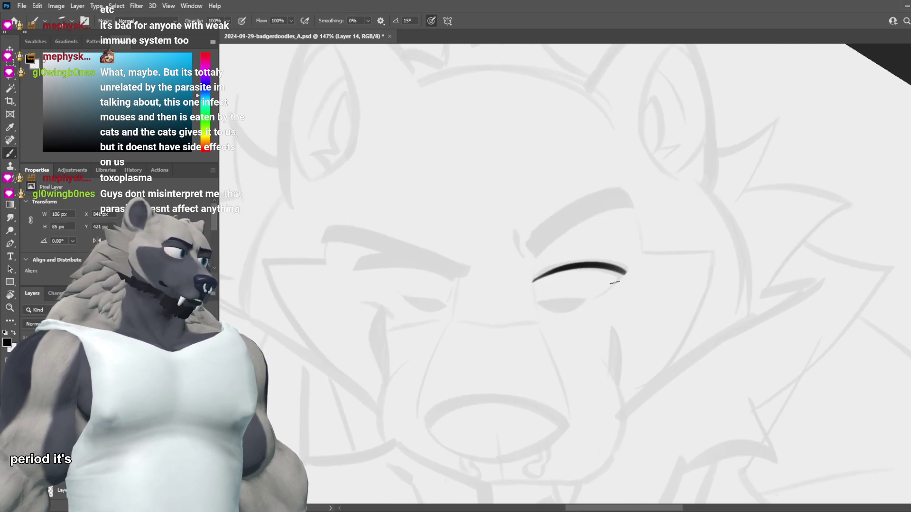
key("ctrl+z")
left_click_drag(429, 300, 443, 306)
key("ctrl+z")
key("ctrl+z")
Step: Save the drawing, keep only the faint guide on Layer 0, and save that as the separate file 2024-09-29-badgerdoodles_B.psd
scroll(482, 291, "down", 4)
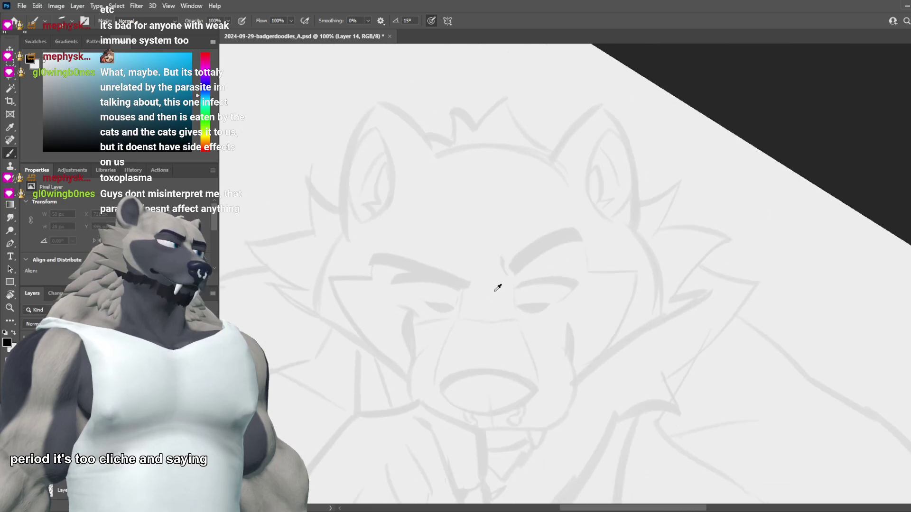
scroll(499, 299, "up", 2)
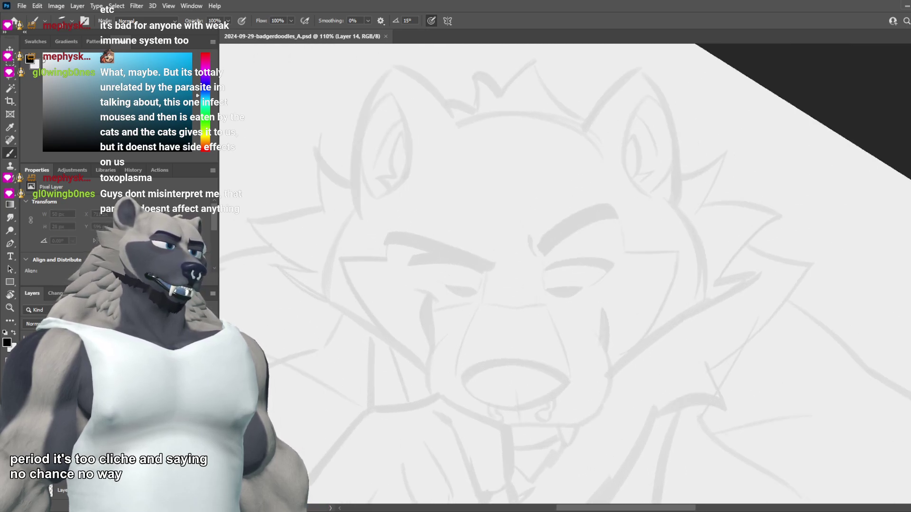
key("ctrl+z")
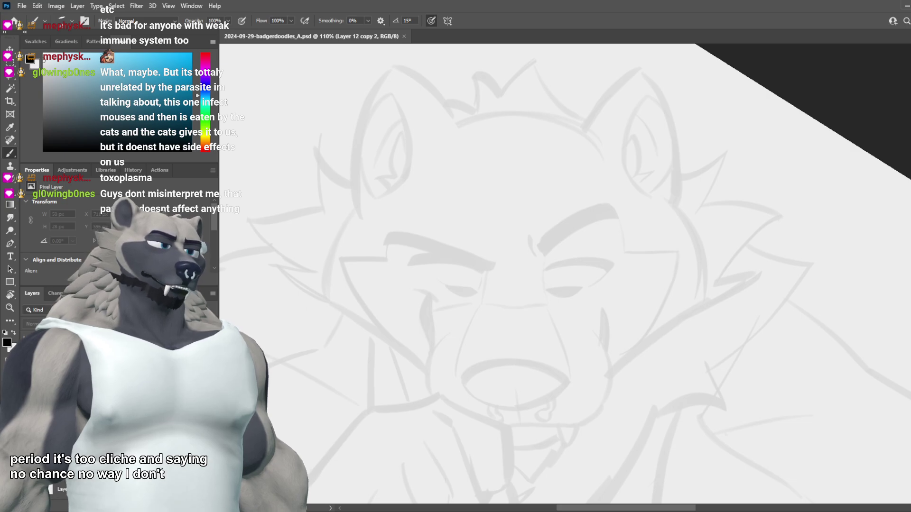
key("ctrl+z")
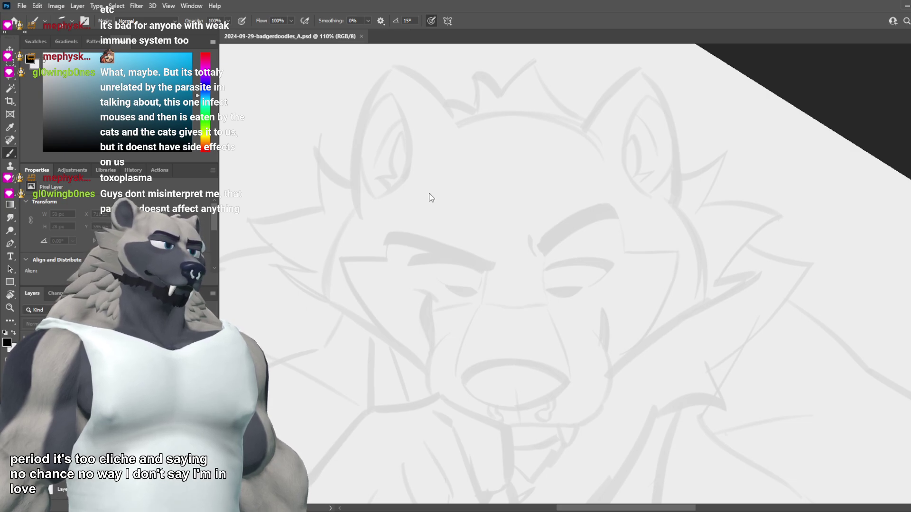
key("ctrl+z")
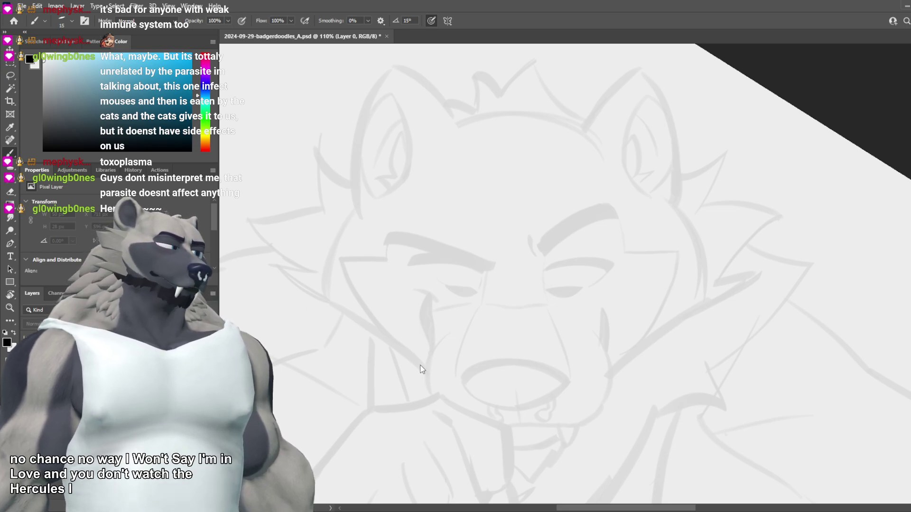
left_click(574, 146)
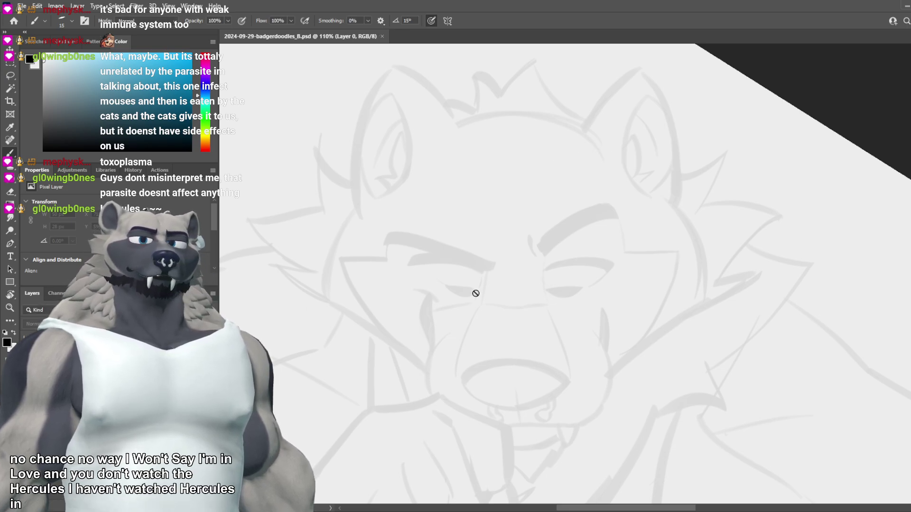
Step: Add a new layer above the guide and try a black pupil in the eye under the lowered brow
scroll(476, 313, "down", 2)
scroll(549, 309, "up", 4)
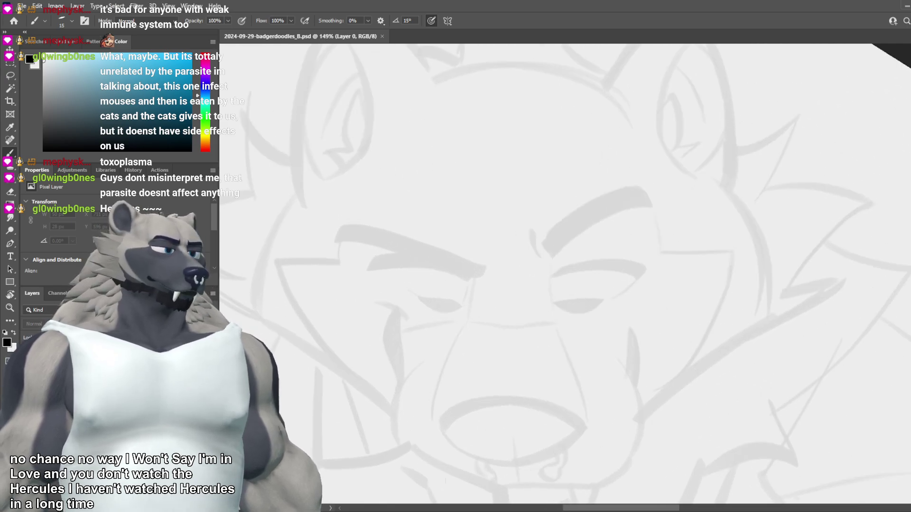
key("ctrl+alt+shift+n")
mouse_move(422, 304)
left_mouse_down()
mouse_move(456, 310)
mouse_move(446, 309)
left_mouse_up()
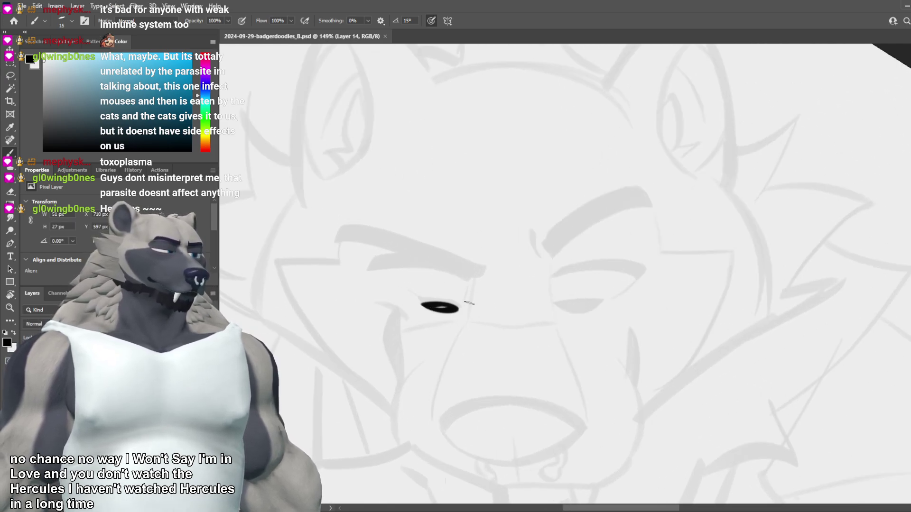
key("ctrl+z")
left_click_drag(536, 275, 595, 276)
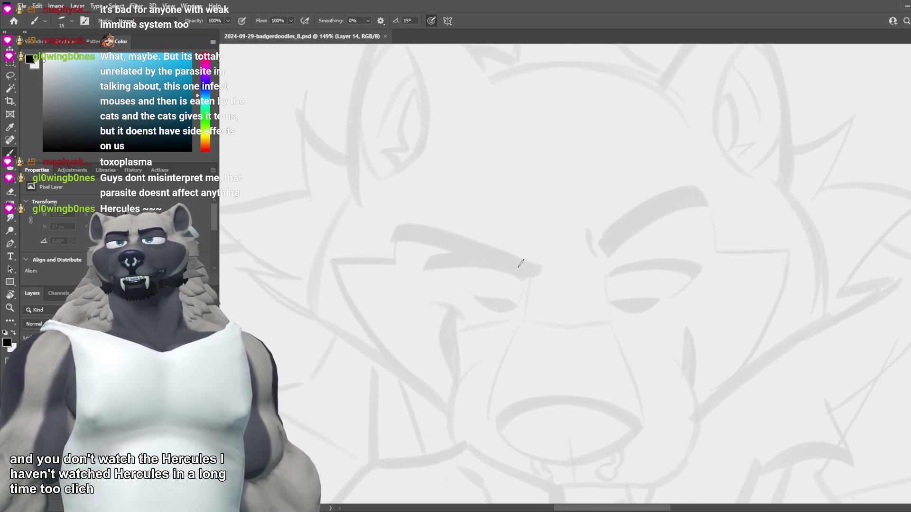
Step: Try inking the lowered eyebrow as a single thick black stroke from its inner end outward
left_click_drag(522, 269, 450, 235)
key("ctrl+z")
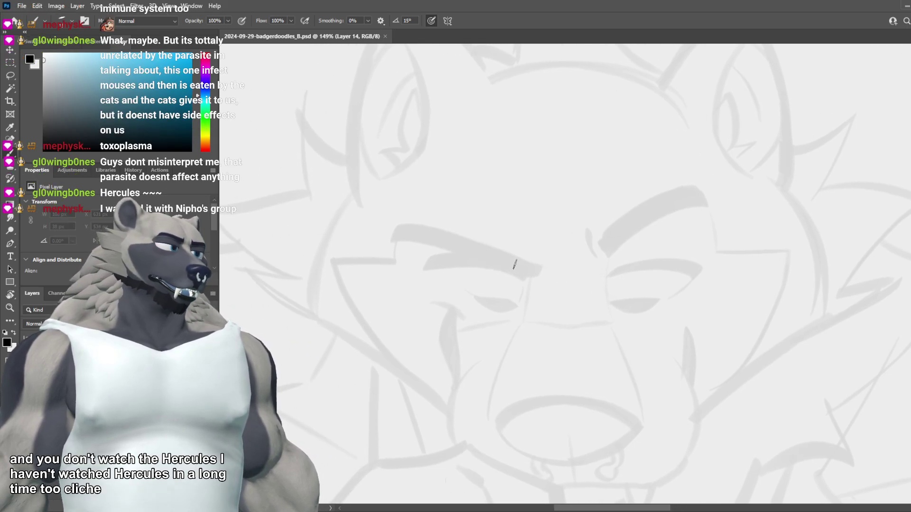
left_click_drag(522, 256, 408, 234)
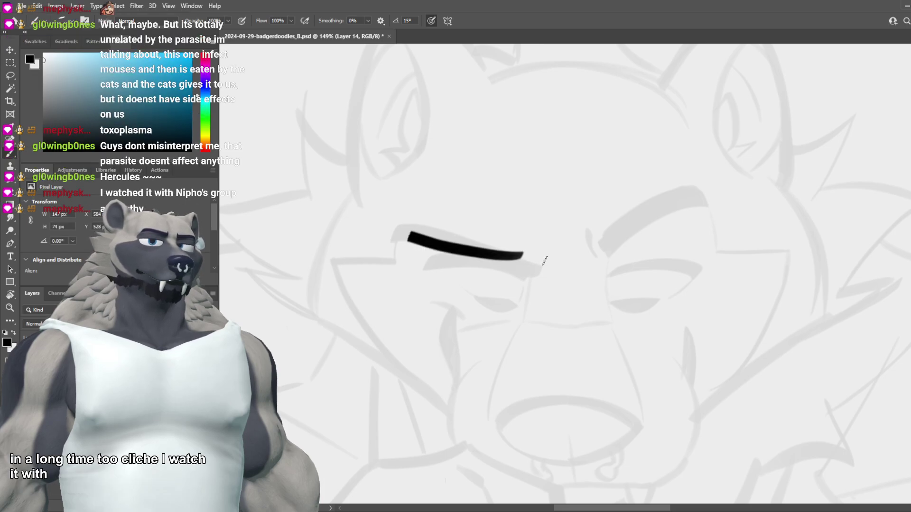
key("ctrl+z")
Step: Try the lowered eyebrow as a solid bar about 165 by 66 px with shaped inner and outer ends
mouse_move(522, 265)
left_mouse_down()
mouse_move(474, 254)
mouse_move(454, 236)
mouse_move(412, 236)
mouse_move(482, 261)
mouse_move(516, 269)
left_mouse_up()
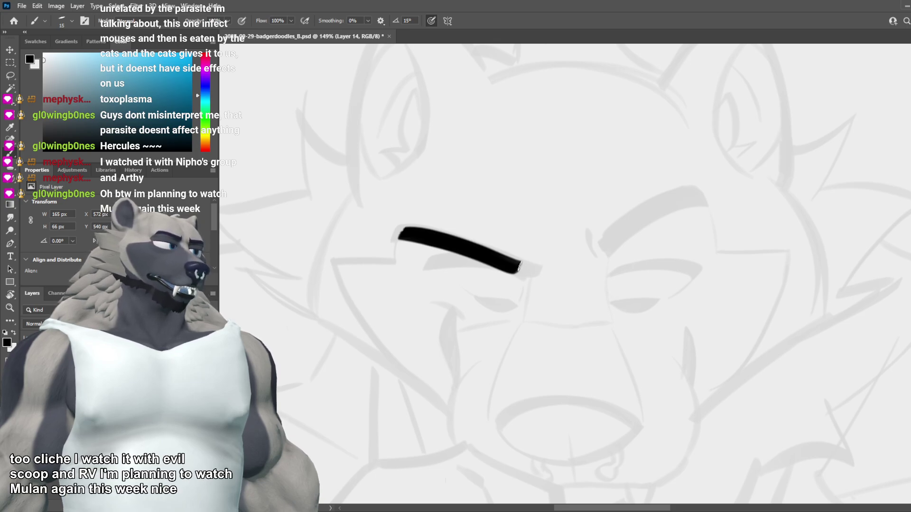
left_click_drag(515, 270, 530, 257)
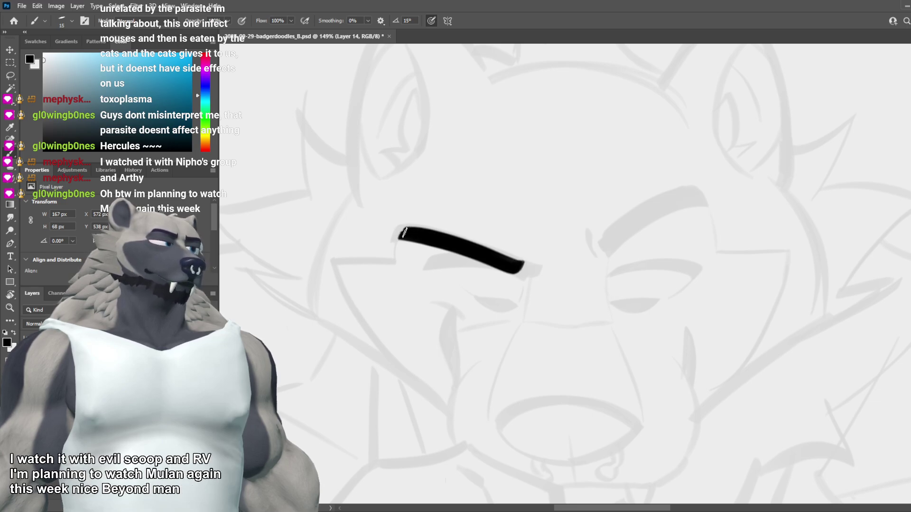
left_click_drag(407, 230, 396, 239)
key("ctrl+z")
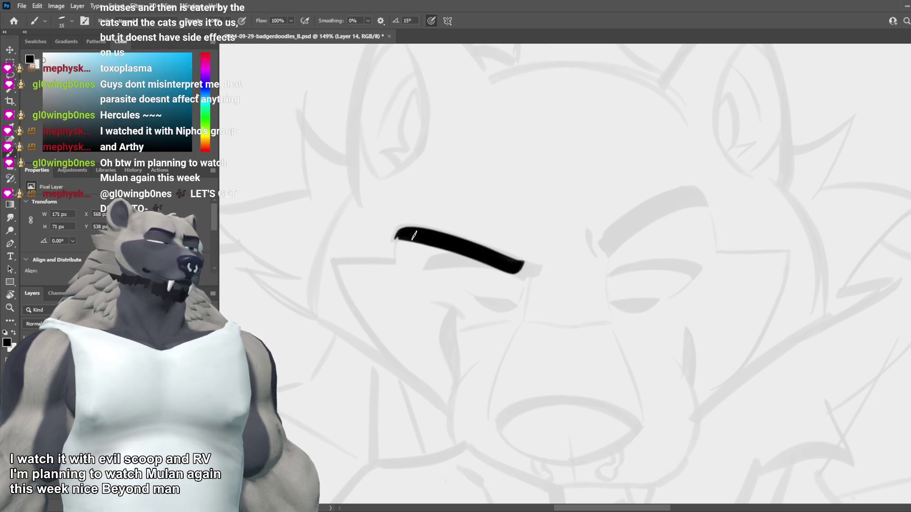
key("ctrl+z")
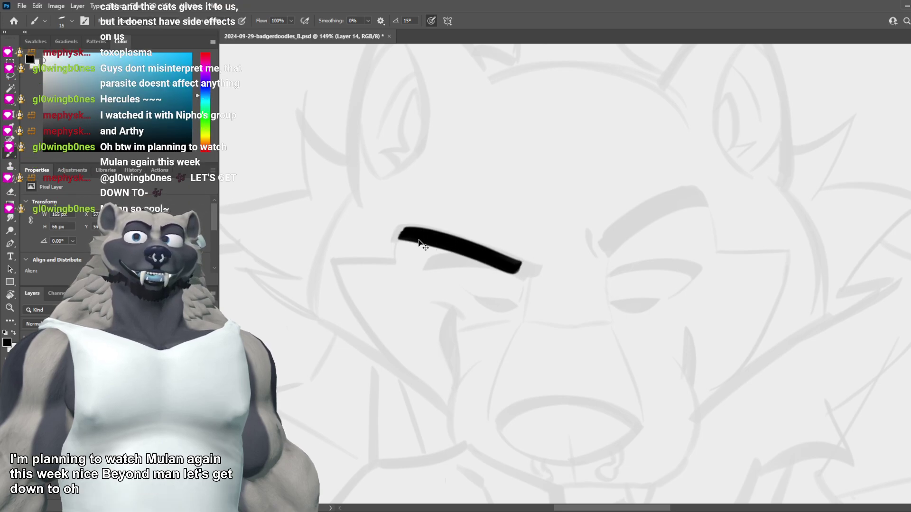
key("ctrl+z")
key("ctrl+z")
Step: Try a thin tapered stroke along the lowered eyebrow, running from its outer end to the inner end
left_click_drag(402, 238, 501, 266)
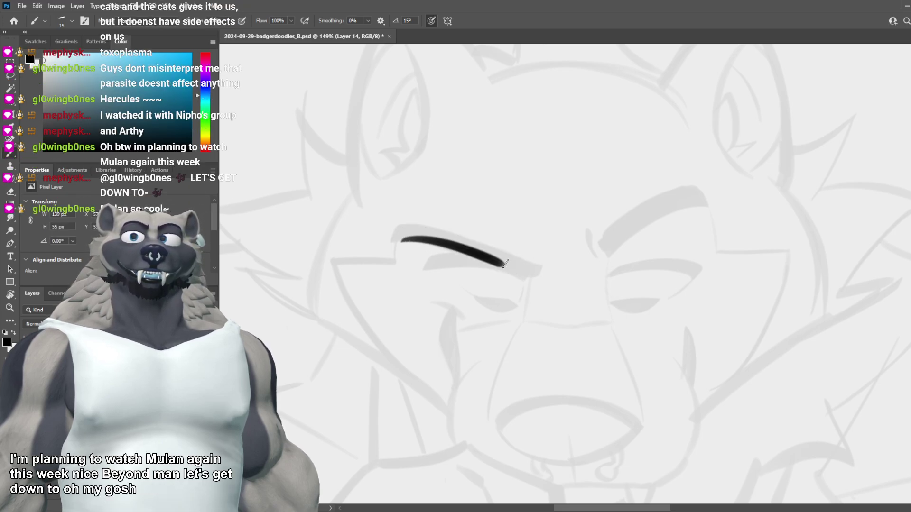
key("ctrl+z")
left_click_drag(402, 238, 515, 269)
mouse_move(411, 238)
left_mouse_down()
mouse_move(512, 267)
mouse_move(430, 238)
mouse_move(510, 268)
mouse_move(483, 250)
mouse_move(512, 267)
left_mouse_up()
key("ctrl+z")
key("ctrl+z")
key("ctrl+z")
mouse_move(408, 238)
left_mouse_down()
mouse_move(448, 240)
mouse_move(510, 263)
left_mouse_up()
key("ctrl+z")
key("ctrl+z")
Step: Try building the lowered eyebrow up into a filled black shape that tapers toward its outer end
mouse_move(402, 237)
left_mouse_down()
mouse_move(516, 273)
mouse_move(524, 246)
mouse_move(513, 278)
mouse_move(521, 241)
left_mouse_up()
key("ctrl+z")
key("ctrl+z")
key("ctrl+z")
key("ctrl+z")
key("ctrl+z")
key("ctrl+z")
key("ctrl+z")
key("ctrl+z")
key("ctrl+z")
key("ctrl+z")
key("ctrl+z")
key("ctrl+z")
key("ctrl+z")
key("ctrl+z")
key("ctrl+z")
Step: Try short upright strokes at the inner end of the lowered eyebrow
mouse_move(521, 273)
left_mouse_down()
mouse_move(526, 241)
mouse_move(529, 253)
left_mouse_up()
key("ctrl+z")
key("ctrl+z")
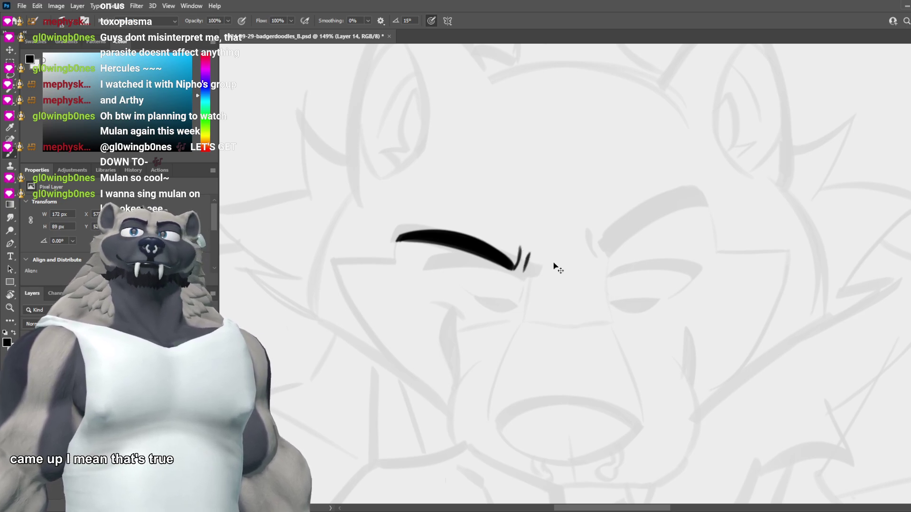
key("ctrl+z")
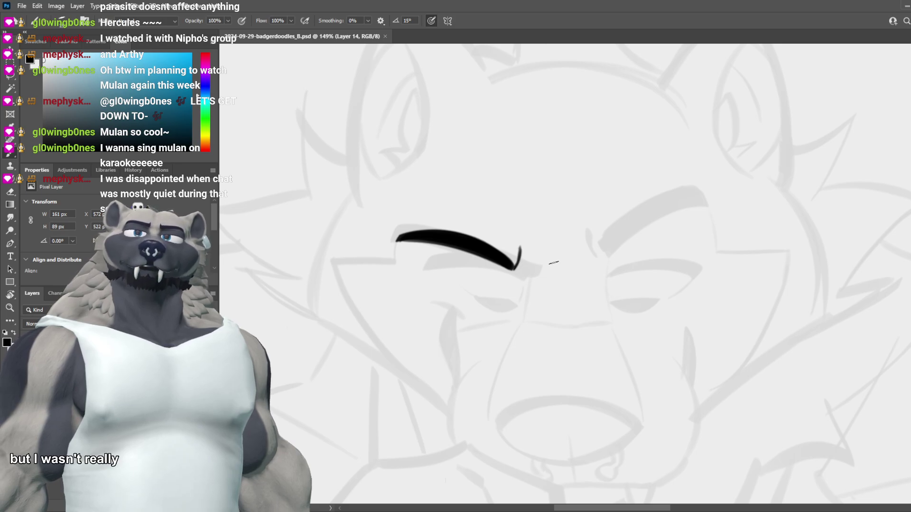
Step: Undo the filled lowered eyebrow and its inner end stroke until the ink layer is empty
key("ctrl+z")
key("ctrl+z")
key("ctrl+z")
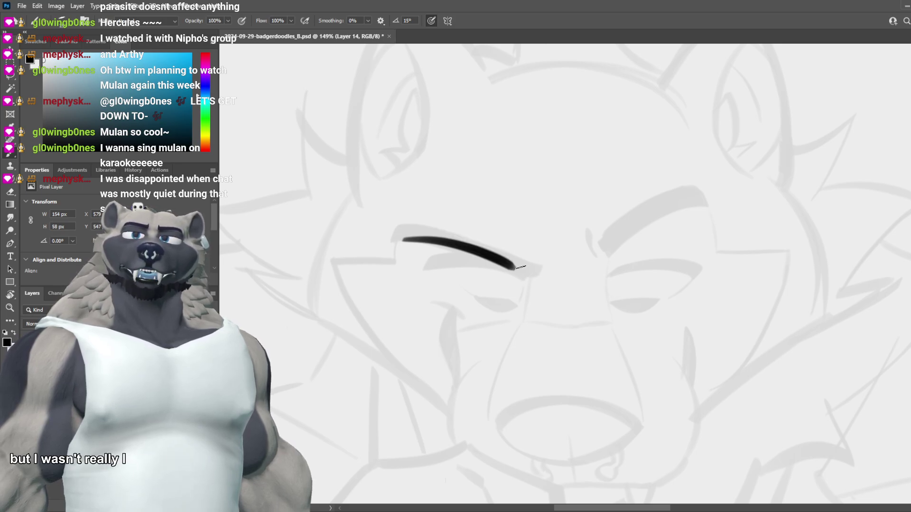
left_click_drag(516, 268, 395, 238)
key("ctrl+z")
key("ctrl+z")
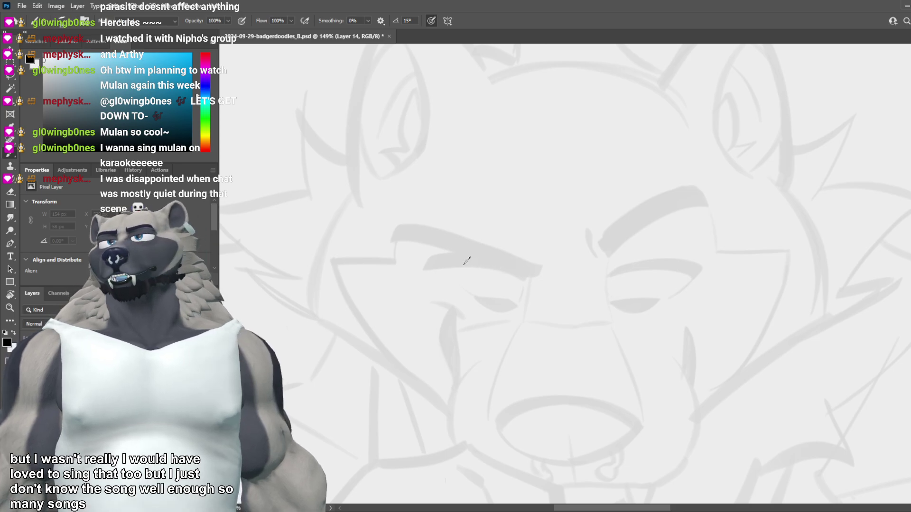
Step: Try the lowered eyebrow again as a curved stroke from the inner end out past the guide's outer tip
left_click_drag(515, 266, 395, 236)
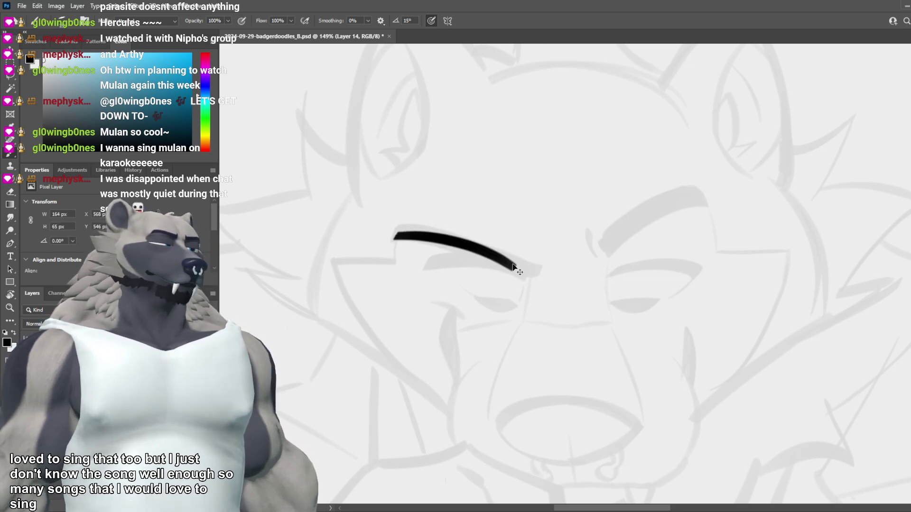
key("ctrl+z")
left_click_drag(514, 265, 376, 240)
key("ctrl+z")
left_click_drag(511, 264, 385, 236)
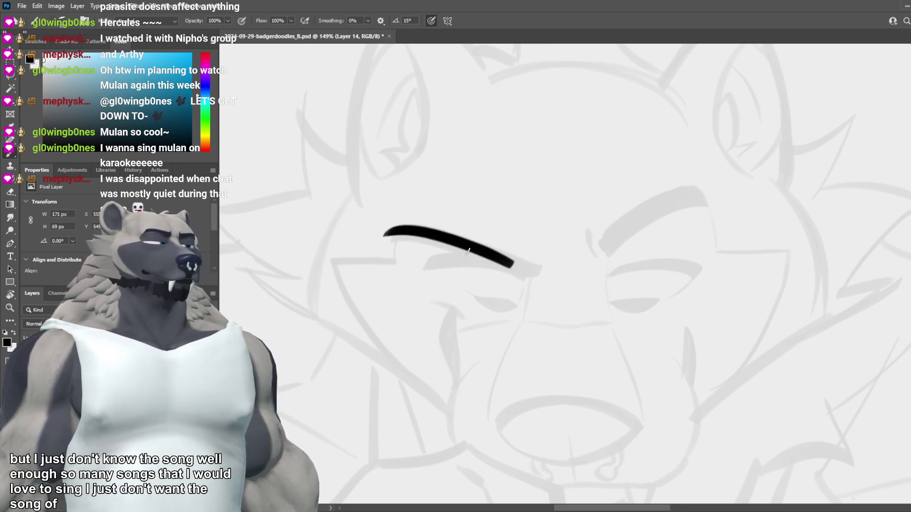
key("ctrl+z")
Step: Try the lowered eyebrow as an even, thick arc about 166 by 70 px, then remove it
mouse_move(516, 268)
left_mouse_down()
mouse_move(392, 232)
mouse_move(513, 260)
left_mouse_up()
key("ctrl+z")
key("ctrl+z")
left_click_drag(400, 236, 511, 260)
key("ctrl+z")
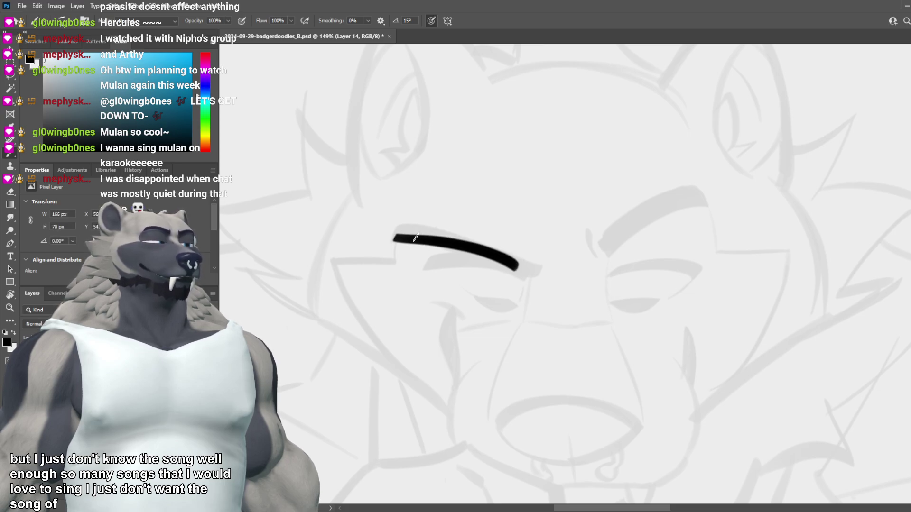
left_click_drag(400, 236, 515, 264)
key("ctrl+z")
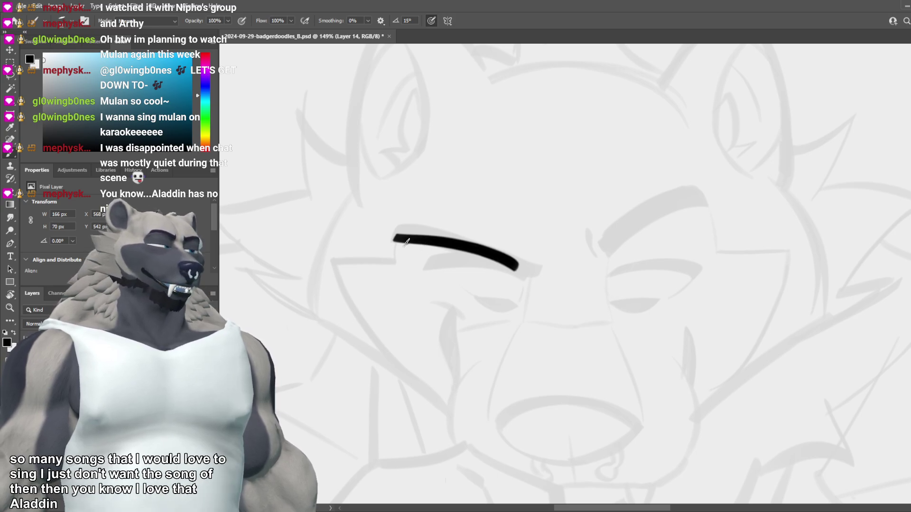
mouse_move(405, 241)
left_mouse_down()
mouse_move(518, 271)
mouse_move(510, 269)
left_mouse_up()
key("ctrl+z")
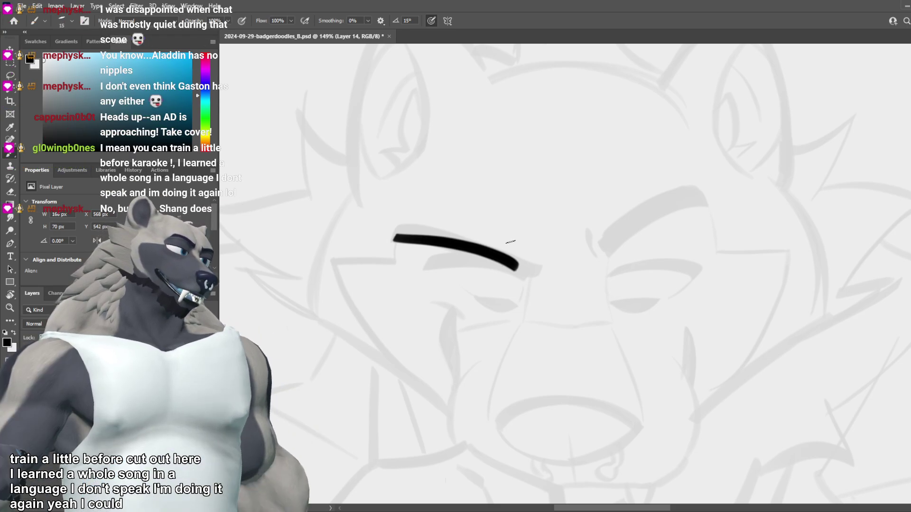
key("ctrl+z")
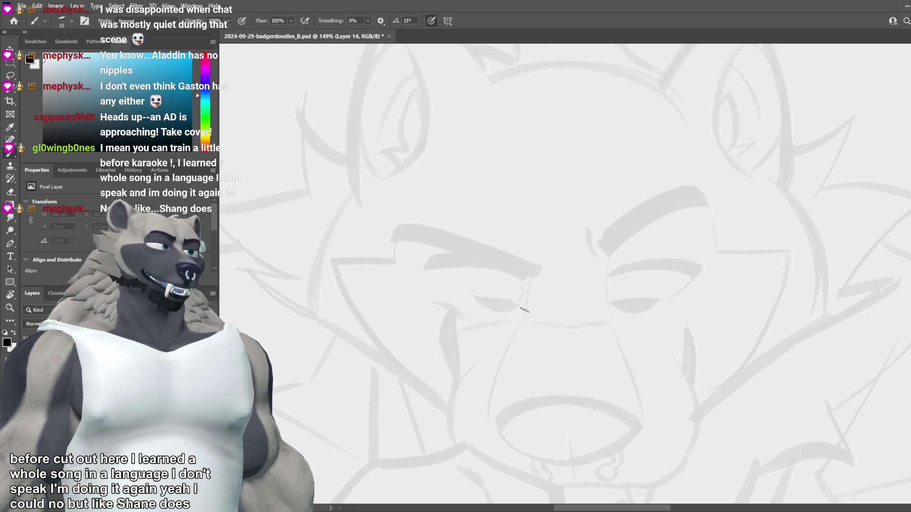
Step: Draw a solid black pupil about 50 by 21 px in the eye under the lowered brow and try a thin eyelid arc above it
mouse_move(512, 305)
left_mouse_down()
mouse_move(486, 302)
mouse_move(512, 306)
mouse_move(443, 260)
left_mouse_up()
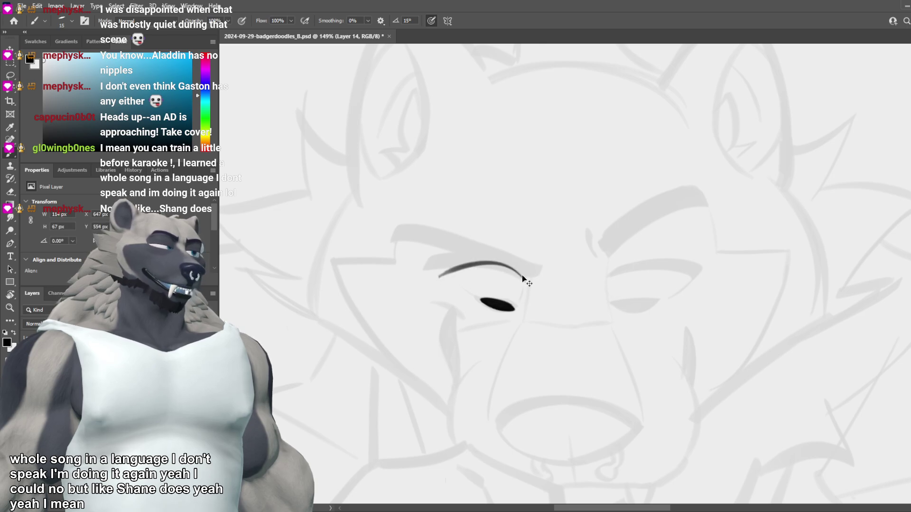
key("ctrl+z")
left_click_drag(524, 277, 444, 260)
key("ctrl+z")
left_click_drag(525, 278, 444, 260)
key("ctrl+z")
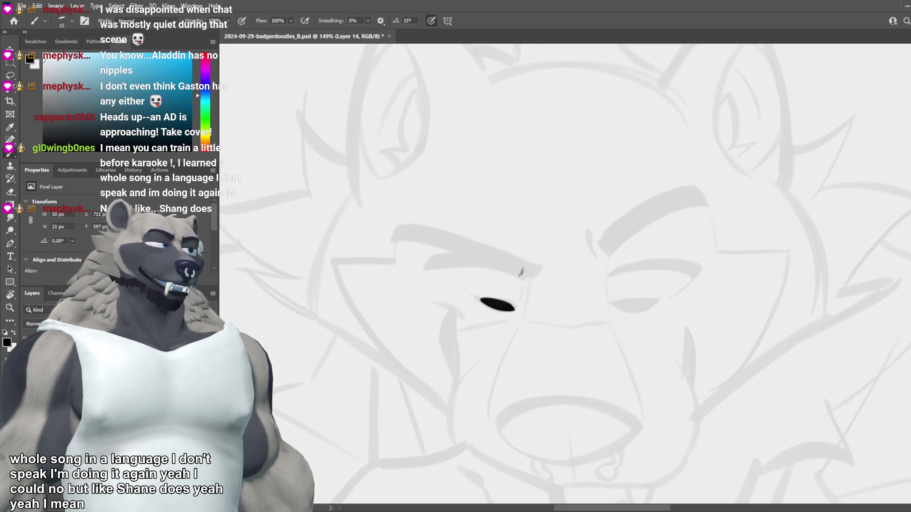
Step: Try different thicknesses and curves for the upper eyelid line above the black pupil
left_click_drag(523, 274, 433, 264)
key("ctrl+z")
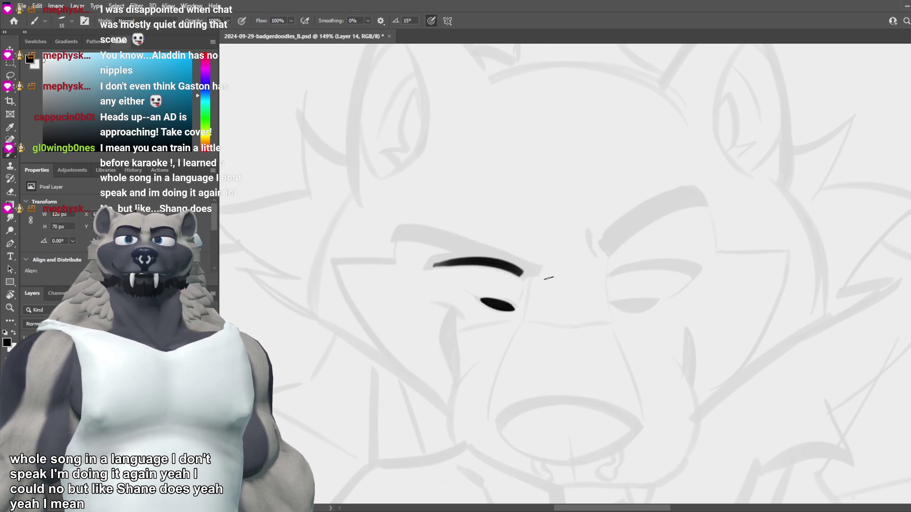
key("ctrl+z")
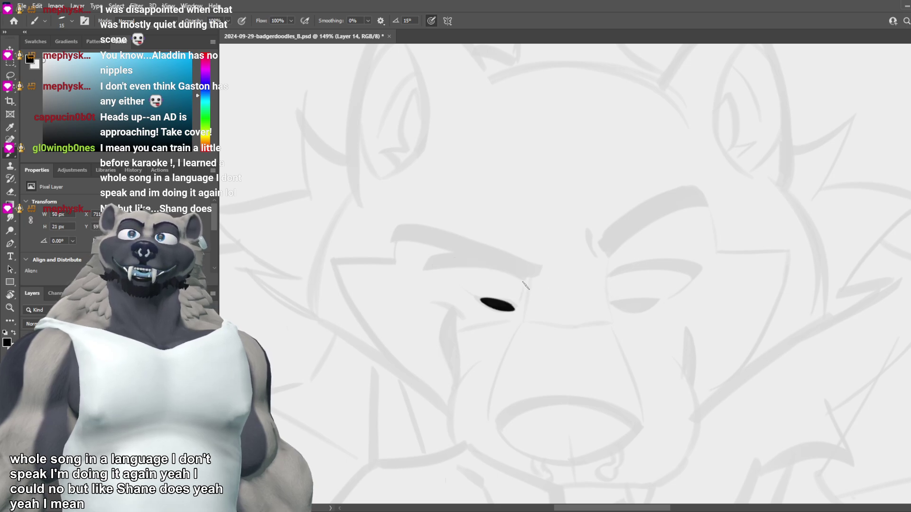
mouse_move(525, 284)
left_mouse_down()
mouse_move(440, 270)
mouse_move(449, 265)
left_mouse_up()
key("ctrl+z")
key("ctrl+z")
mouse_move(522, 283)
left_mouse_down()
mouse_move(469, 267)
mouse_move(440, 269)
left_mouse_up()
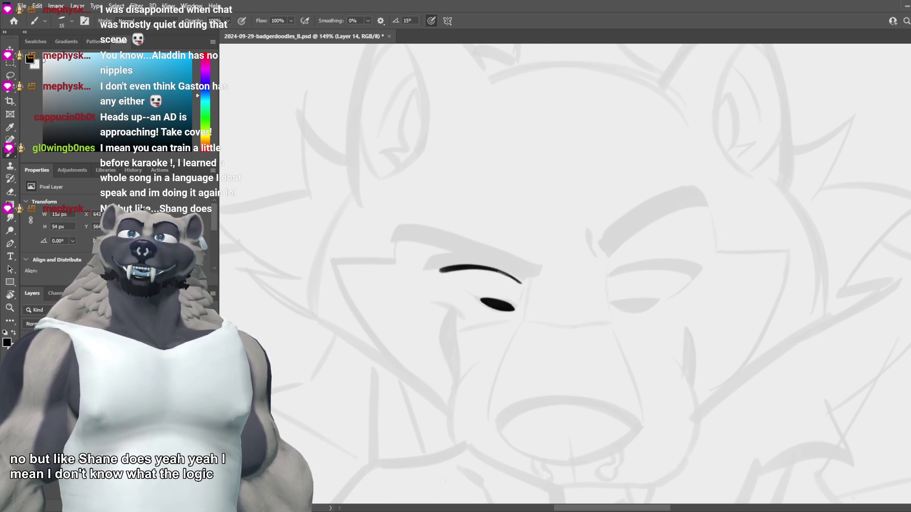
key("ctrl+z")
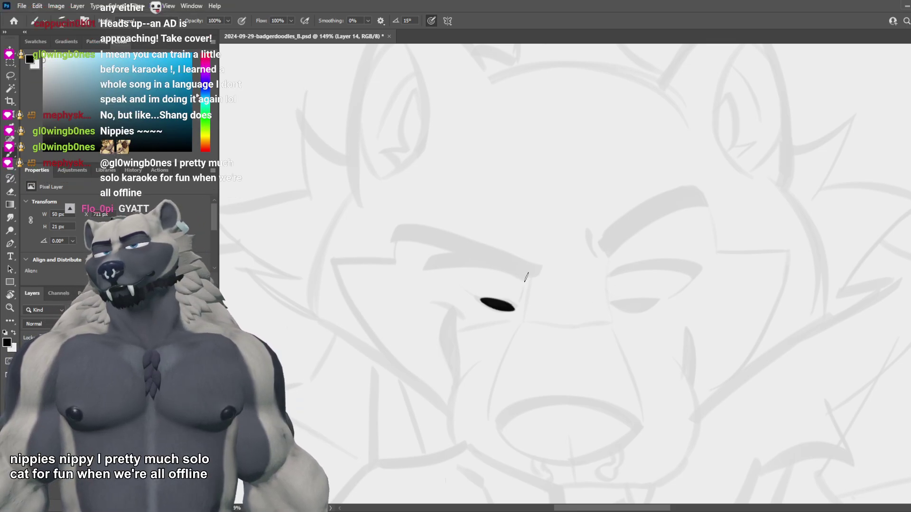
Step: Ink the upper eyelid under the lowered brow as a tapered black arc from the inner corner to the outer corner
left_click_drag(531, 279, 448, 275)
key("ctrl+z")
mouse_move(522, 277)
left_mouse_down()
mouse_move(415, 269)
mouse_move(428, 266)
left_mouse_up()
key("ctrl+z")
key("ctrl+z")
left_click_drag(519, 277, 435, 269)
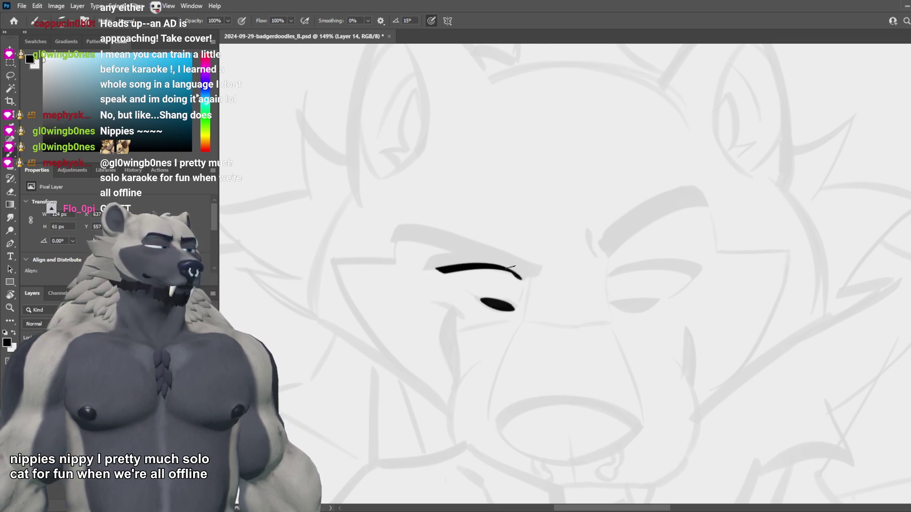
Step: Redraw the upper eyelid under the lowered brow with its inner corner curving down, and try a thin lower lid line
key("ctrl+z")
left_click_drag(522, 281, 433, 267)
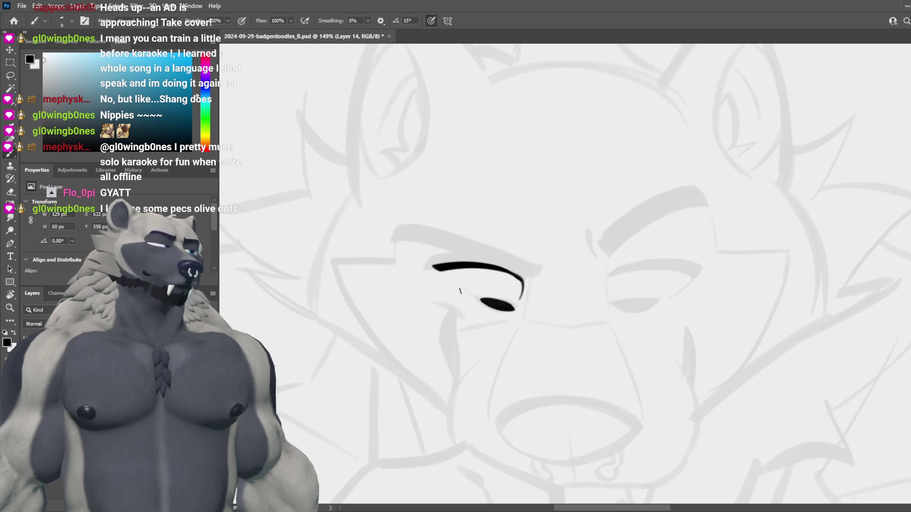
left_click_drag(440, 269, 463, 293)
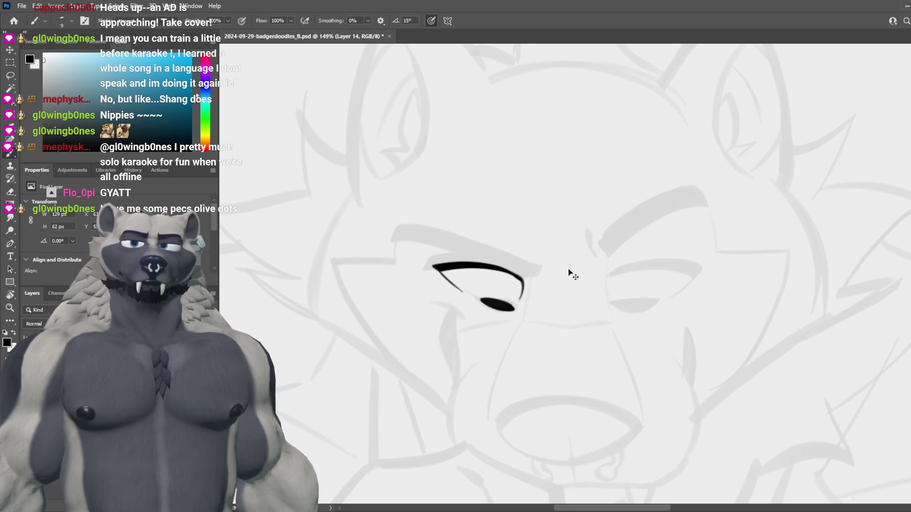
key("ctrl+z")
scroll(609, 287, "down", 6)
scroll(624, 259, "up", 5)
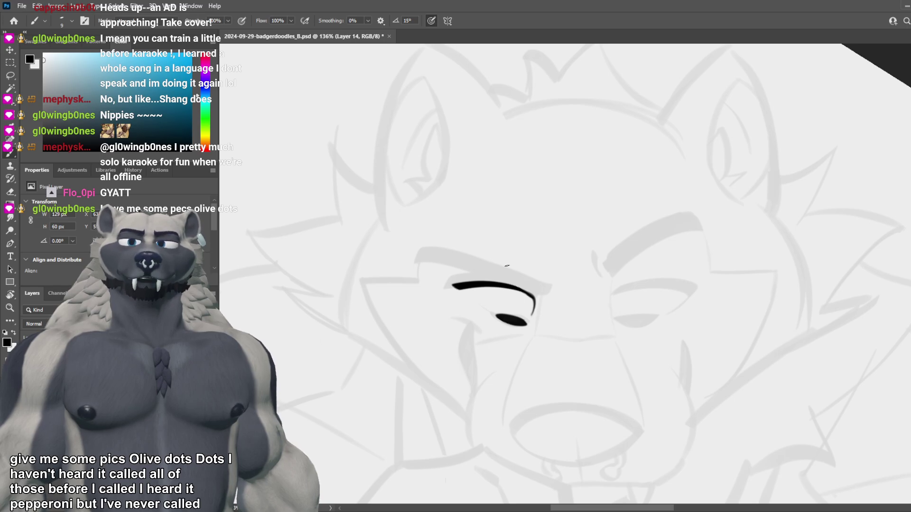
Step: Try thicker brush arcs for the lowered eyebrow above the eye, then undo them
key("]")
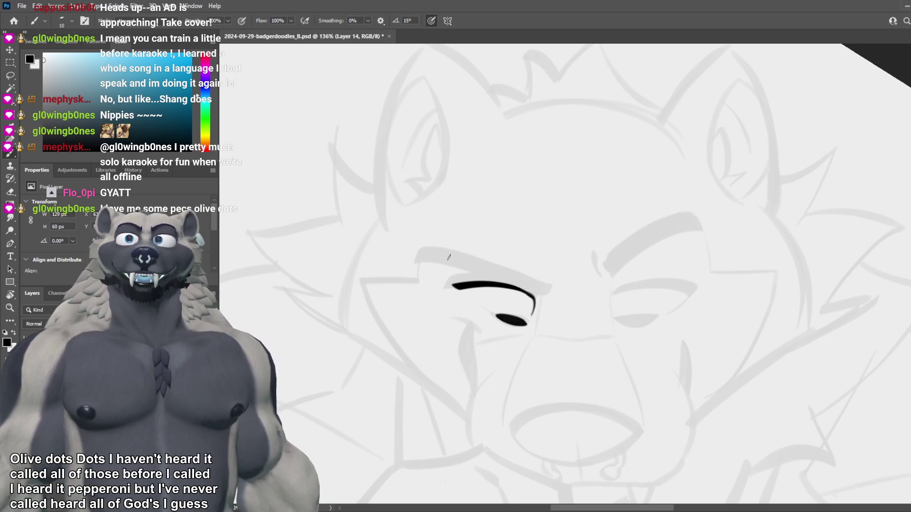
left_click_drag(422, 256, 524, 271)
key("ctrl+z")
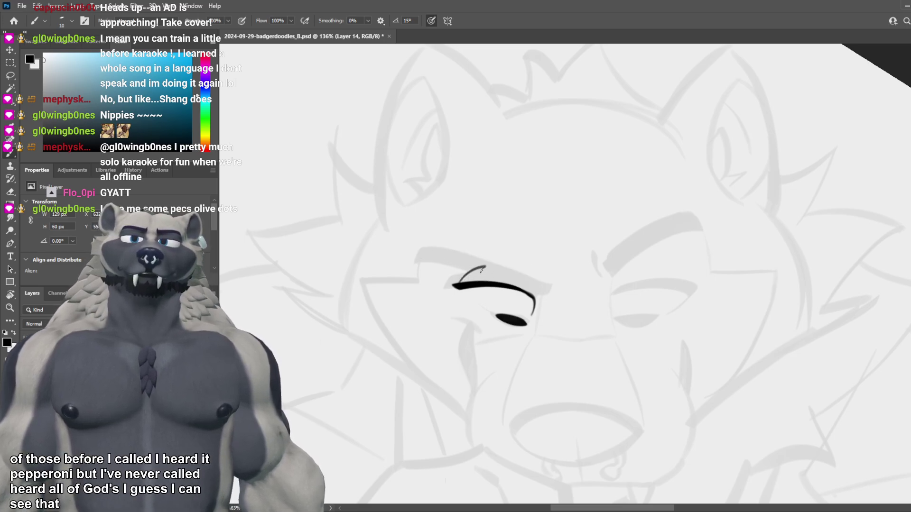
mouse_move(430, 257)
left_mouse_down()
mouse_move(549, 281)
mouse_move(469, 265)
mouse_move(542, 289)
mouse_move(538, 298)
left_mouse_up()
key("ctrl+z")
key("ctrl+z")
key("ctrl+z")
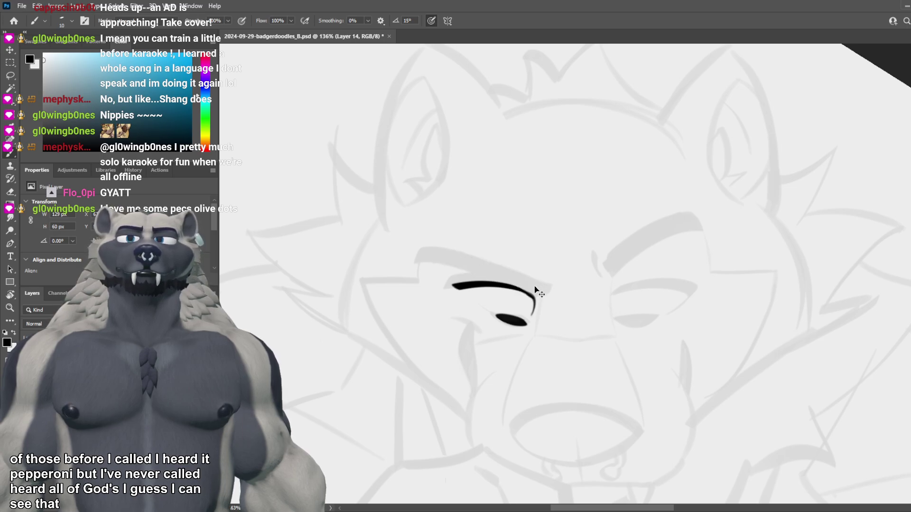
Step: Erase the eyelid's inner corner and redraw it as a tighter curve ending just above the pupil
key("e")
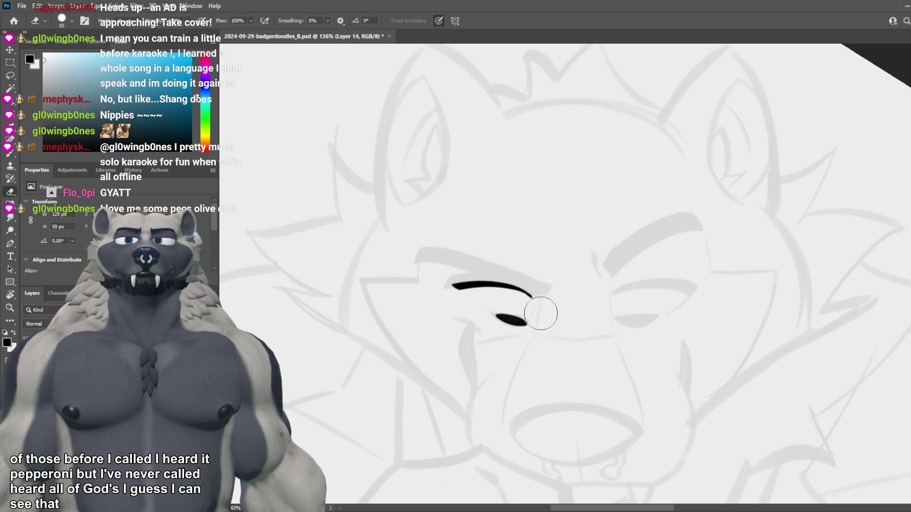
mouse_move(519, 274)
left_mouse_down()
mouse_move(539, 299)
mouse_move(528, 309)
left_mouse_up()
key("b")
key("ctrl+z")
key("ctrl+z")
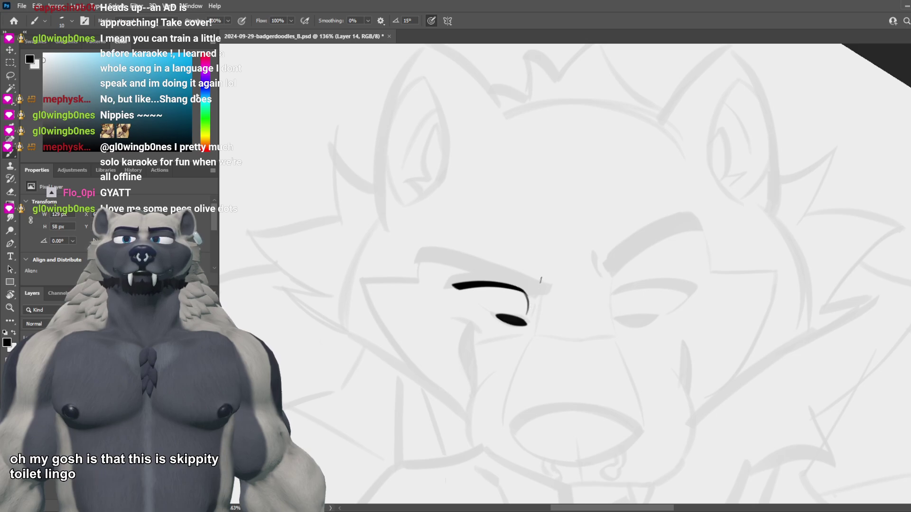
Step: Select the black pupil and move it slightly up and outward inside the eye
left_click(8, 77)
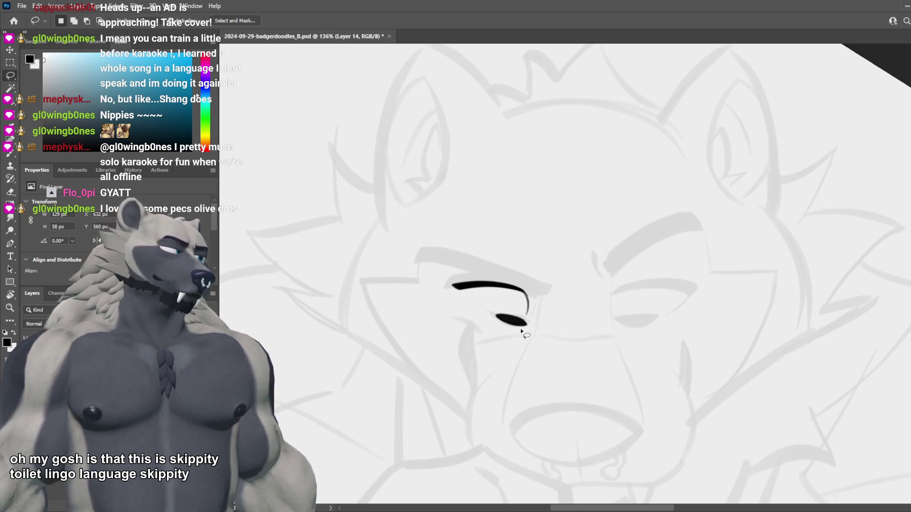
mouse_move(501, 304)
left_mouse_down()
mouse_move(533, 339)
mouse_move(507, 304)
mouse_move(517, 330)
left_mouse_up()
key("ctrl+t")
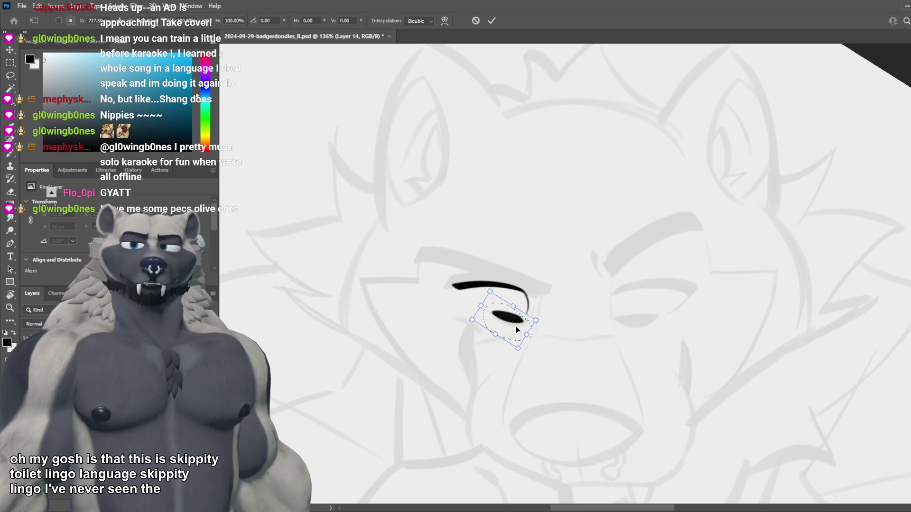
key("Return")
key("ctrl+d")
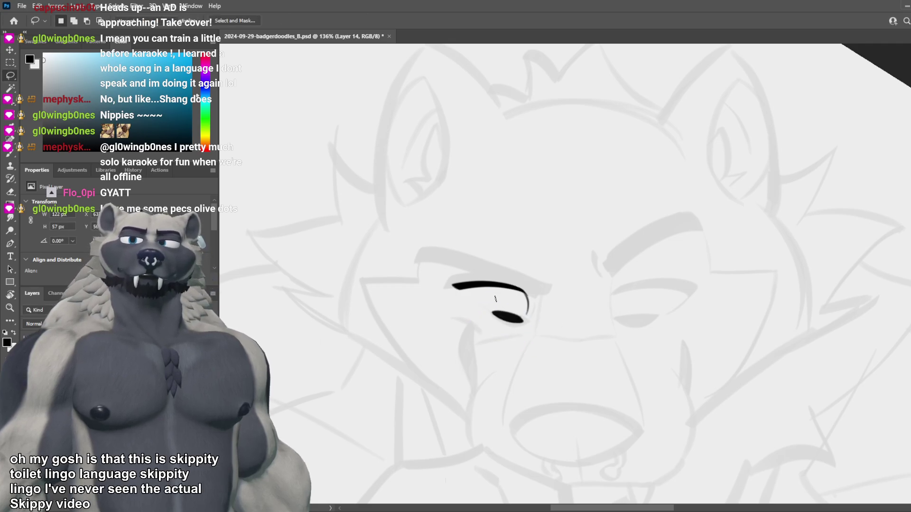
Step: Draw a short thin lower lid line slanting from the eye's outer corner toward the pupil
key("b")
left_click_drag(454, 288, 491, 312)
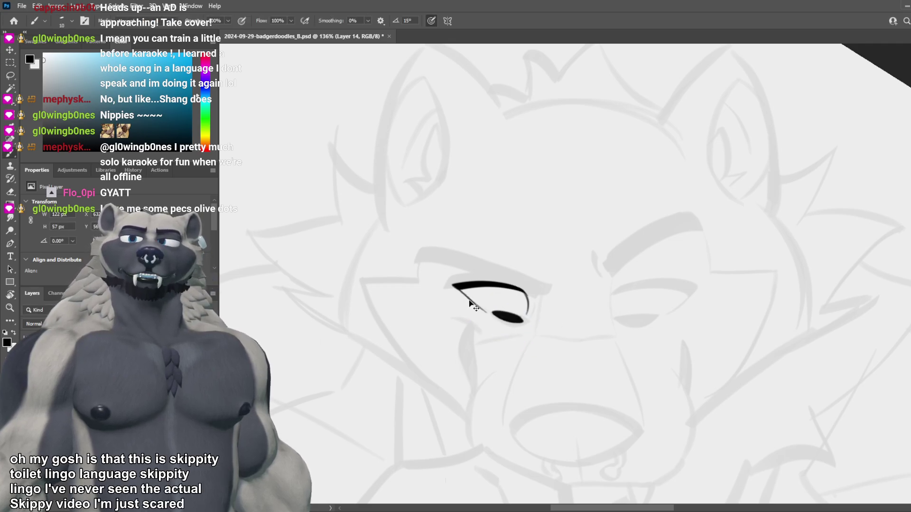
key("ctrl+z")
mouse_move(454, 288)
left_mouse_down()
mouse_move(480, 310)
mouse_move(512, 305)
mouse_move(478, 308)
left_mouse_up()
key("ctrl+z")
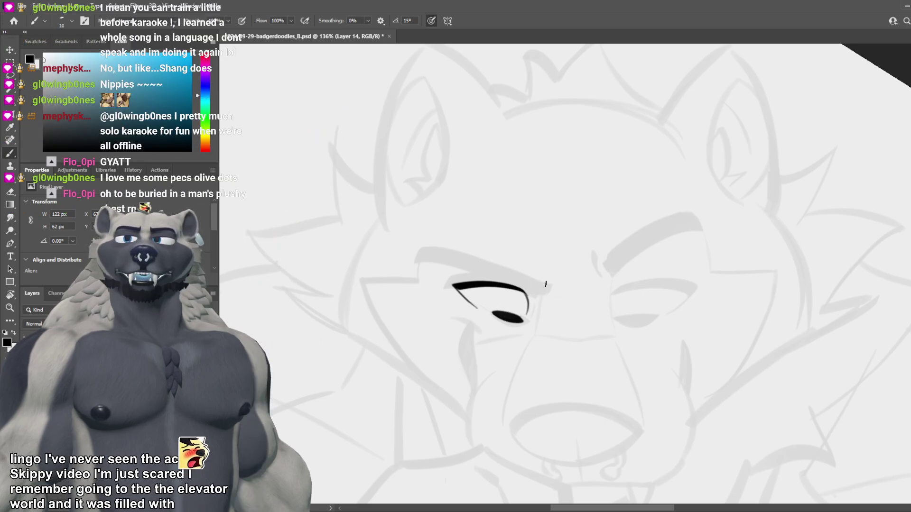
Step: Try the lowered eyebrow as a tapered arc and as a shorter, straighter stroke, then undo both
left_click_drag(426, 256, 547, 286)
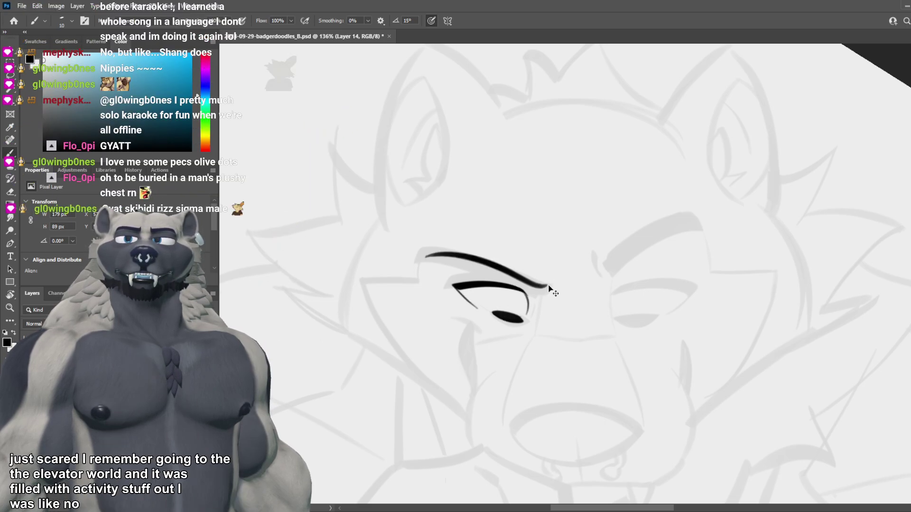
key("ctrl+z")
left_click_drag(451, 257, 551, 286)
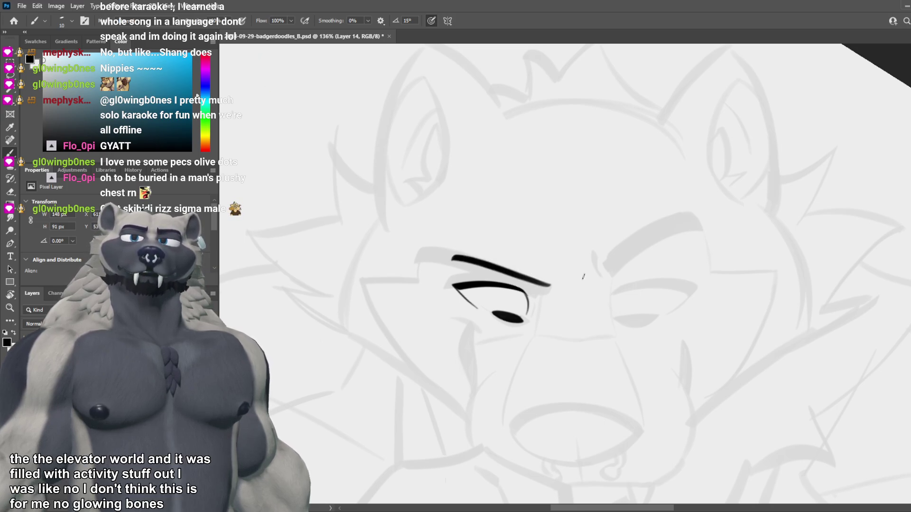
key("ctrl+z")
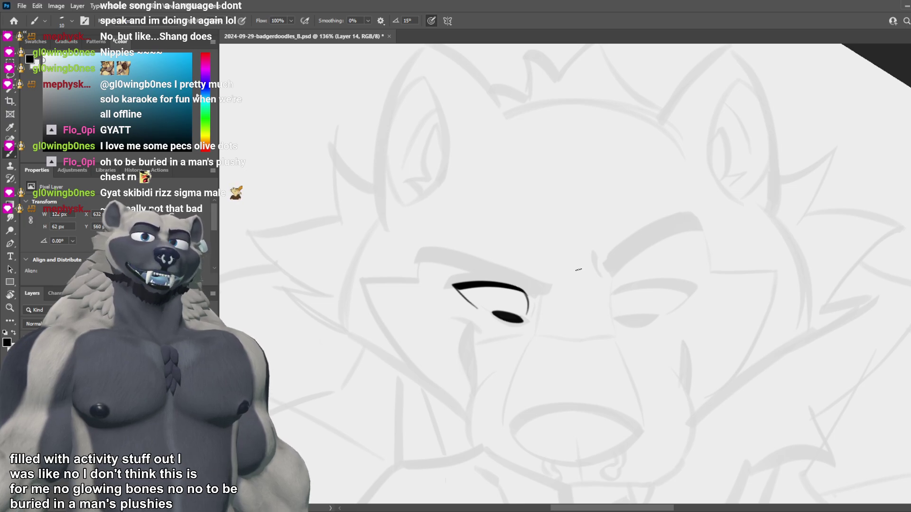
Step: Shorten the eye's outer corner and ink a short, thick lower lid stroke slanting down from it
key("ctrl+z")
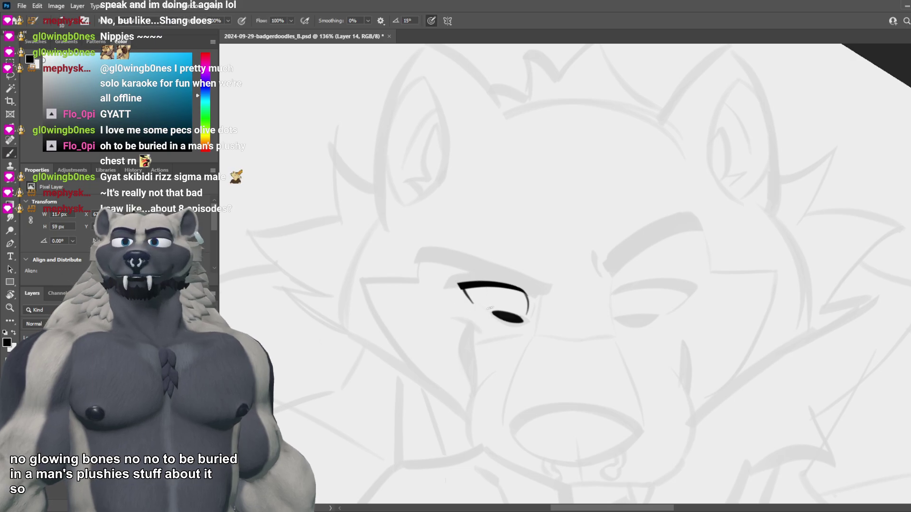
left_click_drag(458, 284, 475, 310)
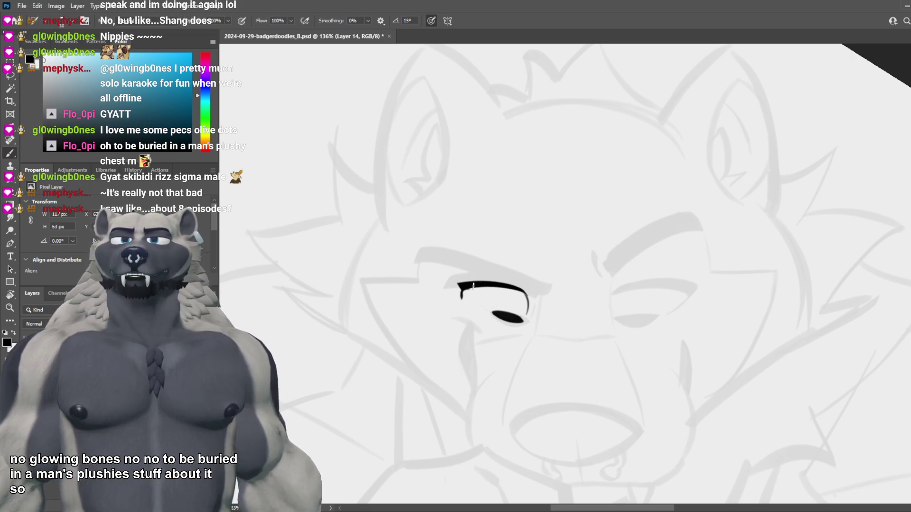
left_click_drag(458, 285, 478, 313)
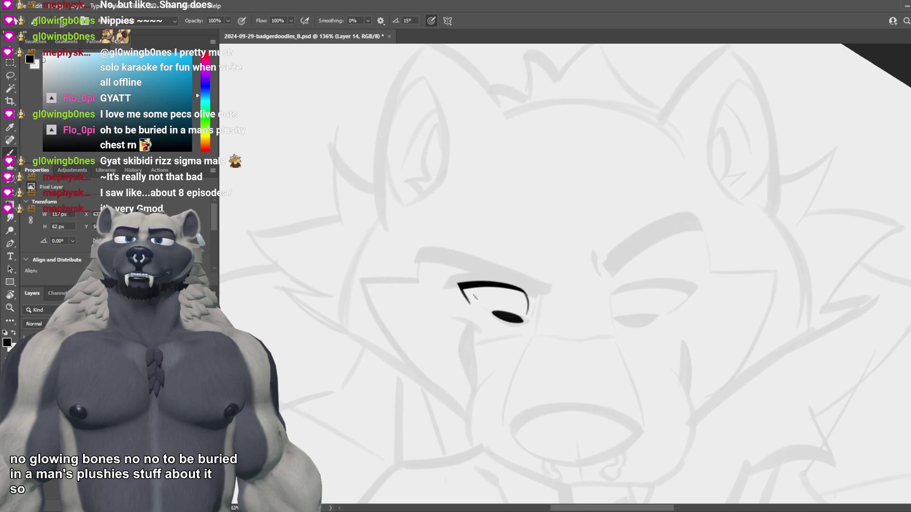
Step: Try several angles for the lowered eyebrow, ending with a thick, nearly straight stroke slanting down toward the nose
left_click_drag(429, 265, 527, 287)
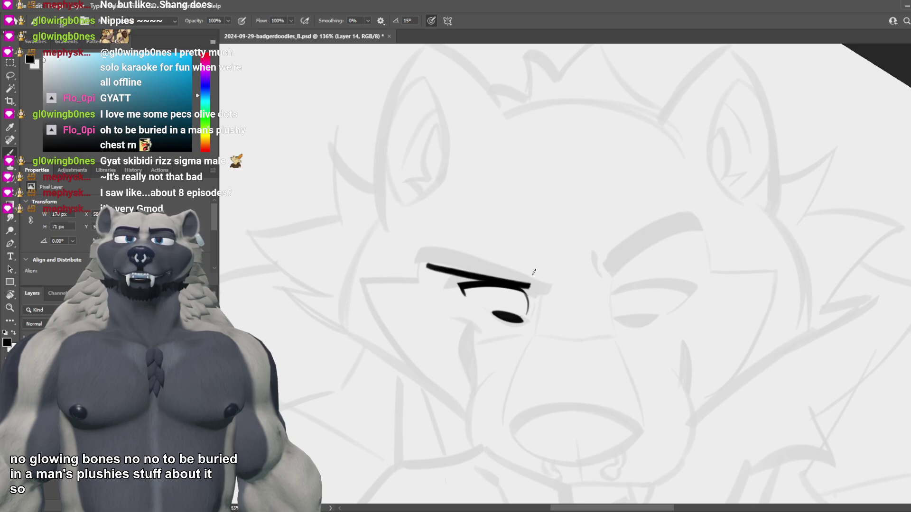
key("ctrl+z")
left_click_drag(447, 255, 551, 289)
key("ctrl+z")
left_click_drag(449, 254, 535, 289)
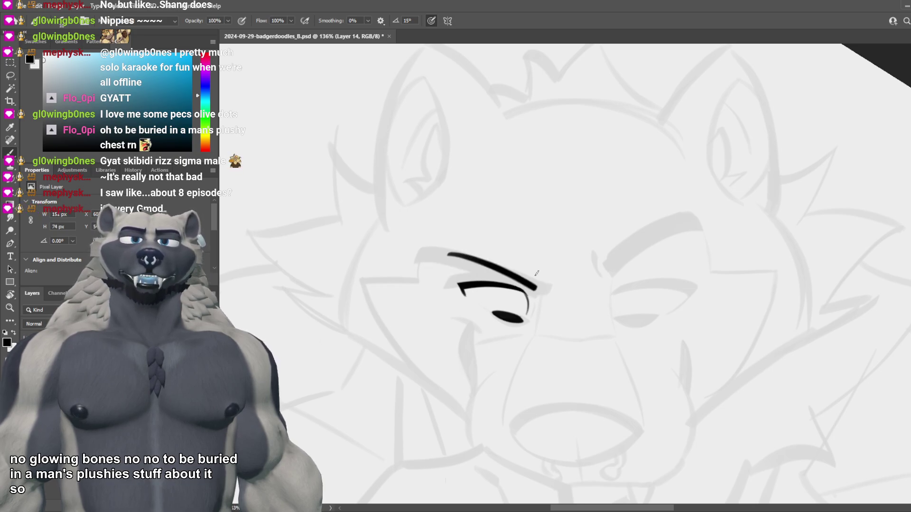
key("ctrl+z")
left_click_drag(429, 259, 536, 292)
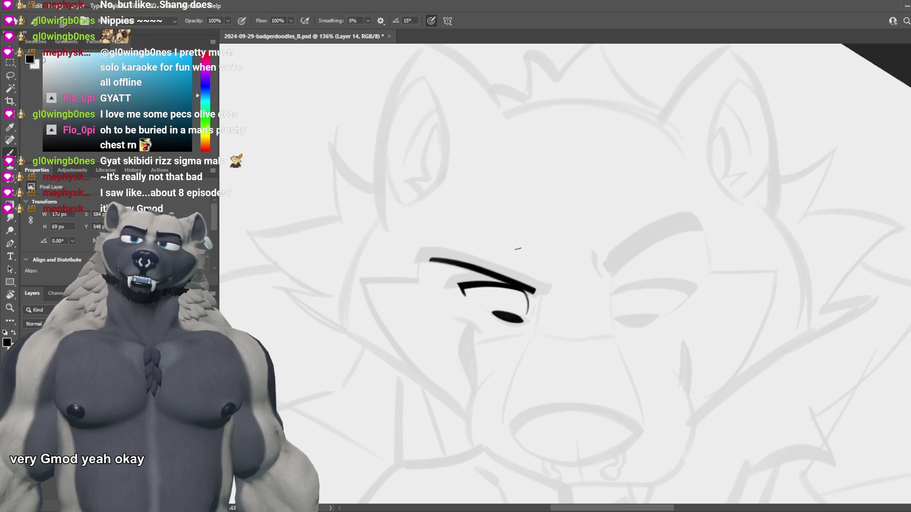
Step: Compare the inked eye and brow with the guide by toggling the ink layer's visibility, and erase them completely
scroll(518, 286, "down", 6)
scroll(508, 284, "up", 1)
scroll(507, 284, "up", 6)
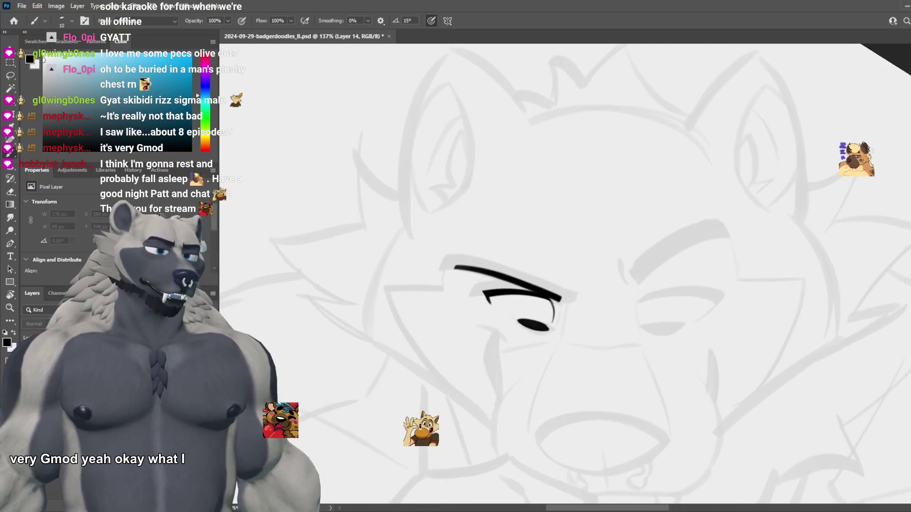
scroll(567, 223, "down", 5)
scroll(565, 230, "up", 5)
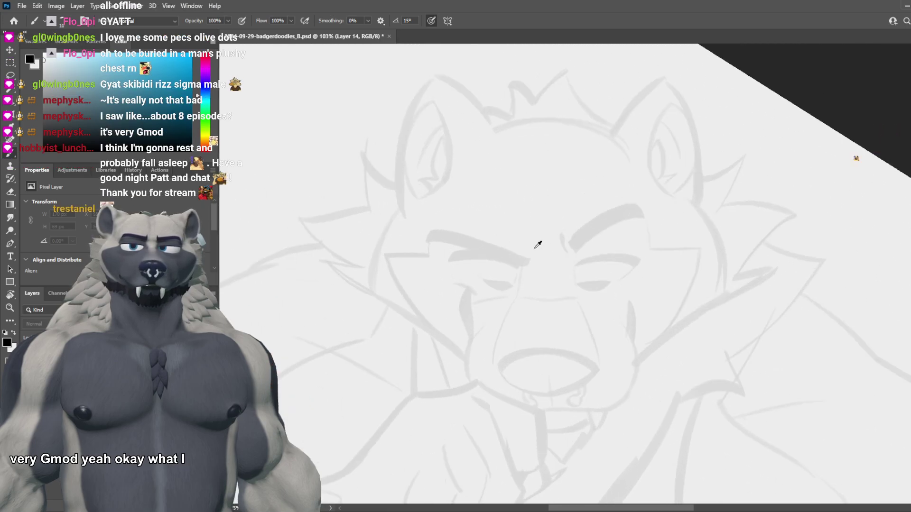
key("ctrl+comma")
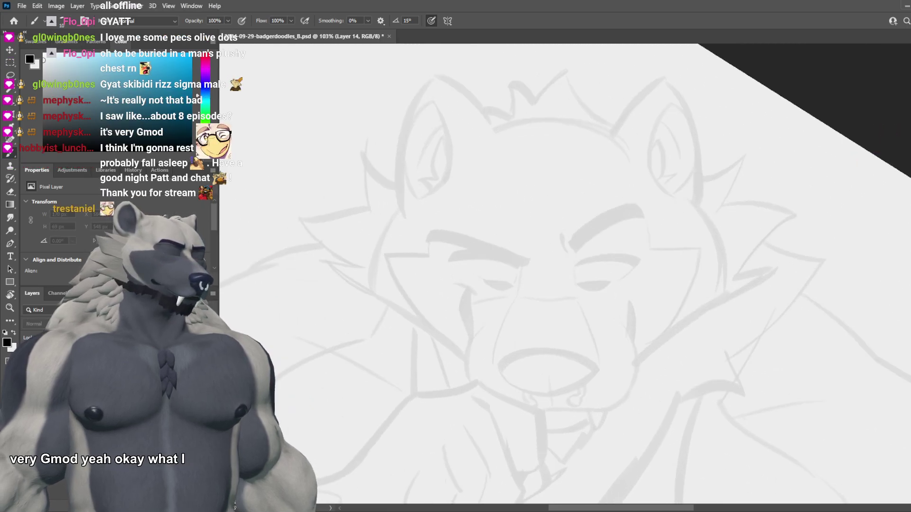
key("ctrl+comma")
scroll(393, 256, "up", 3)
key("e")
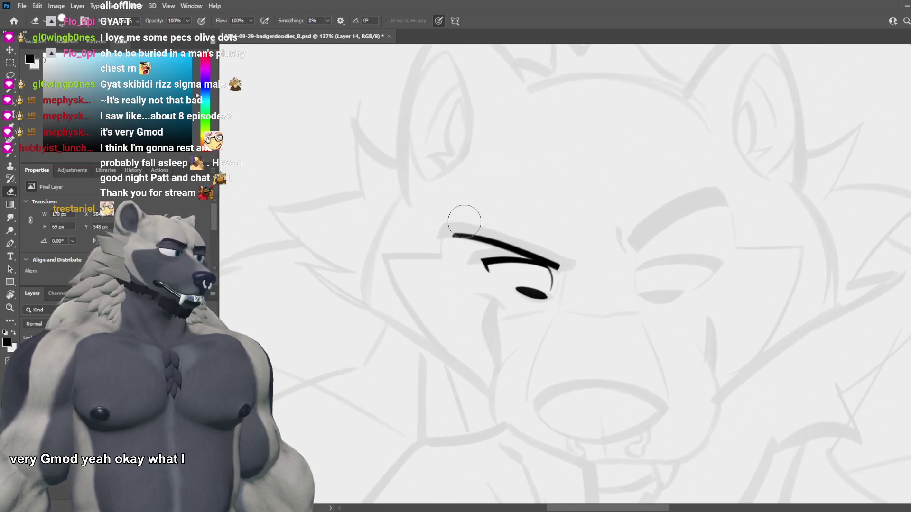
left_click_drag(464, 219, 564, 278)
Step: With the canvas rotated sideways, ink a solid black pupil about 45 by 25 px in the eye under the lowered brow
key("r")
mouse_move(691, 321)
left_mouse_down()
mouse_move(712, 309)
mouse_move(677, 212)
mouse_move(637, 177)
left_mouse_up()
key("b")
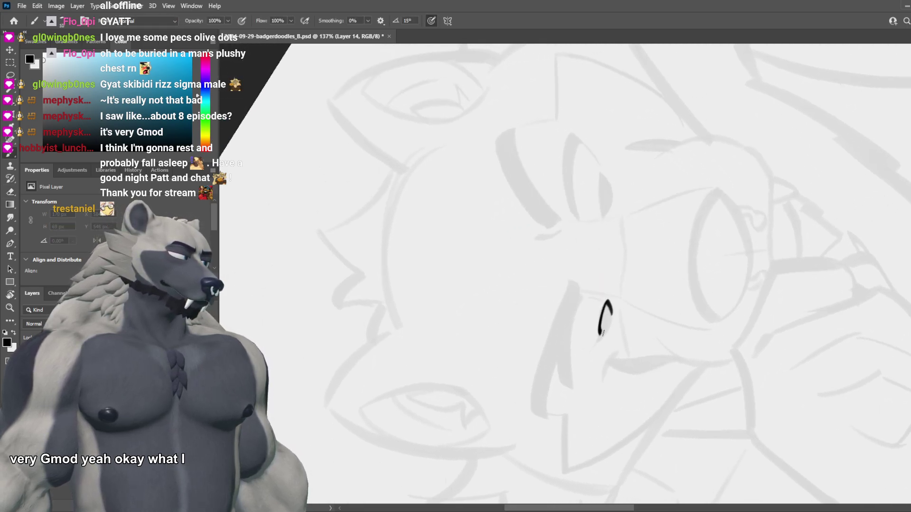
key("ctrl+z")
left_click_drag(608, 304, 609, 306)
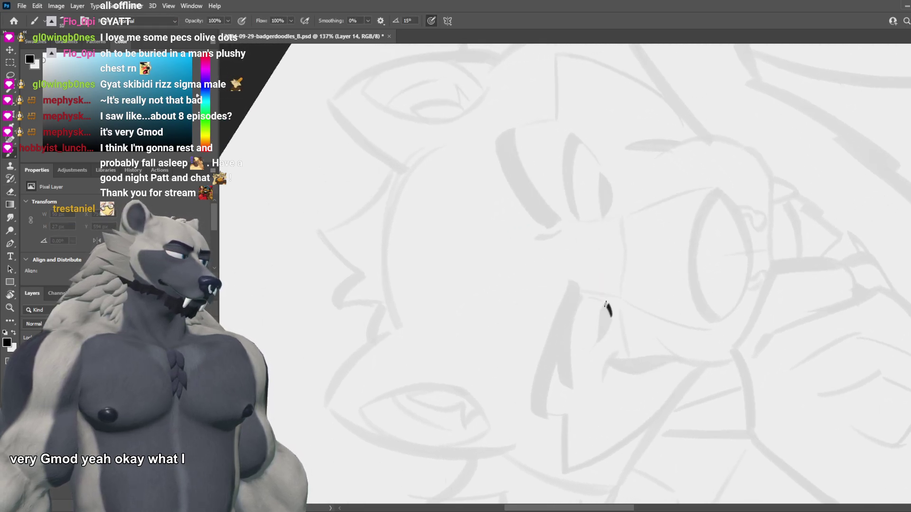
key("ctrl+z")
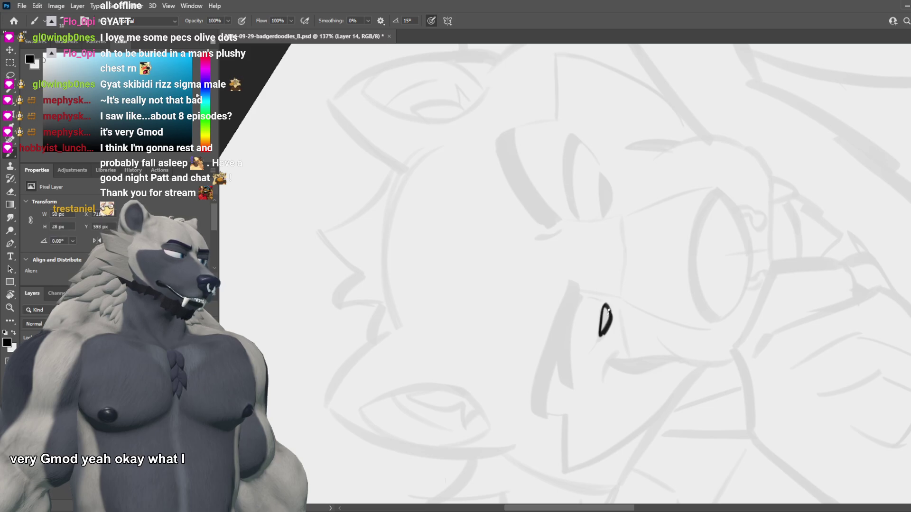
key("ctrl+z")
mouse_move(608, 312)
left_mouse_down()
mouse_move(599, 327)
mouse_move(611, 318)
left_mouse_up()
key("ctrl+z")
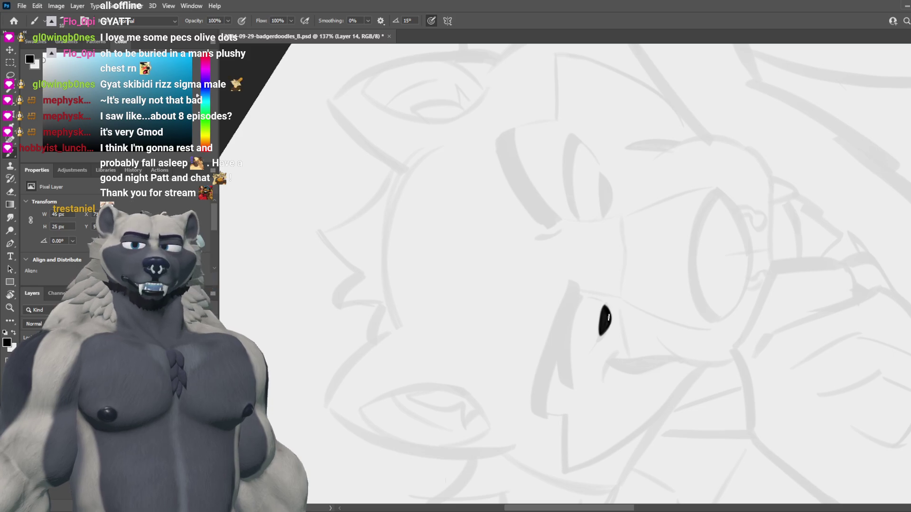
Step: Draw a thin curved line from the pupil's inner end up to the eye's inner corner
left_click_drag(589, 303, 602, 307)
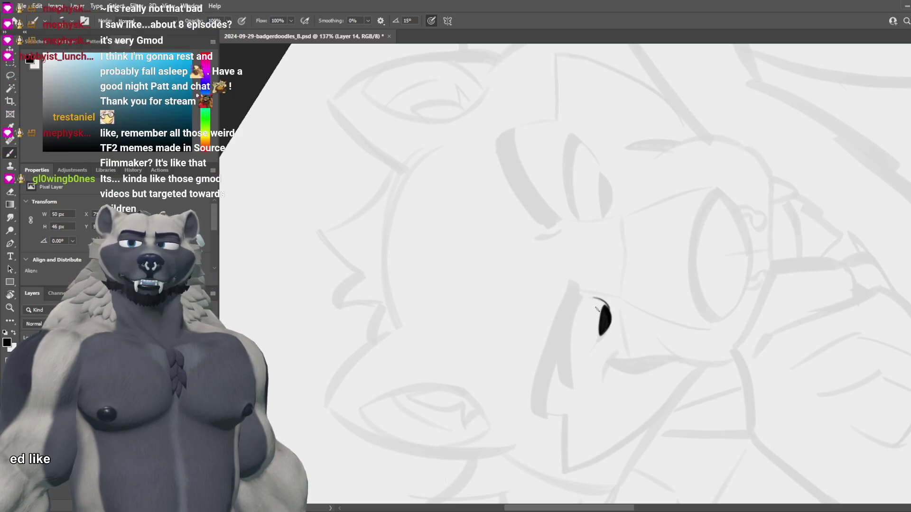
key("ctrl+z")
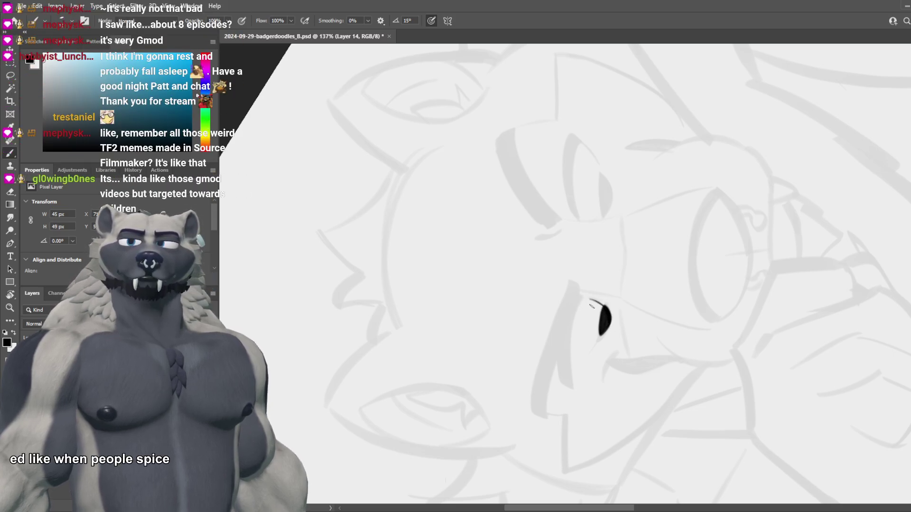
mouse_move(586, 299)
left_mouse_down()
mouse_move(600, 307)
mouse_move(530, 314)
left_mouse_up()
Step: Return the canvas to its upright angle and ink the upper eyelid as a tapered arc from the inner corner outward
key("r")
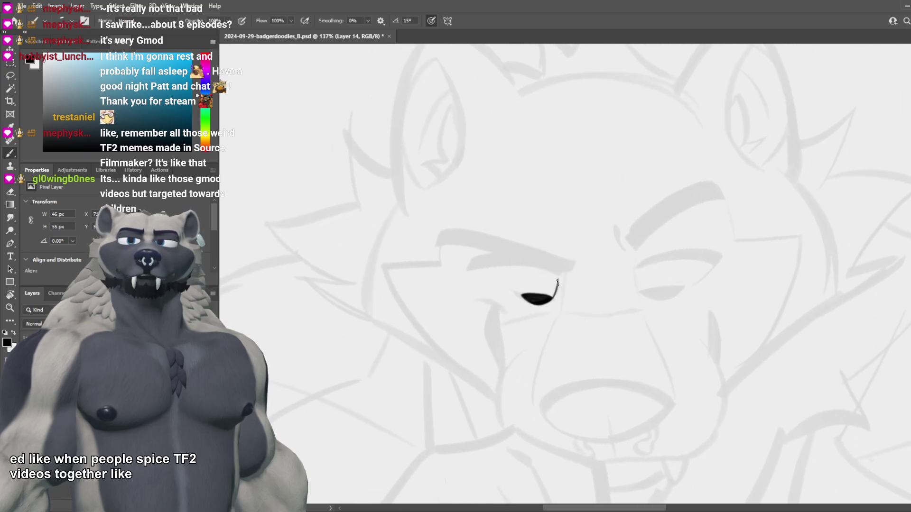
mouse_move(560, 282)
left_mouse_down()
mouse_move(551, 298)
mouse_move(474, 269)
left_mouse_up()
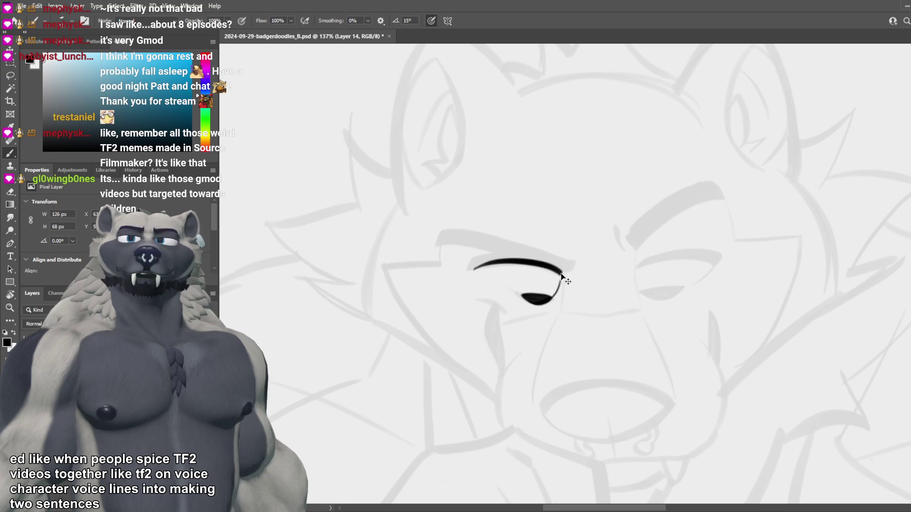
key("ctrl+z")
left_click_drag(562, 274, 482, 264)
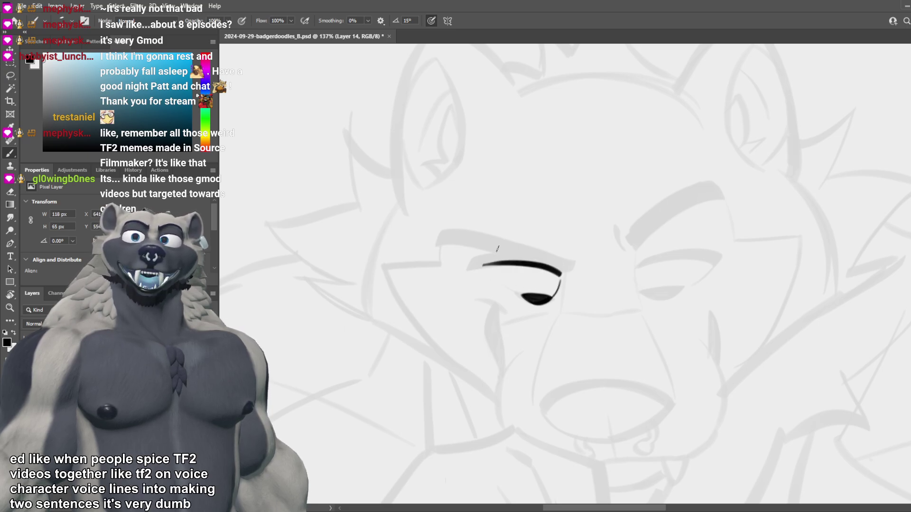
Step: Redraw the upper eyelid as a tapered arc from the inner corner outward and compare it with the guide
key("ctrl+z")
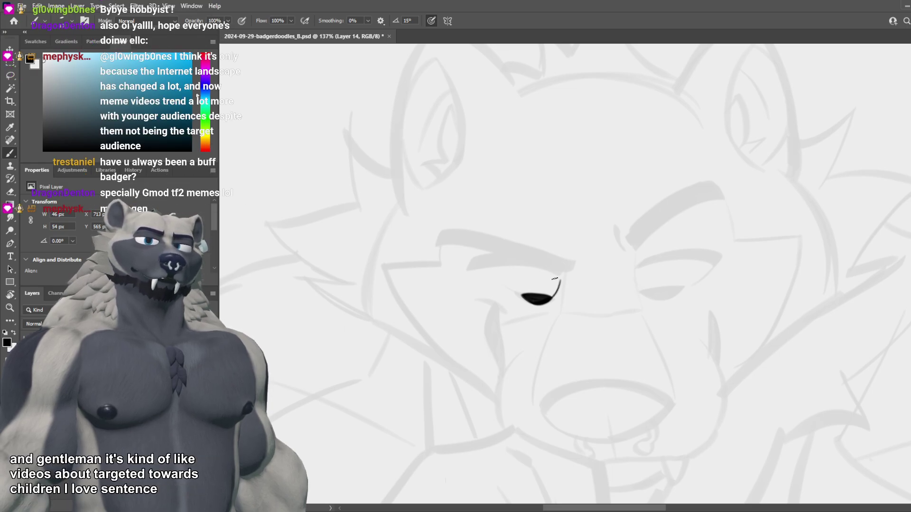
left_click_drag(475, 268, 561, 273)
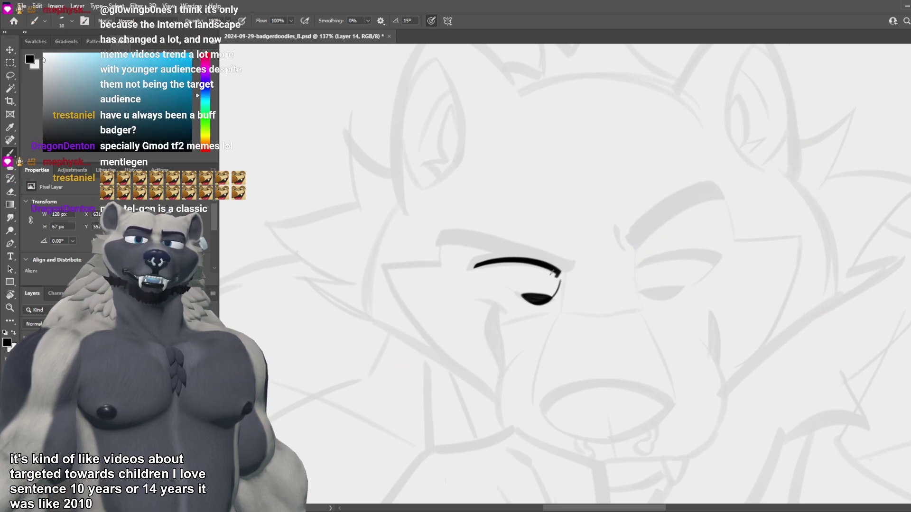
mouse_move(552, 273)
left_mouse_down()
mouse_move(455, 270)
mouse_move(562, 274)
left_mouse_up()
key("ctrl+z")
key("ctrl+z")
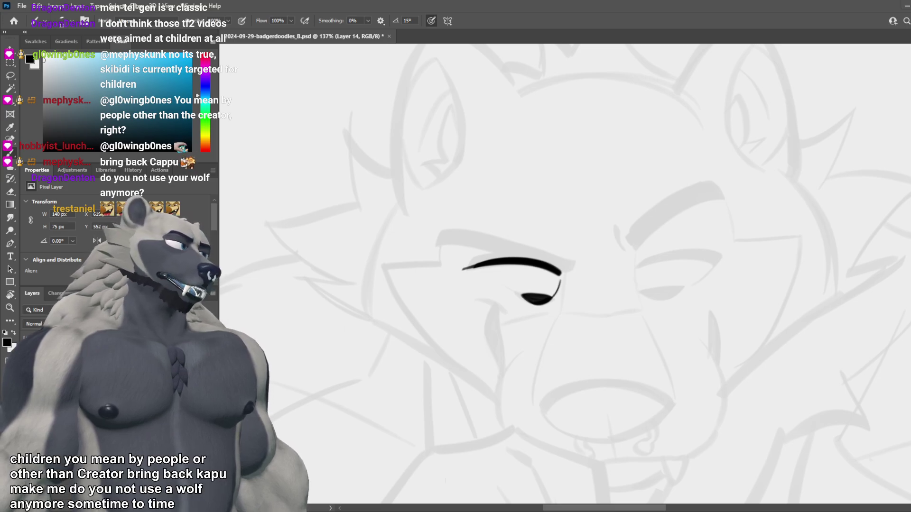
scroll(513, 205, "down", 3)
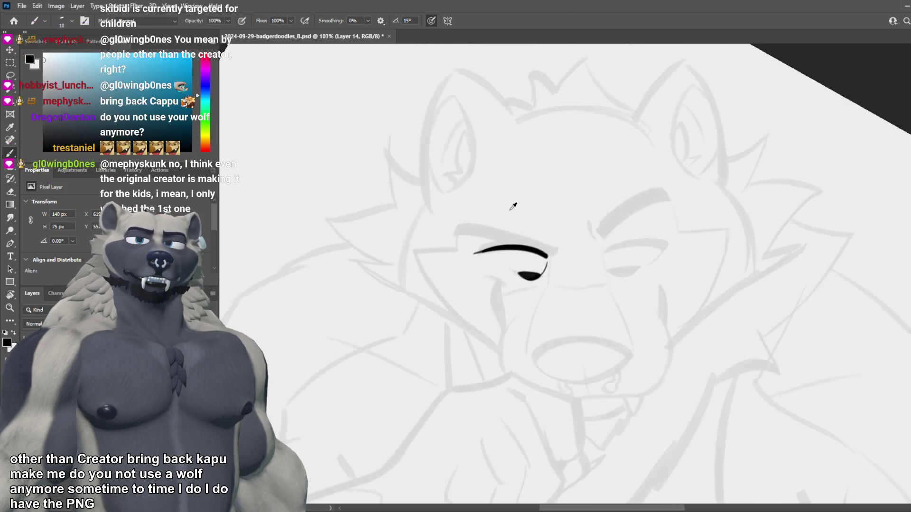
scroll(528, 232, "up", 3)
key("ctrl+z")
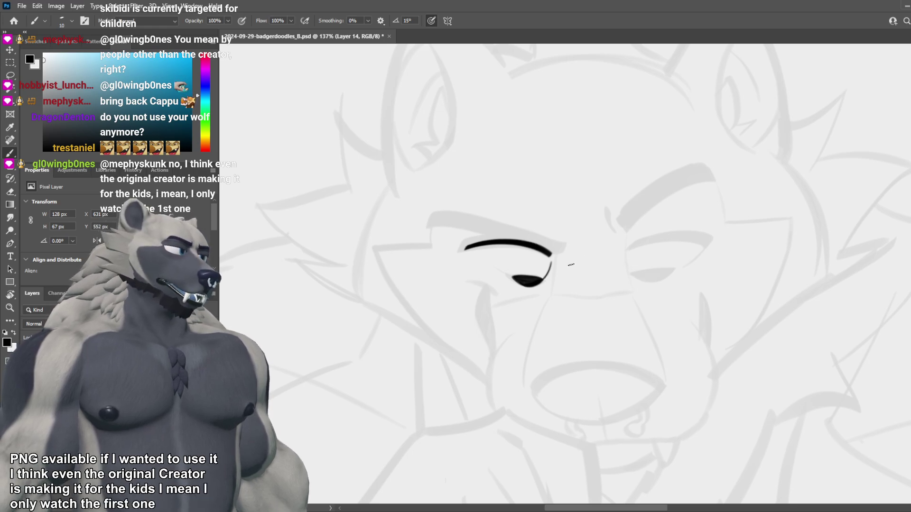
key("ctrl+comma")
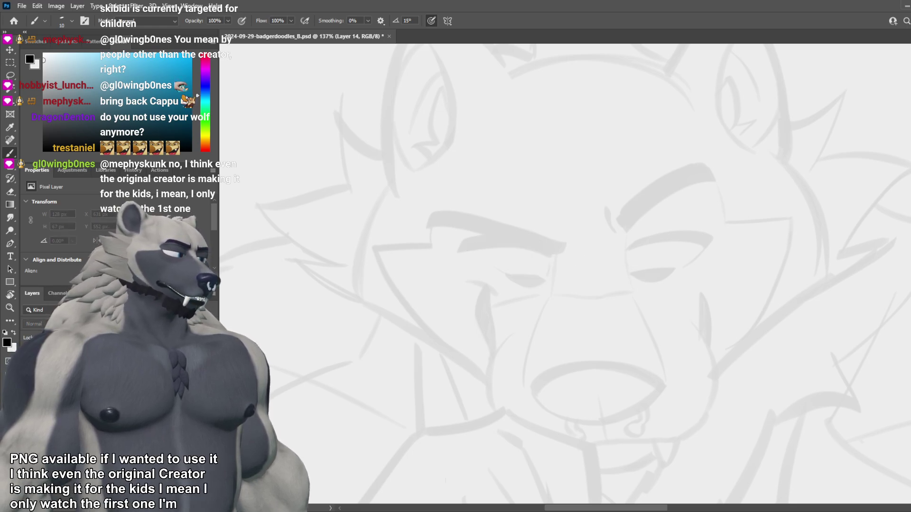
key("ctrl+z")
Step: Extend the pupil's outer tip and thicken the curved line running up to the eye's inner corner
scroll(464, 335, "up", 3)
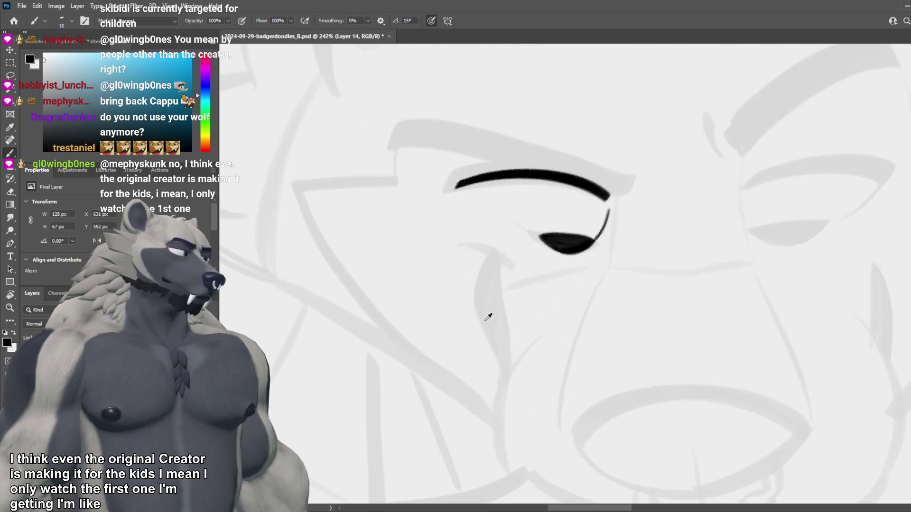
mouse_move(526, 234)
left_mouse_down()
mouse_move(577, 240)
mouse_move(556, 242)
left_mouse_up()
left_click_drag(609, 201, 593, 237)
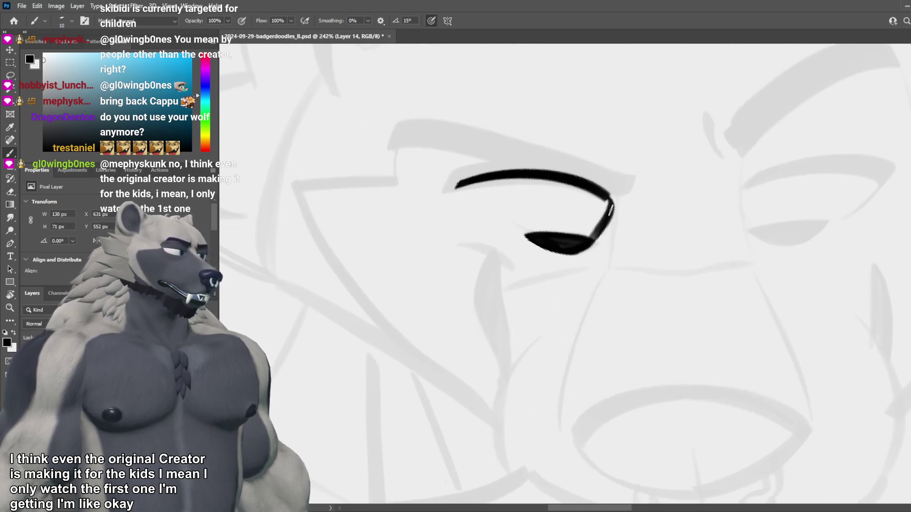
key("ctrl+z")
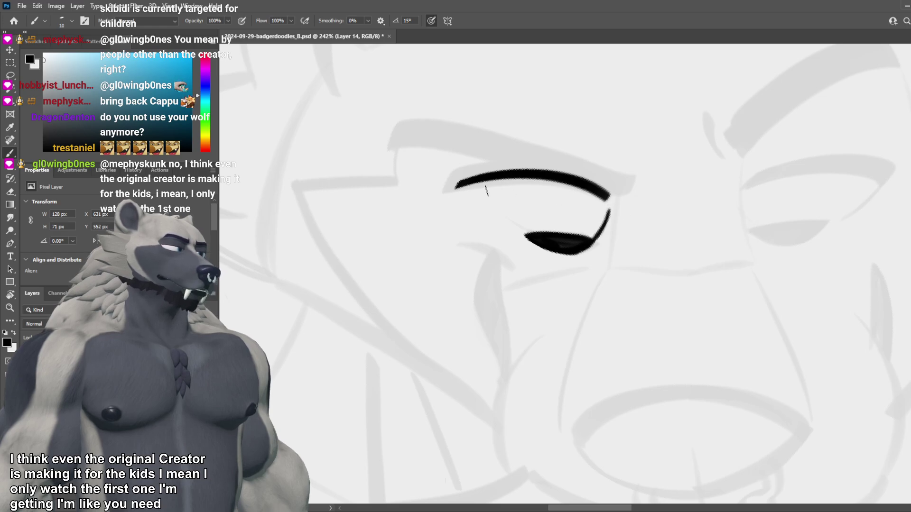
Step: Replace the upper eyelid with a shorter, flatter tapered arc starting under the brow's inner end
key("ctrl+z")
left_click_drag(617, 195, 441, 192)
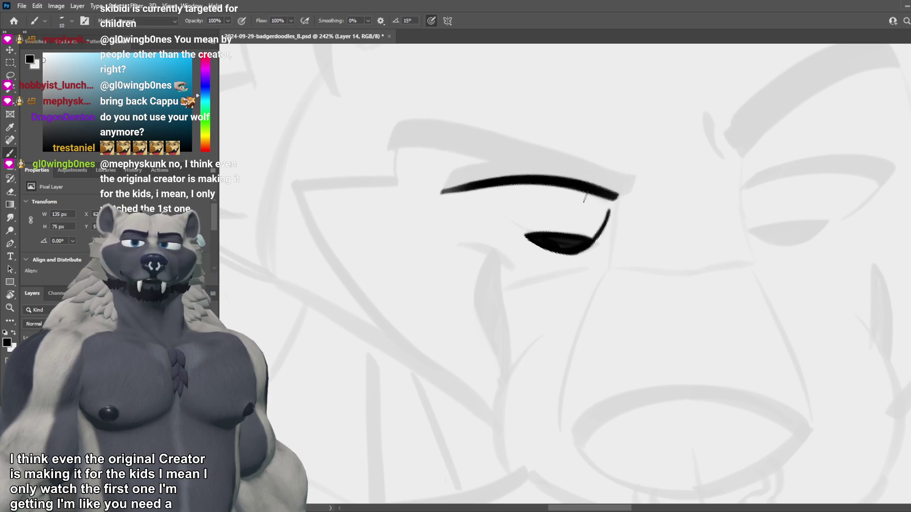
key("ctrl+z")
left_click_drag(617, 196, 478, 189)
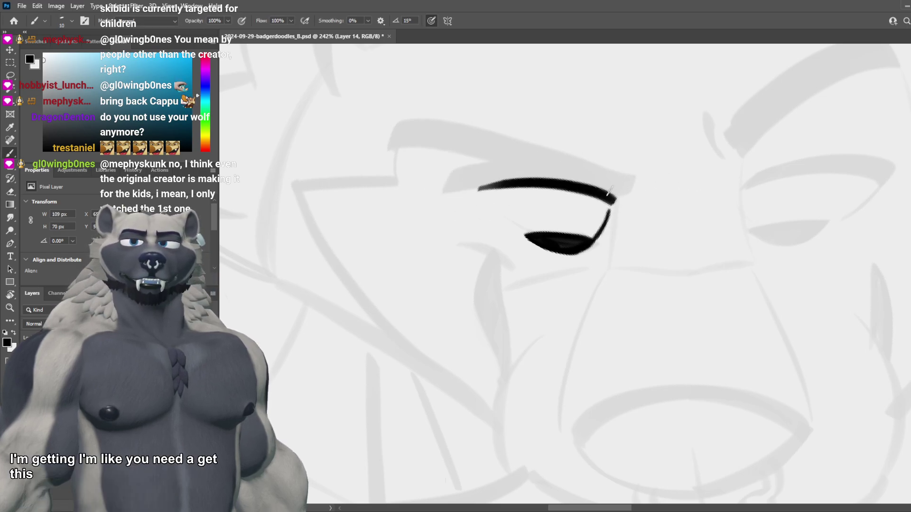
Step: Outline the lowered brow with a long lower edge hooked up at the inner end and a parallel upper edge
left_click_drag(617, 197, 418, 140)
key("ctrl+z")
left_click_drag(618, 196, 449, 150)
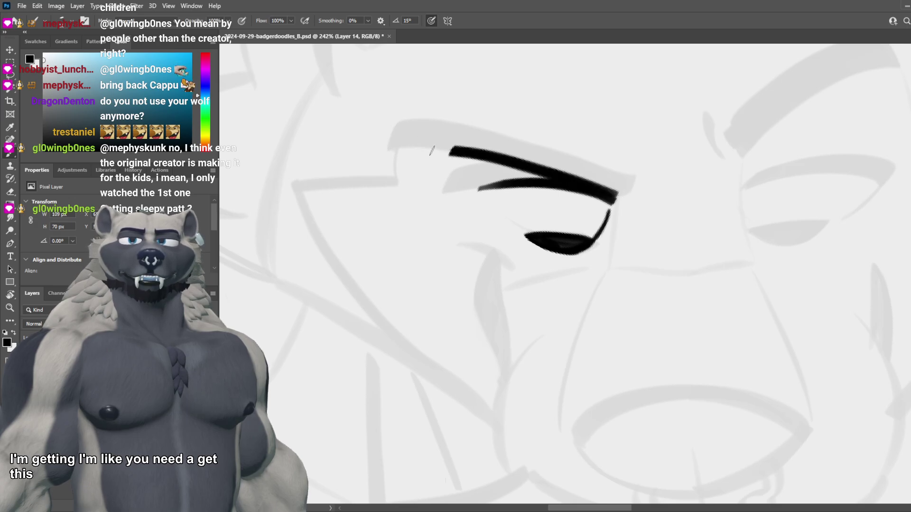
key("ctrl+z")
mouse_move(616, 201)
left_mouse_down()
mouse_move(633, 190)
mouse_move(391, 149)
left_mouse_up()
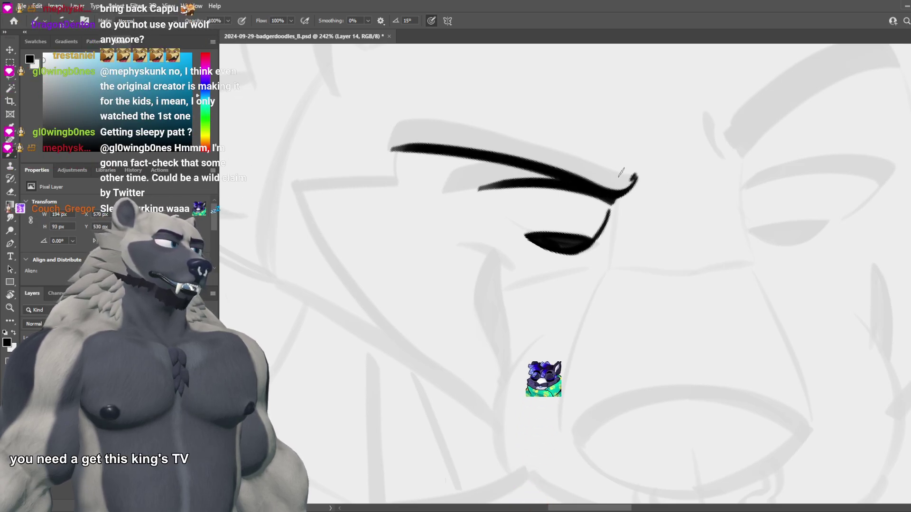
left_click_drag(632, 178, 412, 126)
Step: Trim the brow's outer end and redraw it so both edges curve together into a pointed tip
scroll(635, 251, "down", 3)
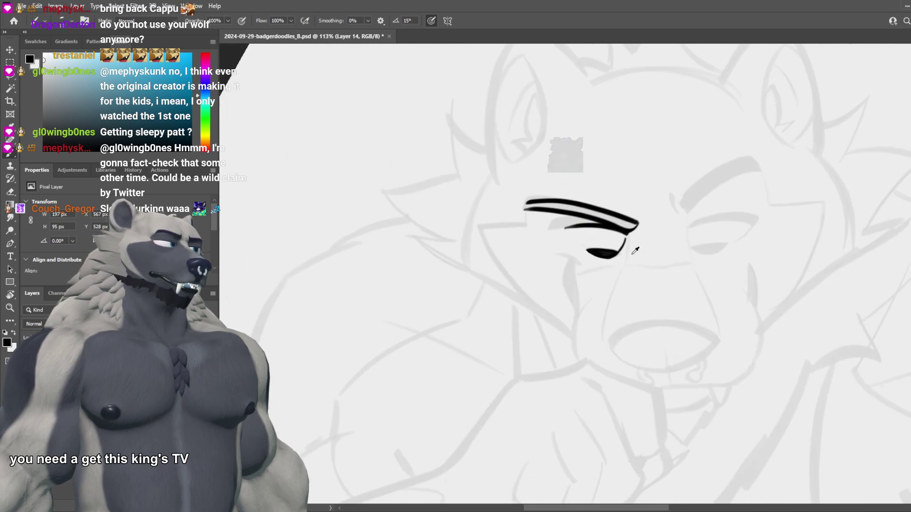
scroll(665, 228, "down", 2)
scroll(663, 236, "up", 5)
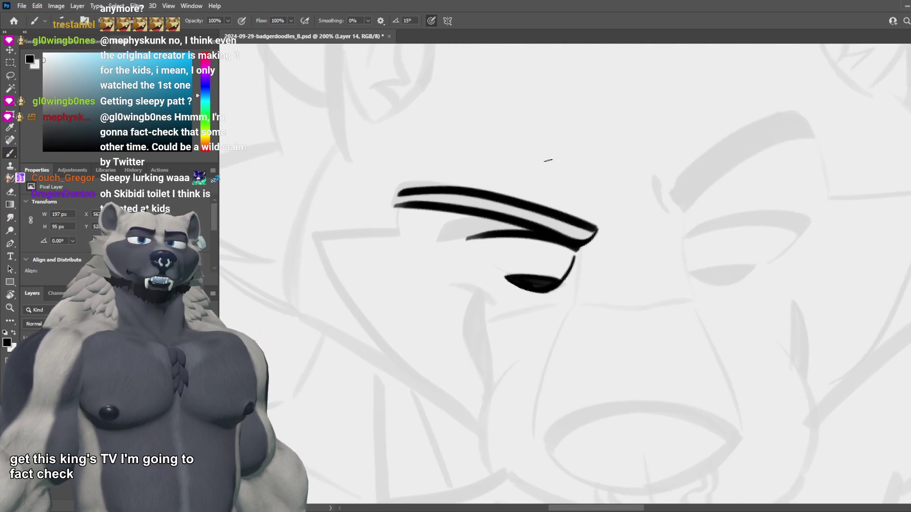
key("e")
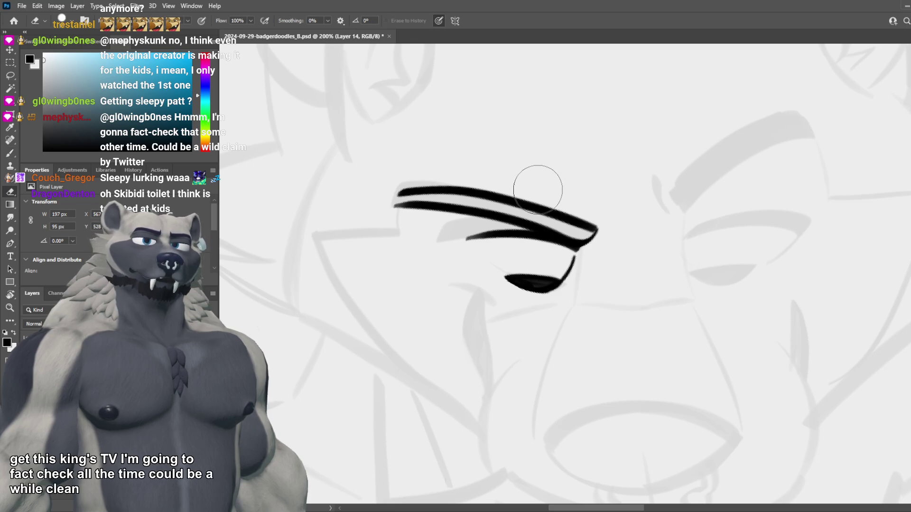
left_click(380, 202)
key("b")
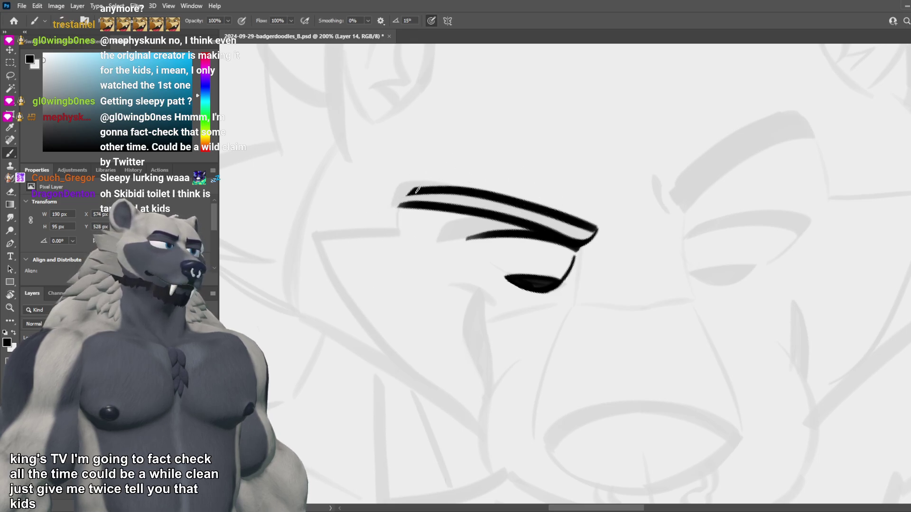
mouse_move(413, 189)
left_mouse_down()
mouse_move(398, 209)
mouse_move(451, 177)
mouse_move(383, 219)
left_mouse_up()
key("ctrl+z")
key("e")
key("b")
key("ctrl+z")
mouse_move(464, 192)
left_mouse_down()
mouse_move(395, 213)
mouse_move(411, 200)
left_mouse_up()
key("ctrl+z")
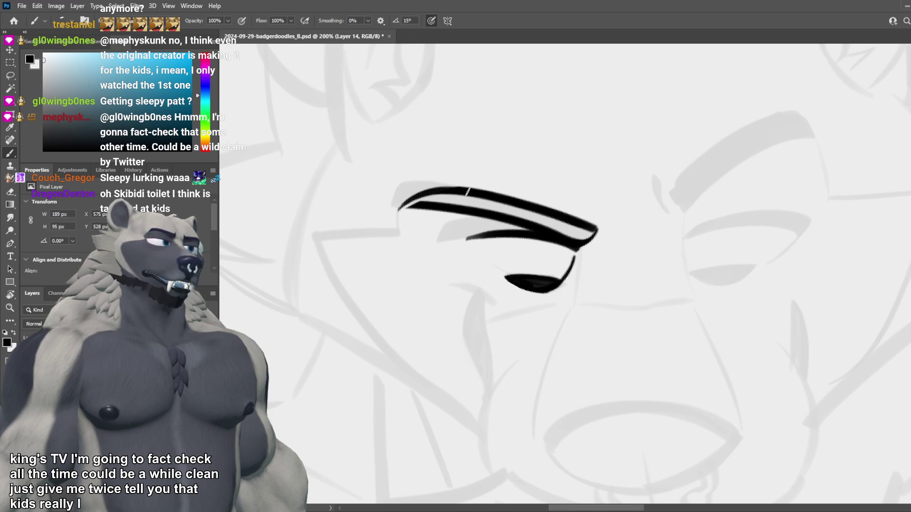
key("ctrl+z")
left_click_drag(466, 192, 396, 213)
left_click_drag(452, 205, 404, 210)
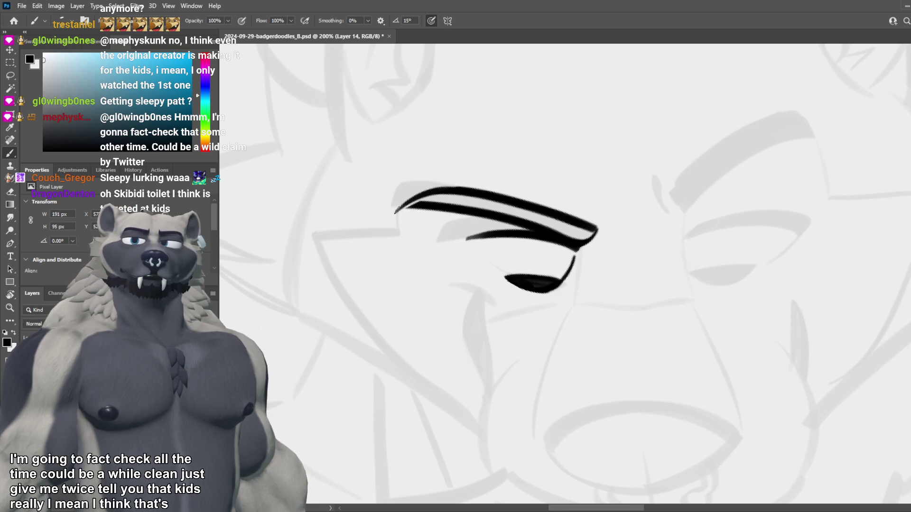
key("ctrl+z")
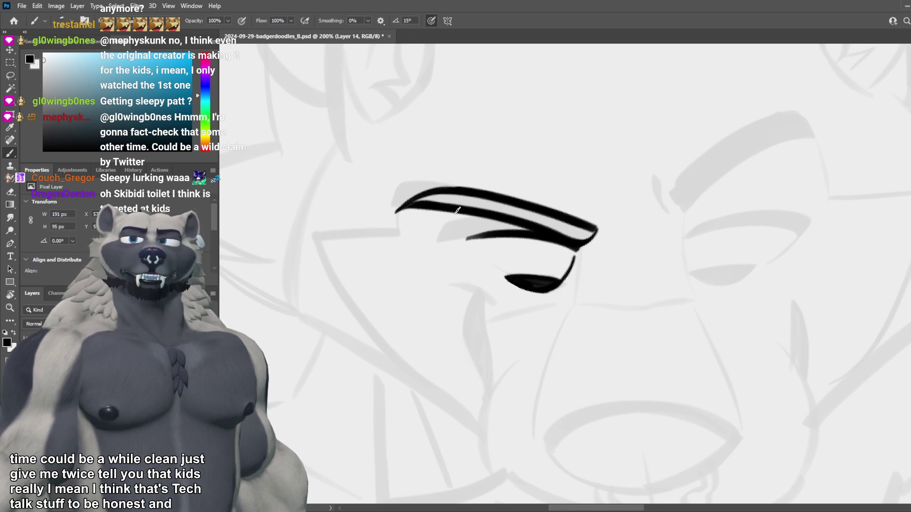
Step: Fill the outlined brow solid black and add a short curved crease line beside its inner end
left_click_drag(443, 209, 524, 207)
mouse_move(418, 199)
left_mouse_down()
mouse_move(516, 207)
mouse_move(450, 202)
mouse_move(544, 215)
mouse_move(475, 206)
mouse_move(548, 224)
left_mouse_up()
mouse_move(466, 199)
left_mouse_down()
mouse_move(575, 228)
mouse_move(530, 216)
mouse_move(564, 233)
left_mouse_up()
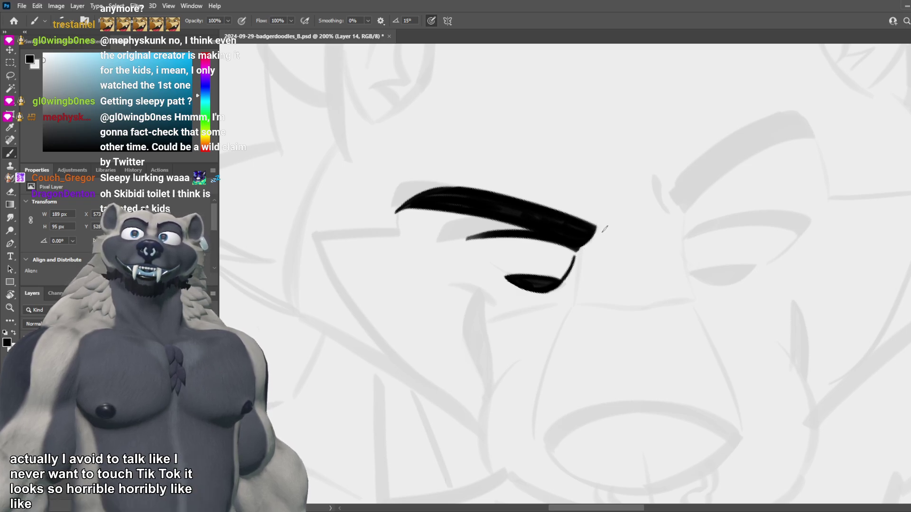
left_click_drag(606, 216, 600, 244)
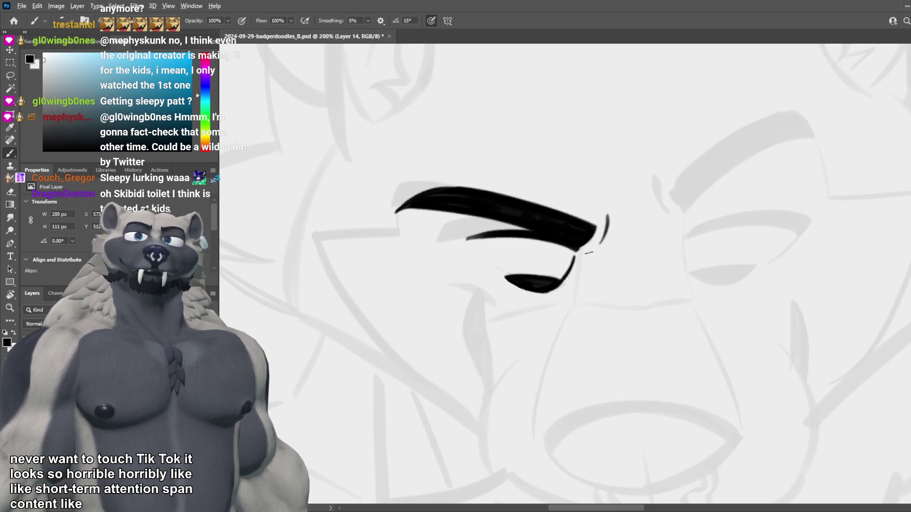
Step: Ink the lower eyelid as a thin tapered line from below the upper lid's outer end down to the pupil
scroll(589, 252, "down", 7)
scroll(553, 240, "up", 6)
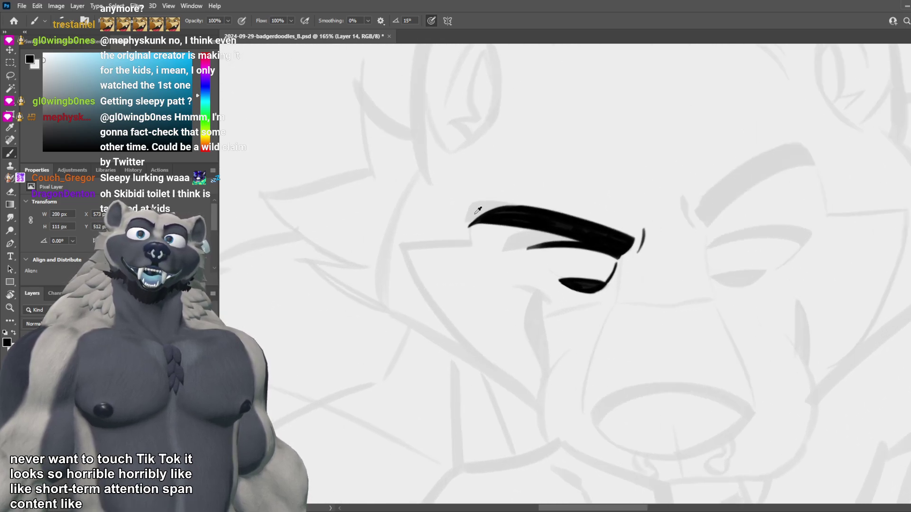
left_click_drag(513, 249, 560, 280)
key("ctrl+z")
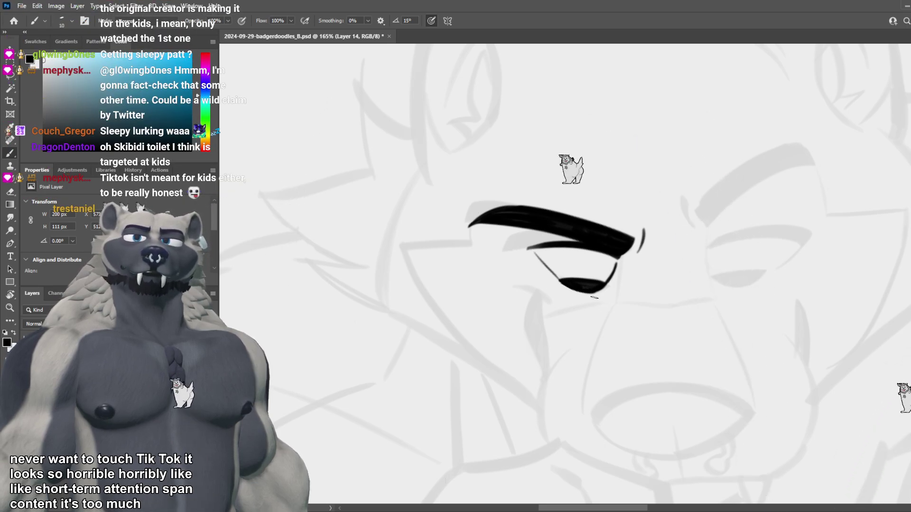
key("ctrl+z")
left_click_drag(512, 245, 558, 279)
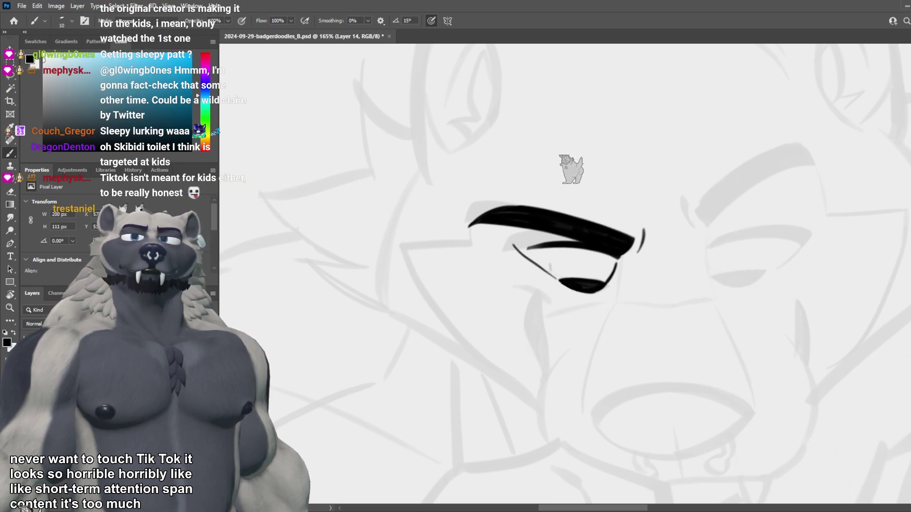
key("ctrl+z")
left_click_drag(526, 253, 557, 277)
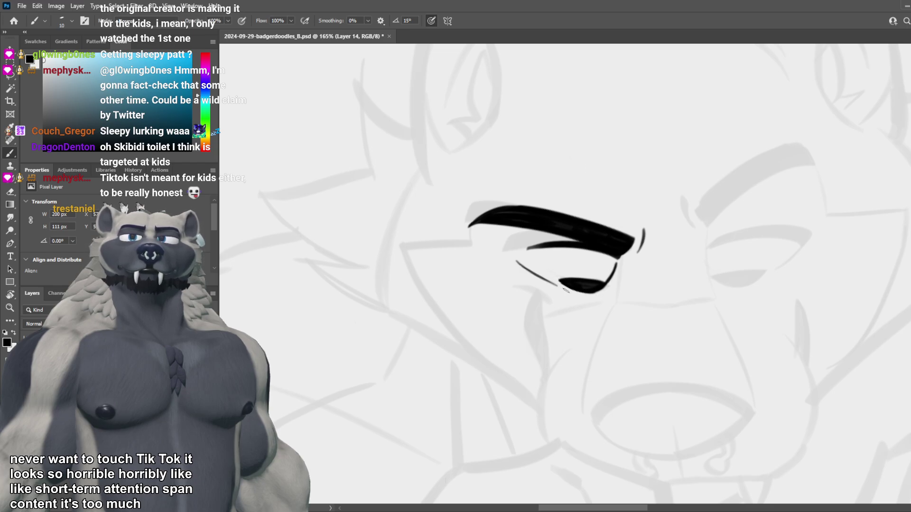
key("ctrl+z")
left_click_drag(530, 258, 560, 280)
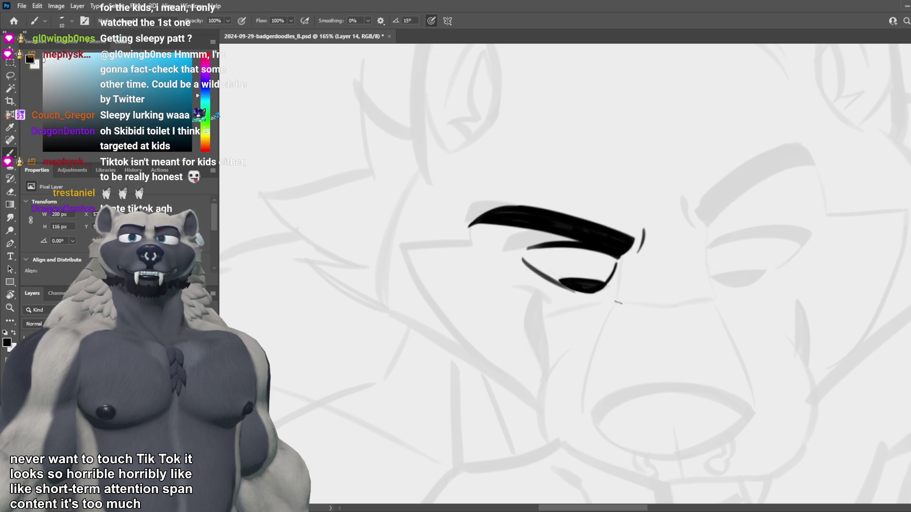
key("ctrl+z")
left_click_drag(509, 258, 540, 278)
key("ctrl+z")
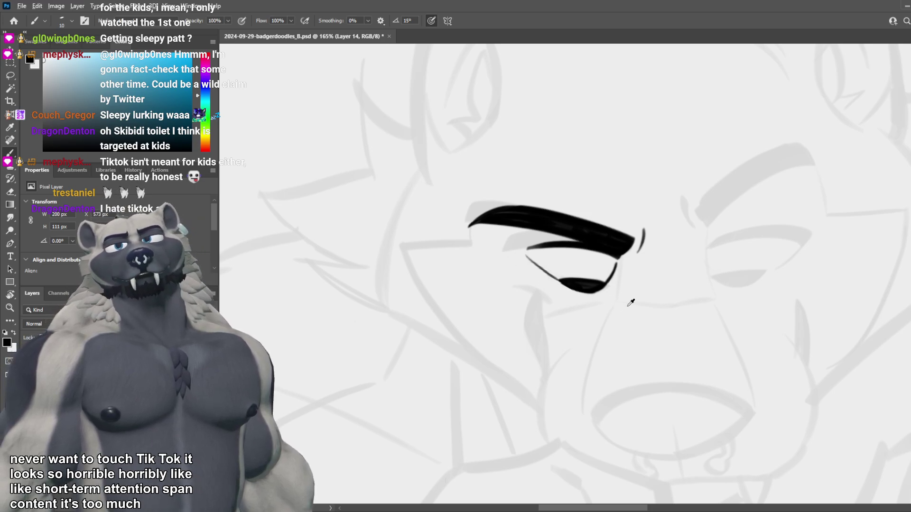
Step: Compare the inked eye and brow with the guide by toggling the ink on and off at a zoomed-out view
scroll(630, 300, "down", 6)
scroll(721, 286, "up", 2)
scroll(732, 288, "up", 3)
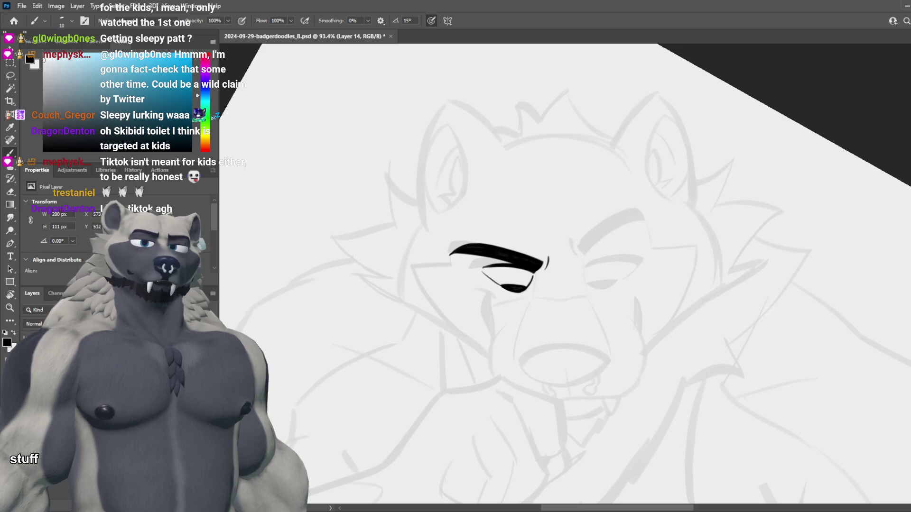
key("ctrl+z")
key("ctrl+shift+z")
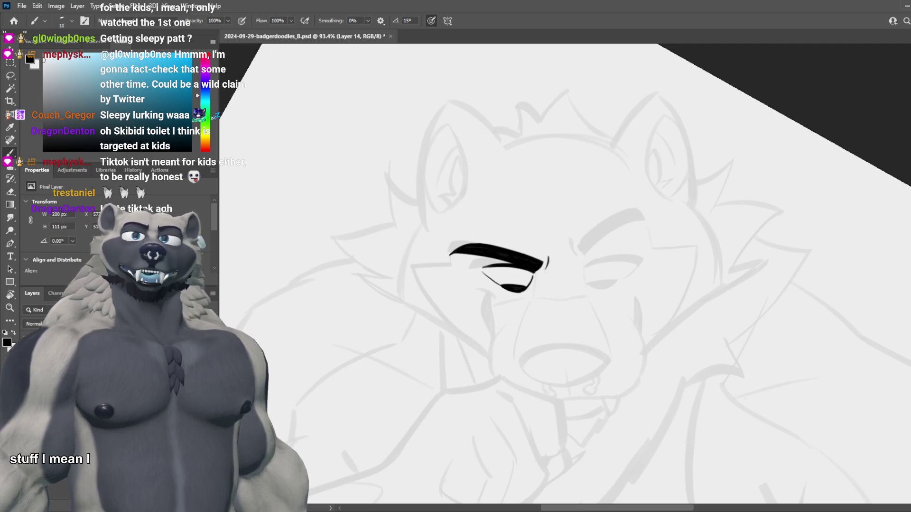
key("ctrl+z")
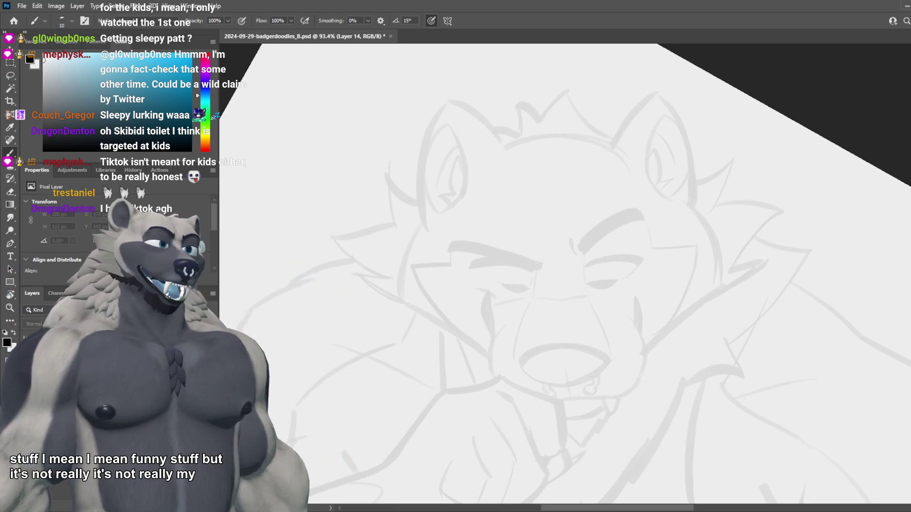
key("ctrl+shift+z")
key("ctrl+z")
key("ctrl+shift+z")
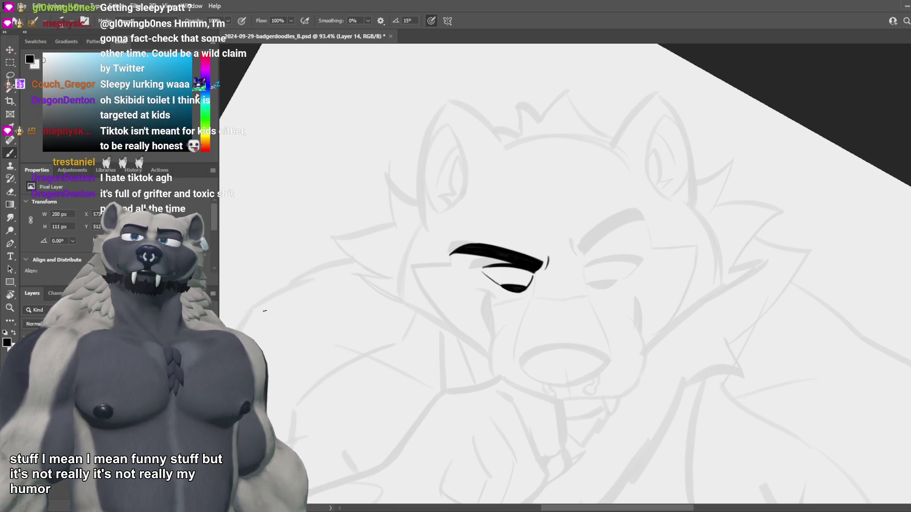
Step: Try to extend the upper eyelid line further outward past its outer end
scroll(386, 257, "up", 3)
scroll(404, 284, "up", 1)
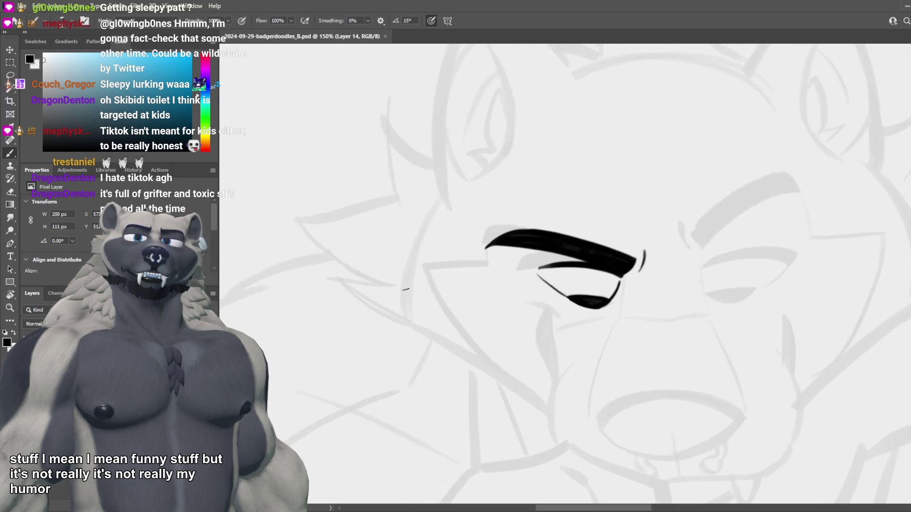
left_click_drag(530, 271, 591, 262)
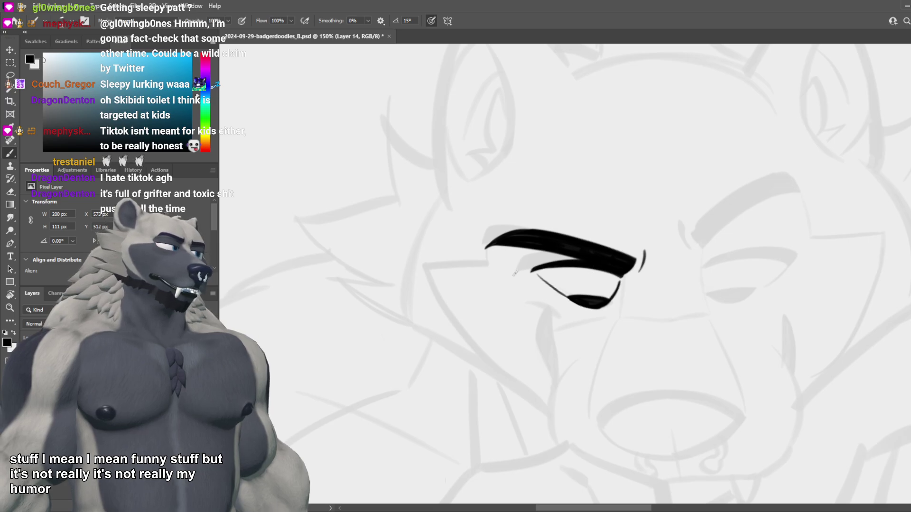
left_click_drag(516, 274, 605, 272)
key("ctrl+z")
key("ctrl+z")
key("ctrl+z")
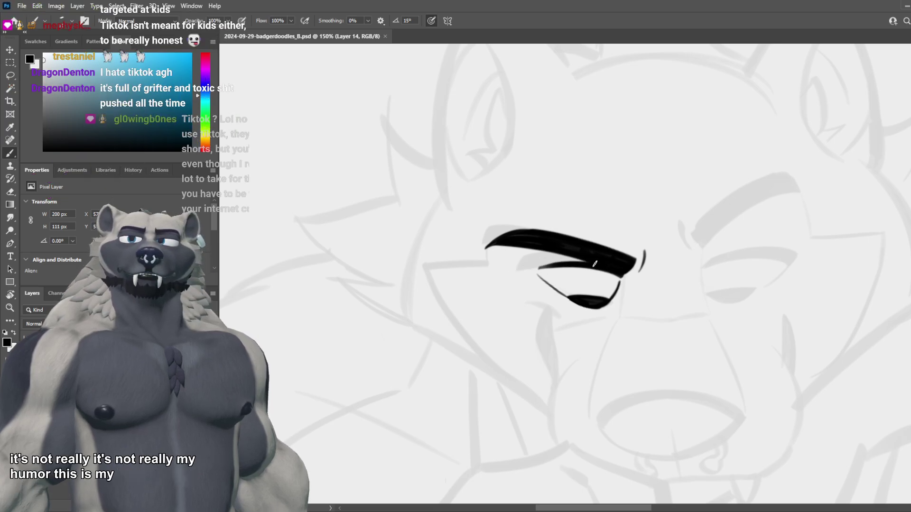
Step: Extend the left eye's upper eyelid line past its outer end as a tapered, slightly drooping stroke
left_click_drag(527, 273, 606, 264)
left_click_drag(528, 275, 574, 266)
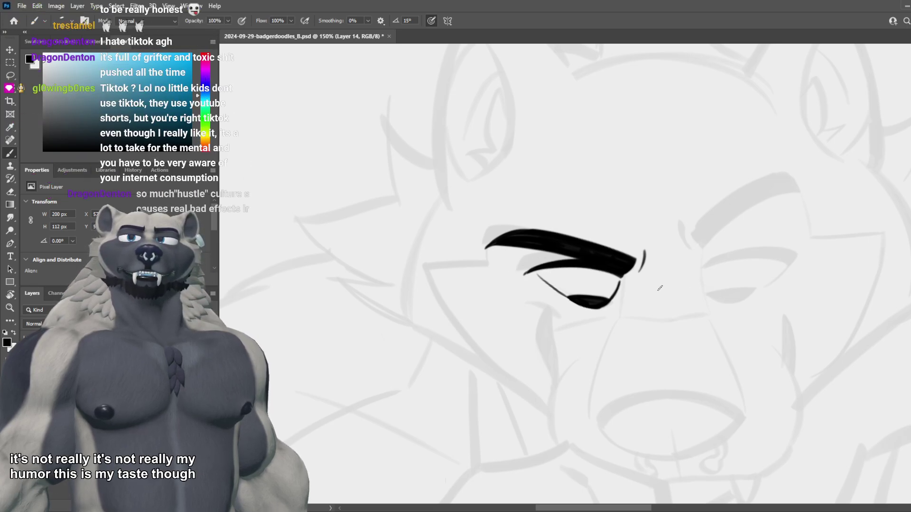
key("ctrl+z")
Step: Ink the inner edge of the right eye as a thin curve from the inner corner down to the pupil
left_click_drag(689, 298, 501, 316)
left_click_drag(516, 284, 535, 318)
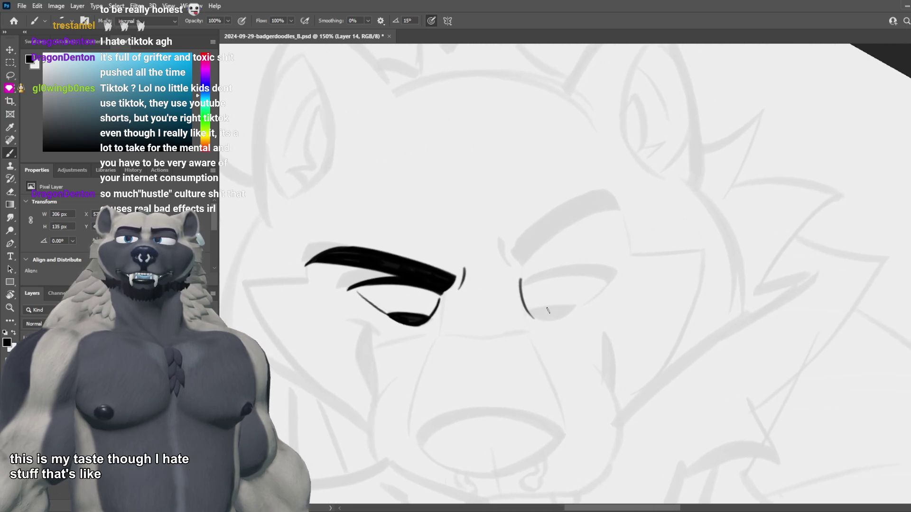
key("ctrl+z")
left_click_drag(516, 286, 545, 320)
key("ctrl+z")
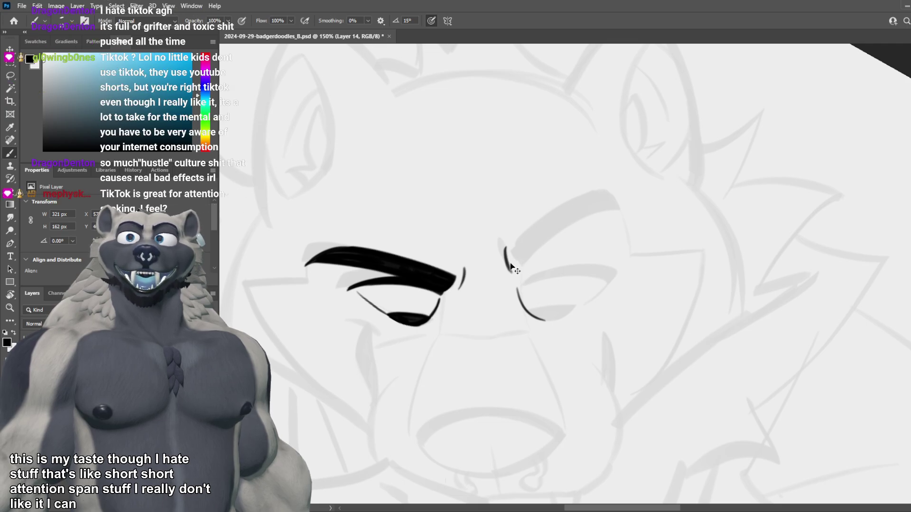
Step: Ink a short curved crease and the short inner edge at the right brow's inner end
left_click_drag(499, 240, 510, 268)
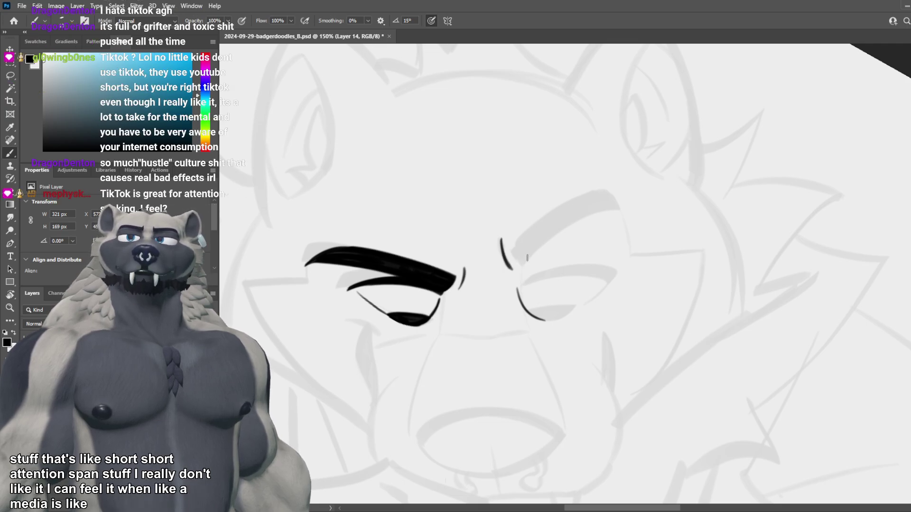
key("ctrl+z")
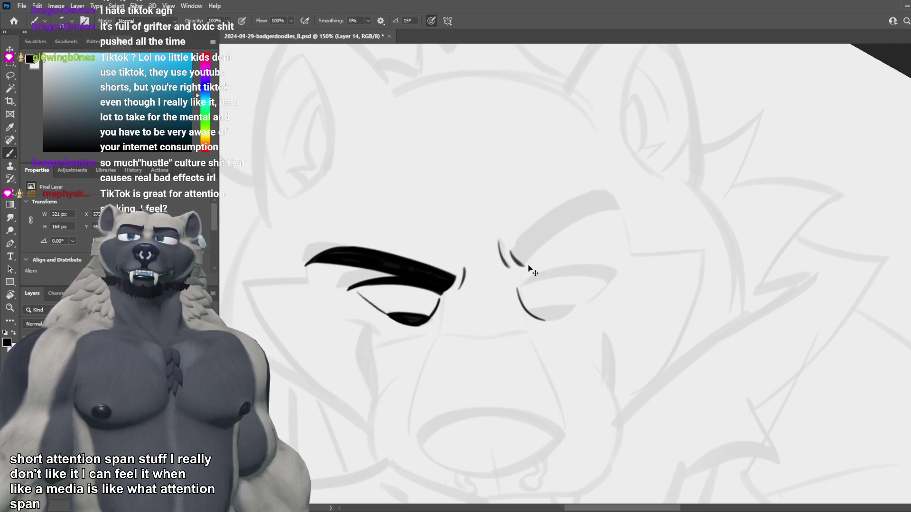
Step: Ink the right brow's lower edge as a smooth arc from its inner end up to the outer tip, redrawing until clean
left_click_drag(526, 265, 609, 209)
key("ctrl+z")
mouse_move(526, 266)
left_mouse_down()
mouse_move(621, 199)
mouse_move(523, 265)
left_mouse_up()
key("ctrl+z")
key("ctrl+z")
mouse_move(619, 209)
left_mouse_down()
mouse_move(581, 223)
mouse_move(520, 269)
mouse_move(620, 208)
mouse_move(527, 265)
left_mouse_up()
key("ctrl+z")
key("ctrl+z")
key("ctrl+z")
key("ctrl+z")
mouse_move(623, 206)
left_mouse_down()
mouse_move(527, 264)
mouse_move(604, 201)
mouse_move(531, 262)
left_mouse_up()
key("ctrl+z")
key("ctrl+z")
key("ctrl+z")
mouse_move(619, 204)
left_mouse_down()
mouse_move(522, 264)
mouse_move(617, 201)
mouse_move(521, 249)
mouse_move(532, 236)
left_mouse_up()
key("ctrl+z")
key("ctrl+z")
key("ctrl+z")
Step: Ink the right brow's upper edge from the outer tip back to the inner end, and sharpen the tip
left_click_drag(616, 198, 512, 248)
key("ctrl+z")
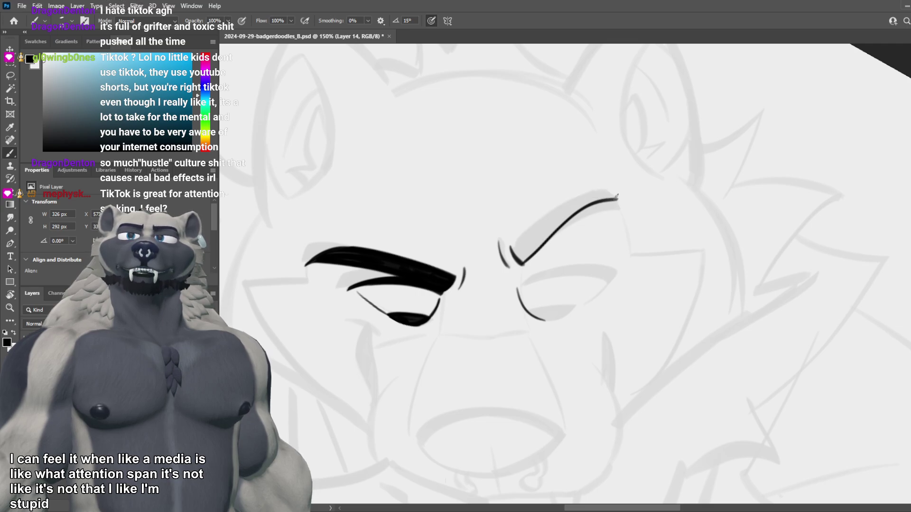
left_click_drag(617, 197, 510, 248)
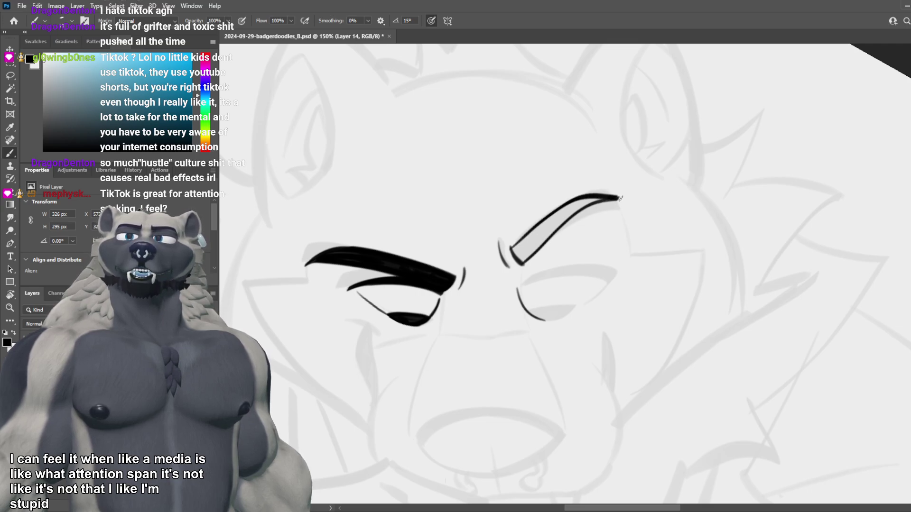
left_click_drag(611, 197, 621, 198)
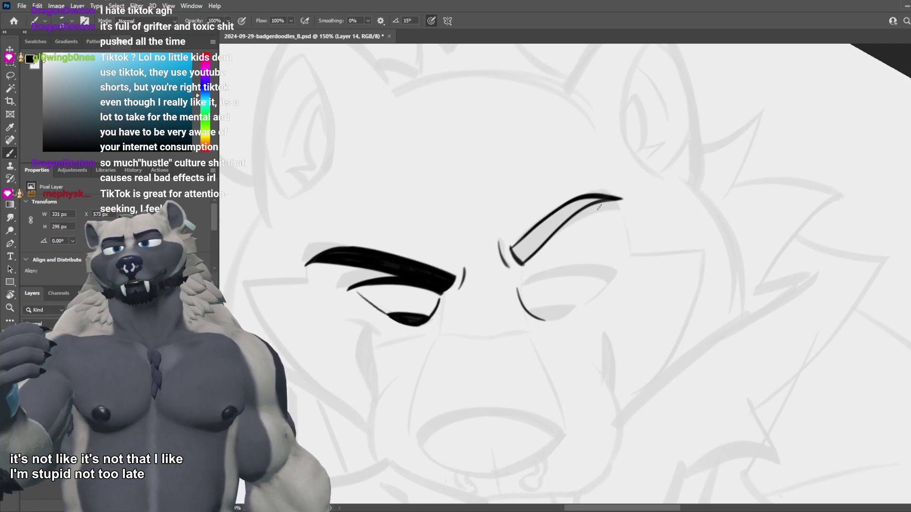
Step: Fill the outlined right brow solid black from the outer tip to the inner end
left_click_drag(604, 199, 564, 209)
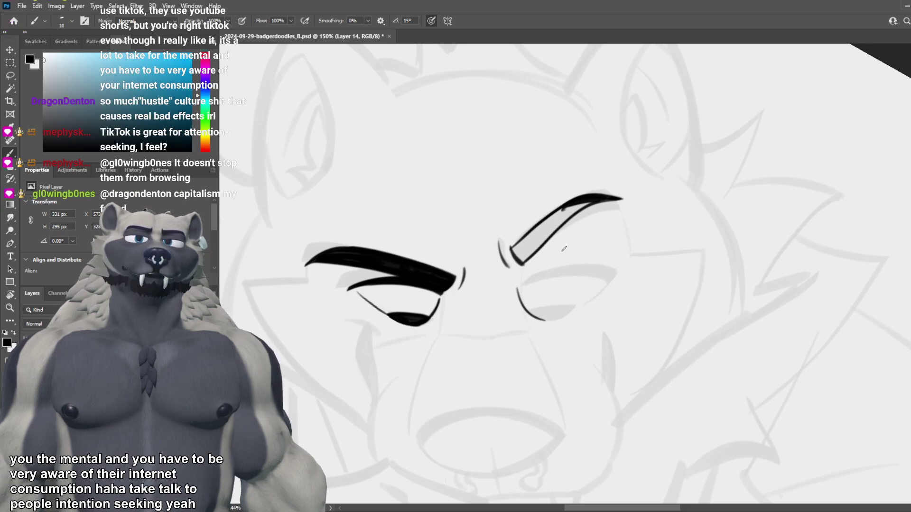
mouse_move(584, 204)
left_mouse_down()
mouse_move(564, 209)
mouse_move(594, 201)
mouse_move(532, 232)
left_mouse_up()
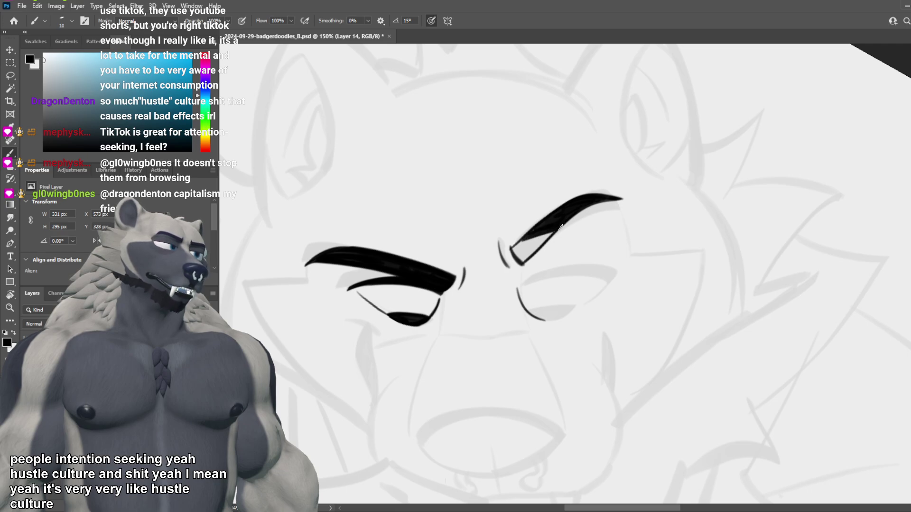
mouse_move(528, 243)
left_mouse_down()
mouse_move(546, 236)
mouse_move(519, 248)
mouse_move(552, 231)
mouse_move(529, 253)
mouse_move(560, 226)
mouse_move(515, 247)
left_mouse_up()
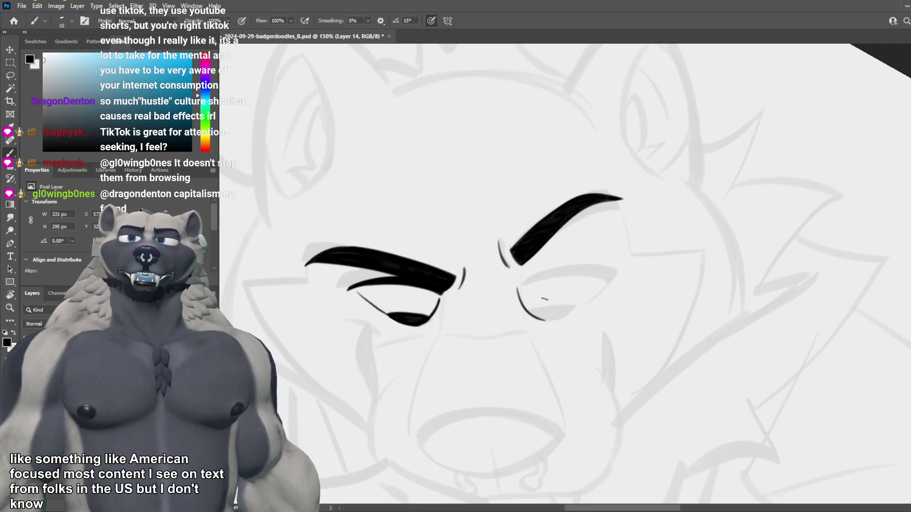
Step: Ink the right eye's upper eyelid as a thin arched line between its corners, redrawing until it follows the guide
mouse_move(525, 287)
left_mouse_down()
mouse_move(619, 267)
mouse_move(518, 299)
mouse_move(609, 279)
mouse_move(524, 289)
left_mouse_up()
key("ctrl+z")
key("ctrl+z")
key("ctrl+z")
key("ctrl+z")
mouse_move(615, 275)
left_mouse_down()
mouse_move(580, 269)
mouse_move(517, 290)
mouse_move(612, 279)
left_mouse_up()
key("ctrl+z")
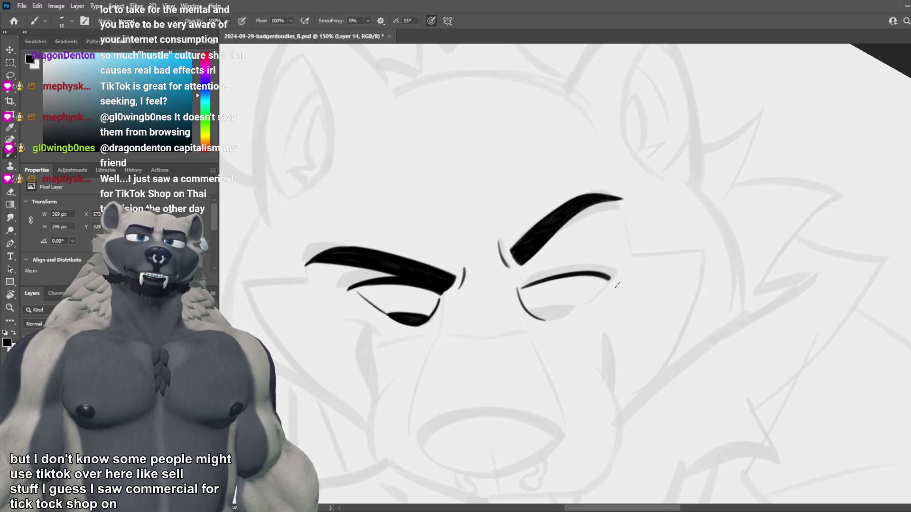
key("ctrl+z")
mouse_move(609, 277)
left_mouse_down()
mouse_move(519, 288)
mouse_move(605, 274)
left_mouse_up()
key("ctrl+z")
key("ctrl+z")
key("ctrl+z")
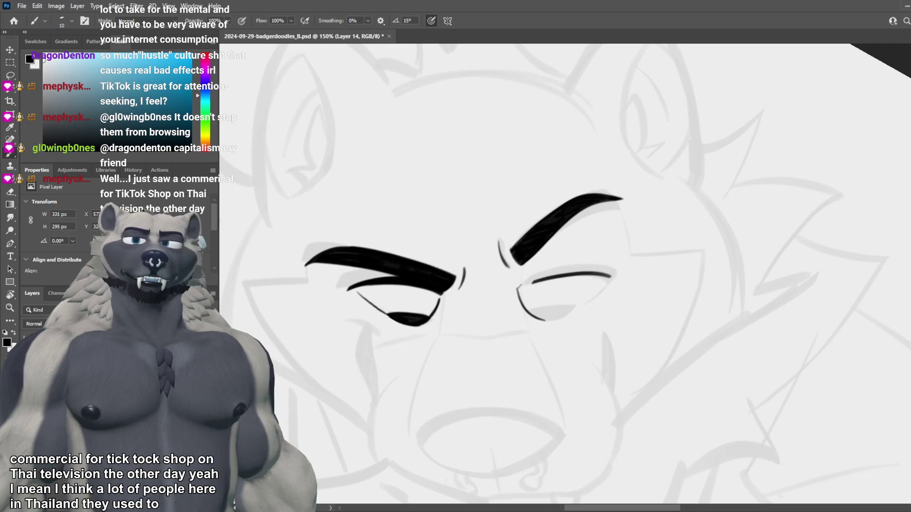
key("ctrl+z")
mouse_move(530, 283)
left_mouse_down()
mouse_move(612, 277)
mouse_move(528, 285)
left_mouse_up()
key("ctrl+z")
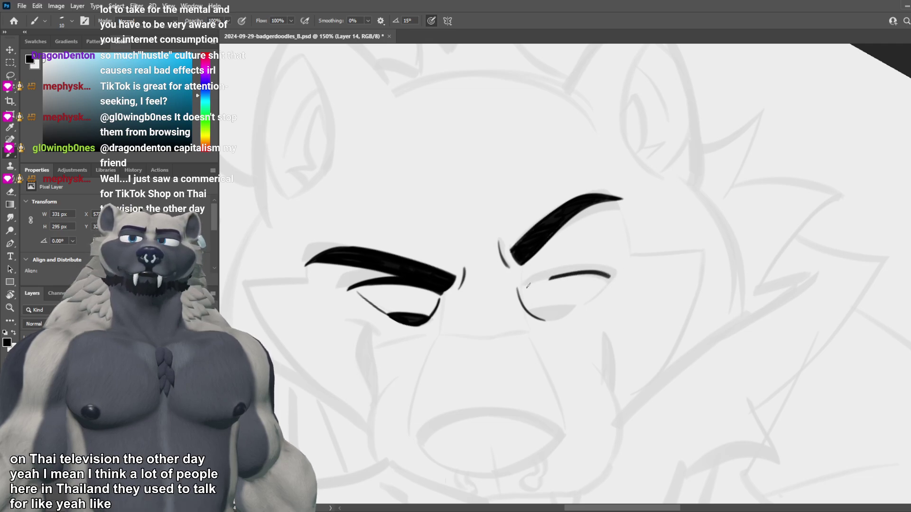
key("ctrl+z")
left_click_drag(611, 277, 523, 285)
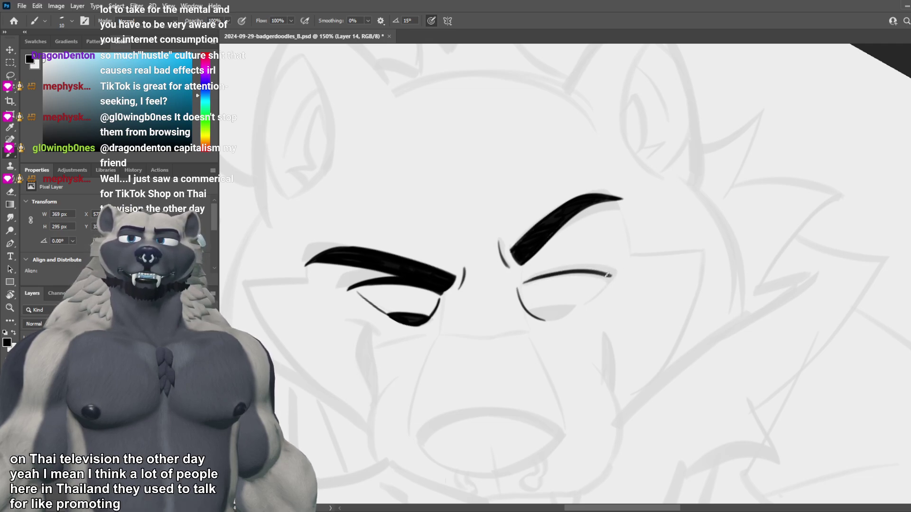
Step: Thicken the right eye's upper eyelid into a bold stroke that tapers toward the inner corner
left_click_drag(596, 270, 518, 284)
key("ctrl+z")
left_click_drag(612, 275, 523, 284)
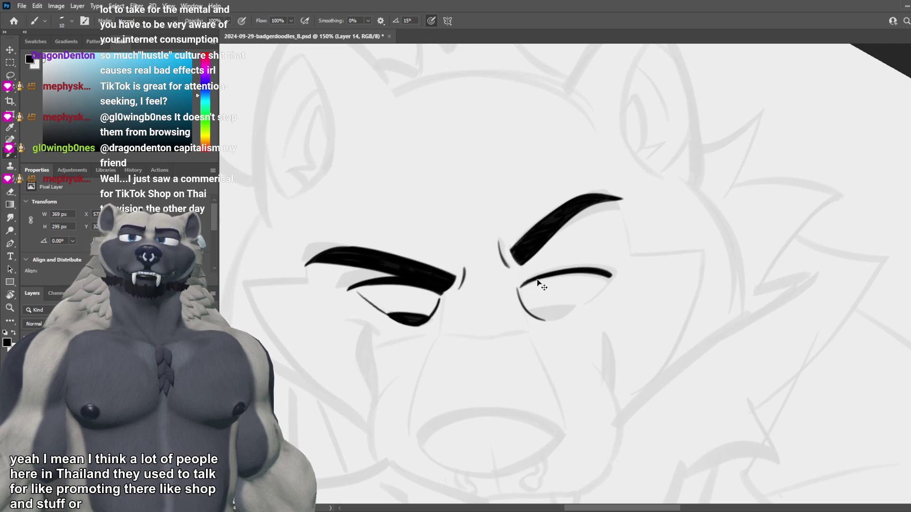
Step: Ink the right eye's pupil as a solid black flattened ellipse and draw the lower lid up to the outer corner
left_click_drag(566, 310, 532, 317)
scroll(573, 266, "down", 6)
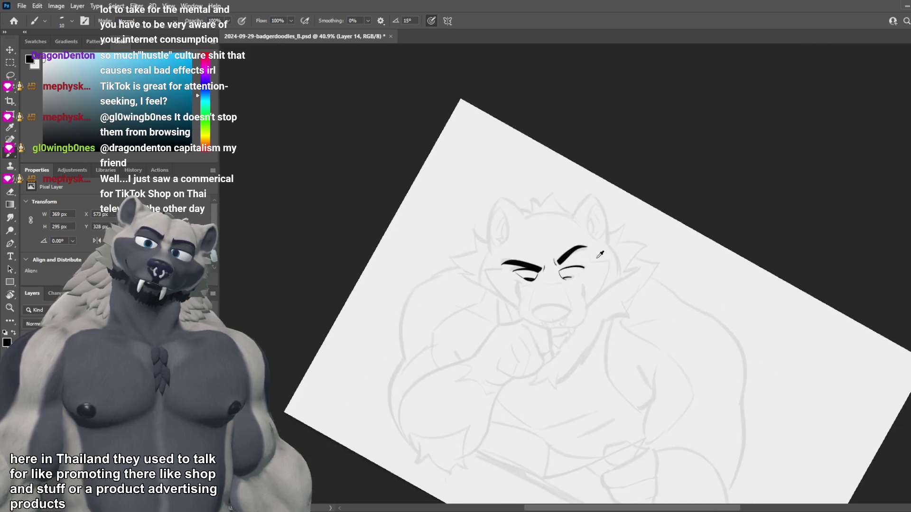
scroll(597, 257, "up", 5)
scroll(548, 288, "up", 3)
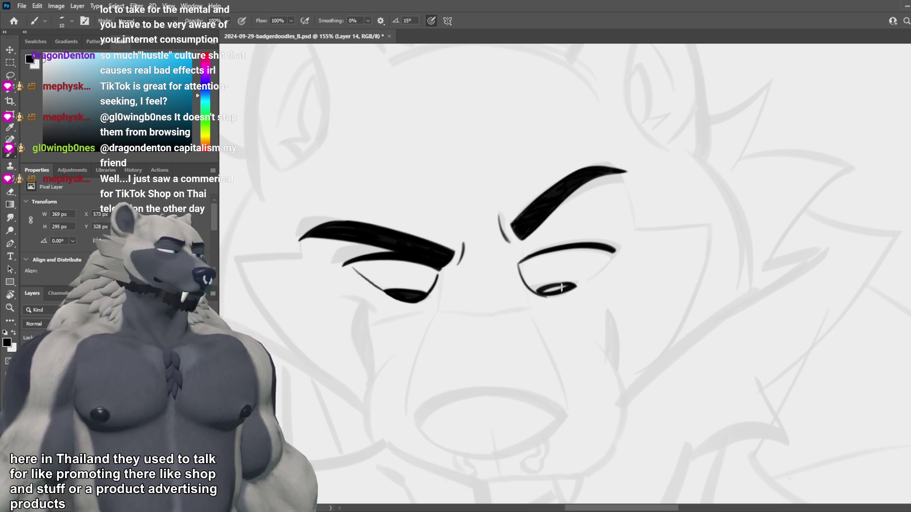
left_click_drag(572, 287, 617, 253)
key("ctrl+z")
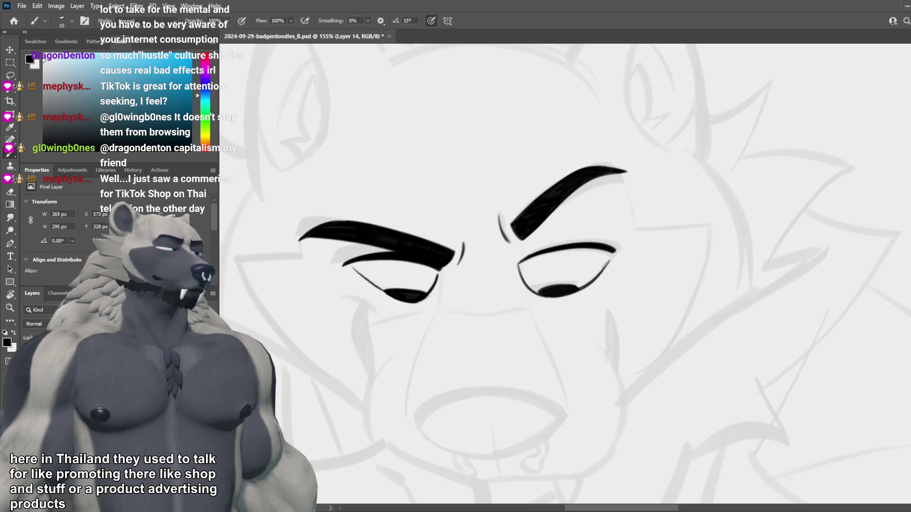
key("ctrl+z")
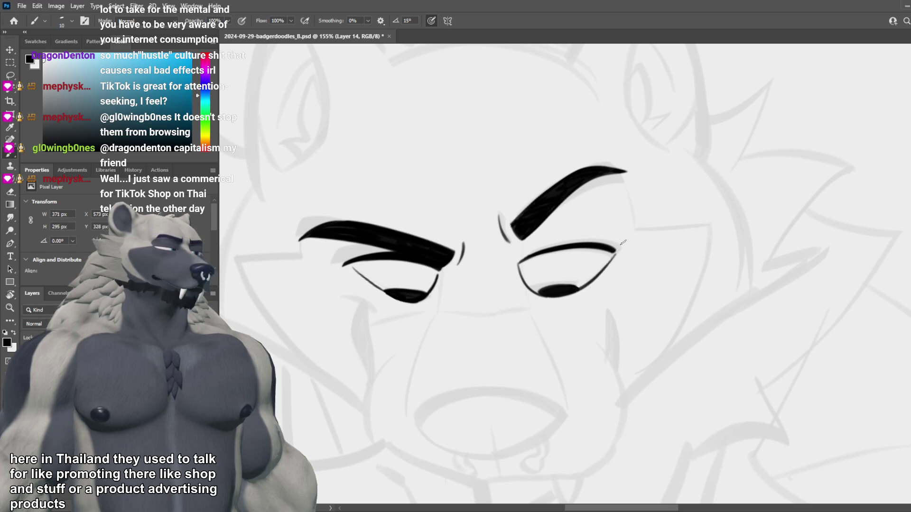
Step: Erase the left eye's lower eyelid line and ink a rounder curve from the outer end to the pupil
key("e")
mouse_move(353, 267)
left_mouse_down()
mouse_move(380, 297)
mouse_move(391, 293)
mouse_move(359, 275)
mouse_move(430, 292)
mouse_move(407, 301)
mouse_move(418, 296)
mouse_move(368, 286)
mouse_move(400, 299)
left_mouse_up()
key("b")
key("ctrl+z")
left_click_drag(351, 271, 409, 302)
key("ctrl+z")
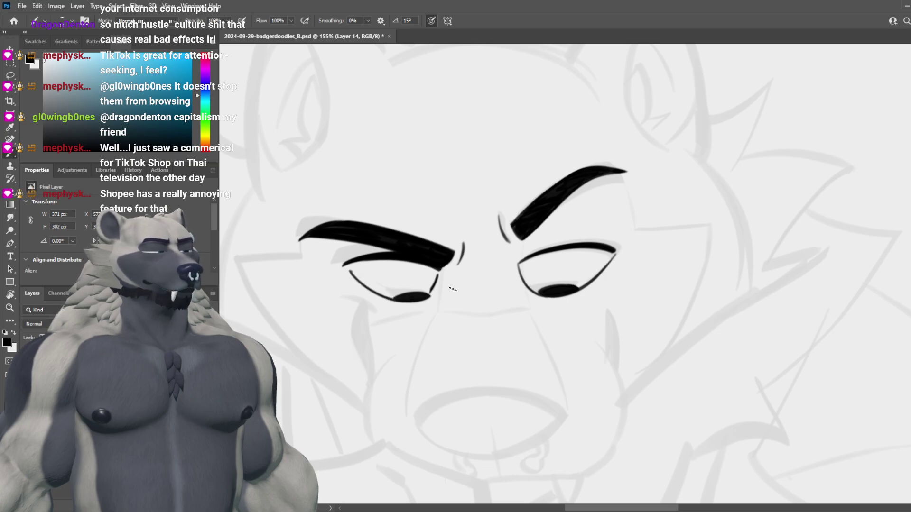
Step: Undo the rounder left lower lid and redraw it as a thinner, shorter tapered line down to the pupil
scroll(680, 329, "down", 8)
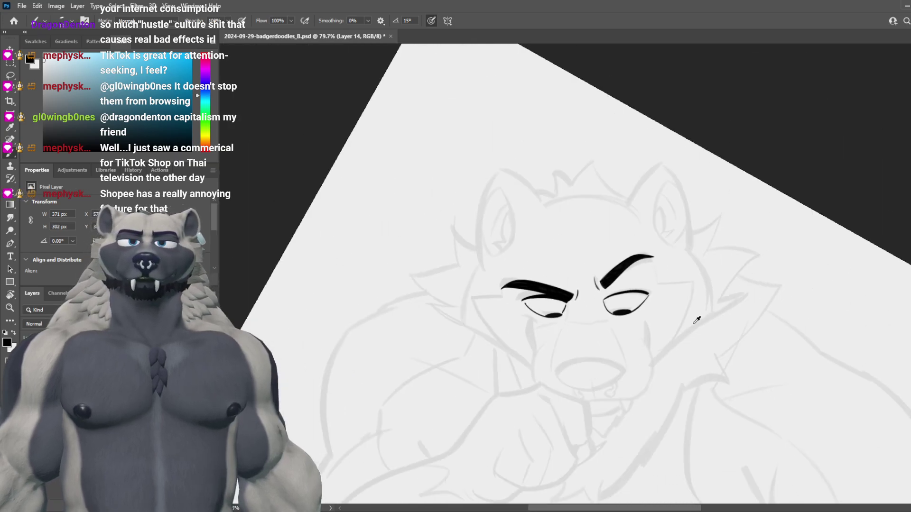
scroll(697, 321, "down", 3)
scroll(706, 323, "up", 9)
key("ctrl+z")
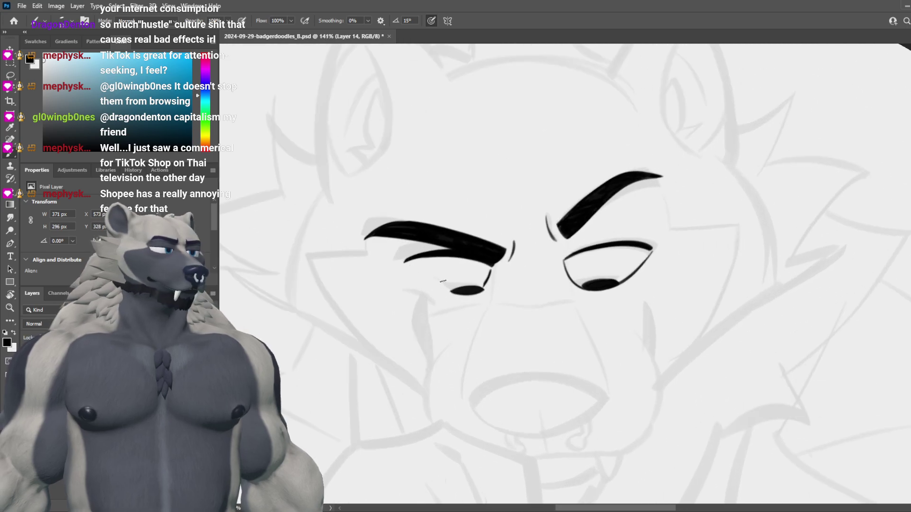
left_click_drag(412, 263, 458, 296)
key("ctrl+z")
left_click_drag(419, 266, 453, 291)
key("ctrl+z")
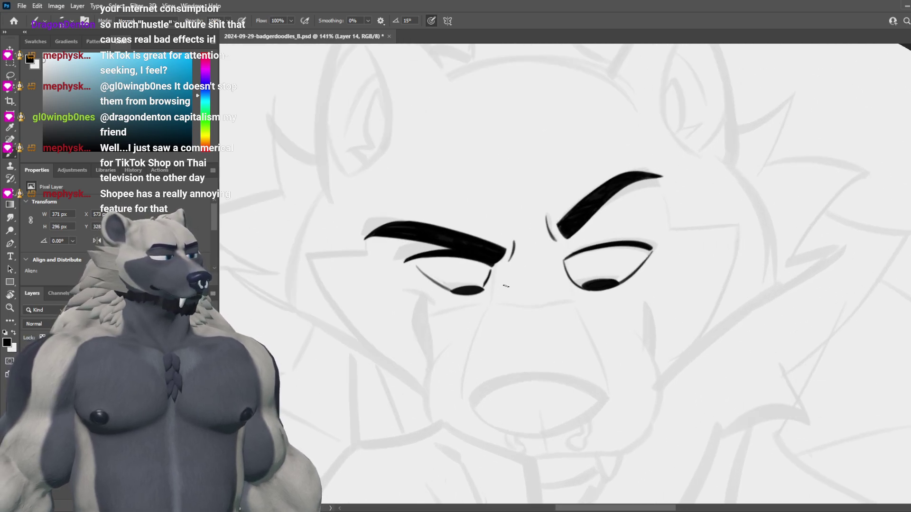
Step: Erase the right eye's inner edge and redraw it as a clean curve from the upper lid to the pupil
scroll(649, 311, "down", 7)
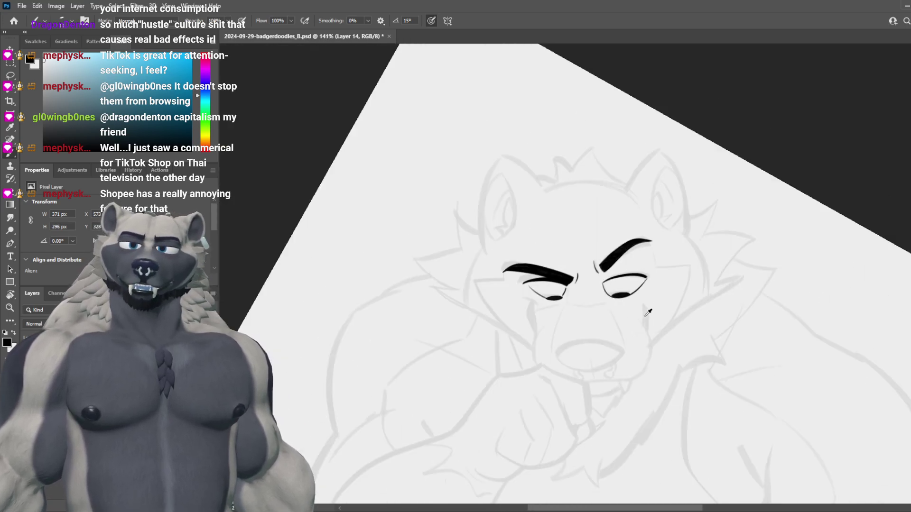
scroll(649, 313, "down", 3)
scroll(657, 317, "up", 10)
key("e")
left_click(546, 241)
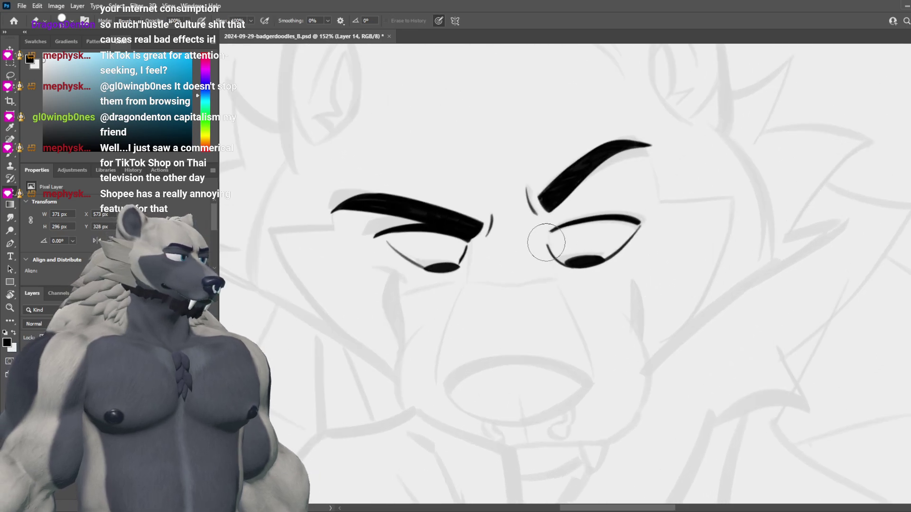
mouse_move(546, 243)
left_mouse_down()
mouse_move(560, 260)
mouse_move(560, 240)
mouse_move(559, 284)
left_mouse_up()
key("b")
mouse_move(552, 232)
left_mouse_down()
mouse_move(572, 274)
mouse_move(565, 265)
left_mouse_up()
key("ctrl+z")
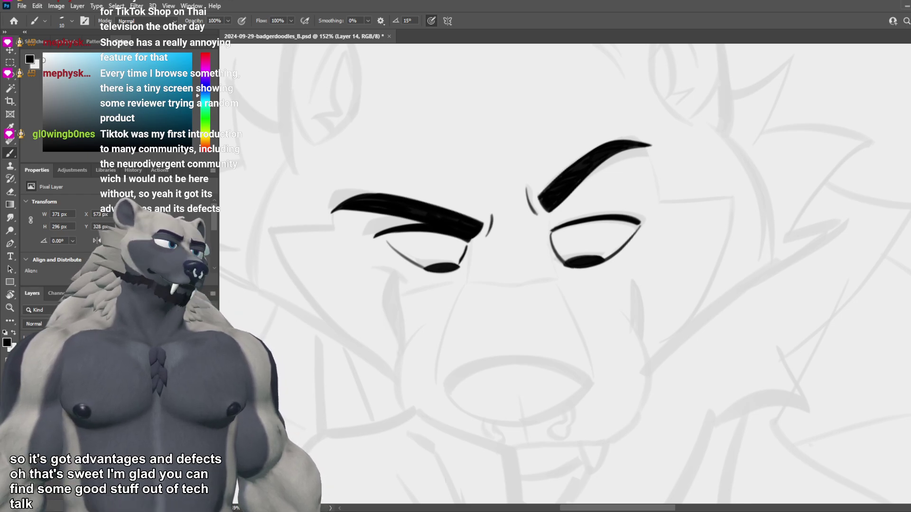
Step: Save the file and check the inked eyes and brows at a zoomed-out view
scroll(562, 239, "down", 7)
key("ctrl+s")
scroll(573, 189, "down", 3)
scroll(577, 185, "up", 6)
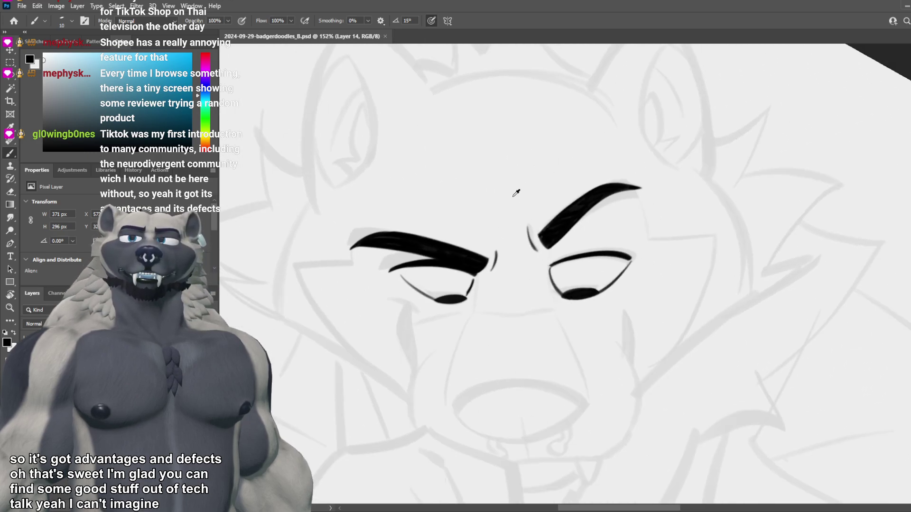
Step: Trim the left brow's inner end with a size 10 eraser and redraw its crease slightly higher and closer to the brow
scroll(517, 187, "up", 3)
key("e")
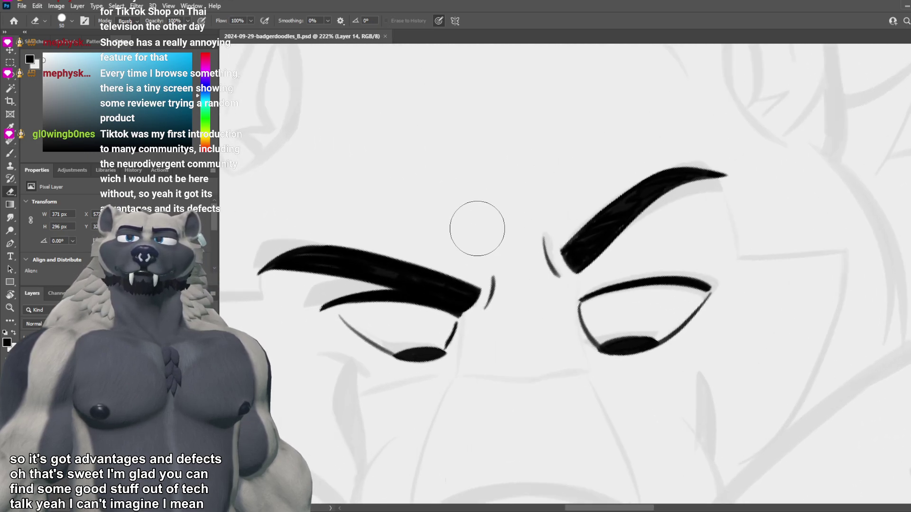
key("bracketleft")
key("bracketleft")
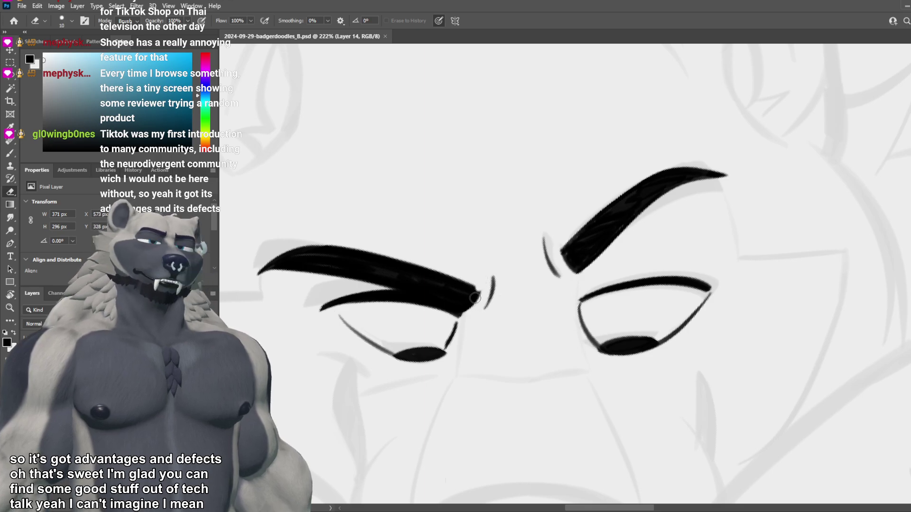
left_click_drag(480, 286, 465, 320)
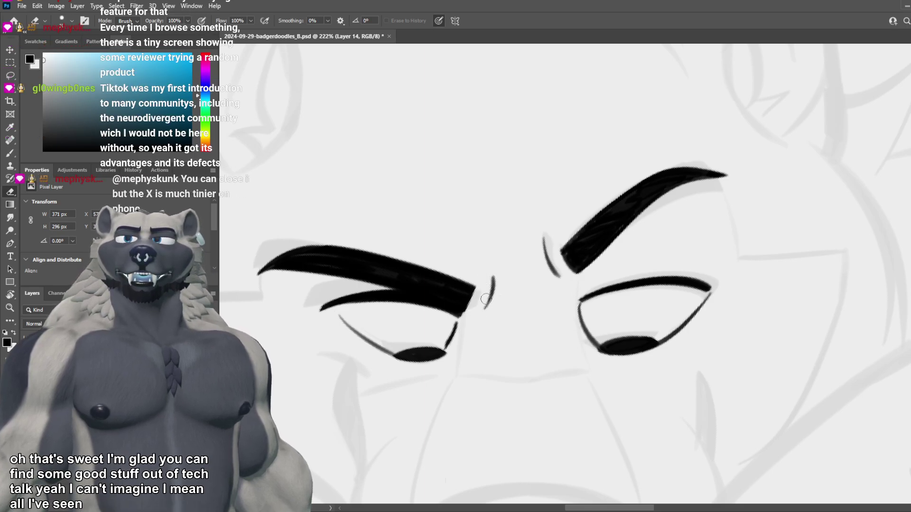
key("b")
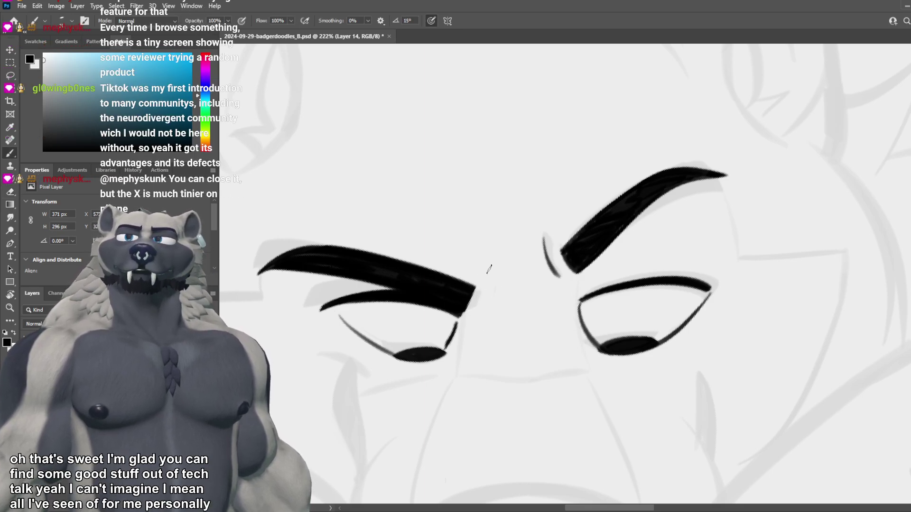
left_click_drag(490, 269, 485, 303)
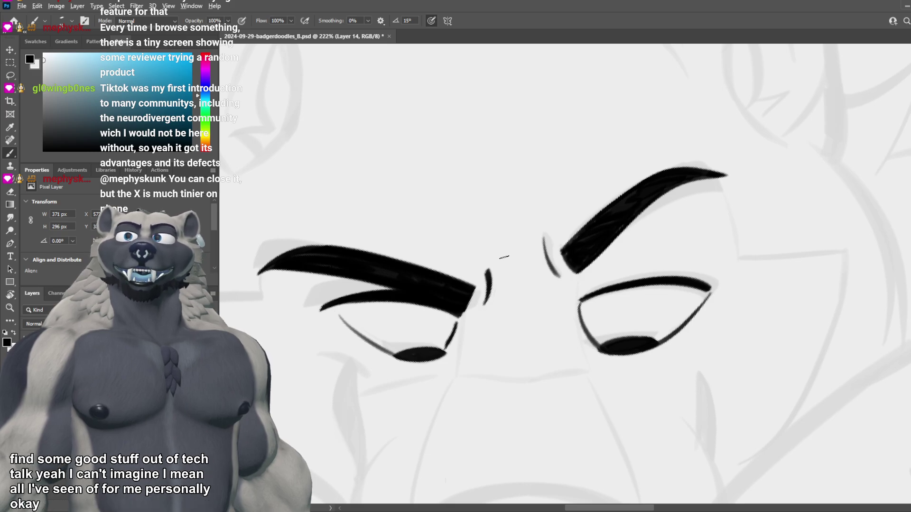
Step: Trim the outer tip of the left brow with the eraser and save the file
scroll(533, 269, "down", 6)
scroll(484, 287, "up", 3)
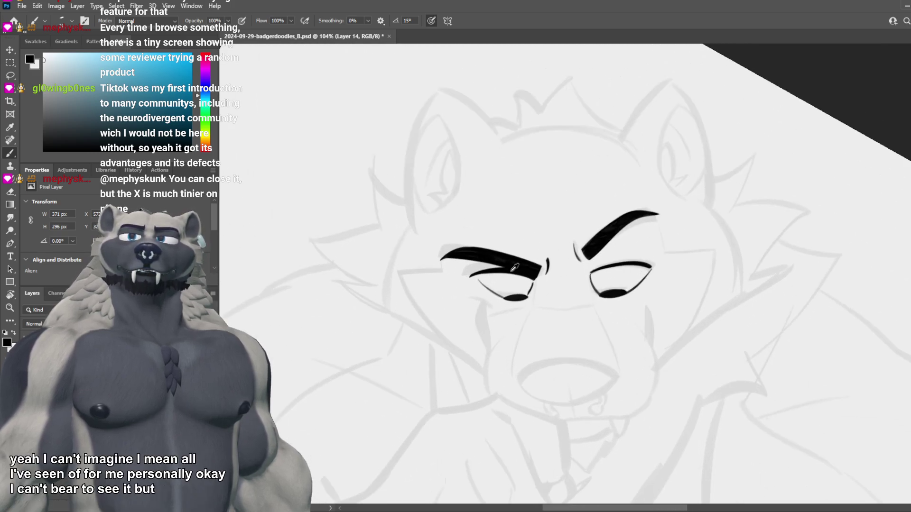
scroll(515, 267, "up", 3)
key("e")
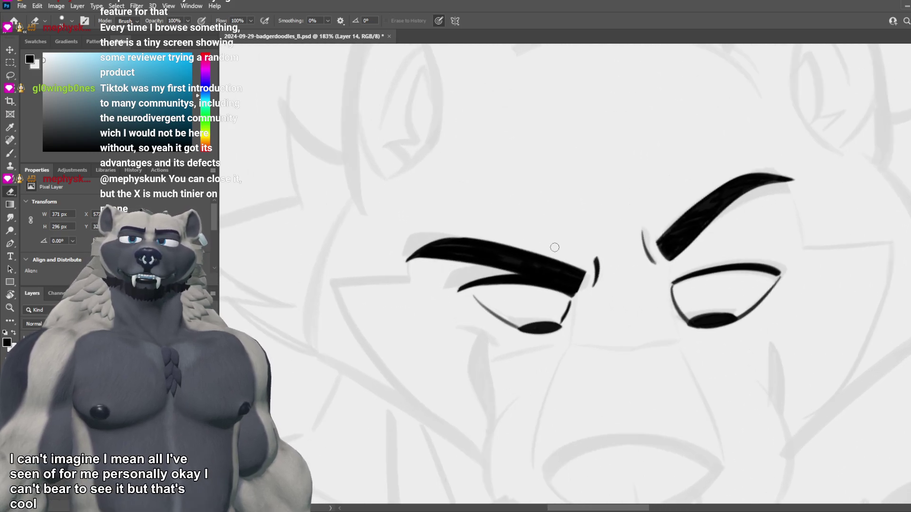
left_click_drag(390, 264, 415, 267)
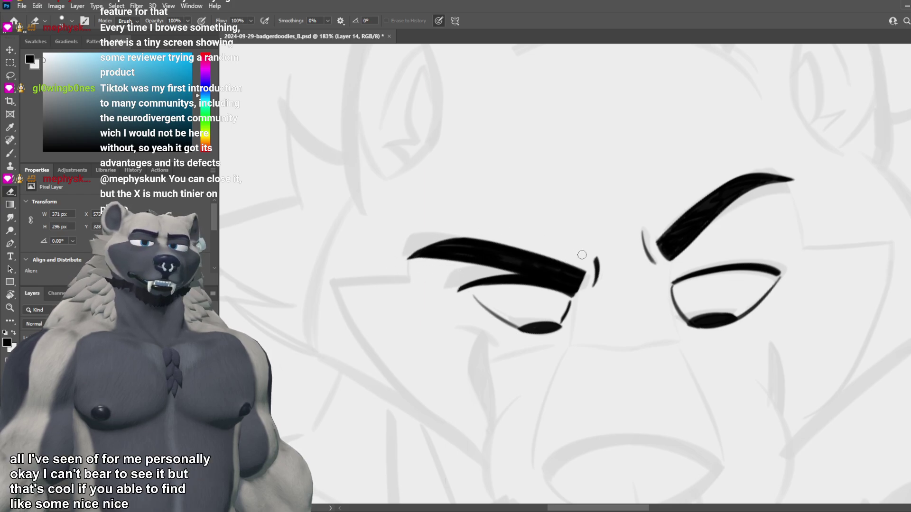
key("ctrl+z")
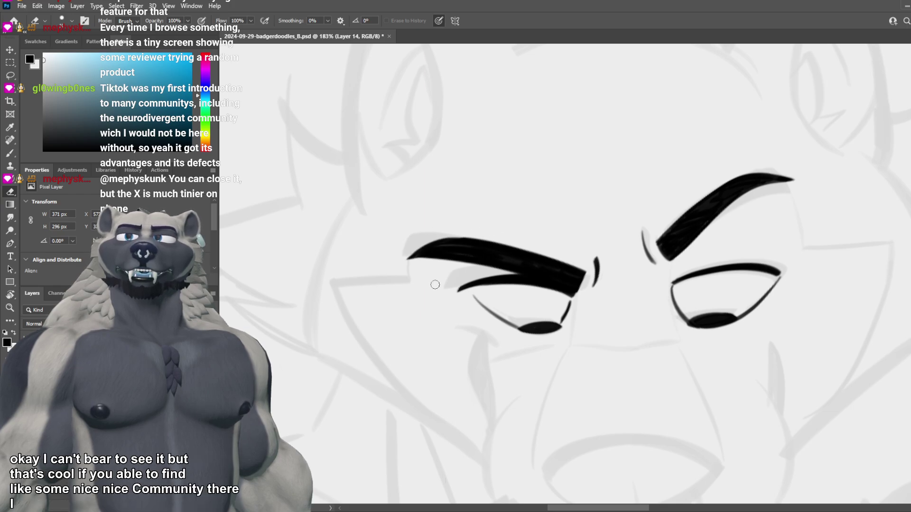
left_click_drag(494, 236, 407, 260)
key("ctrl+z")
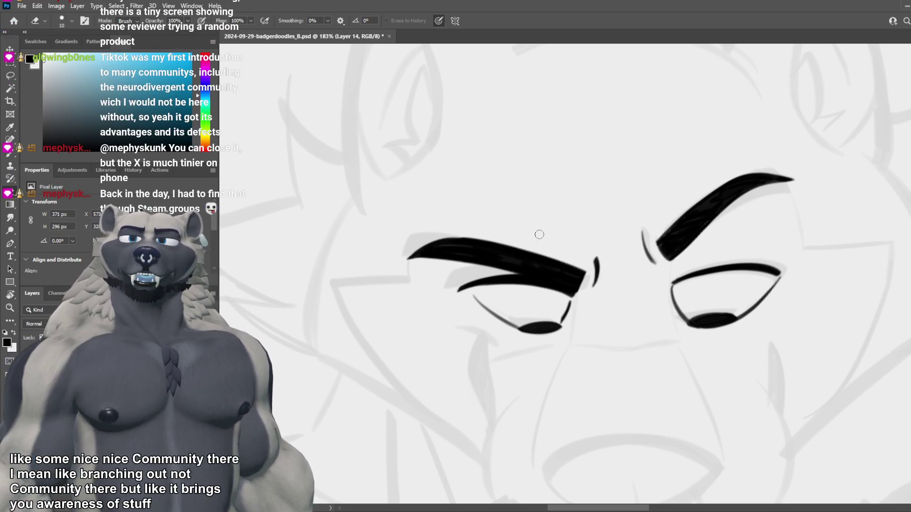
scroll(574, 270, "down", 3)
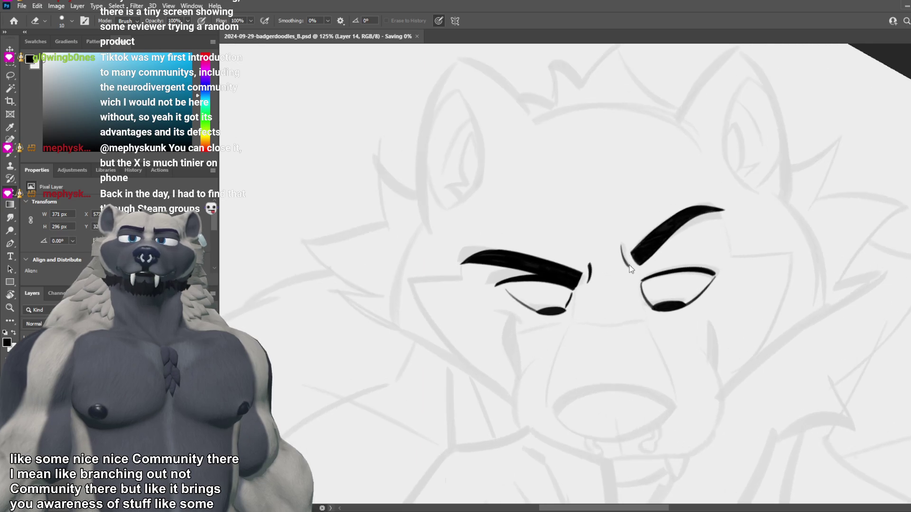
Step: Touch up the inner end of the left brow with a short size 10 brush stroke
scroll(627, 266, "up", 4)
key("b")
scroll(615, 274, "up", 1)
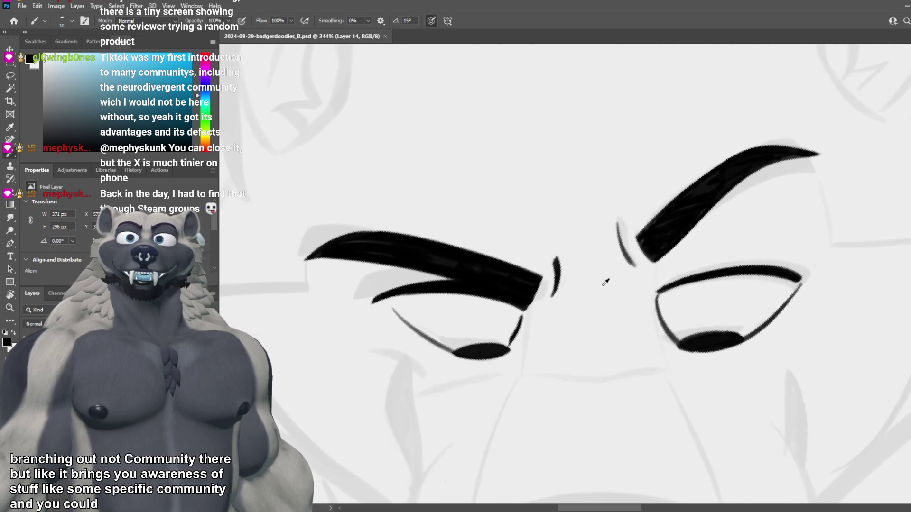
left_click_drag(542, 281, 527, 311)
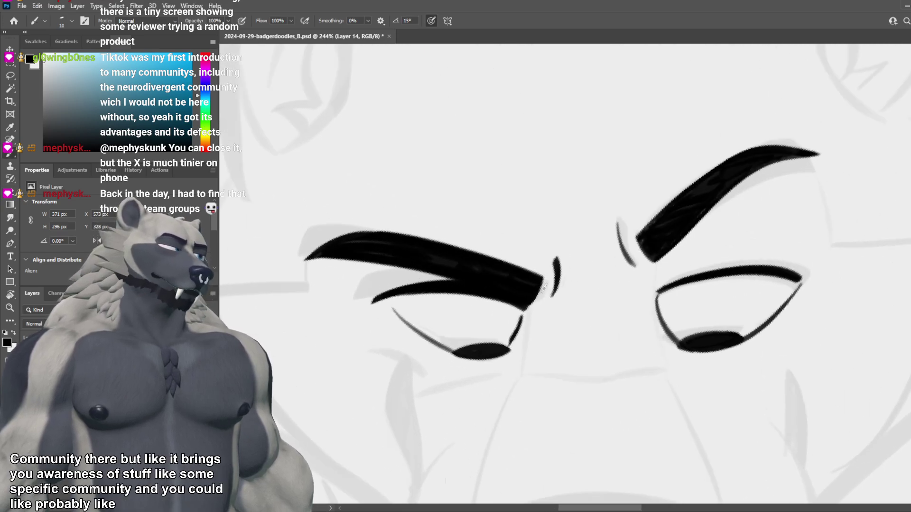
Step: Save the file and check the inked eyes and brows against the whole figure at a zoomed-out view
key("ctrl+s")
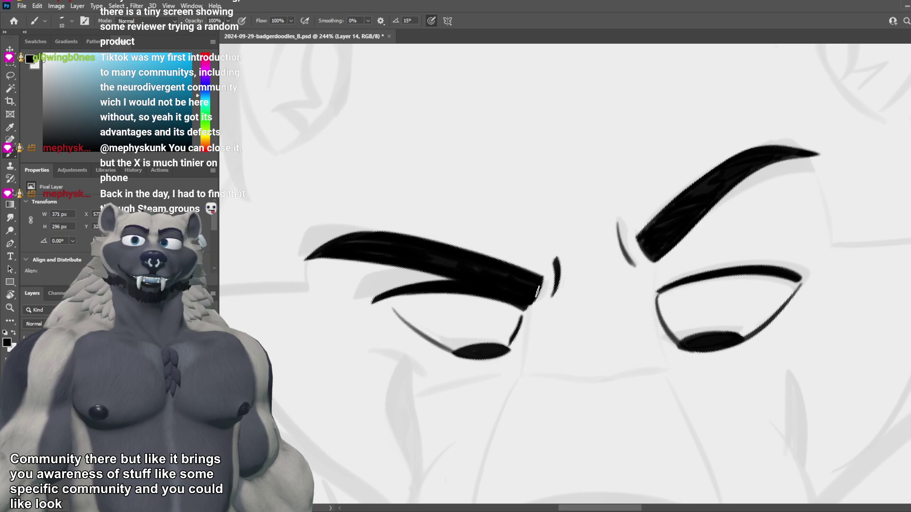
key("ctrl+s")
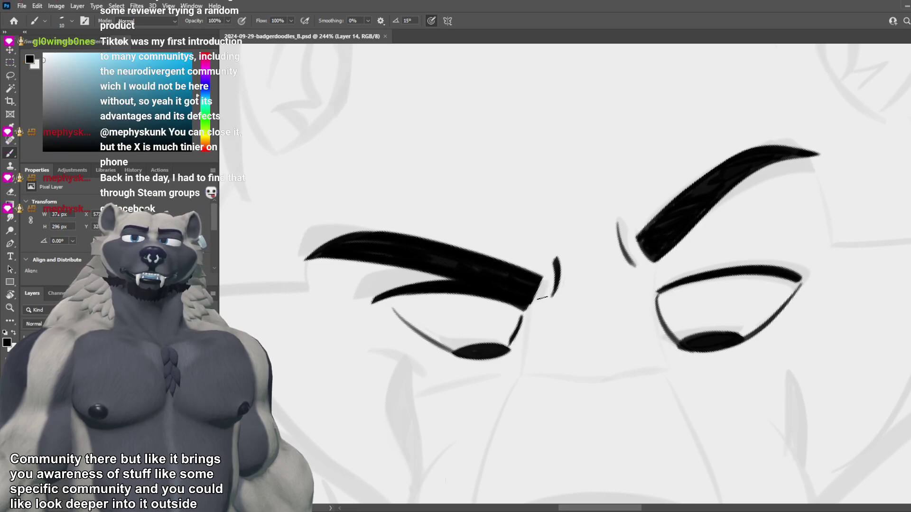
scroll(600, 295, "down", 2)
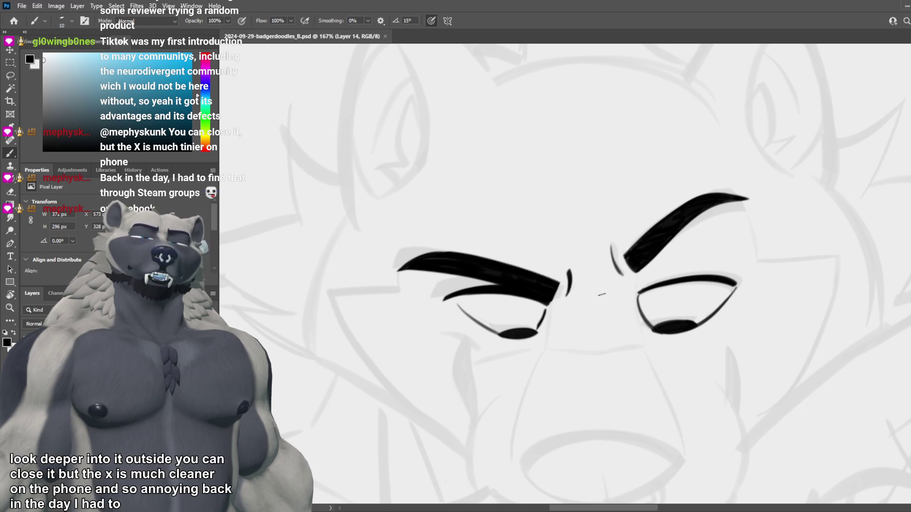
scroll(559, 285, "down", 10)
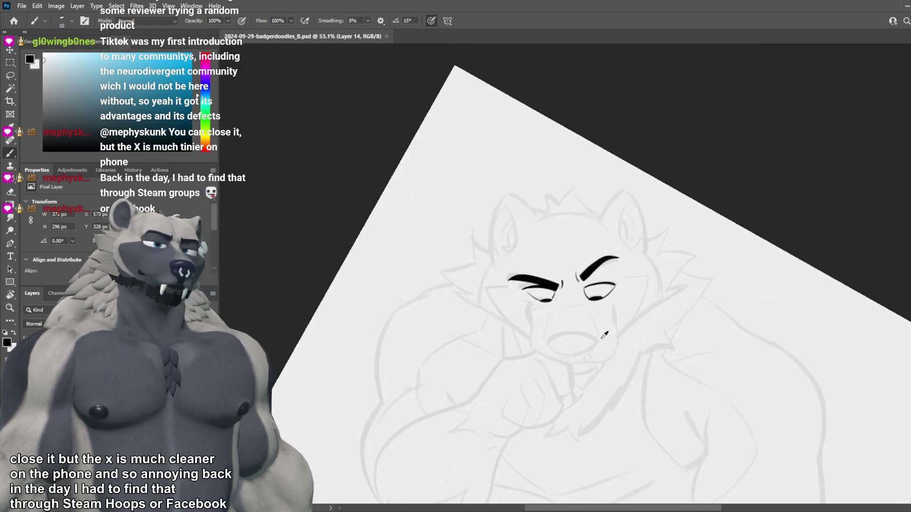
scroll(603, 332, "up", 1)
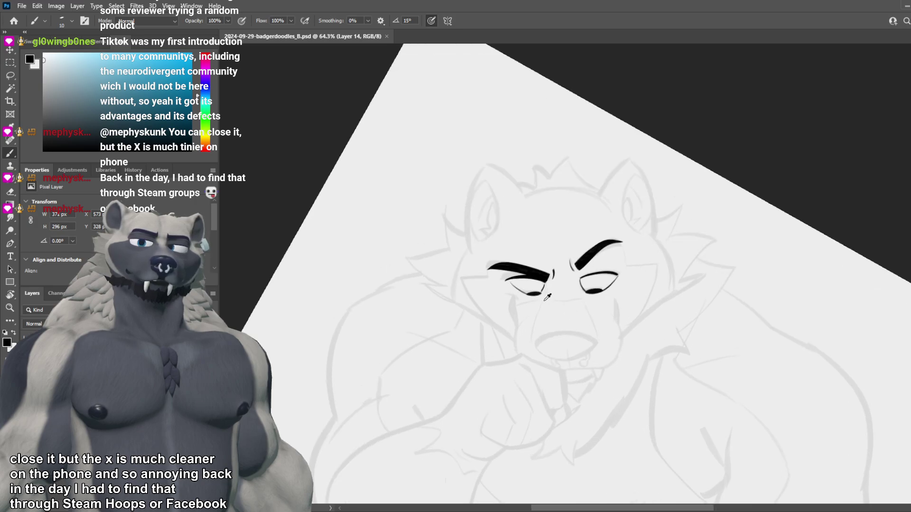
scroll(548, 298, "up", 2)
scroll(562, 303, "up", 1)
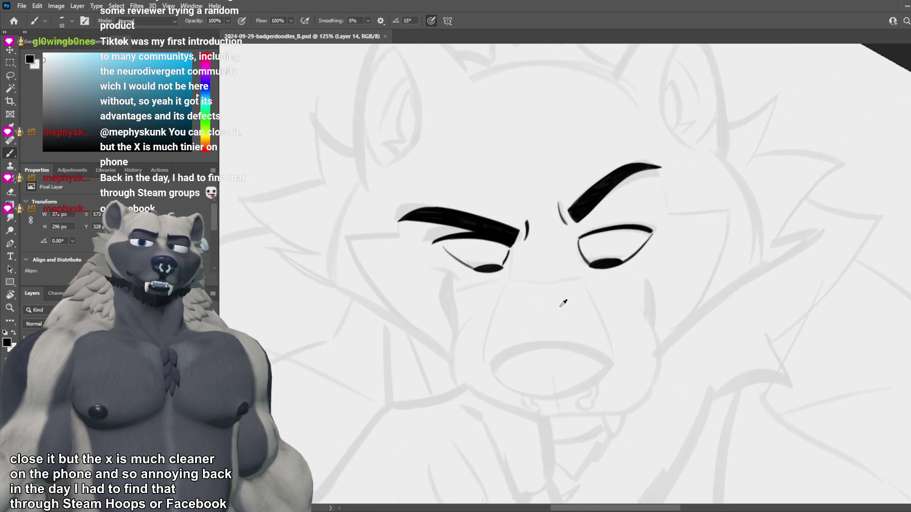
scroll(555, 312, "up", 1)
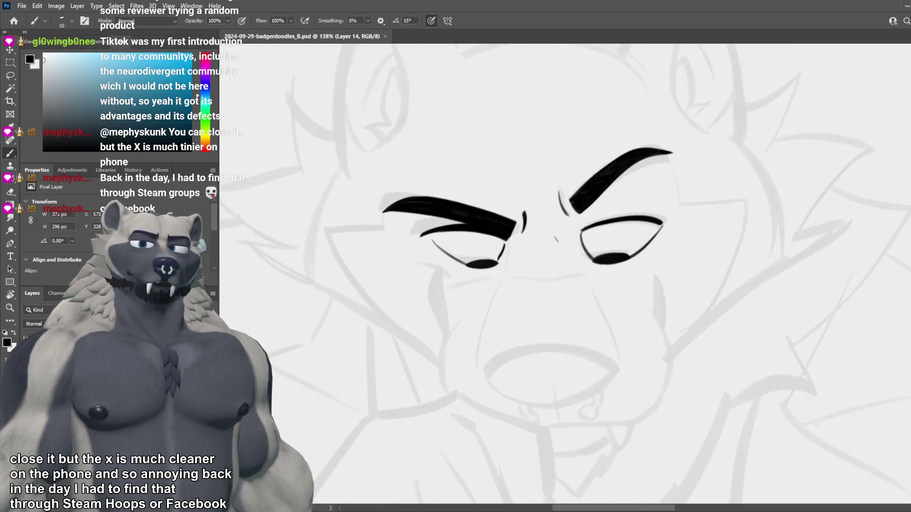
Step: With a size 15 brush, ink a thin arched line across the snout bridge and a short line from the left brow's inner end down to it
key("]")
left_click_drag(592, 275, 469, 280)
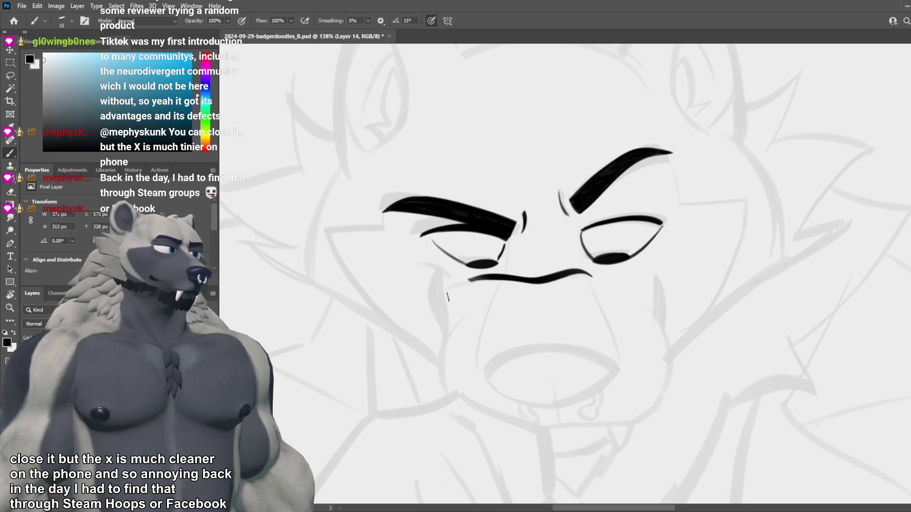
key("ctrl+z")
key("ctrl+z")
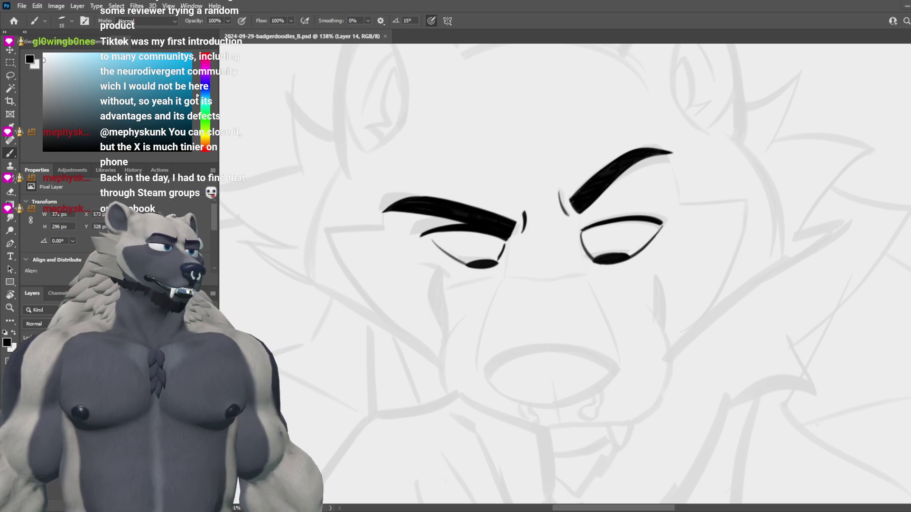
left_click_drag(591, 275, 473, 287)
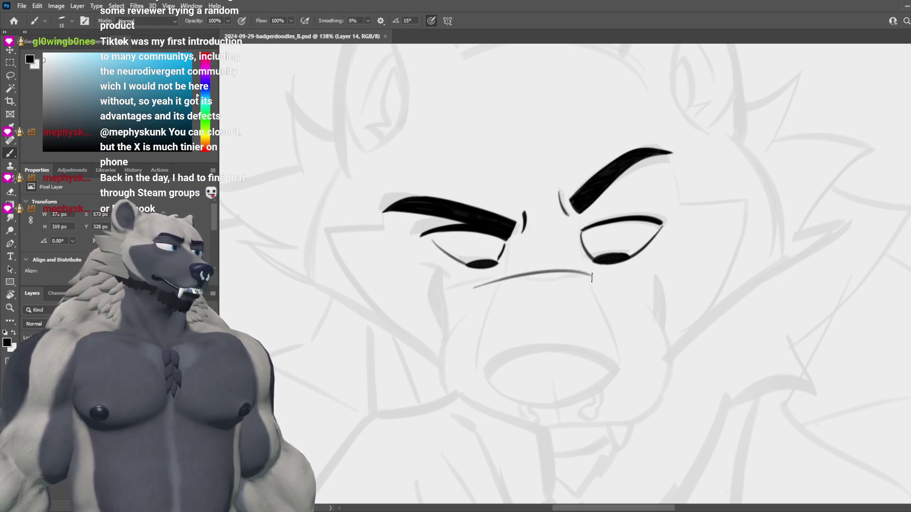
key("ctrl+z")
left_click_drag(602, 279, 499, 276)
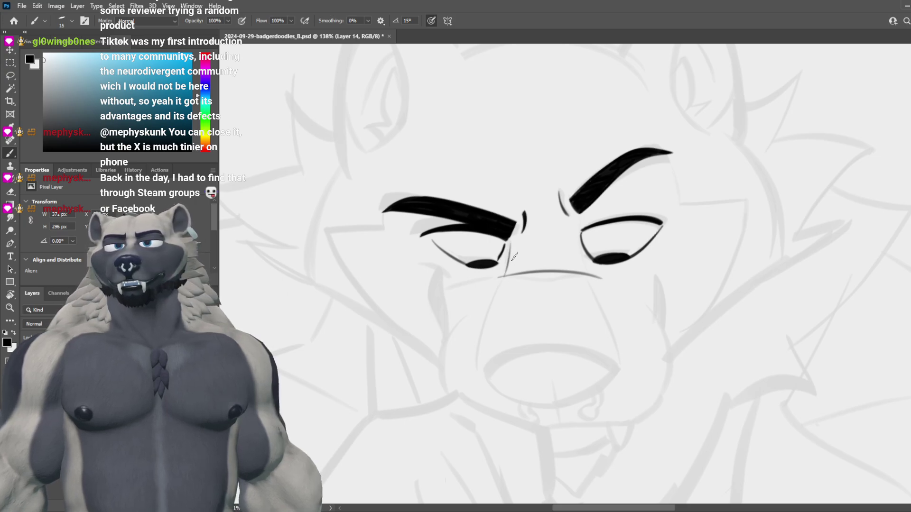
key("ctrl+z")
left_click_drag(509, 239, 503, 278)
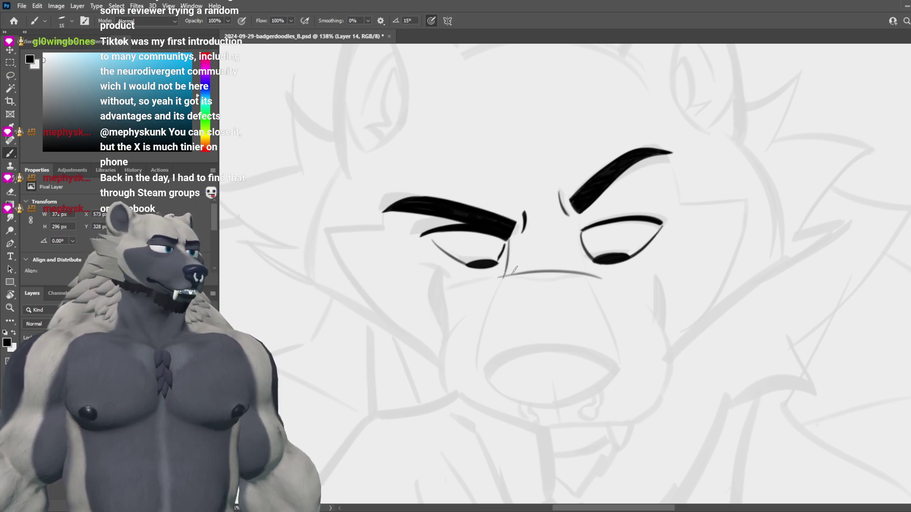
Step: Ink the matching thin curve from the right brow's inner end, past the eye, down to the snout bridge line
left_click_drag(572, 211, 586, 279)
key("ctrl+z")
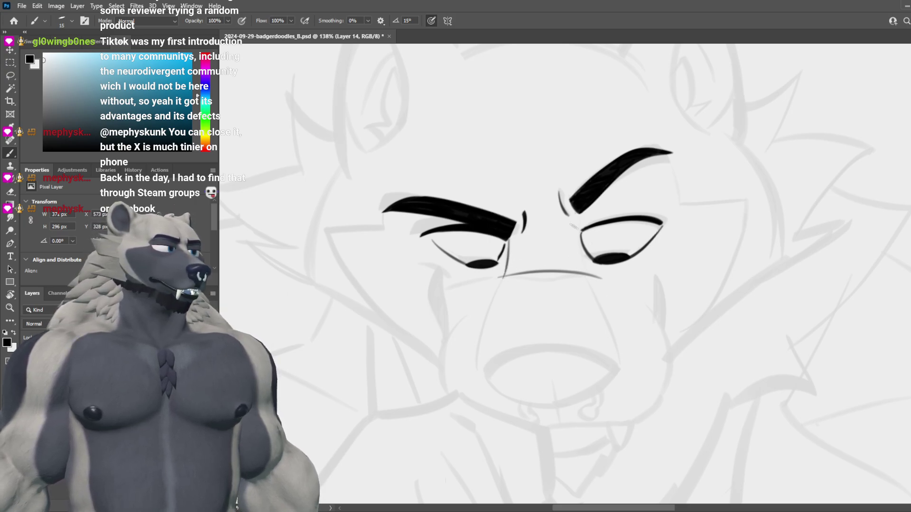
left_click_drag(573, 214, 591, 274)
key("ctrl+z")
key("ctrl+z")
mouse_move(575, 214)
left_mouse_down()
mouse_move(574, 240)
mouse_move(588, 271)
left_mouse_up()
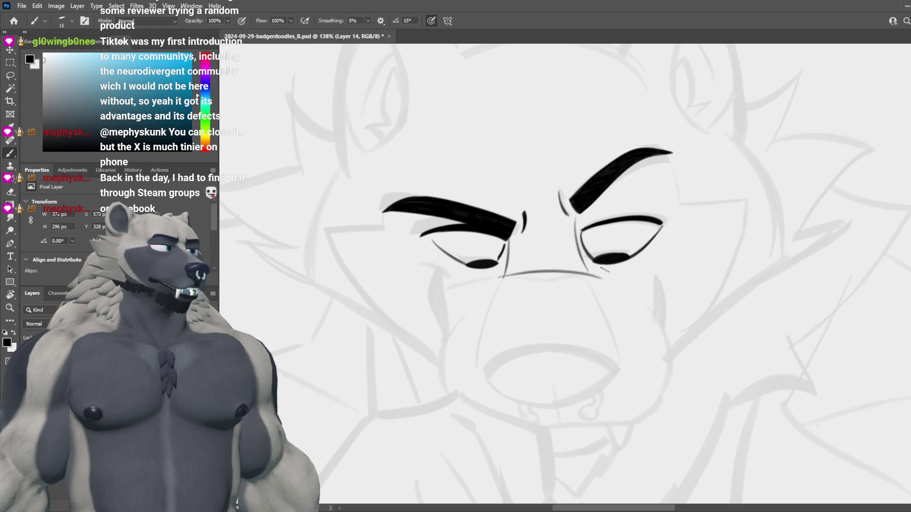
key("ctrl+z")
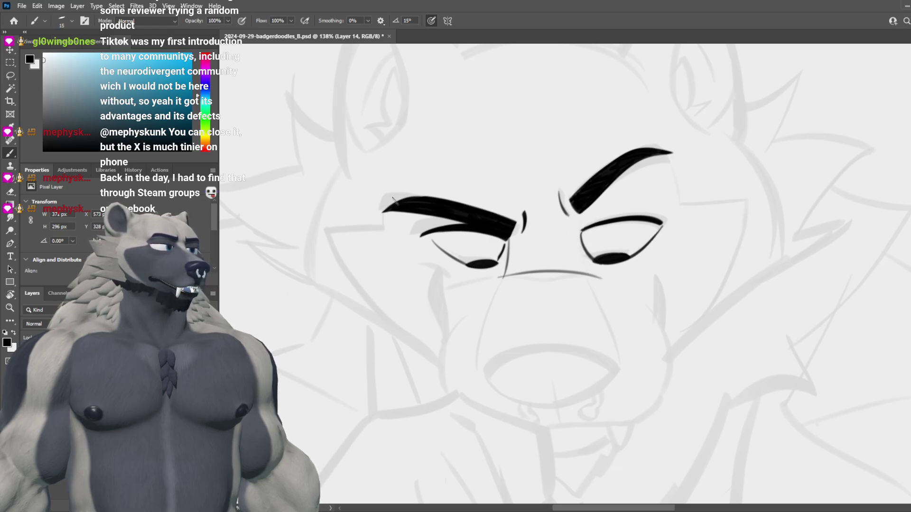
scroll(470, 249, "down", 8)
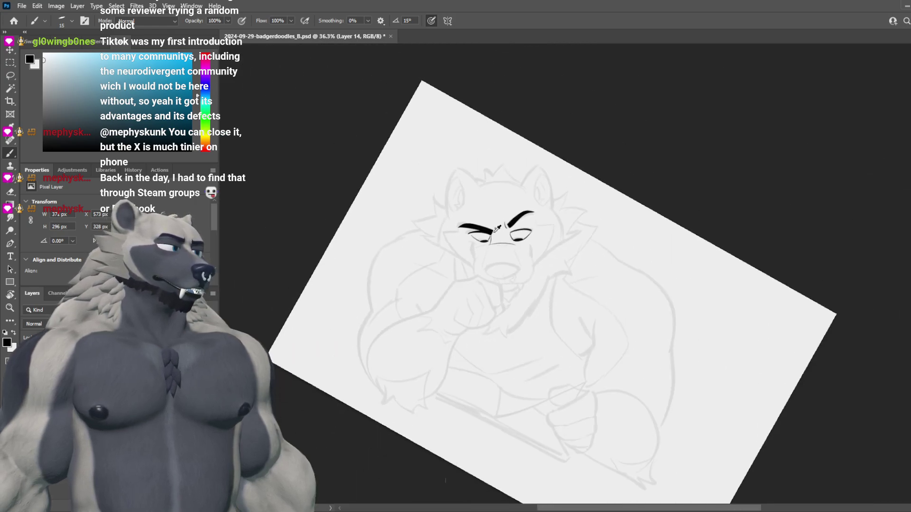
scroll(500, 230, "up", 5)
scroll(505, 227, "up", 3)
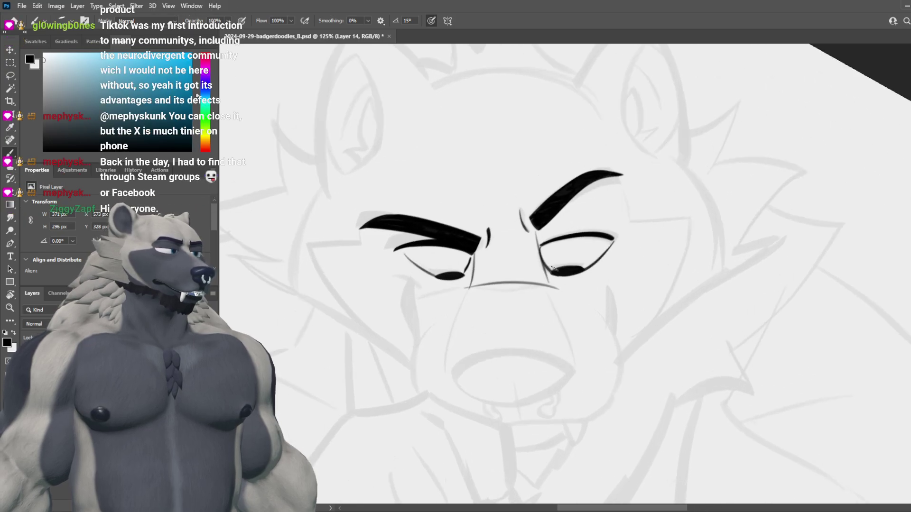
key("ctrl+z")
mouse_move(532, 231)
left_mouse_down()
mouse_move(533, 259)
mouse_move(548, 285)
left_mouse_up()
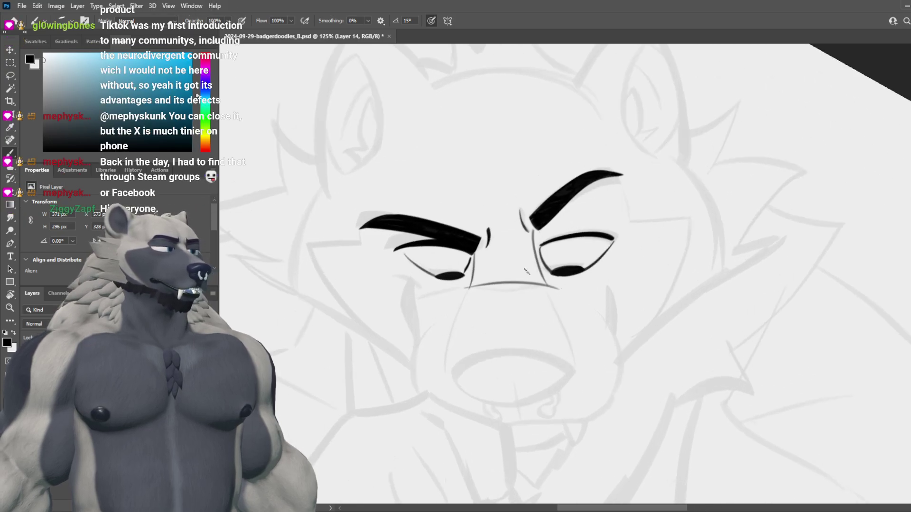
Step: Try inking the snout's left side as a curve from the bridge line down beside the nose
left_click_drag(471, 286, 446, 376)
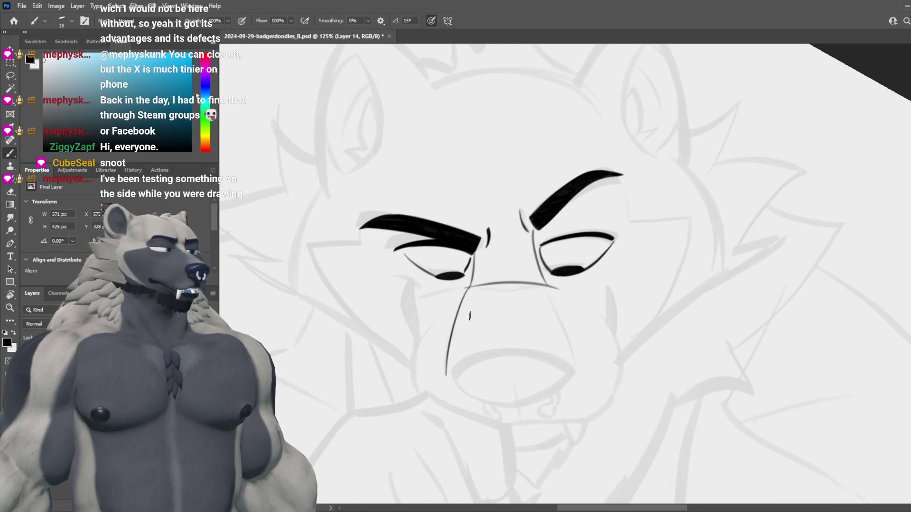
key("ctrl+z")
key("e")
key("b")
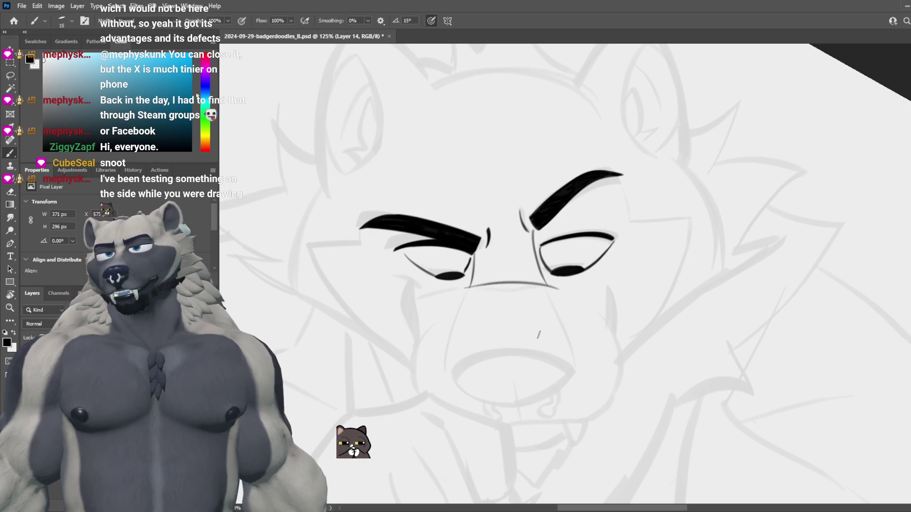
Step: Ink the nose's upper edge as a wide thin arc that curls down around its left side
mouse_move(452, 375)
left_mouse_down()
mouse_move(559, 353)
mouse_move(463, 381)
left_mouse_up()
key("ctrl+z")
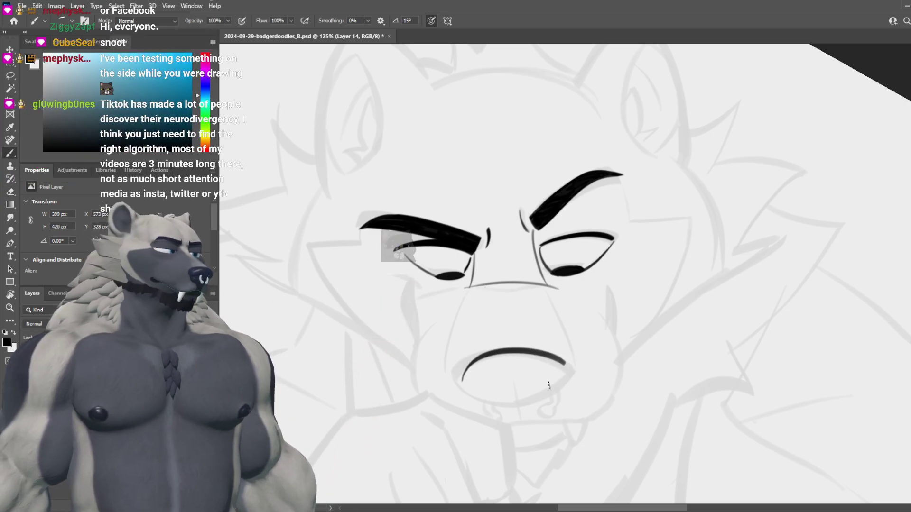
key("ctrl+z")
mouse_move(562, 362)
left_mouse_down()
mouse_move(466, 388)
mouse_move(457, 377)
left_mouse_up()
key("ctrl+z")
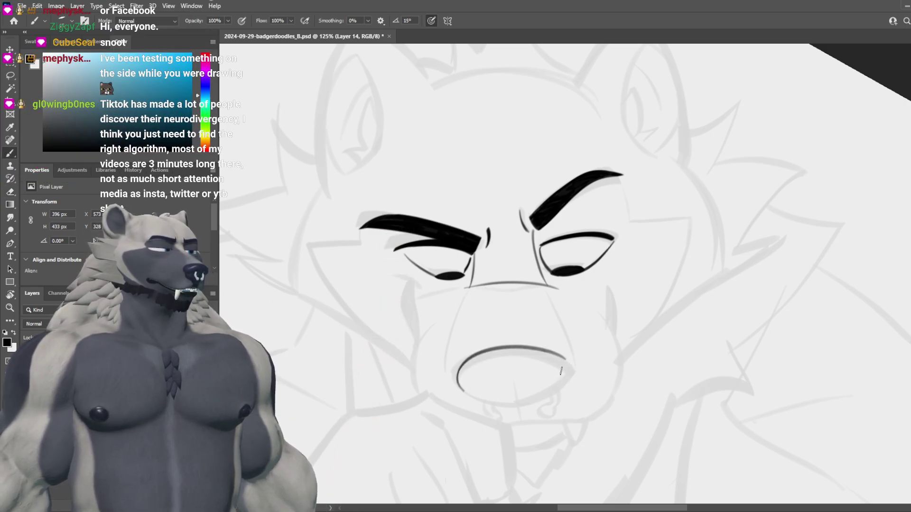
Step: Ink the nose's right side as a curve from the end of the upper arc down to the bottom centre
left_click_drag(550, 352, 529, 399)
key("ctrl+z")
key("ctrl+z")
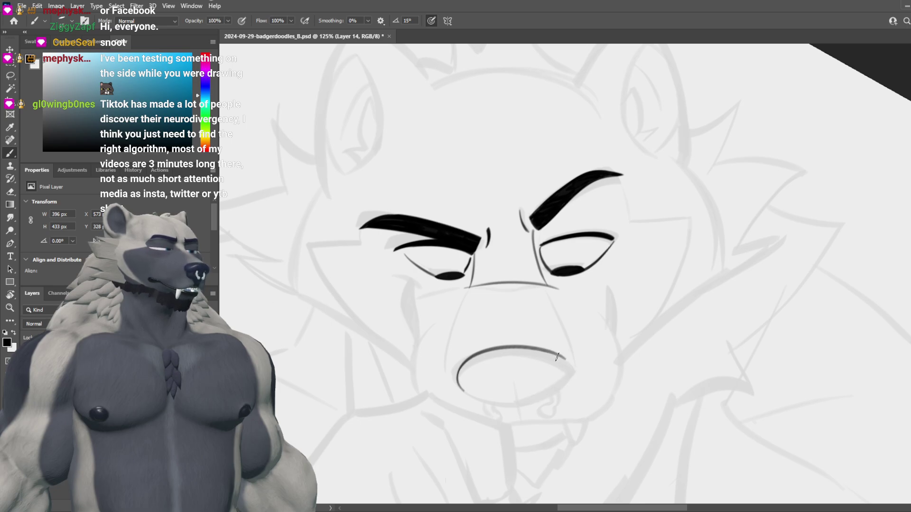
mouse_move(557, 355)
left_mouse_down()
mouse_move(534, 401)
mouse_move(505, 407)
left_mouse_up()
key("ctrl+z")
key("ctrl+z")
left_click_drag(569, 362, 519, 406)
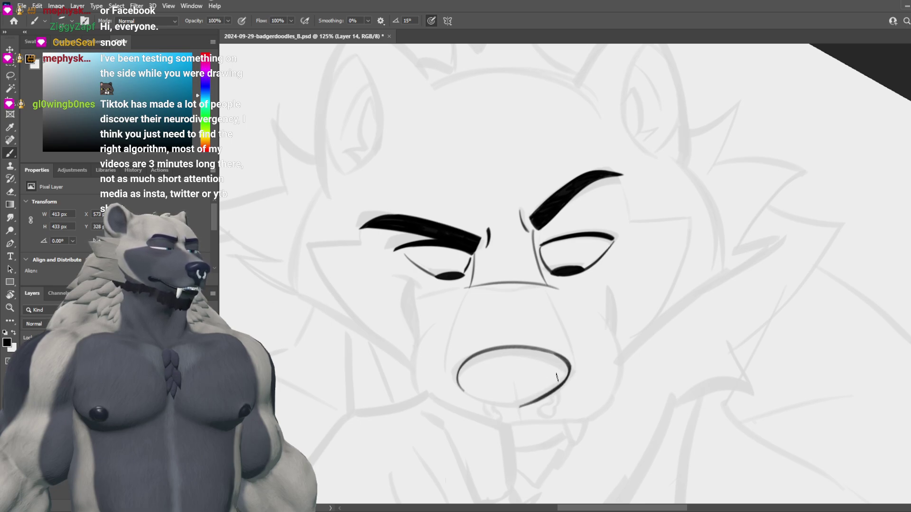
Step: Close the nose outline along its lower left edge, undo the short centre line below it and save the file
left_click_drag(468, 394, 527, 406)
key("ctrl+z")
key("ctrl+z")
key("ctrl+z")
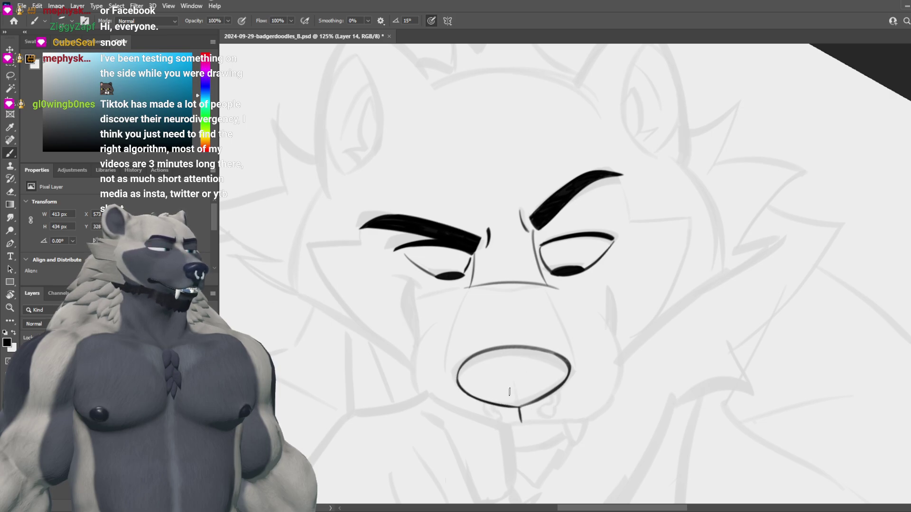
left_click_drag(497, 391, 501, 407)
key("ctrl+z")
key("ctrl+z")
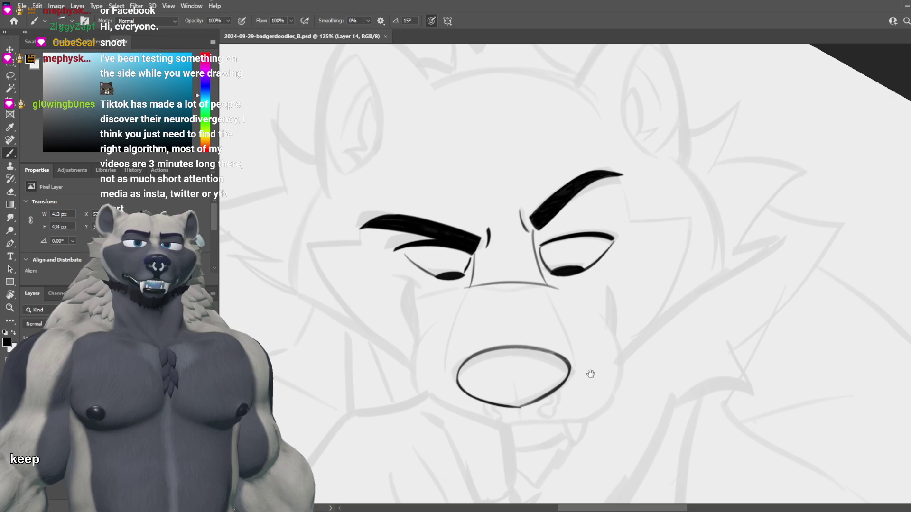
left_click_drag(592, 372, 612, 345)
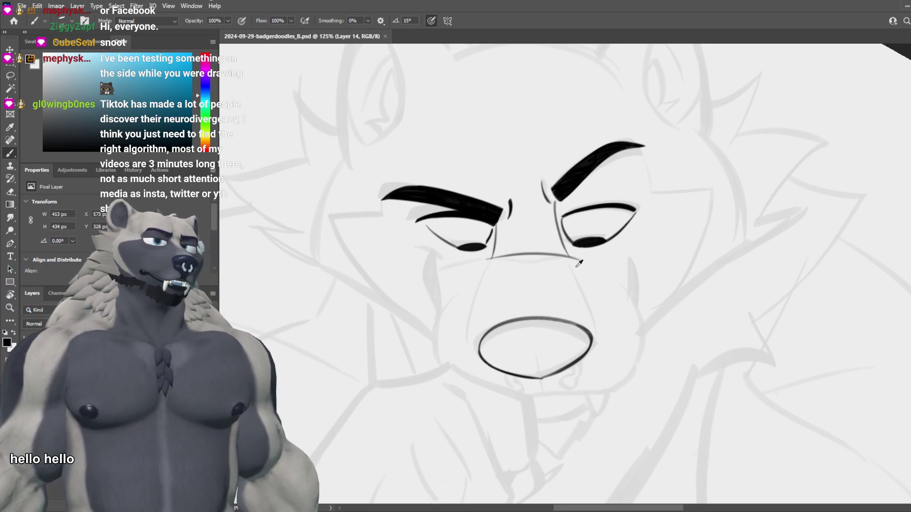
Step: Thicken the nose's lower left and lower right edges so they meet in a point, and ink a short centre line below it
scroll(549, 397, "down", 5)
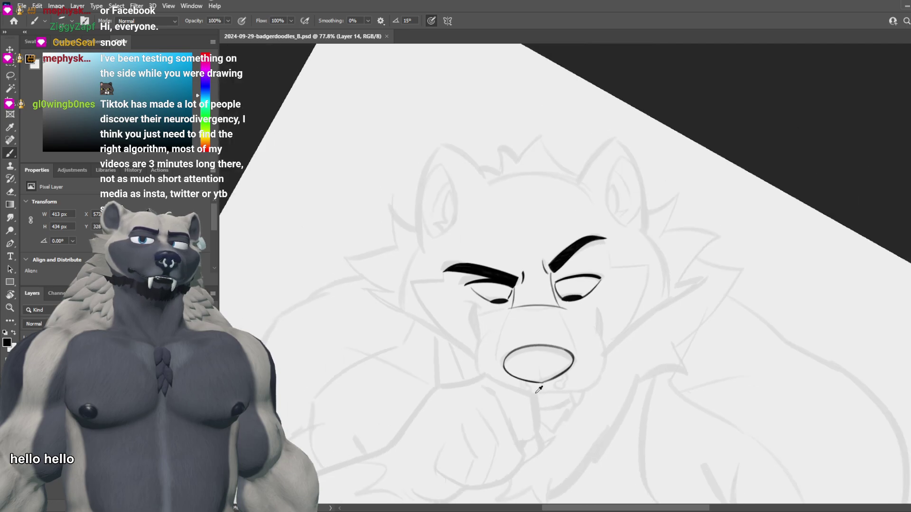
scroll(539, 389, "up", 2)
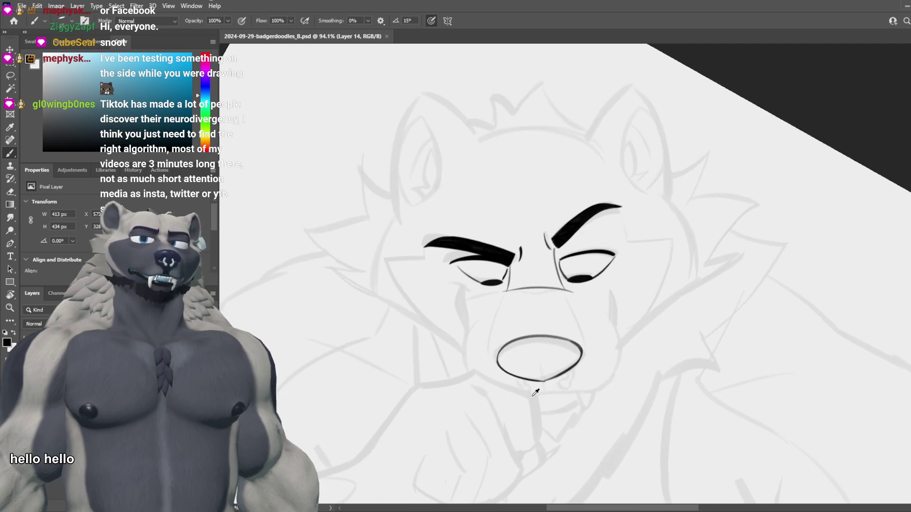
scroll(534, 399, "up", 1)
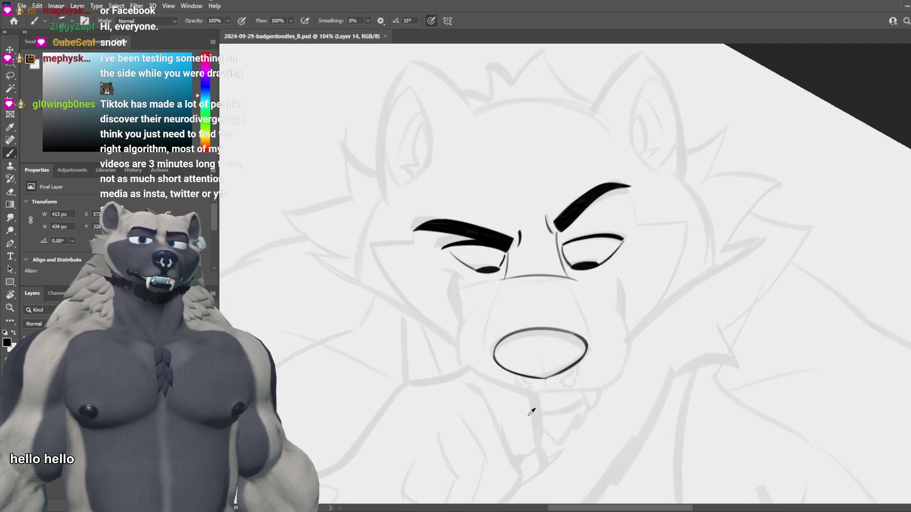
scroll(532, 412, "up", 3)
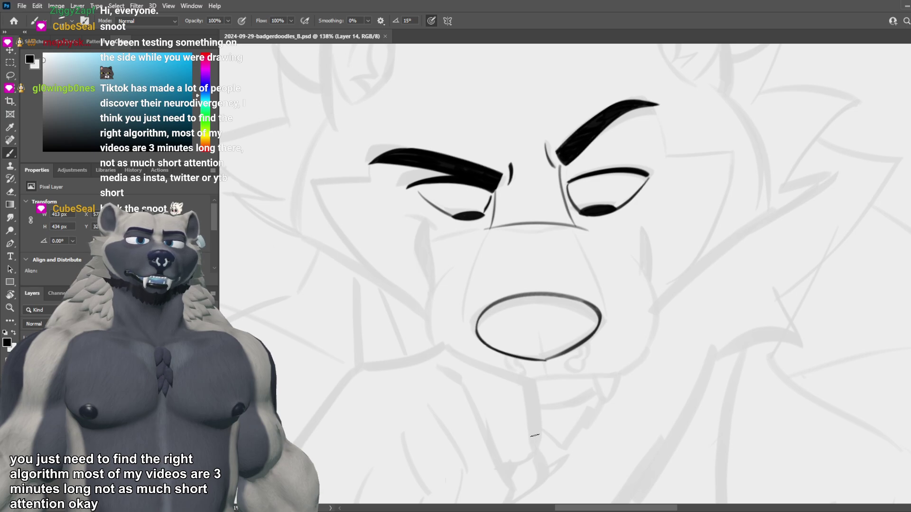
scroll(511, 266, "down", 5)
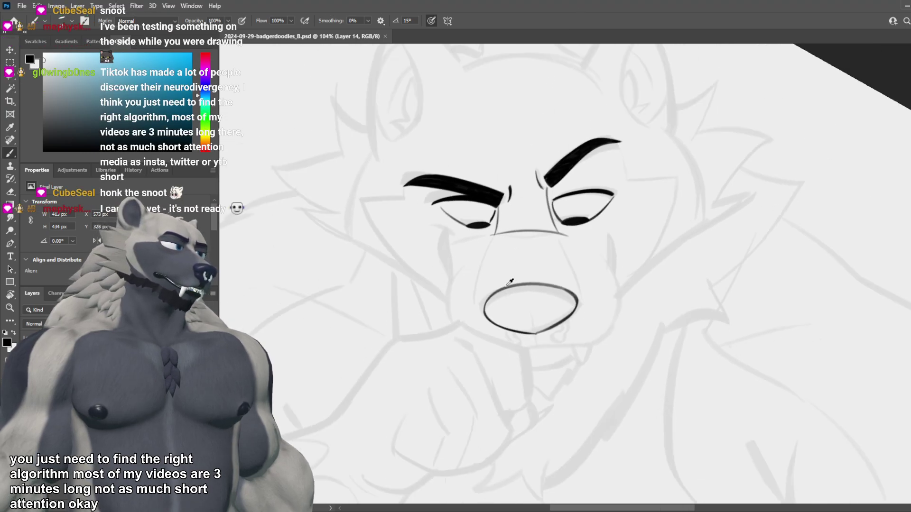
scroll(539, 327, "up", 4)
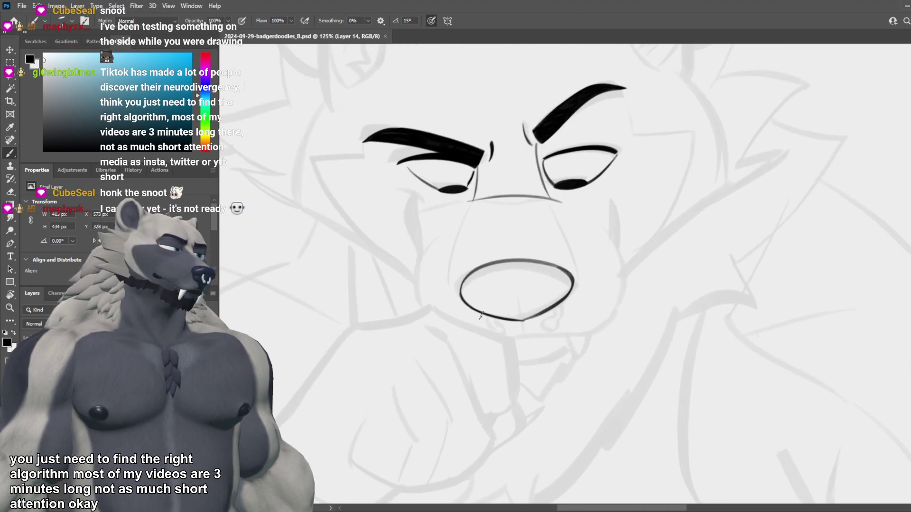
left_click_drag(474, 314, 522, 324)
key("ctrl+z")
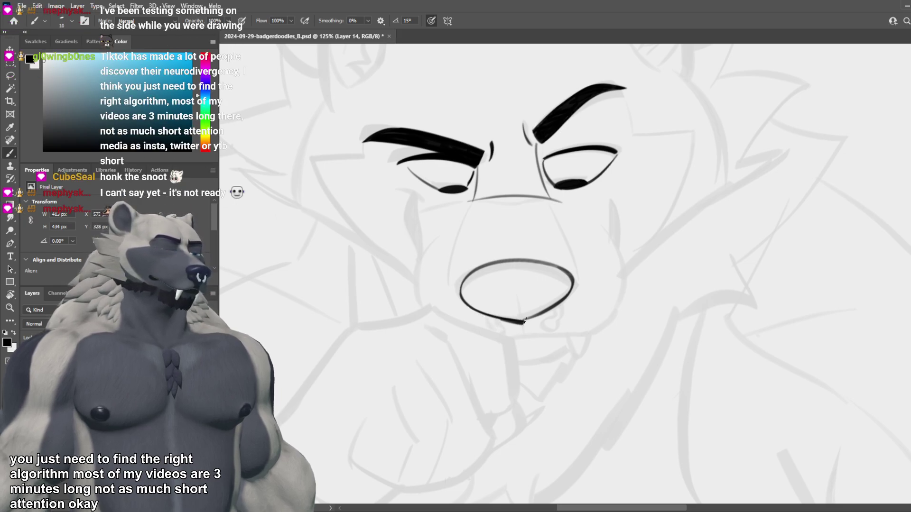
mouse_move(543, 314)
left_mouse_down()
mouse_move(570, 297)
mouse_move(531, 317)
mouse_move(554, 306)
left_mouse_up()
key("ctrl+z")
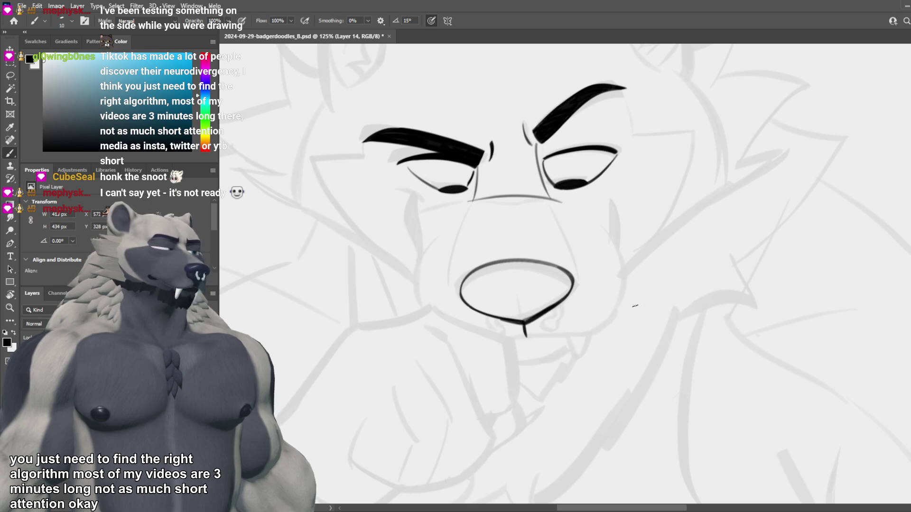
Step: Try a short curved nostril stroke just below the nose's lower left edge
scroll(511, 280, "down", 6)
scroll(521, 288, "up", 1)
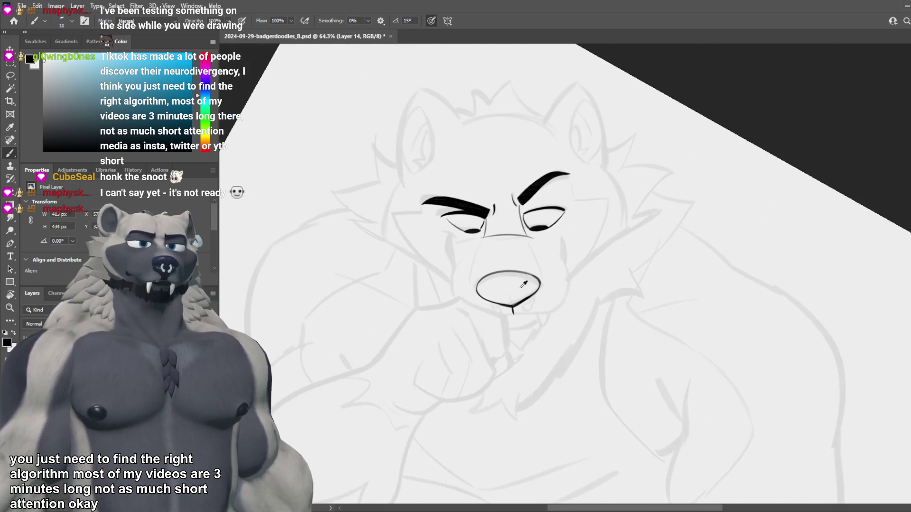
scroll(523, 283, "up", 3)
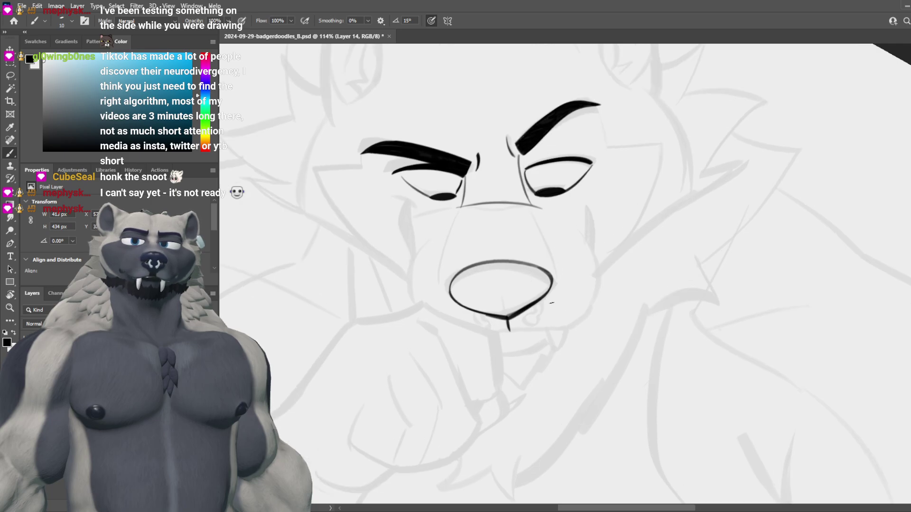
scroll(553, 299, "up", 1)
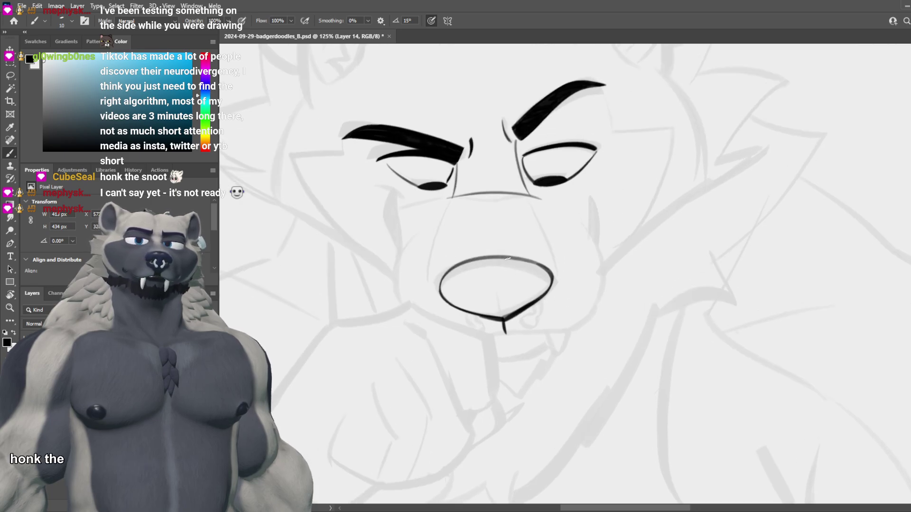
scroll(504, 270, "up", 2)
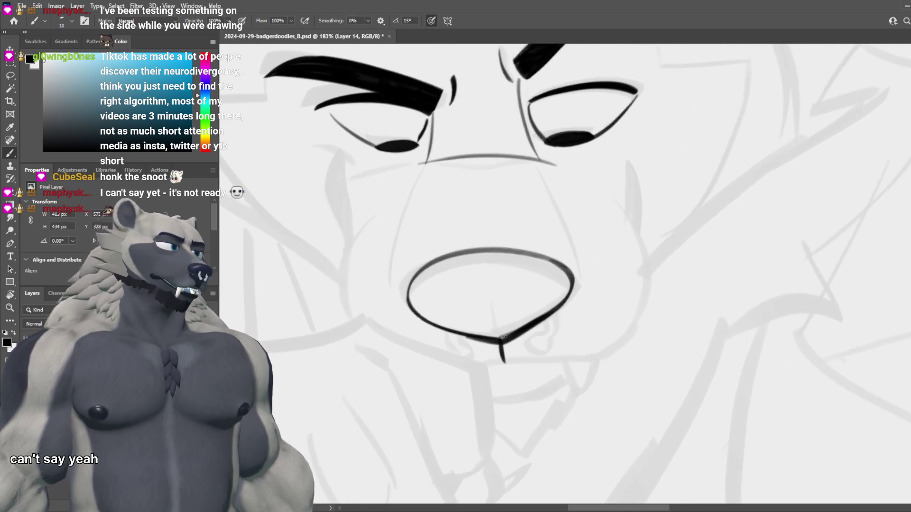
mouse_move(459, 333)
left_mouse_down()
mouse_move(475, 345)
mouse_move(447, 348)
left_mouse_up()
key("ctrl+z")
key("ctrl+z")
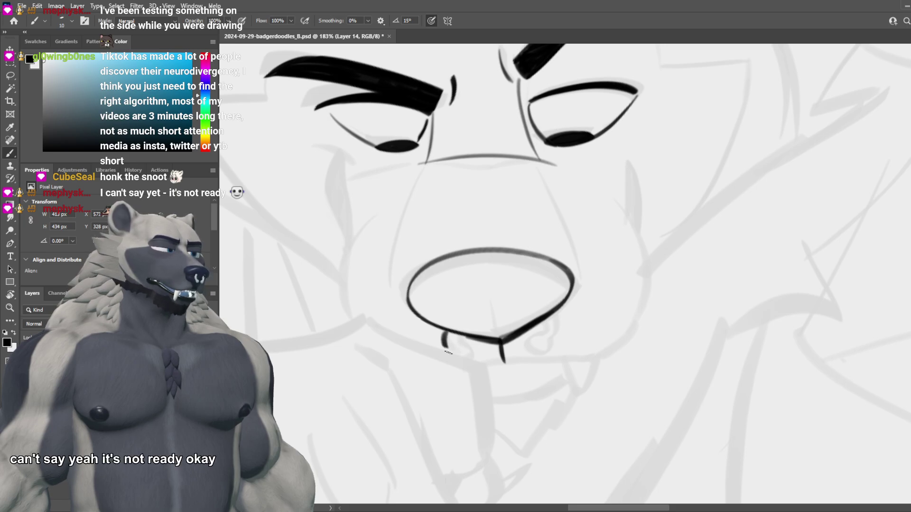
key("ctrl+z")
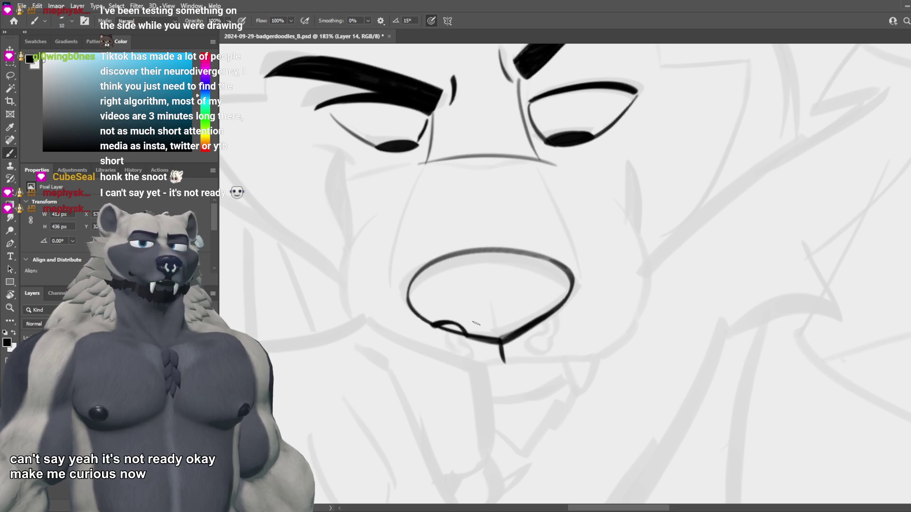
Step: Ink small nostril arcs on the nose's lower left and lower right edges and extend the centre line up into the nose
left_click_drag(472, 334, 432, 324)
key("ctrl+z")
key("ctrl+z")
mouse_move(510, 313)
left_mouse_down()
mouse_move(505, 350)
mouse_move(558, 312)
mouse_move(551, 310)
left_mouse_up()
key("ctrl+z")
key("ctrl+z")
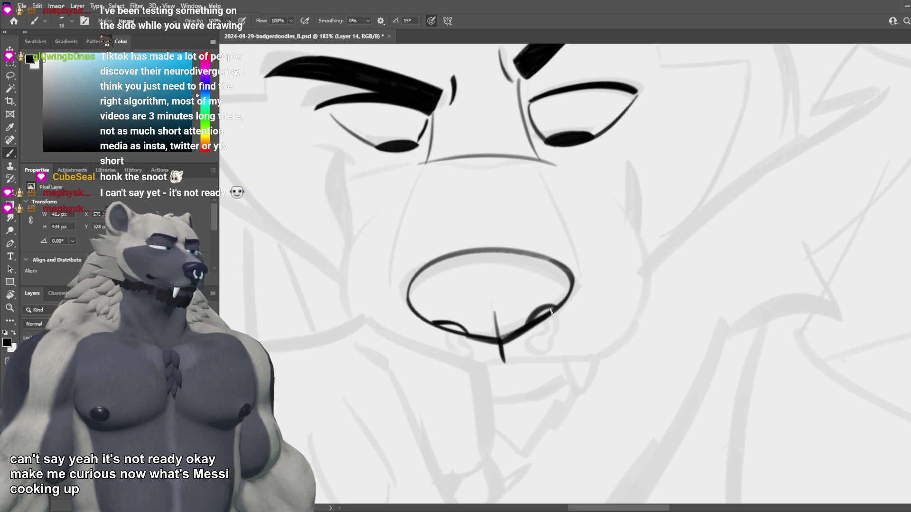
Step: Try several outward-bulging curves for the snout's left side, from the bridge line down to the nose, and undo them
scroll(557, 280, "down", 4)
scroll(498, 302, "up", 3)
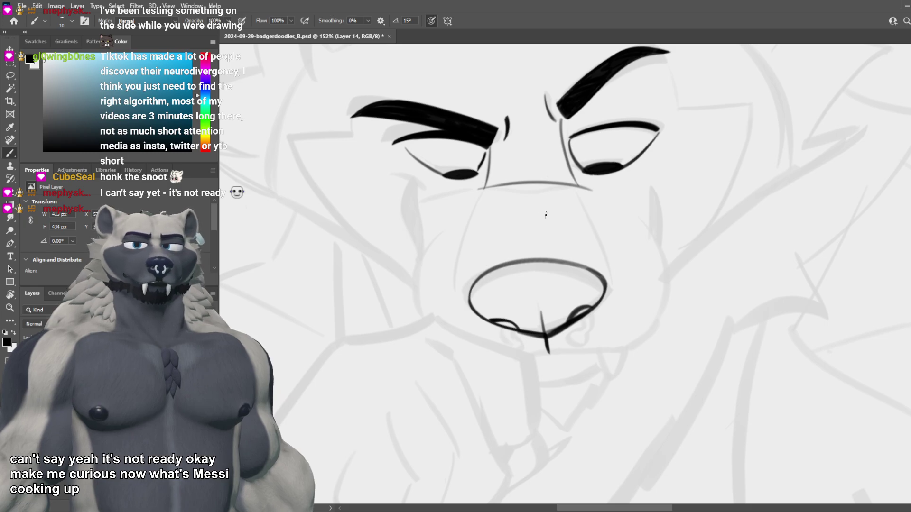
left_click_drag(483, 191, 457, 290)
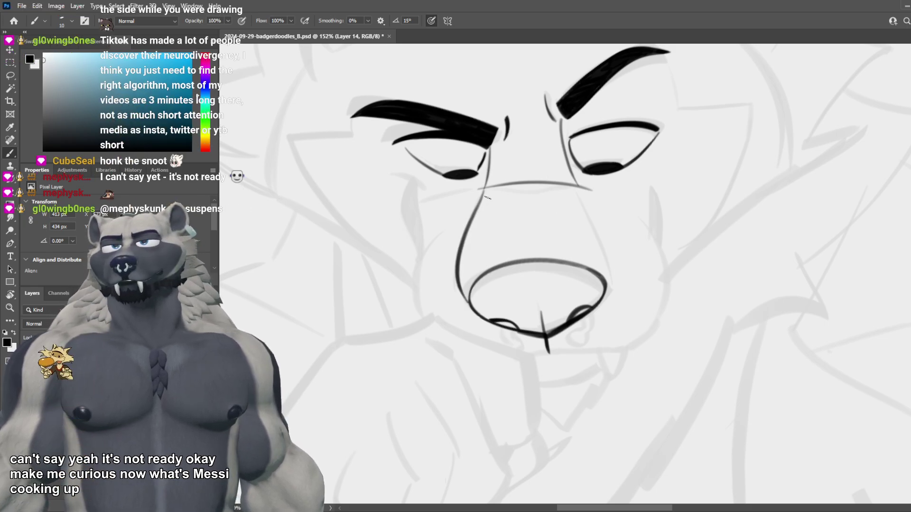
key("ctrl+z")
left_click_drag(481, 189, 459, 290)
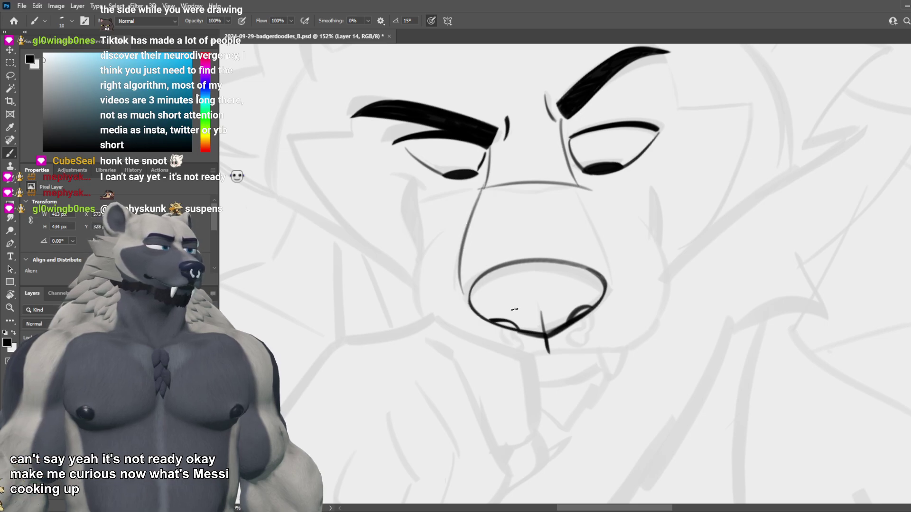
left_click_drag(485, 232, 416, 262)
key("ctrl+z")
key("ctrl+z")
left_click_drag(482, 188, 462, 287)
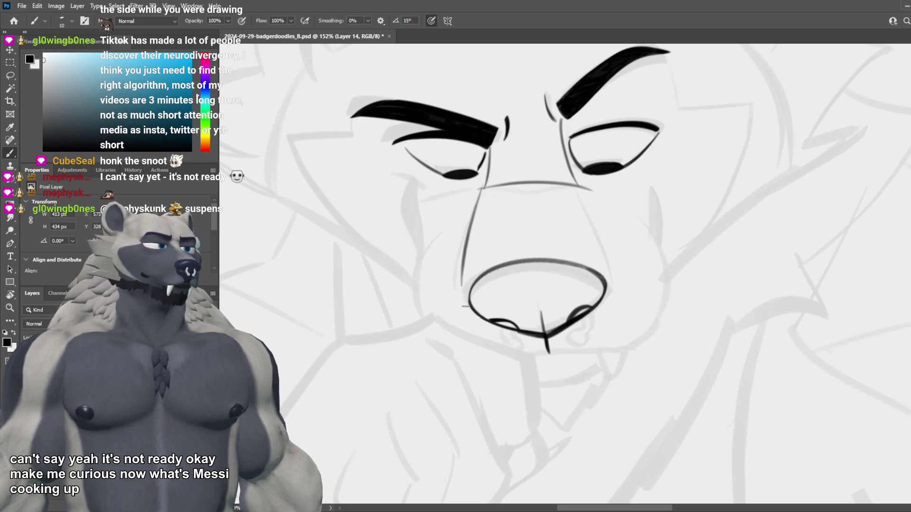
key("ctrl+z")
left_click_drag(481, 189, 462, 301)
key("ctrl+z")
left_click_drag(481, 188, 464, 300)
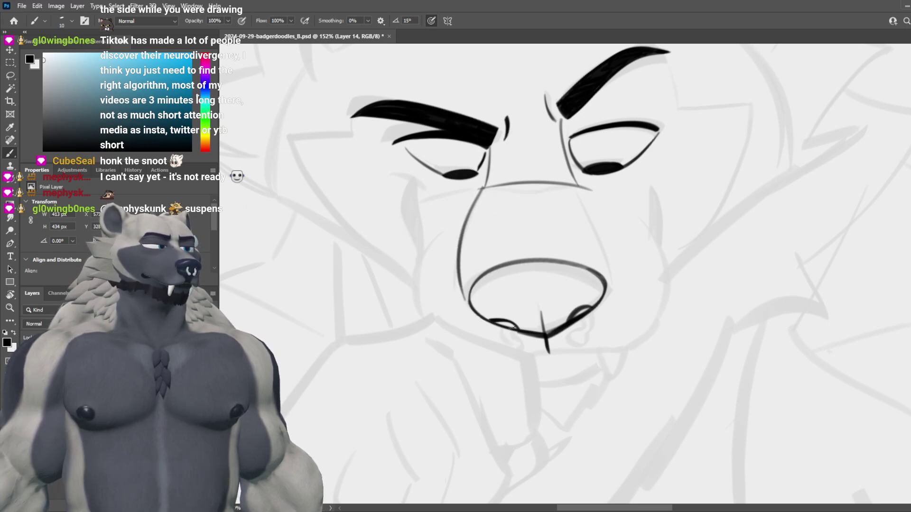
key("ctrl+z")
left_click_drag(480, 189, 464, 300)
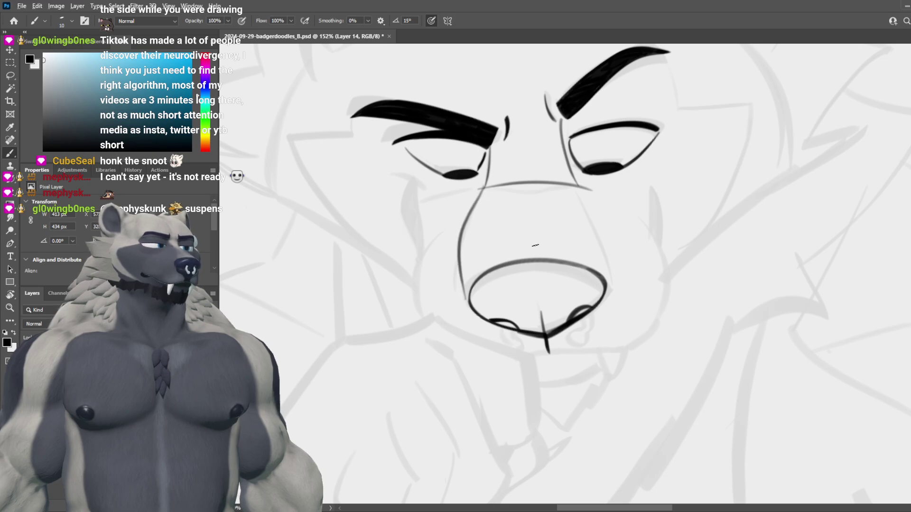
scroll(533, 271, "down", 10)
scroll(566, 256, "up", 8)
key("ctrl+z")
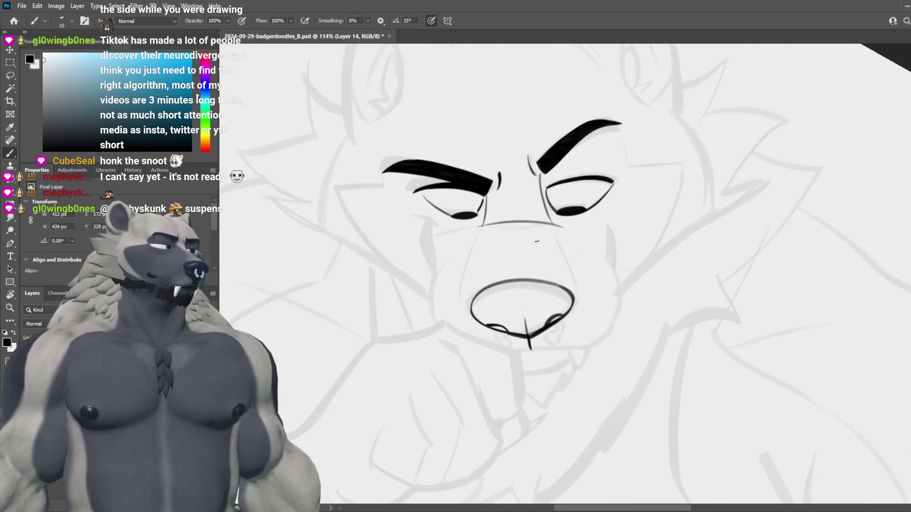
Step: Ink both sides of the snout as gently curved lines from the ends of the bridge line down to the nose's sides
left_click_drag(480, 227, 471, 322)
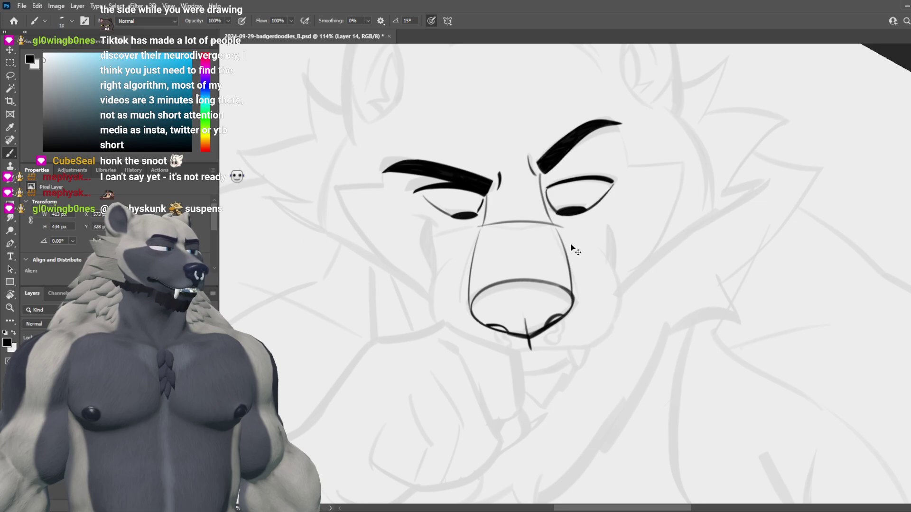
key("ctrl+z")
mouse_move(556, 227)
left_mouse_down()
mouse_move(576, 288)
mouse_move(471, 311)
left_mouse_up()
key("ctrl+z")
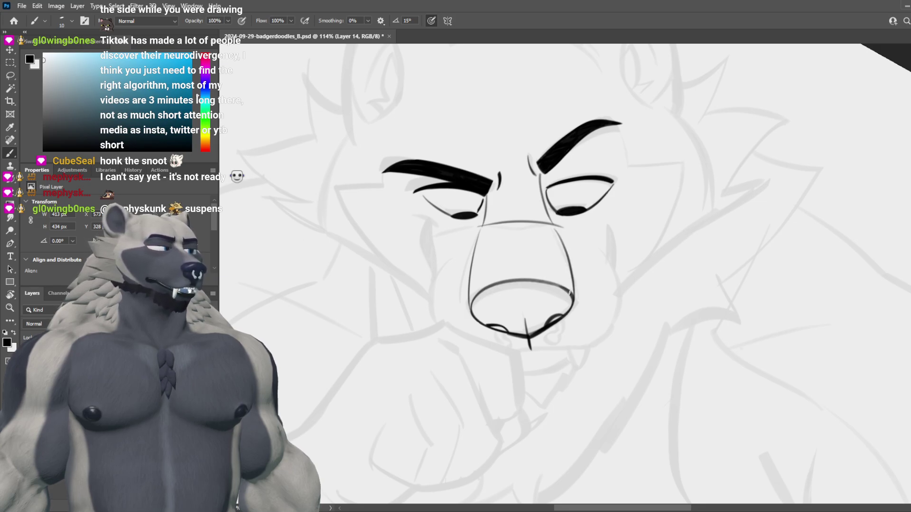
Step: Thicken the nose's upper edge with a heavier arc running from its right side to its left side
mouse_move(569, 293)
left_mouse_down()
mouse_move(470, 308)
mouse_move(479, 297)
mouse_move(471, 308)
left_mouse_up()
key("ctrl+z")
key("ctrl+z")
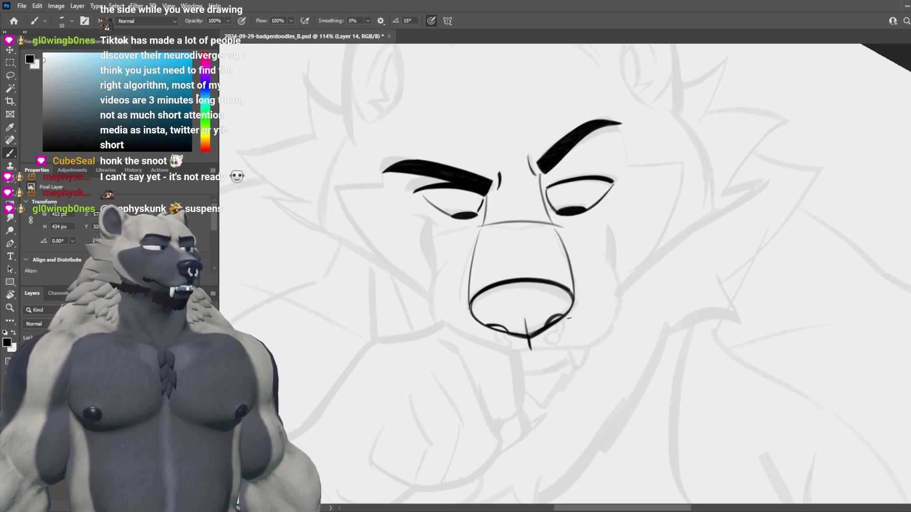
scroll(607, 304, "down", 2)
scroll(612, 302, "down", 7)
scroll(624, 298, "up", 7)
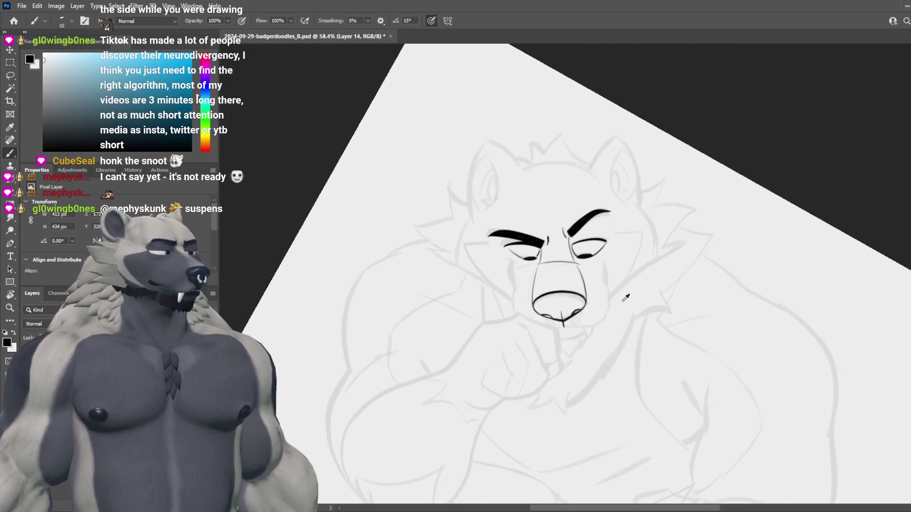
key("ctrl+z")
left_click_drag(570, 299, 494, 303)
Step: Try a short slanted cheek stroke under the left eye, and undo it along with the layer grouping
scroll(548, 286, "up", 2)
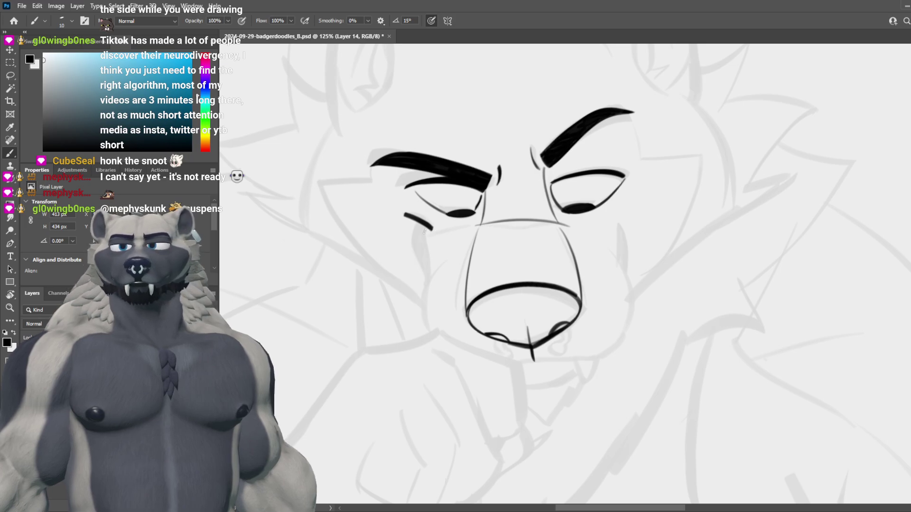
key("ctrl+z")
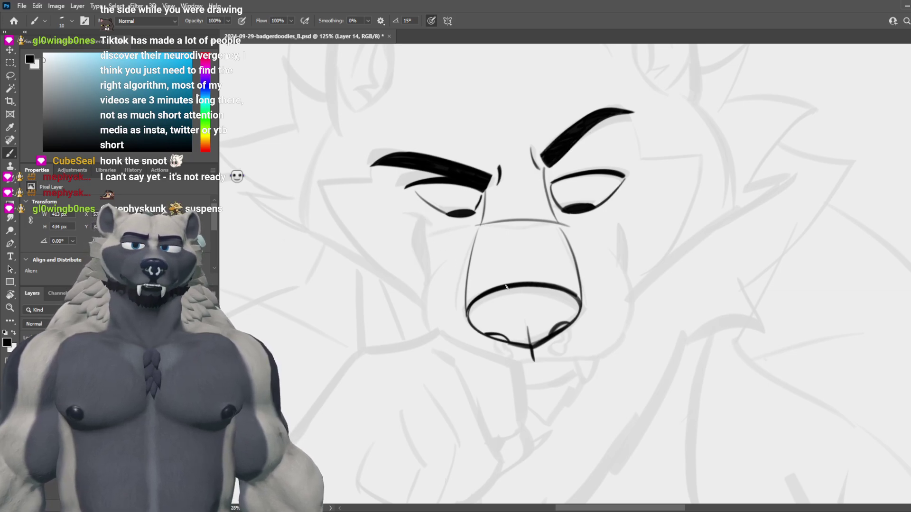
left_click_drag(405, 211, 480, 233)
left_click_drag(449, 195, 458, 211)
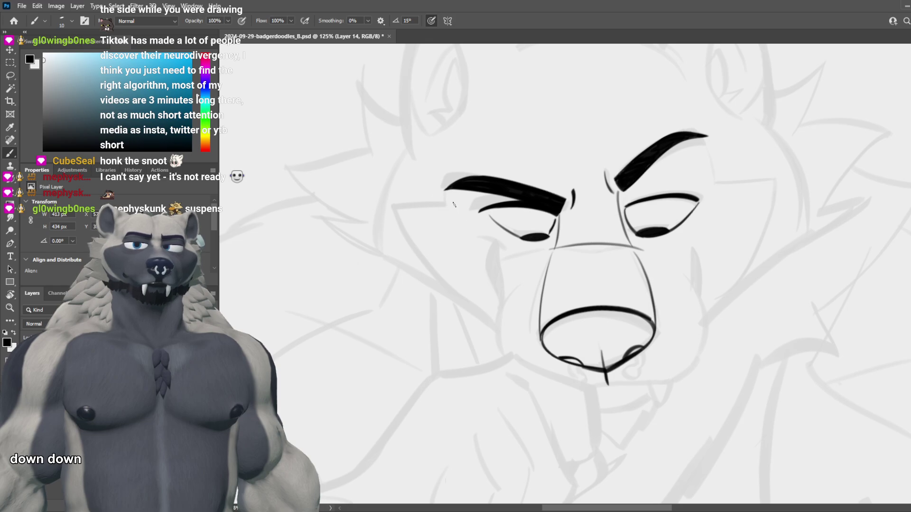
left_click_drag(455, 244, 463, 252)
key("ctrl+g")
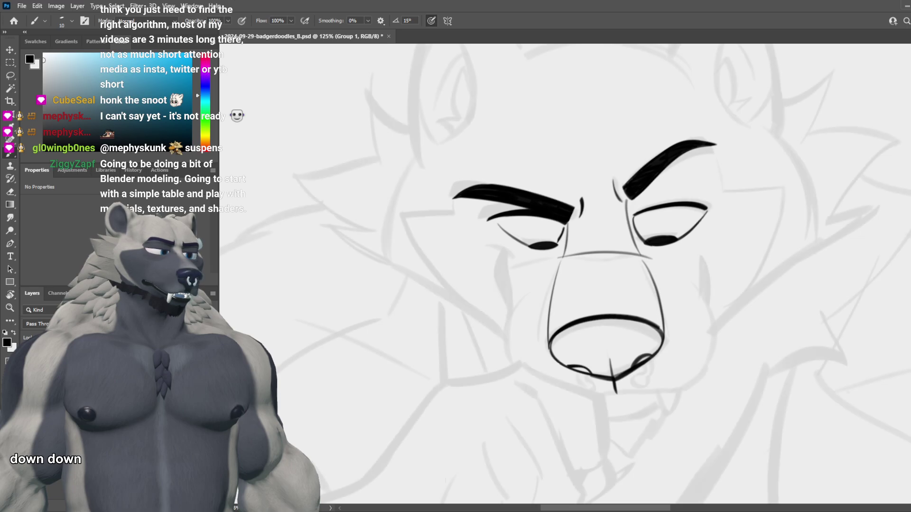
key("ctrl+z")
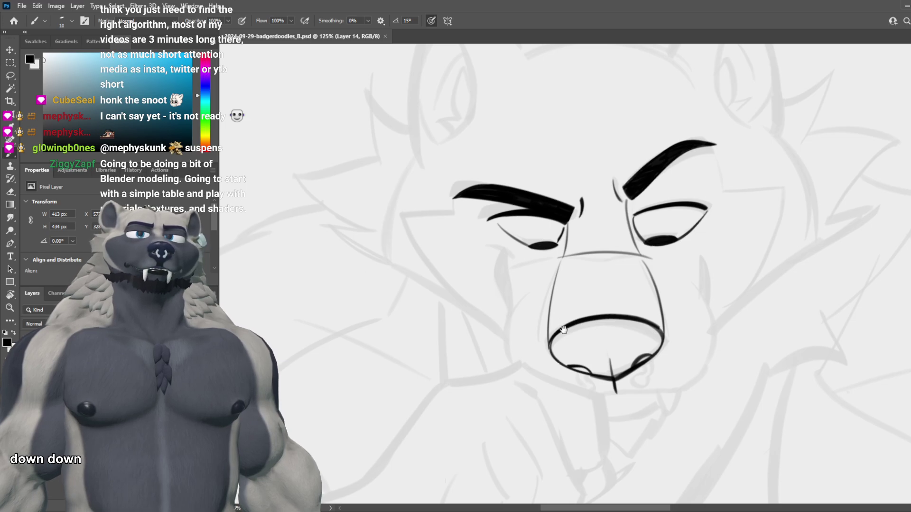
Step: Ink the cheek crease under the left eye as a short arc with a longer curve running down beside the snout
left_click_drag(563, 330, 520, 334)
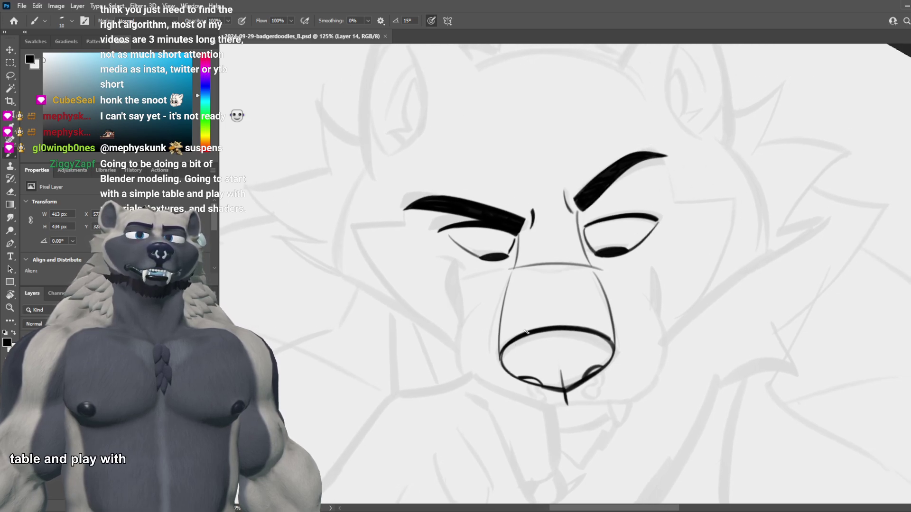
left_click_drag(562, 325, 575, 355)
left_click_drag(448, 287, 480, 300)
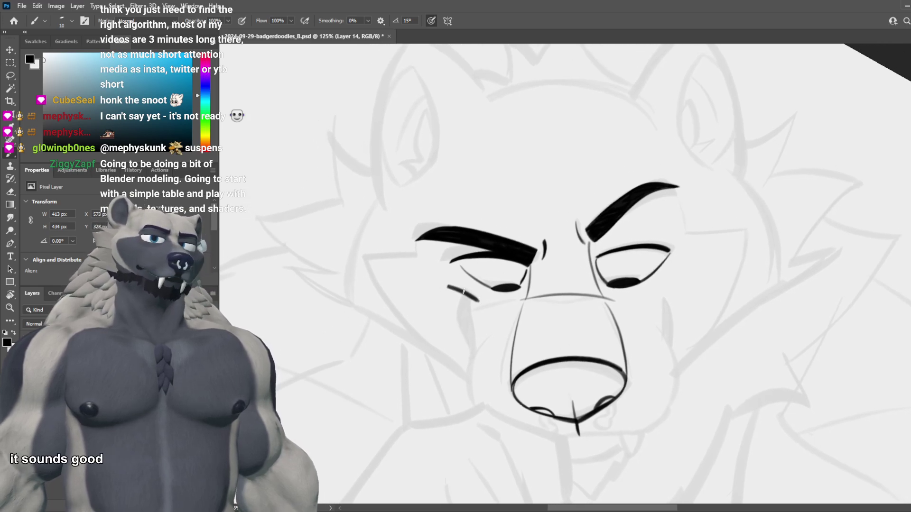
key("ctrl+z")
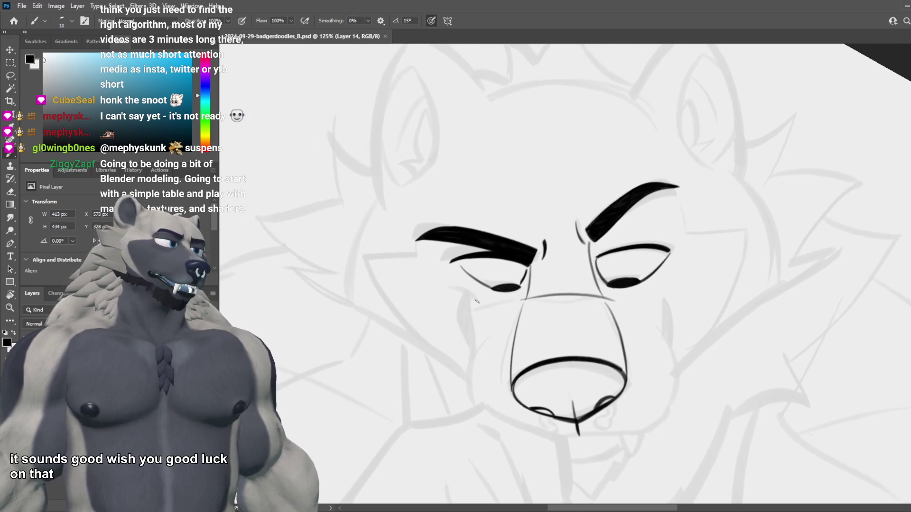
key("ctrl+z")
mouse_move(444, 285)
left_mouse_down()
mouse_move(478, 300)
mouse_move(482, 349)
left_mouse_up()
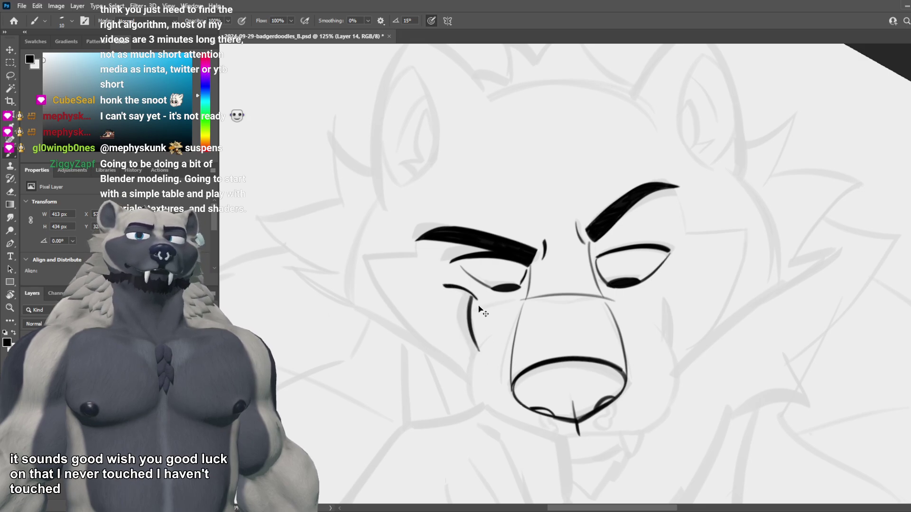
Step: Try to redraw the left cheek crease's long curve and add a parallel curve just outside it
key("ctrl+z")
left_click_drag(469, 295, 483, 349)
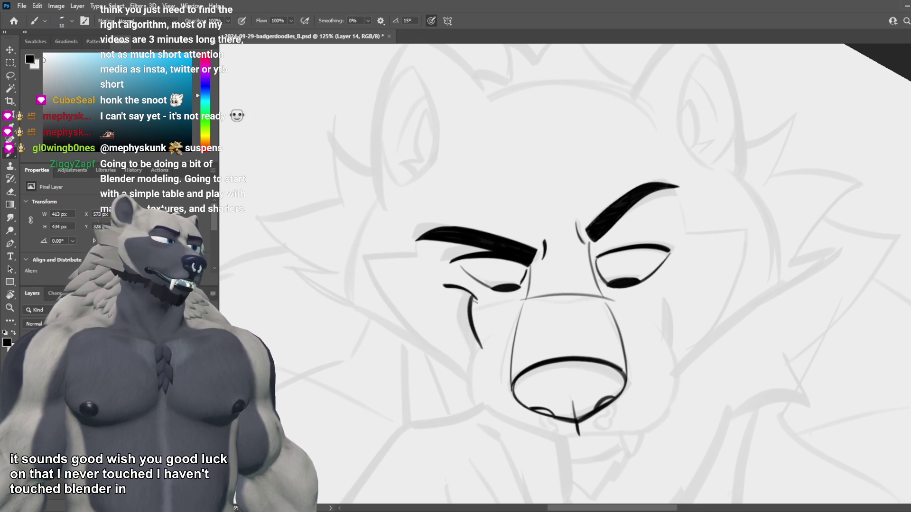
left_click_drag(448, 290, 476, 362)
key("ctrl+z")
left_click_drag(455, 289, 470, 338)
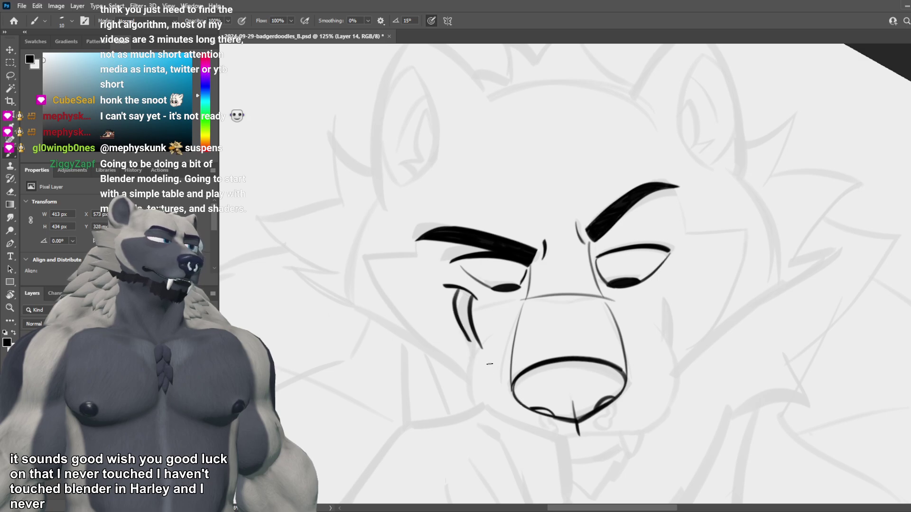
key("ctrl+z")
Step: Undo the left cheek crease's long curve and try curved strokes for the muzzle's left side lower down
mouse_move(454, 289)
left_mouse_down()
mouse_move(477, 360)
mouse_move(473, 411)
left_mouse_up()
key("ctrl+z")
key("ctrl+z")
key("ctrl+z")
mouse_move(493, 335)
left_mouse_down()
mouse_move(473, 411)
mouse_move(467, 337)
left_mouse_up()
key("ctrl+z")
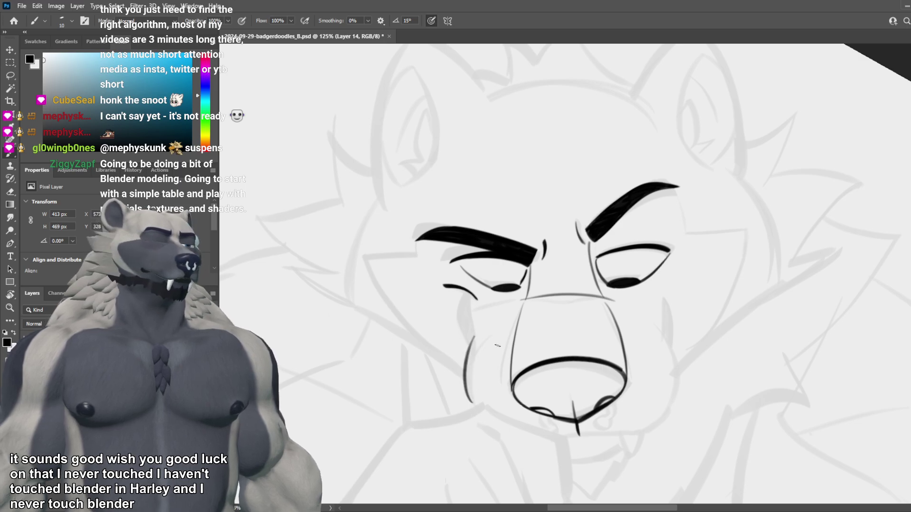
key("ctrl+z")
left_click_drag(474, 409, 488, 341)
key("ctrl+z")
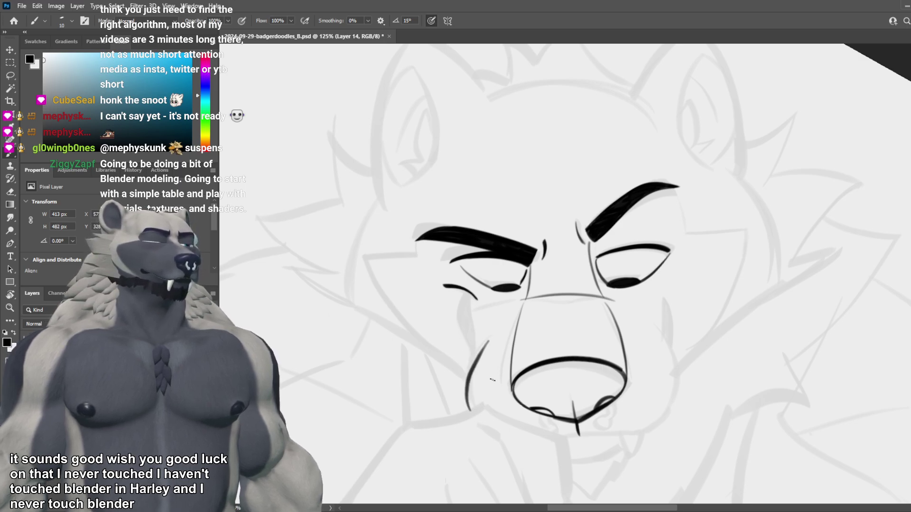
Step: Enlarge the brush and try a heavier crease line running down from the short arc under the left eye
key("bracketright")
left_click_drag(460, 308, 471, 382)
key("ctrl+z")
left_click_drag(465, 291, 470, 382)
key("ctrl+z")
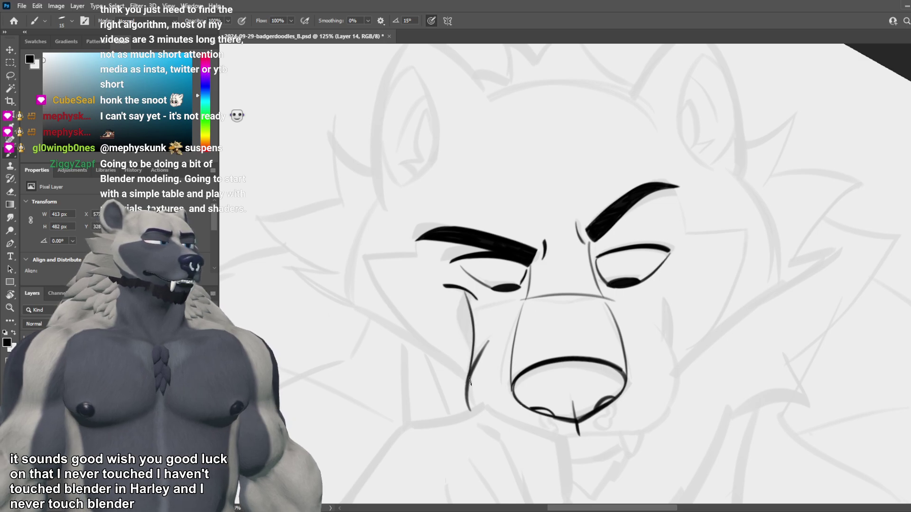
left_click_drag(466, 306, 470, 373)
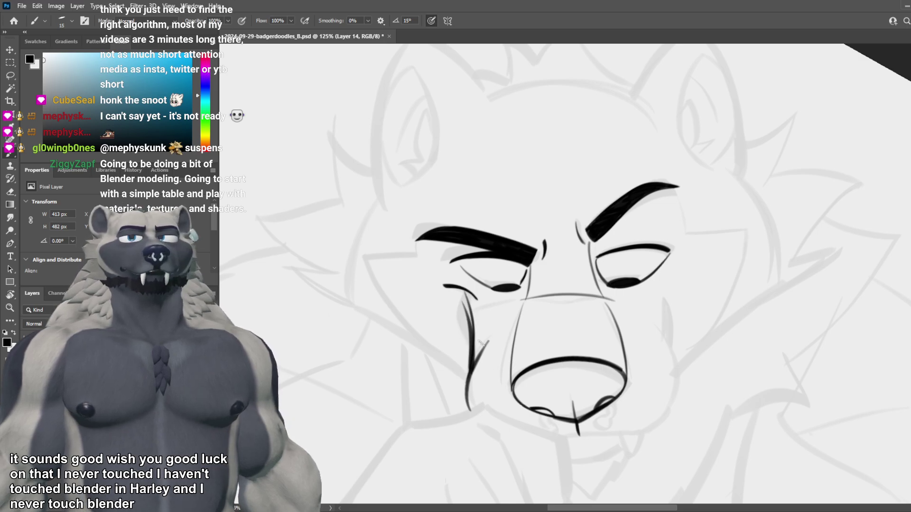
key("ctrl+z")
left_click_drag(572, 325, 626, 351)
key("ctrl+z")
key("ctrl+z")
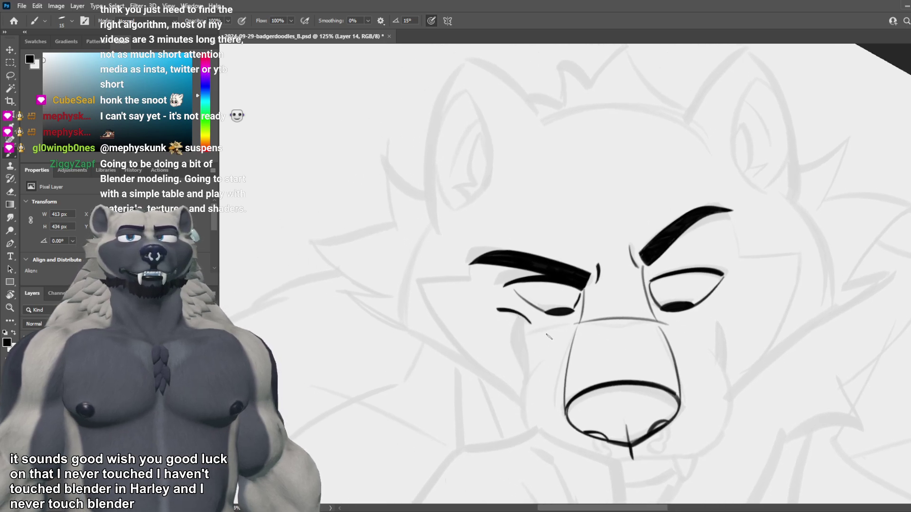
key("ctrl+z")
mouse_move(519, 311)
left_mouse_down()
mouse_move(530, 347)
mouse_move(523, 381)
mouse_move(525, 339)
mouse_move(524, 384)
left_mouse_up()
key("ctrl+z")
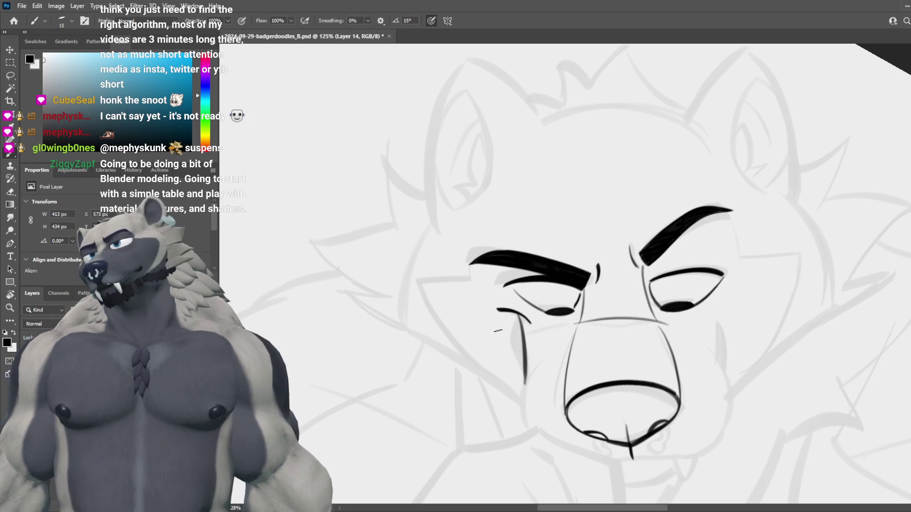
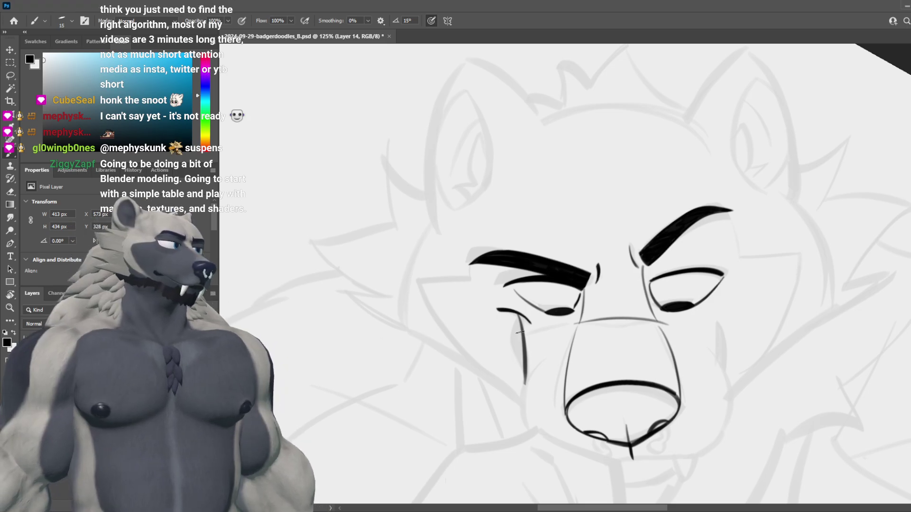
Step: Try a long curved stroke for the left ear's outer edge, and undo it
scroll(522, 331, "down", 4)
scroll(644, 164, "up", 3)
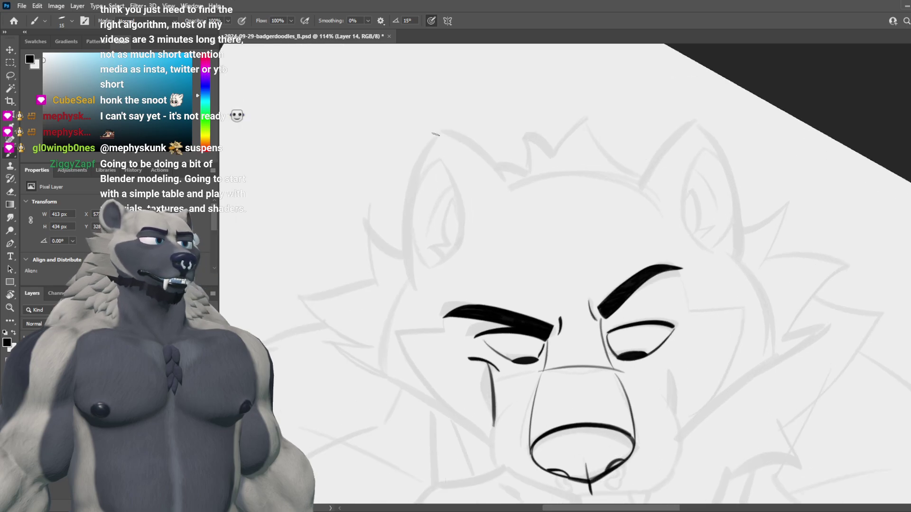
left_click_drag(435, 133, 403, 285)
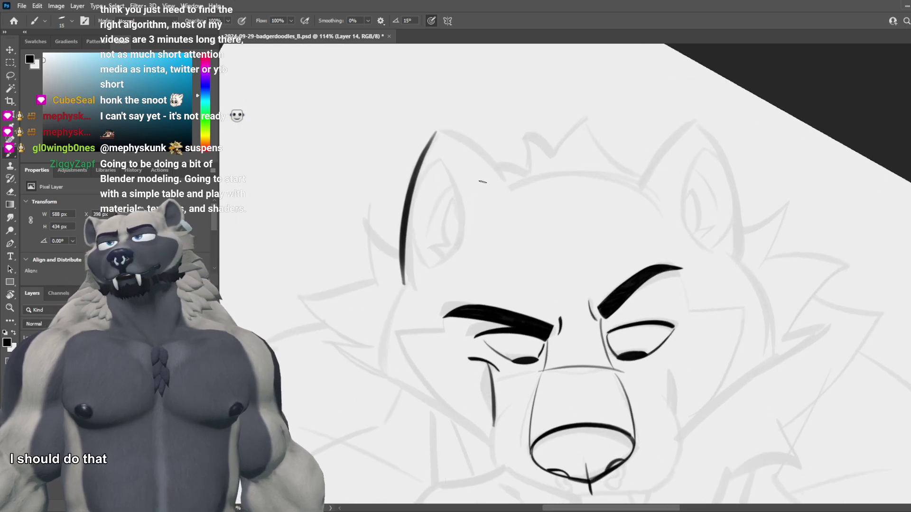
key("ctrl+z")
Step: Reduce the brush size and redraw the left cheek crease as a short arc under the eye with a curve descending from it
left_click_drag(645, 361, 599, 228)
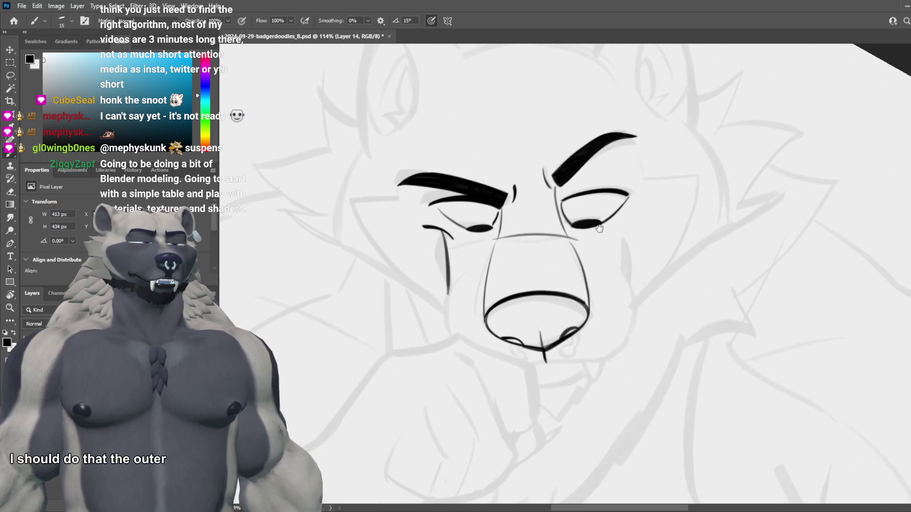
scroll(534, 268, "up", 3)
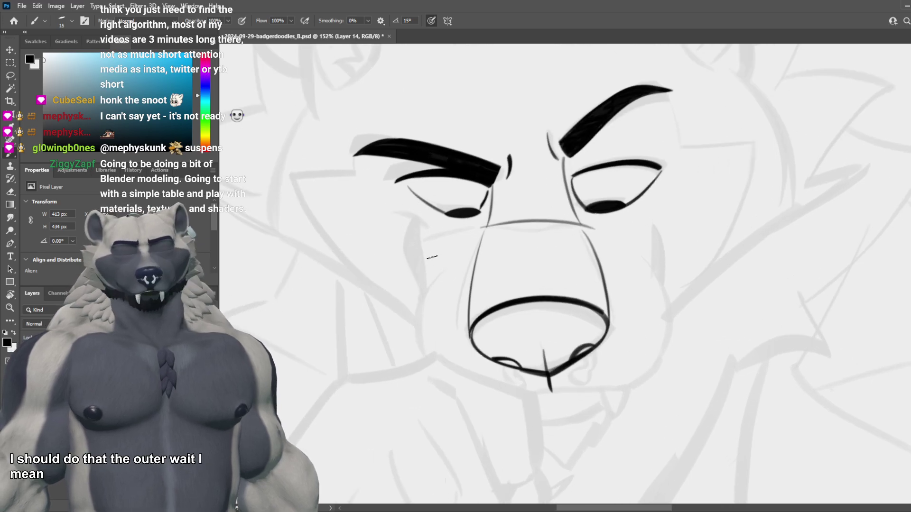
key("bracketleft")
left_click_drag(393, 215, 431, 237)
key("ctrl+z")
mouse_move(395, 213)
left_mouse_down()
mouse_move(435, 236)
mouse_move(426, 284)
left_mouse_up()
key("ctrl+z")
key("ctrl+z")
key("ctrl+z")
left_click_drag(420, 228, 426, 285)
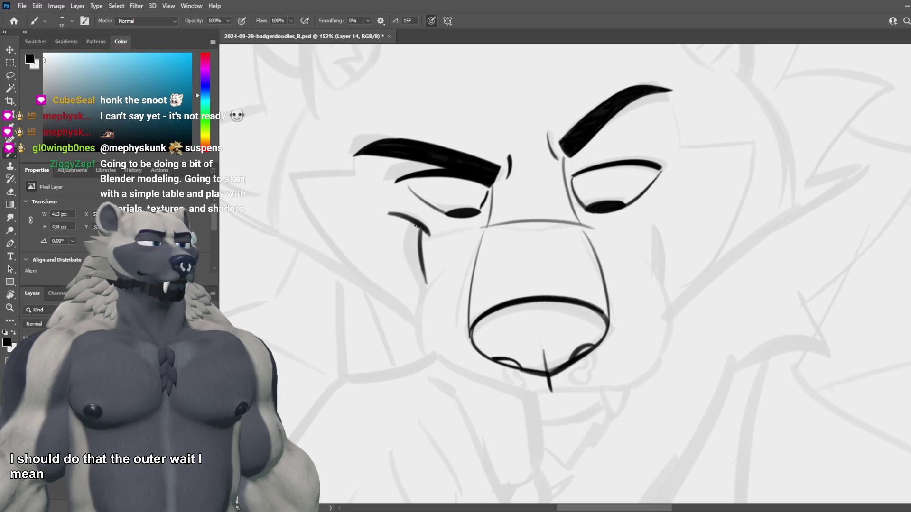
Step: Add an outer curve to the left cheek crease and fill it in as a solid black shape tapering downward
left_click_drag(416, 227, 425, 283)
key("ctrl+z")
left_click_drag(409, 227, 422, 286)
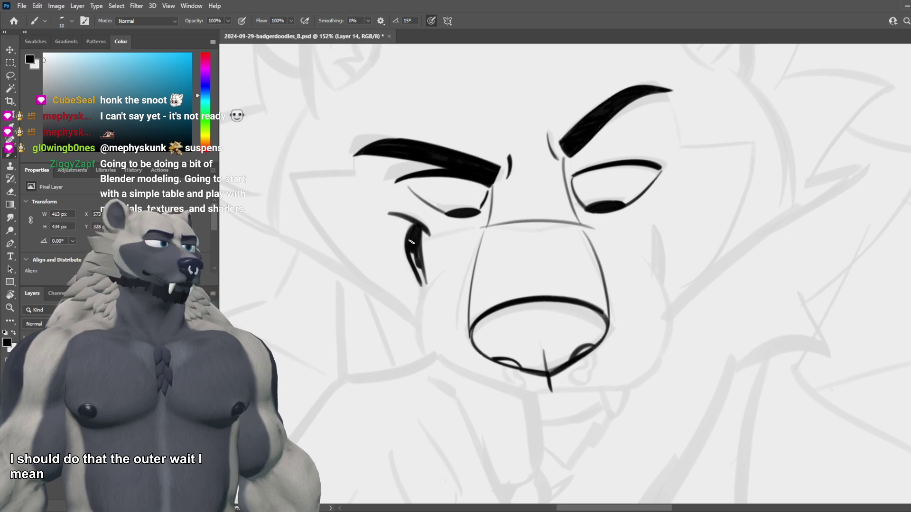
left_click_drag(417, 254, 422, 287)
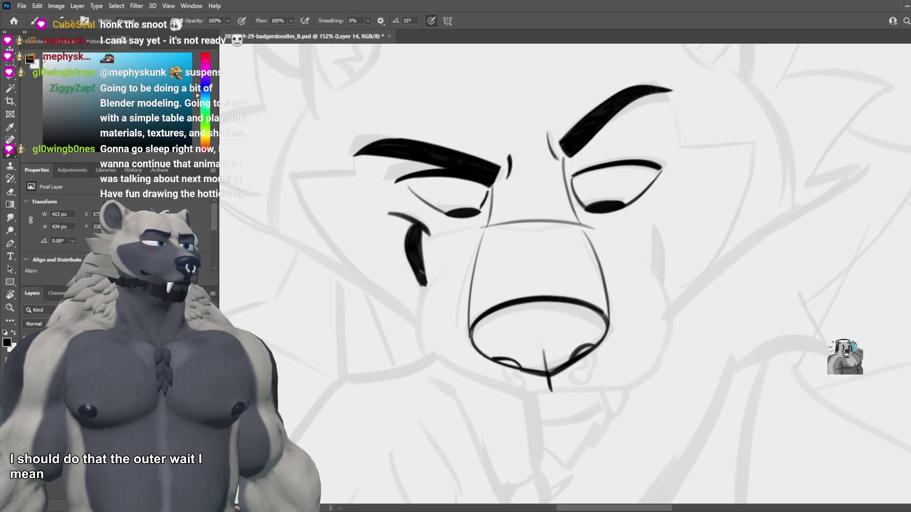
key("ctrl+z")
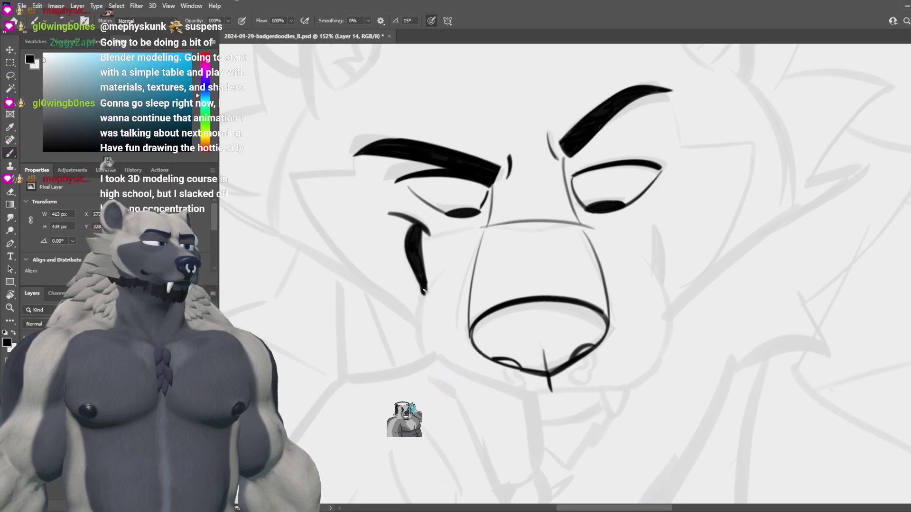
Step: Ink both sides of the muzzle as outward-bulging curves, the left one starting at the cheek crease's lower tip
left_click_drag(422, 275, 426, 361)
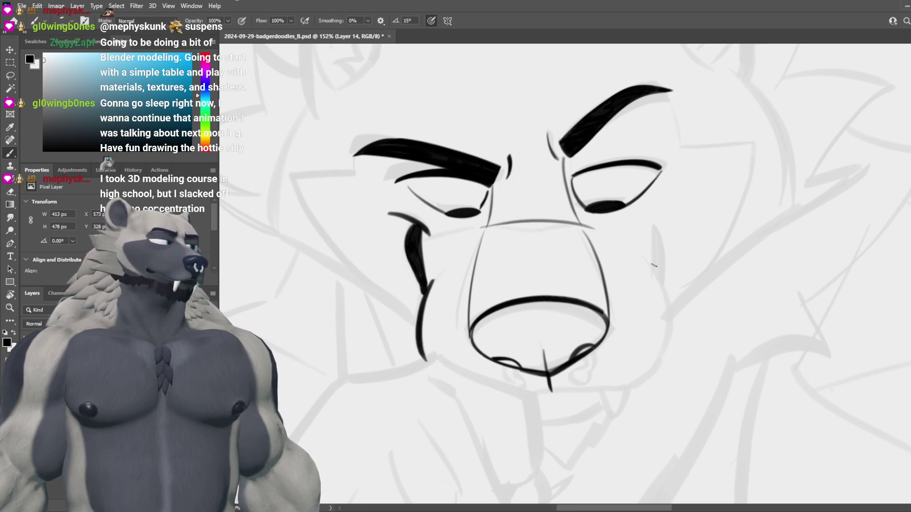
left_click_drag(639, 257, 652, 370)
key("ctrl+z")
mouse_move(642, 265)
left_mouse_down()
mouse_move(651, 361)
mouse_move(665, 354)
mouse_move(667, 321)
mouse_move(648, 373)
left_mouse_up()
key("ctrl+z")
Step: Ink the mouth line under the nose and curve it up to join the muzzle's right side
left_click_drag(553, 394, 642, 390)
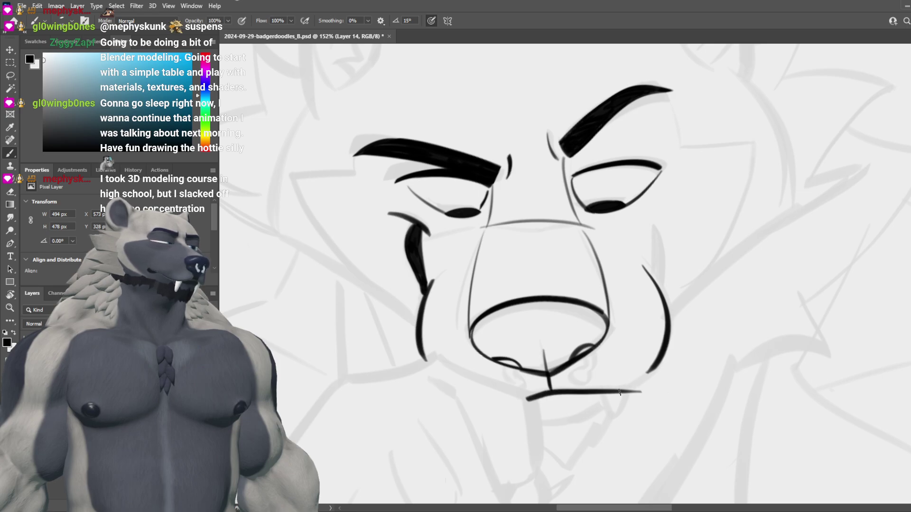
key("ctrl+z")
mouse_move(528, 398)
left_mouse_down()
mouse_move(618, 393)
mouse_move(654, 362)
left_mouse_up()
key("ctrl+z")
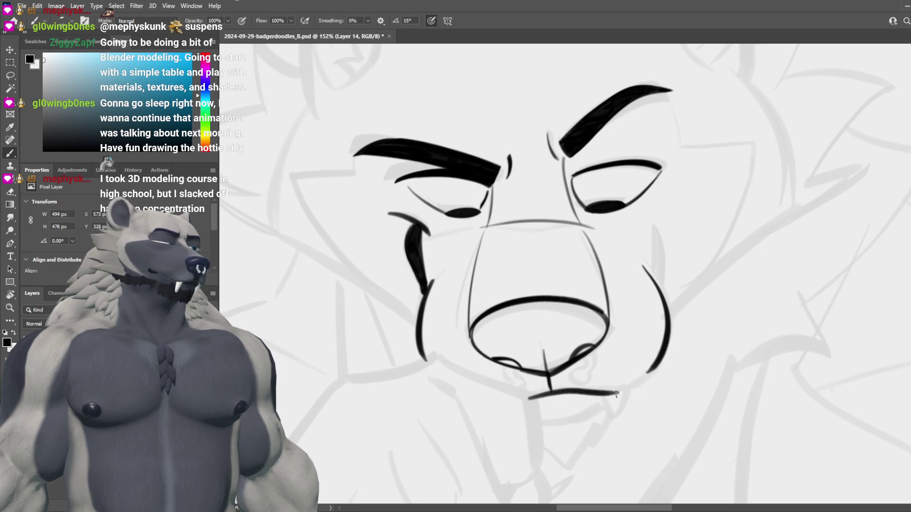
left_click_drag(602, 394, 666, 354)
key("ctrl+z")
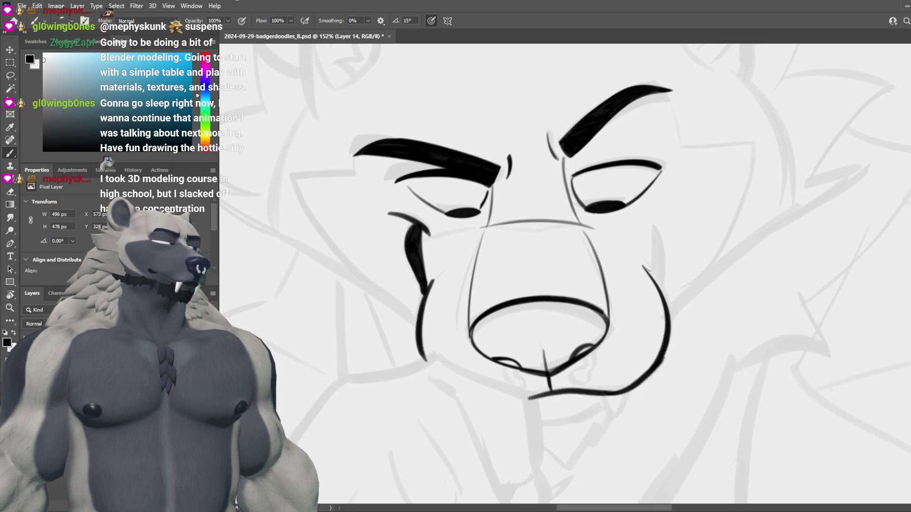
Step: Try several short crease lines under the right eye, just above the muzzle's right curve
left_click_drag(656, 232, 648, 287)
key("ctrl+z")
left_click_drag(649, 226, 652, 276)
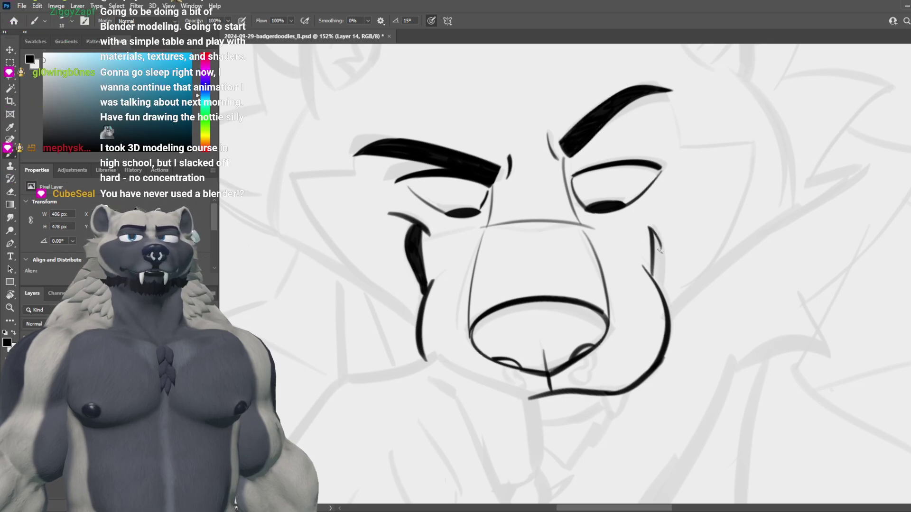
key("ctrl+z")
left_click_drag(656, 230, 659, 283)
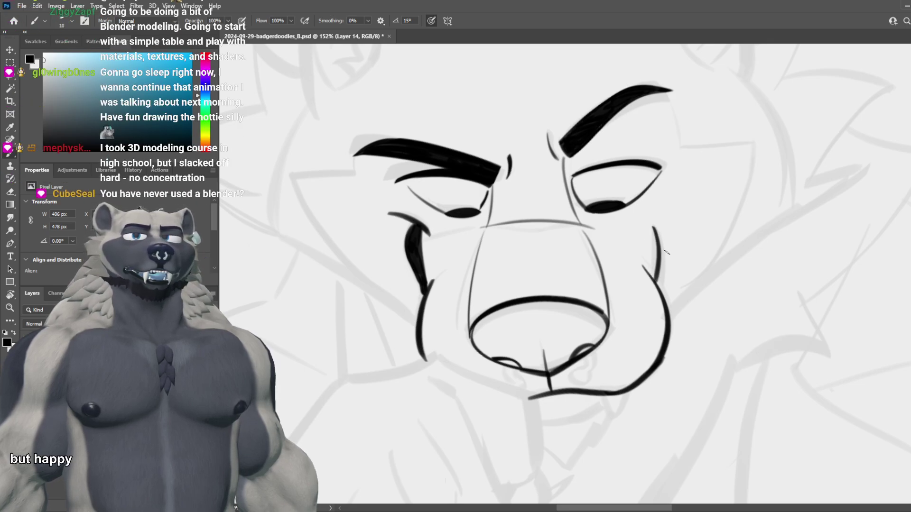
key("ctrl+z")
mouse_move(657, 227)
left_mouse_down()
mouse_move(660, 281)
mouse_move(651, 274)
left_mouse_up()
key("ctrl+z")
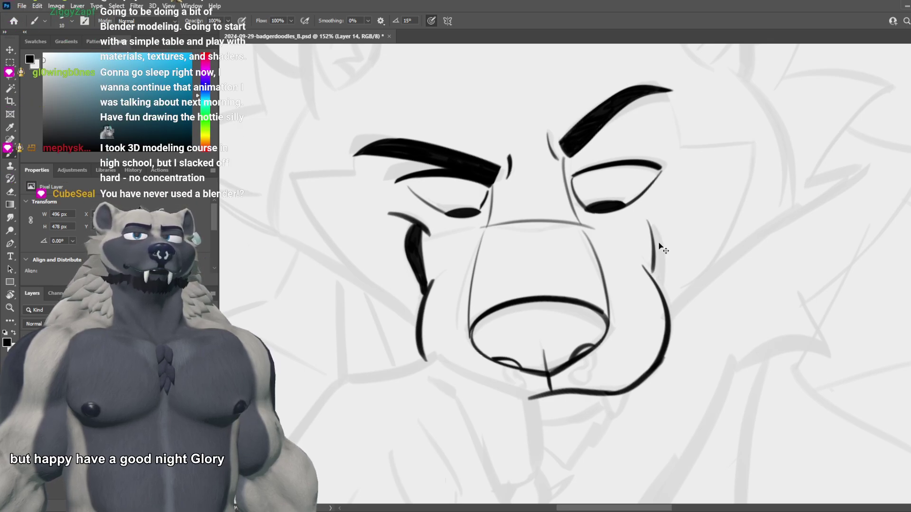
key("ctrl+z")
left_click_drag(653, 222, 655, 275)
key("ctrl+z")
left_click_drag(649, 225, 653, 271)
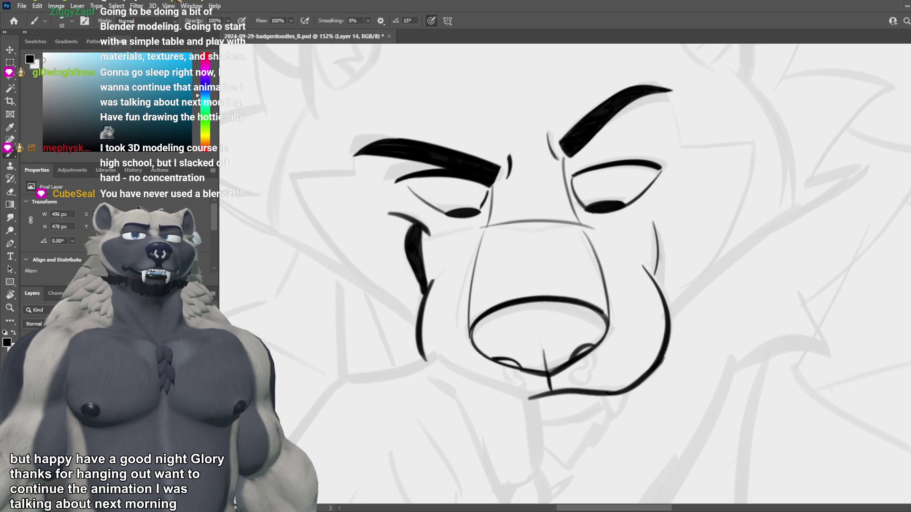
key("ctrl+z")
Step: Ink the right cheek crease as two curves forming a narrow leaf shape that meets the muzzle's side
left_click_drag(652, 224, 653, 275)
key("ctrl+z")
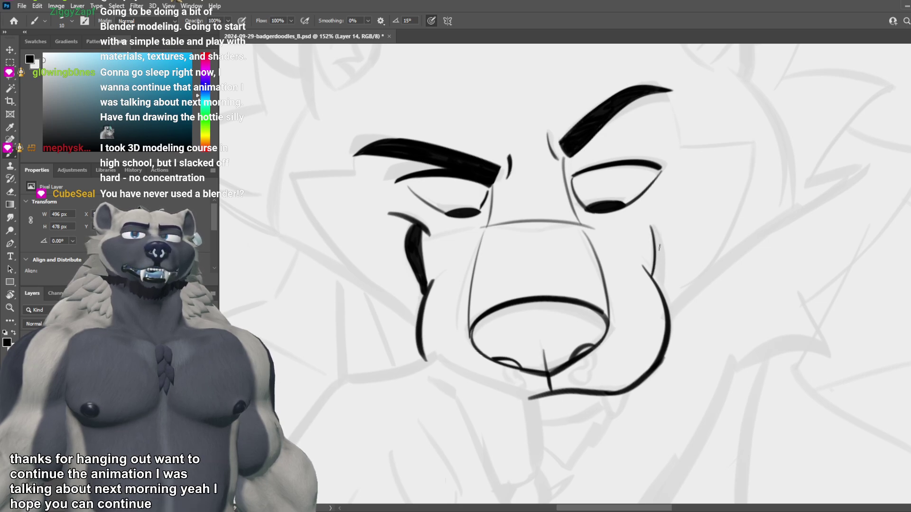
left_click_drag(651, 226, 660, 293)
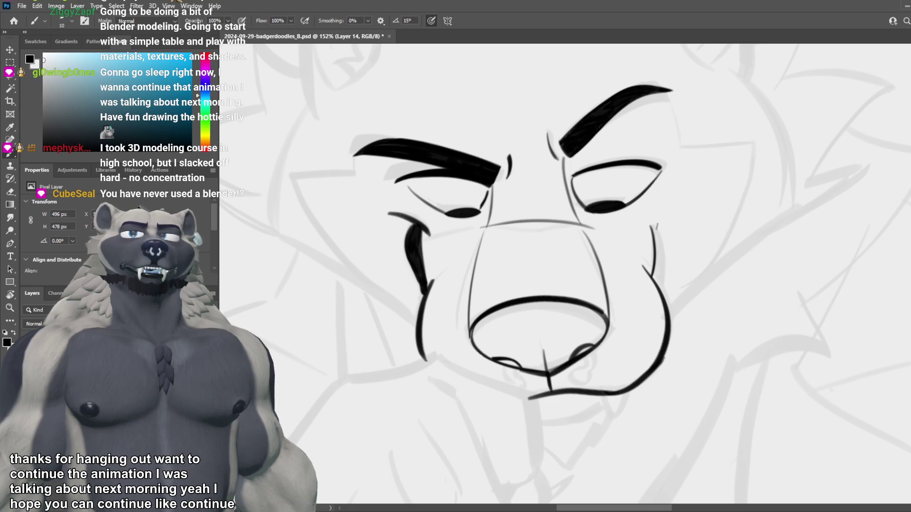
key("ctrl+z")
left_click_drag(657, 232, 665, 297)
key("ctrl+z")
left_click_drag(648, 214, 665, 293)
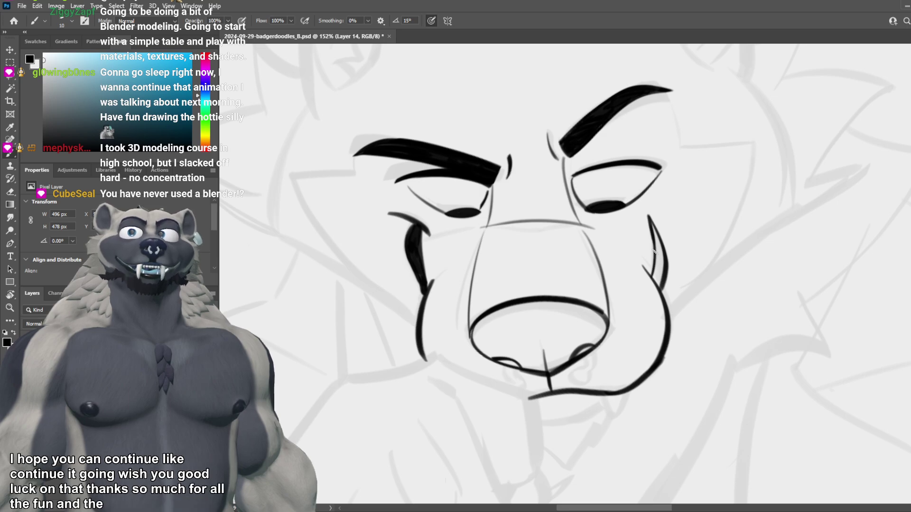
left_click_drag(653, 211, 647, 216)
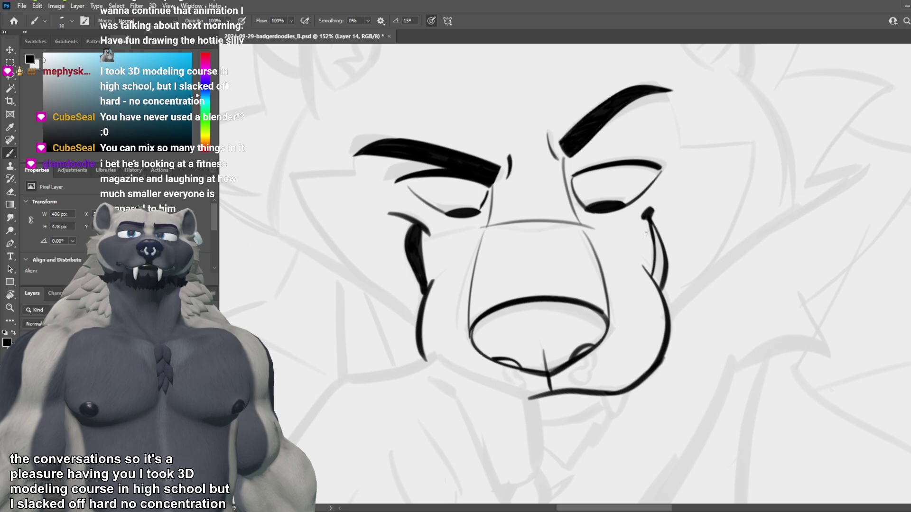
Step: Erase the black pupil from the right eye along with the lower lid line beneath it
scroll(521, 291, "down", 5)
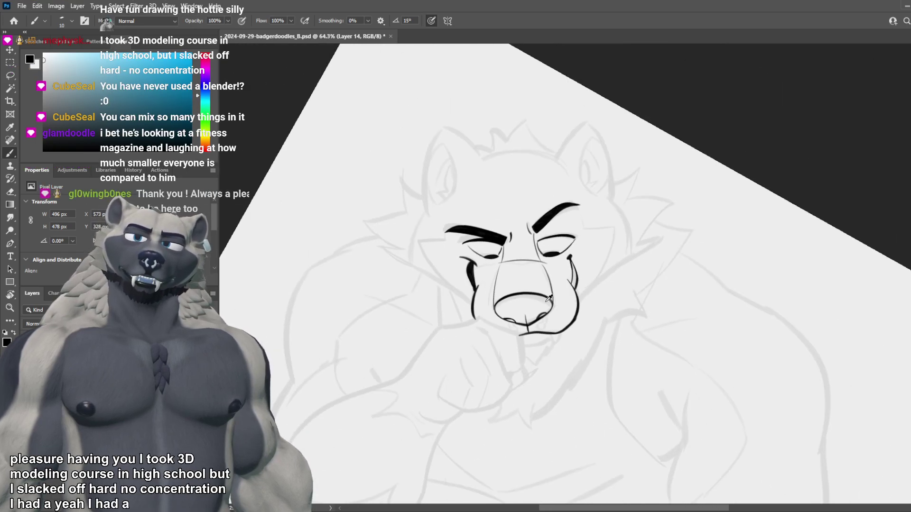
scroll(589, 280, "up", 3)
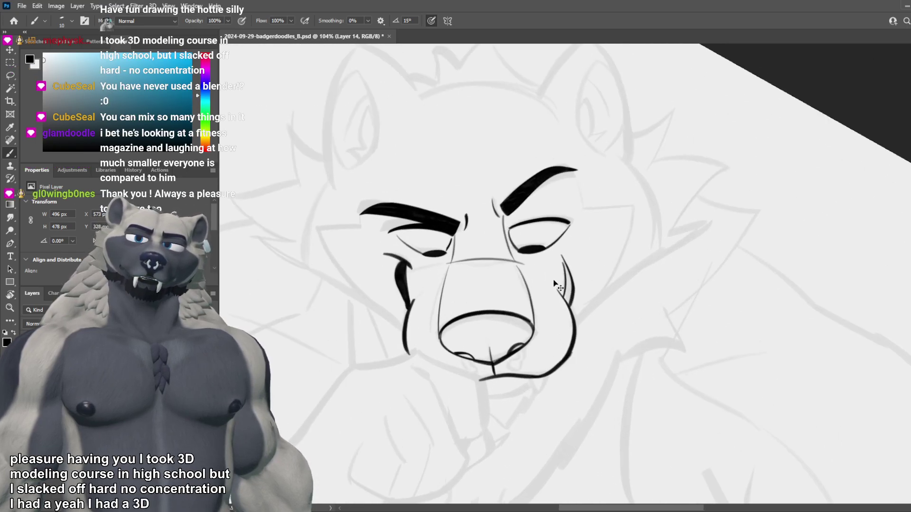
scroll(542, 285, "up", 2)
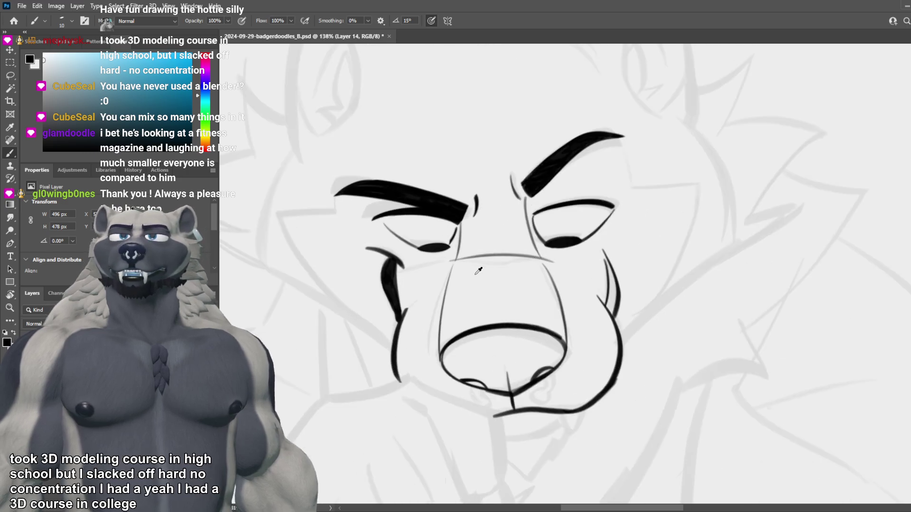
scroll(417, 264, "up", 2)
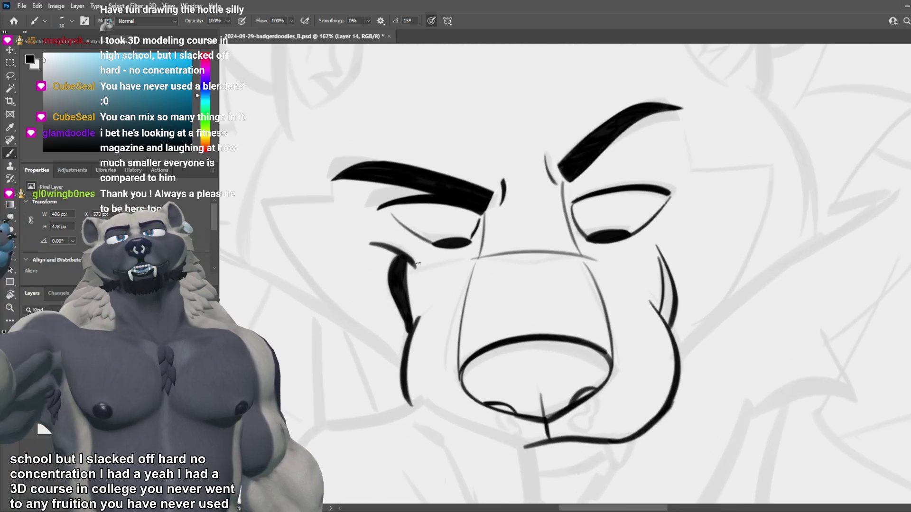
key("e")
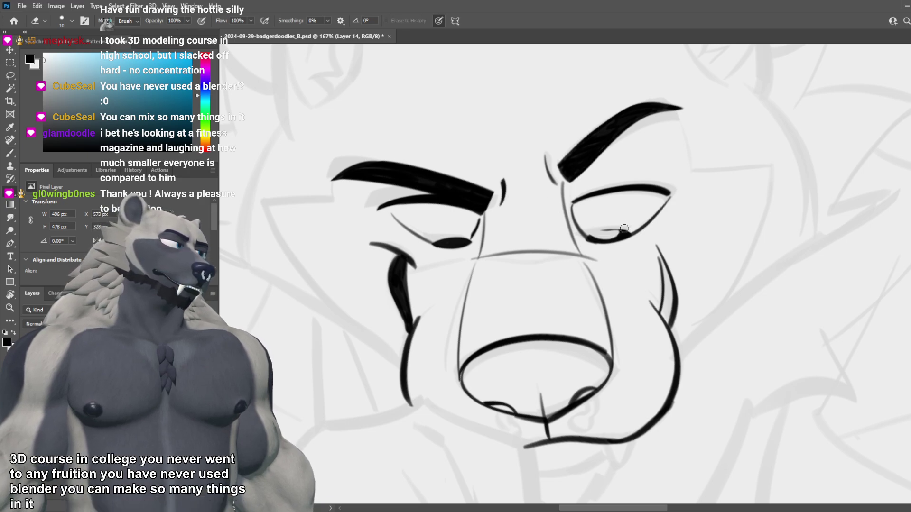
left_click_drag(598, 236, 618, 238)
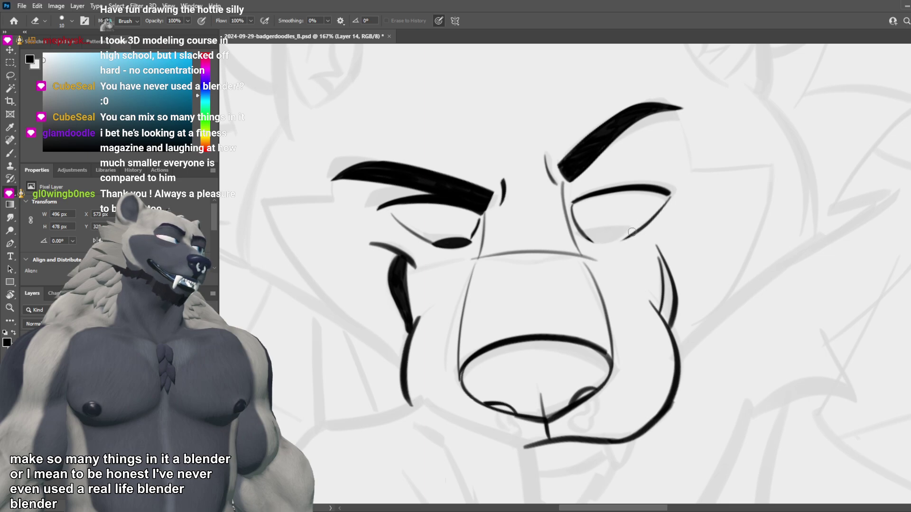
Step: Undo the erasing of the right eye's pupil and the lower lid line beneath it
key("b")
key("ctrl+z")
key("ctrl+z")
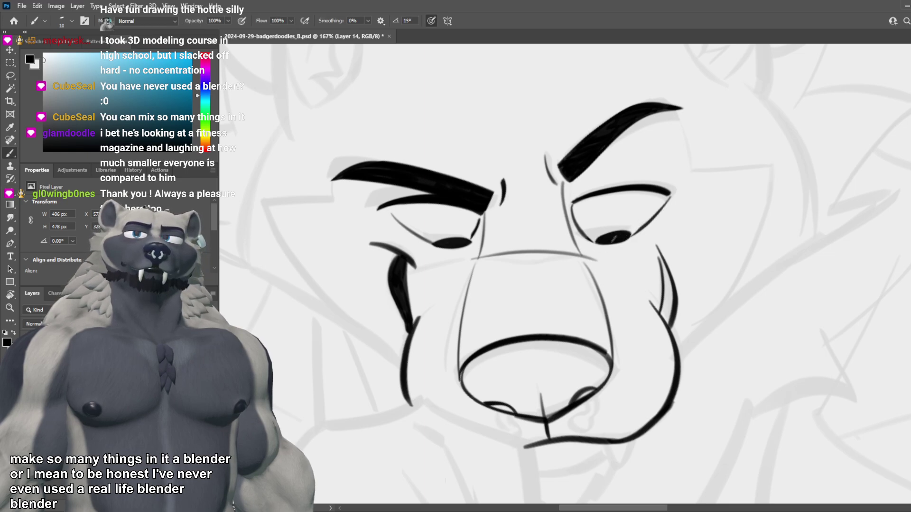
Step: Try an iris arc above the right eye's pupil and undo it
left_click_drag(587, 237, 642, 227)
key("ctrl+z")
left_click_drag(588, 238, 640, 227)
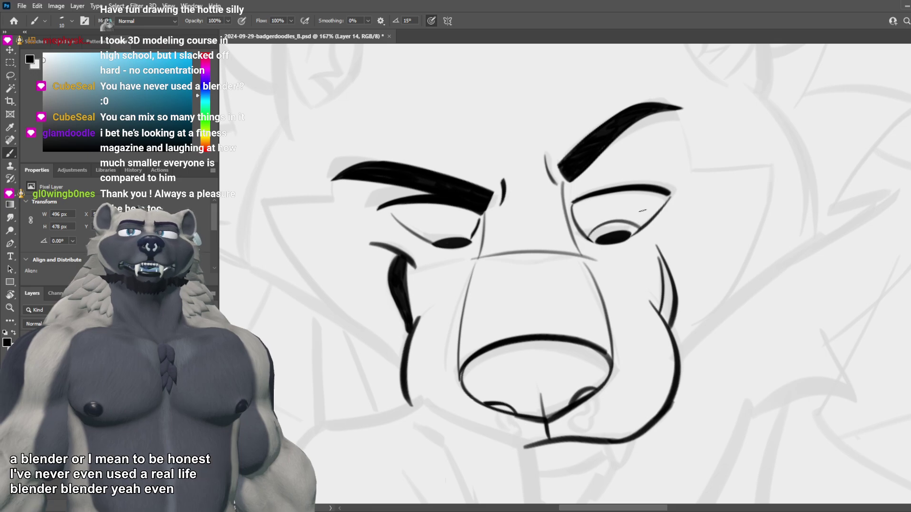
key("ctrl+z")
scroll(676, 261, "down", 5)
scroll(673, 236, "up", 4)
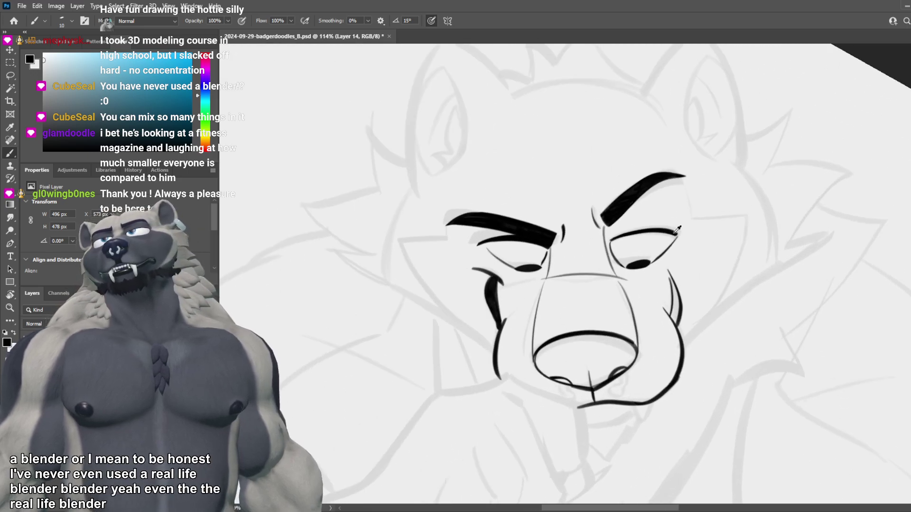
Step: Erase the inner side of the right eye's outline and ink a short curved stroke at its inner corner
scroll(678, 229, "up", 2)
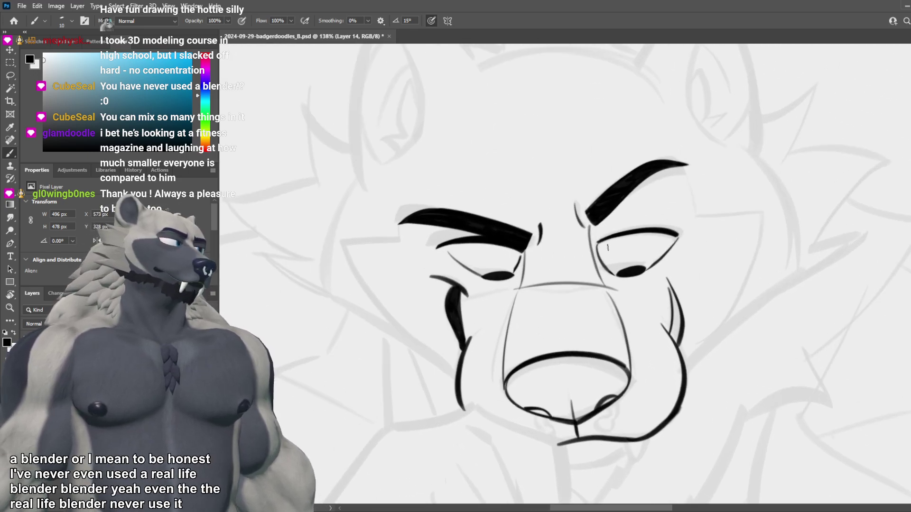
key("e")
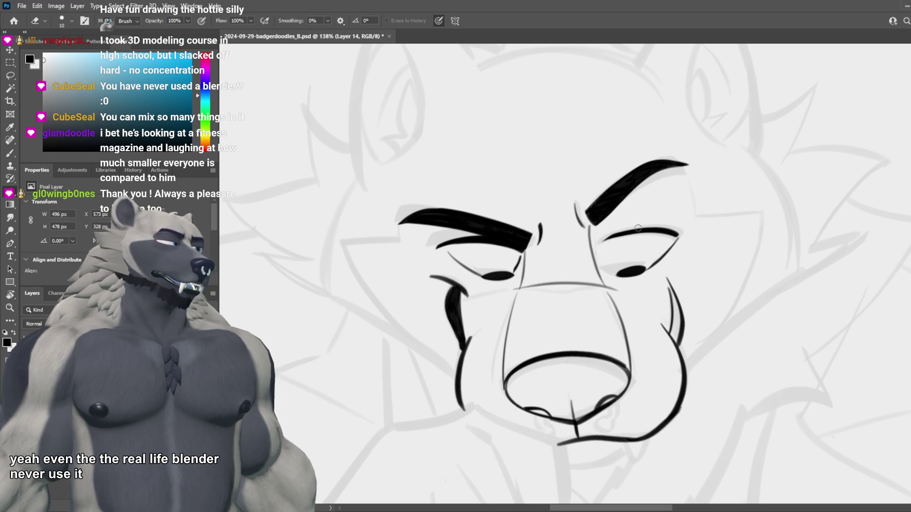
key("b")
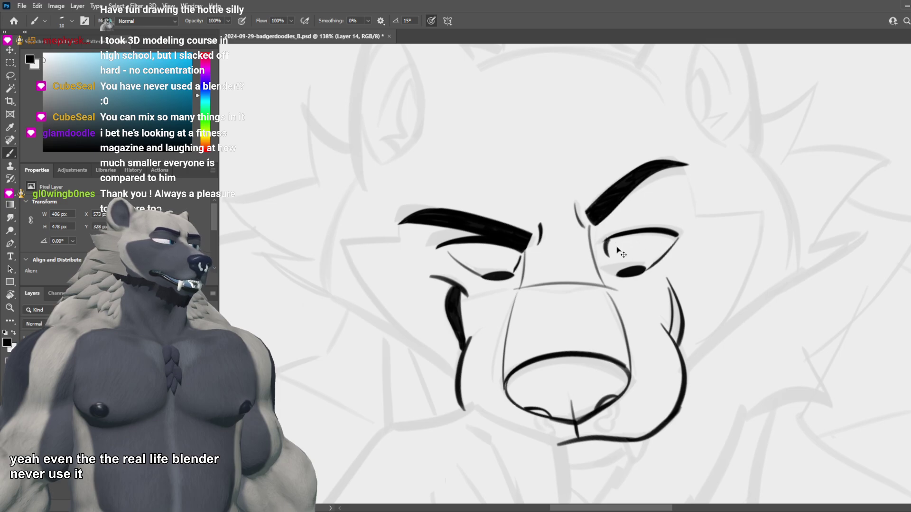
left_click_drag(607, 239, 609, 264)
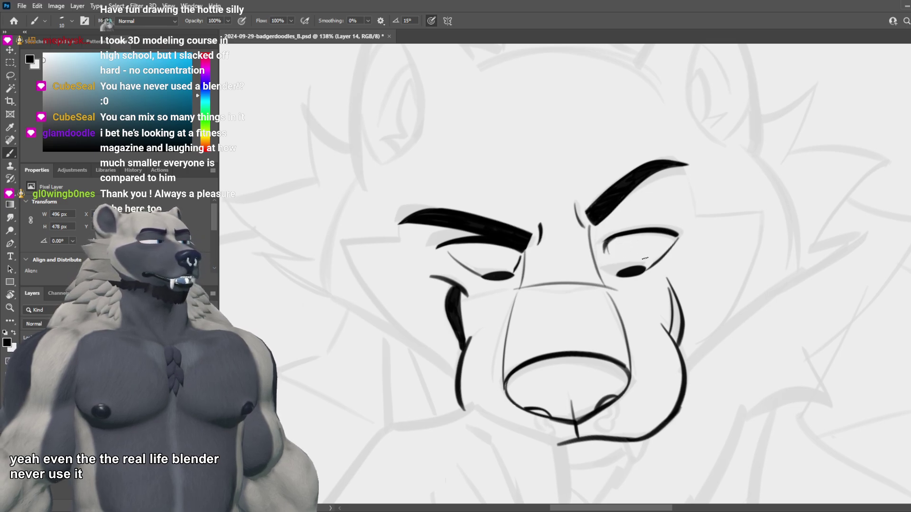
scroll(646, 255, "down", 12)
scroll(644, 253, "up", 1)
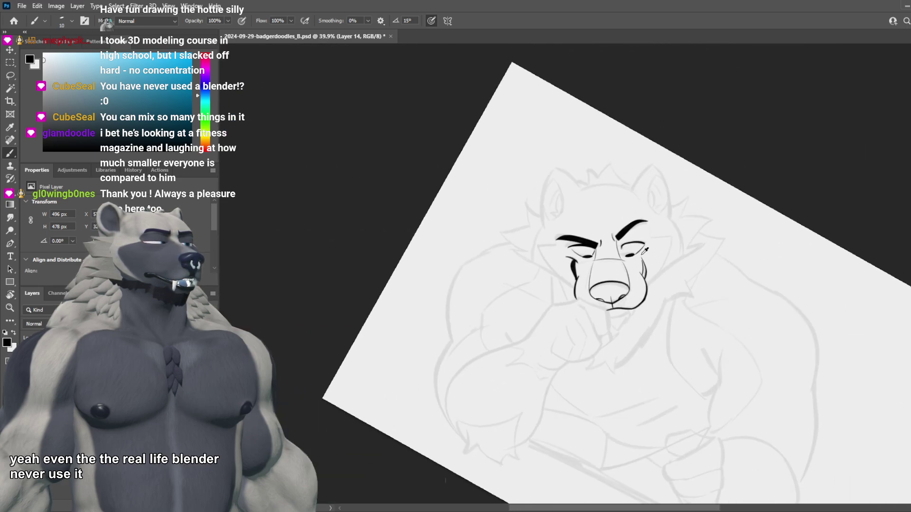
Step: Redraw the short downward stroke at the right eye's inner corner so it joins the upper lid
scroll(645, 250, "up", 3)
scroll(627, 247, "up", 3)
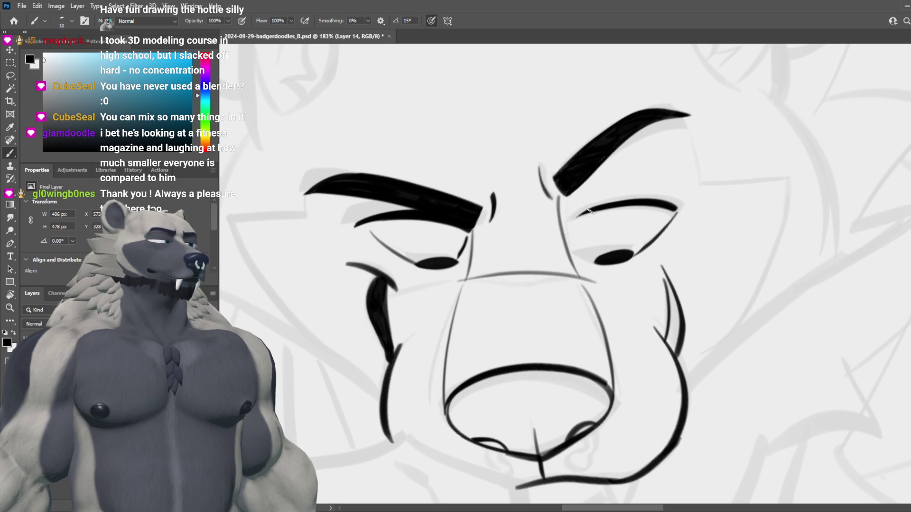
key("ctrl+z")
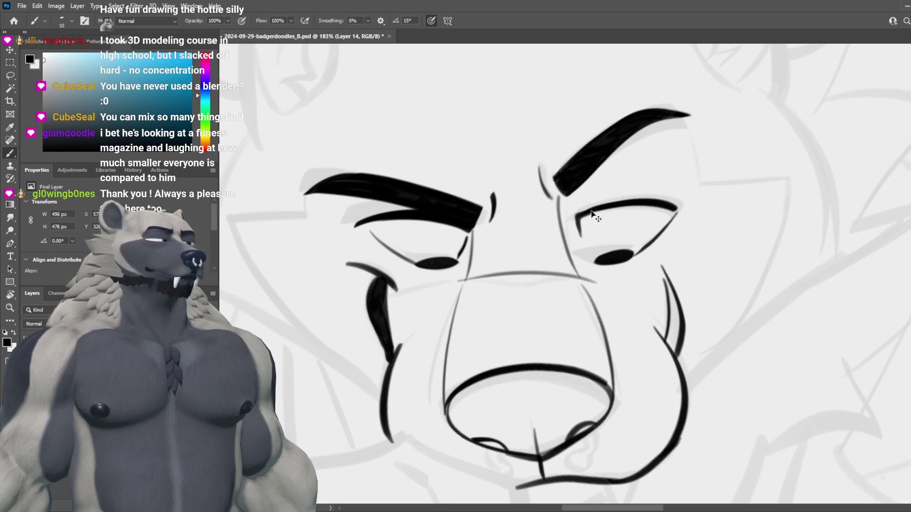
key("ctrl+z")
left_click_drag(590, 212, 581, 238)
key("ctrl+z")
key("ctrl+z")
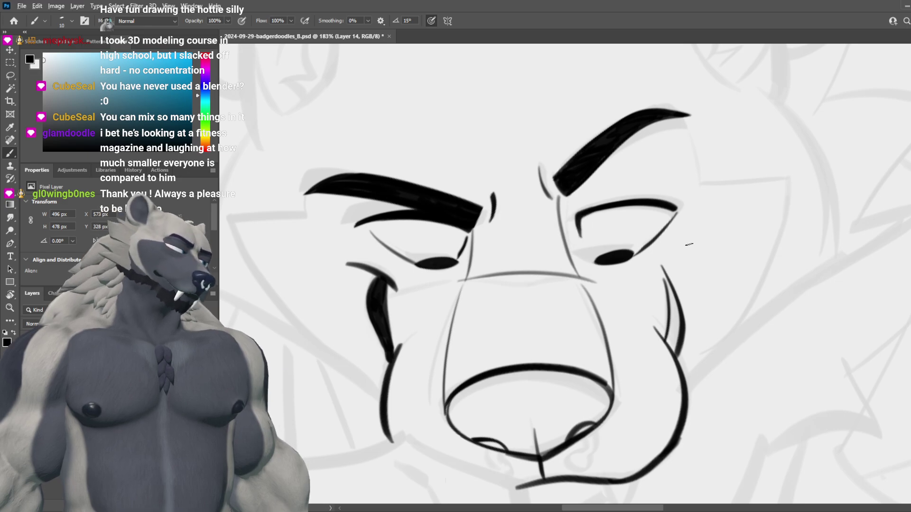
Step: Examine the inked face close up and against the whole figure, including mirrored and with the canvas rotation reset
scroll(666, 300, "down", 8)
scroll(675, 292, "up", 3)
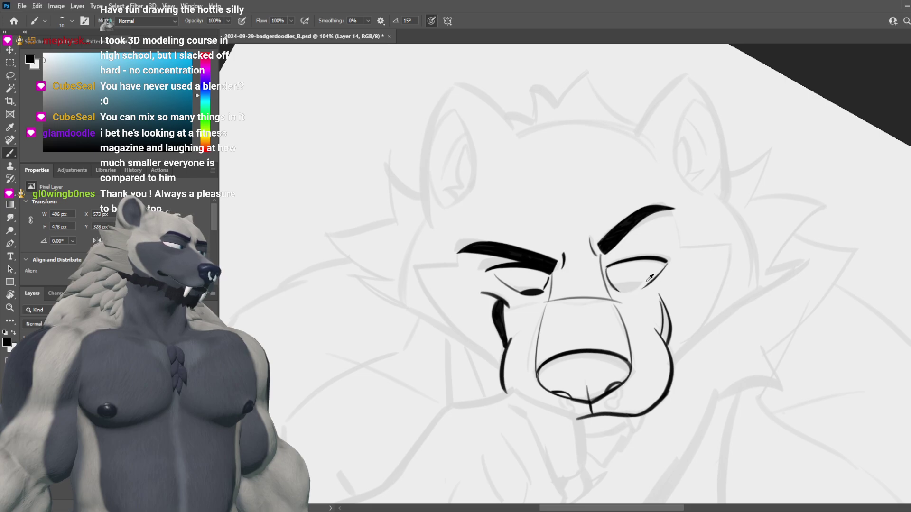
scroll(654, 287, "down", 3)
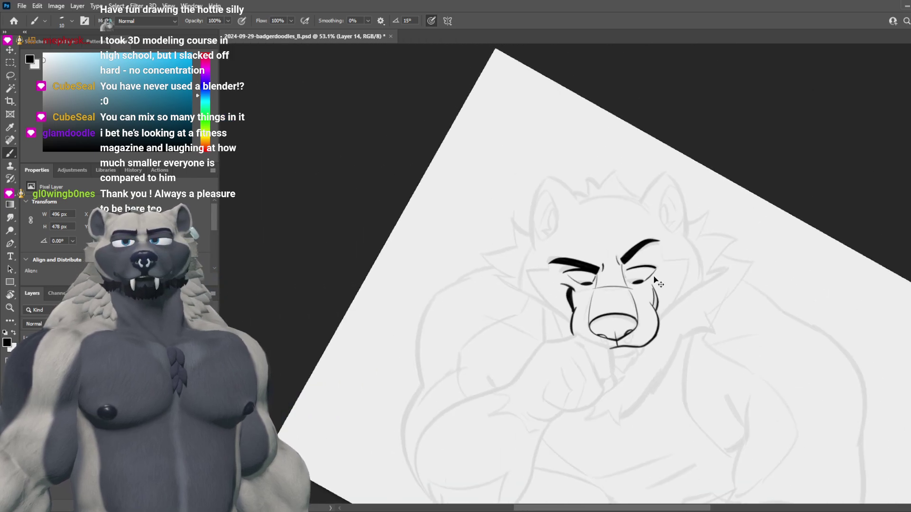
scroll(656, 277, "up", 4)
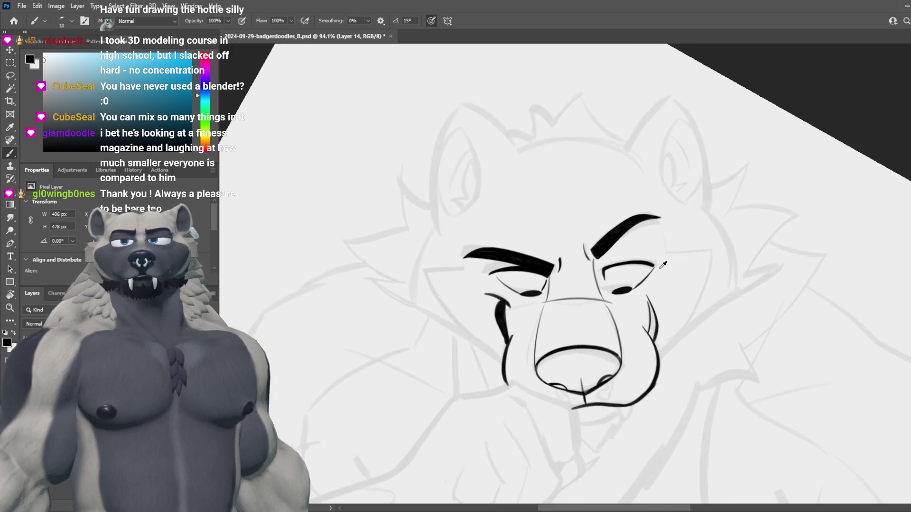
scroll(592, 279, "down", 3)
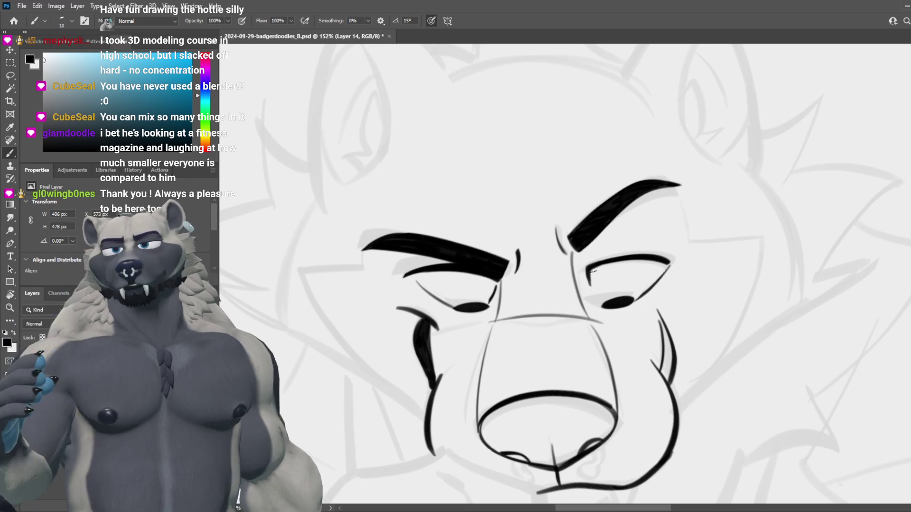
scroll(611, 274, "down", 5)
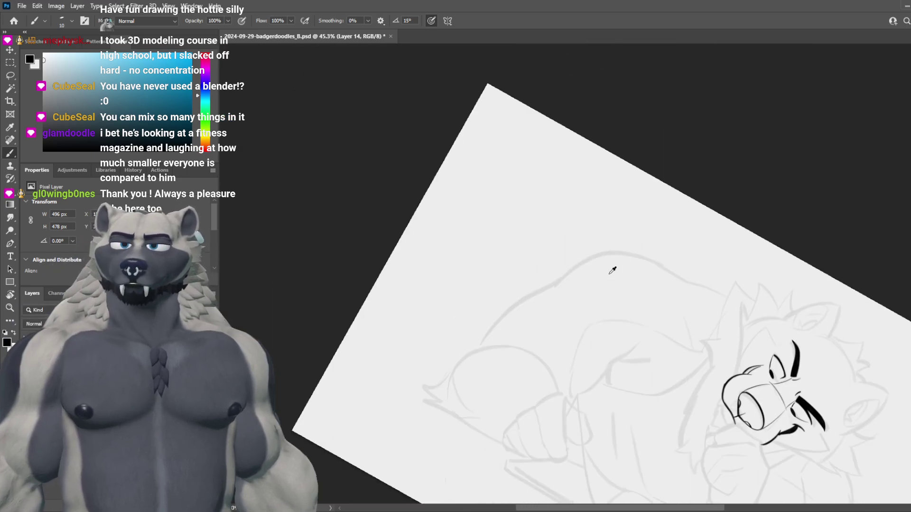
key("Escape")
scroll(742, 319, "up", 4)
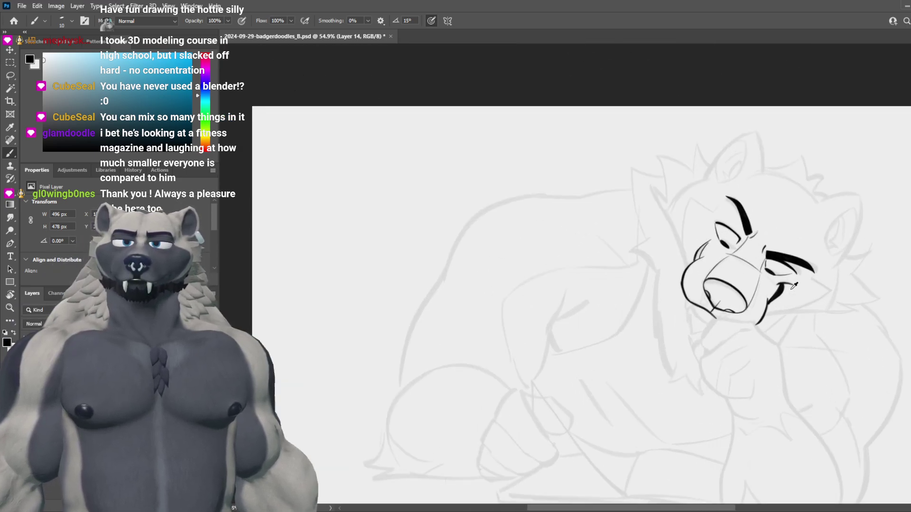
scroll(778, 279, "down", 3)
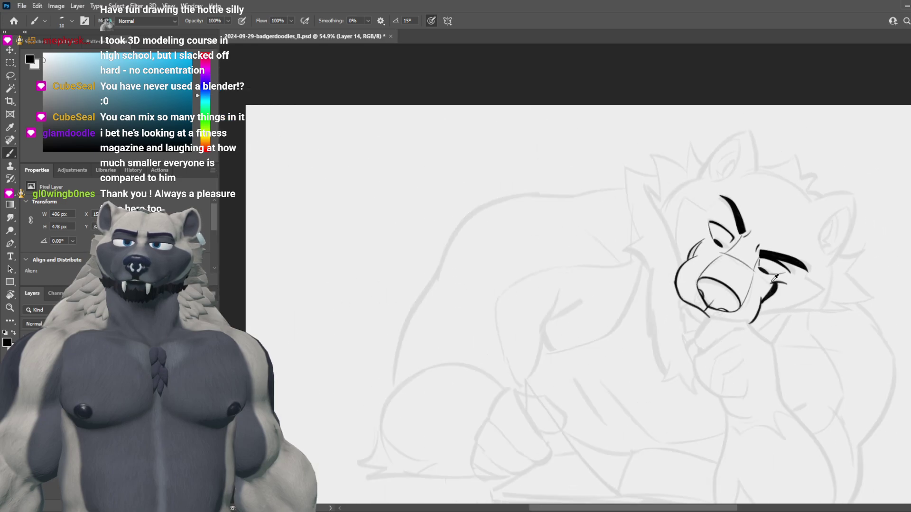
key("r")
left_click_drag(696, 299, 796, 273)
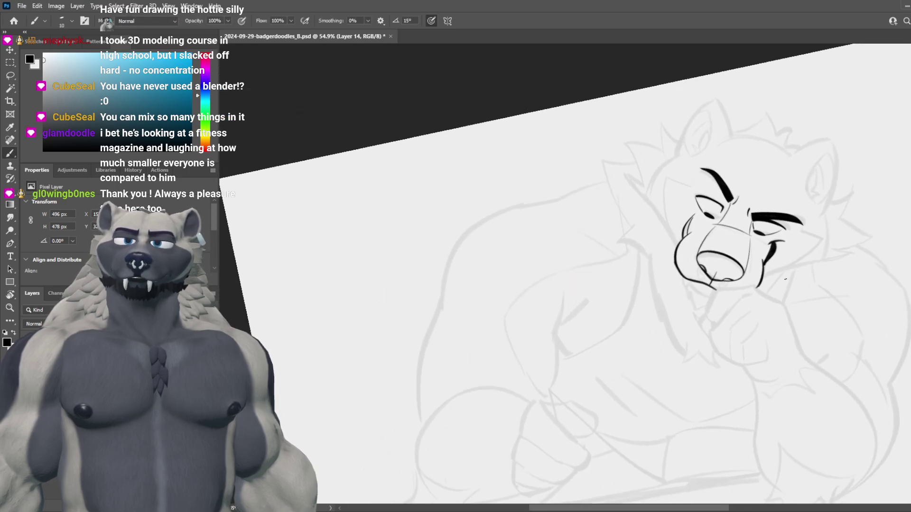
left_click_drag(783, 321, 790, 331)
key("ctrl+z")
key("Escape")
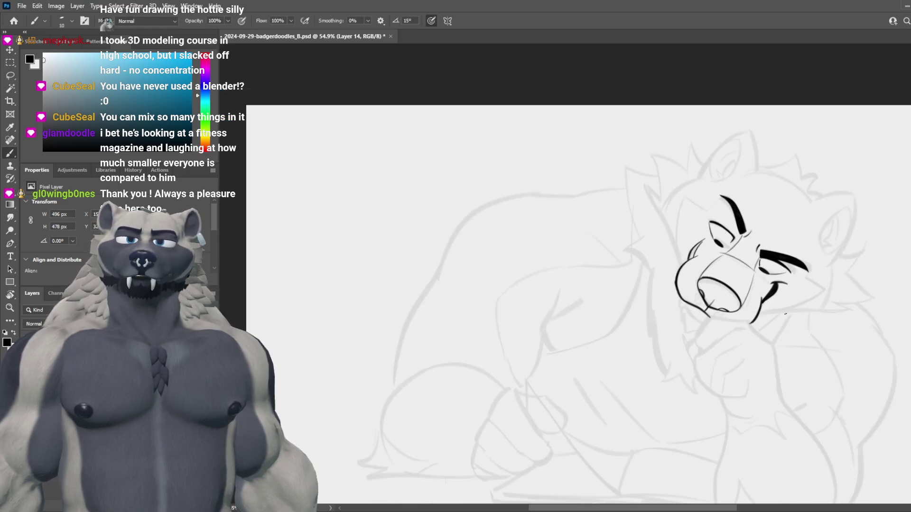
Step: Flip the canvas view horizontally and bring the inked face in close
key("ctrl+shift+h")
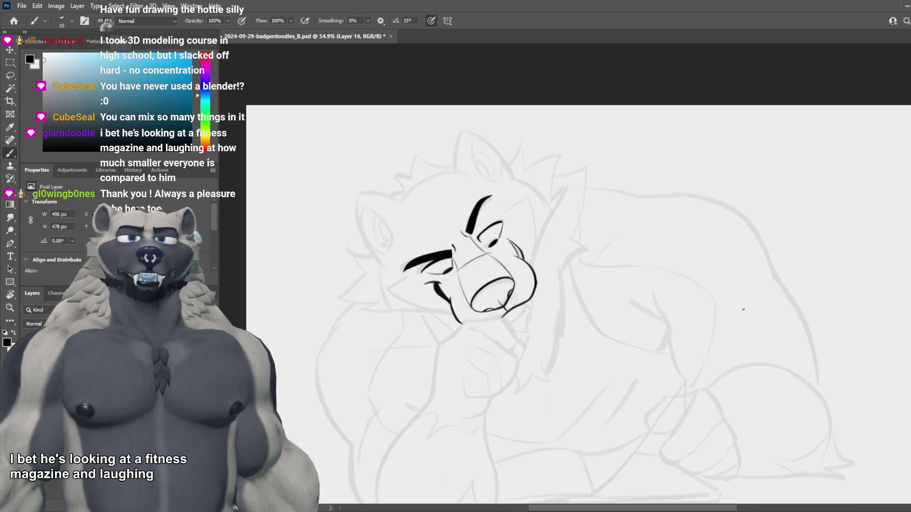
scroll(699, 293, "down", 1)
scroll(461, 244, "up", 8)
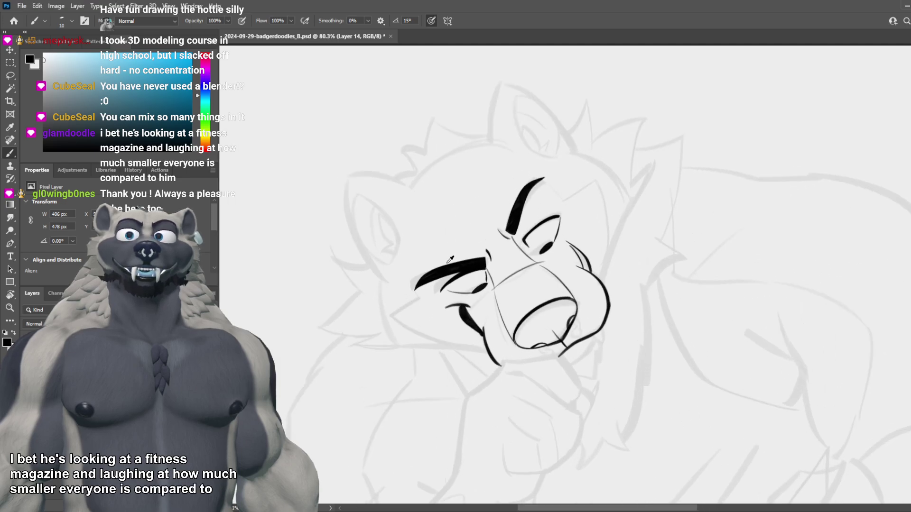
scroll(591, 431, "up", 2)
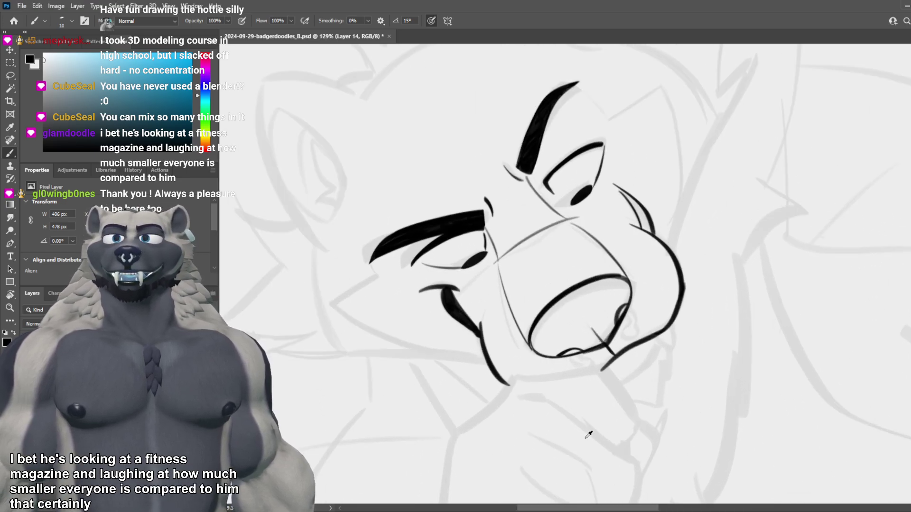
Step: Thin the muzzle's left side line with the eraser and try heavier strokes from the cheek crease down along it
key("e")
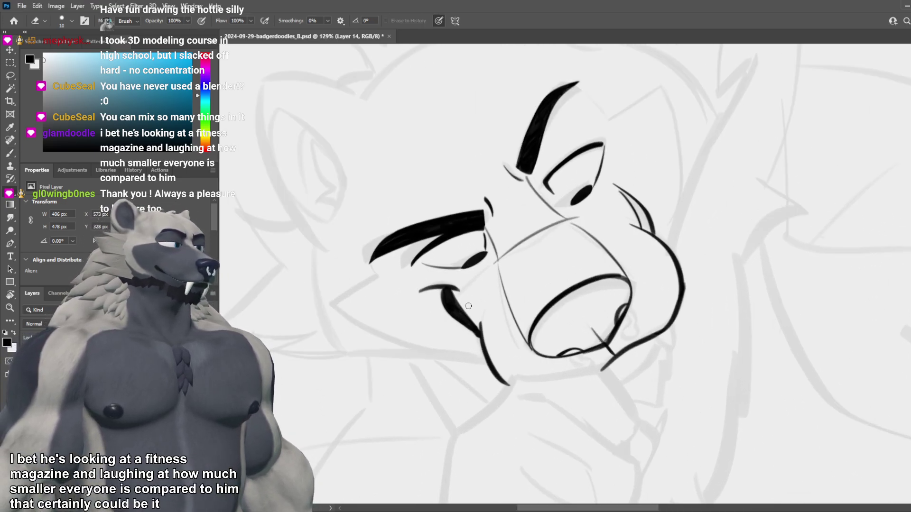
key("b")
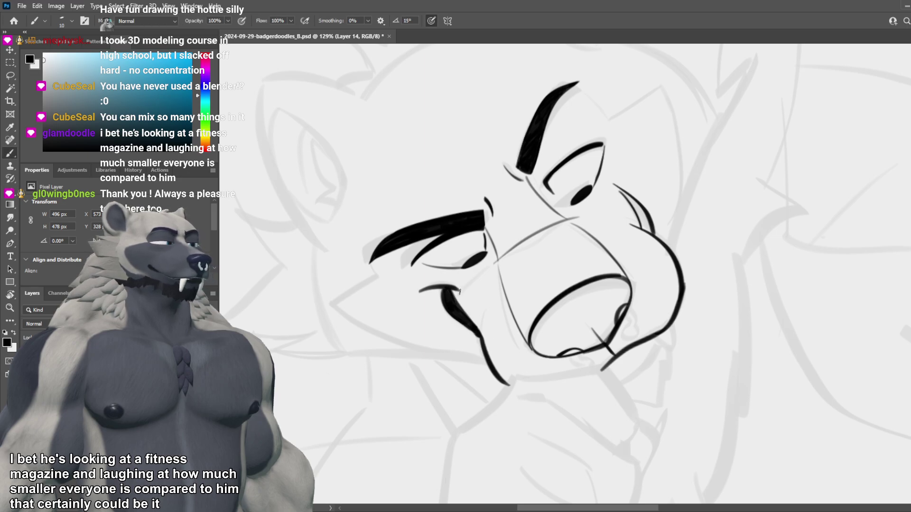
key("e")
left_click_drag(495, 337, 501, 389)
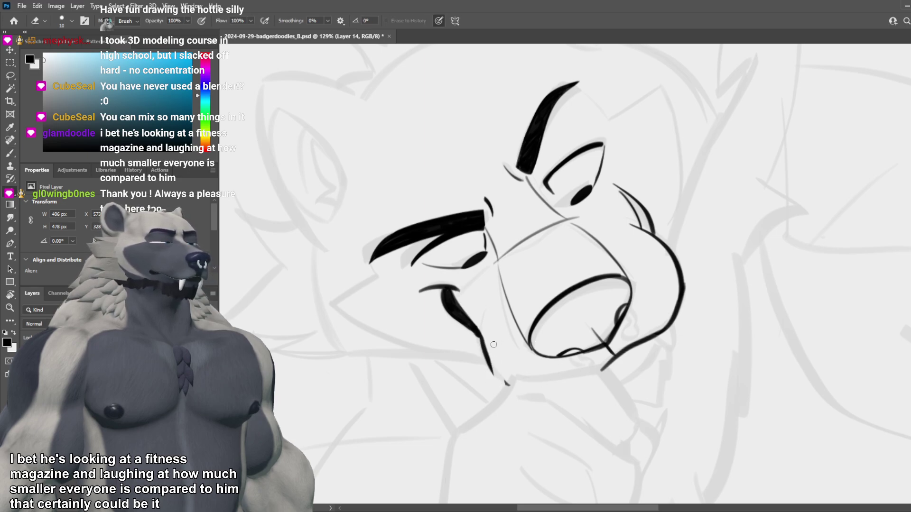
left_click_drag(506, 340, 509, 386)
key("b")
left_click_drag(453, 292, 488, 380)
key("ctrl+z")
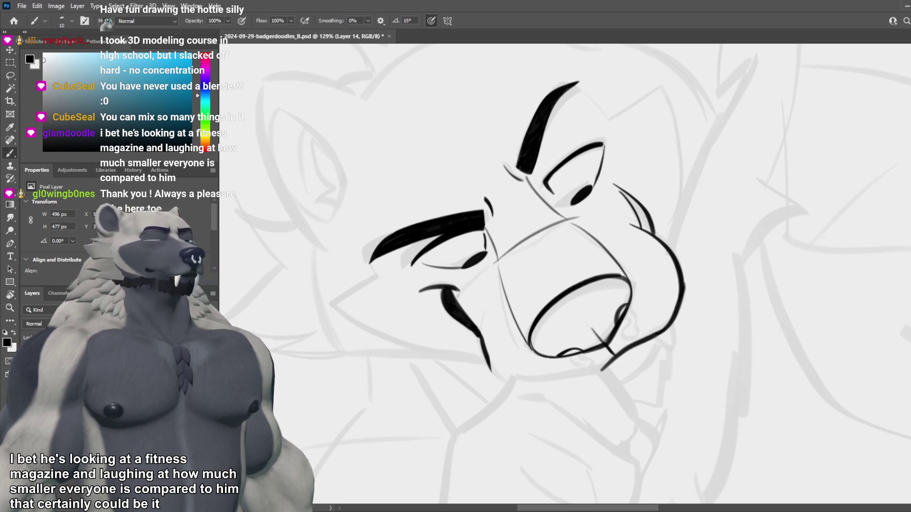
left_click_drag(453, 292, 488, 363)
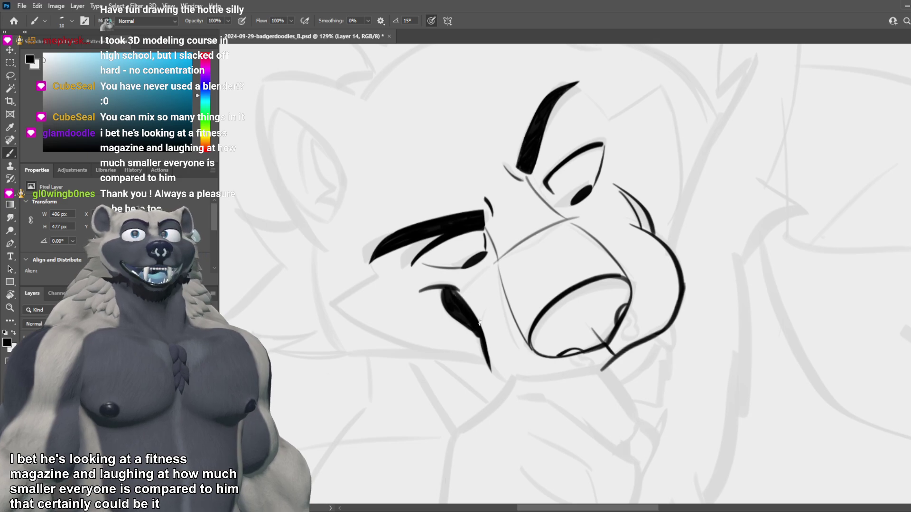
key("ctrl+z")
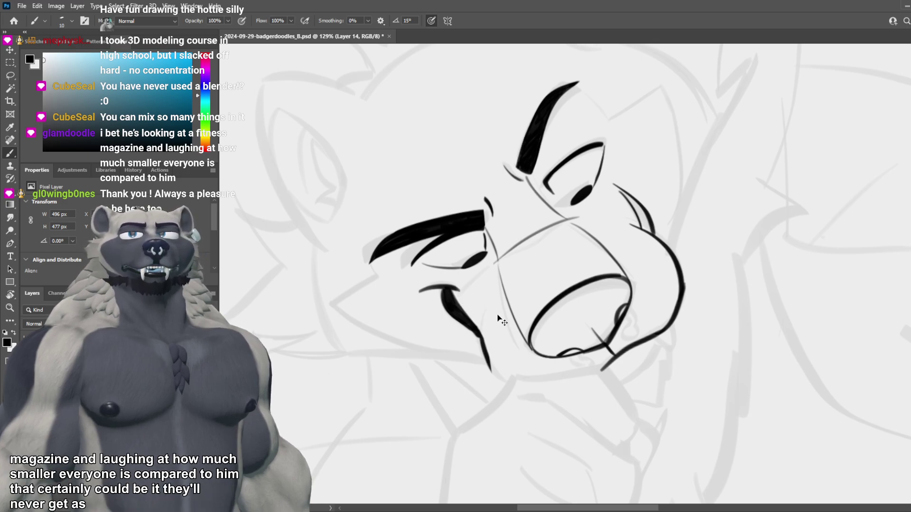
Step: Erase the muzzle's left side line below the dark cheek crease
left_click_drag(481, 340, 509, 385)
key("e")
left_click_drag(457, 305, 504, 382)
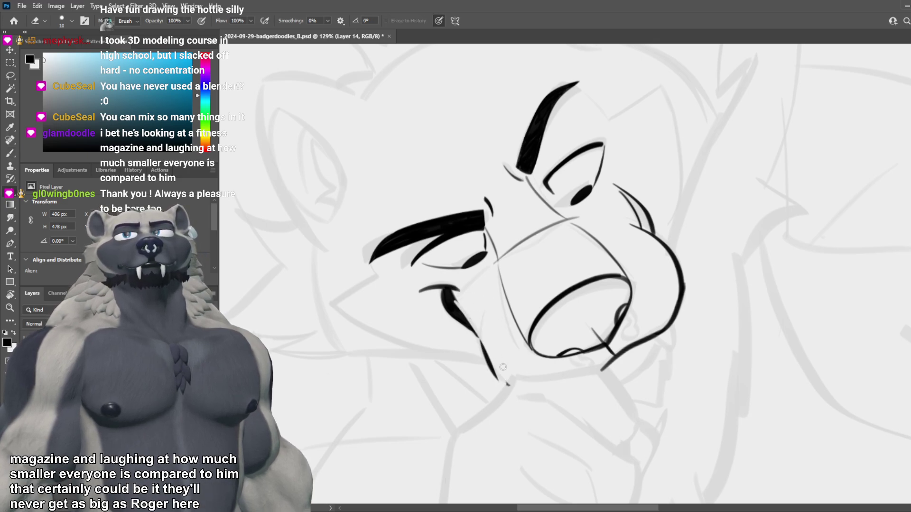
key("ctrl+z")
left_click_drag(480, 338, 506, 383)
Step: Try a longer muzzle side curve from the left cheek crease down toward the hand and undo it
key("b")
left_click_drag(468, 311, 510, 386)
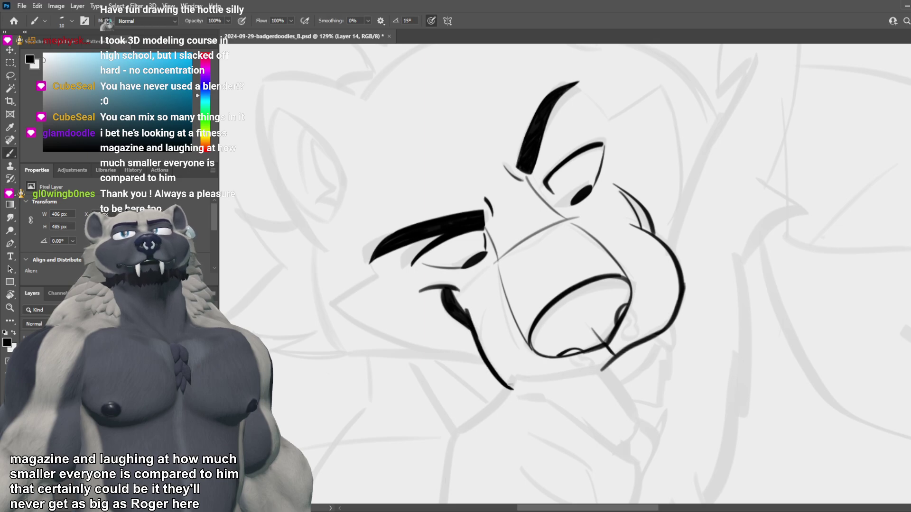
scroll(429, 331, "down", 7)
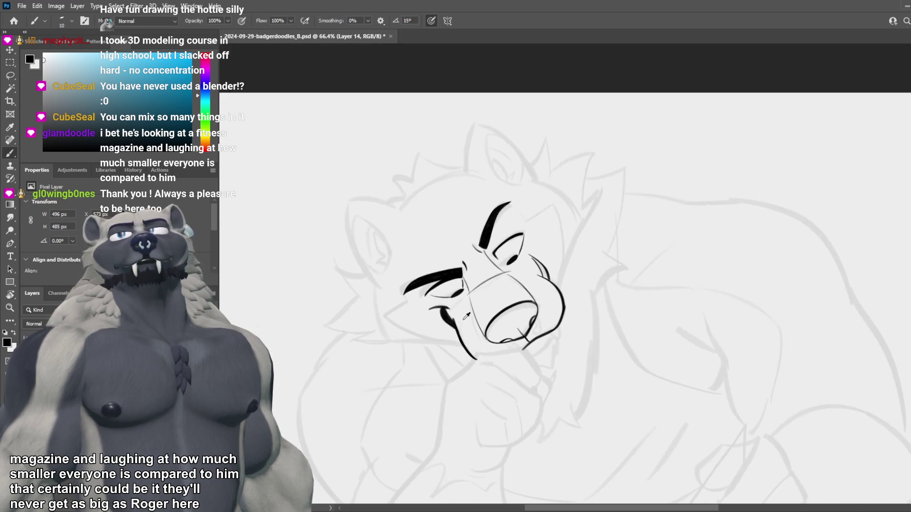
scroll(463, 306, "up", 5)
key("ctrl+z")
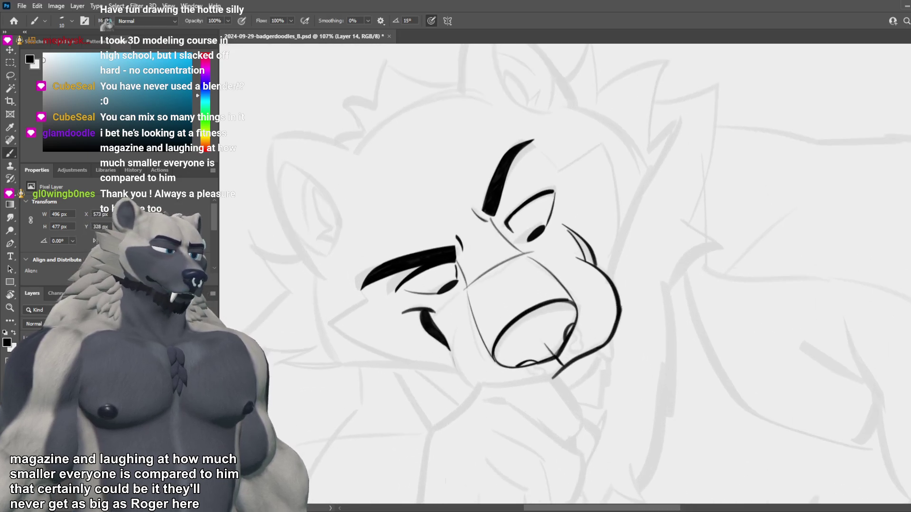
Step: Compare the inked face against the faint guide by toggling the ink layer's visibility, and leave the ink hidden
key("ctrl+")
key("ctrl+")
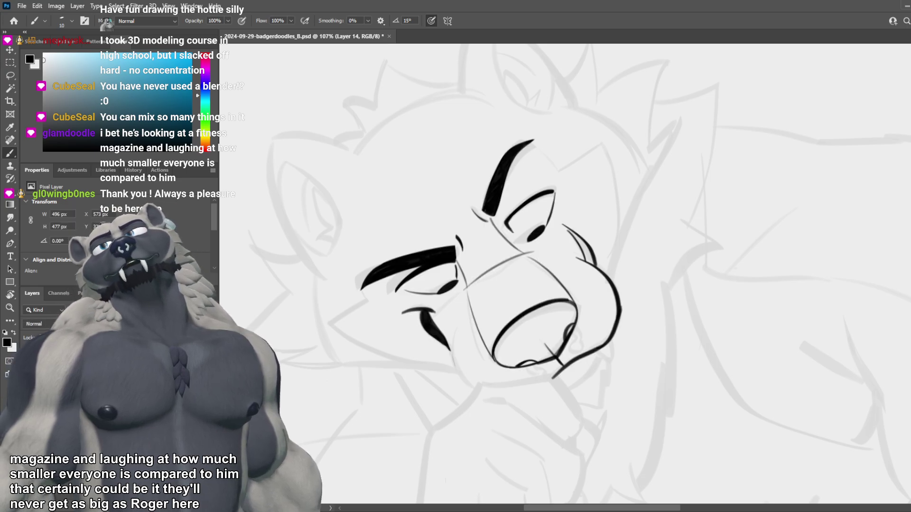
key("ctrl+")
scroll(543, 240, "down", 5)
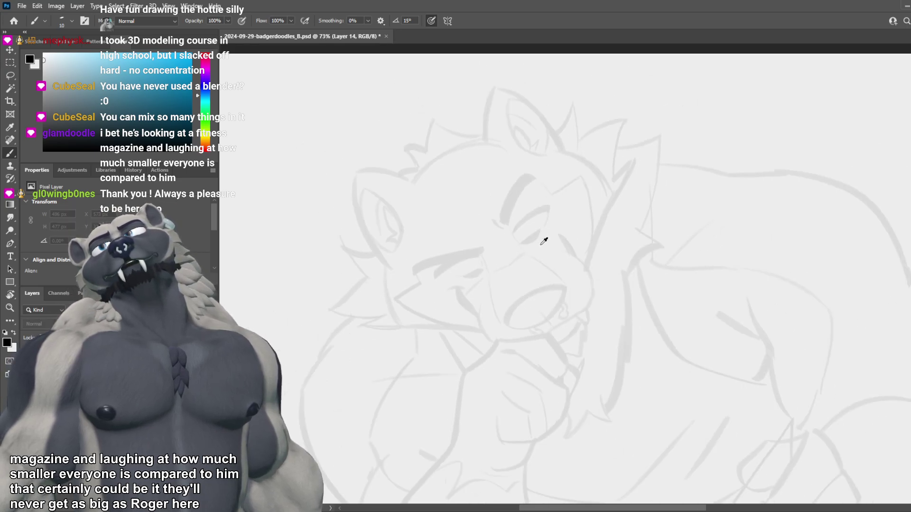
scroll(479, 209, "up", 3)
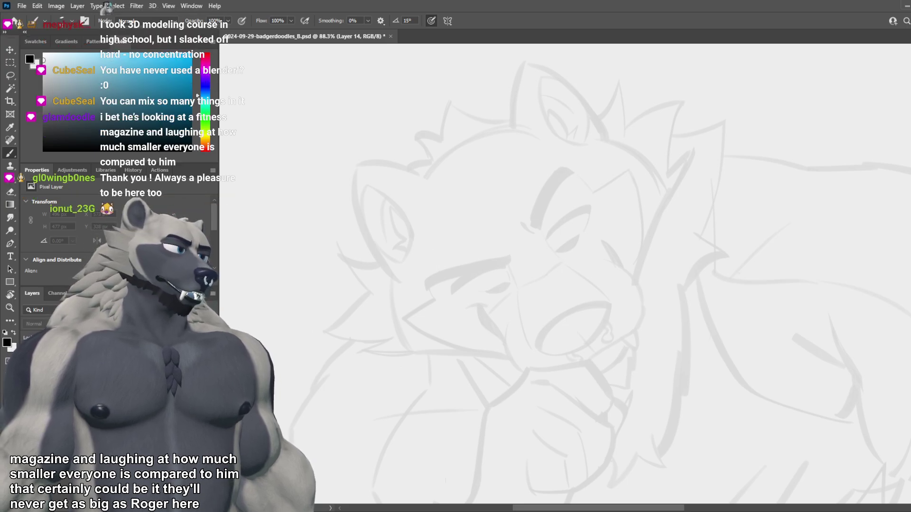
key("ctrl+comma")
key("ctrl+comma")
key("ctrl+comma")
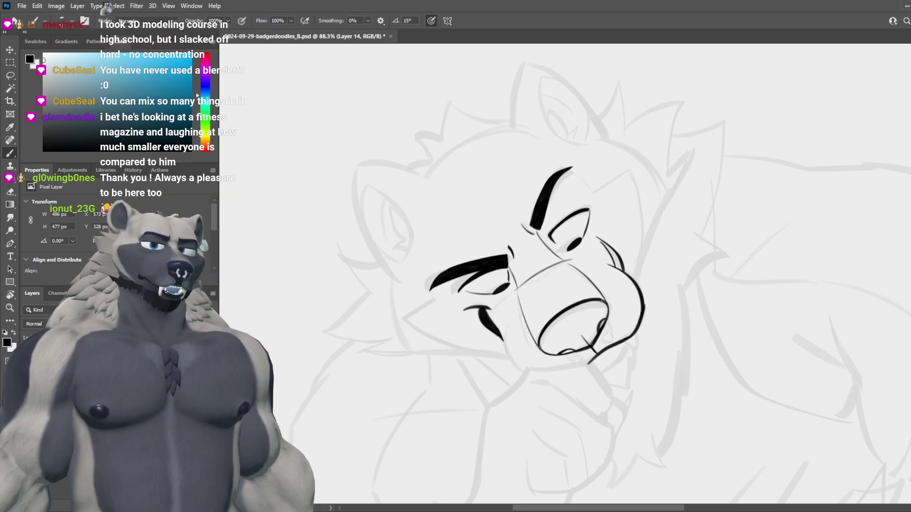
key("ctrl+comma")
key("ctrl+comma")
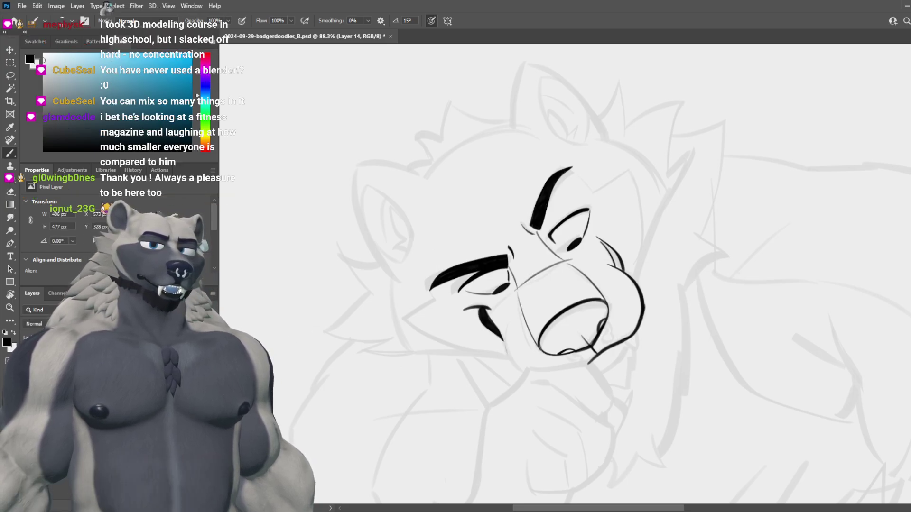
key("ctrl+comma")
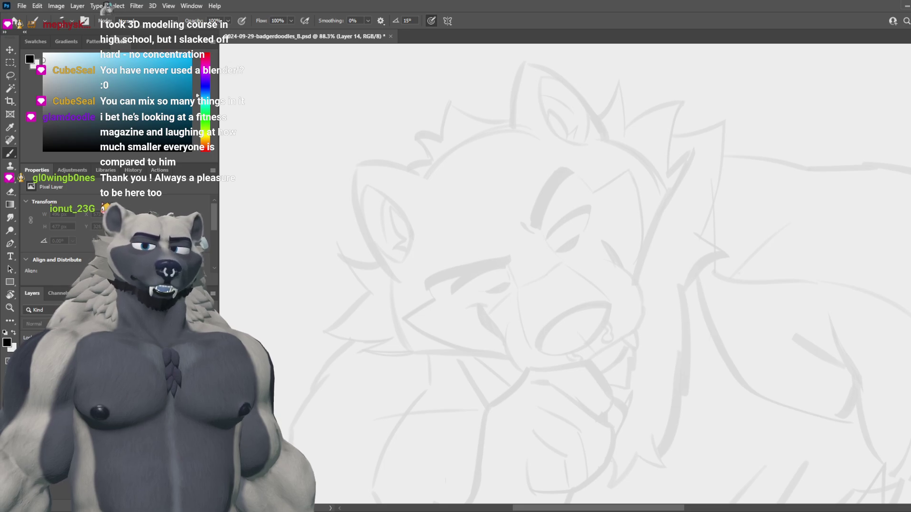
key("ctrl+comma")
key("ctrl+comma")
key("ctrl+comma")
key("ctrl+comma")
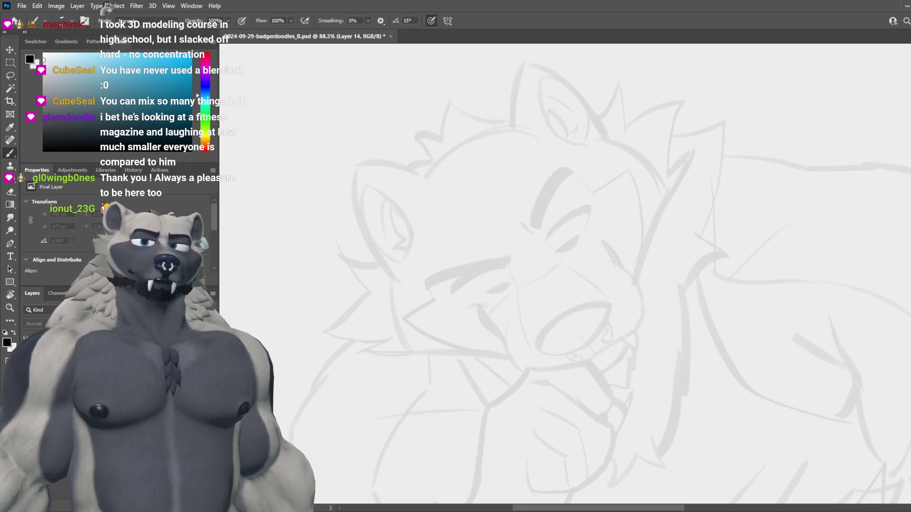
key("ctrl+comma")
key("ctrl+comma")
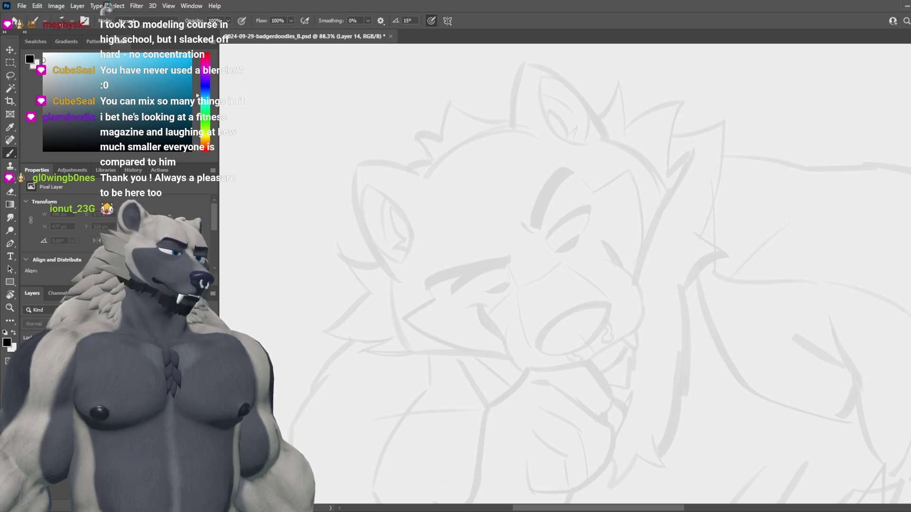
Step: On a new layer, ink a short frown crease between the brows and a solid left brow tapering at its outer end
scroll(455, 273, "up", 3)
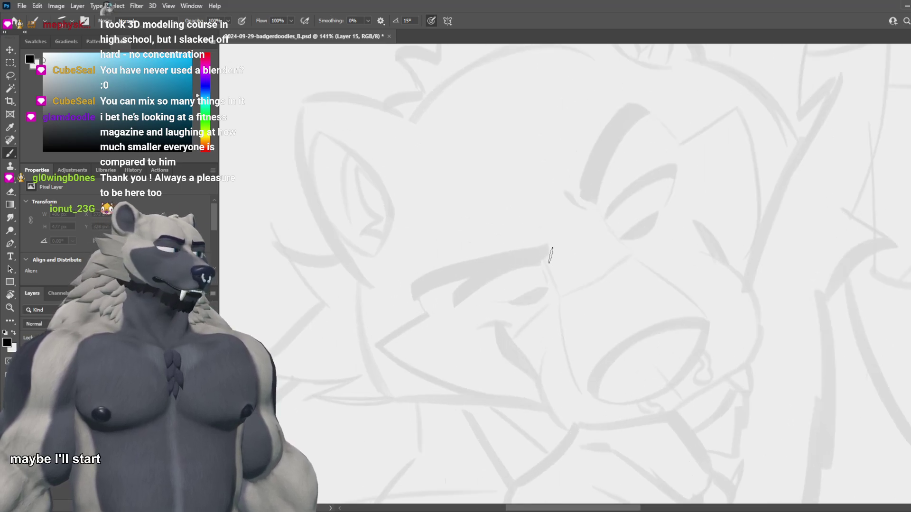
left_click_drag(542, 218, 557, 252)
key("ctrl+z")
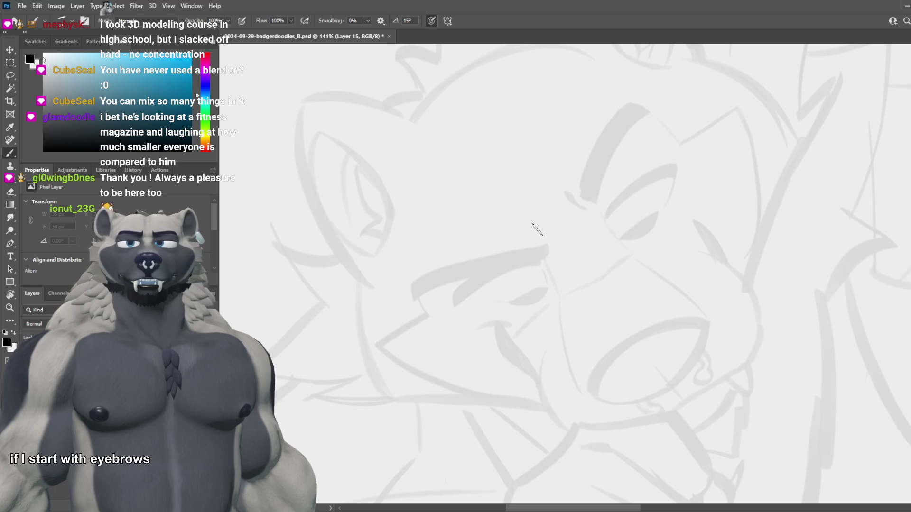
left_click_drag(535, 211, 555, 256)
key("ctrl+z")
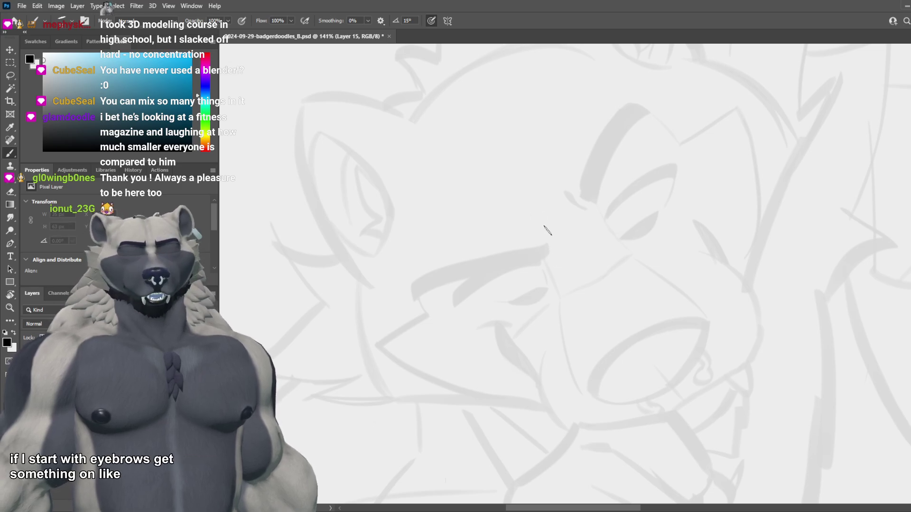
left_click_drag(535, 216, 558, 258)
key("ctrl+z")
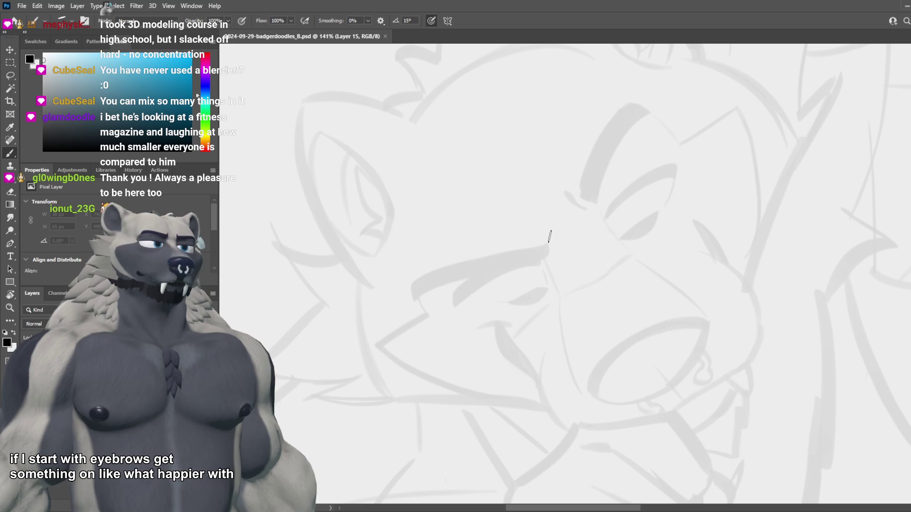
mouse_move(560, 223)
left_mouse_down()
mouse_move(585, 205)
mouse_move(584, 192)
mouse_move(571, 248)
left_mouse_up()
key("ctrl+z")
mouse_move(576, 205)
left_mouse_down()
mouse_move(572, 246)
mouse_move(454, 197)
mouse_move(567, 230)
left_mouse_up()
key("ctrl+z")
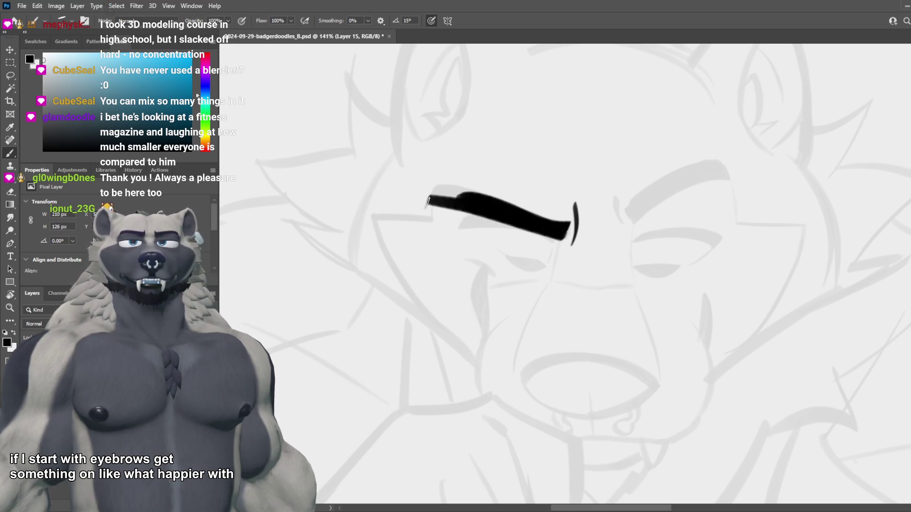
left_click_drag(428, 201, 509, 201)
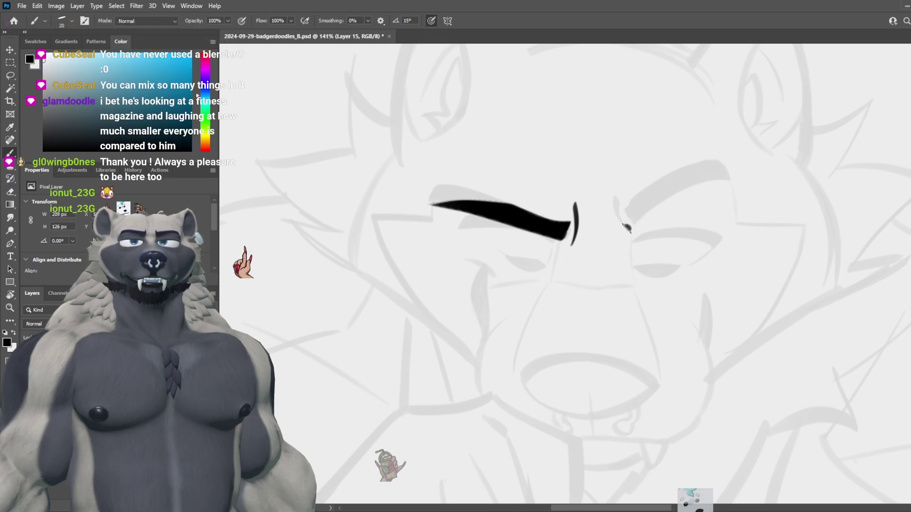
Step: Ink the right brow as a thick solid arch over its guide
left_click_drag(627, 228, 723, 186)
key("ctrl+z")
left_click_drag(635, 229, 728, 177)
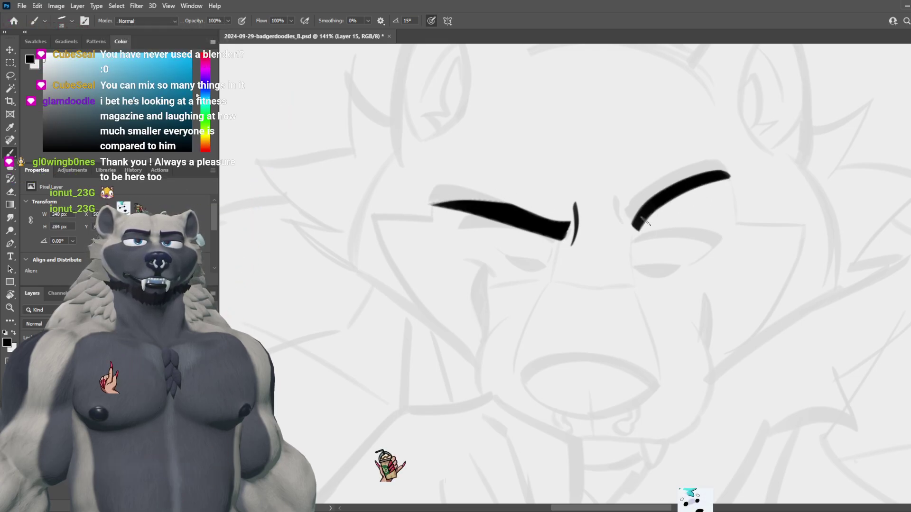
left_click_drag(631, 227, 726, 183)
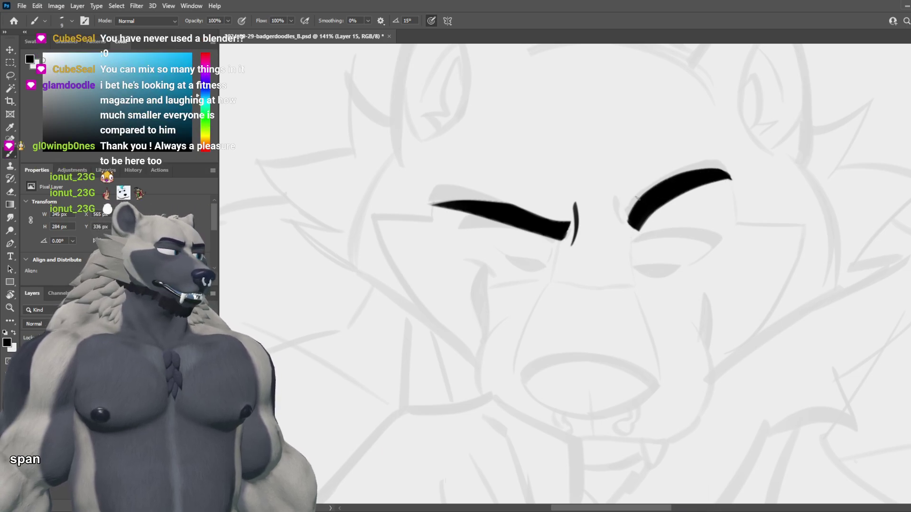
Step: Reduce the brush size and ink a small crease beside the right brow's inner end
key("bracketleft")
key("bracketleft")
key("bracketleft")
left_click_drag(617, 204, 622, 225)
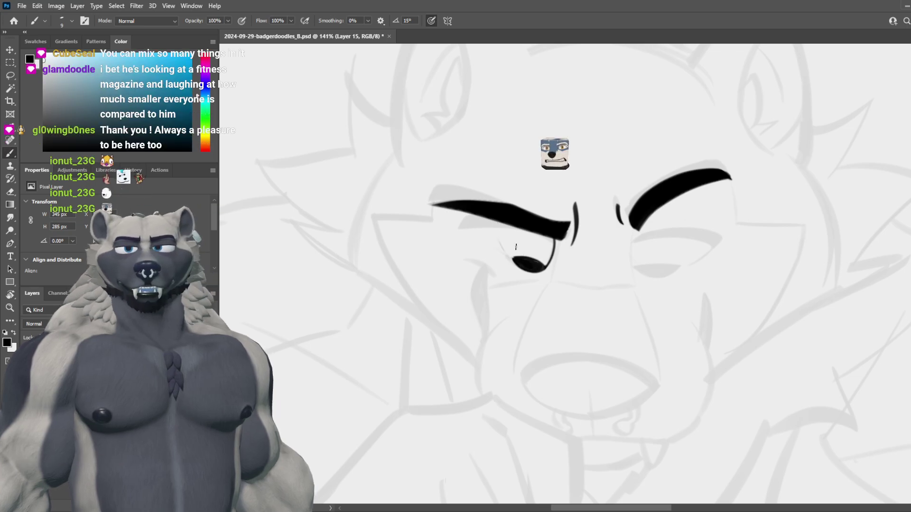
Step: Try several outer curves for the left eye, running from under the brow down toward the pupil
key("ctrl+z")
left_click_drag(497, 222, 512, 258)
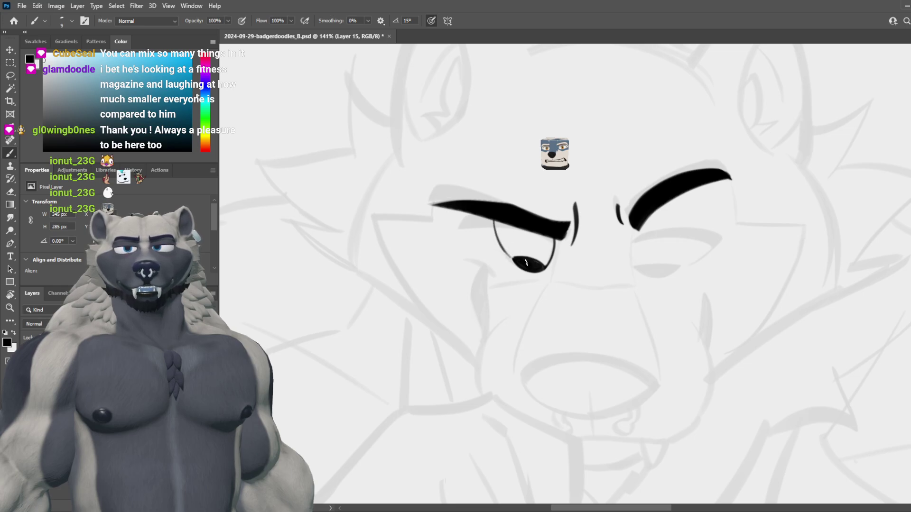
key("ctrl+z")
left_click_drag(494, 222, 508, 252)
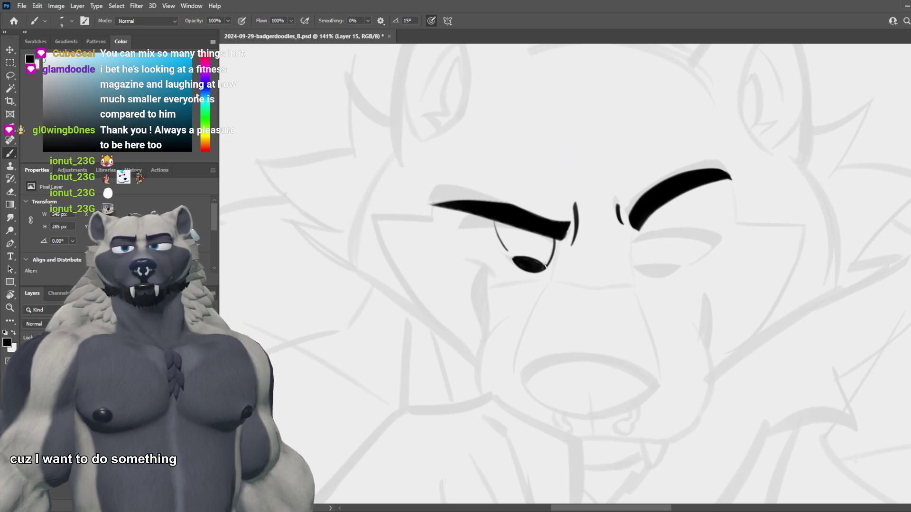
key("ctrl+z")
mouse_move(492, 219)
left_mouse_down()
mouse_move(512, 257)
mouse_move(506, 251)
left_mouse_up()
key("ctrl+z")
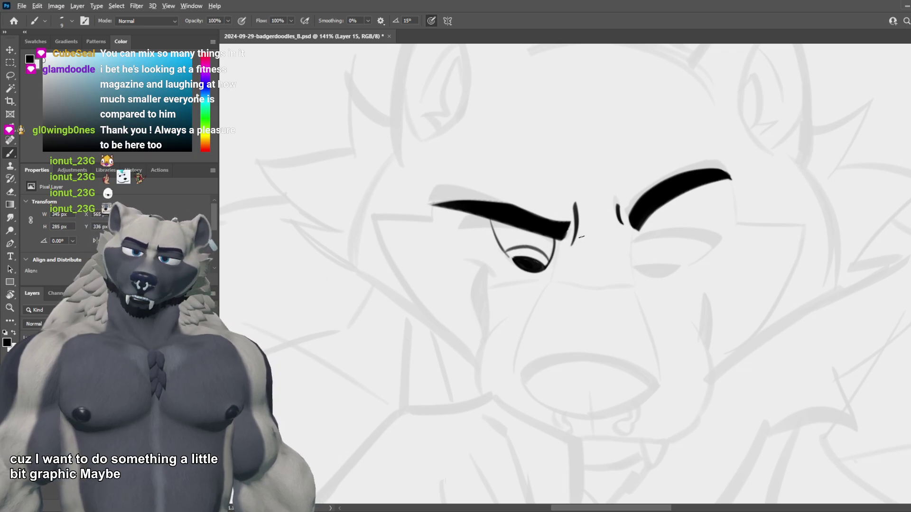
Step: Check the left eye at different magnifications and undo its outer curve and the arc over the pupil
scroll(571, 260, "down", 10)
scroll(581, 257, "up", 4)
scroll(573, 255, "up", 8)
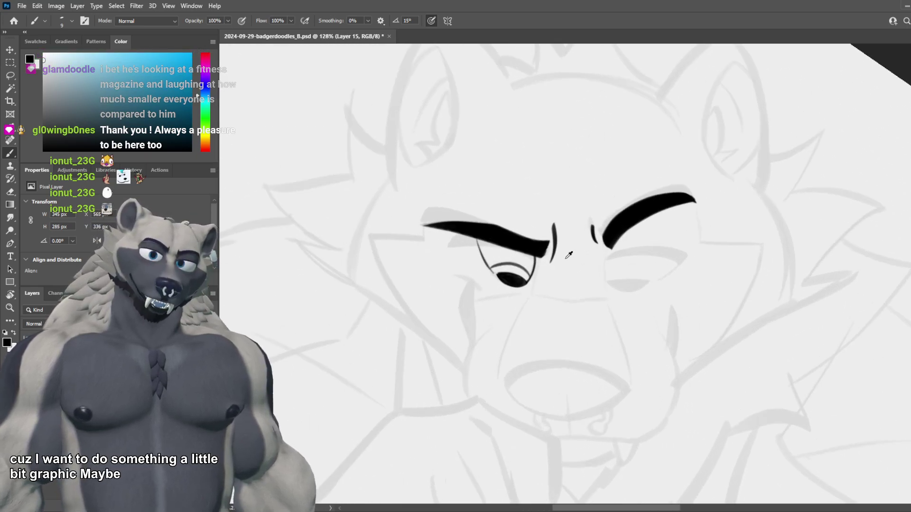
key("ctrl+z")
scroll(494, 279, "up", 2)
key("ctrl+z")
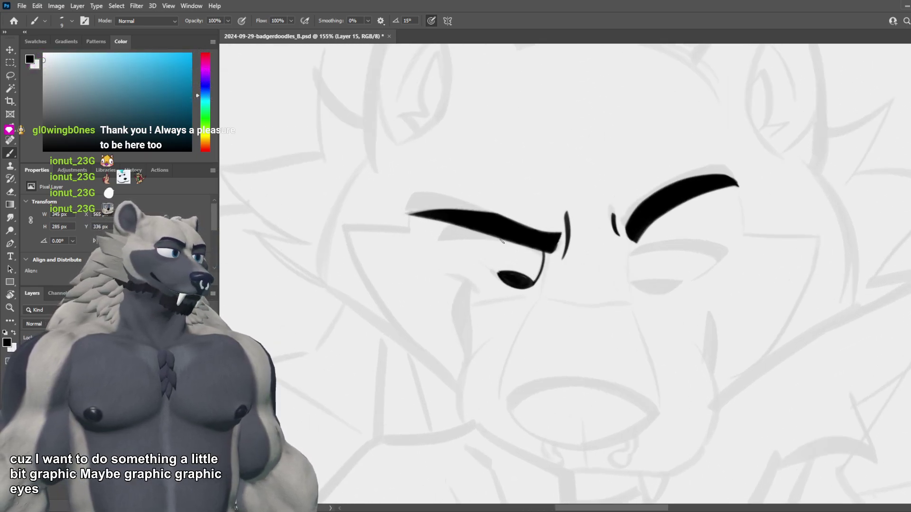
Step: Ink the left eye's upper lid line under the brow and try a slanted stroke down from its outer corner
left_click_drag(456, 236, 552, 229)
key("ctrl+z")
left_click_drag(448, 239, 539, 237)
key("ctrl+z")
key("ctrl+z")
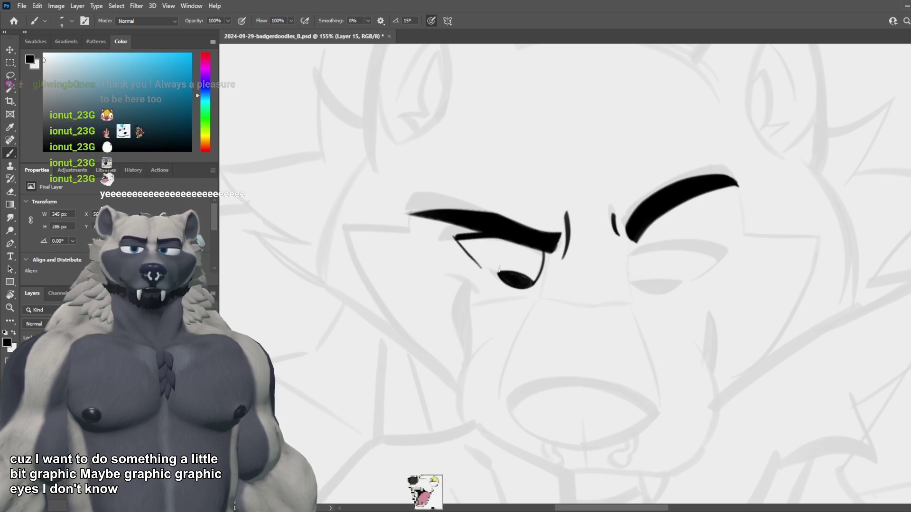
key("ctrl+z")
left_click_drag(455, 237, 480, 261)
key("ctrl+z")
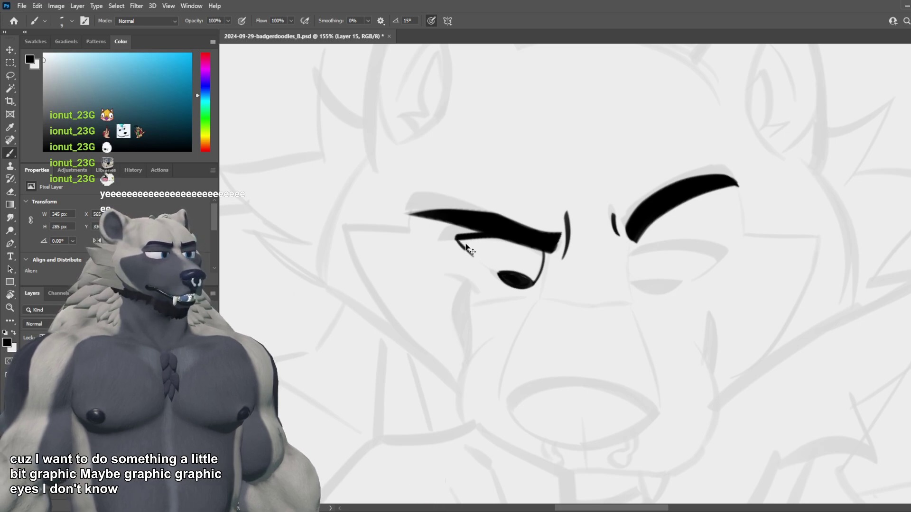
left_click_drag(632, 257, 730, 248)
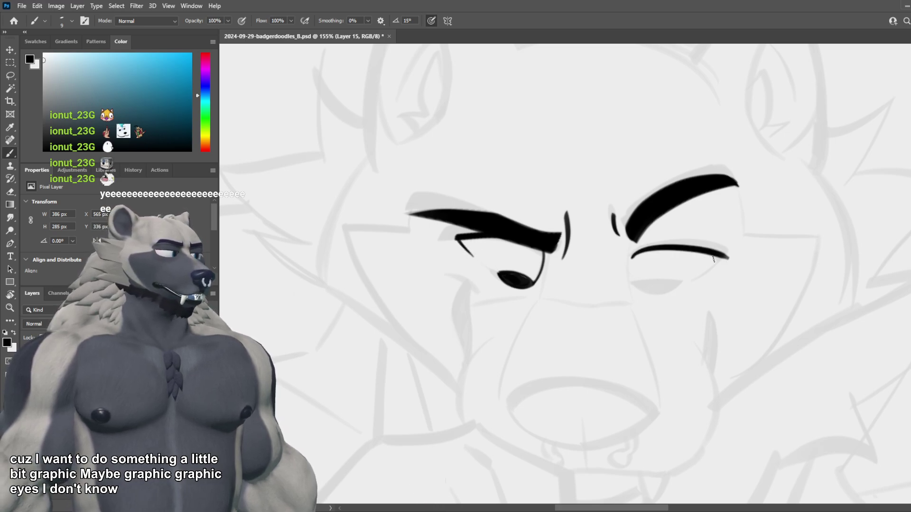
key("ctrl+z")
left_click_drag(633, 257, 731, 247)
key("ctrl+z")
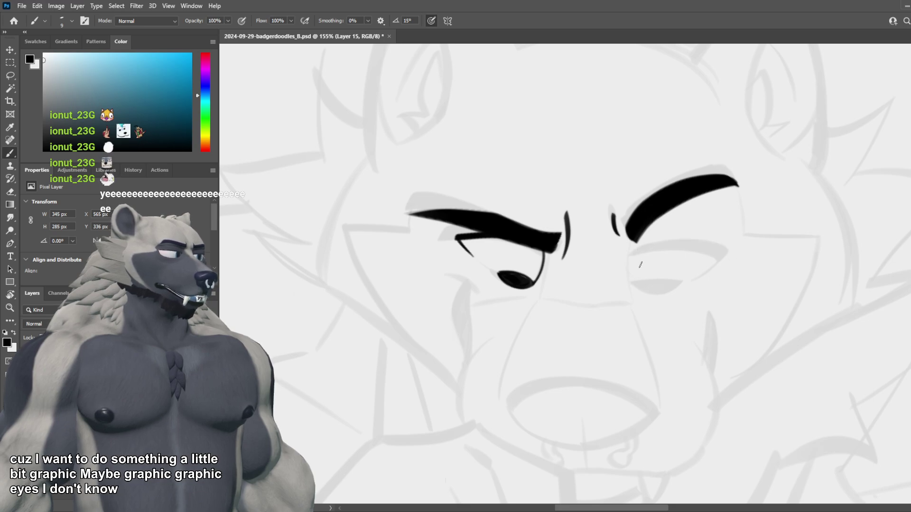
Step: Ink the curved inner edge and lower rim of the right-hand eye over the faint sketch
mouse_move(631, 251)
left_mouse_down()
mouse_move(631, 271)
mouse_move(643, 293)
left_mouse_up()
key("ctrl+z")
key("ctrl+z")
key("ctrl+z")
mouse_move(631, 260)
left_mouse_down()
mouse_move(653, 292)
mouse_move(677, 280)
left_mouse_up()
key("ctrl+z")
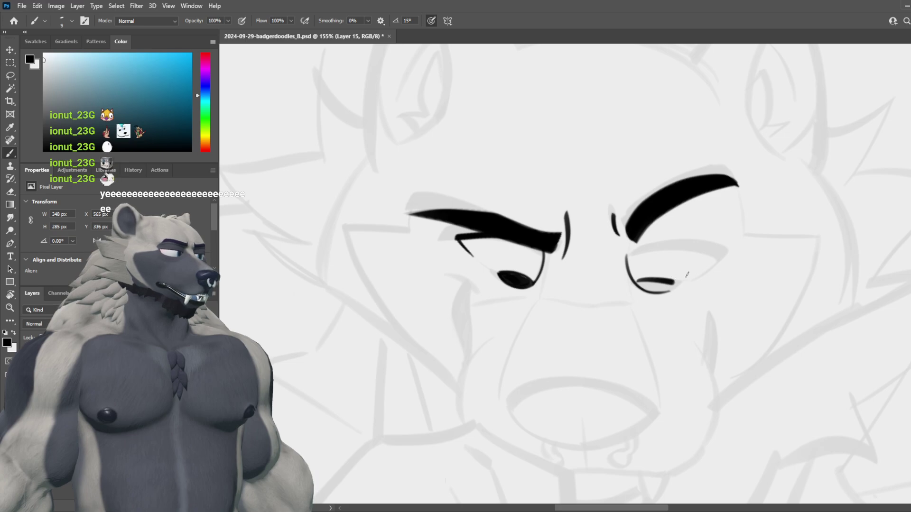
Step: Fill in the flat black oval pupil resting on the right-hand eye's lower rim
left_click_drag(637, 283, 662, 285)
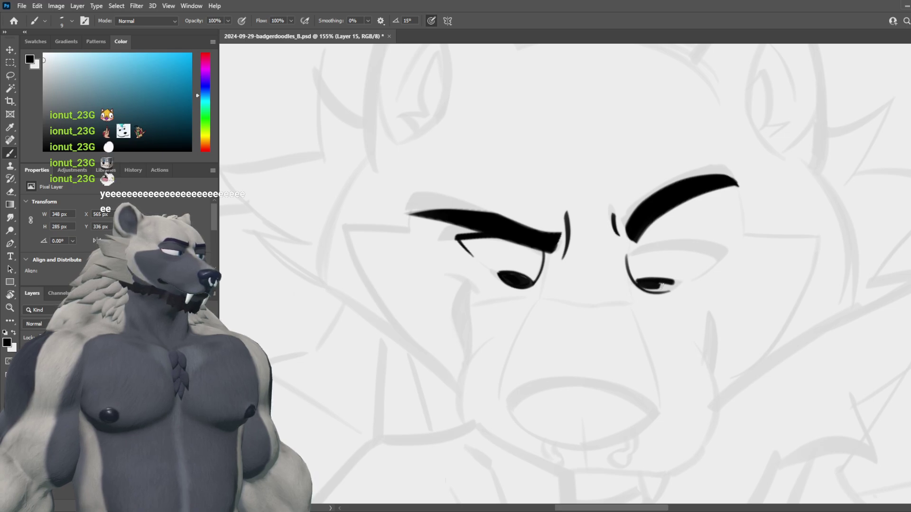
key("ctrl+z")
key("ctrl+z")
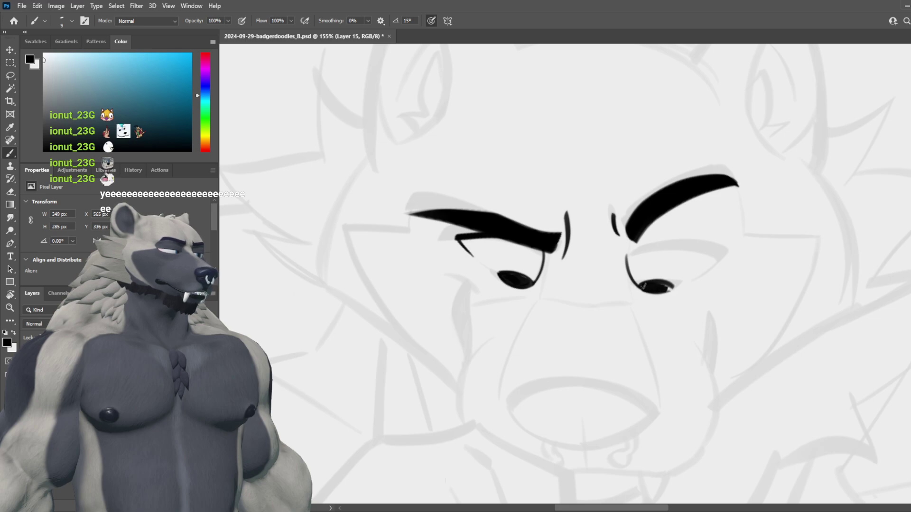
key("ctrl+z")
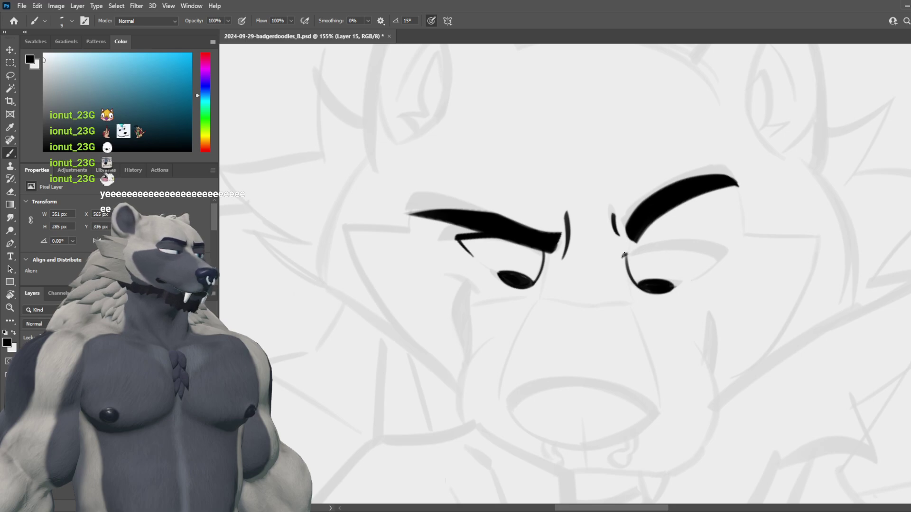
Step: Ink a thick upper eyelid line rising from the inner corner of the right-hand eye
mouse_move(625, 256)
left_mouse_down()
mouse_move(696, 239)
mouse_move(687, 239)
left_mouse_up()
key("ctrl+z")
left_click_drag(626, 258, 695, 246)
key("ctrl+z")
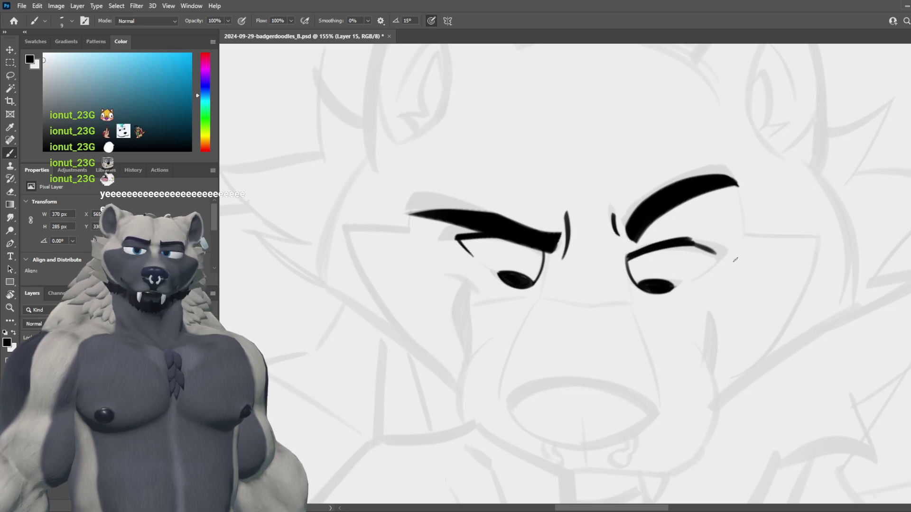
scroll(521, 224, "down", 5)
scroll(531, 231, "down", 2)
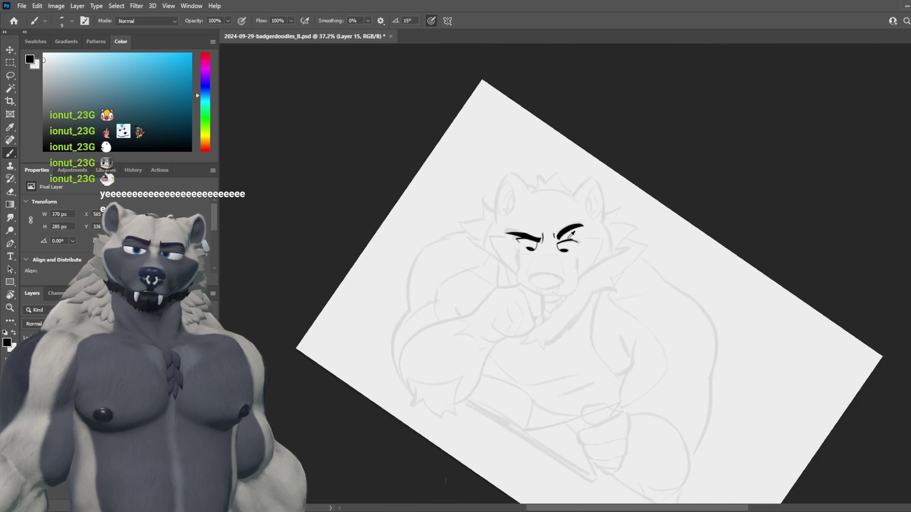
scroll(541, 238, "up", 8)
key("ctrl+z")
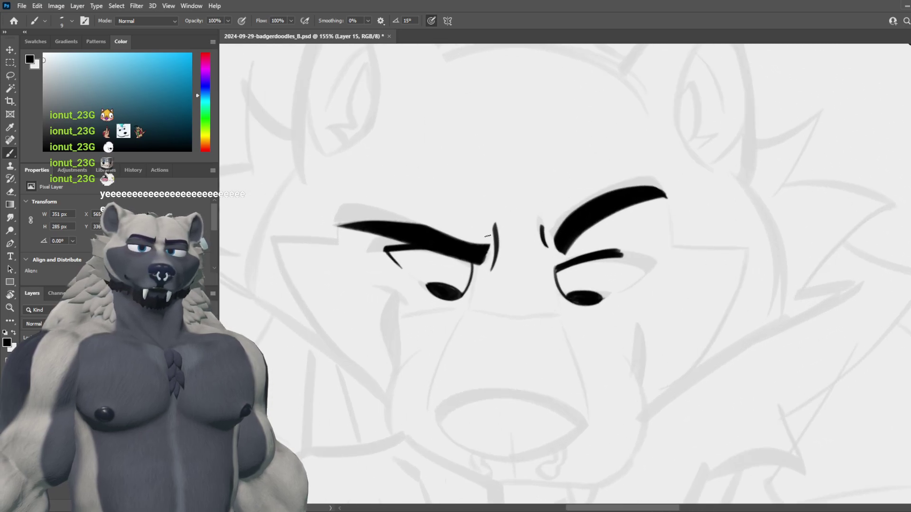
Step: Extend the right-hand eyelid to its outer corner with a short tapering lower edge, and compare the inked lines with the sketch
mouse_move(618, 251)
left_mouse_down()
mouse_move(655, 264)
mouse_move(623, 258)
mouse_move(655, 264)
mouse_move(633, 259)
mouse_move(650, 269)
mouse_move(630, 285)
left_mouse_up()
key("ctrl+z")
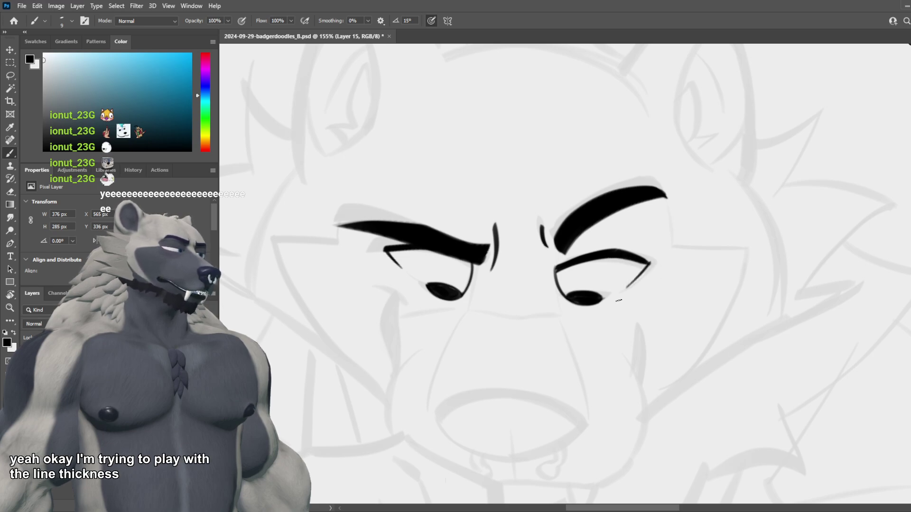
key("ctrl+comma")
key("ctrl+comma")
key("ctrl+comma")
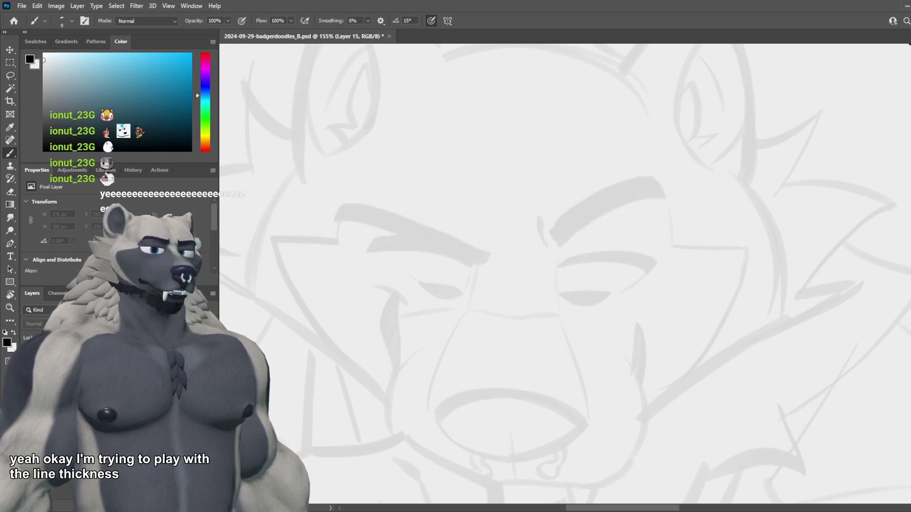
key("ctrl+comma")
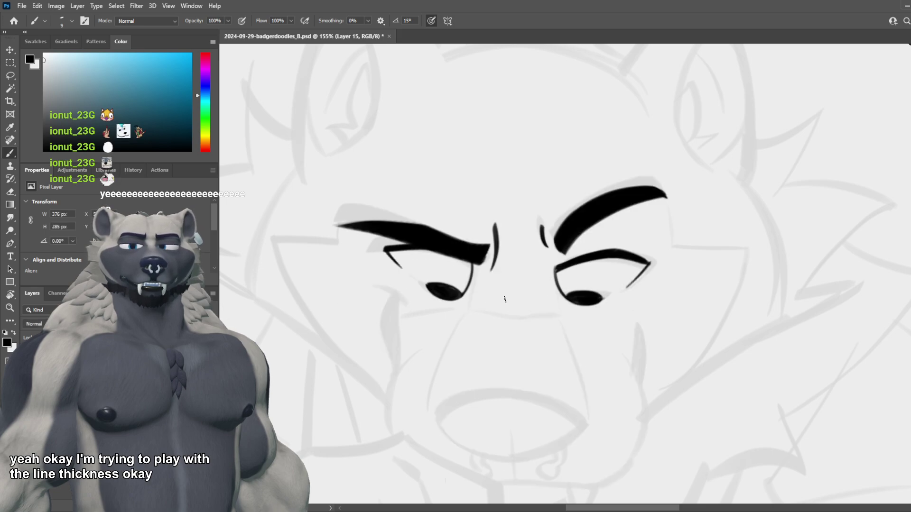
Step: Ink the shallow V-shaped crease across the top of the muzzle between the eyes
mouse_move(484, 302)
left_mouse_down()
mouse_move(517, 310)
mouse_move(512, 317)
left_mouse_up()
key("ctrl+z")
key("ctrl+z")
mouse_move(480, 310)
left_mouse_down()
mouse_move(557, 315)
mouse_move(541, 317)
mouse_move(549, 311)
left_mouse_up()
key("ctrl+z")
key("ctrl+z")
key("ctrl+z")
key("ctrl+z")
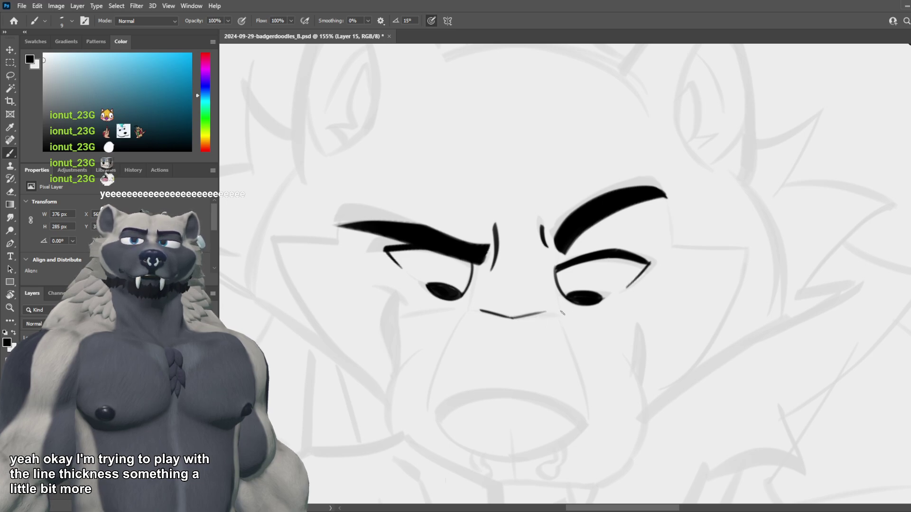
key("ctrl+z")
Step: Extend the muzzle crease toward the left-hand eye and ink the left side of the muzzle down to the nose
mouse_move(445, 314)
left_mouse_down()
mouse_move(474, 307)
mouse_move(444, 412)
mouse_move(435, 408)
left_mouse_up()
key("ctrl+z")
key("ctrl+z")
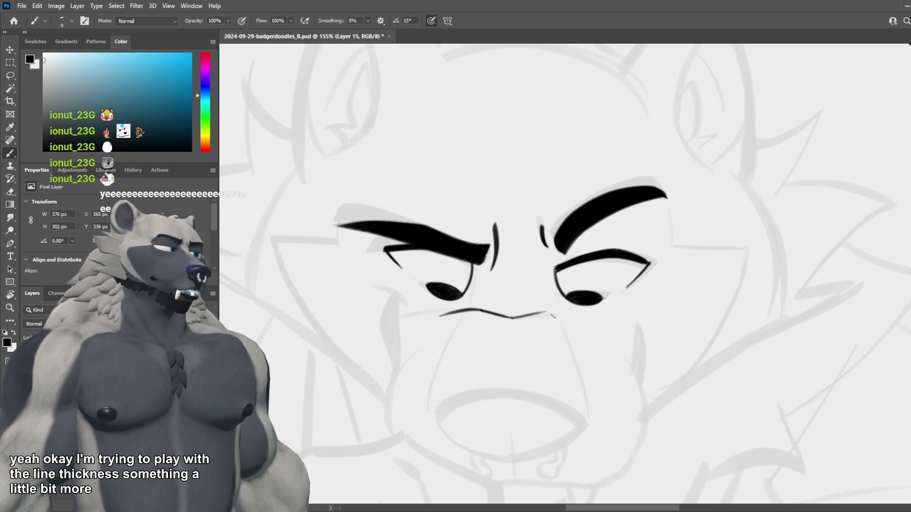
left_click_drag(527, 313, 577, 316)
left_click_drag(470, 312, 434, 378)
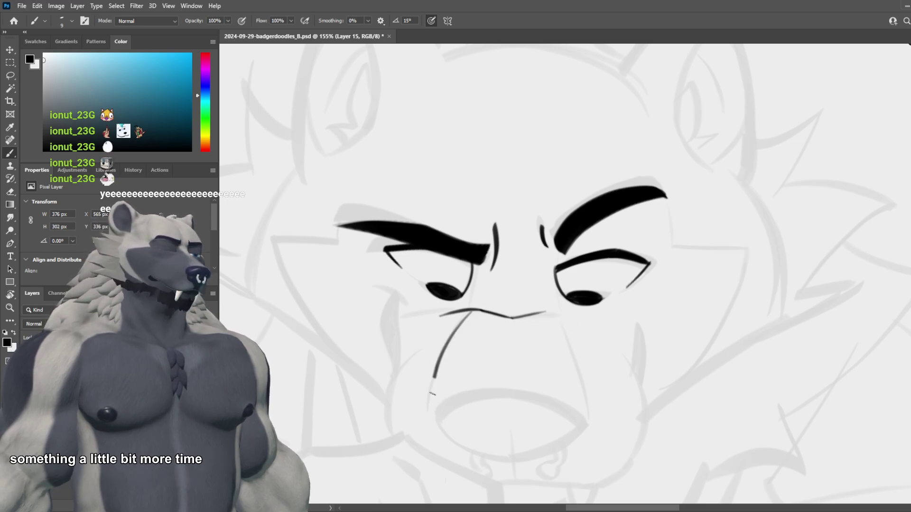
Step: Ink the thick arched upper edge of the nose, curling around its left corner
left_click_drag(590, 366, 621, 326)
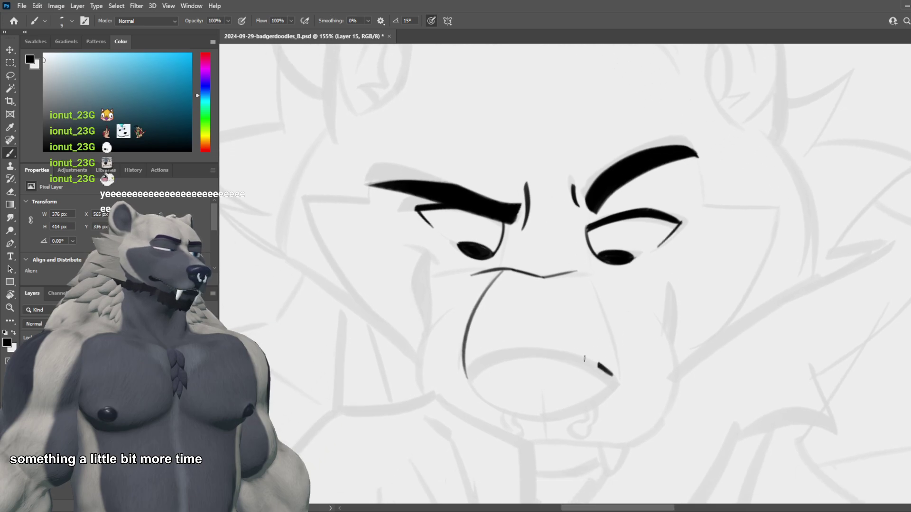
left_click_drag(585, 359, 482, 390)
key("ctrl+z")
mouse_move(609, 371)
left_mouse_down()
mouse_move(487, 360)
mouse_move(478, 398)
left_mouse_up()
key("ctrl+z")
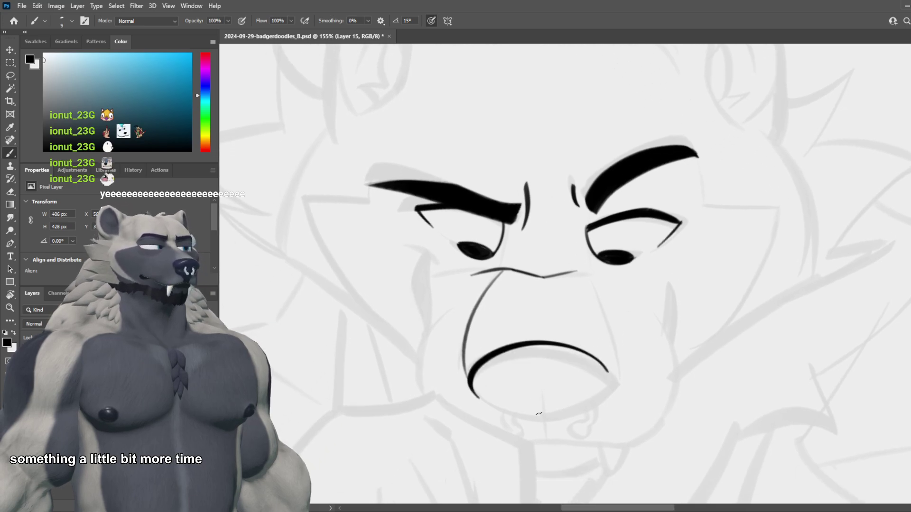
scroll(620, 375, "down", 5)
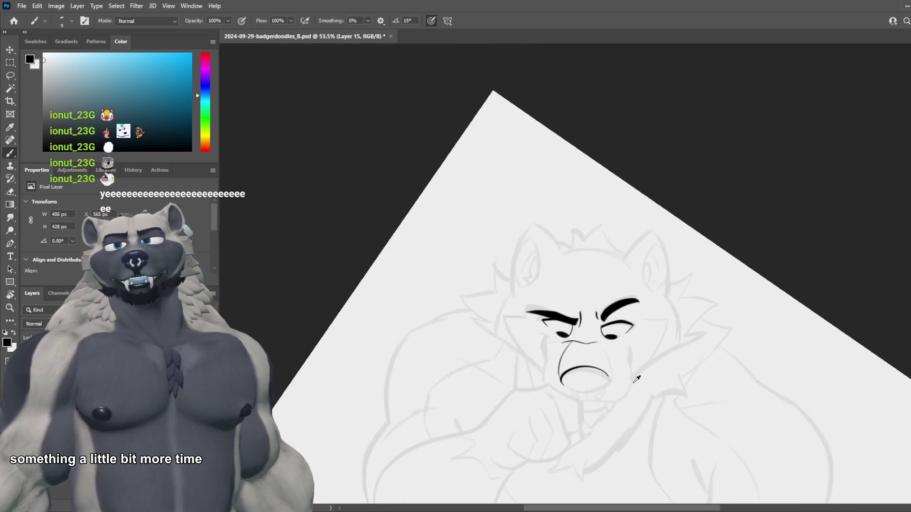
scroll(631, 378, "up", 5)
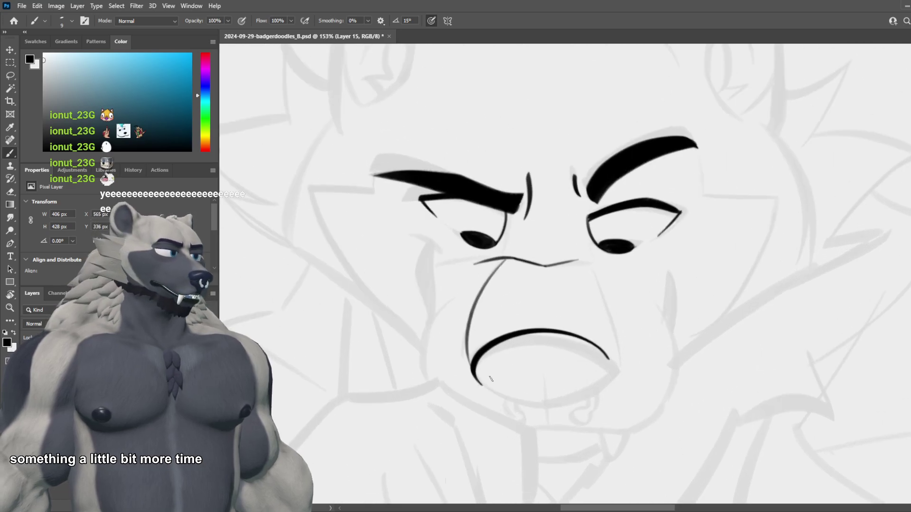
Step: Ink the nose's lower-left edge from the left corner down to the bottom centre
left_click_drag(474, 369, 554, 405)
key("ctrl+z")
key("ctrl+z")
left_click_drag(474, 371, 550, 406)
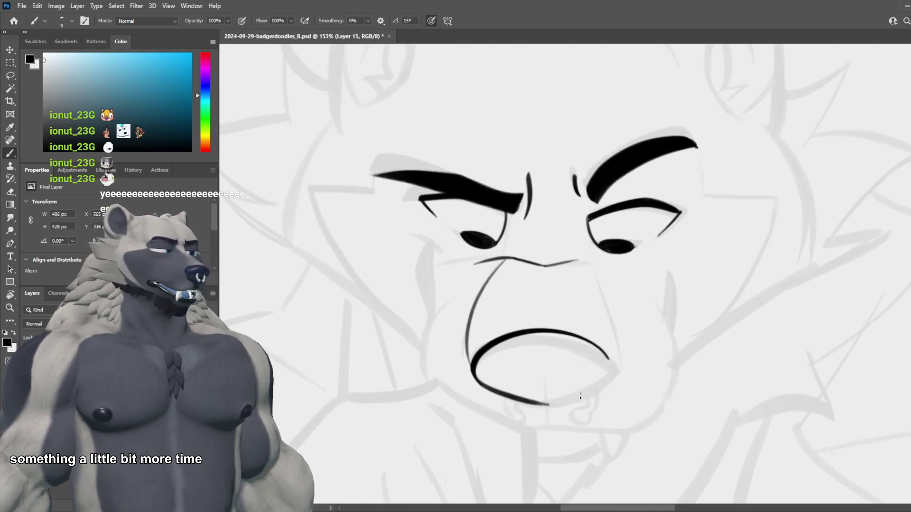
key("ctrl+z")
left_click_drag(475, 372, 552, 407)
key("ctrl+z")
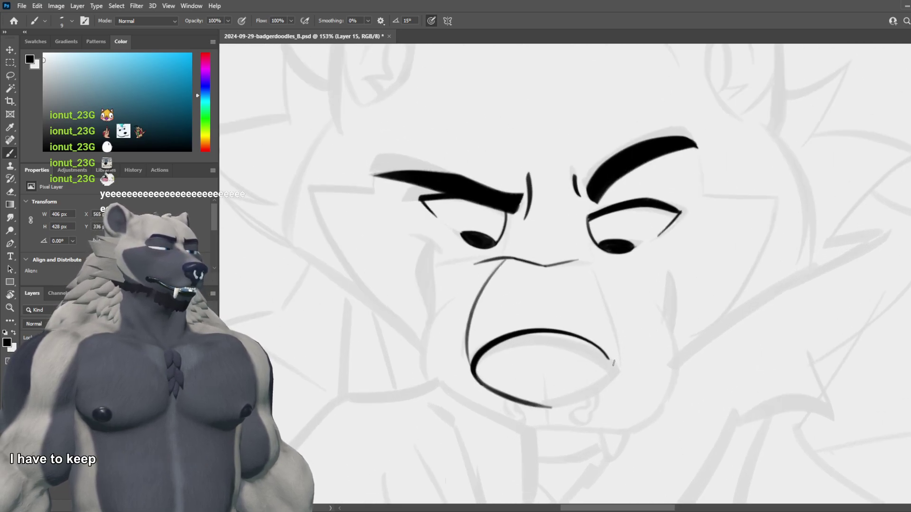
Step: Close the nose outline with a lower-right edge from the pointed right corner to the bottom centre
key("ctrl+z")
mouse_move(611, 365)
left_mouse_down()
mouse_move(551, 409)
mouse_move(620, 361)
left_mouse_up()
key("ctrl+z")
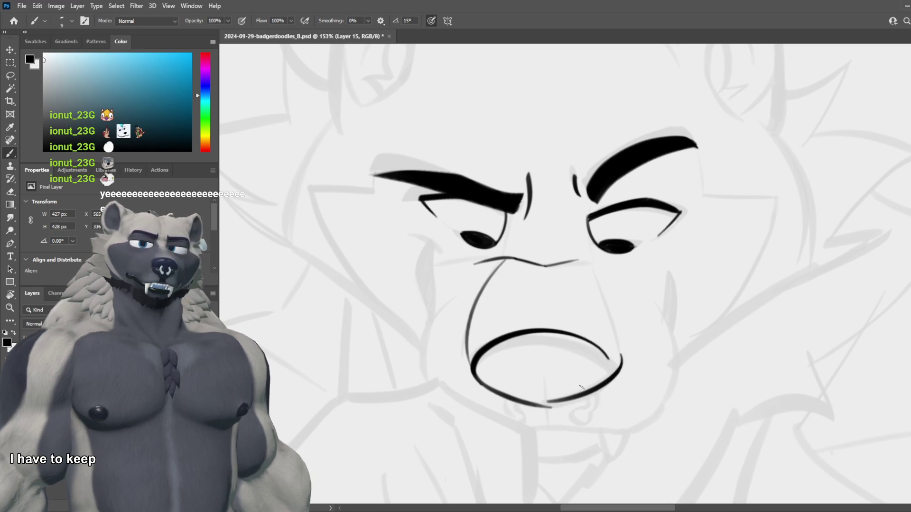
key("ctrl+z")
mouse_move(547, 411)
left_mouse_down()
mouse_move(611, 377)
mouse_move(527, 406)
left_mouse_up()
key("ctrl+z")
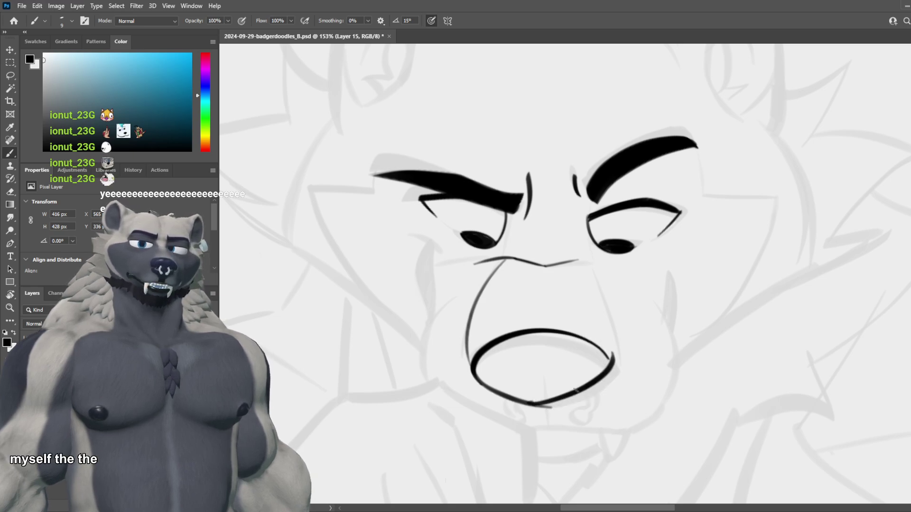
key("ctrl+z")
left_click_drag(611, 359, 542, 410)
key("ctrl+z")
left_click_drag(612, 356, 551, 407)
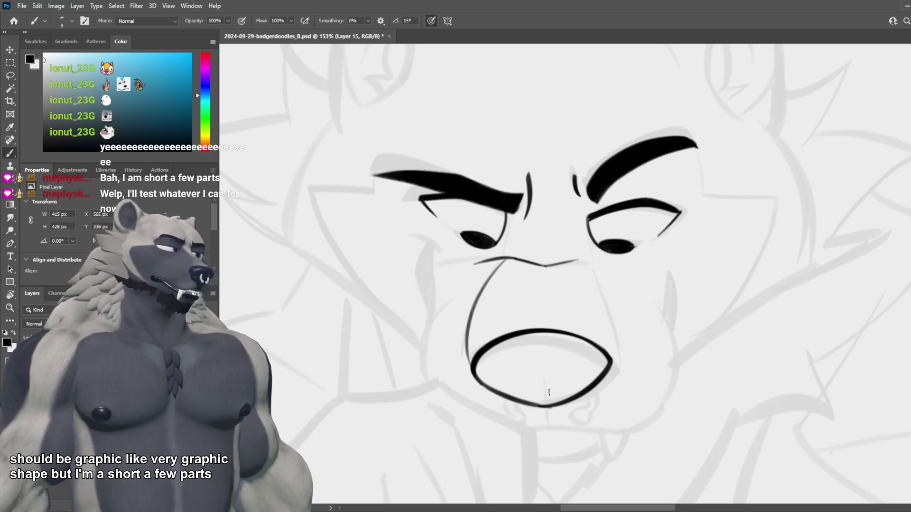
Step: Ink a thin vertical centre line through the lower part of the nose, extending just below its outline
key("ctrl+z")
left_click_drag(545, 371, 546, 409)
key("ctrl+z")
left_click_drag(543, 376, 545, 404)
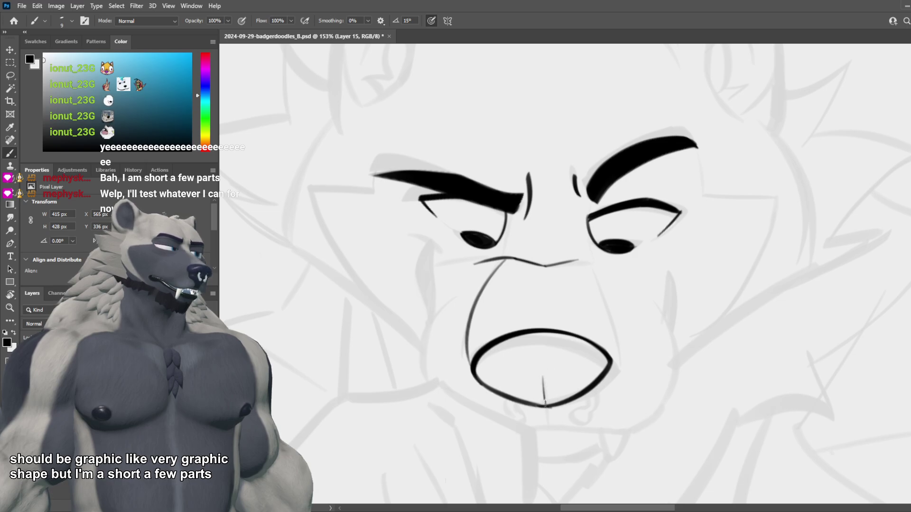
key("ctrl+z")
left_click_drag(545, 371, 549, 429)
Step: Ink the left nostril and the left half of the nose ring with its rounded end
mouse_move(527, 396)
left_mouse_down()
mouse_move(499, 375)
mouse_move(517, 400)
left_mouse_up()
key("ctrl+z")
key("ctrl+z")
key("ctrl+z")
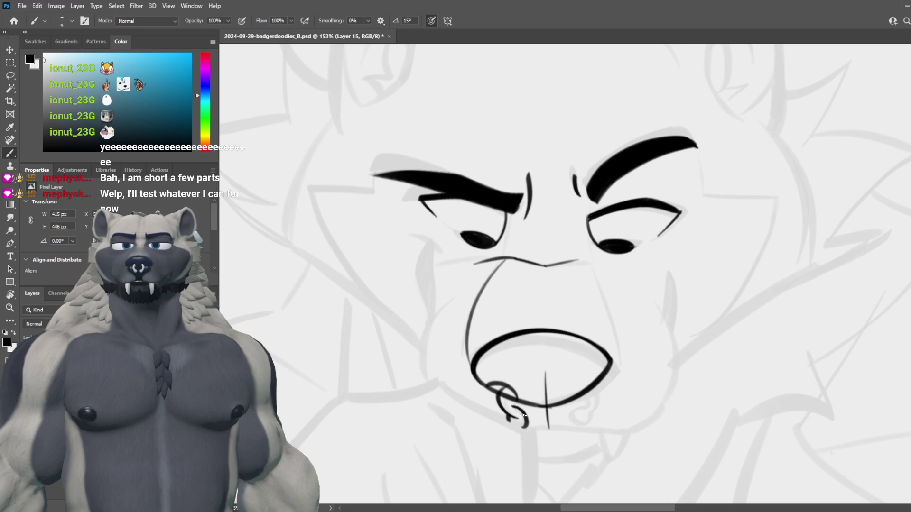
key("ctrl+z")
left_click_drag(516, 411, 521, 428)
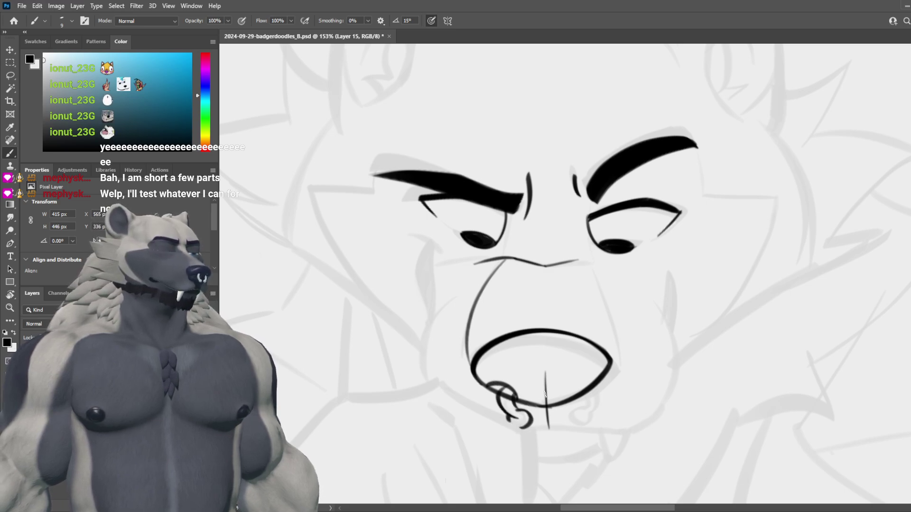
Step: Ink the right nostril and the right half of the nose ring with its rounded end
mouse_move(597, 378)
left_mouse_down()
mouse_move(572, 388)
mouse_move(591, 388)
left_mouse_up()
key("ctrl+z")
key("ctrl+z")
key("ctrl+z")
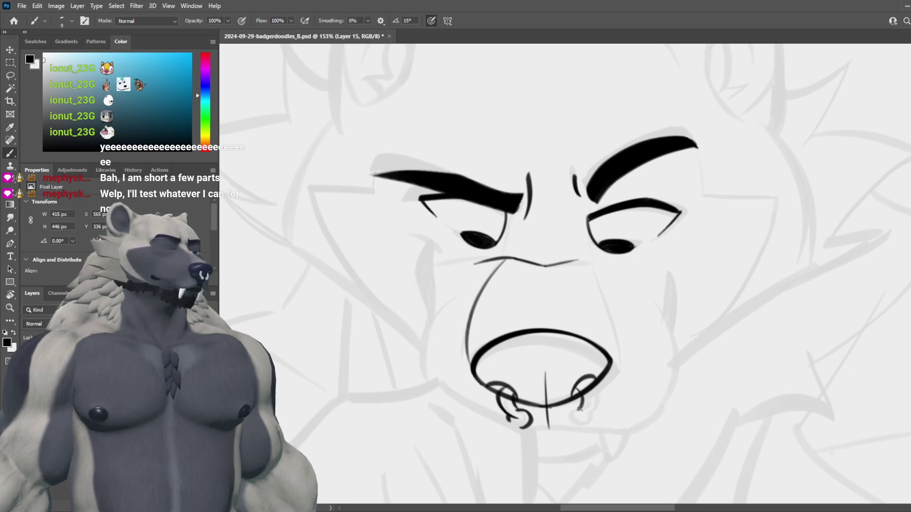
left_click_drag(578, 409, 593, 413)
key("ctrl+z")
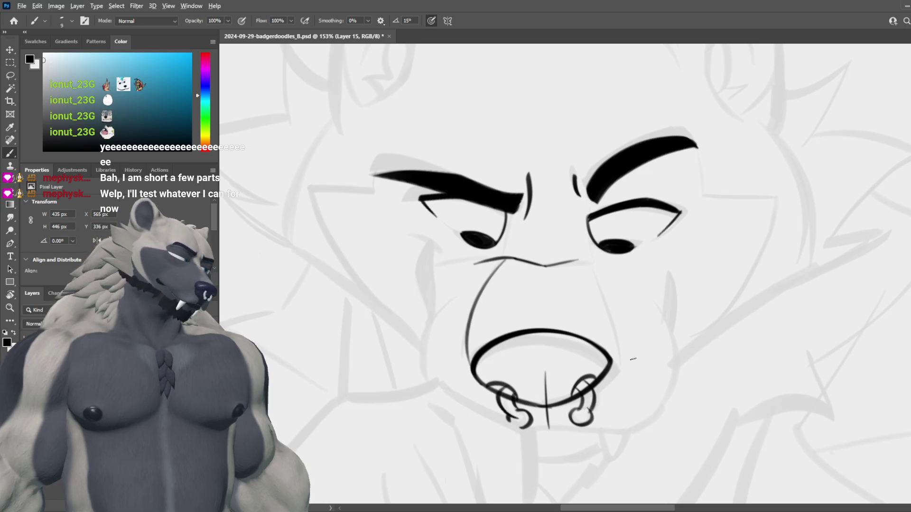
Step: Ink the right side of the muzzle from the crease down to the nose corner, and save the document
scroll(633, 360, "down", 6)
scroll(573, 351, "up", 2)
scroll(573, 351, "up", 4)
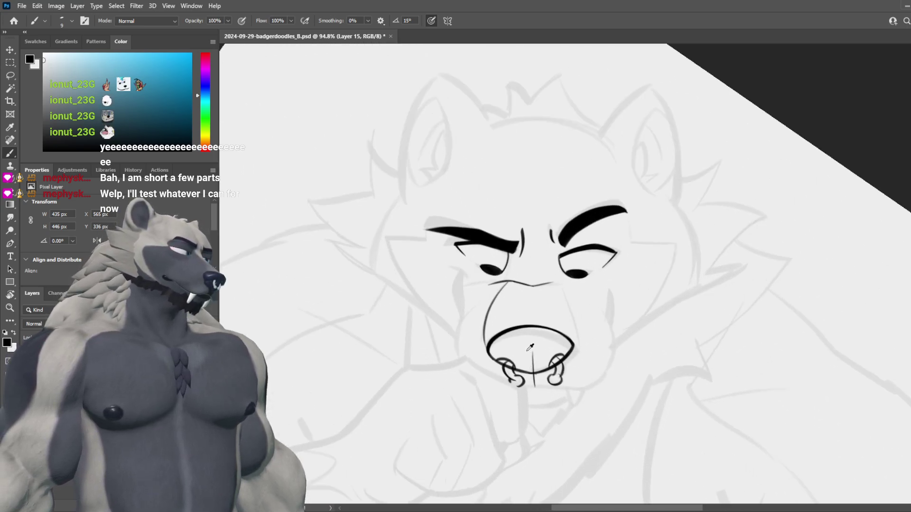
key("ctrl+z")
left_click_drag(569, 260, 592, 335)
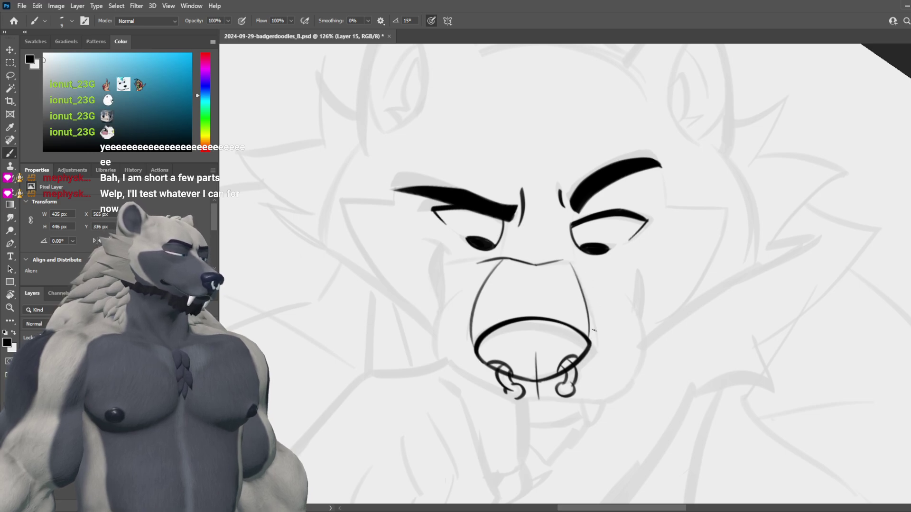
left_click_drag(564, 262, 621, 259)
key("ctrl+z")
key("ctrl+z")
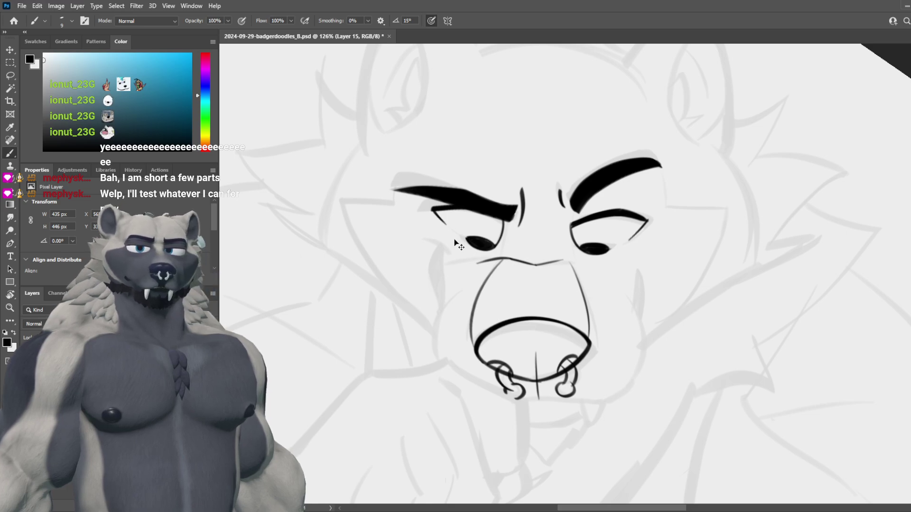
key("ctrl+s")
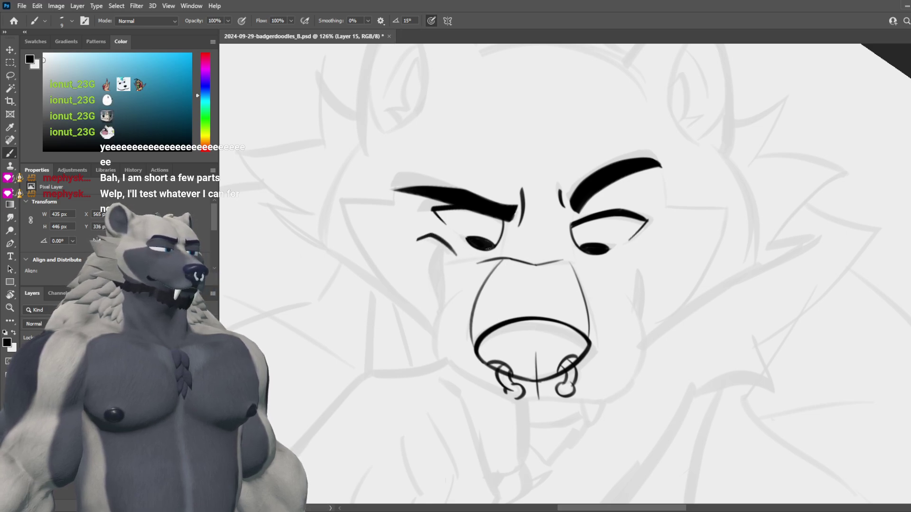
Step: Outline the long curved cheek marking that descends from the crease below the left-hand eye
left_click_drag(447, 245, 442, 311)
key("ctrl+z")
left_click_drag(445, 246, 446, 300)
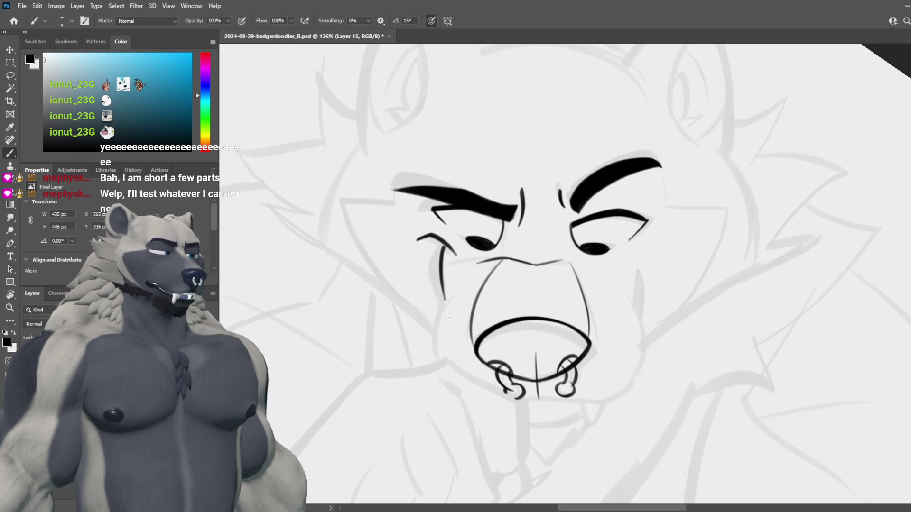
left_click_drag(439, 245, 441, 311)
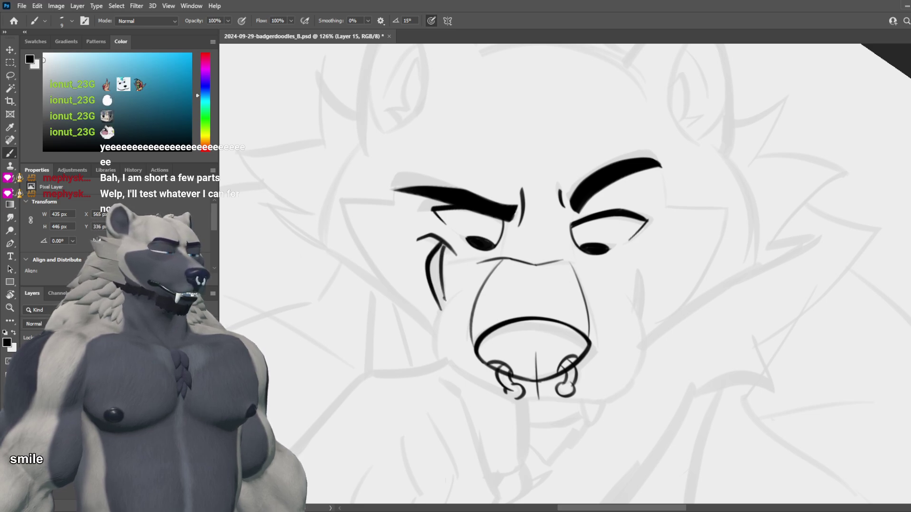
Step: Ink the left-hand cheek line running down from the marking towards the jaw, and fill the marking's upper part solid black
left_click_drag(445, 299, 437, 364)
scroll(685, 331, "down", 6)
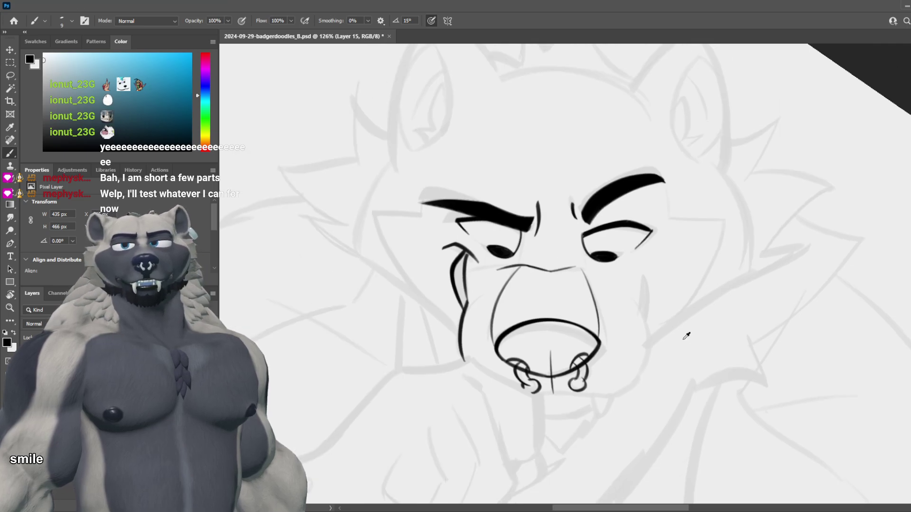
scroll(678, 329, "down", 7)
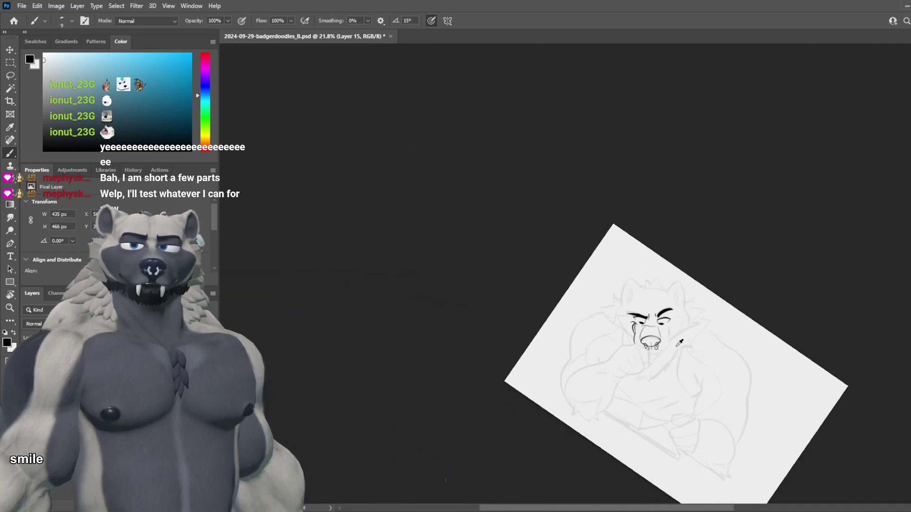
scroll(690, 360, "up", 1)
key("Escape")
scroll(731, 376, "up", 5)
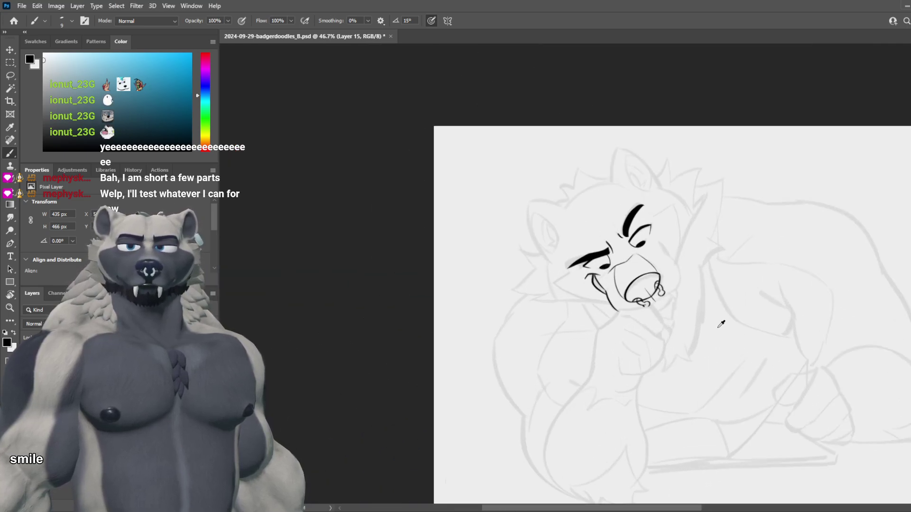
scroll(648, 258, "up", 5)
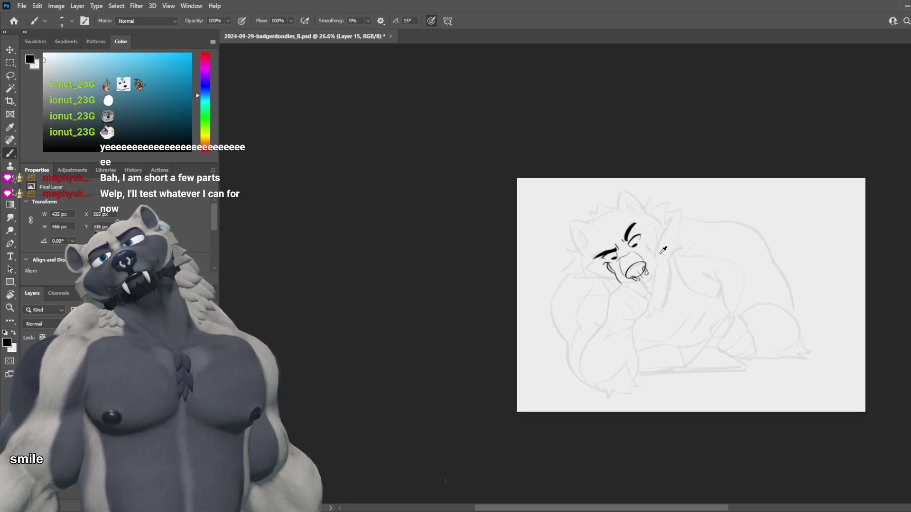
key("r")
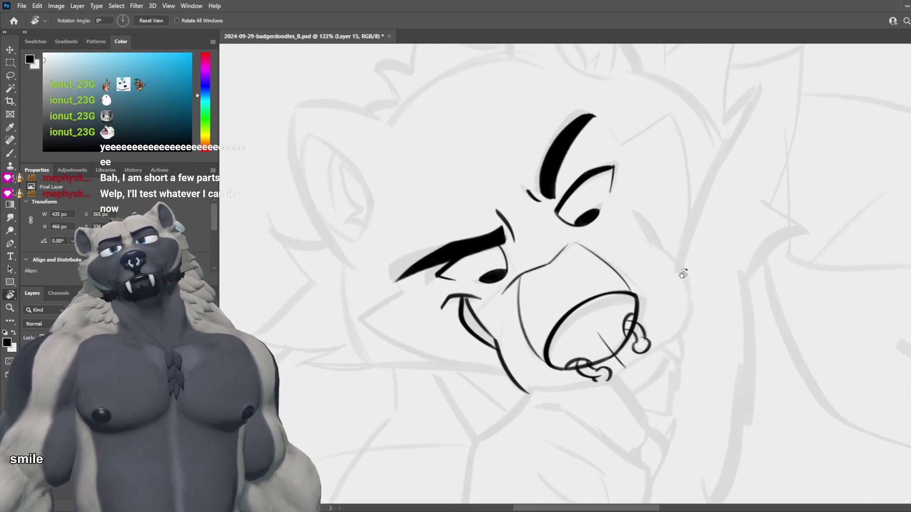
mouse_move(683, 272)
left_mouse_down()
mouse_move(556, 289)
mouse_move(620, 300)
left_mouse_up()
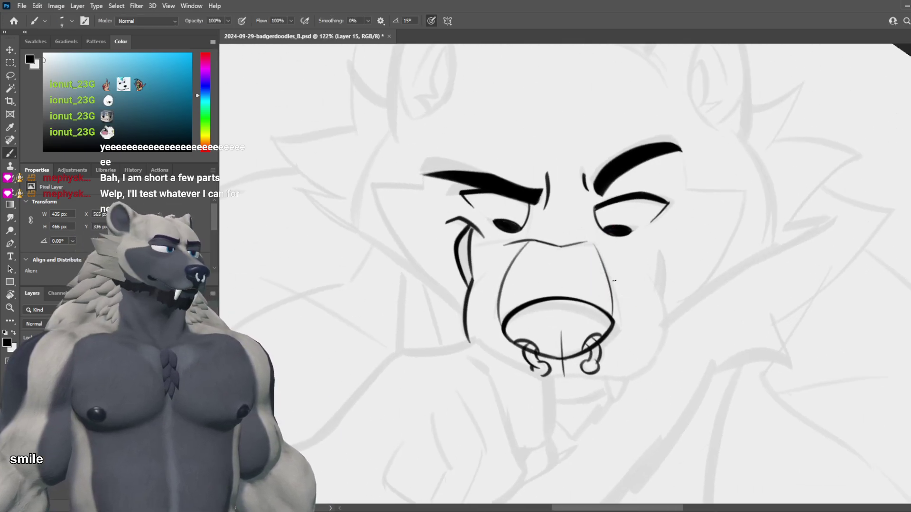
left_click_drag(466, 234, 464, 246)
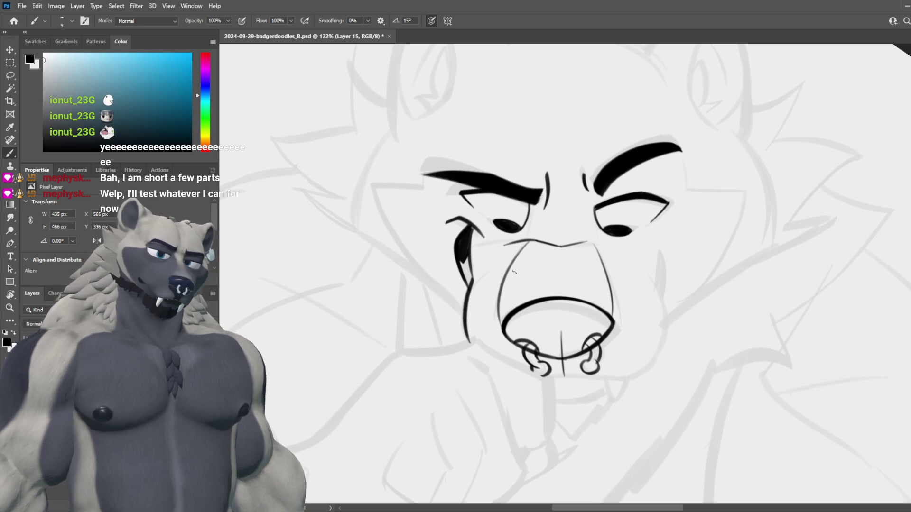
Step: Try inking the right-hand cheek and jaw as one angular line from below the eye to the chin
left_click_drag(658, 236, 647, 274)
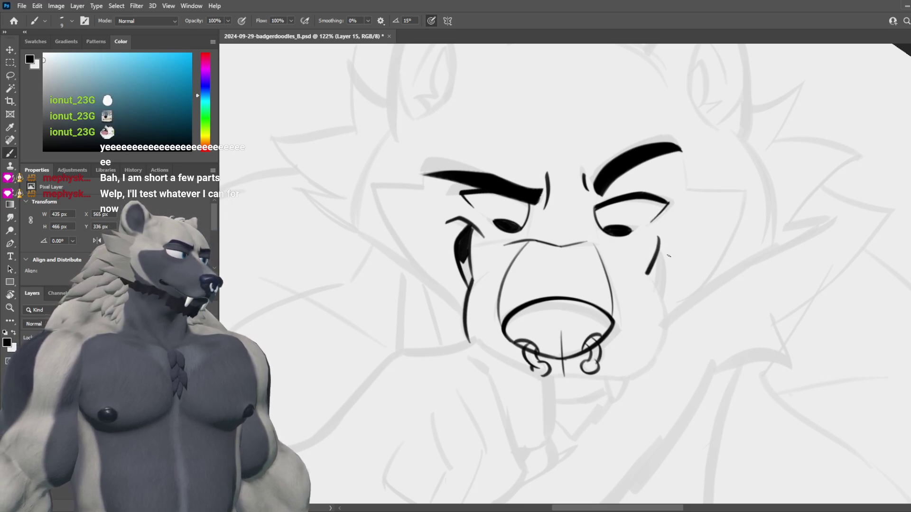
key("ctrl+z")
mouse_move(661, 236)
left_mouse_down()
mouse_move(643, 272)
mouse_move(663, 323)
mouse_move(622, 376)
left_mouse_up()
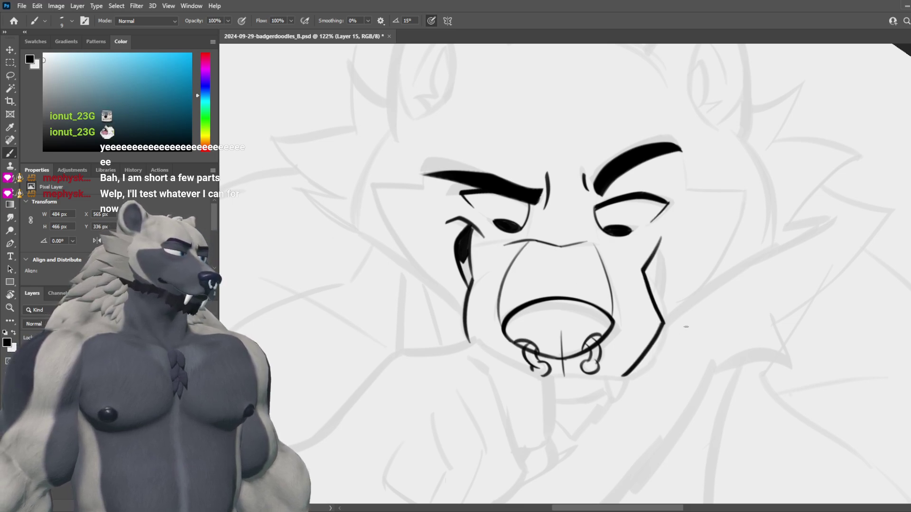
scroll(663, 349, "down", 5)
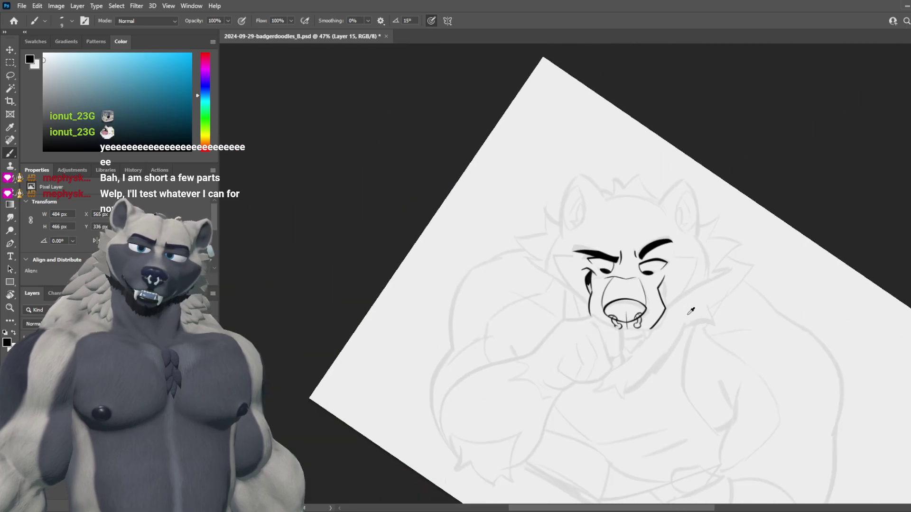
Step: Erase the left-hand cheek line below the marking and re-ink it with a sharper outward bend towards the jaw
scroll(705, 304, "up", 5)
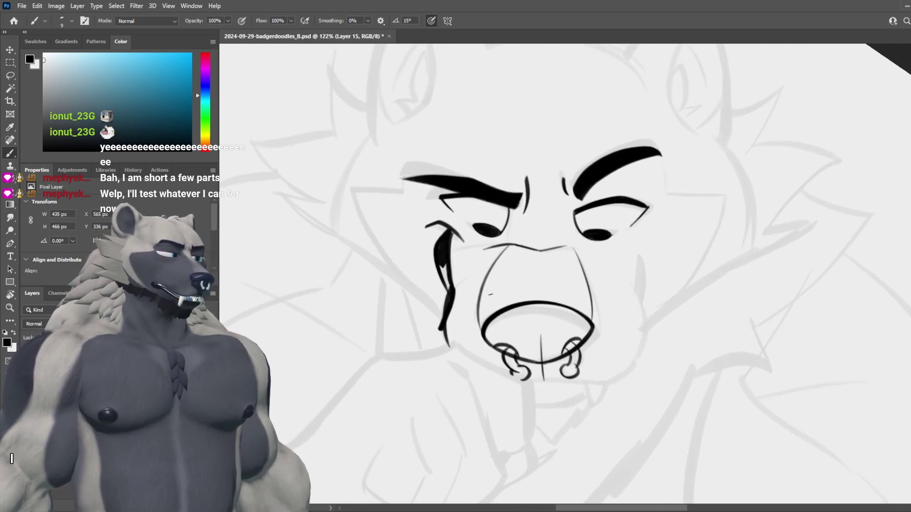
key("e")
left_click_drag(453, 285, 447, 323)
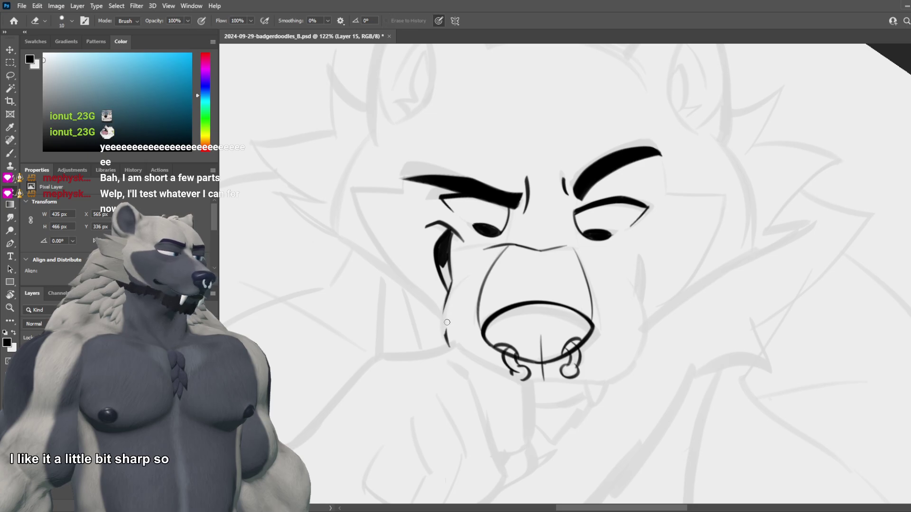
key("b")
mouse_move(453, 279)
left_mouse_down()
mouse_move(439, 314)
mouse_move(451, 344)
left_mouse_up()
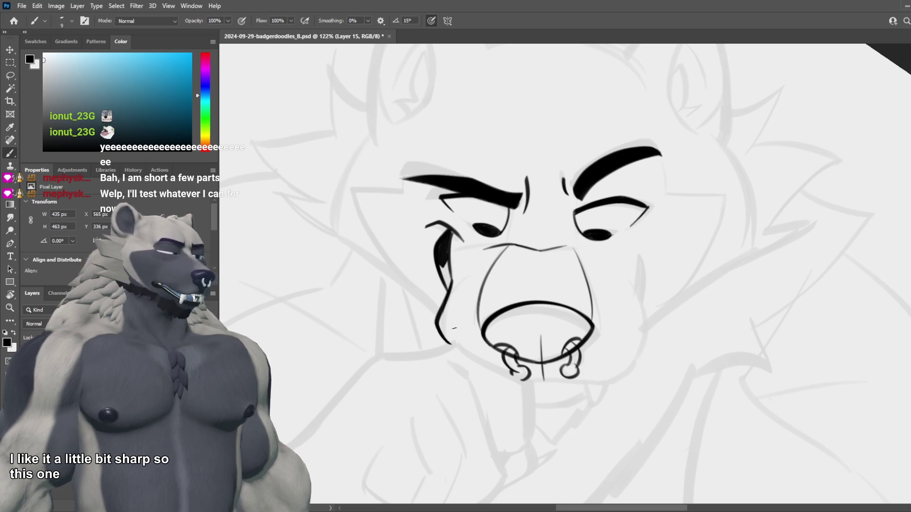
scroll(661, 261, "down", 5)
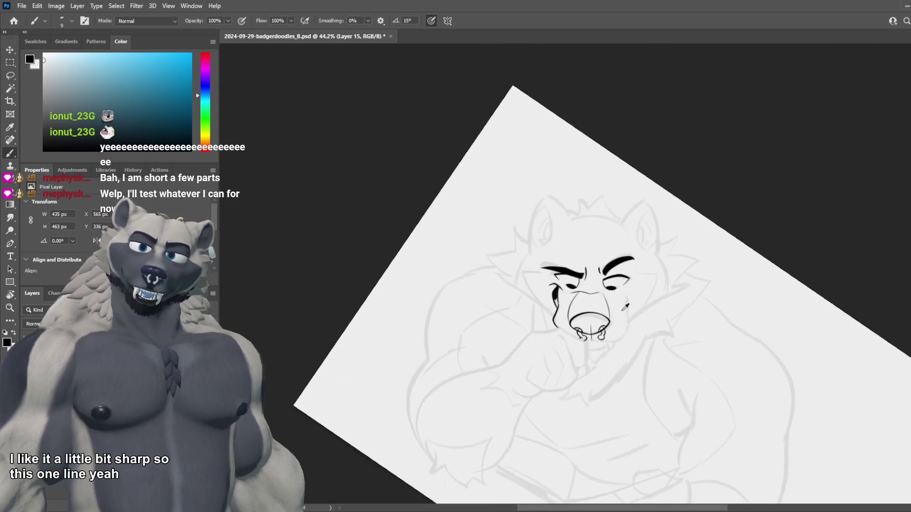
scroll(622, 307, "up", 3)
scroll(623, 307, "up", 3)
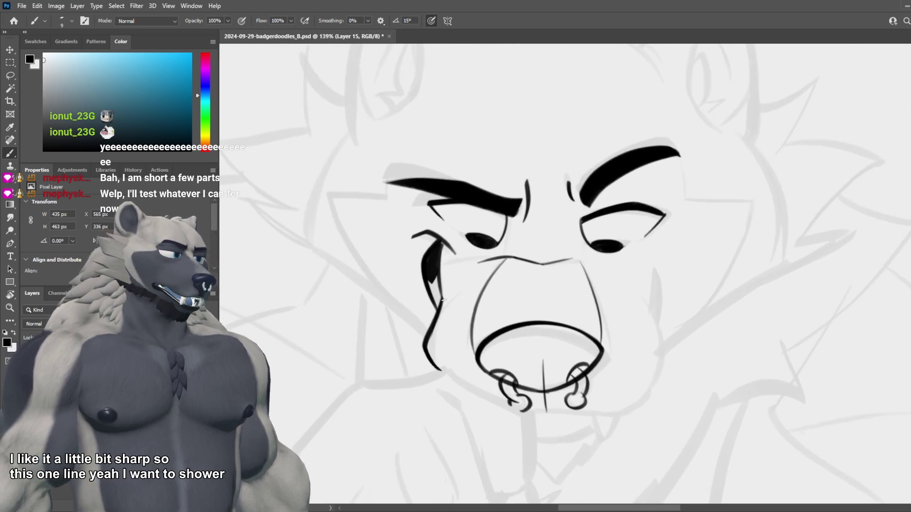
Step: Redo the lower left-hand cheek line as a crisp angular stroke from the marking's lower end to the jaw
mouse_move(442, 299)
left_mouse_down()
mouse_move(427, 347)
mouse_move(438, 375)
left_mouse_up()
key("ctrl+z")
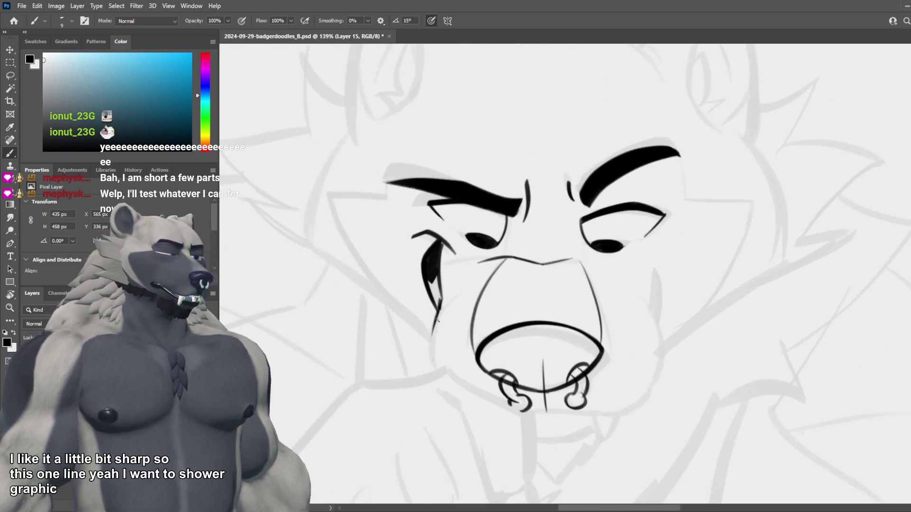
mouse_move(441, 300)
left_mouse_down()
mouse_move(430, 338)
mouse_move(444, 375)
mouse_move(442, 300)
mouse_move(431, 342)
left_mouse_up()
key("ctrl+z")
key("ctrl+z")
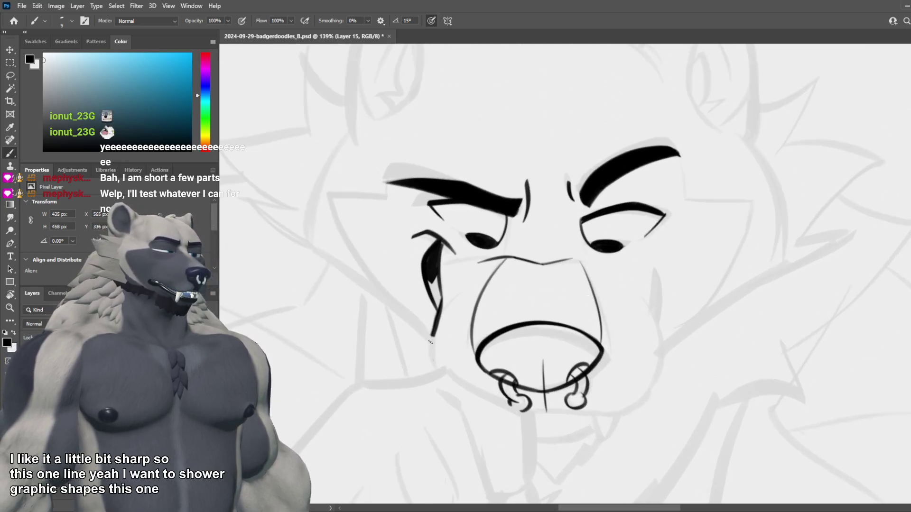
key("ctrl+z")
mouse_move(441, 299)
left_mouse_down()
mouse_move(438, 376)
mouse_move(429, 347)
mouse_move(438, 376)
left_mouse_up()
key("ctrl+z")
key("ctrl+z")
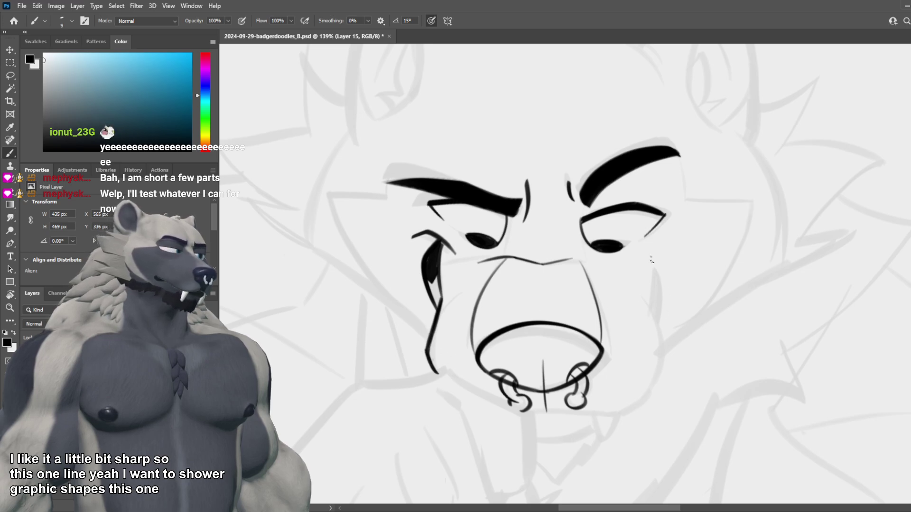
Step: Ink the right-hand cheek edge as two angled segments running from below the eye down beside the nose
mouse_move(650, 261)
left_mouse_down()
mouse_move(650, 305)
mouse_move(664, 356)
left_mouse_up()
key("ctrl+z")
key("ctrl+z")
key("ctrl+z")
left_click_drag(648, 306, 664, 357)
key("ctrl+z")
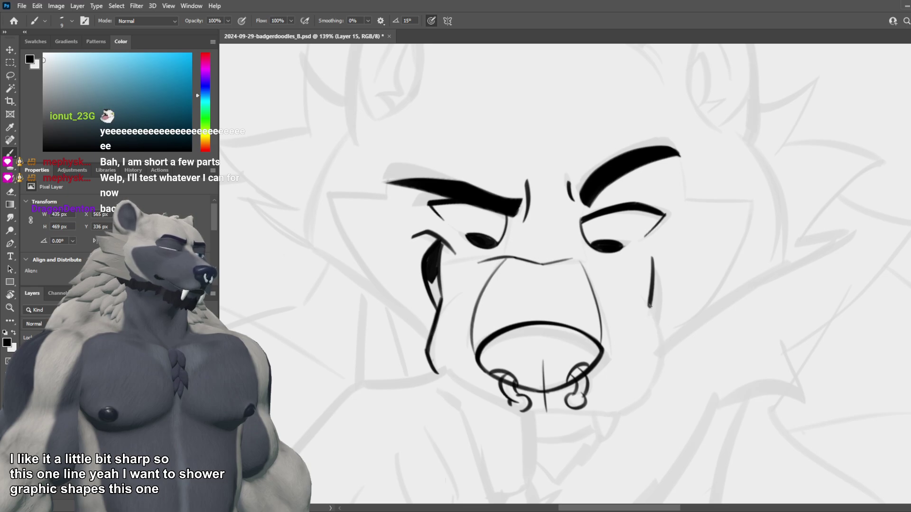
mouse_move(648, 306)
left_mouse_down()
mouse_move(663, 355)
mouse_move(604, 406)
left_mouse_up()
key("ctrl+z")
mouse_move(674, 361)
left_mouse_down()
mouse_move(666, 386)
mouse_move(605, 415)
mouse_move(654, 370)
mouse_move(579, 422)
left_mouse_up()
key("ctrl+z")
key("ctrl+z")
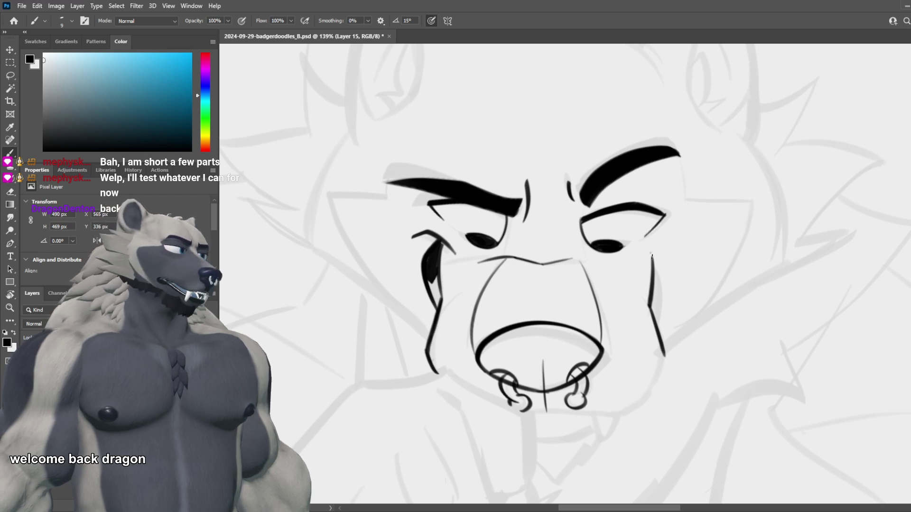
Step: Outline the narrow pointed marking along the right-hand cheek edge and fill its upper part black
key("ctrl+z")
mouse_move(652, 254)
left_mouse_down()
mouse_move(667, 271)
mouse_move(658, 319)
left_mouse_up()
key("ctrl+z")
left_click_drag(652, 254, 657, 326)
key("ctrl+z")
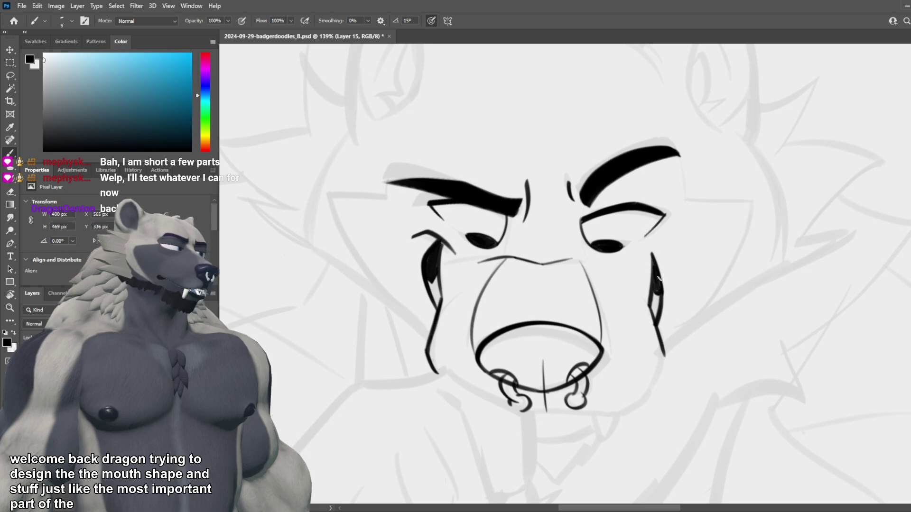
Step: Ink the hooked crease above the right-hand cheek marking and extend the muzzle's upper crease towards the right-hand cheek
mouse_move(665, 240)
left_mouse_down()
mouse_move(637, 259)
mouse_move(654, 248)
mouse_move(649, 264)
left_mouse_up()
key("ctrl+z")
key("ctrl+z")
key("ctrl+z")
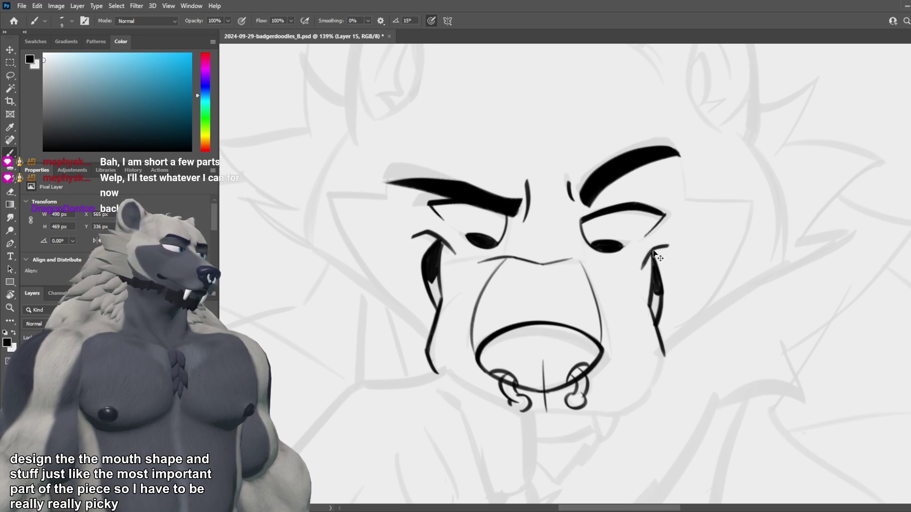
left_click_drag(572, 257, 600, 260)
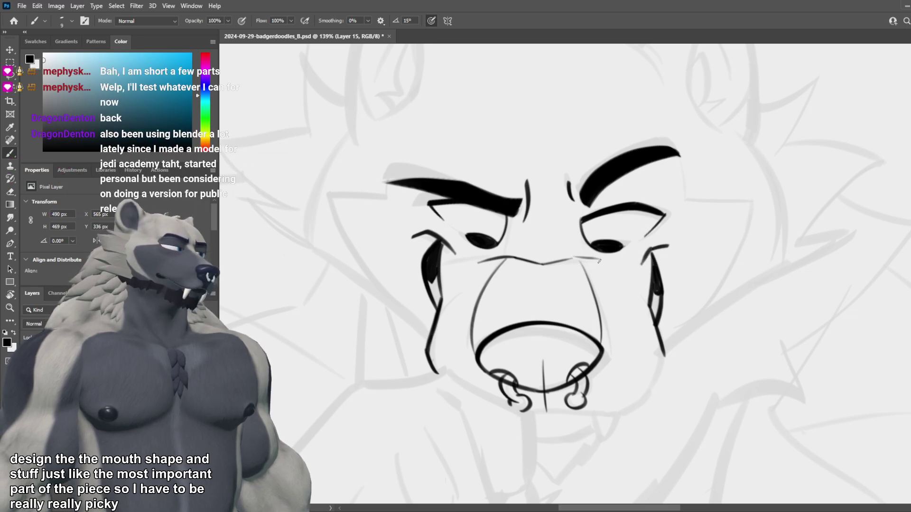
left_click_drag(697, 306, 677, 287)
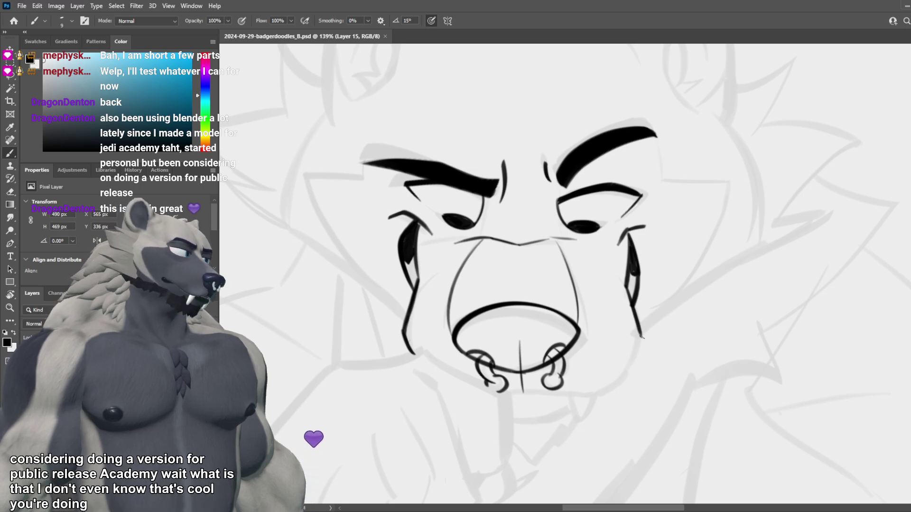
Step: Ink the curved right-hand jaw corner and the straight mouth line joining it beneath the nose ring
mouse_move(642, 337)
left_mouse_down()
mouse_move(594, 395)
mouse_move(499, 399)
mouse_move(606, 396)
left_mouse_up()
key("ctrl+z")
key("ctrl+z")
left_click_drag(493, 398, 586, 396)
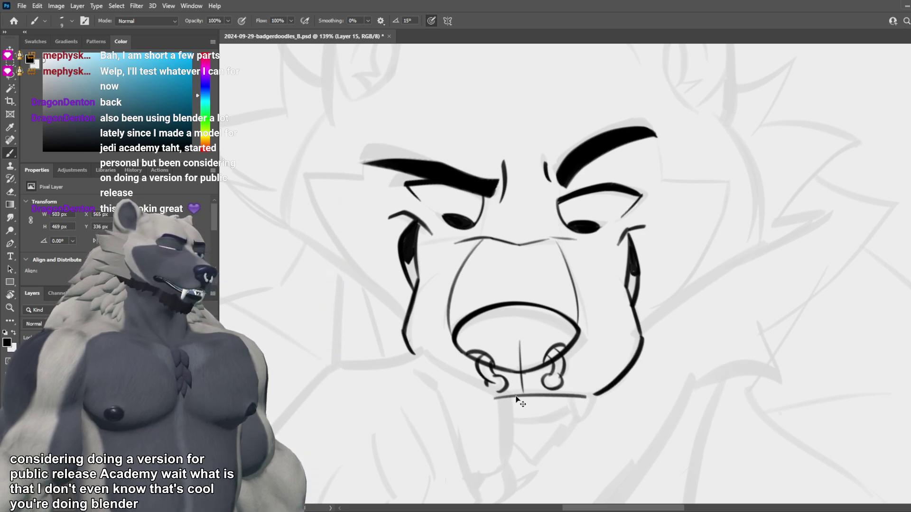
key("ctrl+z")
left_click_drag(495, 397, 588, 396)
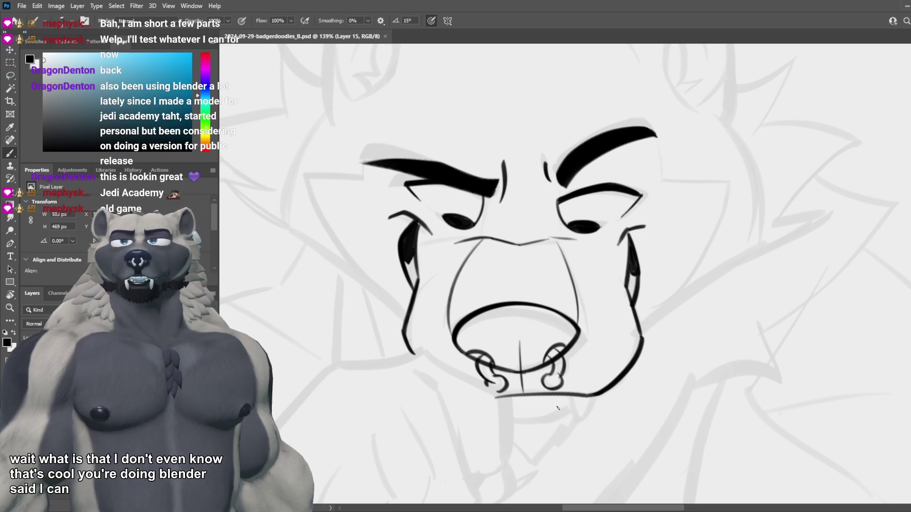
Step: Ink a pointed fang below the right end of the mouth line and a short lower-lip line beside it
left_click_drag(569, 401, 590, 404)
key("ctrl+z")
left_click_drag(570, 401, 603, 395)
key("ctrl+z")
key("ctrl+z")
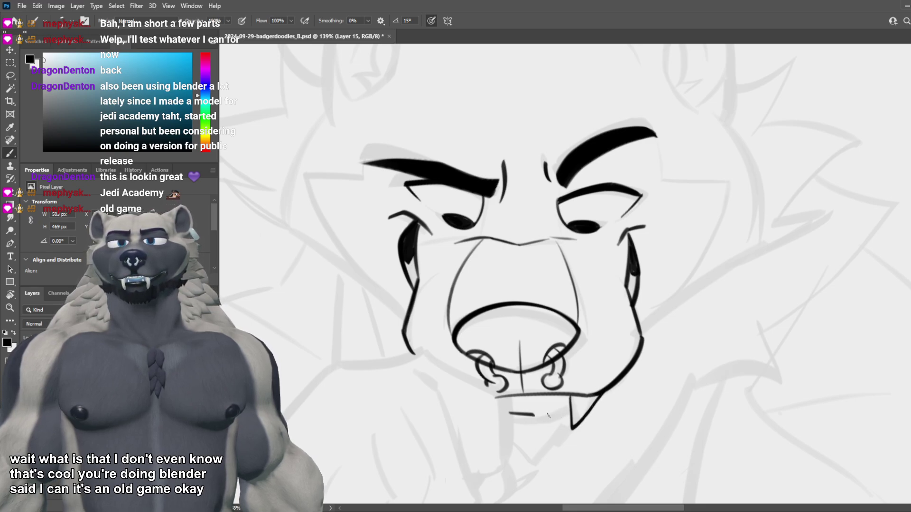
Step: Review the inked face against the whole character sketch in the canvas's original orientation, and turn the face upright for inking
scroll(575, 290, "down", 13)
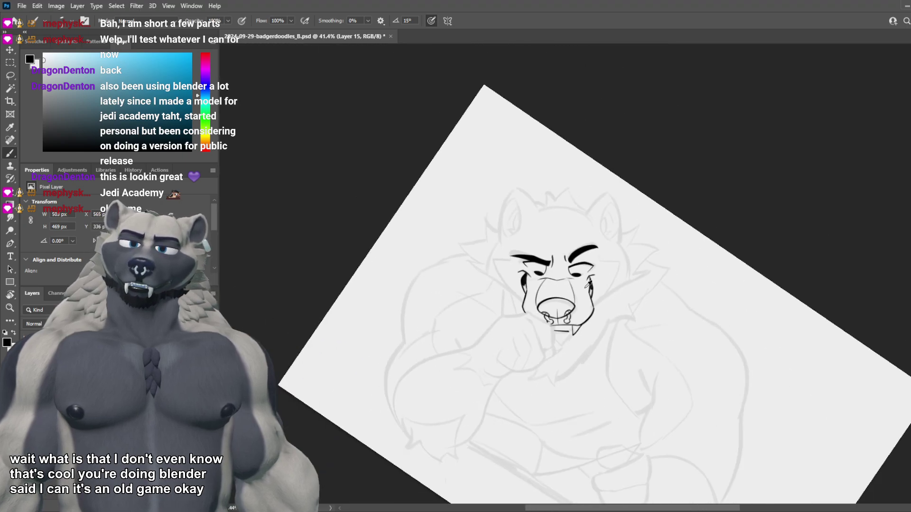
scroll(595, 335, "up", 2)
key("Escape")
scroll(620, 321, "down", 5)
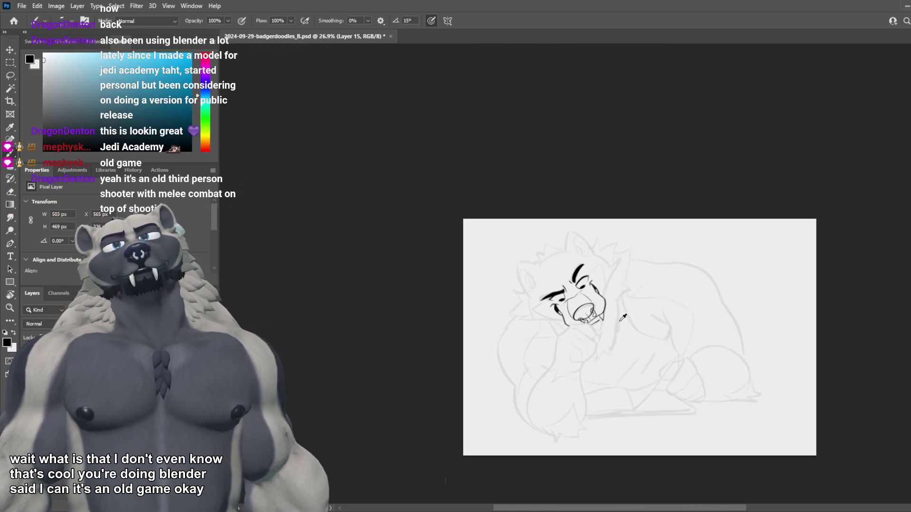
scroll(638, 342, "up", 3)
scroll(604, 328, "down", 2)
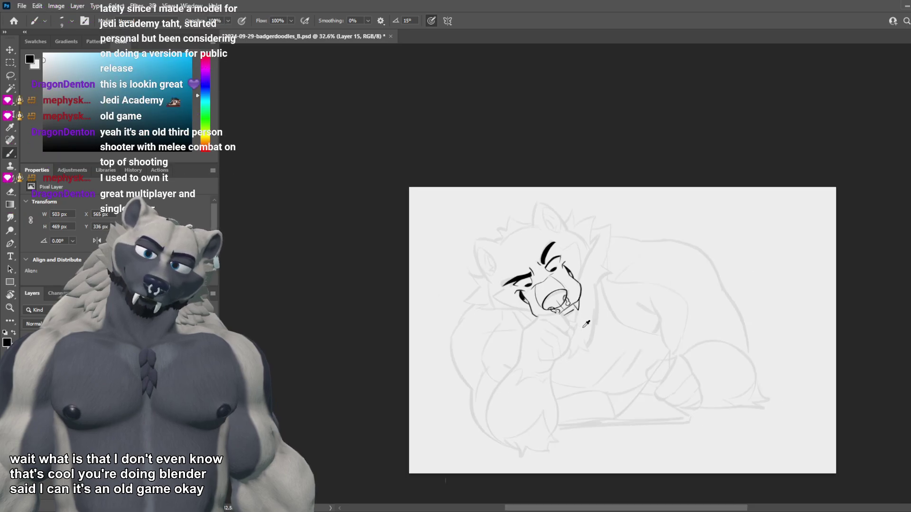
scroll(586, 324, "up", 1)
scroll(576, 312, "up", 1)
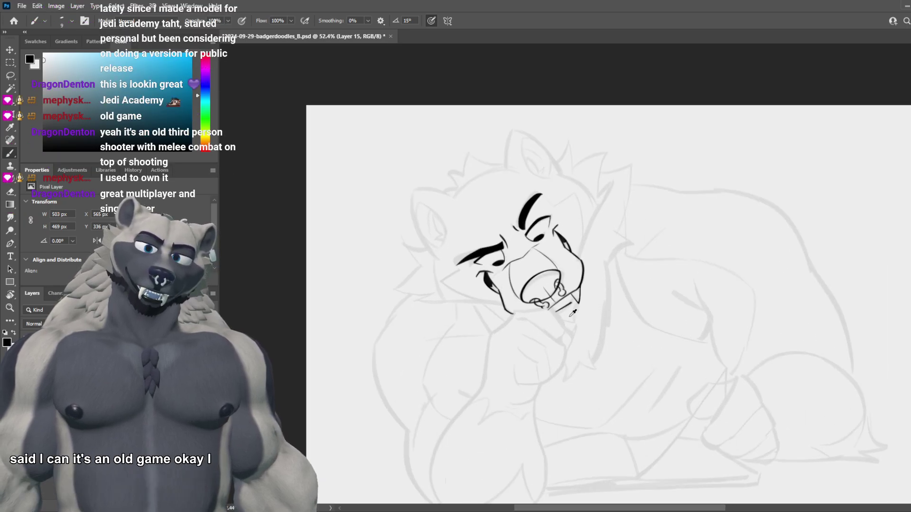
scroll(572, 314, "up", 1)
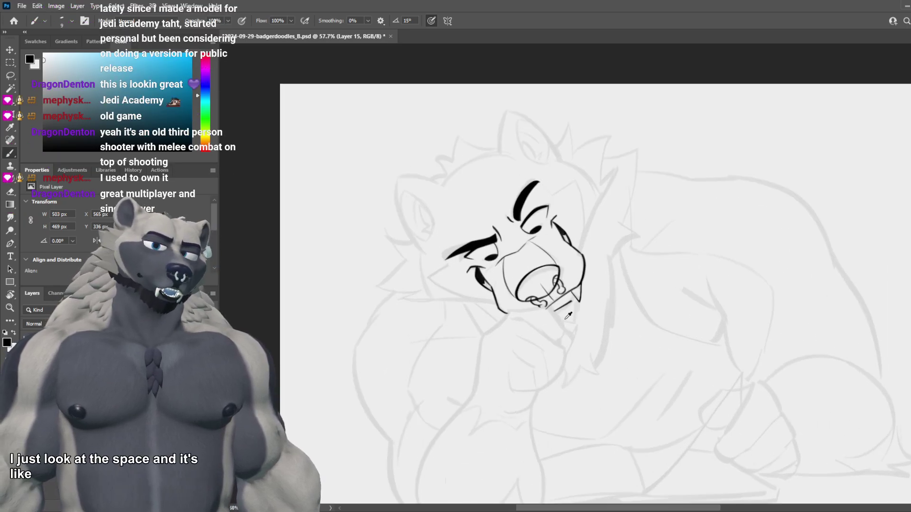
scroll(571, 312, "down", 2)
scroll(582, 304, "up", 4)
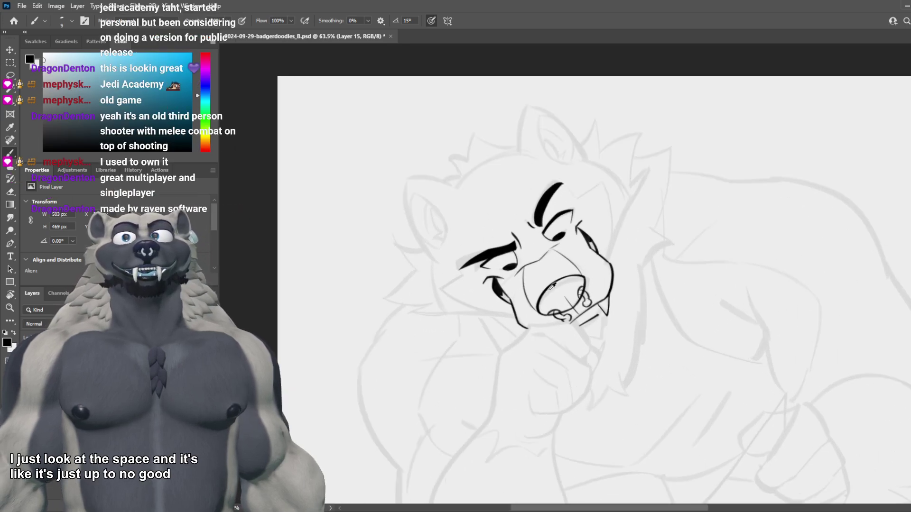
scroll(552, 286, "up", 1)
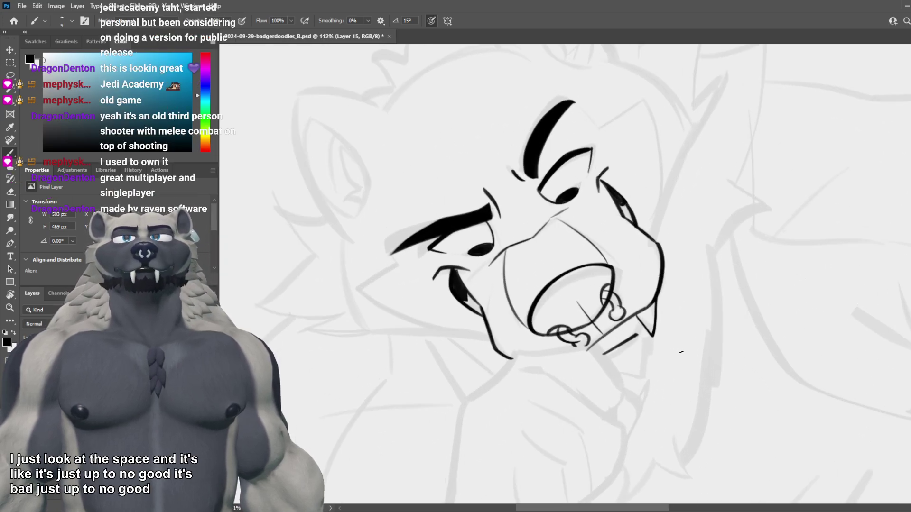
key("r")
mouse_move(682, 352)
left_mouse_down()
mouse_move(685, 372)
mouse_move(622, 399)
left_mouse_up()
key("b")
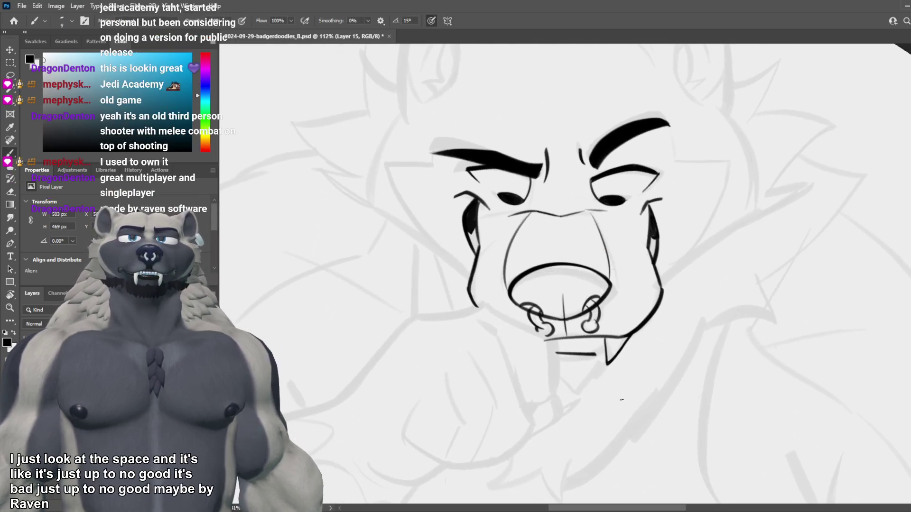
Step: Review the inked face against the whole character sketch at several canvas angles, and return close to the mouth with the face nearly upright
scroll(580, 322, "up", 2)
scroll(577, 326, "down", 6)
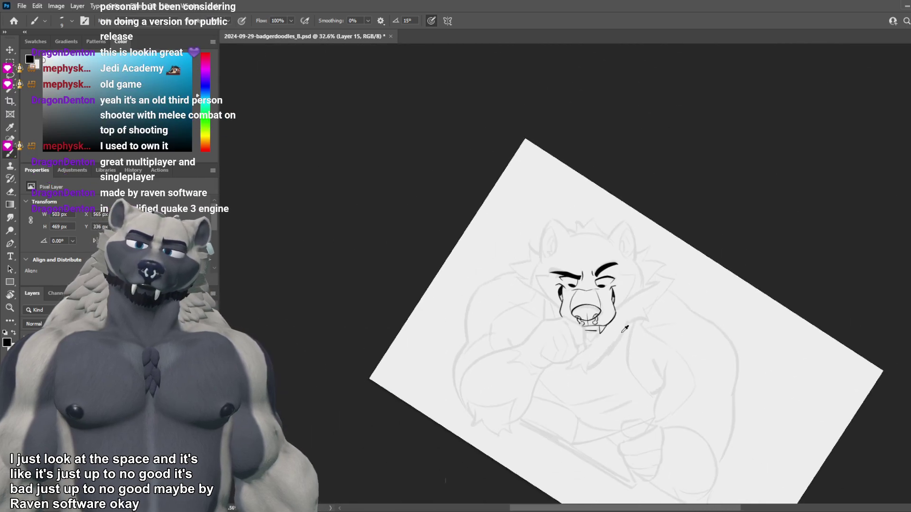
scroll(624, 328, "up", 5)
scroll(572, 324, "up", 2)
scroll(591, 342, "down", 11)
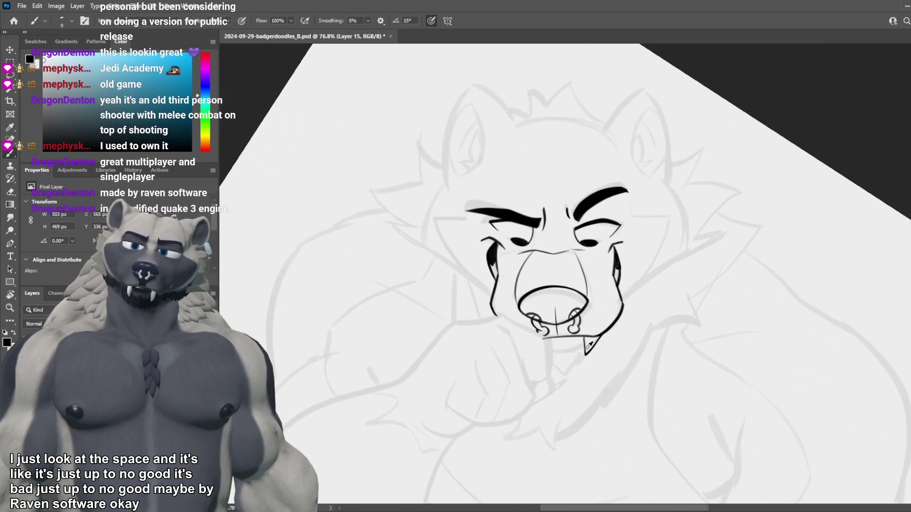
key("r")
left_click_drag(656, 337, 653, 272)
key("b")
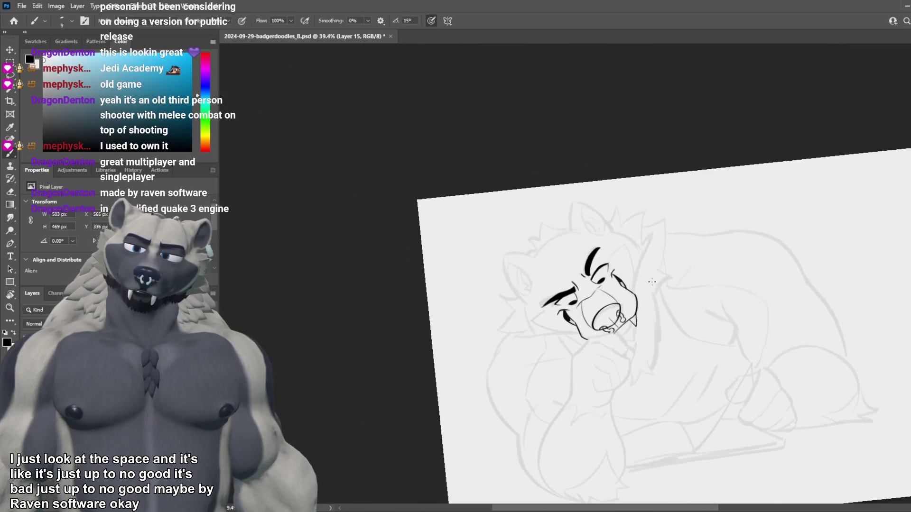
scroll(636, 308, "up", 1)
scroll(636, 309, "up", 4)
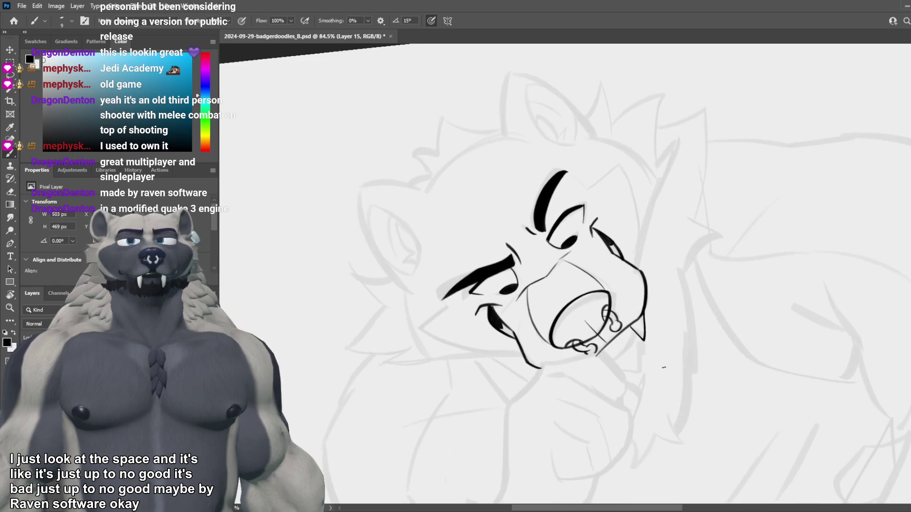
key("r")
left_click_drag(604, 364, 591, 388)
scroll(464, 335, "up", 3)
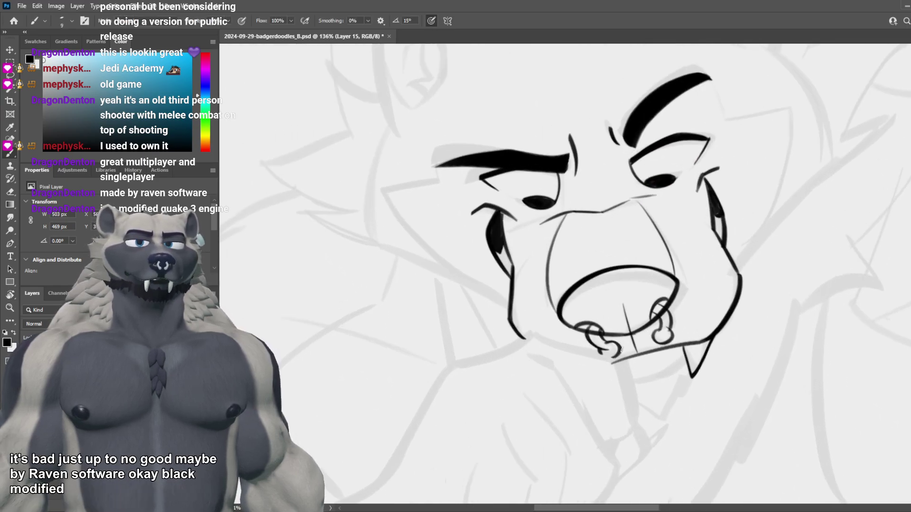
Step: Ink a jagged zigzag fur line beneath the mouth line, running up to the pointed fang
left_click_drag(634, 386, 685, 373)
key("ctrl+z")
key("ctrl+z")
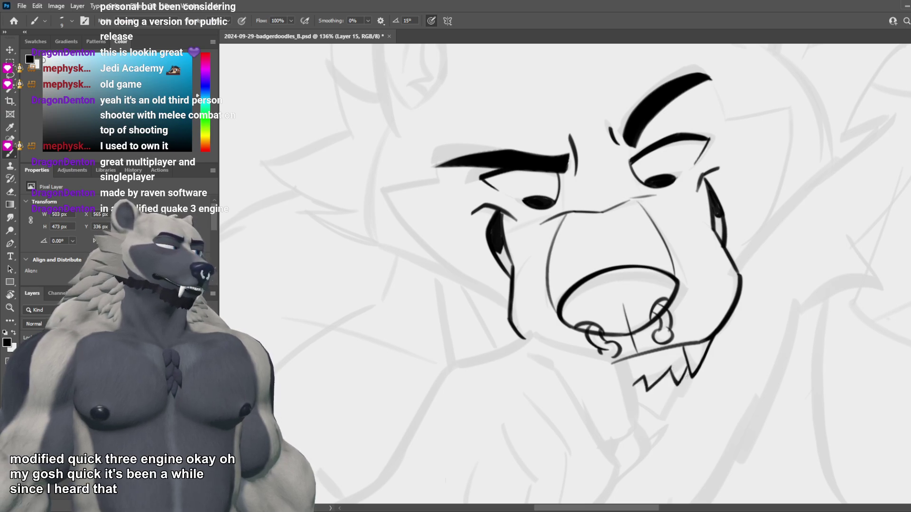
key("ctrl+z")
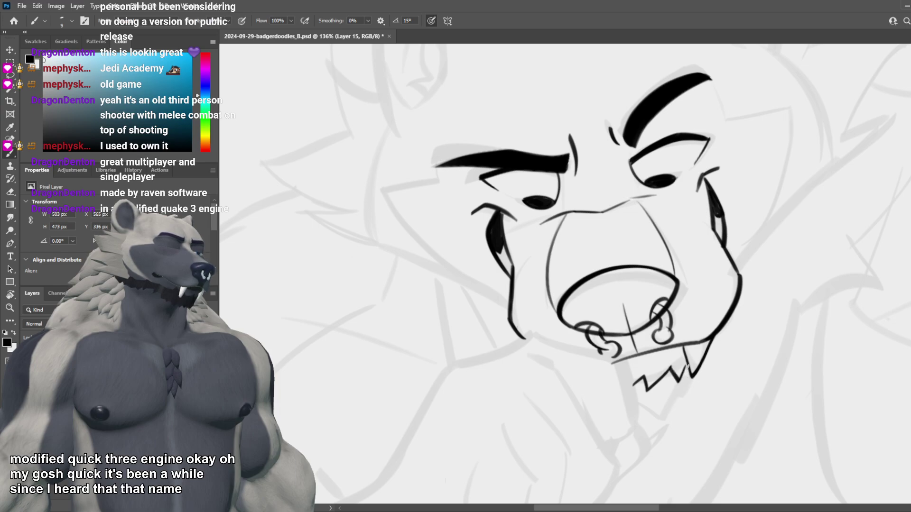
left_click_drag(673, 401, 612, 387)
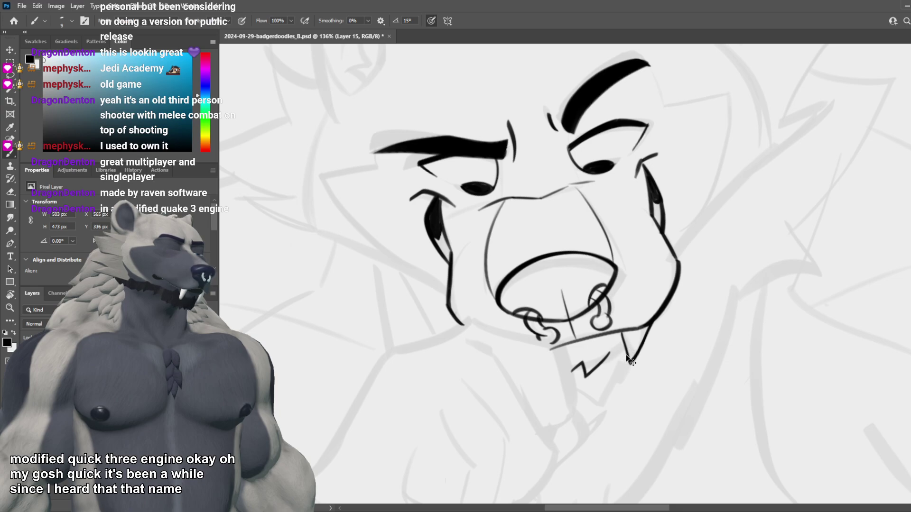
key("ctrl+z")
key("ctrl+shift+z")
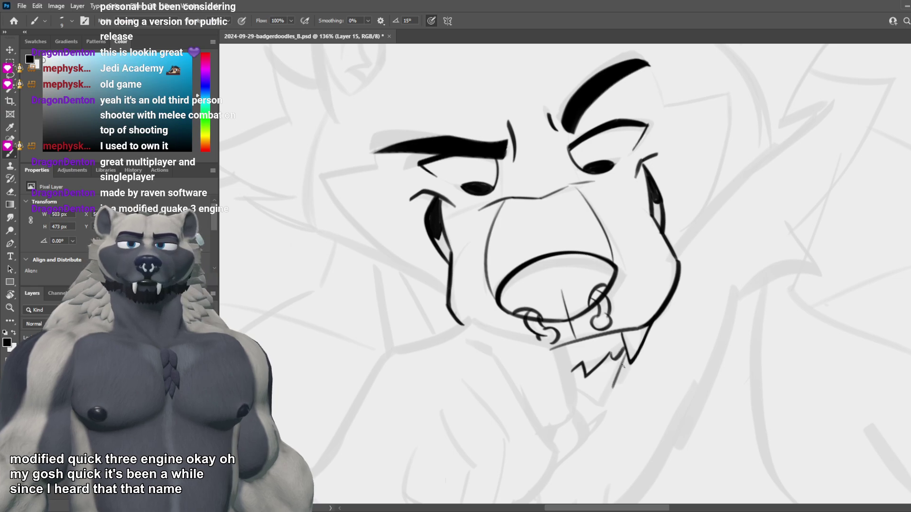
Step: Ink the chin tuft's jagged lower outline from the fang down to a point beneath the zigzag line
left_click_drag(628, 359, 606, 401)
key("ctrl+z")
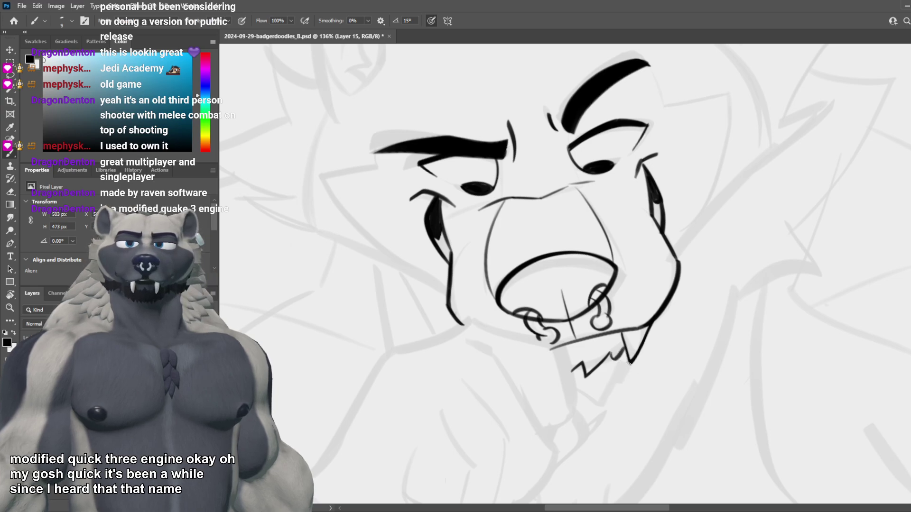
mouse_move(617, 369)
left_mouse_down()
mouse_move(593, 404)
mouse_move(572, 391)
left_mouse_up()
Step: Examine the inked muzzle and chin tuft, the faint ear and forehead sketch, and the overall face proportions
scroll(601, 386, "down", 5)
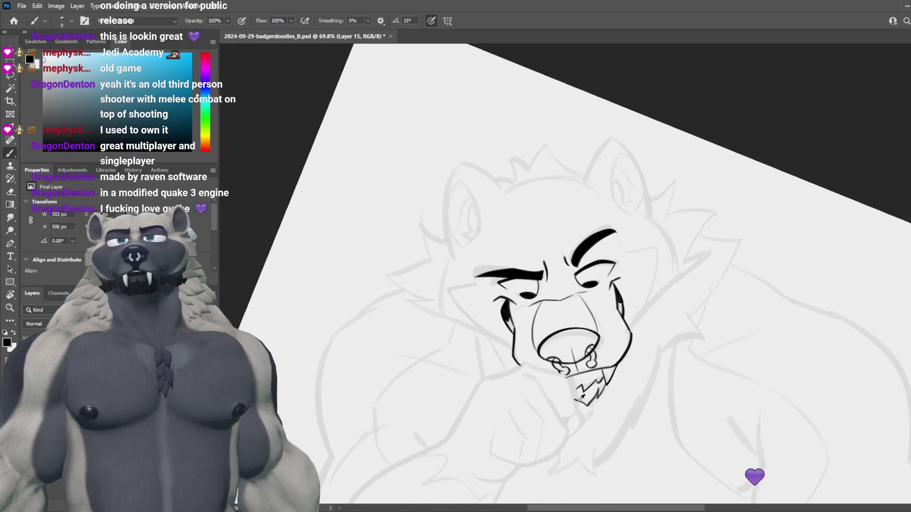
scroll(637, 355, "up", 5)
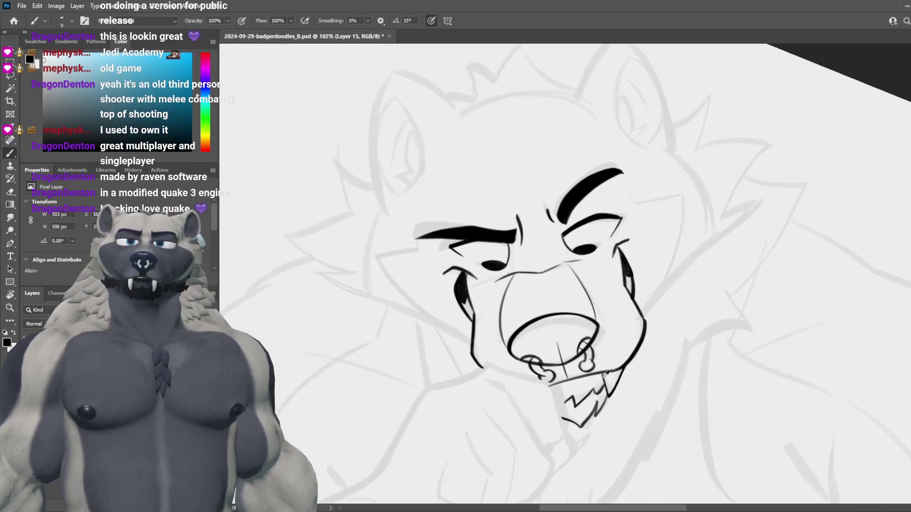
scroll(634, 398, "up", 2)
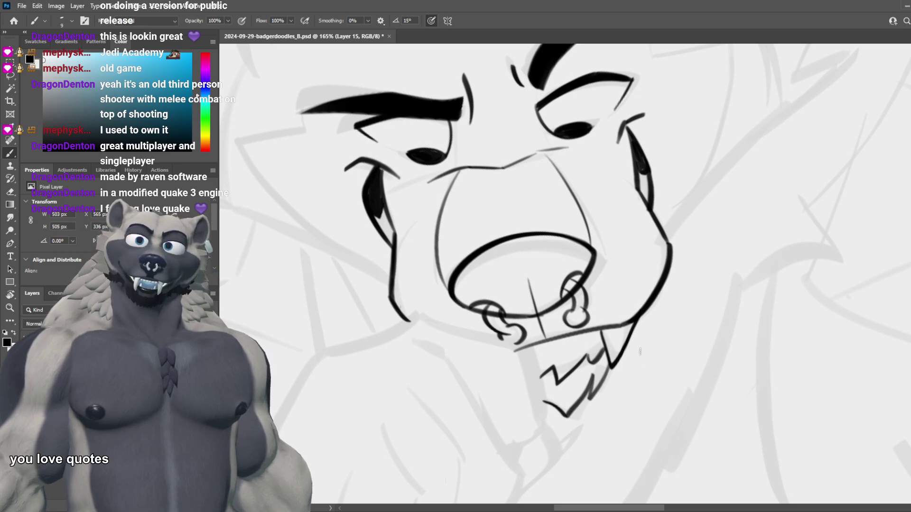
left_click_drag(632, 323, 681, 275)
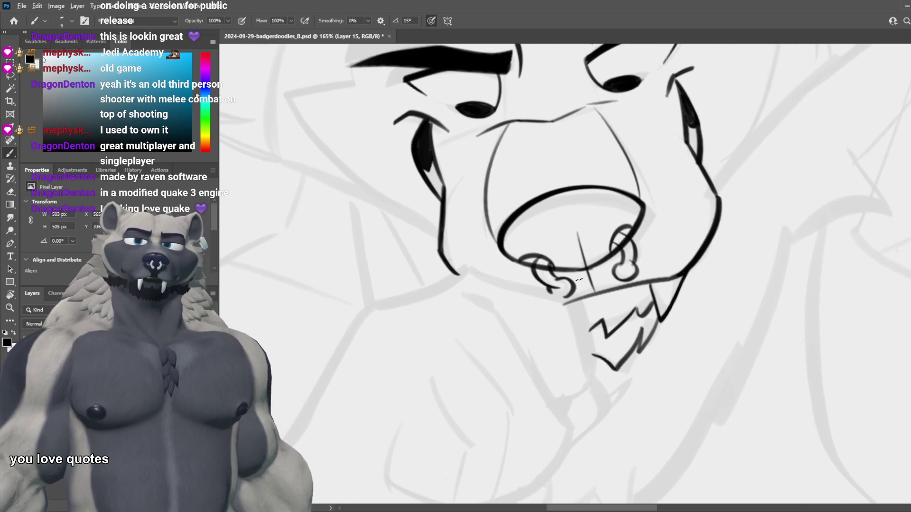
scroll(579, 280, "down", 5)
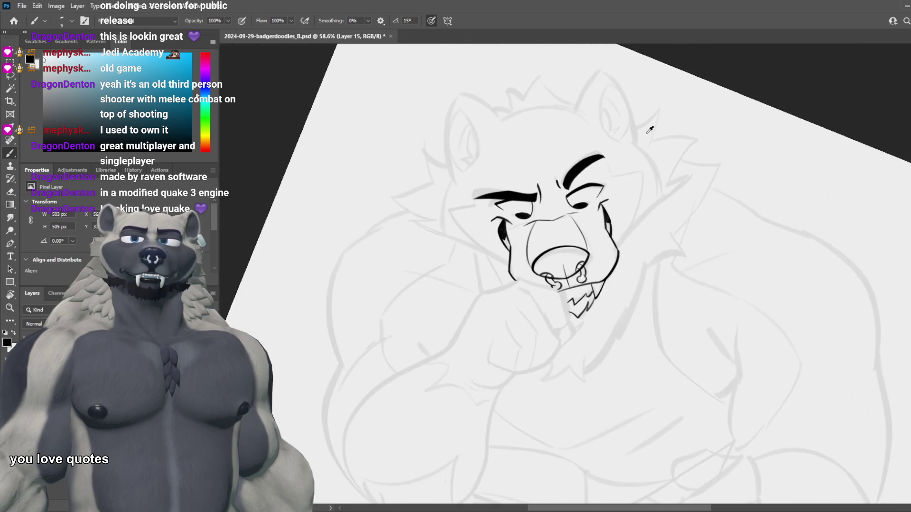
scroll(524, 137, "up", 4)
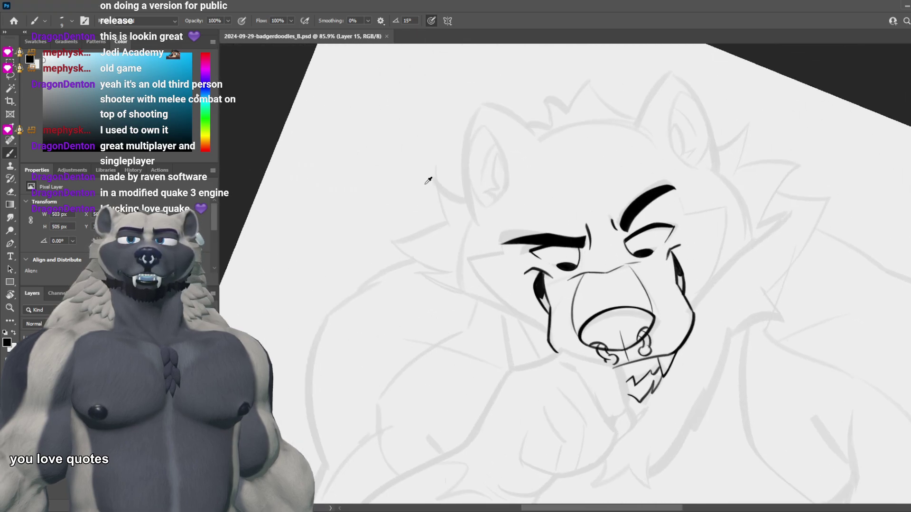
scroll(475, 209, "up", 3)
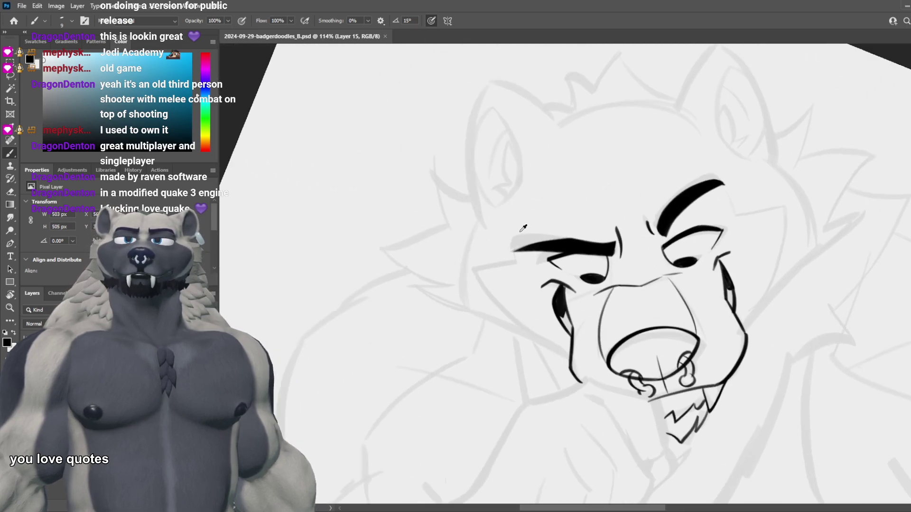
scroll(517, 190, "up", 2)
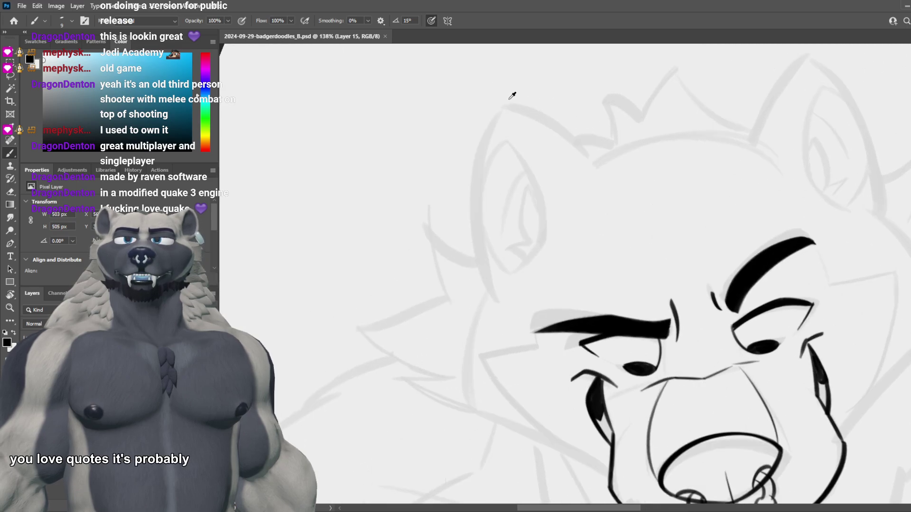
scroll(512, 95, "up", 1)
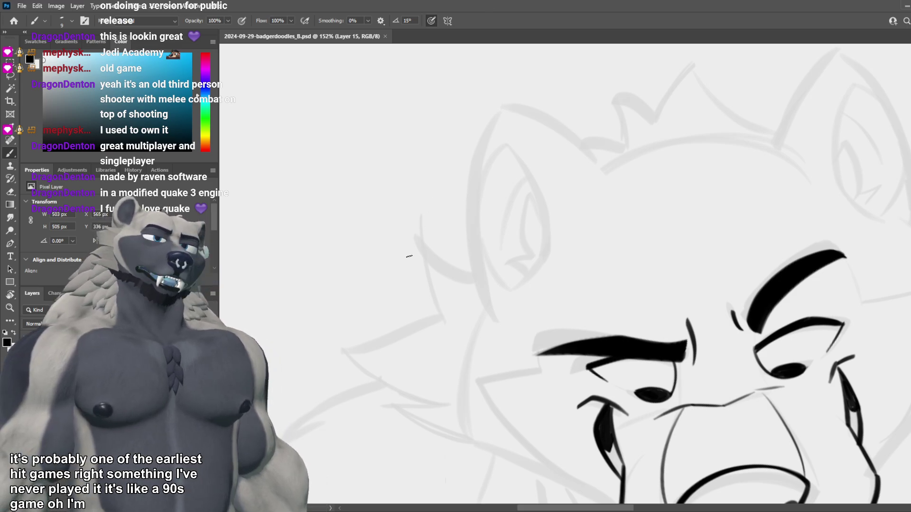
scroll(391, 312, "down", 2)
scroll(391, 312, "down", 3)
scroll(525, 266, "up", 5)
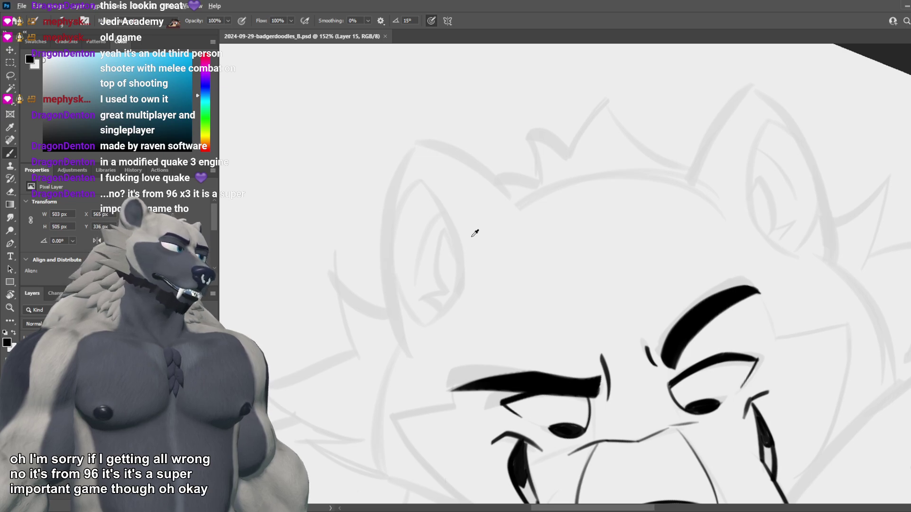
scroll(473, 232, "down", 5)
scroll(458, 389, "up", 4)
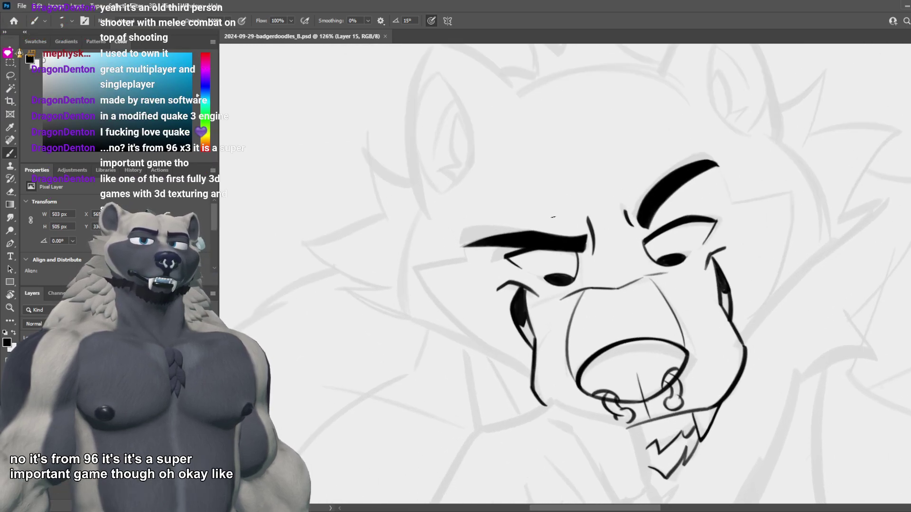
Step: Ink the stepped upper edge of the face marking outward from the left-hand eyebrow's outer tip, and save the document
left_click_drag(464, 247, 467, 267)
key("ctrl+z")
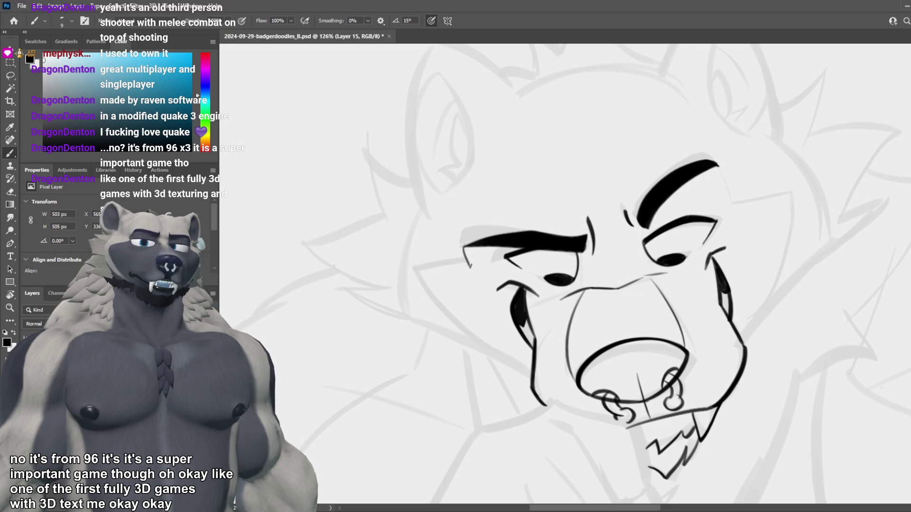
left_click_drag(469, 267, 400, 274)
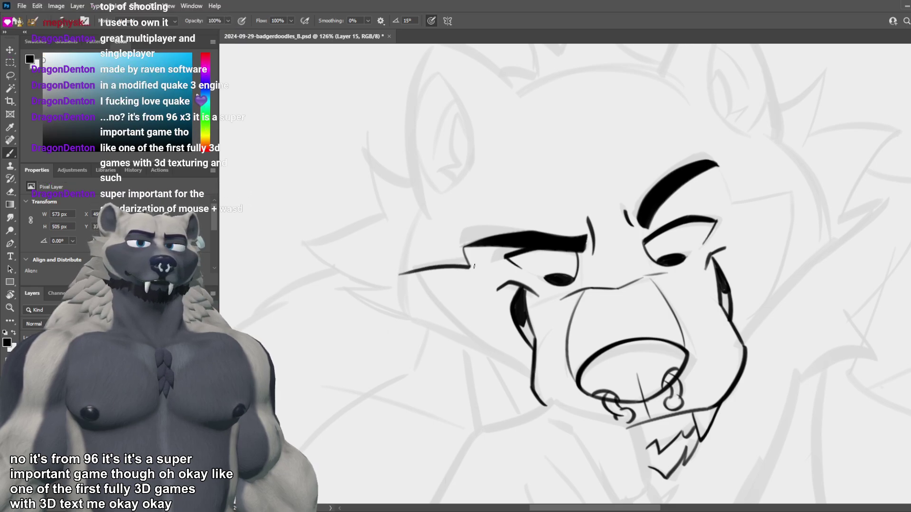
key("ctrl+z")
left_click_drag(469, 267, 440, 267)
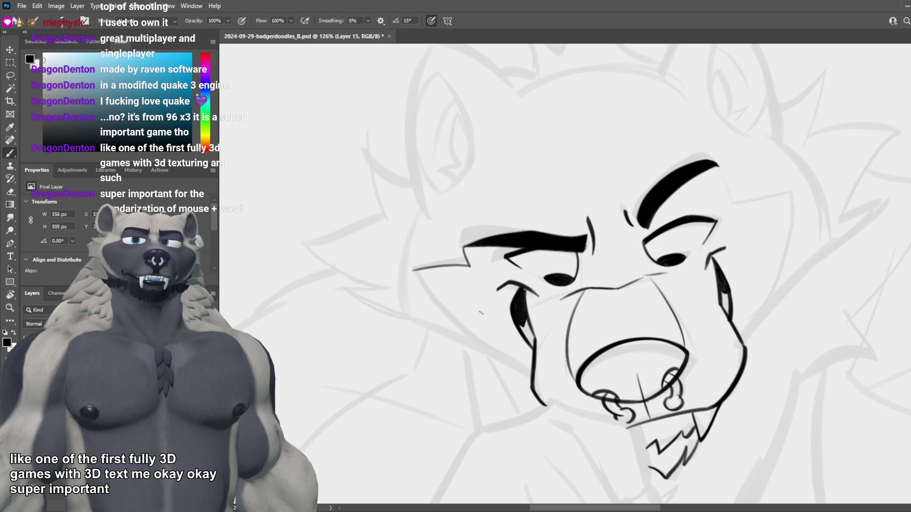
left_click_drag(446, 319, 493, 311)
key("ctrl+s")
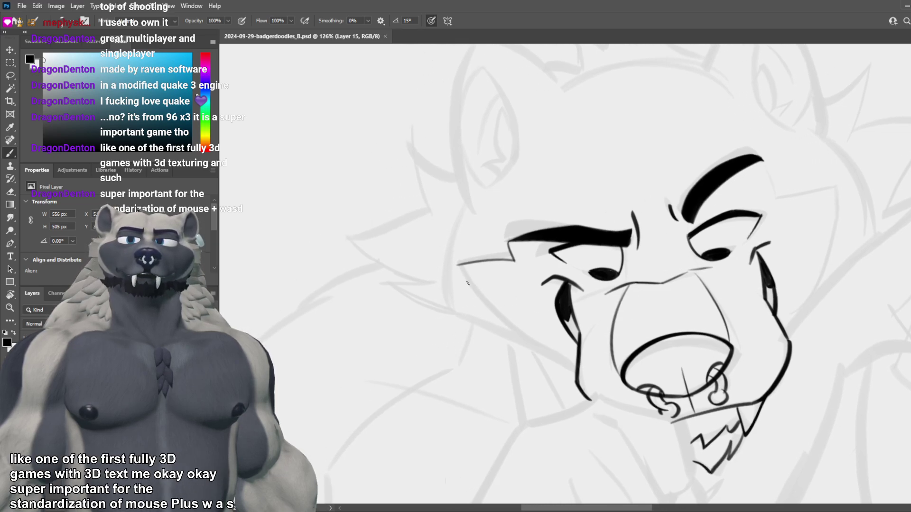
Step: Ink the face marking's outer edge as a slightly curved diagonal from its left-hand point down towards the muzzle
key("ctrl+z")
left_click_drag(455, 271, 500, 337)
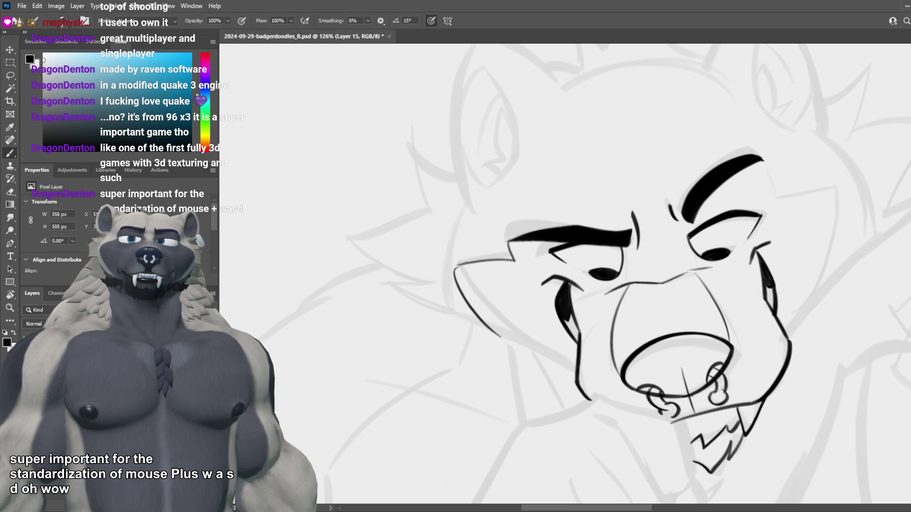
key("ctrl+z")
left_click_drag(493, 261, 500, 338)
key("ctrl+z")
mouse_move(456, 263)
left_mouse_down()
mouse_move(492, 316)
mouse_move(519, 338)
left_mouse_up()
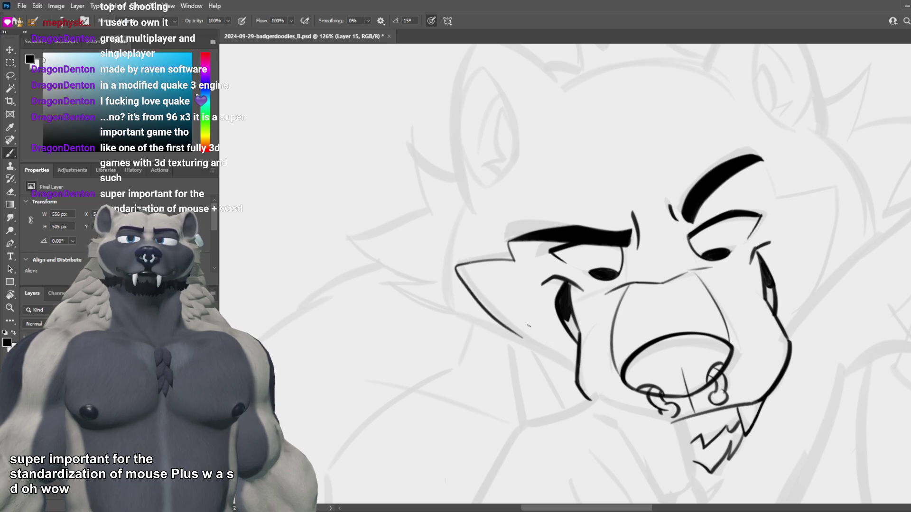
key("ctrl+z")
left_click_drag(456, 266, 501, 335)
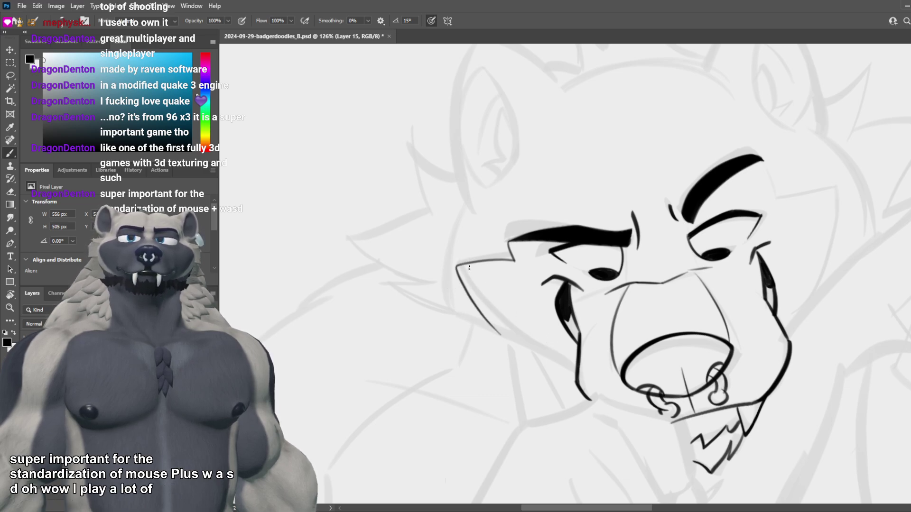
key("ctrl+z")
left_click_drag(457, 266, 523, 336)
key("ctrl+z")
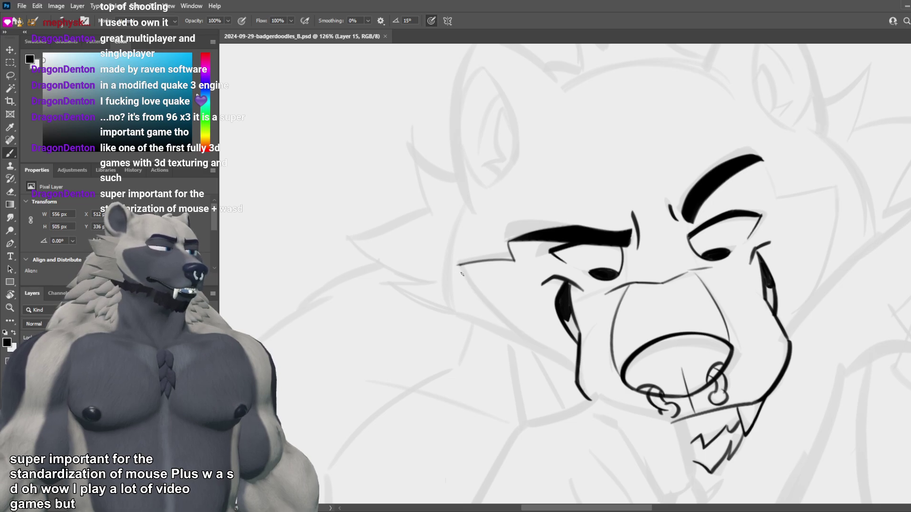
left_click_drag(458, 266, 532, 340)
key("ctrl+z")
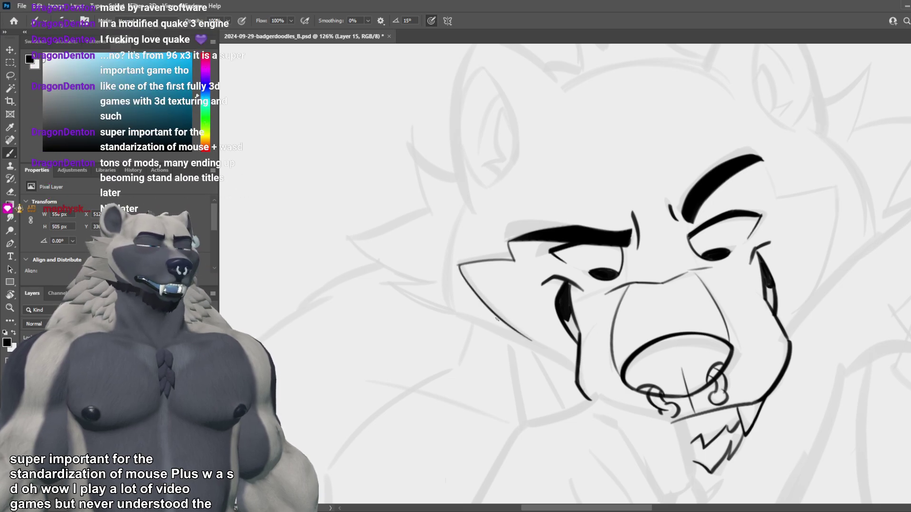
Step: Ink the pointed cheek-fur tufts outside the left-hand face marking, with a long outer spike and a smaller one beneath it
left_click_drag(414, 297, 584, 365)
key("ctrl+z")
left_click_drag(387, 289, 518, 349)
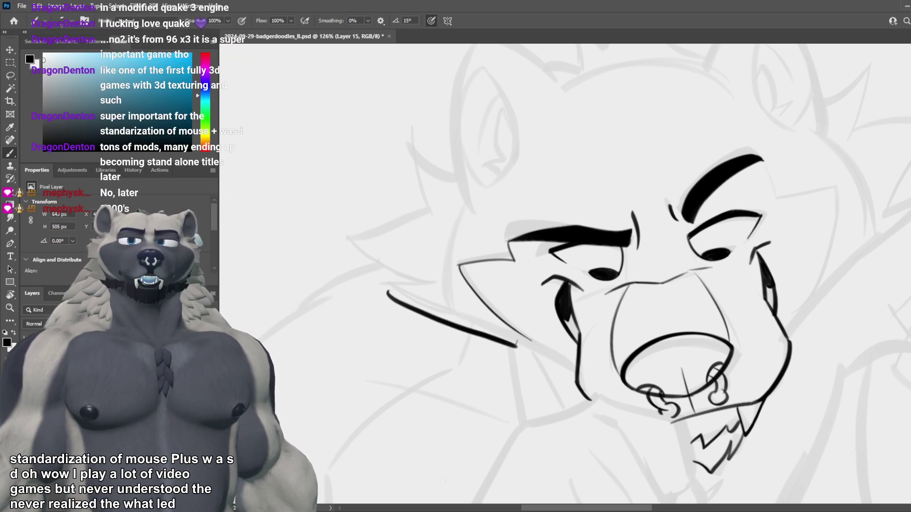
key("ctrl+z")
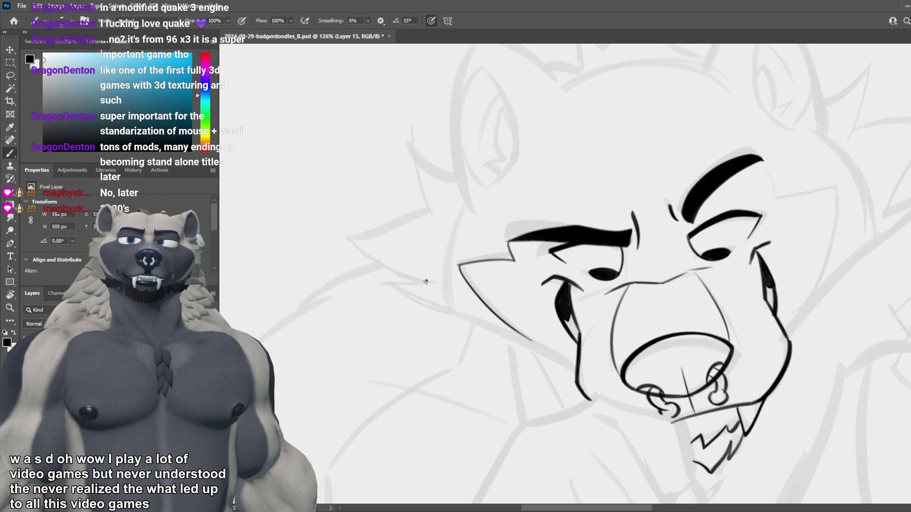
key("ctrl+z")
mouse_move(418, 281)
left_mouse_down()
mouse_move(399, 296)
mouse_move(454, 317)
mouse_move(440, 332)
left_mouse_up()
left_click_drag(439, 332, 490, 326)
scroll(495, 289, "down", 3)
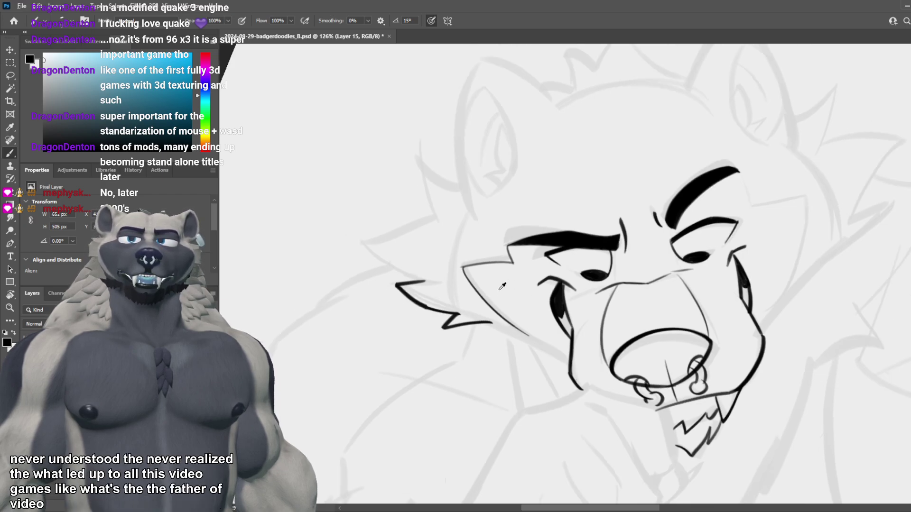
scroll(502, 273, "down", 3)
scroll(508, 270, "up", 3)
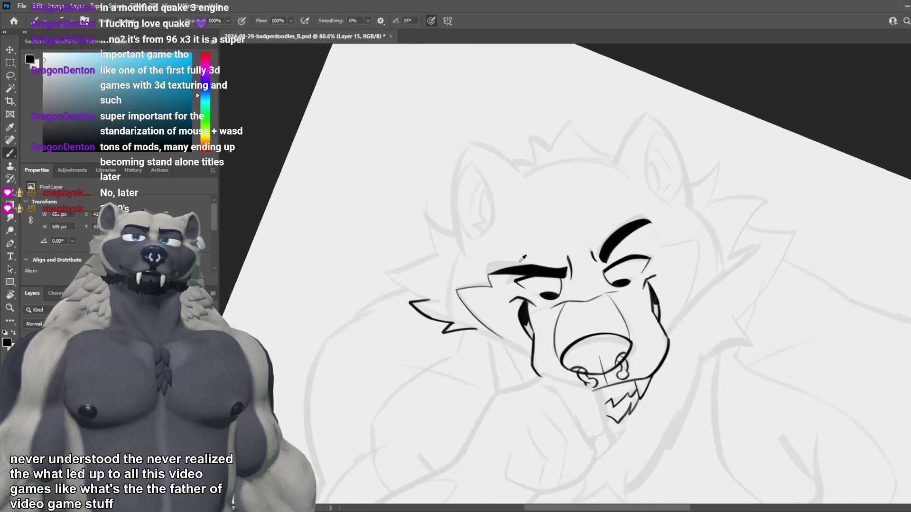
scroll(514, 267, "up", 1)
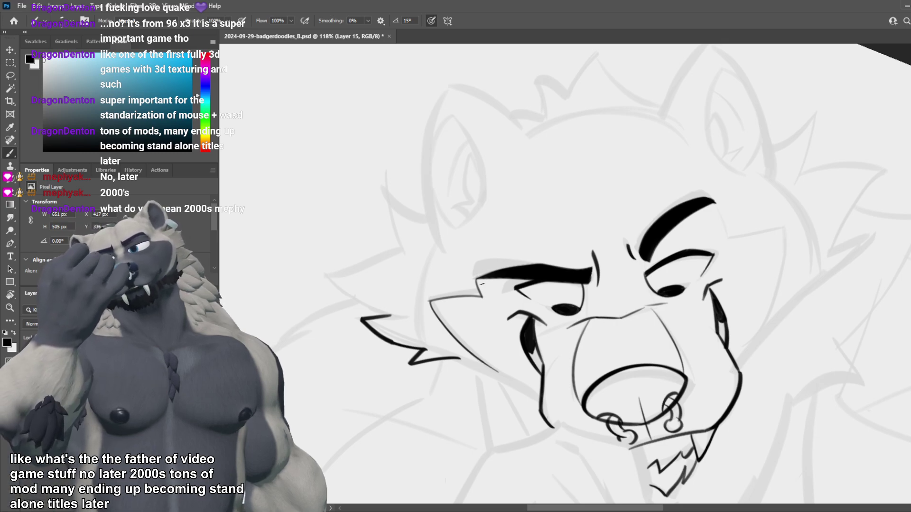
Step: Replace the inked cheek-fur tufts with a smoother long outer spike and a small forked tuft beneath it, outside the left-hand face marking
key("ctrl+z")
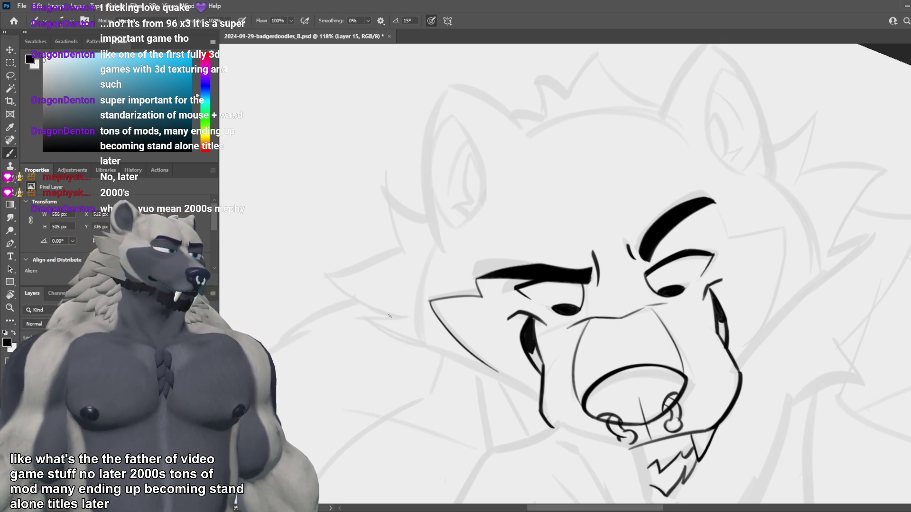
key("ctrl+z")
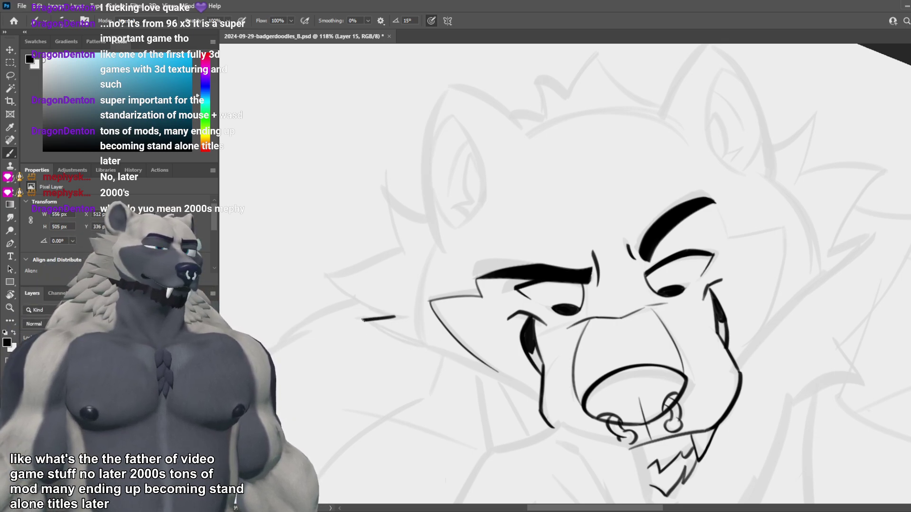
mouse_move(363, 320)
left_mouse_down()
mouse_move(421, 346)
mouse_move(449, 342)
mouse_move(428, 366)
mouse_move(493, 368)
left_mouse_up()
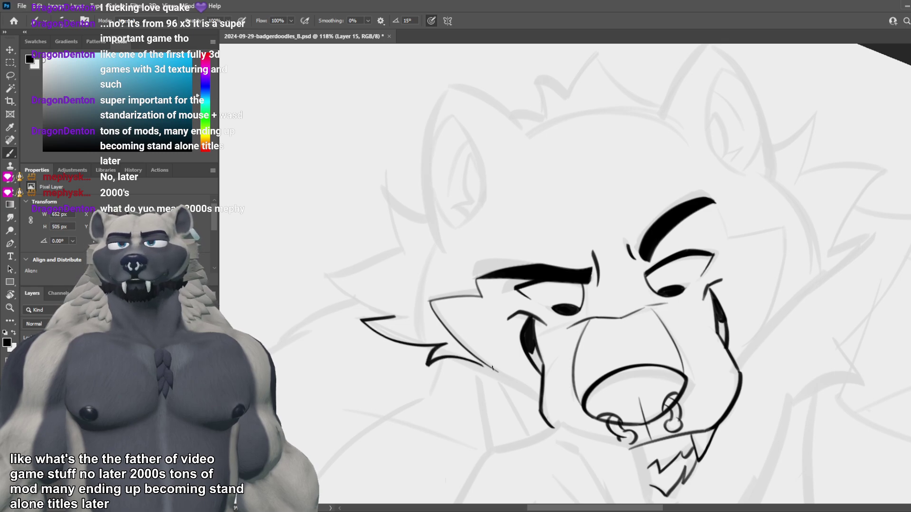
Step: Compare the face with the current line-art layer hidden and shown, and examine the figure's overall proportions
scroll(493, 321, "down", 10)
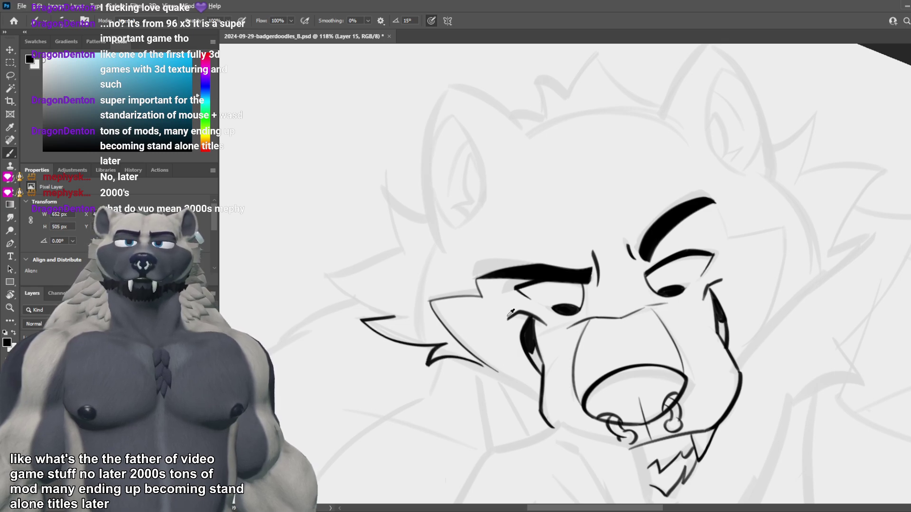
scroll(454, 362, "up", 7)
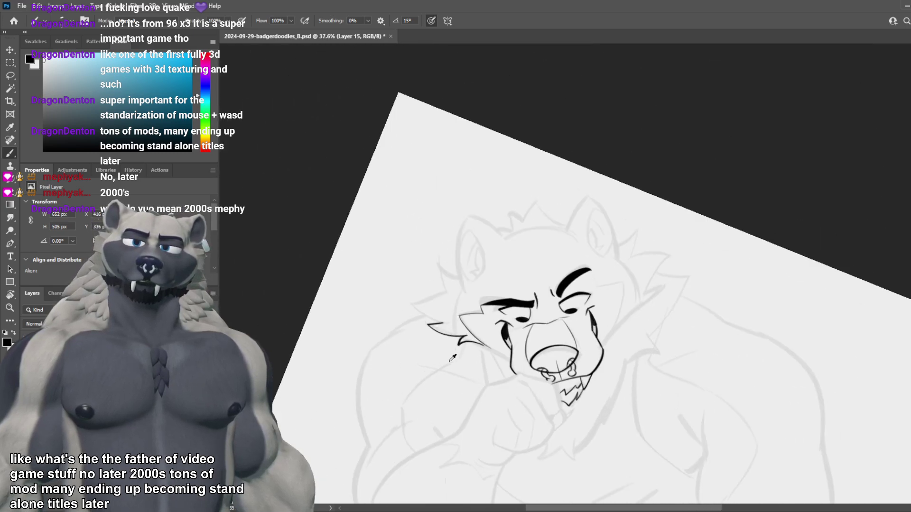
key("ctrl+comma")
key("ctrl+comma")
key("ctrl+comma")
key("ctrl+comma")
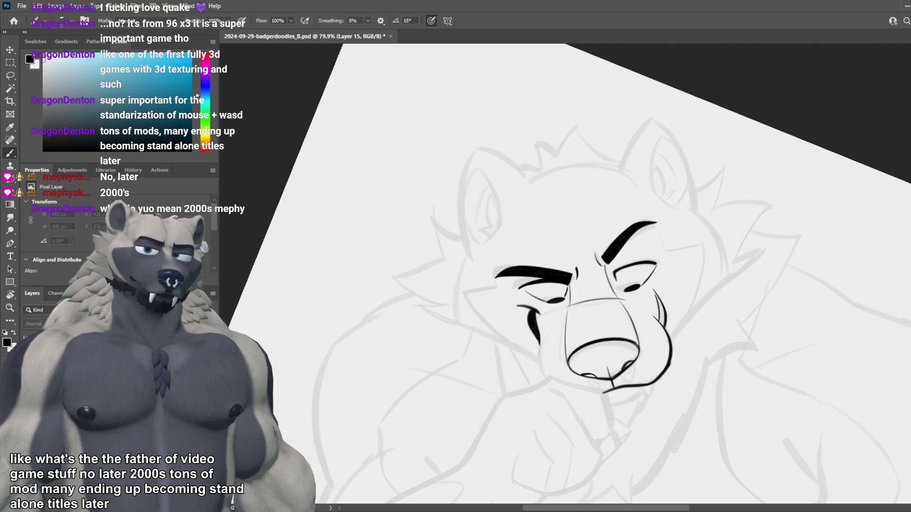
key("ctrl+comma")
key("ctrl+comma")
key("ctrl+comma")
key("ctrl+comma")
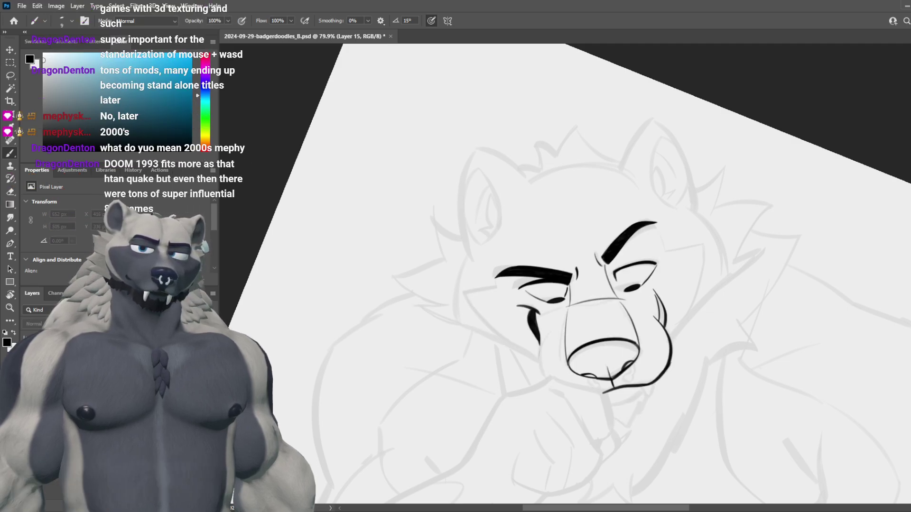
scroll(690, 275, "down", 8)
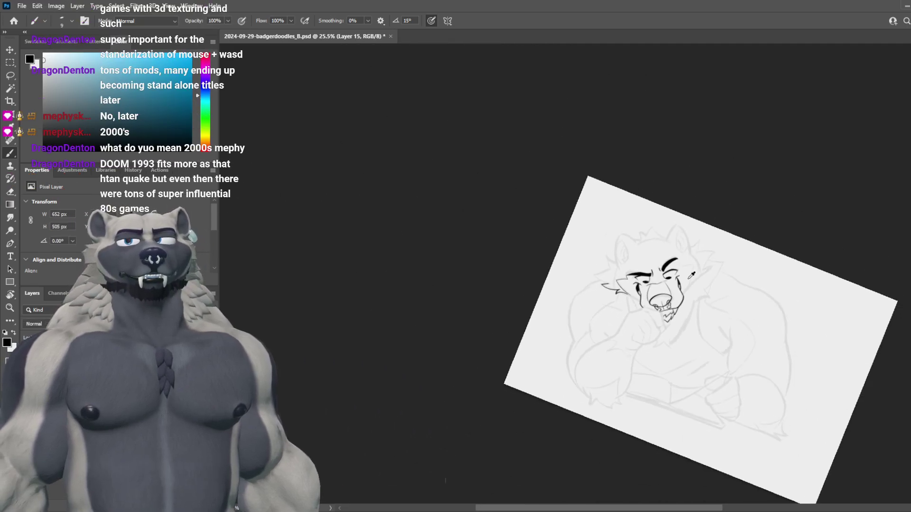
scroll(693, 273, "up", 5)
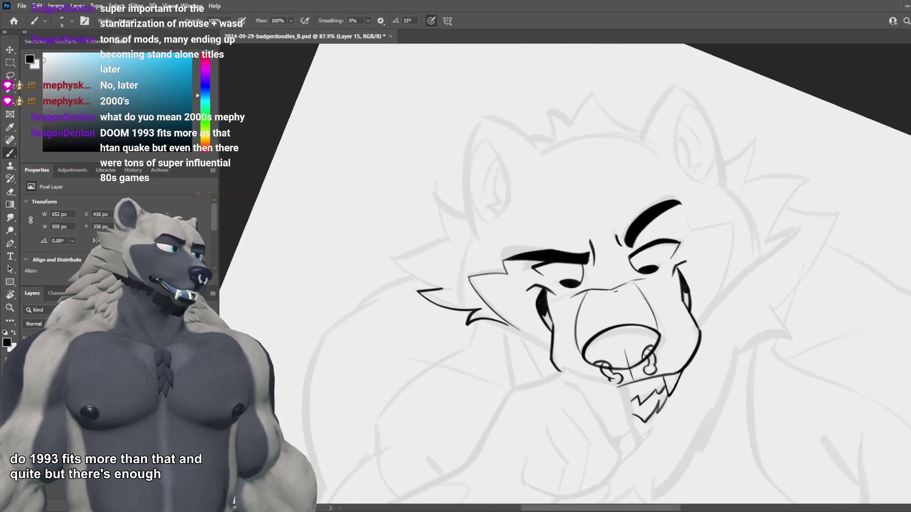
Step: Ink the cheek's lower edge as a diagonal line from the small lower fur tuft to the left-hand side of the muzzle
left_click_drag(500, 323, 550, 345)
key("ctrl+z")
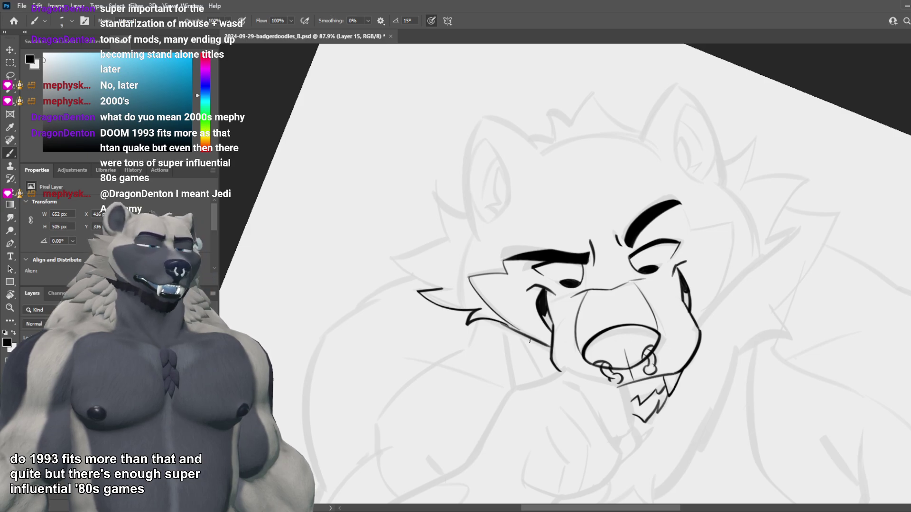
left_click_drag(500, 323, 559, 354)
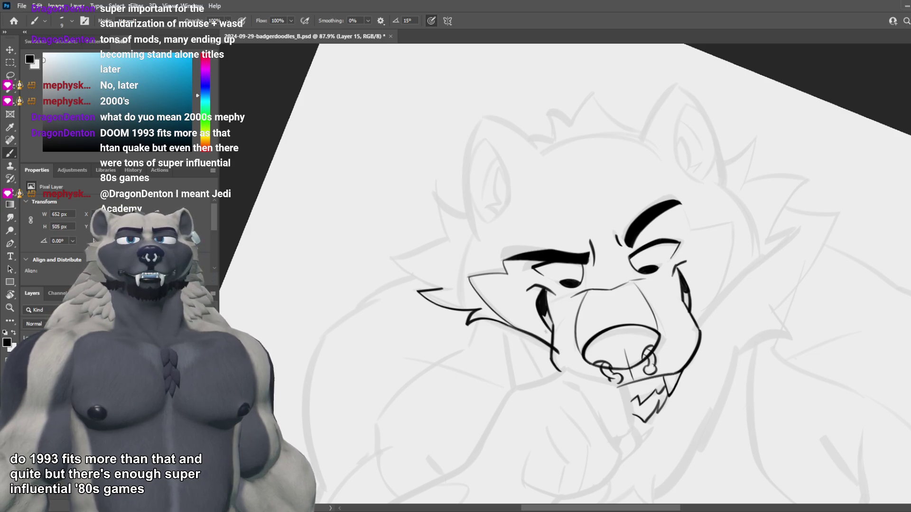
key("ctrl+z")
left_click_drag(494, 319, 548, 348)
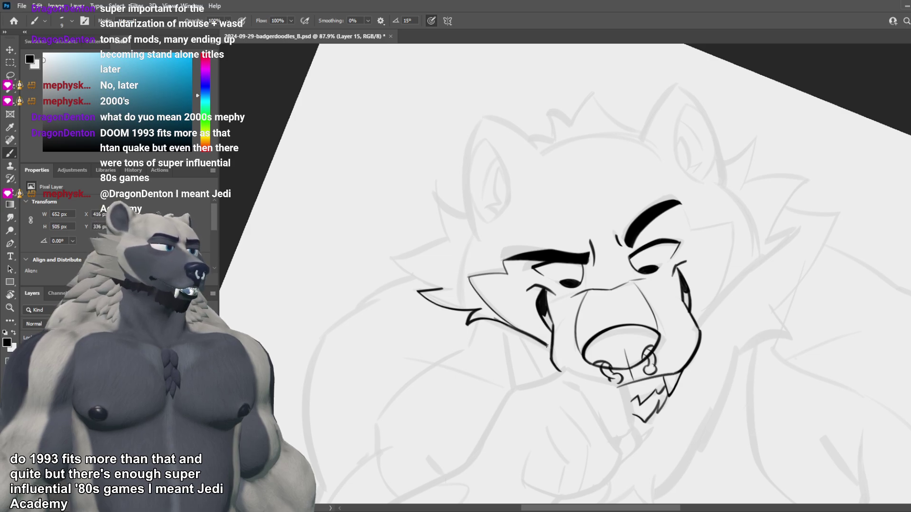
key("ctrl+z")
left_click_drag(497, 321, 556, 352)
key("ctrl+z")
key("ctrl+shift+z")
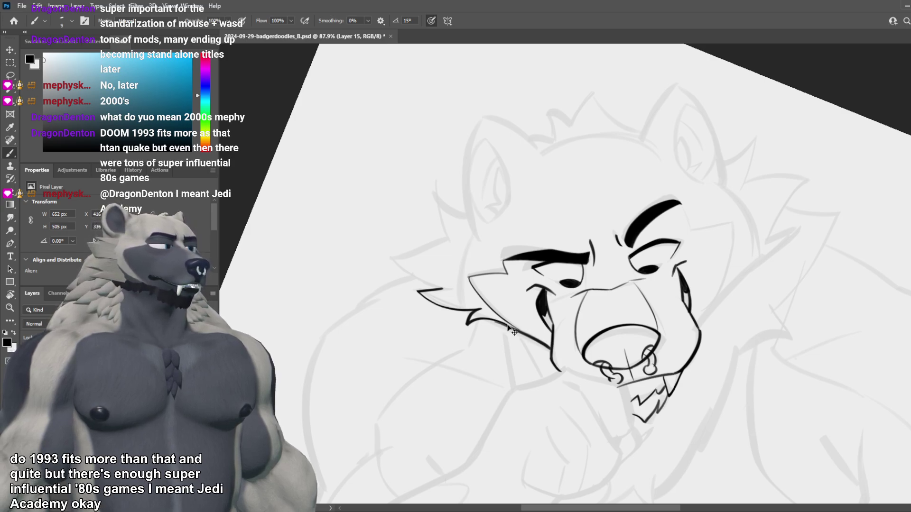
key("ctrl+z")
key("ctrl+shift+z")
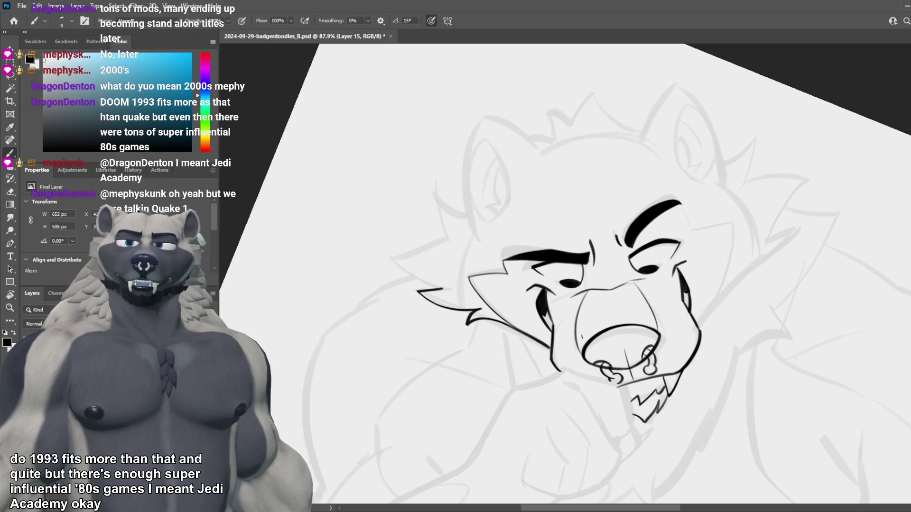
Step: Try to ink the small fur tuft beside the left-hand ear and the upper edge of the long spike below it
scroll(360, 197, "up", 2)
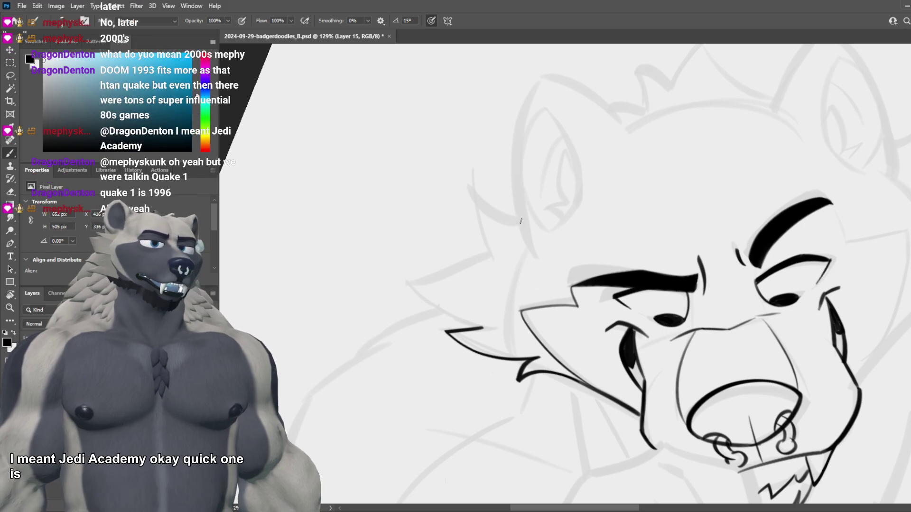
left_click_drag(520, 221, 473, 187)
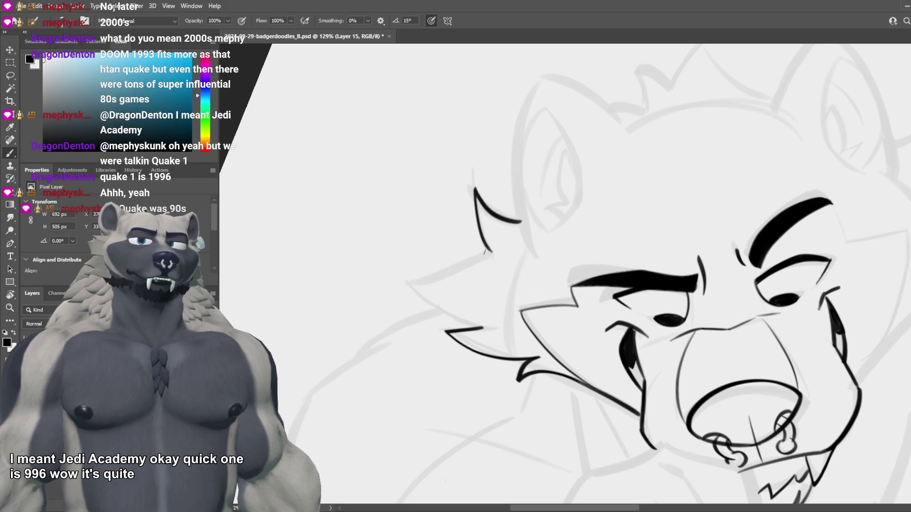
left_click_drag(488, 252, 419, 278)
key("ctrl+z")
left_click_drag(491, 244, 421, 279)
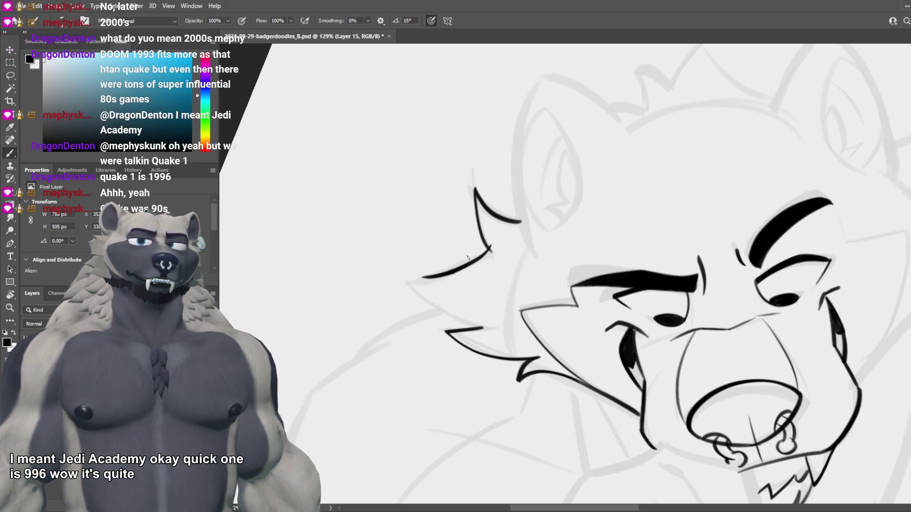
key("ctrl+z")
key("ctrl+z")
Step: Ink the upper edge of the small fur tuft as a short curve from the left-hand ear's base out to its tip
left_click_drag(524, 221, 474, 191)
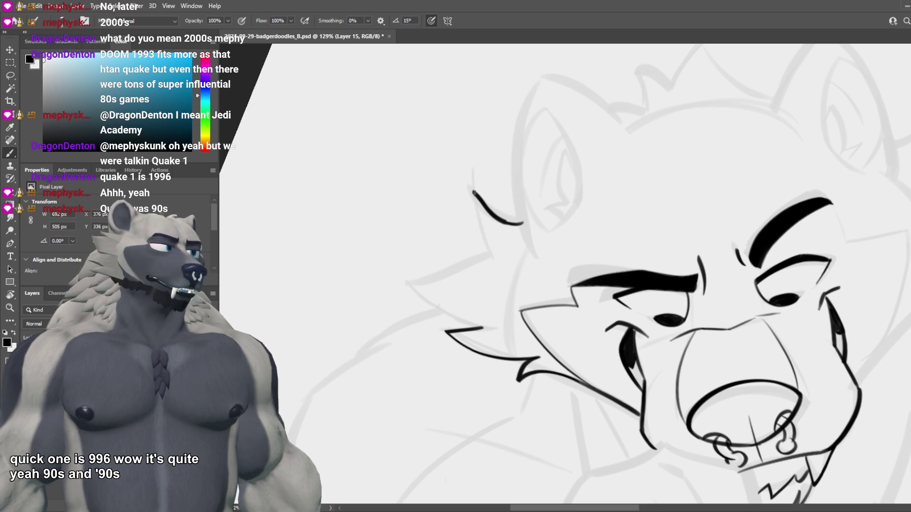
key("ctrl+z")
left_click_drag(522, 221, 477, 195)
key("ctrl+z")
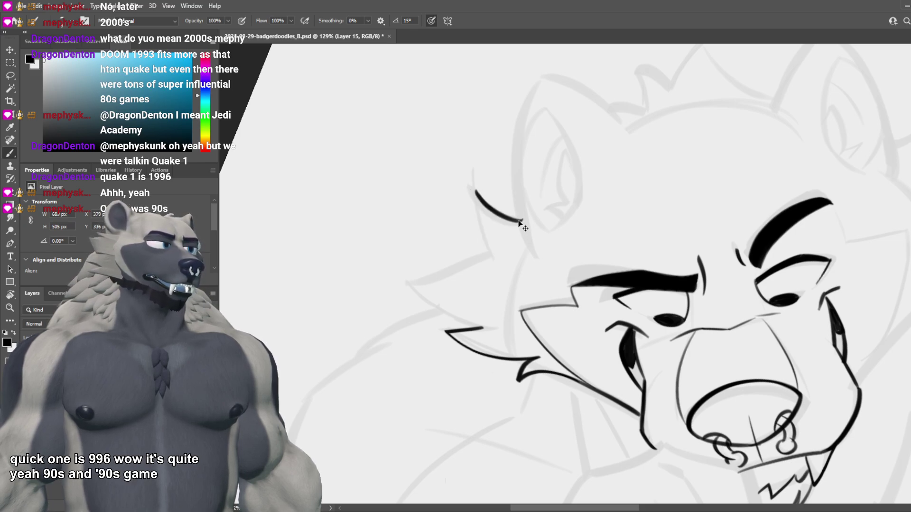
key("ctrl+z")
left_click_drag(522, 221, 473, 190)
Step: Ink the small tuft's outer edge down from its tip and the upper edge of the long cheek spike extending outward below it
mouse_move(490, 254)
left_mouse_down()
mouse_move(492, 232)
mouse_move(491, 256)
left_mouse_up()
key("ctrl+z")
key("ctrl+z")
key("ctrl+z")
left_click_drag(472, 188, 490, 258)
key("ctrl+z")
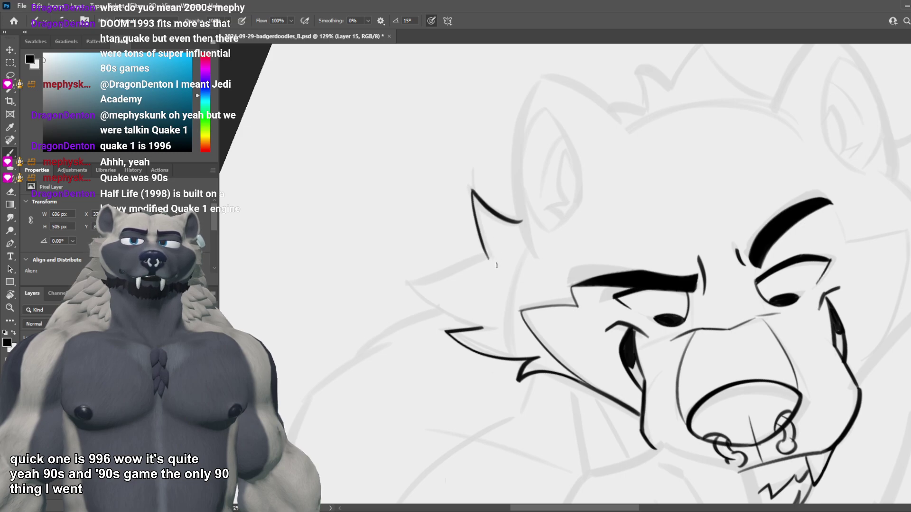
key("ctrl+z")
left_click_drag(470, 190, 490, 259)
key("ctrl+z")
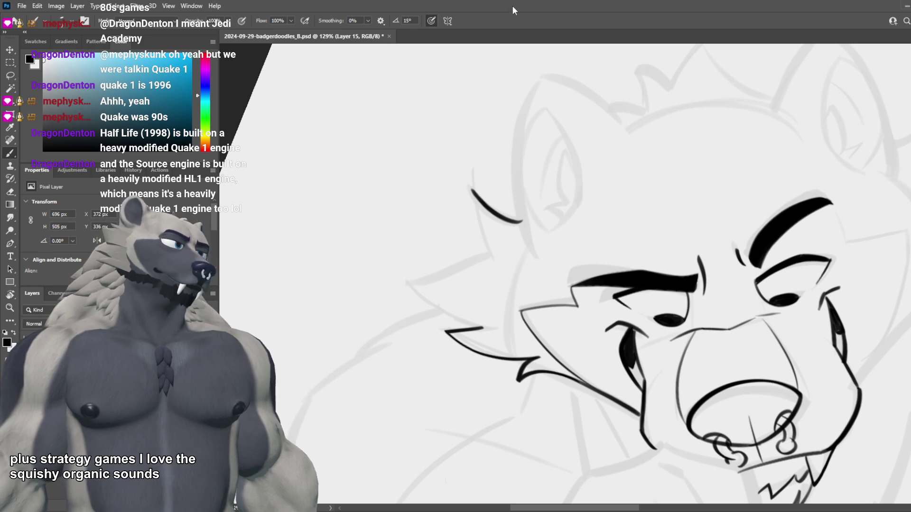
mouse_move(472, 189)
left_mouse_down()
mouse_move(492, 253)
mouse_move(398, 293)
left_mouse_up()
key("ctrl+z")
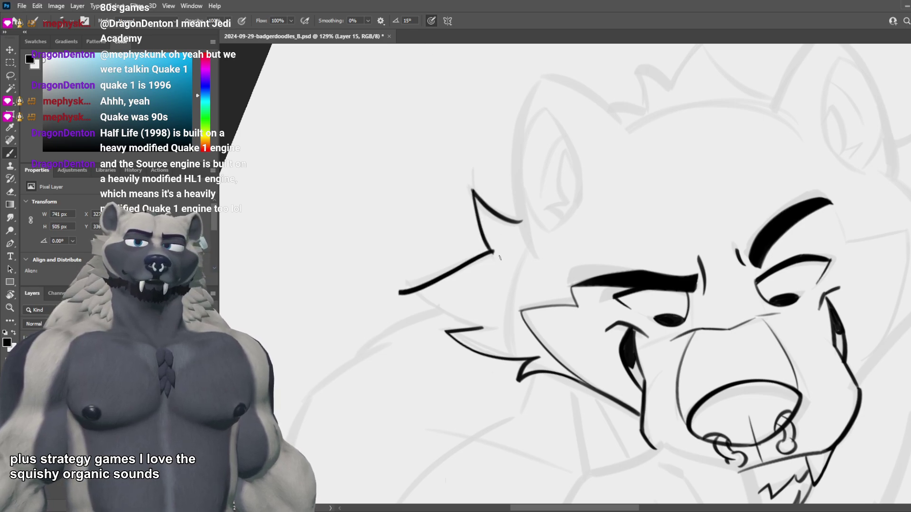
key("ctrl+z")
left_click_drag(494, 253, 402, 283)
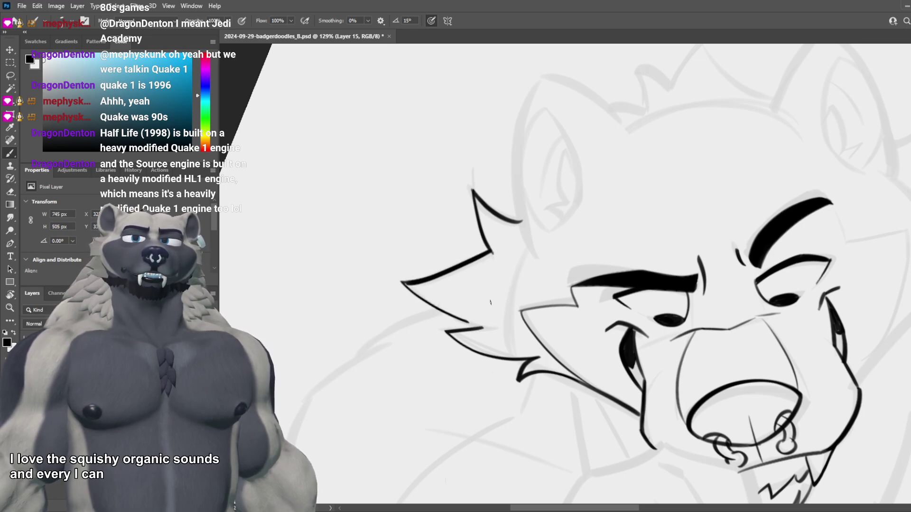
Step: Ink the long cheek spike's lower edge as a curve from its tip back to the tuft below, and save the document
mouse_move(409, 284)
left_mouse_down()
mouse_move(476, 329)
mouse_move(495, 329)
left_mouse_up()
key("ctrl+z")
key("ctrl+z")
key("ctrl+z")
left_click_drag(405, 282, 494, 327)
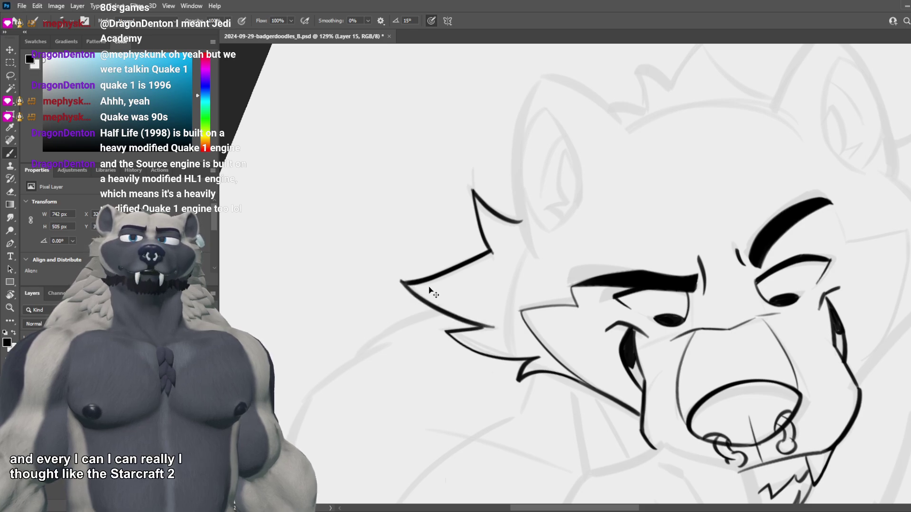
key("ctrl+z")
left_click_drag(407, 283, 477, 325)
key("ctrl+z")
left_click_drag(403, 284, 477, 327)
key("ctrl+z")
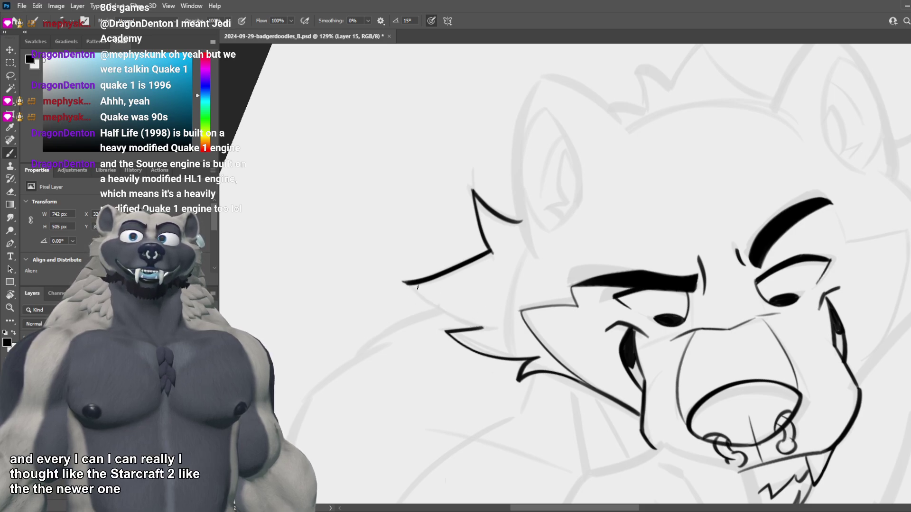
left_click_drag(399, 280, 481, 327)
key("ctrl+z")
left_click_drag(403, 282, 486, 327)
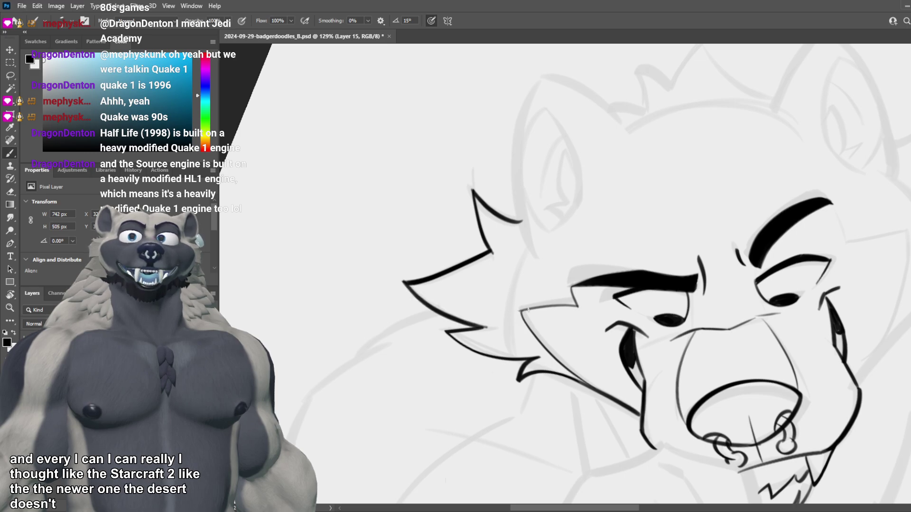
scroll(515, 283, "down", 3)
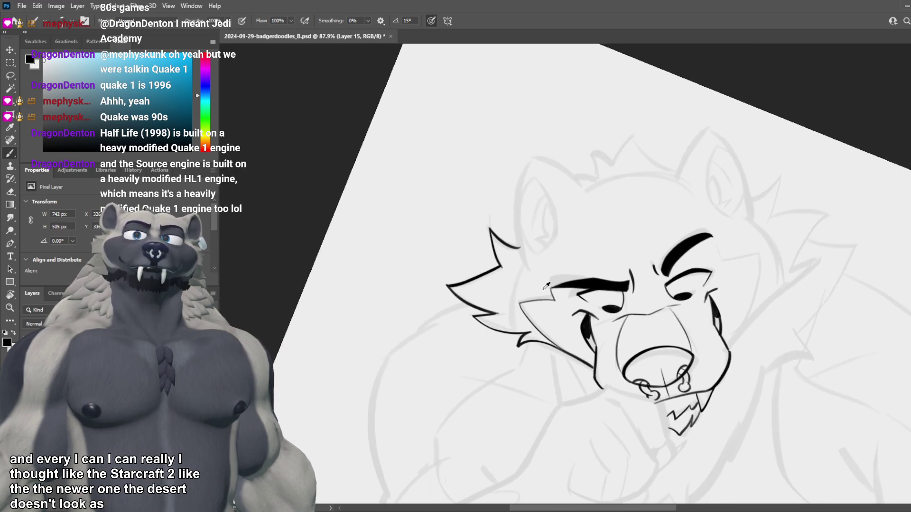
scroll(546, 286, "down", 4)
scroll(597, 284, "up", 2)
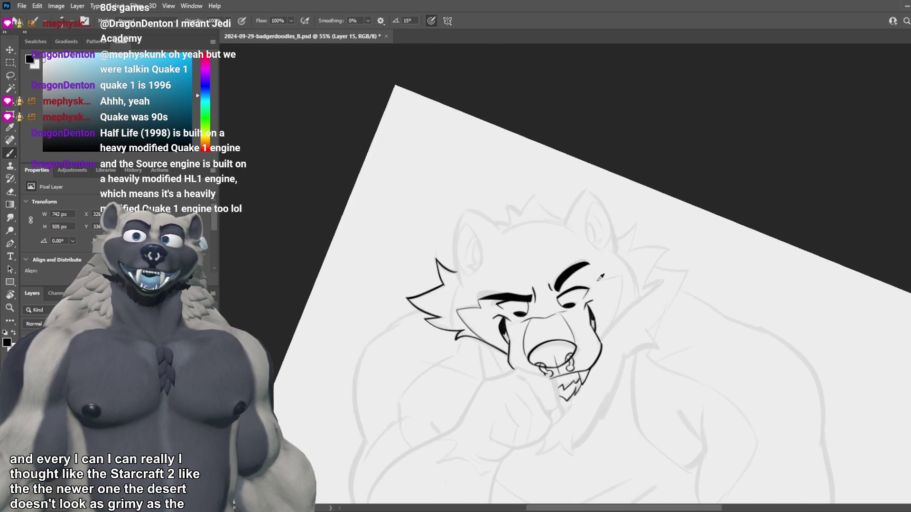
scroll(600, 277, "up", 2)
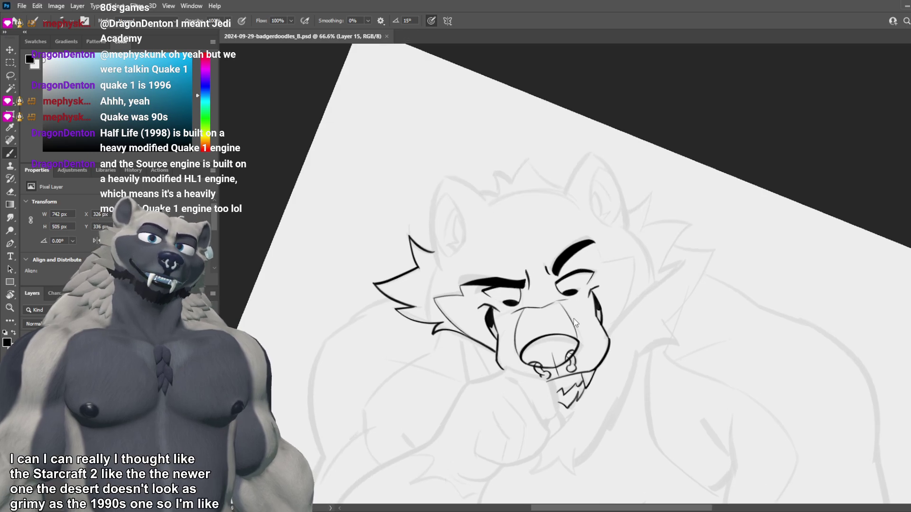
Step: Examine the inked cheek fur against the whole figure, comparing the drawing with the line-art layer hidden and shown
scroll(530, 308, "down", 1)
scroll(532, 305, "up", 2)
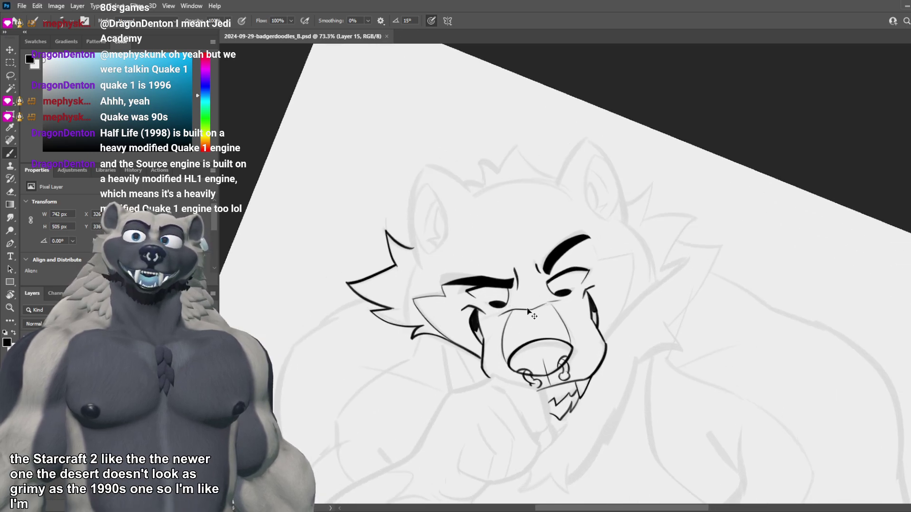
scroll(532, 301, "up", 2)
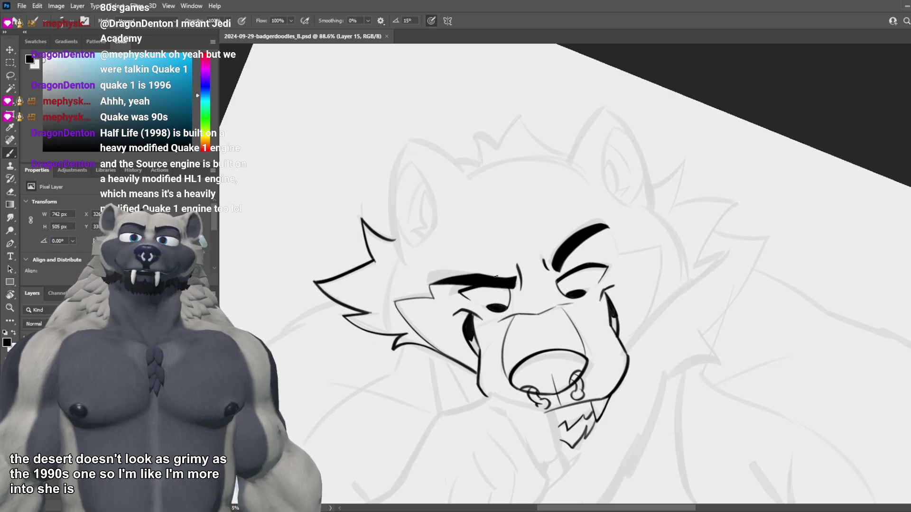
scroll(497, 276, "down", 10)
scroll(573, 269, "up", 5)
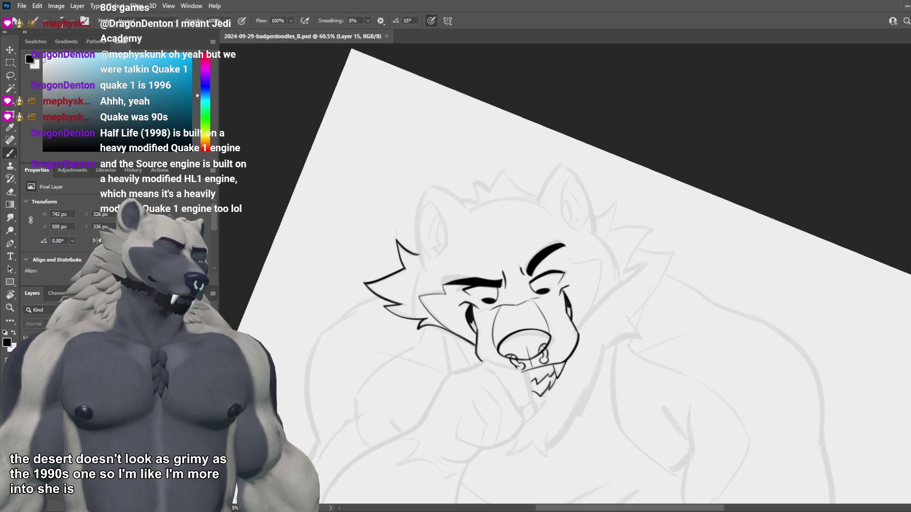
key("ctrl+comma")
key("ctrl+comma")
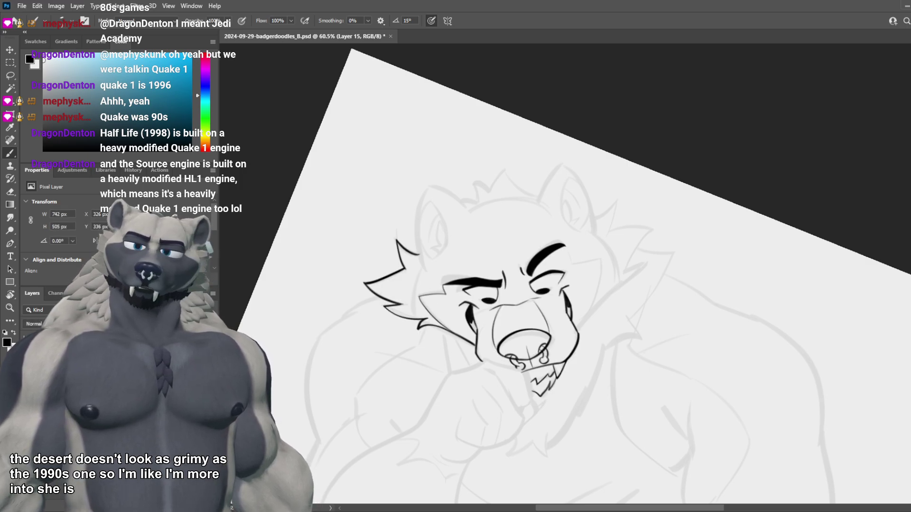
key("ctrl+comma")
key("ctrl+comma")
scroll(549, 299, "down", 3)
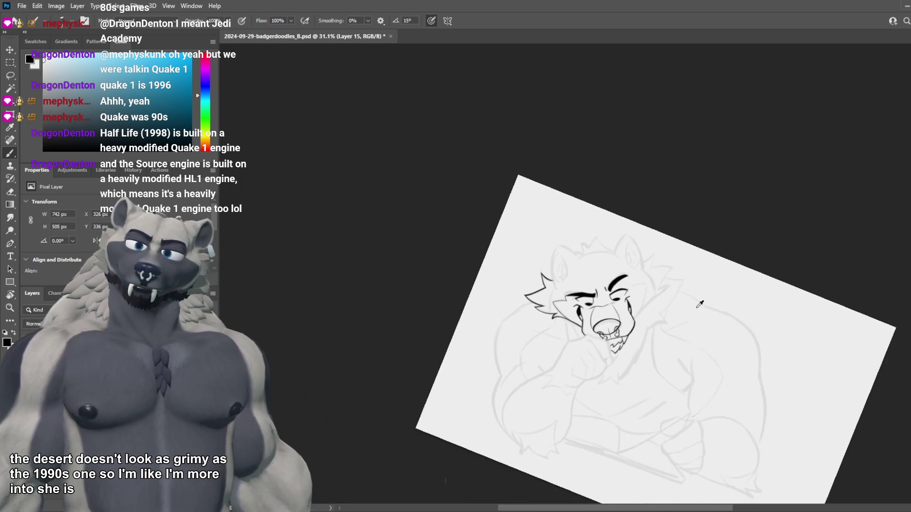
Step: Try erasing the left-hand cheek fur's lower edge and small tuft and re-inking them as a flatter, bolder line towards the jaw
scroll(549, 299, "up", 5)
scroll(550, 299, "up", 2)
key("e")
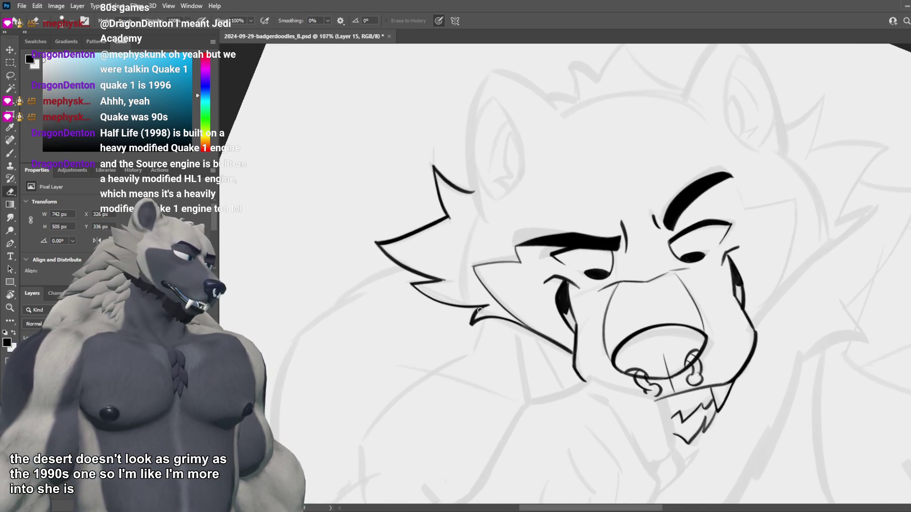
mouse_move(475, 312)
left_mouse_down()
mouse_move(422, 298)
mouse_move(457, 327)
mouse_move(492, 317)
left_mouse_up()
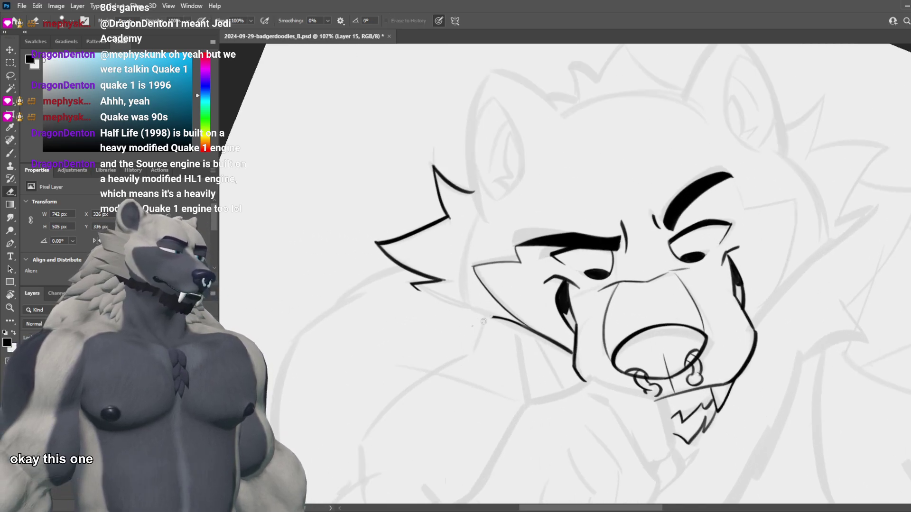
key("b")
left_click_drag(412, 286, 487, 309)
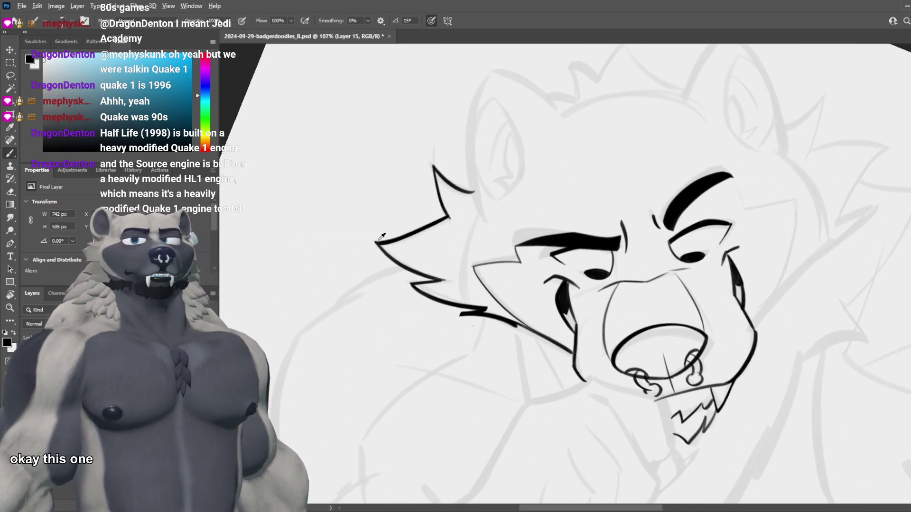
Step: Undo the re-inked lower cheek fur, comparing both versions against the whole figure
scroll(532, 281, "down", 6)
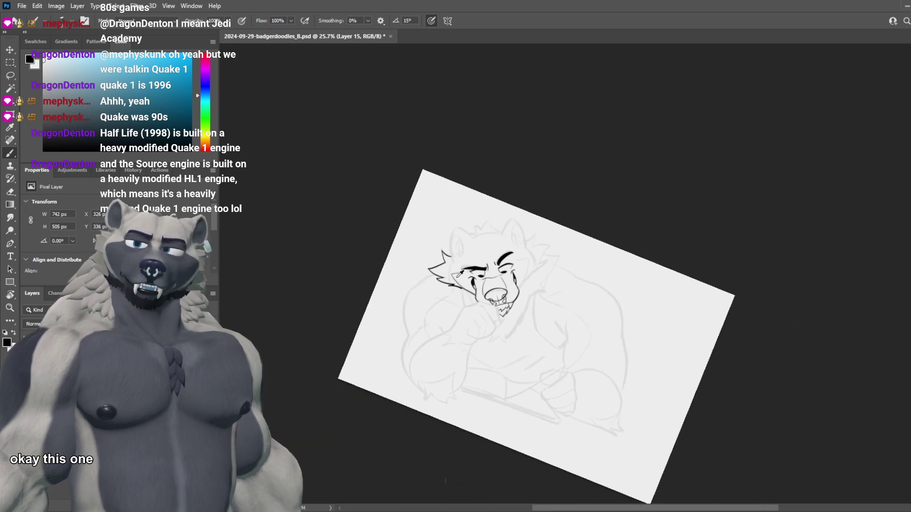
scroll(444, 289, "up", 6)
key("ctrl+z")
key("ctrl+z")
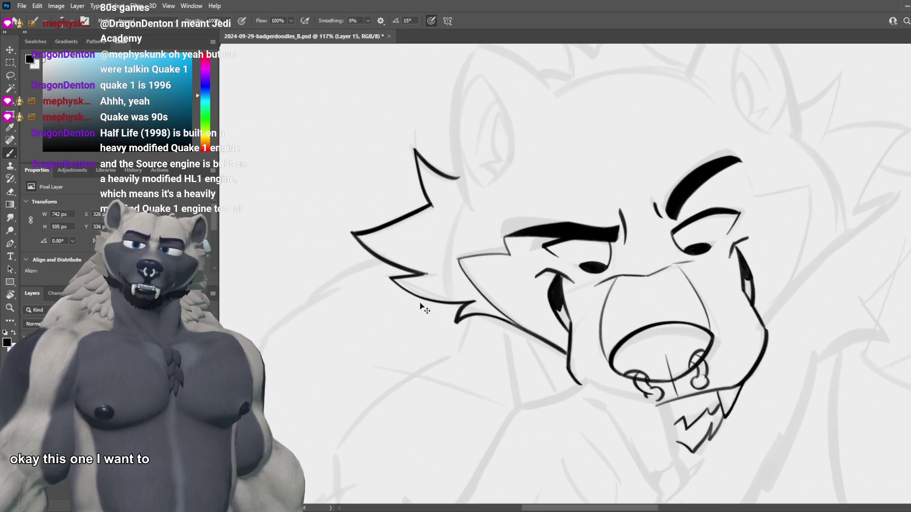
key("ctrl+z")
key("ctrl+shift+z")
key("ctrl+shift+z")
key("ctrl+shift+z")
scroll(417, 296, "down", 3)
scroll(465, 290, "down", 3)
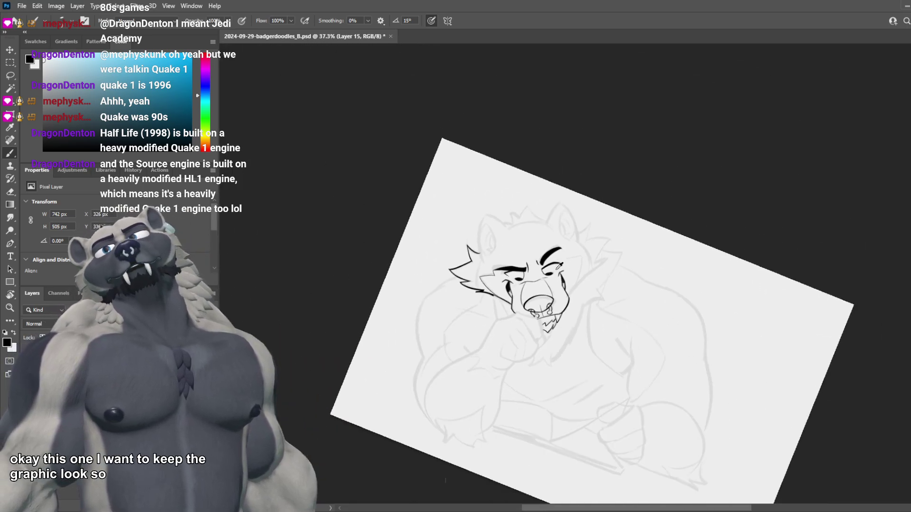
Step: Ink the right-hand cheek's lower edge as one curve from the muzzle up and outward to the fur tip
scroll(572, 269, "up", 4)
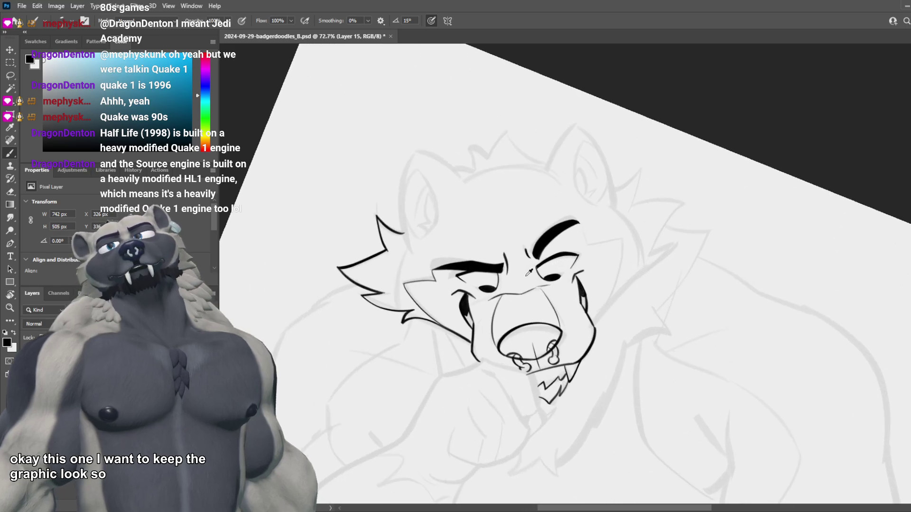
left_click_drag(618, 341, 705, 269)
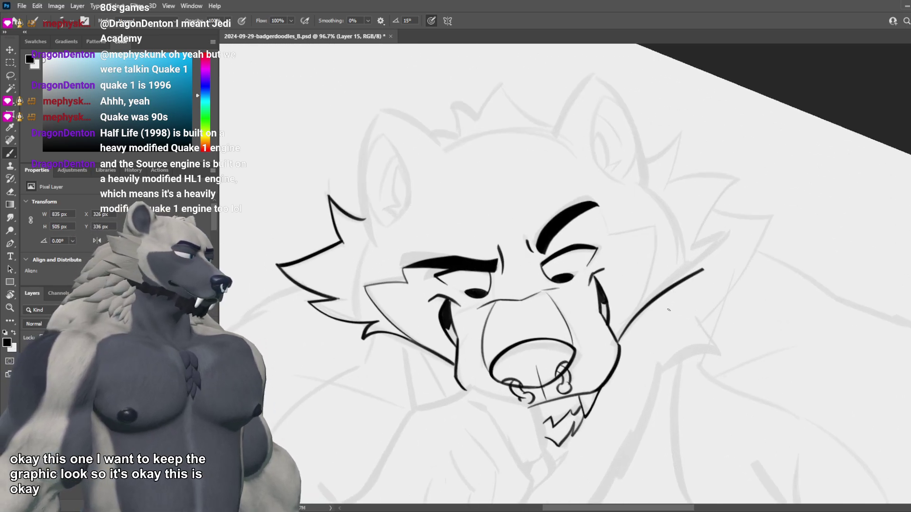
key("ctrl+z")
left_click_drag(612, 338, 728, 240)
key("ctrl+z")
left_click_drag(619, 342, 731, 240)
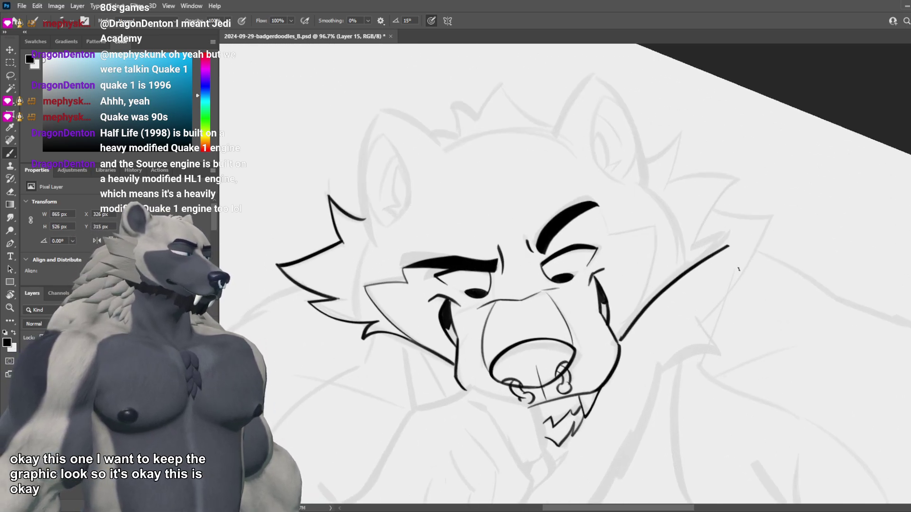
key("ctrl+z")
left_click_drag(617, 340, 737, 239)
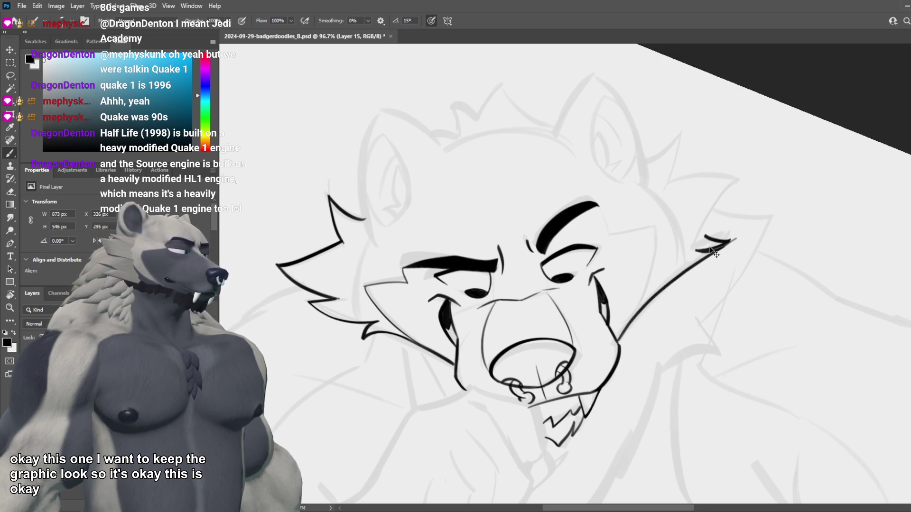
Step: Trim the overshooting tip of the right-hand cheek fur and ink the outer edge of the spike rising above it
key("ctrl+z")
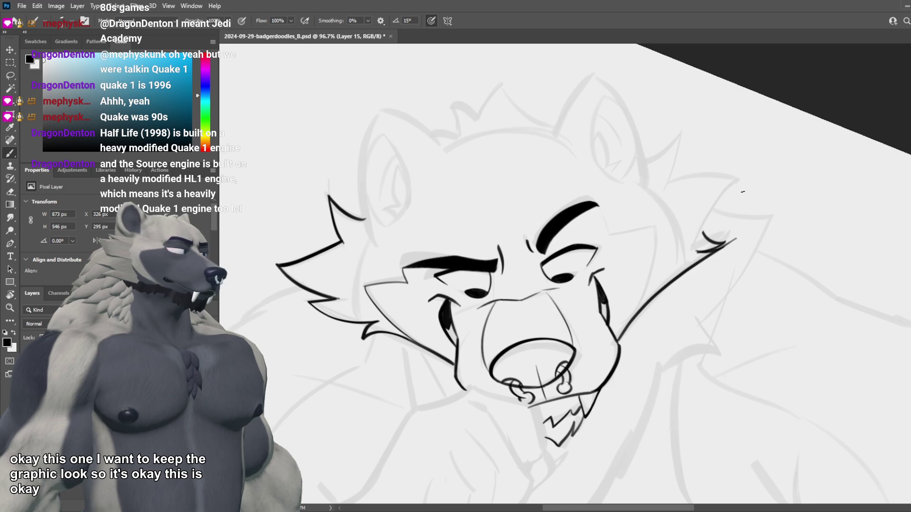
key("e")
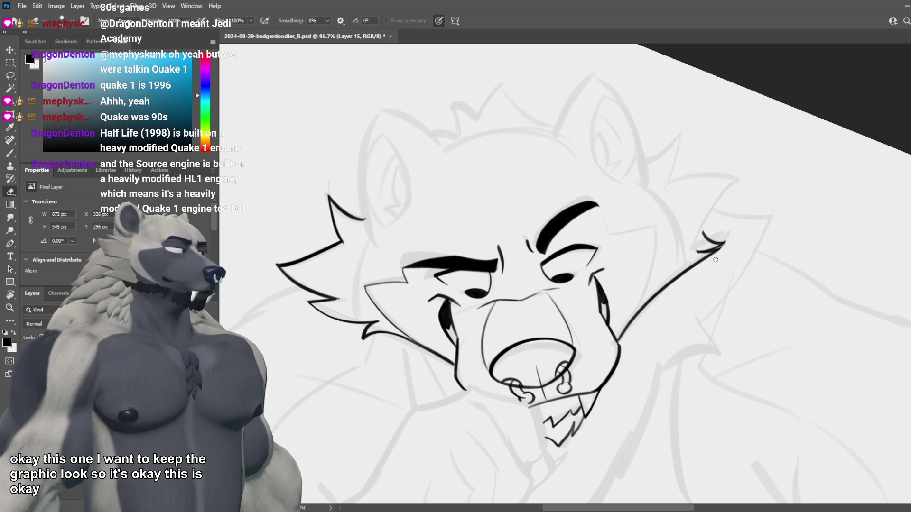
key("b")
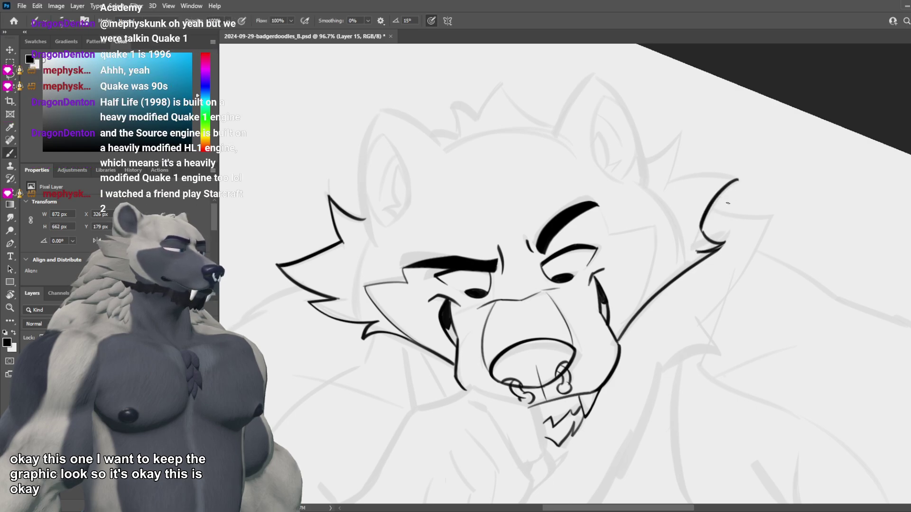
left_click_drag(725, 187, 738, 180)
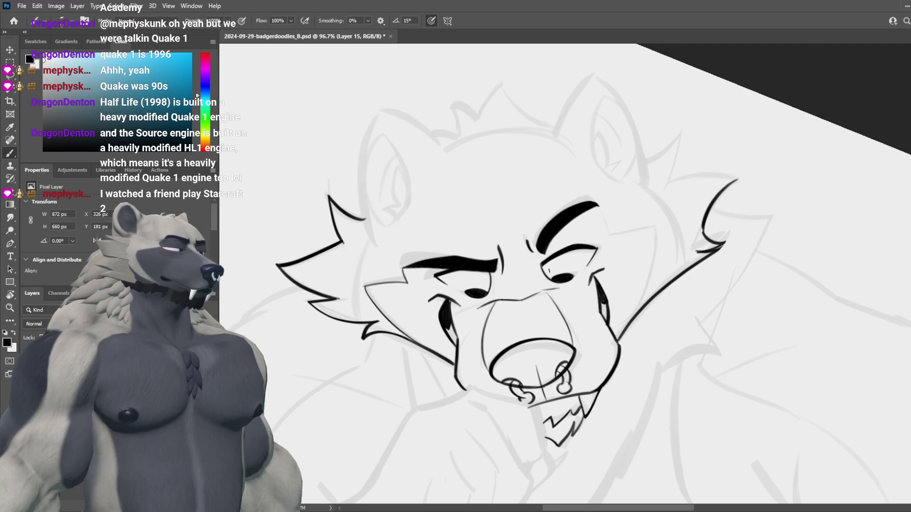
mouse_move(335, 314)
left_mouse_down()
mouse_move(333, 332)
mouse_move(394, 318)
left_mouse_up()
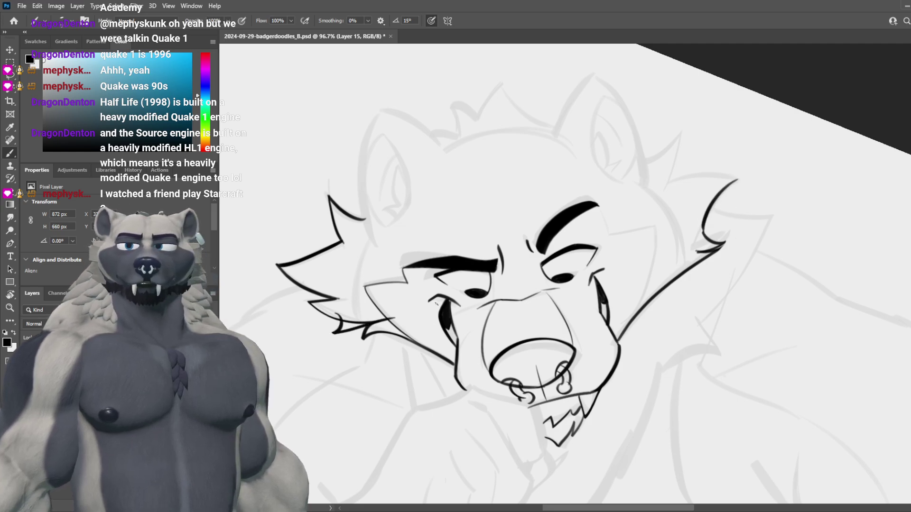
key("ctrl+z")
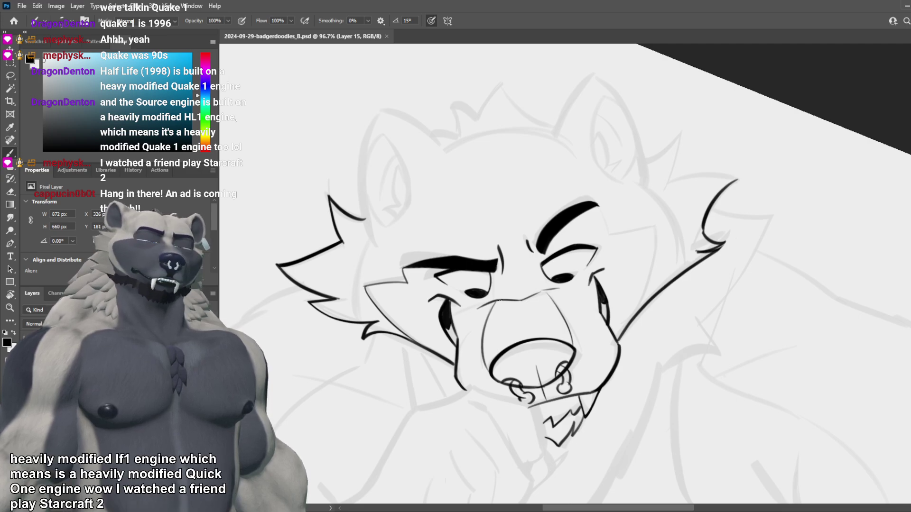
Step: Ink the upper edge of the right-hand cheek spike and the smaller pointed tuft next to the right-hand ear
scroll(539, 307, "down", 8)
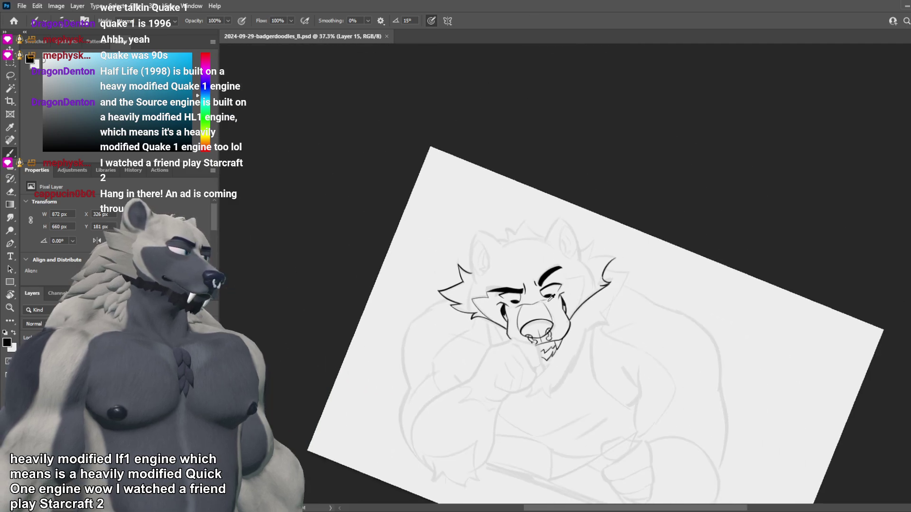
scroll(570, 261, "up", 3)
scroll(513, 283, "up", 6)
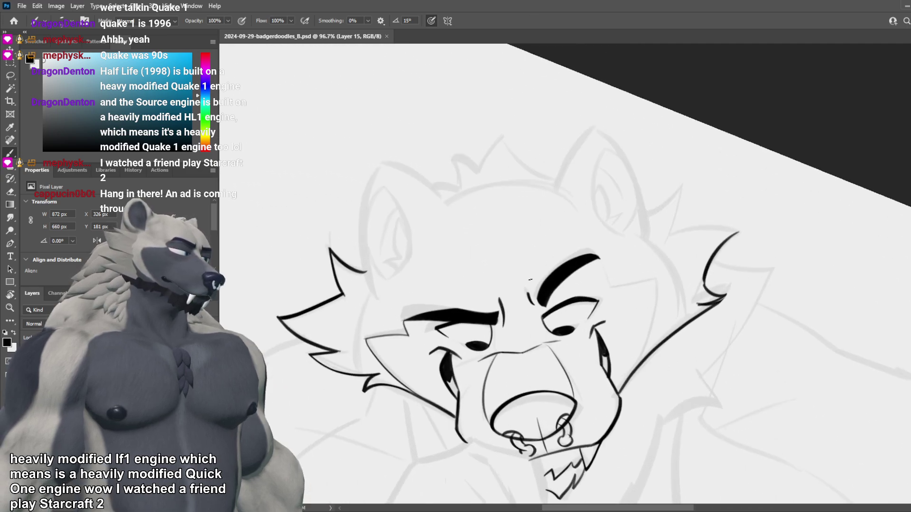
left_click_drag(709, 277, 703, 292)
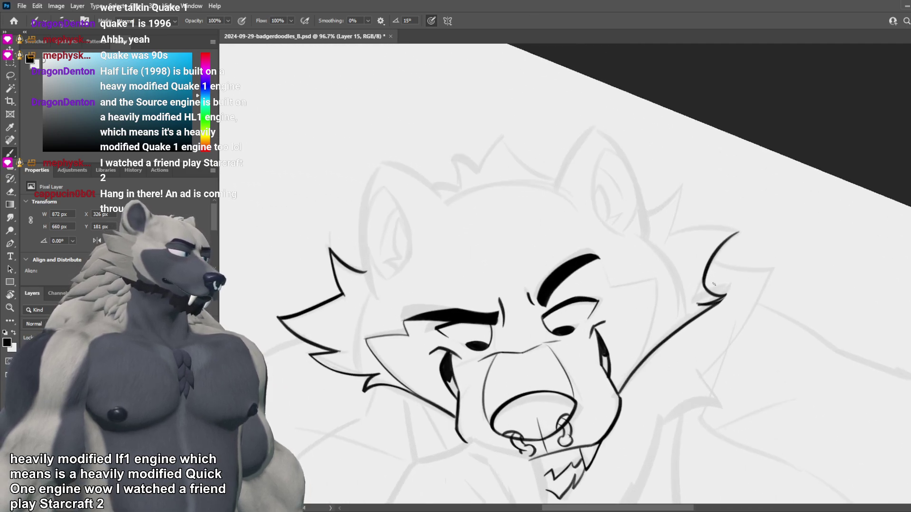
left_click_drag(737, 231, 659, 239)
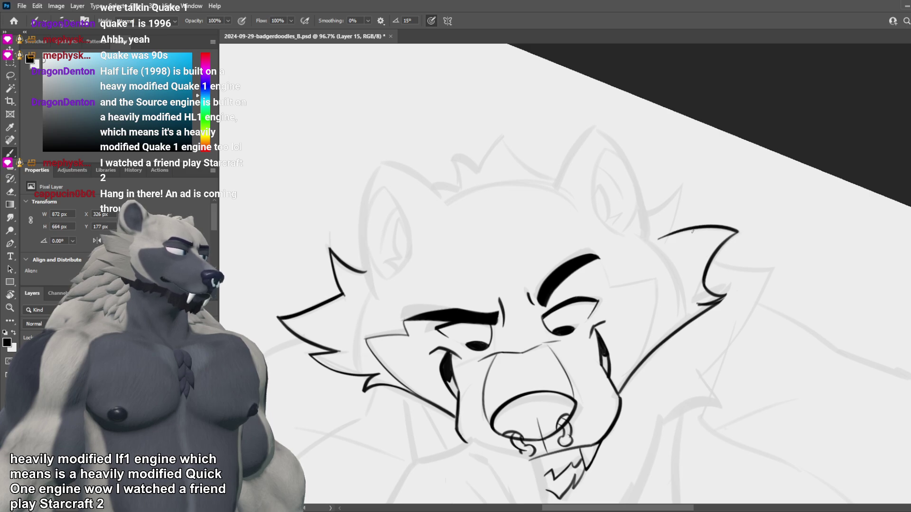
left_click_drag(680, 186, 666, 234)
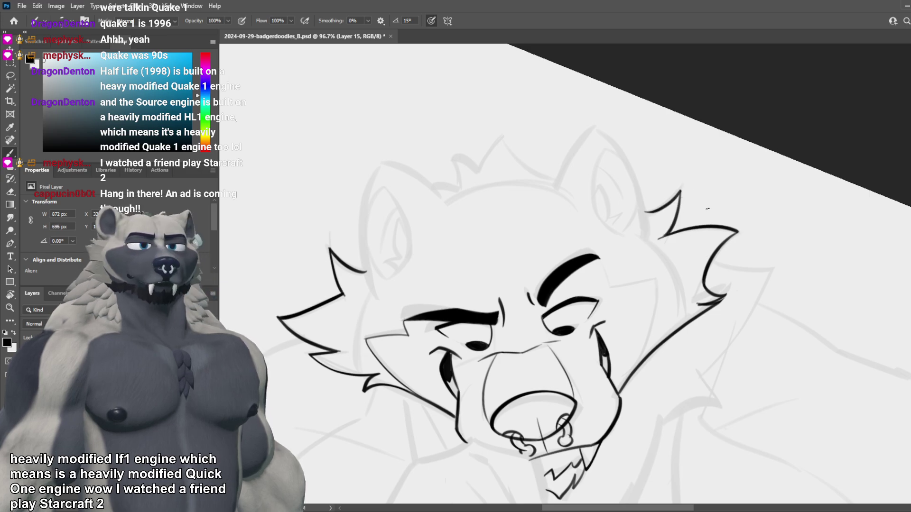
Step: Check the inked head with the canvas view flipped horizontally, restore the flip and reset the view rotation to upright
scroll(543, 189, "down", 7)
key("ctrl+shift+h")
scroll(626, 273, "down", 6)
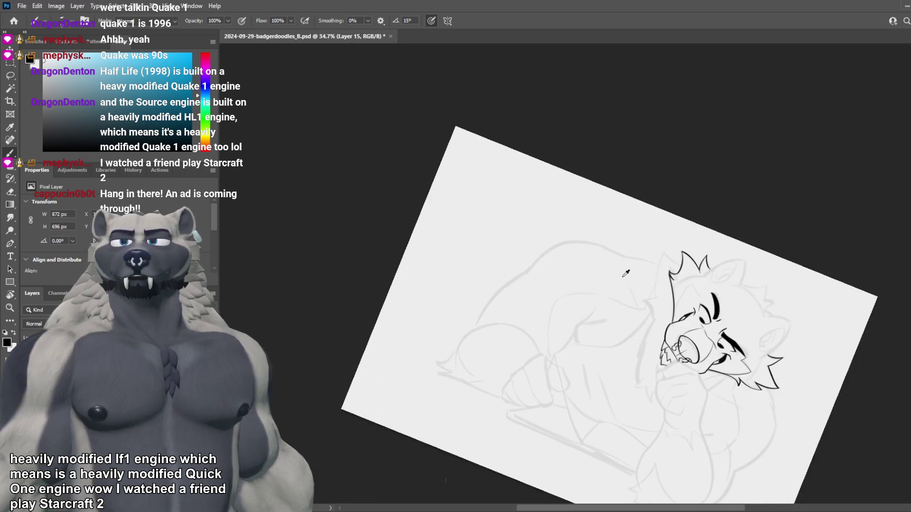
scroll(780, 348, "up", 4)
key("r")
mouse_move(696, 371)
left_mouse_down()
mouse_move(719, 304)
mouse_move(710, 229)
left_mouse_up()
key("ctrl+shift+h")
scroll(663, 299, "down", 3)
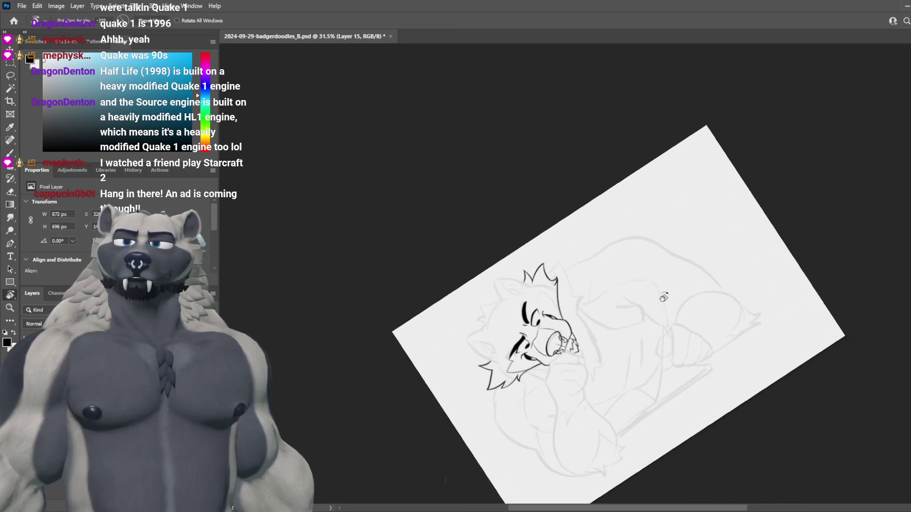
key("Escape")
scroll(508, 279, "up", 8)
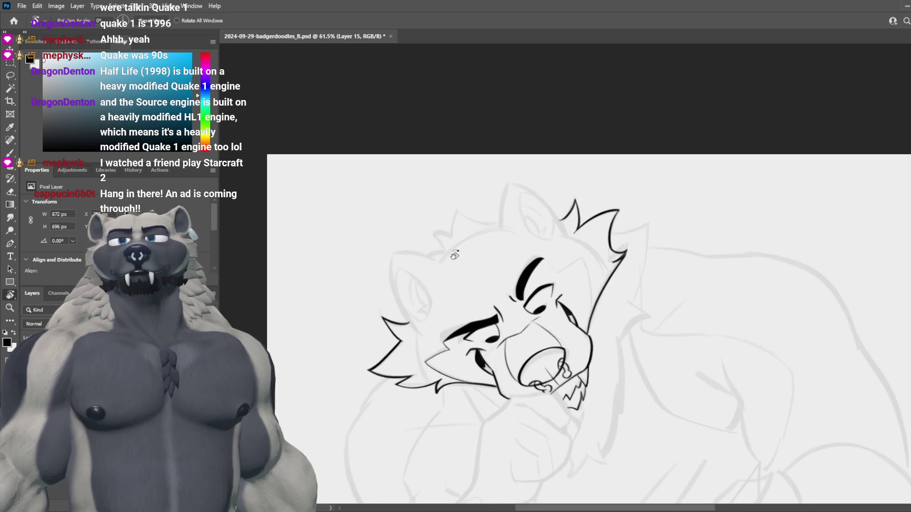
Step: Save the document and examine the head's line art and the sketched left-hand ear at different magnifications
scroll(476, 262, "down", 7)
scroll(417, 268, "up", 1)
scroll(417, 266, "up", 2)
scroll(449, 271, "up", 3)
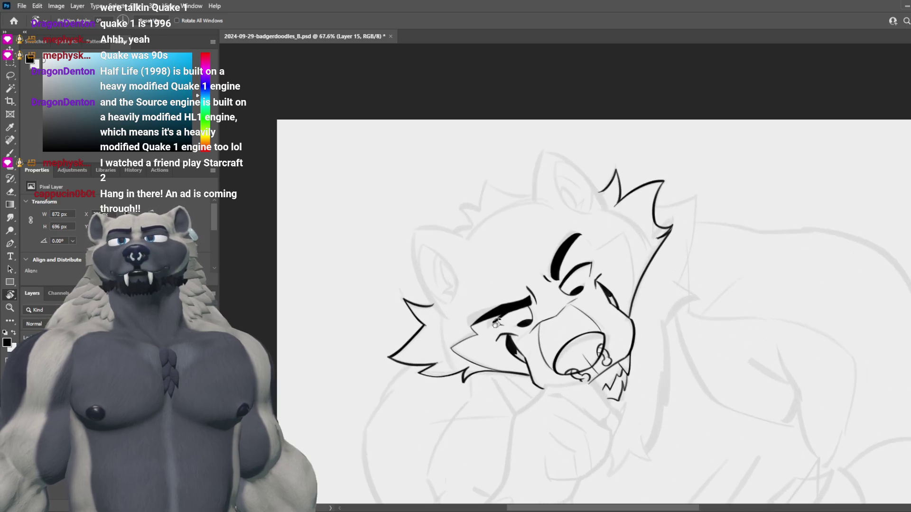
scroll(360, 221, "down", 2)
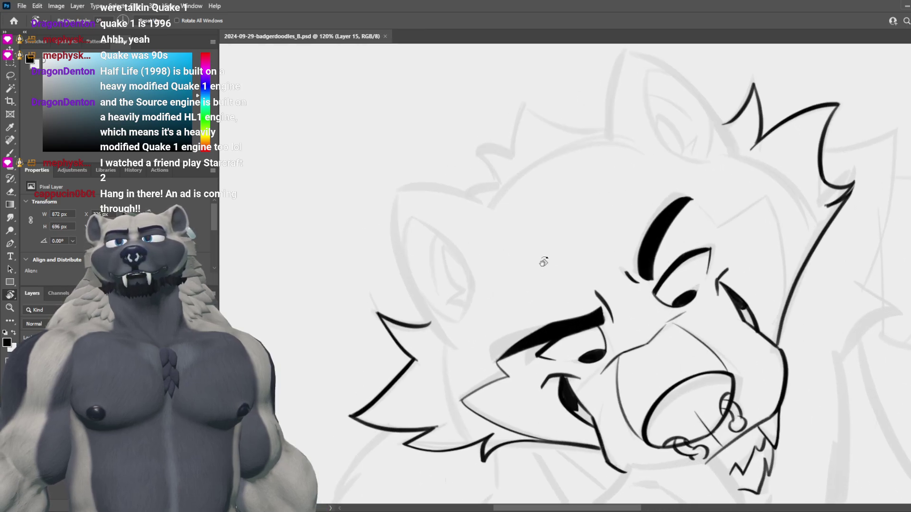
scroll(541, 259, "down", 2)
scroll(537, 241, "up", 3)
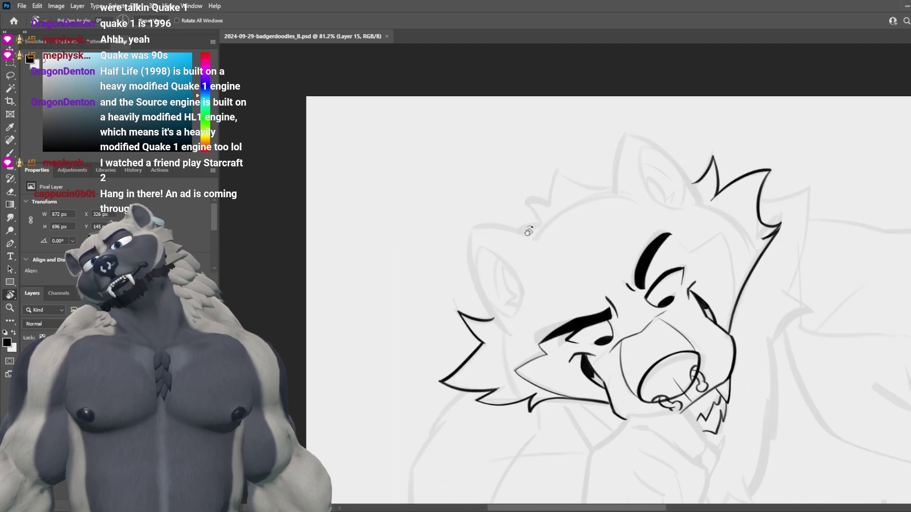
scroll(538, 237, "down", 2)
scroll(537, 238, "up", 4)
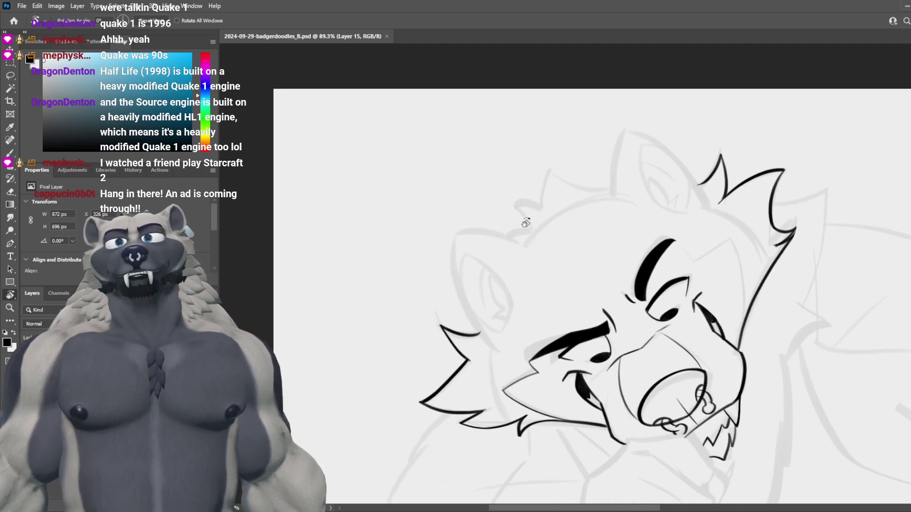
Step: Ink the left-hand ear's outer outline, from the forehead over the ear tip and down to the cheek fur
key("b")
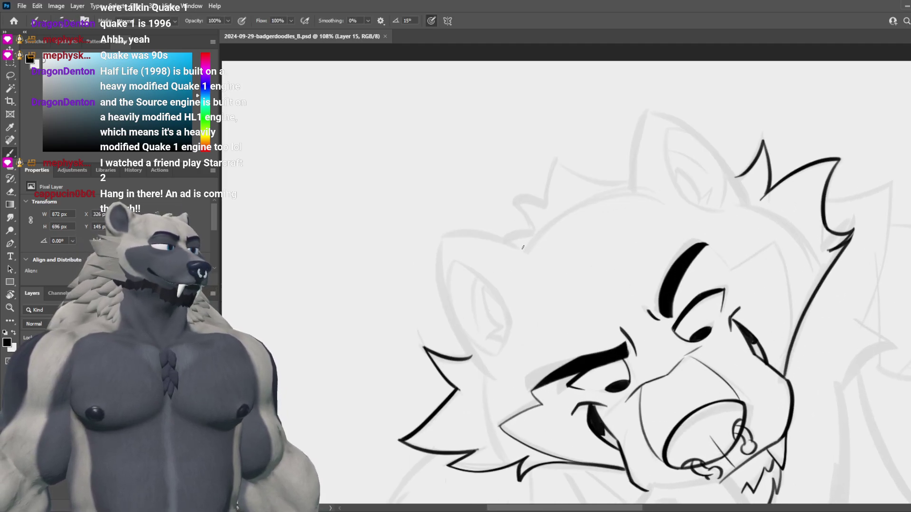
left_click_drag(524, 252, 427, 236)
key("ctrl+z")
mouse_move(523, 250)
left_mouse_down()
mouse_move(440, 237)
mouse_move(470, 363)
left_mouse_up()
key("ctrl+z")
left_click_drag(439, 237, 470, 364)
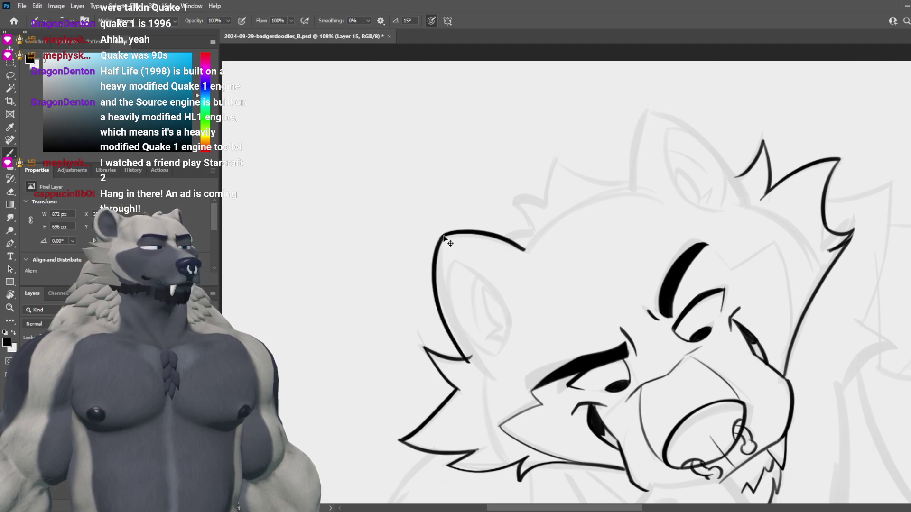
key("ctrl+z")
left_click_drag(442, 236, 472, 362)
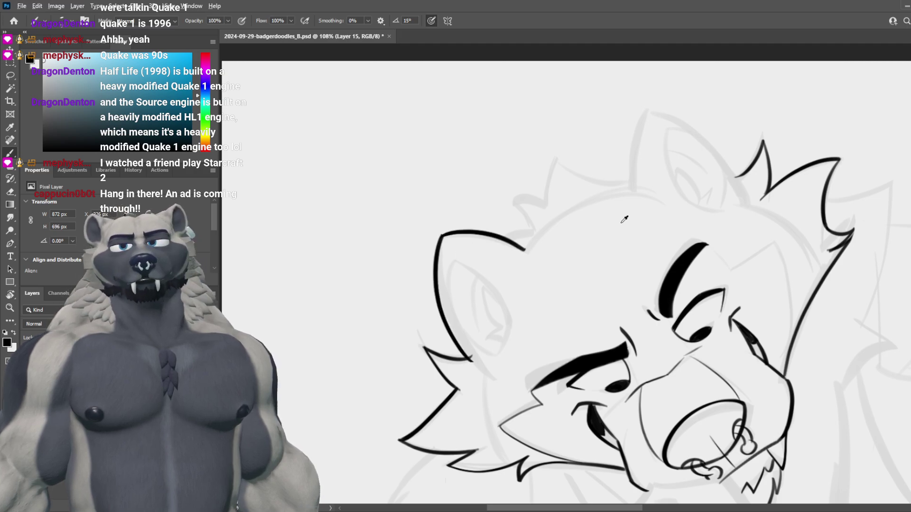
Step: Ink the left-hand ear's inner edge as a curve from just inside the ear tip down towards its base
scroll(659, 245, "down", 4)
scroll(658, 245, "up", 2)
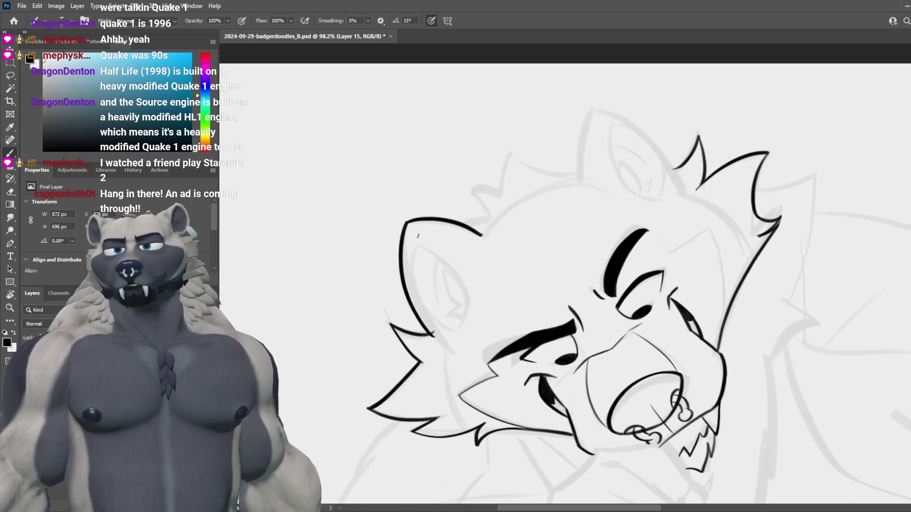
left_click_drag(406, 232, 442, 317)
key("ctrl+z")
key("ctrl+z")
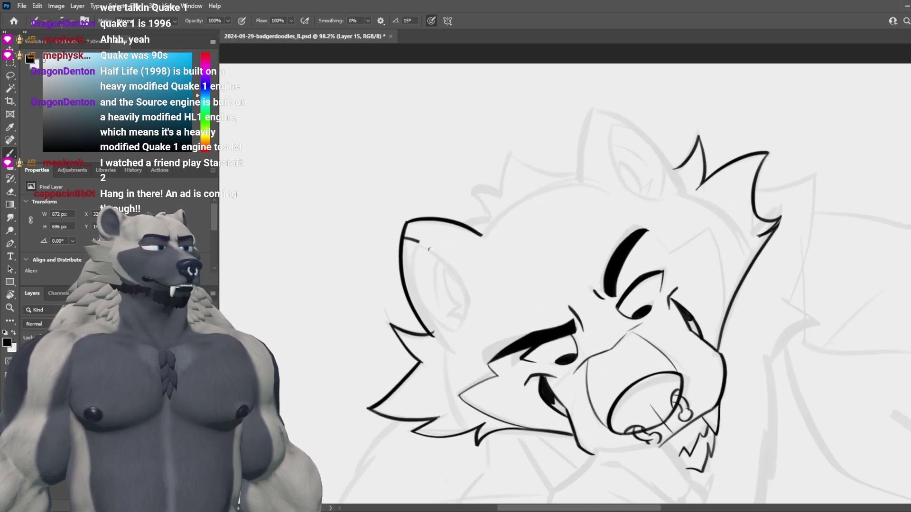
left_click_drag(414, 241, 460, 330)
key("ctrl+z")
left_click_drag(407, 241, 467, 327)
key("ctrl+z")
key("ctrl+shift+z")
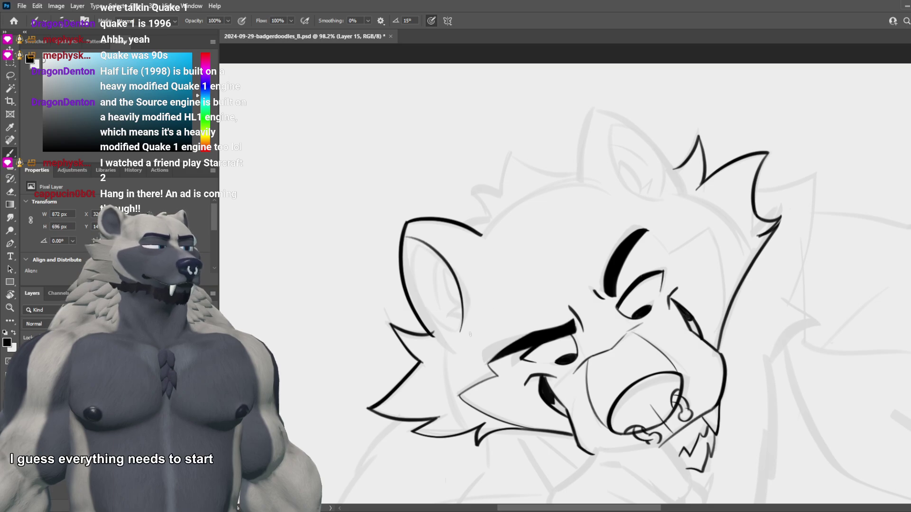
key("ctrl+z")
key("ctrl+shift+z")
key("ctrl+z")
key("ctrl+shift+z")
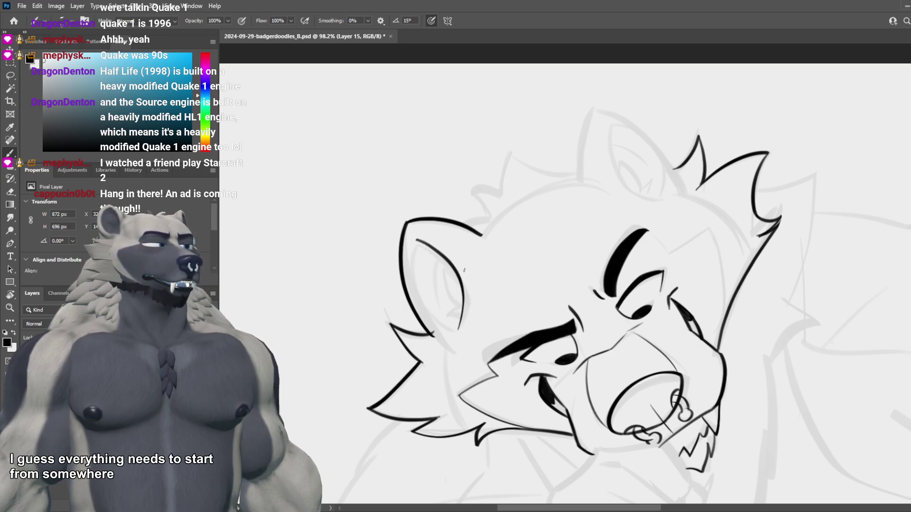
Step: Redraw the left-hand ear's inner edge as a curve from the outer outline near the tip to the base, and erase the overshoot there
key("ctrl+z")
mouse_move(408, 236)
left_mouse_down()
mouse_move(445, 258)
mouse_move(466, 331)
left_mouse_up()
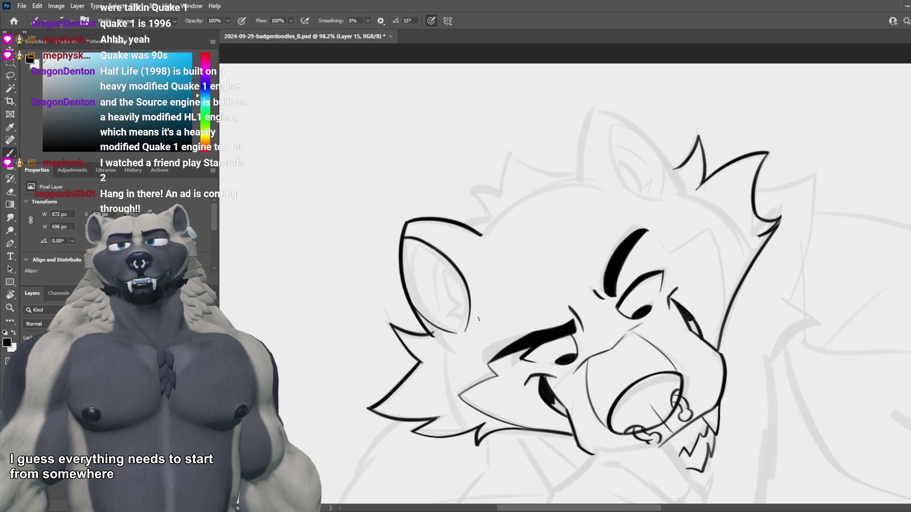
scroll(481, 276, "down", 1)
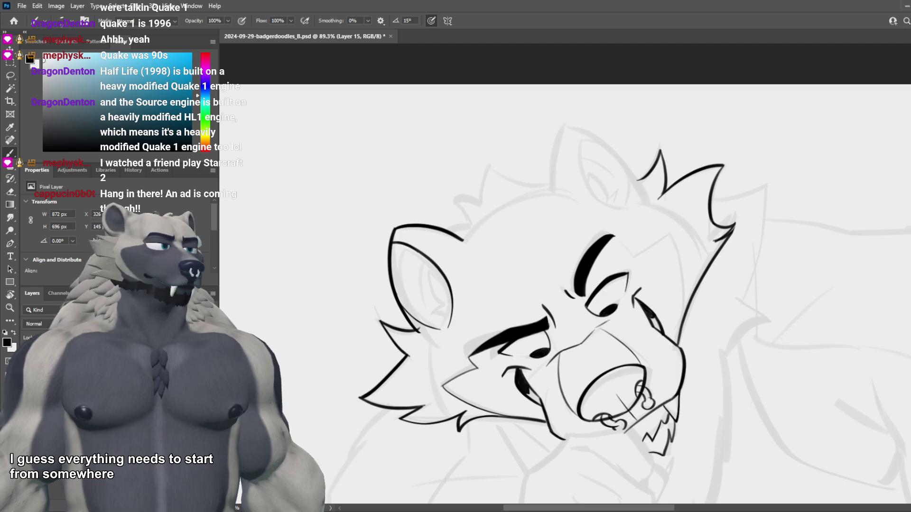
scroll(435, 278, "up", 1)
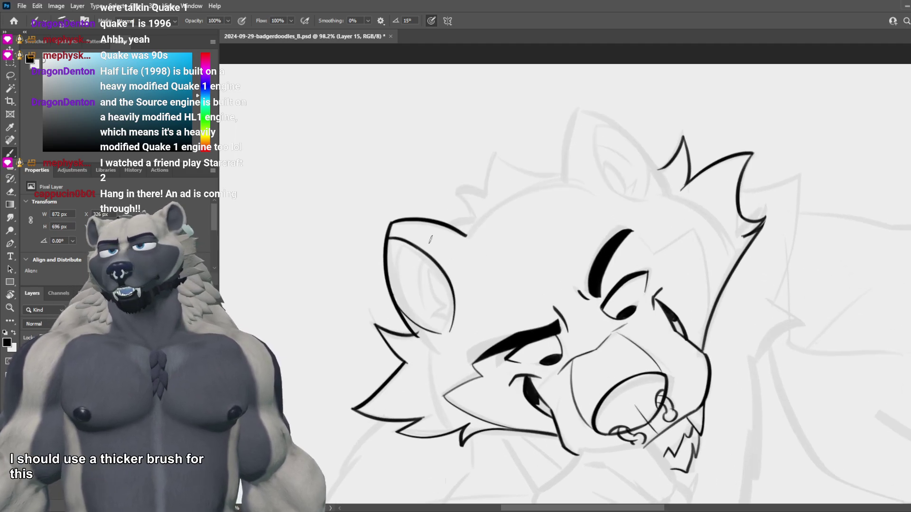
scroll(432, 256, "right", 3)
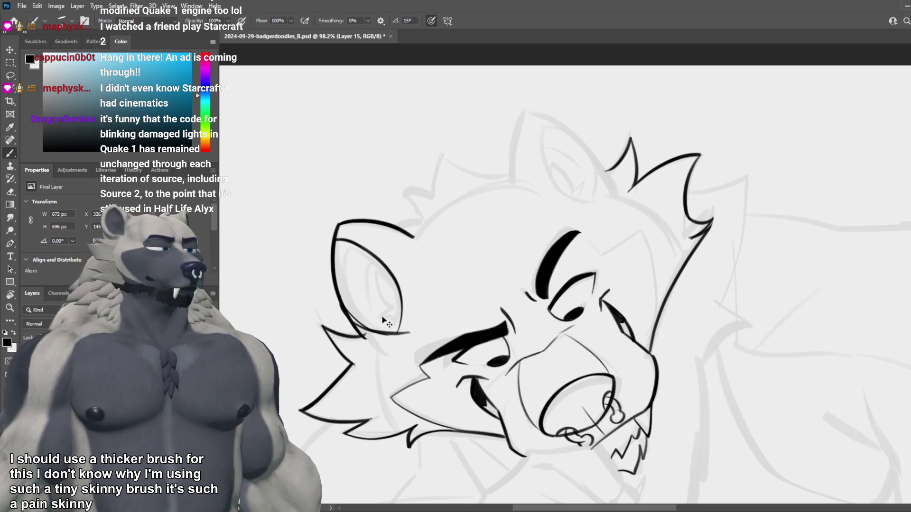
key("e")
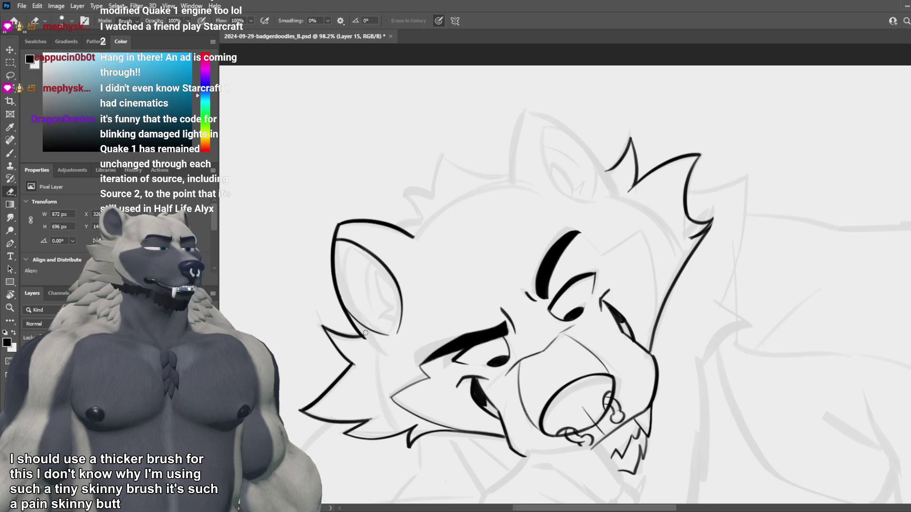
Step: Ink a short stroke at the inner base of the left-hand ear and a small two-stroke fur tuft on the forehead
key("b")
mouse_move(396, 227)
left_mouse_down()
mouse_move(517, 192)
mouse_move(448, 207)
left_mouse_up()
key("ctrl+z")
key("ctrl+z")
key("ctrl+z")
key("ctrl+z")
key("ctrl+z")
key("ctrl+z")
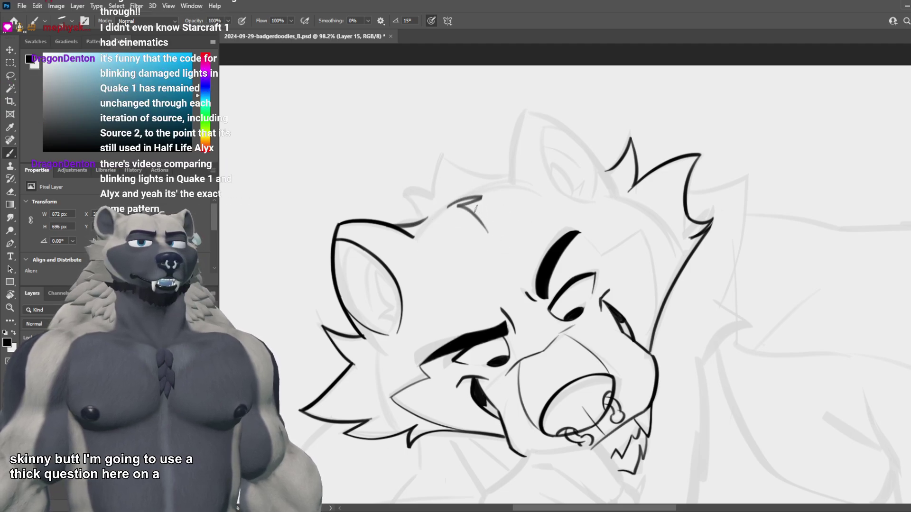
key("ctrl+z")
left_click_drag(468, 205, 484, 227)
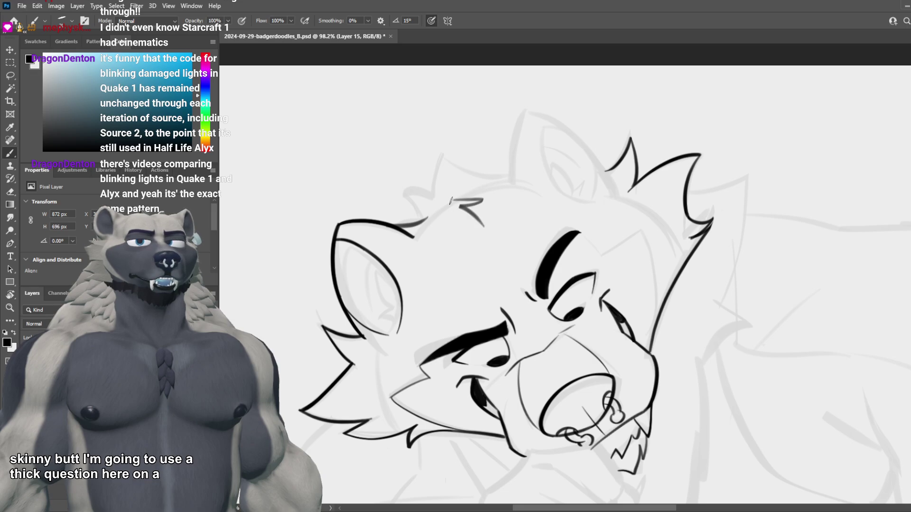
key("ctrl+z")
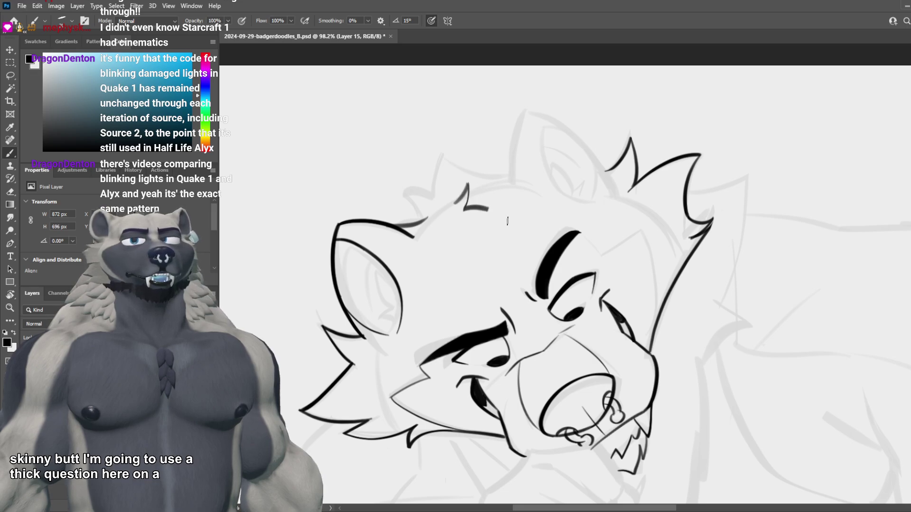
Step: Ink the jagged hair outline on top of the head, from the left-hand ear up to the peak and across towards the right-hand ear
left_click_drag(419, 198, 423, 178)
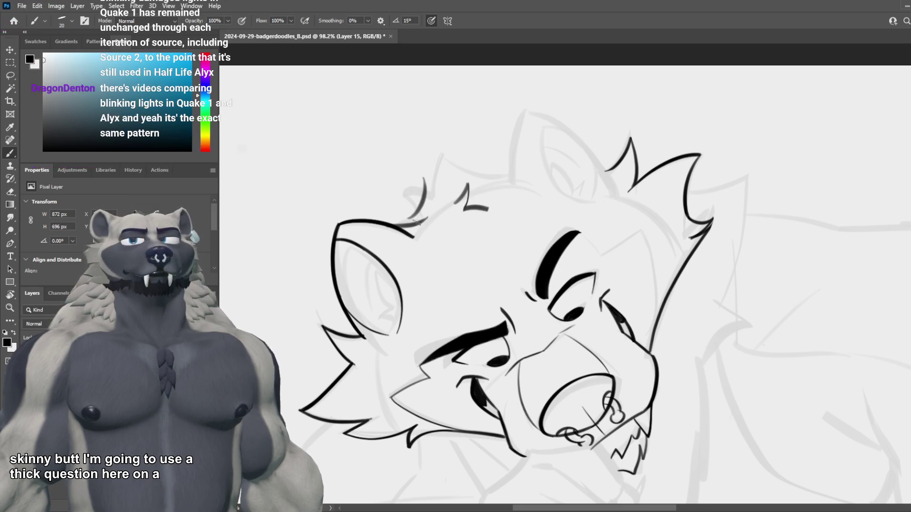
key("ctrl+z")
mouse_move(404, 225)
left_mouse_down()
mouse_move(404, 192)
mouse_move(412, 206)
mouse_move(405, 192)
mouse_move(420, 199)
mouse_move(448, 162)
left_mouse_up()
key("ctrl+z")
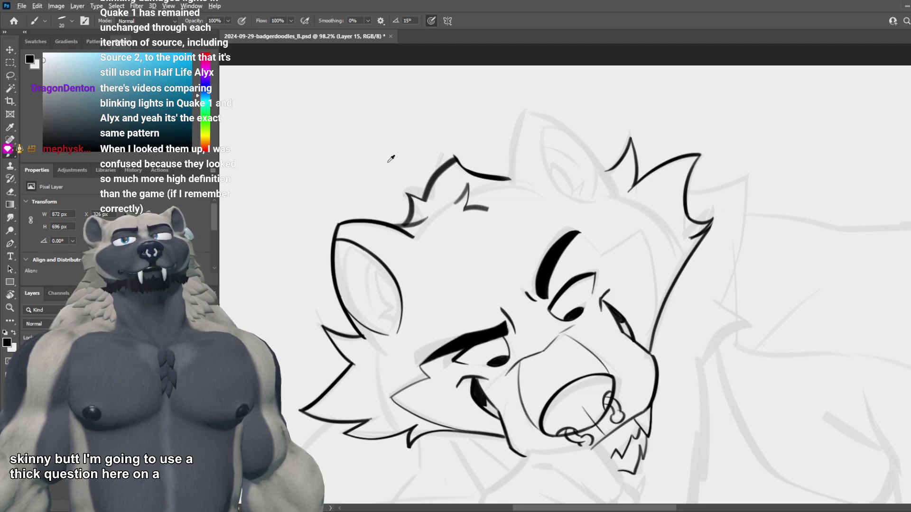
scroll(533, 219, "down", 5)
scroll(456, 208, "up", 5)
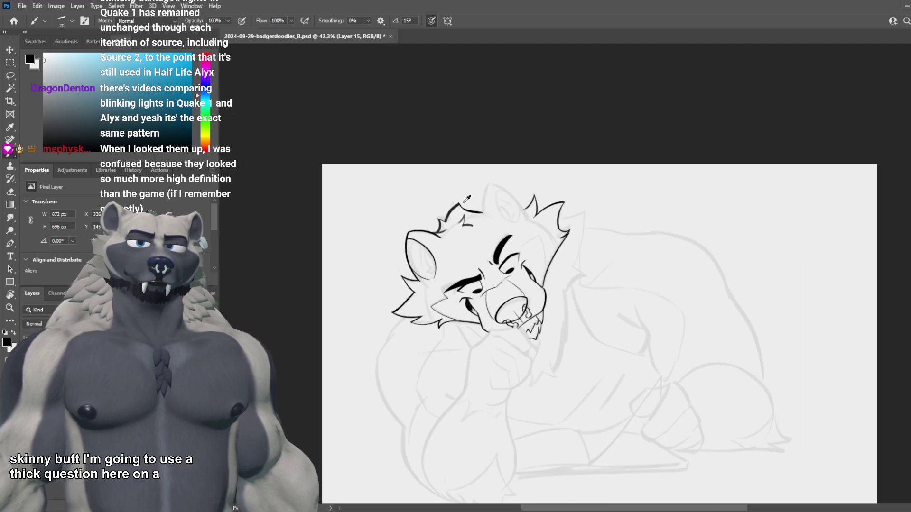
scroll(455, 209, "up", 1)
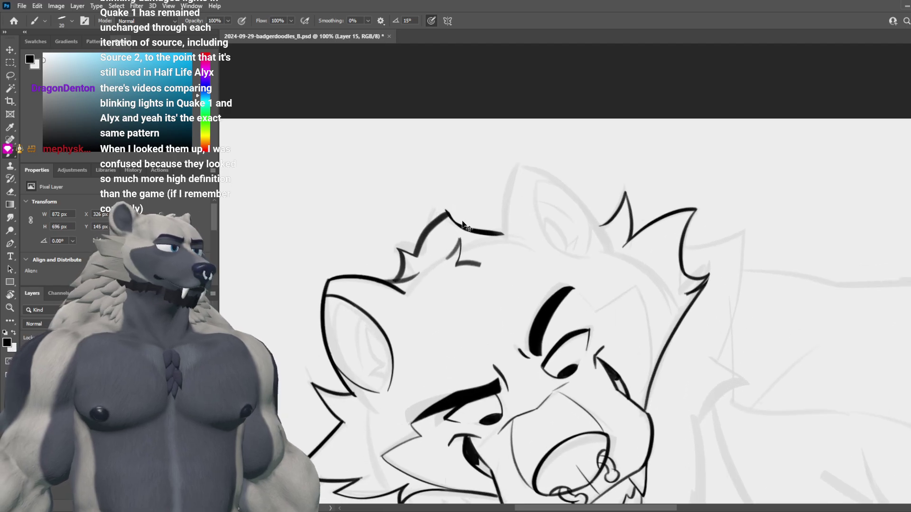
Step: Try to redraw the hair outline's curve from the peak down to the base of the right-hand ear
key("ctrl+z")
left_click_drag(447, 214, 508, 233)
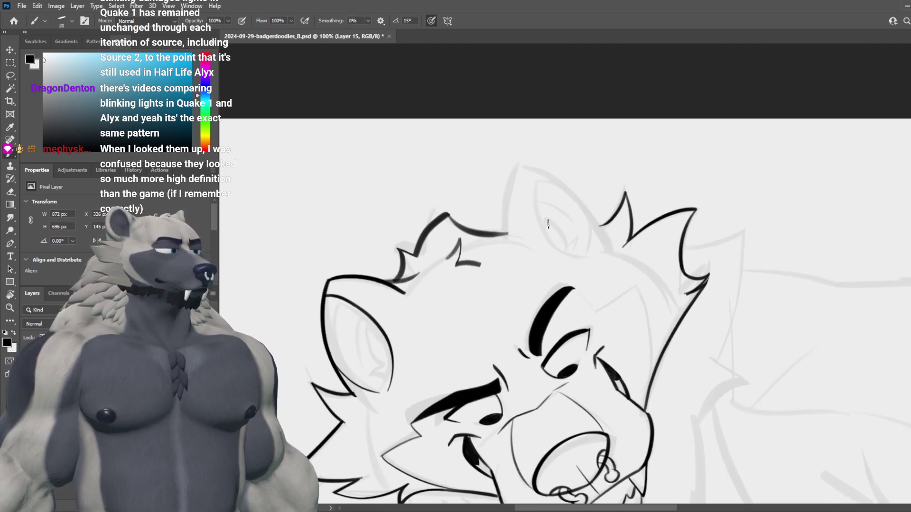
key("ctrl+z")
key("ctrl+shift+z")
key("ctrl+z")
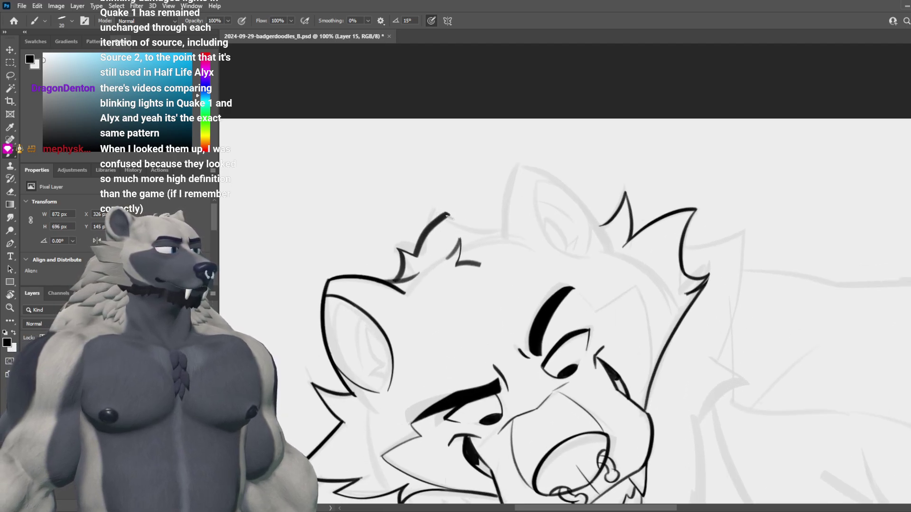
left_click_drag(447, 214, 496, 235)
key("ctrl+z")
left_click_drag(446, 213, 494, 231)
key("ctrl+z")
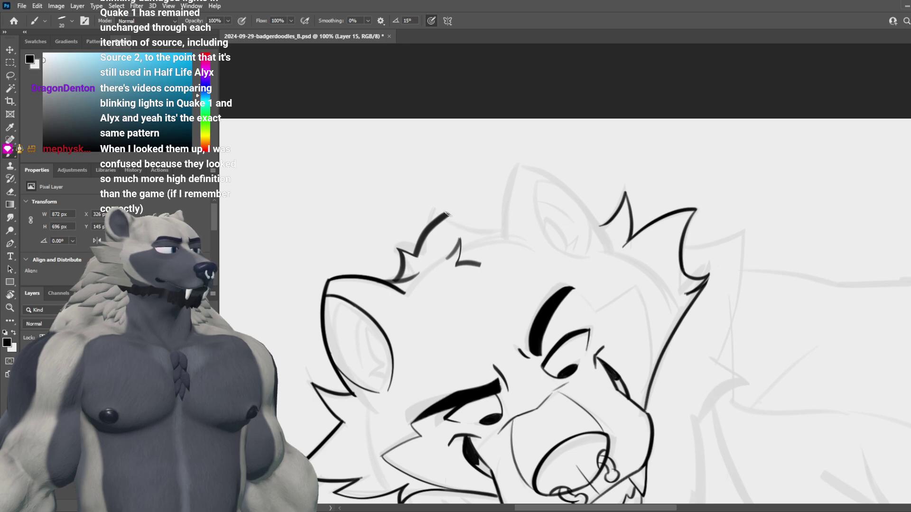
mouse_move(447, 214)
left_mouse_down()
mouse_move(506, 235)
mouse_move(510, 171)
left_mouse_up()
key("ctrl+z")
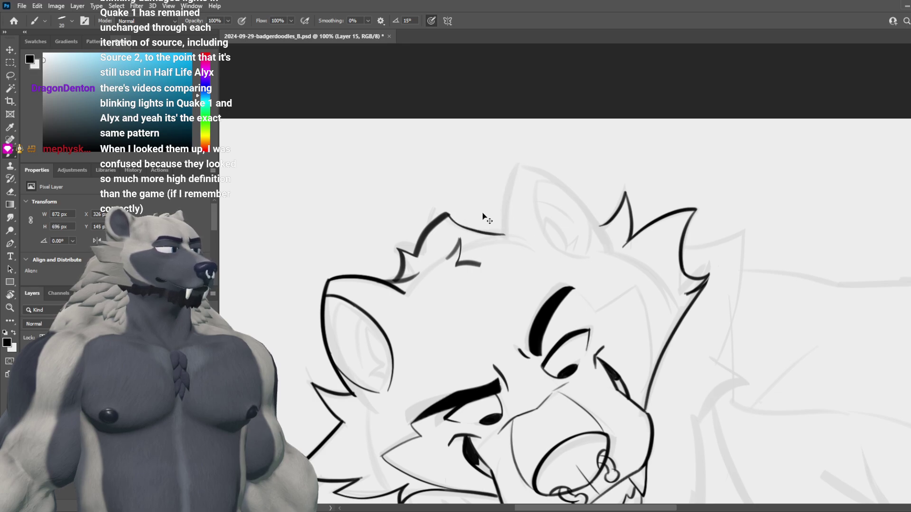
Step: Re-ink the hair peak and its curve towards the right-hand ear with a thinner size 10 brush, and erase the curve's excess end
key("ctrl+z")
mouse_move(419, 264)
left_mouse_down()
mouse_move(450, 214)
mouse_move(511, 235)
left_mouse_up()
key("bracketleft")
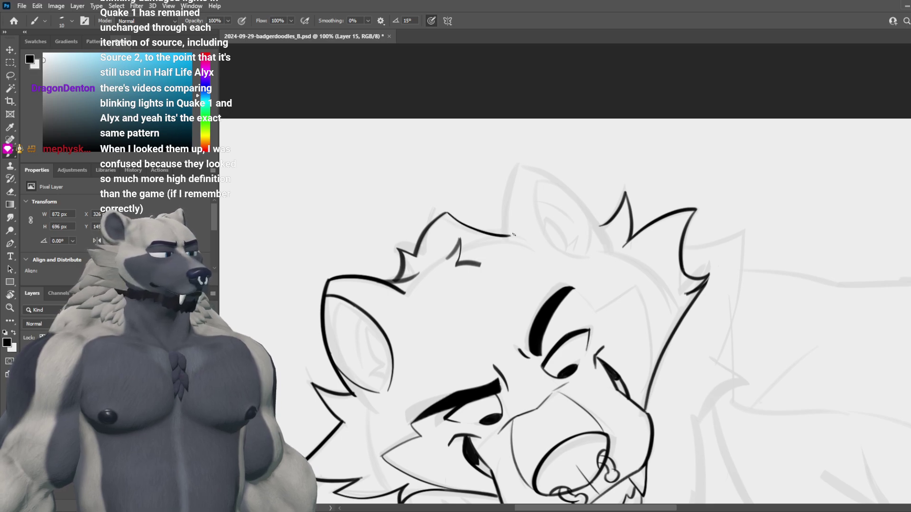
key("e")
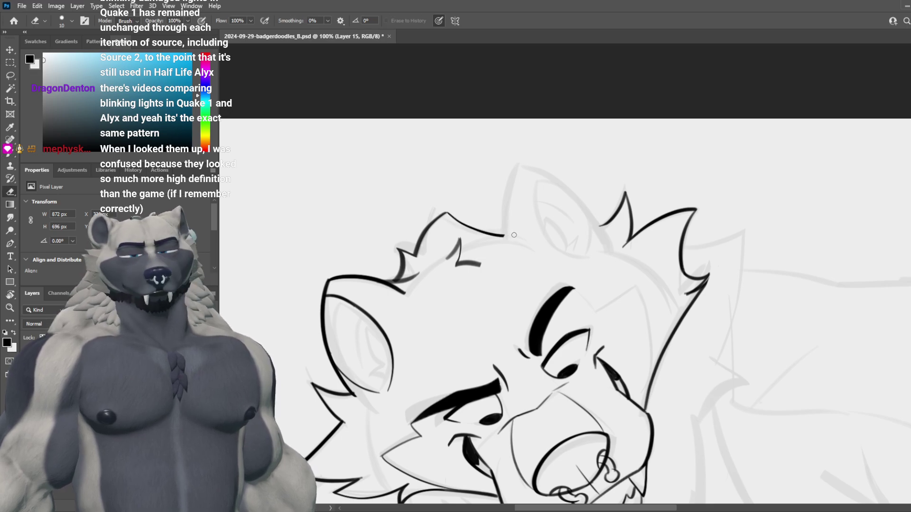
key("b")
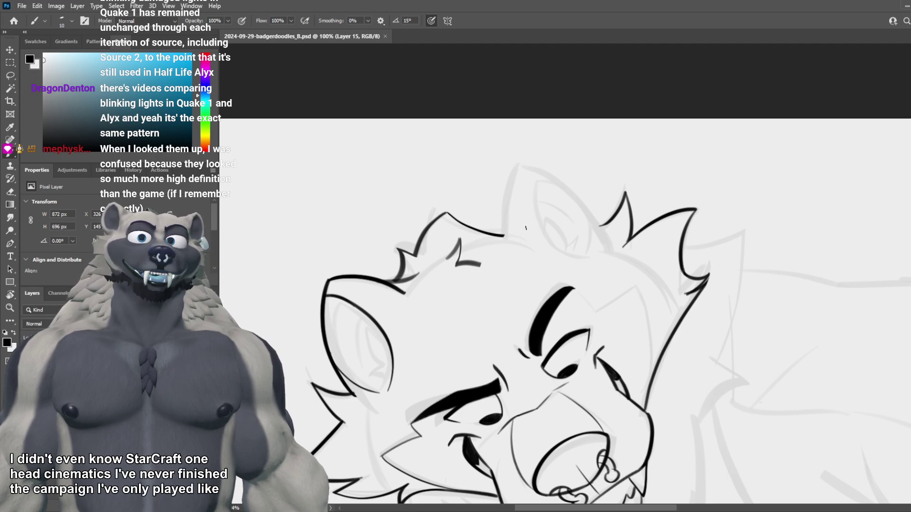
Step: Ink the right-hand ear's outer outline from the end of the hair curve up to the tip and down past the fur tuft
left_click_drag(531, 228, 481, 249)
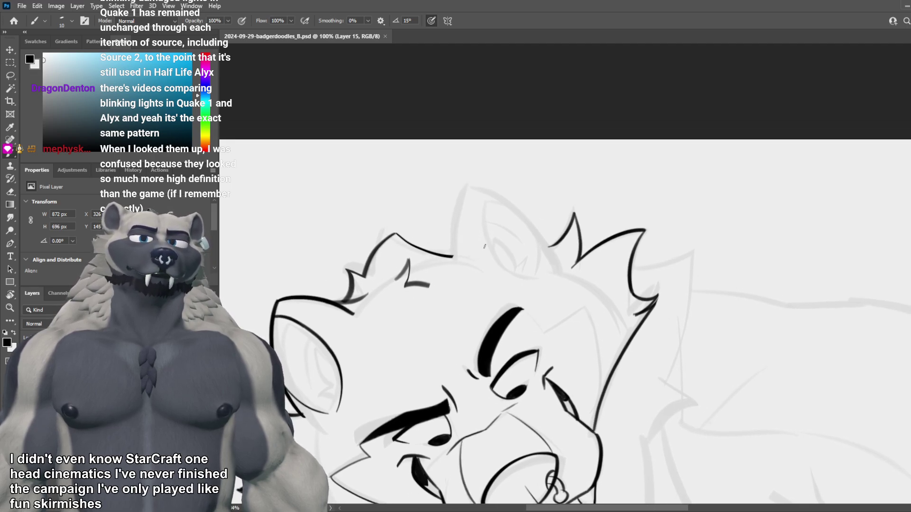
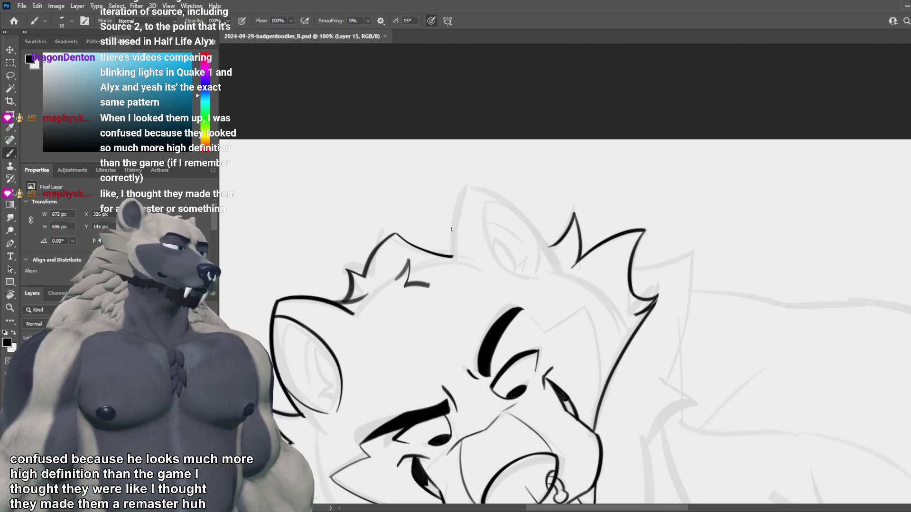
mouse_move(476, 177)
left_mouse_down()
mouse_move(457, 255)
mouse_move(466, 186)
mouse_move(550, 258)
left_mouse_up()
key("ctrl+z")
key("ctrl+z")
left_click_drag(467, 185, 570, 290)
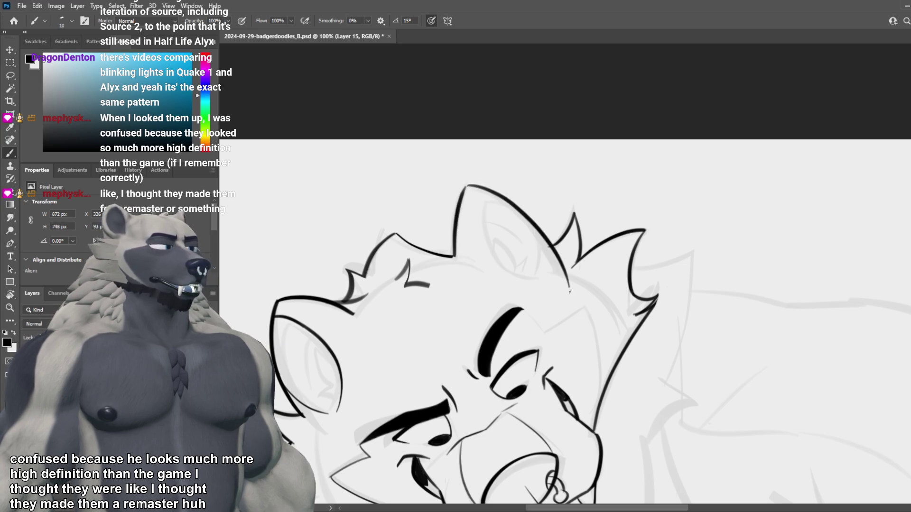
key("ctrl+z")
left_click_drag(466, 185, 557, 285)
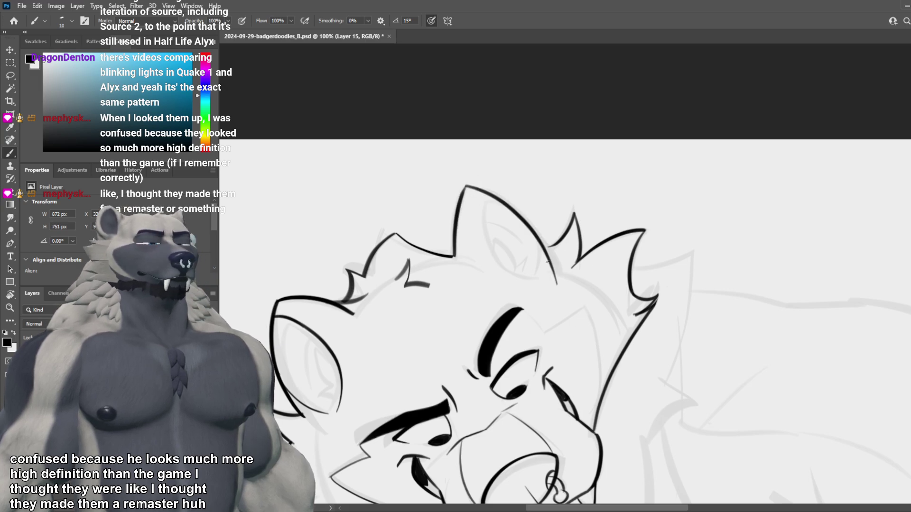
Step: Examine the inked head at different magnifications with the canvas view rotated so that the face stands upright
scroll(521, 252, "down", 5)
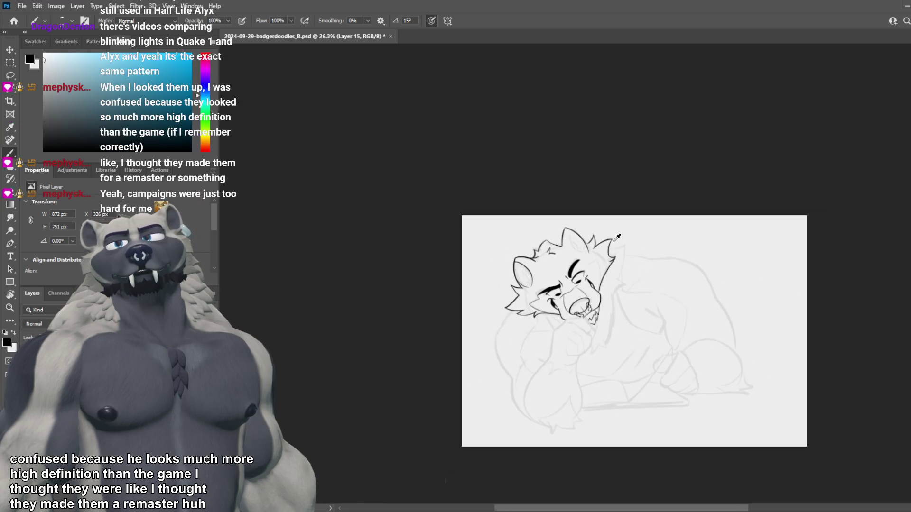
scroll(586, 273, "up", 1)
key("r")
left_click_drag(586, 272, 619, 322)
scroll(619, 322, "down", 3)
scroll(584, 286, "up", 4)
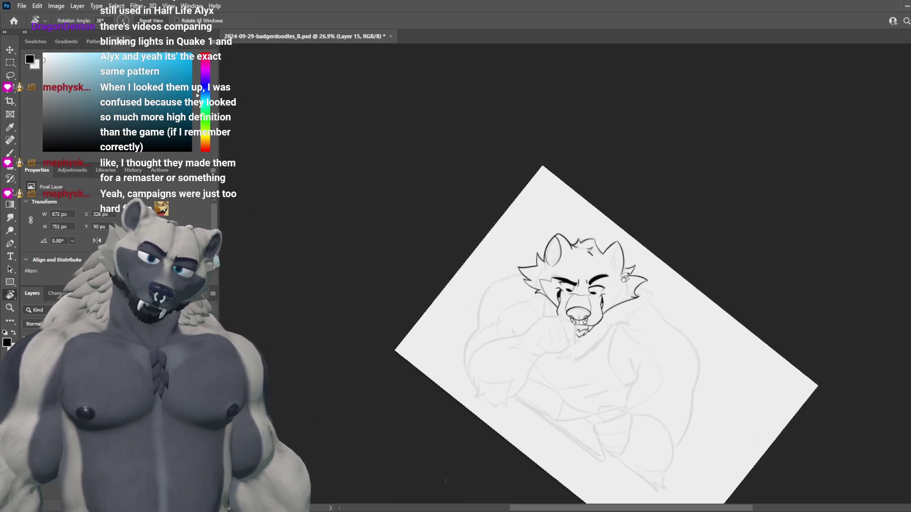
scroll(584, 286, "up", 3)
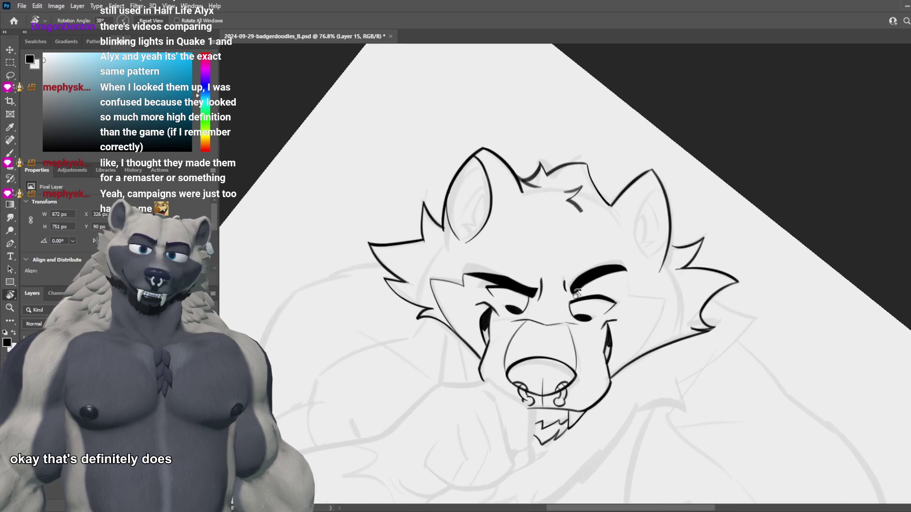
scroll(580, 258, "up", 2)
scroll(580, 259, "down", 3)
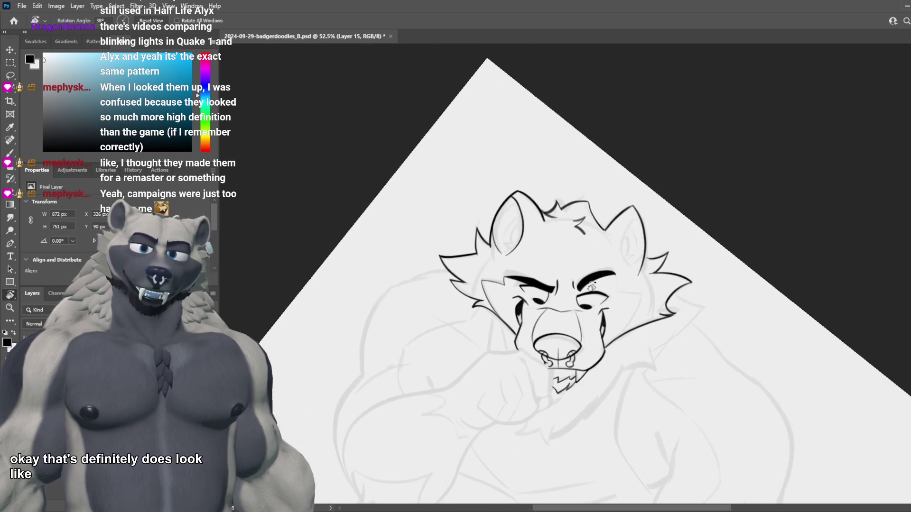
scroll(594, 281, "up", 1)
scroll(594, 281, "up", 1)
Step: Save the document, check the whole figure and reset the canvas view rotation to 0°
key("ctrl+s")
scroll(566, 256, "down", 3)
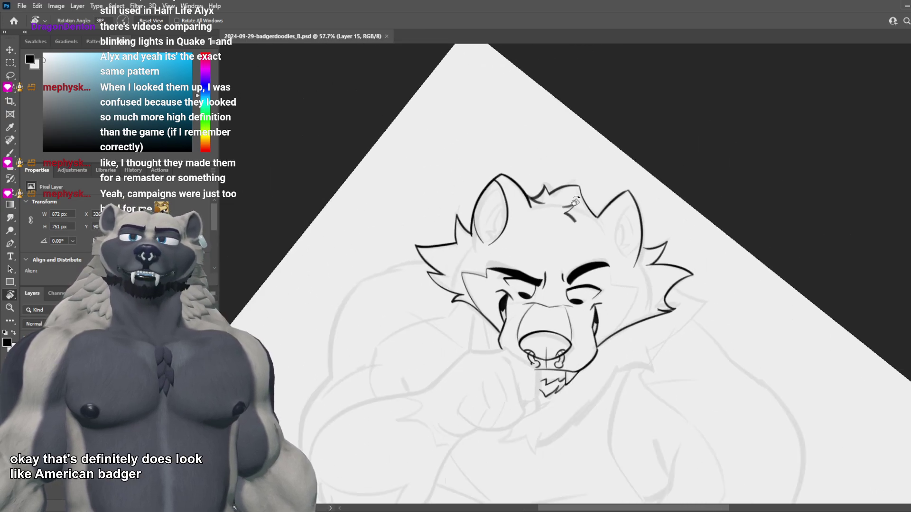
scroll(569, 197, "up", 3)
scroll(564, 265, "down", 6)
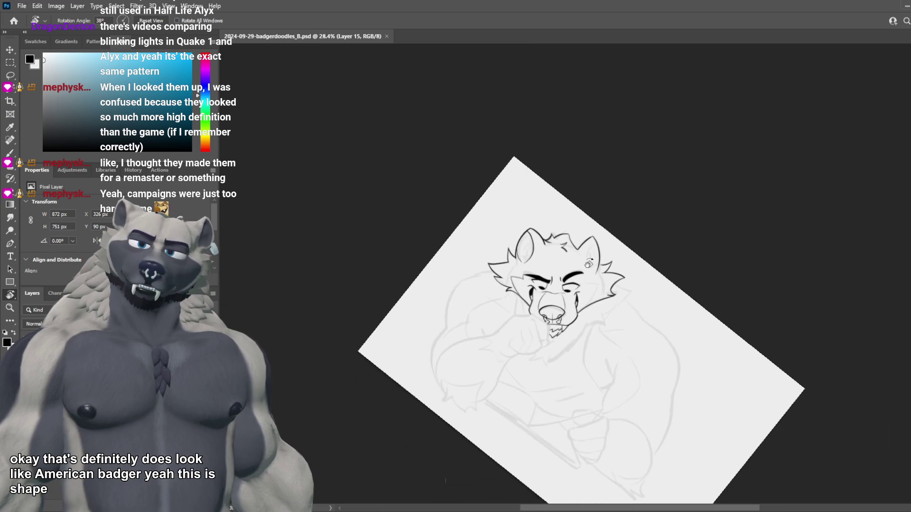
key("Escape")
scroll(618, 273, "up", 5)
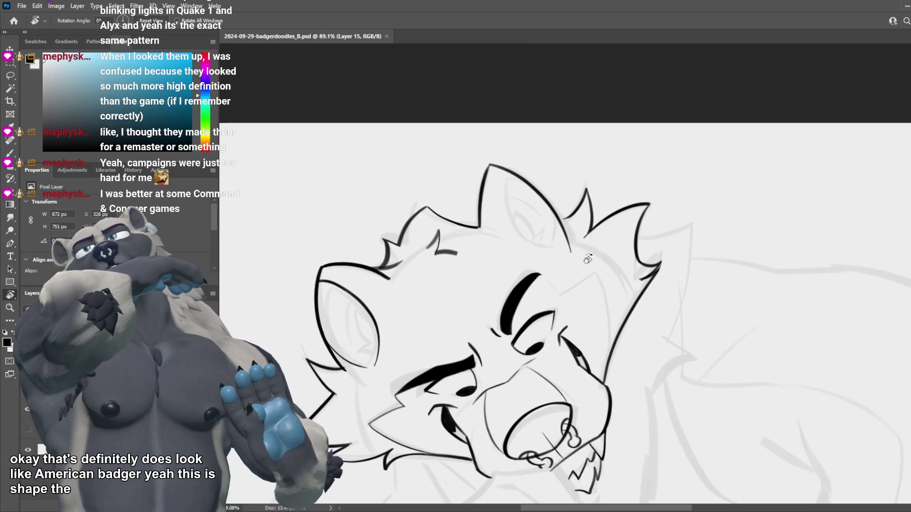
Step: Join the fur tuft to the right-hand ear's outline and ink the ear's inner edge from near the tip down towards its base
key("b")
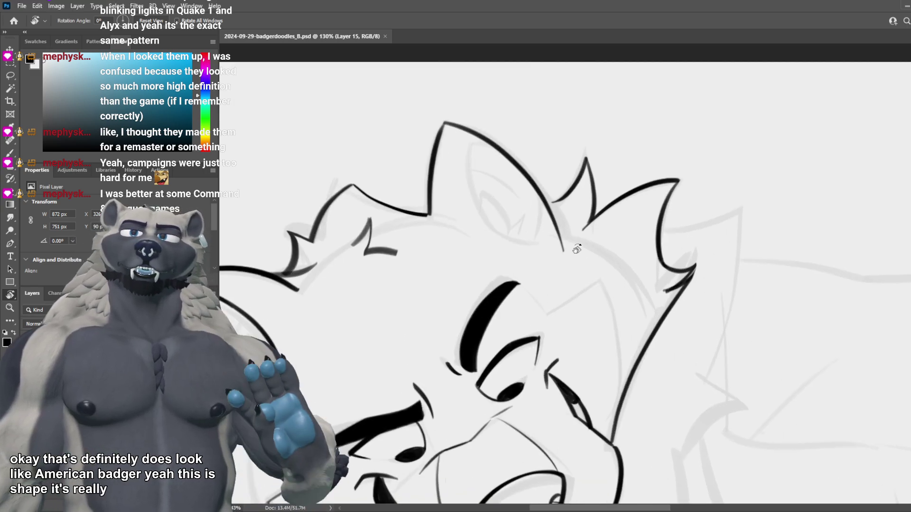
scroll(578, 248, "up", 2)
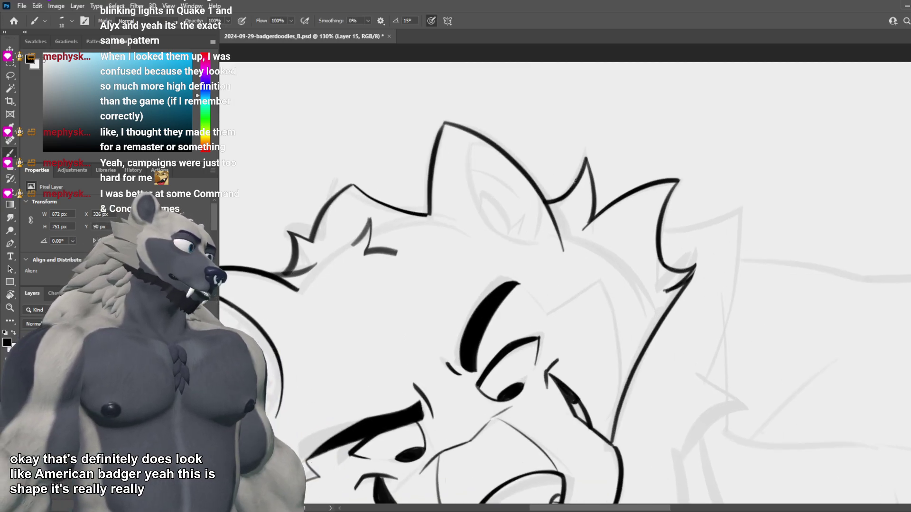
left_click_drag(516, 164, 463, 157)
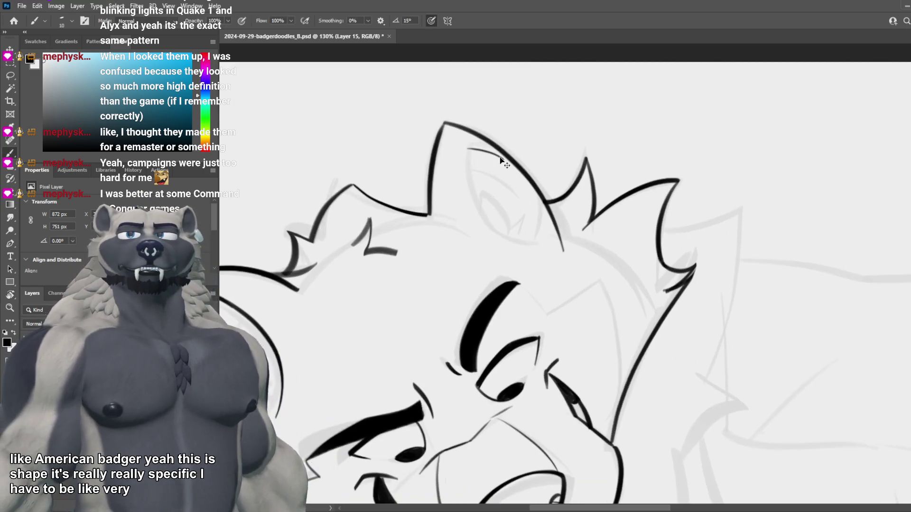
left_click_drag(556, 181, 644, 158)
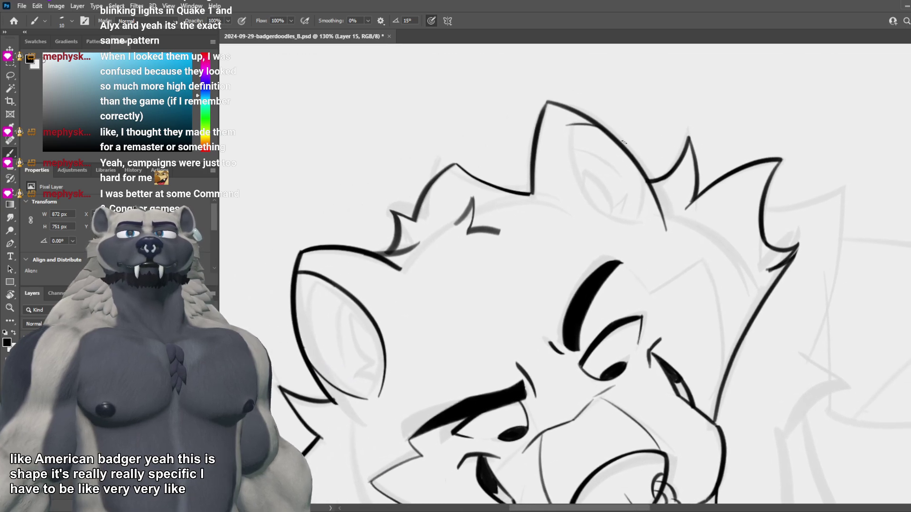
mouse_move(585, 116)
left_mouse_down()
mouse_move(611, 205)
mouse_move(579, 154)
mouse_move(614, 215)
mouse_move(602, 215)
left_mouse_up()
key("ctrl+z")
key("ctrl+z")
key("ctrl+z")
left_click_drag(574, 114, 617, 218)
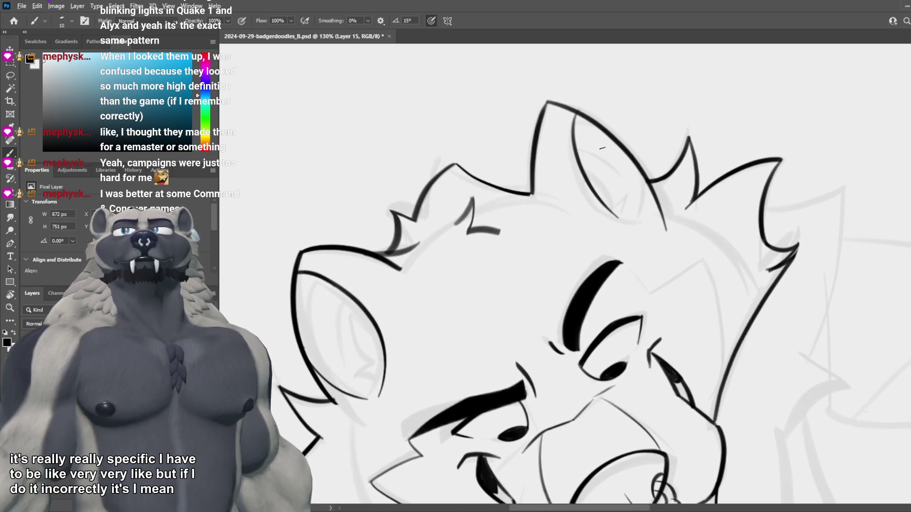
Step: Redraw the inner edge of the right-hand ear as a smooth curve from near the tip down to its base
scroll(561, 147, "down", 6)
scroll(599, 136, "up", 5)
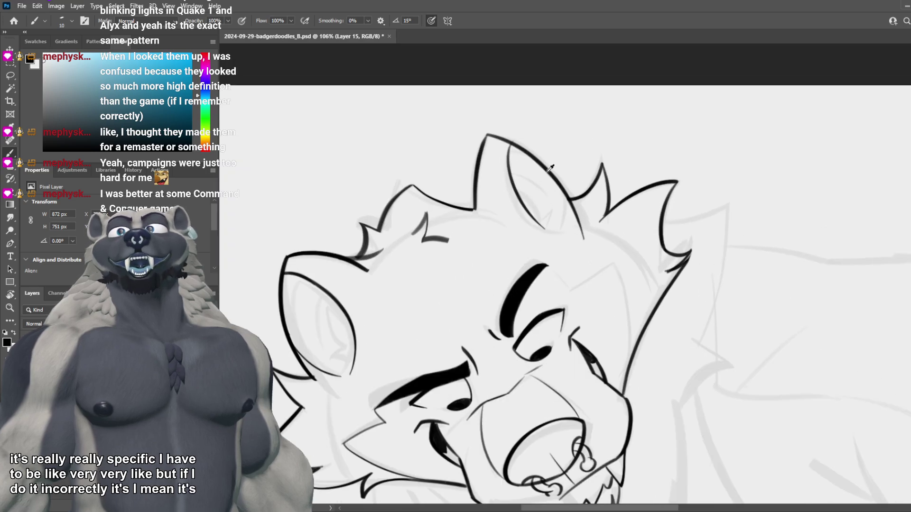
scroll(551, 169, "down", 3)
scroll(479, 237, "up", 2)
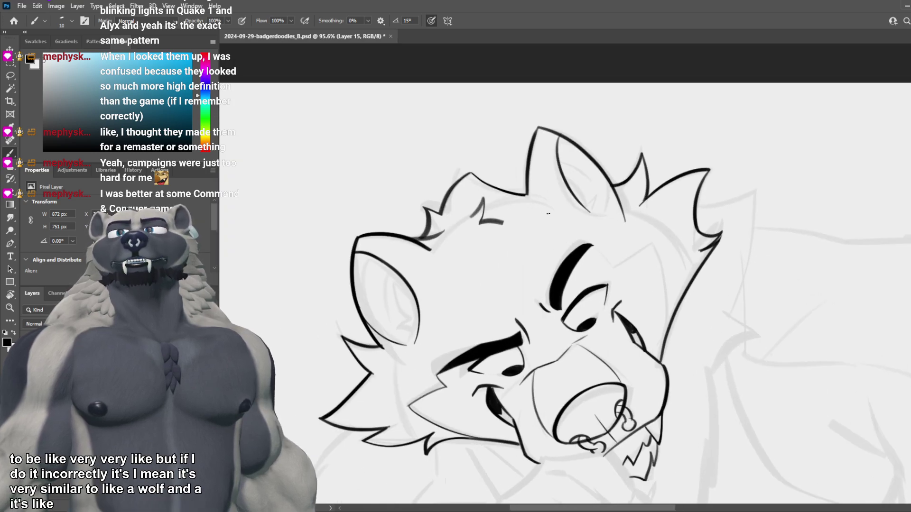
scroll(613, 201, "down", 1)
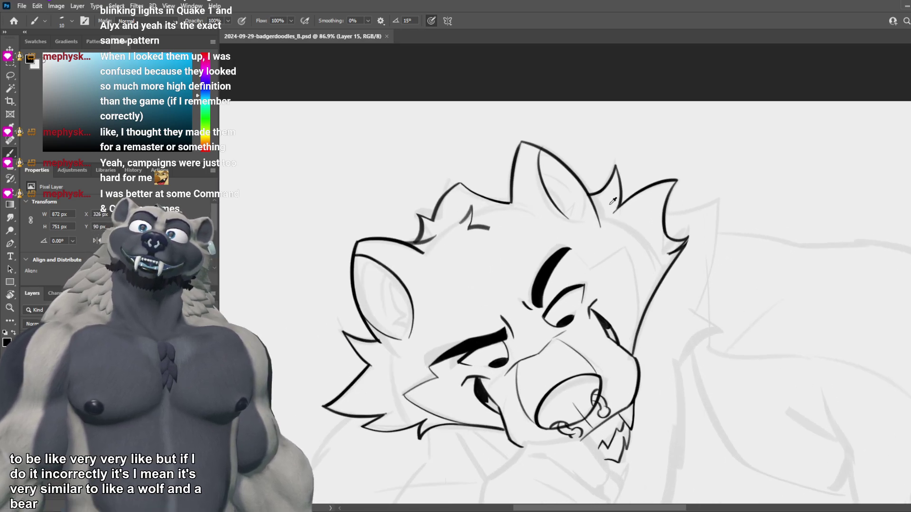
scroll(613, 201, "up", 3)
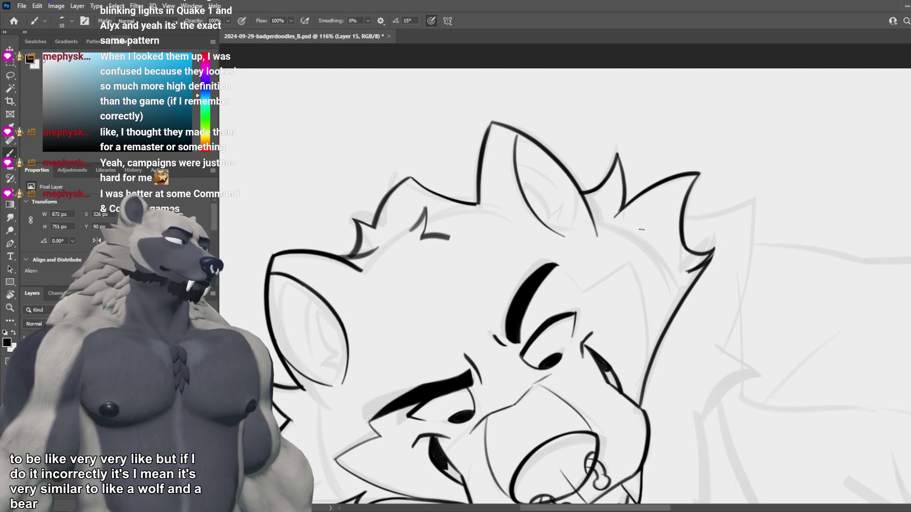
key("ctrl+z")
left_click_drag(516, 134, 558, 235)
key("ctrl+z")
left_click_drag(515, 133, 554, 221)
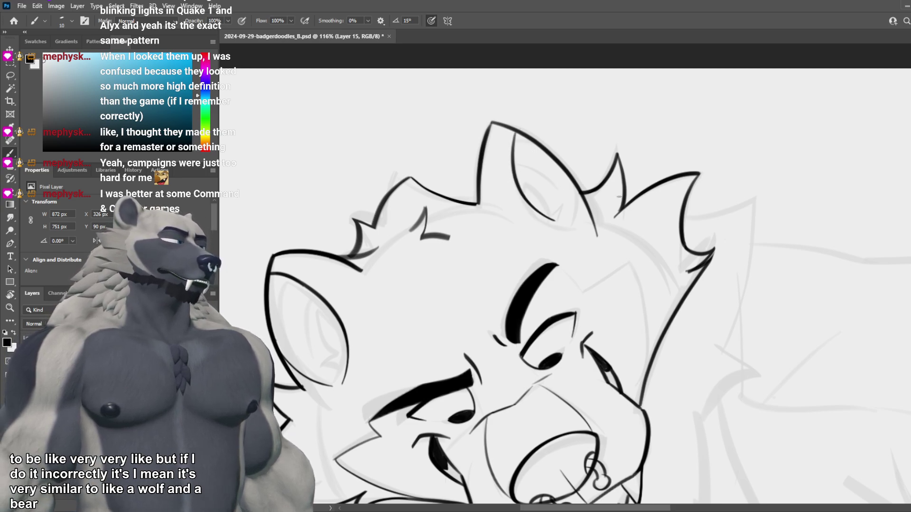
key("ctrl+z")
left_click_drag(513, 133, 567, 229)
key("ctrl+z")
left_click_drag(513, 133, 568, 229)
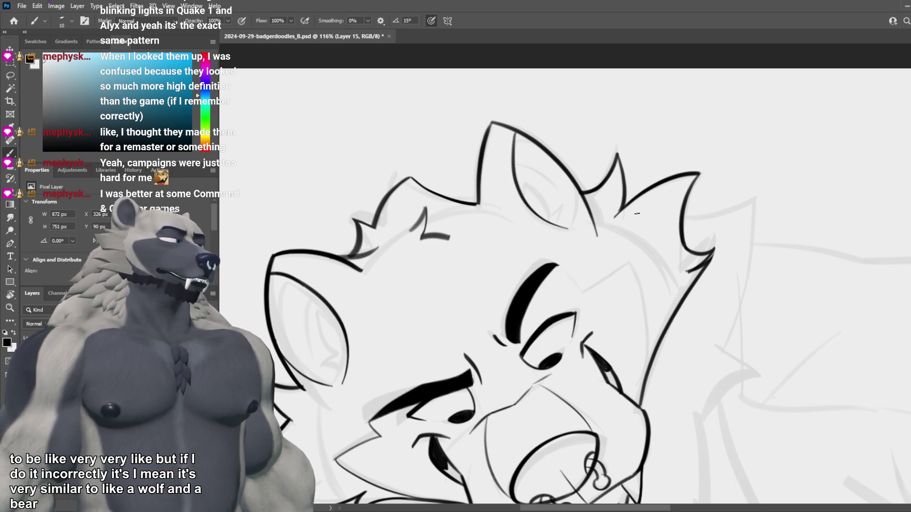
Step: Ink the short line closing the right-hand ear's inner opening beside the fur tuft, and check the head at different magnifications
key("ctrl+z")
mouse_move(581, 192)
left_mouse_down()
mouse_move(575, 227)
mouse_move(581, 224)
left_mouse_up()
key("ctrl+z")
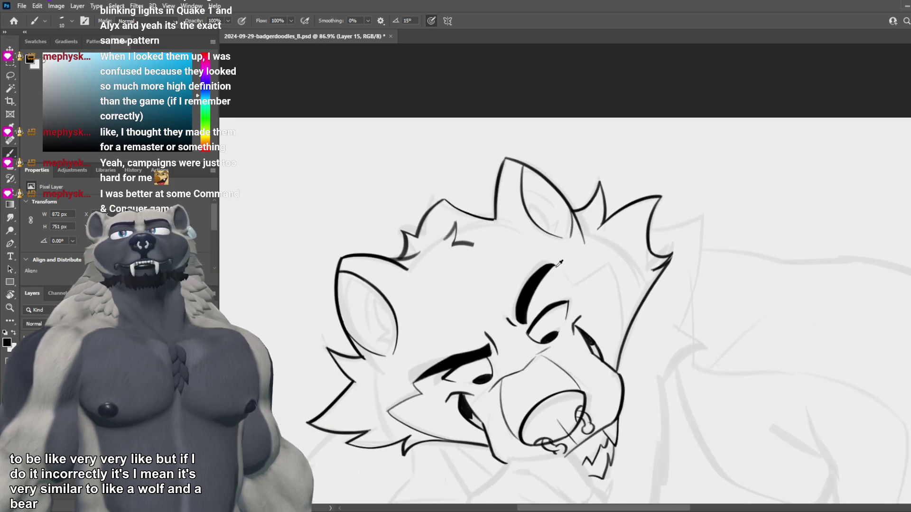
scroll(568, 277, "down", 3)
scroll(503, 313, "down", 2)
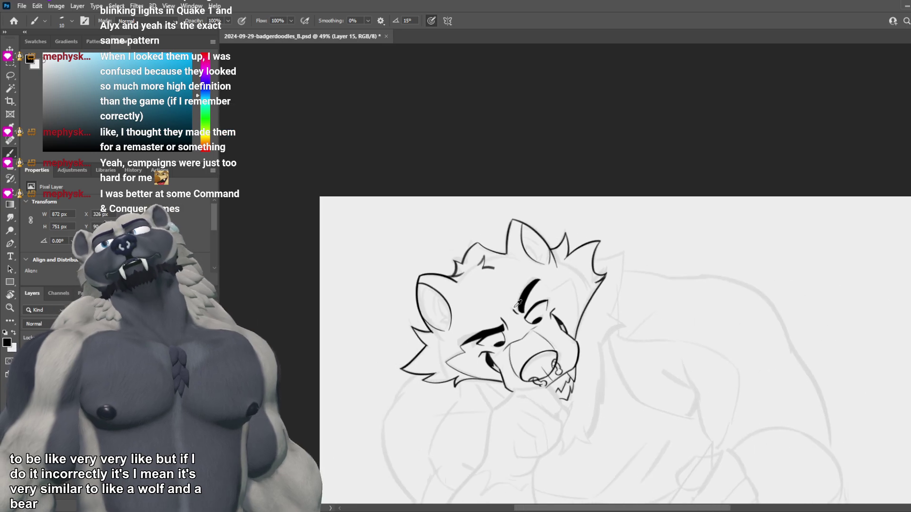
scroll(470, 314, "up", 4)
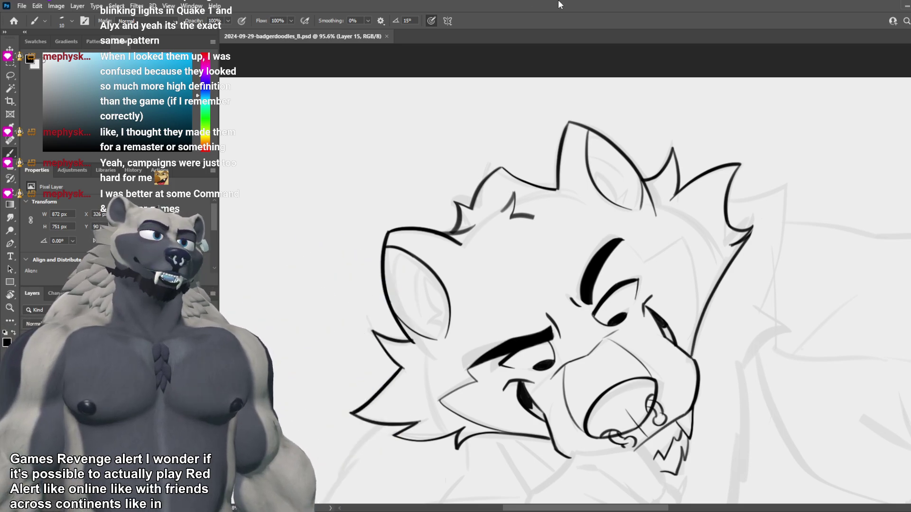
scroll(541, 201, "down", 4, "alt")
scroll(536, 209, "up", 6, "alt")
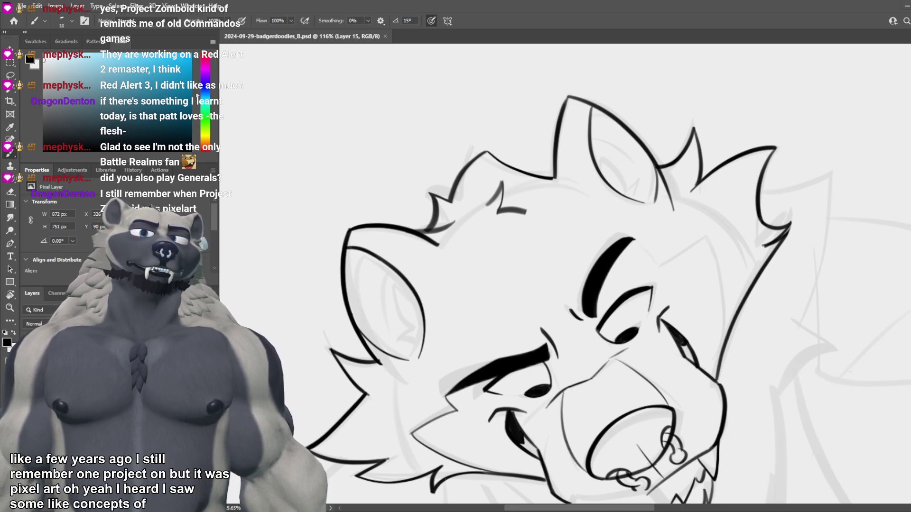
Step: Ink a jagged tuft of fur inside the left-hand ear, following the faint sketch lines
scroll(394, 208, "down", 5)
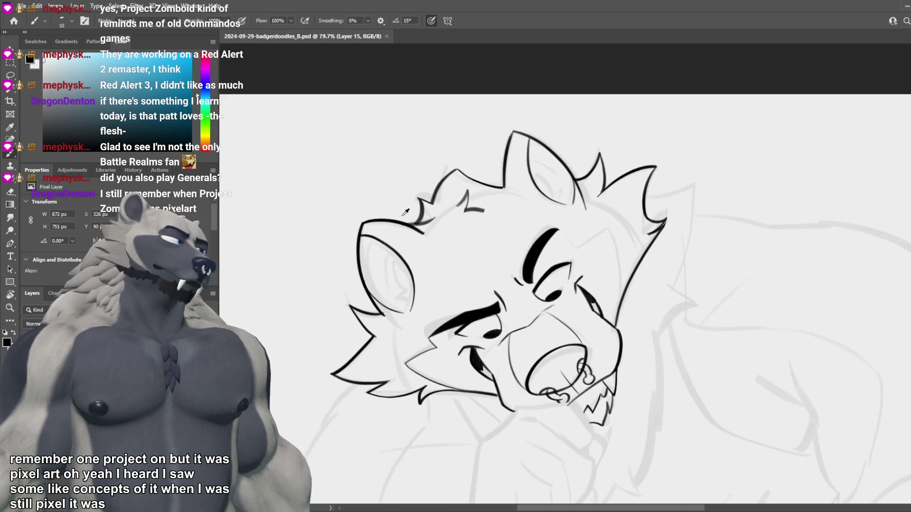
scroll(435, 251, "up", 5)
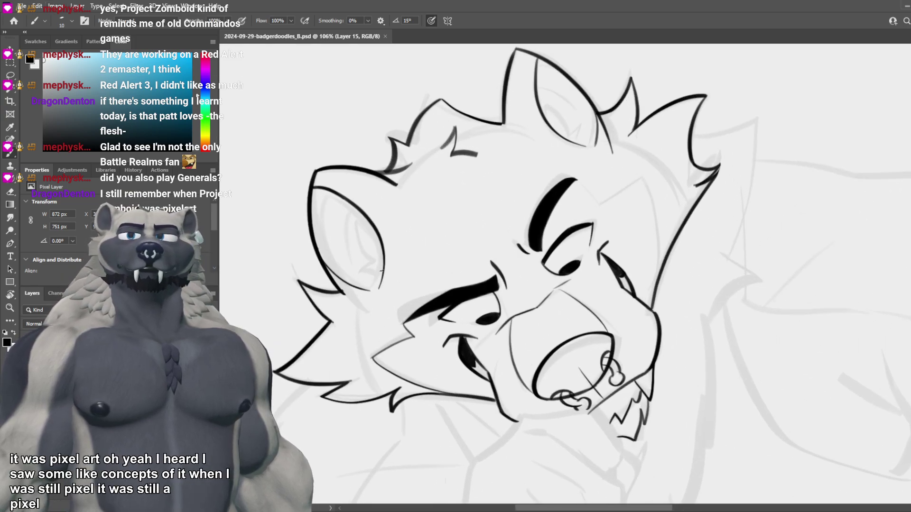
left_click_drag(360, 217, 374, 267)
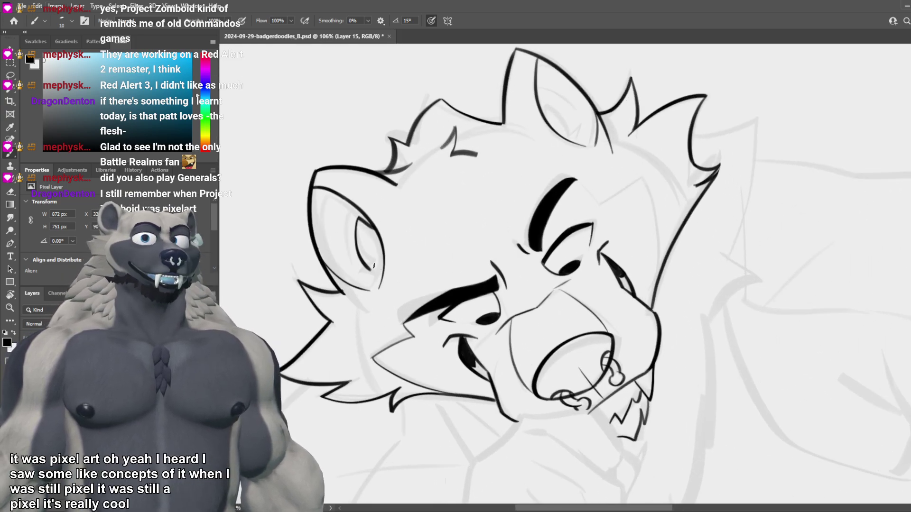
key("ctrl+z")
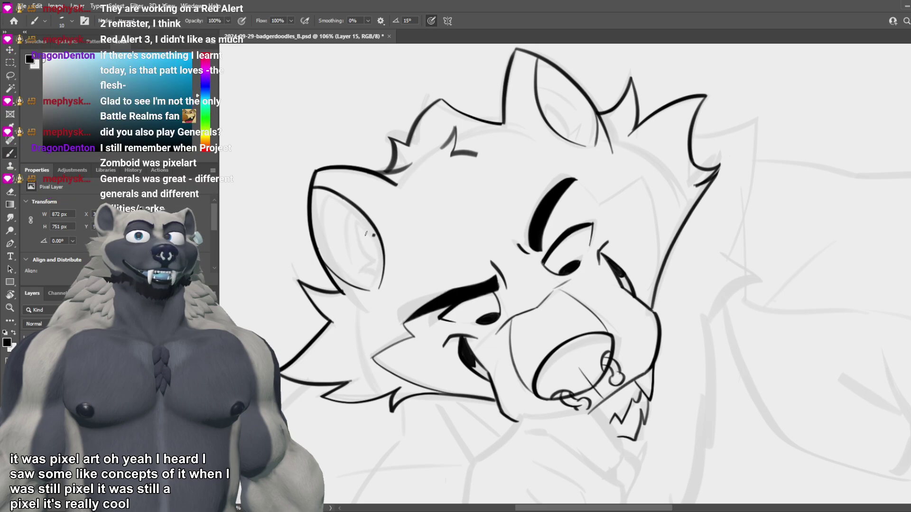
key("ctrl+z")
mouse_move(377, 229)
left_mouse_down()
mouse_move(350, 219)
mouse_move(373, 262)
left_mouse_up()
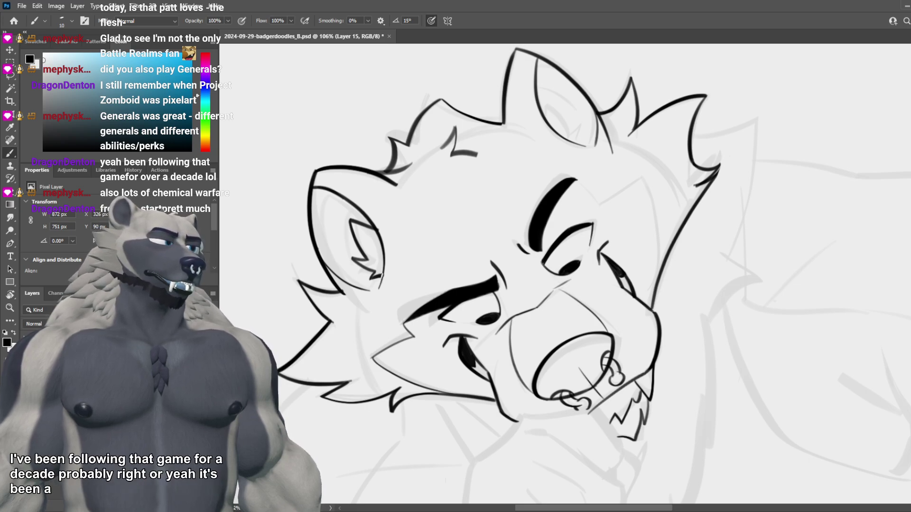
Step: Ink the first pointed spike of inner fur in the right-hand ear, redrawing it until its shape fits
mouse_move(545, 115)
left_mouse_down()
mouse_move(551, 88)
mouse_move(544, 117)
mouse_move(553, 90)
mouse_move(560, 130)
left_mouse_up()
key("ctrl+z")
key("ctrl+z")
key("ctrl+z")
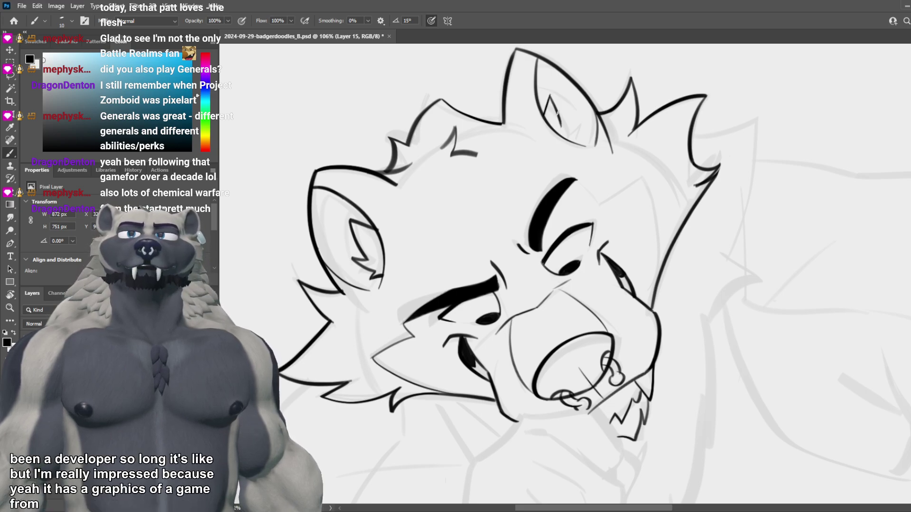
key("ctrl+z")
left_click_drag(549, 96, 559, 129)
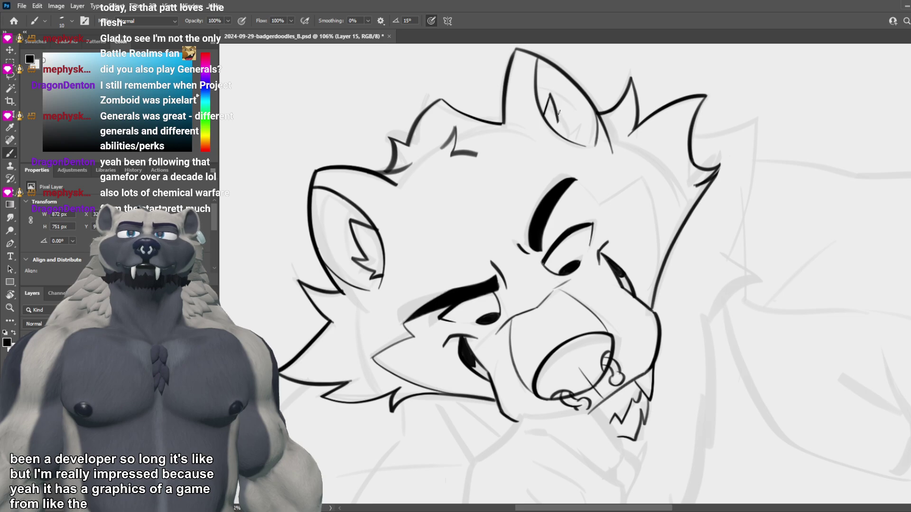
key("ctrl+z")
mouse_move(550, 94)
left_mouse_down()
mouse_move(561, 134)
mouse_move(573, 116)
left_mouse_up()
key("ctrl+z")
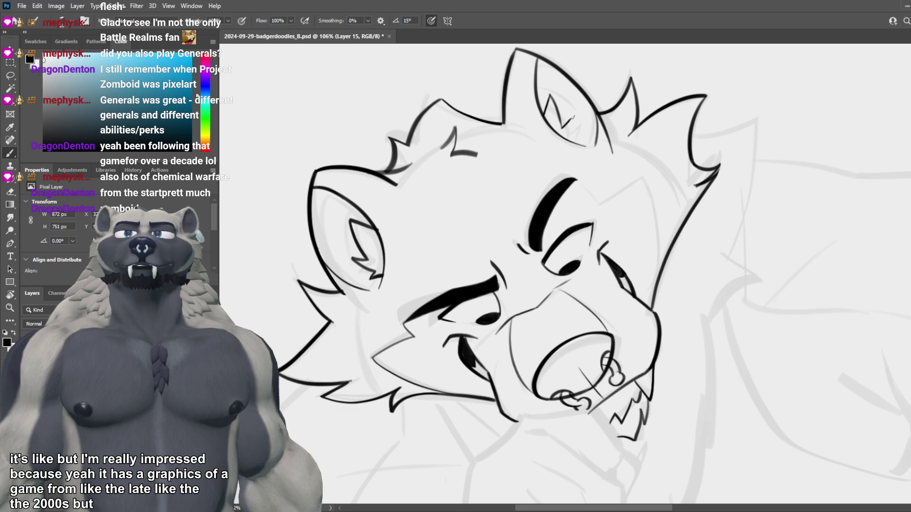
Step: Continue the zigzag of inner fur down towards the right-hand ear's base and save the document
left_click_drag(572, 117, 570, 134)
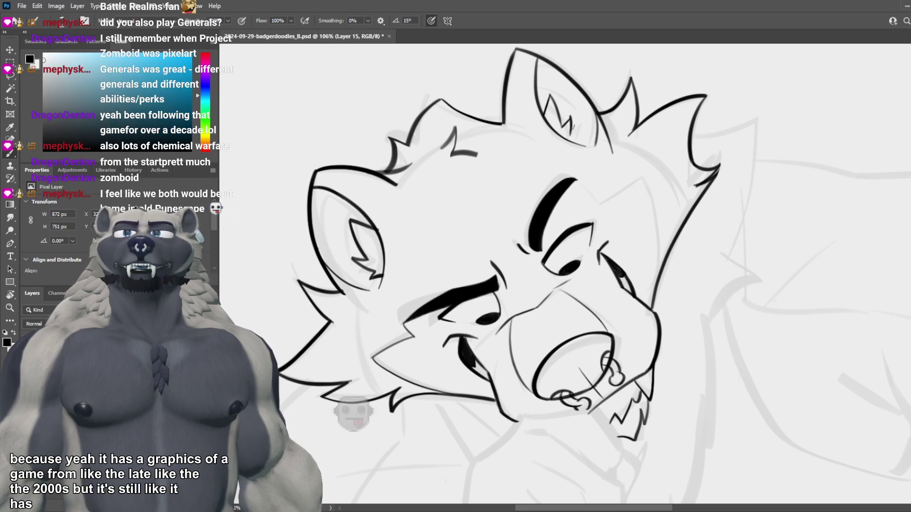
key("ctrl+z")
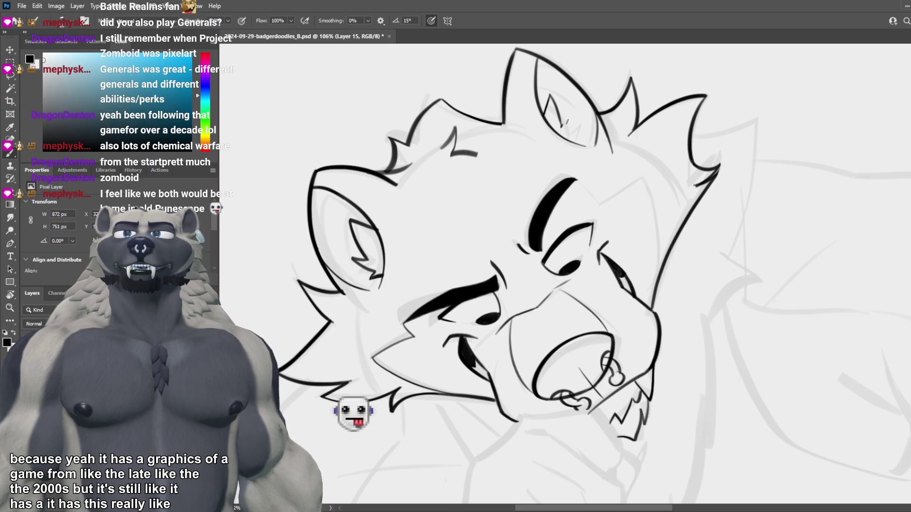
mouse_move(562, 127)
left_mouse_down()
mouse_move(571, 116)
mouse_move(571, 136)
left_mouse_up()
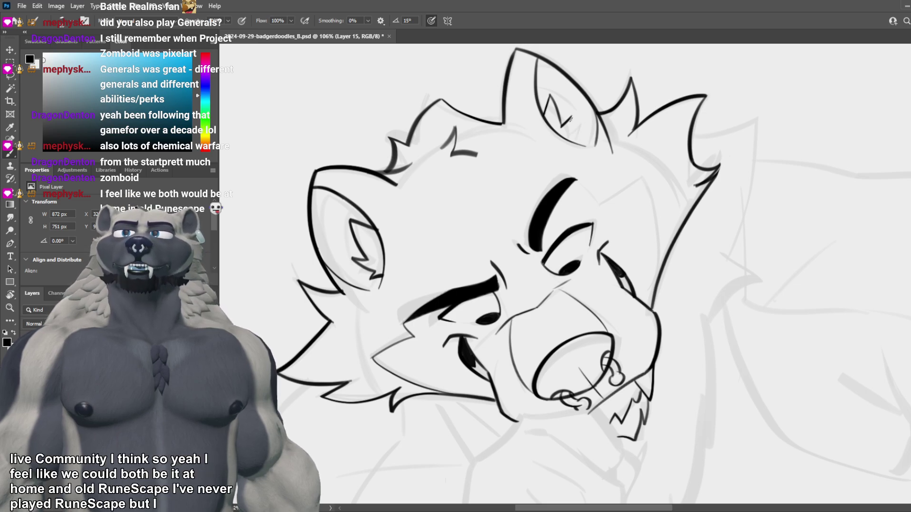
left_click_drag(569, 117, 576, 135)
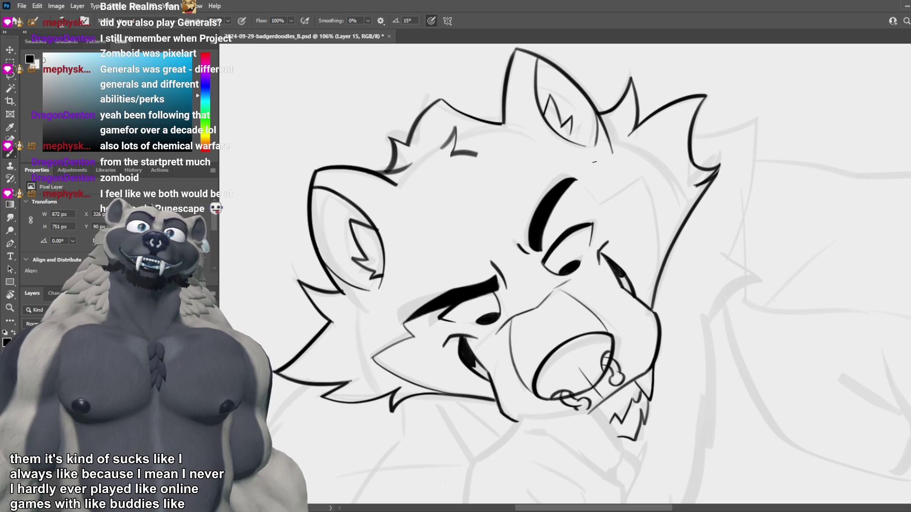
key("e")
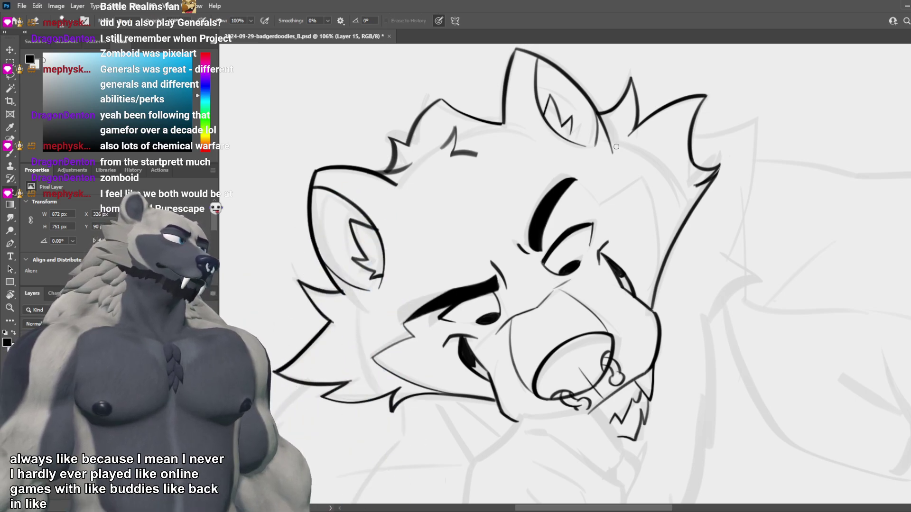
key("b")
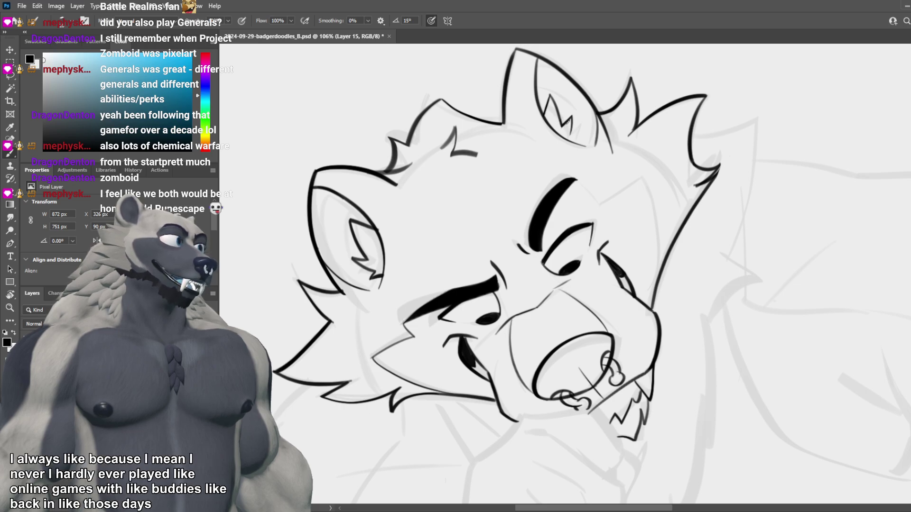
key("ctrl+s")
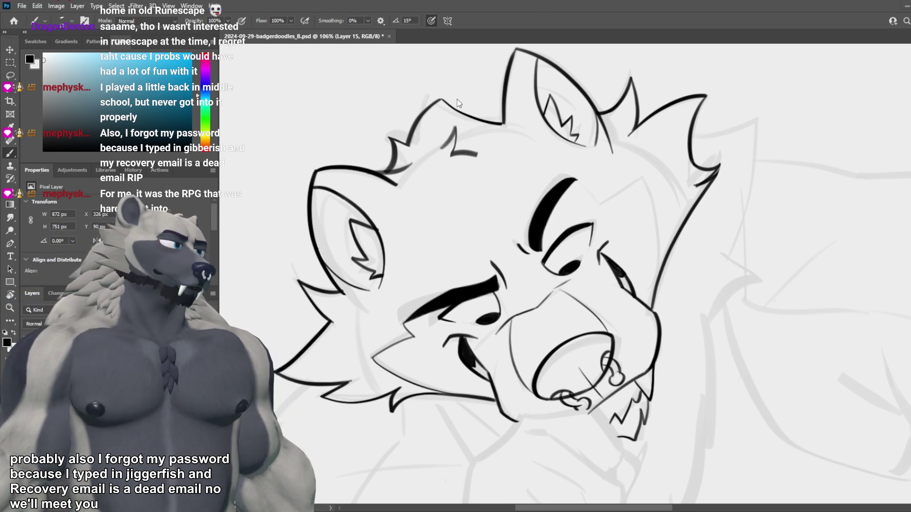
Step: Check the whole figure, flip the canvas horizontally to judge the head mirrored, and save the document
scroll(454, 265, "down", 5)
scroll(458, 274, "up", 3)
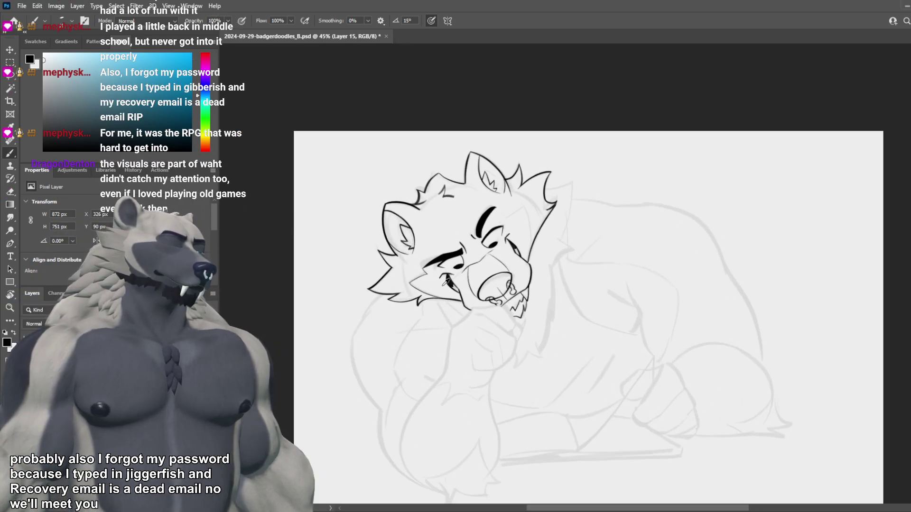
scroll(559, 366, "down", 3)
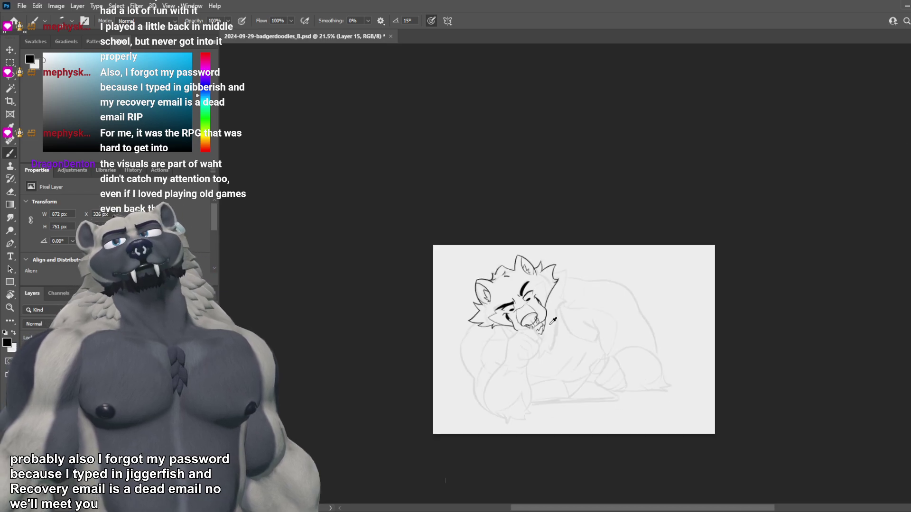
scroll(564, 354, "up", 1)
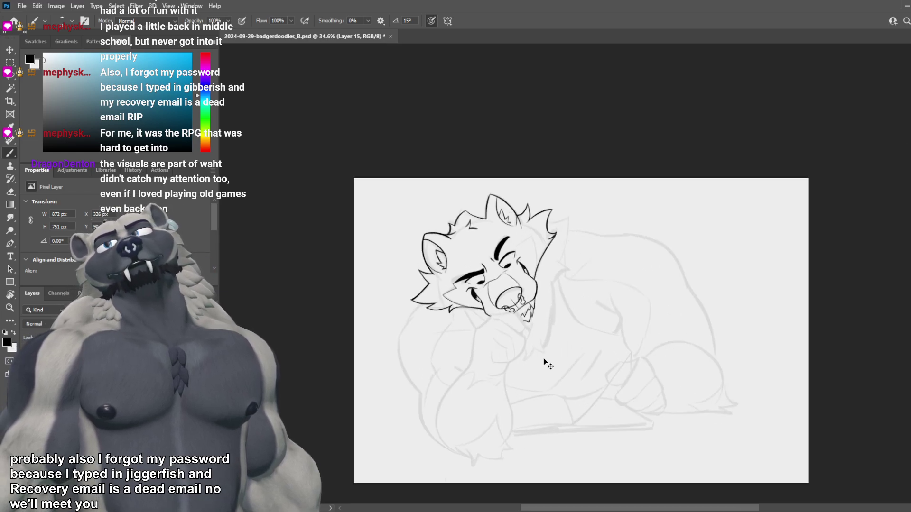
key("ctrl+shift+h")
scroll(549, 345, "down", 2)
scroll(565, 333, "up", 6)
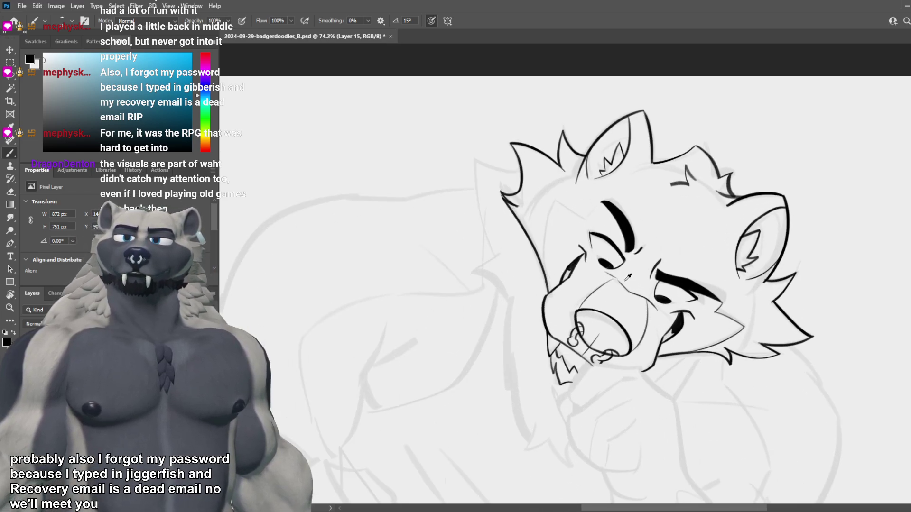
key("ctrl+s")
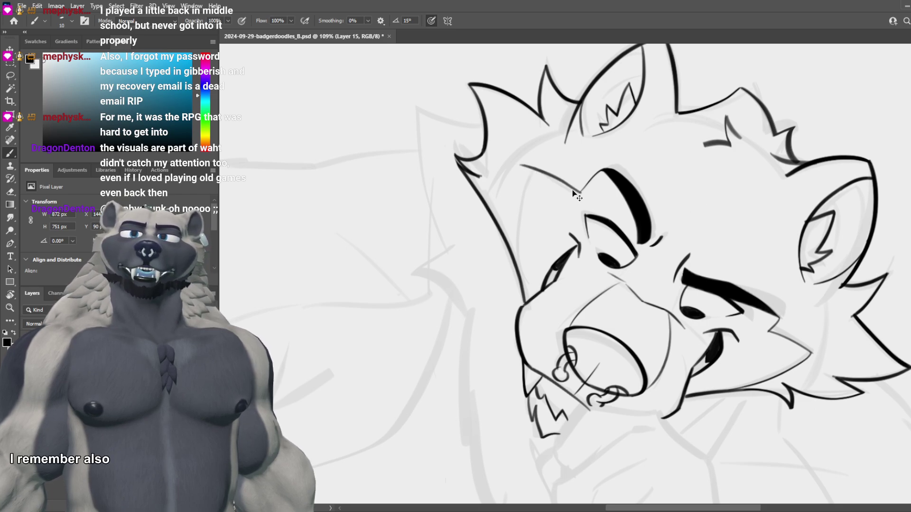
Step: Try to ink the forehead marking's upper edge from the corner beside the left-hand eyebrow outward towards the head's outline
key("ctrl+z")
left_click_drag(578, 190, 515, 162)
key("ctrl+z")
left_click_drag(579, 193, 535, 166)
key("ctrl+z")
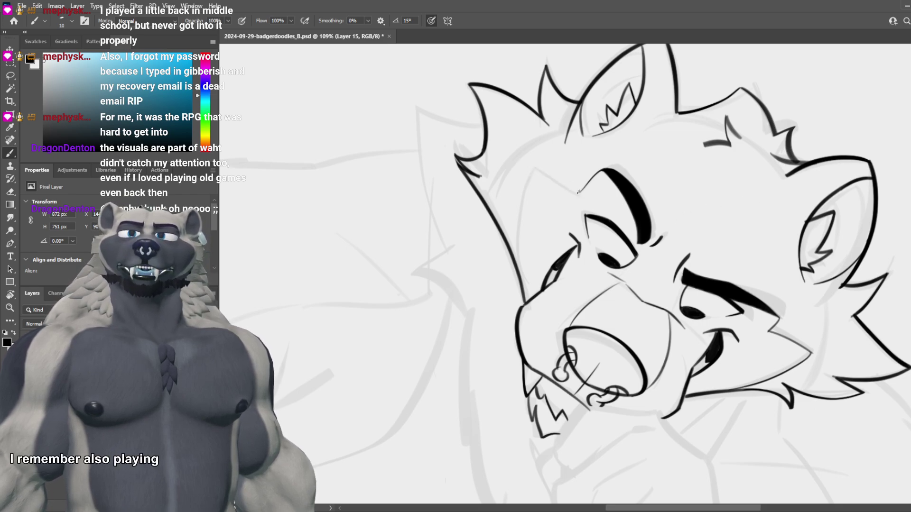
key("ctrl+shift+z")
key("ctrl+z")
key("ctrl+shift+z")
key("ctrl+z")
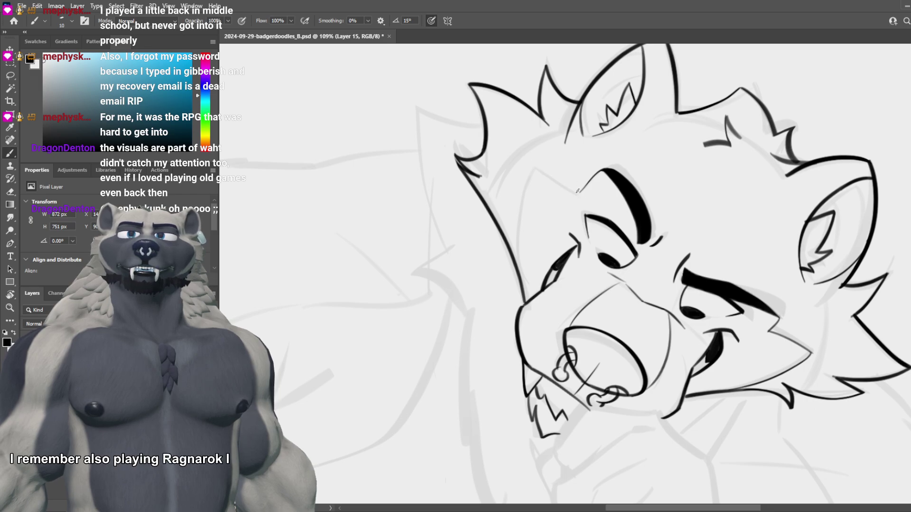
Step: Ink the forehead marking's upper edge from its peak down to the corner beside the left-hand eyebrow
left_click_drag(537, 159, 581, 194)
key("ctrl+z")
left_click_drag(537, 158, 579, 192)
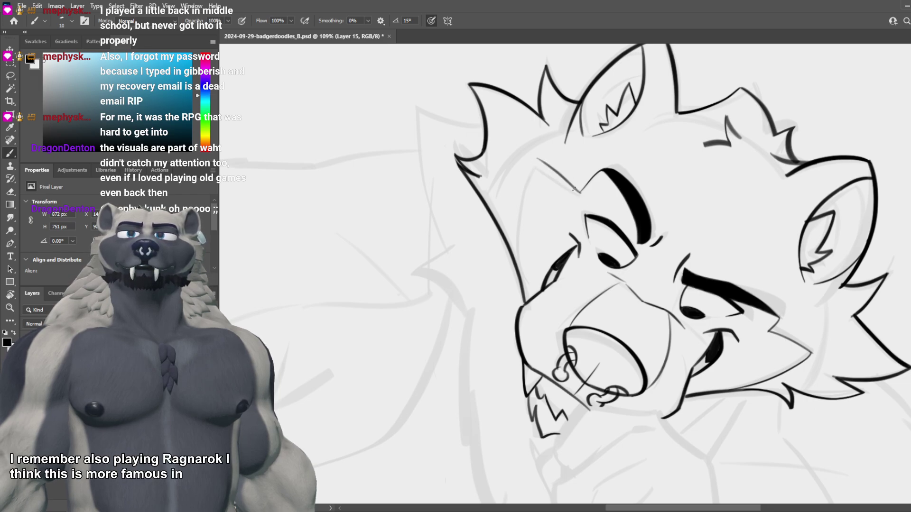
key("ctrl+z")
key("ctrl+shift+z")
key("ctrl+z")
key("ctrl+shift+z")
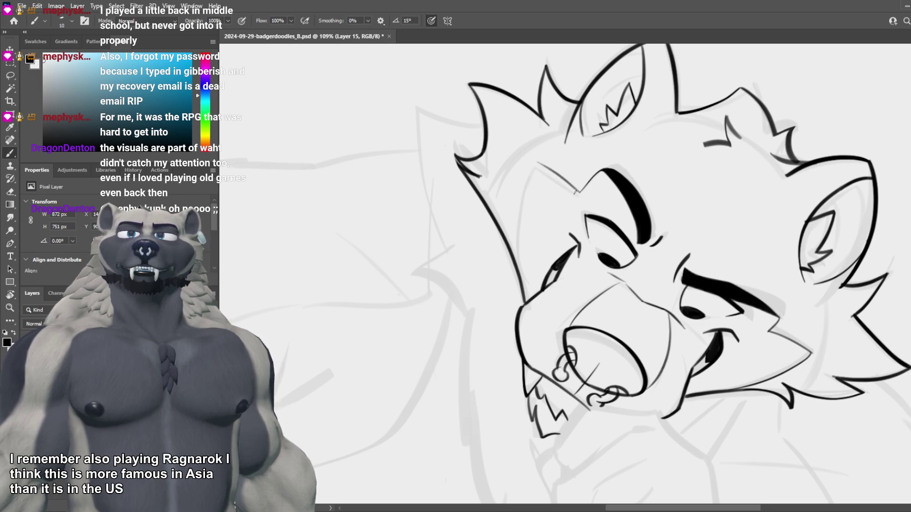
Step: Try to ink the marking's outer side from its peak down towards the cheek beside the left-hand eye
key("ctrl+z")
left_click_drag(535, 166, 517, 253)
key("ctrl+z")
left_click_drag(468, 292, 544, 274)
key("ctrl+z")
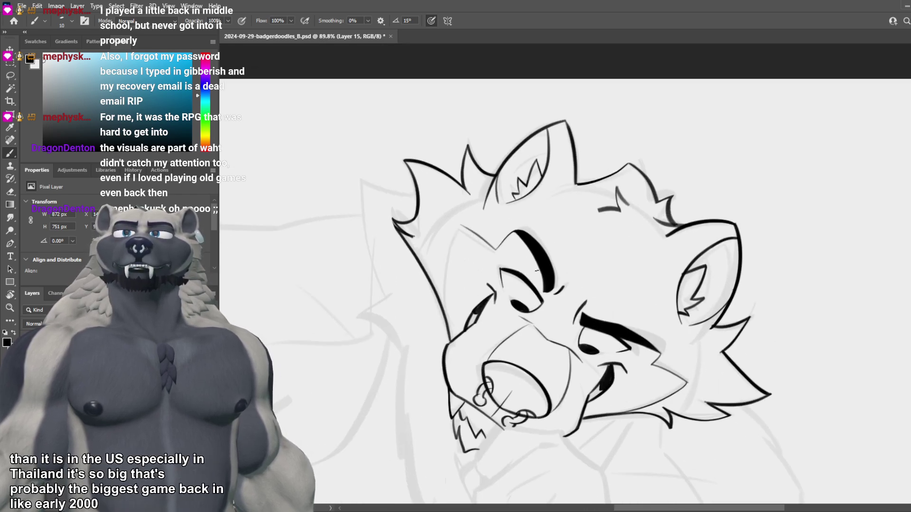
Step: Flip the canvas back and ink the facial marking's outer side from its peak down towards the cheek beside the right-hand eye
scroll(531, 271, "down", 5)
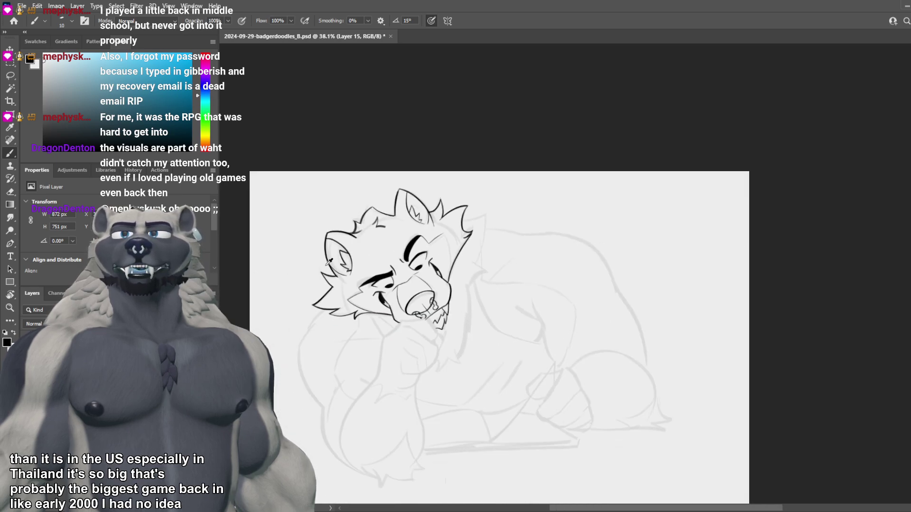
scroll(478, 237, "up", 4)
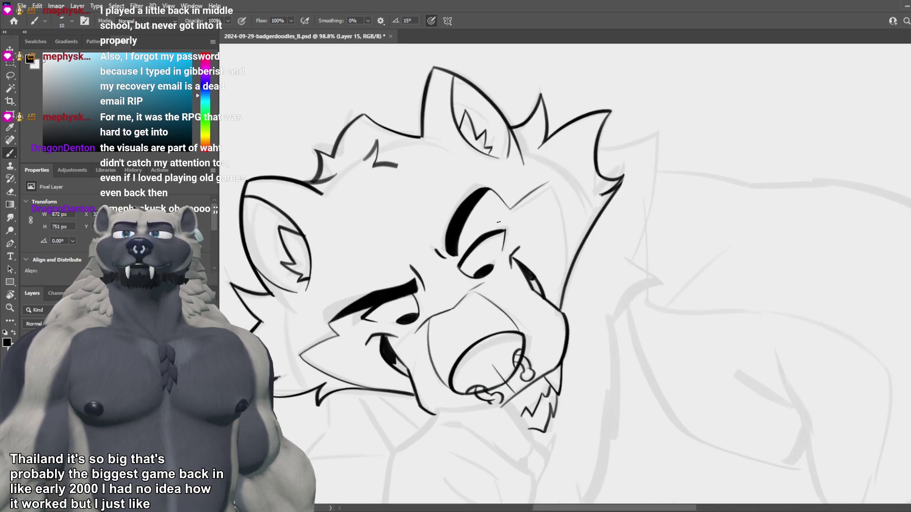
left_click_drag(551, 184, 567, 274)
key("ctrl+z")
key("ctrl+z")
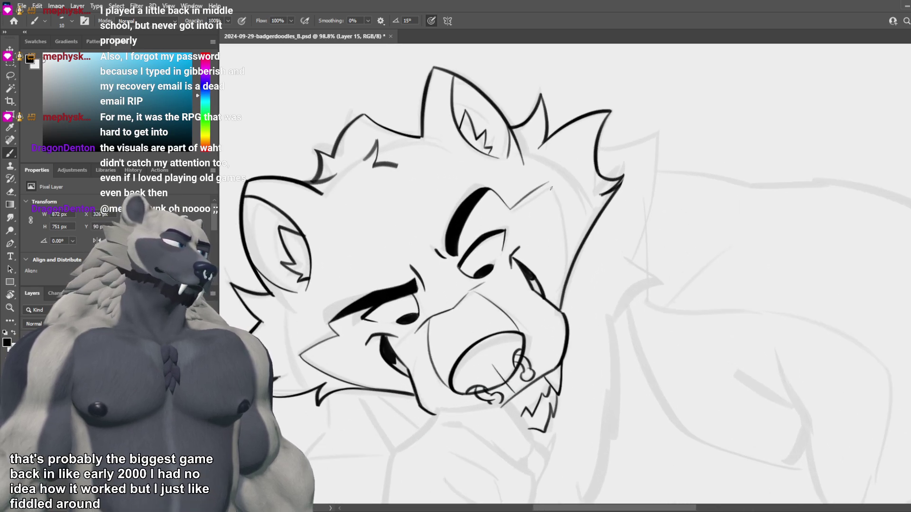
left_click_drag(550, 182, 567, 277)
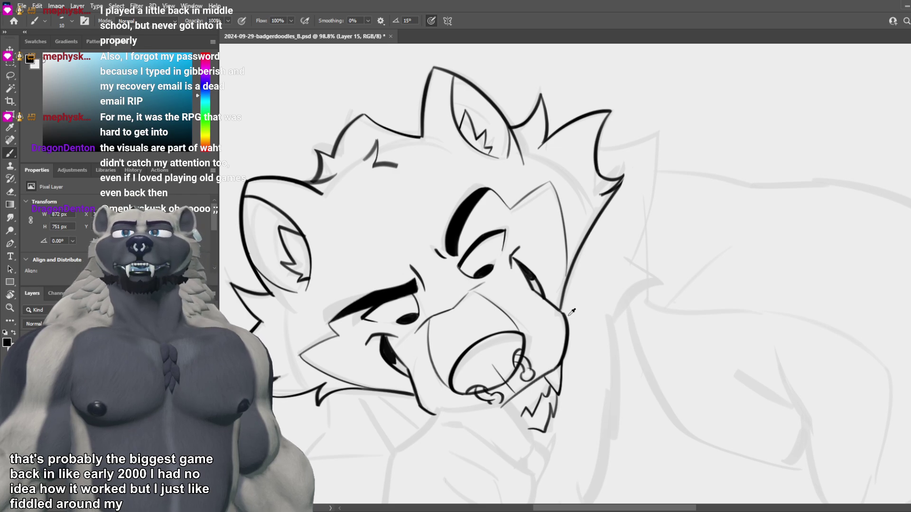
Step: Check the inked marking in a wider view of the head and save the document
scroll(572, 299, "down", 1)
scroll(593, 295, "down", 2)
scroll(576, 287, "up", 2)
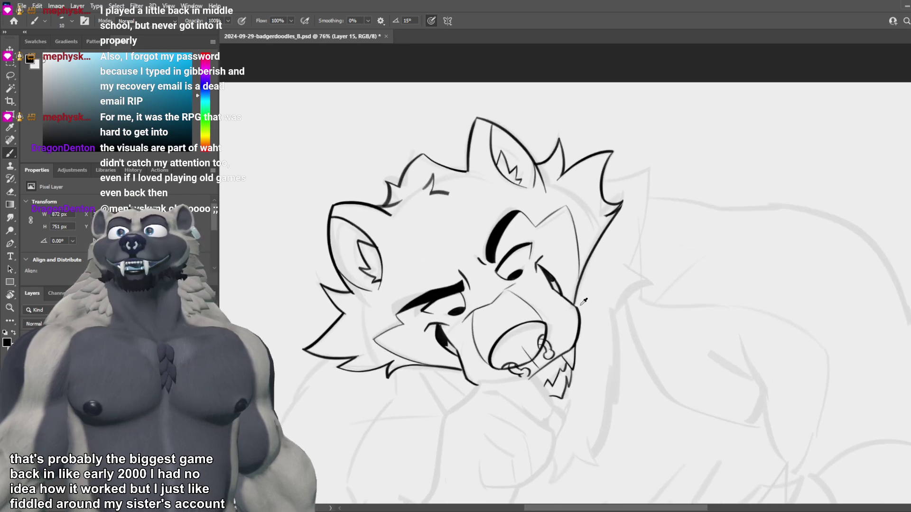
key("ctrl+s")
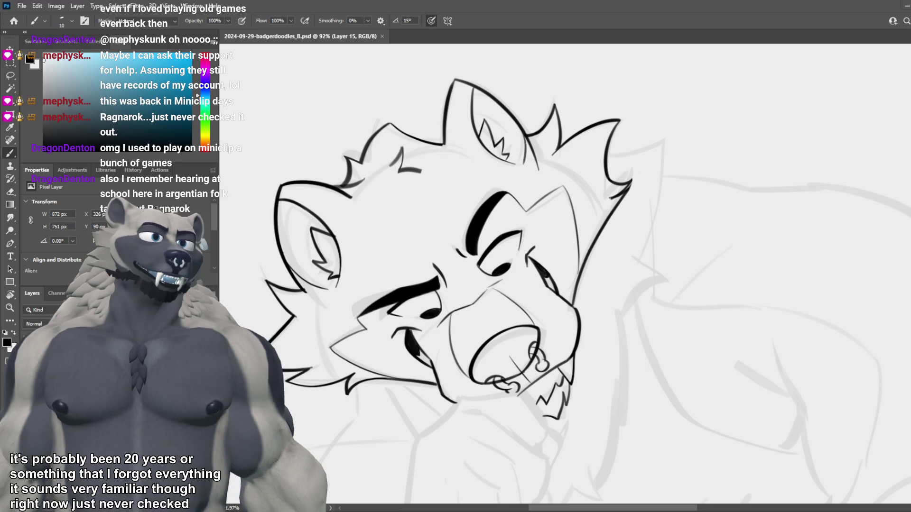
Step: Ink a short fur stroke on top of the head running inward from the base of the upper ear
scroll(432, 303, "down", 4)
scroll(433, 302, "up", 1)
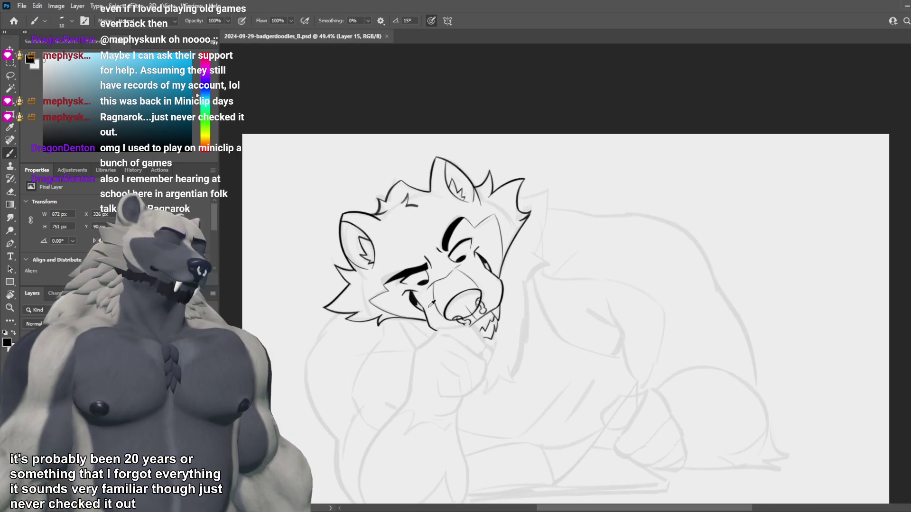
scroll(424, 338, "up", 1)
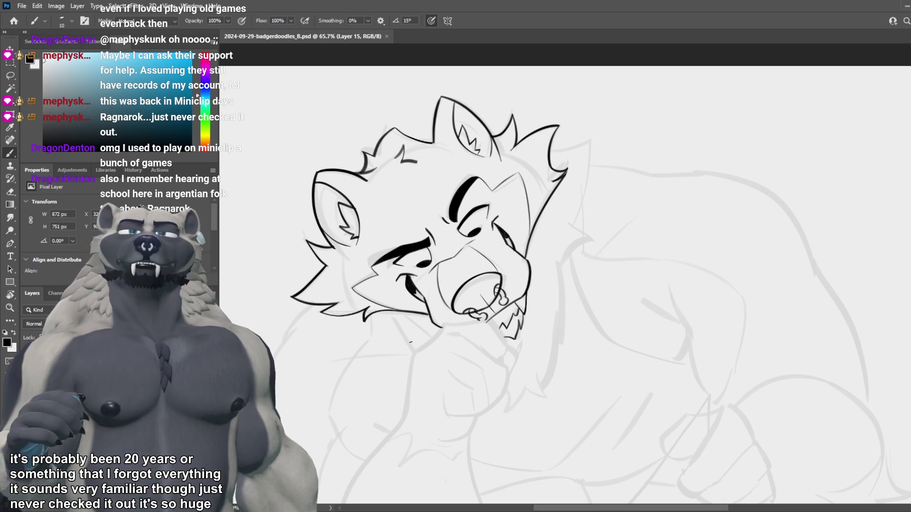
scroll(412, 339, "down", 2)
scroll(422, 295, "up", 2)
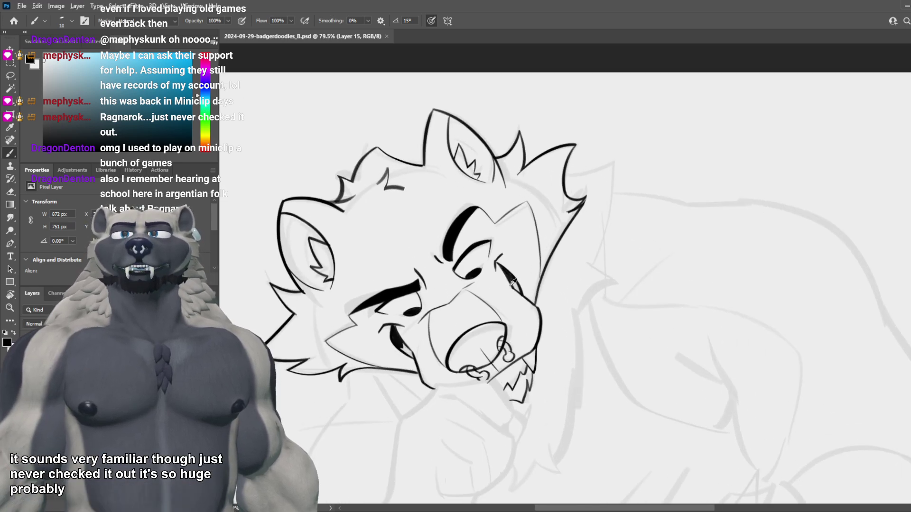
scroll(456, 197, "up", 2)
scroll(609, 227, "down", 1)
scroll(470, 183, "up", 3)
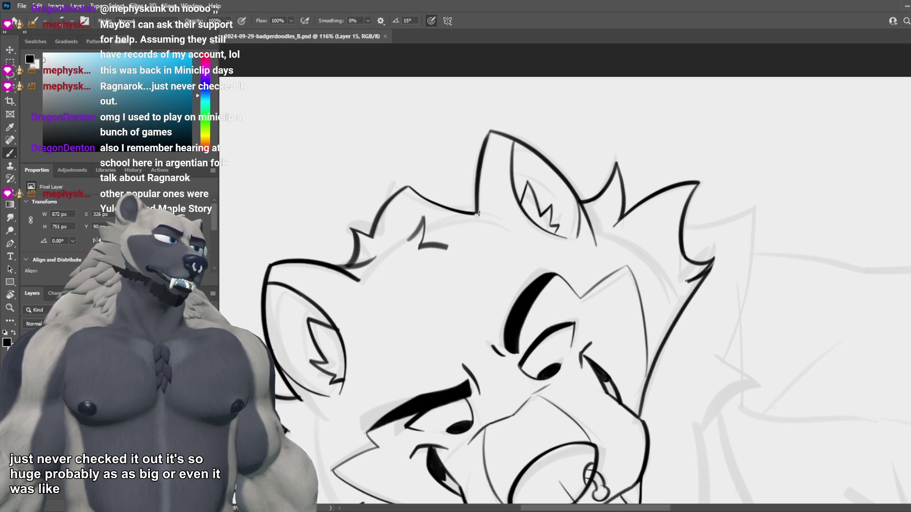
left_click_drag(476, 213, 449, 219)
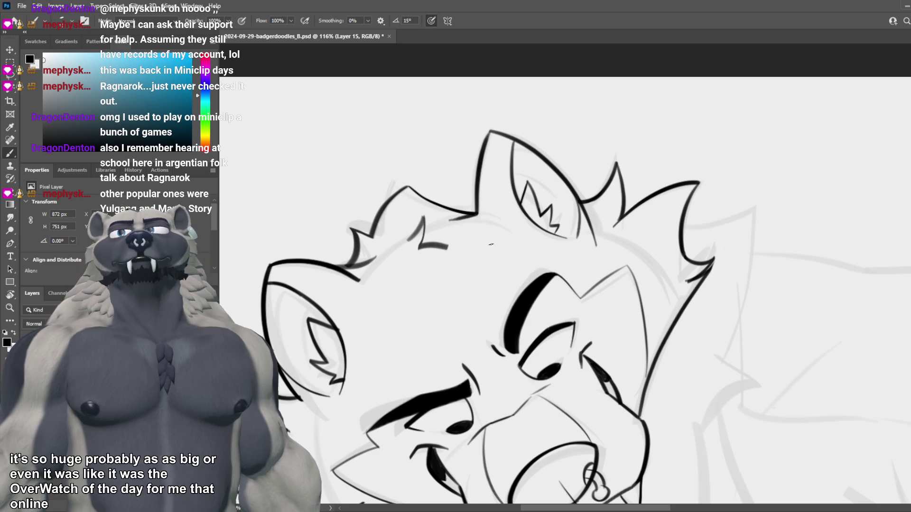
scroll(493, 243, "down", 6)
scroll(516, 327, "up", 3)
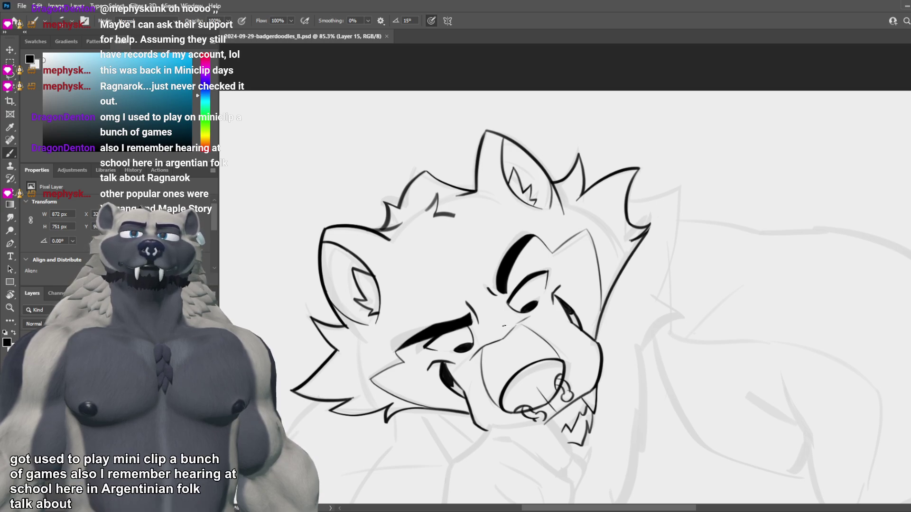
Step: Examine the inked head against the whole figure sketch at several zoom levels
scroll(512, 318, "down", 3)
scroll(518, 402, "up", 2)
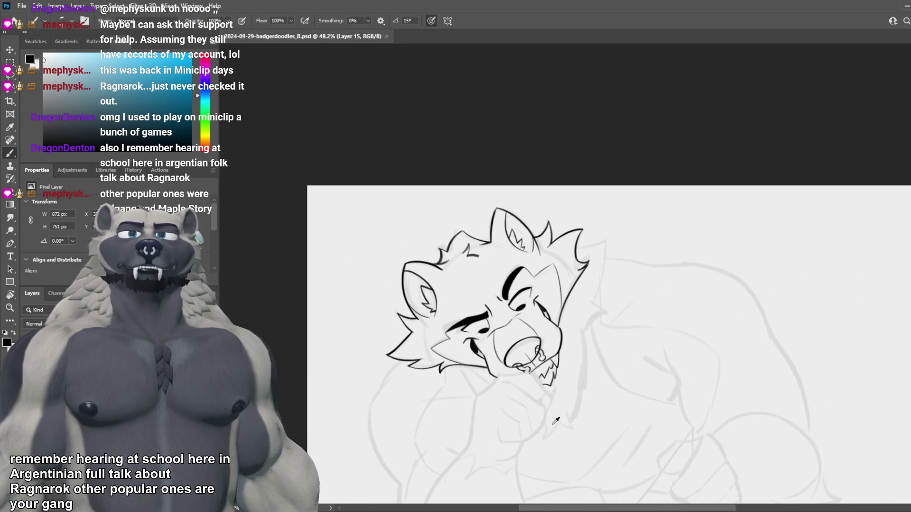
scroll(557, 356, "down", 2)
scroll(567, 309, "down", 1)
scroll(567, 309, "down", 1)
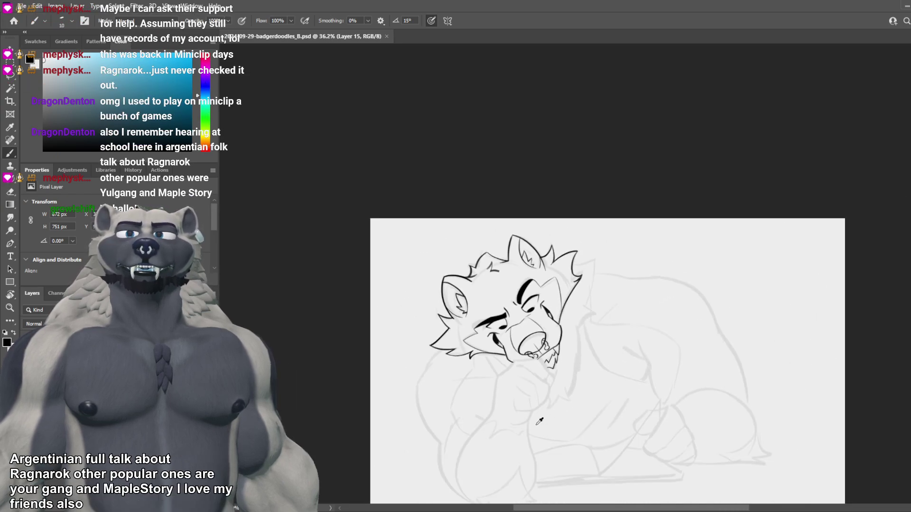
scroll(545, 417, "up", 3)
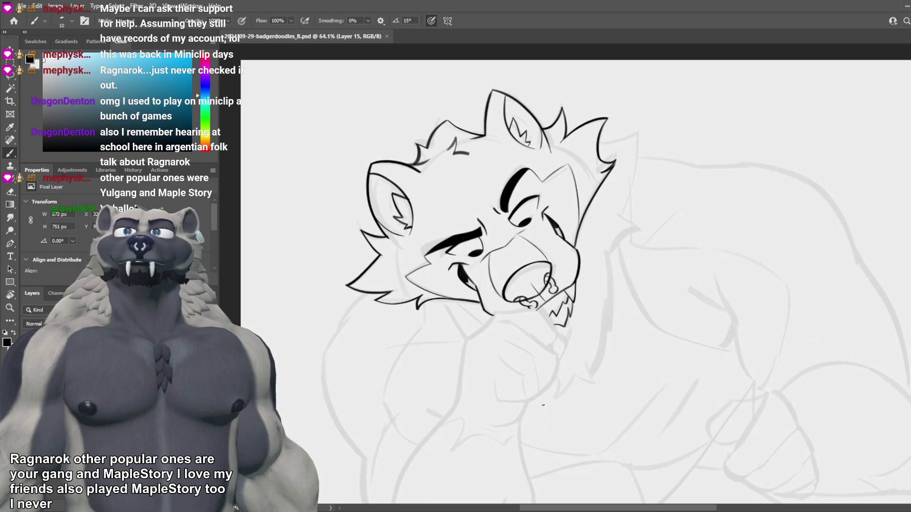
scroll(546, 395, "down", 1)
scroll(546, 382, "up", 1)
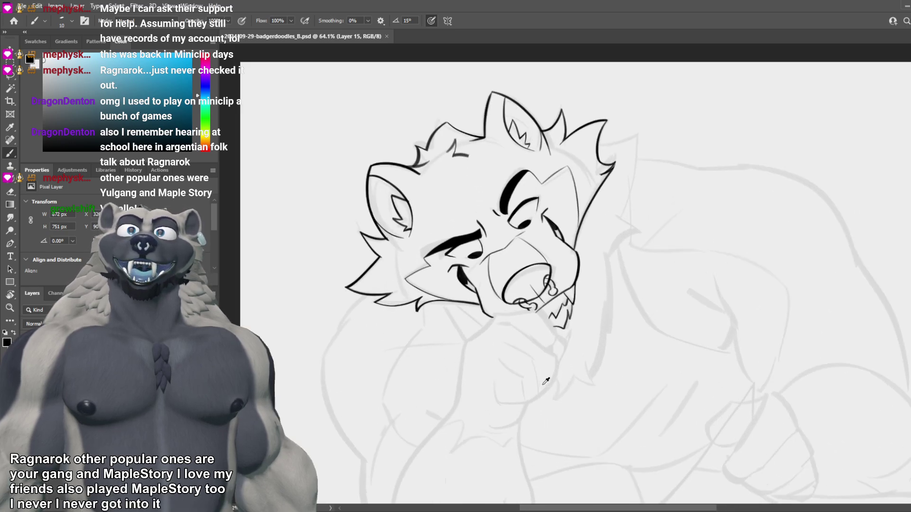
scroll(534, 361, "down", 1)
scroll(527, 338, "up", 2)
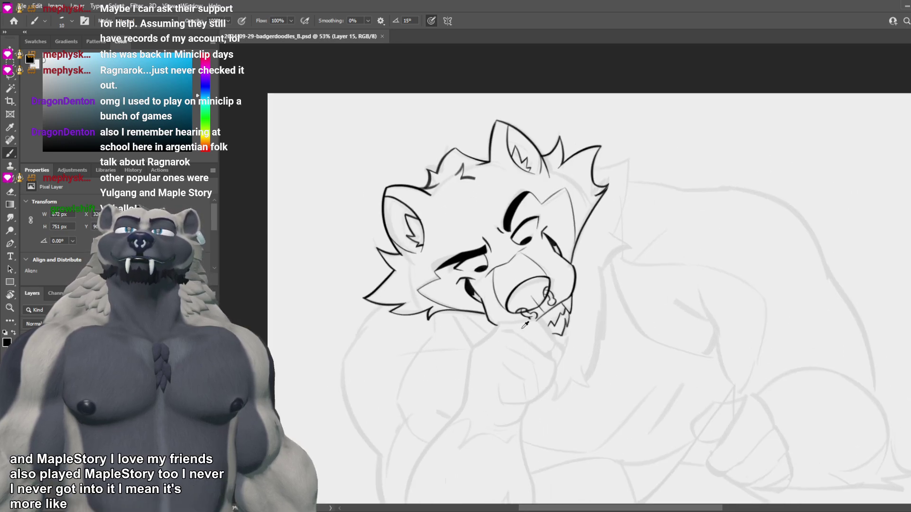
scroll(522, 300, "up", 1)
scroll(518, 284, "down", 1)
scroll(510, 256, "down", 2)
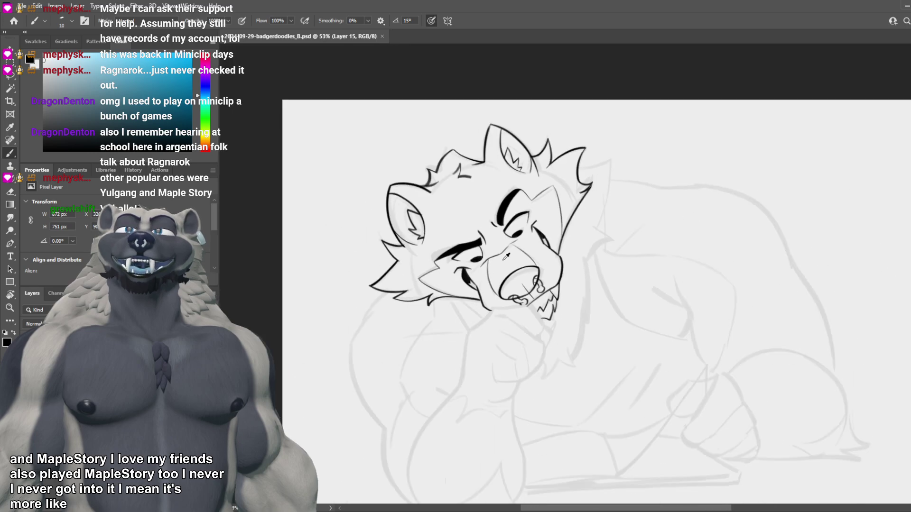
scroll(504, 235, "up", 1)
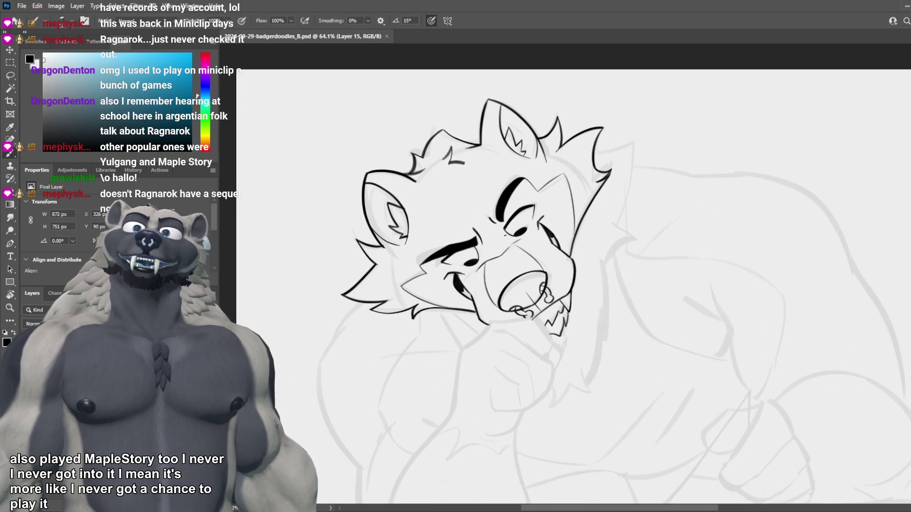
Step: Erase the head outline between the forehead tuft and the upper ear, and redraw it with a small fur tuft
scroll(510, 234, "down", 2)
scroll(462, 95, "up", 3)
key("e")
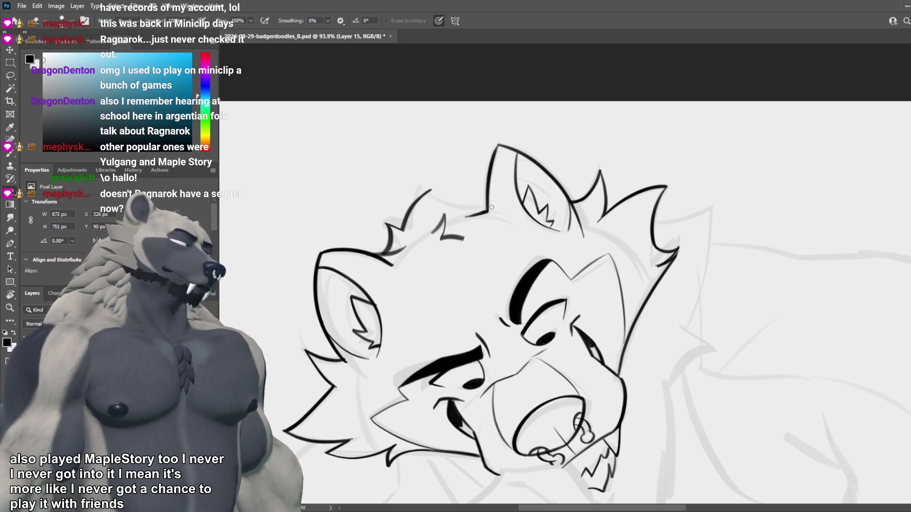
key("b")
mouse_move(431, 191)
left_mouse_down()
mouse_move(474, 205)
mouse_move(454, 204)
left_mouse_up()
key("ctrl+z")
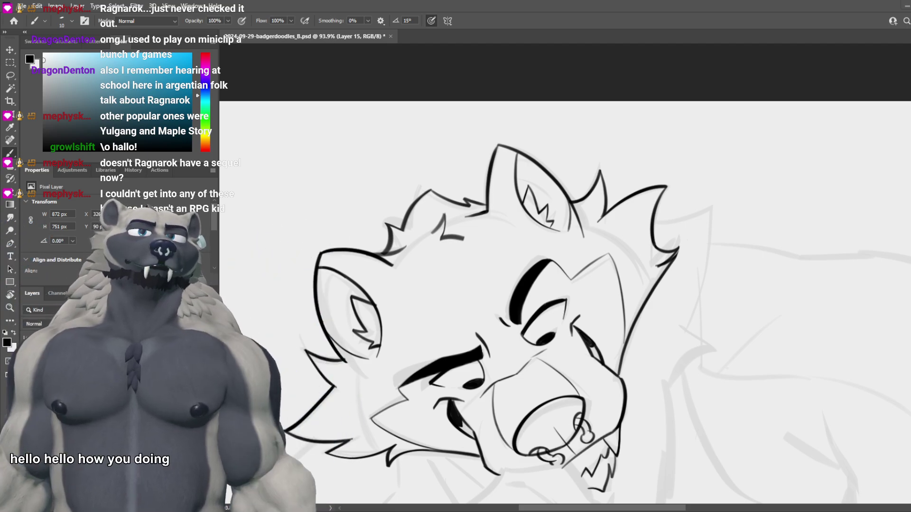
Step: Add a new layer named arm for the raised arm's line art
scroll(498, 254, "down", 8)
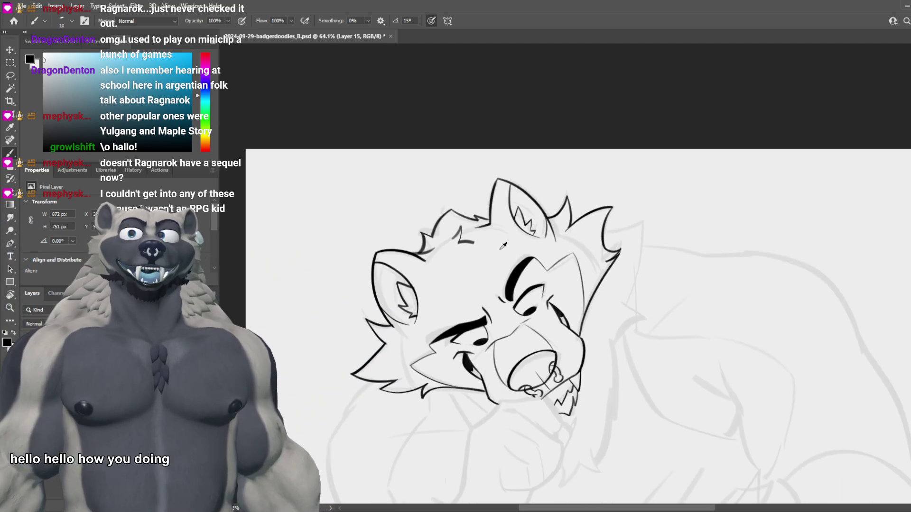
scroll(526, 340, "up", 5)
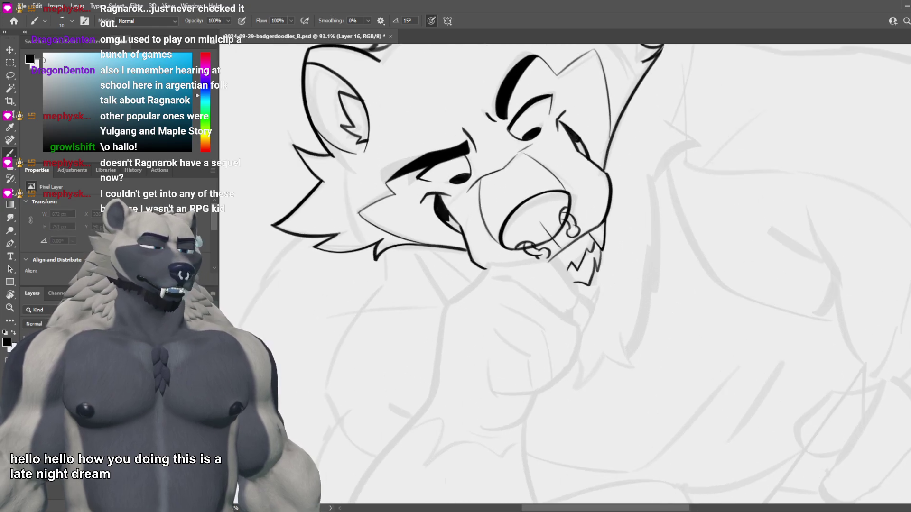
key("ctrl+z")
key("alt+bracketleft")
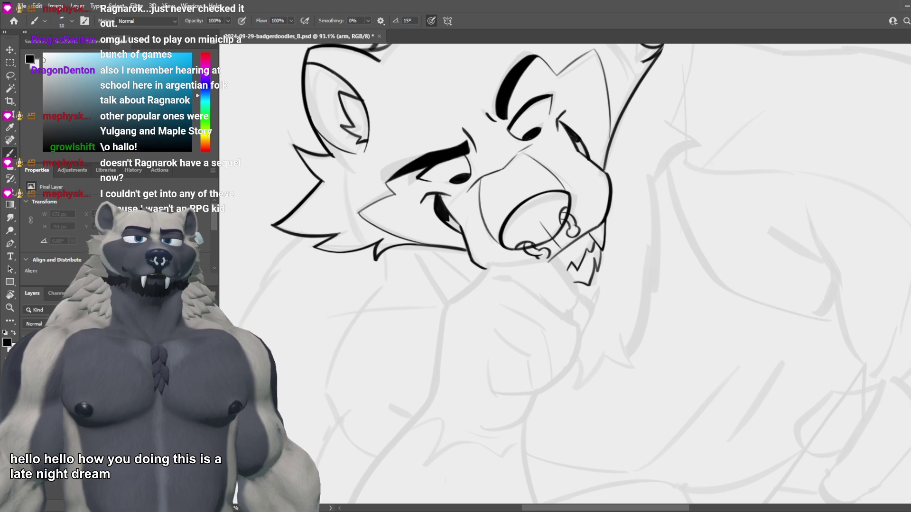
Step: Ink the raised hand's upper contour from the wrist up to the jaw and along the underside of the chin
scroll(408, 380, "down", 3)
scroll(471, 257, "up", 2)
scroll(472, 255, "up", 2)
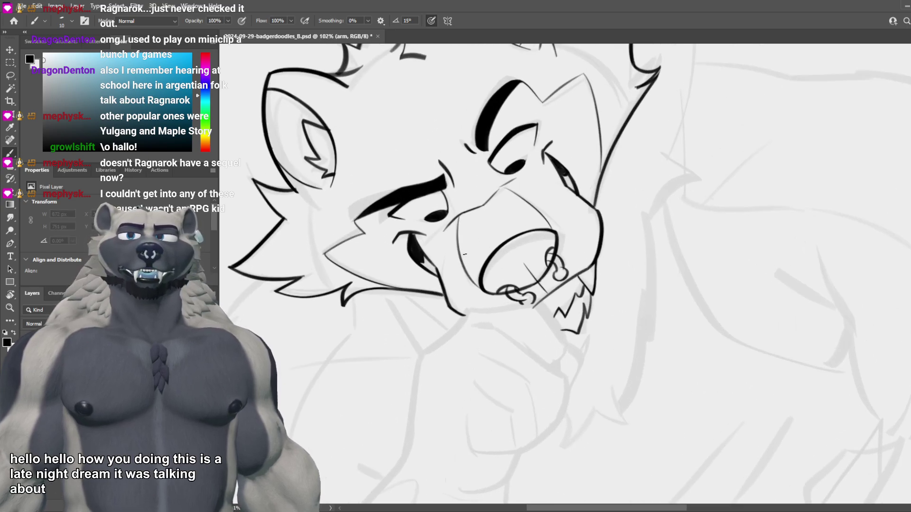
left_click_drag(467, 311, 420, 359)
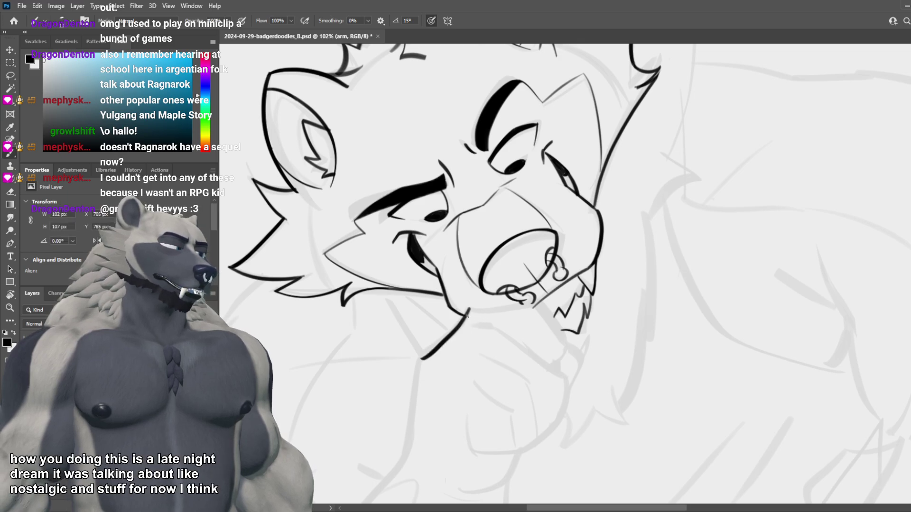
key("ctrl+z")
left_click_drag(468, 311, 419, 354)
mouse_move(468, 312)
left_mouse_down()
mouse_move(535, 304)
mouse_move(562, 340)
left_mouse_up()
key("ctrl+z")
key("ctrl+z")
key("ctrl+z")
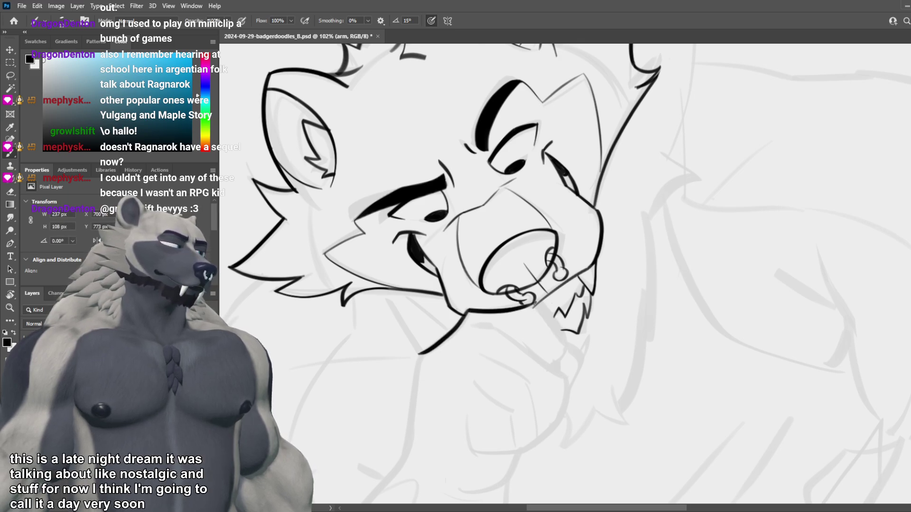
Step: Ink the finger's upper edge outward from the chin and the small pointed claw at its tip
left_click_drag(535, 304, 565, 341)
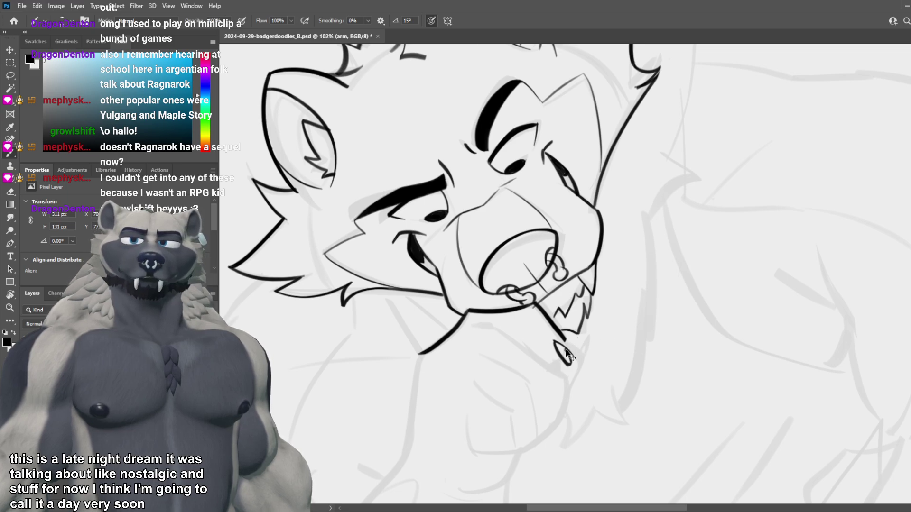
key("ctrl+z")
mouse_move(564, 340)
left_mouse_down()
mouse_move(572, 354)
mouse_move(558, 355)
left_mouse_up()
key("ctrl+z")
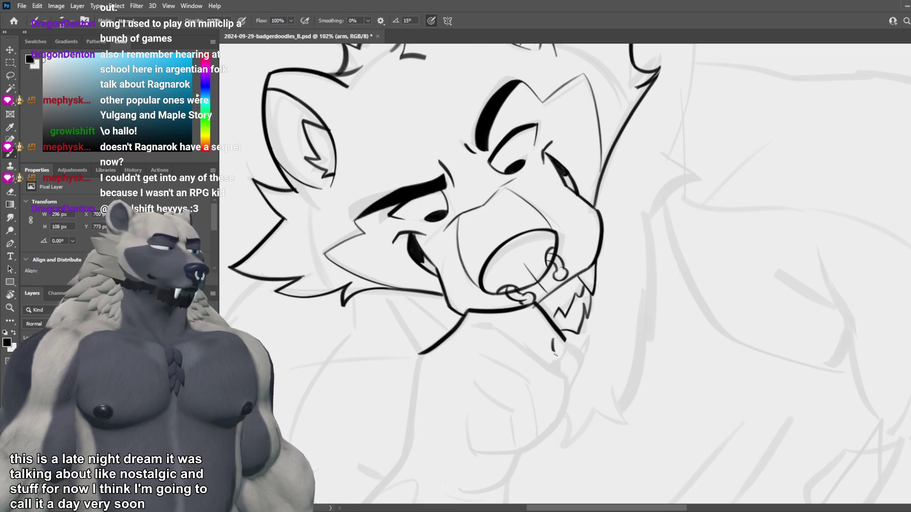
key("ctrl+z")
left_click_drag(555, 339, 565, 362)
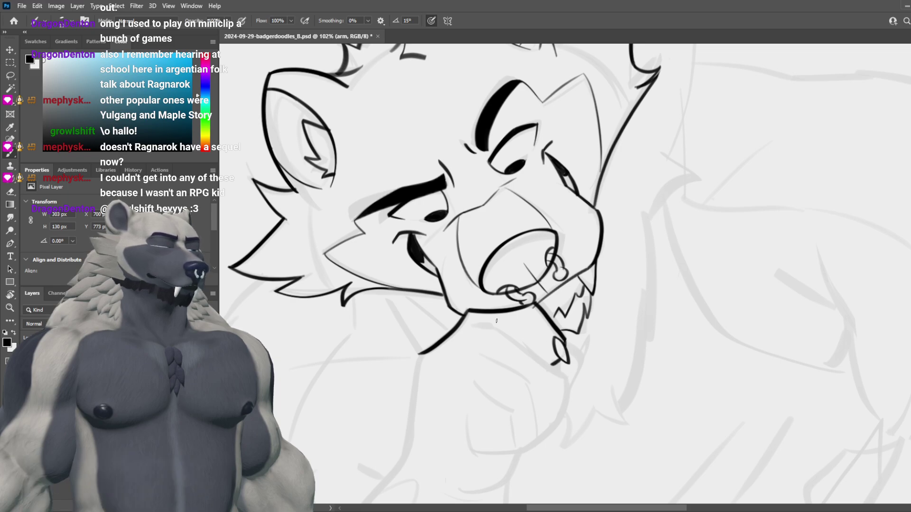
Step: Ink the finger's lower edge back from the claw towards the hand and save the document
scroll(594, 375, "down", 3)
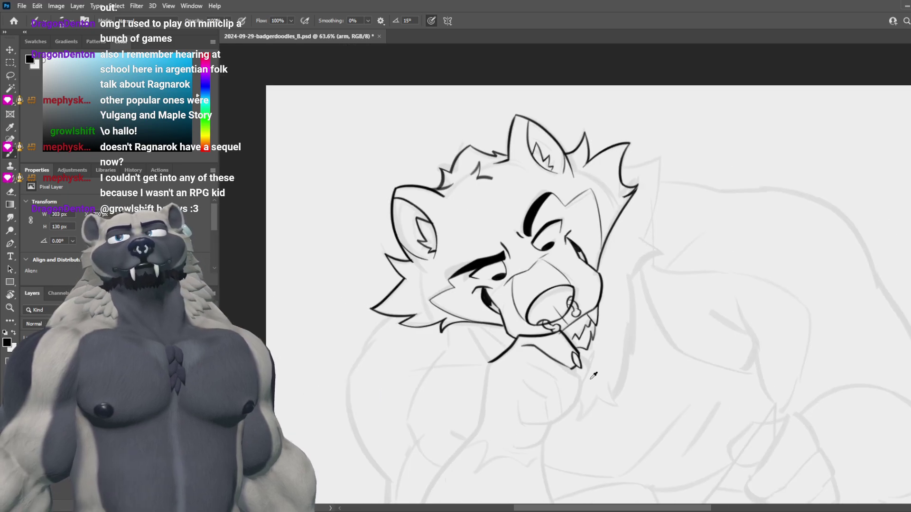
scroll(593, 375, "down", 2)
scroll(569, 358, "up", 5)
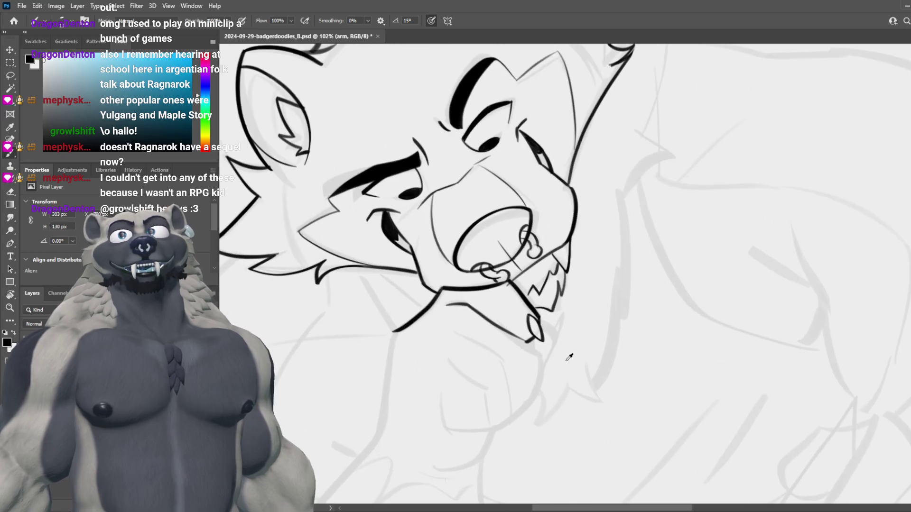
key("ctrl+s")
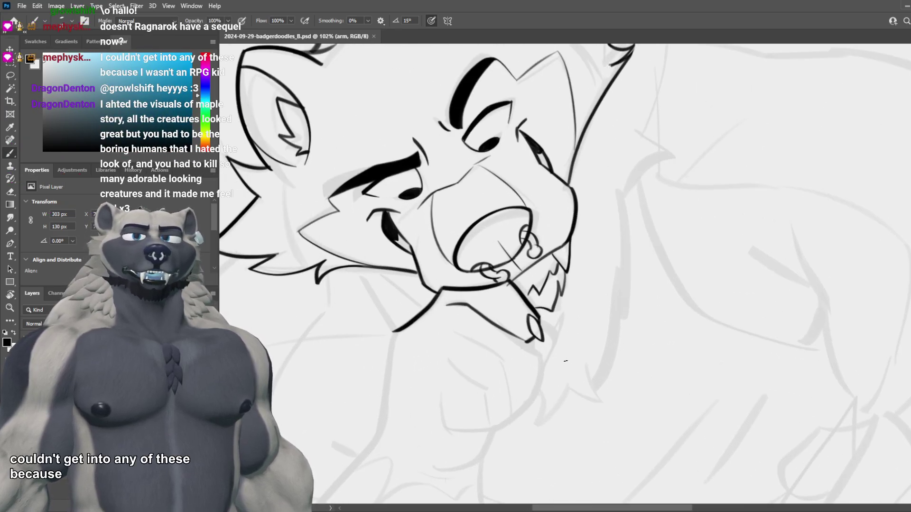
Step: Extend the inked line below the pointing finger outward to the first curled finger's knuckle beneath the claw
scroll(565, 363, "down", 2)
scroll(529, 328, "up", 2)
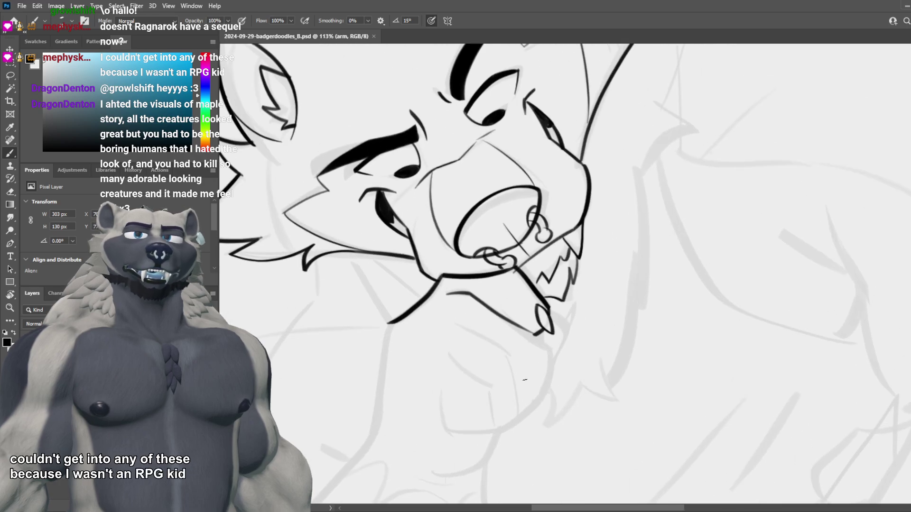
left_click_drag(493, 311, 548, 347)
key("ctrl+z")
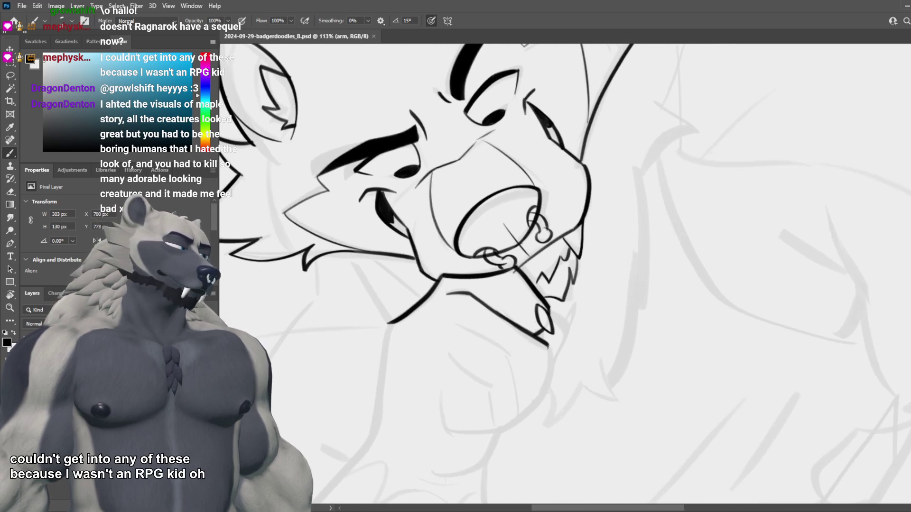
key("e")
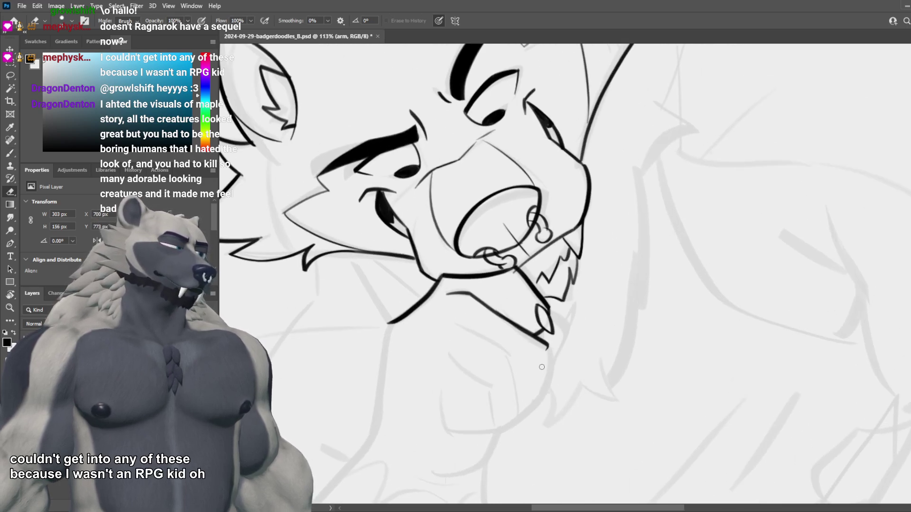
key("b")
Step: Ink the first curled finger's outer edge as a smooth curve from the knuckle below the claw down towards the fingertips
left_click_drag(546, 345, 544, 388)
key("ctrl+z")
key("ctrl+z")
left_click_drag(546, 345, 541, 389)
key("ctrl+z")
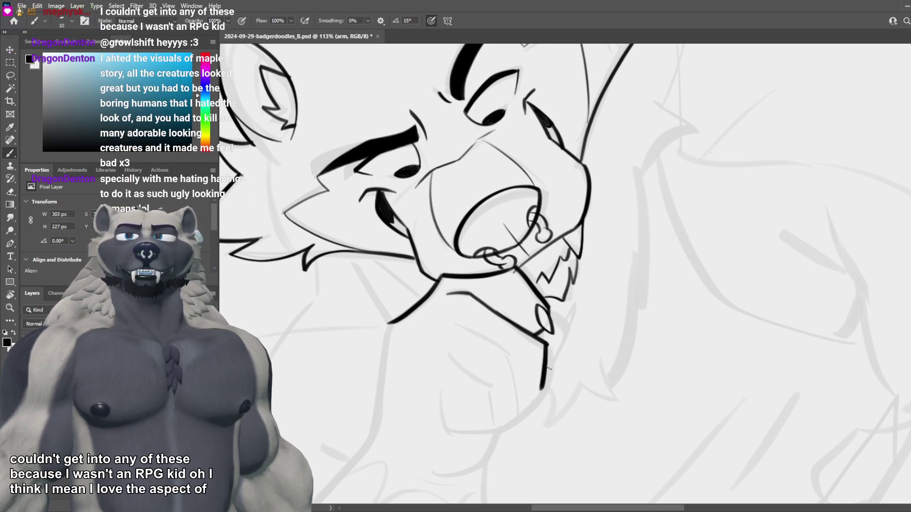
key("ctrl+z")
left_click_drag(547, 345, 540, 389)
key("ctrl+z")
key("ctrl+z")
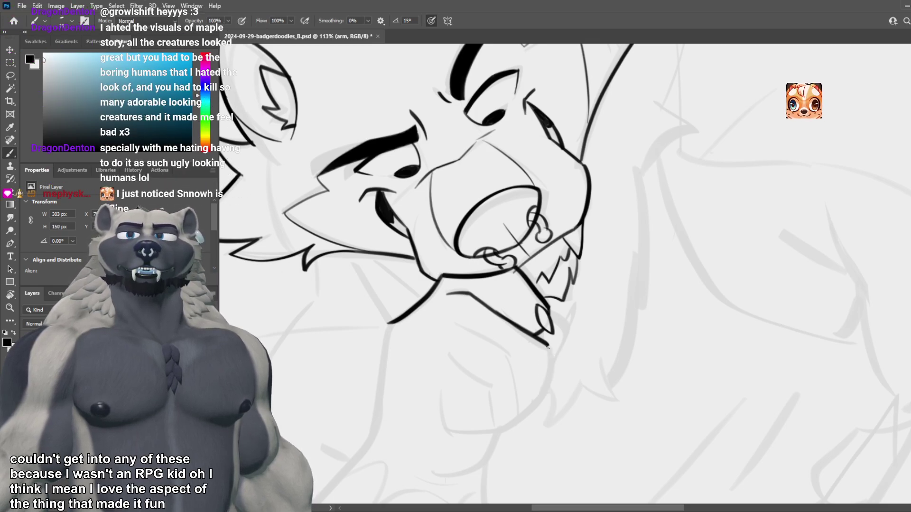
left_click_drag(548, 346, 541, 394)
key("ctrl+z")
key("ctrl+z")
mouse_move(547, 345)
left_mouse_down()
mouse_move(538, 389)
mouse_move(521, 407)
left_mouse_up()
key("ctrl+z")
key("ctrl+z")
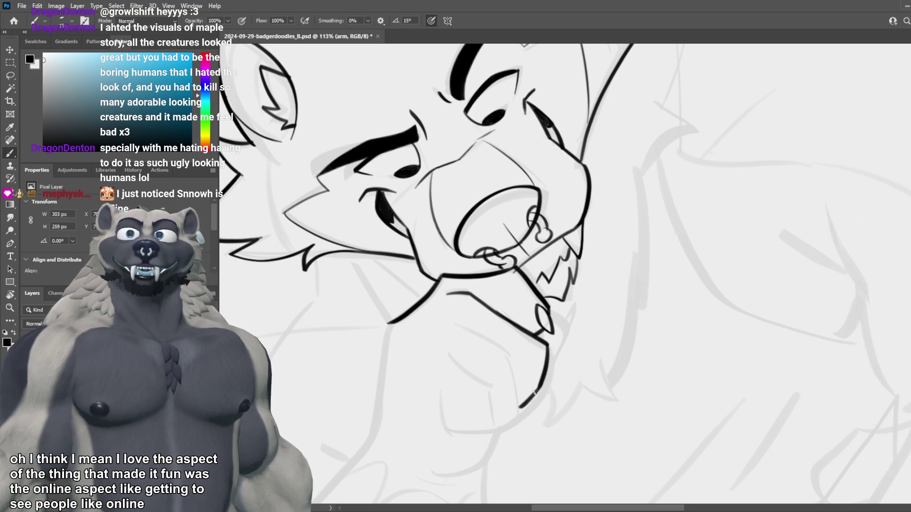
Step: Ink the next curled finger's front edge down to the first finger's lower end and its upper edge back across the hand
left_click_drag(512, 374, 515, 399)
key("ctrl+z")
left_click_drag(521, 356, 517, 397)
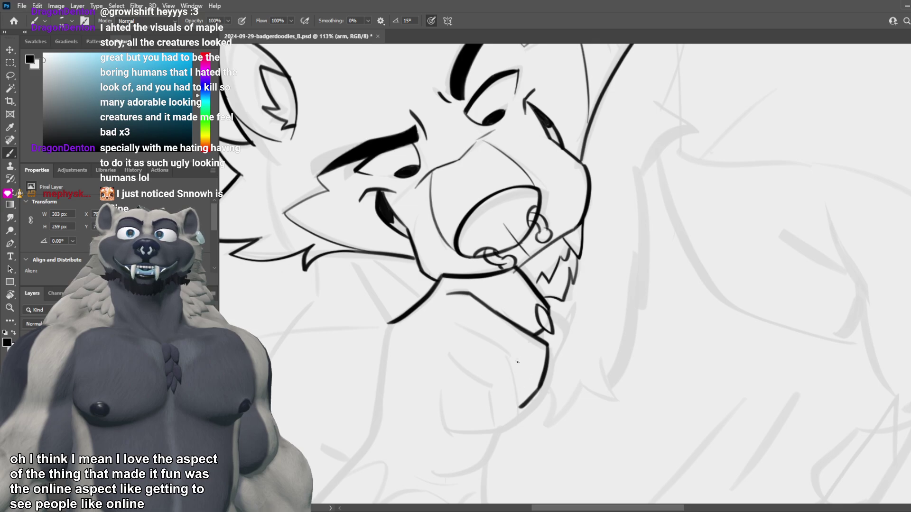
left_click_drag(517, 359, 521, 414)
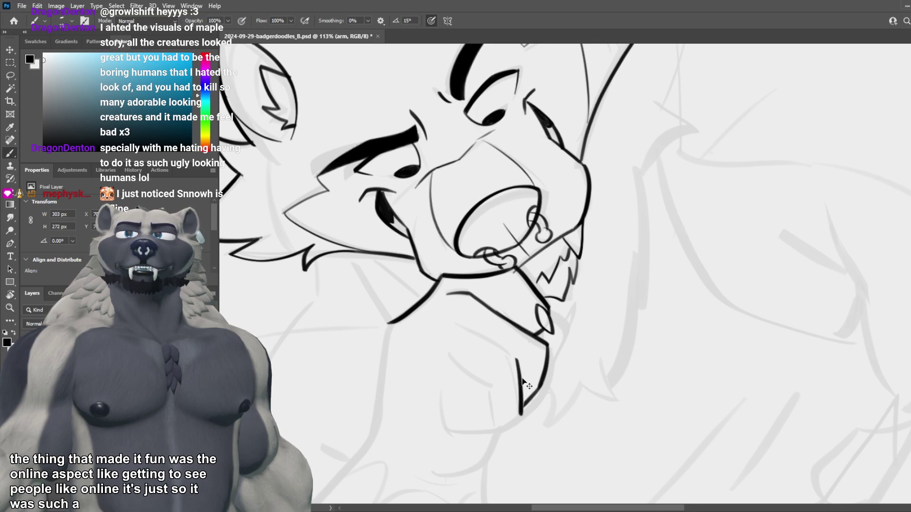
key("ctrl+z")
left_click_drag(520, 360, 522, 407)
key("ctrl+z")
key("ctrl+z")
mouse_move(518, 360)
left_mouse_down()
mouse_move(521, 413)
mouse_move(523, 390)
mouse_move(466, 330)
left_mouse_up()
key("ctrl+z")
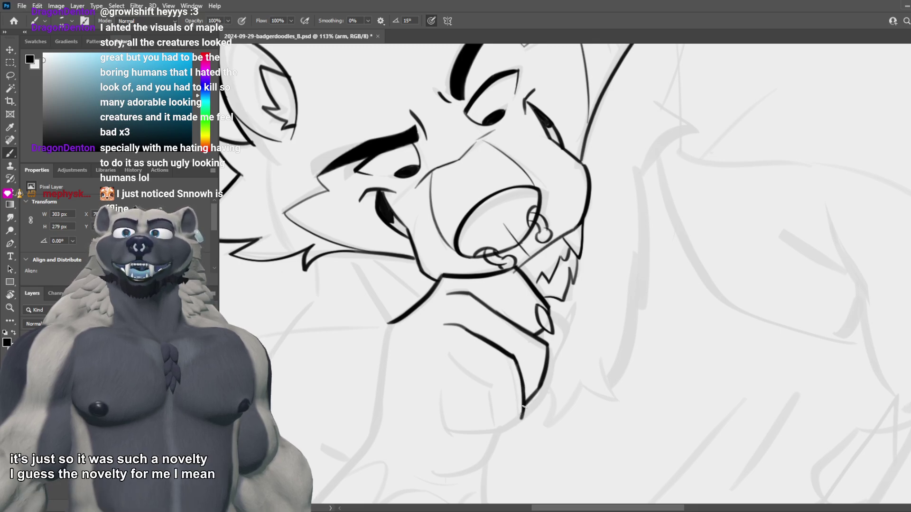
Step: Ink the second curled finger's rounded underside along the sketch and trim the stroke's loose end with the eraser
key("ctrl+z")
left_click_drag(524, 407, 491, 431)
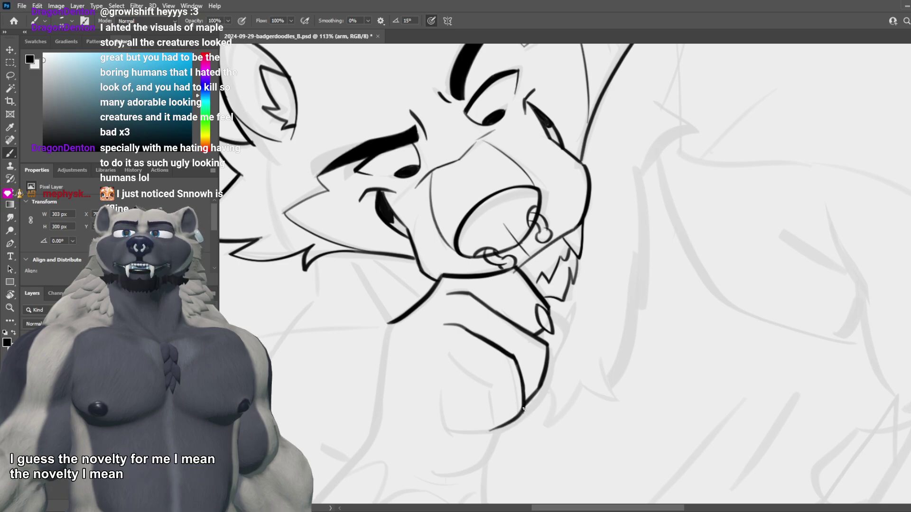
key("e")
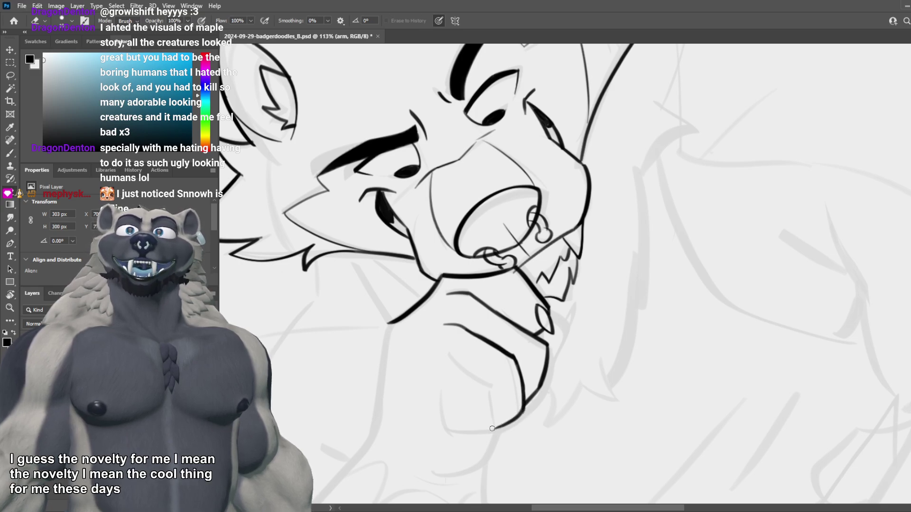
left_click(492, 429)
key("b")
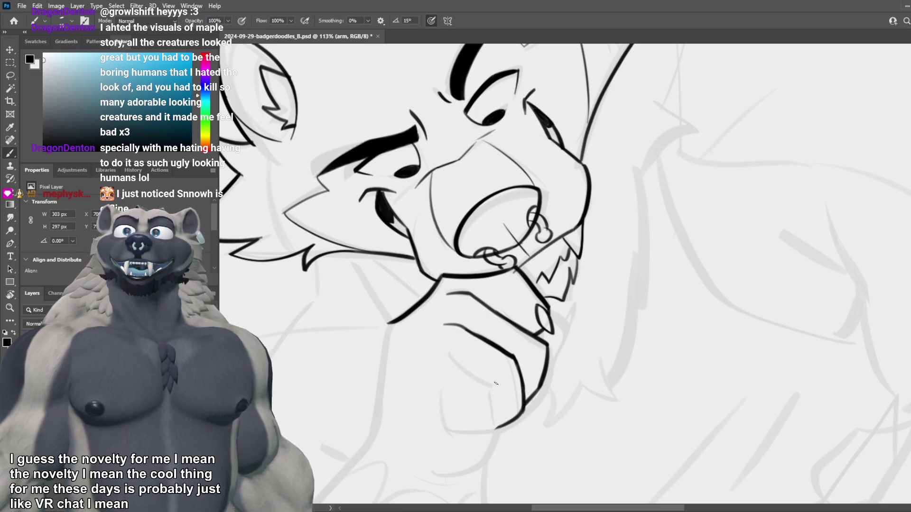
Step: Ink the third curled finger's front edge as a short, nearly vertical stroke meeting the second finger's underside
left_click_drag(496, 384, 498, 430)
key("ctrl+z")
left_click_drag(498, 387, 497, 434)
key("ctrl+z")
key("ctrl+z")
left_click_drag(494, 386, 497, 432)
key("ctrl+z")
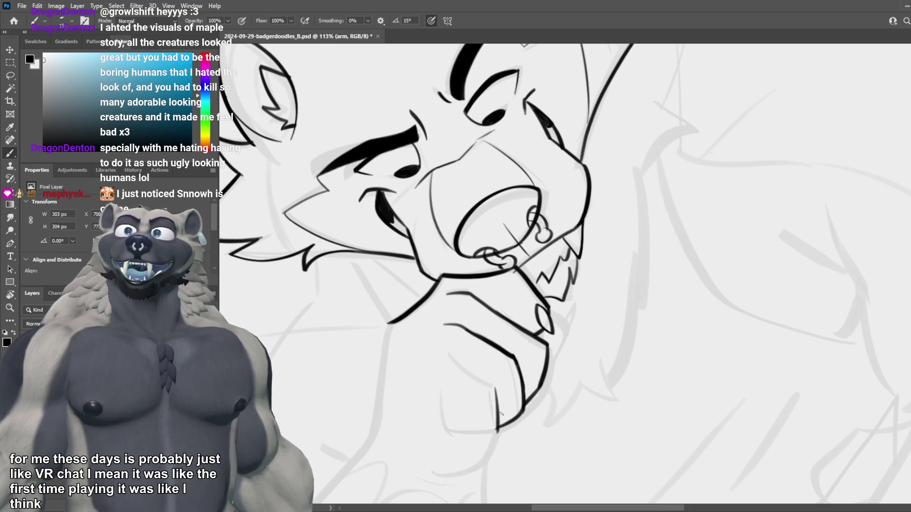
key("ctrl+z")
left_click_drag(496, 390, 494, 434)
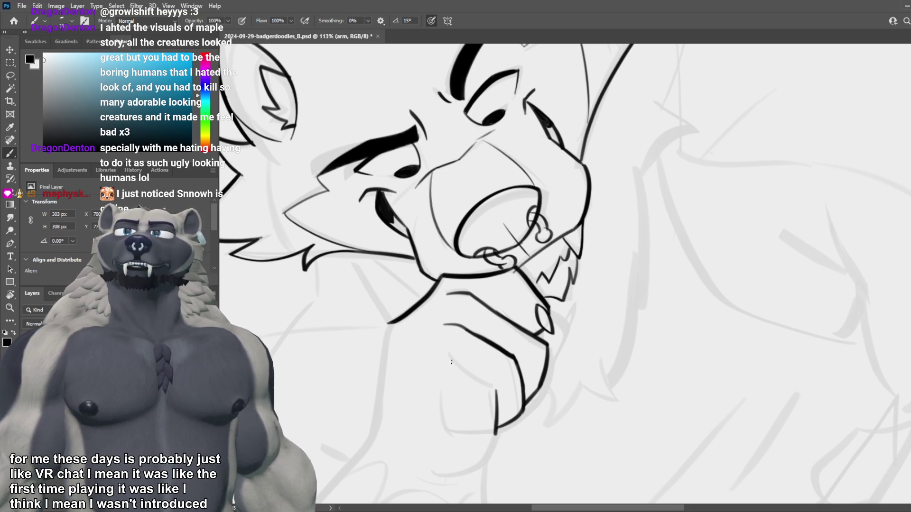
Step: Ink the third finger's upper edge from the back of the hand to its front edge and save the document
key("ctrl+z")
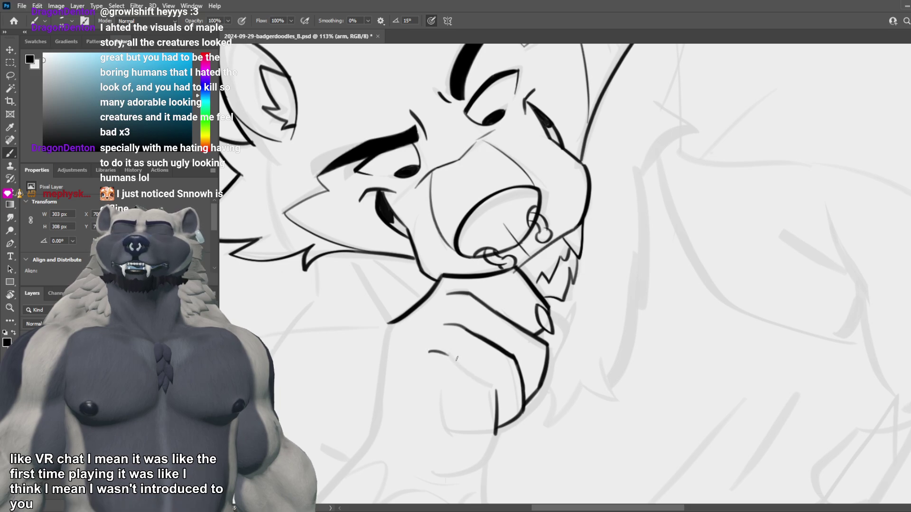
key("ctrl+z")
left_click_drag(450, 352, 494, 383)
key("ctrl+z")
key("ctrl+z")
key("ctrl+z")
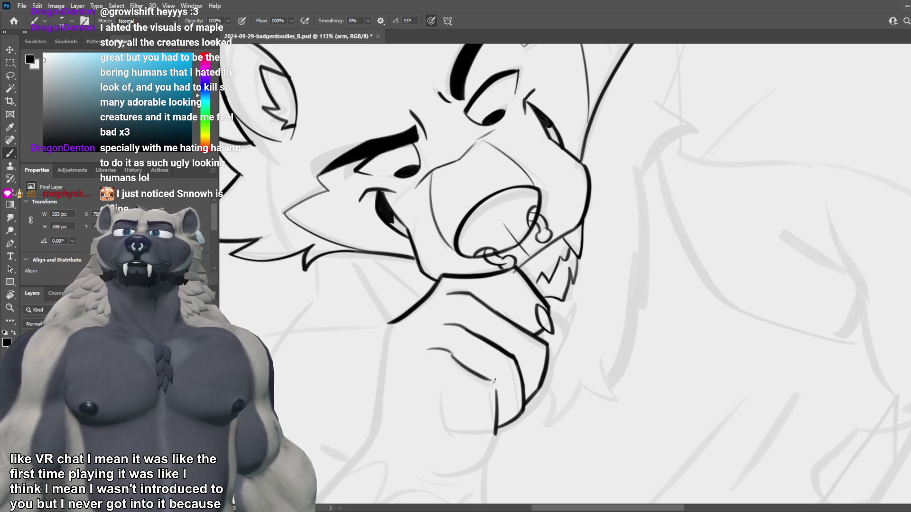
key("ctrl+z")
left_click_drag(453, 357, 489, 383)
key("ctrl+z")
left_click_drag(452, 356, 494, 378)
key("ctrl+z")
left_click_drag(452, 355, 490, 382)
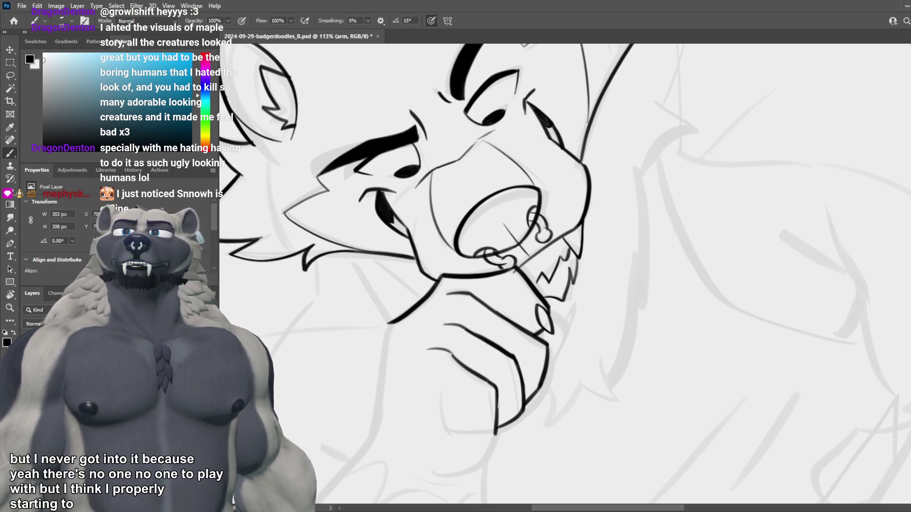
left_click_drag(553, 379, 572, 352)
key("ctrl+s")
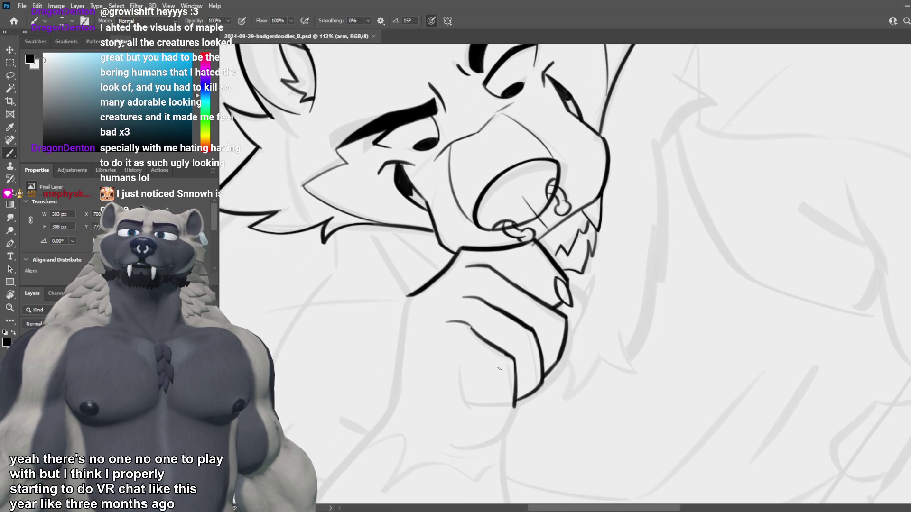
Step: Ink a short diagonal crease inside the lower palm, below the third finger's upper edge
mouse_move(469, 384)
left_mouse_down()
mouse_move(473, 403)
mouse_move(460, 396)
mouse_move(463, 410)
left_mouse_up()
key("ctrl+z")
key("ctrl+z")
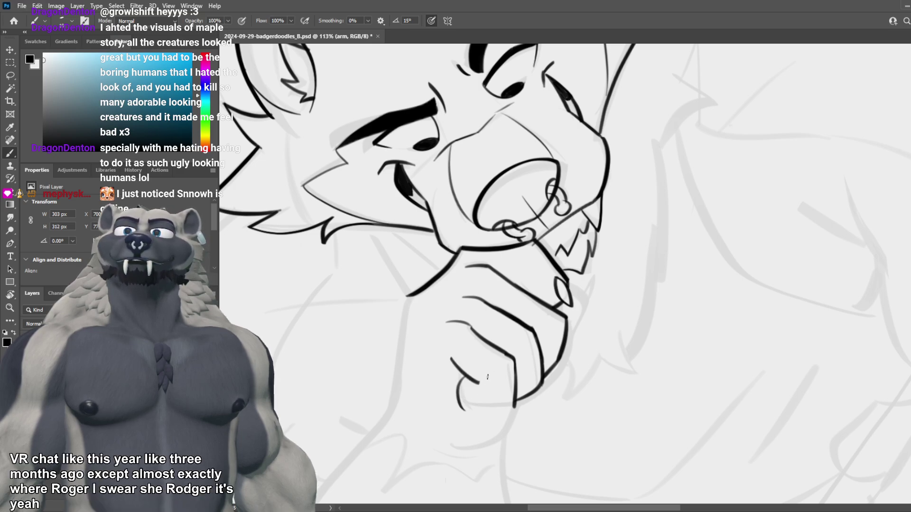
key("ctrl+z")
left_click_drag(455, 363, 494, 385)
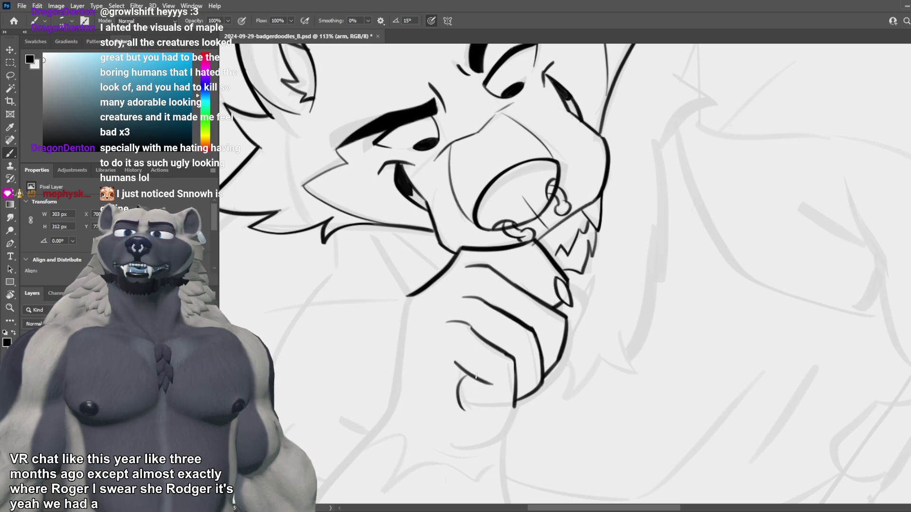
key("ctrl+z")
left_click_drag(457, 360, 474, 384)
key("ctrl+z")
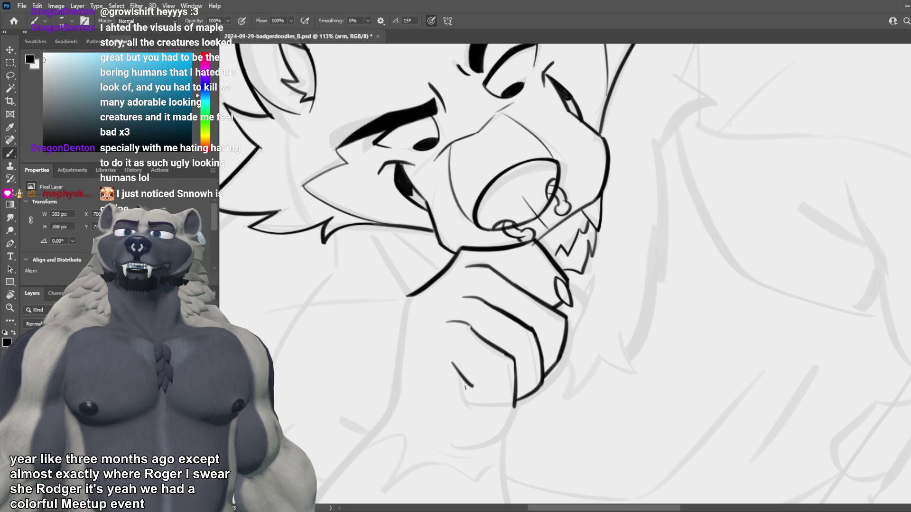
key("ctrl+z")
Step: Ink the small hooked curve of the lowest finger, running down from the palm crease
left_click_drag(461, 377, 455, 406)
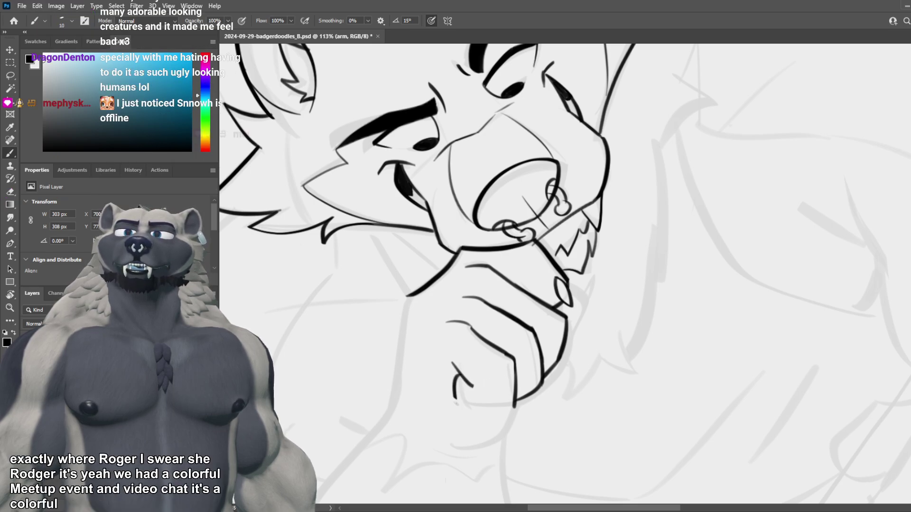
key("ctrl+z")
mouse_move(460, 373)
left_mouse_down()
mouse_move(455, 403)
mouse_move(482, 409)
left_mouse_up()
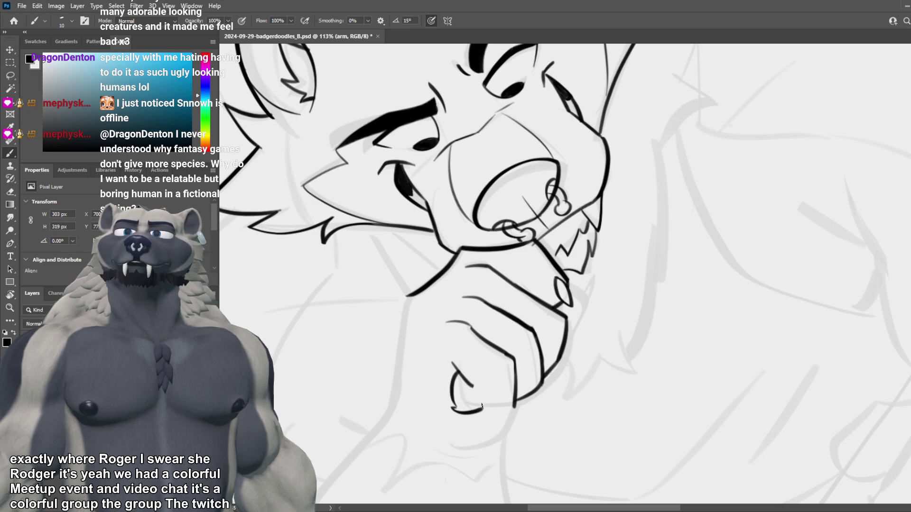
key("ctrl+z")
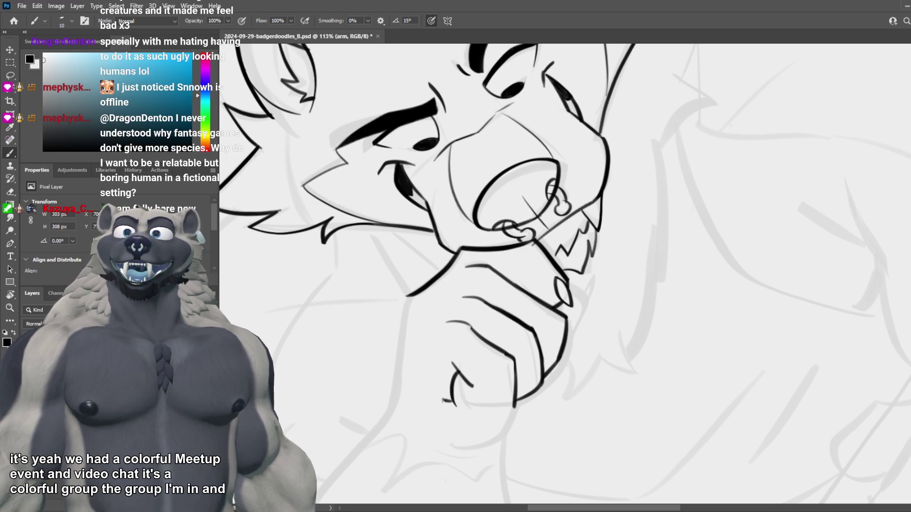
mouse_move(443, 401)
left_mouse_down()
mouse_move(459, 409)
mouse_move(454, 399)
left_mouse_up()
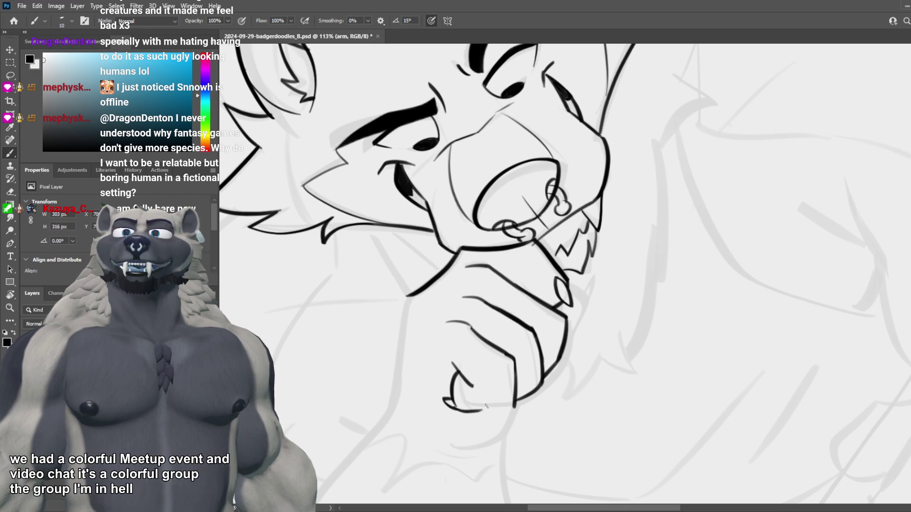
key("ctrl+z")
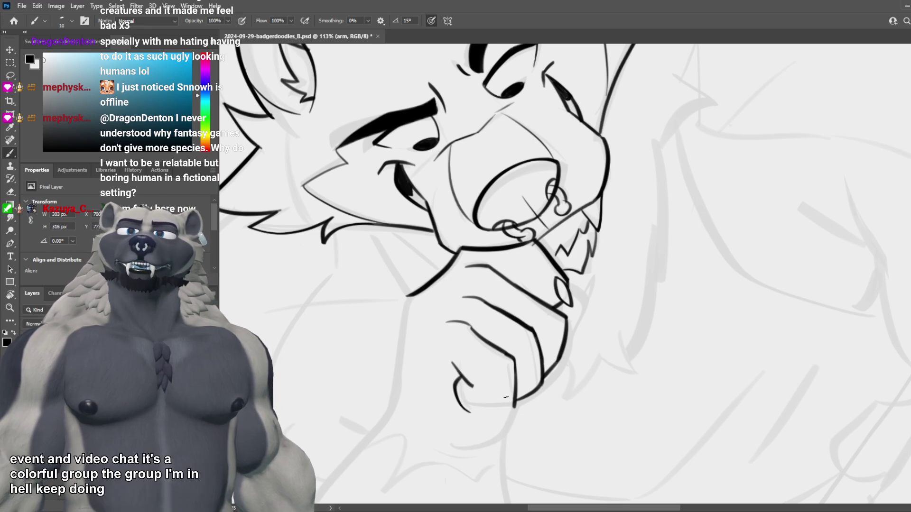
Step: Hide and reshow the arm layer to compare the inked hand with the sketch, and examine it against the whole head
scroll(529, 414, "down", 6)
scroll(579, 418, "up", 5)
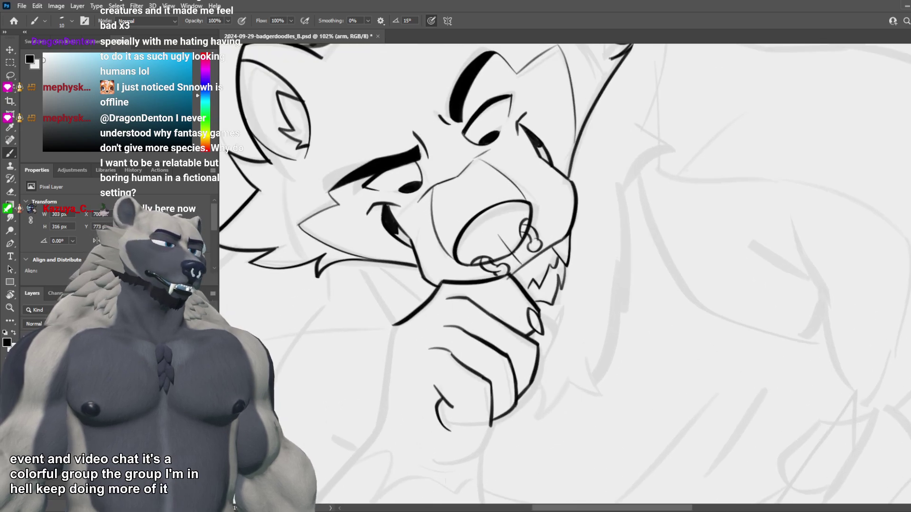
key("ctrl+comma")
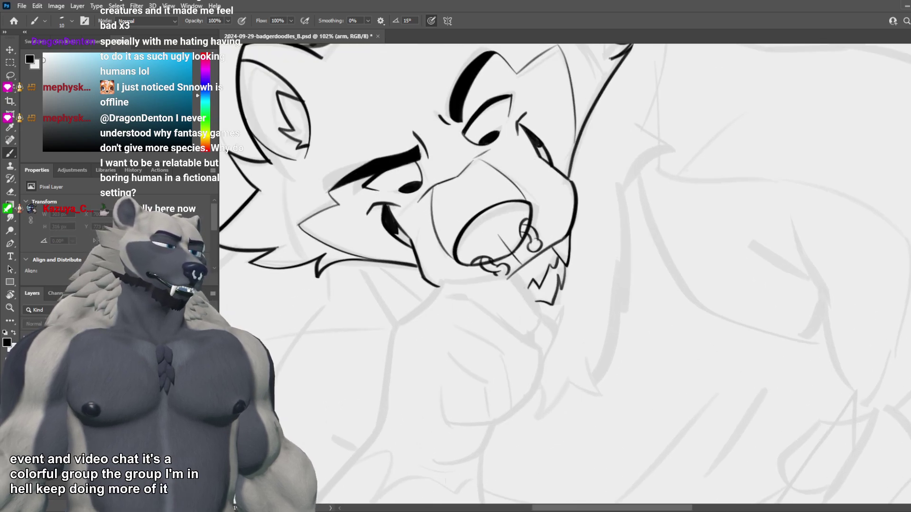
key("ctrl+z")
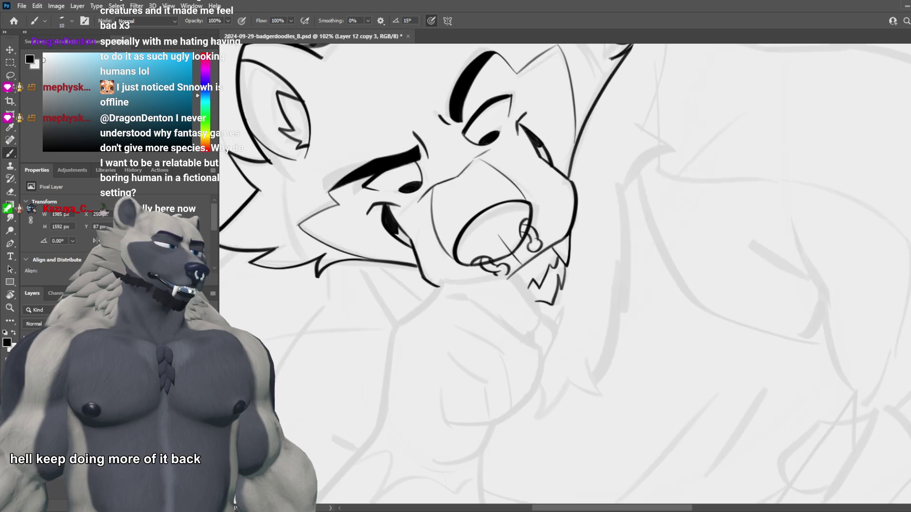
scroll(601, 358, "up", 1)
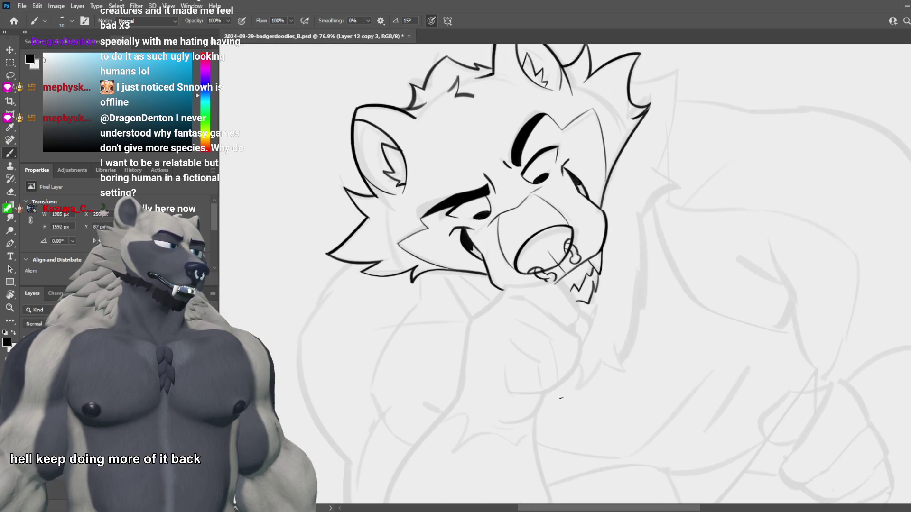
key("ctrl+z")
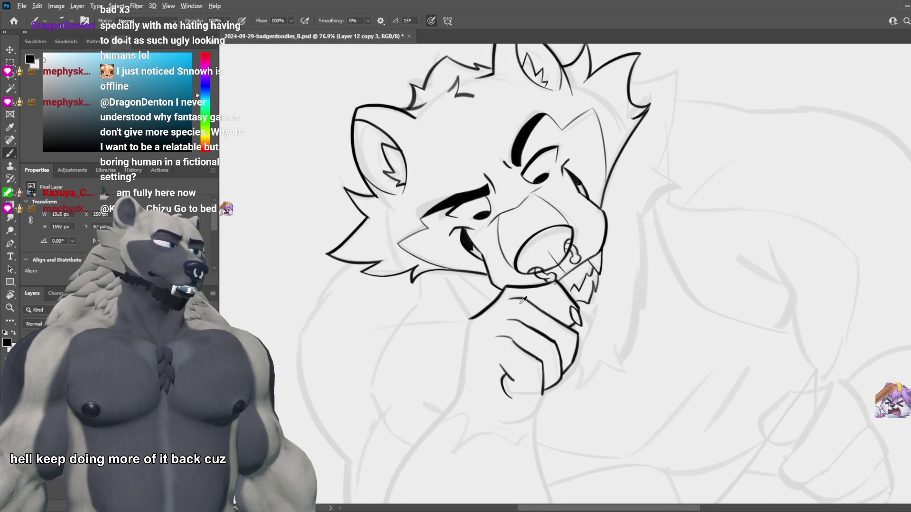
scroll(562, 320, "down", 7)
scroll(565, 317, "up", 8)
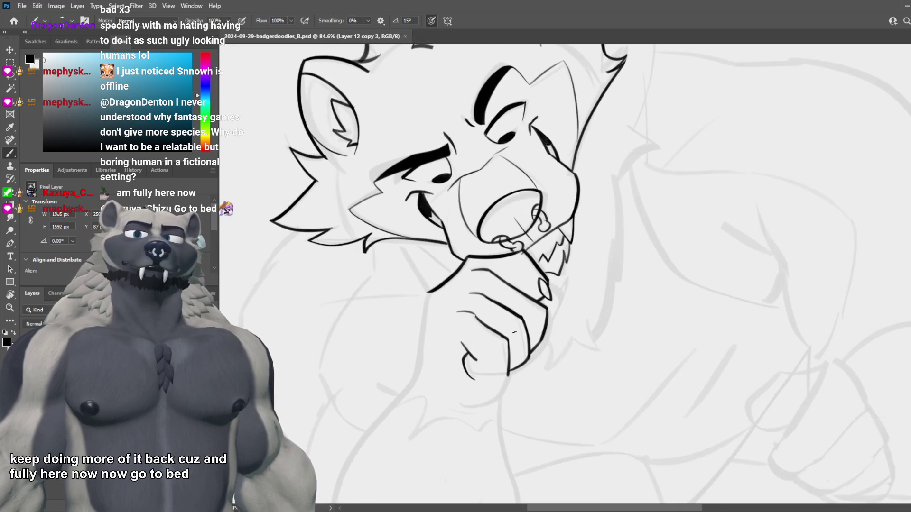
scroll(524, 329, "down", 6)
scroll(508, 327, "up", 5)
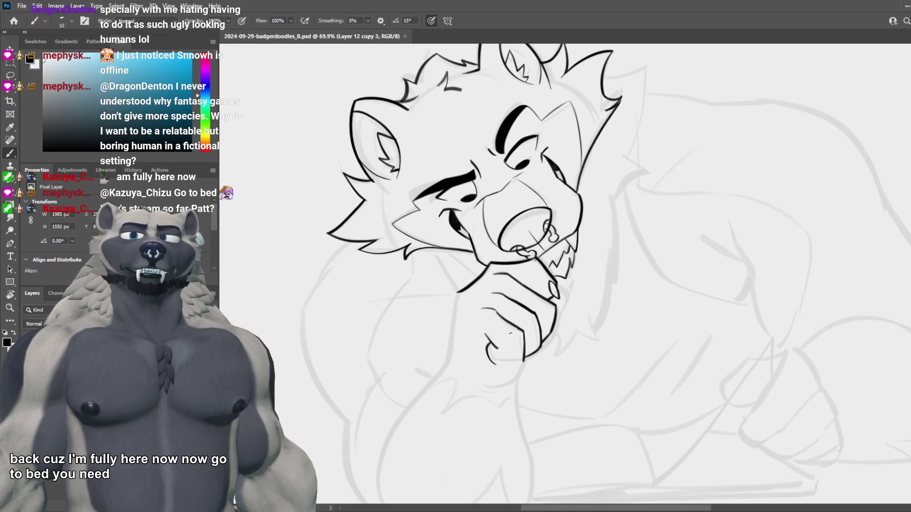
scroll(505, 327, "up", 1)
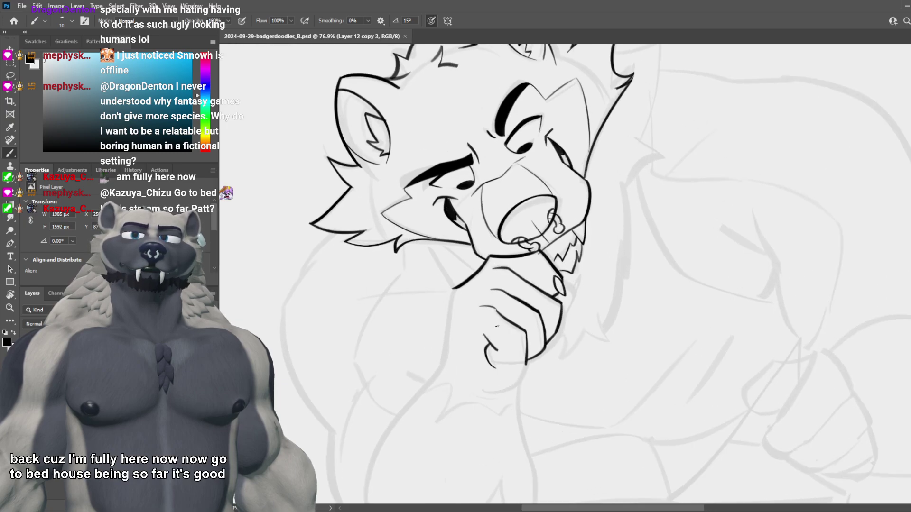
scroll(498, 327, "down", 2)
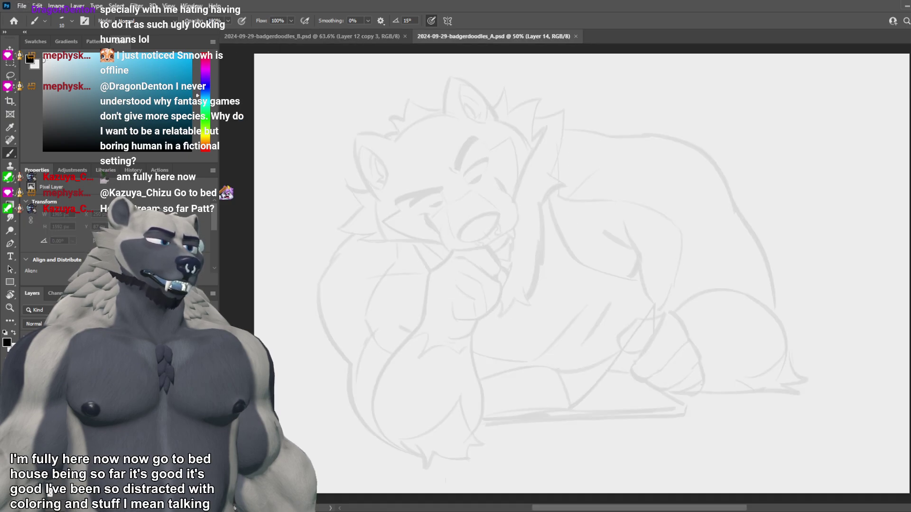
Step: Hide the finished line art in the A document, show the alternate rough drawing, and make its Layer 11 copy 4 active
key("ctrl+comma")
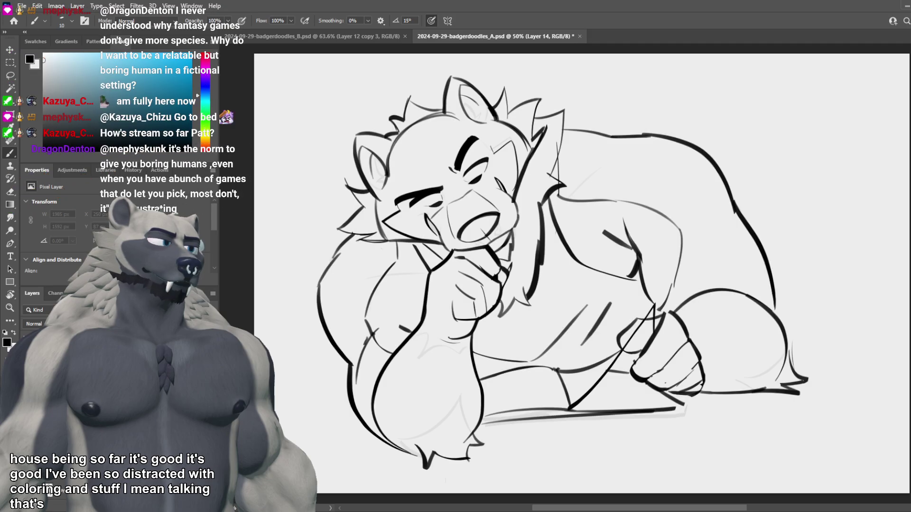
key("ctrl+comma")
key("ctrl+comma")
key("ctrl+comma")
key("ctrl+comma")
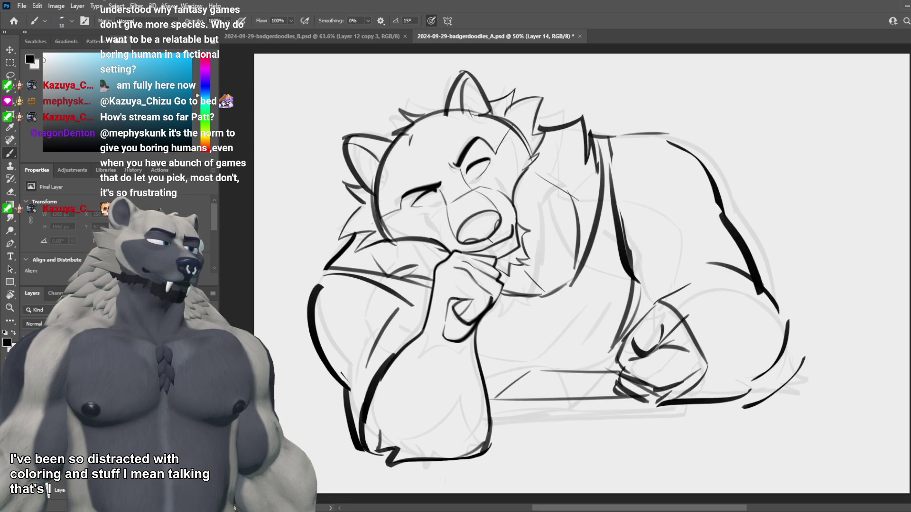
key("alt+[")
Step: Lasso-select the raised hand under the chin, from its upper knuckles down to the wrist
scroll(448, 244, "up", 2)
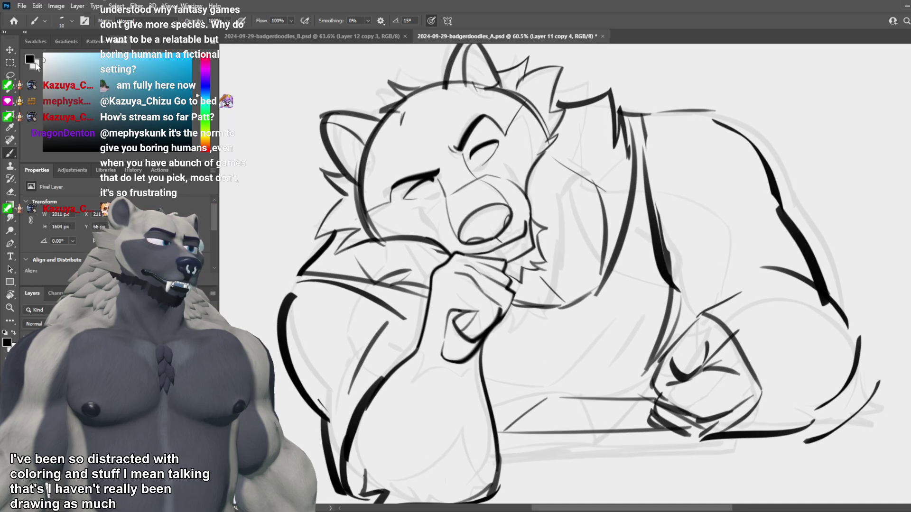
left_click(10, 75)
scroll(457, 307, "up", 1)
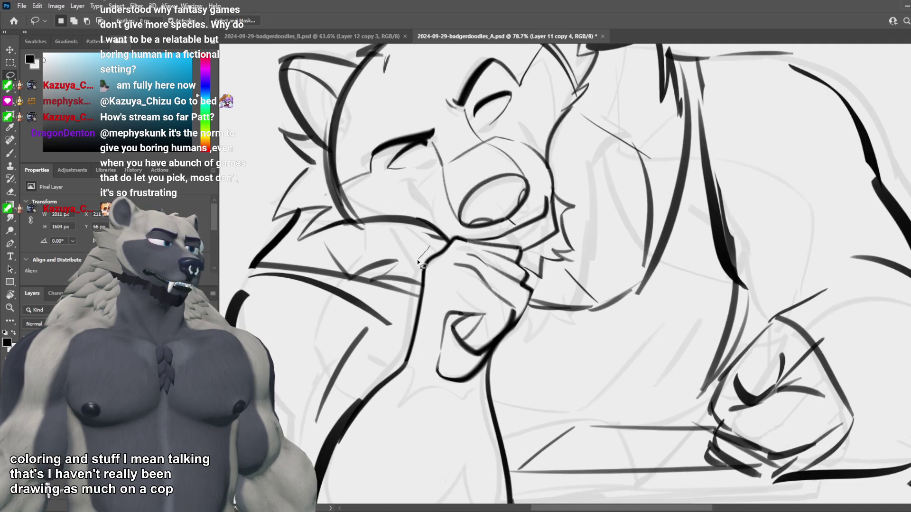
left_click_drag(430, 247, 412, 311)
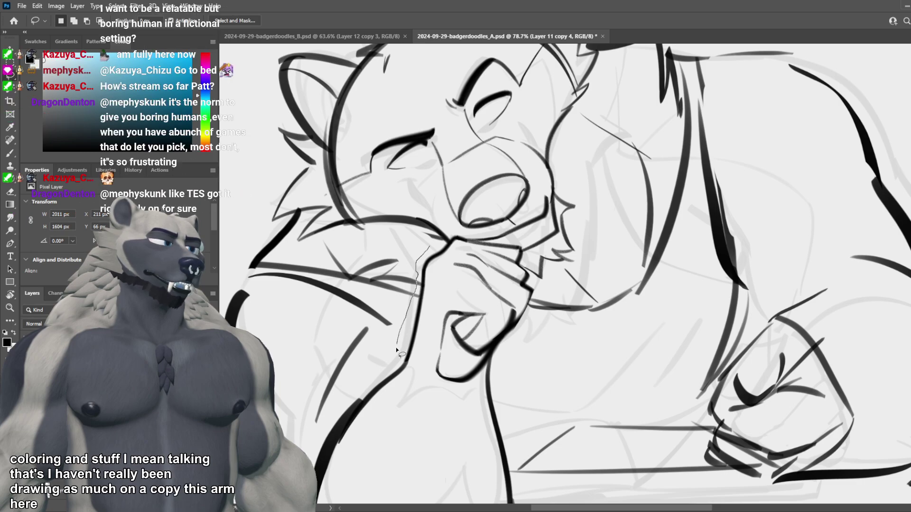
mouse_move(395, 364)
left_mouse_down()
mouse_move(416, 400)
mouse_move(473, 387)
mouse_move(537, 331)
mouse_move(532, 317)
left_mouse_up()
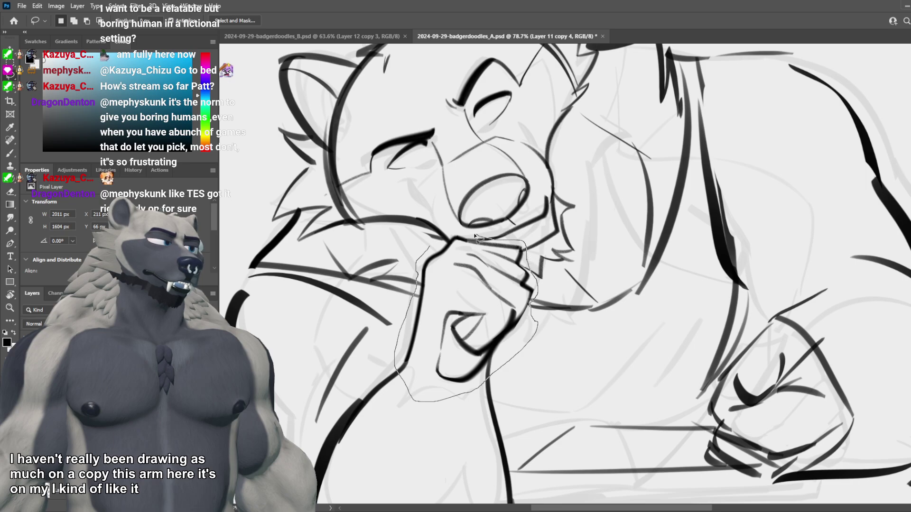
left_click_drag(429, 250, 428, 251)
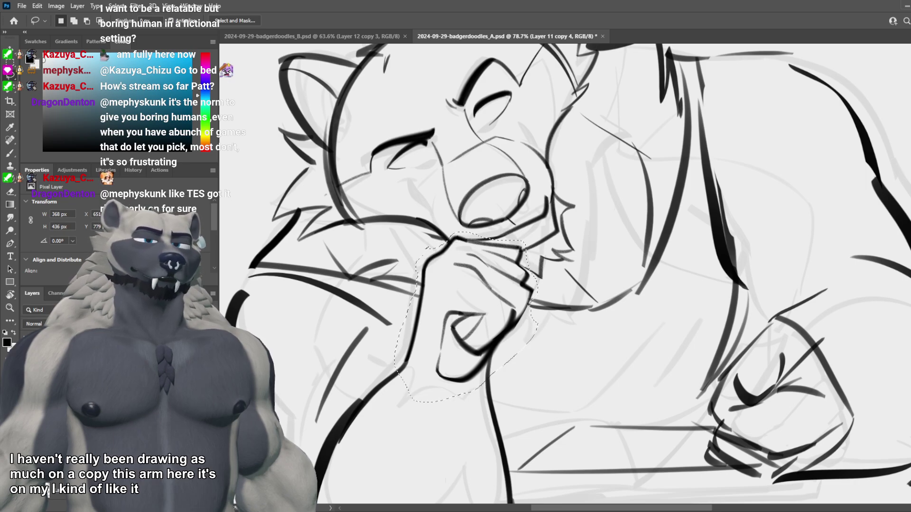
Step: Copy the selected hand into 2024-09-29-badgerdoodles_B.psd as a new layer beneath the chin
left_click(313, 36)
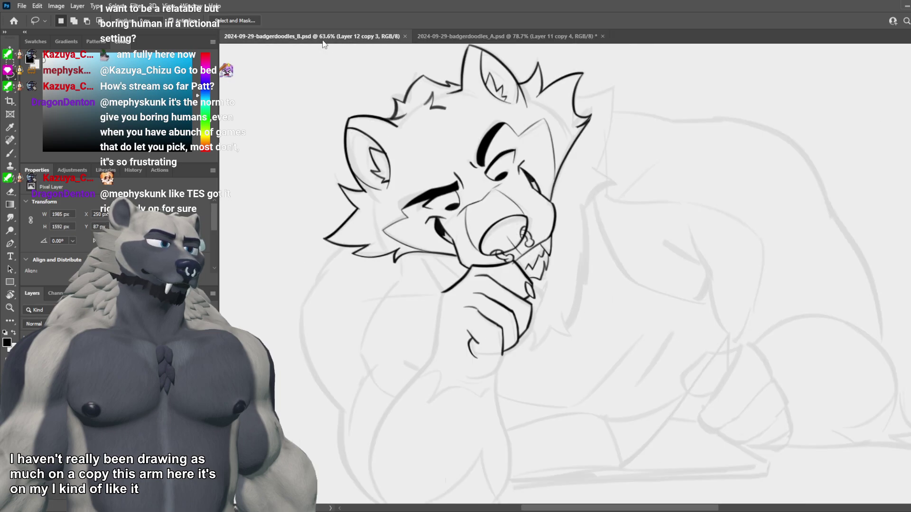
scroll(403, 346, "down", 6)
scroll(442, 344, "up", 7)
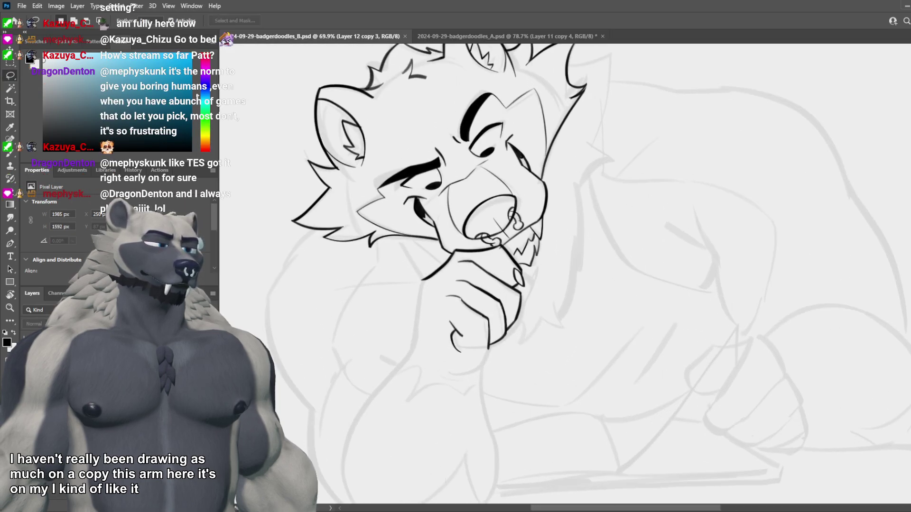
key("ctrl+j")
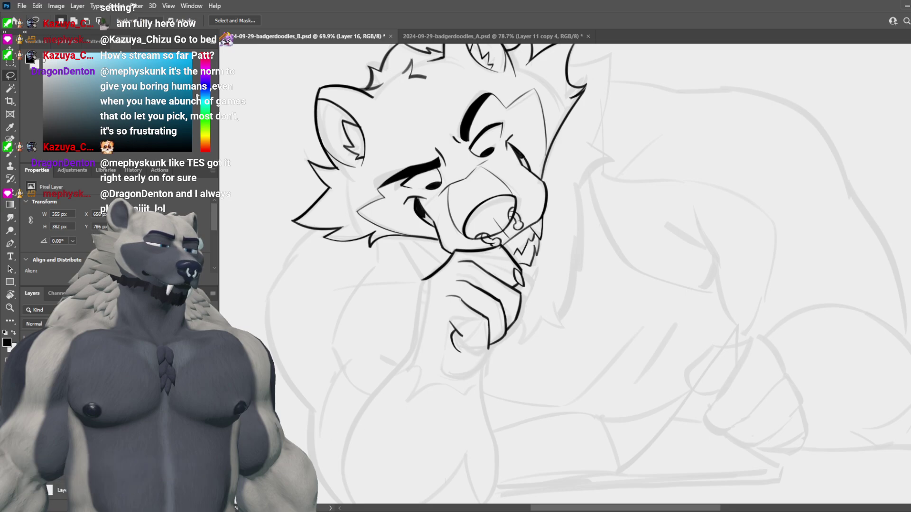
Step: Lower the pasted hand's opacity to a semi-transparent grey and hide the earlier inked hand
key("0")
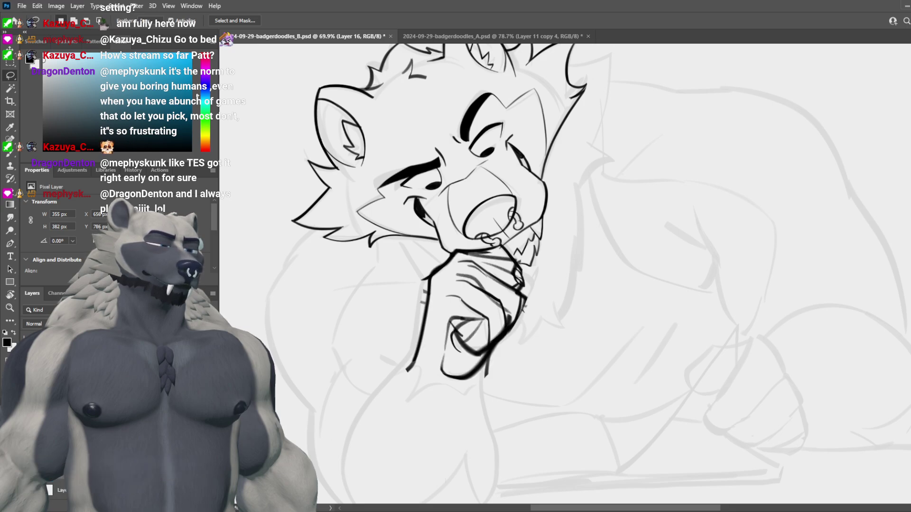
key("5")
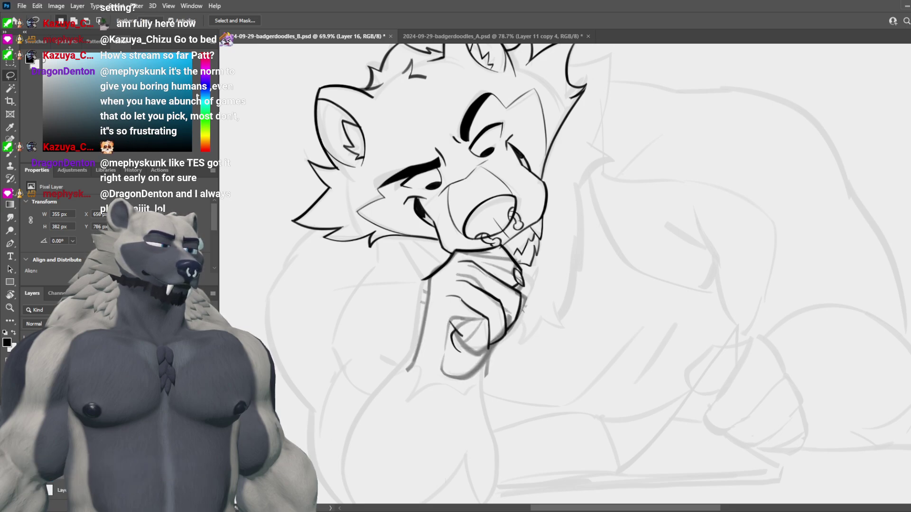
key("3")
key("ctrl+z")
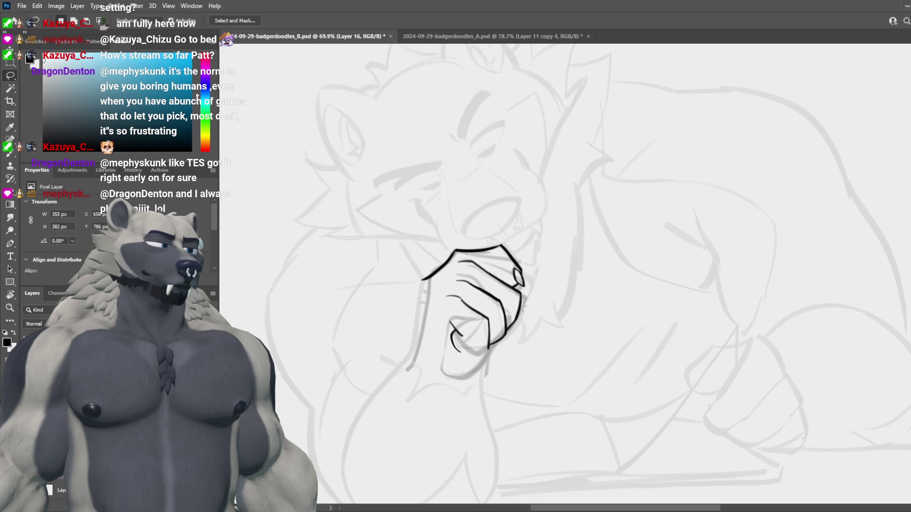
key("ctrl+shift+z")
key("Delete")
Step: Alternate between the faded pasted hand and the earlier inked hand, comparing both close up and against the whole figure
scroll(458, 284, "down", 4)
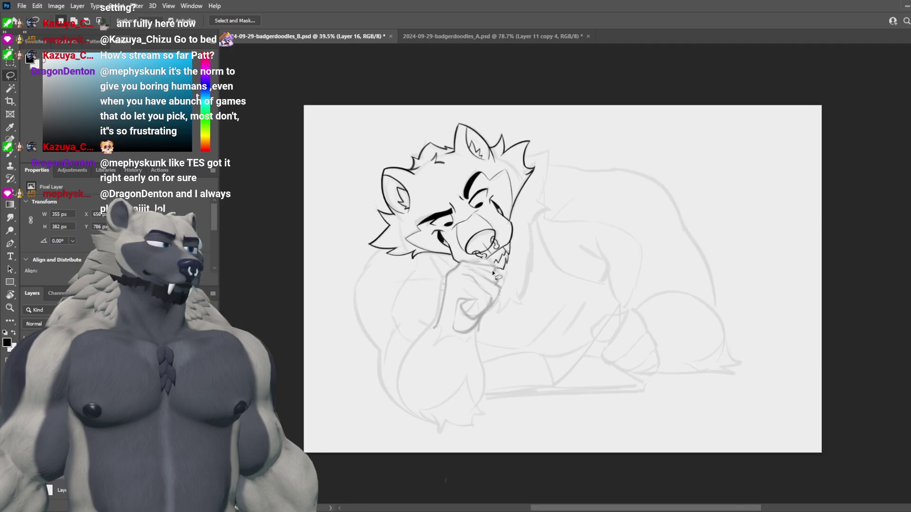
scroll(504, 280, "up", 2)
scroll(494, 281, "down", 3)
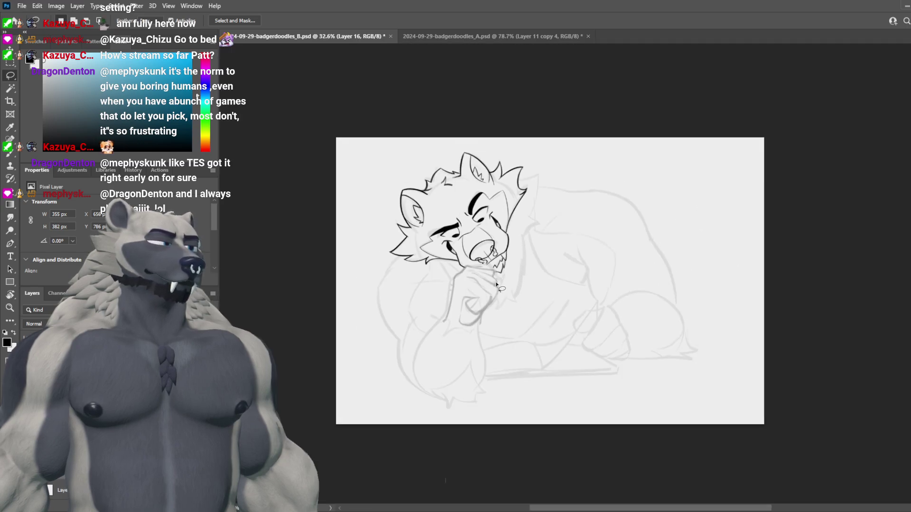
scroll(476, 282, "up", 3)
scroll(476, 282, "up", 2)
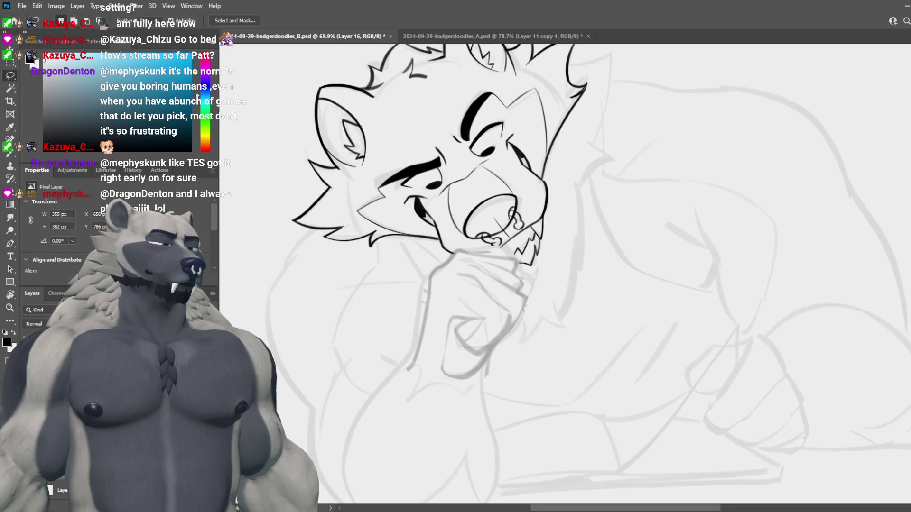
key("ctrl+z")
key("ctrl+shift+z")
key("ctrl+z")
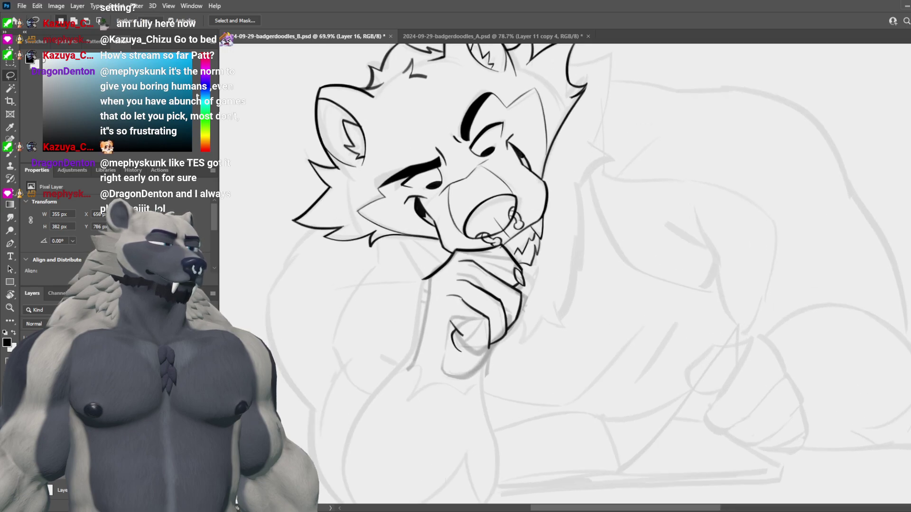
key("ctrl+shift+z")
scroll(510, 219, "down", 5)
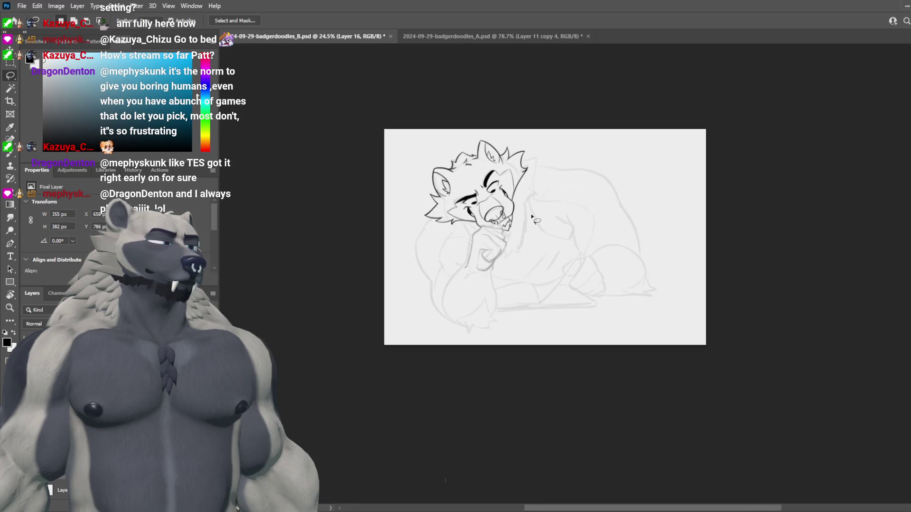
scroll(532, 216, "up", 3)
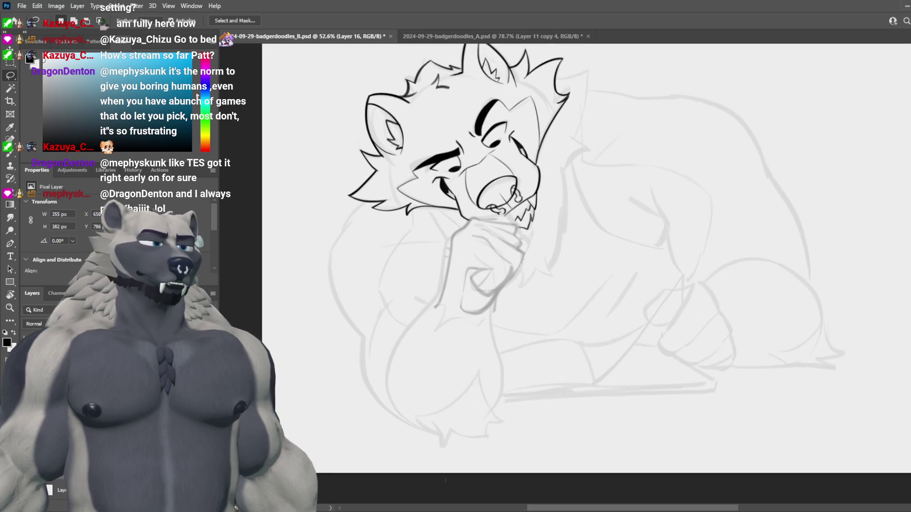
key("ctrl+z")
key("ctrl+z")
scroll(463, 341, "down", 3)
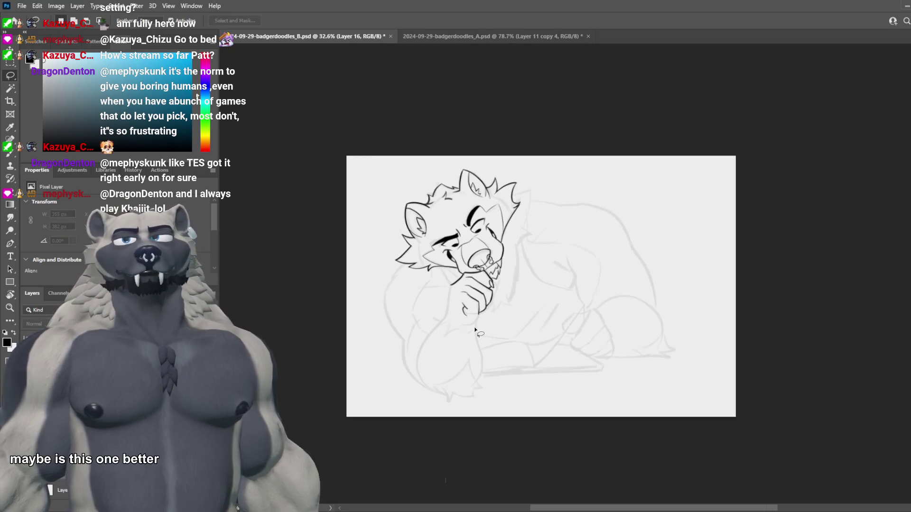
scroll(493, 289, "up", 2)
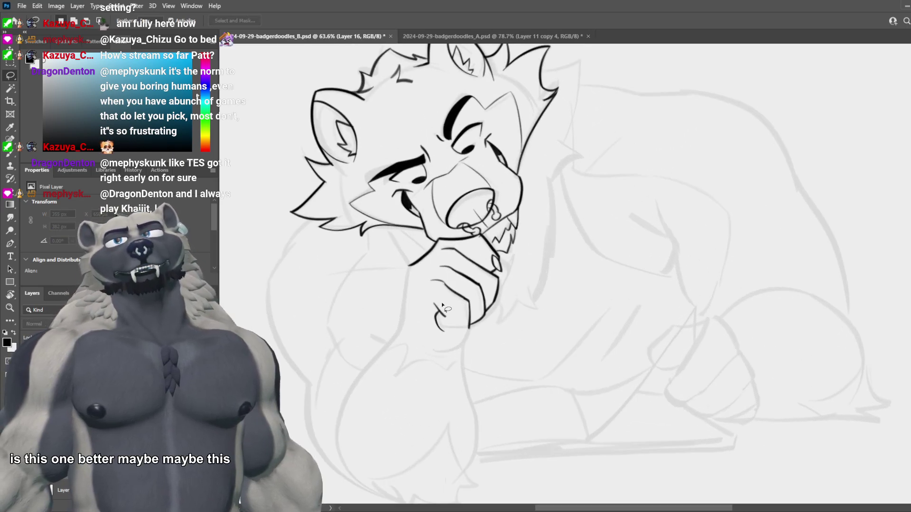
scroll(492, 286, "down", 1)
scroll(451, 306, "up", 2)
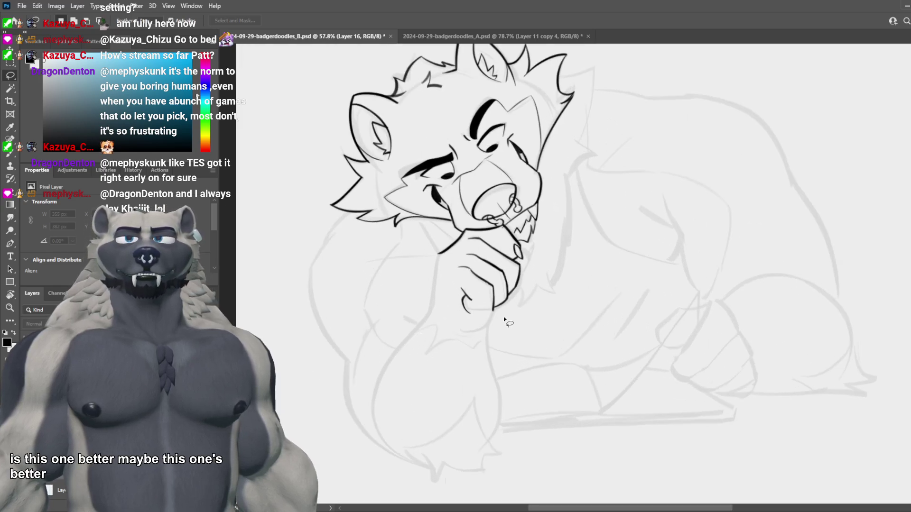
Step: Hide the earlier inked hand again, keep the pasted hand visible, and set the pasted layer's opacity to 100%
key("ctrl+z")
key("ctrl+z")
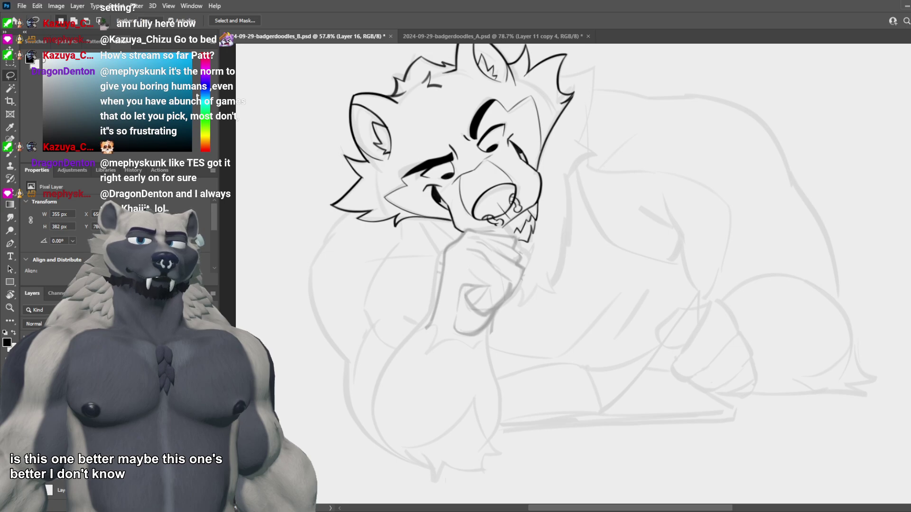
scroll(432, 347, "down", 3)
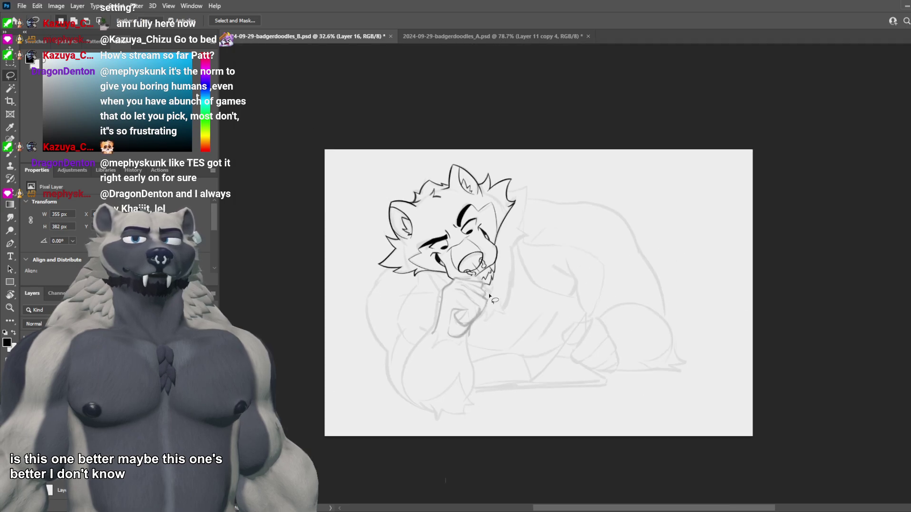
scroll(491, 288, "up", 2)
scroll(487, 287, "up", 2)
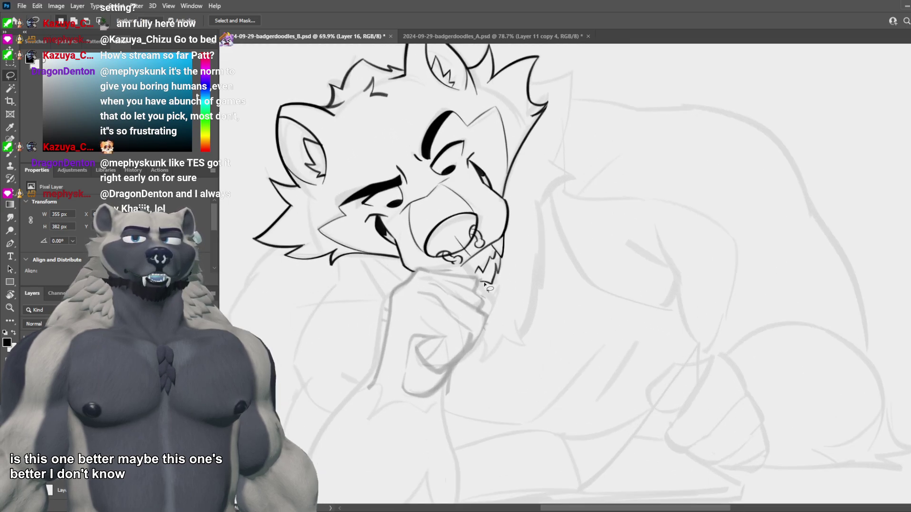
scroll(483, 285, "down", 1)
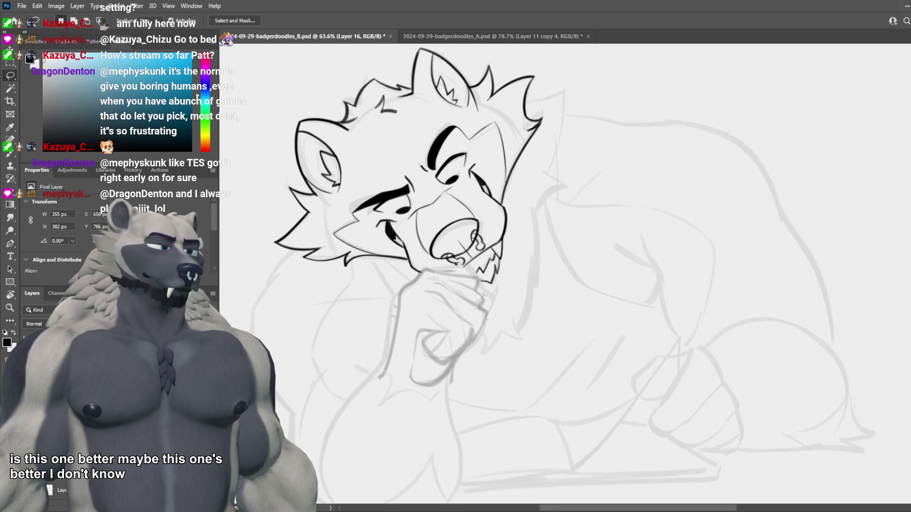
key("0")
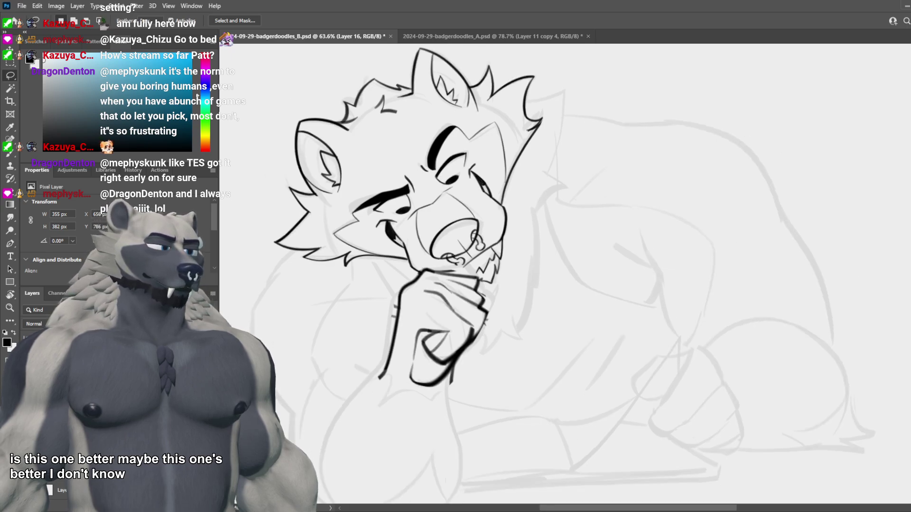
Step: Brush a new upper edge on the pasted hand, running under the chin from the back knuckle to the front finger
scroll(384, 332, "up", 2)
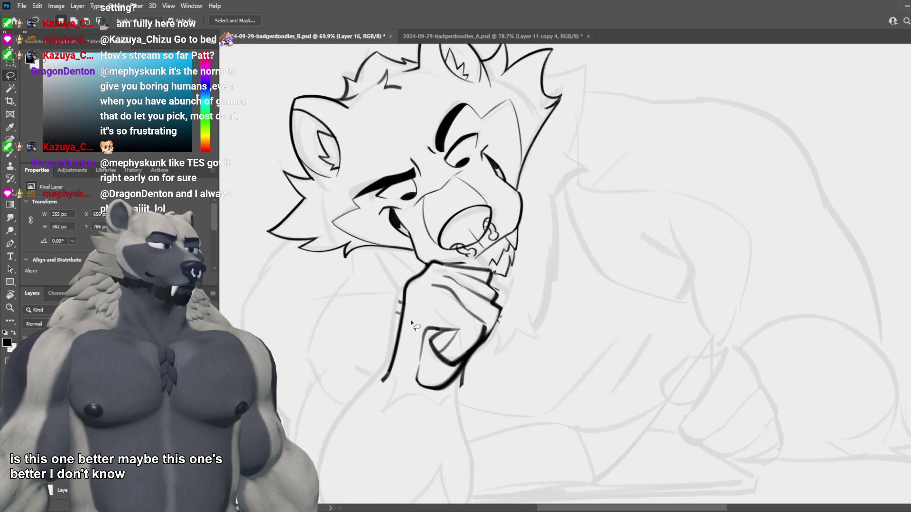
key("b")
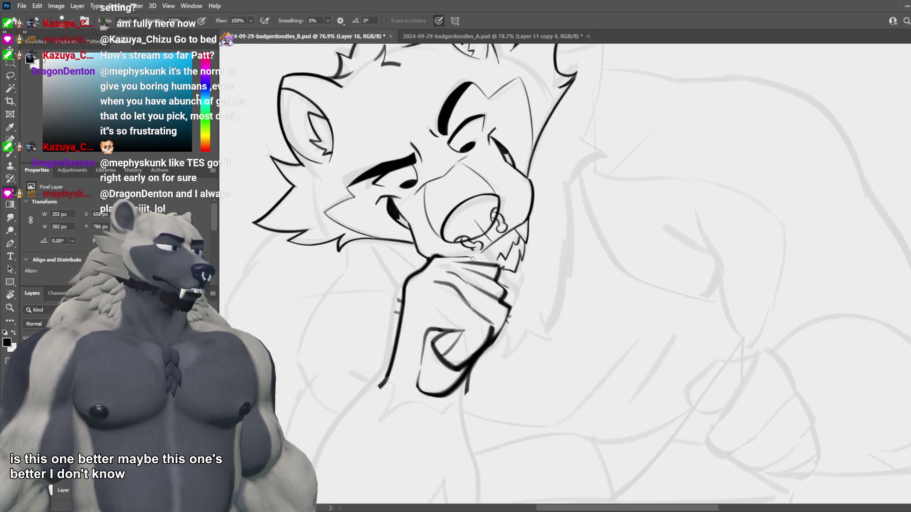
key("b")
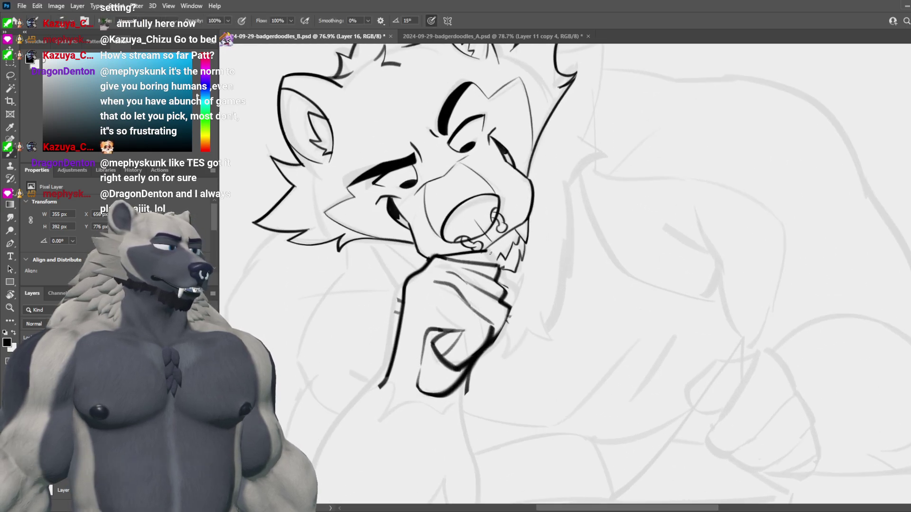
scroll(507, 251, "down", 5)
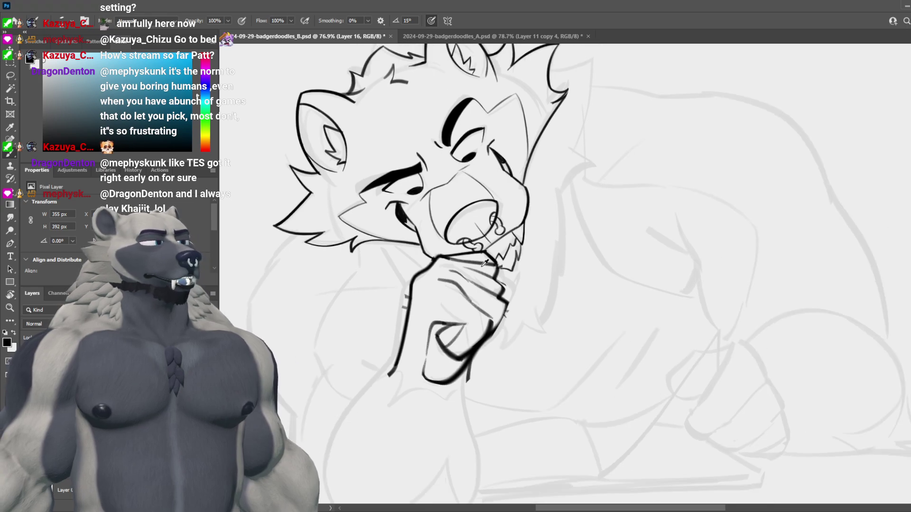
scroll(510, 247, "up", 4)
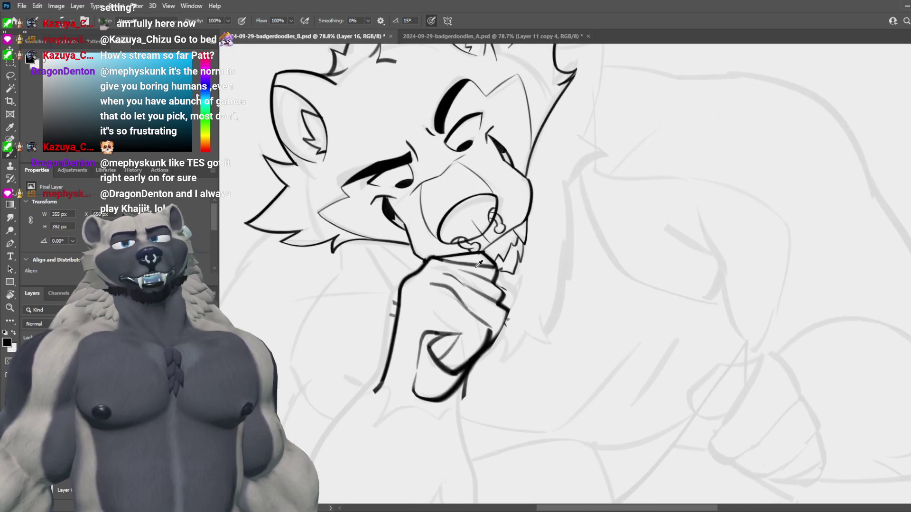
Step: Examine the reworked hand close up and against the whole figure
scroll(499, 251, "down", 4)
scroll(496, 256, "up", 3)
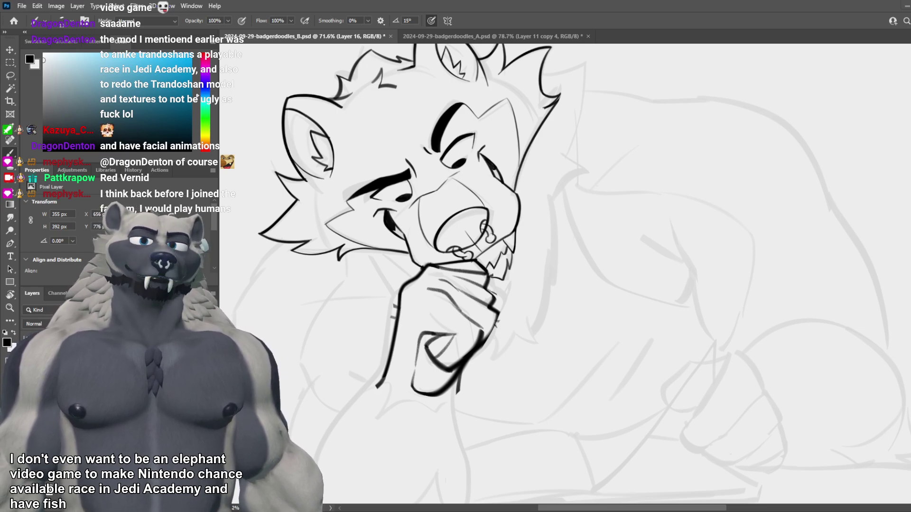
scroll(558, 268, "down", 7)
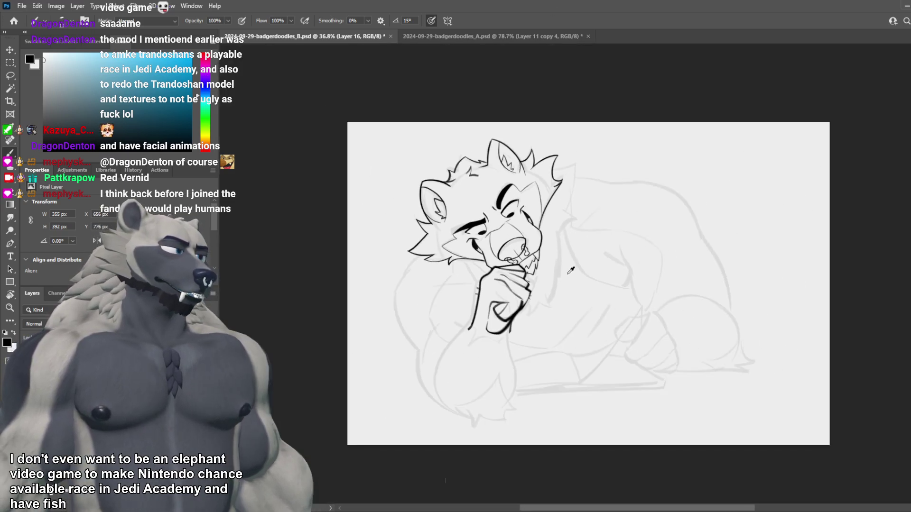
scroll(521, 278, "up", 5)
scroll(520, 277, "up", 3)
scroll(513, 268, "down", 1)
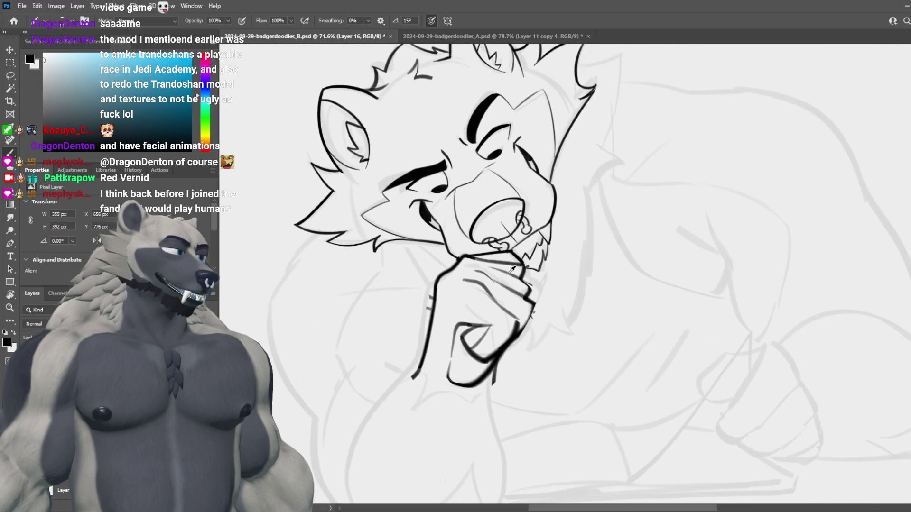
Step: Undo the last stroke along the hand's upper edge and brush a slanted edge from under the chin down to the front finger
scroll(507, 263, "up", 2)
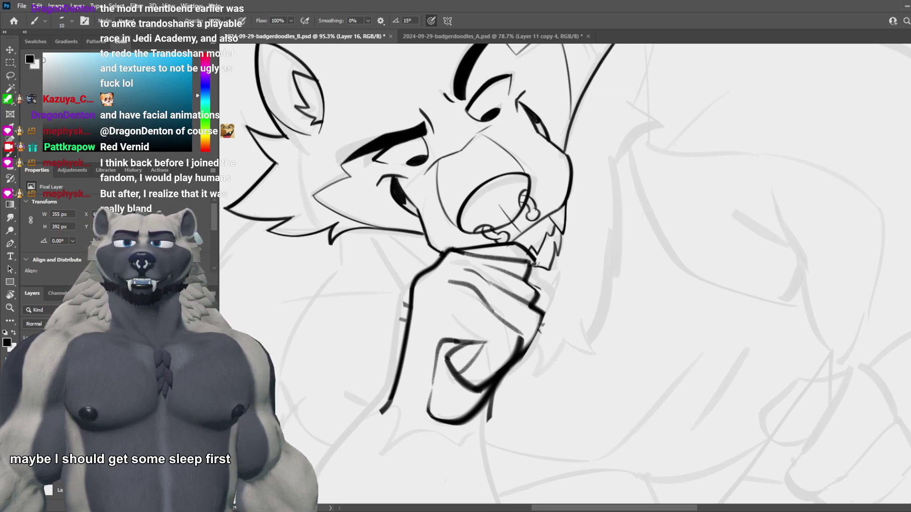
key("ctrl+z")
key("e")
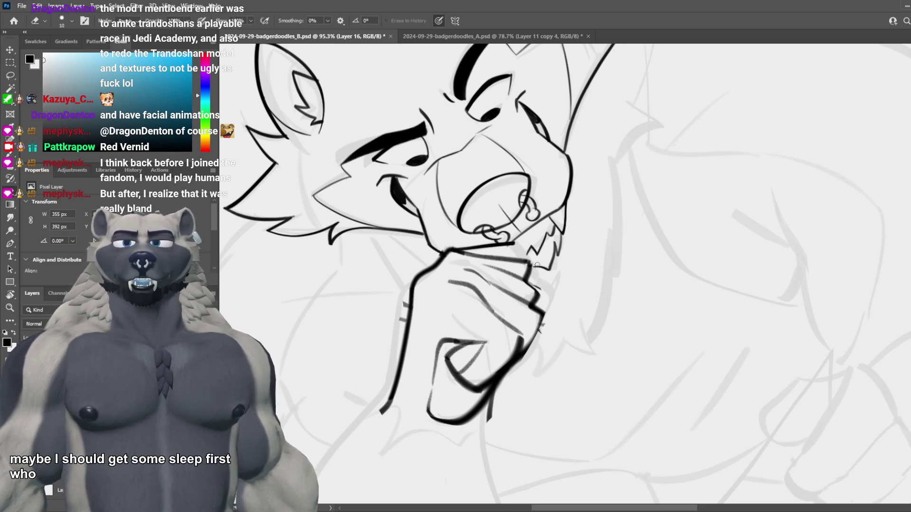
key("b")
left_click_drag(513, 244, 540, 268)
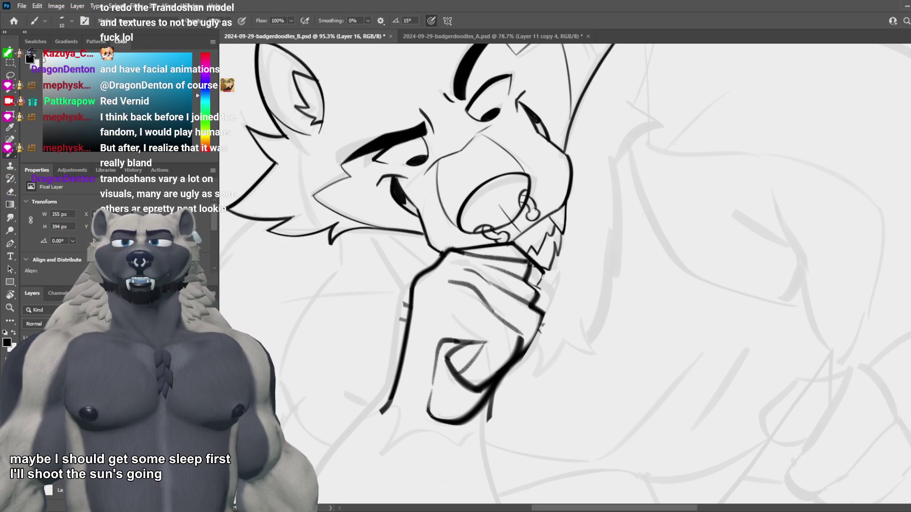
key("e")
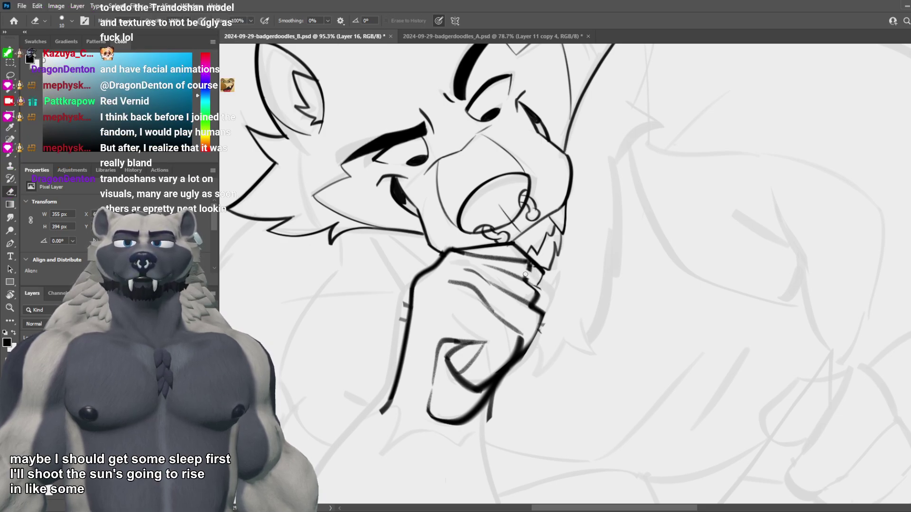
key("b")
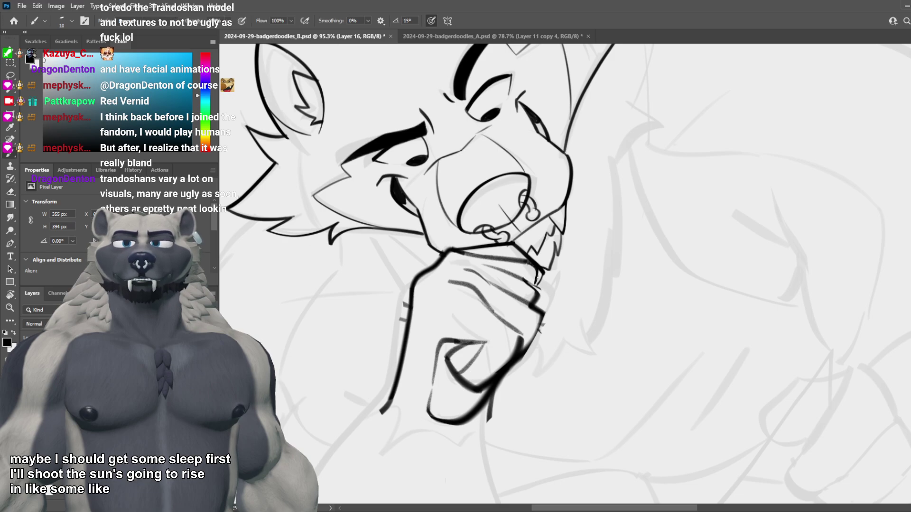
Step: Erase the slanted stroke running from under the chin across the front finger
scroll(534, 285, "down", 4)
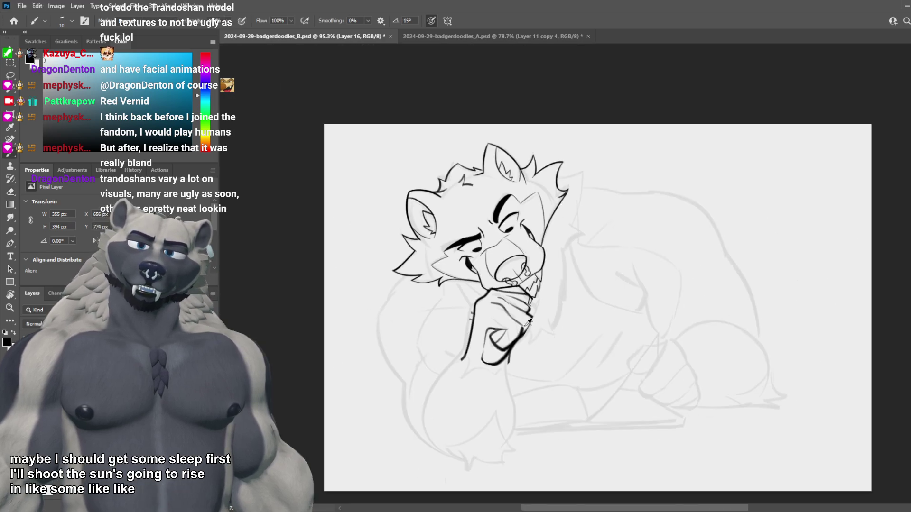
scroll(530, 311, "up", 4)
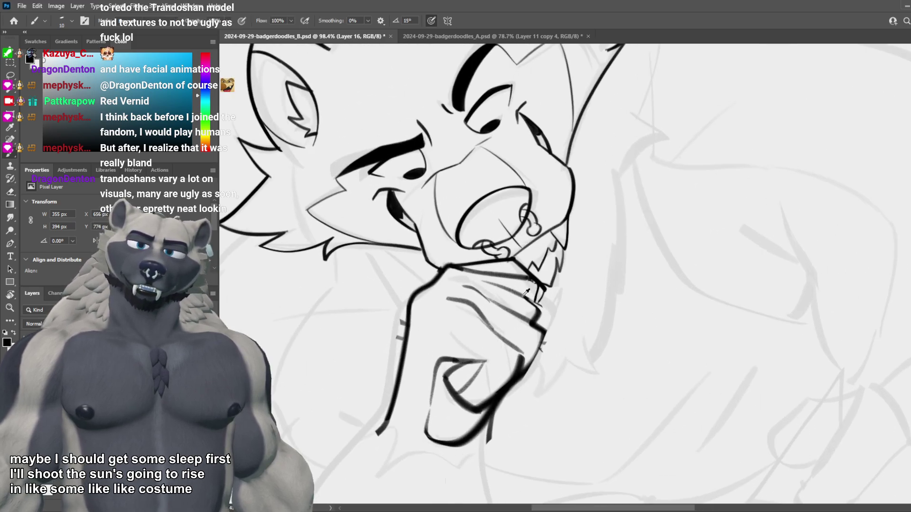
scroll(522, 299, "up", 4)
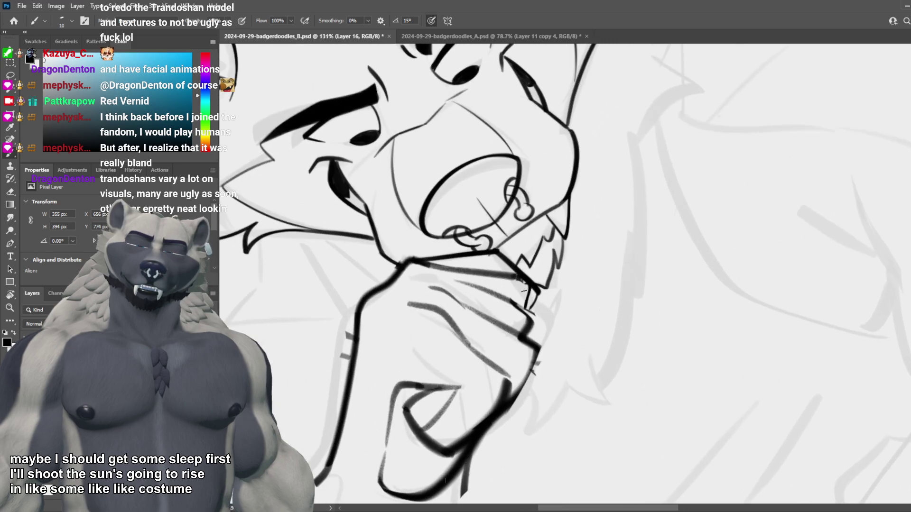
key("e")
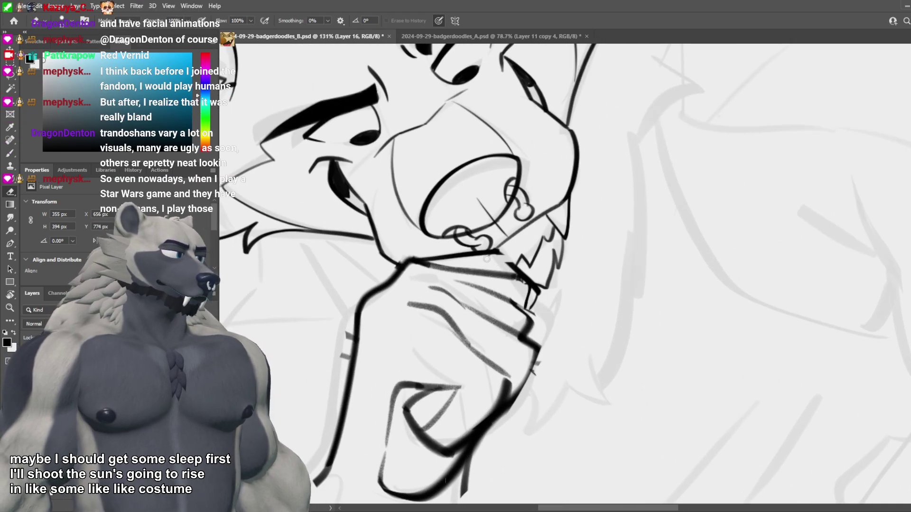
mouse_move(489, 253)
left_mouse_down()
mouse_move(534, 266)
mouse_move(501, 267)
mouse_move(546, 278)
mouse_move(526, 286)
left_mouse_up()
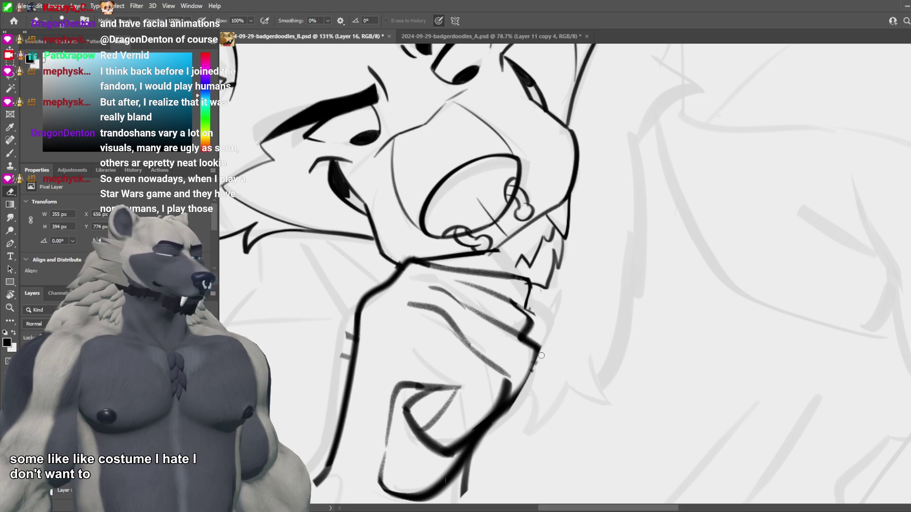
Step: Erase the stray marks around the hand and wrist, taper the lower end of the wrist line, and save the document
left_click_drag(539, 359, 528, 381)
left_click_drag(351, 328, 343, 370)
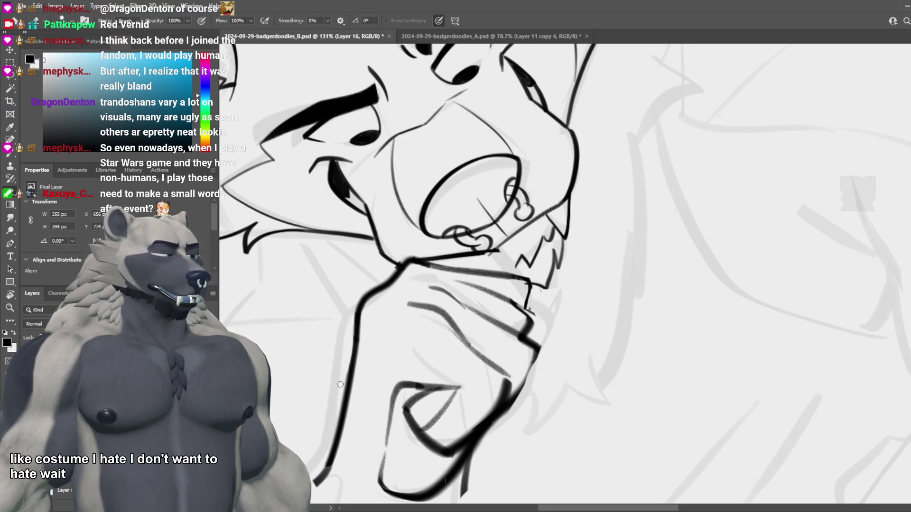
scroll(545, 332, "down", 2)
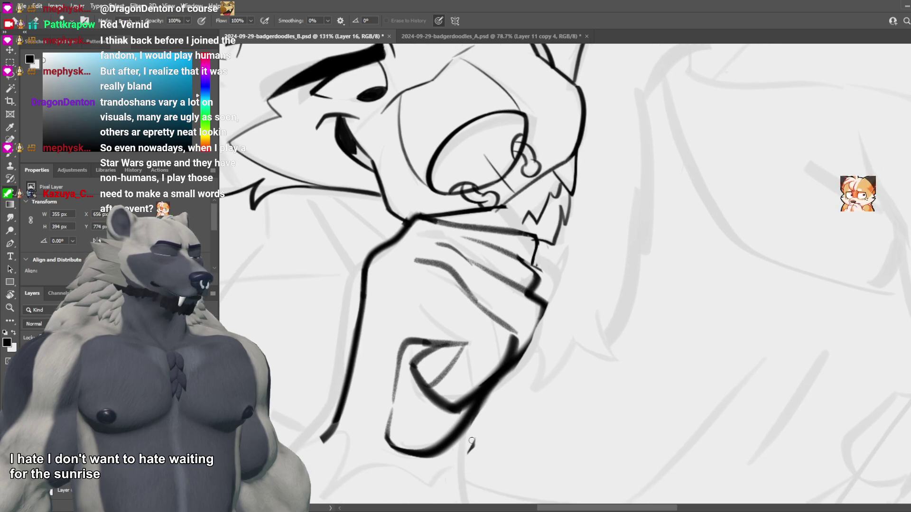
left_click_drag(336, 407, 310, 463)
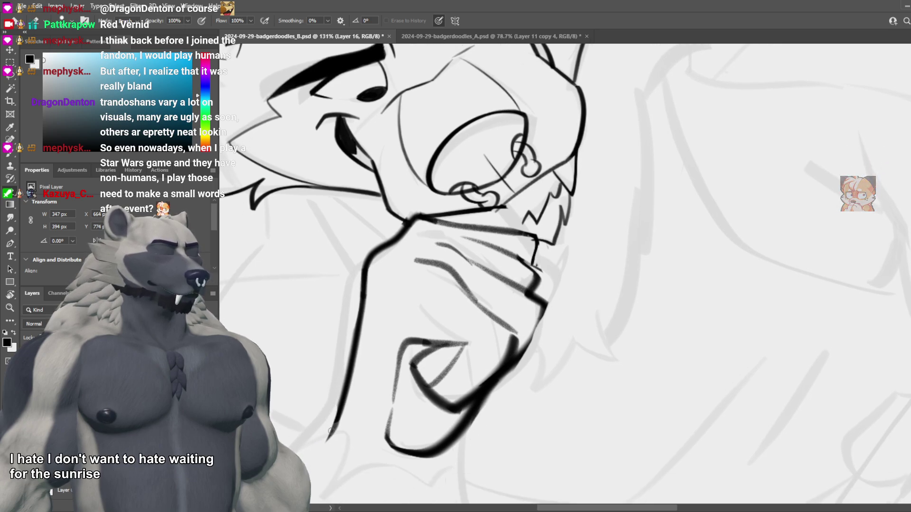
key("ctrl+s")
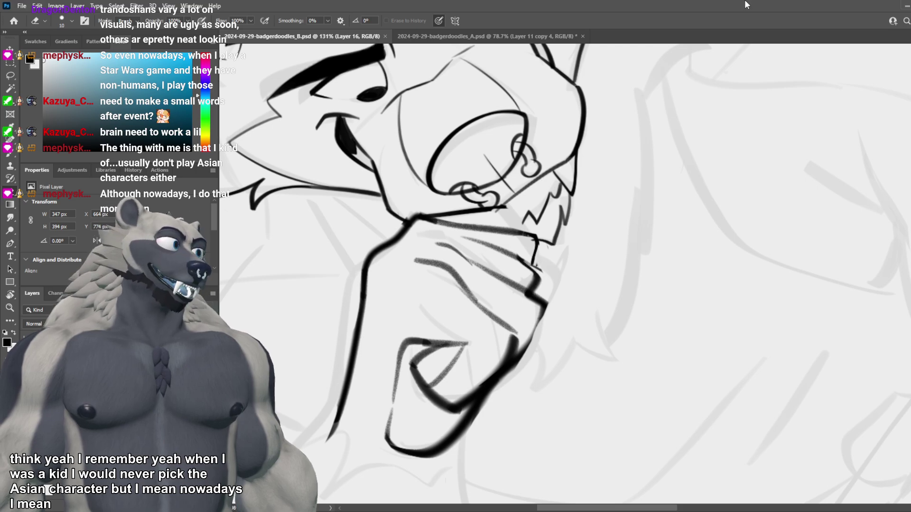
Step: Brush the gap in the outline below the curled thumb closed with a thin line, undoing the rejected strokes
scroll(575, 310, "down", 3)
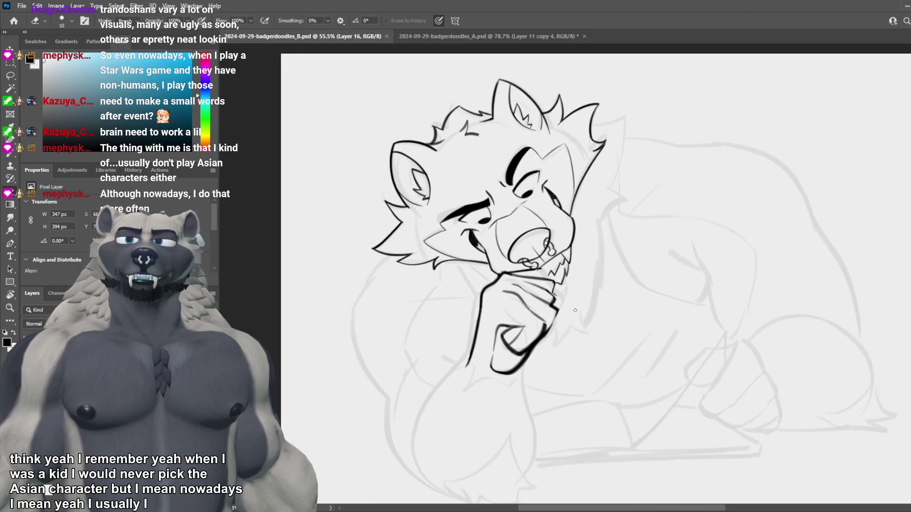
scroll(575, 310, "up", 4)
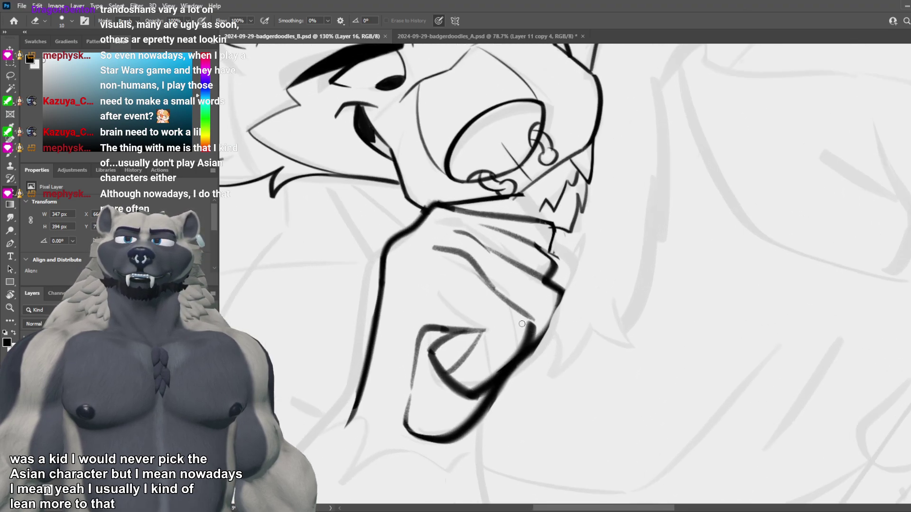
key("b")
left_click_drag(419, 375, 405, 418)
key("ctrl+z")
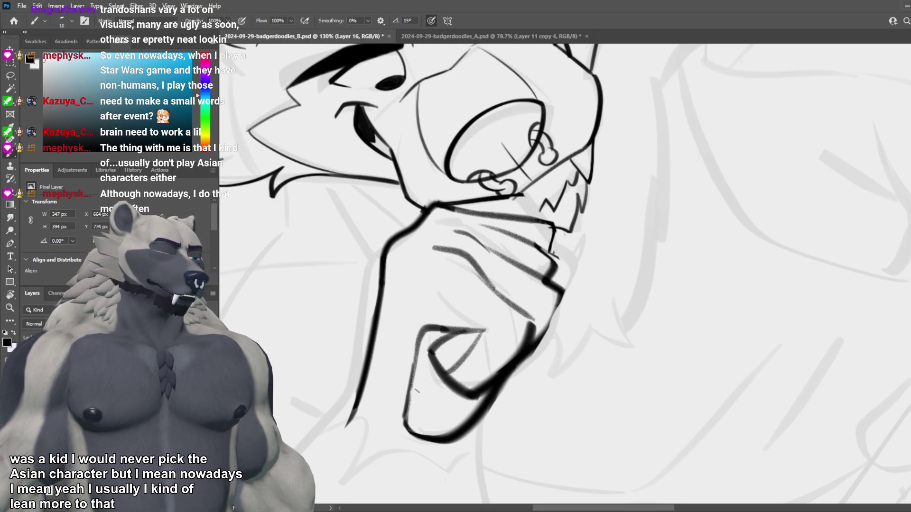
key("ctrl+z")
key("ctrl+z")
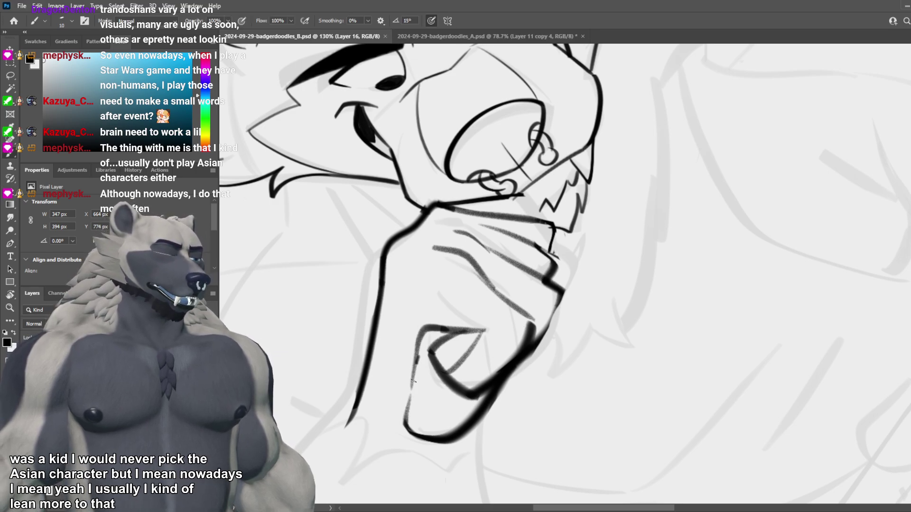
mouse_move(417, 364)
left_mouse_down()
mouse_move(406, 414)
mouse_move(418, 357)
left_mouse_up()
key("ctrl+z")
key("ctrl+z")
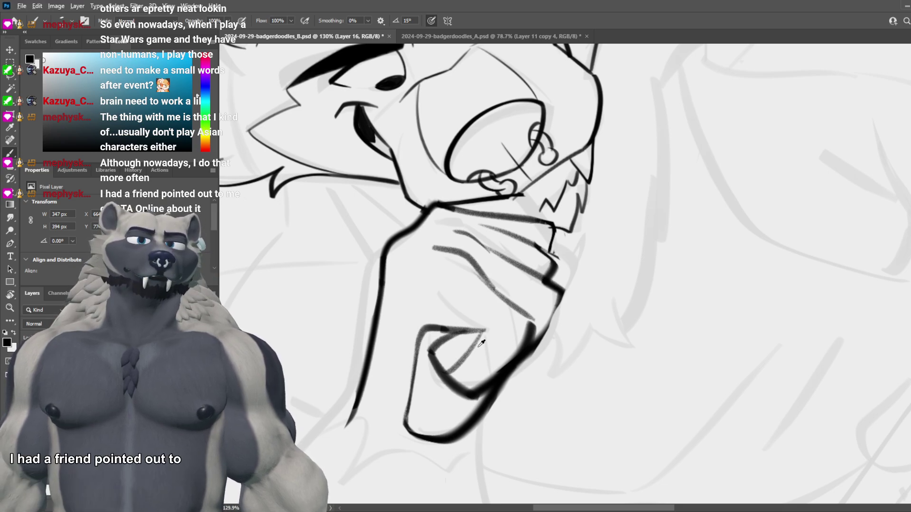
Step: Examine the cleaned-up hand close up and against the head and body sketch
scroll(482, 345, "down", 4)
scroll(496, 337, "down", 3)
scroll(479, 366, "up", 3)
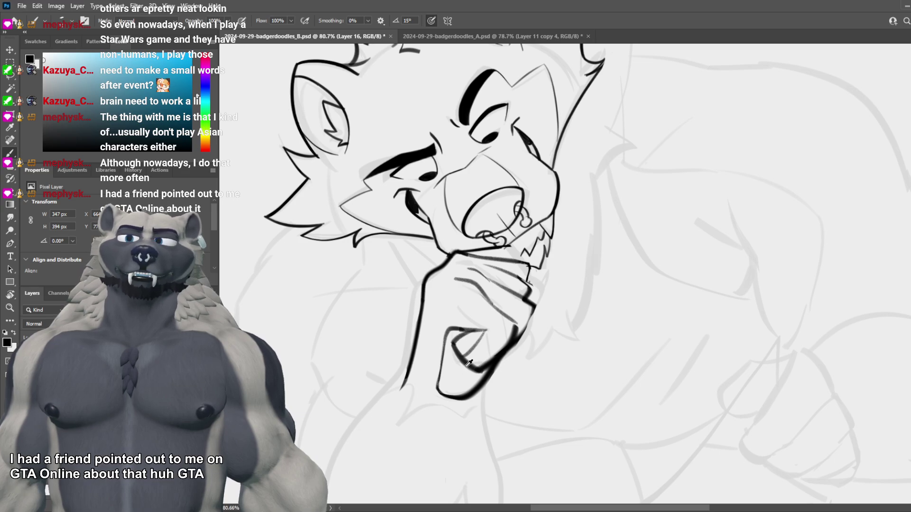
scroll(466, 368, "down", 1)
scroll(559, 359, "up", 1)
scroll(574, 354, "up", 2)
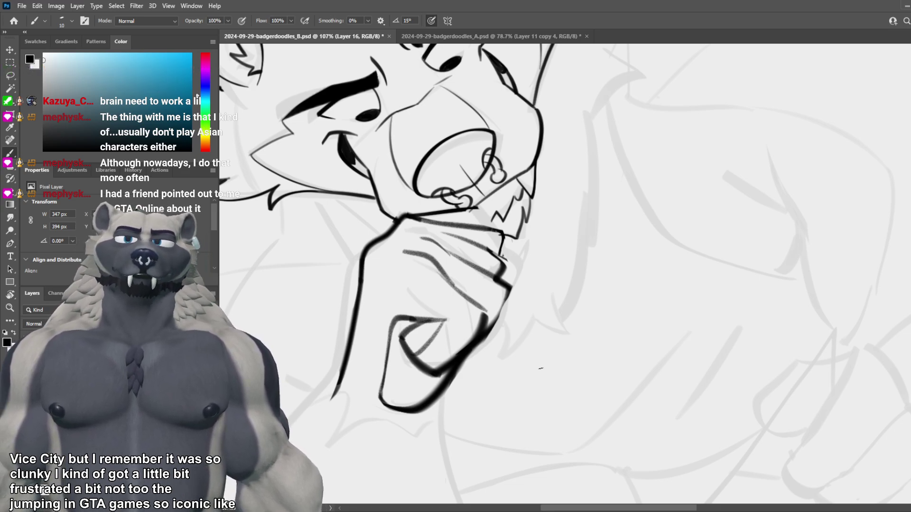
scroll(485, 239, "down", 5)
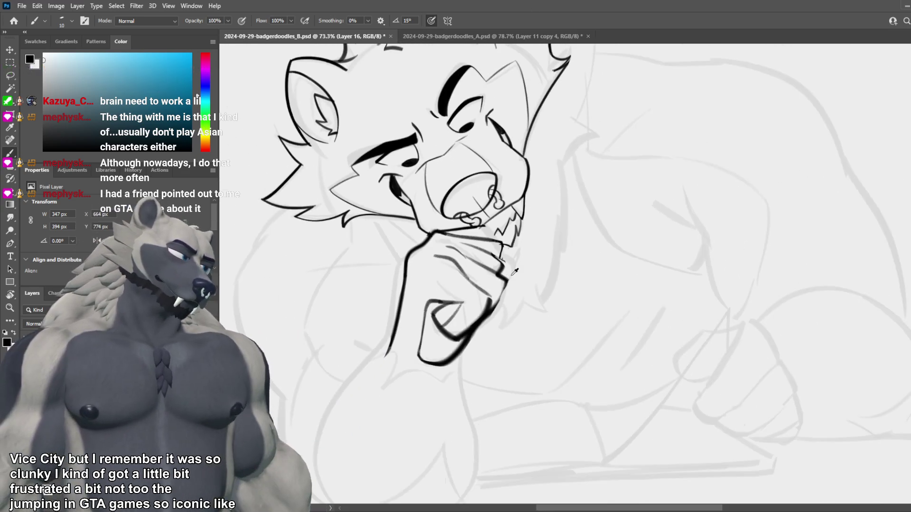
Step: Brush a short, solid front edge on the uppermost finger, just below the chin fur
scroll(485, 238, "up", 5)
key("e")
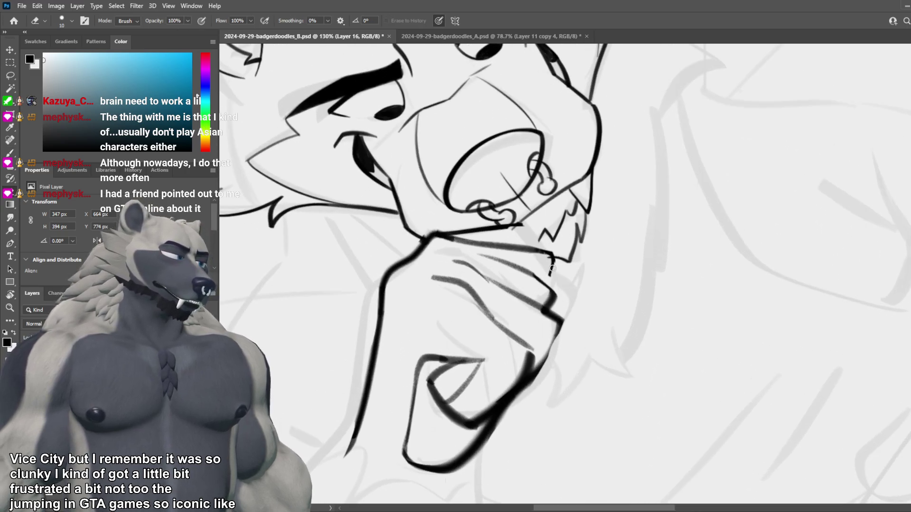
key("b")
left_click_drag(554, 256, 549, 285)
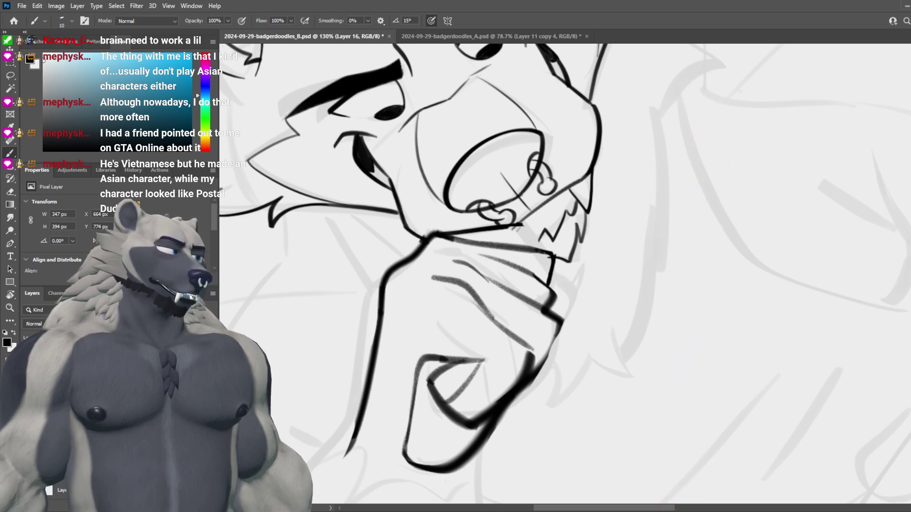
Step: Extend the top finger's ink line below the muzzle and close the fingertip down to the next finger, undoing the stray end stroke
left_click_drag(519, 224, 545, 243)
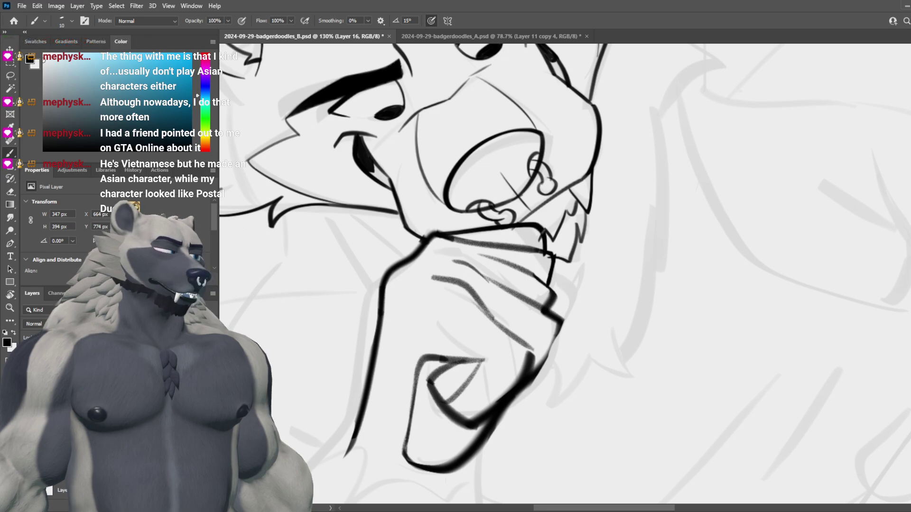
key("ctrl+z")
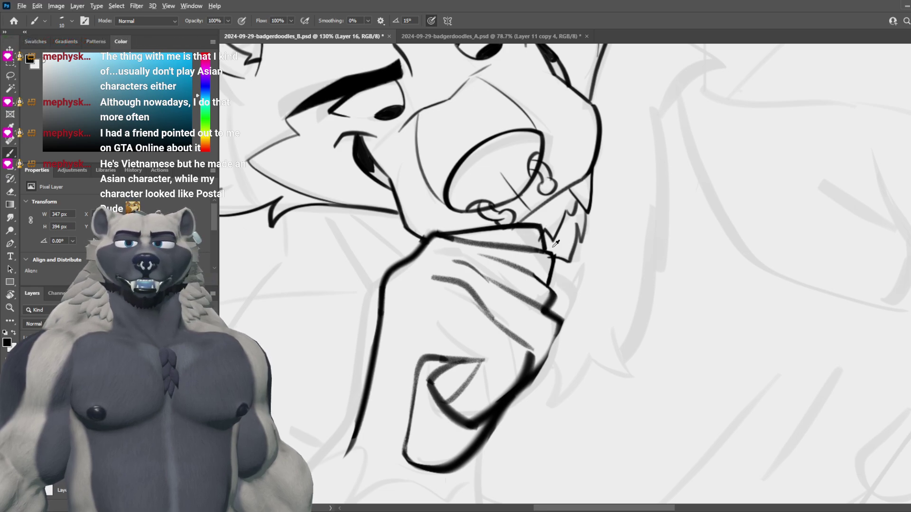
scroll(555, 244, "down", 2)
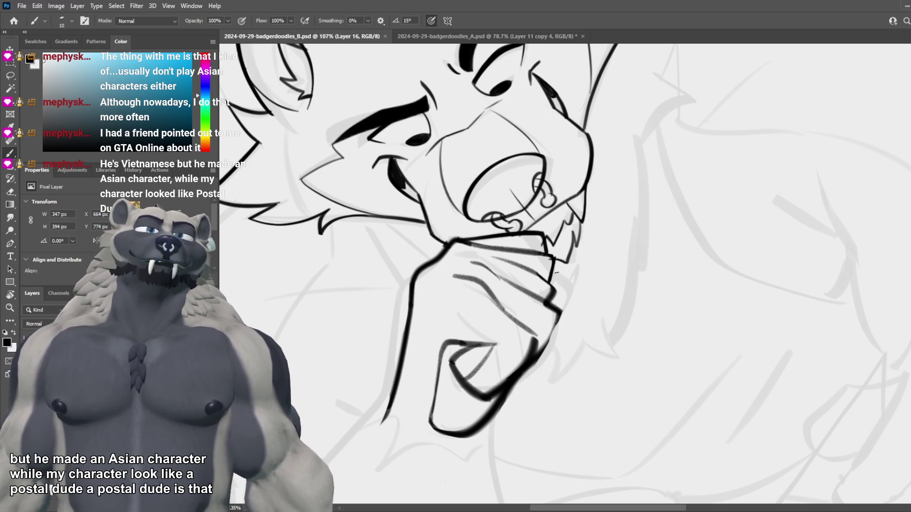
scroll(489, 273, "down", 2)
scroll(489, 273, "up", 3)
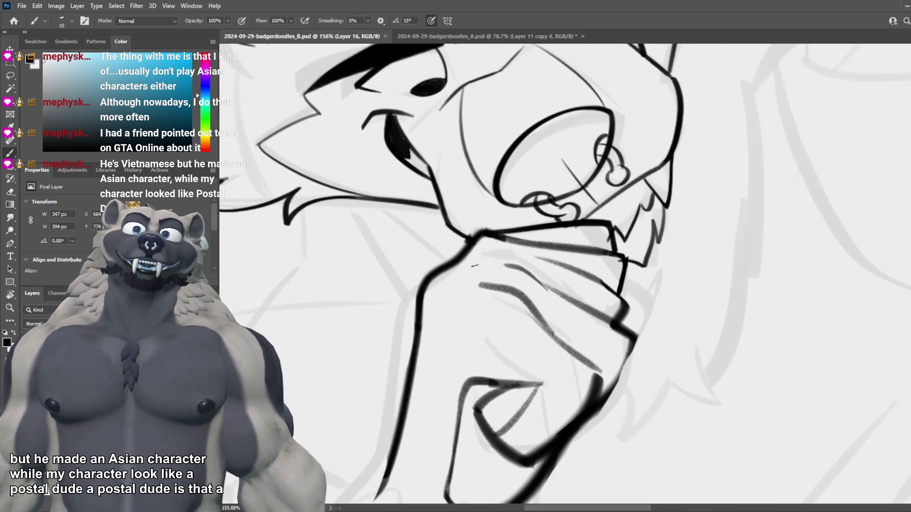
key("e")
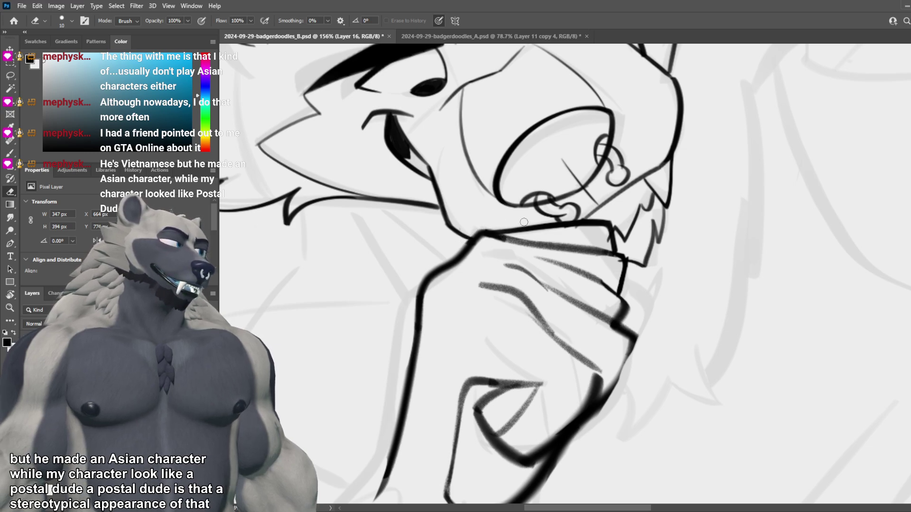
scroll(526, 233, "down", 2)
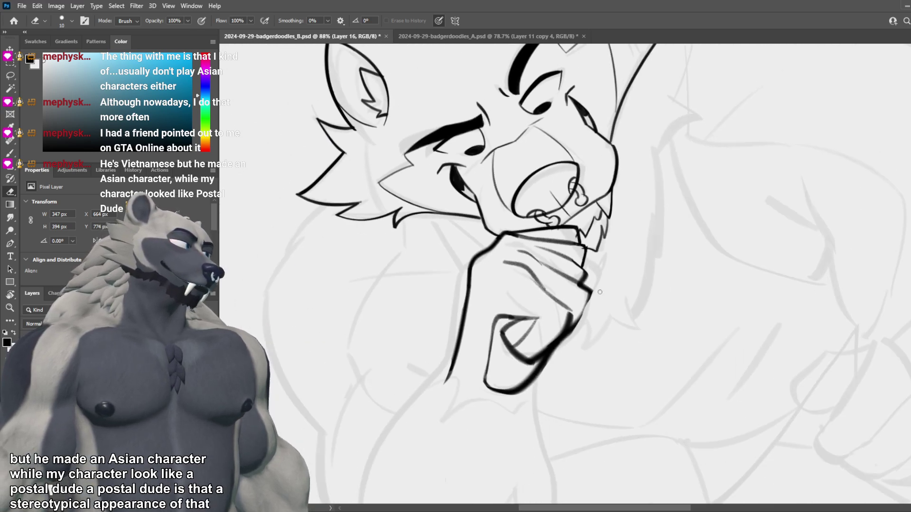
scroll(600, 292, "up", 3)
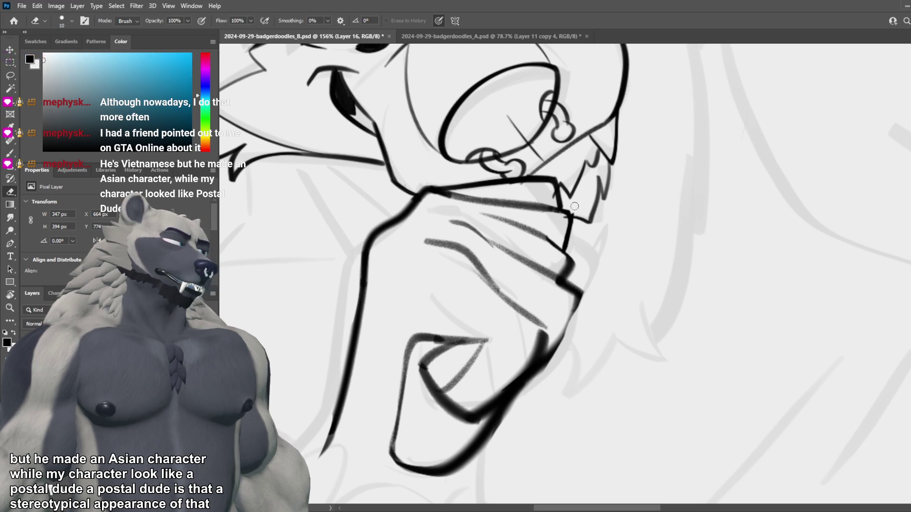
scroll(575, 206, "down", 4)
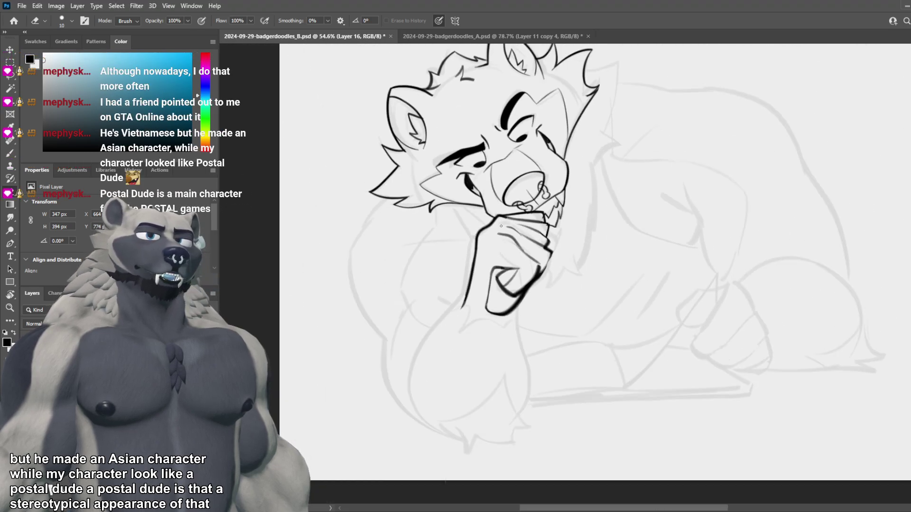
scroll(501, 225, "up", 2)
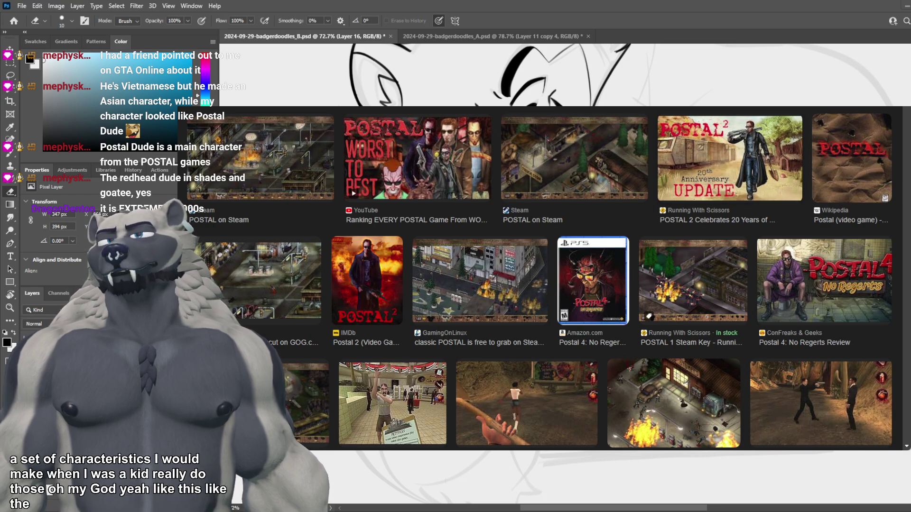
Step: Open the POSTAL 2 20th Anniversary image result, look through its related images, and return to the drawing in Photoshop
left_click(752, 125)
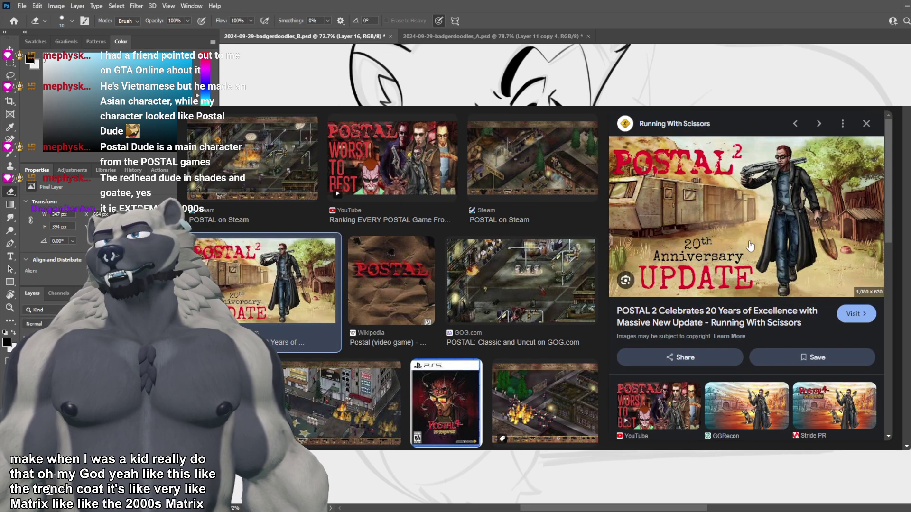
scroll(762, 230, "down", 4)
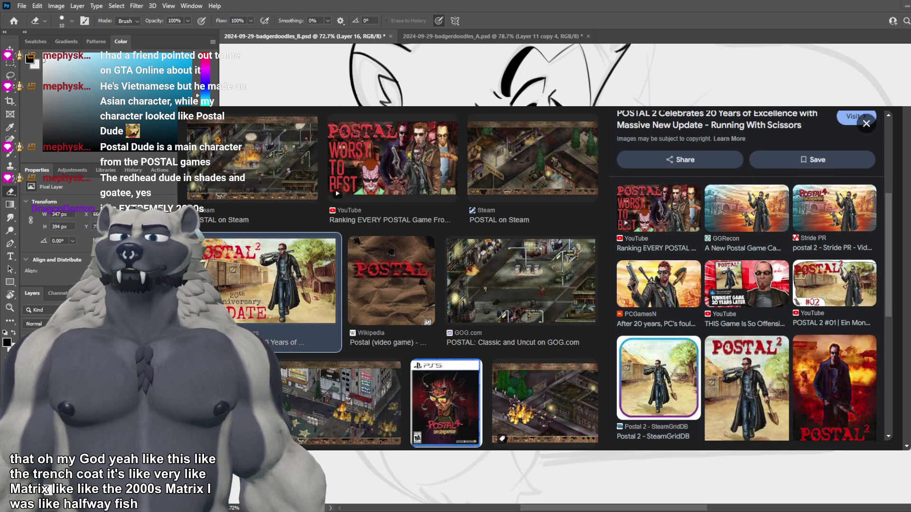
key("alt+Tab")
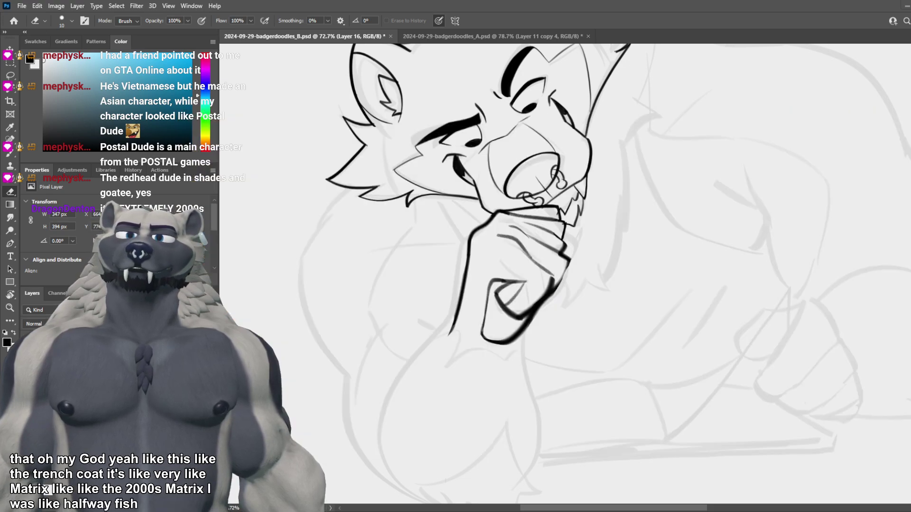
Step: Try to trim the lower end of the wrist line with the Eraser at size 20
scroll(546, 242, "down", 3)
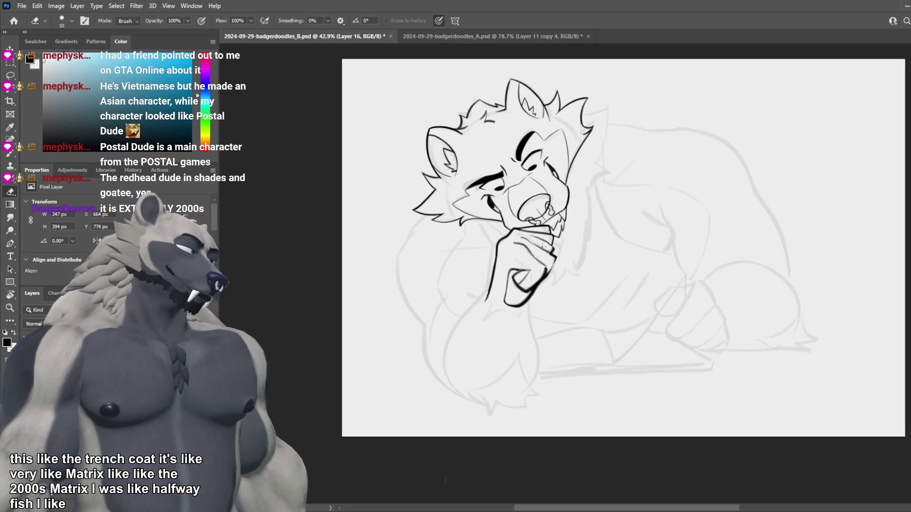
scroll(549, 242, "up", 4)
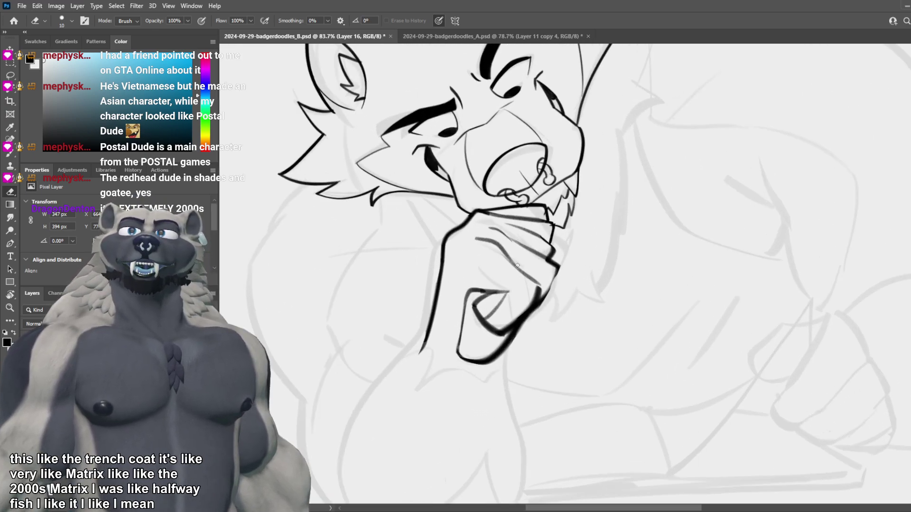
key("bracketright")
key("bracketright")
key("bracketright")
key("bracketright")
key("bracketright")
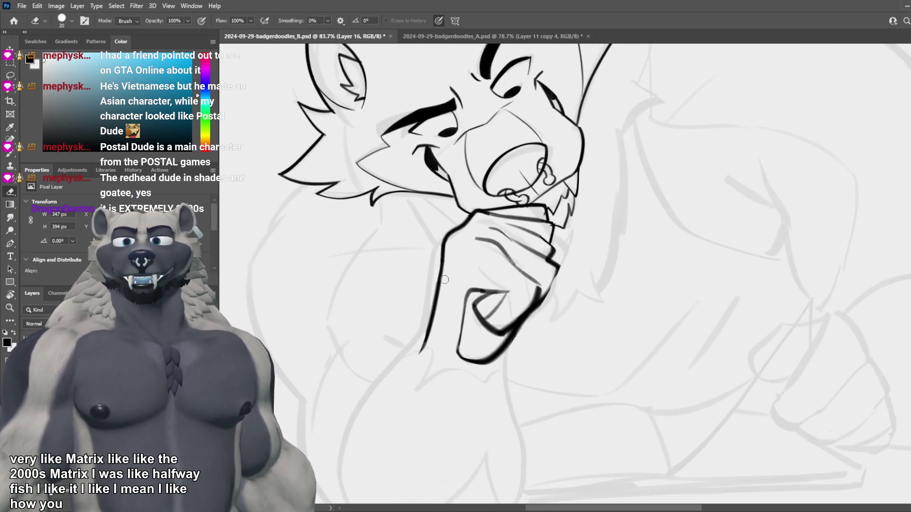
mouse_move(415, 366)
left_mouse_down()
mouse_move(429, 335)
mouse_move(422, 346)
left_mouse_up()
Step: Switch to the Brush at size 25 and undo the erasing on the wrist line
key("b")
key("bracketright")
key("bracketright")
key("bracketright")
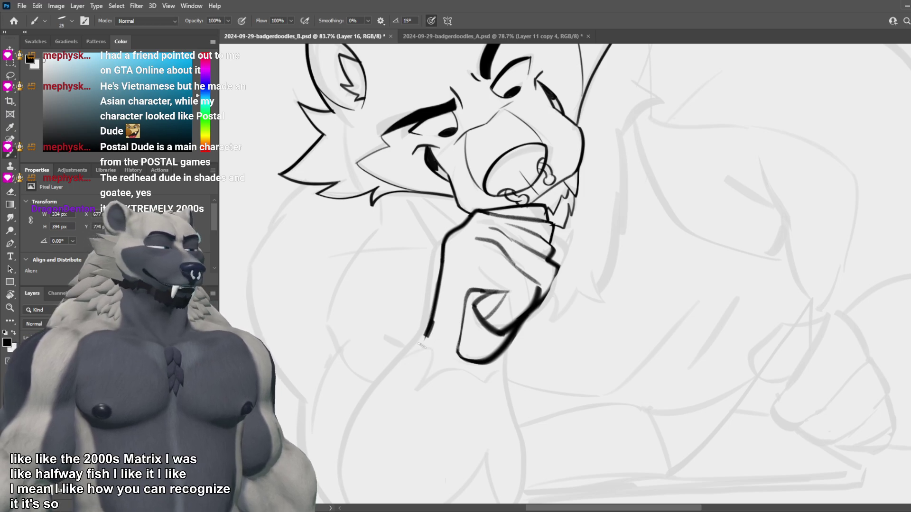
key("ctrl+z")
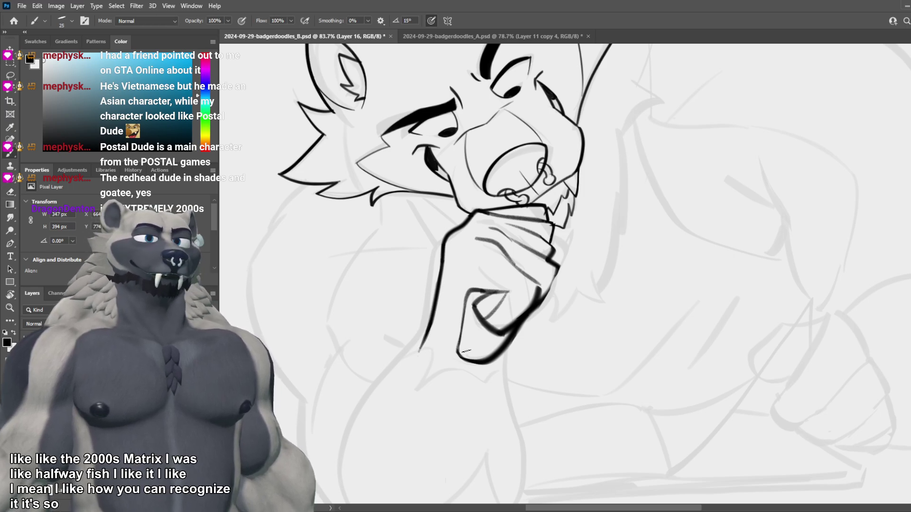
Step: Compare the new hand line art with the earlier hand version, with and without the inked head, and check it at several zoom levels
scroll(452, 368, "down", 3)
scroll(529, 295, "down", 1)
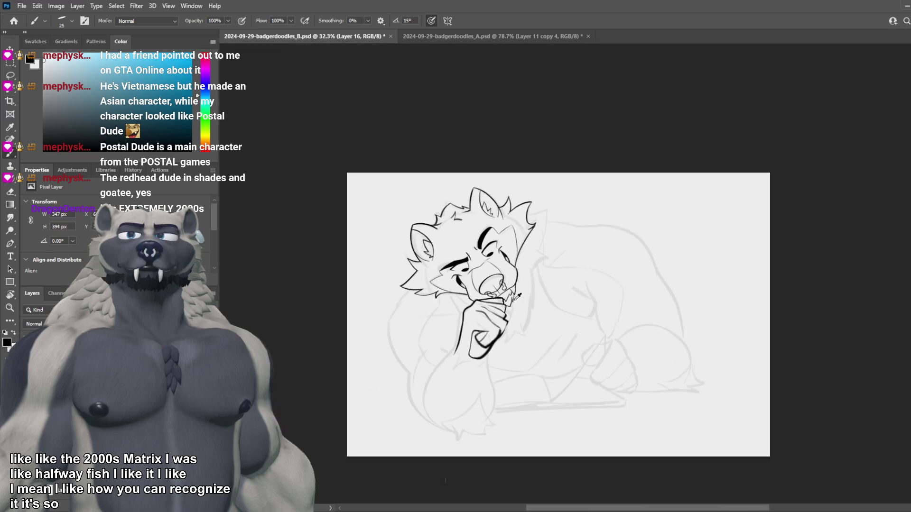
scroll(517, 298, "up", 2)
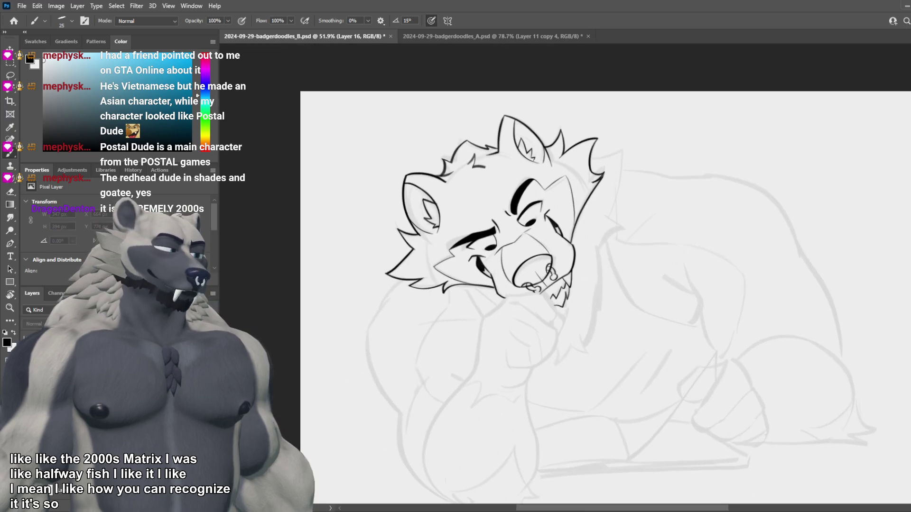
scroll(580, 373, "down", 1)
scroll(579, 373, "up", 2)
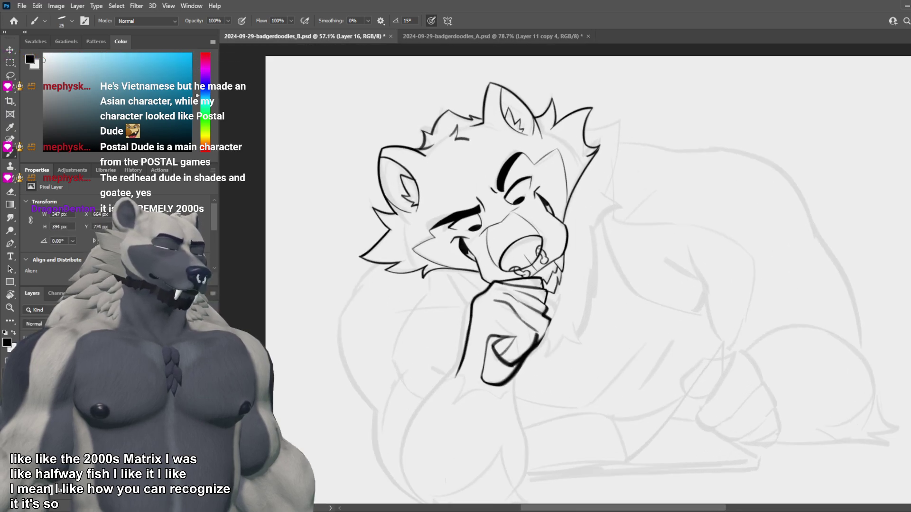
key("ctrl+z")
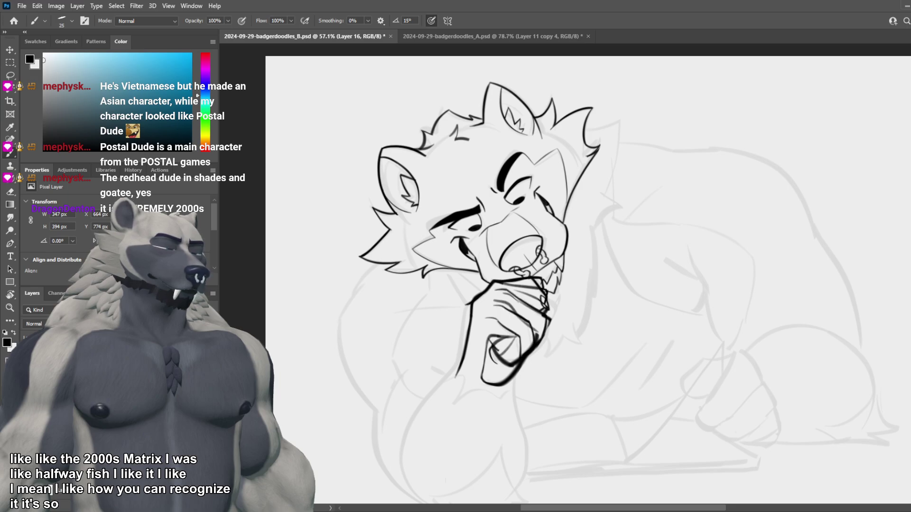
key("ctrl+comma")
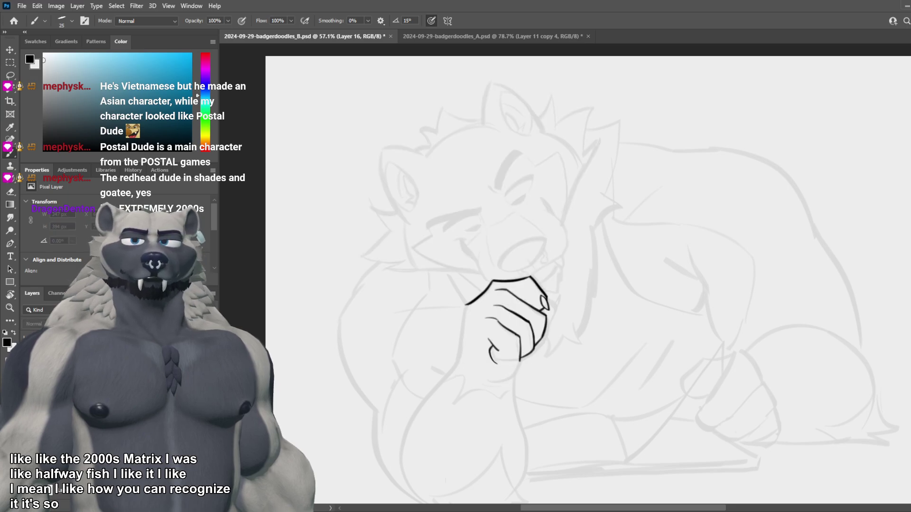
key("ctrl+comma")
key("ctrl+comma")
key("ctrl+comma")
key("ctrl+comma")
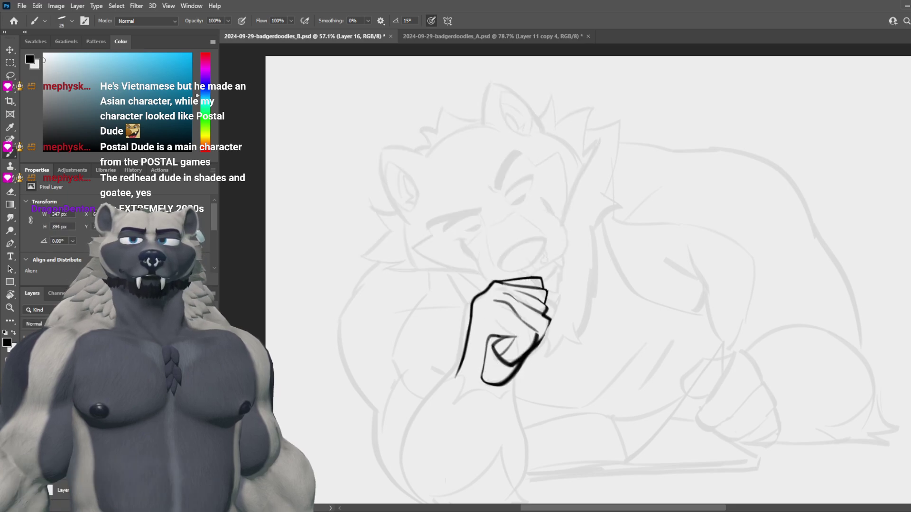
scroll(688, 242, "down", 3)
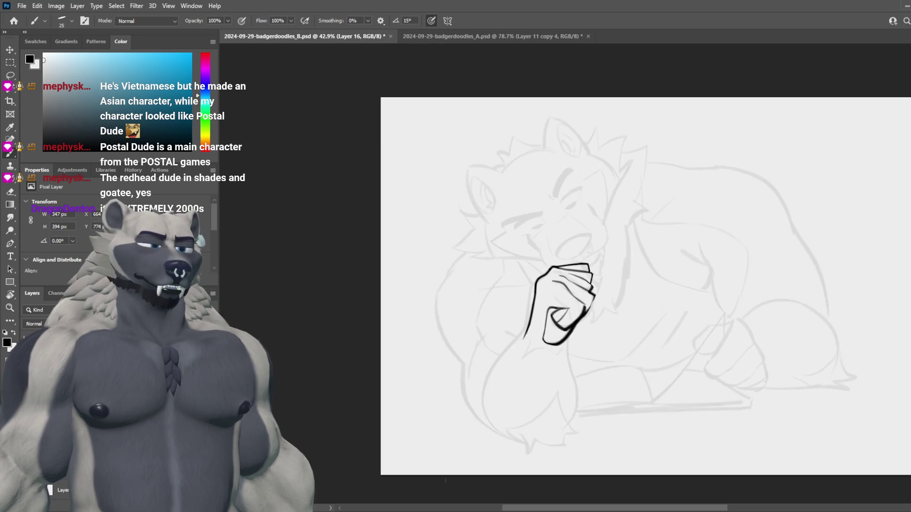
key("ctrl+comma")
scroll(493, 293, "up", 5)
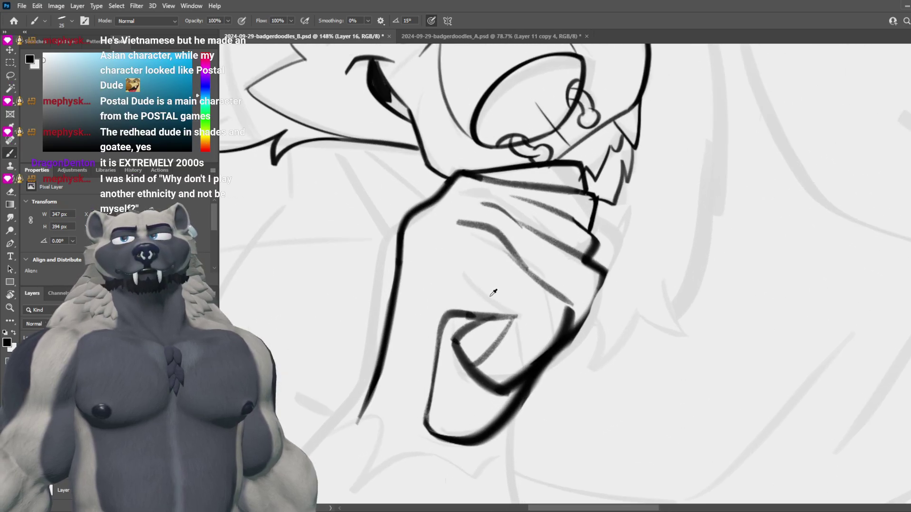
scroll(493, 293, "down", 5)
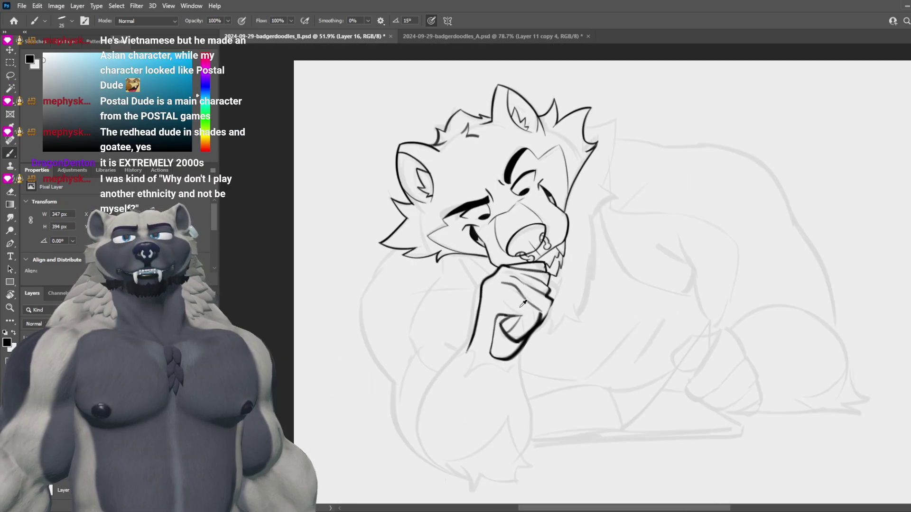
scroll(475, 290, "up", 3)
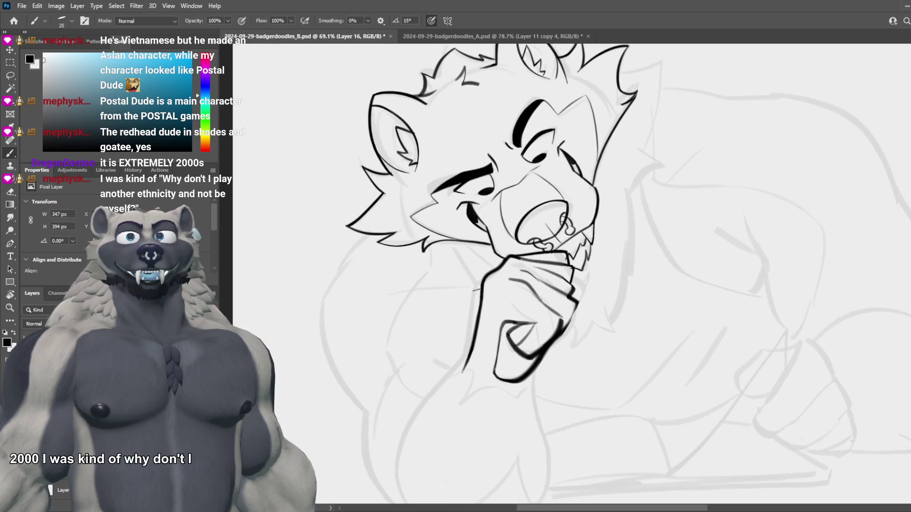
scroll(576, 301, "down", 4)
scroll(578, 300, "up", 4)
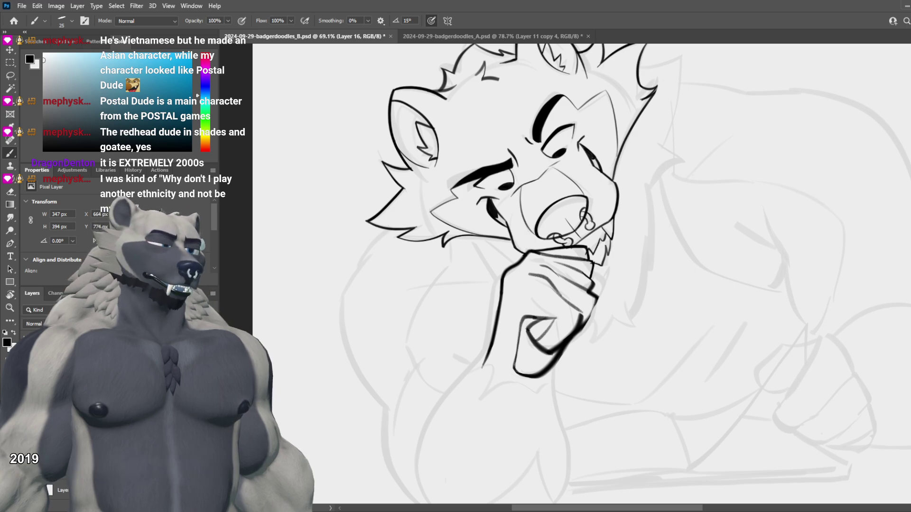
Step: Duplicate the hand line art layer, Layer 16, to continue inking on the copy
key("alt+shift+bracketleft")
key("alt+bracketright")
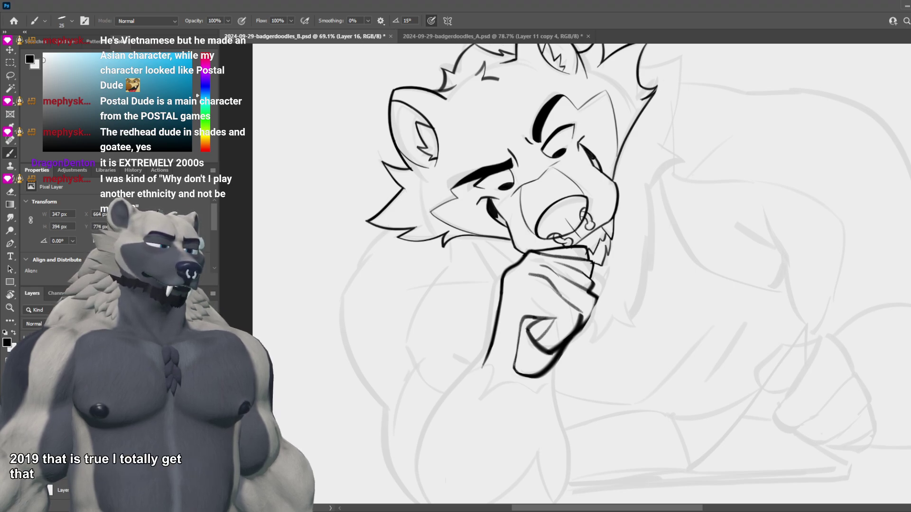
key("ctrl+j")
scroll(324, 302, "up", 1)
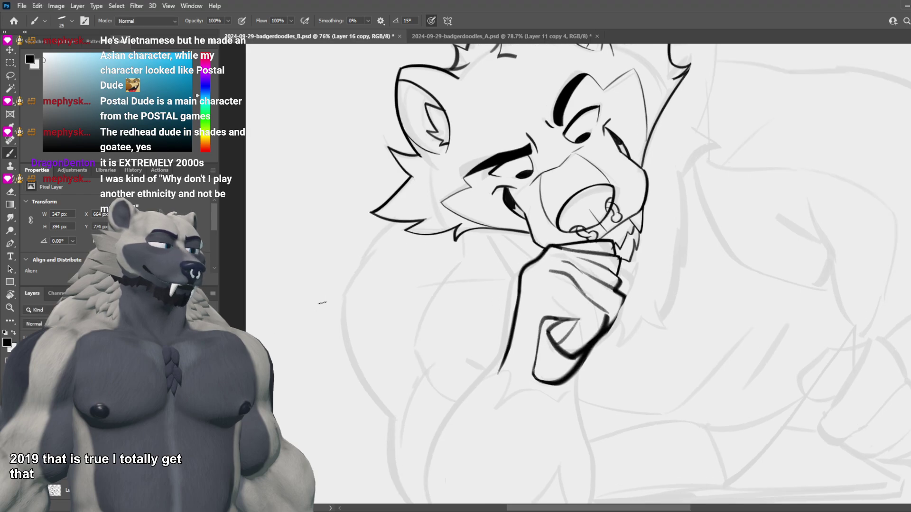
Step: Ink the shoulder line from the cheek fur down toward the upper arm with brush size 20, redoing the stroke until it follows the sketch
key("bracketleft")
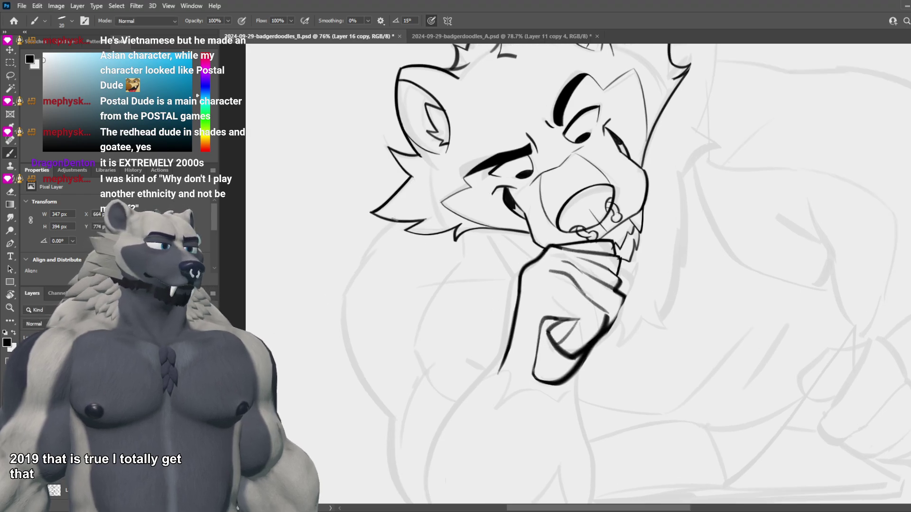
left_click_drag(397, 220, 356, 285)
key("ctrl+z")
left_click_drag(397, 221, 368, 259)
key("ctrl+z")
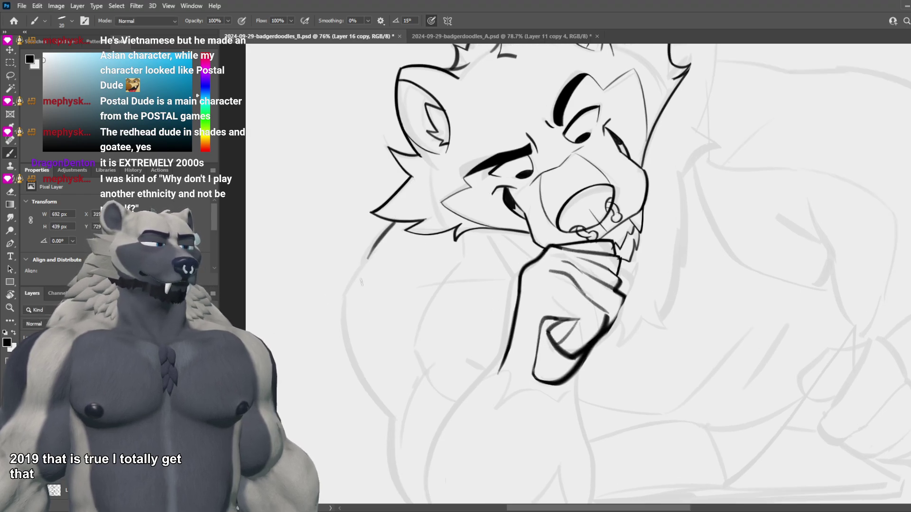
key("ctrl+z")
left_click_drag(393, 224, 362, 264)
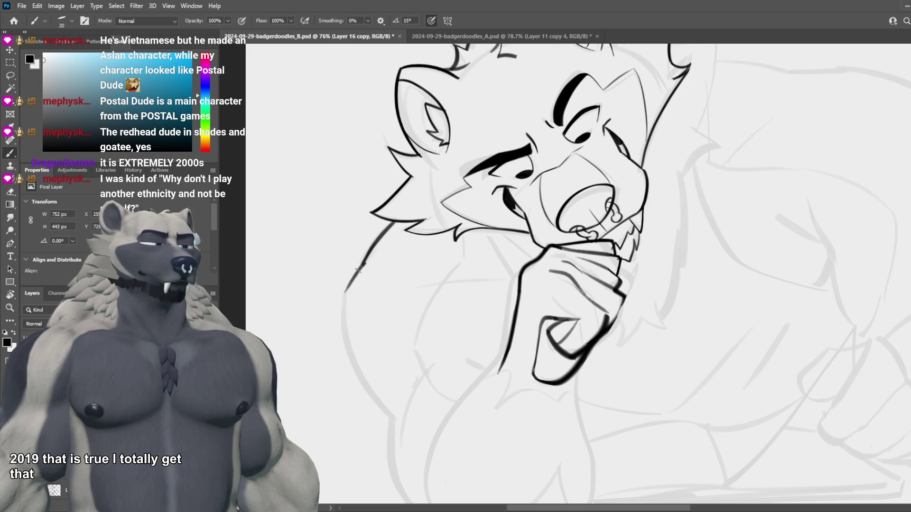
Step: Ink the upper arm outline from the shoulder down toward the elbow with brush size 20, redoing the stroke until it follows the sketch
left_click_drag(357, 273, 338, 346)
key("ctrl+z")
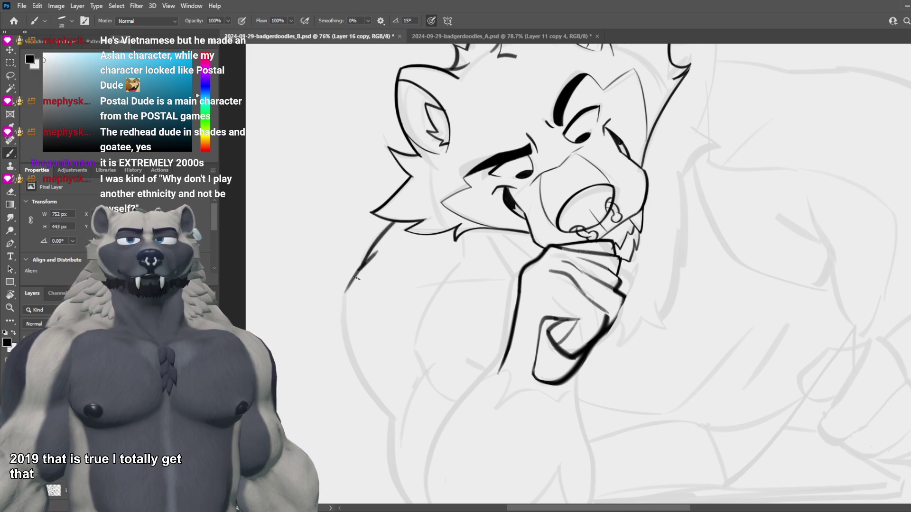
left_click_drag(359, 270, 363, 354)
key("ctrl+z")
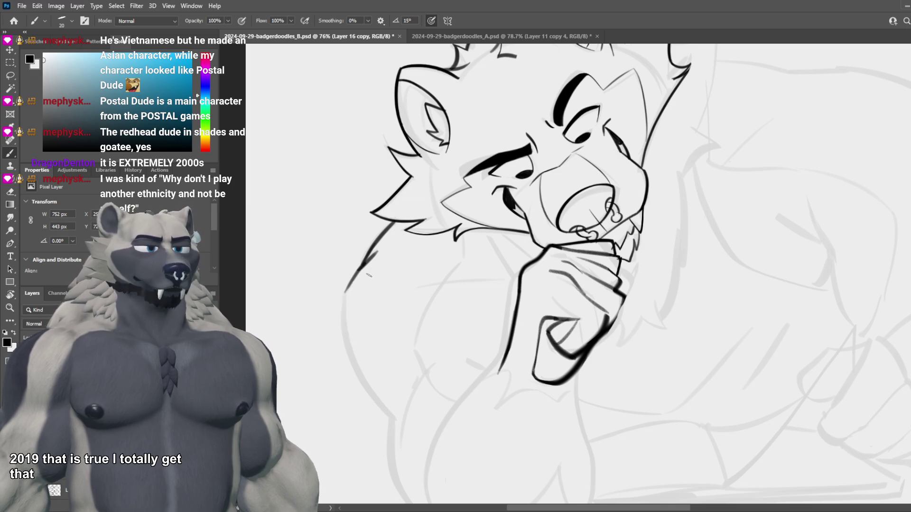
left_click_drag(357, 270, 365, 378)
key("ctrl+z")
left_click_drag(357, 269, 368, 392)
key("ctrl+z")
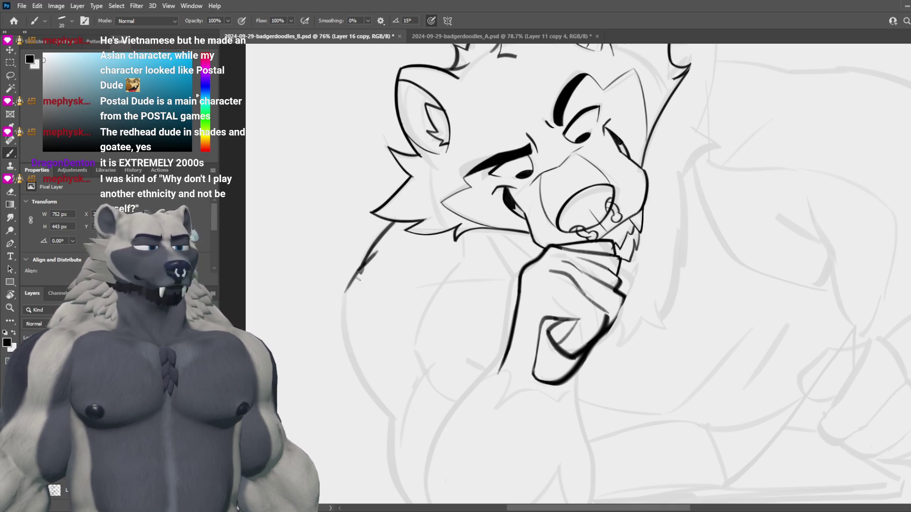
left_click_drag(358, 269, 375, 402)
key("ctrl+z")
left_click_drag(359, 269, 375, 399)
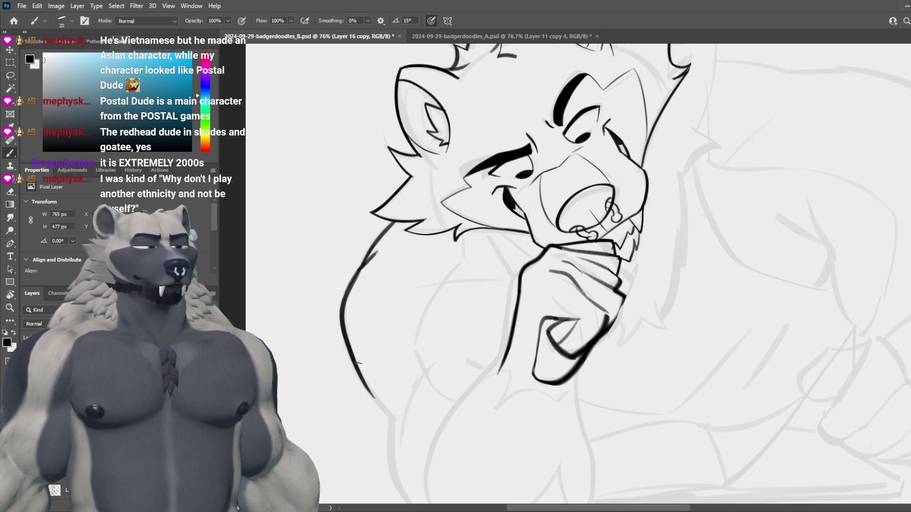
key("ctrl+z")
left_click_drag(359, 364, 391, 420)
scroll(472, 308, "down", 4)
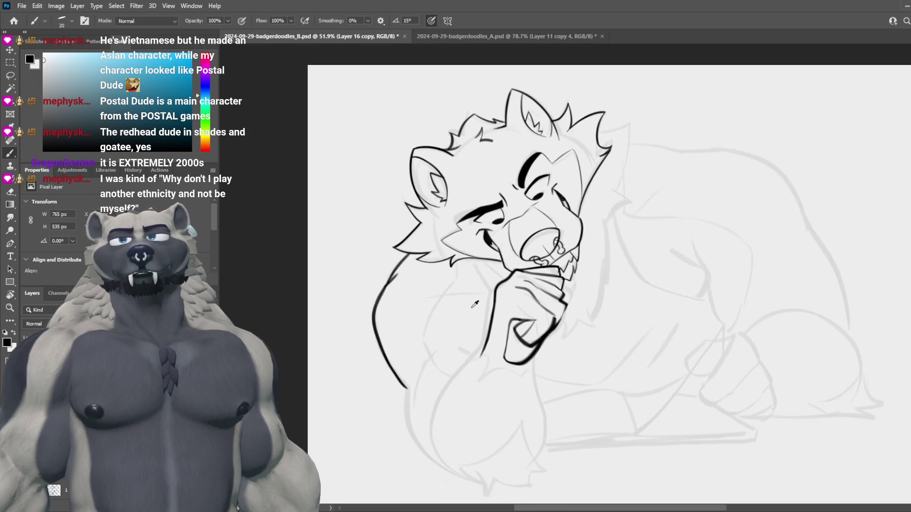
Step: Erase the line along the back of the hand down to the wrist and ink it again
scroll(474, 304, "up", 2)
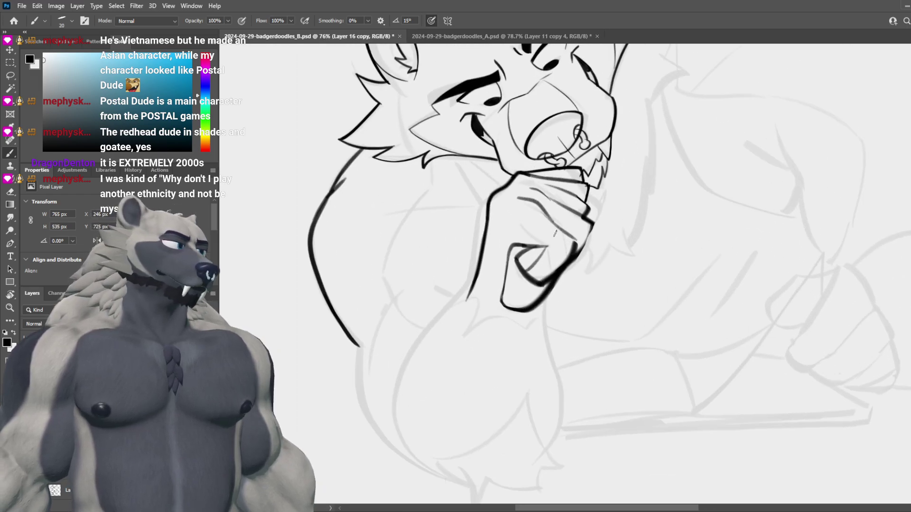
key("e")
left_click_drag(493, 199, 466, 295)
key("b")
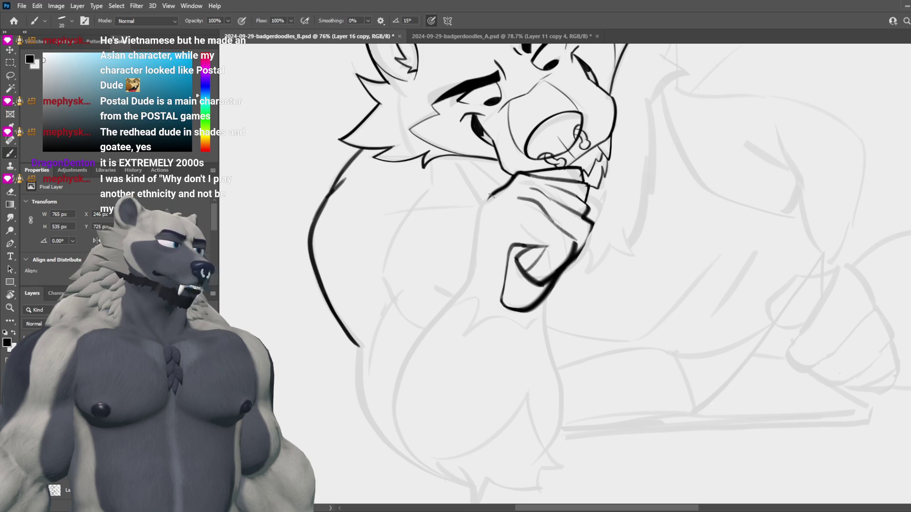
left_click_drag(489, 202, 468, 283)
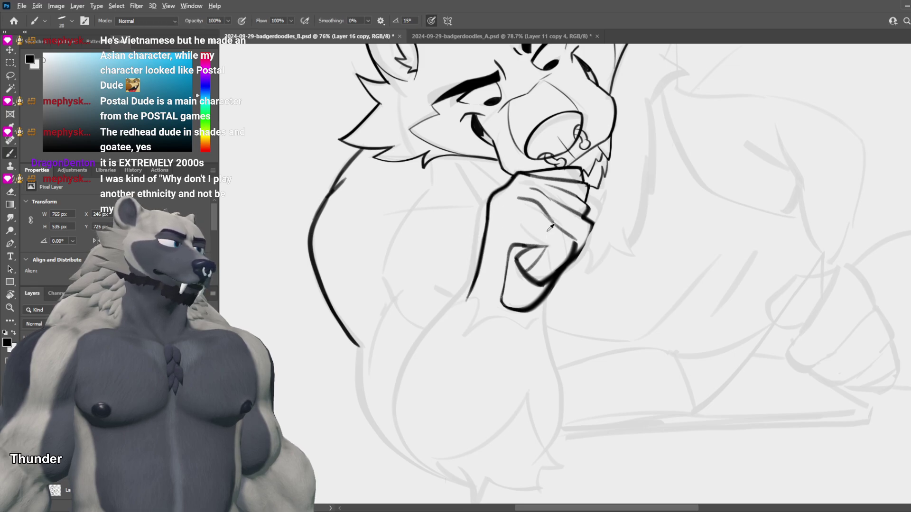
scroll(596, 231, "down", 5)
scroll(595, 230, "up", 5)
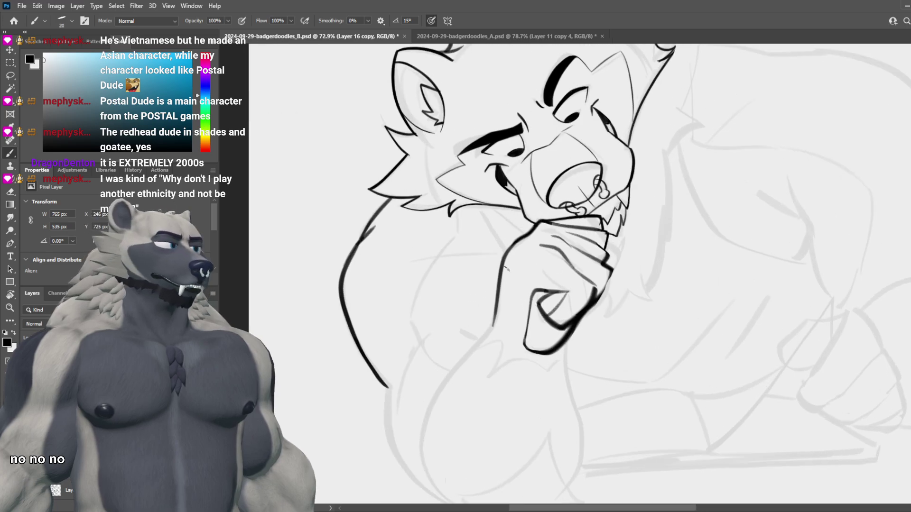
Step: Redo the lower wrist line with brush size 15 so it tapers toward the forearm, and save the file
left_click_drag(505, 260, 486, 343)
key("ctrl+z")
key("[")
left_click_drag(501, 276, 485, 340)
key("ctrl+z")
key("ctrl+z")
key("ctrl+z")
key("ctrl+z")
left_click_drag(501, 292, 488, 335)
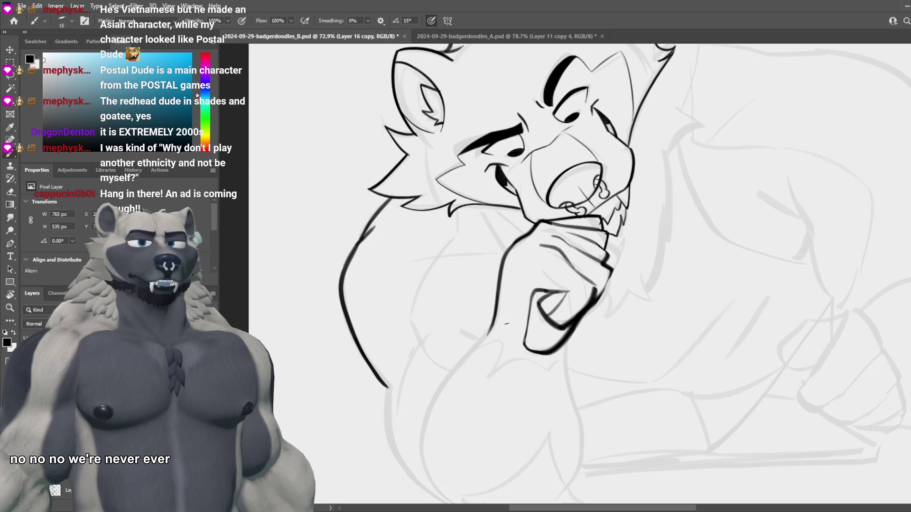
key("ctrl+s")
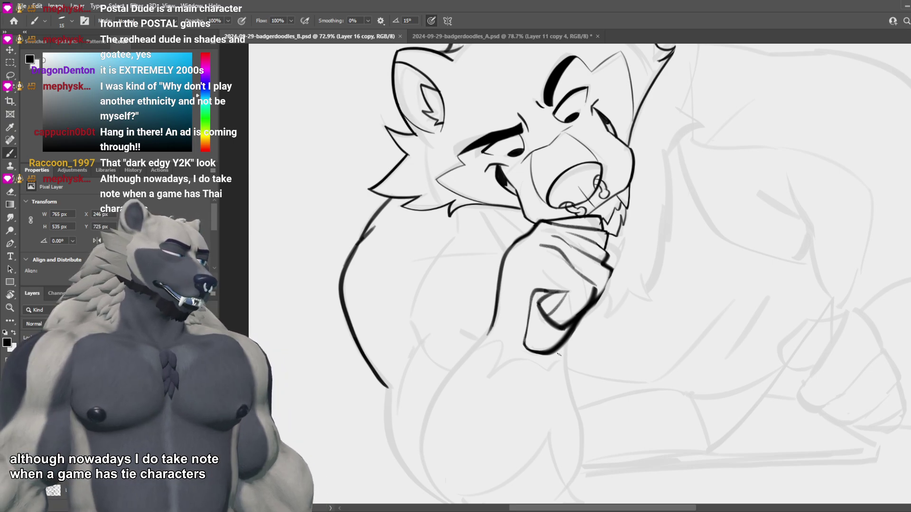
Step: Touch up the thumb edge and finger lines of the hand with small brush and eraser strokes, and save the file
left_click_drag(587, 311, 564, 332)
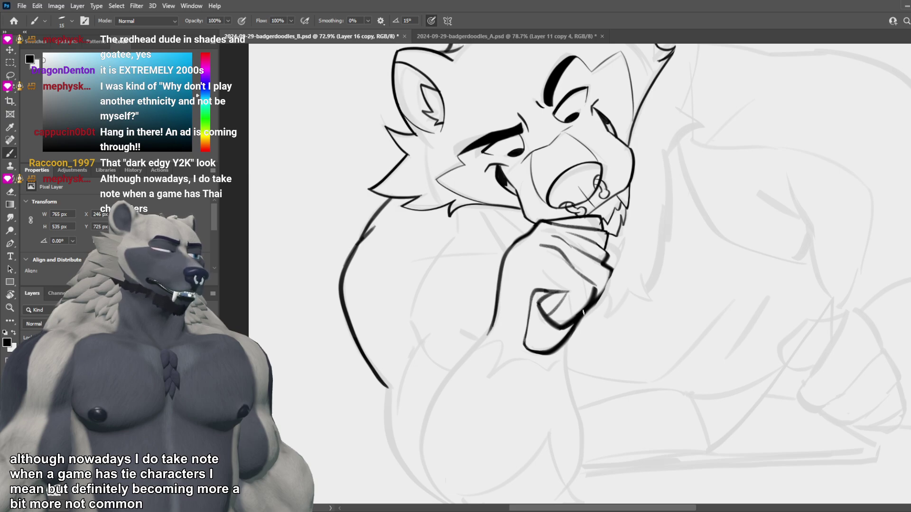
left_click_drag(560, 328, 575, 321)
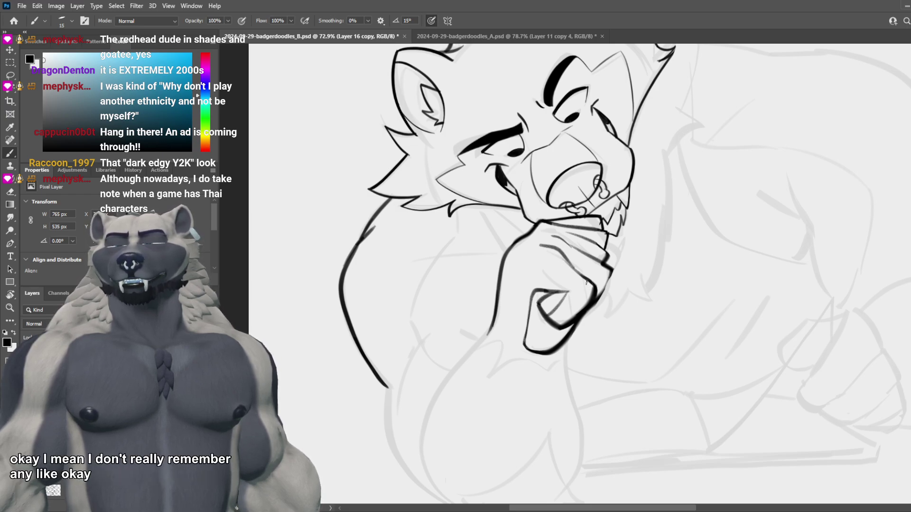
key("e")
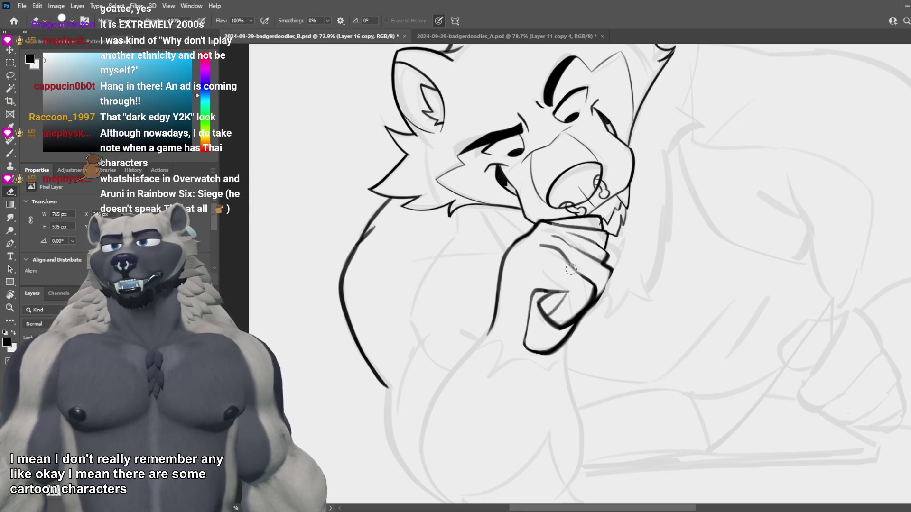
key("b")
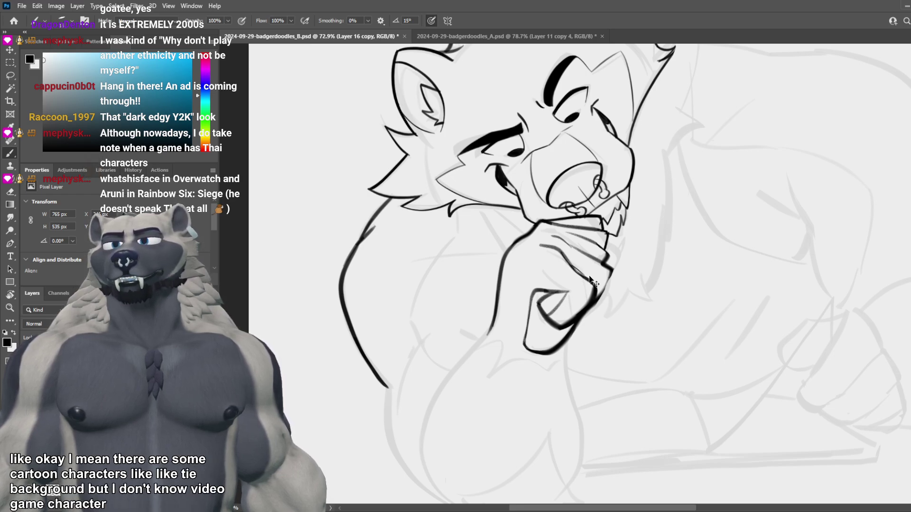
key("ctrl+s")
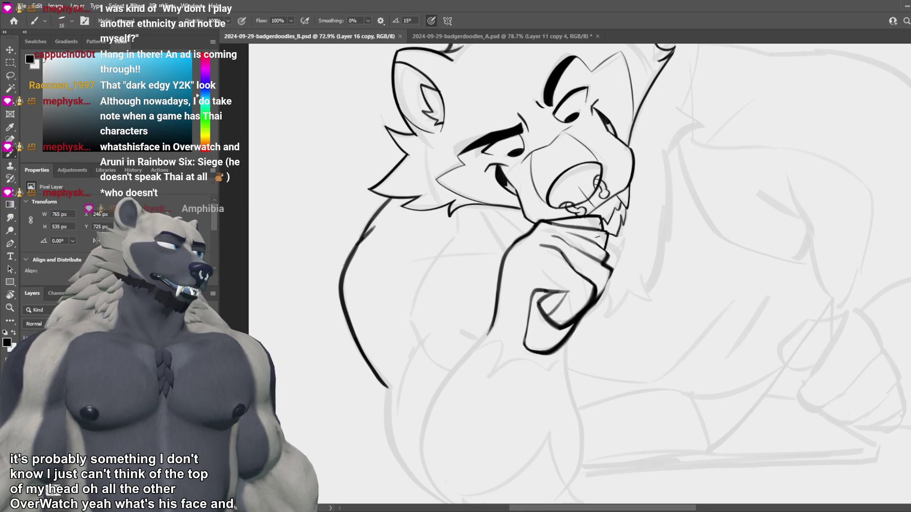
key("e")
left_click_drag(566, 245, 578, 249)
key("b")
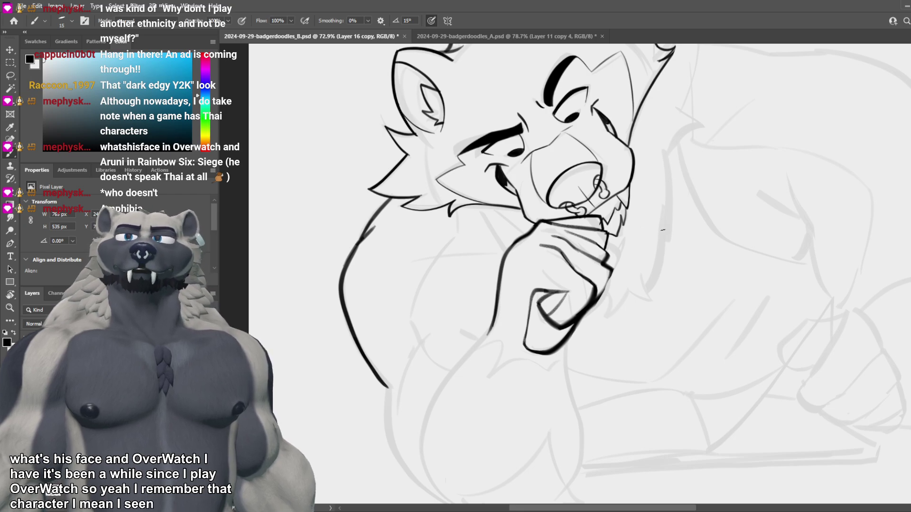
key("ctrl+s")
Step: Ink the forearm line from the wrist down along the upper arm, redoing the stroke until it curves like the sketch
scroll(654, 235, "down", 5)
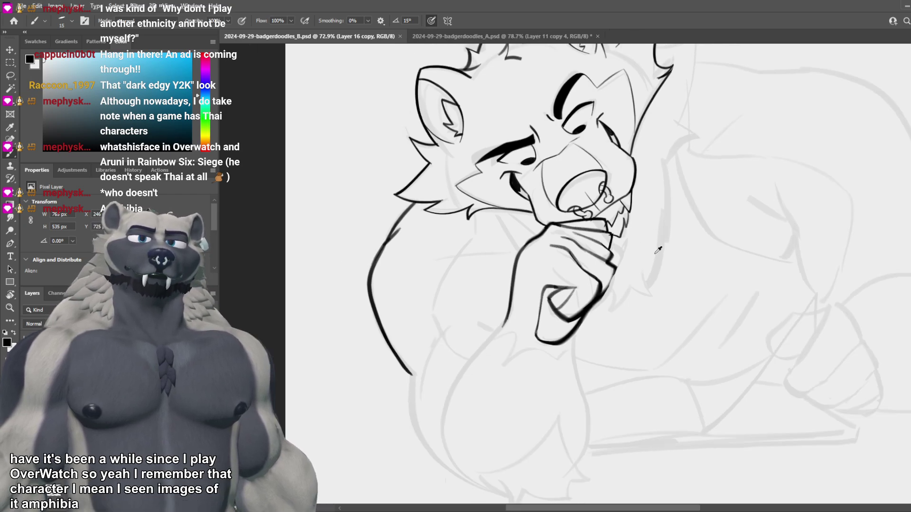
scroll(653, 299, "up", 2)
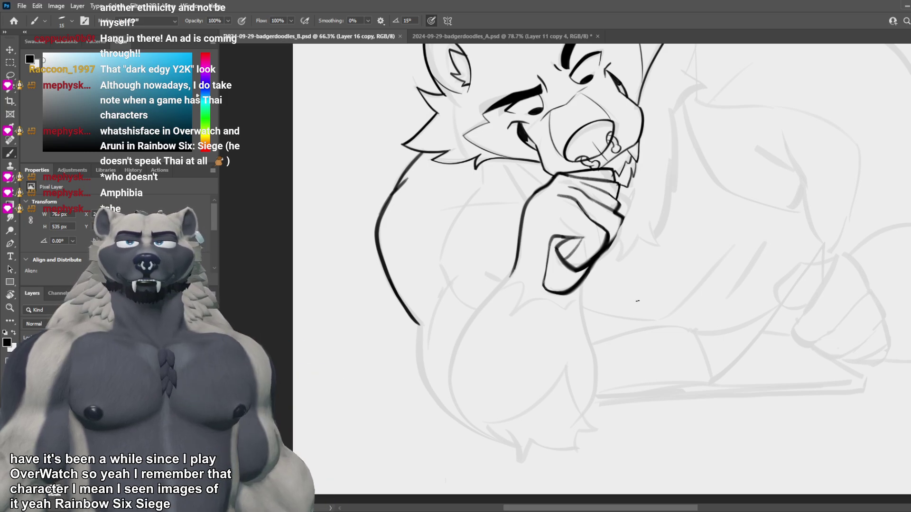
scroll(637, 301, "down", 5)
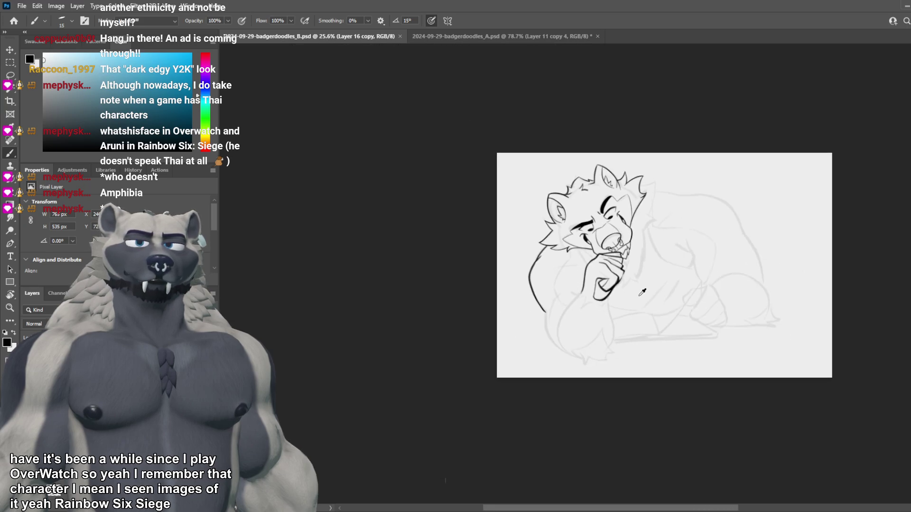
scroll(655, 285, "down", 3)
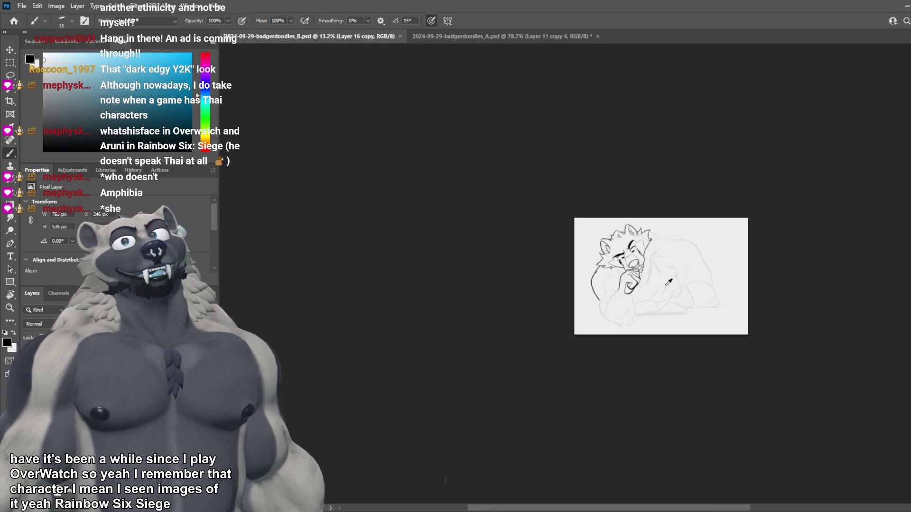
scroll(654, 272, "up", 5)
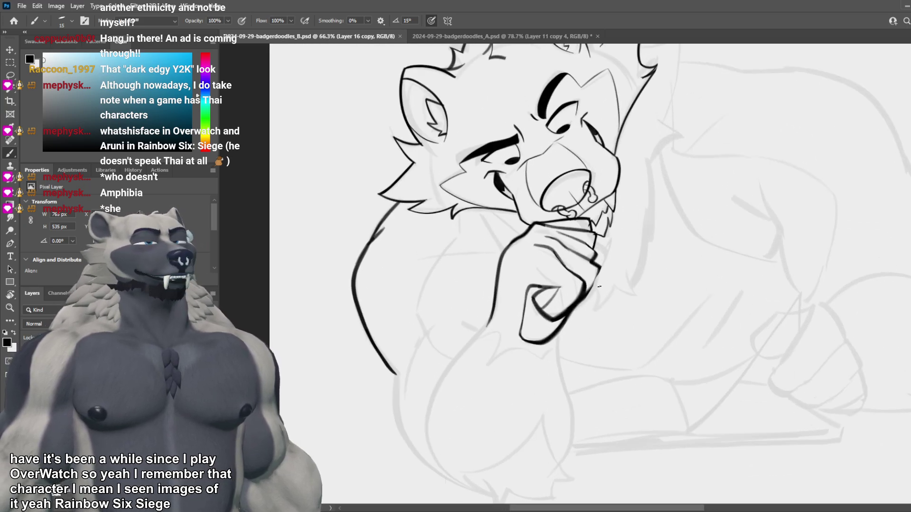
left_click_drag(484, 332, 428, 409)
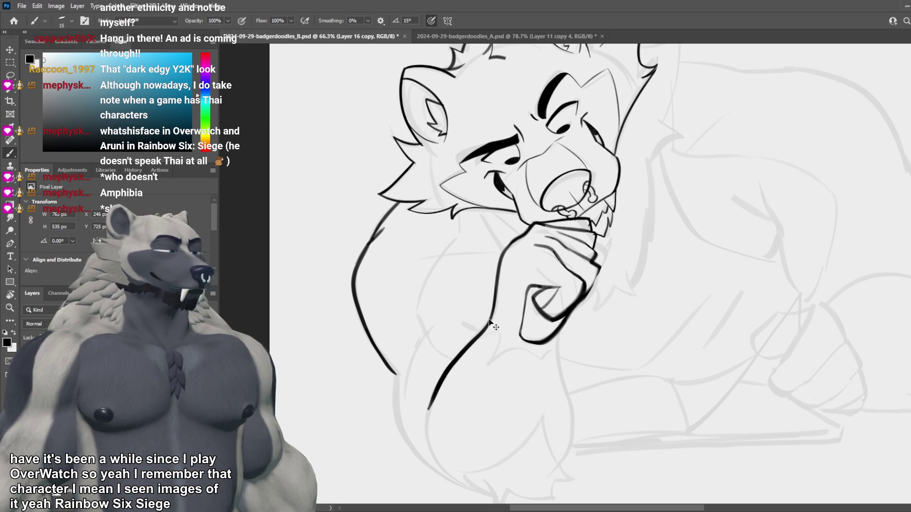
key("ctrl+z")
mouse_move(491, 319)
left_mouse_down()
mouse_move(432, 394)
mouse_move(435, 441)
left_mouse_up()
key("ctrl+z")
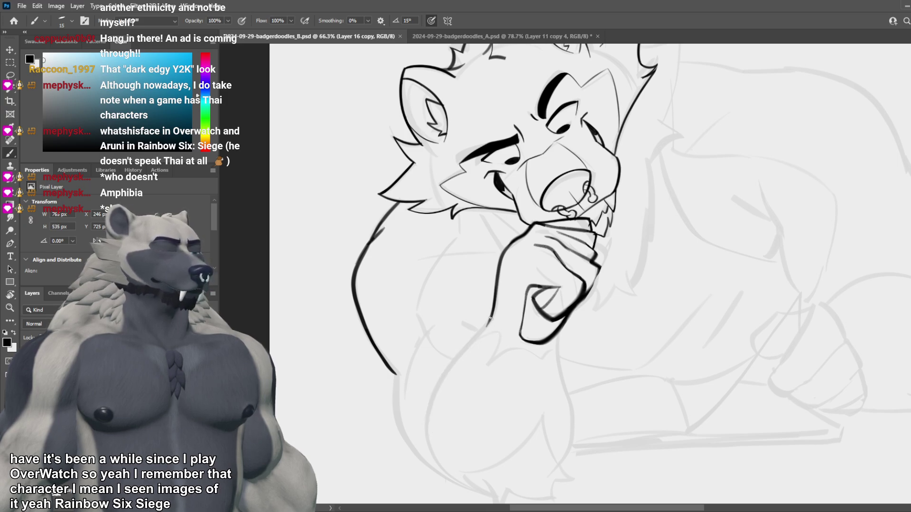
mouse_move(492, 325)
left_mouse_down()
mouse_move(439, 368)
mouse_move(432, 460)
left_mouse_up()
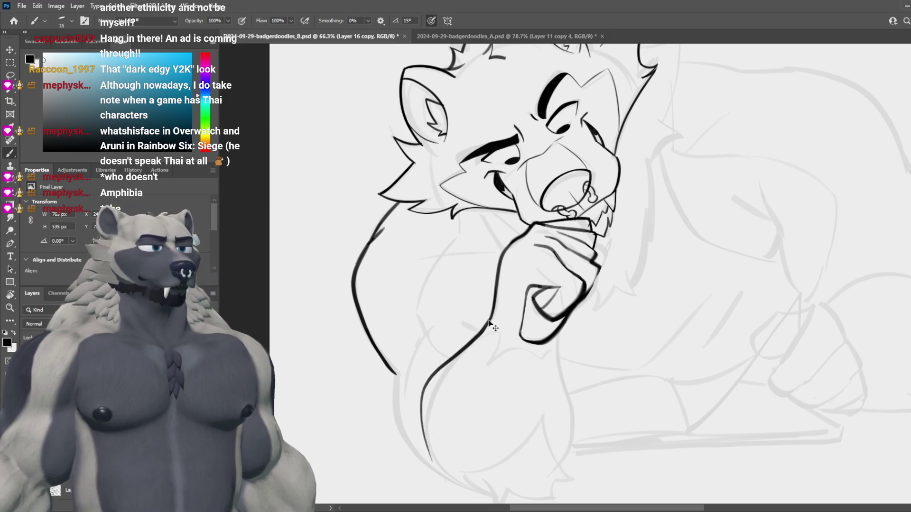
key("ctrl+z")
left_click_drag(490, 319, 424, 427)
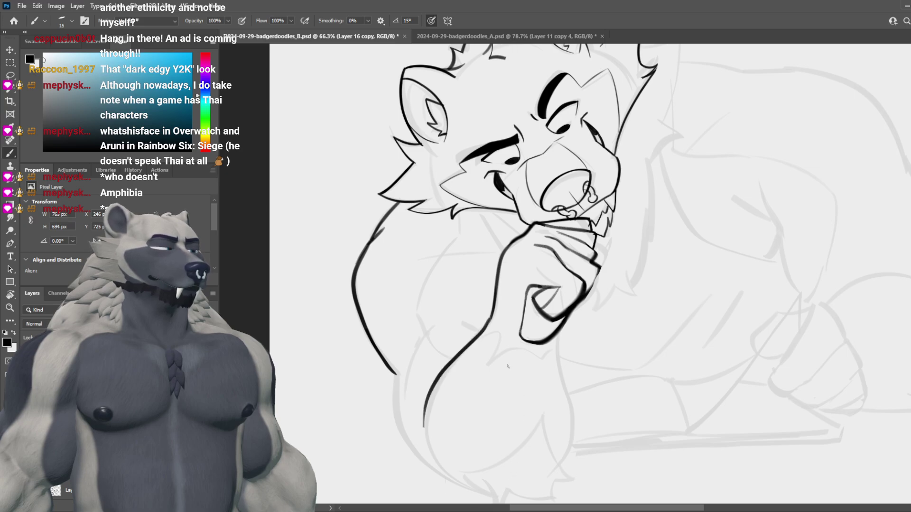
Step: Try to ink the outer arm contour from the end of the upper arm line down to the elbow
left_click_drag(393, 373, 417, 456)
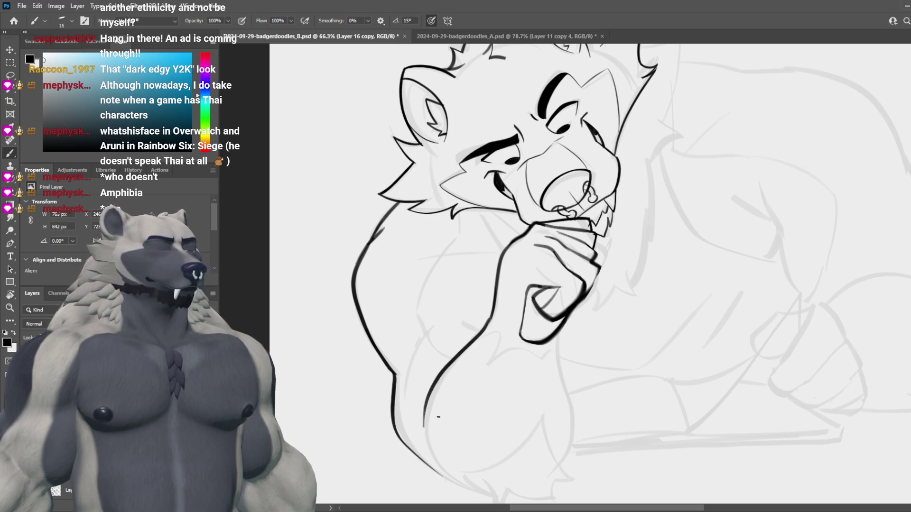
key("ctrl+z")
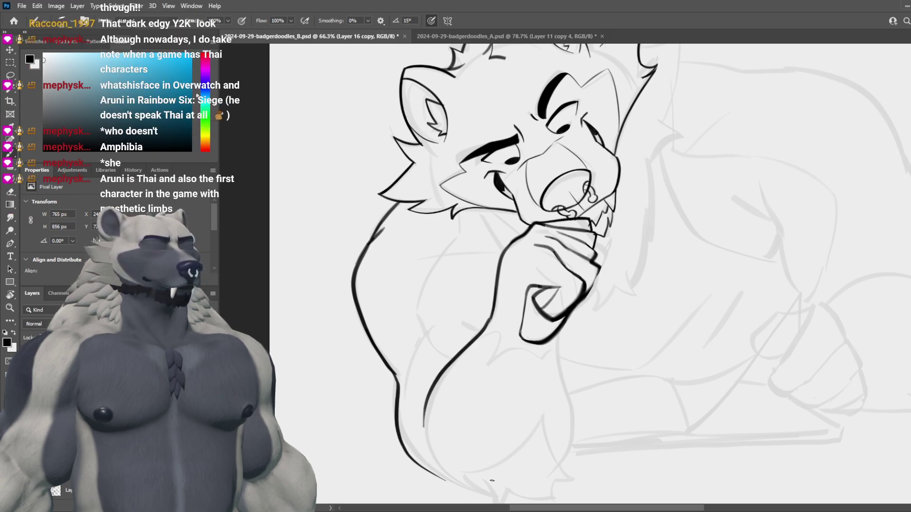
key("ctrl+z")
mouse_move(394, 372)
left_mouse_down()
mouse_move(397, 429)
mouse_move(458, 491)
left_mouse_up()
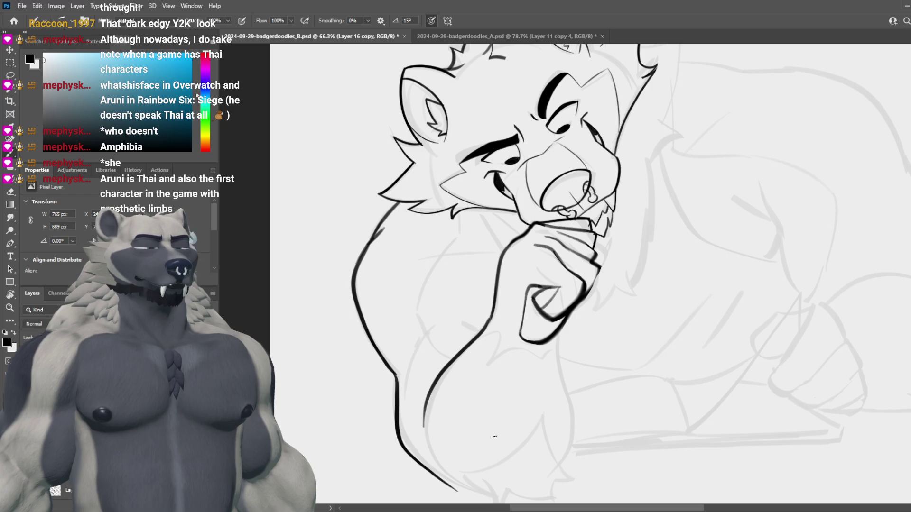
scroll(527, 379, "down", 6)
scroll(597, 406, "up", 7)
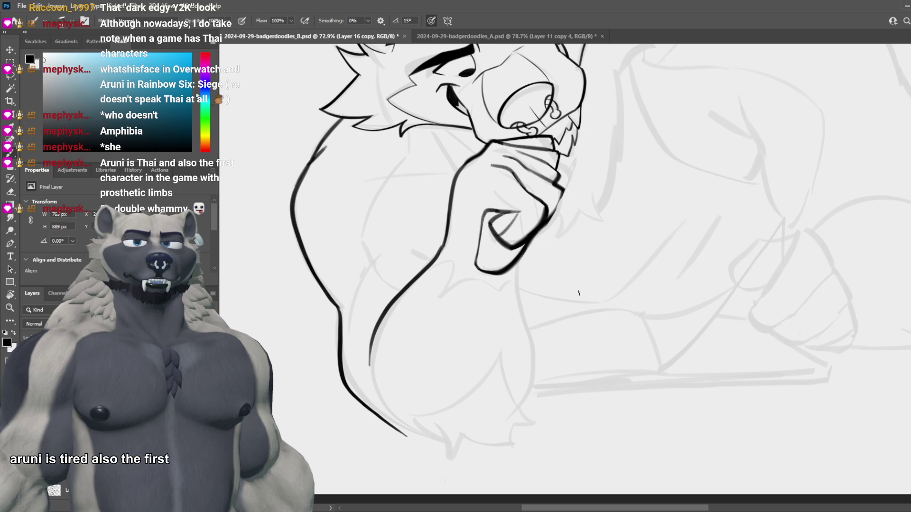
Step: Ink the lower outer arm contour in a smooth curve around to the elbow, redoing the end stroke near the elbow fur
key("r")
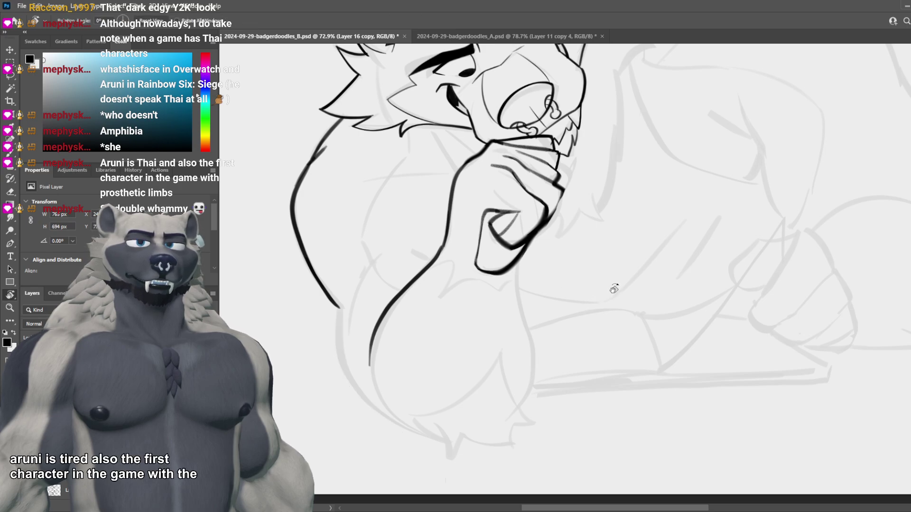
left_click_drag(611, 285, 597, 260)
key("space")
left_click_drag(572, 300, 592, 222)
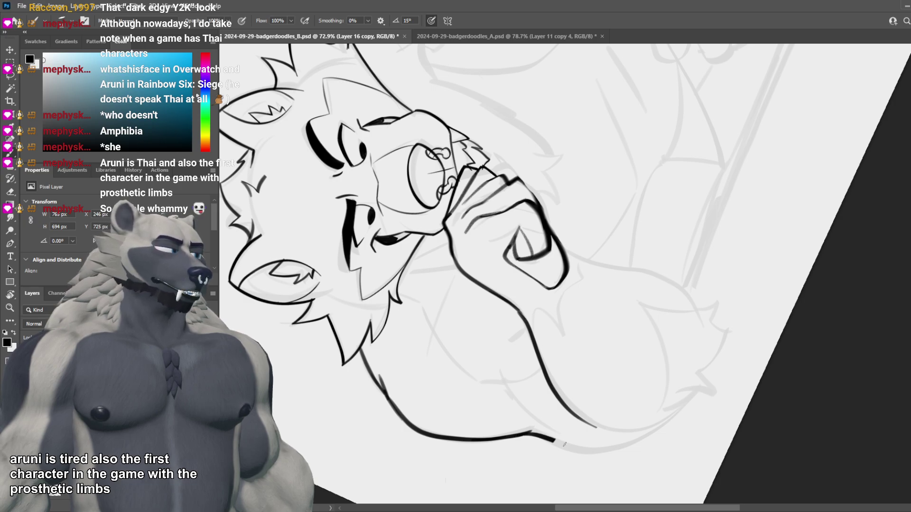
mouse_move(564, 445)
left_mouse_down()
mouse_move(667, 422)
mouse_move(696, 386)
left_mouse_up()
key("ctrl+z")
left_click_drag(623, 447, 710, 379)
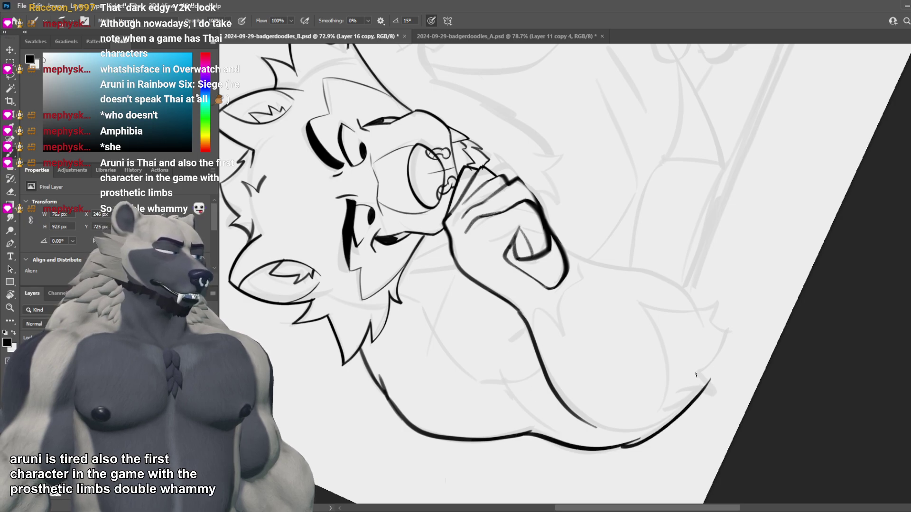
key("ctrl+z")
mouse_move(626, 447)
left_mouse_down()
mouse_move(701, 375)
mouse_move(667, 418)
mouse_move(701, 371)
mouse_move(698, 379)
left_mouse_up()
key("ctrl+z")
key("ctrl+z")
key("Escape")
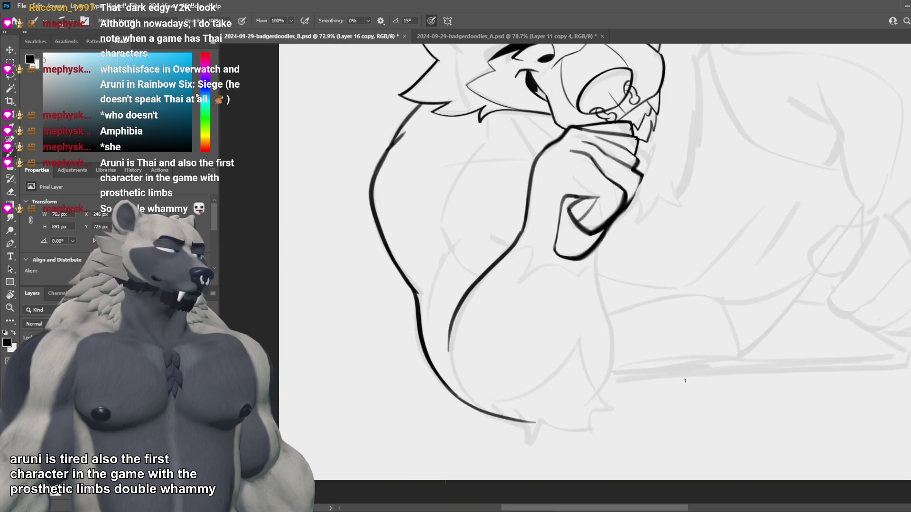
Step: Ink the first pointed fur tuft where the outer arm contour reaches the elbow, trimming the stroke end with the eraser
left_click_drag(619, 380, 584, 357)
key("e")
mouse_move(497, 400)
left_mouse_down()
mouse_move(509, 404)
mouse_move(486, 408)
left_mouse_up()
key("b")
key("ctrl+z")
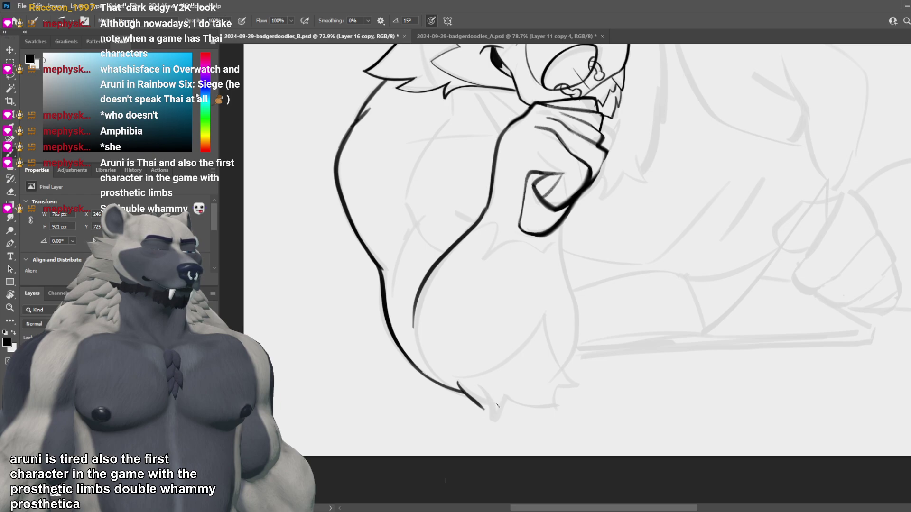
left_click_drag(483, 410, 488, 392)
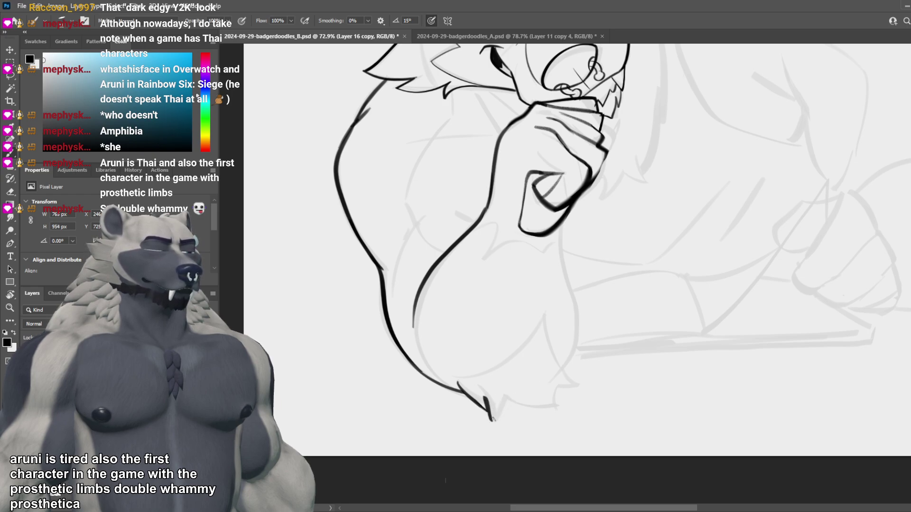
Step: Ink the curved underside of the elbow fur and a short upward stroke at its end, redoing the curve, and save the file
scroll(558, 383, "down", 5)
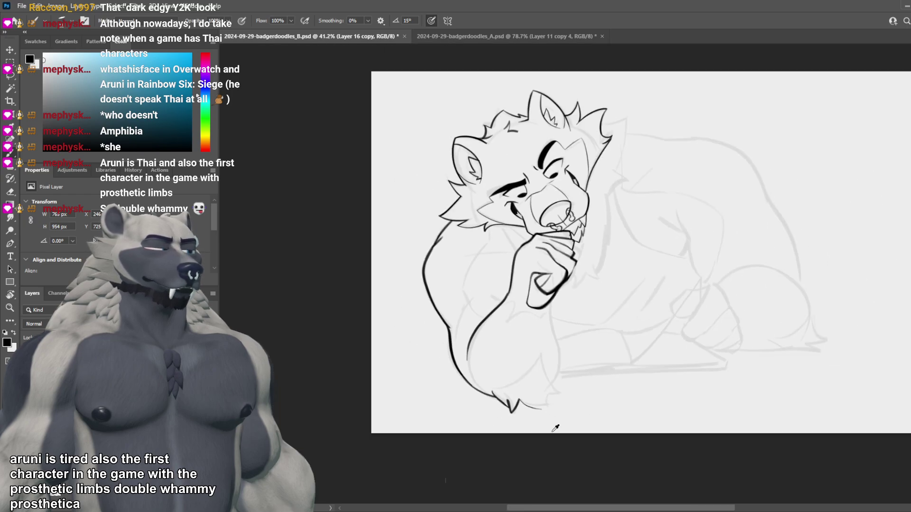
scroll(549, 410, "up", 4)
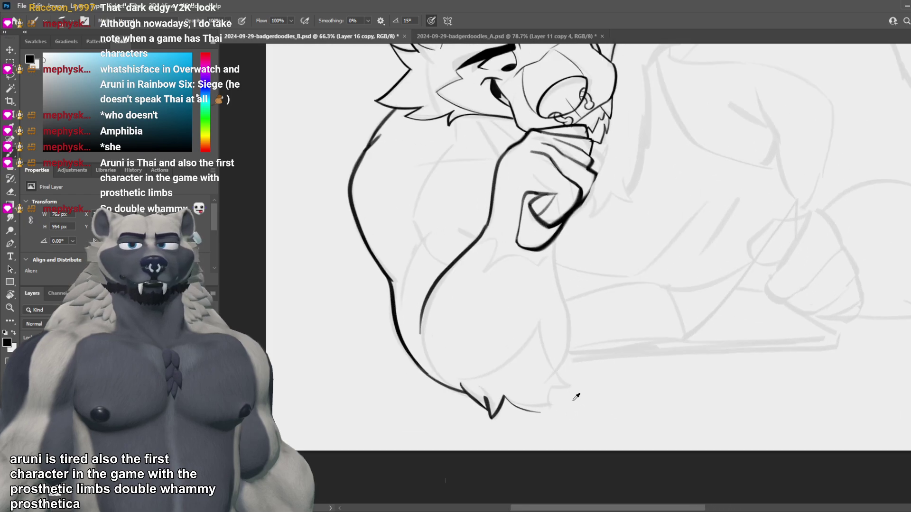
scroll(565, 405, "down", 2)
scroll(567, 403, "up", 4)
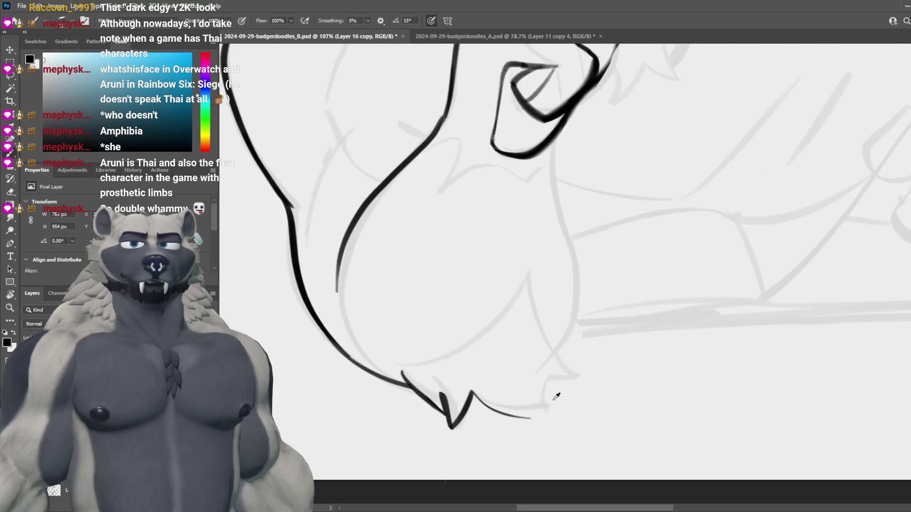
left_click_drag(472, 392, 538, 418)
key("ctrl+z")
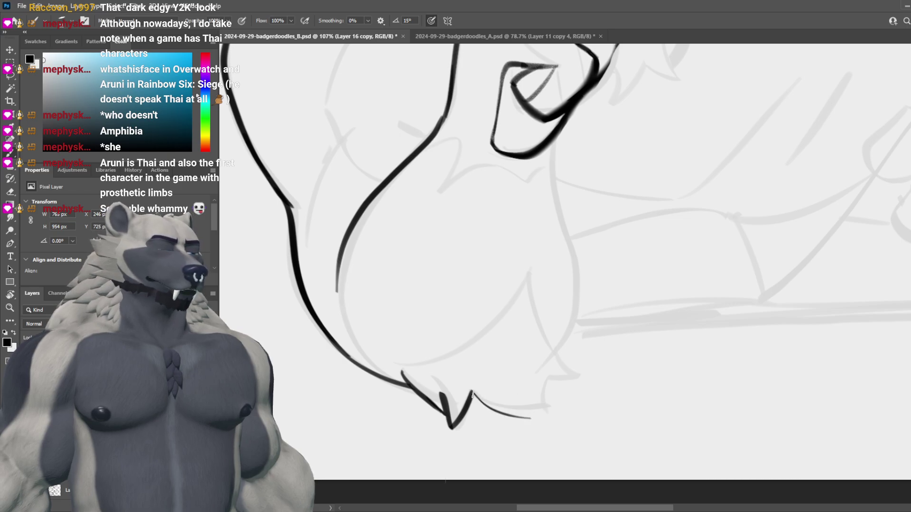
left_click_drag(472, 392, 547, 417)
key("ctrl+z")
left_click_drag(547, 381, 544, 400)
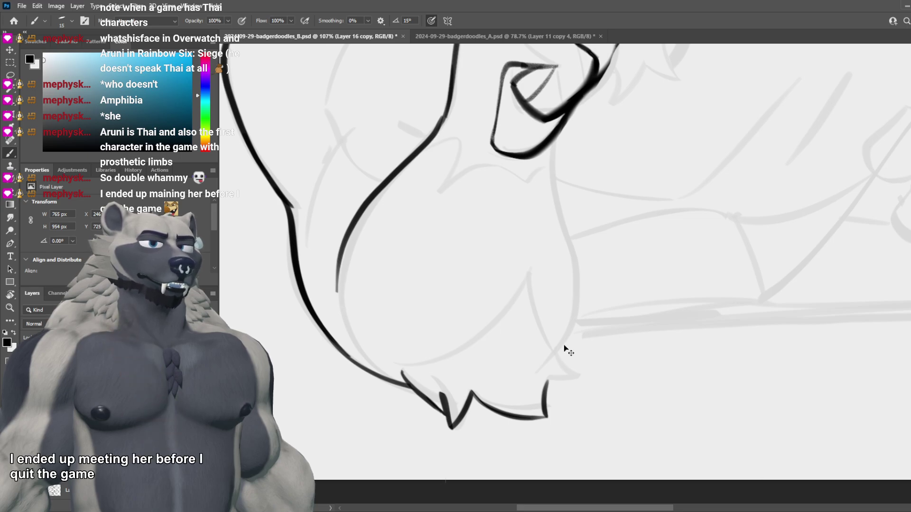
key("ctrl+s")
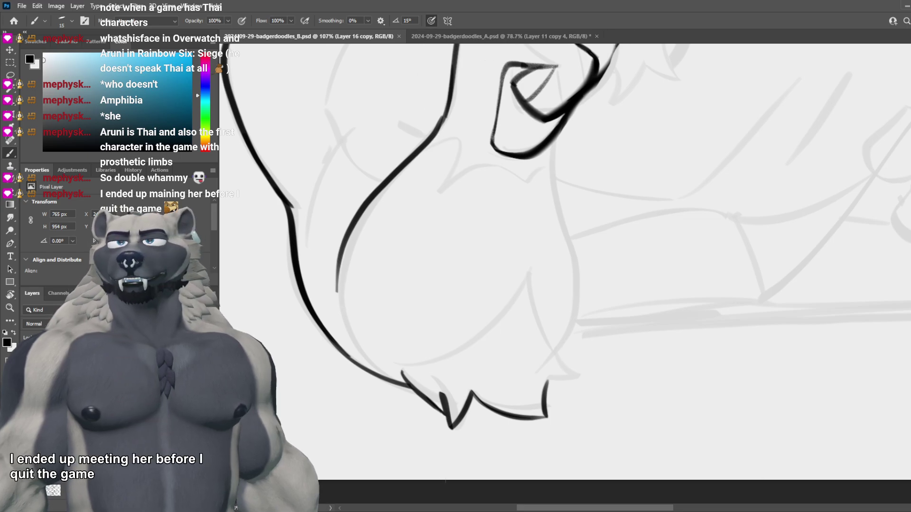
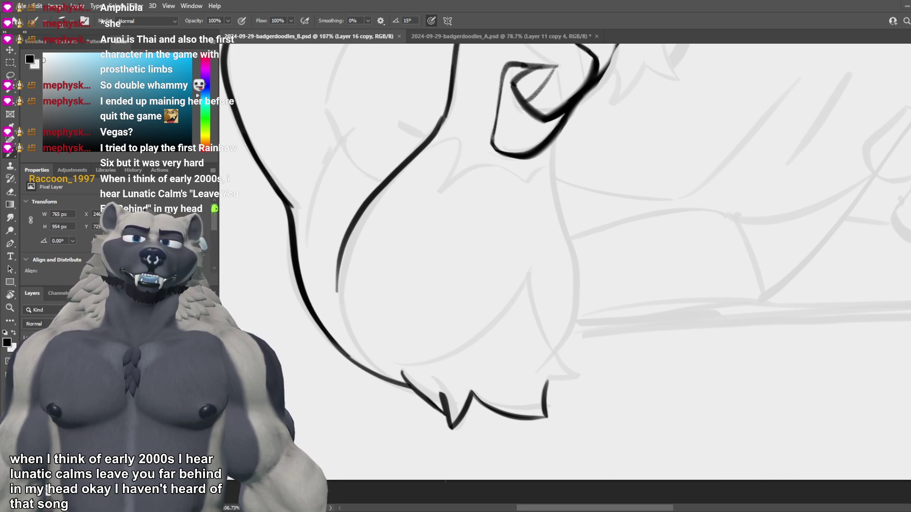
Step: Ink the small pointed tuft that ends the elbow fur on the inner side, and save the file
scroll(509, 329, "down", 5)
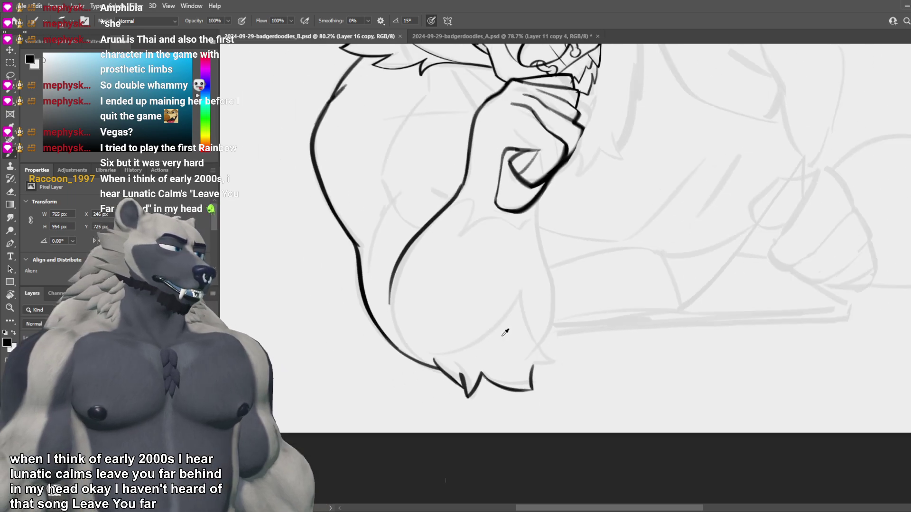
scroll(509, 328, "down", 2)
scroll(532, 320, "up", 4)
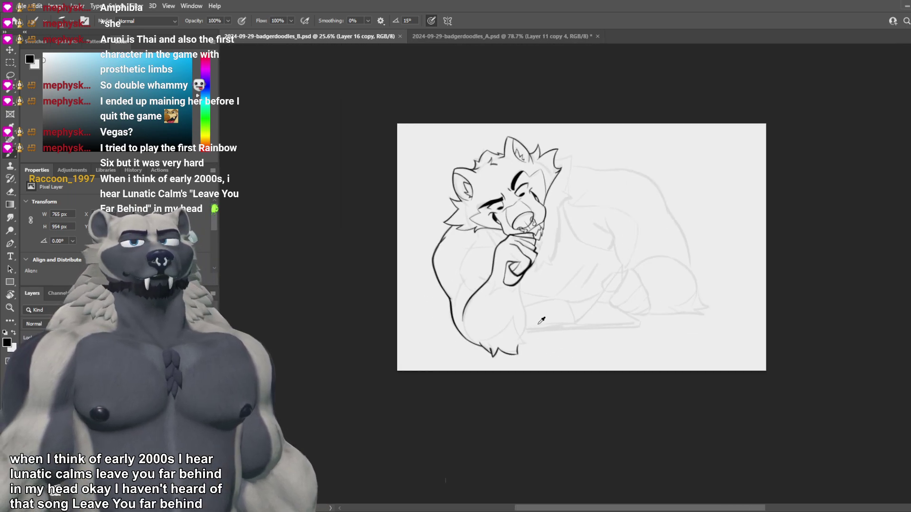
scroll(534, 319, "up", 3)
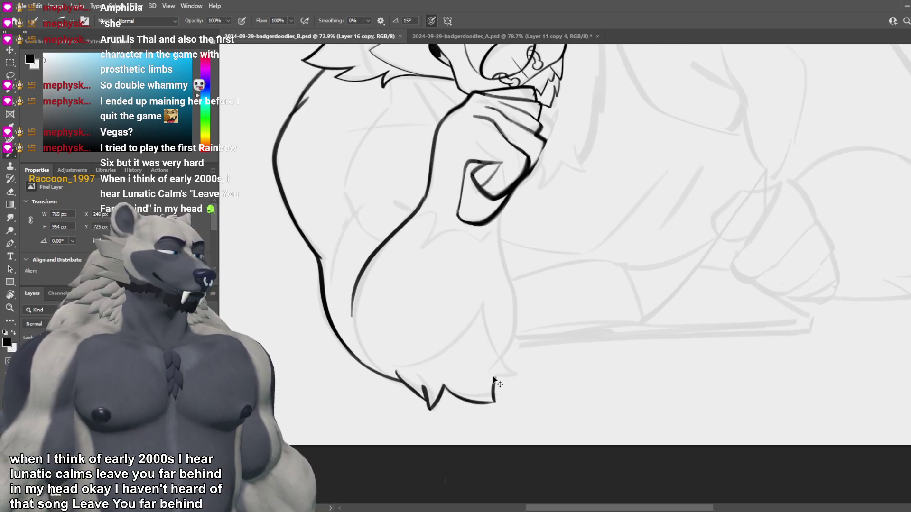
left_click_drag(493, 373, 491, 397)
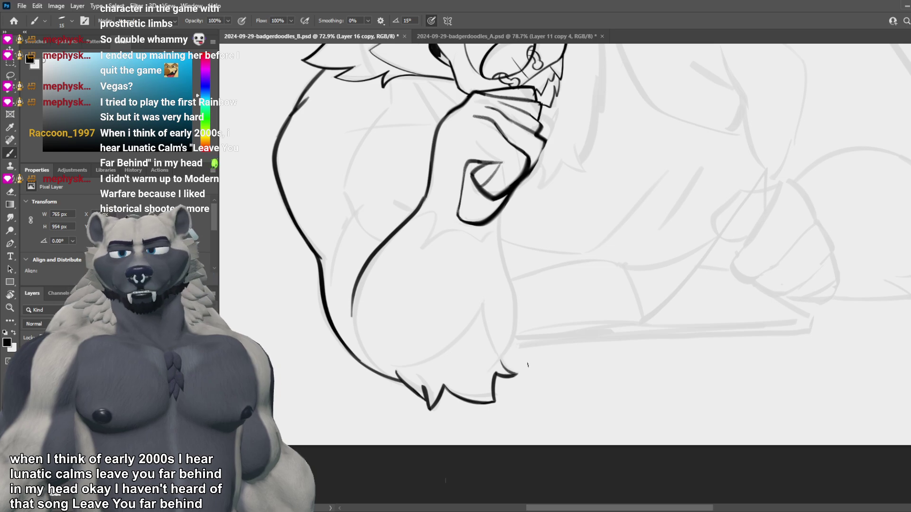
scroll(485, 341, "down", 3)
scroll(484, 342, "down", 1)
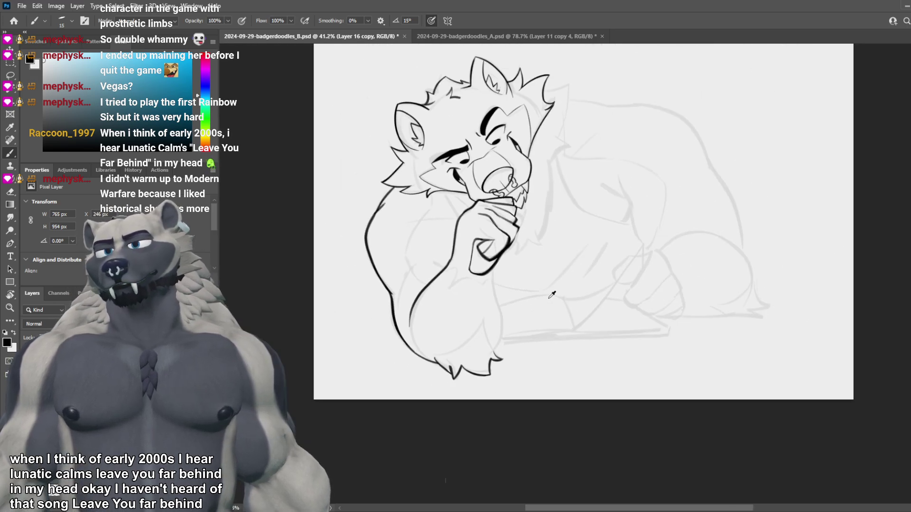
scroll(570, 280, "up", 4)
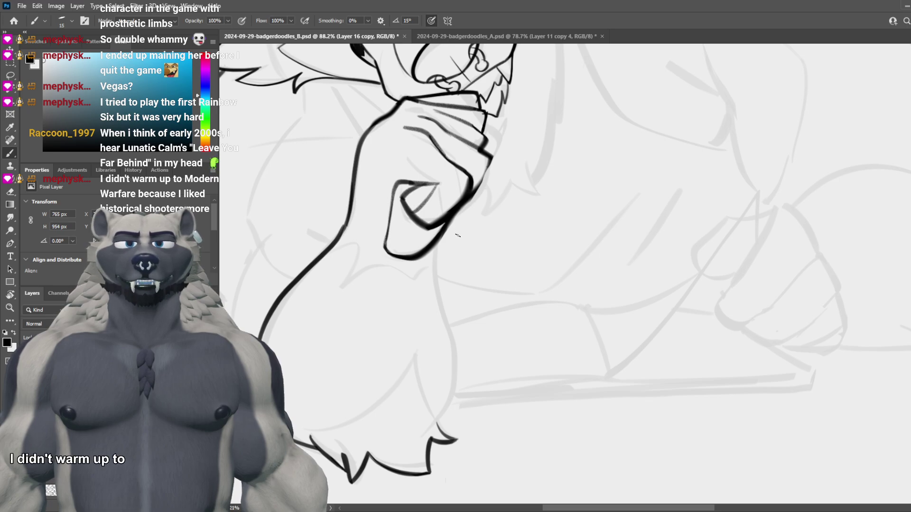
key("ctrl+s")
Step: Try to ink the inner forearm line from beneath the thumb down toward the elbow fur
left_click_drag(435, 240, 436, 303)
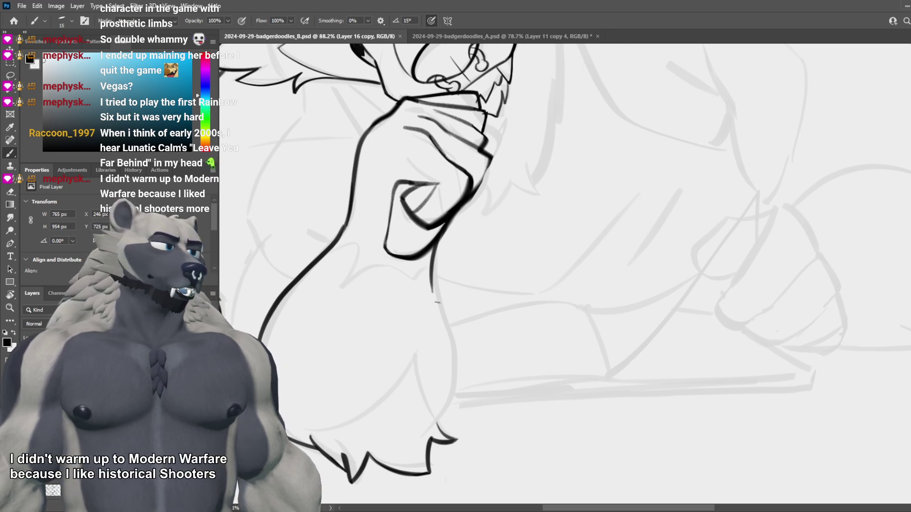
key("ctrl+z")
key("ctrl+z")
left_click_drag(444, 234, 438, 285)
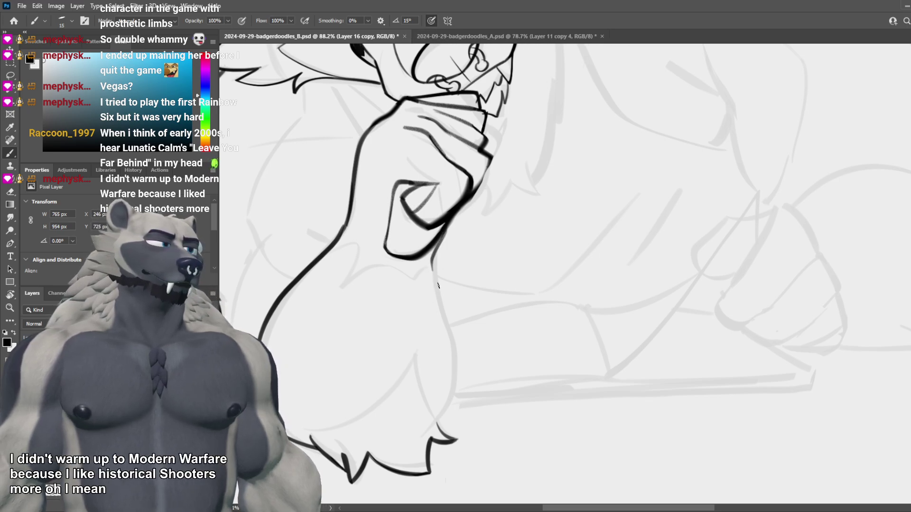
key("ctrl+s")
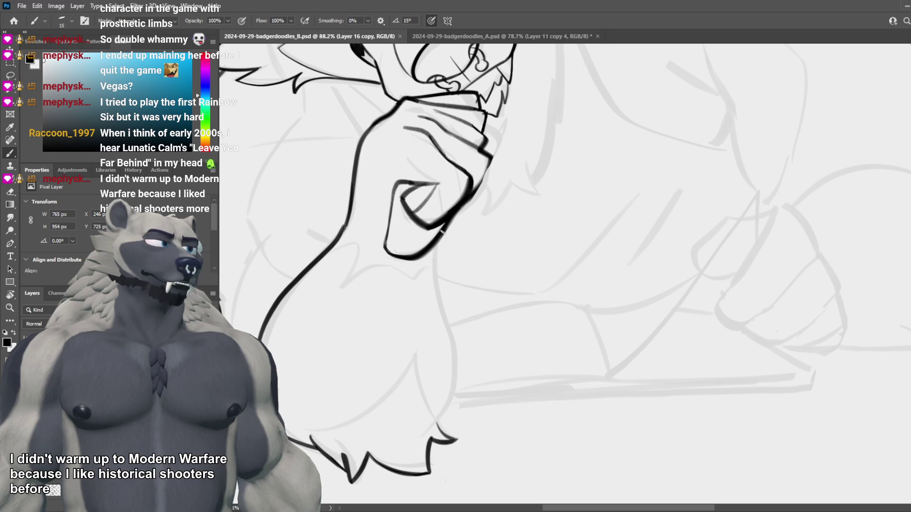
mouse_move(442, 257)
left_mouse_down()
mouse_move(443, 302)
mouse_move(432, 281)
mouse_move(454, 384)
mouse_move(431, 277)
mouse_move(464, 370)
mouse_move(440, 314)
mouse_move(450, 373)
left_mouse_up()
key("ctrl+z")
key("ctrl+z")
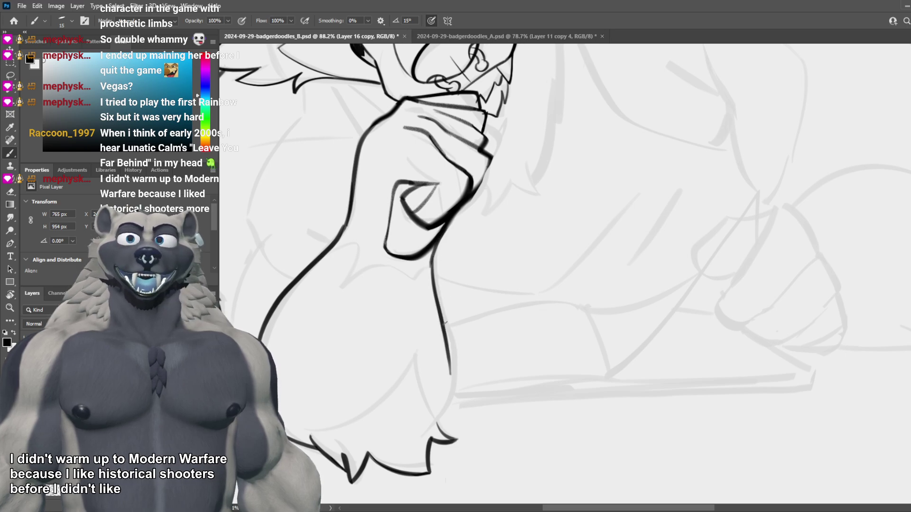
key("ctrl+z")
key("ctrl+z")
Step: Ink a short line beneath the thumb and continue it down the inner forearm, redoing the strokes until they follow the sketch
left_click_drag(442, 233, 427, 270)
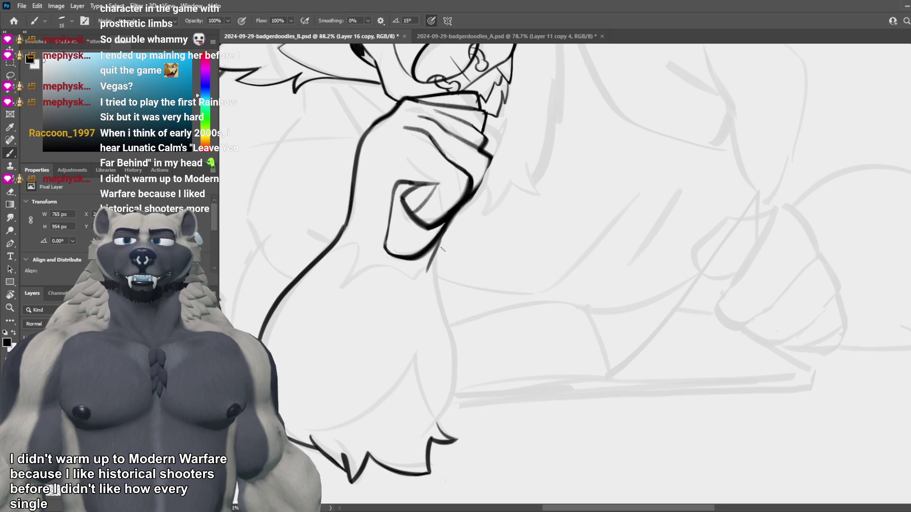
left_click_drag(440, 237, 432, 266)
key("ctrl+z")
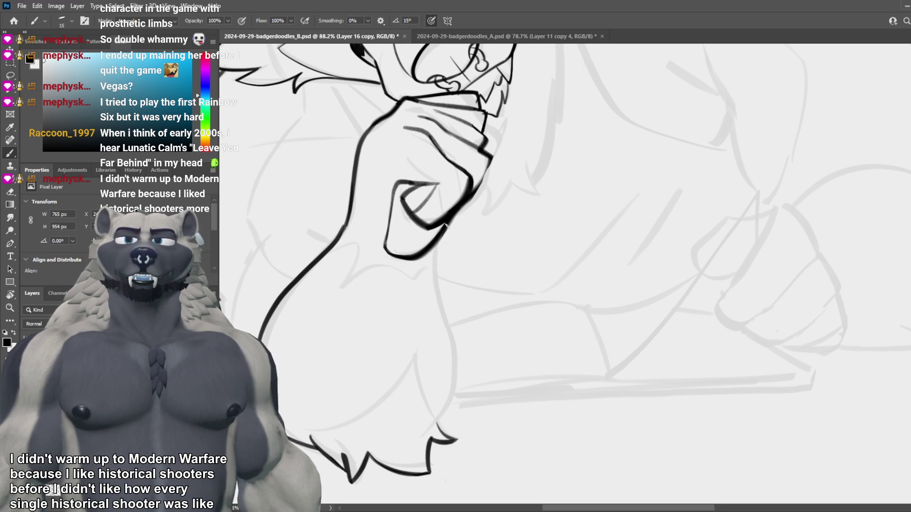
mouse_move(446, 226)
left_mouse_down()
mouse_move(433, 259)
mouse_move(458, 363)
left_mouse_up()
key("ctrl+z")
key("ctrl+z")
left_click_drag(434, 260, 454, 377)
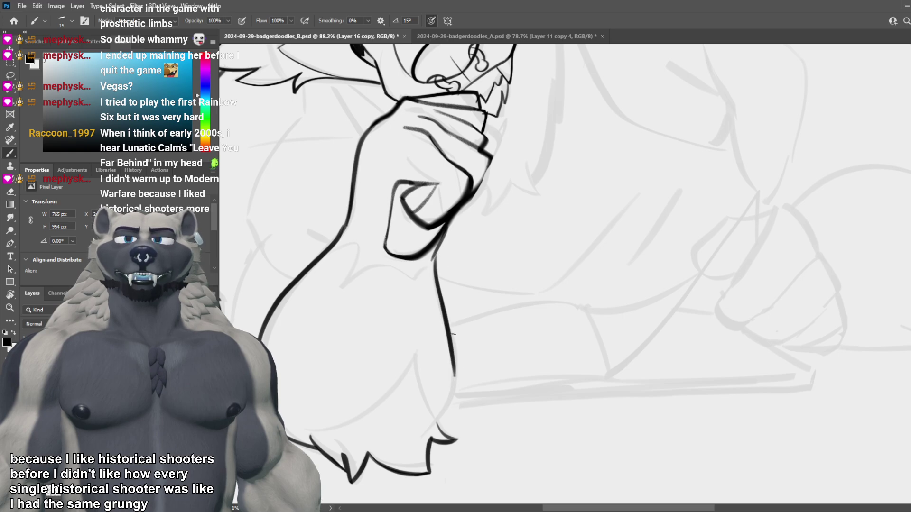
key("ctrl+z")
left_click_drag(432, 251, 458, 377)
key("ctrl+z")
left_click_drag(431, 252, 457, 389)
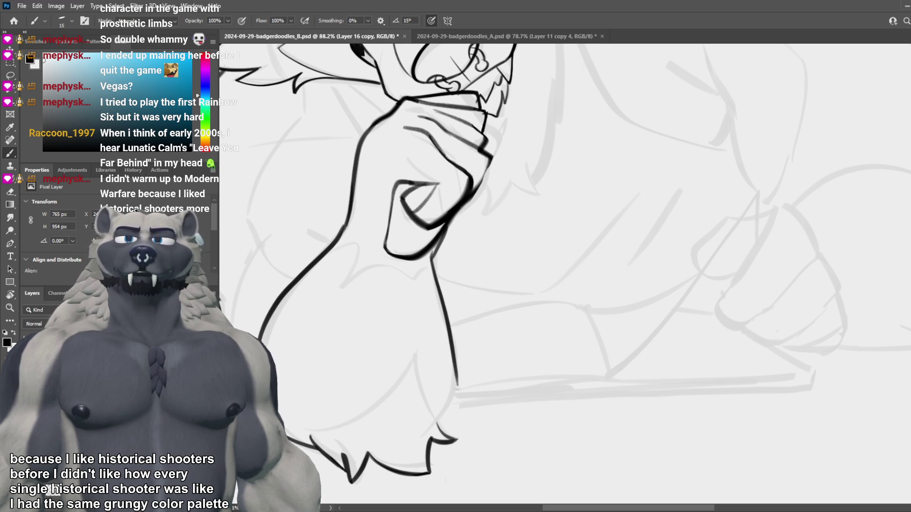
key("ctrl+z")
left_click_drag(432, 252, 457, 382)
key("ctrl+z")
mouse_move(431, 251)
left_mouse_down()
mouse_move(459, 373)
mouse_move(441, 421)
left_mouse_up()
key("ctrl+z")
Step: Ink the lower forearm curve bending inward to just above the elbow tuft, redoing the stroke for a smooth join
left_click_drag(453, 351, 436, 427)
key("ctrl+z")
key("ctrl+z")
key("ctrl+z")
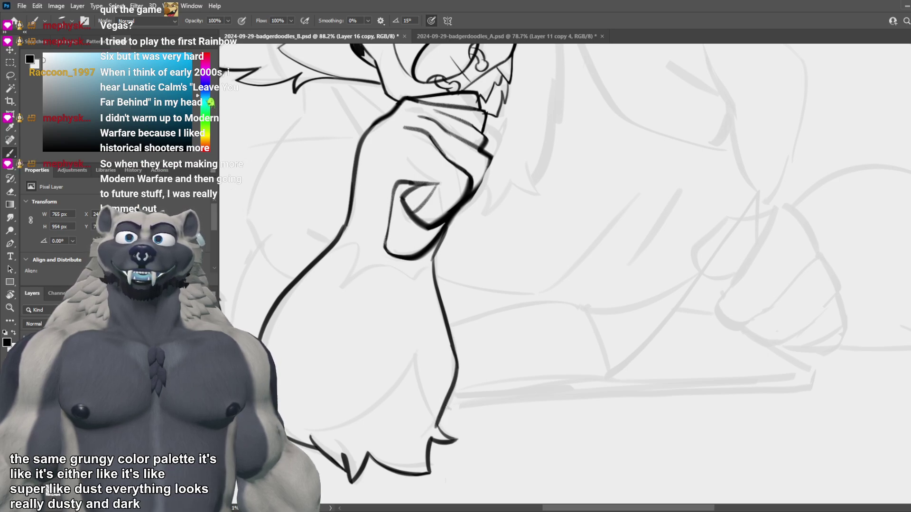
key("ctrl+z")
mouse_move(453, 350)
left_mouse_down()
mouse_move(438, 423)
mouse_move(446, 402)
left_mouse_up()
key("ctrl+z")
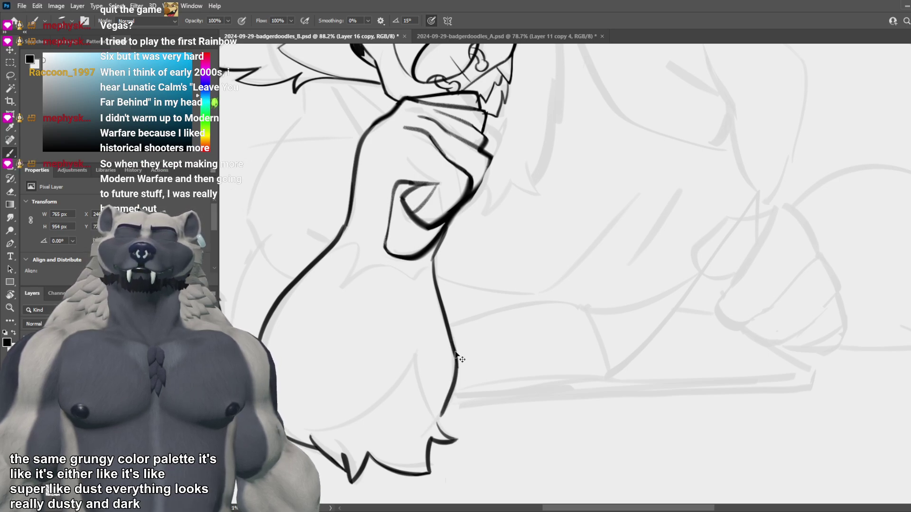
key("ctrl+z")
left_click_drag(455, 350, 441, 422)
key("ctrl+z")
left_click_drag(453, 349, 441, 421)
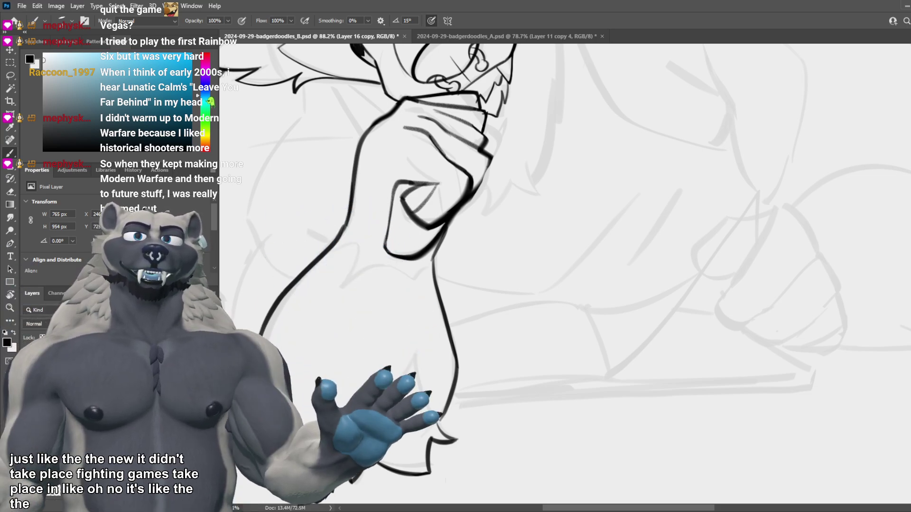
Step: Extend the lower end of the forearm line to meet the base of the elbow fur tuft
scroll(513, 261, "down", 3)
scroll(522, 312, "down", 3)
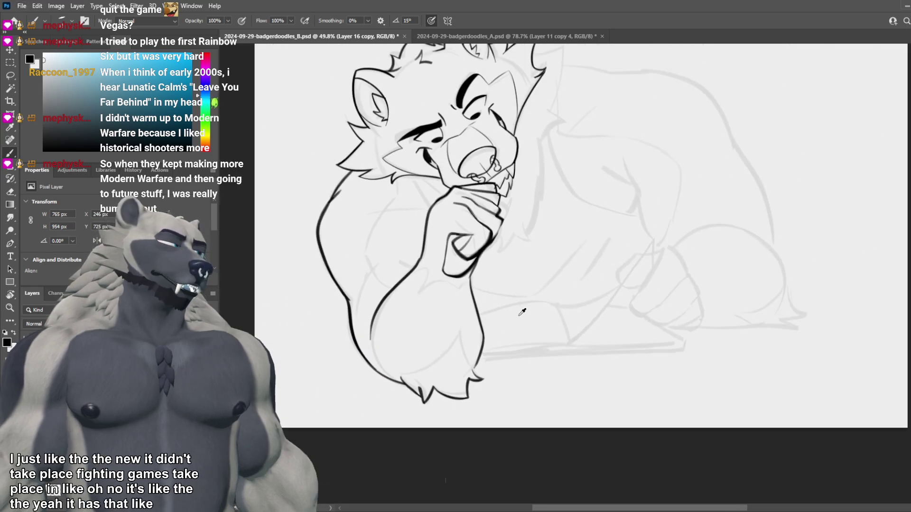
scroll(522, 312, "up", 4)
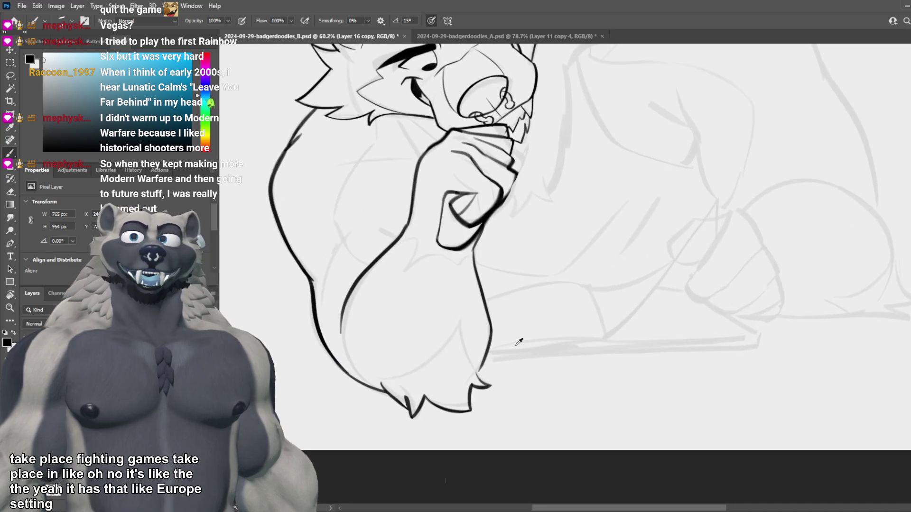
scroll(519, 342, "up", 8)
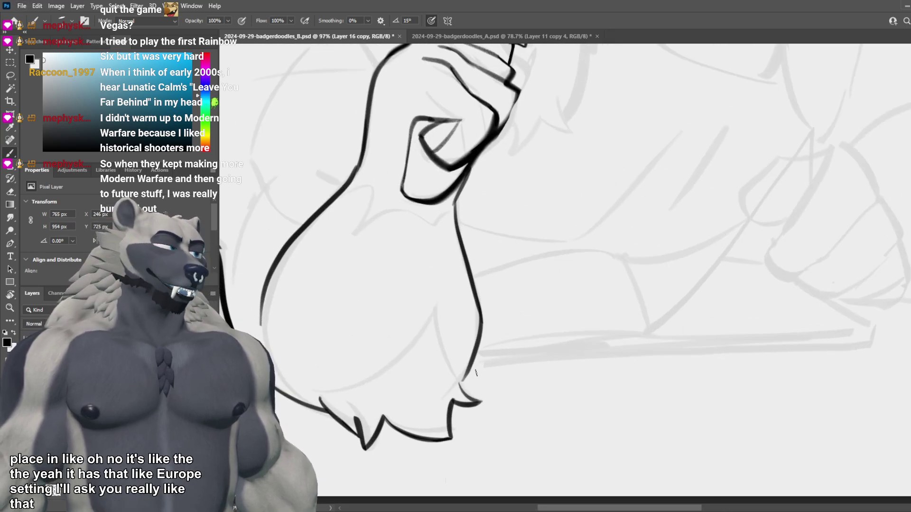
left_click_drag(460, 388, 471, 363)
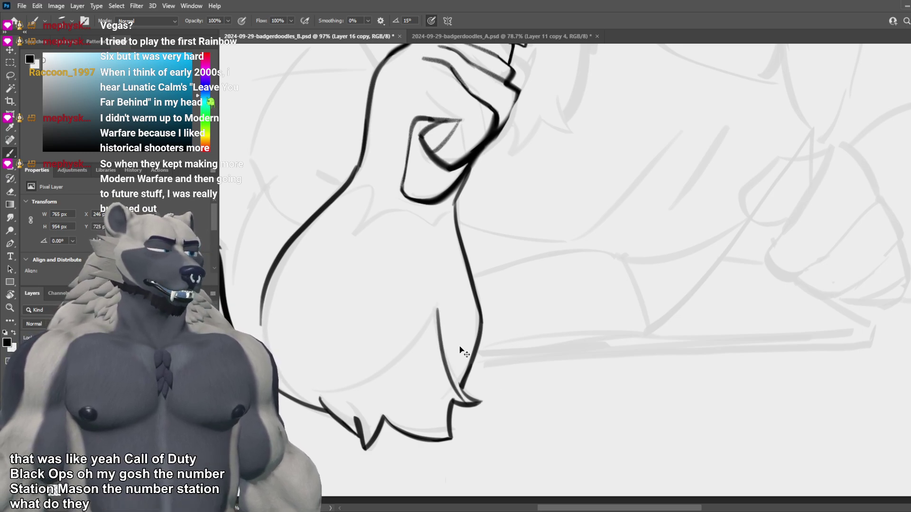
Step: Ink the inner fur line running down to the elbow tuft, redoing the stroke, and add a short fur tip beside it
key("ctrl+z")
left_click_drag(440, 307, 452, 362)
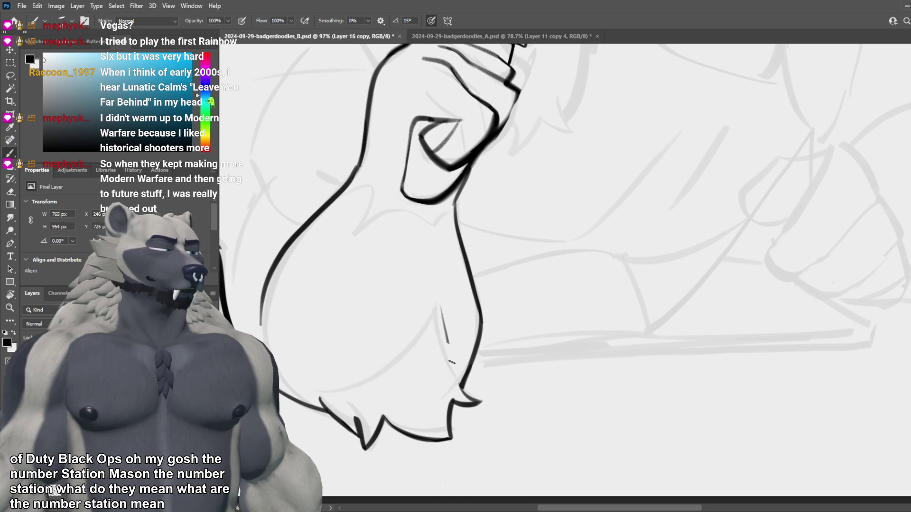
left_click_drag(441, 309, 457, 376)
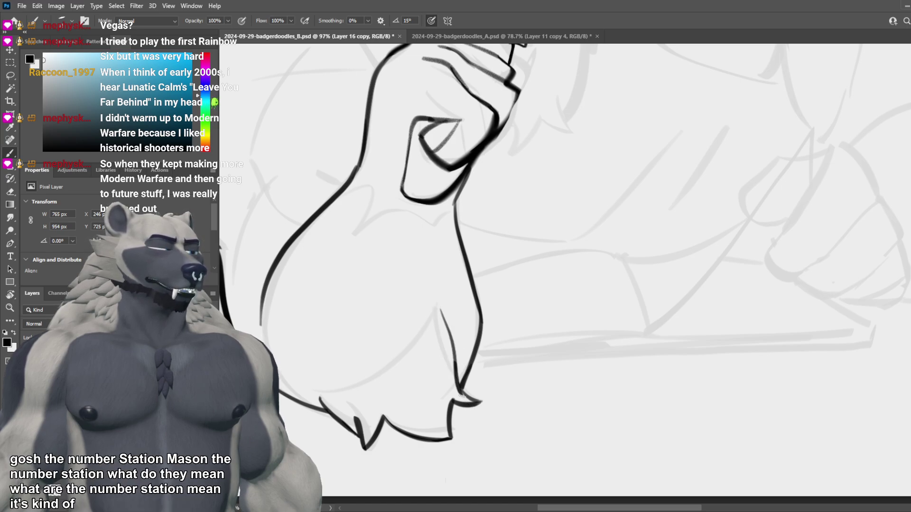
key("ctrl+z")
mouse_move(436, 308)
left_mouse_down()
mouse_move(452, 381)
mouse_move(443, 327)
mouse_move(460, 385)
left_mouse_up()
key("ctrl+z")
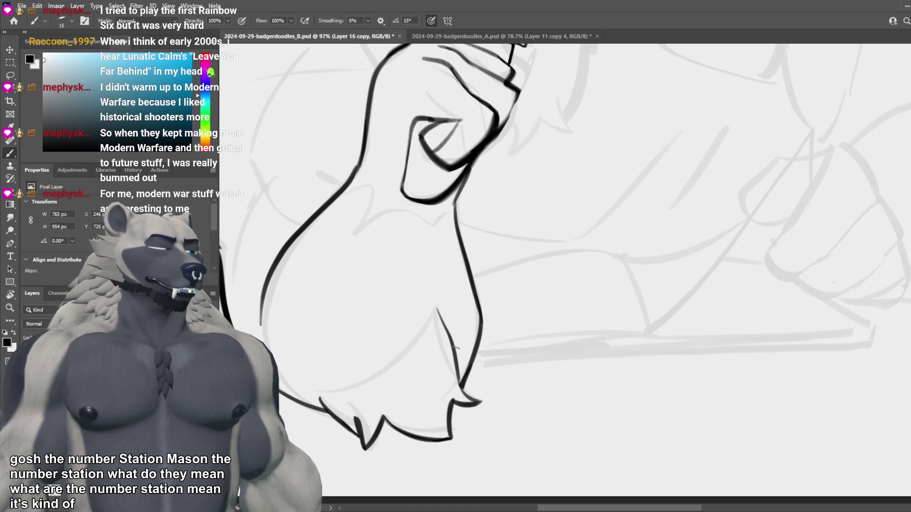
key("ctrl+z")
left_click_drag(438, 317, 458, 373)
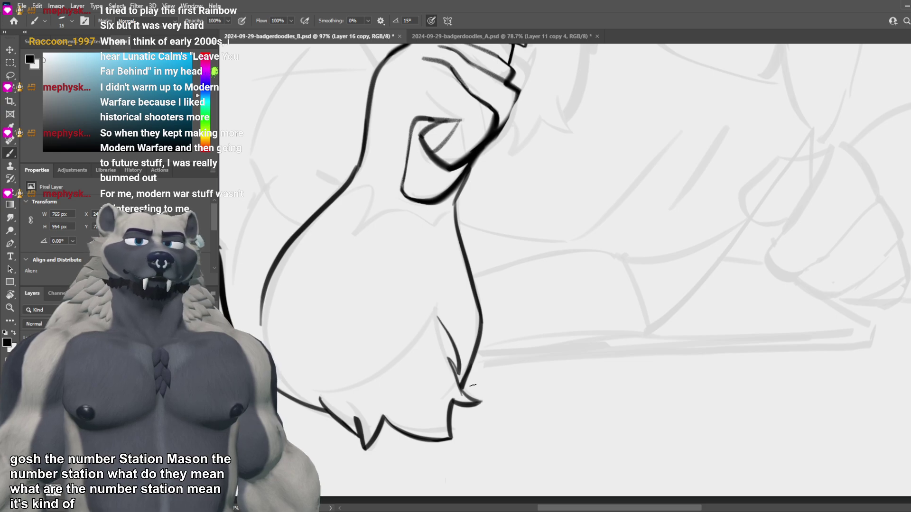
scroll(491, 377, "down", 4)
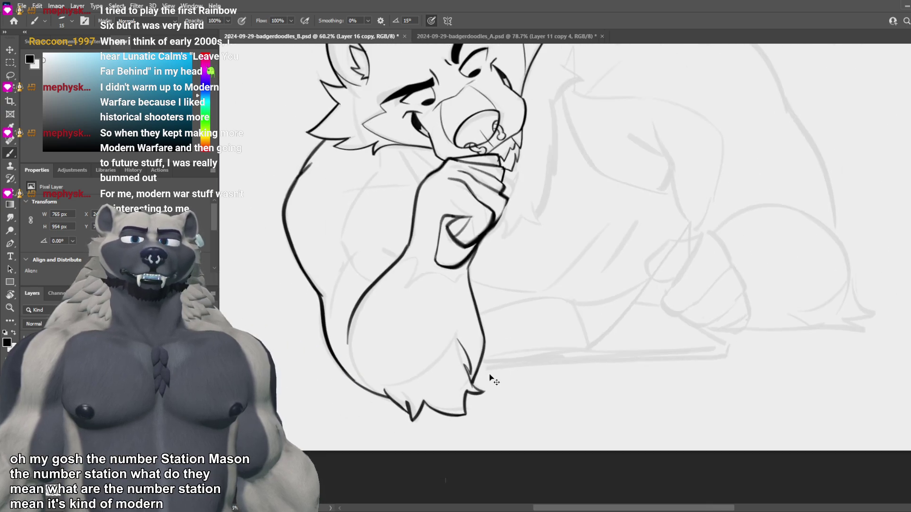
Step: Undo the inner fur strokes above the elbow tuft and save the document
key("ctrl+s")
scroll(489, 376, "down", 2)
scroll(404, 365, "up", 5)
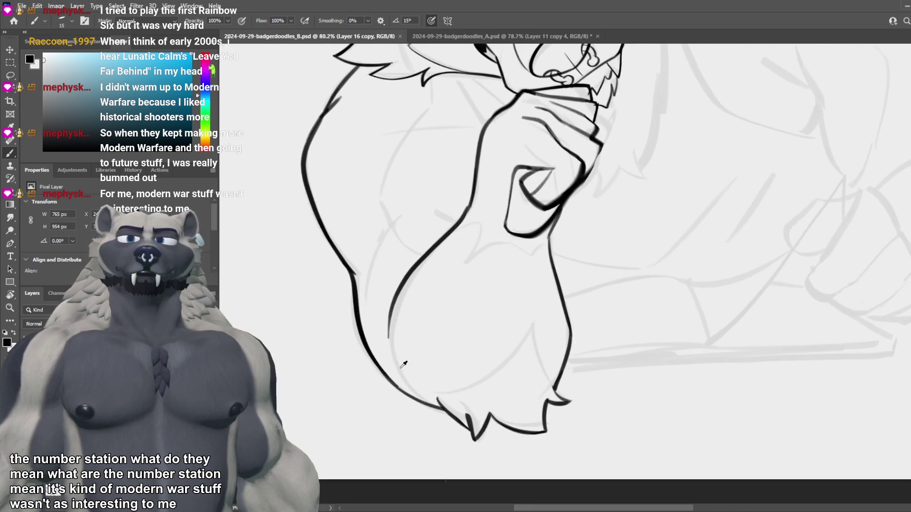
scroll(483, 377, "down", 2)
scroll(487, 374, "up", 3)
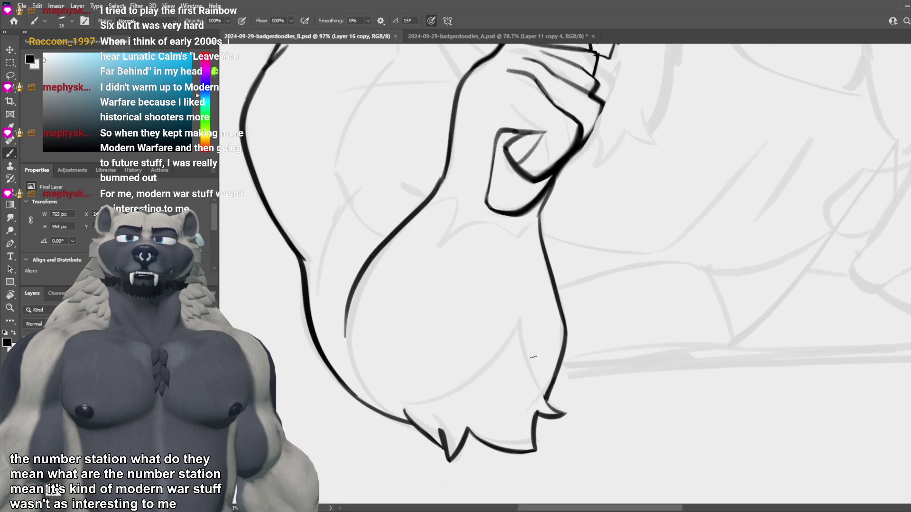
Step: Ink a tall pointed fur edge rising above the elbow tuft and sloping down both sides, redoing strokes, and save the document
left_click_drag(522, 317, 546, 398)
key("ctrl+z")
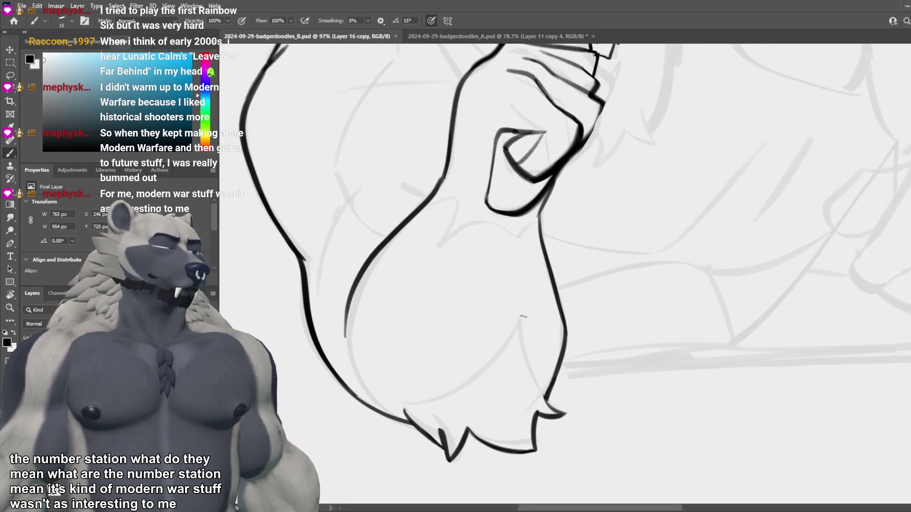
left_click_drag(523, 318, 544, 396)
mouse_move(524, 321)
left_mouse_down()
mouse_move(515, 342)
mouse_move(423, 406)
mouse_move(442, 401)
mouse_move(403, 407)
mouse_move(439, 400)
mouse_move(403, 407)
left_mouse_up()
key("ctrl+z")
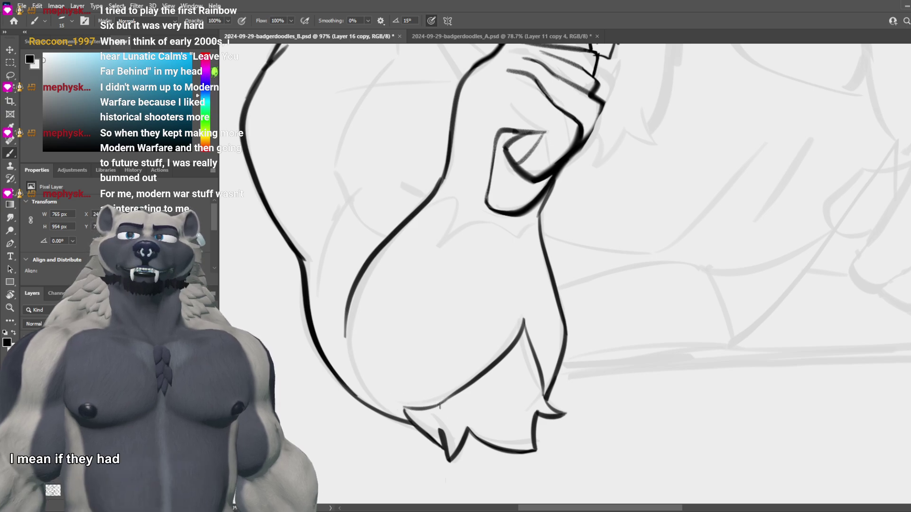
left_click_drag(405, 409, 436, 405)
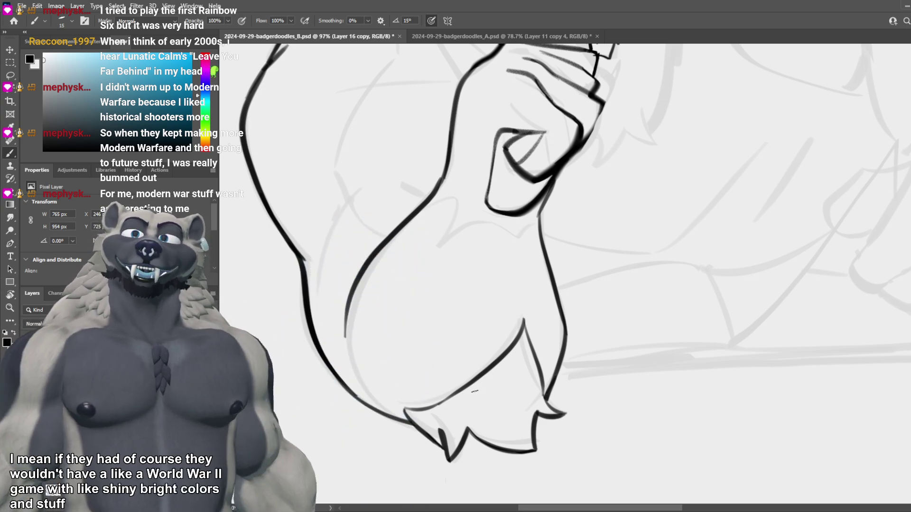
scroll(405, 385, "down", 5)
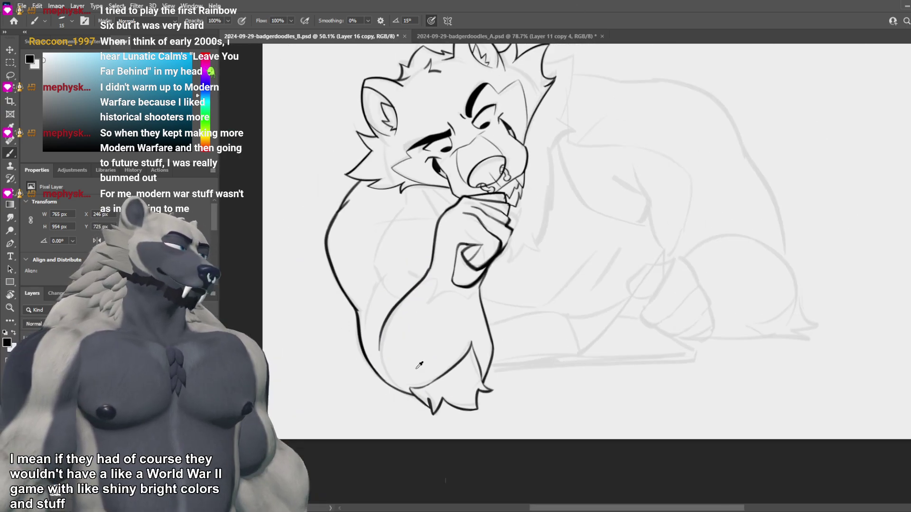
scroll(449, 355, "up", 3)
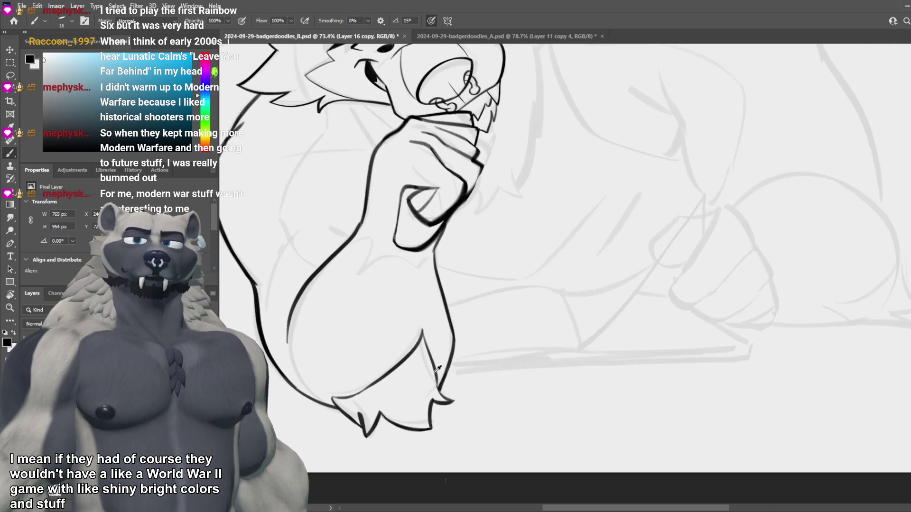
scroll(438, 391, "up", 3)
key("ctrl+s")
scroll(519, 409, "down", 5)
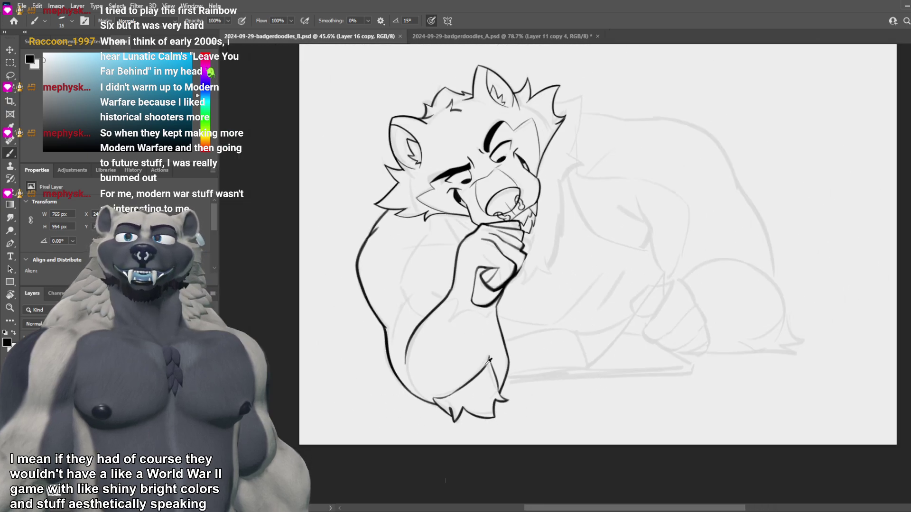
Step: Try inking a short curved muscle line inside the upper arm, redoing it with a longer stroke
scroll(406, 247, "up", 4)
scroll(413, 251, "up", 3)
scroll(432, 266, "down", 2)
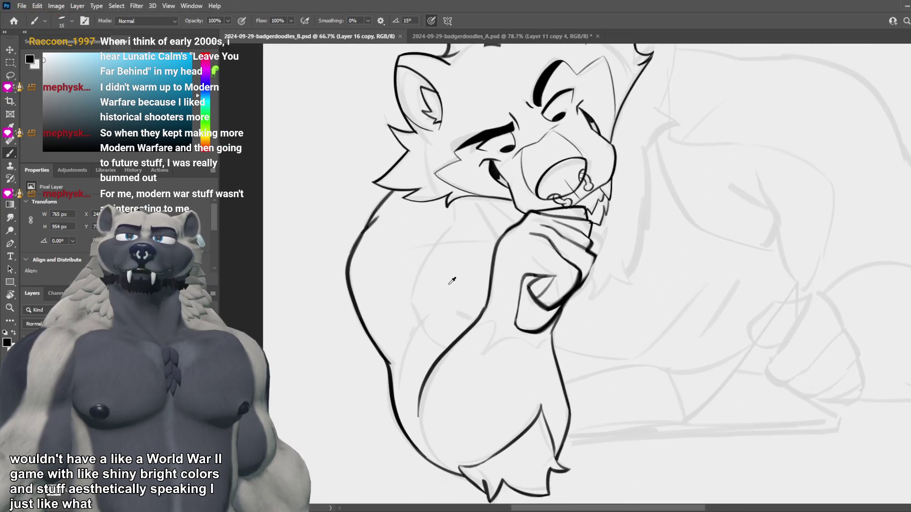
scroll(442, 278, "up", 2)
scroll(442, 278, "down", 3)
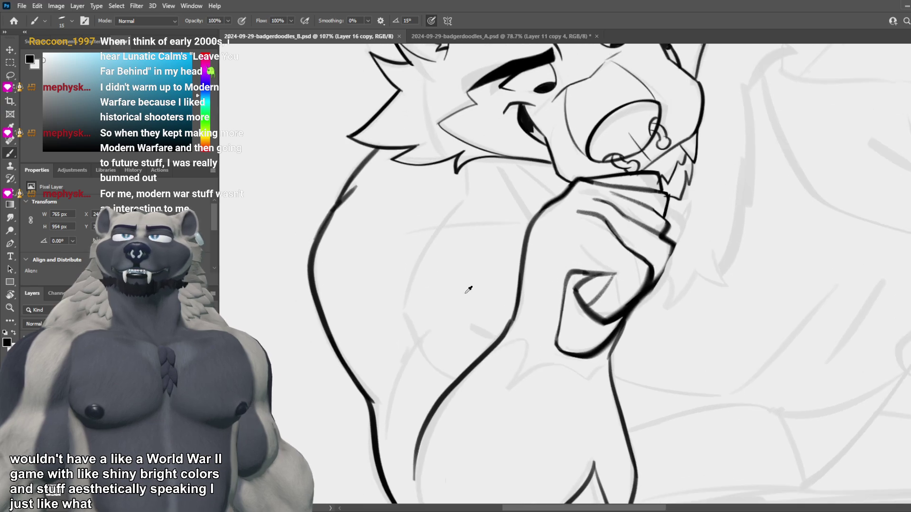
scroll(415, 302, "up", 2)
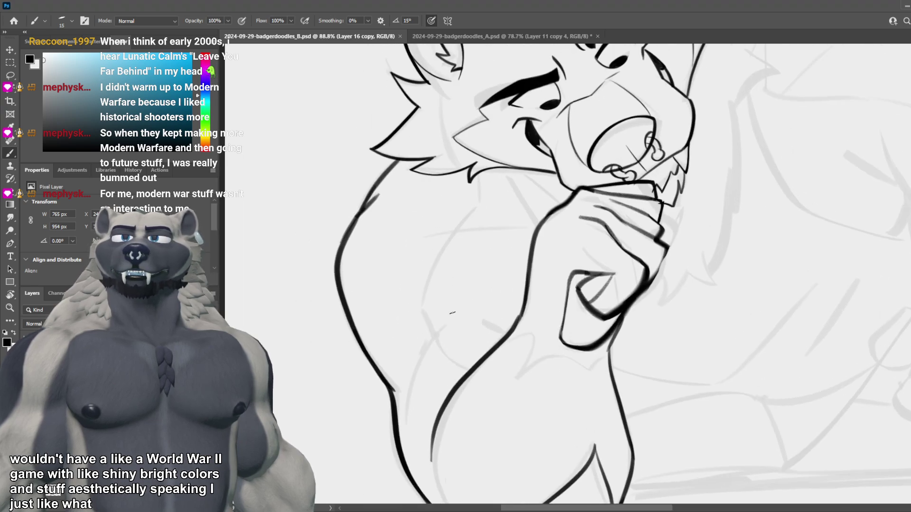
scroll(431, 302, "up", 2)
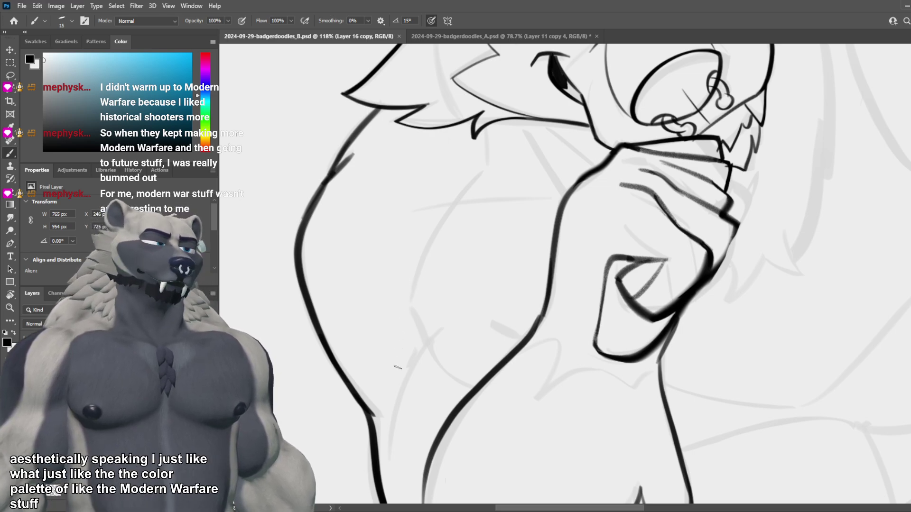
left_click_drag(389, 383, 441, 323)
key("ctrl+z")
left_click_drag(389, 407, 441, 323)
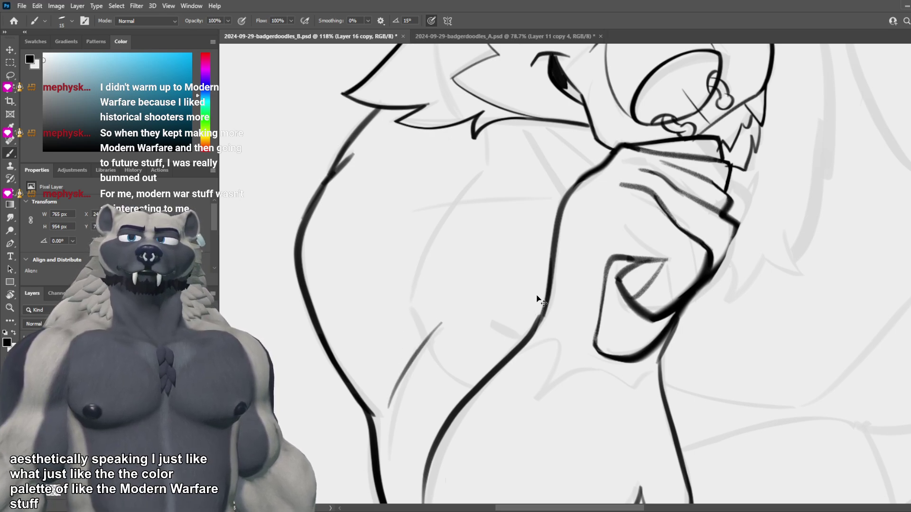
scroll(447, 288, "down", 3)
scroll(446, 288, "down", 1)
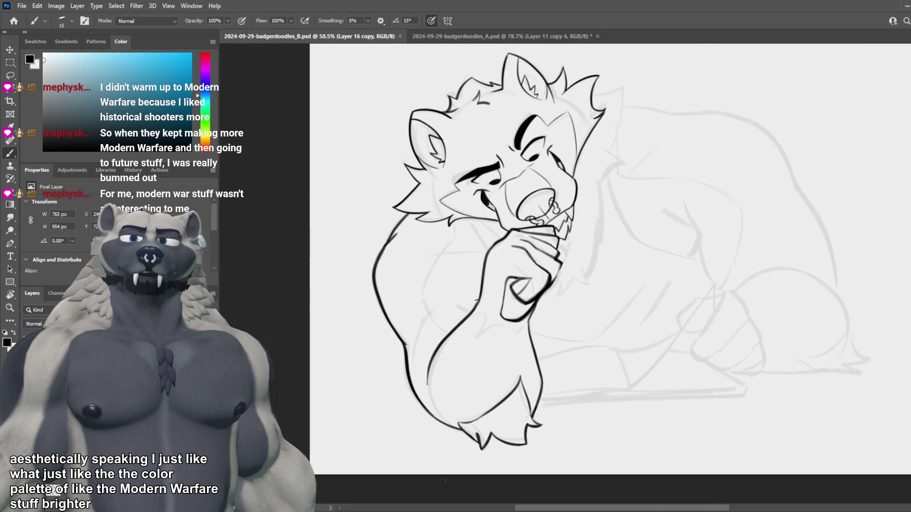
scroll(486, 306, "down", 1)
scroll(703, 312, "down", 2)
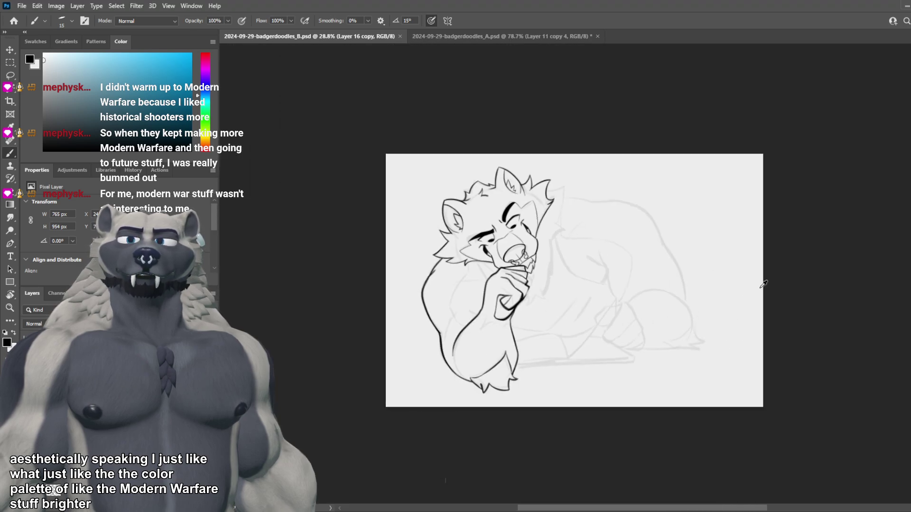
Step: Replace the tall fur edge above the elbow with a lower peaked one joining both sides of the tuft, and save the document
scroll(520, 361, "up", 5)
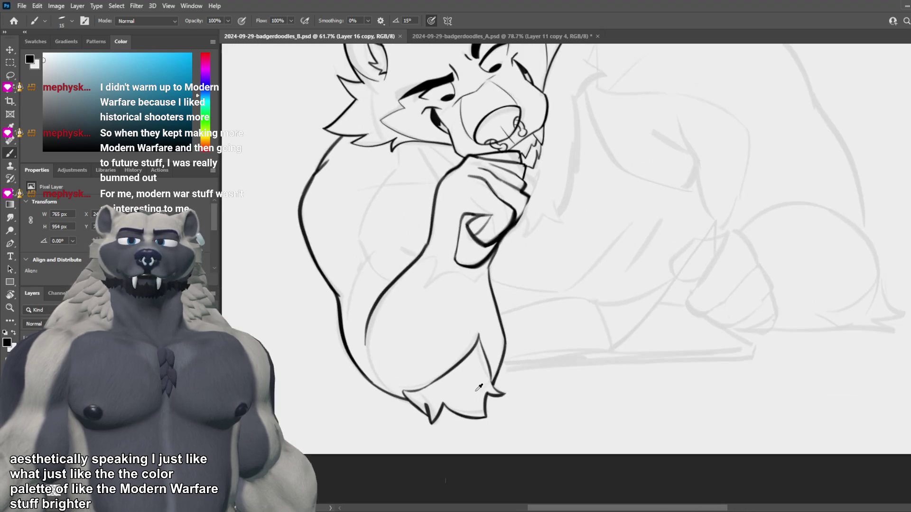
key("e")
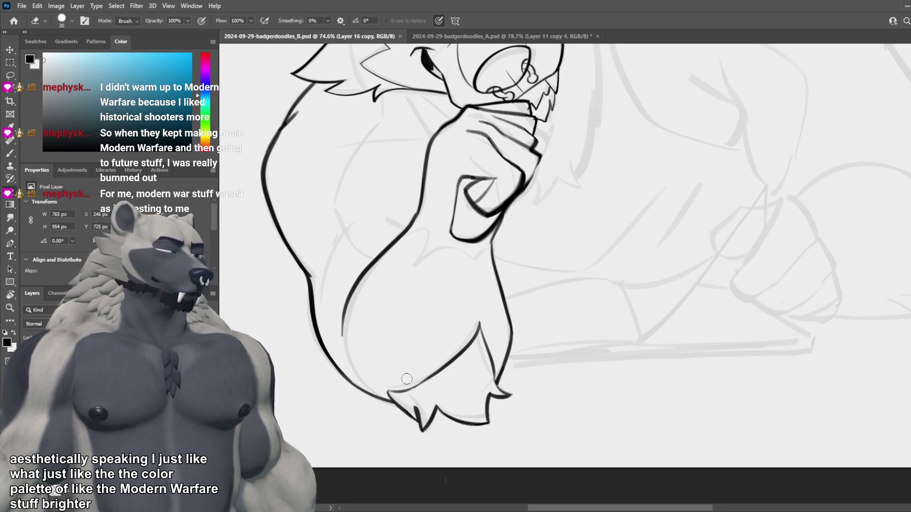
left_click_drag(440, 374, 480, 331)
key("b")
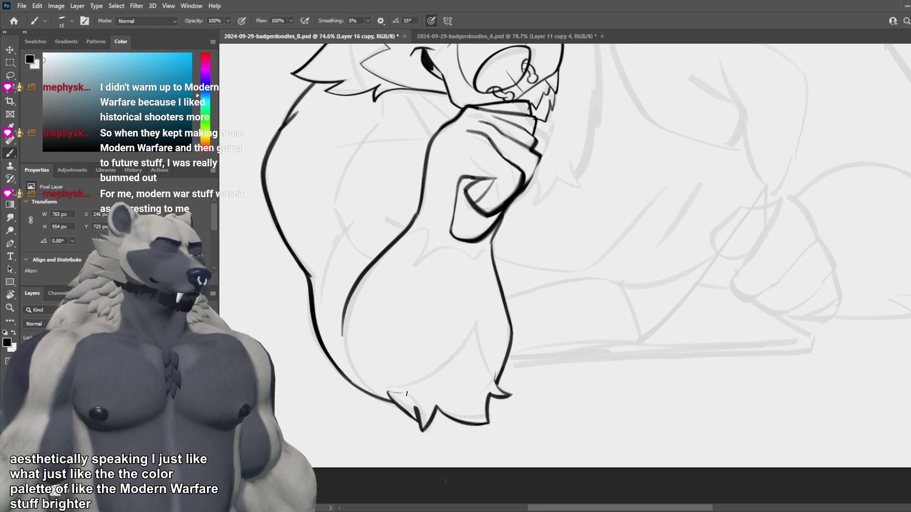
left_click_drag(390, 394, 481, 361)
key("ctrl+z")
left_click_drag(385, 394, 476, 368)
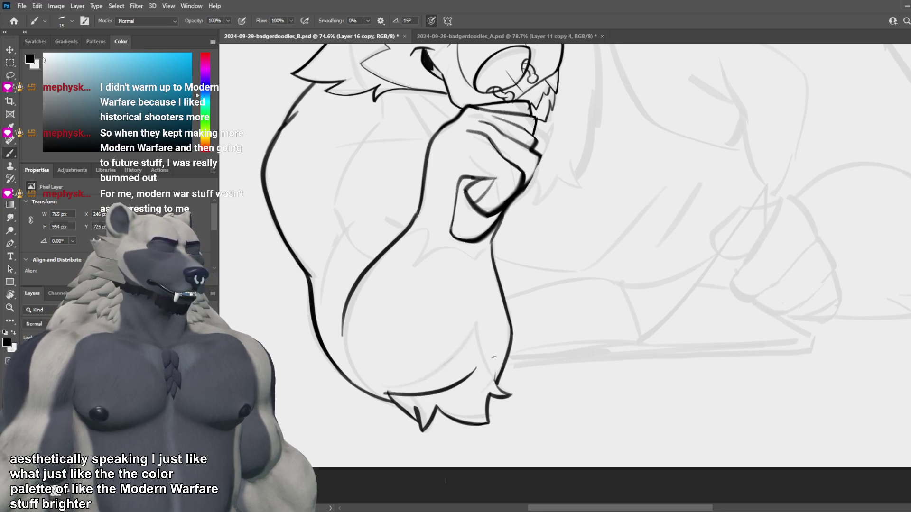
scroll(492, 356, "down", 5)
scroll(447, 373, "up", 4)
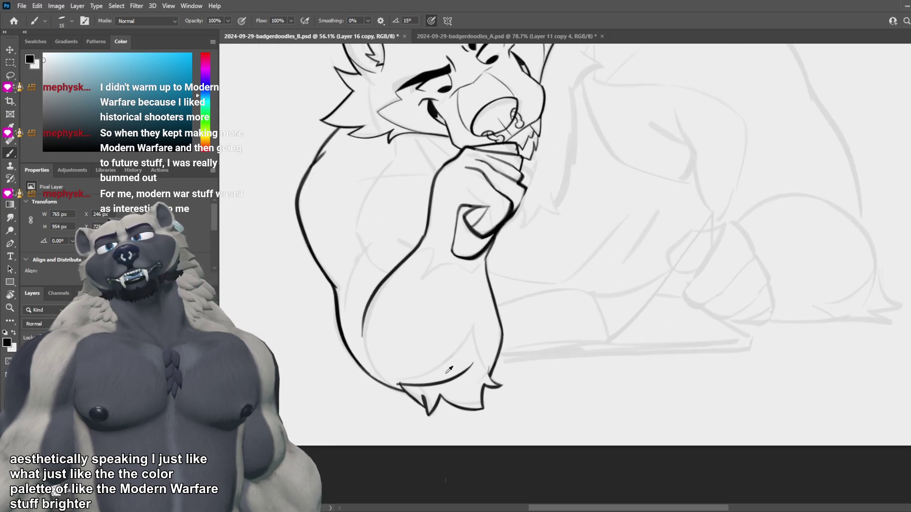
scroll(449, 370, "up", 3)
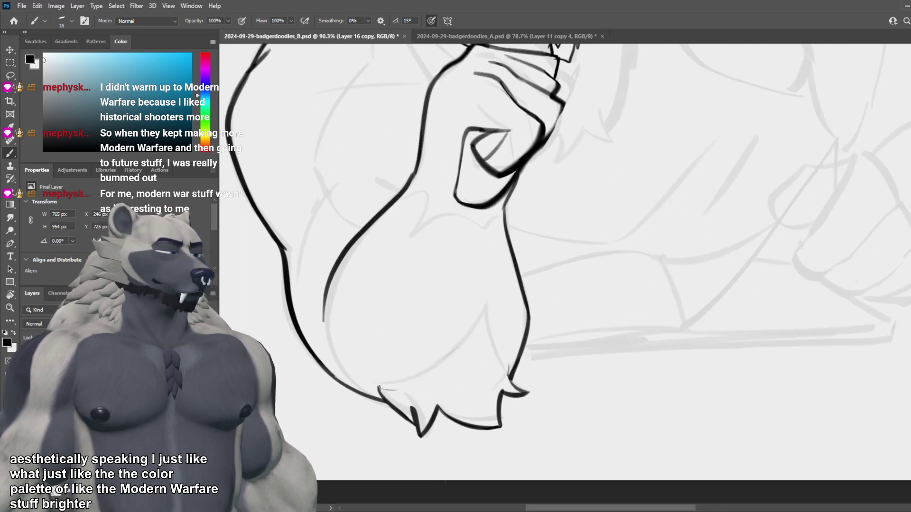
left_click_drag(380, 388, 484, 346)
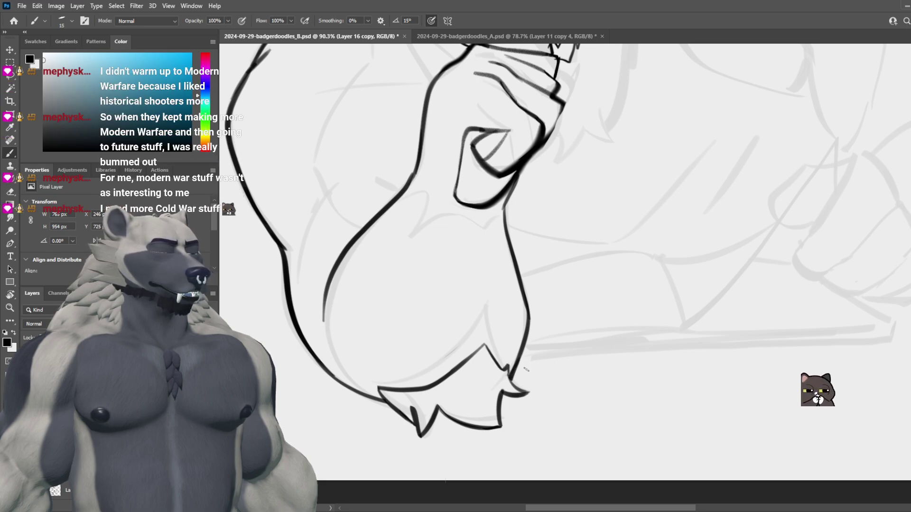
scroll(531, 361, "down", 2)
key("ctrl+s")
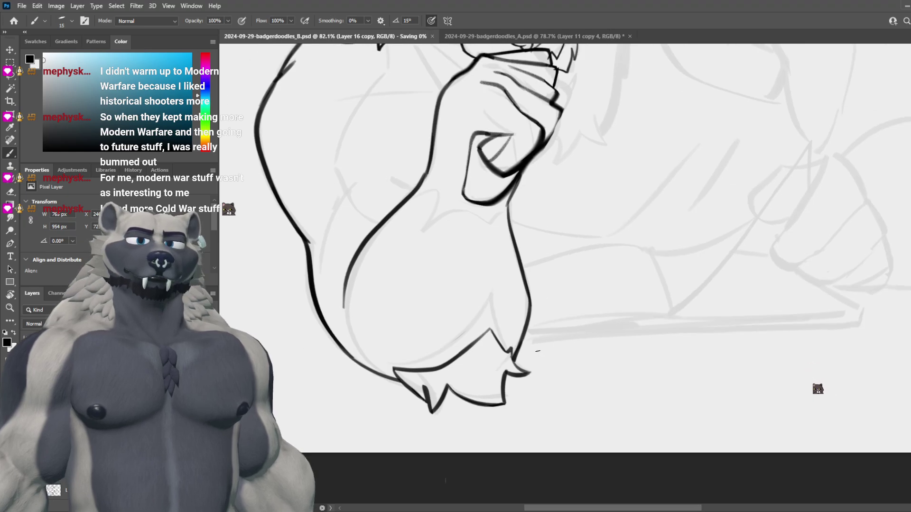
Step: Try inking the start of the back line from the neck fur toward the far shoulder, then undo it
scroll(537, 351, "down", 5)
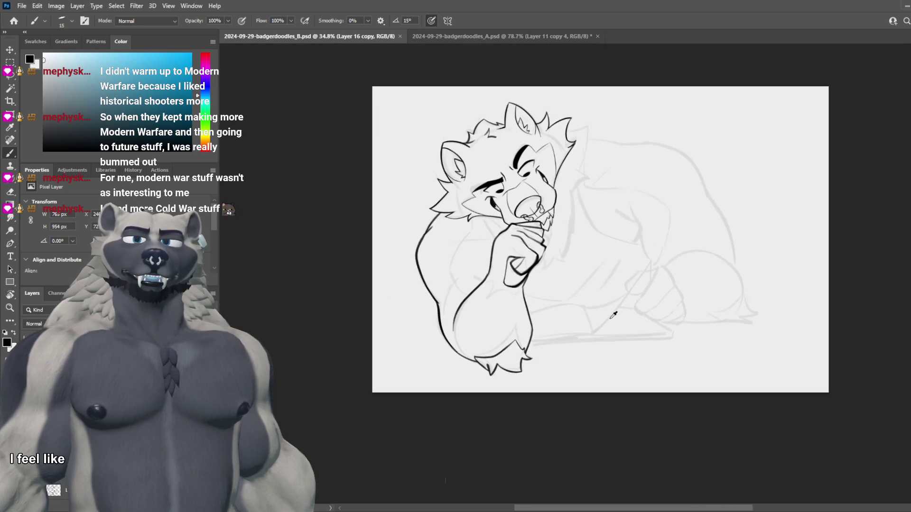
scroll(613, 316, "up", 3)
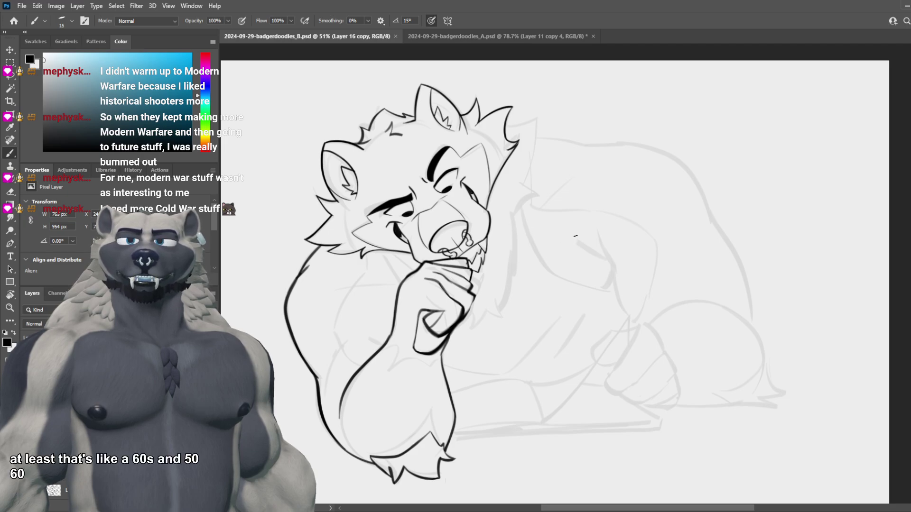
scroll(576, 235, "down", 2)
scroll(564, 208, "up", 2)
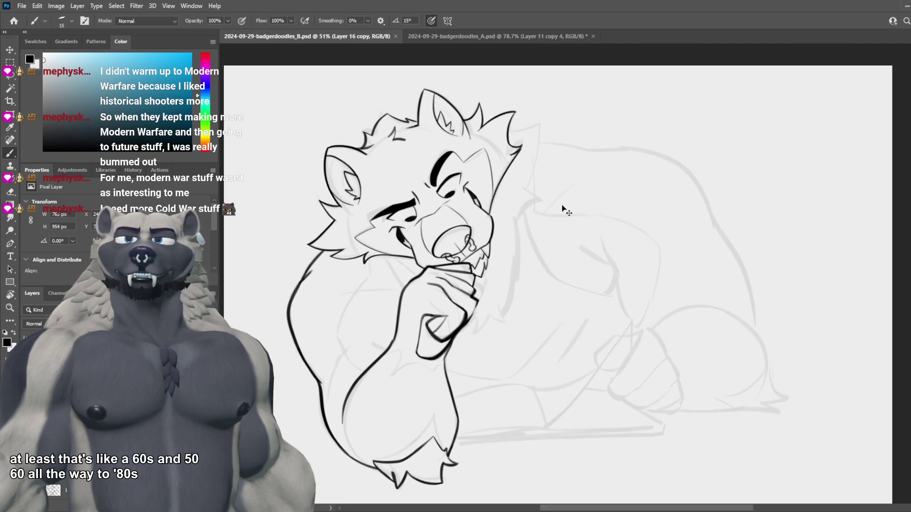
scroll(559, 206, "down", 2)
scroll(596, 133, "up", 5)
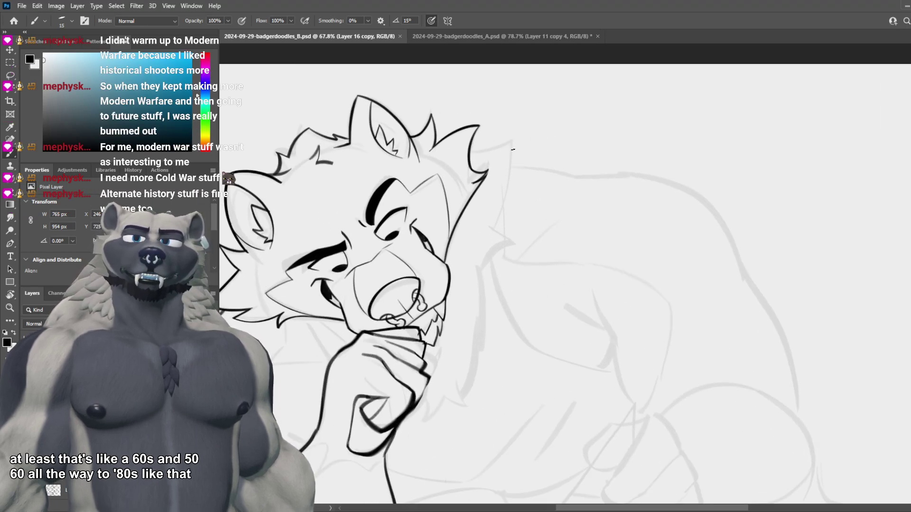
scroll(593, 190, "down", 3)
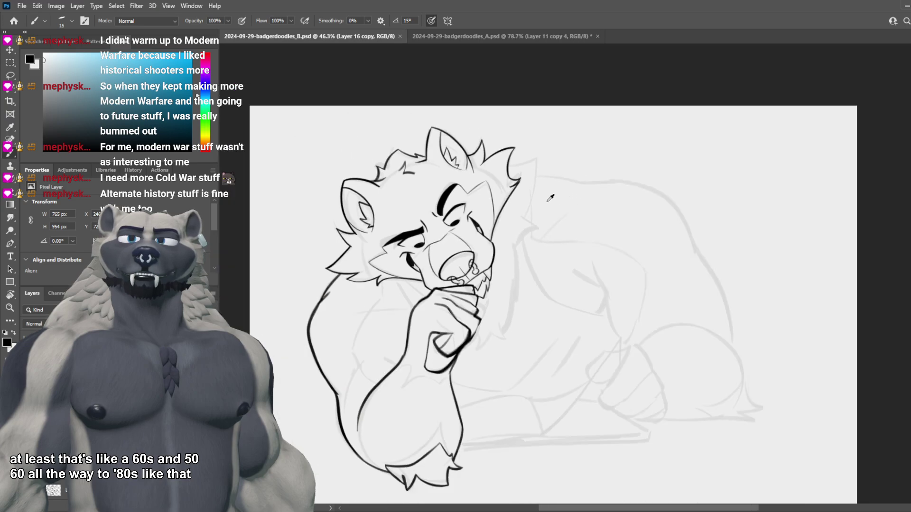
scroll(548, 152, "up", 2)
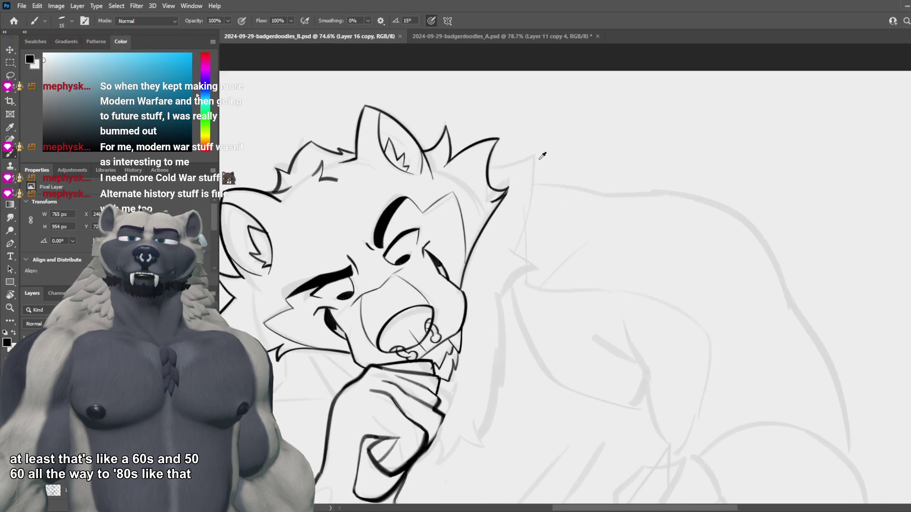
left_click_drag(513, 179, 609, 200)
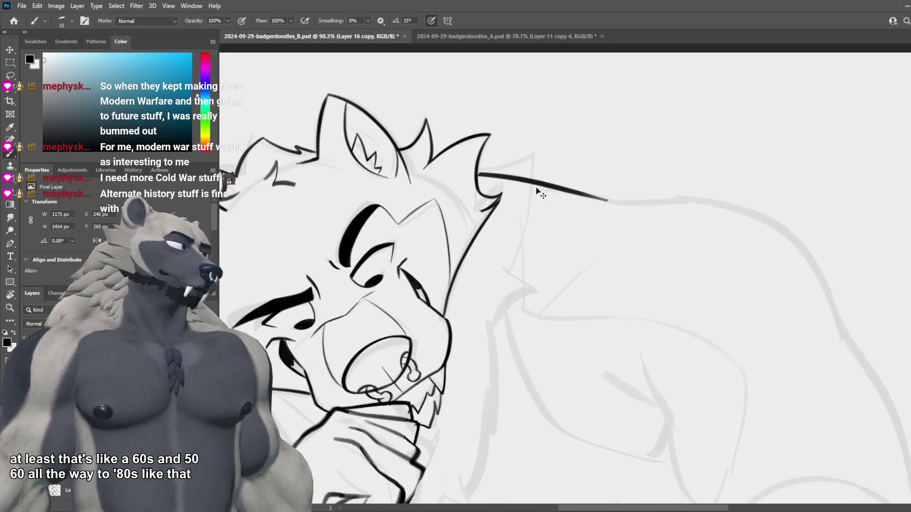
key("ctrl+z")
left_click_drag(479, 176, 628, 199)
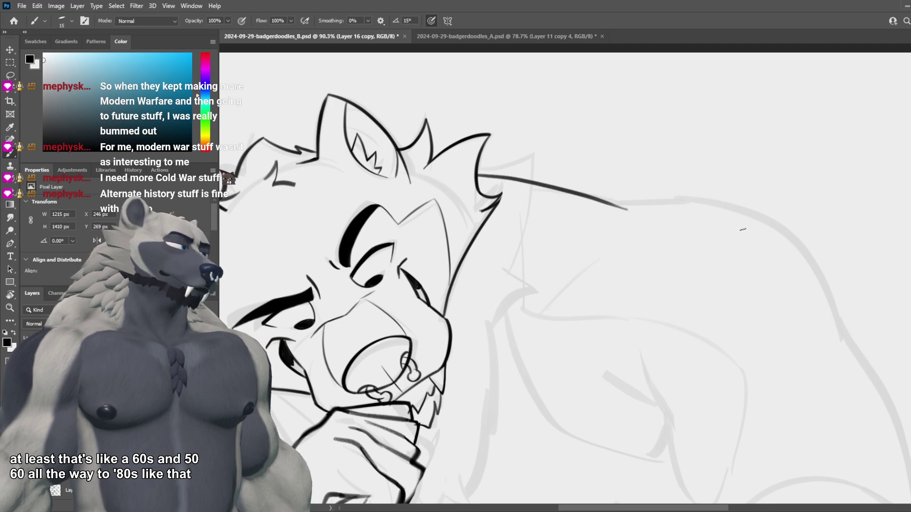
scroll(527, 219, "down", 5)
scroll(528, 218, "up", 1)
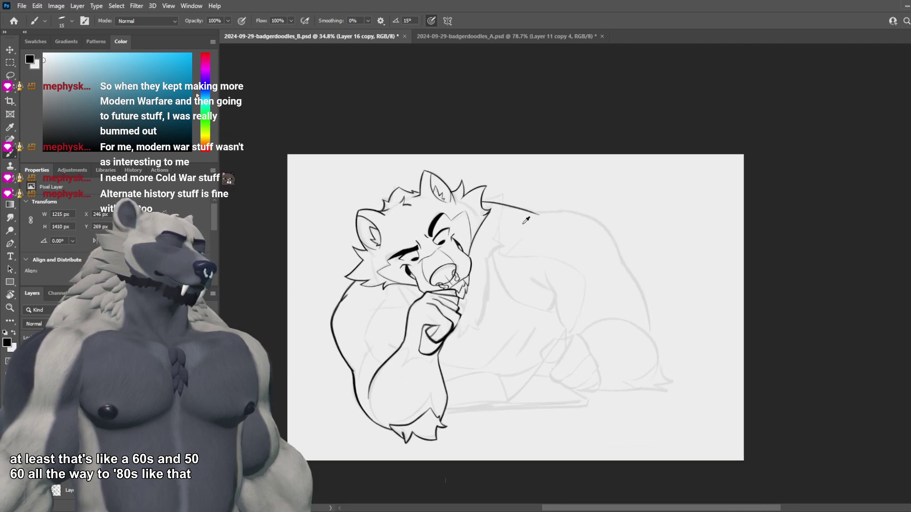
key("ctrl+z")
Step: Rotate the canvas view clockwise until the badger's head sits upright, and hide and reshow the arm line layer
key("r")
left_click_drag(533, 292, 445, 228)
key("b")
scroll(555, 157, "up", 6)
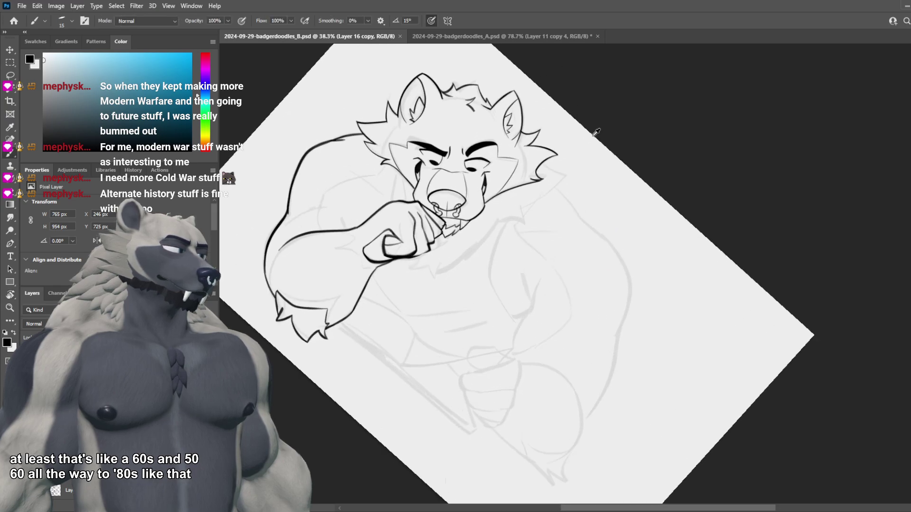
key("ctrl+comma")
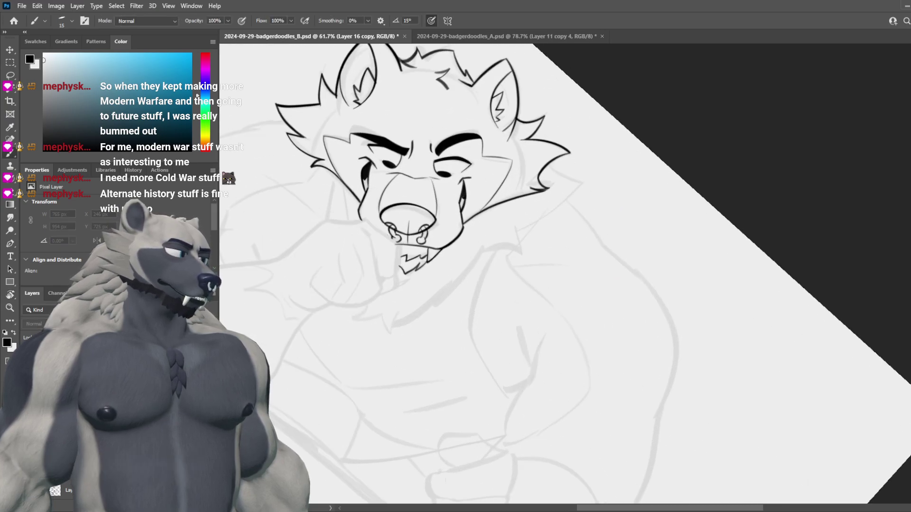
key("ctrl+comma")
scroll(577, 356, "down", 5)
scroll(455, 316, "up", 5)
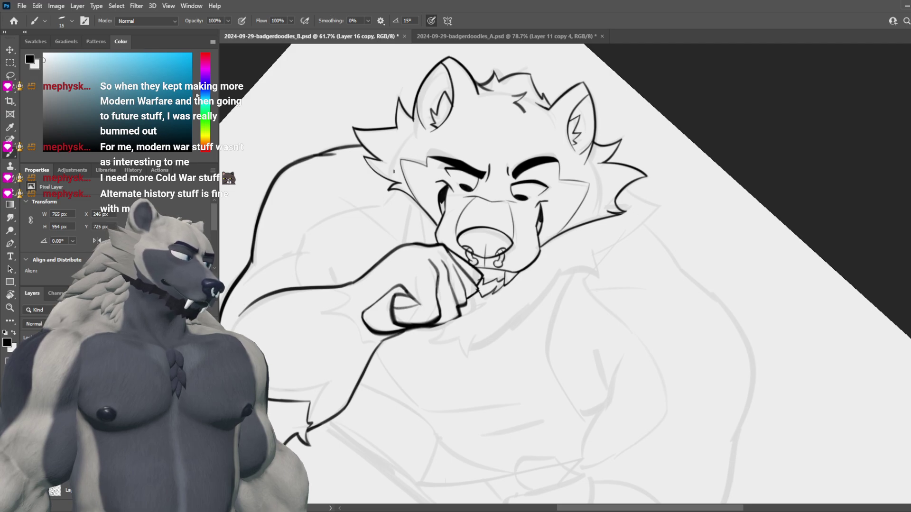
Step: Ink the pointed neck fur tufts below the cheek on the near-shoulder side and return the canvas view to its unrotated position
mouse_move(331, 176)
left_mouse_down()
mouse_move(363, 210)
mouse_move(384, 217)
left_mouse_up()
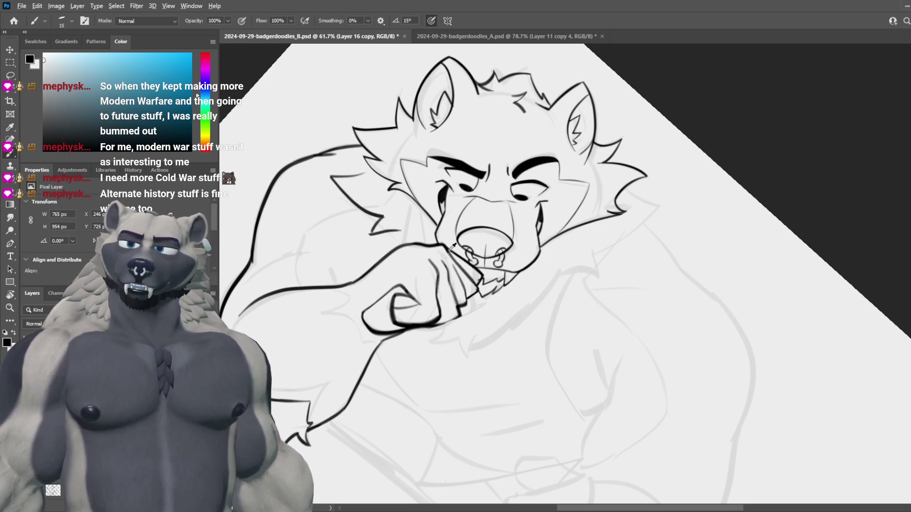
scroll(511, 291, "down", 4)
key("Escape")
scroll(504, 370, "up", 7)
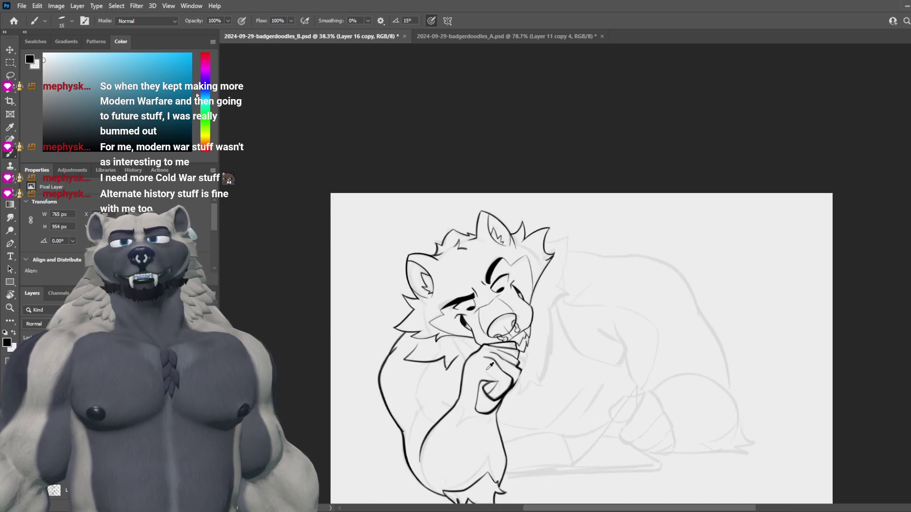
scroll(542, 362, "up", 2)
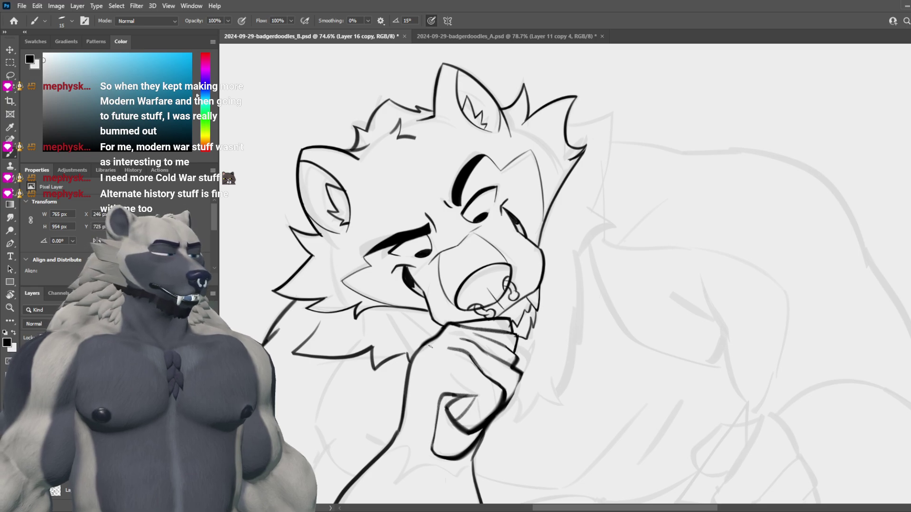
Step: Ink the tall pointed fur tuft behind the far cheek, redoing its long outer edge down toward the neck until it curves cleanly
left_click_drag(637, 274, 621, 313)
mouse_move(551, 166)
left_mouse_down()
mouse_move(588, 154)
mouse_move(576, 252)
left_mouse_up()
key("ctrl+z")
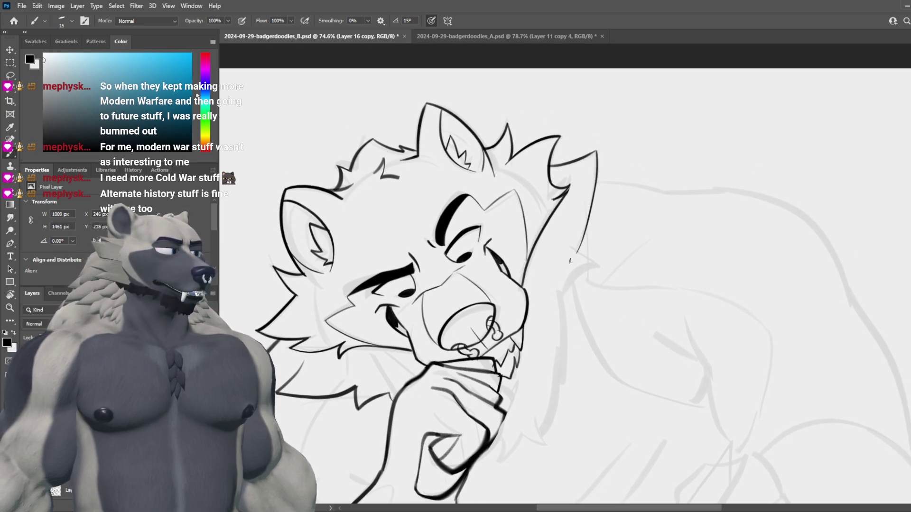
key("ctrl+z")
left_click_drag(597, 151, 571, 255)
key("ctrl+z")
left_click_drag(597, 152, 574, 246)
key("ctrl+z")
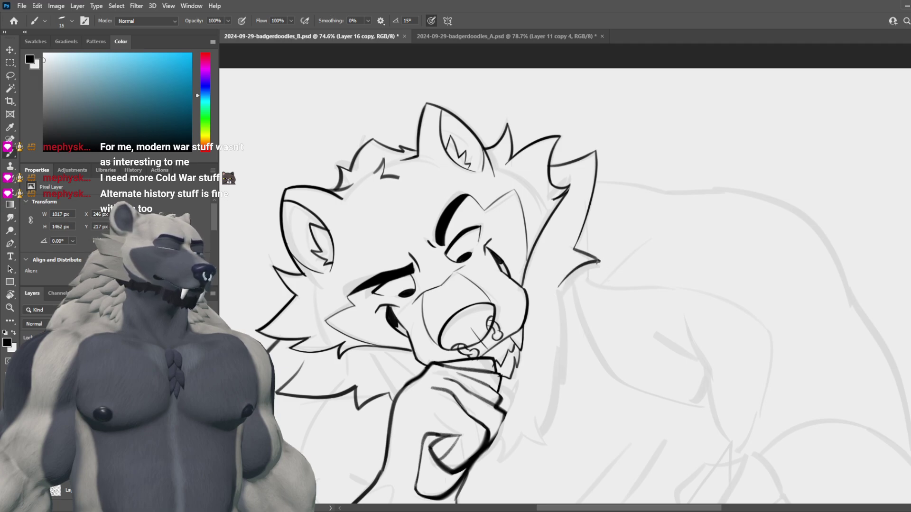
Step: Ink the inward-curving lower edge of the second neck fur spike, redoing the stroke until it sweeps back beneath the cheek
key("ctrl+z")
left_click_drag(596, 260, 557, 314)
key("ctrl+z")
left_click_drag(596, 260, 553, 306)
key("ctrl+z")
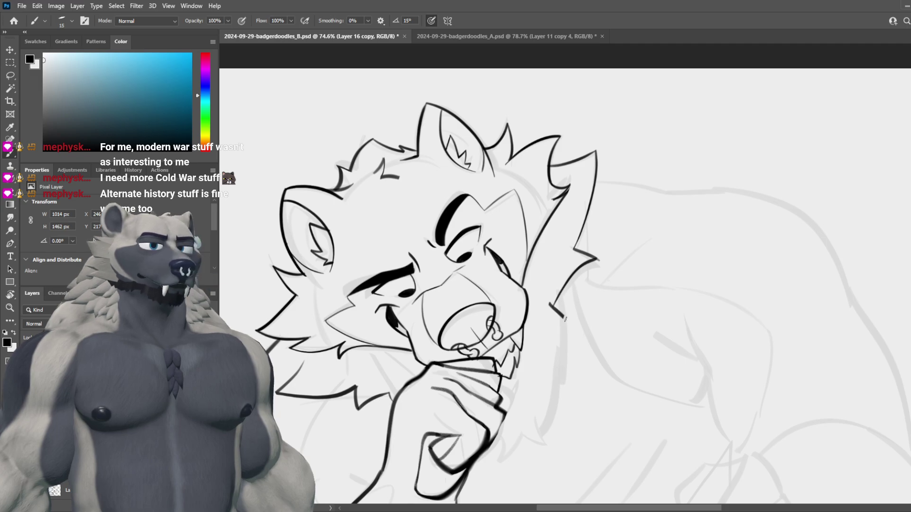
Step: Ink a small third fur spike at the lower end of the far neck fur, redoing its edges
scroll(625, 284, "down", 2)
scroll(625, 284, "down", 2)
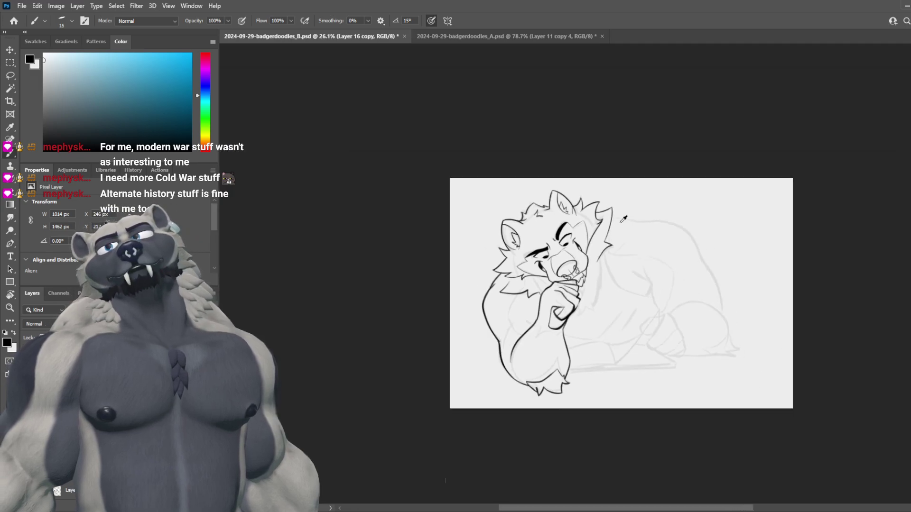
scroll(598, 275, "up", 5)
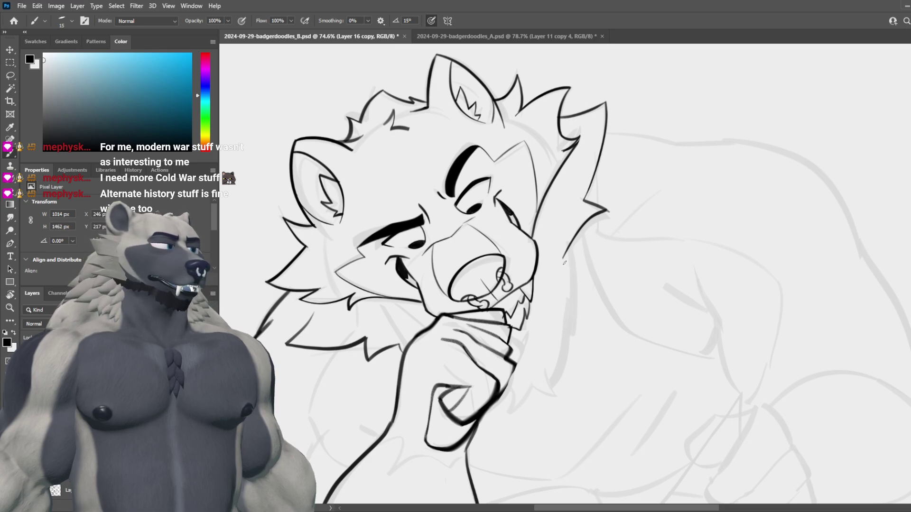
mouse_move(561, 259)
left_mouse_down()
mouse_move(576, 277)
mouse_move(561, 294)
left_mouse_up()
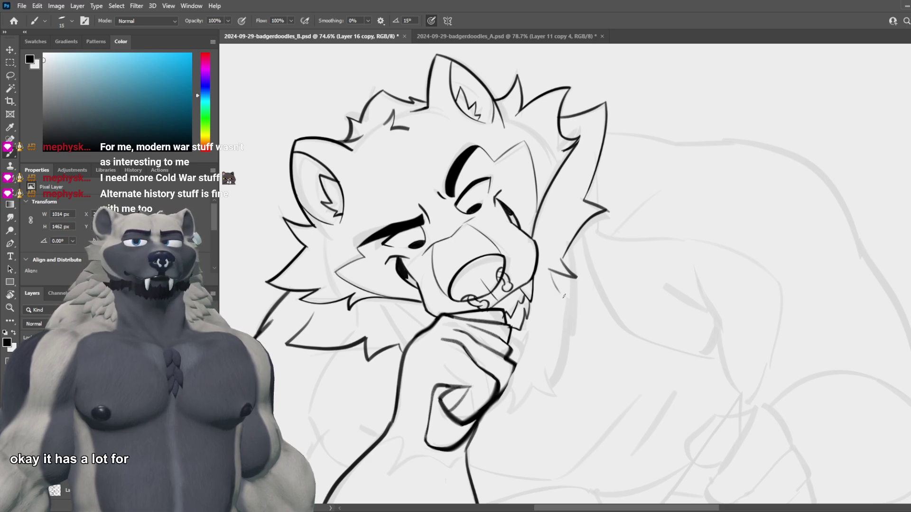
key("ctrl+z")
left_click_drag(564, 257, 578, 279)
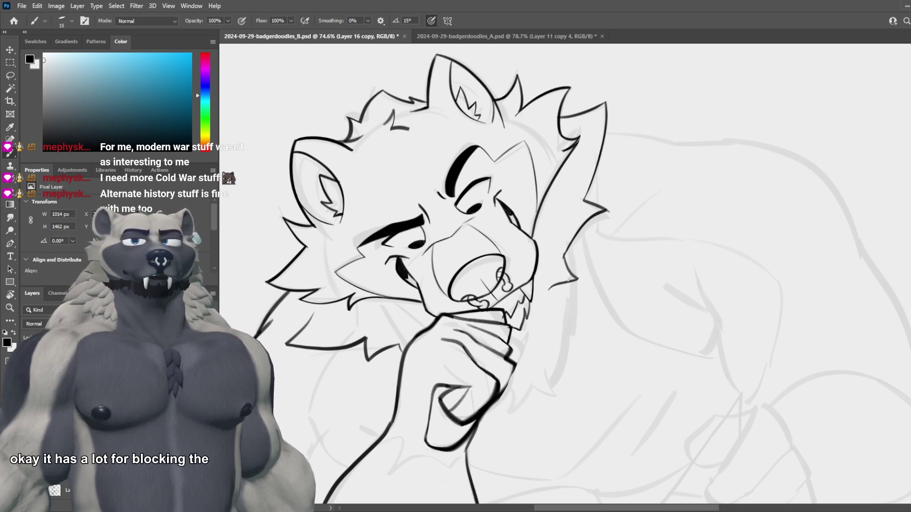
key("ctrl+z")
key("ctrl+z")
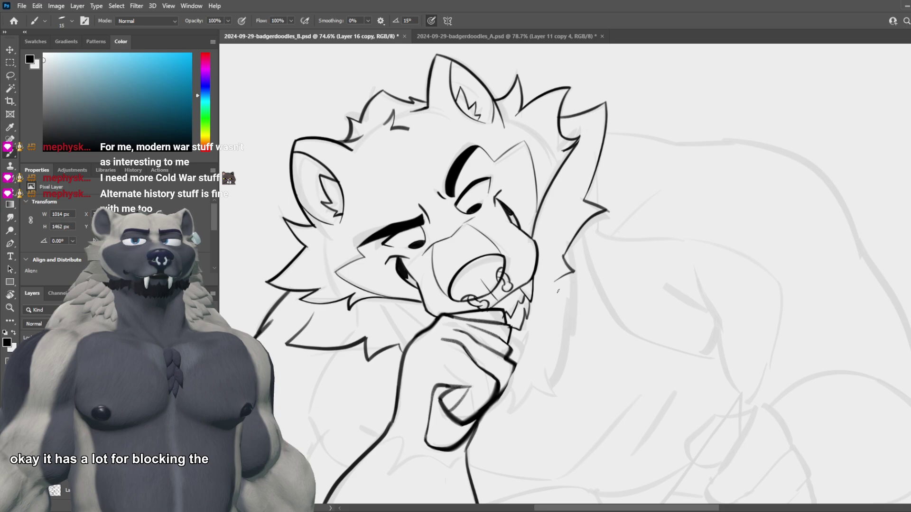
key("ctrl+z")
left_click_drag(564, 257, 555, 269)
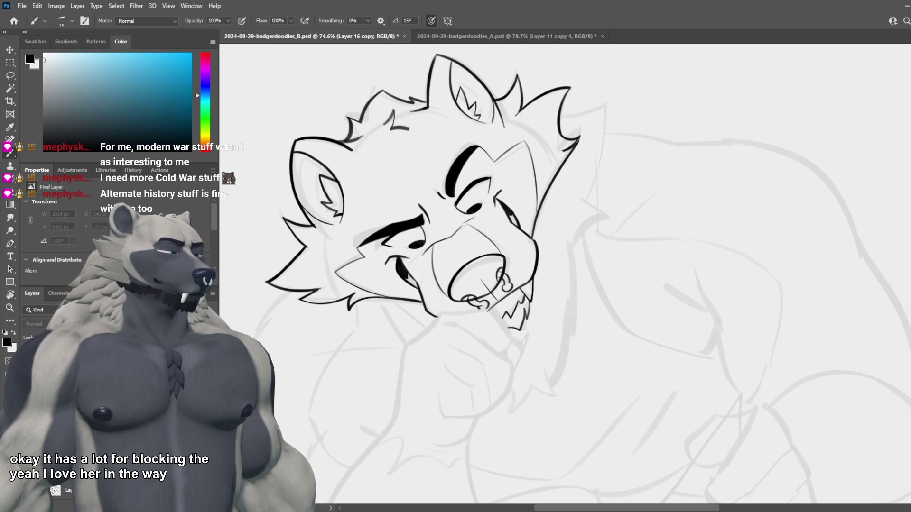
Step: Add a new layer named "right arm" and save the document
mouse_move(620, 348)
left_mouse_down()
mouse_move(553, 285)
mouse_move(546, 257)
mouse_move(561, 276)
left_mouse_up()
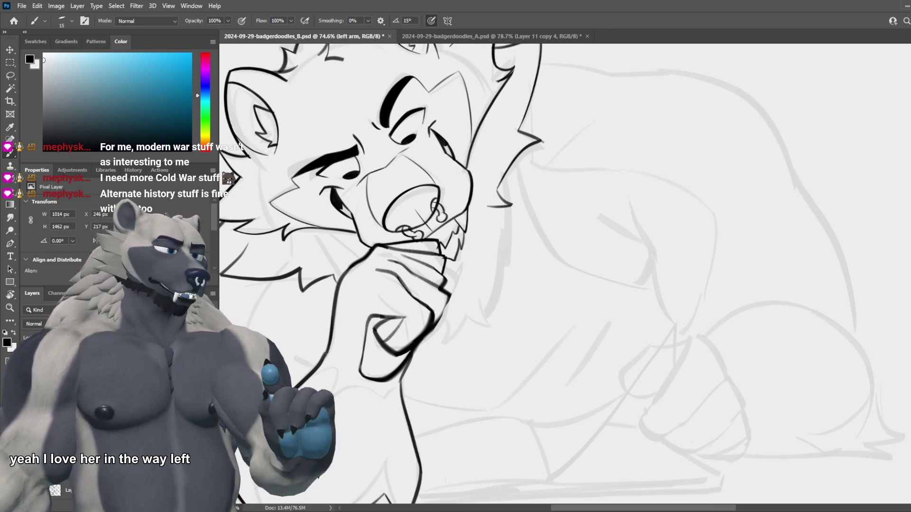
key("ctrl+e")
key("ctrl+shift+alt+n")
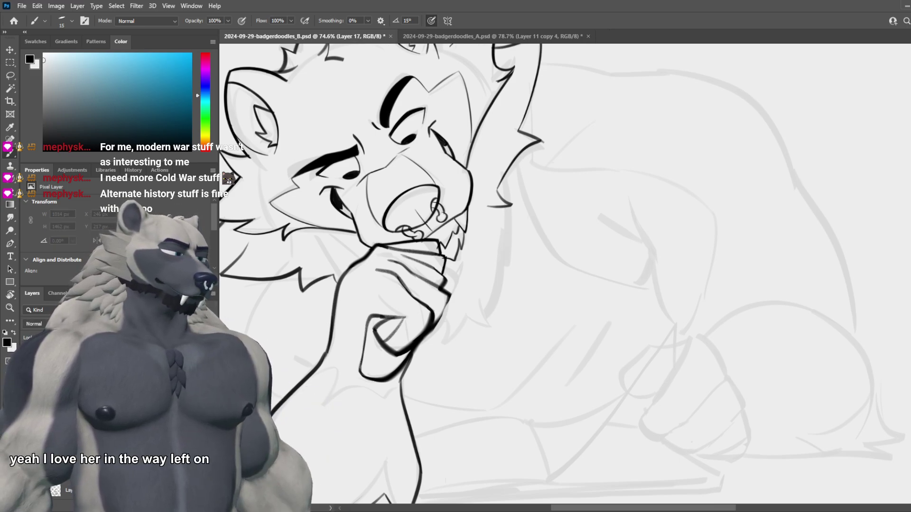
type("right arm")
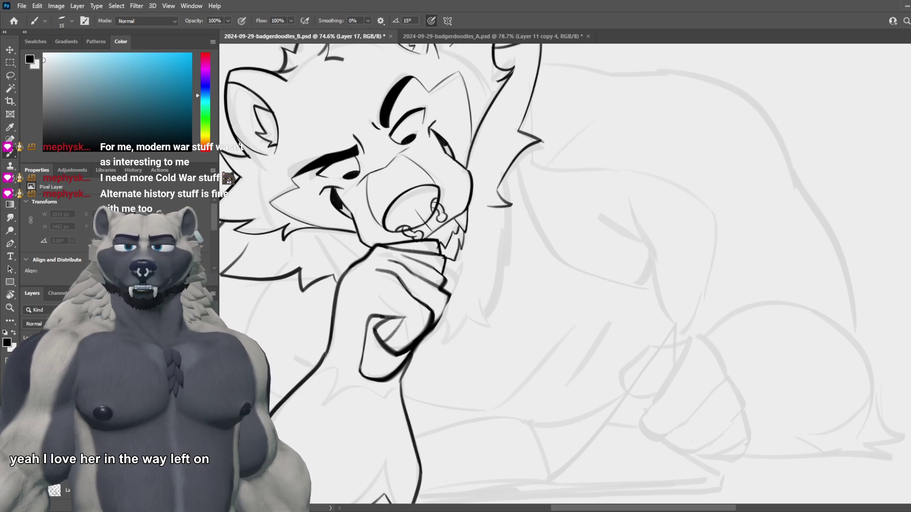
key("Return")
key("alt+bracketleft")
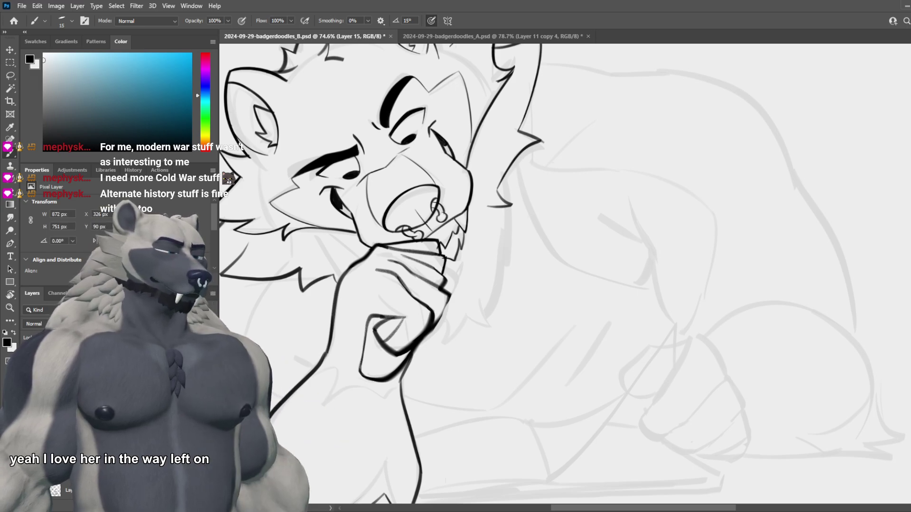
key("alt+bracketright")
scroll(622, 372, "down", 2)
scroll(482, 307, "up", 2)
key("ctrl+s")
Step: Ink a short curved chest fur stroke just below the fist, undoing the attempts at its rising second edge
scroll(480, 340, "up", 1)
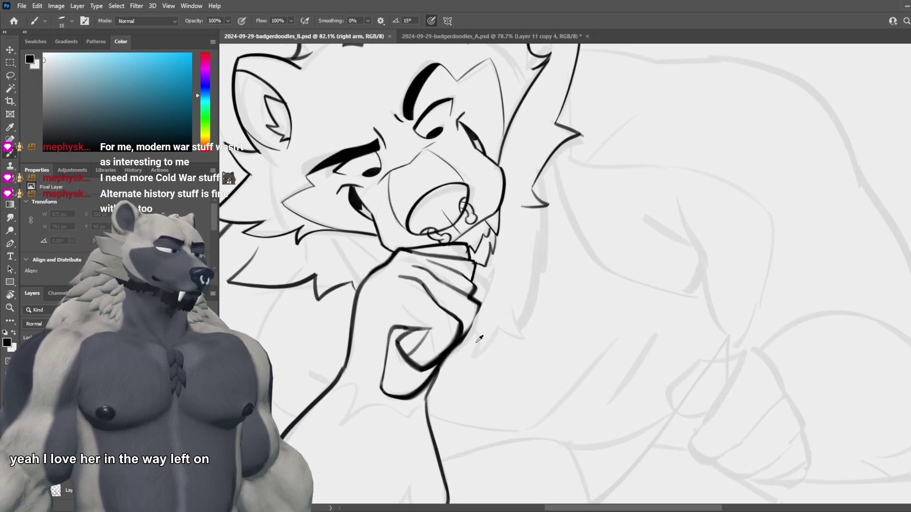
mouse_move(478, 322)
left_mouse_down()
mouse_move(473, 360)
mouse_move(497, 327)
left_mouse_up()
key("ctrl+z")
key("ctrl+z")
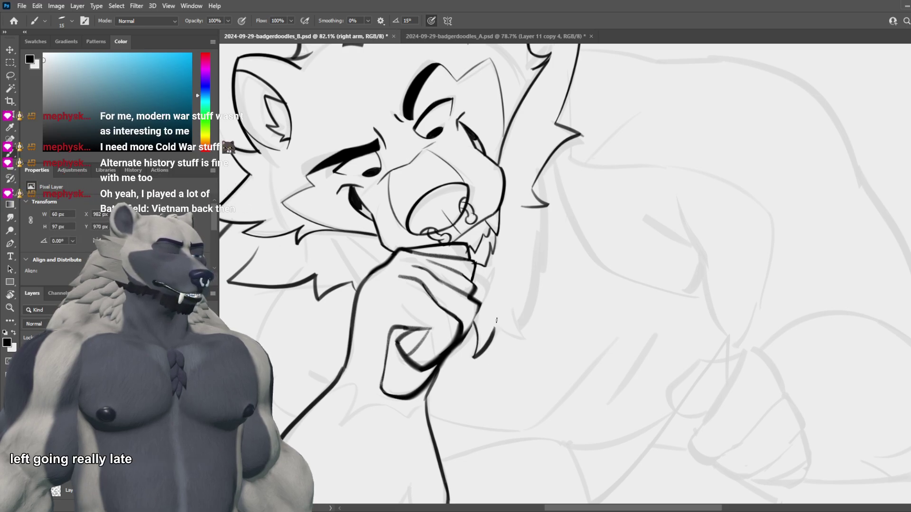
key("ctrl+z")
left_click_drag(473, 356, 497, 328)
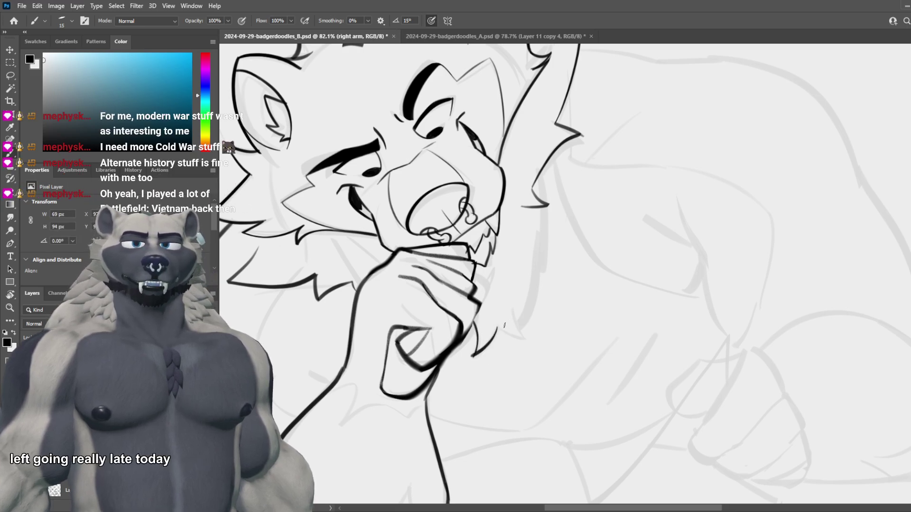
key("ctrl+z")
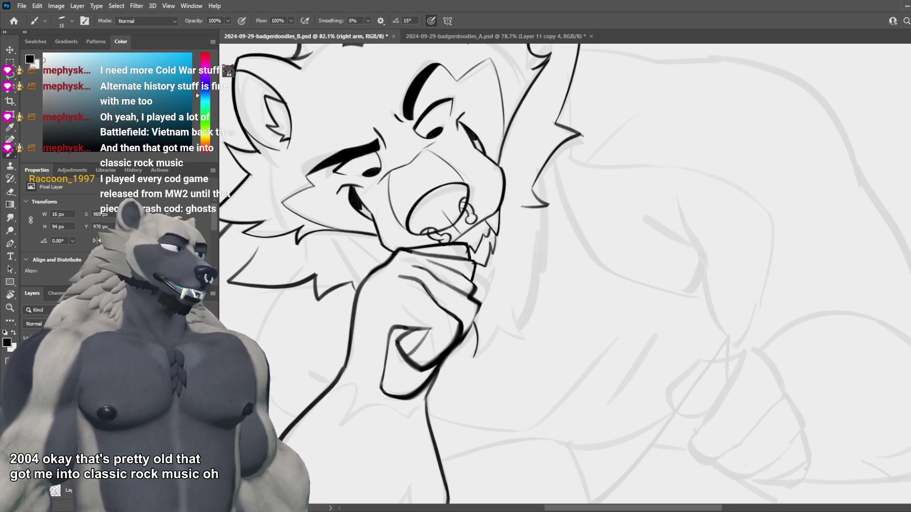
Step: Try inking the rising second edge of the chest fur tuft below the fist with the current brush
scroll(517, 252, "down", 3)
scroll(520, 269, "up", 2)
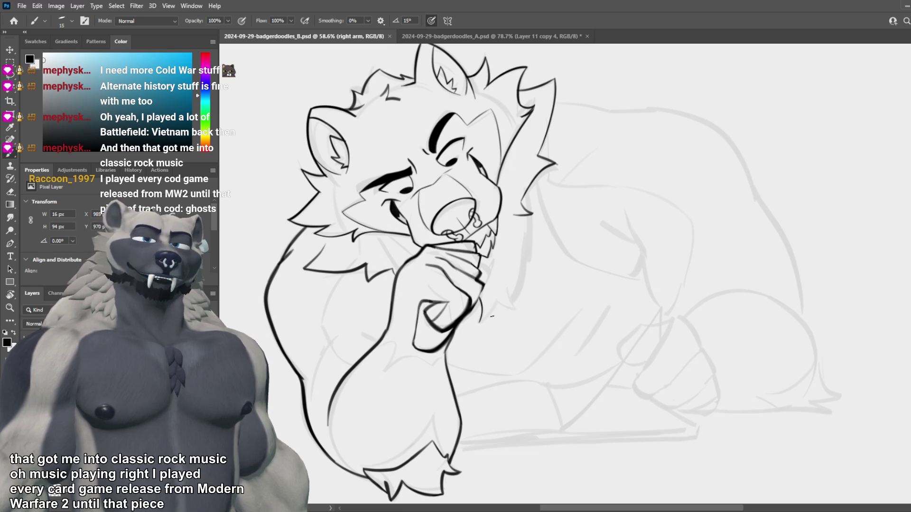
scroll(495, 316, "down", 2)
scroll(463, 299, "up", 3)
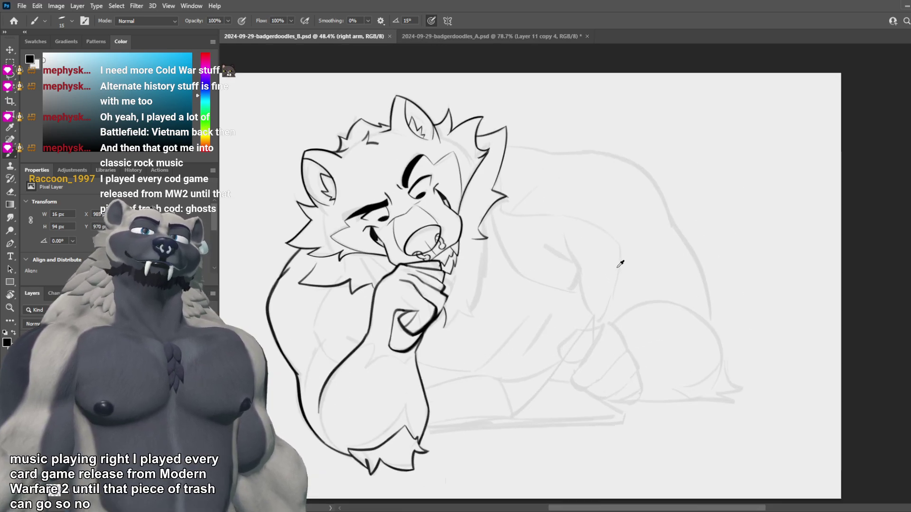
scroll(463, 268, "down", 1)
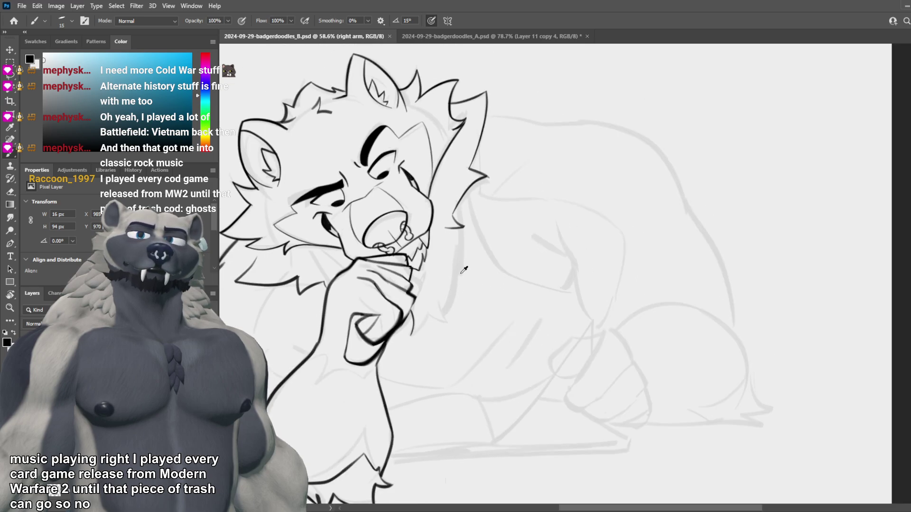
scroll(464, 271, "up", 4)
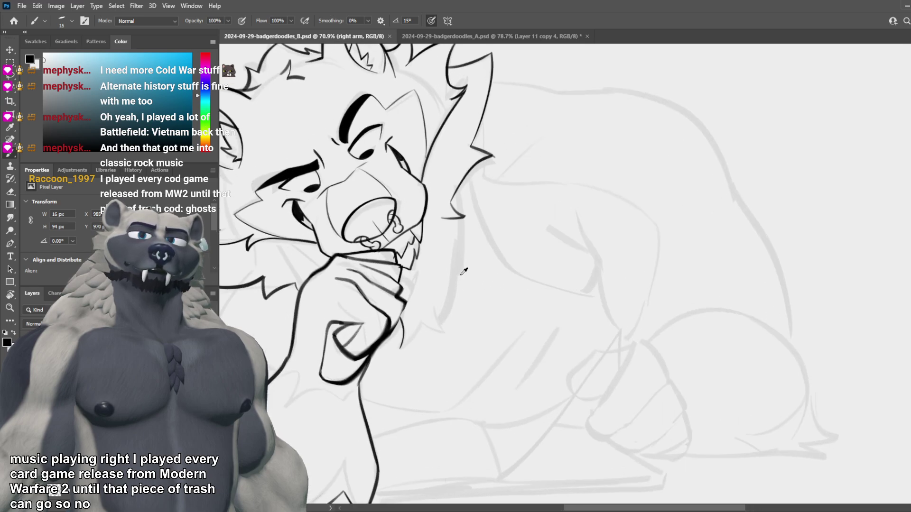
scroll(462, 271, "up", 1)
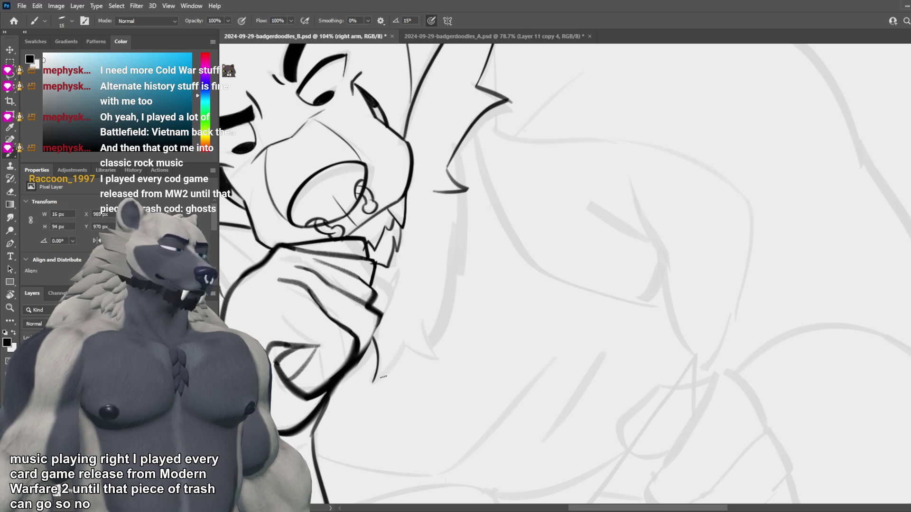
key("ctrl+z")
left_click_drag(374, 381, 400, 343)
key("ctrl+z")
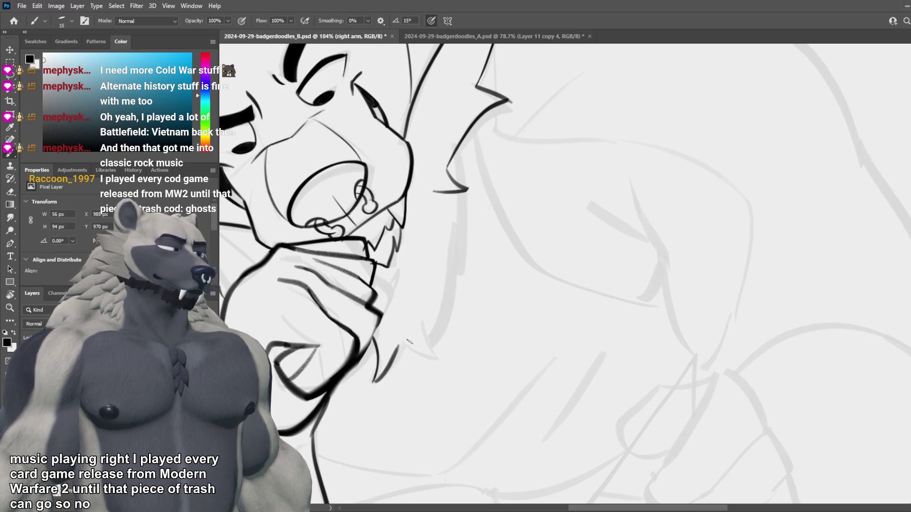
key("ctrl+z")
Step: Reduce the brush size to 10 and ink the chest fur below the fist as two pointed tufts joined by curved edges
key("bracketleft")
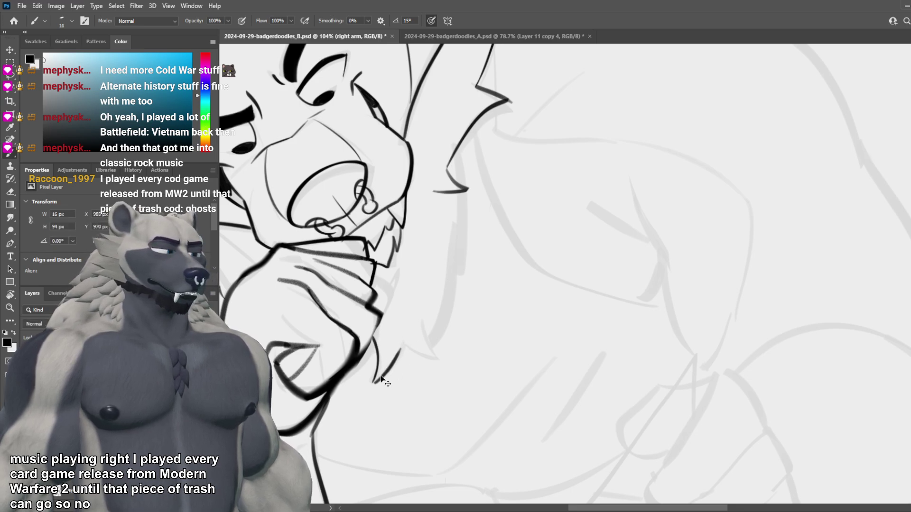
key("ctrl+z")
left_click_drag(373, 383, 401, 347)
key("ctrl+z")
mouse_move(374, 383)
left_mouse_down()
mouse_move(400, 347)
mouse_move(449, 355)
left_mouse_up()
key("ctrl+z")
key("ctrl+z")
left_click_drag(422, 325, 452, 354)
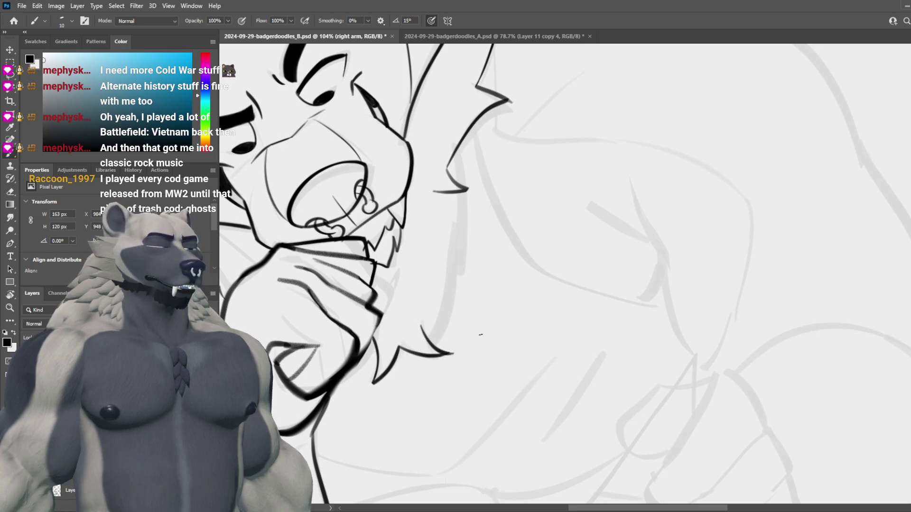
Step: Try inking the long curved fur edge upward from the chest tuft to the lowest neck spike, redrawing it several times
scroll(480, 334, "down", 6)
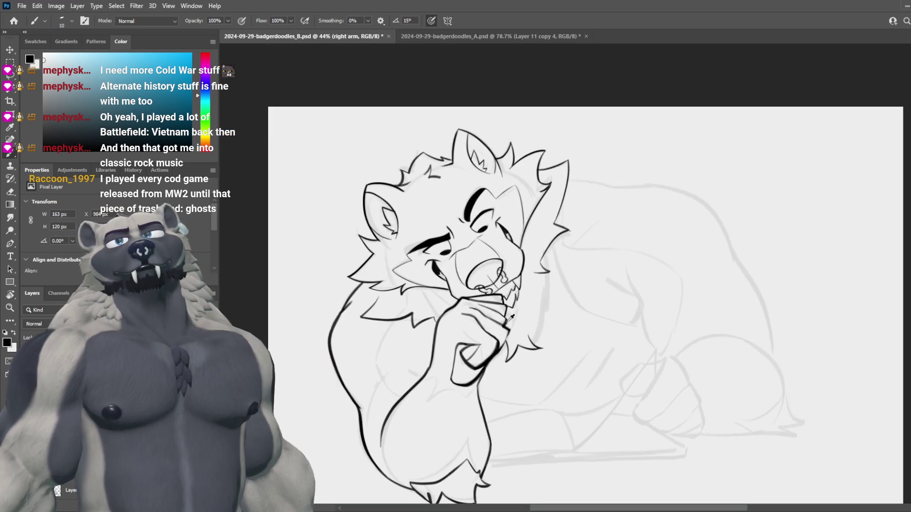
scroll(511, 317, "up", 5)
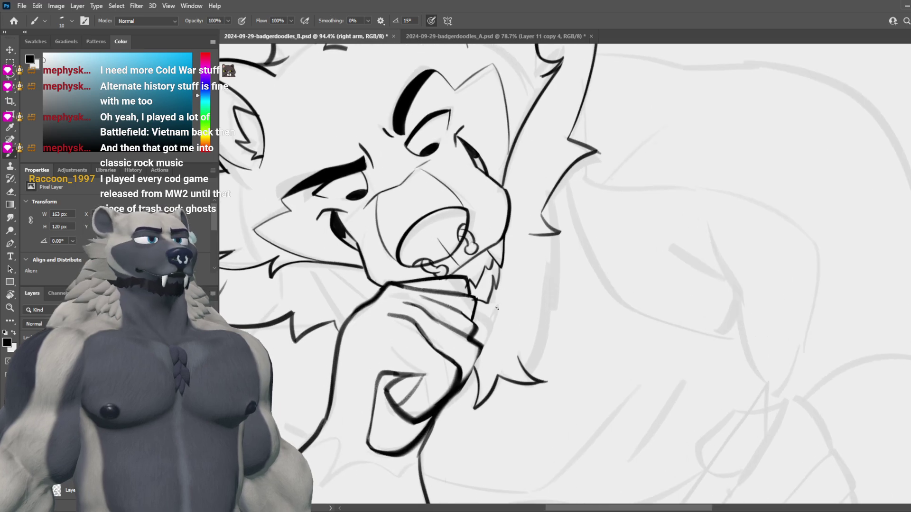
left_click_drag(526, 369, 554, 238)
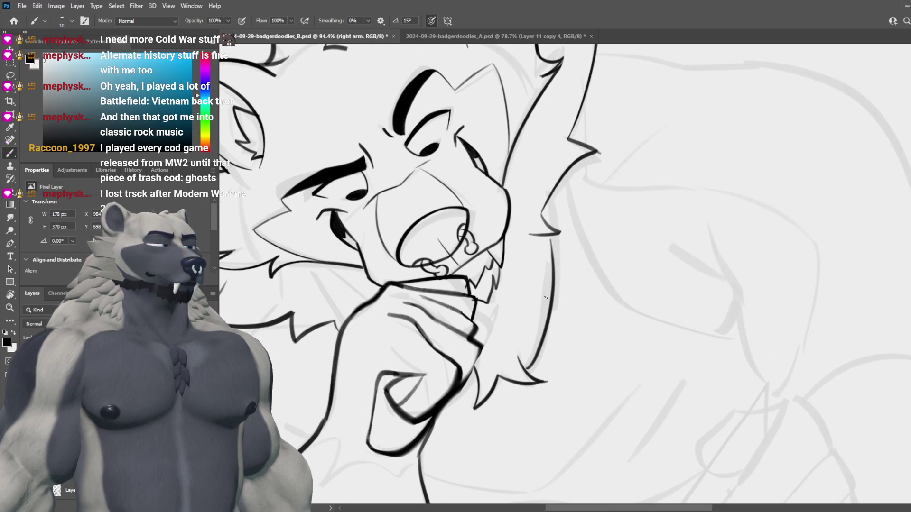
key("ctrl+z")
left_click_drag(525, 369, 550, 231)
key("ctrl+z")
left_click_drag(524, 369, 551, 247)
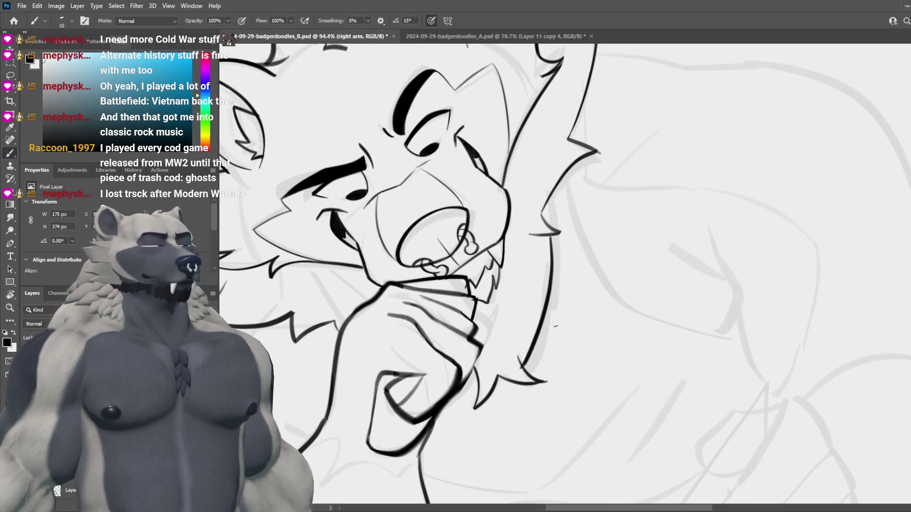
key("ctrl+z")
left_click_drag(527, 372, 553, 238)
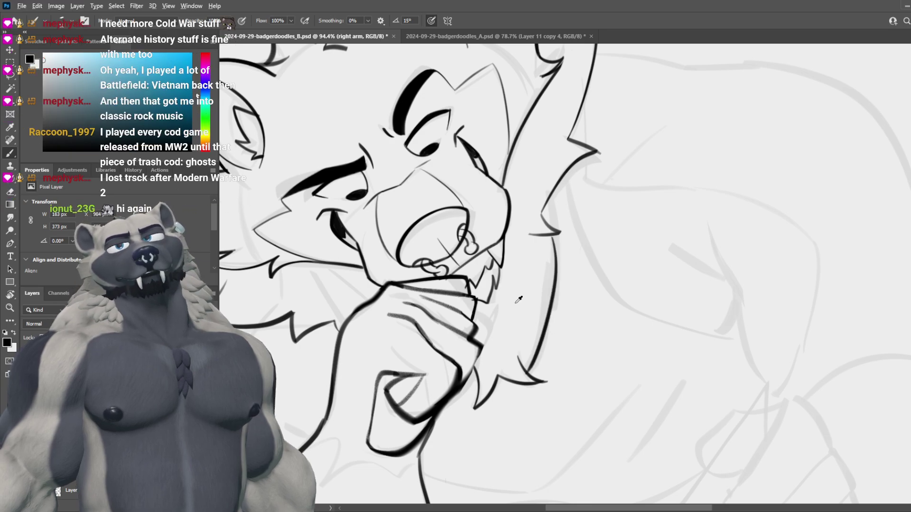
Step: Redraw the long fur edge as a curve running down from the lowest neck spike to the chest tuft
scroll(569, 300, "down", 4)
scroll(567, 291, "up", 4)
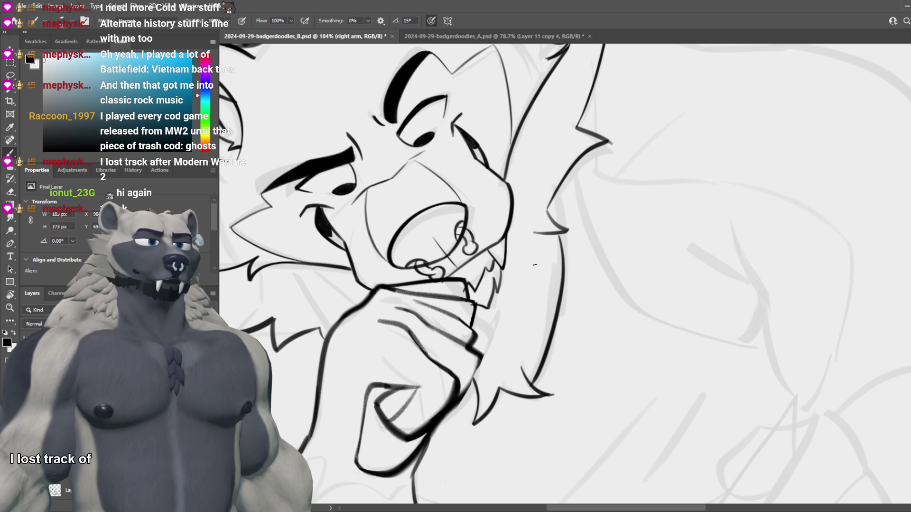
key("ctrl+z")
left_click_drag(562, 232, 534, 379)
key("ctrl+z")
left_click_drag(562, 234, 531, 383)
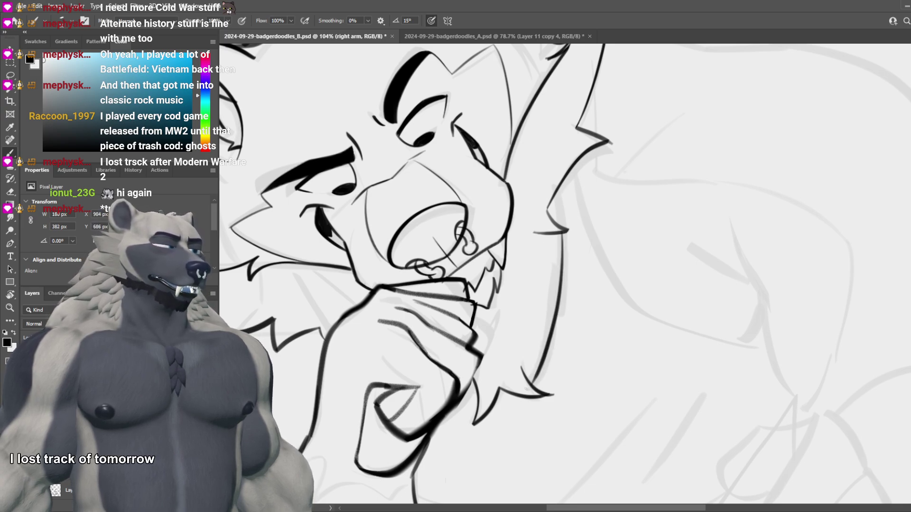
Step: Redo the long chest fur edge as one curve rising from the outer tuft to the lowest neck spike, then reinforce its base
key("ctrl+z")
mouse_move(564, 233)
left_mouse_down()
mouse_move(535, 380)
mouse_move(561, 234)
left_mouse_up()
key("ctrl+z")
key("ctrl+z")
key("ctrl+z")
left_click_drag(530, 387, 561, 267)
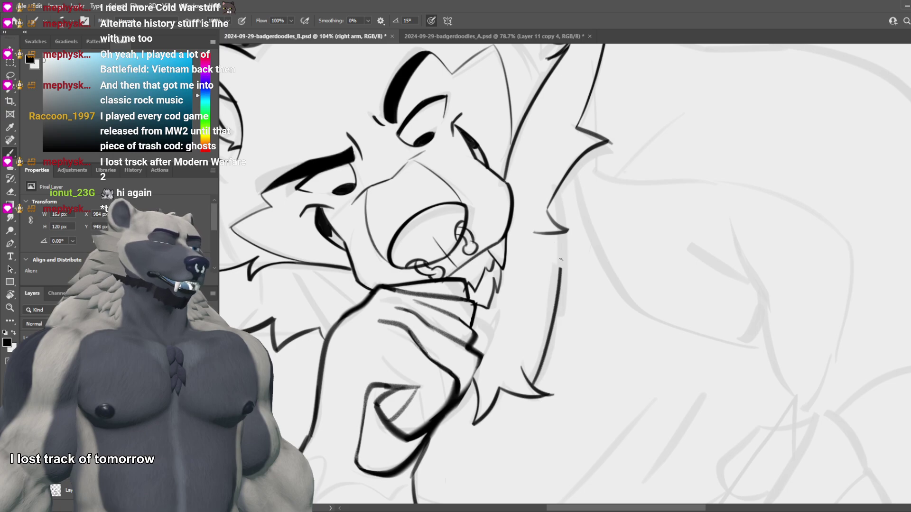
key("ctrl+z")
mouse_move(533, 383)
left_mouse_down()
mouse_move(552, 339)
mouse_move(561, 229)
left_mouse_up()
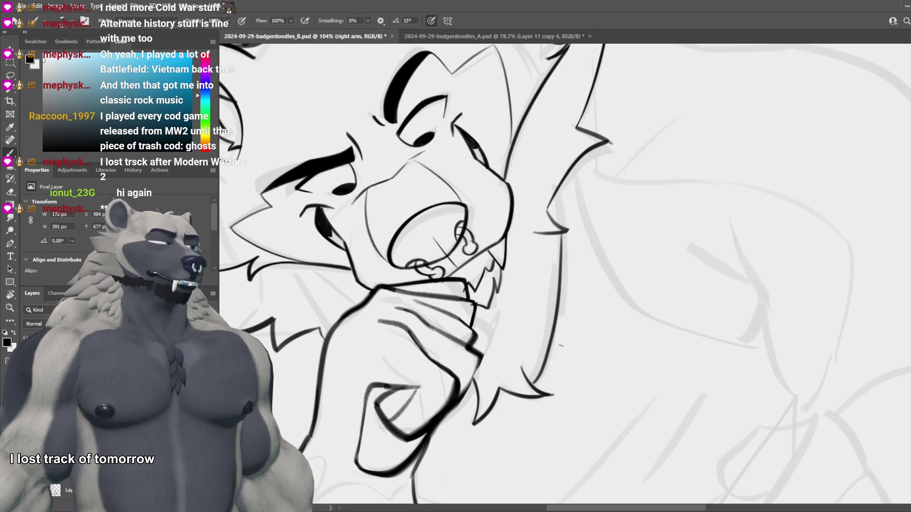
key("ctrl+z")
left_click_drag(533, 384, 561, 238)
left_click_drag(531, 386, 544, 353)
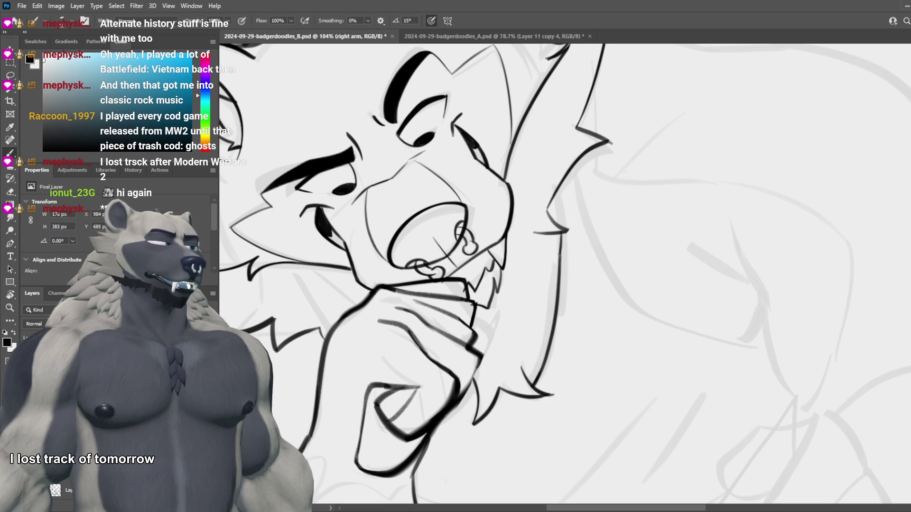
Step: Ink a short curved fur edge rising from the lowest neck spike to meet the neck fur line above
left_click_drag(562, 232, 560, 258)
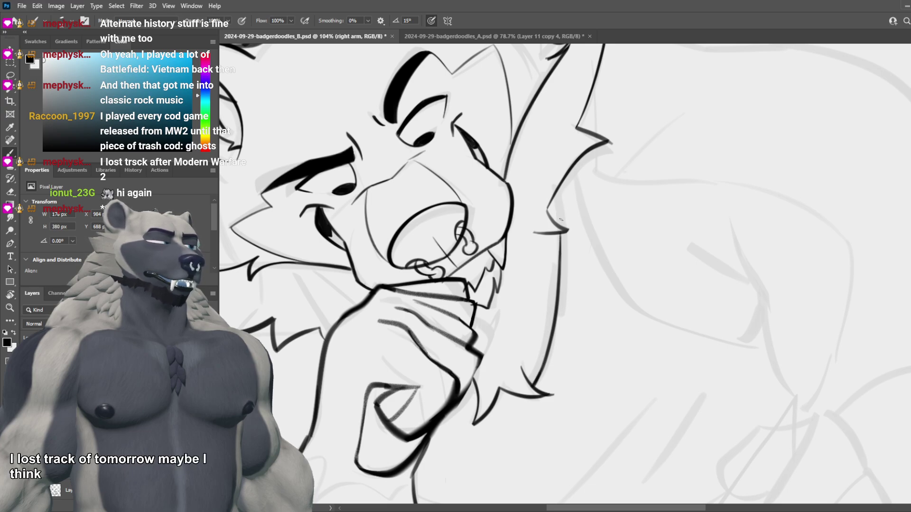
key("ctrl+z")
left_click_drag(561, 228, 560, 186)
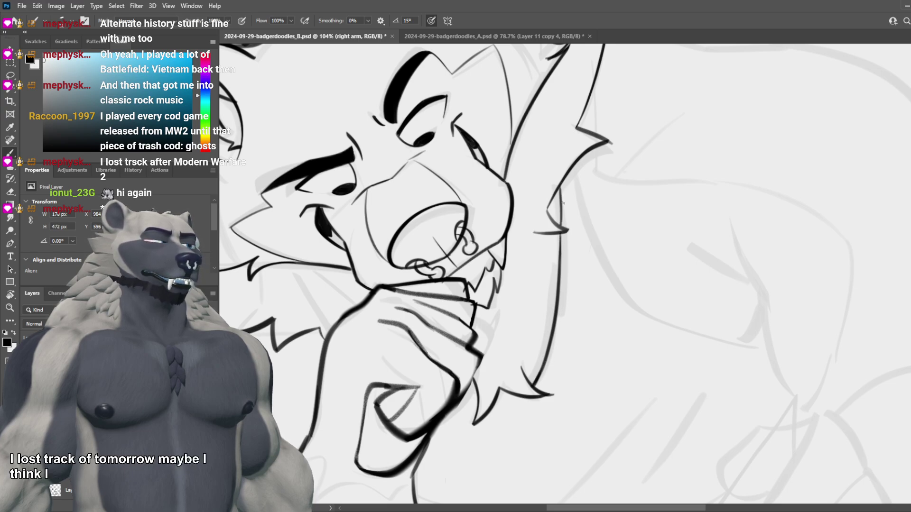
key("ctrl+z")
left_click_drag(561, 227, 560, 189)
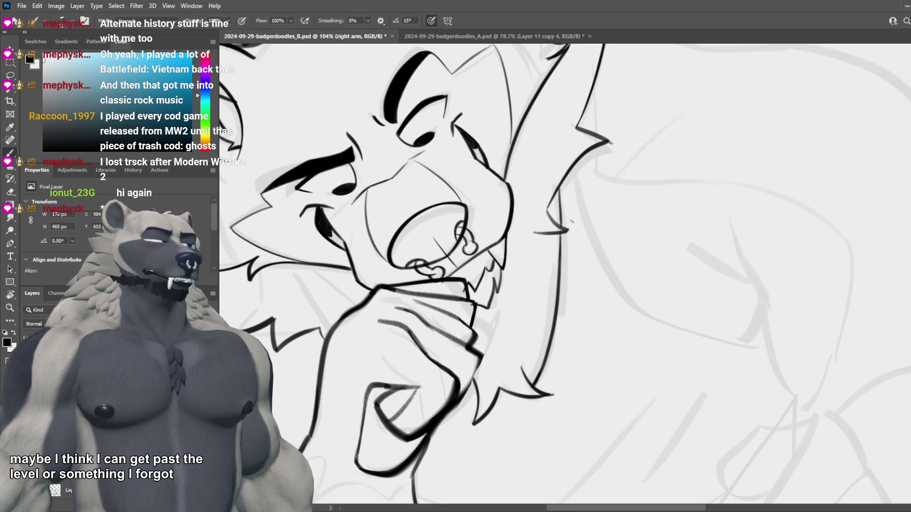
Step: Ink a short fur stroke connecting the inner chest tuft to the side of the fist
left_click_drag(477, 409, 449, 414)
key("ctrl+z")
scroll(550, 378, "down", 4)
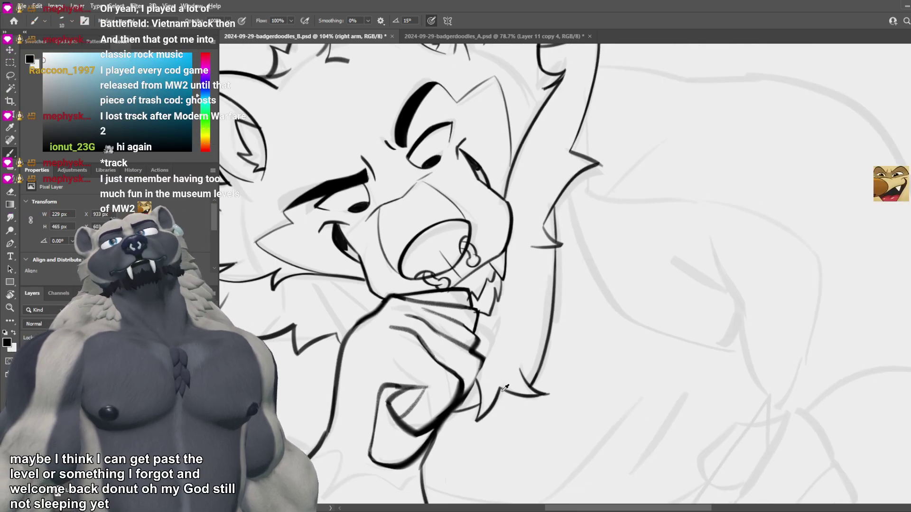
scroll(550, 378, "up", 4)
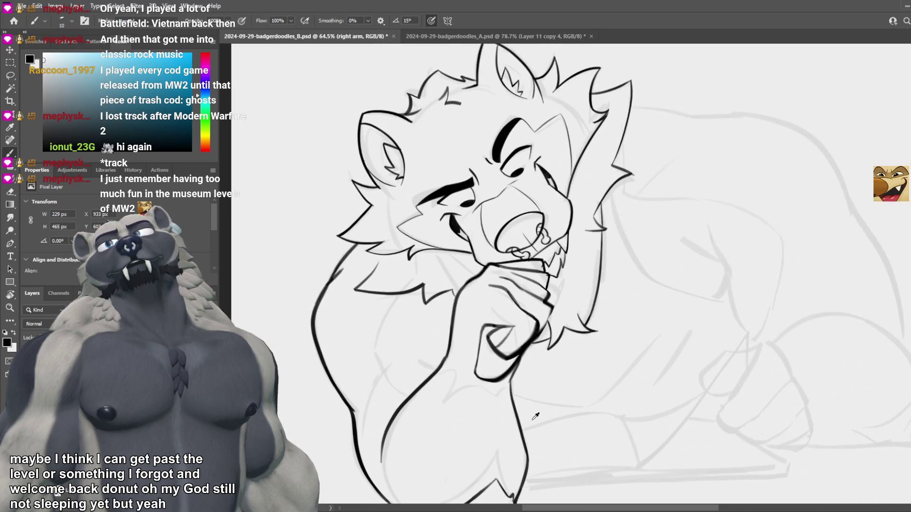
key("ctrl+z")
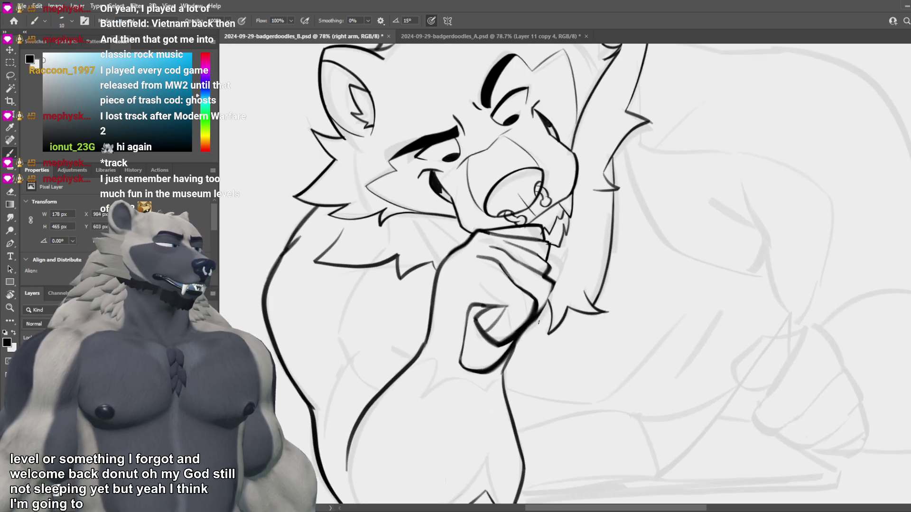
left_click_drag(535, 322, 553, 320)
key("ctrl+z")
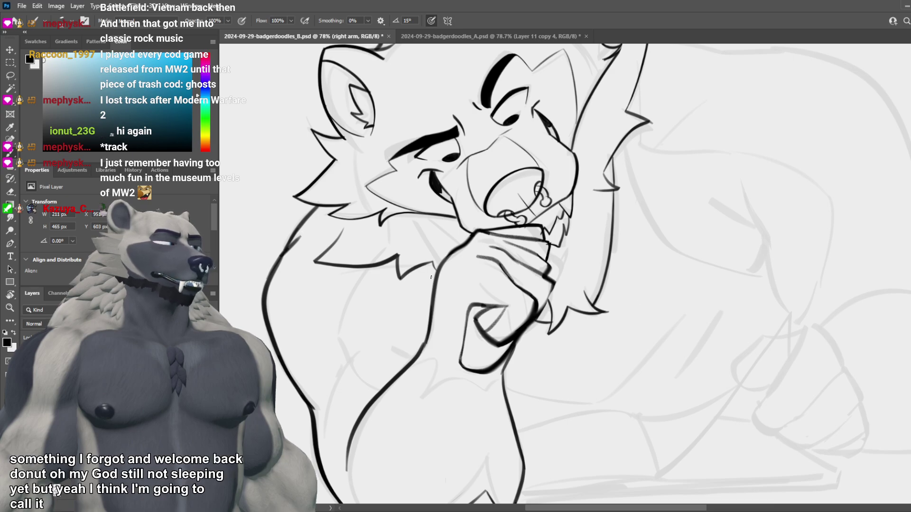
Step: Ink the curved body contour below the neck fur and a short crease curve beneath it, inside the bent arm
left_click_drag(696, 348, 649, 320)
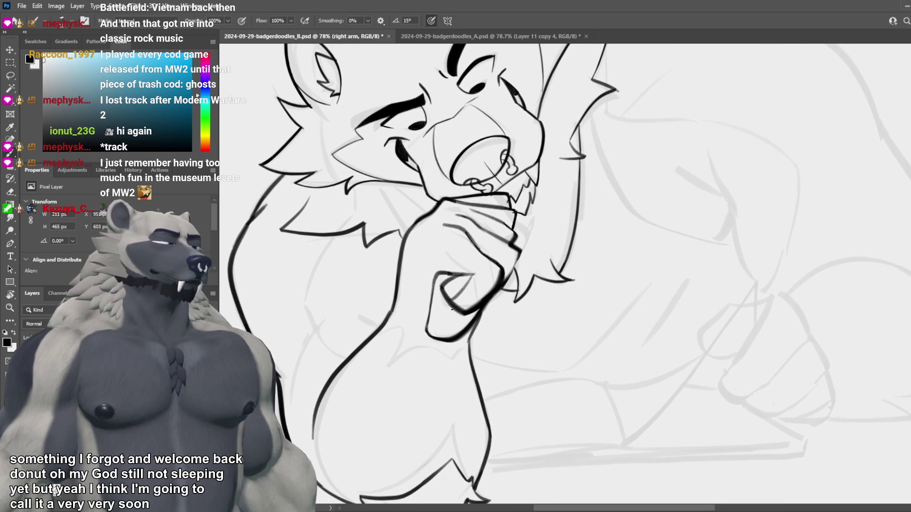
left_click_drag(337, 236, 305, 310)
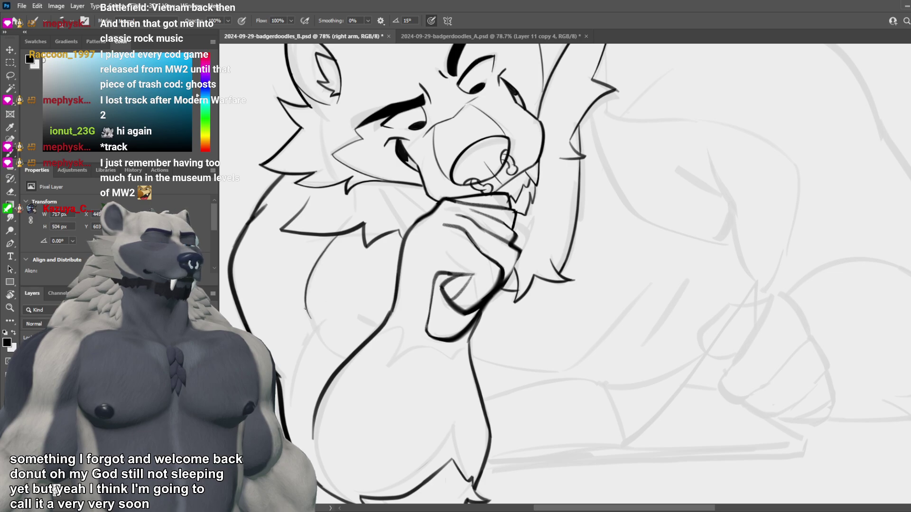
mouse_move(305, 309)
left_mouse_down()
mouse_move(338, 329)
mouse_move(299, 368)
left_mouse_up()
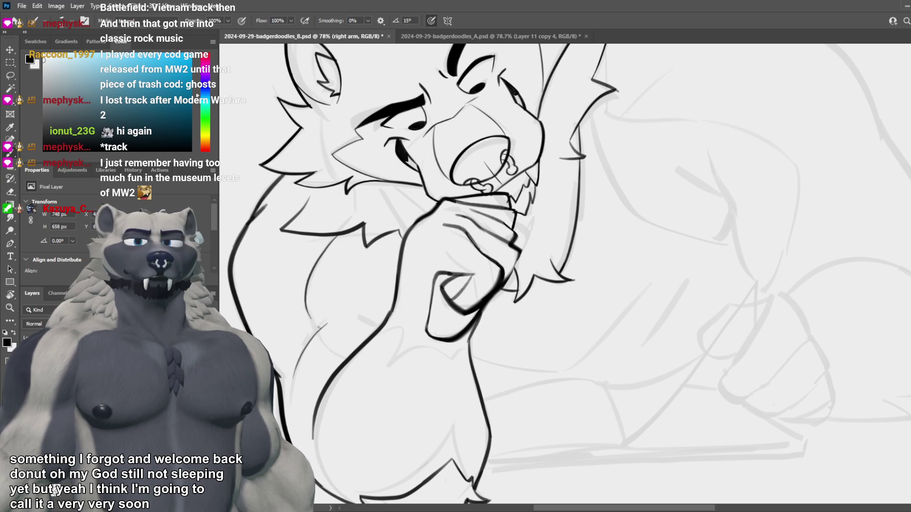
left_click_drag(406, 301, 449, 305)
Step: Mirror the canvas to check the whole drawing's balance, then restore its original orientation
scroll(448, 306, "down", 6)
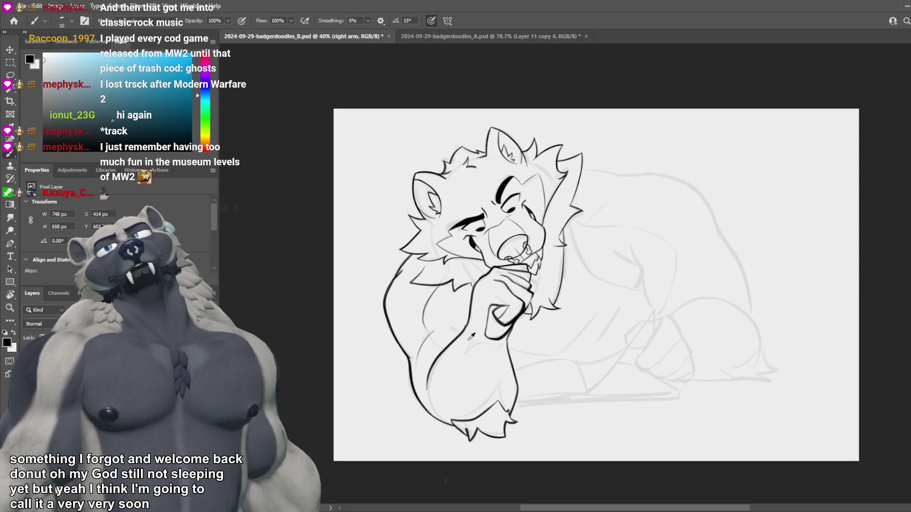
scroll(539, 324, "up", 1)
key("ctrl+shift+h")
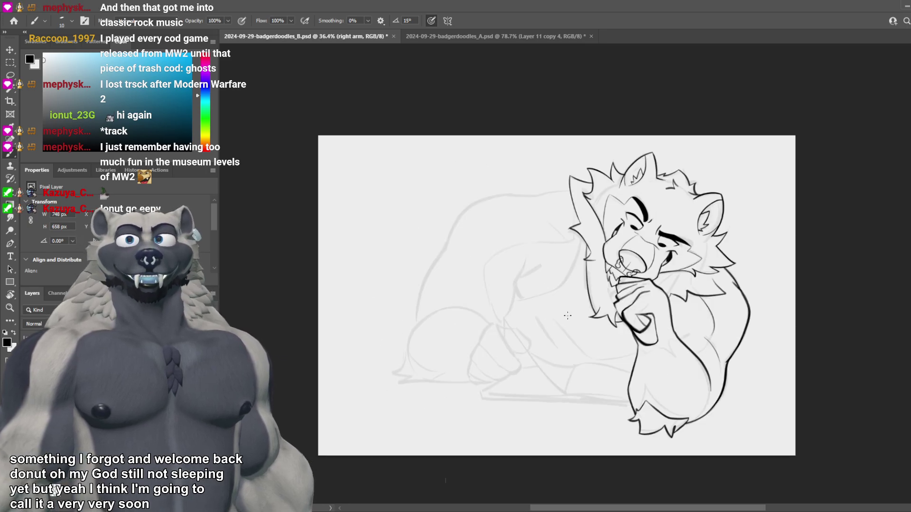
scroll(732, 330, "up", 1)
scroll(732, 326, "up", 4)
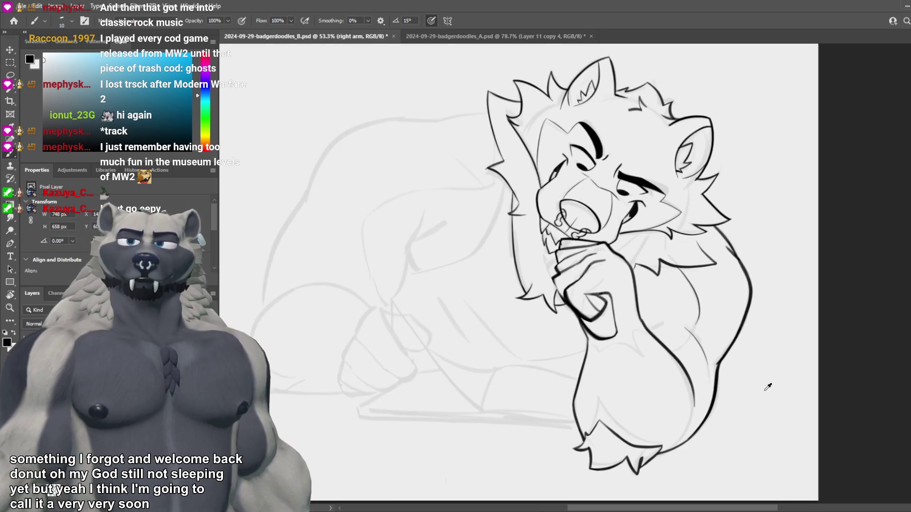
key("h")
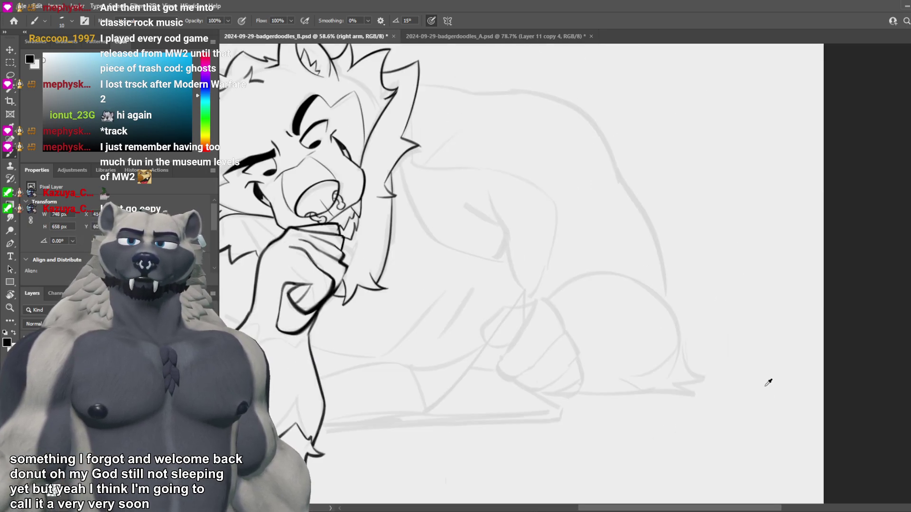
scroll(685, 388, "down", 2)
scroll(437, 402, "up", 5)
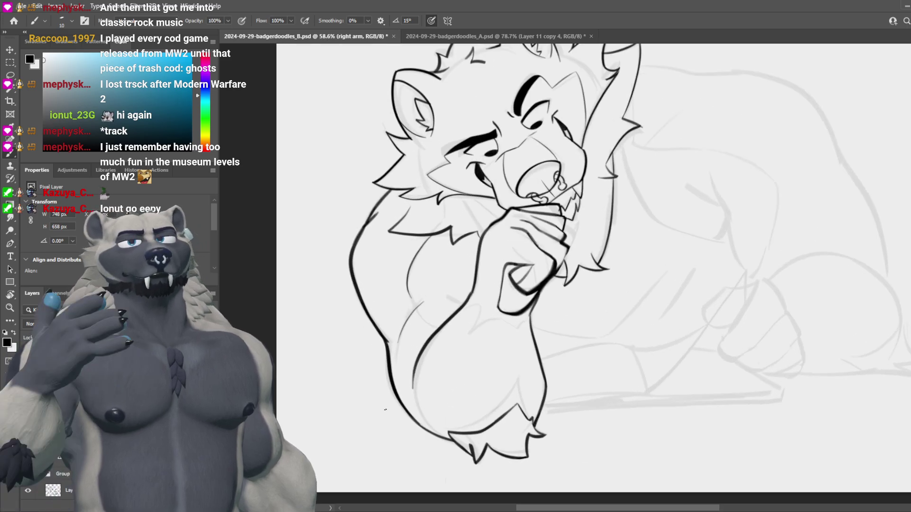
left_click(391, 359, "ctrl")
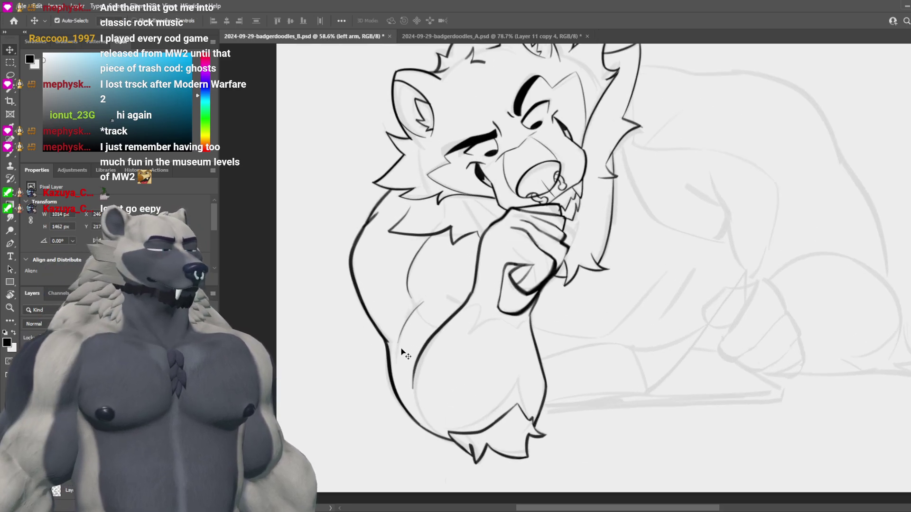
key("alt+]")
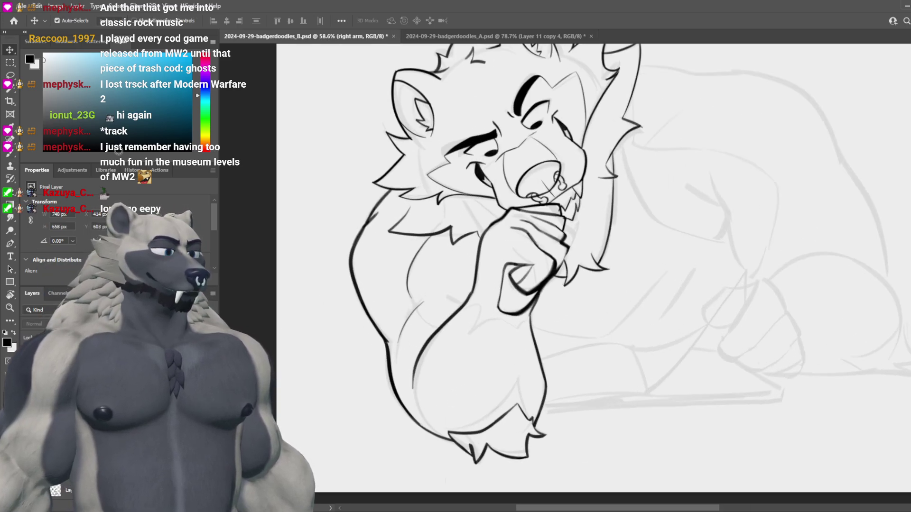
key("ctrl+j")
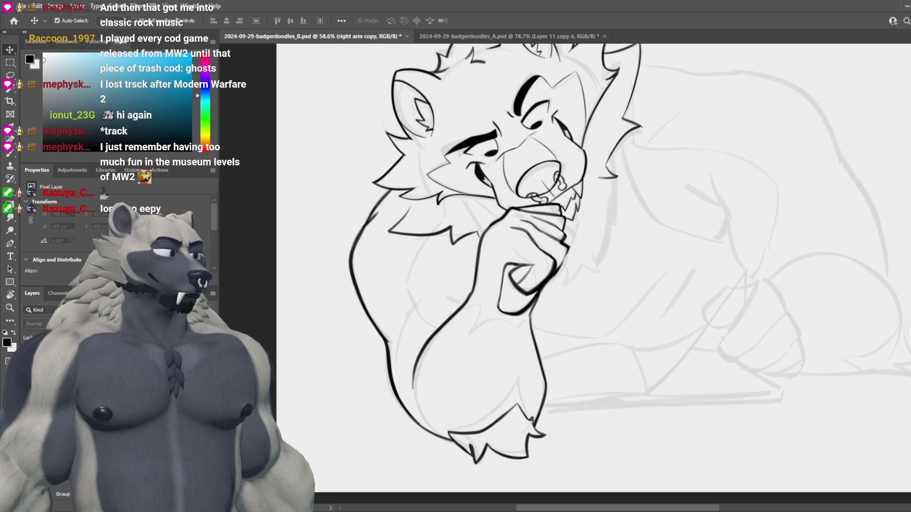
key("ctrl+z")
key("ctrl+z")
key("ctrl+z")
key("ctrl+z")
key("ctrl+z")
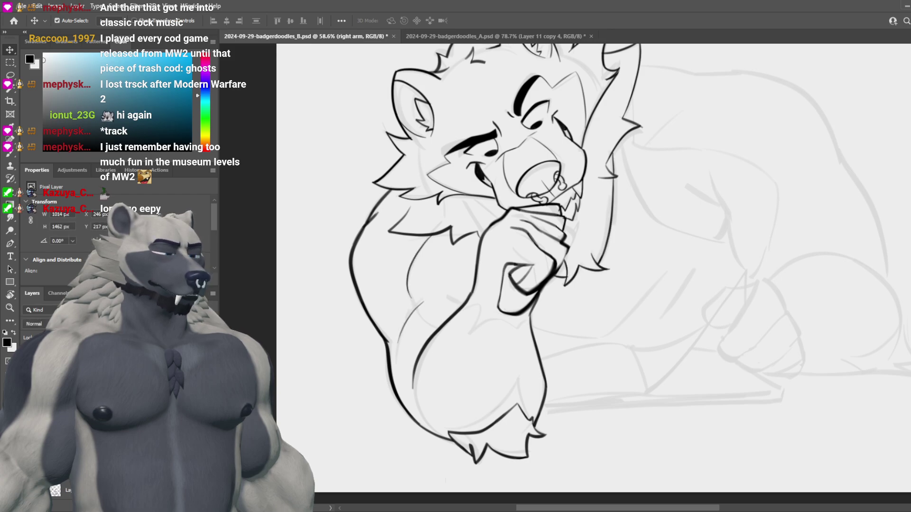
Step: Duplicate the left arm layer
key("ctrl+j")
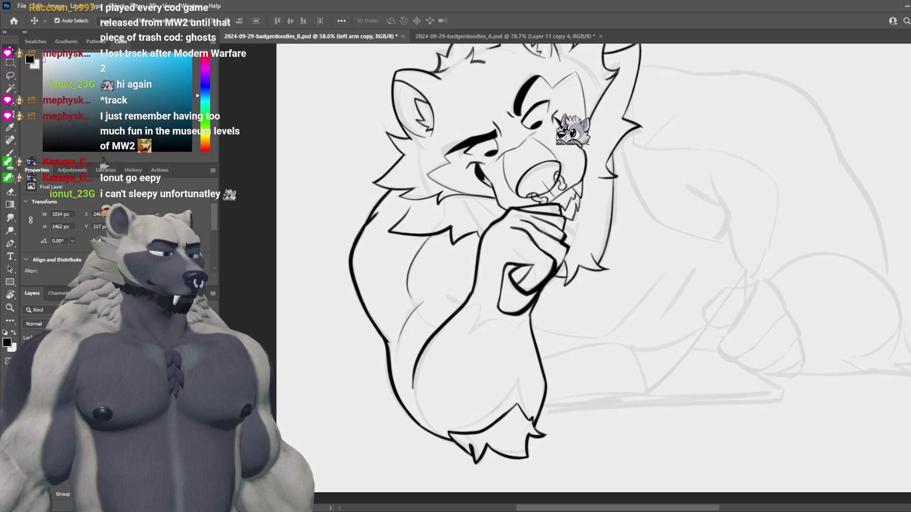
key("ctrl+z")
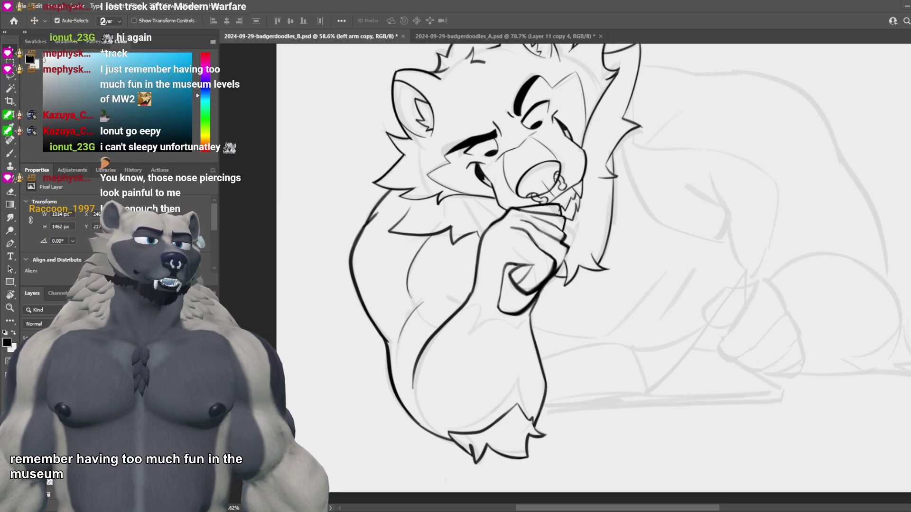
Step: Mirror the canvas and examine the bent arm's shape and proportions against the whole character
scroll(556, 267, "down", 5)
scroll(608, 275, "up", 4)
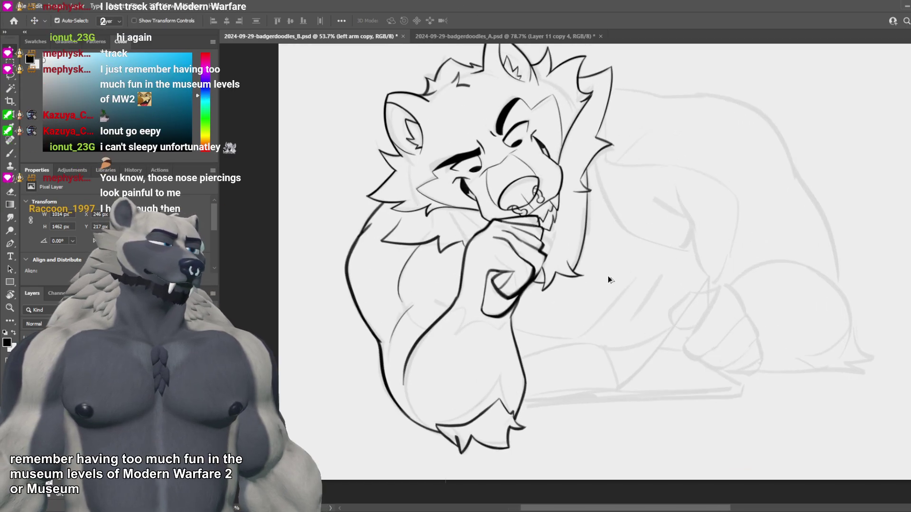
key("ctrl+shift+h")
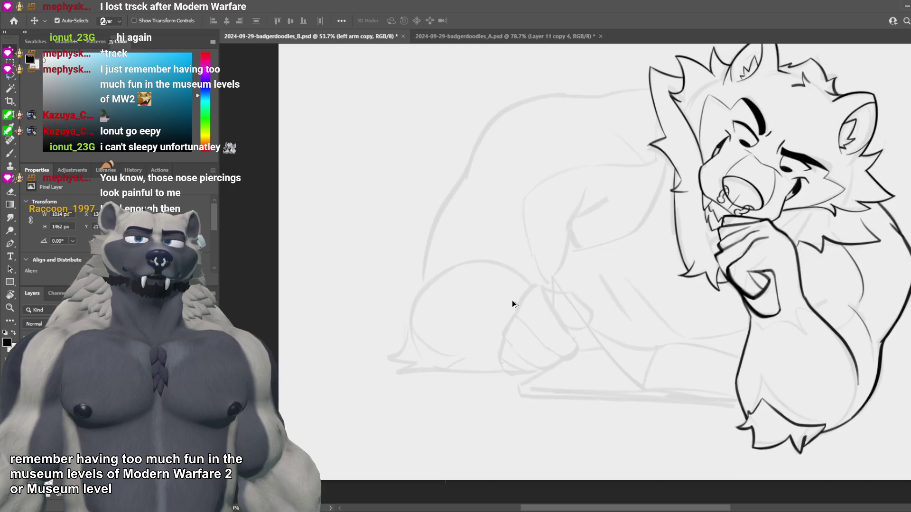
scroll(515, 305, "down", 3)
scroll(758, 305, "up", 2)
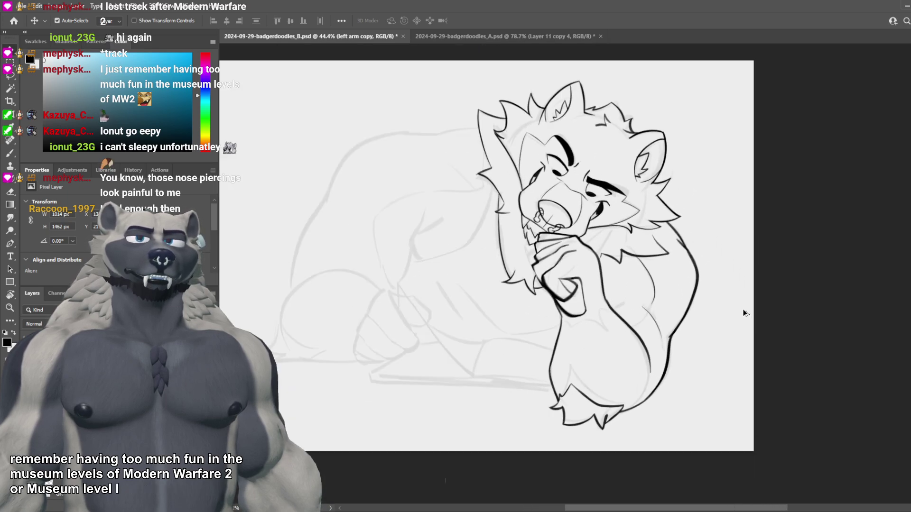
scroll(744, 318, "down", 1)
scroll(744, 326, "up", 2)
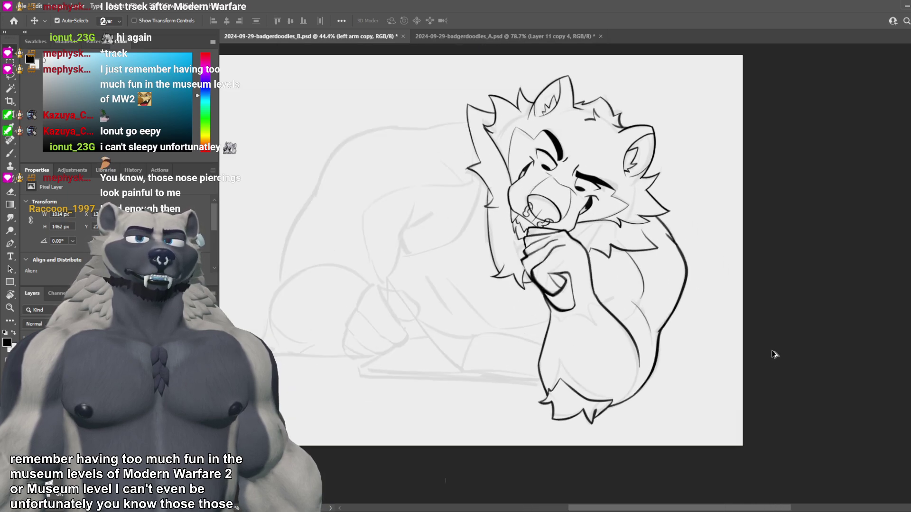
scroll(698, 337, "down", 2)
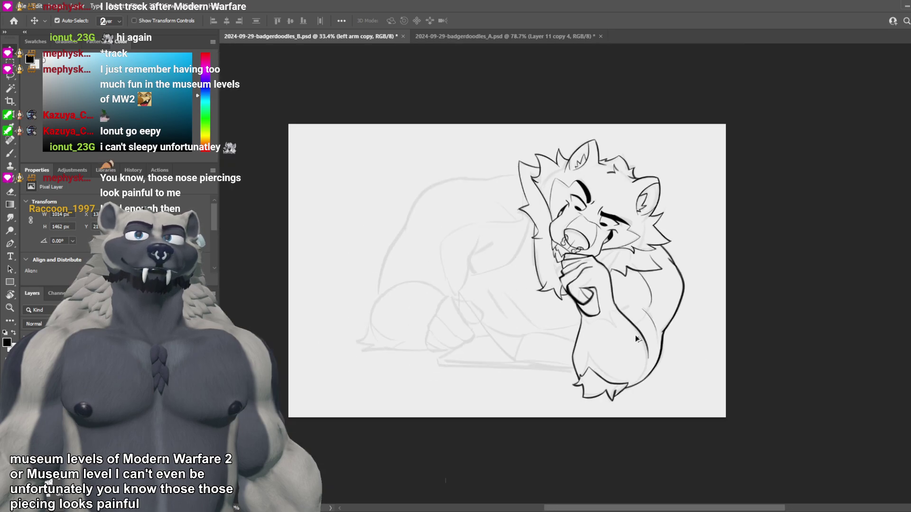
scroll(640, 337, "up", 3)
scroll(661, 323, "down", 2)
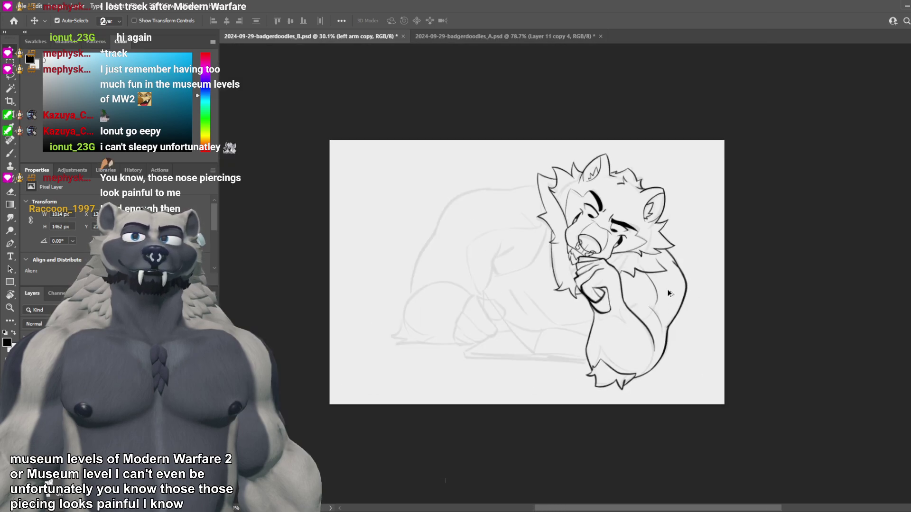
scroll(661, 274, "up", 2)
scroll(659, 287, "down", 2)
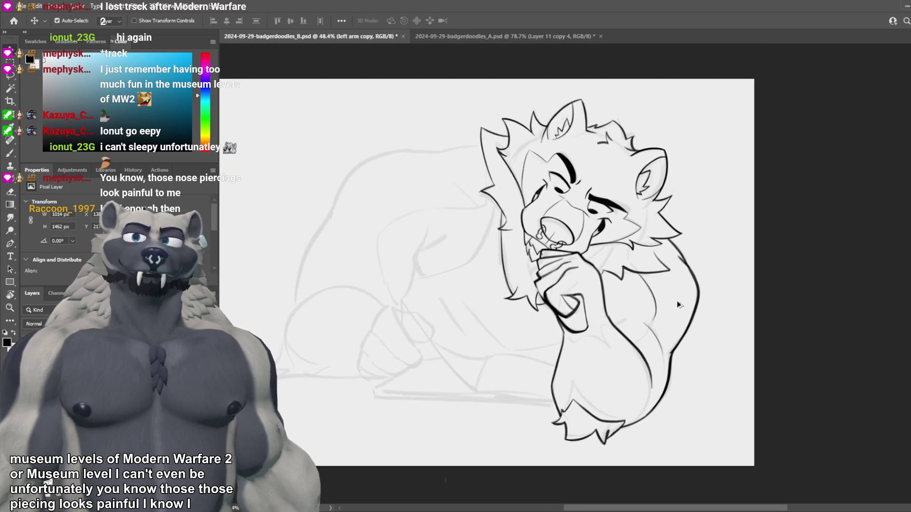
scroll(677, 306, "up", 3)
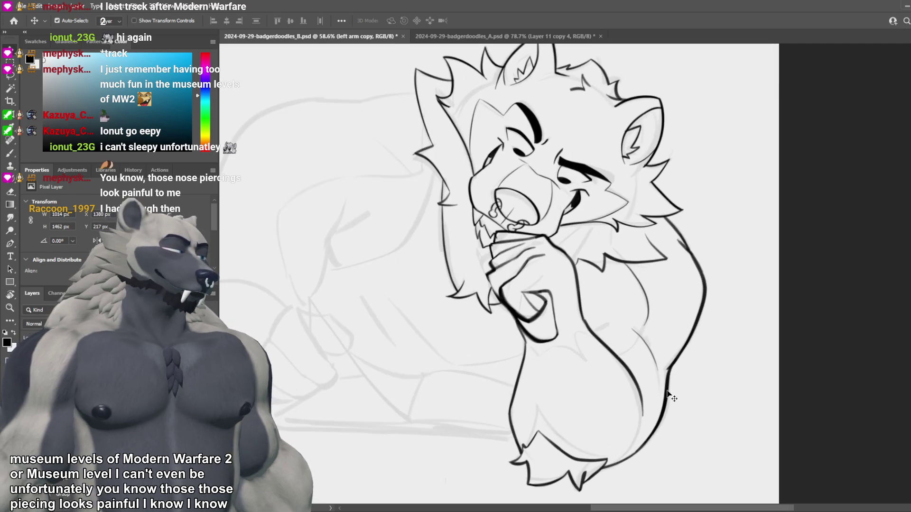
Step: Lasso the left arm's outer contour and inner forearm line, then distort the selection outward from its lower outer corner
key("l")
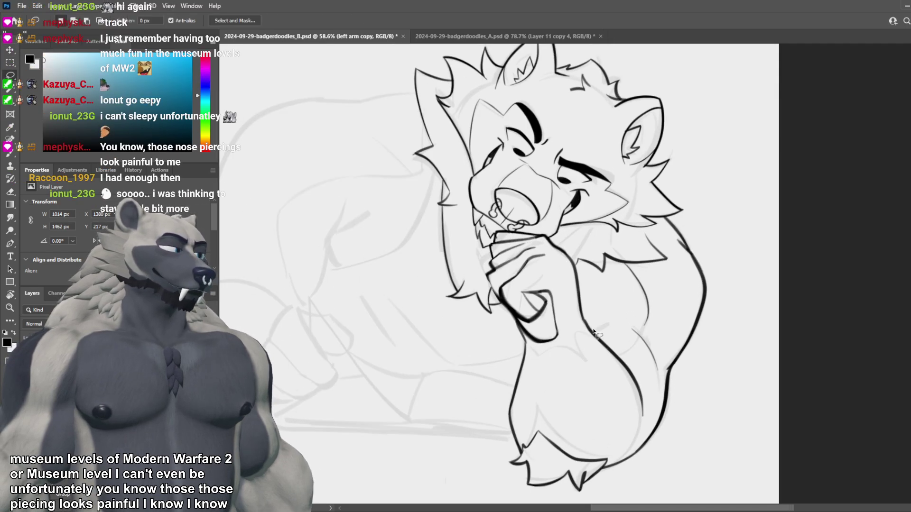
mouse_move(577, 333)
left_mouse_down()
mouse_move(623, 408)
mouse_move(629, 439)
mouse_move(626, 458)
mouse_move(604, 477)
mouse_move(721, 381)
left_mouse_up()
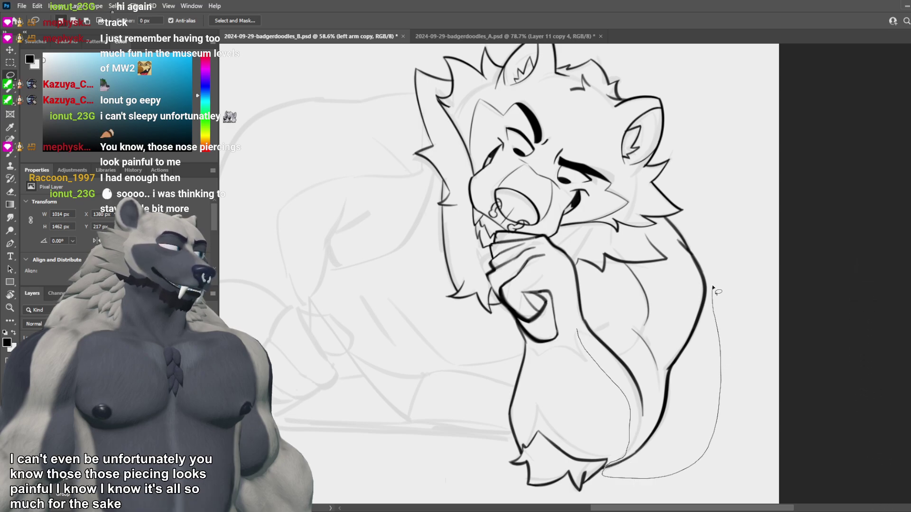
mouse_move(713, 289)
left_mouse_down()
mouse_move(708, 263)
mouse_move(687, 245)
left_mouse_up()
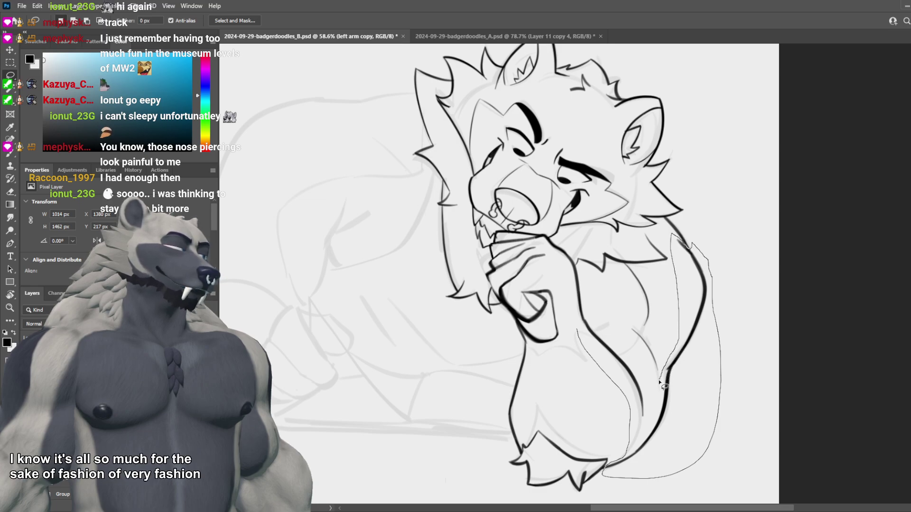
left_click_drag(617, 328, 574, 319)
scroll(650, 335, "down", 3)
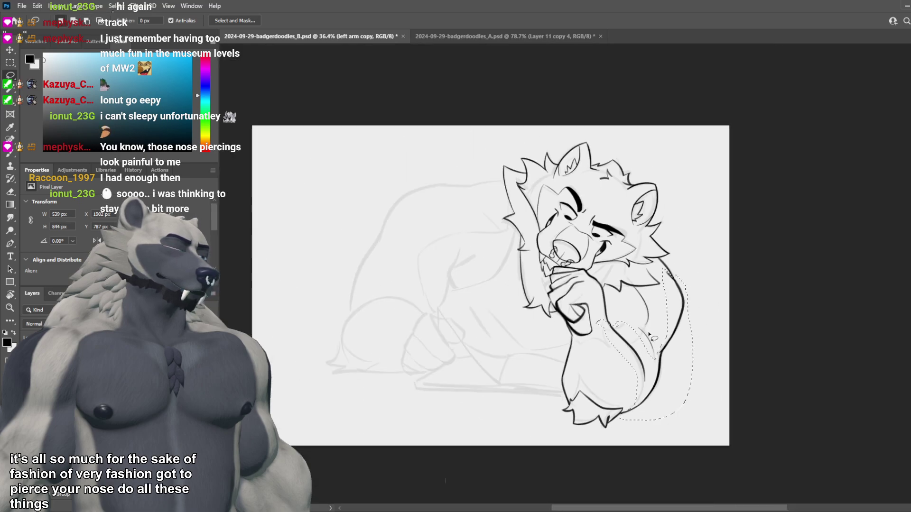
key("ctrl+t")
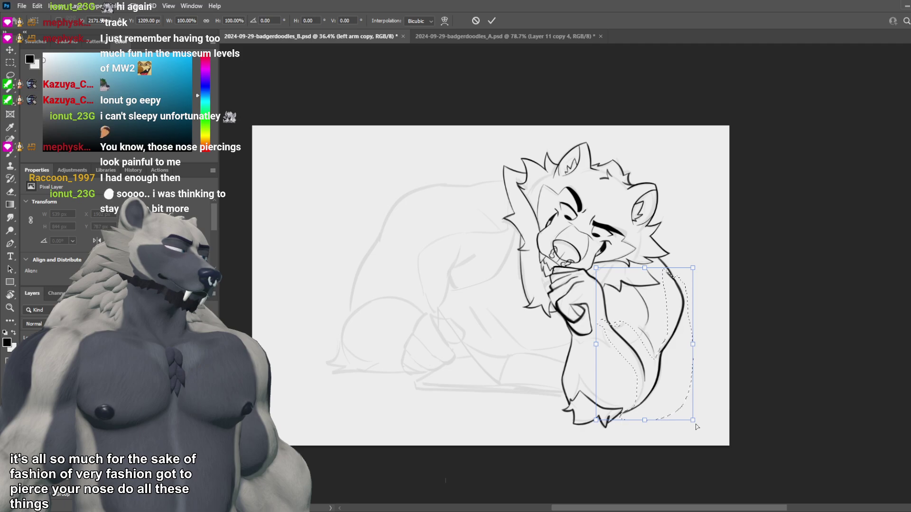
left_click_drag(699, 427, 723, 443)
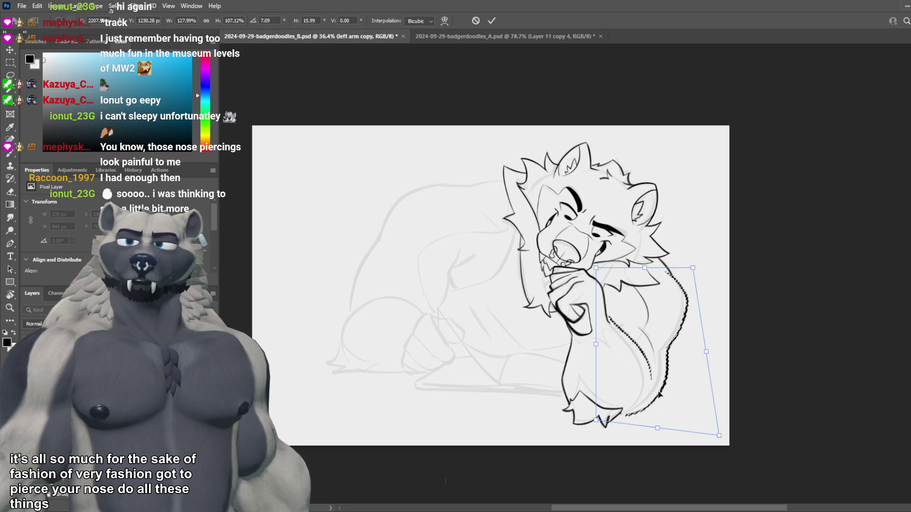
key("Return")
scroll(576, 327, "up", 3)
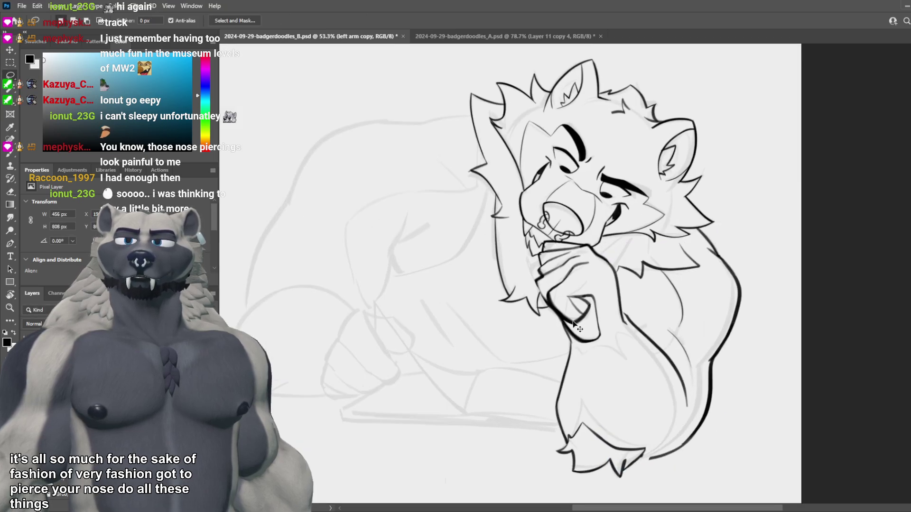
Step: Mirror the canvas back and forth and examine the reshaped arm against the whole character at several zoom levels
scroll(573, 325, "down", 5)
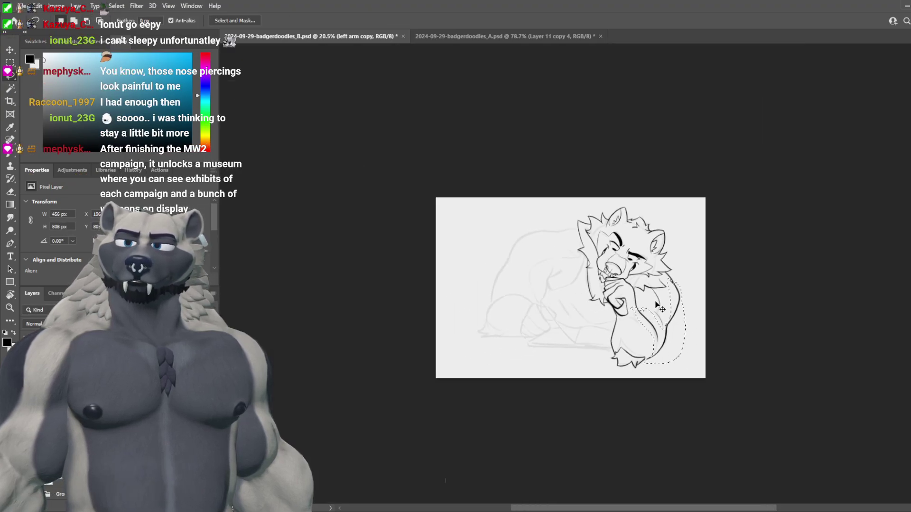
scroll(655, 315, "up", 5)
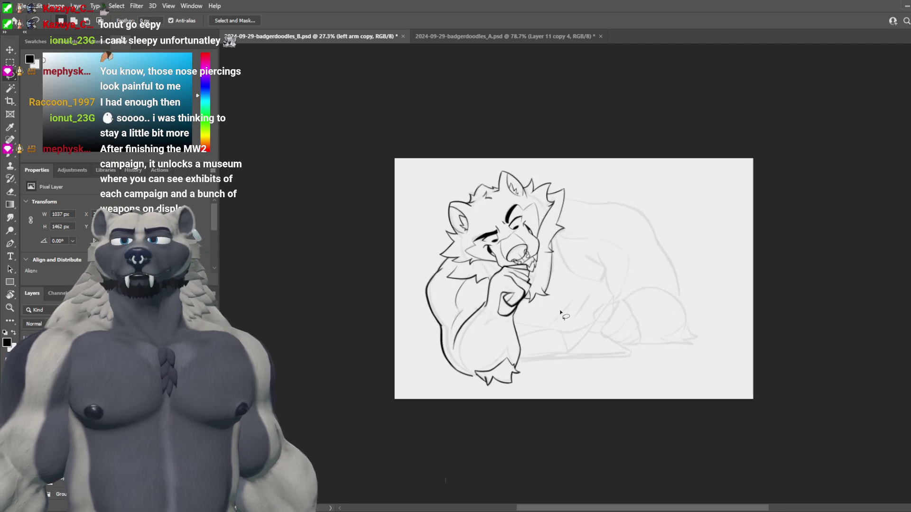
scroll(477, 314, "down", 5)
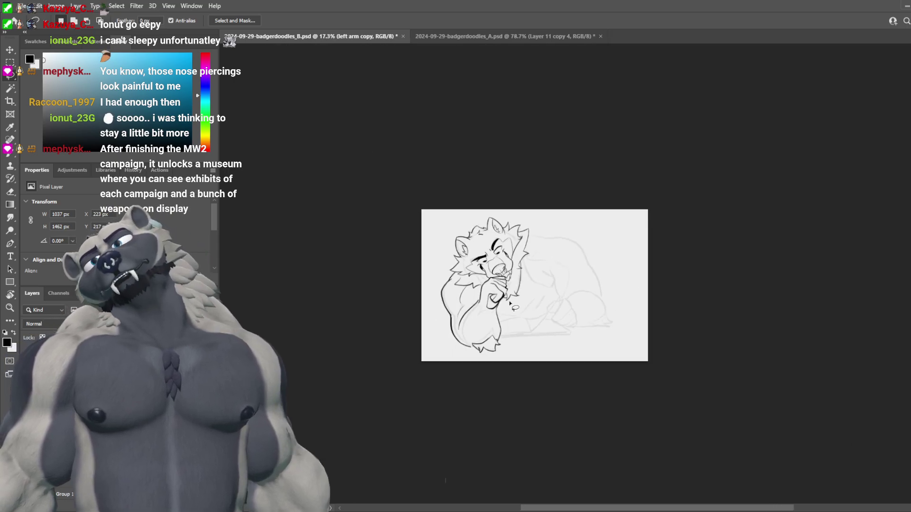
scroll(500, 308, "up", 1)
scroll(489, 308, "up", 4)
key("ctrl+z")
key("ctrl+z")
key("ctrl+z")
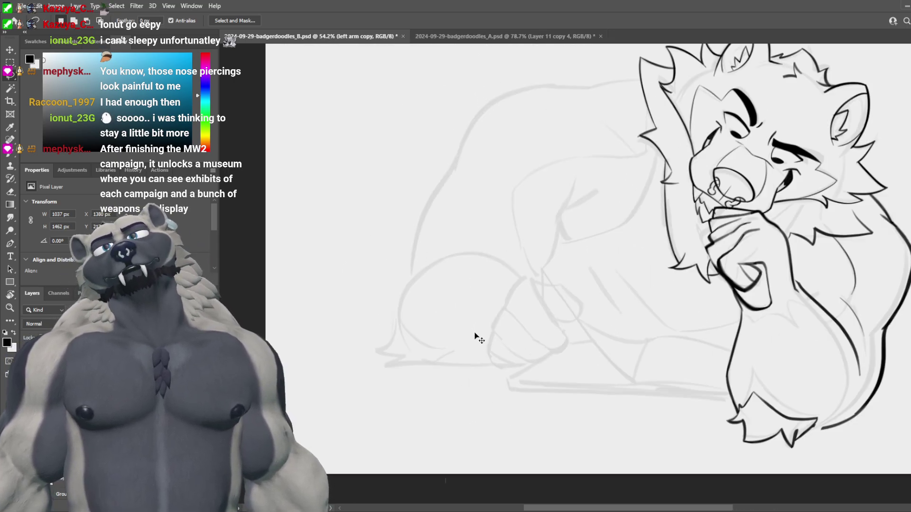
scroll(475, 338, "right", 5)
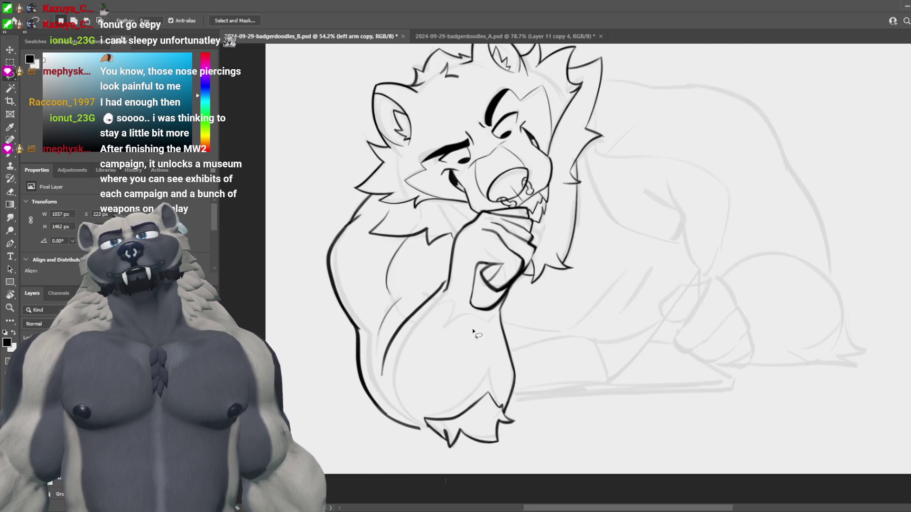
scroll(472, 328, "down", 3)
scroll(469, 333, "up", 2)
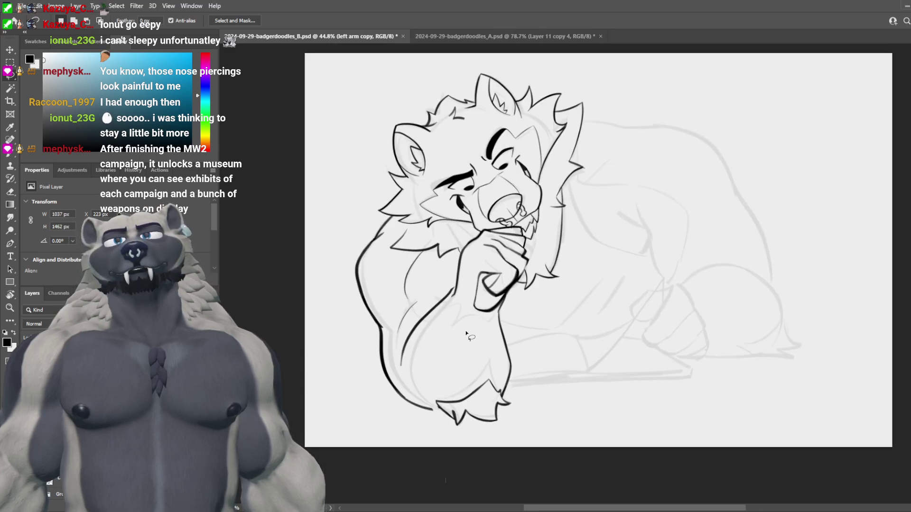
scroll(467, 335, "up", 1)
scroll(467, 334, "down", 3)
scroll(467, 335, "up", 3)
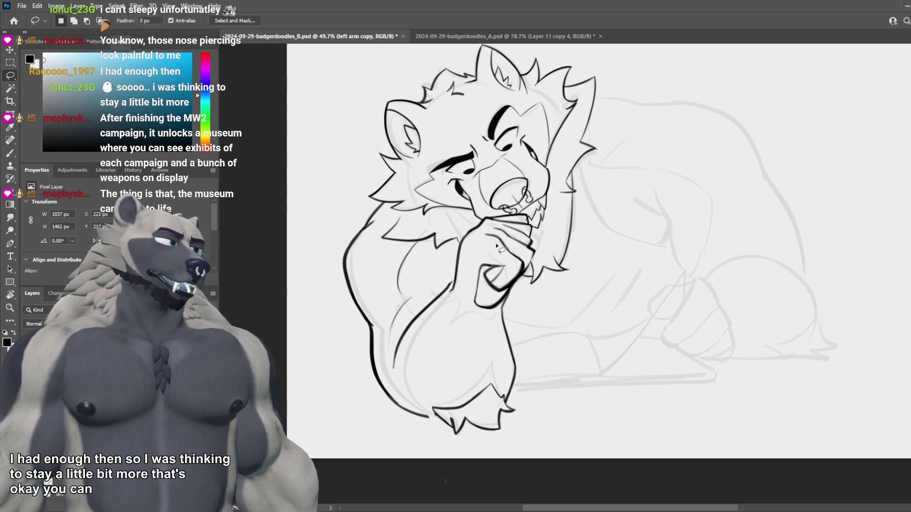
Step: Extend the arm's lower outer contour with the brush until it joins the fur tuft at the elbow
scroll(426, 399, "up", 5)
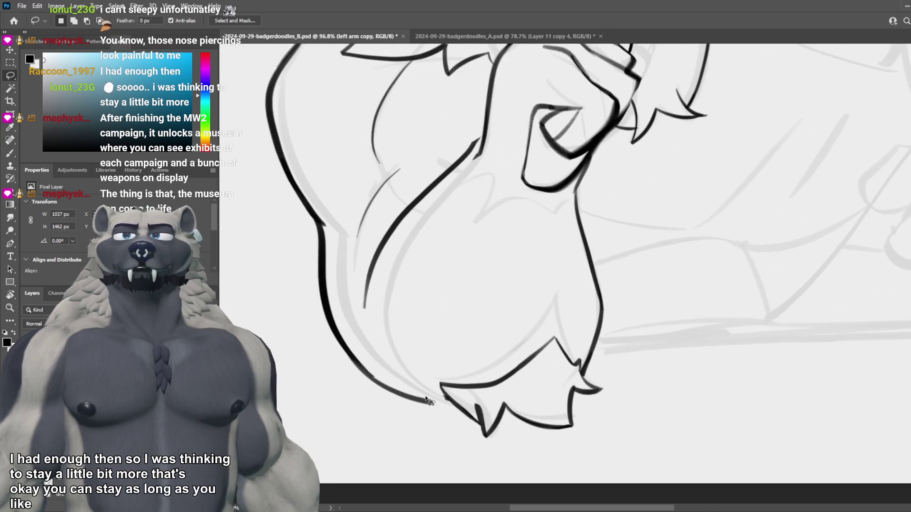
key("e")
key("b")
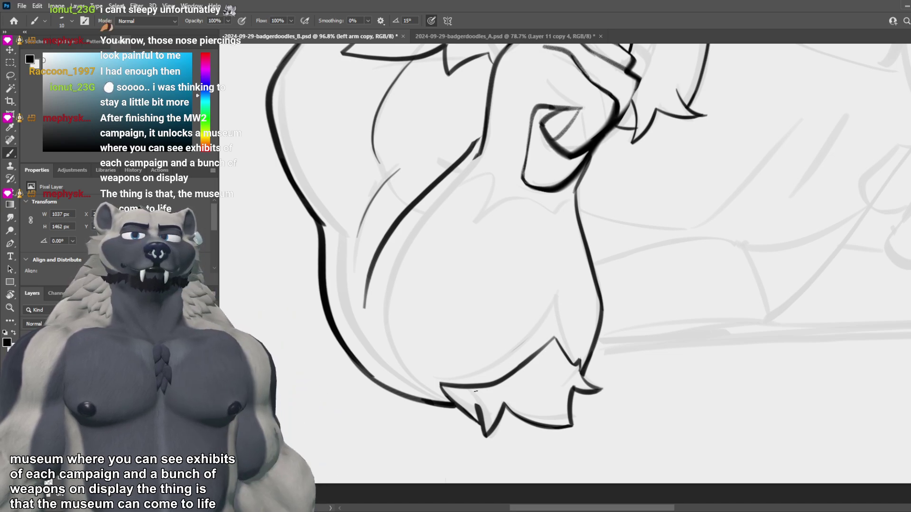
scroll(476, 392, "down", 5)
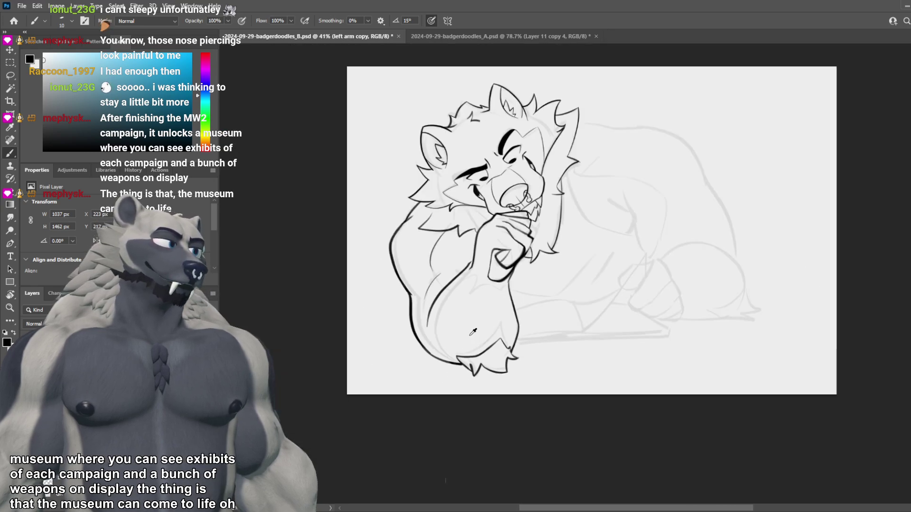
scroll(624, 313, "up", 6)
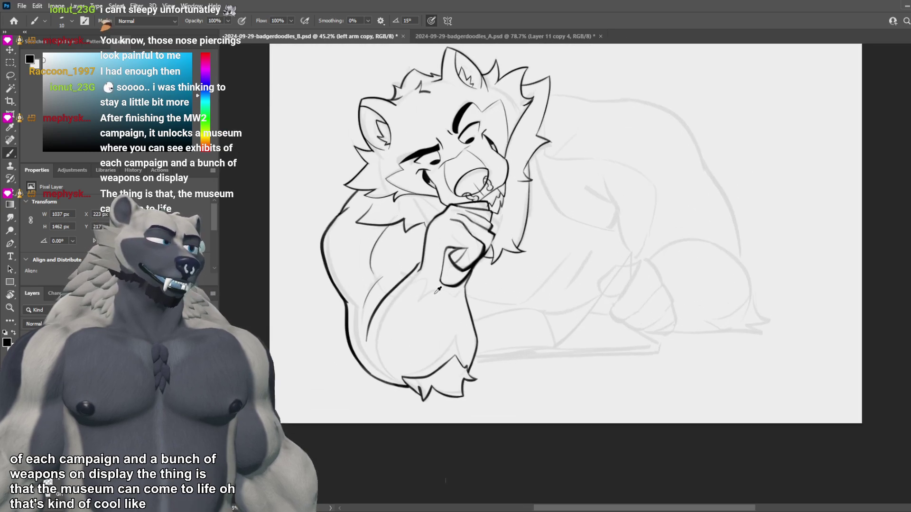
Step: Erase the overlapping stroke ends where the wrist meets the inner forearm line and re-ink a clean junction
key("e")
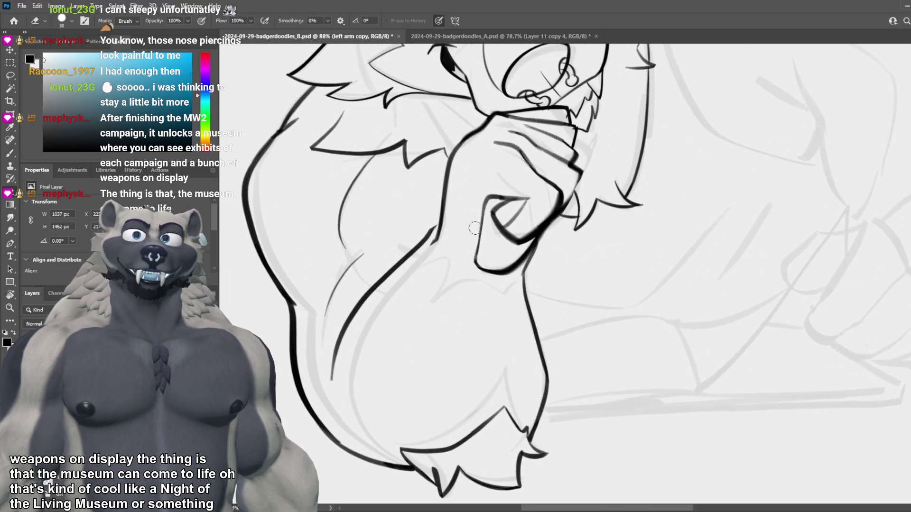
left_click_drag(446, 227, 436, 240)
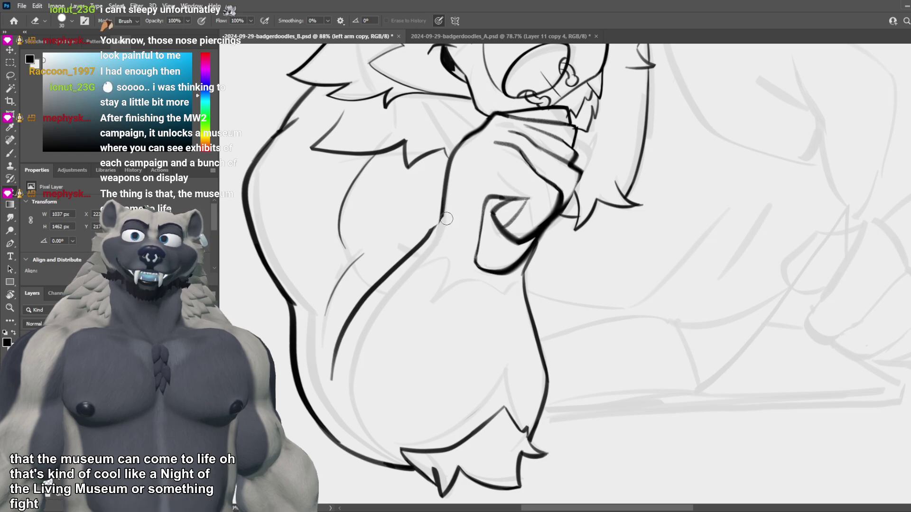
left_click_drag(447, 202, 432, 237)
key("b")
key("ctrl+z")
key("e")
key("b")
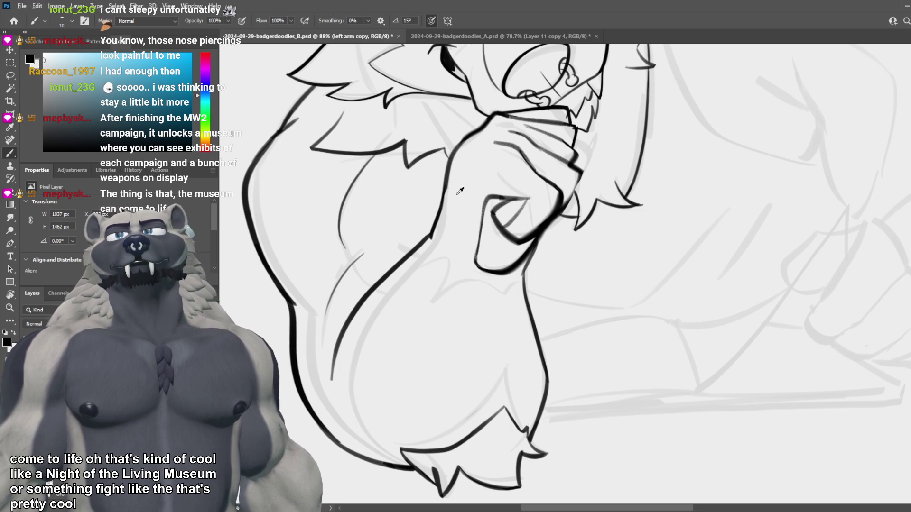
scroll(459, 205, "down", 5)
scroll(504, 193, "up", 4)
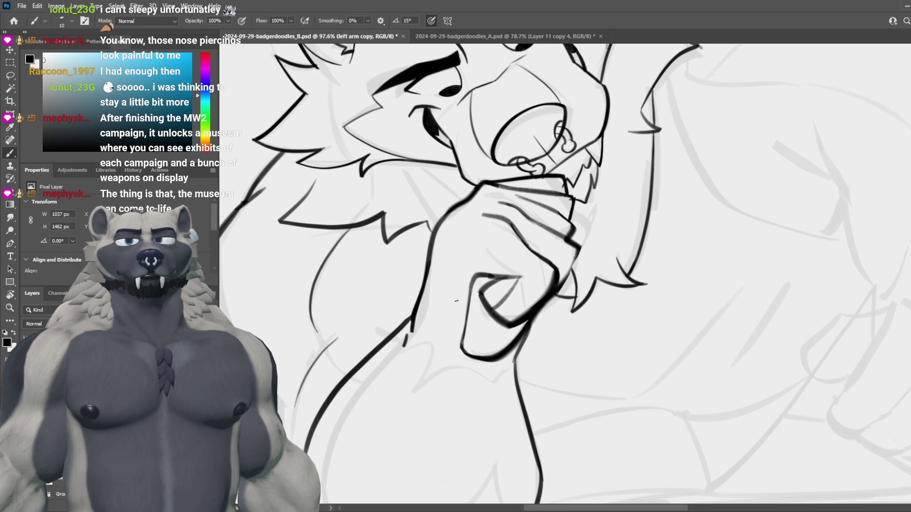
Step: Save the document with the refined left arm line art
scroll(514, 300, "down", 2)
scroll(513, 300, "down", 2)
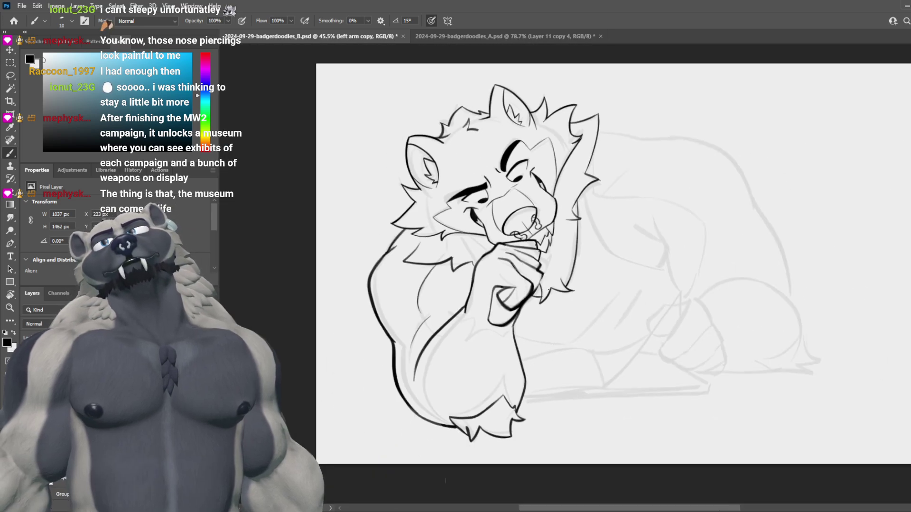
scroll(549, 290, "down", 2)
scroll(714, 274, "up", 4)
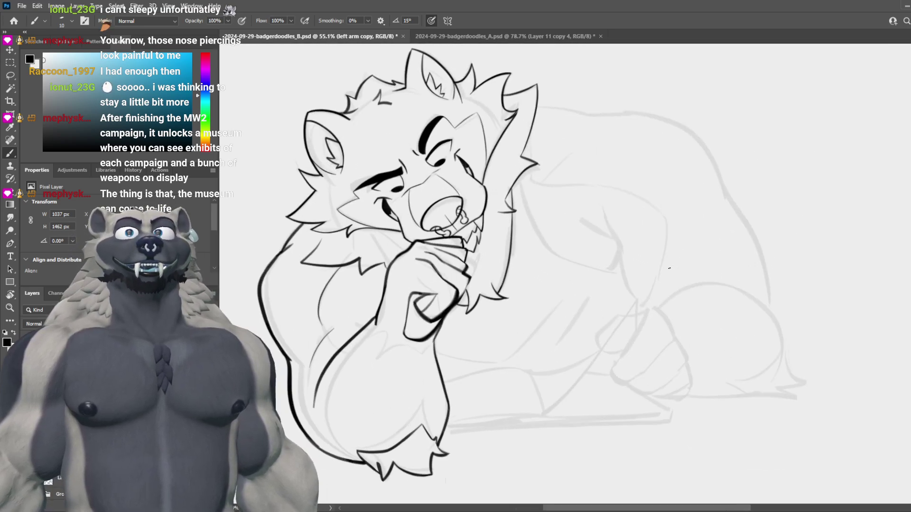
key("ctrl+s")
Step: Flip the canvas horizontally to check the character's balance, then undo the flip
scroll(582, 306, "down", 6)
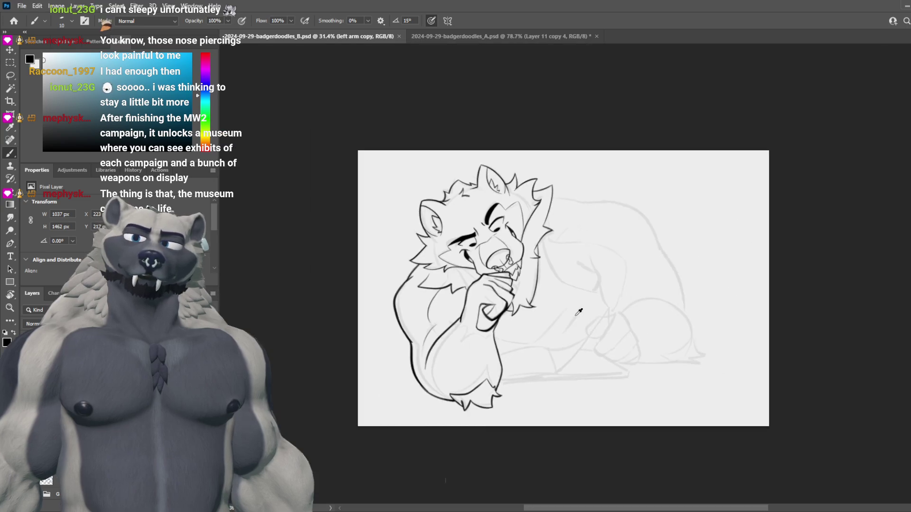
key("ctrl+shift+h")
scroll(581, 314, "down", 7)
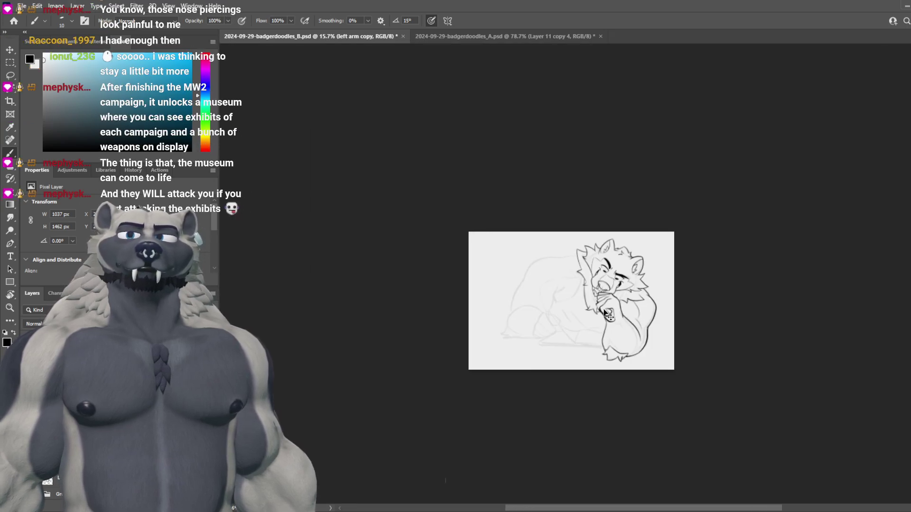
key("ctrl+z")
scroll(559, 290, "up", 4)
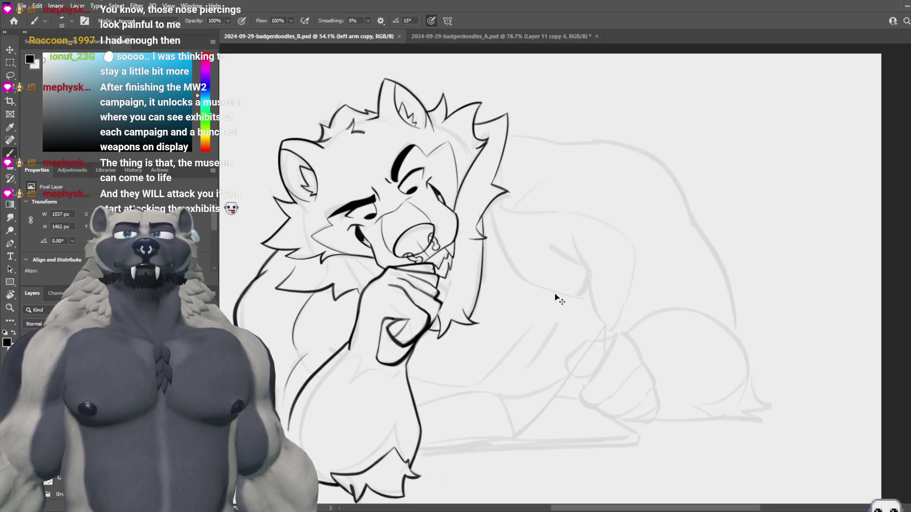
scroll(446, 287, "up", 2)
scroll(474, 289, "down", 2)
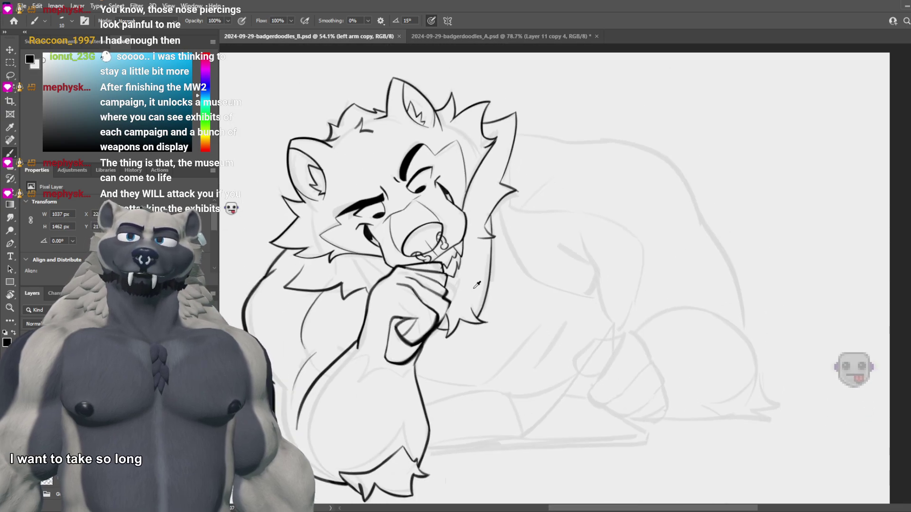
Step: Ink the long curved torso contour from beneath the fur beside the head down to the sketched crease, redoing unsatisfactory strokes
scroll(575, 284, "up", 2)
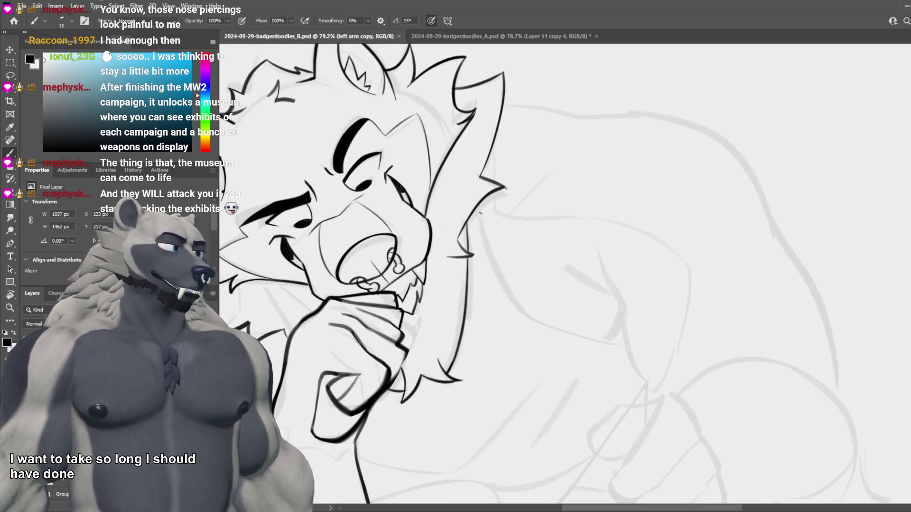
left_click_drag(480, 211, 585, 349)
key("ctrl+z")
left_click_drag(478, 208, 563, 339)
key("ctrl+z")
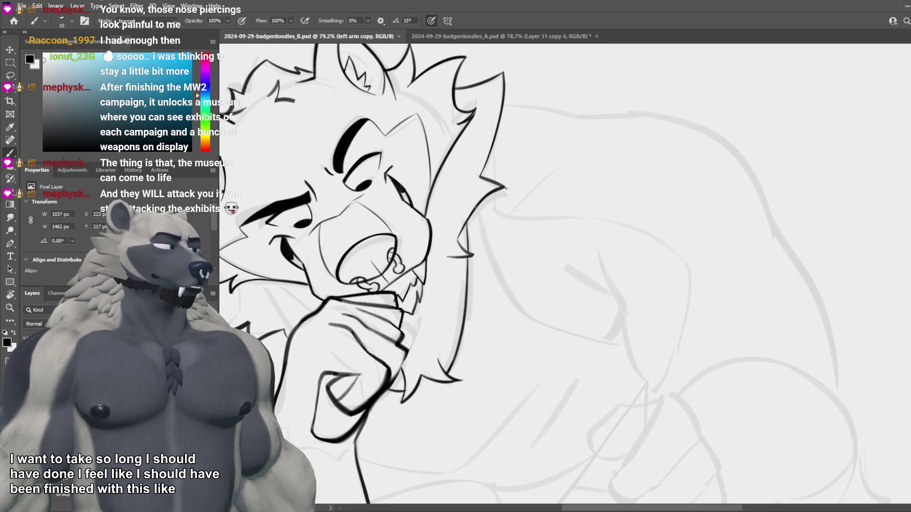
mouse_move(479, 205)
left_mouse_down()
mouse_move(531, 315)
mouse_move(624, 346)
left_mouse_up()
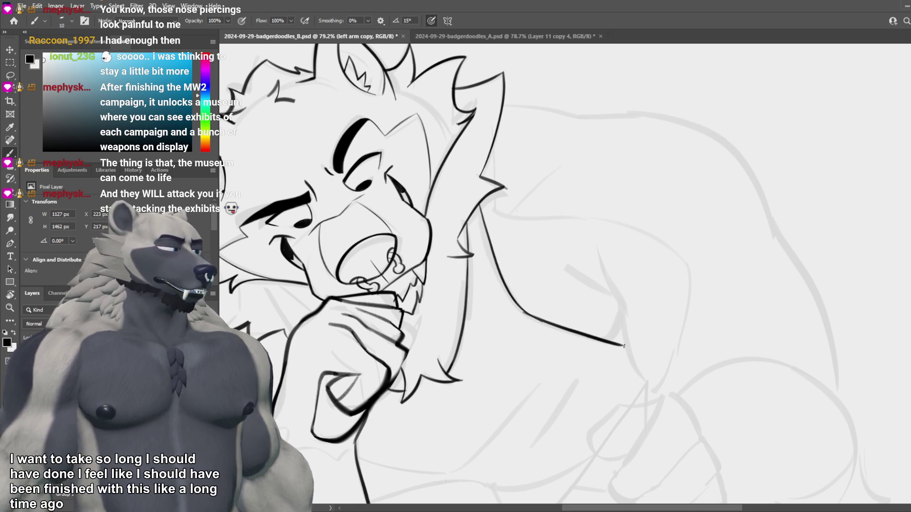
left_click_drag(545, 324, 666, 347)
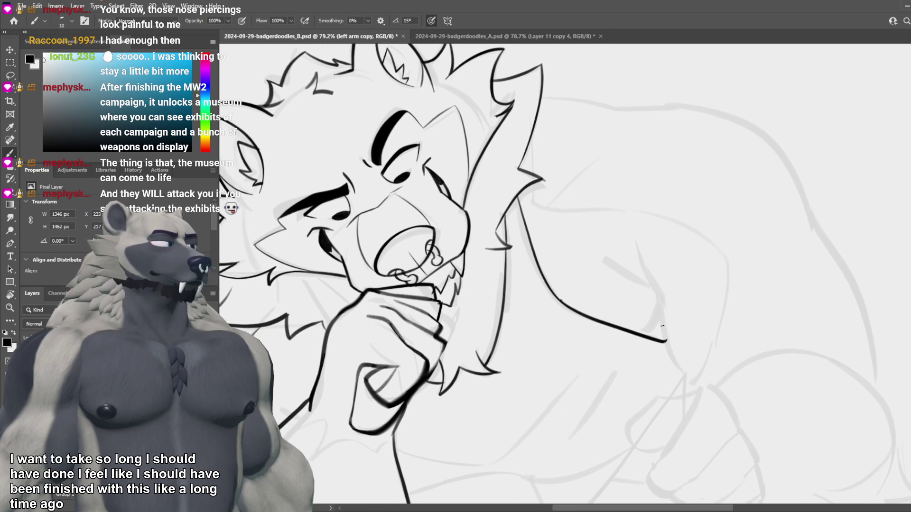
Step: Review the new torso contour against the full drawing and save the document
scroll(592, 307, "down", 5)
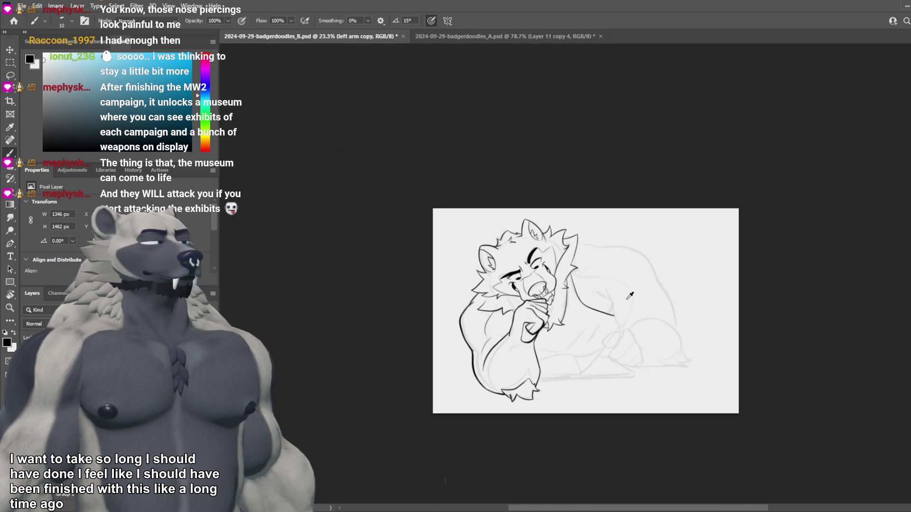
scroll(629, 295, "up", 4)
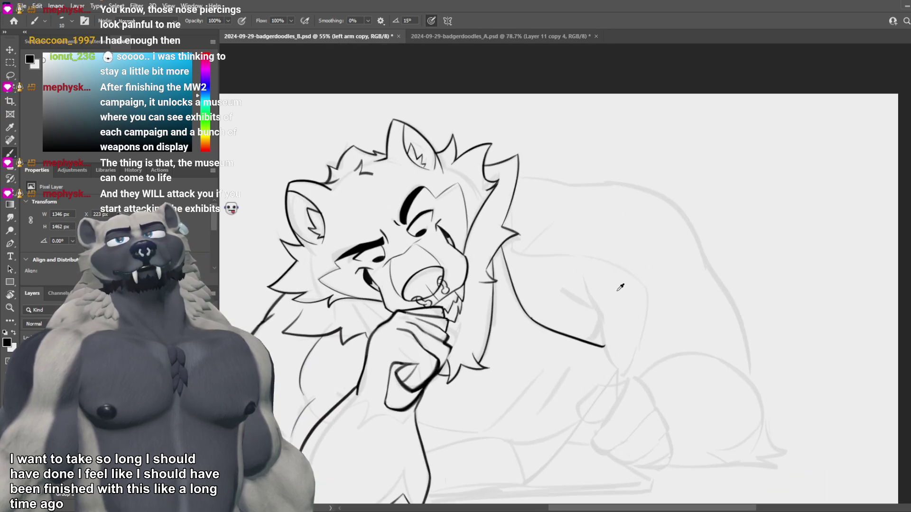
scroll(620, 288, "up", 1)
key("ctrl+s")
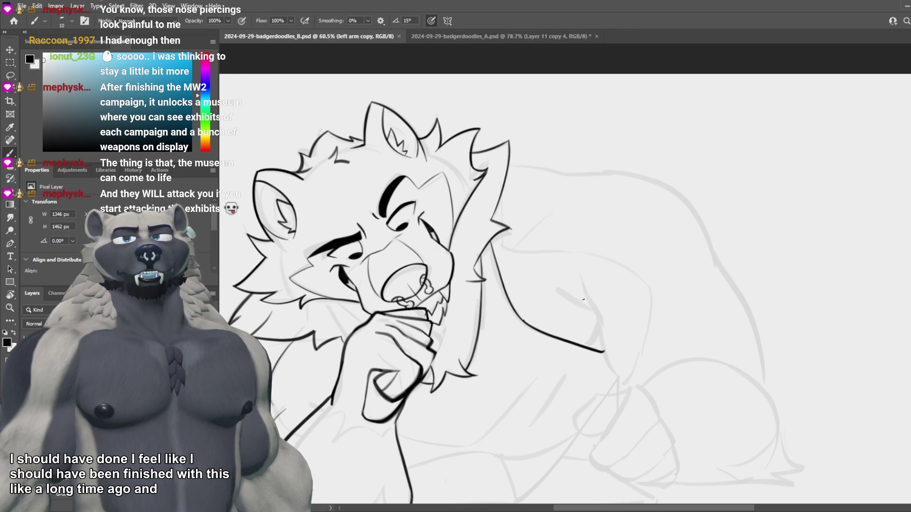
Step: Ink the first section of the upper back contour from the head fur to the slight dip, redoing unsatisfactory strokes
key("alt")
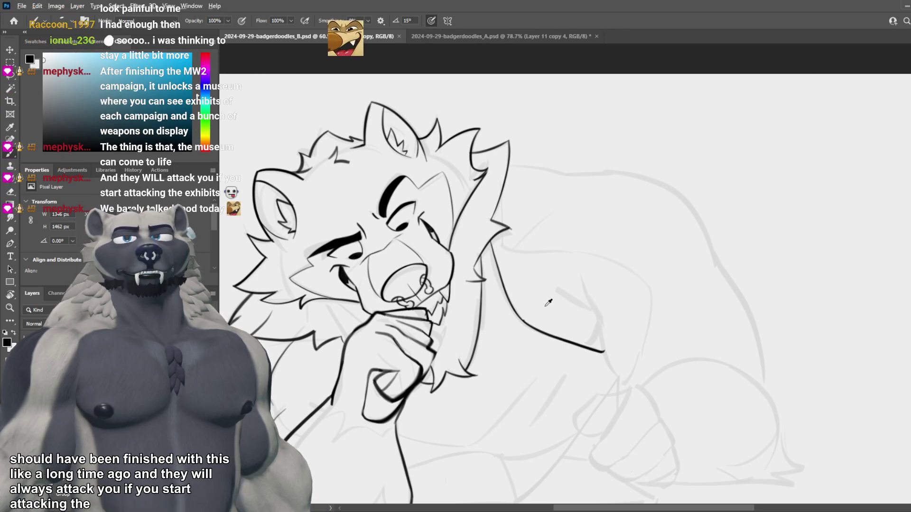
scroll(548, 302, "down", 4)
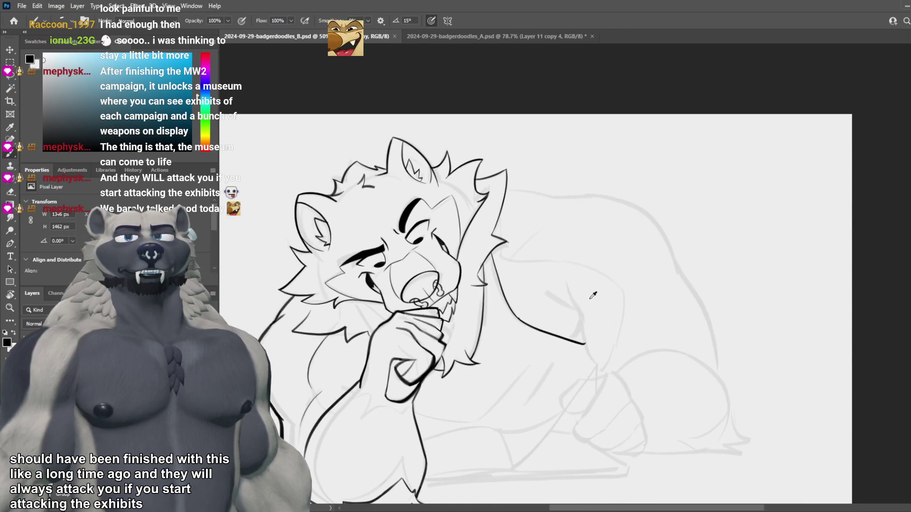
scroll(589, 297, "up", 3)
scroll(593, 395, "up", 2)
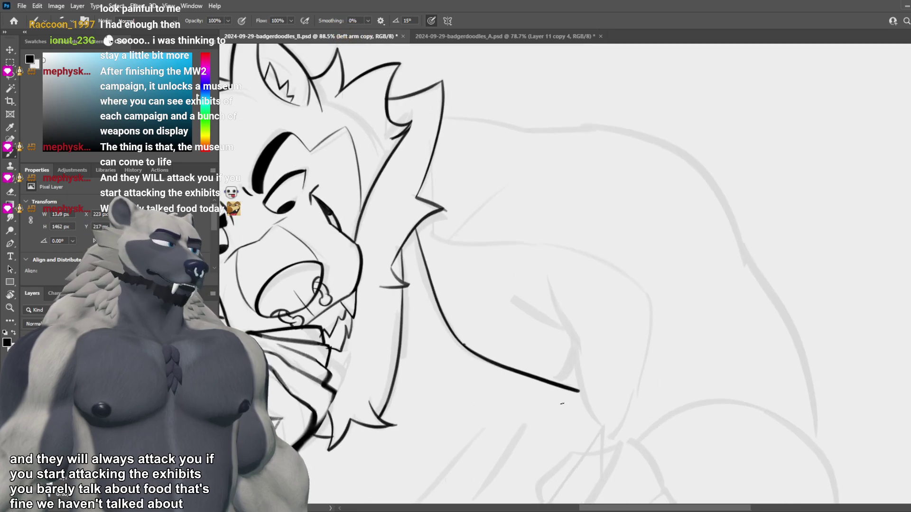
mouse_move(443, 117)
left_mouse_down()
mouse_move(537, 131)
mouse_move(471, 119)
left_mouse_up()
key("ctrl+z")
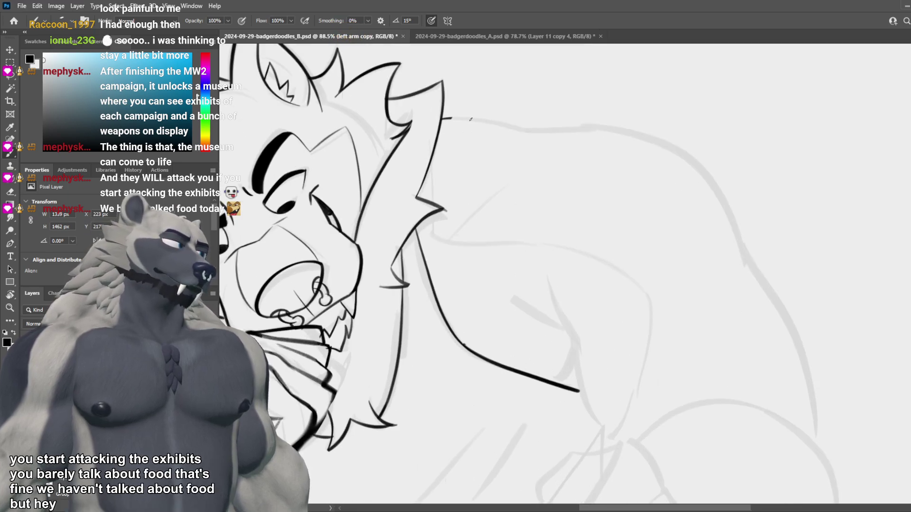
key("ctrl+z")
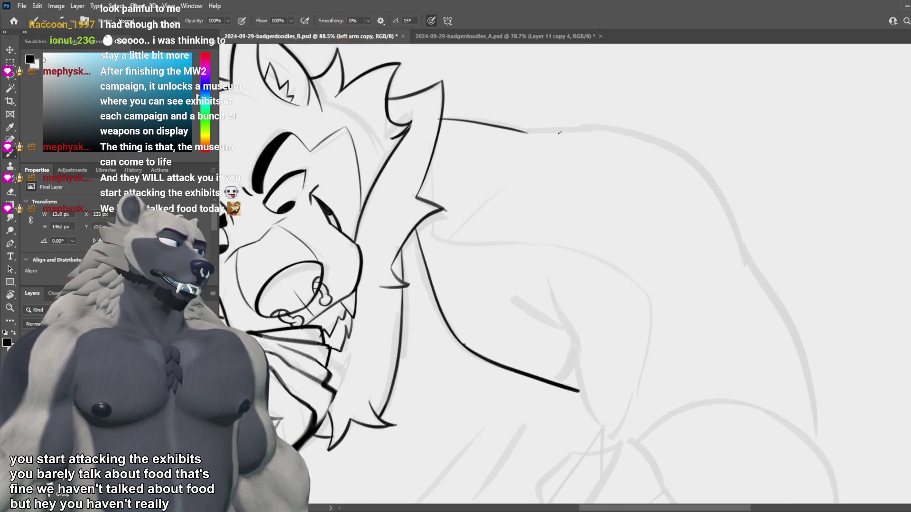
key("ctrl+z")
left_click_drag(441, 118, 587, 130)
left_click_drag(586, 134, 623, 135)
key("ctrl+z")
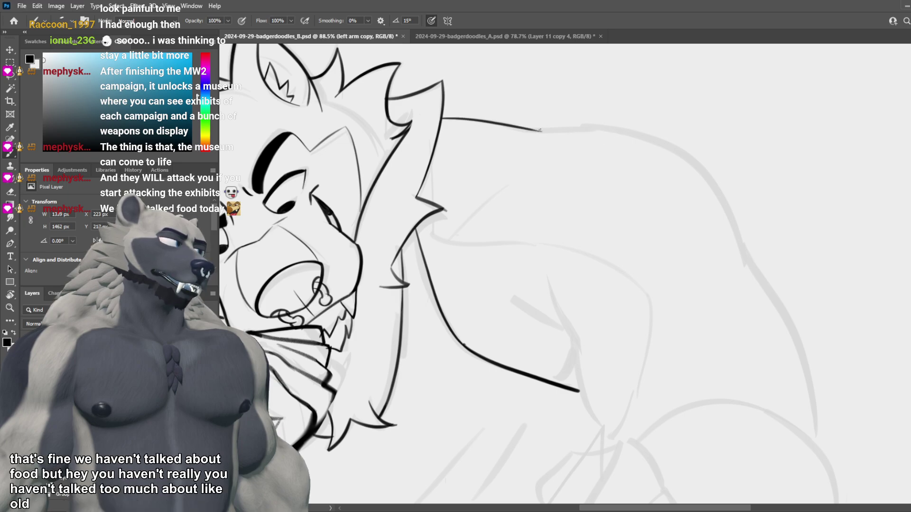
Step: Try repeated strokes to extend the back contour from the dip over the rounded shoulder, undoing each attempt
left_click_drag(528, 129, 688, 147)
key("ctrl+z")
left_click_drag(527, 129, 679, 159)
key("ctrl+z")
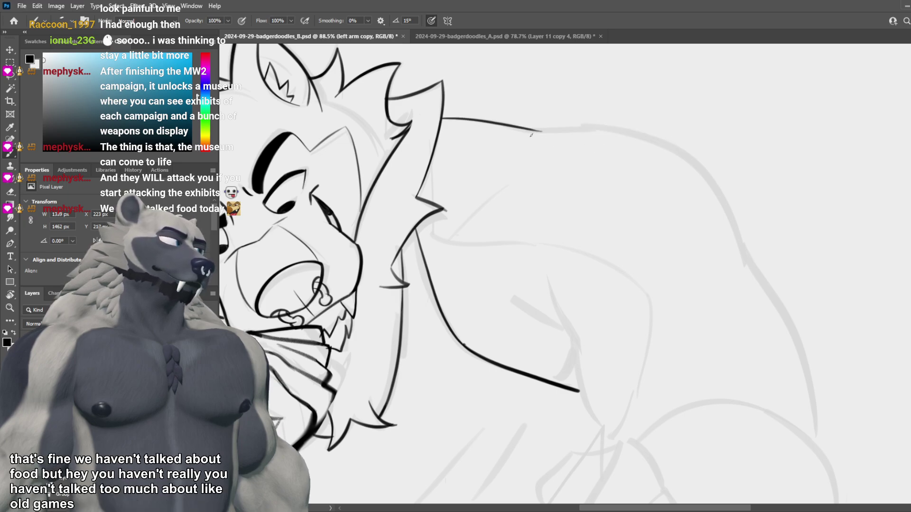
left_click_drag(547, 128, 616, 128)
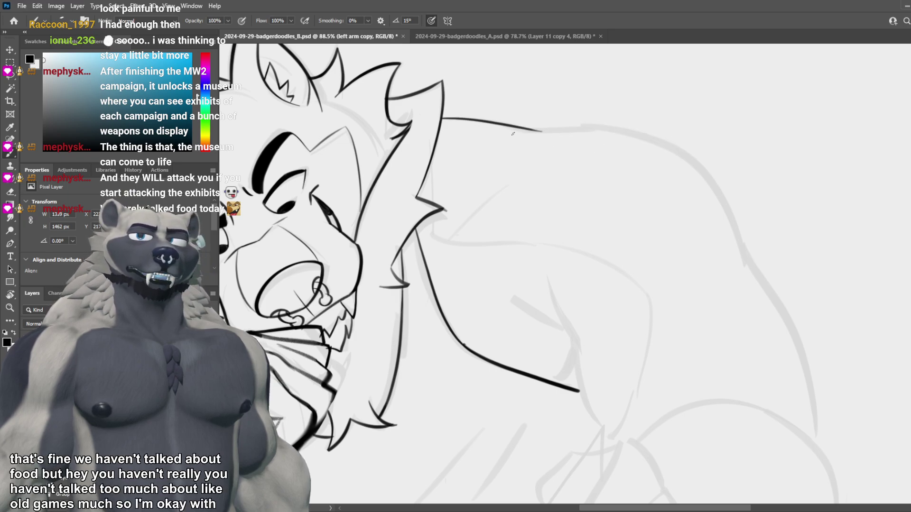
left_click_drag(539, 130, 643, 135)
key("ctrl+z")
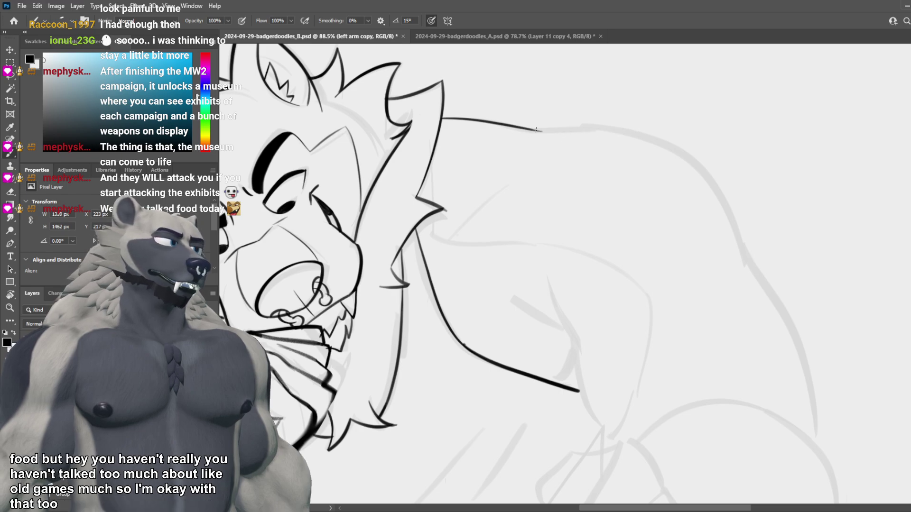
left_click_drag(536, 130, 656, 147)
key("ctrl+z")
mouse_move(539, 131)
left_mouse_down()
mouse_move(593, 133)
mouse_move(703, 161)
left_mouse_up()
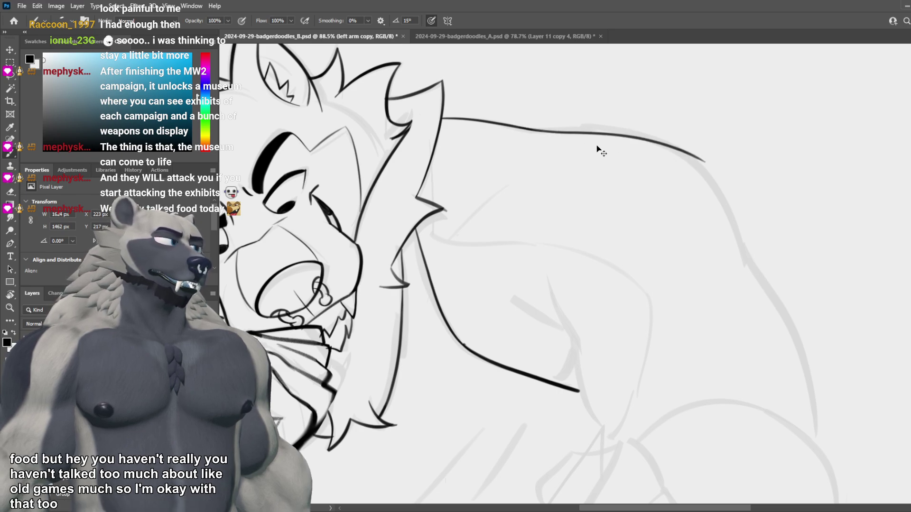
key("ctrl+z")
left_click_drag(538, 131, 707, 170)
key("ctrl+z")
left_click_drag(536, 130, 696, 160)
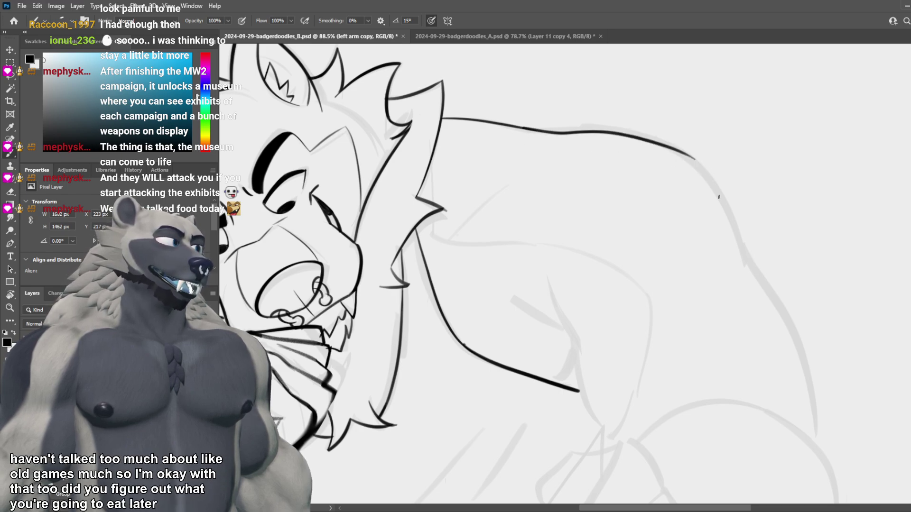
key("ctrl+z")
left_click_drag(535, 130, 656, 141)
key("ctrl+z")
left_click_drag(526, 129, 714, 196)
key("ctrl+z")
left_click_drag(525, 129, 710, 180)
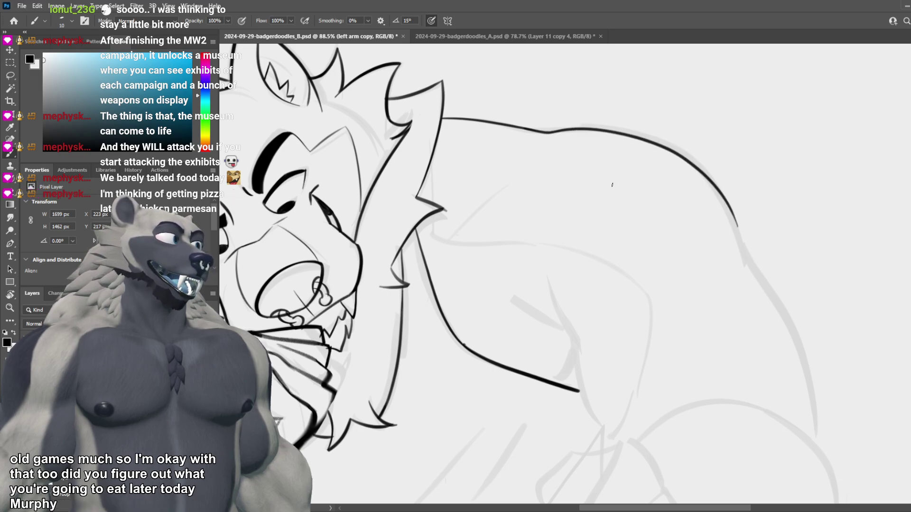
key("ctrl+z")
mouse_move(518, 127)
left_mouse_down()
mouse_move(583, 132)
mouse_move(707, 170)
left_mouse_up()
key("ctrl+z")
mouse_move(518, 126)
left_mouse_down()
mouse_move(701, 172)
mouse_move(714, 187)
left_mouse_up()
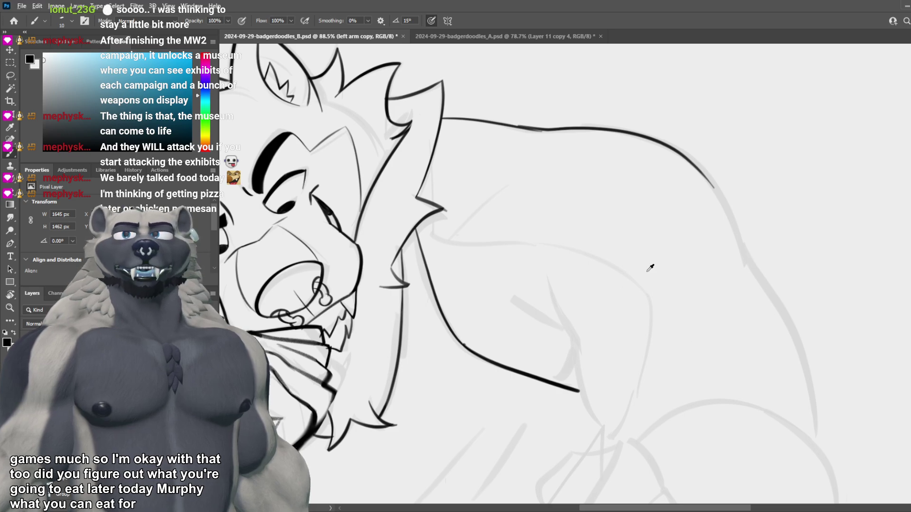
scroll(650, 268, "down", 5)
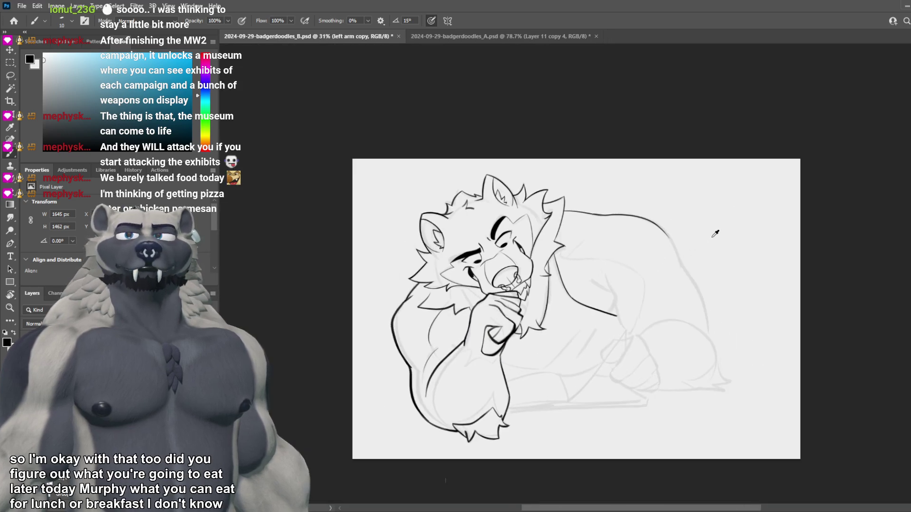
scroll(715, 234, "up", 5)
key("ctrl+z")
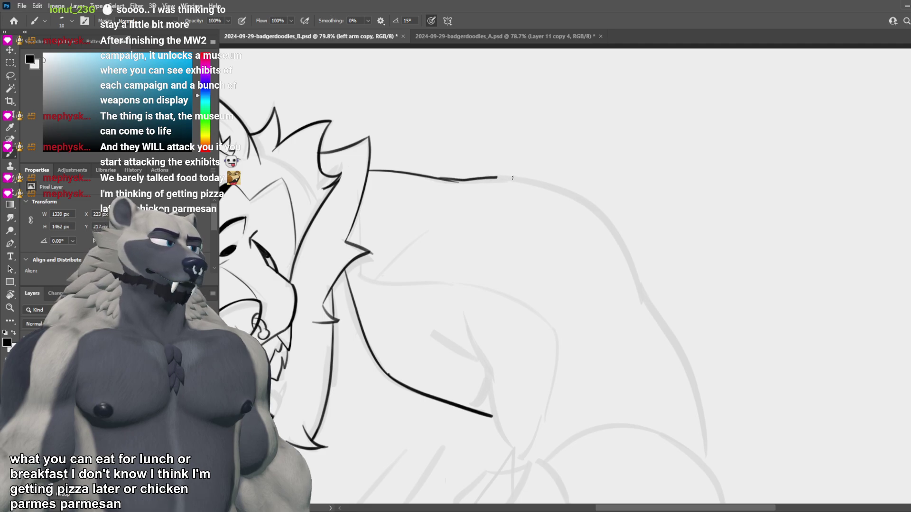
Step: Ink the rounded shoulder contour from the dip down to the sketched bend in the back, redoing unsatisfactory strokes
left_click_drag(513, 178, 626, 230)
key("ctrl+z")
left_click_drag(439, 179, 641, 275)
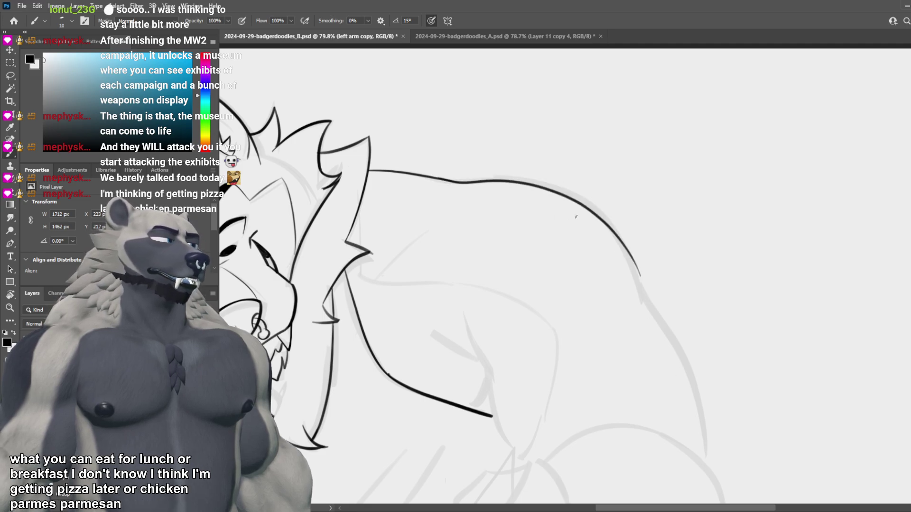
key("ctrl+z")
left_click_drag(615, 236, 656, 320)
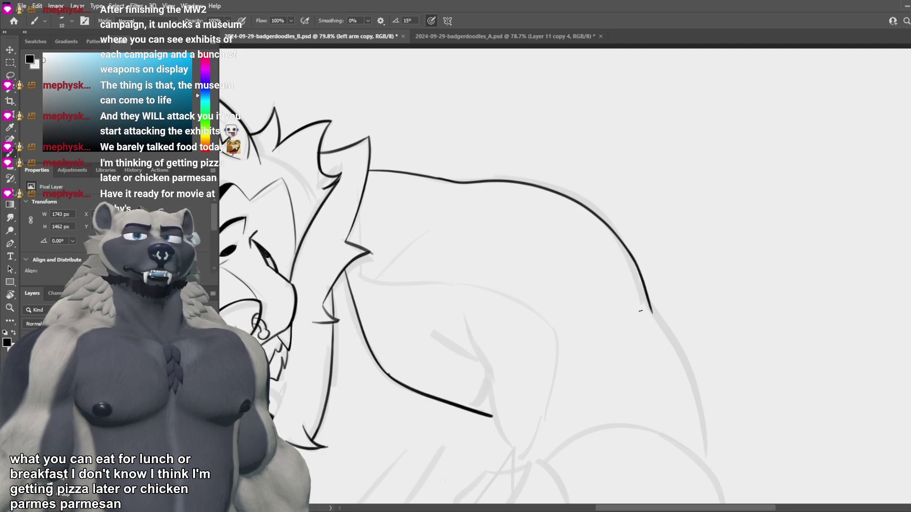
Step: Erase the lower end of the rounded back curve and re-ink it thicker with a size 15 brush down to the bend
scroll(641, 311, "down", 5)
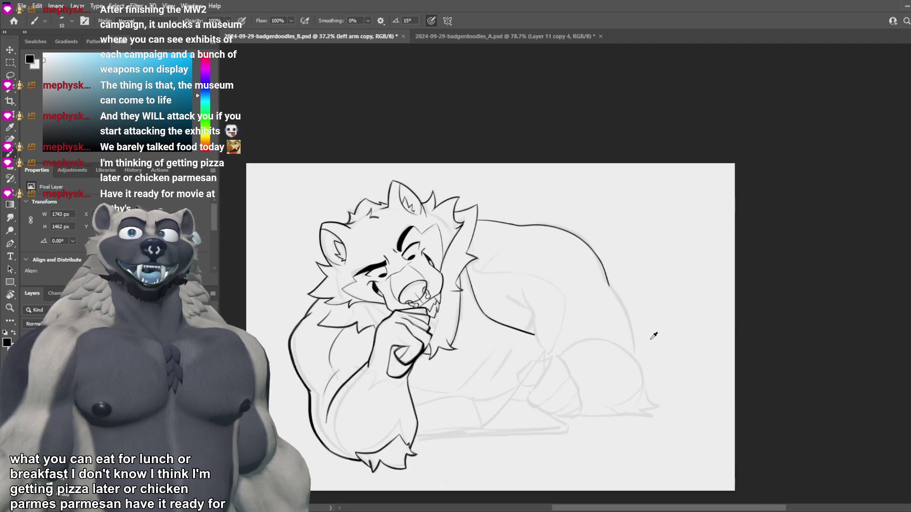
scroll(650, 335, "up", 3)
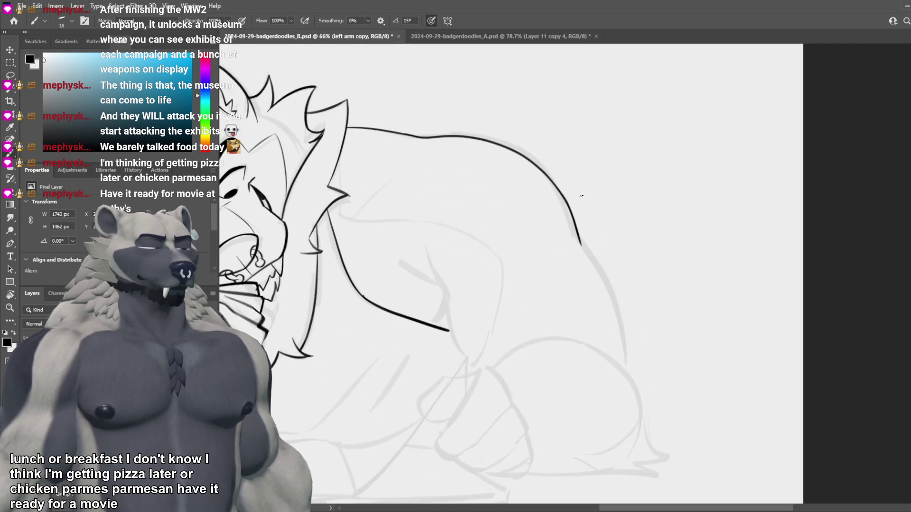
key("e")
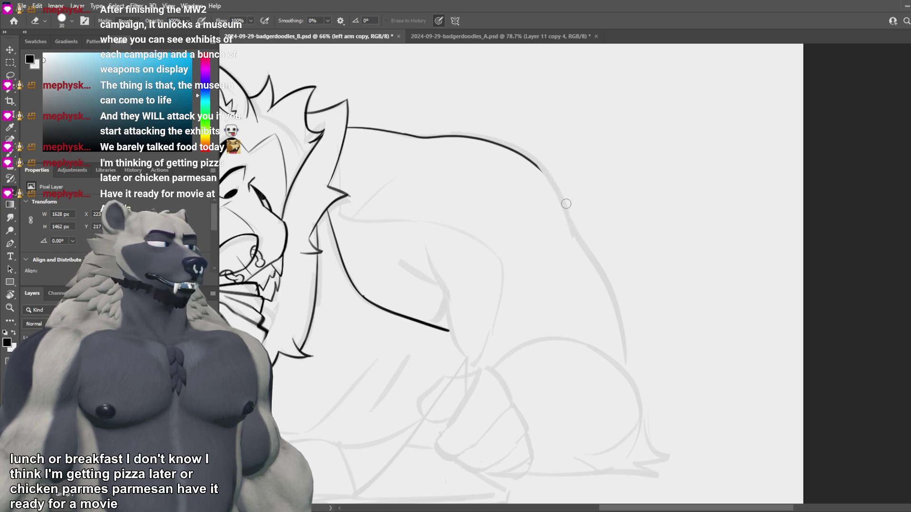
key("b")
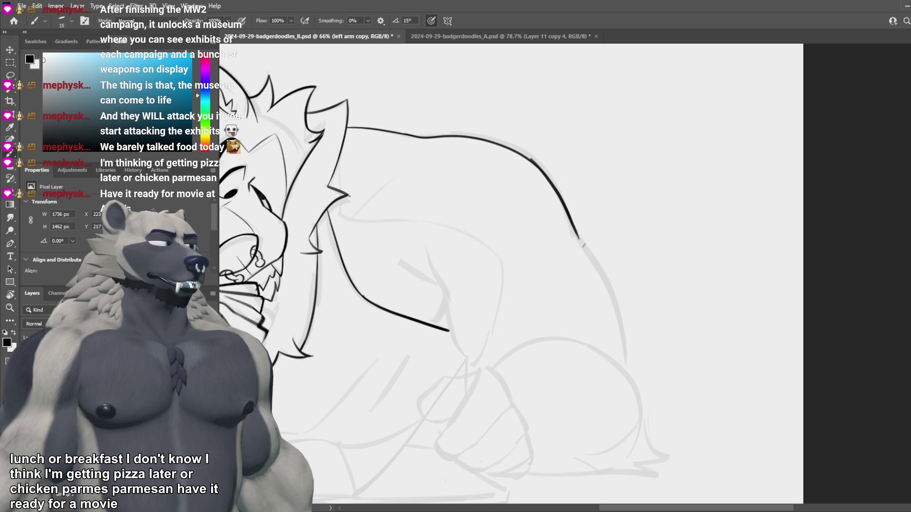
key("ctrl+z")
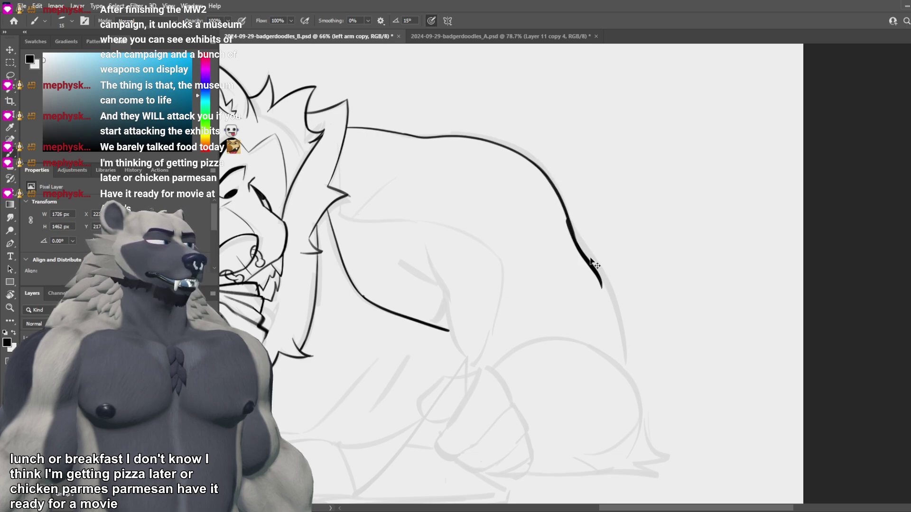
Step: Try repeated strokes for the lower back contour from the bend down to the sketched hip, undoing each attempt
key("ctrl+z")
left_click_drag(574, 231, 625, 341)
key("ctrl+z")
mouse_move(576, 237)
left_mouse_down()
mouse_move(620, 369)
mouse_move(611, 288)
mouse_move(626, 373)
mouse_move(622, 366)
left_mouse_up()
key("ctrl+z")
key("ctrl+z")
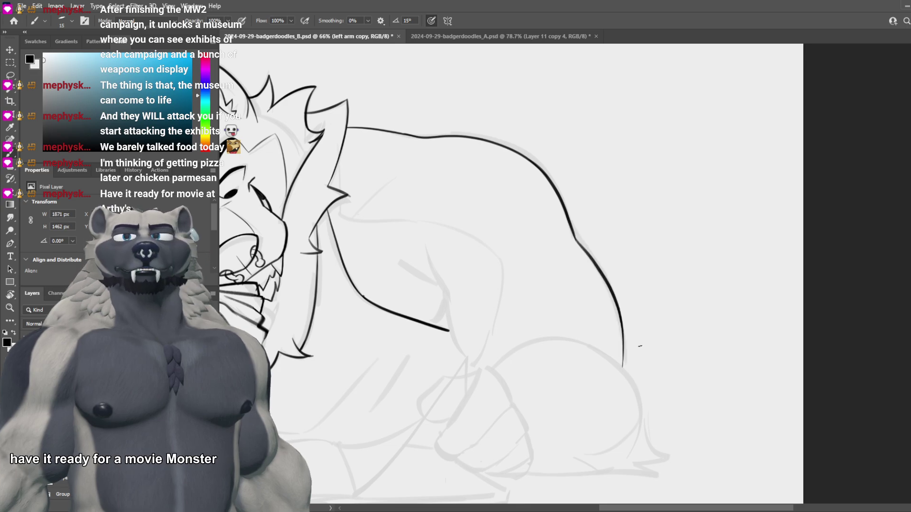
scroll(599, 290, "down", 5)
scroll(628, 291, "up", 8)
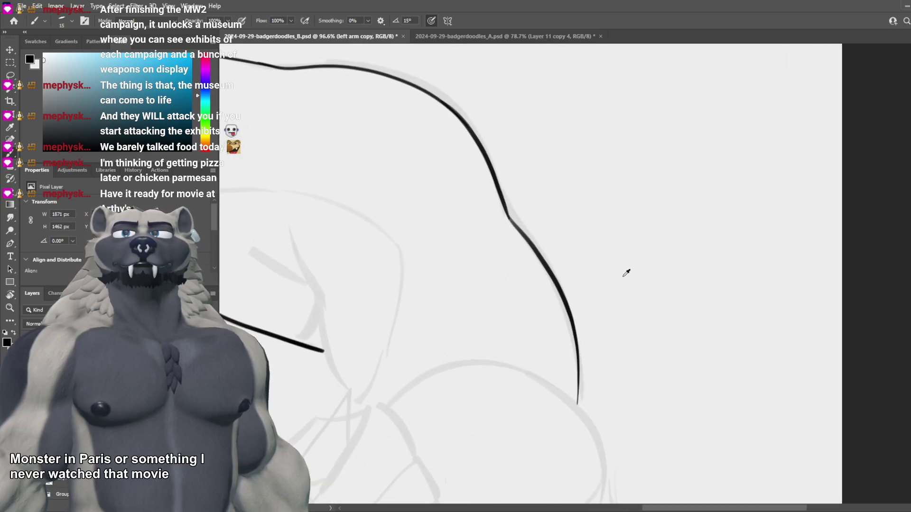
key("ctrl+z")
mouse_move(505, 214)
left_mouse_down()
mouse_move(560, 305)
mouse_move(566, 364)
mouse_move(572, 335)
mouse_move(577, 390)
mouse_move(573, 380)
left_mouse_up()
key("ctrl+z")
key("ctrl+z")
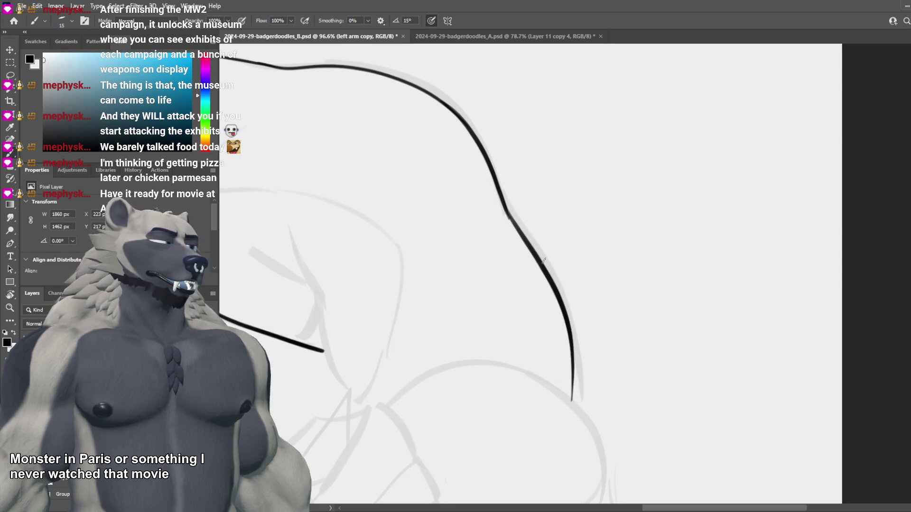
key("ctrl+z")
left_click_drag(505, 214, 575, 402)
key("ctrl+z")
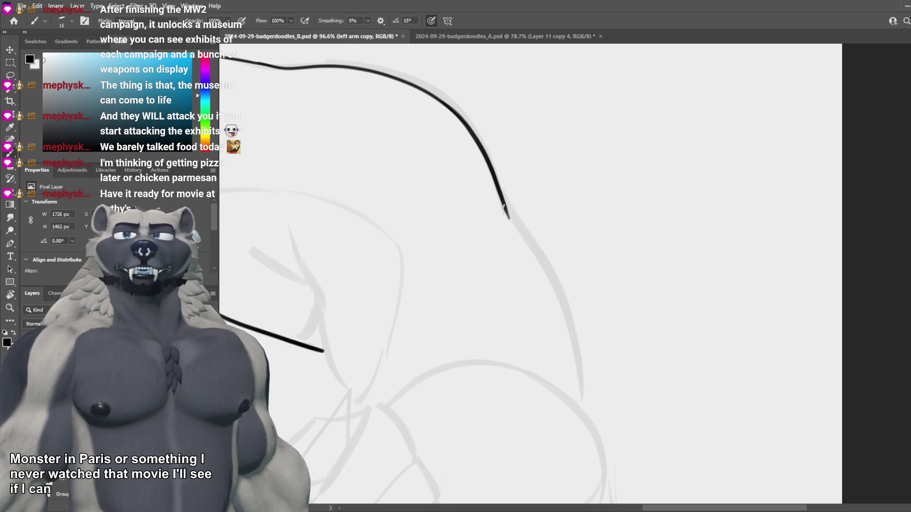
left_click_drag(503, 208, 593, 398)
key("ctrl+z")
left_click_drag(508, 218, 579, 403)
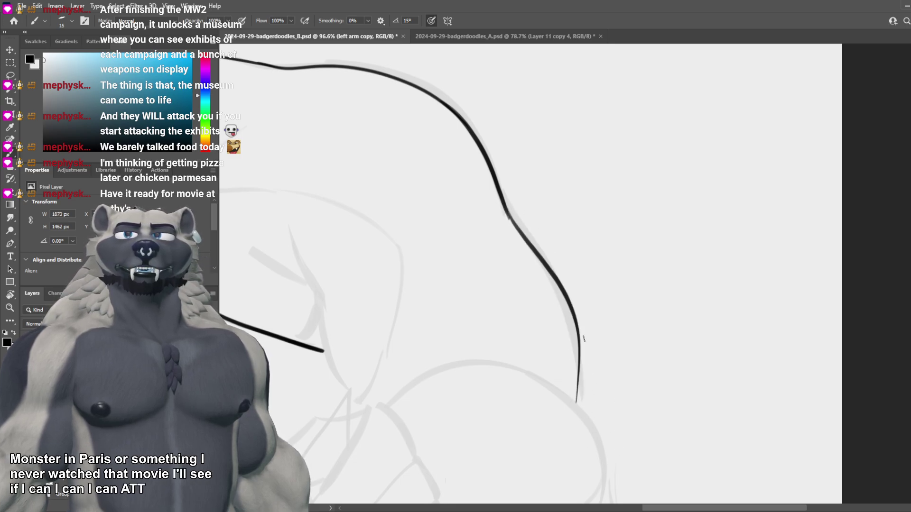
key("ctrl+z")
left_click_drag(509, 216, 574, 373)
key("ctrl+z")
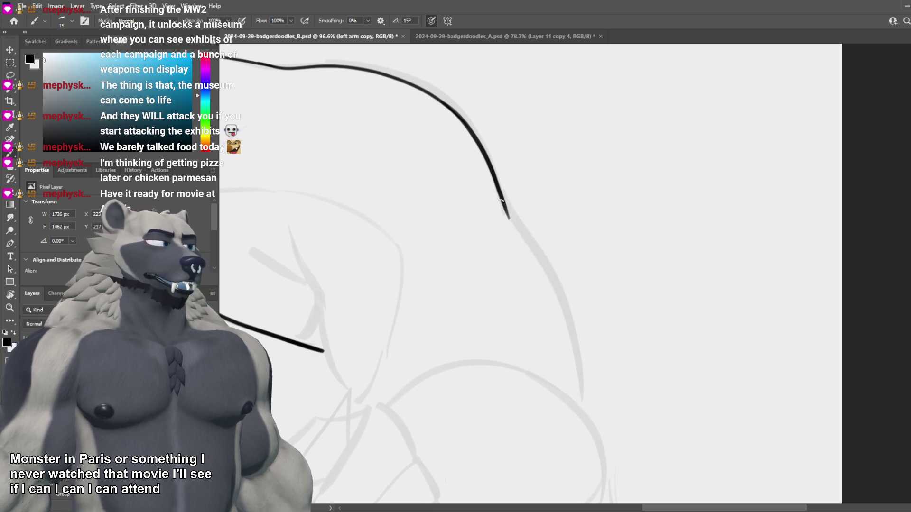
left_click_drag(500, 201, 577, 409)
key("ctrl+z")
left_click_drag(505, 210, 570, 361)
key("ctrl+z")
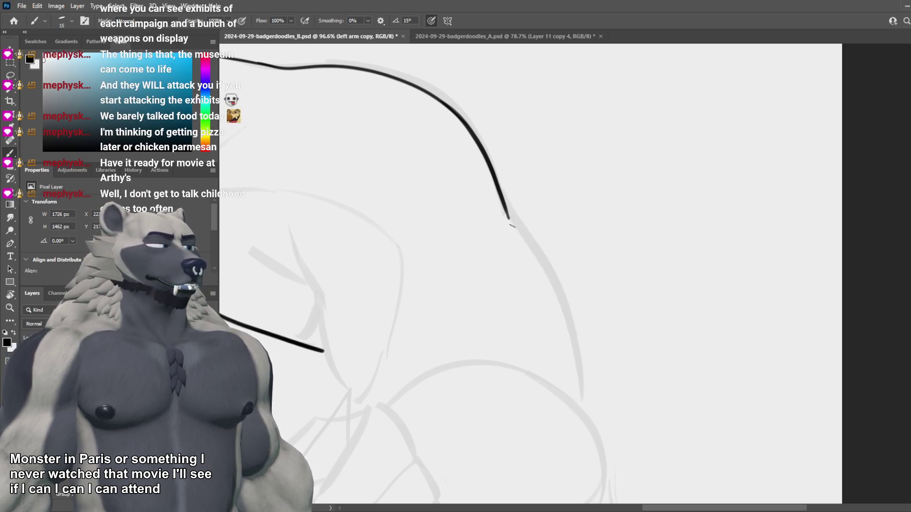
left_click_drag(507, 218, 585, 409)
key("ctrl+z")
left_click_drag(506, 211, 580, 411)
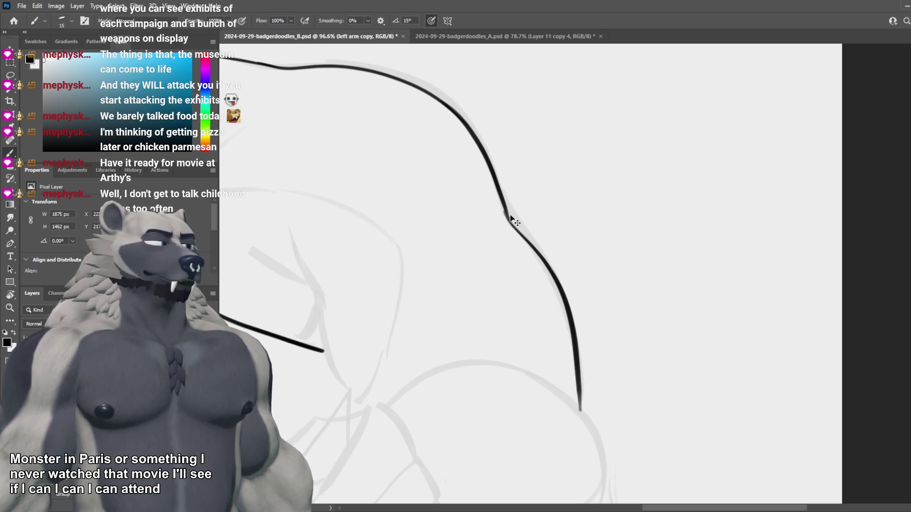
key("ctrl+z")
left_click_drag(503, 210, 574, 411)
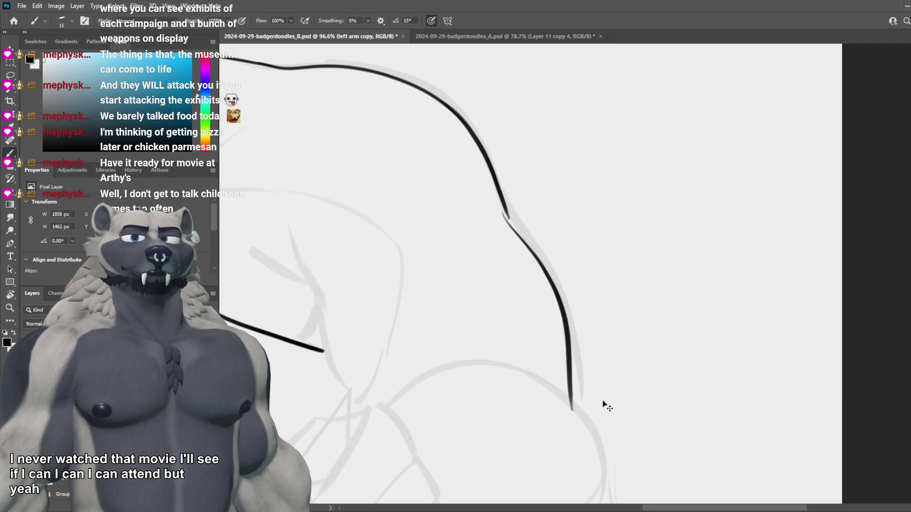
key("ctrl+z")
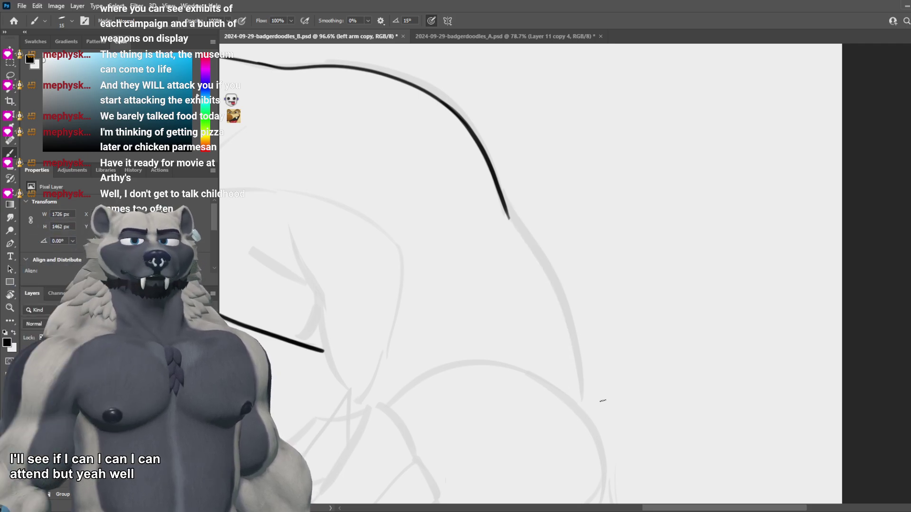
Step: Rotate the canvas view clockwise and ink the lower back contour from the bend to the sketched hip, redoing unsatisfactory strokes
scroll(599, 403, "down", 4)
scroll(597, 404, "up", 3)
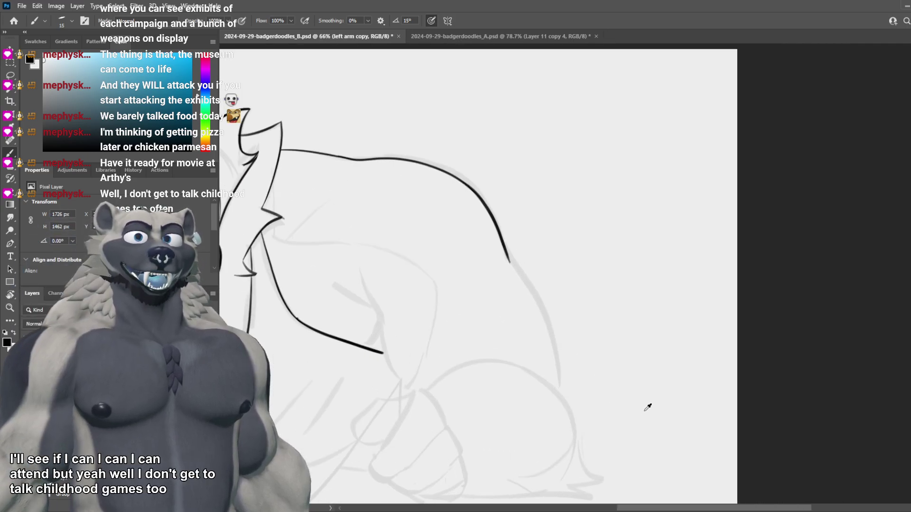
key("r")
left_click_drag(589, 319, 502, 378)
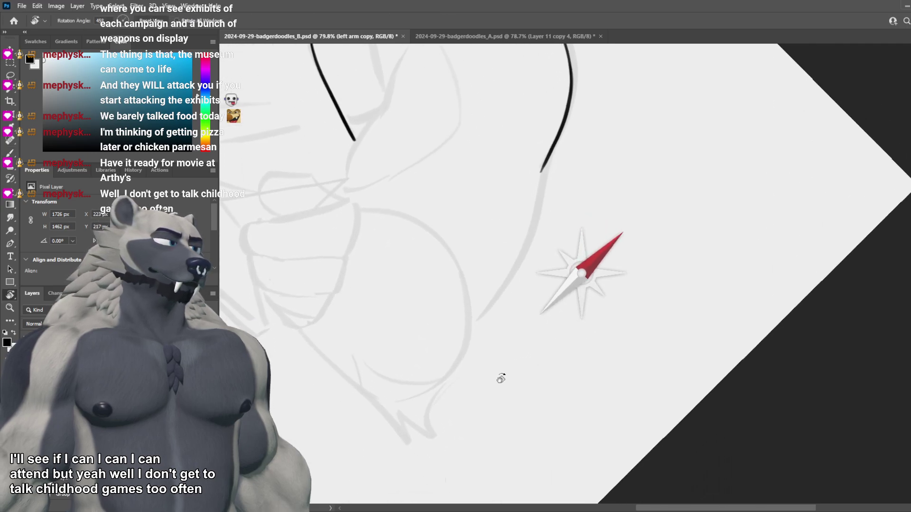
mouse_move(549, 160)
left_mouse_down()
mouse_move(519, 258)
mouse_move(473, 323)
mouse_move(541, 221)
mouse_move(473, 323)
left_mouse_up()
key("ctrl+z")
key("ctrl+z")
mouse_move(544, 169)
left_mouse_down()
mouse_move(541, 199)
mouse_move(477, 321)
mouse_move(521, 245)
mouse_move(465, 322)
mouse_move(496, 298)
left_mouse_up()
key("ctrl+z")
key("ctrl+z")
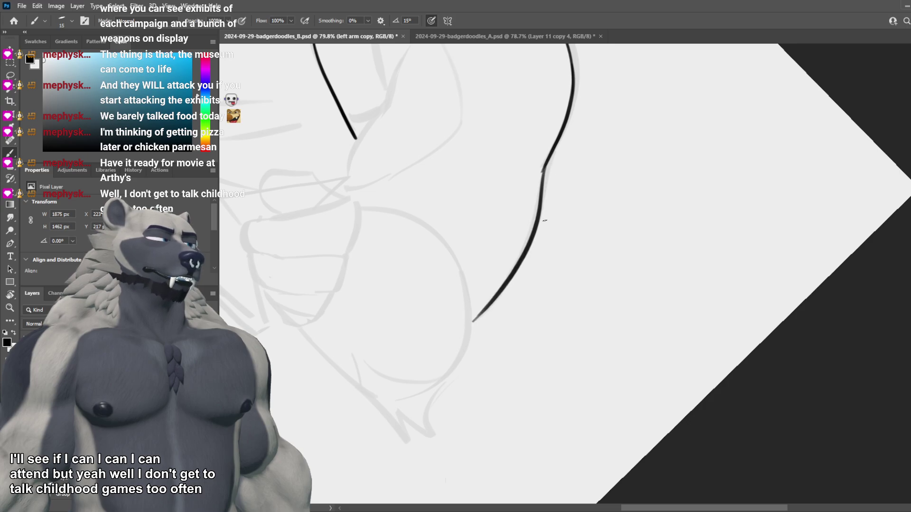
Step: Close the gap at the bend in the back contour with a short overlapping stroke and save the document
scroll(404, 202, "down", 15)
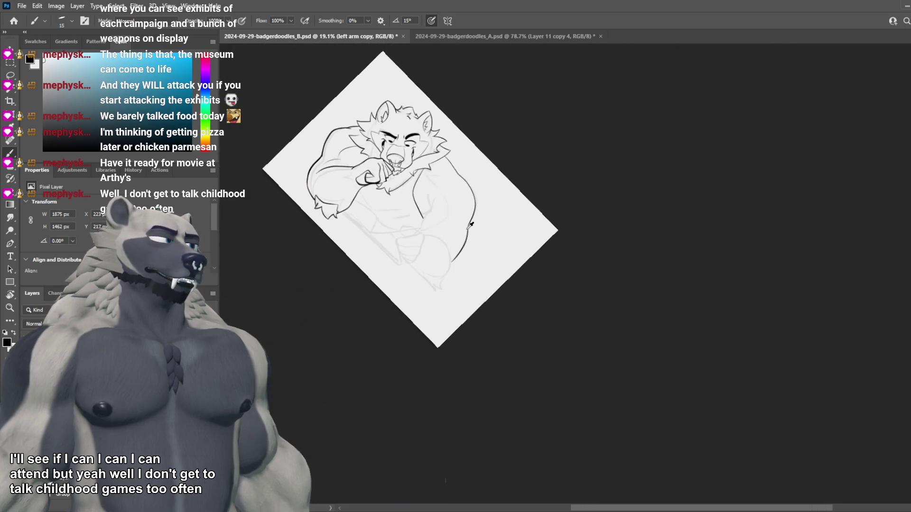
scroll(469, 224, "up", 13)
scroll(435, 221, "up", 2)
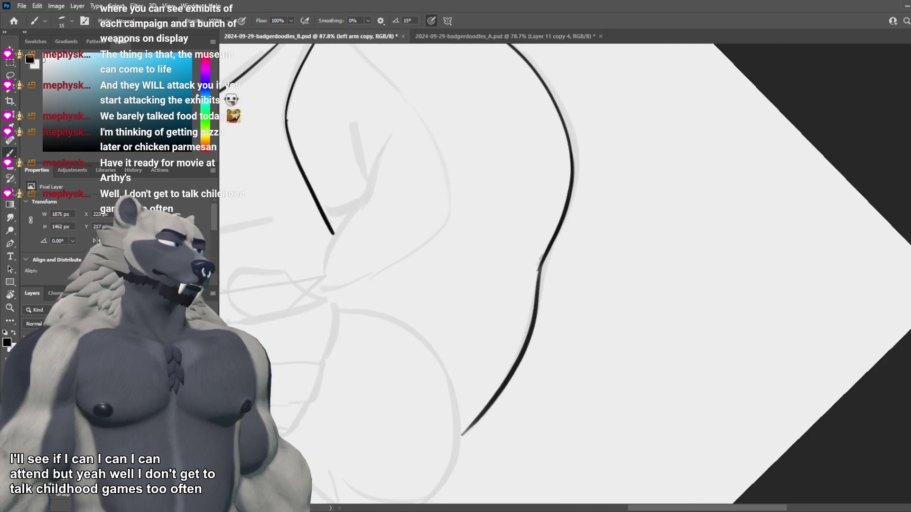
key("e")
key("b")
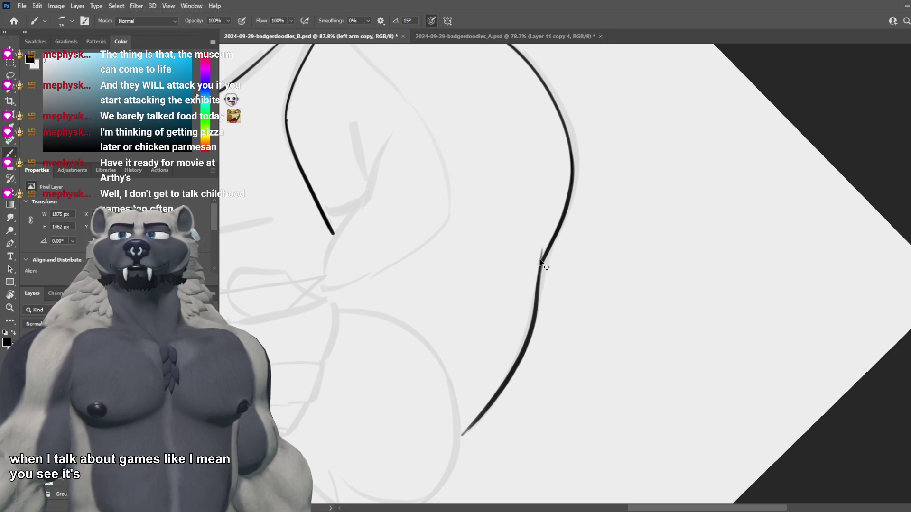
left_click_drag(542, 249, 537, 299)
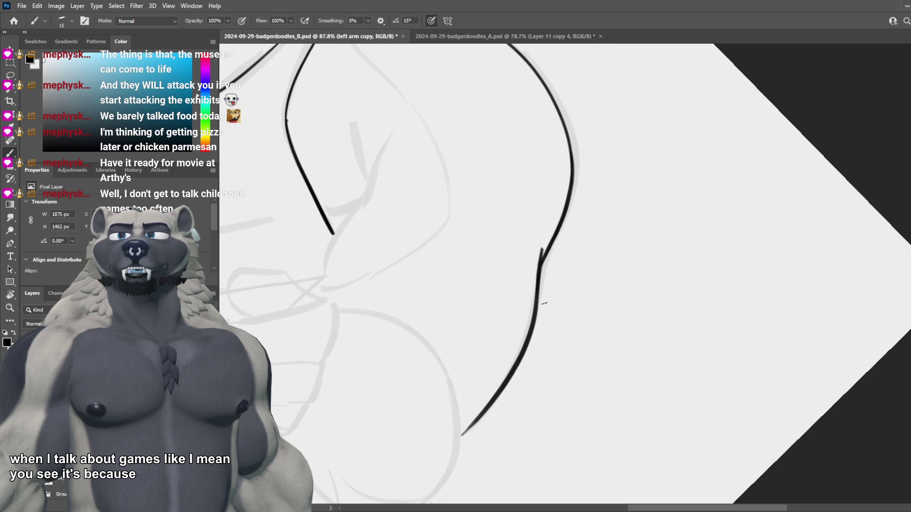
left_click_drag(571, 325, 600, 268)
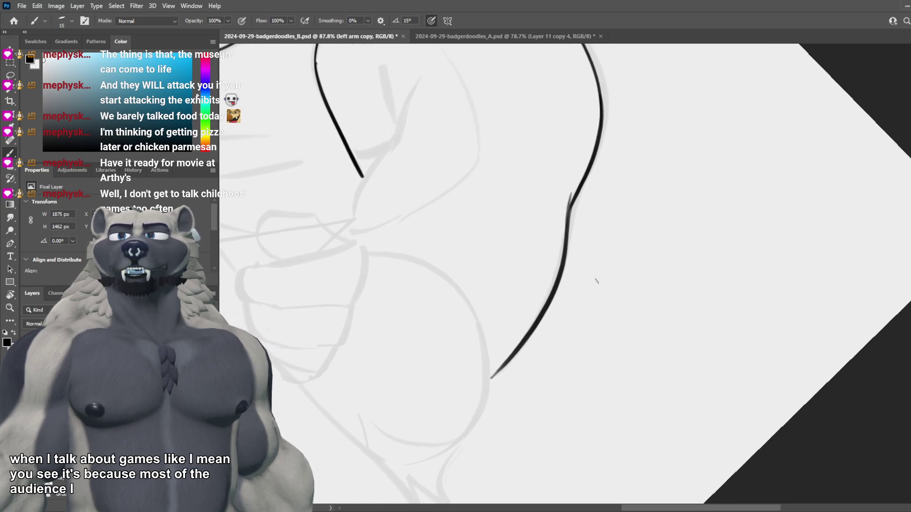
key("ctrl+s")
Step: Reset the canvas rotation and ink the short diagonal crease above the end of the torso curve, redoing unsatisfactory strokes
left_click_drag(492, 382, 593, 368)
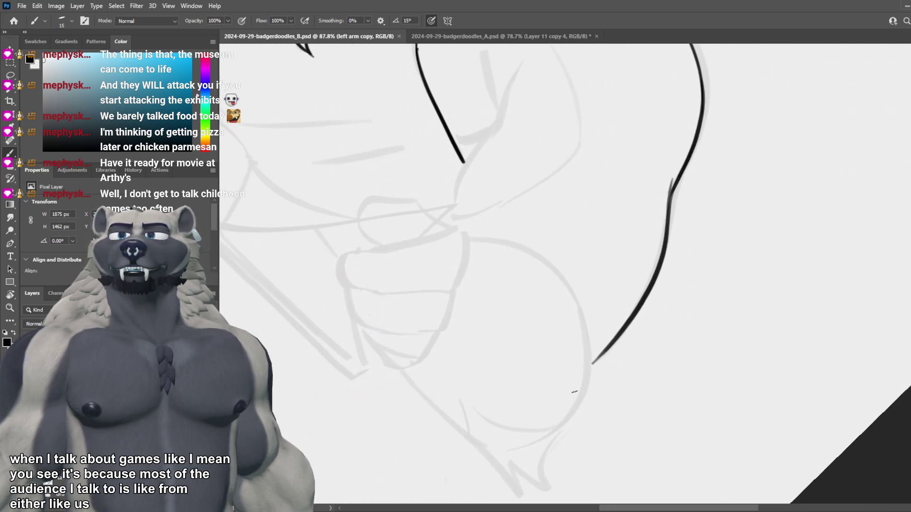
key("Escape")
scroll(574, 392, "down", 5)
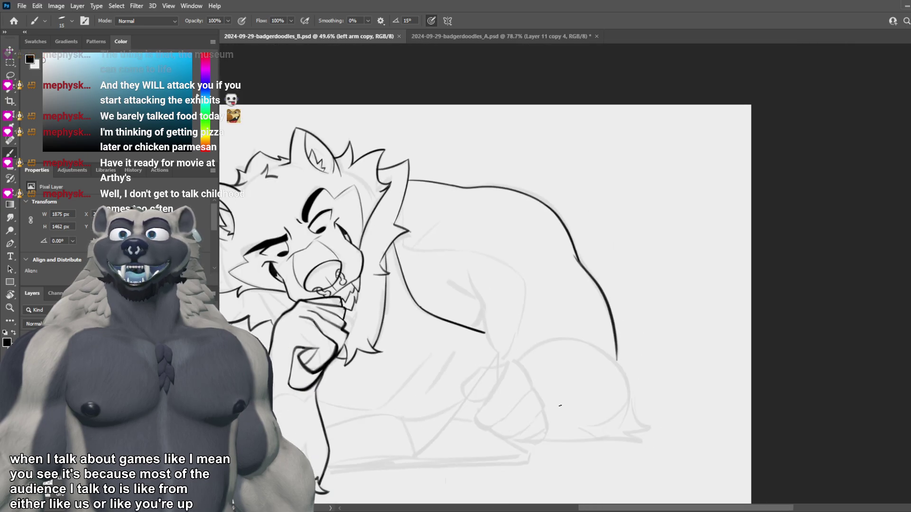
scroll(493, 363, "up", 4)
scroll(472, 336, "down", 1)
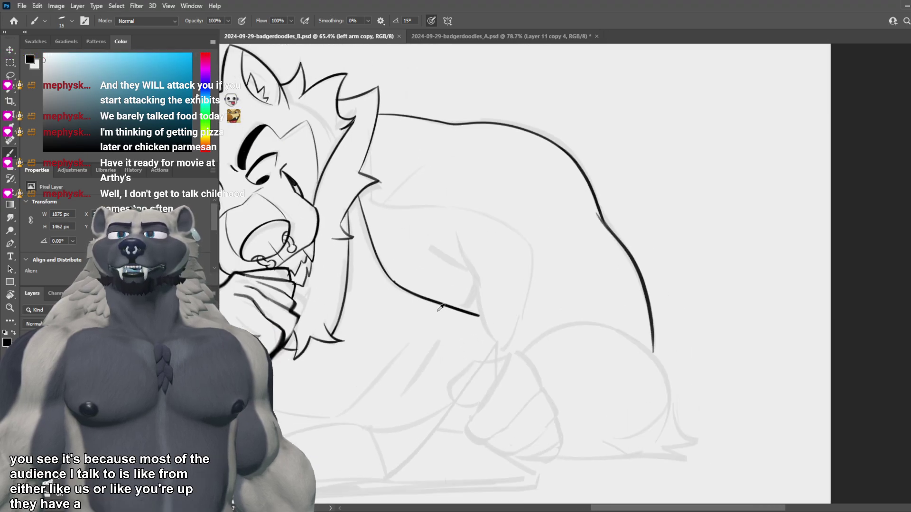
scroll(442, 306, "up", 2)
scroll(617, 321, "down", 2)
scroll(512, 270, "up", 4)
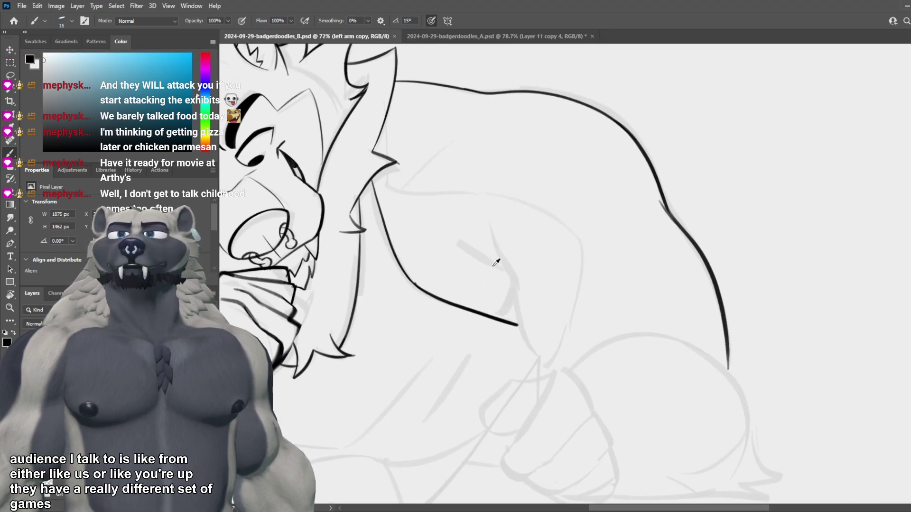
scroll(534, 304, "down", 3)
scroll(544, 302, "up", 2)
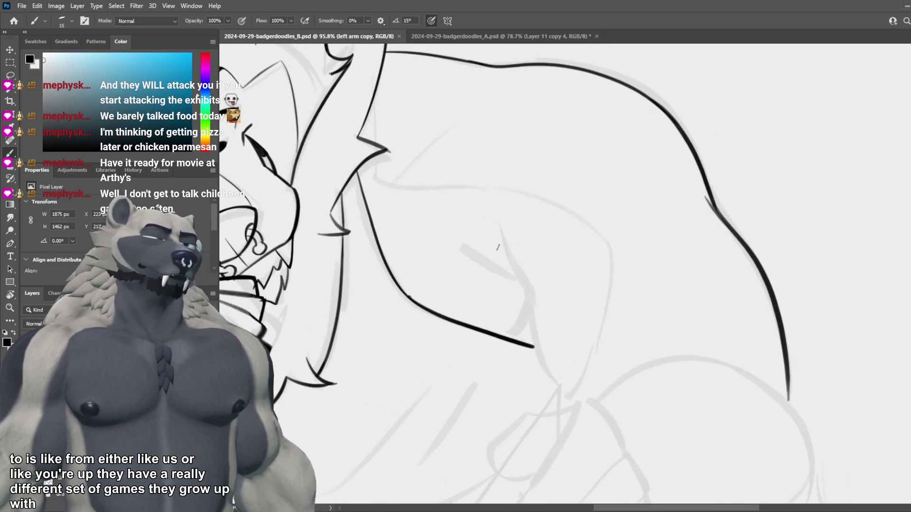
left_click_drag(492, 243, 524, 294)
key("ctrl+z")
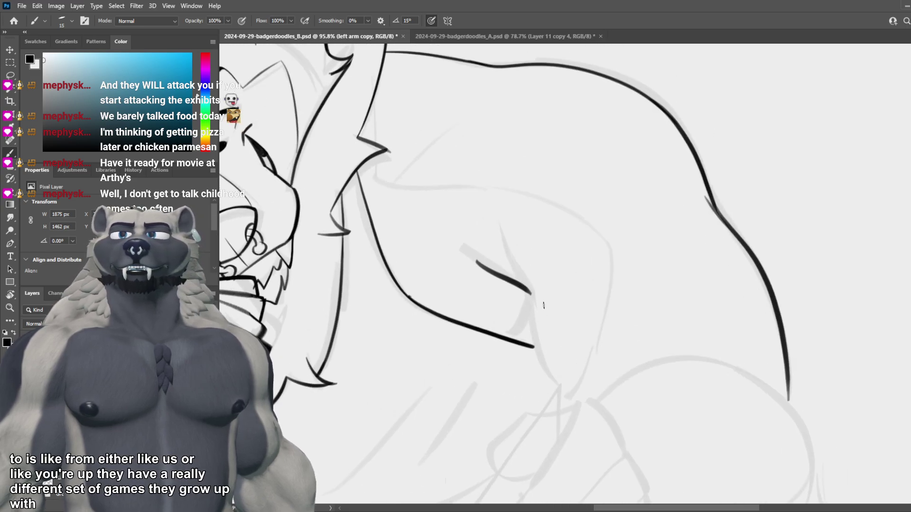
key("ctrl+z")
key("ctrl+z")
left_click_drag(477, 258, 526, 289)
key("ctrl+z")
key("ctrl+z")
Step: Ink a second short curve meeting the end of the crease and bending down toward the torso curve, redoing it once
left_click_drag(502, 252, 533, 301)
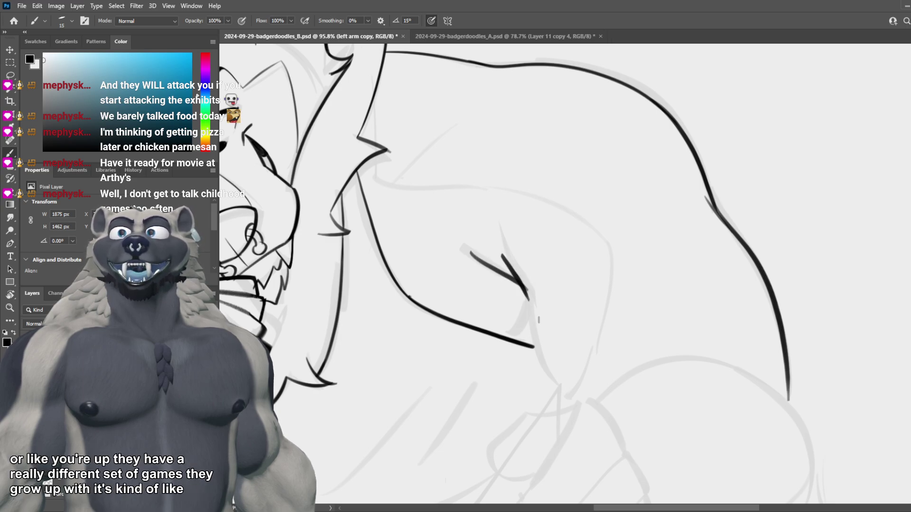
key("ctrl+z")
left_click_drag(511, 263, 532, 328)
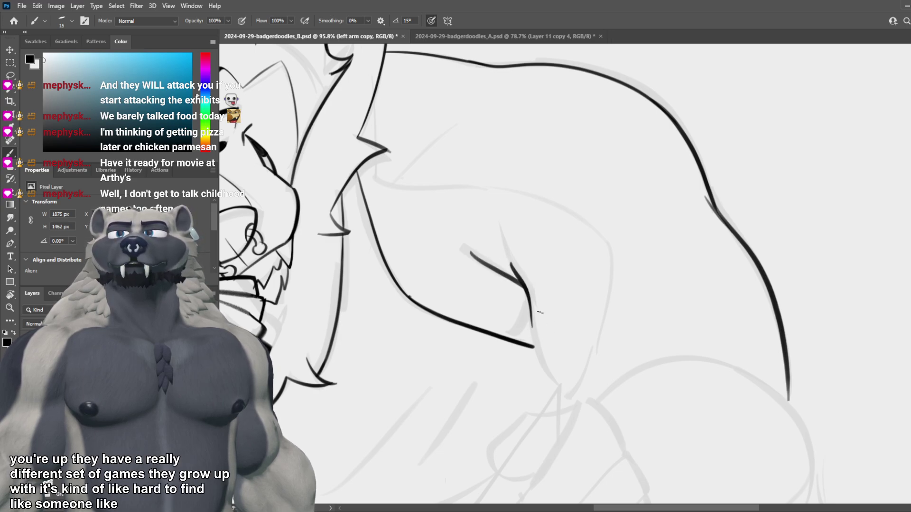
Step: Try repeated strokes extending the crease curve down past the torso curve to the top of the sketched thigh, undoing each attempt
left_click_drag(527, 284, 565, 396)
key("ctrl+z")
mouse_move(530, 310)
left_mouse_down()
mouse_move(563, 395)
mouse_move(542, 371)
mouse_move(565, 402)
left_mouse_up()
key("ctrl+z")
key("ctrl+z")
key("ctrl+z")
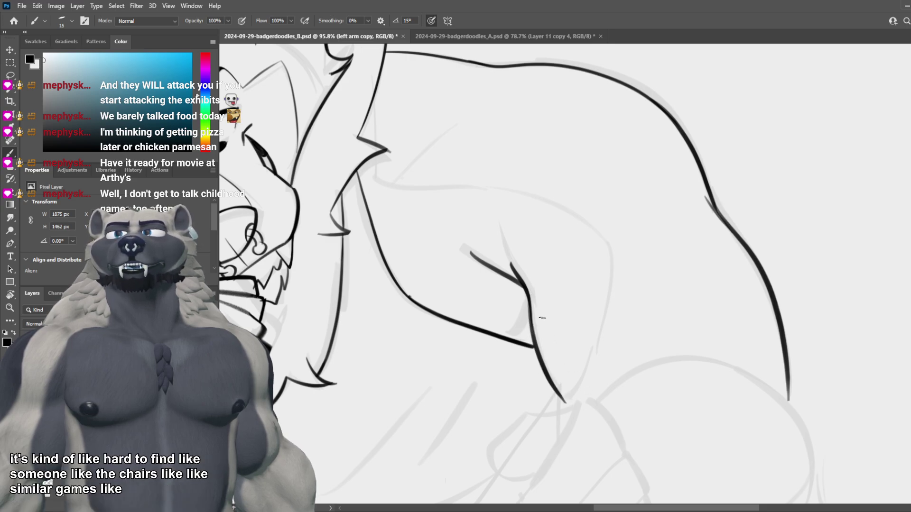
key("ctrl+z")
left_click_drag(533, 320, 564, 394)
key("ctrl+z")
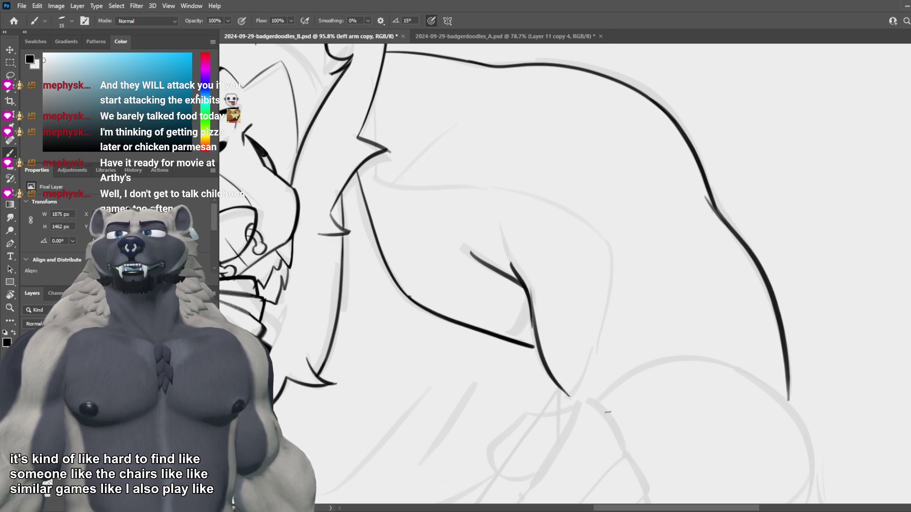
key("ctrl+z")
left_click_drag(532, 327, 575, 404)
key("ctrl+z")
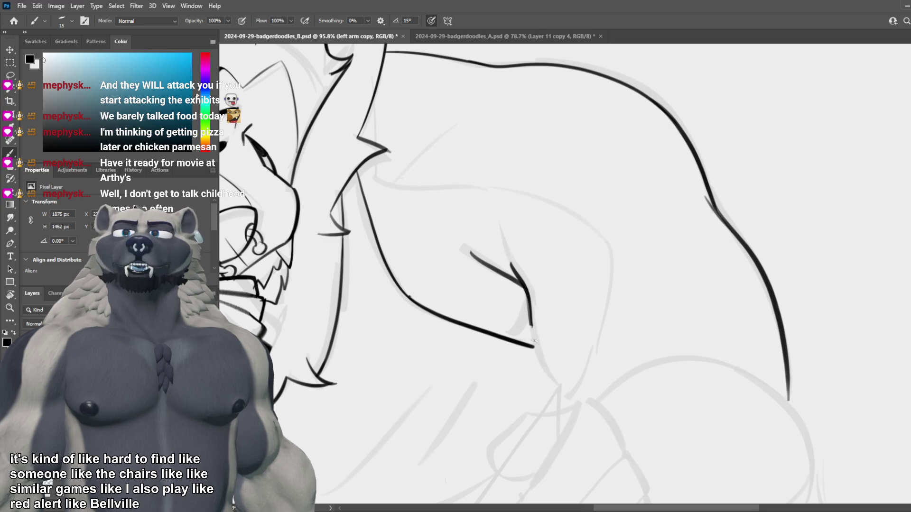
left_click_drag(531, 326, 576, 408)
key("ctrl+z")
left_click_drag(529, 301, 580, 405)
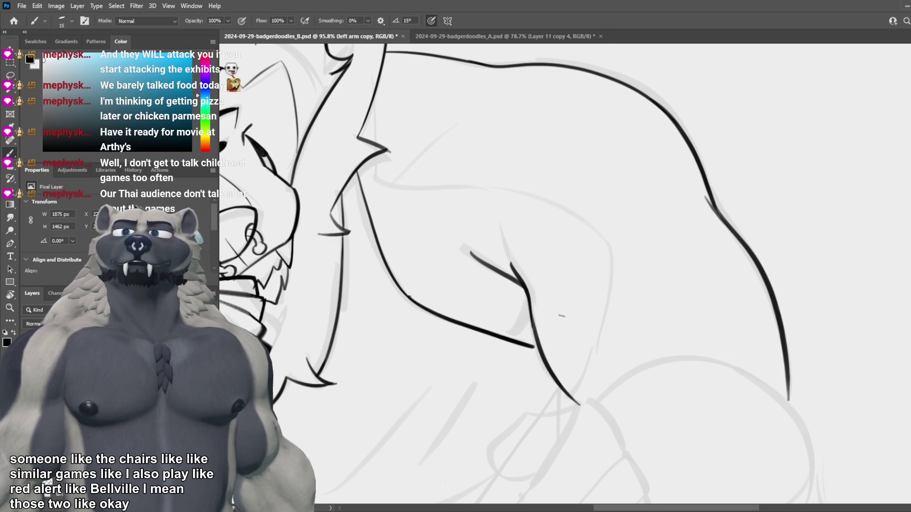
key("ctrl+z")
left_click_drag(527, 290, 585, 409)
key("ctrl+z")
left_click_drag(527, 290, 585, 414)
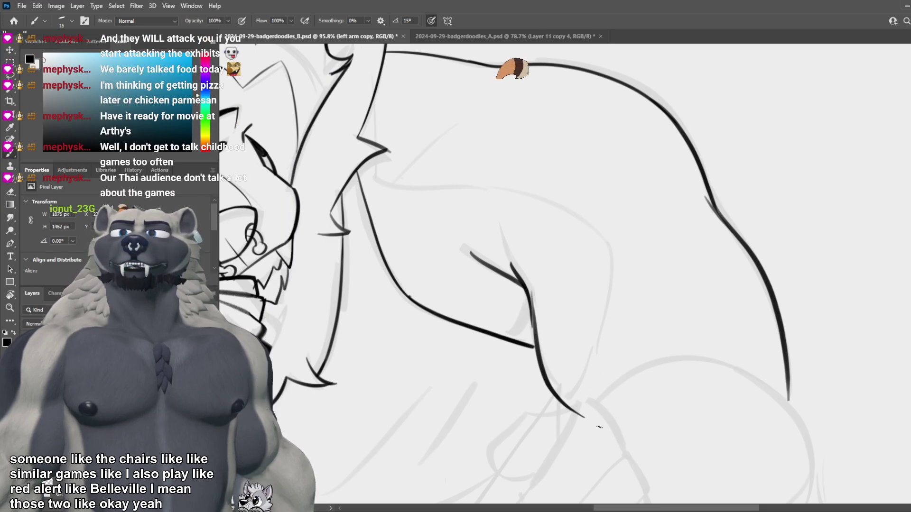
key("ctrl+z")
left_click_drag(531, 288, 577, 400)
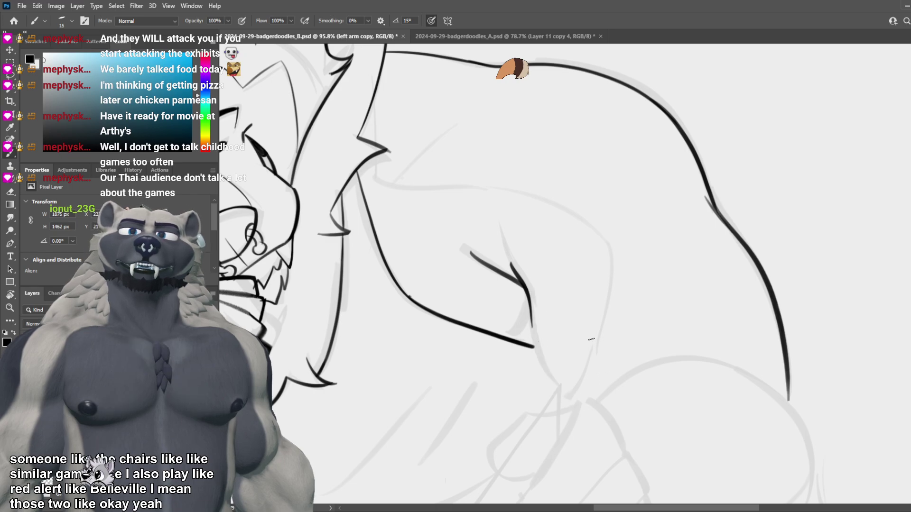
key("ctrl+z")
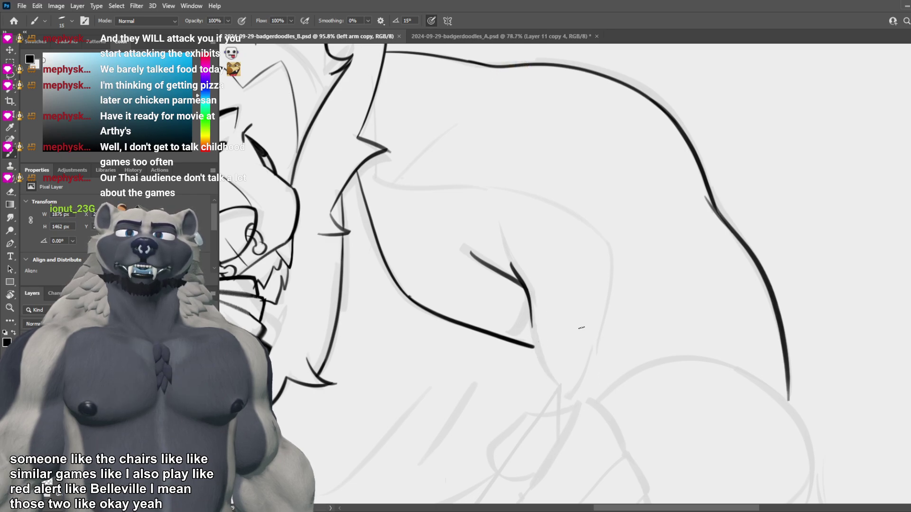
Step: Ink the line from the crease past the end of the torso curve to the sketched thigh, redoing it once, and trim its tip
scroll(585, 324, "down", 7)
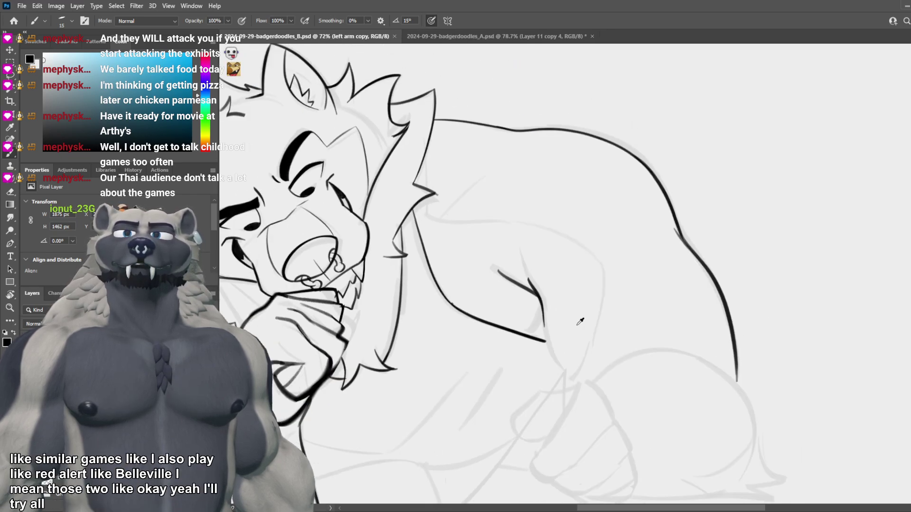
scroll(629, 328, "up", 7)
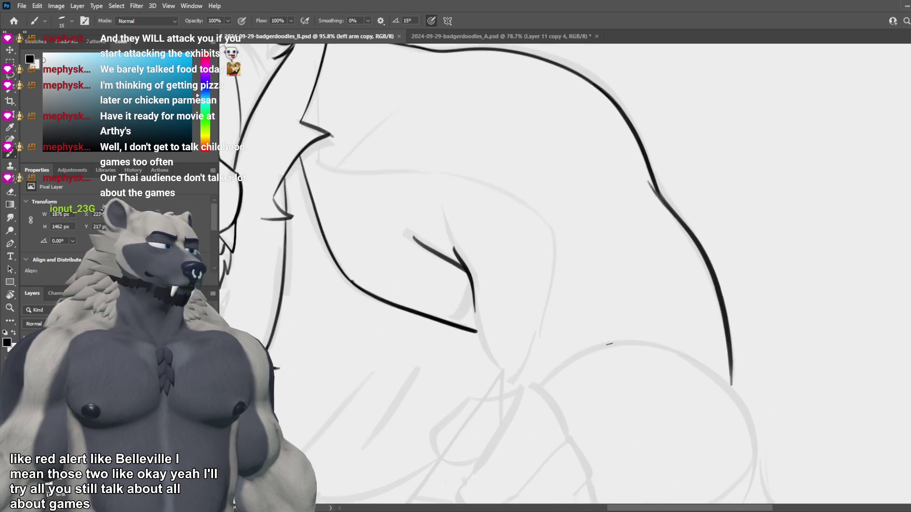
mouse_move(471, 278)
left_mouse_down()
mouse_move(476, 321)
mouse_move(512, 391)
left_mouse_up()
key("ctrl+z")
mouse_move(471, 278)
left_mouse_down()
mouse_move(521, 398)
mouse_move(476, 308)
mouse_move(527, 397)
left_mouse_up()
key("ctrl+z")
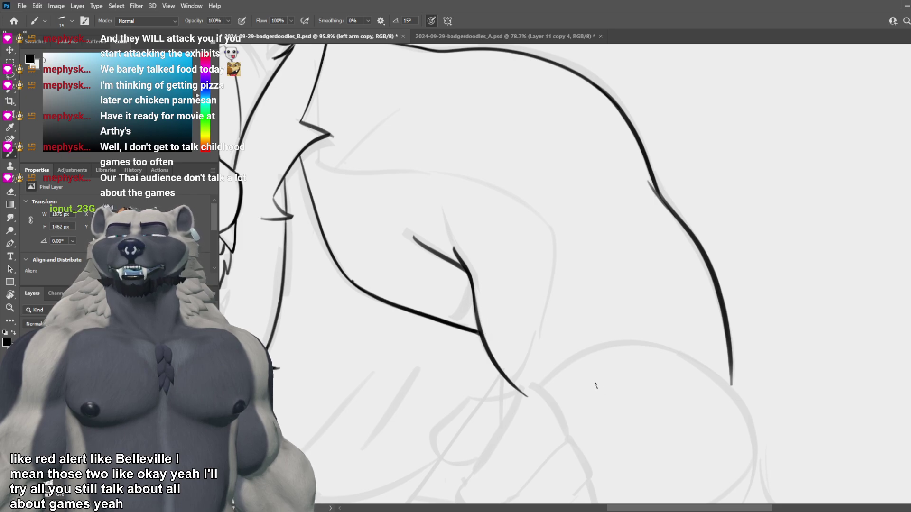
left_click_drag(605, 400, 584, 353)
key("e")
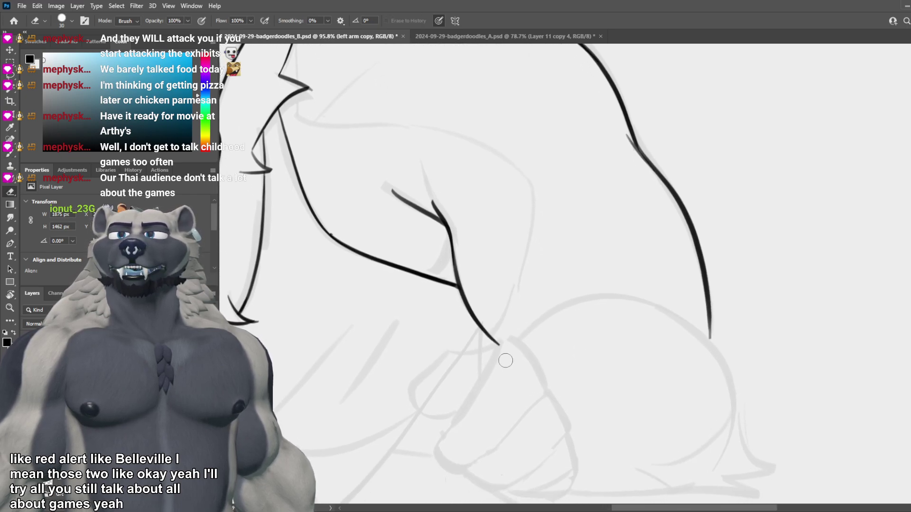
Step: Examine the inked torso, crease and back lines against the rough sketch, both close up and across the whole figure
scroll(538, 378, "down", 4)
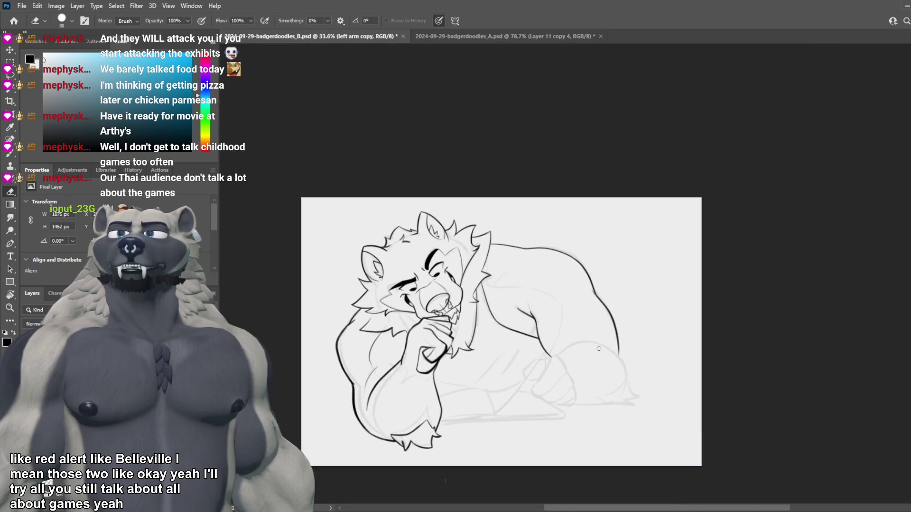
scroll(621, 385, "up", 4)
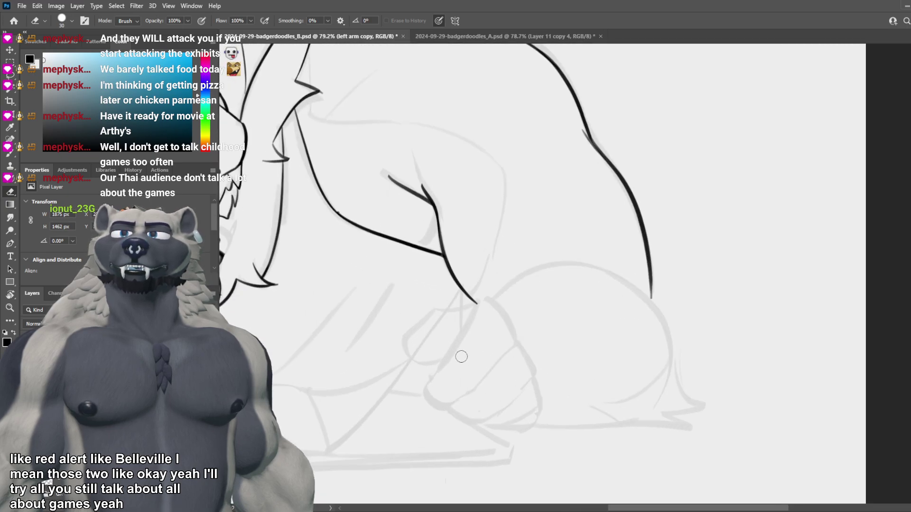
scroll(433, 350, "down", 3)
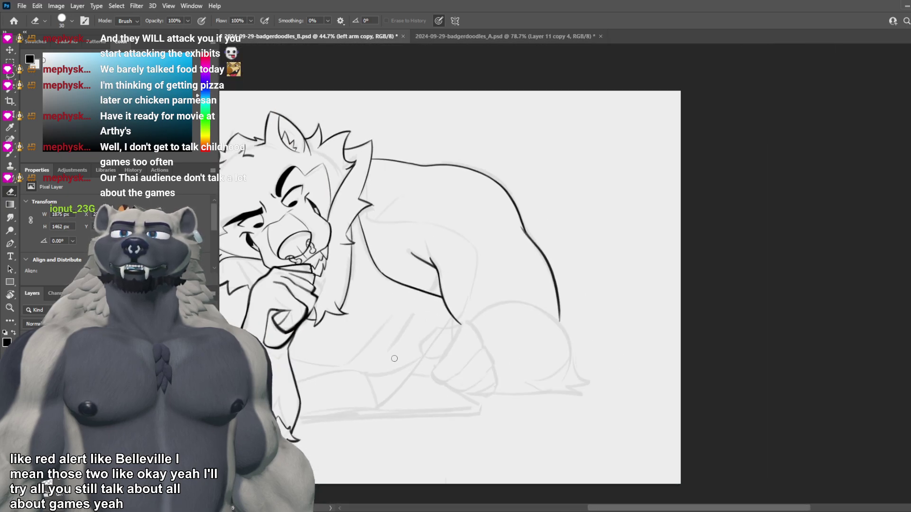
scroll(375, 362, "up", 4)
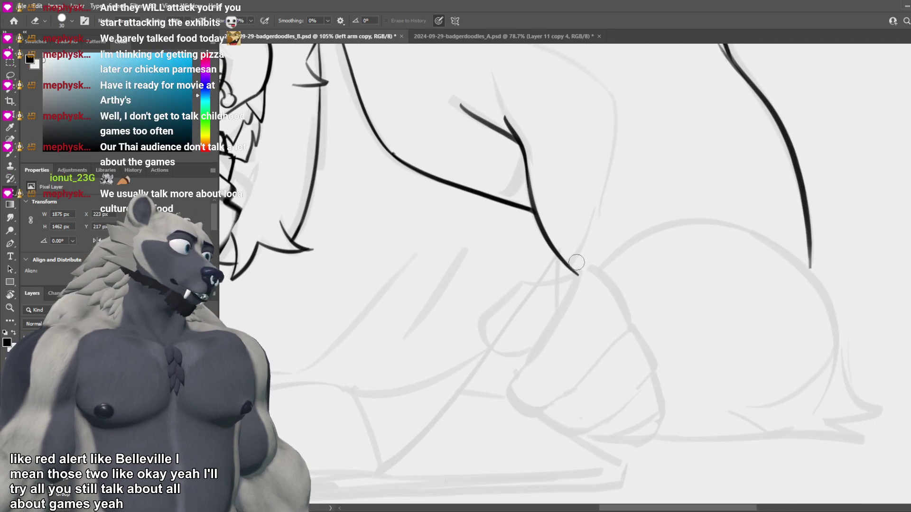
scroll(589, 266, "down", 3)
scroll(584, 275, "up", 4)
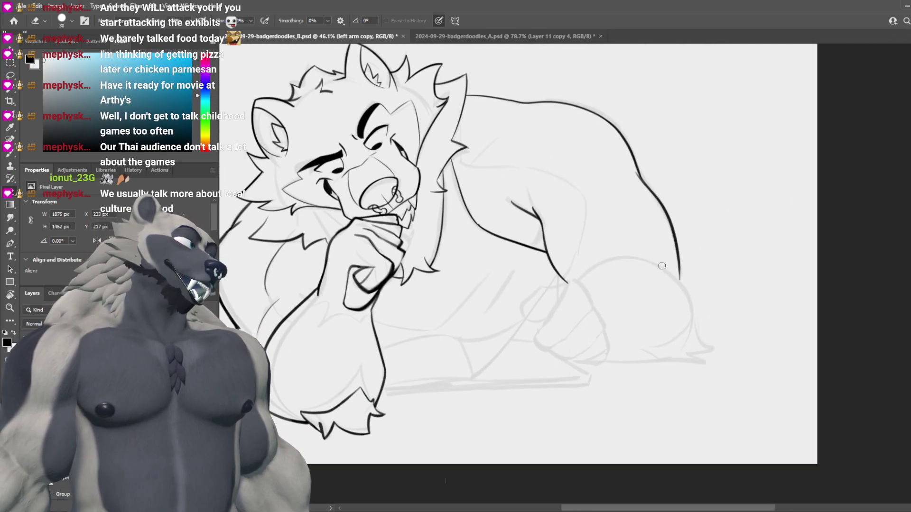
scroll(589, 276, "down", 3)
scroll(489, 303, "down", 1)
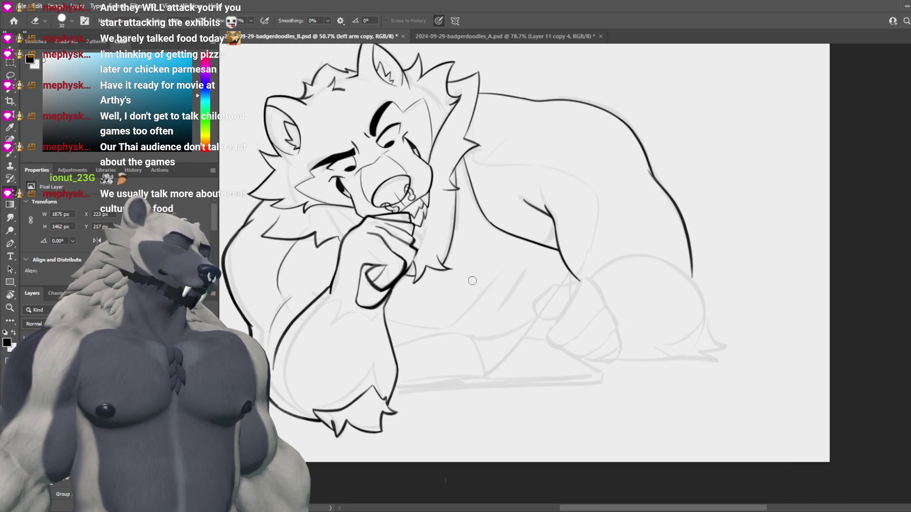
scroll(470, 271, "up", 2)
scroll(461, 274, "up", 1)
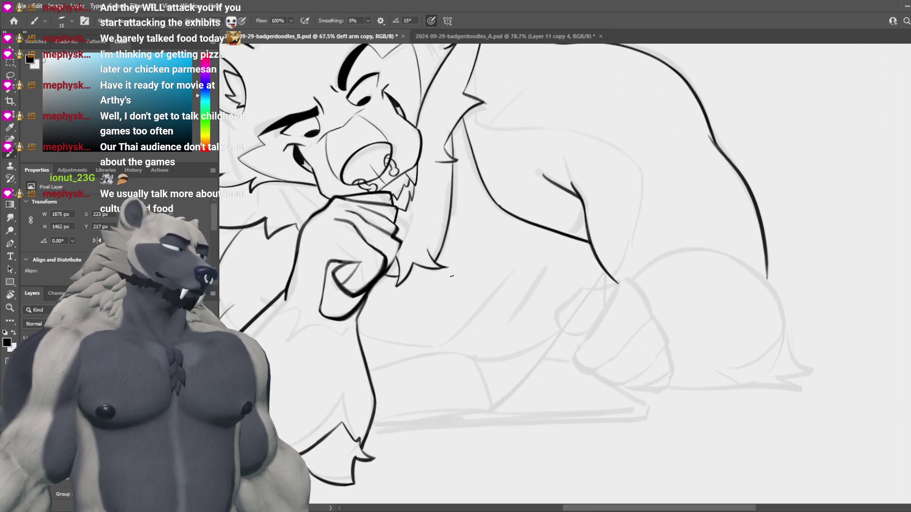
Step: Ink the belly curve from the forearm and a long, narrow V-shaped diagonal fold rising from its end, redoing the fold's return stroke
key("b")
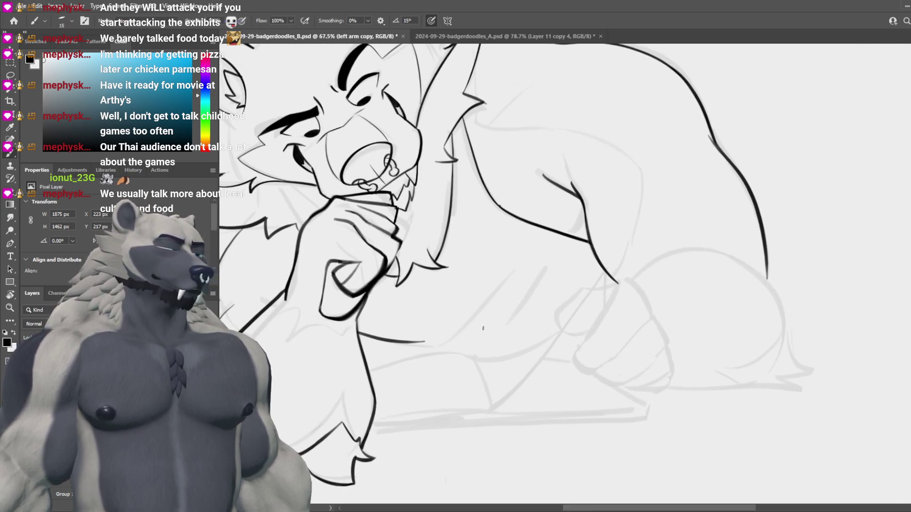
left_click_drag(446, 340, 527, 241)
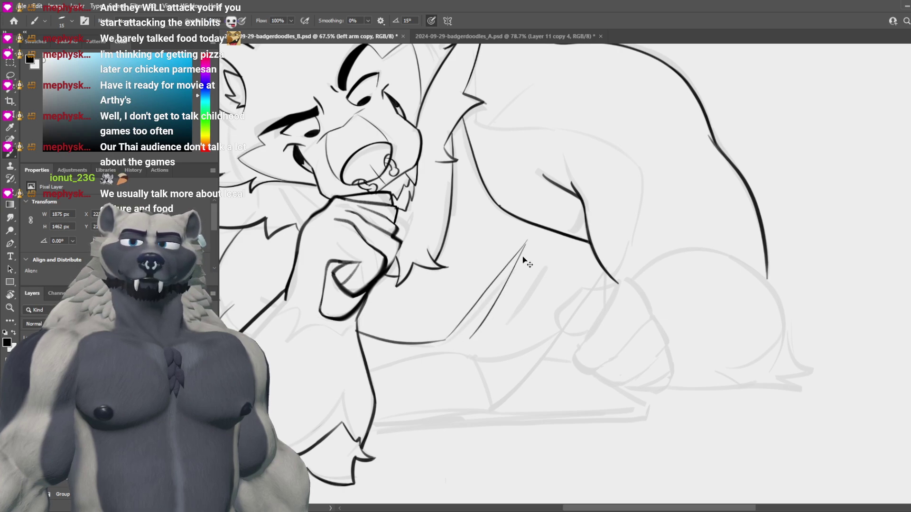
key("ctrl+z")
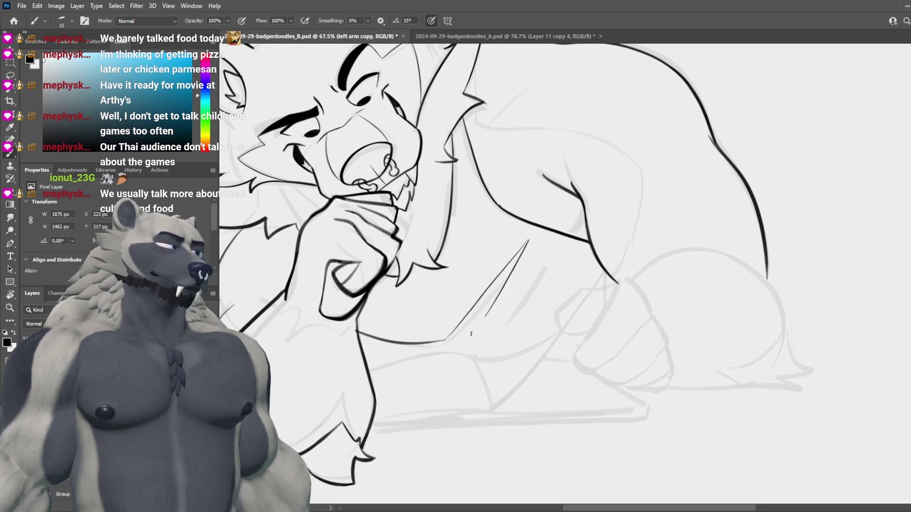
Step: Ink a shorter curved belly fold beside the long diagonal one, undoing and retrying its return stroke
left_click_drag(485, 336, 568, 266)
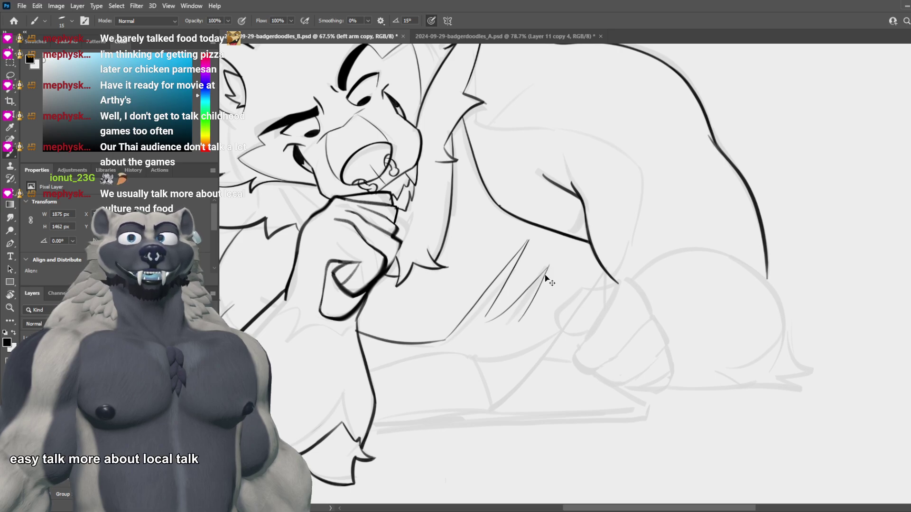
left_click_drag(549, 269, 491, 330)
key("ctrl+z")
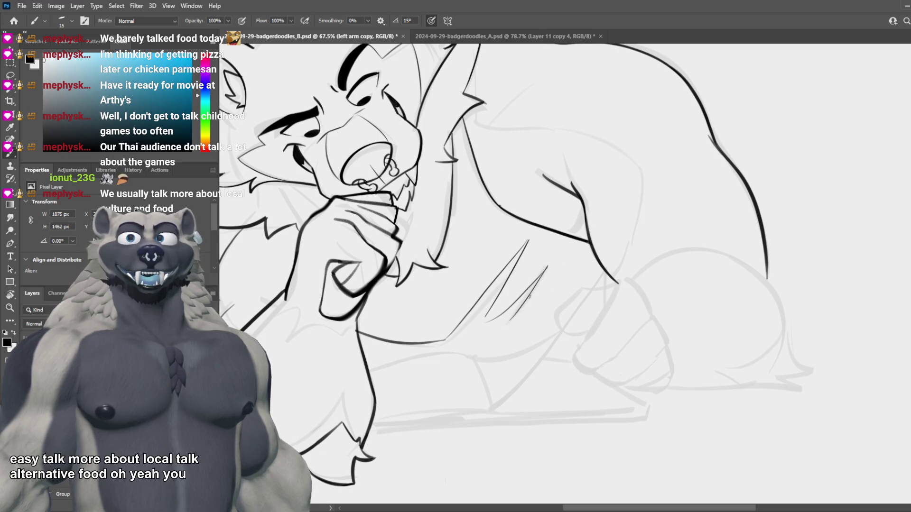
key("ctrl+z")
mouse_move(547, 268)
left_mouse_down()
mouse_move(469, 332)
mouse_move(542, 316)
left_mouse_up()
key("ctrl+z")
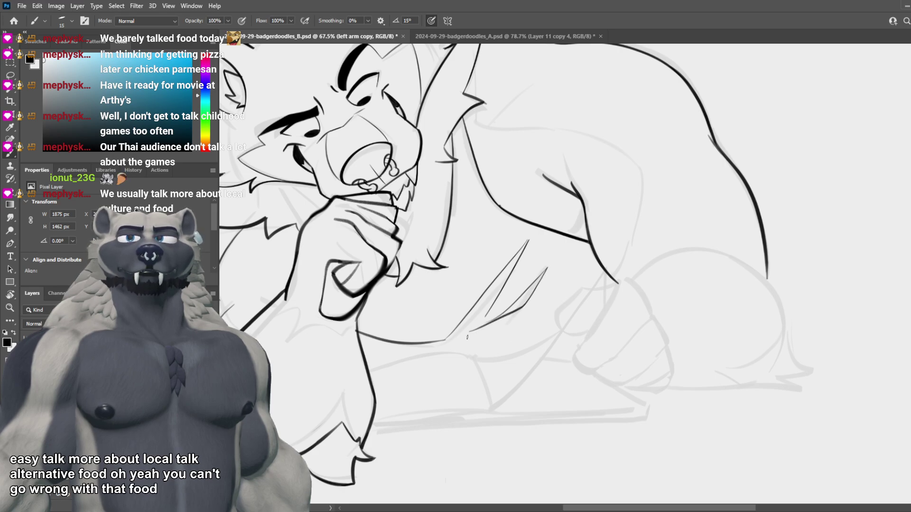
left_click_drag(457, 327, 402, 327)
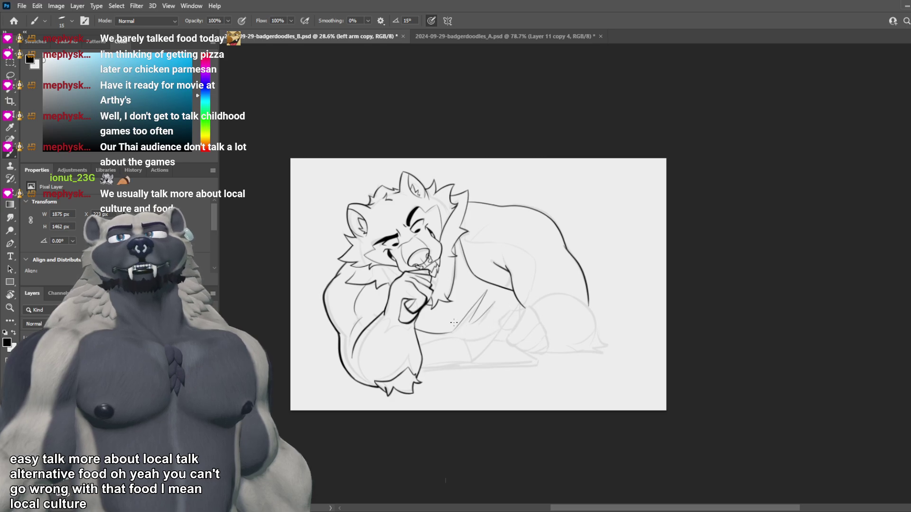
scroll(454, 323, "up", 4)
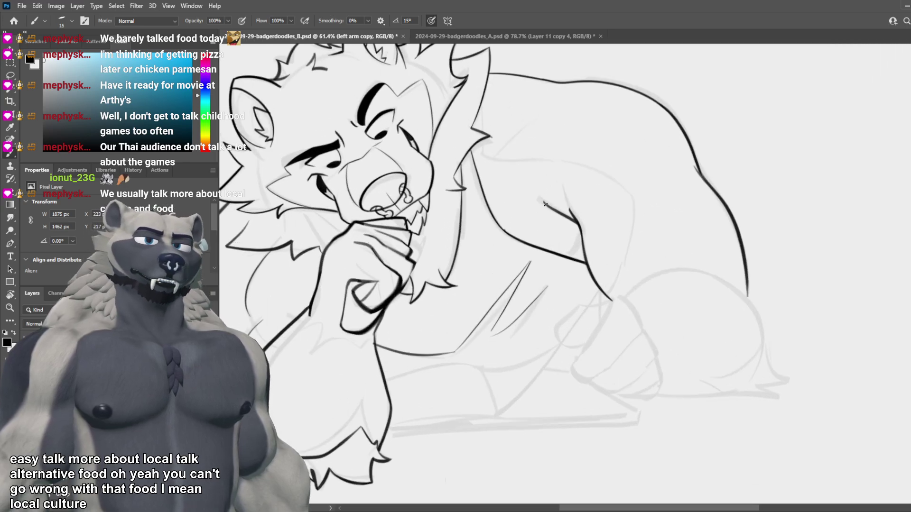
Step: Ink a narrow looping crease on the chest between the neck fur and the torso curve, redoing it until it fits
key("ctrl+z")
mouse_move(472, 203)
left_mouse_down()
mouse_move(478, 279)
mouse_move(471, 199)
left_mouse_up()
key("ctrl+z")
key("ctrl+z")
key("ctrl+z")
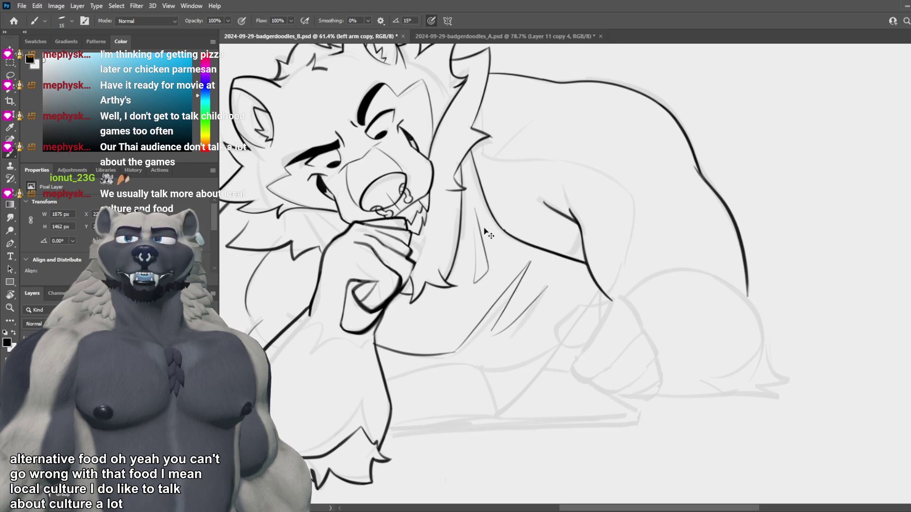
key("ctrl+z")
left_click_drag(477, 211, 491, 277)
key("ctrl+z")
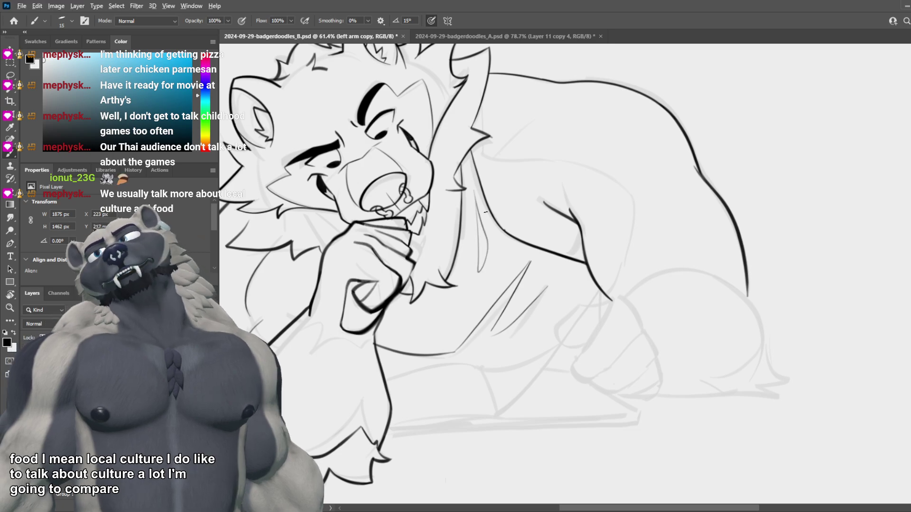
Step: Examine the whole inked figure, checking the new belly and chest folds against the overall pose at different sizes
scroll(505, 232, "down", 5)
scroll(505, 233, "down", 2)
scroll(517, 225, "up", 3)
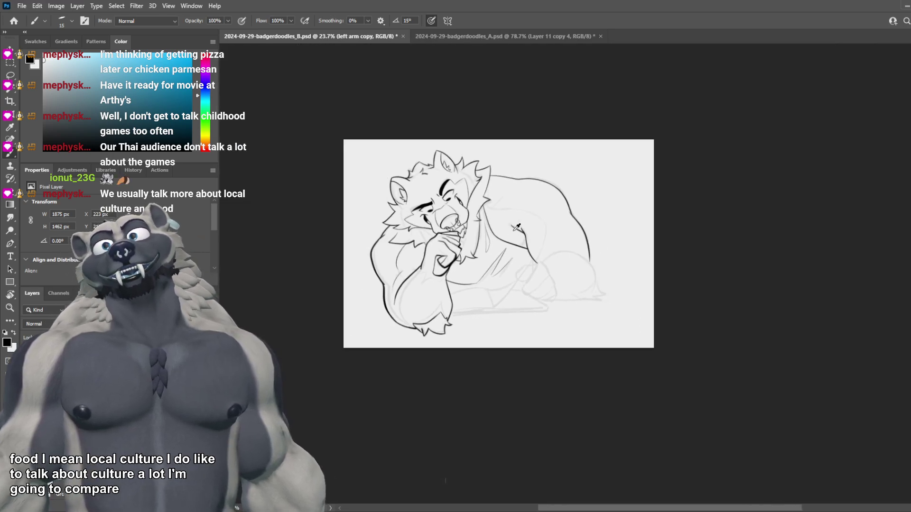
scroll(508, 223, "down", 4)
scroll(498, 222, "up", 4)
key("r")
left_click_drag(496, 222, 709, 382)
key("Escape")
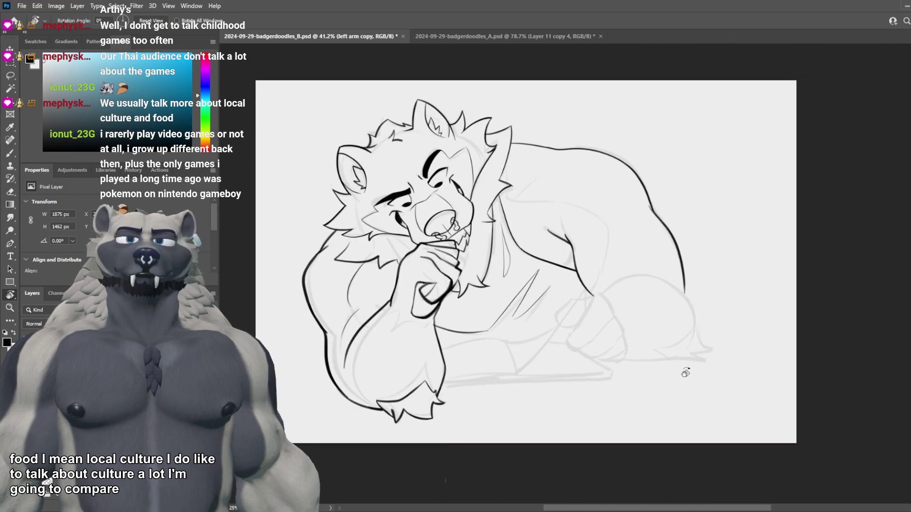
scroll(662, 365, "down", 4)
scroll(660, 351, "up", 4)
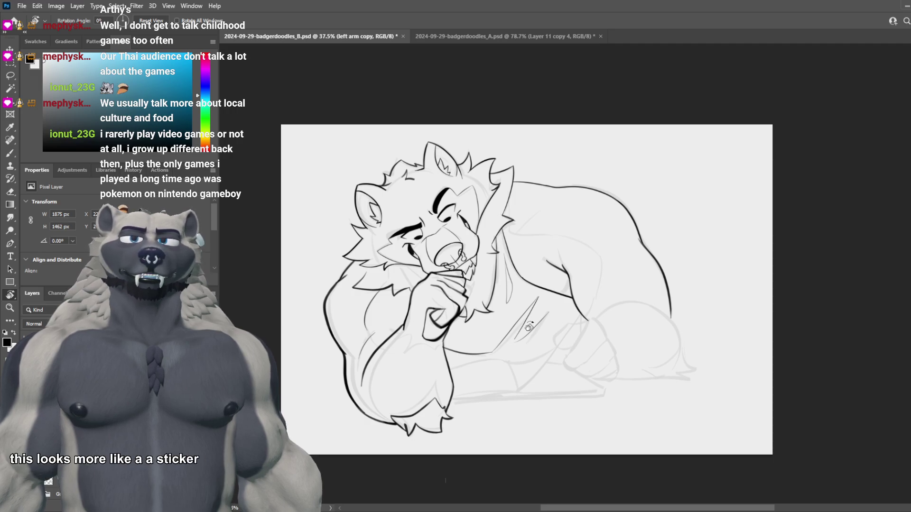
scroll(529, 327, "down", 2)
scroll(537, 329, "up", 3)
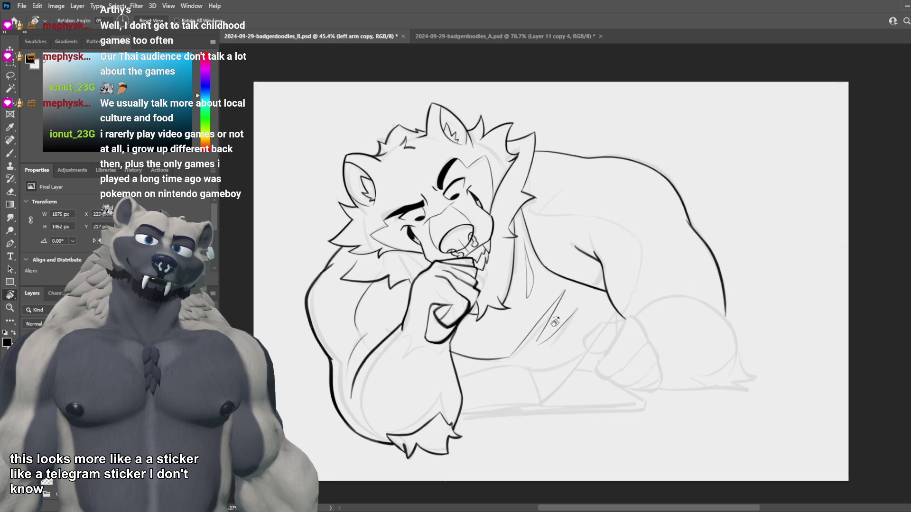
scroll(510, 290, "up", 3)
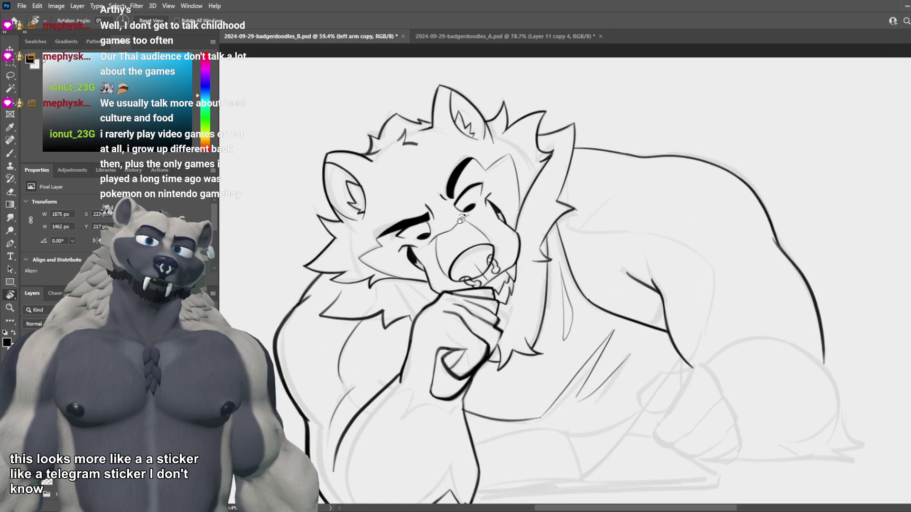
Step: Try erasing both pupils on the face layer and redrawing them centred in the eyes to look at the viewer
left_click(484, 212)
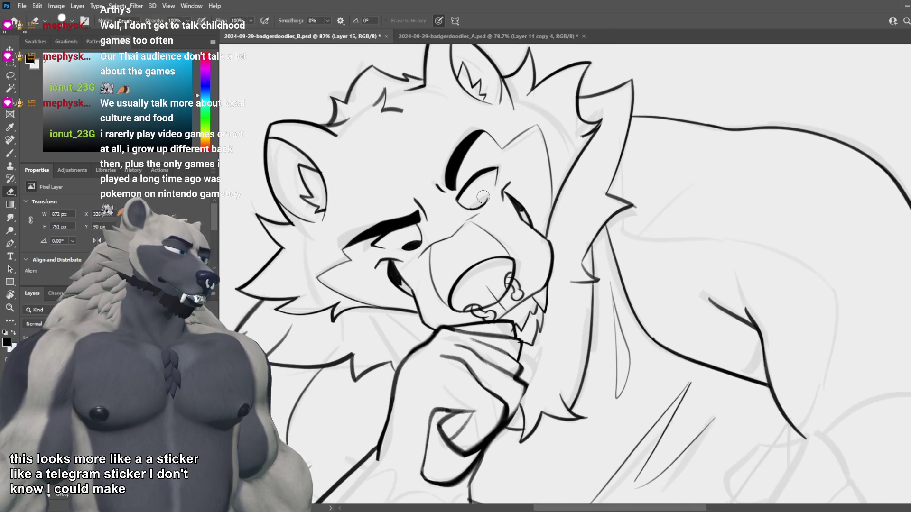
key("e")
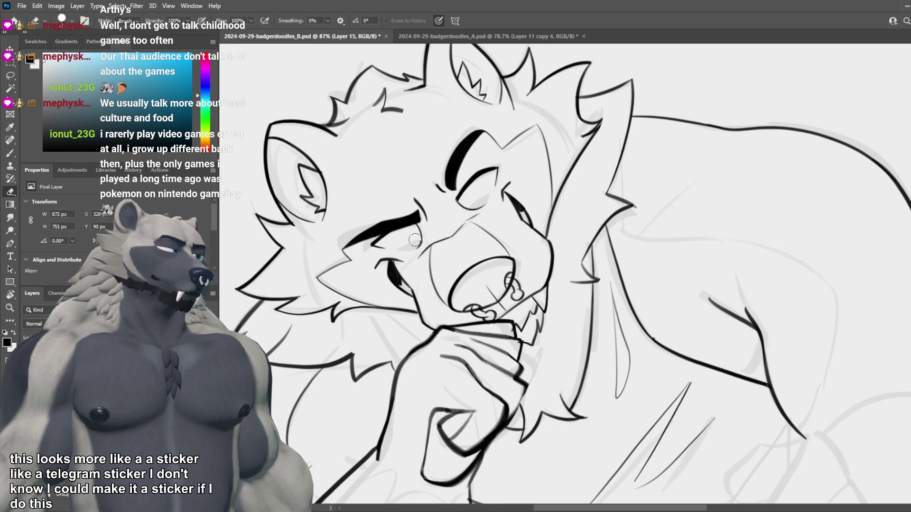
key("b")
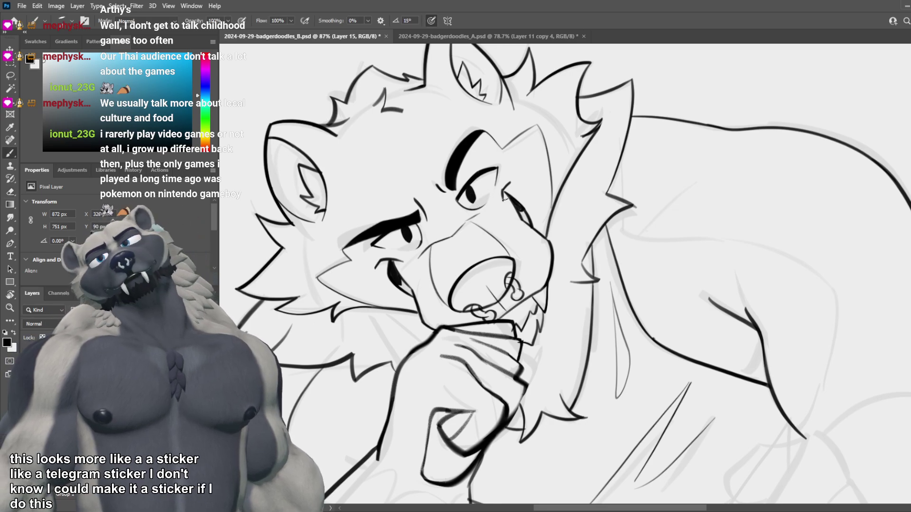
Step: Examine the face and the whole figure, both at a distance and close up on the torso and sketched thigh
scroll(472, 192, "down", 5)
scroll(514, 203, "down", 1)
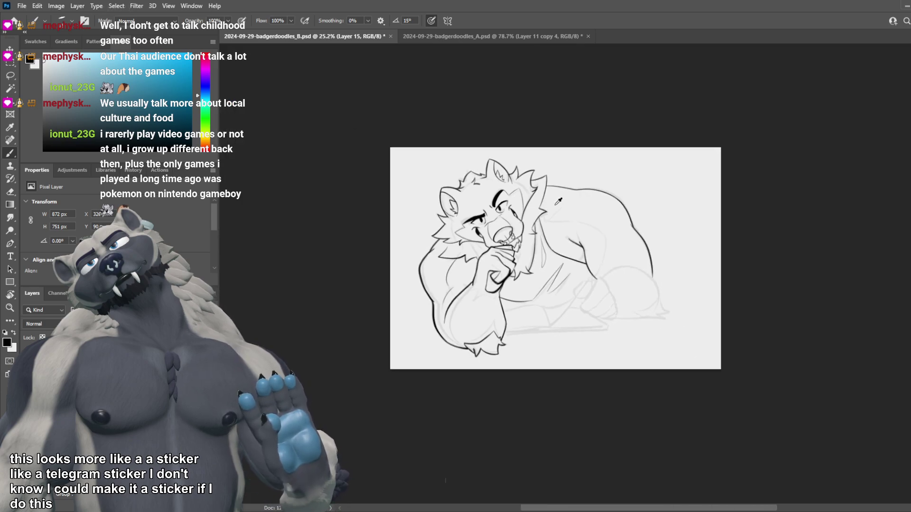
scroll(558, 201, "up", 4)
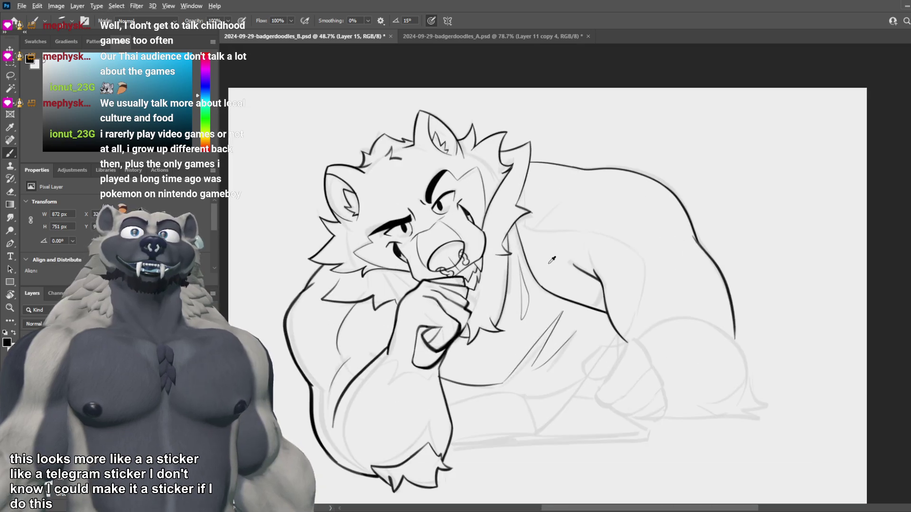
scroll(551, 260, "down", 3)
scroll(550, 271, "up", 2)
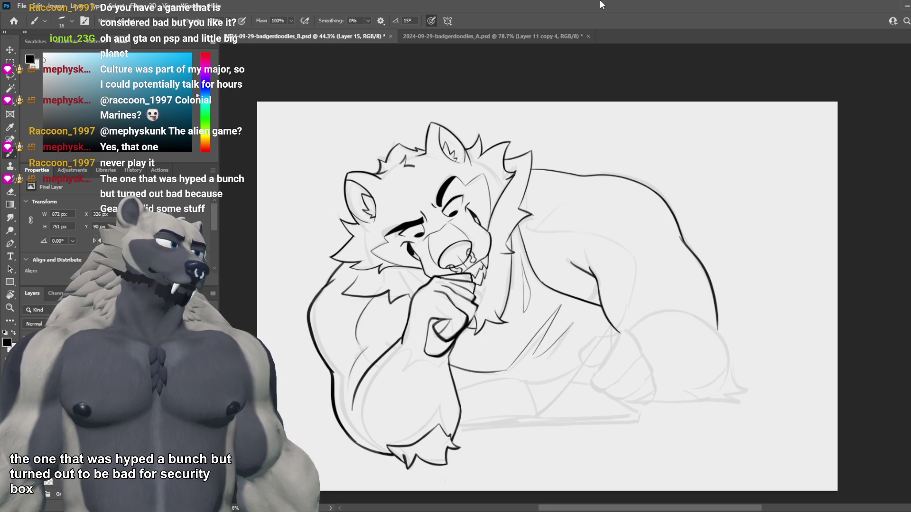
scroll(563, 255, "down", 3)
scroll(563, 255, "up", 5)
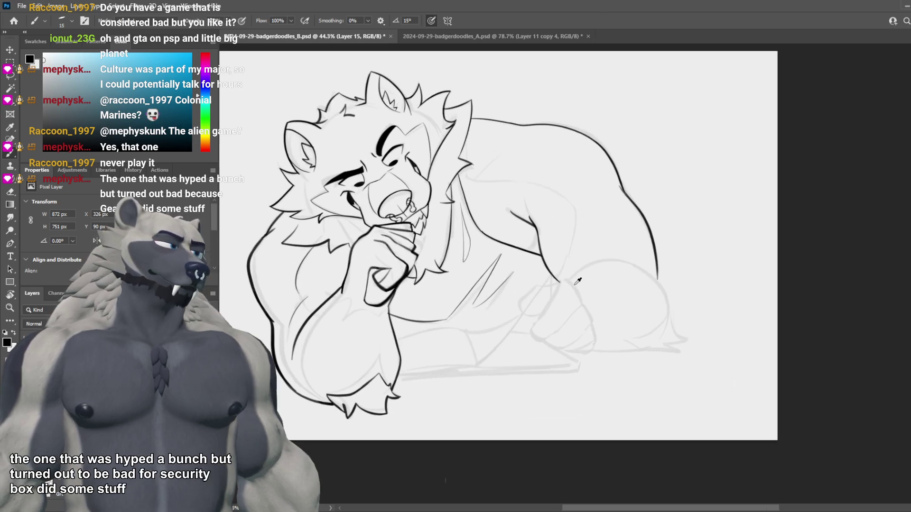
scroll(561, 289, "down", 1)
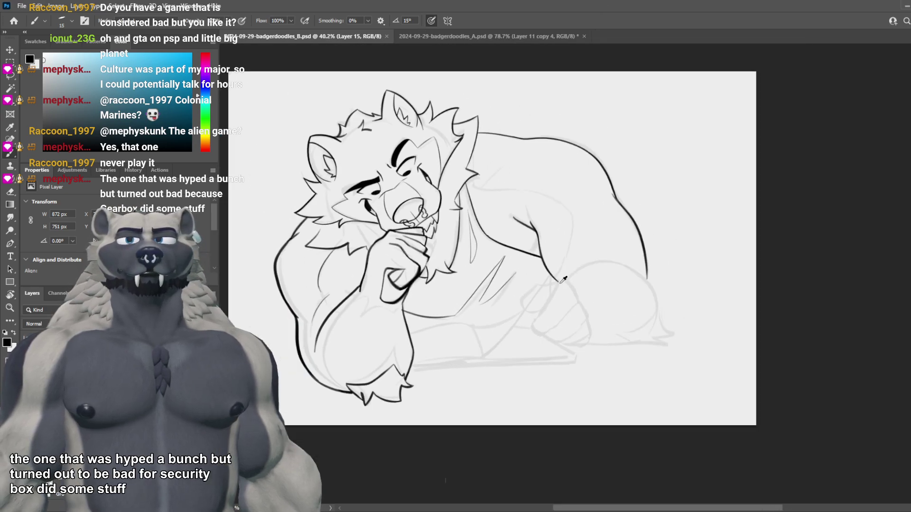
scroll(587, 273, "up", 3)
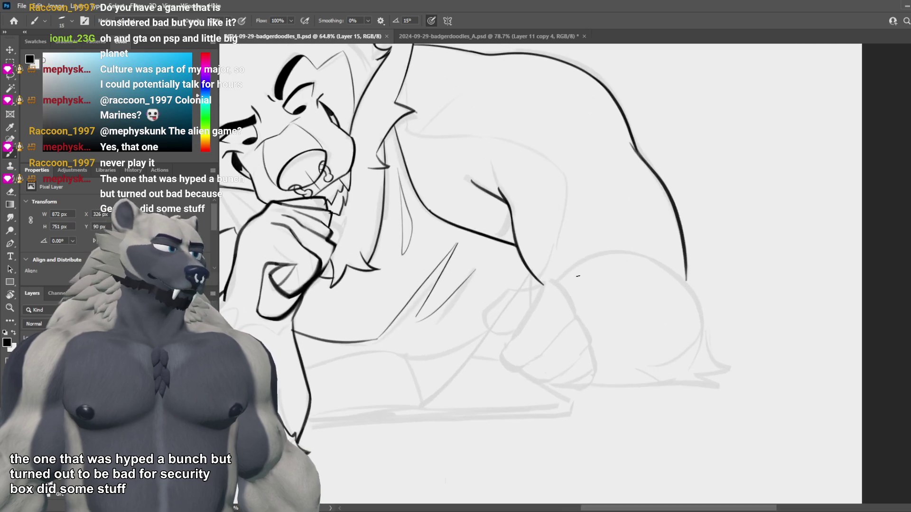
Step: Make the left arm copy line layer active and save the document
key("ctrl+comma")
key("ctrl+comma")
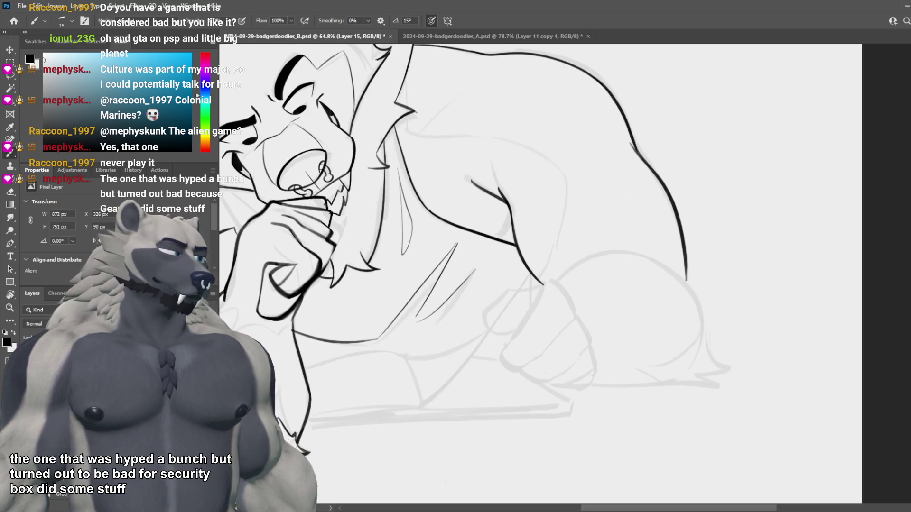
key("ctrl+z")
key("ctrl+shift+z")
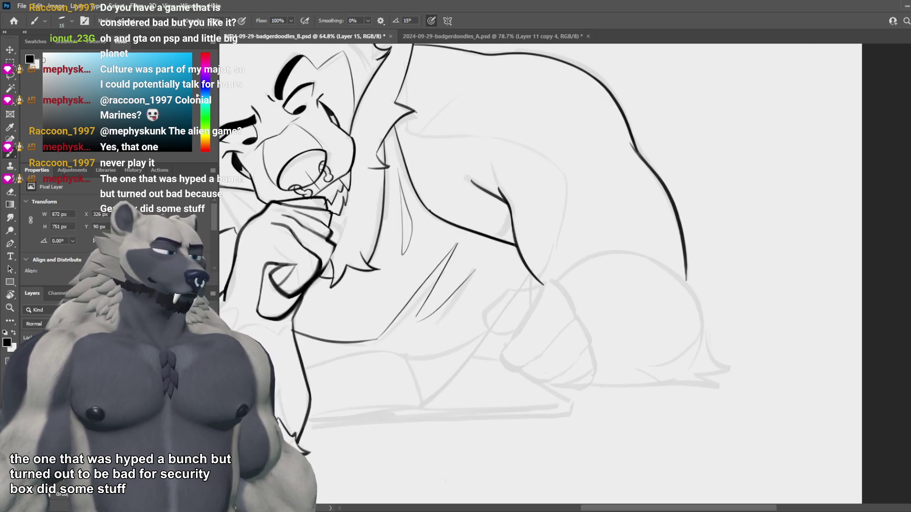
key("alt+bracketleft")
key("alt+bracketright")
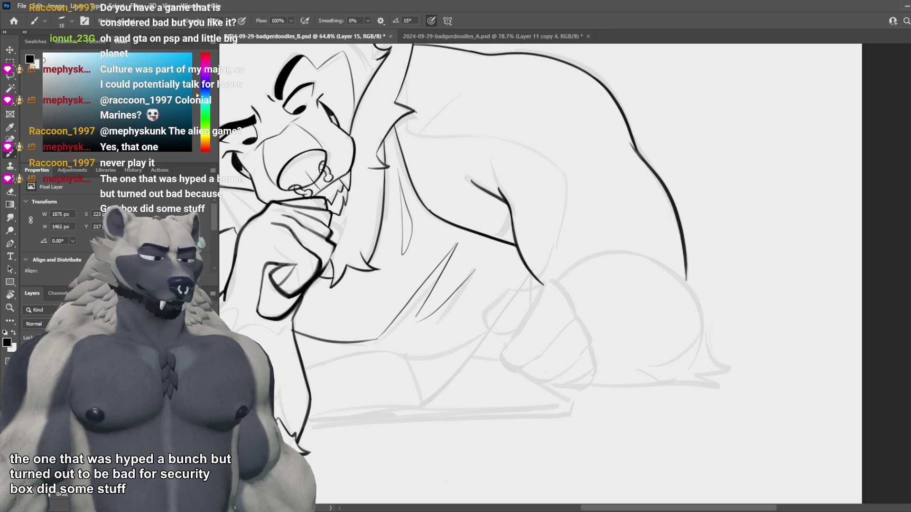
key("alt+bracketleft")
key("ctrl+s")
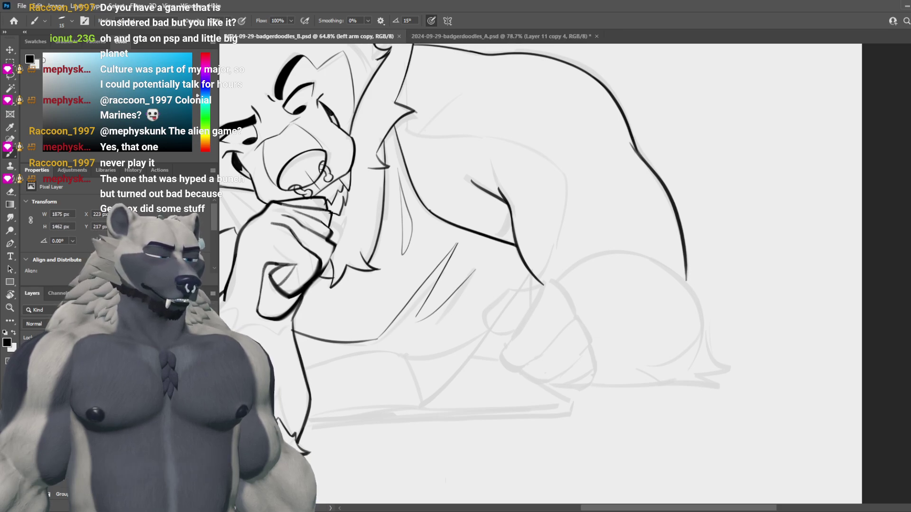
Step: Add a new empty layer and rename the layer holding the neck-fur lines as chest, toggling line visibility to identify it
key("ctrl+alt+shift+n")
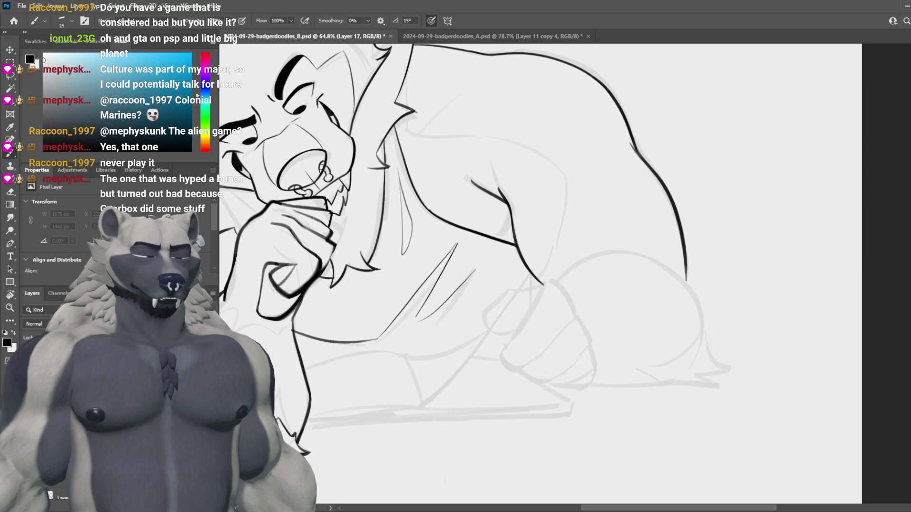
key("alt+bracketleft")
key("alt+bracketleft")
key("ctrl+comma")
key("ctrl+comma")
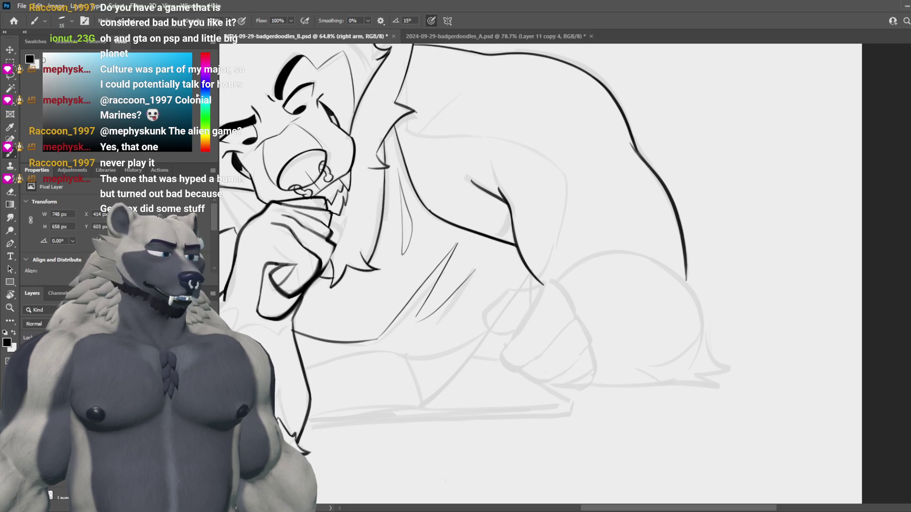
key("ctrl+comma")
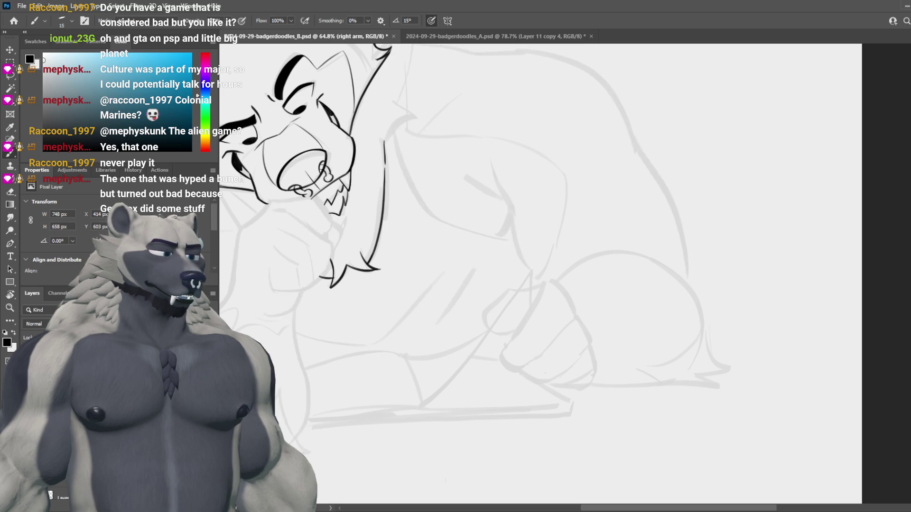
key("ctrl+comma")
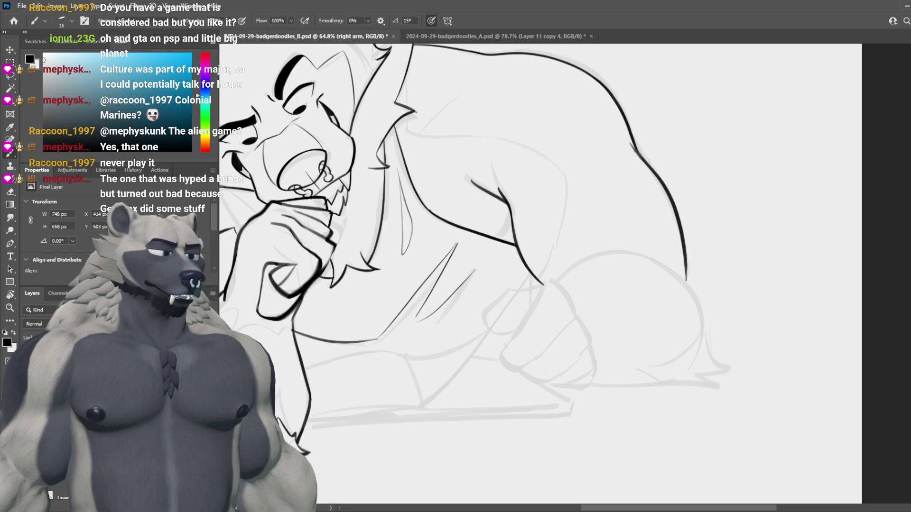
key("ctrl+comma")
key("ctrl+comma")
key("alt+bracketleft")
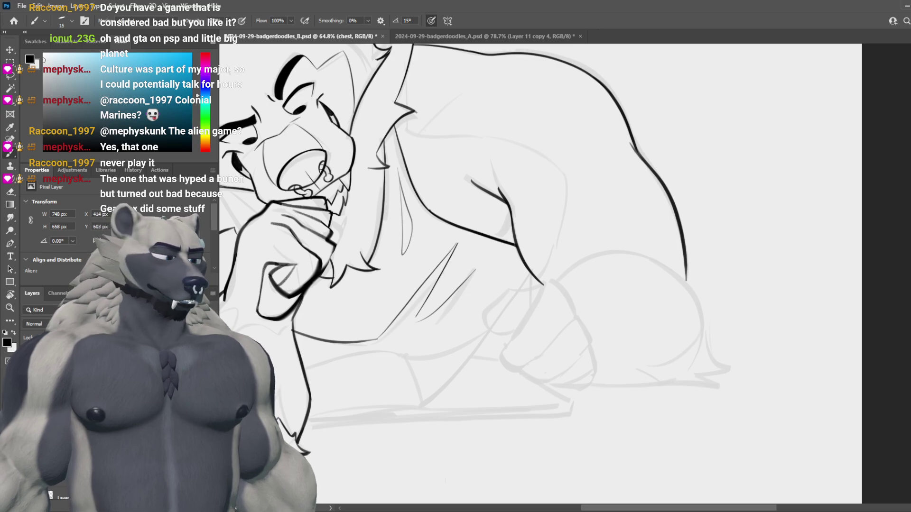
Step: Name the new empty layer right arm and ink a short curve on it across the lower end of the line above the sketched hand
key("alt+bracketleft")
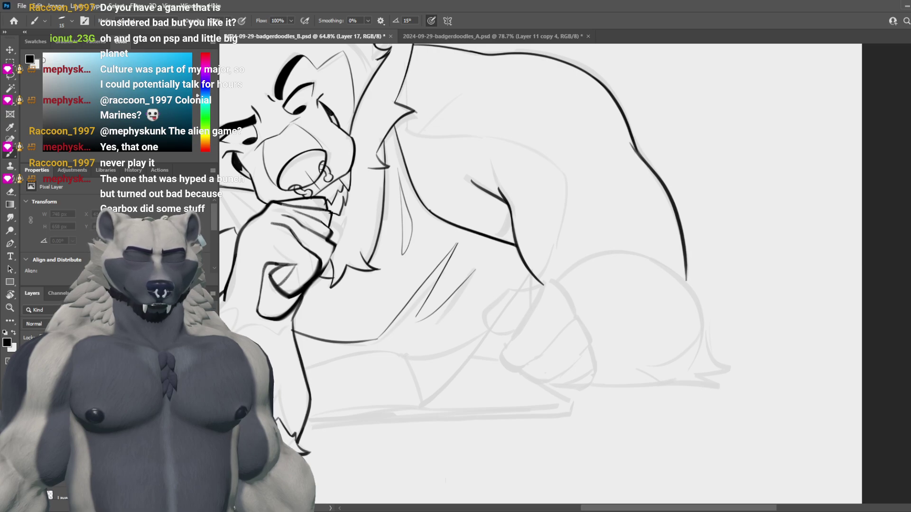
key("alt+bracketright")
key("alt+bracketright")
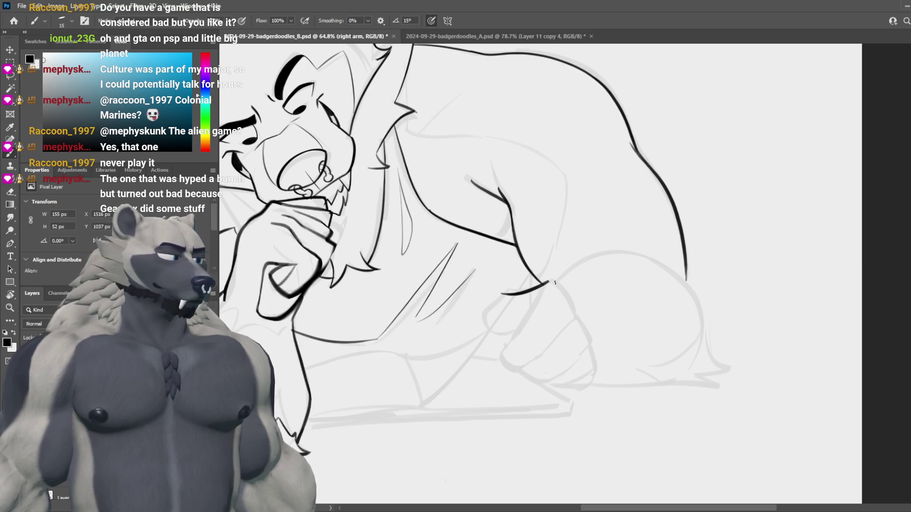
Step: Ink a long diagonal curve from the lower end of the right arm line down to the sketched ledge, redrawing it until it fits
left_click_drag(538, 262, 453, 380)
key("ctrl+z")
left_click_drag(540, 255, 411, 406)
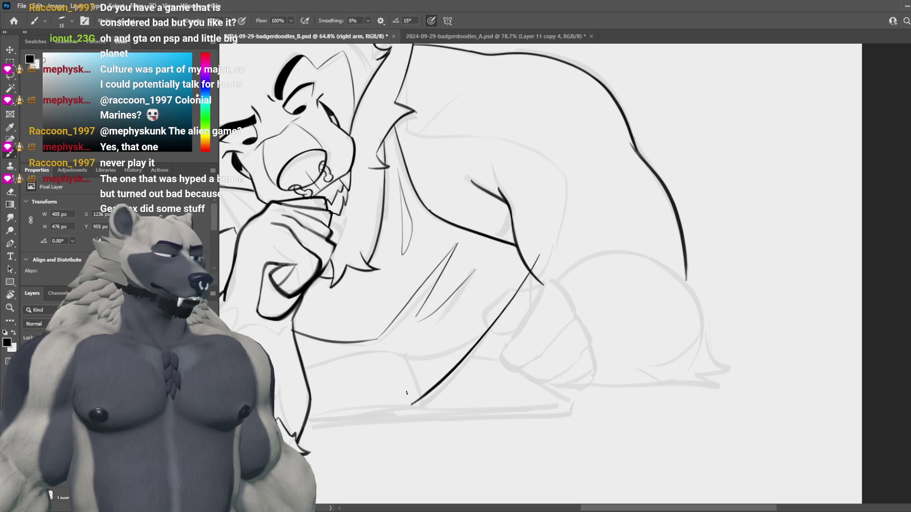
key("ctrl+z")
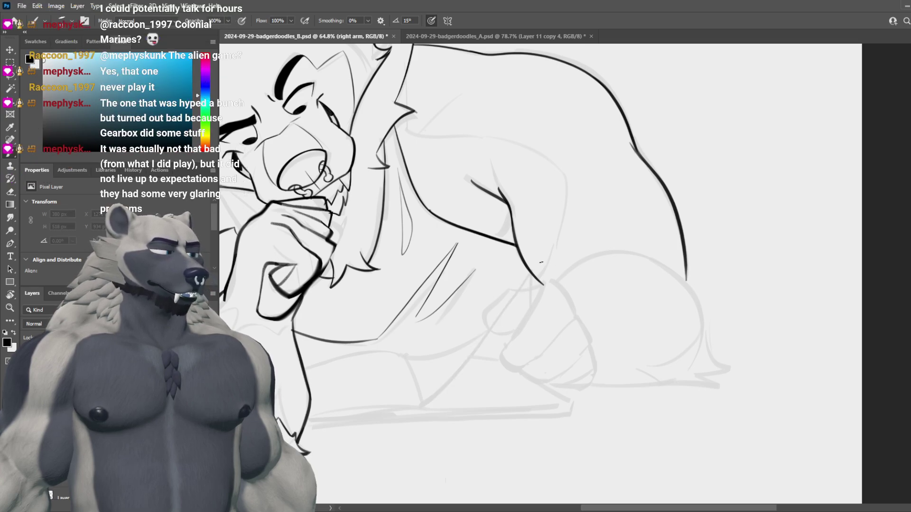
left_click_drag(513, 303, 411, 416)
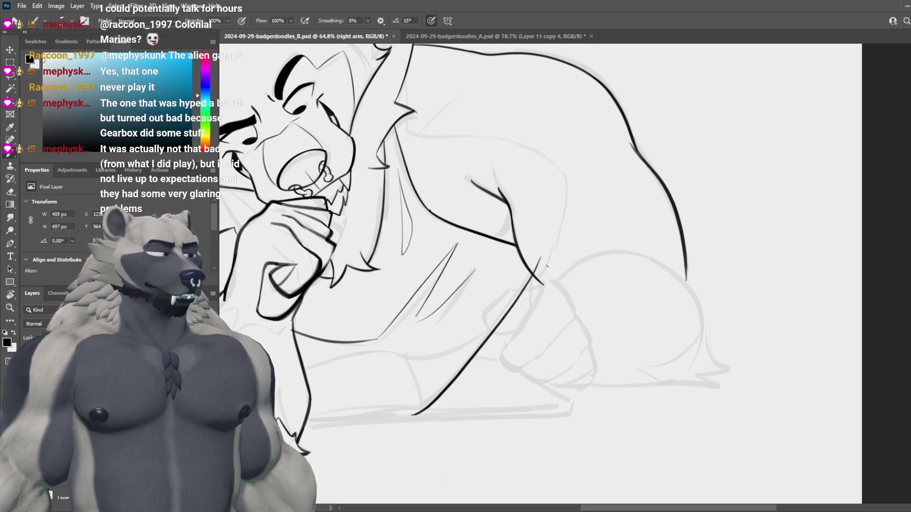
key("ctrl+z")
mouse_move(539, 260)
left_mouse_down()
mouse_move(516, 306)
mouse_move(427, 404)
mouse_move(537, 264)
mouse_move(419, 404)
left_mouse_up()
key("ctrl+z")
key("ctrl+z")
Step: Examine the whole reclining figure at several magnifications, checking the new diagonal line against the torso and the sketched hand
scroll(544, 322, "down", 5)
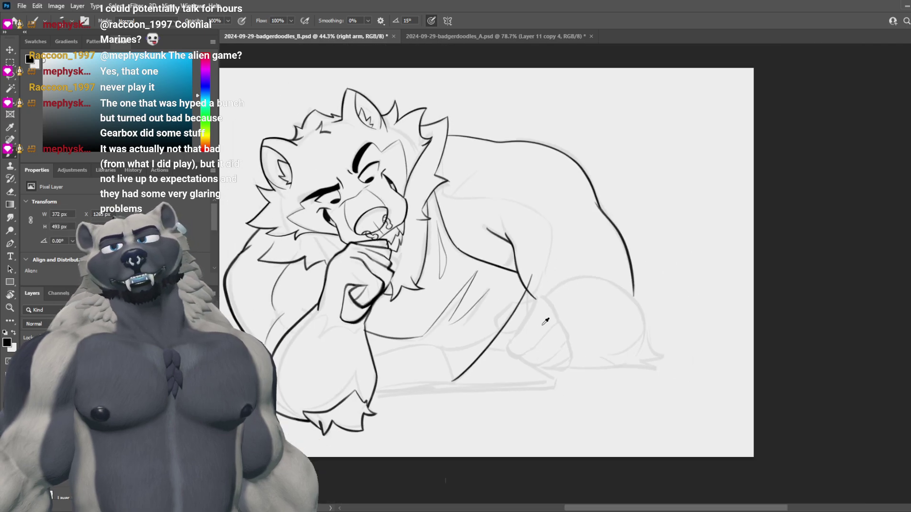
scroll(560, 300, "up", 3)
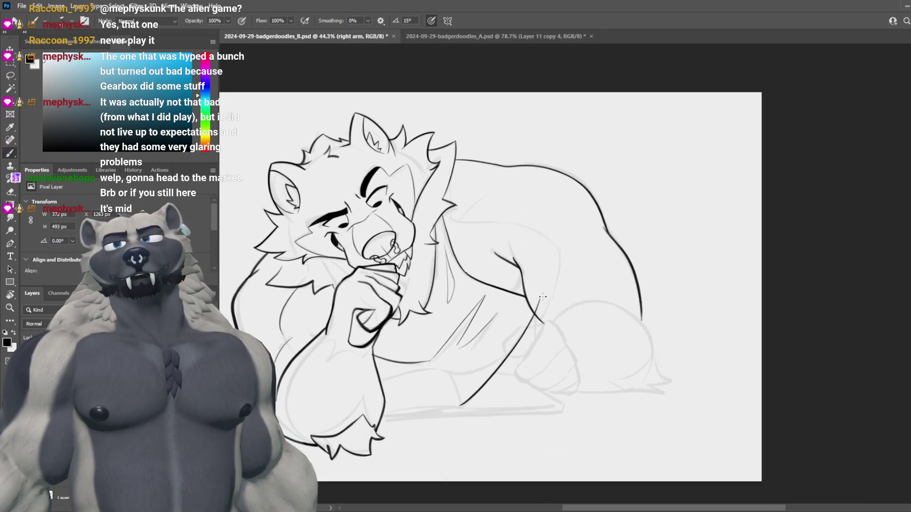
key("r")
left_click_drag(560, 300, 744, 172)
key("Escape")
scroll(664, 285, "down", 4)
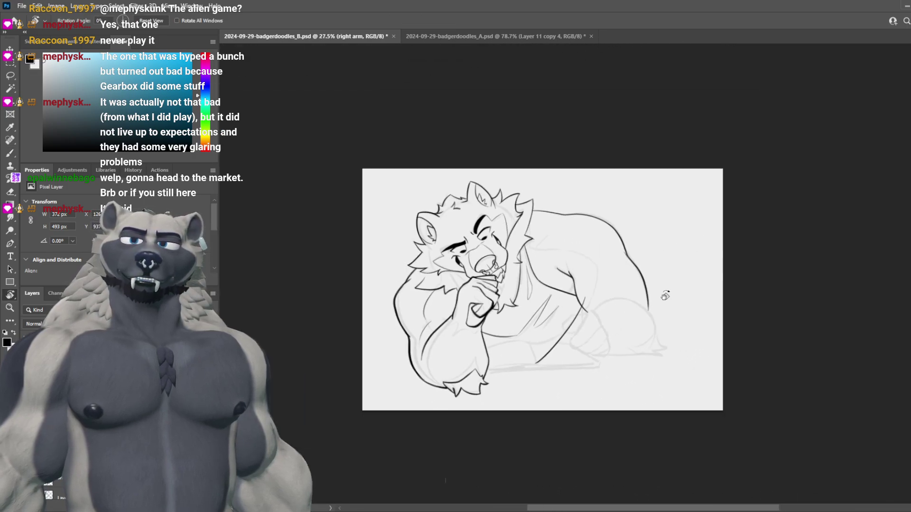
scroll(628, 286, "up", 3)
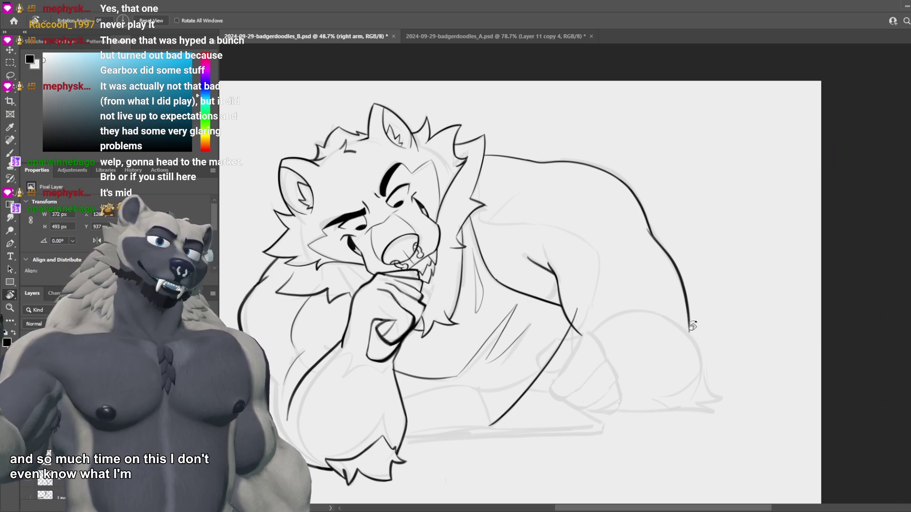
scroll(696, 329, "down", 3)
scroll(624, 356, "up", 2)
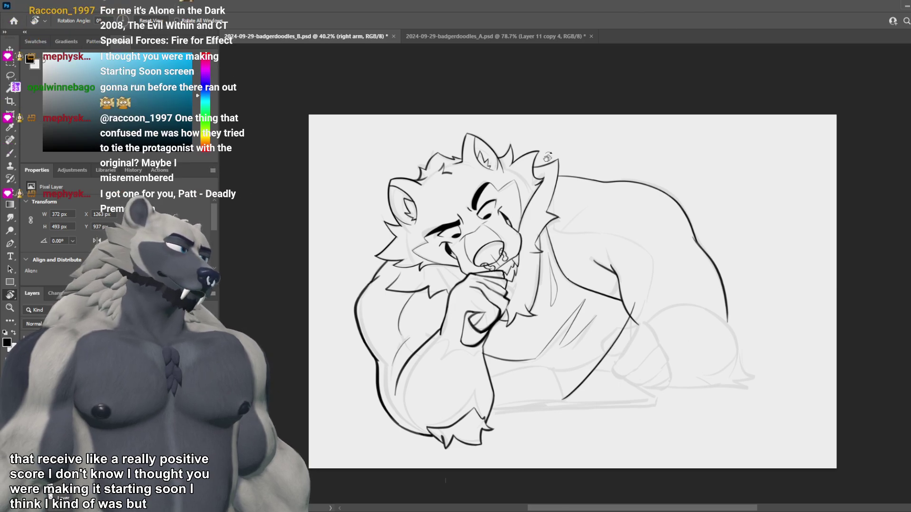
scroll(606, 235, "down", 5)
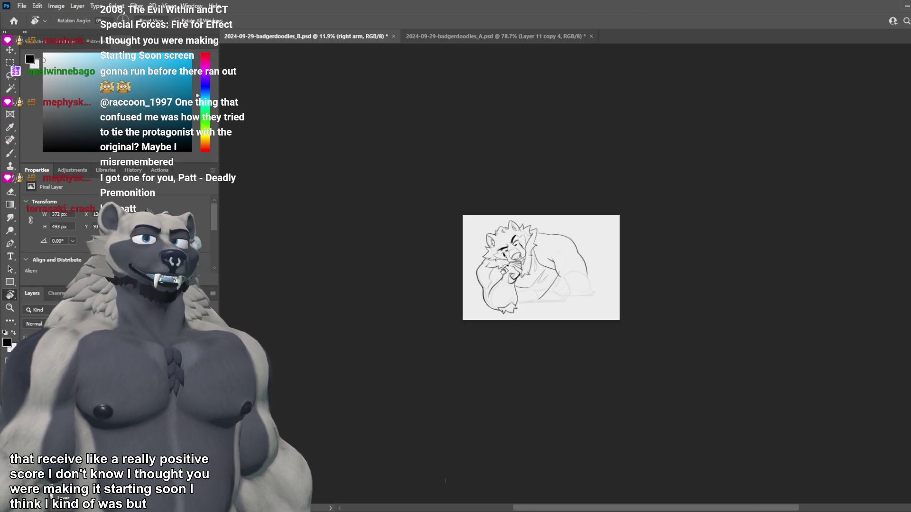
scroll(549, 270, "up", 4)
scroll(567, 306, "up", 1)
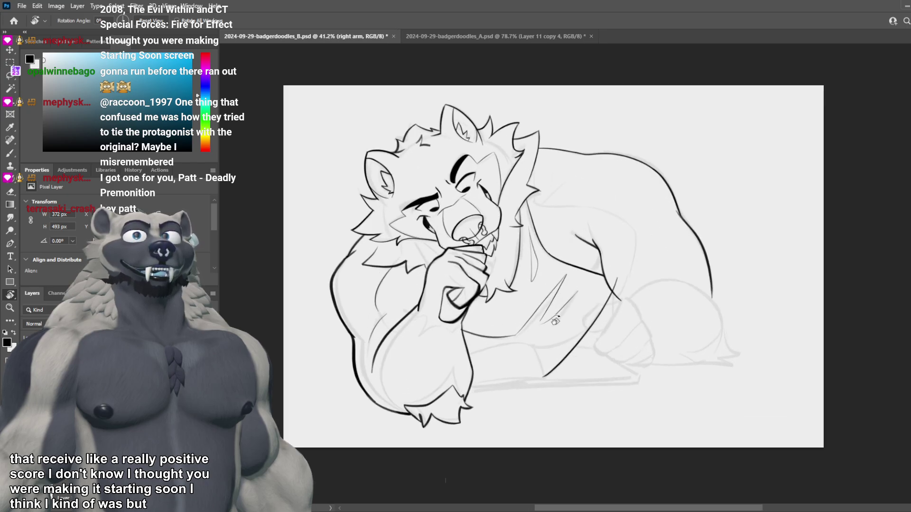
scroll(556, 321, "down", 1)
scroll(555, 321, "up", 1)
scroll(555, 319, "down", 1)
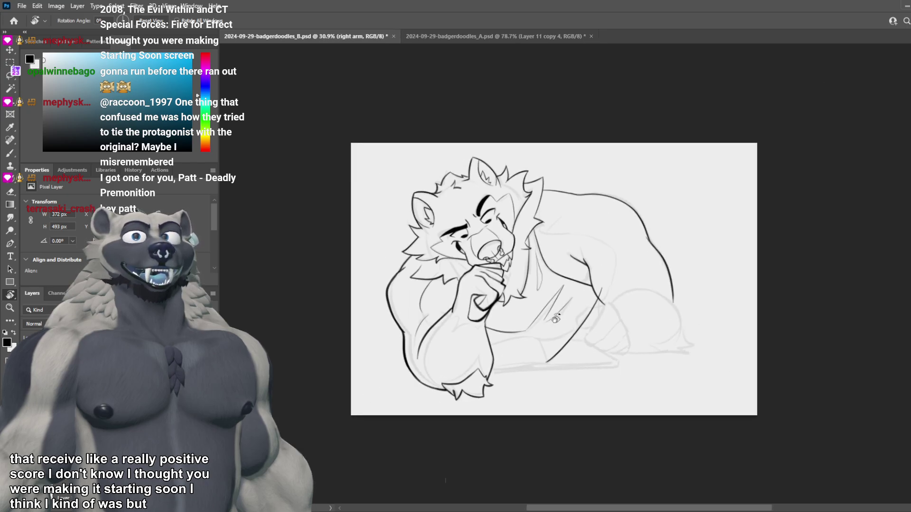
scroll(555, 319, "down", 2)
scroll(557, 320, "up", 2)
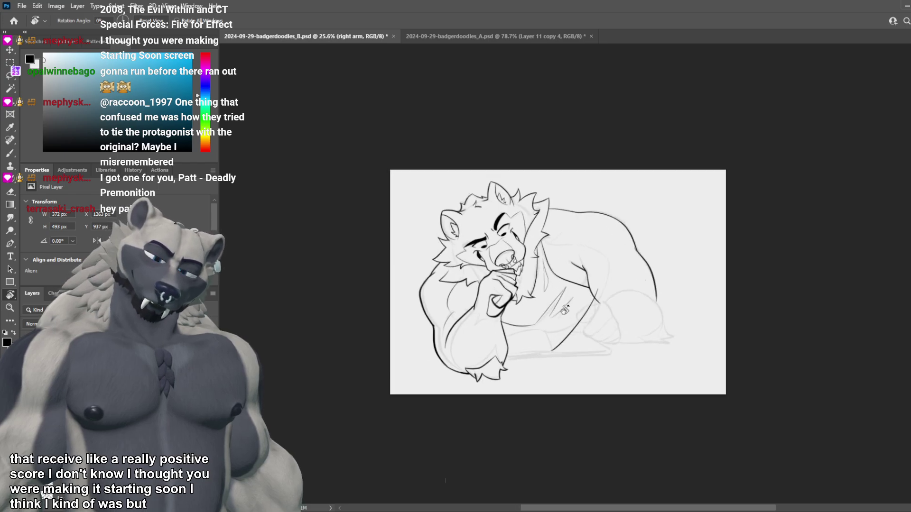
scroll(556, 265, "down", 1)
scroll(555, 265, "up", 2)
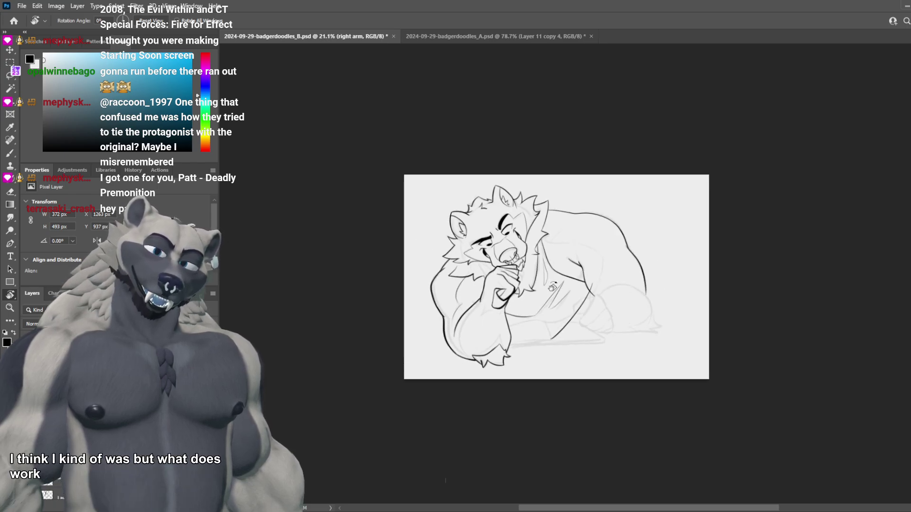
scroll(551, 294, "up", 1)
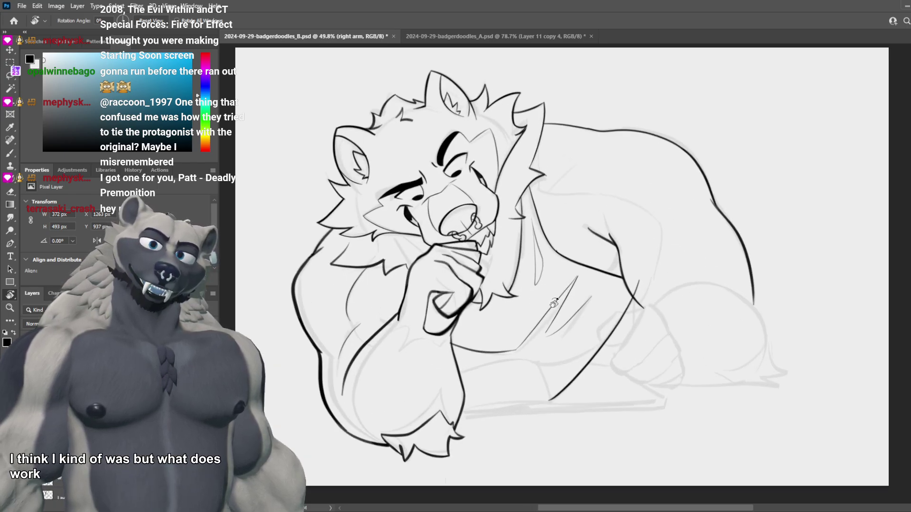
scroll(557, 299, "down", 1)
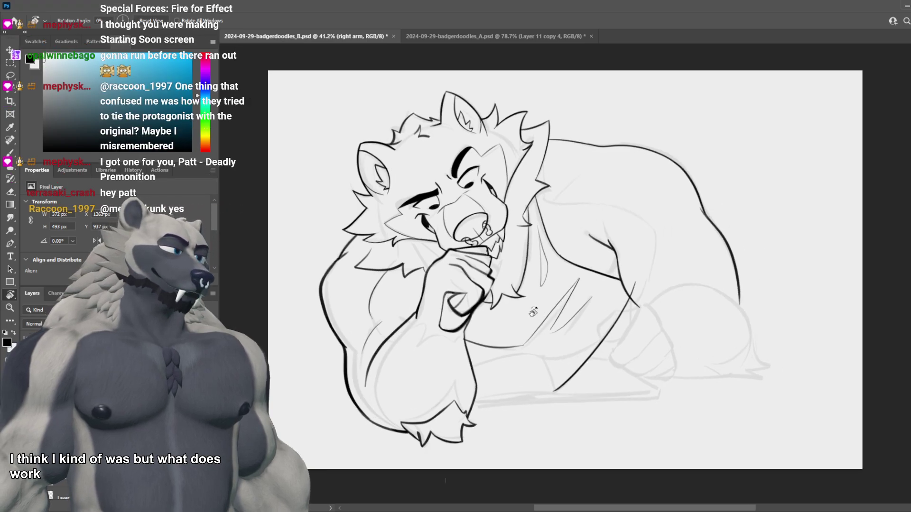
scroll(560, 300, "up", 1)
scroll(475, 357, "up", 1)
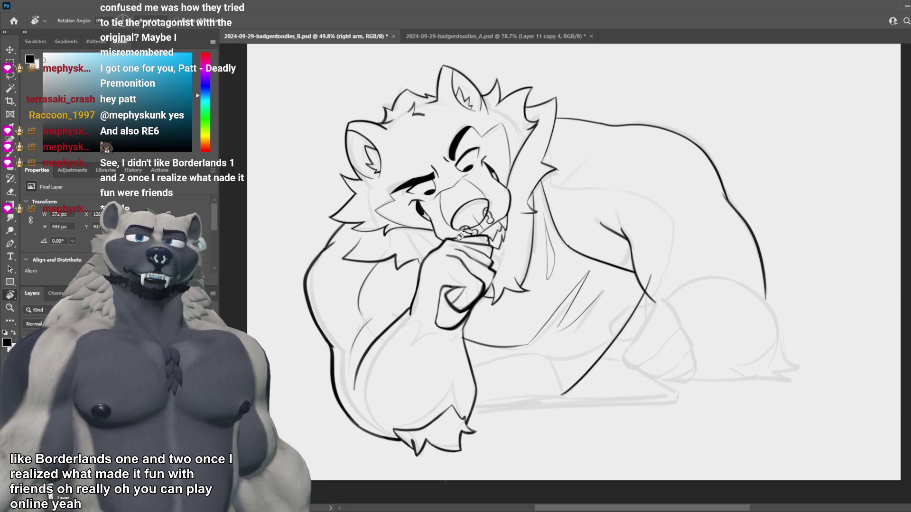
scroll(472, 261, "down", 5)
scroll(541, 257, "up", 3)
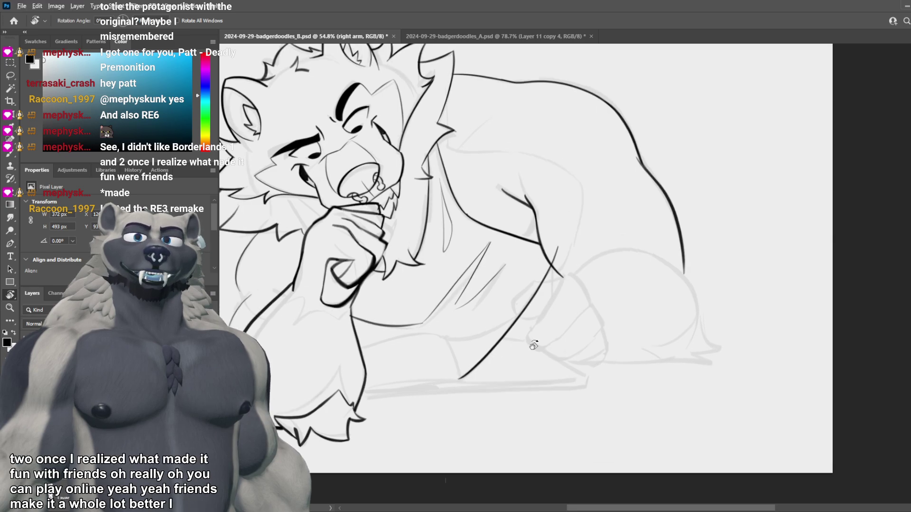
scroll(534, 346, "down", 3)
scroll(487, 332, "up", 4)
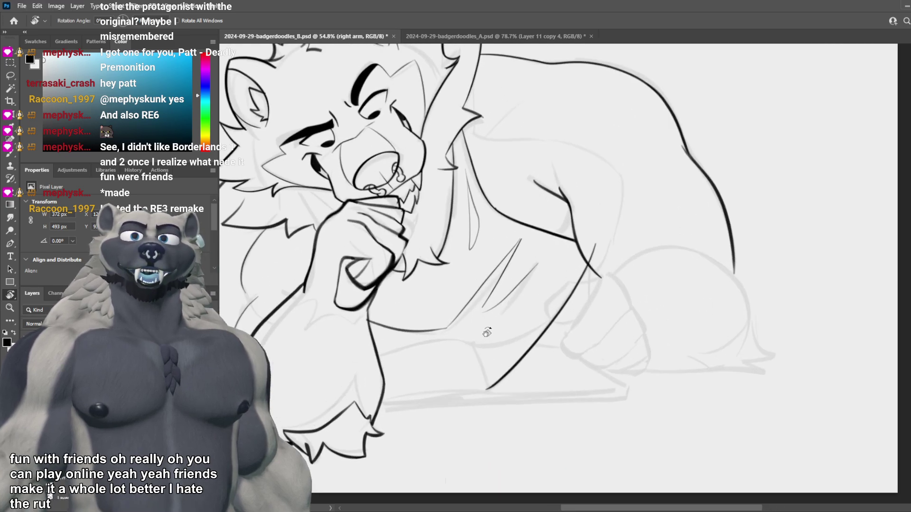
scroll(514, 329, "up", 2)
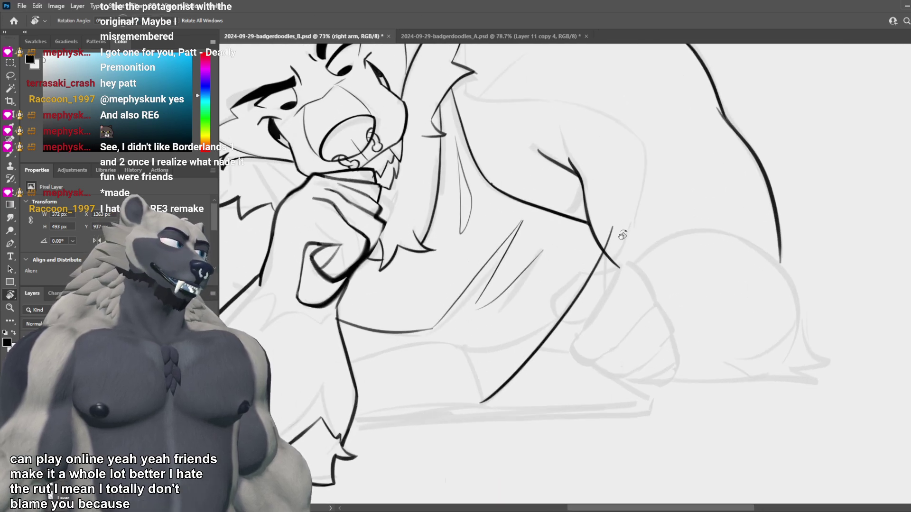
Step: Ink a short stroke across the lower tip of the right arm line, trying a belly curve and small lines over the sketched thumb
key("b")
left_click_drag(613, 226, 617, 275)
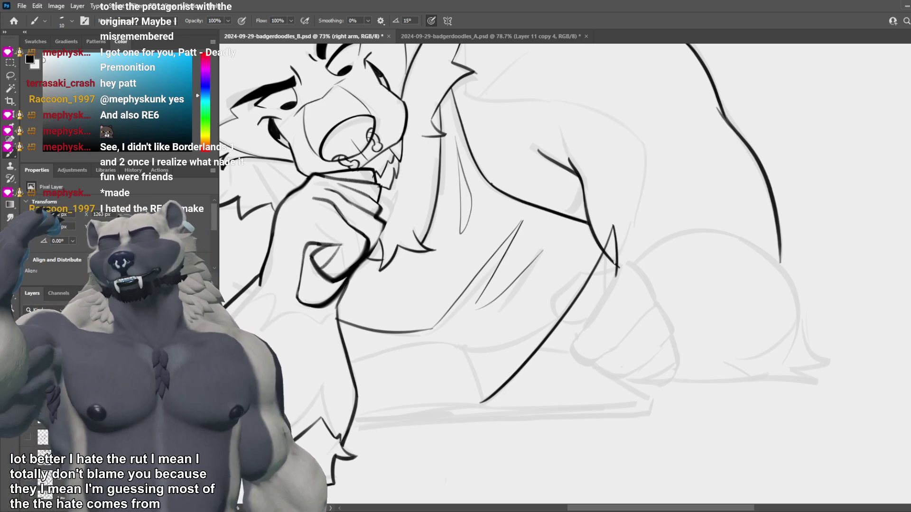
left_click_drag(591, 274, 573, 280)
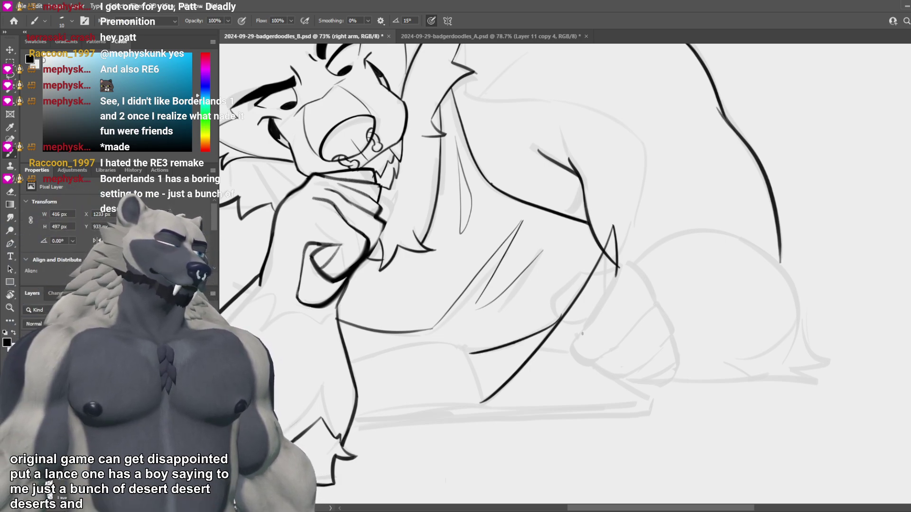
scroll(548, 327, "down", 5)
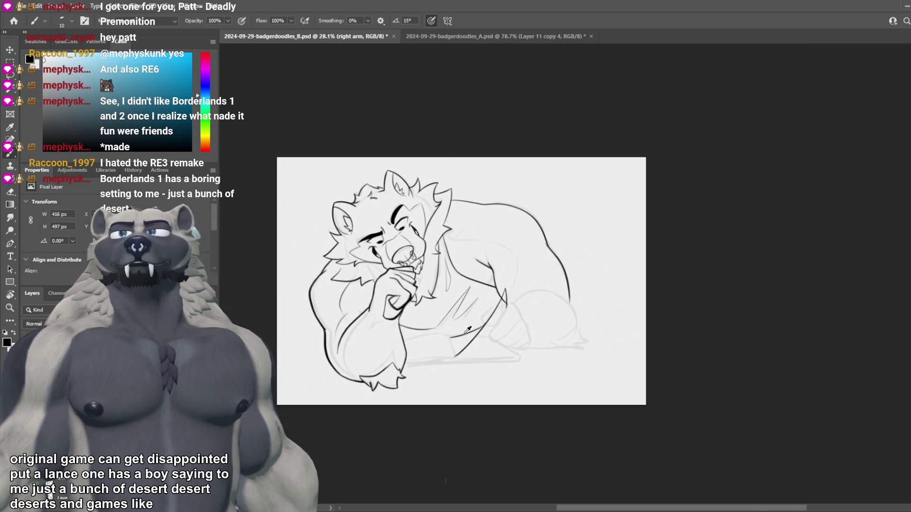
scroll(457, 330, "up", 5)
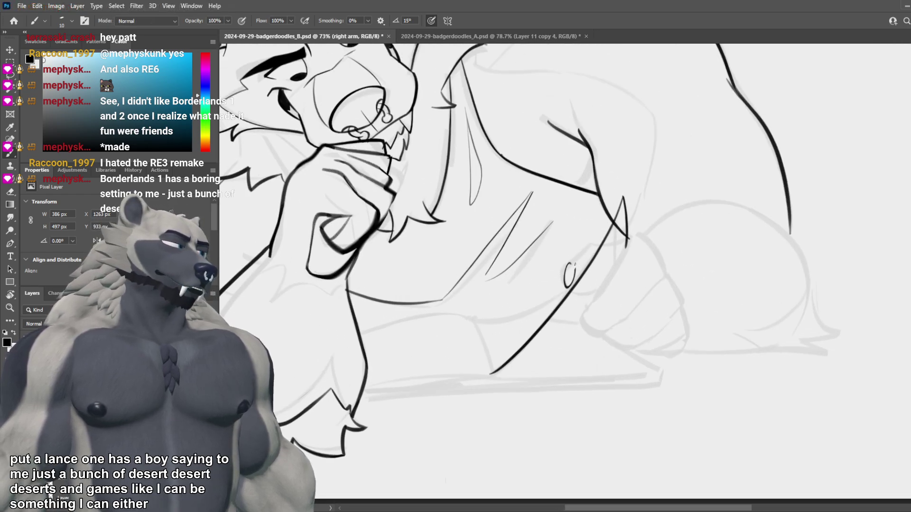
mouse_move(584, 245)
left_mouse_down()
mouse_move(570, 260)
mouse_move(569, 286)
left_mouse_up()
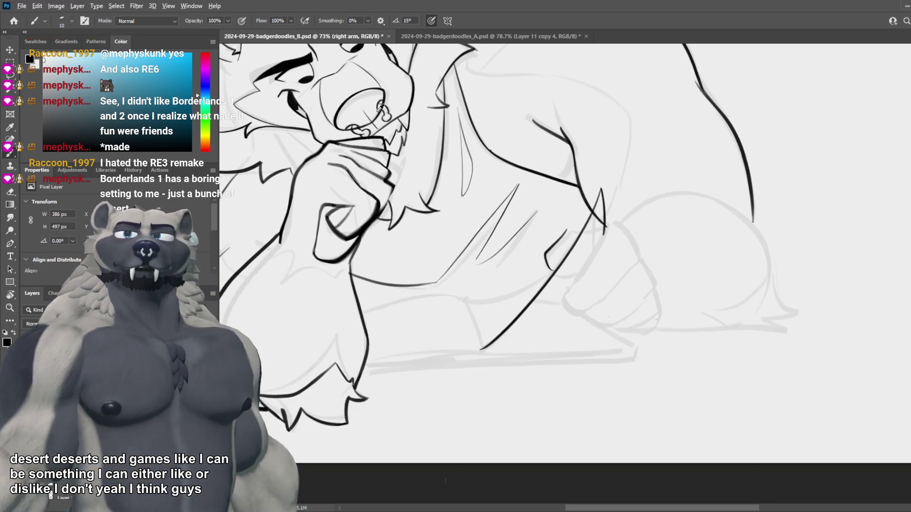
Step: Save 2024-09-29-badgerdoodles_B.psd, then close both 2024-09-29-badgerdoodles_A.psd and 2024-09-29-badgerdoodles_B.psd
scroll(406, 155, "down", 3)
scroll(371, 147, "down", 3)
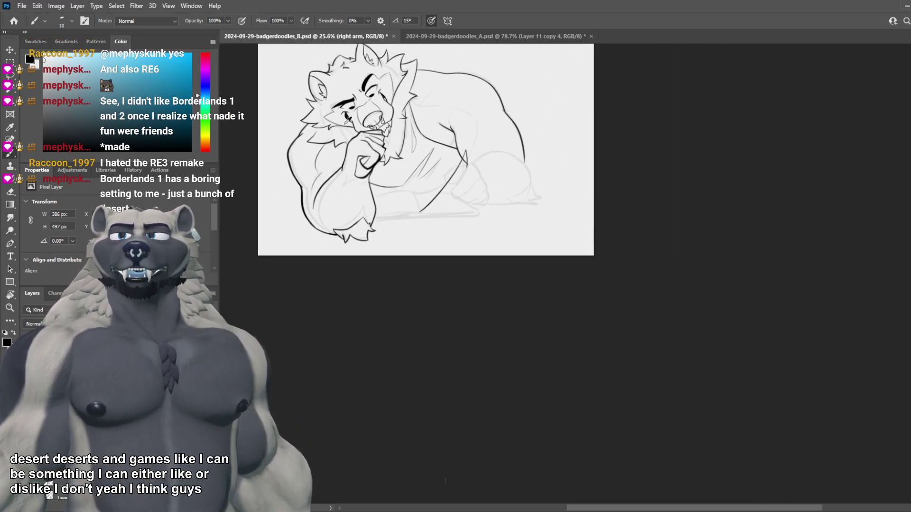
scroll(502, 251, "up", 2)
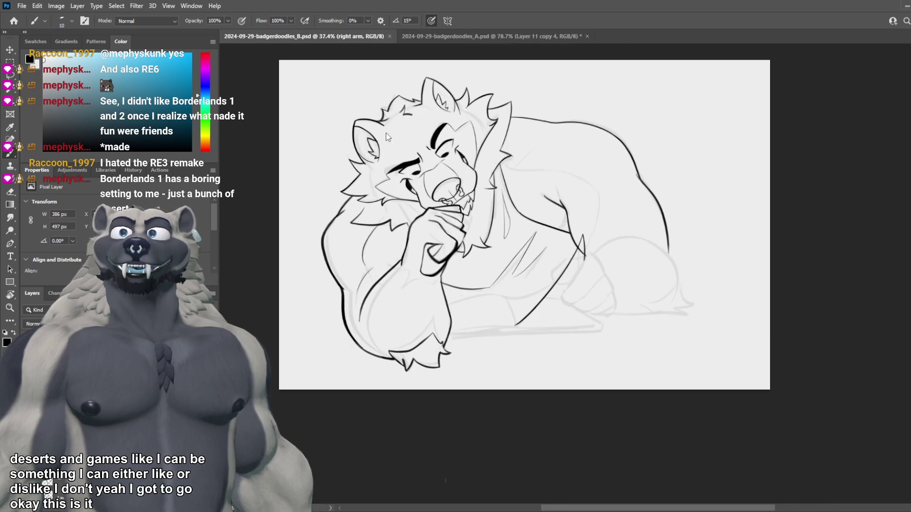
key("m")
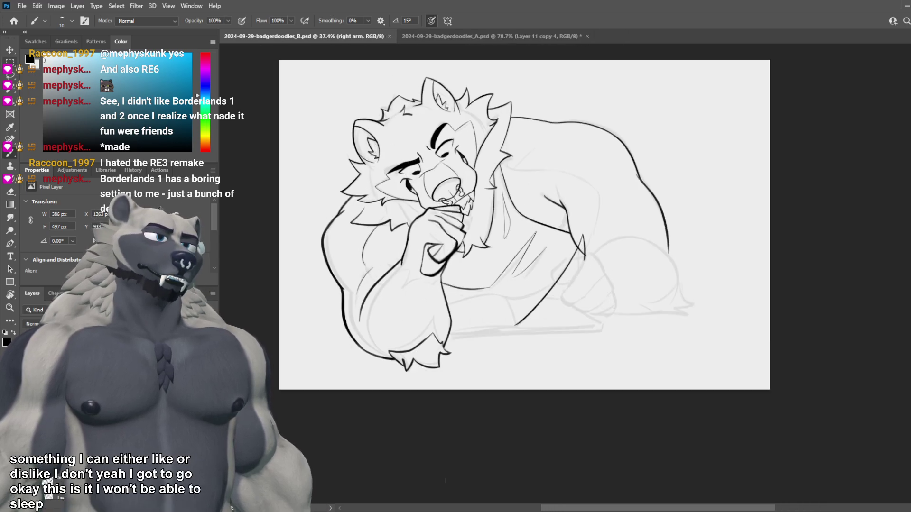
left_click(585, 37)
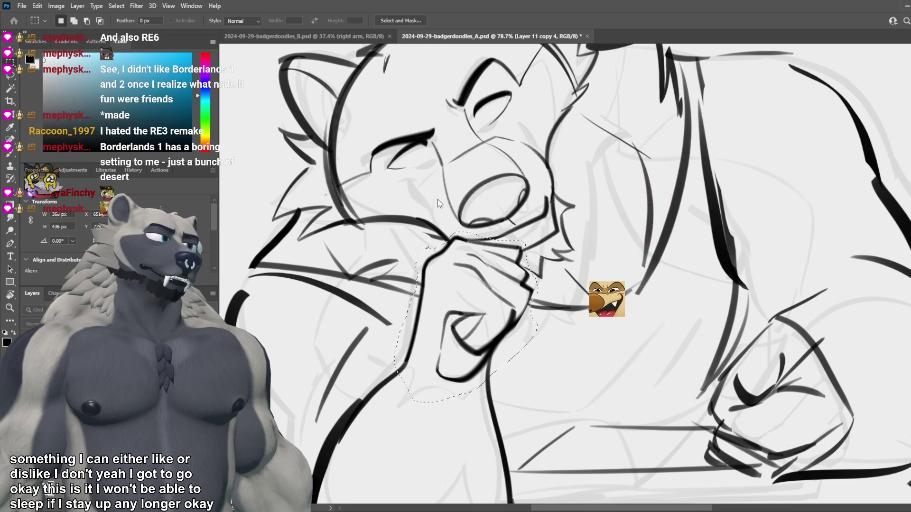
left_click(587, 37)
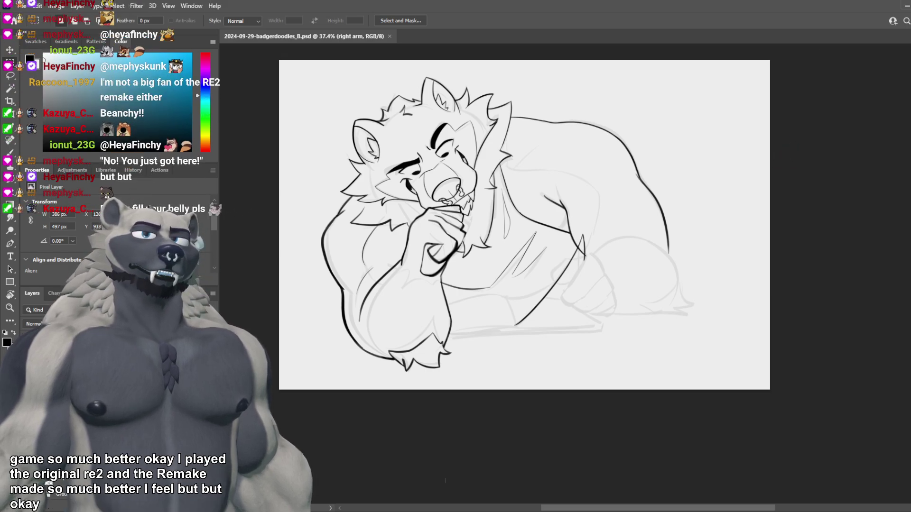
key("ctrl+w")
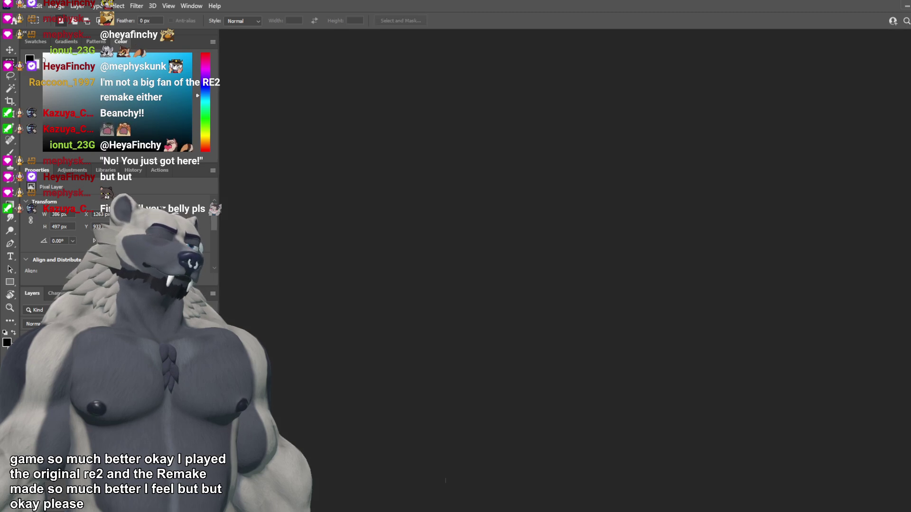